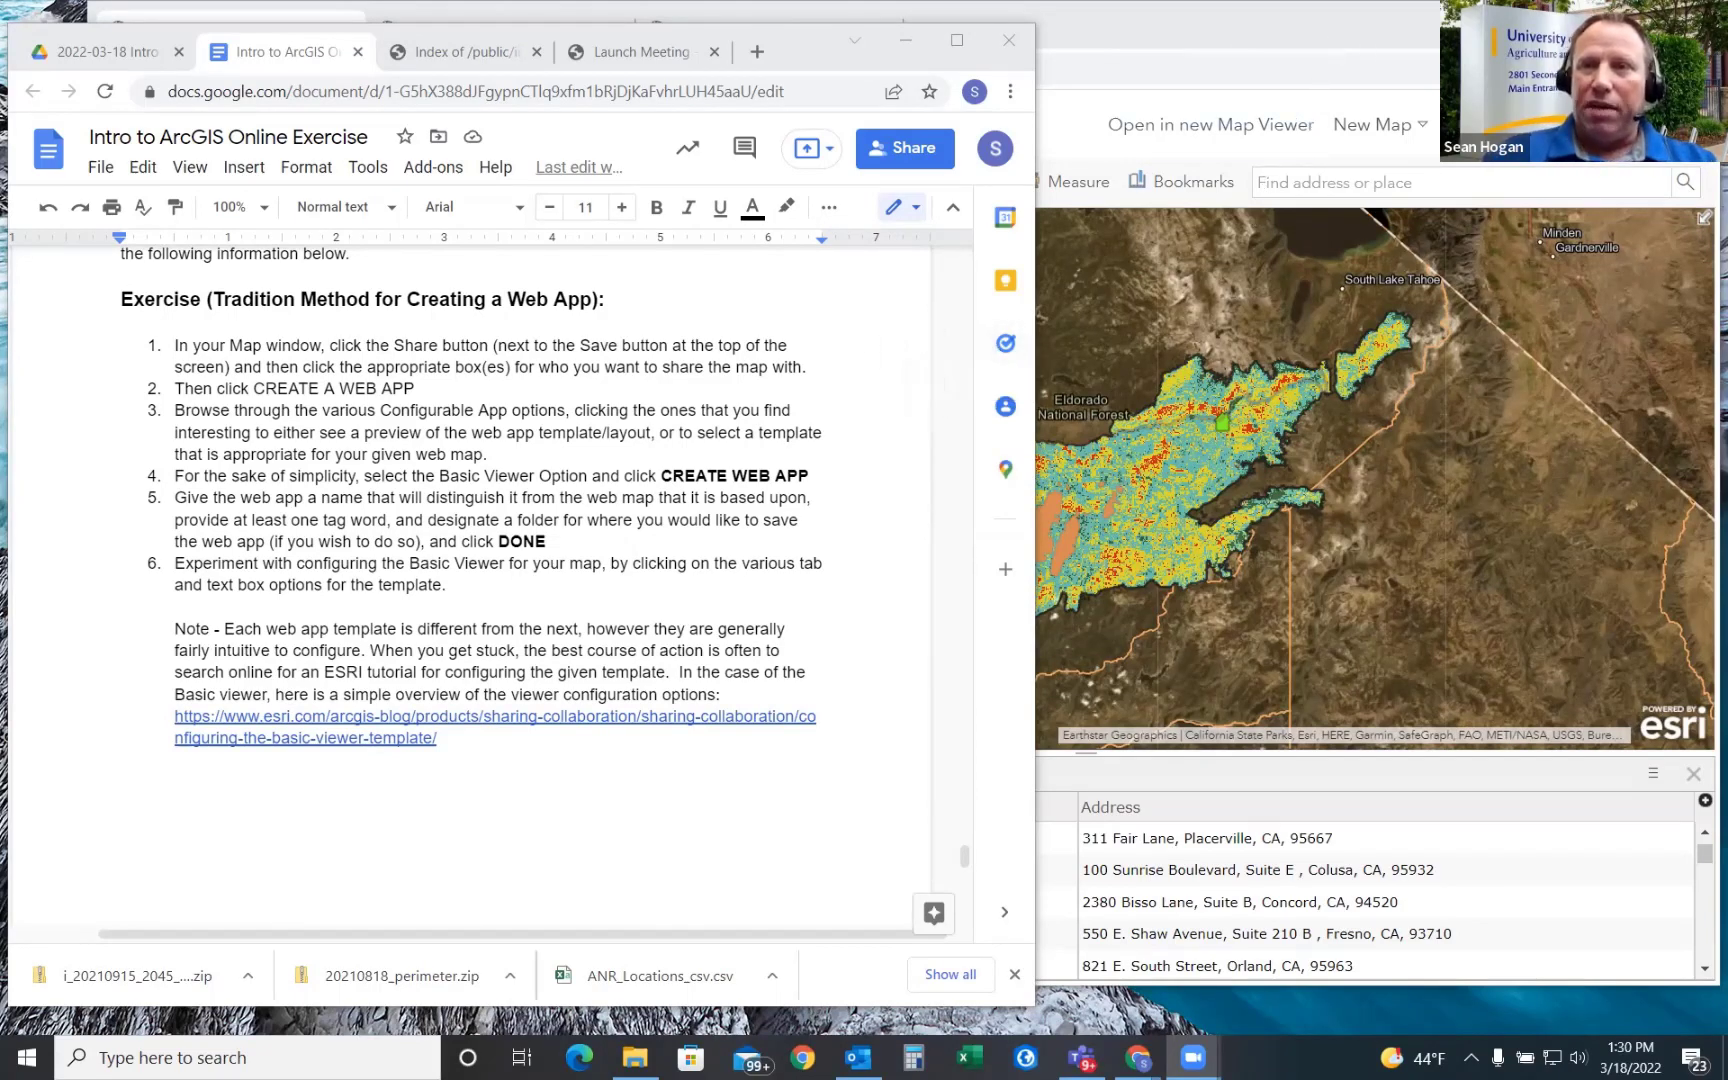
# - Close the ArcGIS map window, then shift the exercise document's window left and narrow it
pyautogui.click(1130, 326)
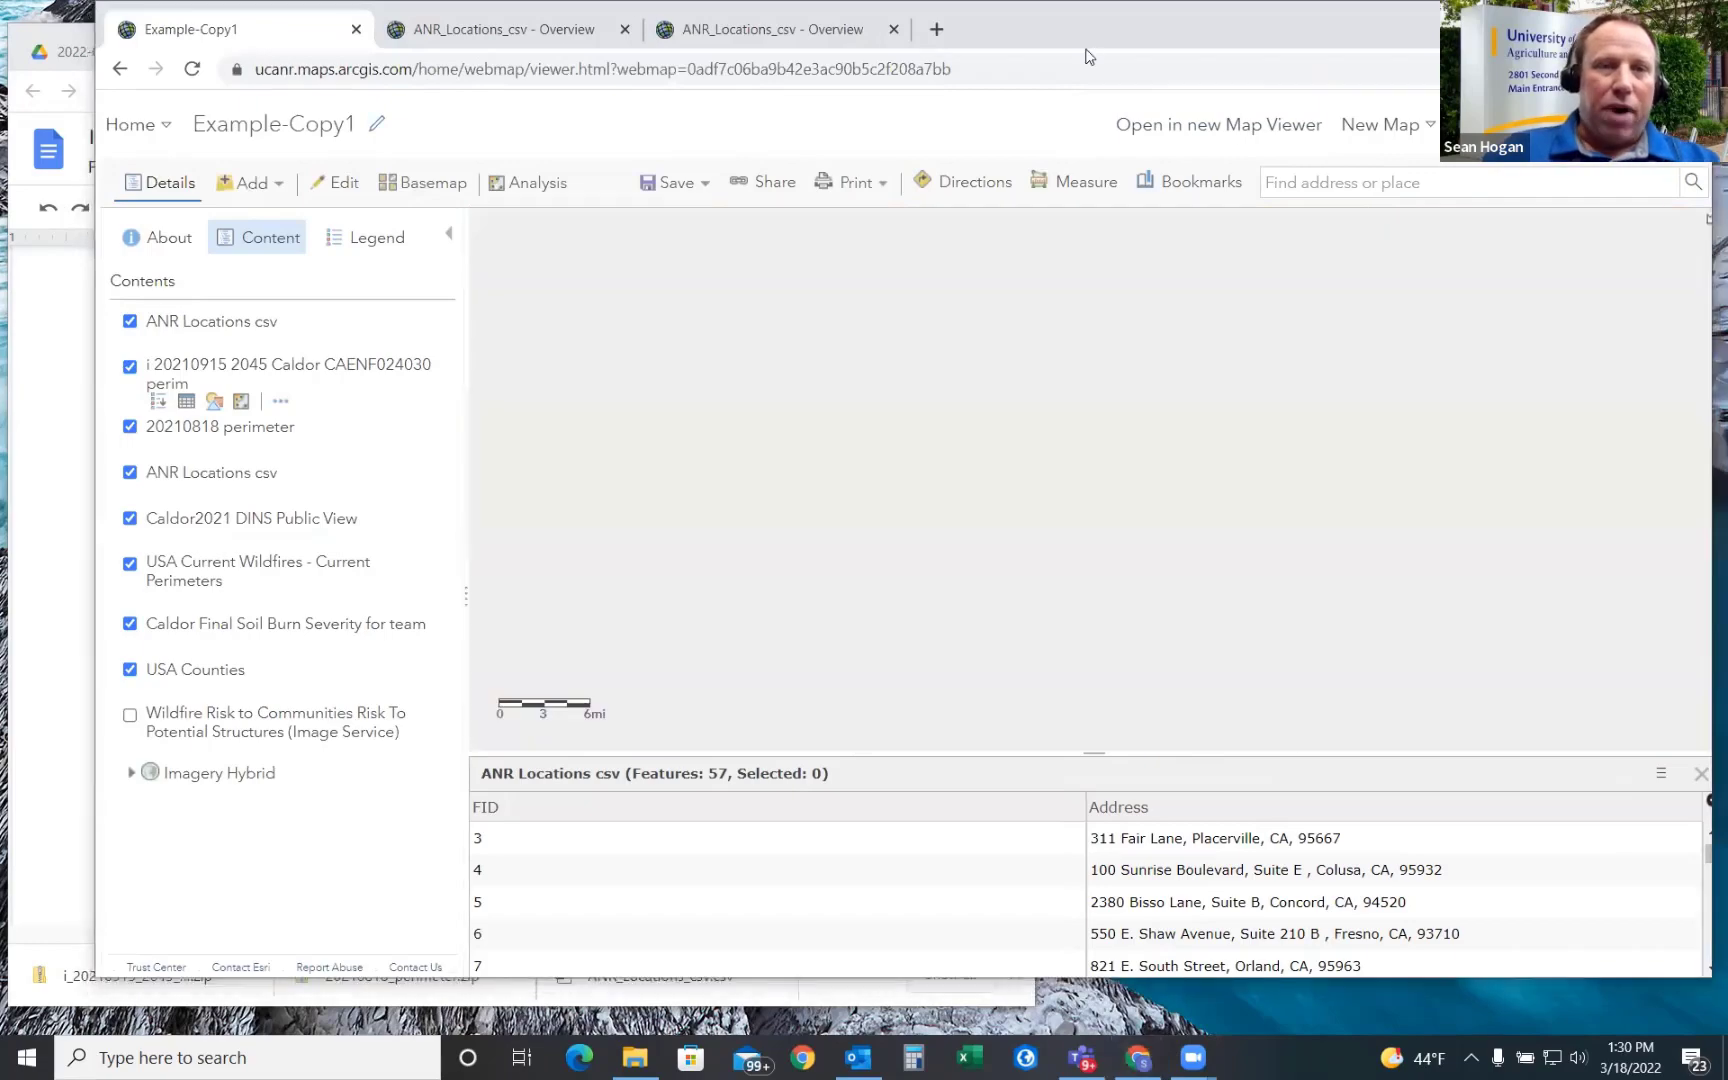
pyautogui.hotkey('alt', 'Tab')
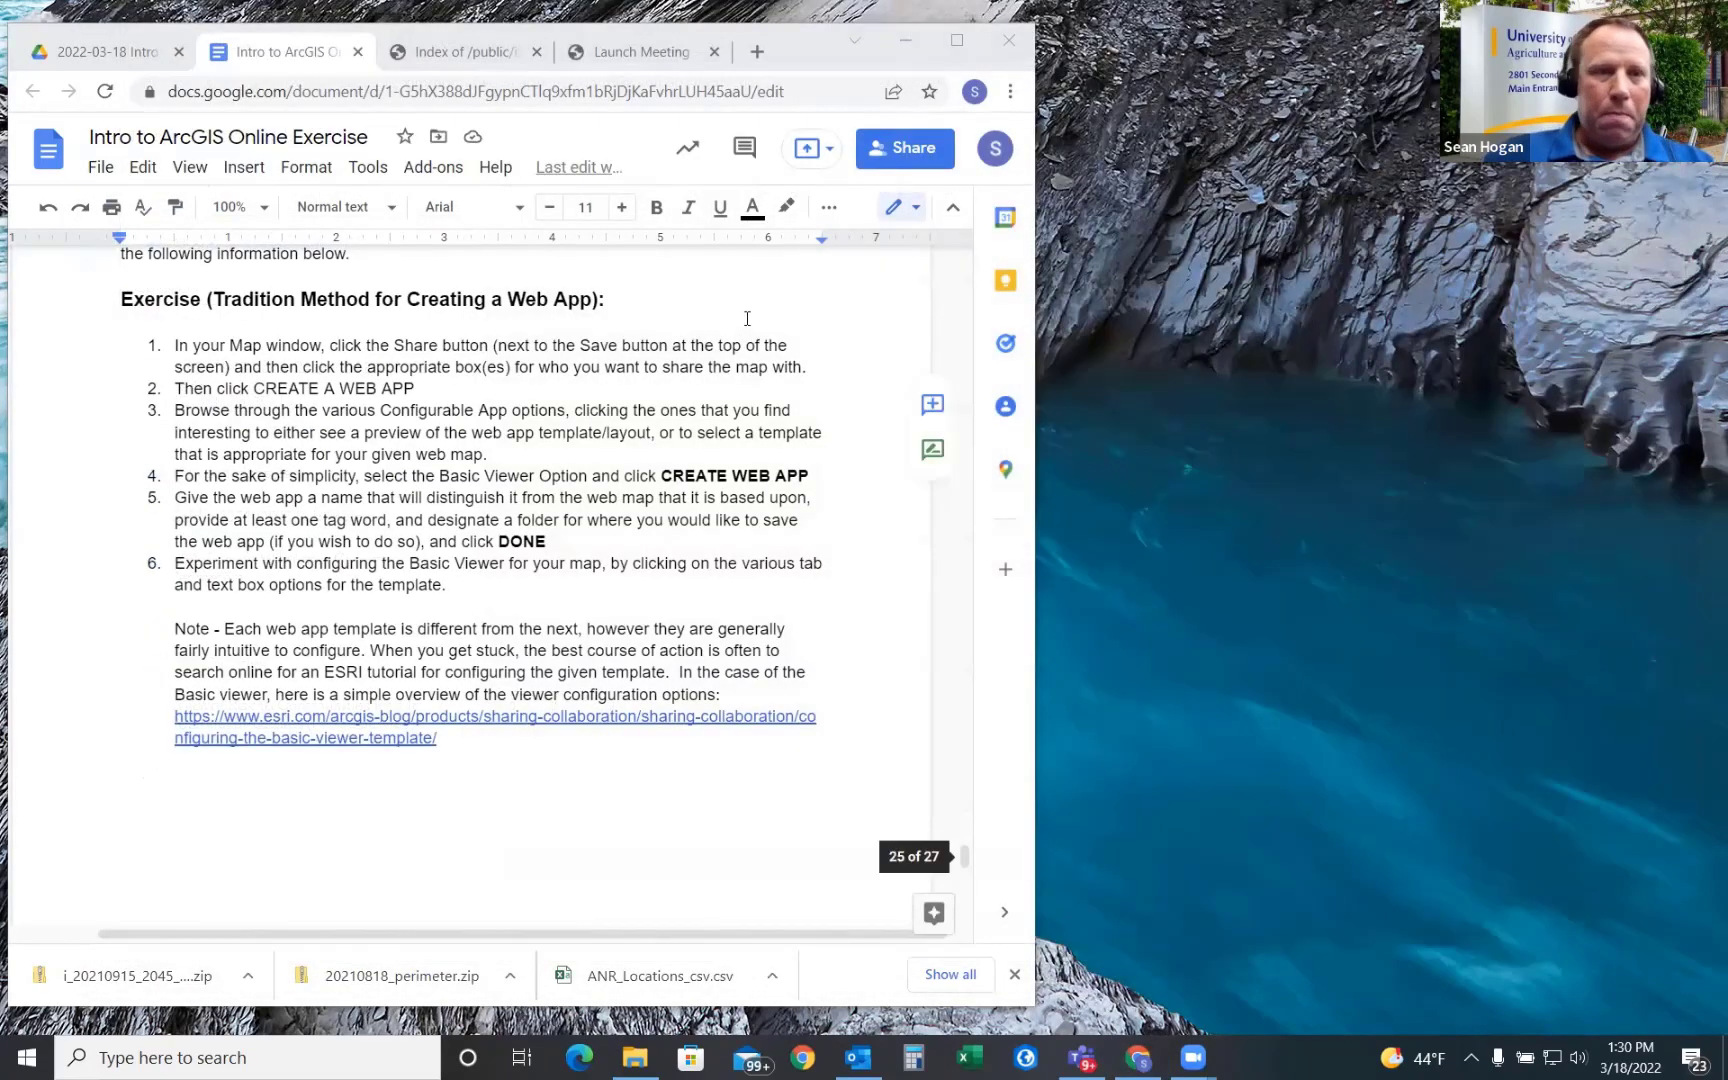
pyautogui.click(792, 61)
pyautogui.moveTo(790, 60); pyautogui.dragTo(756, 65)
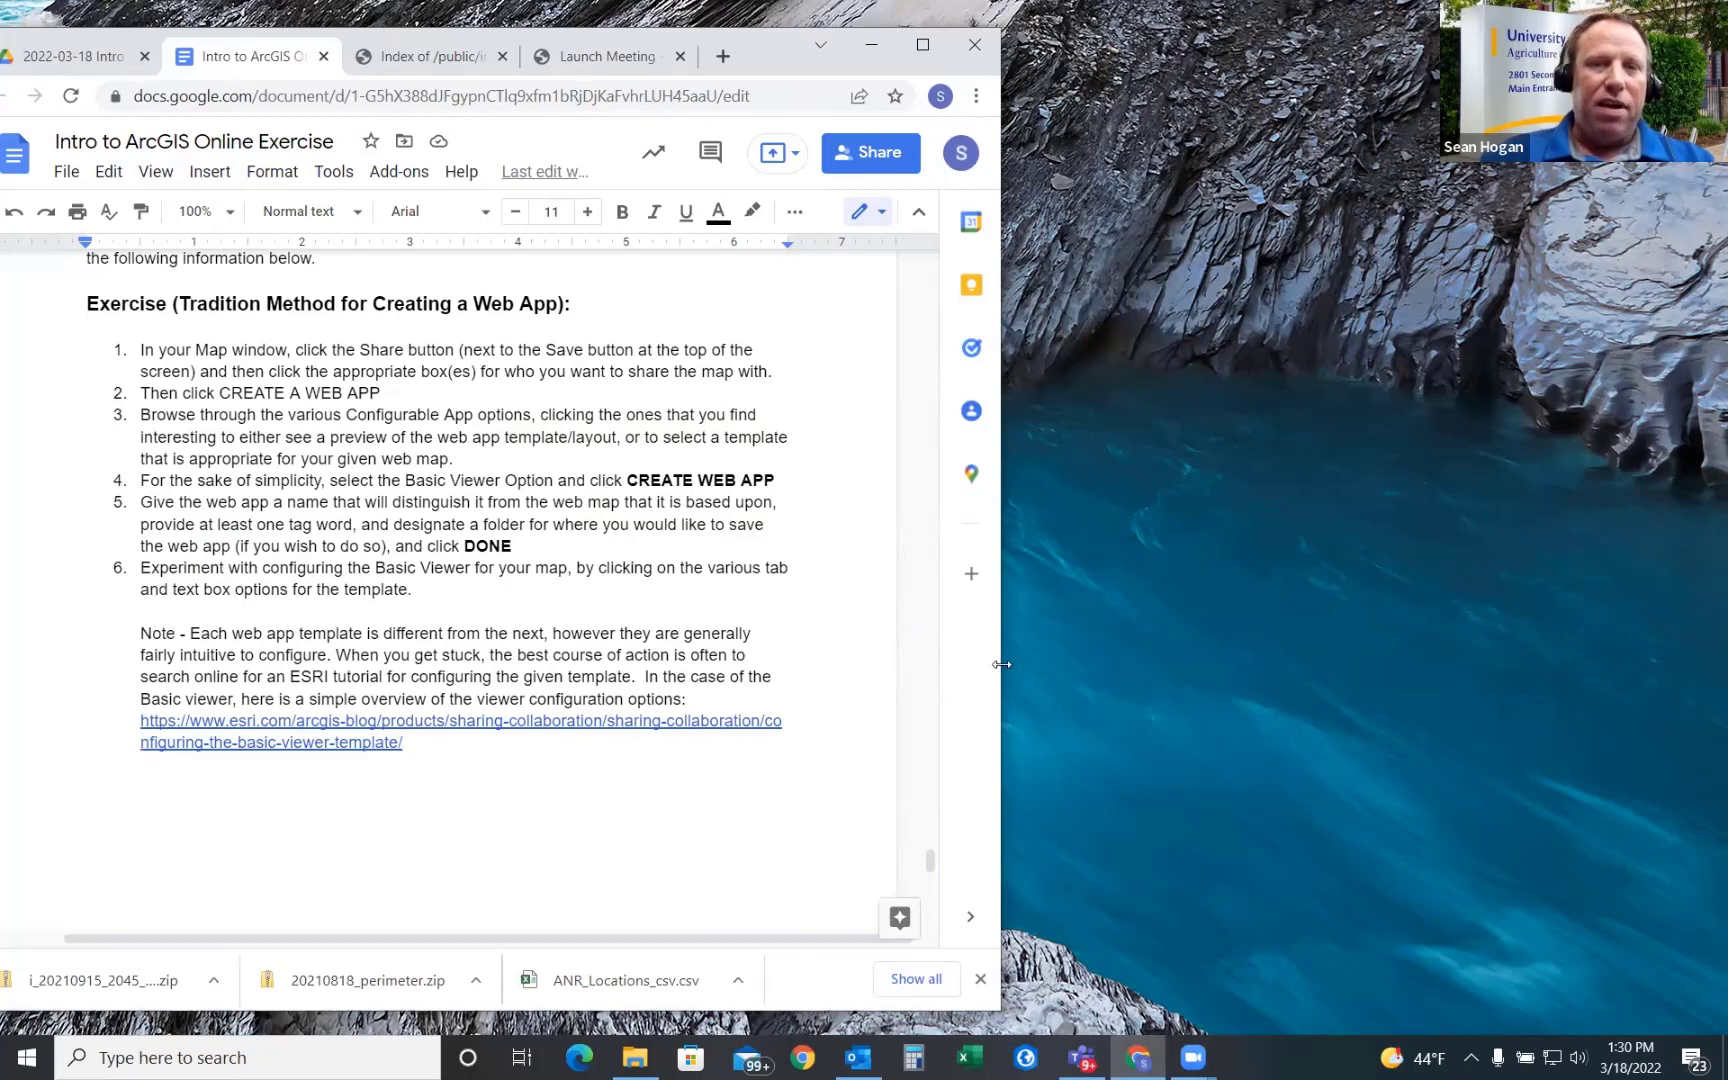
pyautogui.moveTo(1002, 664); pyautogui.dragTo(899, 675)
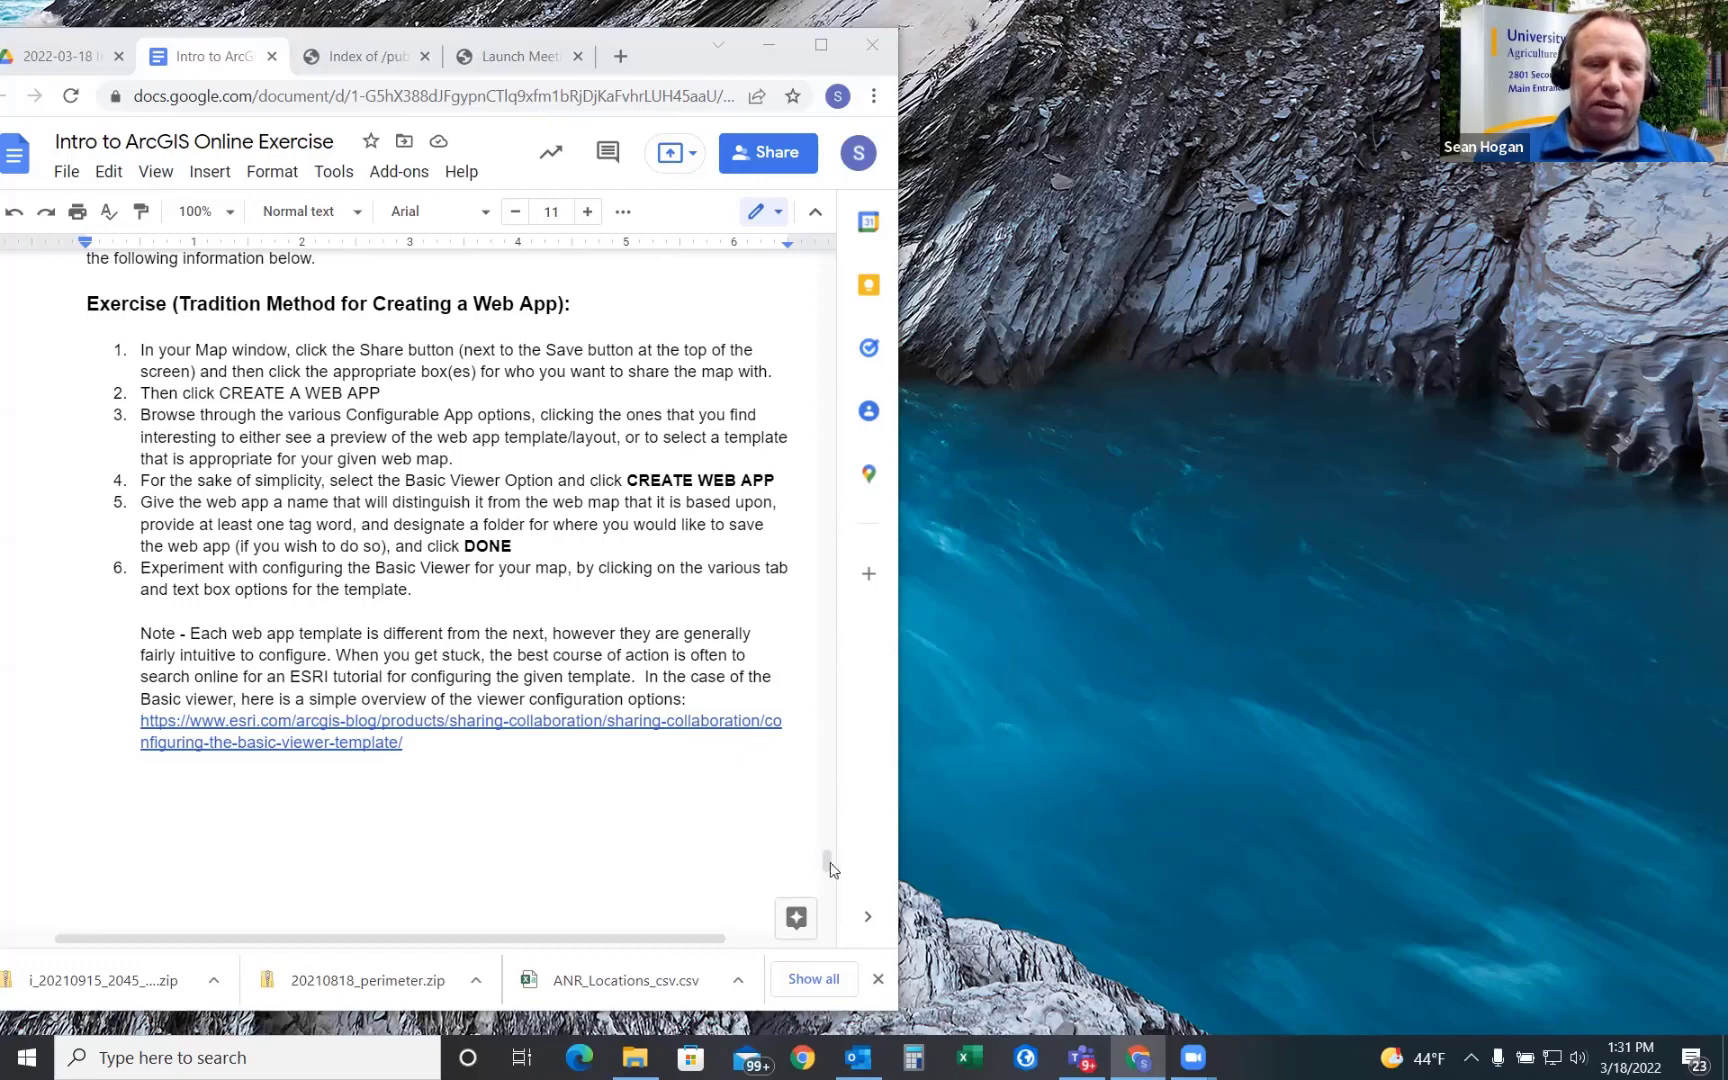
# - Highlight 'Caldor Fire' in step 3 of the 'Adding ArcGIS Online data part 2' exercise, then open a new tab
pyautogui.moveTo(824, 861); pyautogui.dragTo(814, 533)
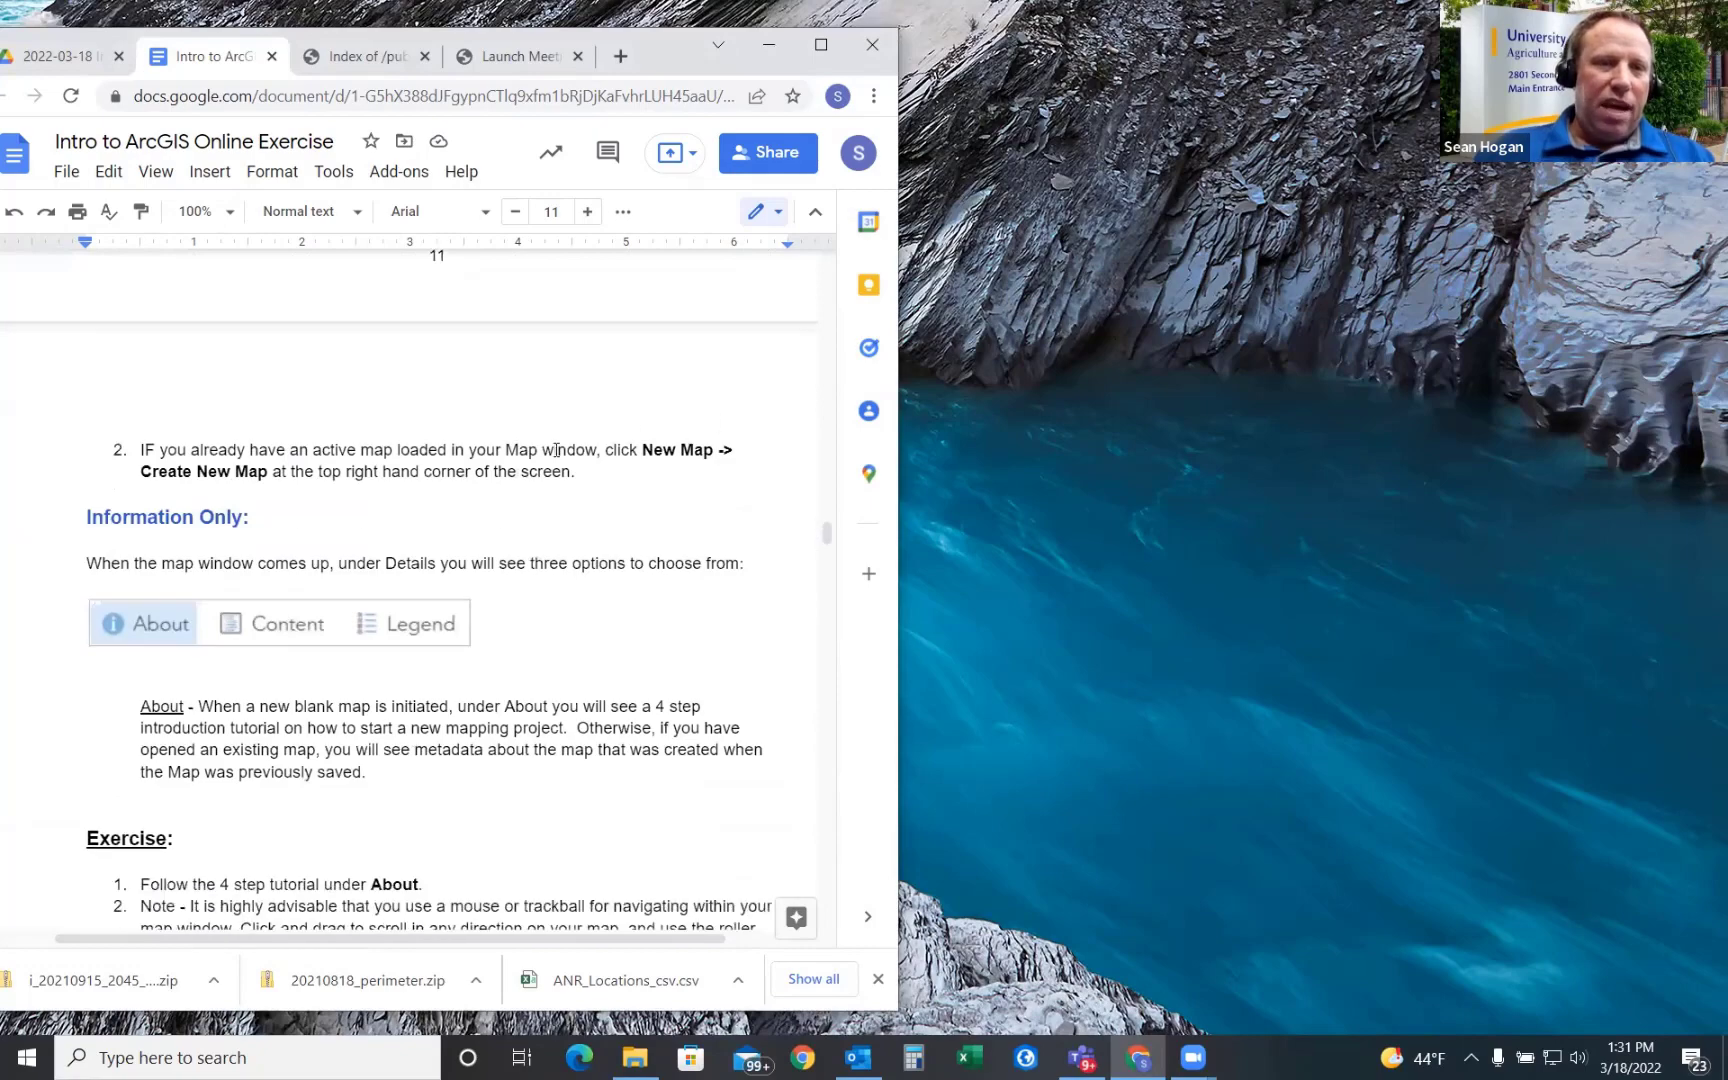
pyautogui.scroll(-3, 490, 654)
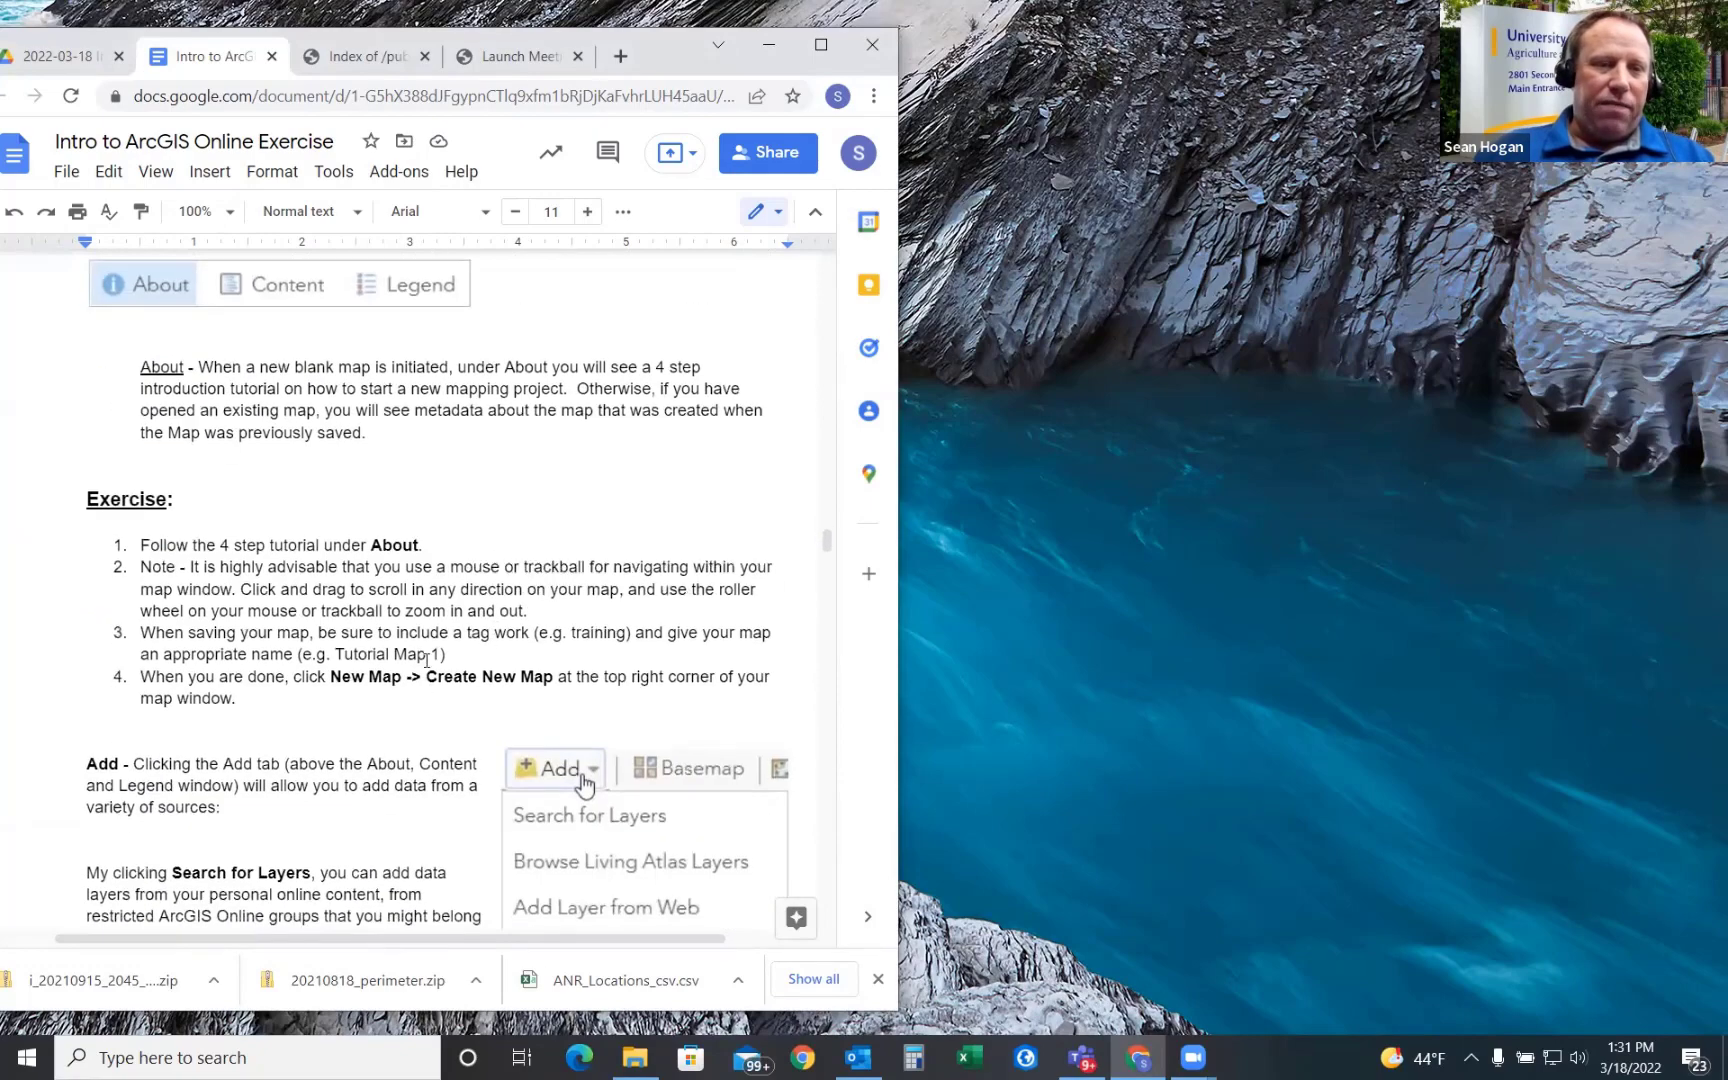
pyautogui.scroll(-3, 490, 654)
pyautogui.moveTo(208, 603); pyautogui.dragTo(311, 622)
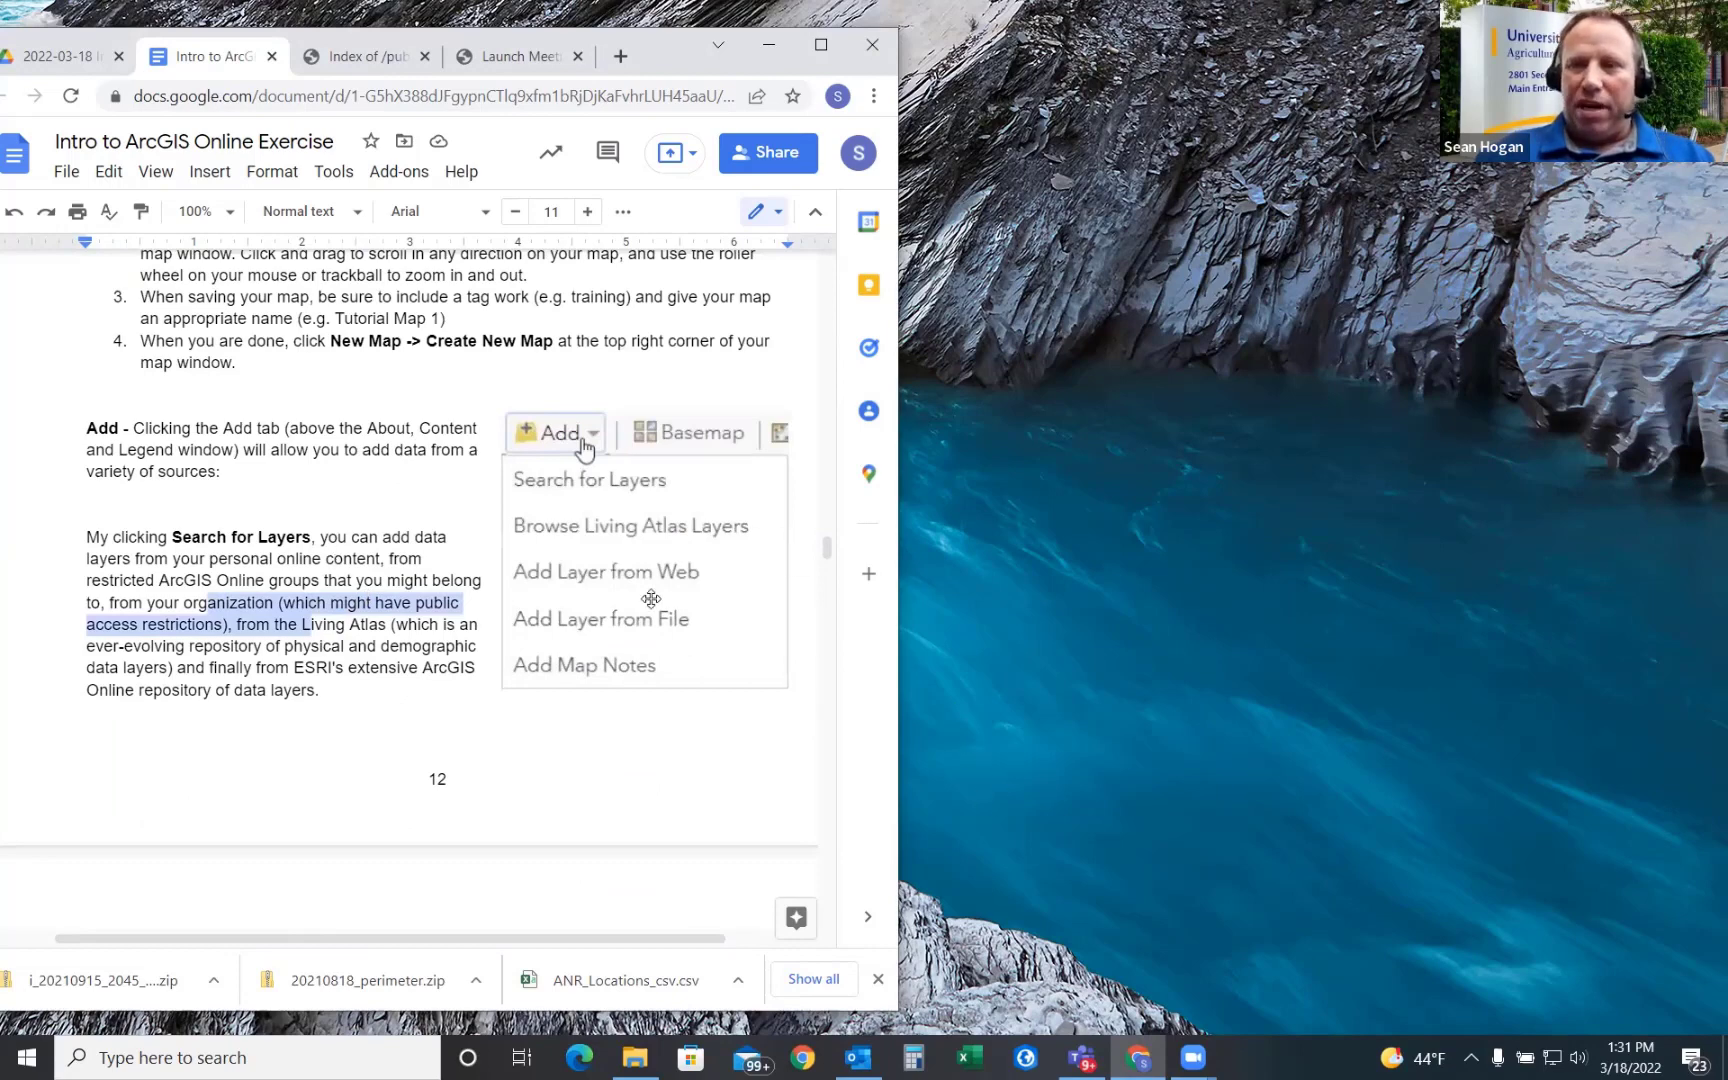
pyautogui.scroll(-5, 560, 665)
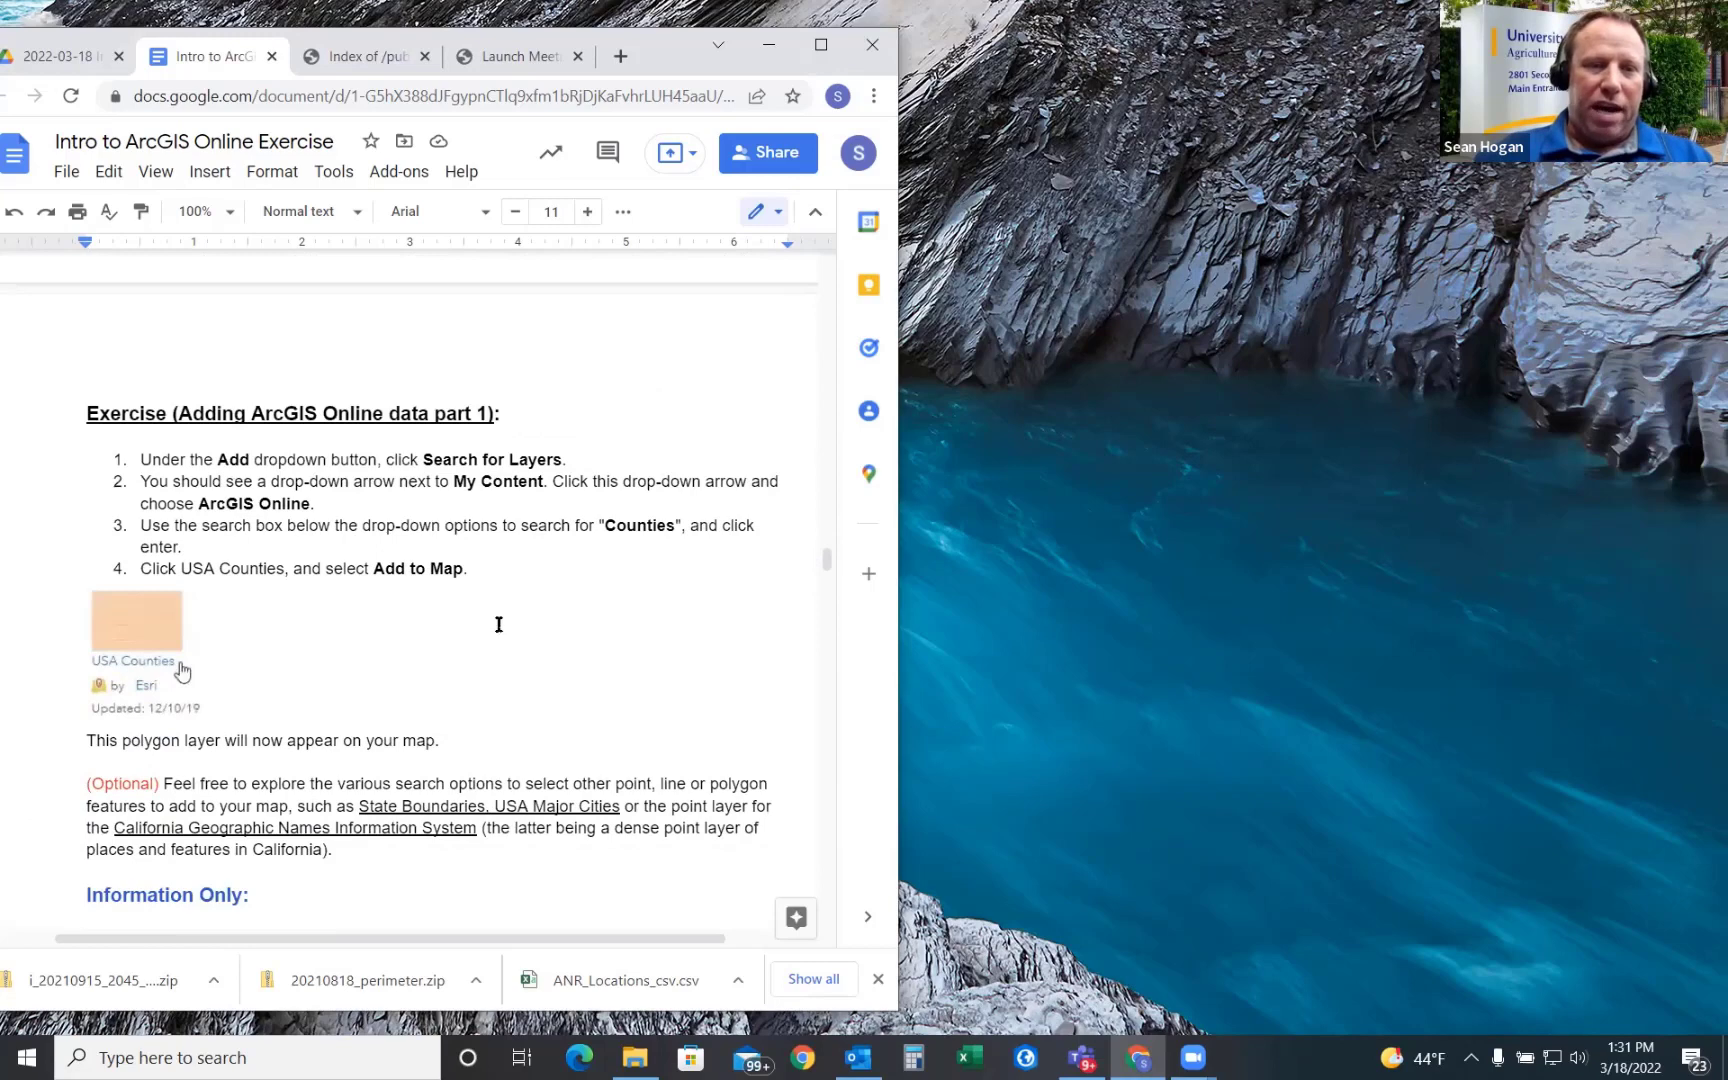
pyautogui.scroll(-4, 497, 627)
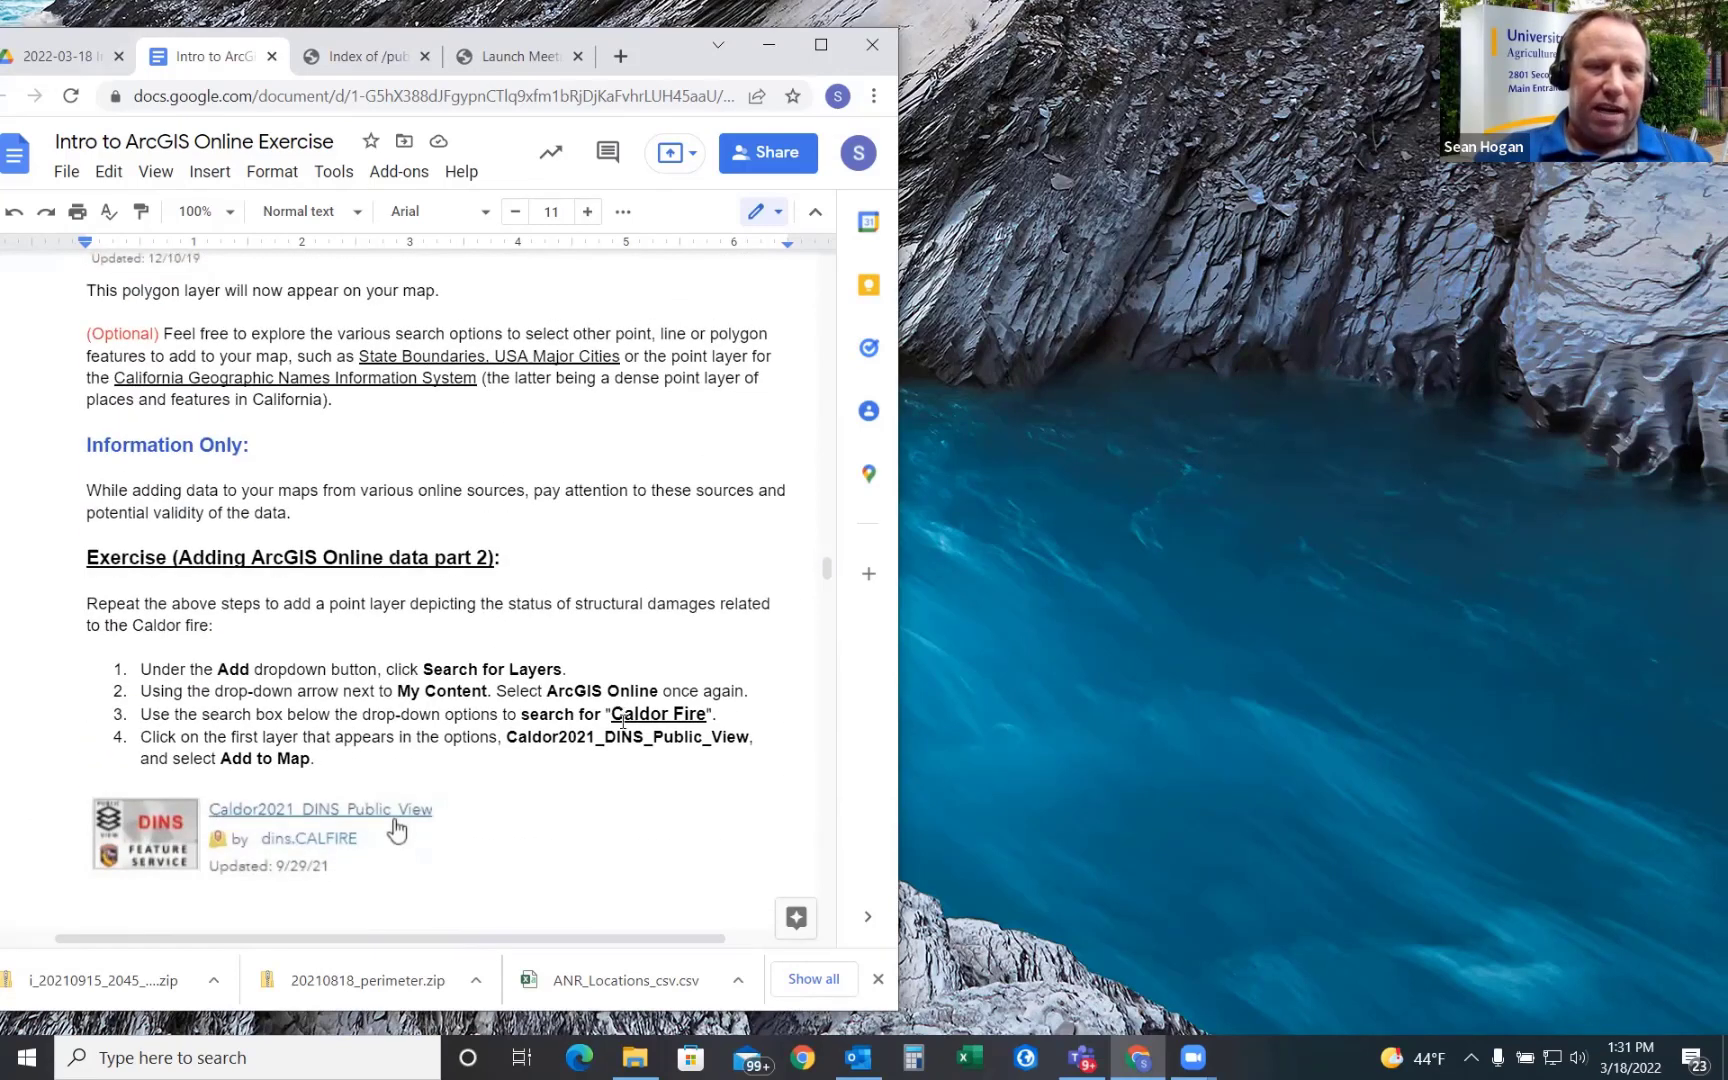
pyautogui.moveTo(613, 714); pyautogui.dragTo(708, 714)
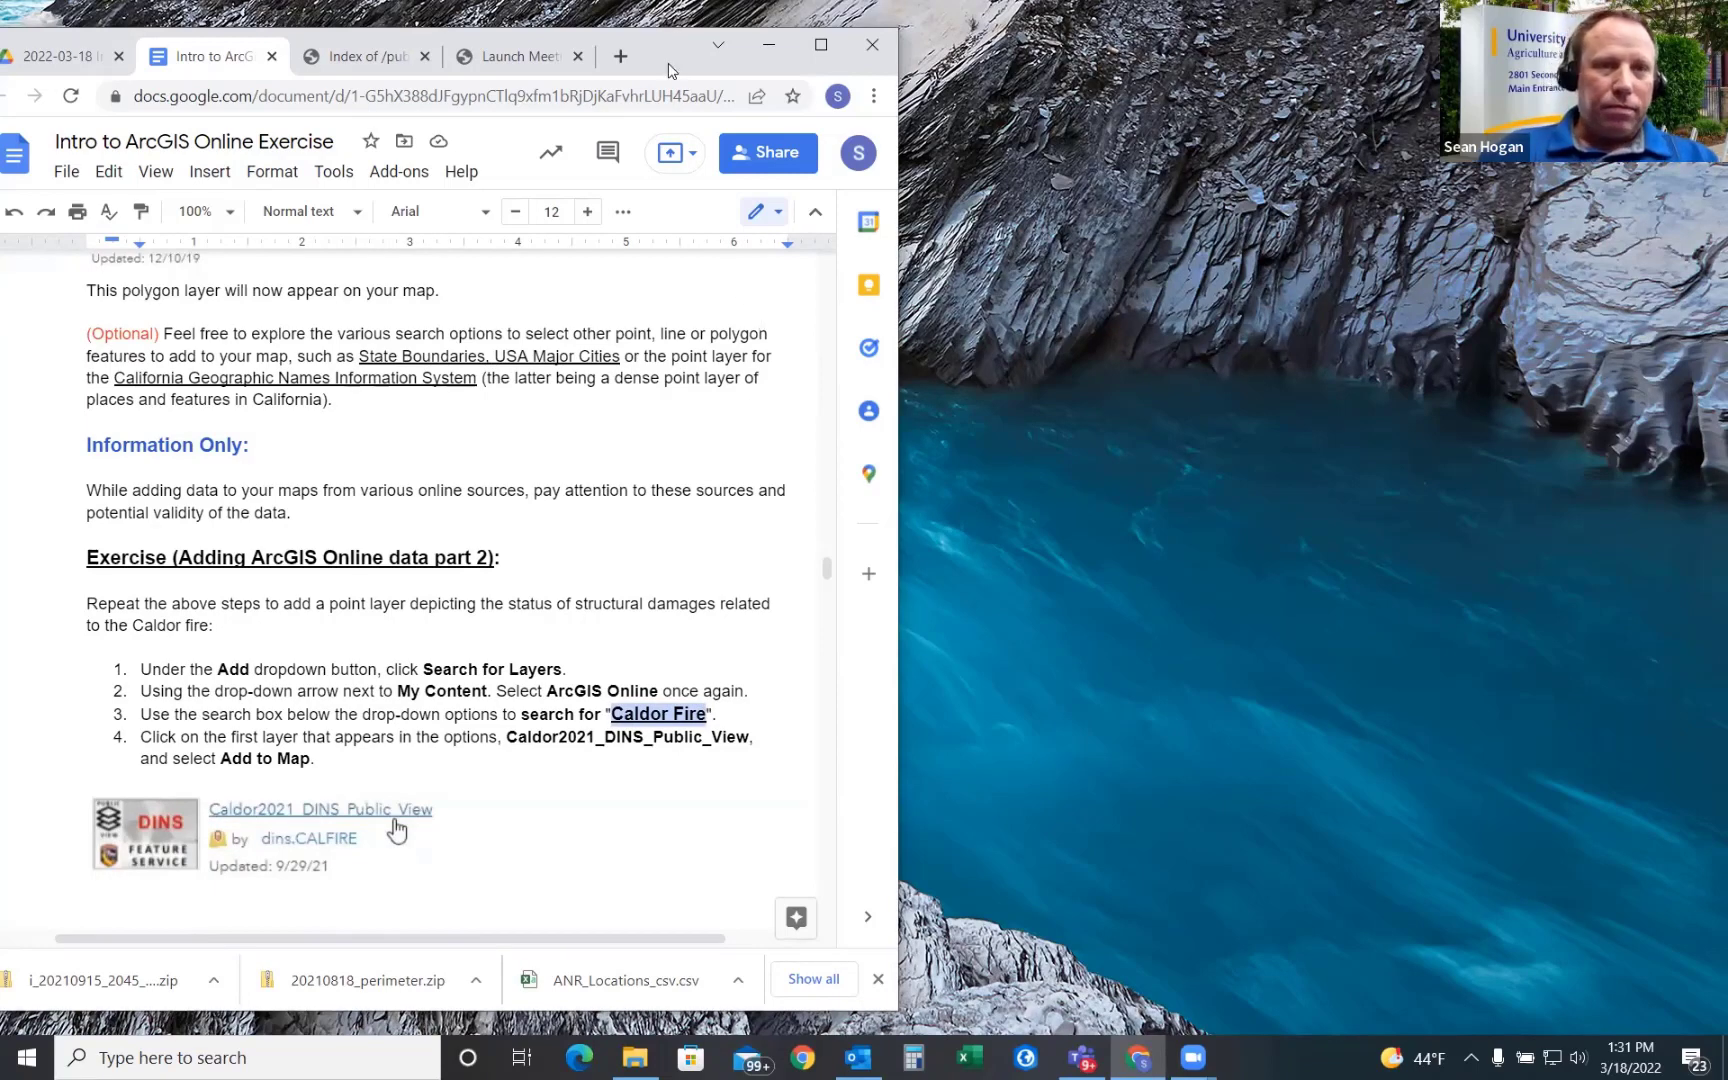
pyautogui.click(620, 55)
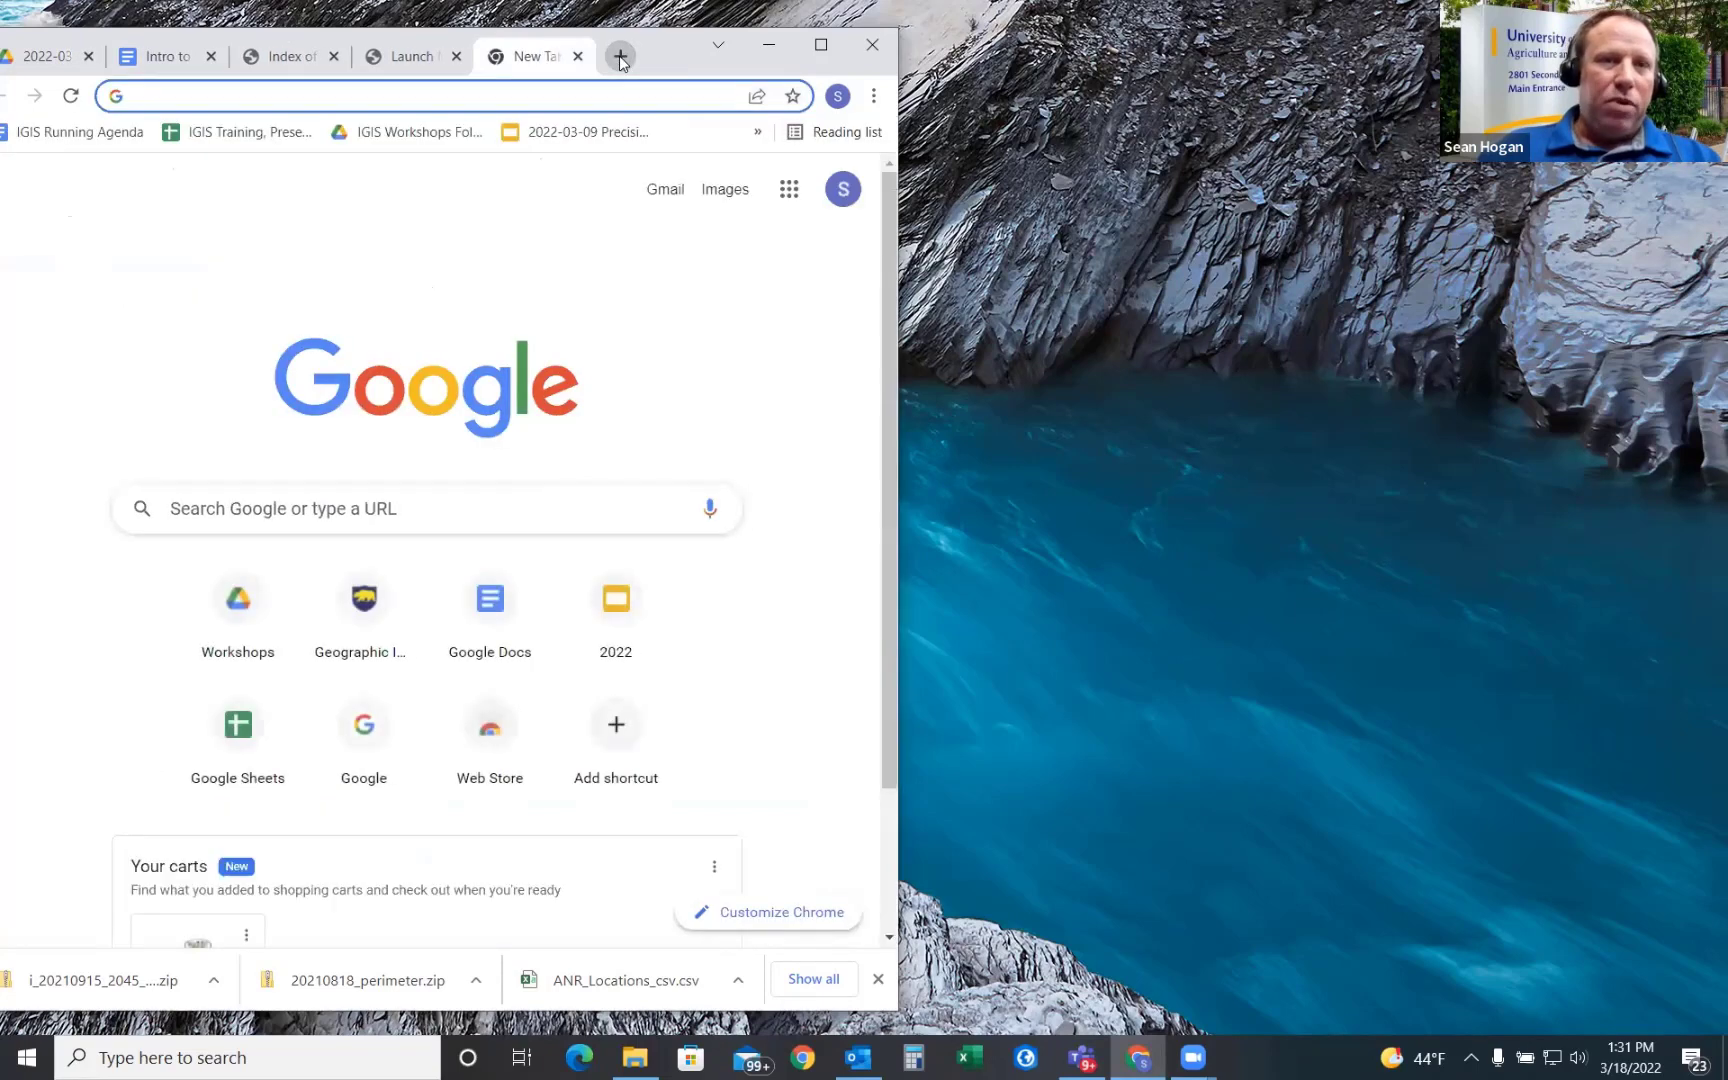
# - Search 'arcgis online login' and follow the Sign In result to the ArcGIS login page
pyautogui.click(196, 96)
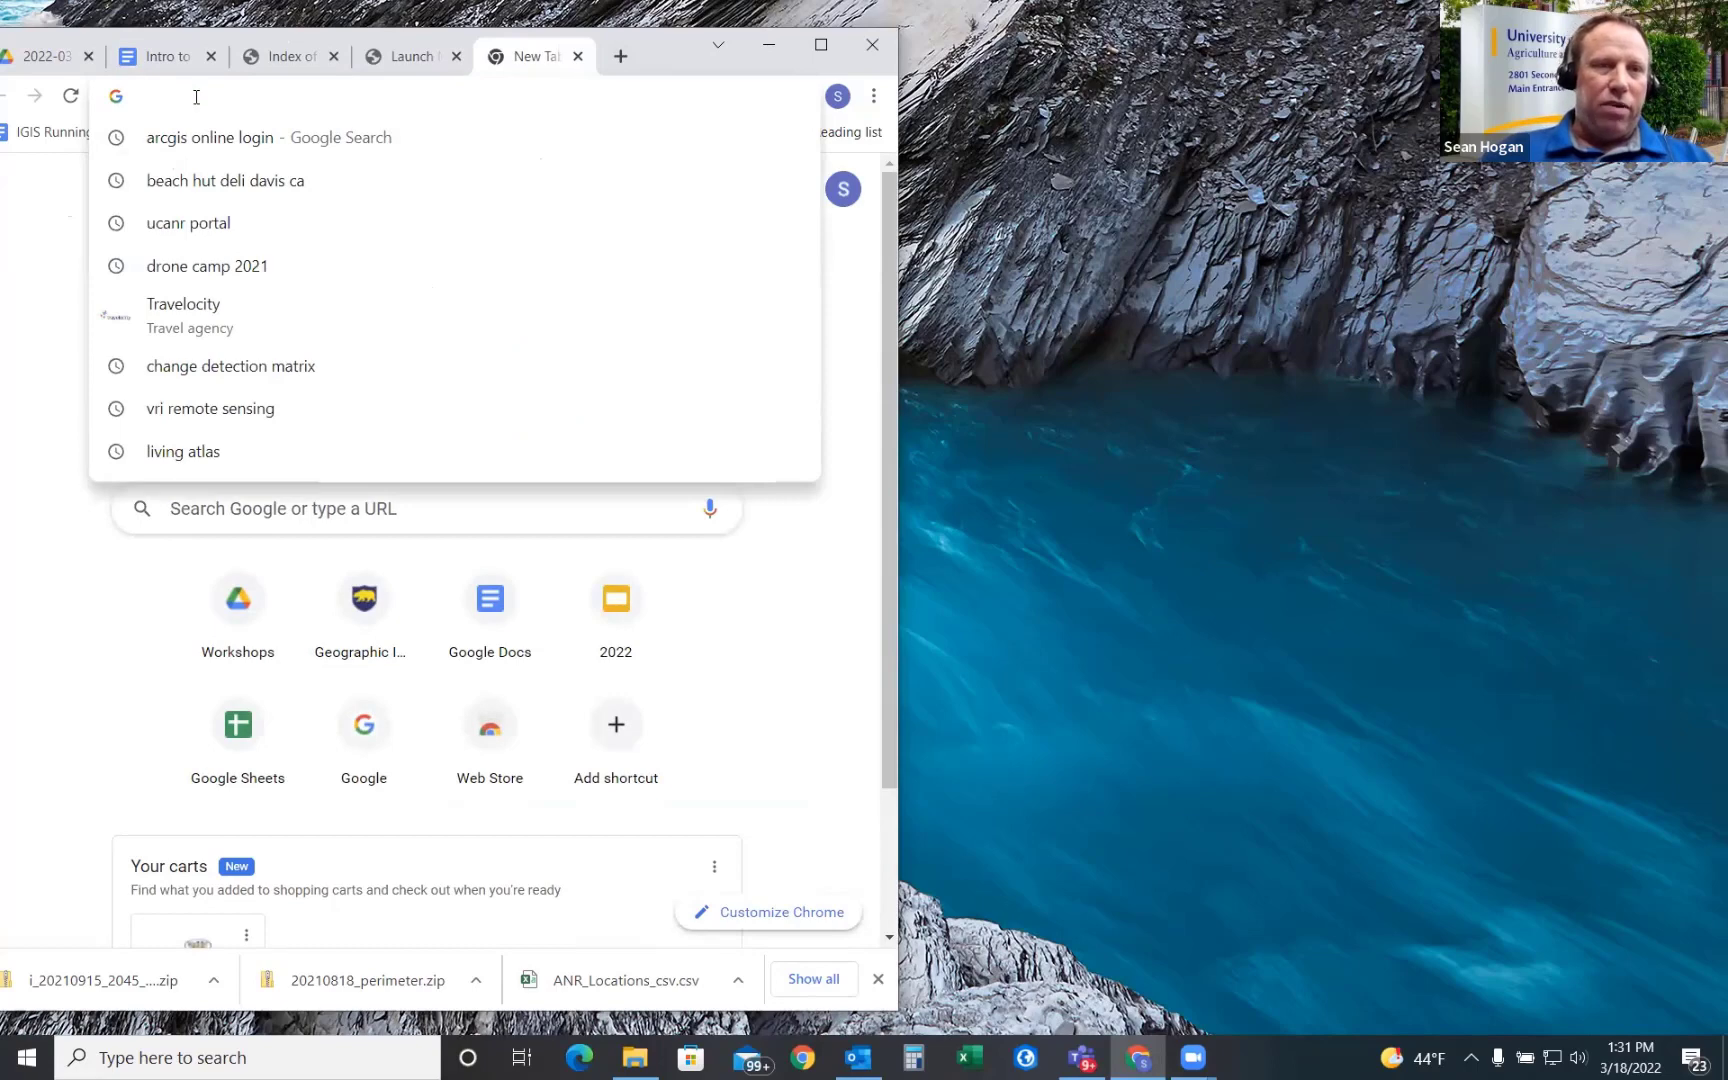
pyautogui.click(207, 148)
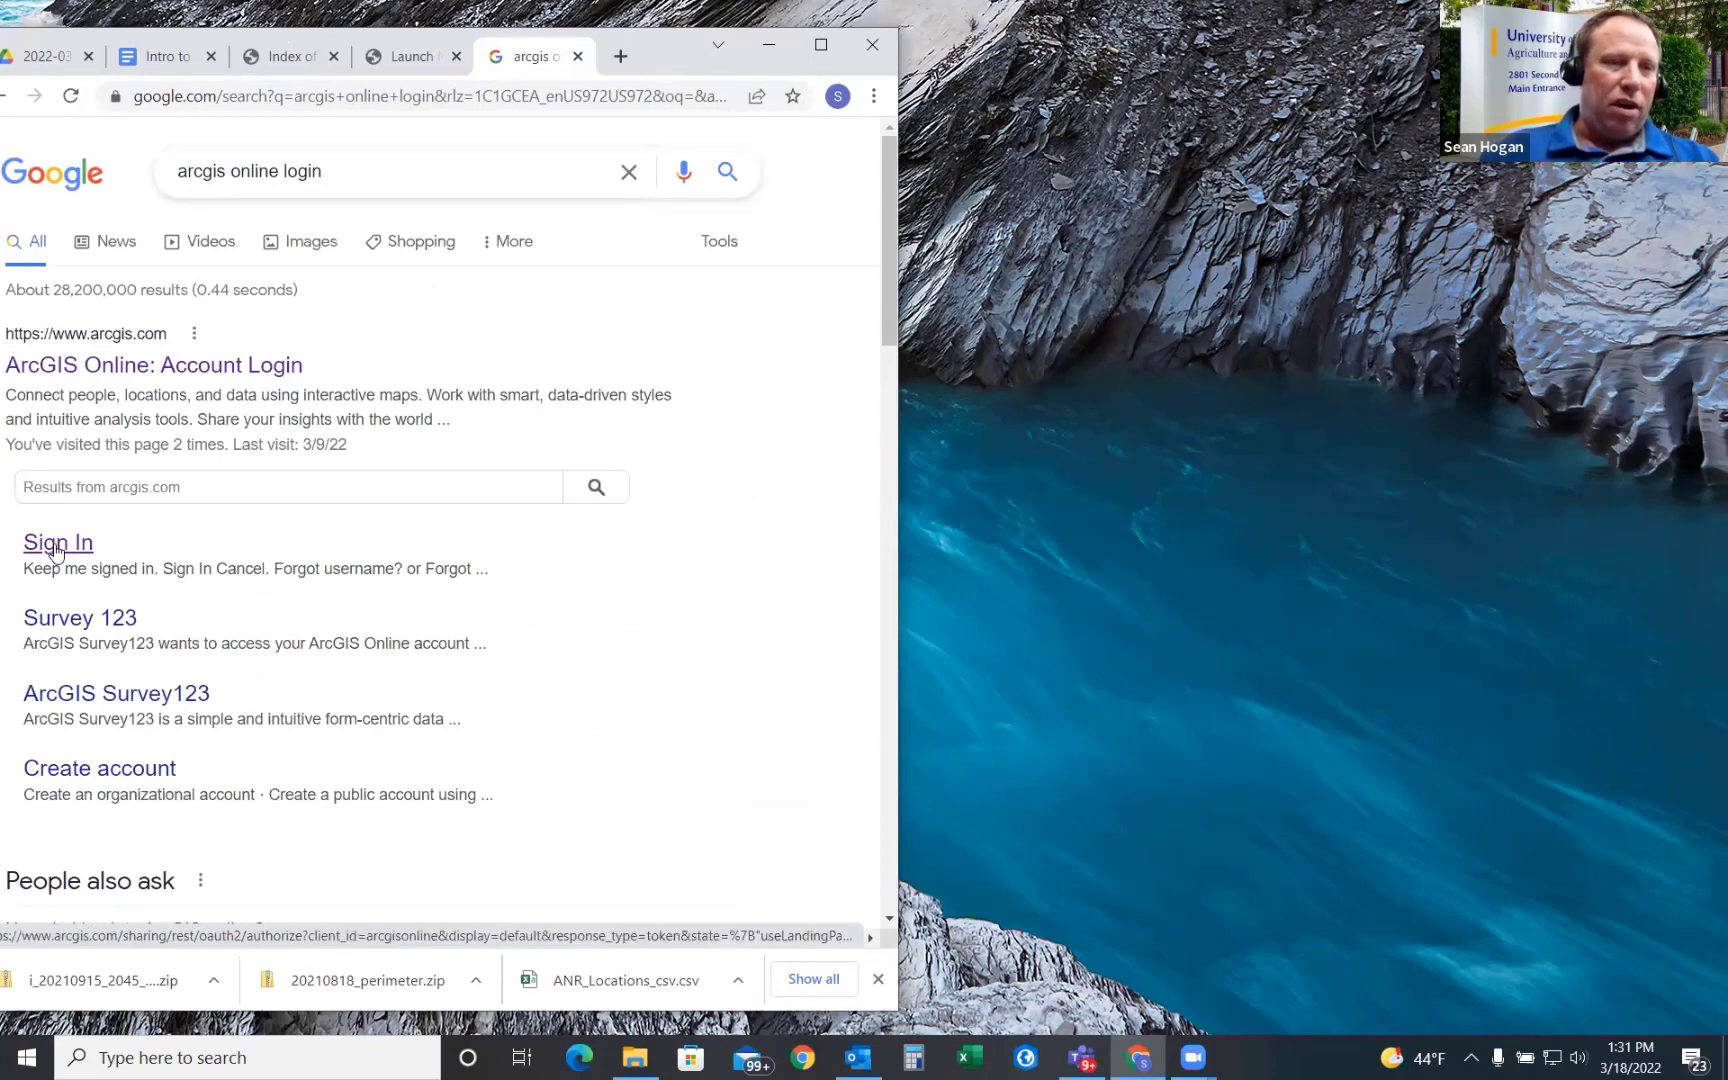
pyautogui.click(56, 550)
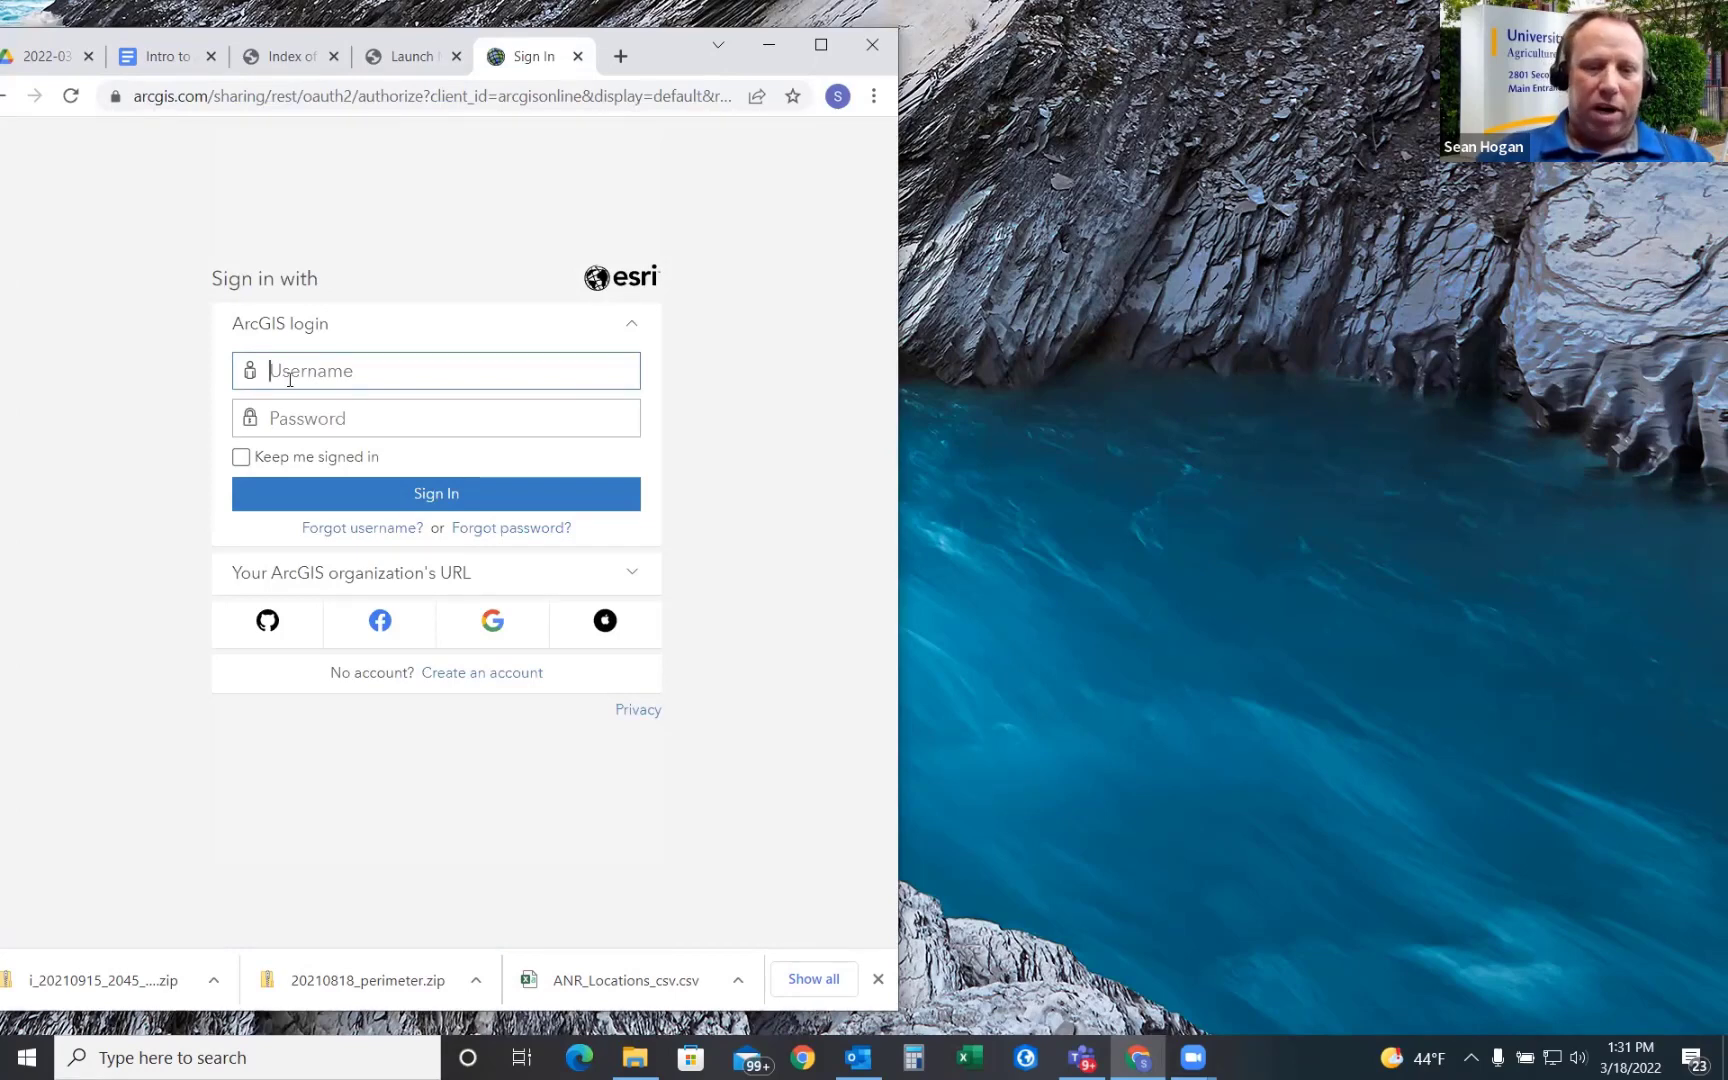
# - Enter the organization account's username and password on the first sign-in form and submit
pyautogui.write('sdh')
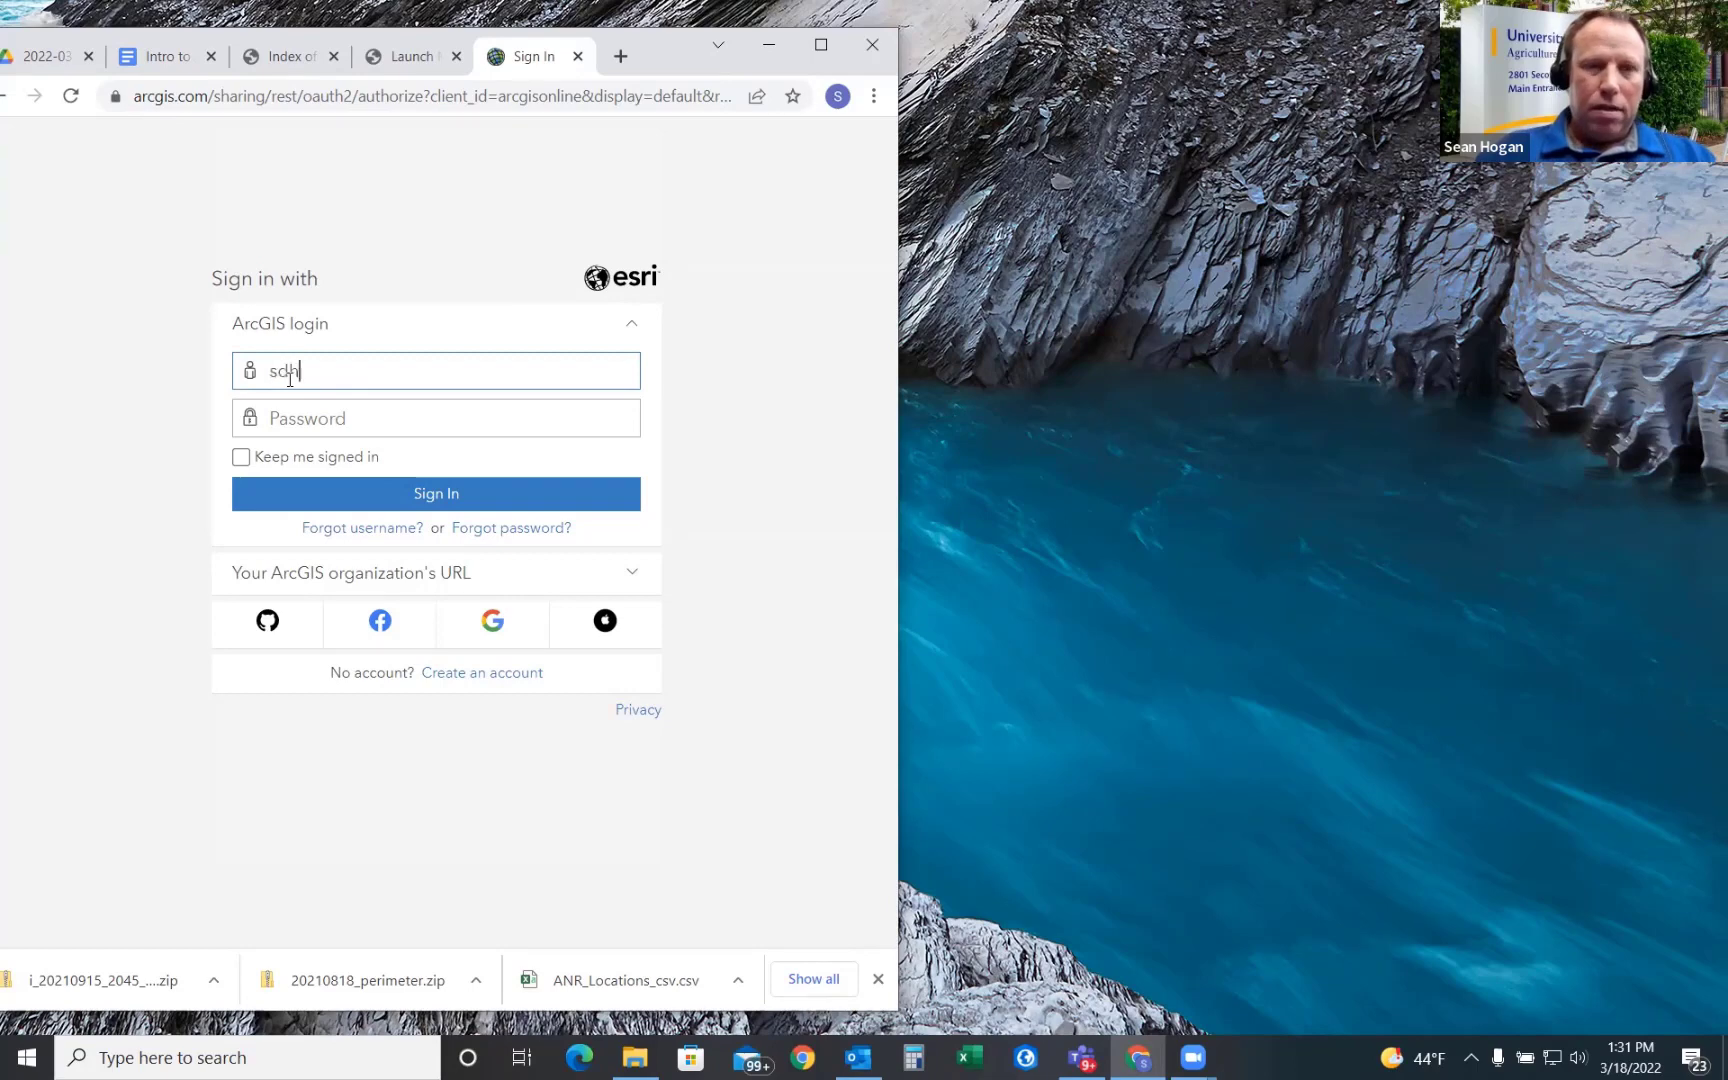
pyautogui.write('ogan_UCANR')
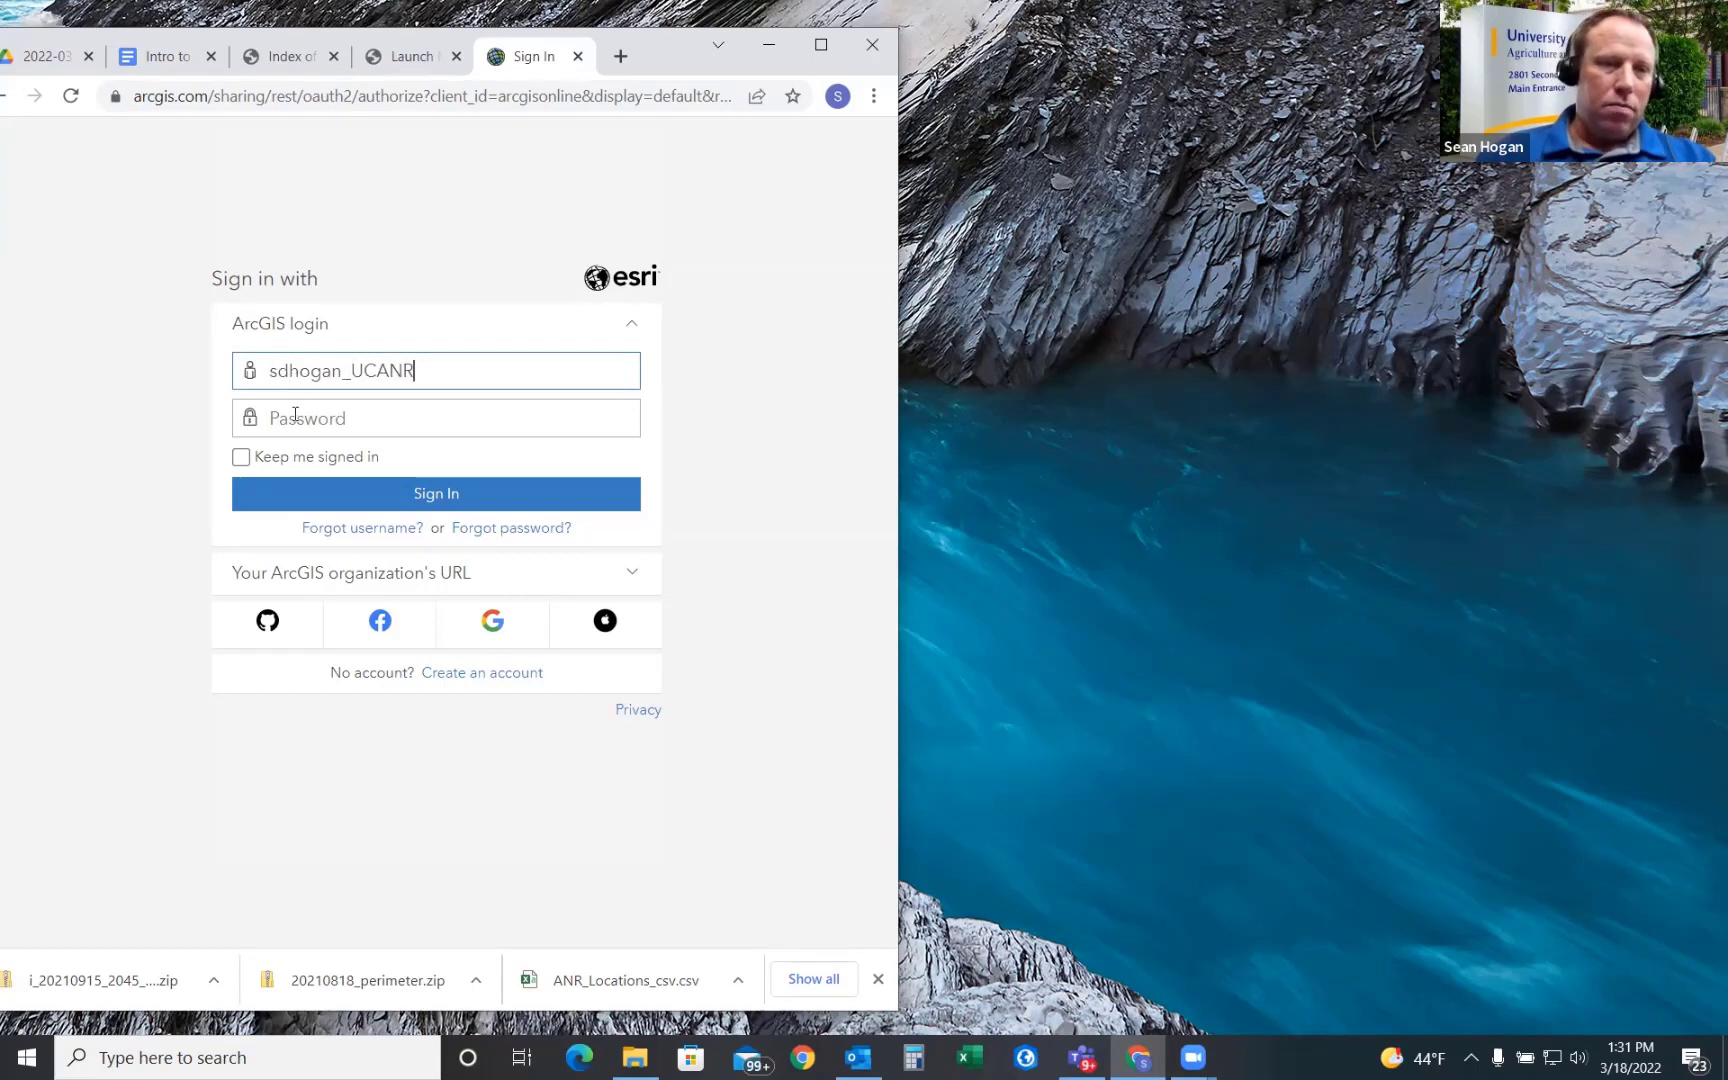
pyautogui.click(295, 414)
pyautogui.write('•••')
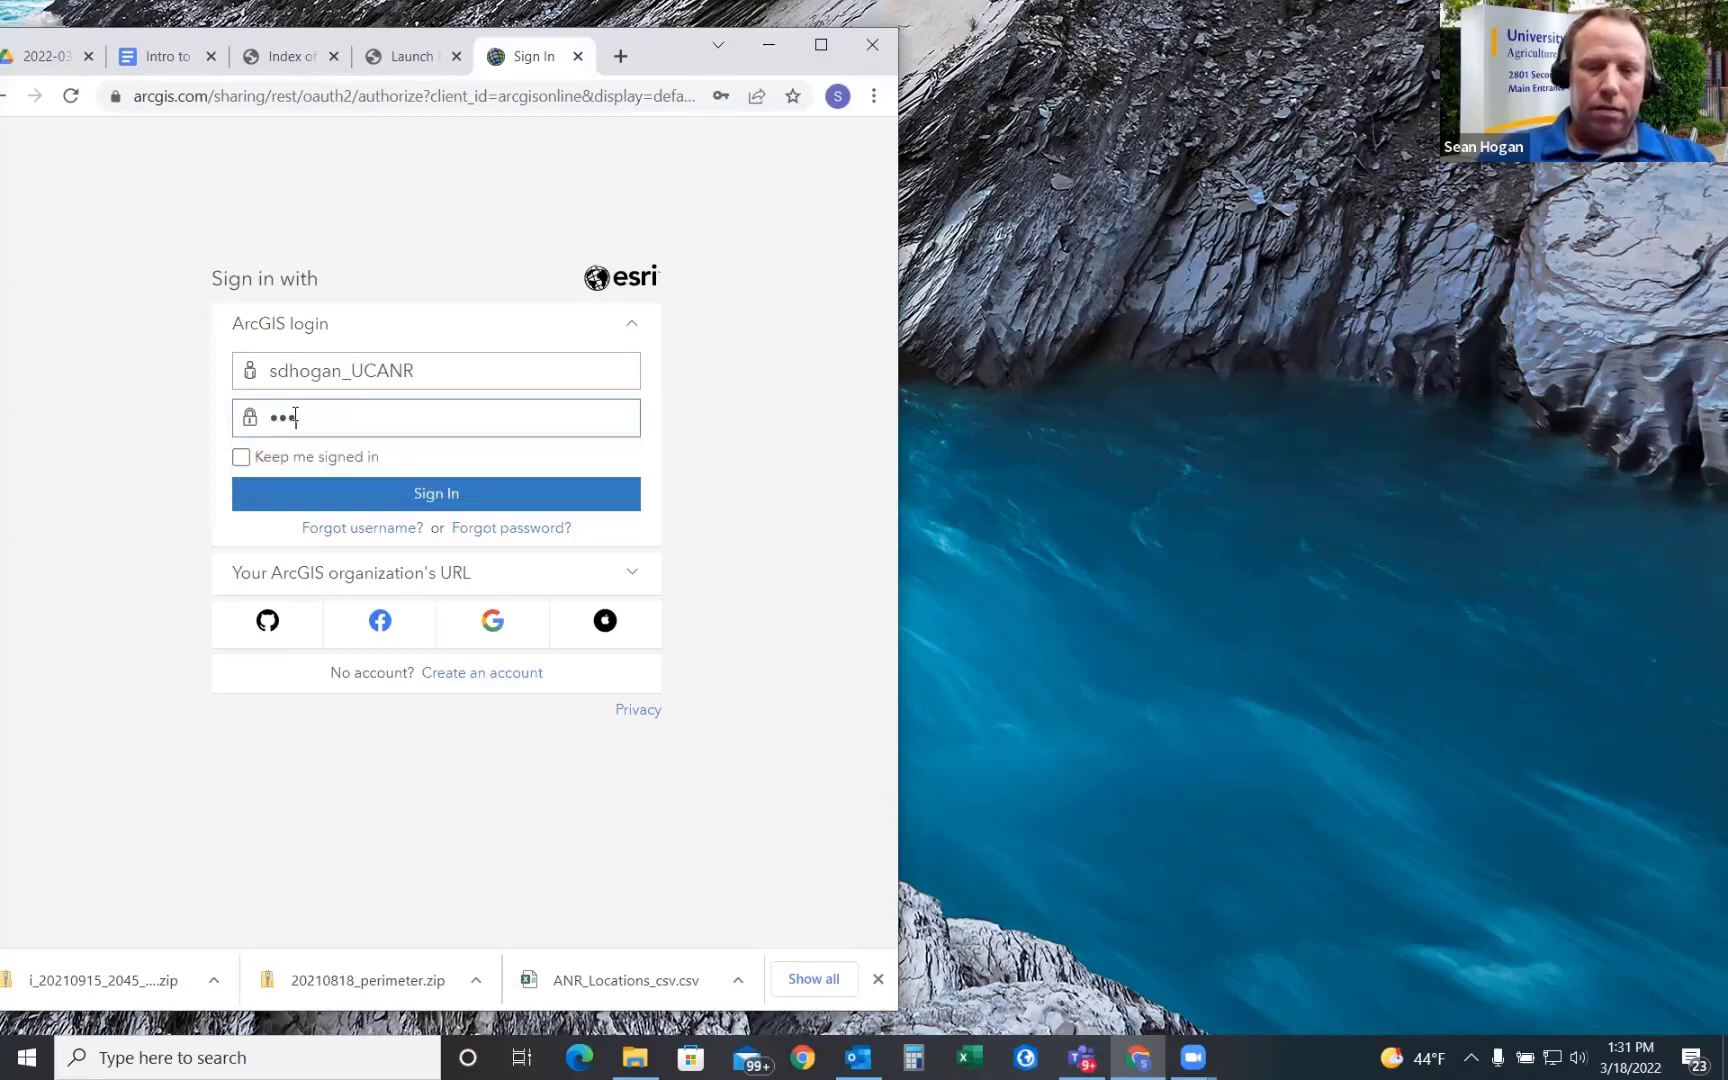
pyautogui.write('••••••')
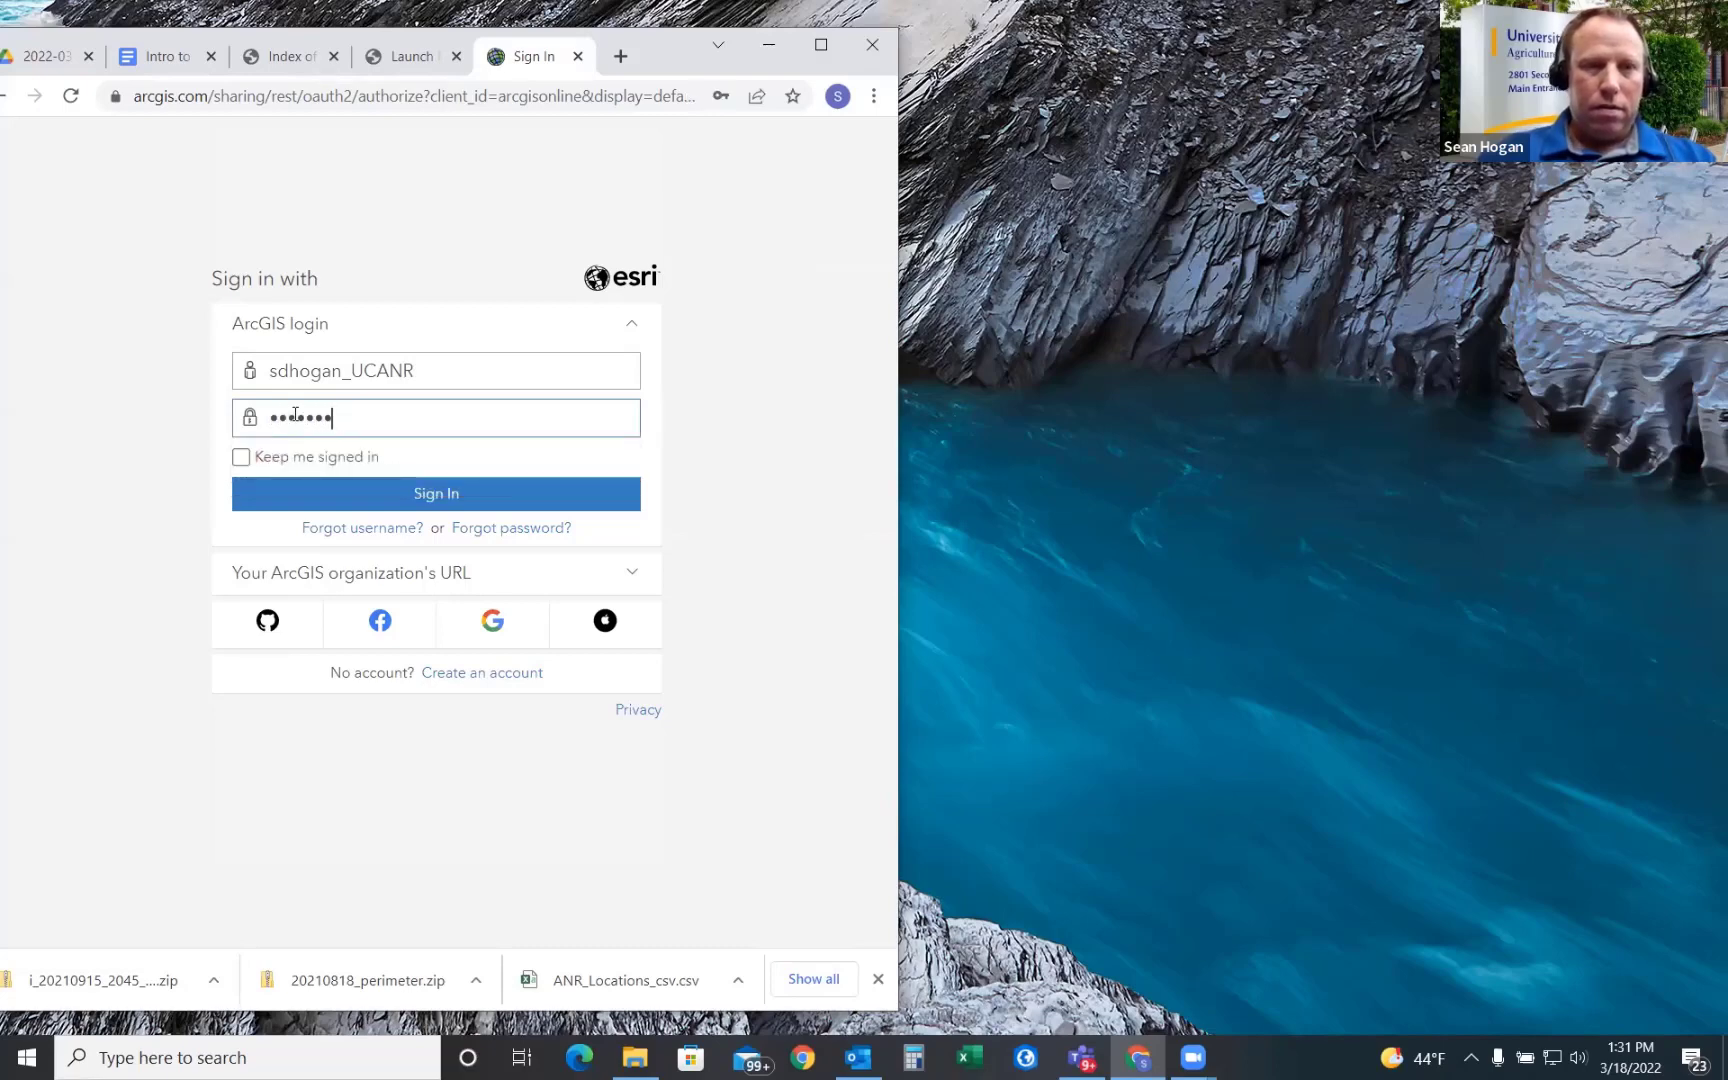
pyautogui.click(390, 510)
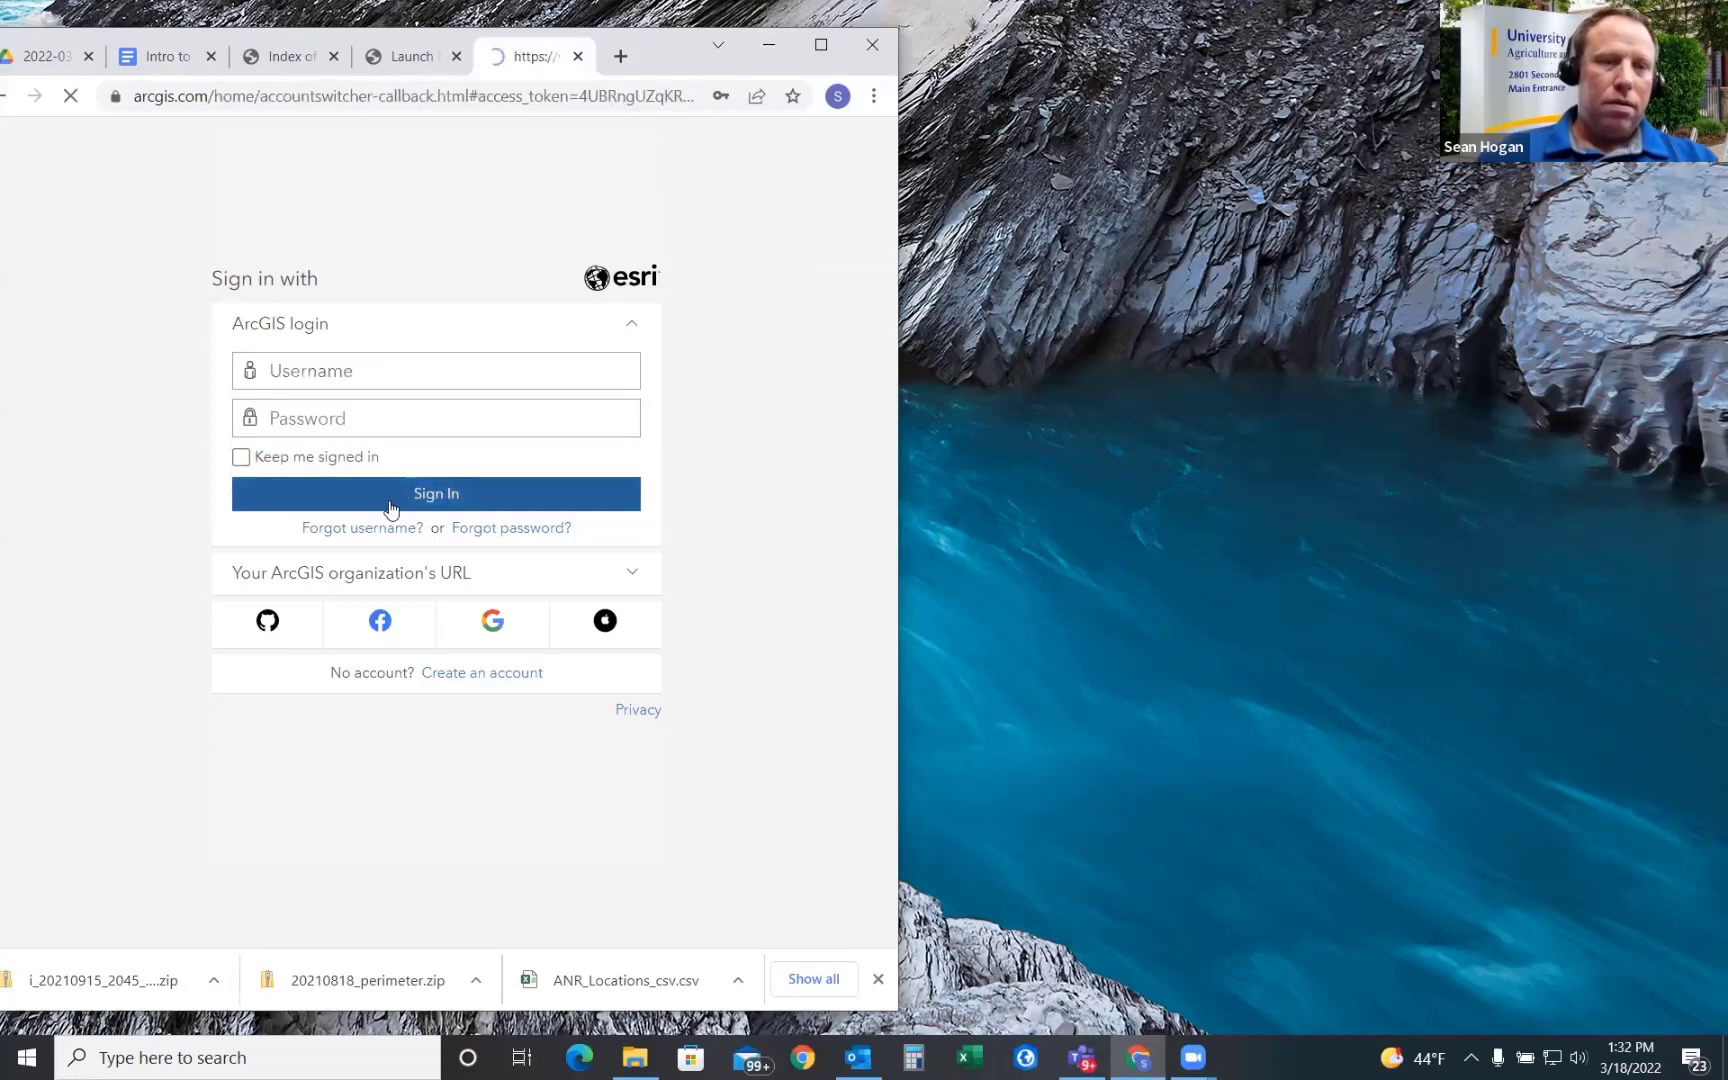
# - Re-enter the username and password on the second sign-in form and submit it
pyautogui.write('s')
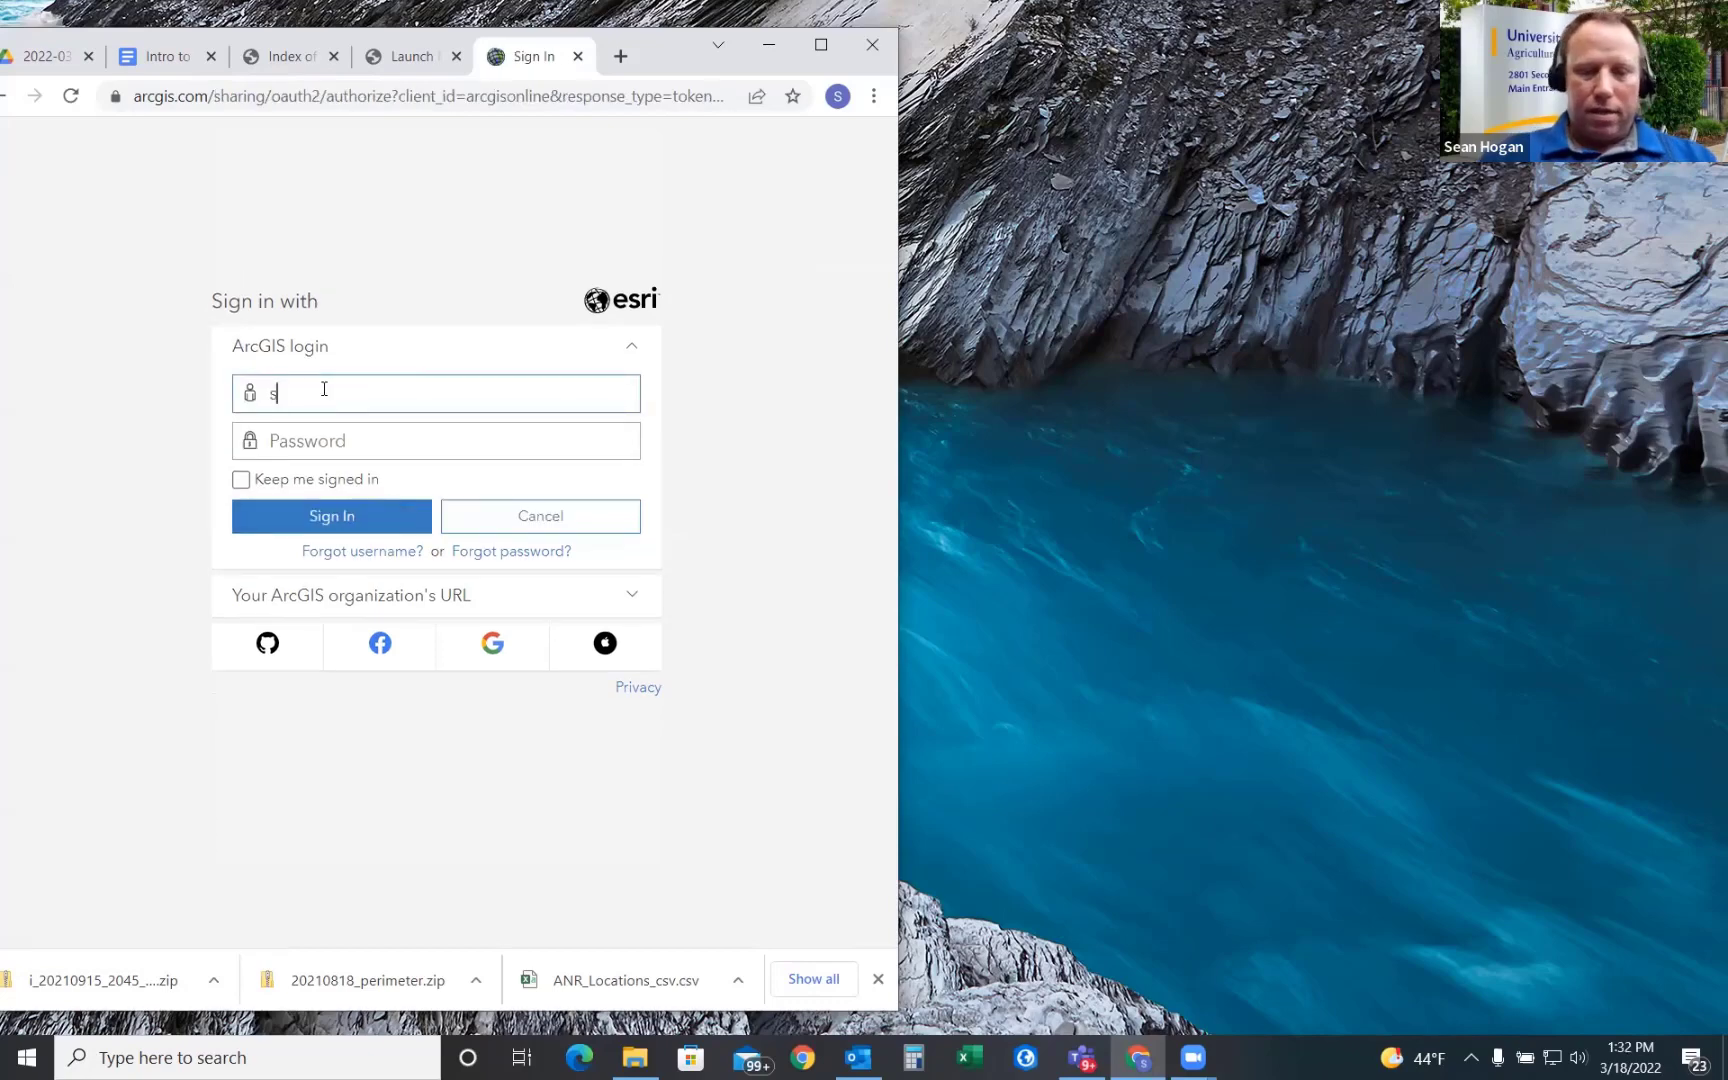
pyautogui.write('dhogan_')
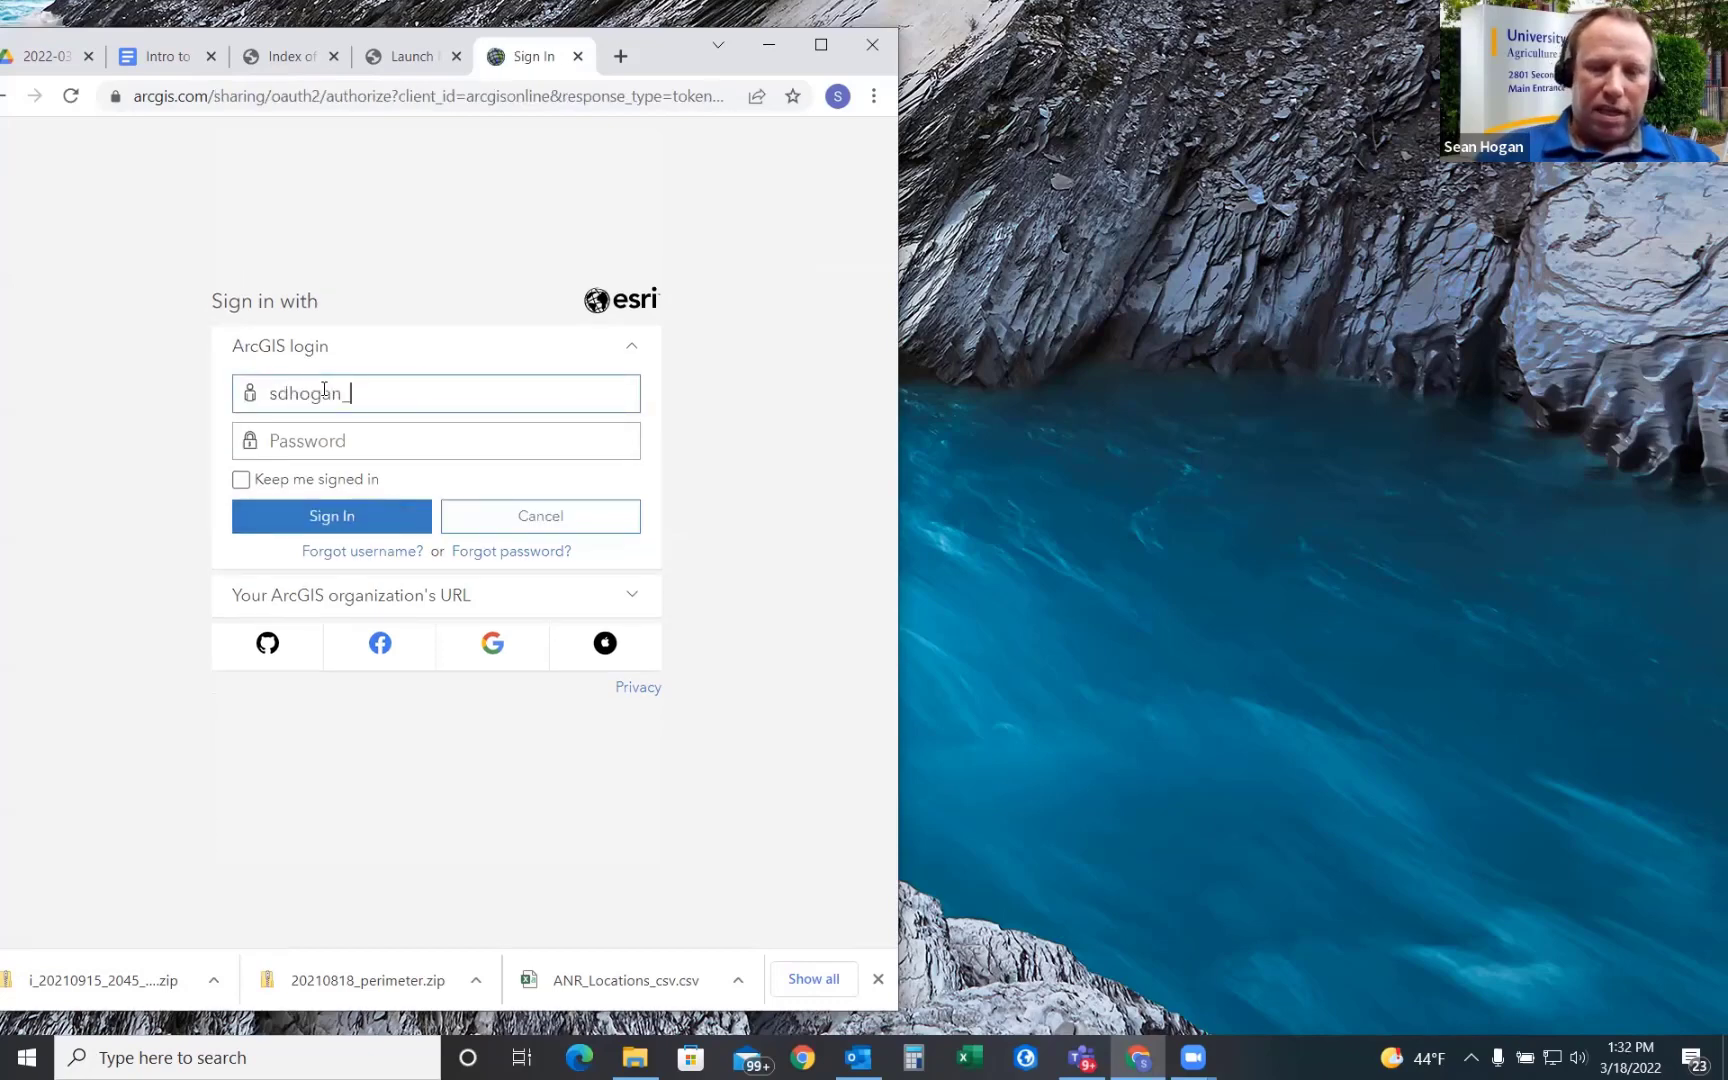
pyautogui.write('UCANR')
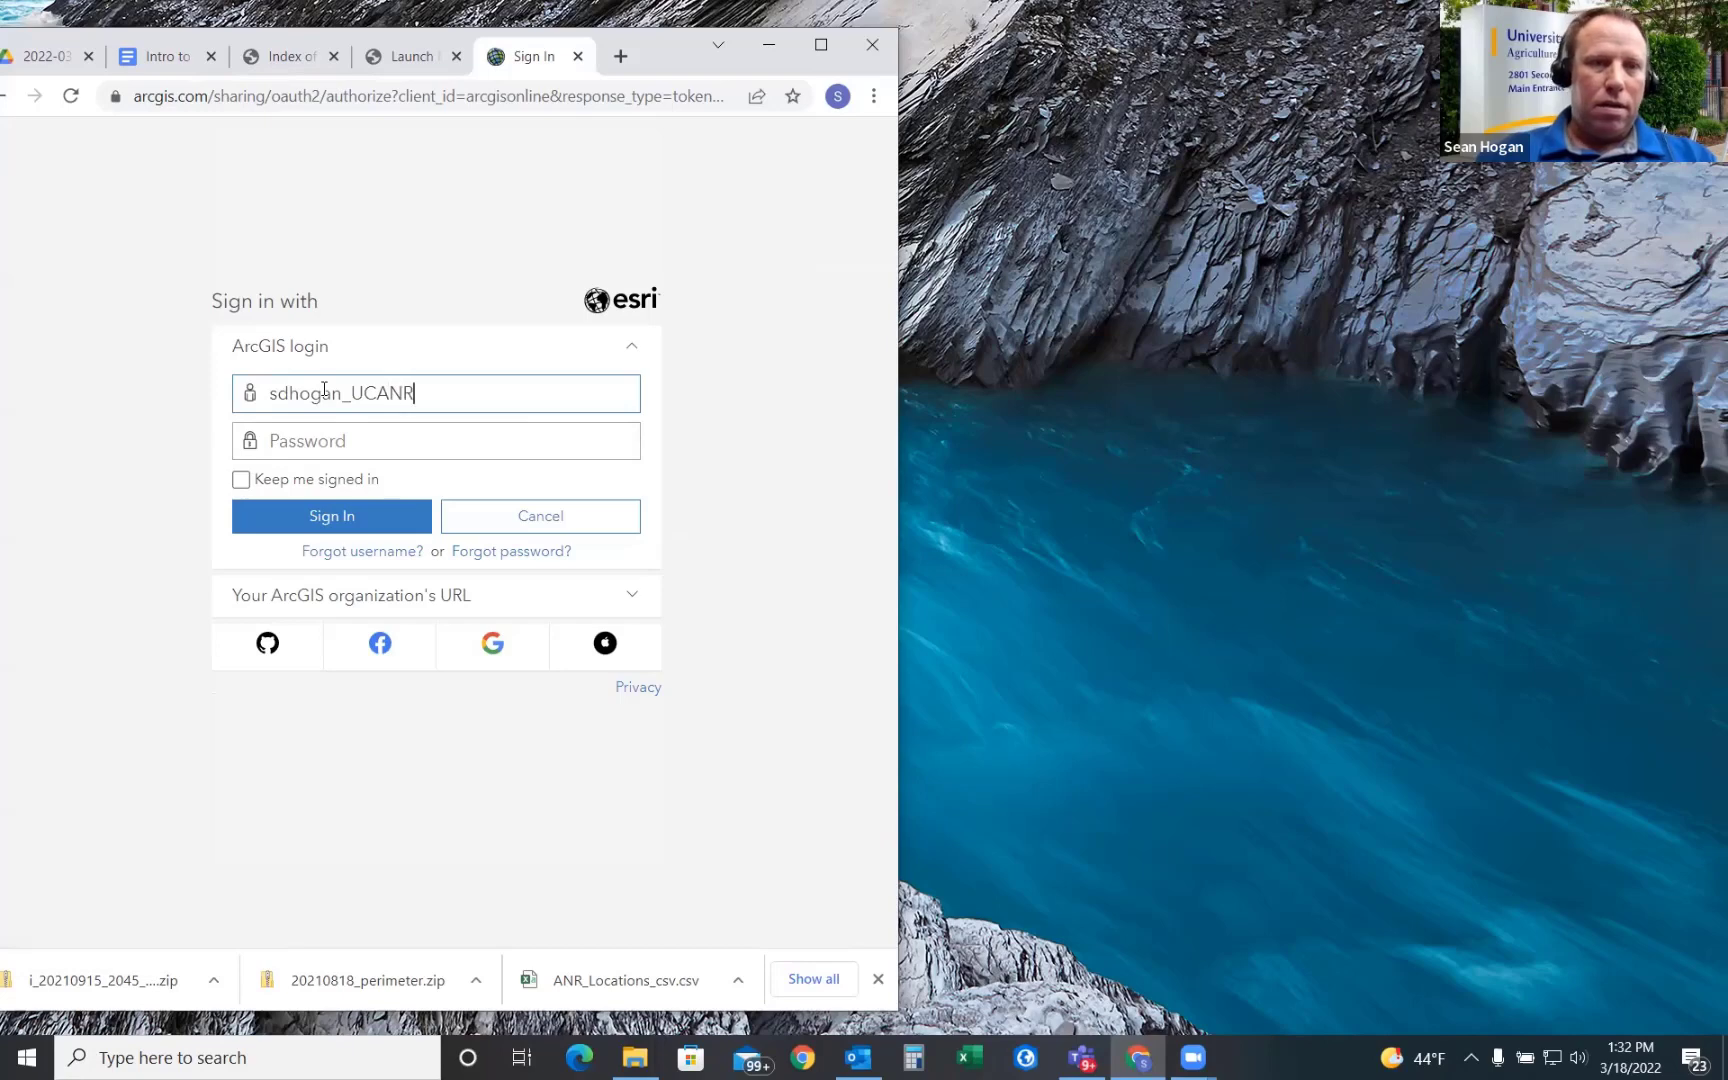
pyautogui.click(322, 442)
pyautogui.write('•••••')
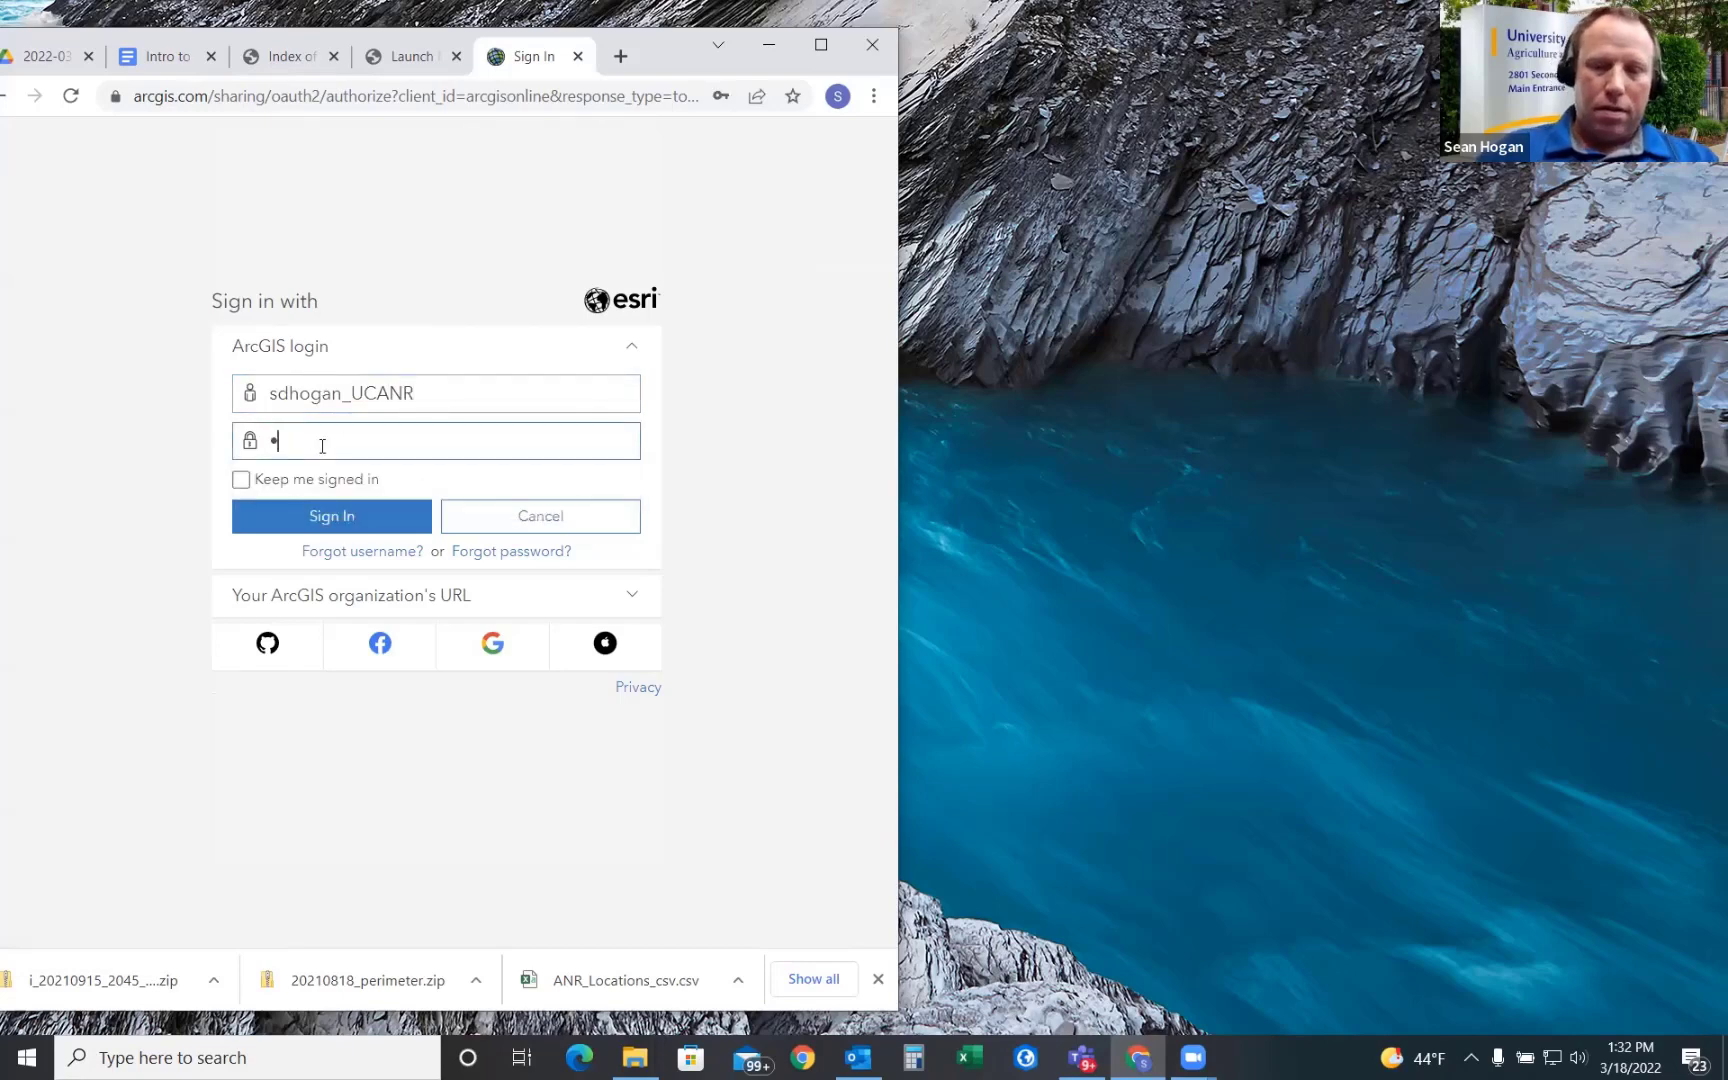
pyautogui.write('•••')
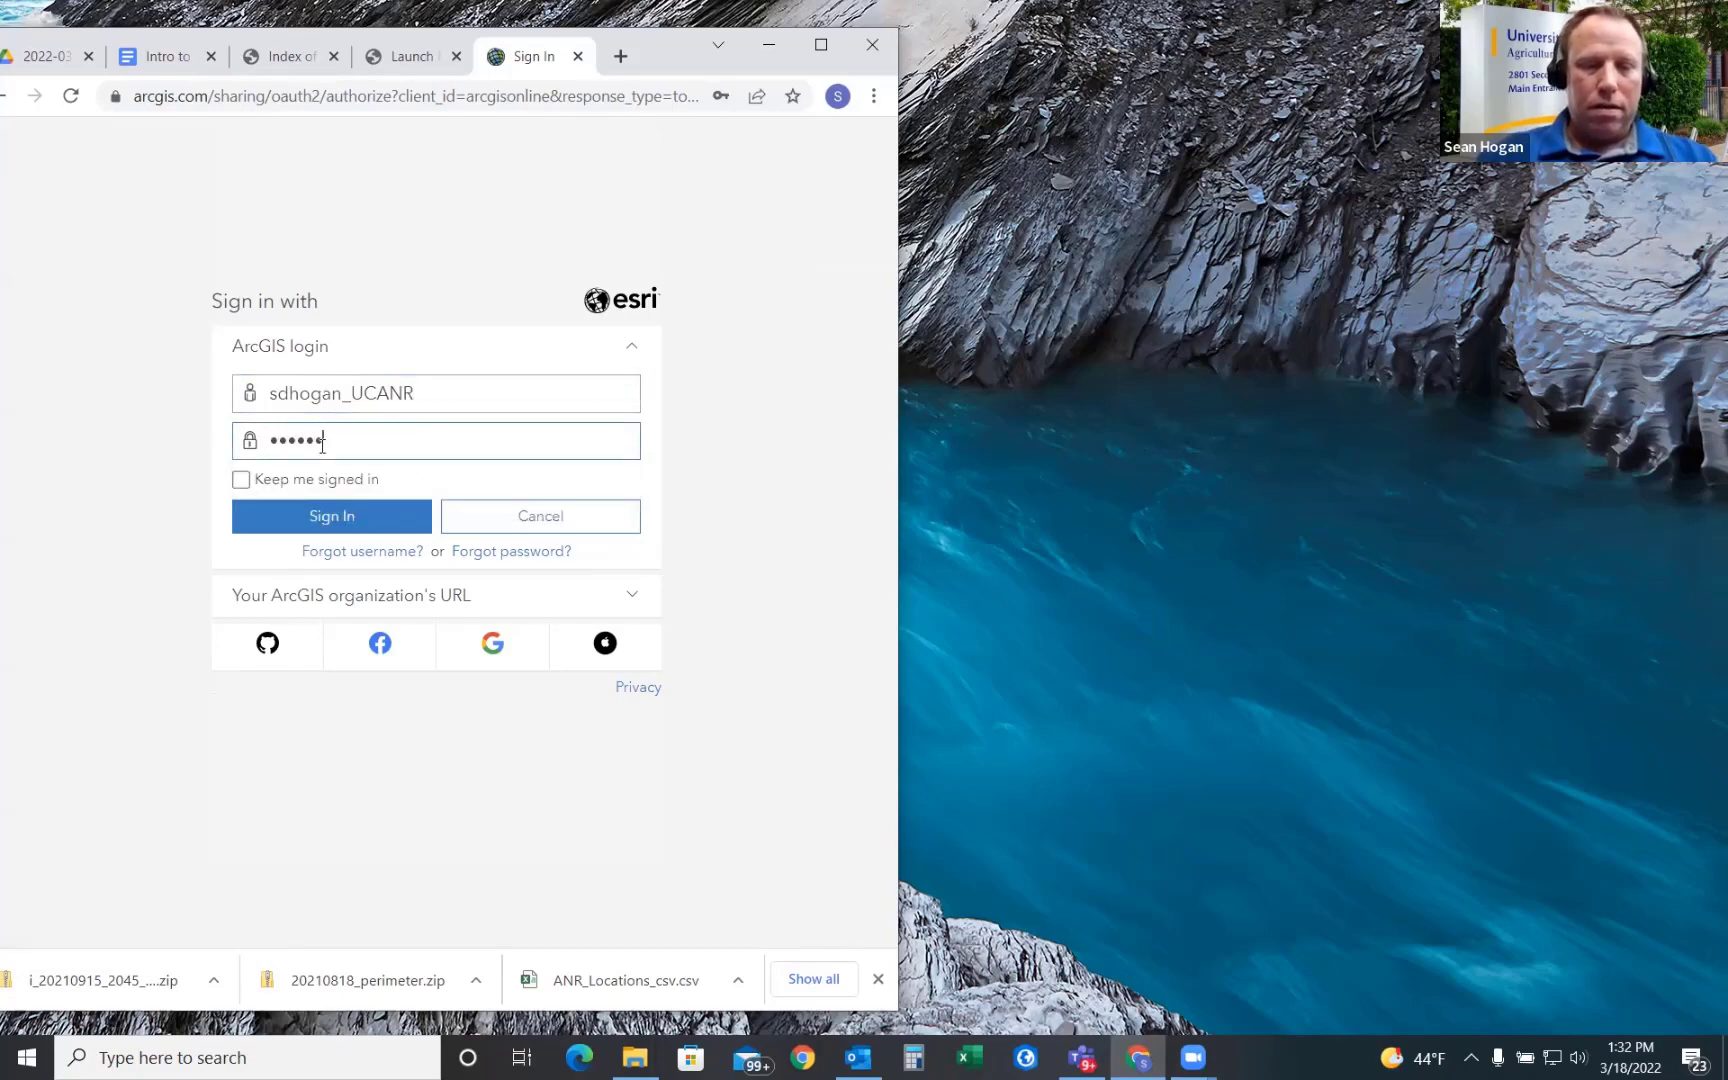
pyautogui.press('Return')
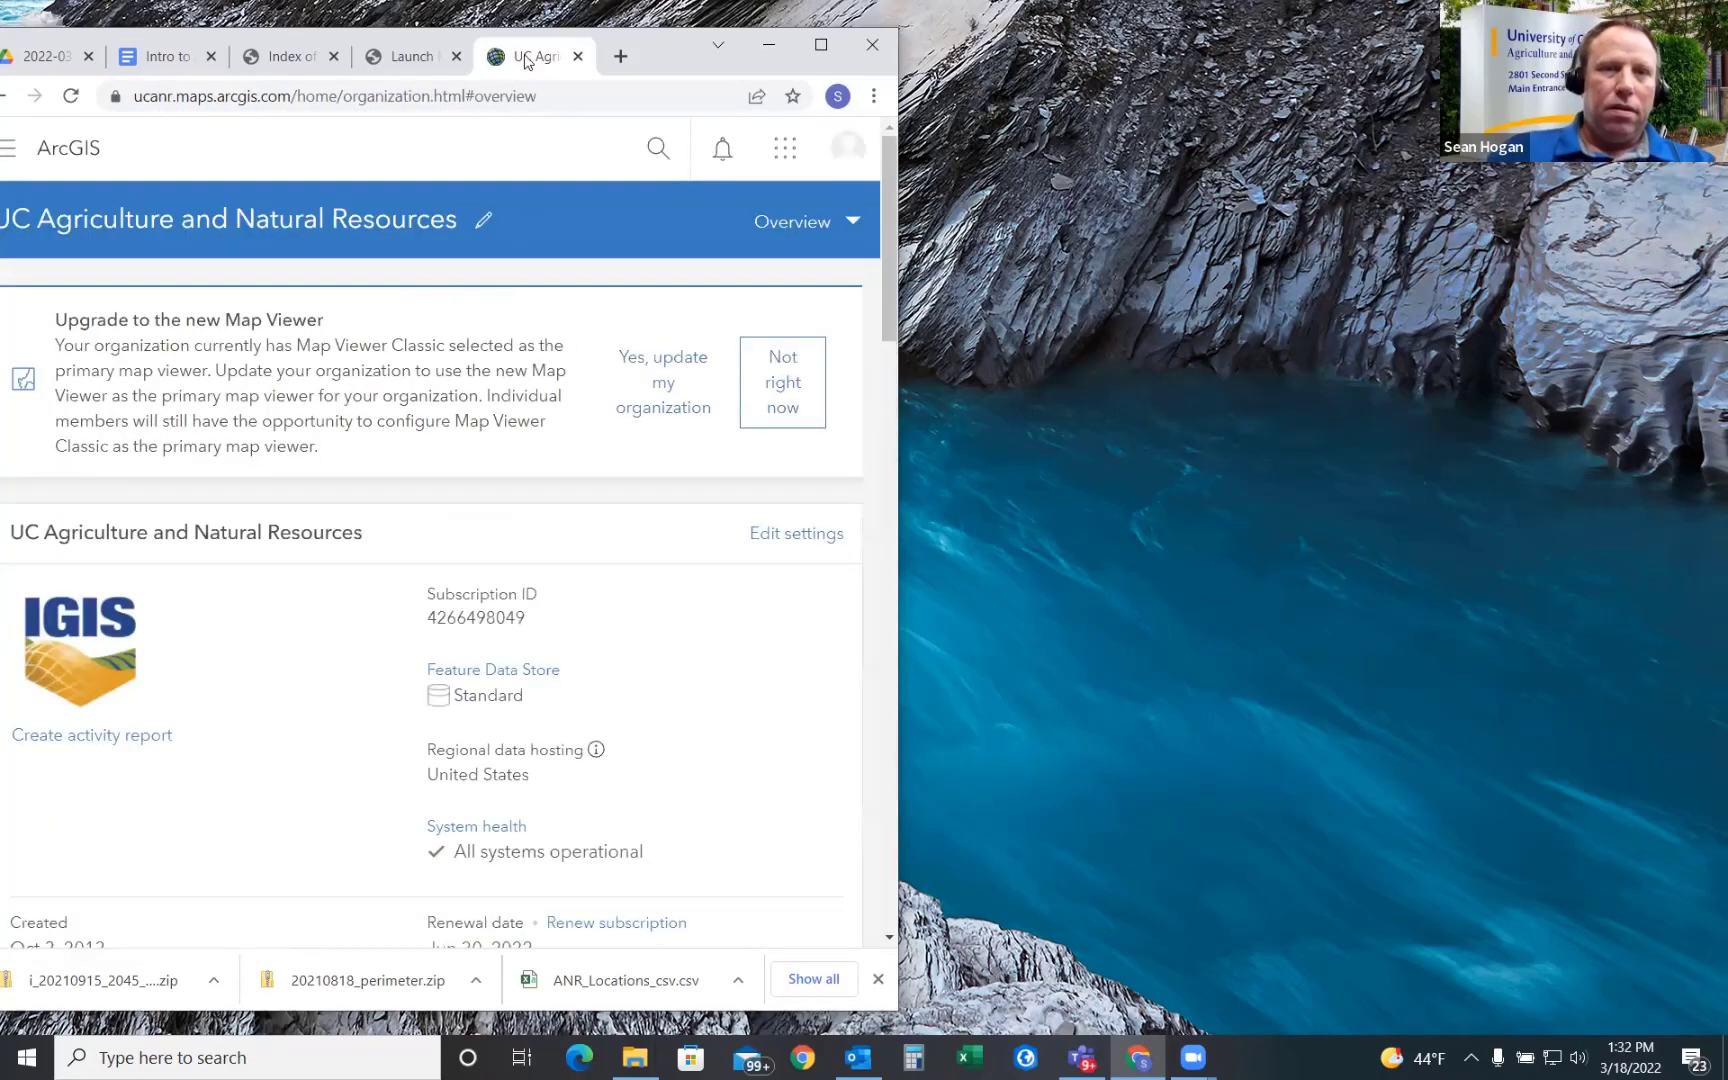
# - Tear the ArcGIS tab into its own window, move it right and widen it across the screen
pyautogui.moveTo(528, 57); pyautogui.dragTo(581, 65)
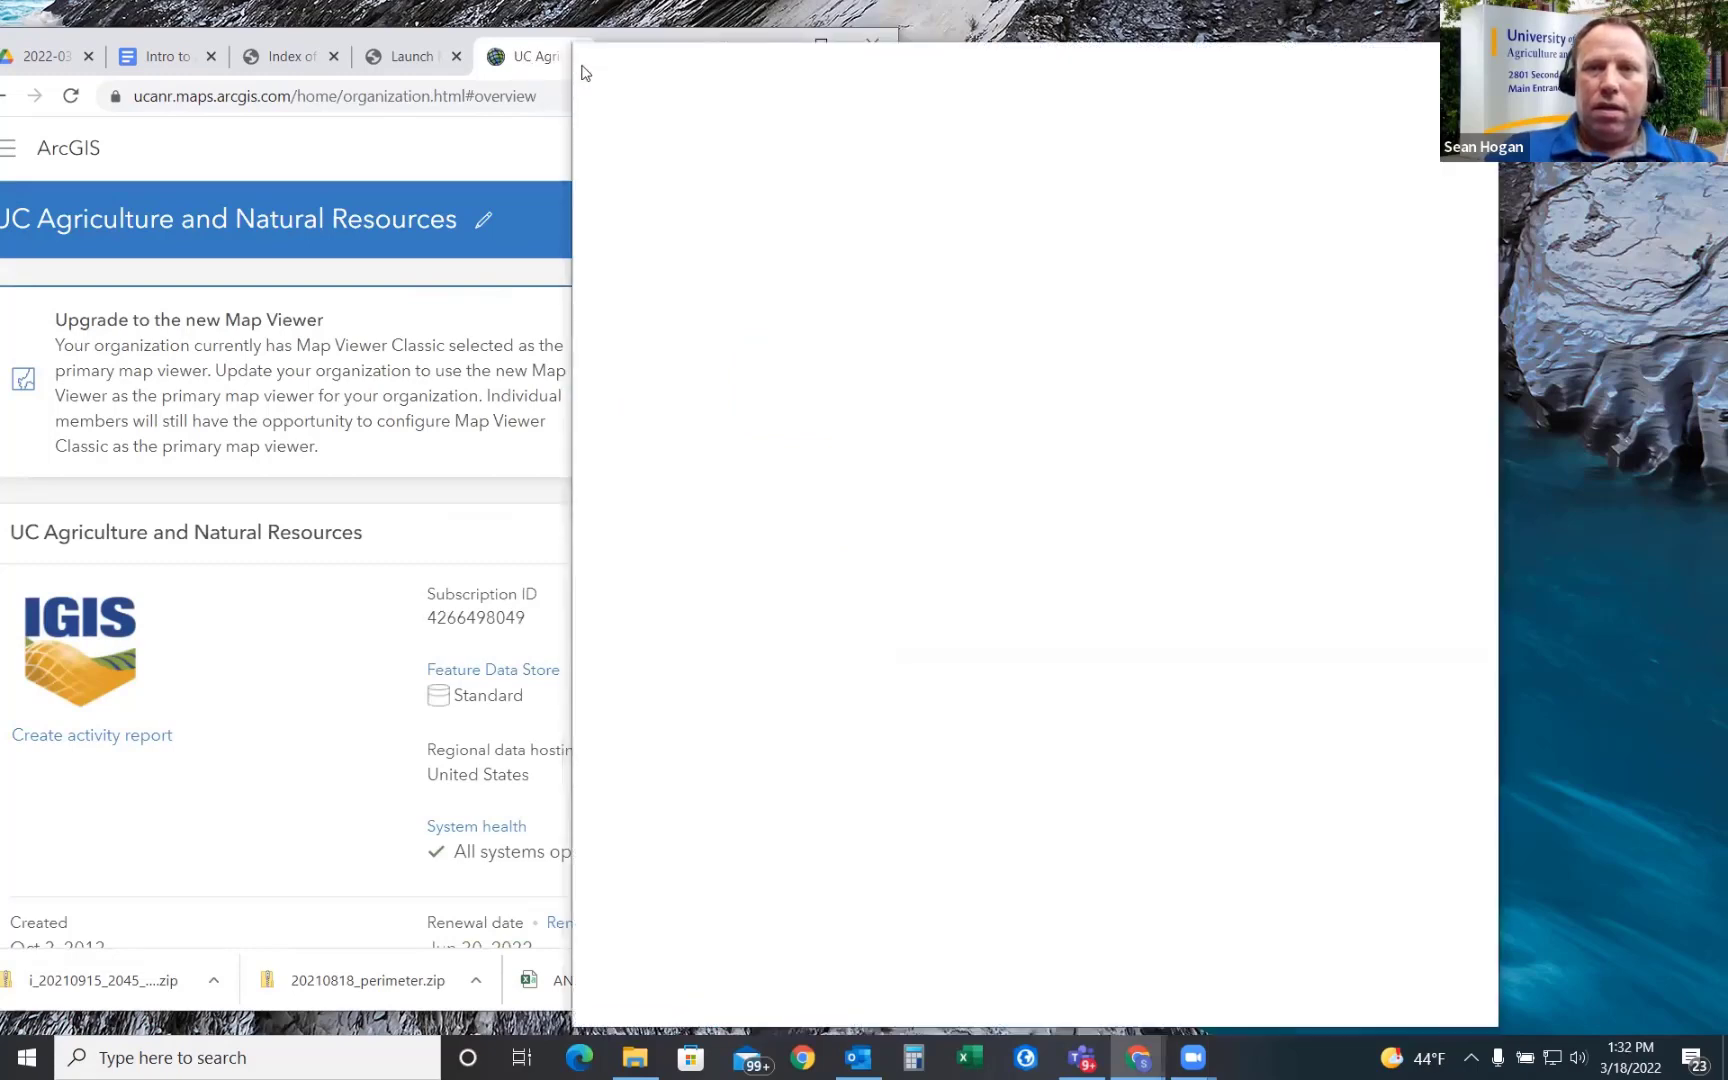
pyautogui.moveTo(582, 66); pyautogui.dragTo(778, 54)
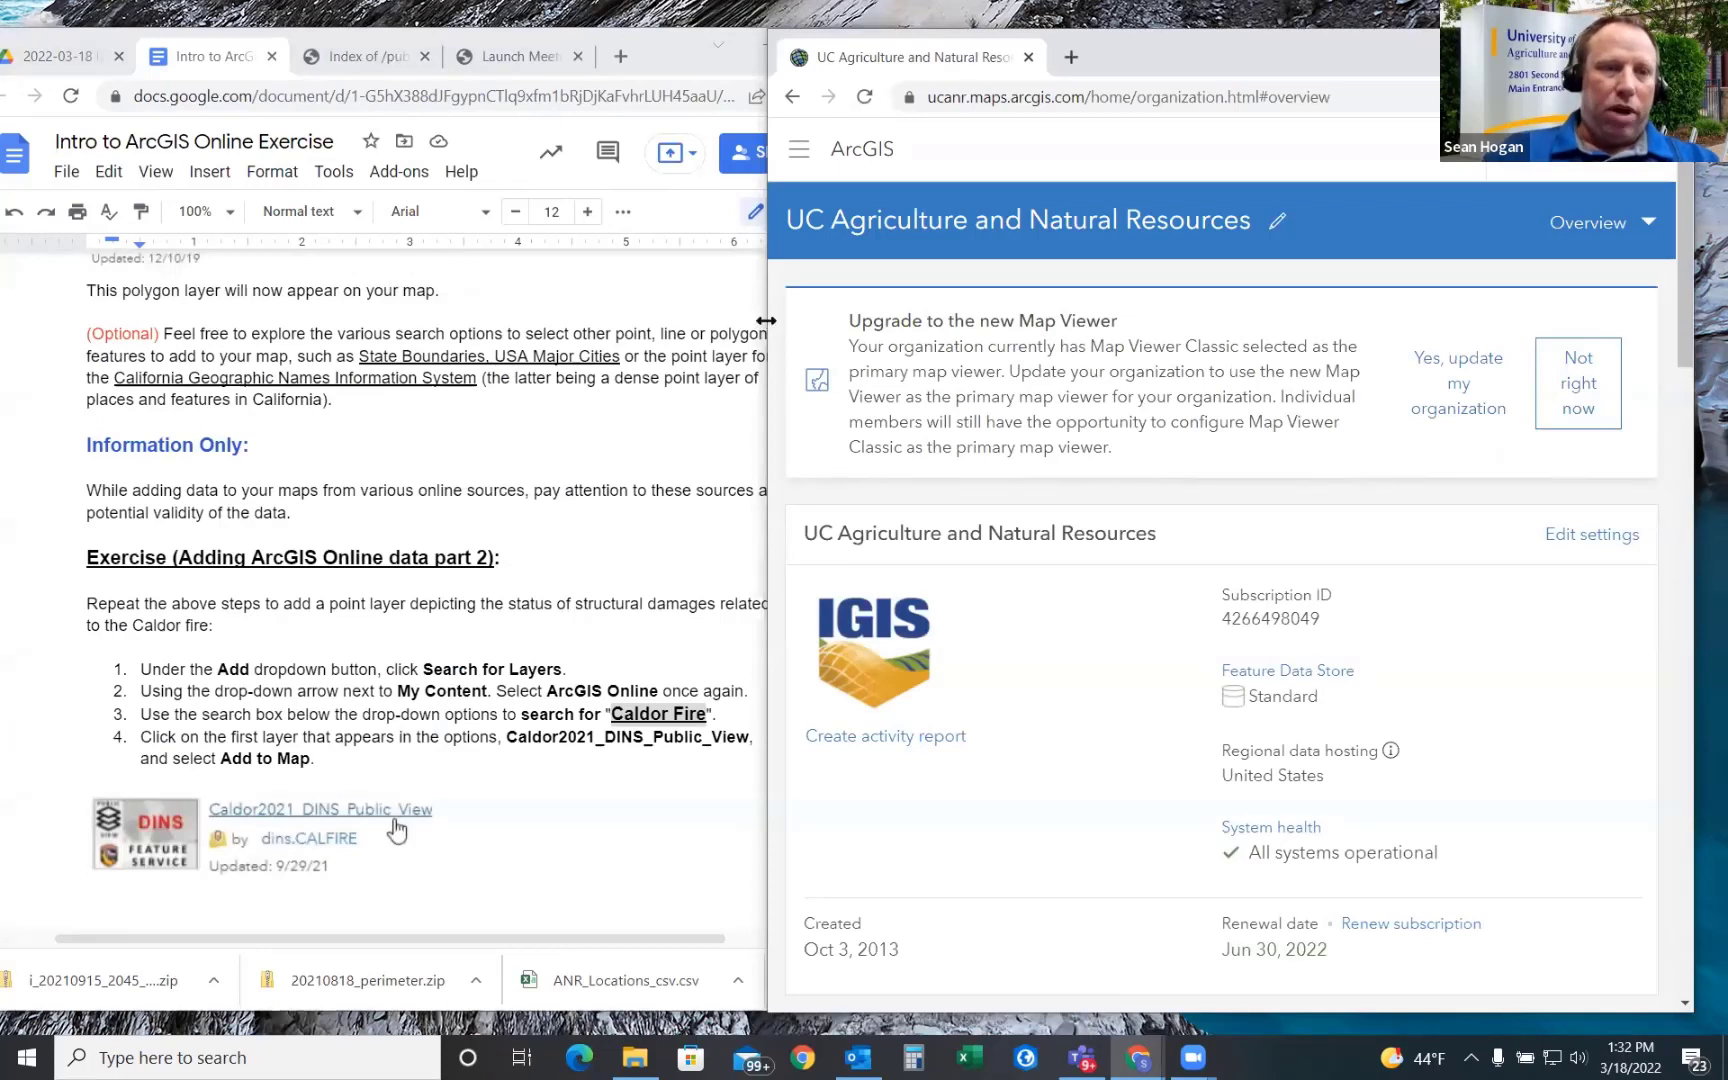
pyautogui.moveTo(766, 320); pyautogui.dragTo(116, 340)
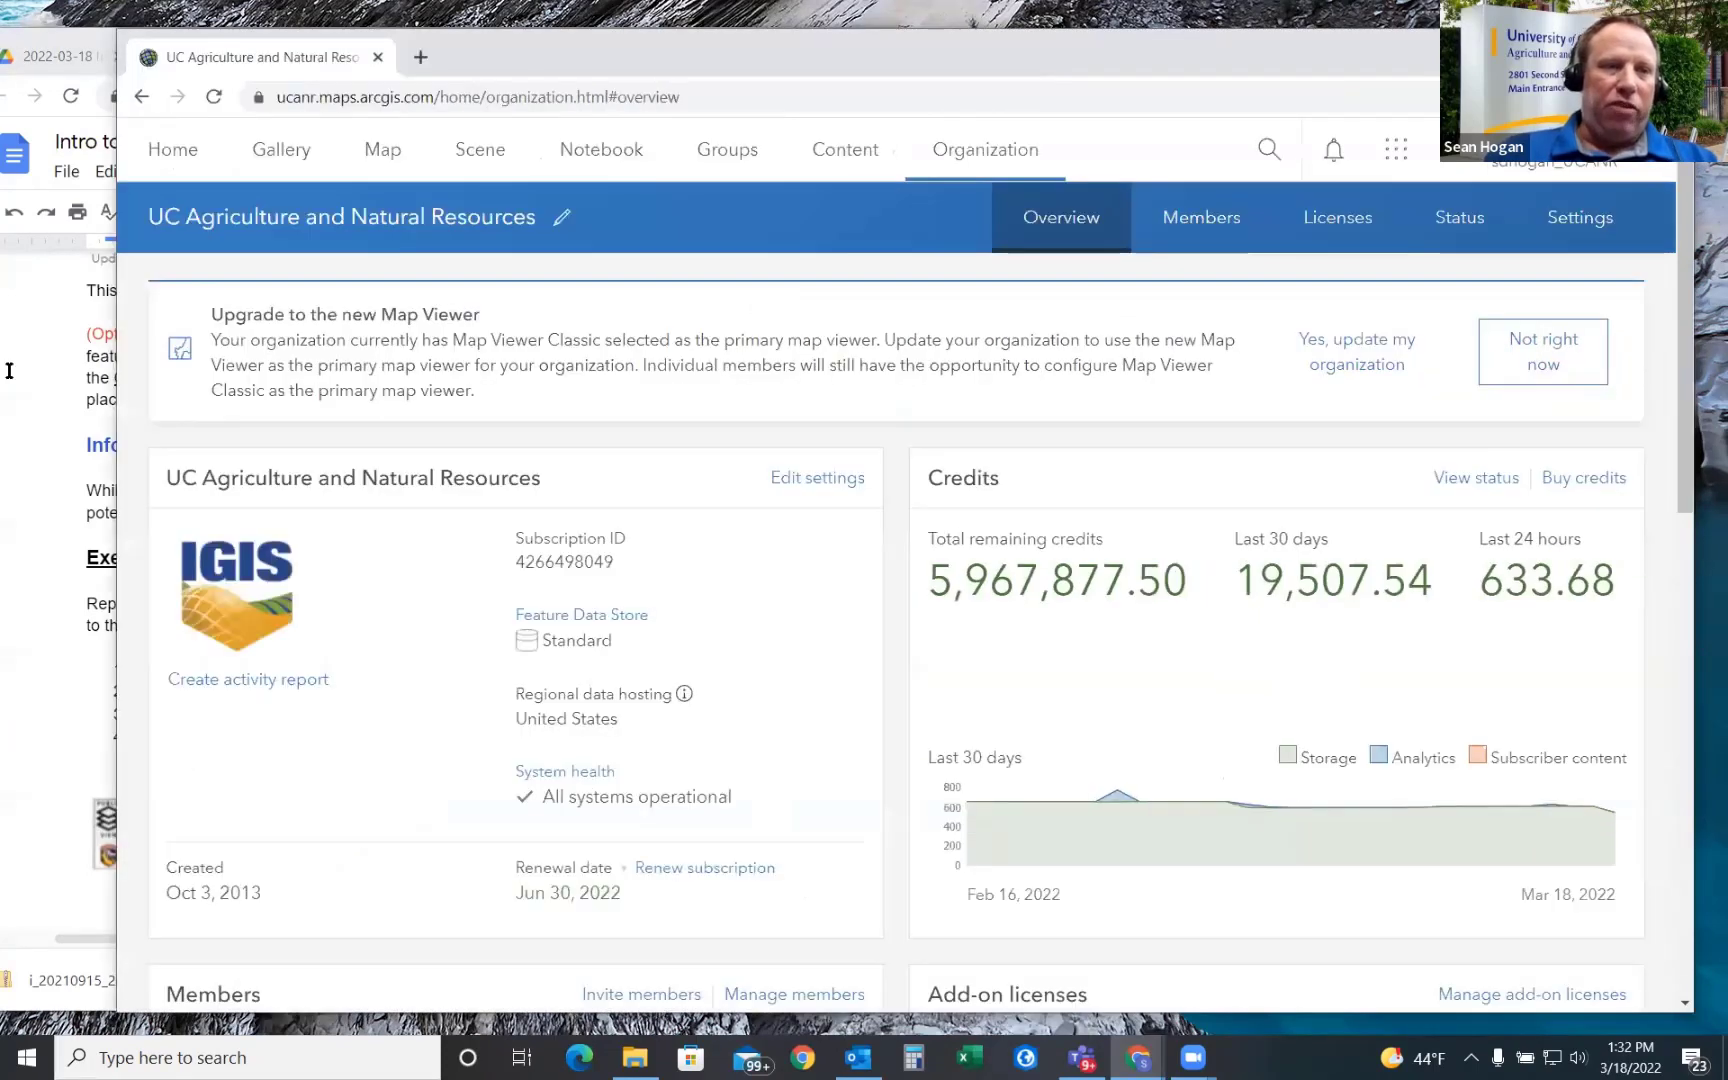
pyautogui.click(45, 356)
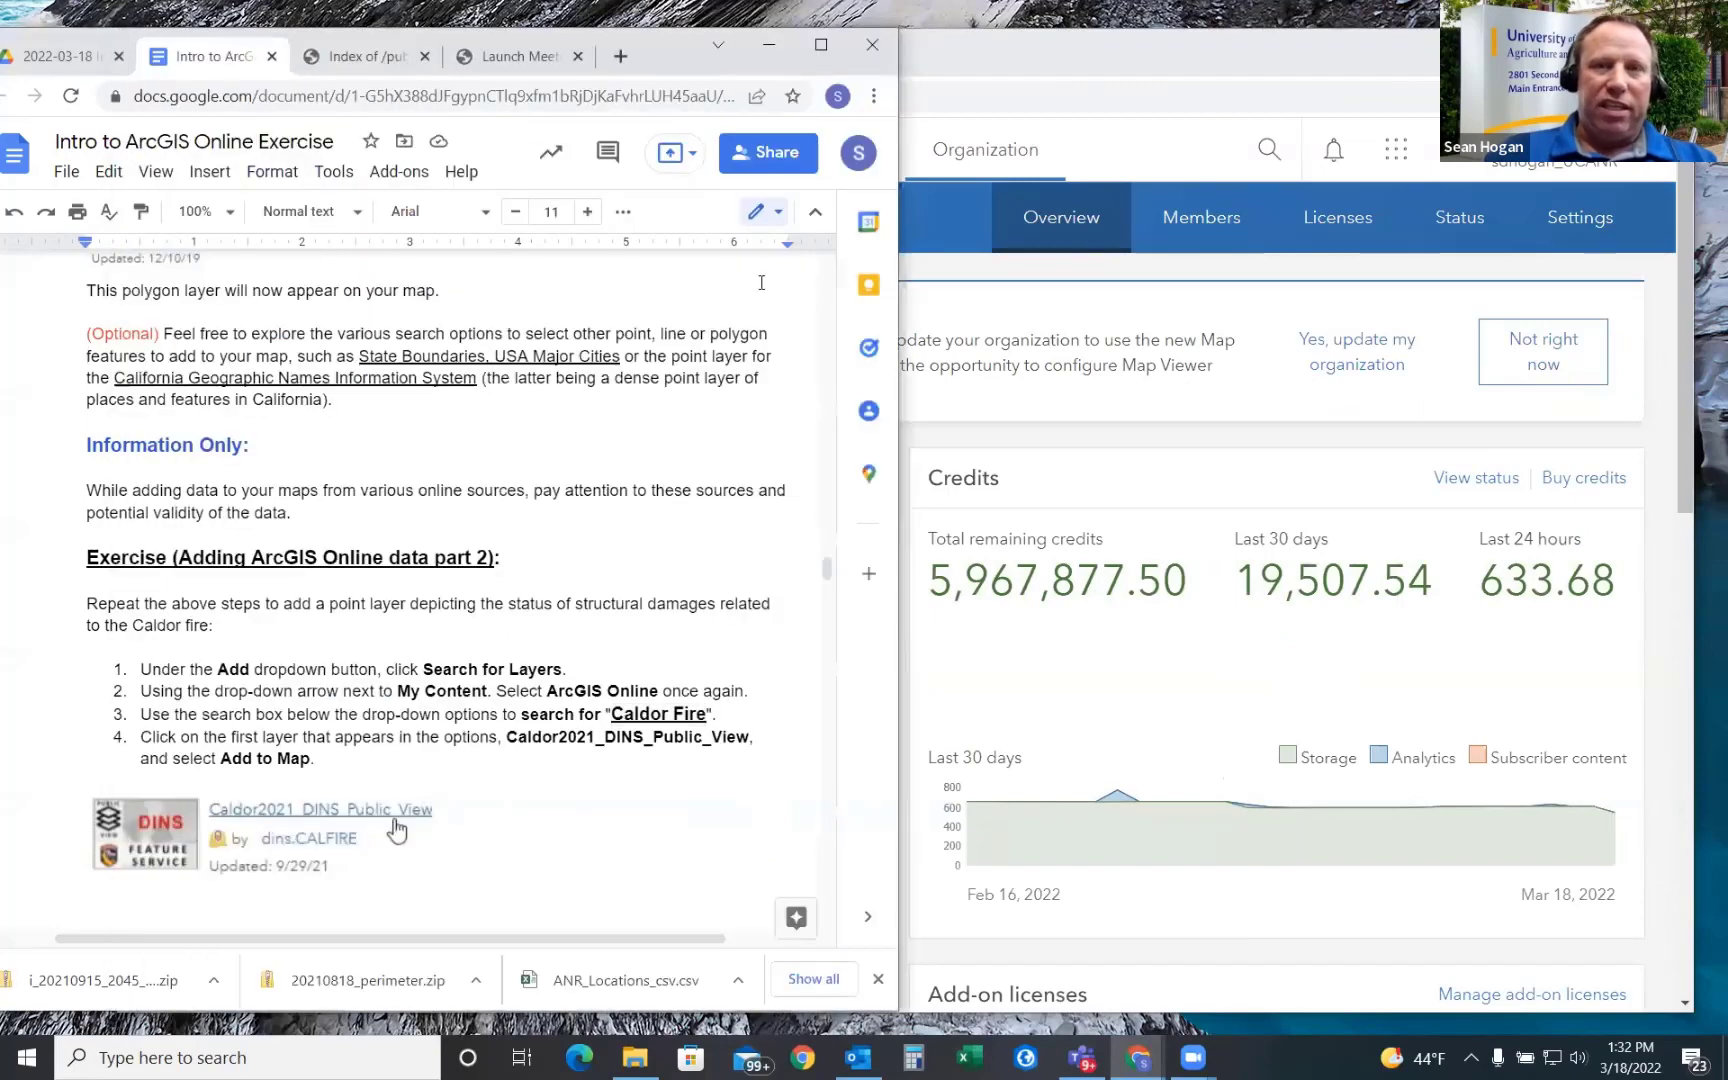
pyautogui.click(1042, 49)
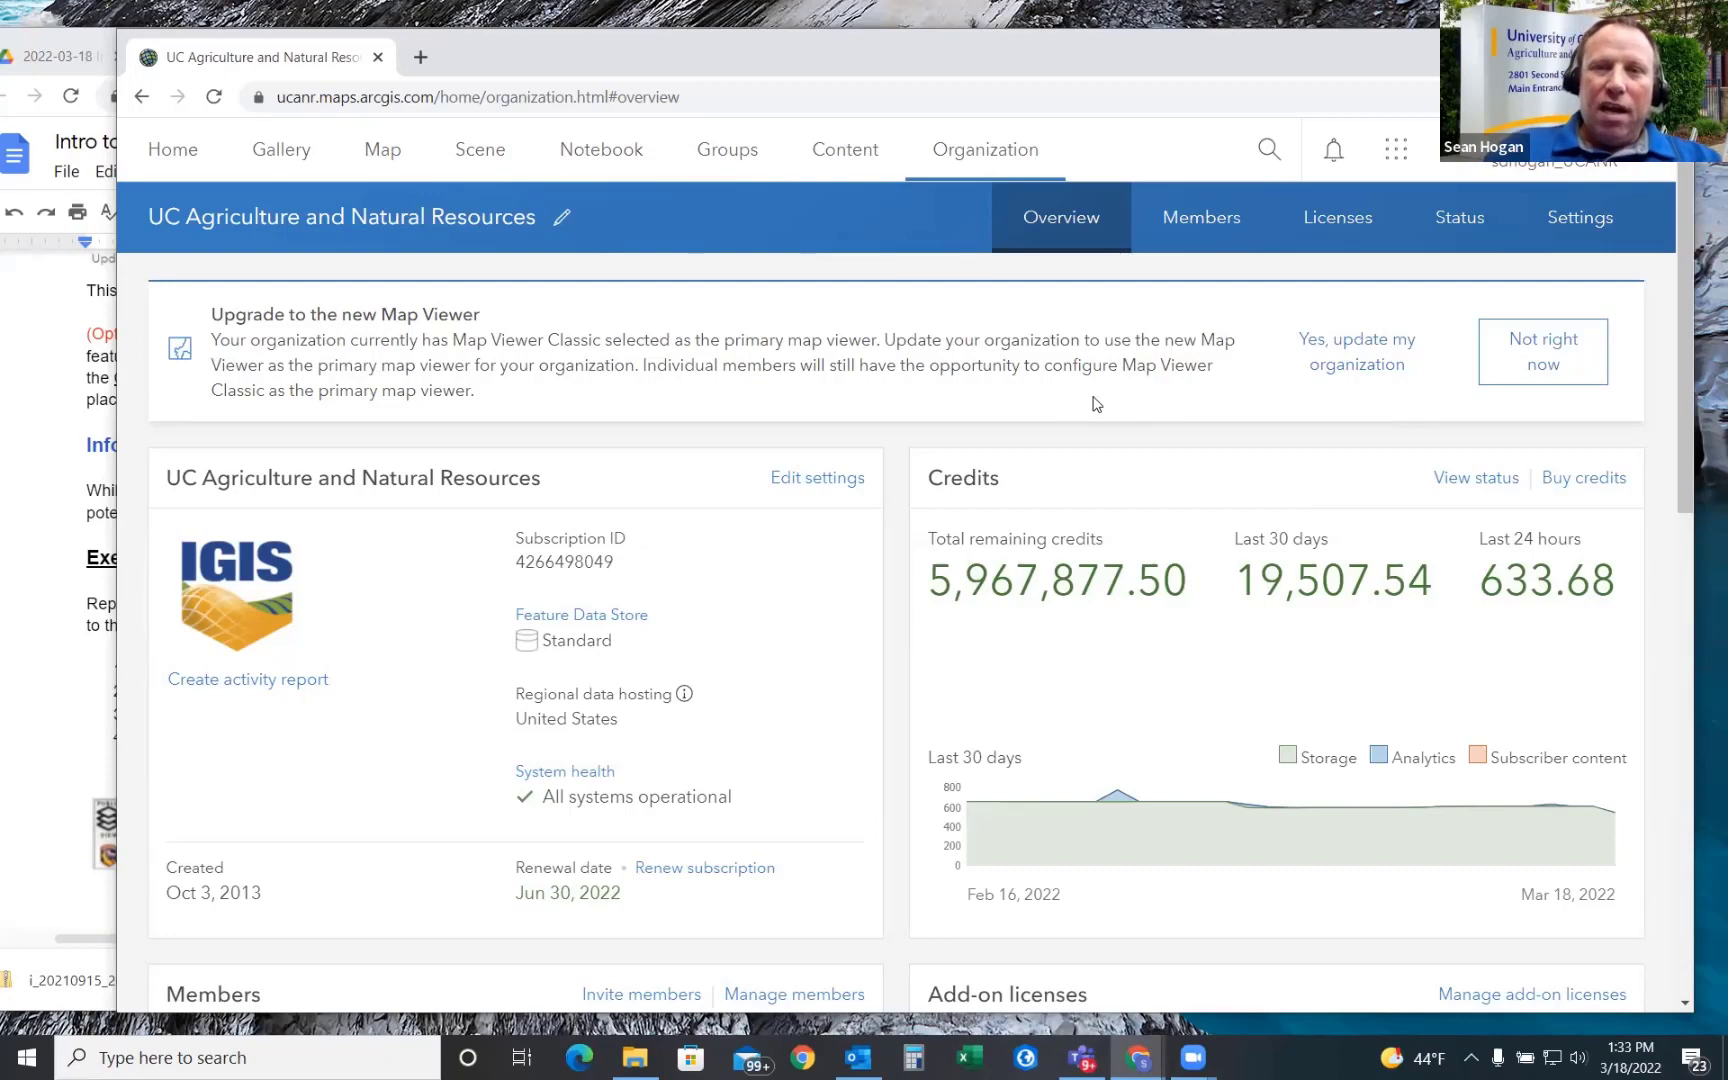
# - Go to the ArcGIS Online home page, then open the organization's Gallery
pyautogui.click(167, 158)
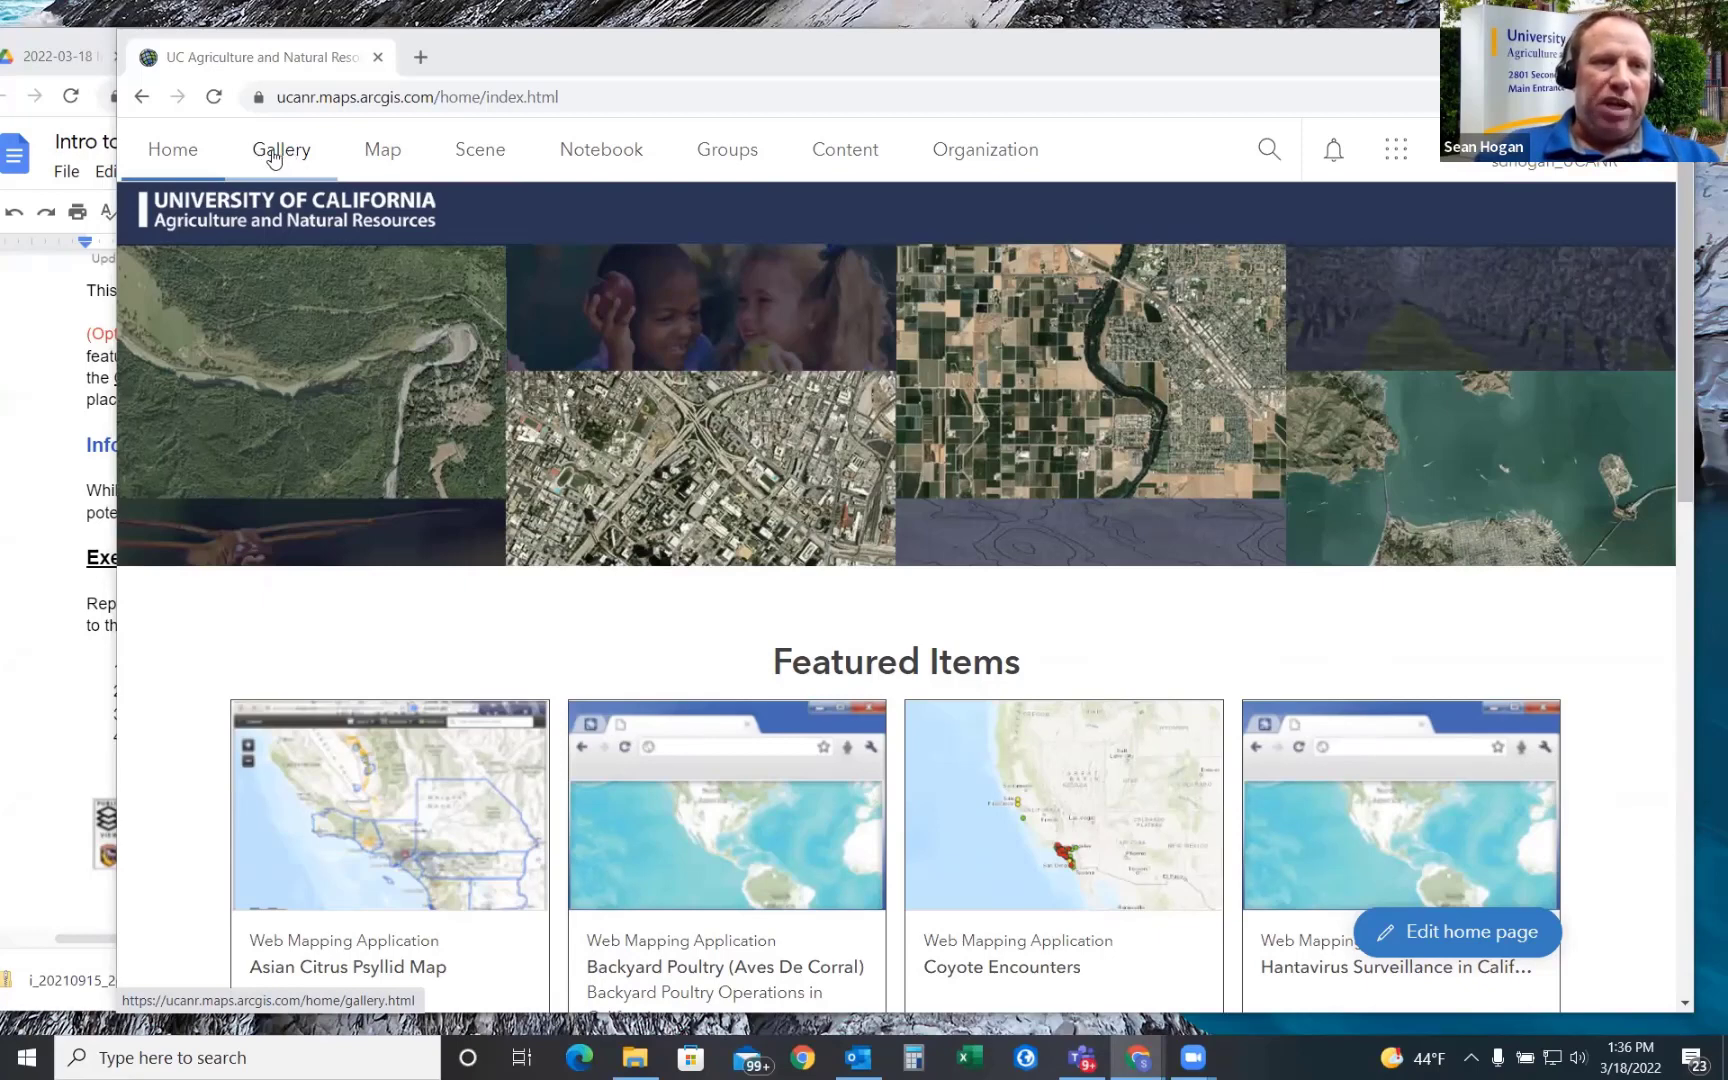
pyautogui.click(274, 155)
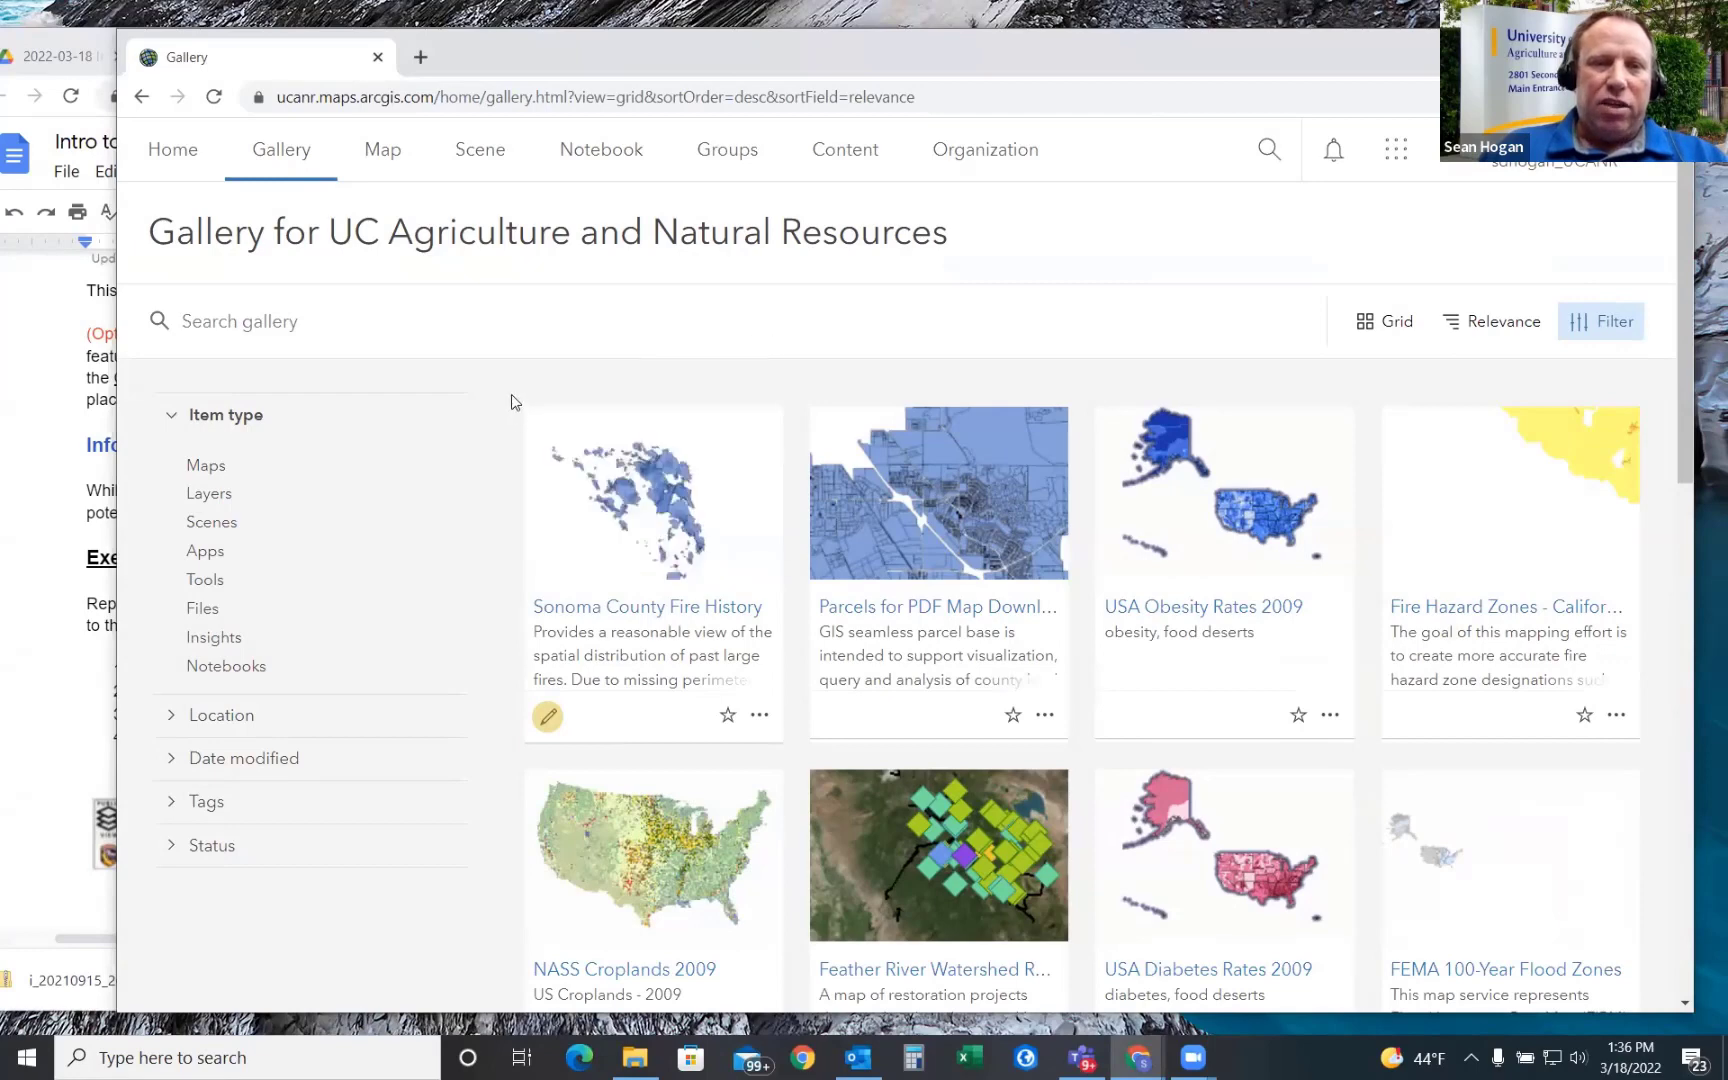
# - Filter the gallery by item type Maps, then switch the filter to Layers
pyautogui.click(207, 469)
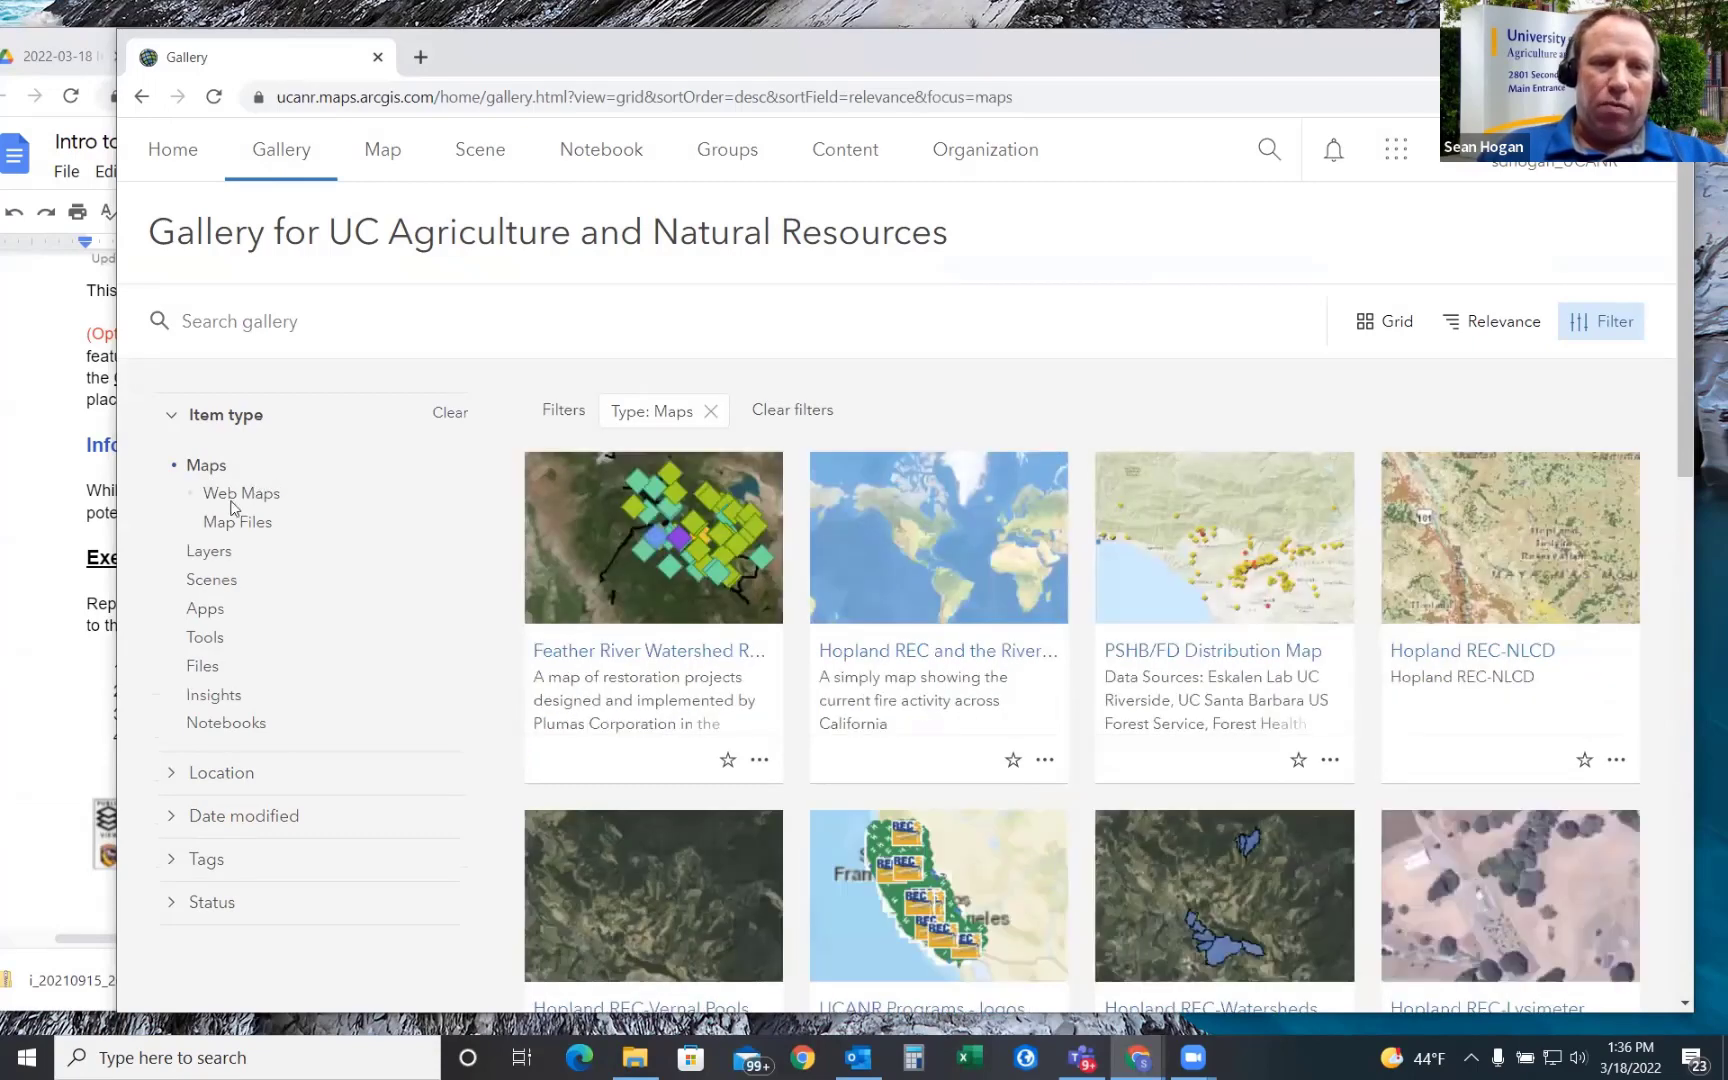
pyautogui.click(212, 554)
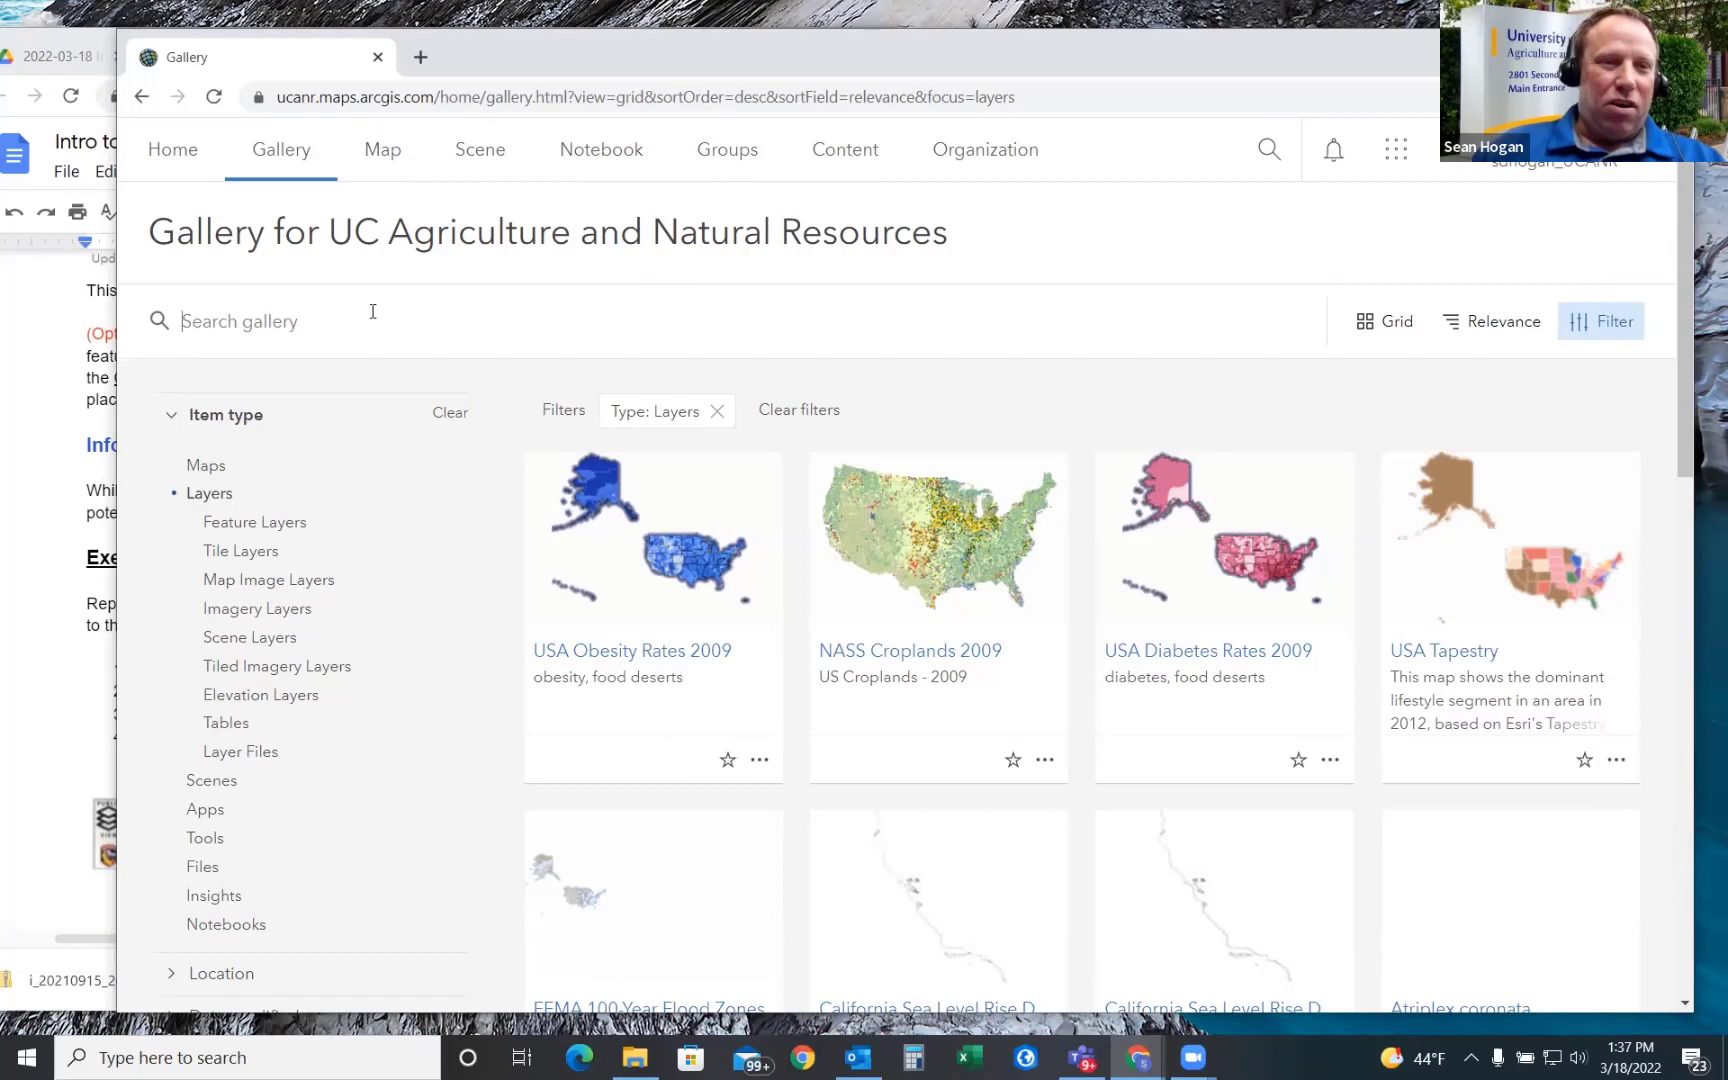
# - Use the gallery search while browsing the layer items such as USA Diabetes Rates 2009
pyautogui.click(281, 330)
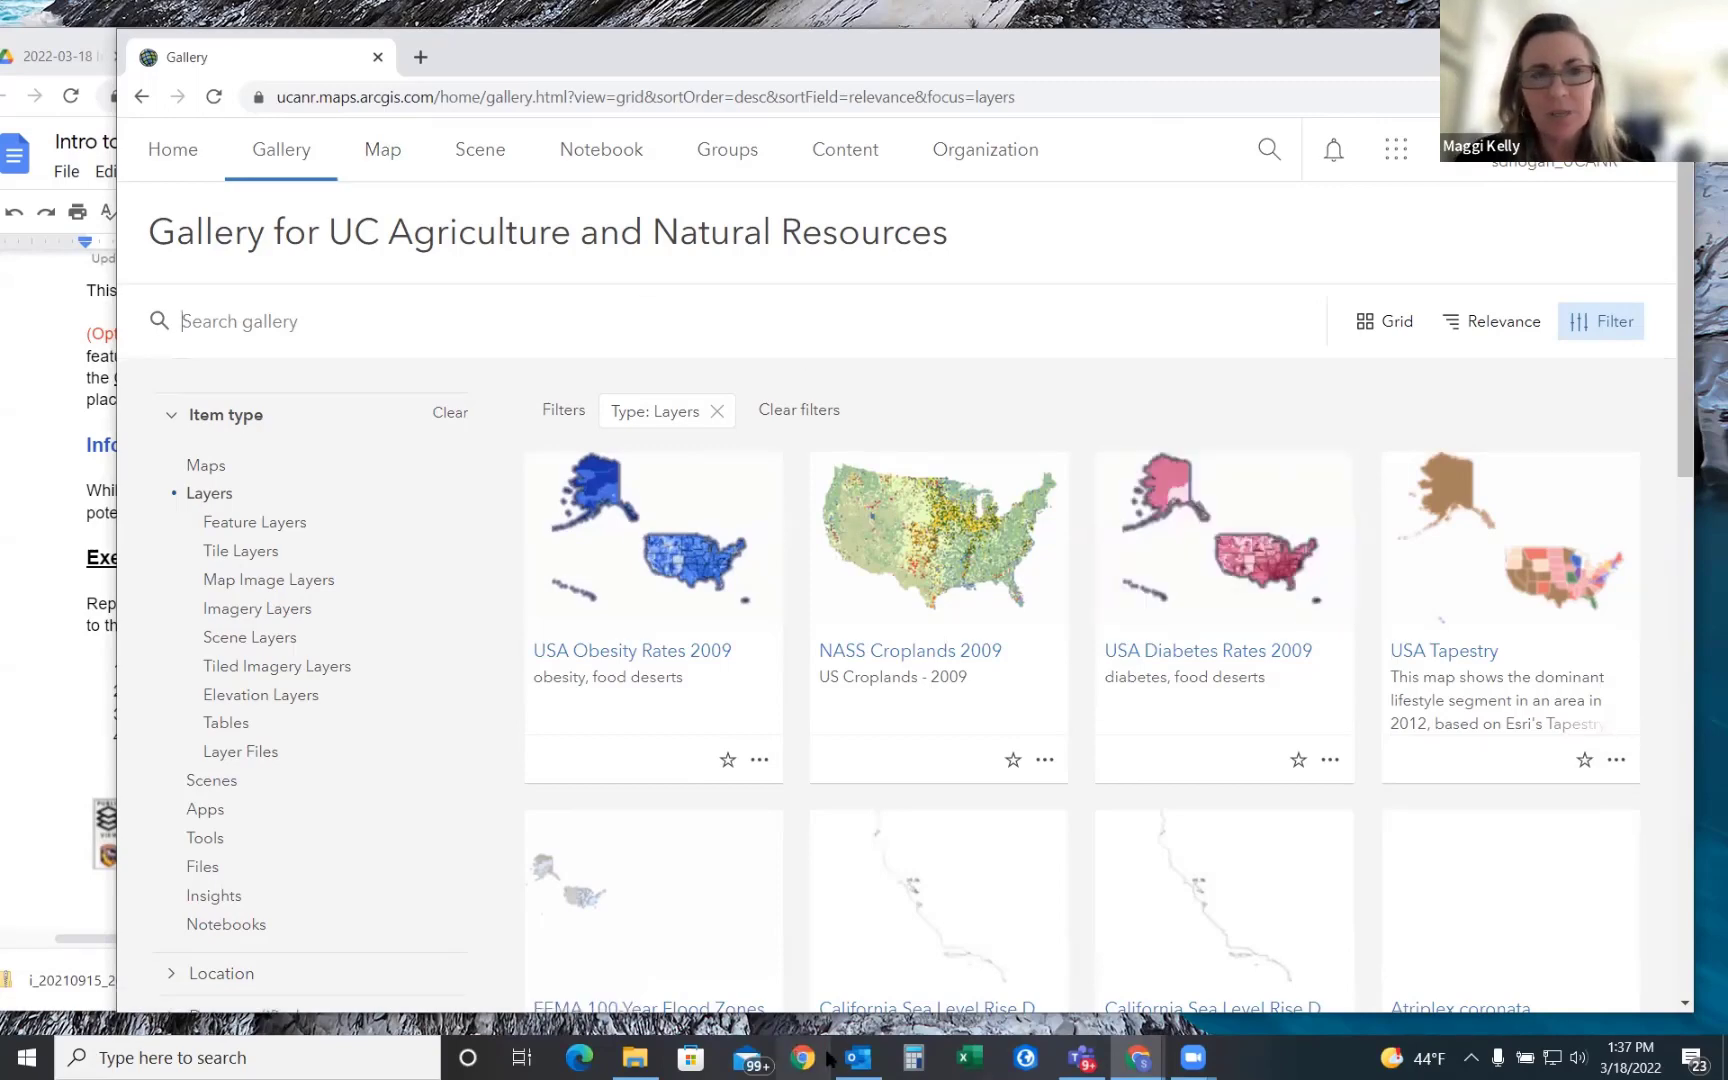
pyautogui.moveTo(856, 1058)
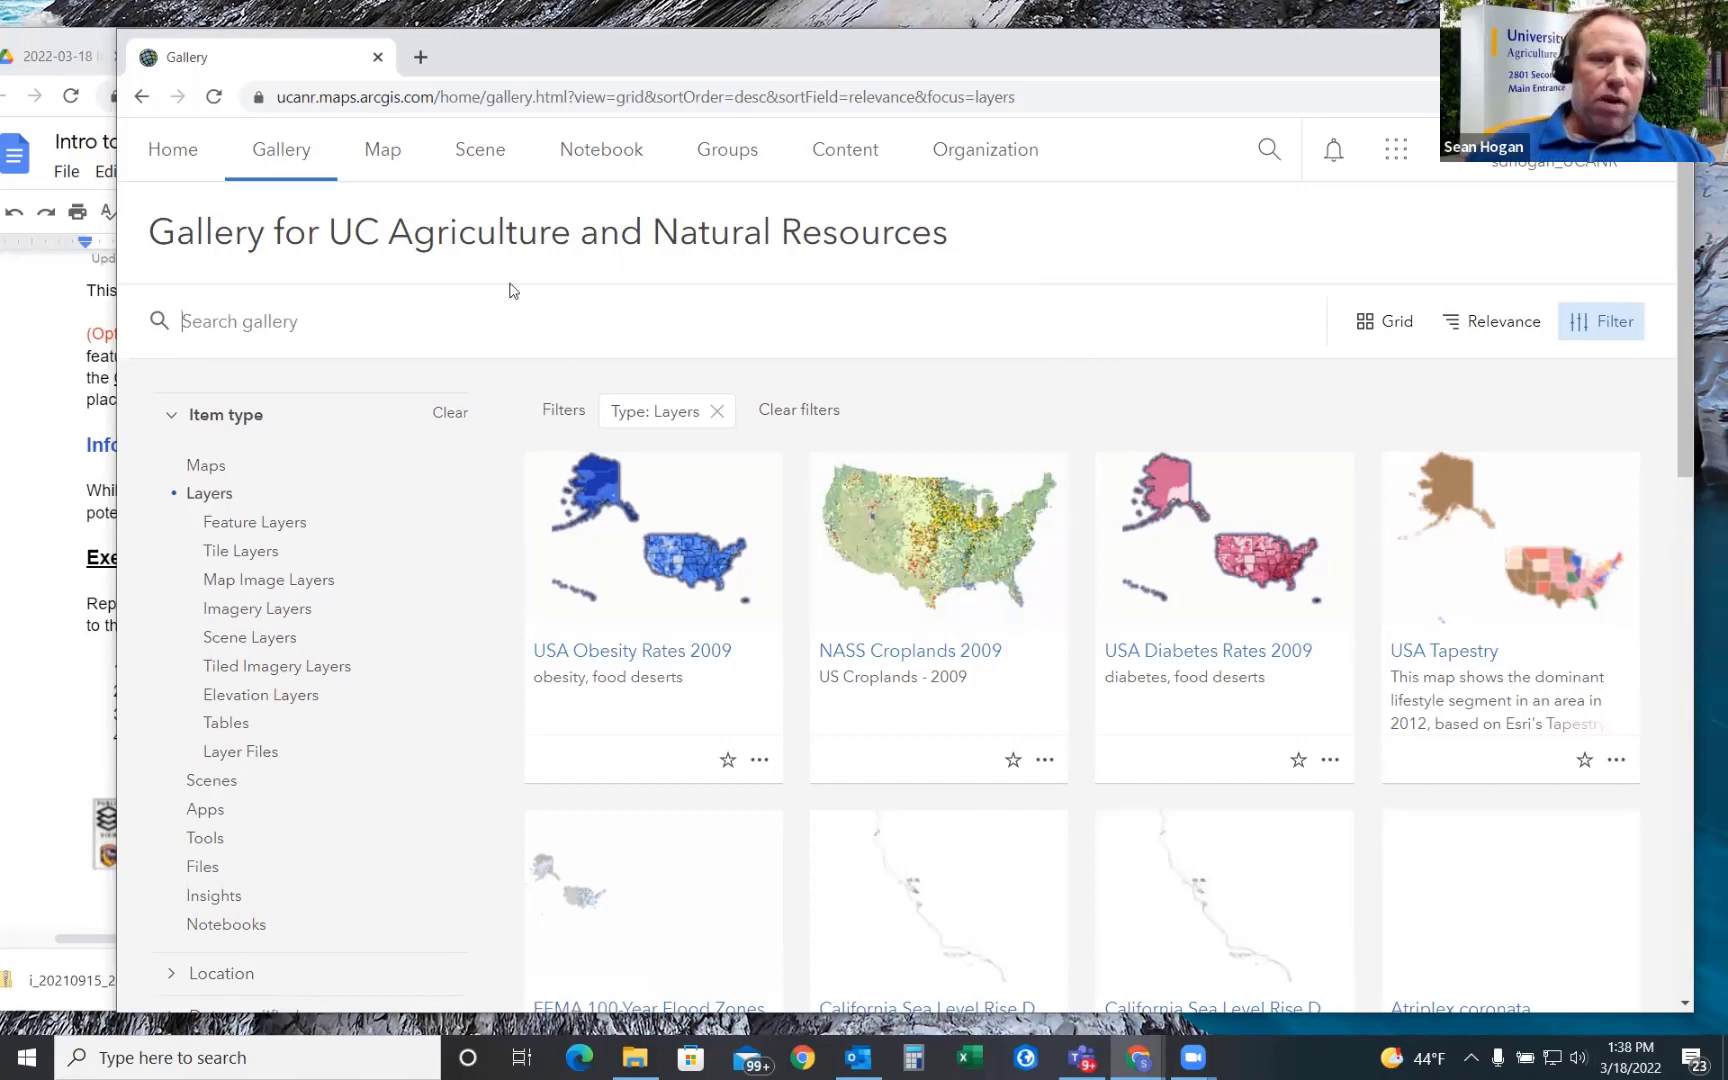
# - Open a new blank My Map in Map Viewer and browse the portal page list
pyautogui.click(388, 150)
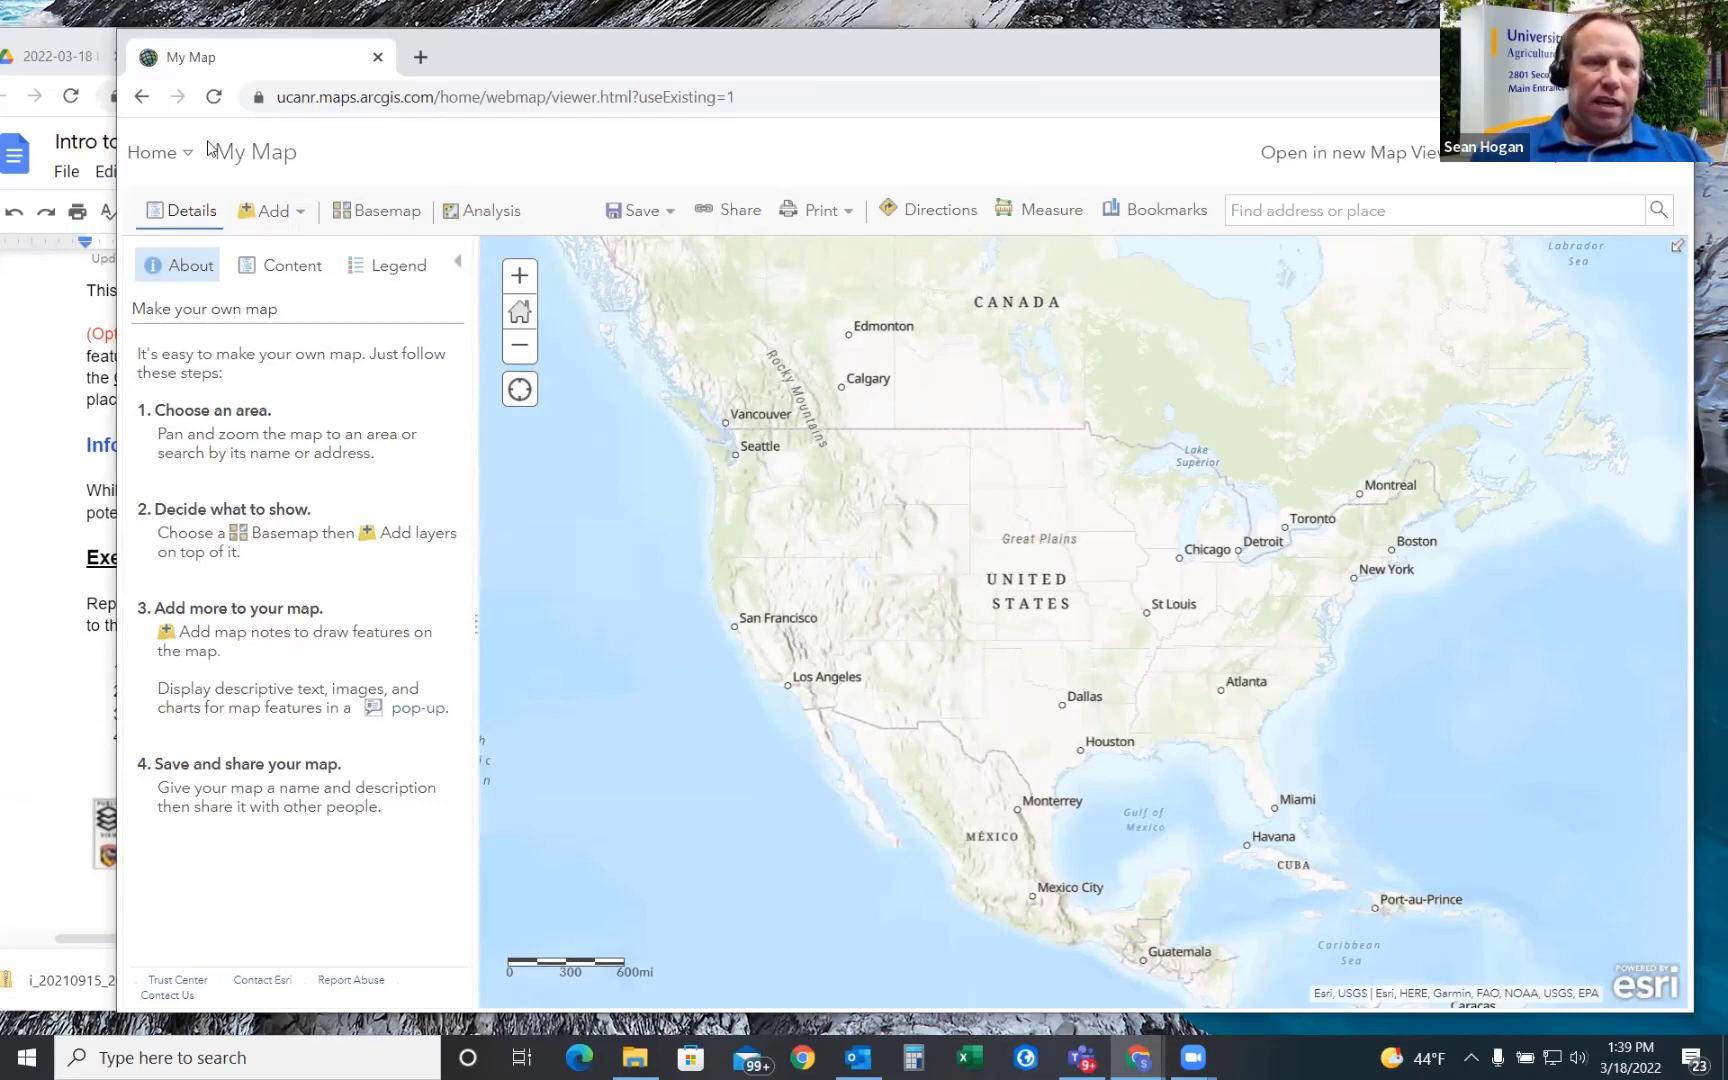
pyautogui.click(172, 153)
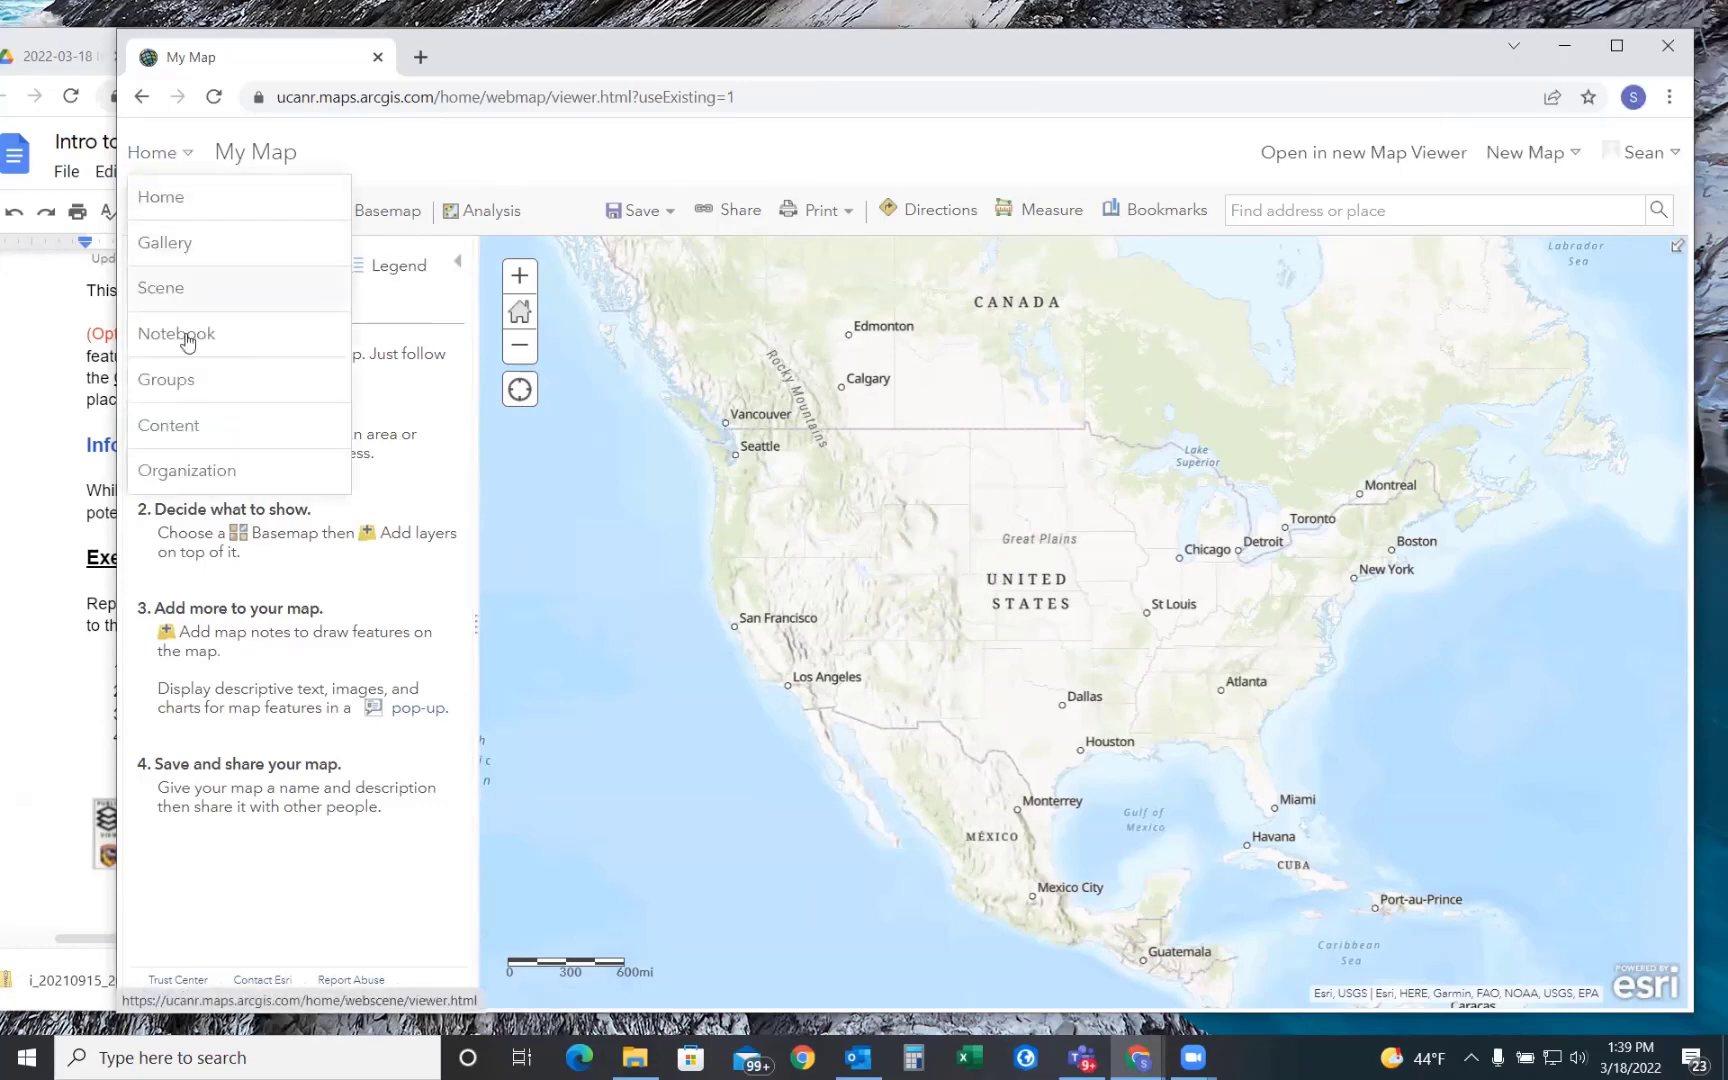
pyautogui.click(428, 158)
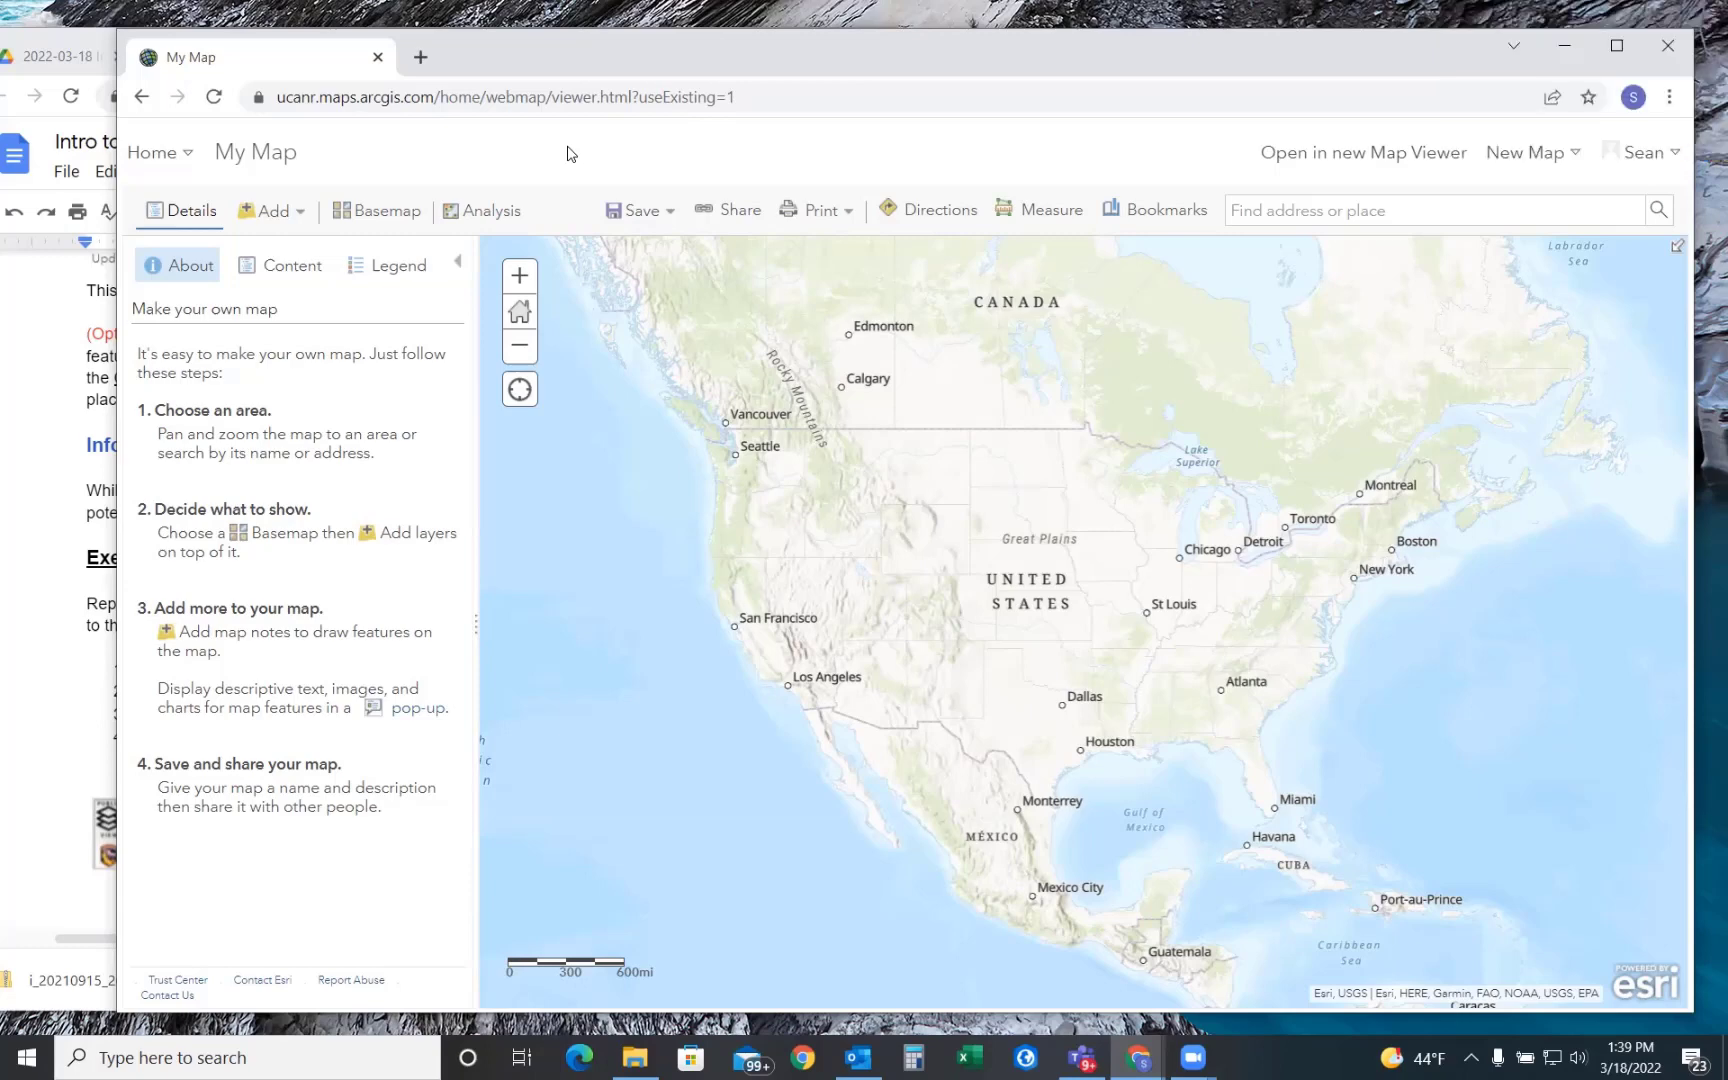
pyautogui.click(160, 154)
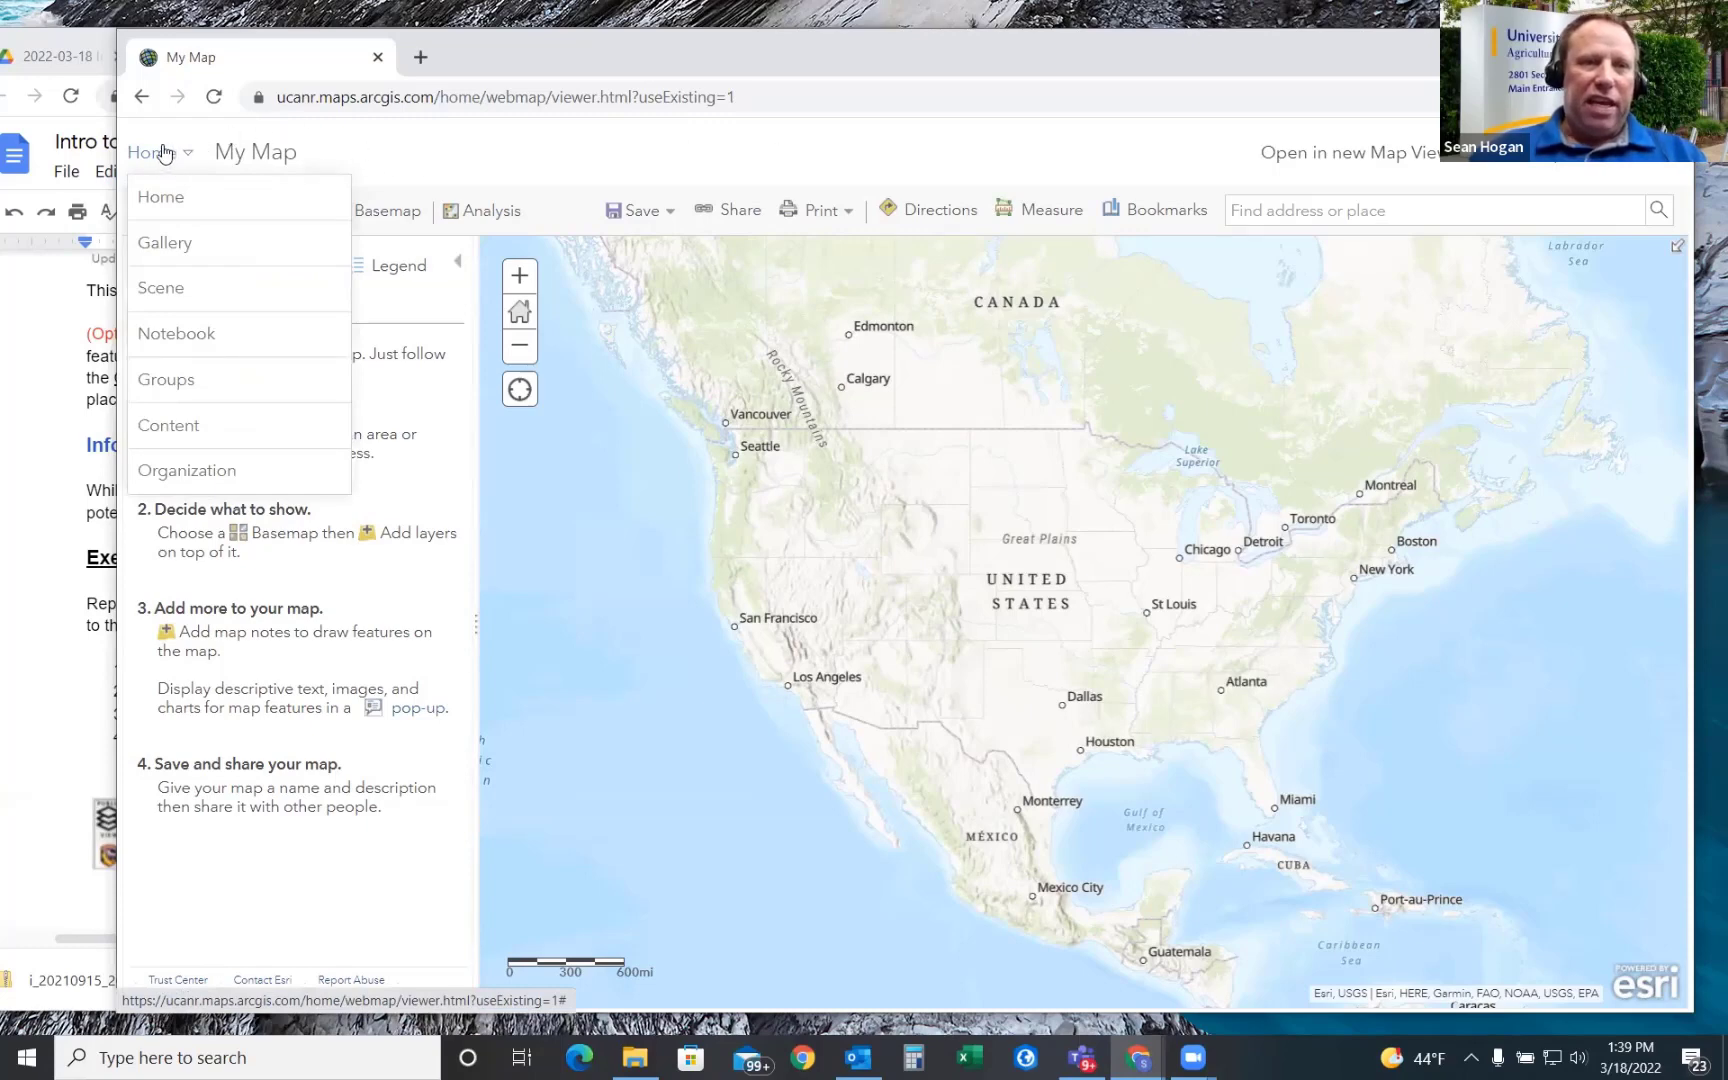
pyautogui.click(435, 166)
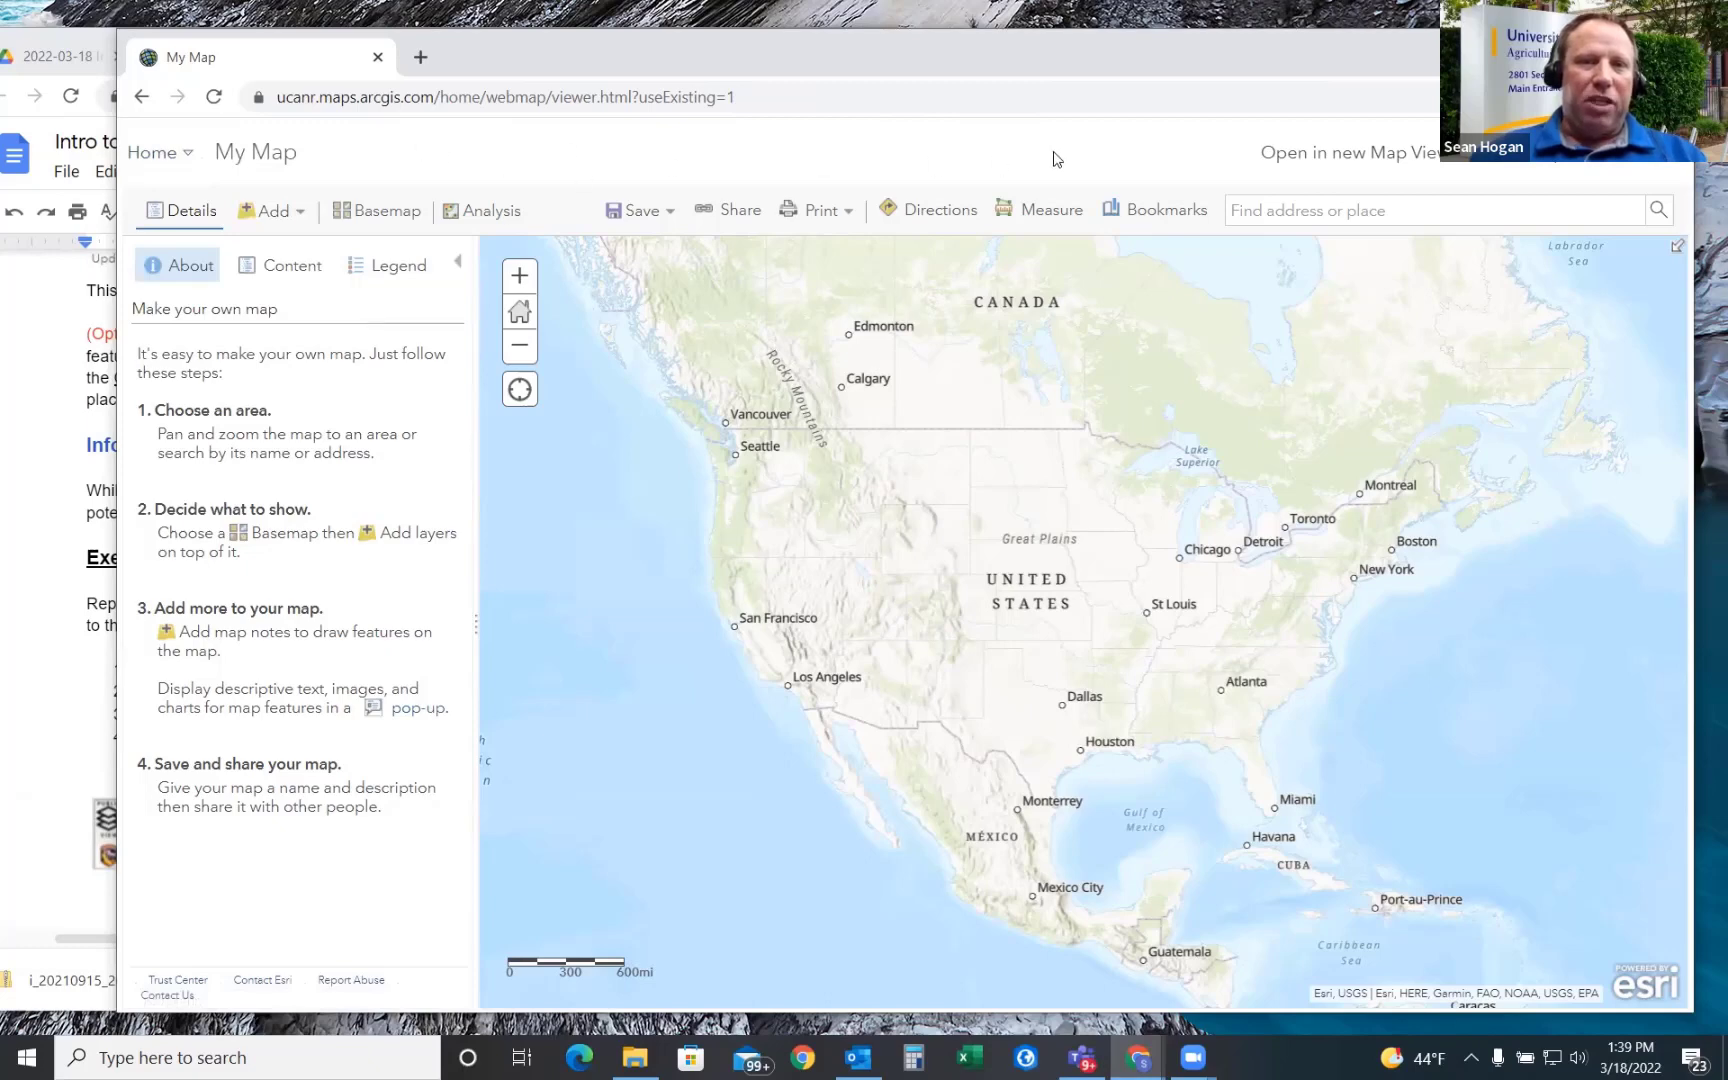
pyautogui.click(189, 156)
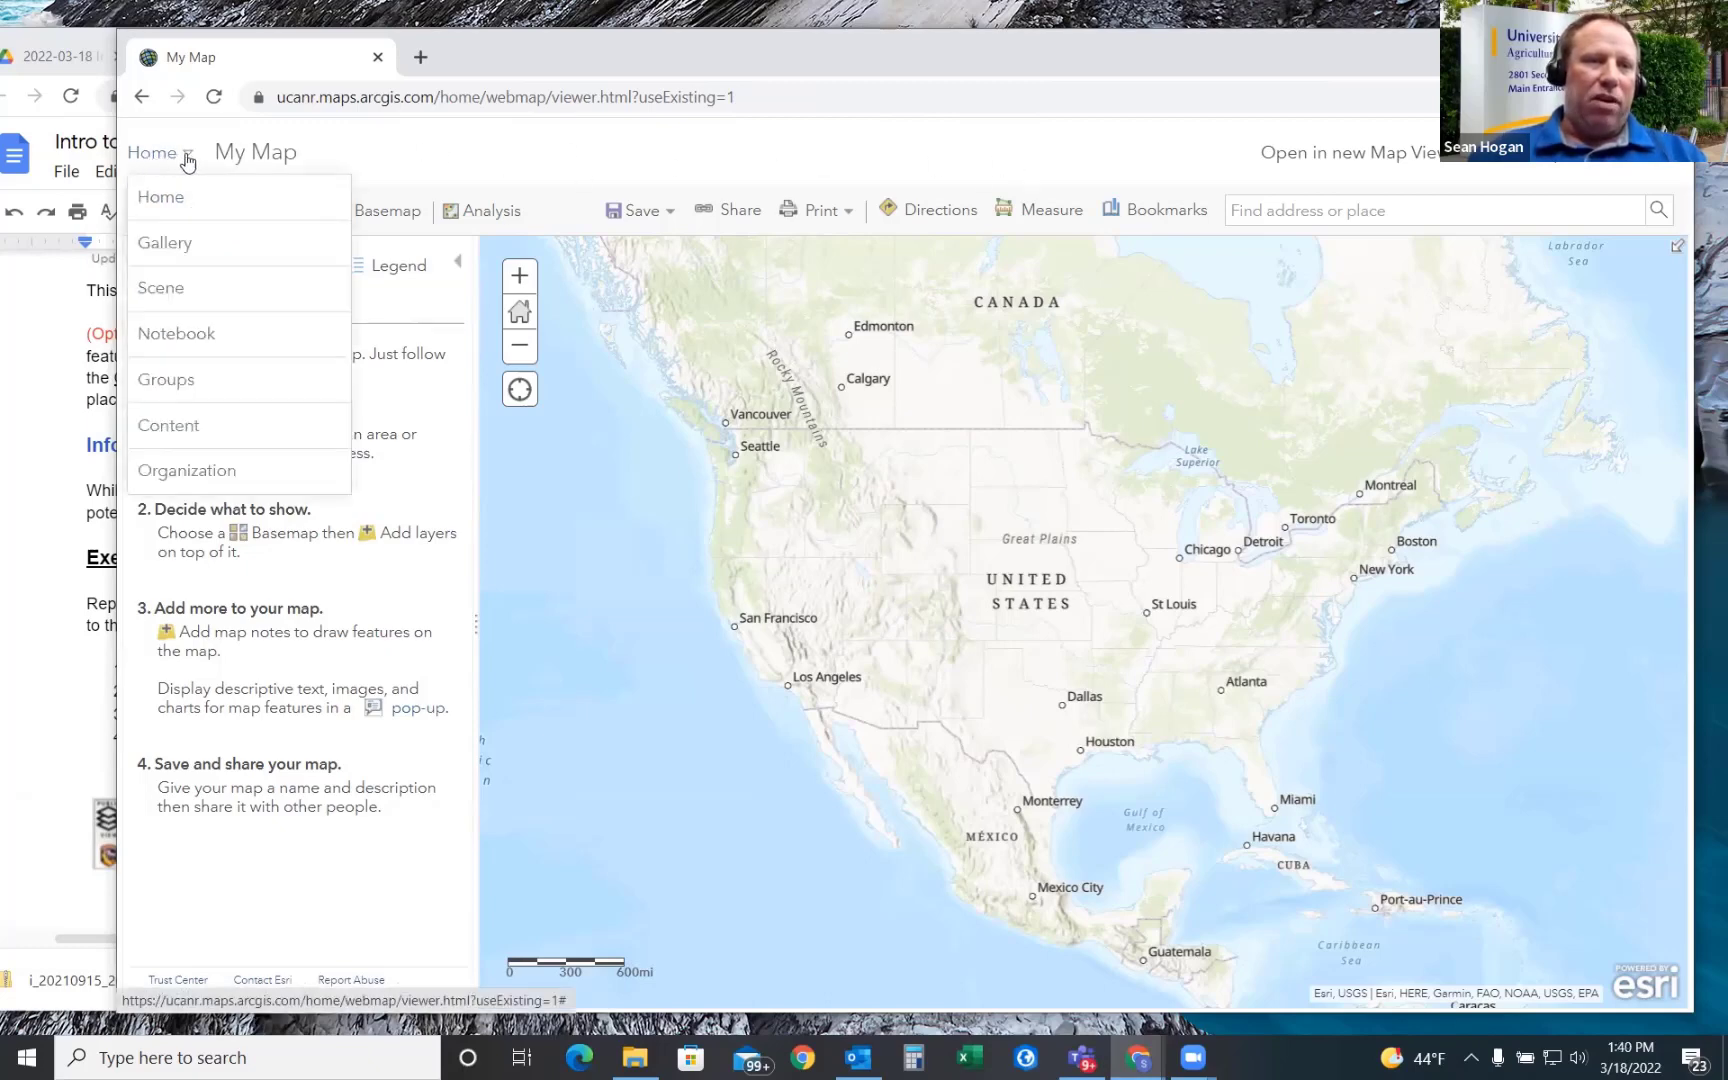
pyautogui.click(373, 158)
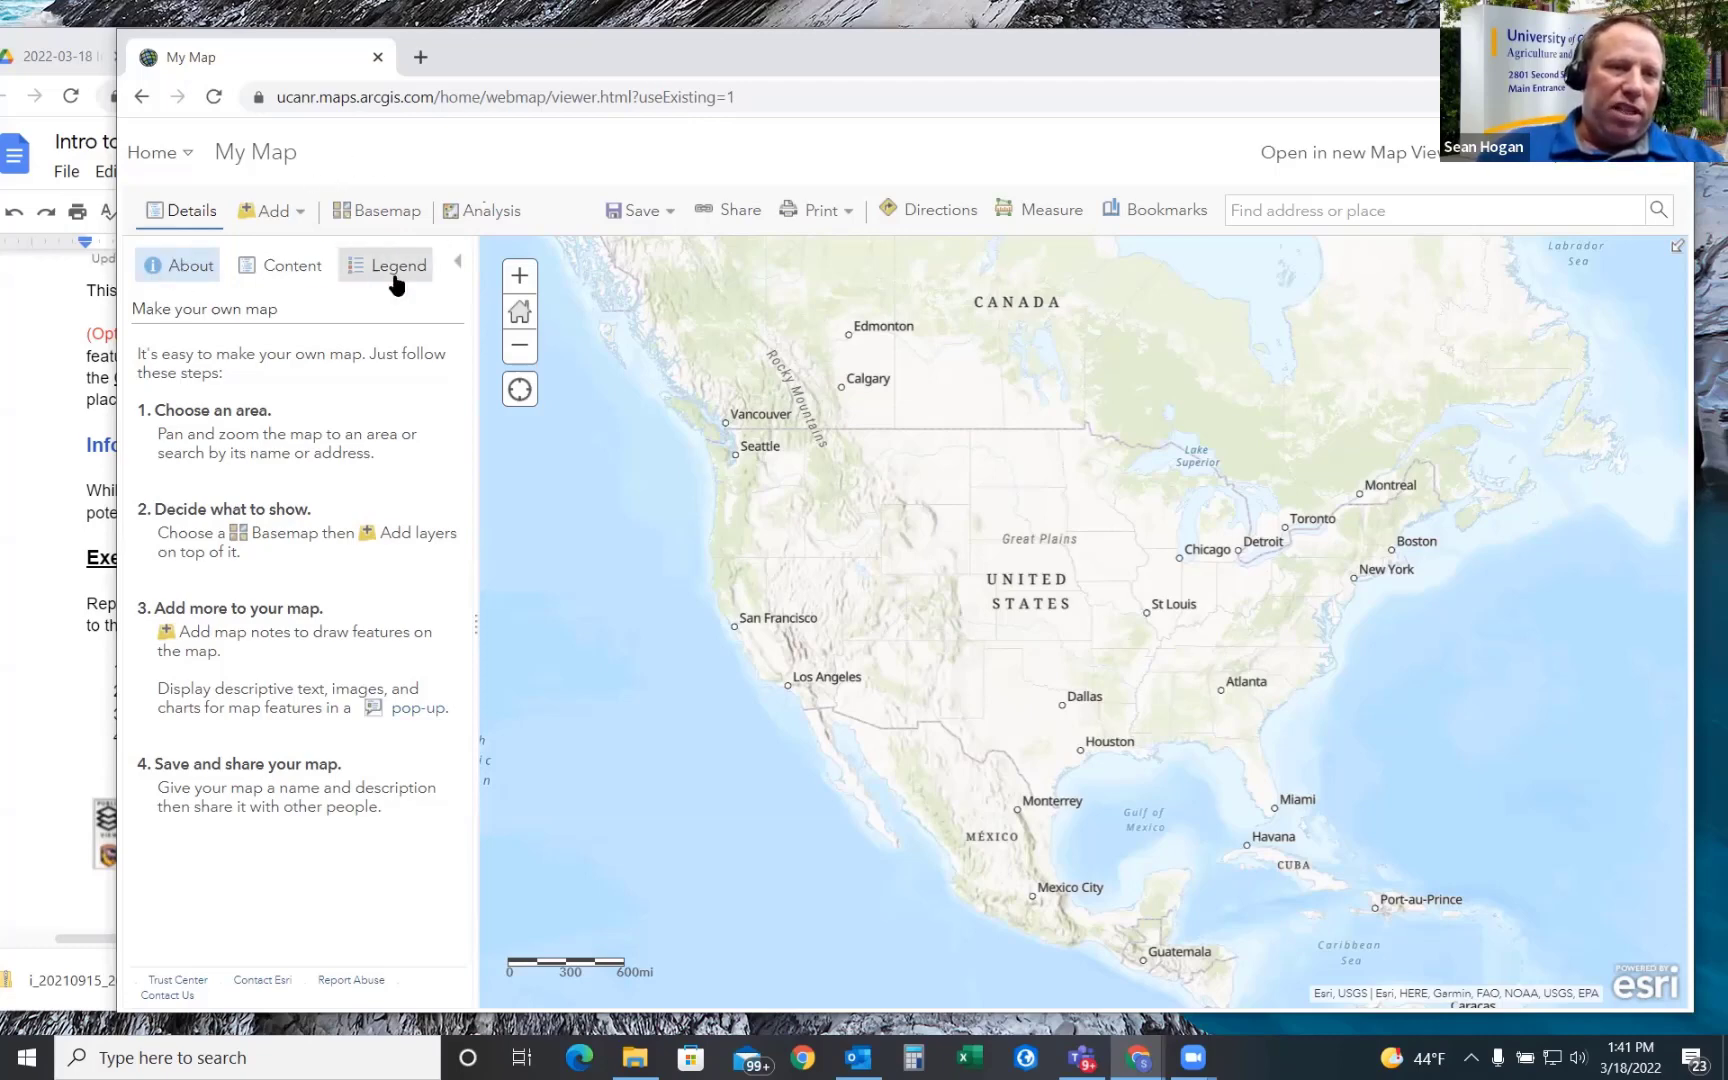
# - Show the map's Content list, confirming only the Topographic basemap, then open the Add dropdown
pyautogui.click(175, 215)
pyautogui.click(190, 214)
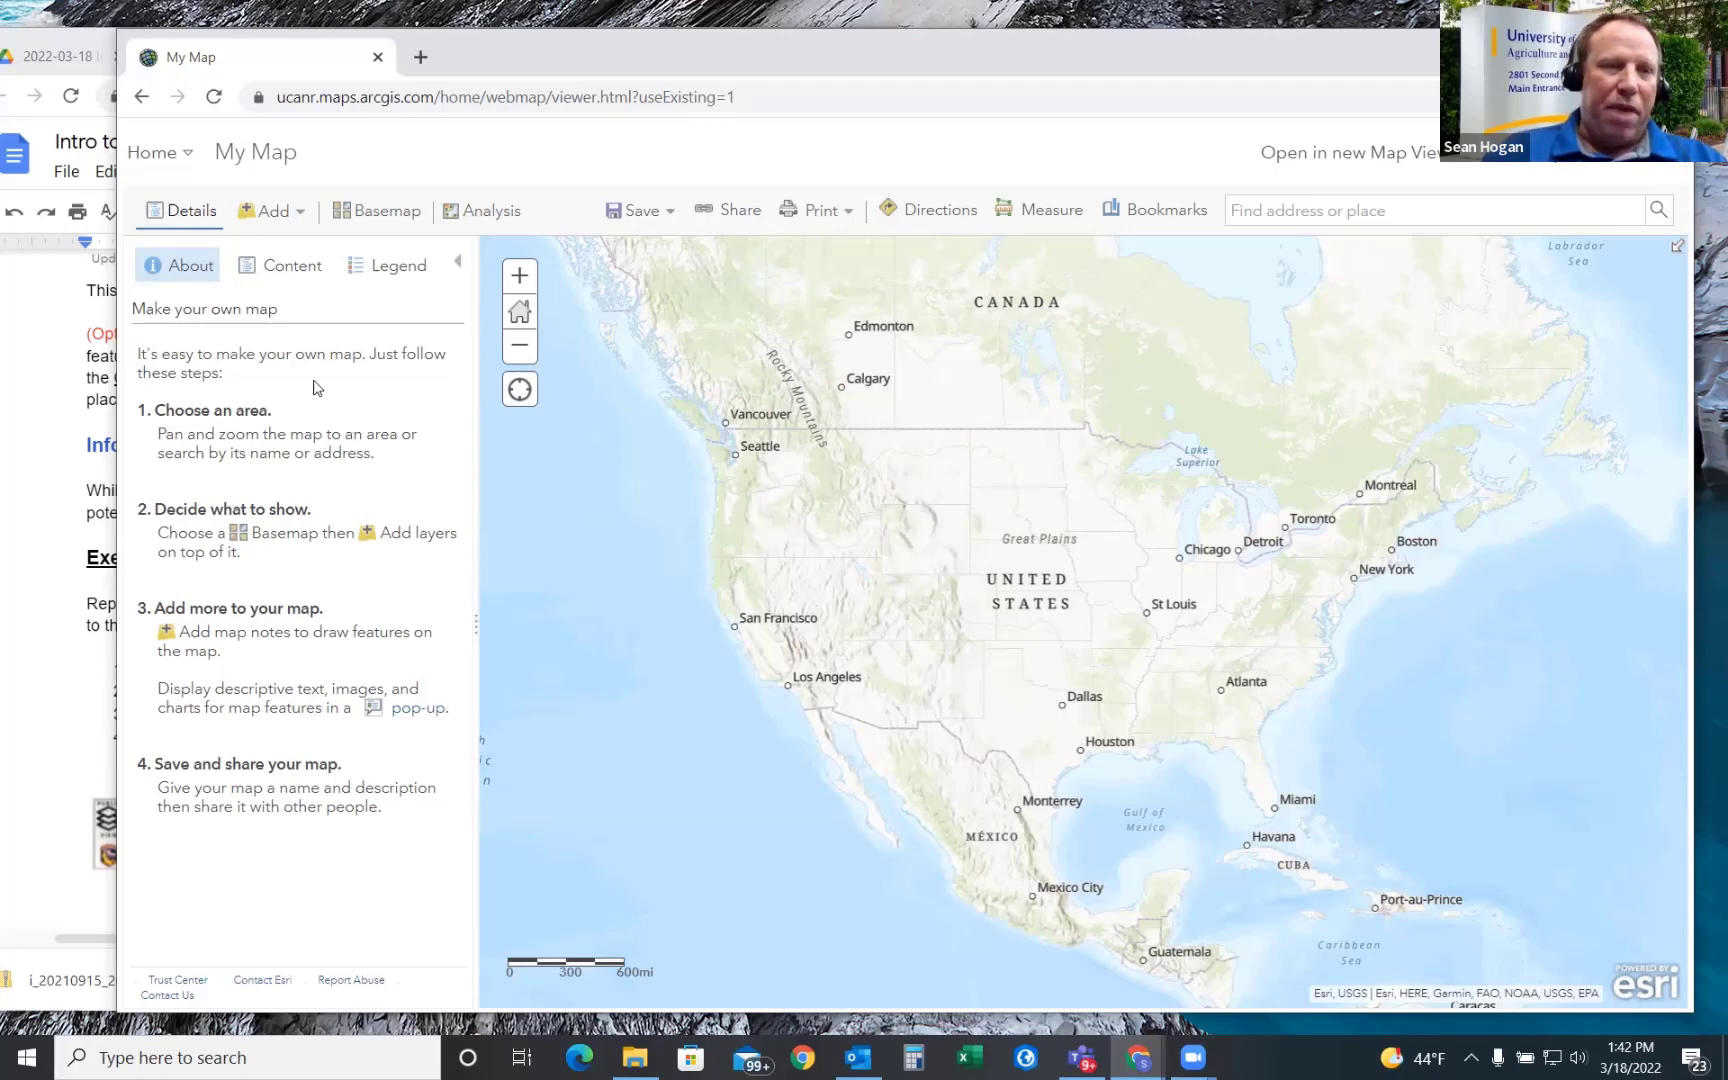
pyautogui.click(285, 276)
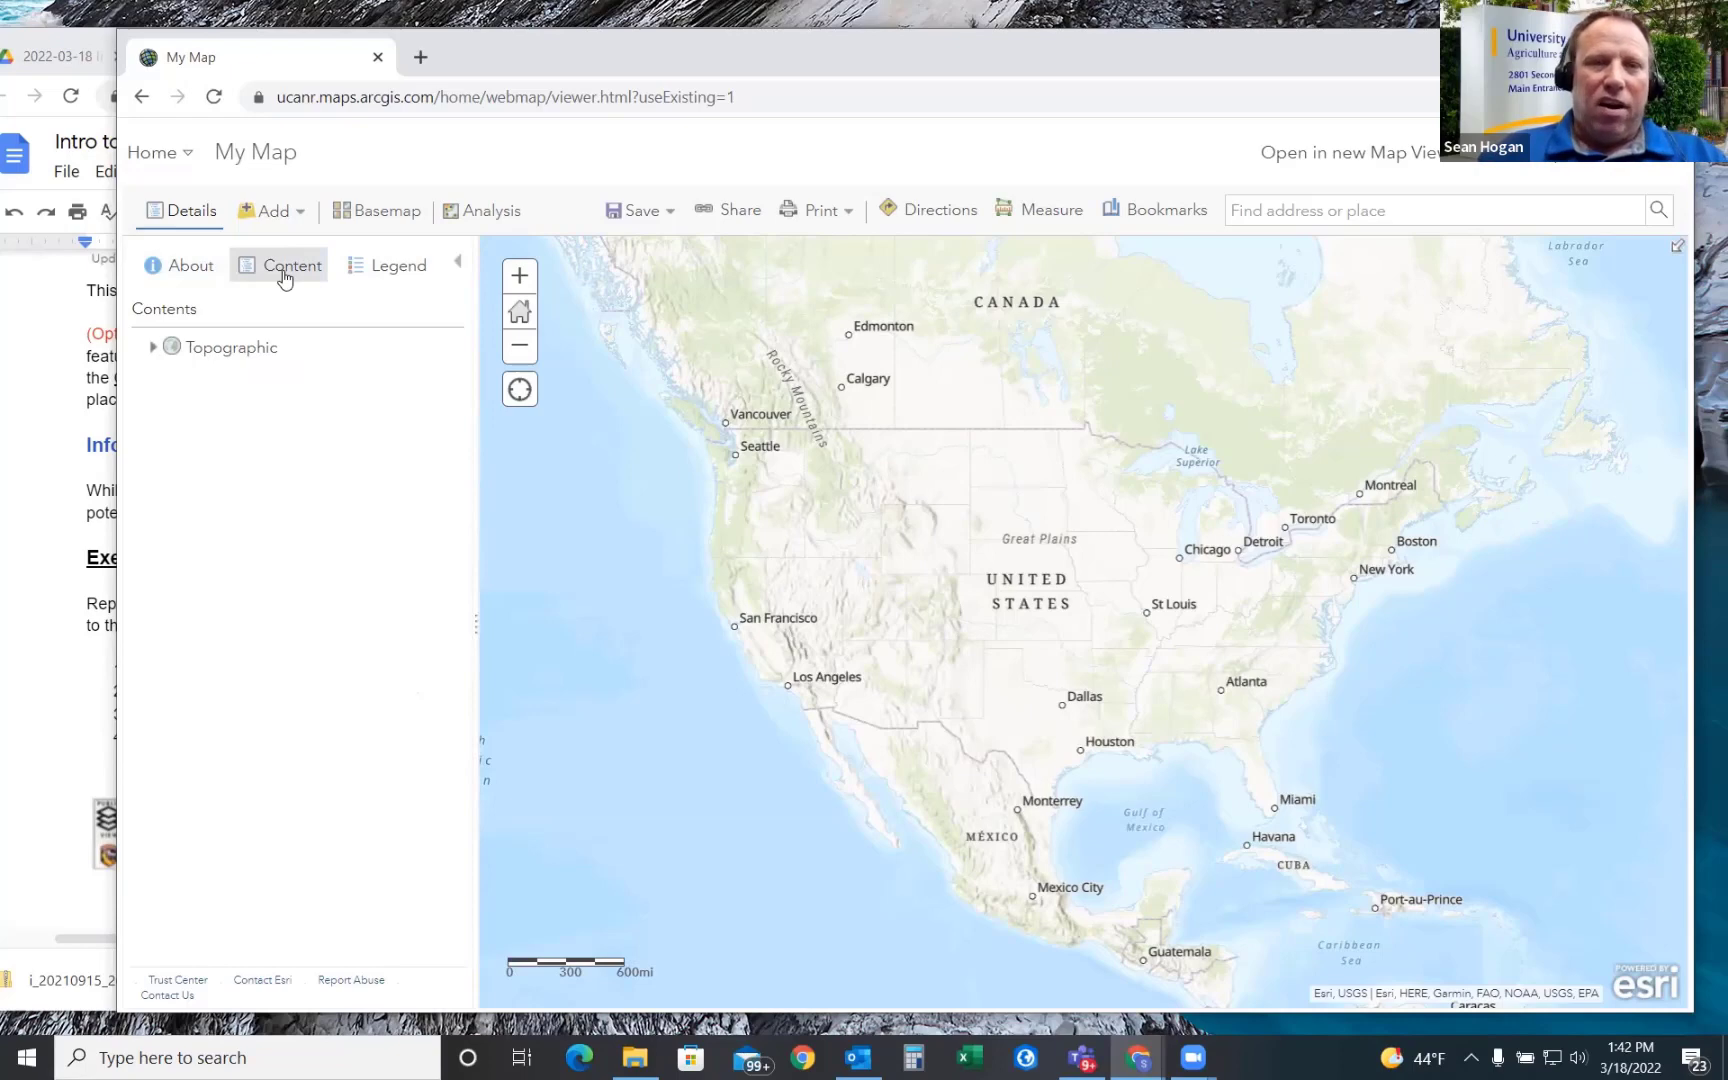
pyautogui.click(303, 219)
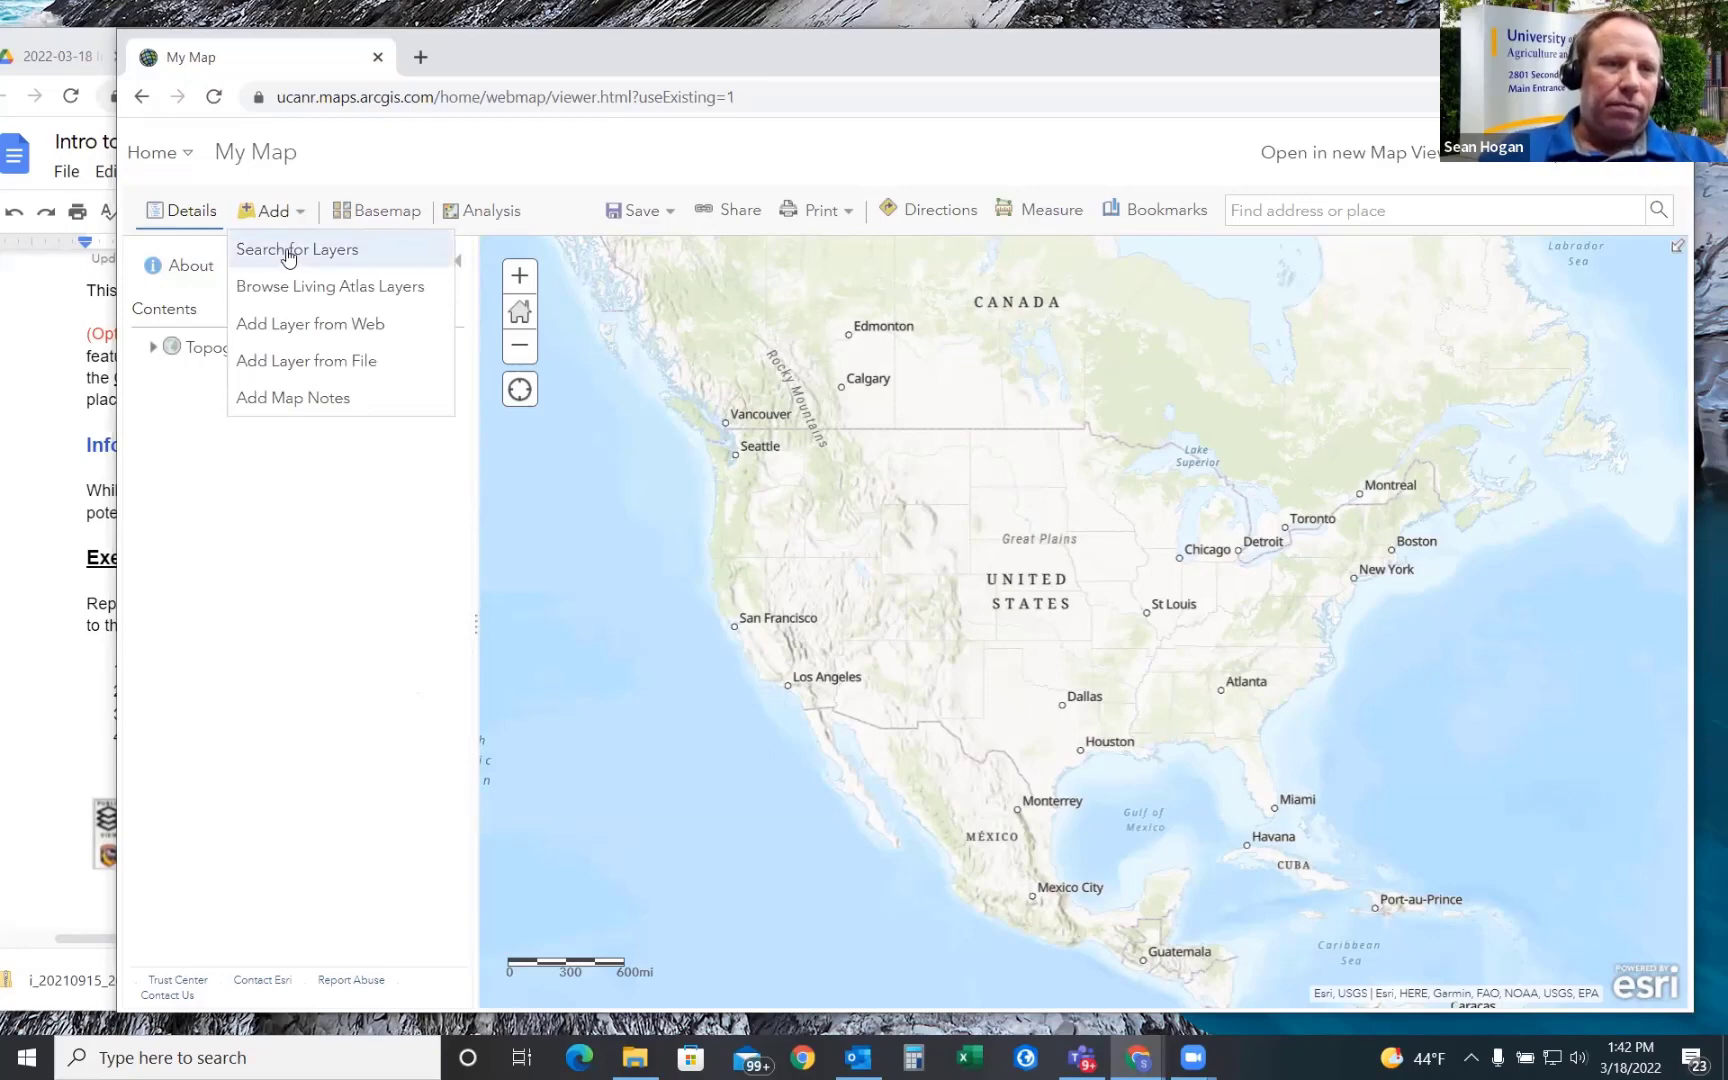
pyautogui.click(289, 257)
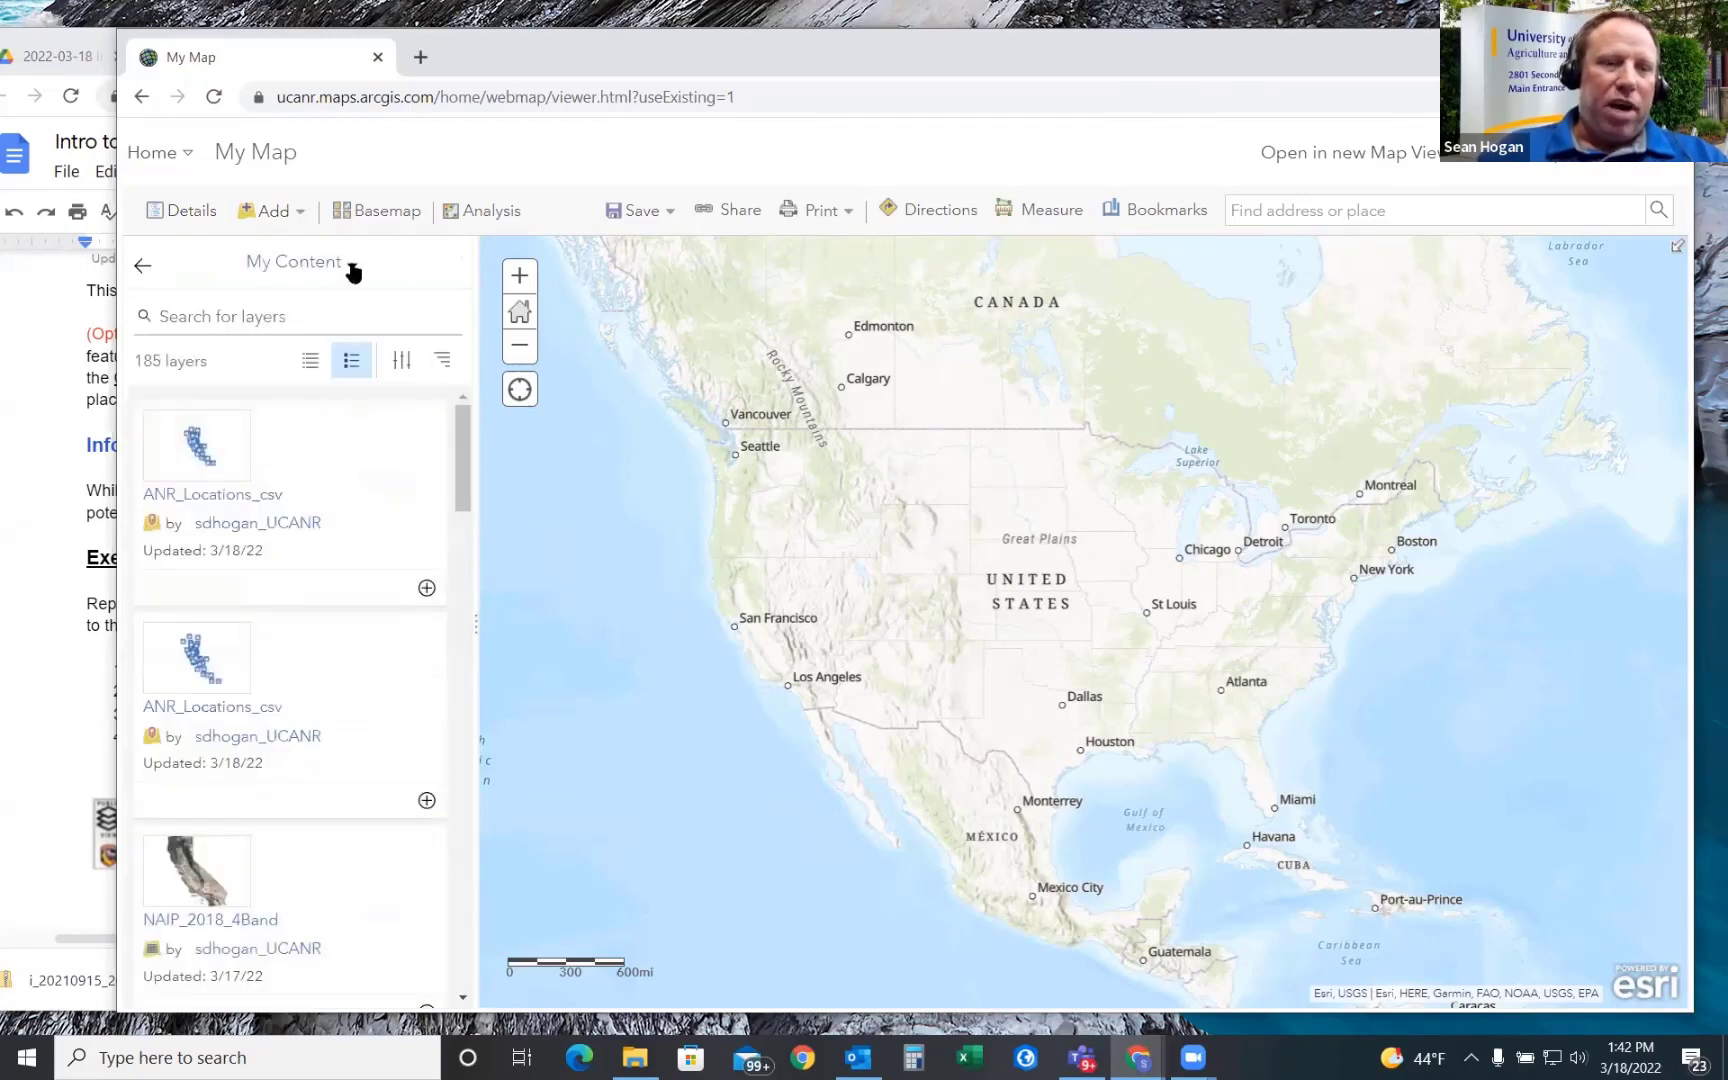
pyautogui.click(352, 268)
pyautogui.click(324, 510)
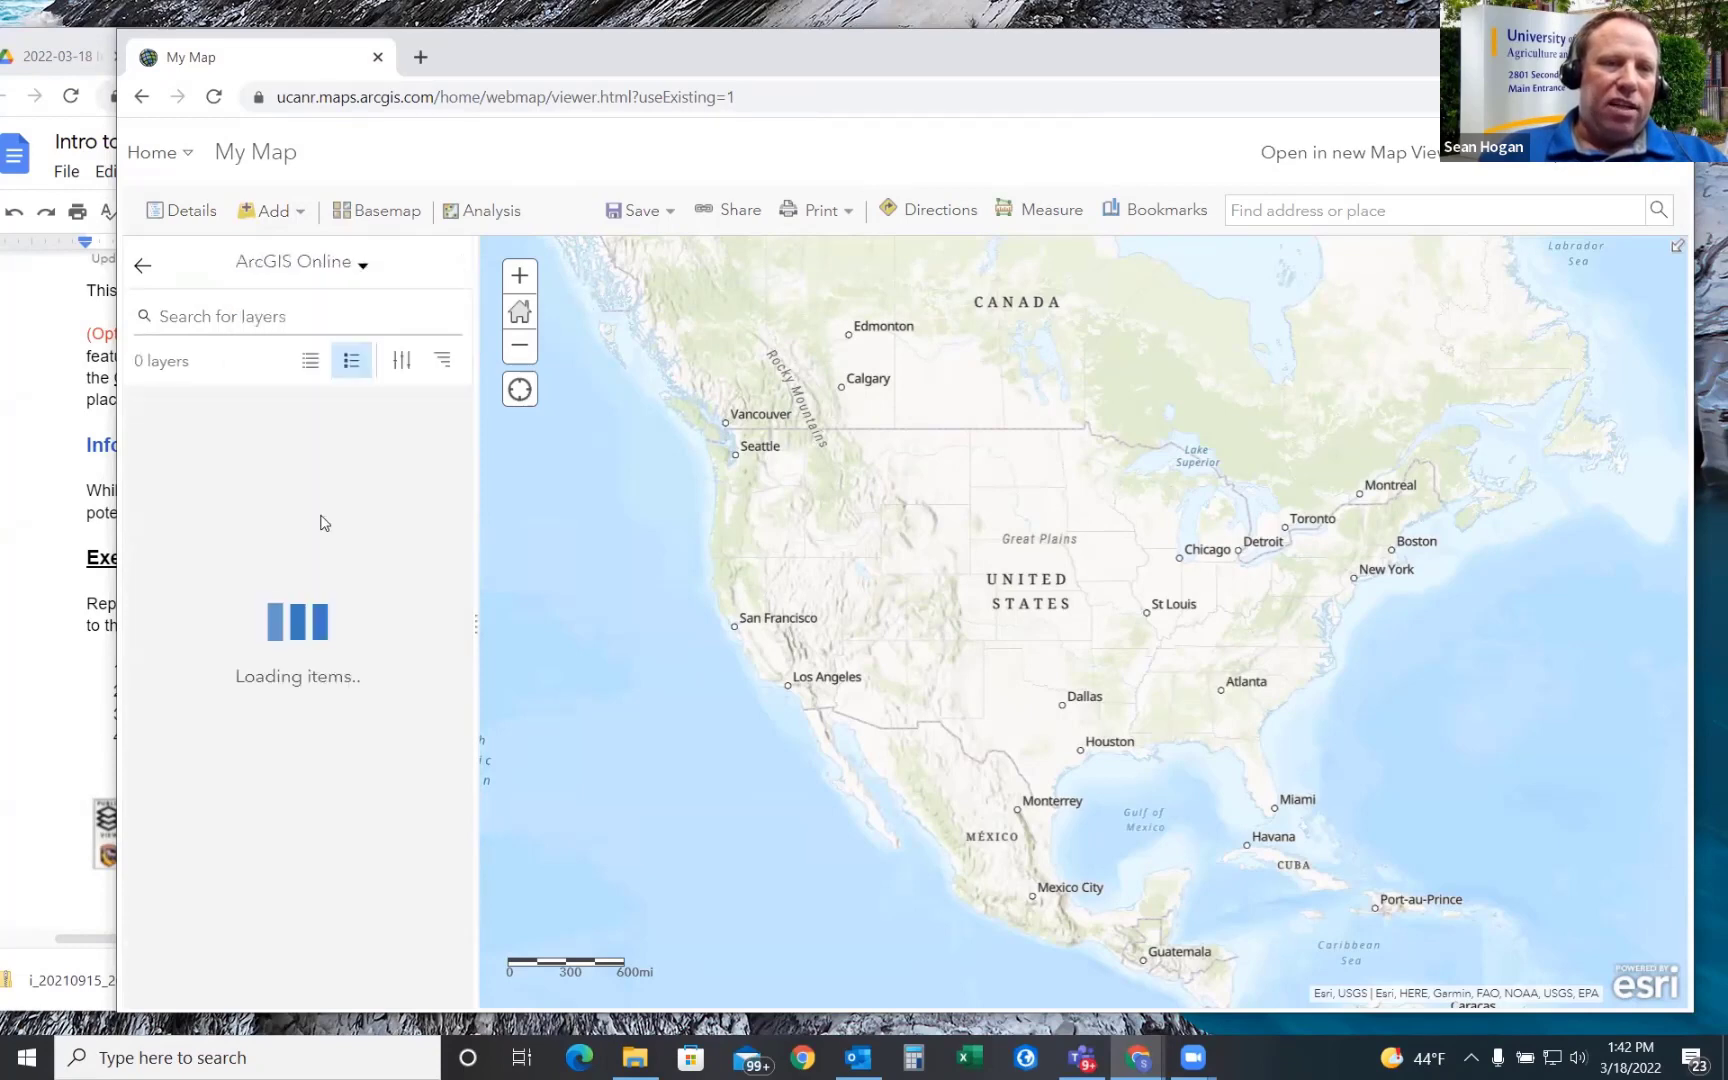
pyautogui.click(270, 320)
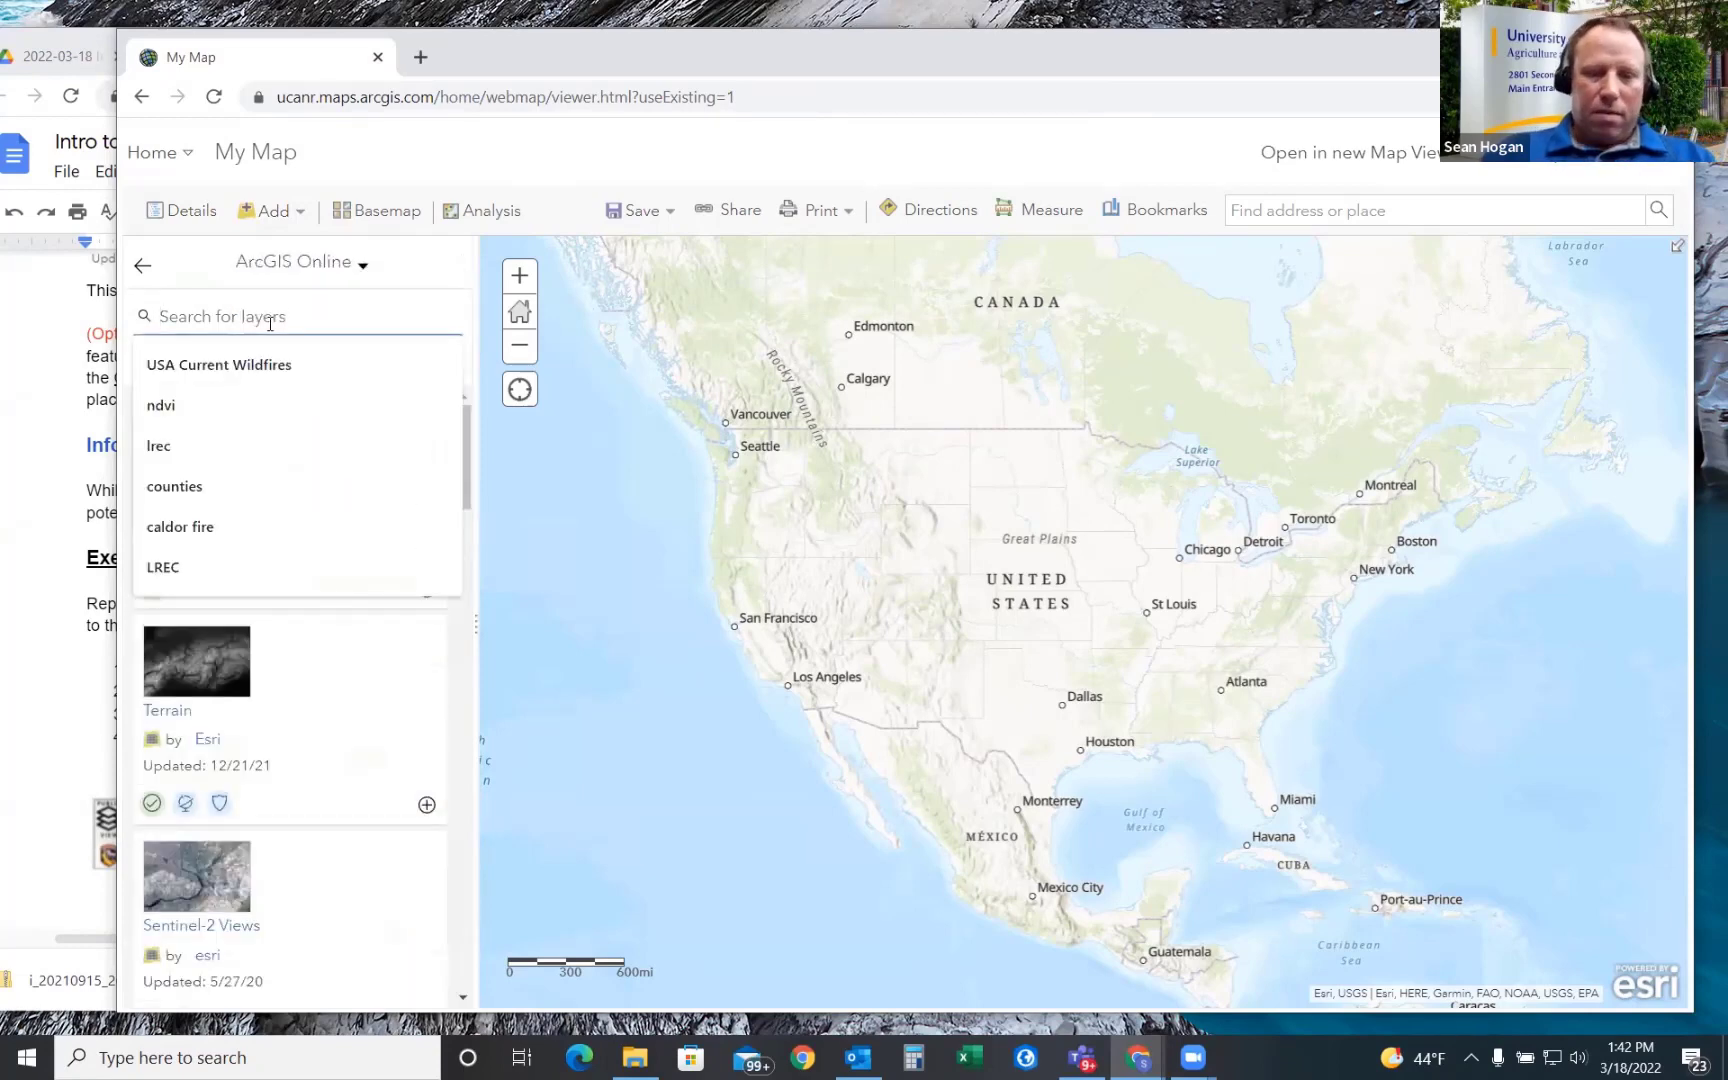
pyautogui.write('cou')
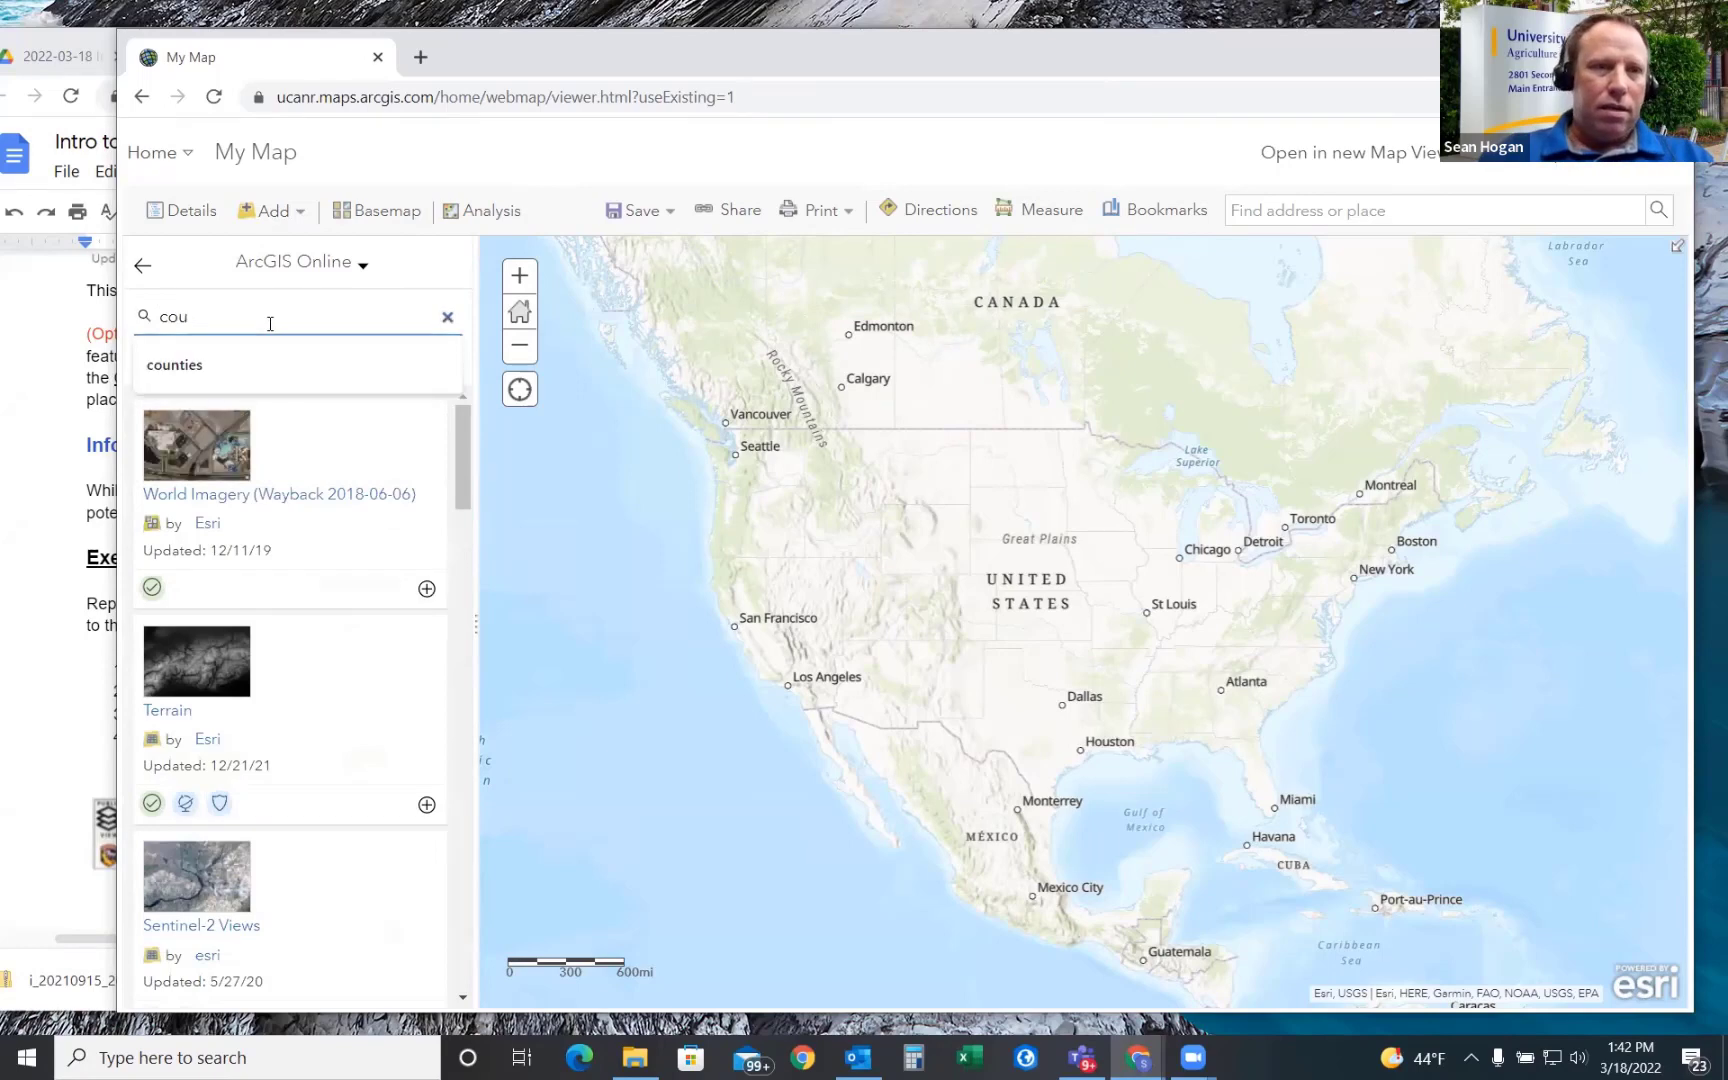
pyautogui.click(178, 368)
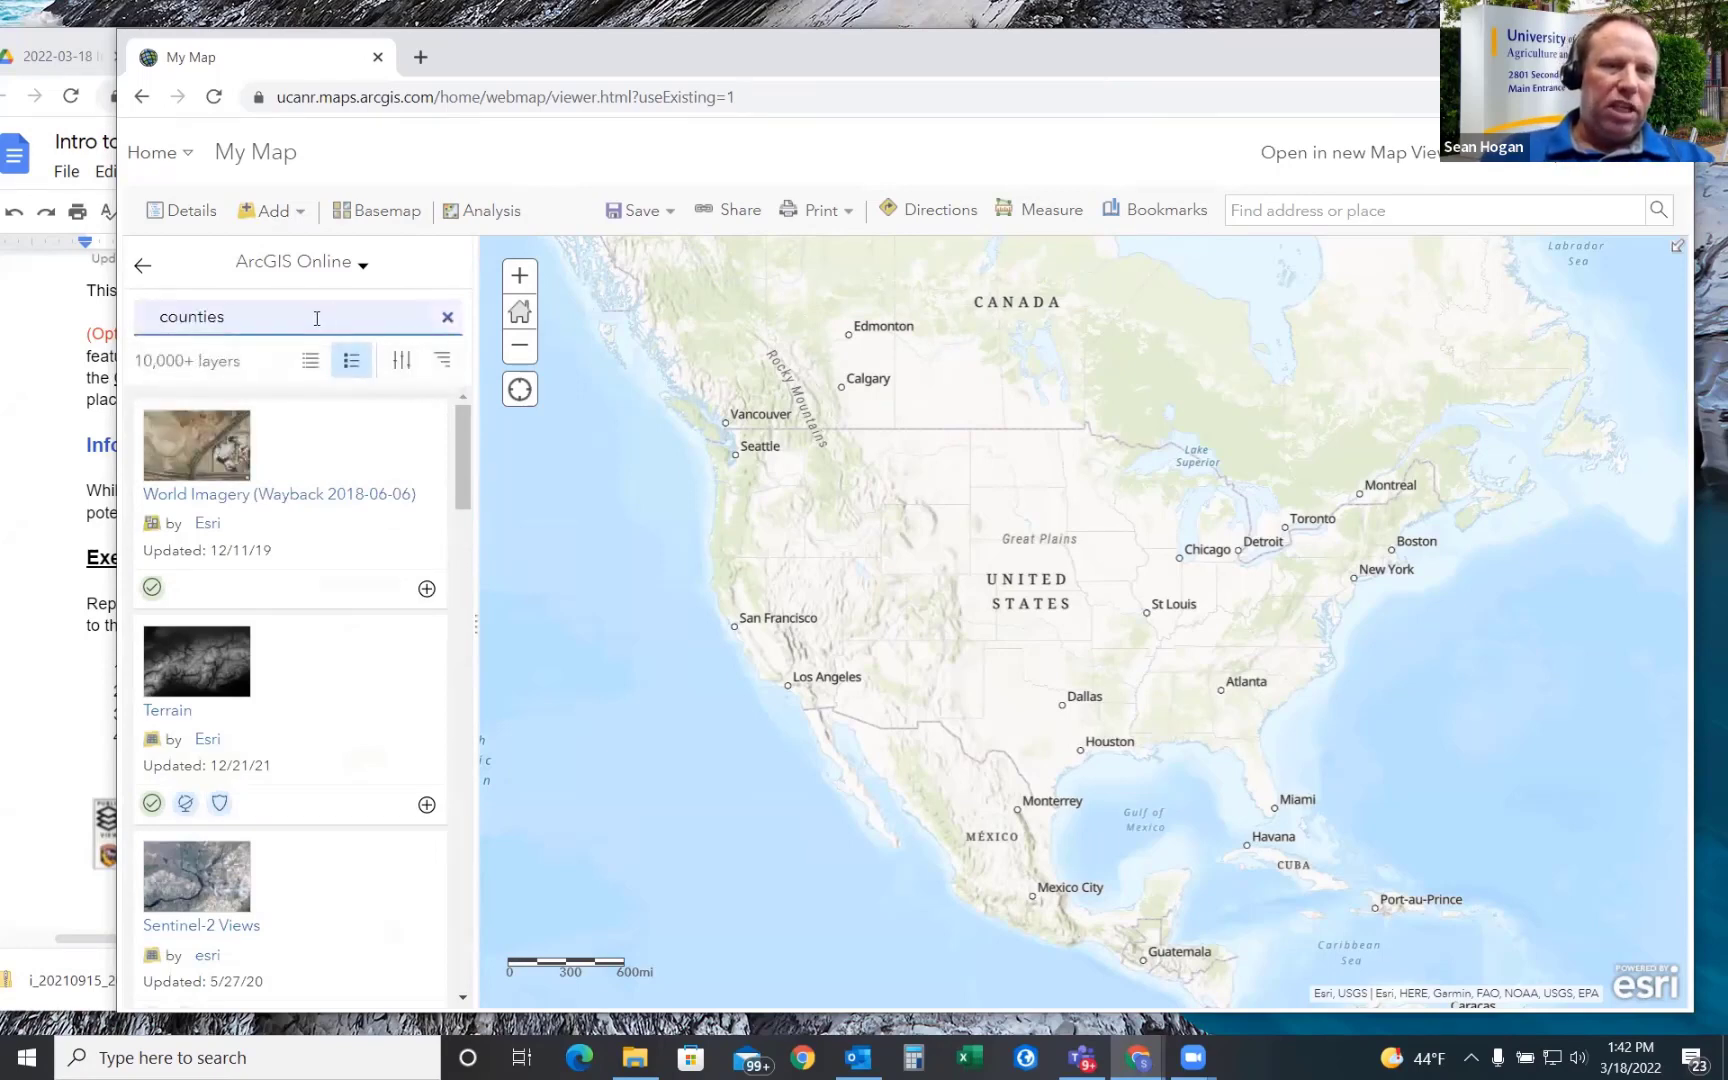
pyautogui.press('Return')
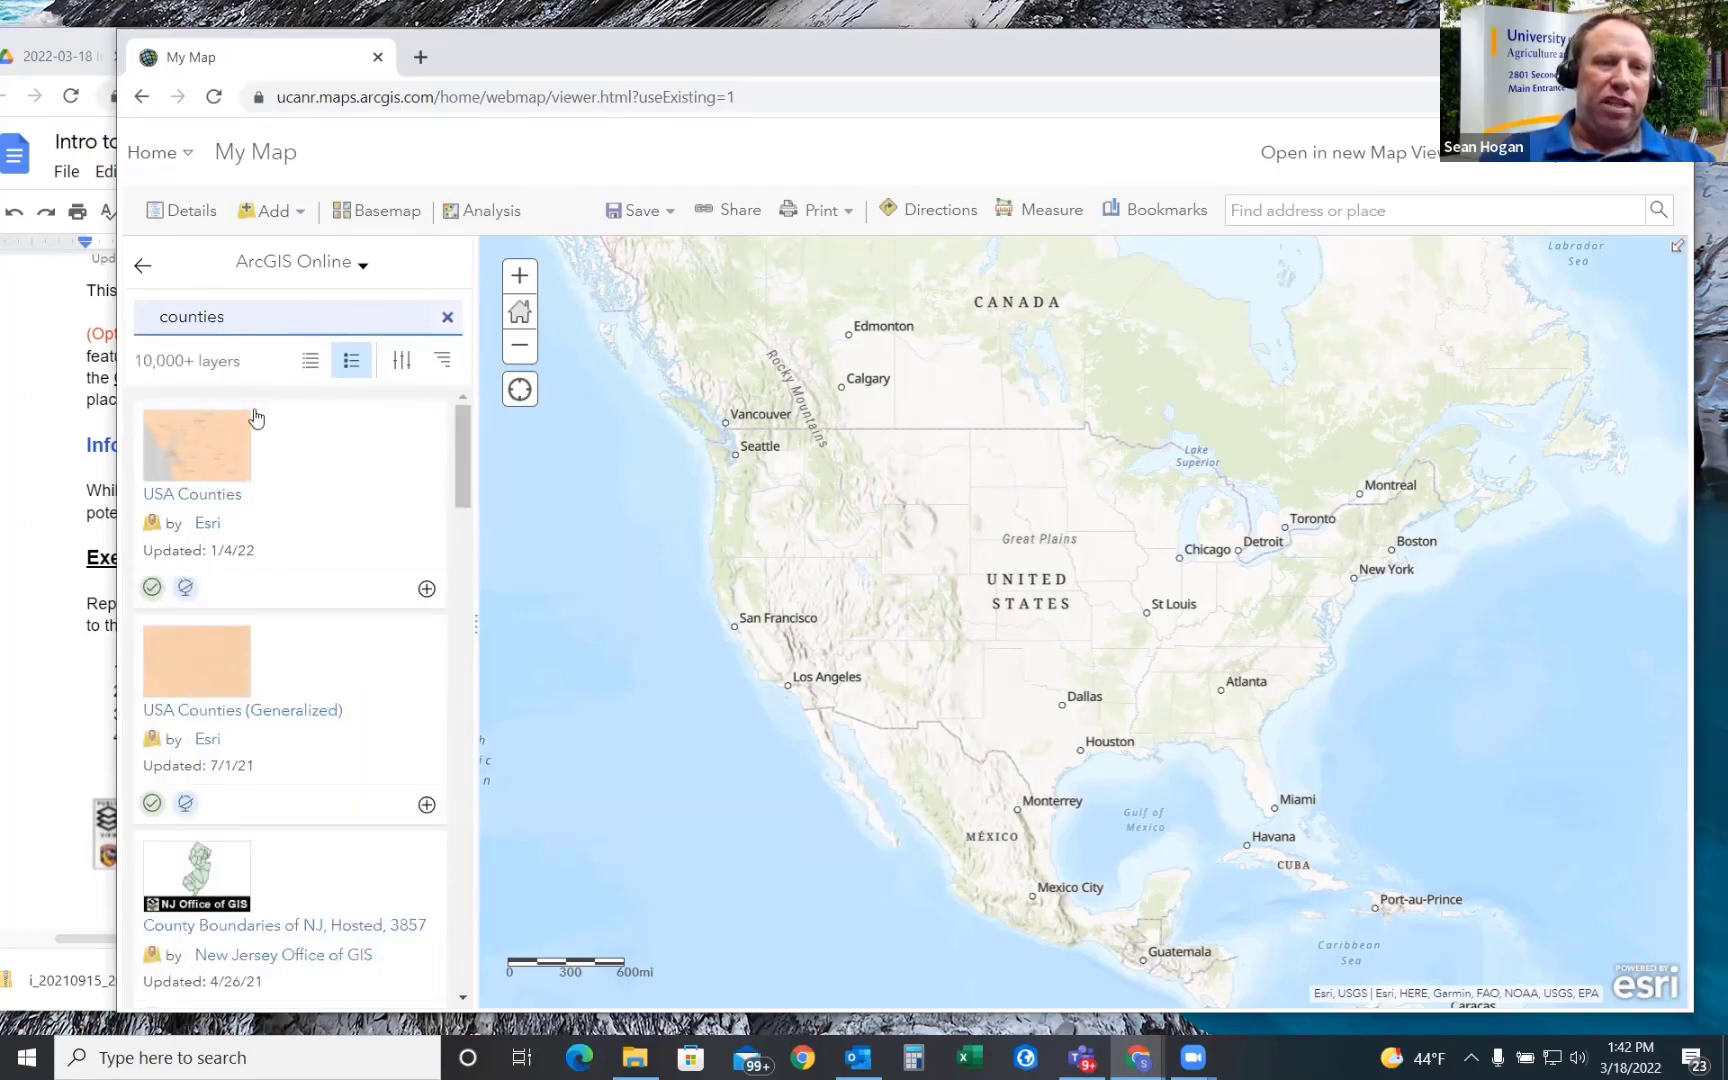
# - Add Esri's USA Counties layer from the search results to the map and close its details
pyautogui.click(194, 466)
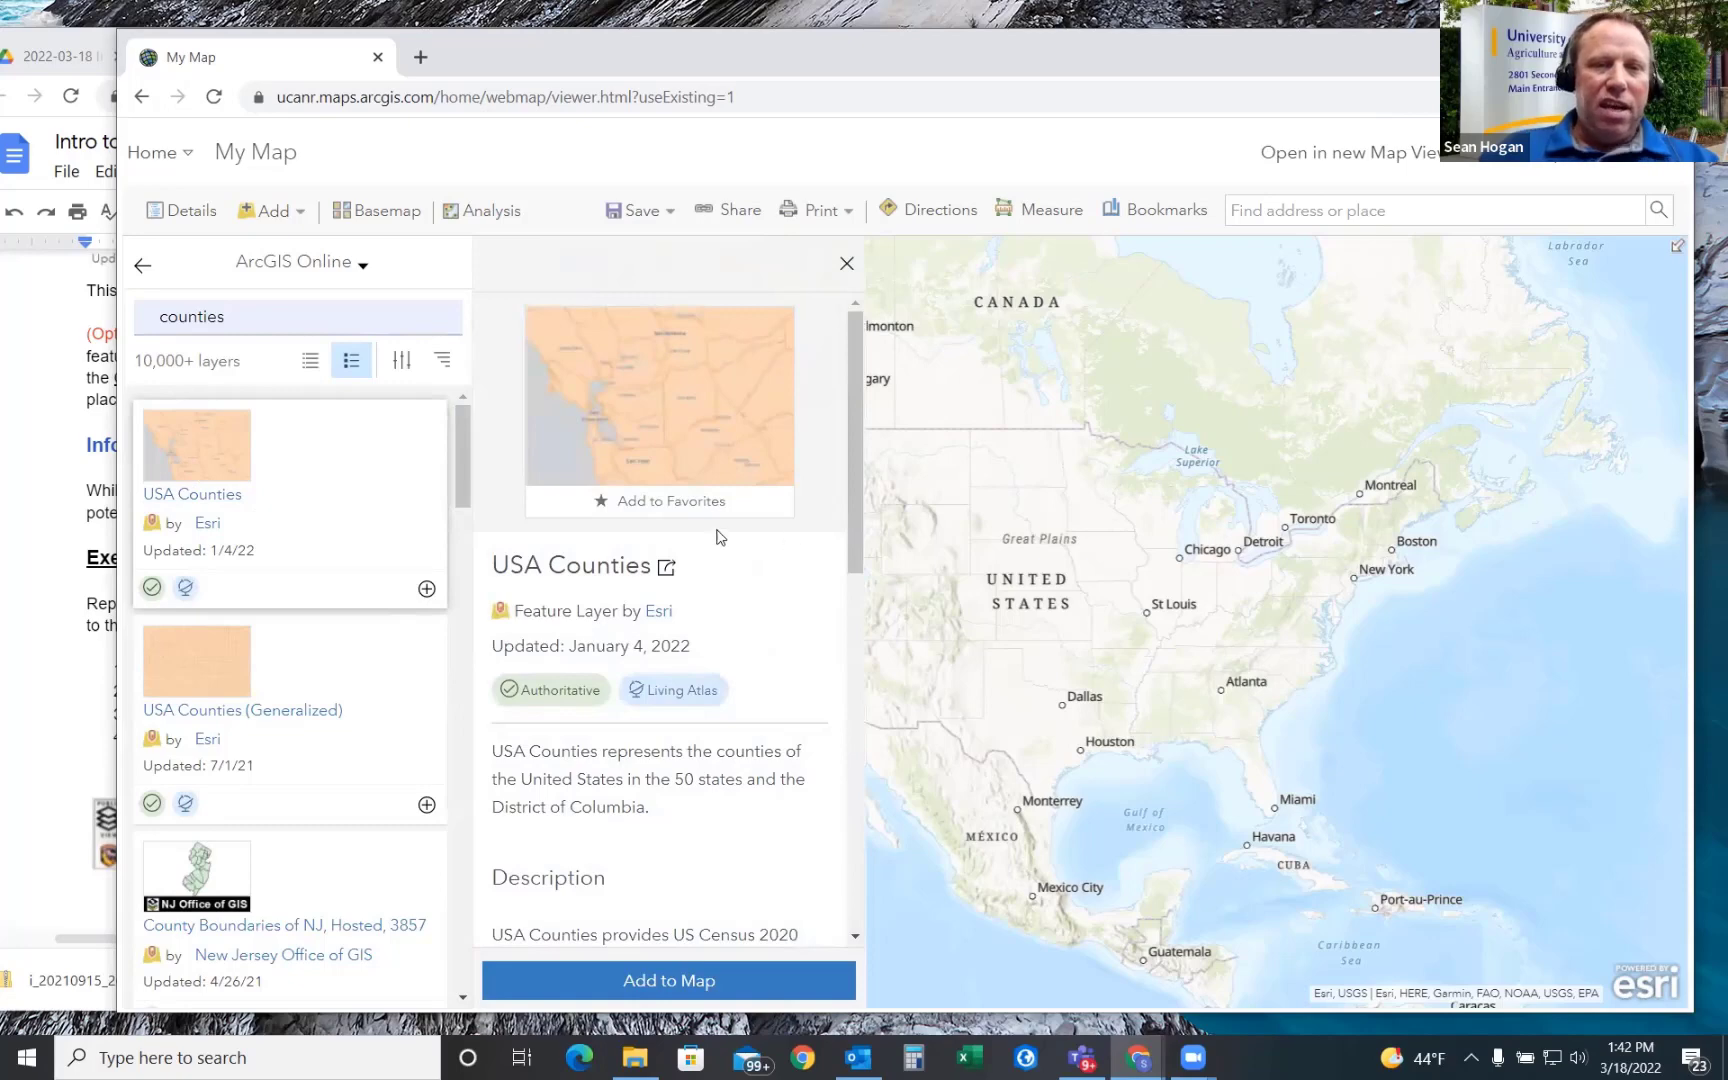
pyautogui.scroll(-10, 718, 532)
pyautogui.scroll(10, 718, 530)
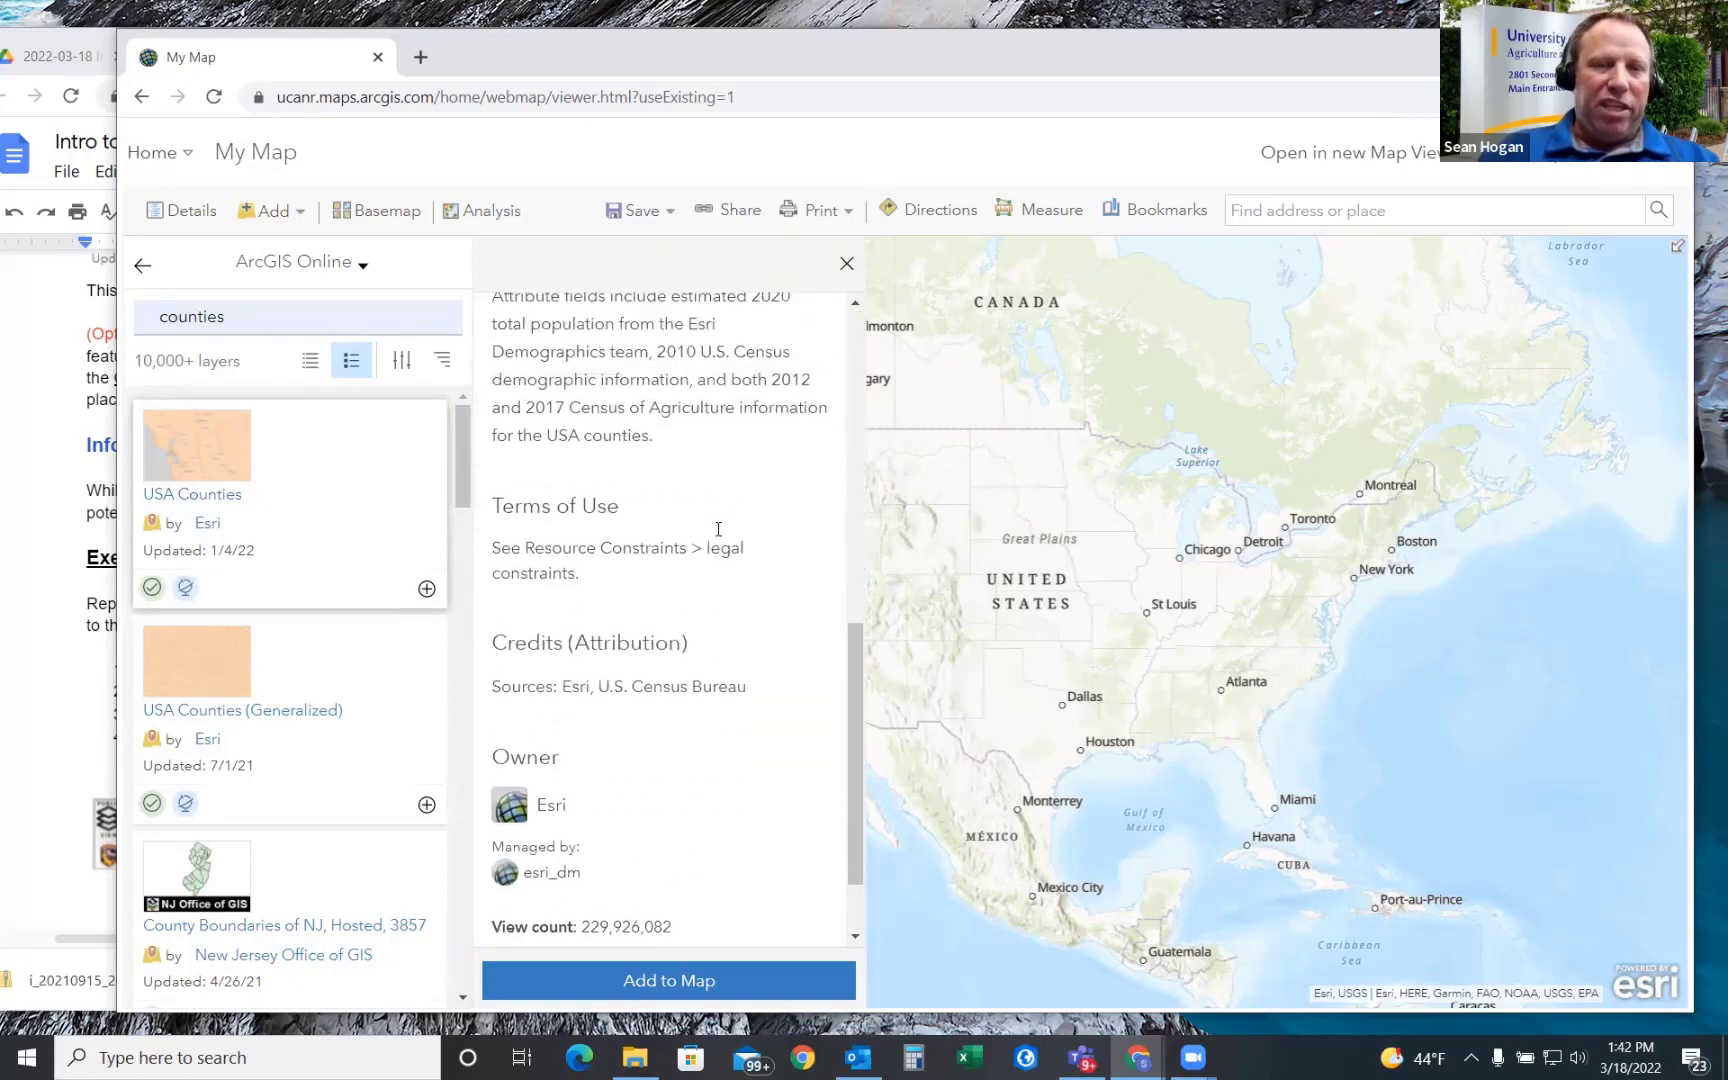
pyautogui.click(680, 979)
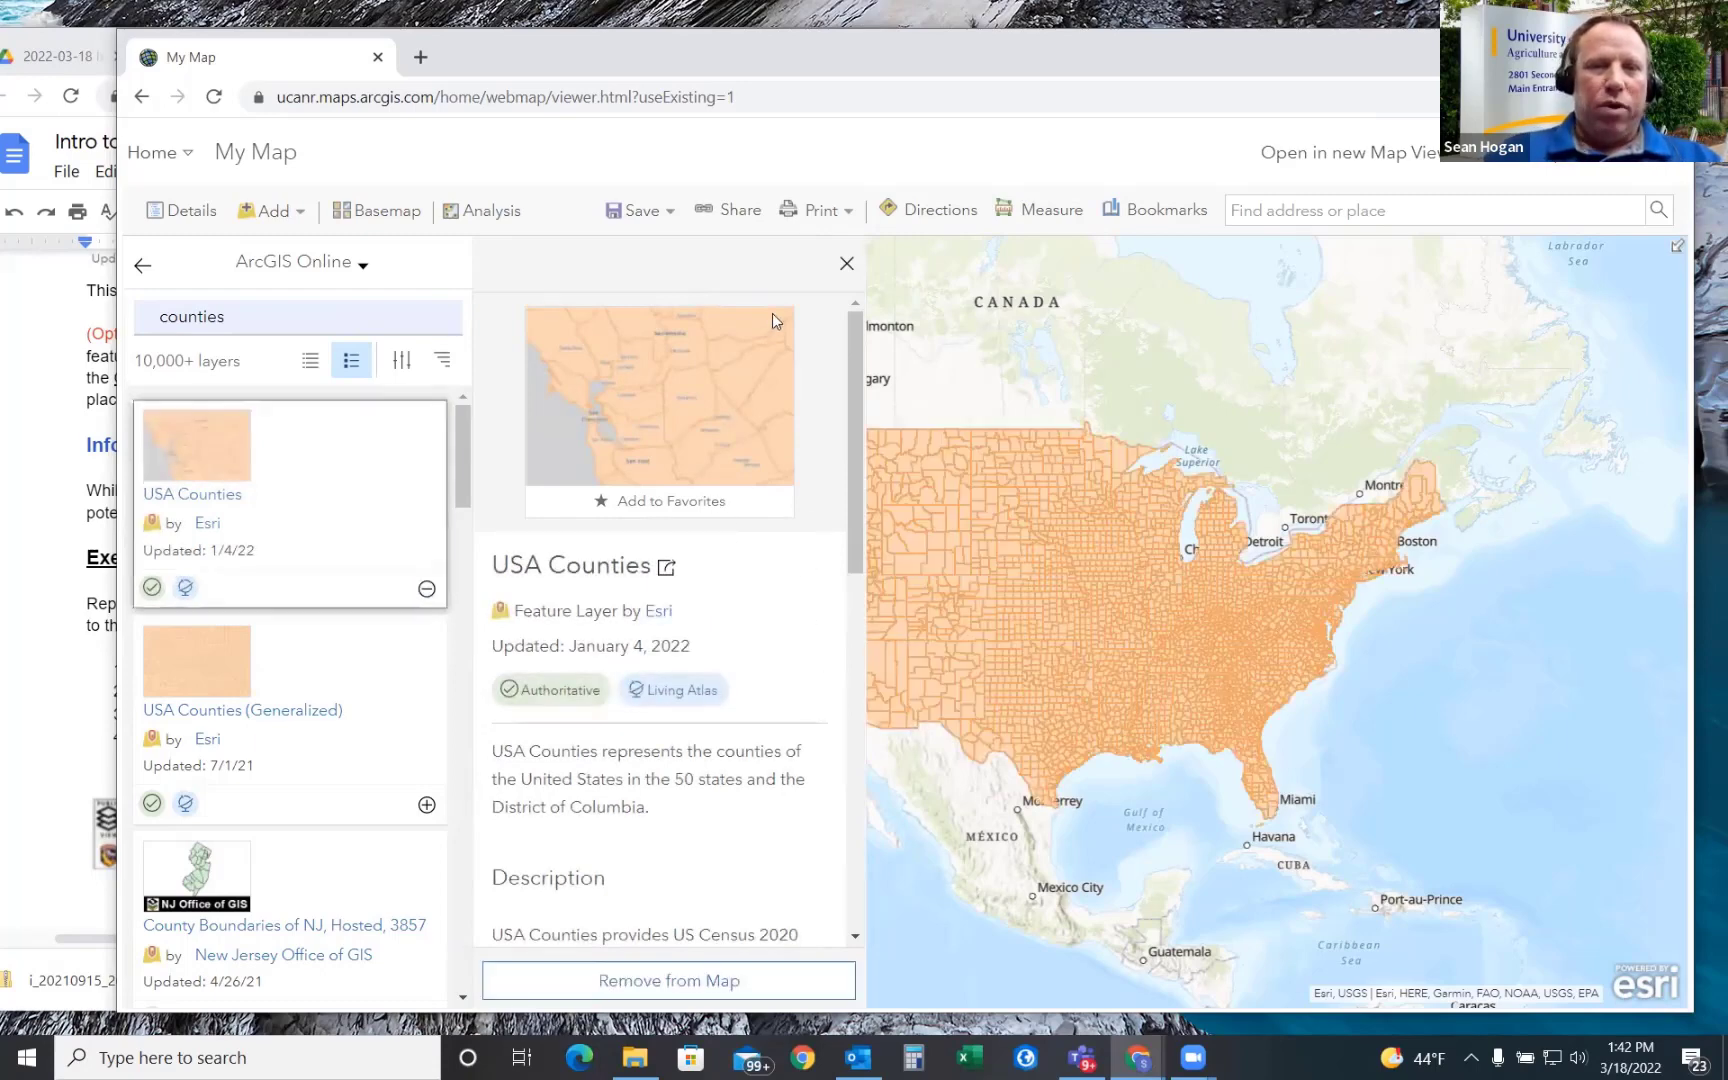
pyautogui.click(846, 264)
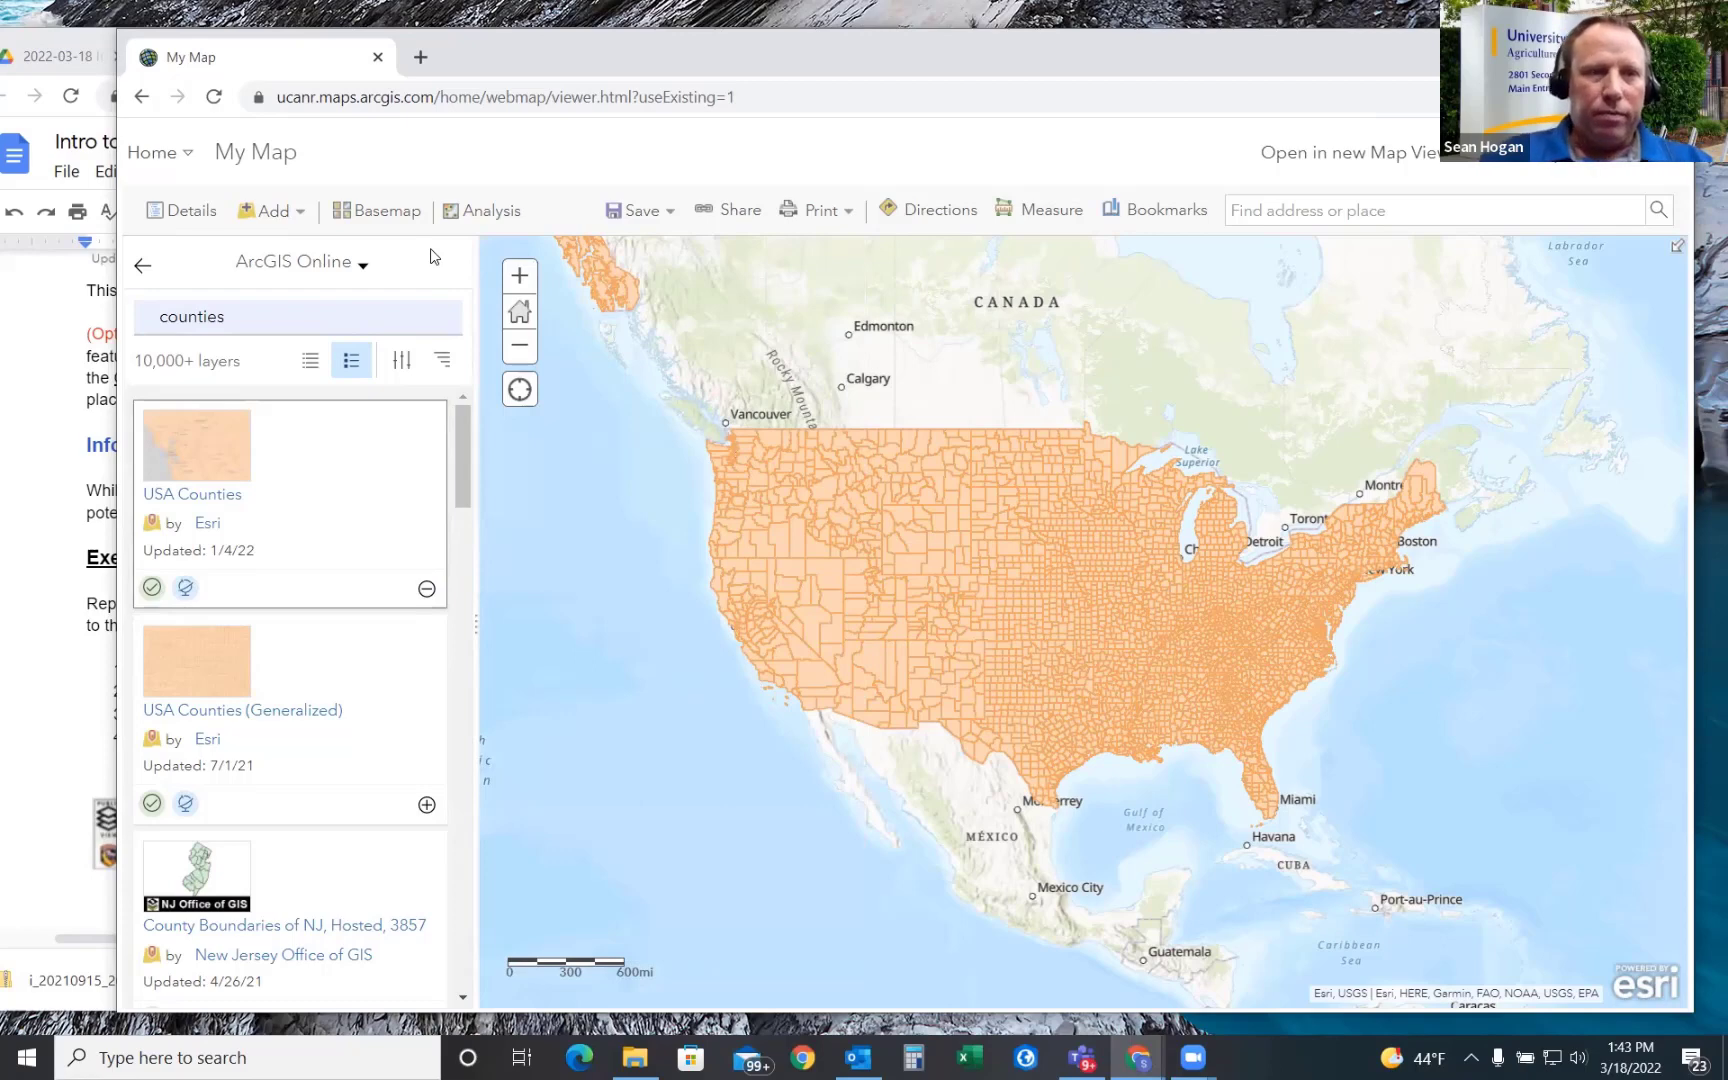
# - Return to the map contents and display the orange USA Counties legend swatch
pyautogui.click(140, 270)
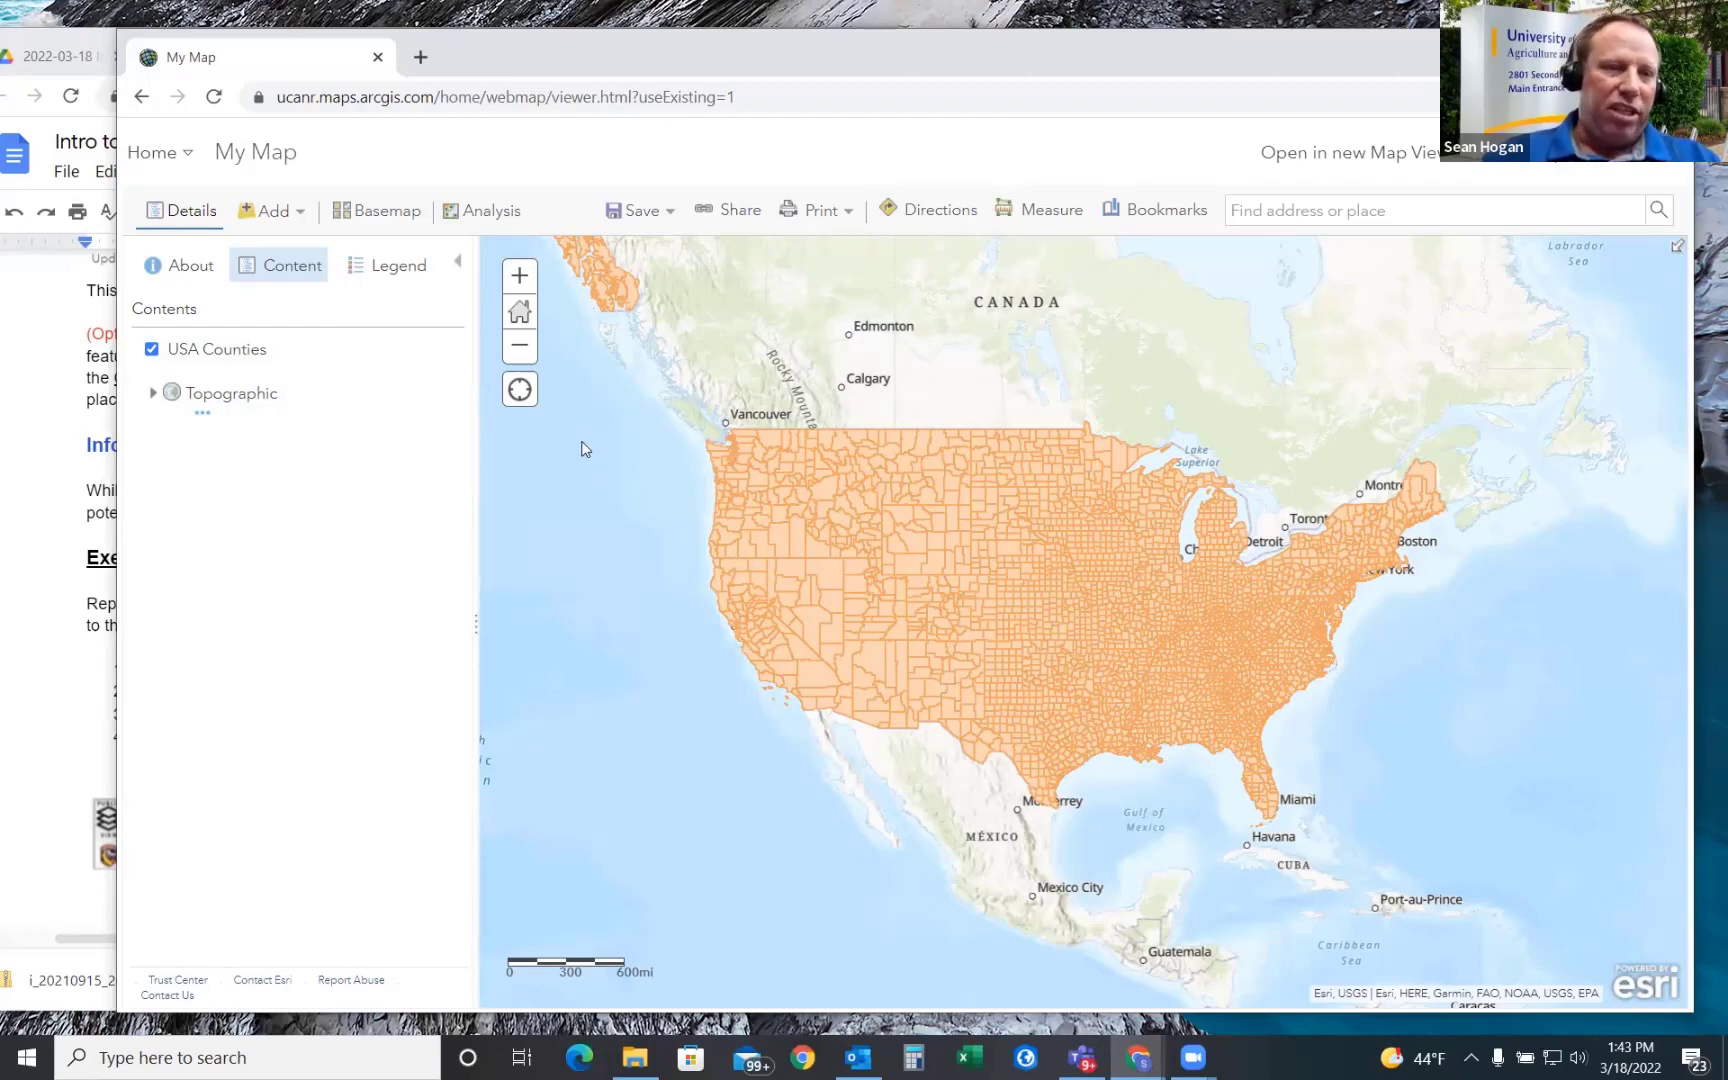
pyautogui.moveTo(258, 368)
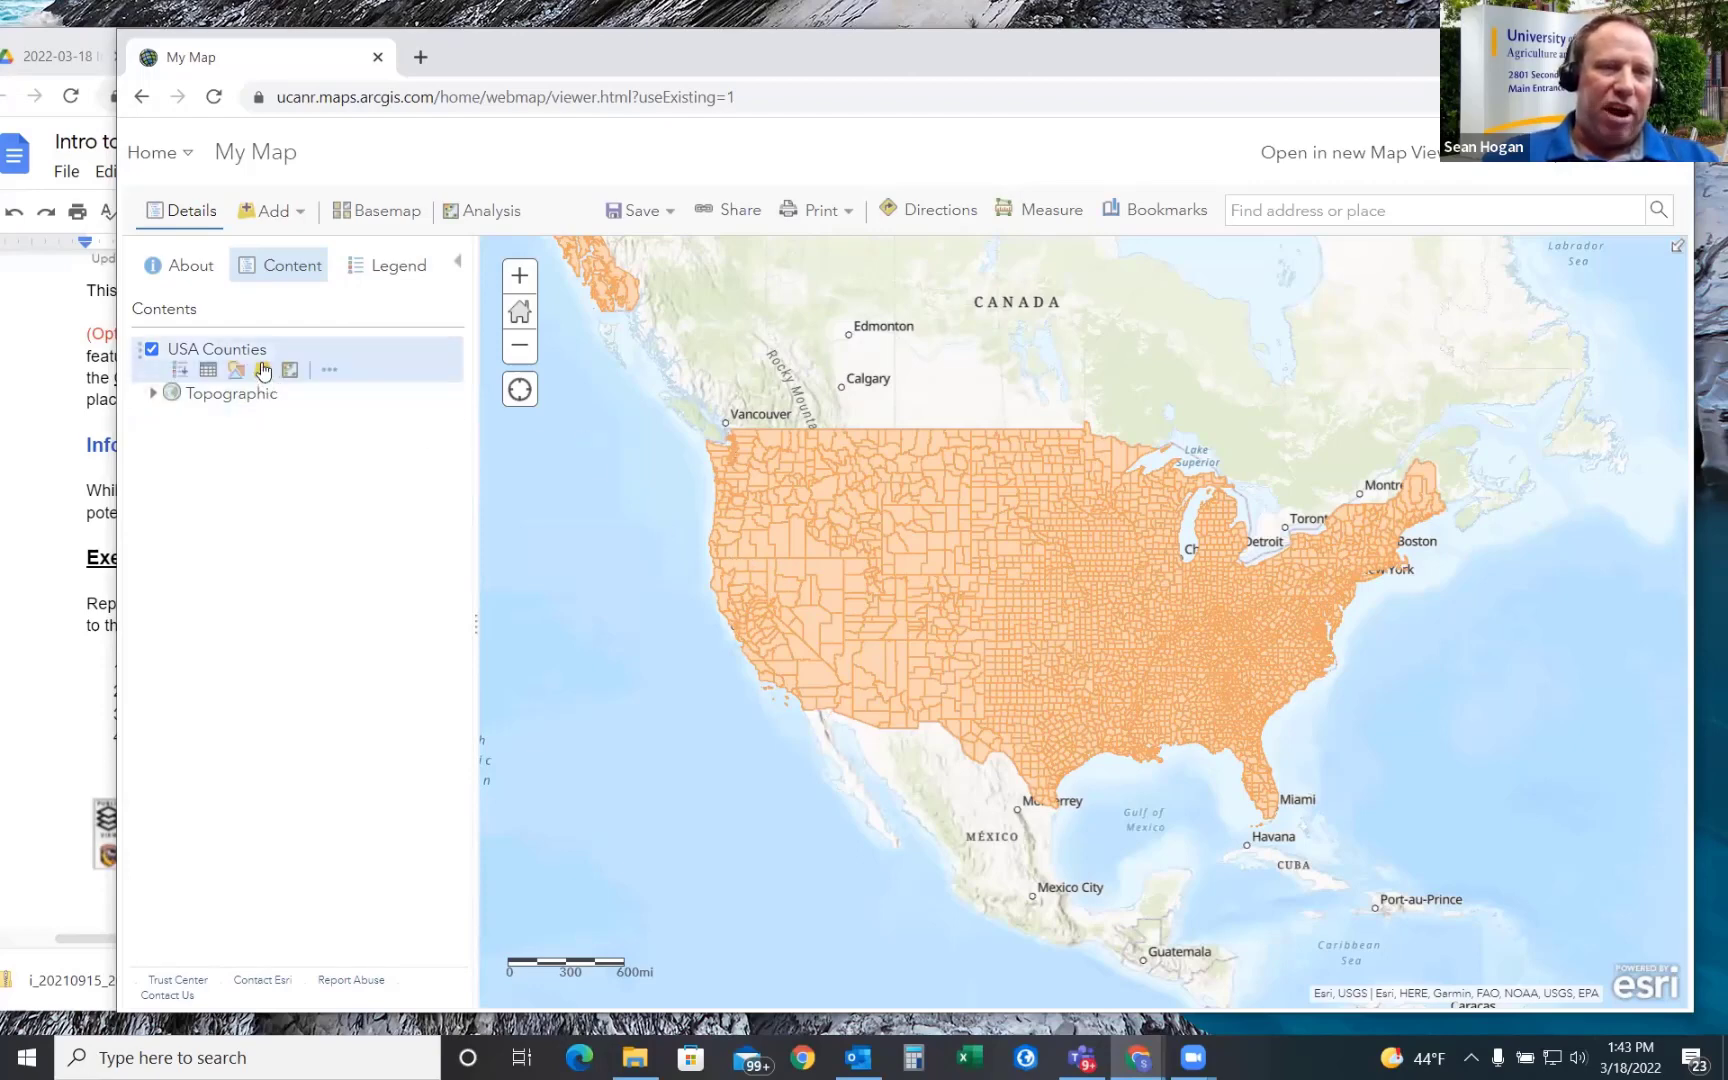
pyautogui.click(181, 372)
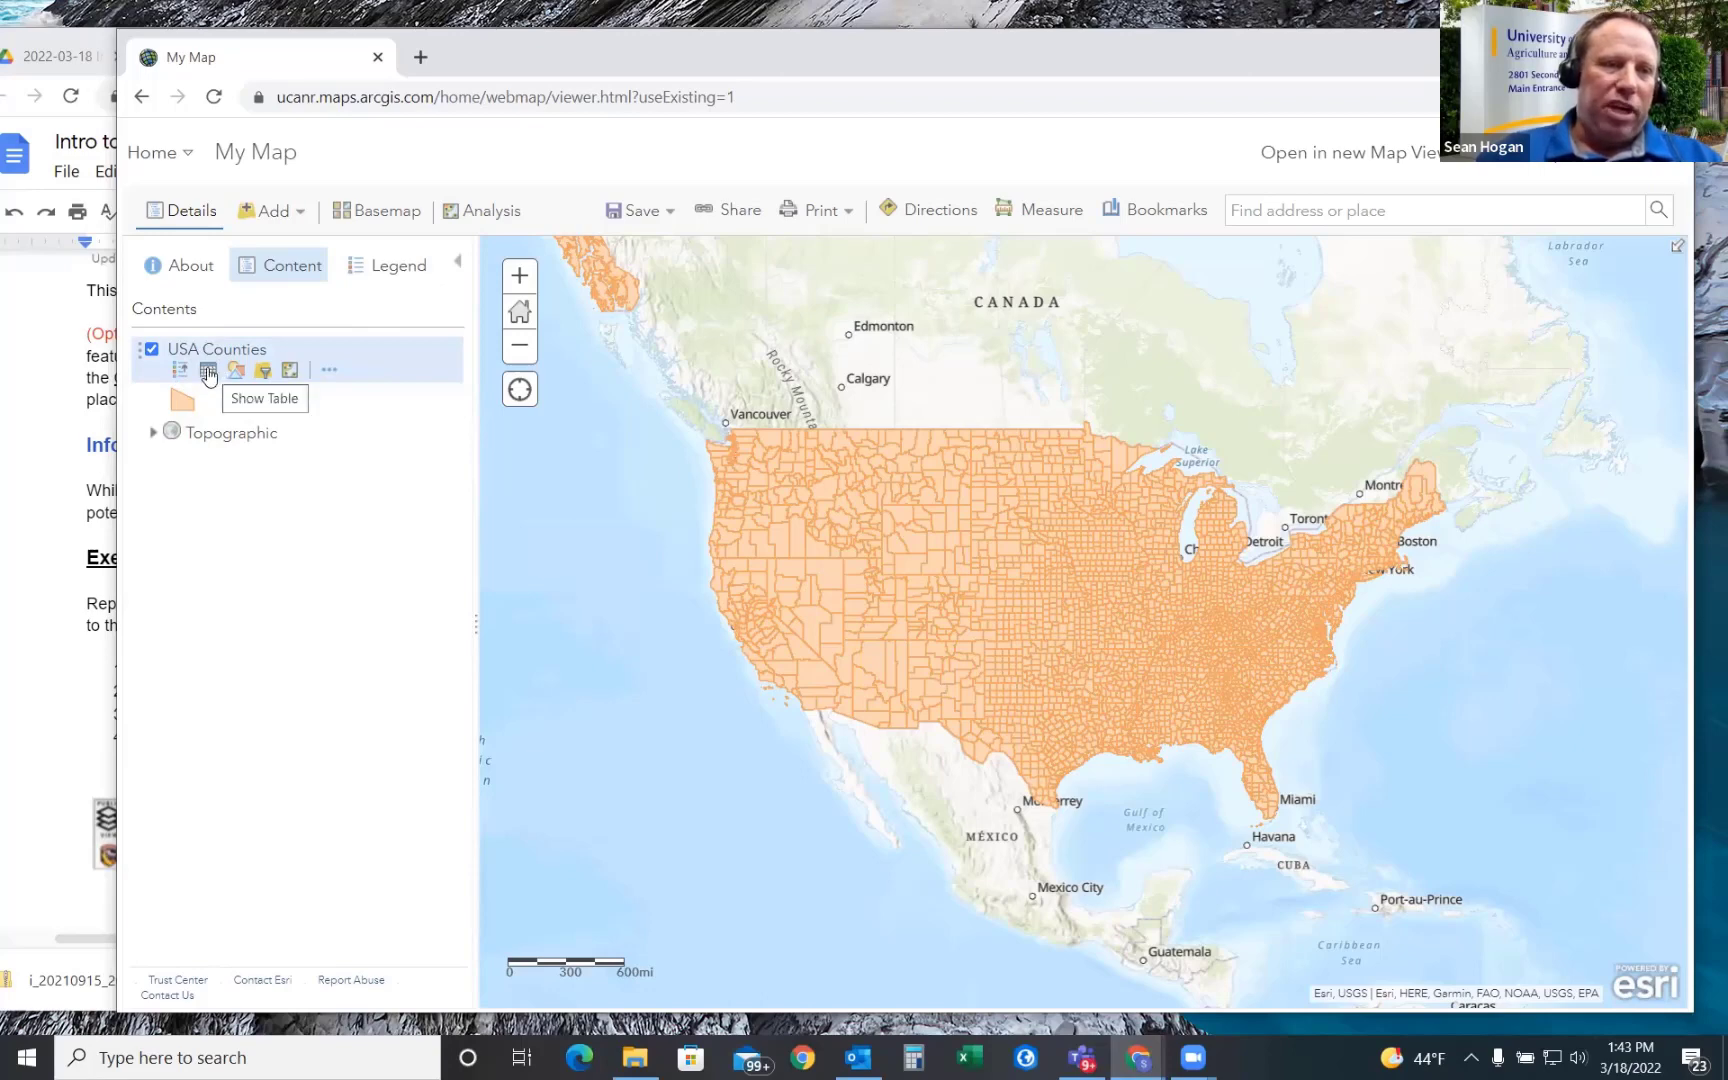
# - Open the USA Counties attribute table below the map and enlarge it
pyautogui.click(209, 375)
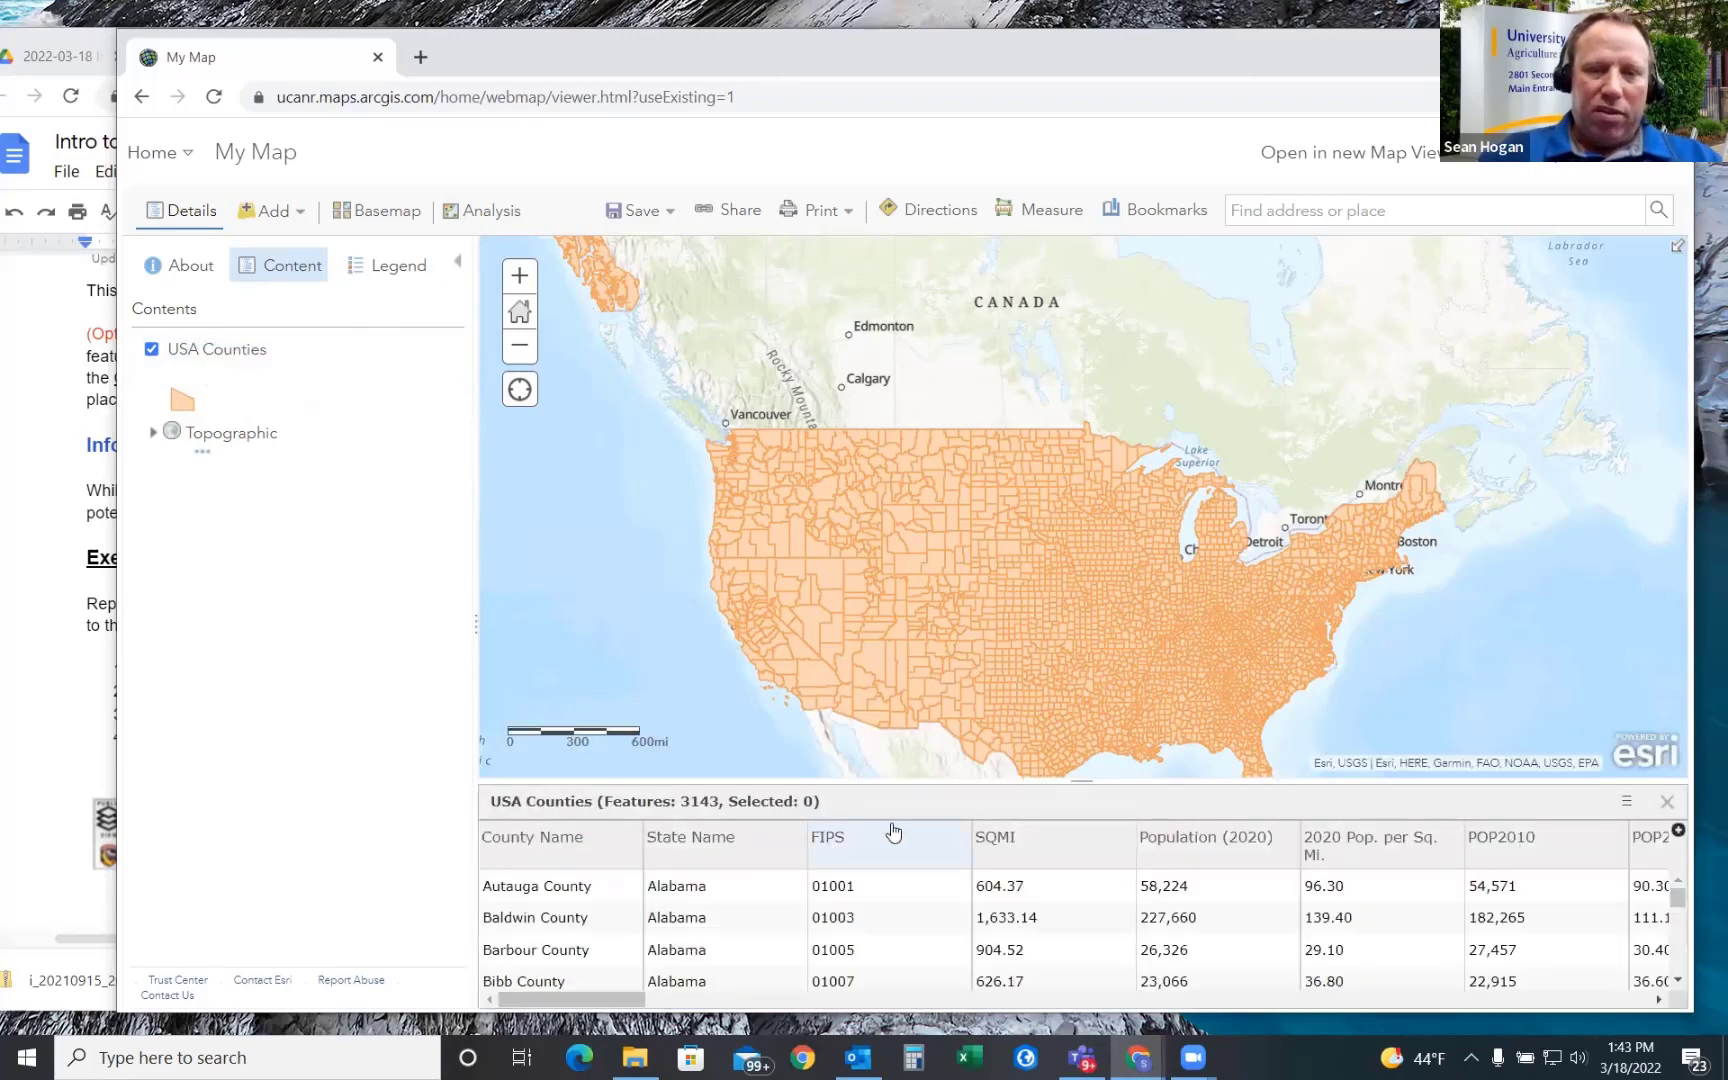
pyautogui.moveTo(887, 781); pyautogui.dragTo(887, 656)
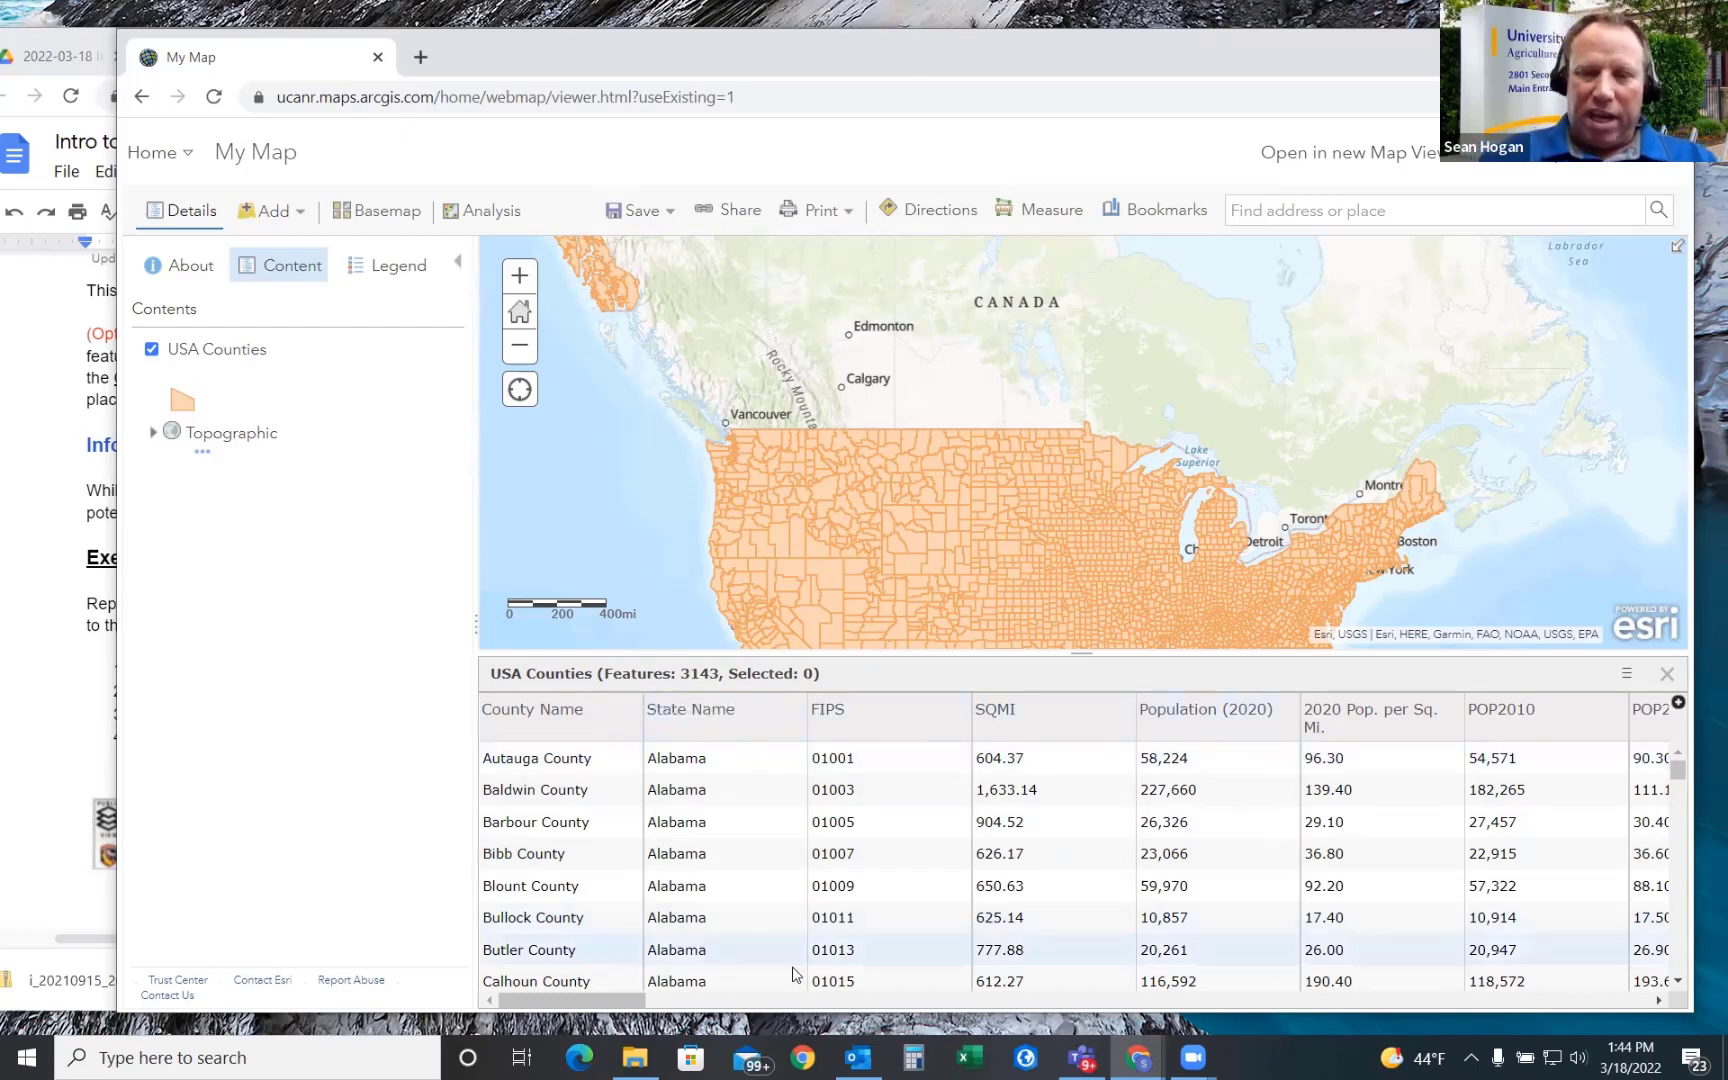
pyautogui.moveTo(630, 1000)
pyautogui.mouseDown()
pyautogui.moveTo(930, 1038)
pyautogui.moveTo(1380, 1056)
pyautogui.moveTo(1652, 1000)
pyautogui.moveTo(630, 1002)
pyautogui.mouseUp()
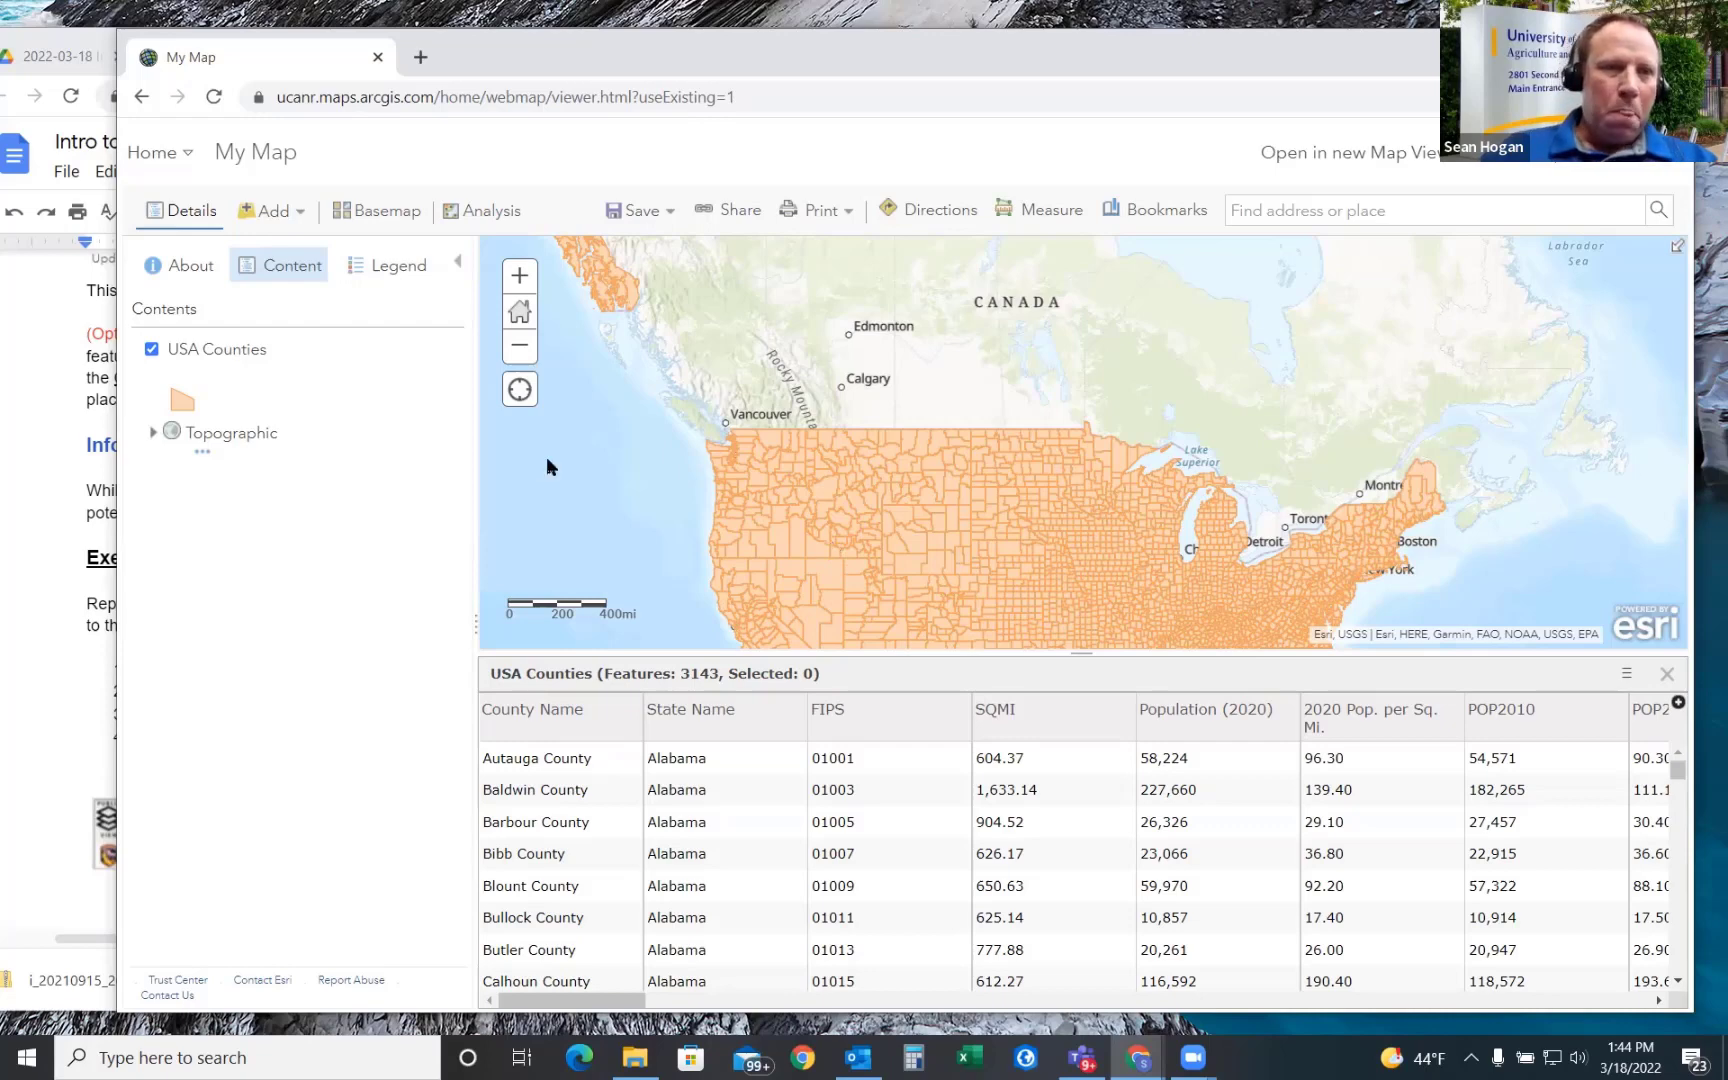
pyautogui.moveTo(195, 360)
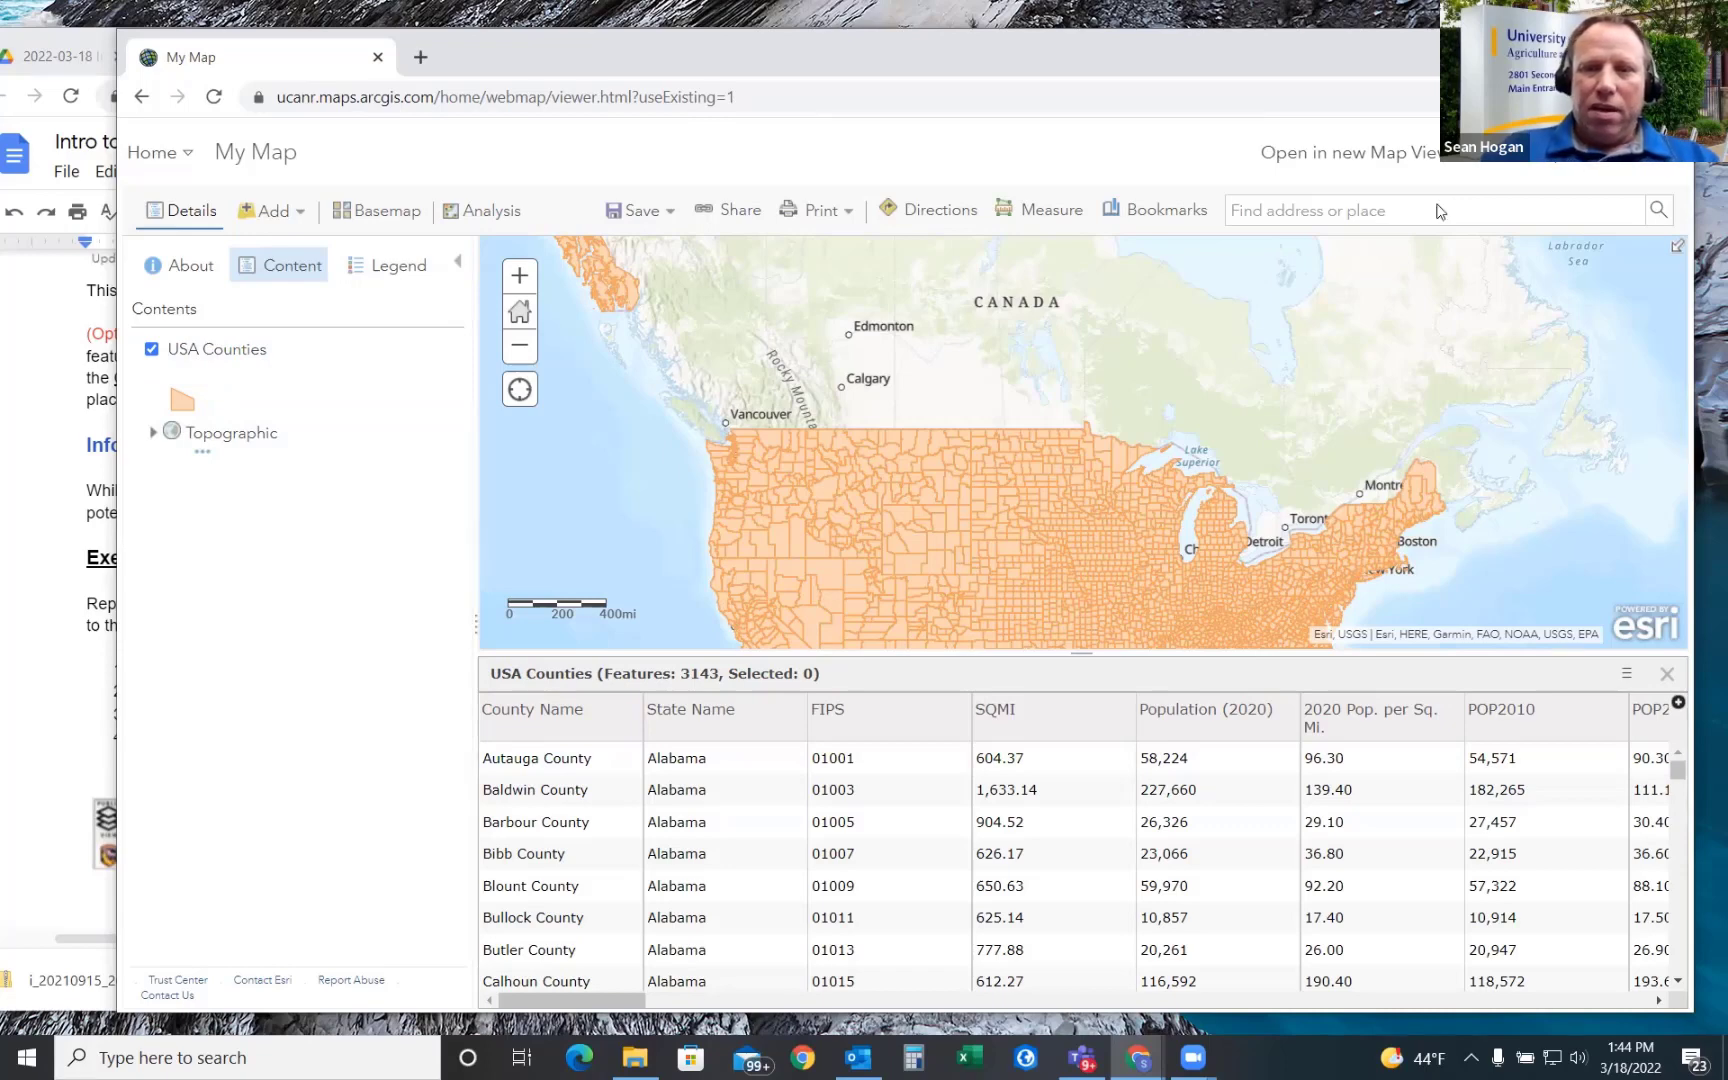
# - Select the Barbour and Baldwin County rows, then clear the table selection
pyautogui.click(573, 828)
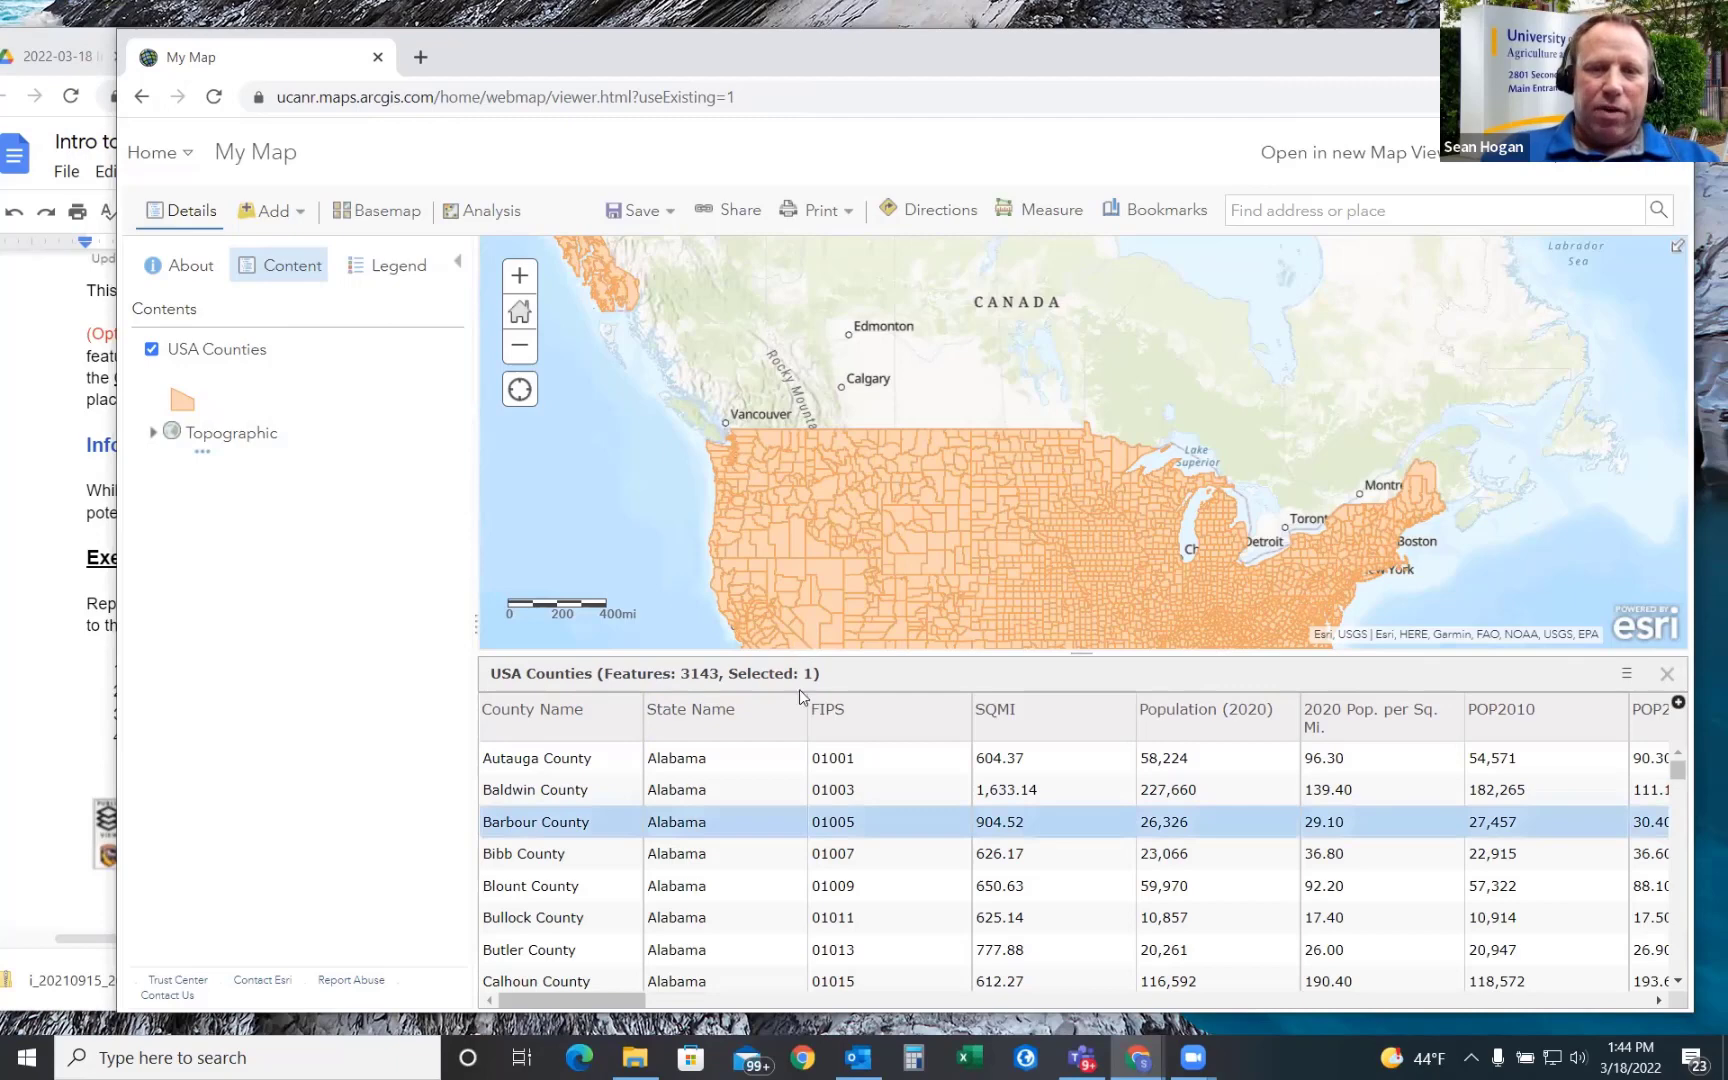
pyautogui.moveTo(799, 655); pyautogui.dragTo(794, 803)
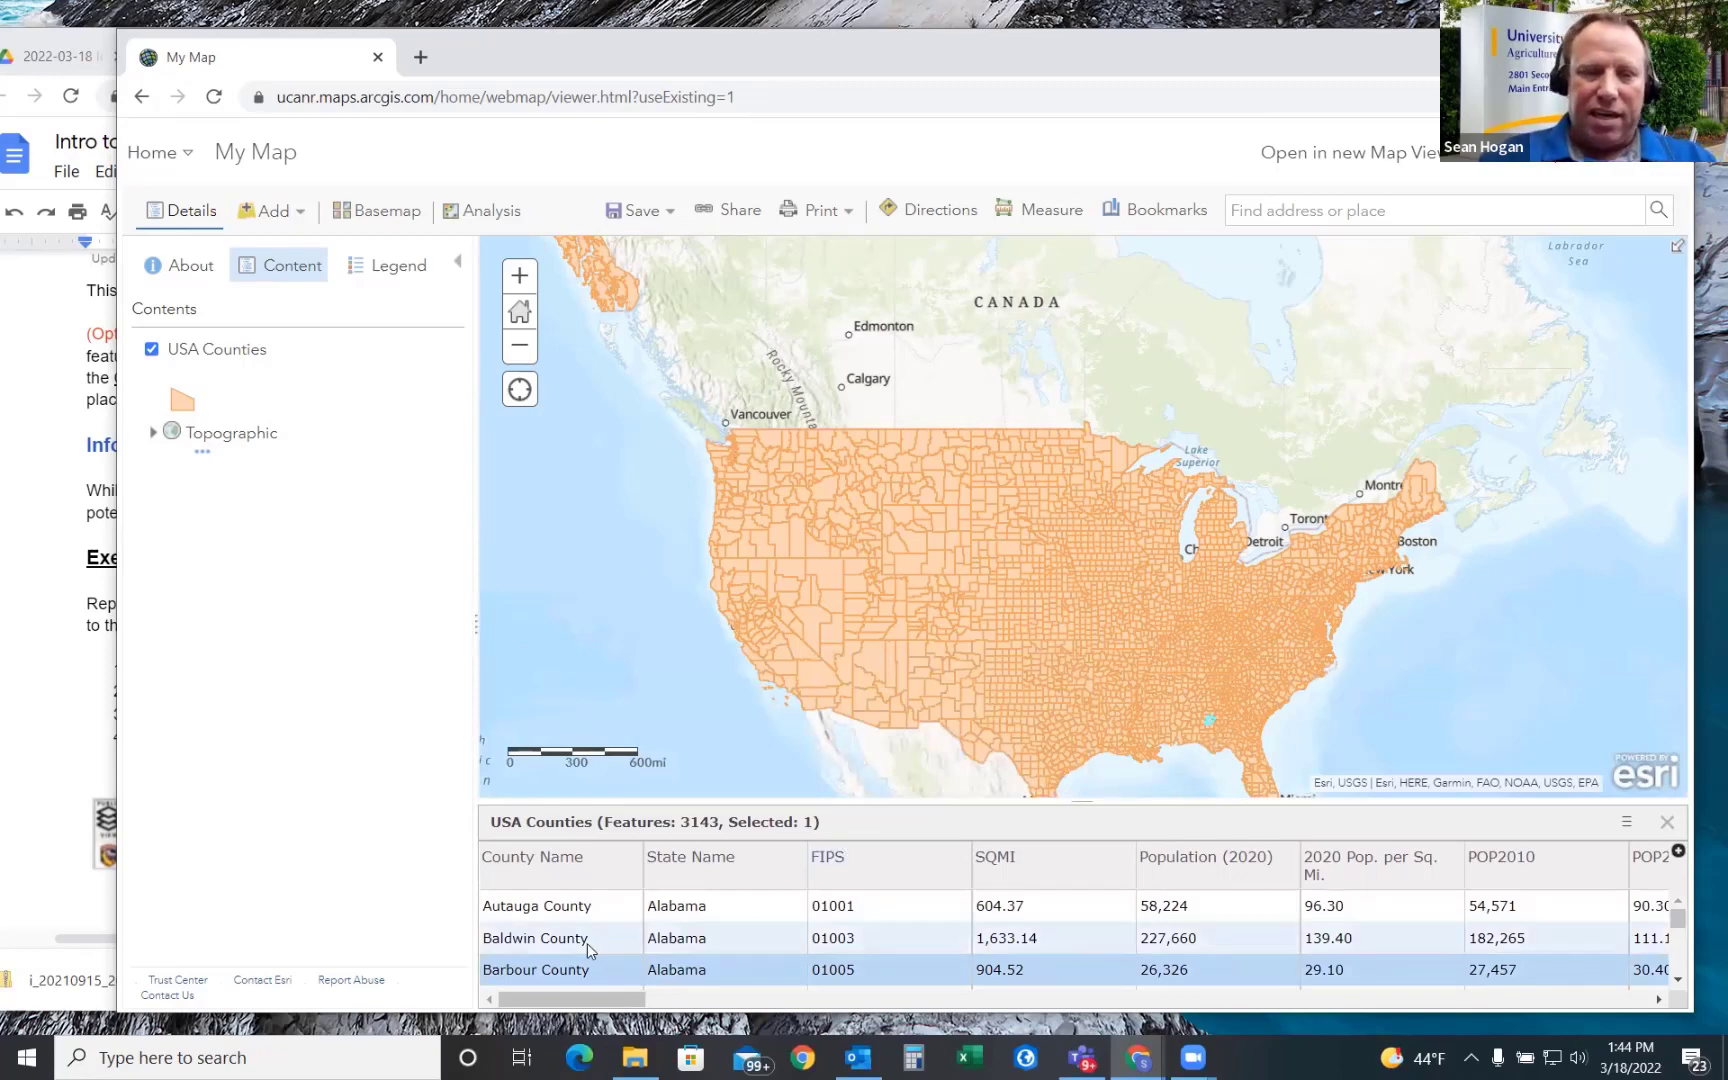
pyautogui.click(512, 940)
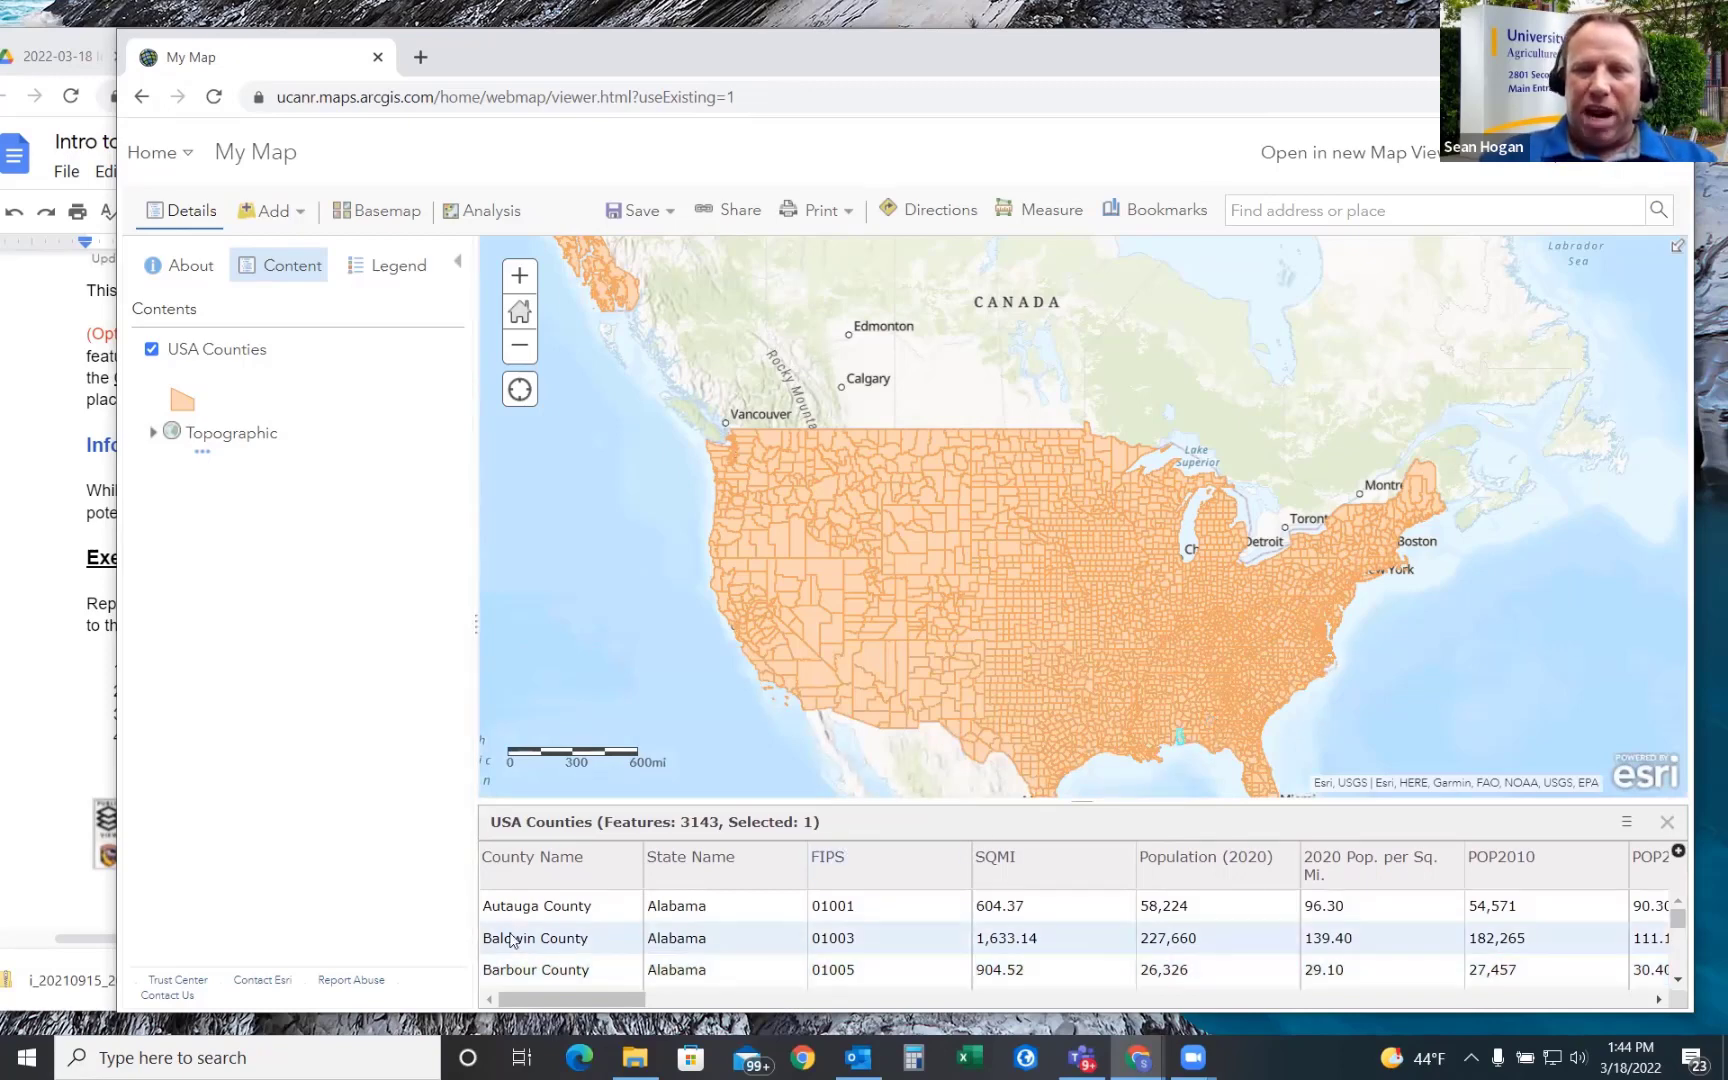
pyautogui.click(541, 937)
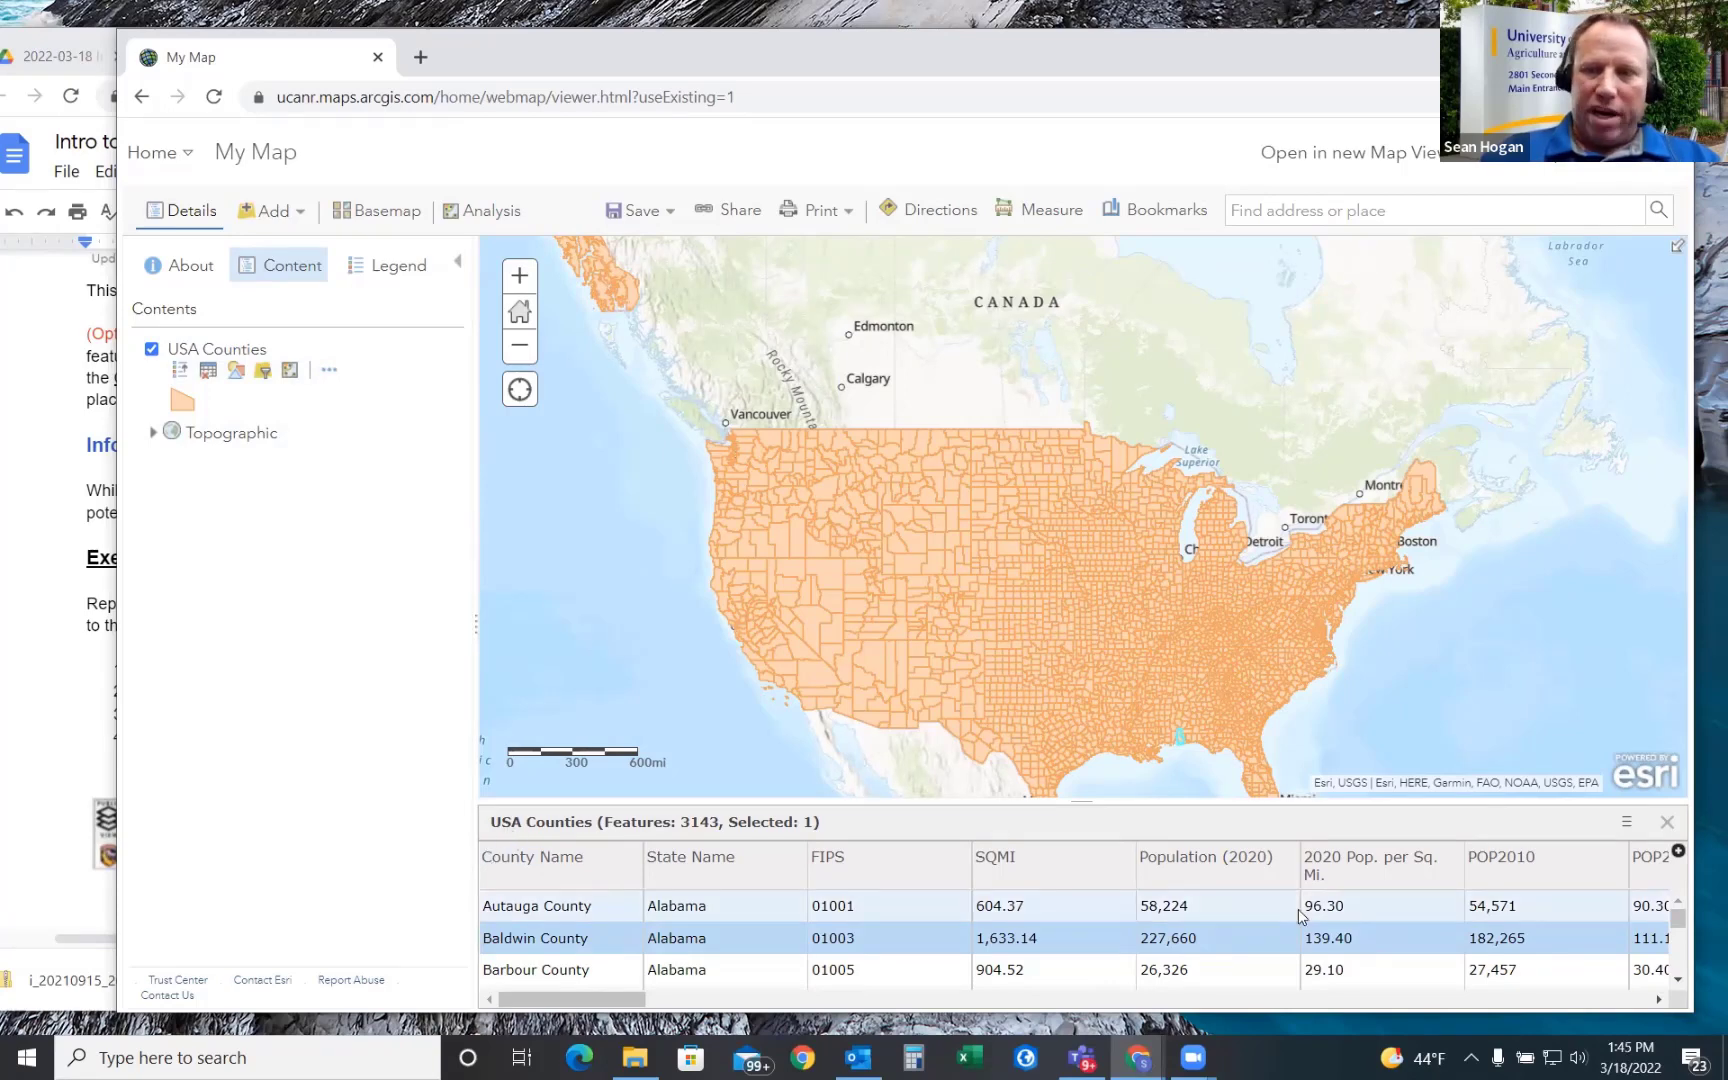
pyautogui.click(1626, 821)
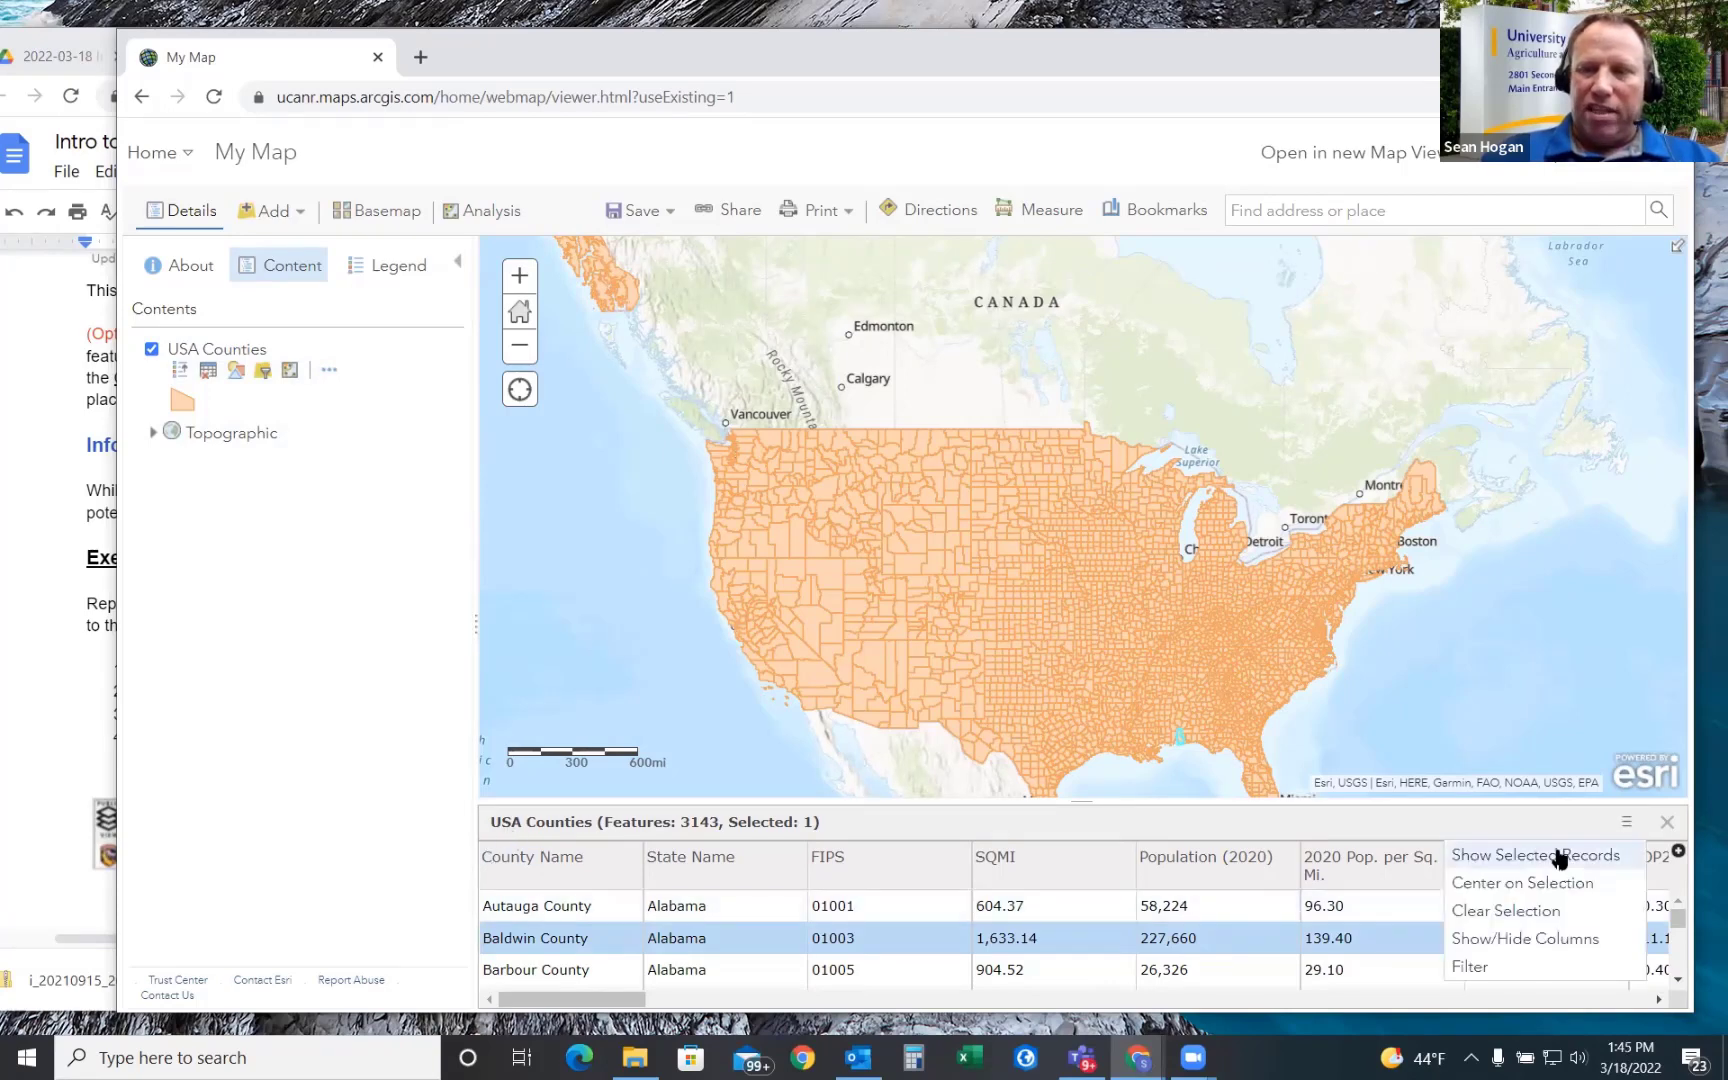
pyautogui.click(1510, 911)
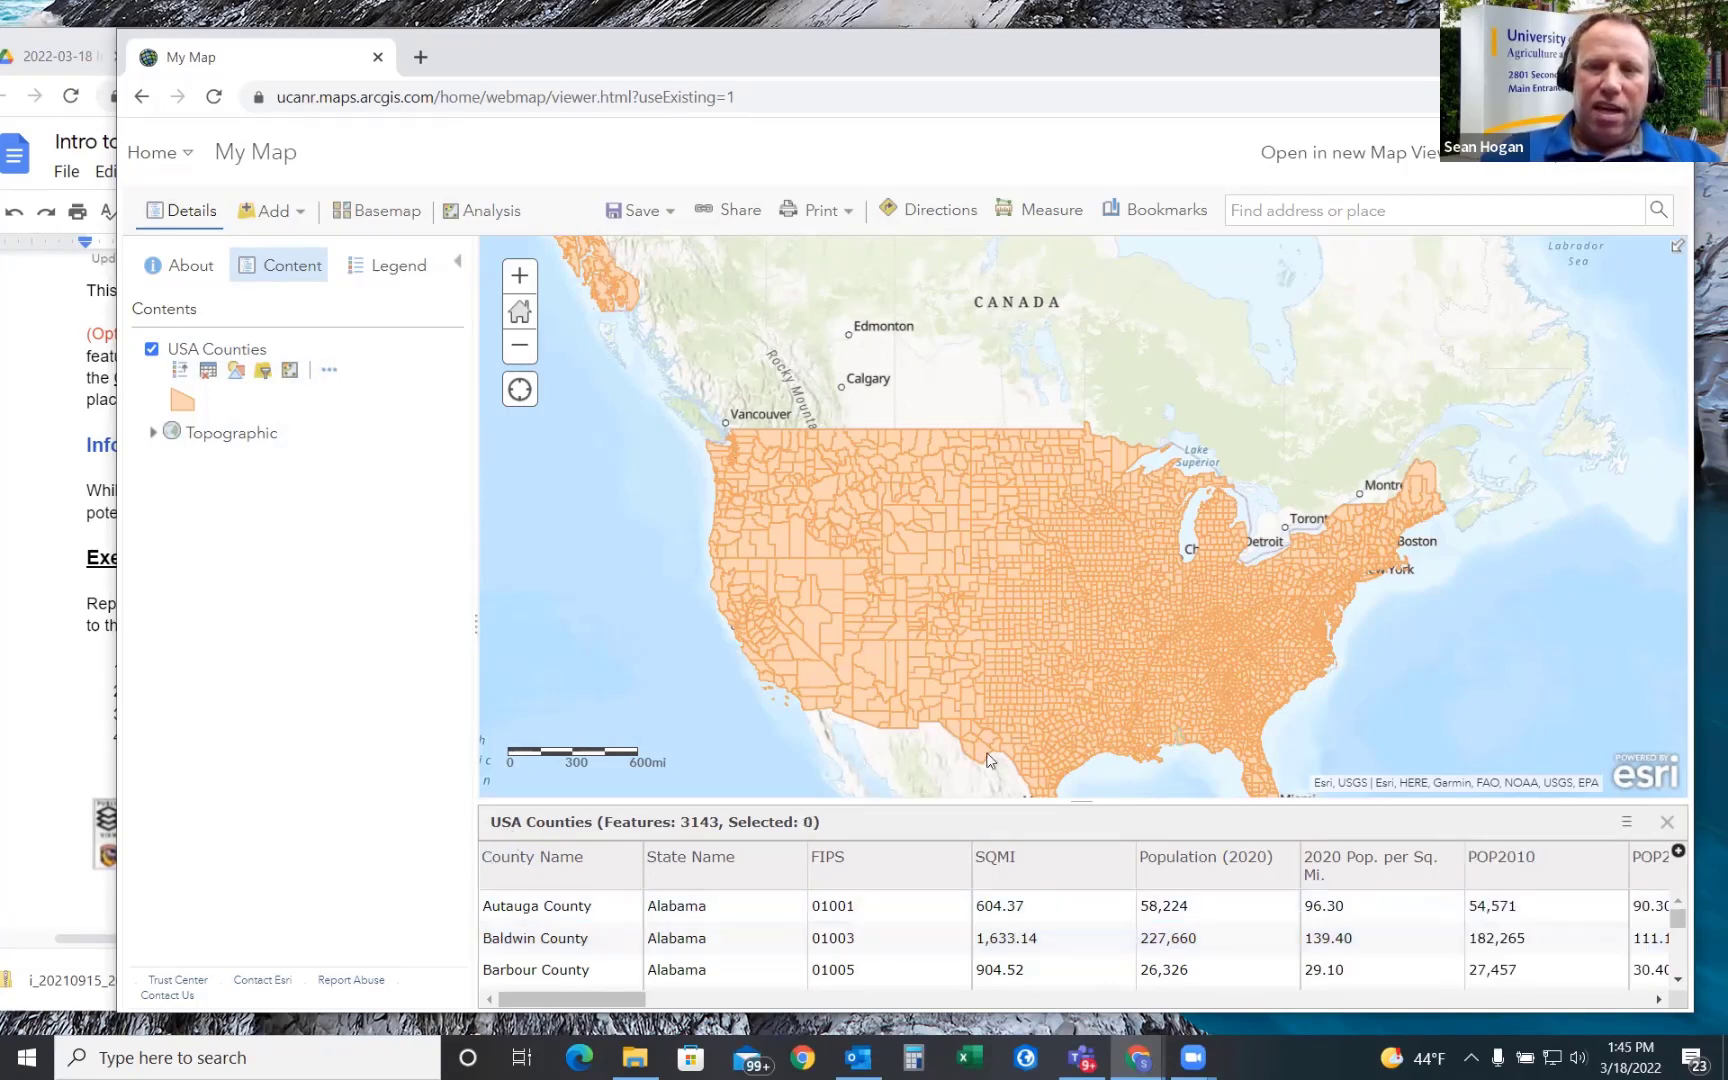
pyautogui.click(235, 372)
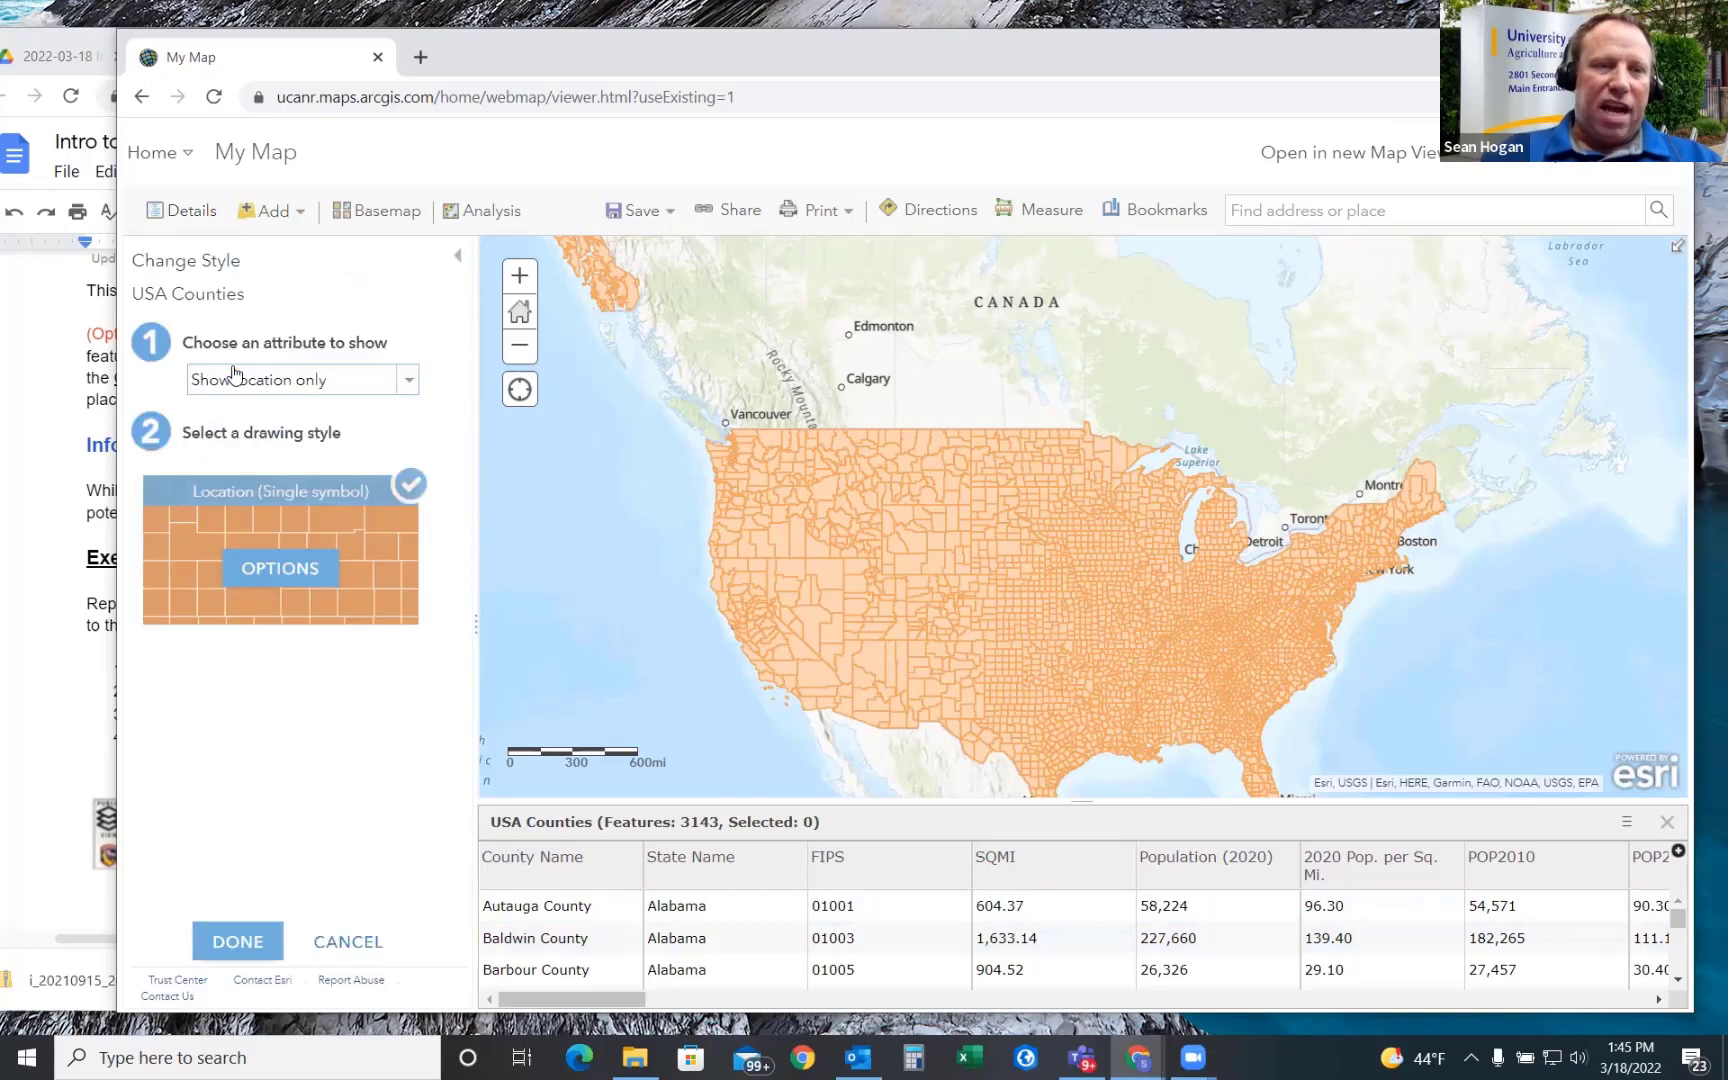
pyautogui.click(280, 572)
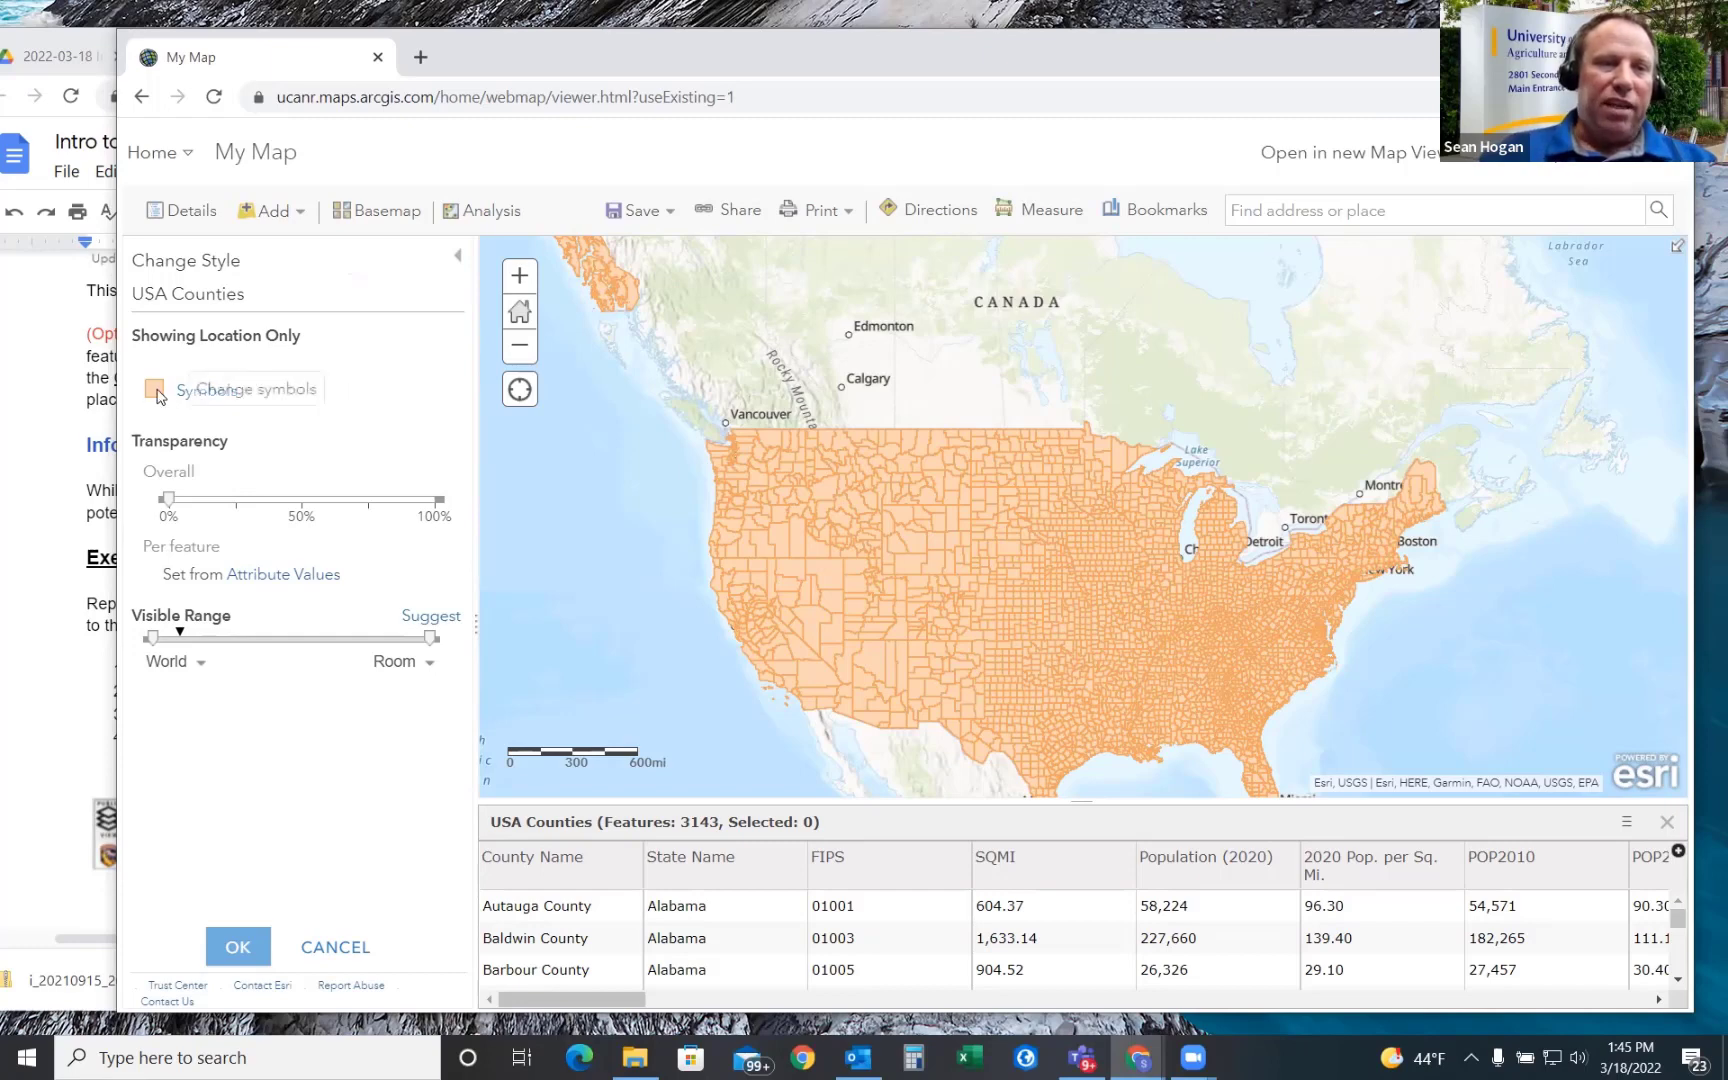
pyautogui.click(188, 393)
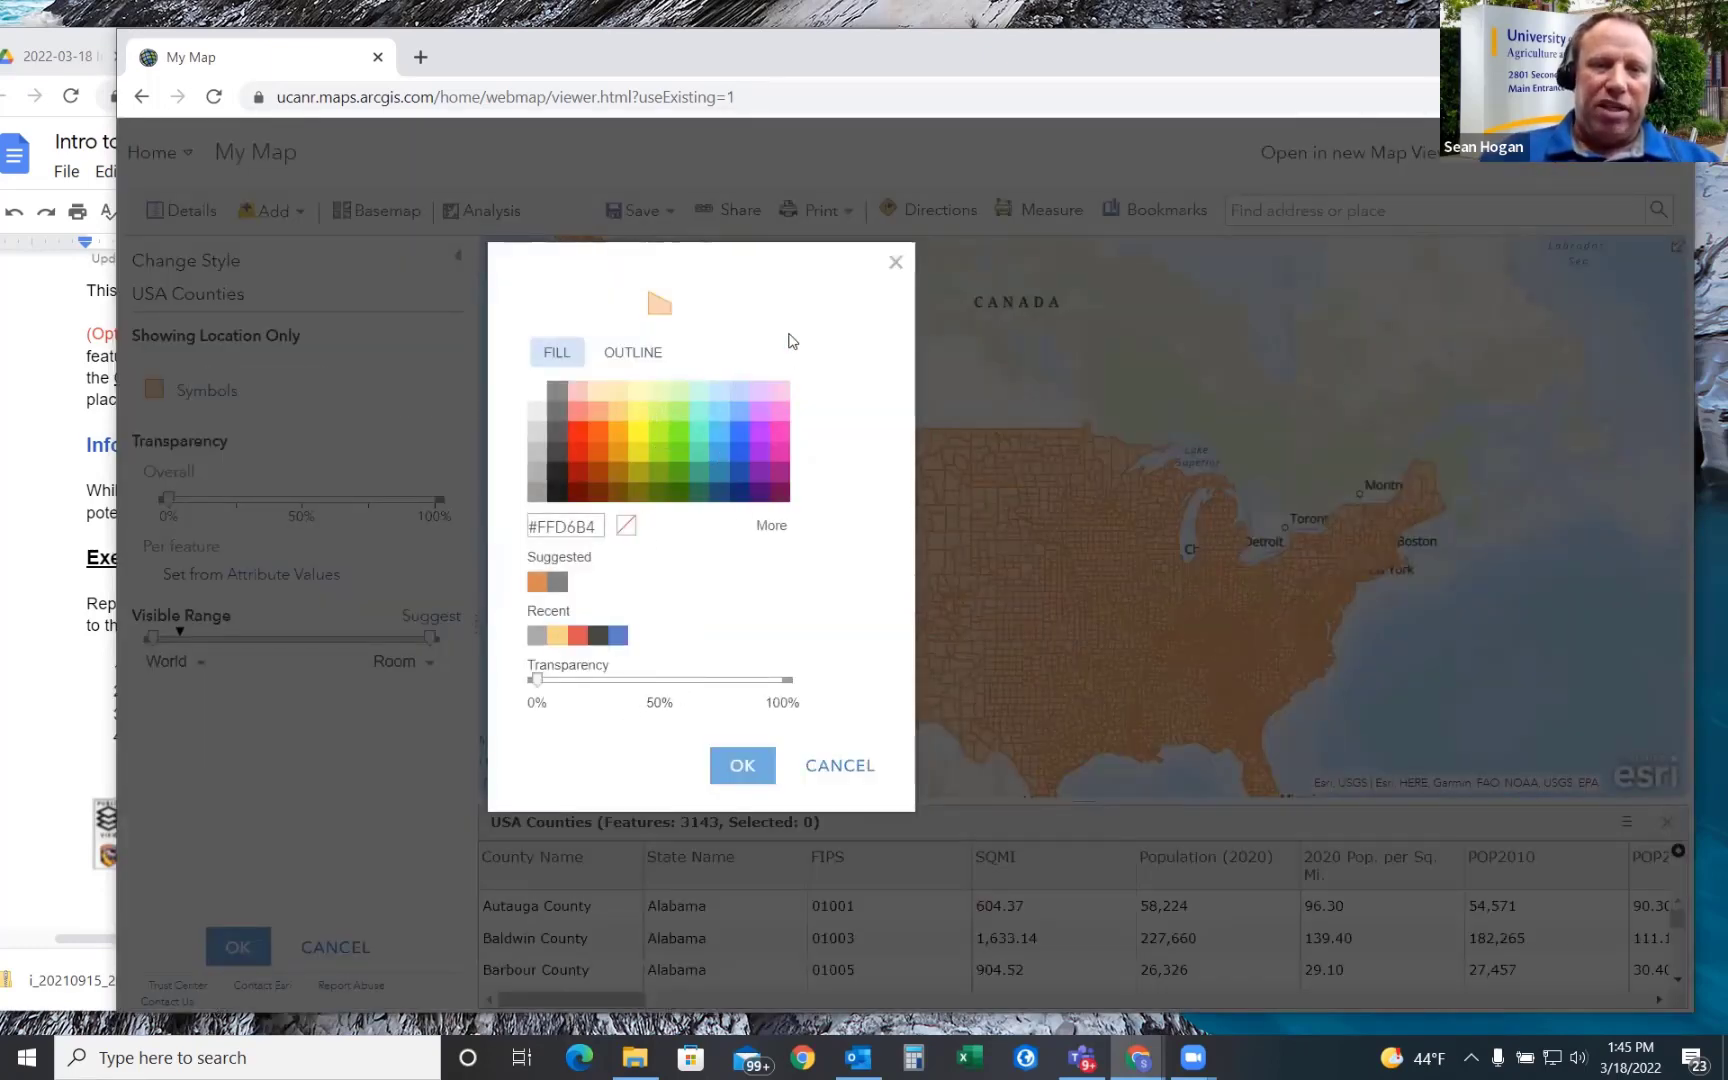
pyautogui.click(895, 263)
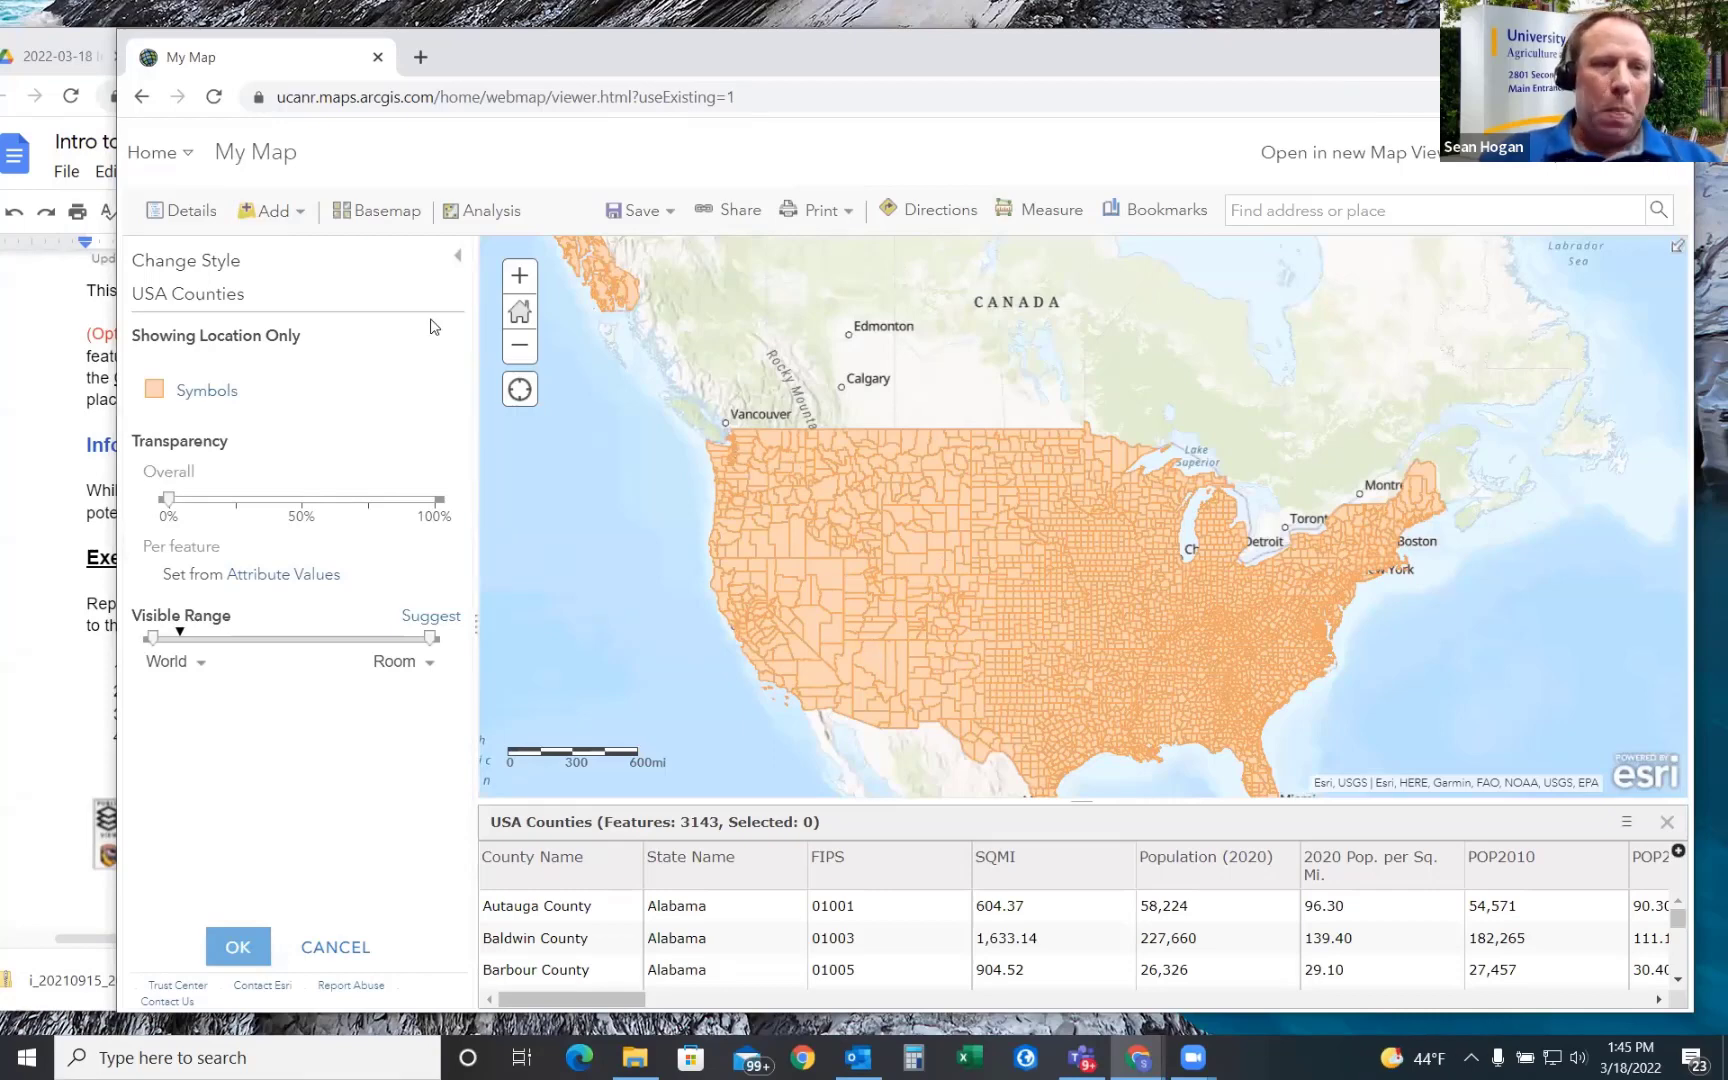
pyautogui.click(459, 258)
pyautogui.click(460, 264)
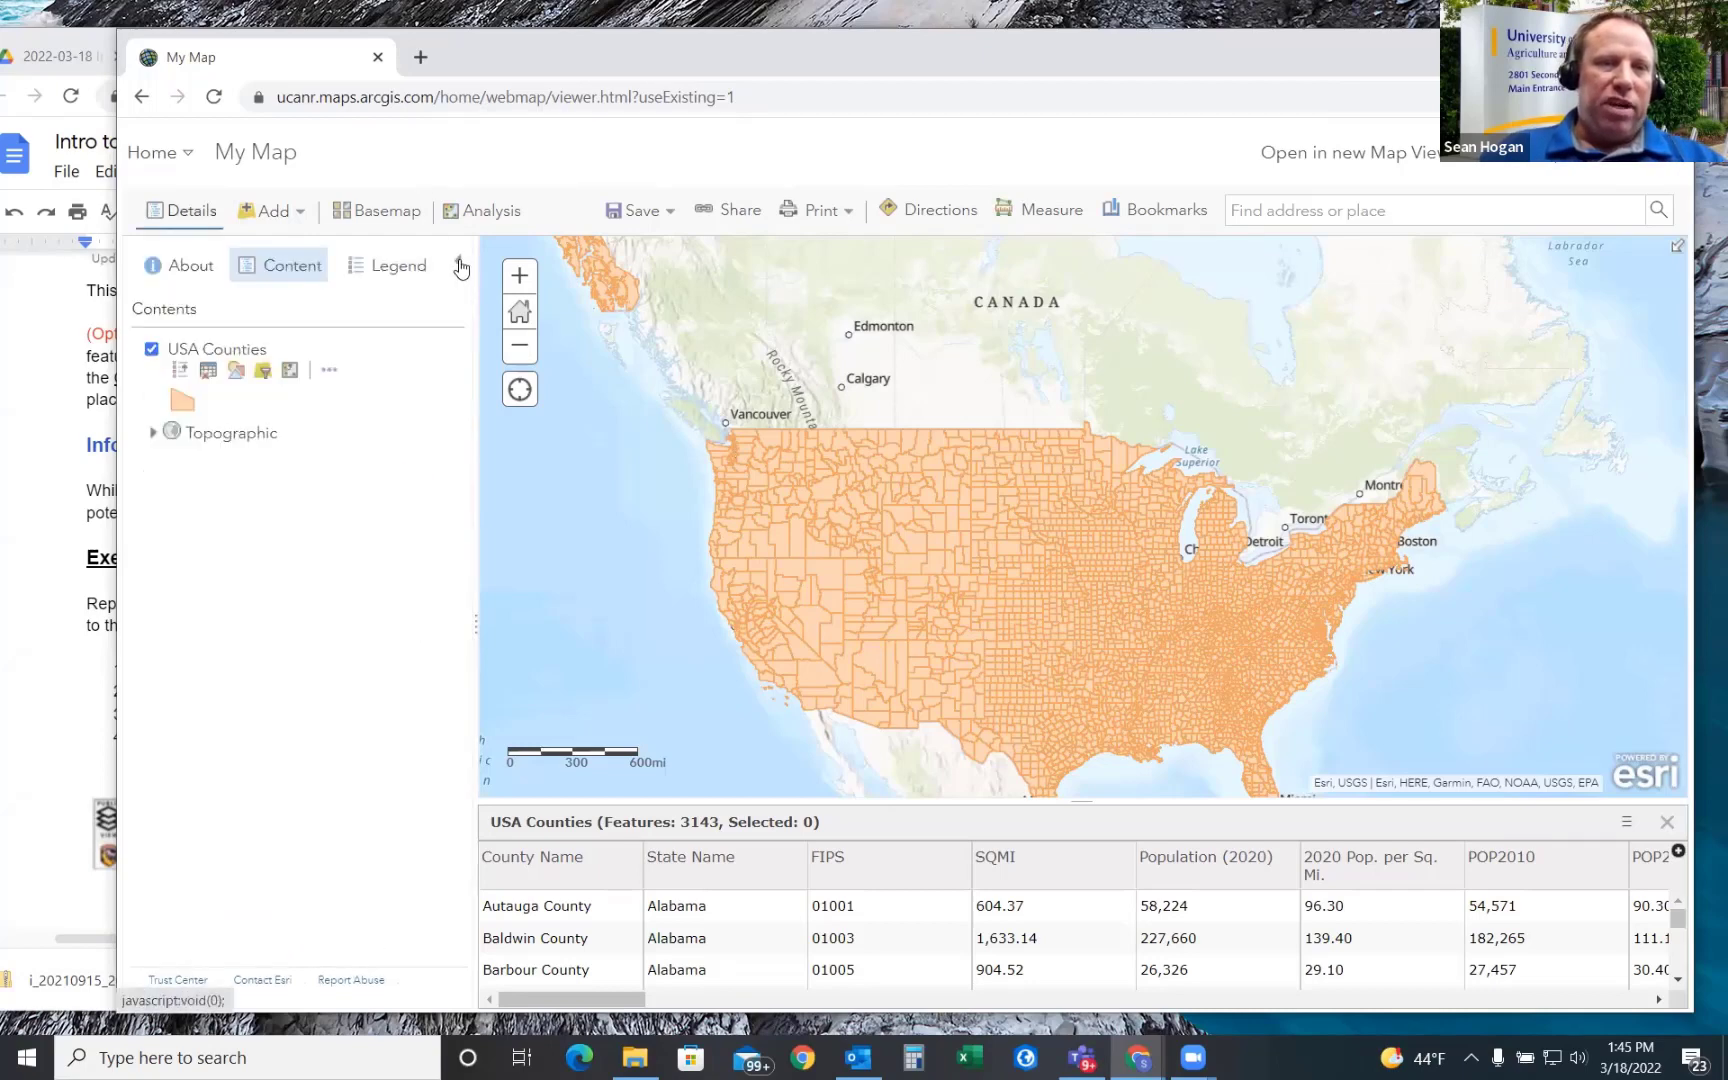
# - Close the USA Counties filter without applying it, then bring up the Analysis pane
pyautogui.click(264, 371)
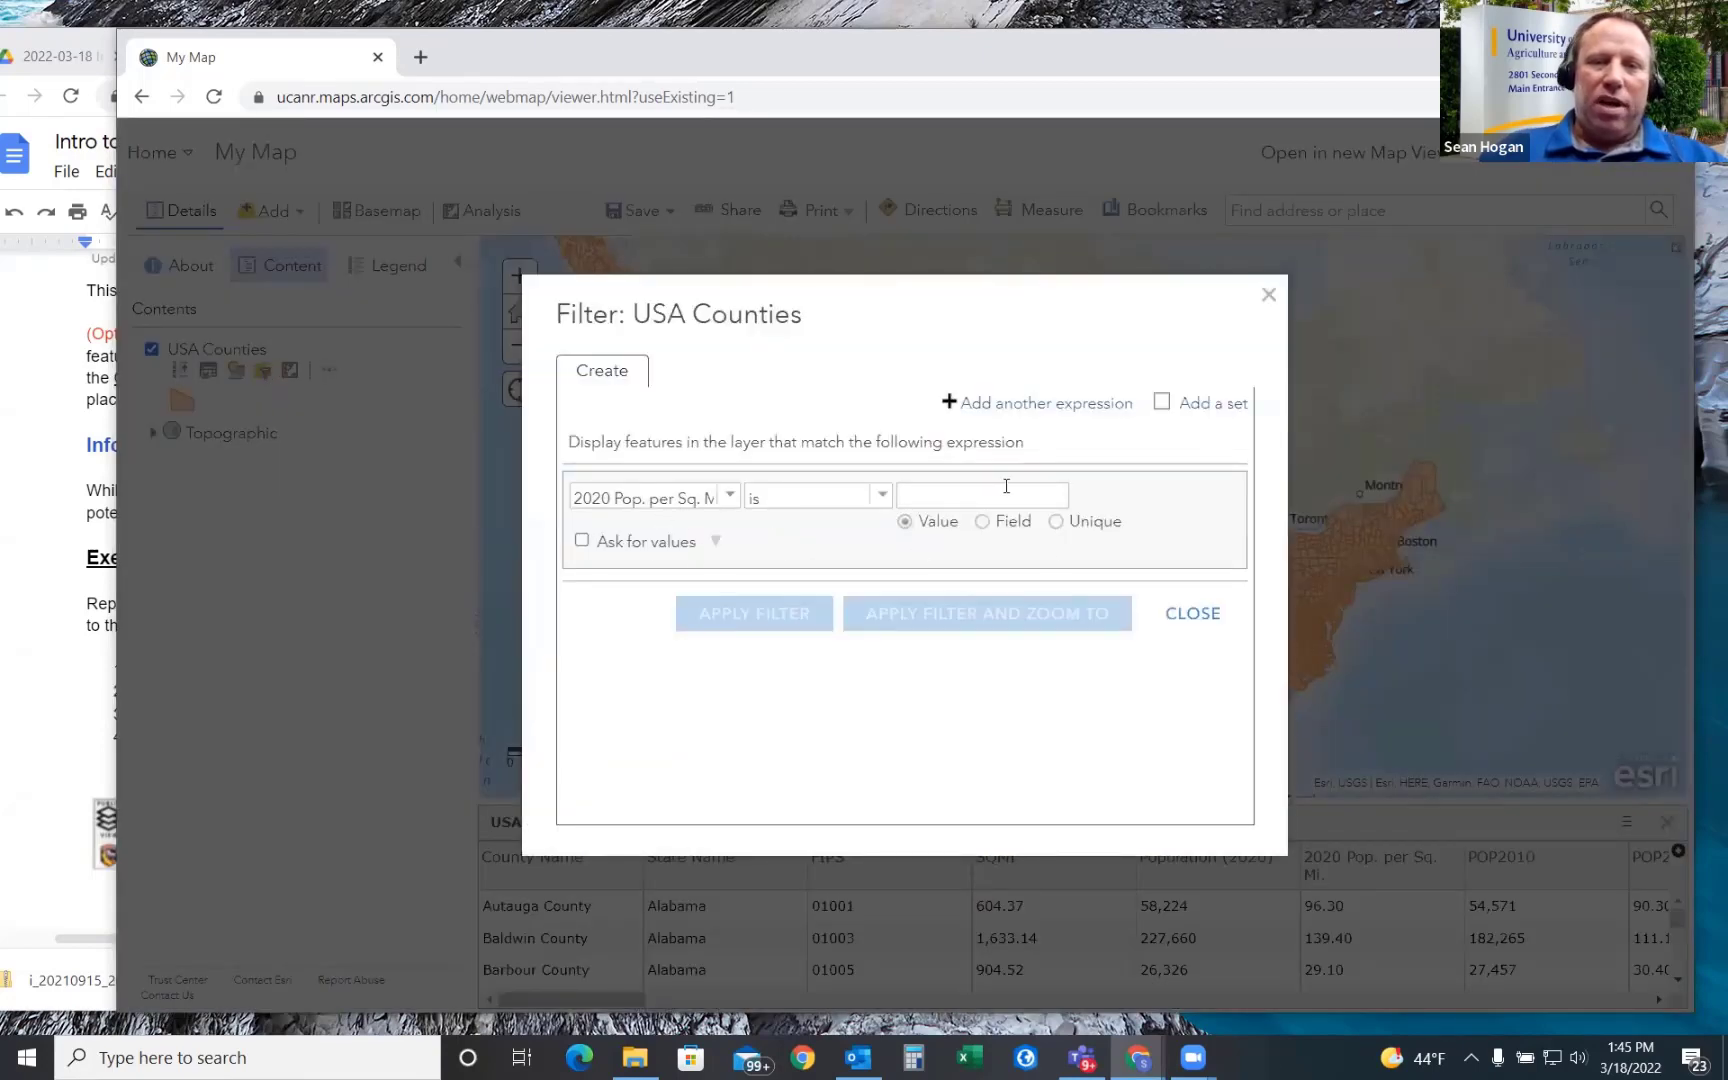
pyautogui.click(1270, 296)
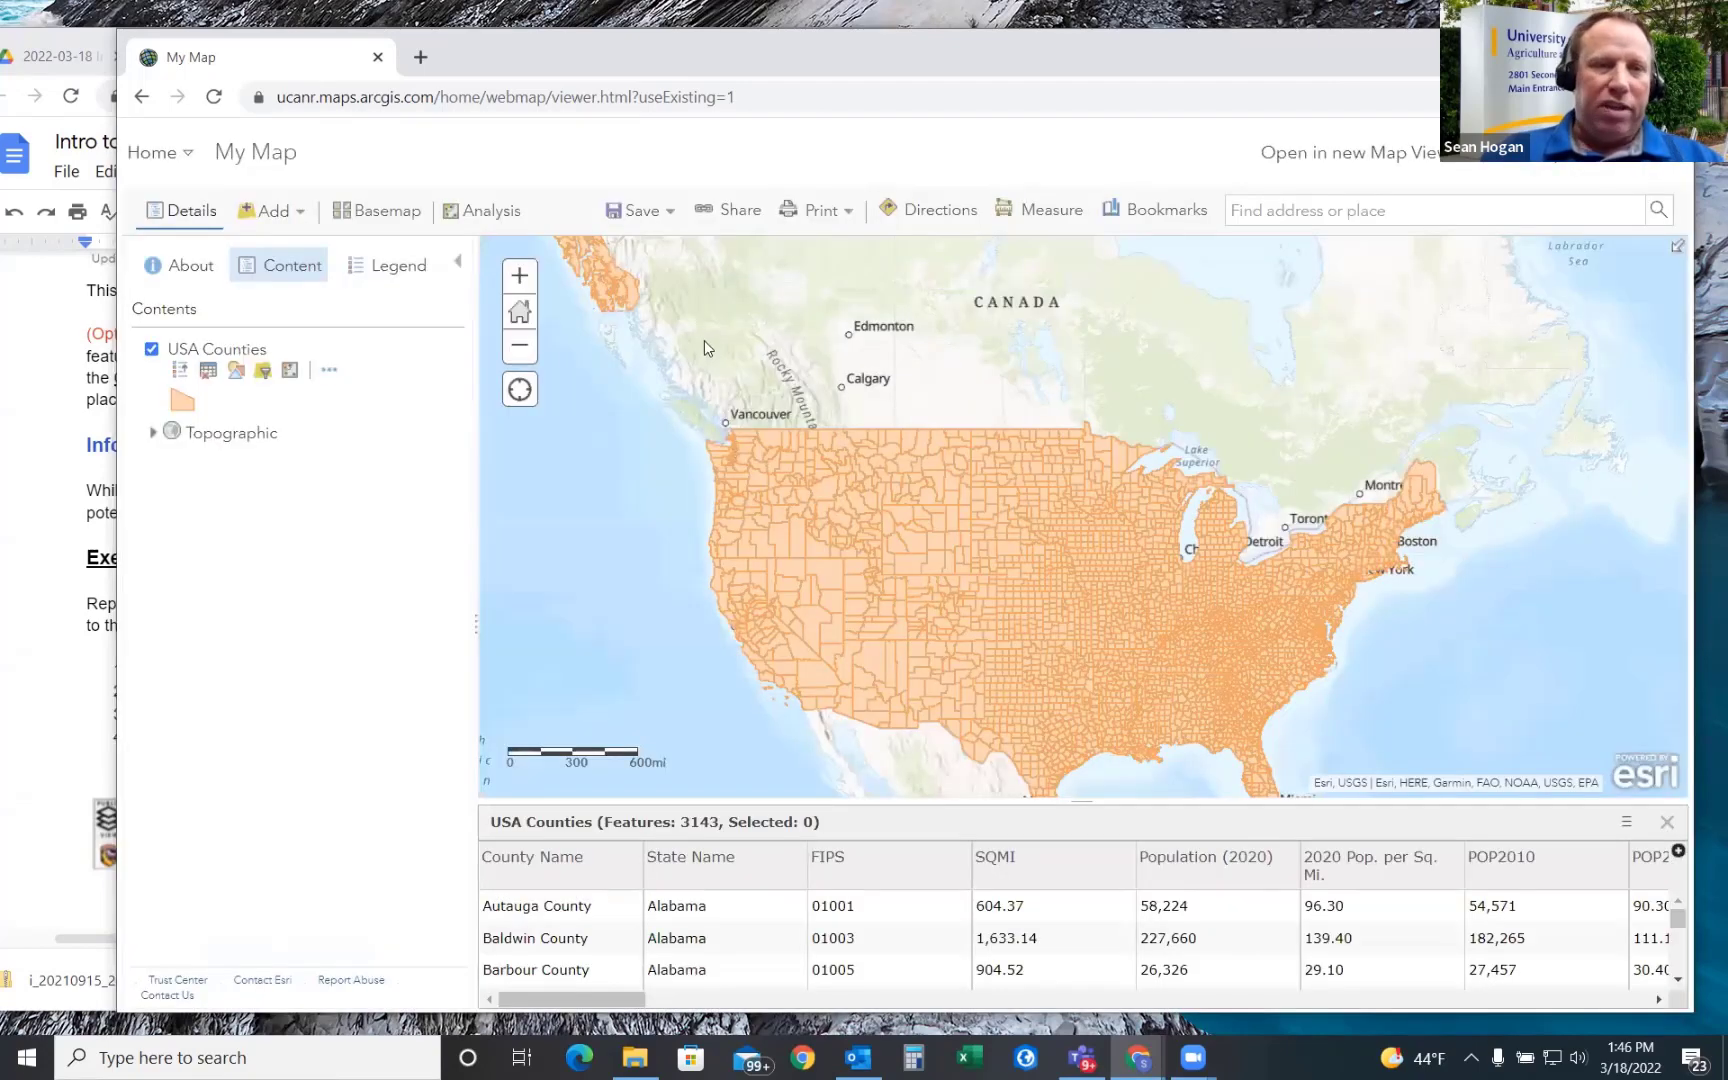
pyautogui.click(291, 373)
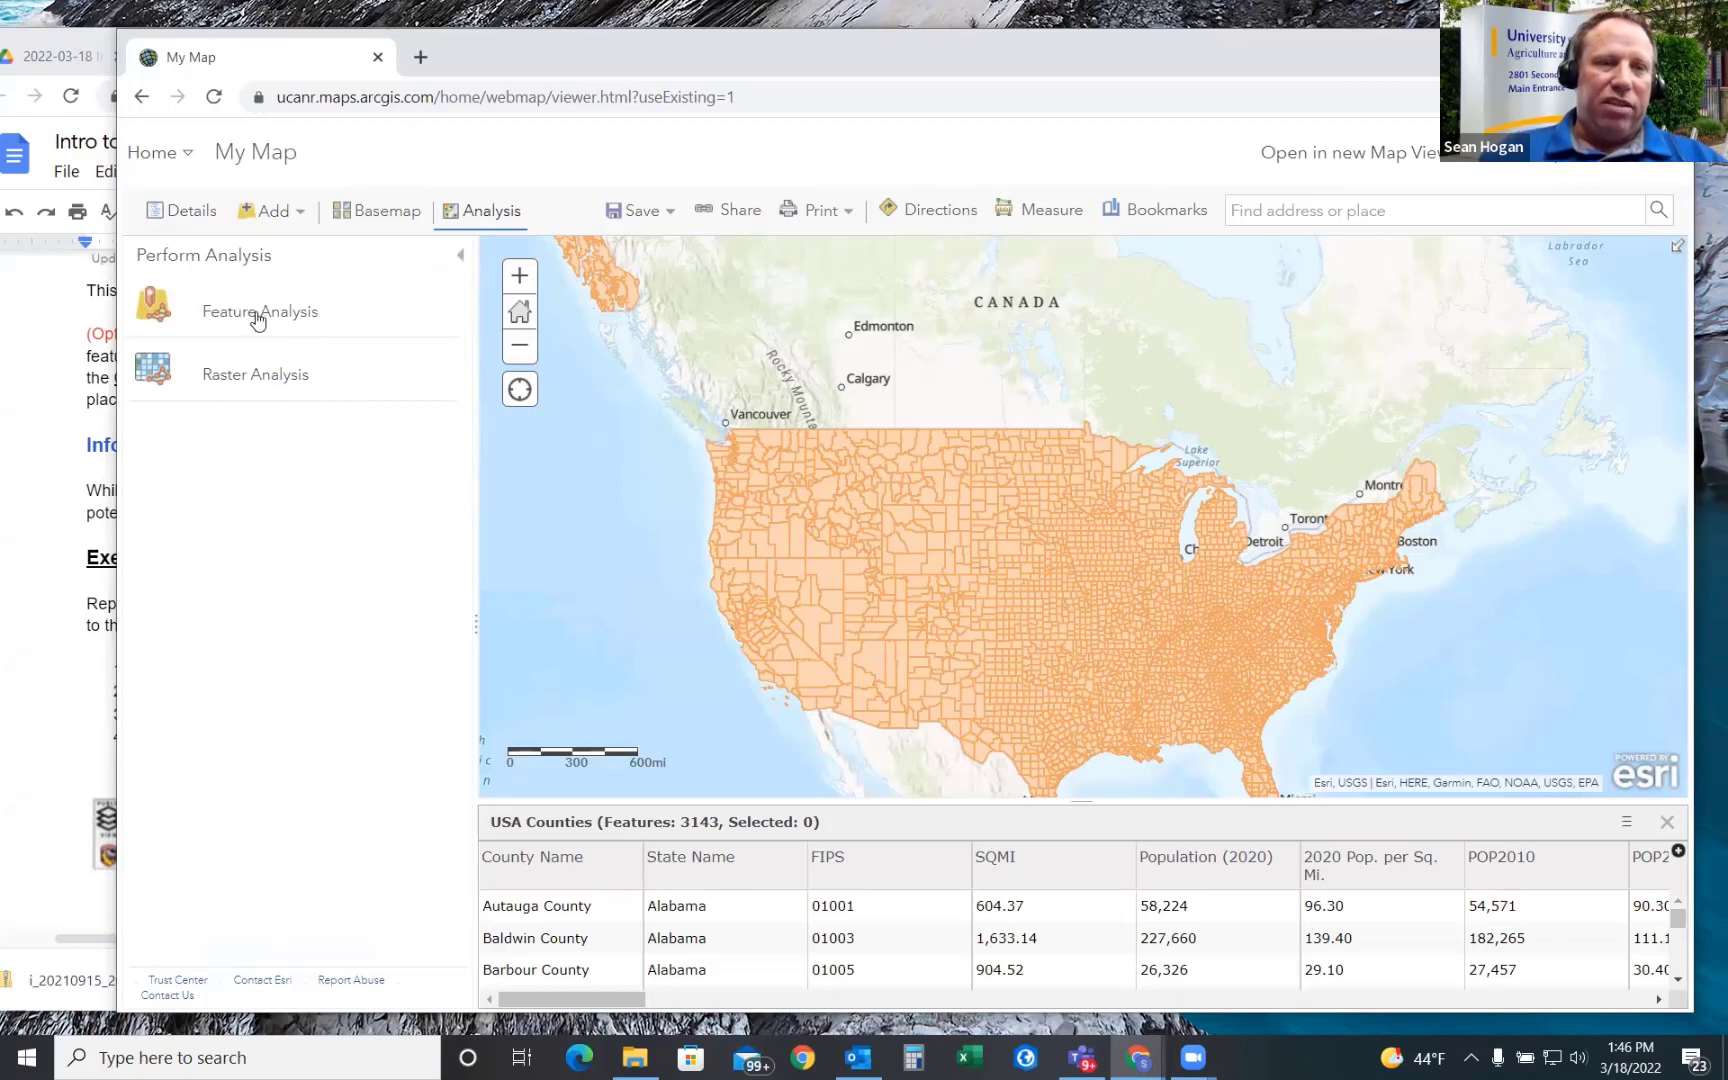
# - Browse Feature Analysis's Summarize Data and Find Locations tools, then return to the layer list
pyautogui.click(257, 317)
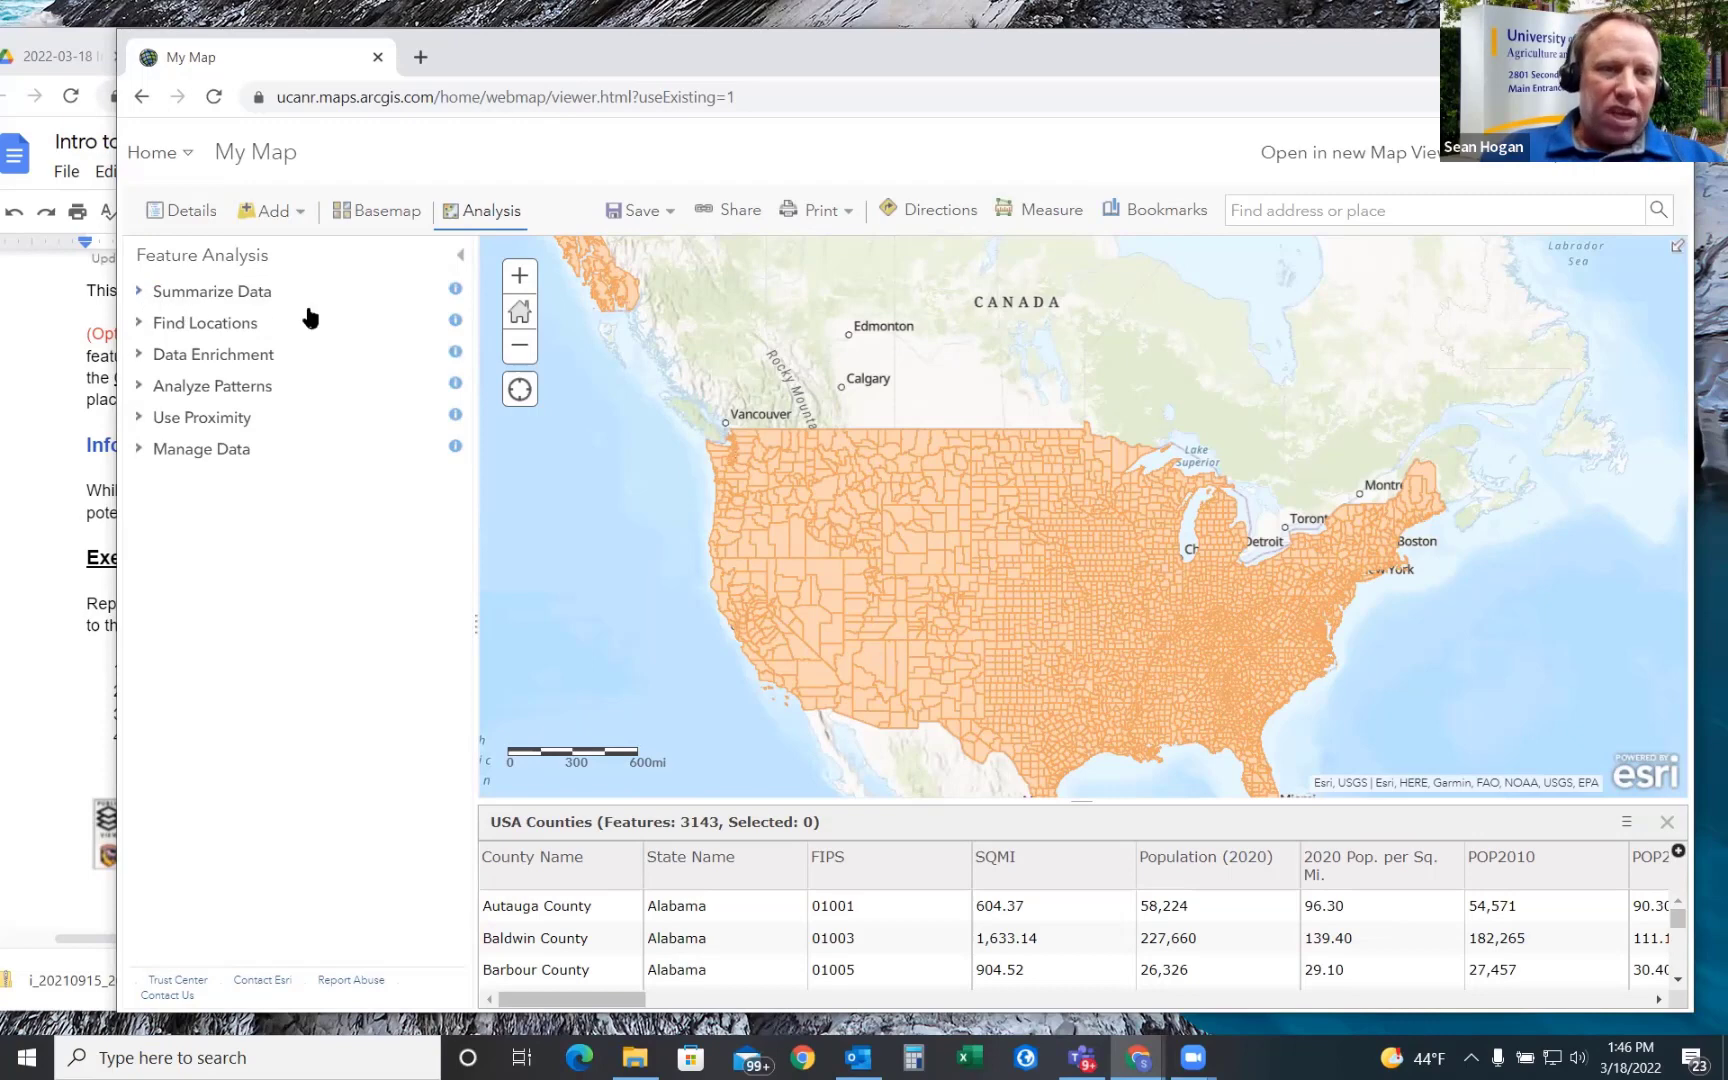
pyautogui.click(141, 294)
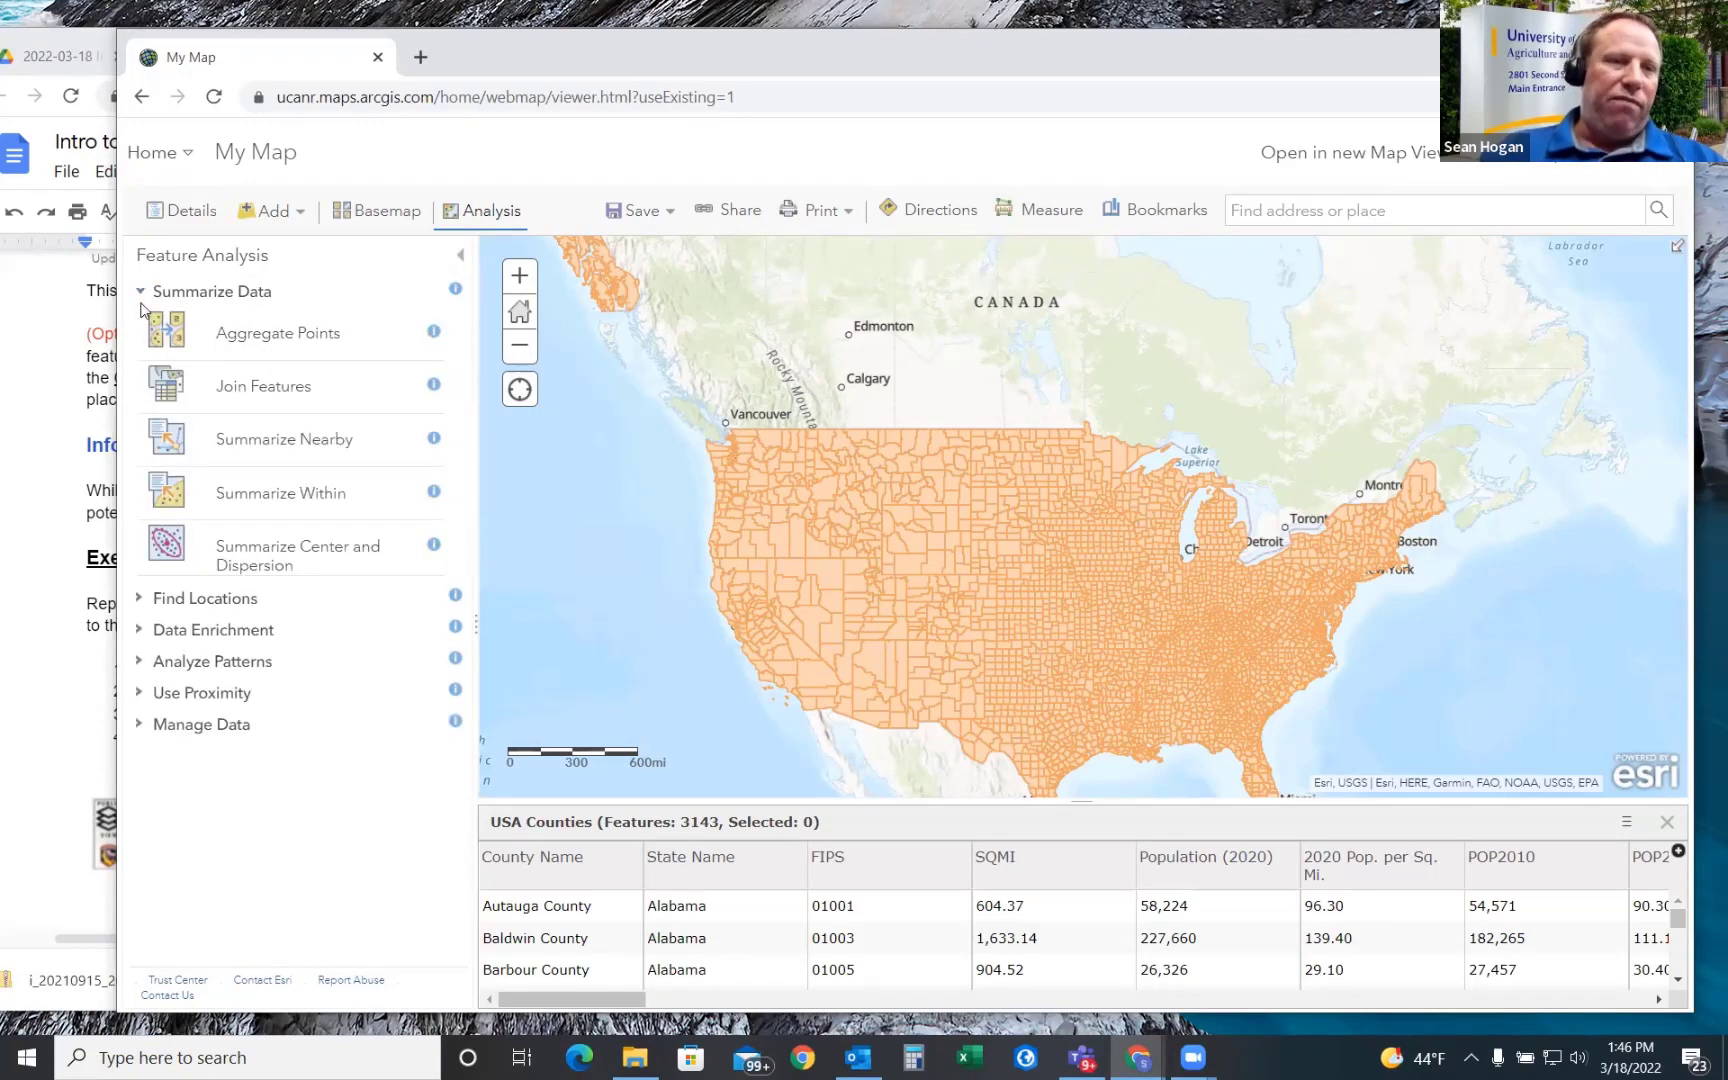
pyautogui.click(141, 293)
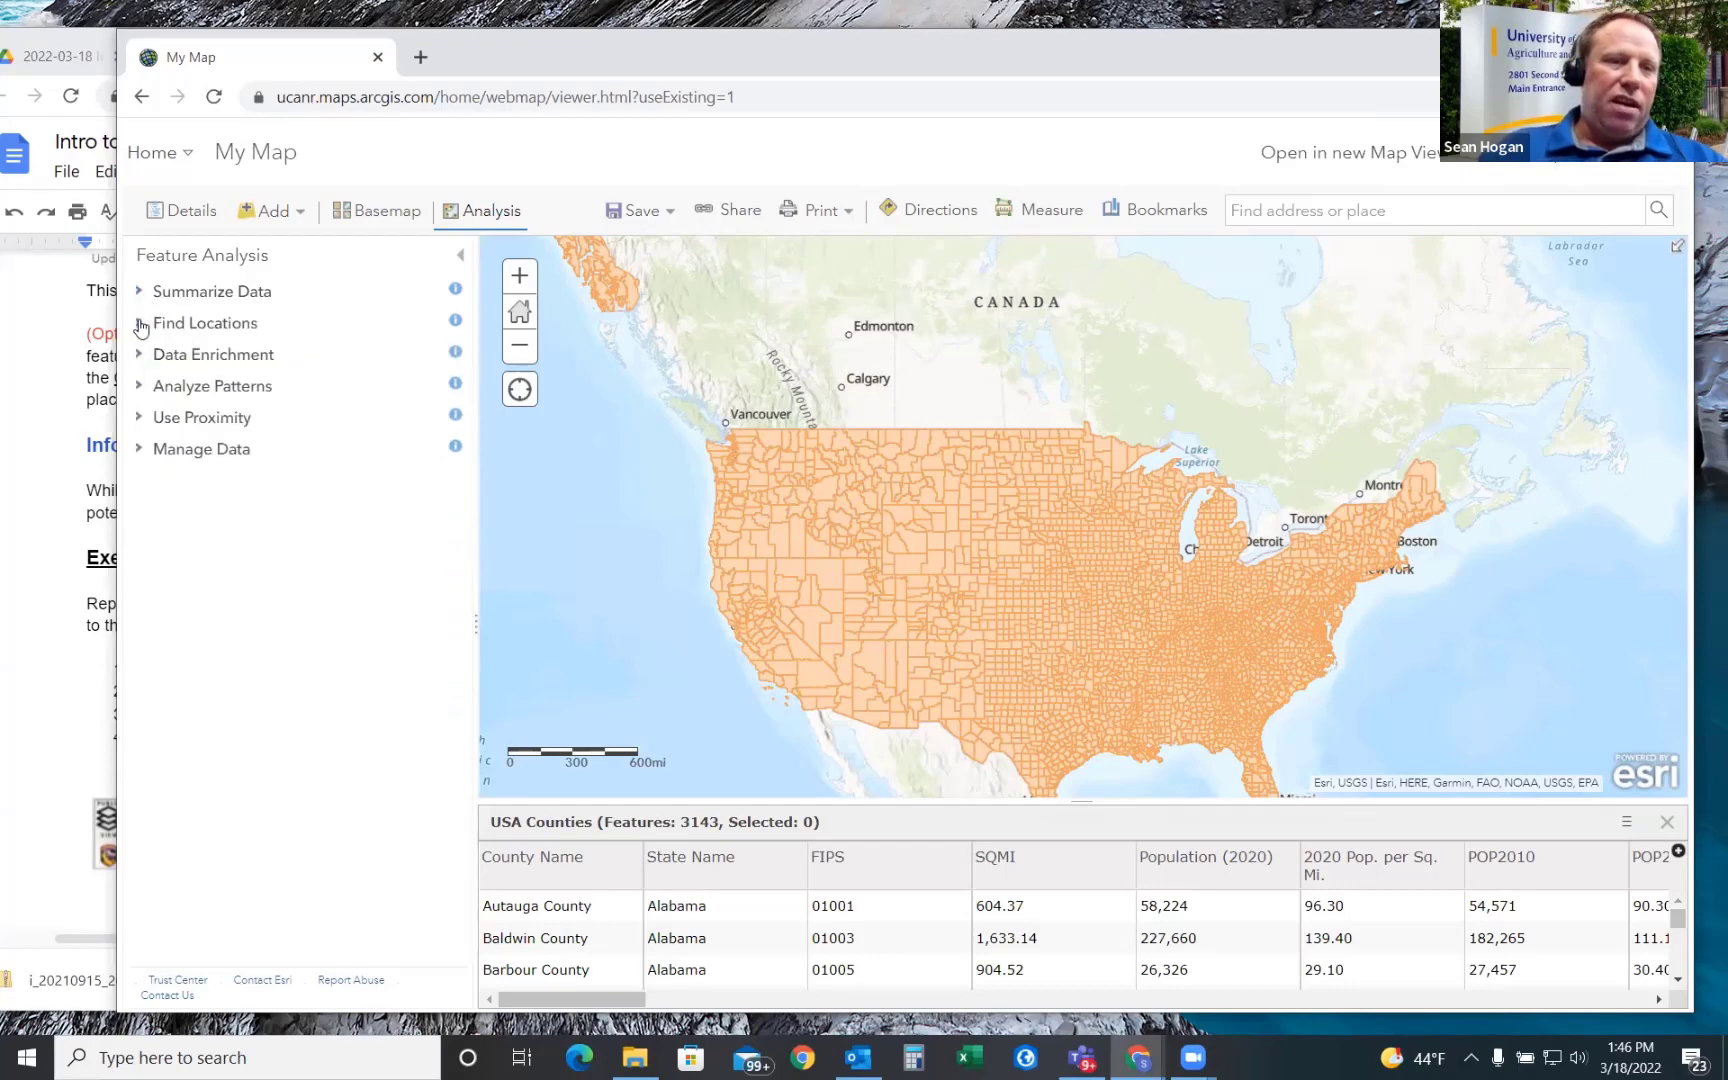
pyautogui.click(141, 324)
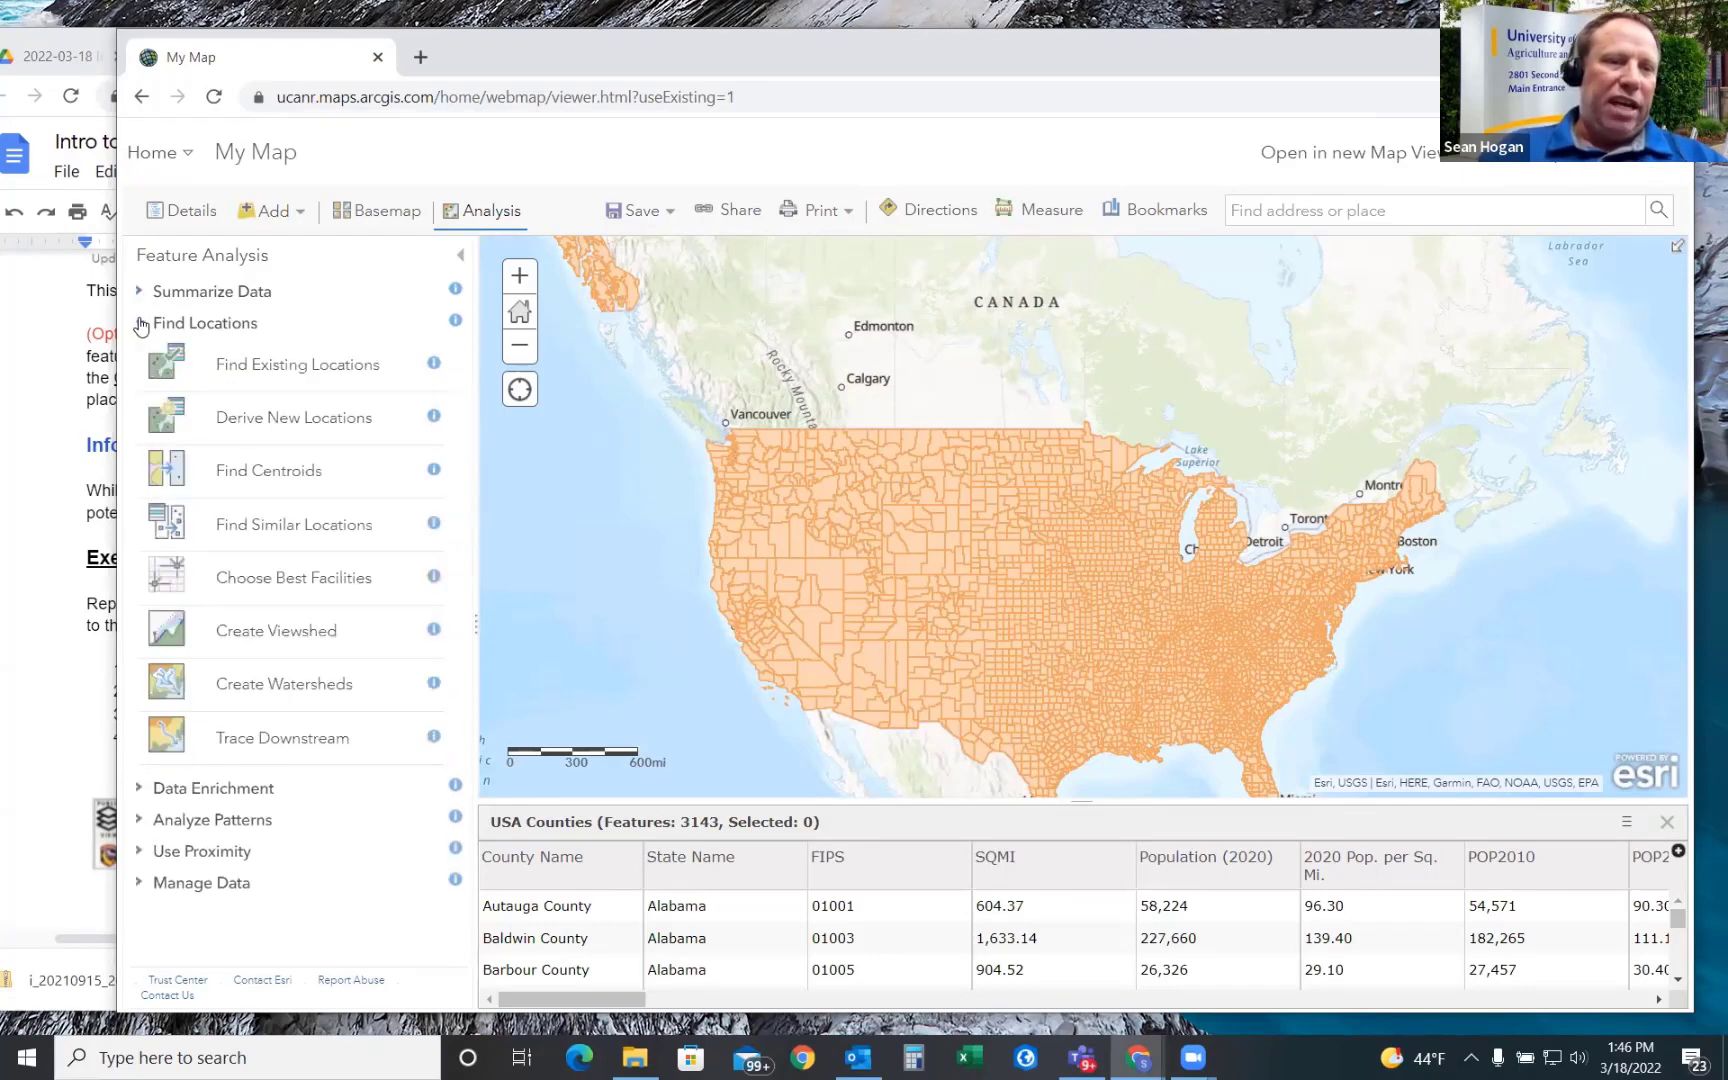
pyautogui.click(141, 324)
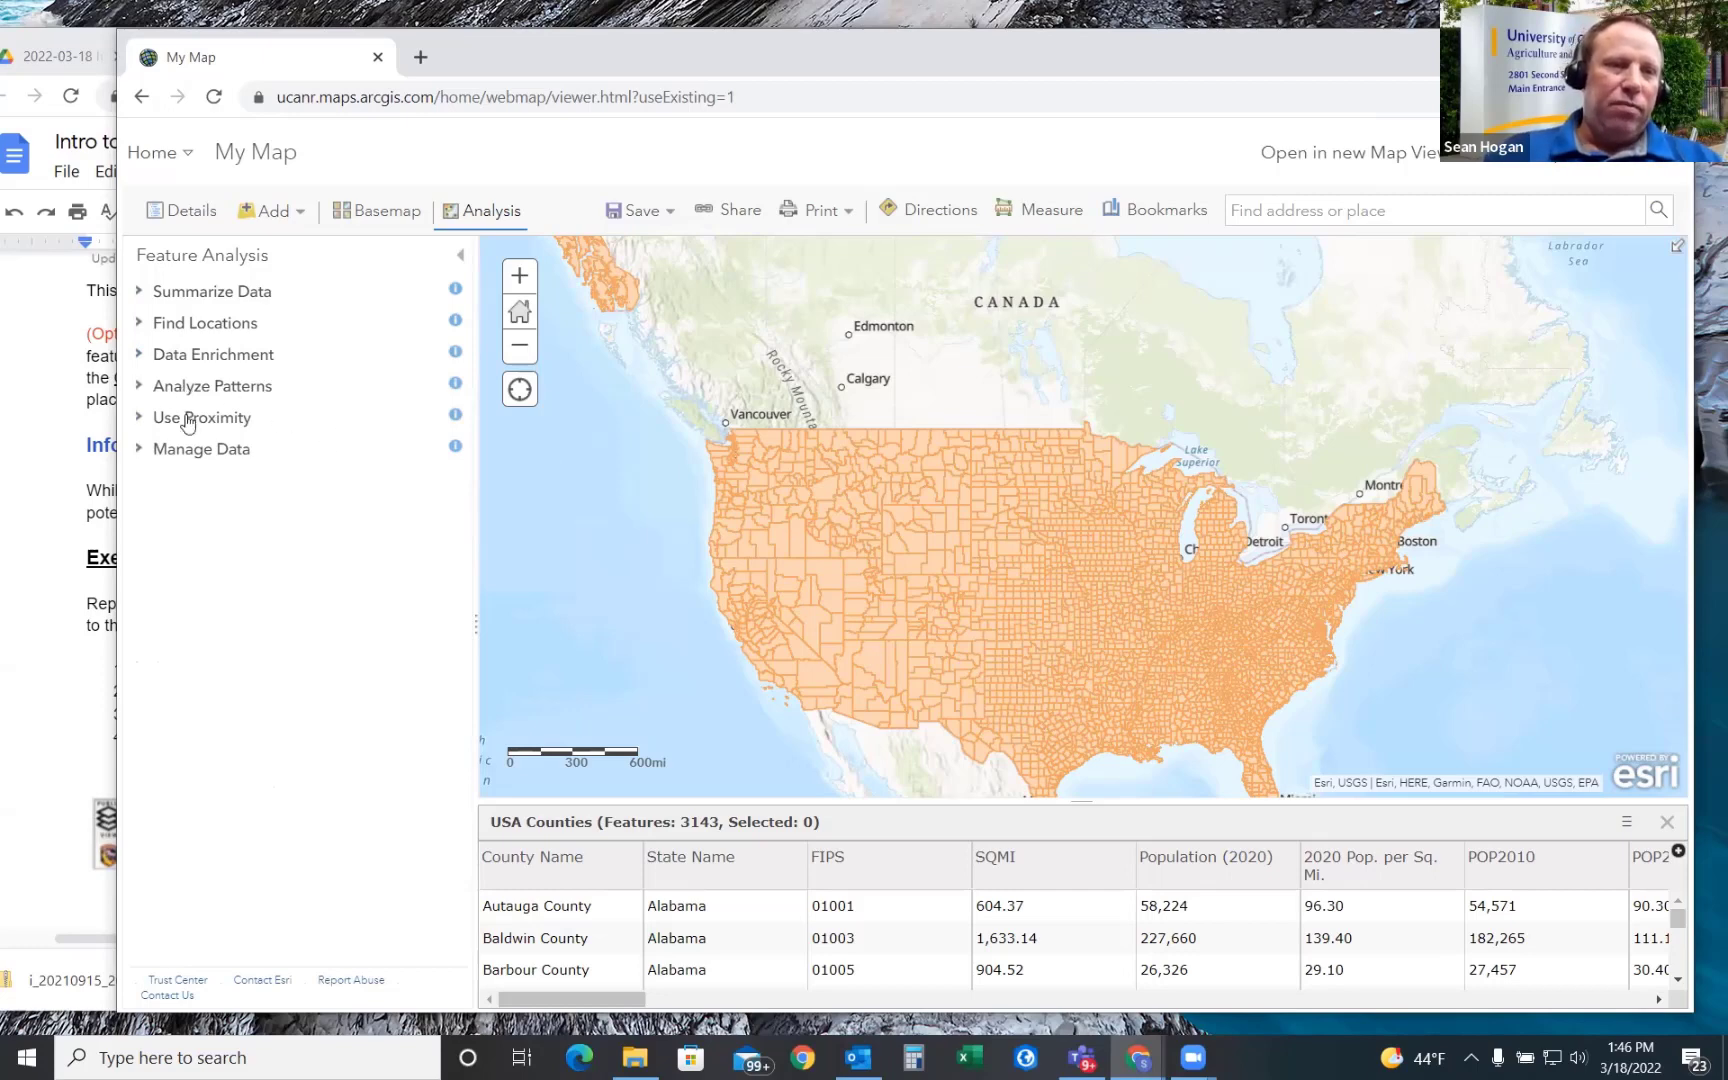
pyautogui.click(460, 260)
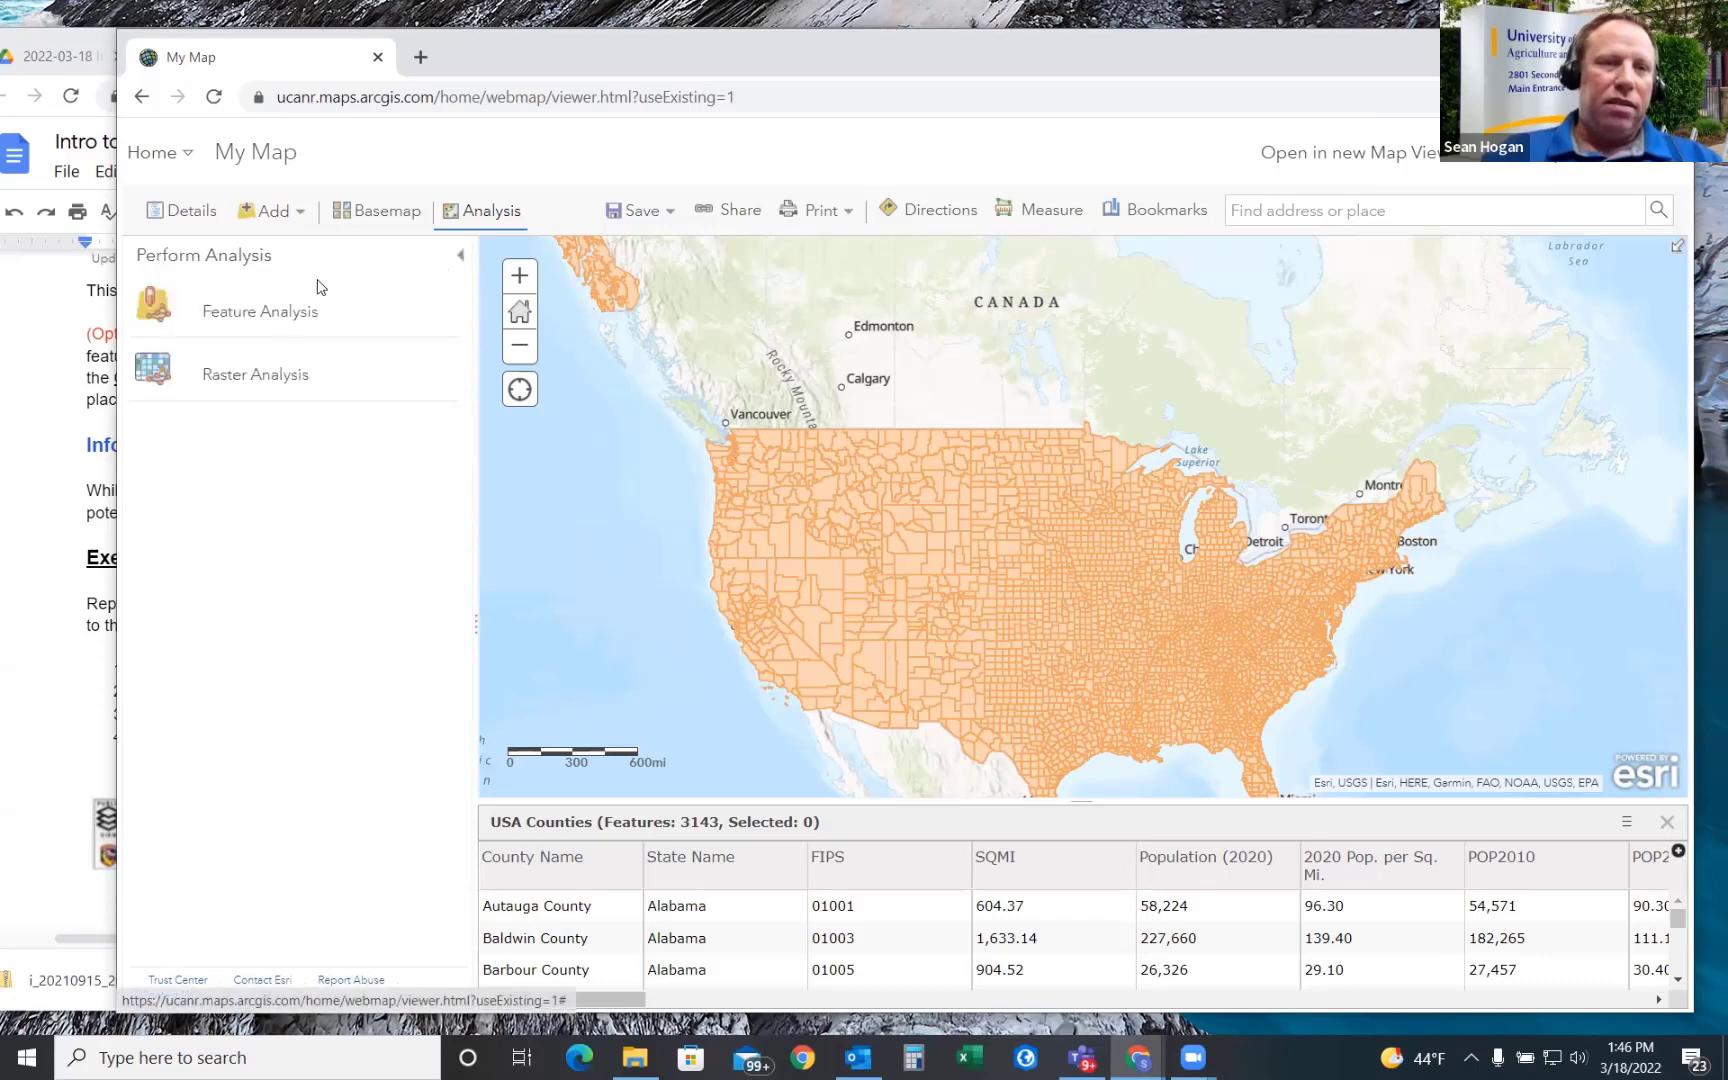
pyautogui.click(460, 260)
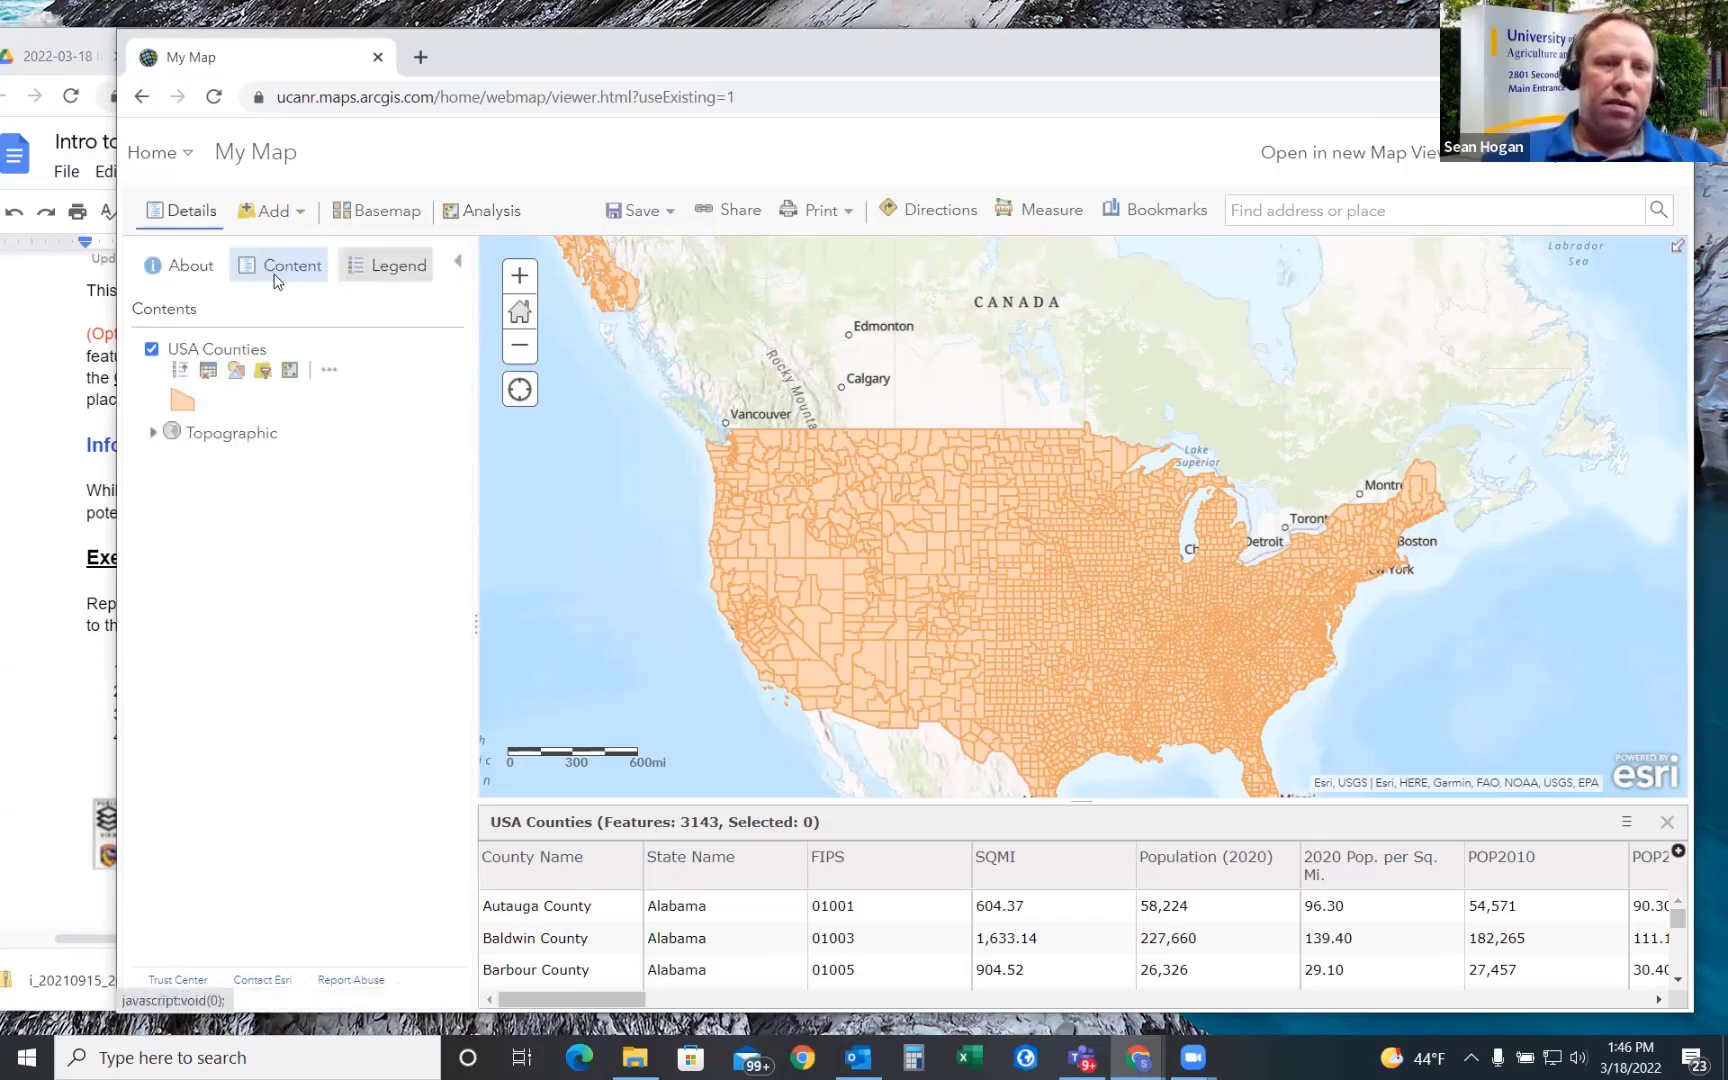
# - Zoom to the full USA Counties extent and drag the map to centre the lower 48
pyautogui.click(327, 373)
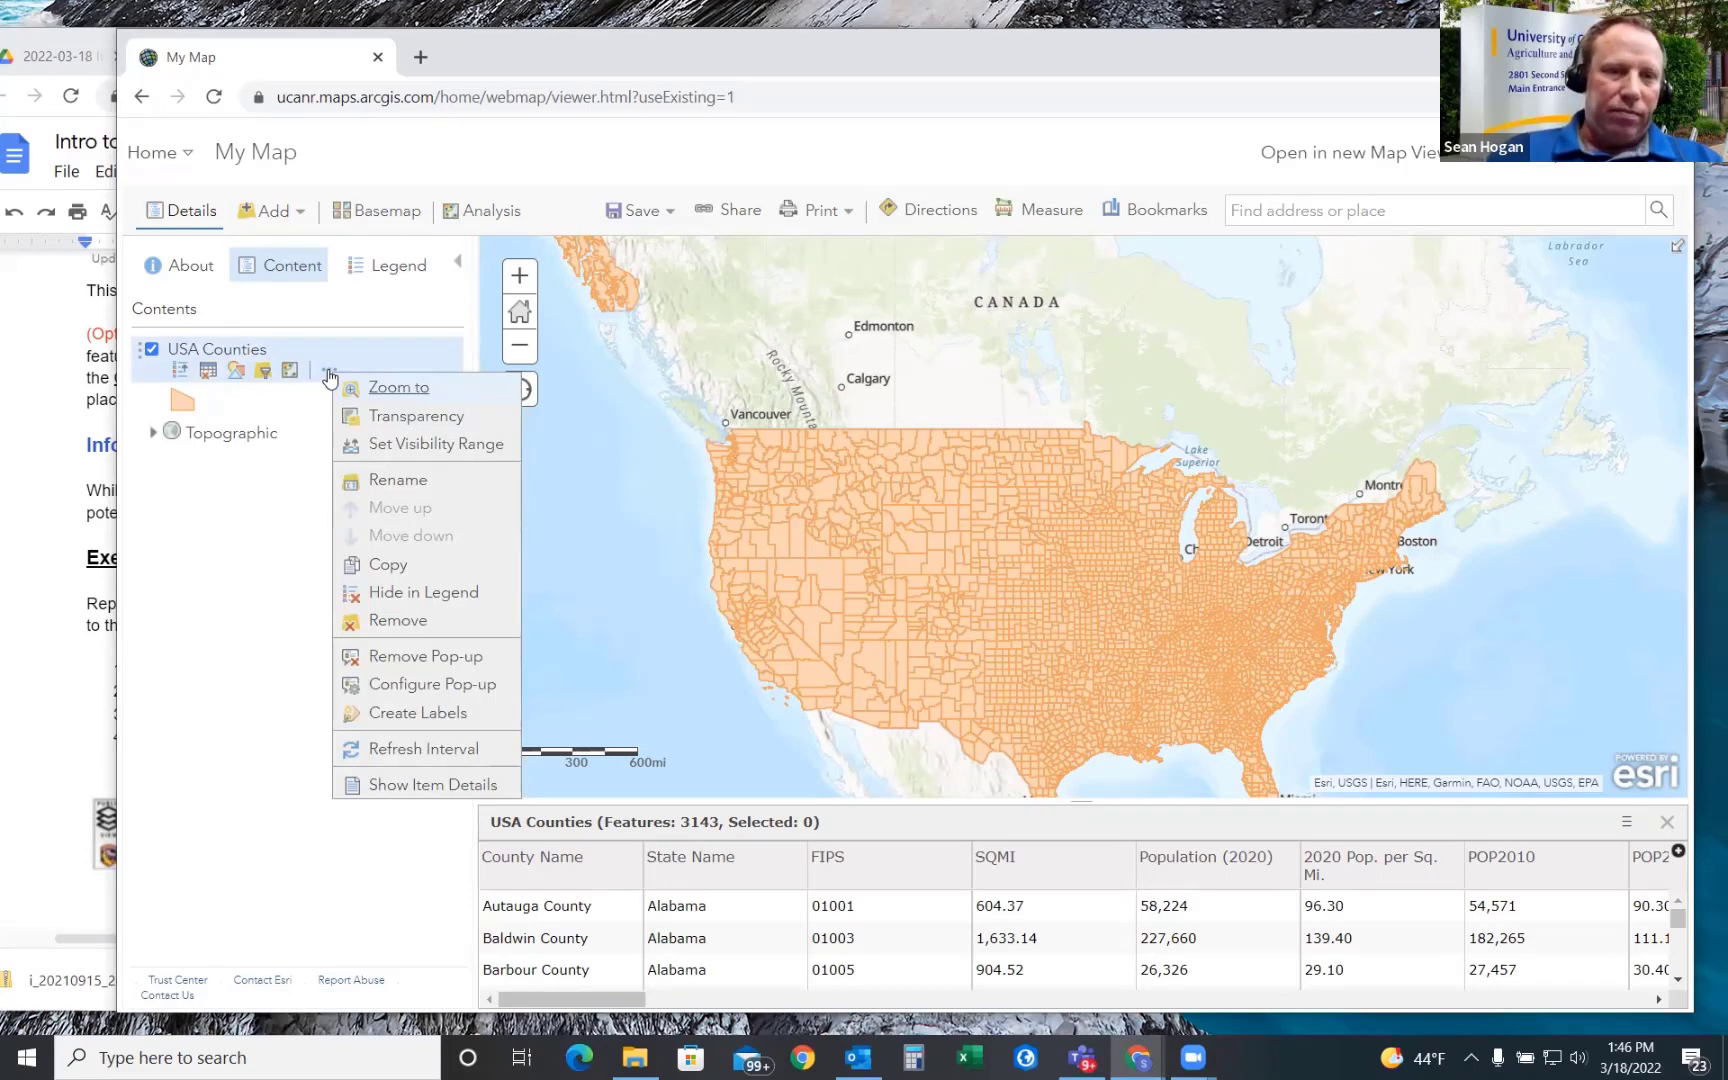
pyautogui.click(408, 390)
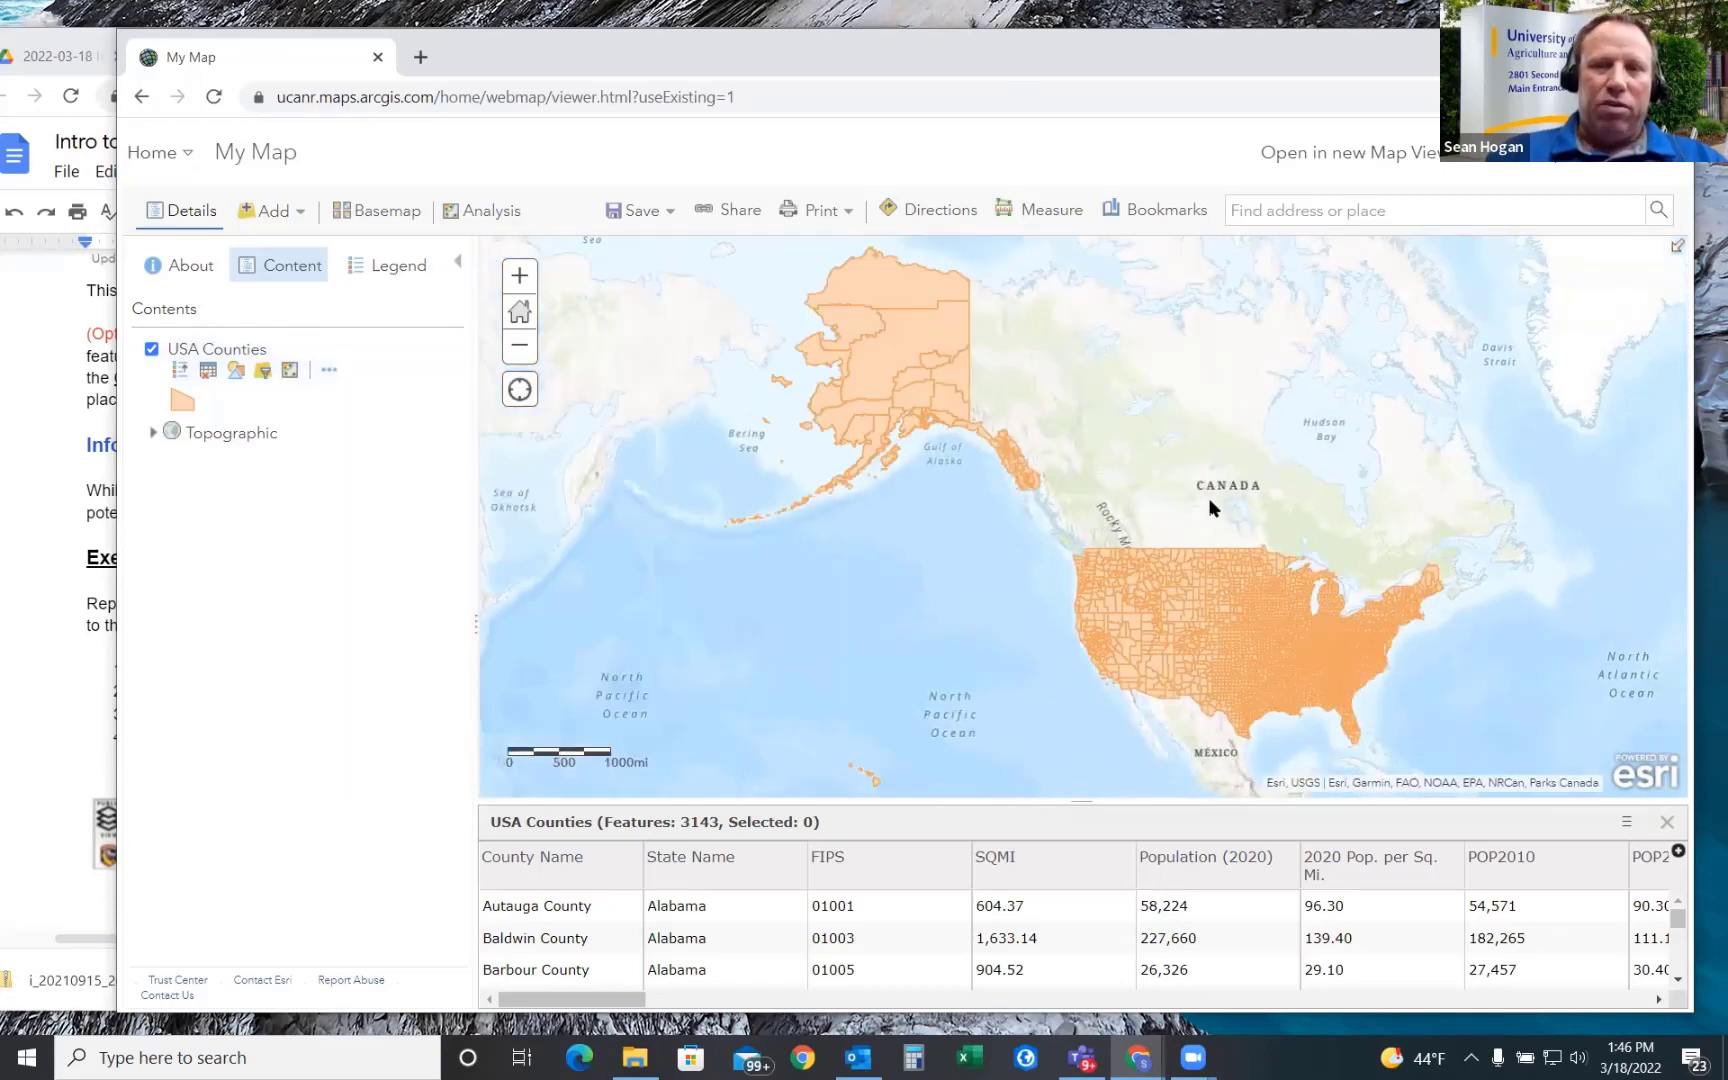
pyautogui.moveTo(1210, 508); pyautogui.dragTo(946, 450)
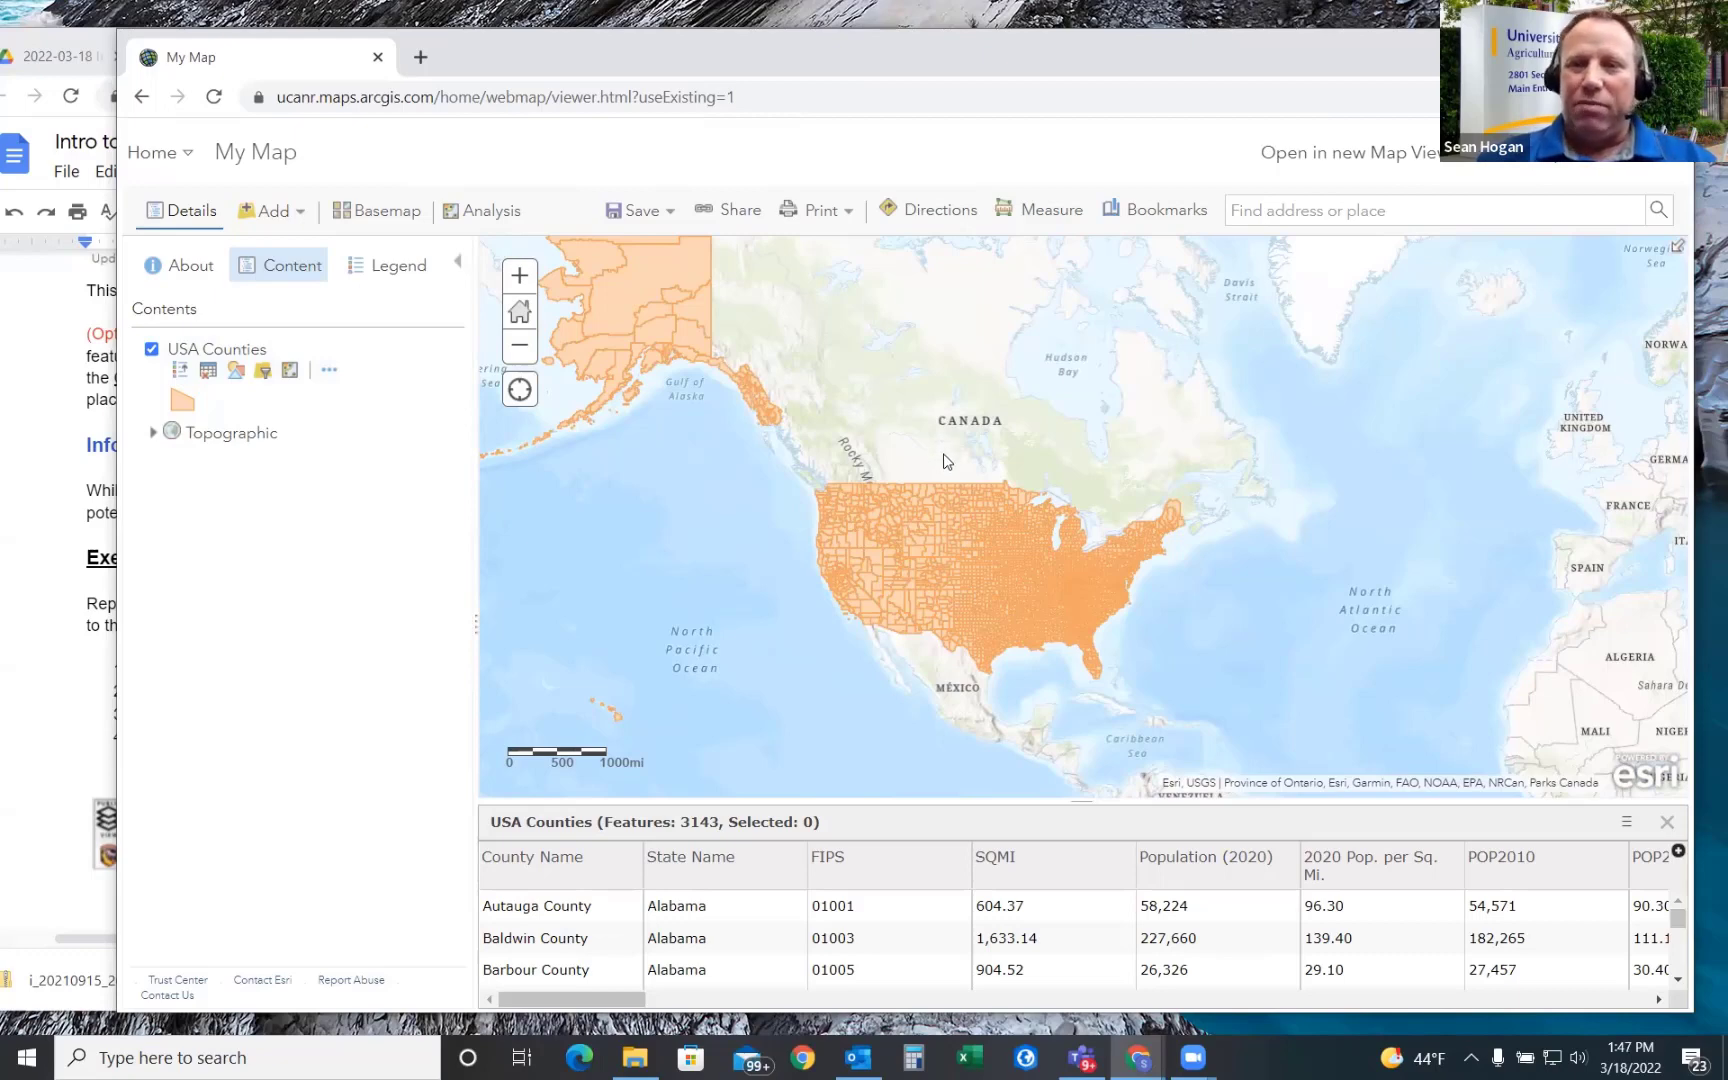
pyautogui.click(331, 373)
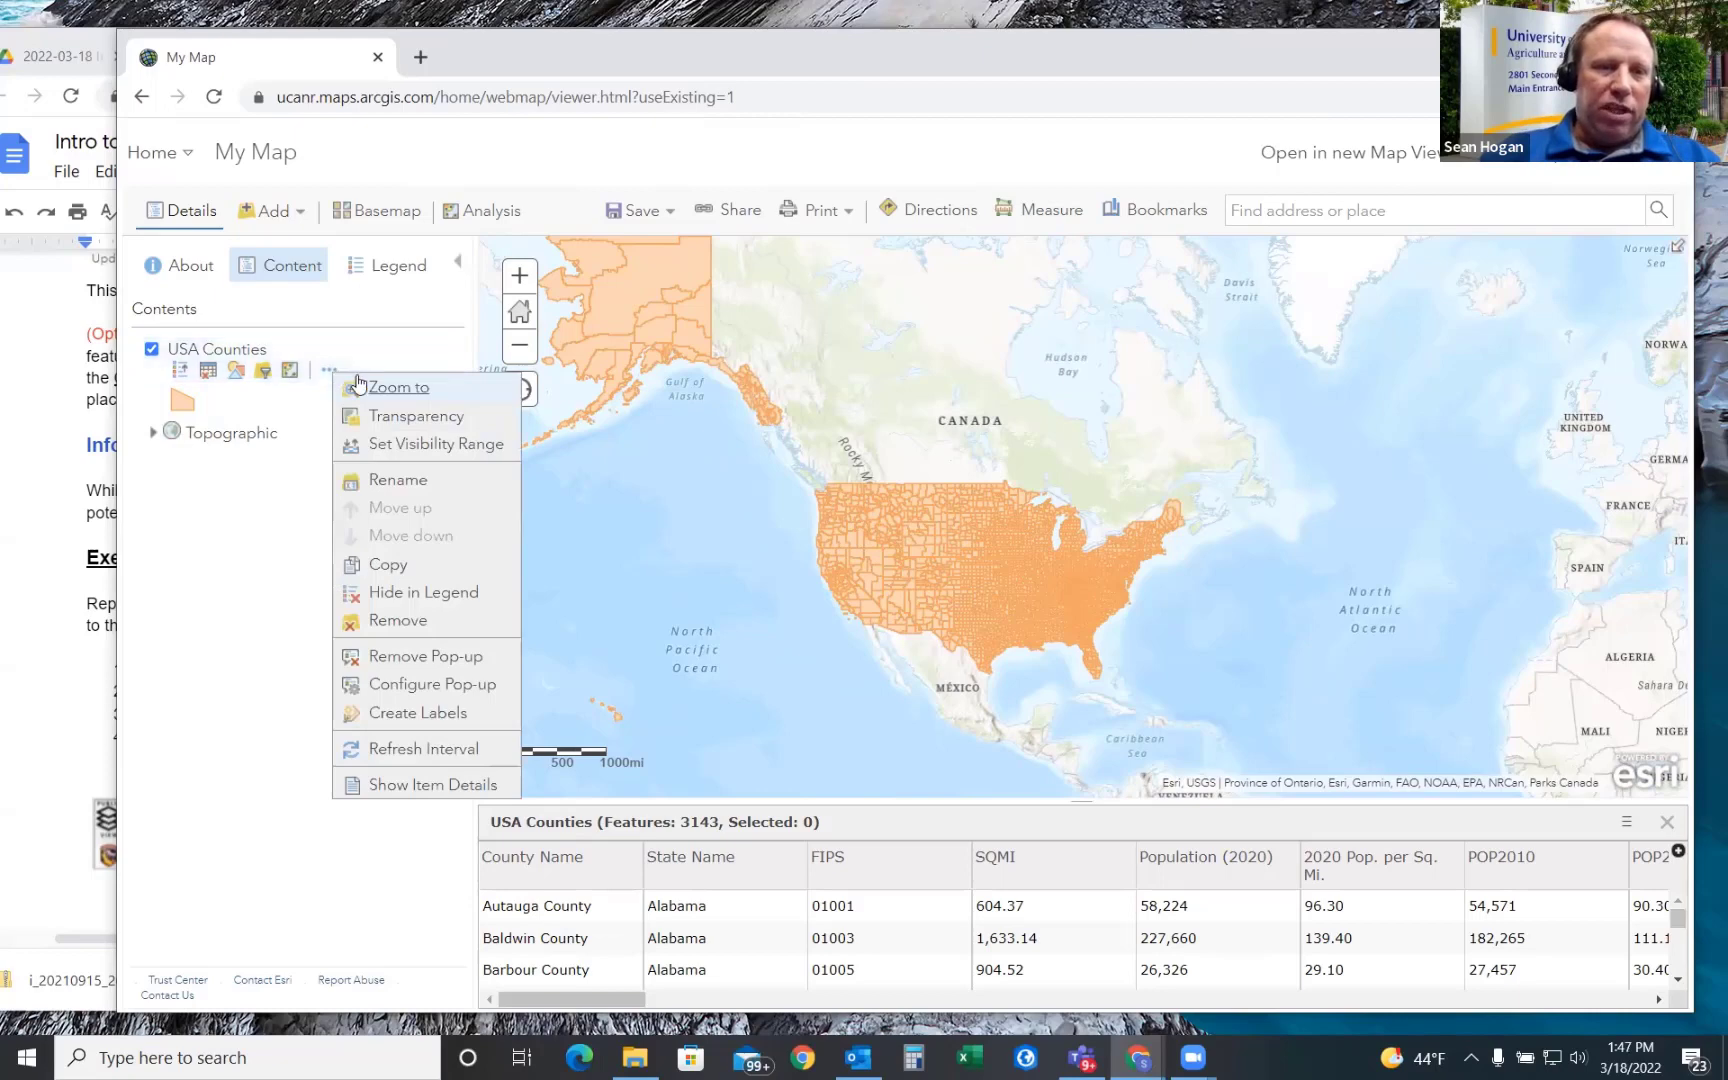
# - Test Country and State minimum visible scales for USA Counties, then restore World to Room
pyautogui.moveTo(420, 453)
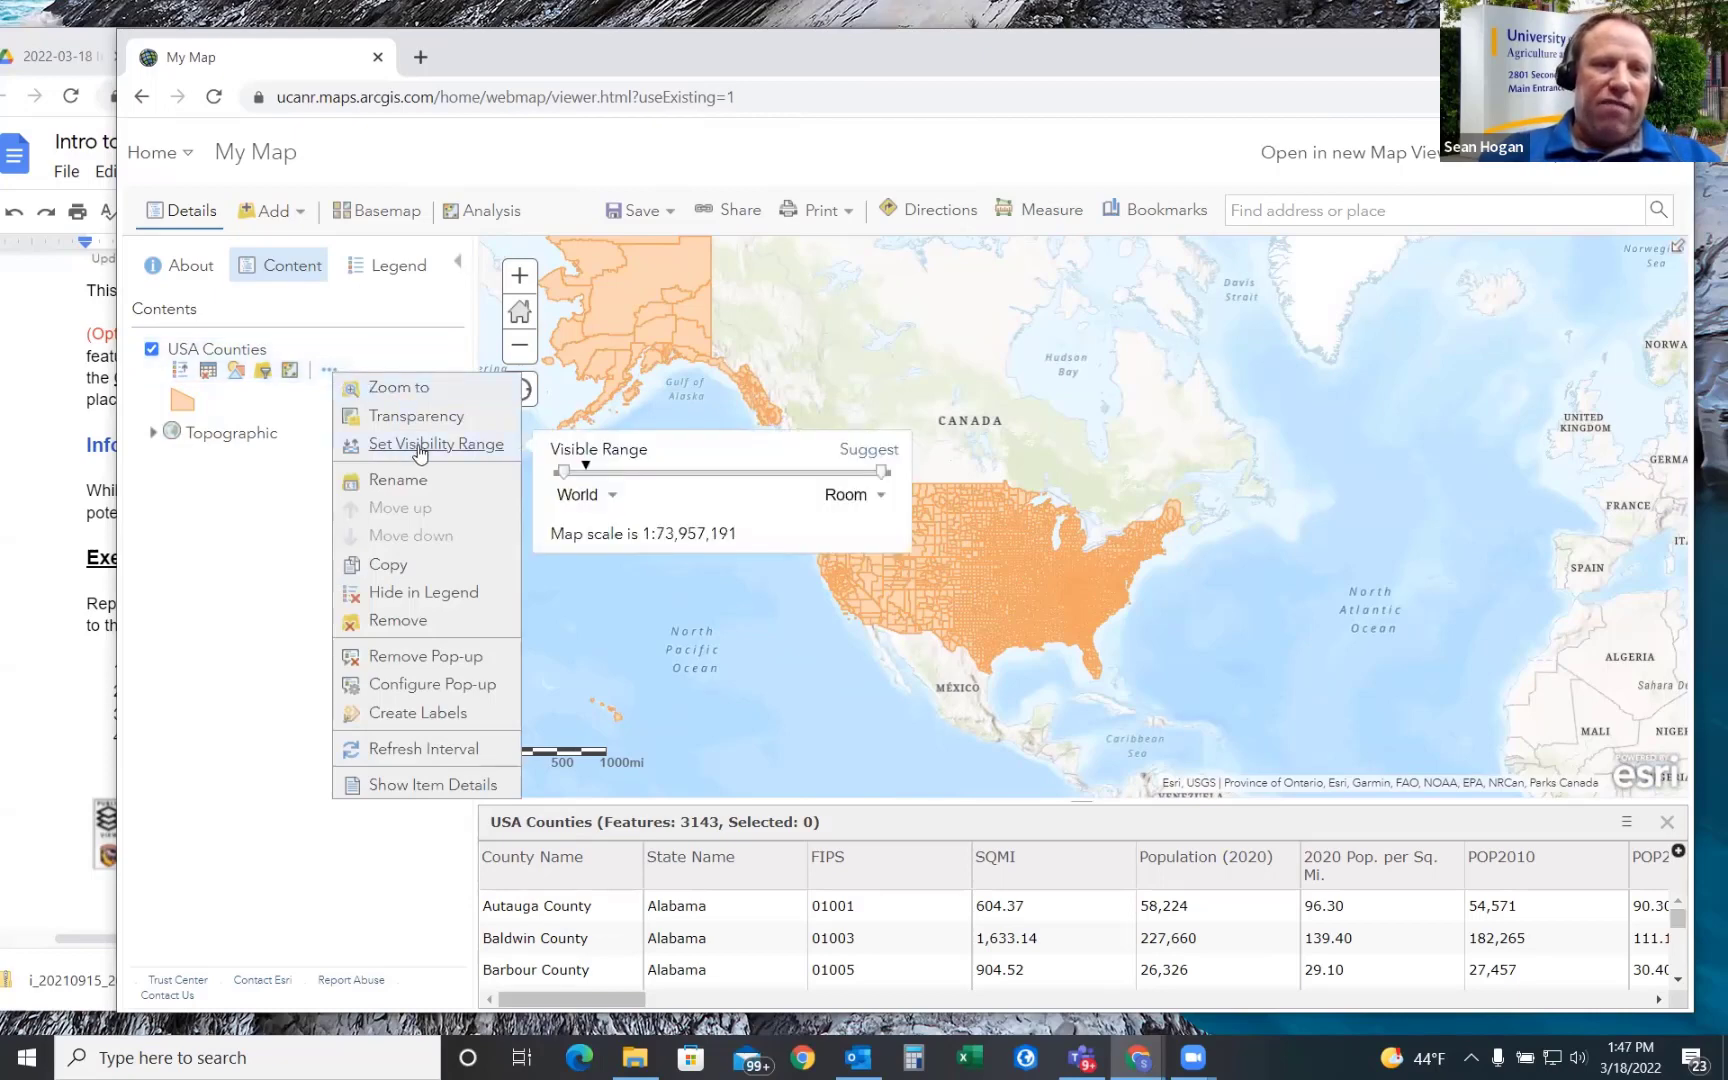
pyautogui.moveTo(563, 471); pyautogui.dragTo(650, 484)
pyautogui.scroll(2, 953, 551)
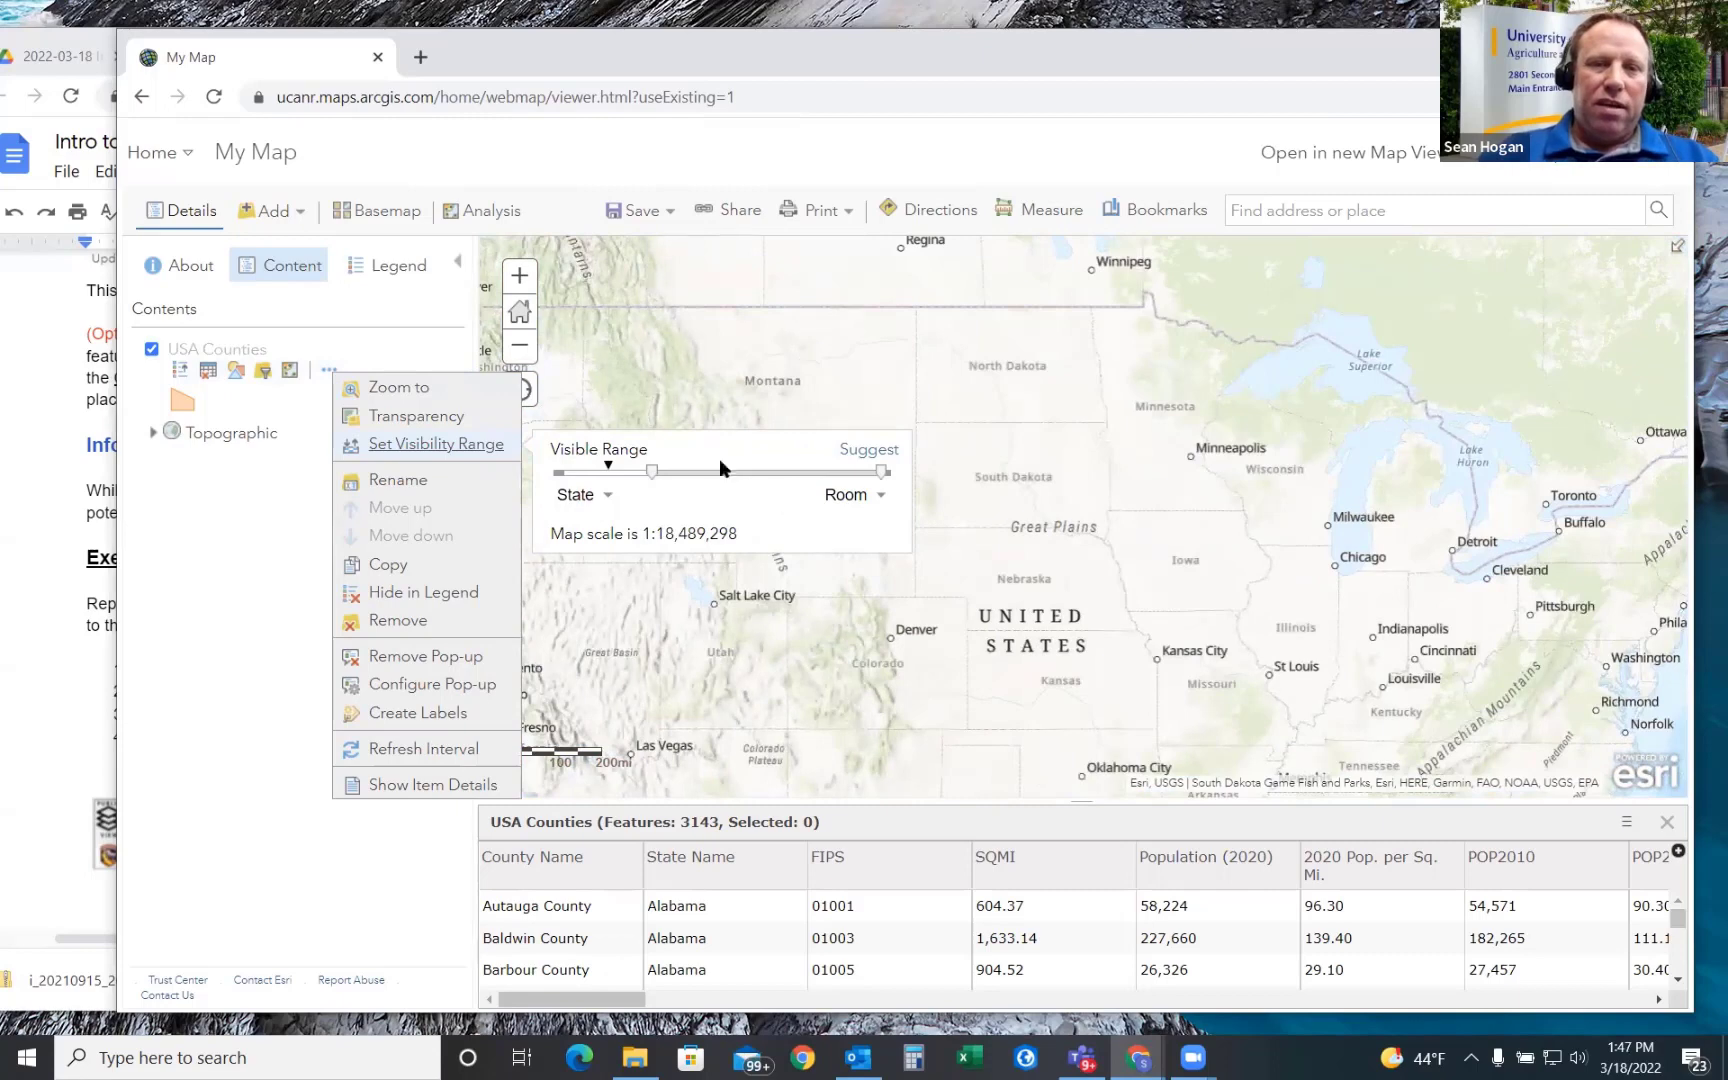
pyautogui.moveTo(652, 472); pyautogui.dragTo(612, 470)
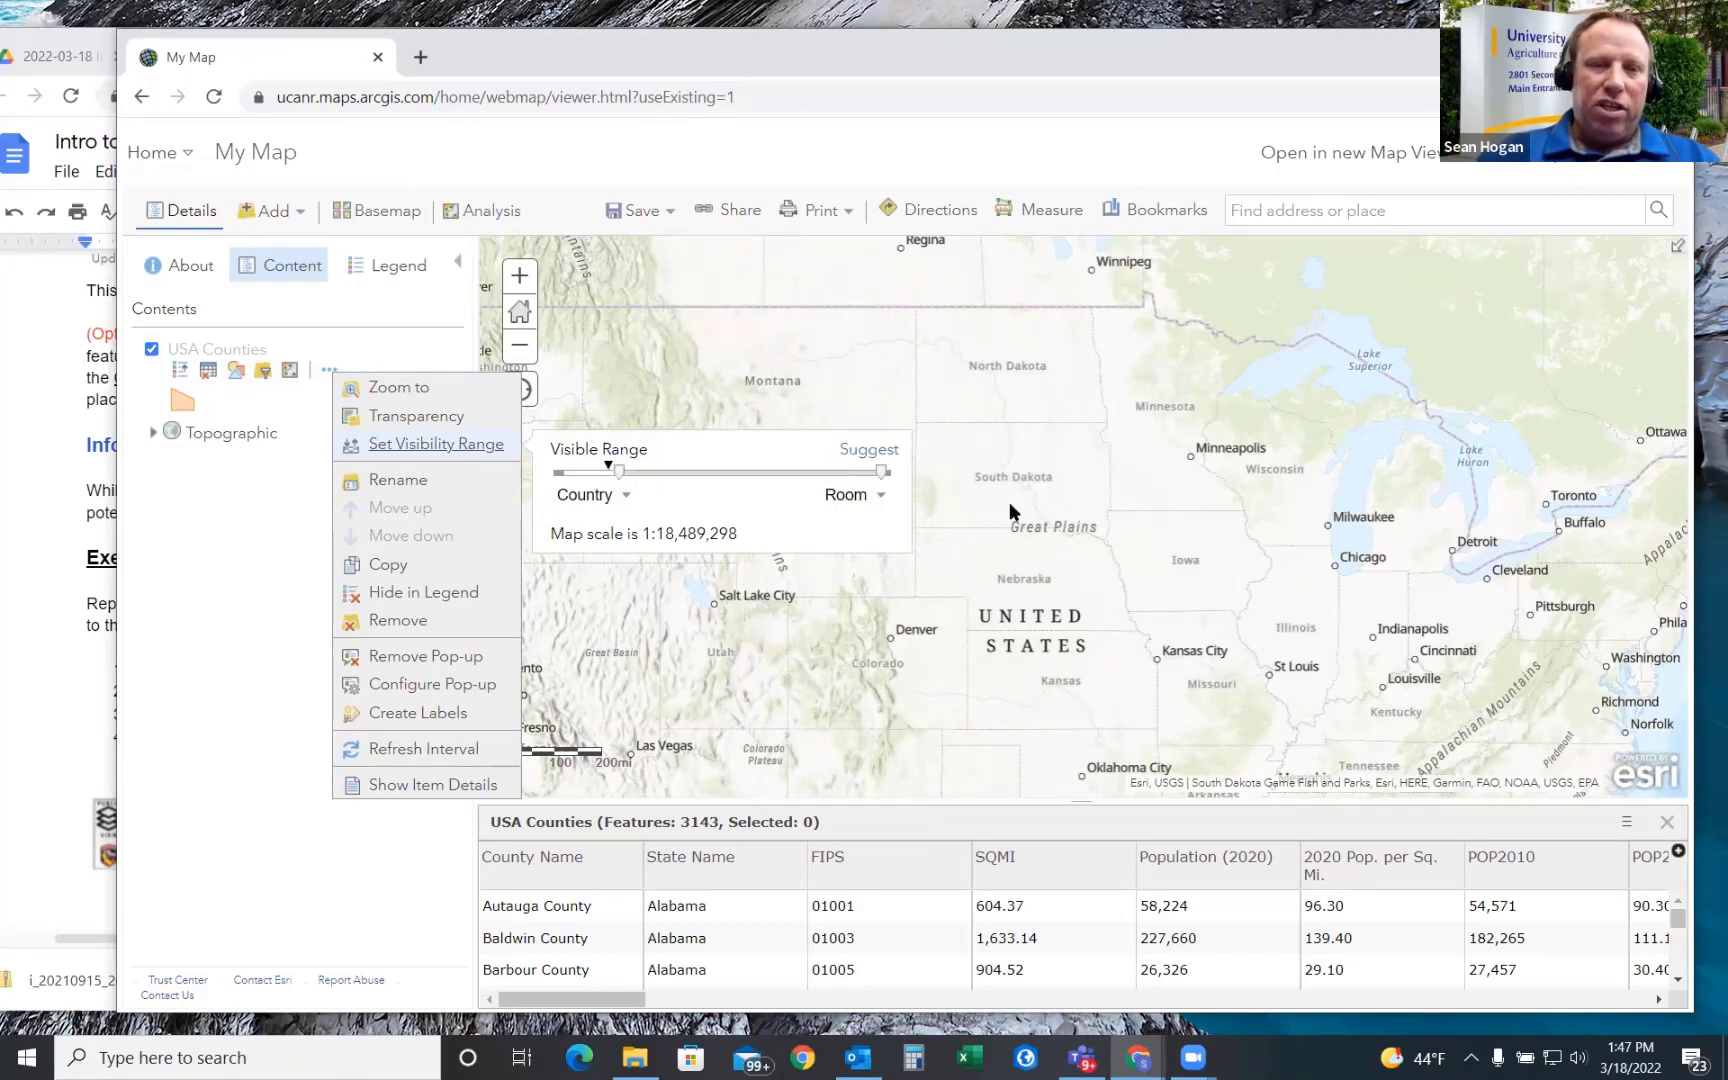
pyautogui.scroll(-1, 1010, 506)
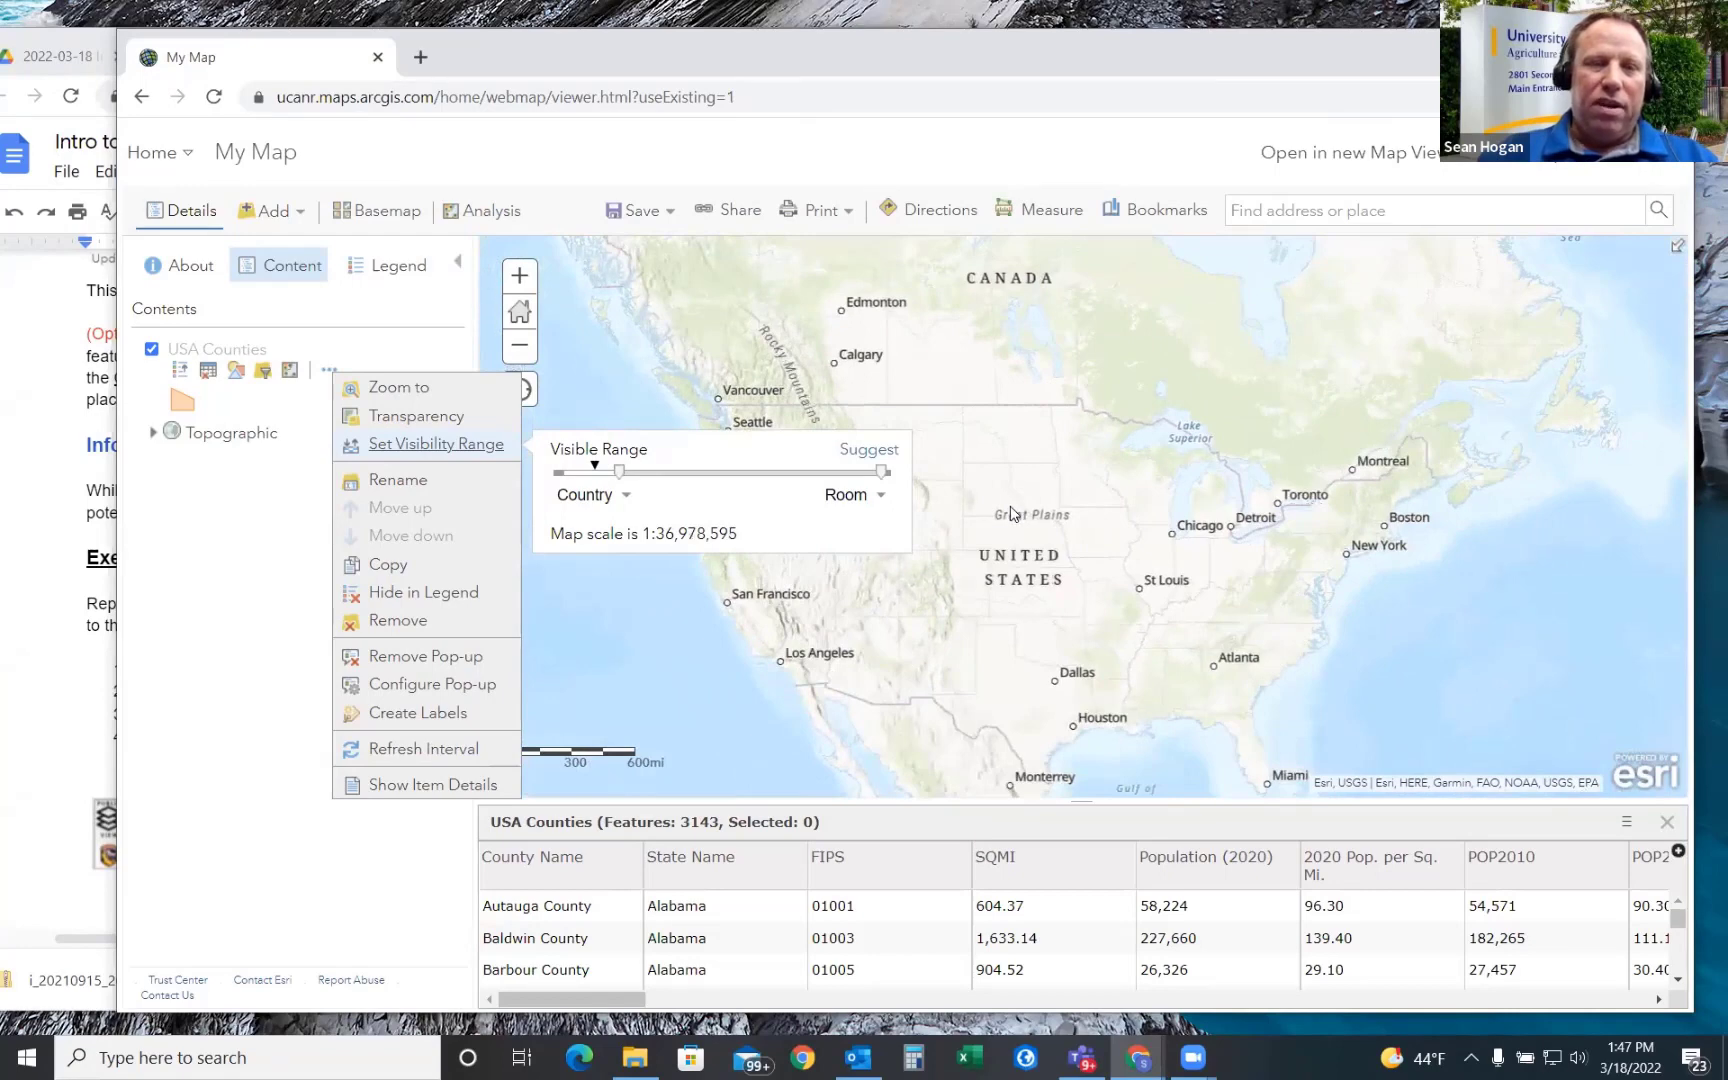
pyautogui.scroll(3, 1010, 513)
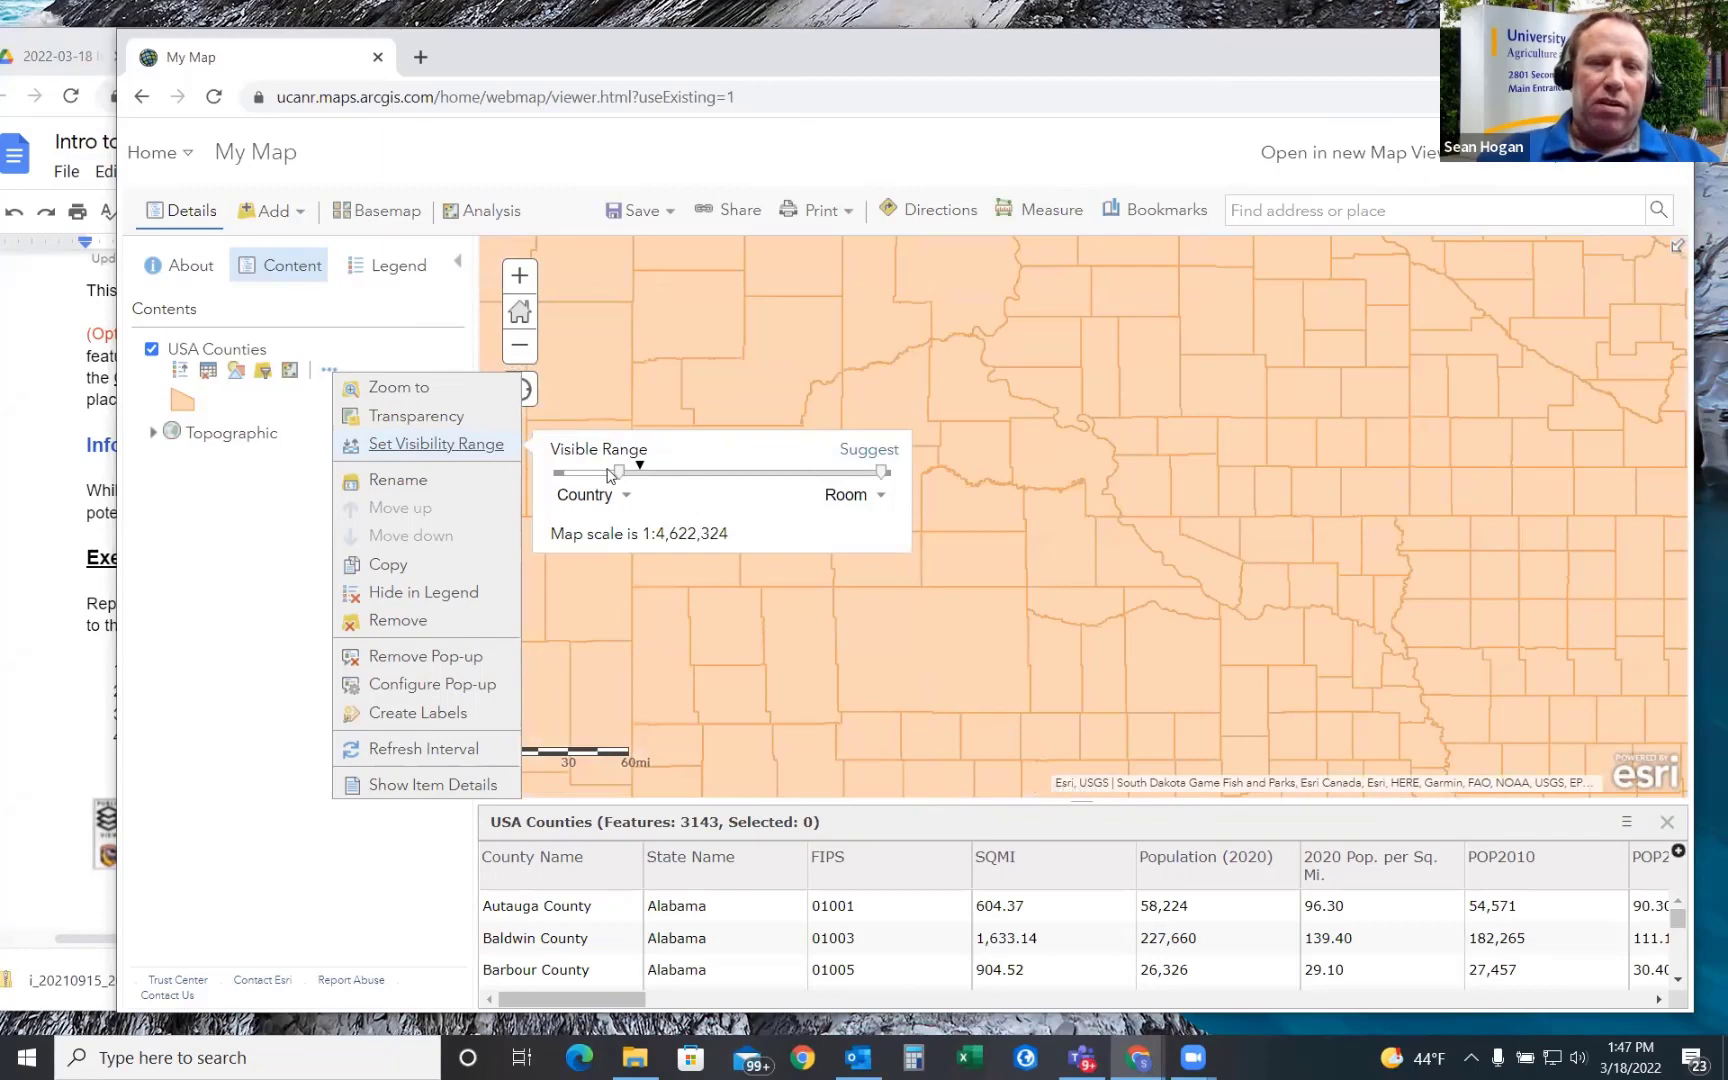
pyautogui.moveTo(617, 472); pyautogui.dragTo(562, 471)
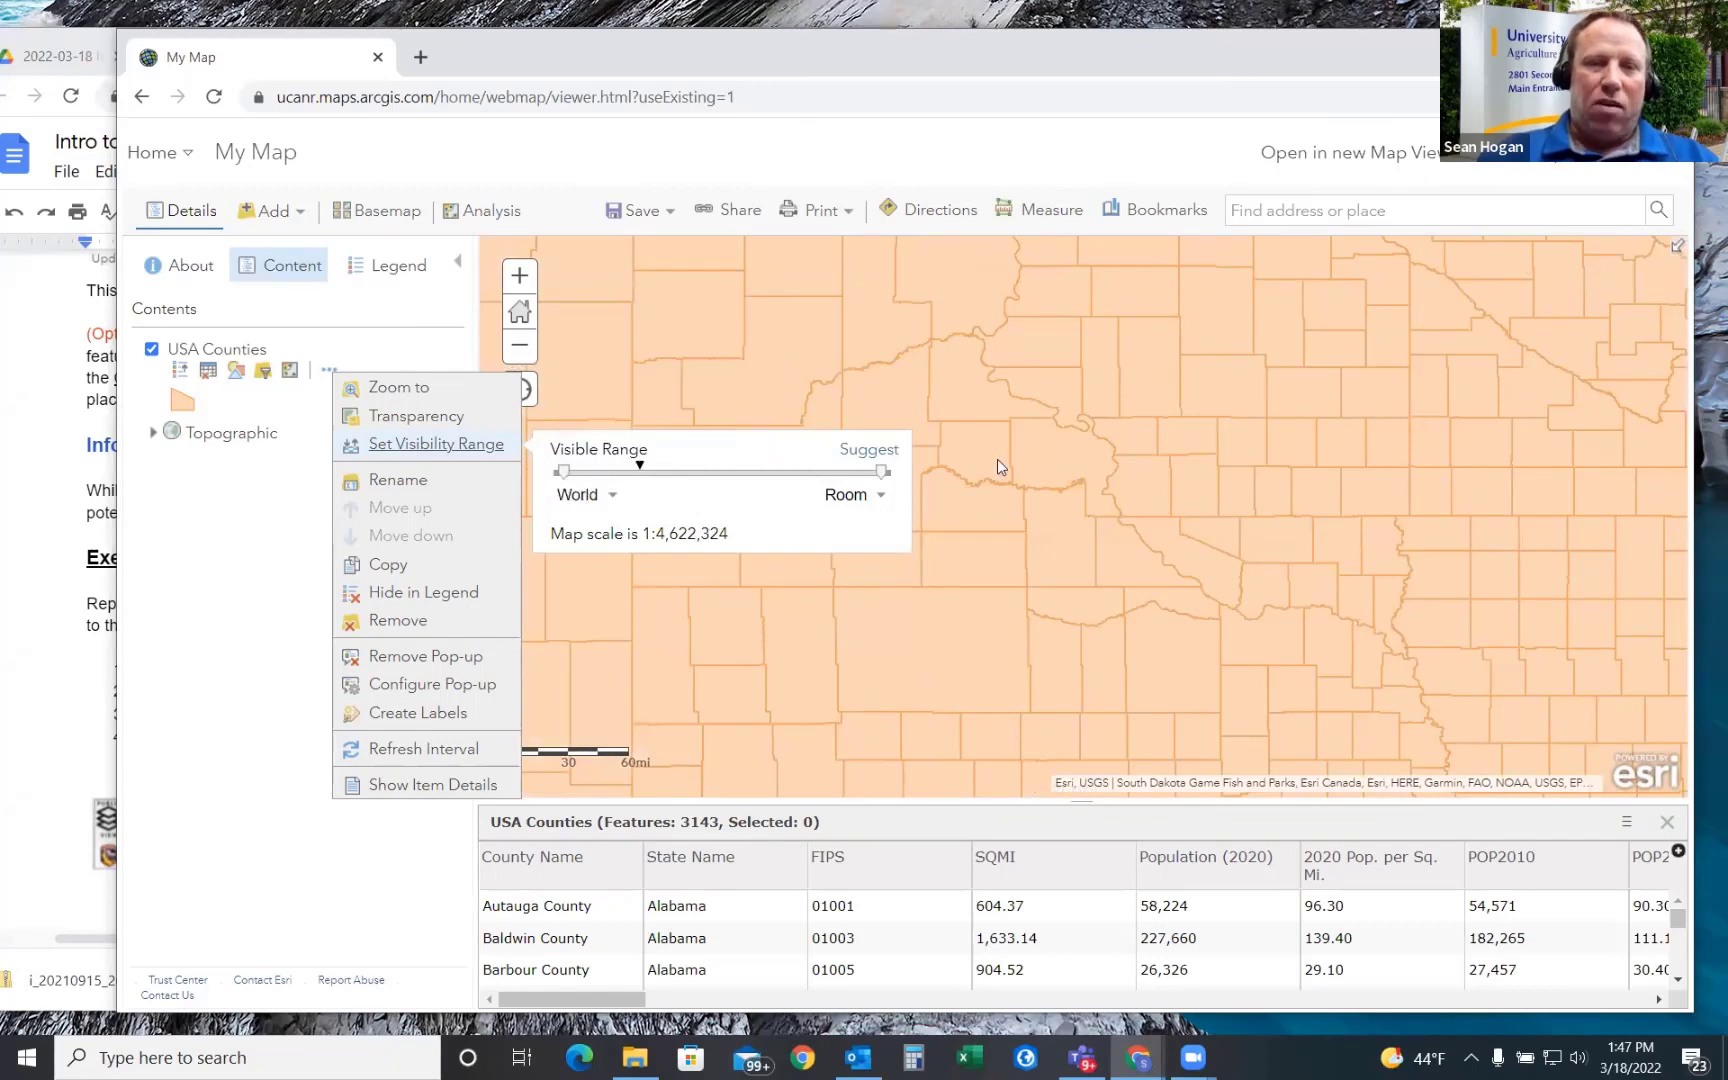
pyautogui.scroll(-2, 998, 459)
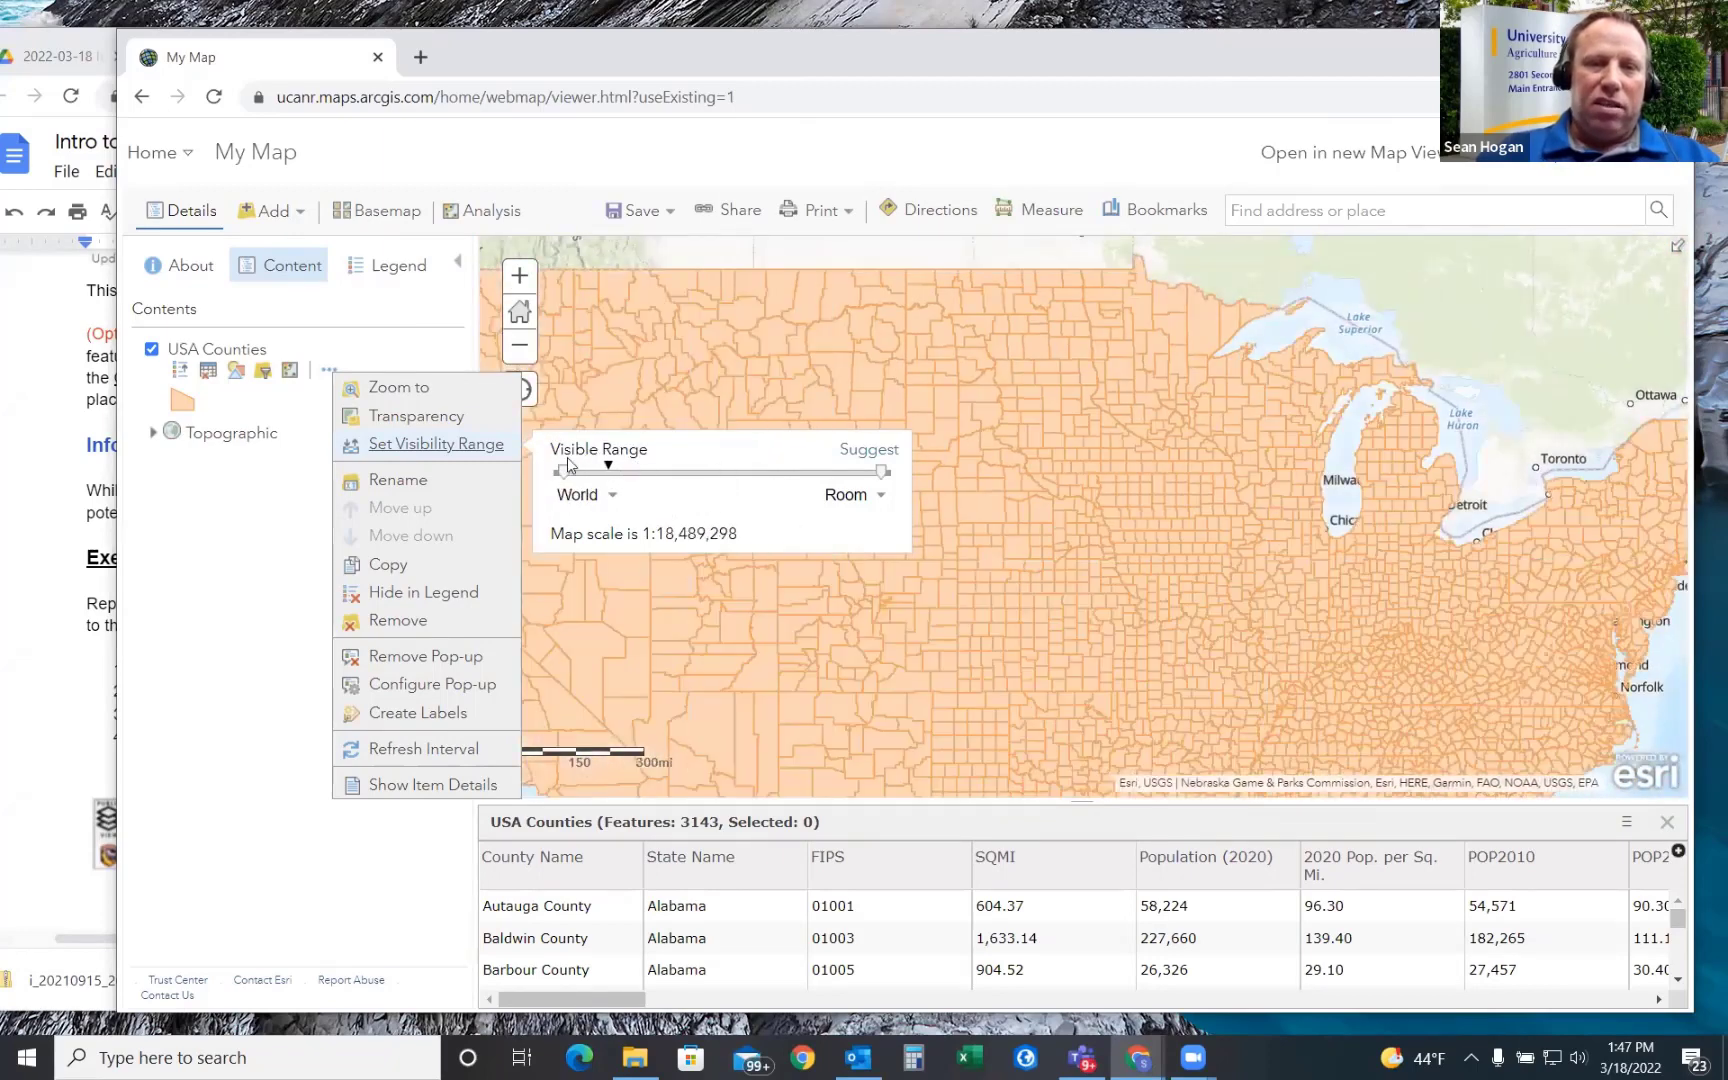
pyautogui.scroll(-1, 1175, 468)
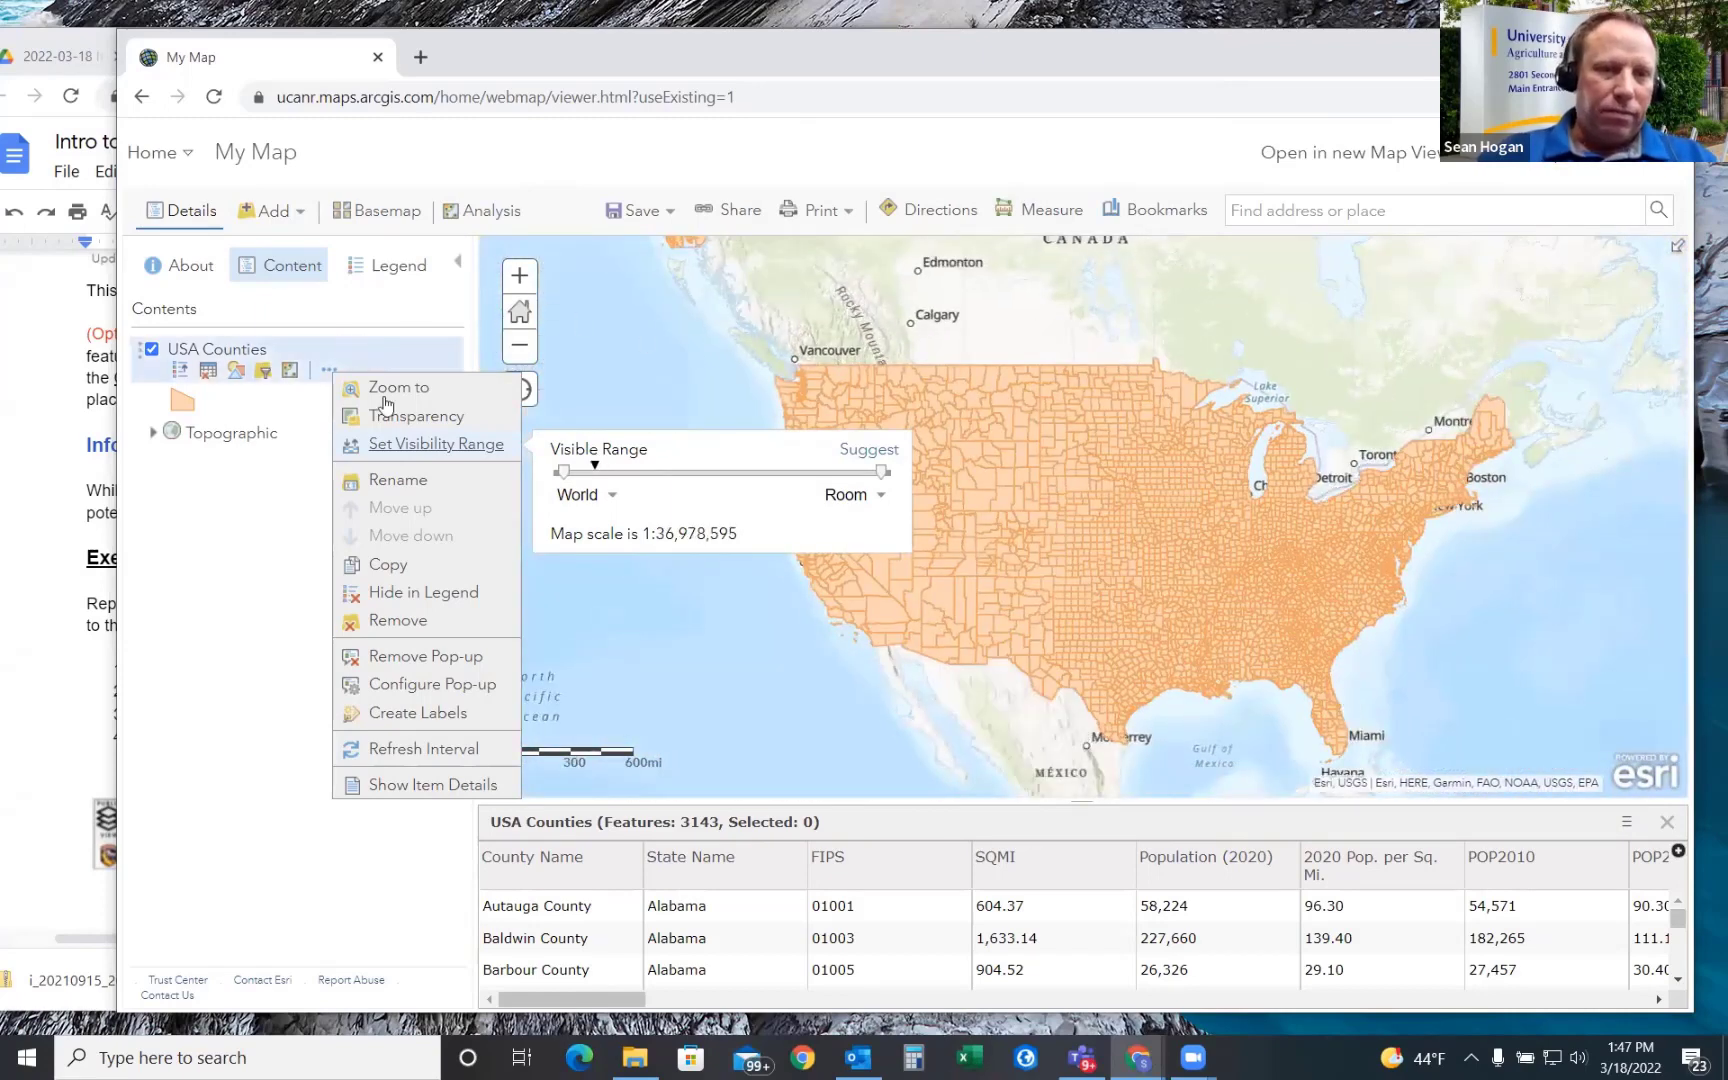
# - Close the visibility range settings and the USA Counties layer options
pyautogui.click(450, 453)
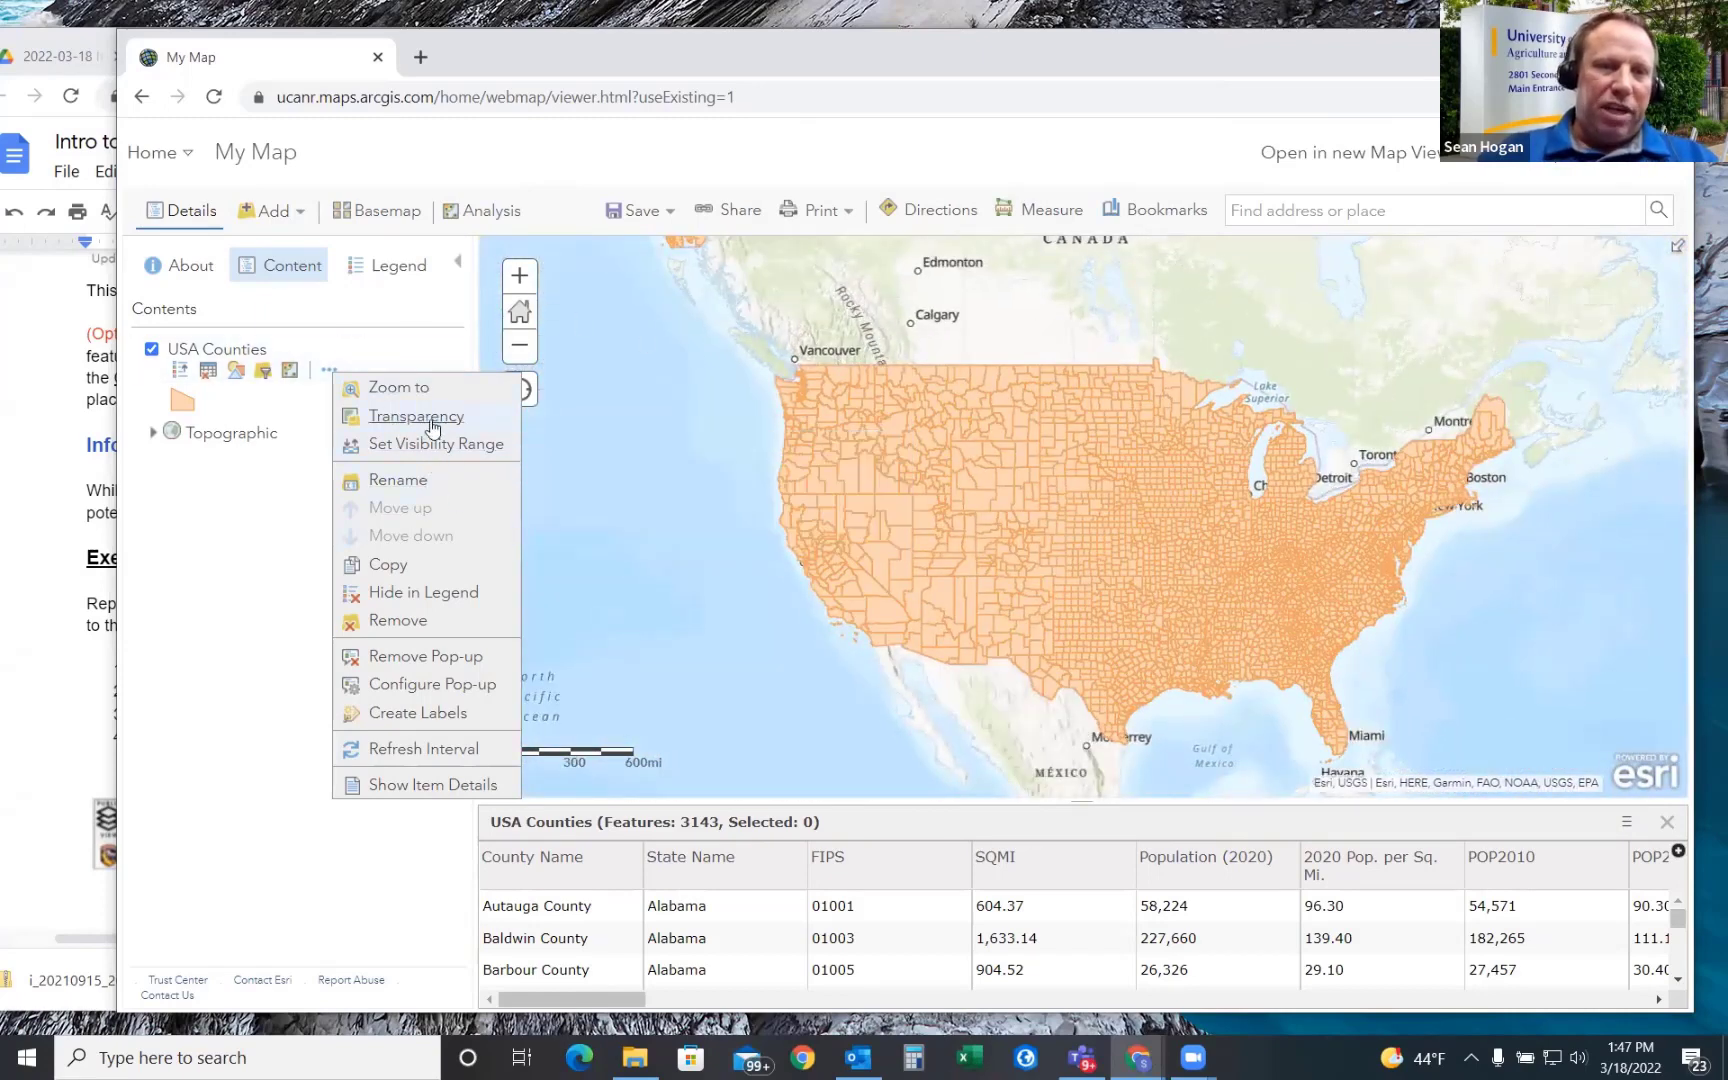
pyautogui.click(441, 450)
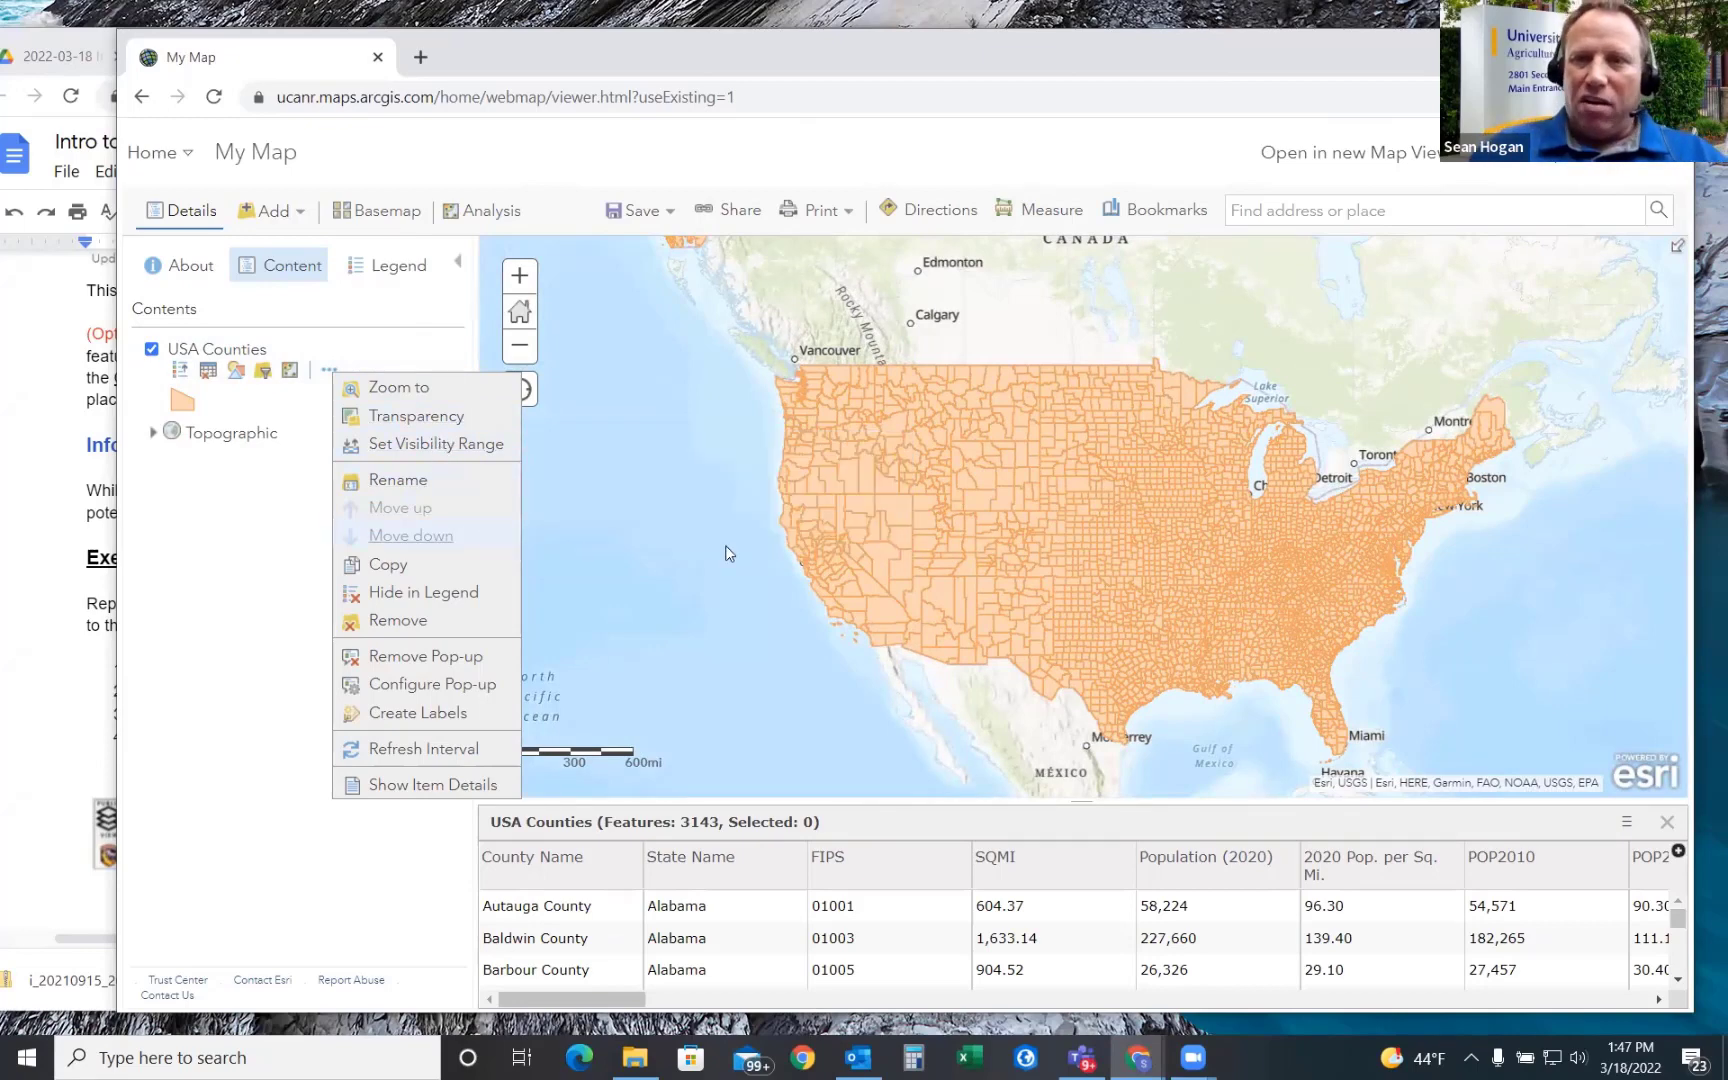
pyautogui.moveTo(451, 450)
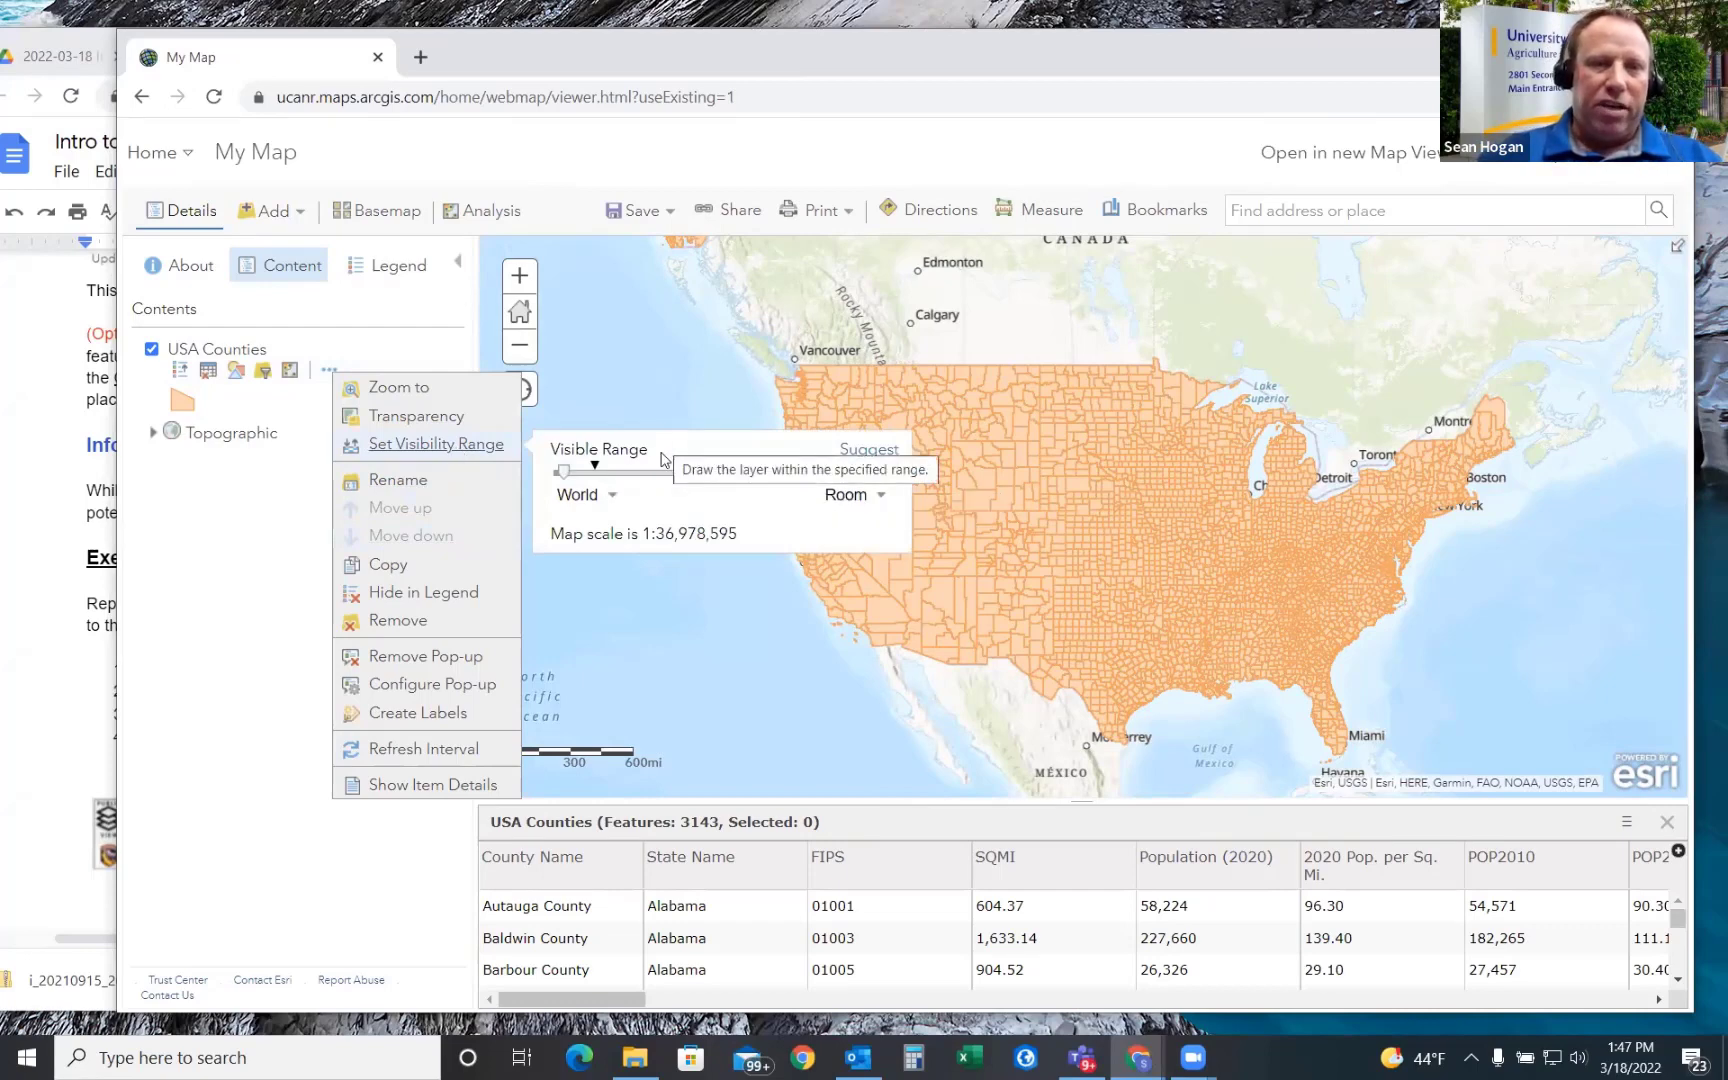
pyautogui.click(260, 516)
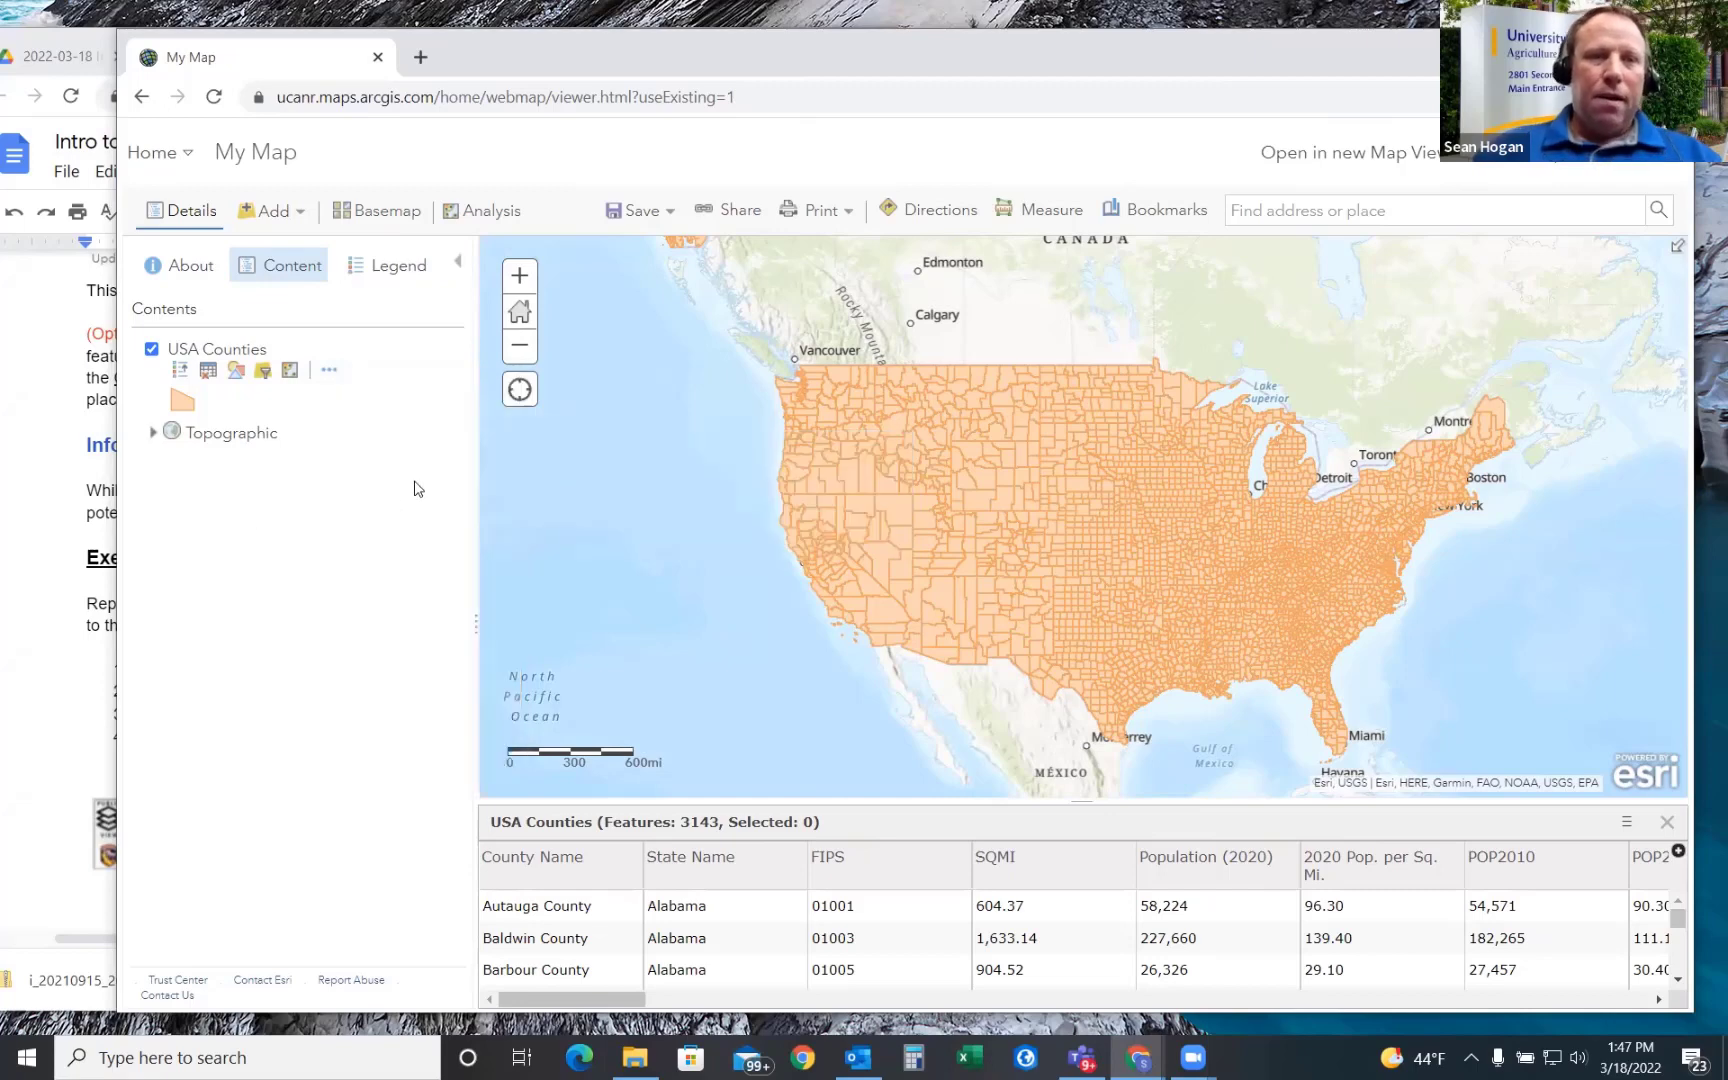
pyautogui.click(329, 371)
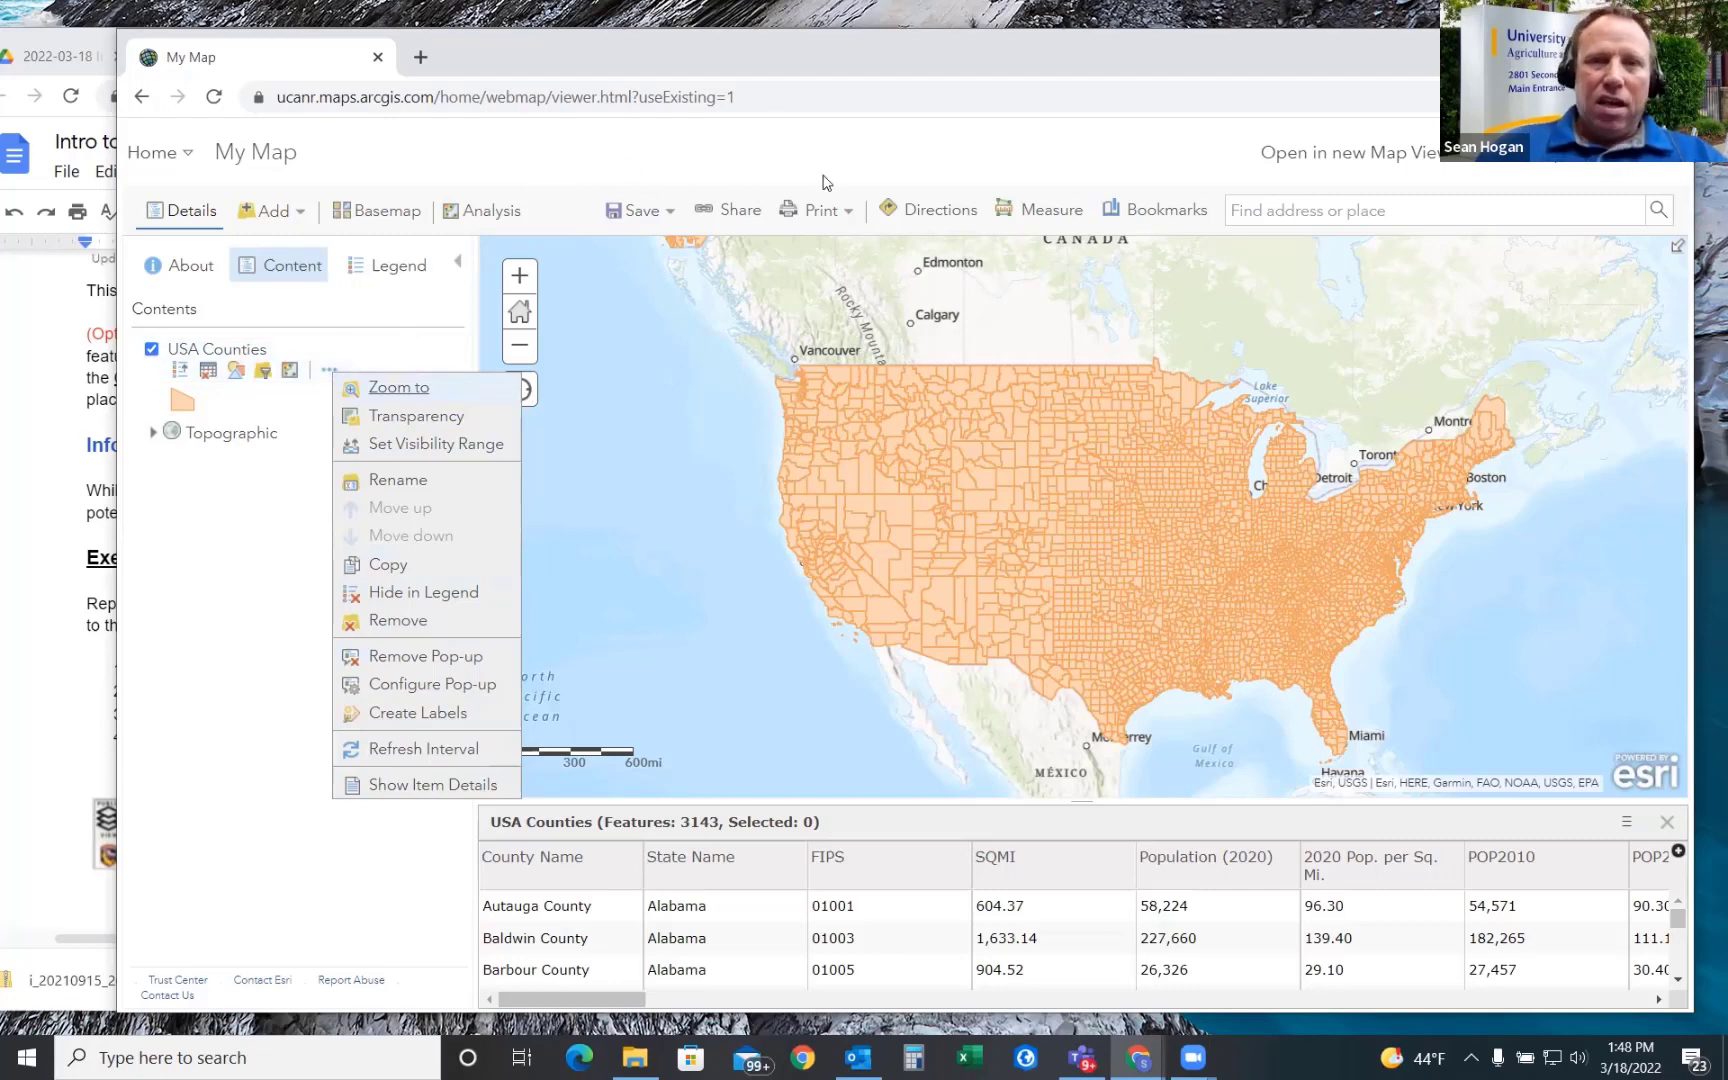
pyautogui.click(655, 184)
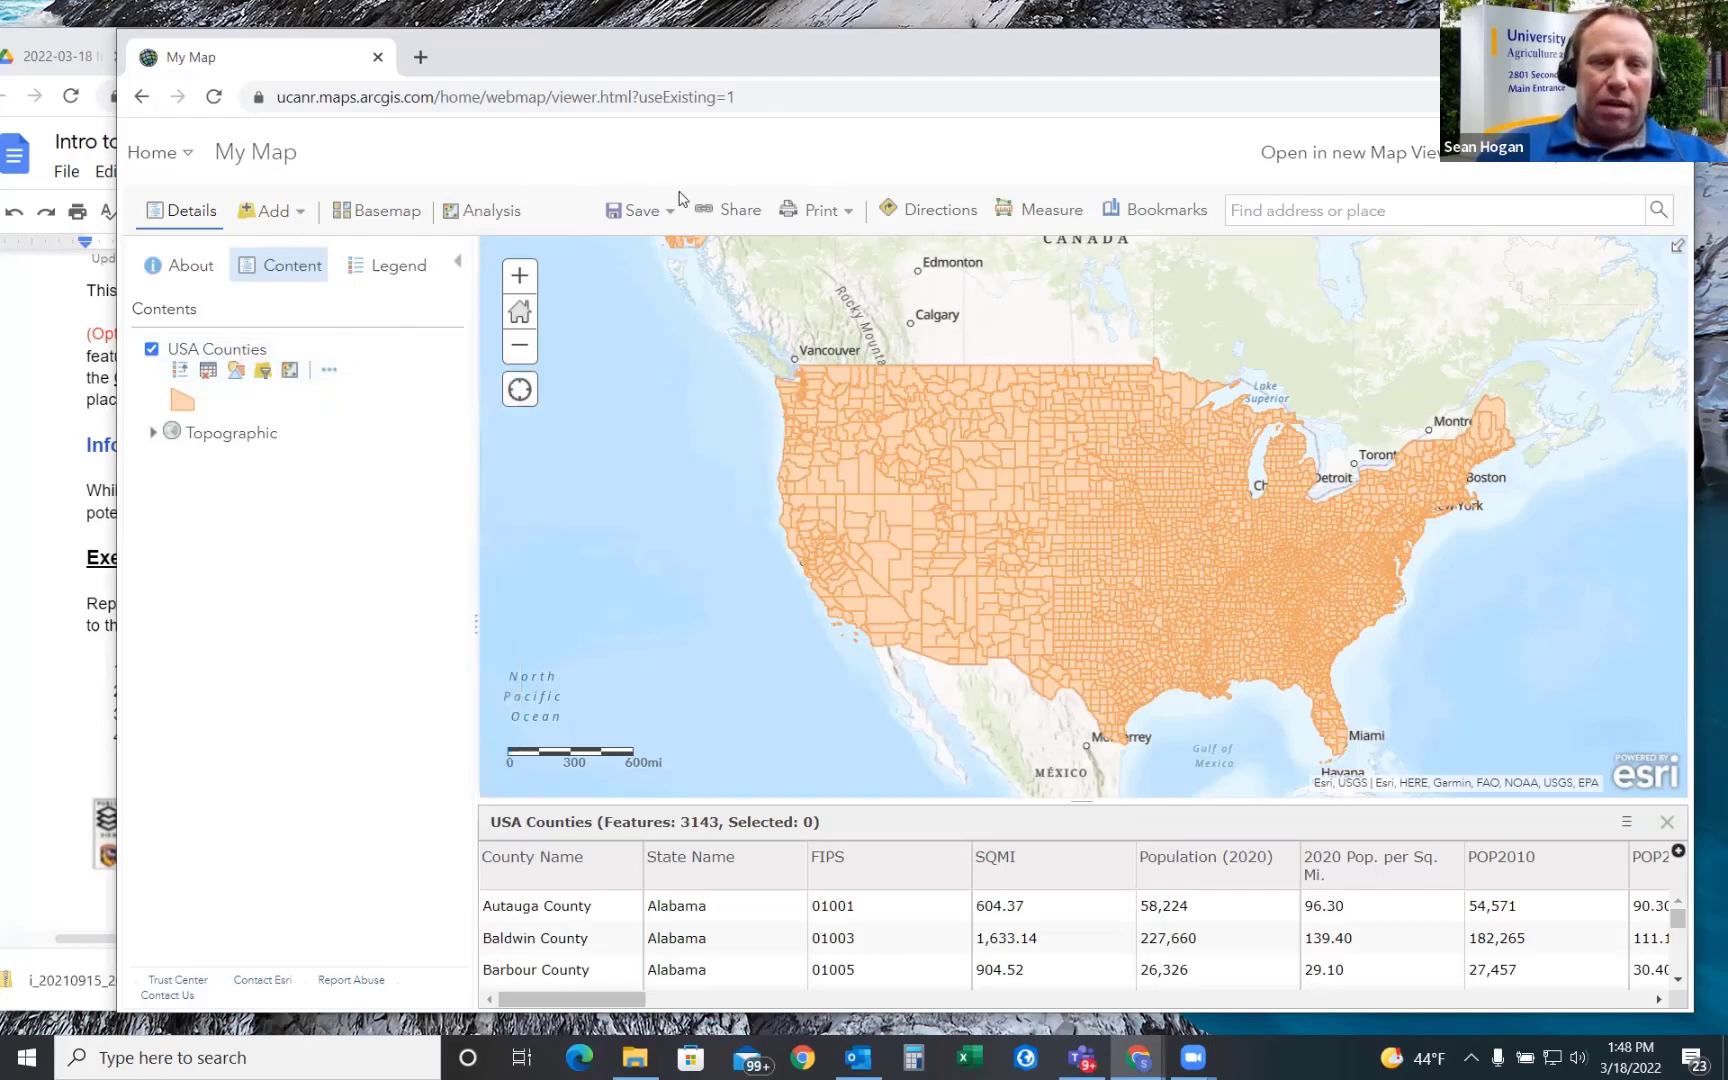
# - Save the map as a new item titled 'lkadsfj;oisd' with the tag junk
pyautogui.click(665, 211)
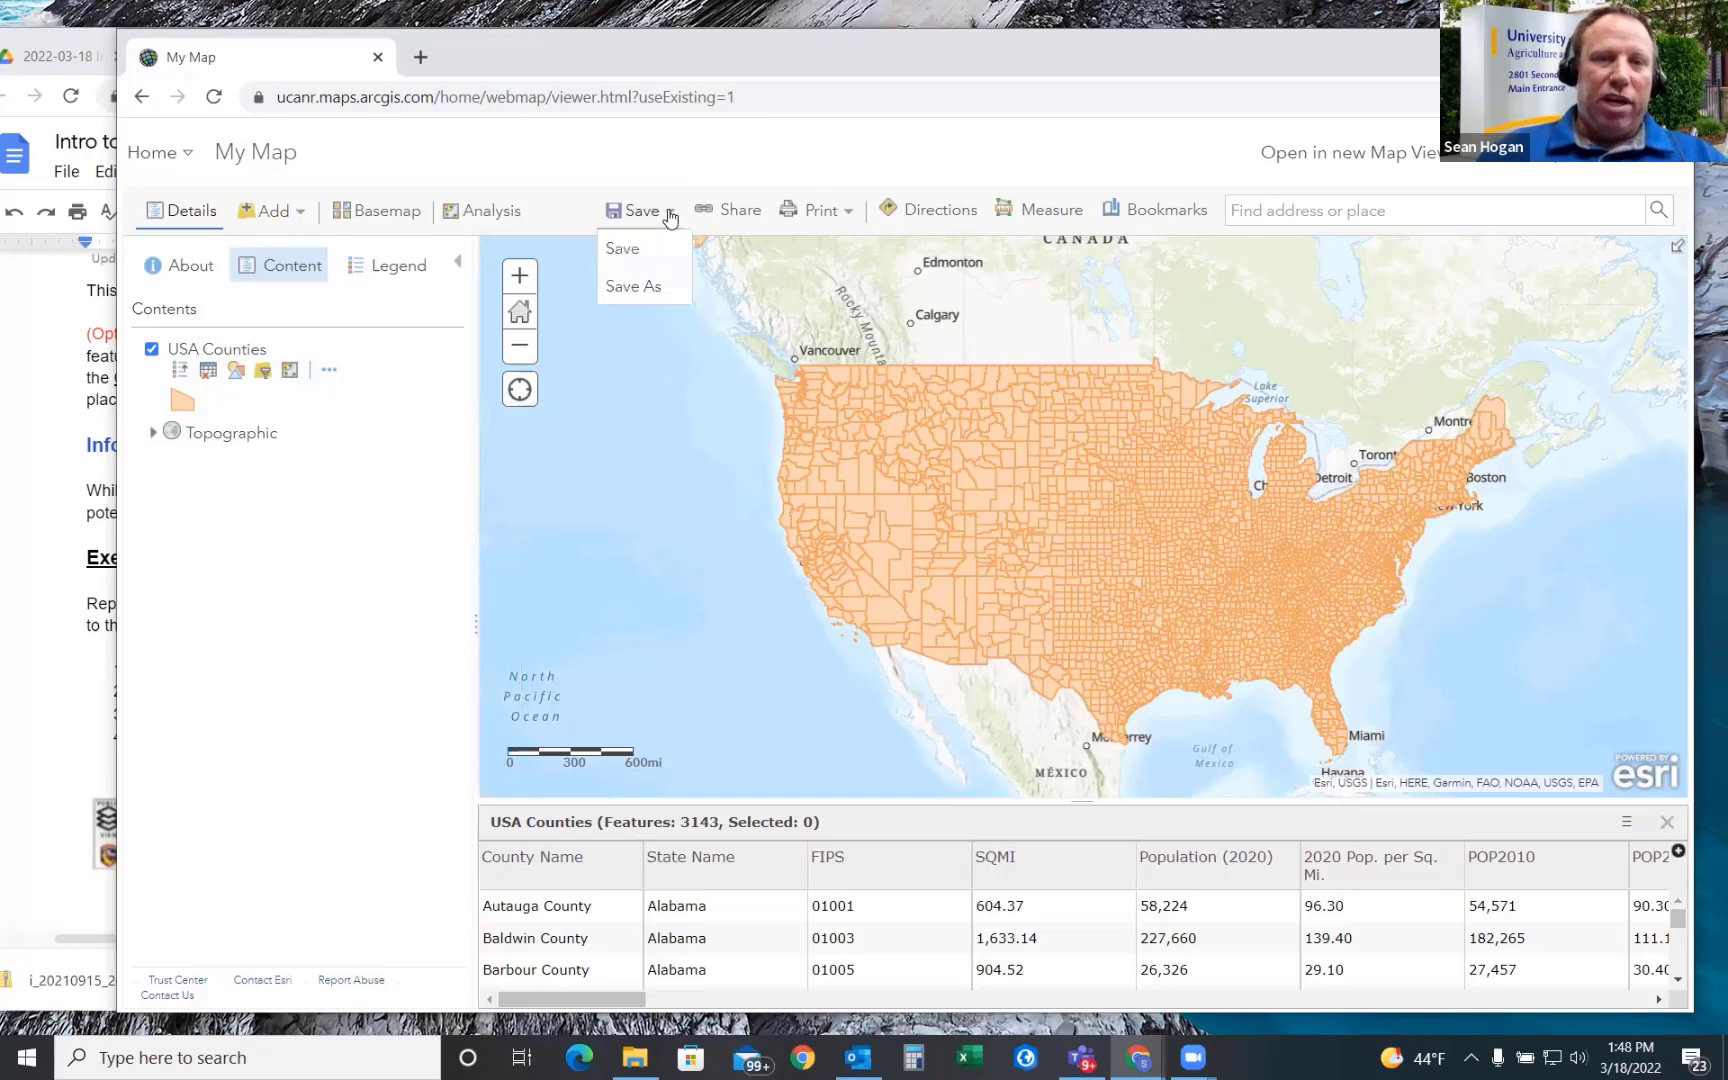
pyautogui.click(647, 286)
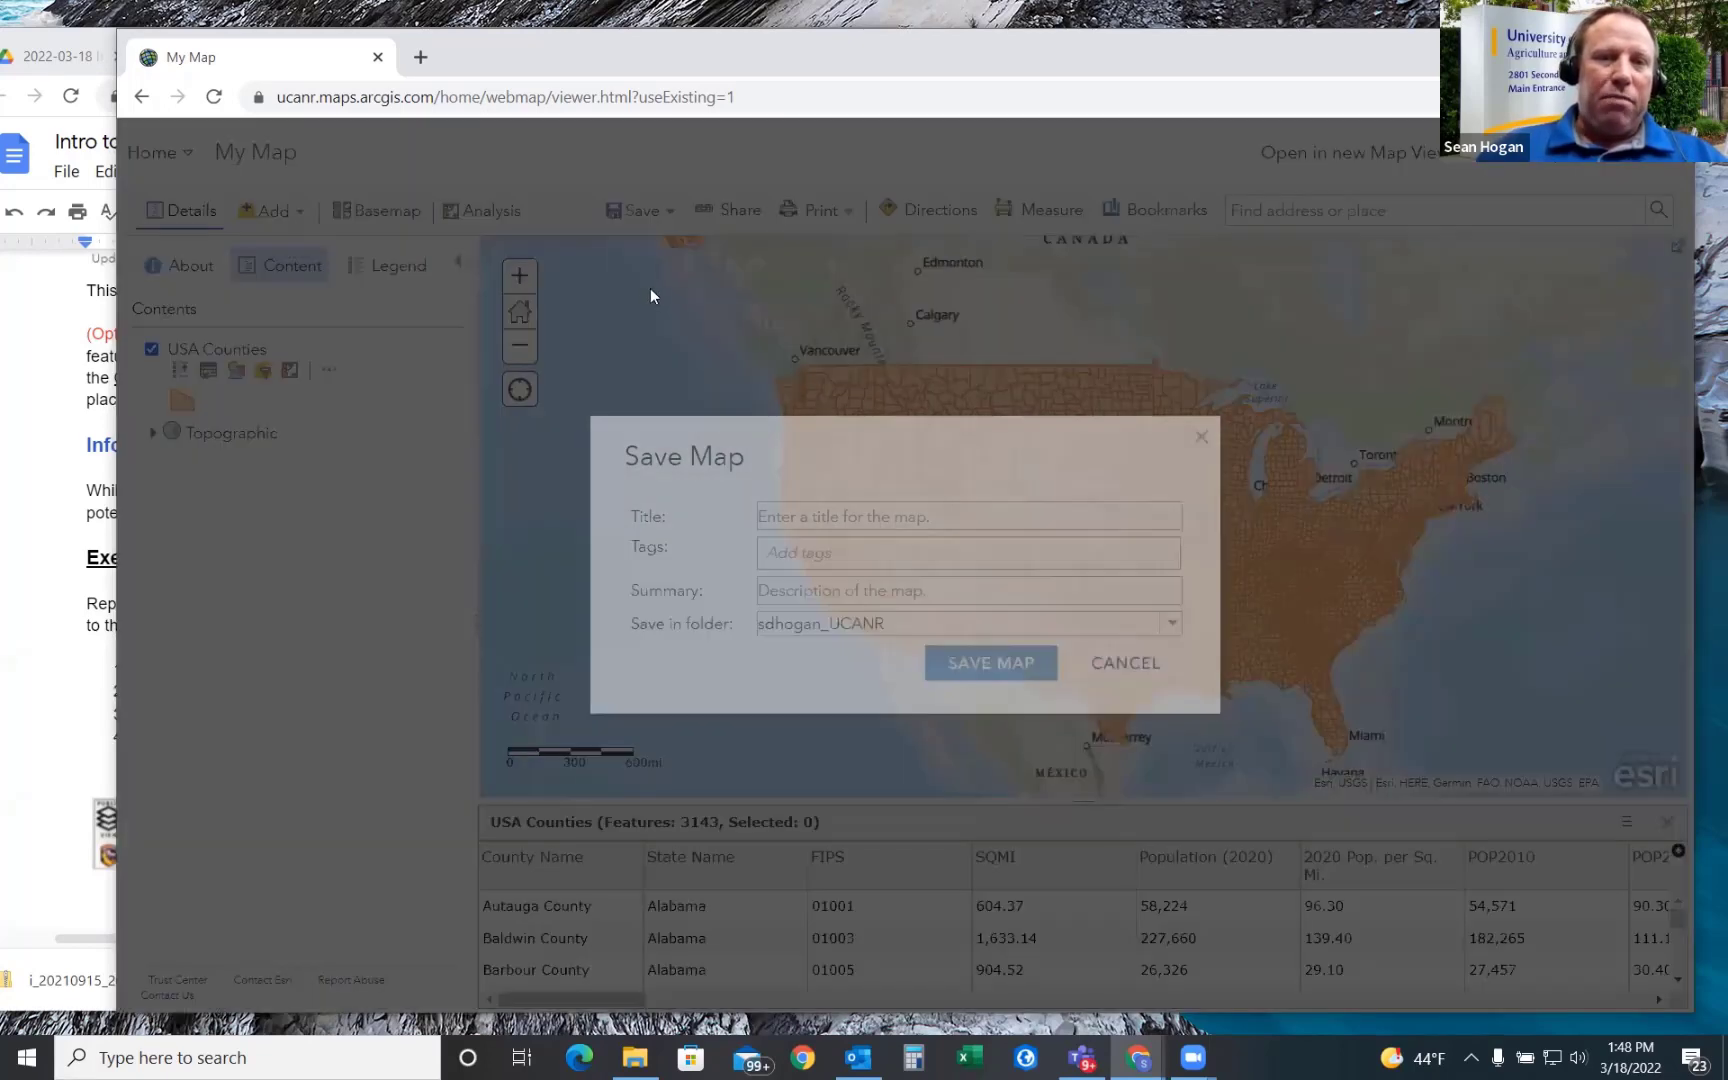
pyautogui.click(811, 522)
pyautogui.write('lkadsfj;oisd')
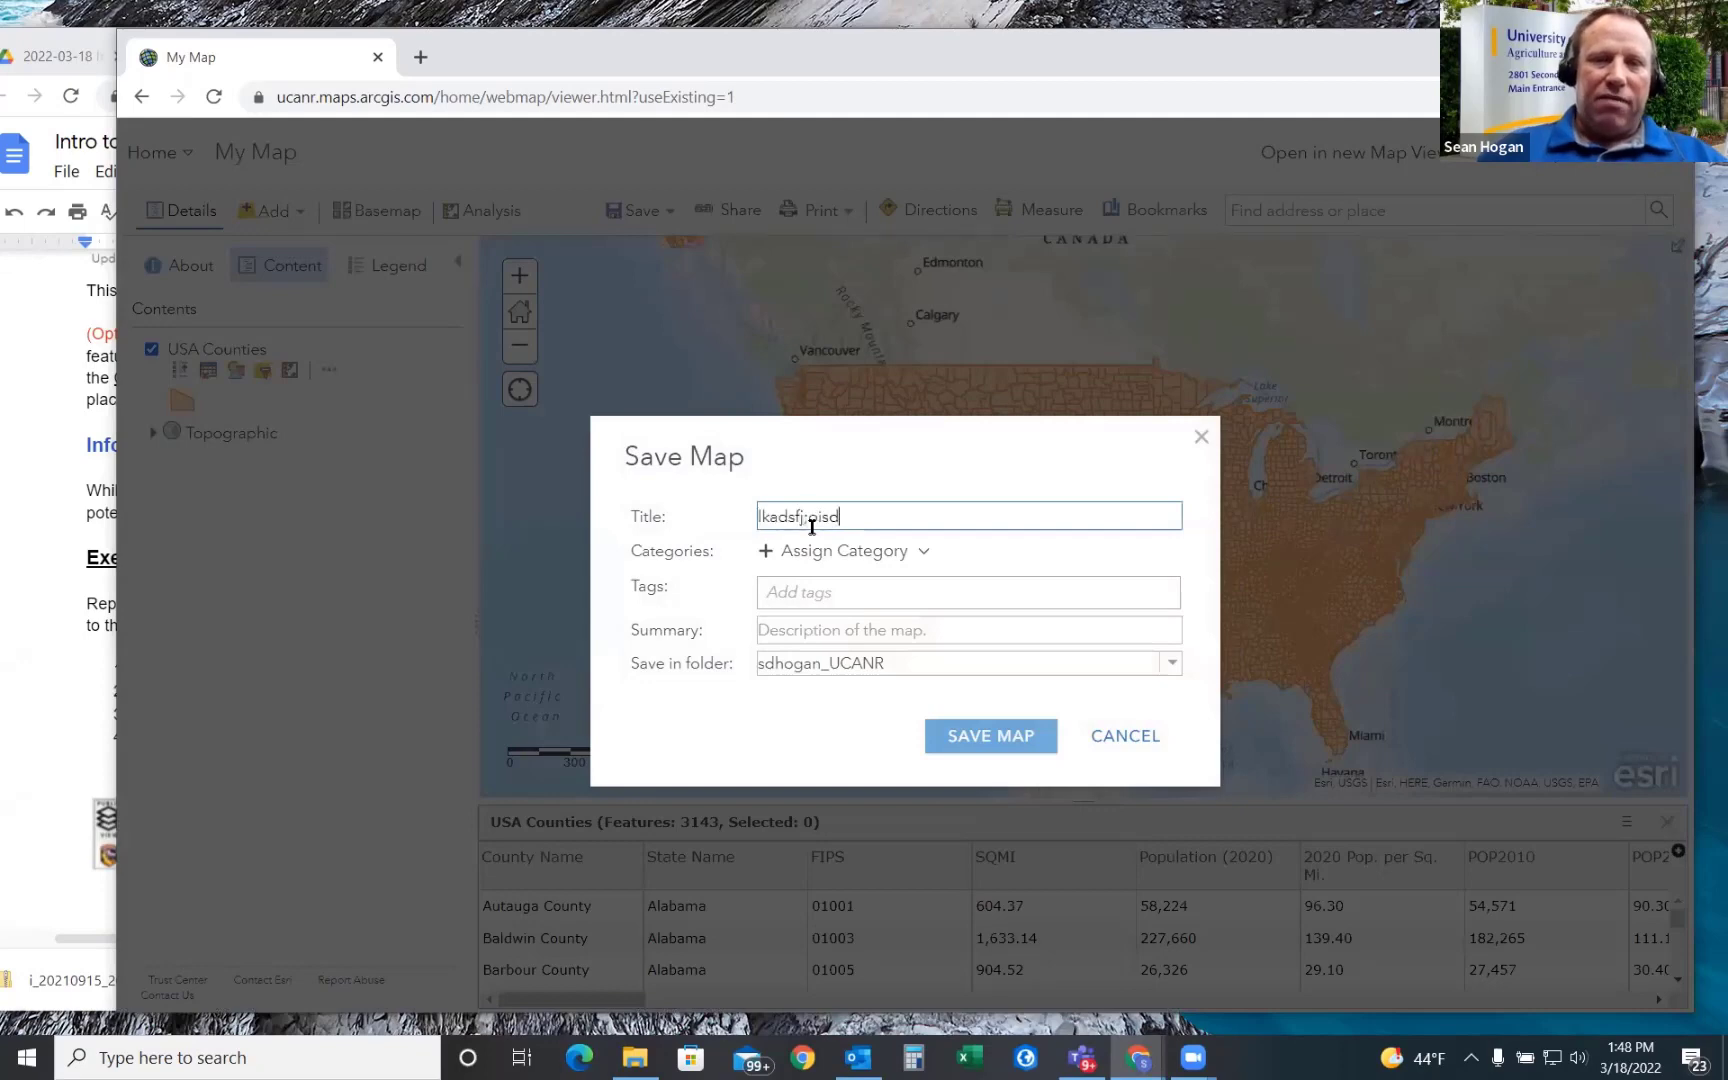
pyautogui.click(820, 593)
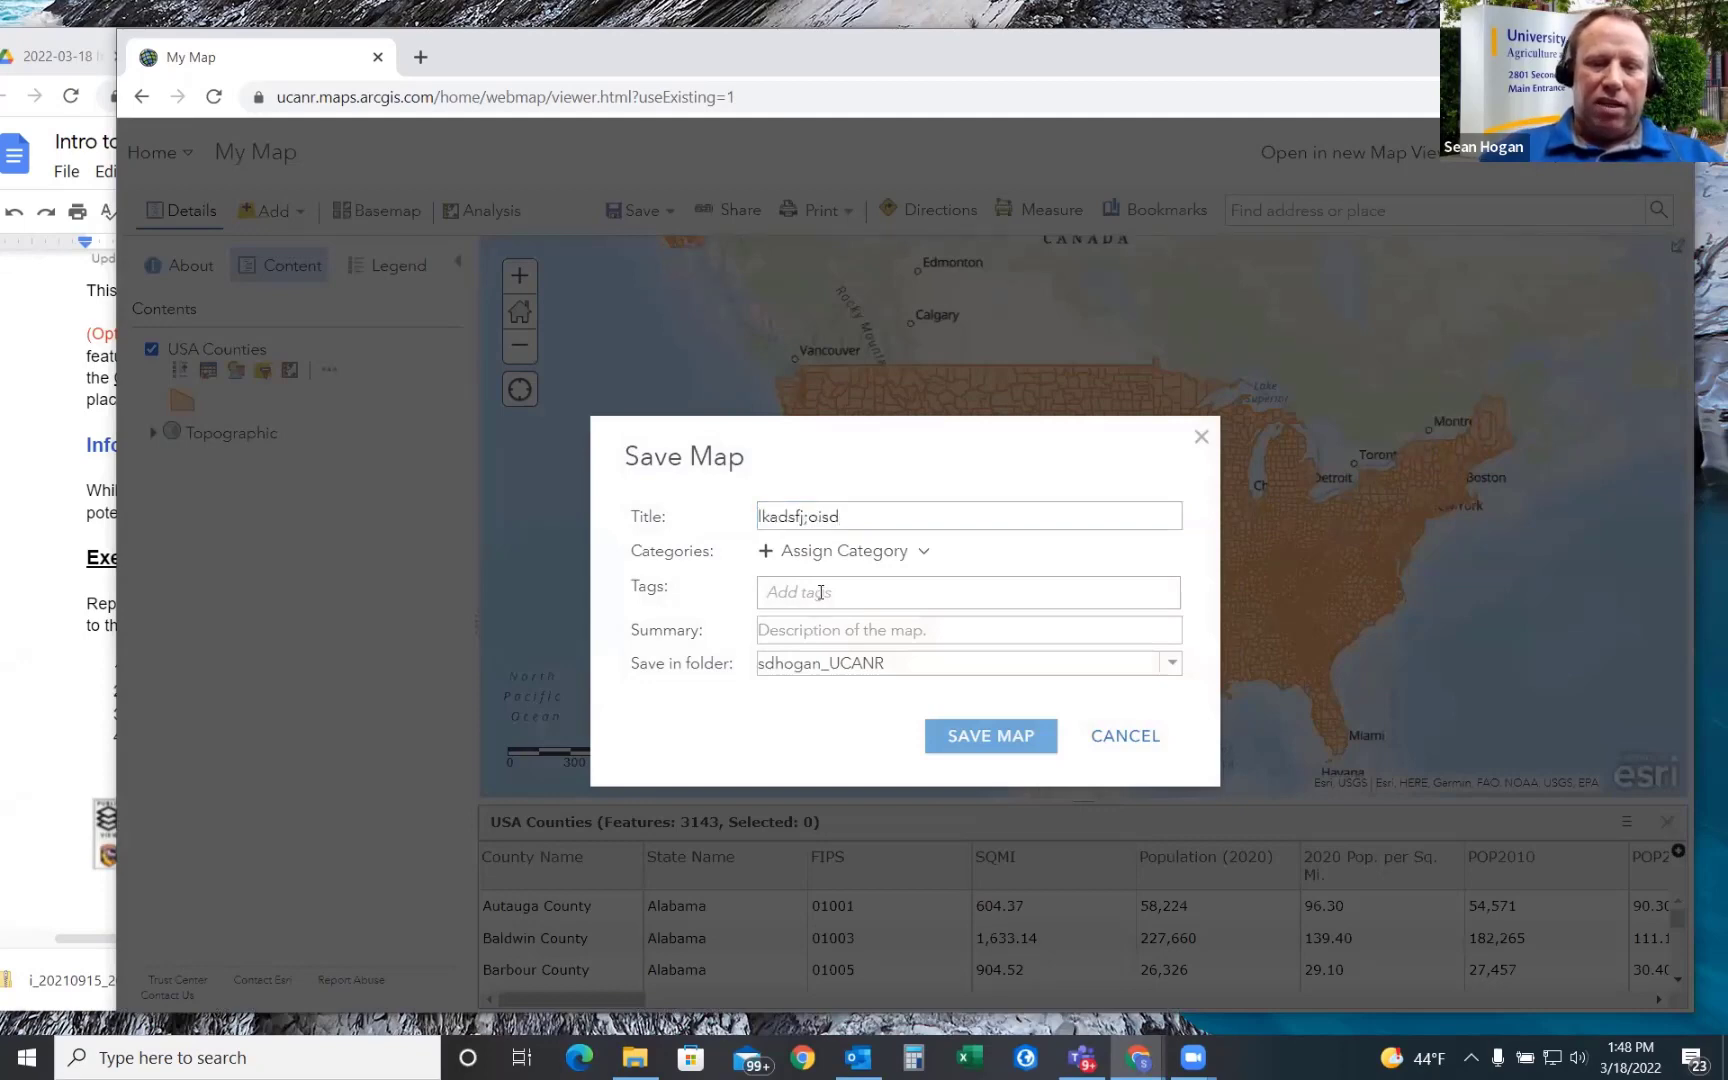
pyautogui.write('Junk')
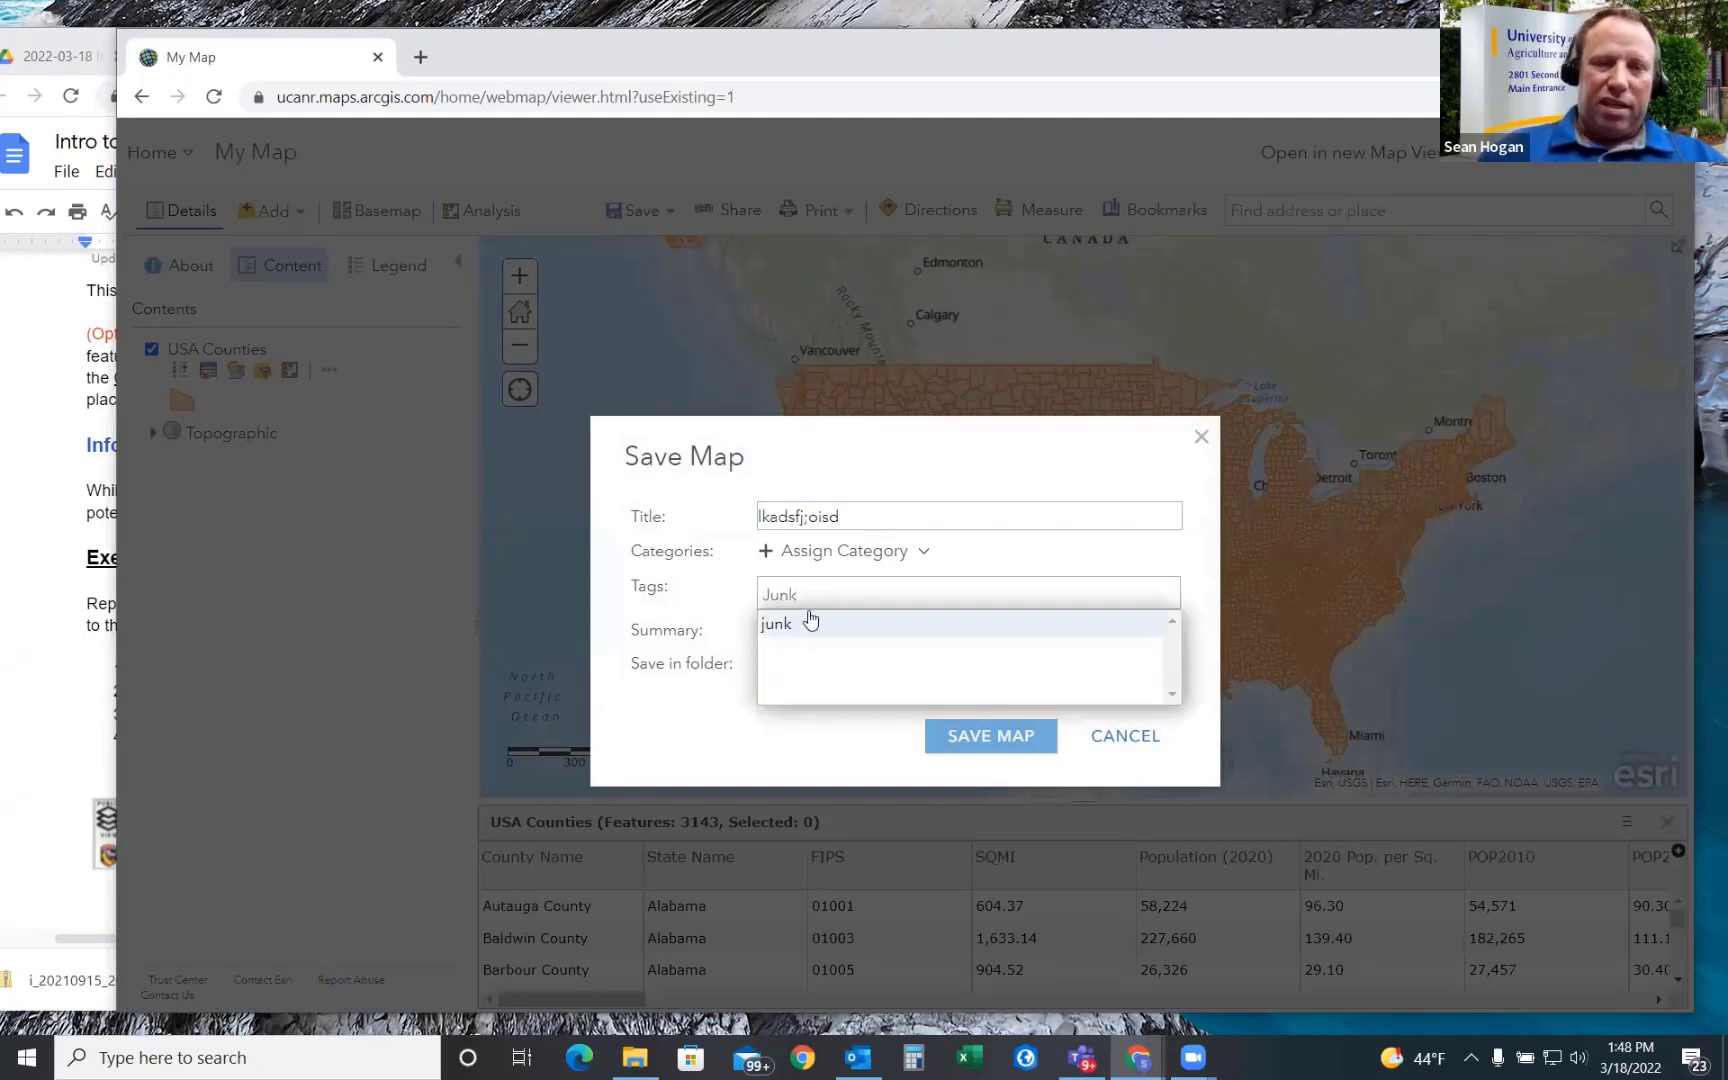
pyautogui.click(798, 625)
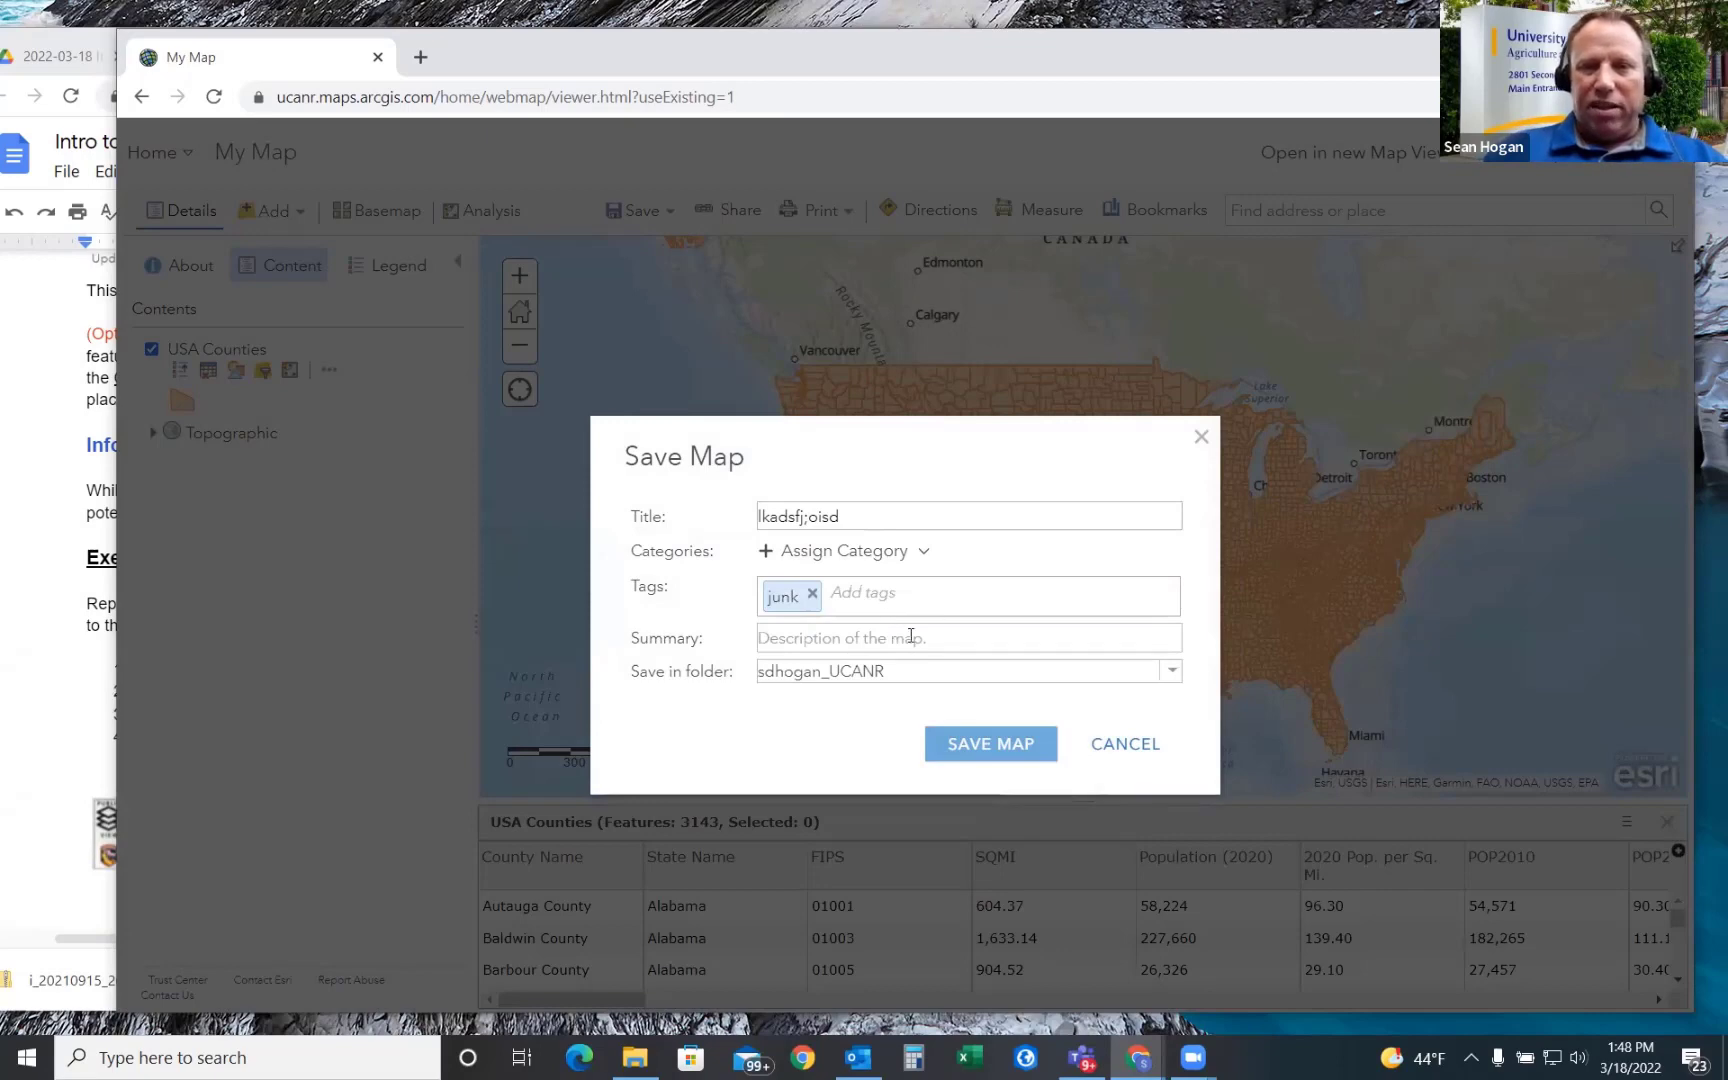
pyautogui.click(983, 745)
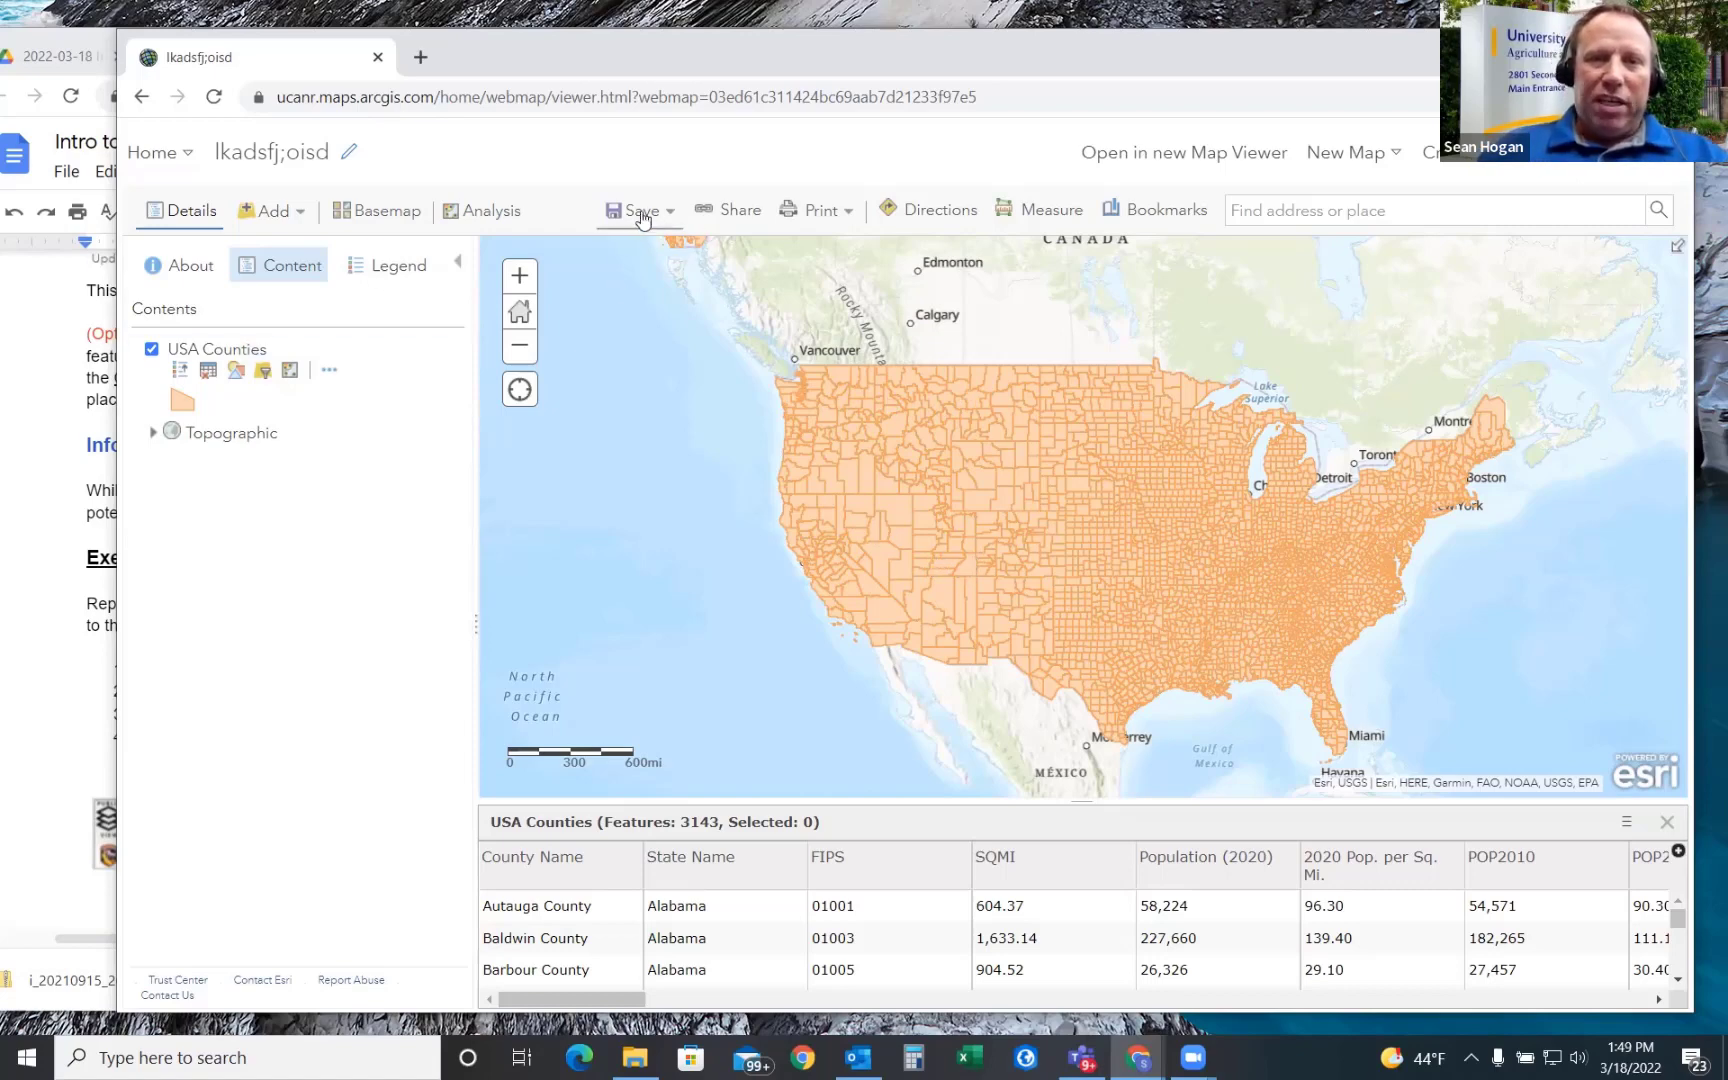
# - Share the map publicly with Everyone, then open the Embed in Website options
pyautogui.click(735, 211)
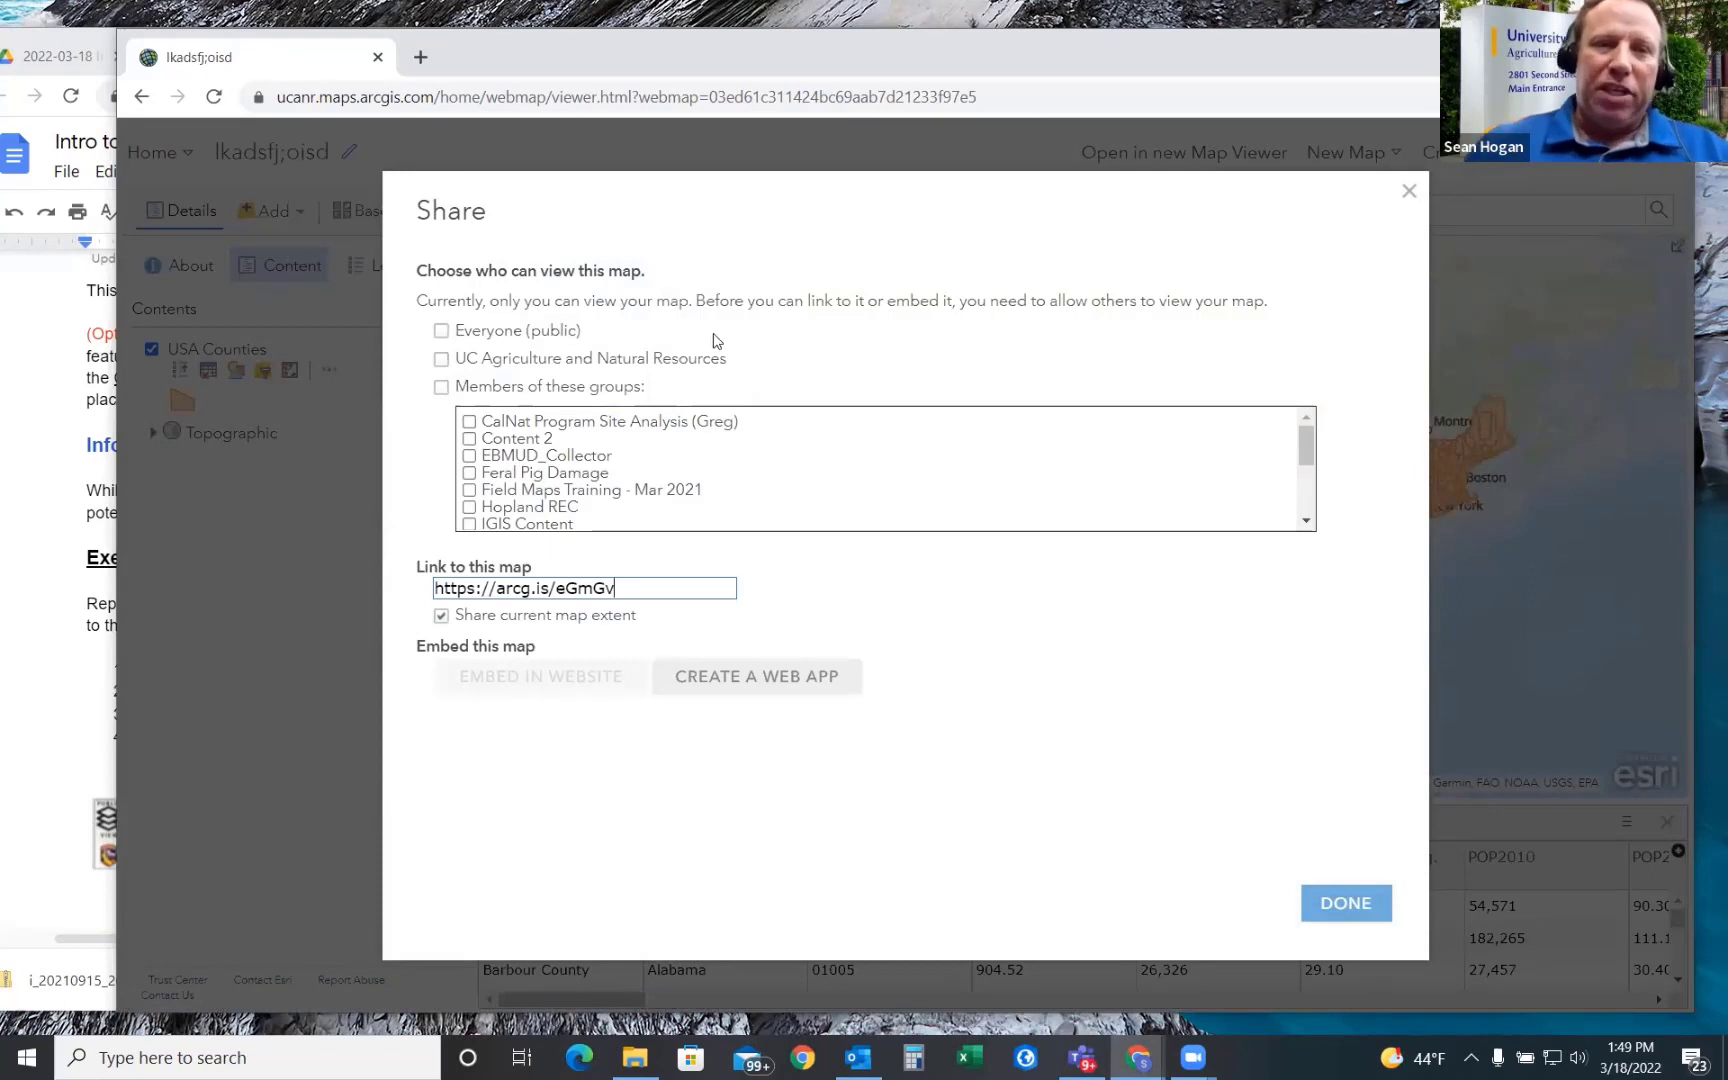
pyautogui.click(441, 331)
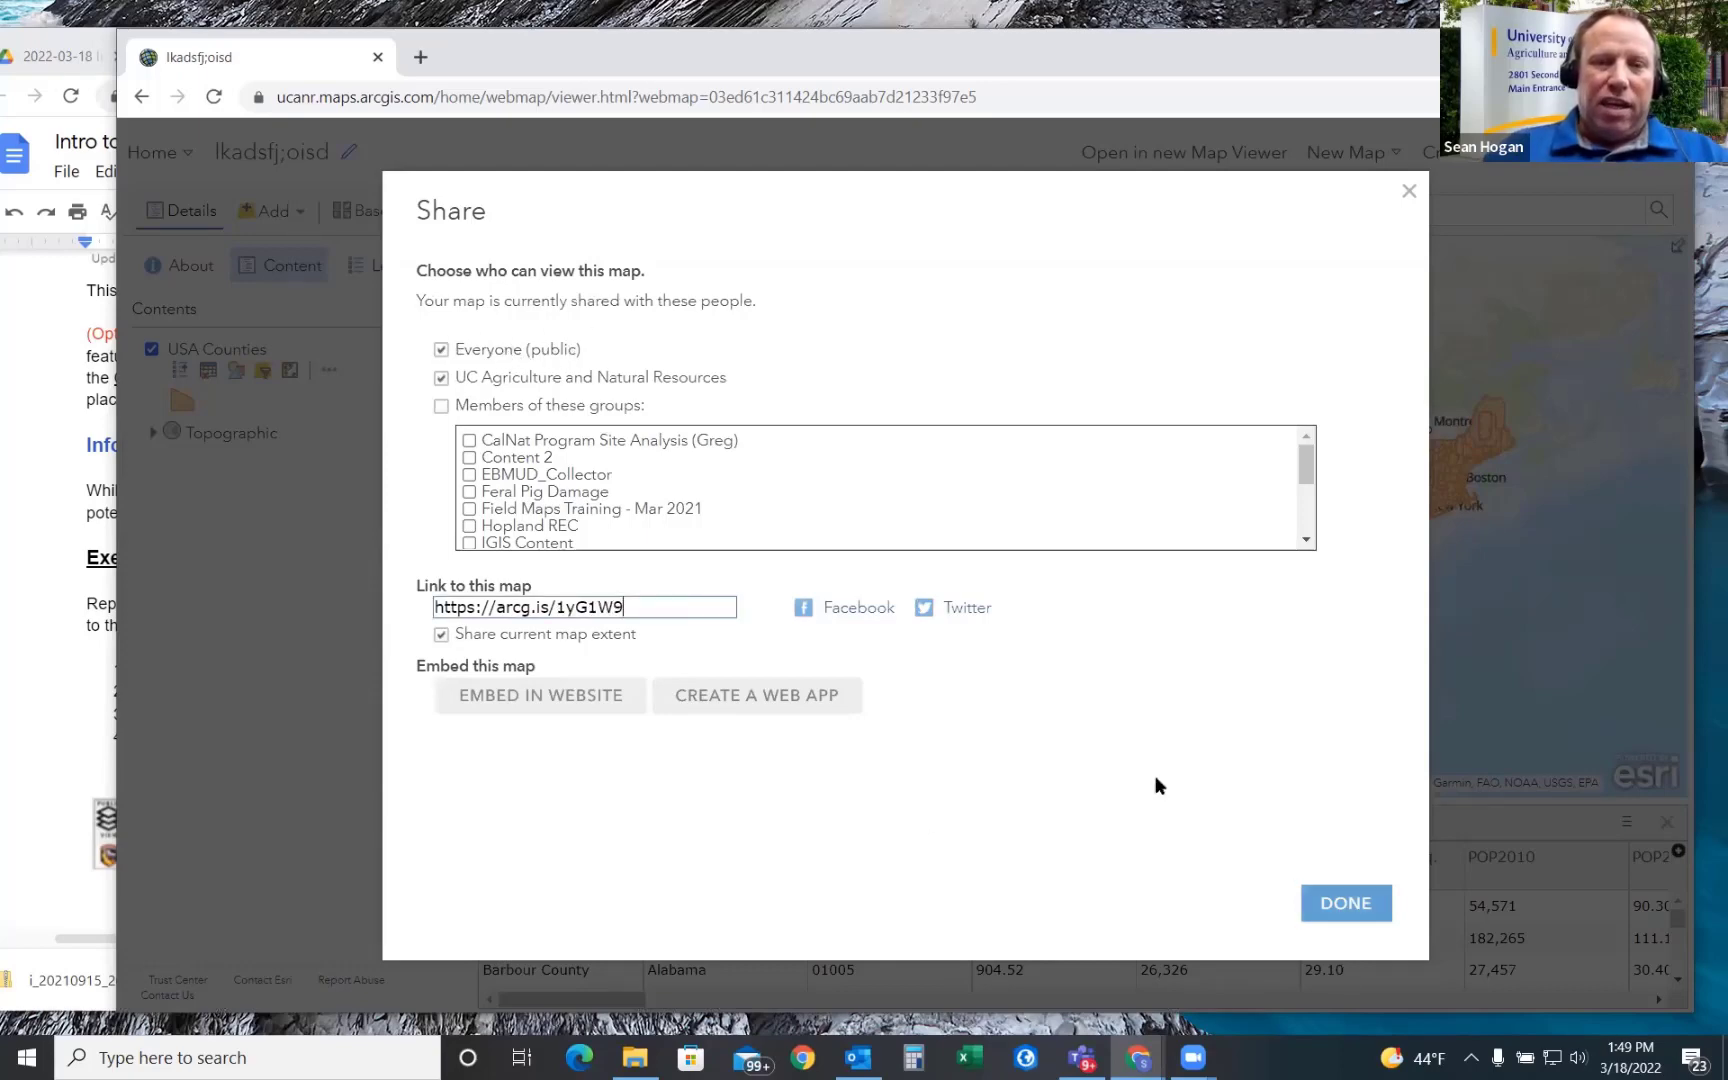
pyautogui.click(450, 607)
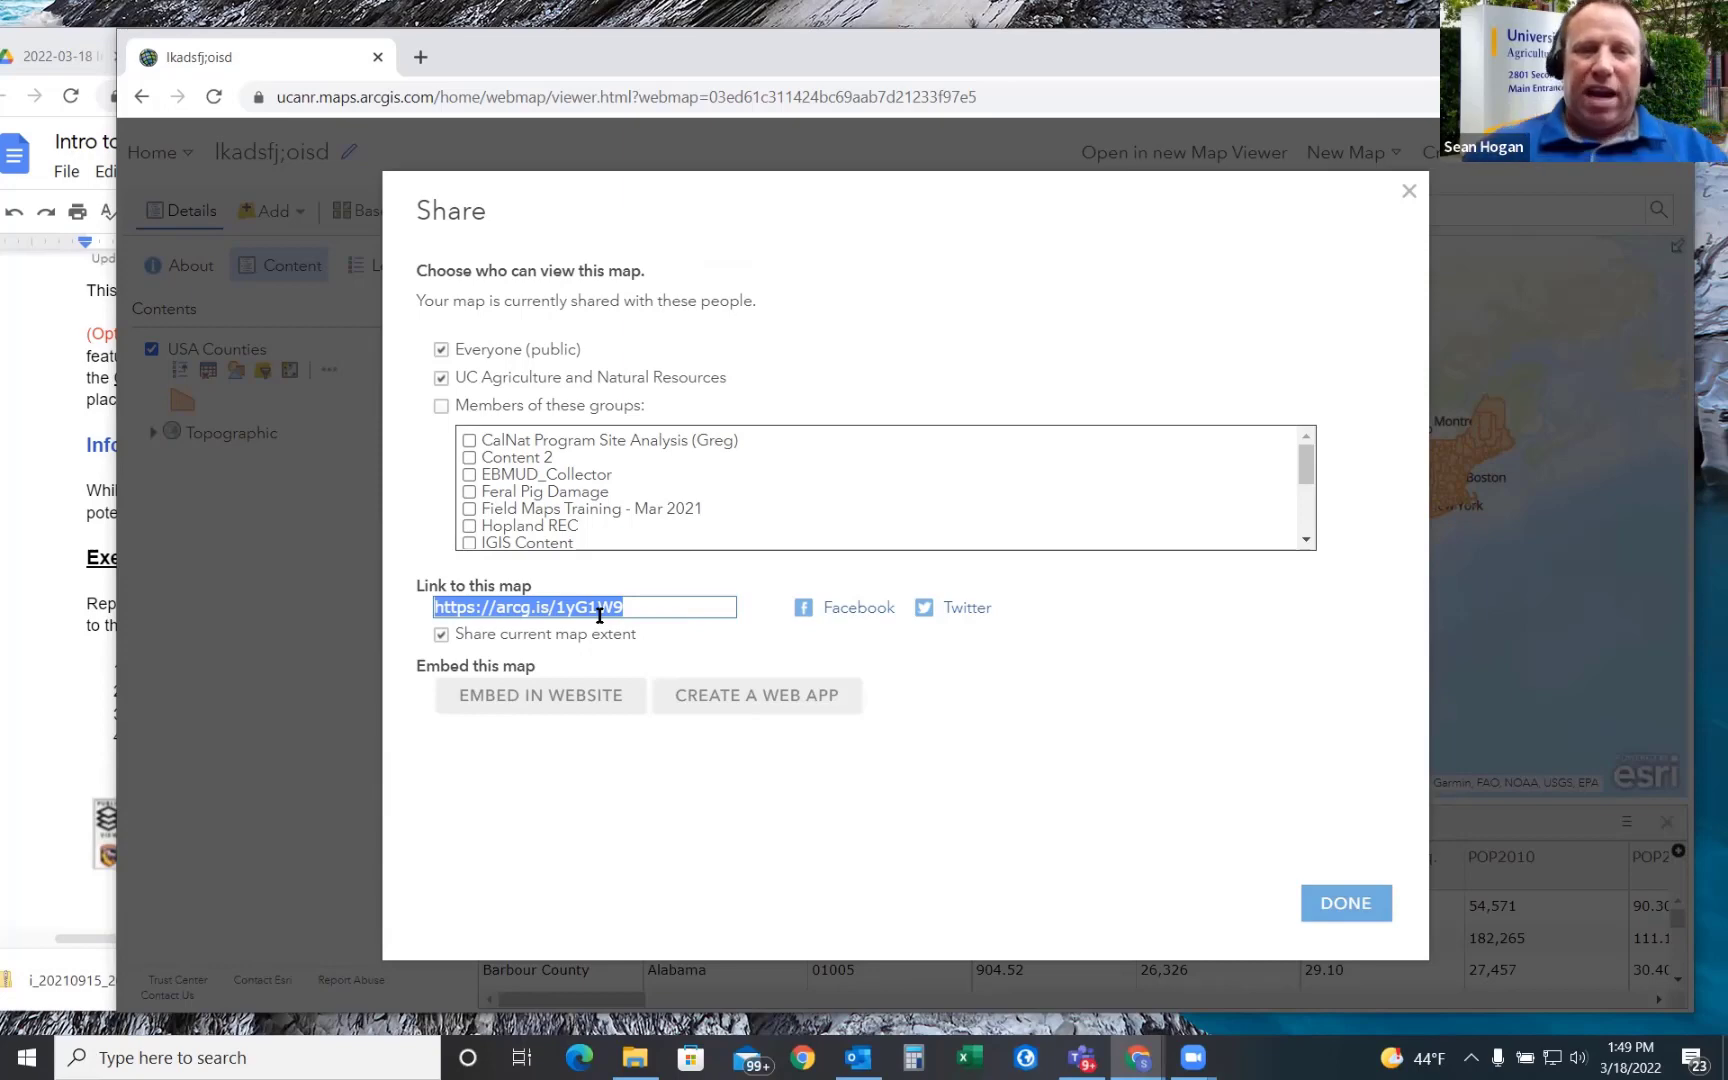
pyautogui.click(963, 712)
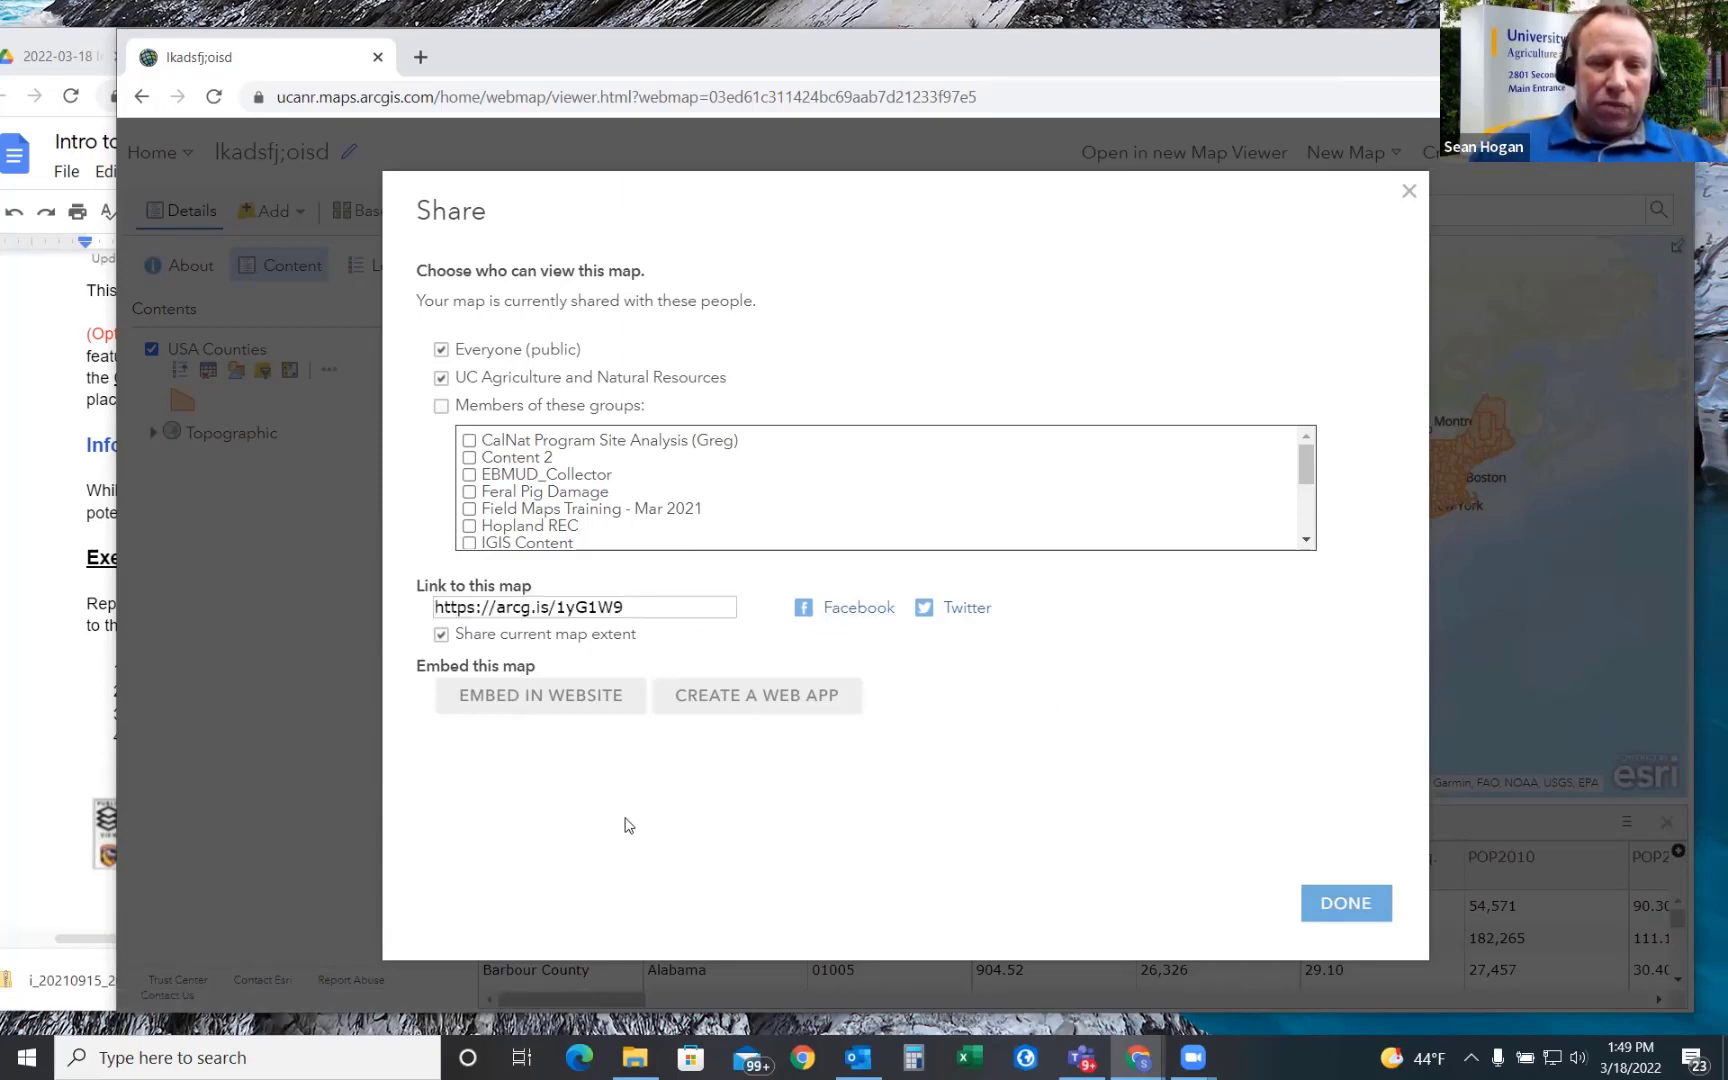
pyautogui.click(567, 699)
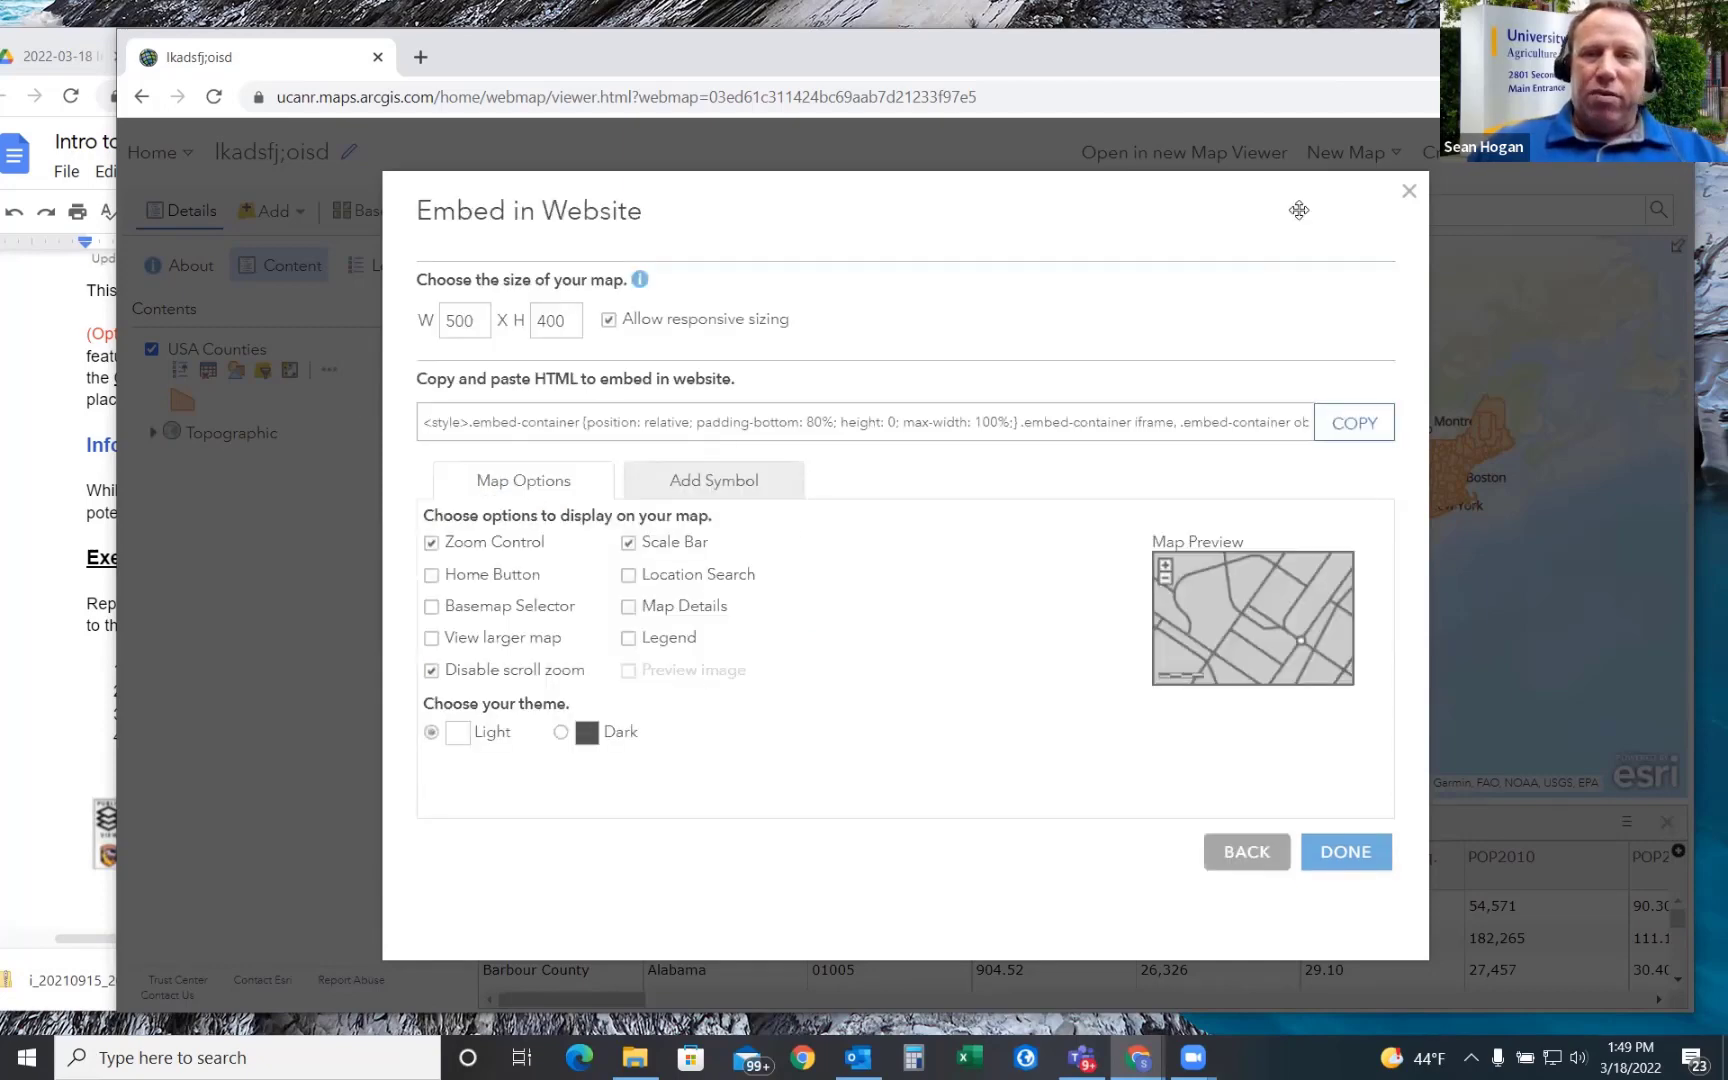
# - Close the Embed in Website page and bring up the Home navigation menu
pyautogui.click(1409, 192)
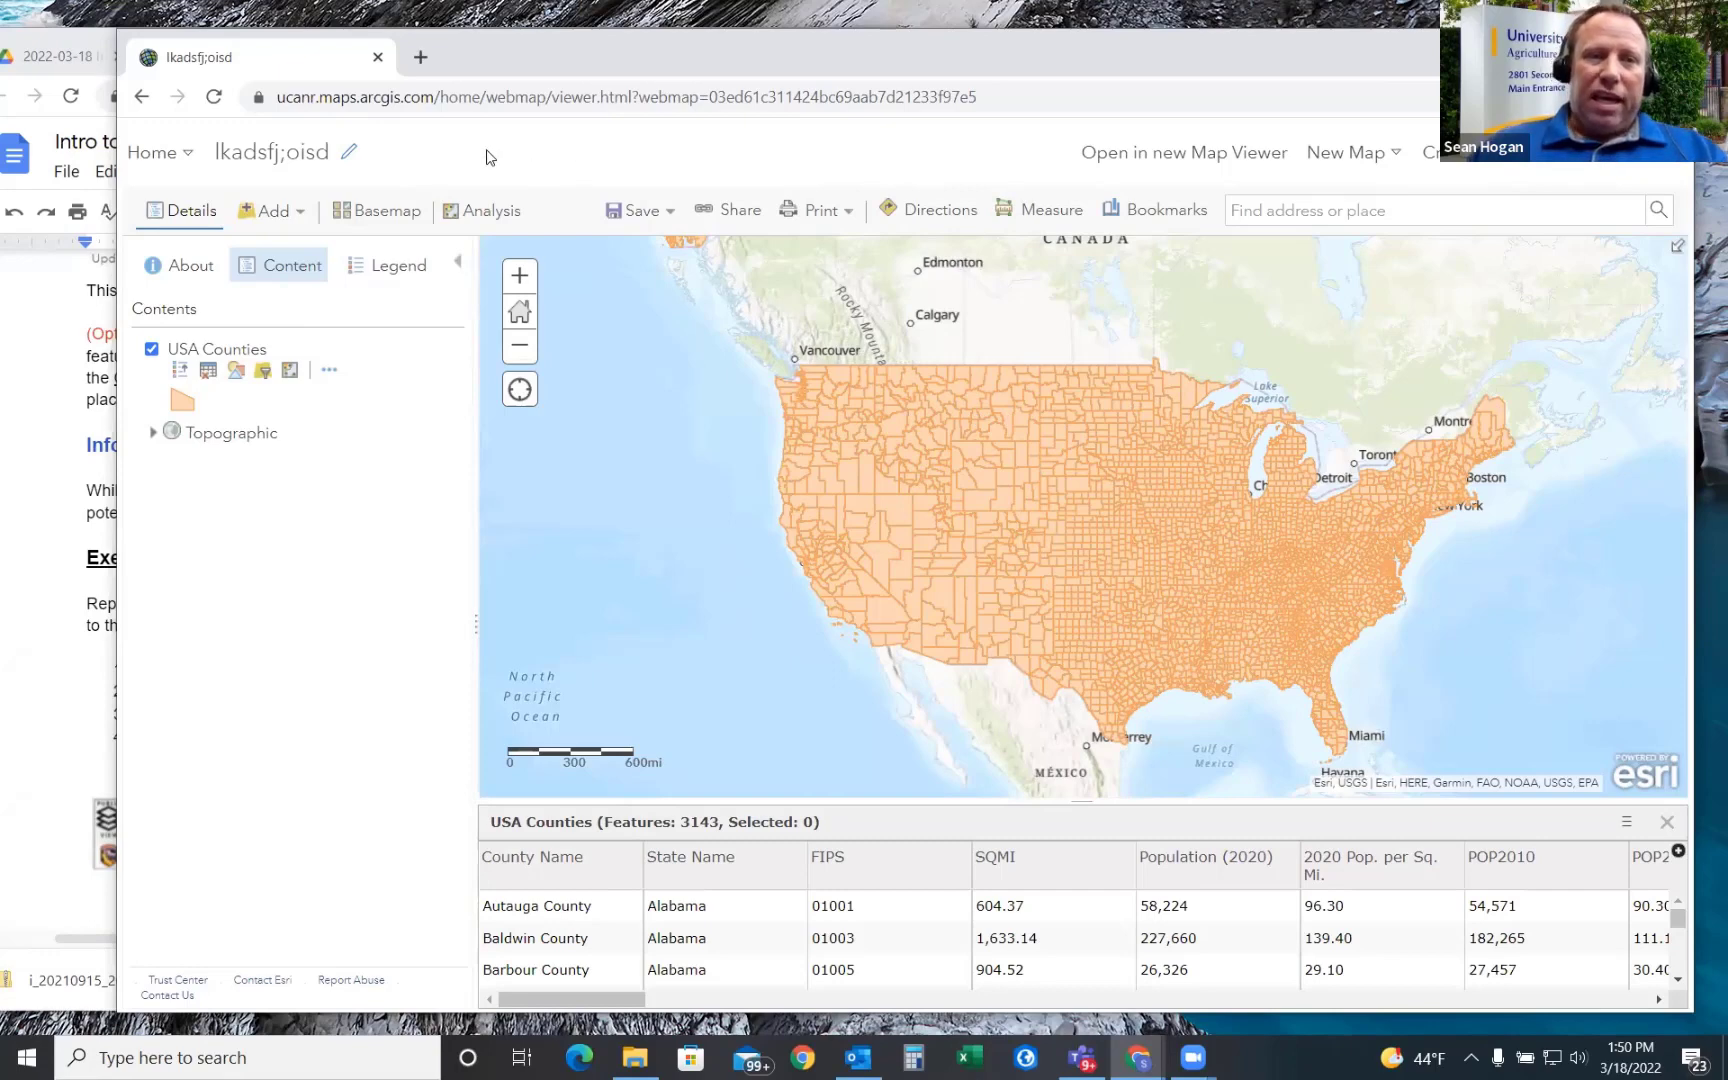
pyautogui.click(177, 152)
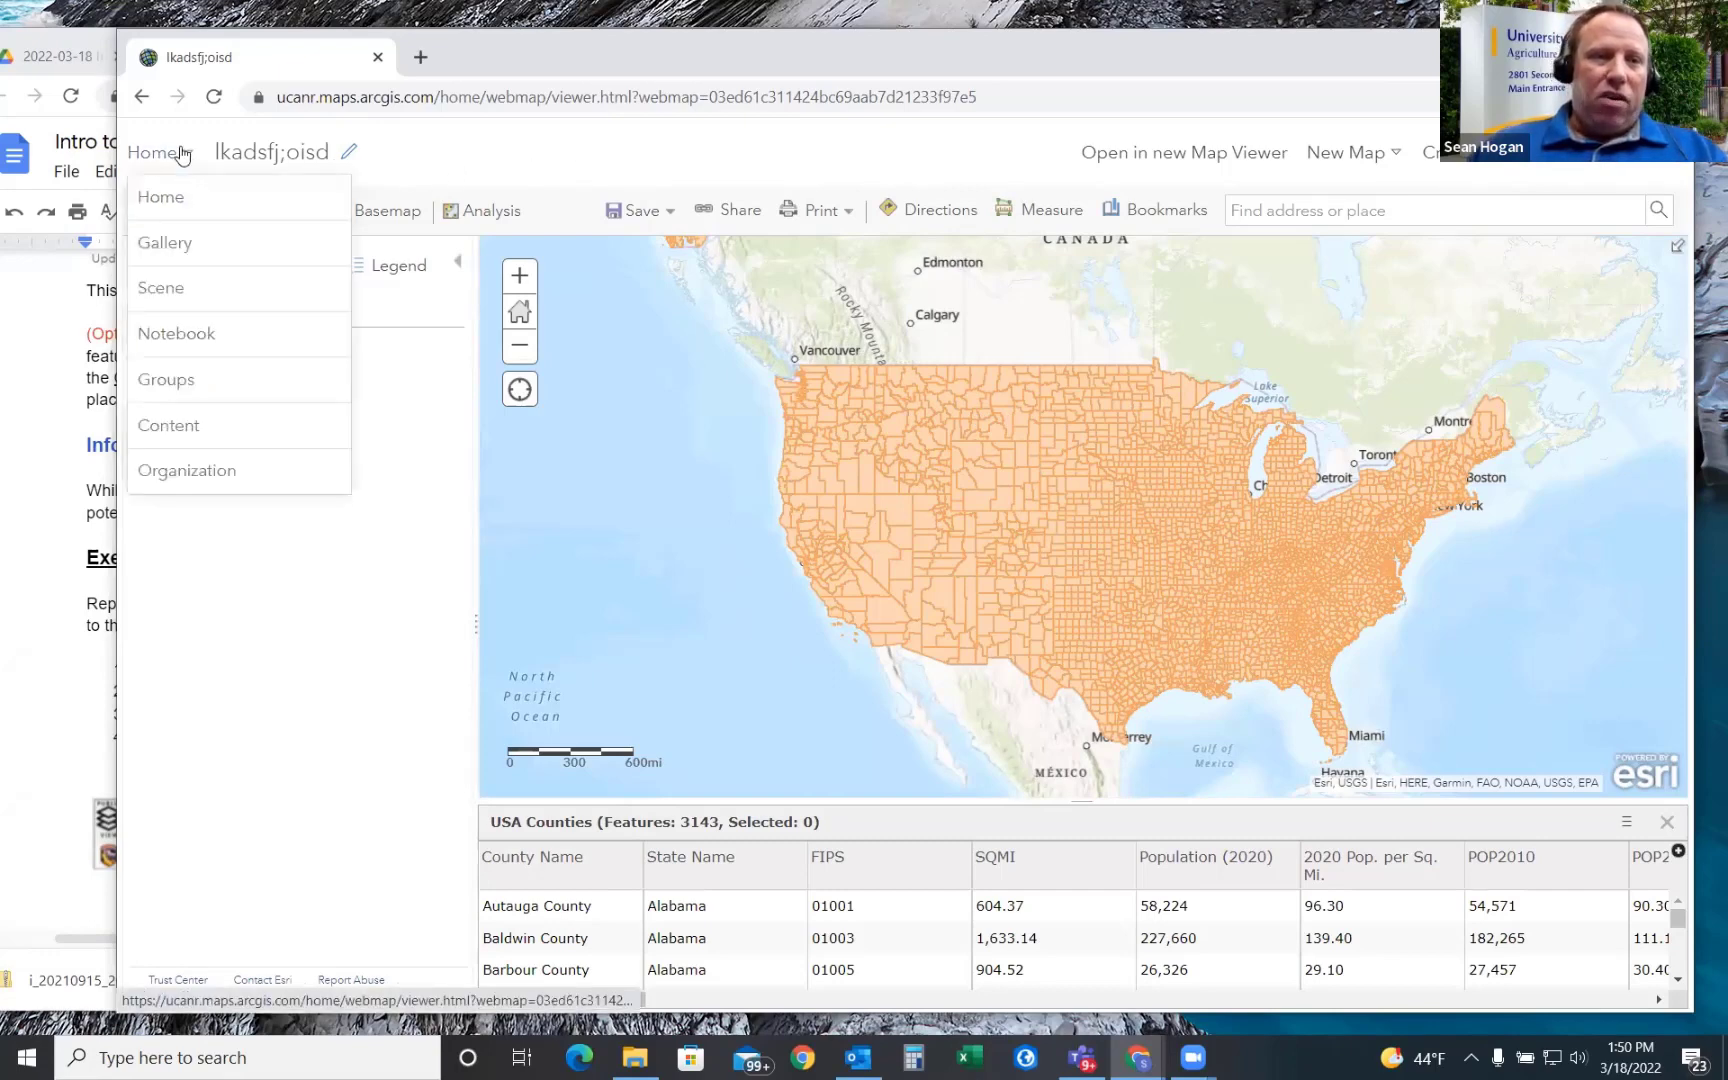
# - Launch Scene Viewer and load the Visualize New Developments sample 3D scene
pyautogui.click(161, 292)
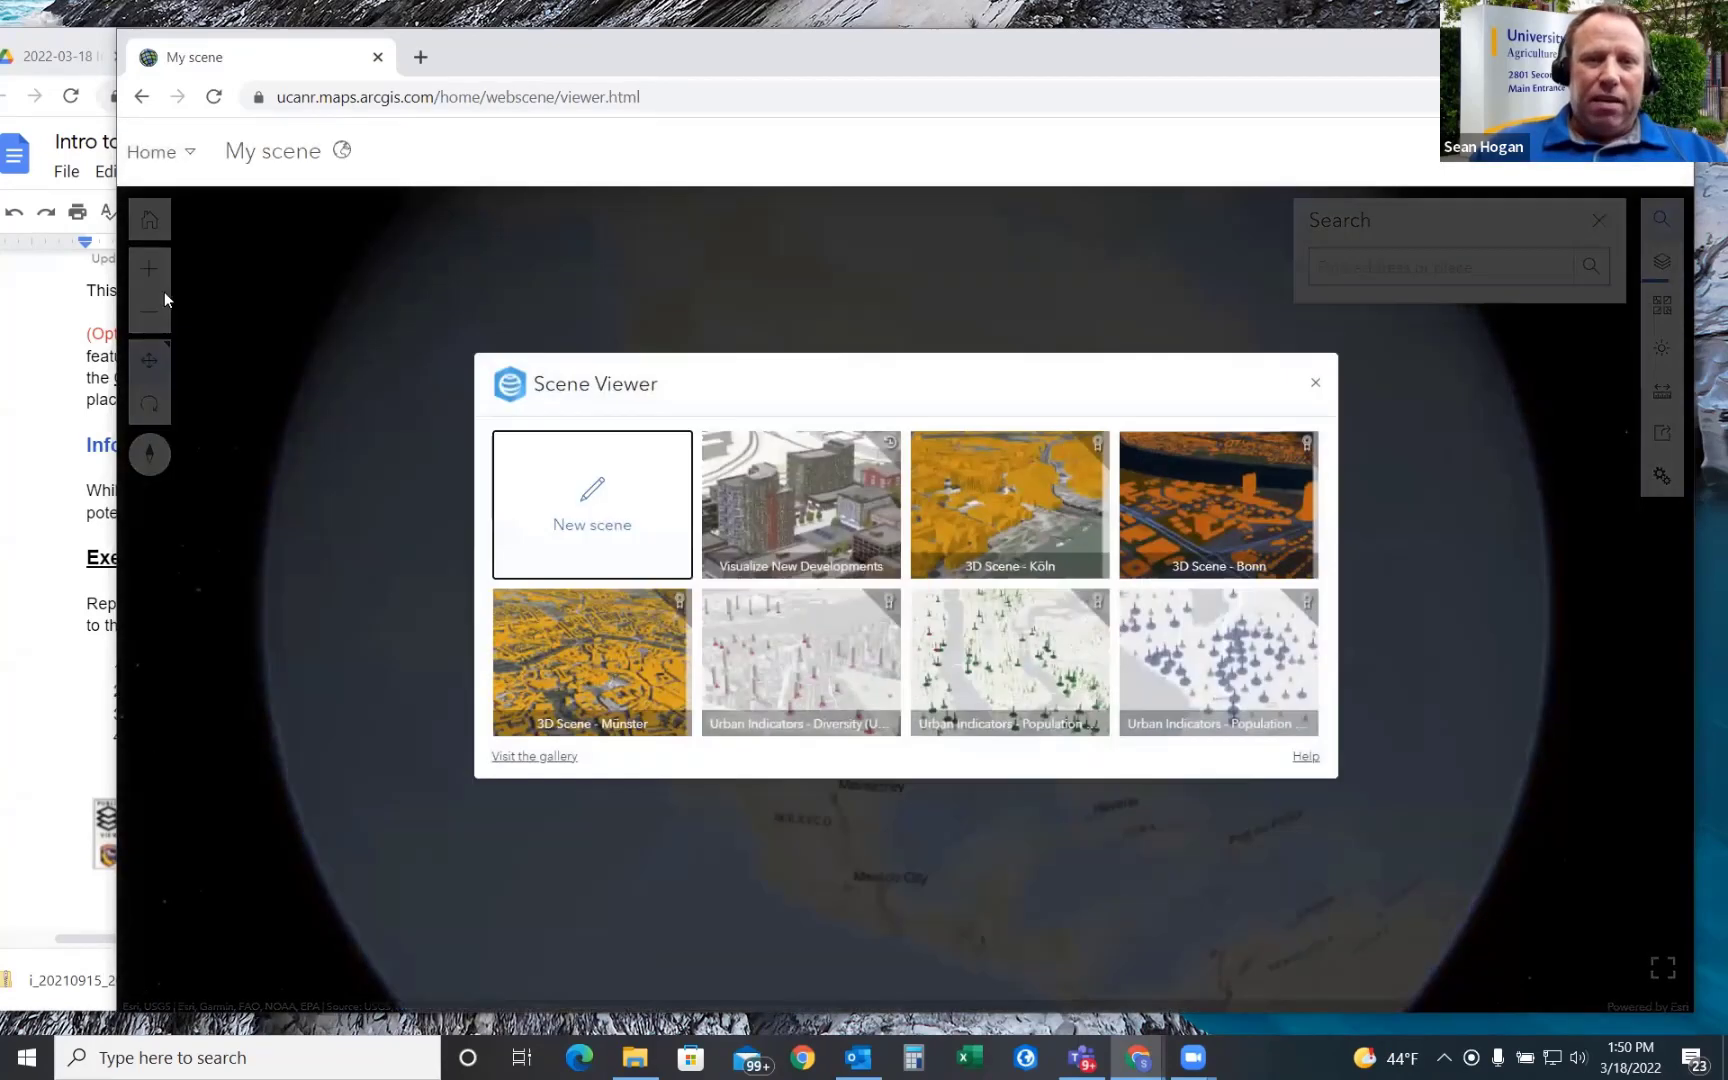
pyautogui.click(808, 500)
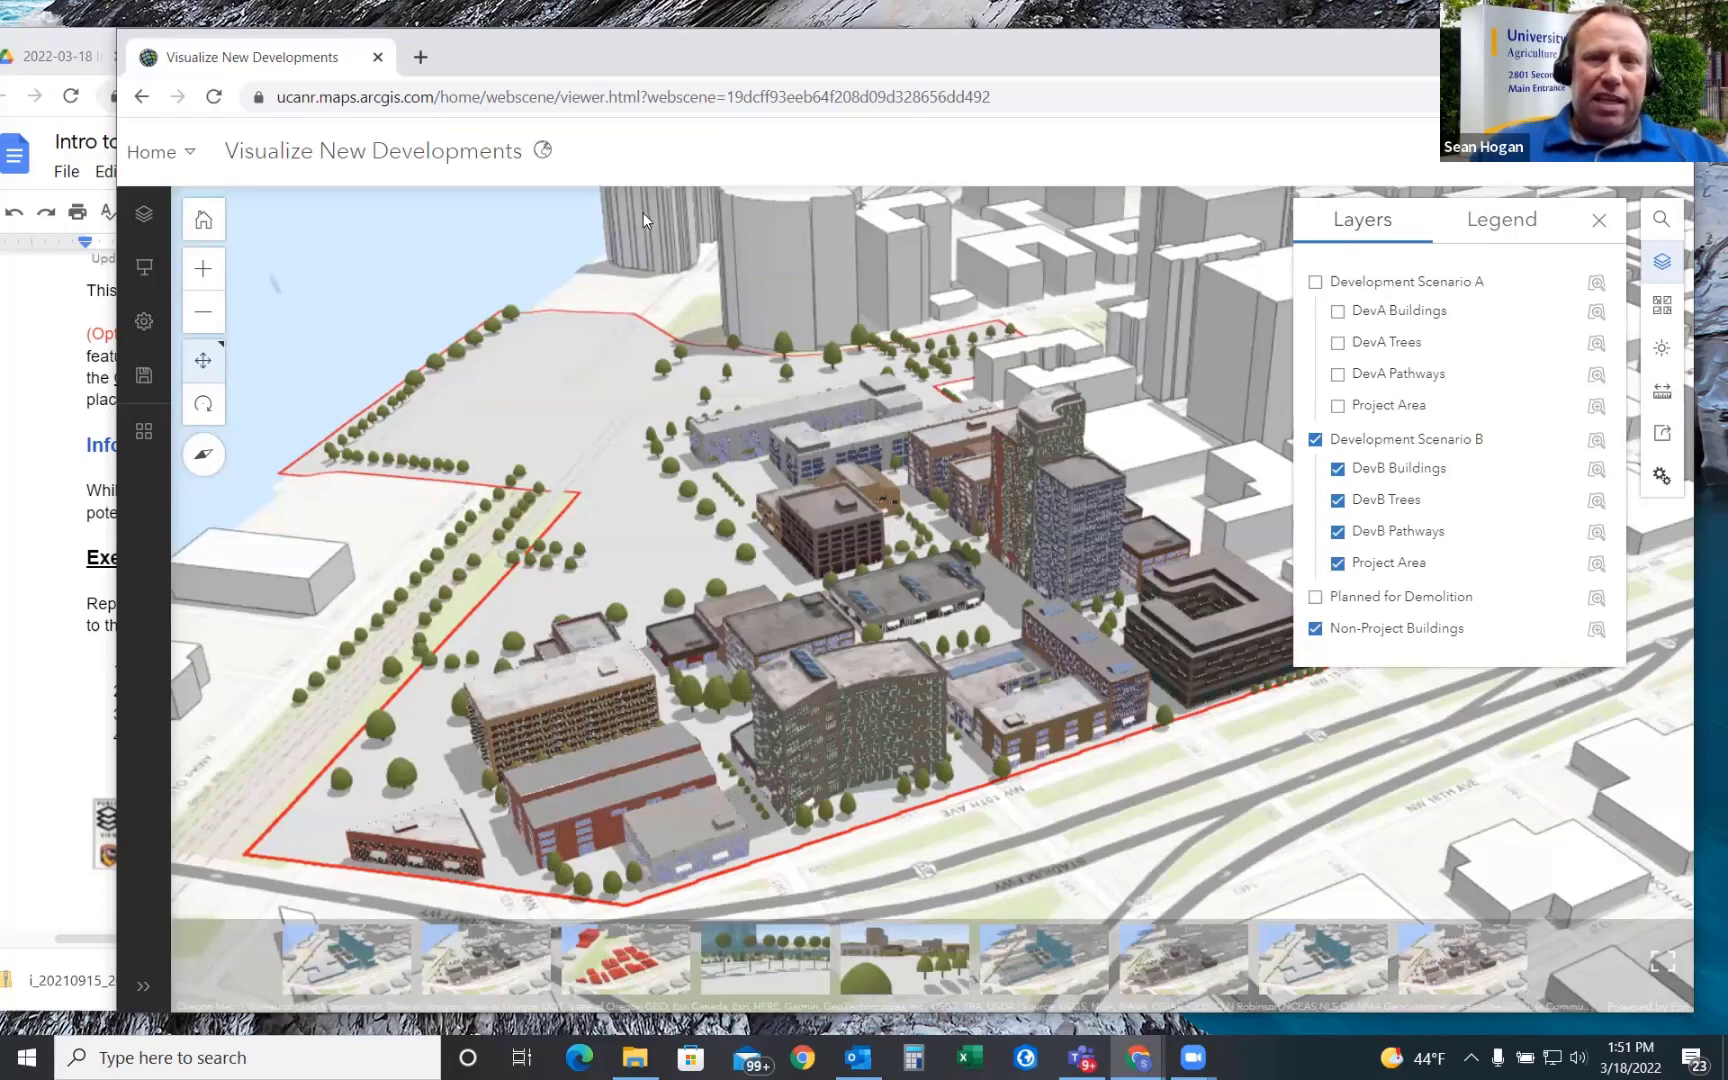
# - Fly the Visualize New Developments scene to the Riverwalk slide view at street level
pyautogui.click(538, 102)
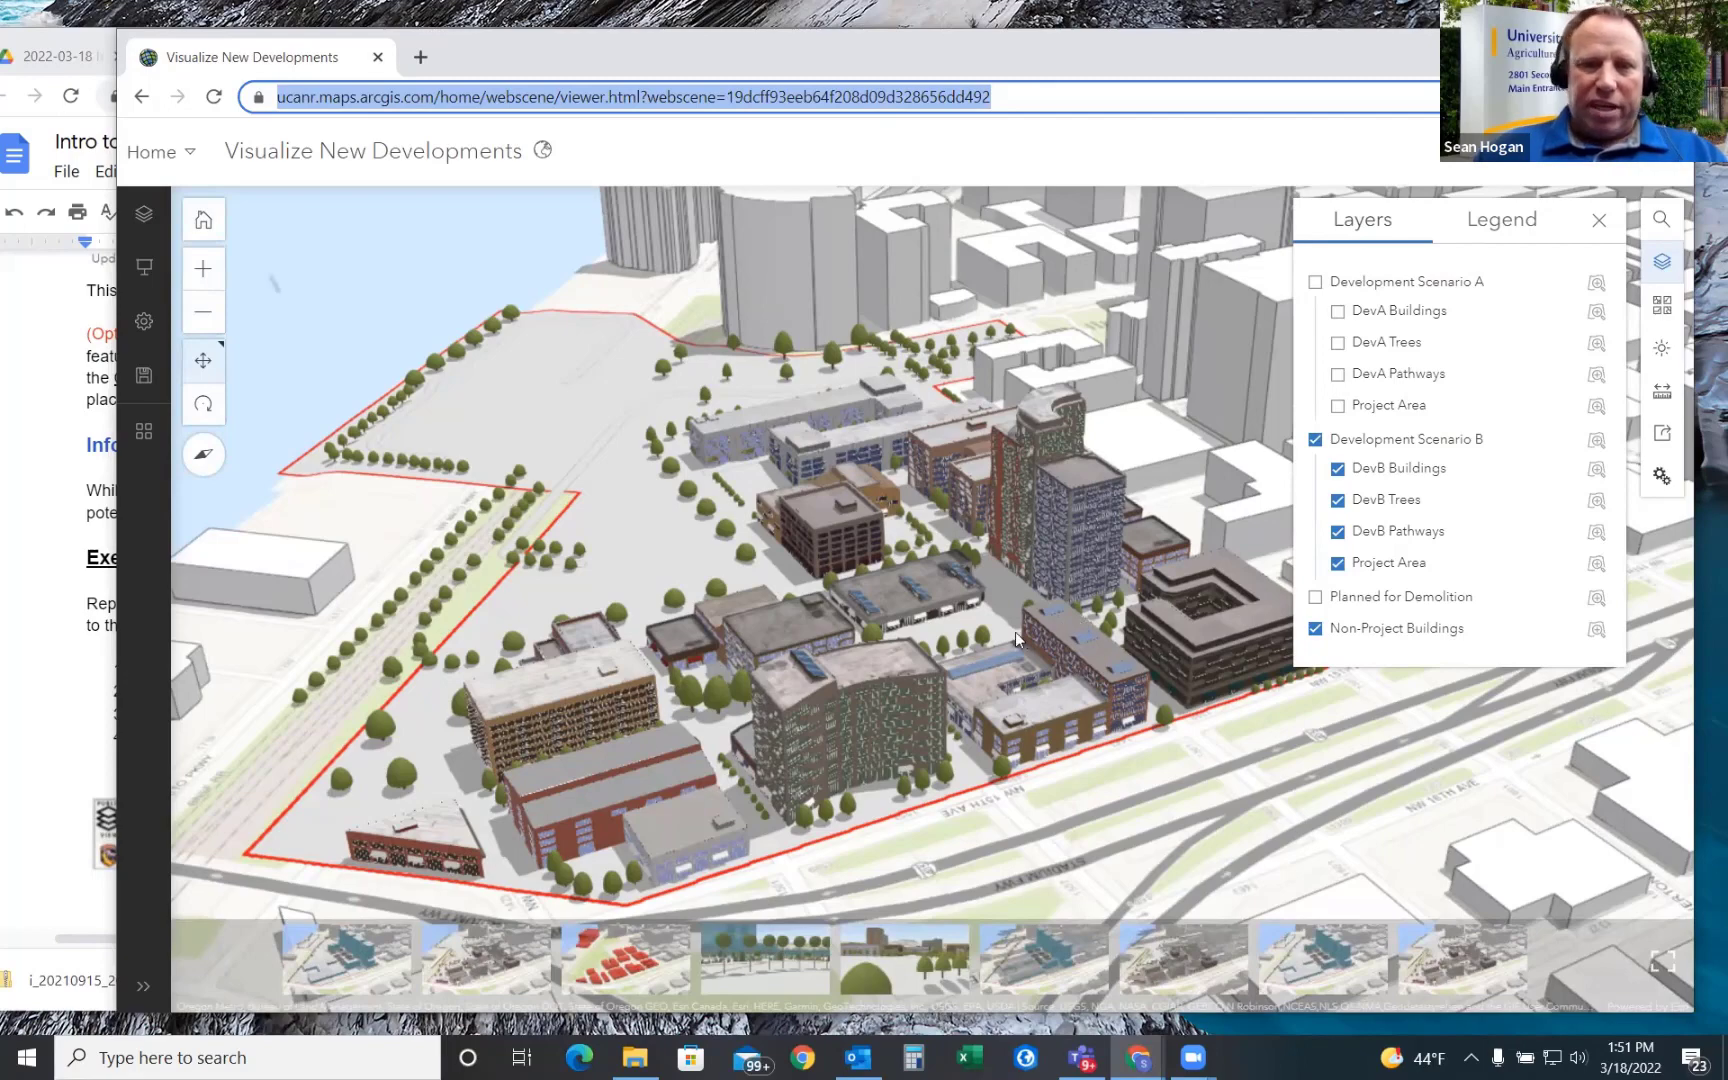
pyautogui.click(916, 968)
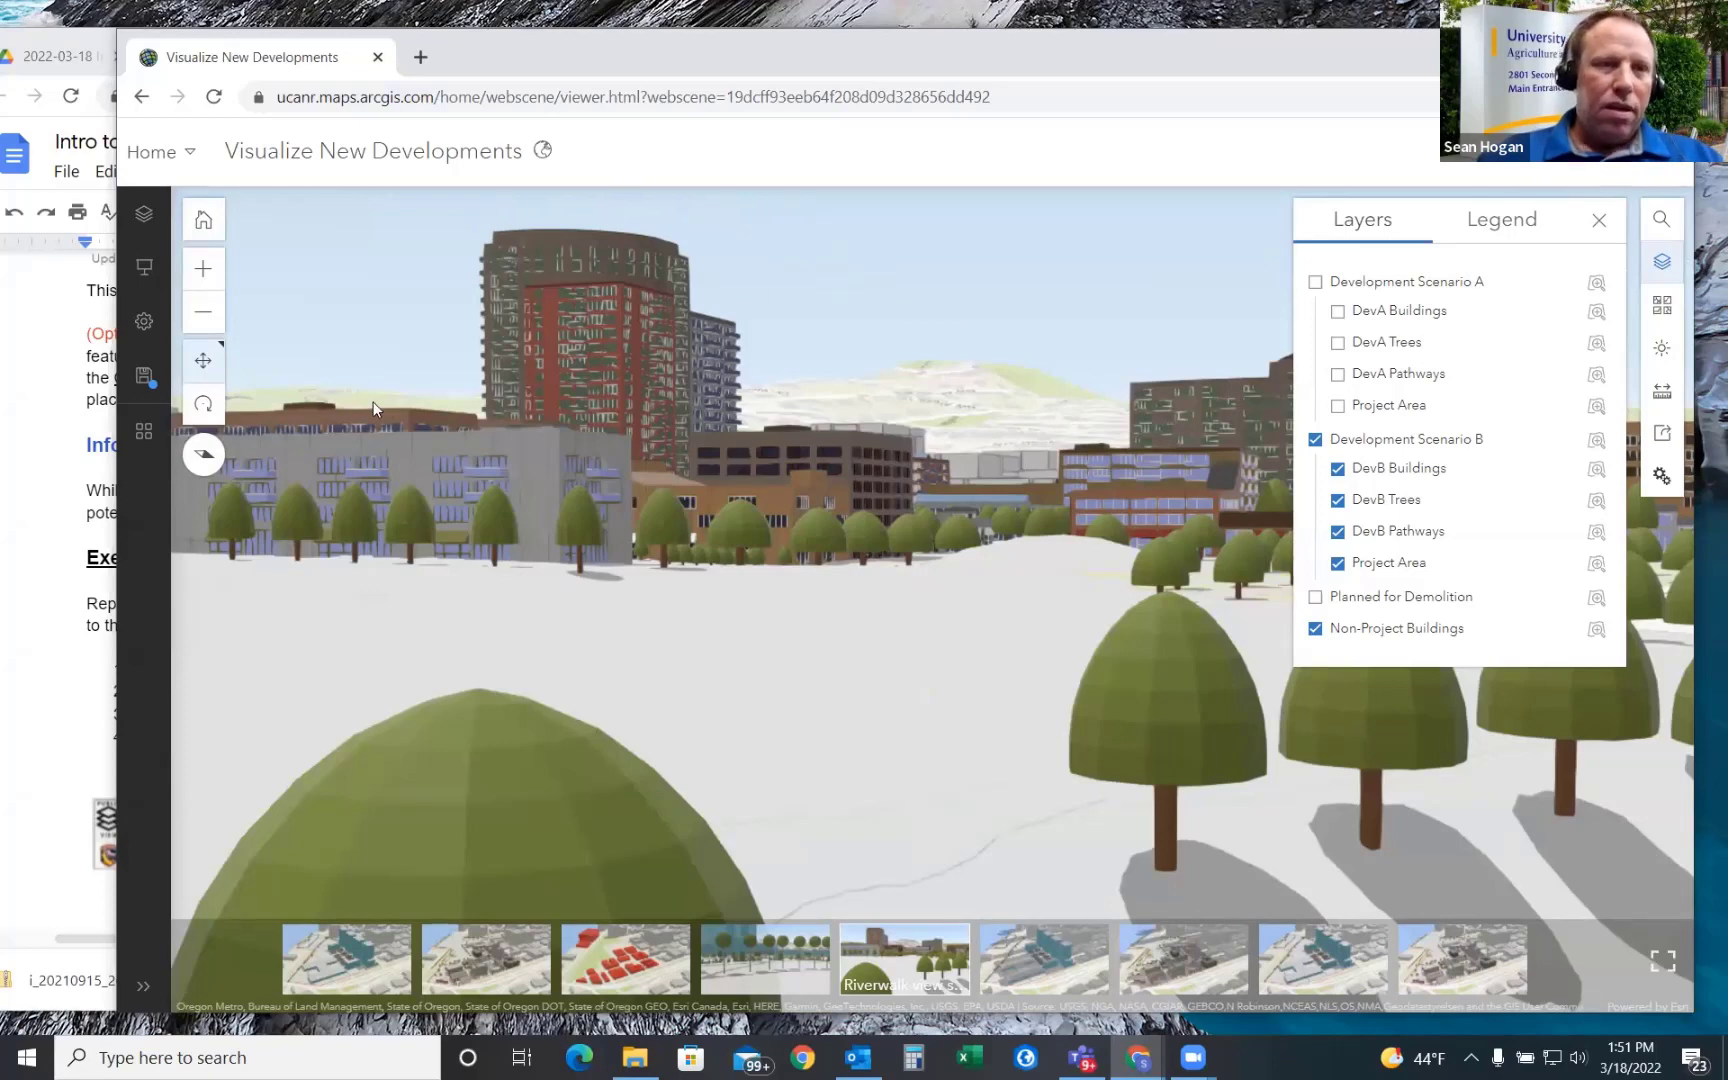
pyautogui.click(193, 158)
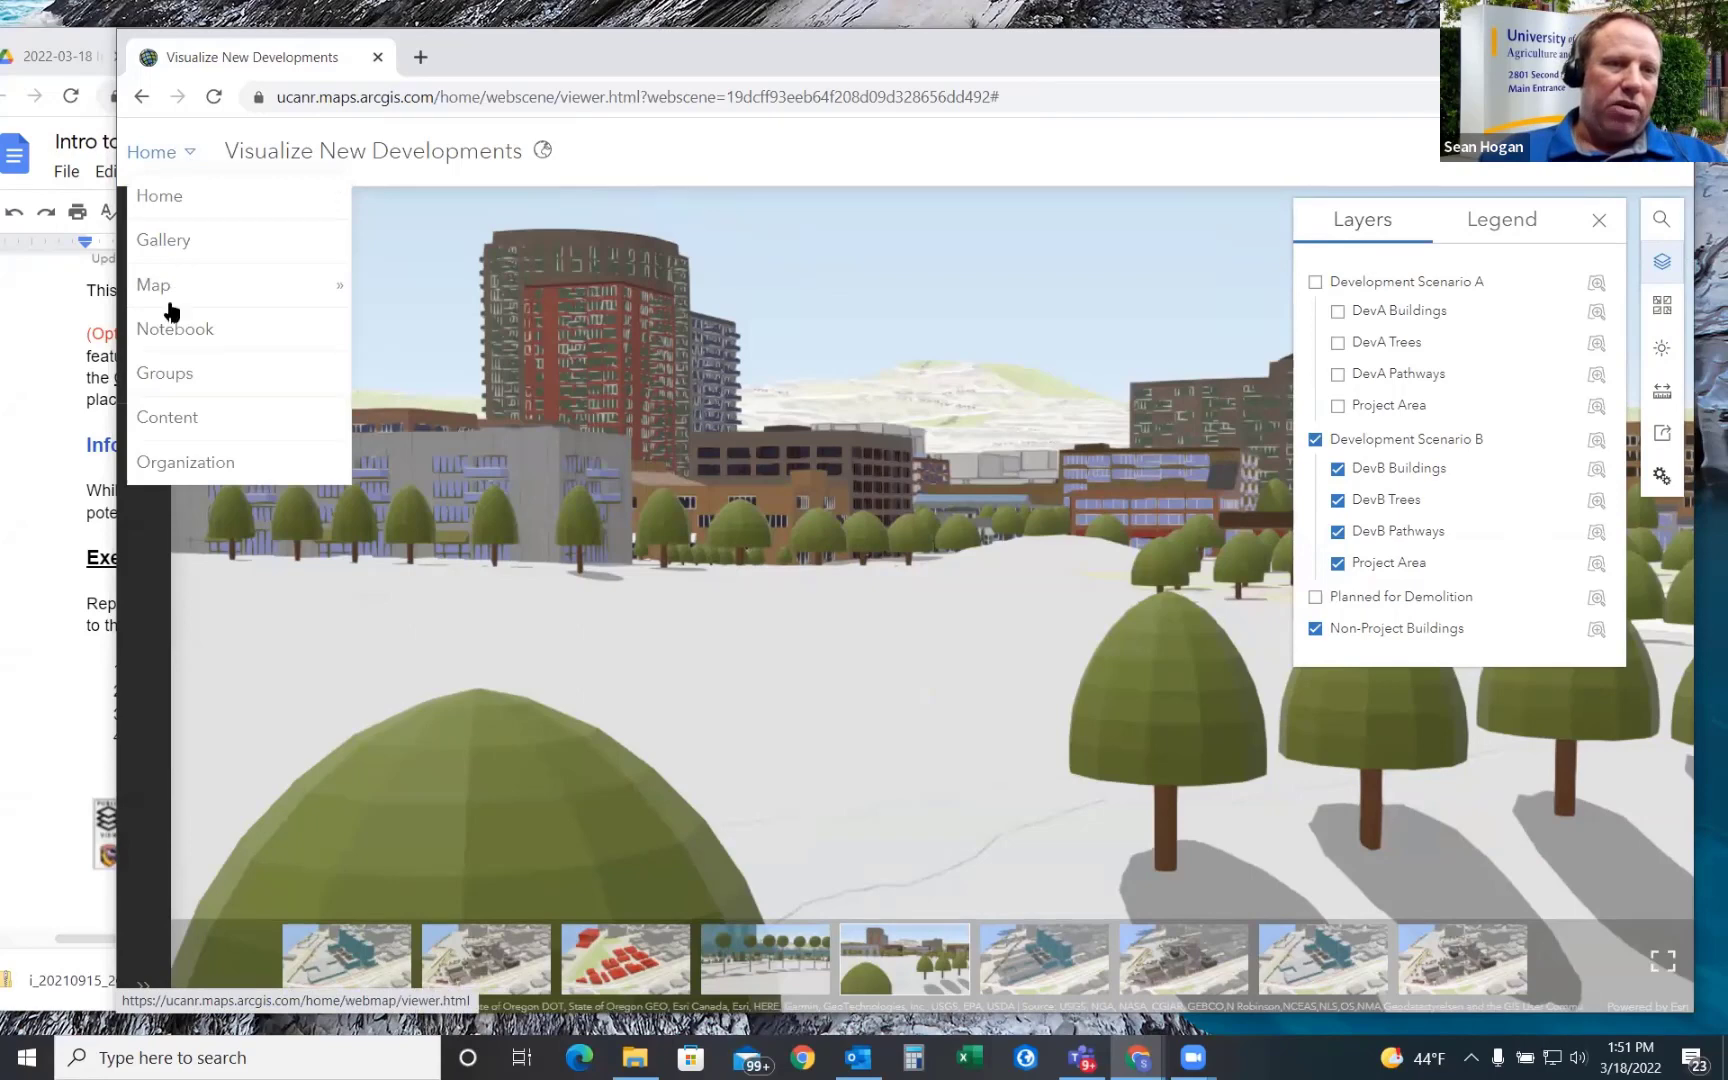
# - Leave the unsaved scene for the Notebooks page and list the new notebook types
pyautogui.click(165, 334)
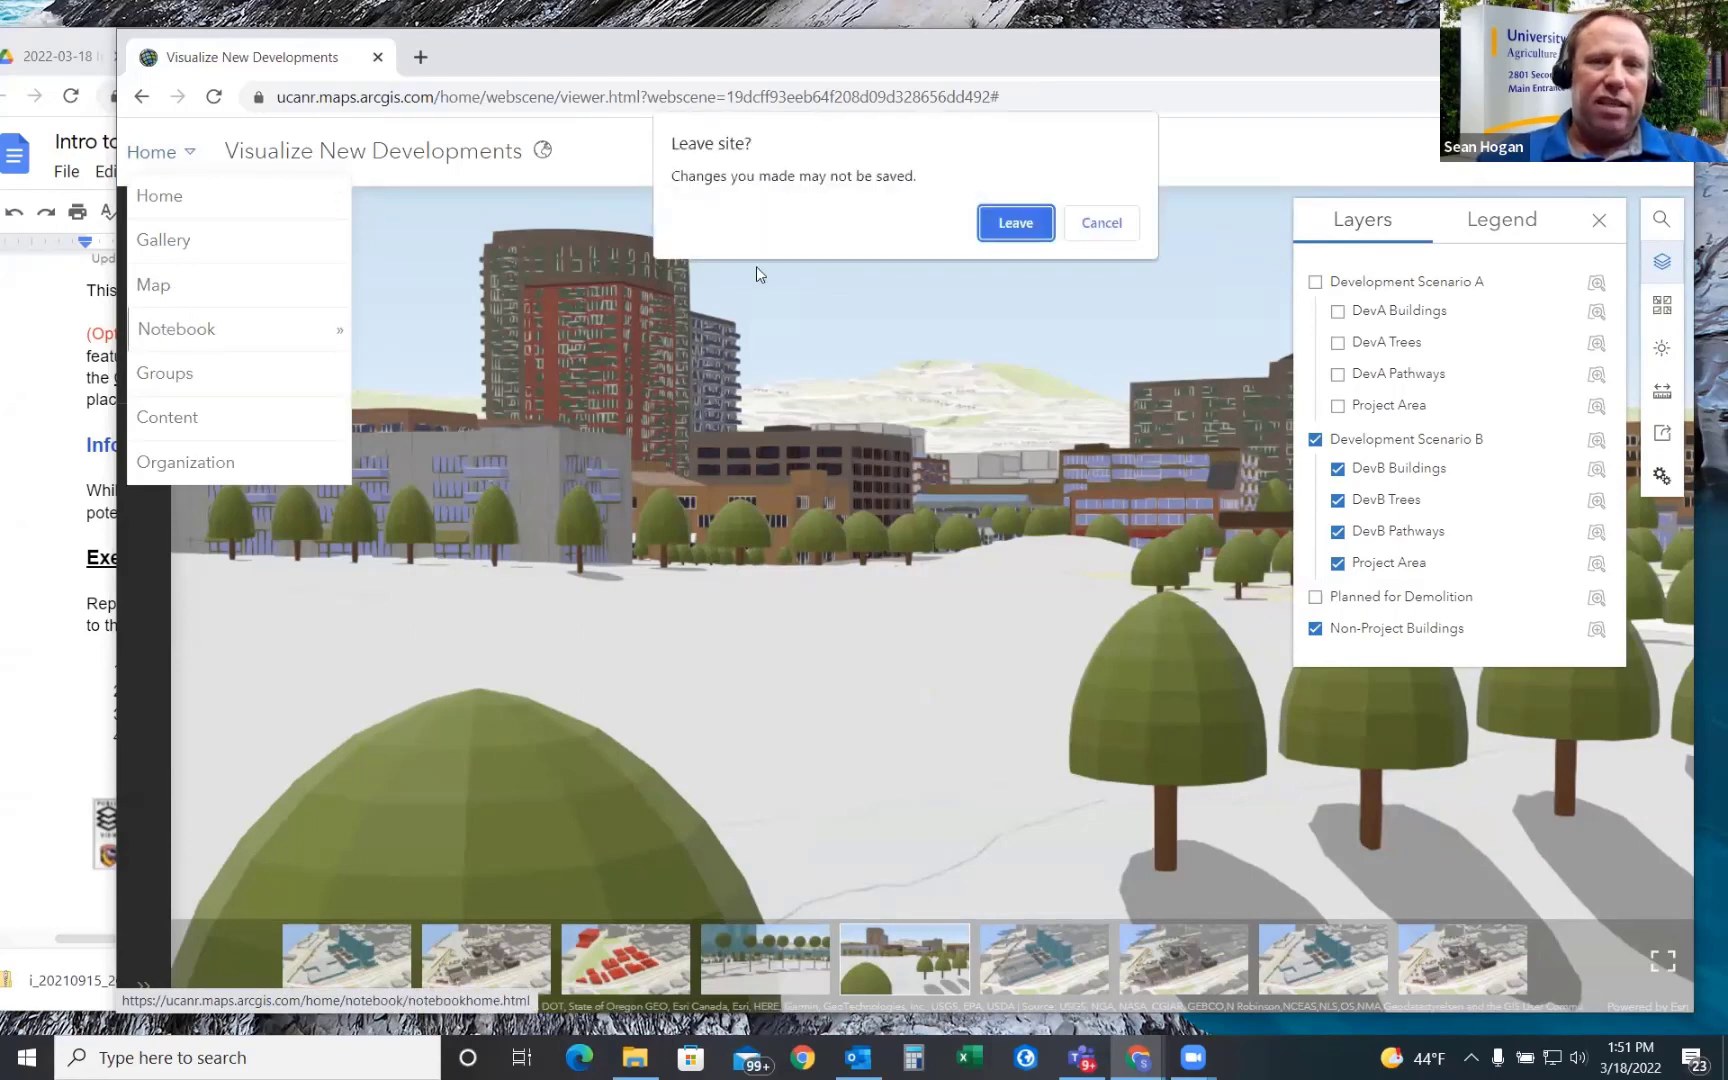
pyautogui.click(1016, 222)
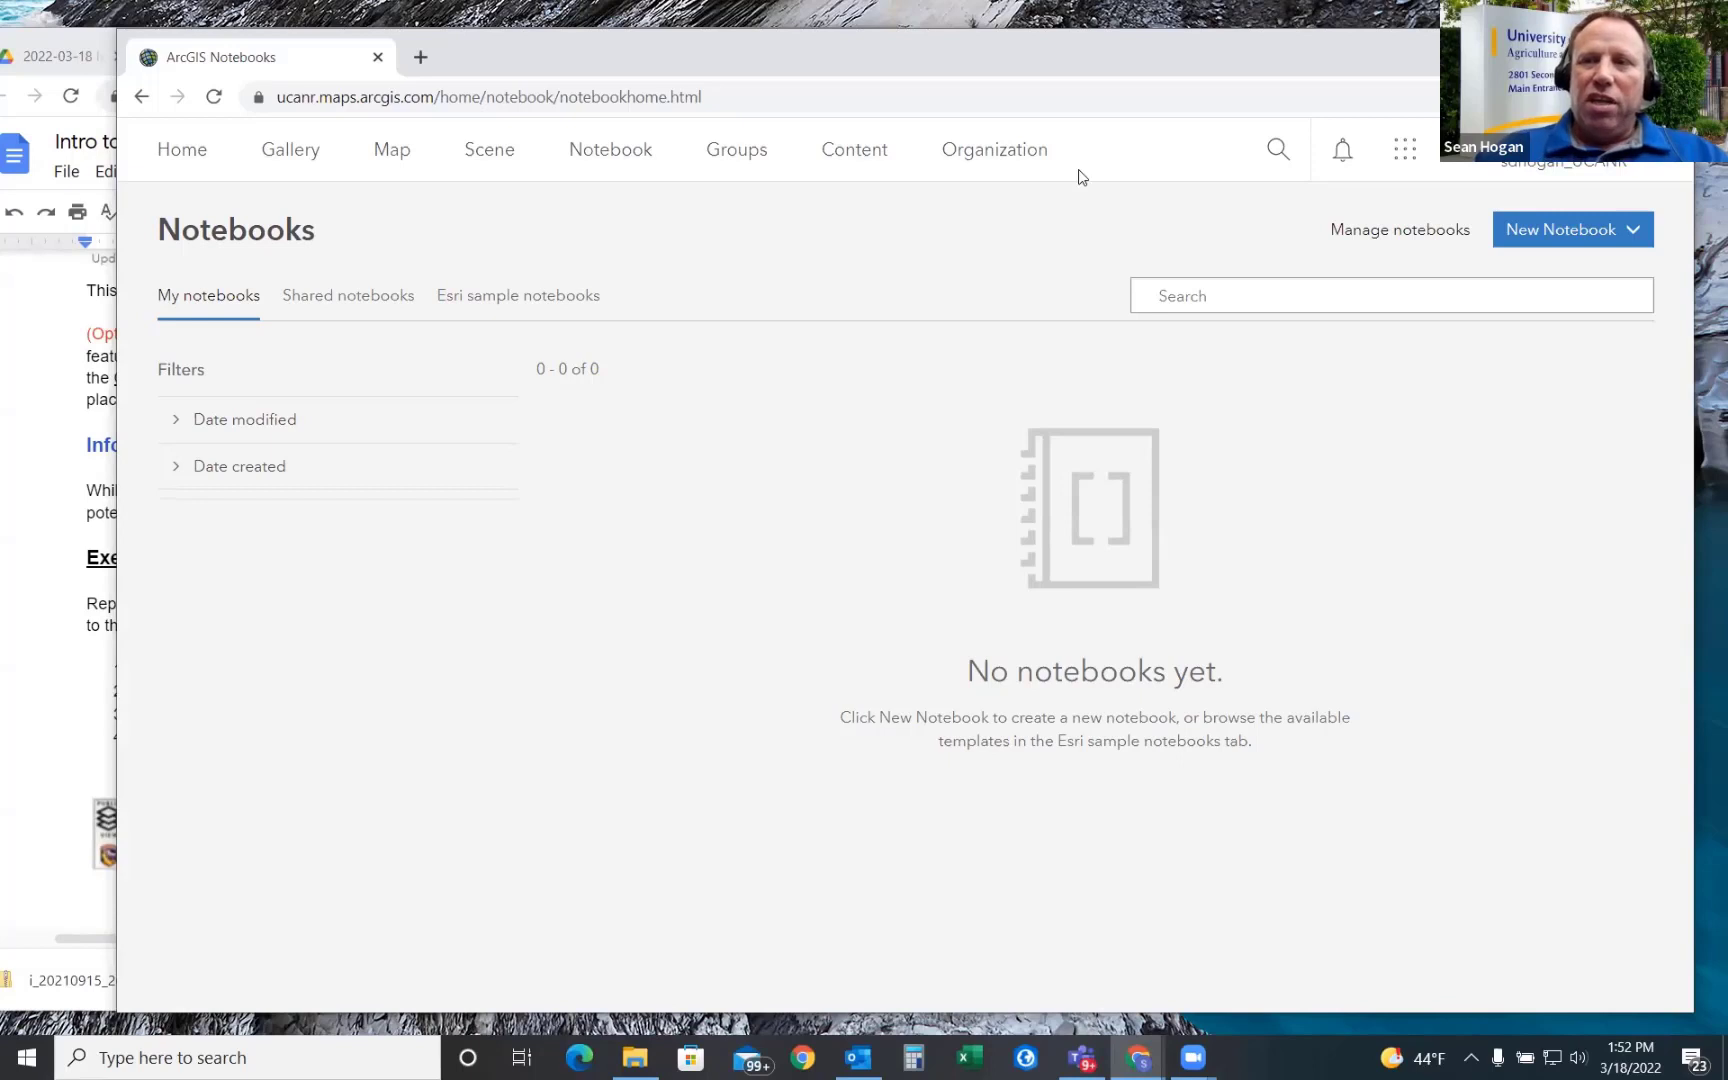
pyautogui.click(1577, 231)
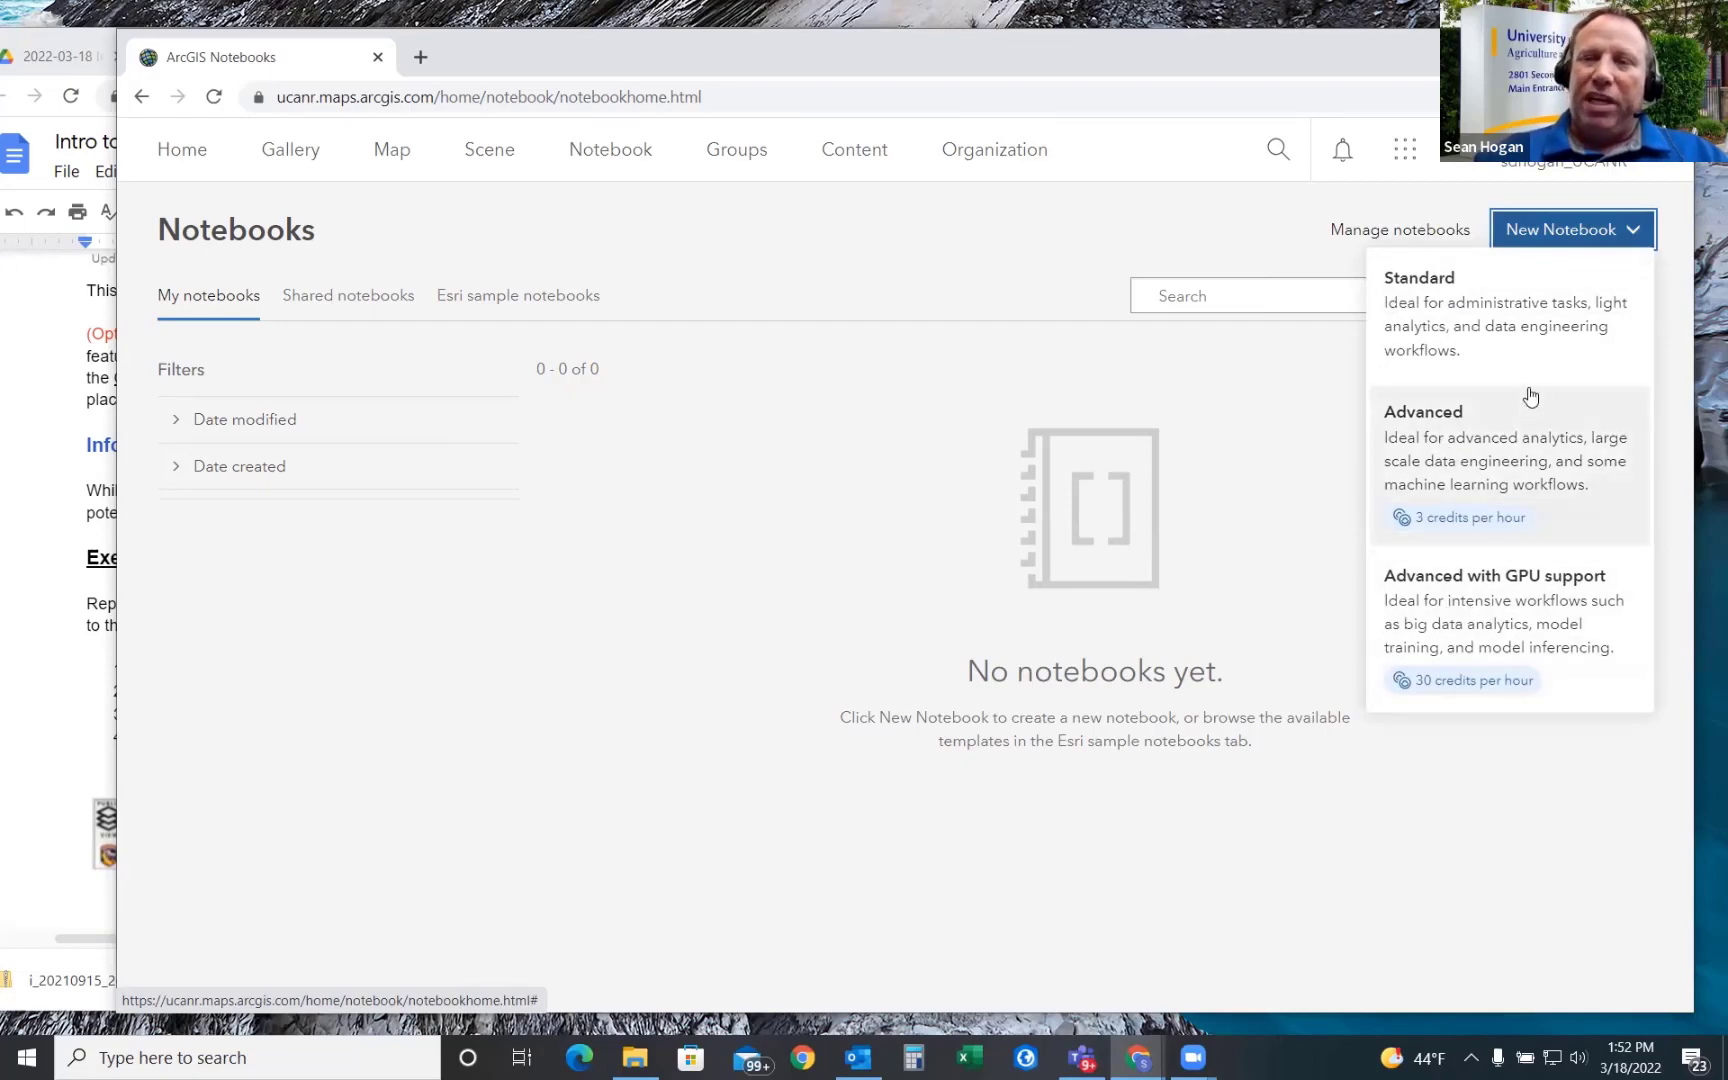
# - Create a Standard Untitled Notebook in a new tab, then go back to the ArcGIS Notebooks tab
pyautogui.click(1500, 322)
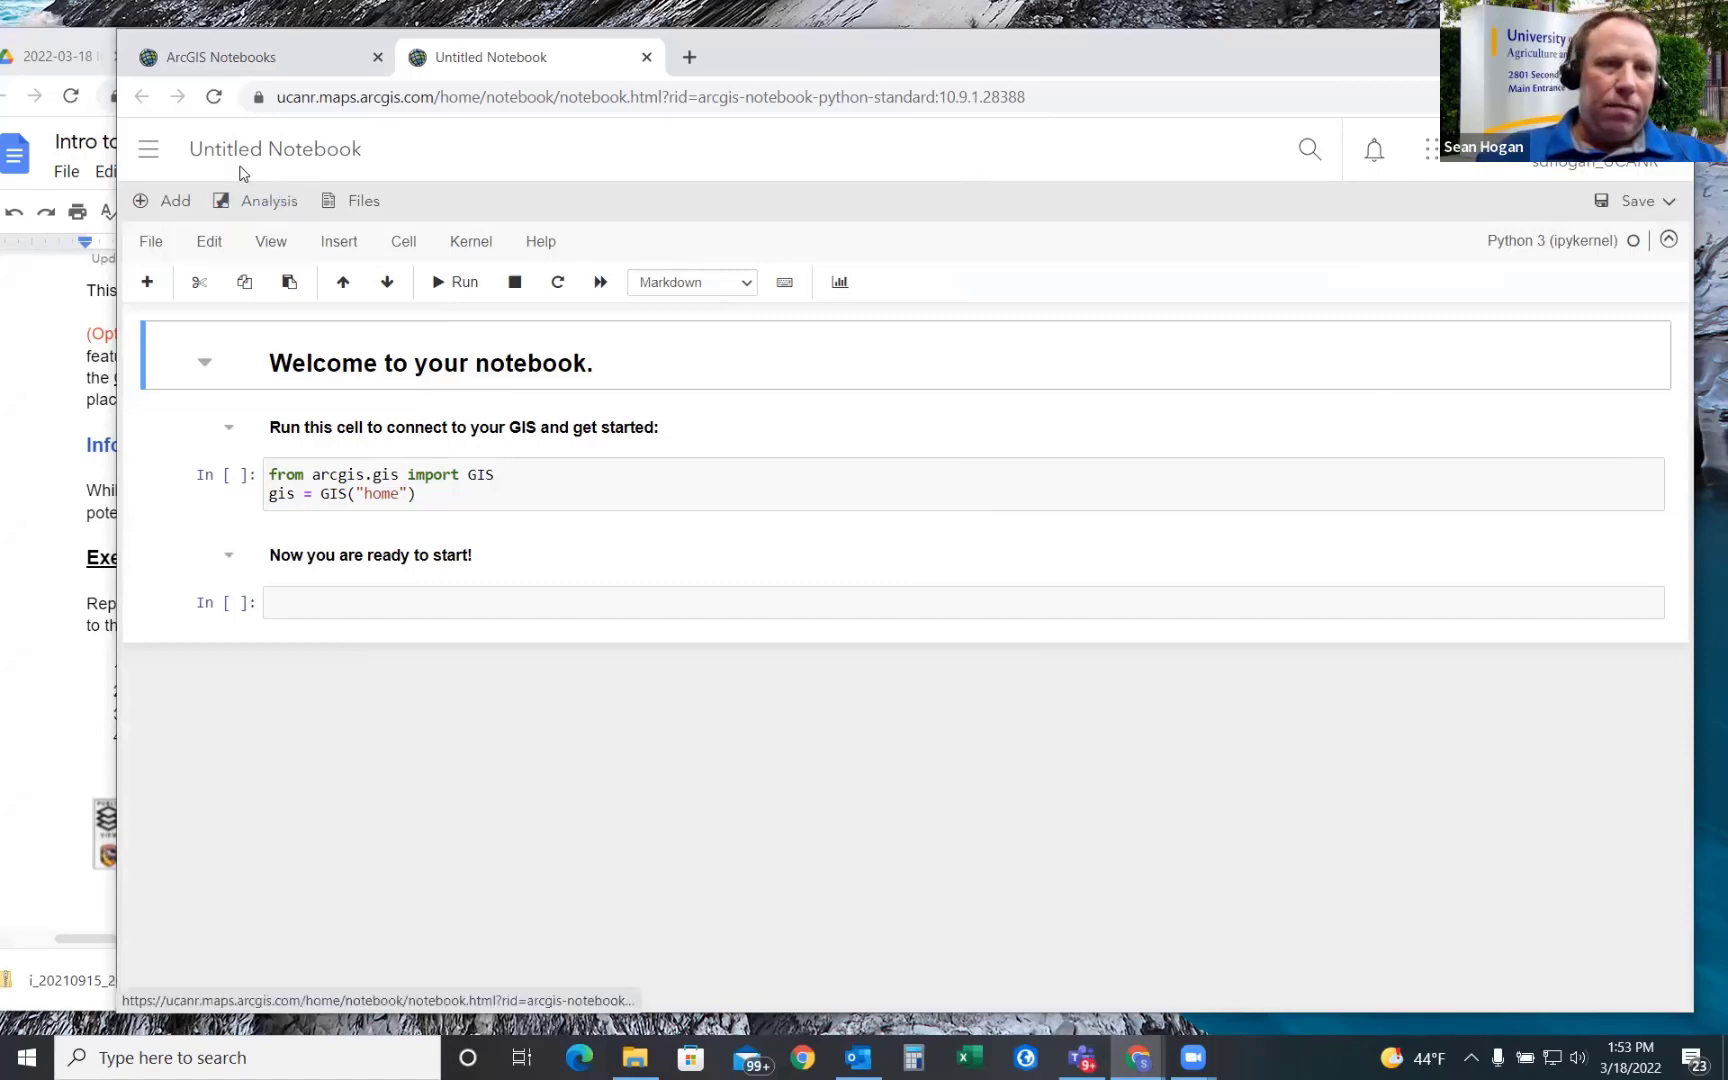
pyautogui.click(242, 60)
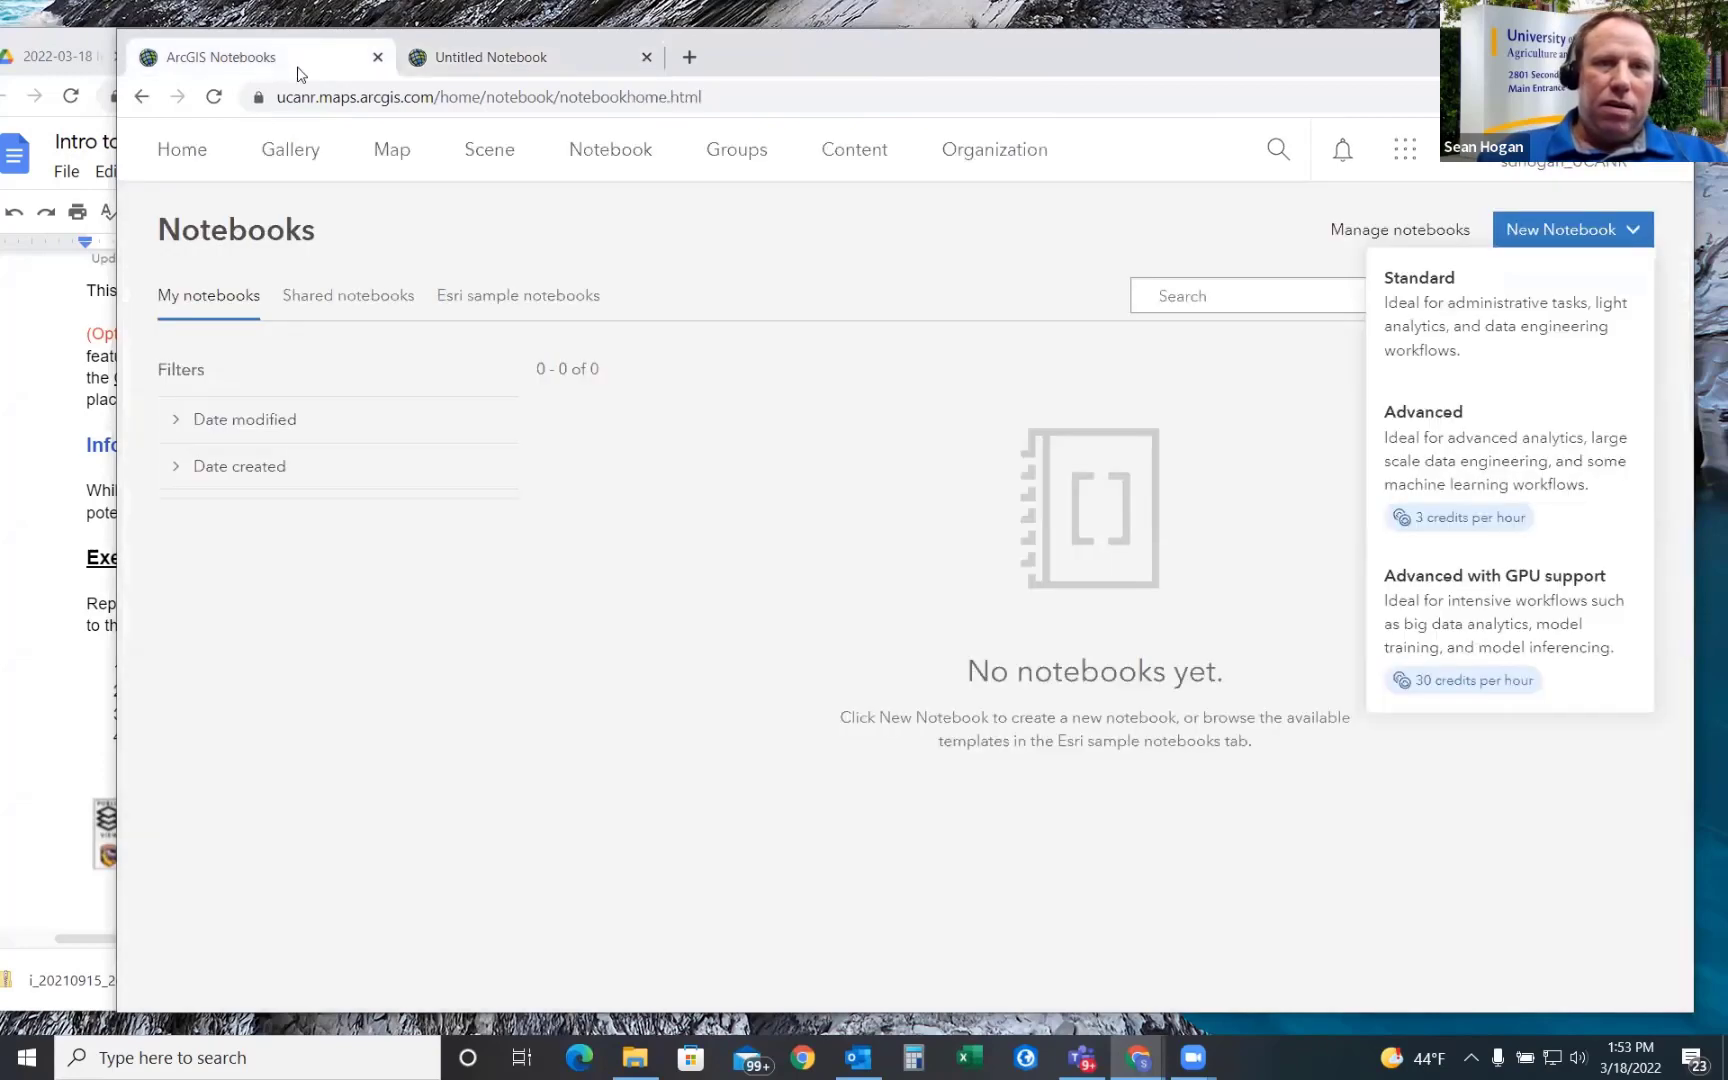
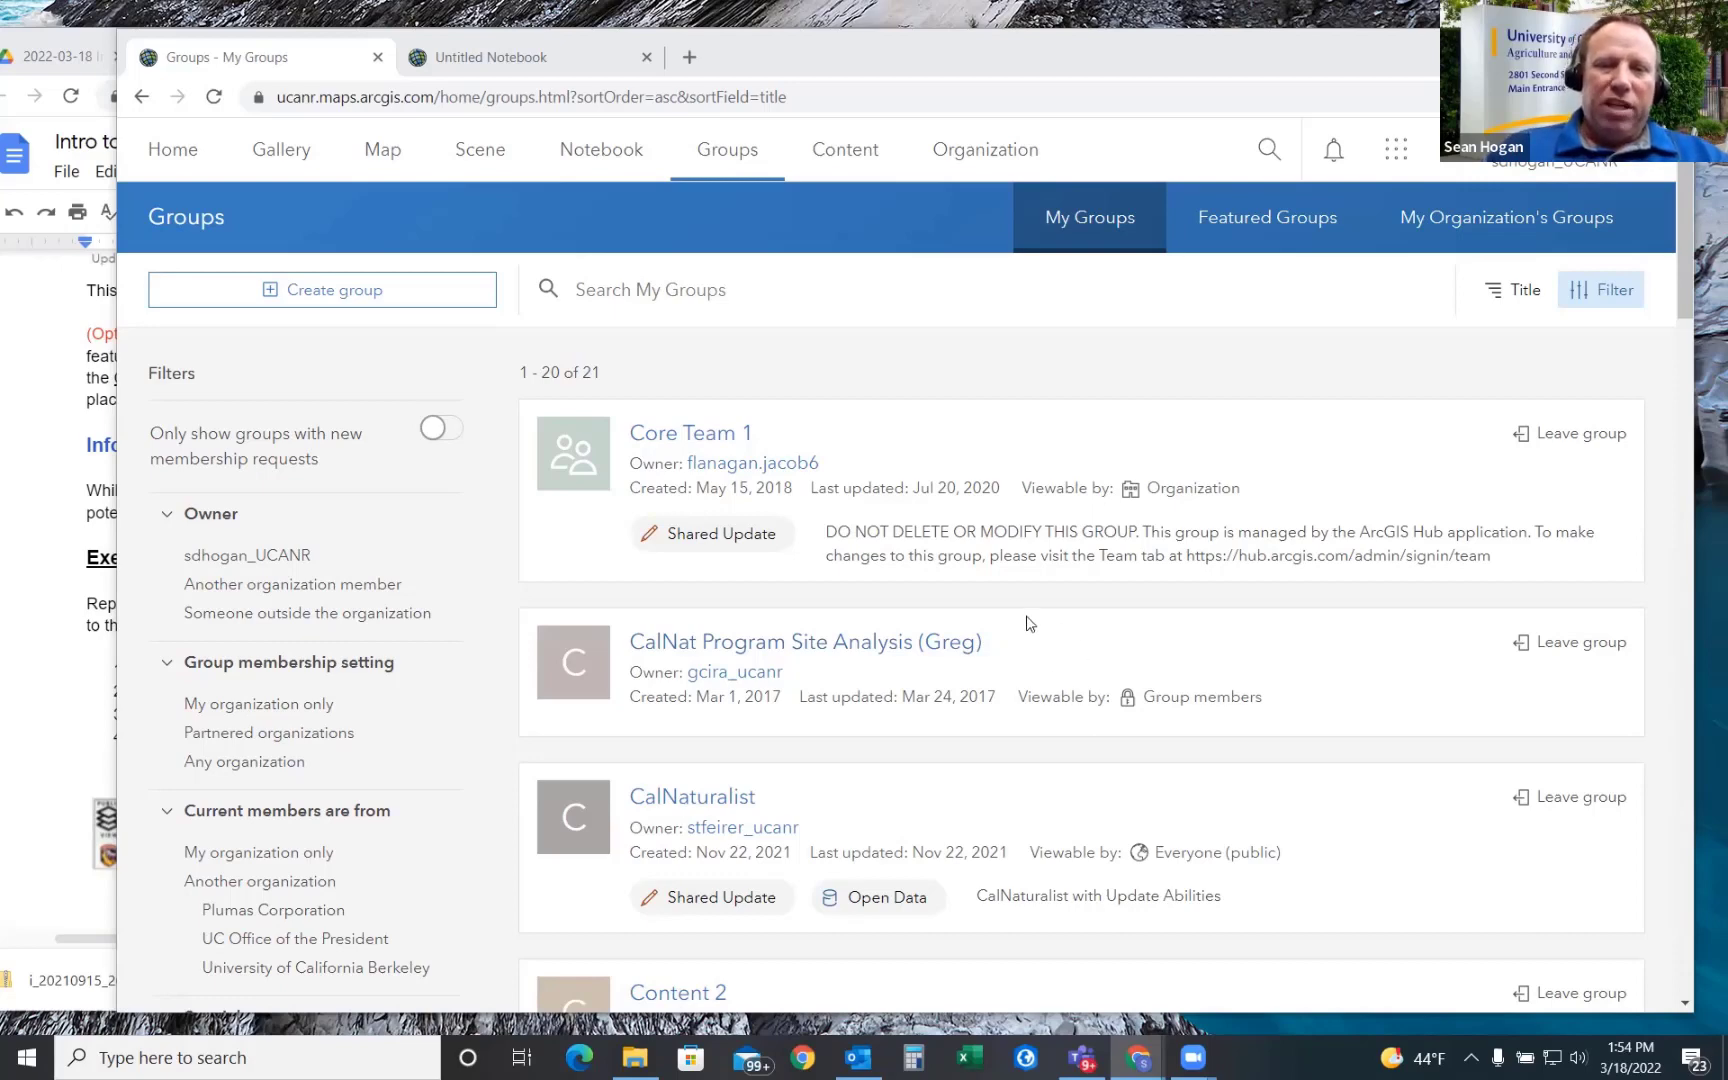
# - Dismiss the new group form unsaved, then open the Core Team 1 group from My Groups
pyautogui.click(300, 289)
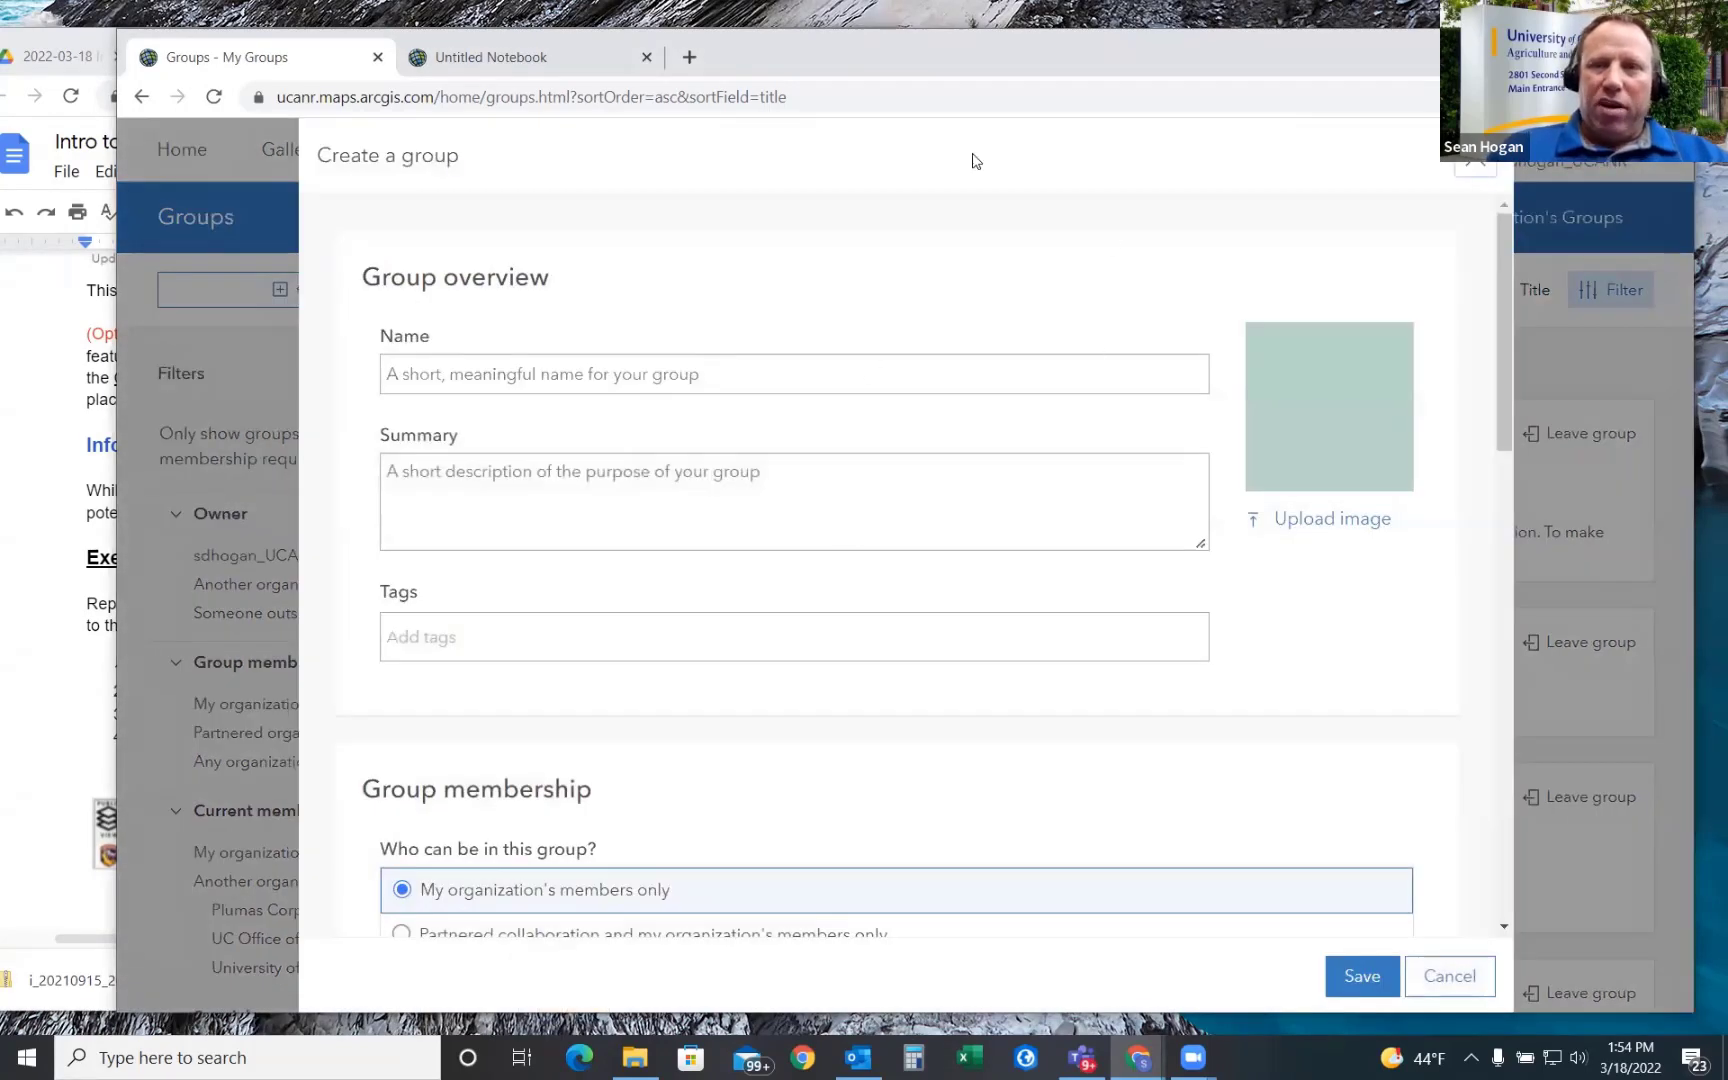
pyautogui.click(1484, 164)
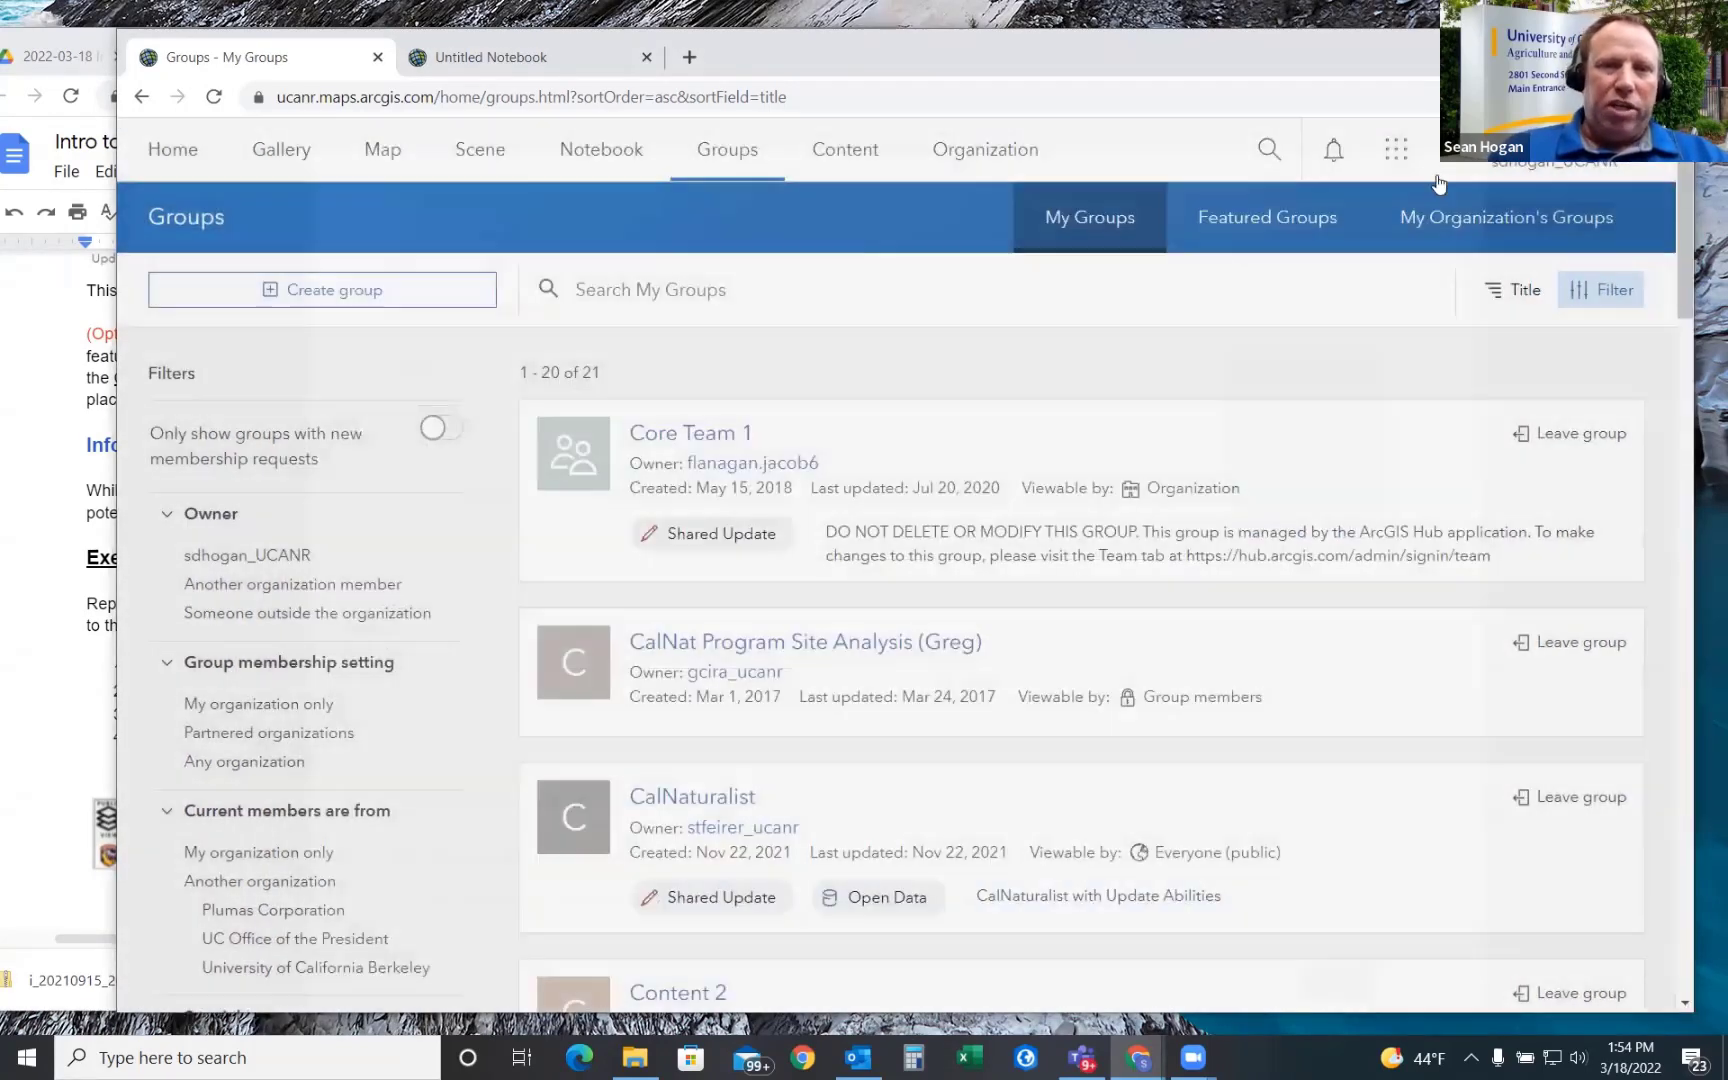
pyautogui.click(695, 434)
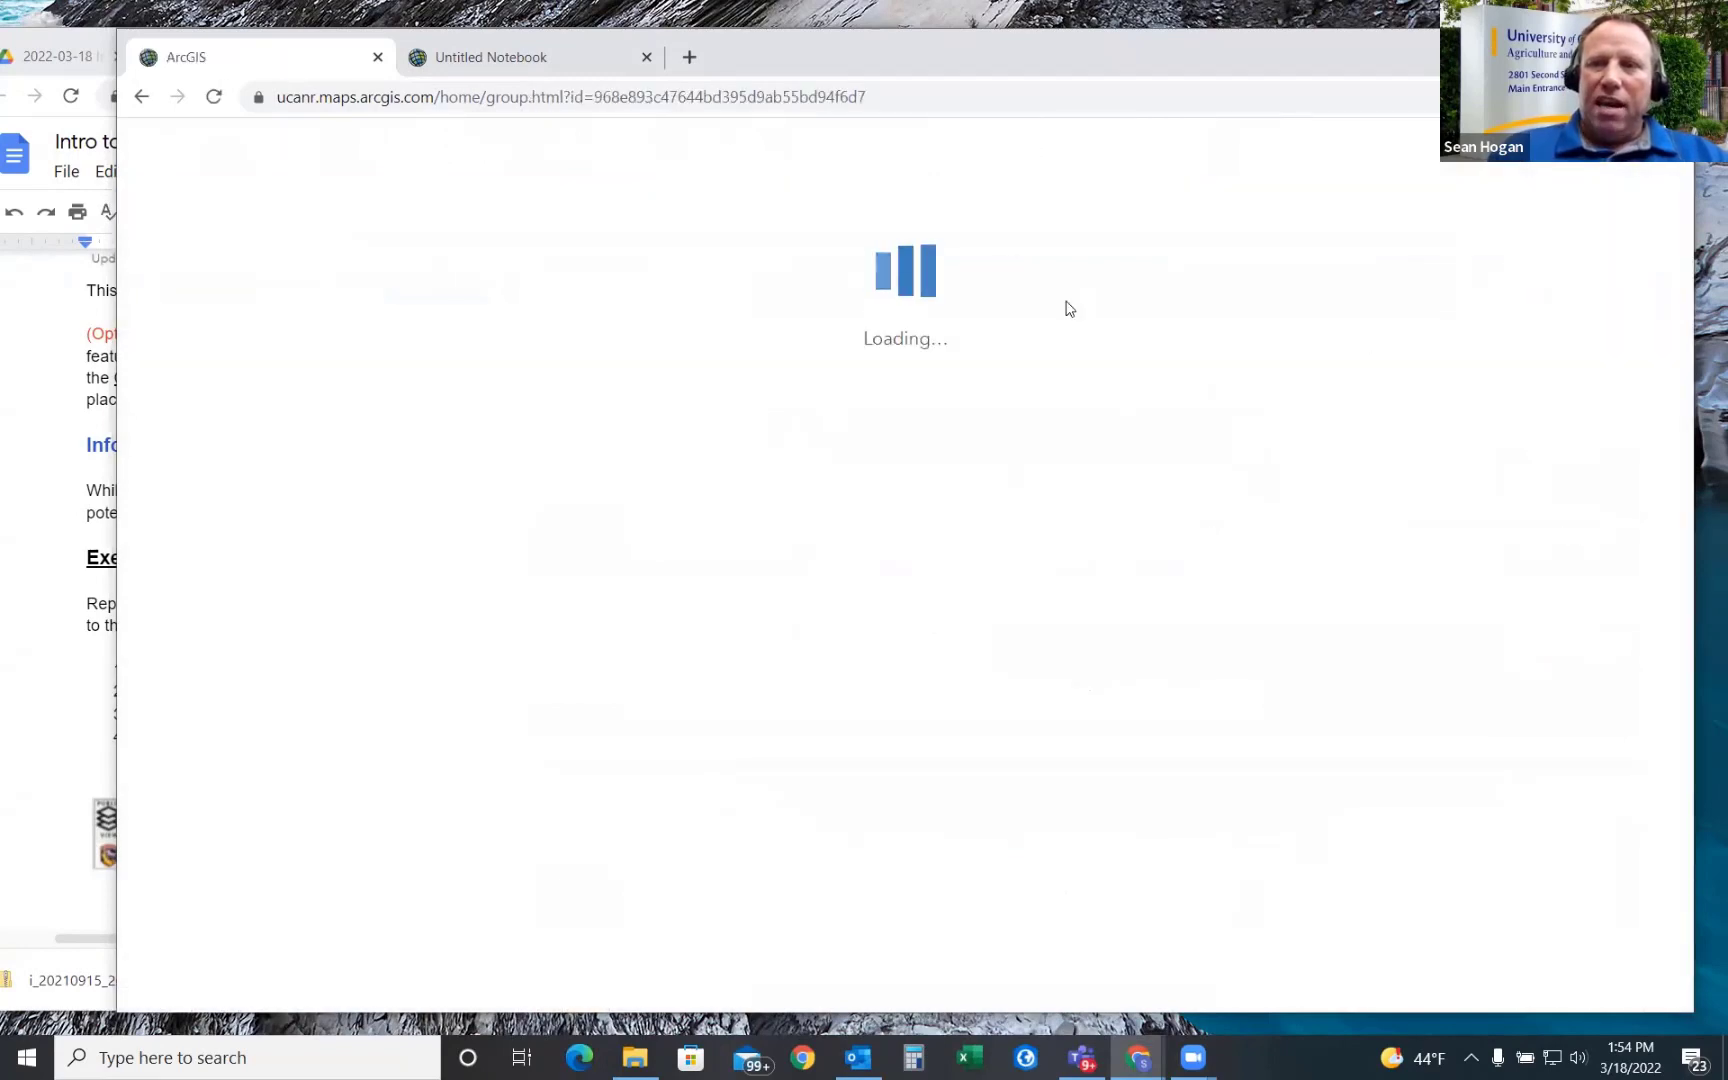
# - Try selecting trainees to invite, close the invitation without adding anyone, then go to My Content
pyautogui.click(1424, 297)
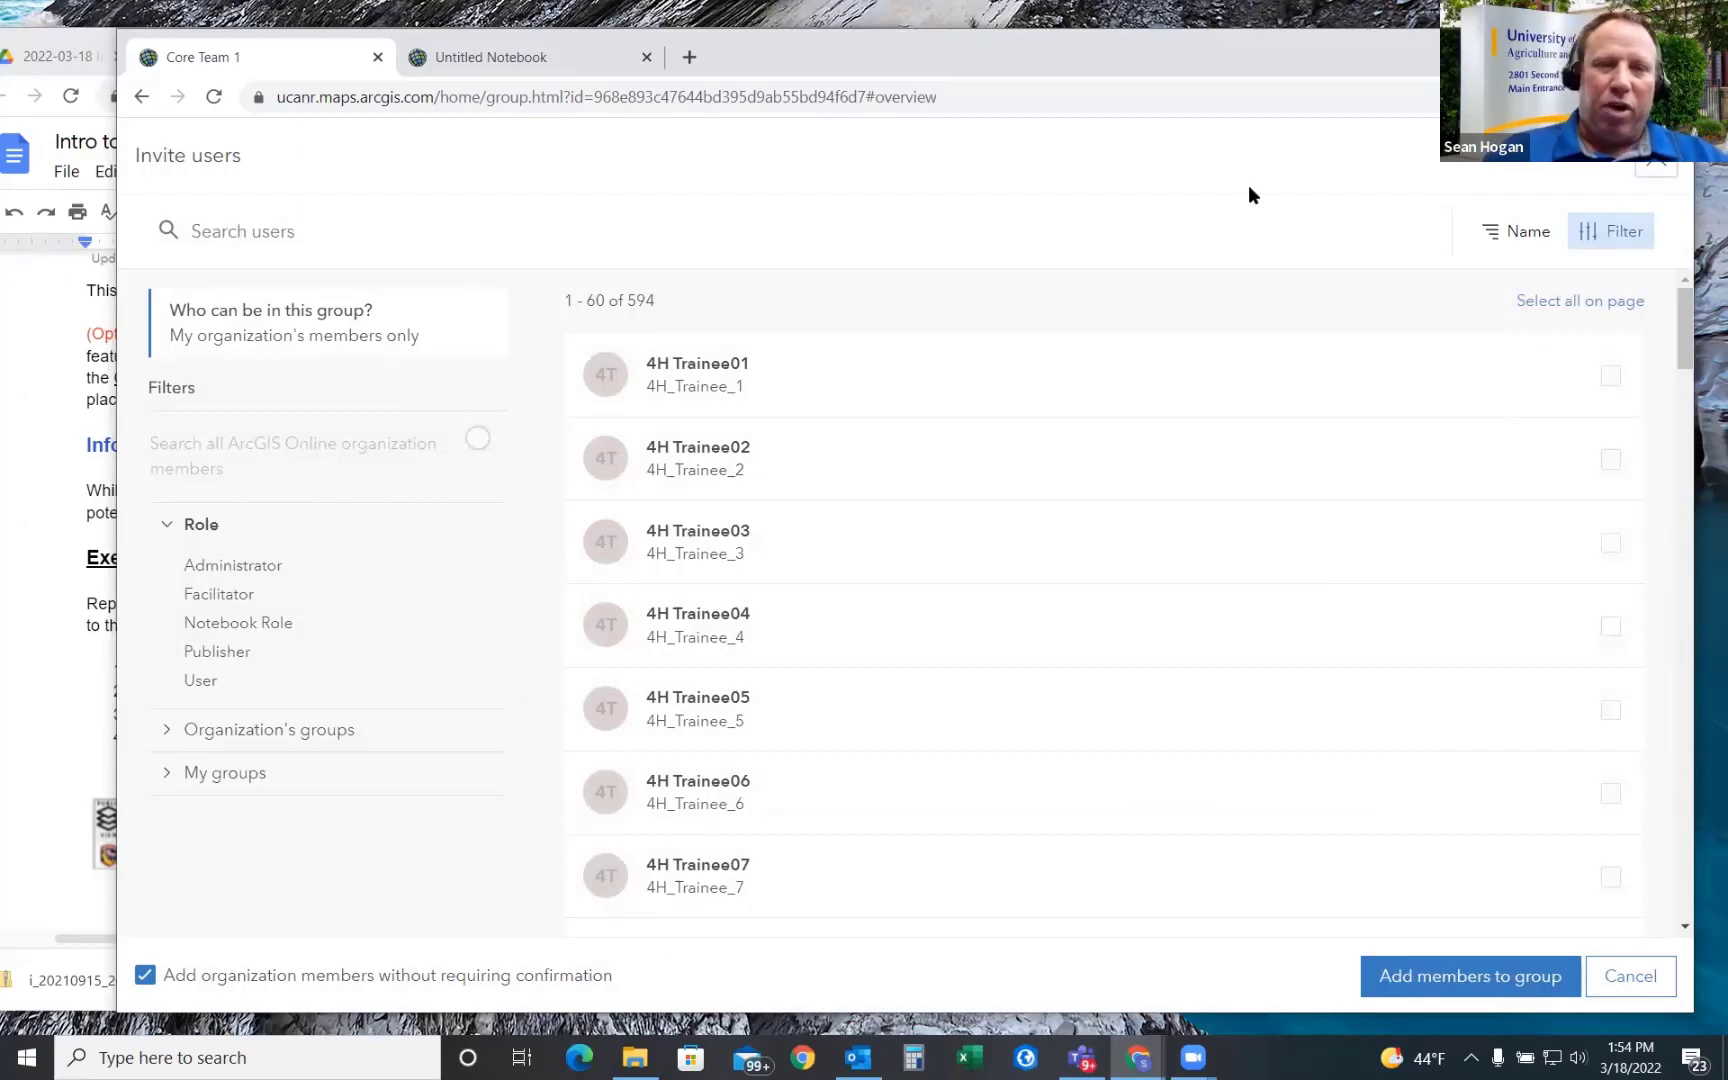
pyautogui.click(965, 423)
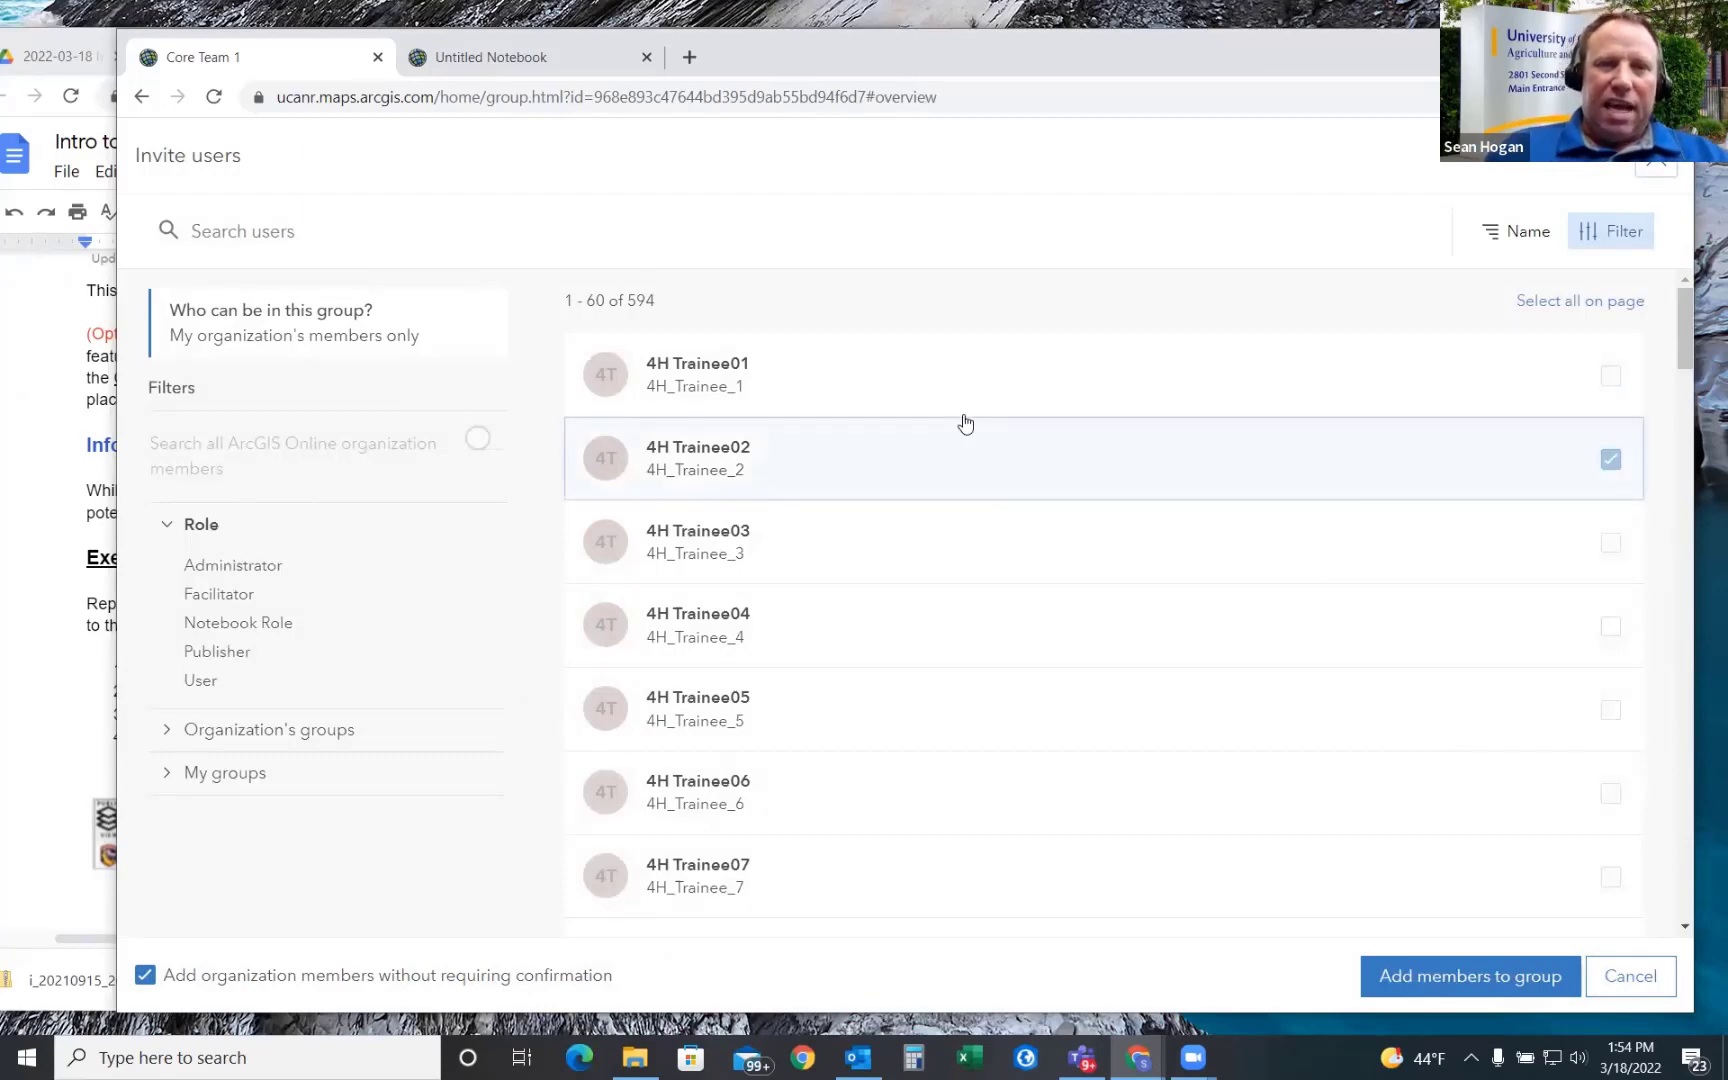
pyautogui.click(1101, 485)
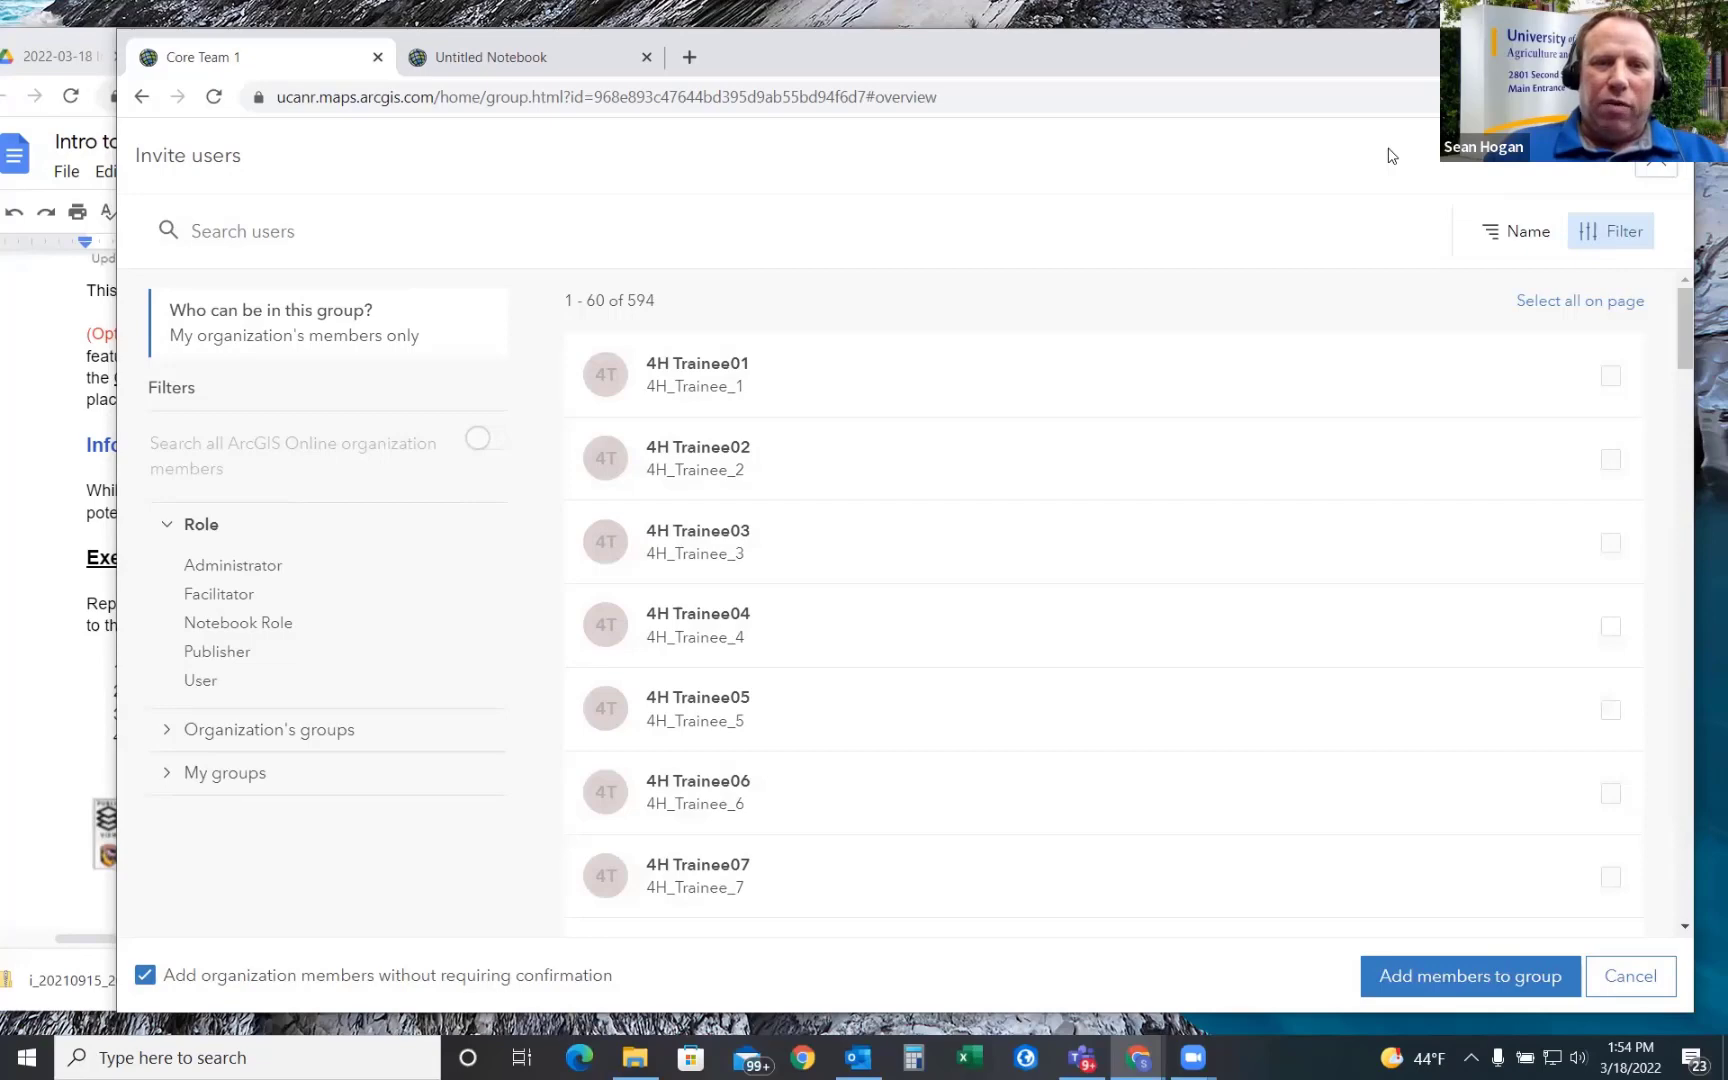
pyautogui.click(951, 460)
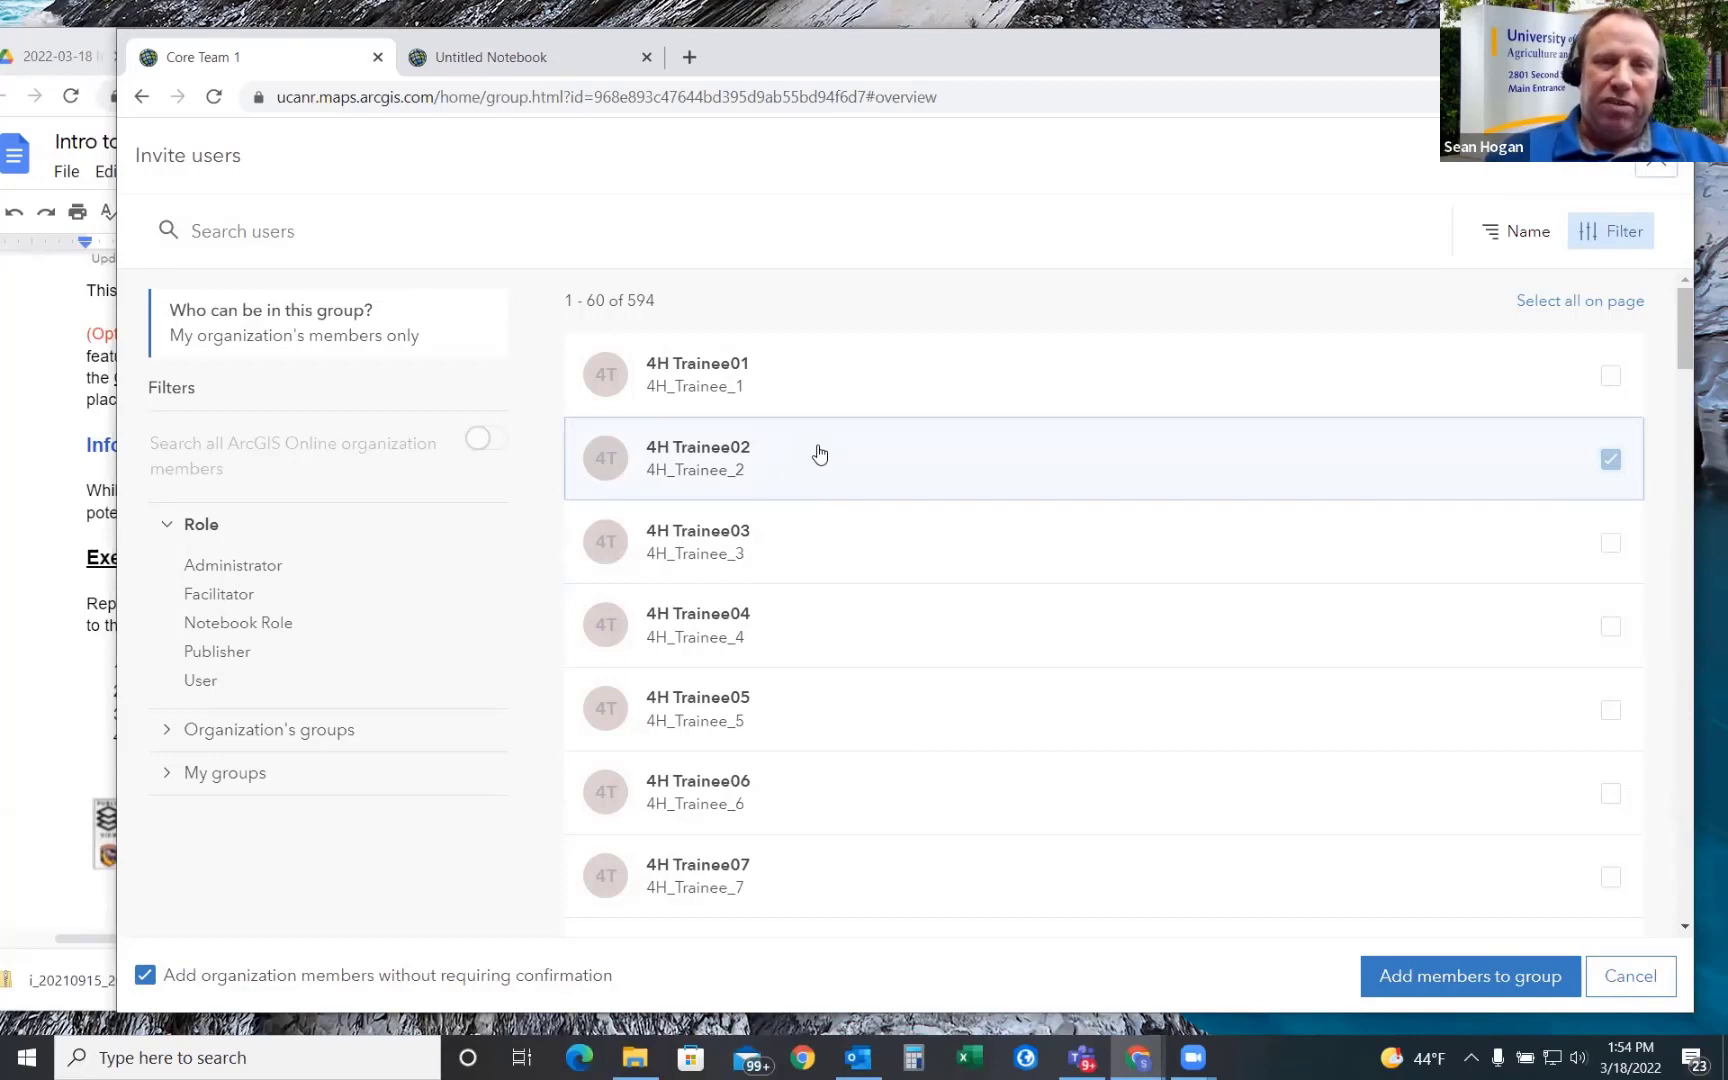
pyautogui.click(868, 570)
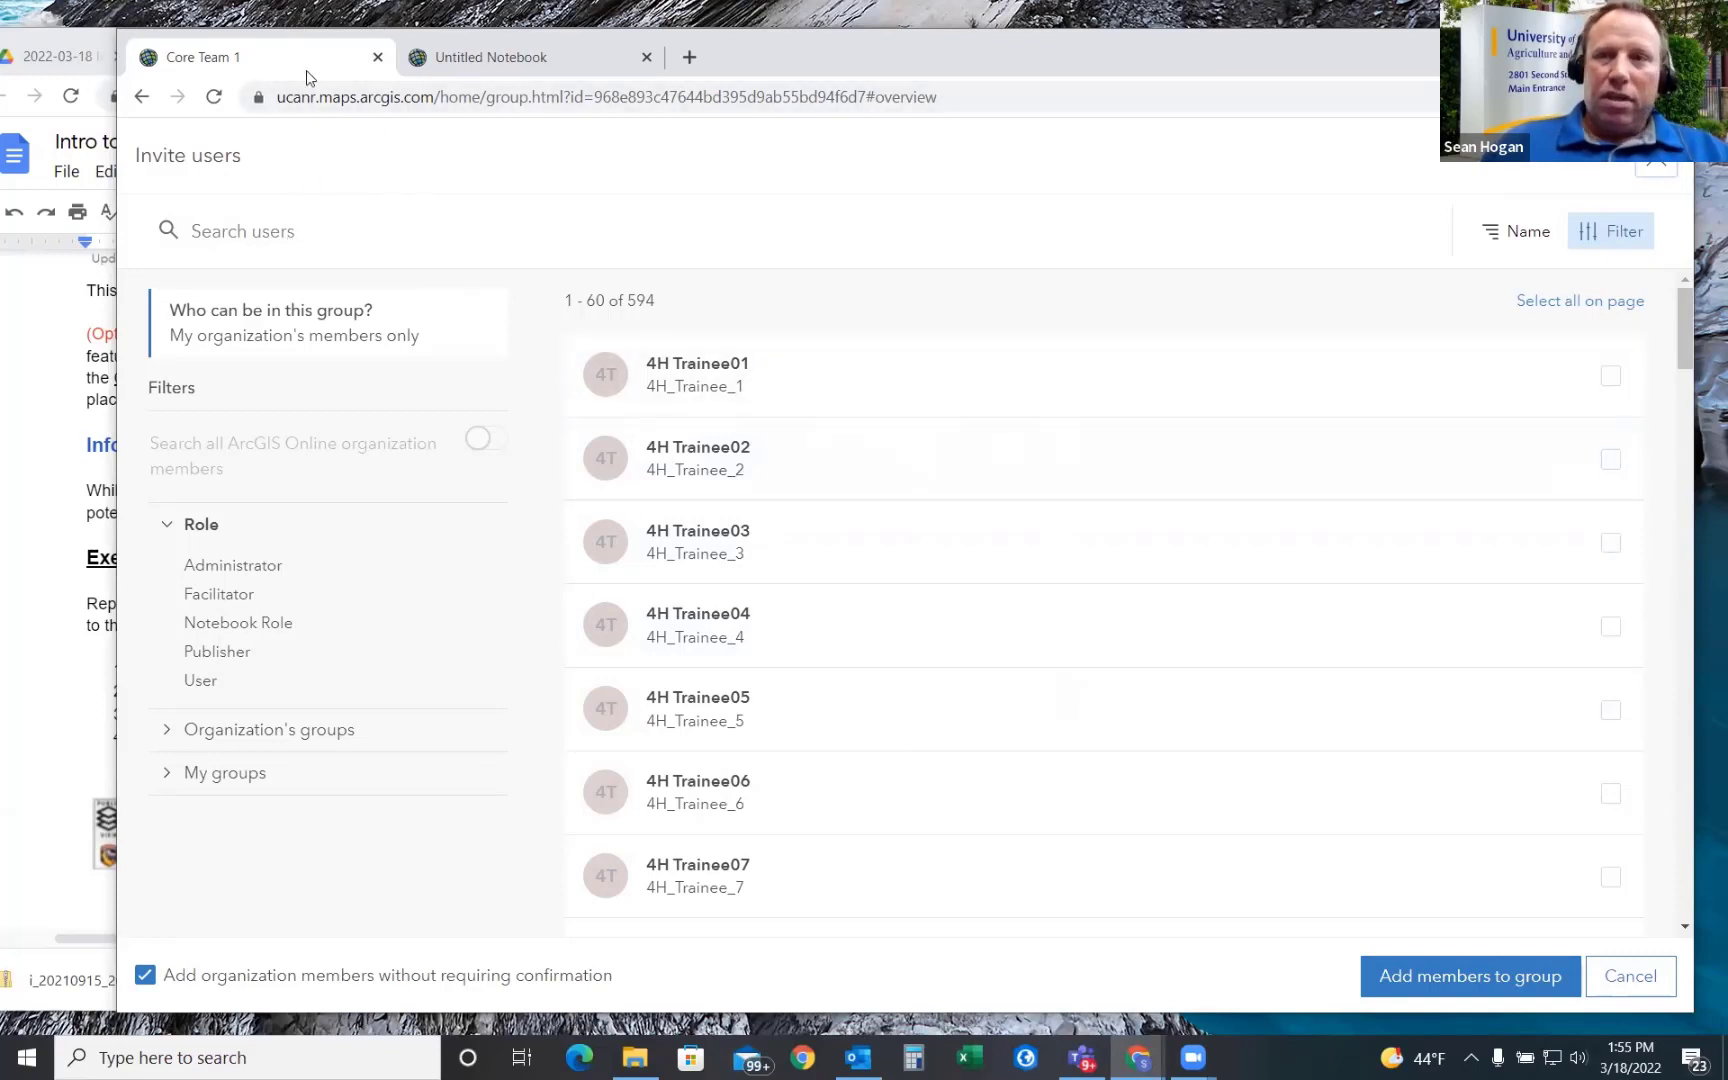
pyautogui.click(1630, 168)
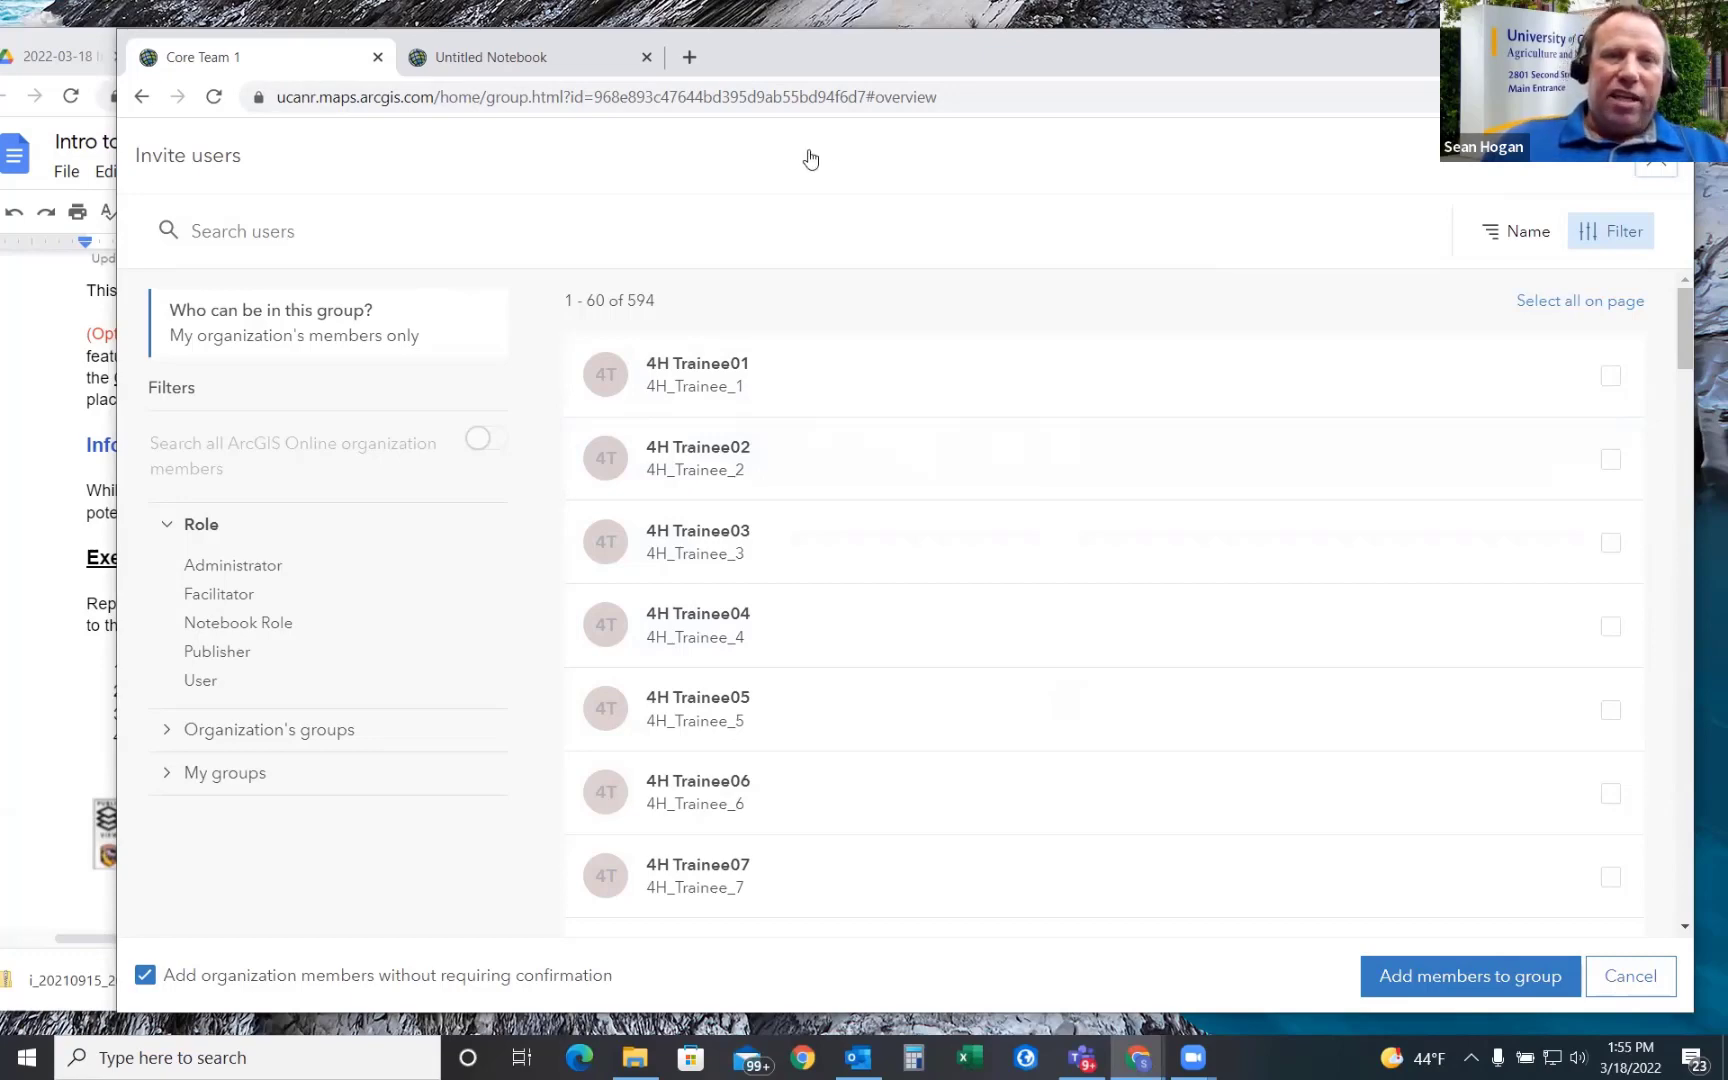
pyautogui.click(843, 160)
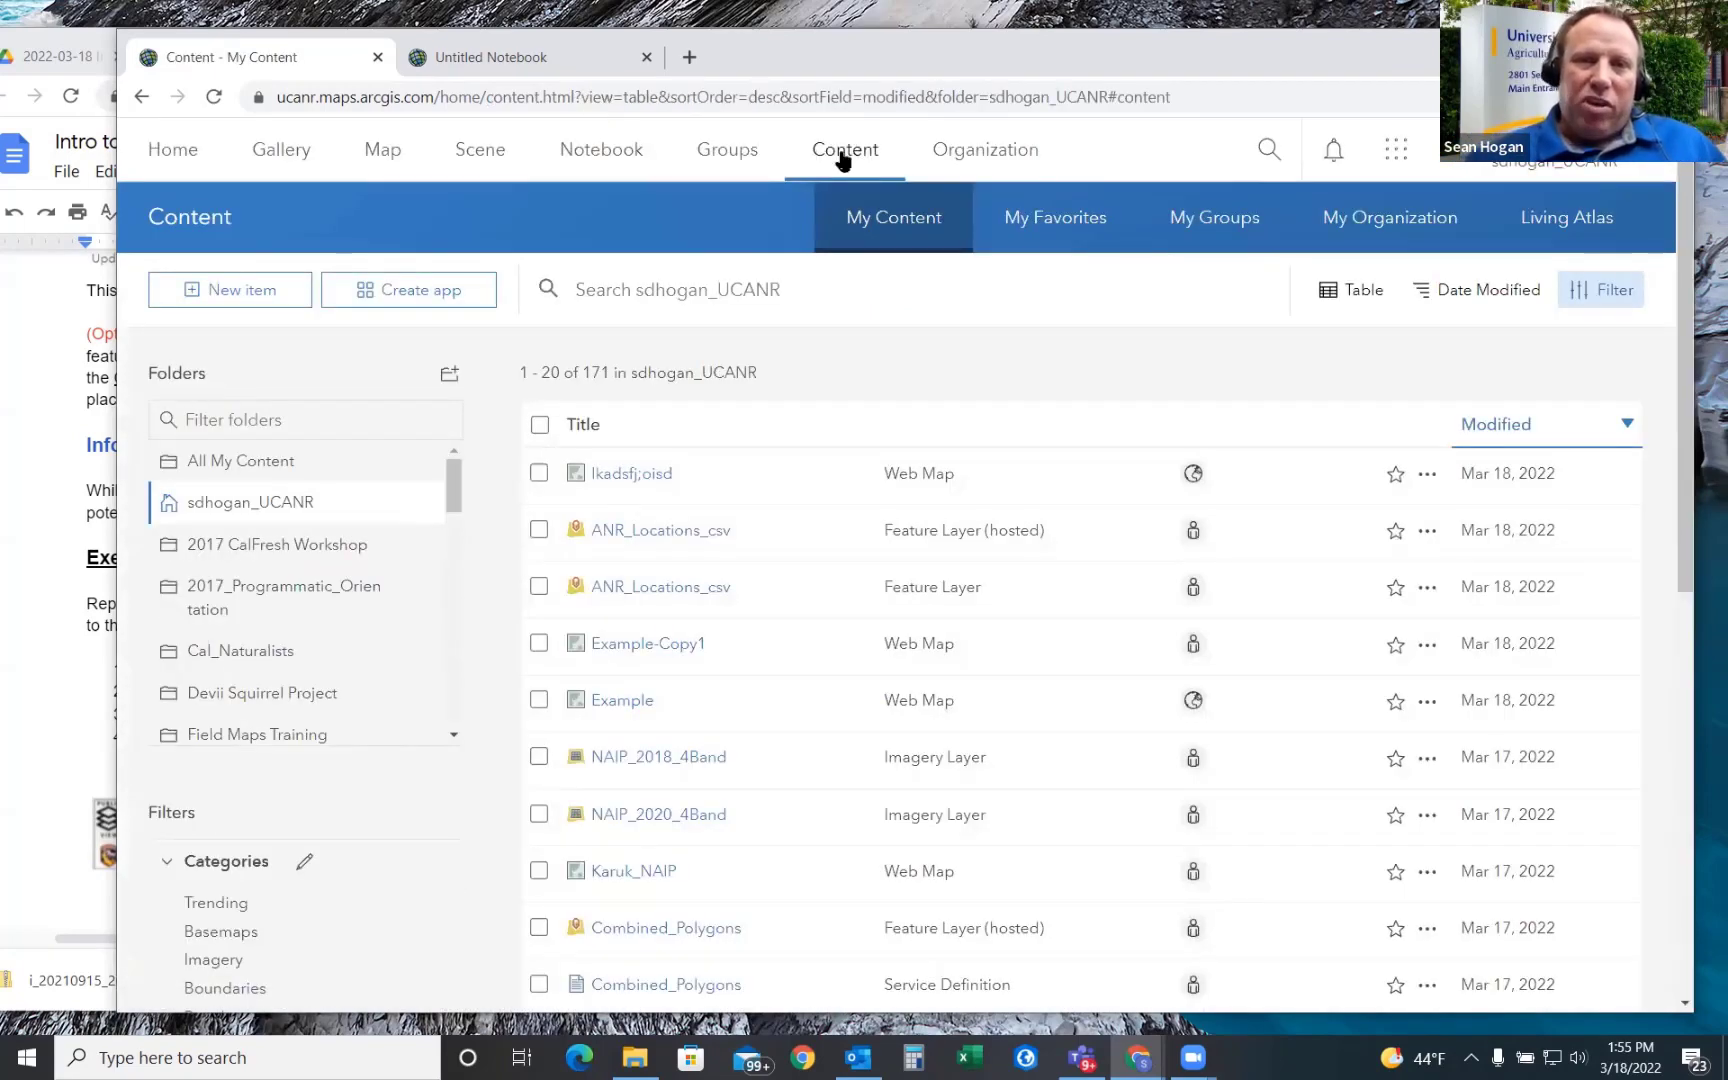
# - Dismiss New item, browse the Field Maps Training and Humboldt folders, then list All My Content's 514 items
pyautogui.click(230, 290)
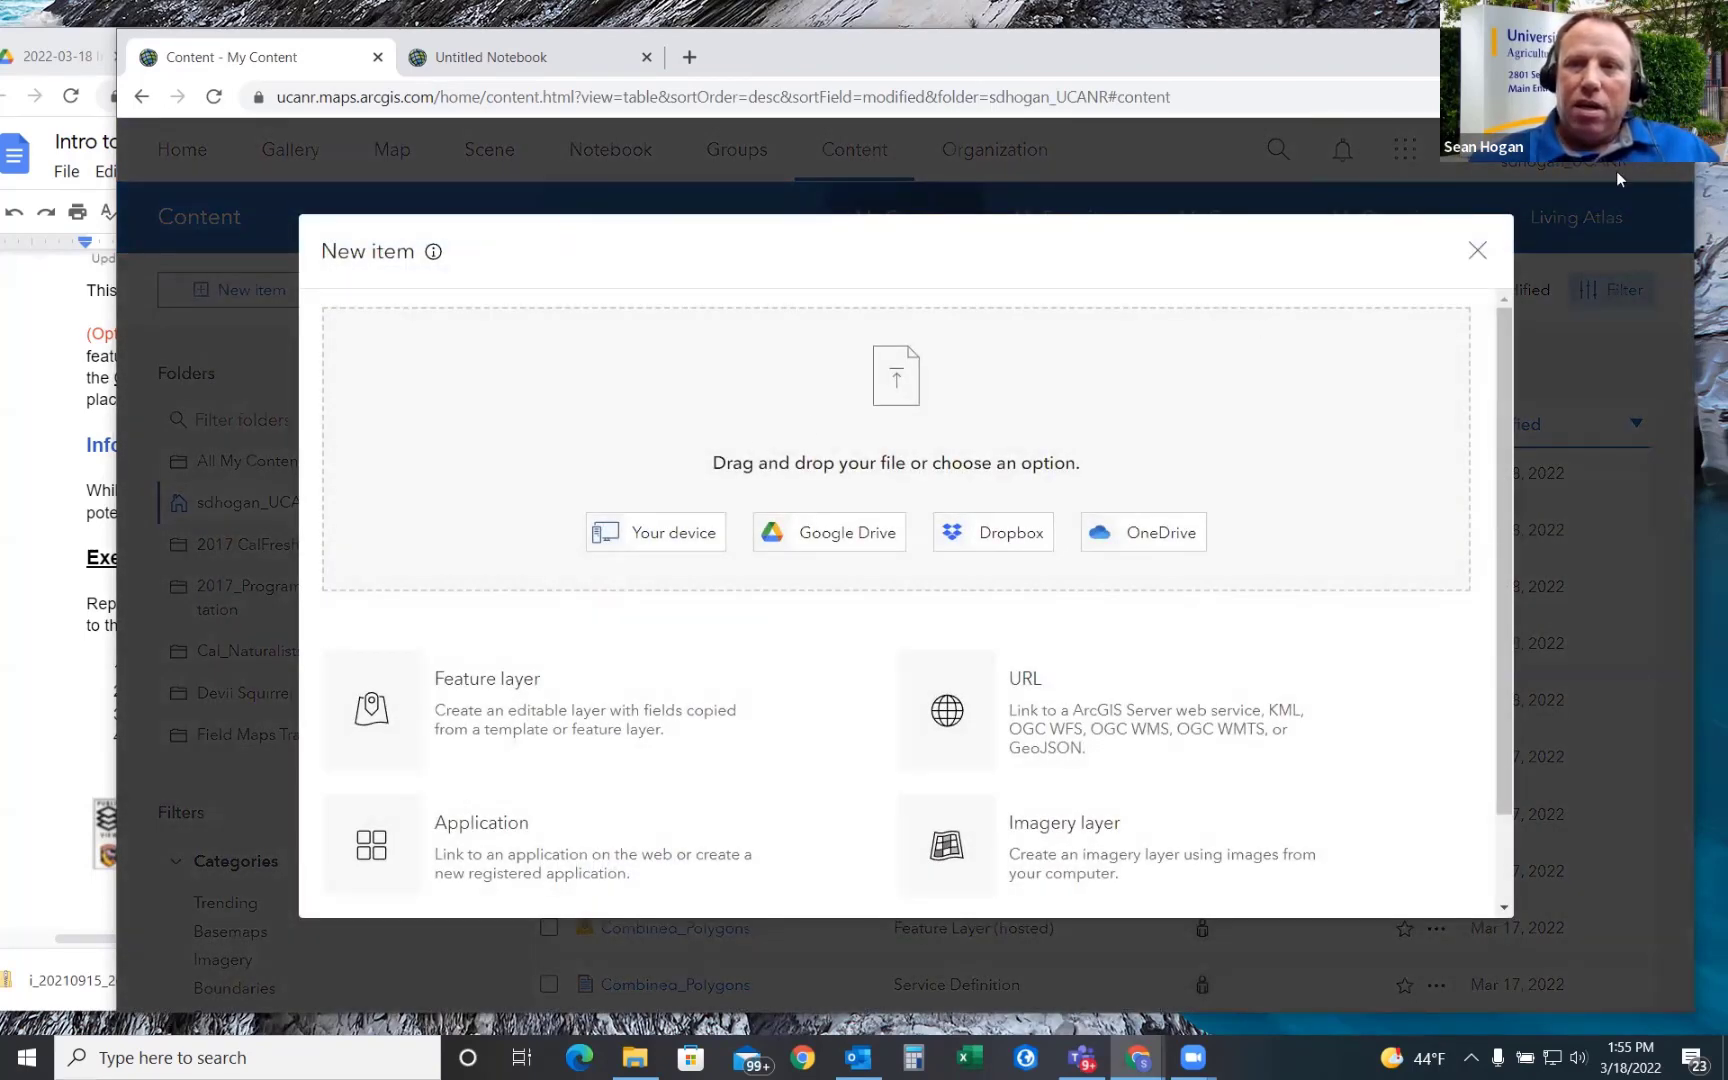
pyautogui.click(1477, 250)
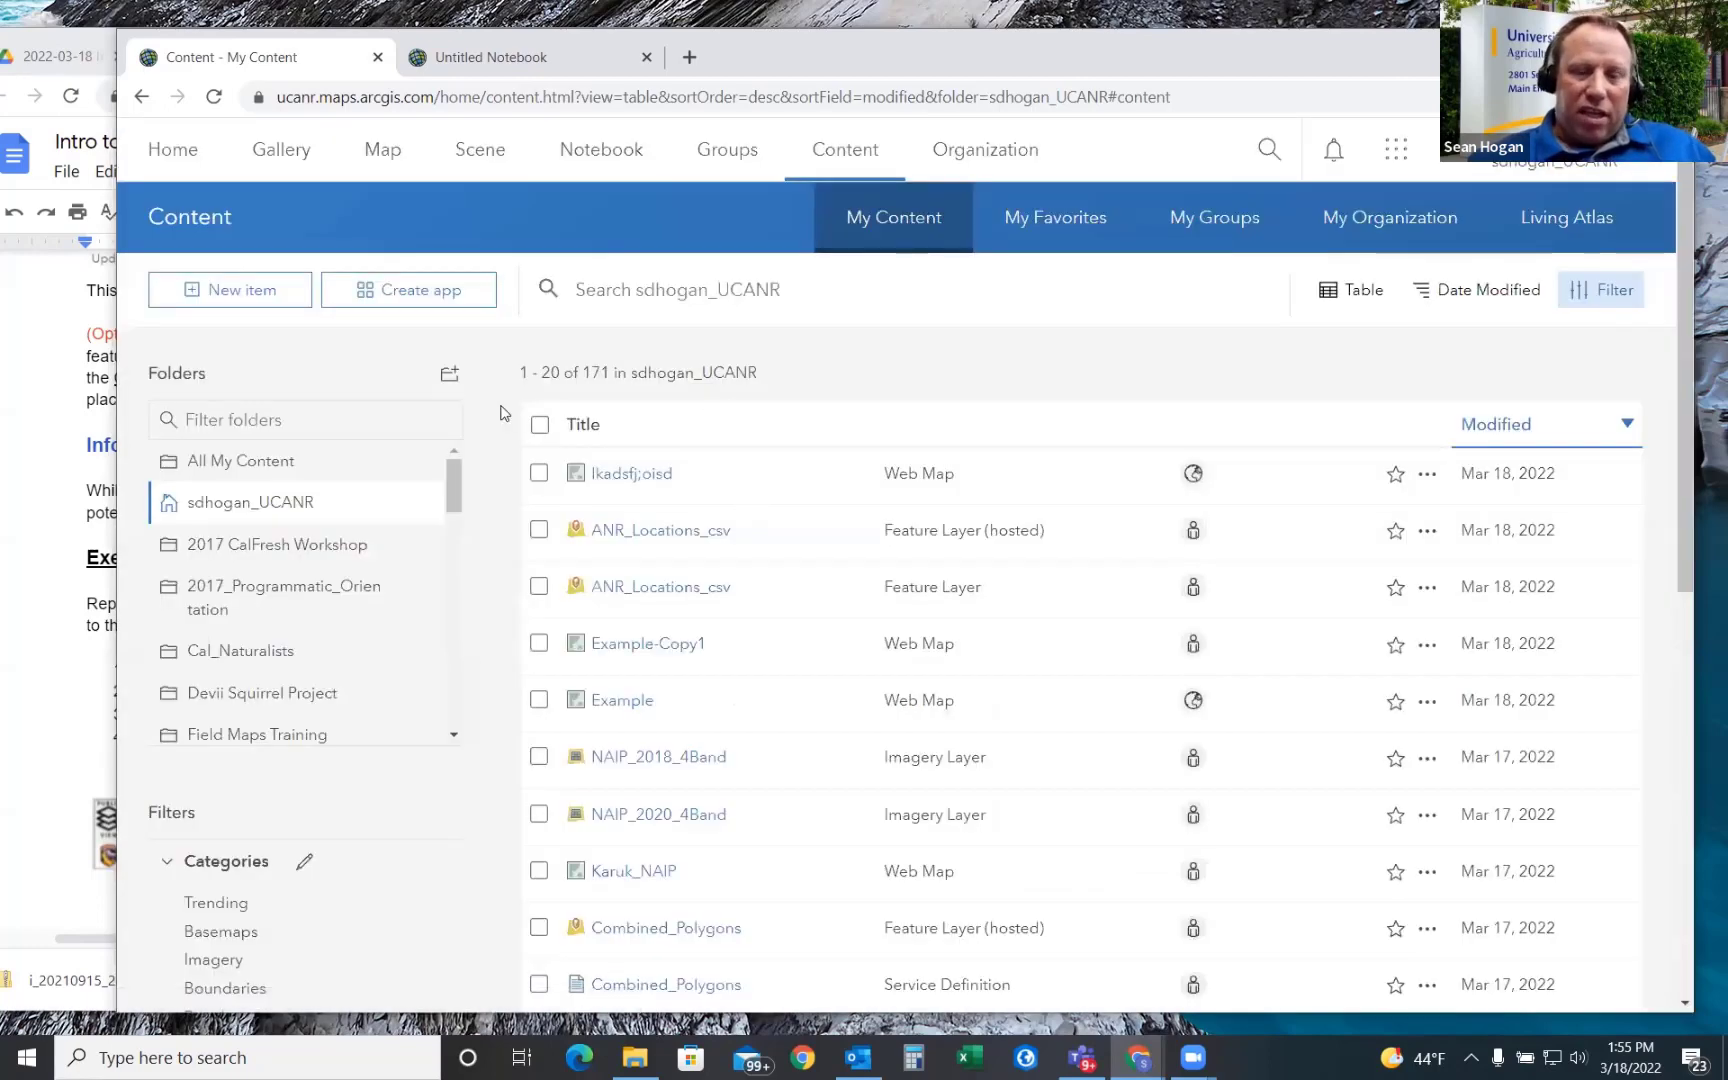
pyautogui.scroll(-4, 703, 624)
pyautogui.scroll(4, 703, 624)
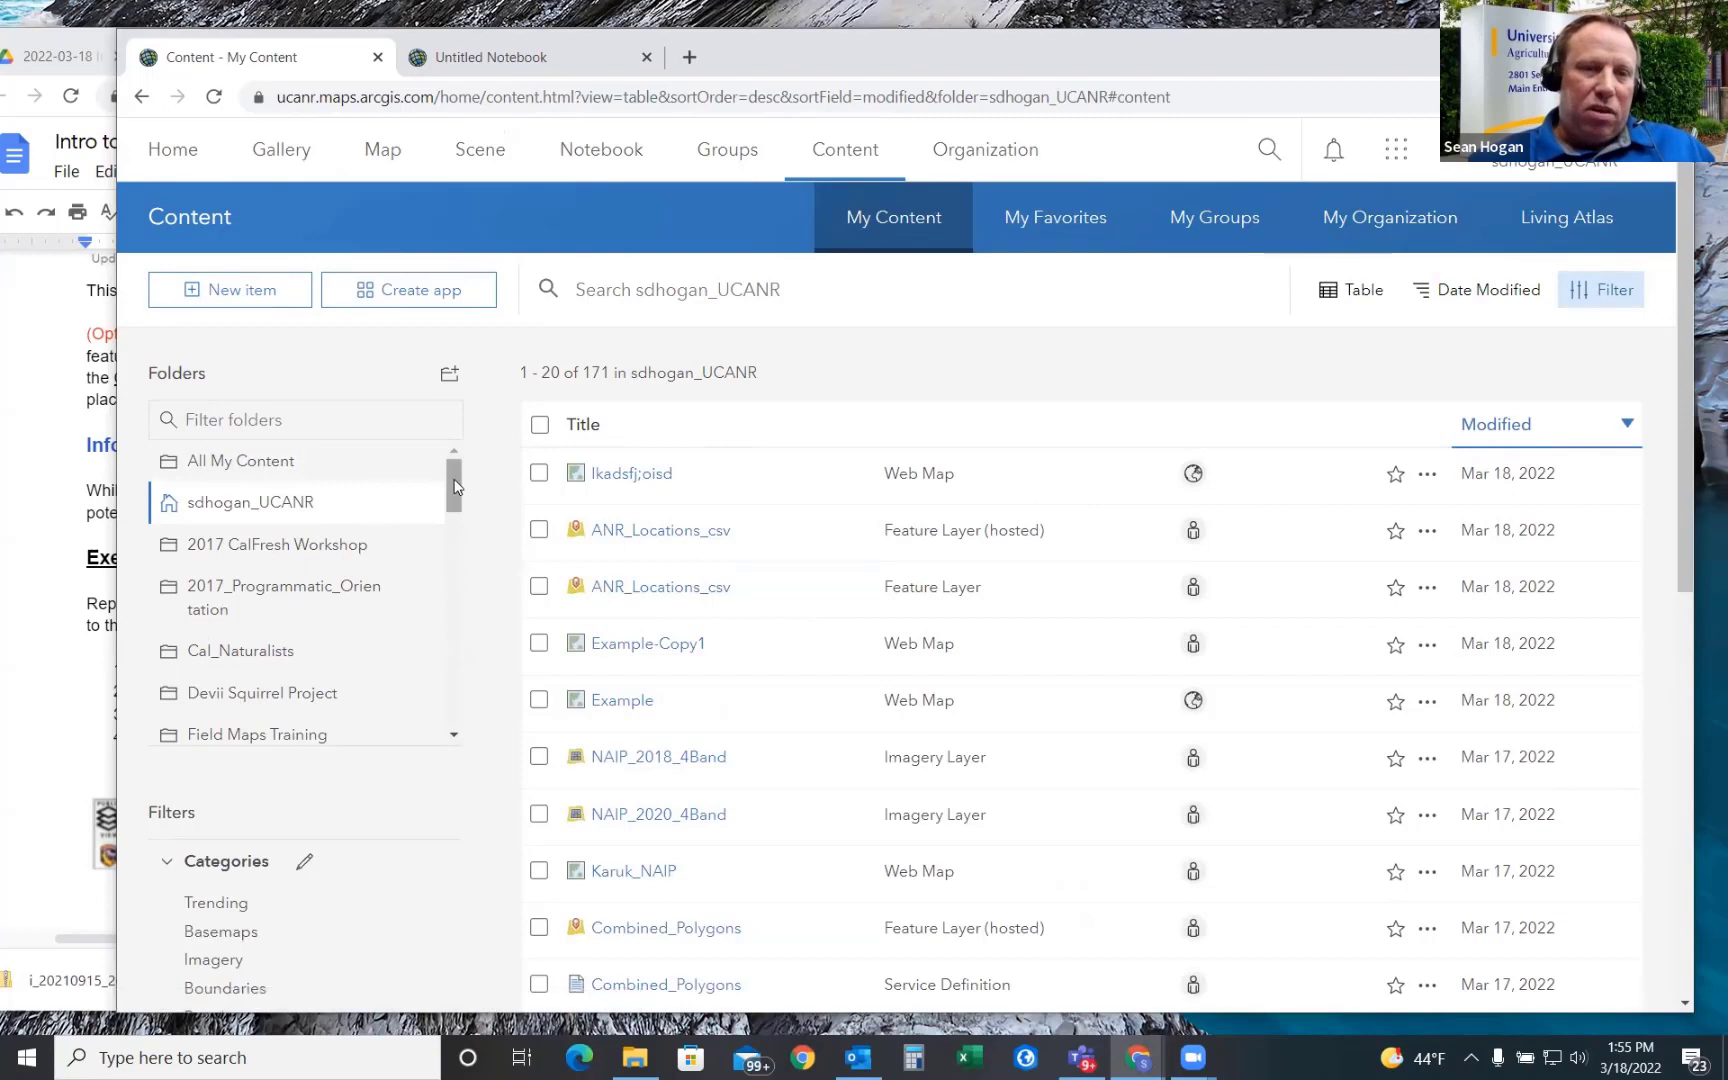
pyautogui.moveTo(457, 490); pyautogui.dragTo(452, 514)
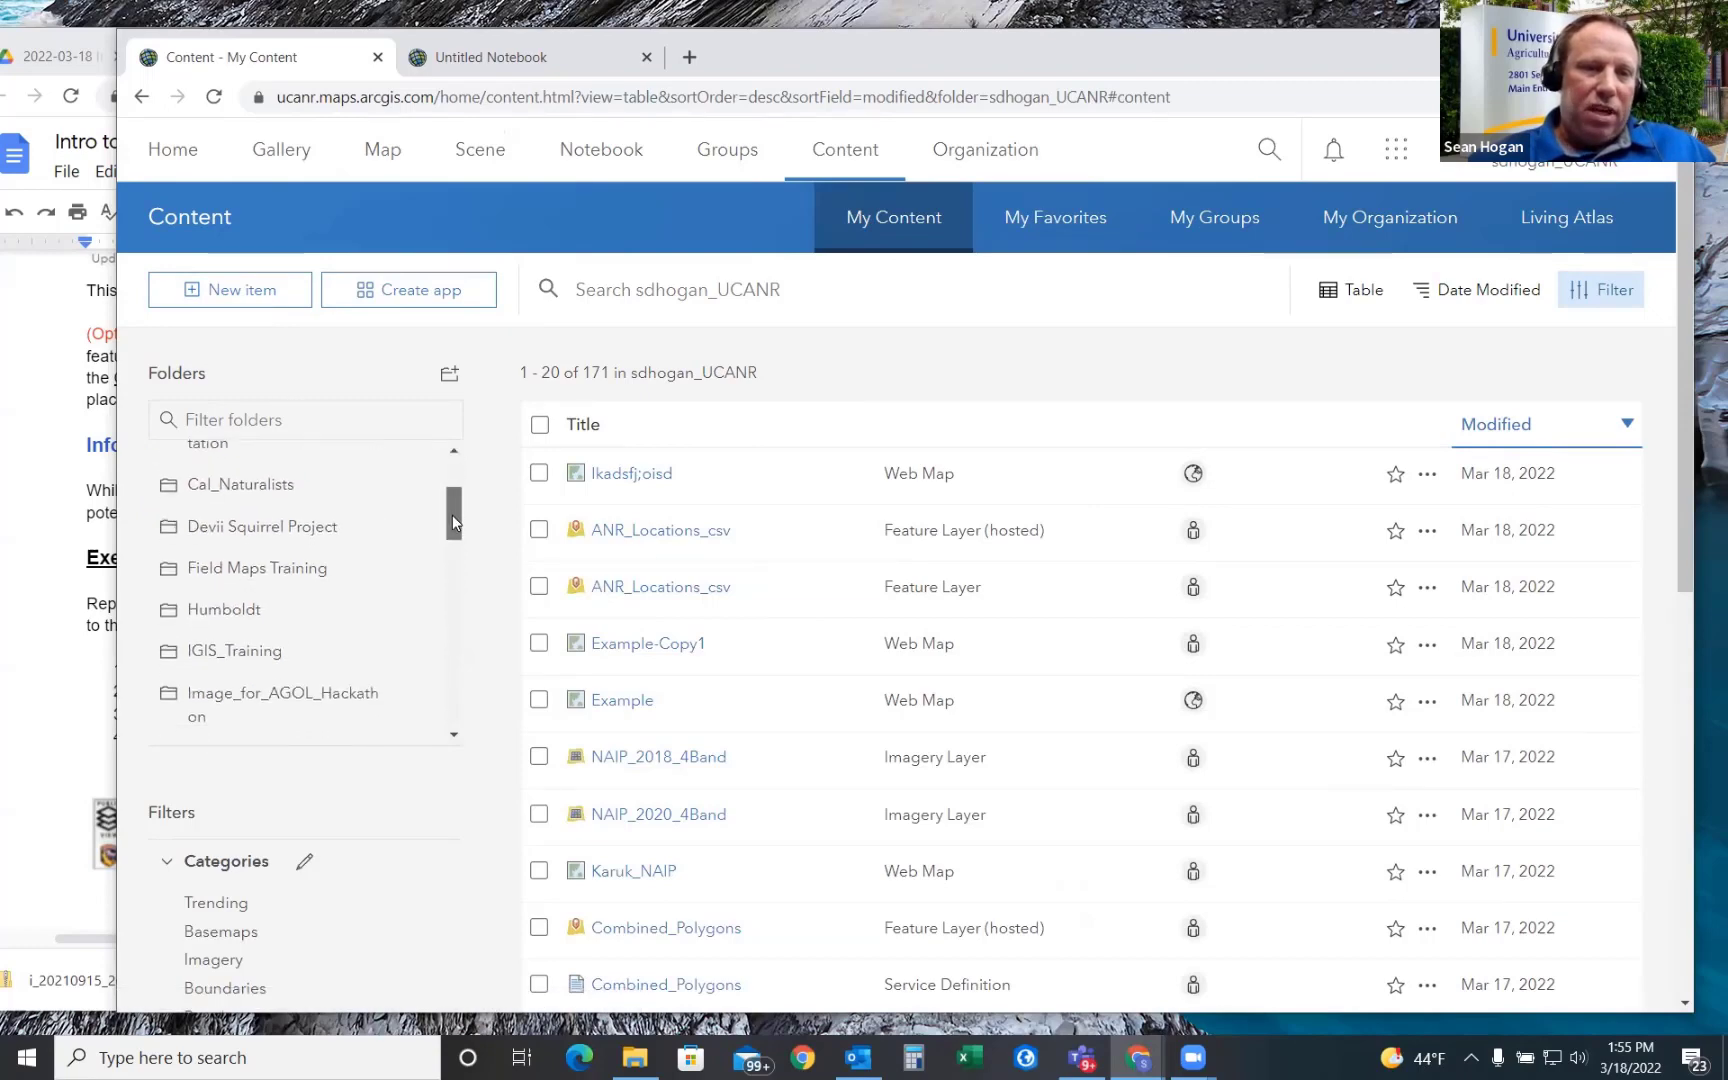
pyautogui.click(307, 577)
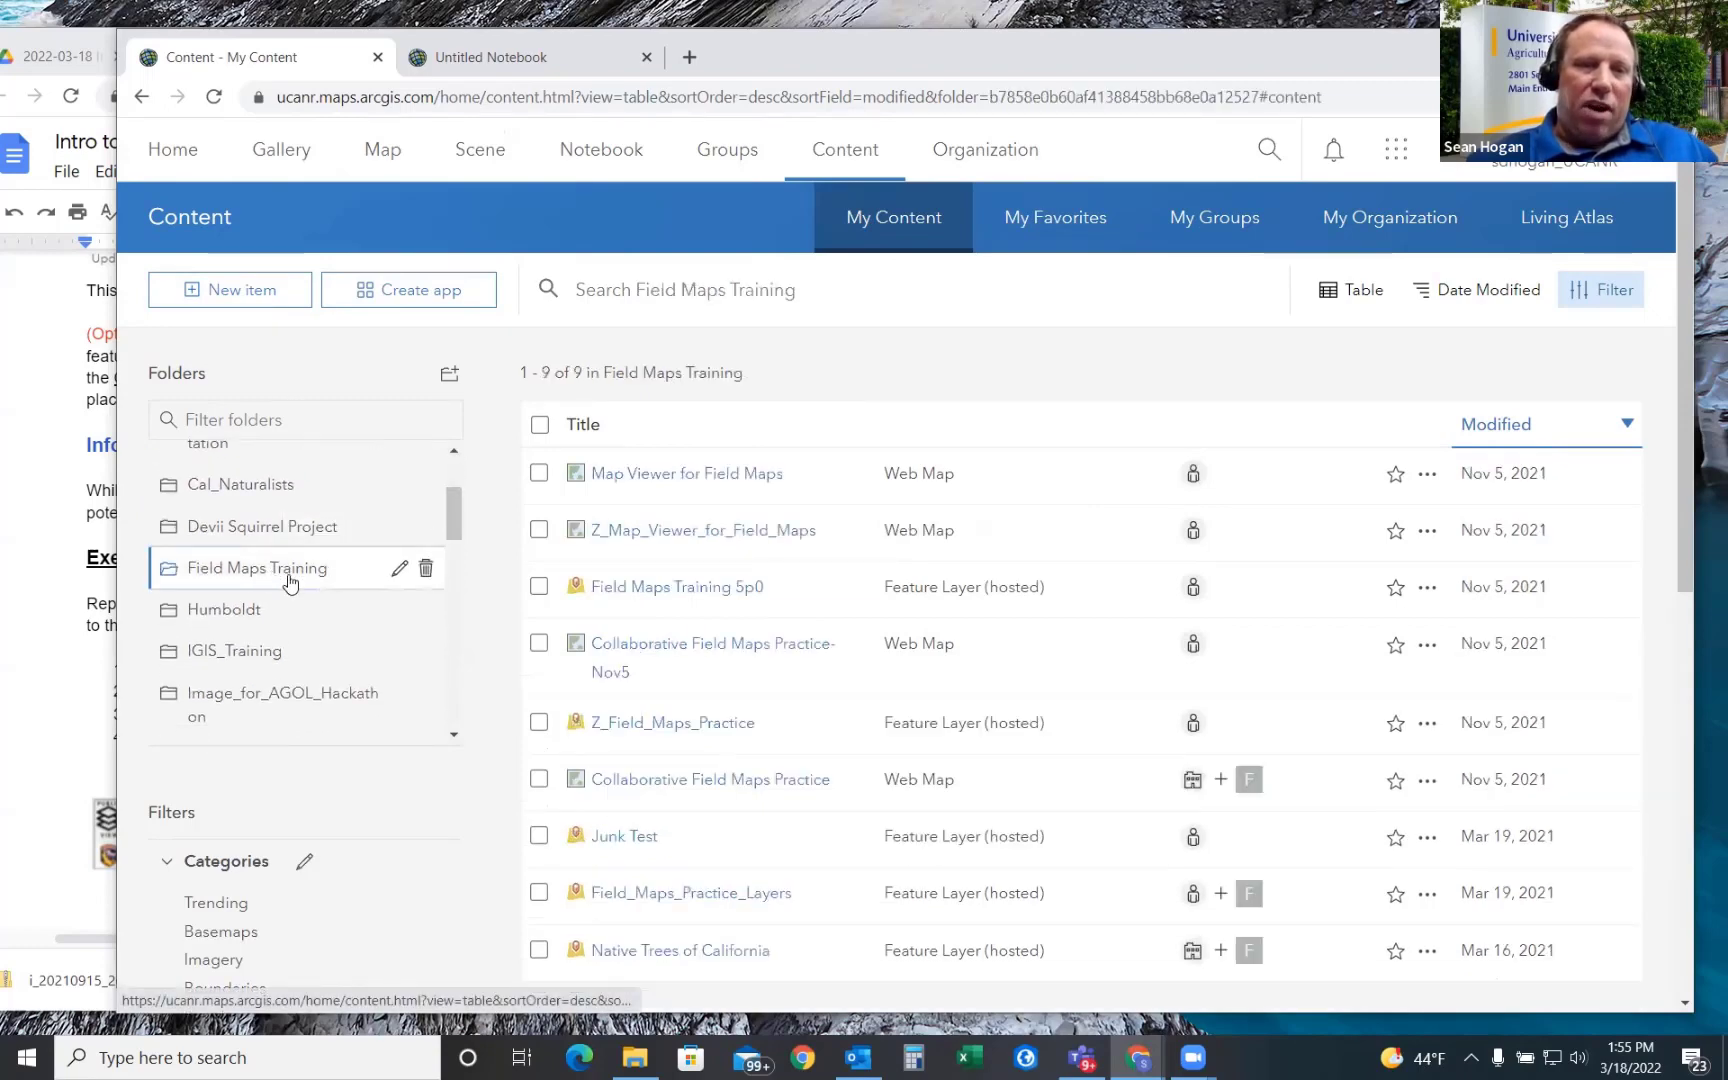
pyautogui.click(287, 608)
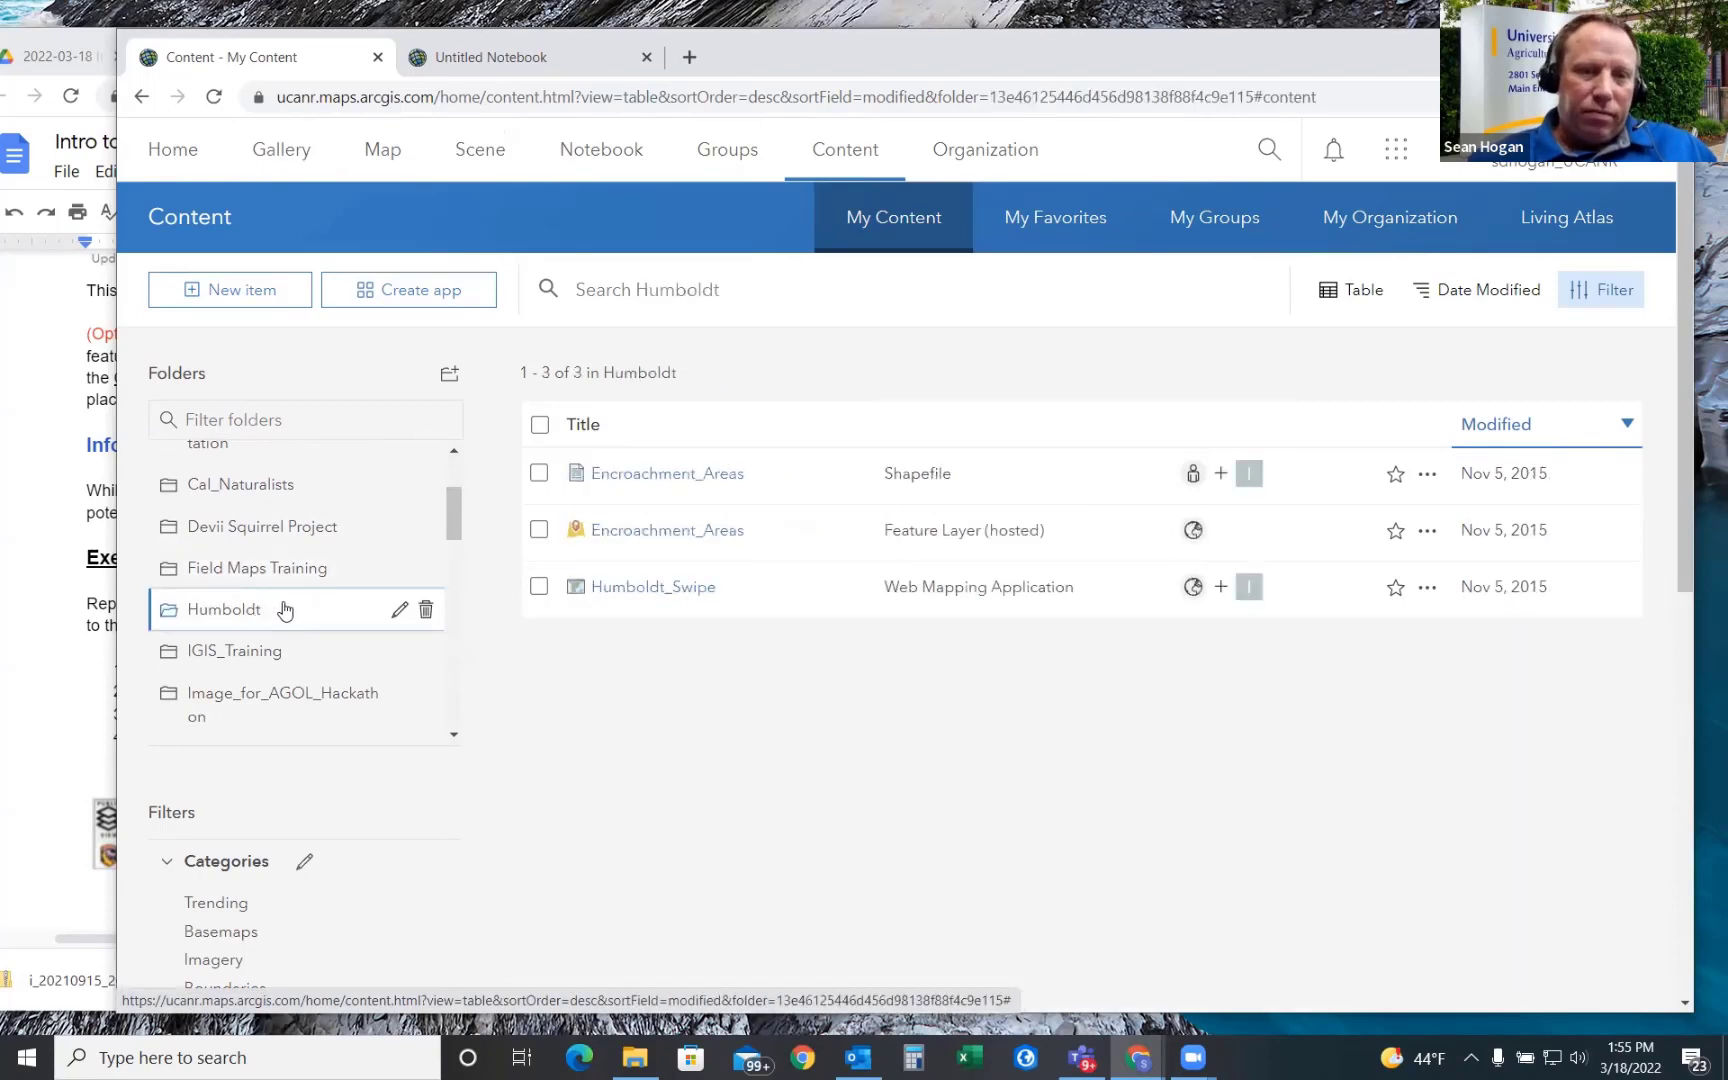
pyautogui.moveTo(458, 516); pyautogui.dragTo(459, 464)
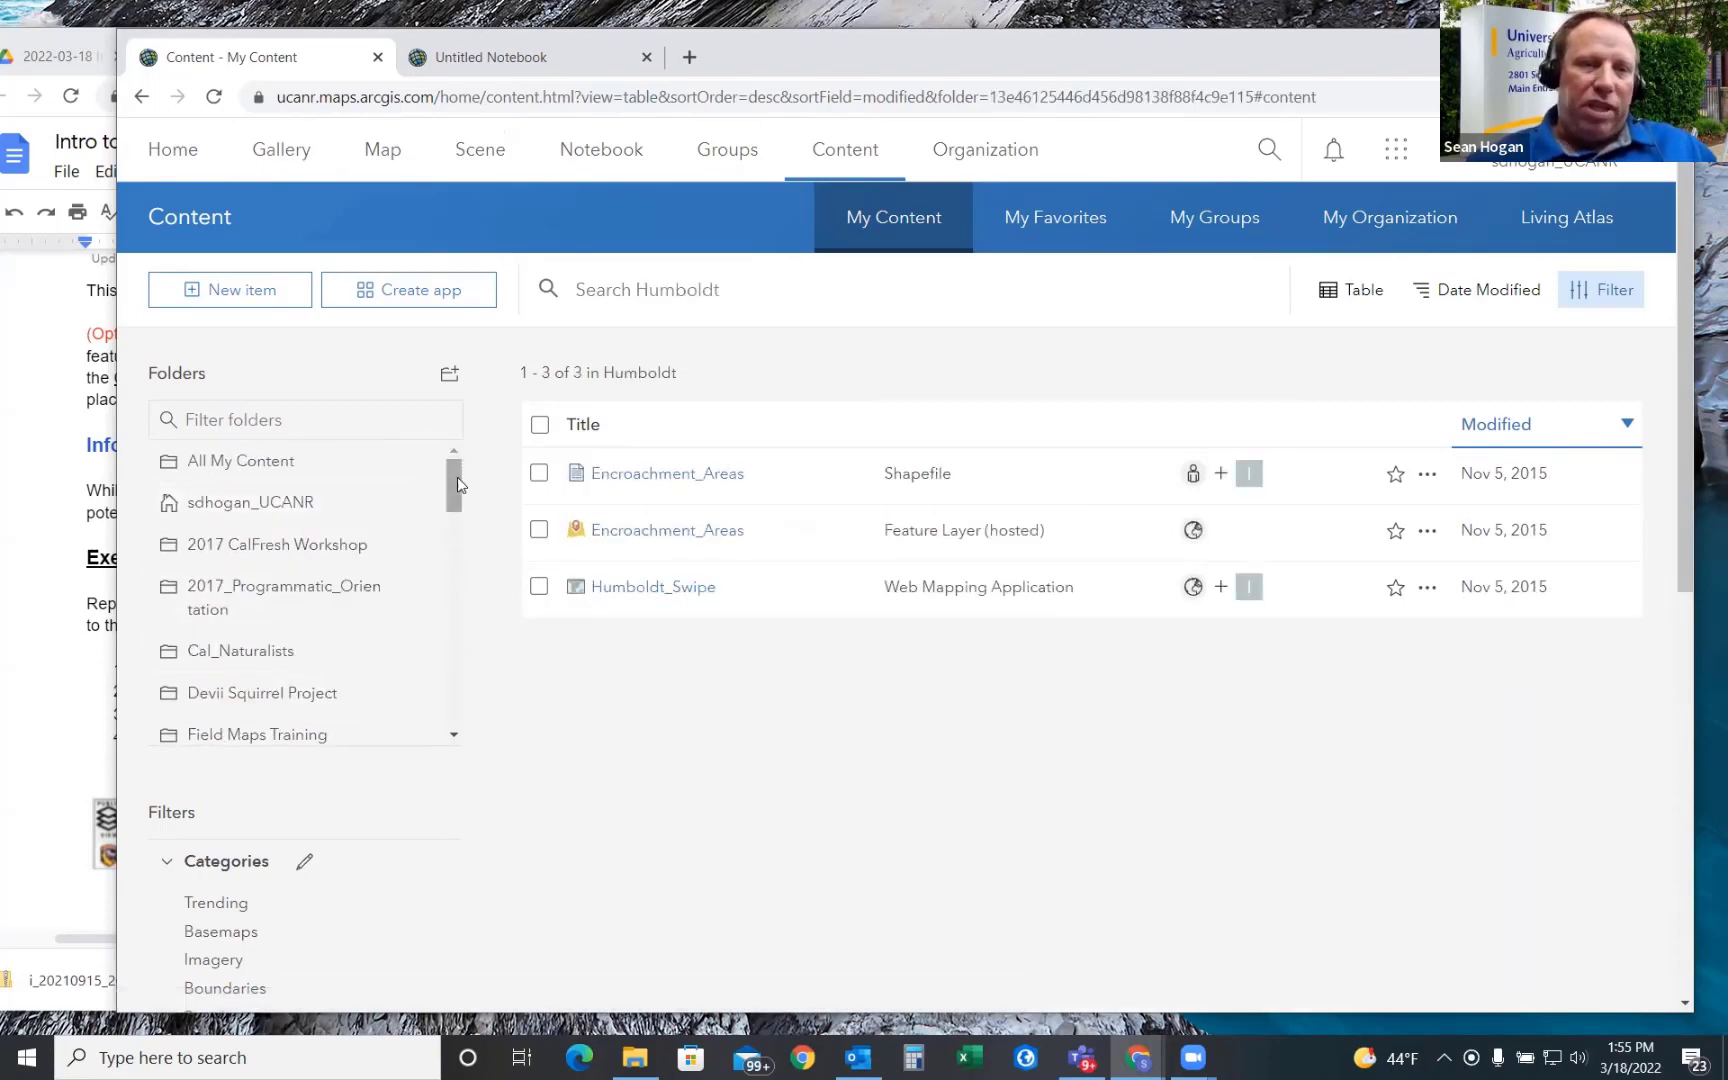
pyautogui.click(268, 463)
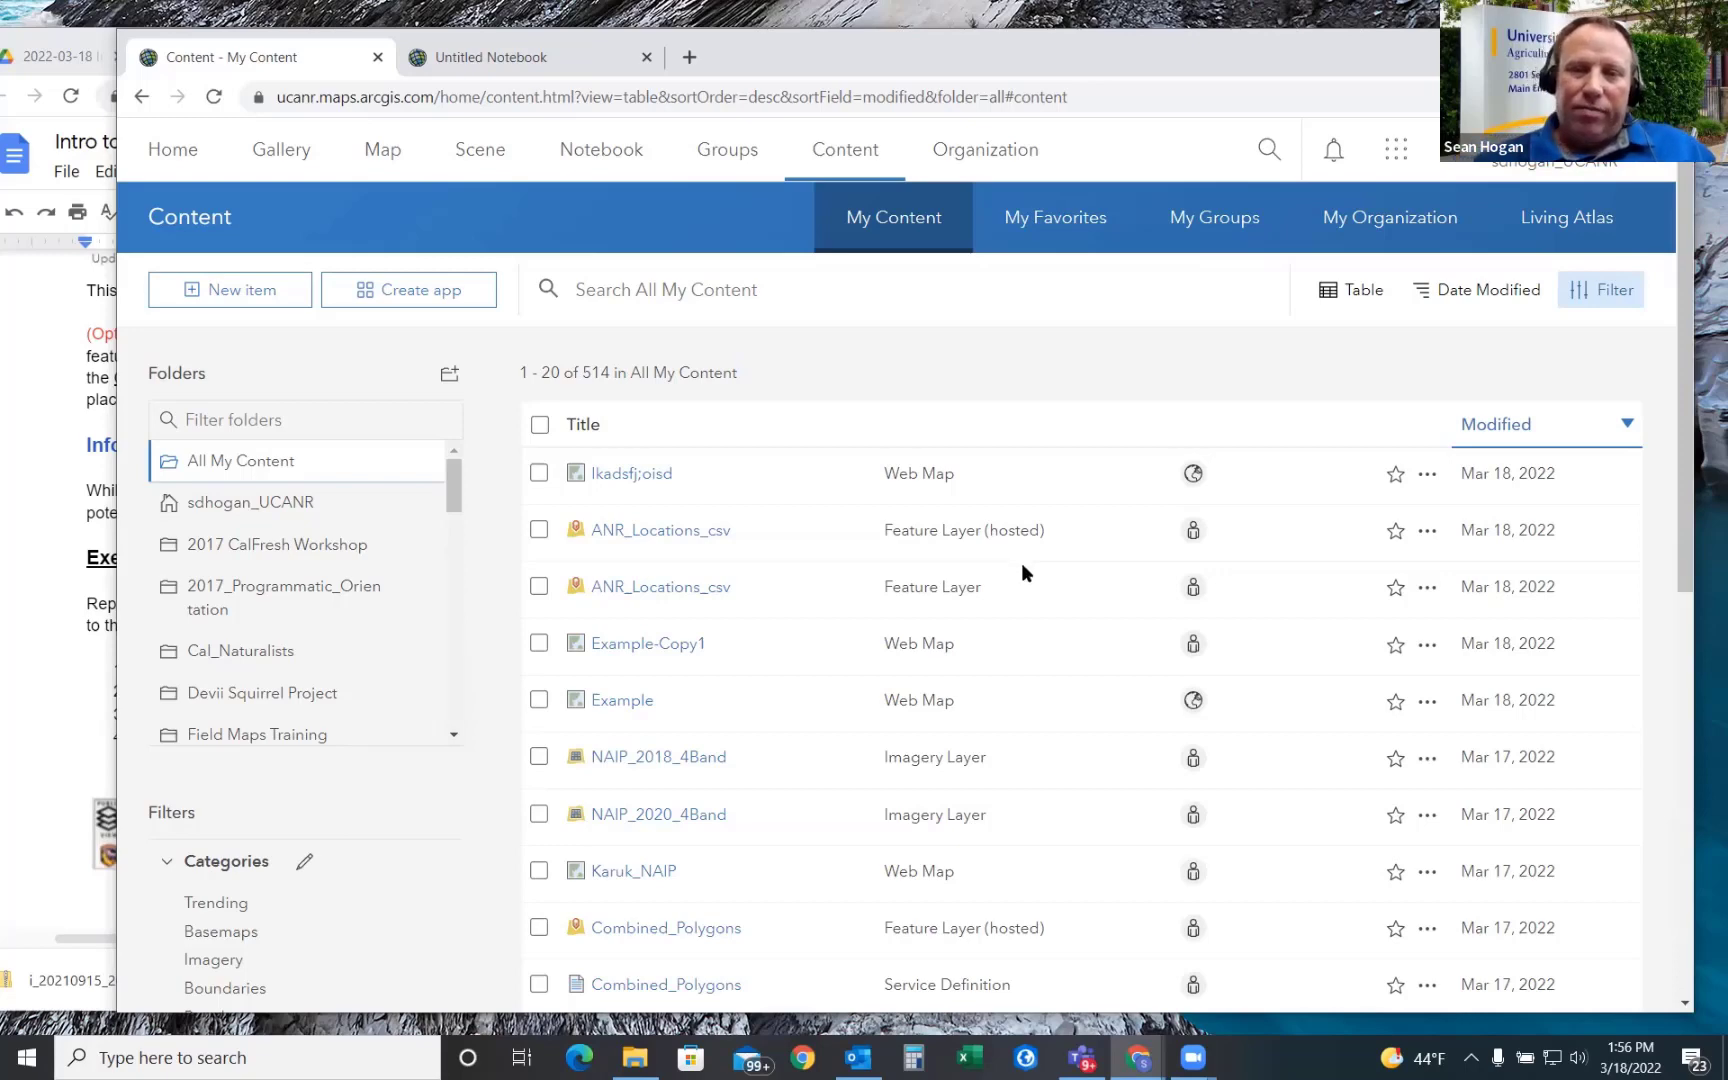
# - Find red_edge_Clip on page 2 of the item list, star it, and view My Favorites
pyautogui.scroll(-1, 1022, 566)
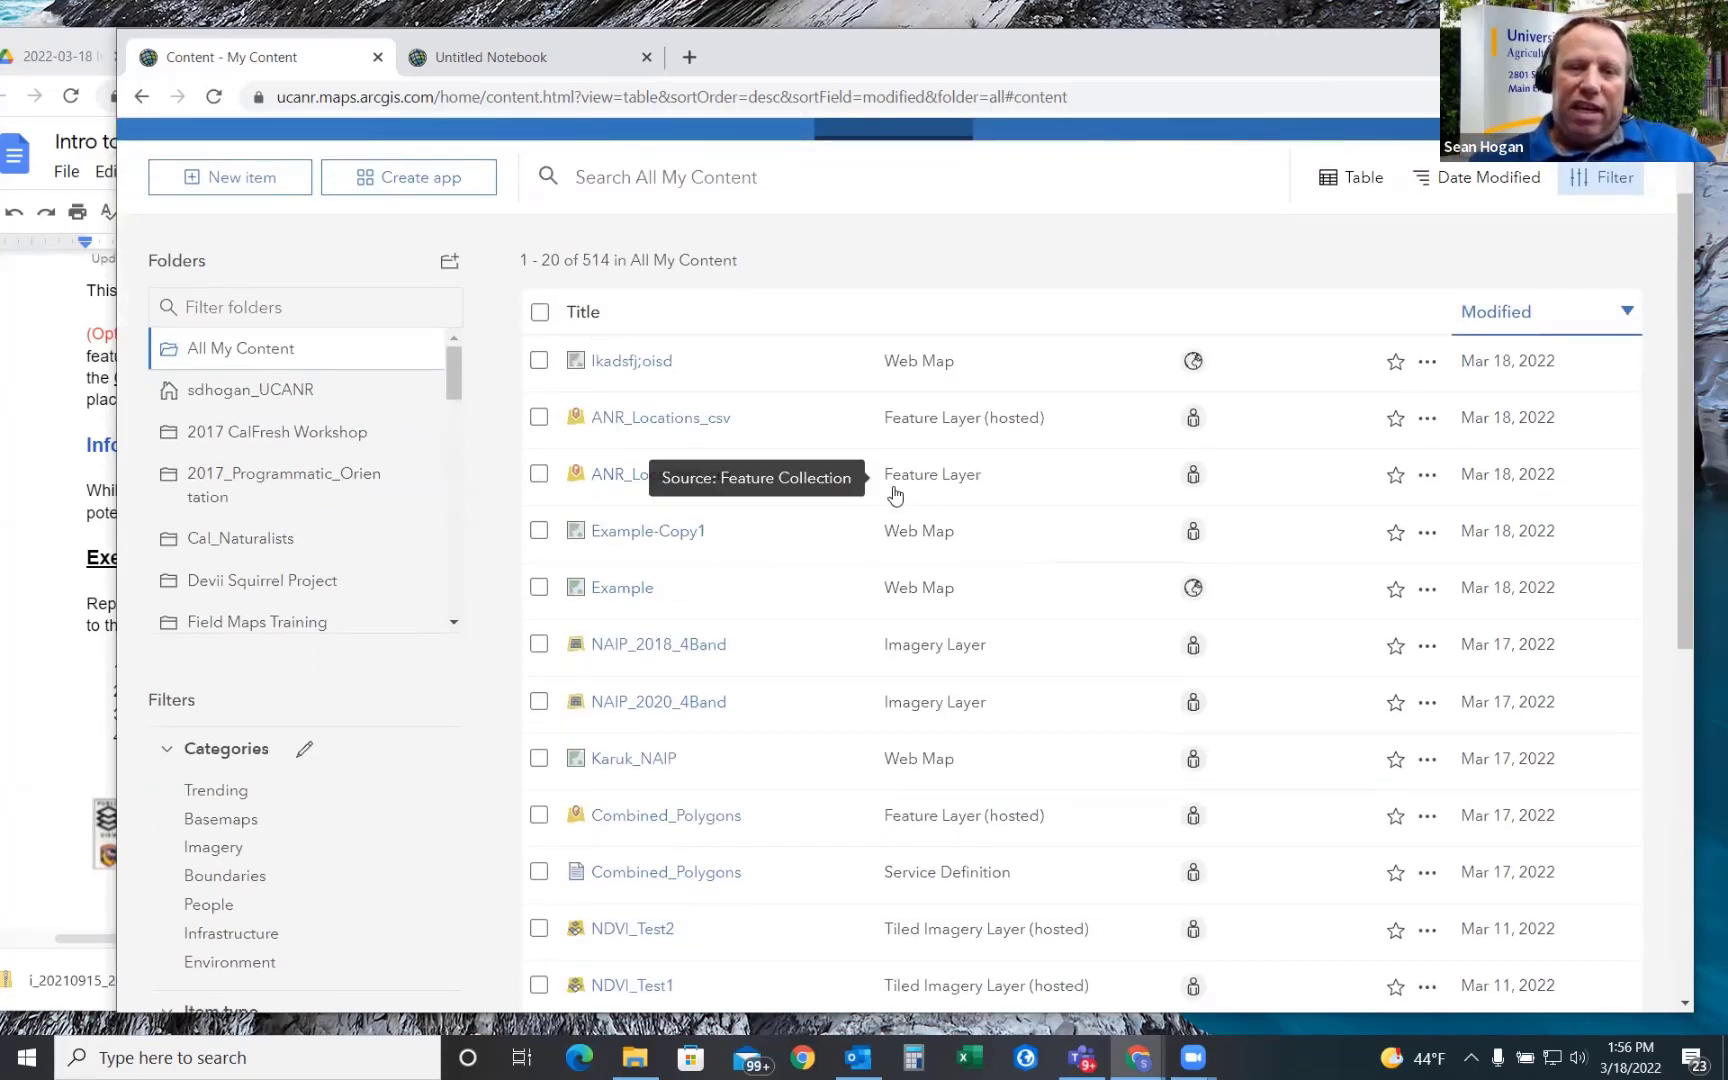
pyautogui.scroll(-2, 1000, 488)
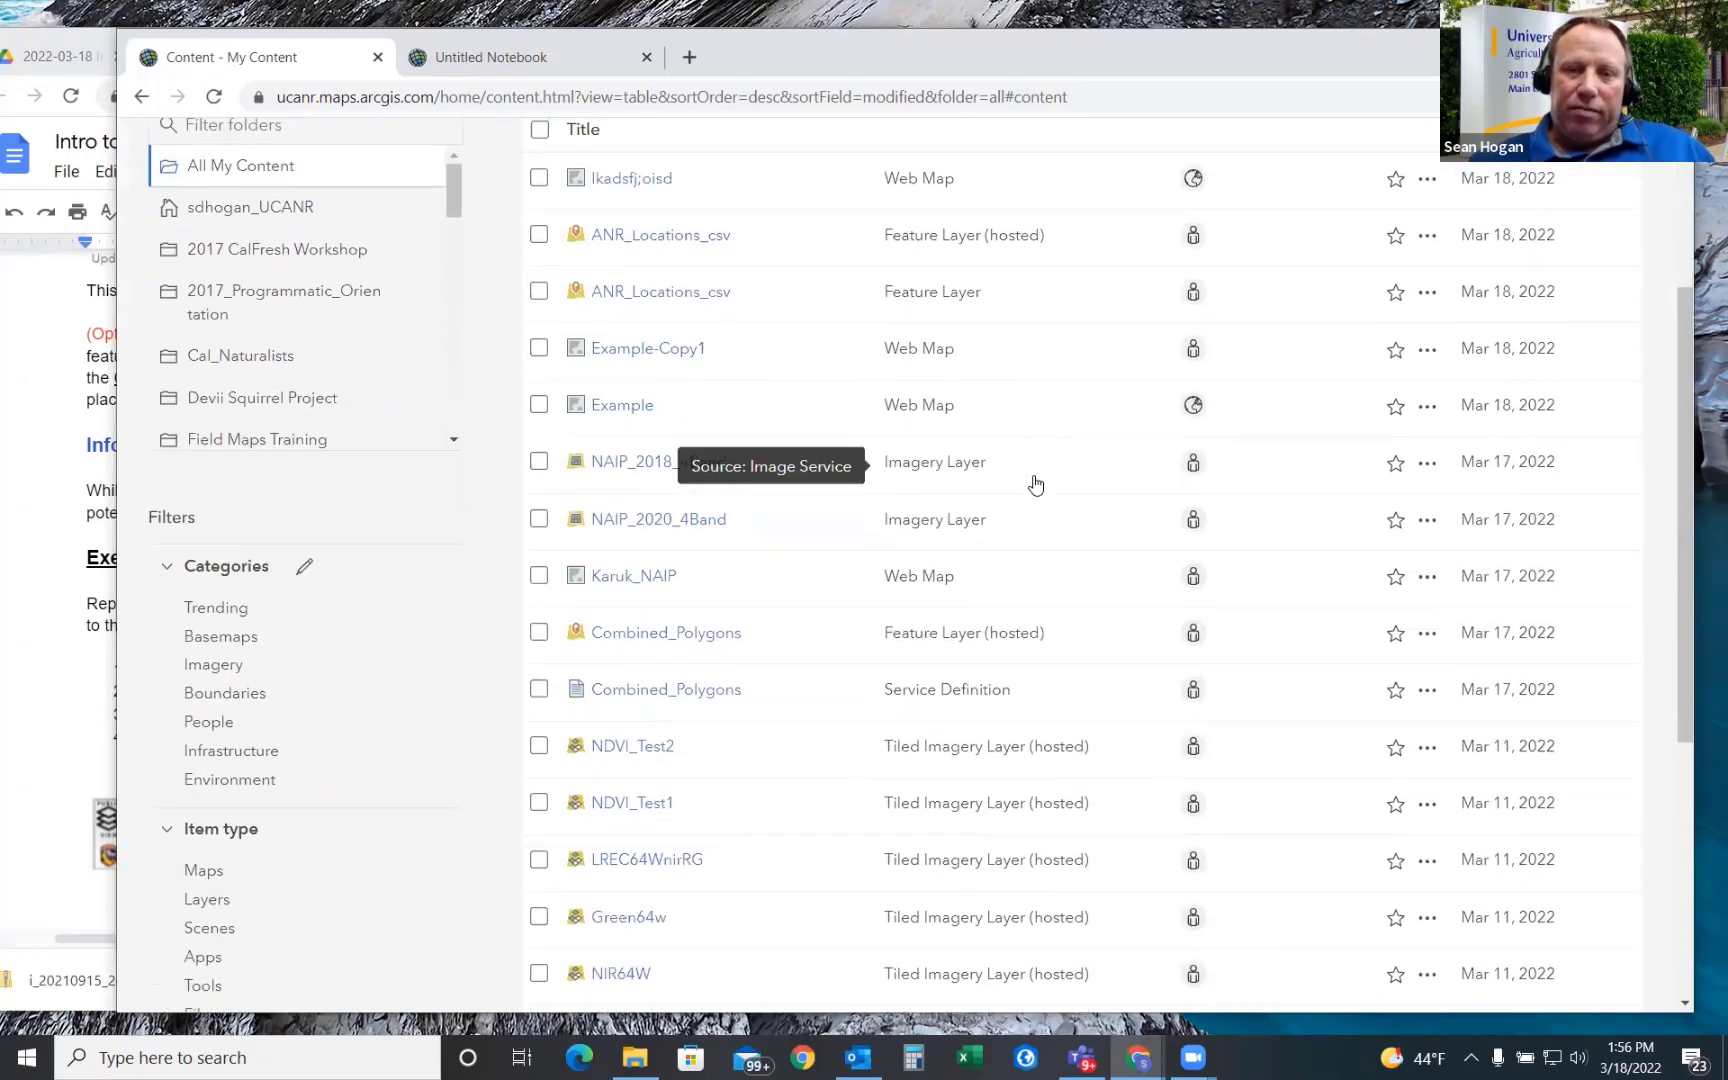
pyautogui.scroll(-2, 1060, 510)
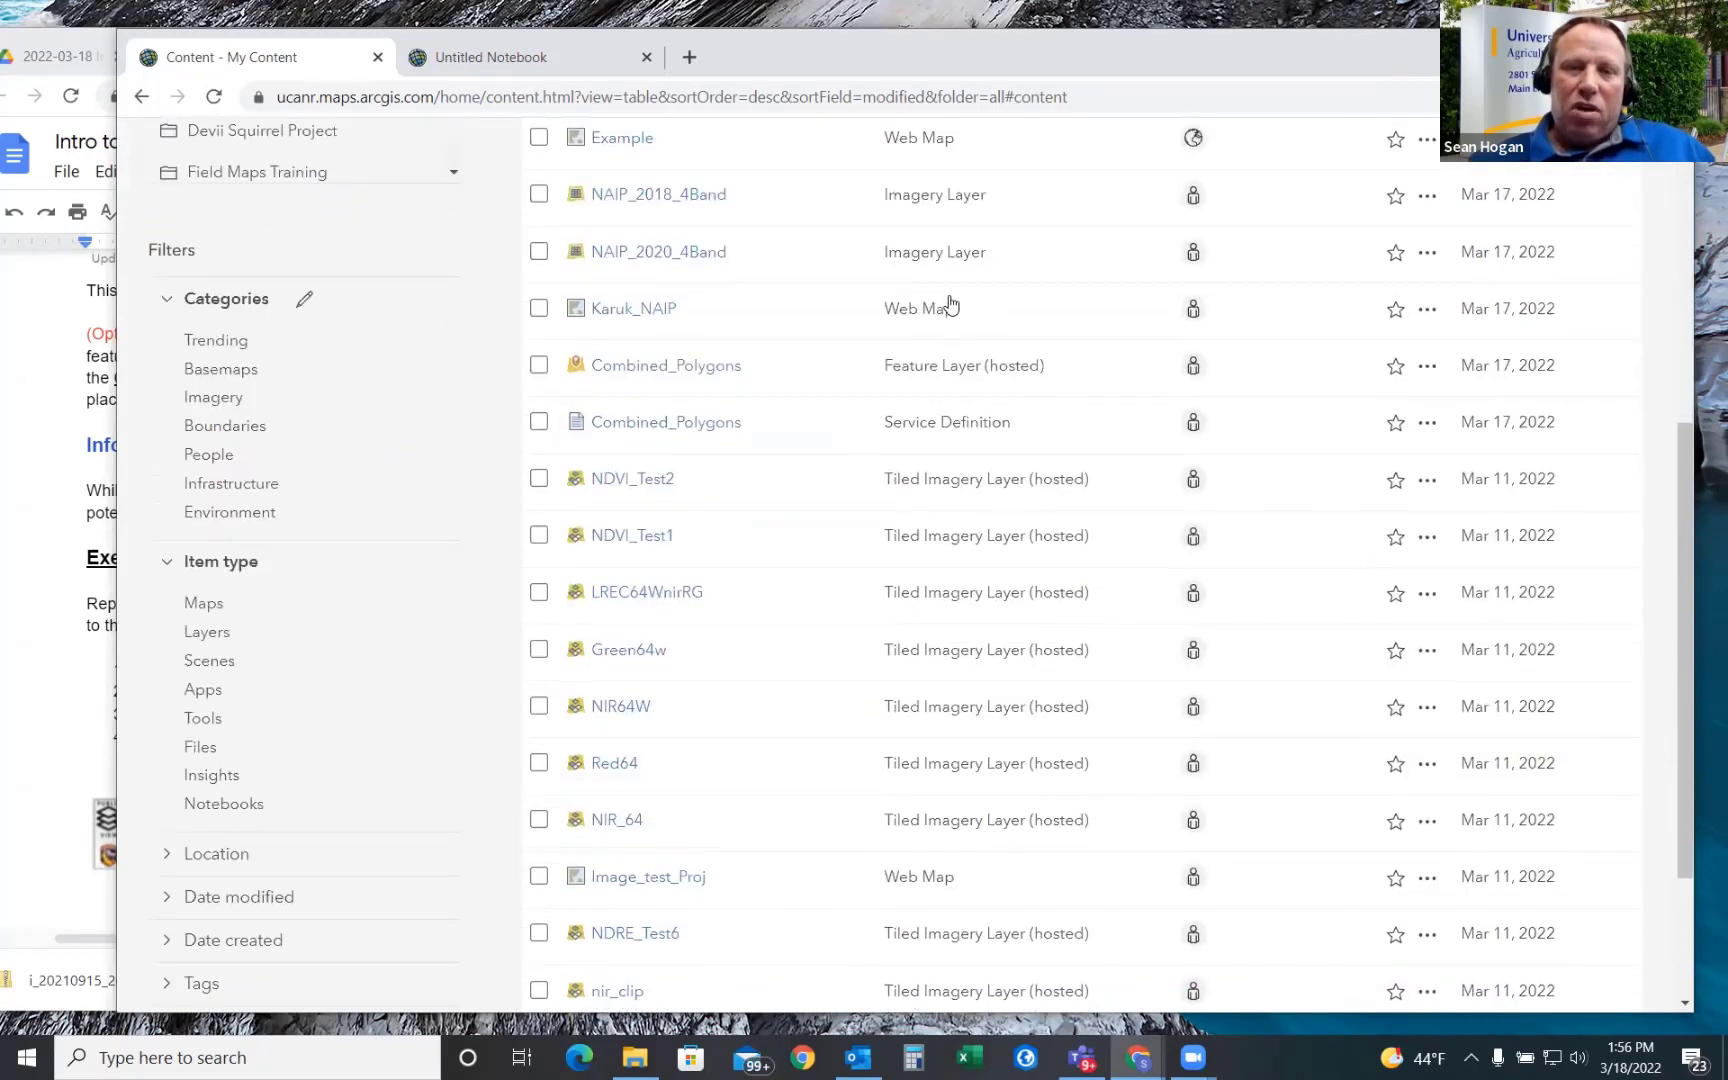
pyautogui.scroll(-3, 1005, 585)
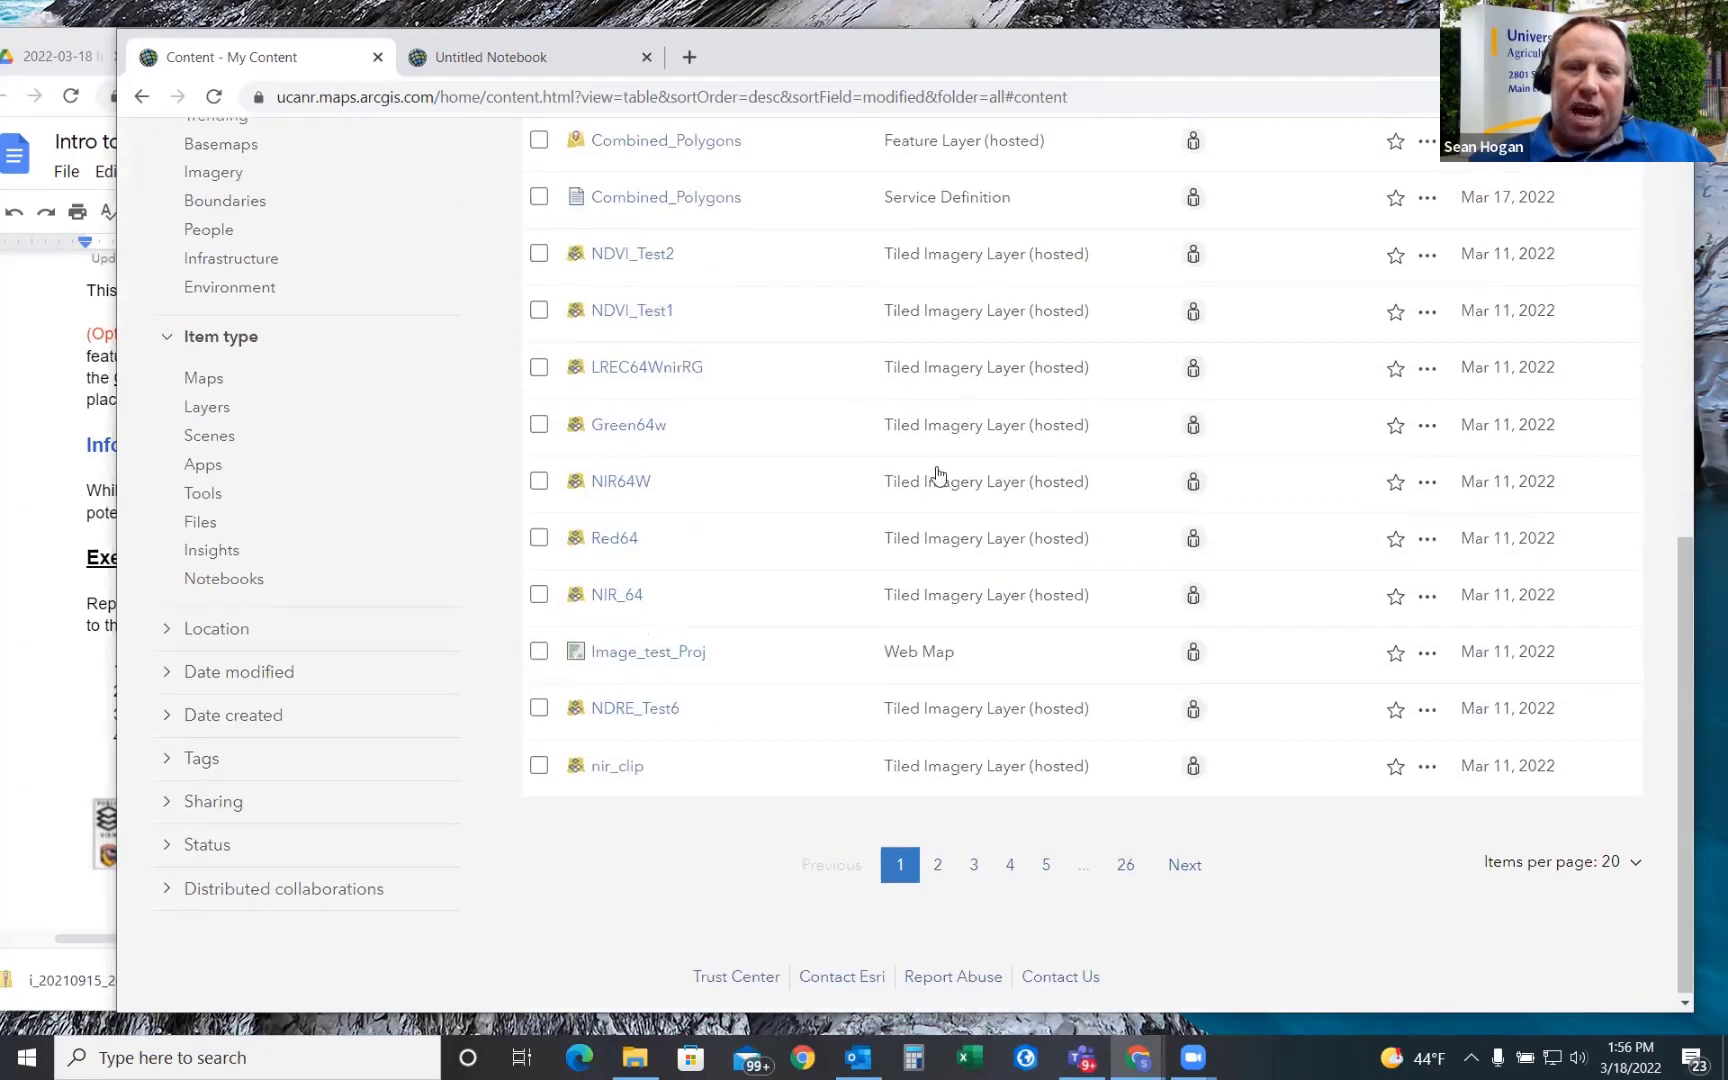
pyautogui.click(937, 866)
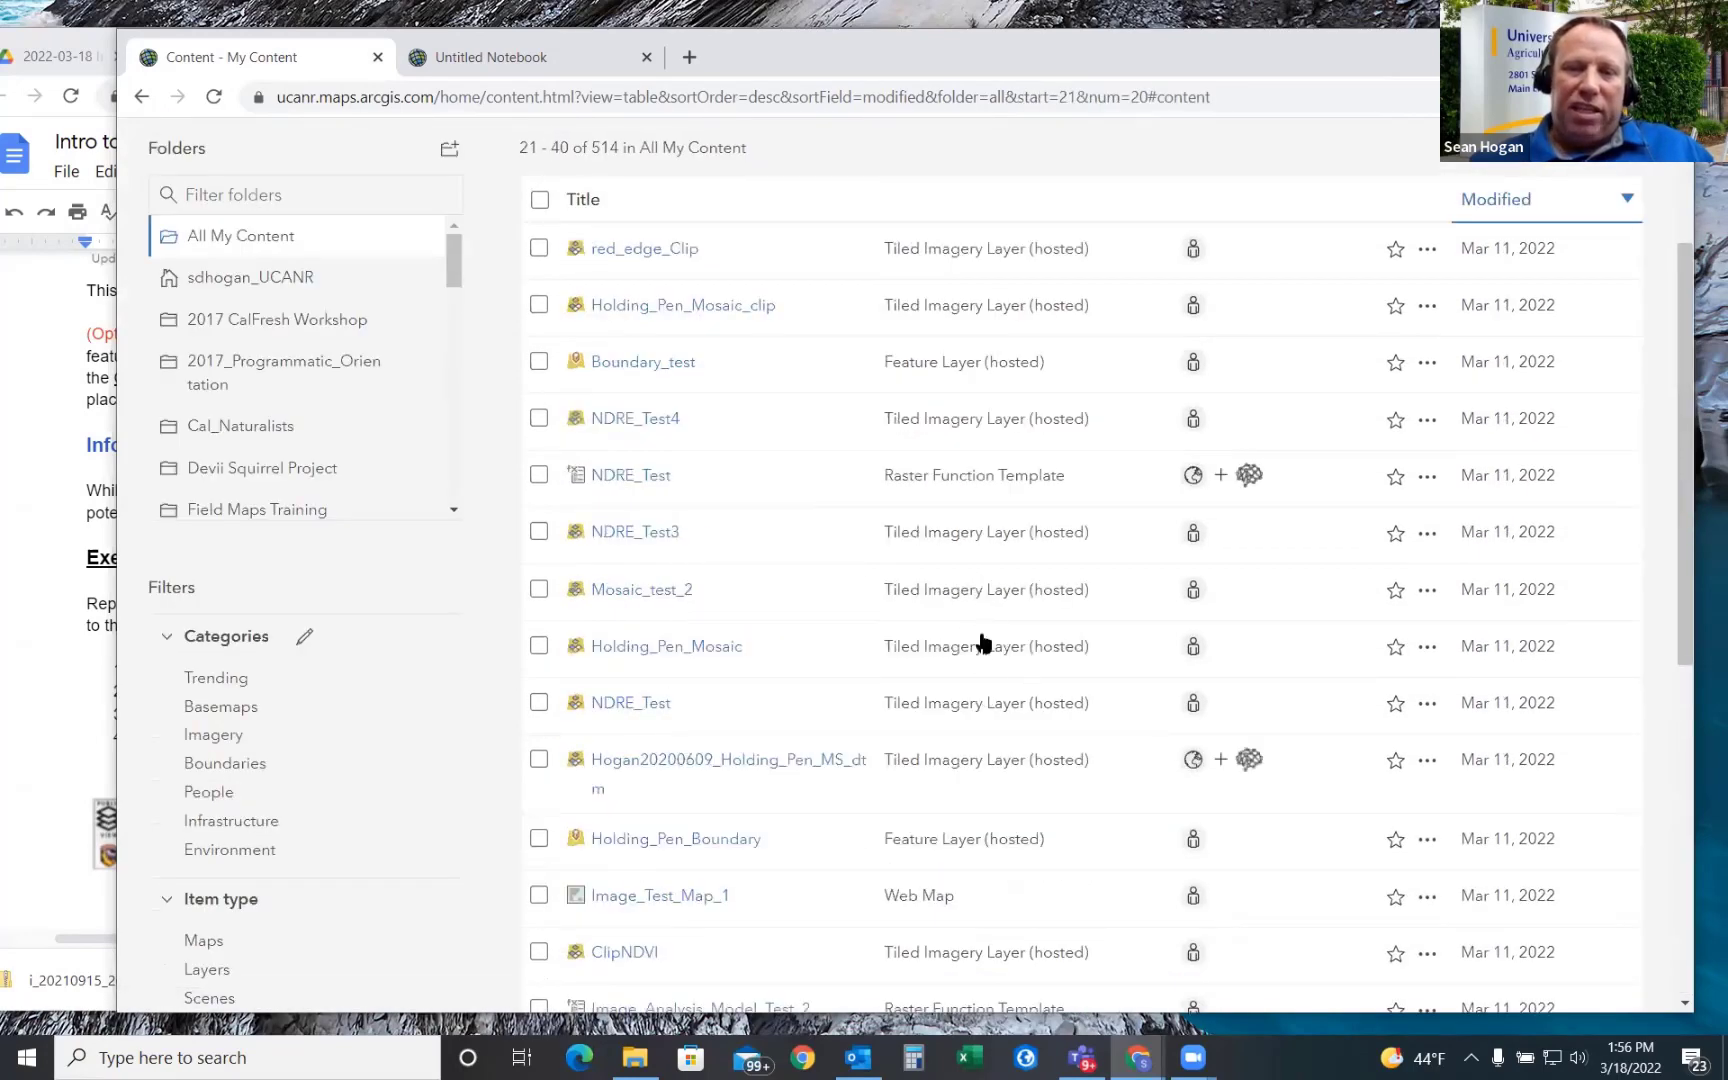
pyautogui.scroll(-2, 981, 645)
pyautogui.scroll(-4, 981, 645)
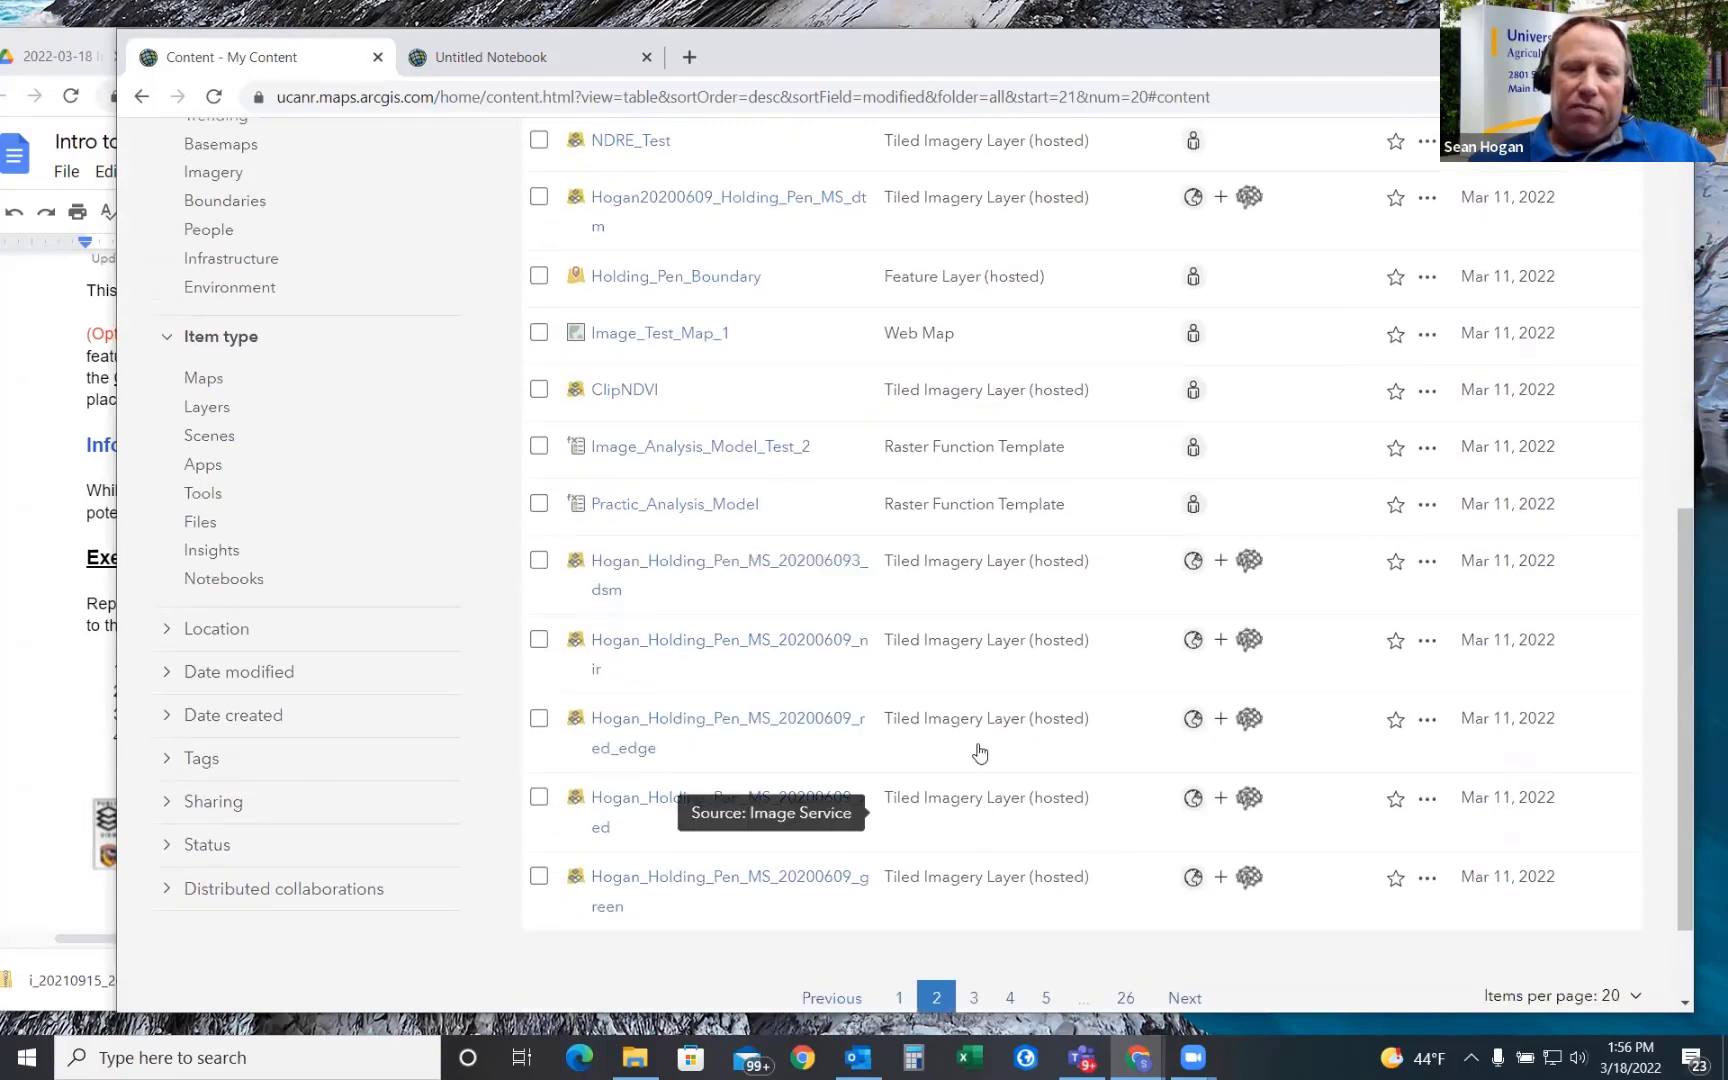
pyautogui.scroll(8, 1010, 578)
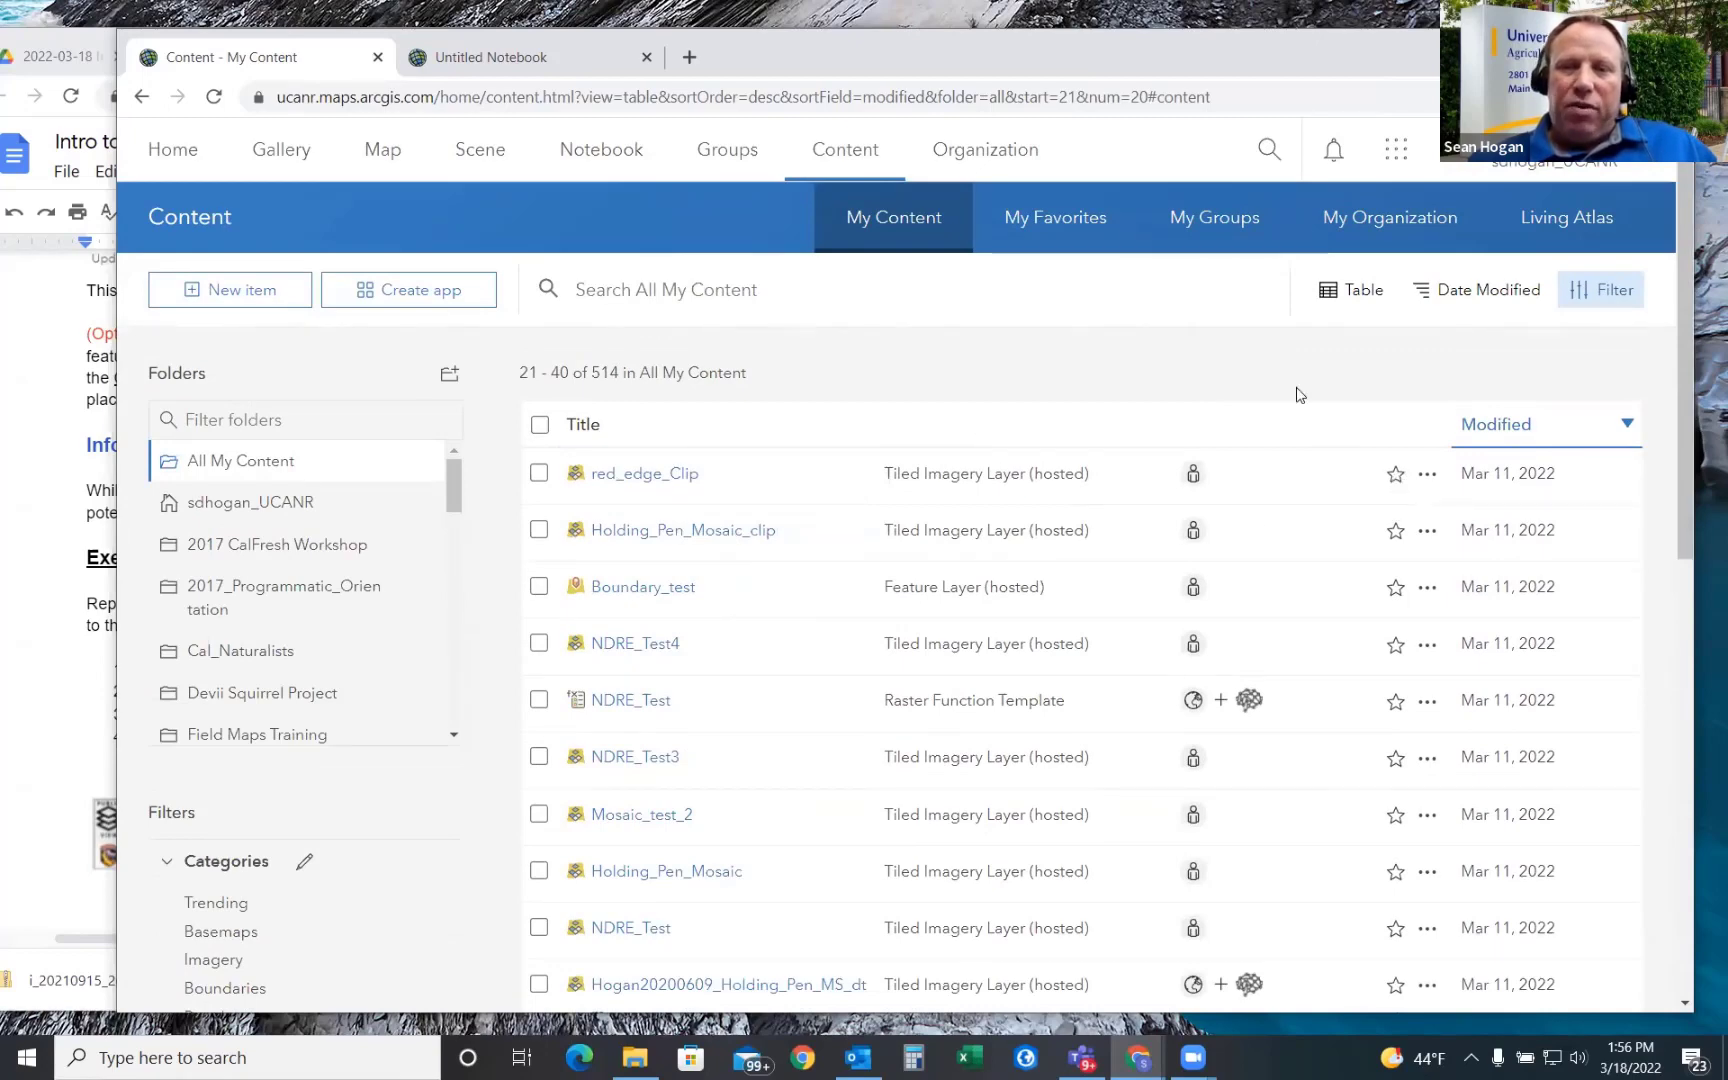
pyautogui.click(1396, 478)
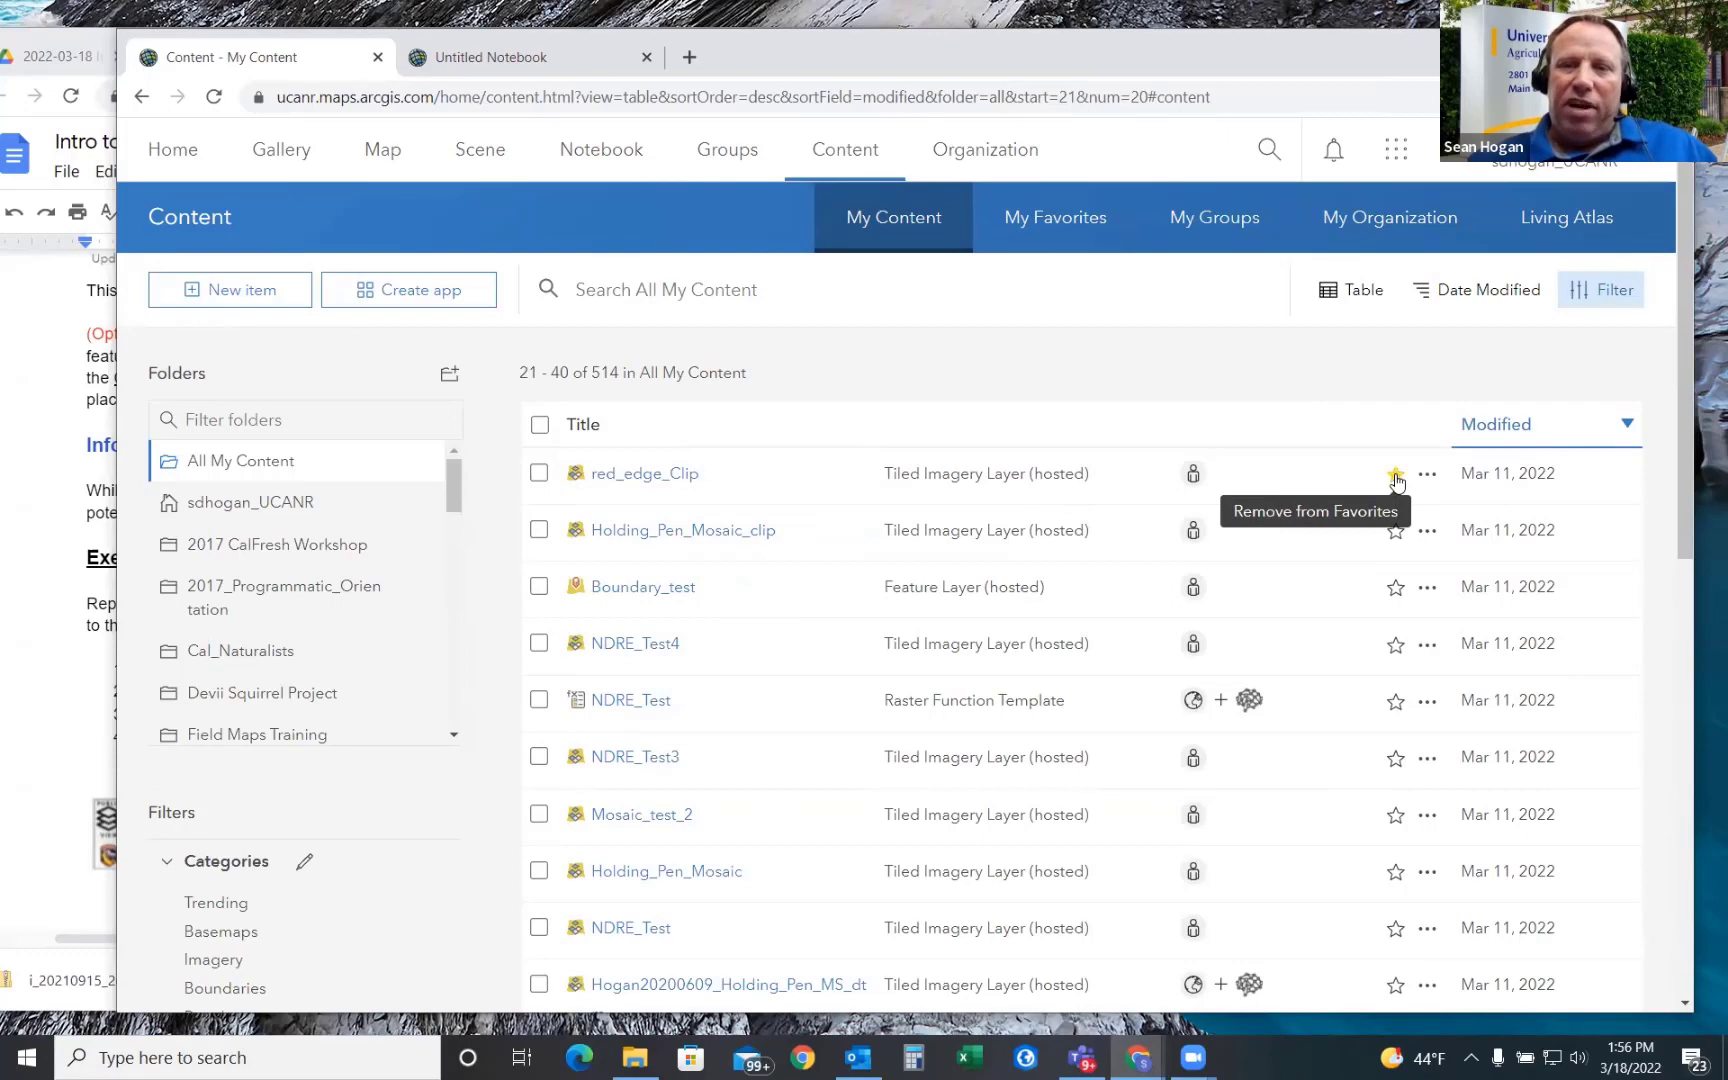
pyautogui.click(1100, 232)
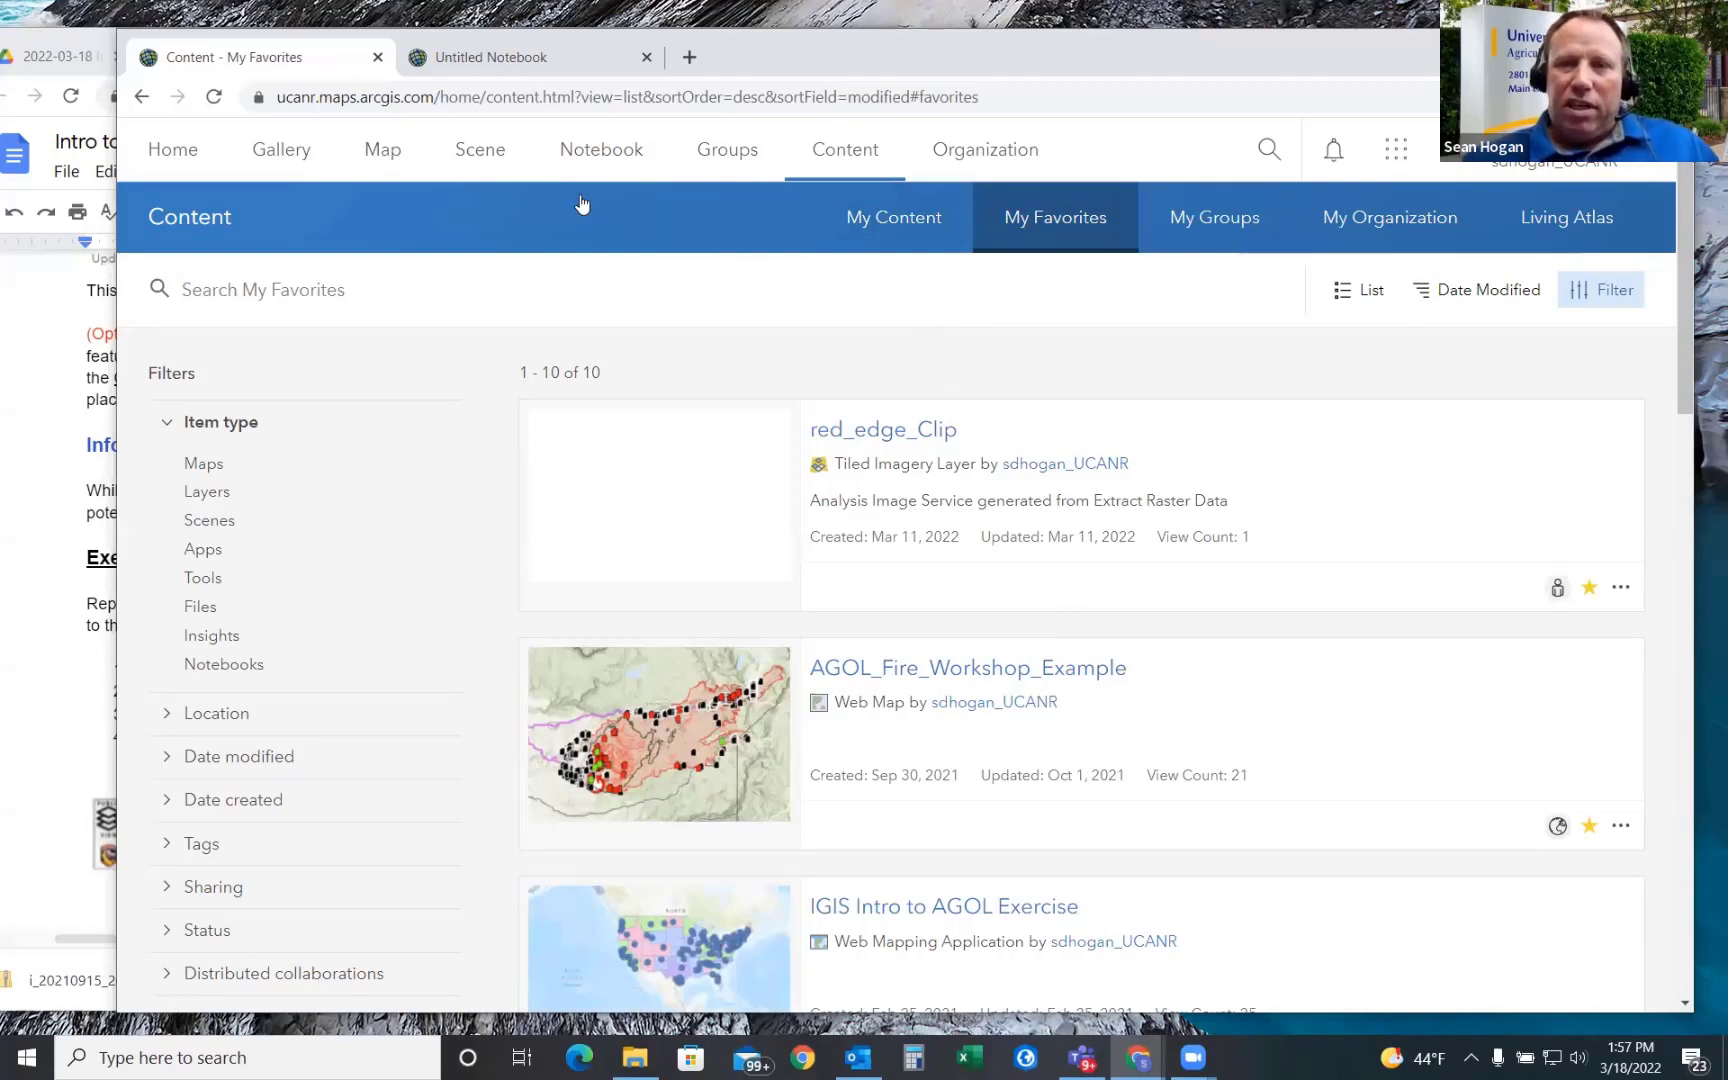
# - Glance at the Groups and Organization content, then switch to Living Atlas with 10000+ items
pyautogui.click(1258, 232)
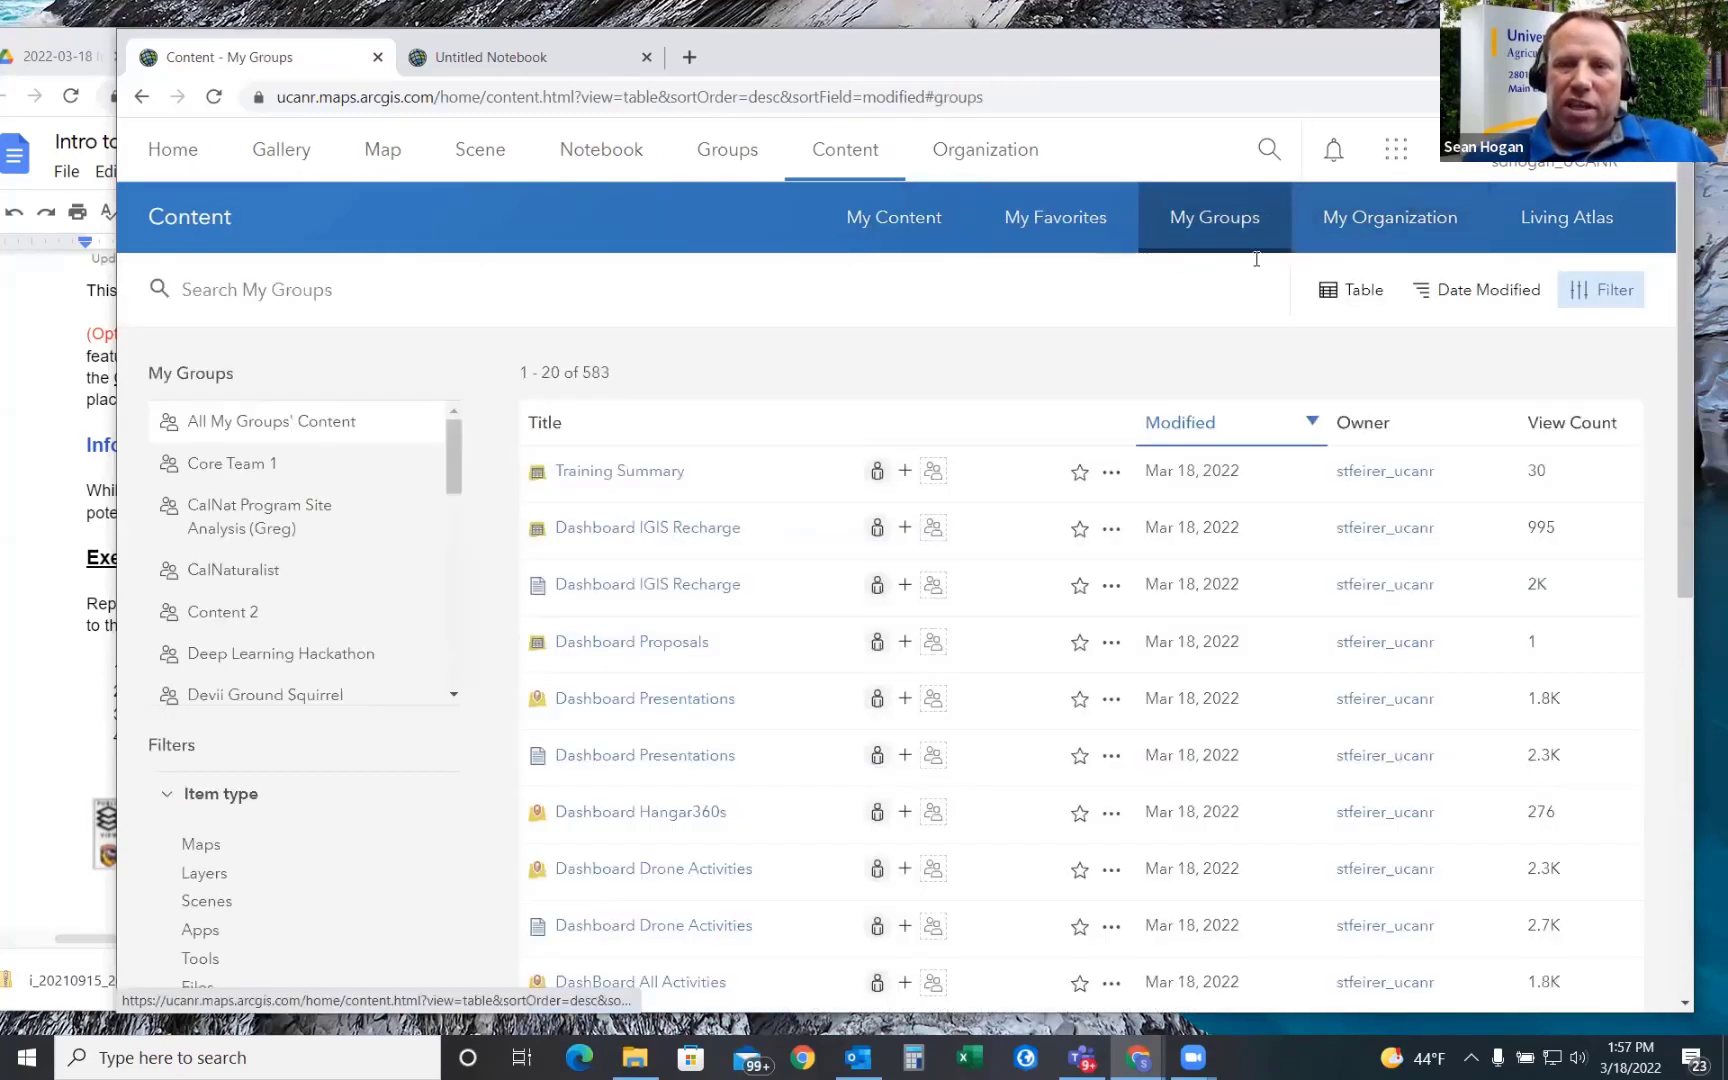
pyautogui.click(1383, 233)
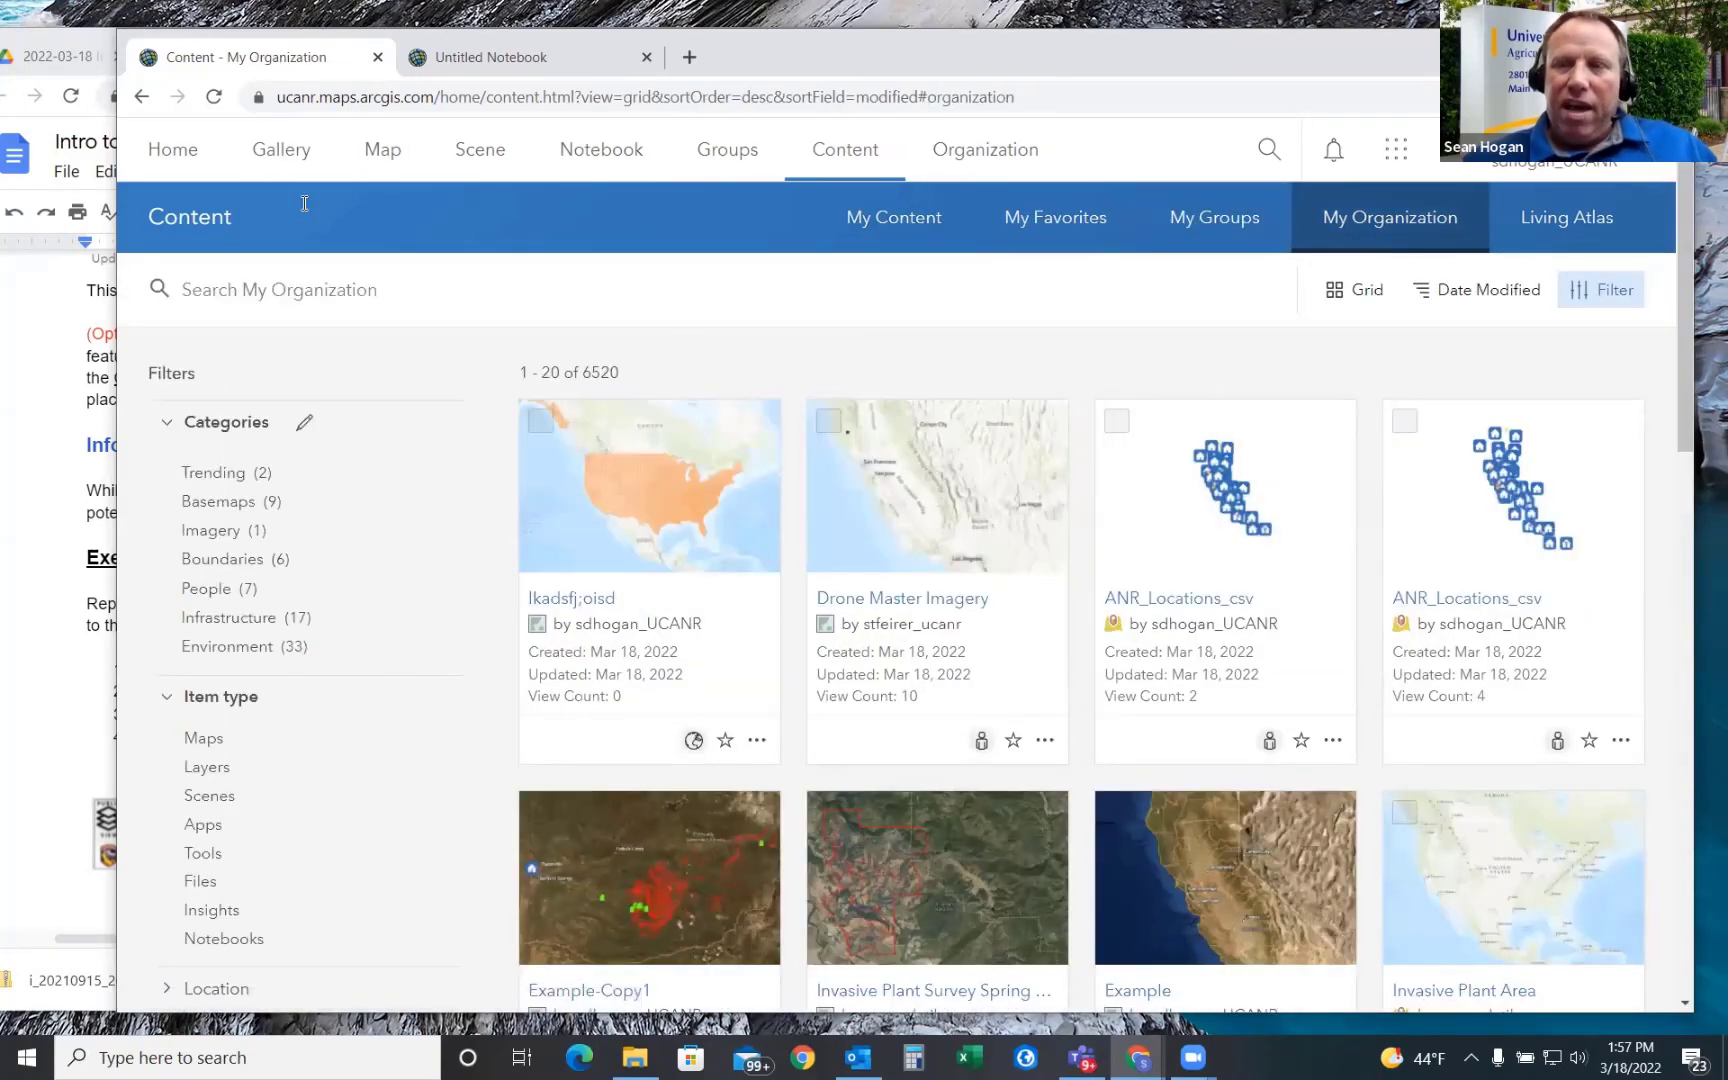
pyautogui.click(1565, 230)
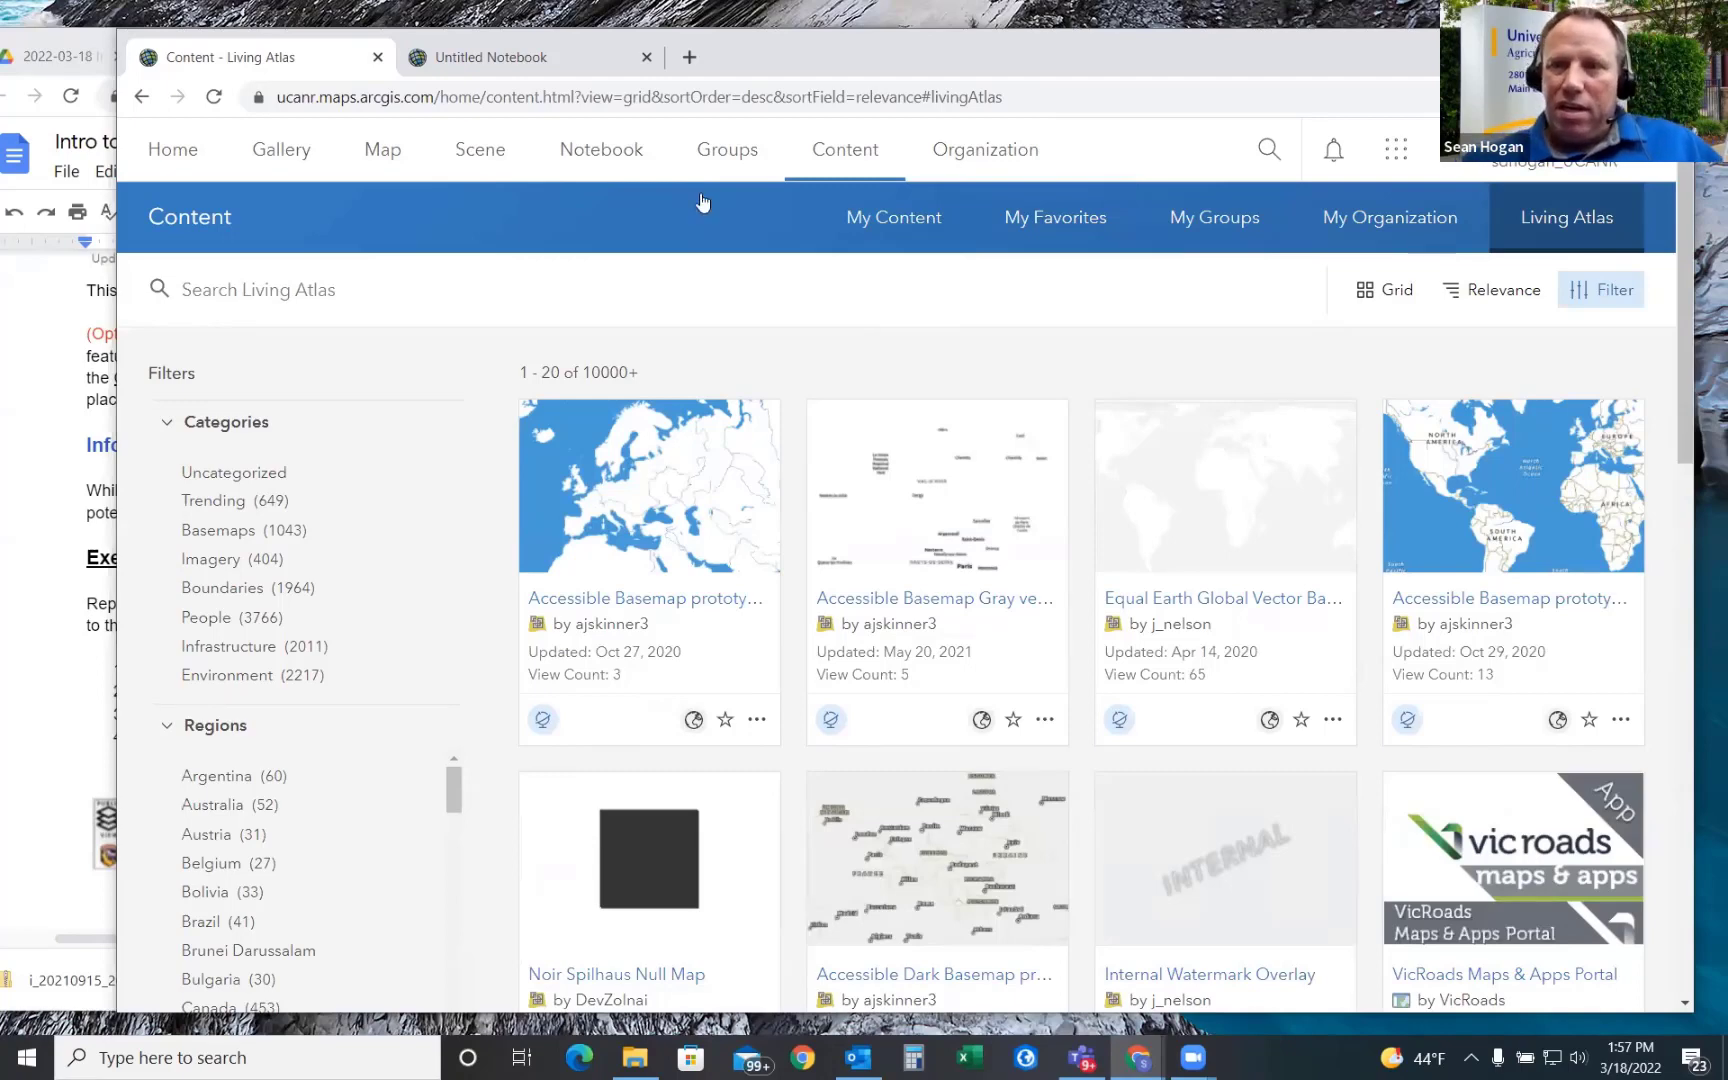
# - Launch the Living Atlas website in a new browser tab from the app launcher
pyautogui.click(1395, 152)
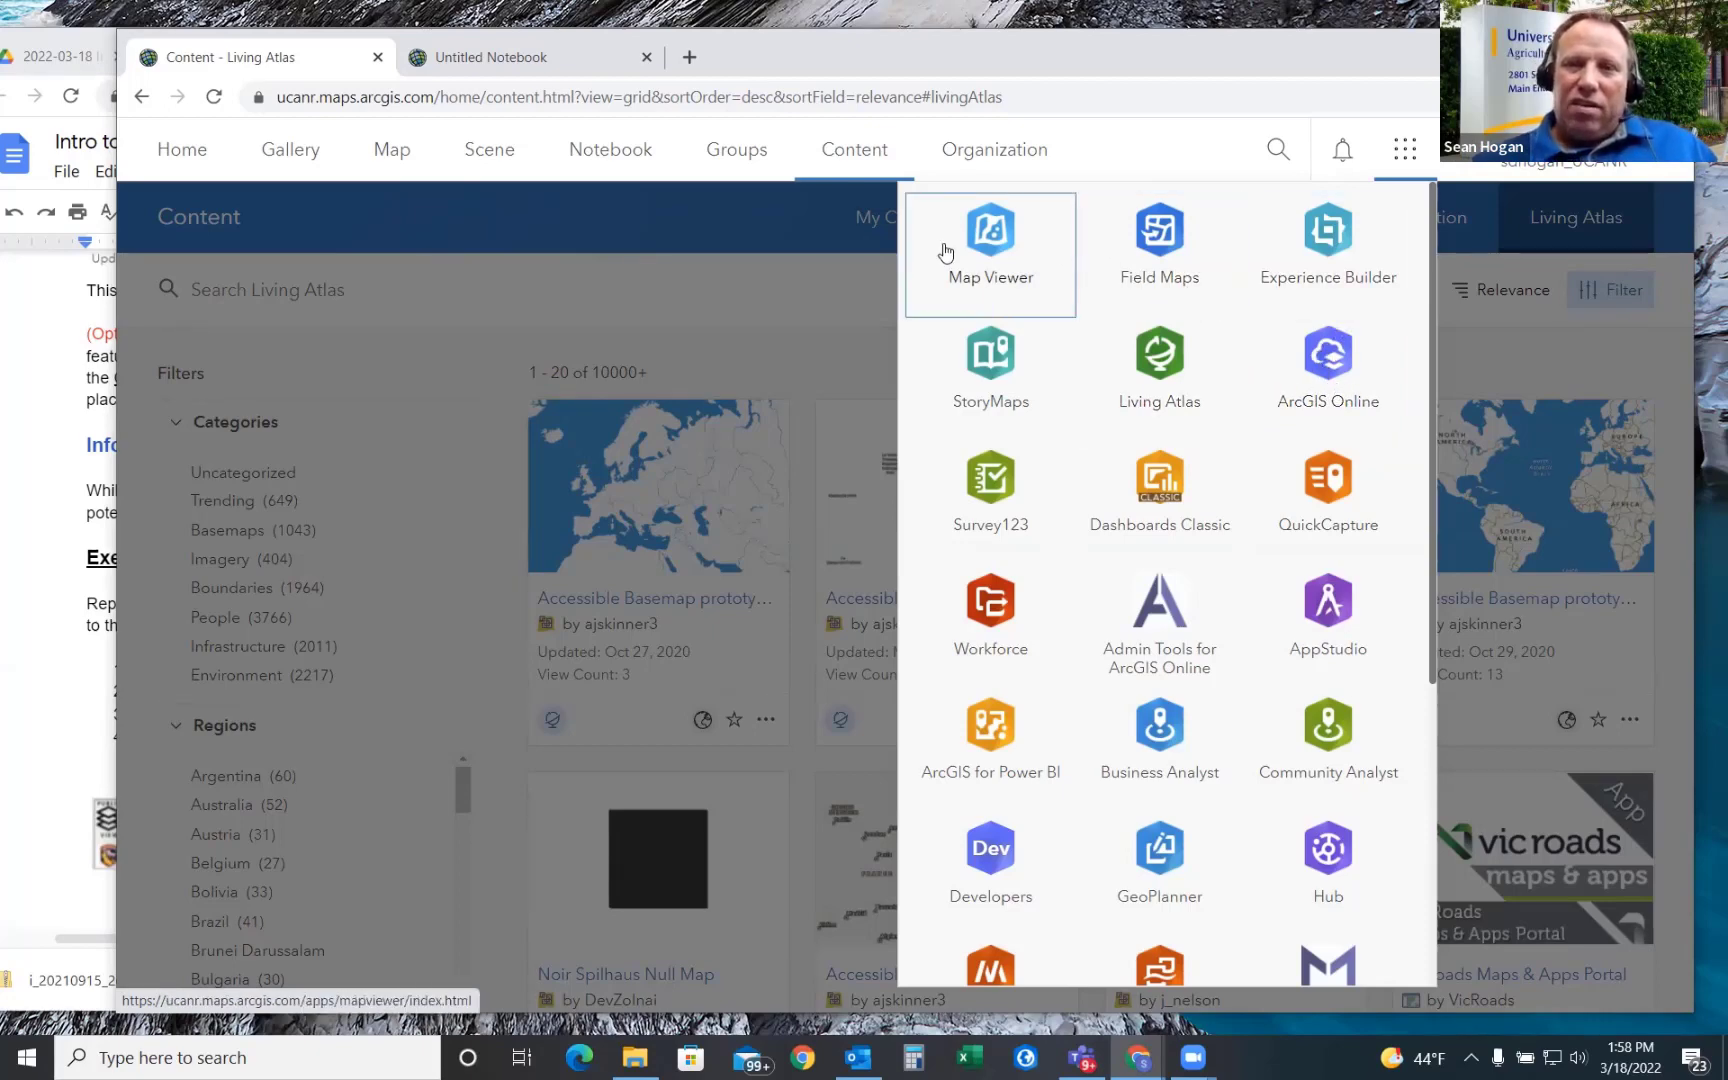
pyautogui.click(1158, 374)
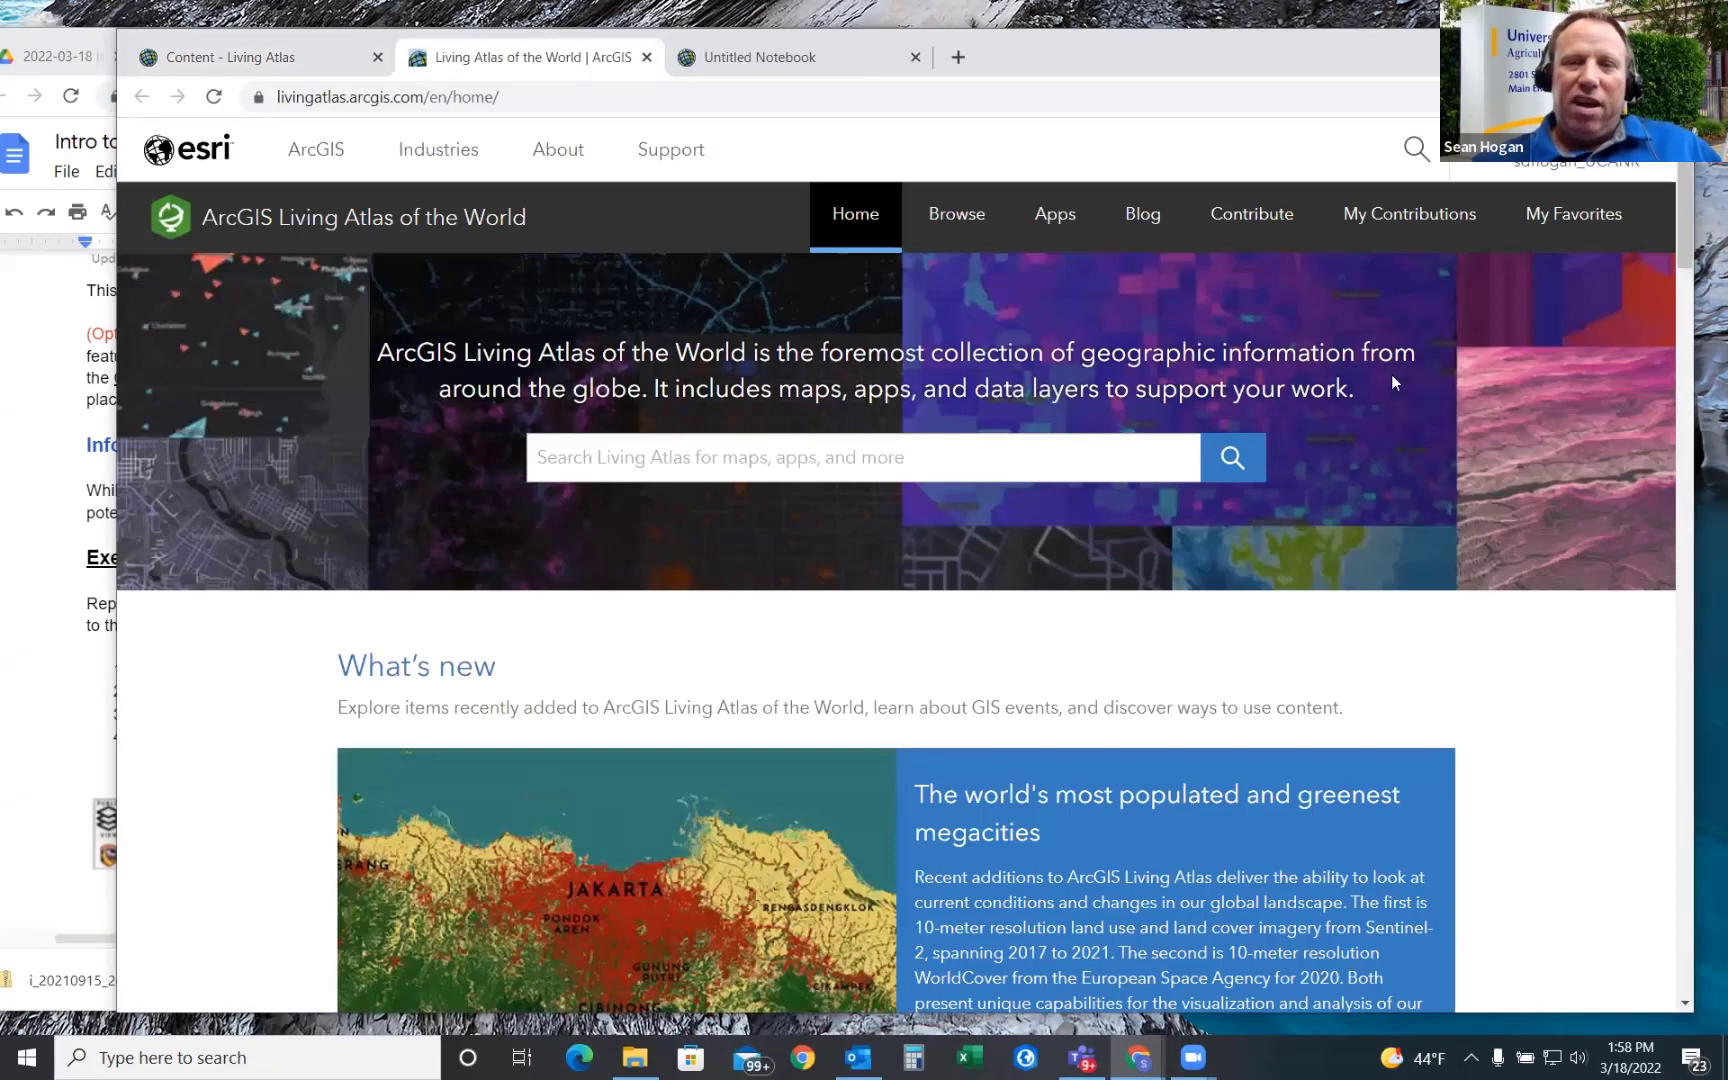
# - Browse the Living Atlas catalogue and filter it to the Imagery category
pyautogui.click(953, 218)
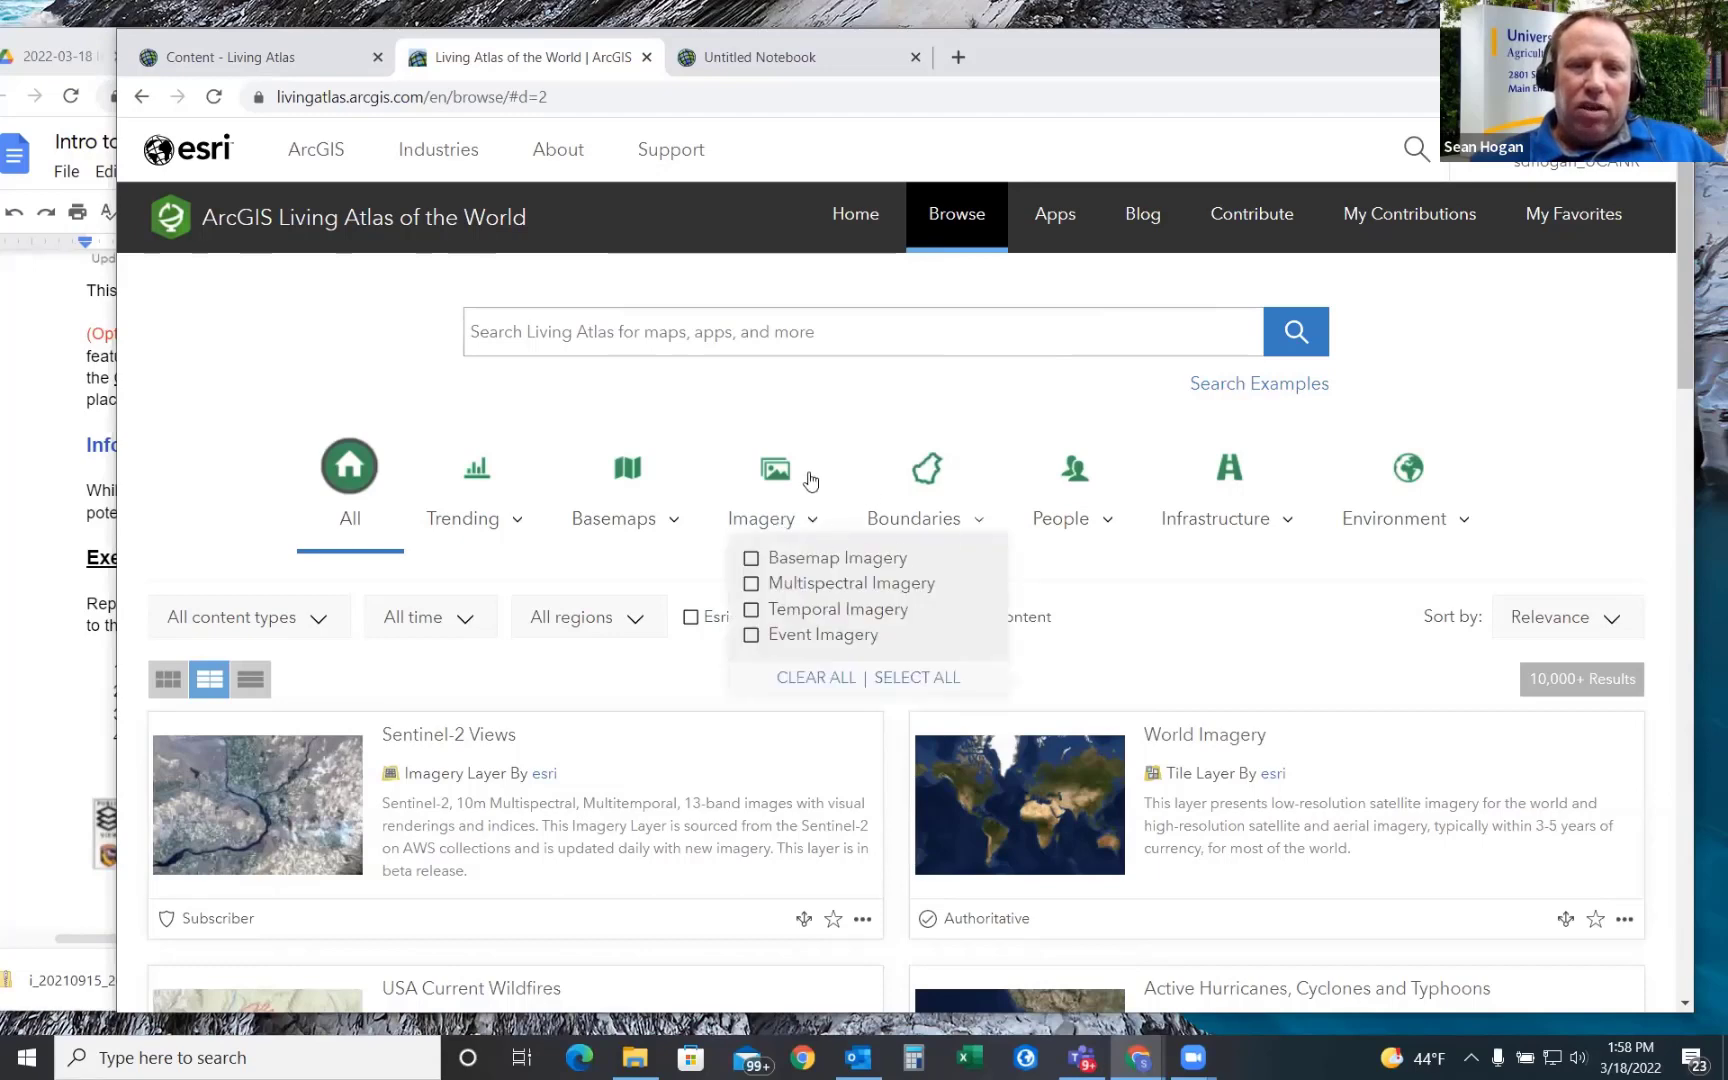
pyautogui.click(781, 473)
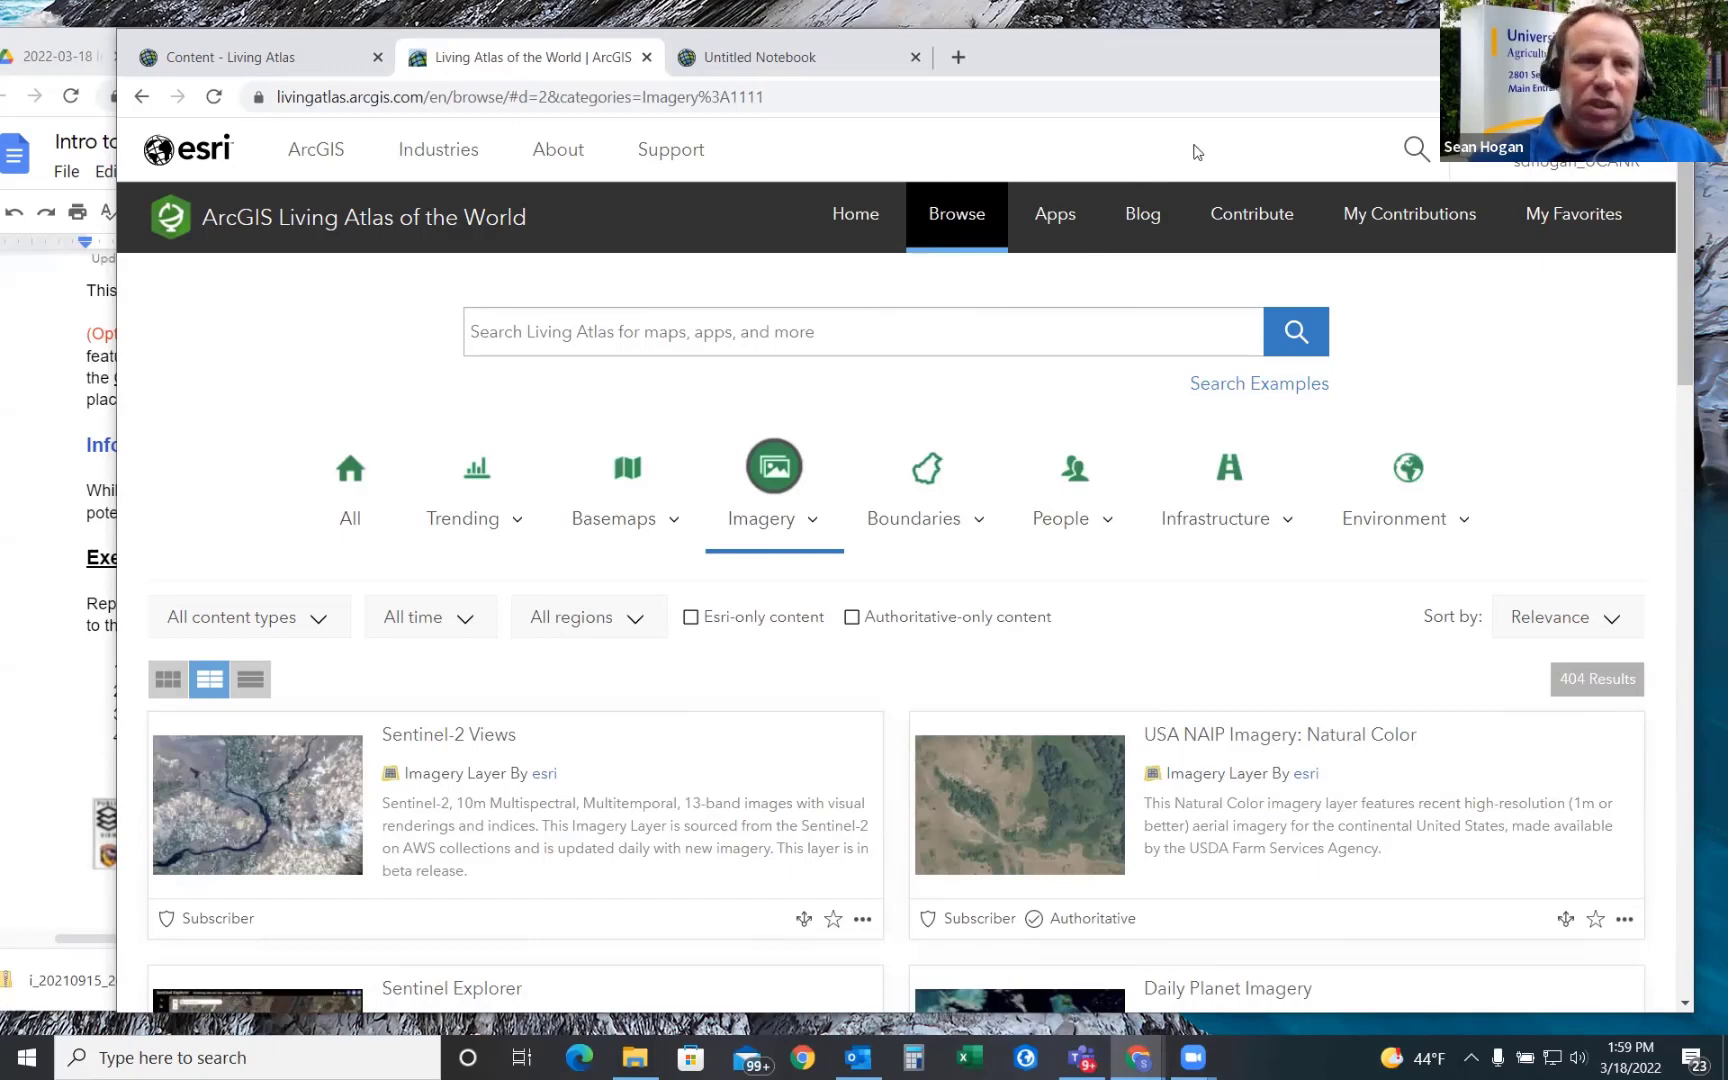
# - Return to the Content - Living Atlas tab and bring up the ArcGIS app launcher
pyautogui.click(232, 57)
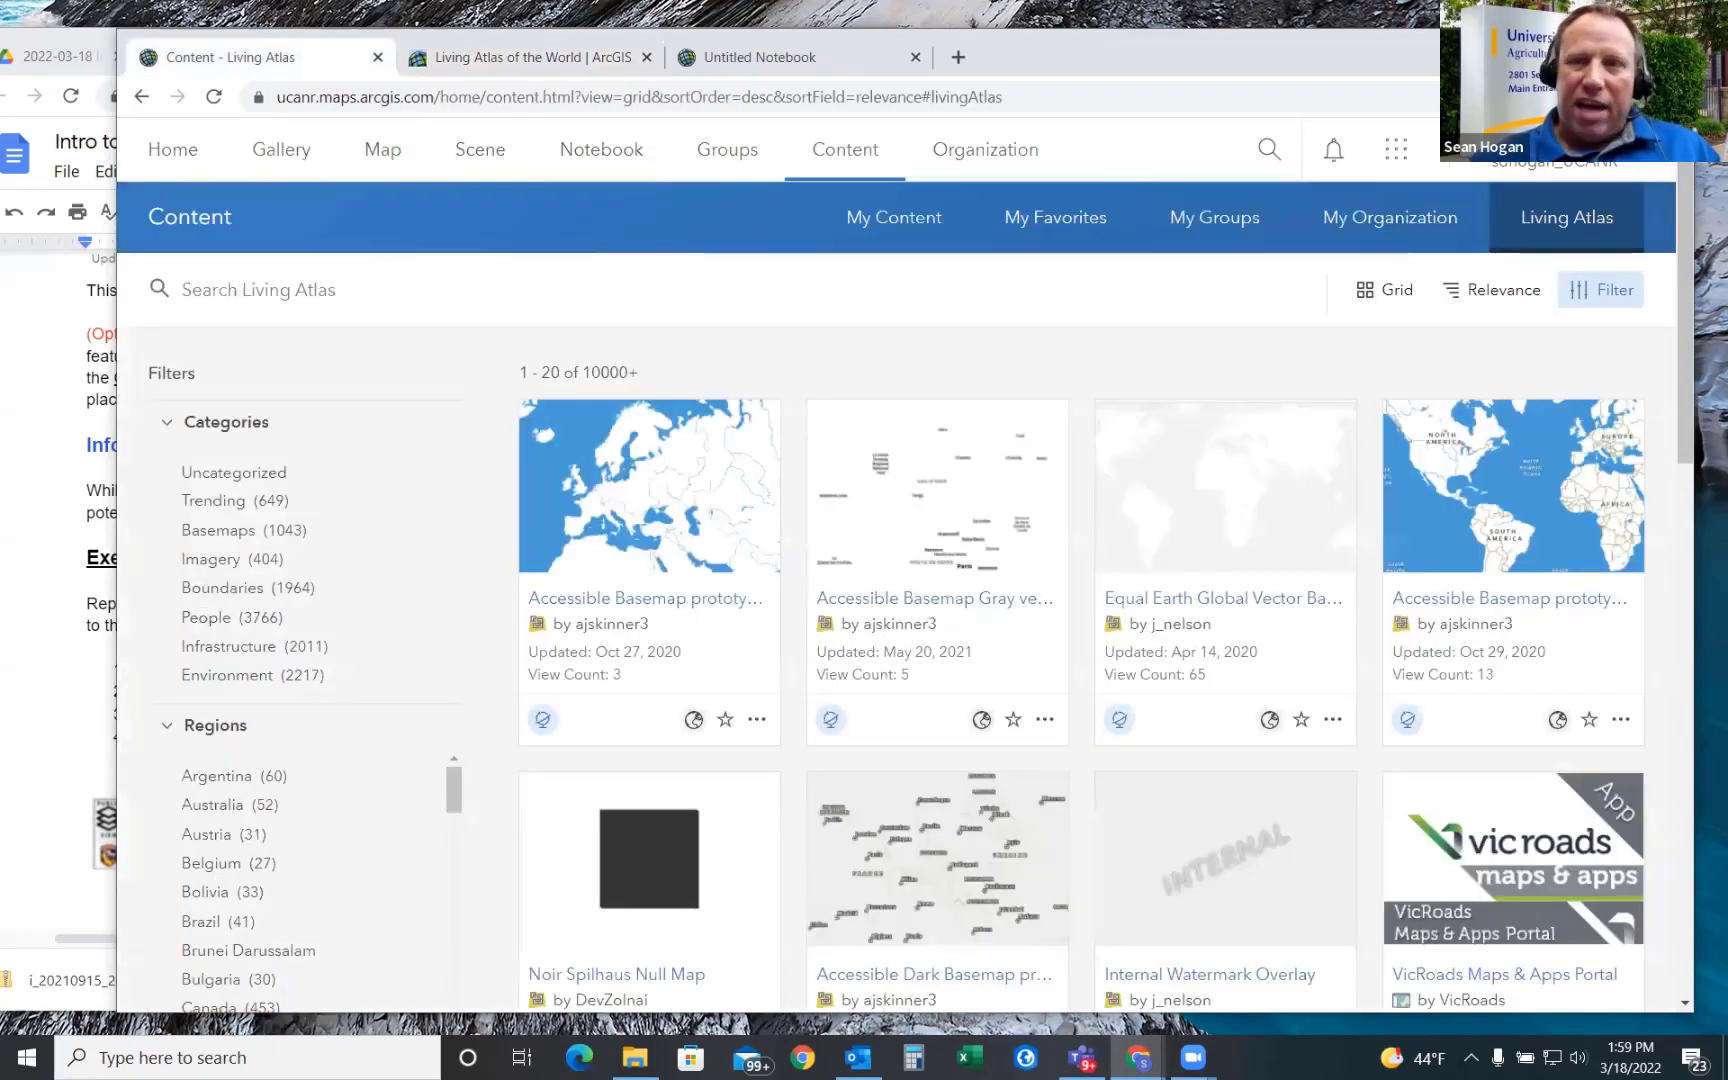
pyautogui.click(1396, 149)
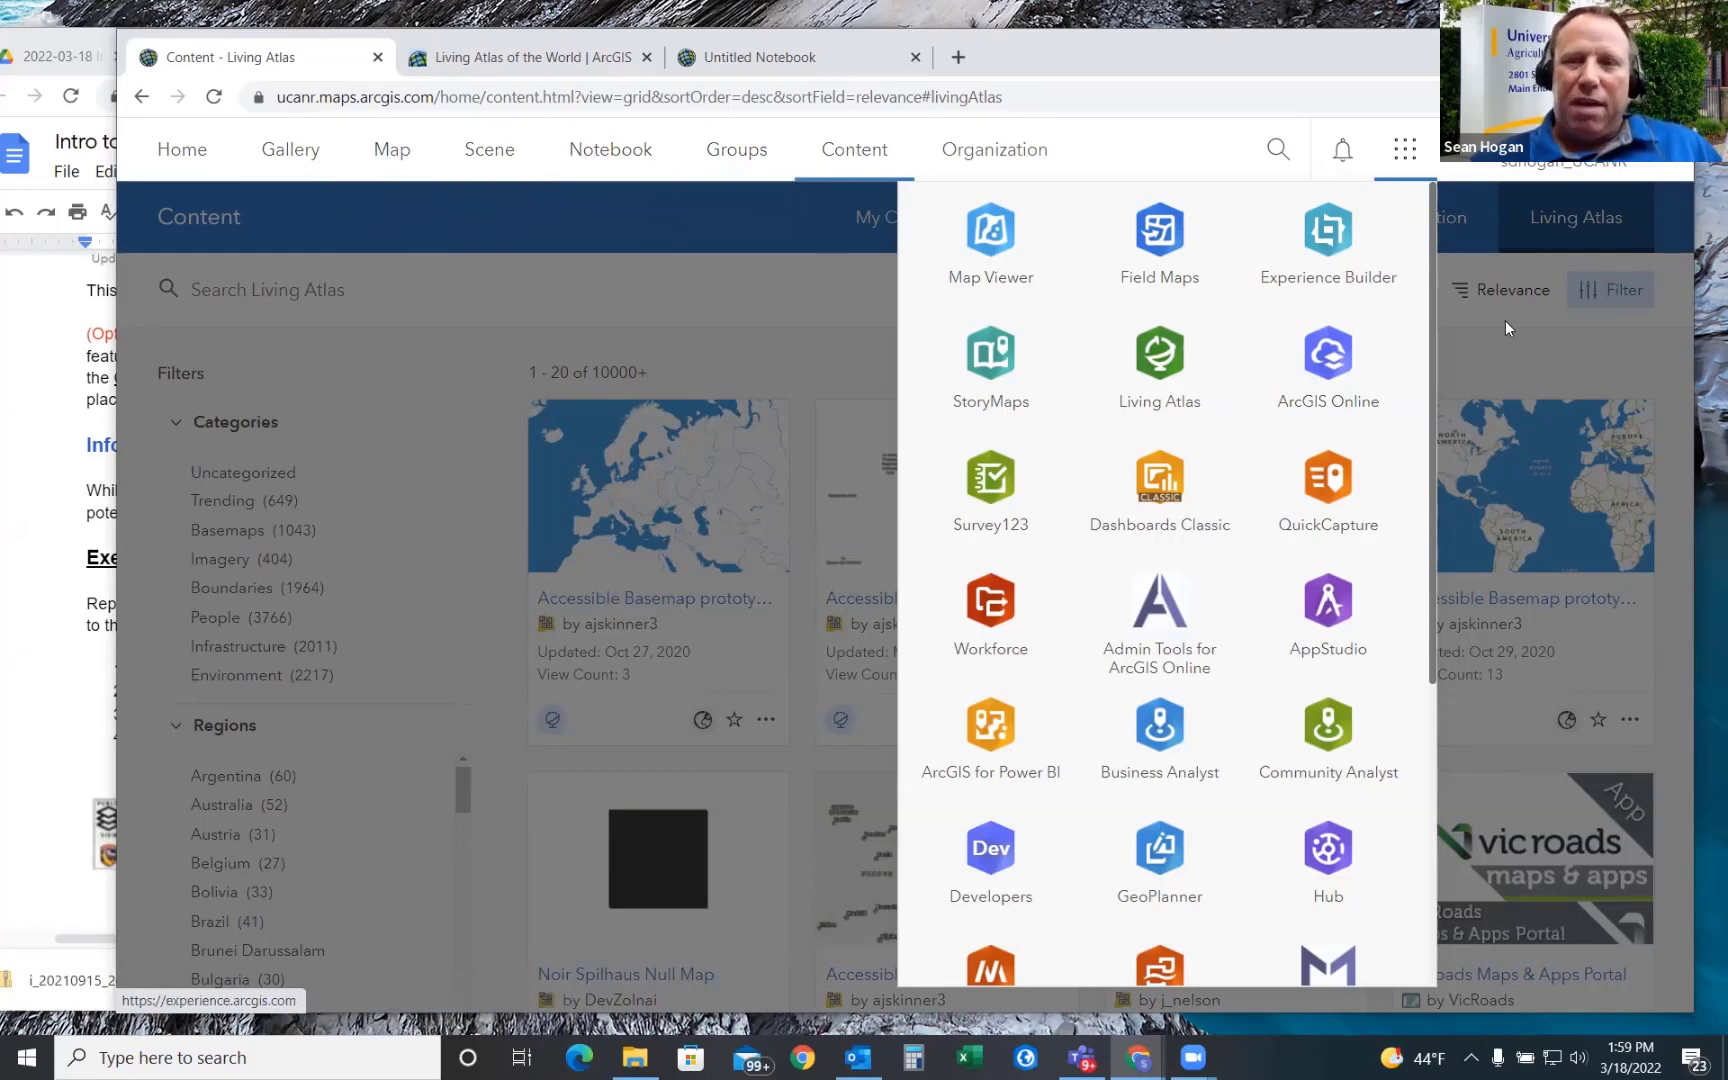
# - Open ArcGIS Online home in a new tab and end on the organization overview with 5,967,850.00 credits
pyautogui.click(1325, 377)
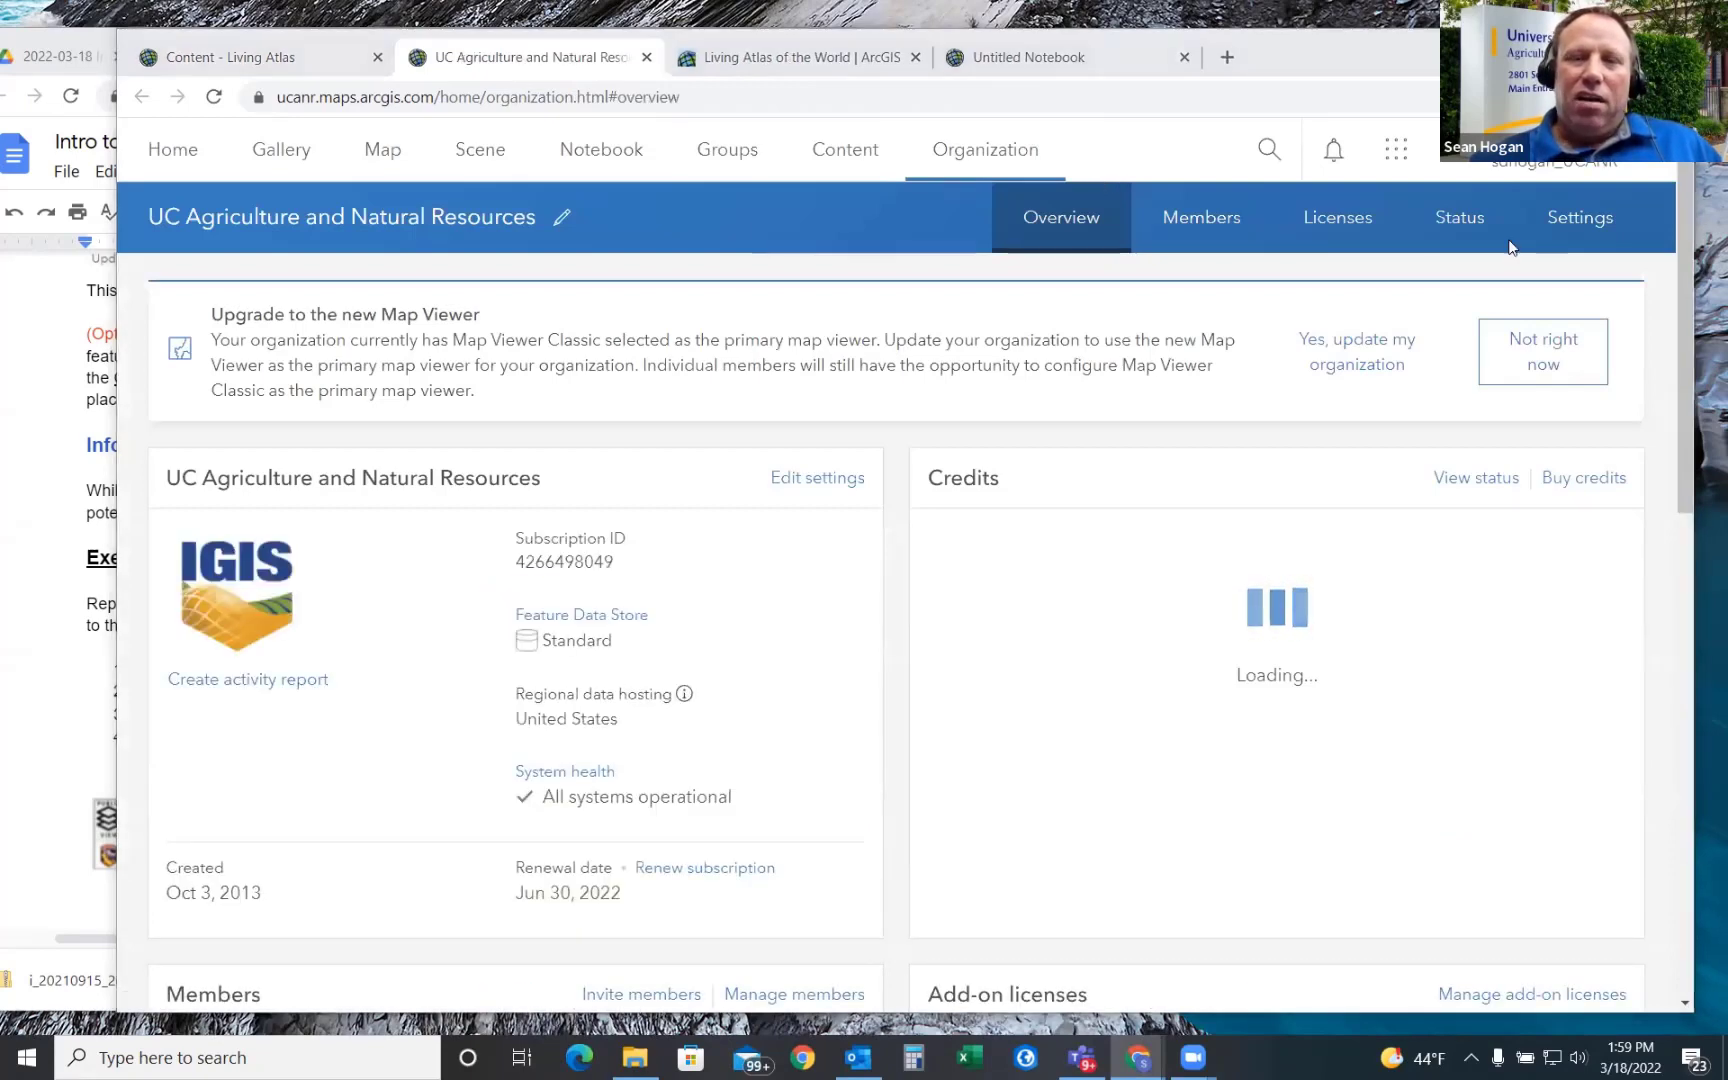
pyautogui.click(1023, 64)
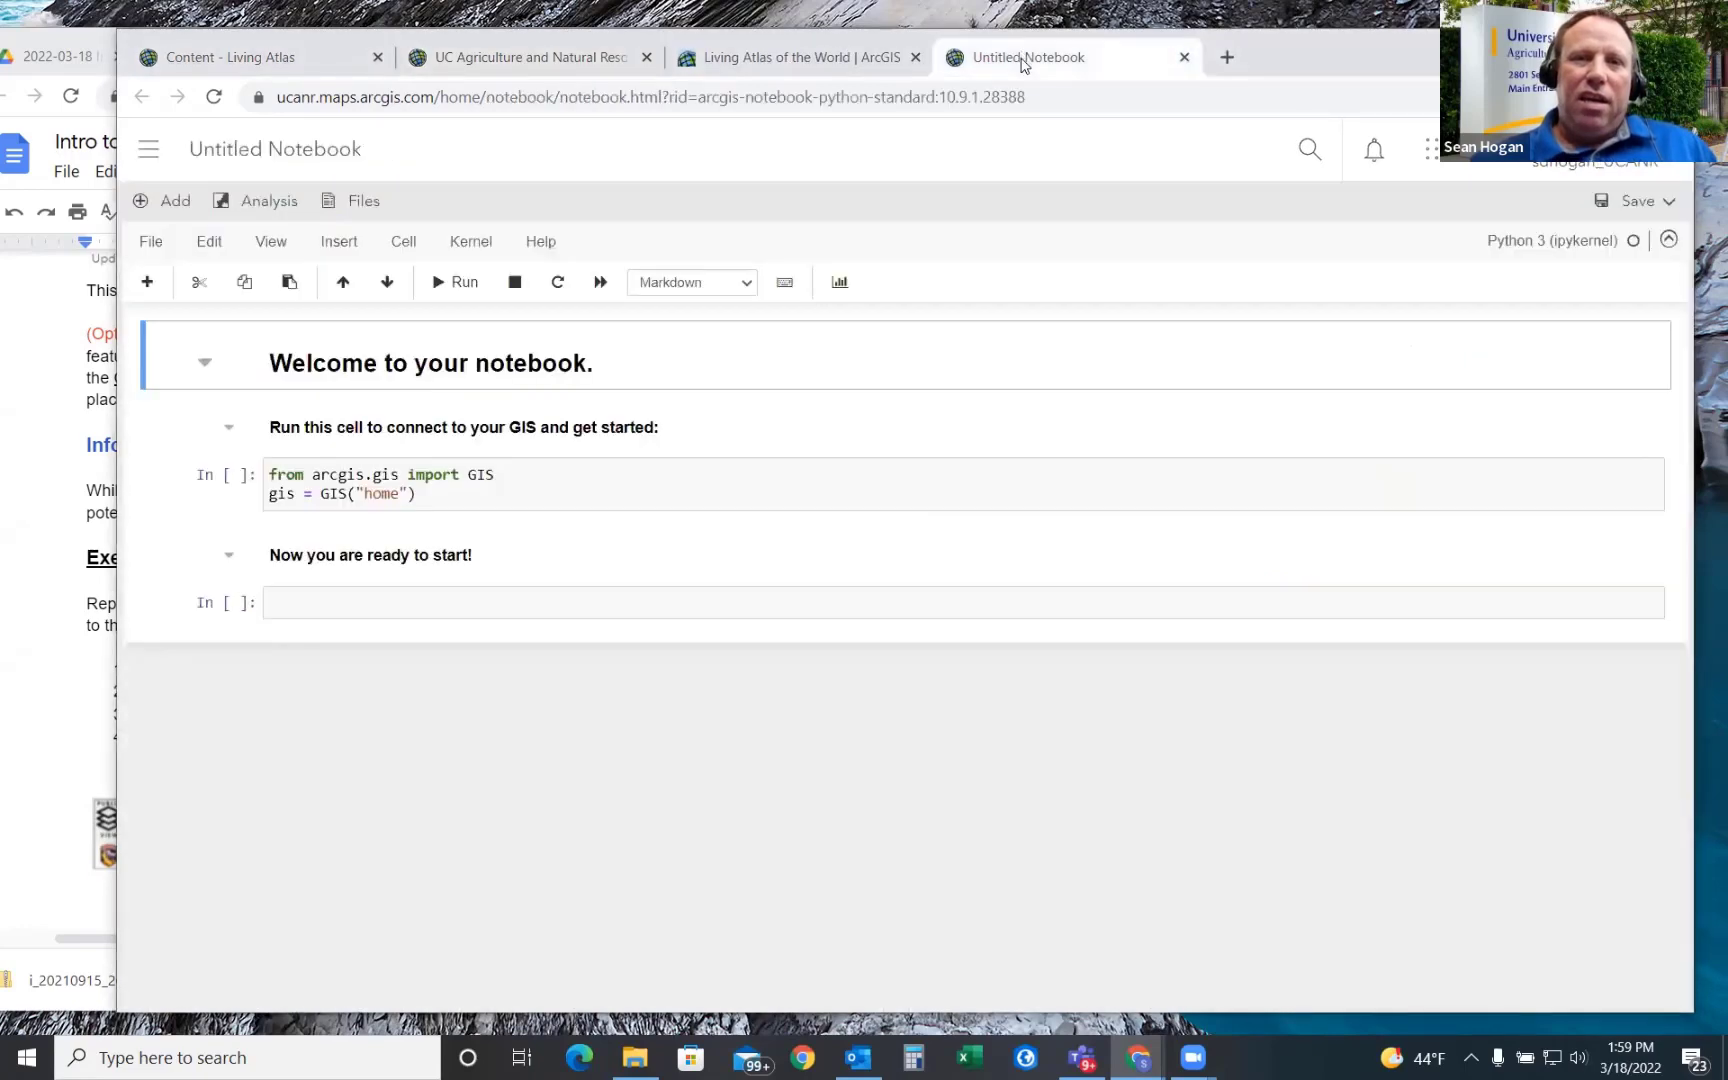
pyautogui.click(776, 52)
pyautogui.click(488, 57)
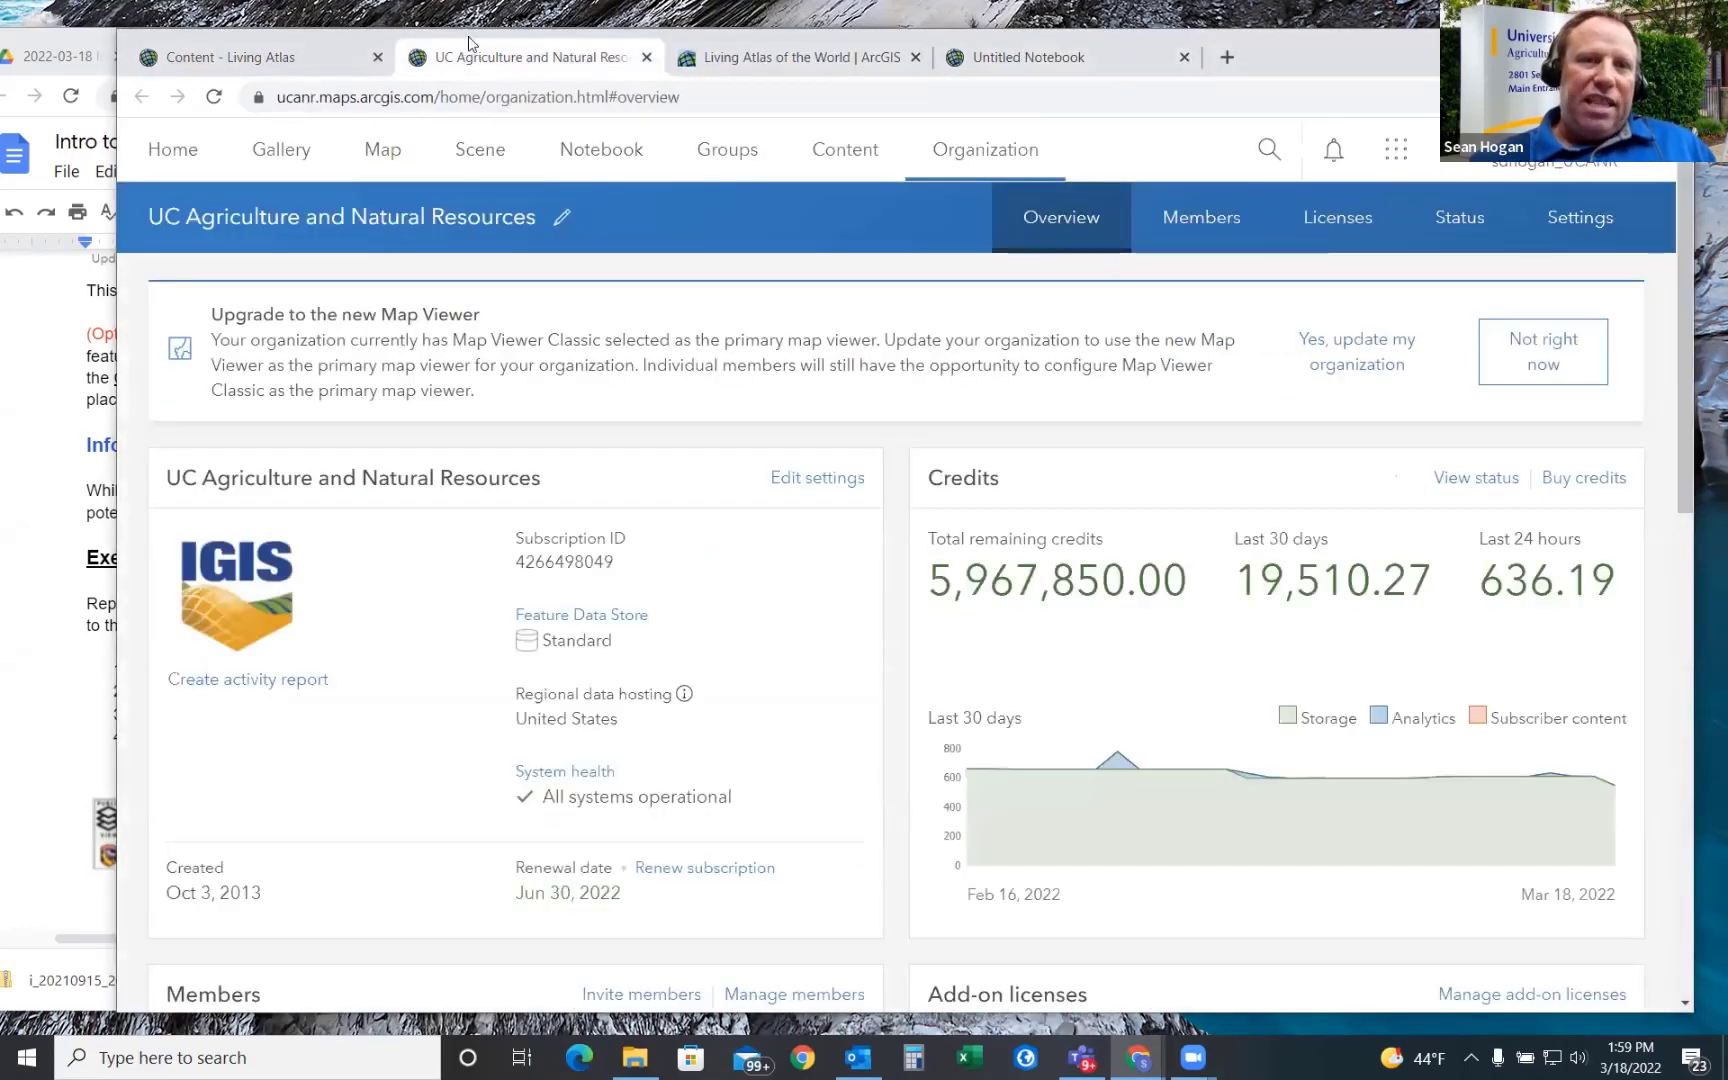
pyautogui.click(245, 52)
pyautogui.click(505, 57)
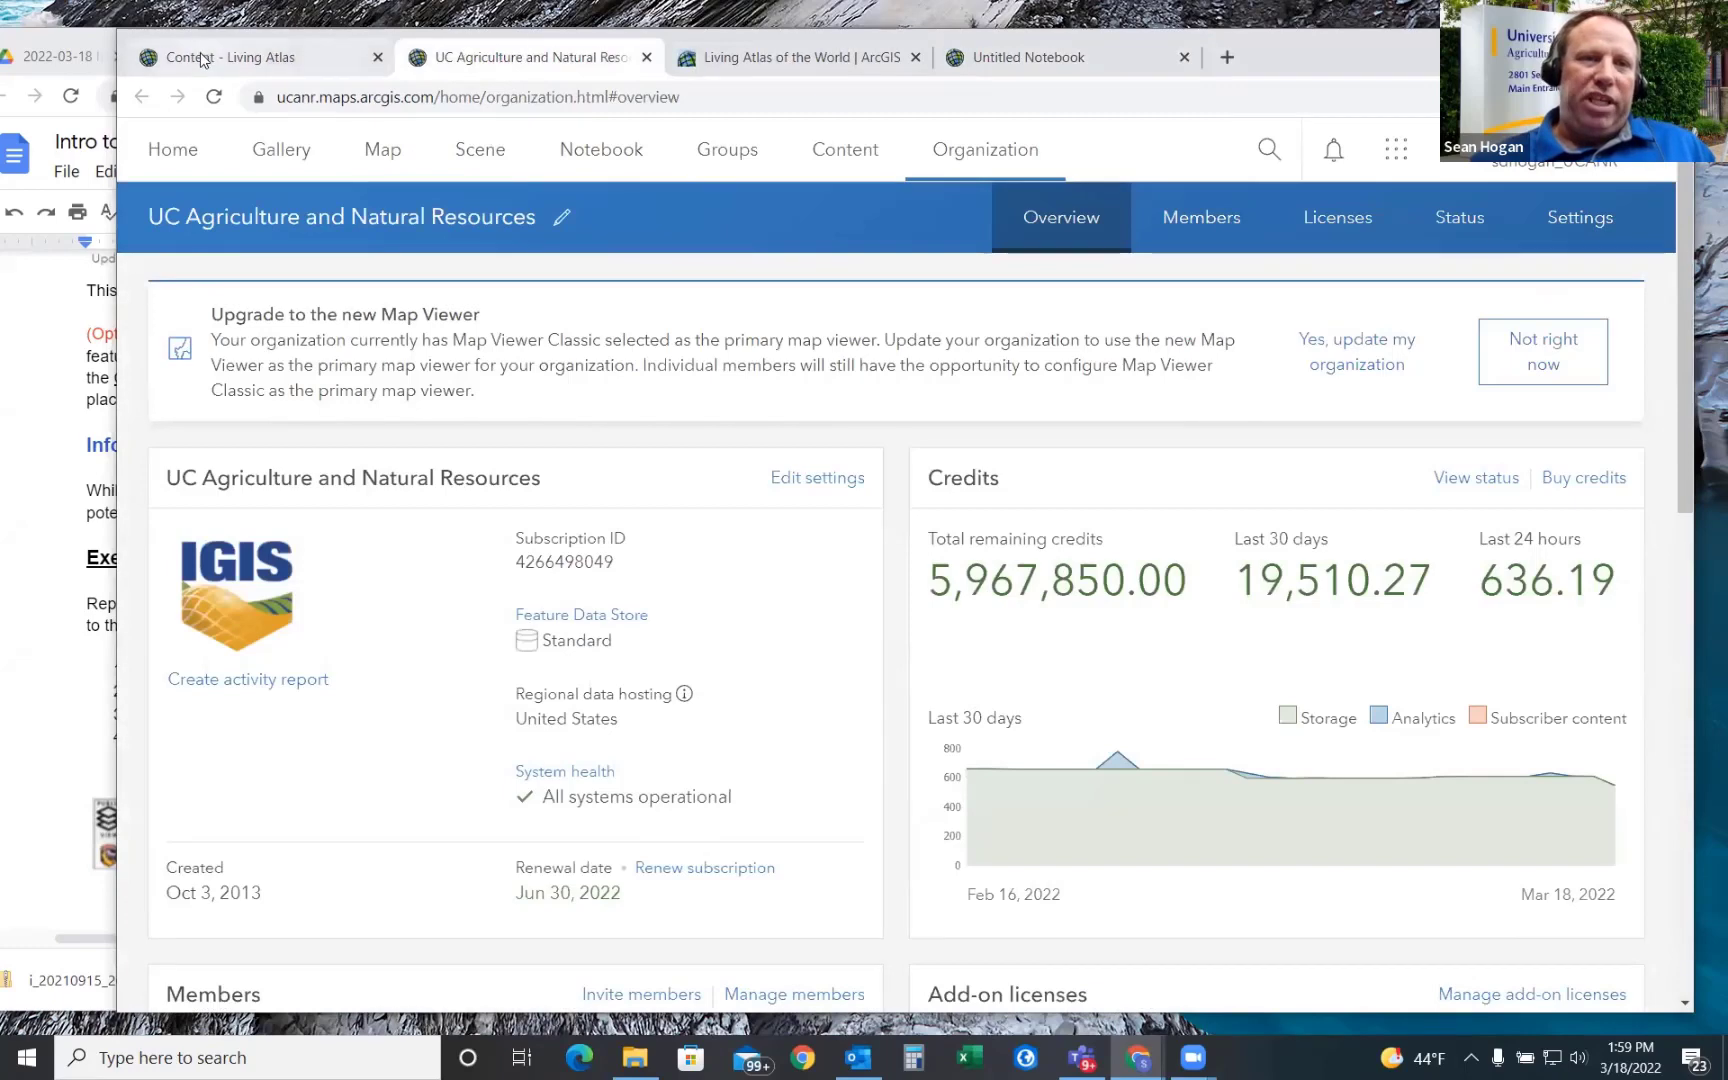
pyautogui.click(232, 57)
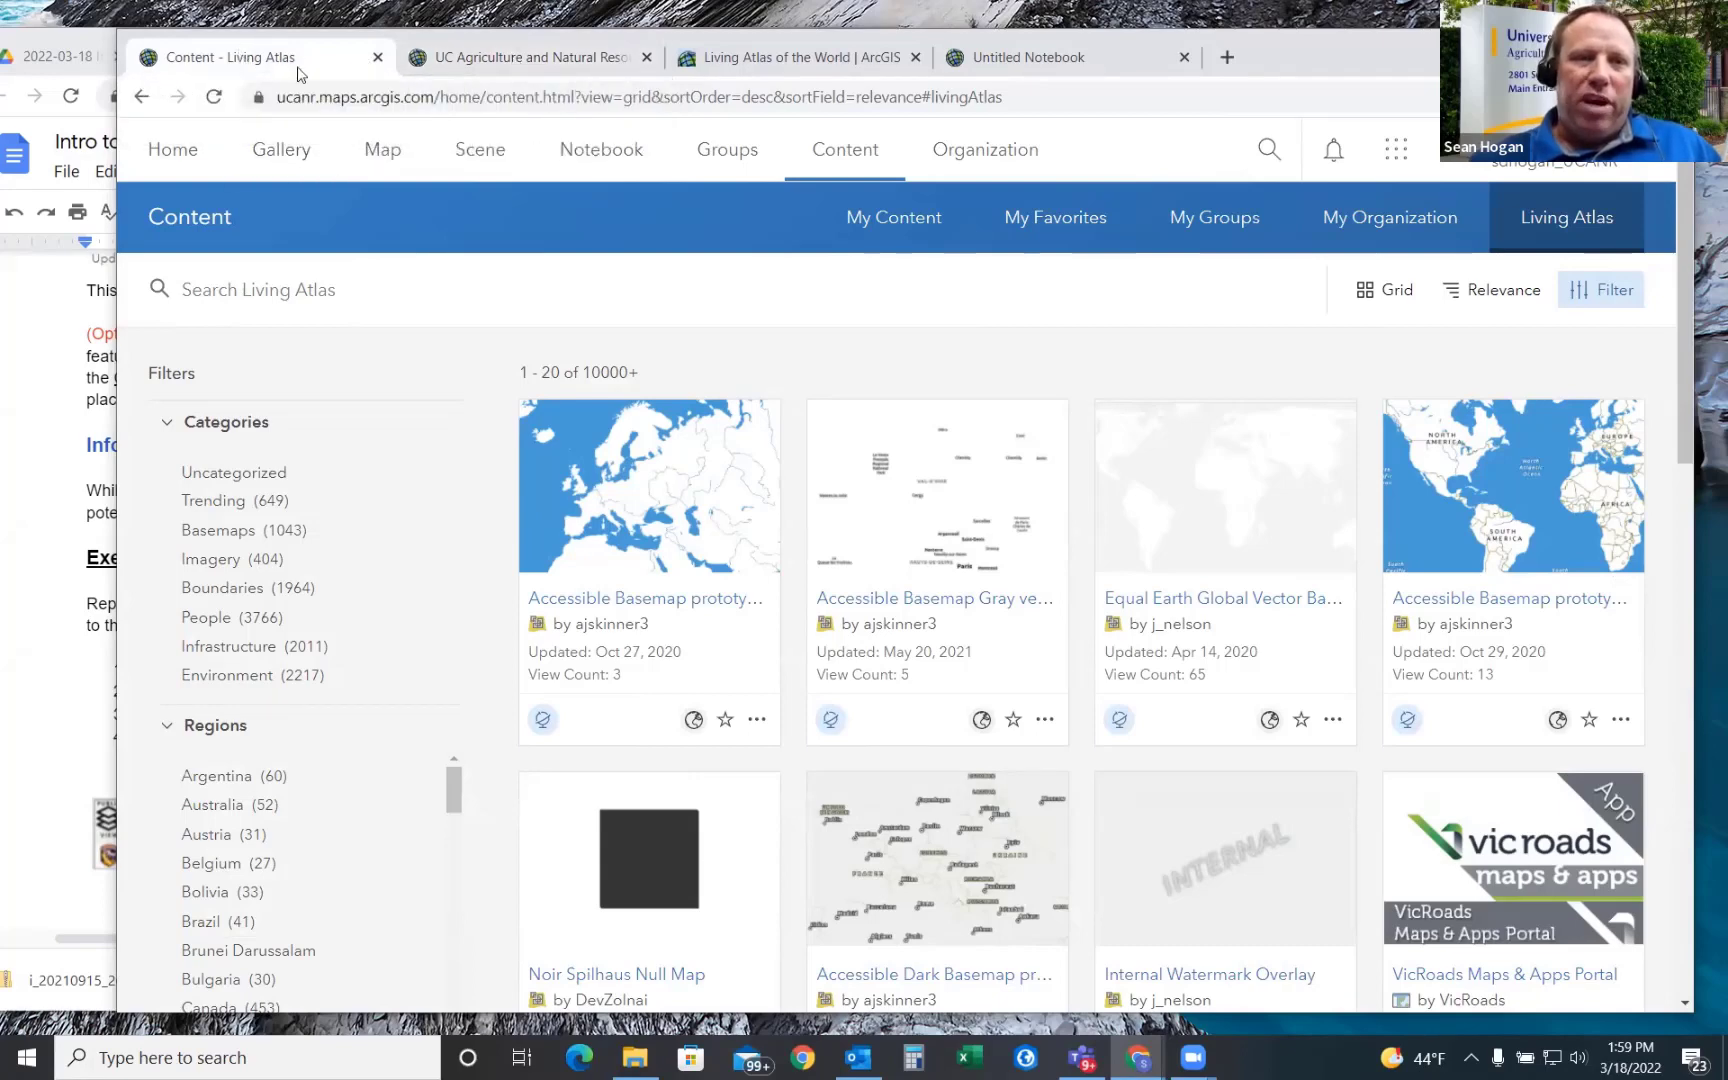
pyautogui.click(533, 62)
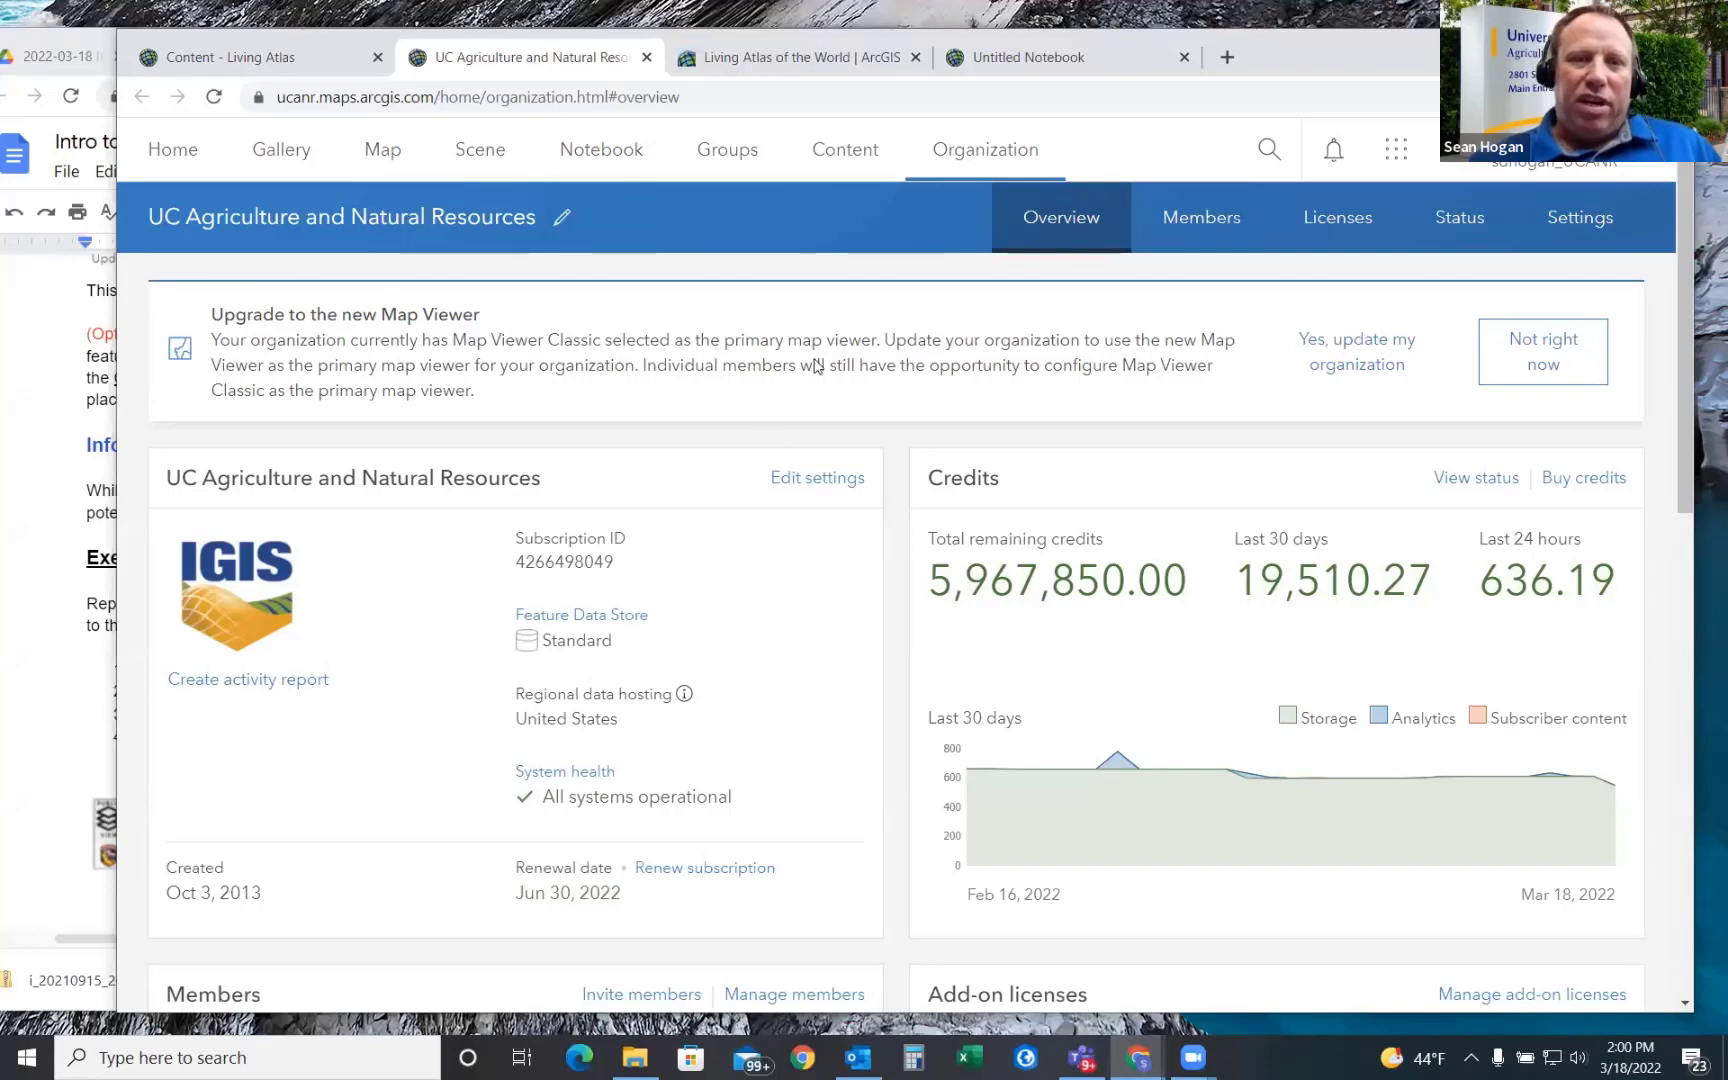
# - Go back to the Living Atlas content tab and open Map Viewer showing the USA Counties map
pyautogui.click(218, 62)
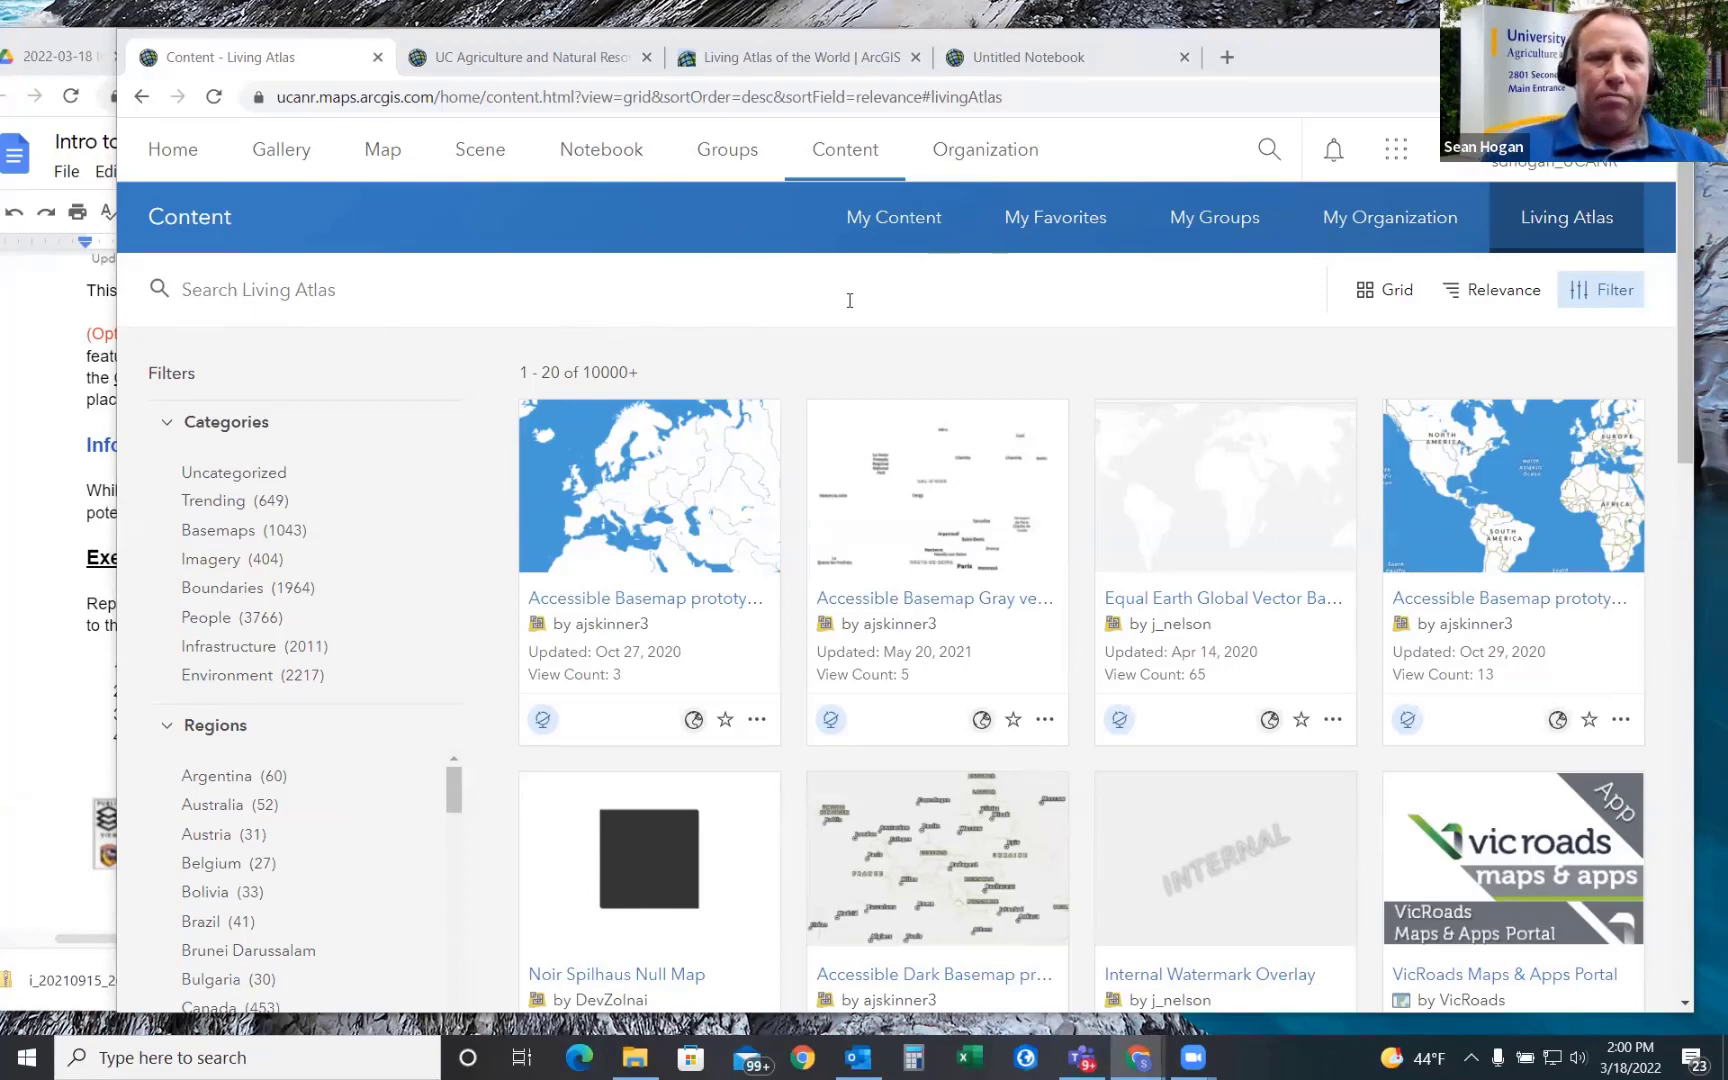
pyautogui.click(383, 152)
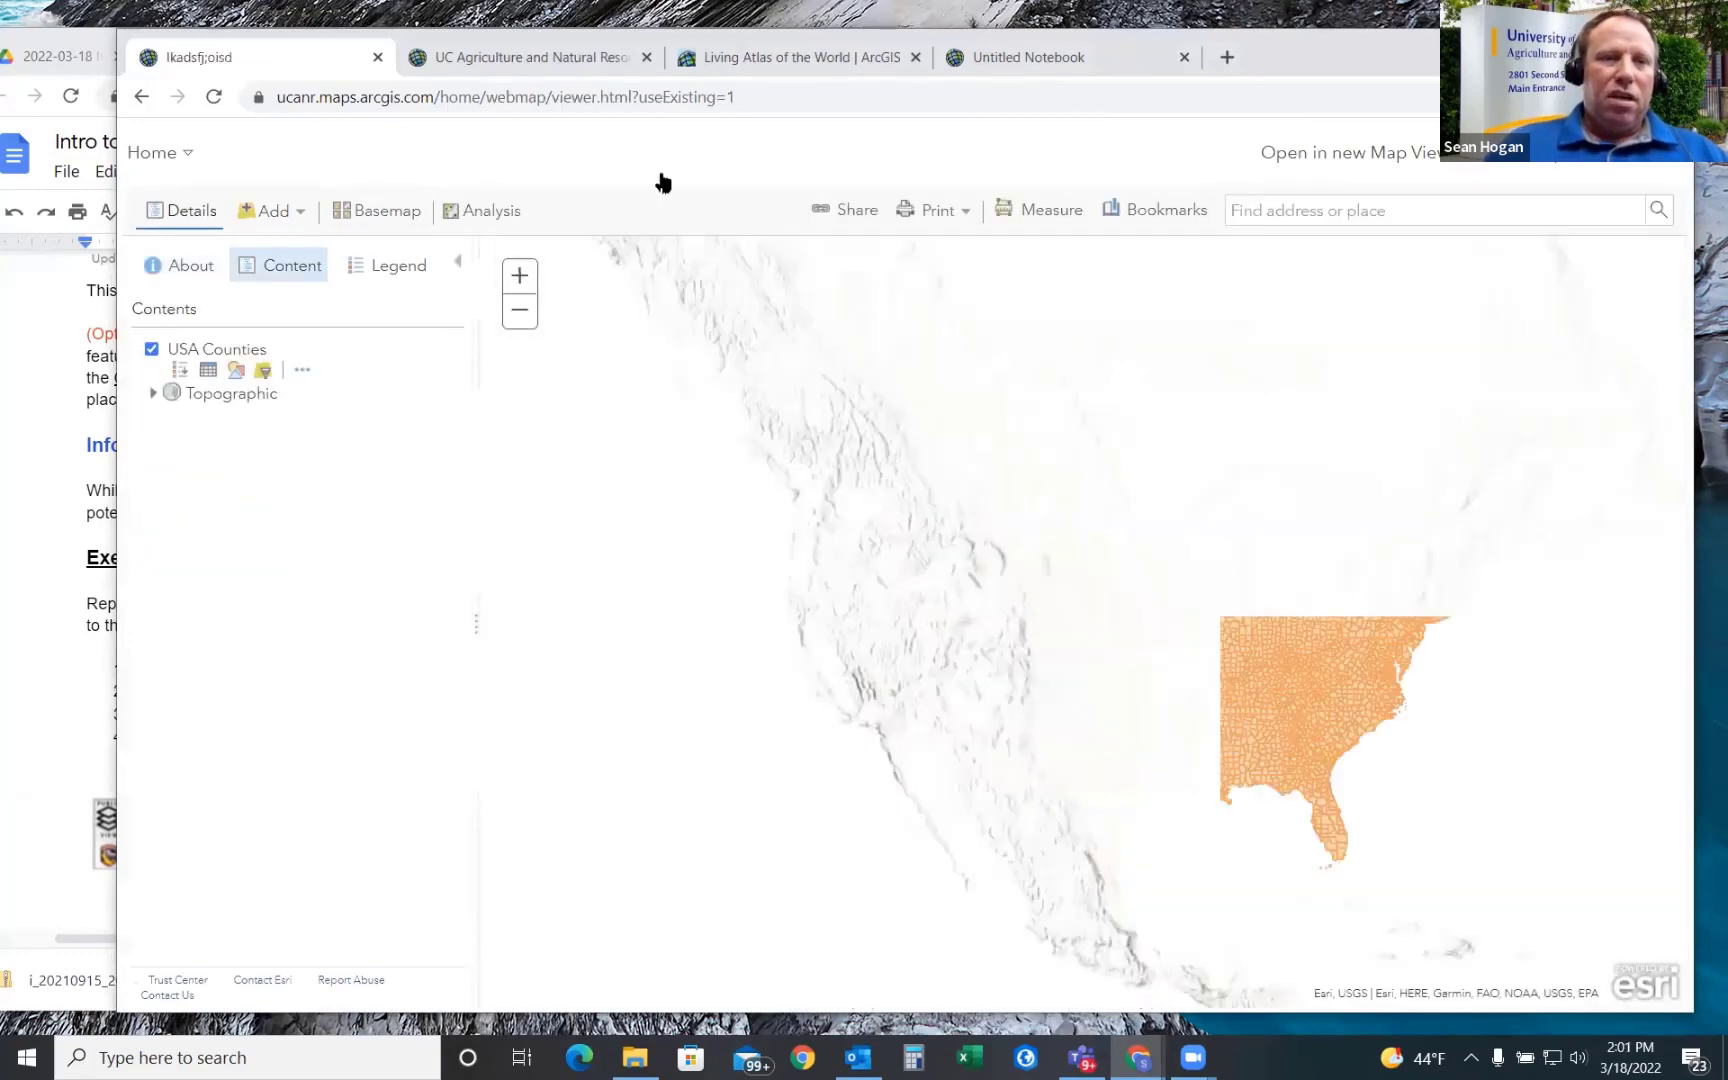
# - From the map details, start a new blank My Map in Map Viewer
pyautogui.click(178, 266)
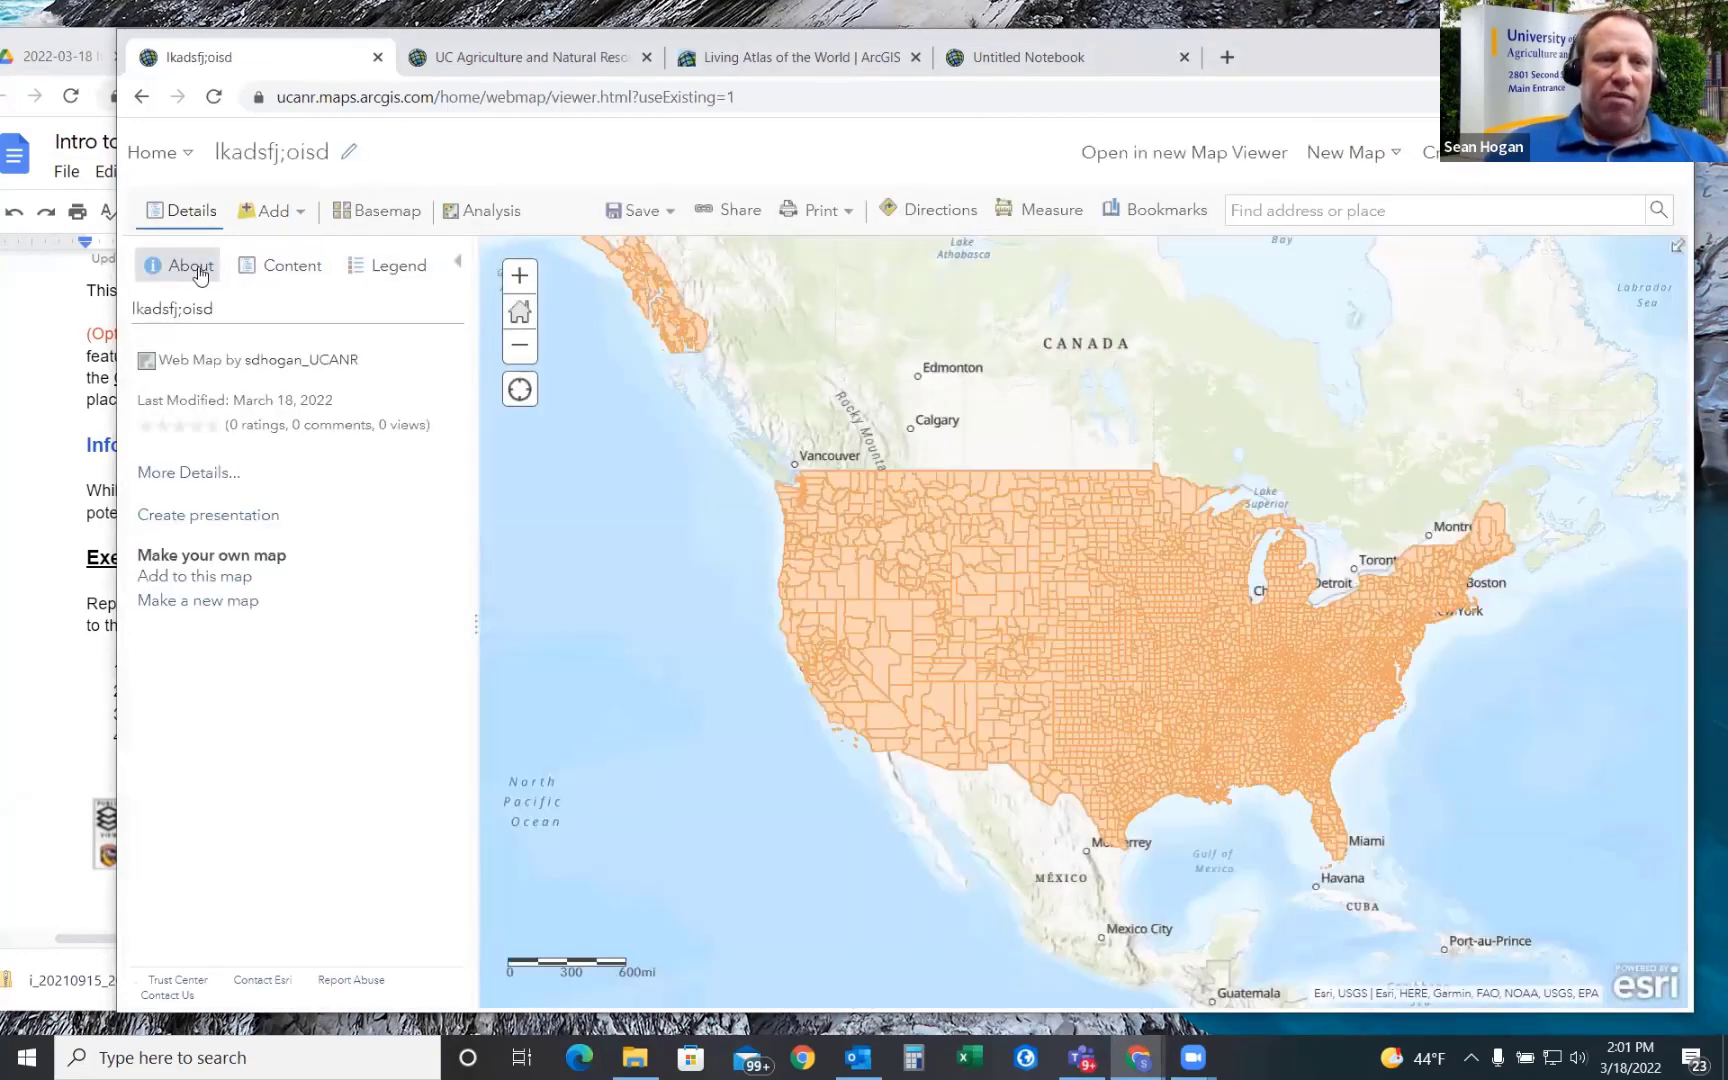
pyautogui.moveTo(1353, 153)
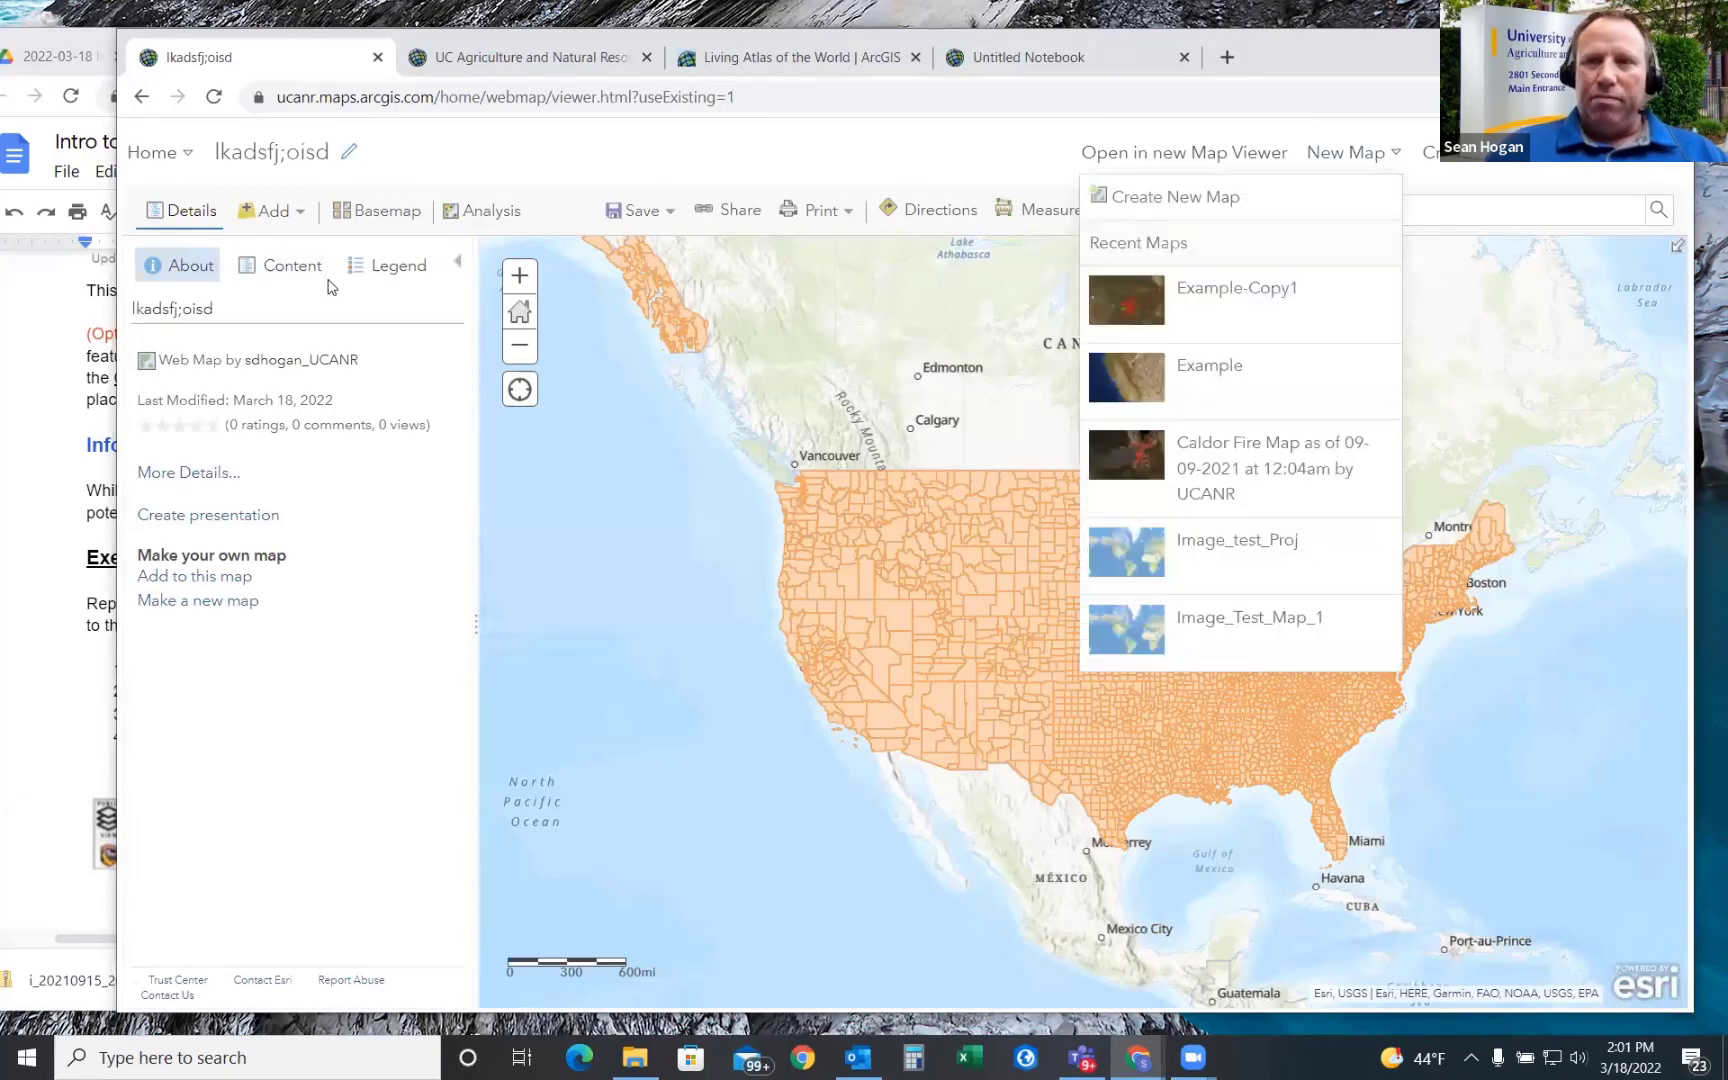
pyautogui.click(1222, 201)
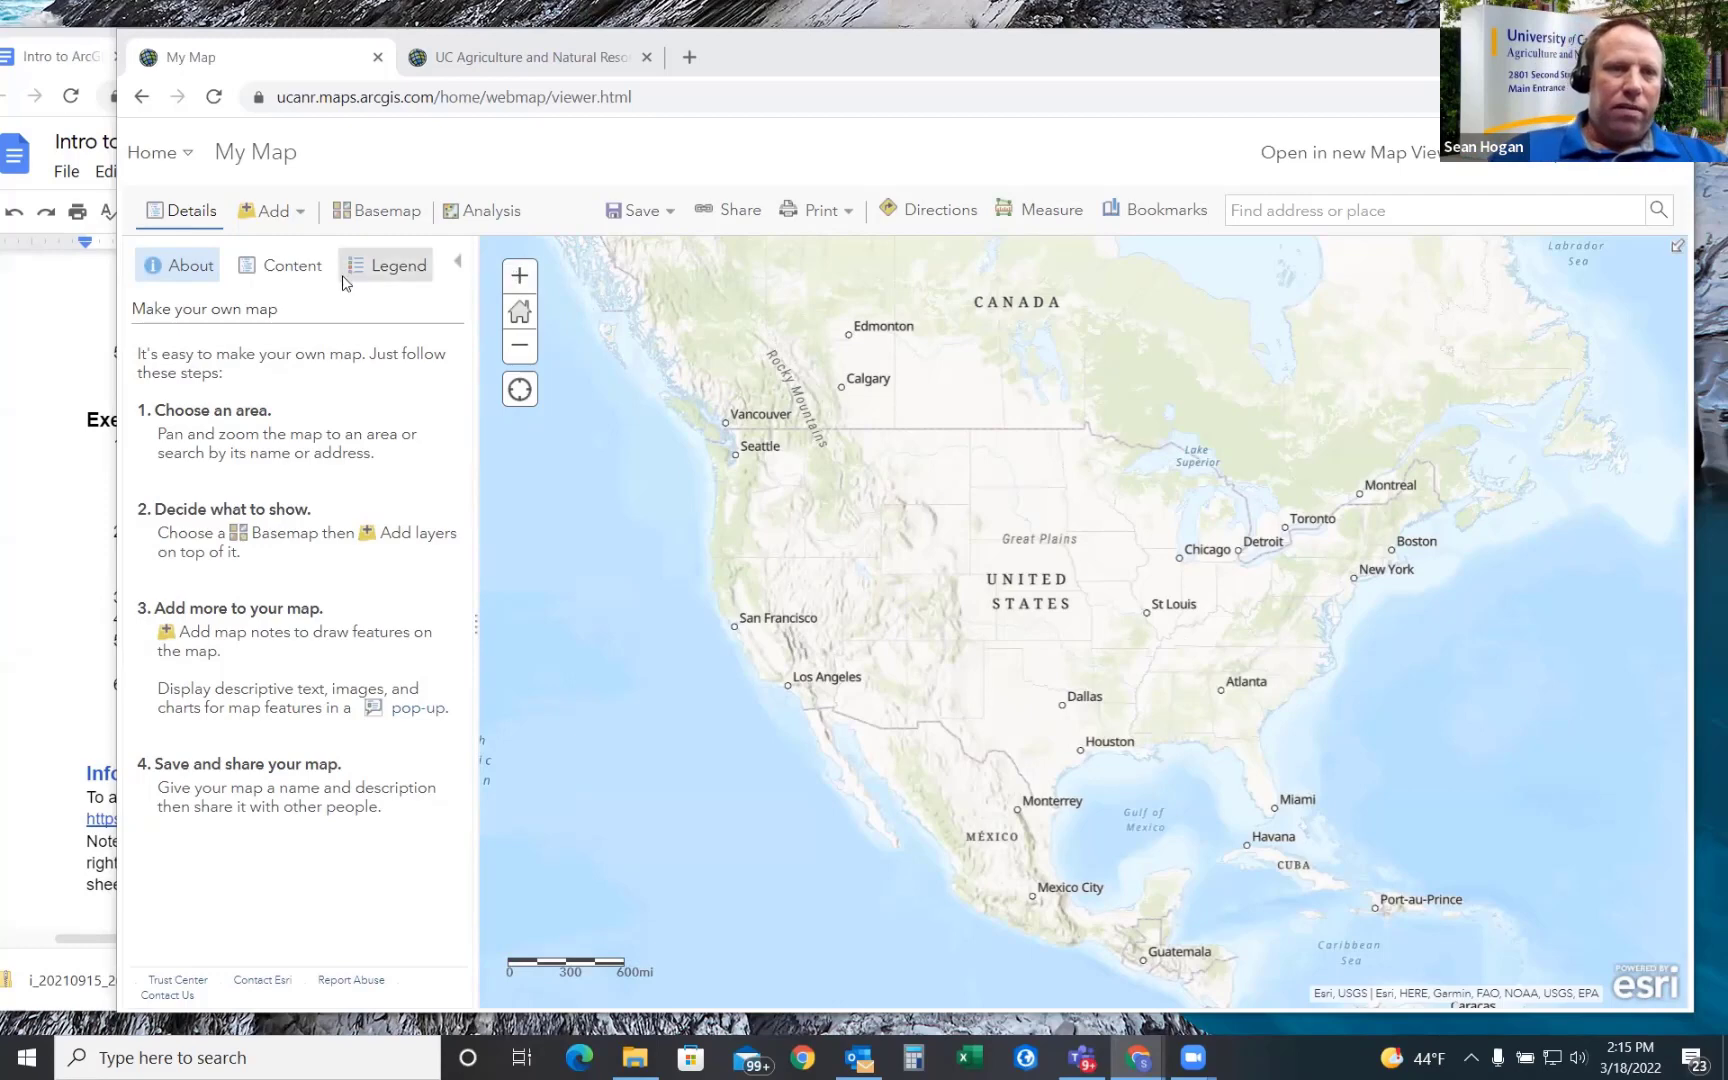
# - Check the map details and New Map list, then return to the exercise document
pyautogui.click(190, 215)
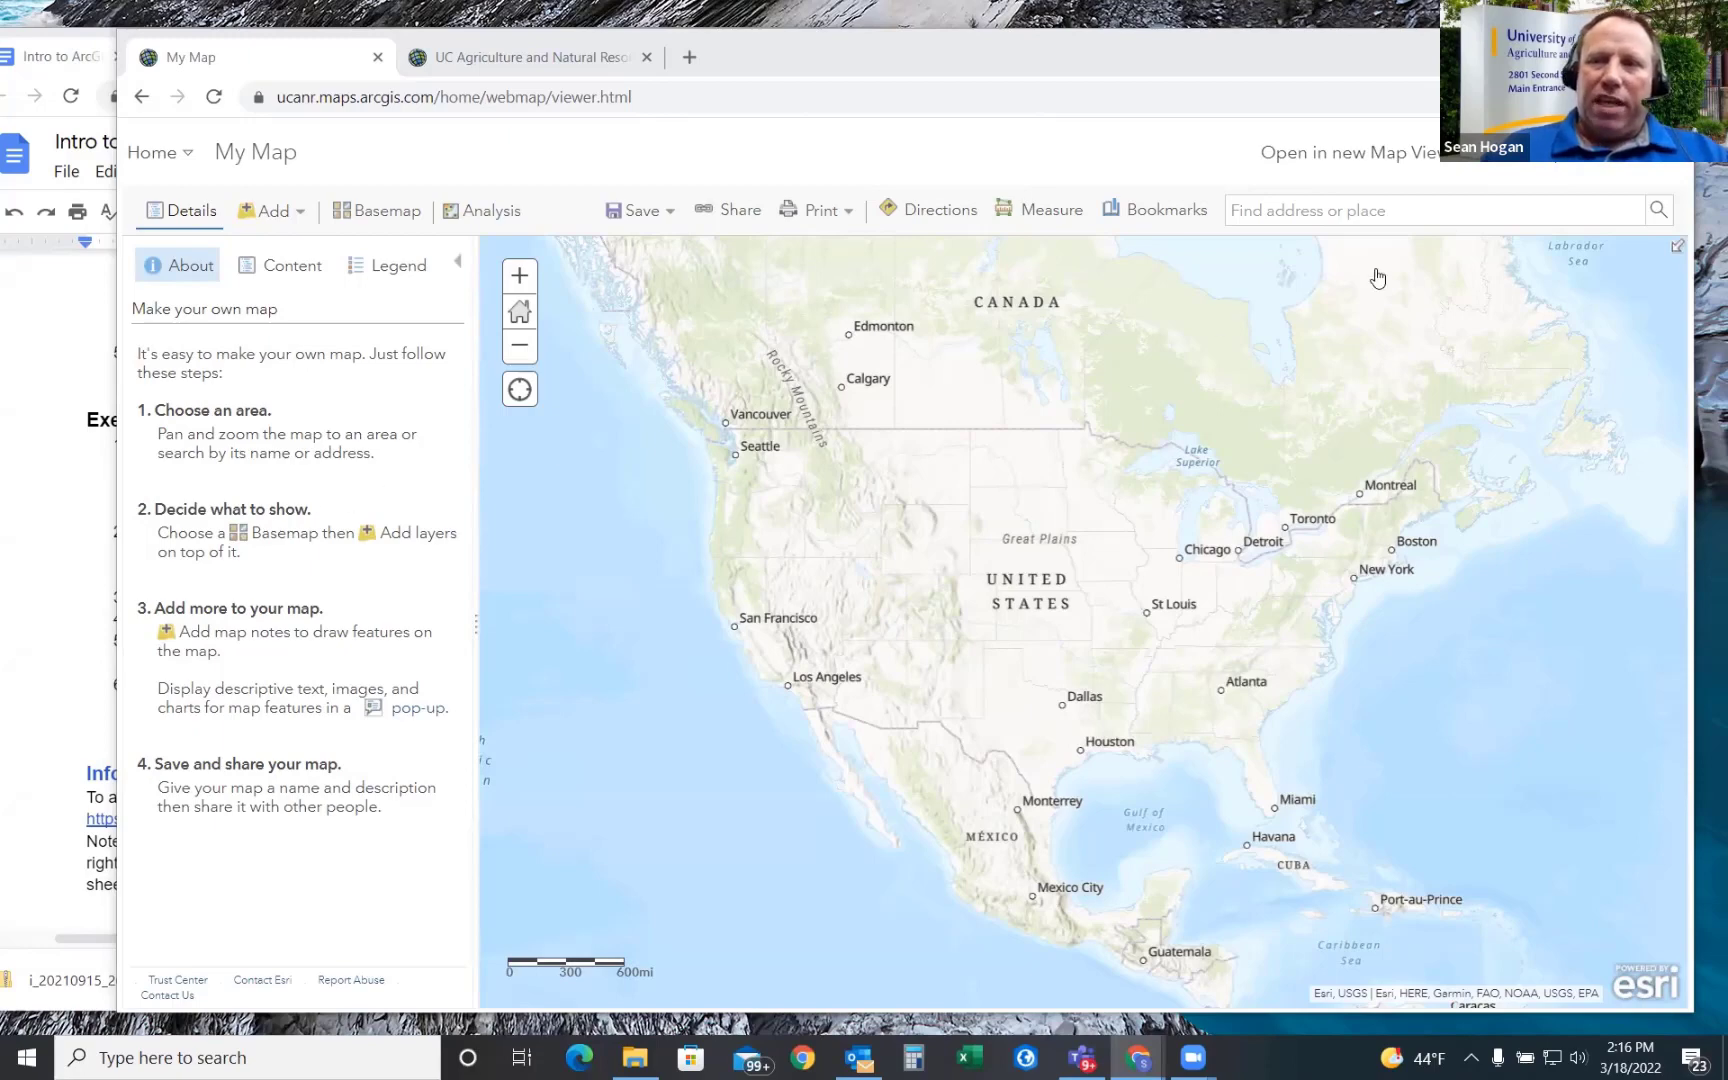
pyautogui.click(1535, 188)
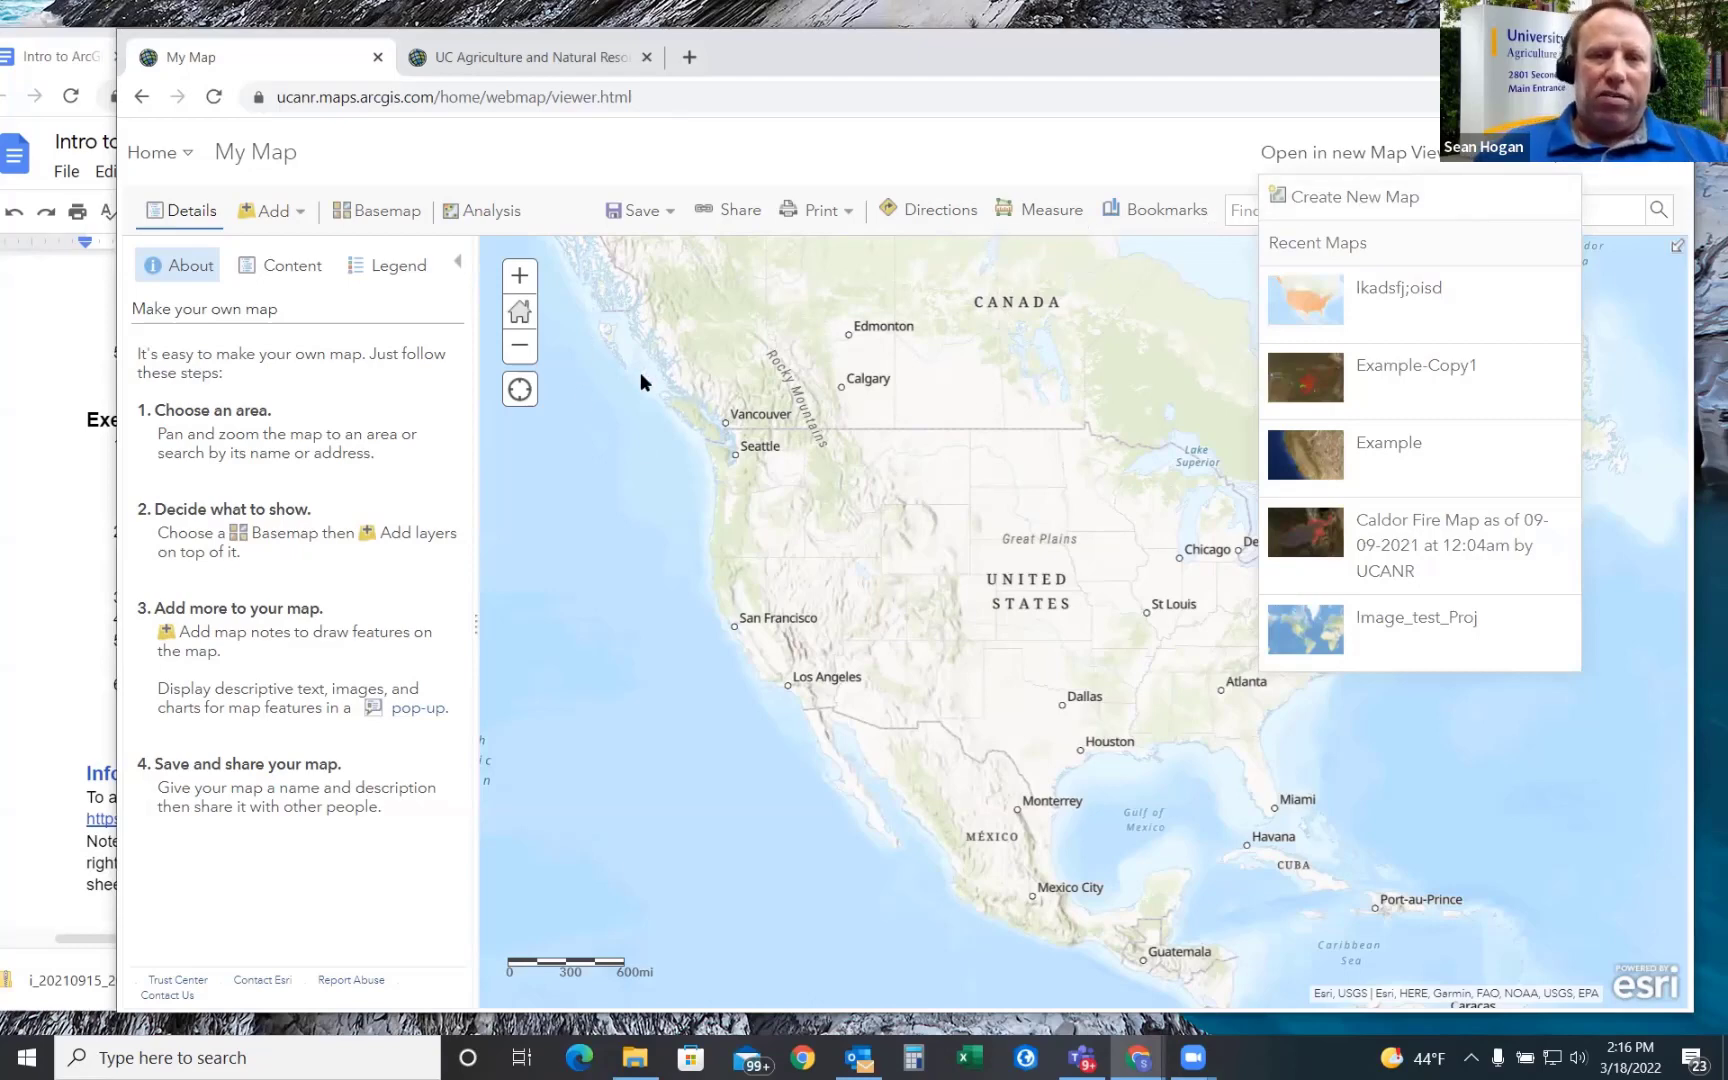
pyautogui.click(669, 388)
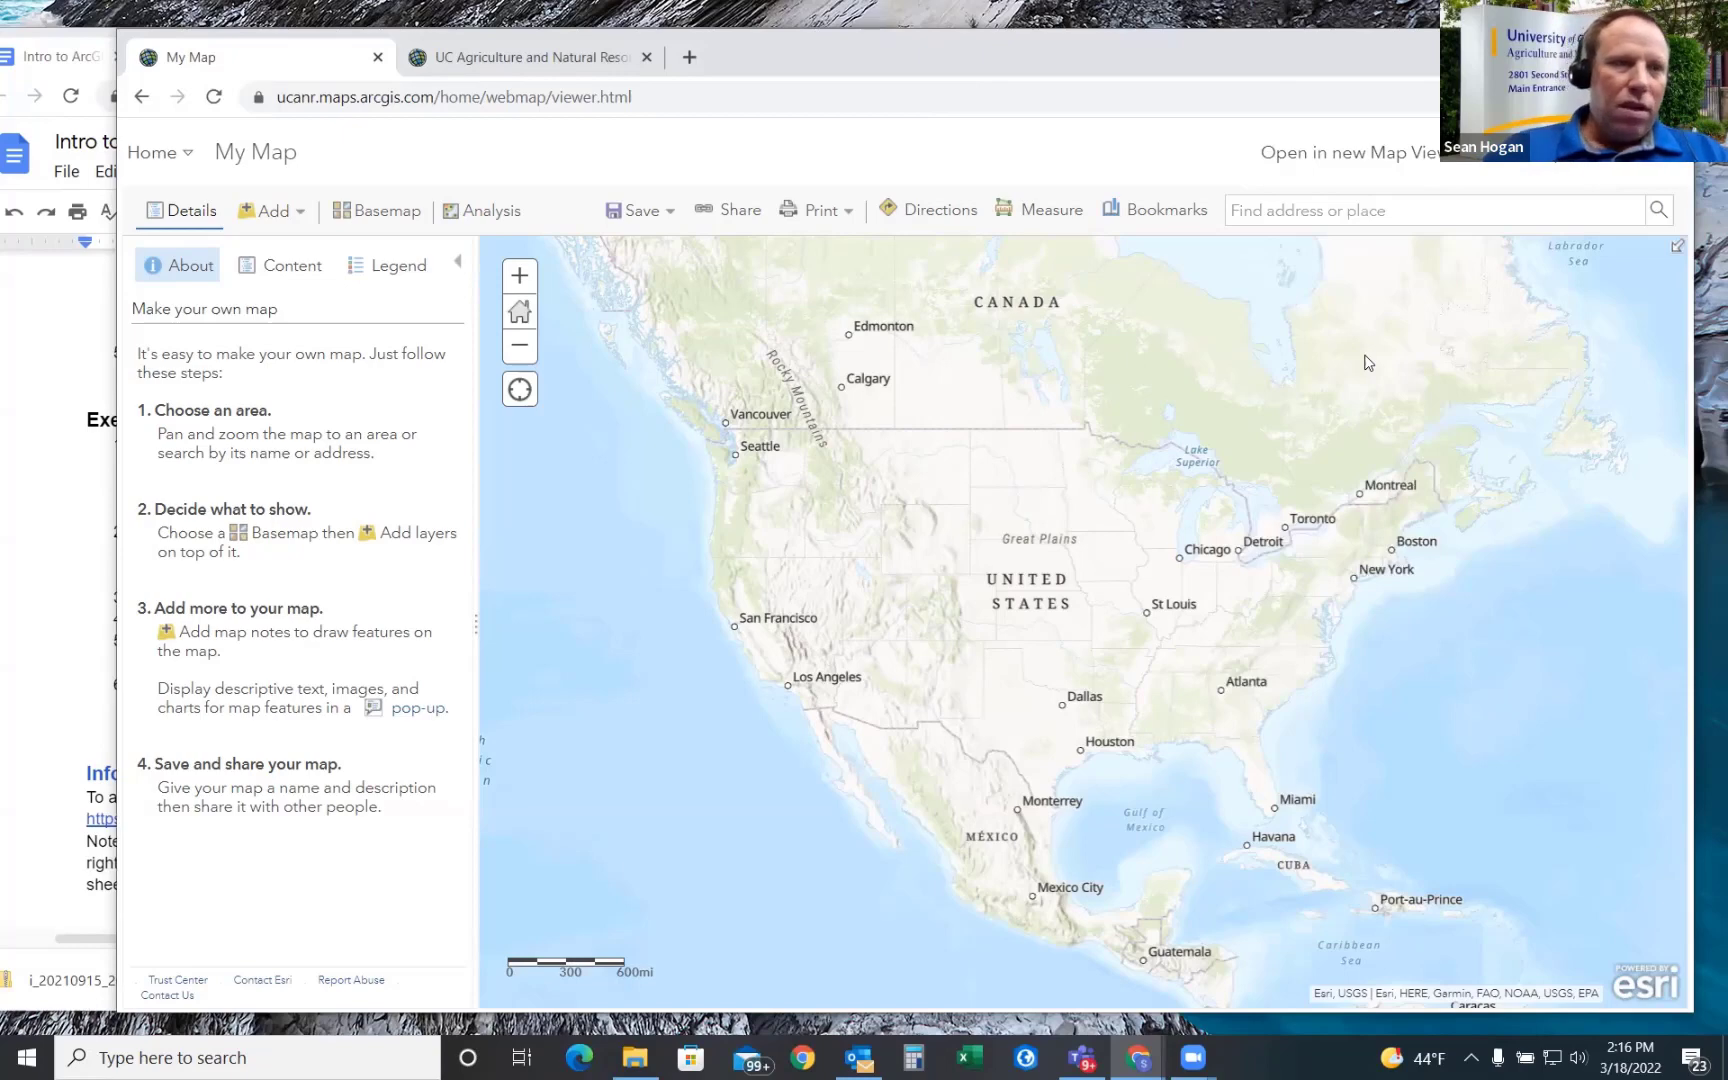
pyautogui.click(68, 352)
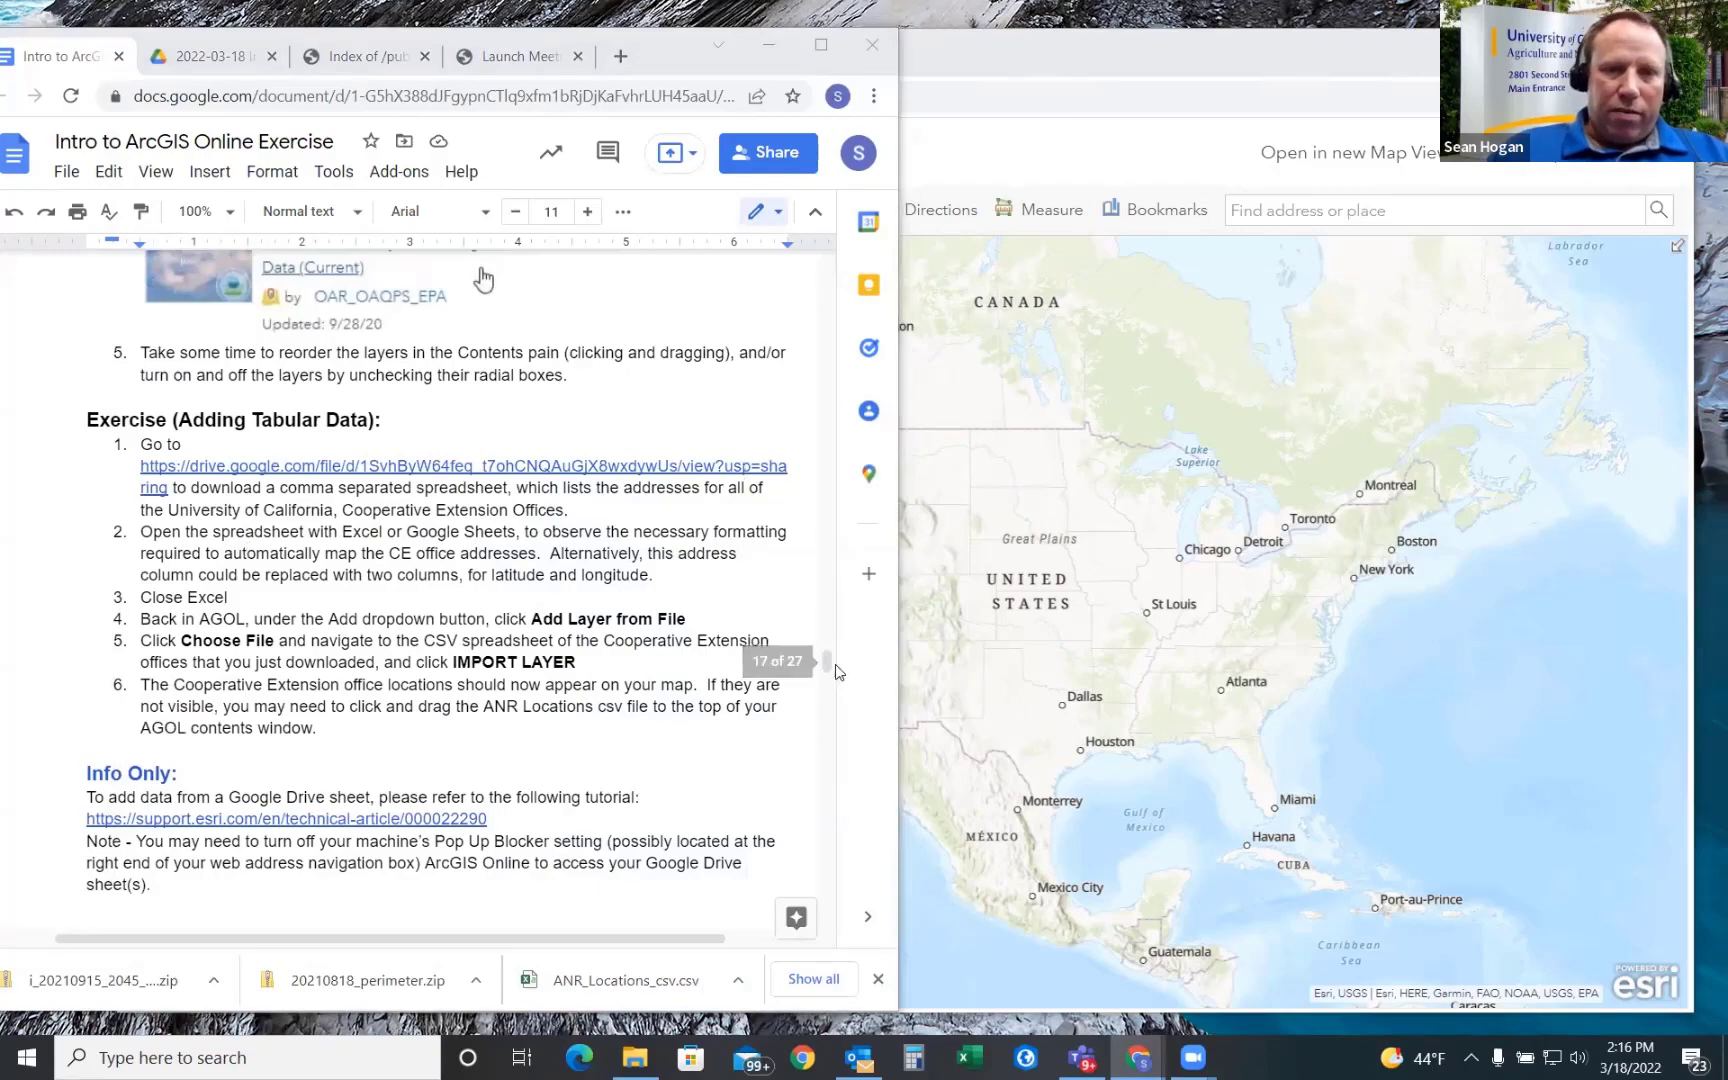
# - Read past the Information Only and Exercise sections to the Add dropdown instructions
pyautogui.moveTo(826, 661); pyautogui.dragTo(828, 468)
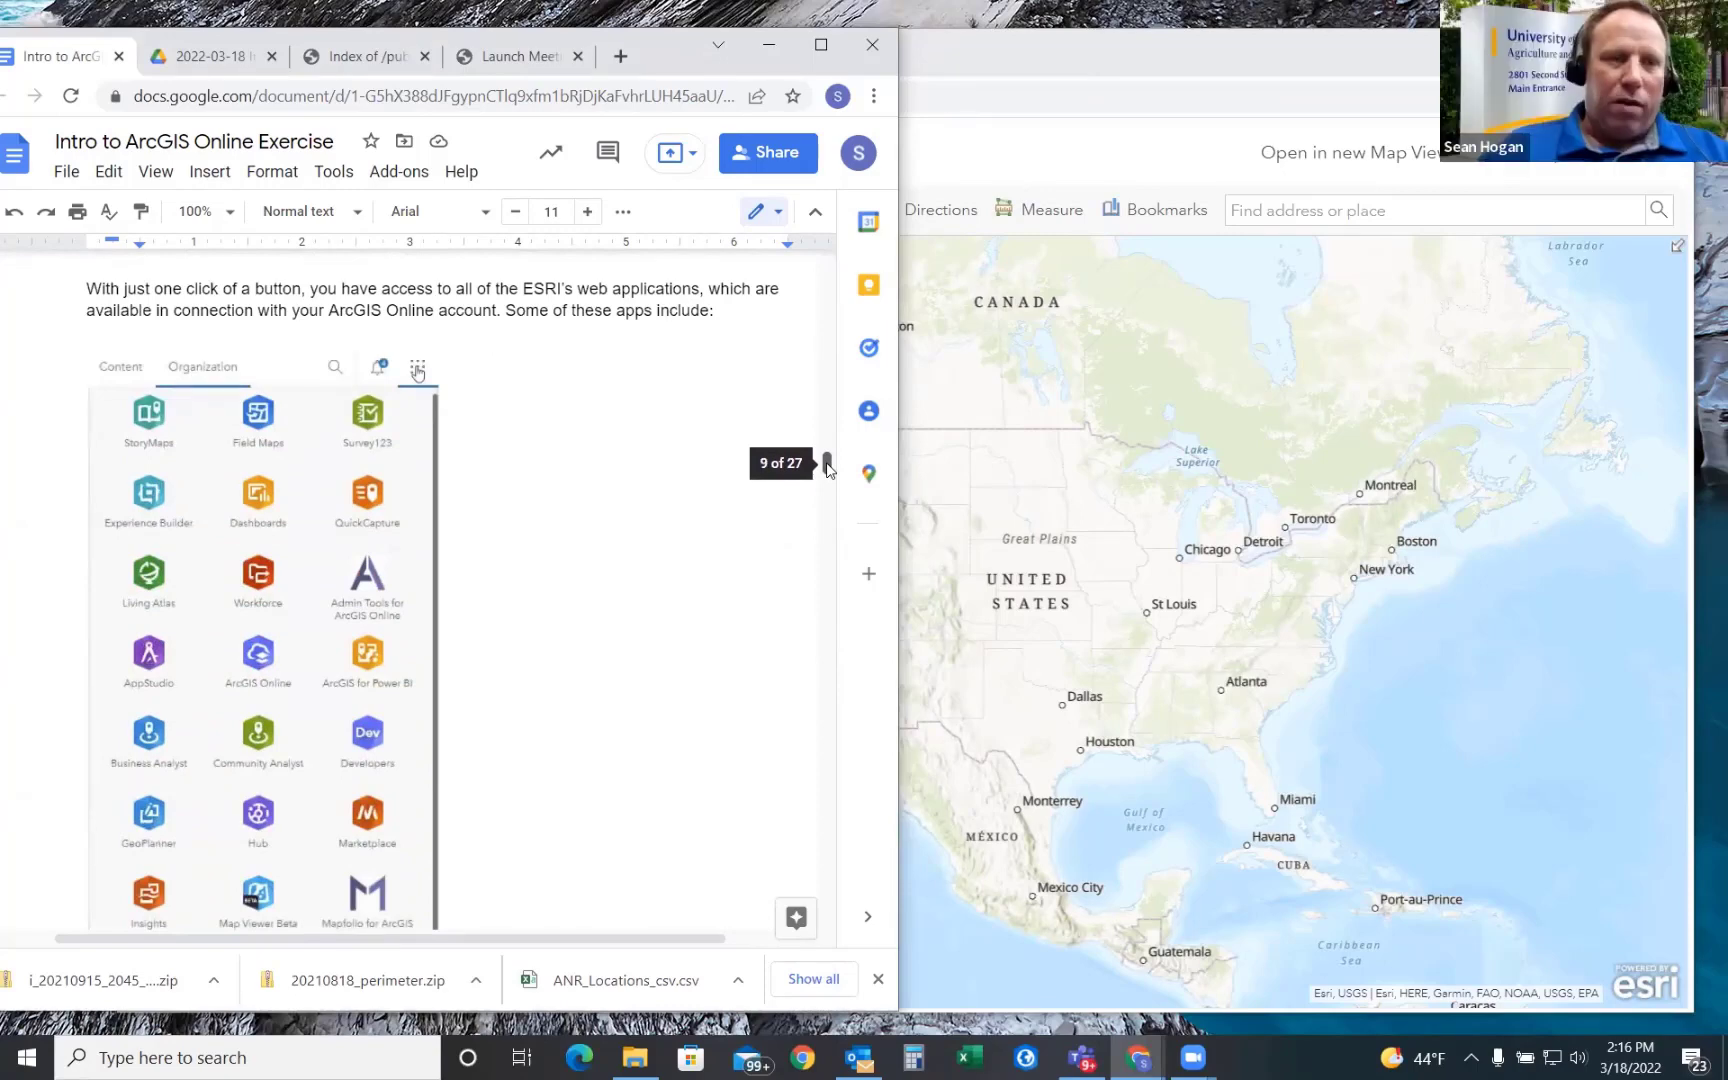
pyautogui.moveTo(826, 468); pyautogui.dragTo(828, 470)
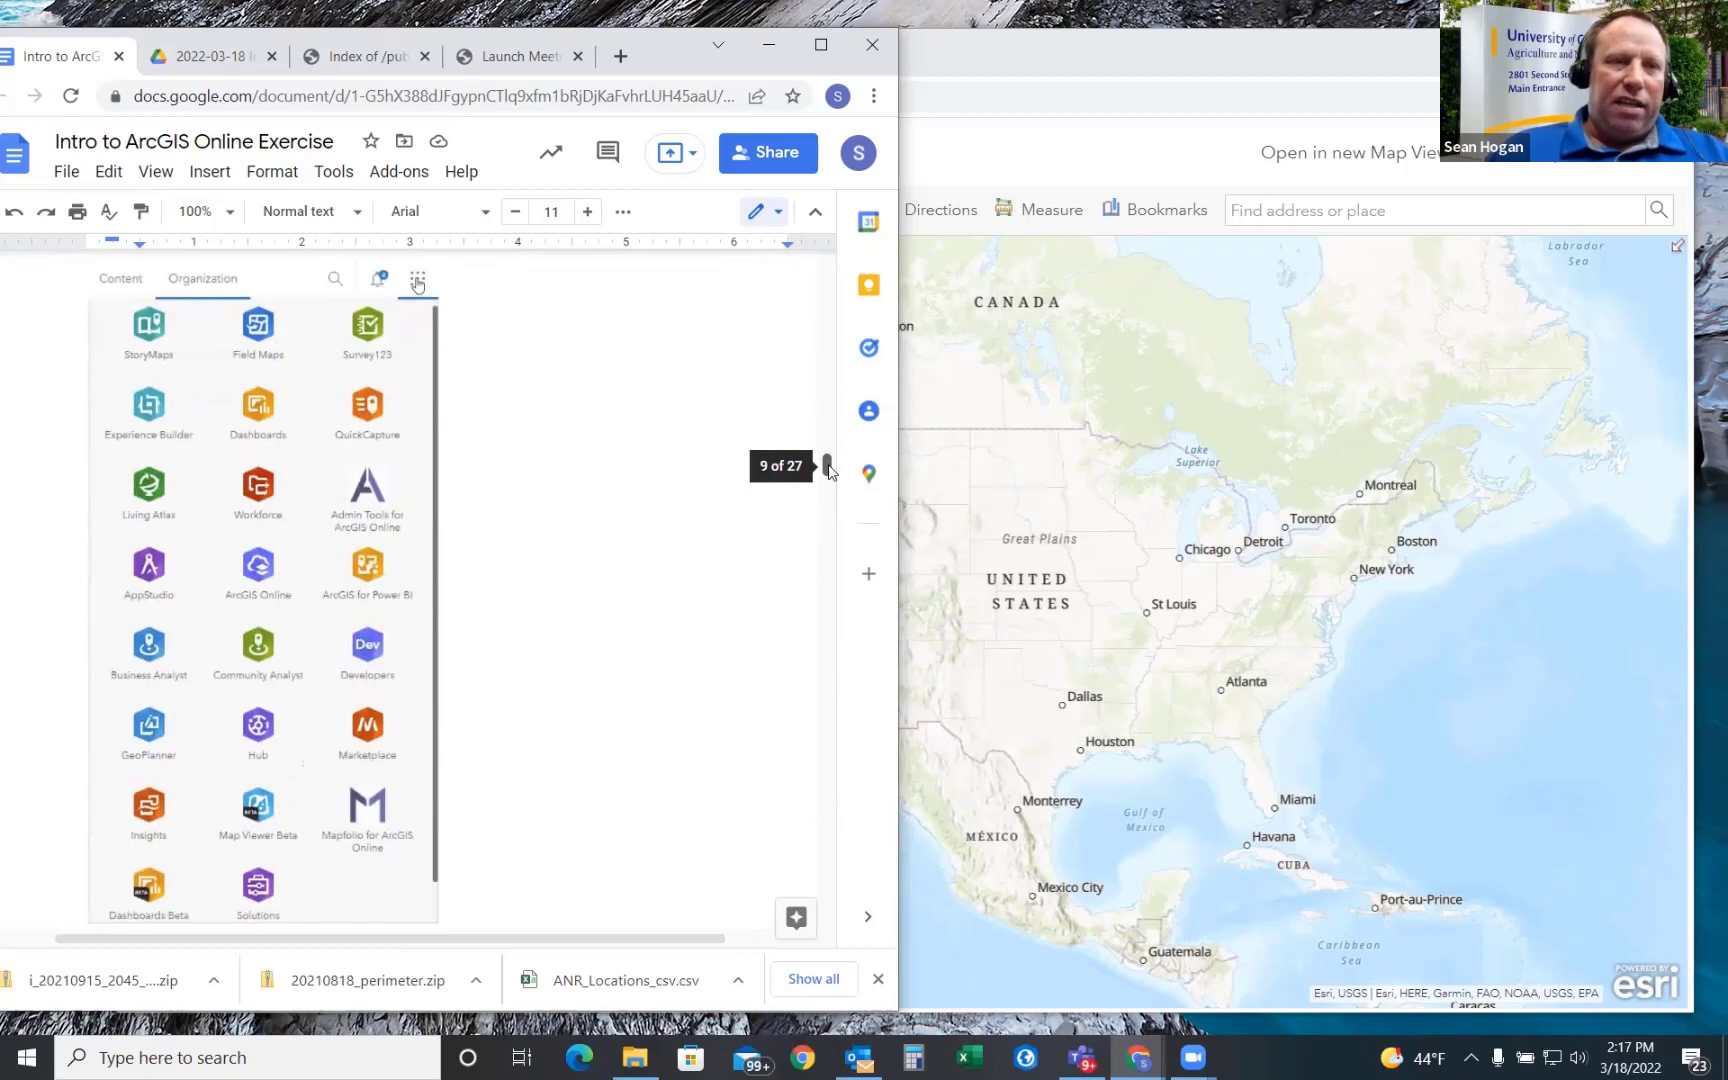
pyautogui.moveTo(828, 470); pyautogui.dragTo(819, 508)
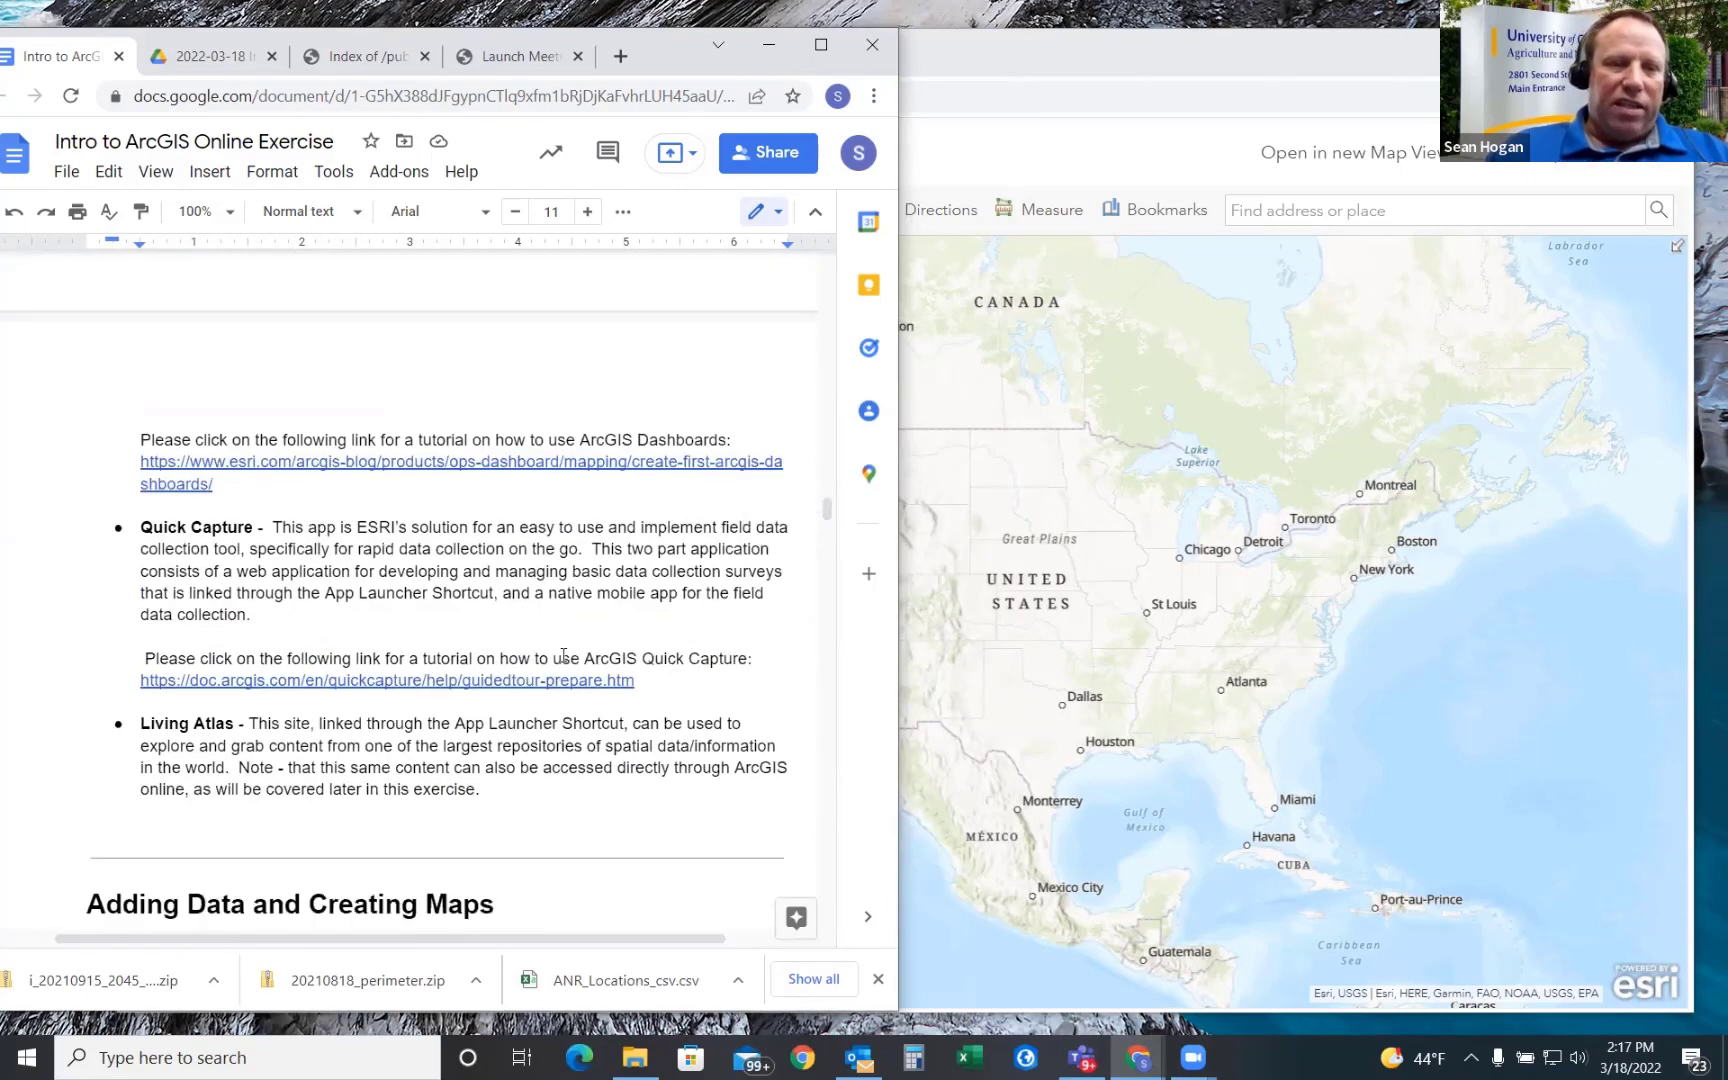
pyautogui.scroll(-5, 563, 655)
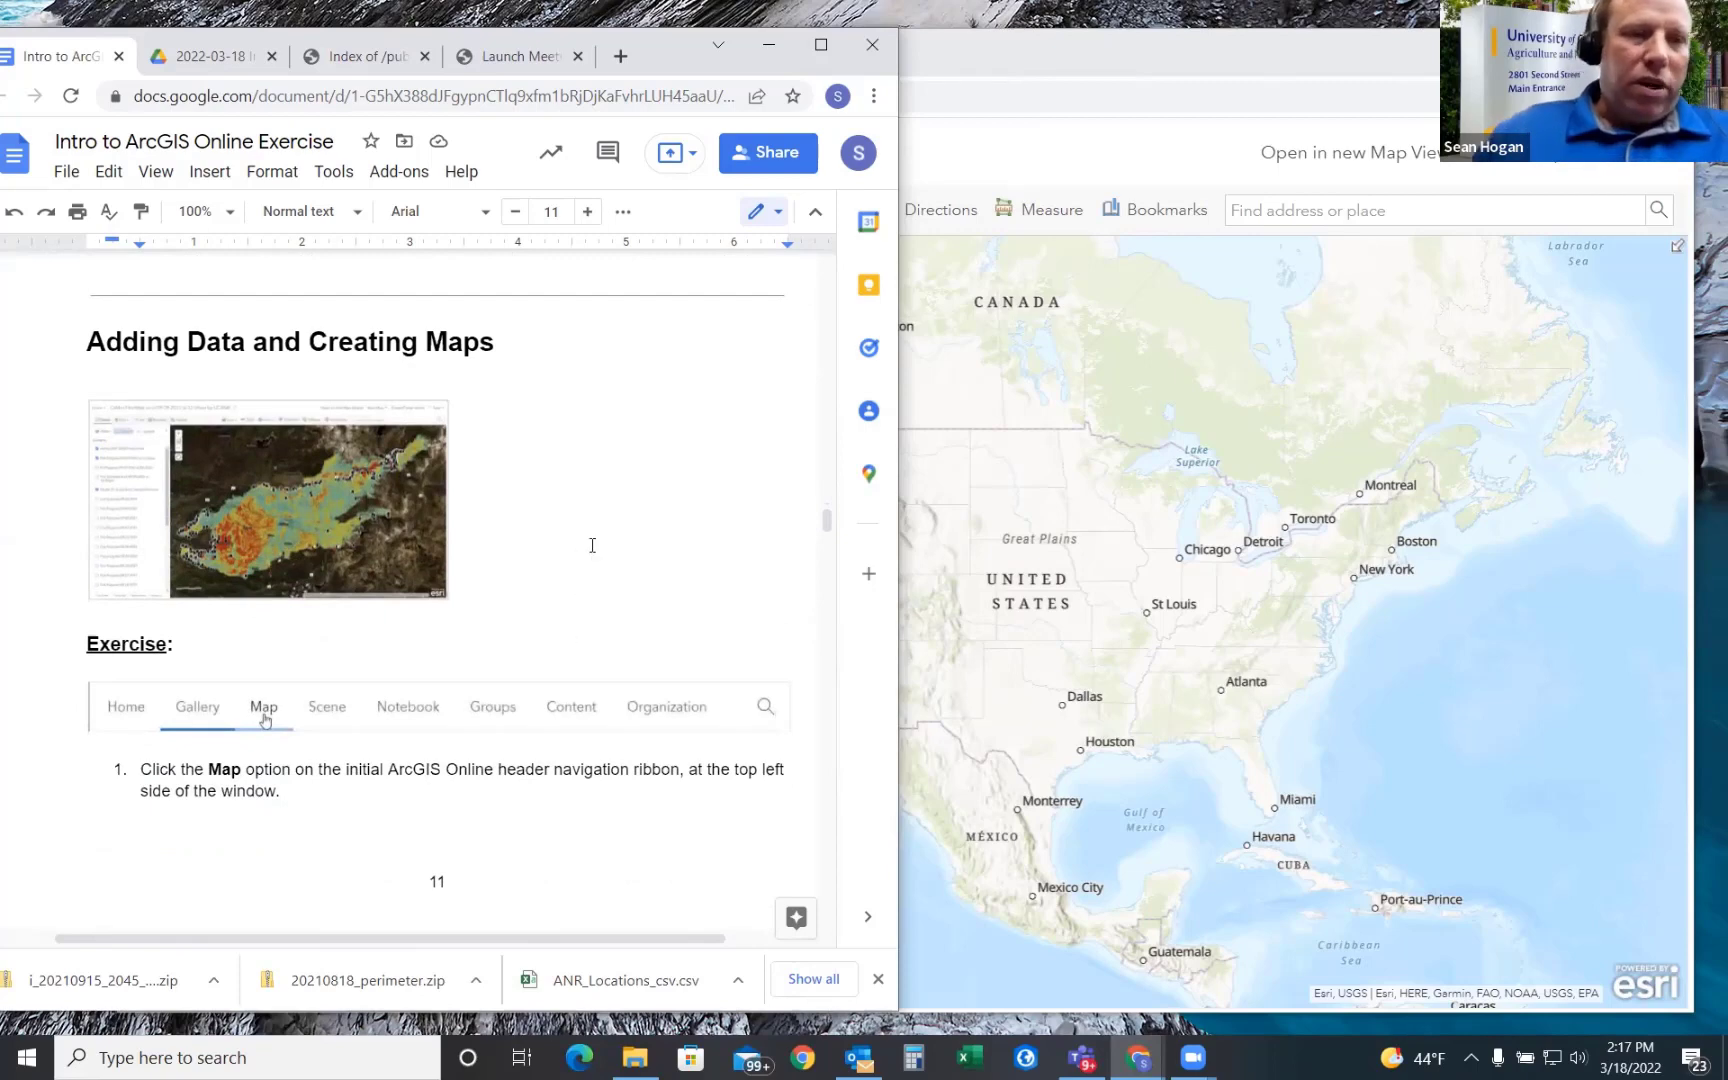
pyautogui.scroll(-1, 592, 530)
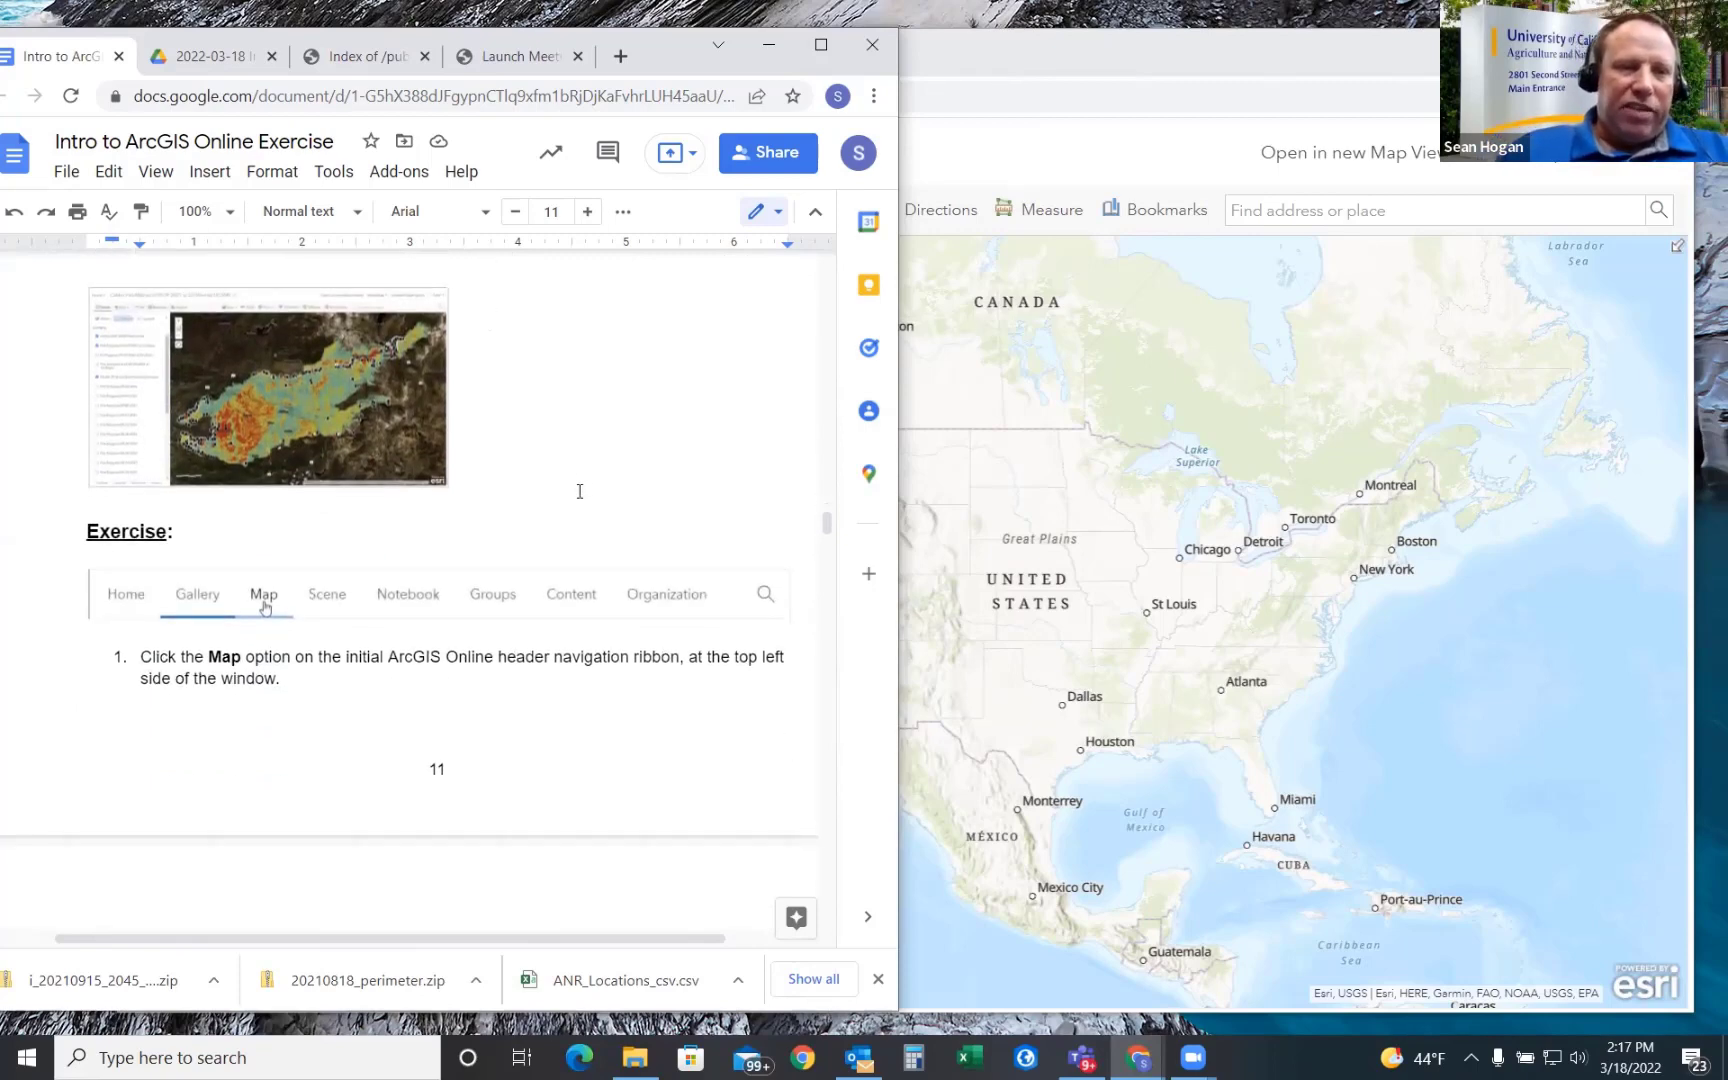
pyautogui.scroll(1, 579, 491)
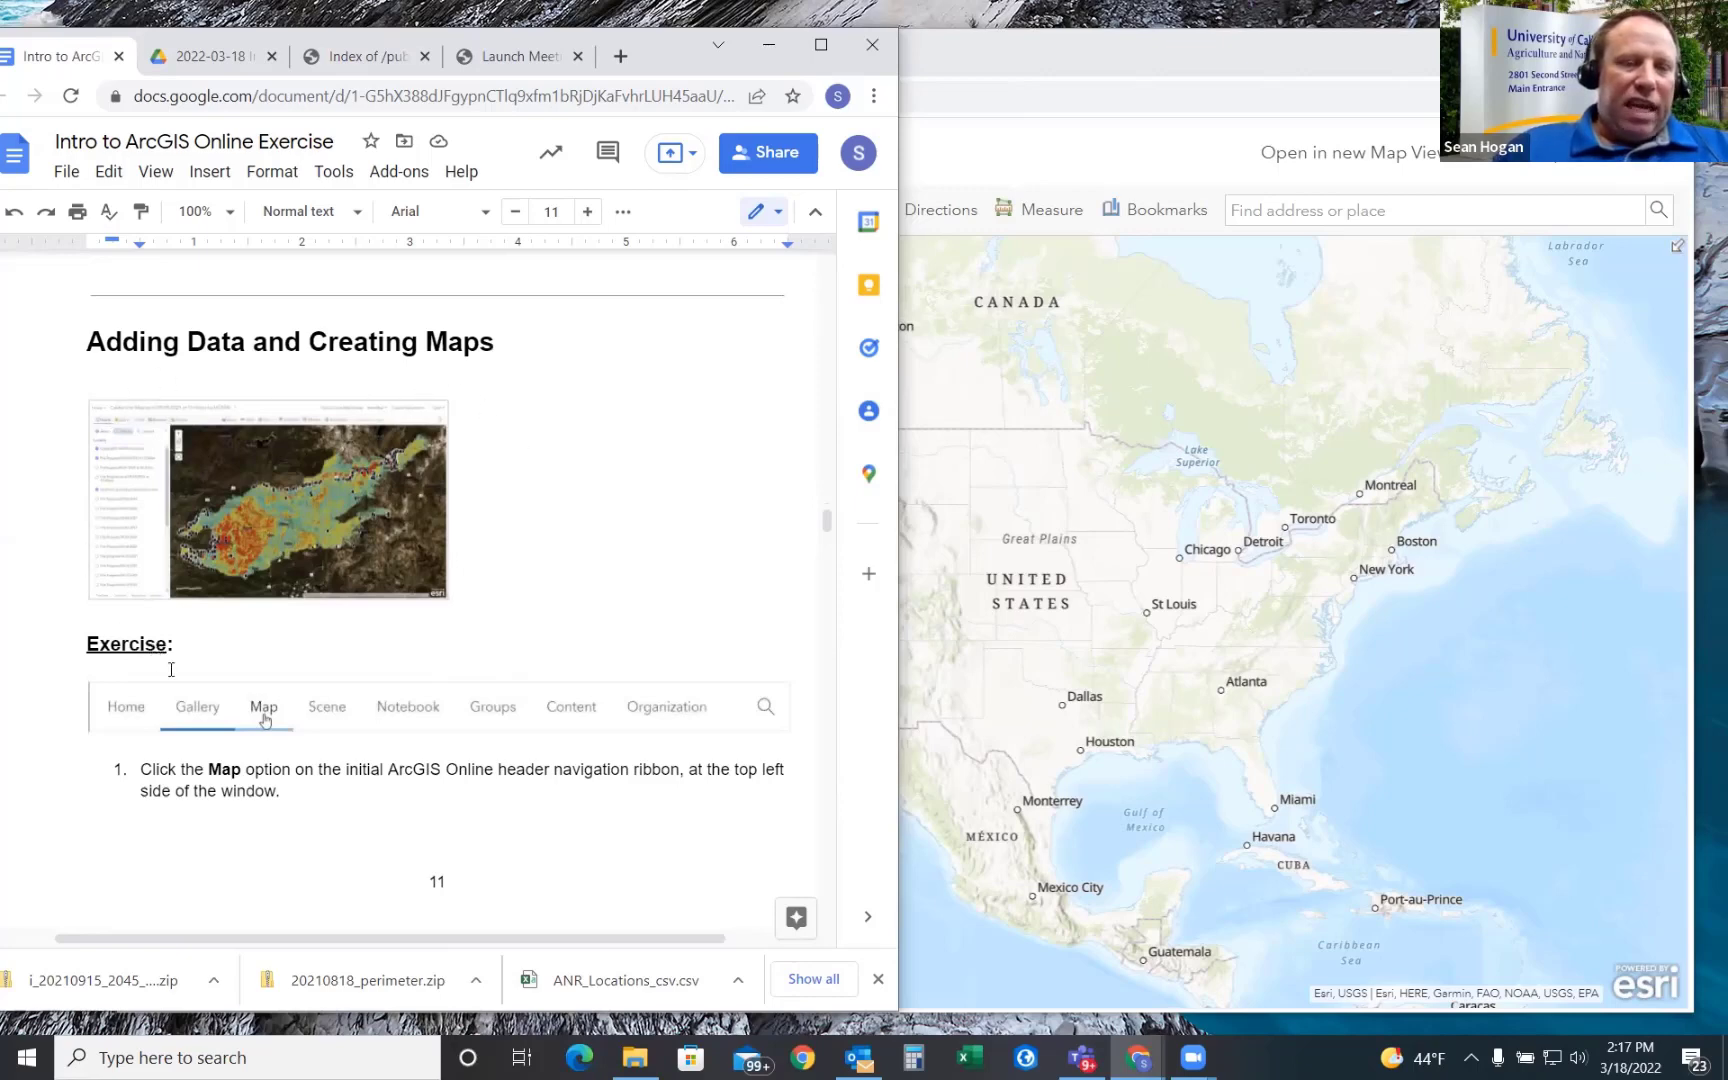
pyautogui.scroll(-2, 336, 637)
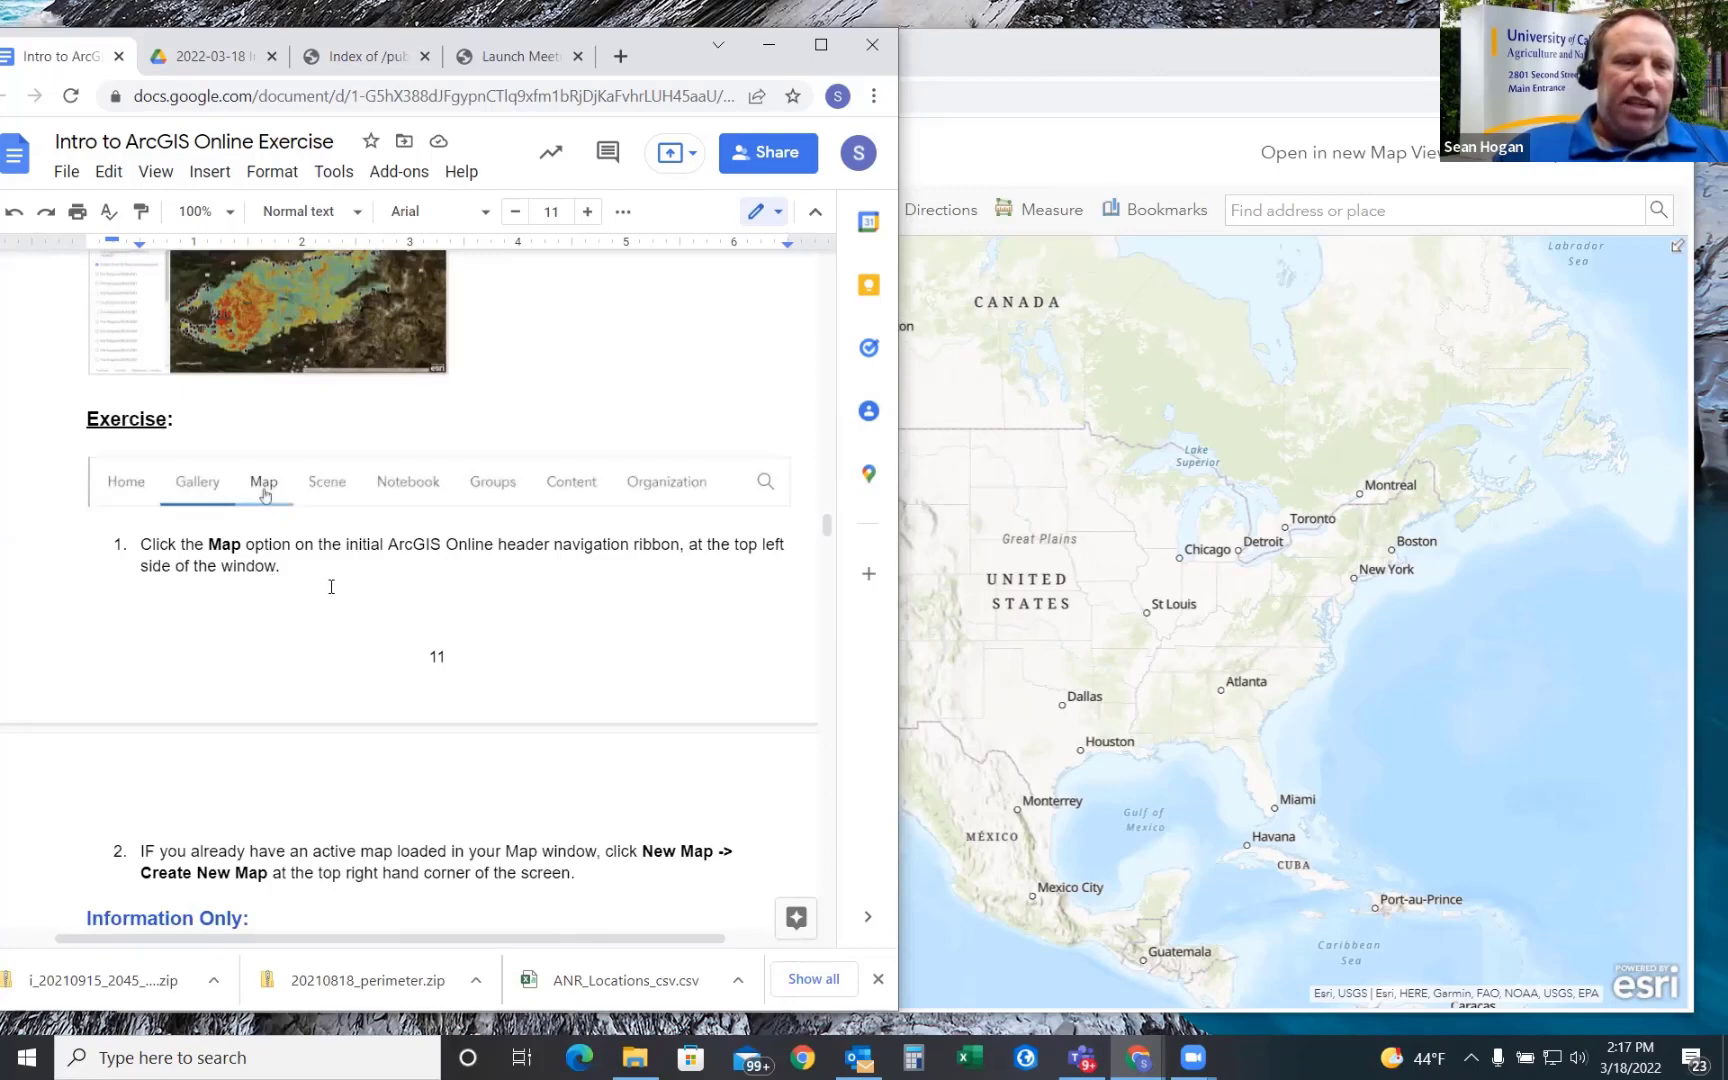
pyautogui.scroll(-2, 328, 580)
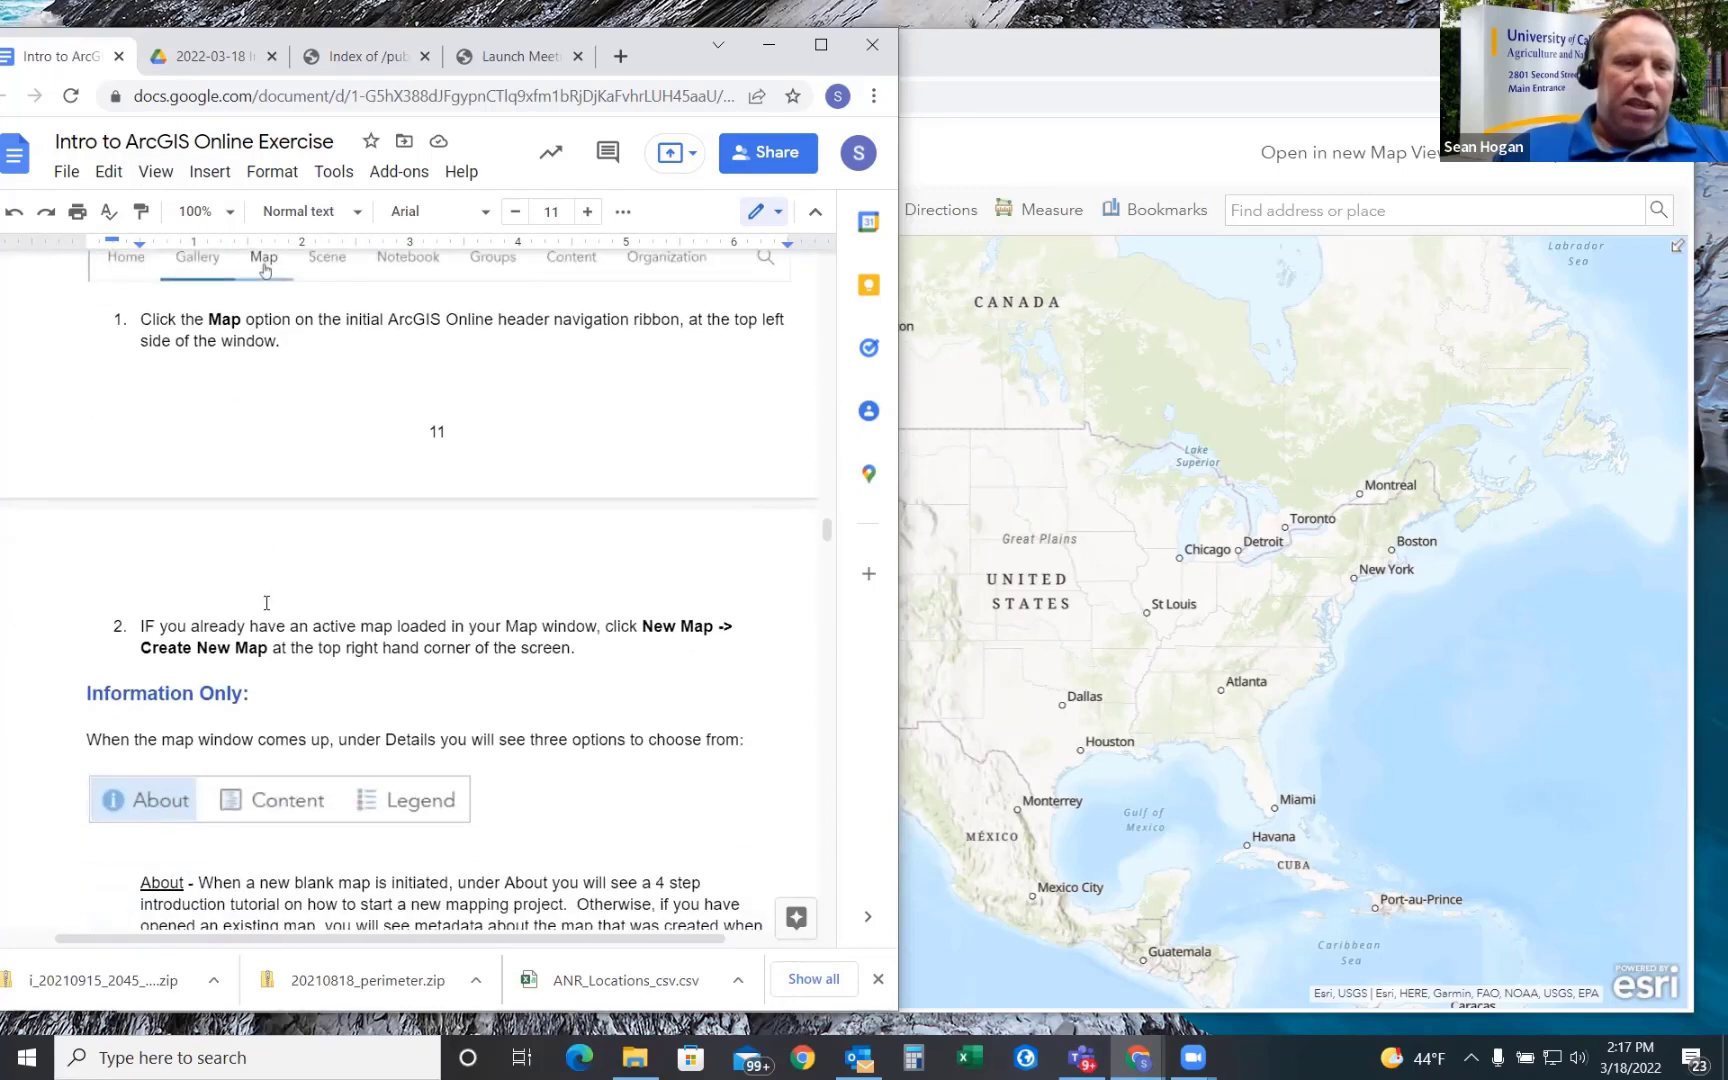
pyautogui.moveTo(80, 695); pyautogui.dragTo(270, 708)
pyautogui.click(252, 696)
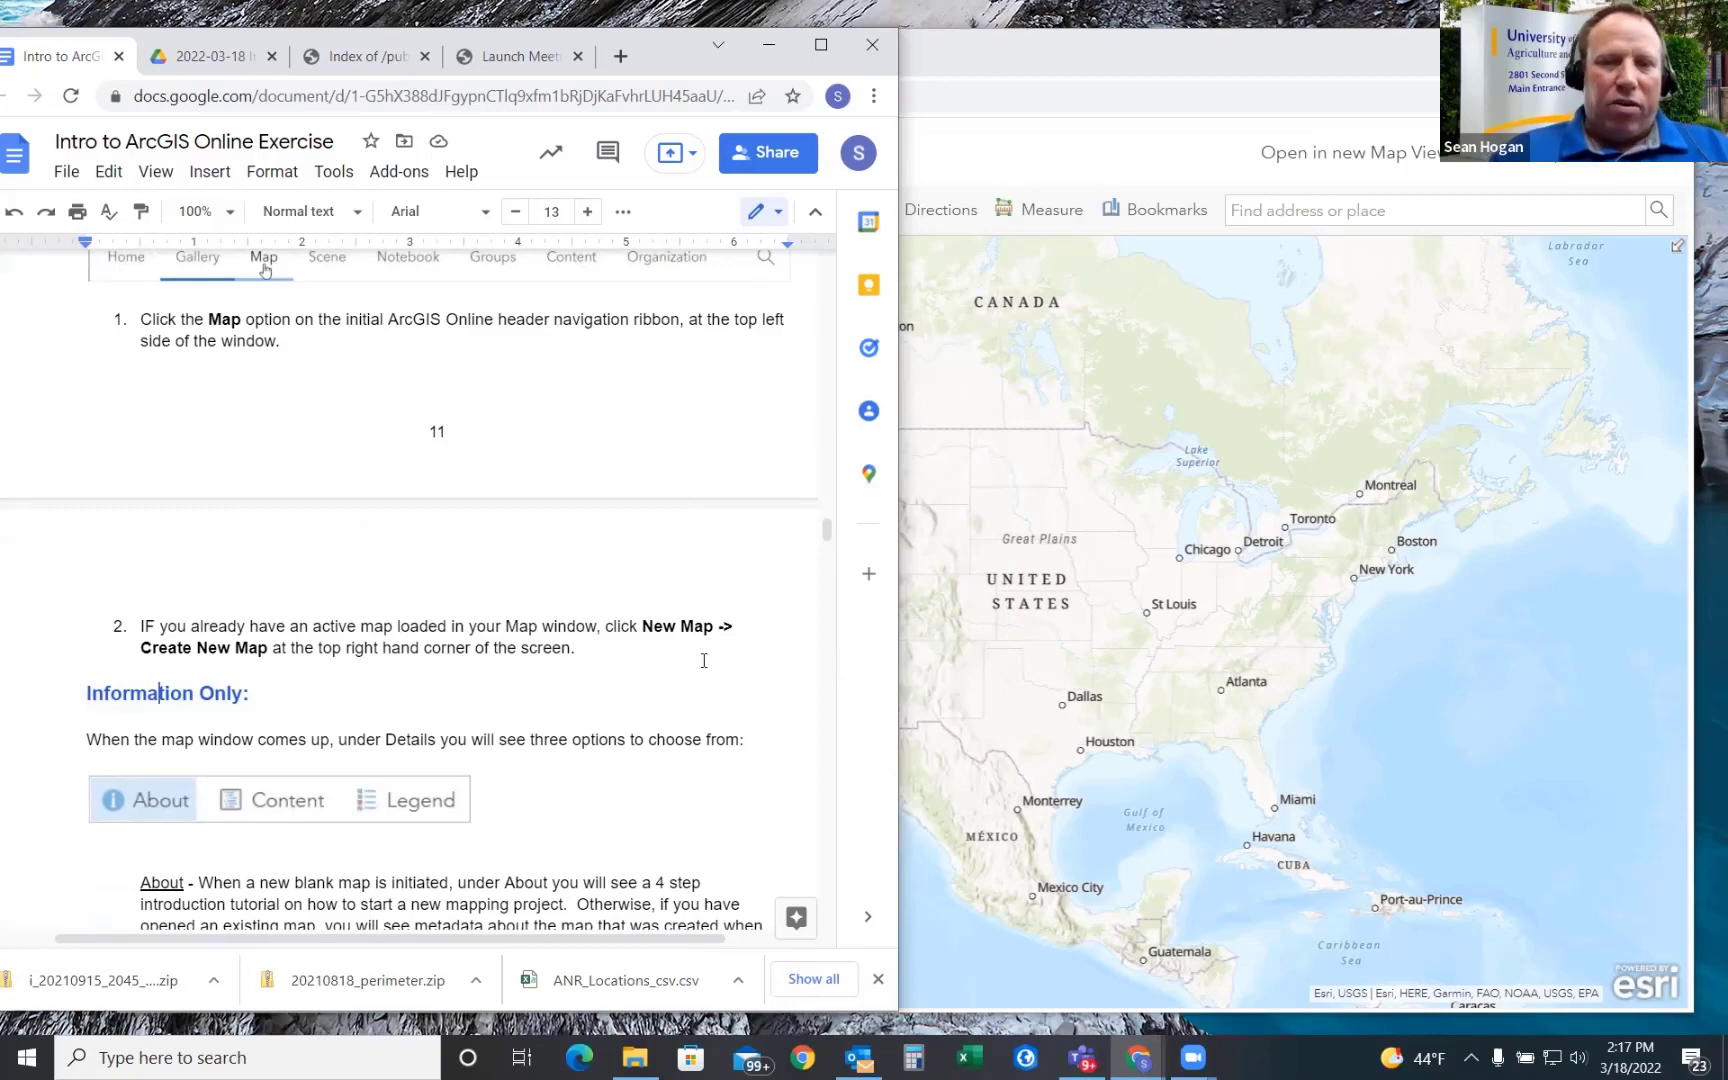
pyautogui.scroll(-3, 732, 653)
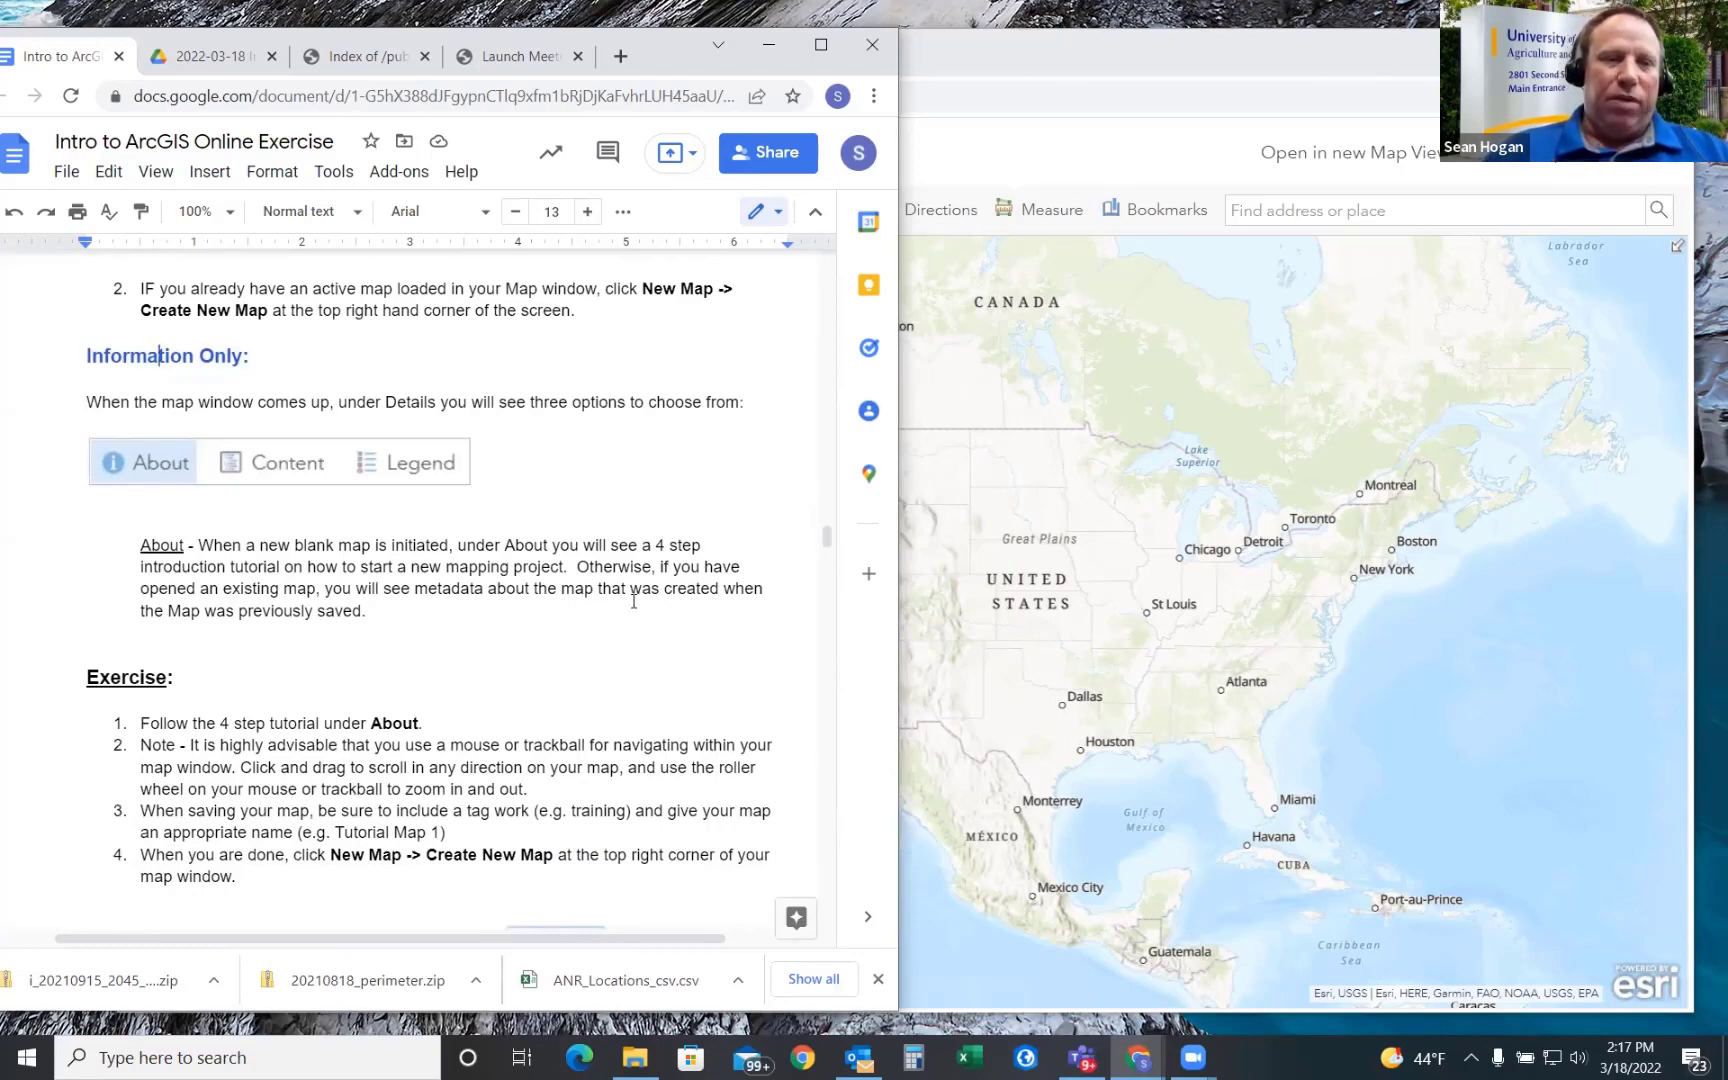
pyautogui.scroll(-1, 580, 565)
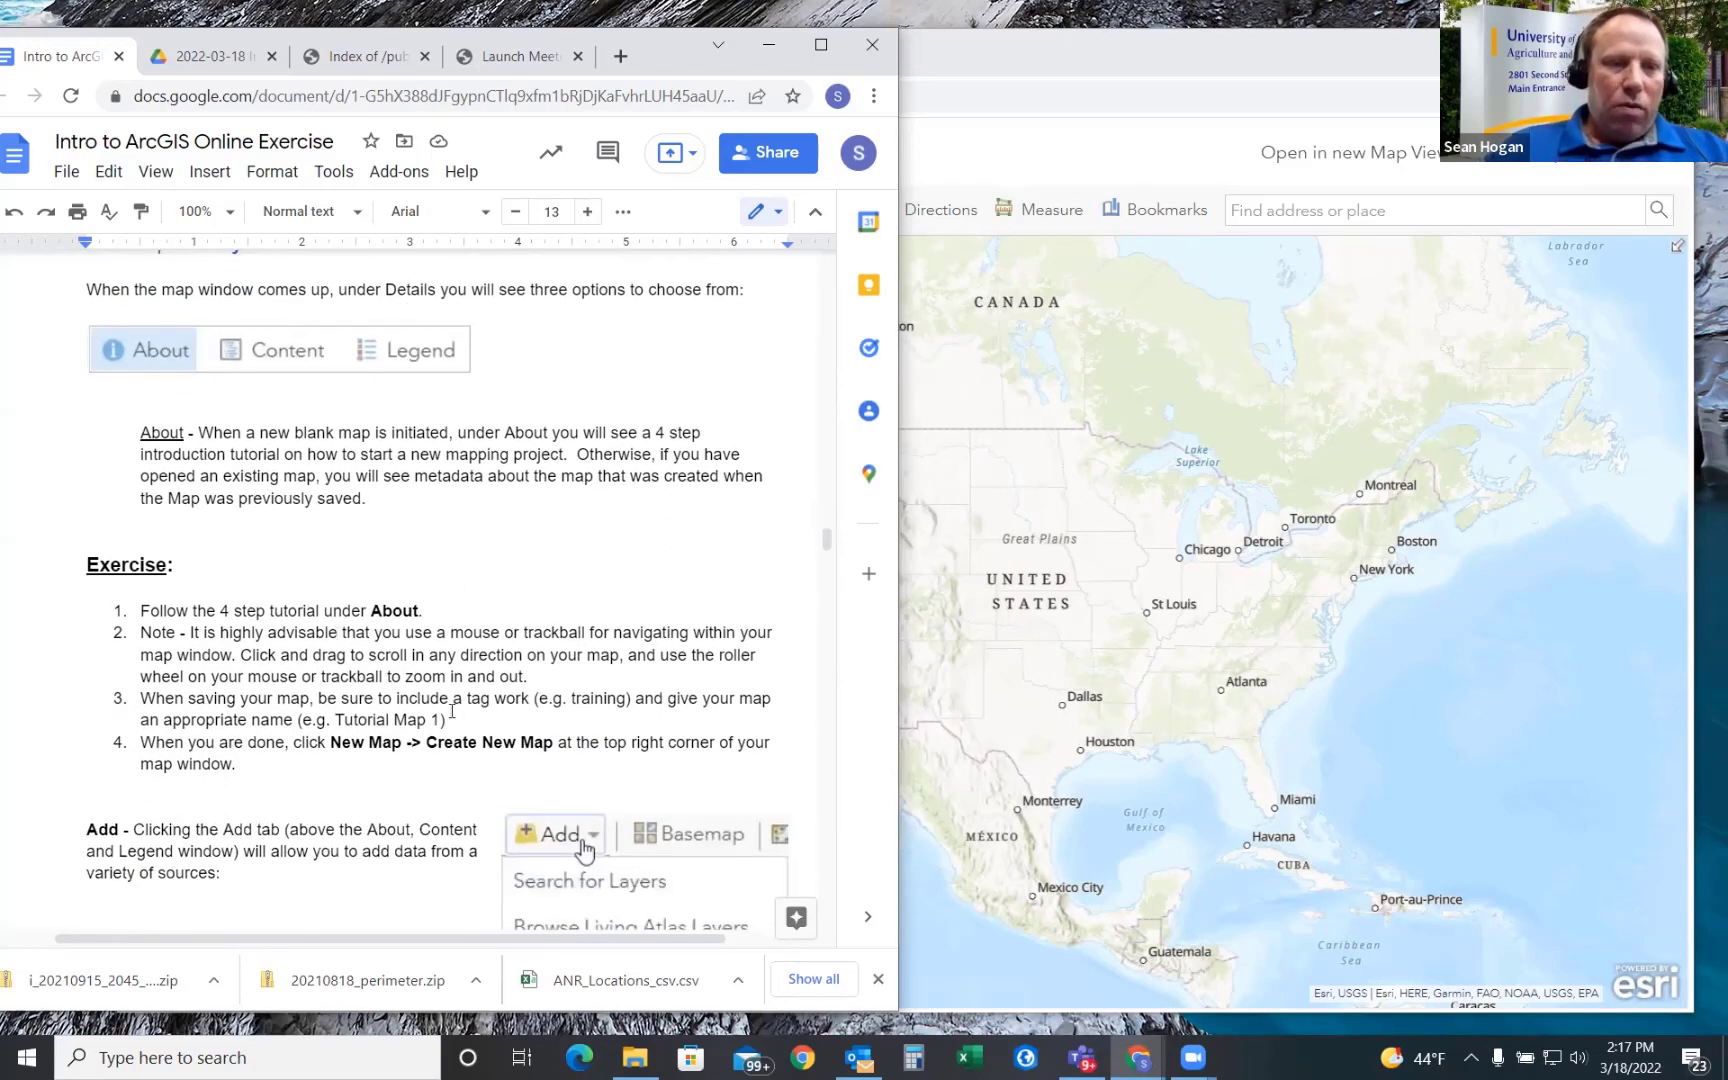
pyautogui.scroll(-2, 456, 703)
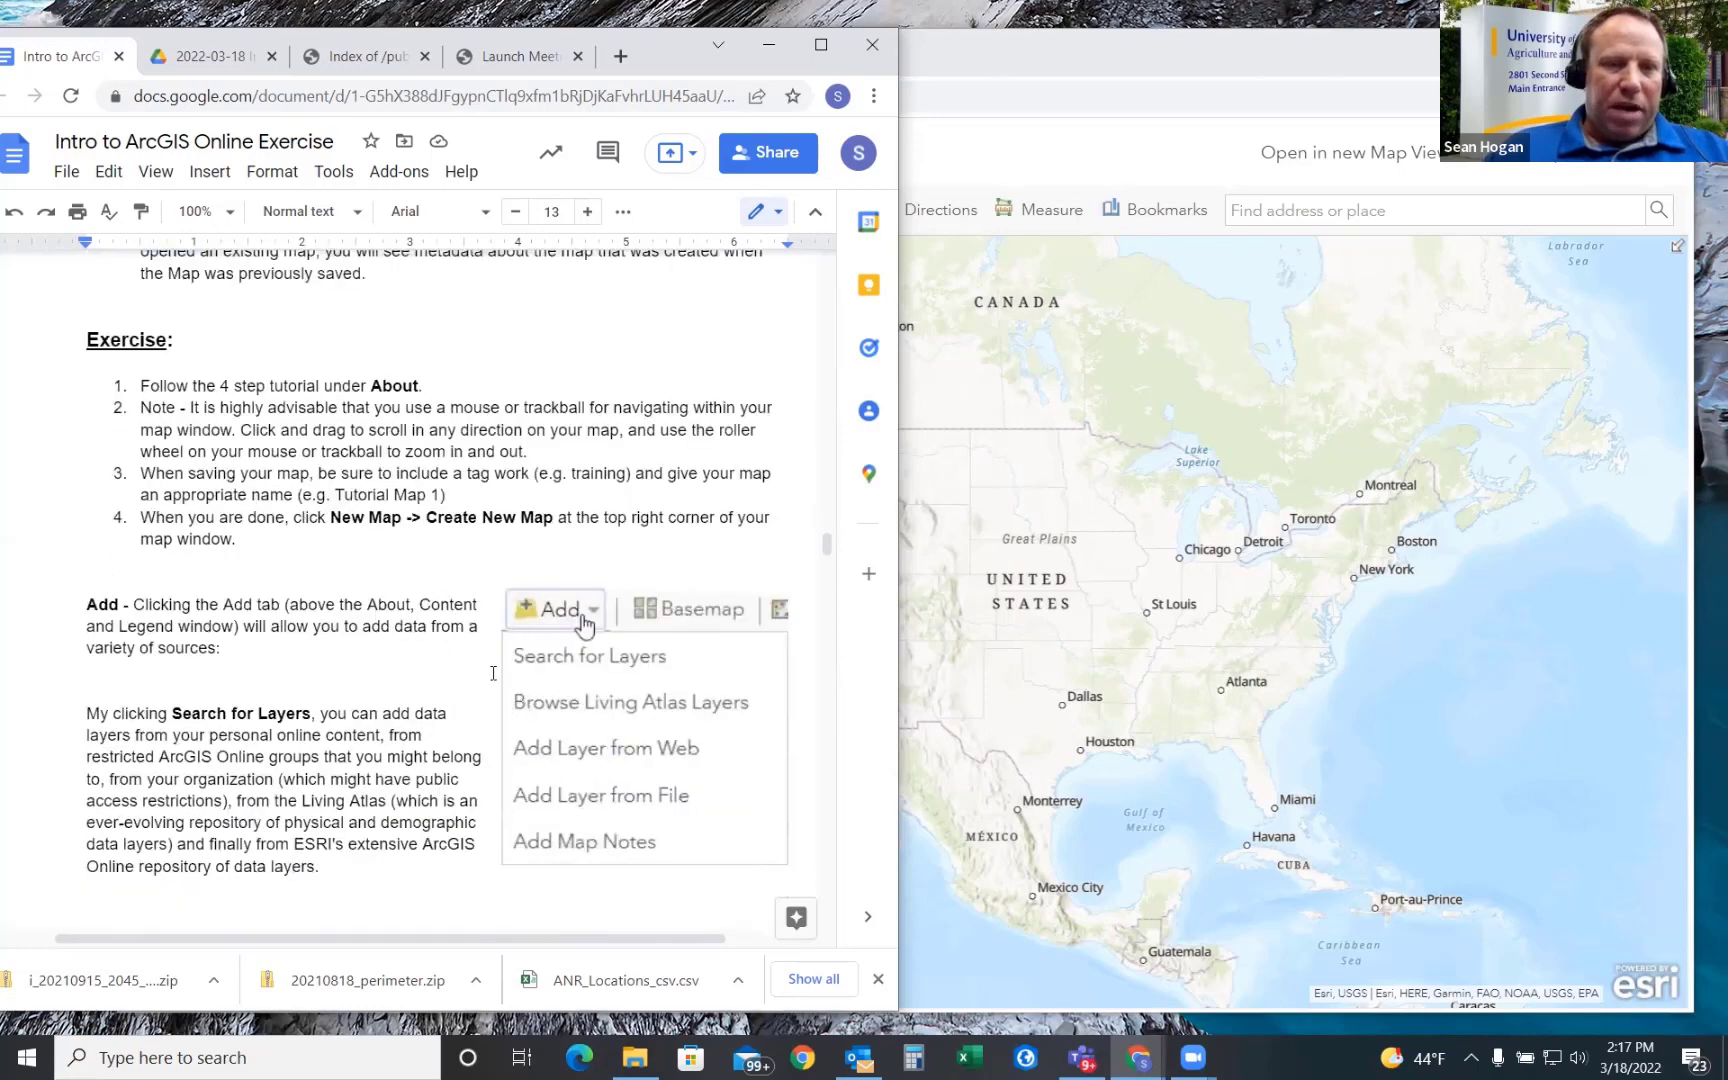
pyautogui.scroll(-1, 401, 588)
pyautogui.scroll(2, 342, 507)
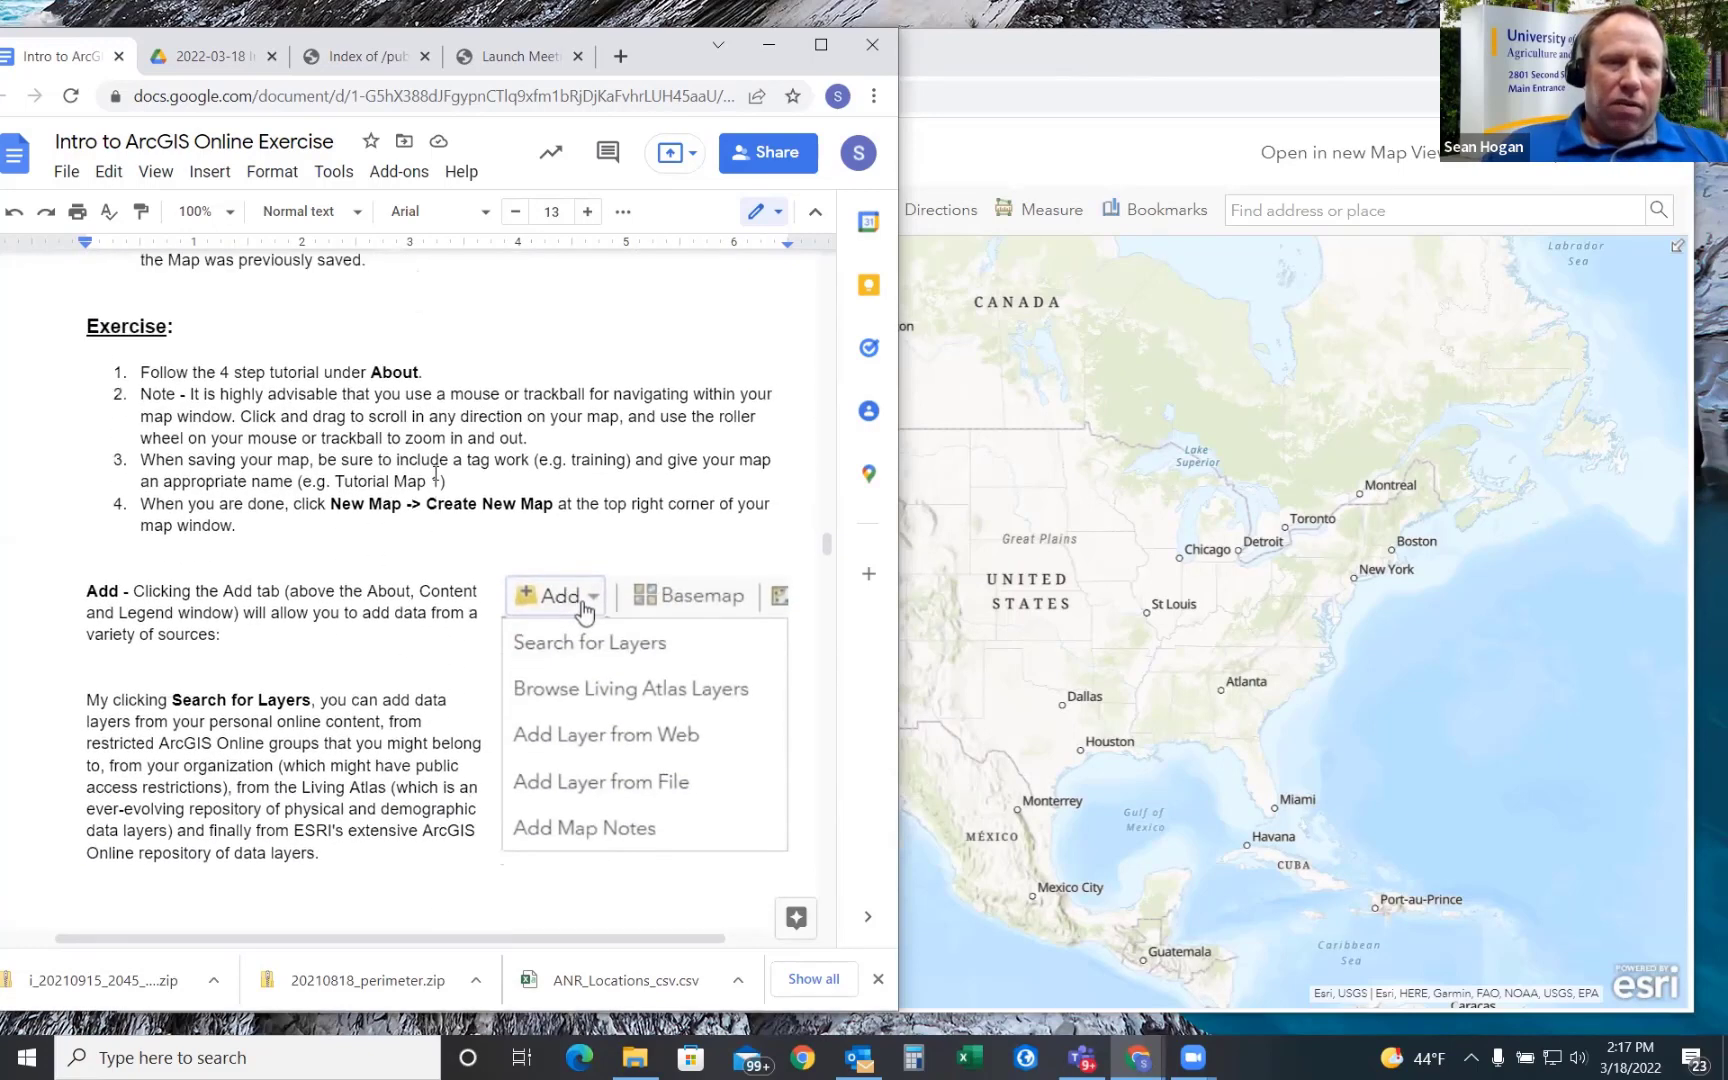
# - Bring the exercise document forward at 'Exercise (Adding ArcGIS Online data part 1)'
pyautogui.click(1055, 184)
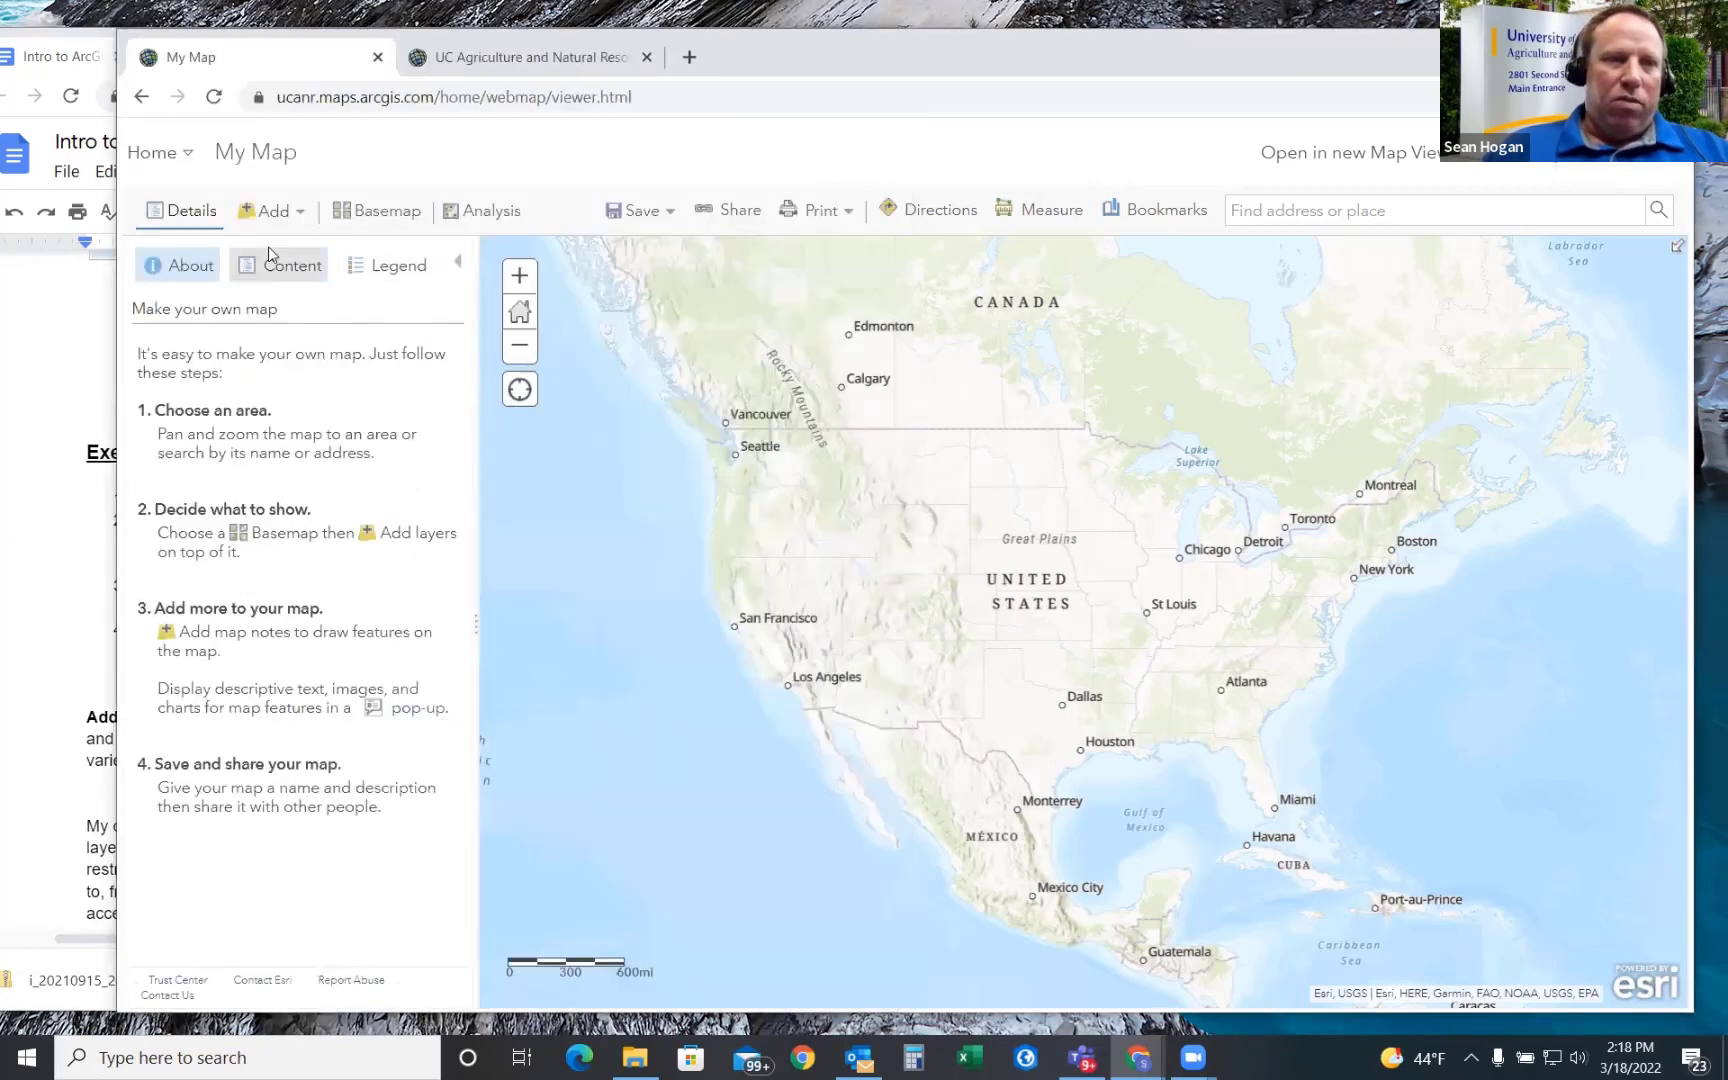
pyautogui.click(32, 332)
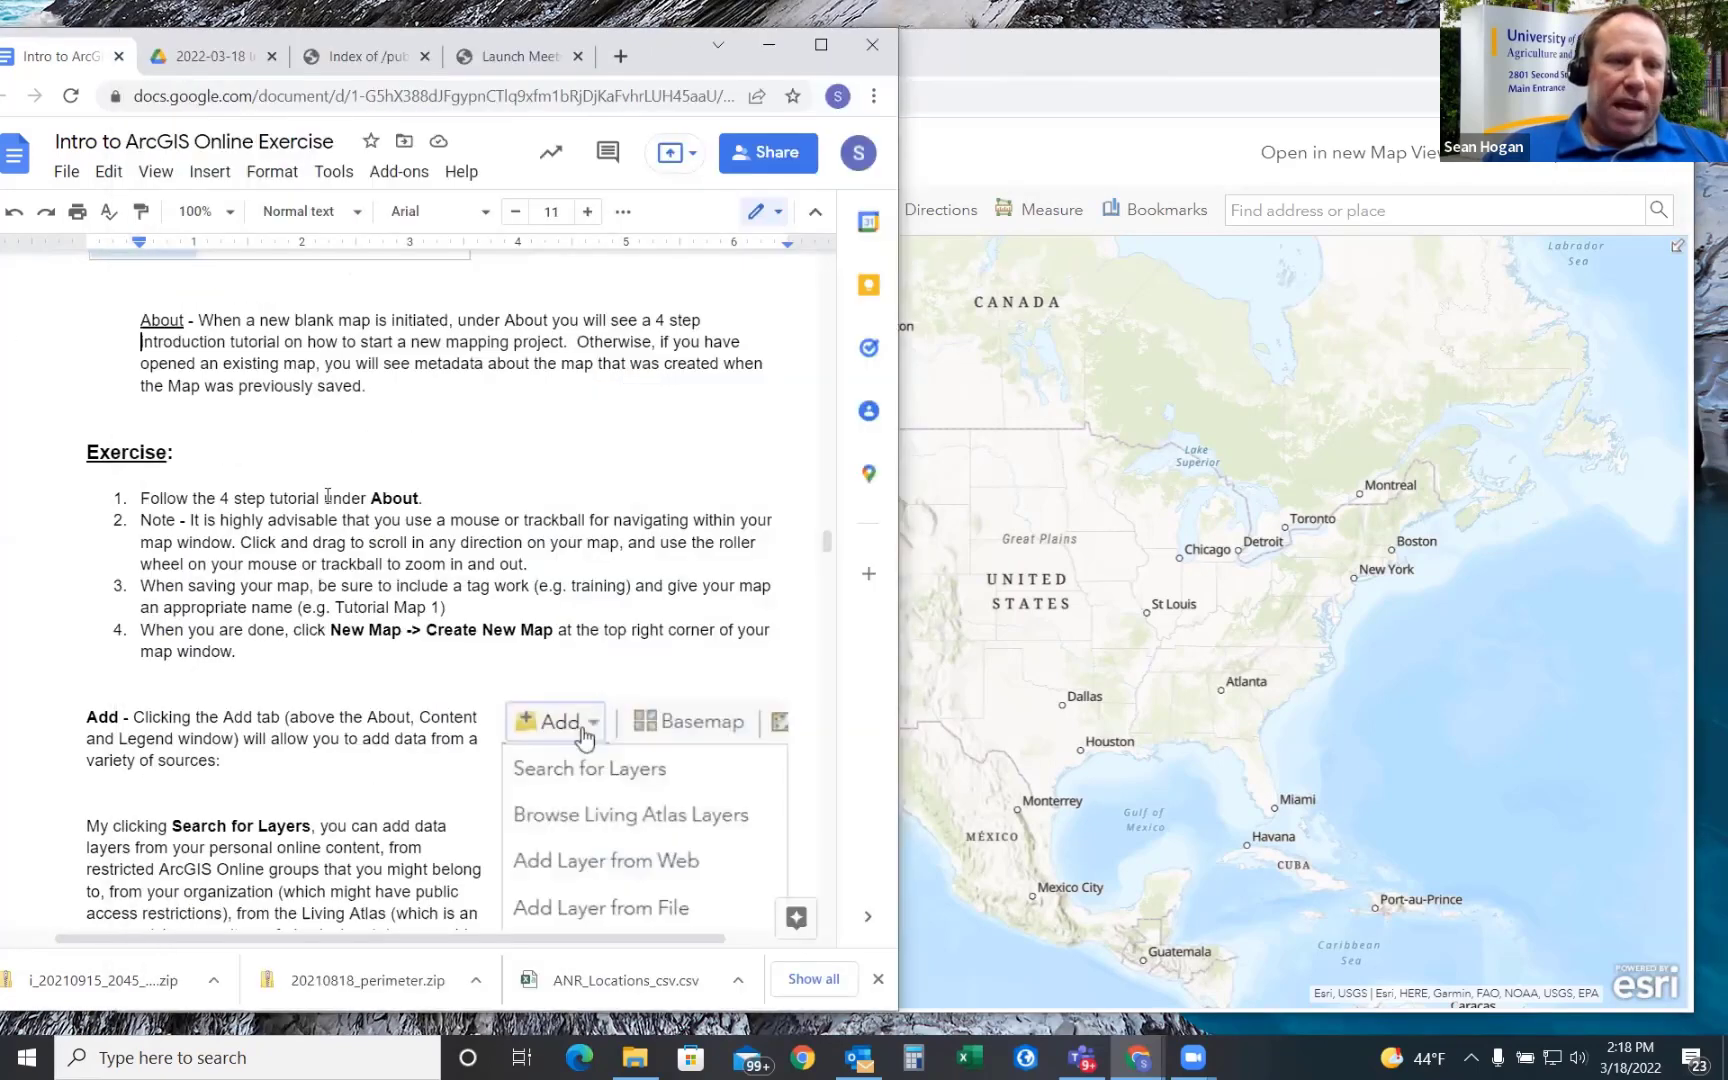
pyautogui.scroll(-3, 358, 491)
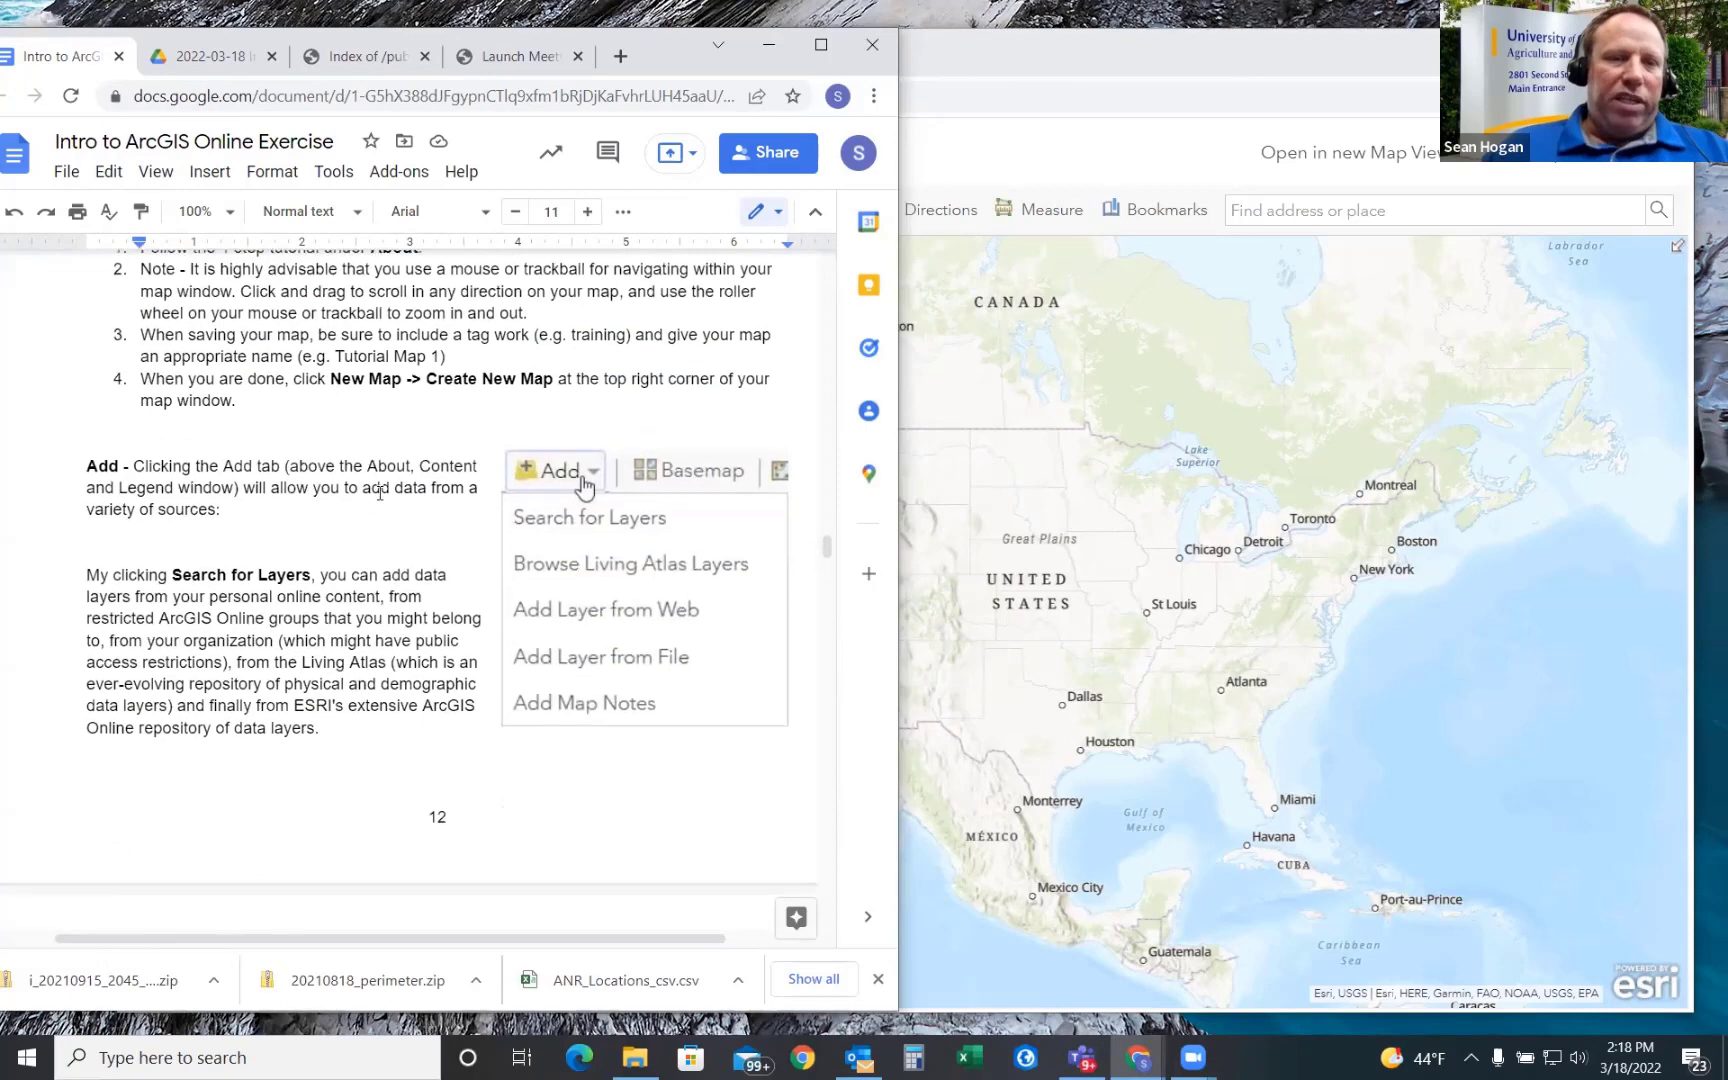
pyautogui.scroll(-2, 389, 468)
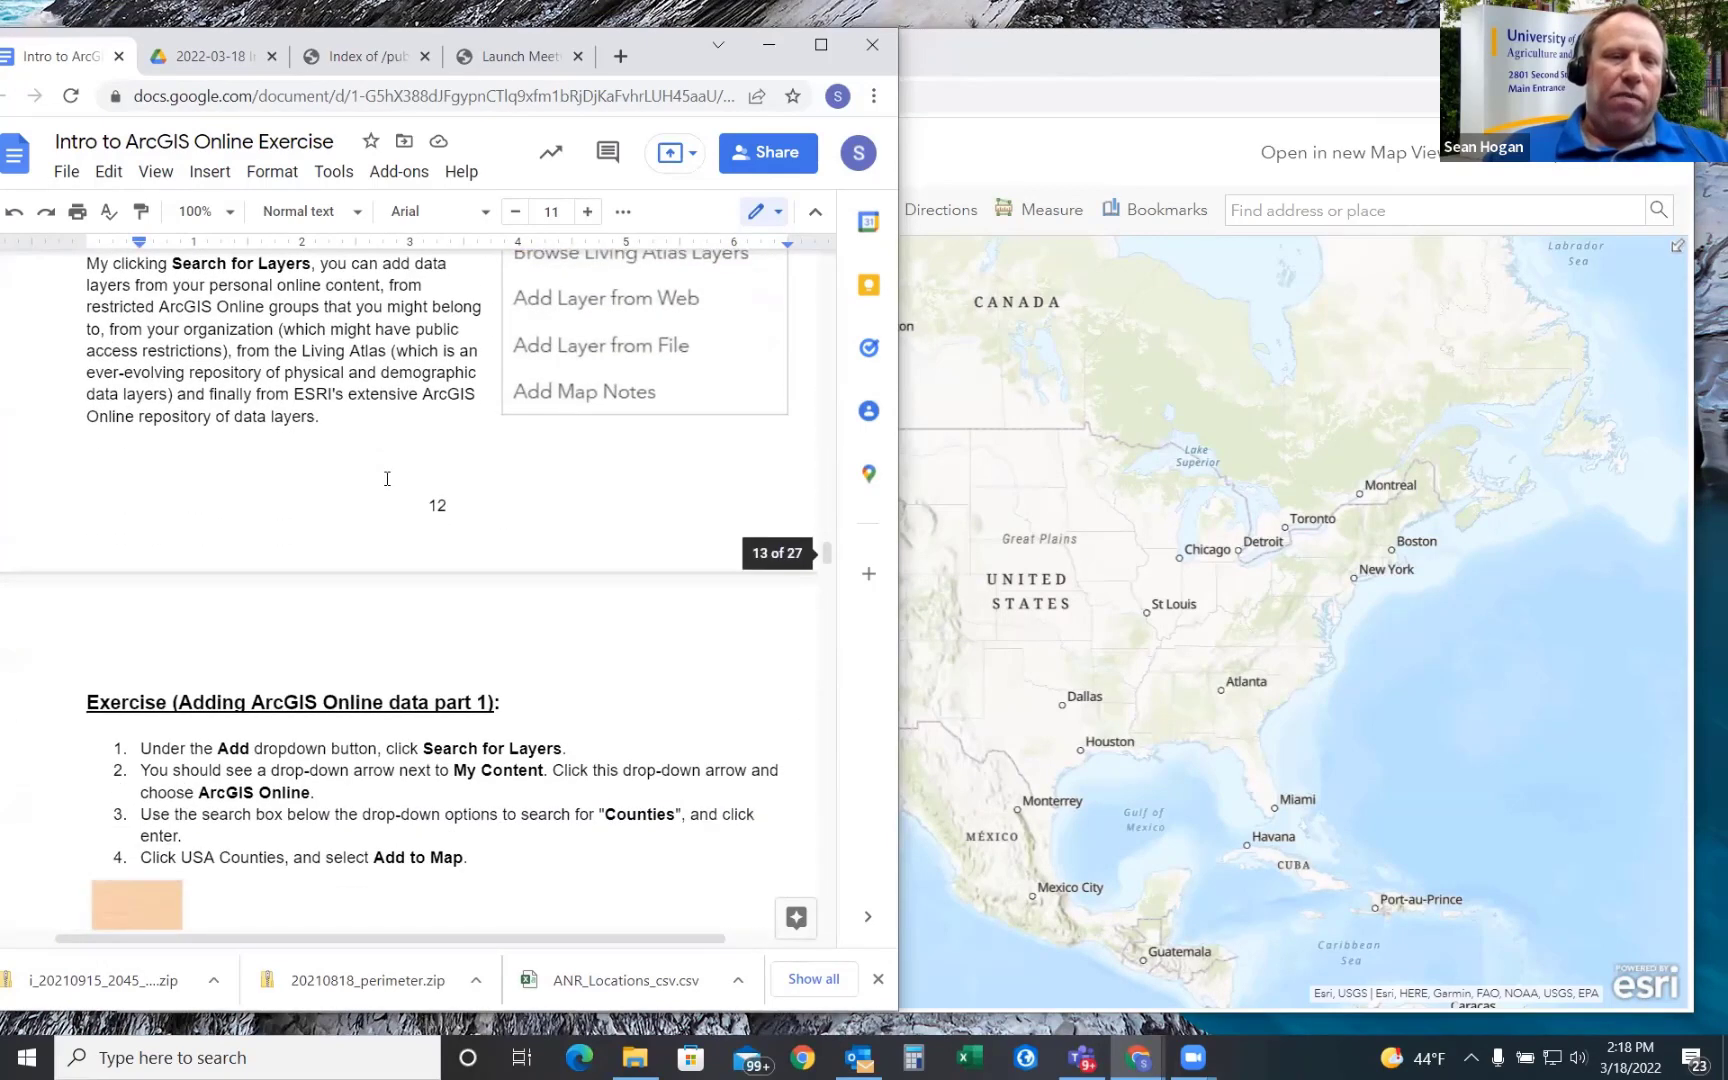
pyautogui.scroll(-1, 389, 477)
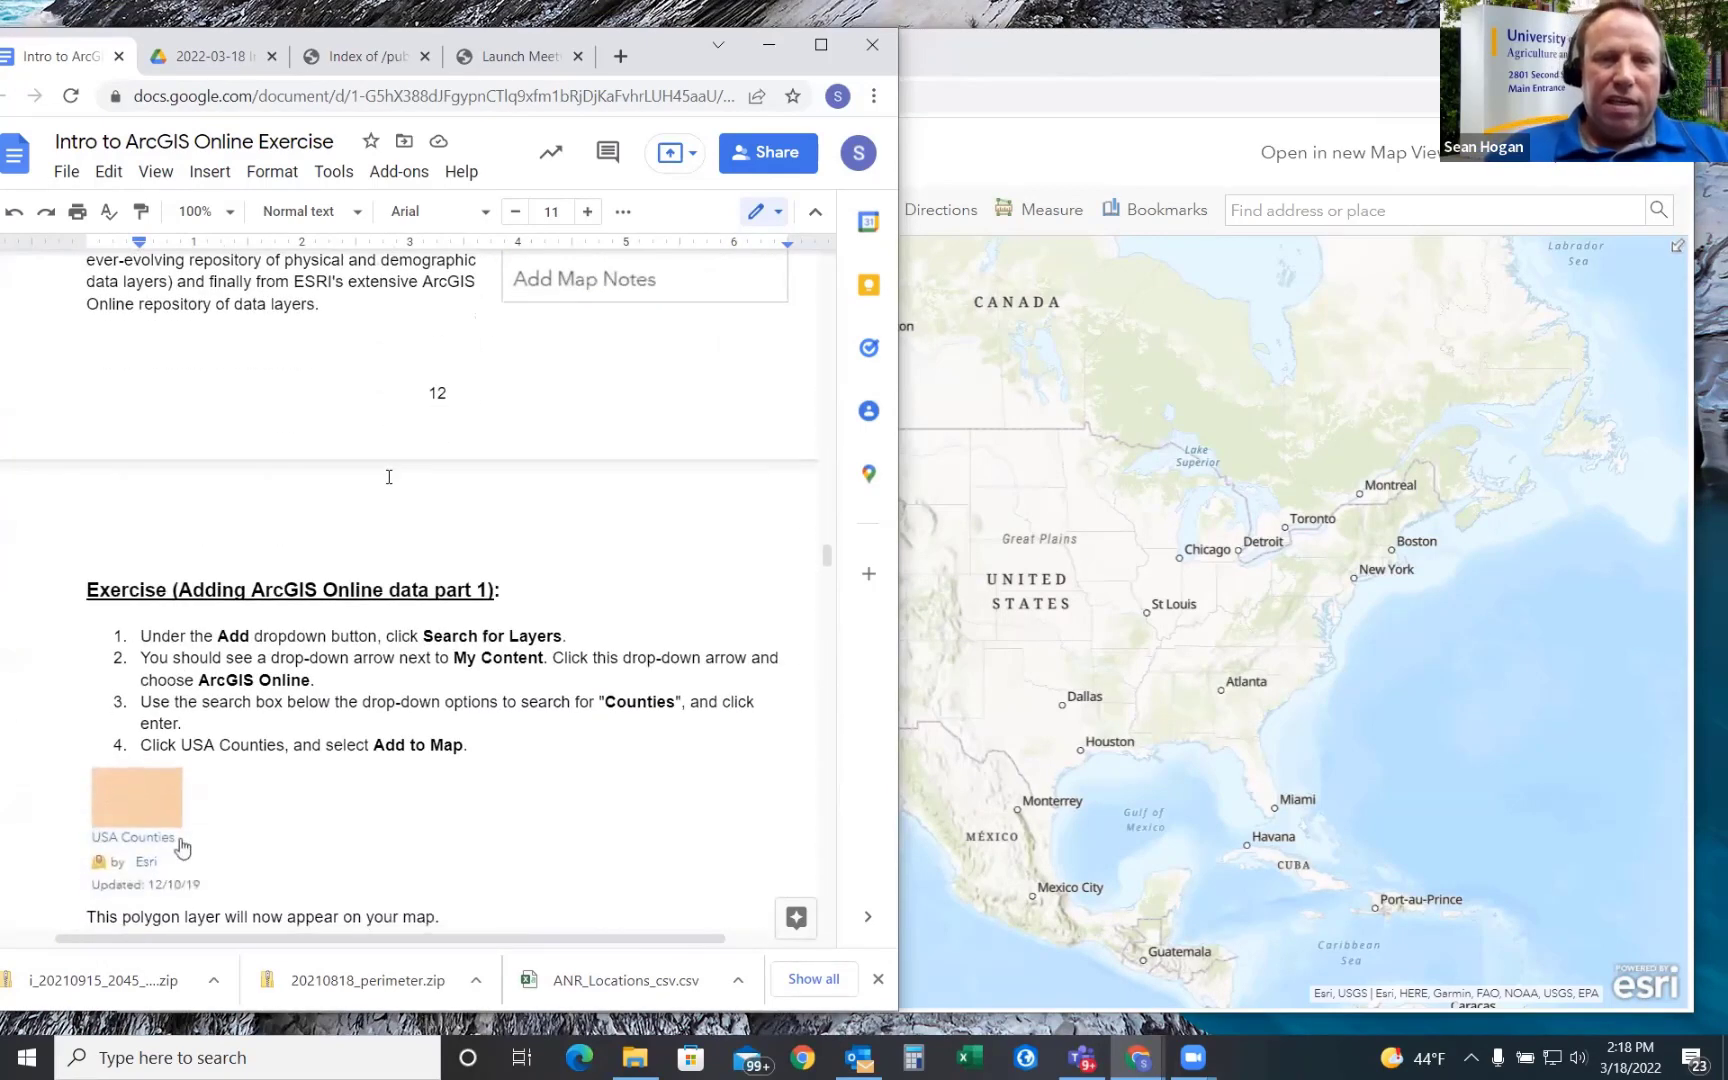
pyautogui.scroll(-1, 389, 477)
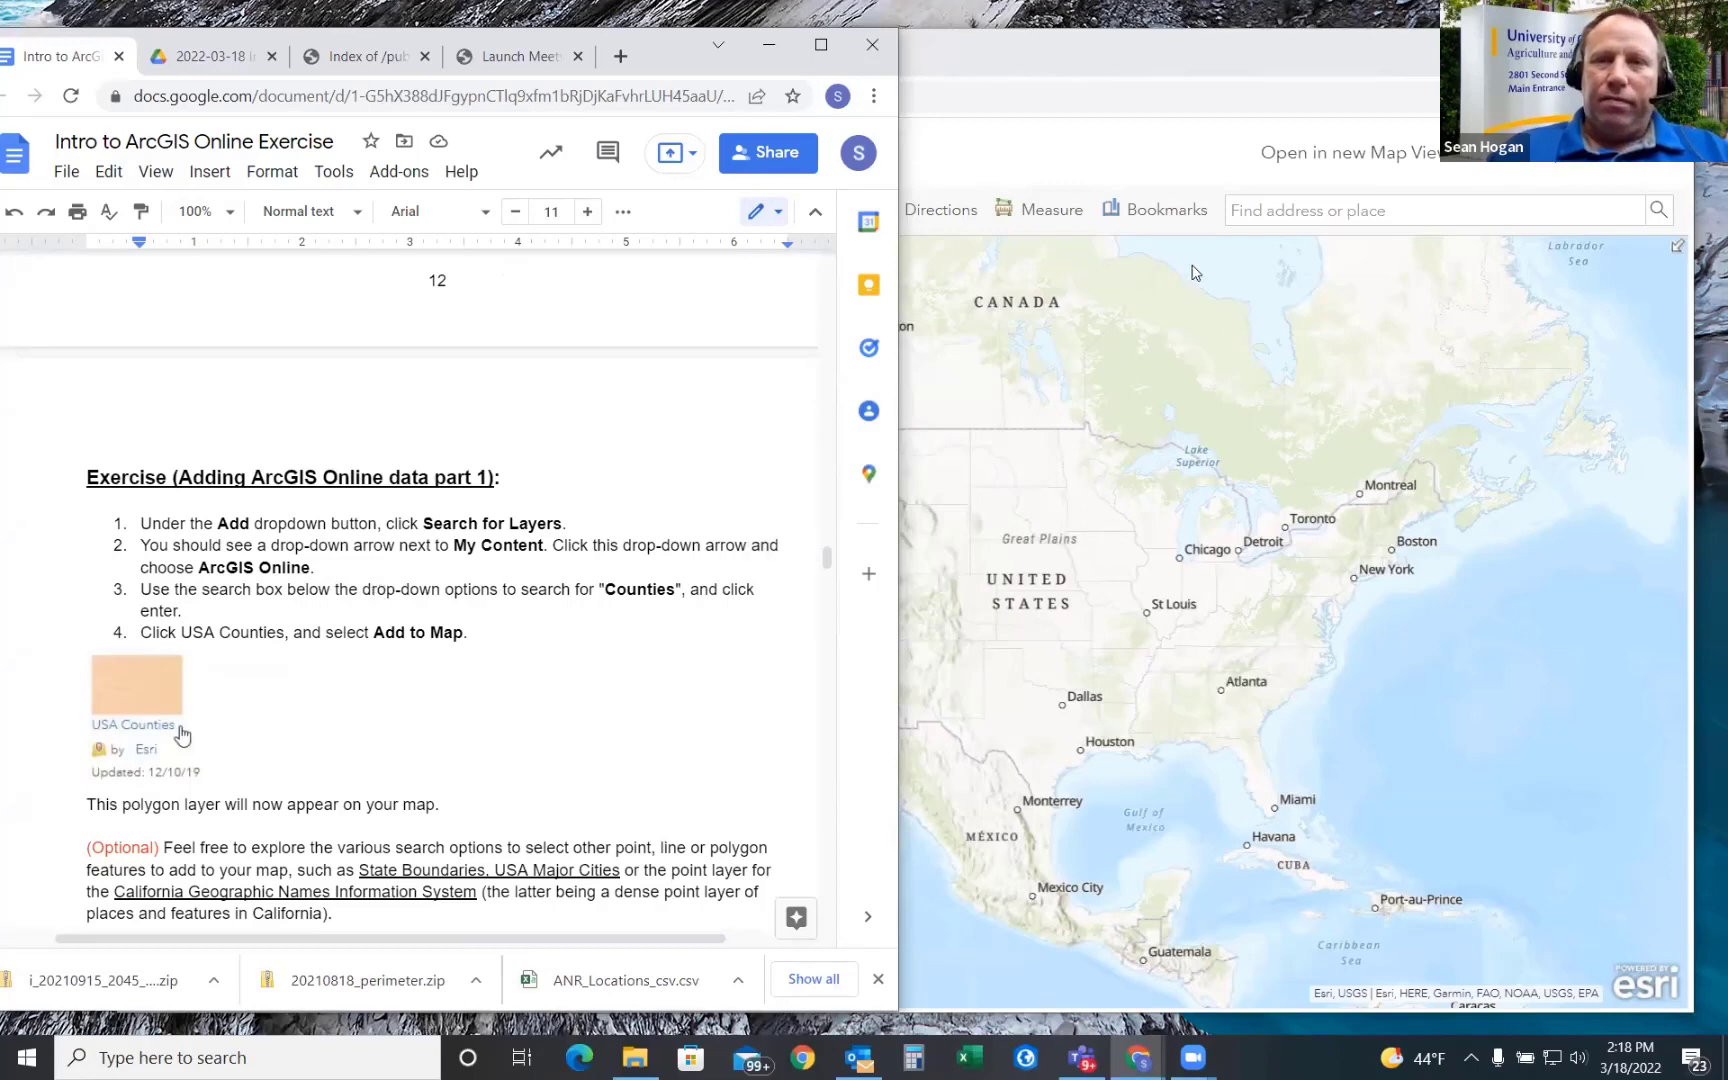
# - Shift the ArcGIS window right, visit the organization home page, and reopen a blank Map Viewer
pyautogui.click(1202, 186)
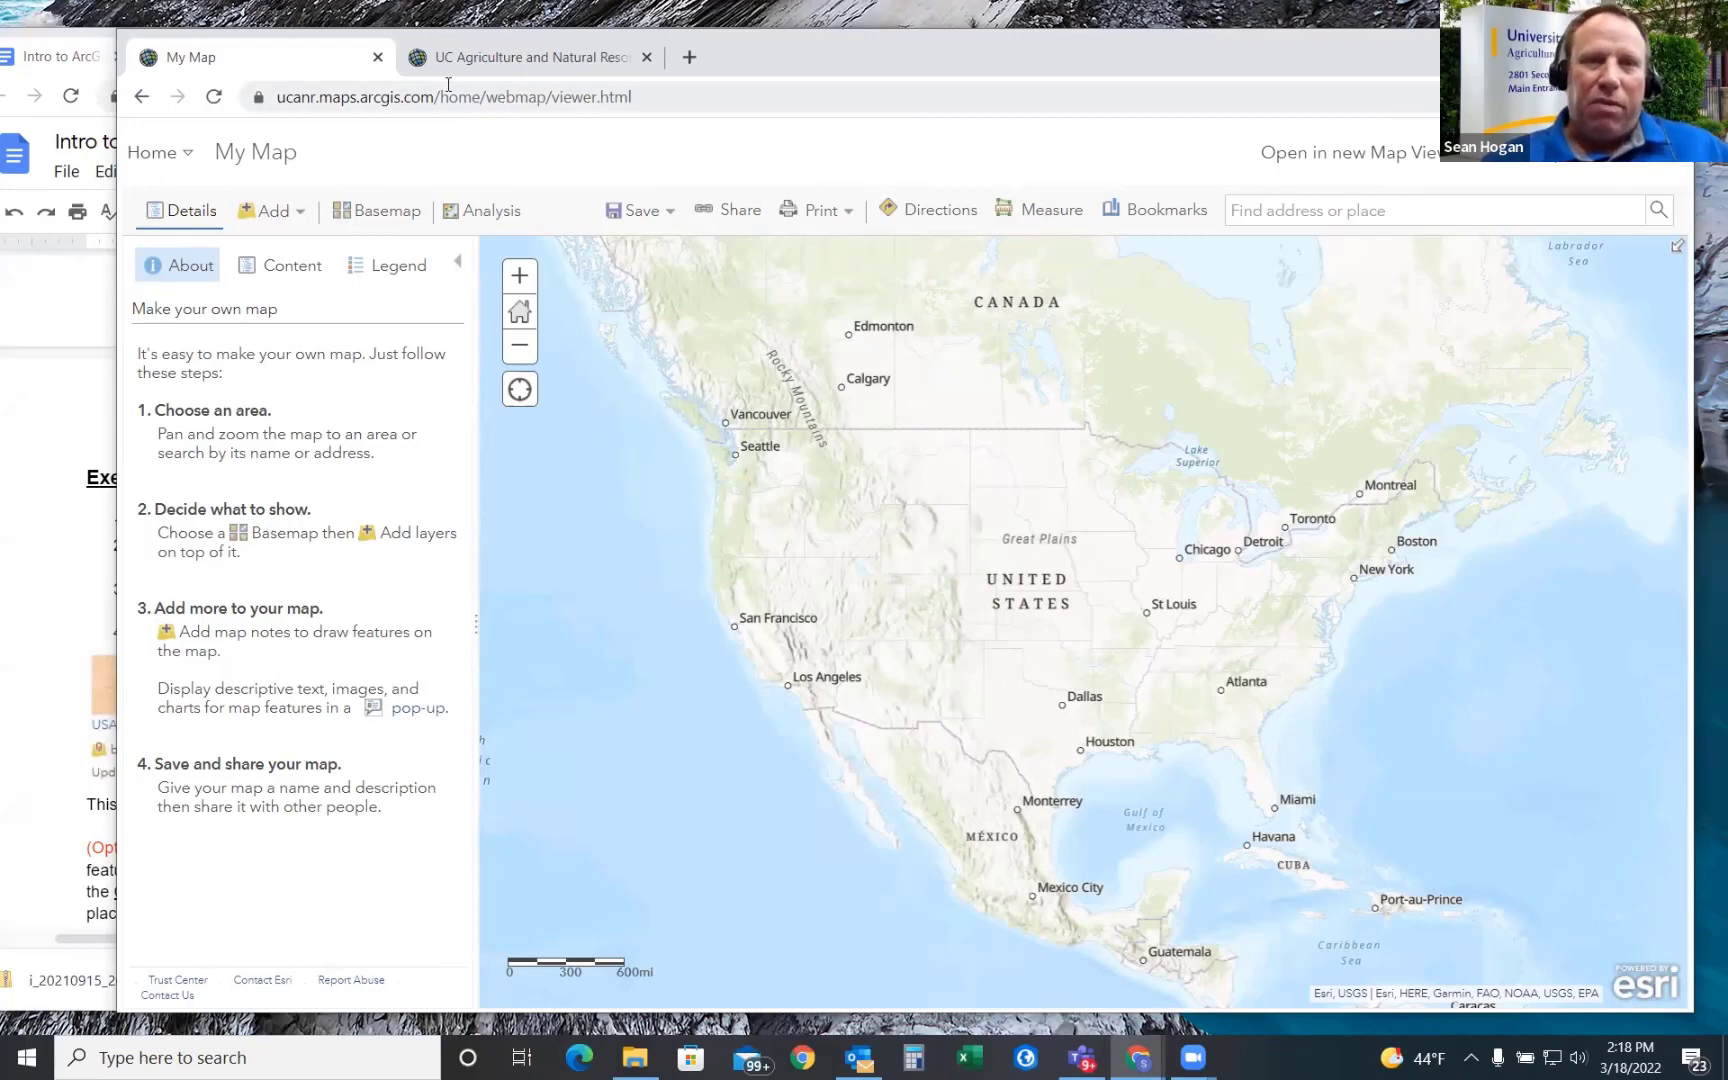
pyautogui.moveTo(794, 53); pyautogui.dragTo(818, 44)
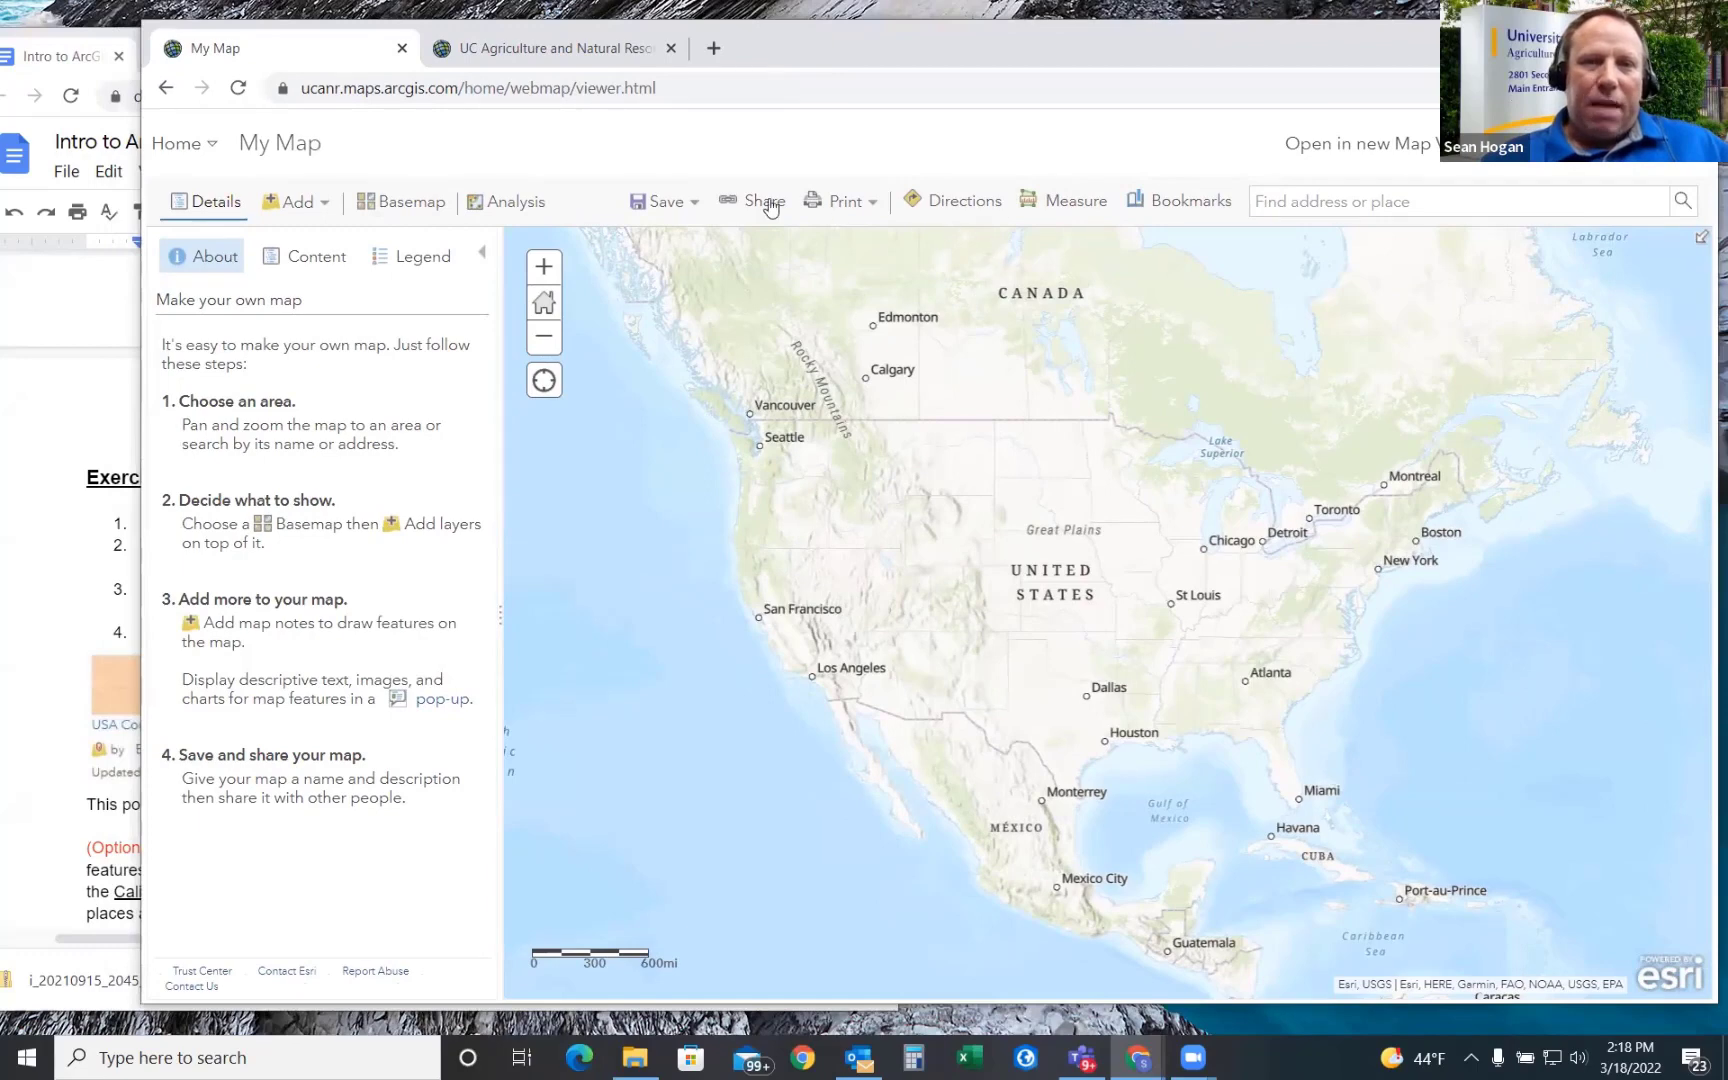
pyautogui.click(211, 150)
pyautogui.click(205, 185)
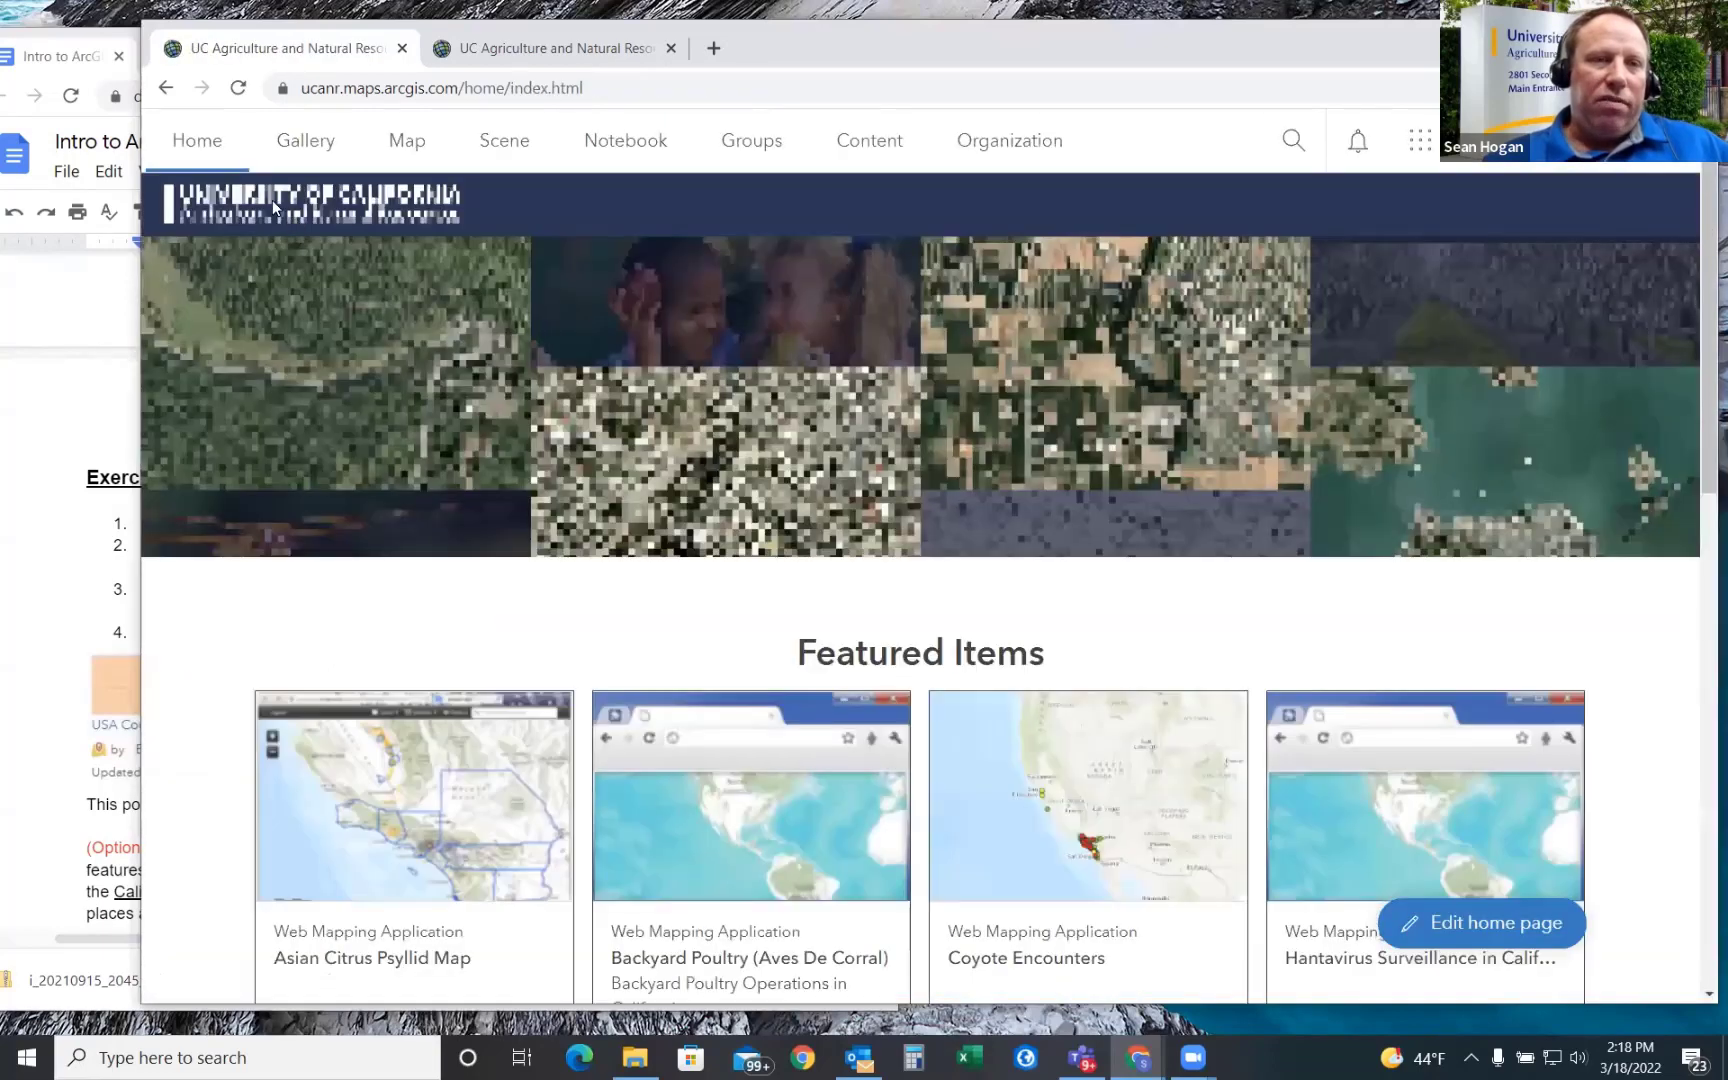
pyautogui.click(401, 145)
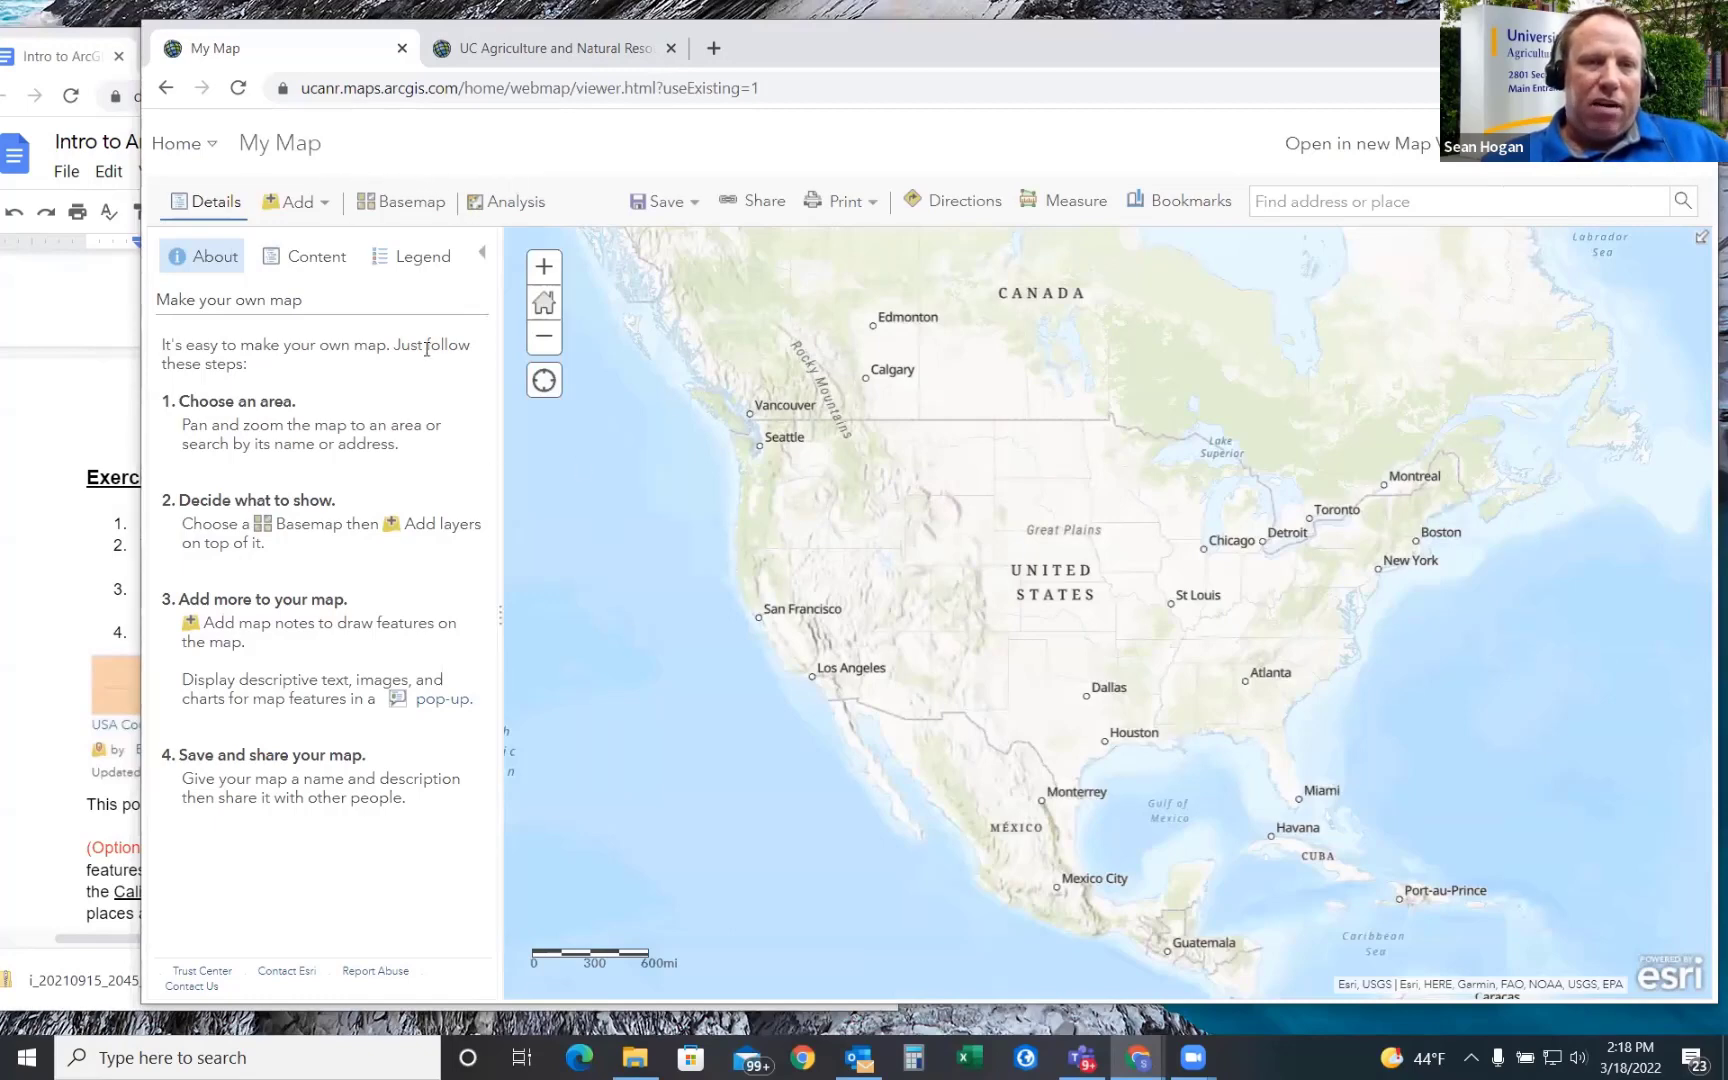
# - Open Add > Search for Layers and change the source from My Content to ArcGIS Online
pyautogui.click(324, 205)
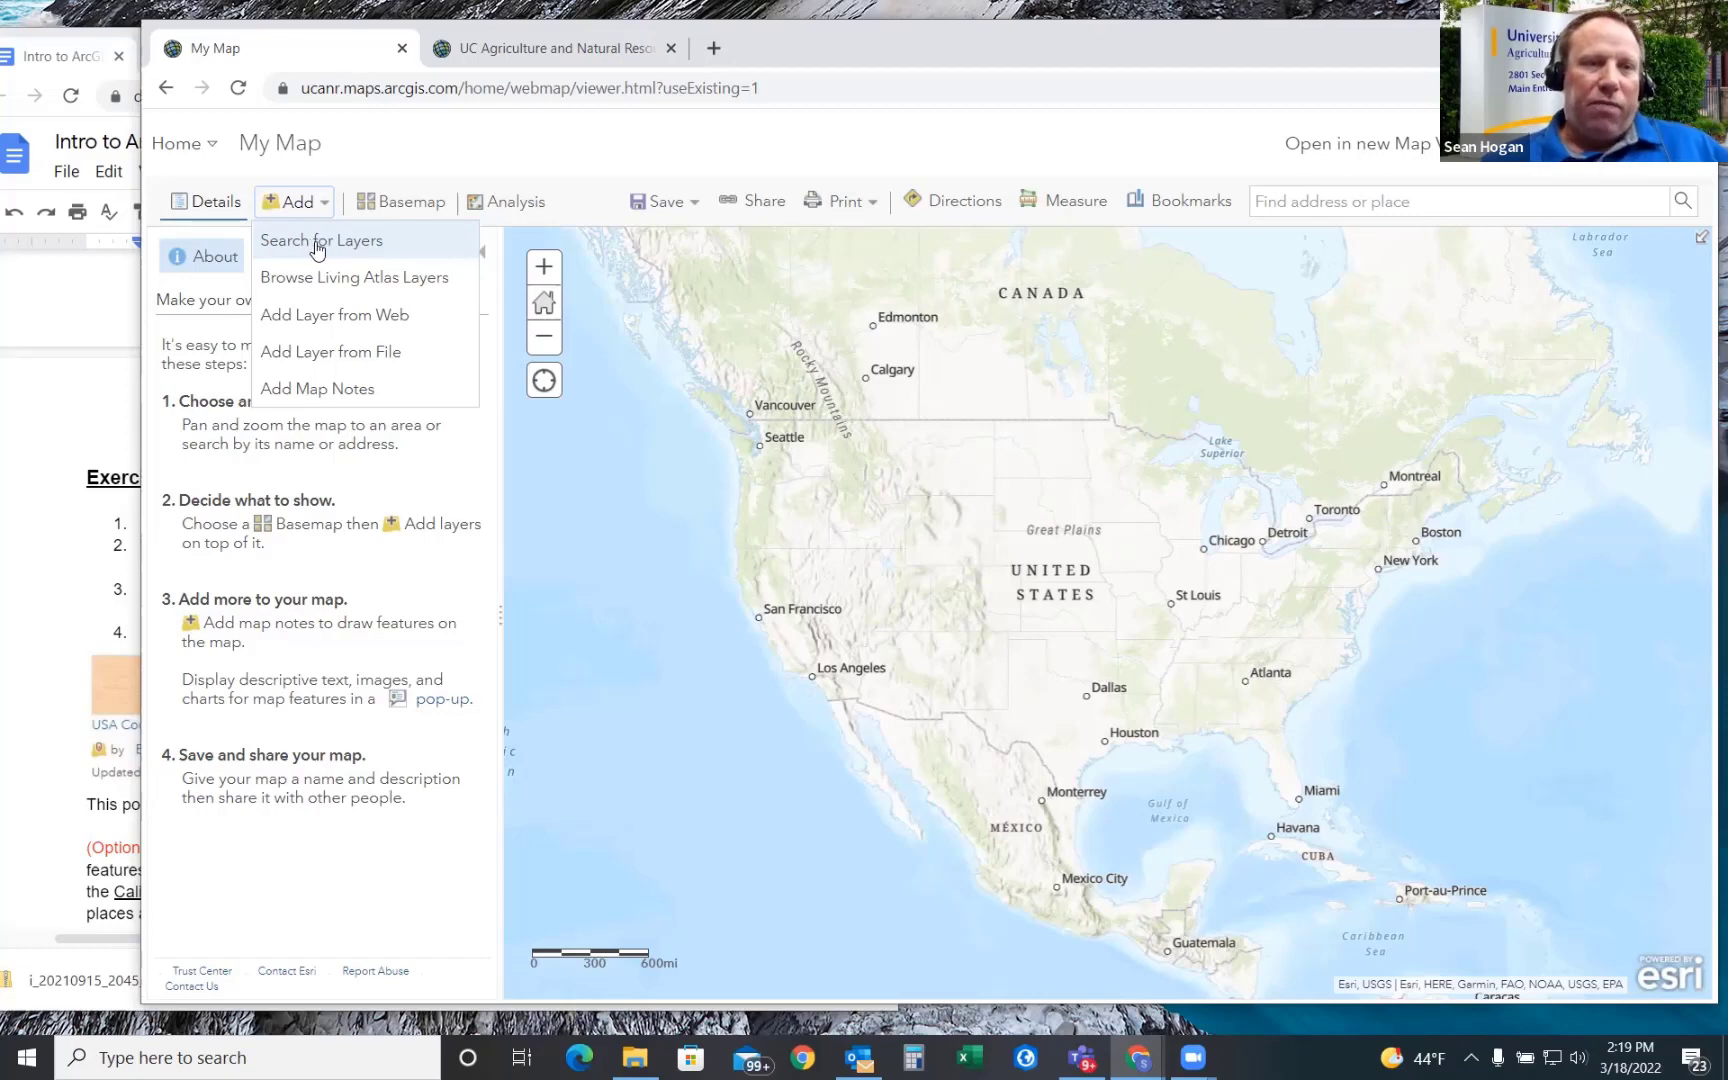
pyautogui.click(315, 252)
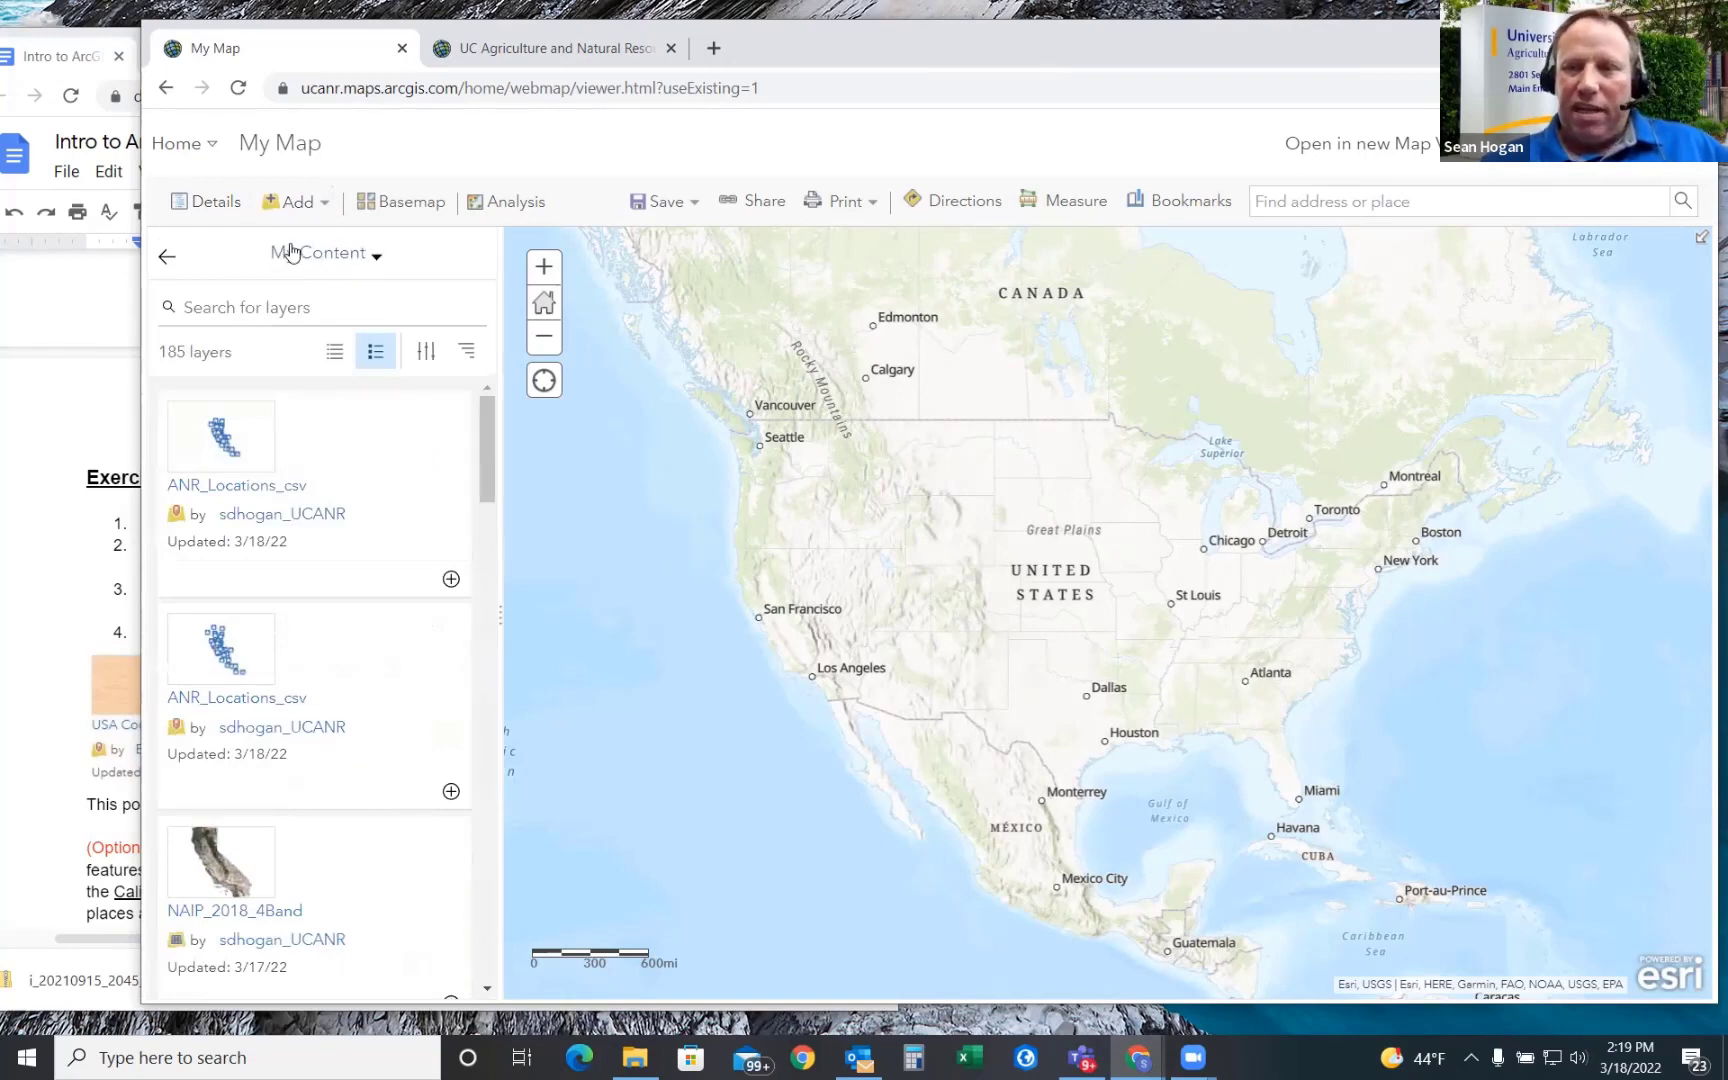
pyautogui.click(376, 258)
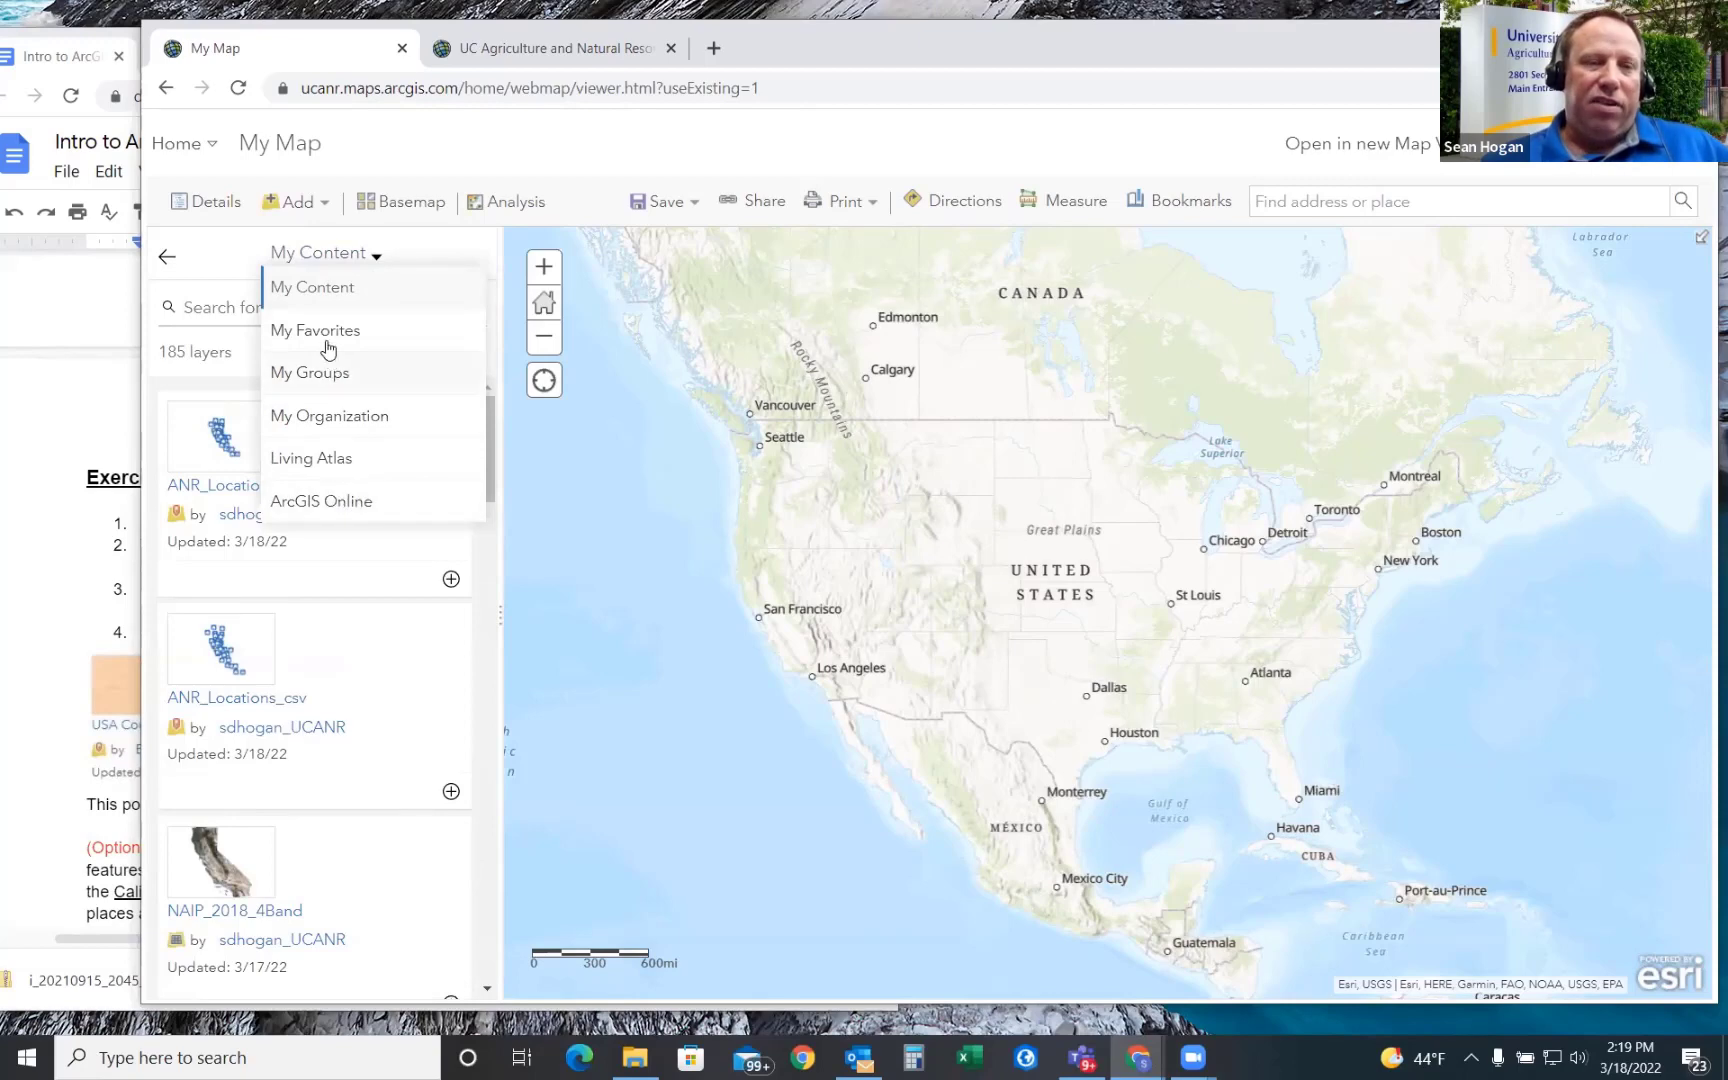
pyautogui.click(317, 505)
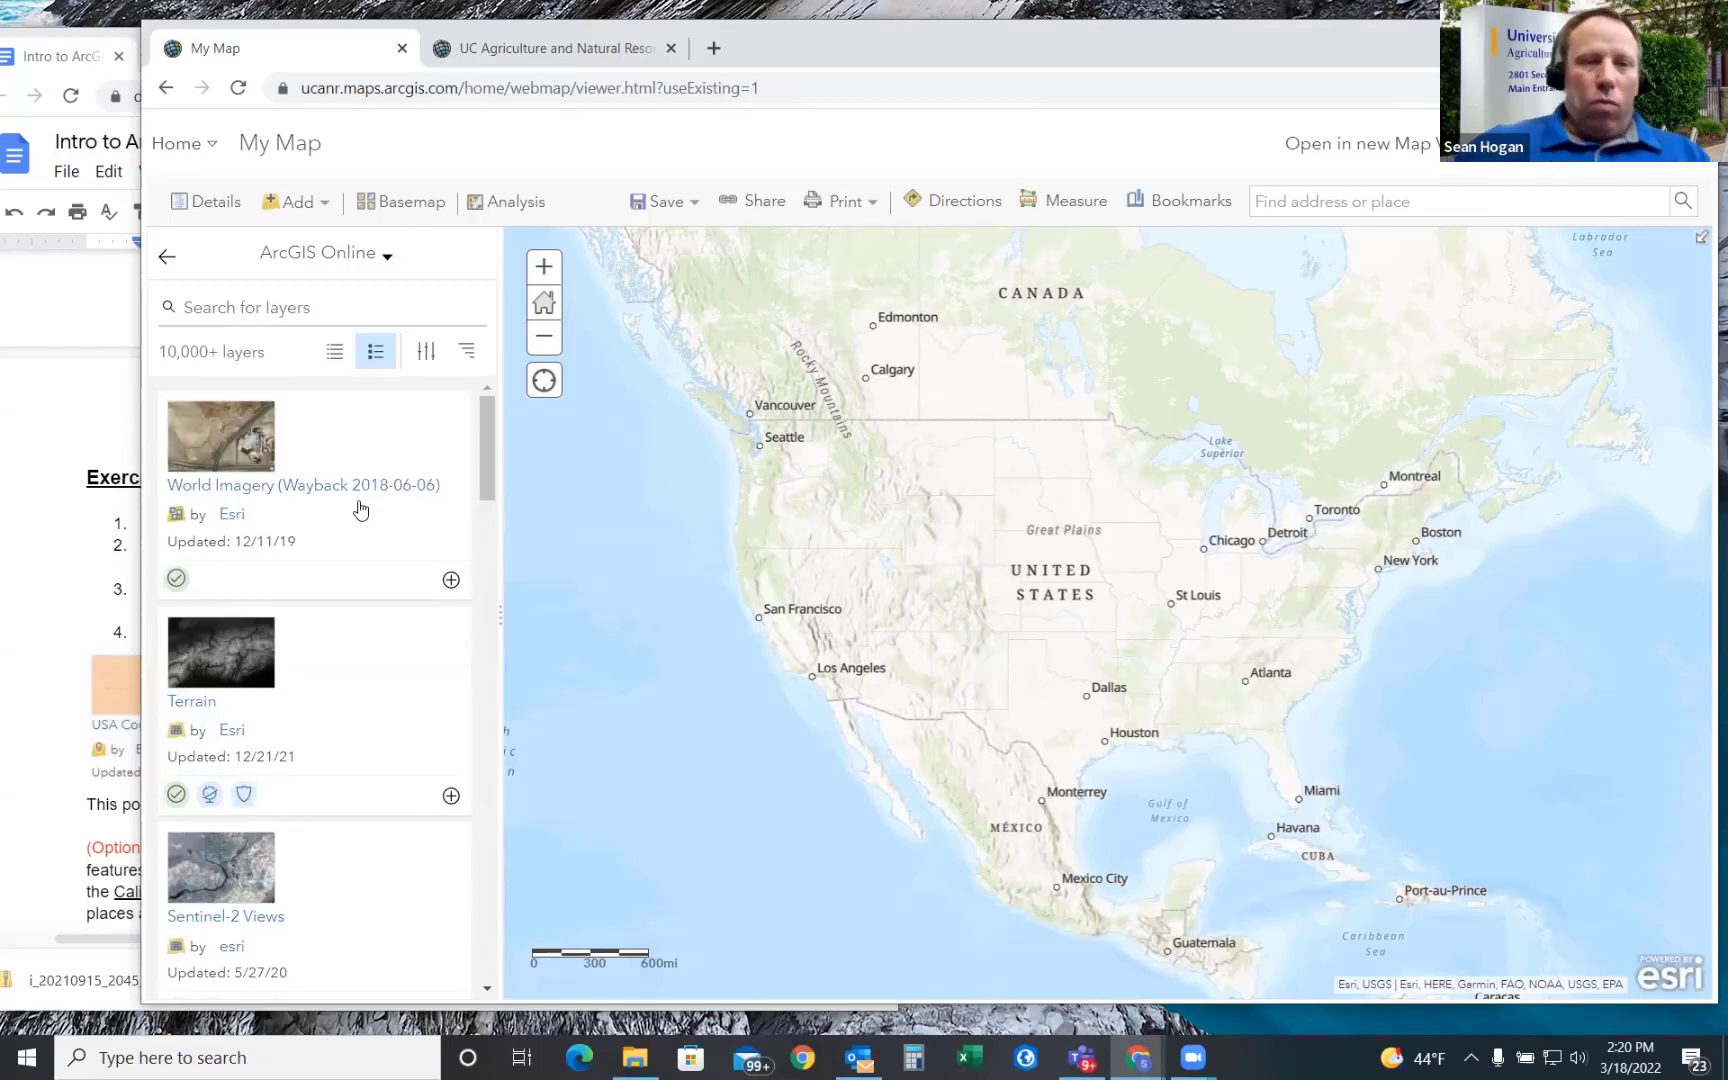
# - Search ArcGIS Online layers for 'counties' and open the USA Counties result's details
pyautogui.click(225, 311)
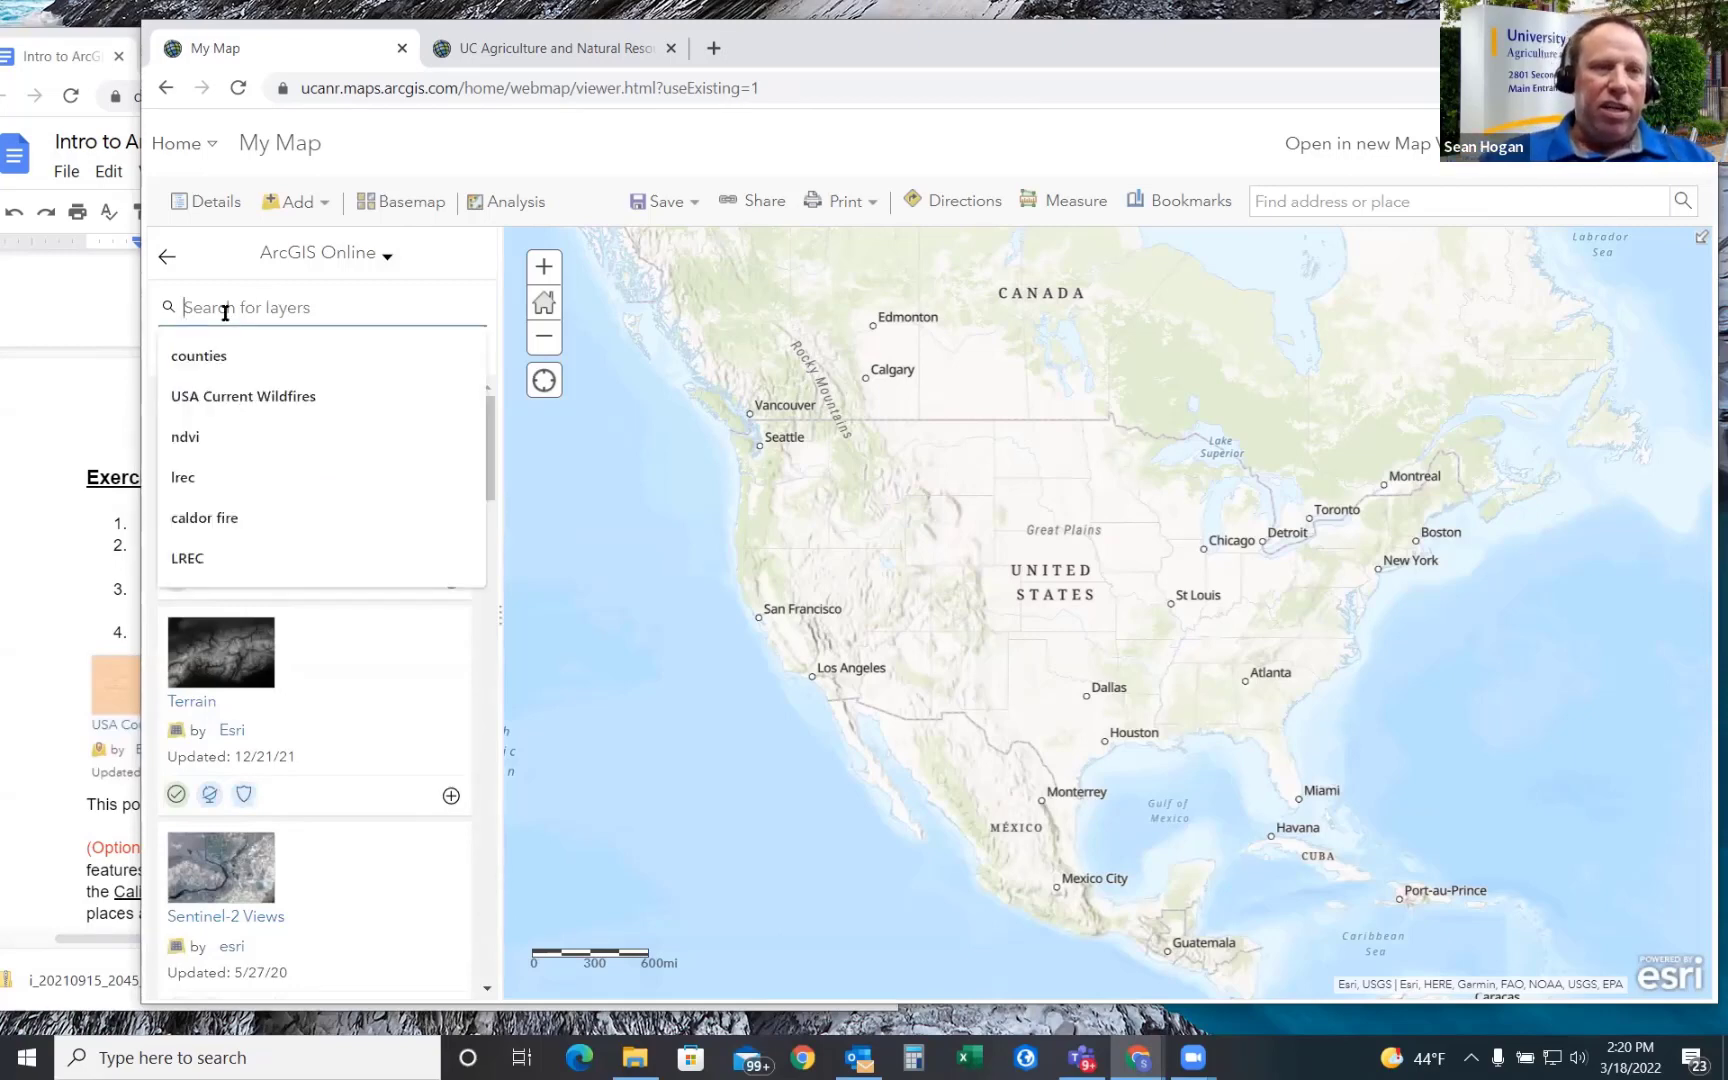
pyautogui.click(190, 356)
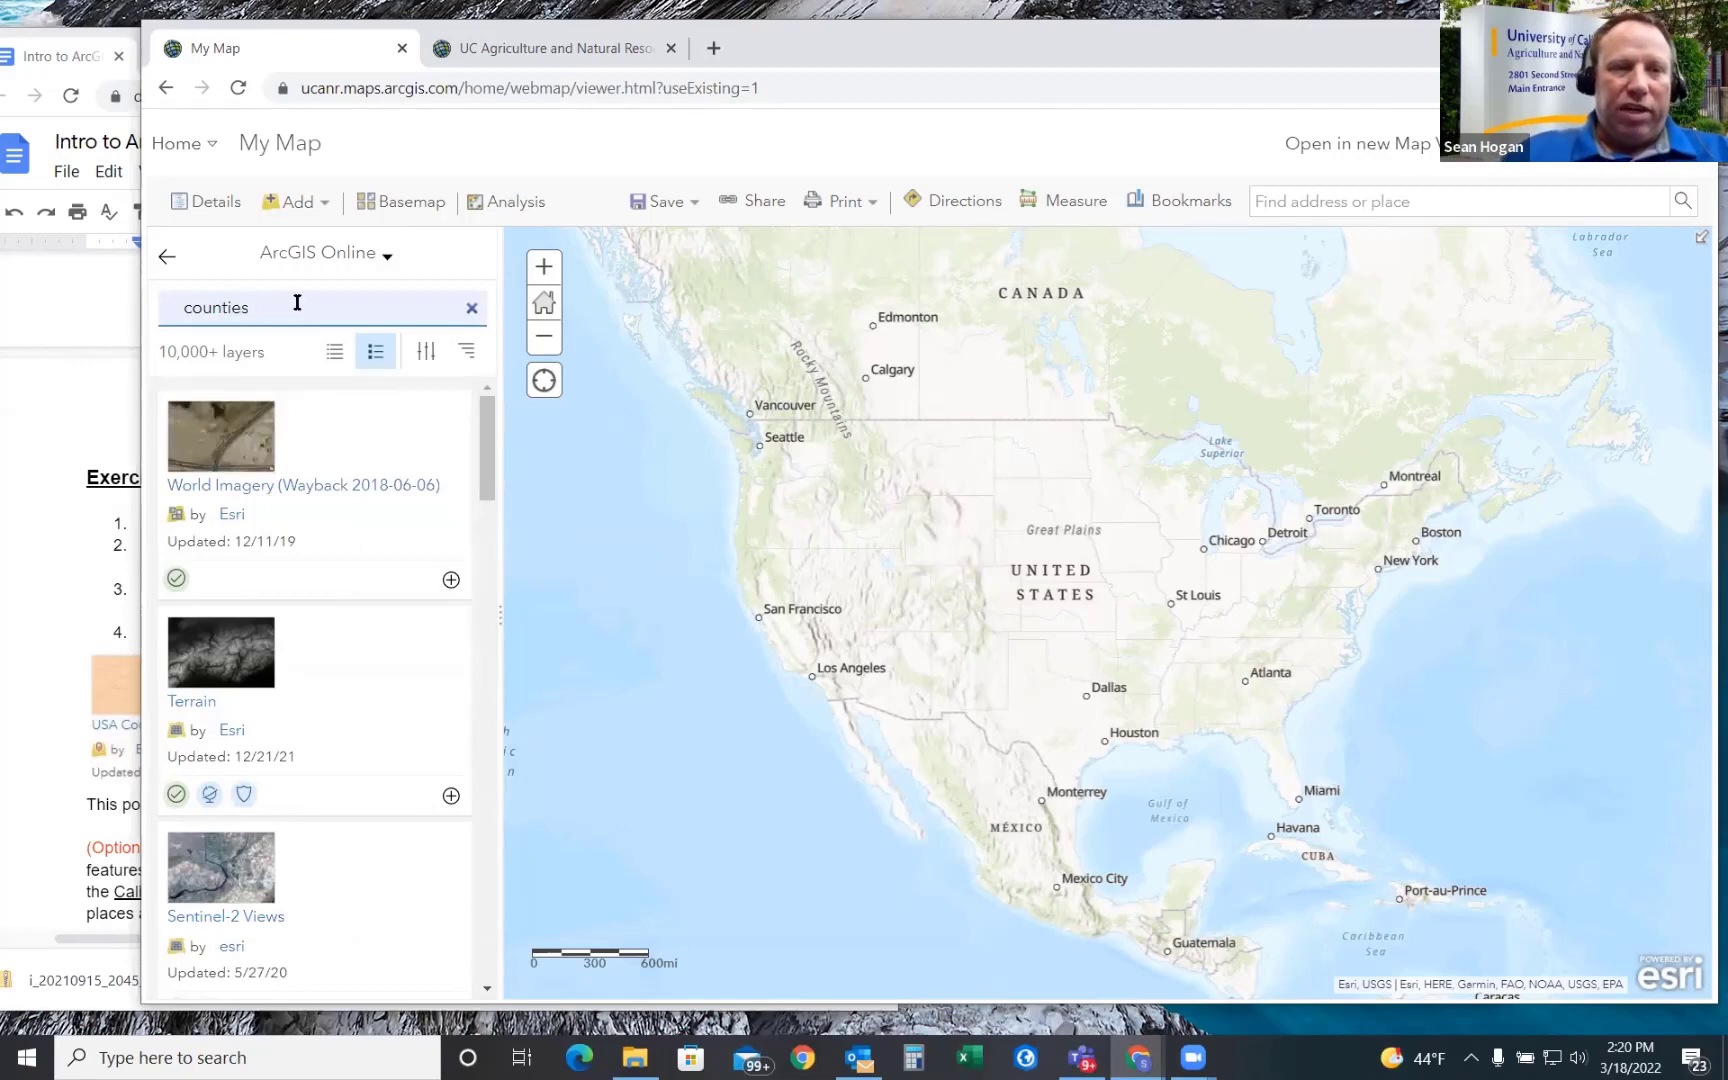
pyautogui.press('Return')
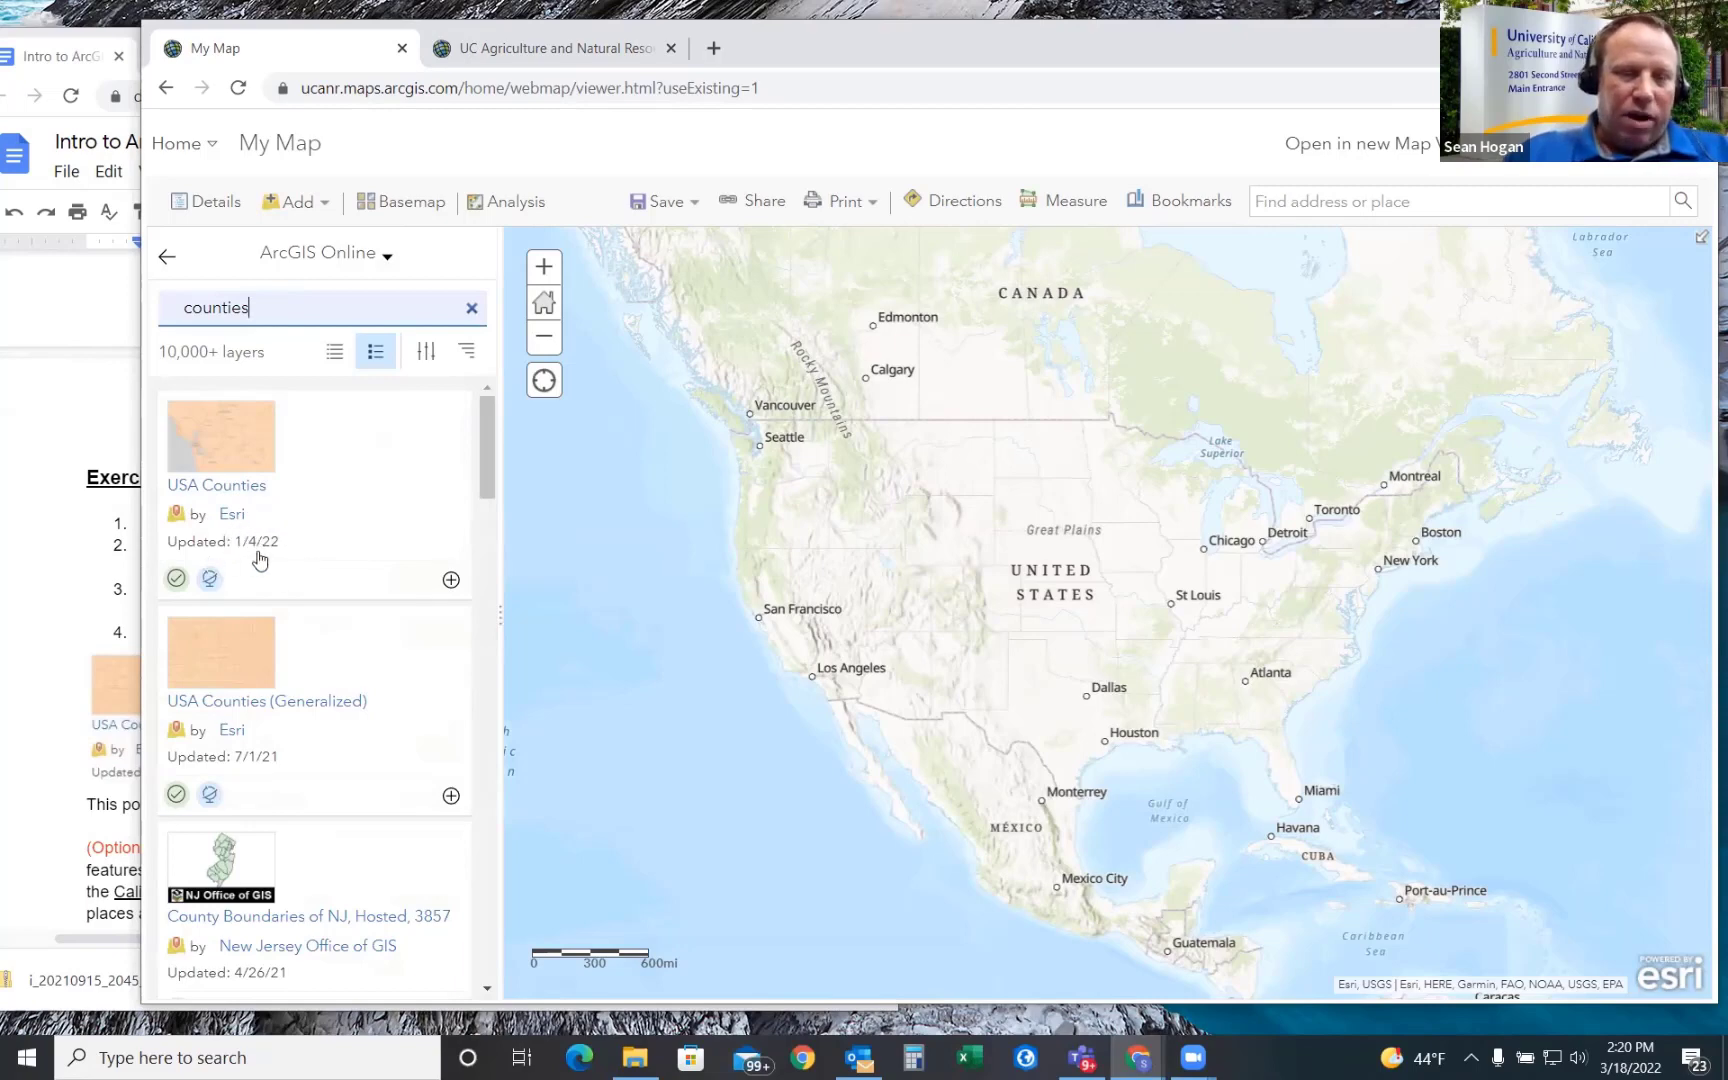
pyautogui.click(232, 452)
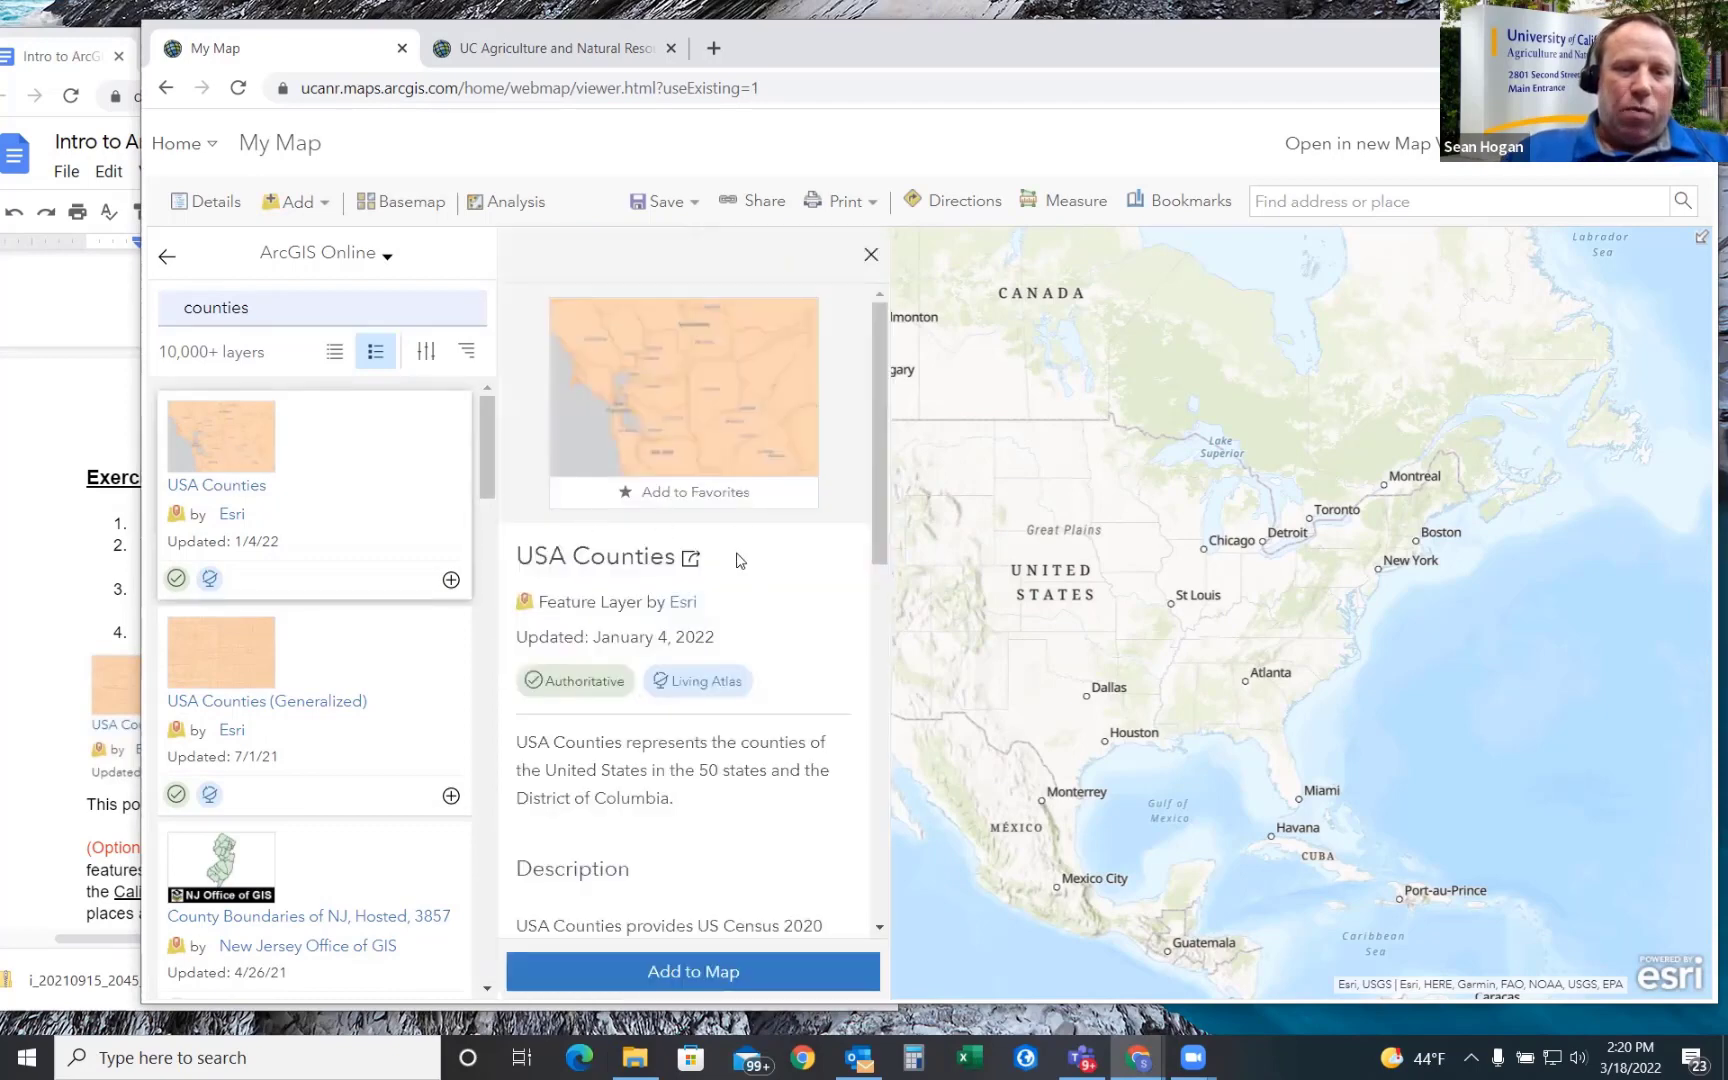
# - Read the USA Counties item description, then add the layer to My Map
pyautogui.scroll(-2, 738, 558)
pyautogui.scroll(-2, 738, 558)
pyautogui.scroll(-2, 713, 578)
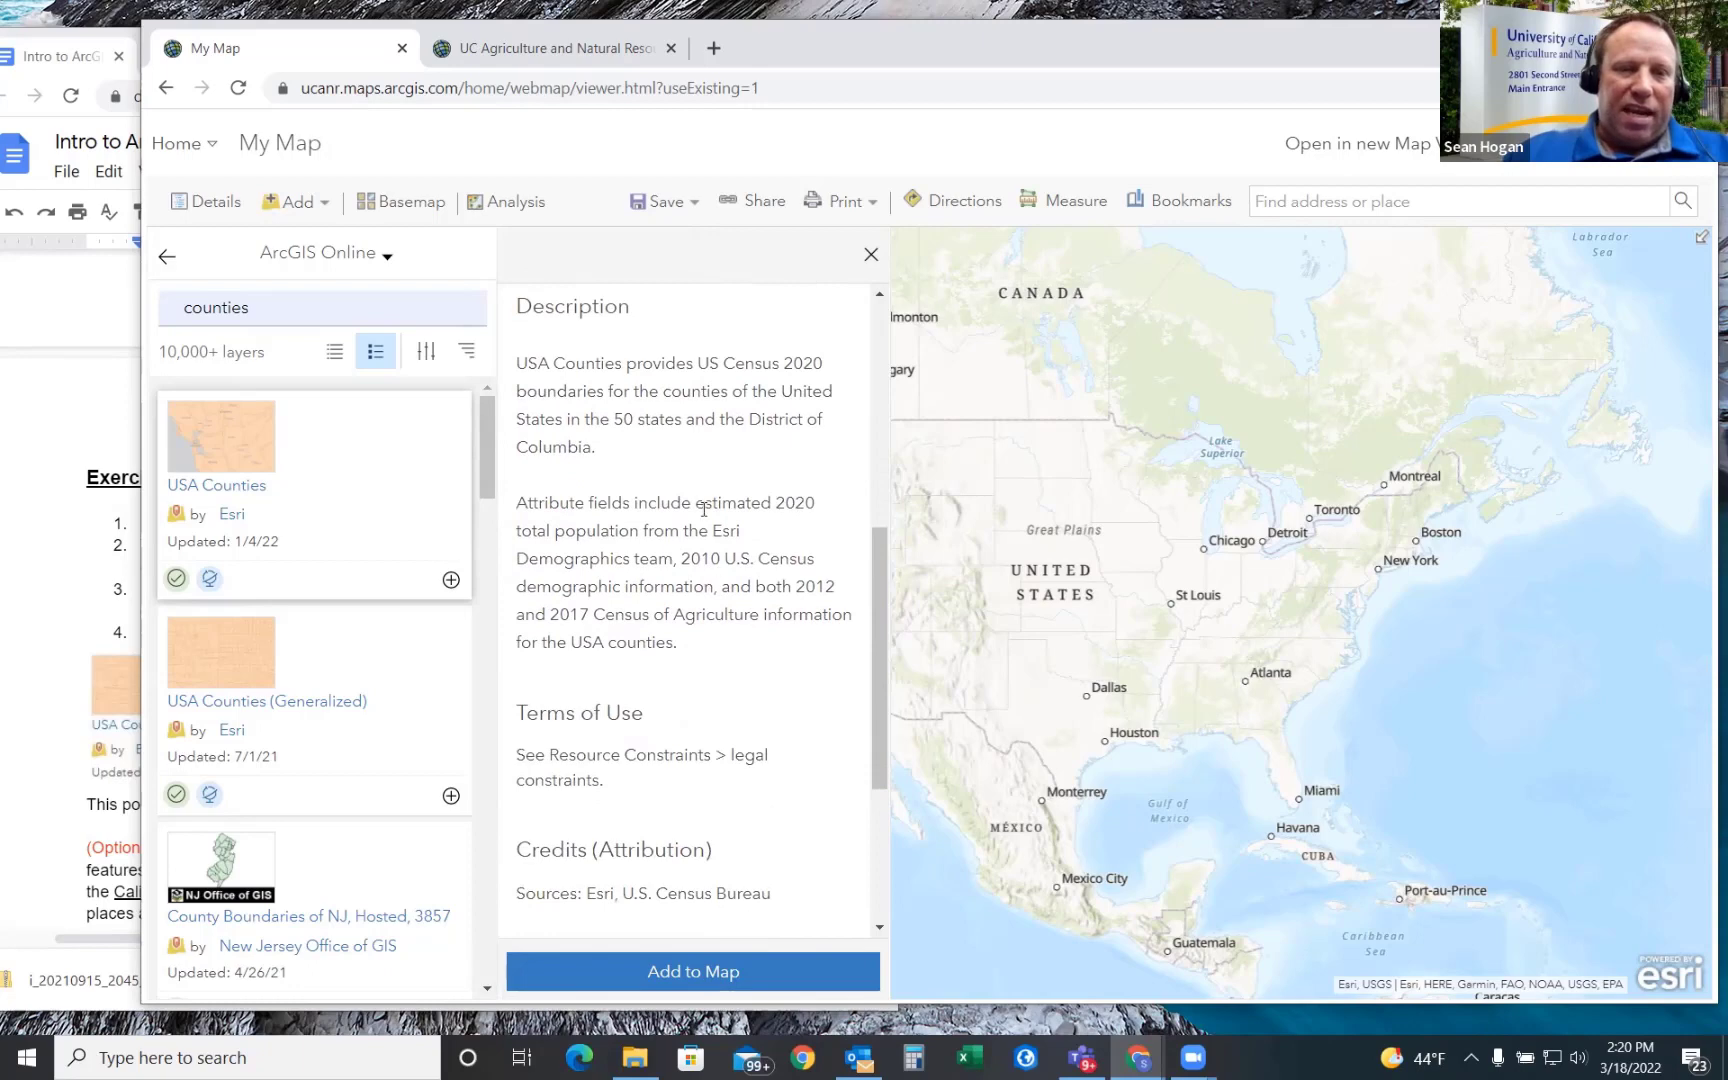
pyautogui.scroll(-2, 704, 509)
pyautogui.scroll(-1, 704, 509)
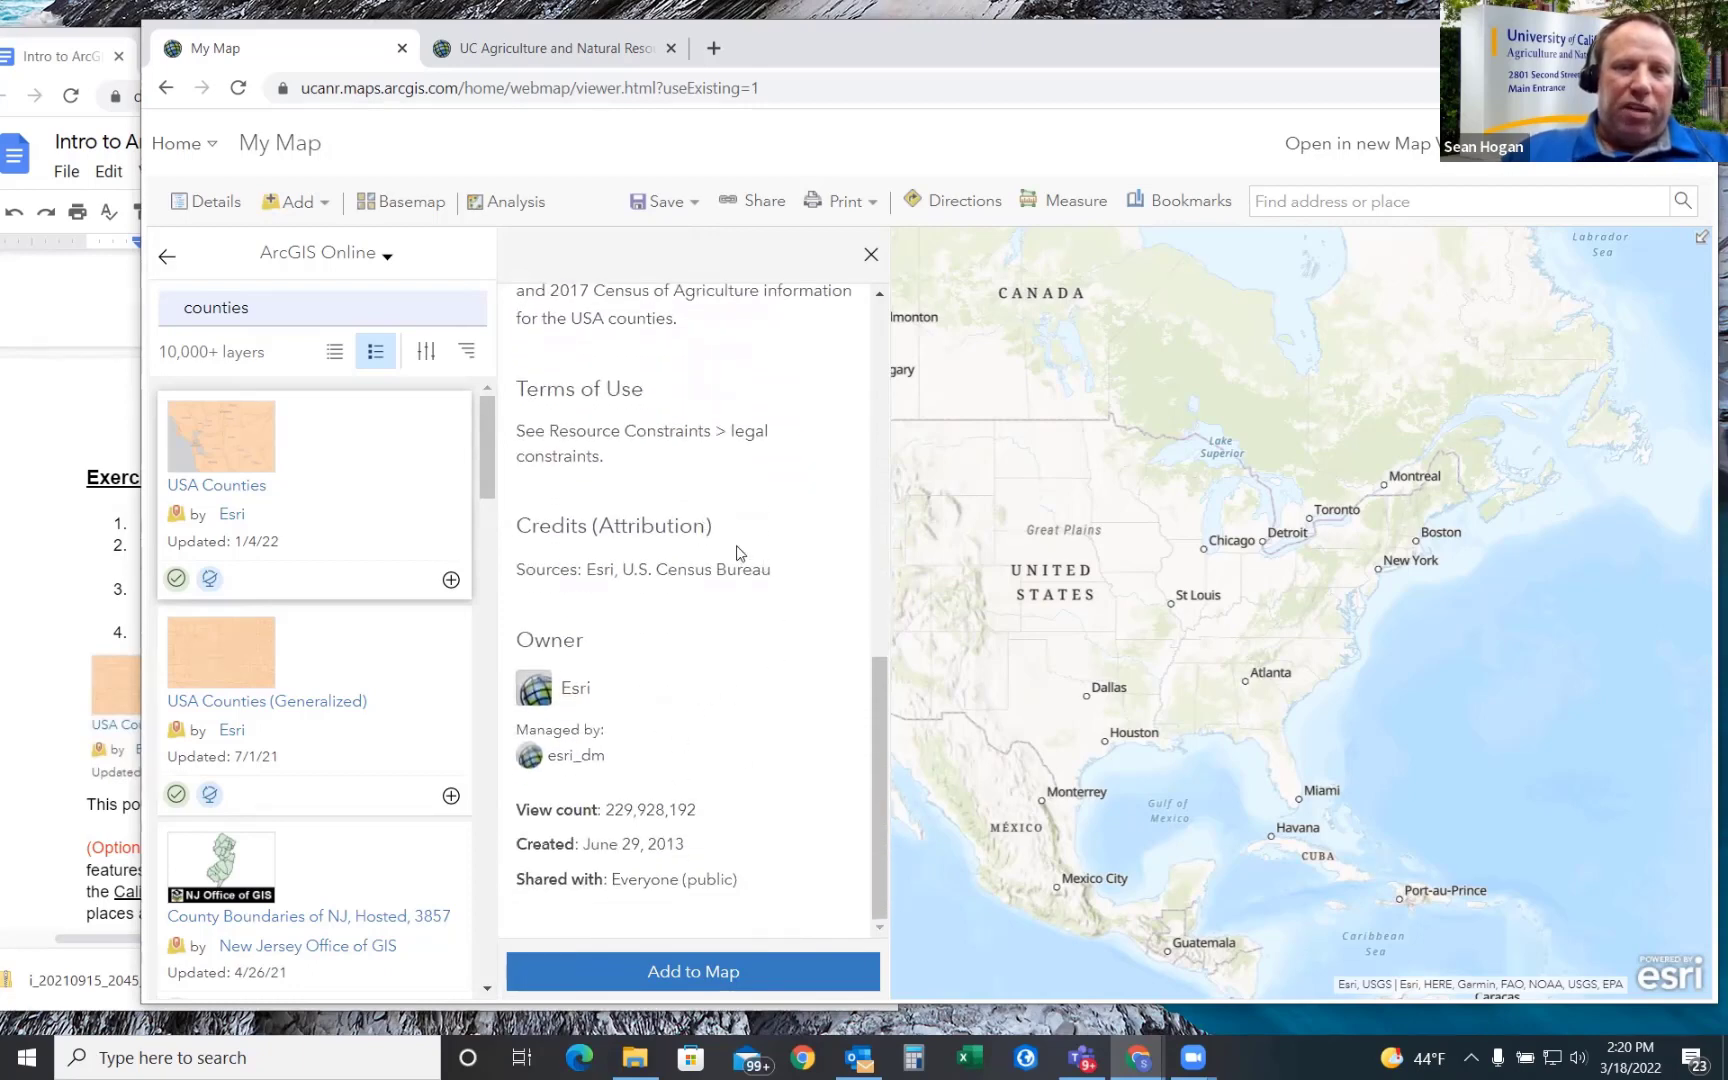
pyautogui.scroll(1, 738, 550)
pyautogui.scroll(-1, 738, 550)
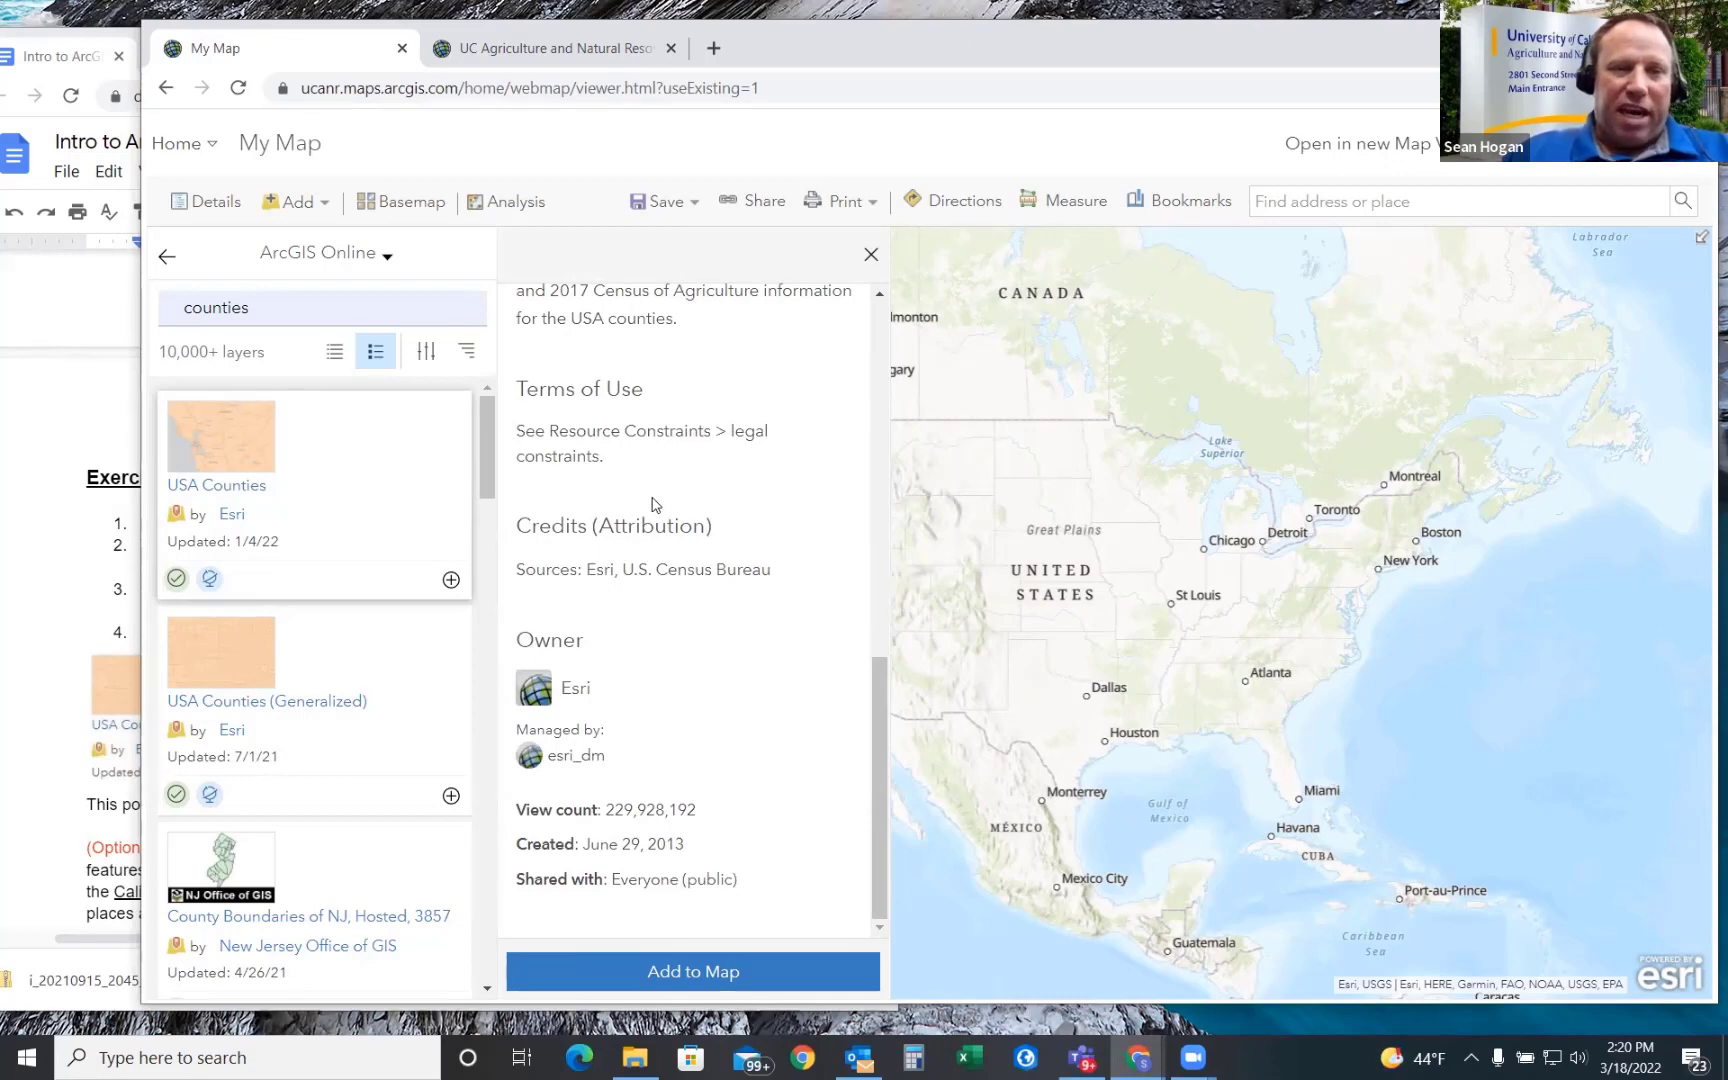
pyautogui.scroll(3, 665, 505)
pyautogui.scroll(3, 672, 505)
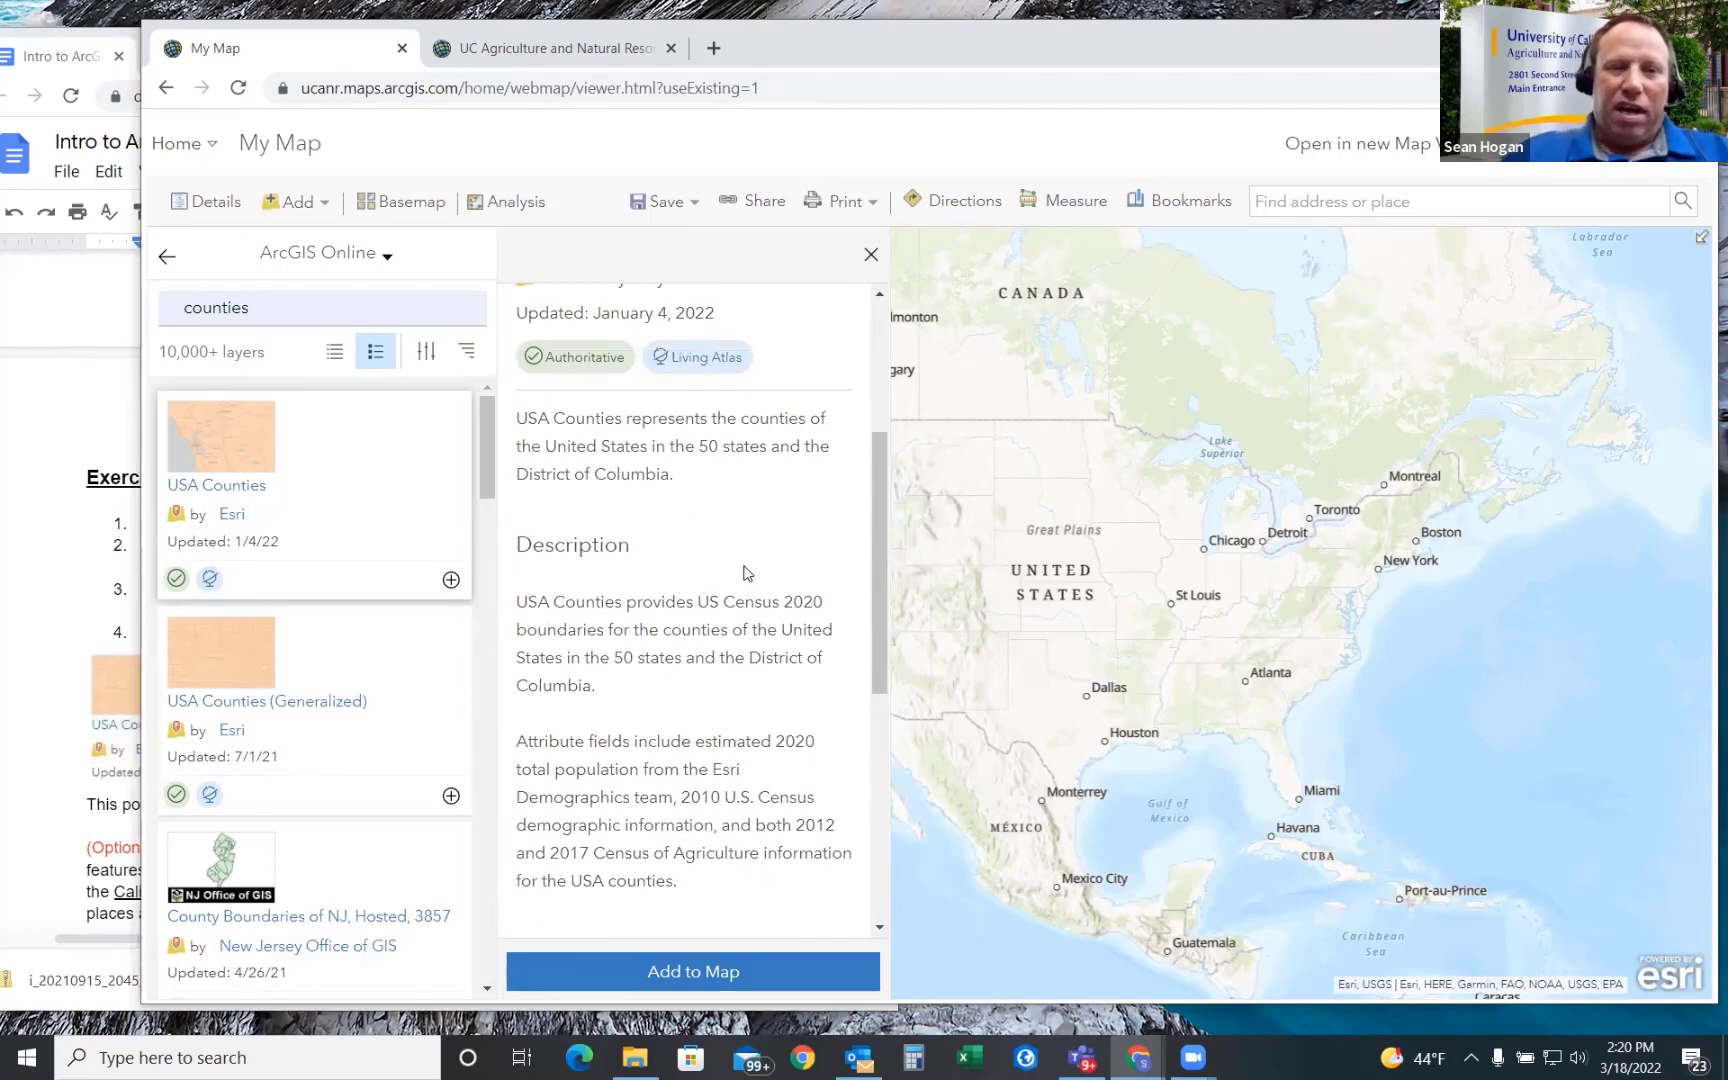
pyautogui.scroll(1, 722, 550)
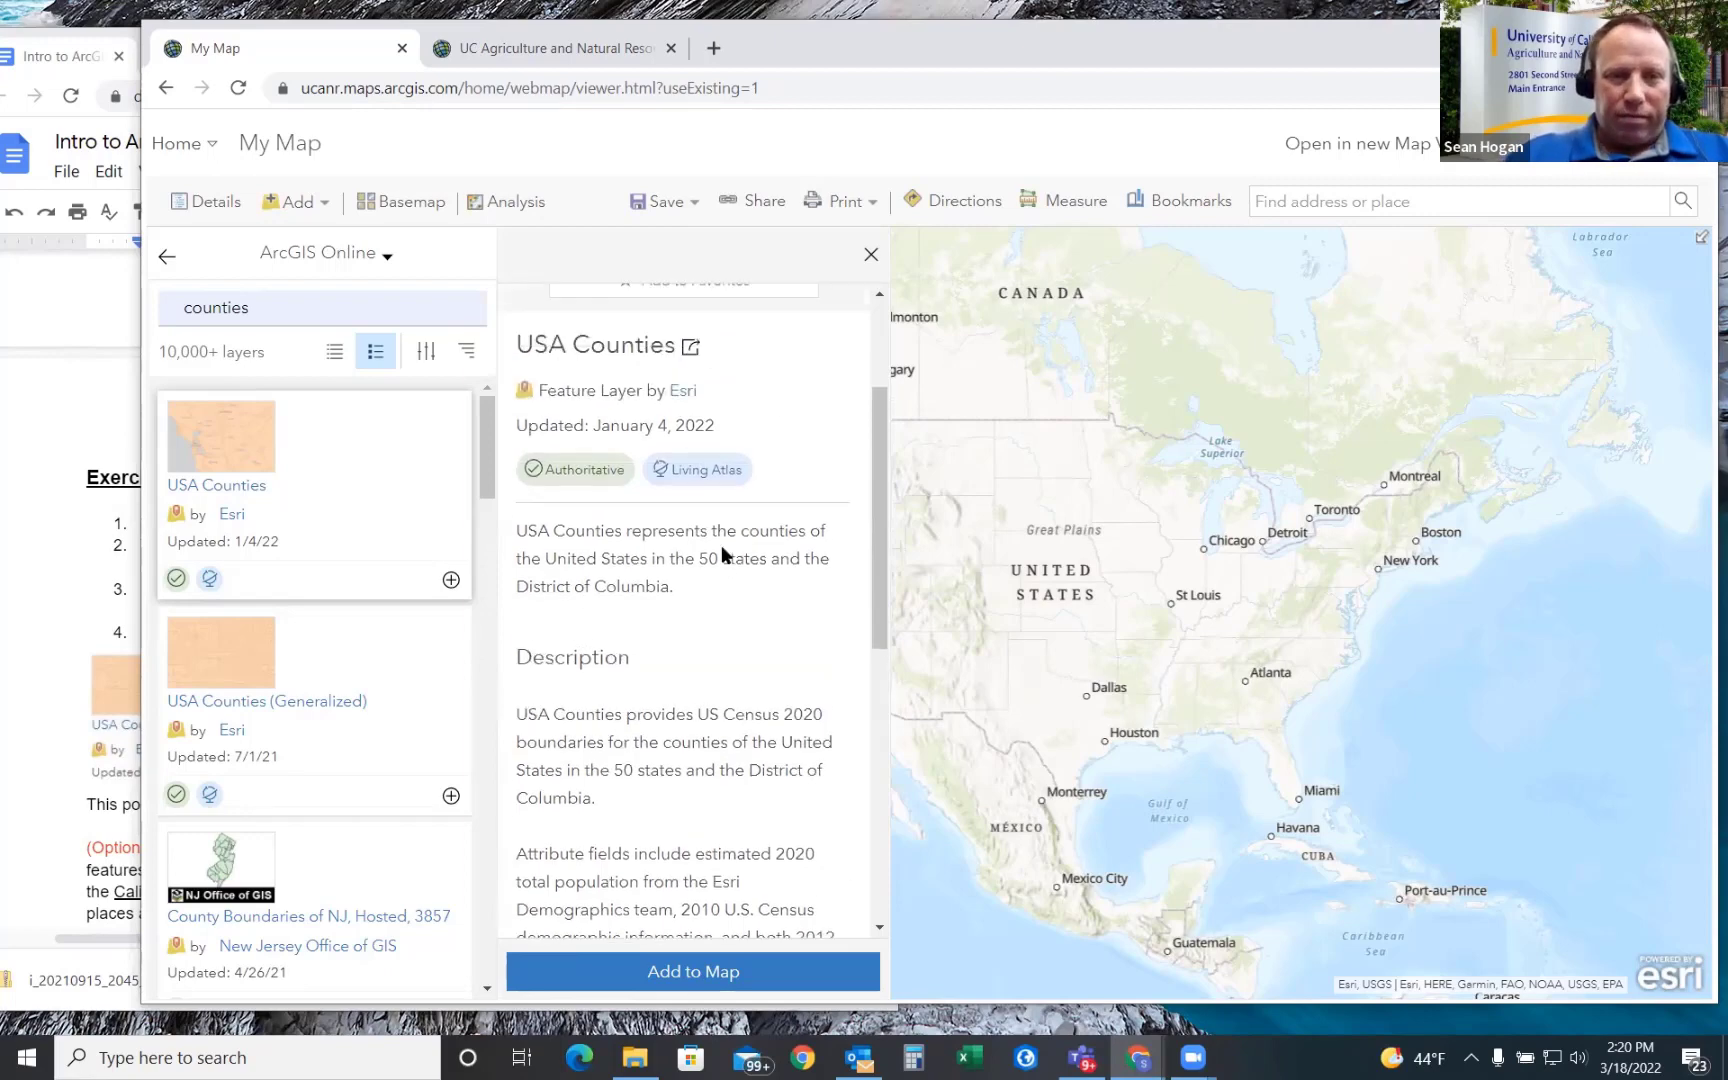
pyautogui.scroll(1, 680, 562)
pyautogui.scroll(-1, 680, 560)
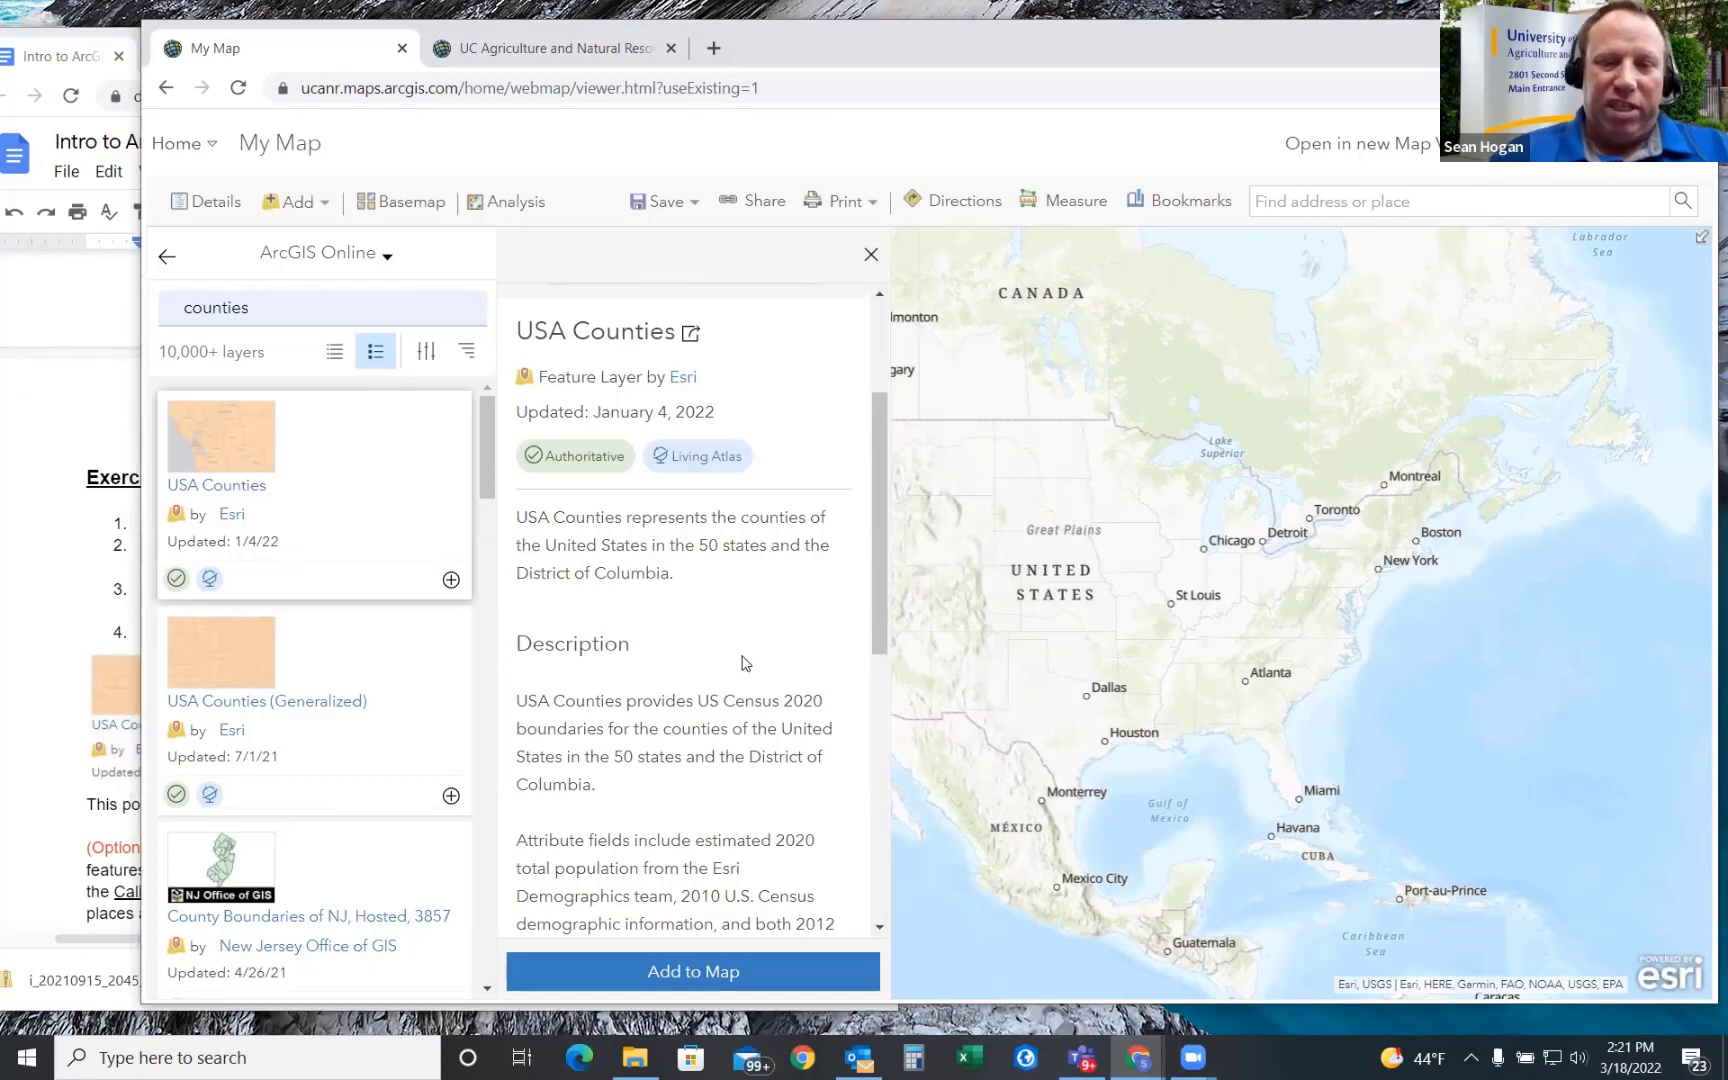
pyautogui.scroll(-3, 712, 648)
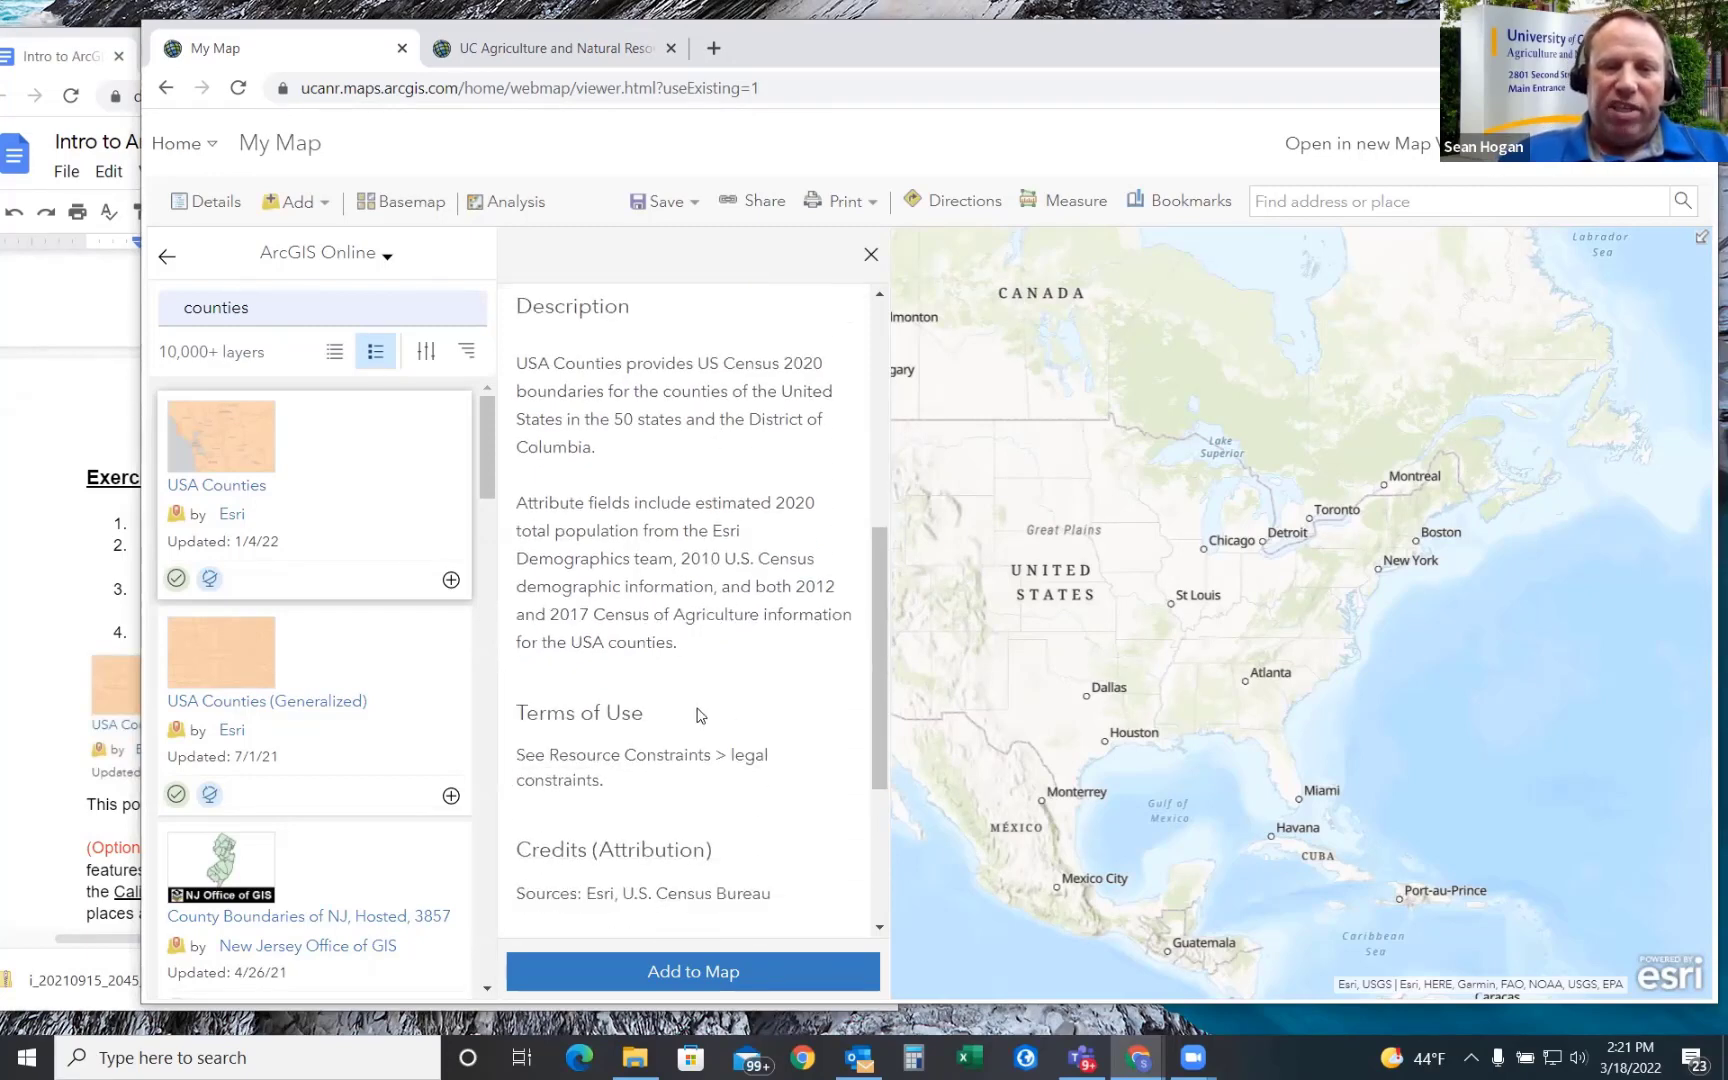
pyautogui.scroll(-1, 700, 712)
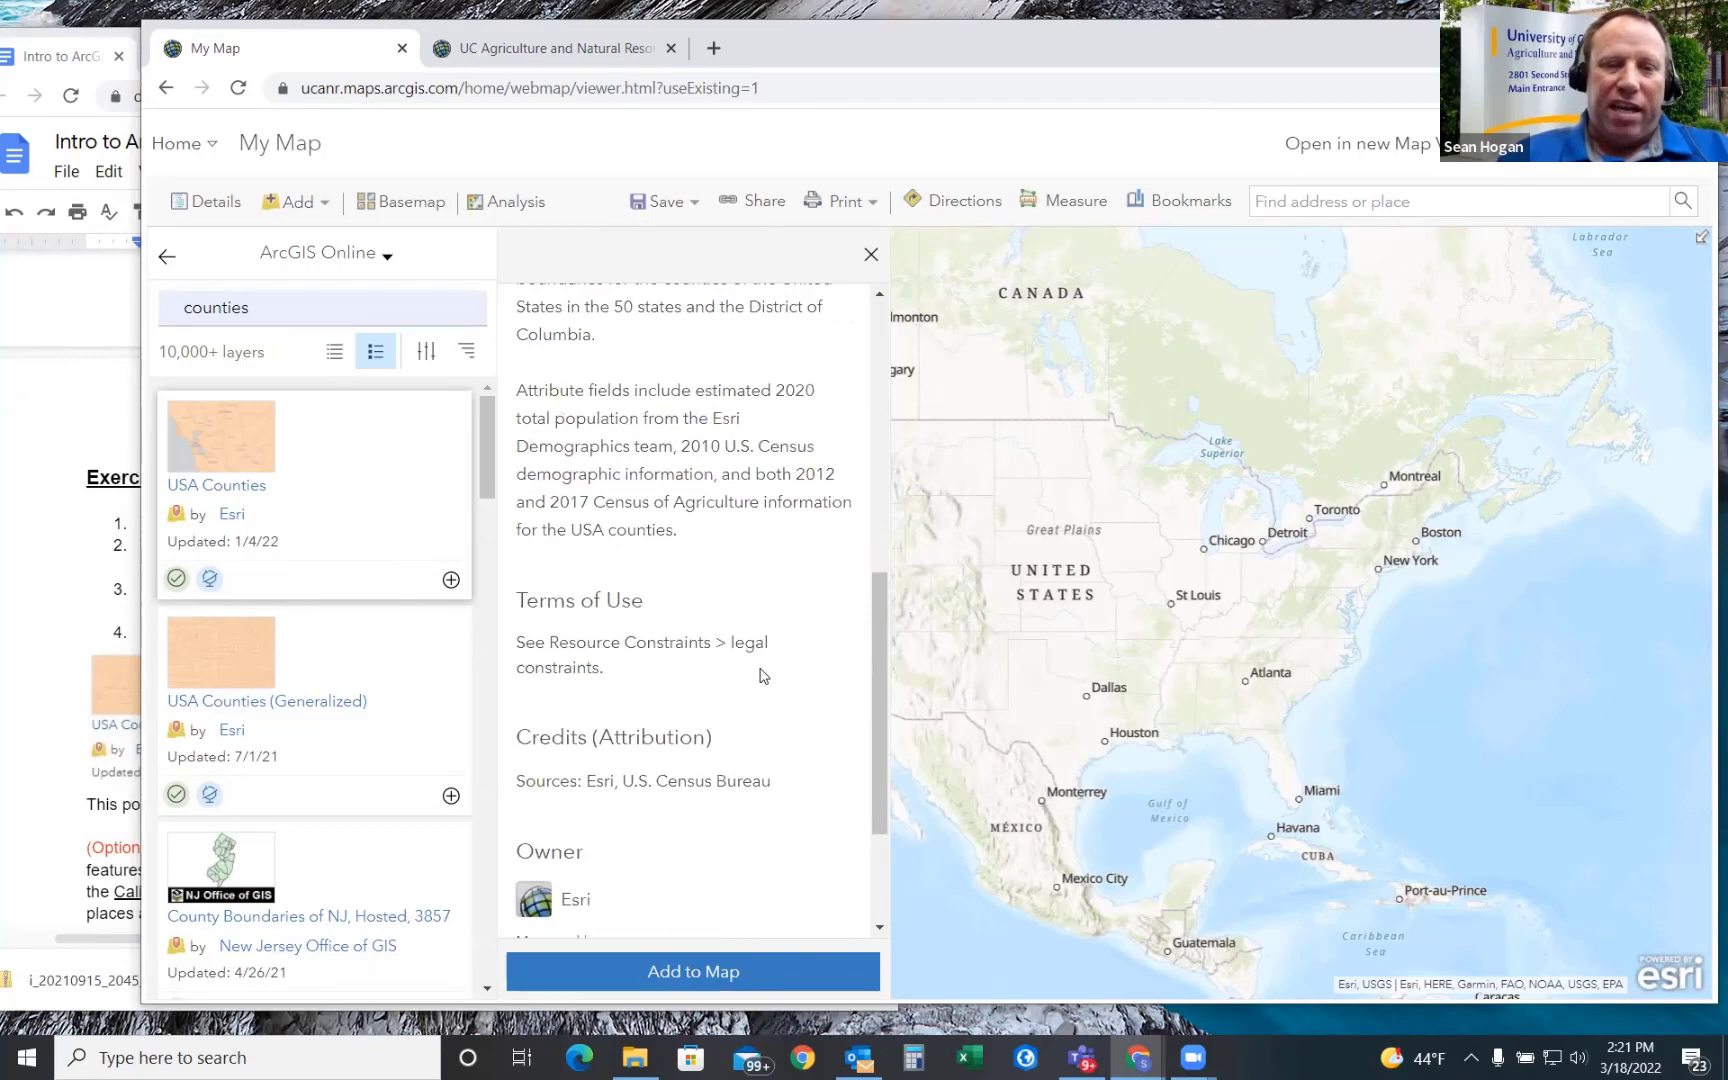
pyautogui.scroll(-1, 760, 675)
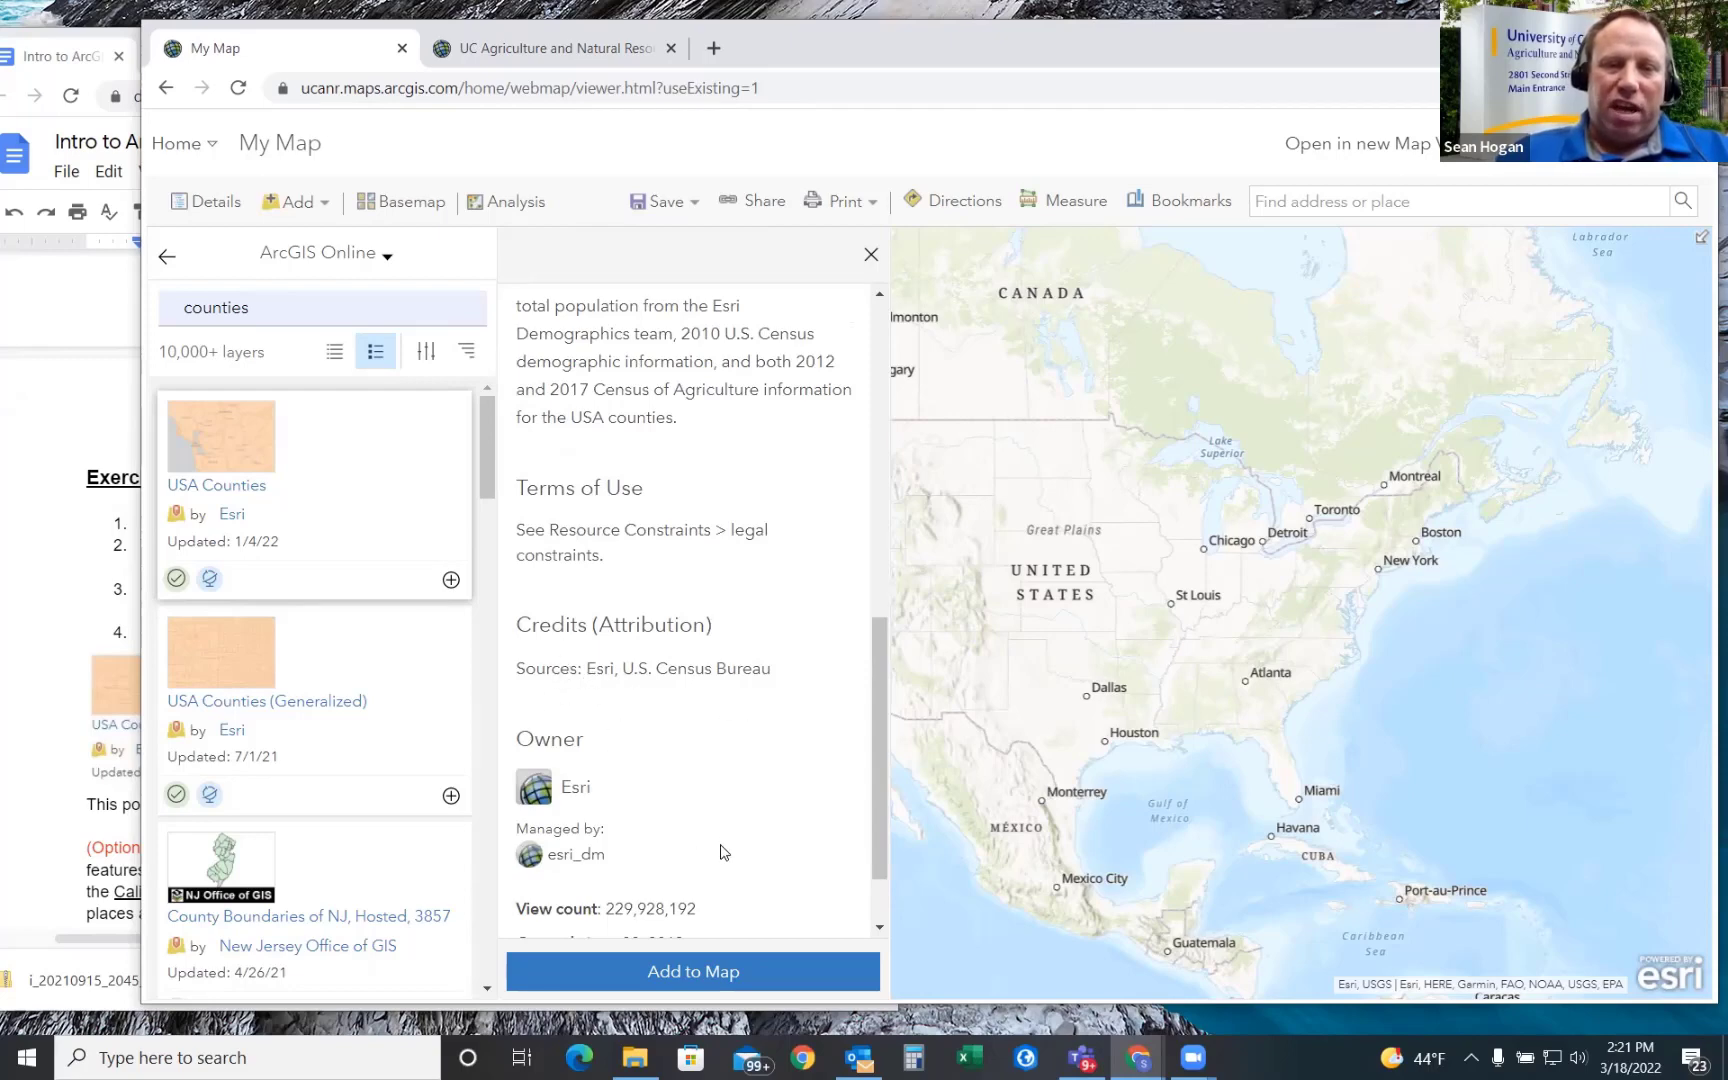
pyautogui.click(698, 975)
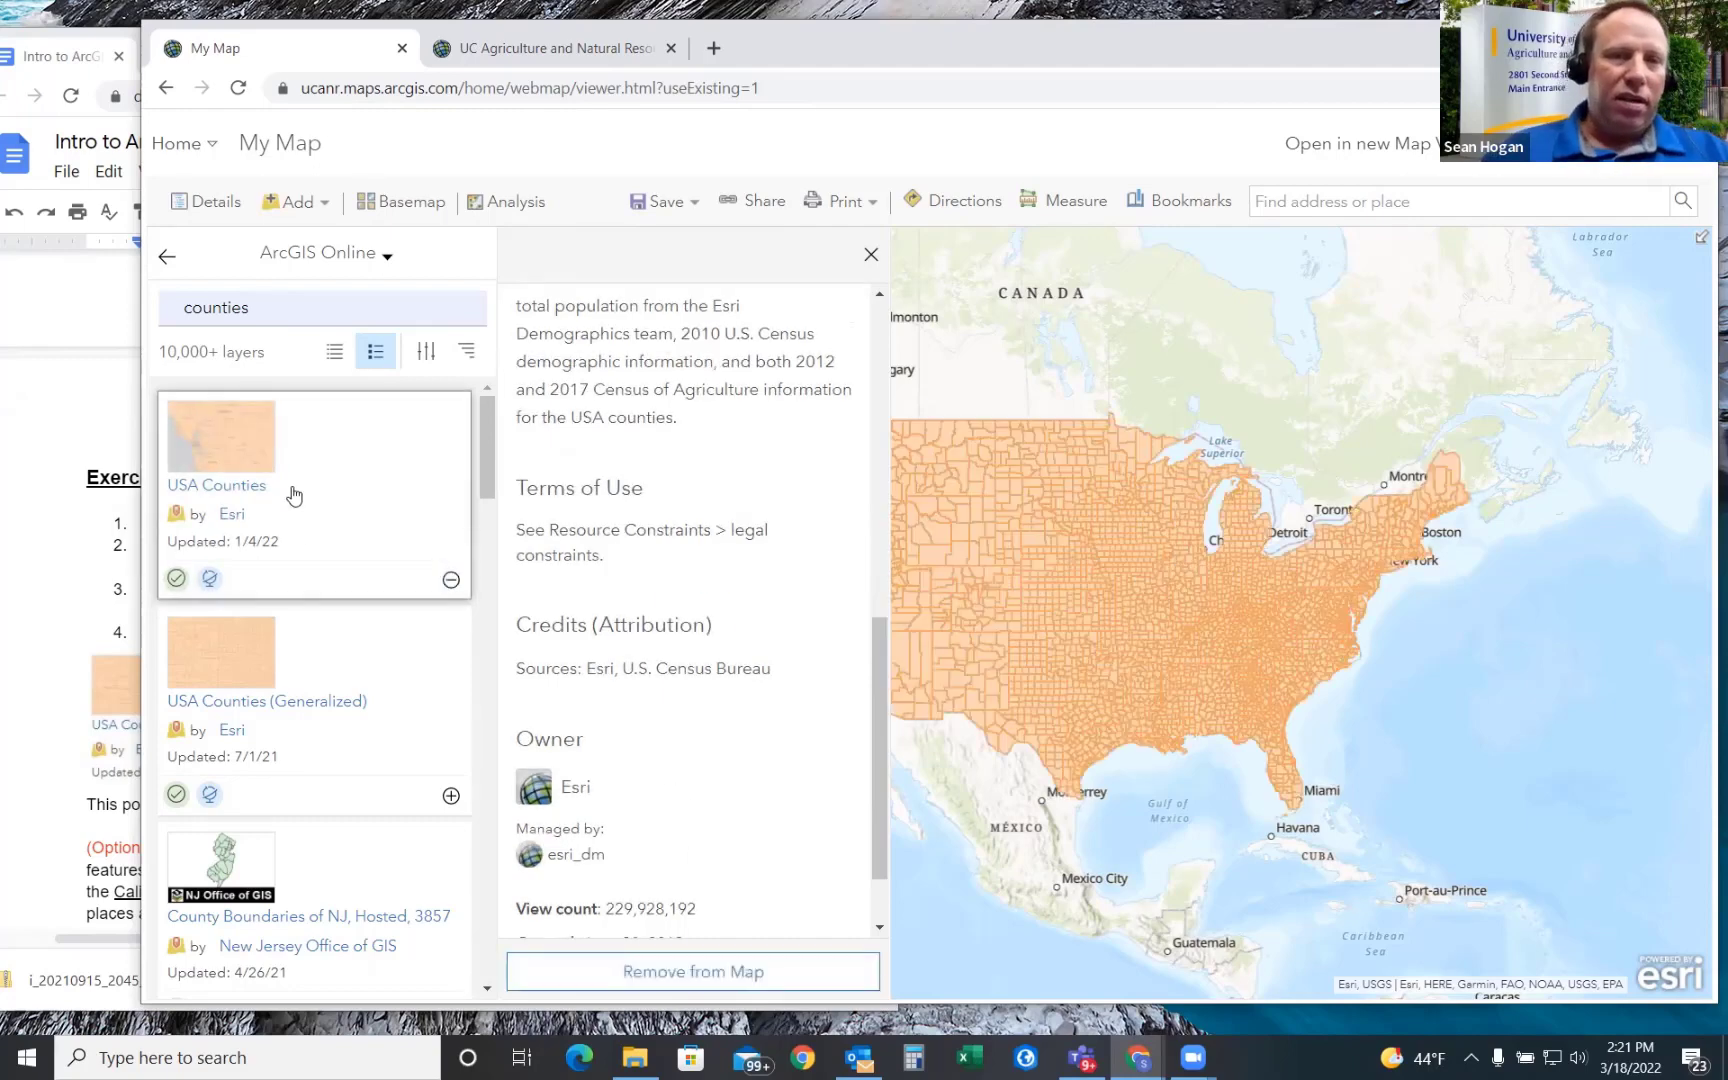
# - Close the USA Counties details and layer search, then display the map's Content list
pyautogui.click(871, 257)
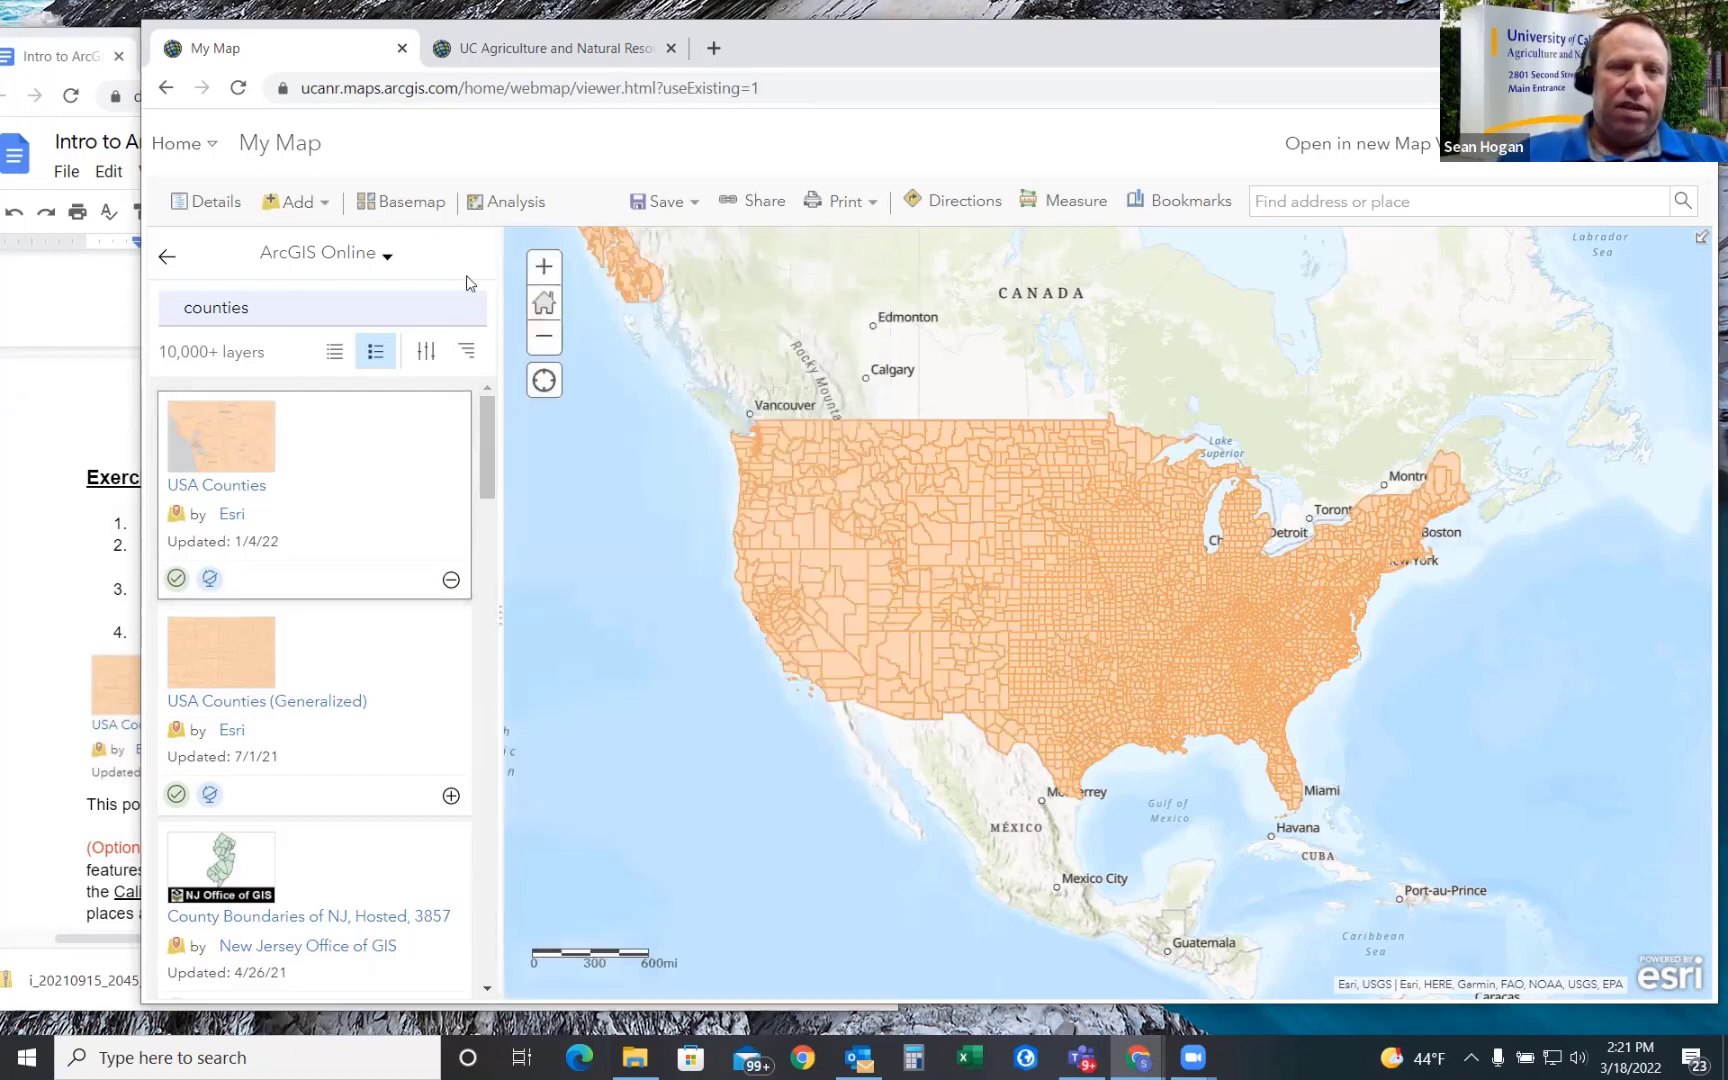
pyautogui.click(168, 262)
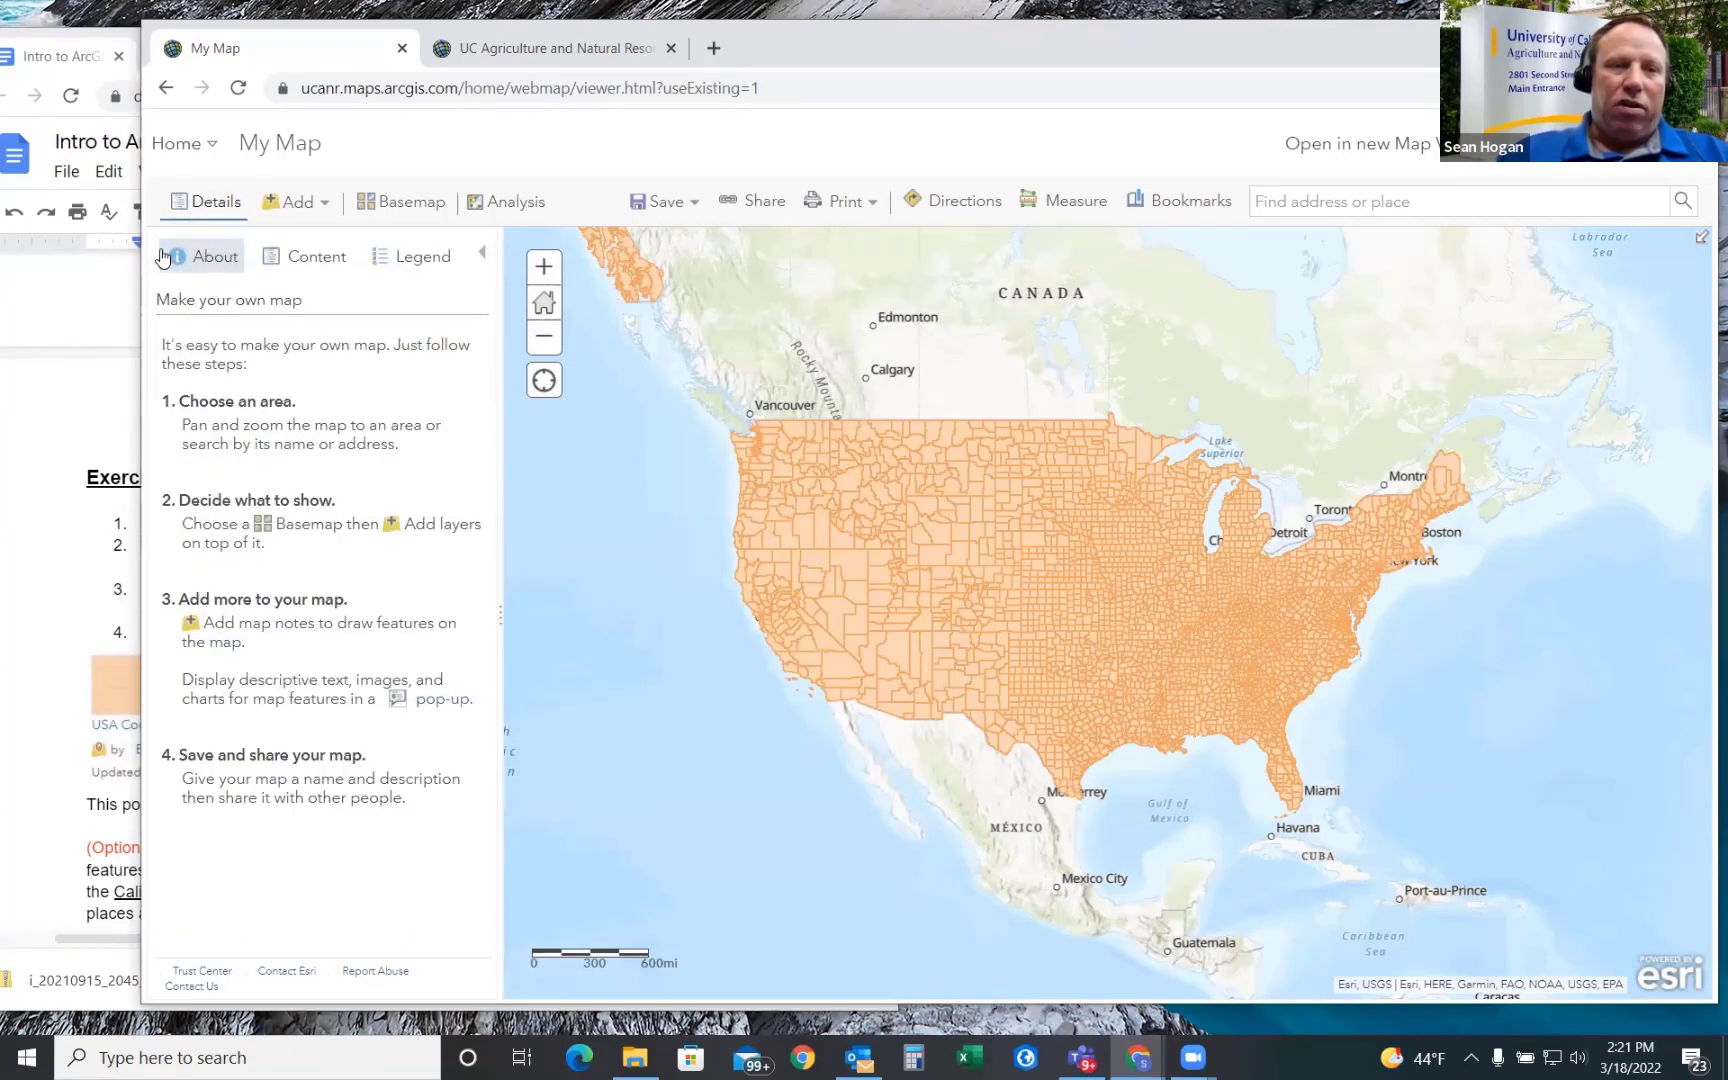
pyautogui.click(484, 259)
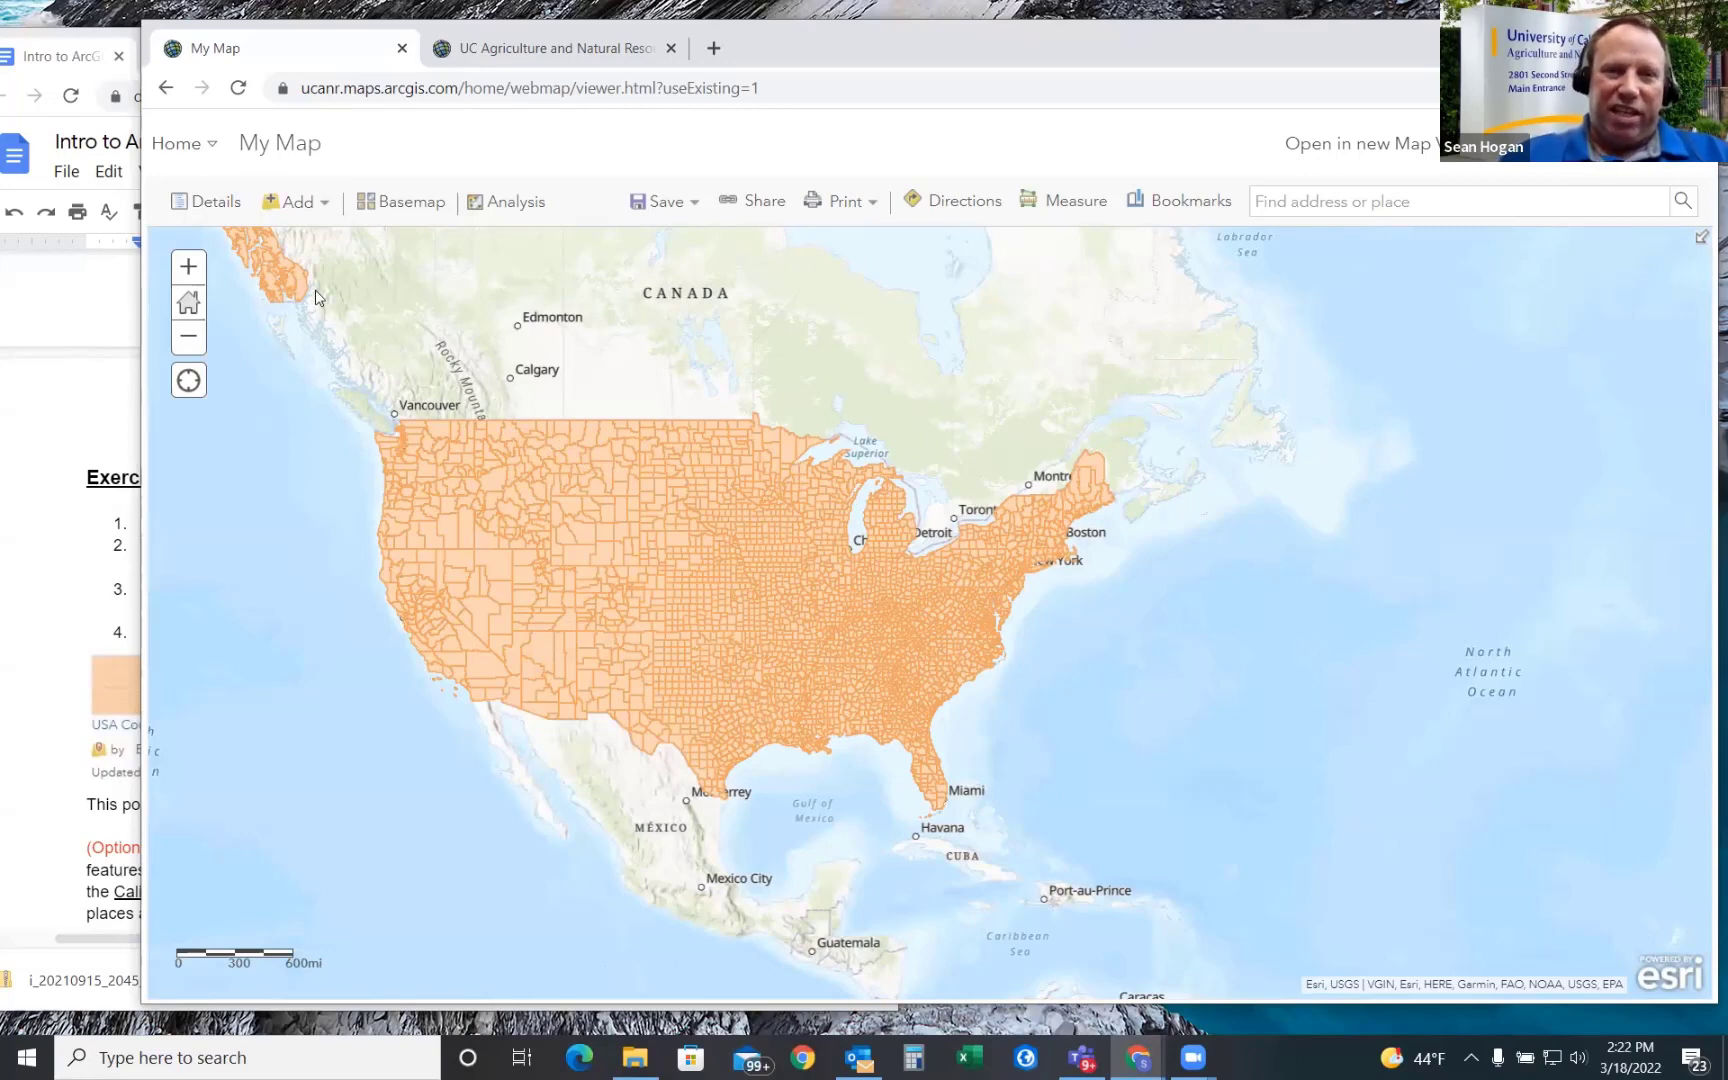
pyautogui.click(211, 207)
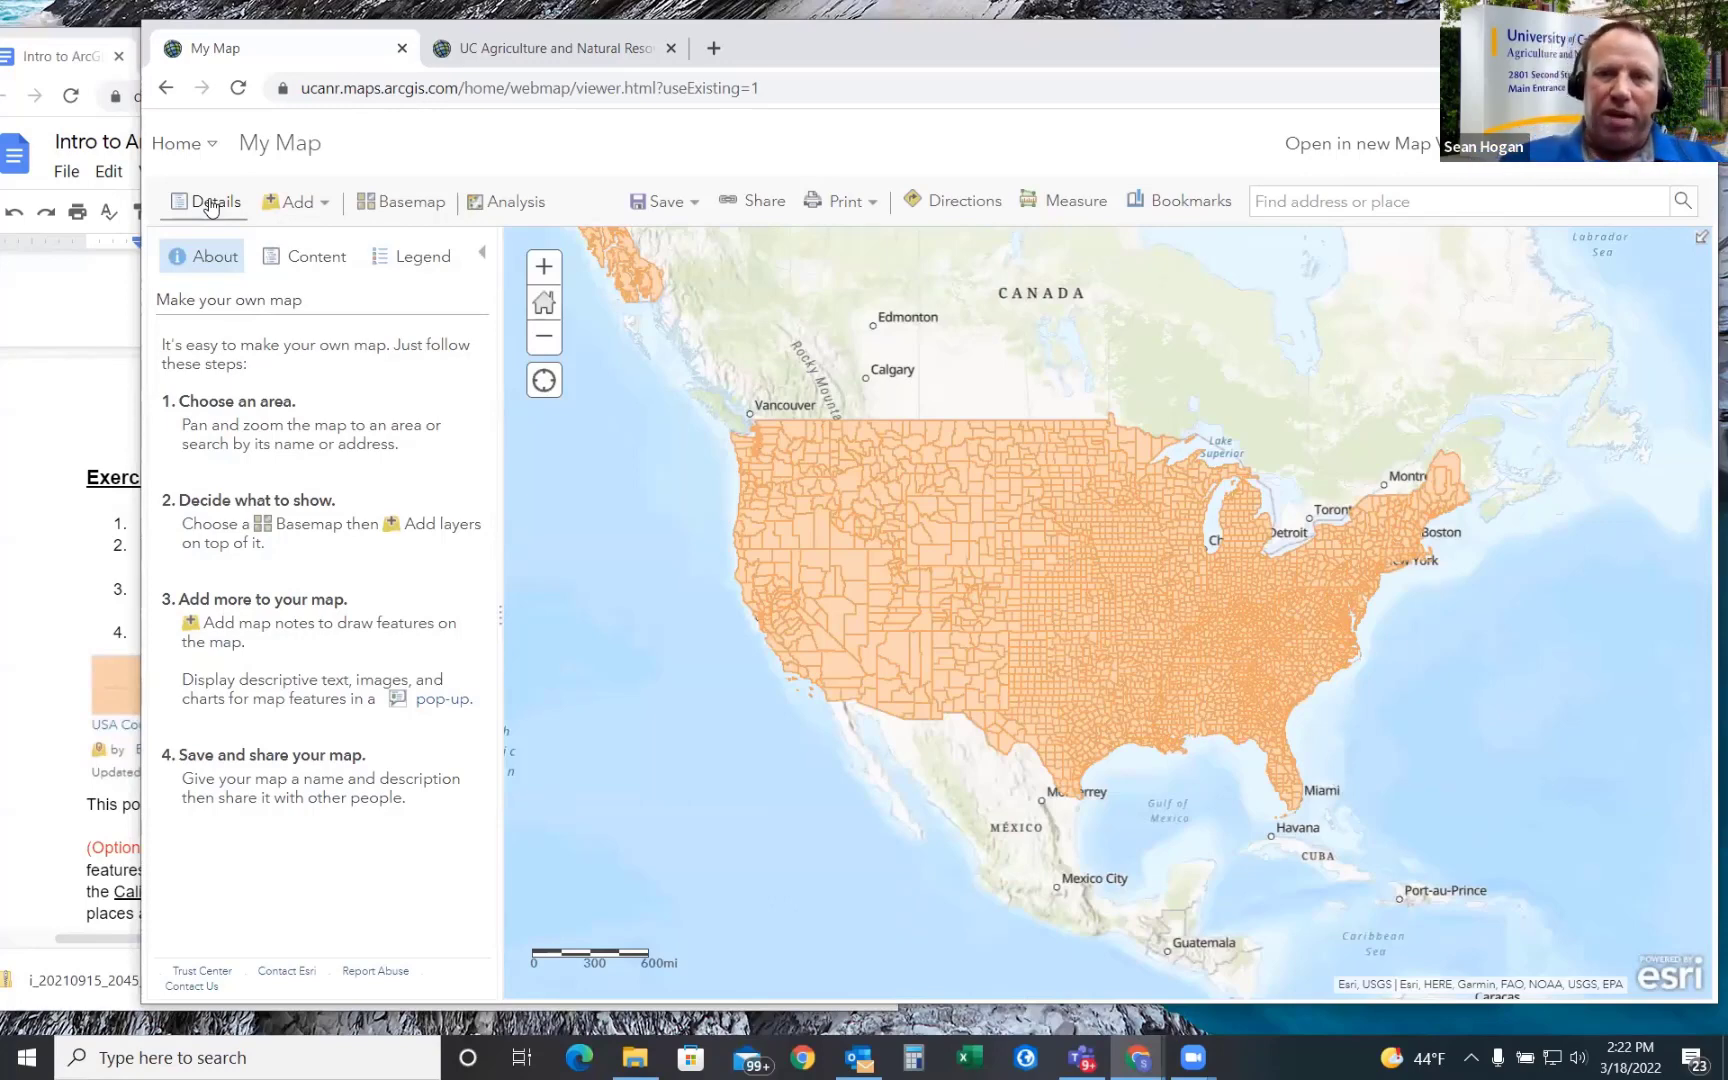
pyautogui.click(298, 259)
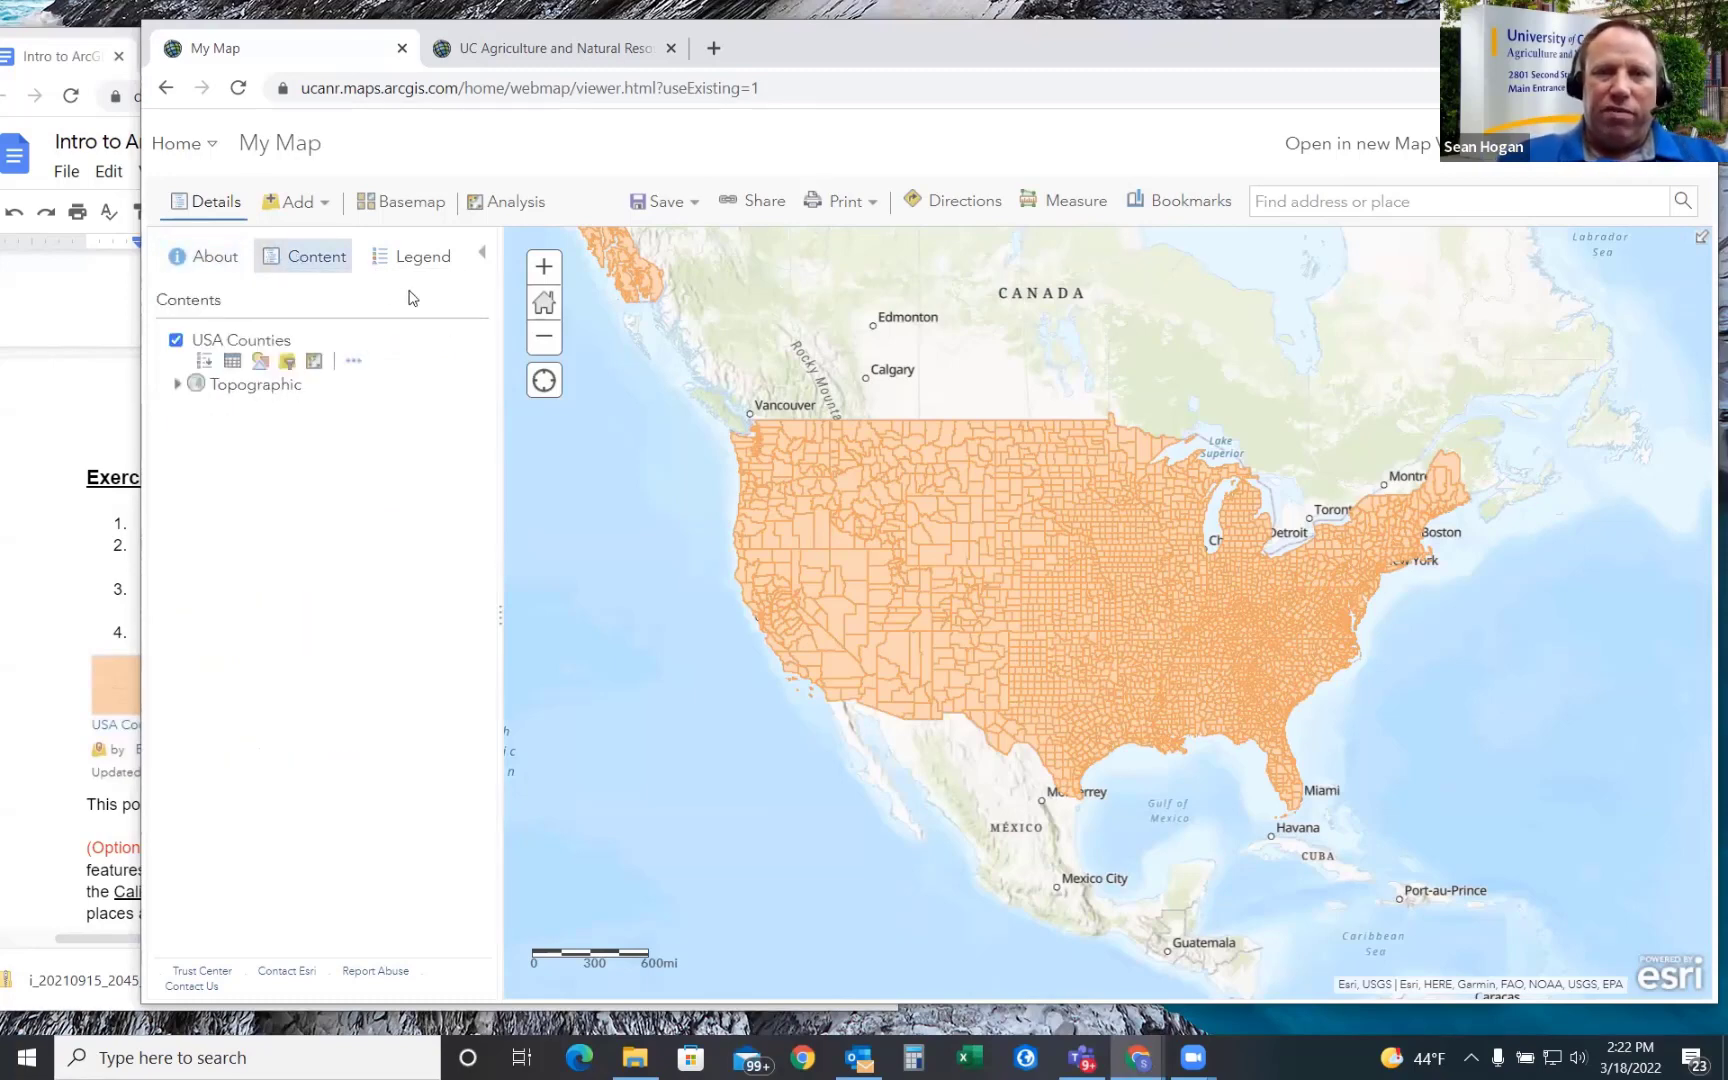
# - Show the USA Counties legend and 3143-row table, preview style and filter, then open Analysis
pyautogui.click(203, 363)
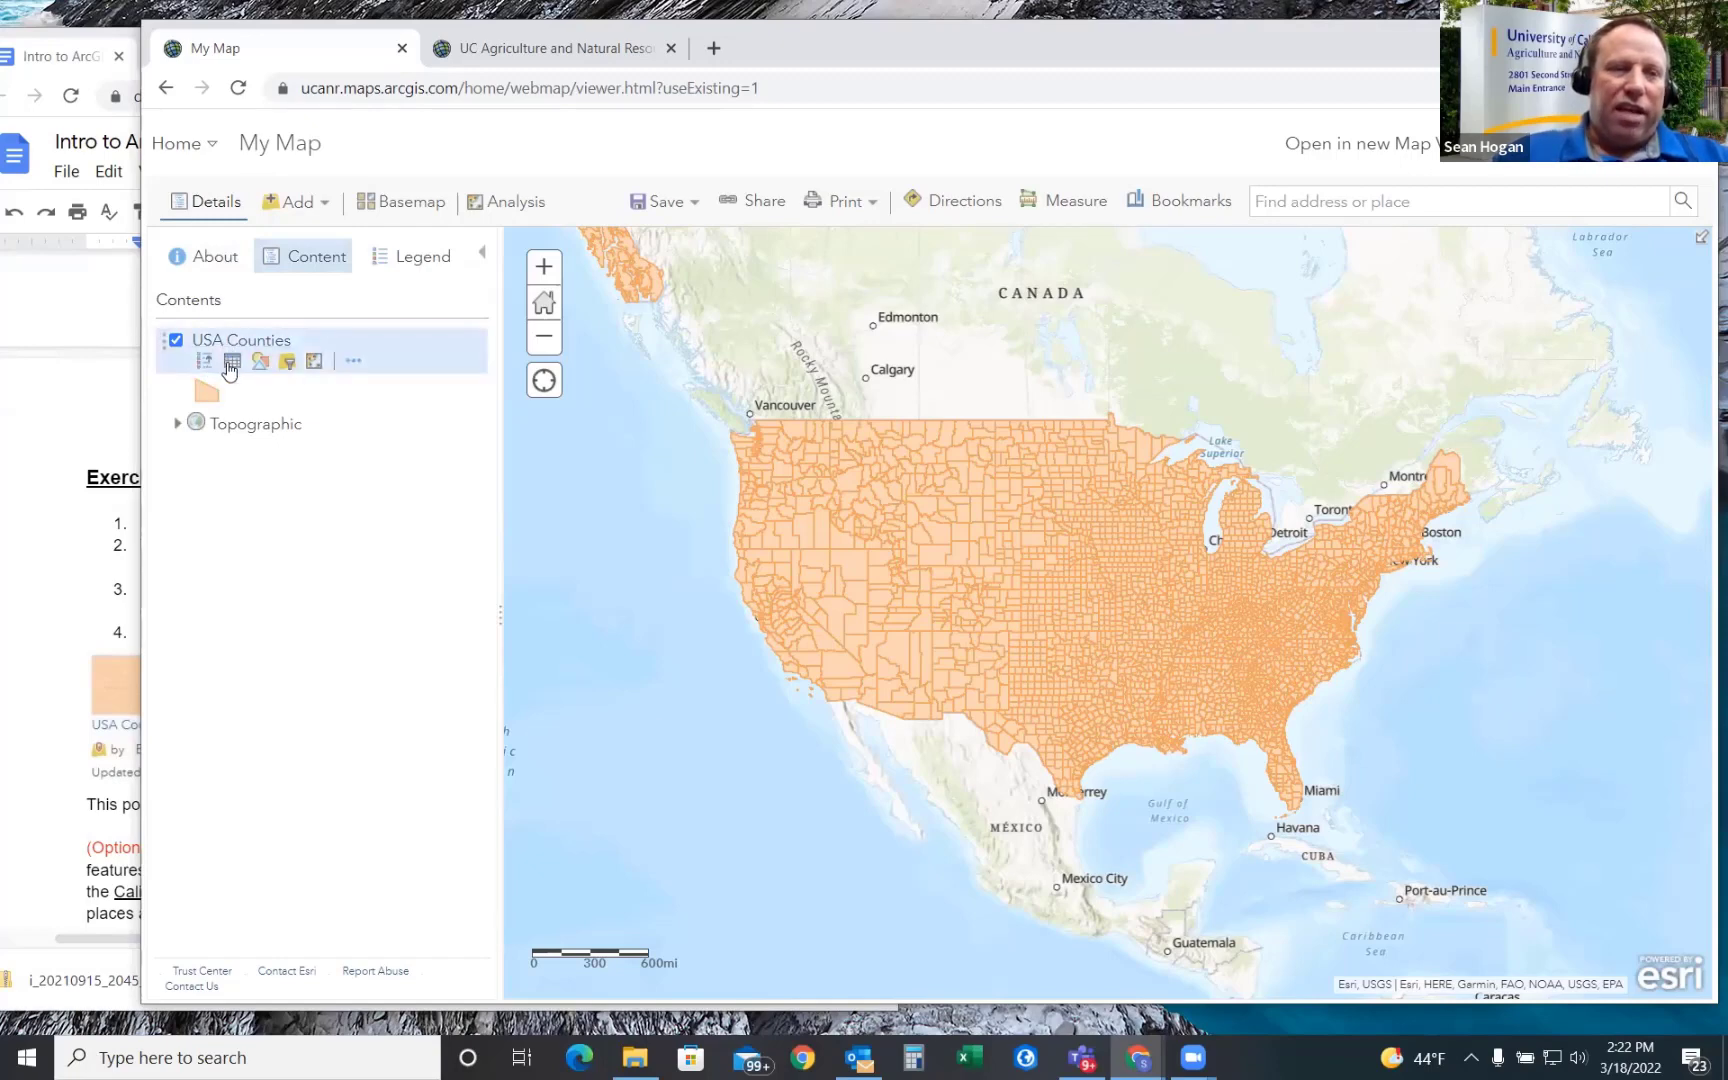
pyautogui.click(230, 364)
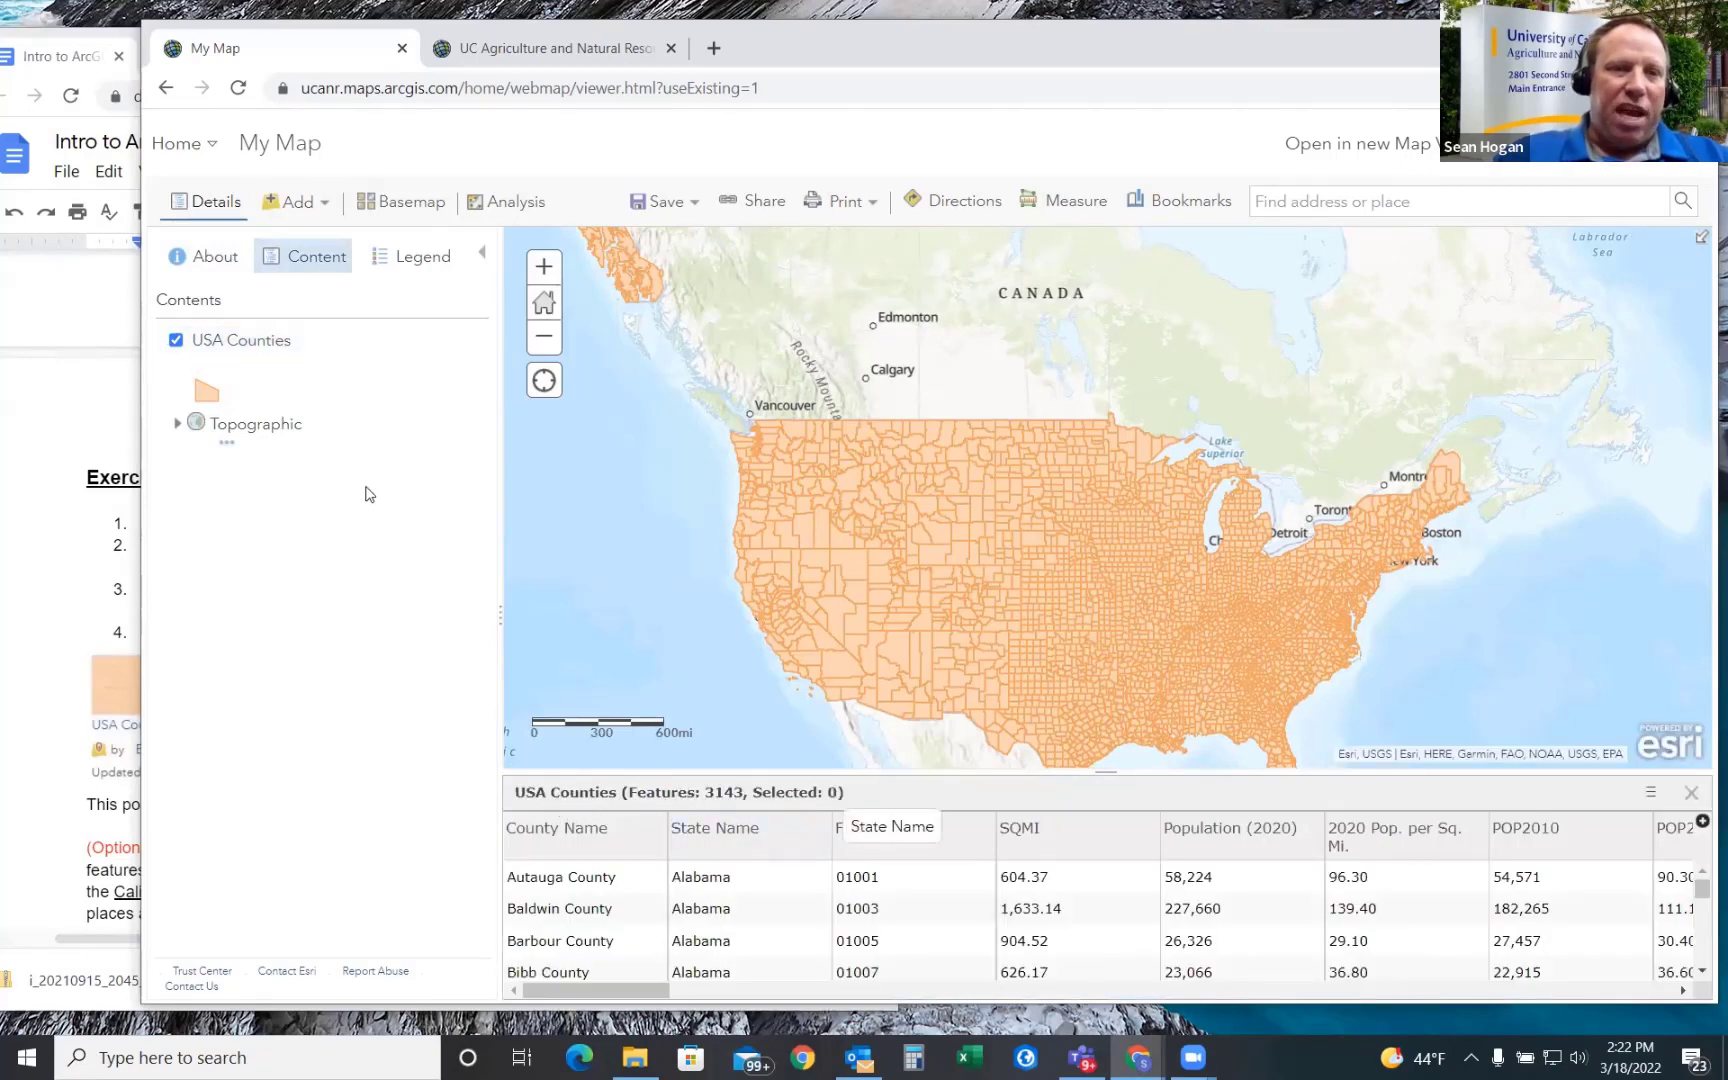
pyautogui.click(259, 361)
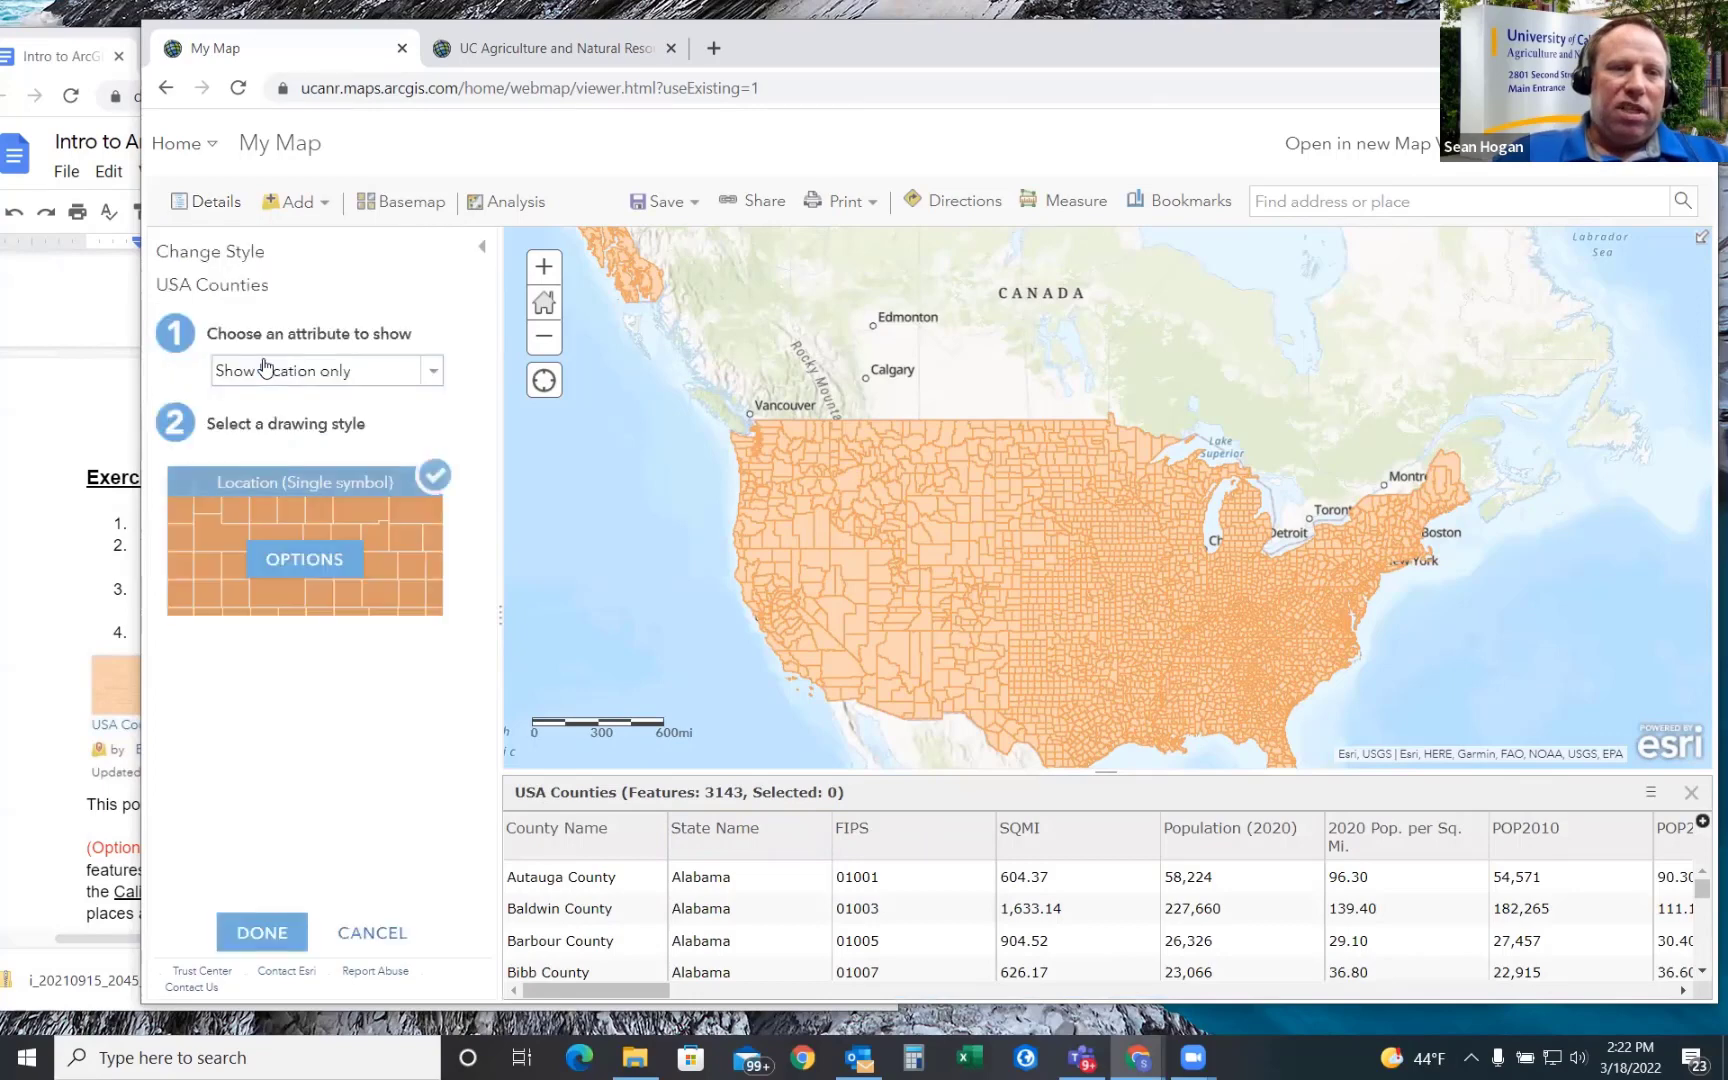
pyautogui.click(483, 254)
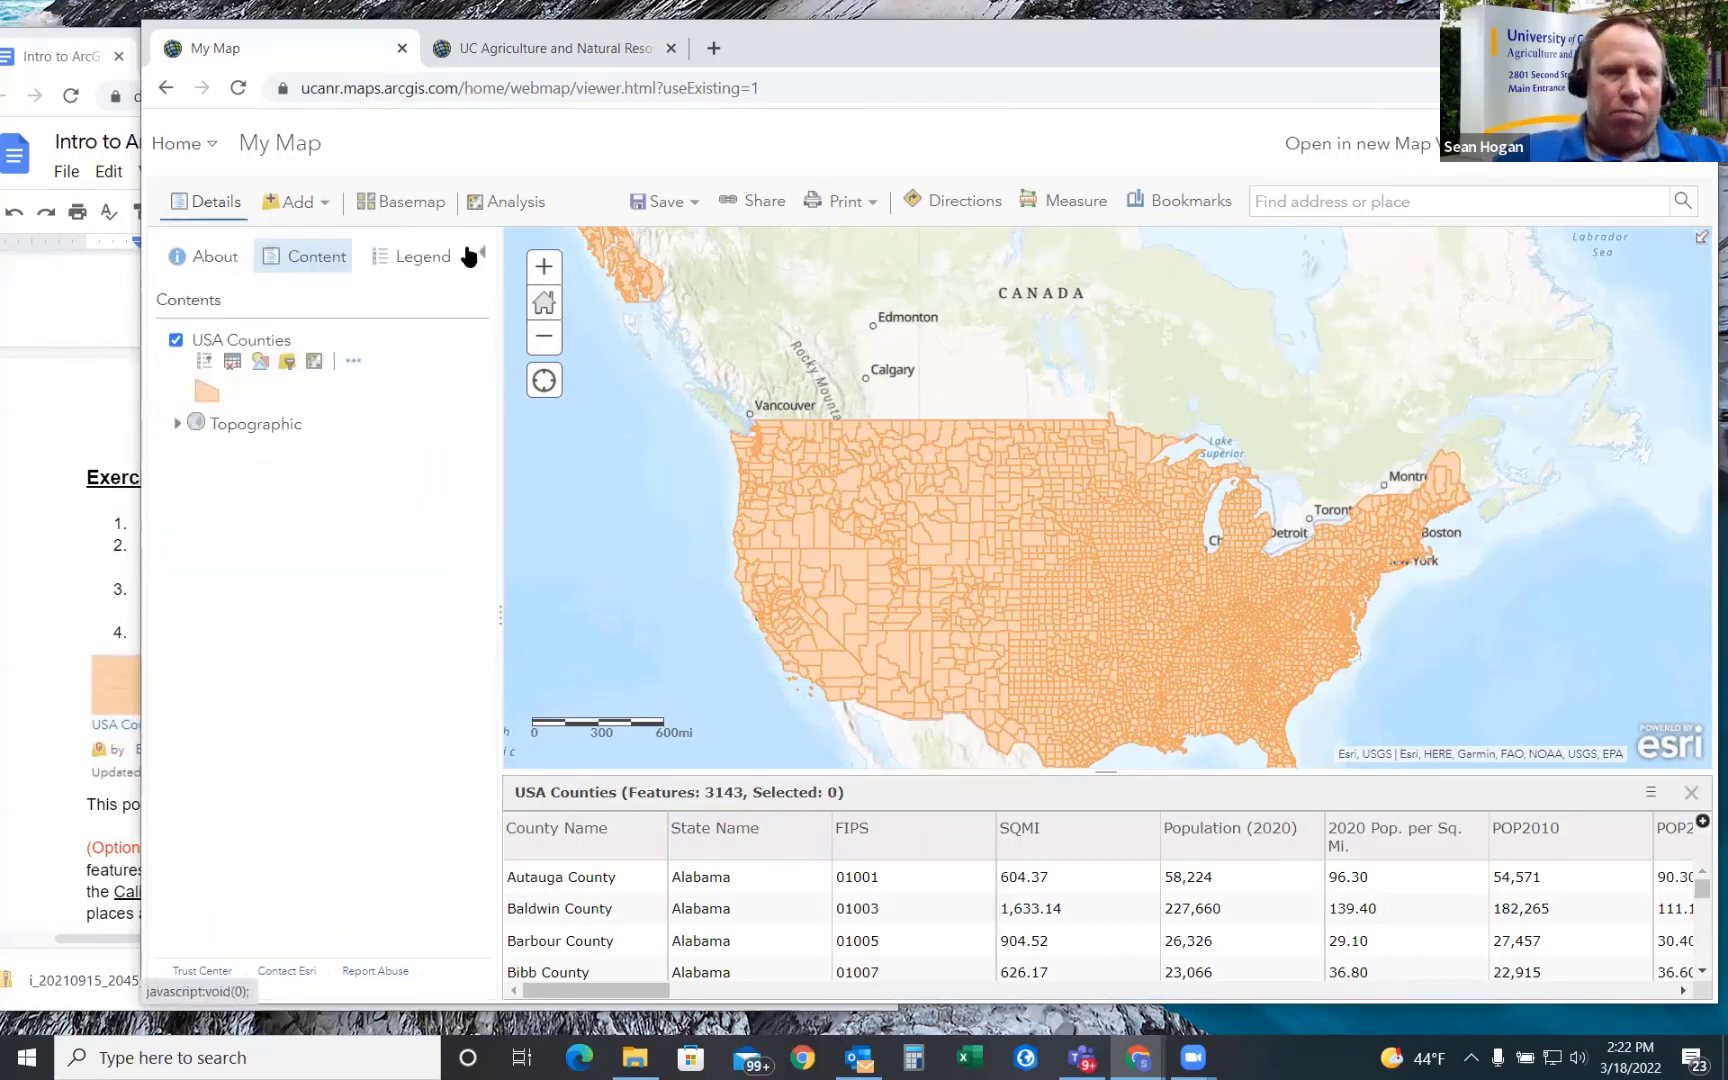
pyautogui.click(288, 364)
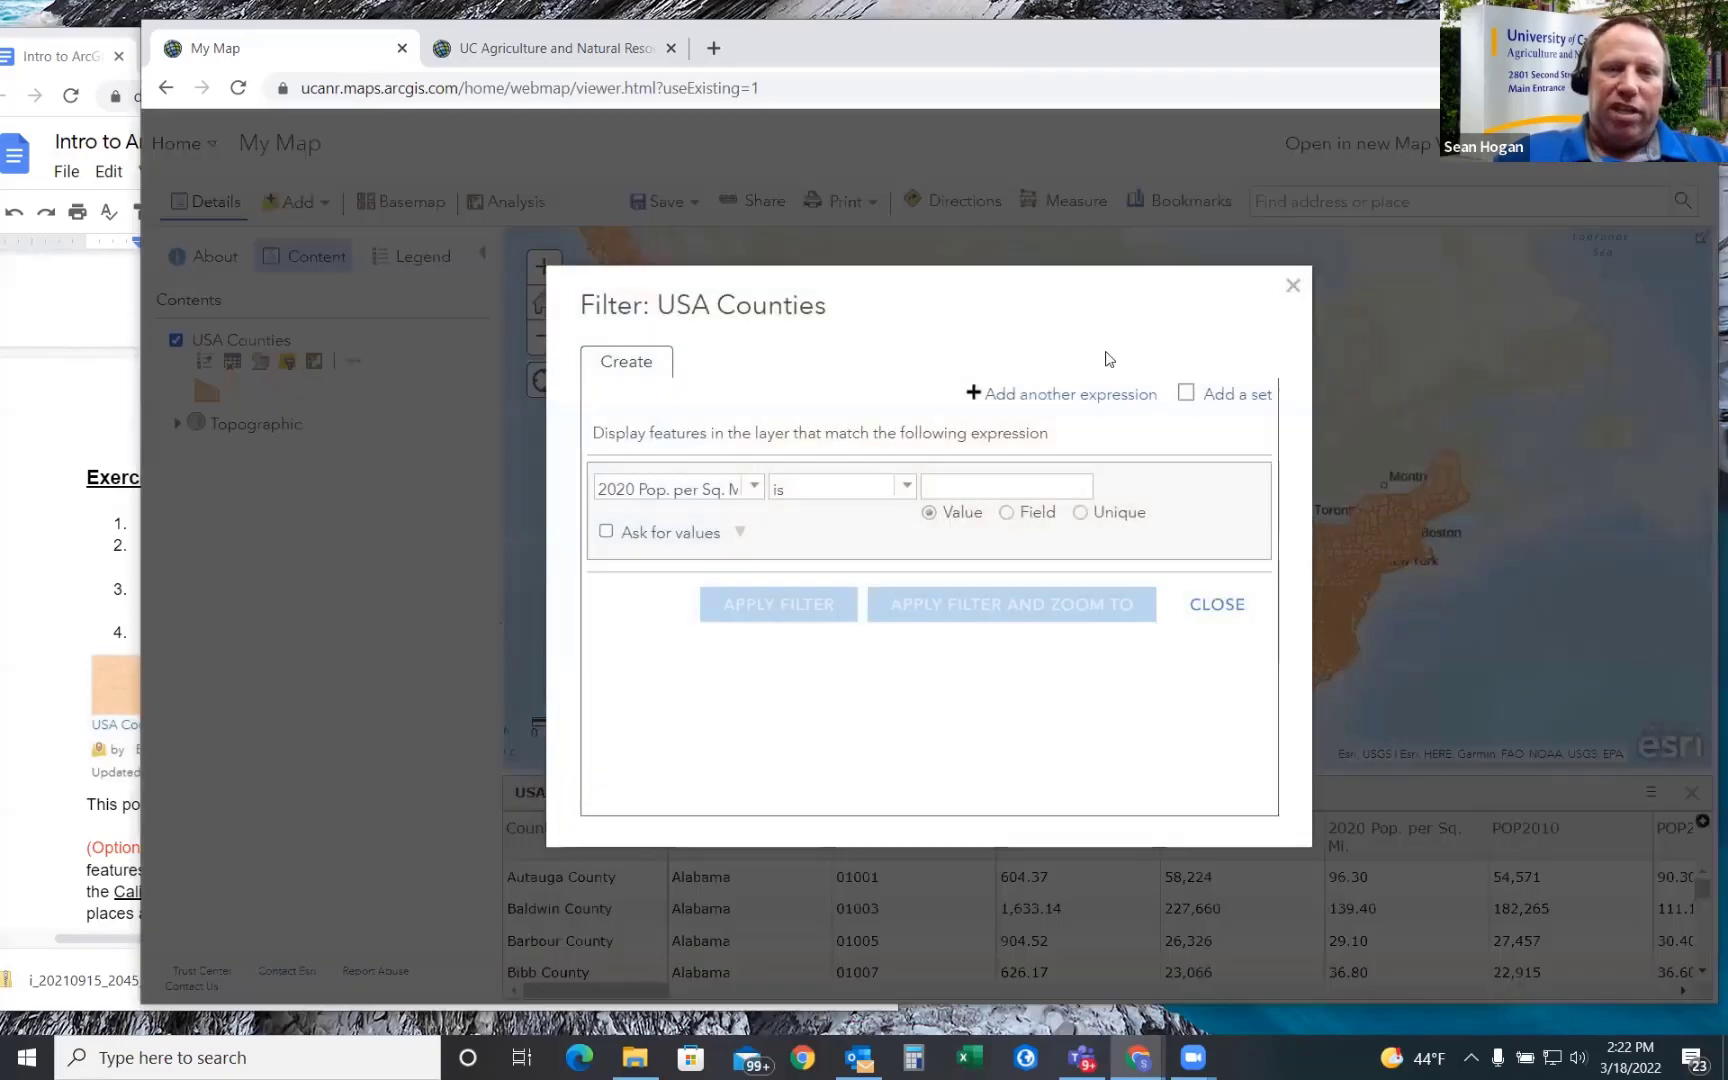
pyautogui.click(1292, 287)
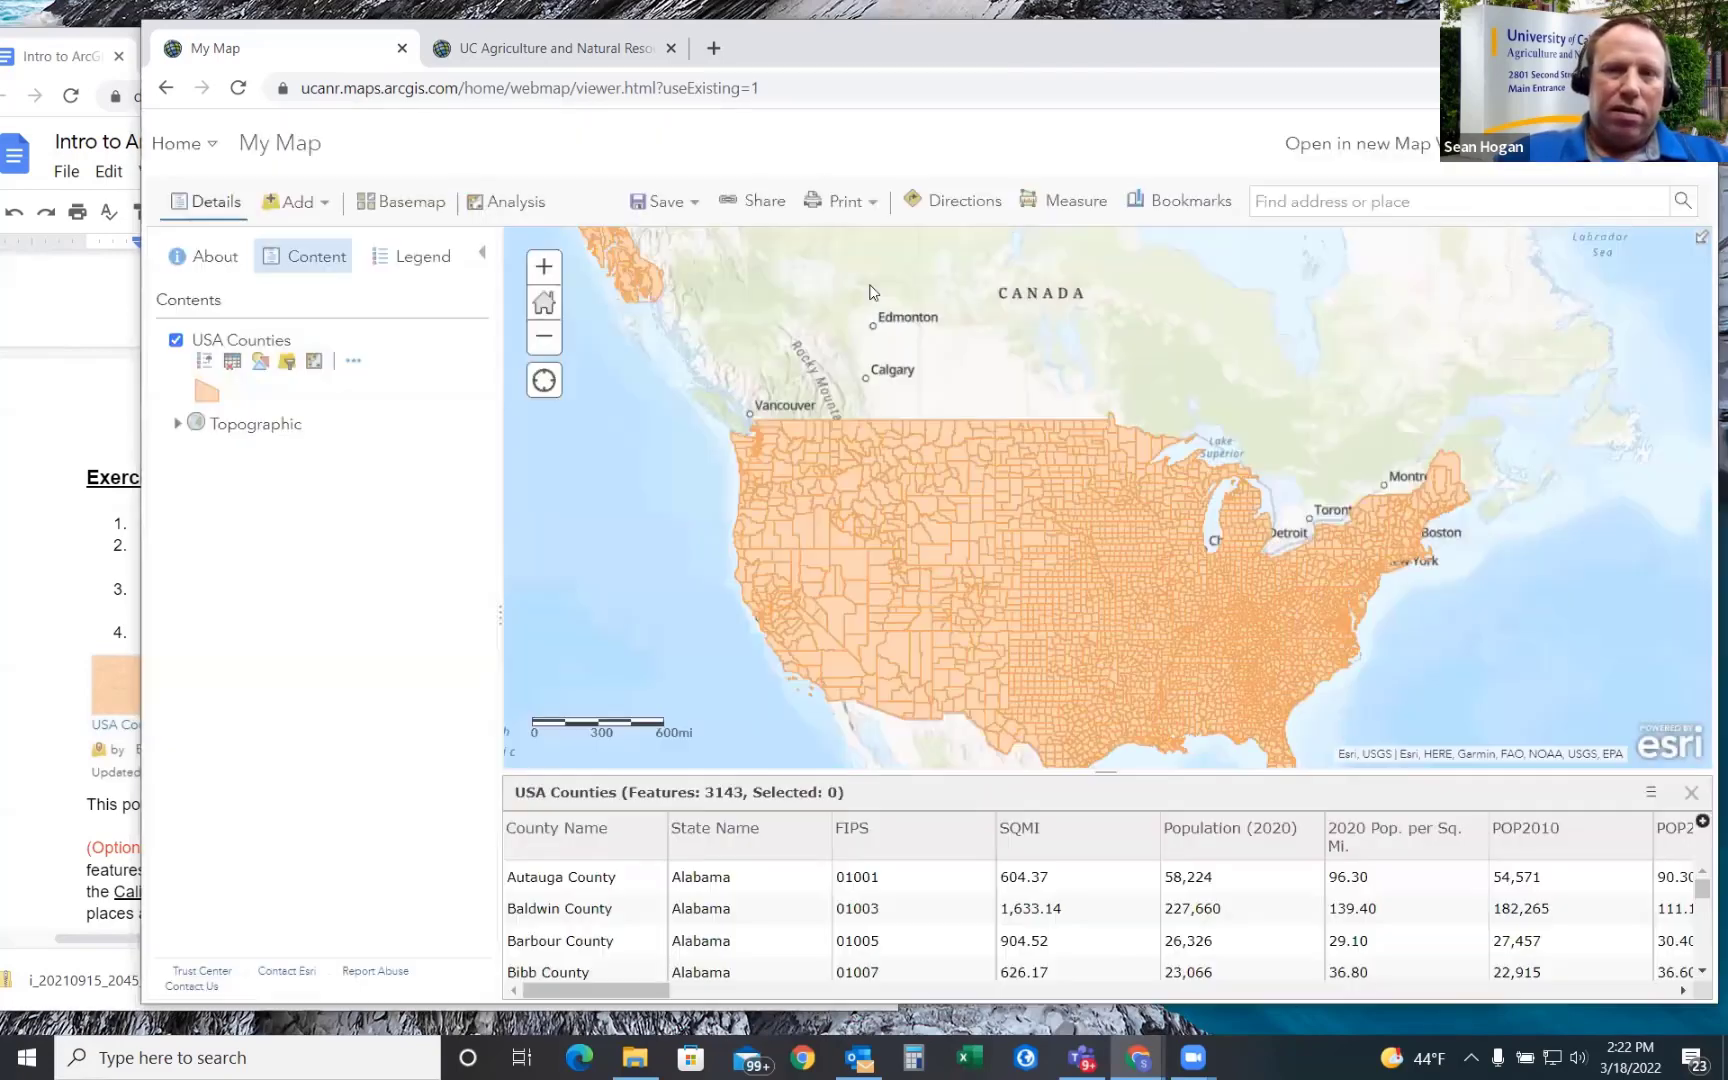
pyautogui.click(510, 202)
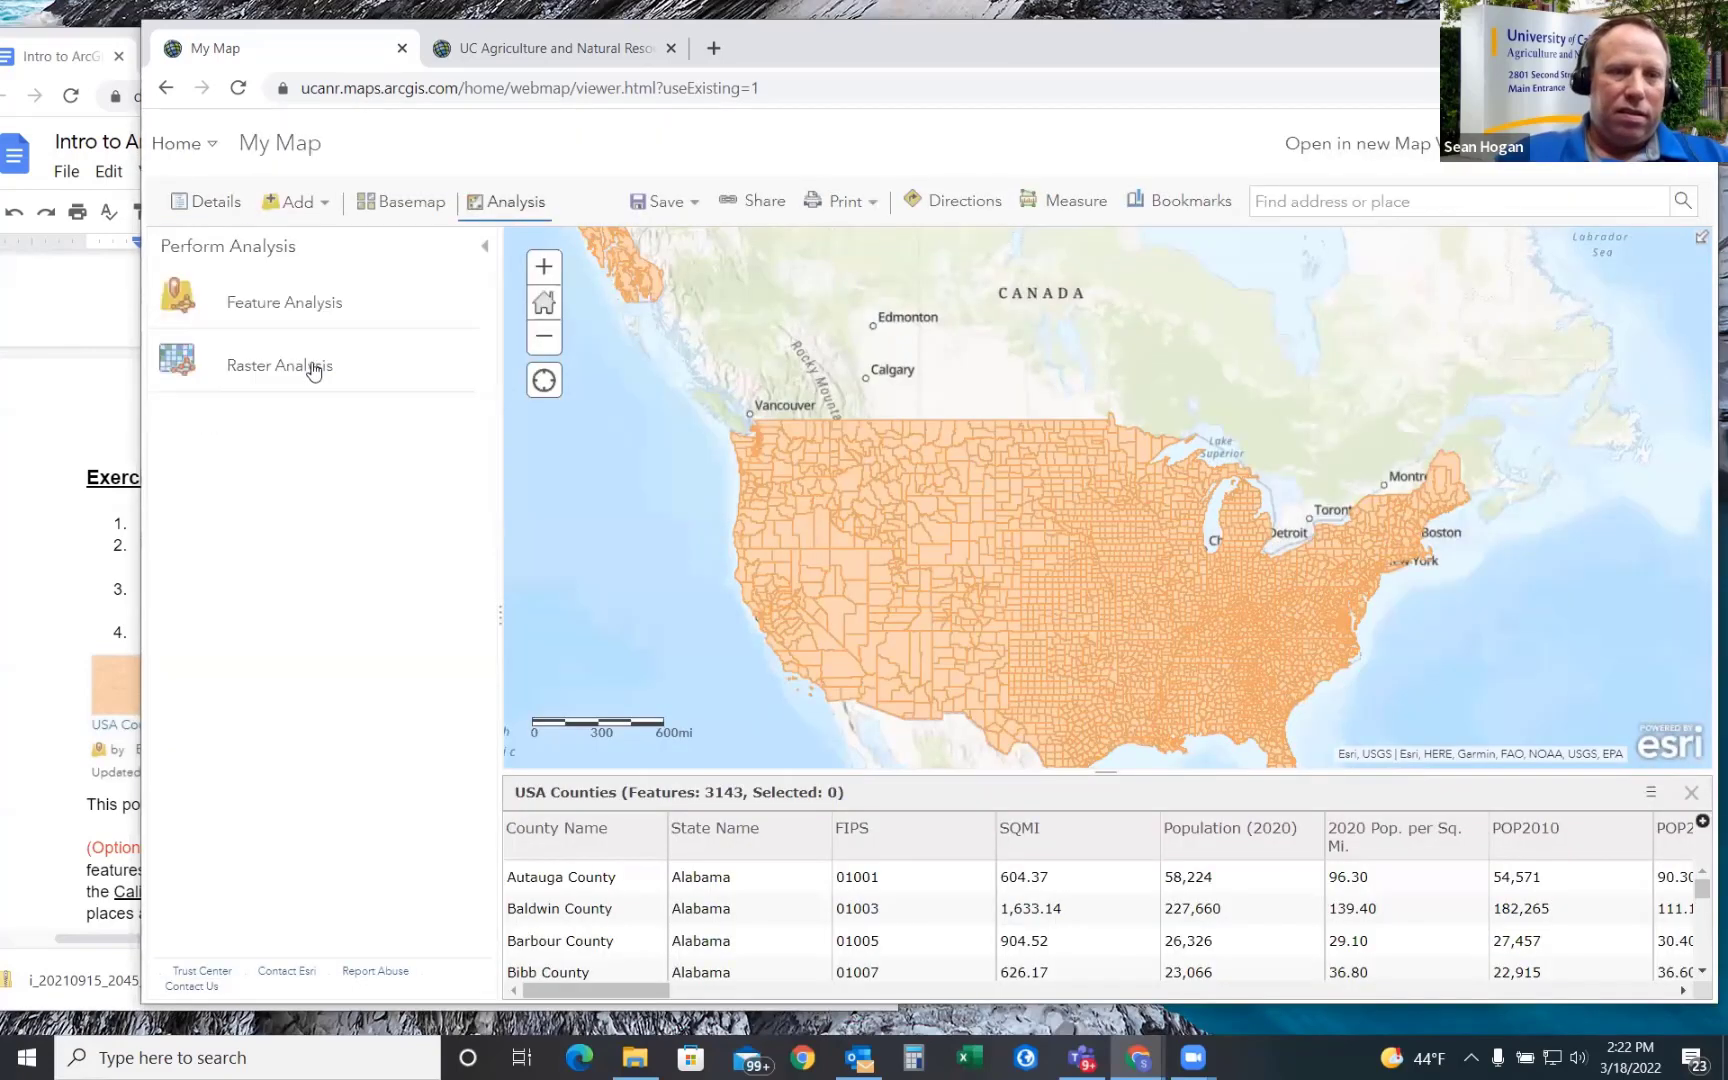
# - Browse the Feature Analysis categories, then go back to the map's Contents list
pyautogui.click(320, 307)
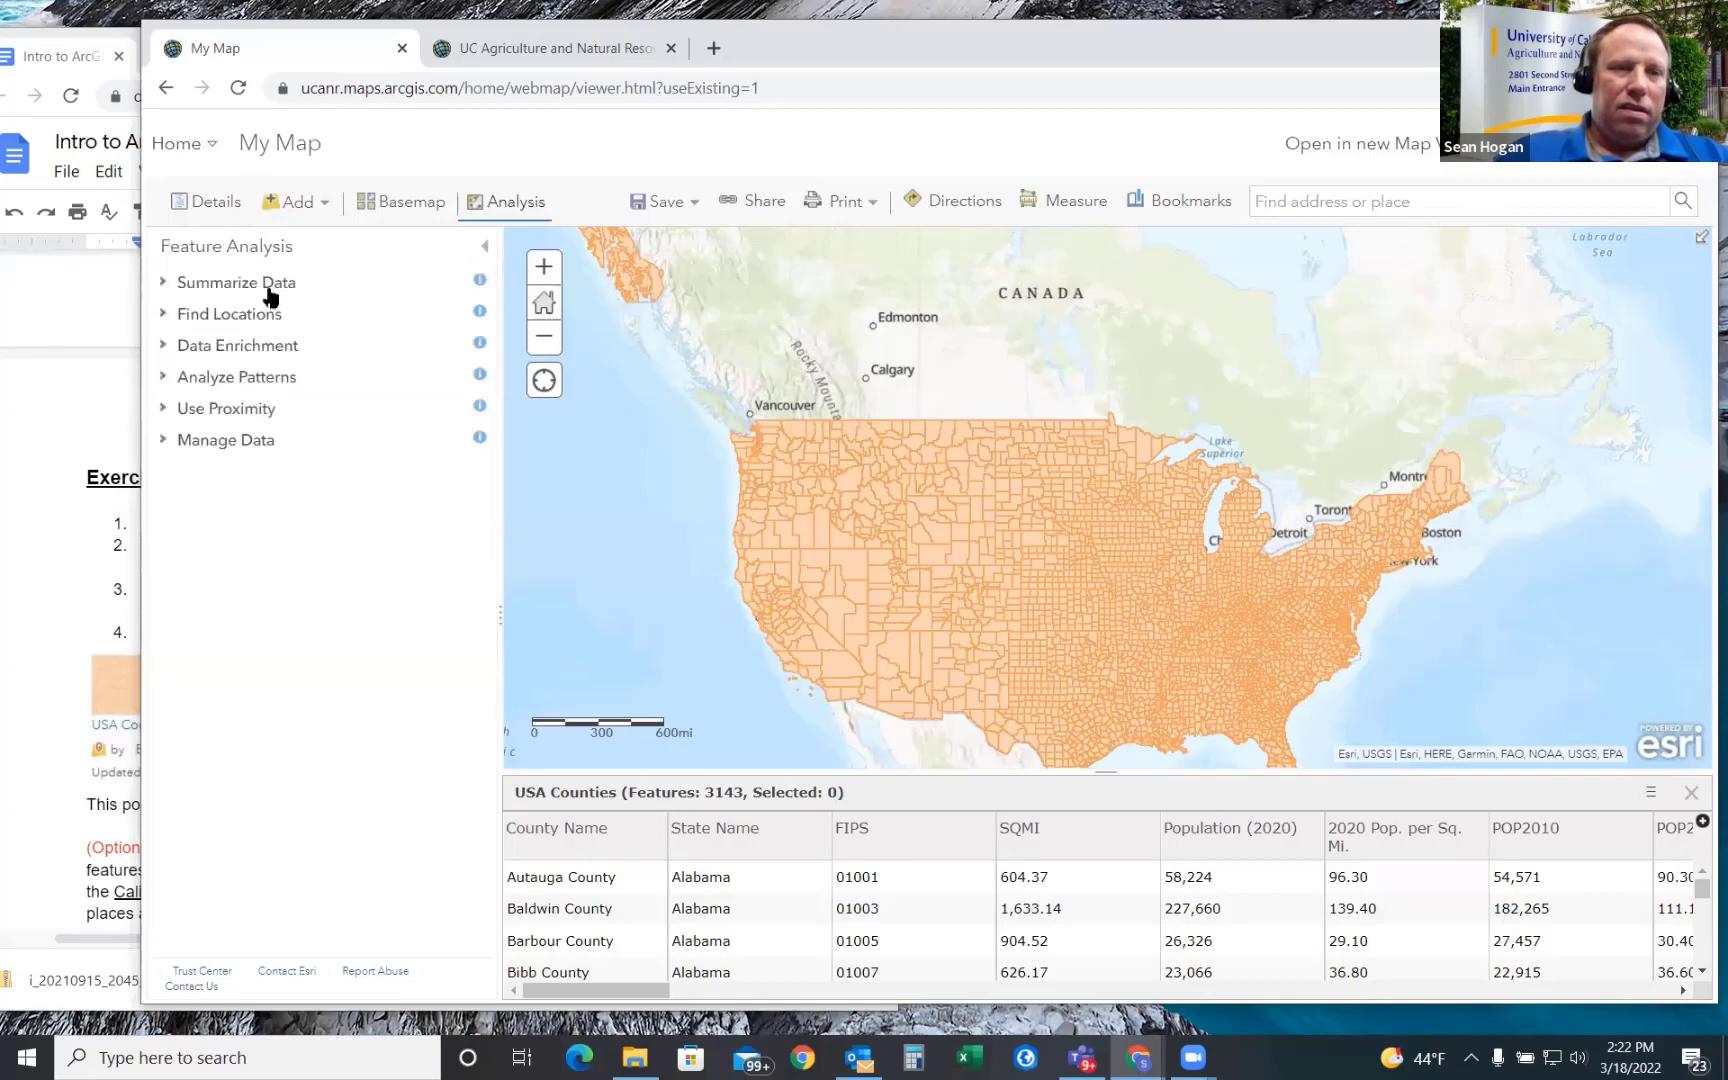
pyautogui.click(484, 248)
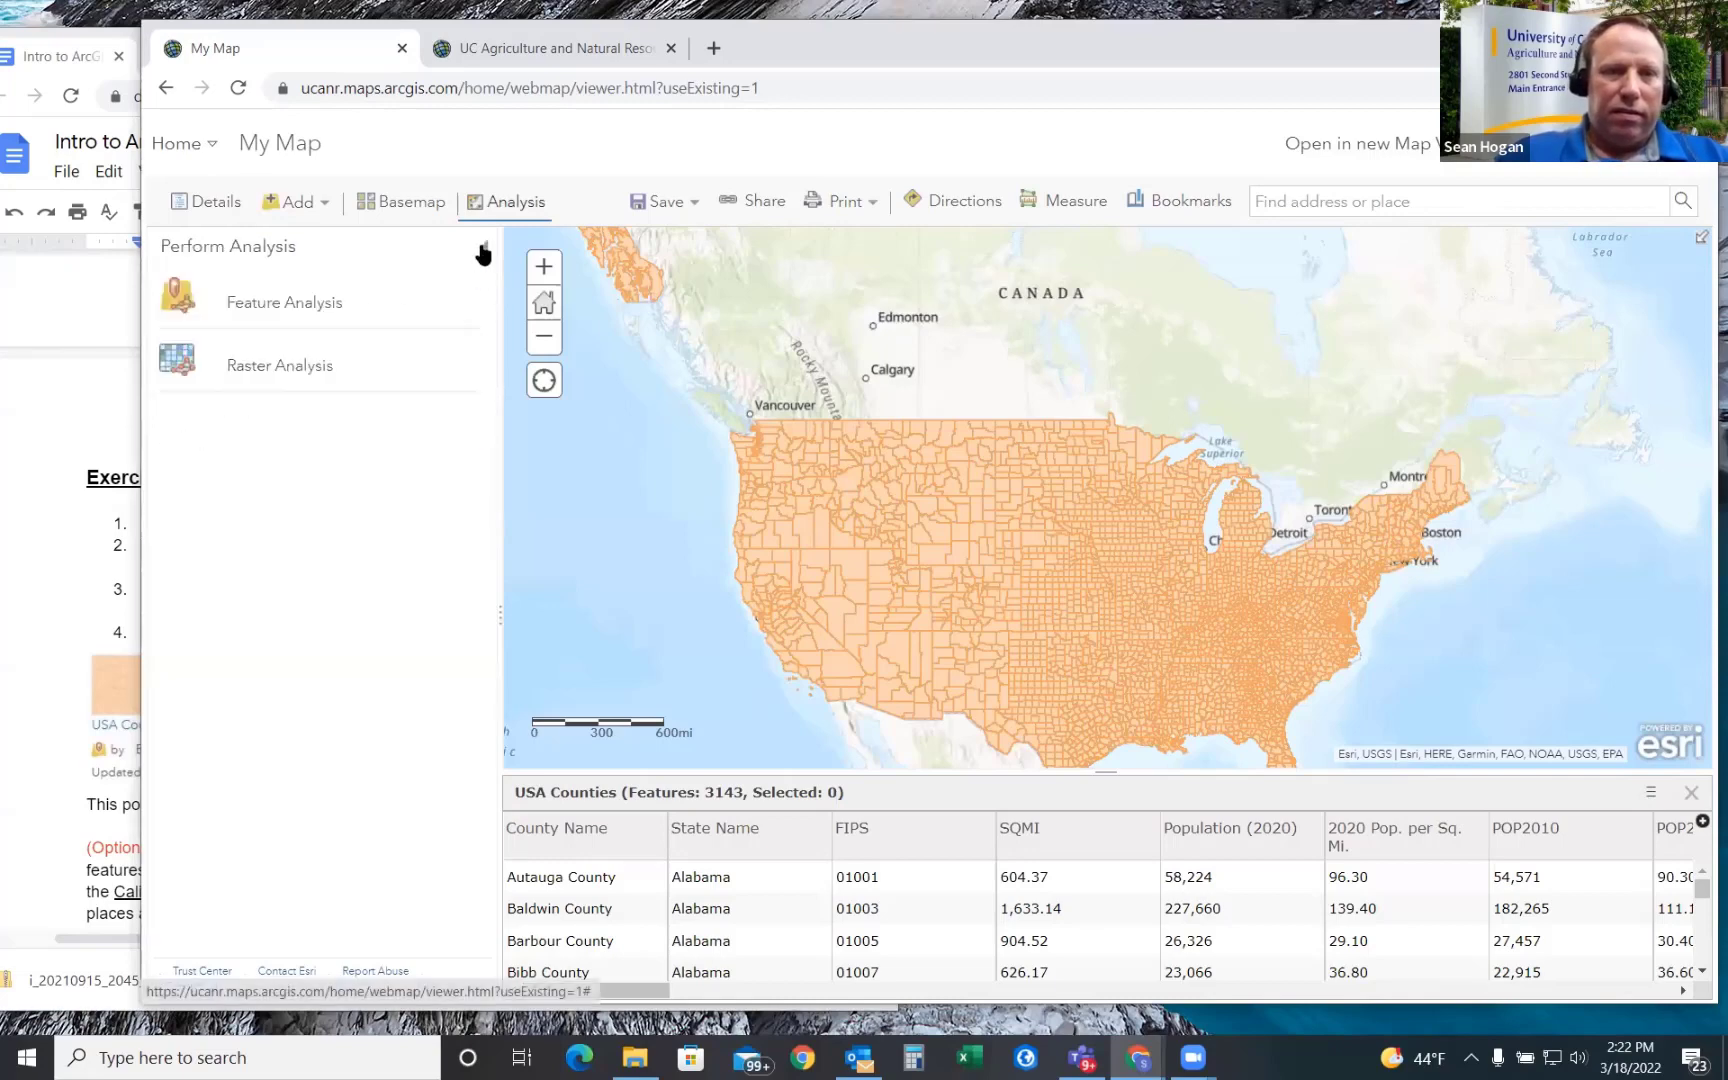
pyautogui.click(485, 250)
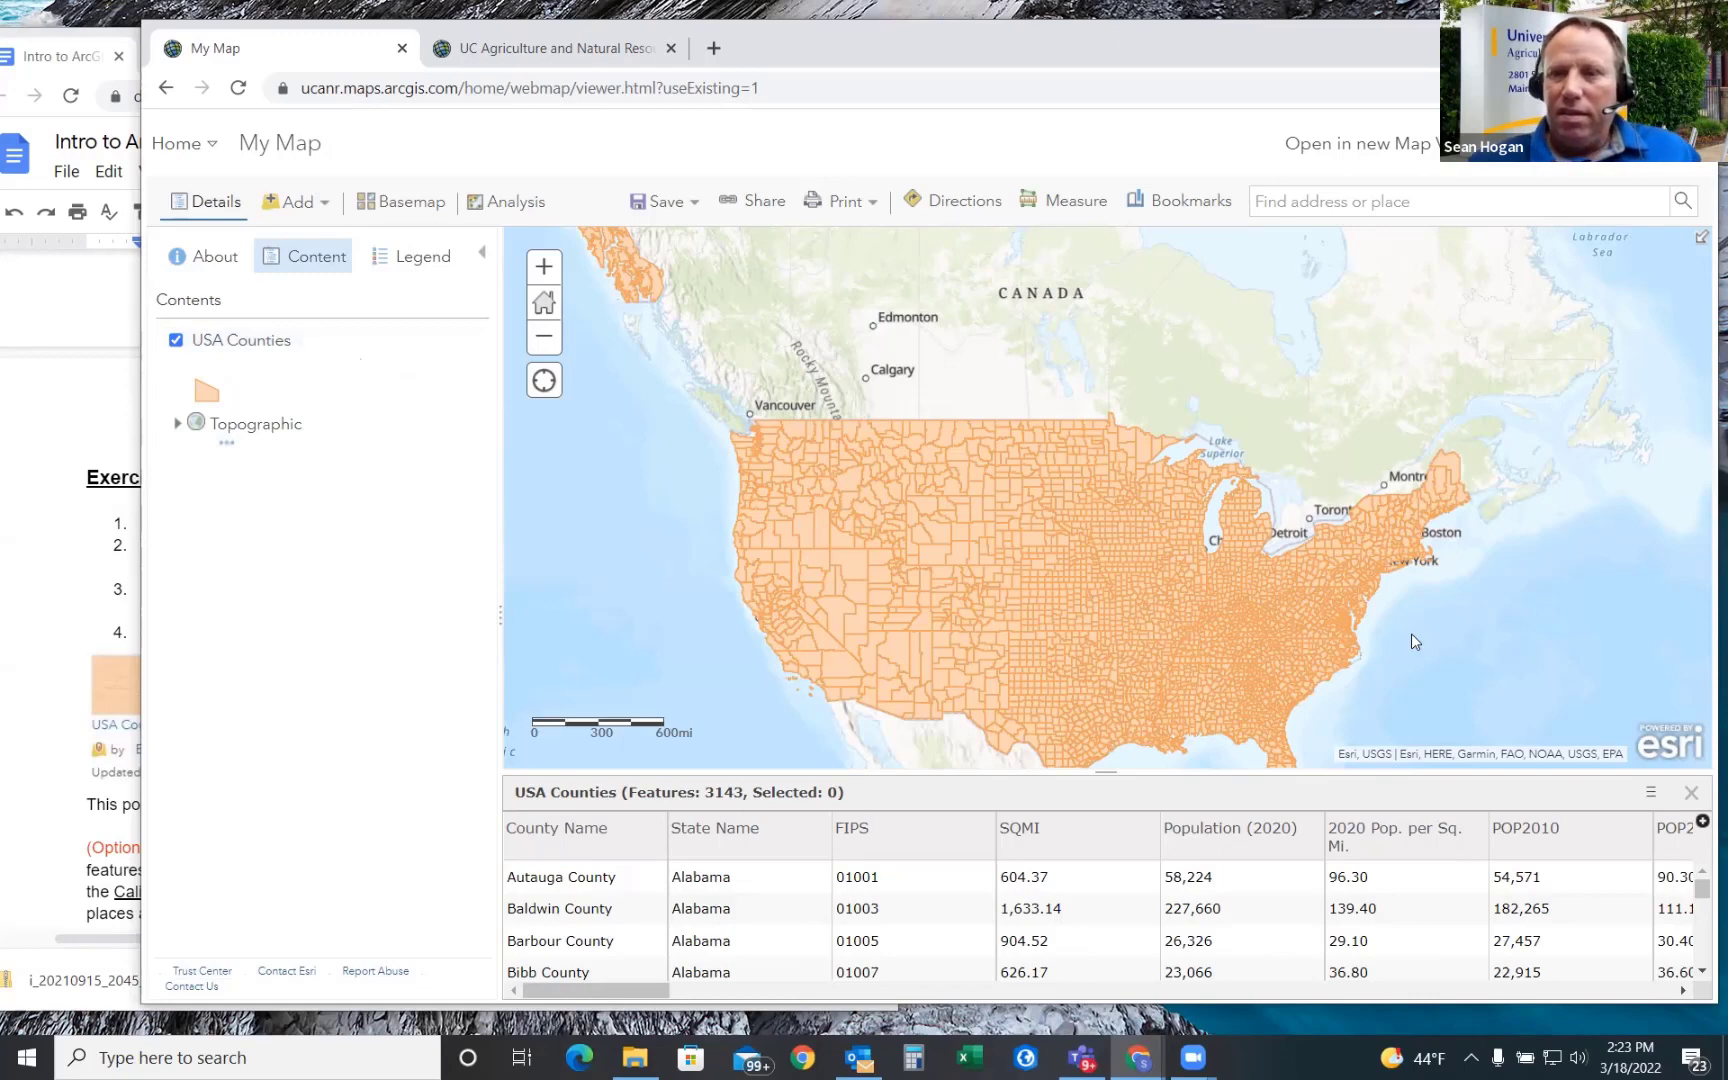
# - Close the 3143-county table and zoom to the full USA Counties extent
pyautogui.click(1691, 792)
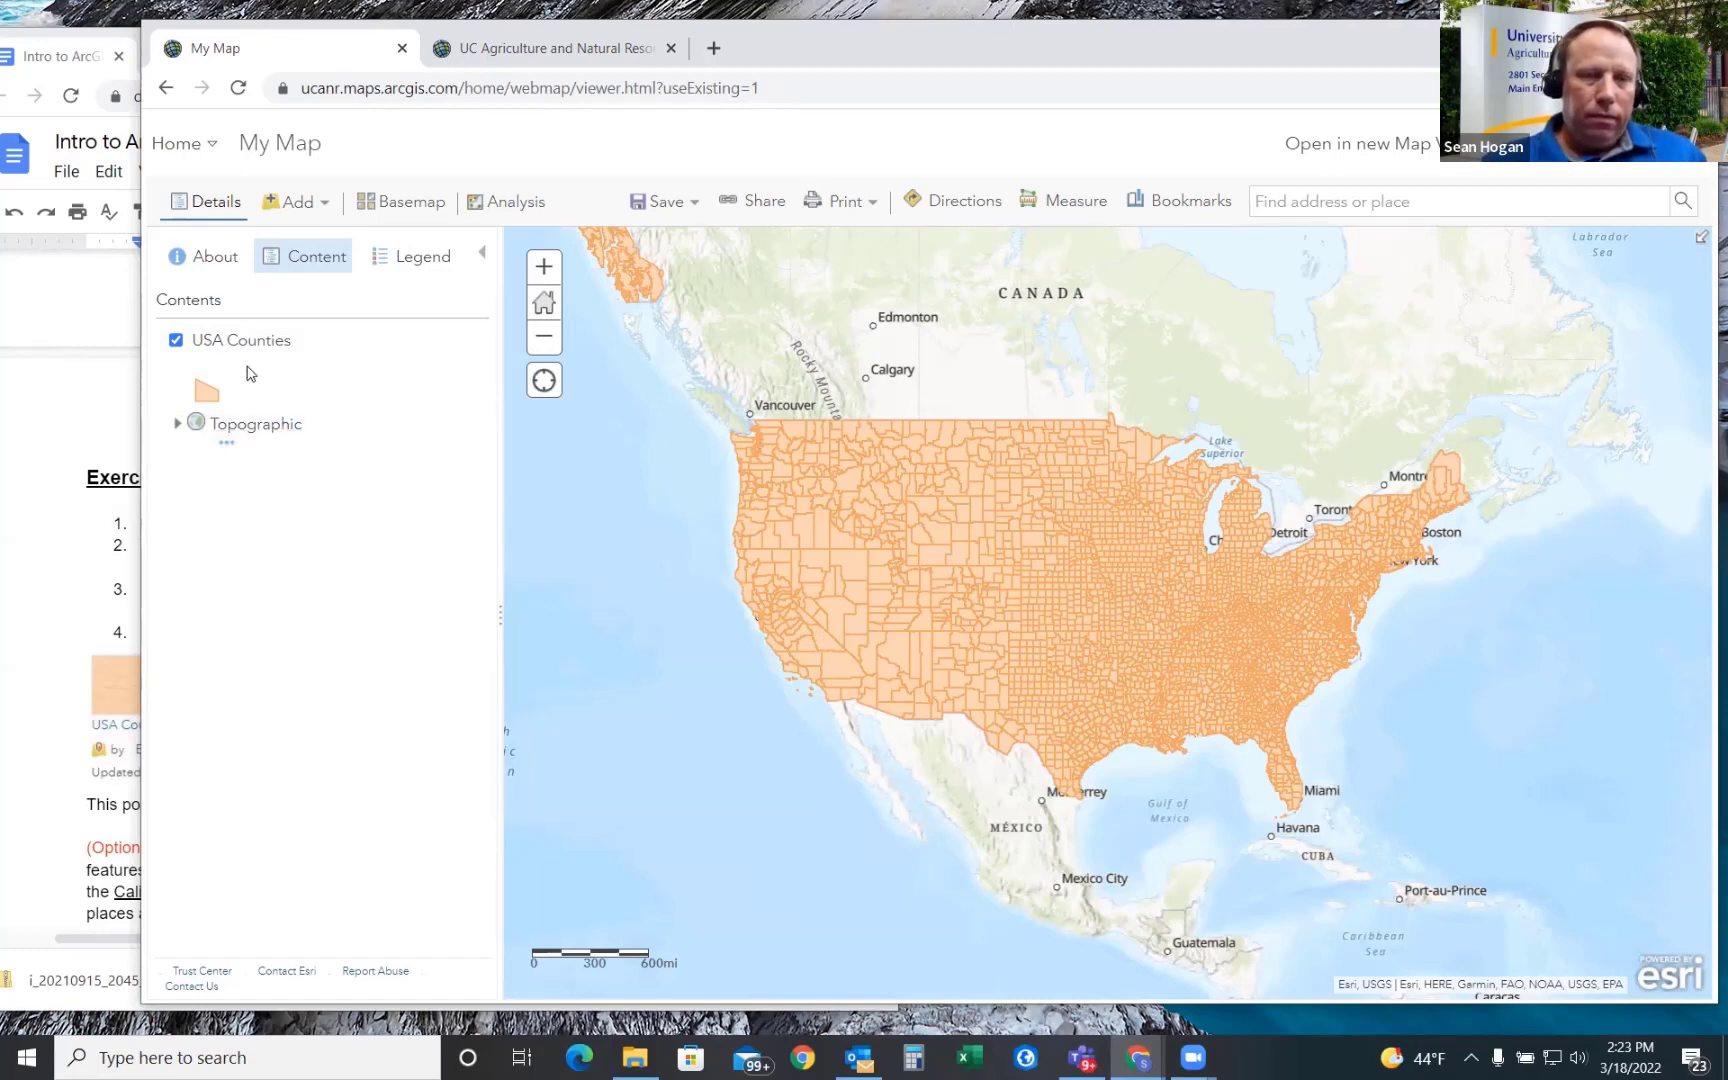
pyautogui.moveTo(248, 360)
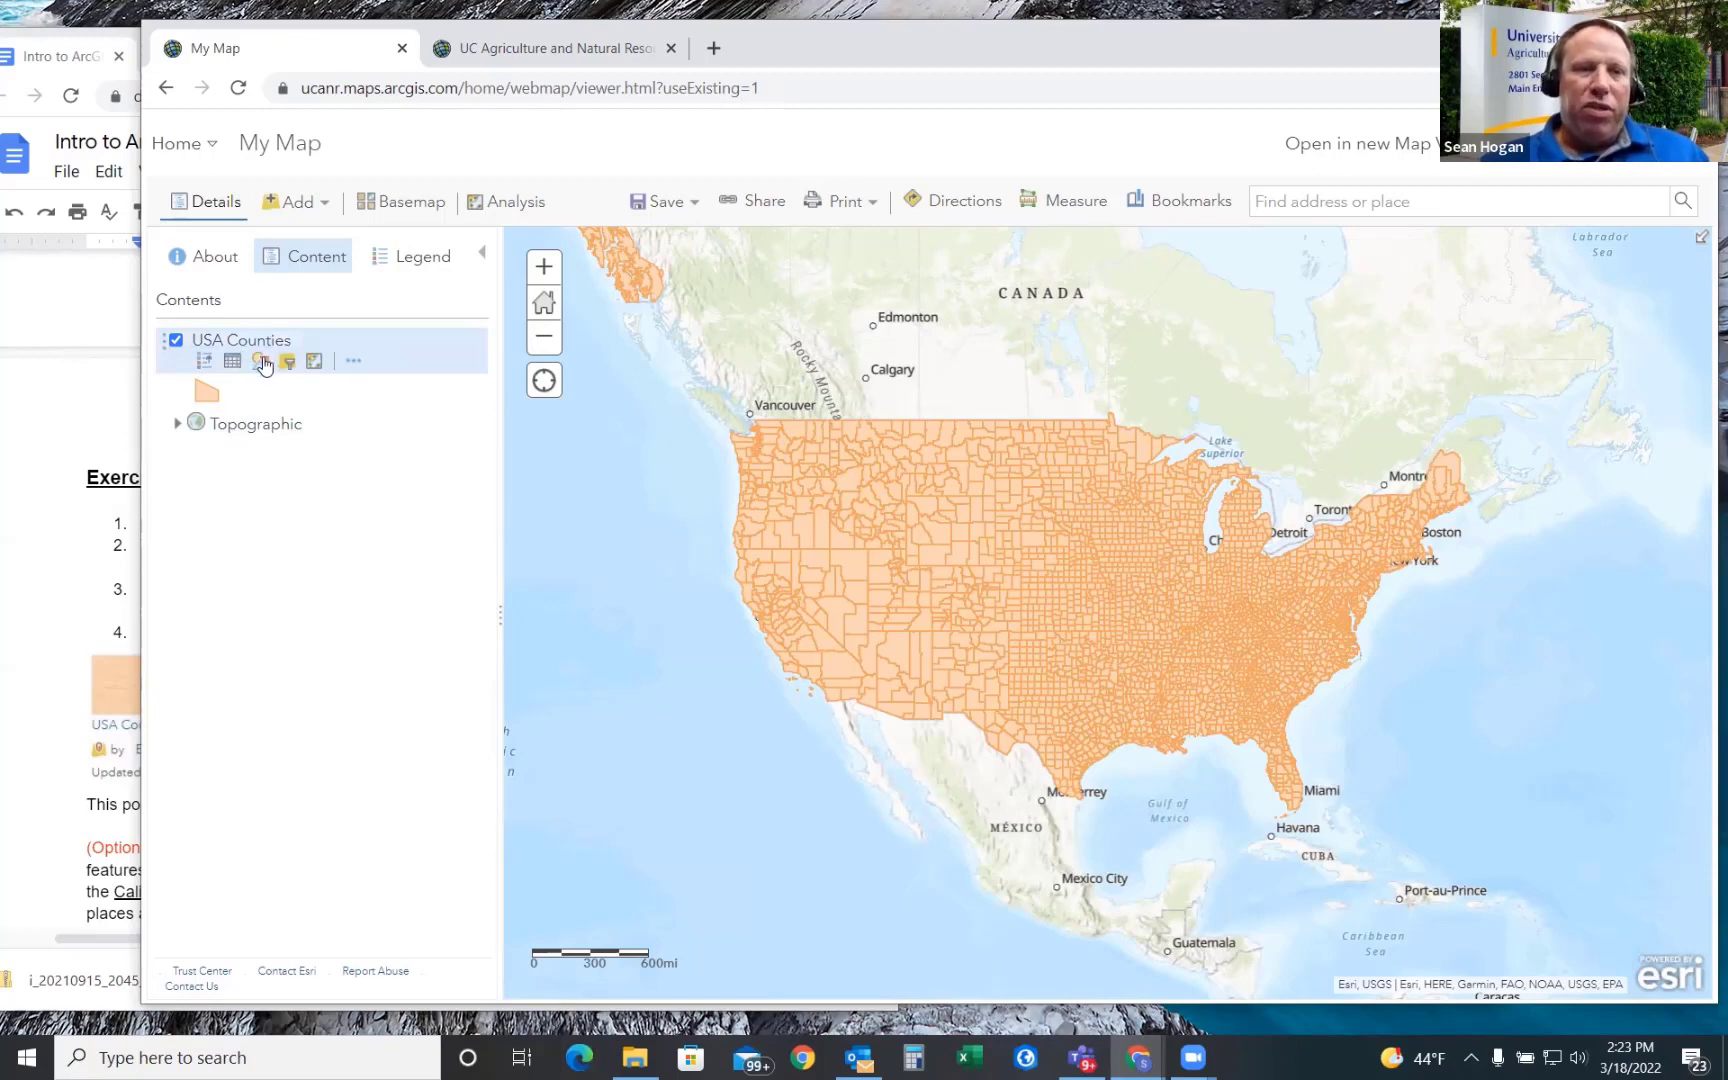
pyautogui.click(354, 364)
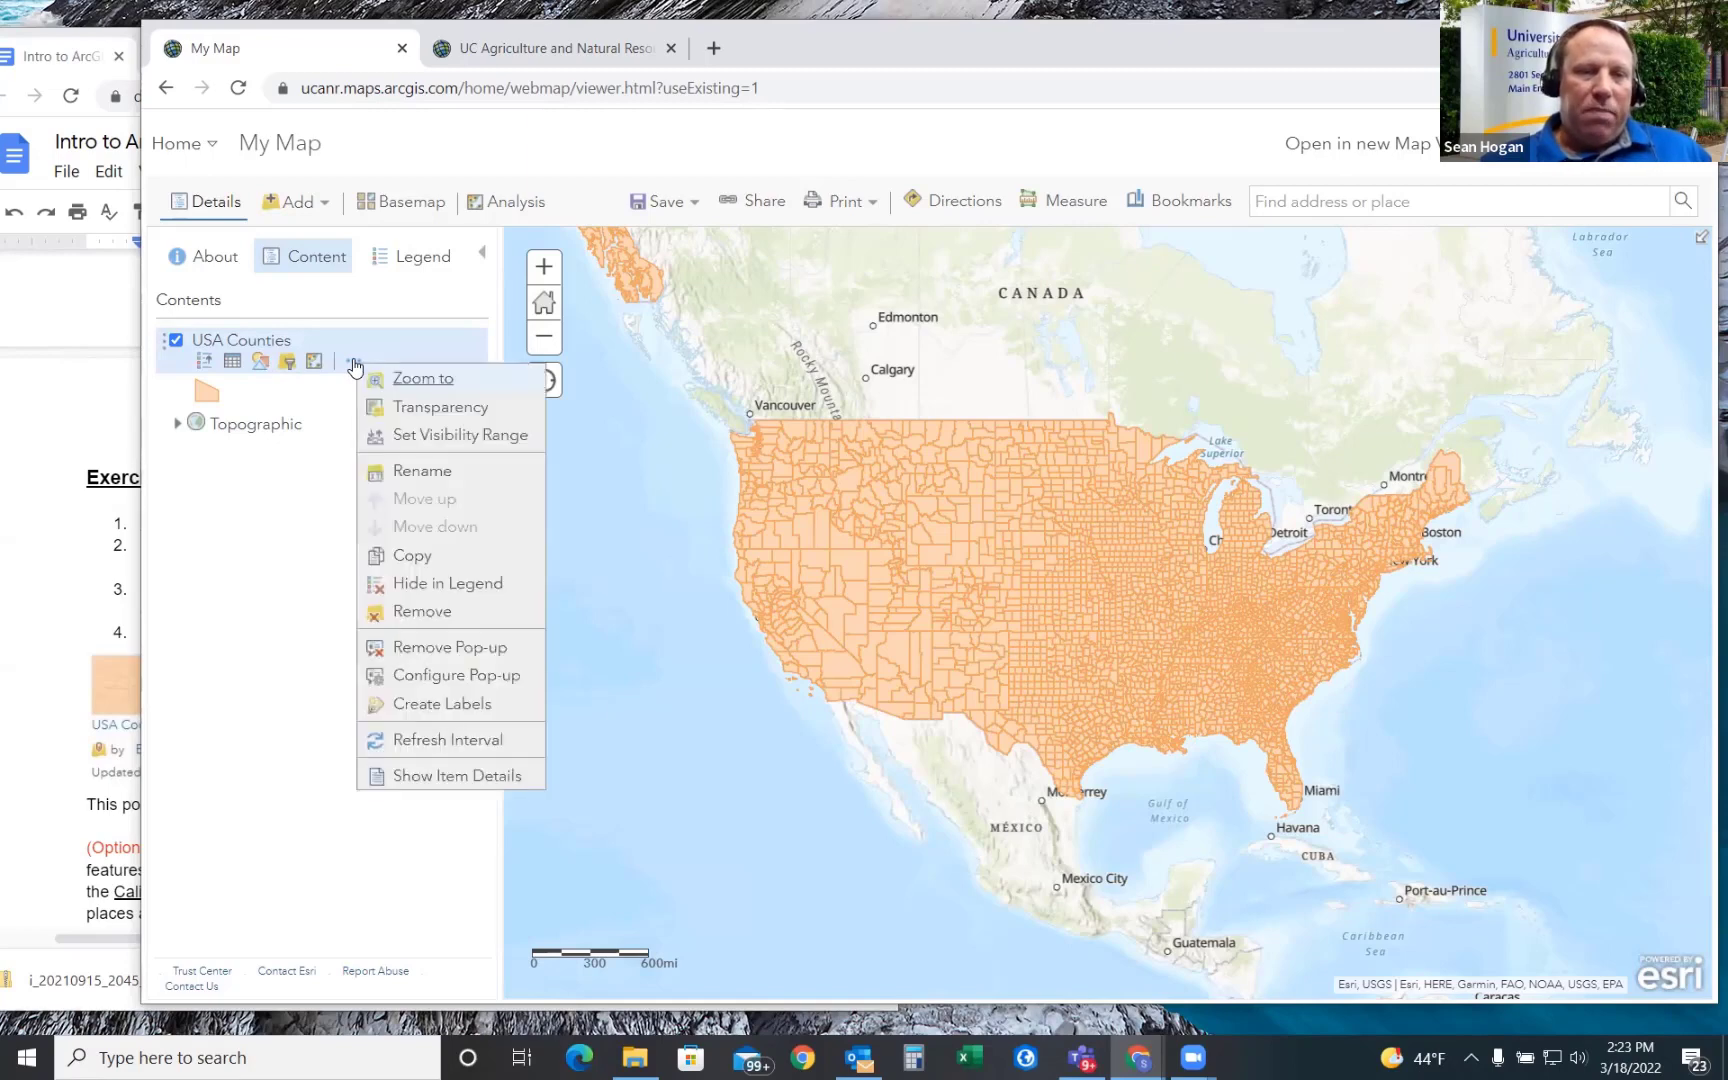
pyautogui.moveTo(422, 412)
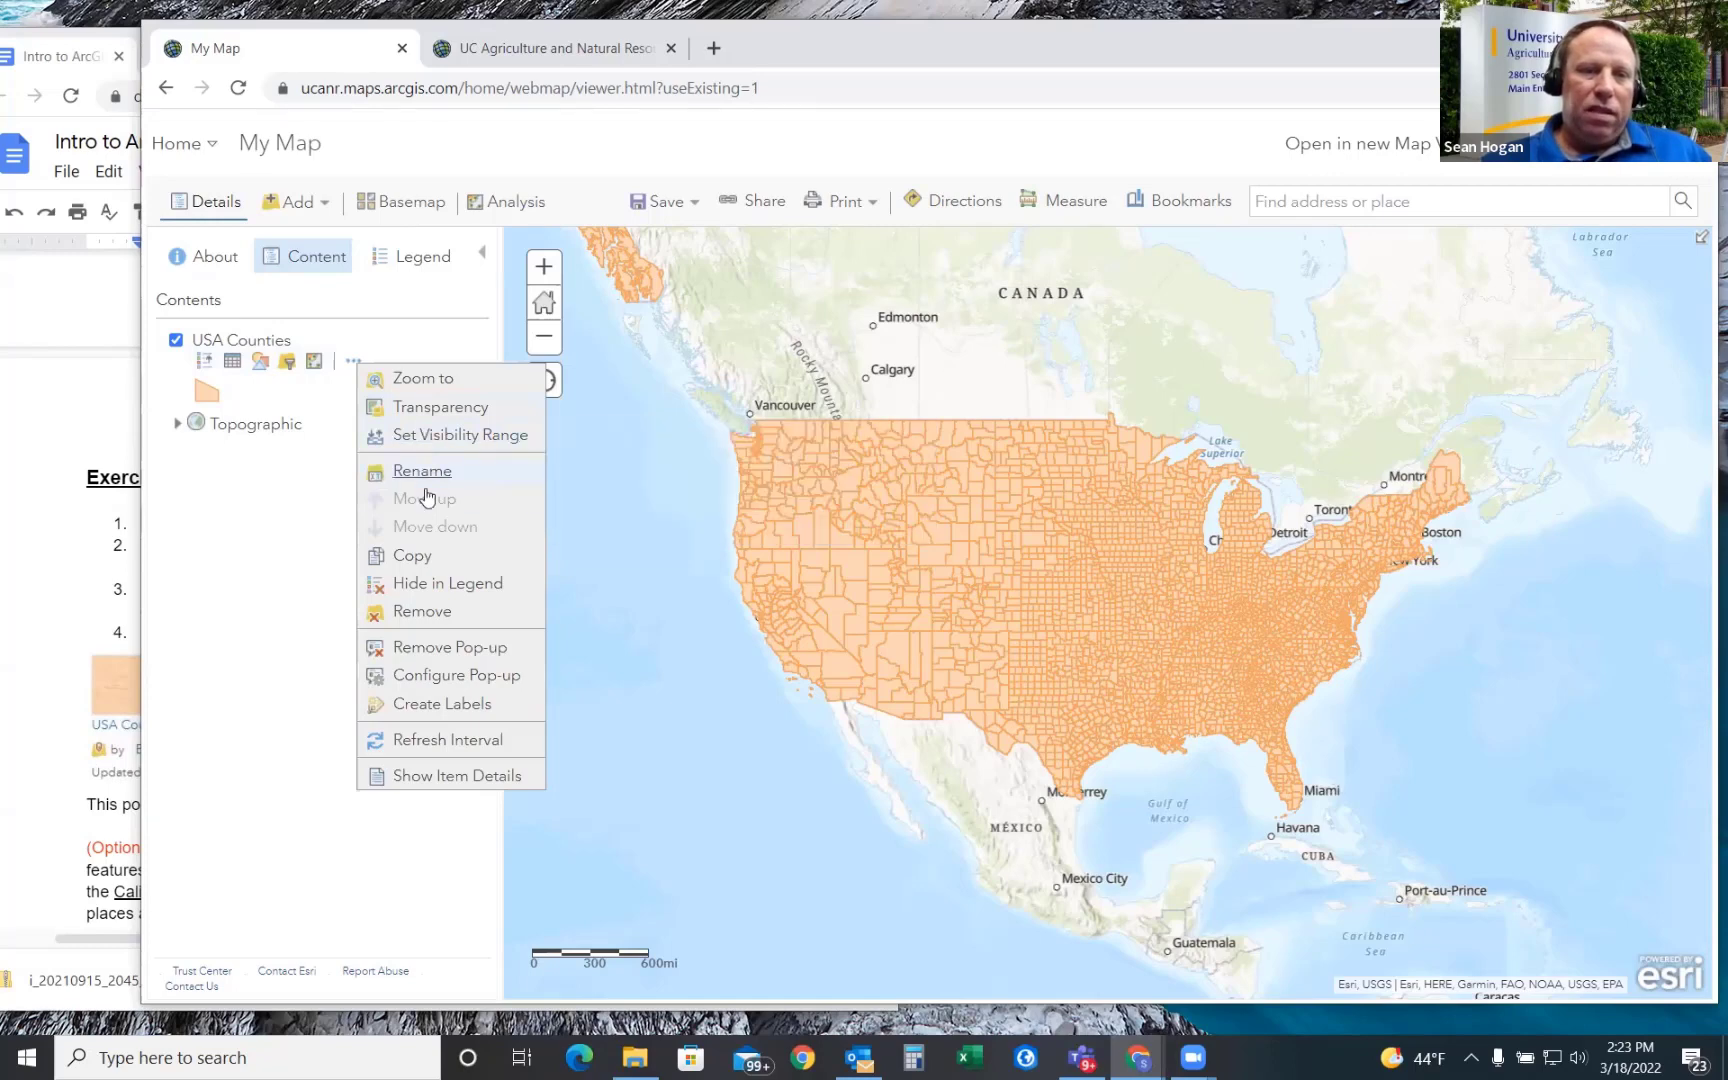
pyautogui.click(428, 384)
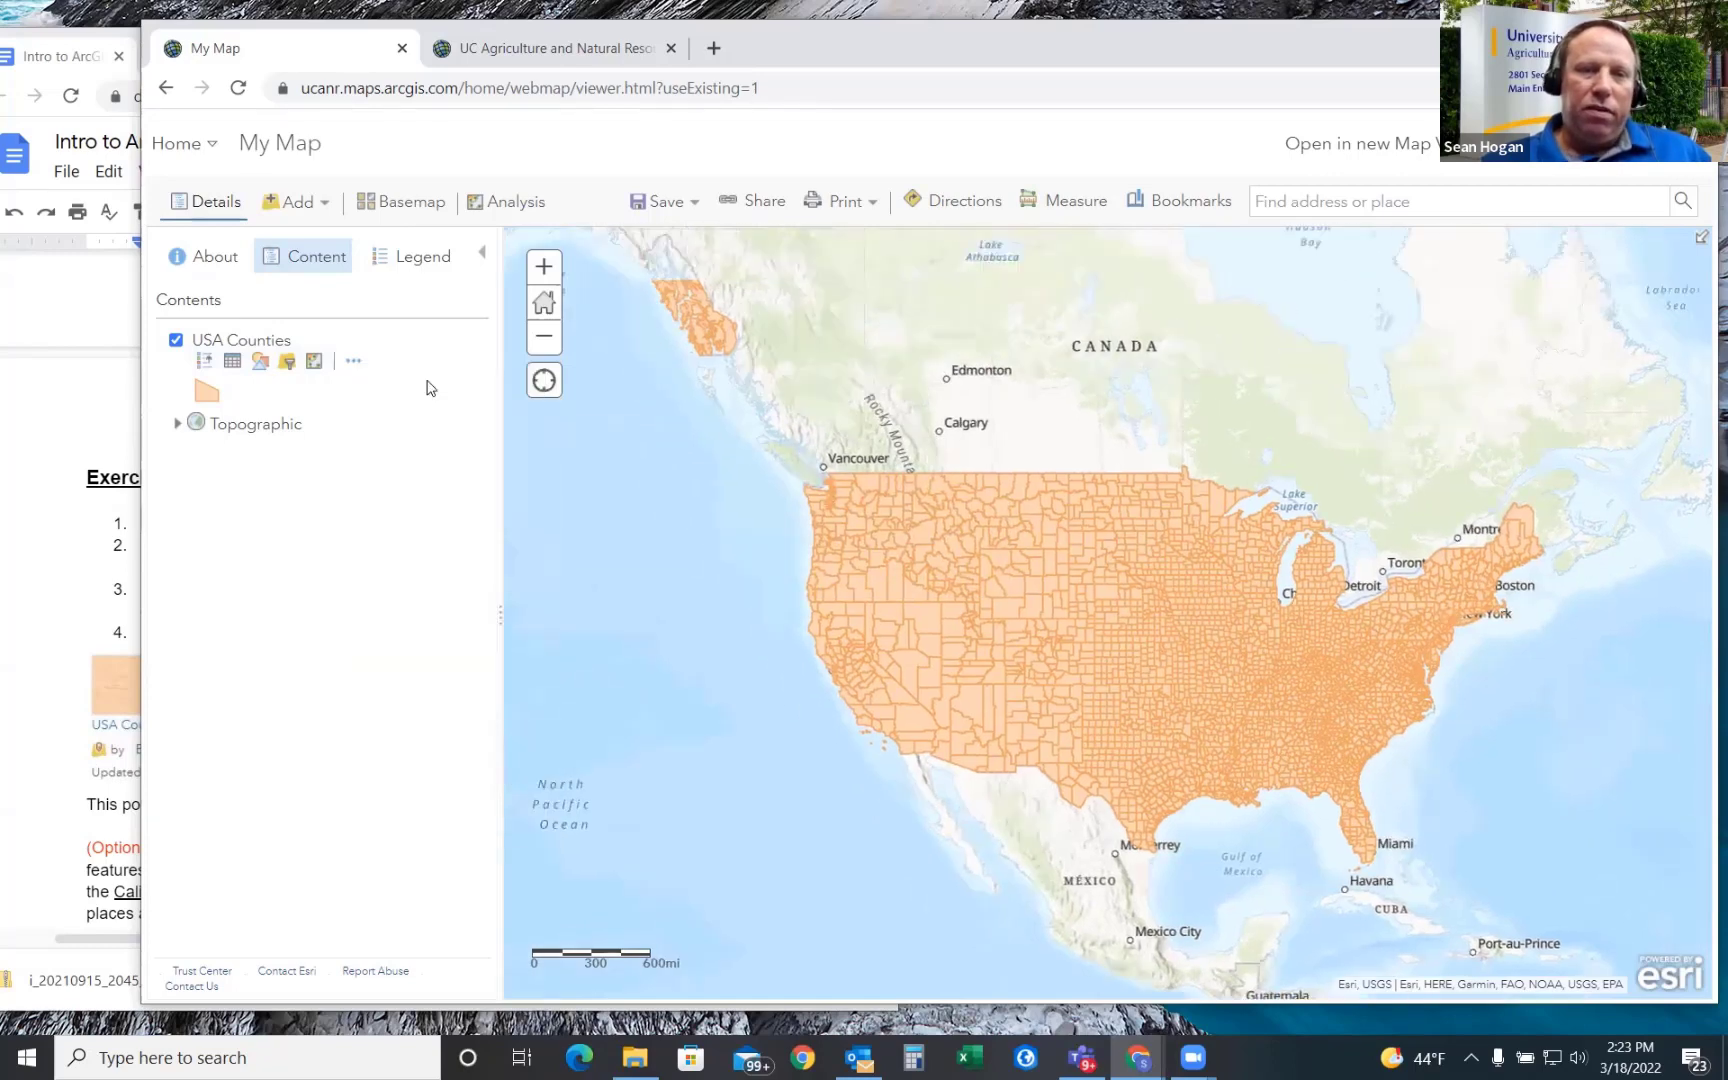
# - Pan and zoom so western and central US counties fill the view from the Canadian border south
pyautogui.scroll(-1, 675, 417)
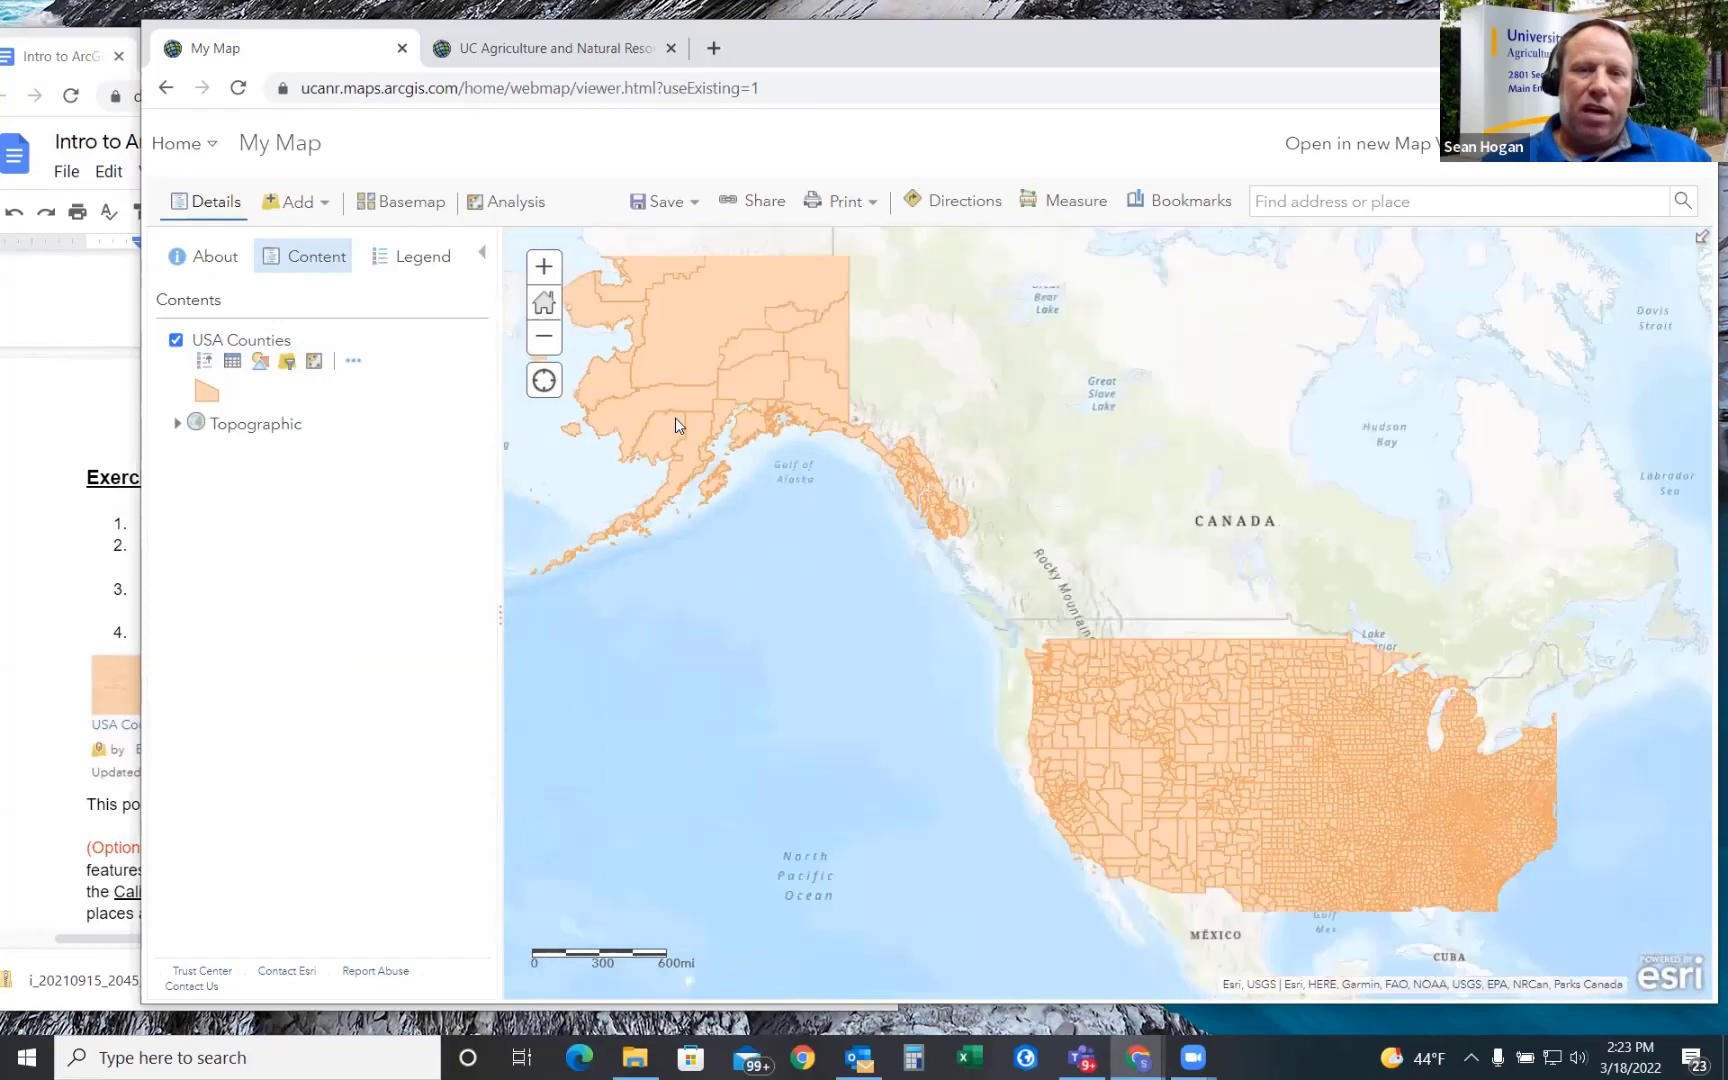
pyautogui.scroll(-1, 675, 417)
pyautogui.scroll(1, 905, 540)
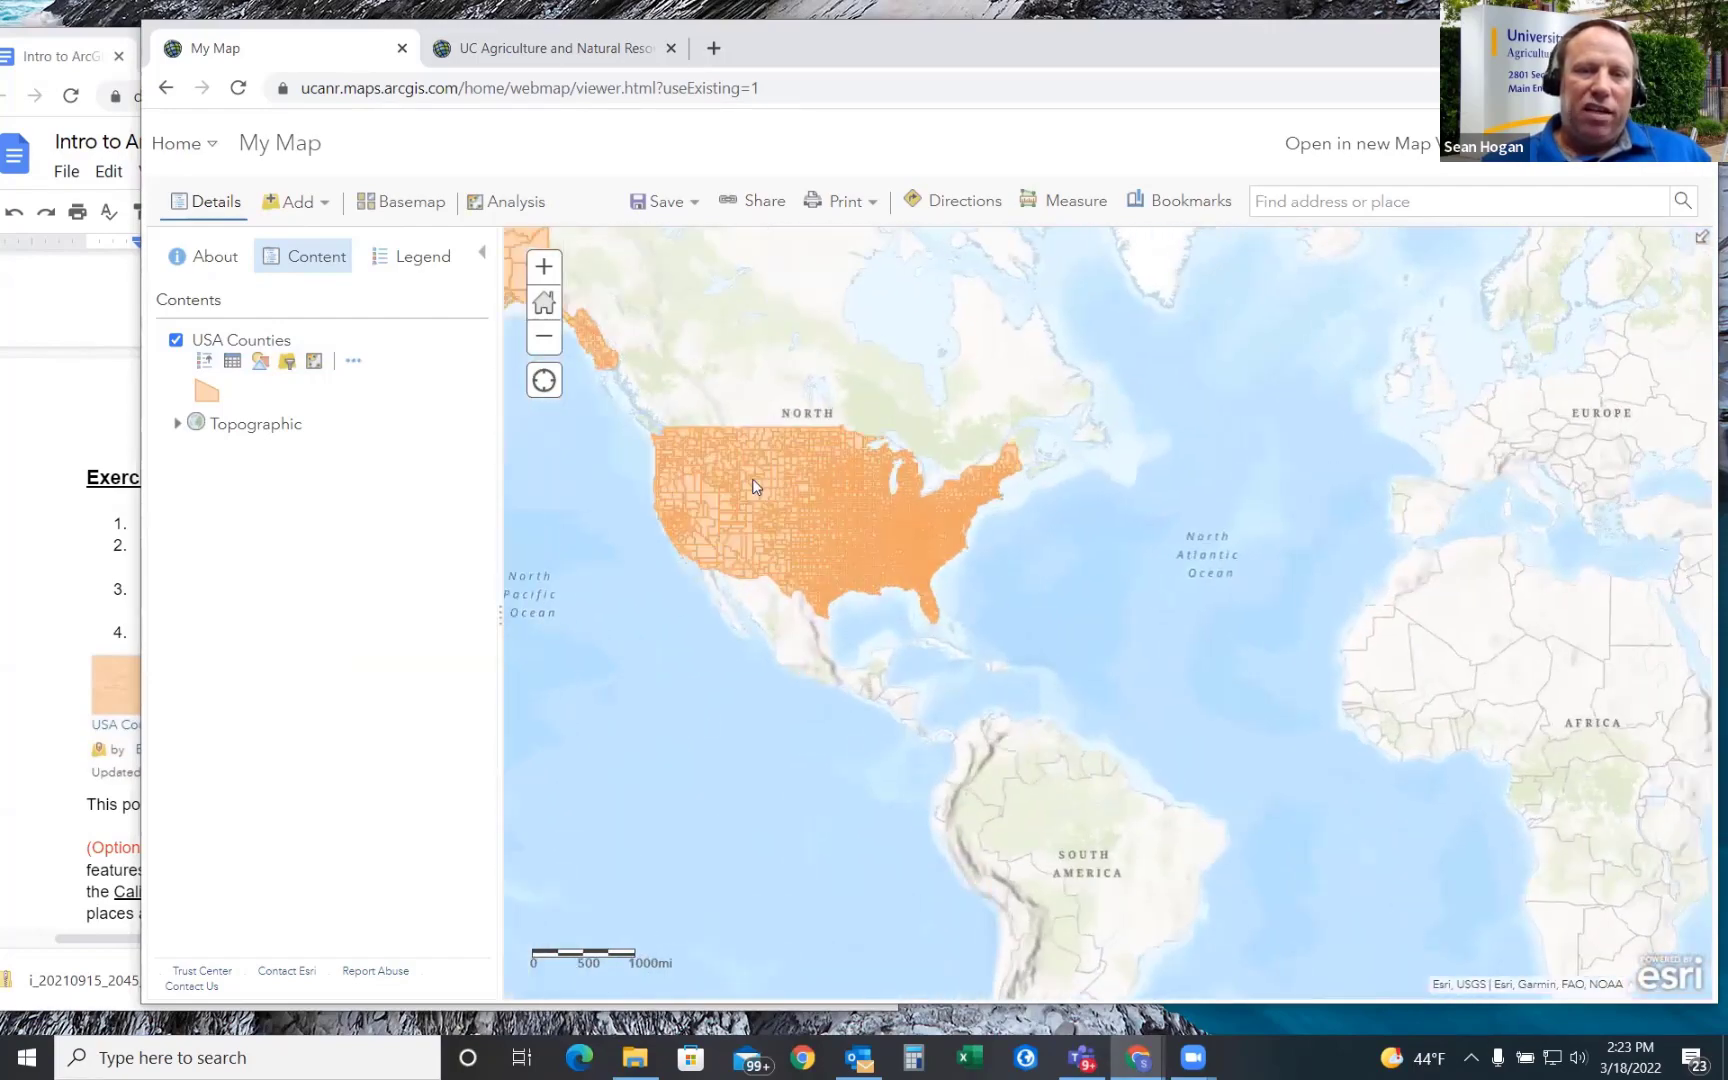
pyautogui.scroll(2, 755, 487)
pyautogui.moveTo(675, 455); pyautogui.dragTo(794, 453)
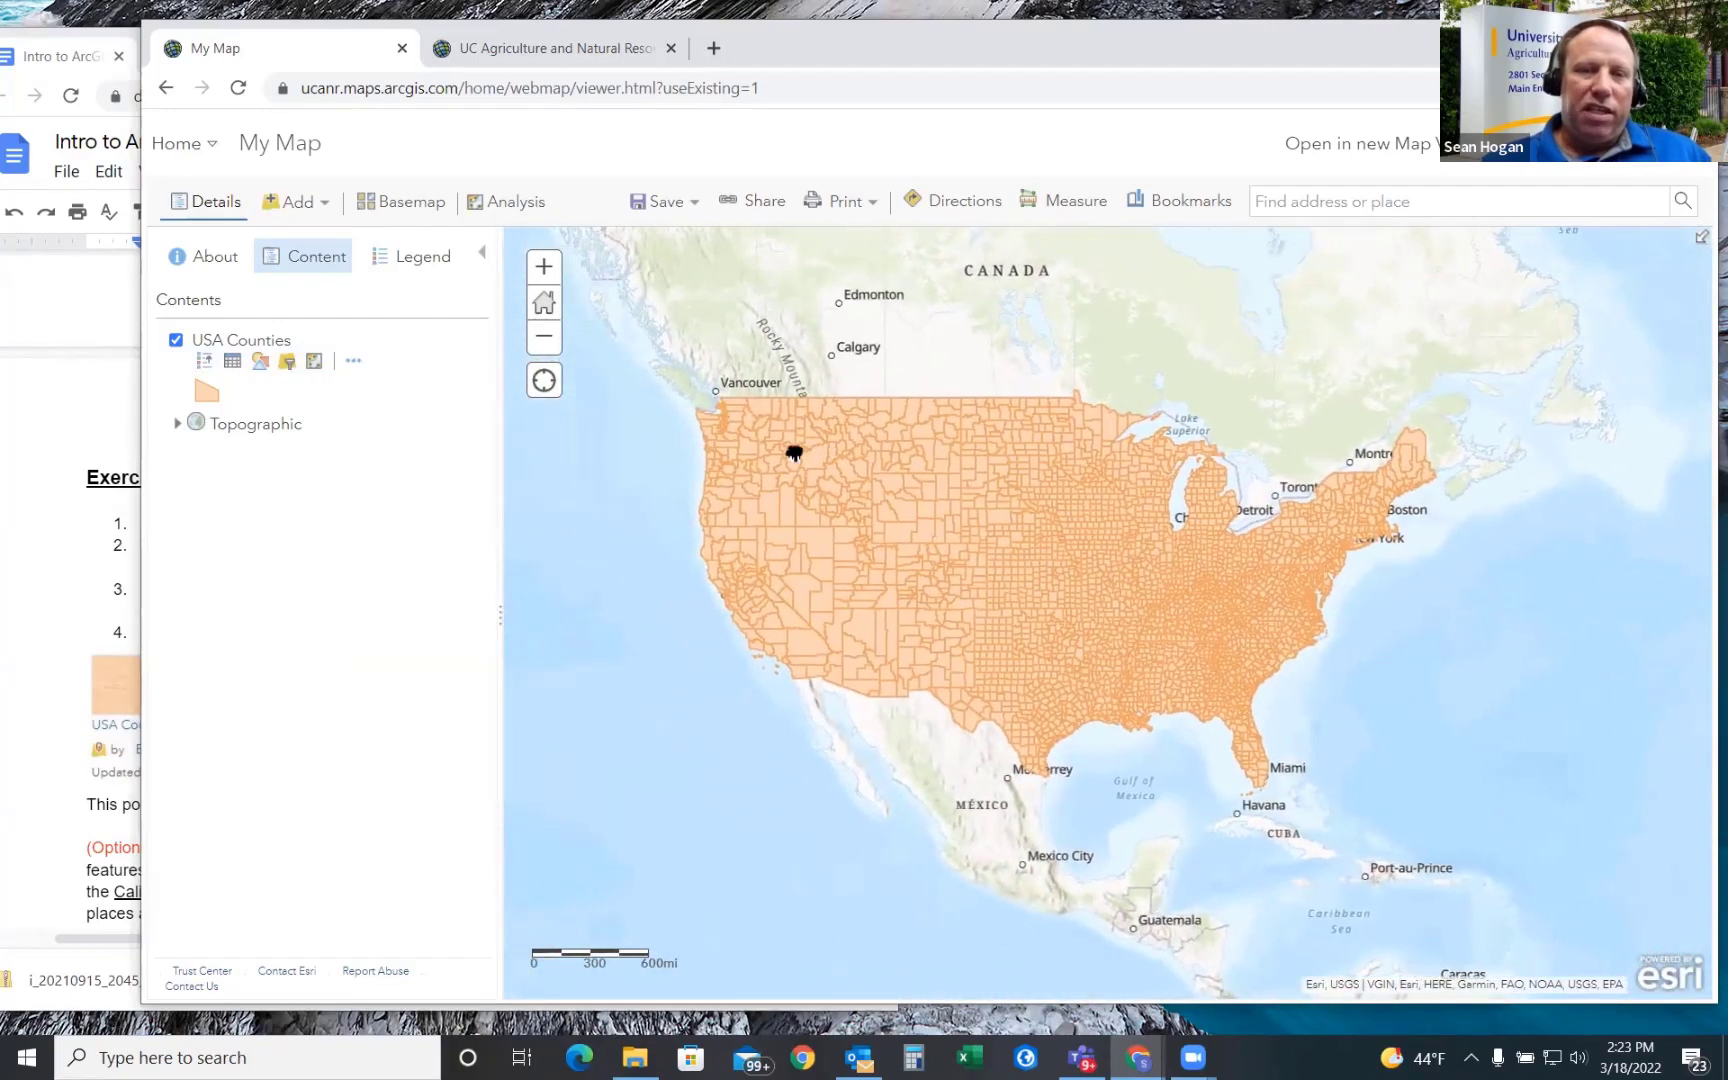
pyautogui.scroll(1, 826, 639)
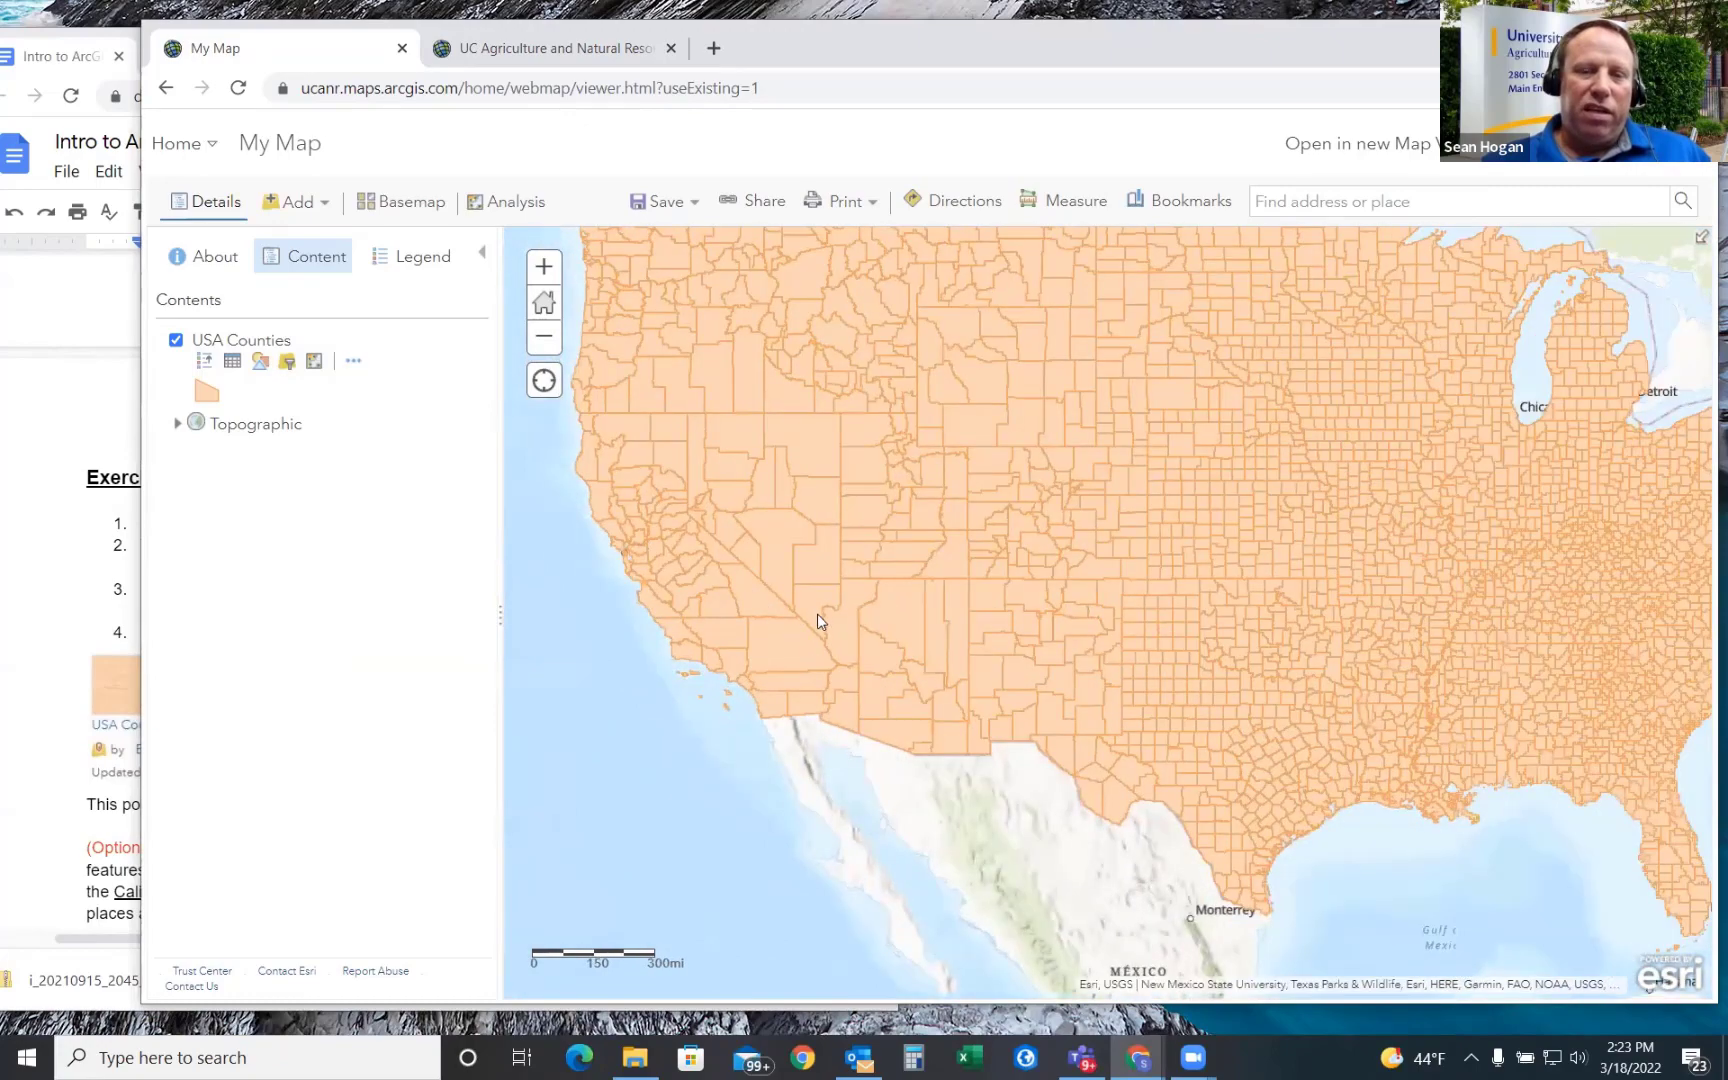
pyautogui.moveTo(860, 544); pyautogui.dragTo(815, 603)
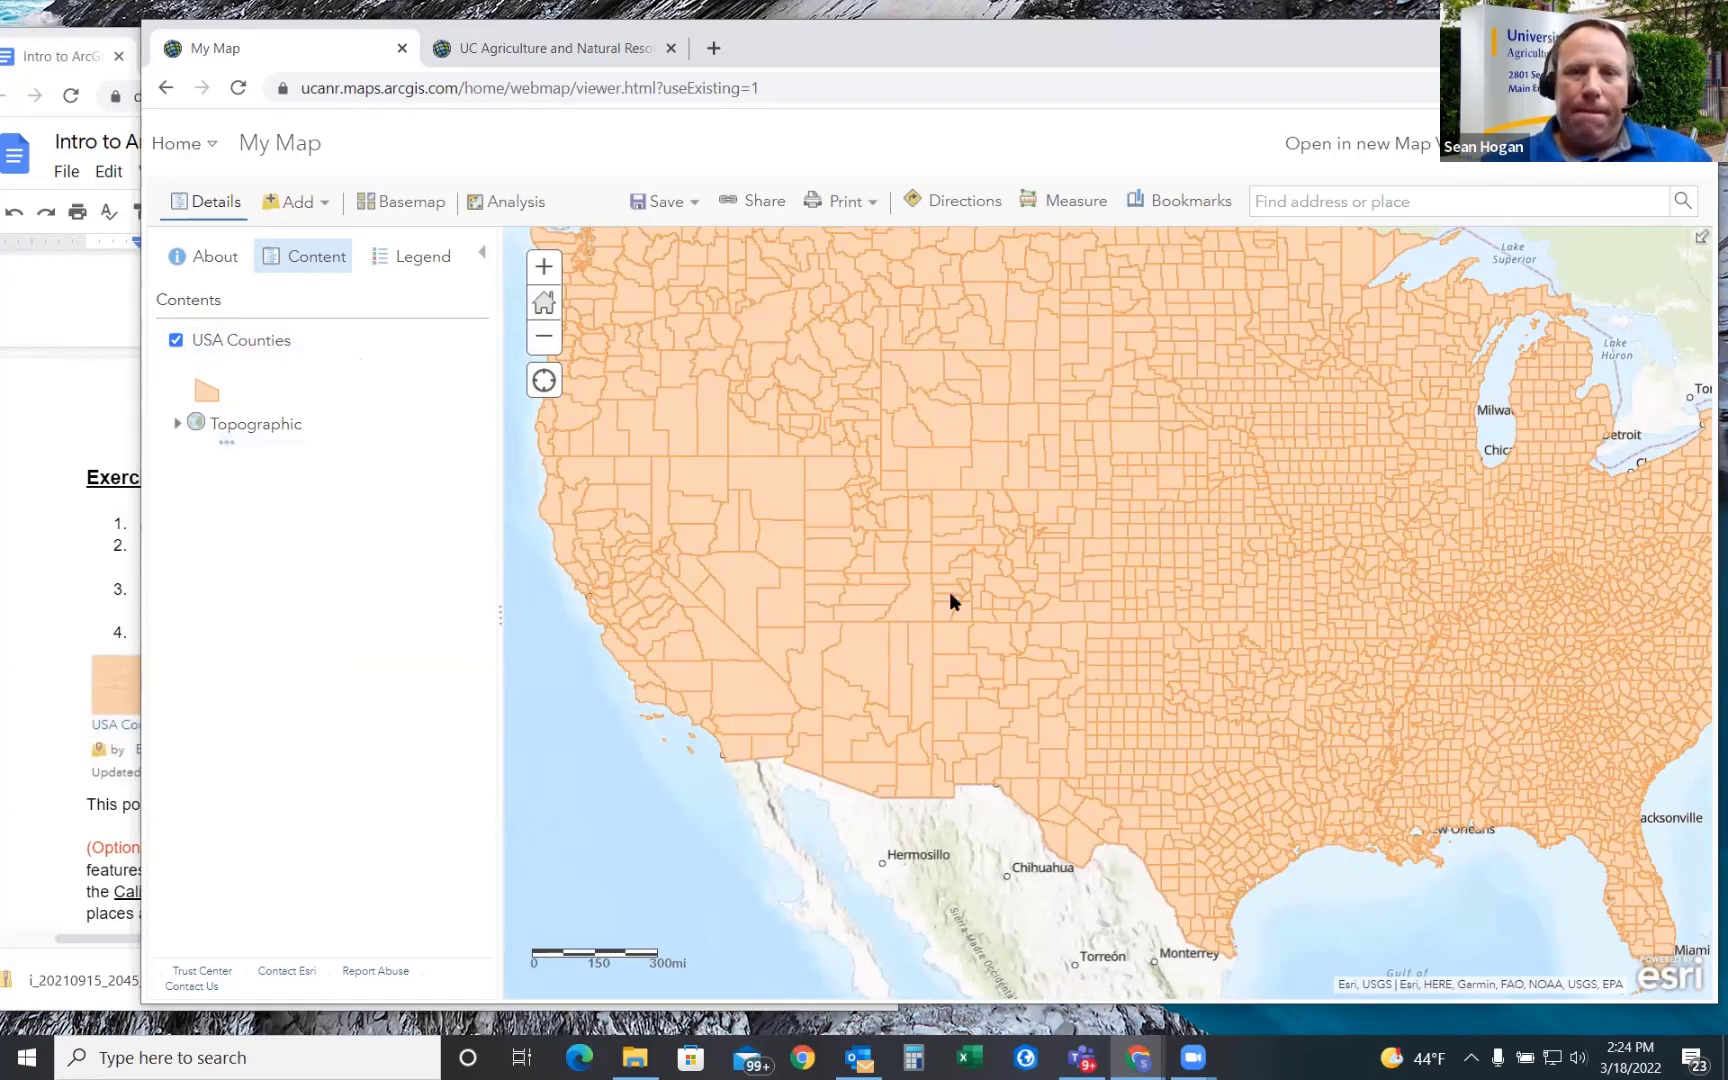
pyautogui.scroll(-2, 1000, 622)
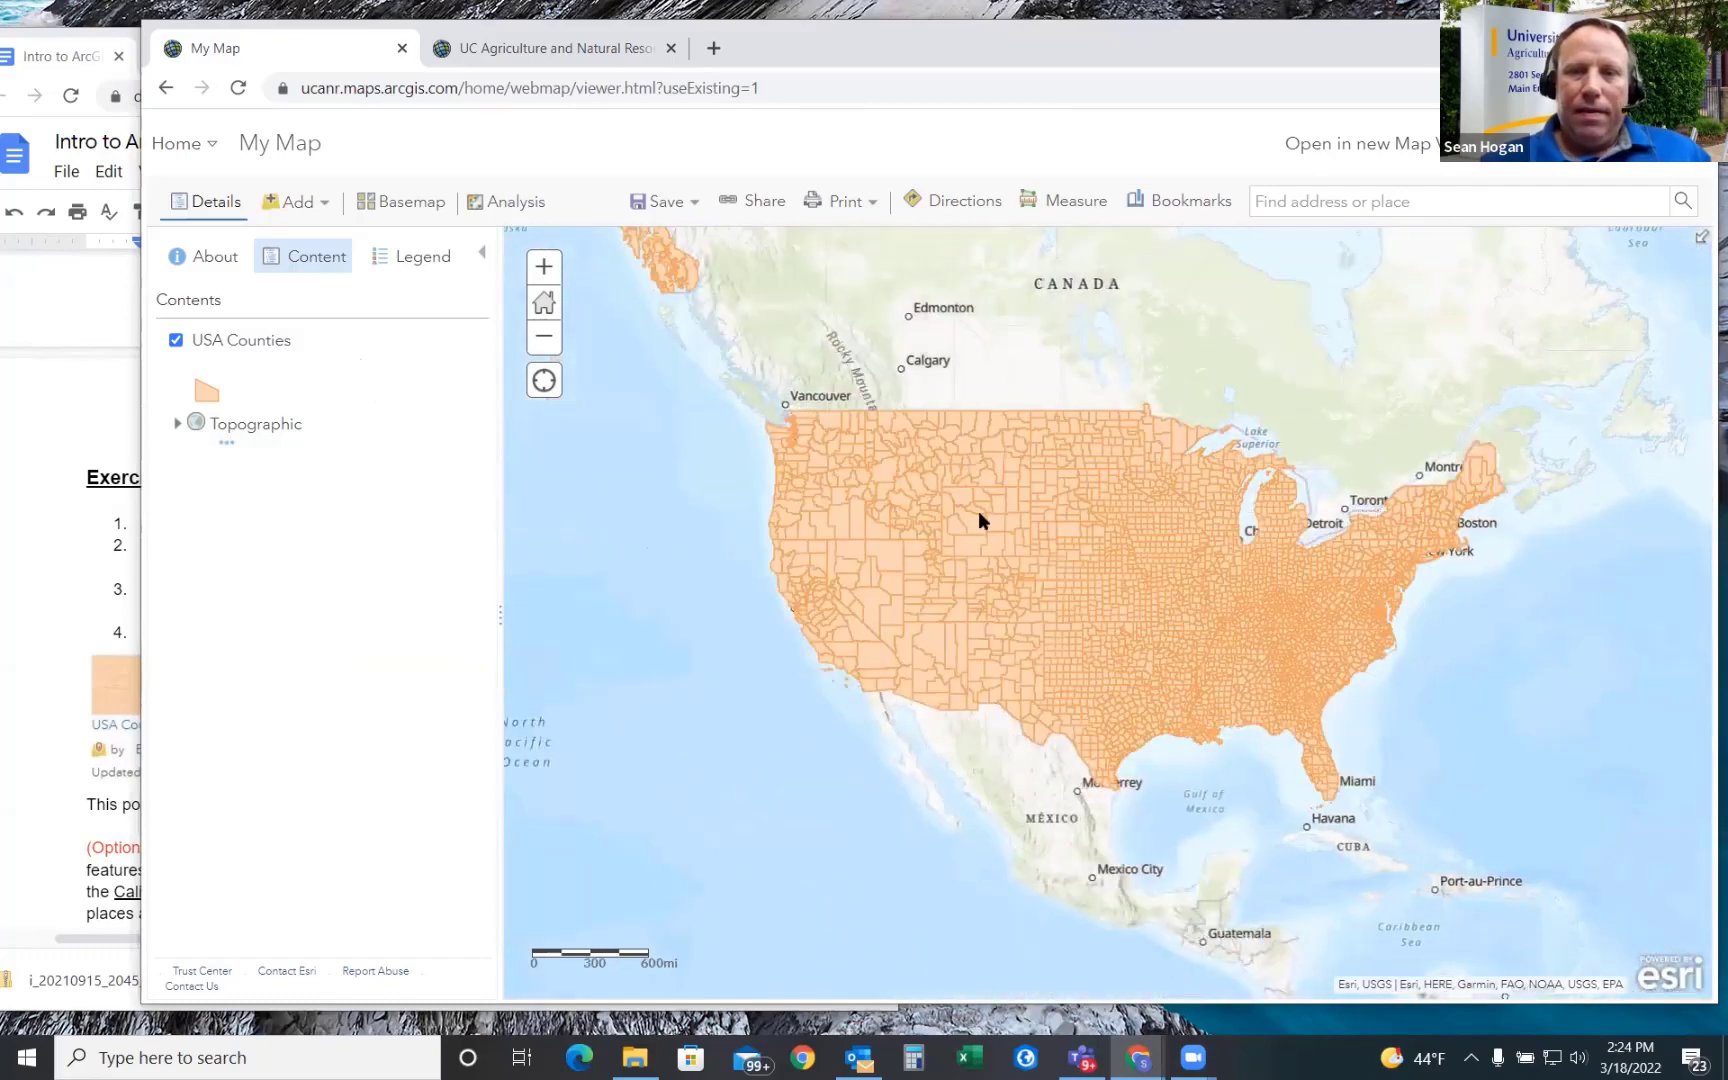
pyautogui.scroll(1, 979, 519)
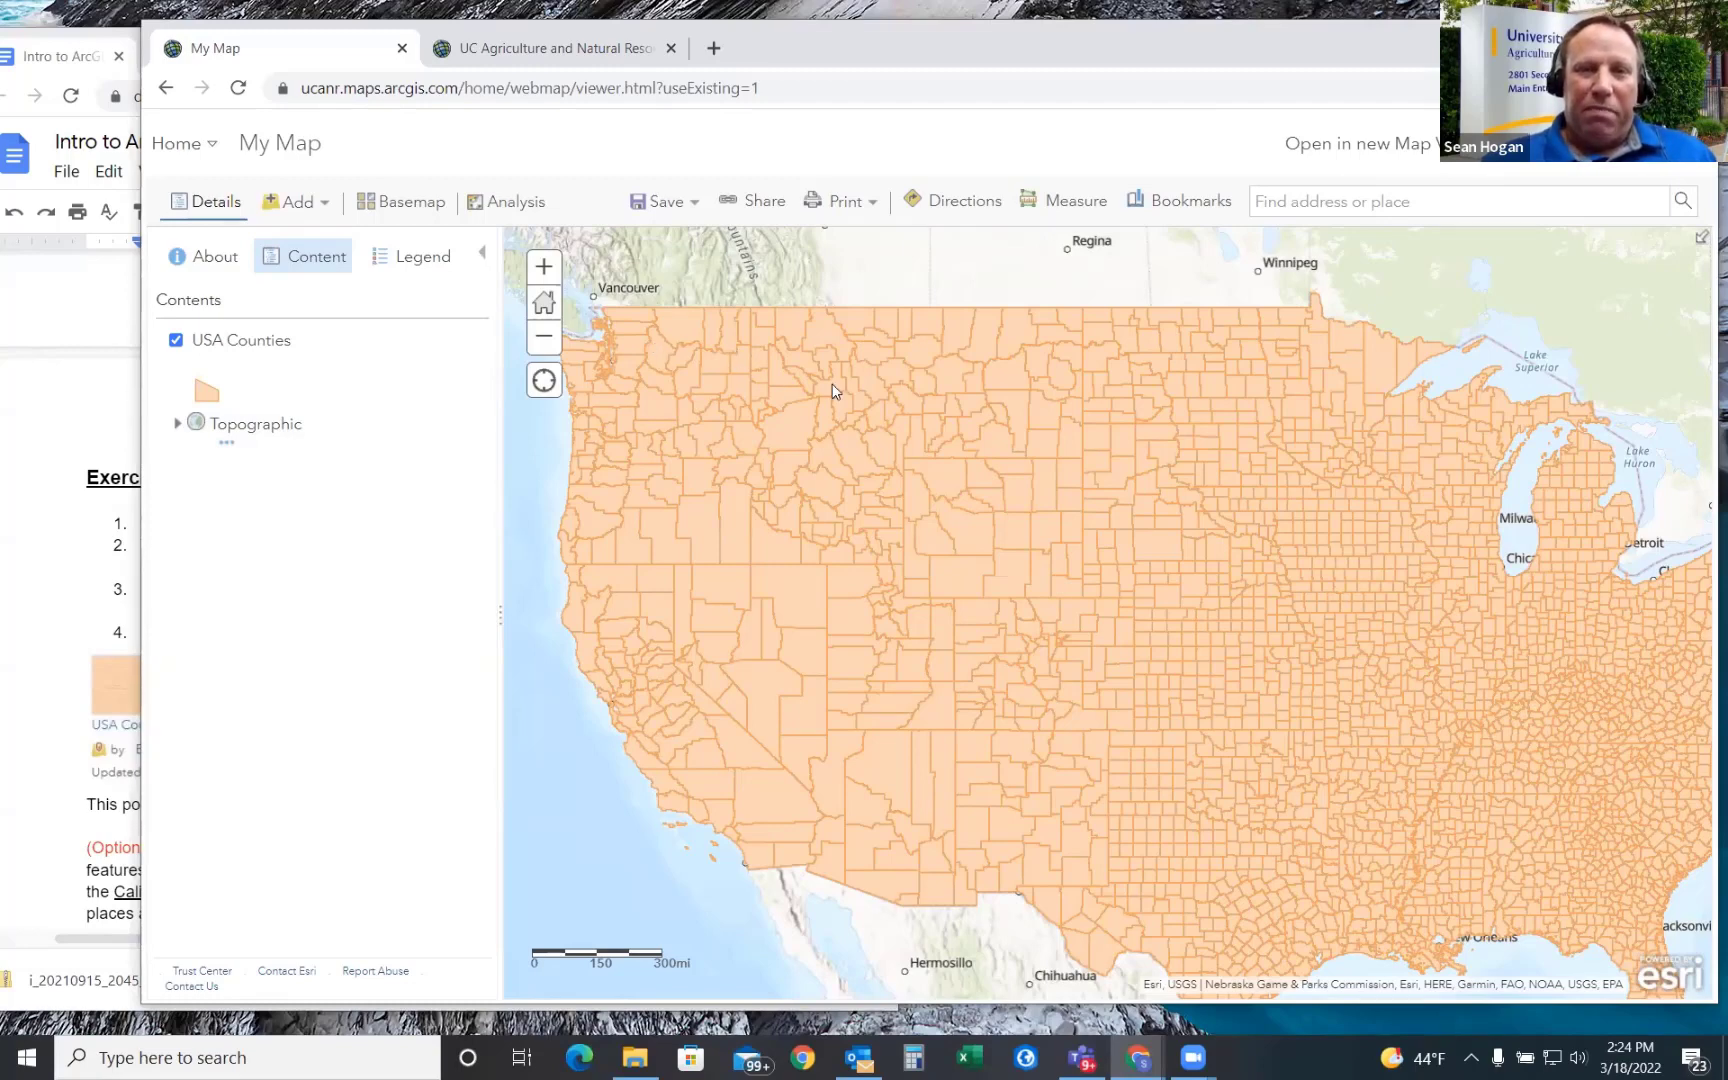
pyautogui.click(661, 206)
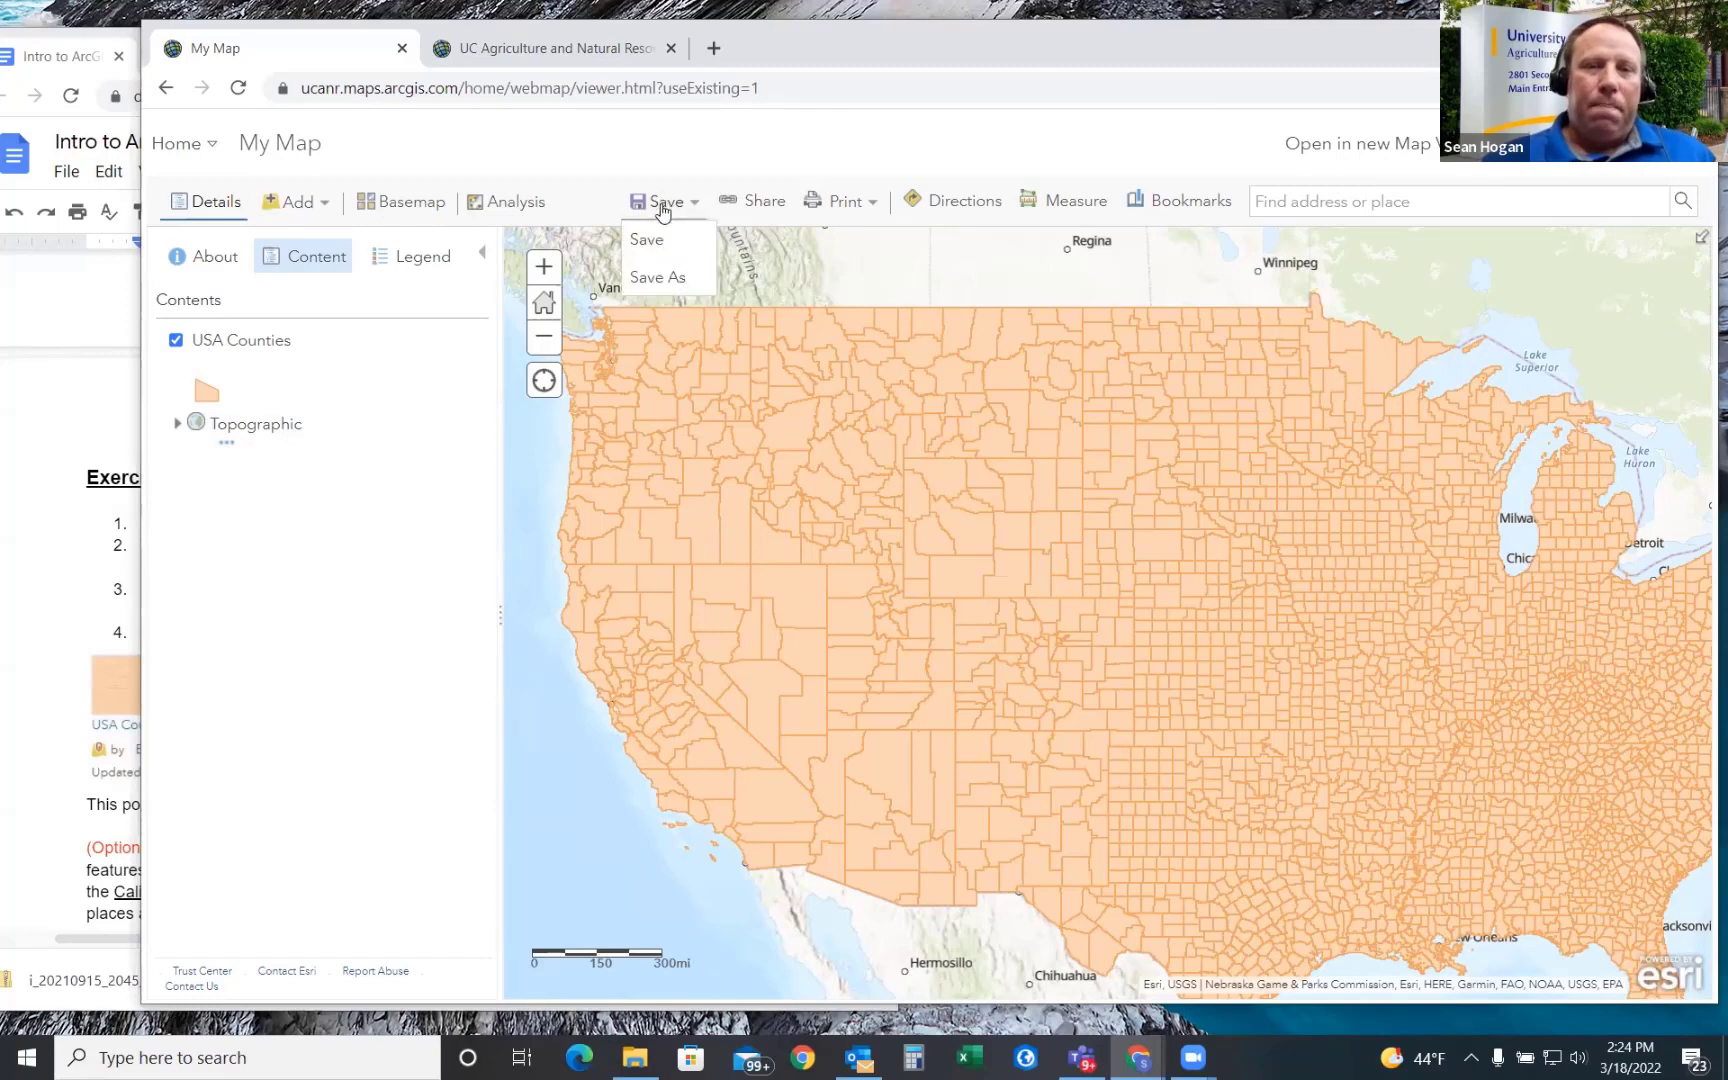
# - Save As 'AGOL_Practice' with tags junk and Training in the IGIS_Training folder
pyautogui.click(660, 278)
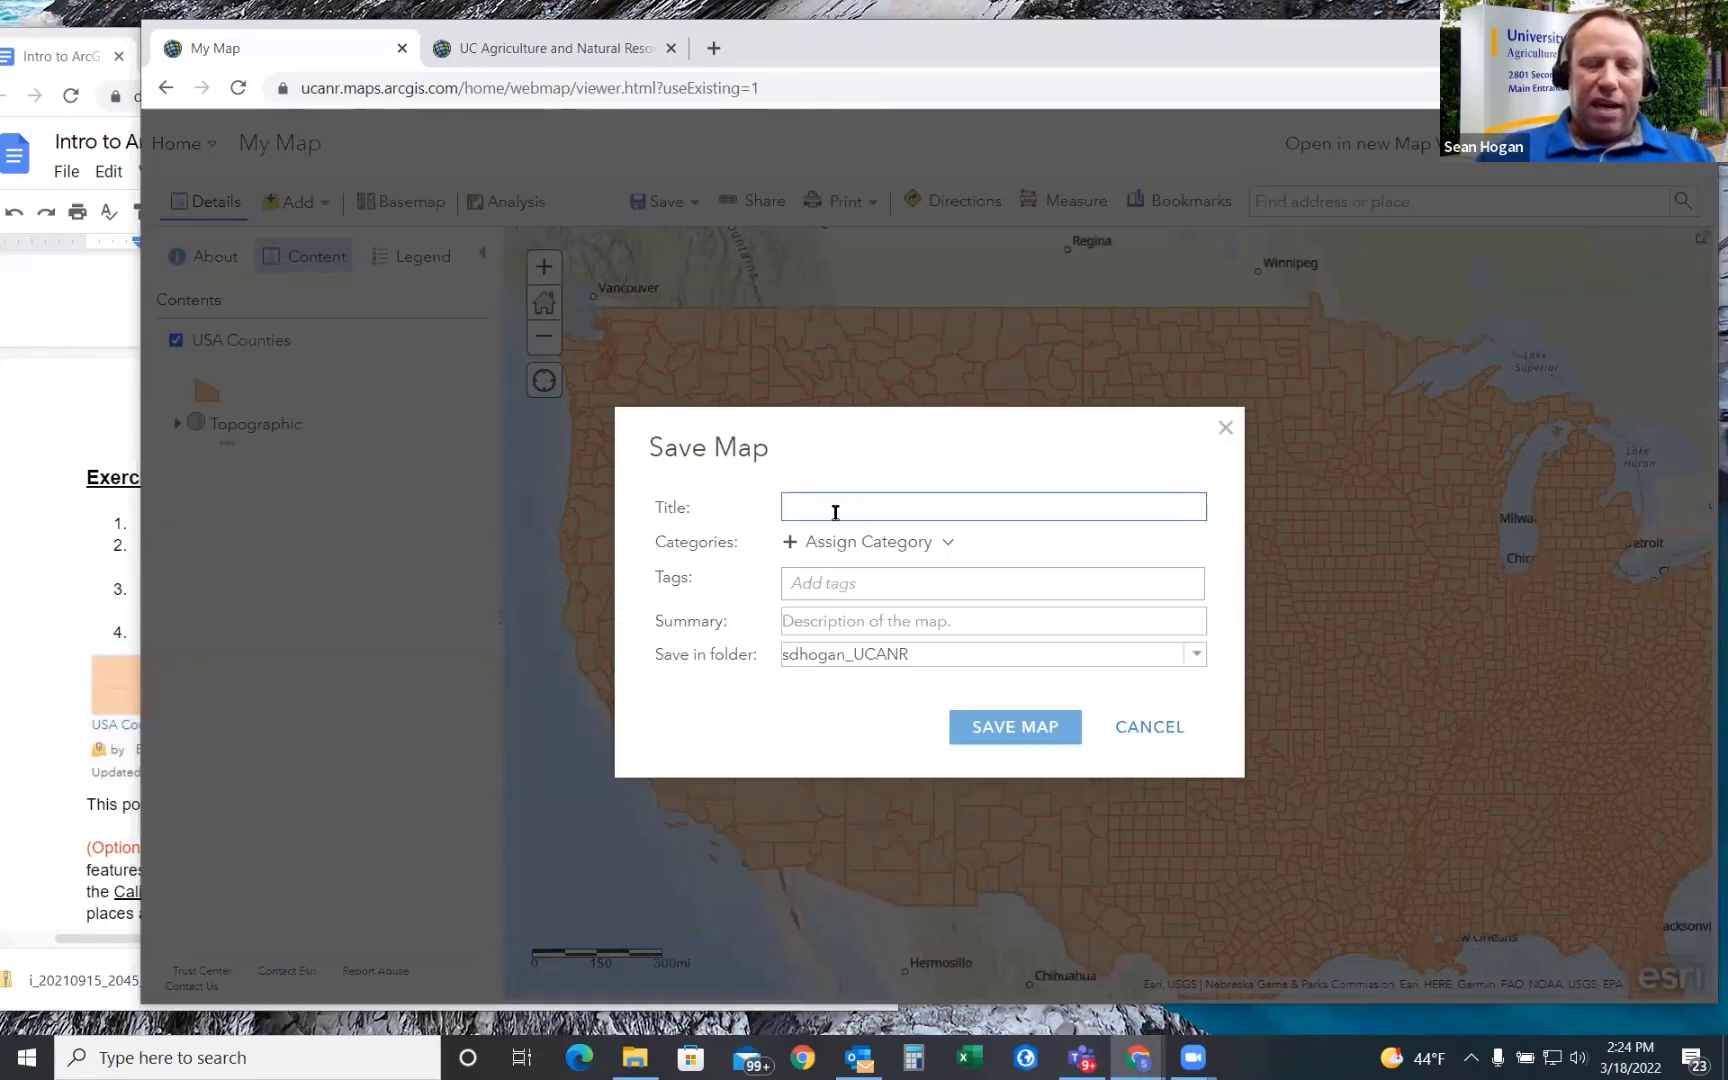
pyautogui.write('AGOL')
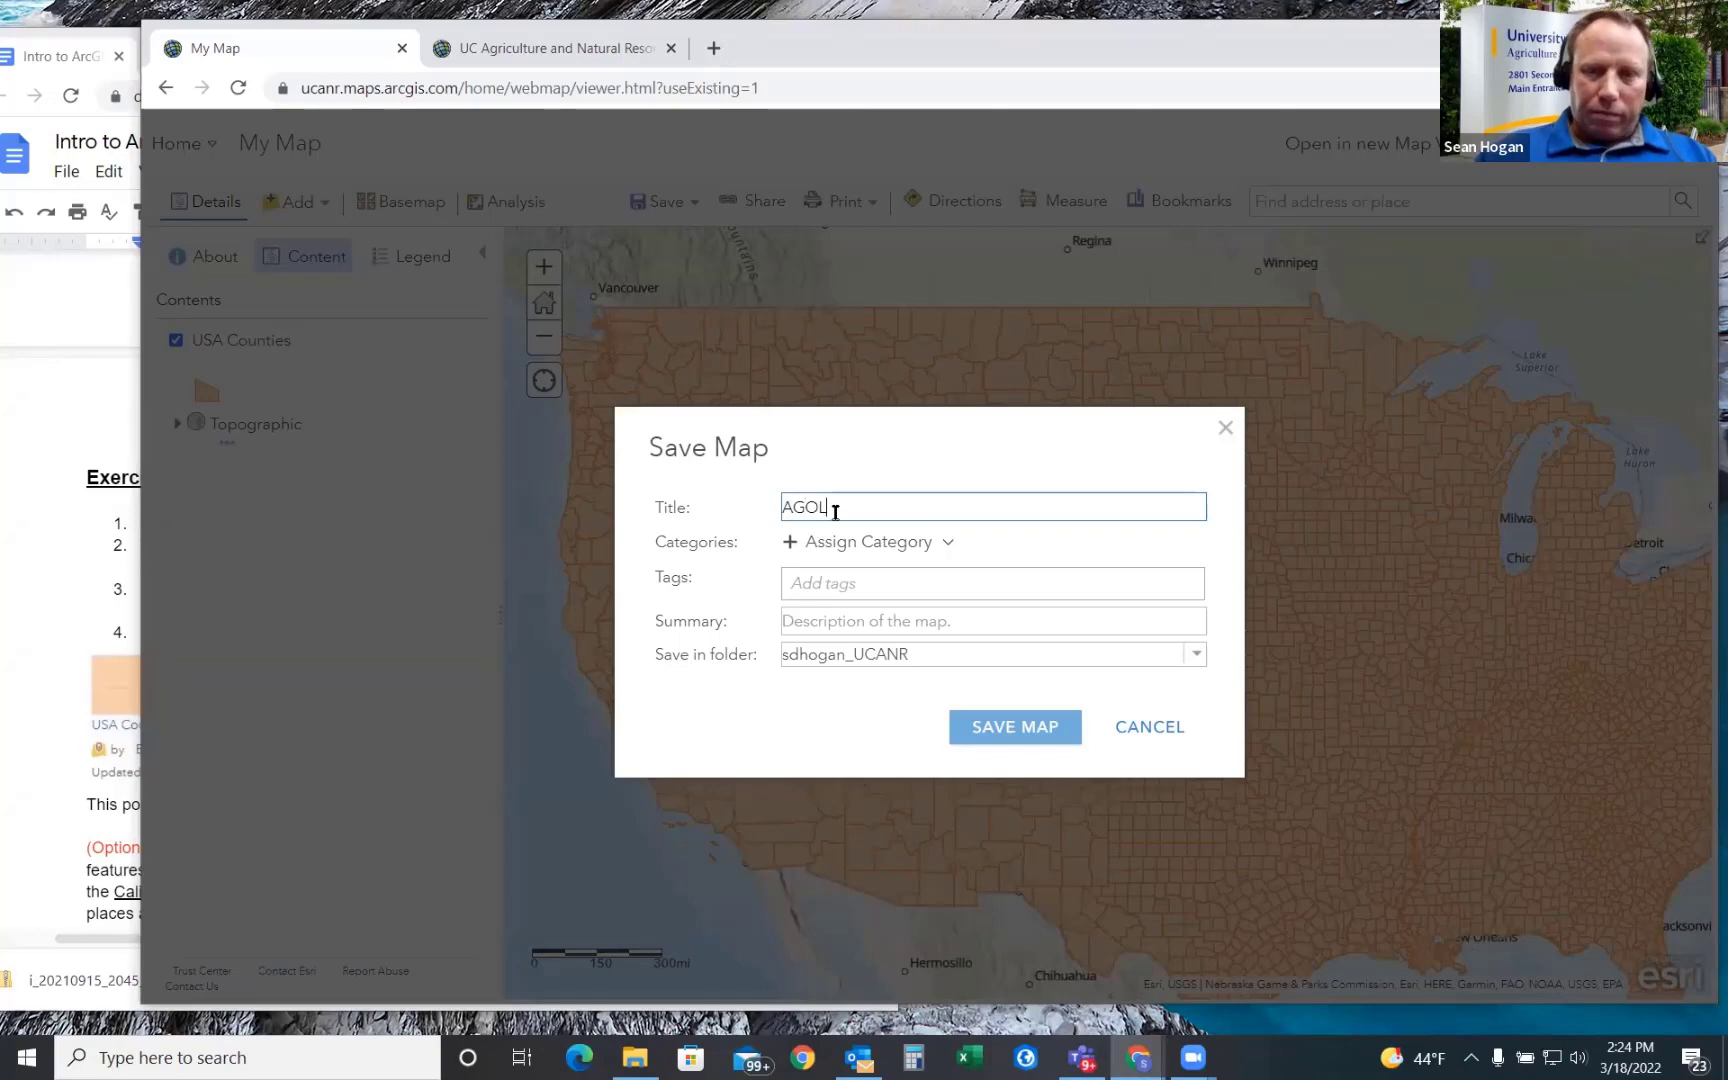
pyautogui.write('_Pr')
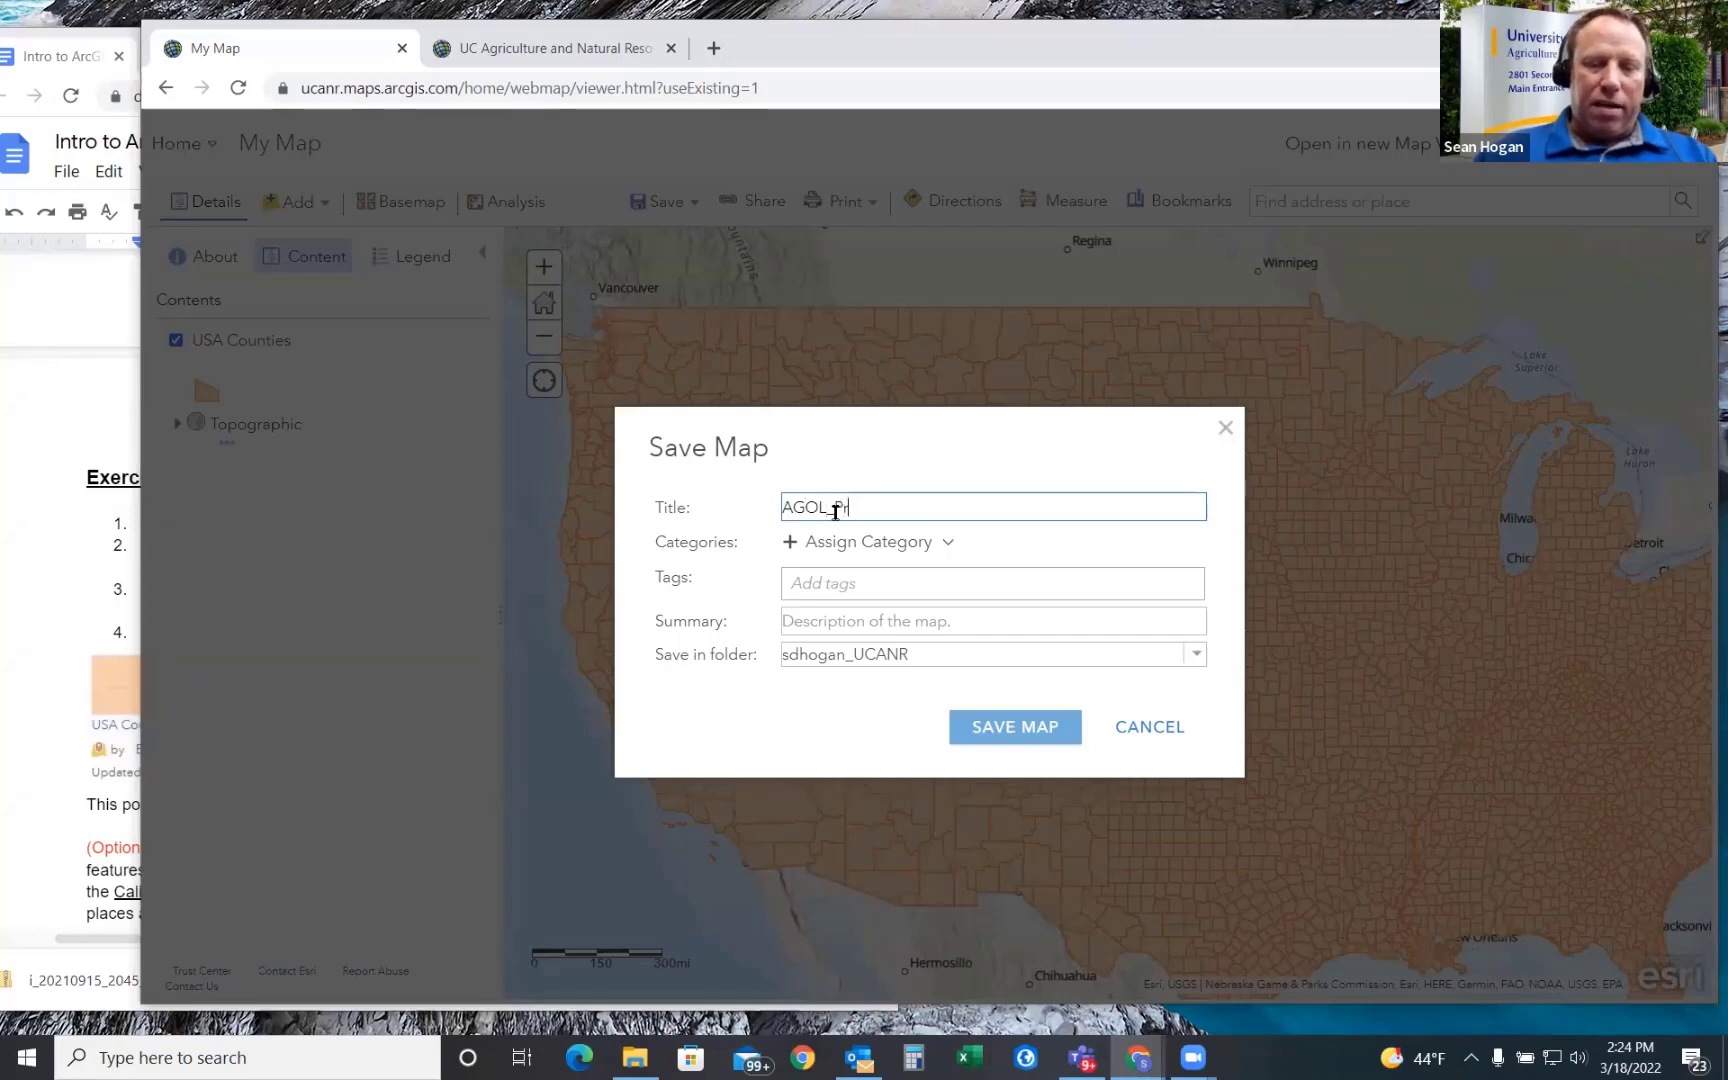
pyautogui.write('actice')
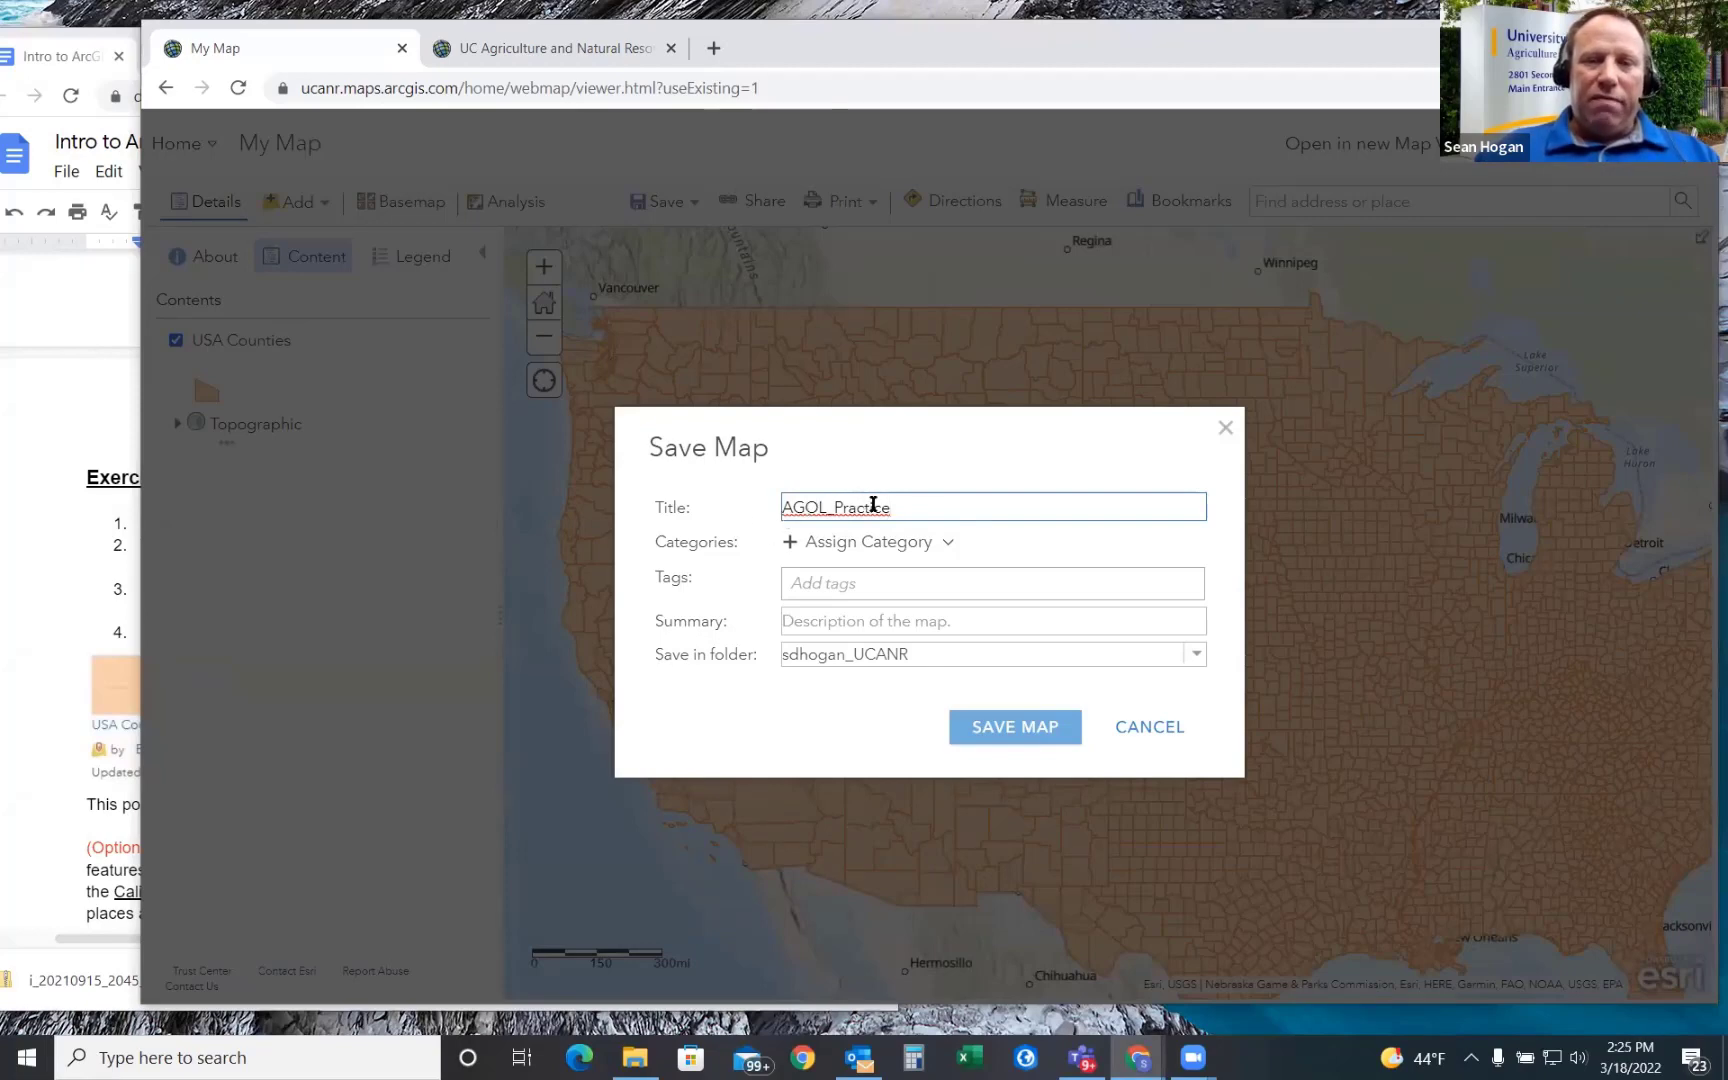
pyautogui.click(822, 580)
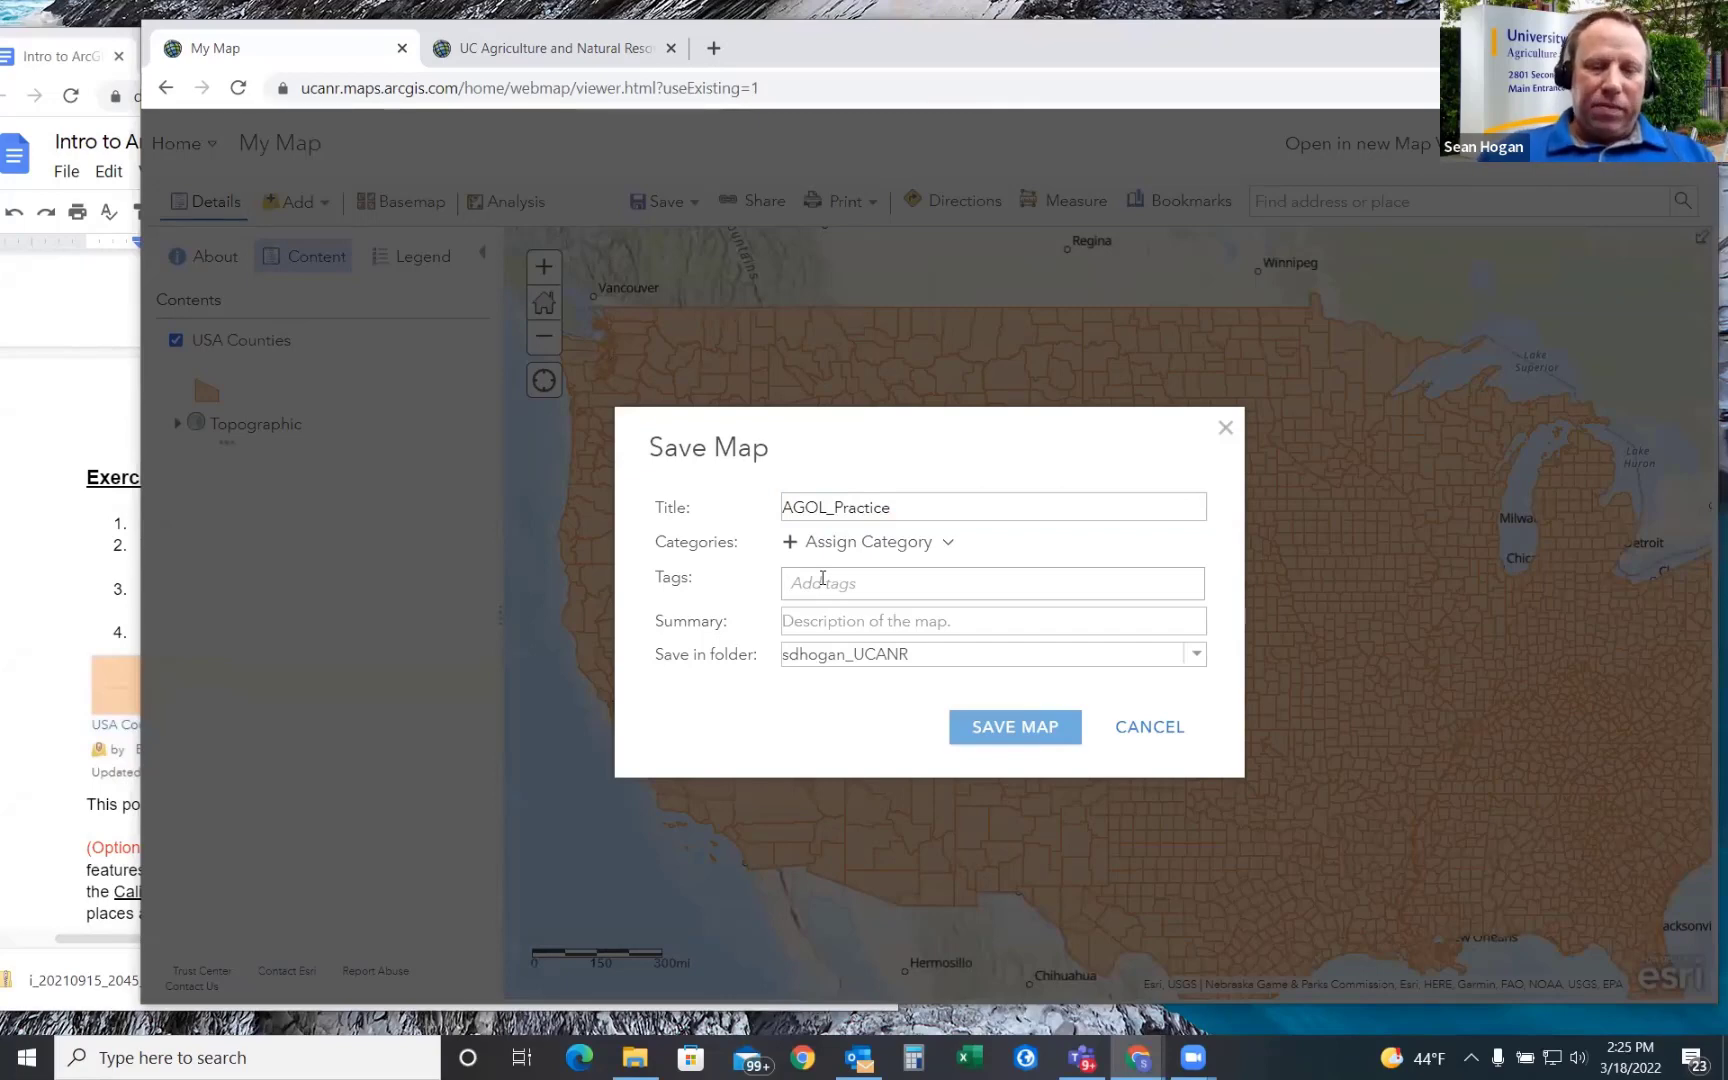
pyautogui.write('Junk')
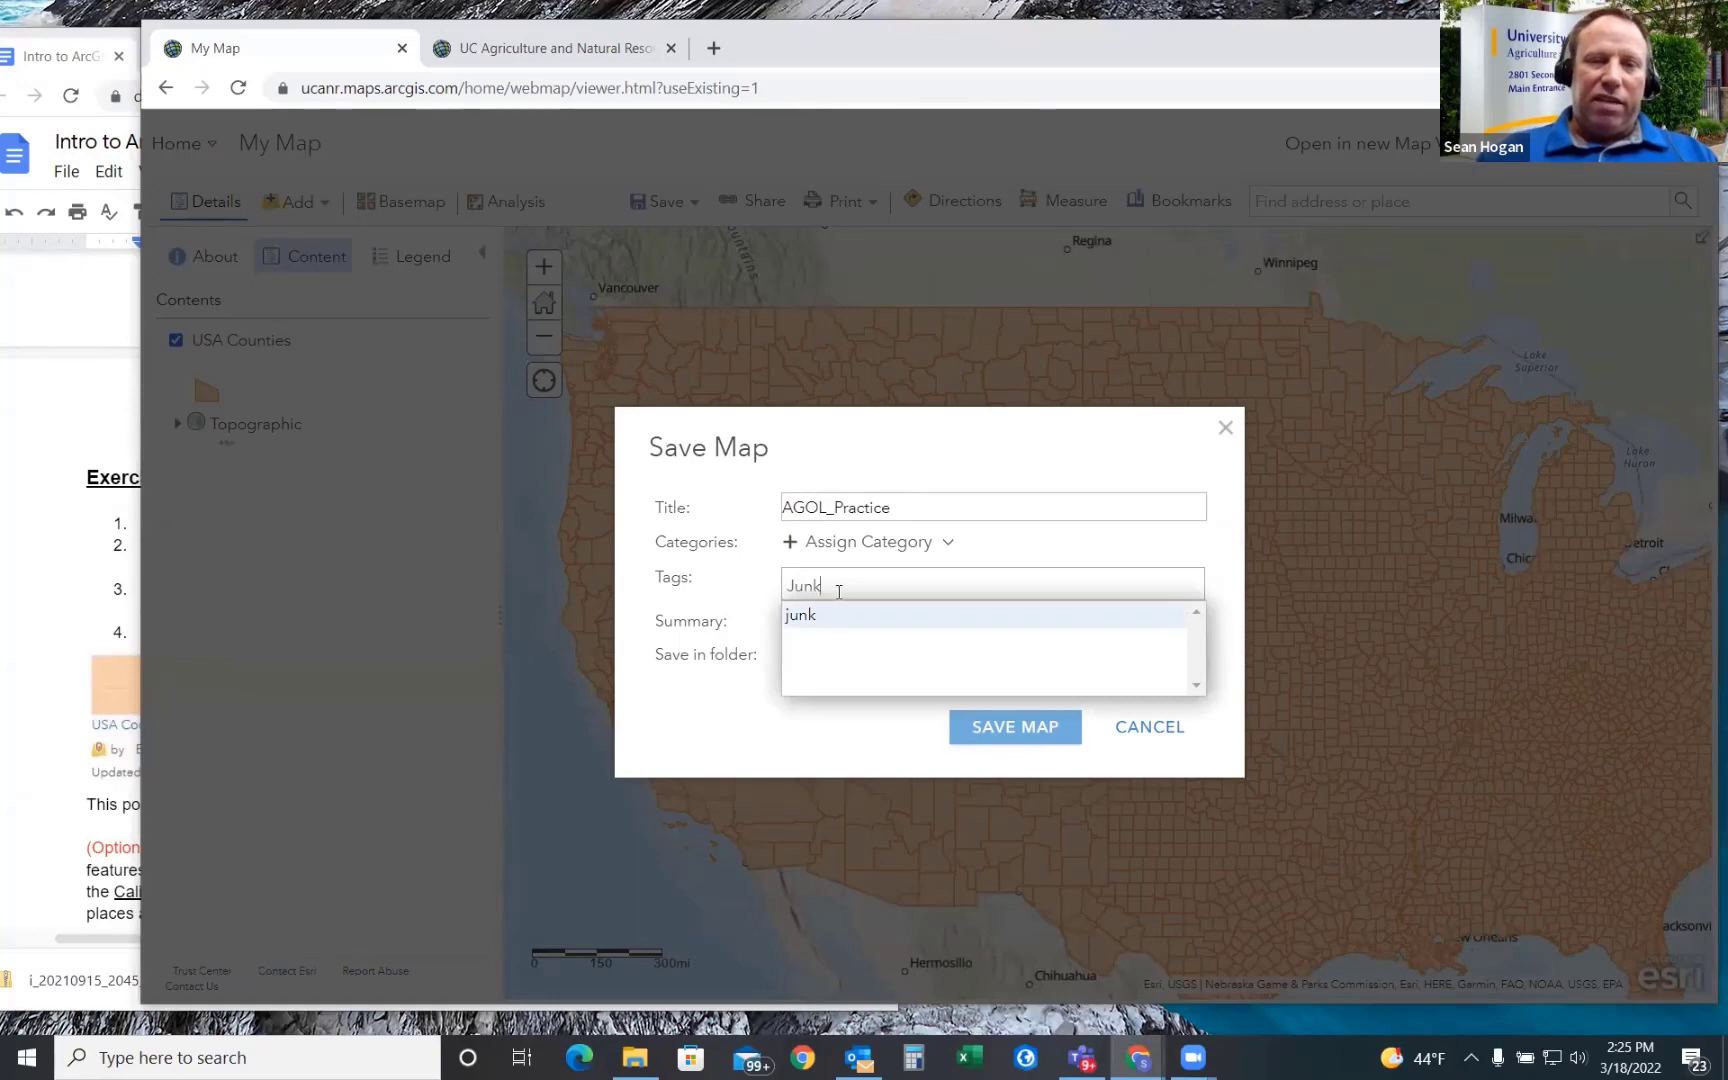
pyautogui.click(820, 616)
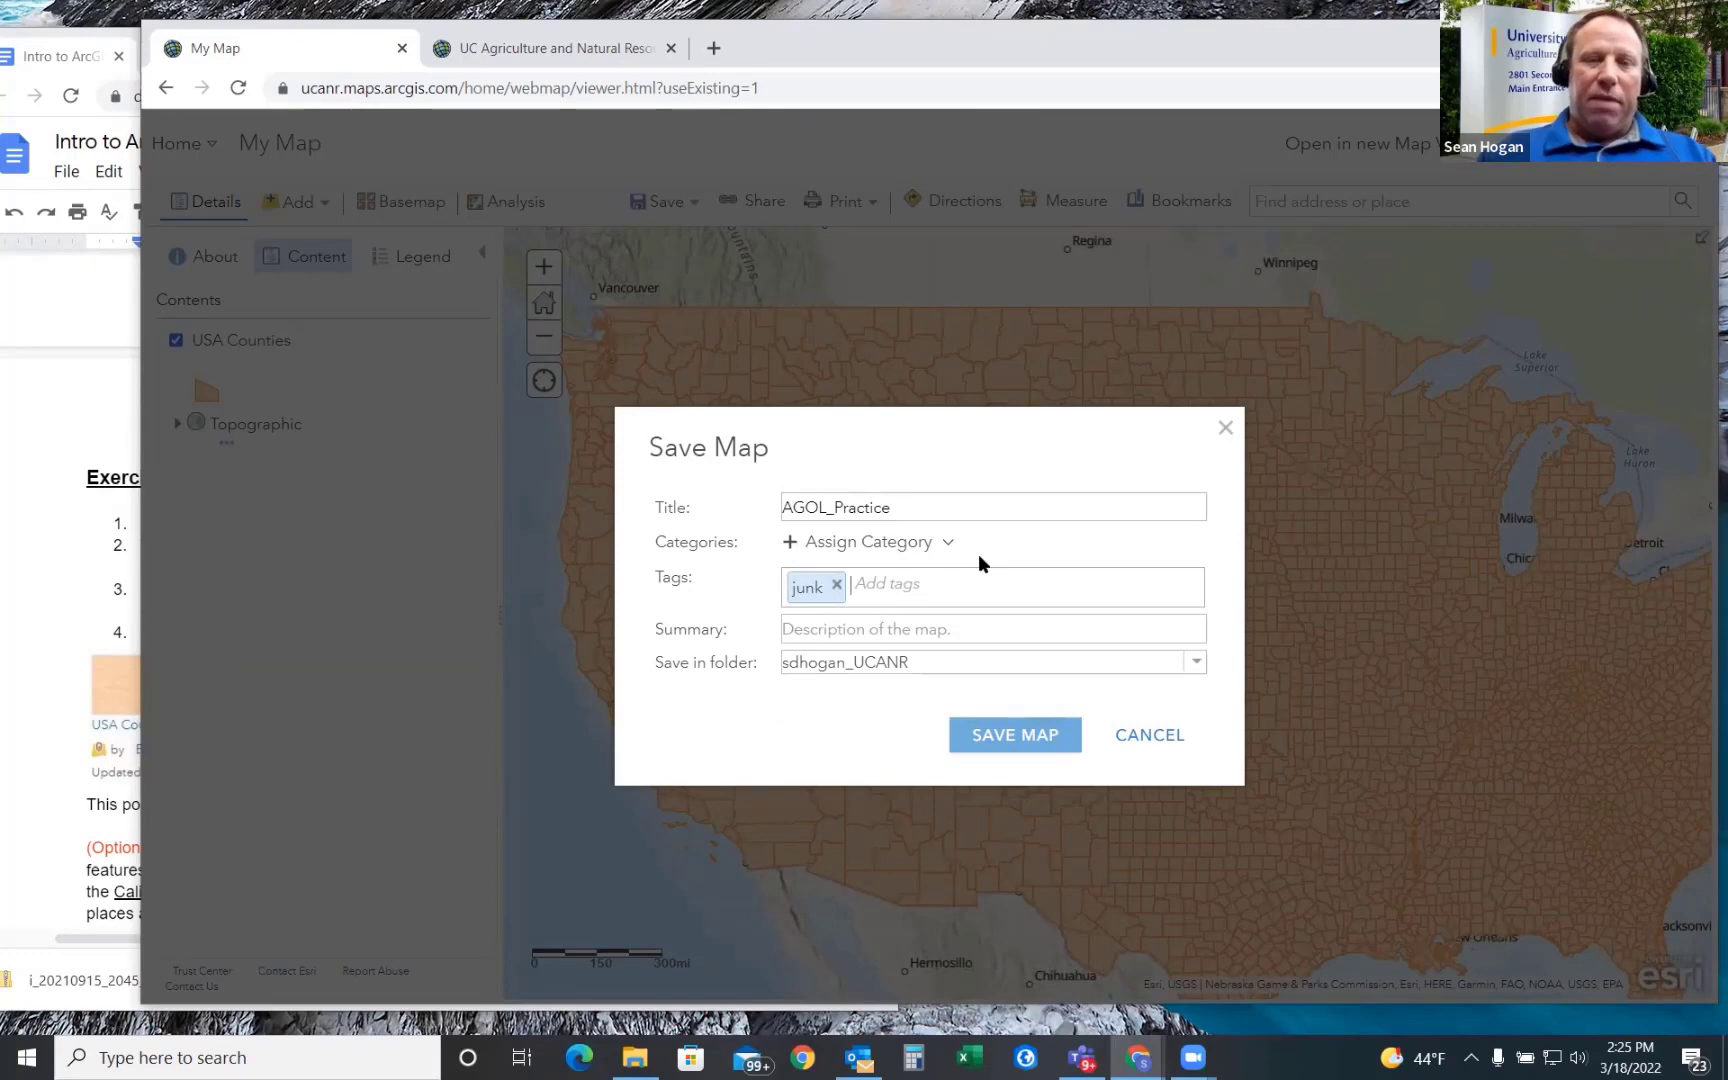
pyautogui.write('Tra')
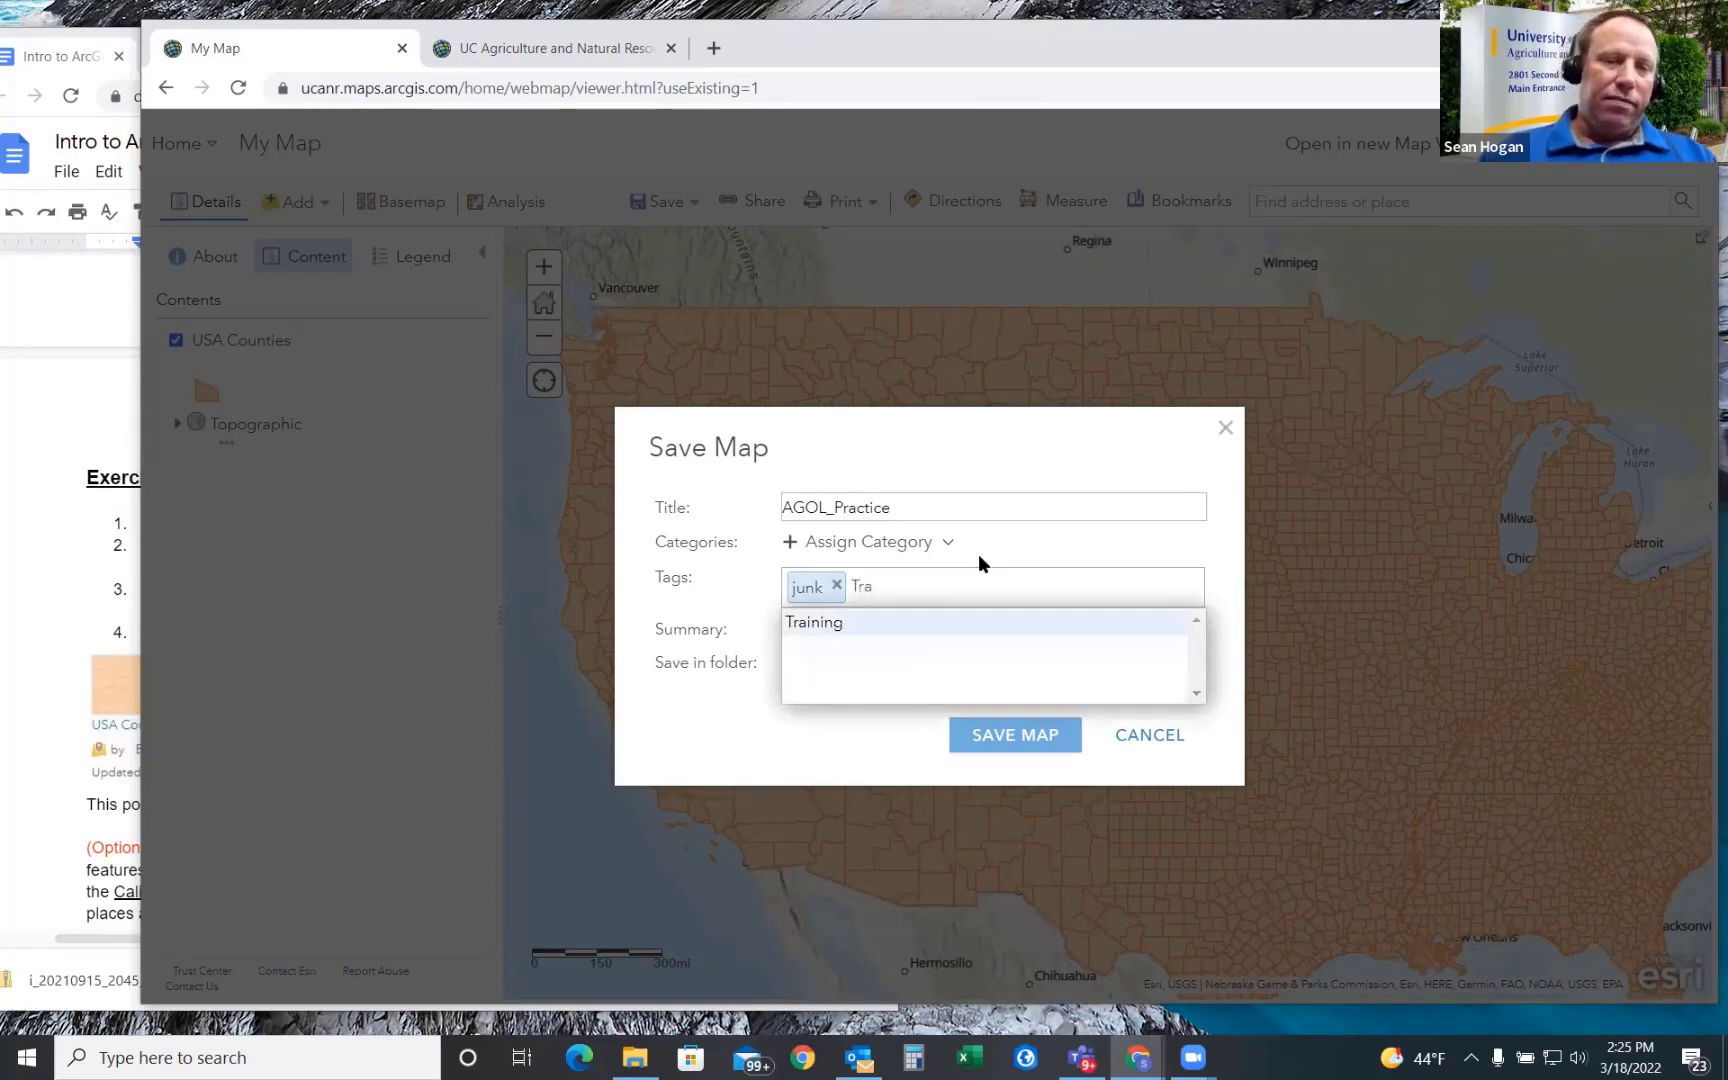
pyautogui.click(856, 624)
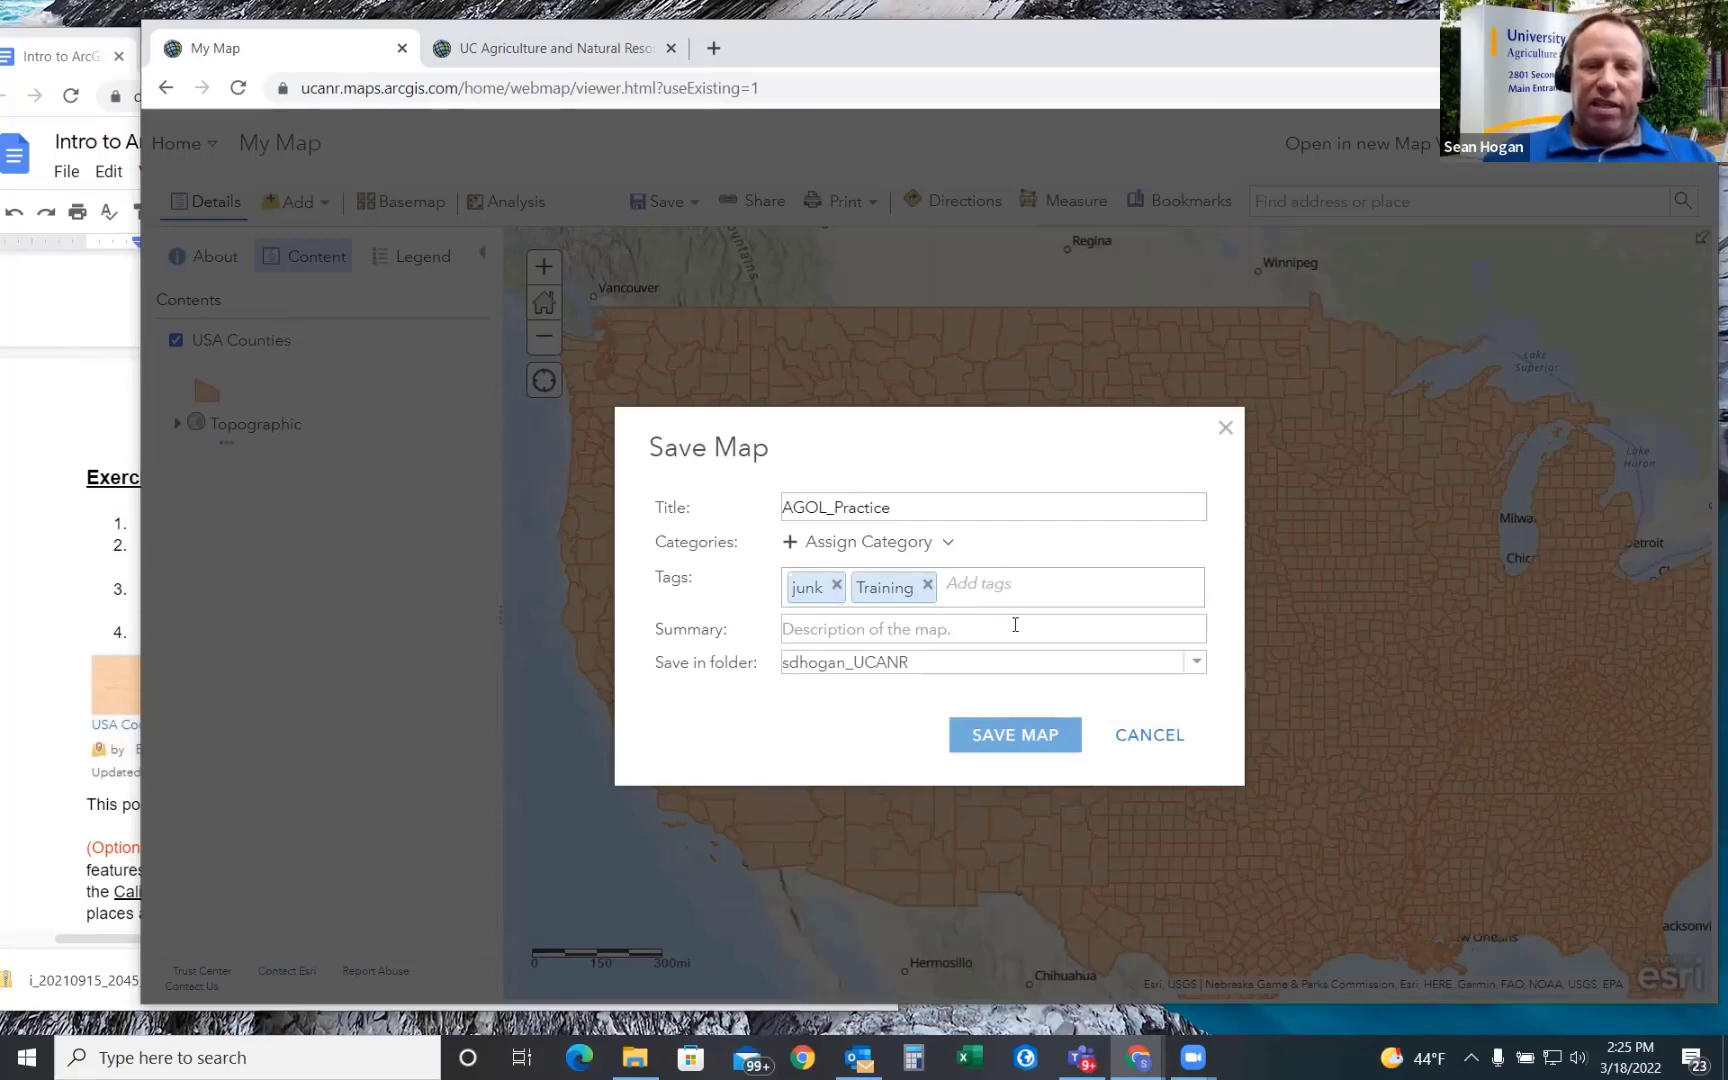
pyautogui.click(1197, 664)
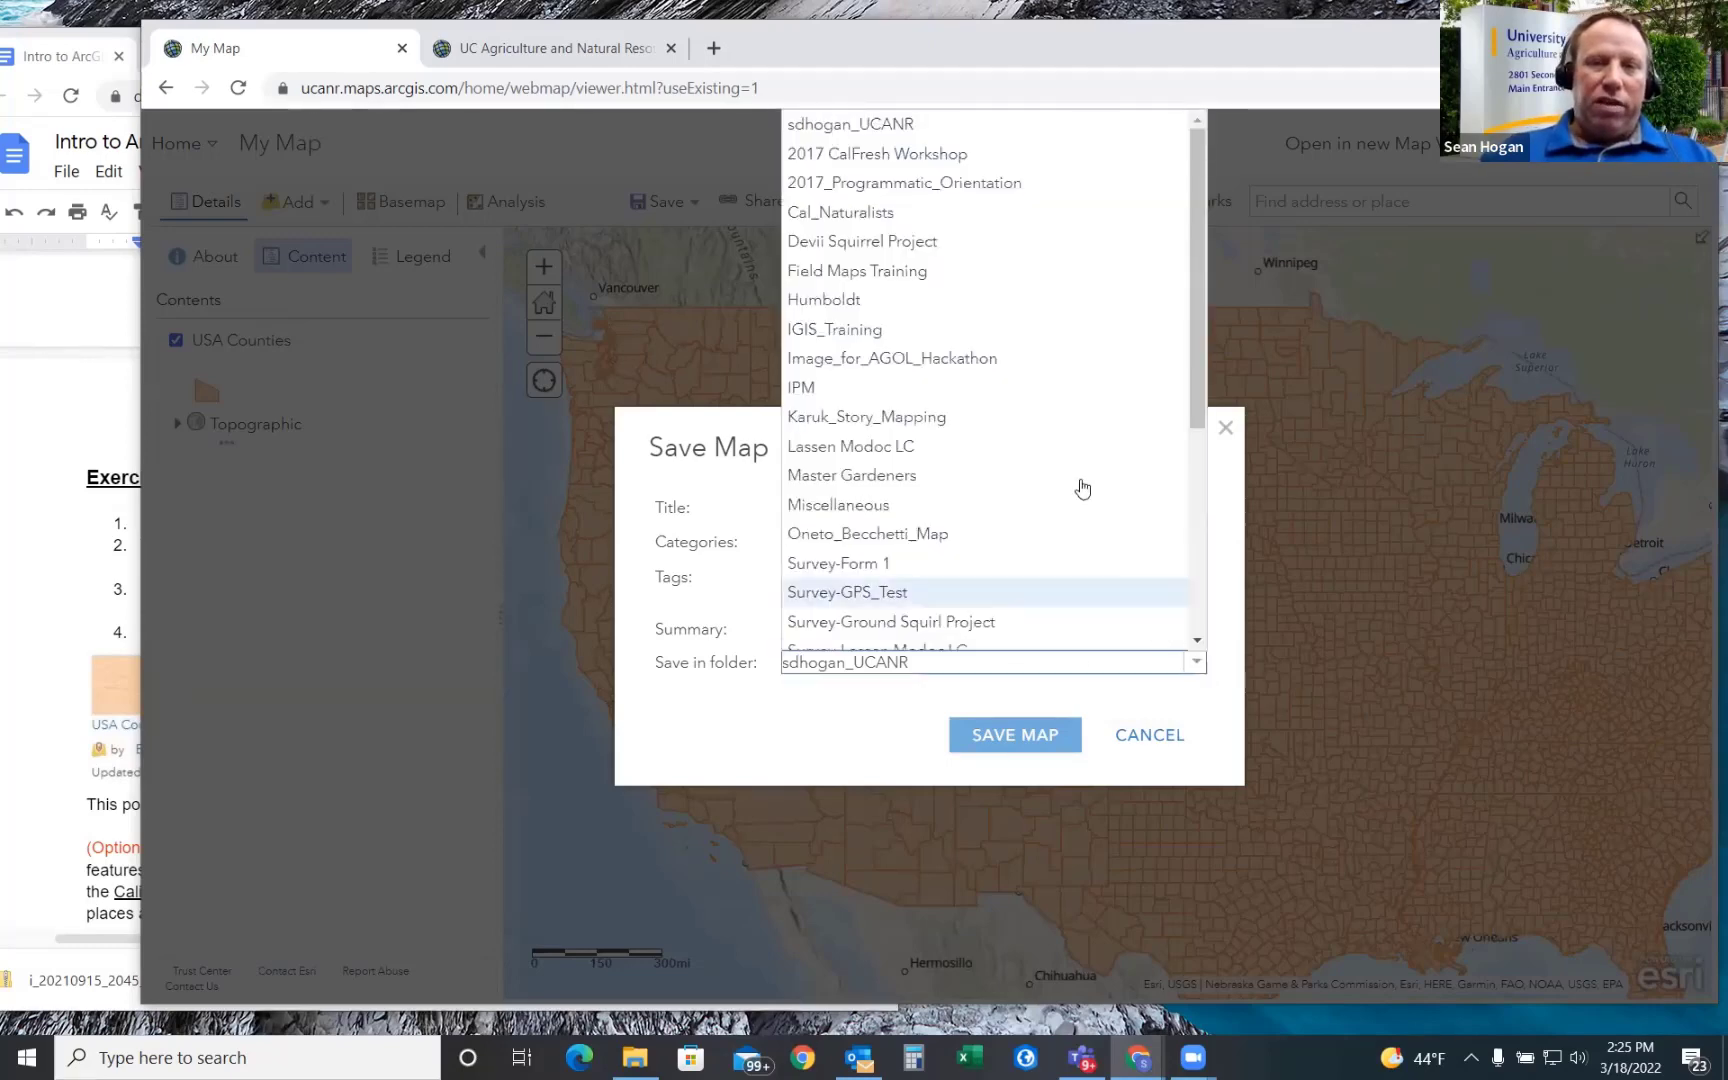
pyautogui.click(816, 340)
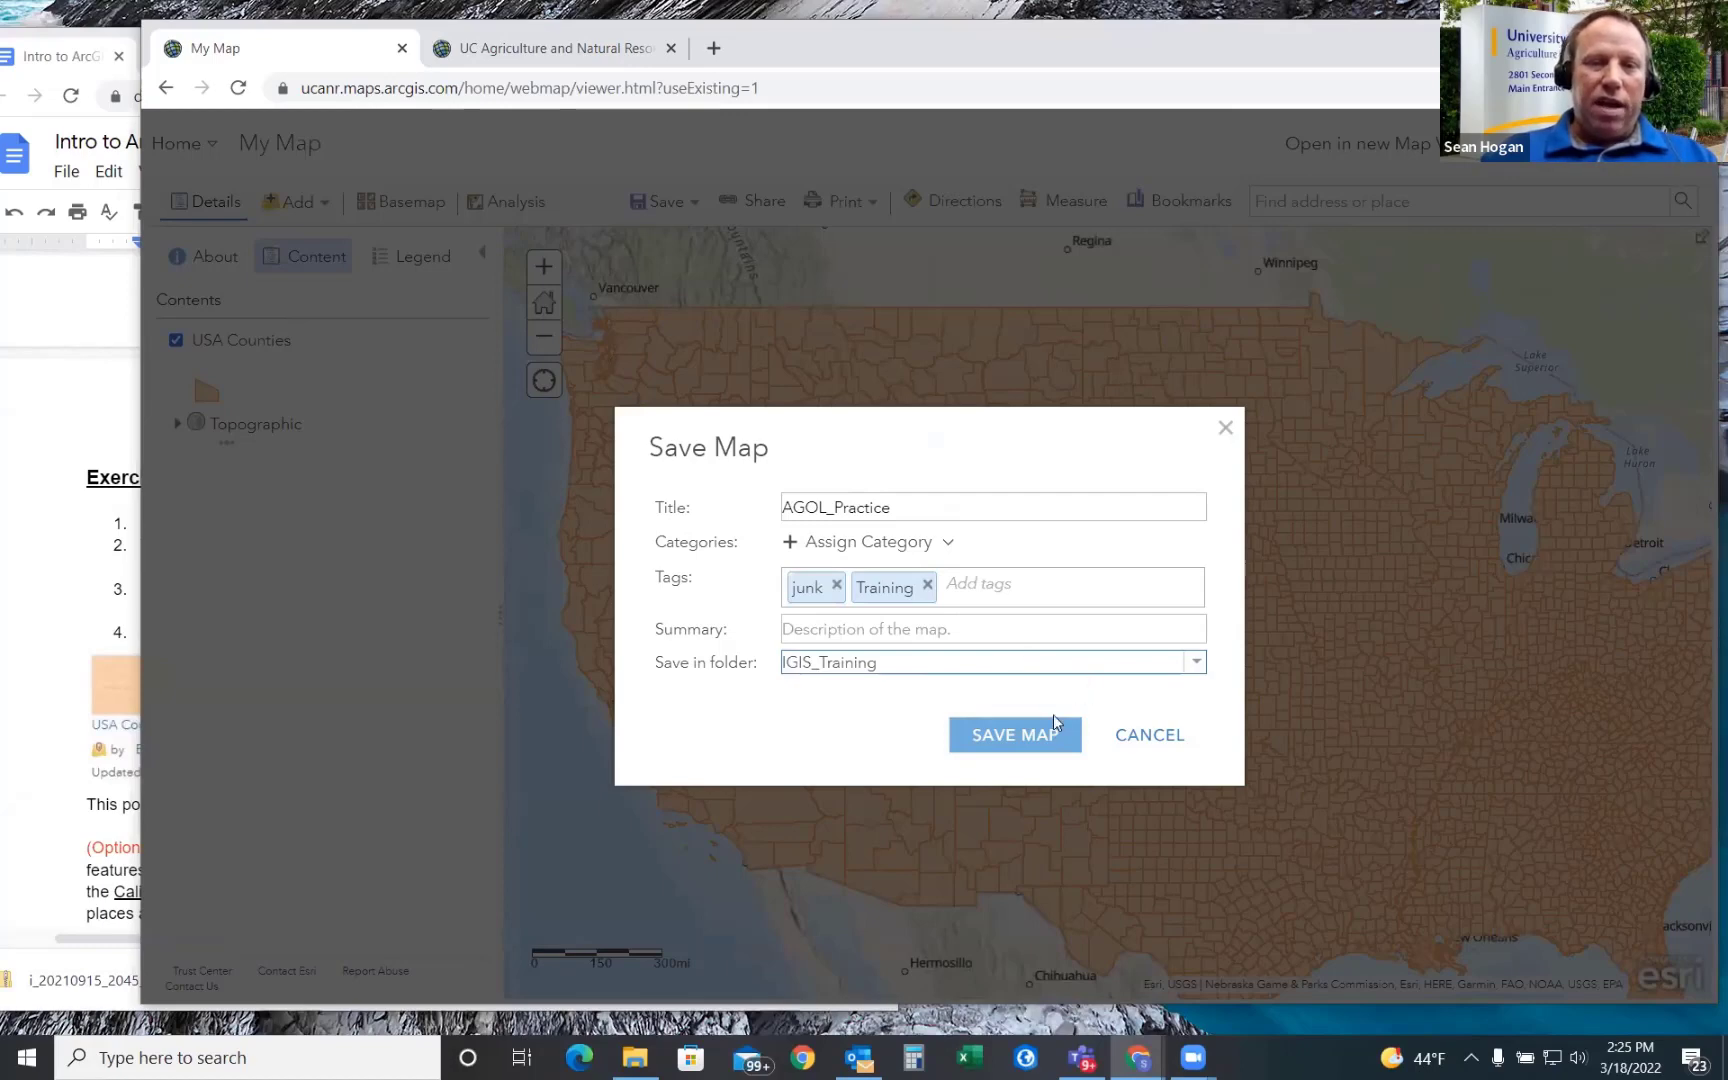
pyautogui.click(1008, 735)
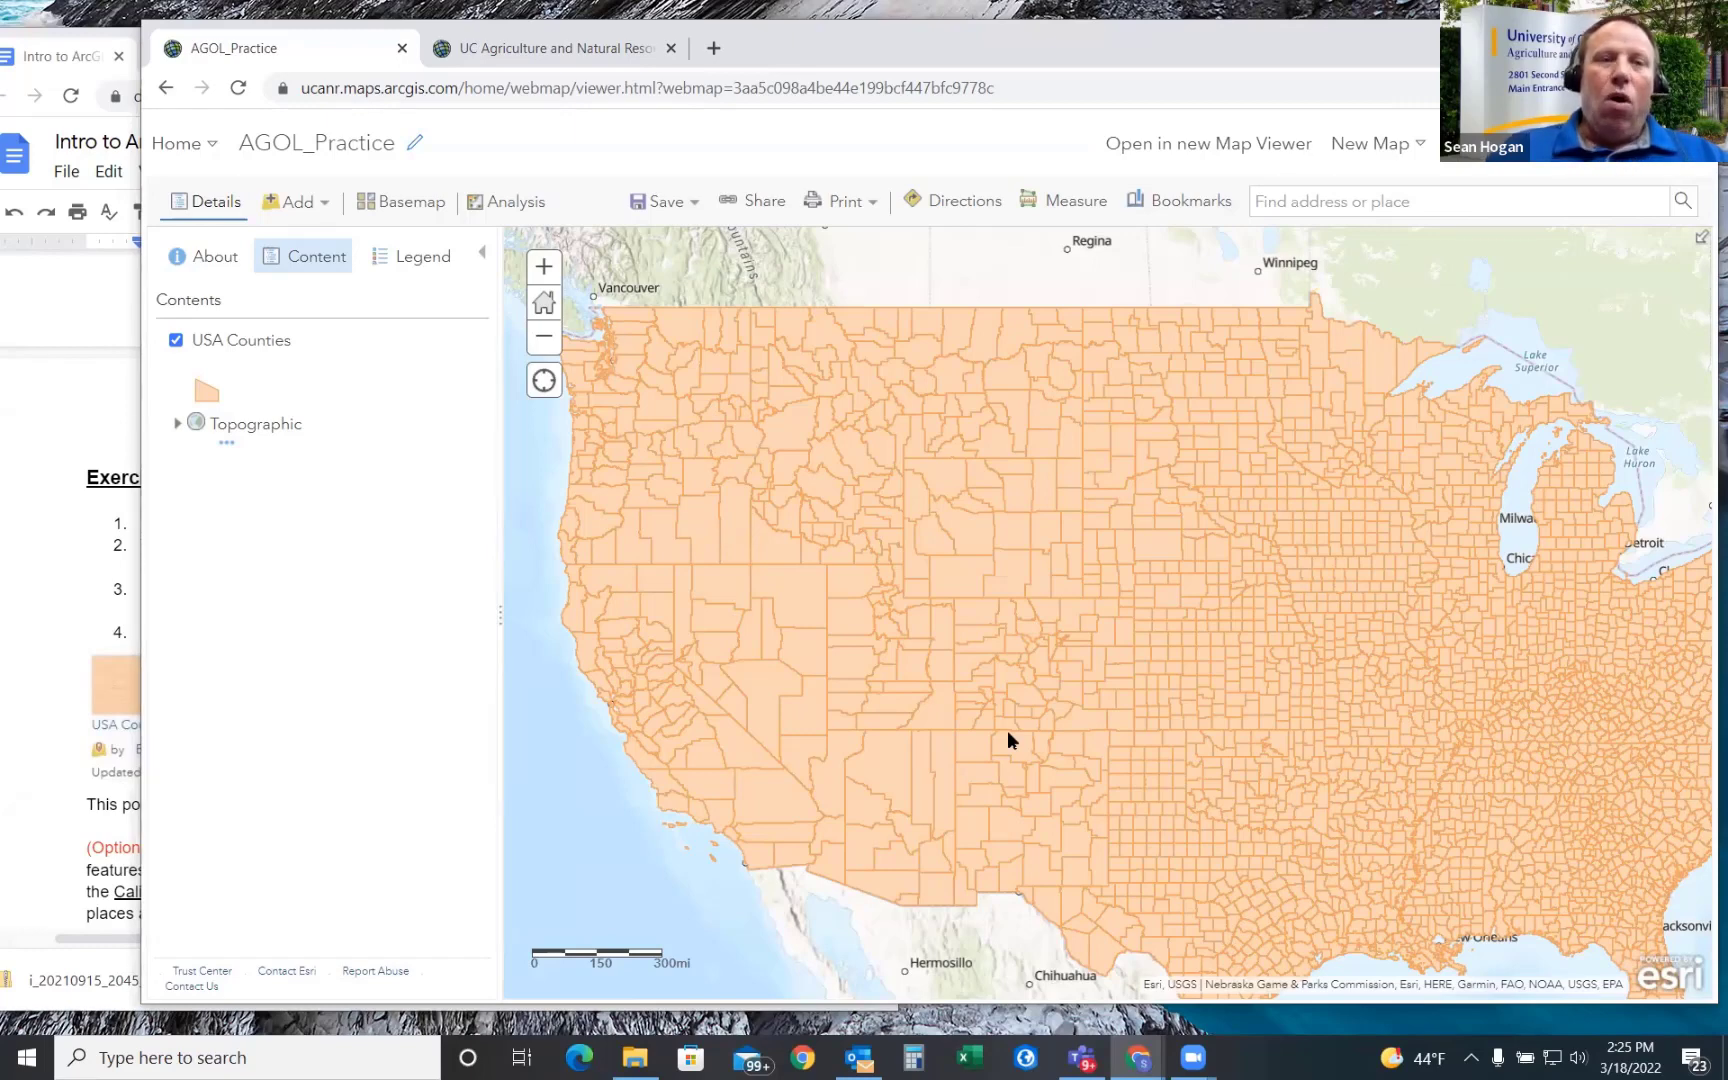
pyautogui.click(206, 150)
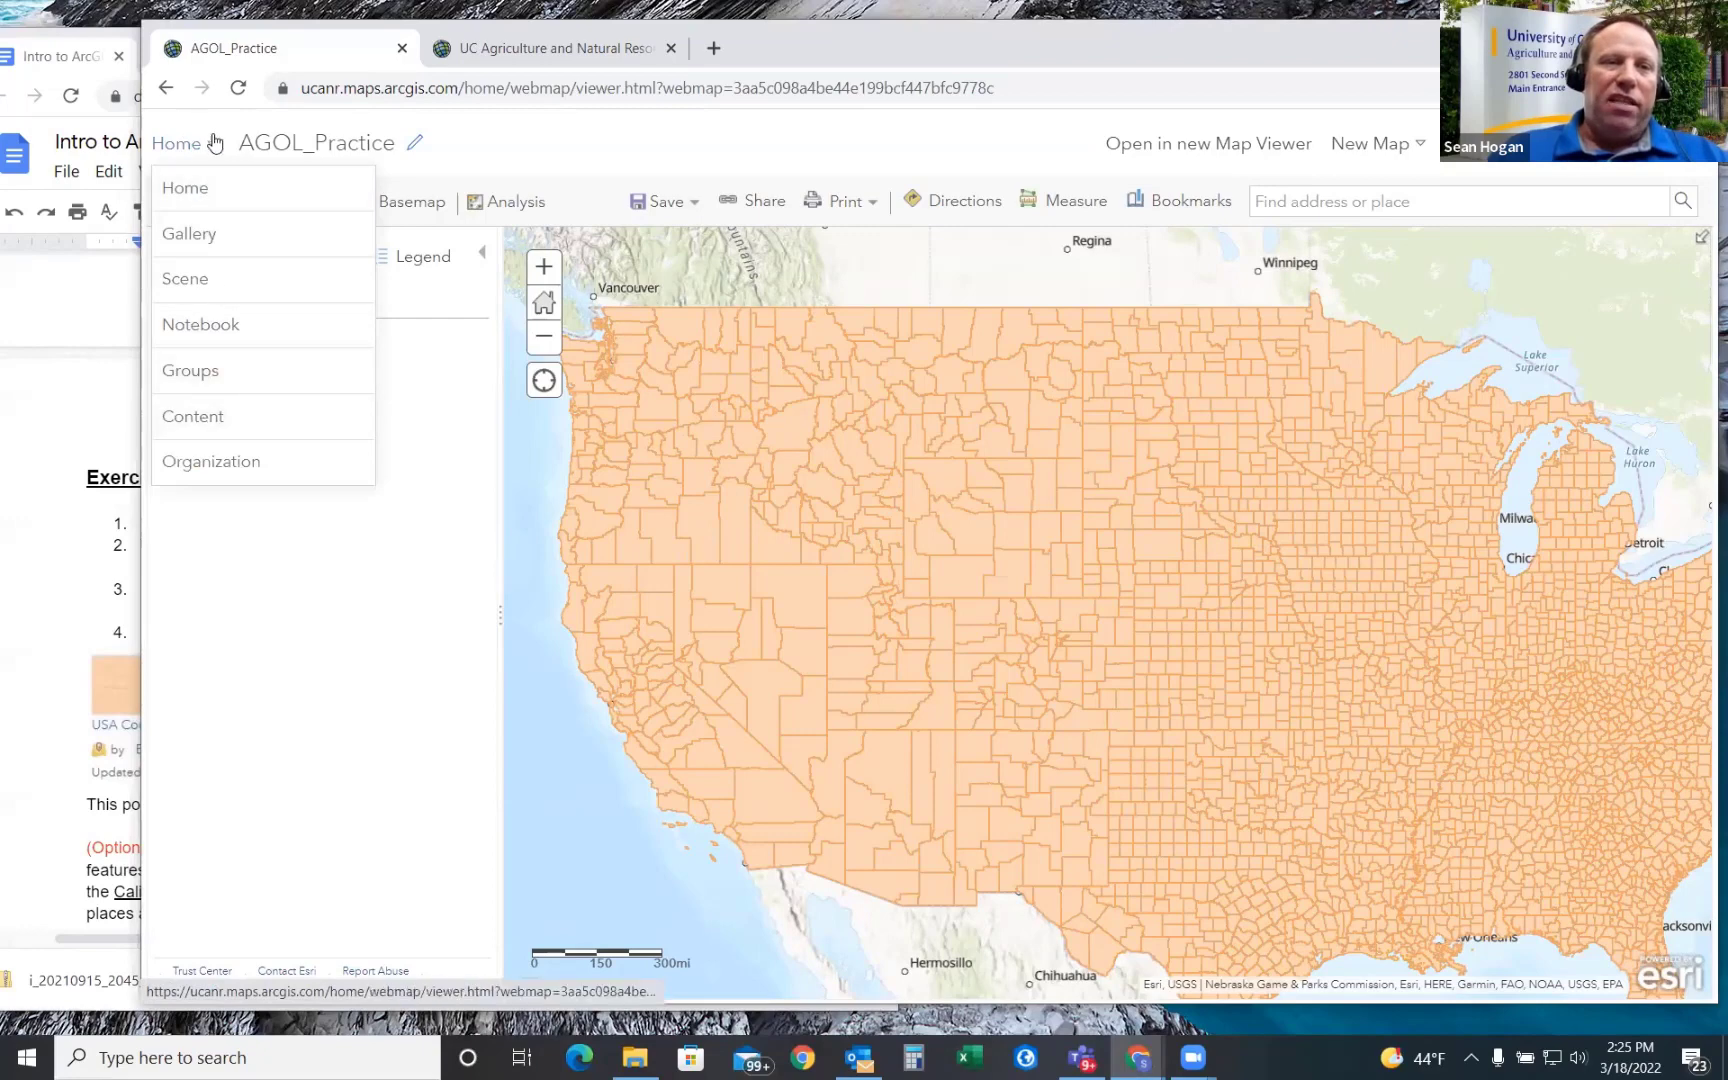
pyautogui.click(722, 176)
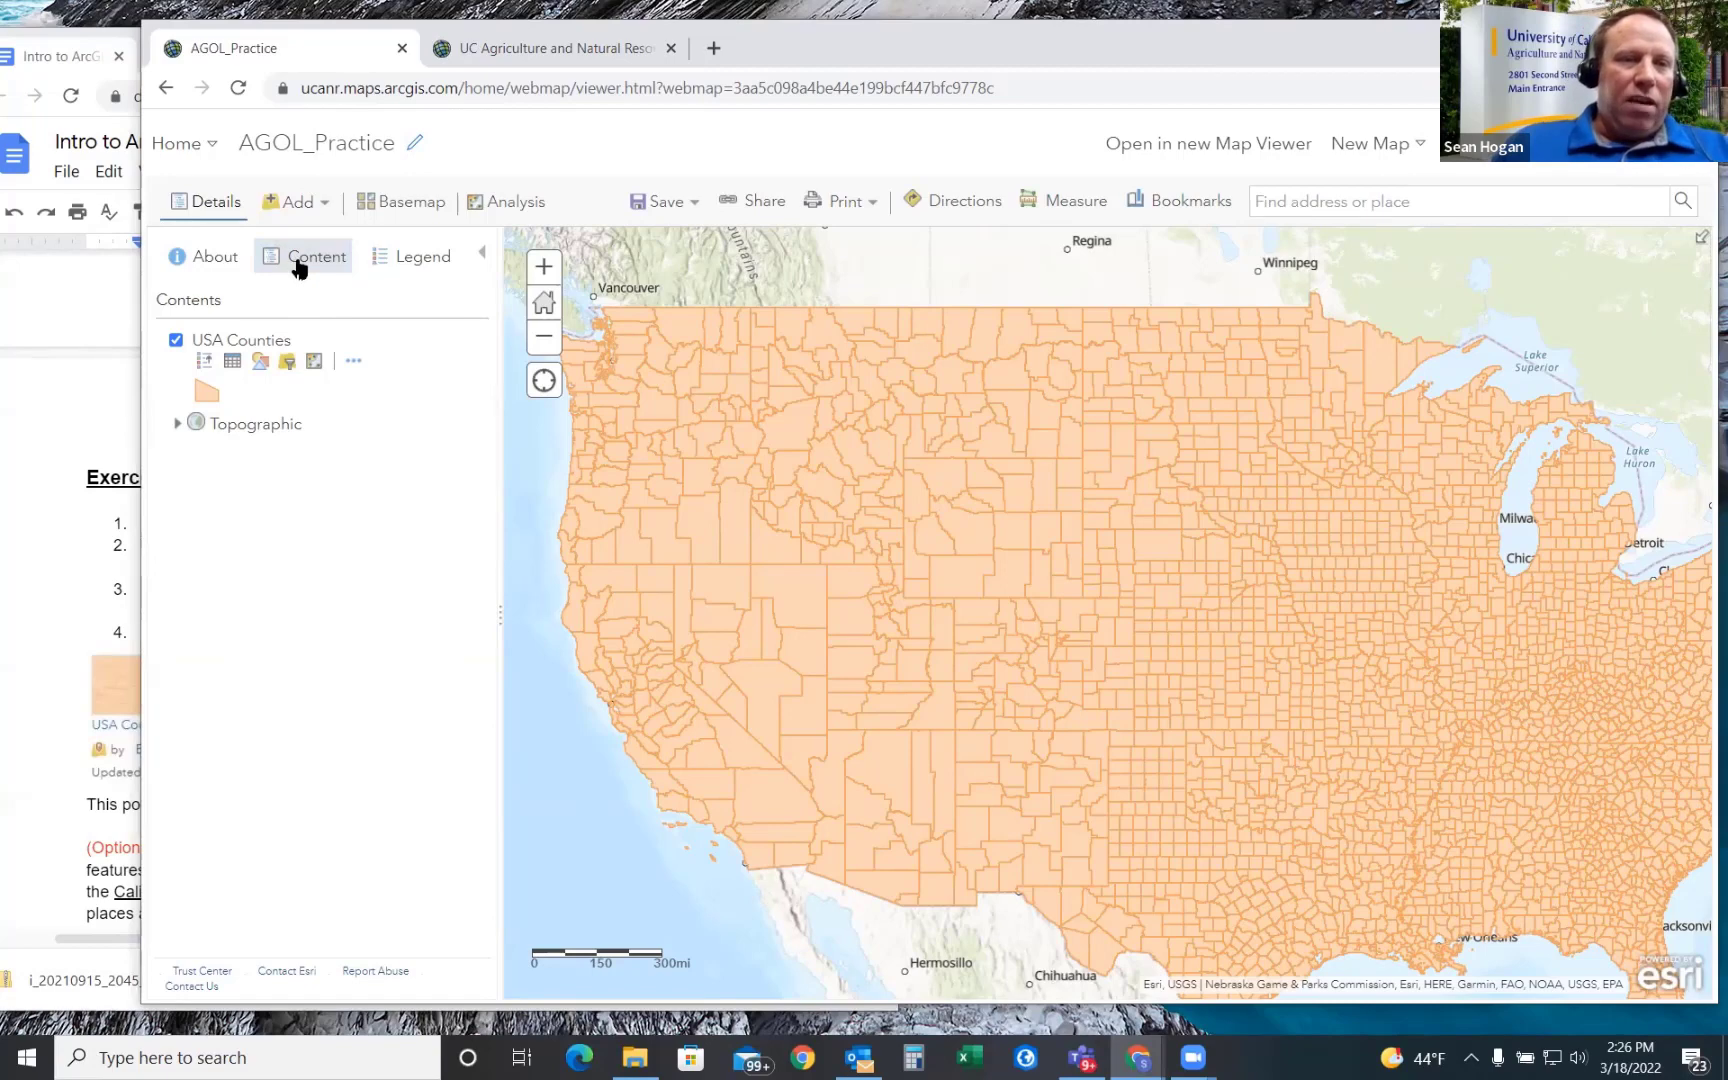
# - Open Search for Layers on ArcGIS Online and clear the old counties search
pyautogui.click(309, 206)
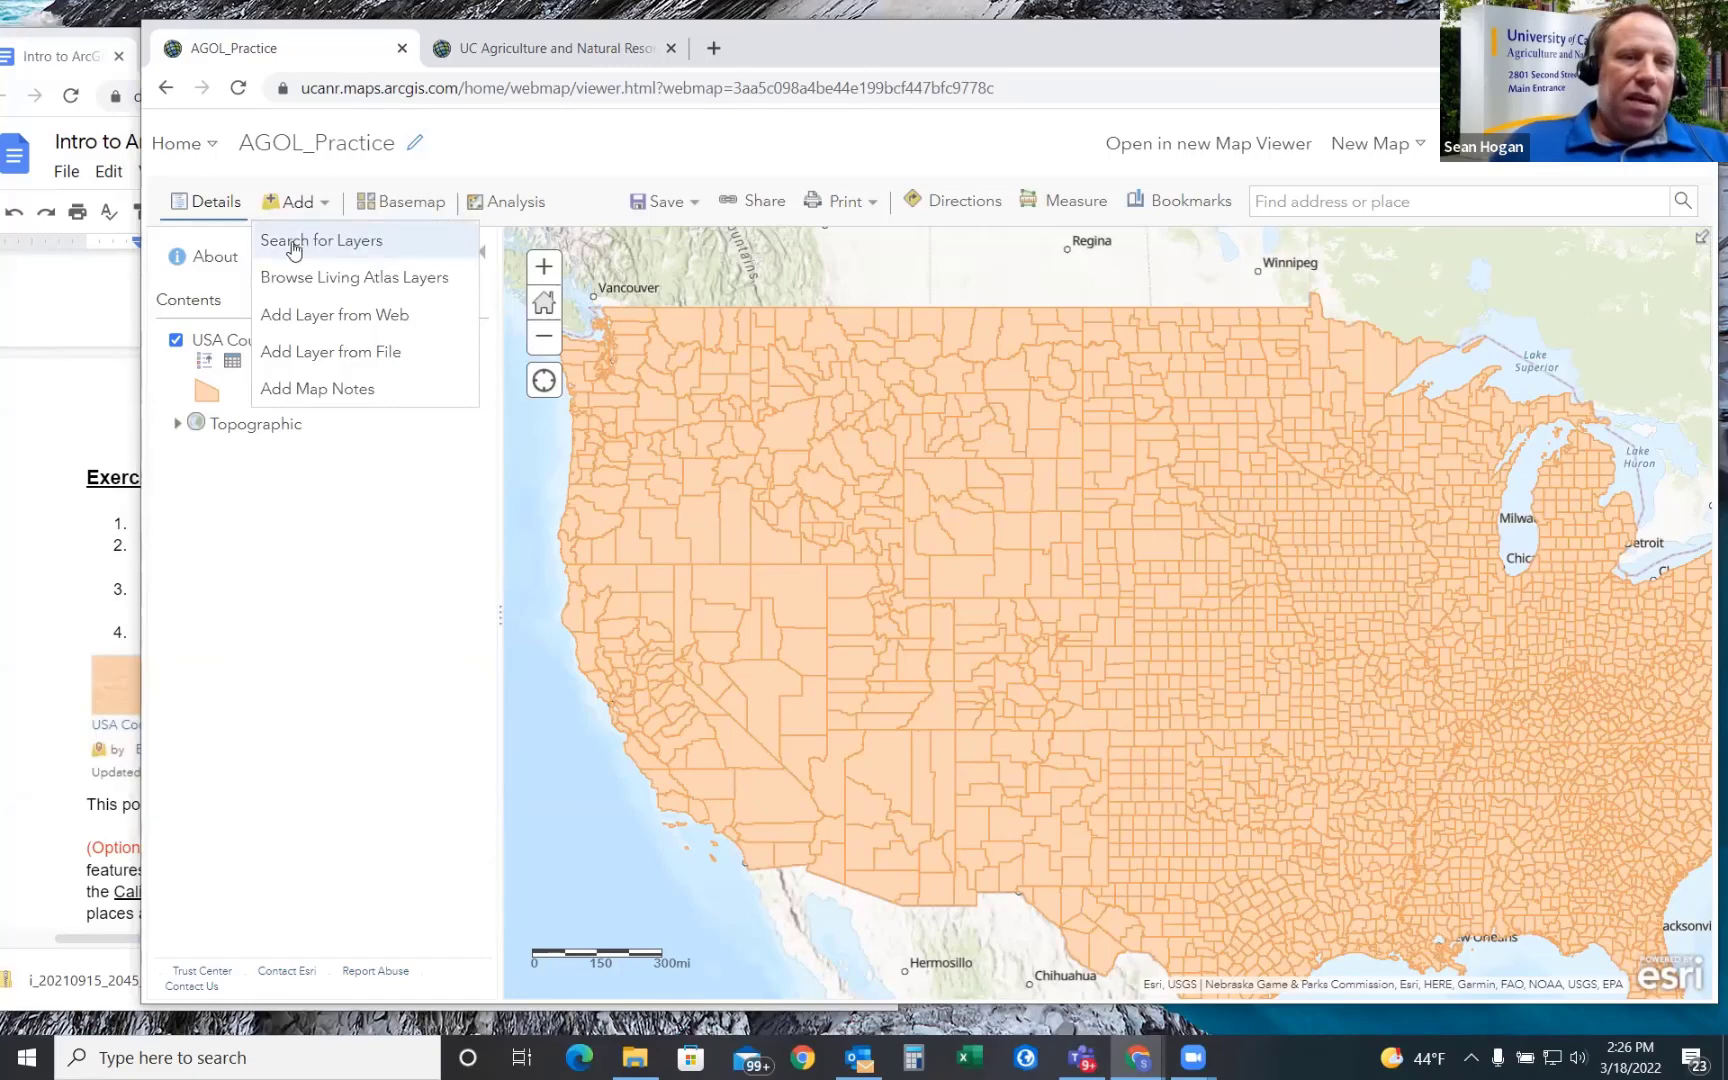
pyautogui.click(294, 241)
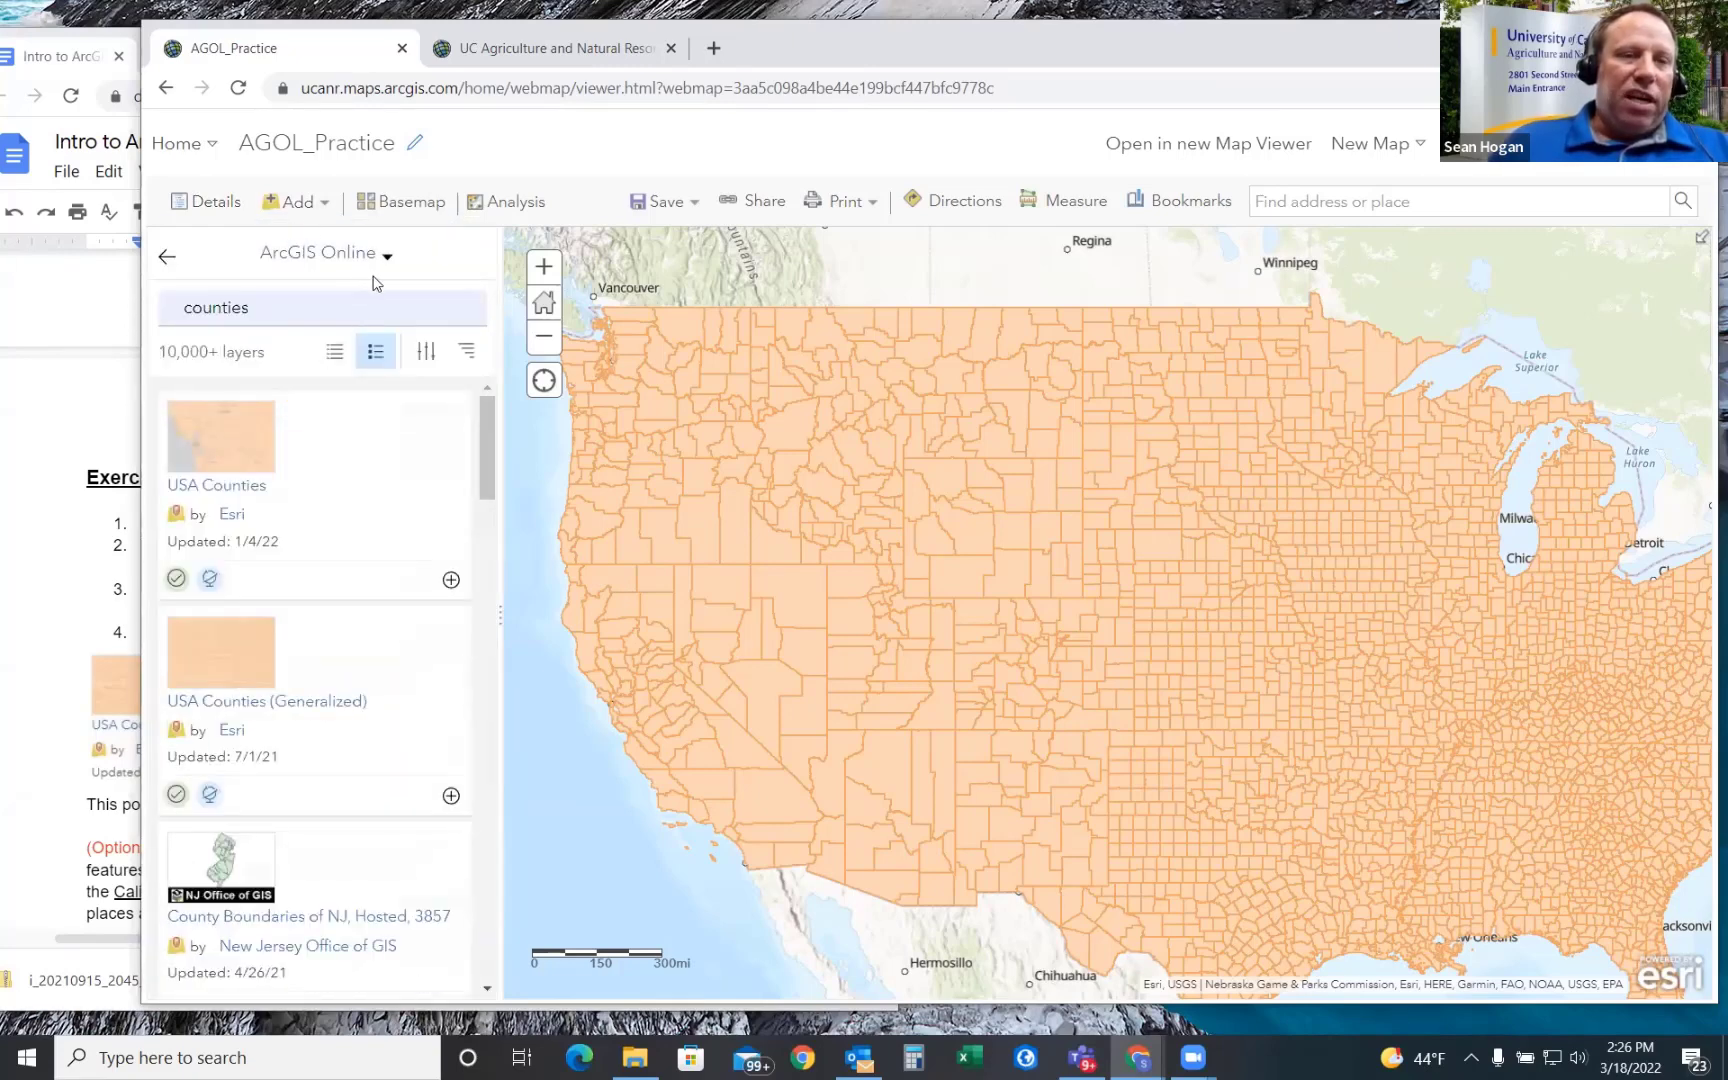
pyautogui.click(326, 206)
pyautogui.click(318, 240)
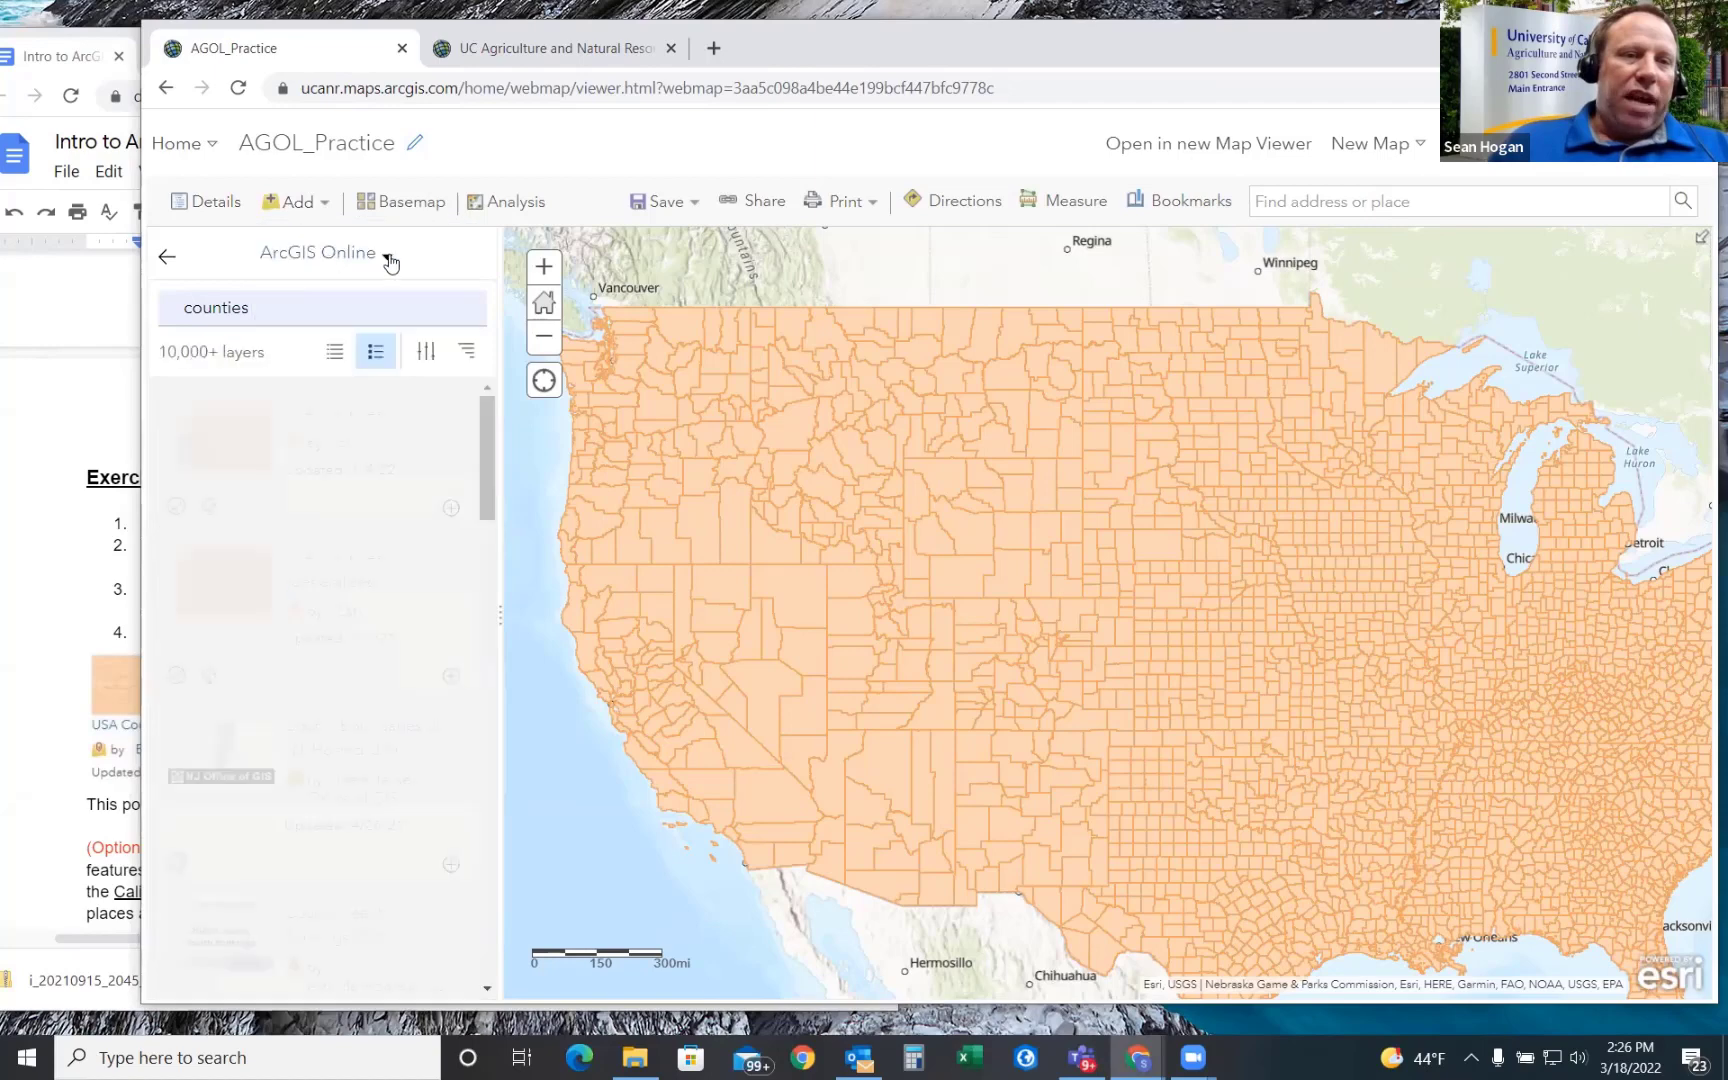
pyautogui.click(384, 258)
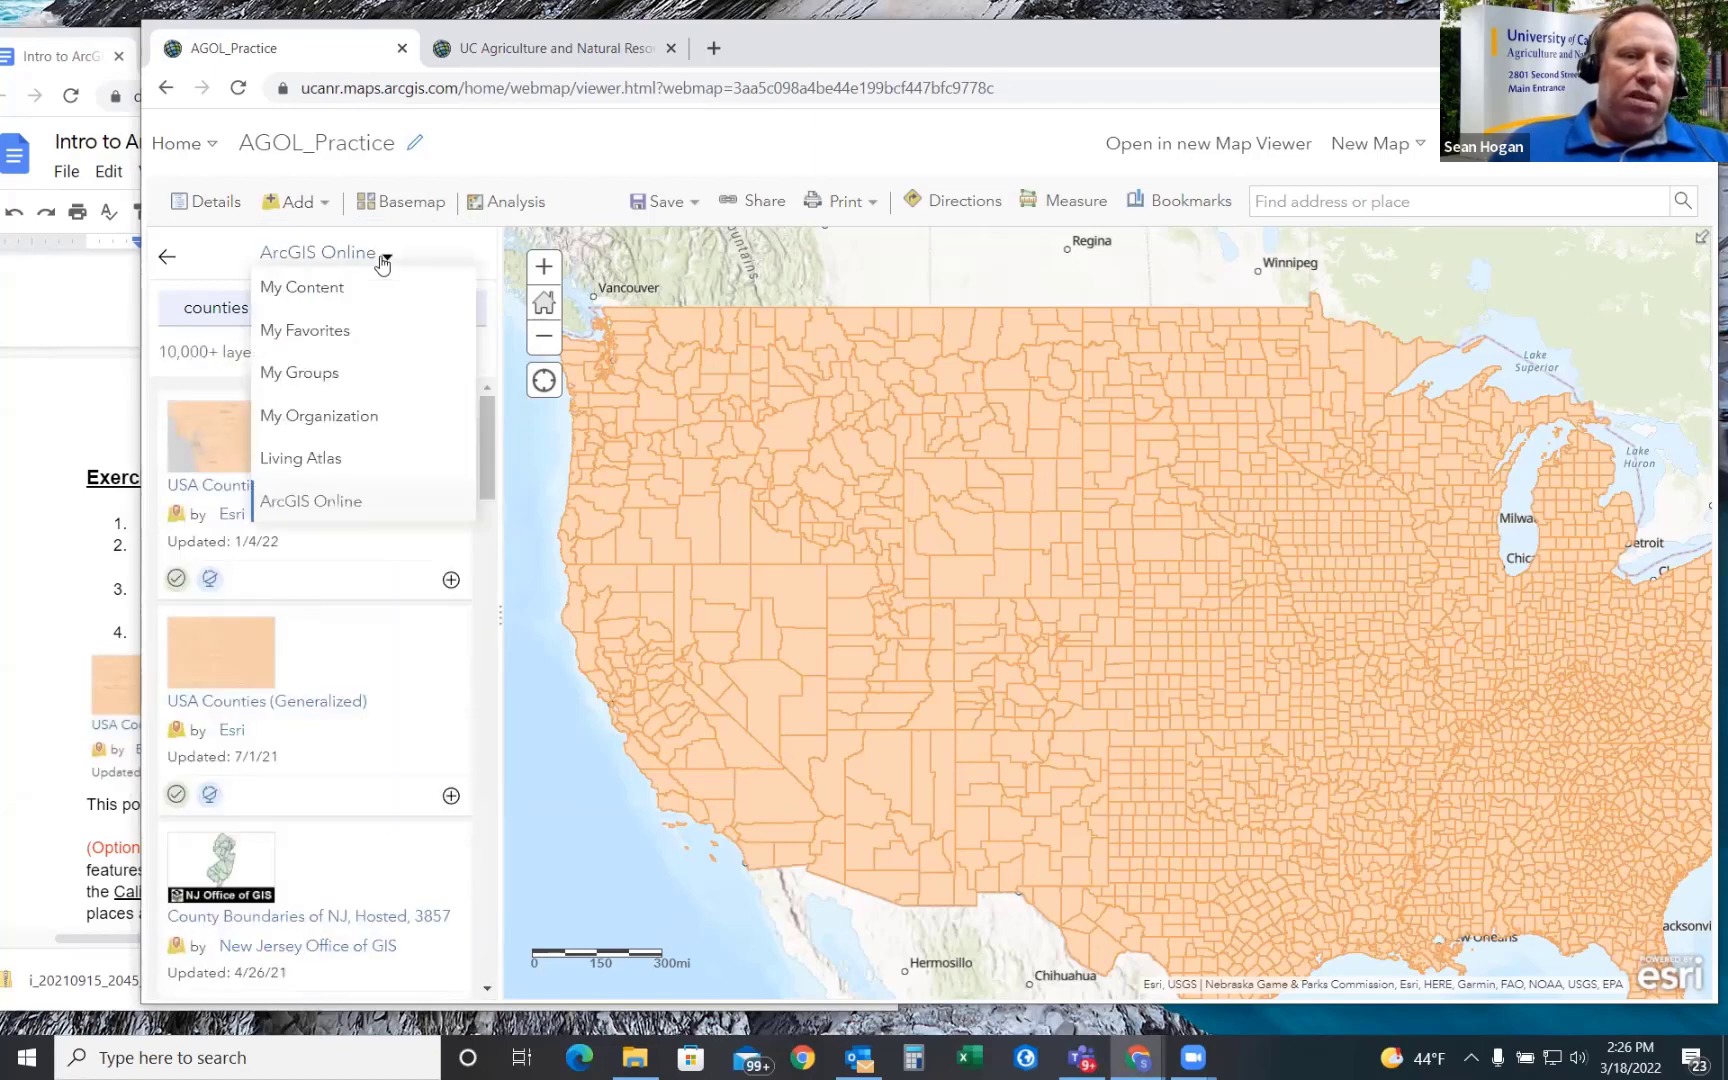
pyautogui.click(335, 505)
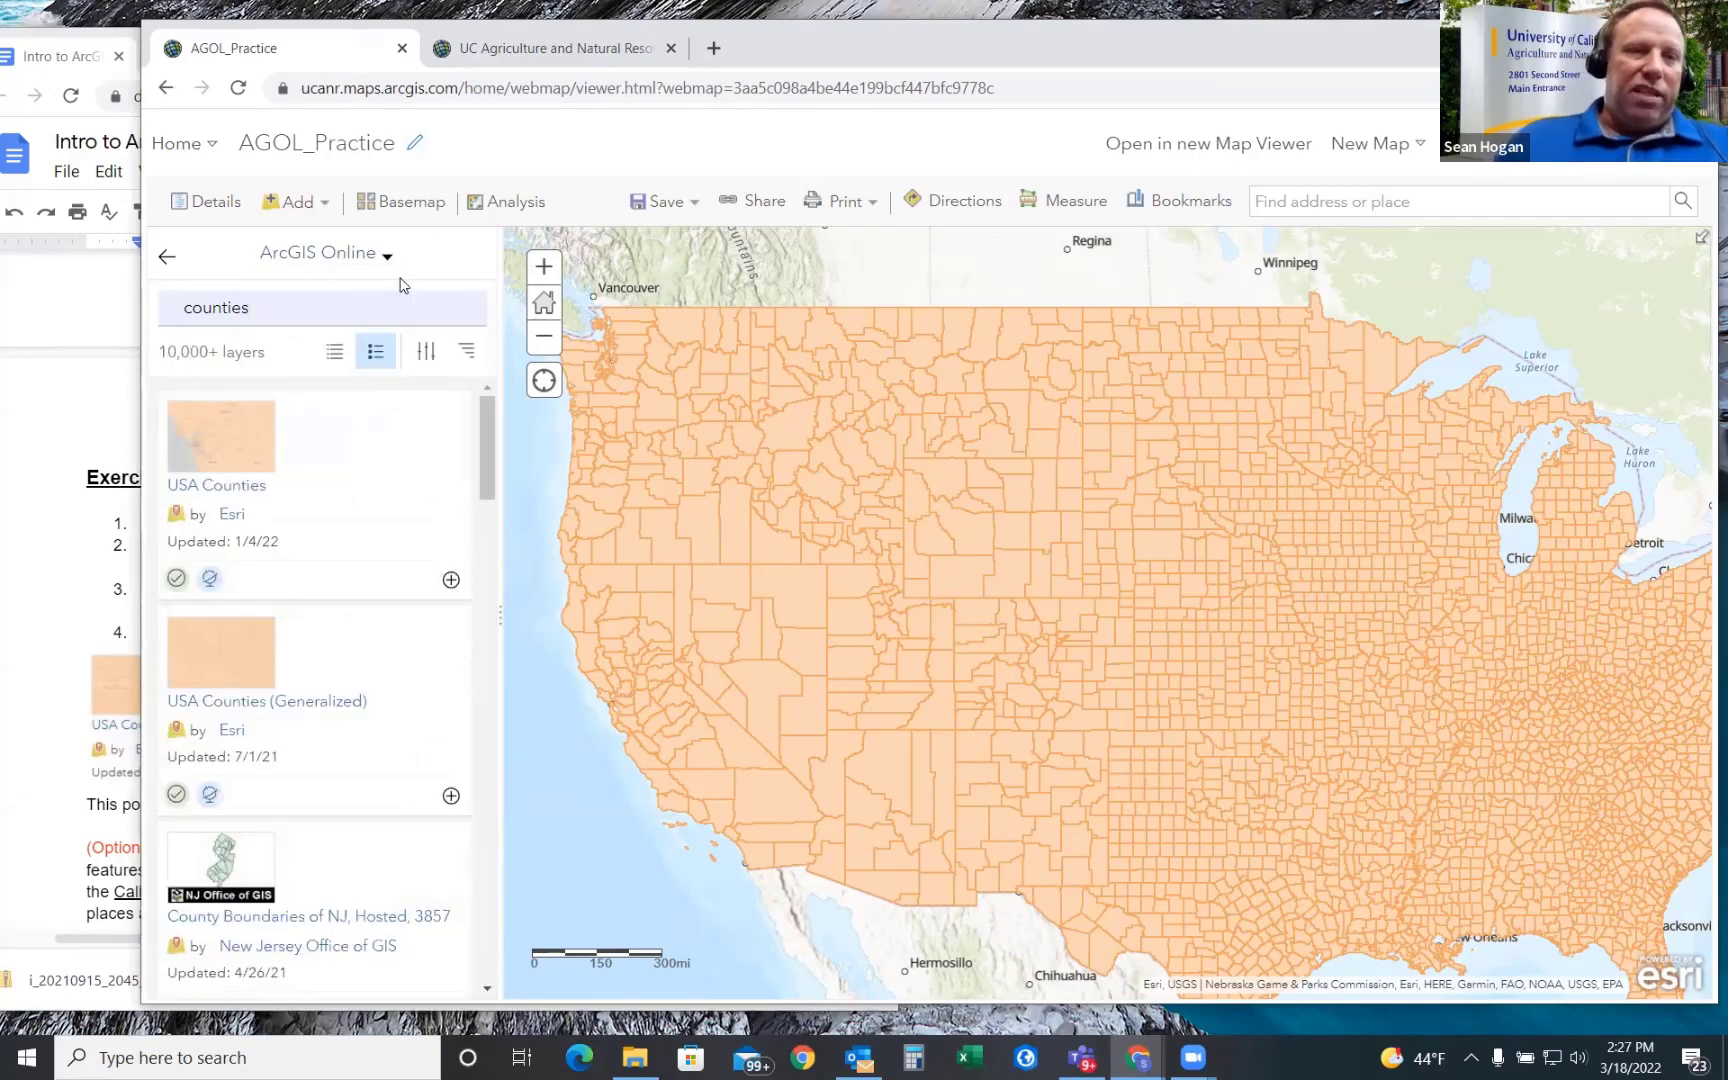
pyautogui.click(471, 308)
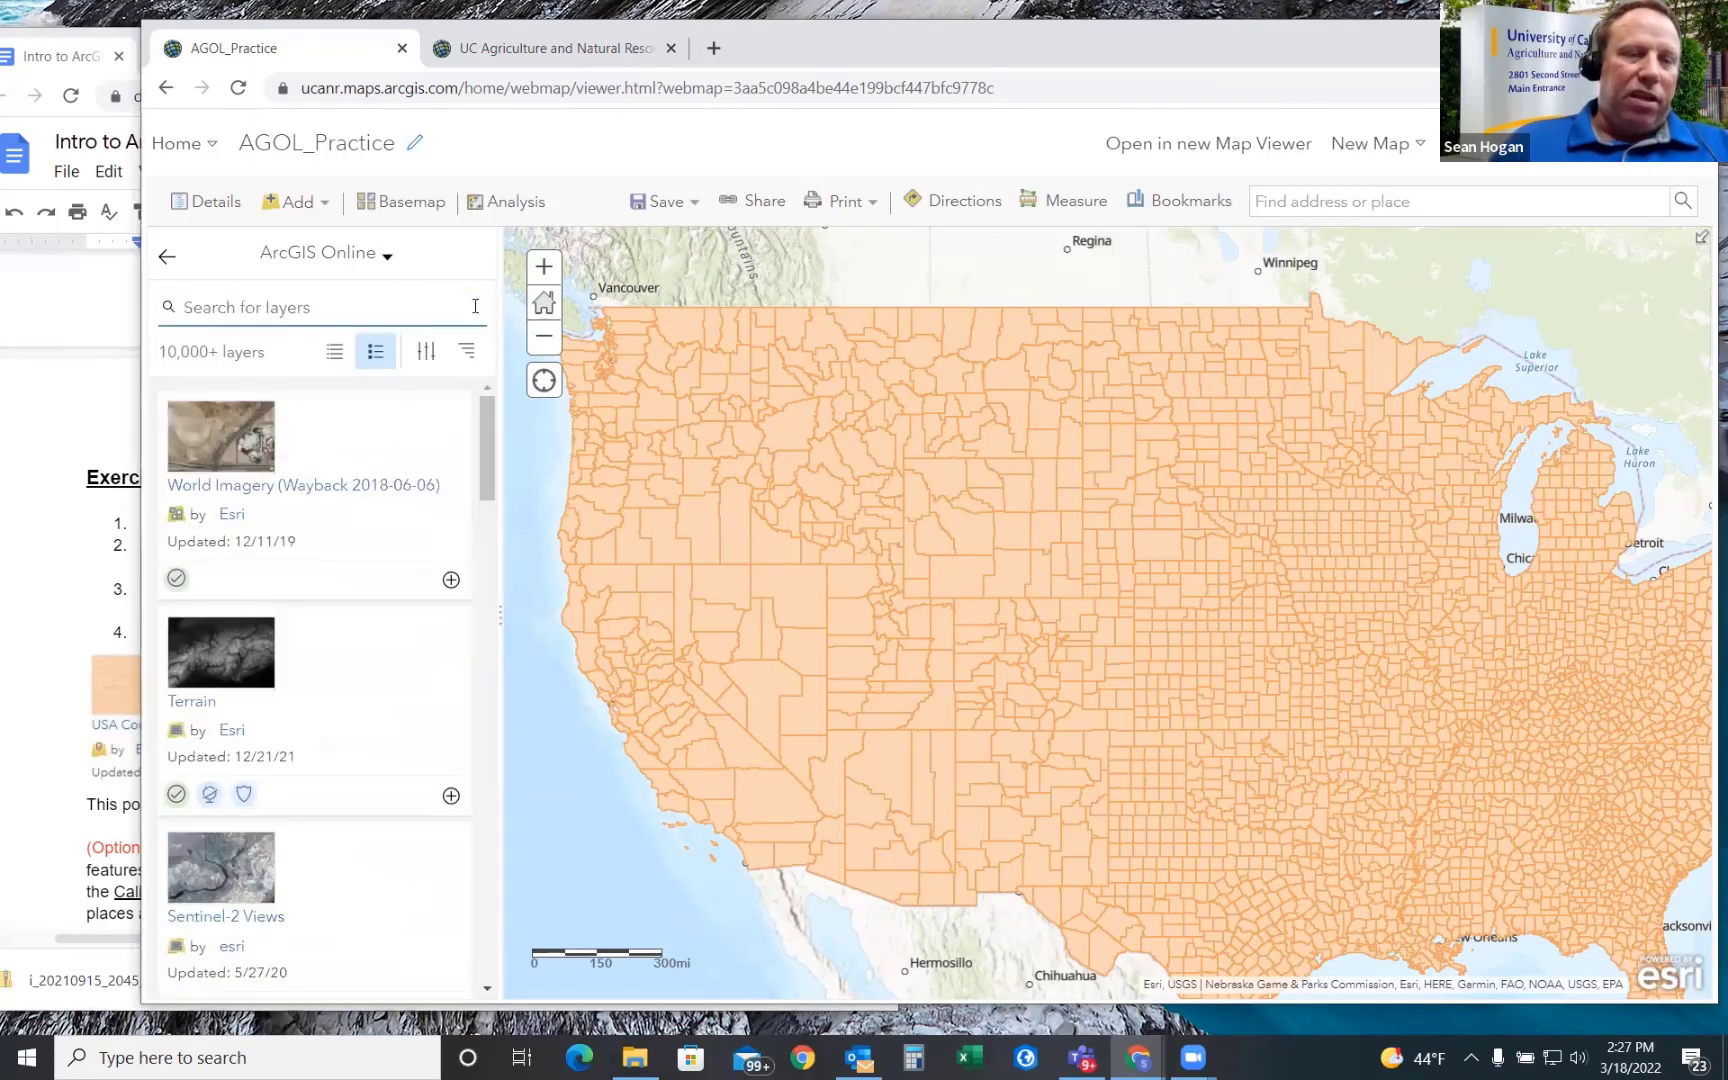
# - Switch to the Google Docs exercise and scroll to the Caldor Fire steps
pyautogui.click(221, 310)
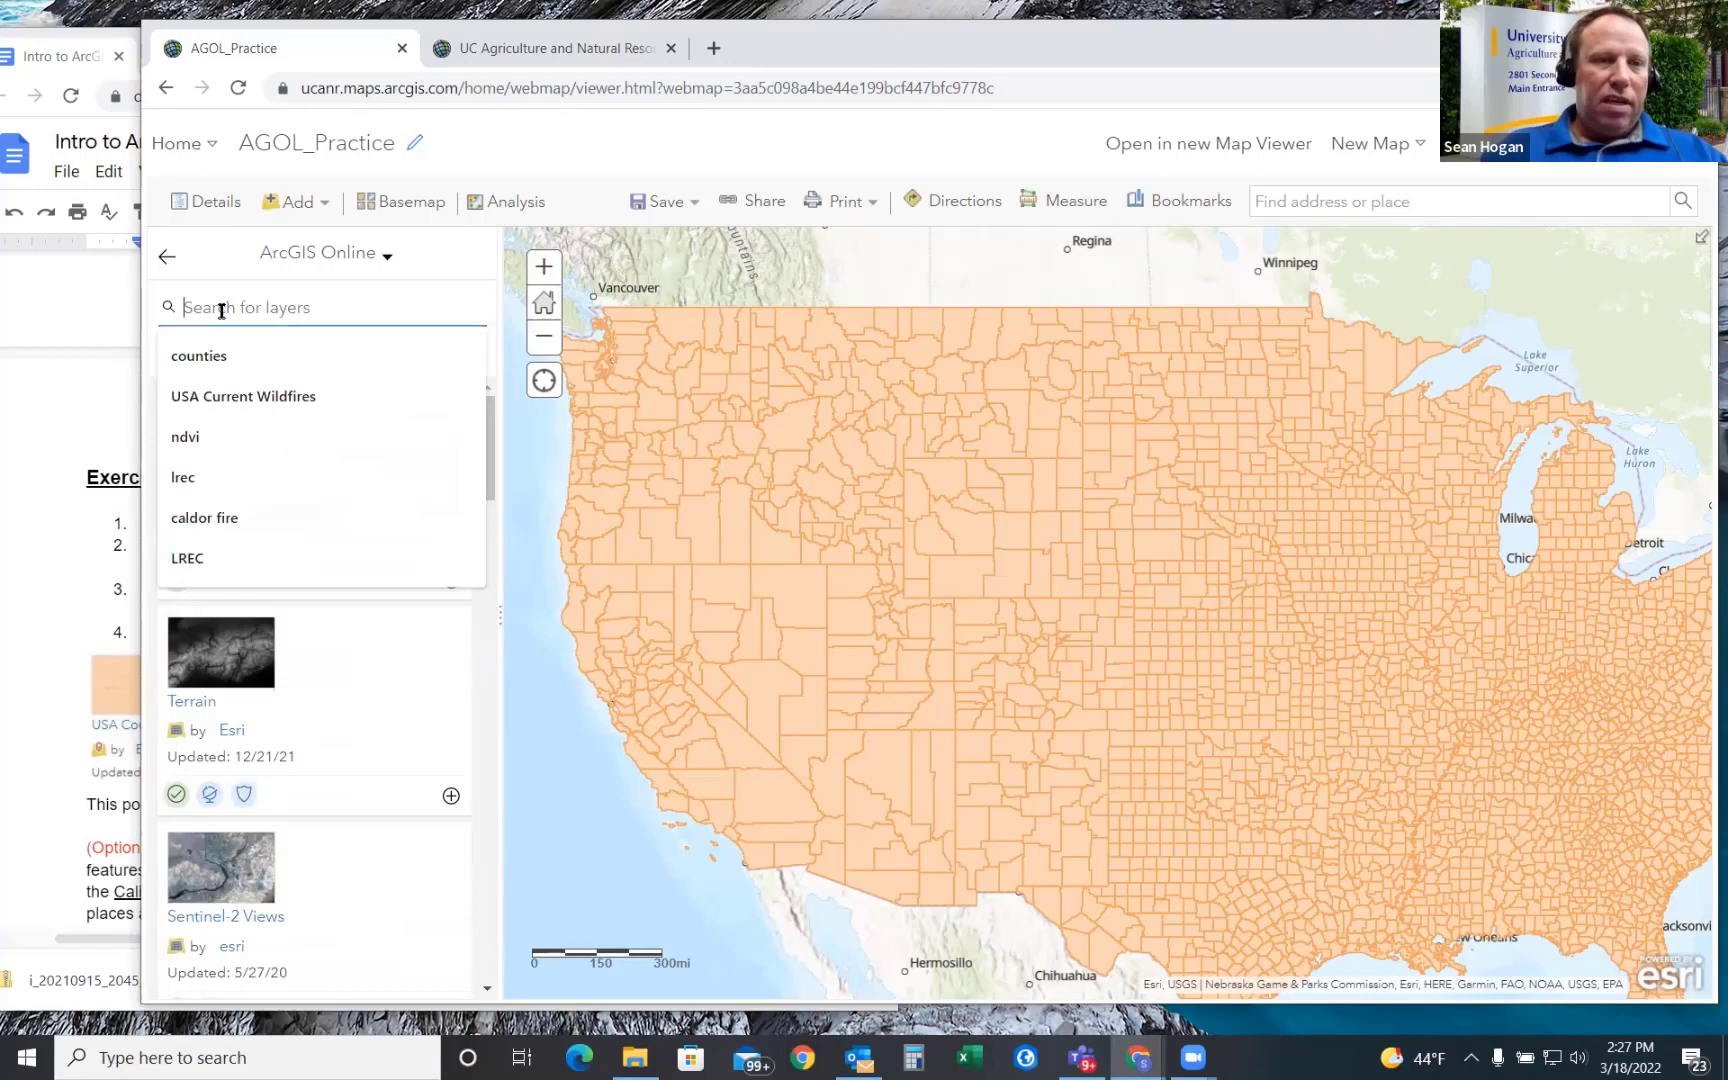
pyautogui.click(84, 412)
pyautogui.scroll(-4, 397, 670)
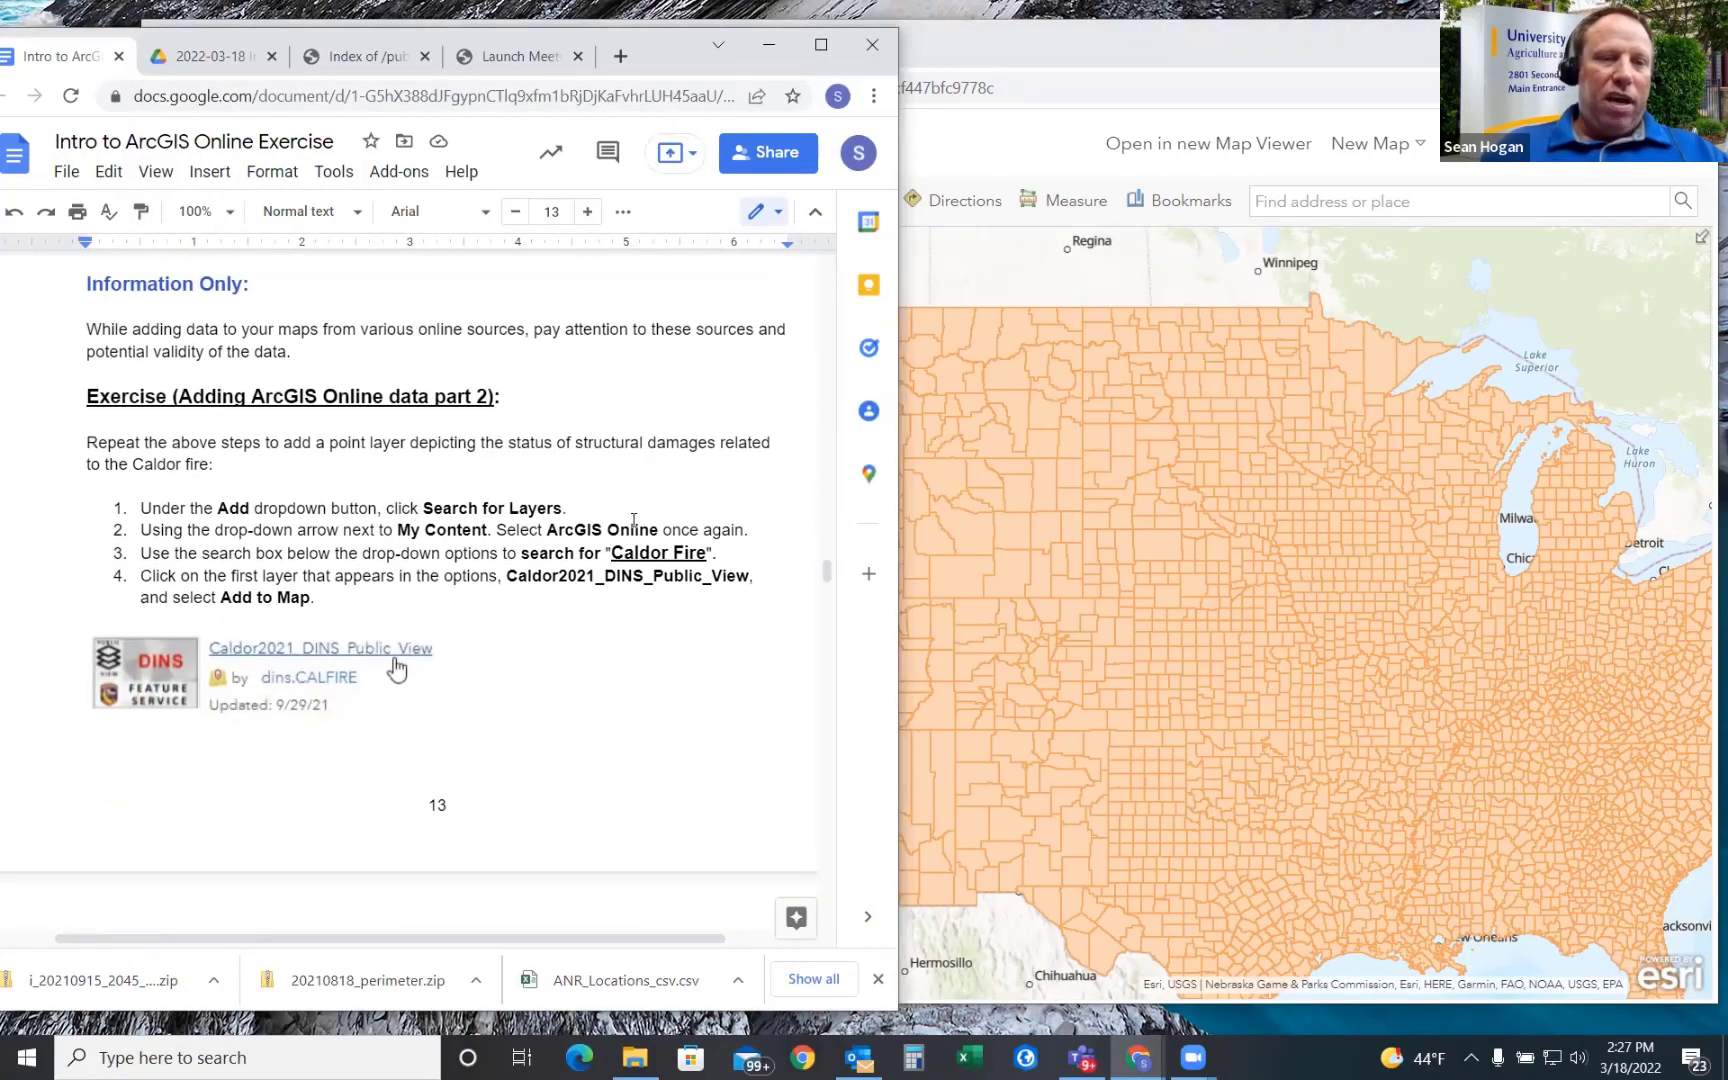
# - Highlight 'Caldor Fire' in step 3 of the doc, then return to the ArcGIS layer search box
pyautogui.moveTo(616, 551); pyautogui.dragTo(707, 545)
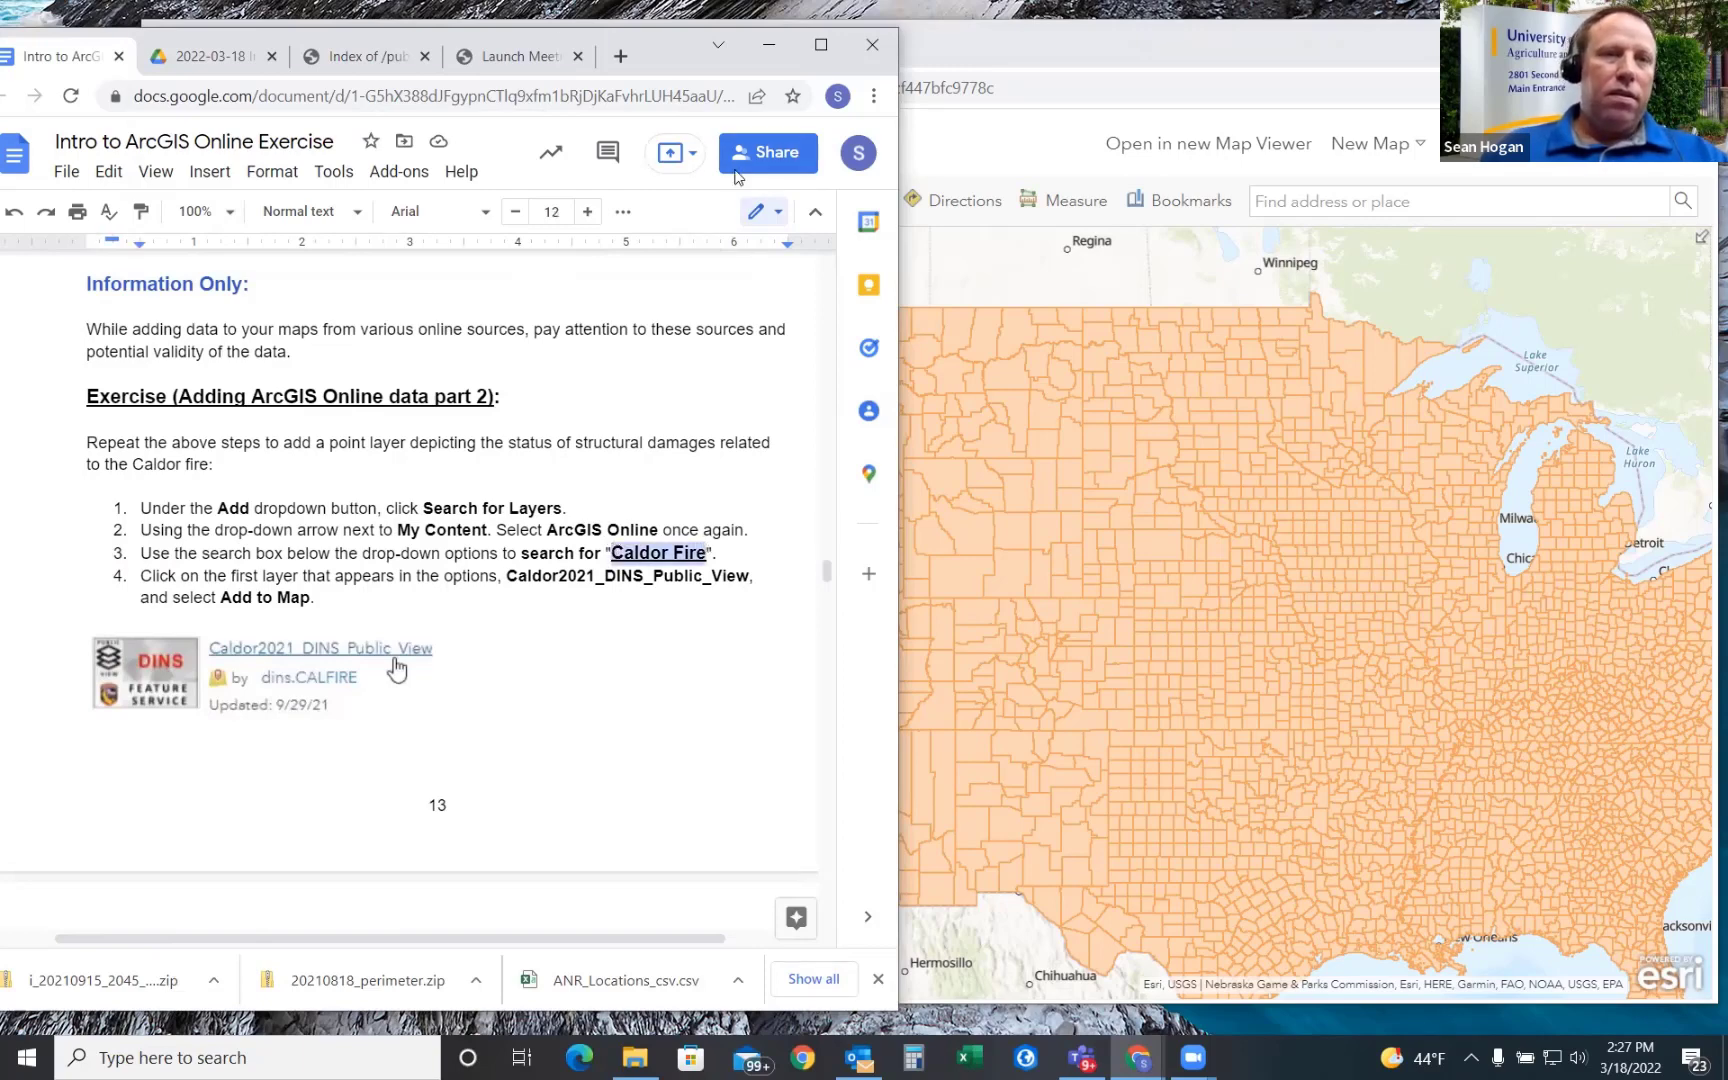
pyautogui.click(973, 52)
pyautogui.click(238, 309)
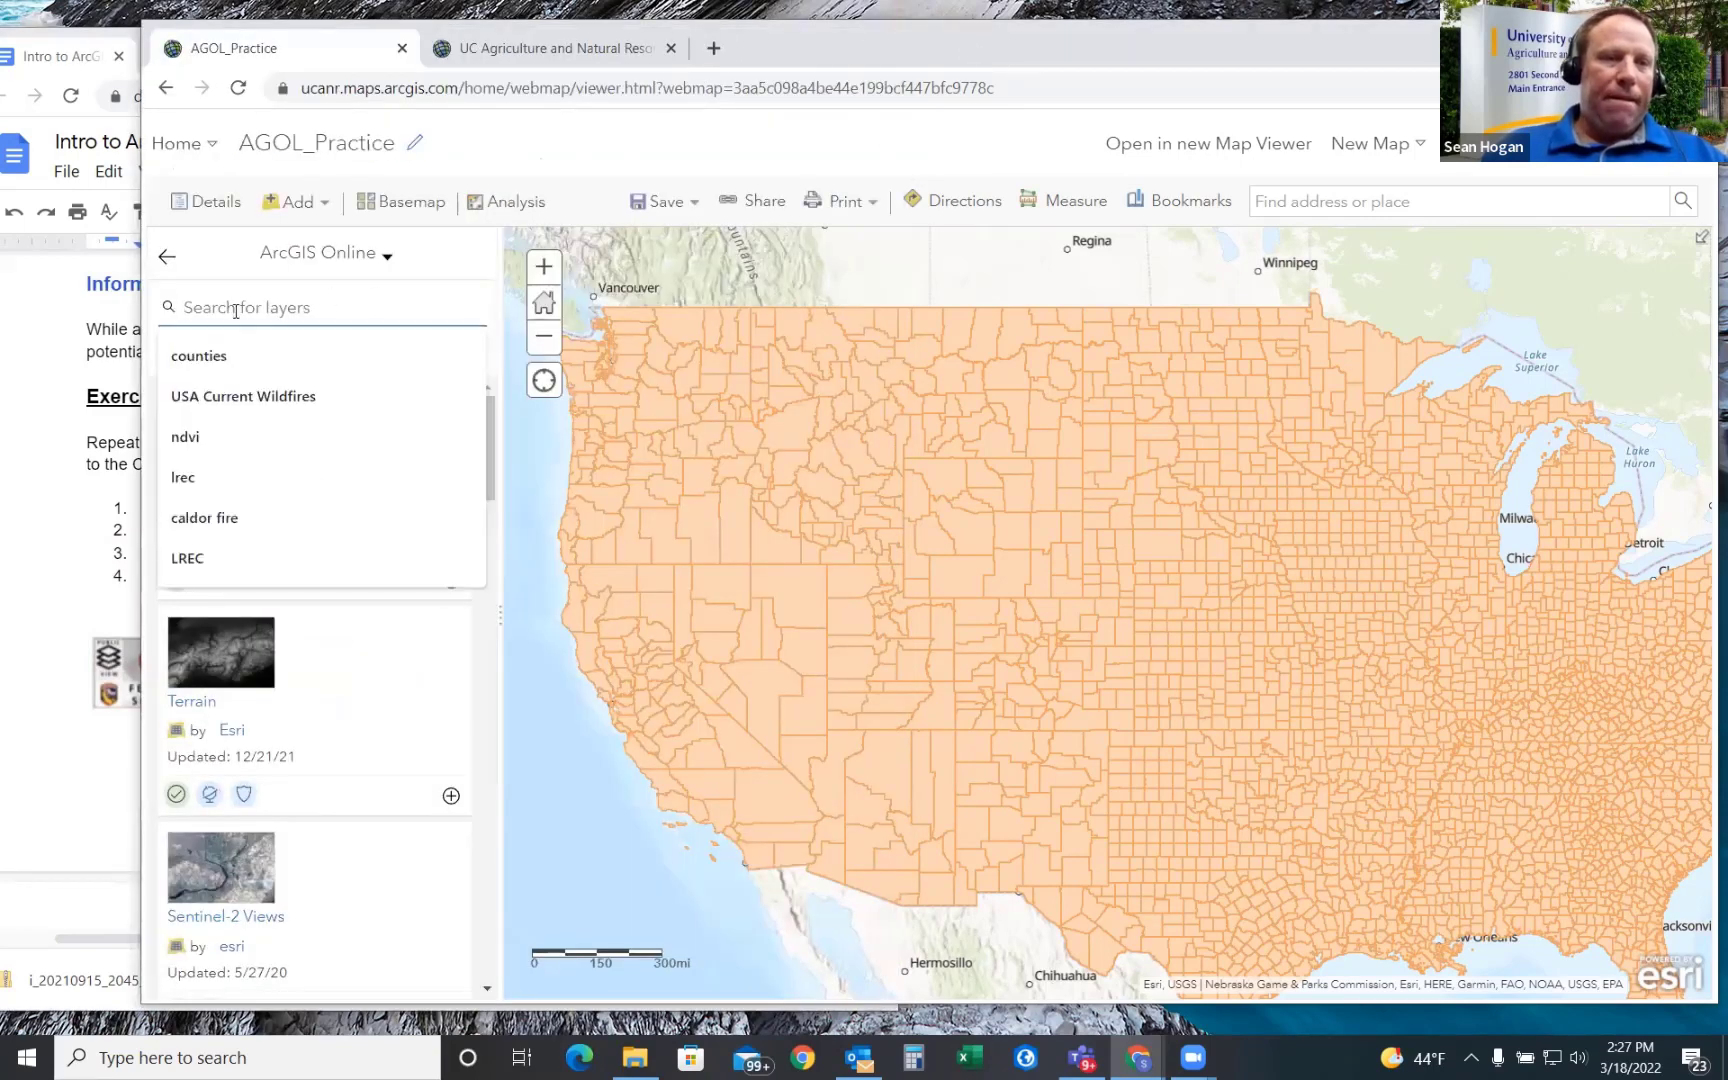
# - Search ArcGIS Online layers for 'Caldor Fire' and view the Caldor2021_DINS_Public_View details
pyautogui.write('Caldor Fire')
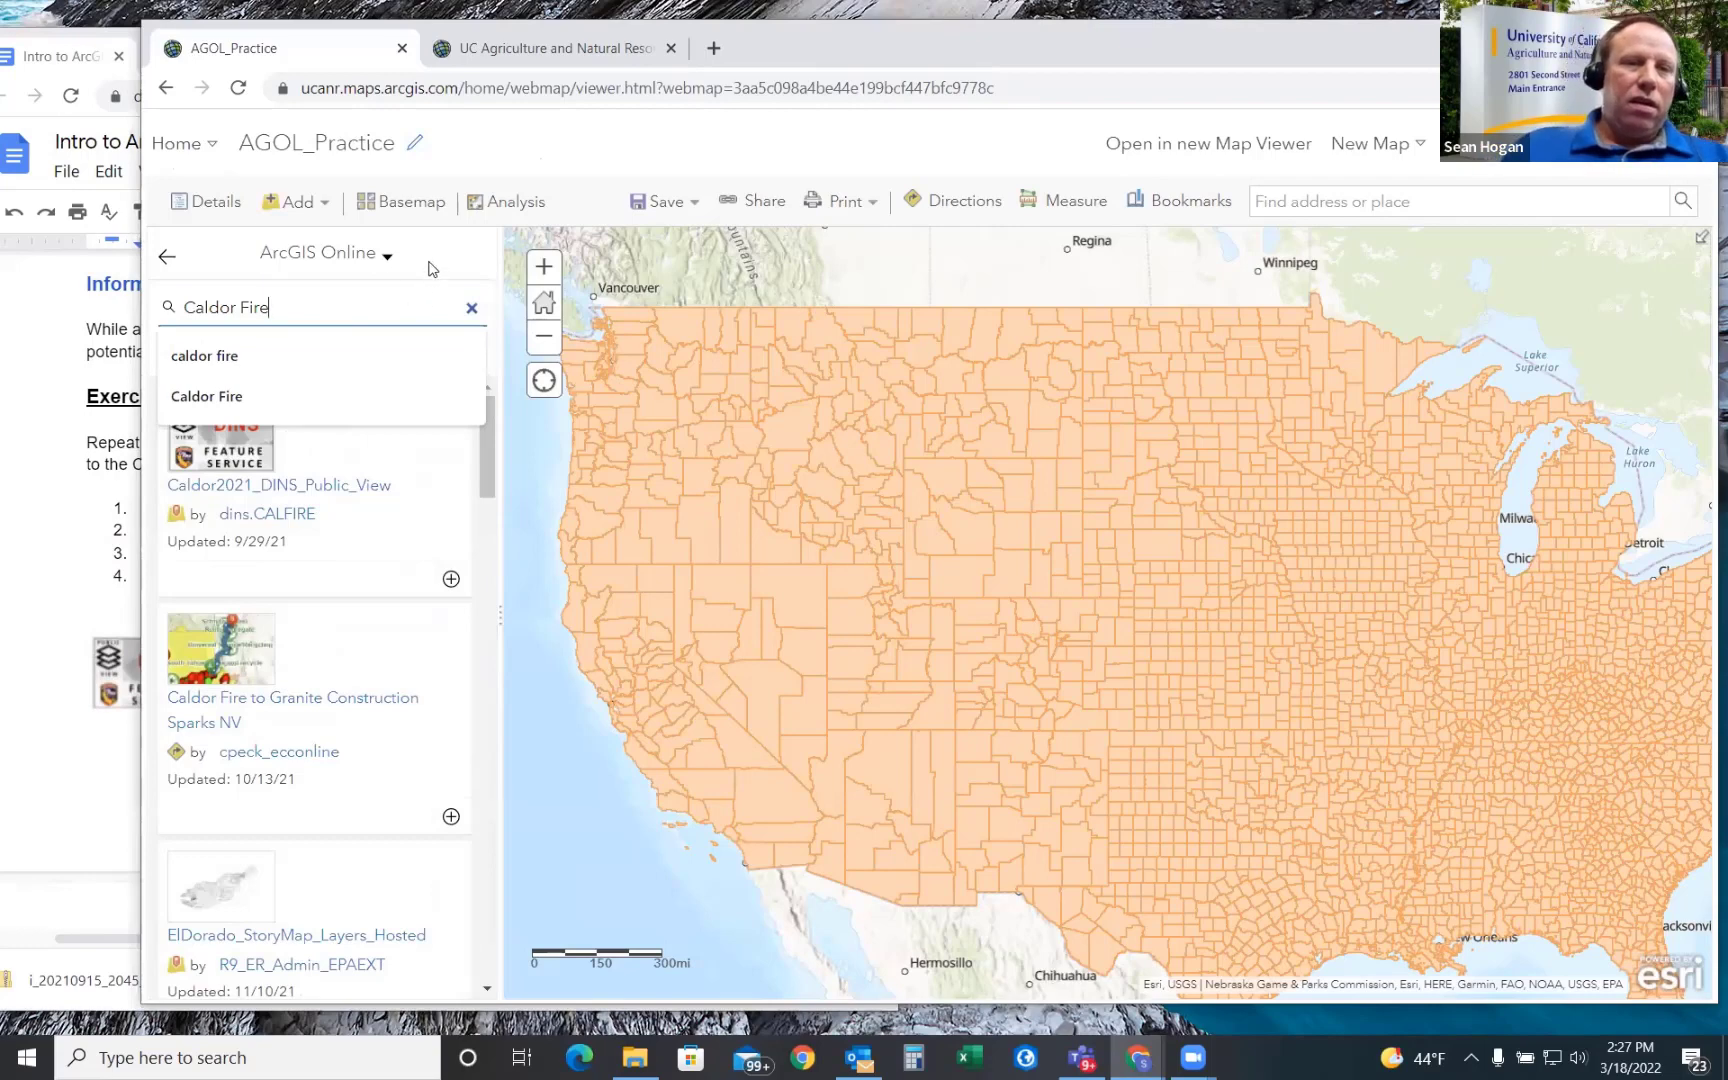
pyautogui.click(468, 270)
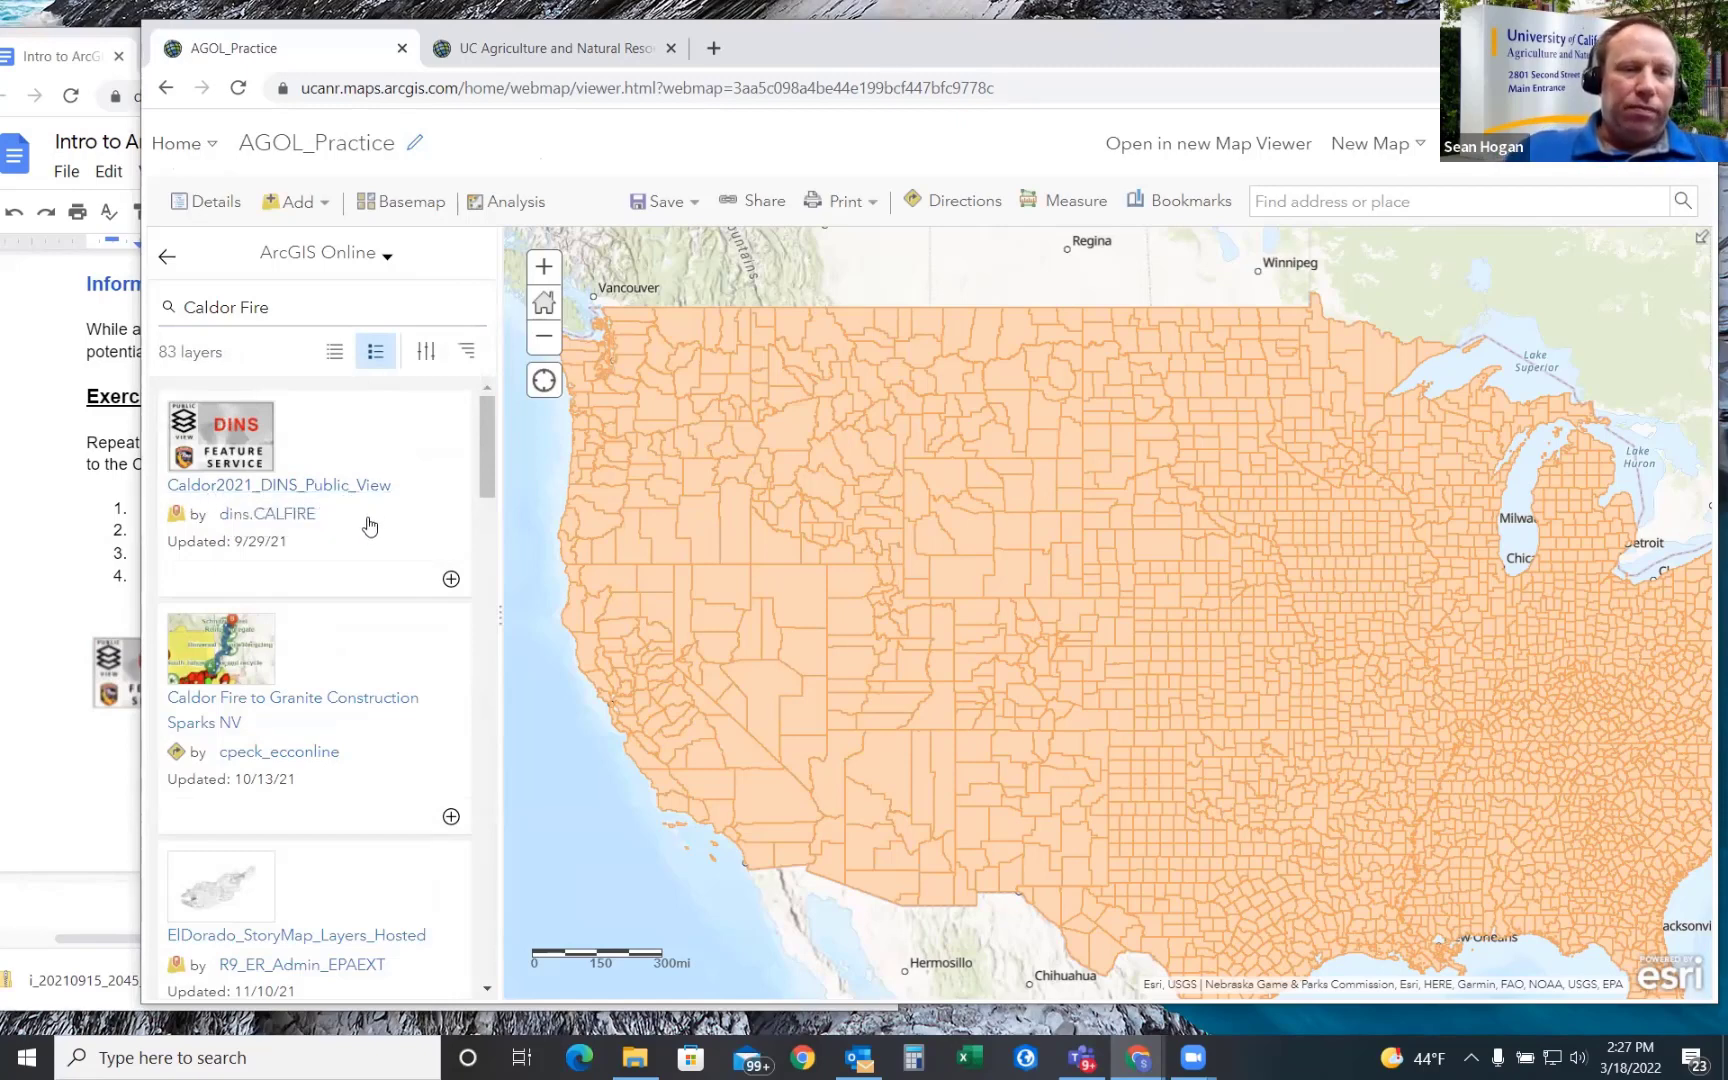
pyautogui.click(232, 449)
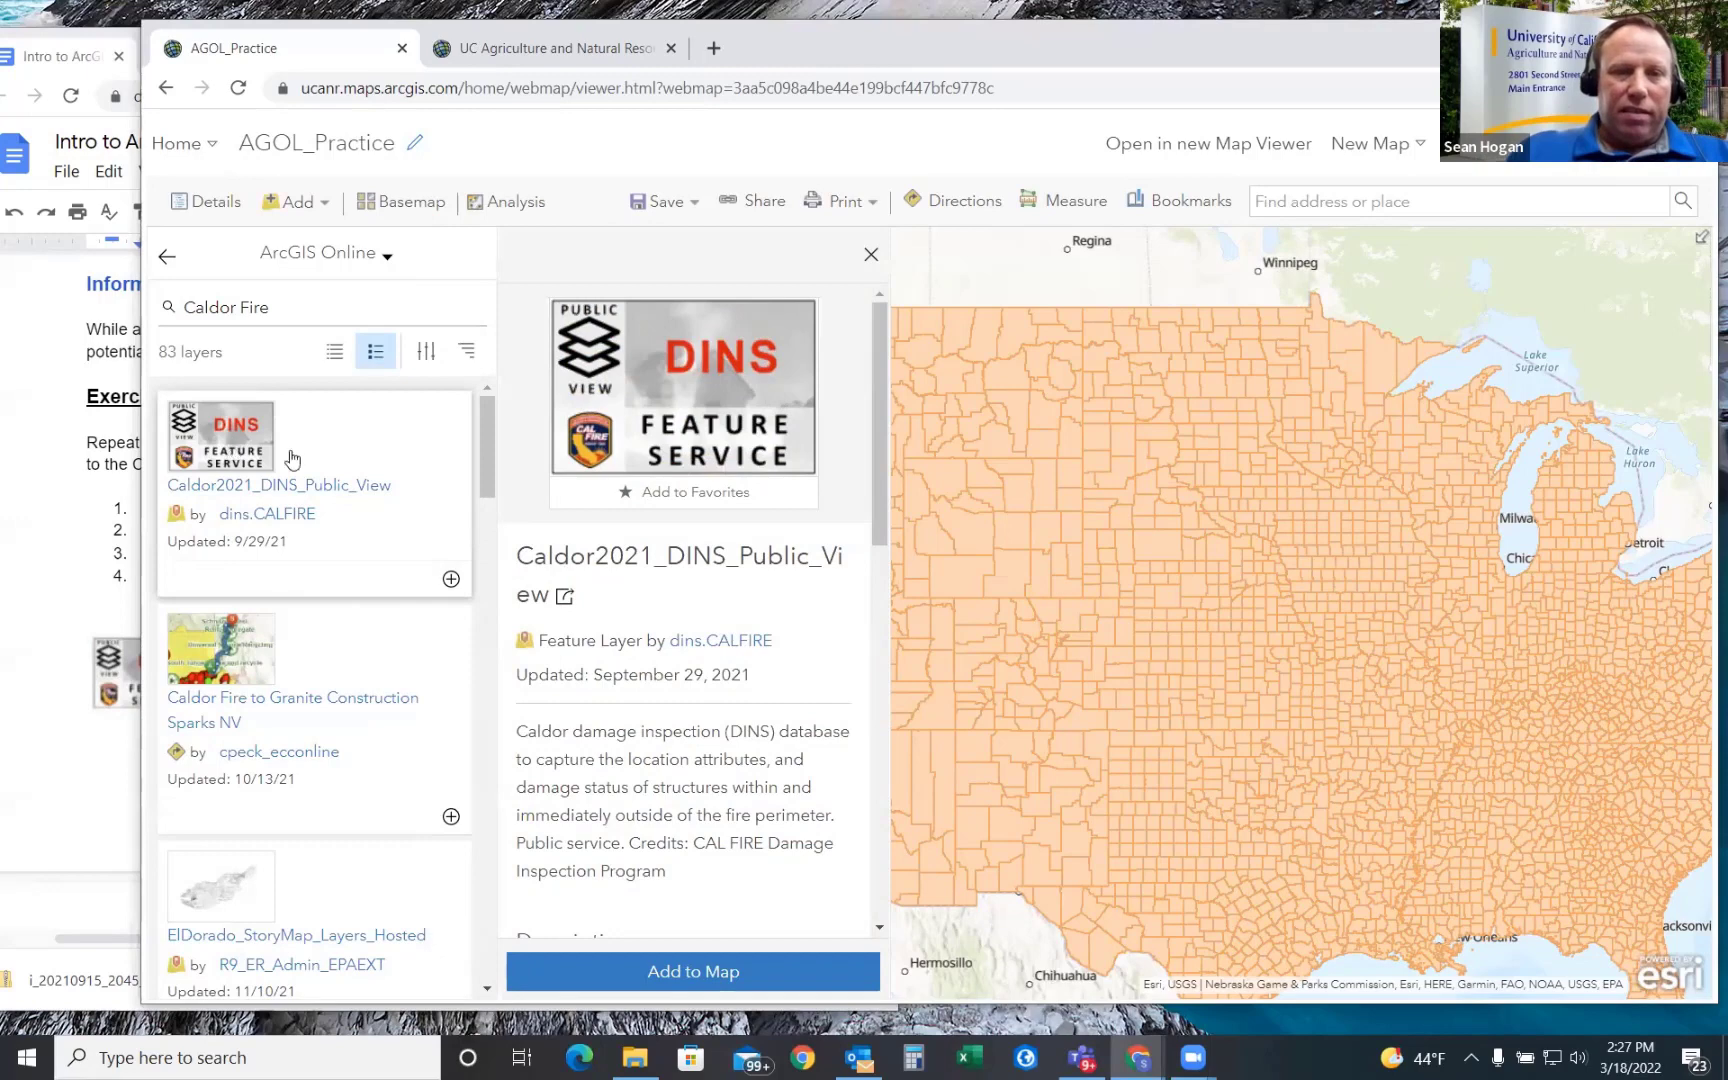
# - Read the Caldor2021_DINS_Public_View details and add its damage inspection points to the map
pyautogui.scroll(-1, 706, 624)
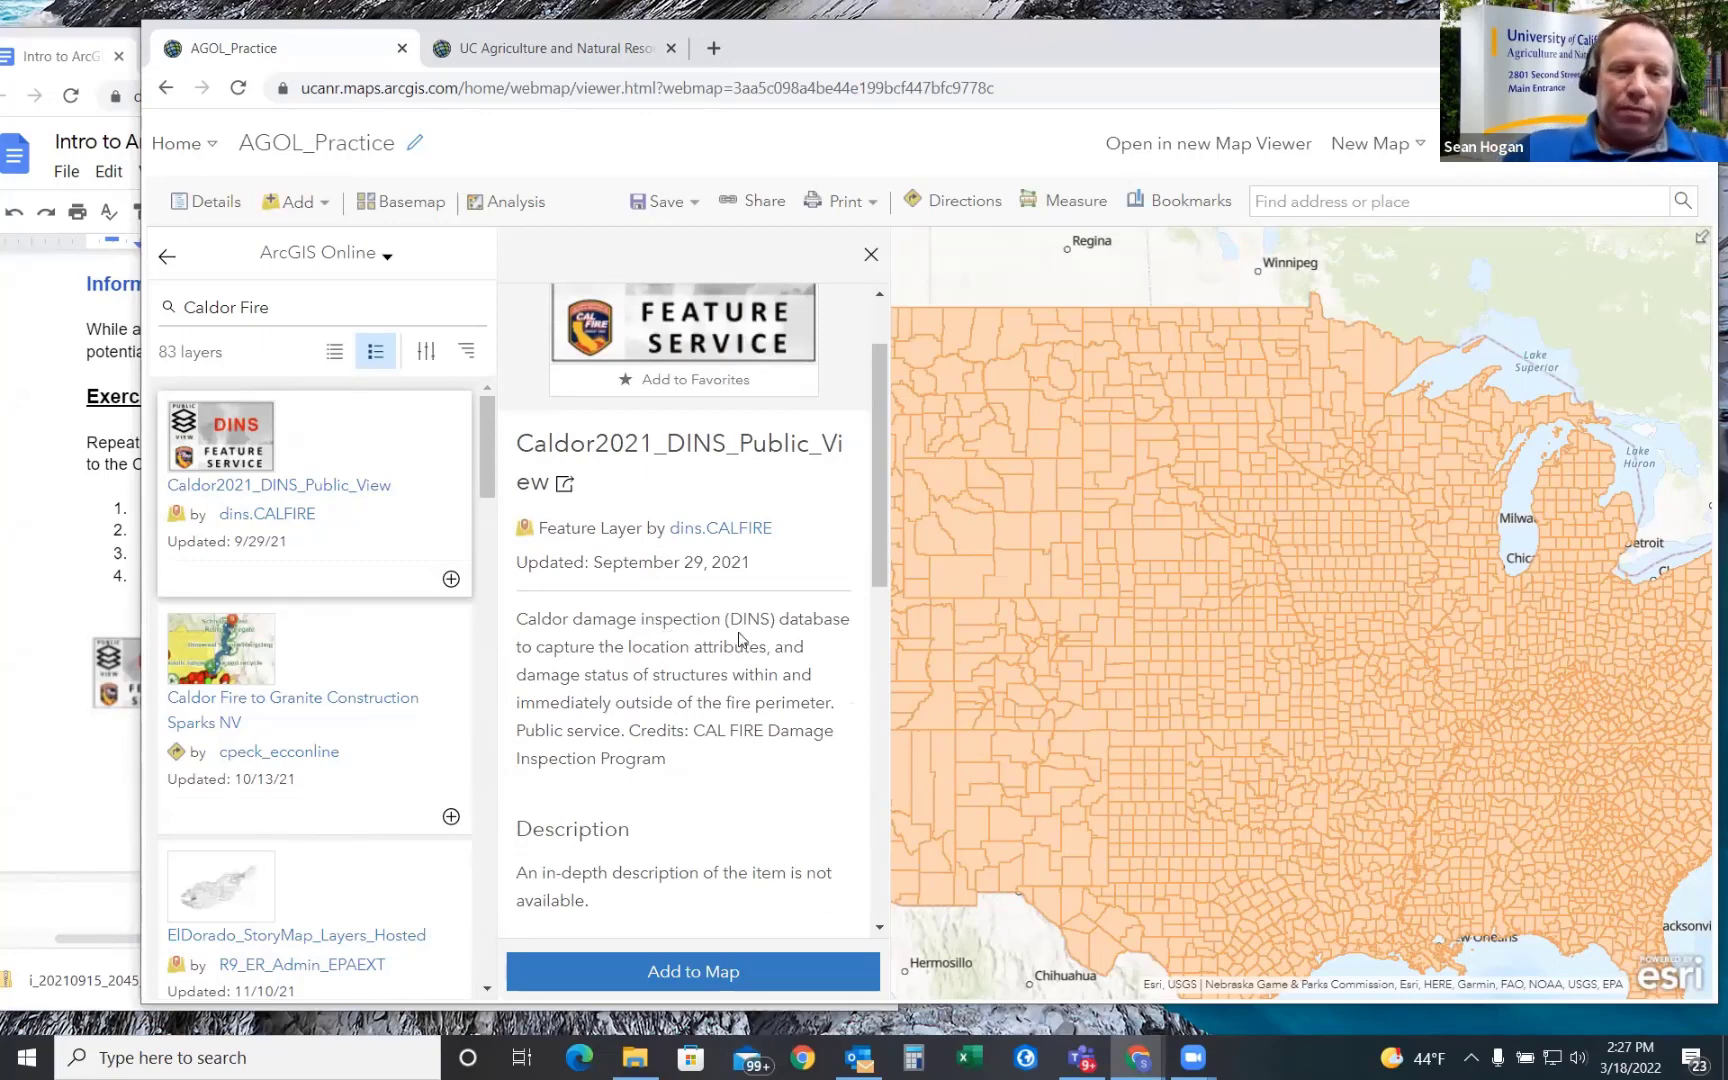
pyautogui.scroll(-5, 707, 626)
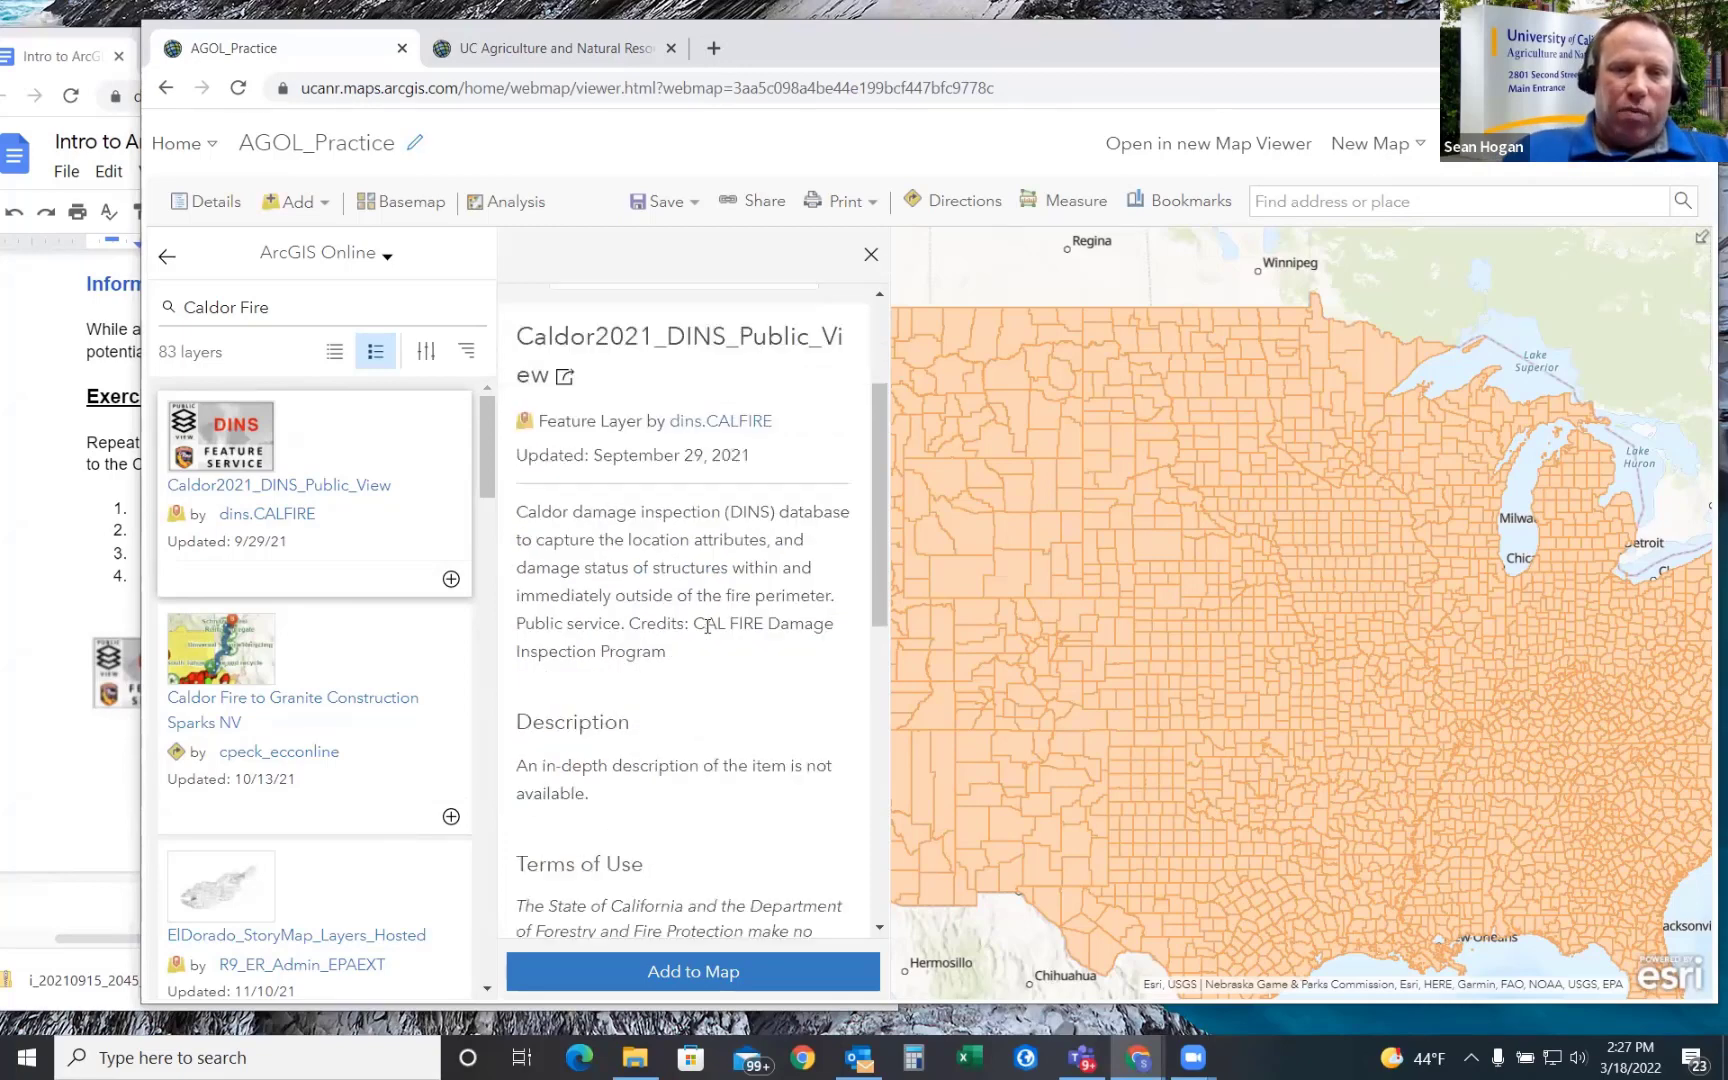
pyautogui.scroll(-1, 707, 626)
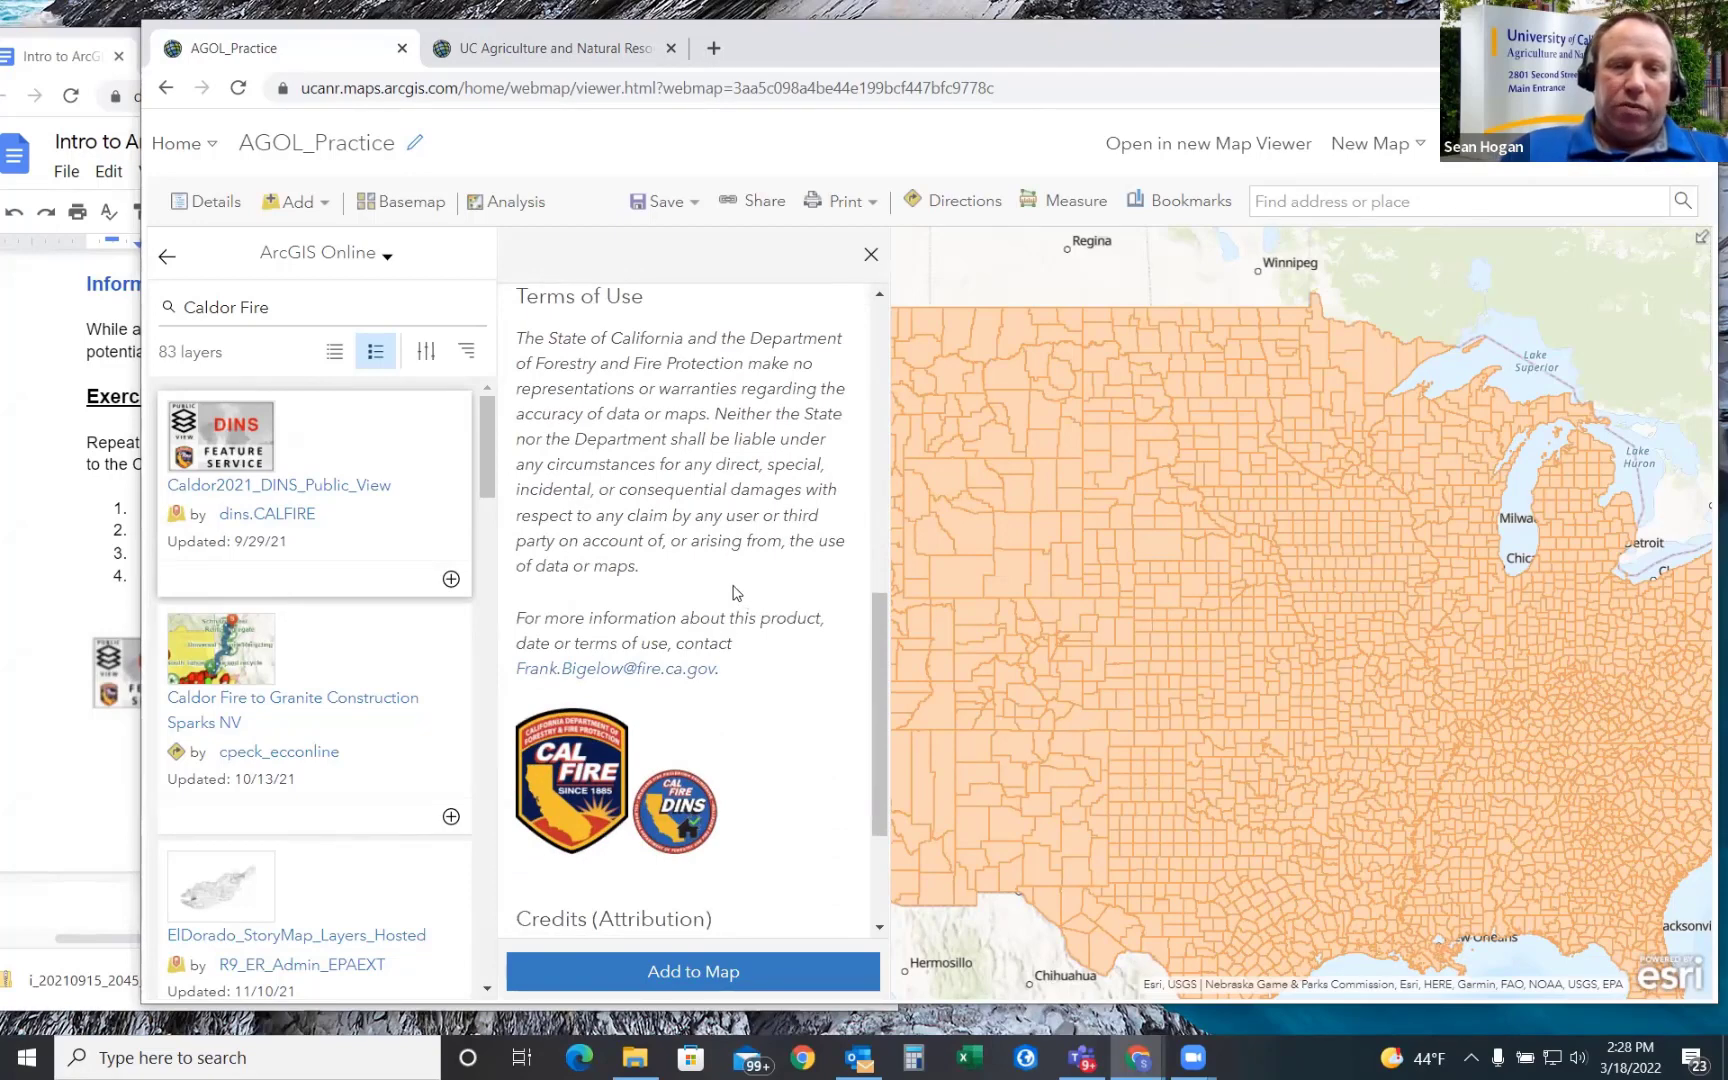
pyautogui.scroll(-1, 748, 607)
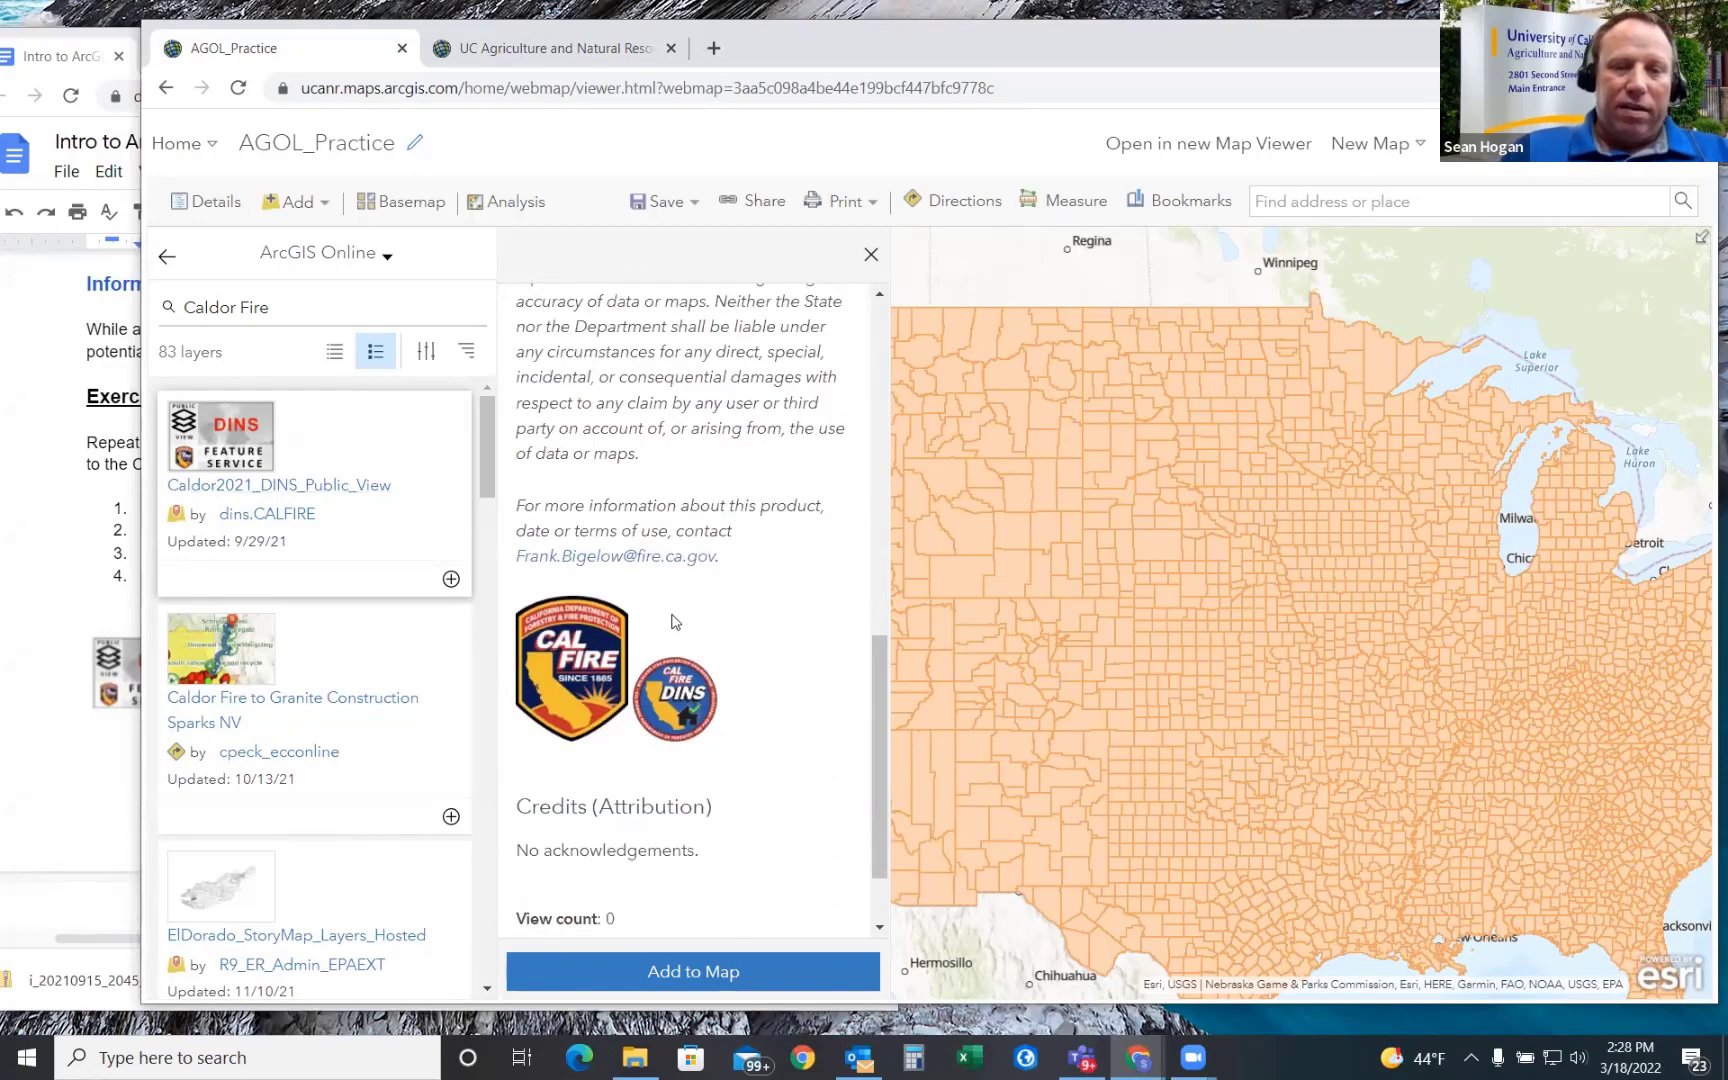
pyautogui.click(678, 966)
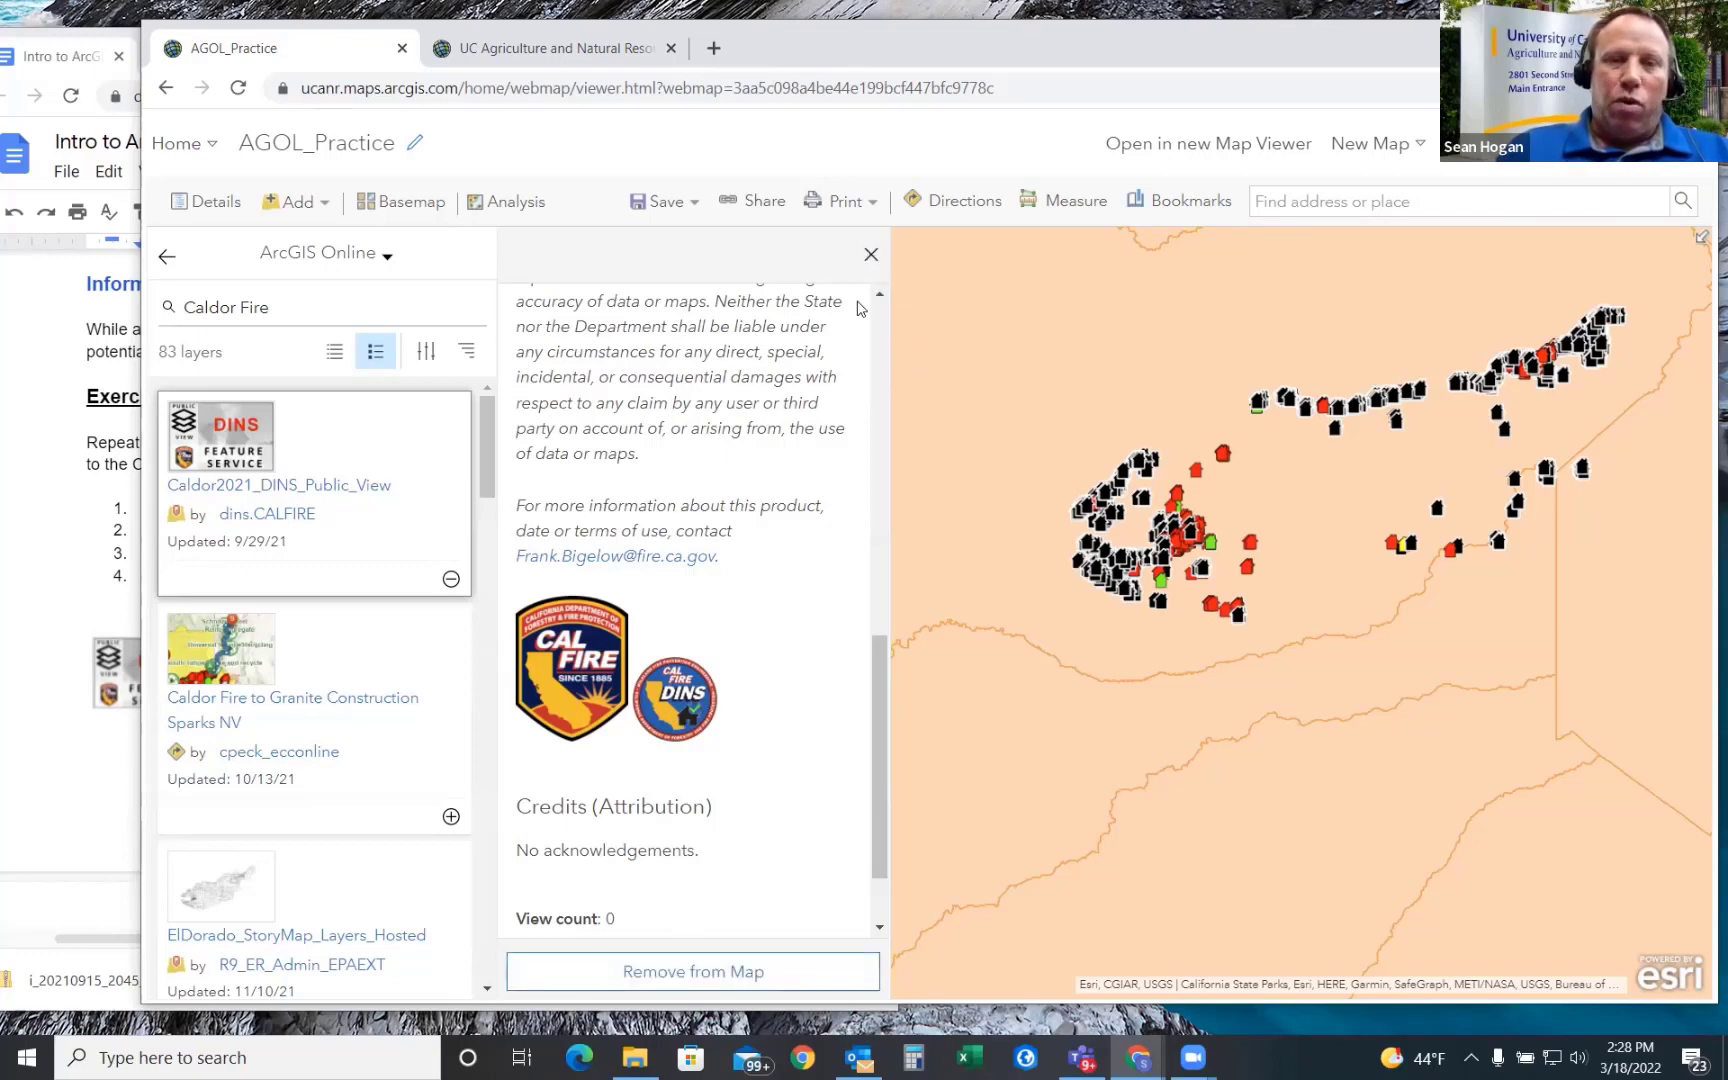
# - Close the DINS details and scroll the results to Caldor_Final_Soil_Burn_Severity_for_team
pyautogui.click(871, 255)
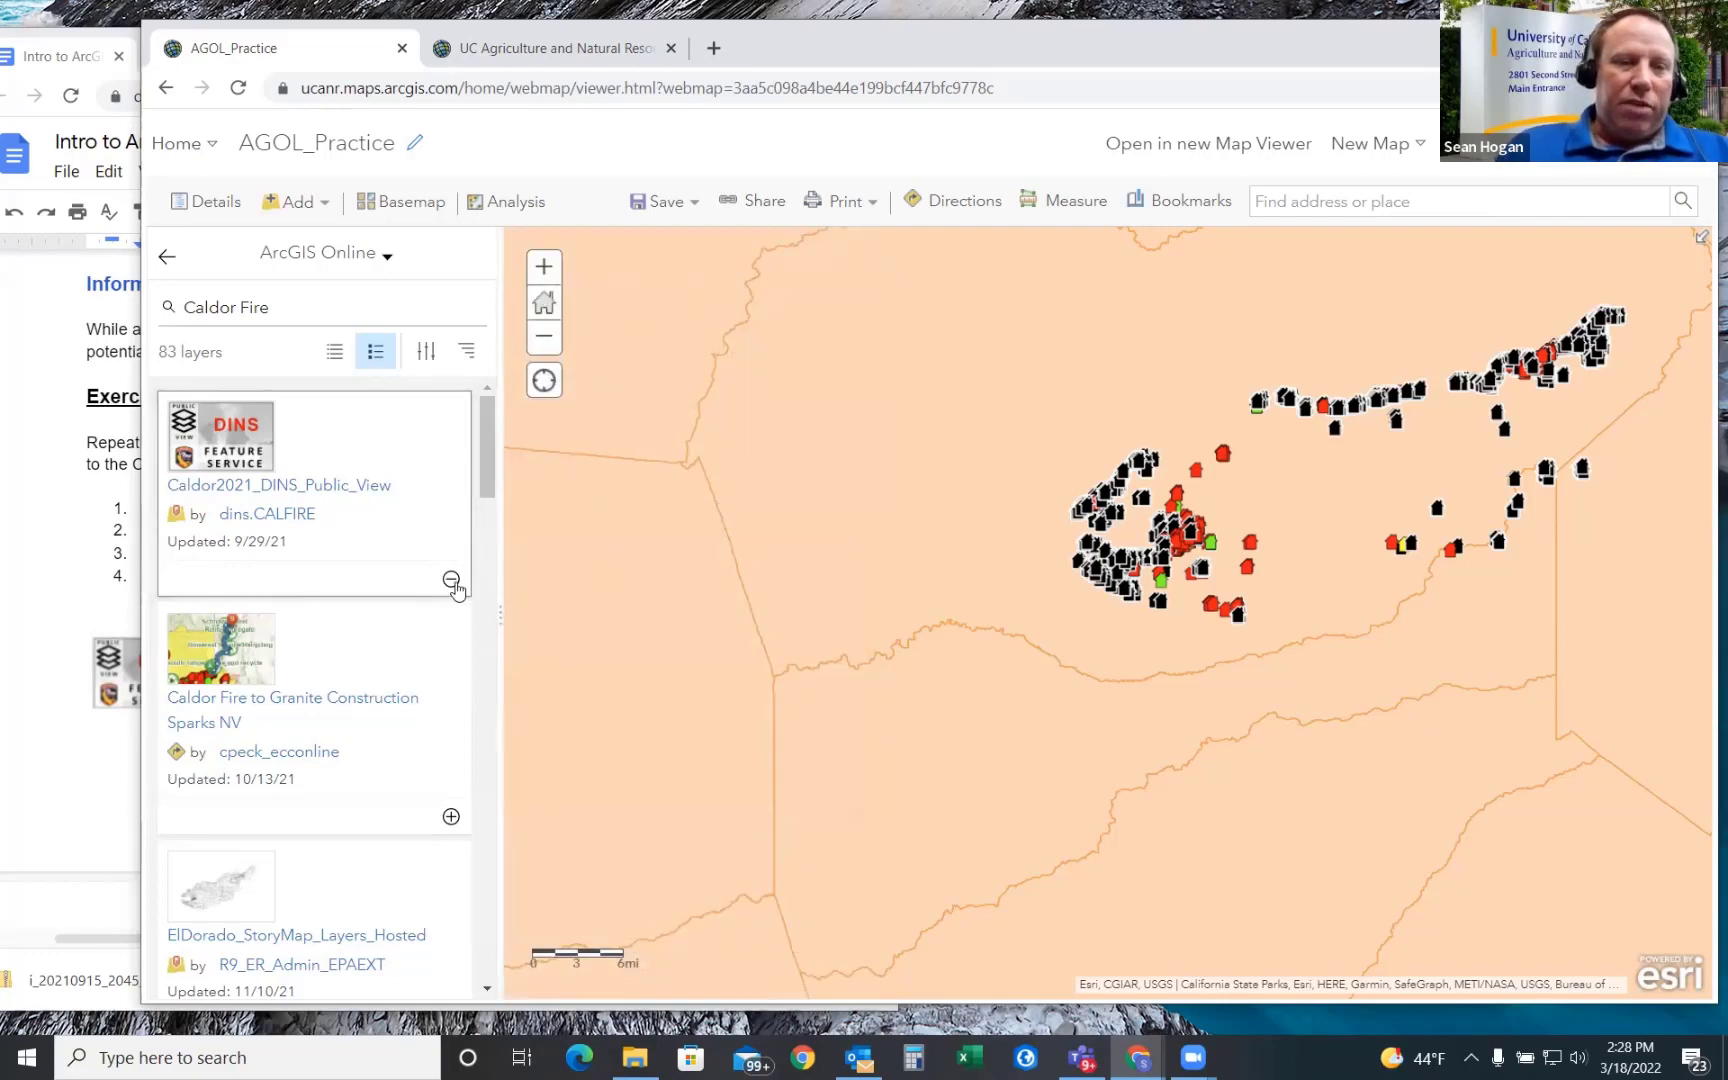
pyautogui.click(450, 820)
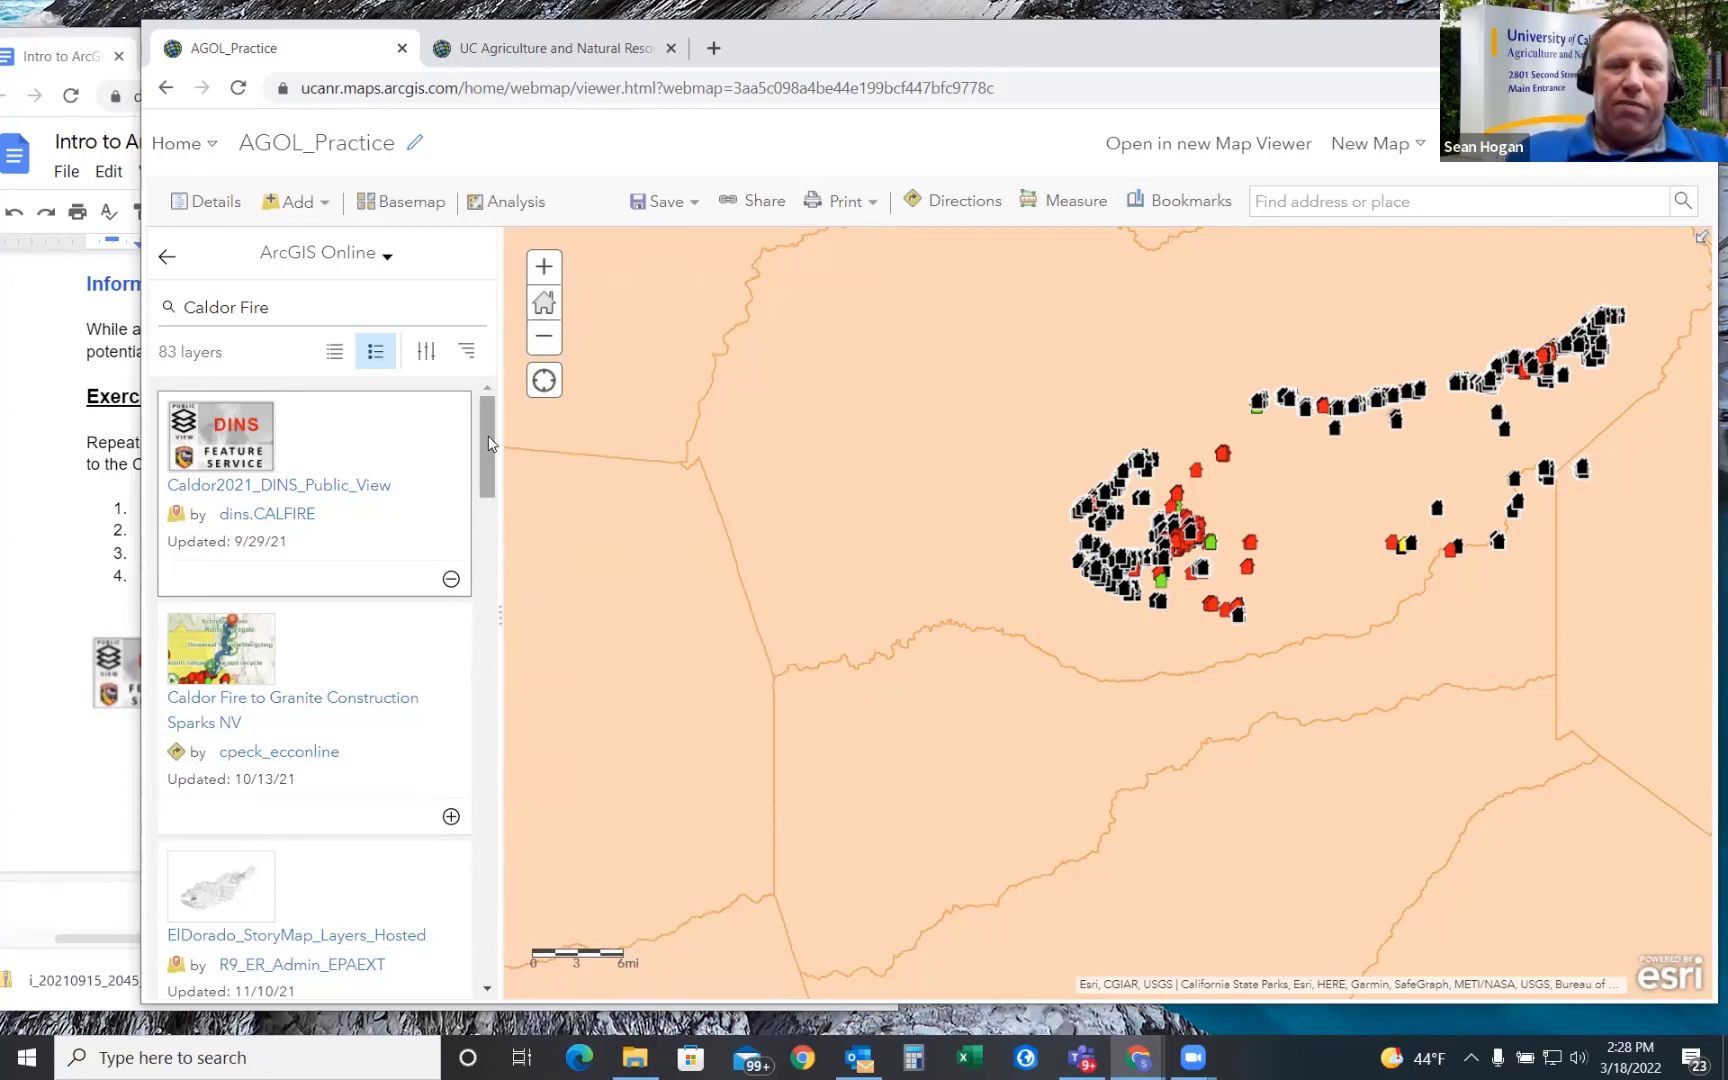
pyautogui.scroll(-1, 675, 665)
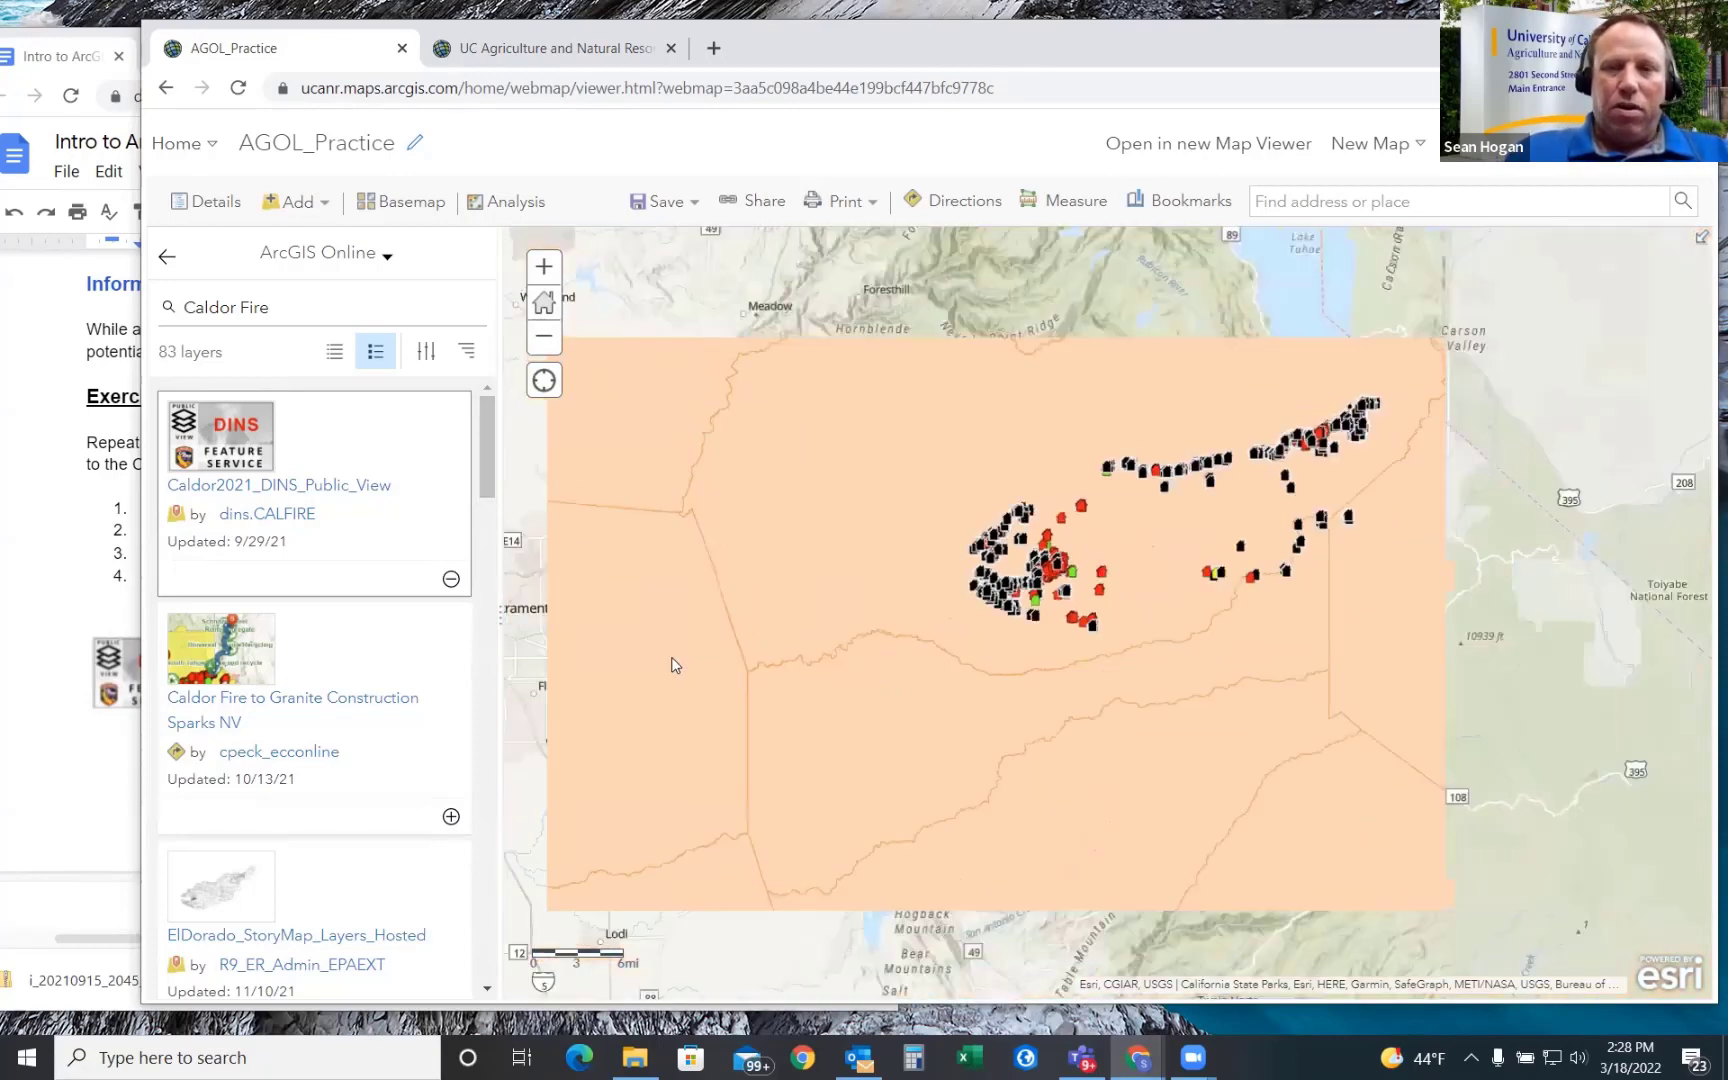
pyautogui.scroll(1, 1043, 551)
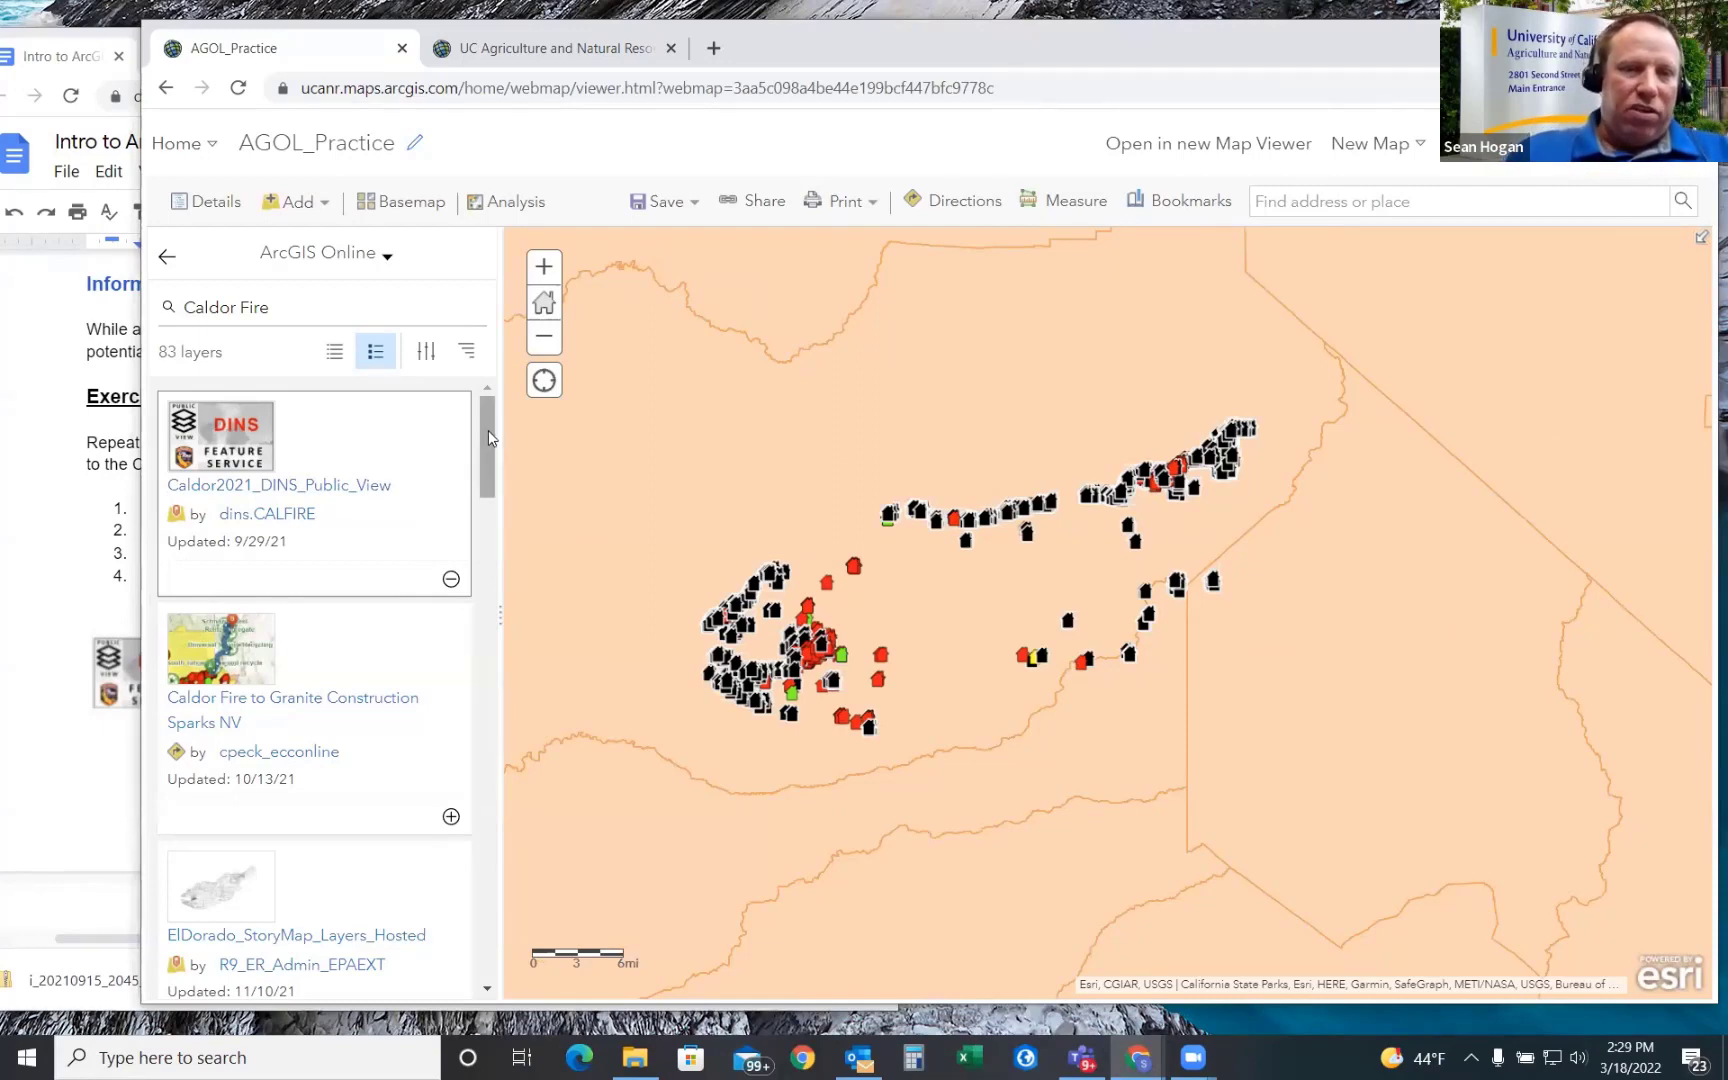
pyautogui.moveTo(487, 431); pyautogui.dragTo(485, 563)
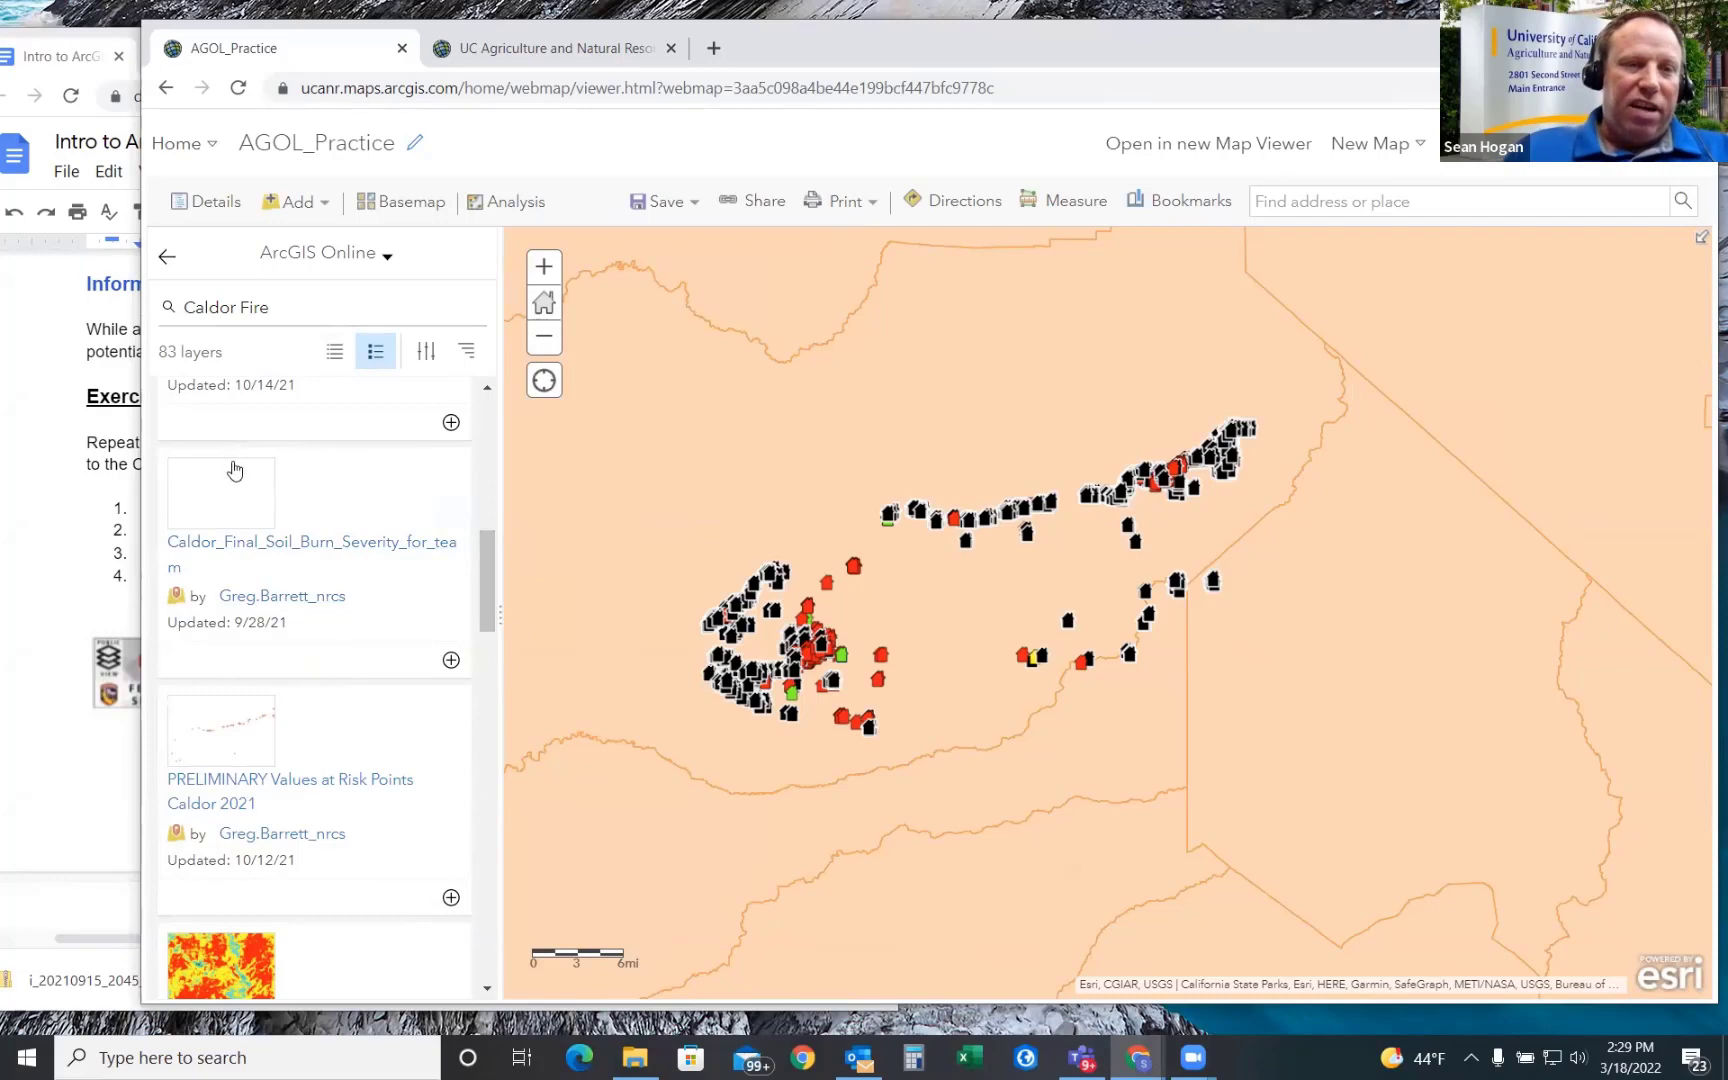
# - Add Caldor_Final_Soil_Burn_Severity_for_team from its details panel to the map, then close the panel
pyautogui.click(234, 549)
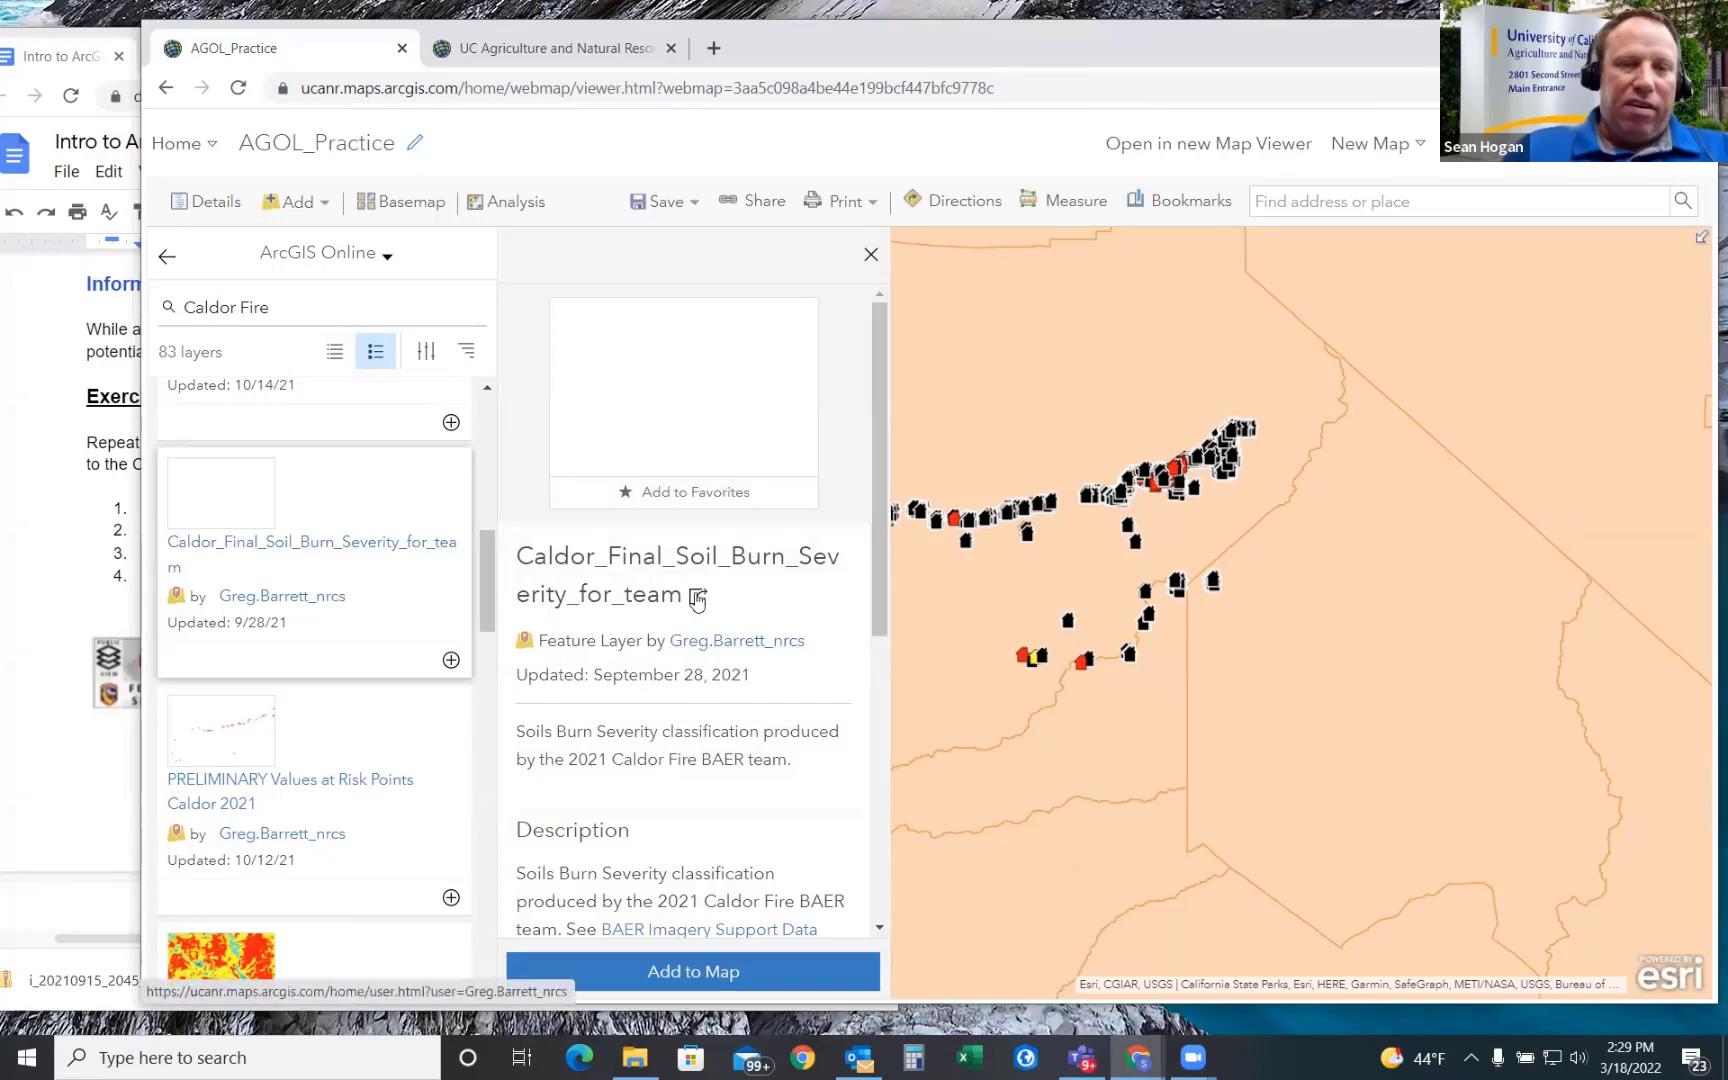
pyautogui.scroll(-5, 697, 594)
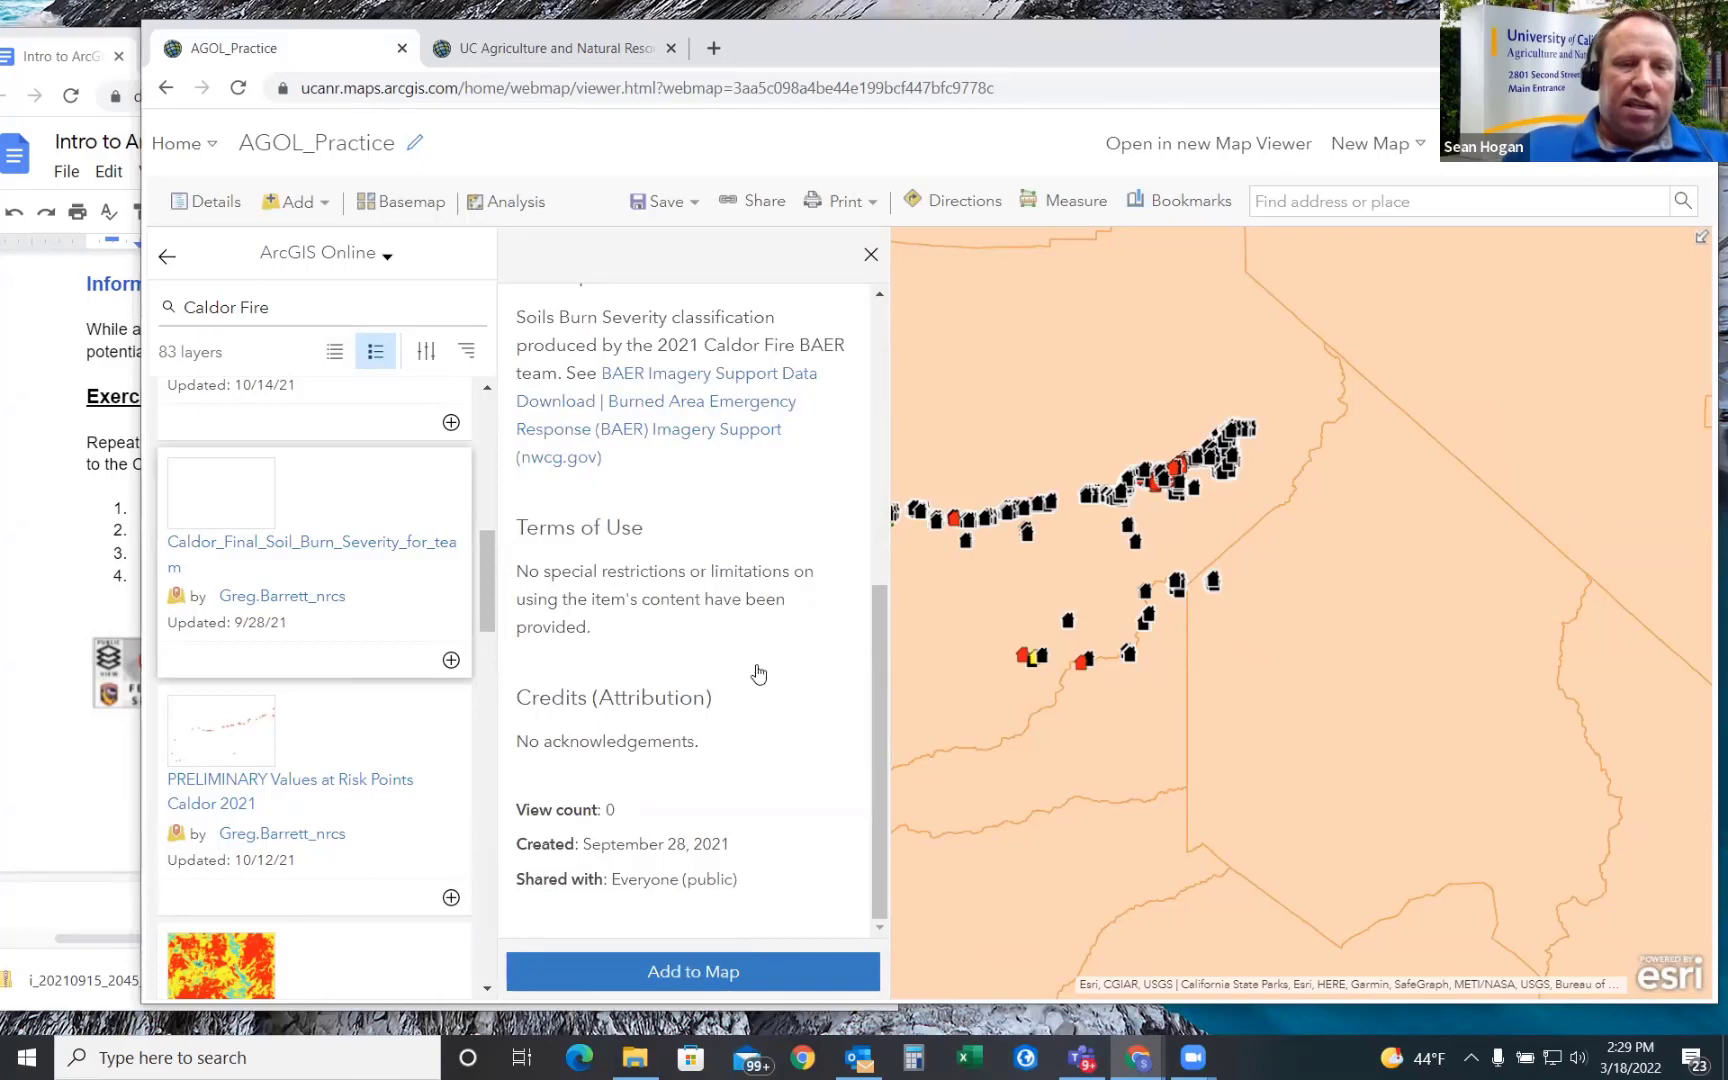
pyautogui.click(785, 970)
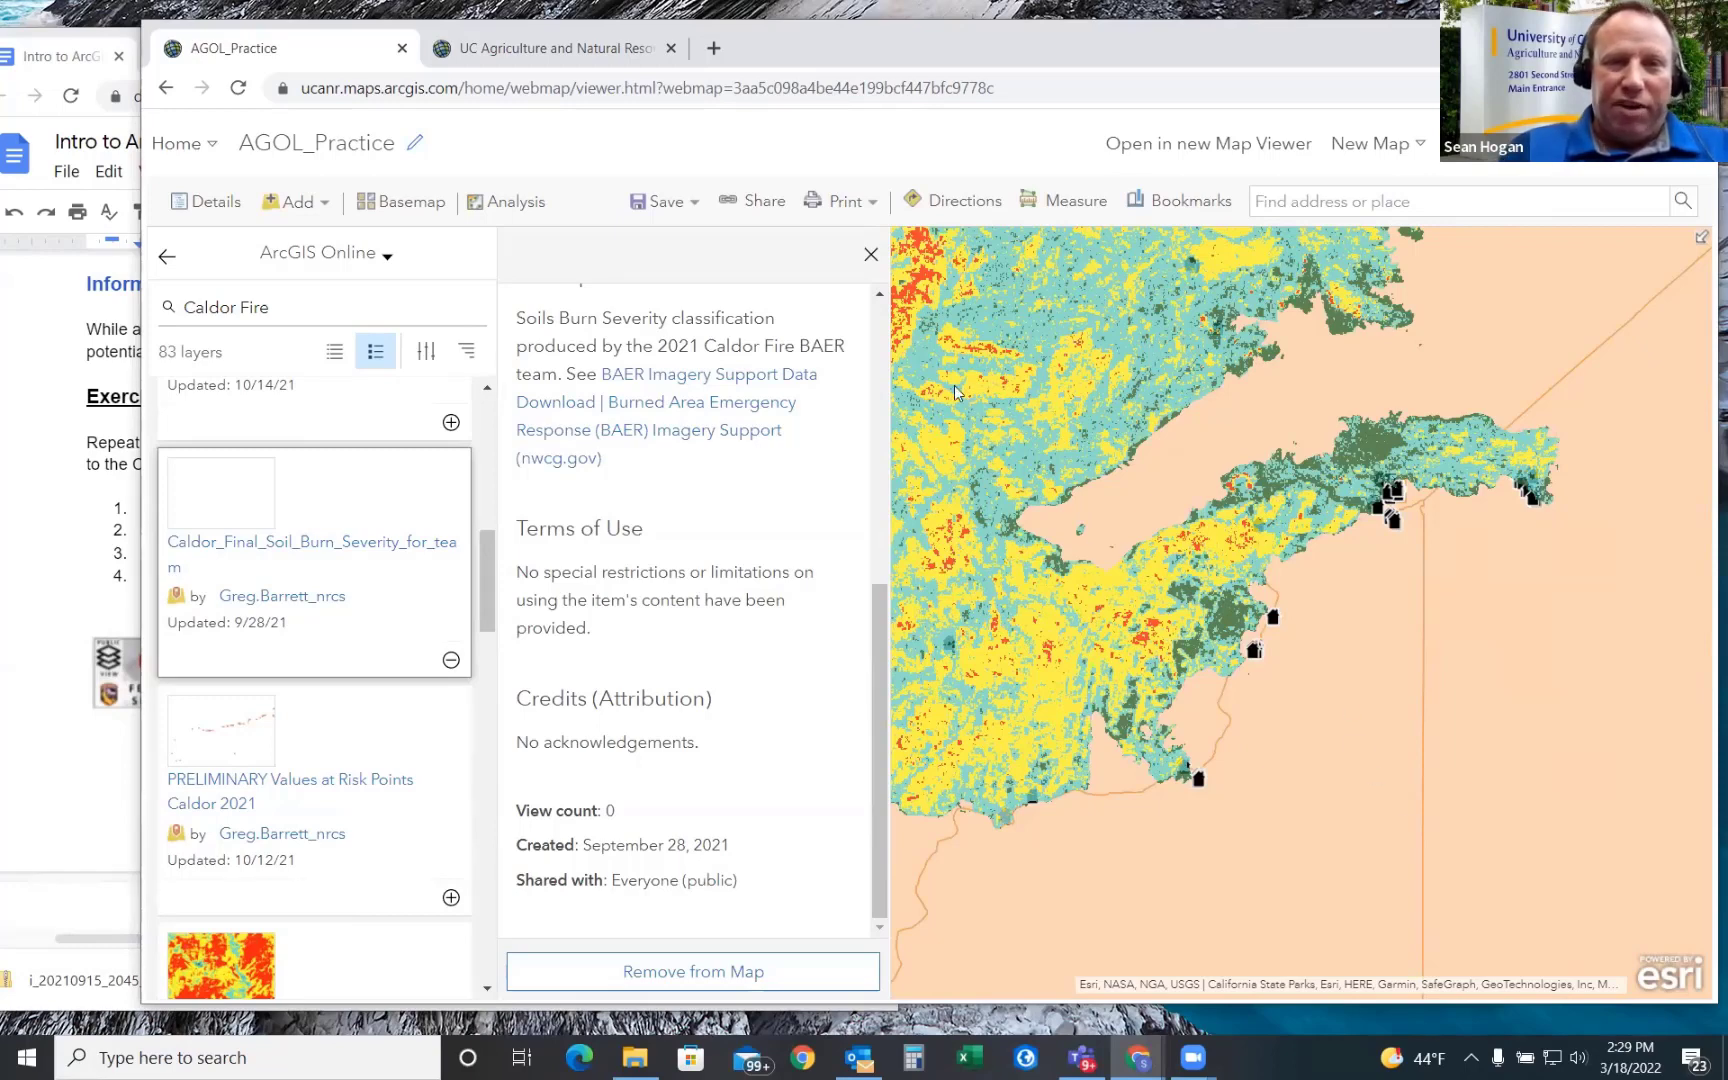
pyautogui.click(869, 256)
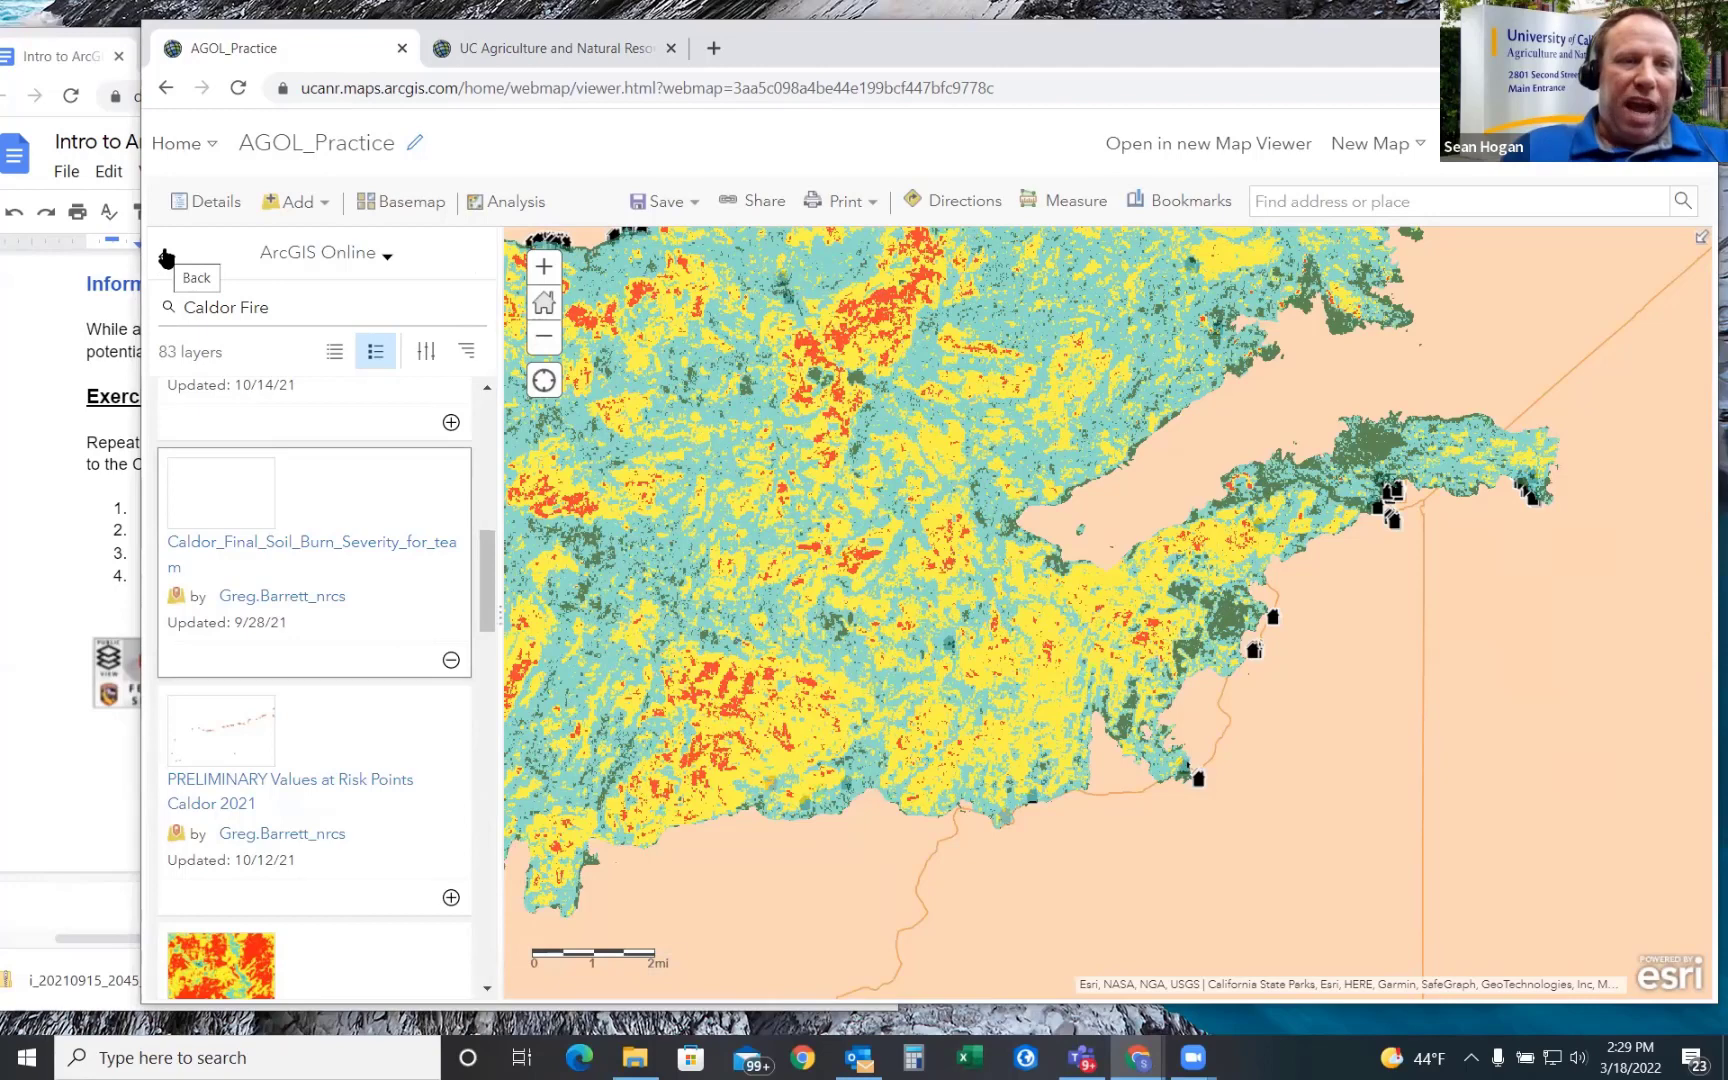
# - Go back to the AGOL_Practice layer list and zoom out until the soil burn severity layer greys out
pyautogui.click(166, 258)
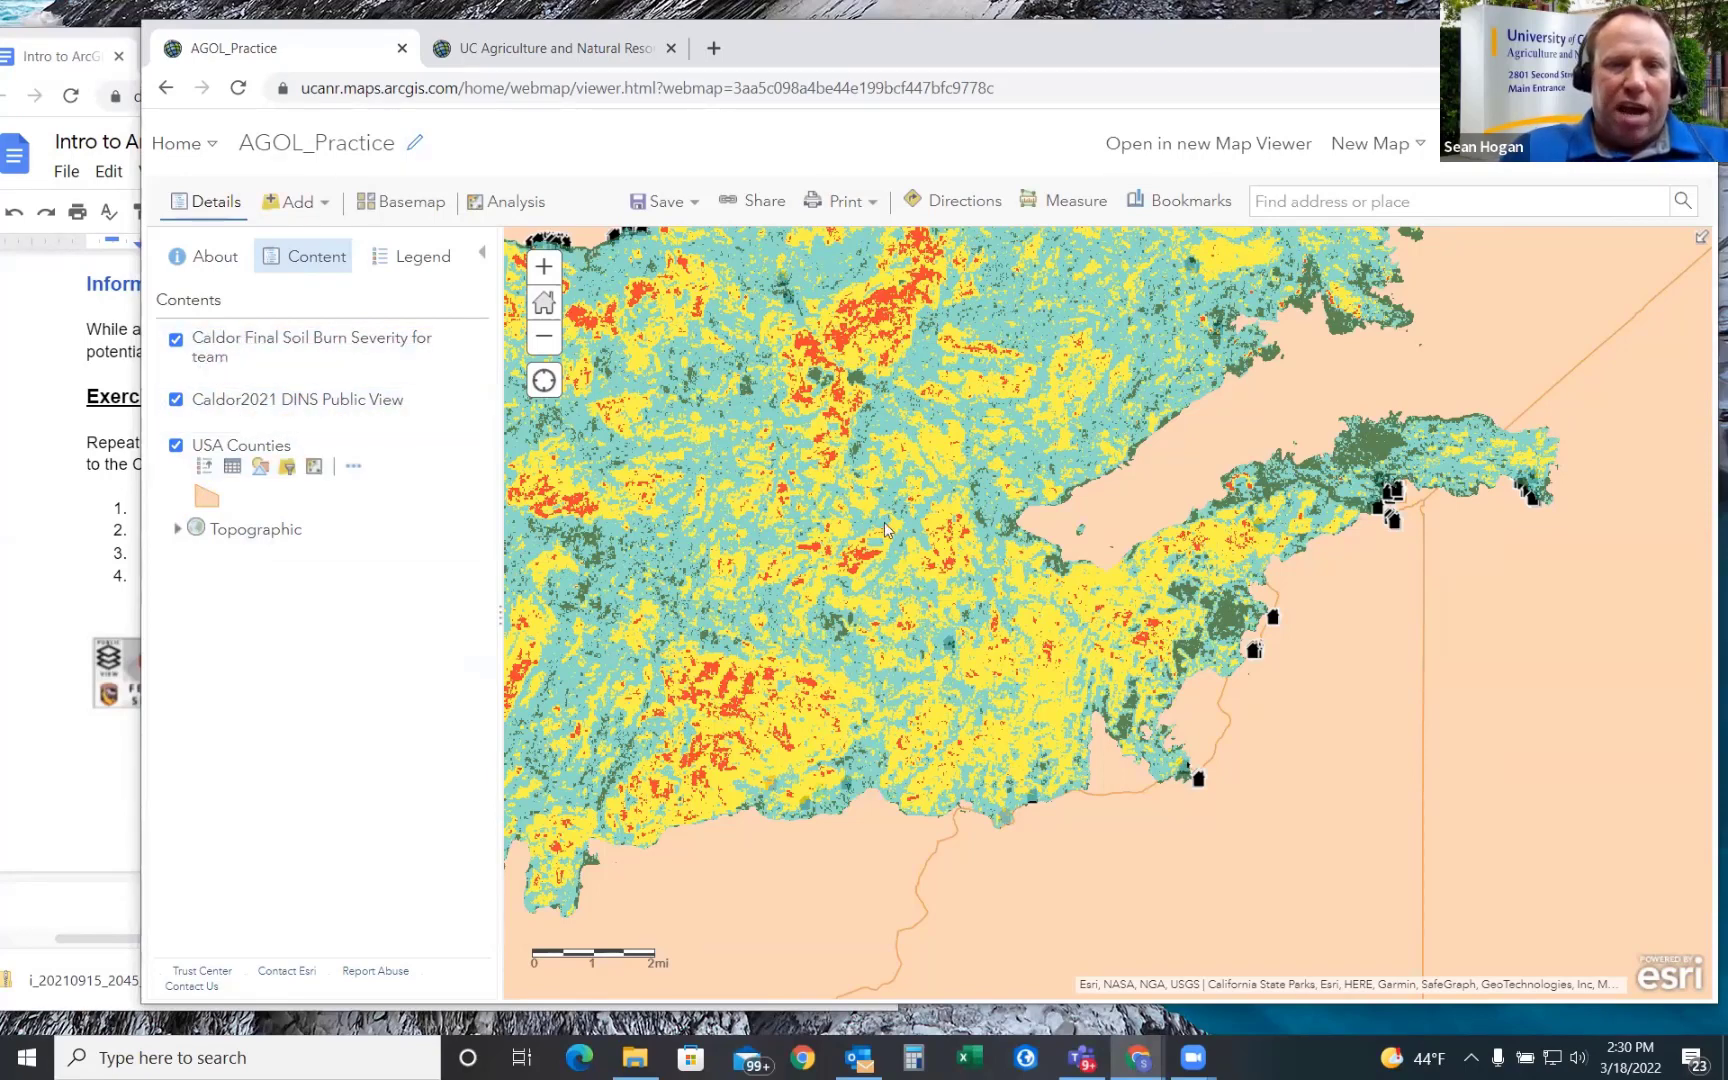
pyautogui.scroll(-2, 998, 476)
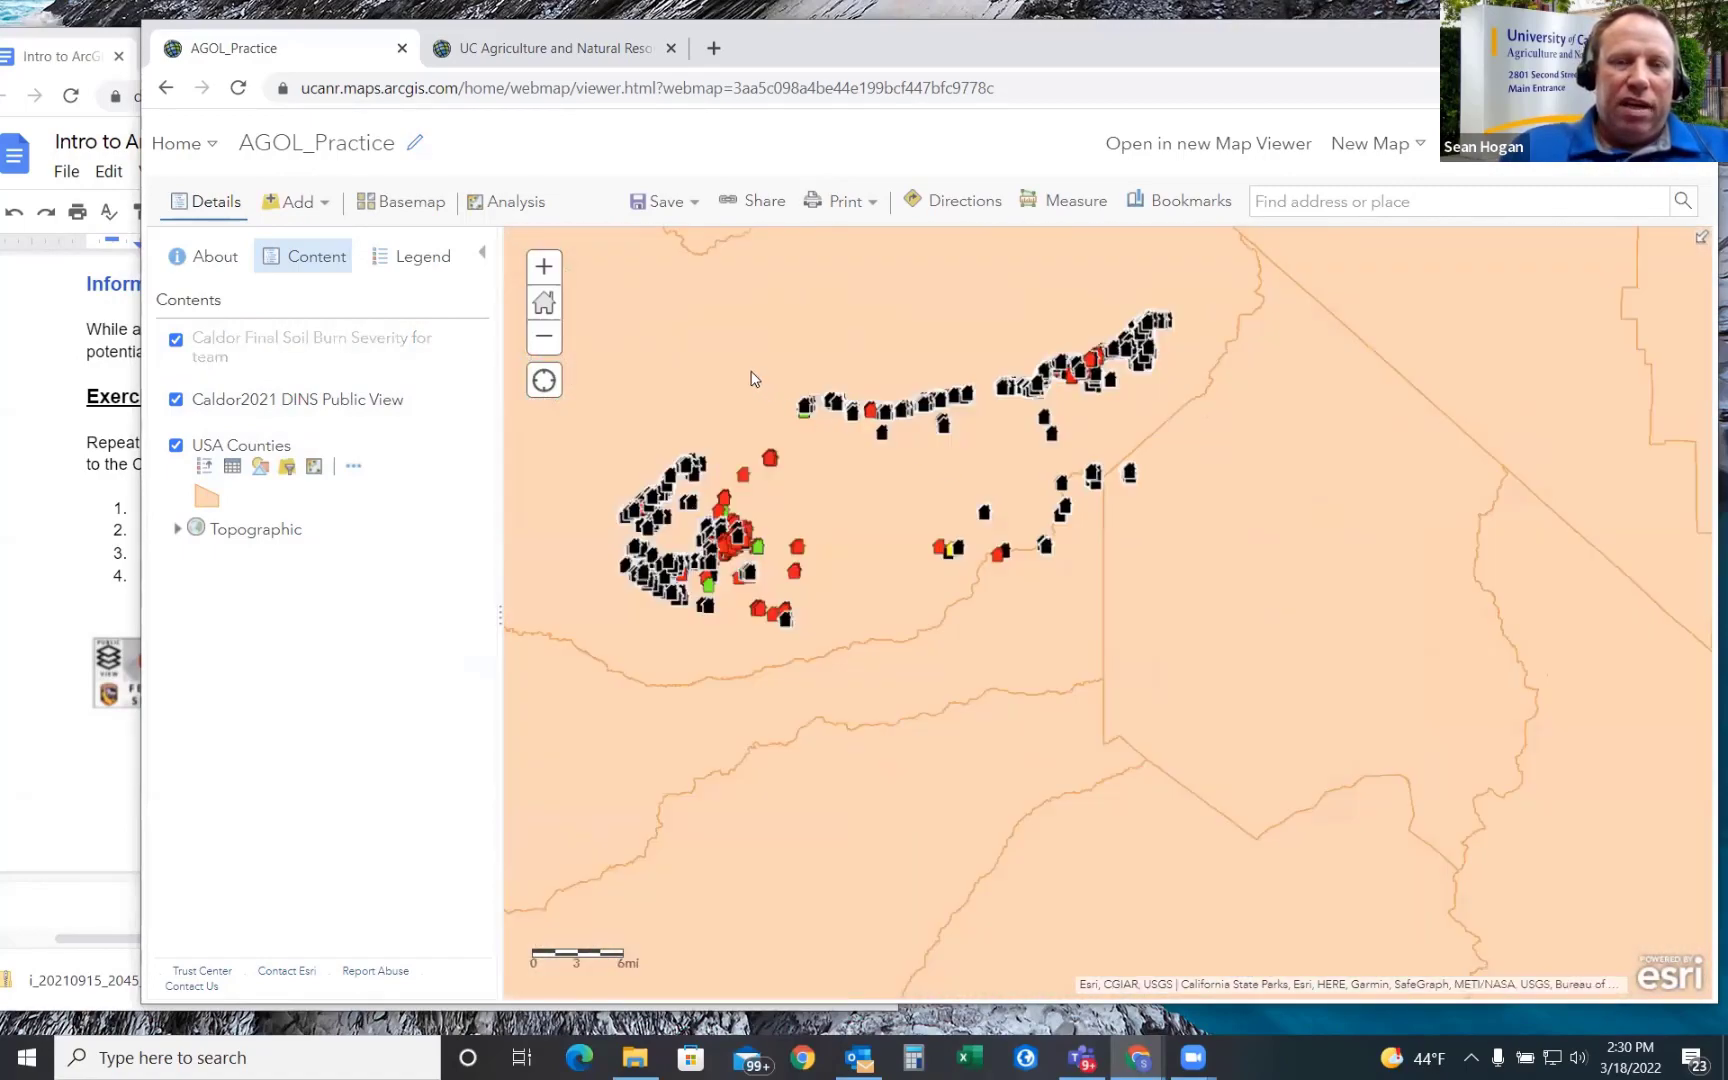
pyautogui.scroll(1, 752, 373)
pyautogui.scroll(-1, 752, 373)
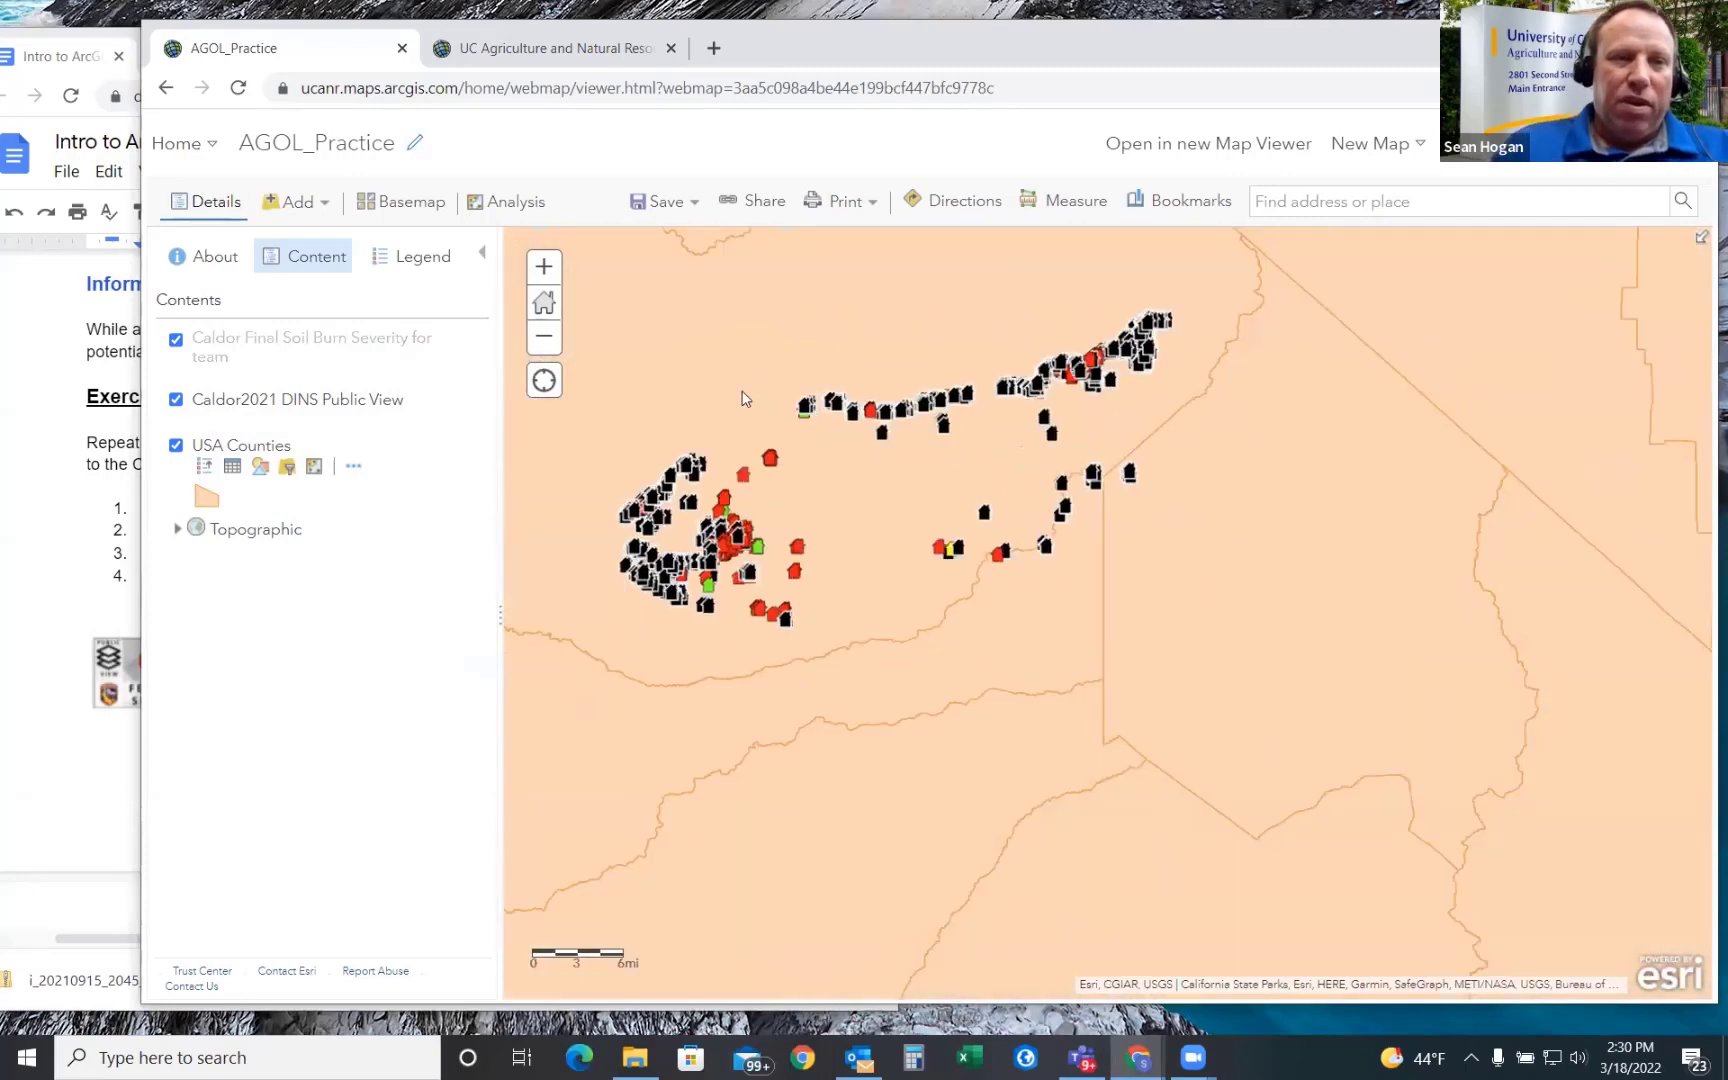
pyautogui.moveTo(289, 347)
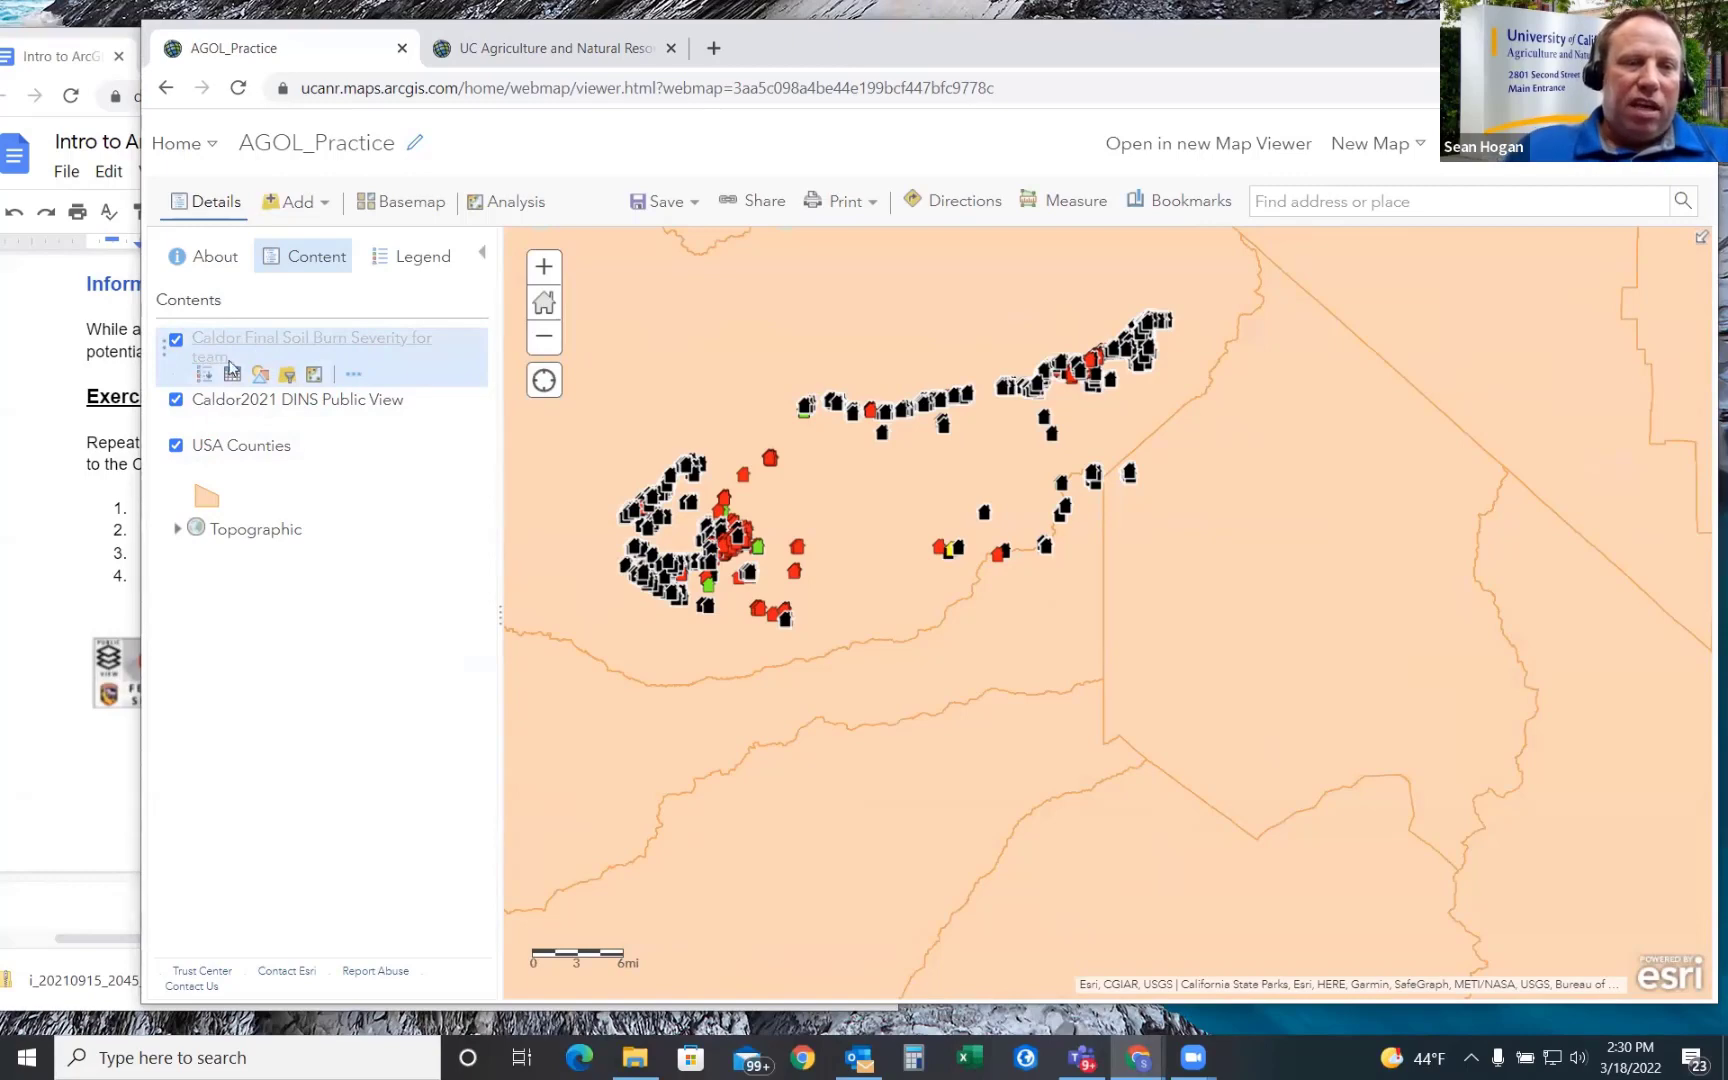
# - Extend the Caldor Final Soil Burn Severity layer's visibility range to span World to Room
pyautogui.click(354, 378)
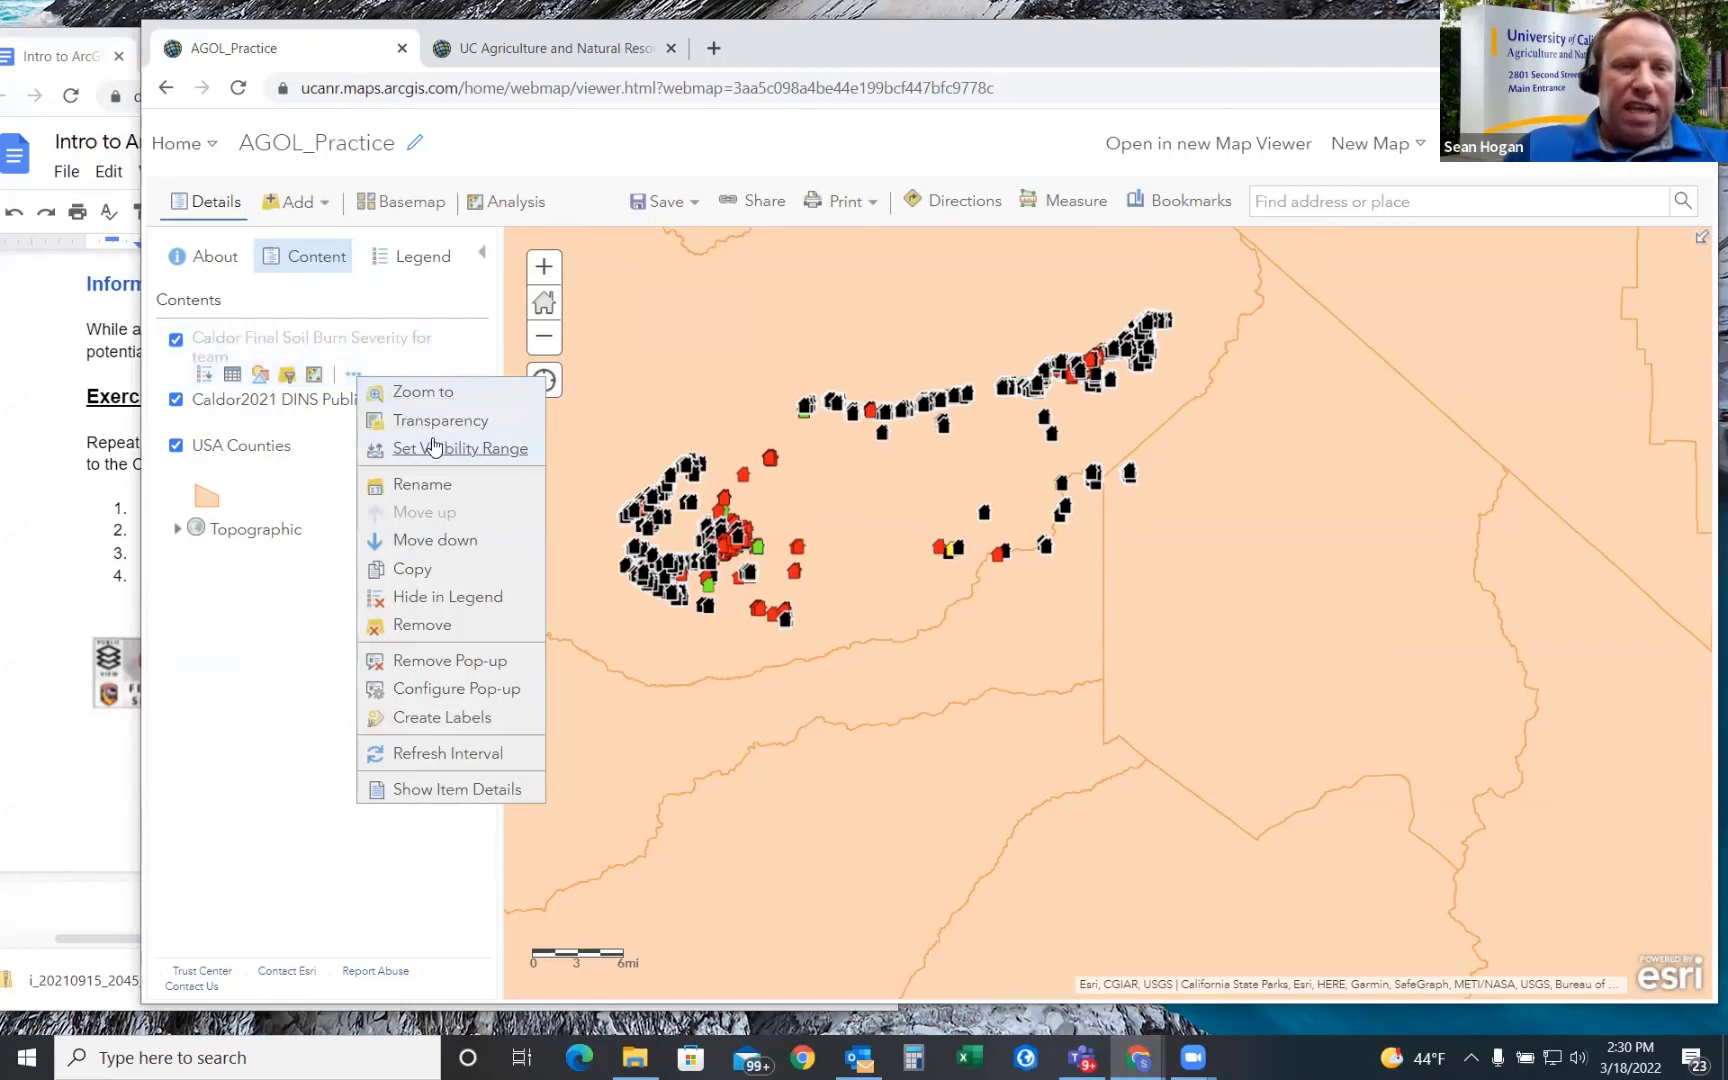
pyautogui.moveTo(434, 448)
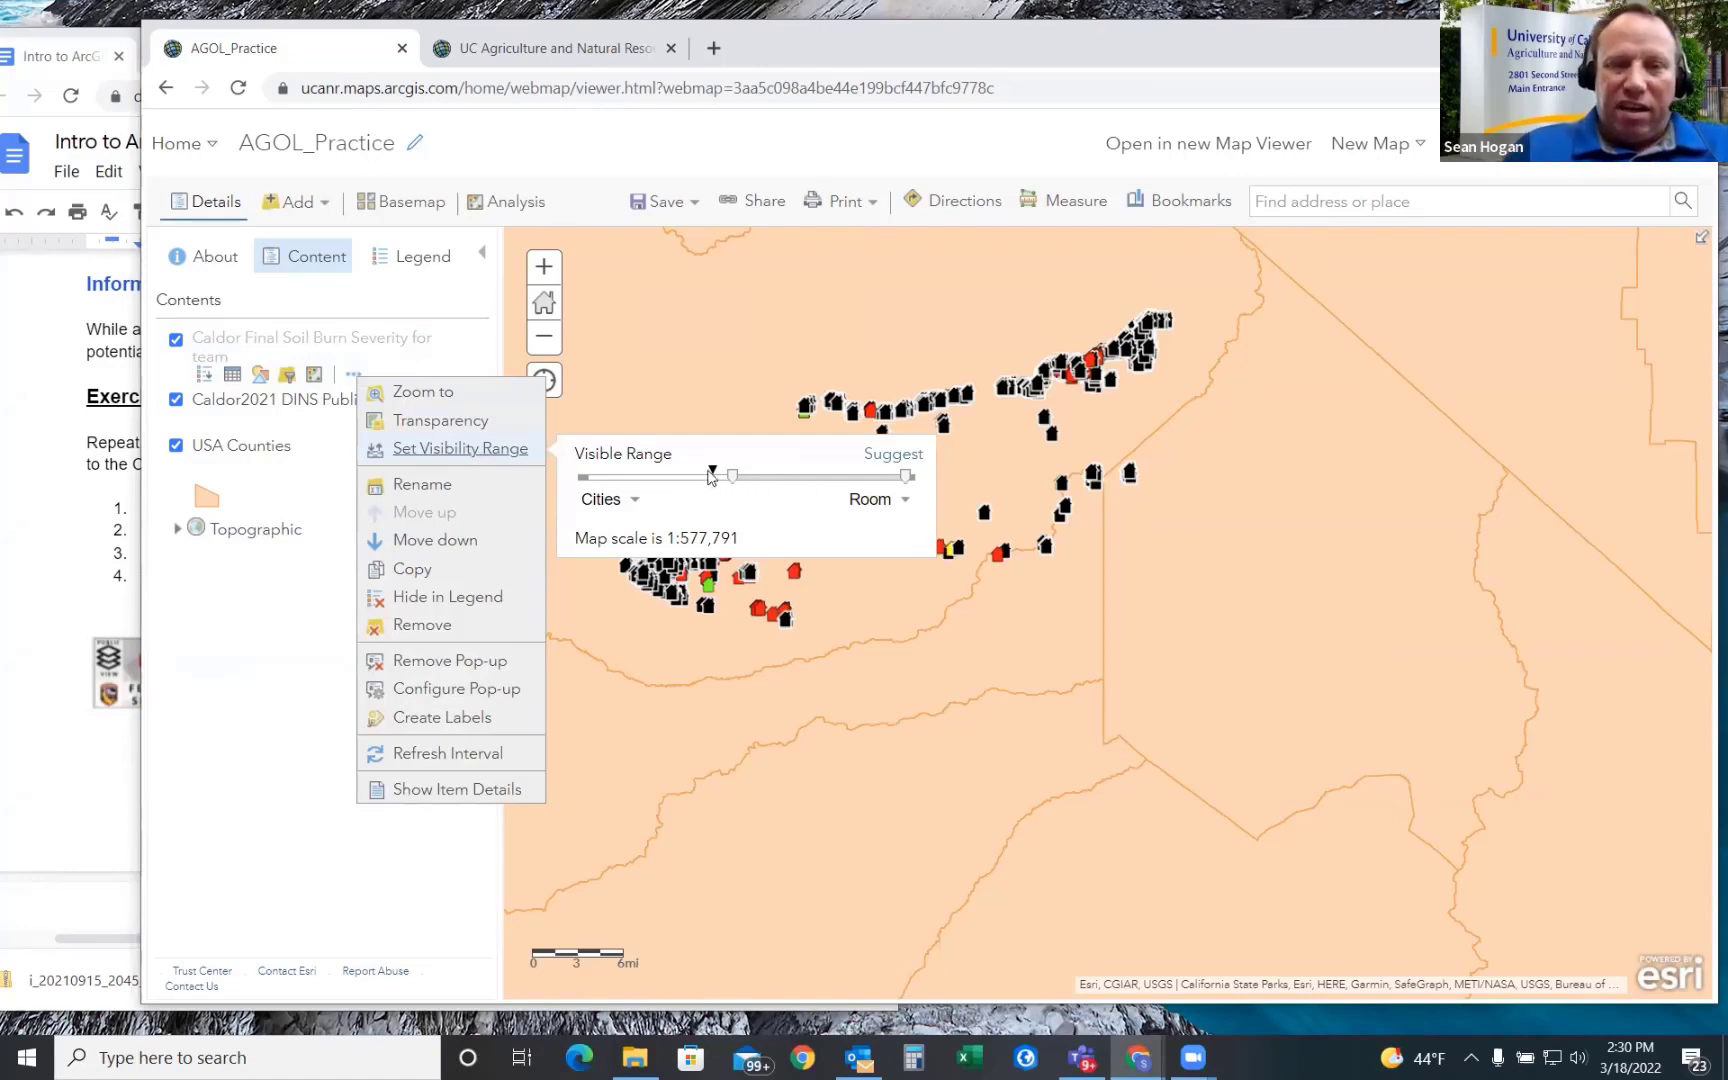
pyautogui.moveTo(716, 472)
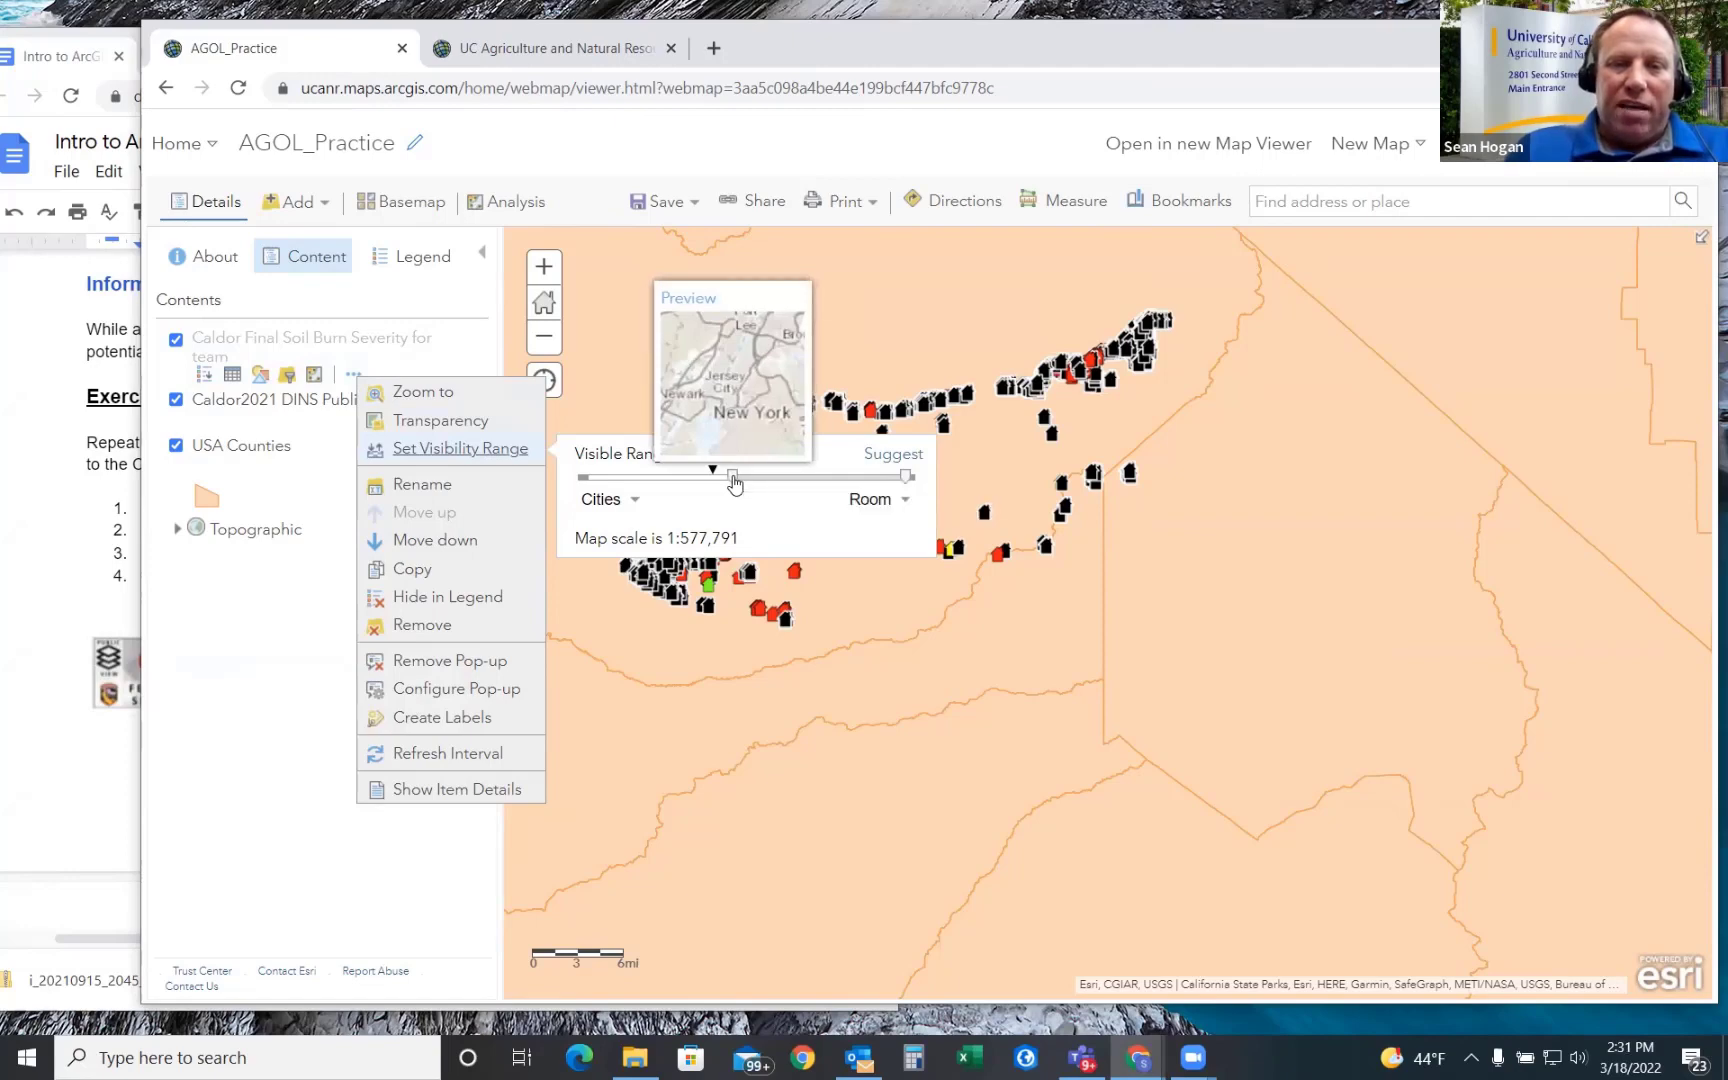
pyautogui.moveTo(733, 478); pyautogui.dragTo(580, 490)
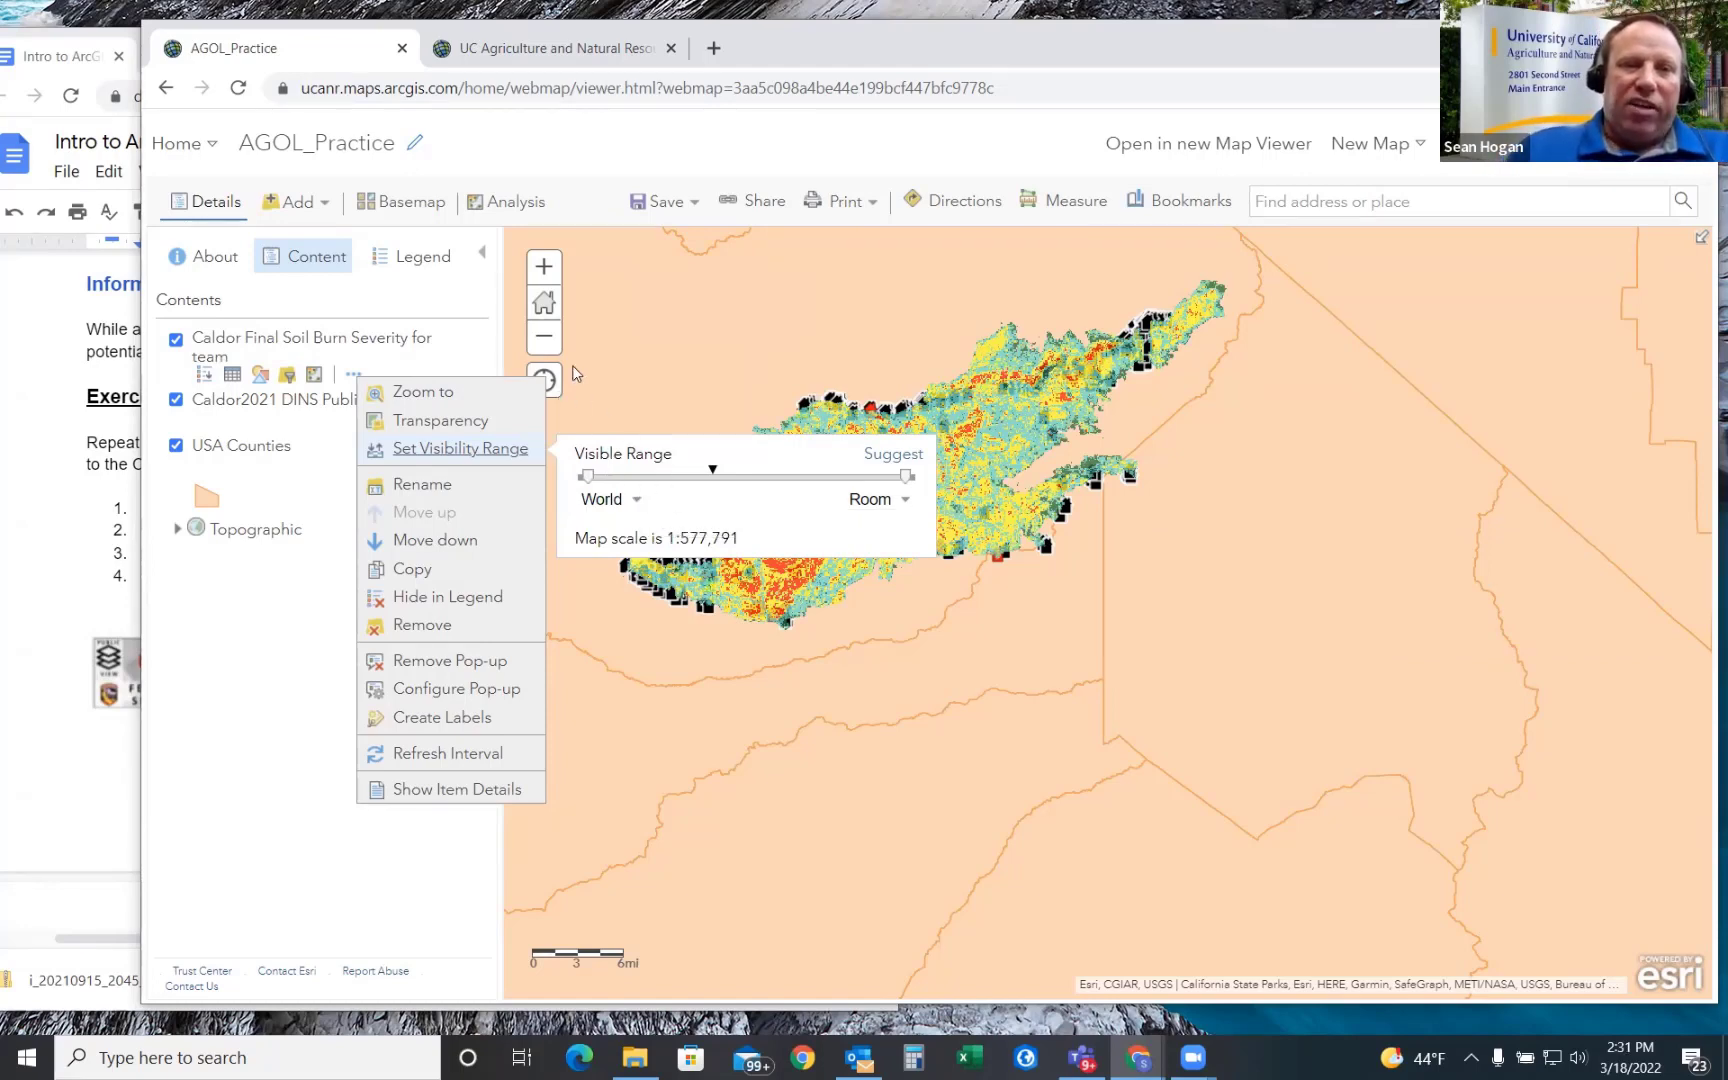
pyautogui.click(478, 297)
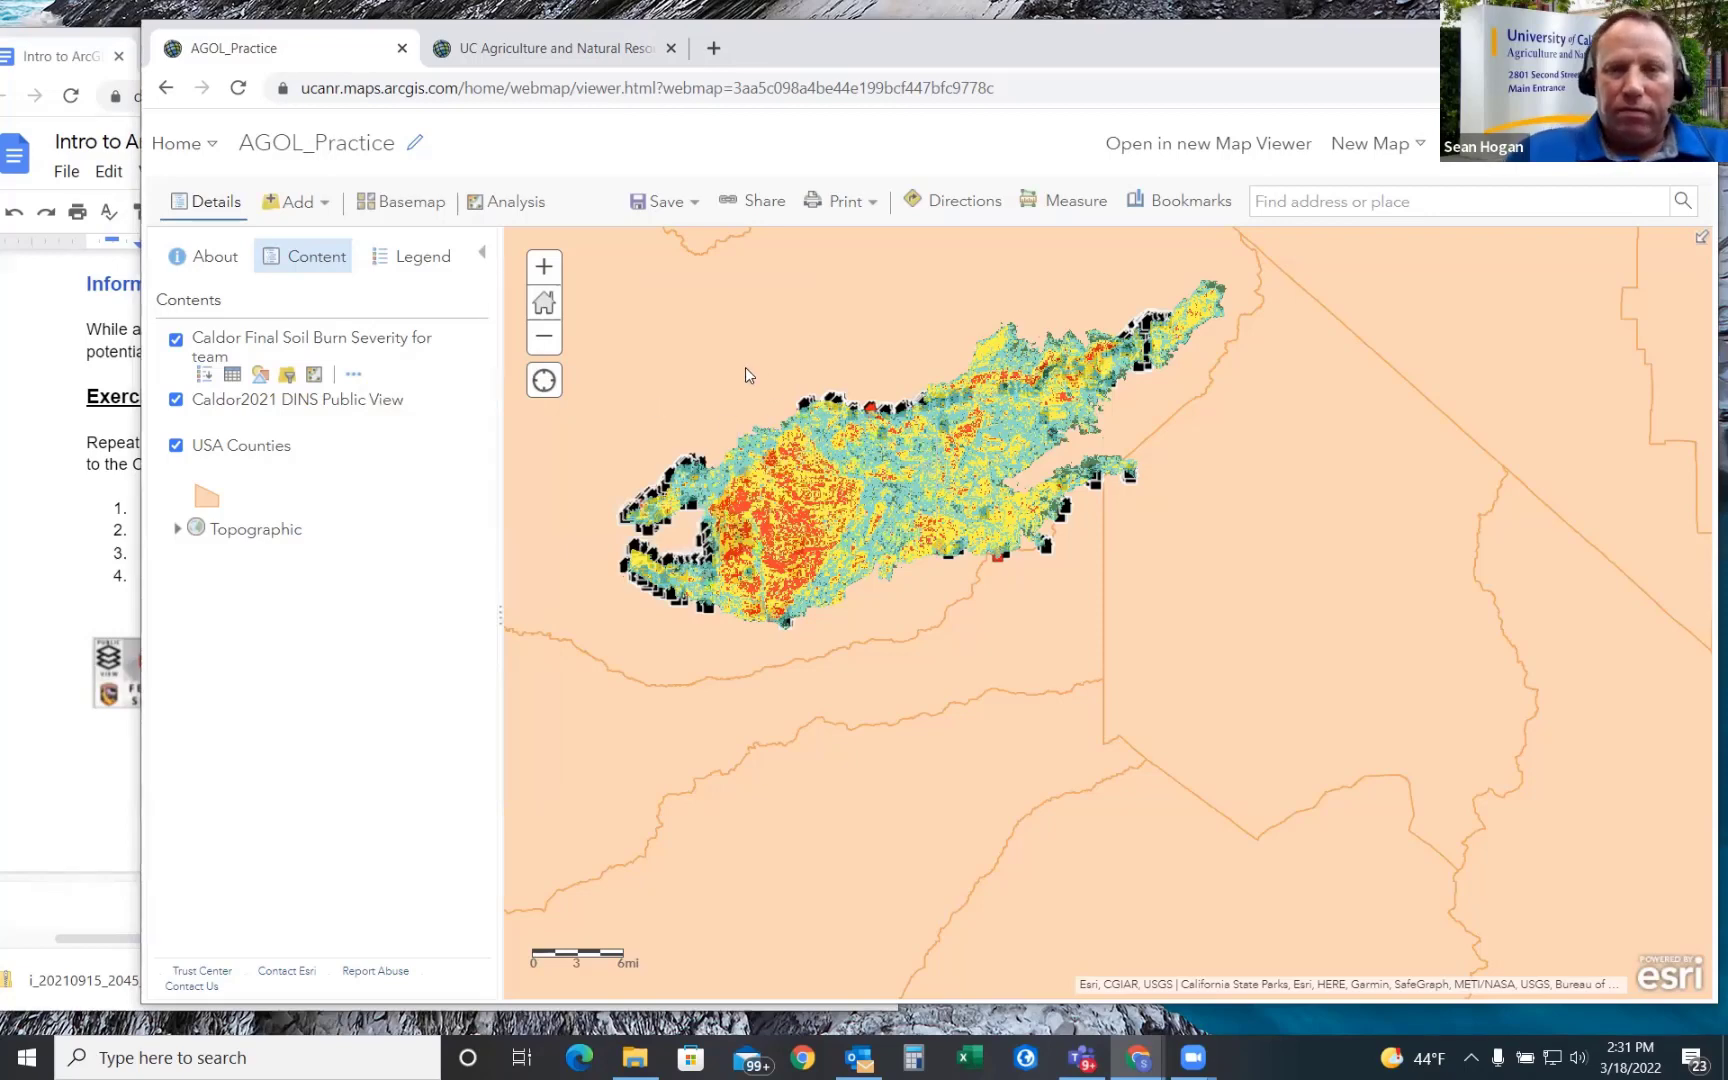
pyautogui.moveTo(745, 375); pyautogui.dragTo(825, 423)
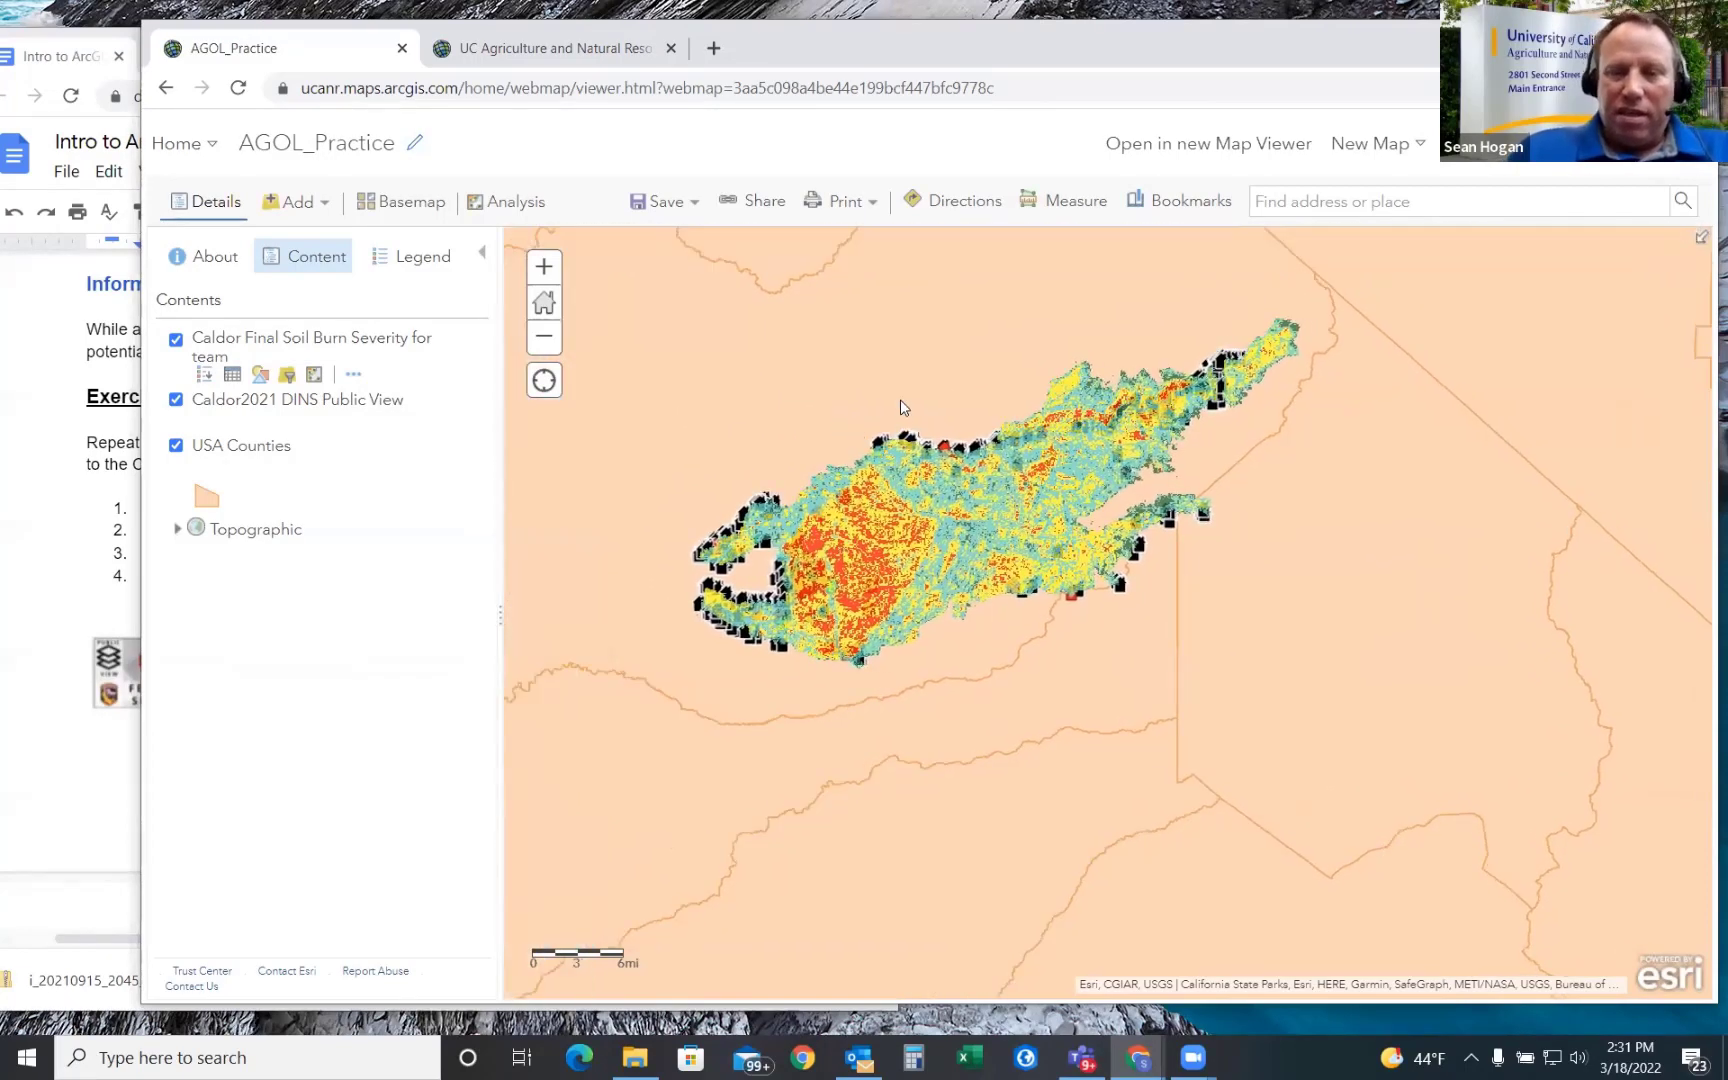
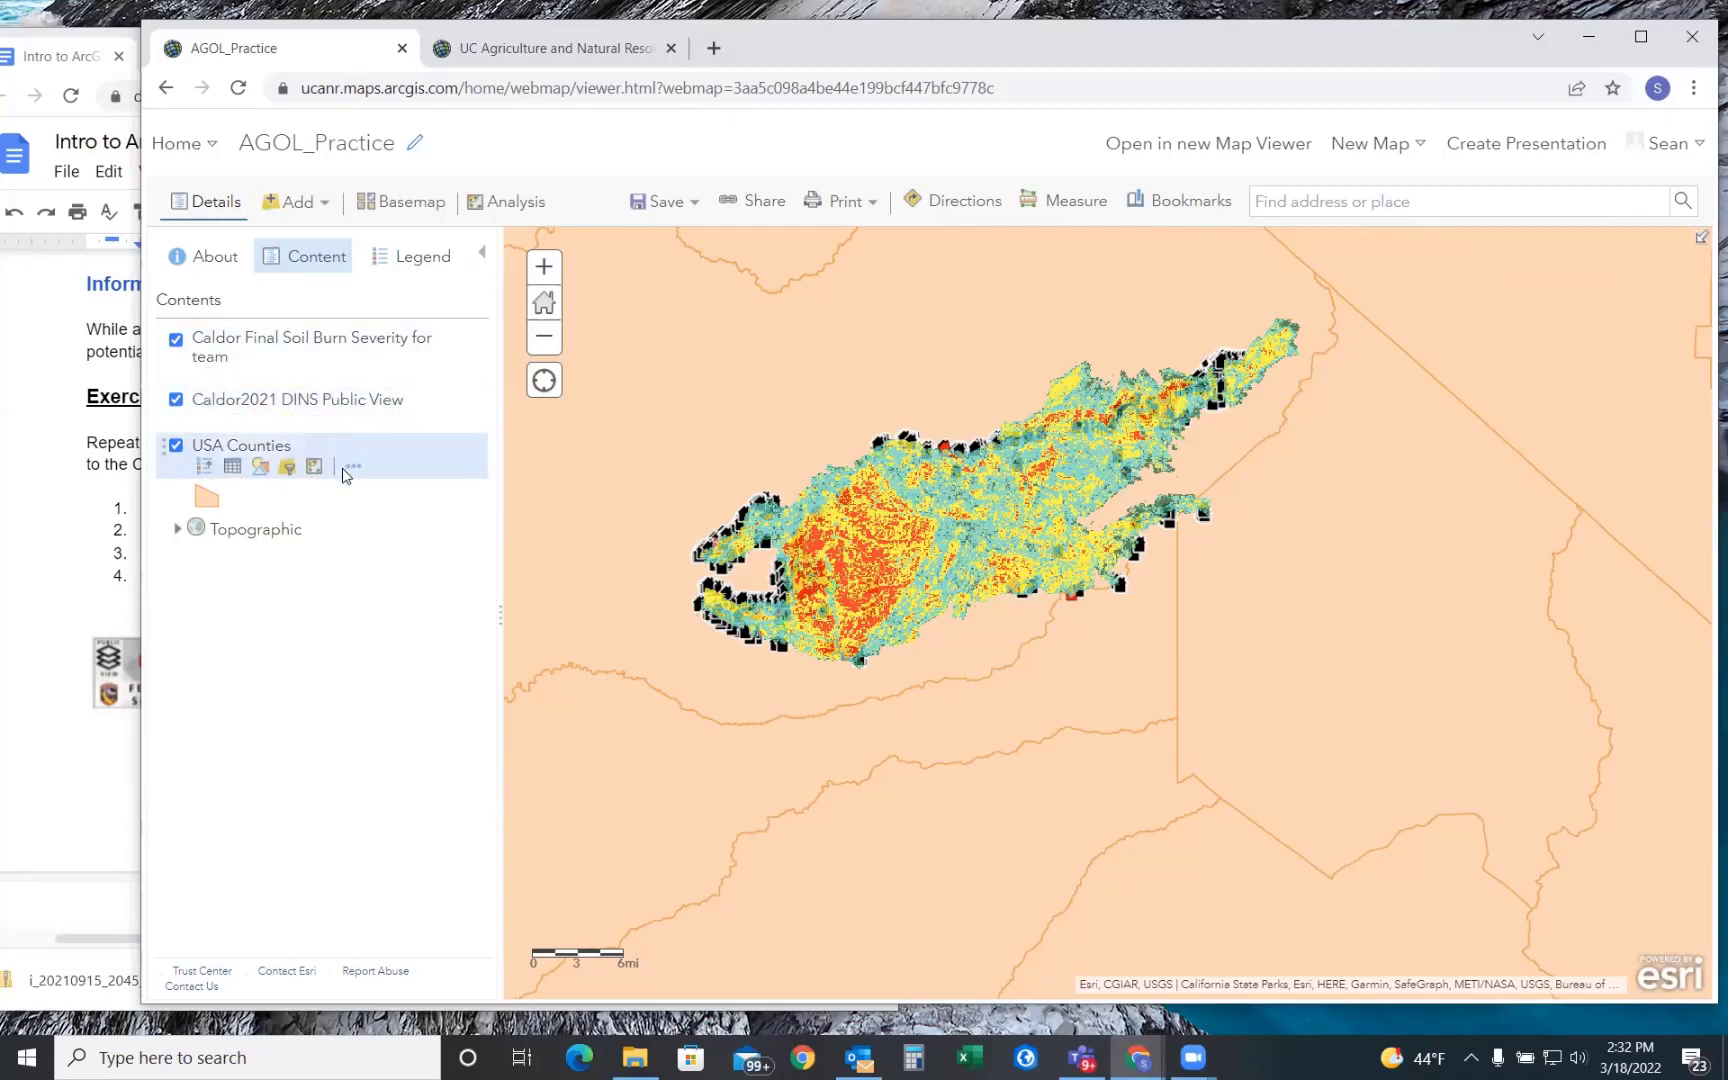
# - Check the map details panel, return to the layer list, and peek at the burn severity legend
pyautogui.click(205, 268)
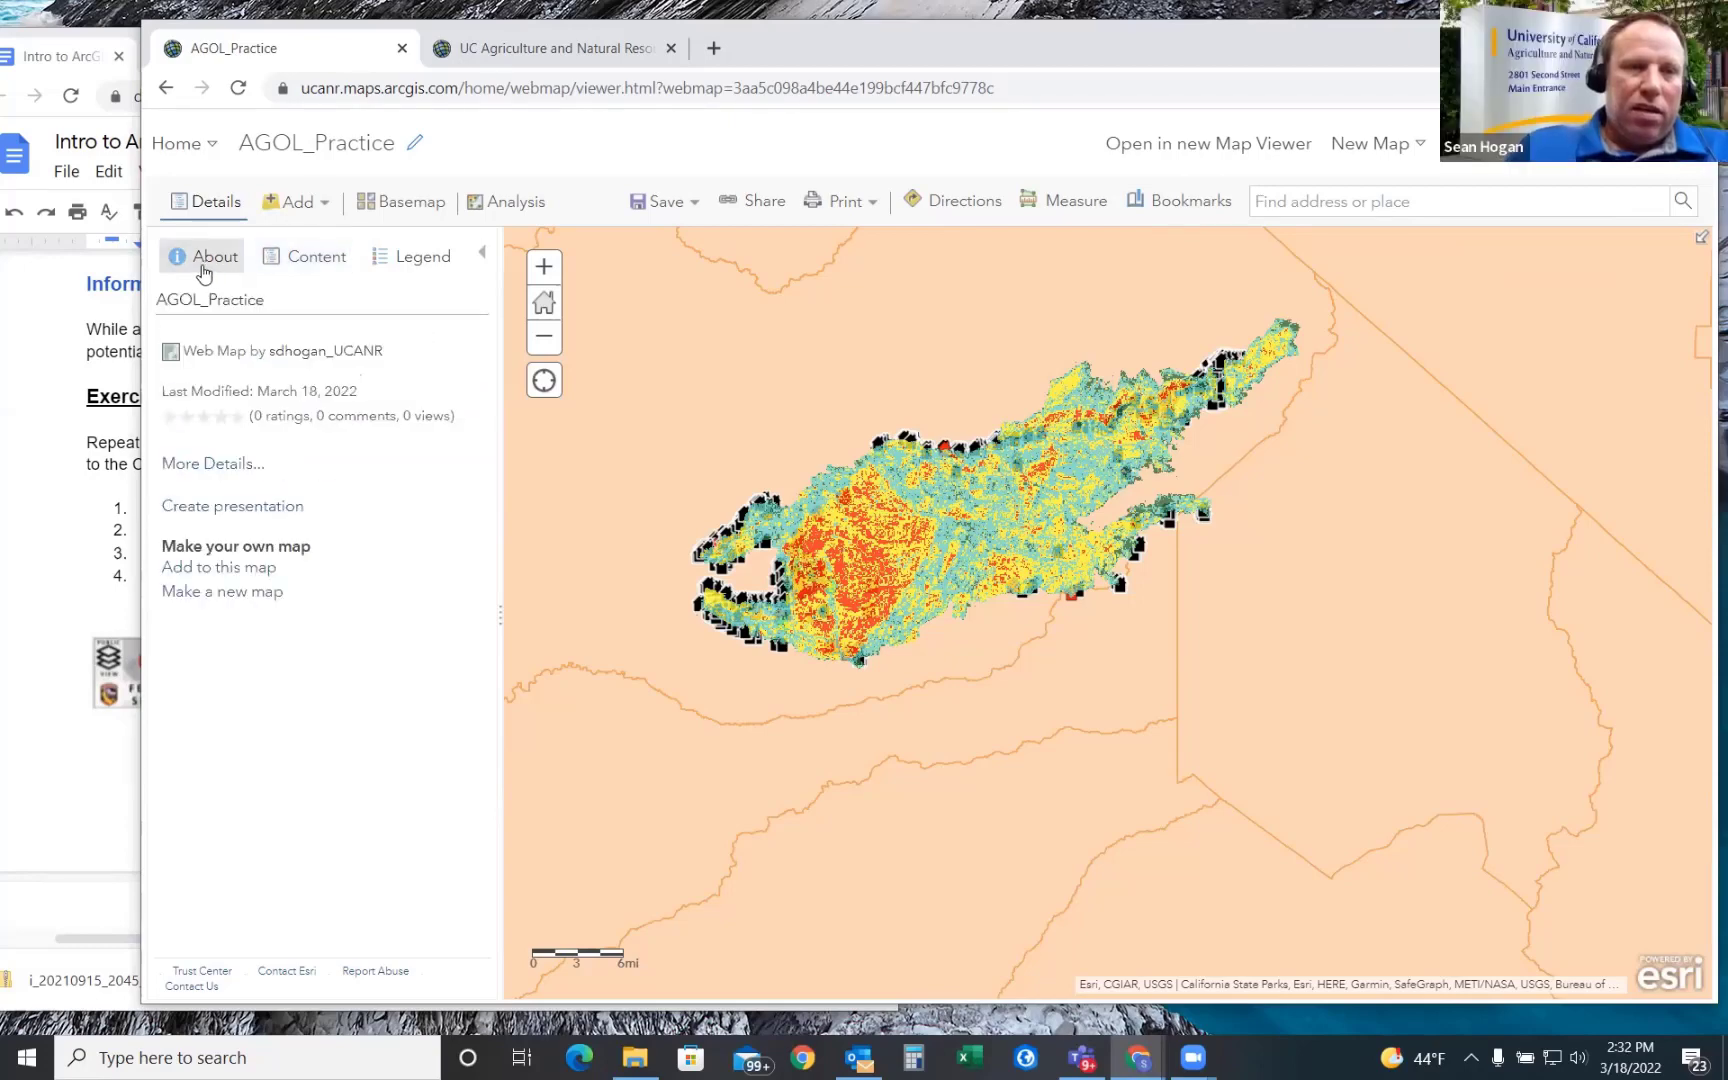
pyautogui.click(208, 204)
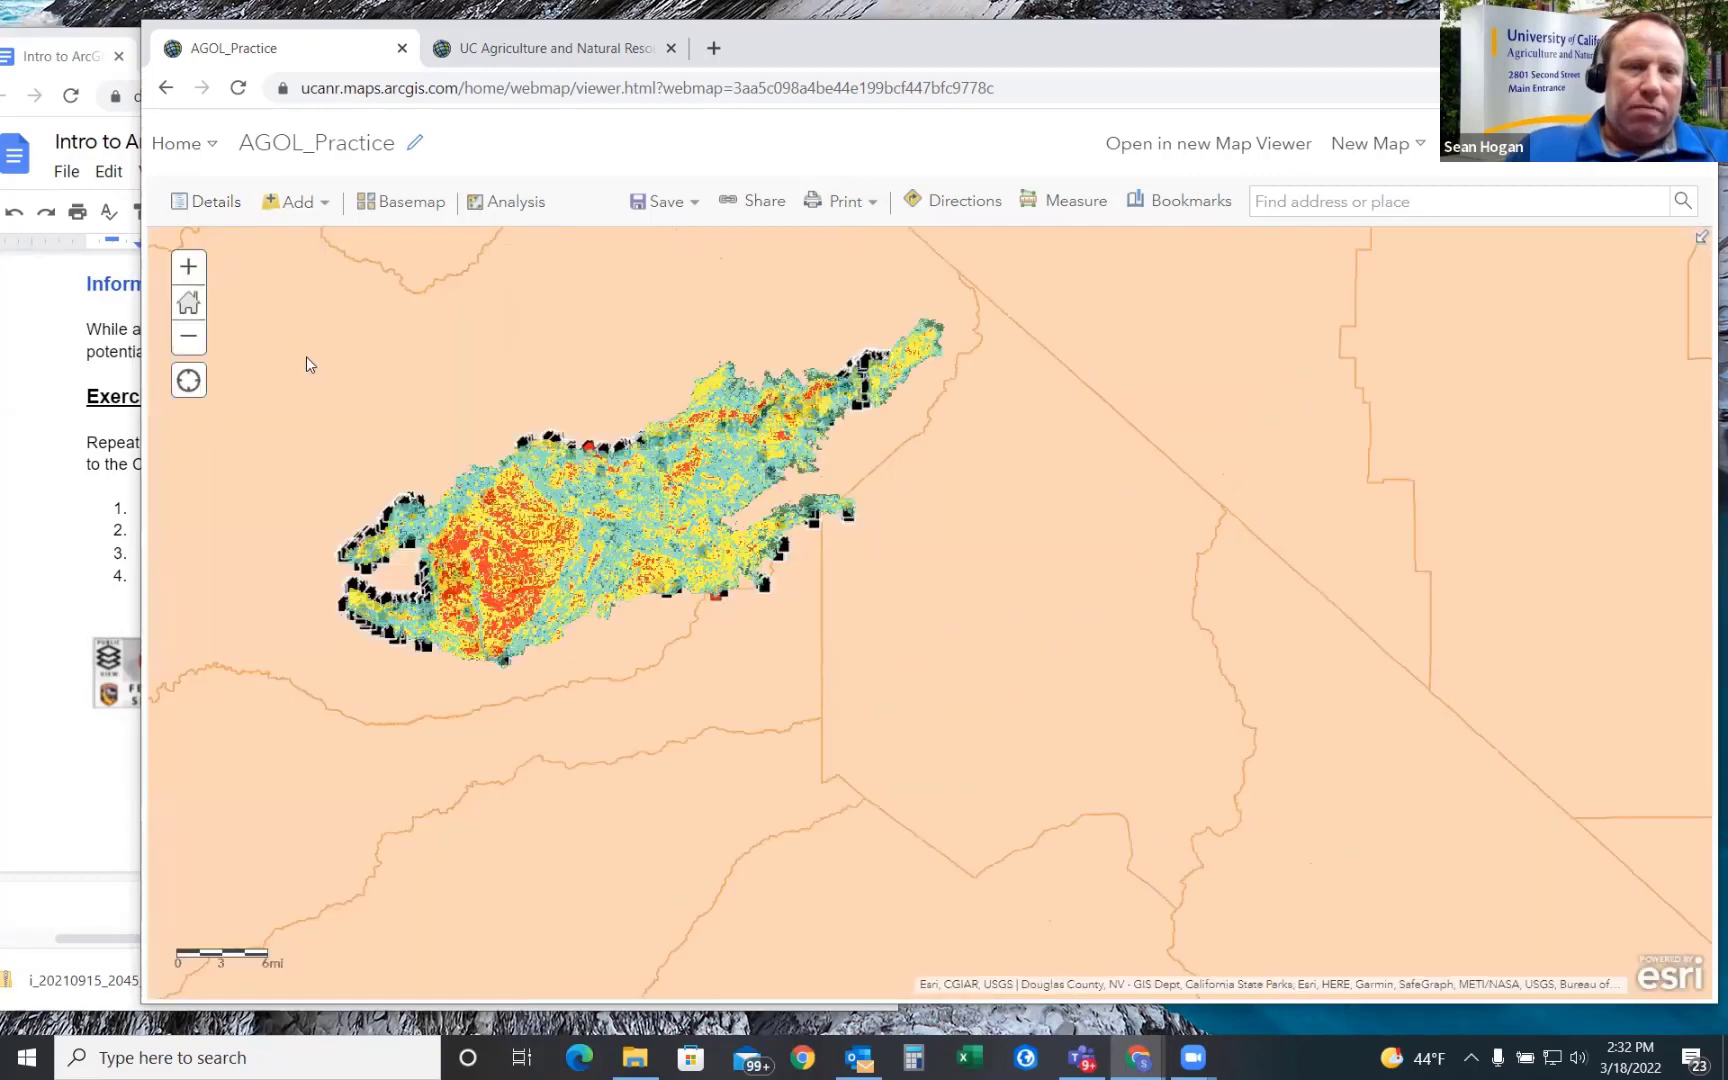
pyautogui.click(208, 204)
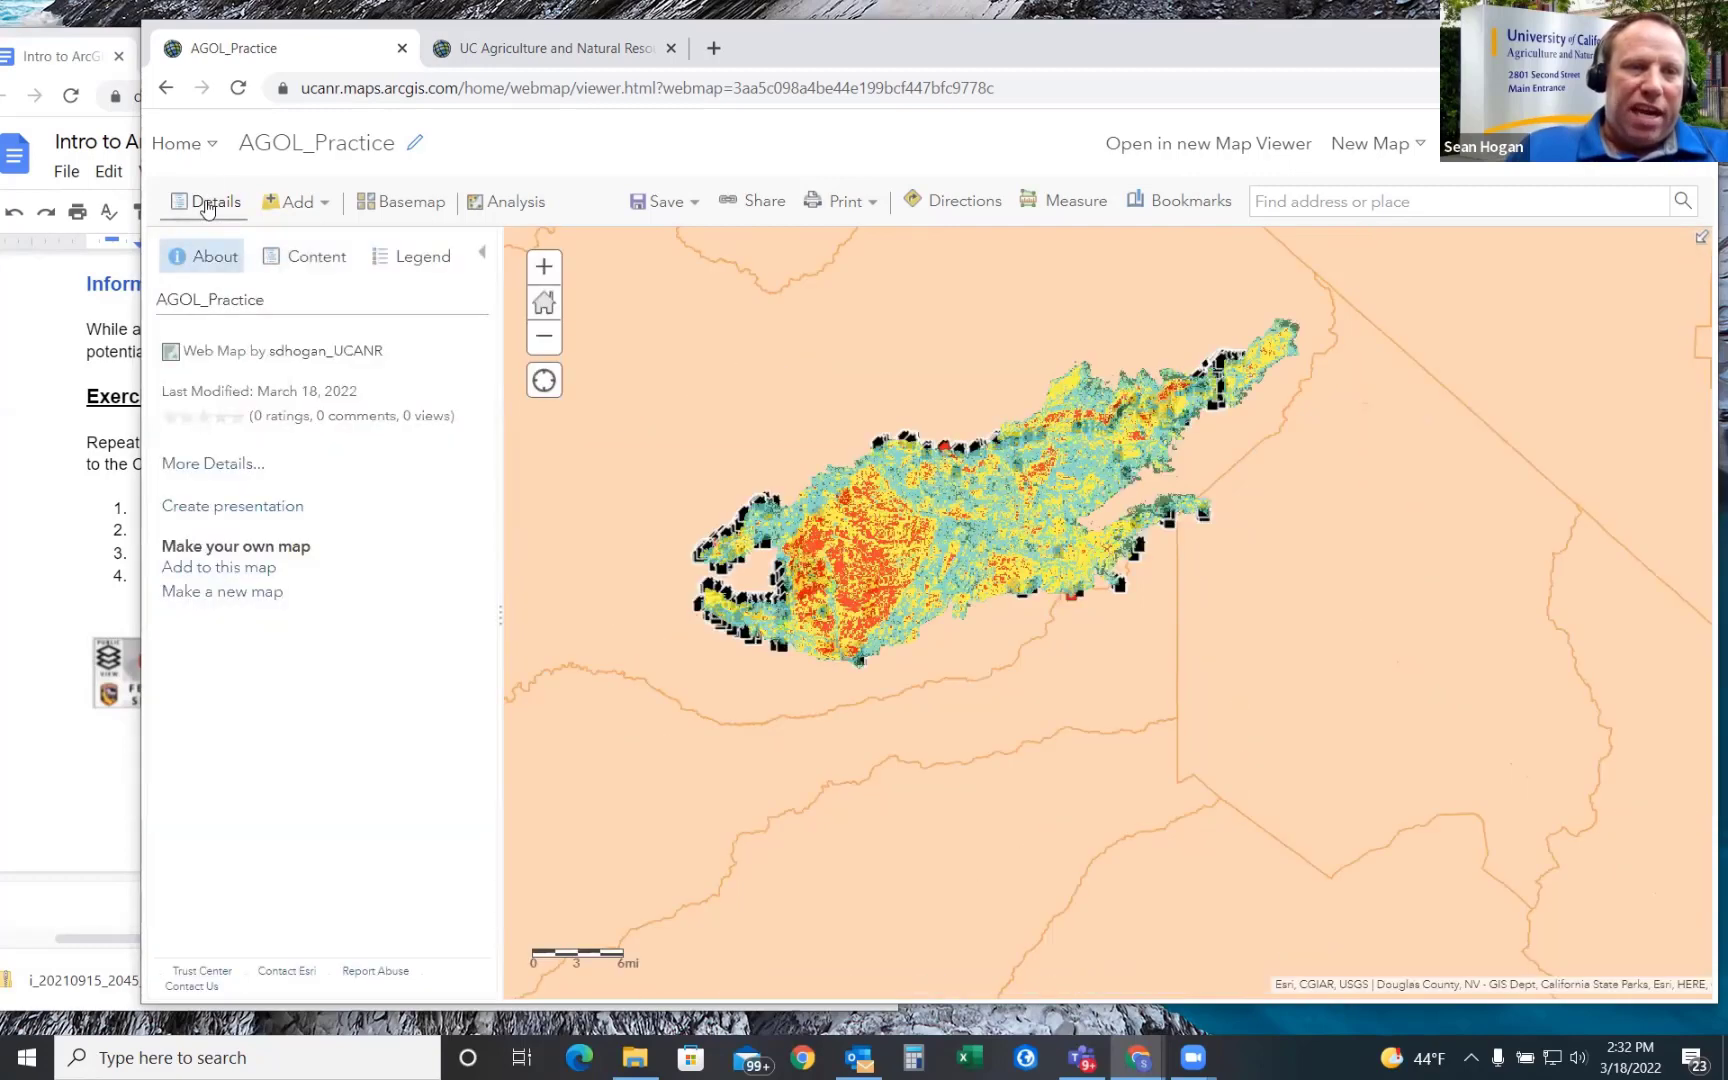
pyautogui.click(307, 265)
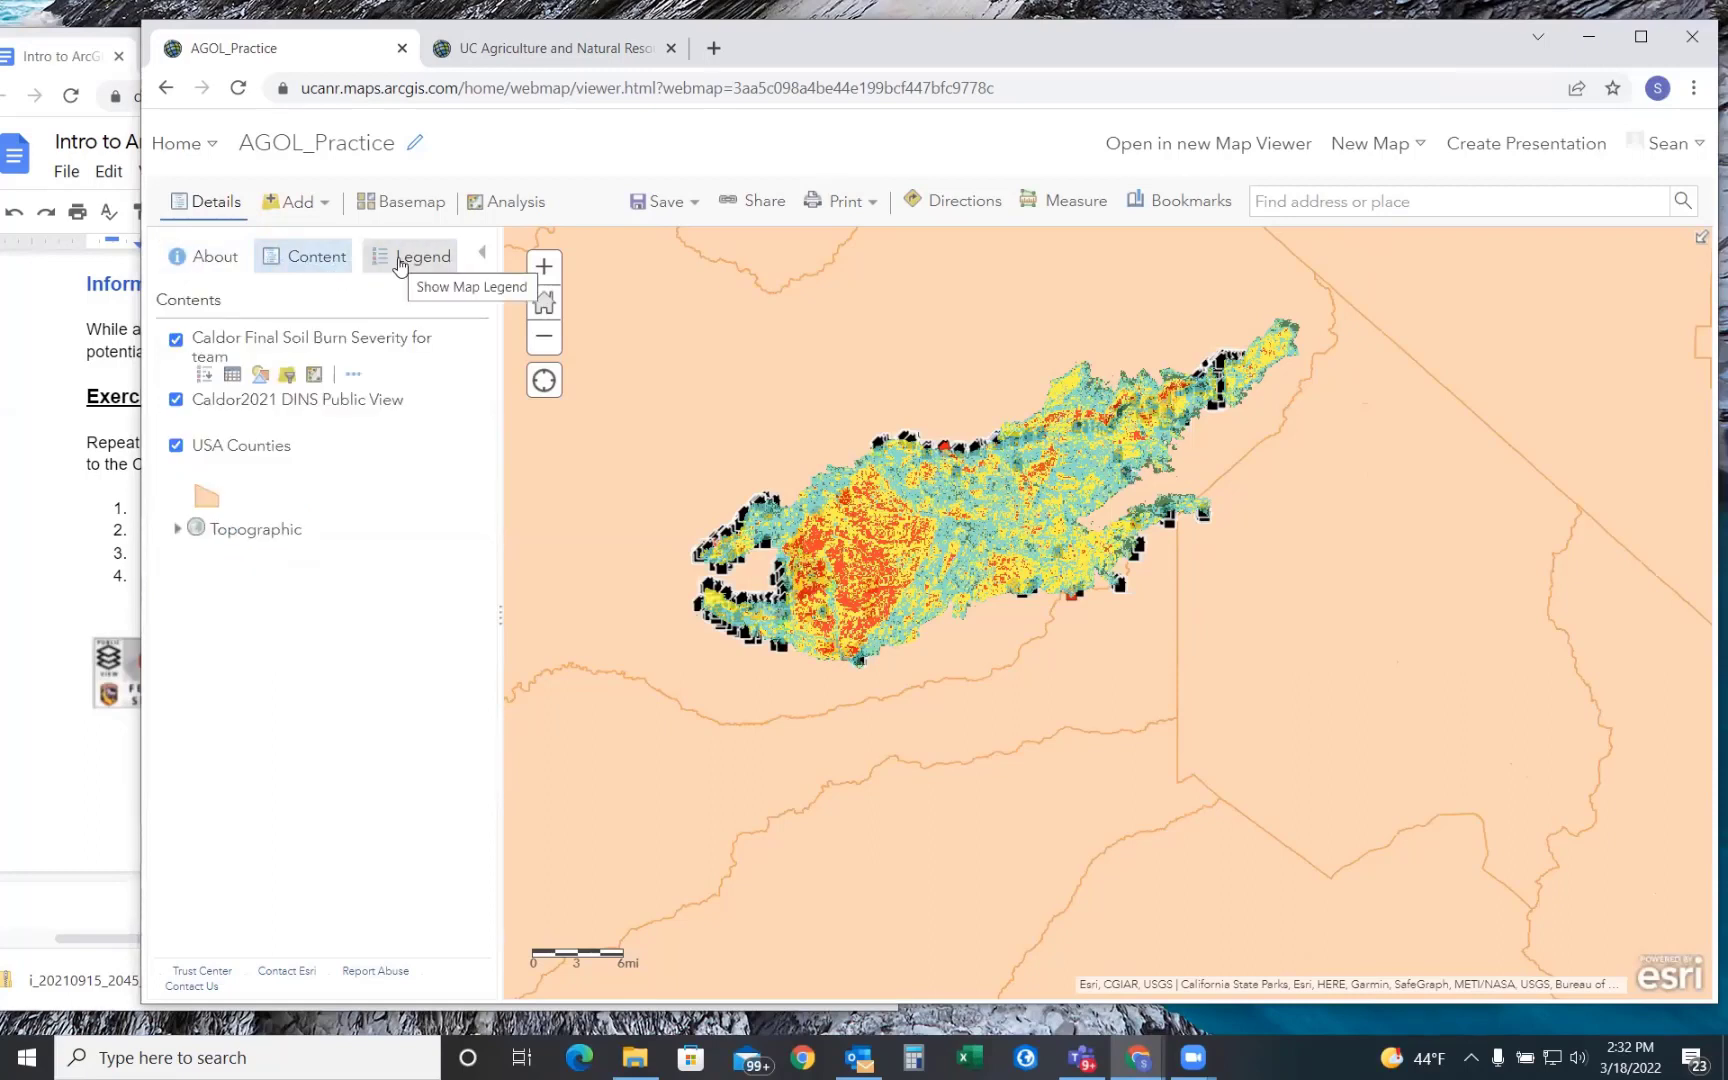
pyautogui.click(290, 347)
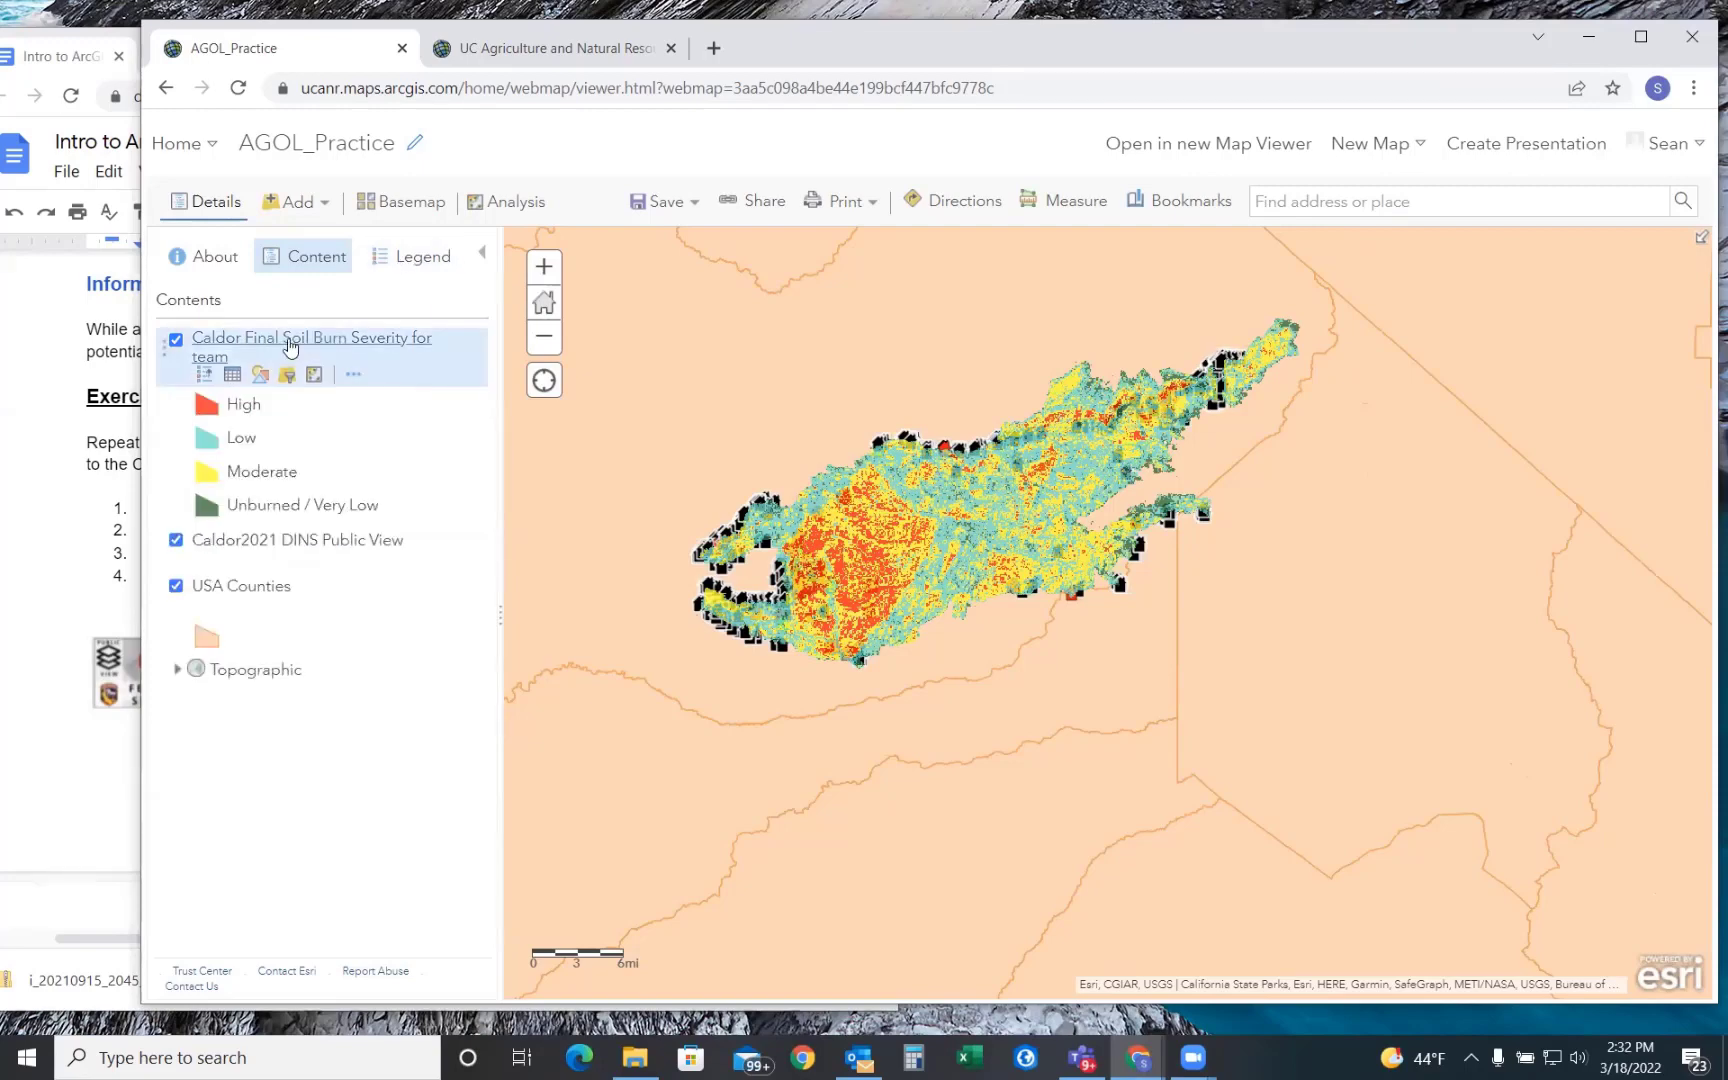
pyautogui.click(290, 347)
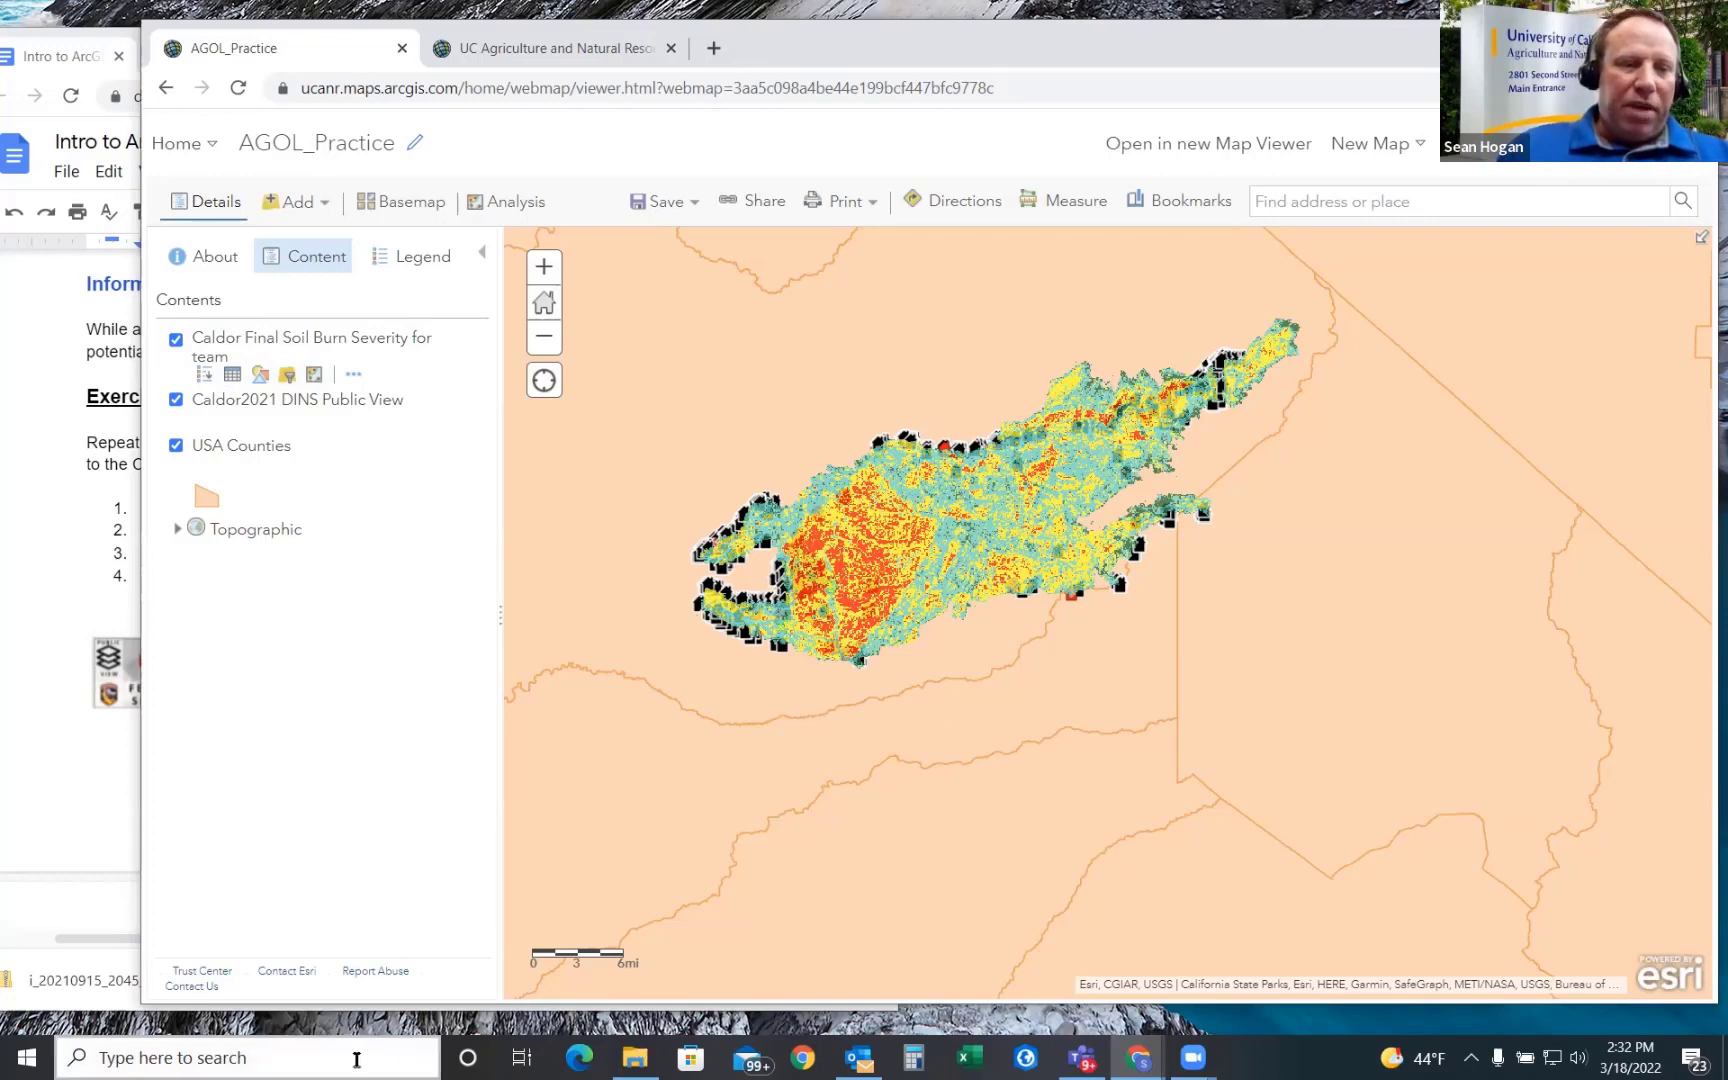
# - Shrink the browser window to show the downloads bar and narrow the layer panel
pyautogui.moveTo(297, 1011); pyautogui.dragTo(309, 910)
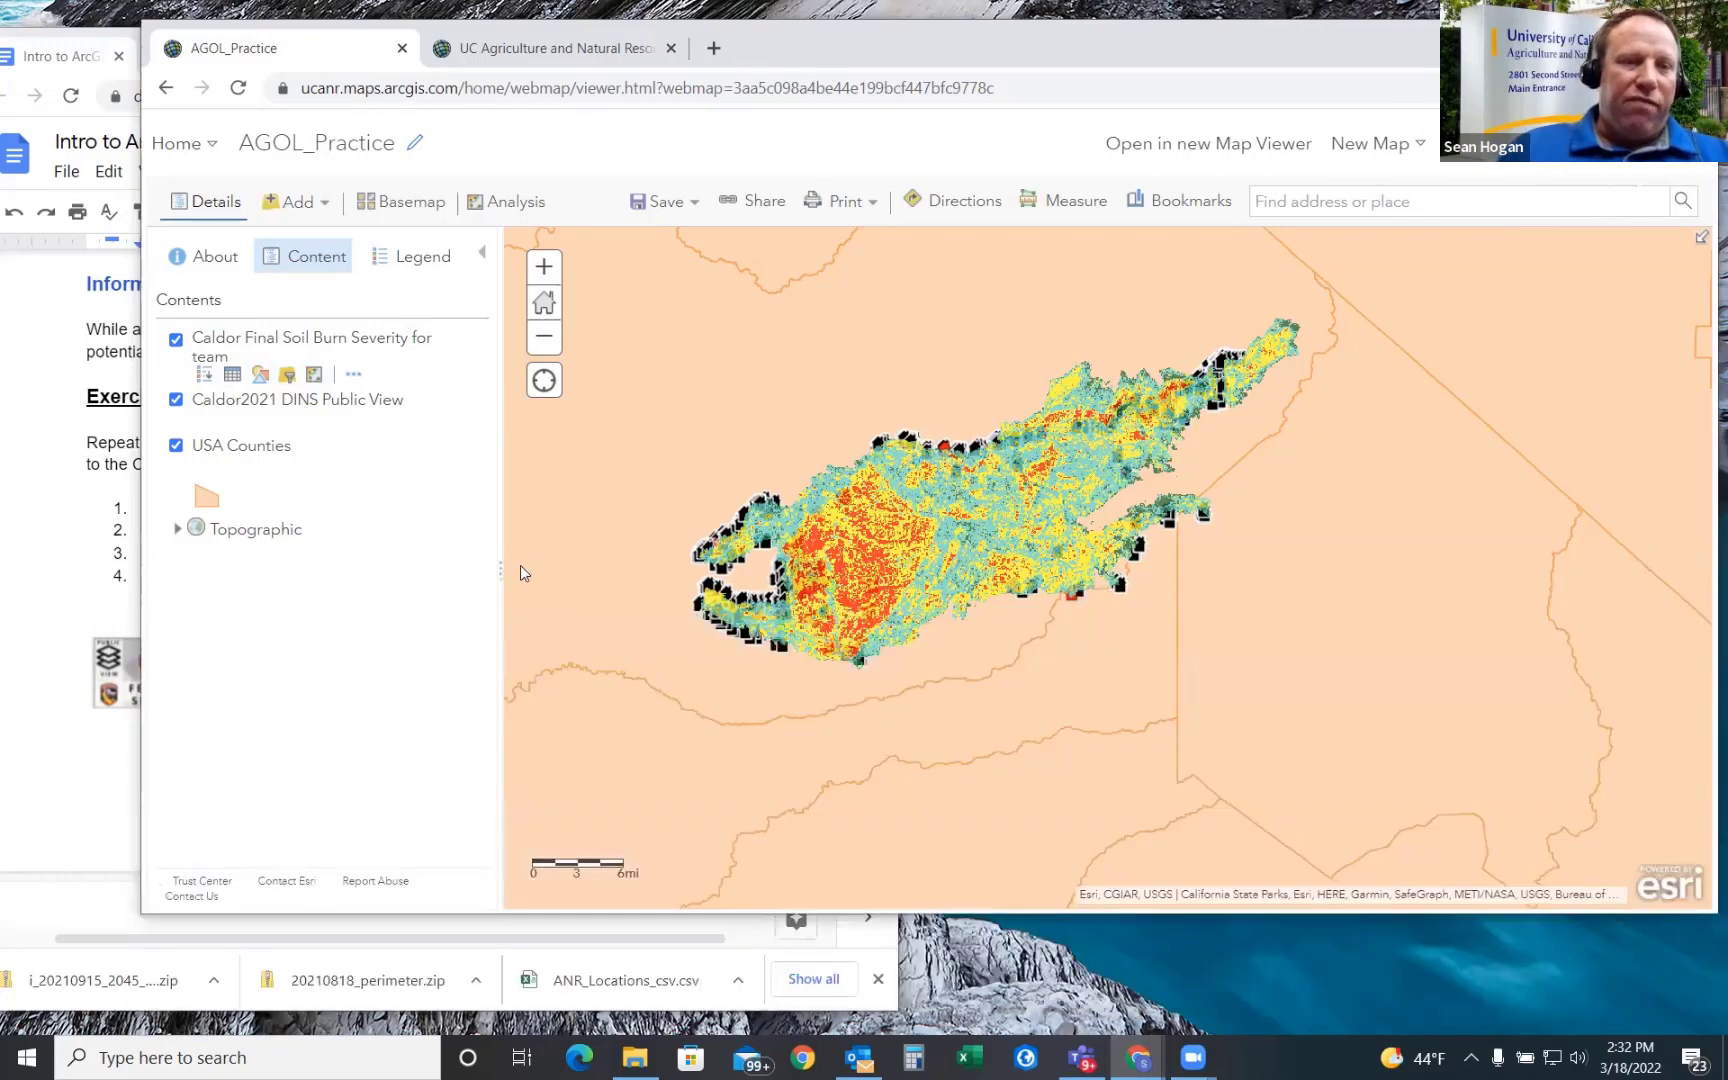
pyautogui.moveTo(500, 570); pyautogui.dragTo(328, 563)
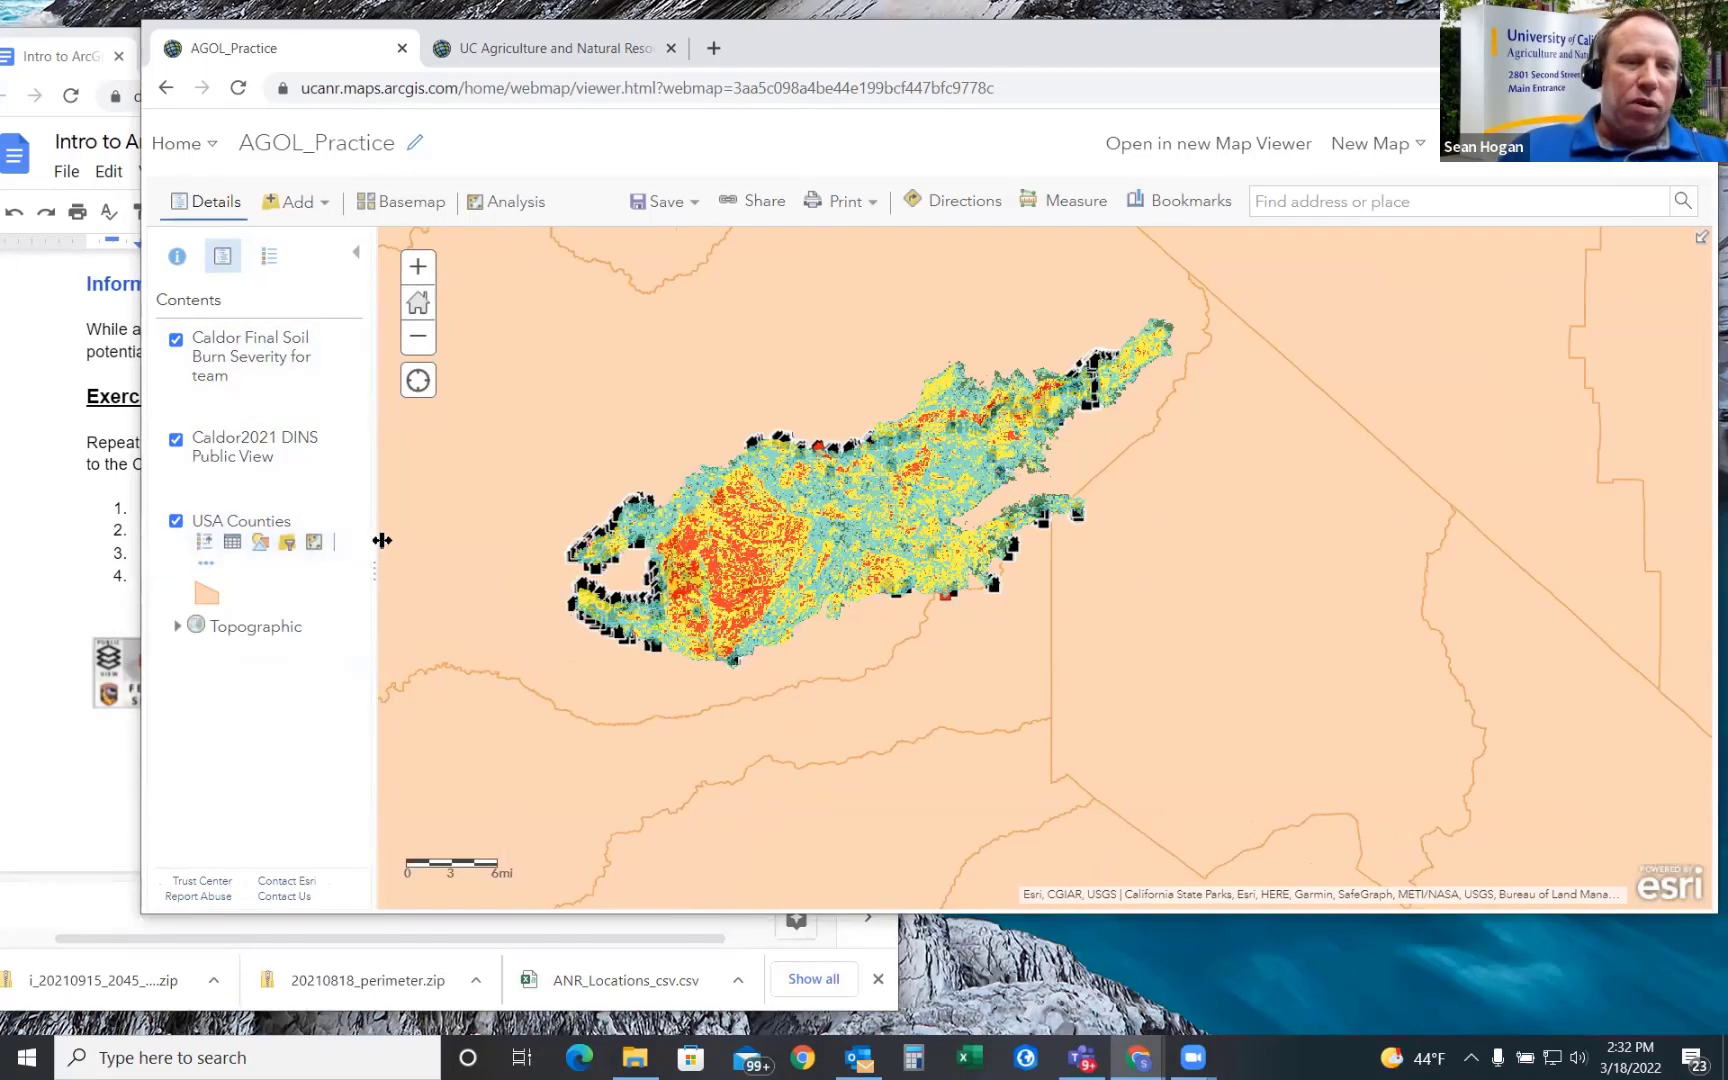
pyautogui.moveTo(378, 536); pyautogui.dragTo(515, 547)
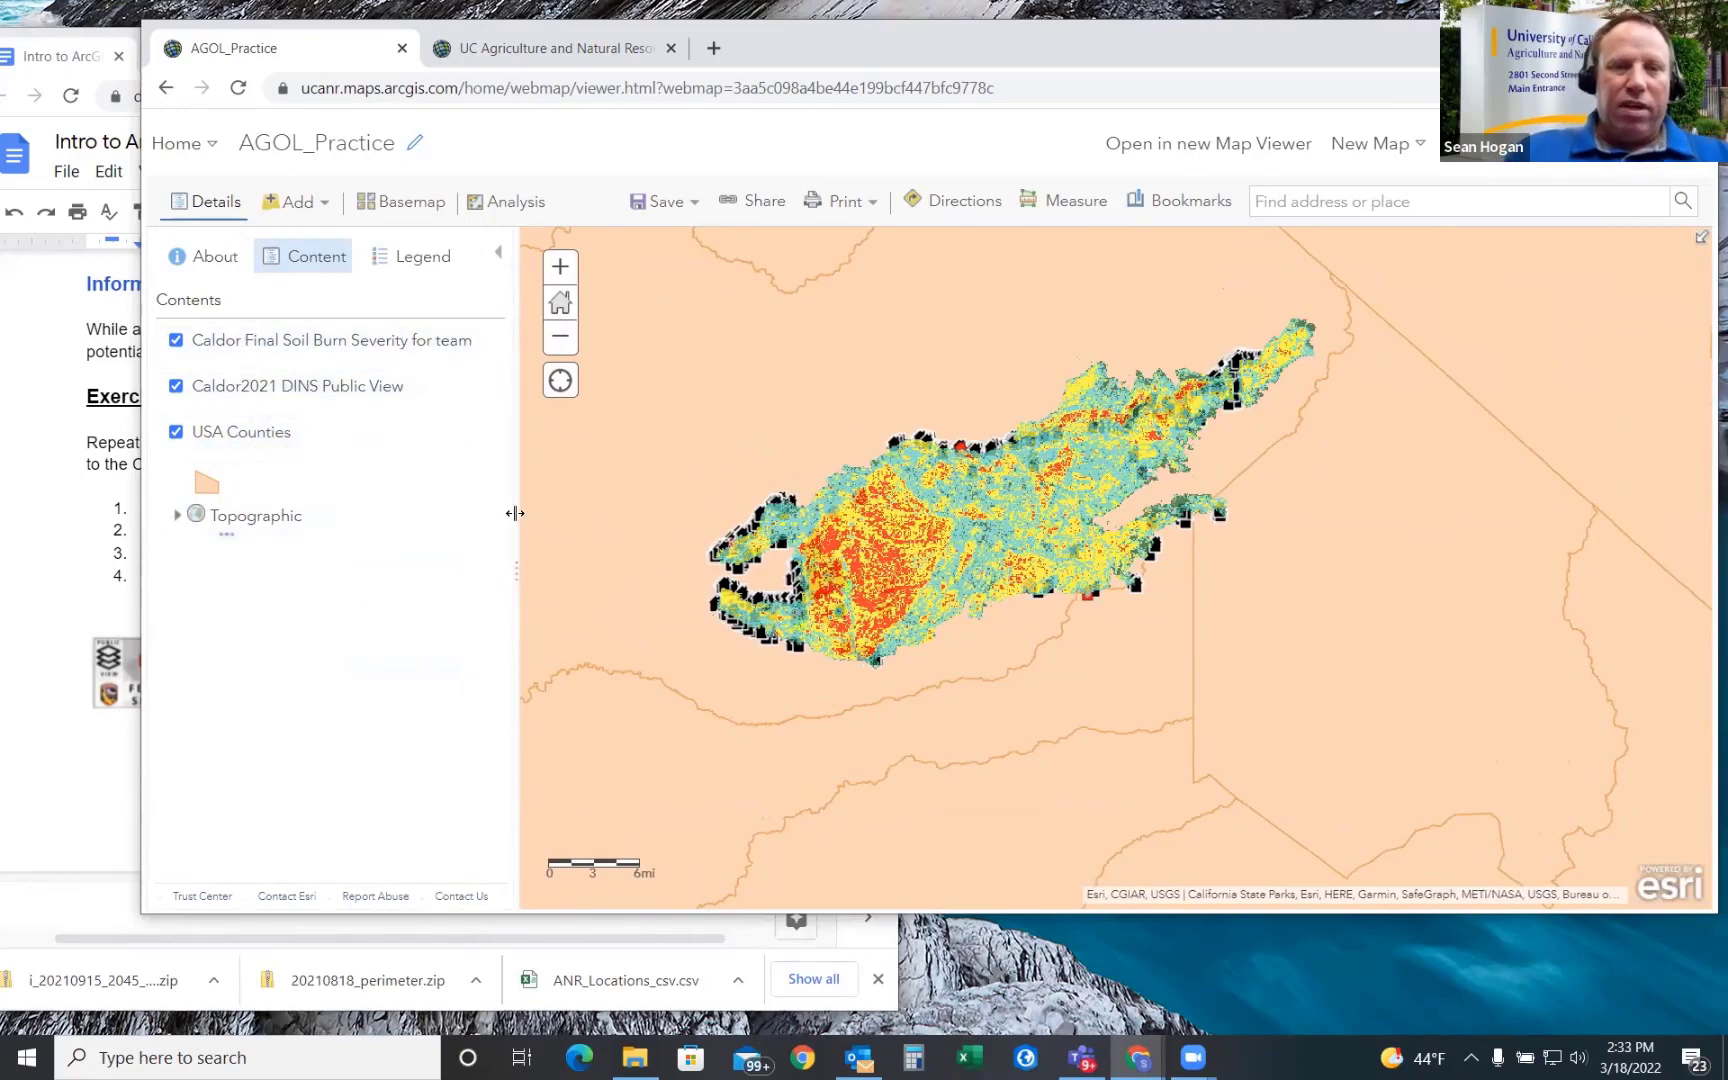
pyautogui.moveTo(516, 515); pyautogui.dragTo(470, 517)
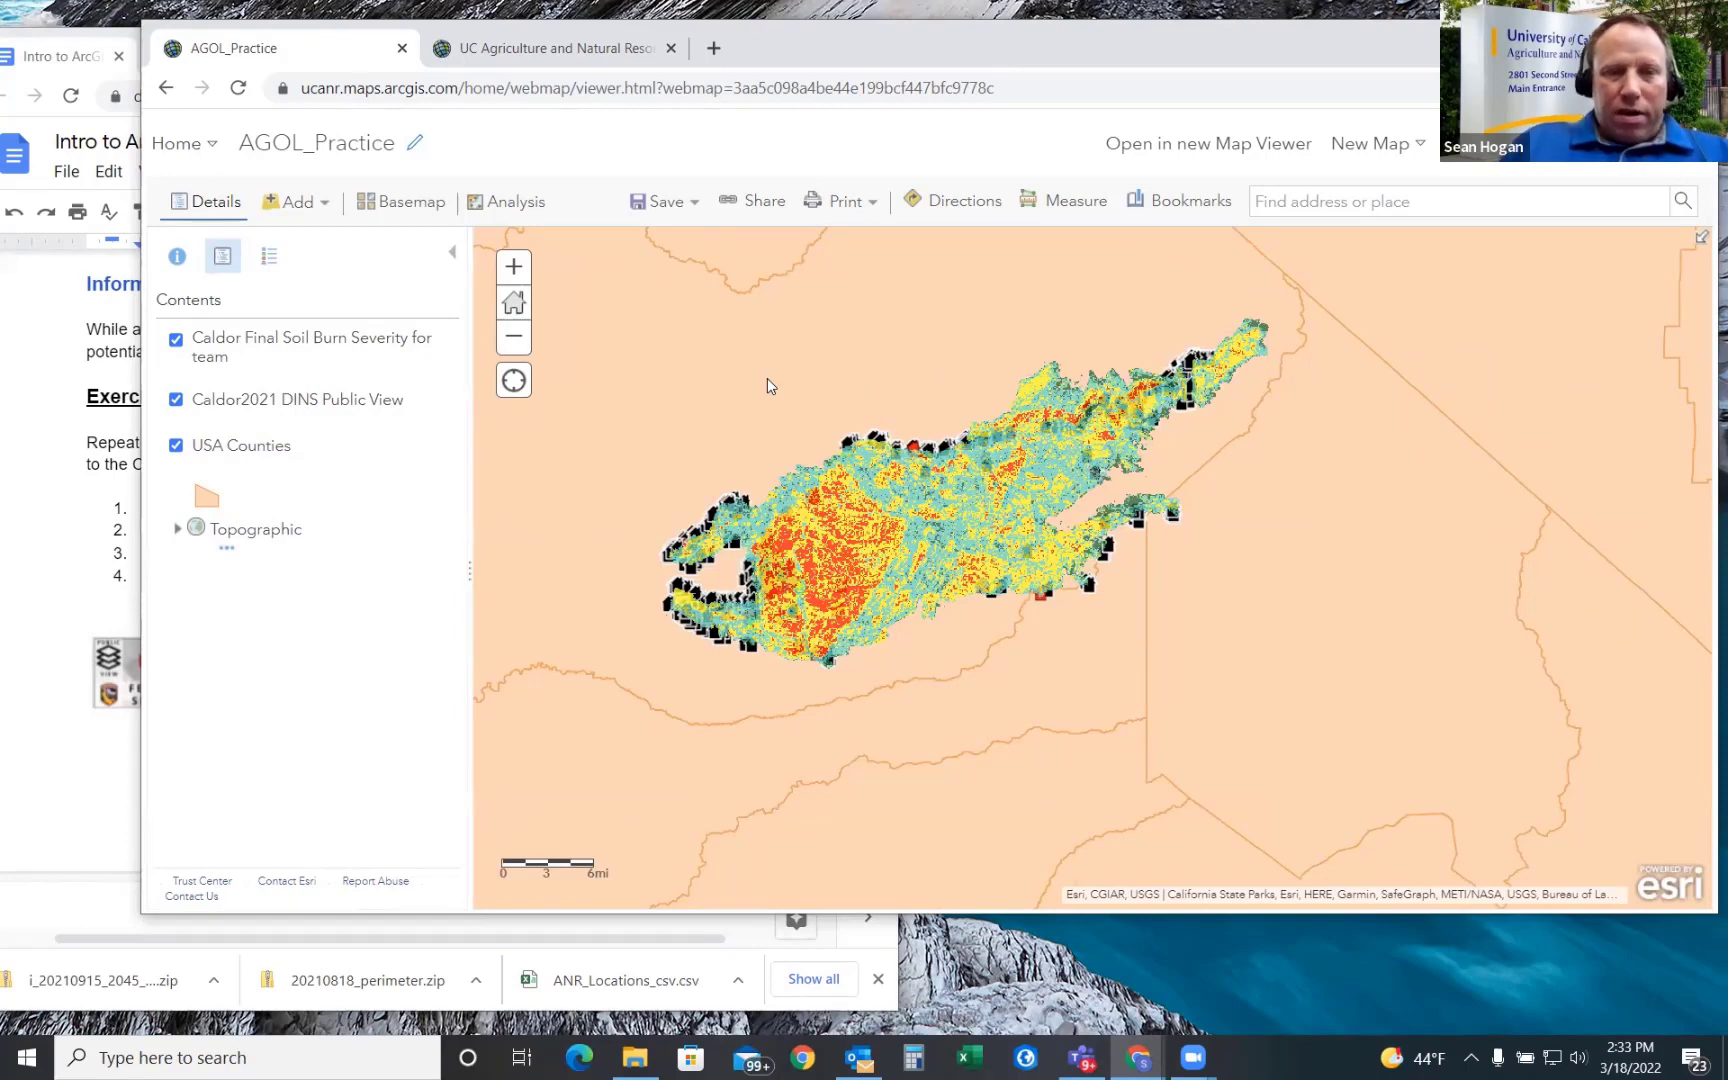
pyautogui.moveTo(440, 410)
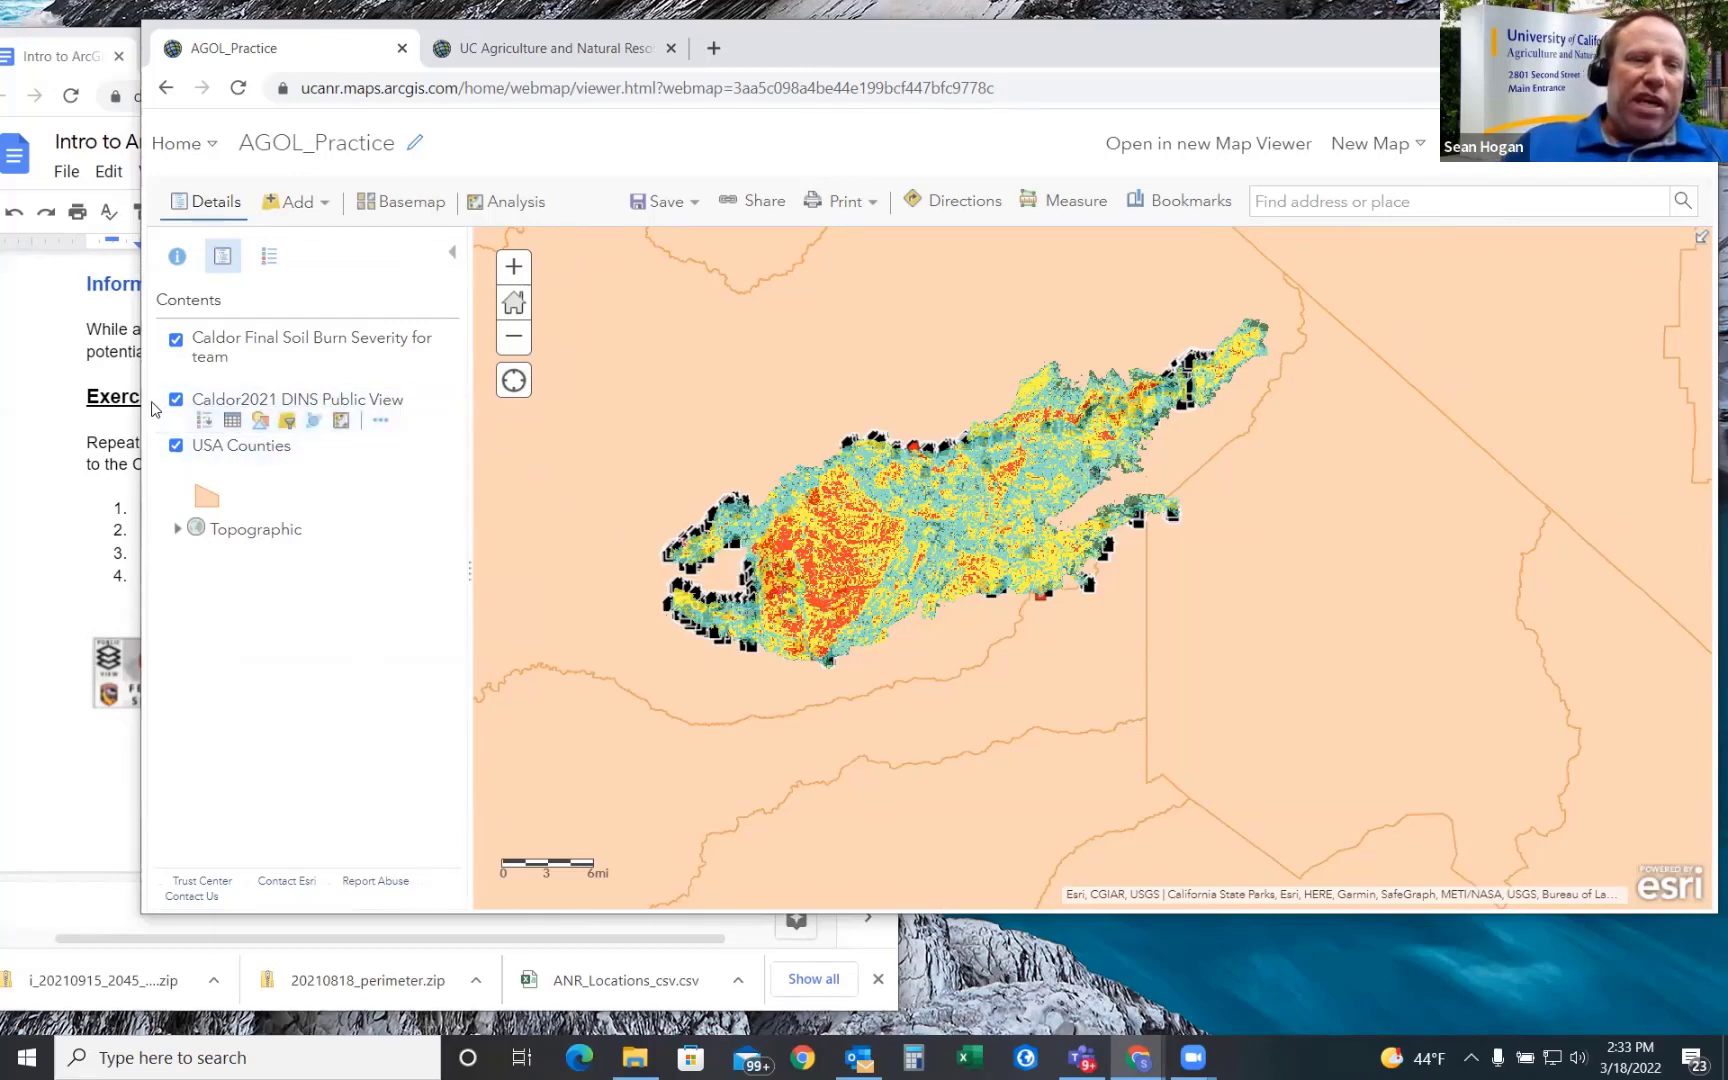
# - Drag Caldor Final Soil Burn Severity below Caldor2021 DINS Public View in the layer list
pyautogui.click(163, 349)
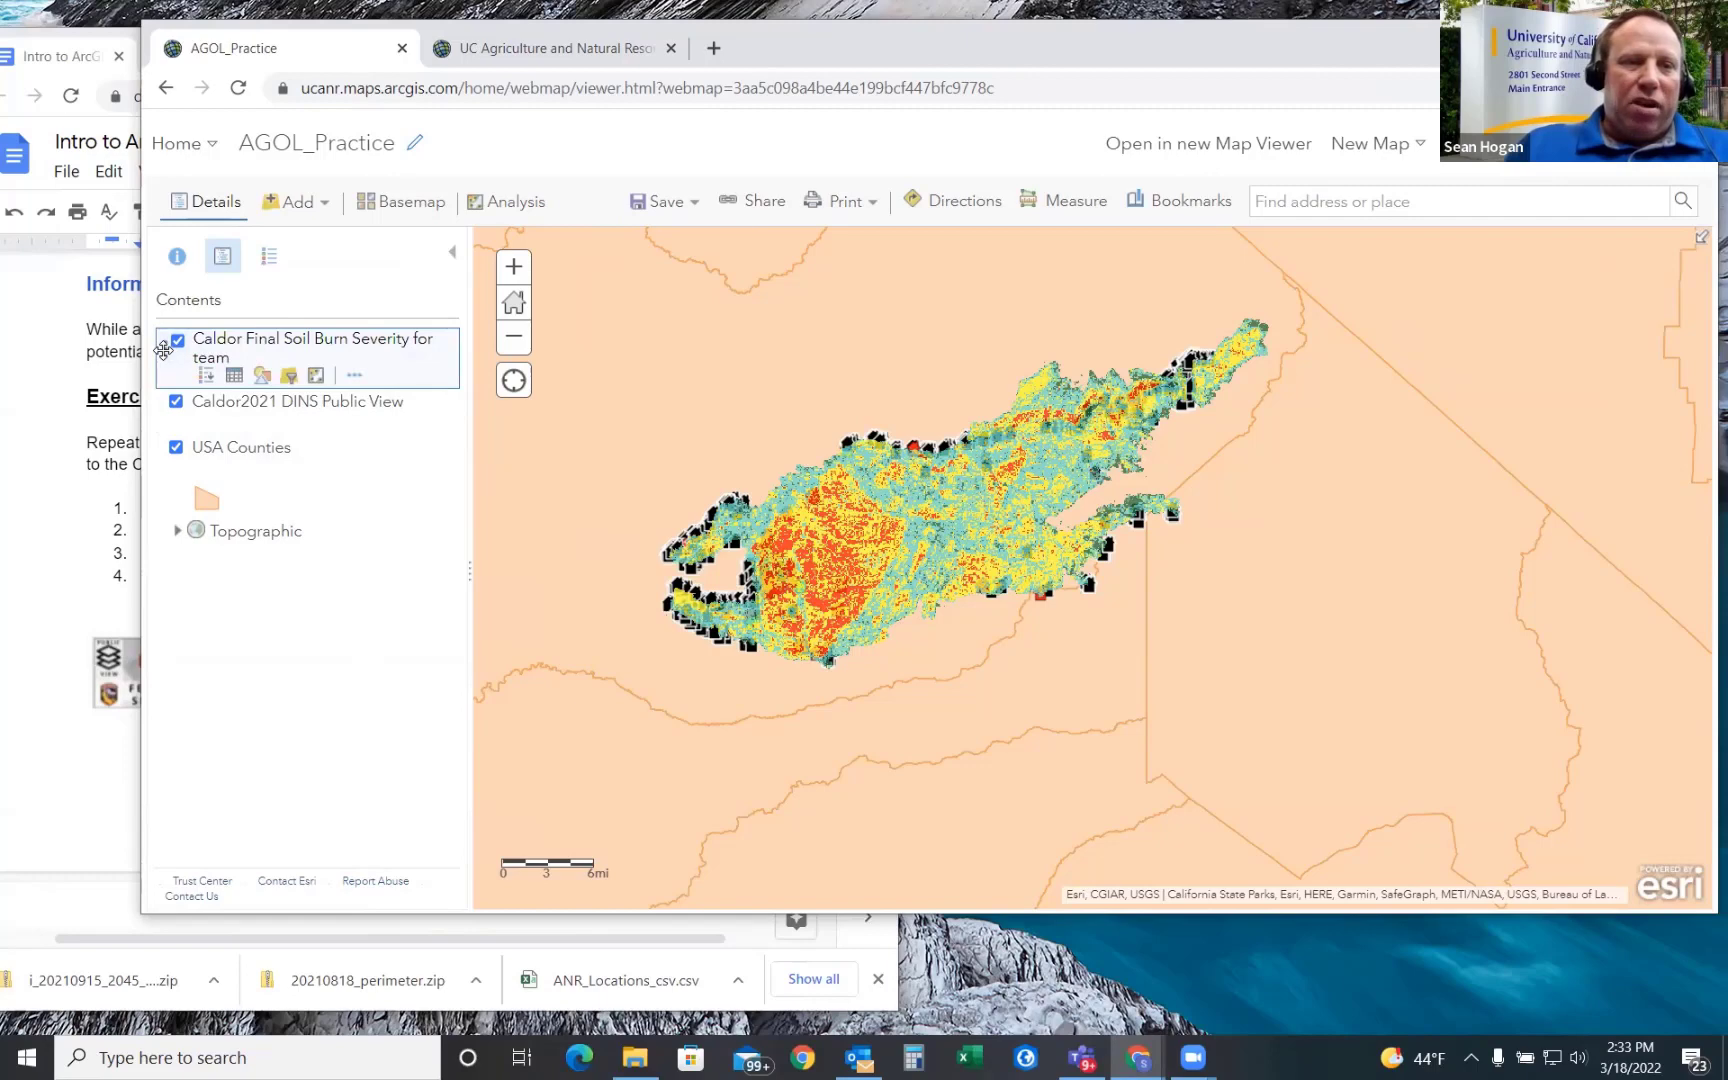
pyautogui.moveTo(163, 350); pyautogui.dragTo(163, 354)
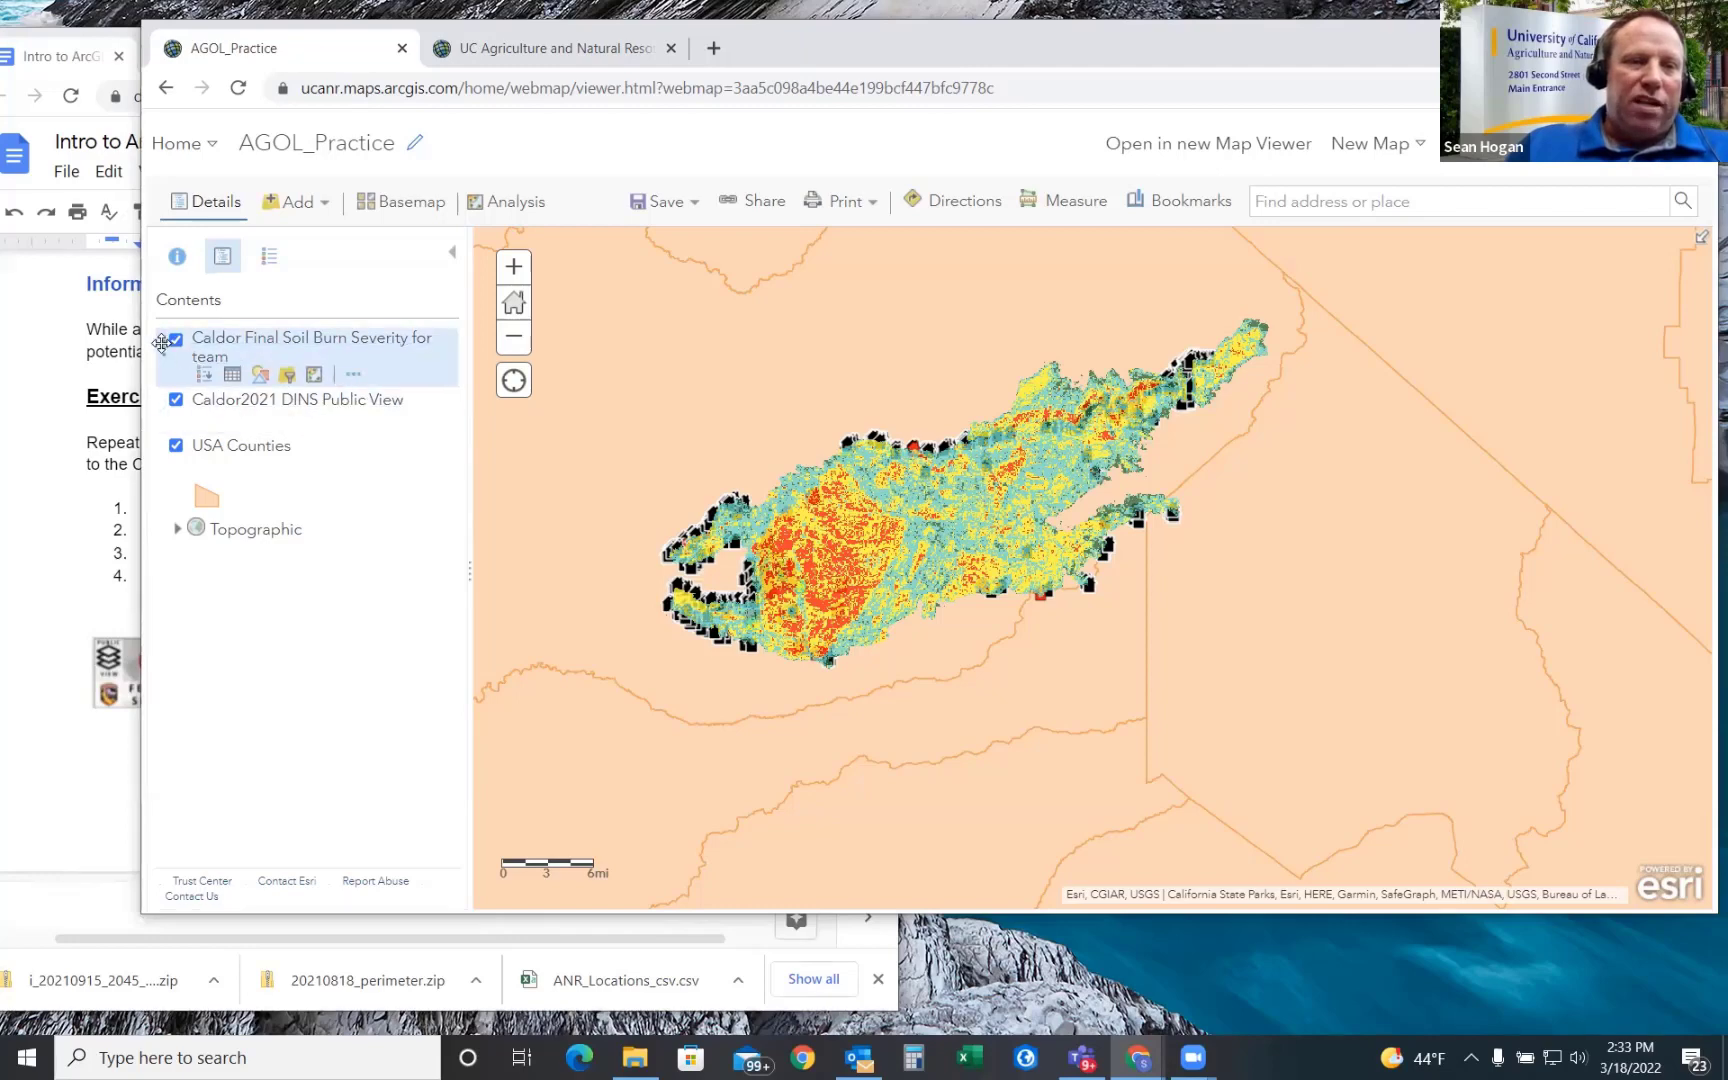
pyautogui.moveTo(165, 348); pyautogui.dragTo(164, 427)
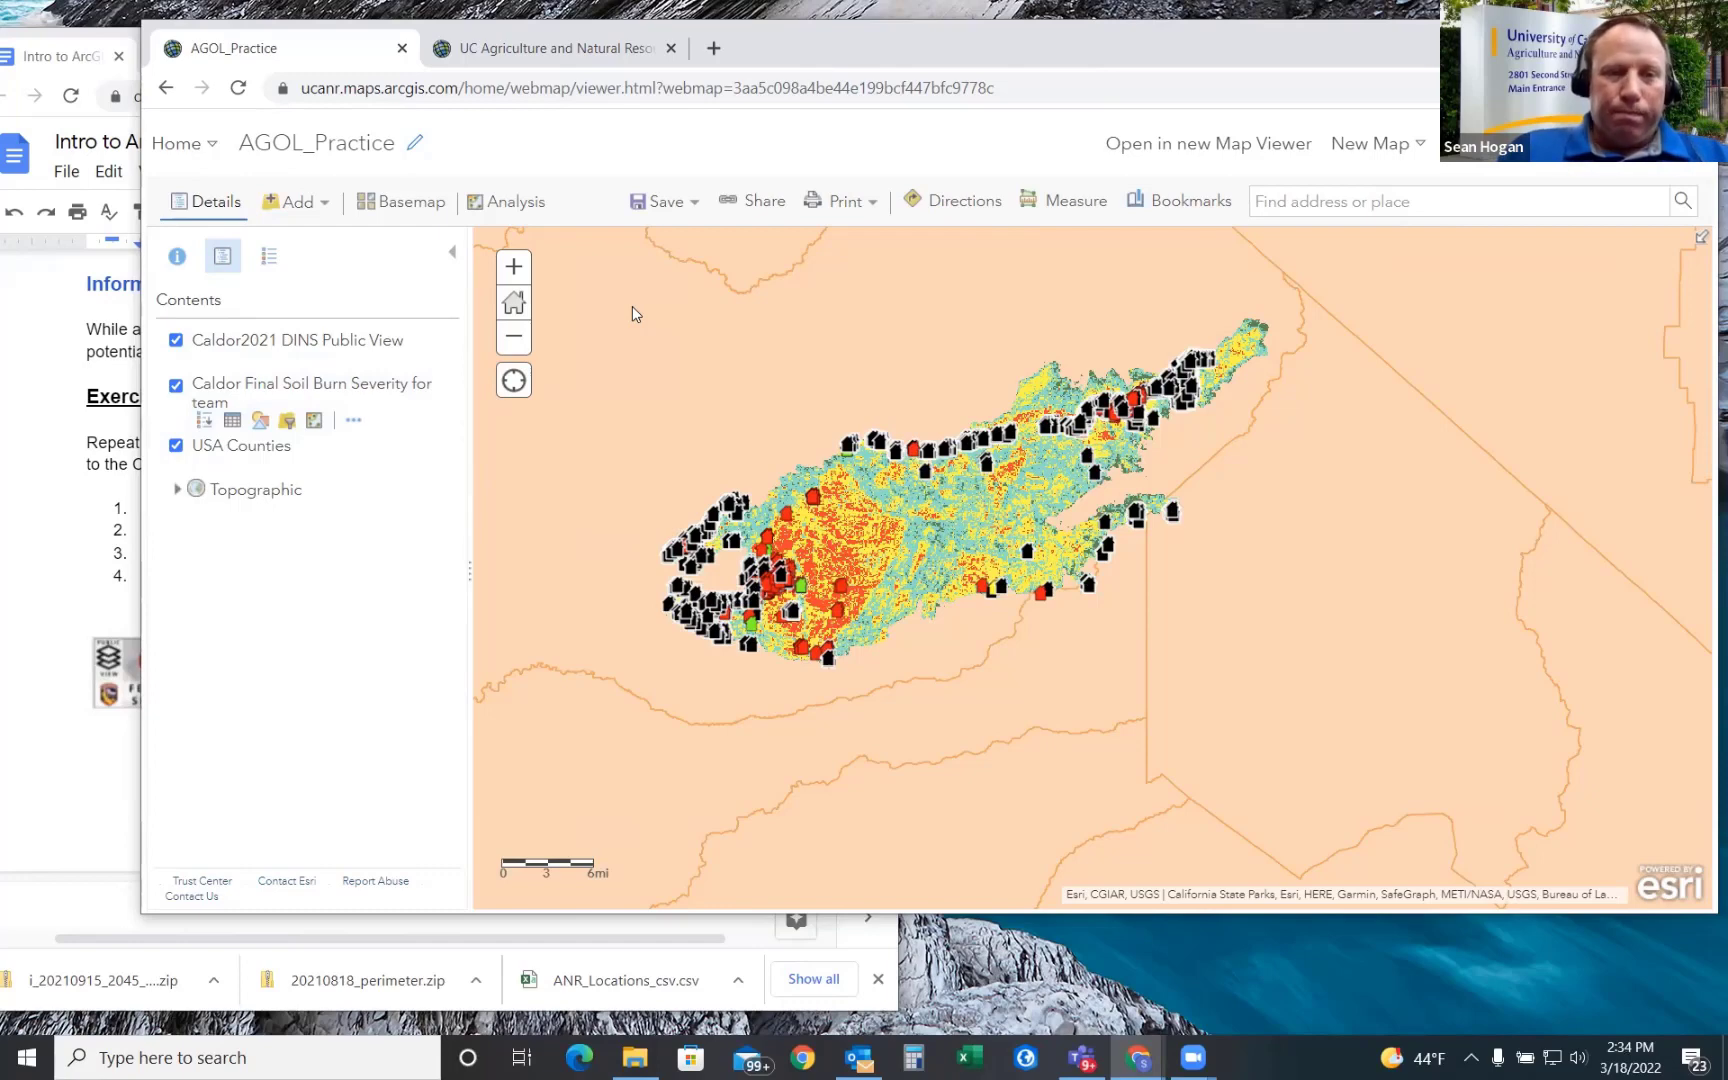
pyautogui.moveTo(434, 355)
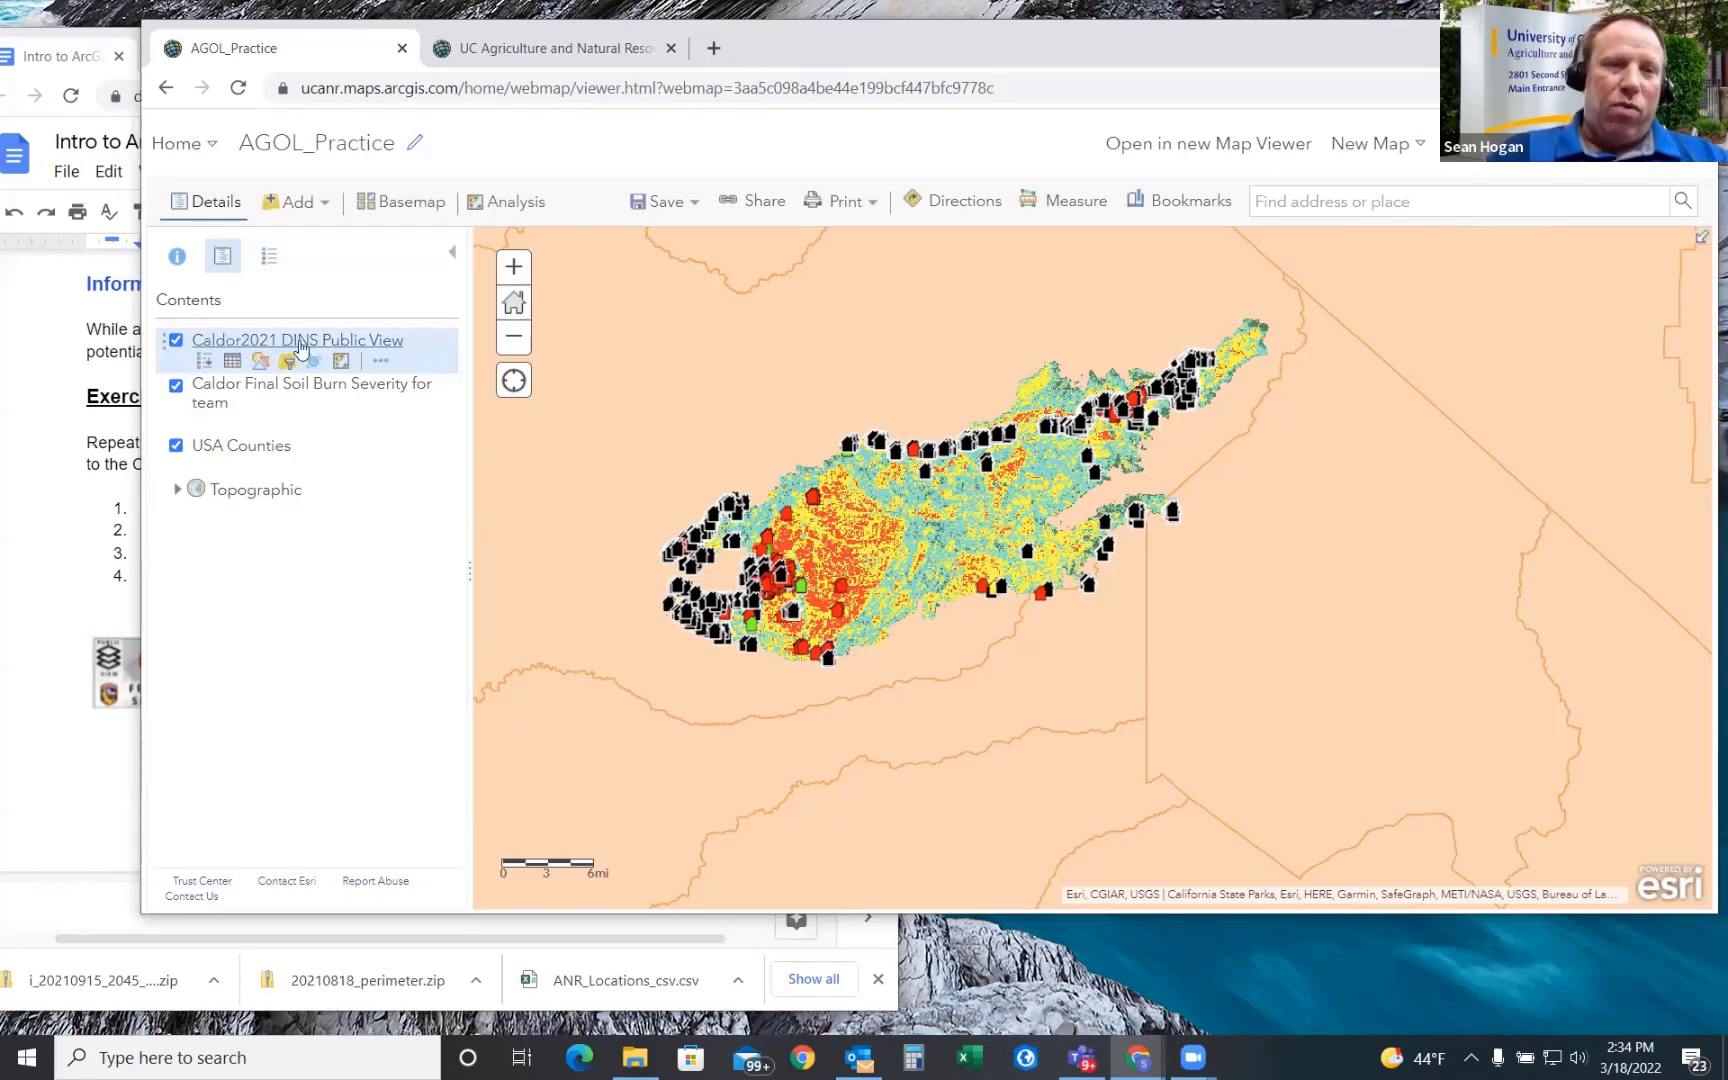
# - Rename Caldor2021_DINS_Public_View to 'Caldor 2021 Structure Damages' through the layer's Rename option
pyautogui.click(385, 366)
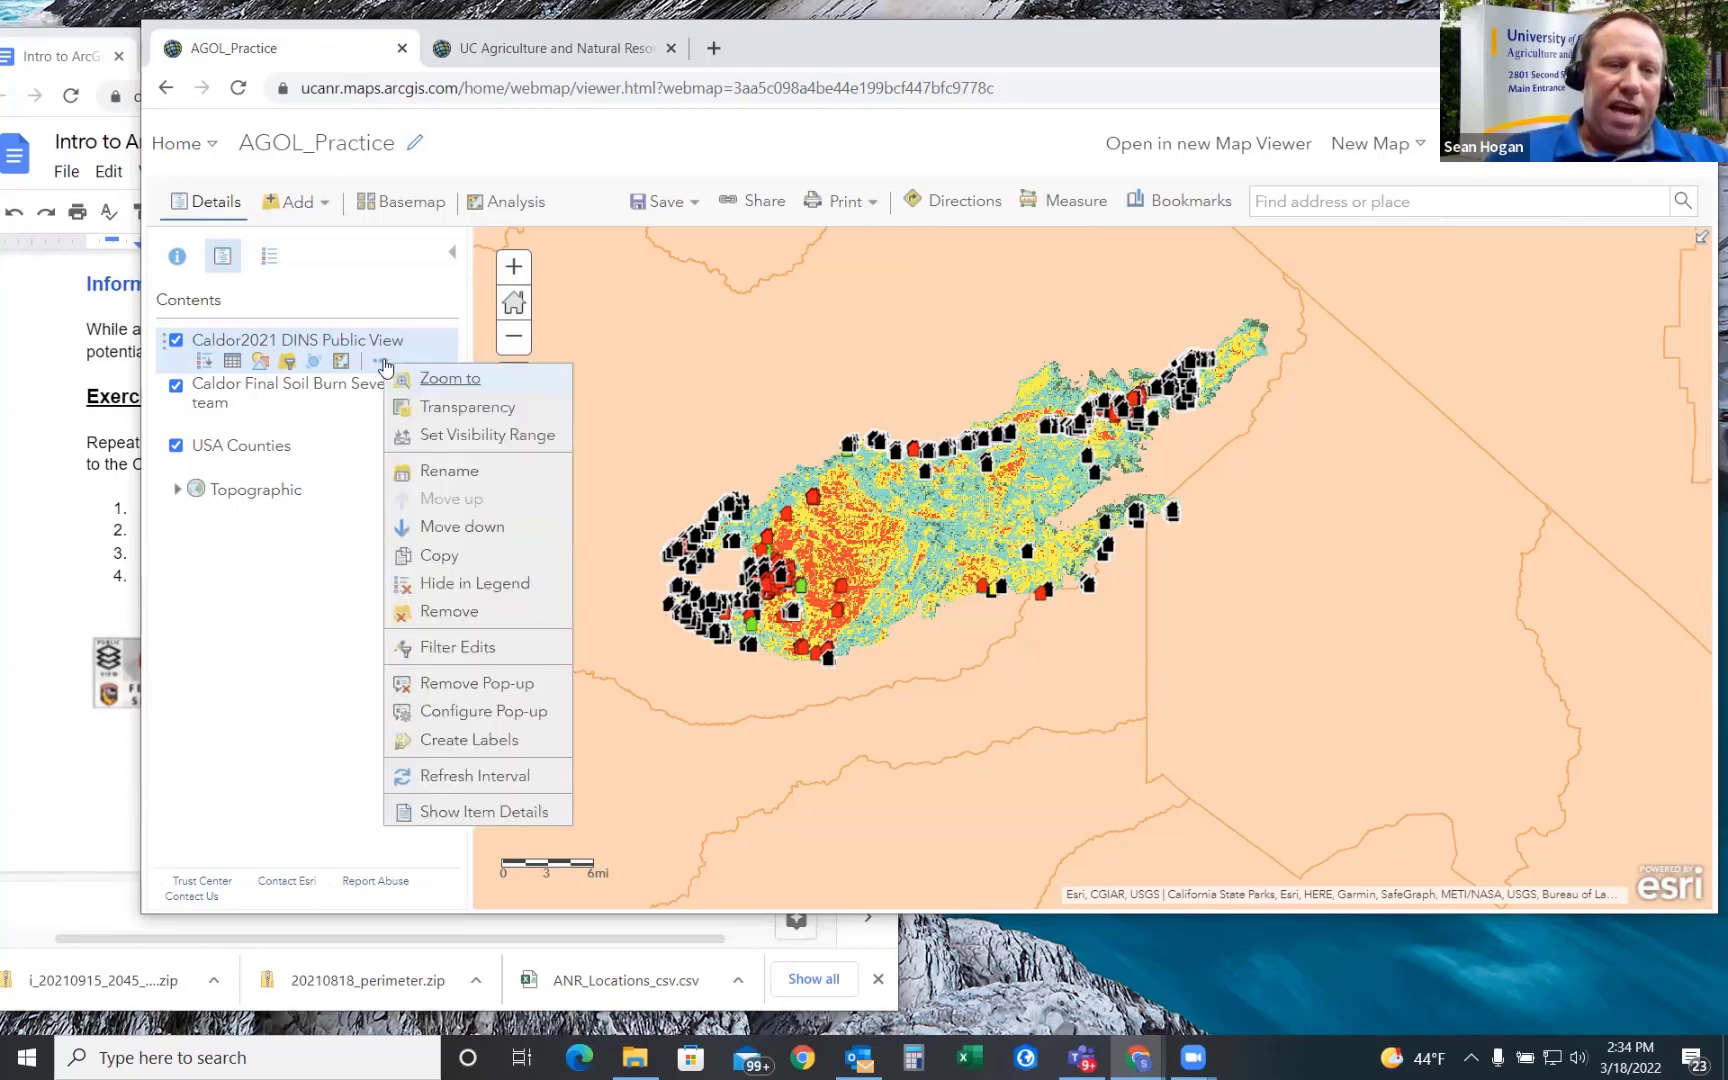
pyautogui.click(441, 473)
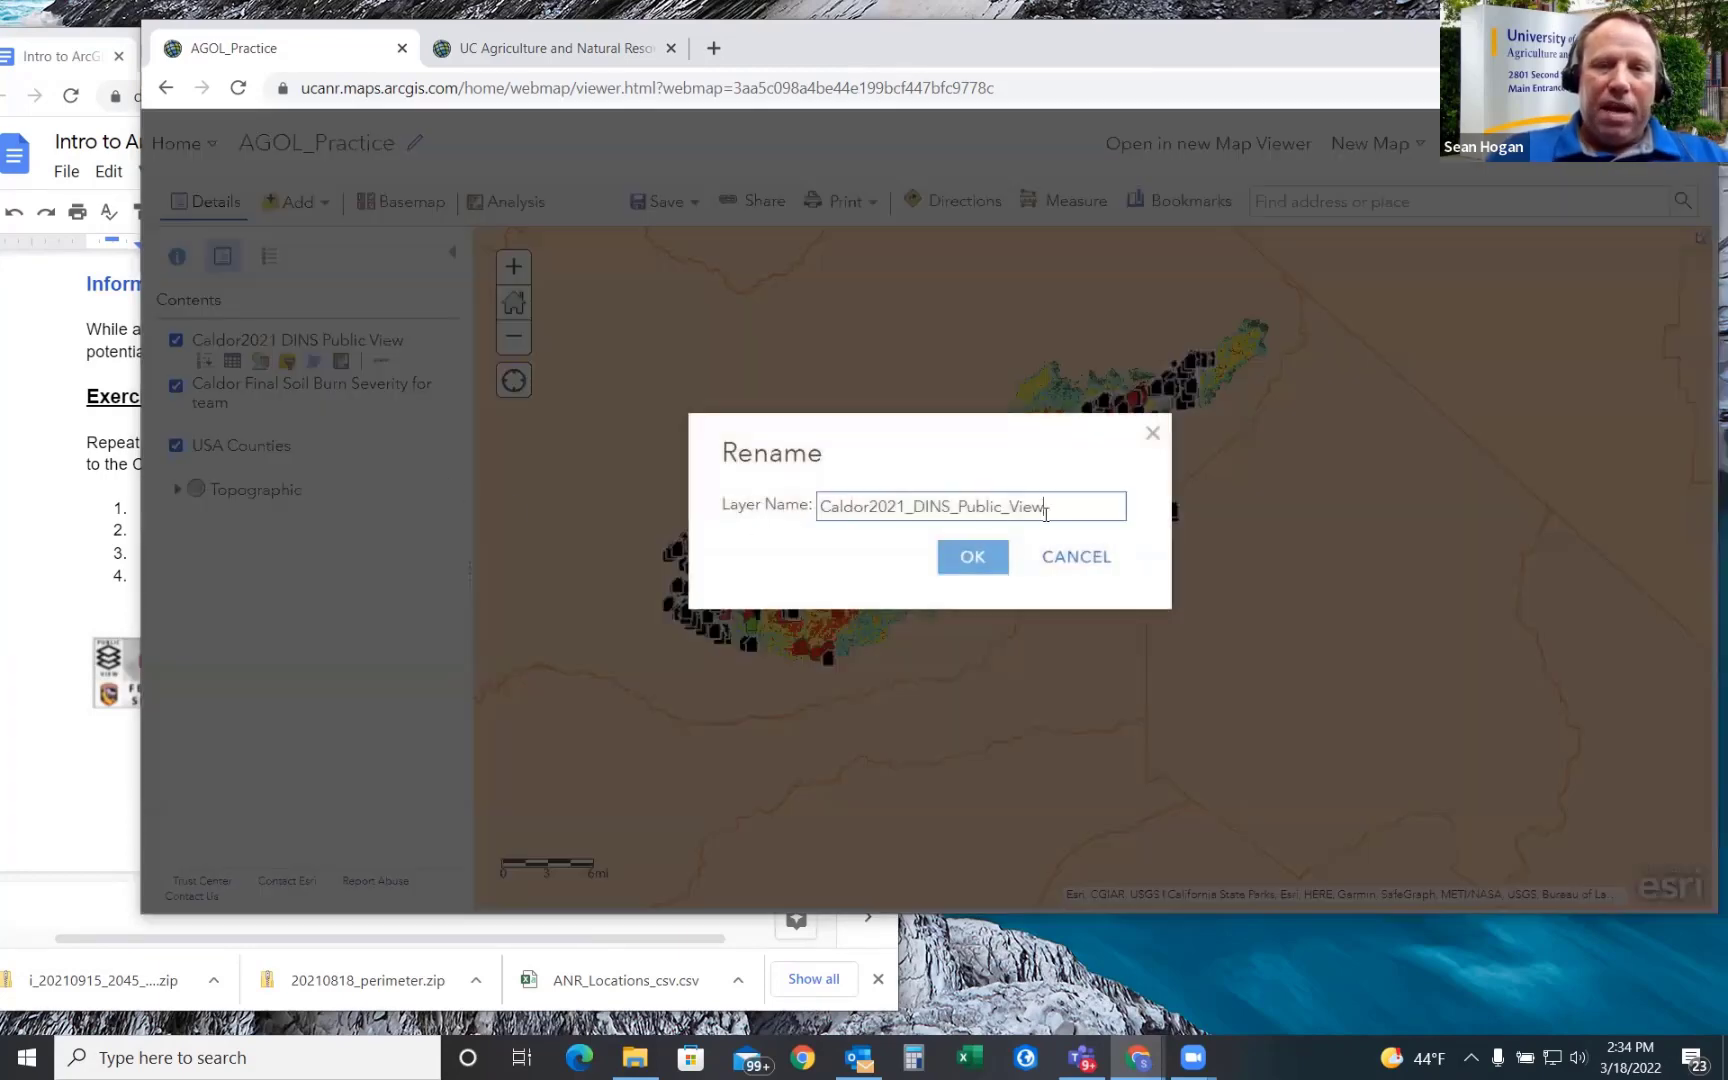
pyautogui.moveTo(1045, 513); pyautogui.dragTo(905, 505)
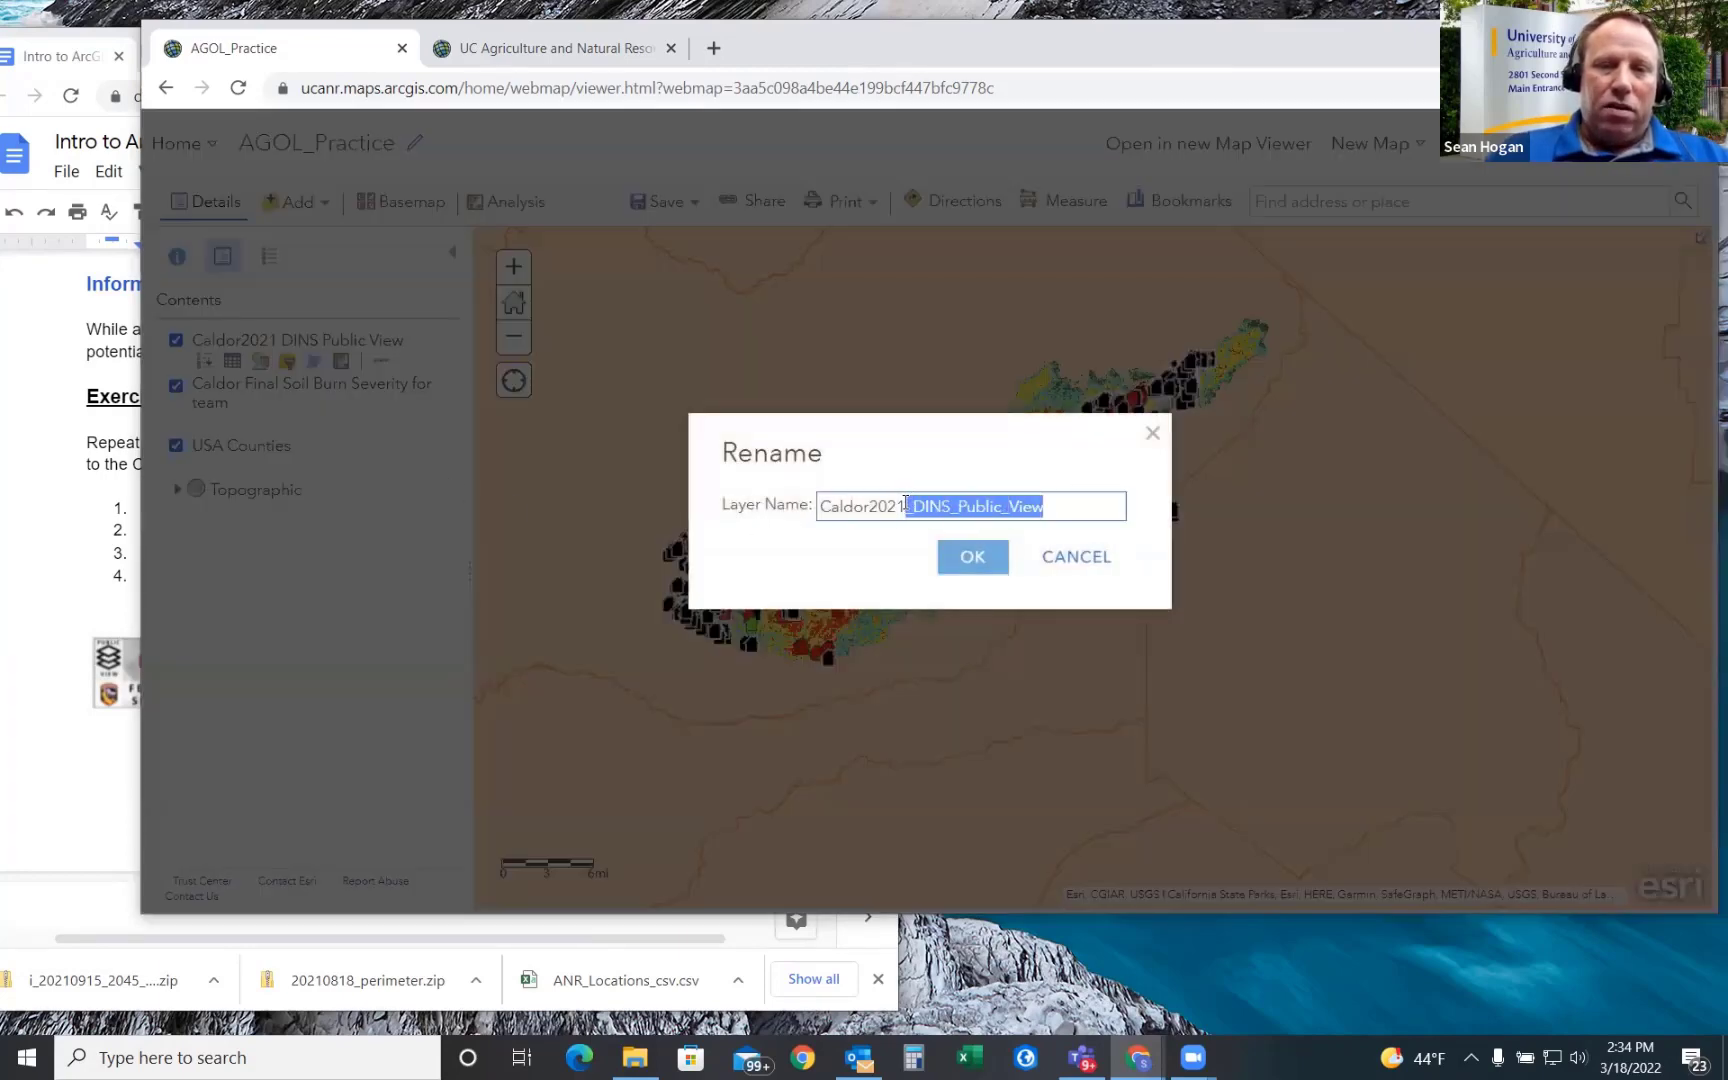
pyautogui.press('BackSpace')
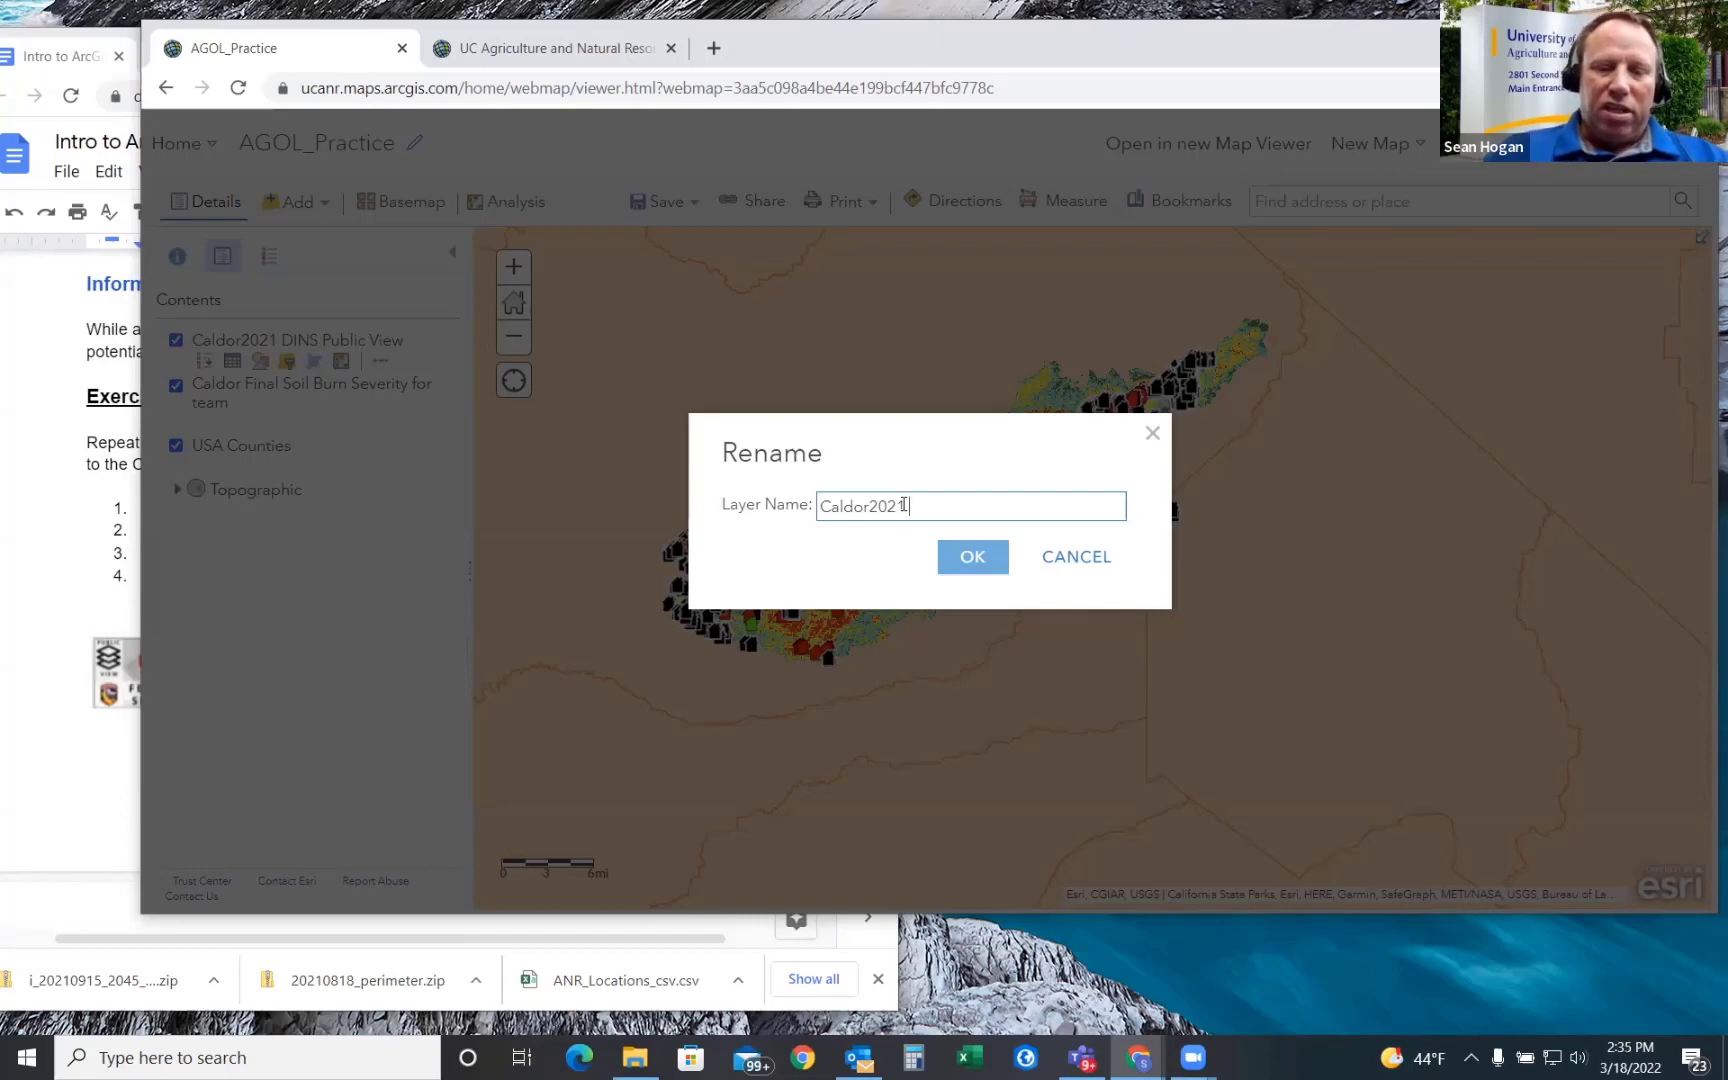
pyautogui.write('trc')
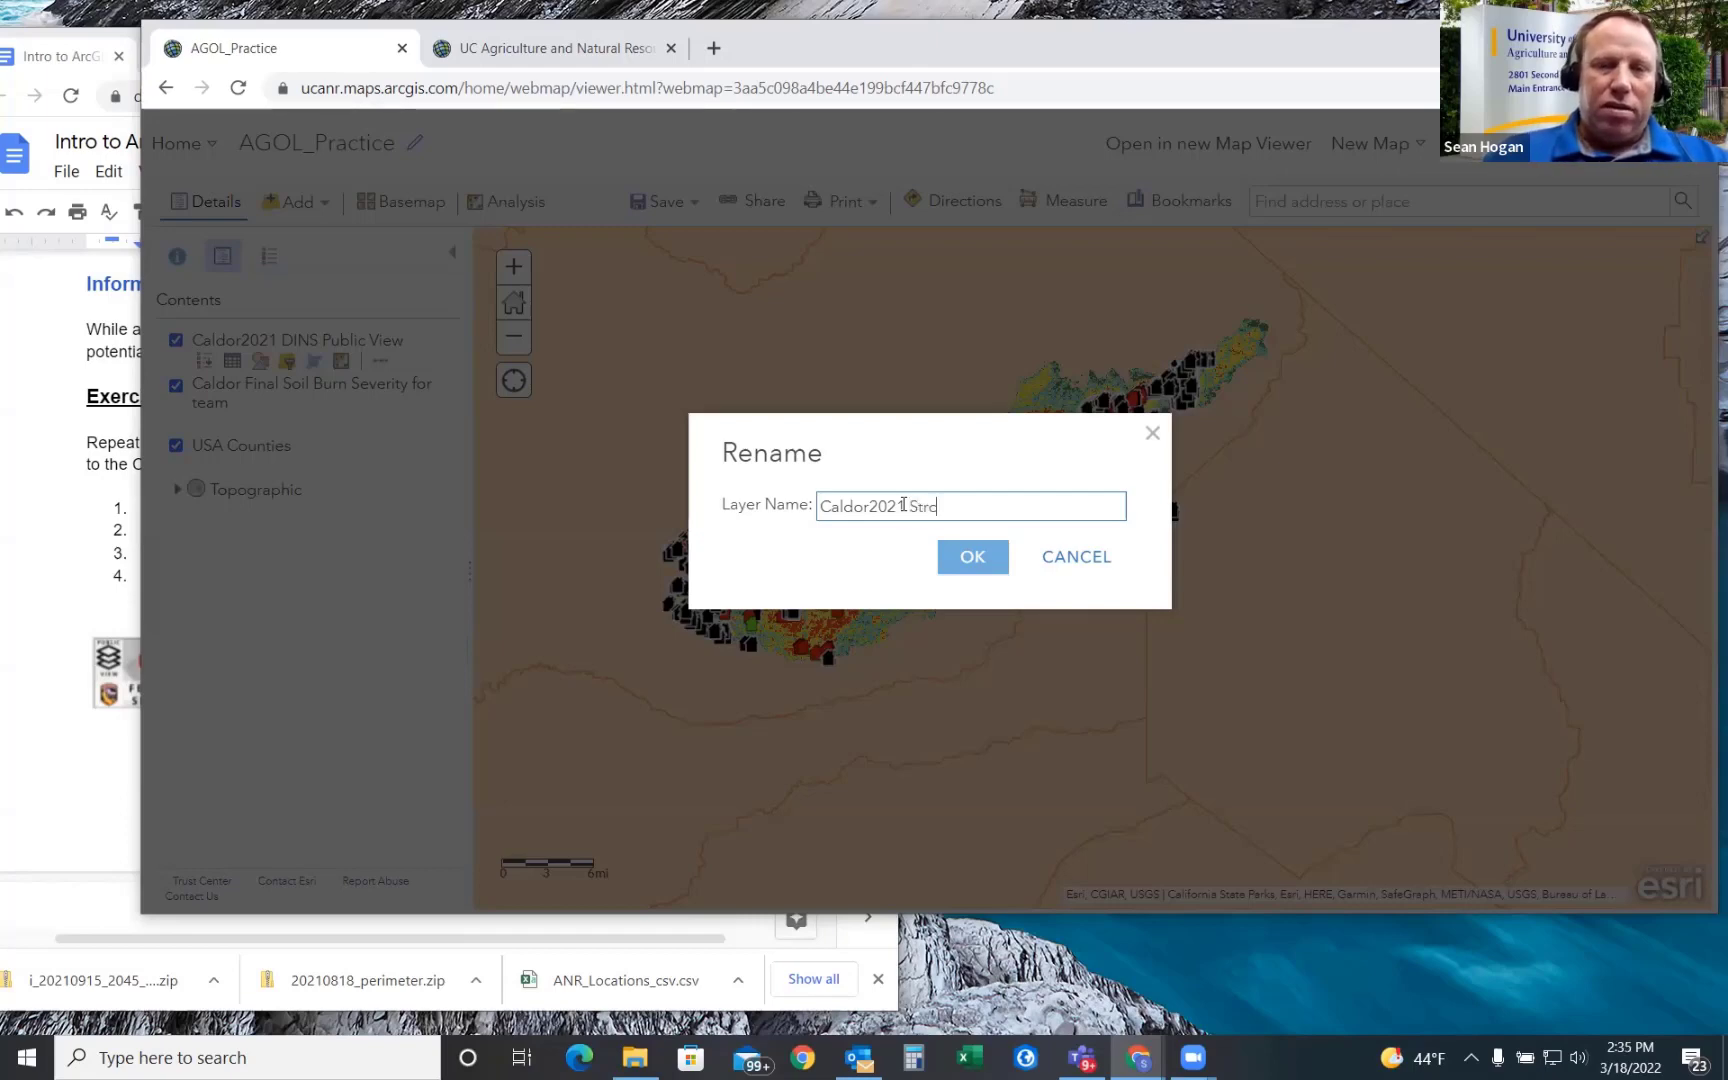
pyautogui.write('tu')
pyautogui.press('BackSpace')
pyautogui.press('BackSpace')
pyautogui.press('BackSpace')
pyautogui.write('ucture Da')
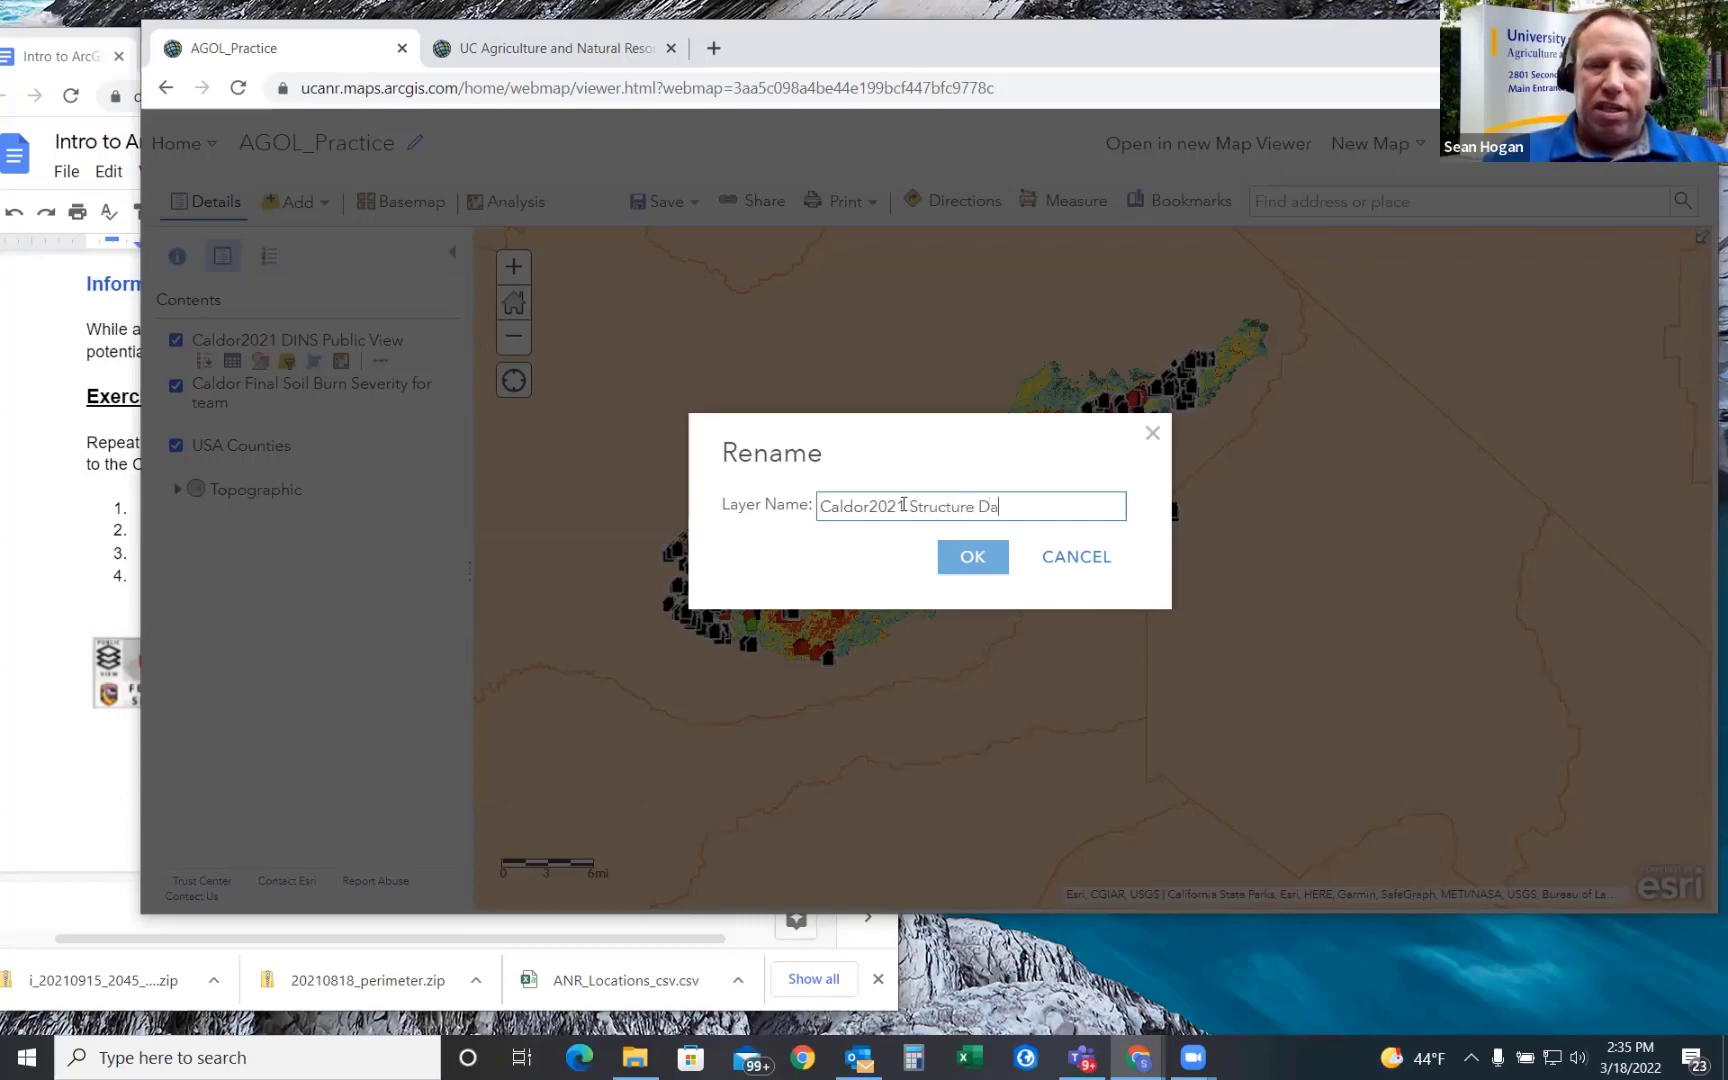
pyautogui.write('mages')
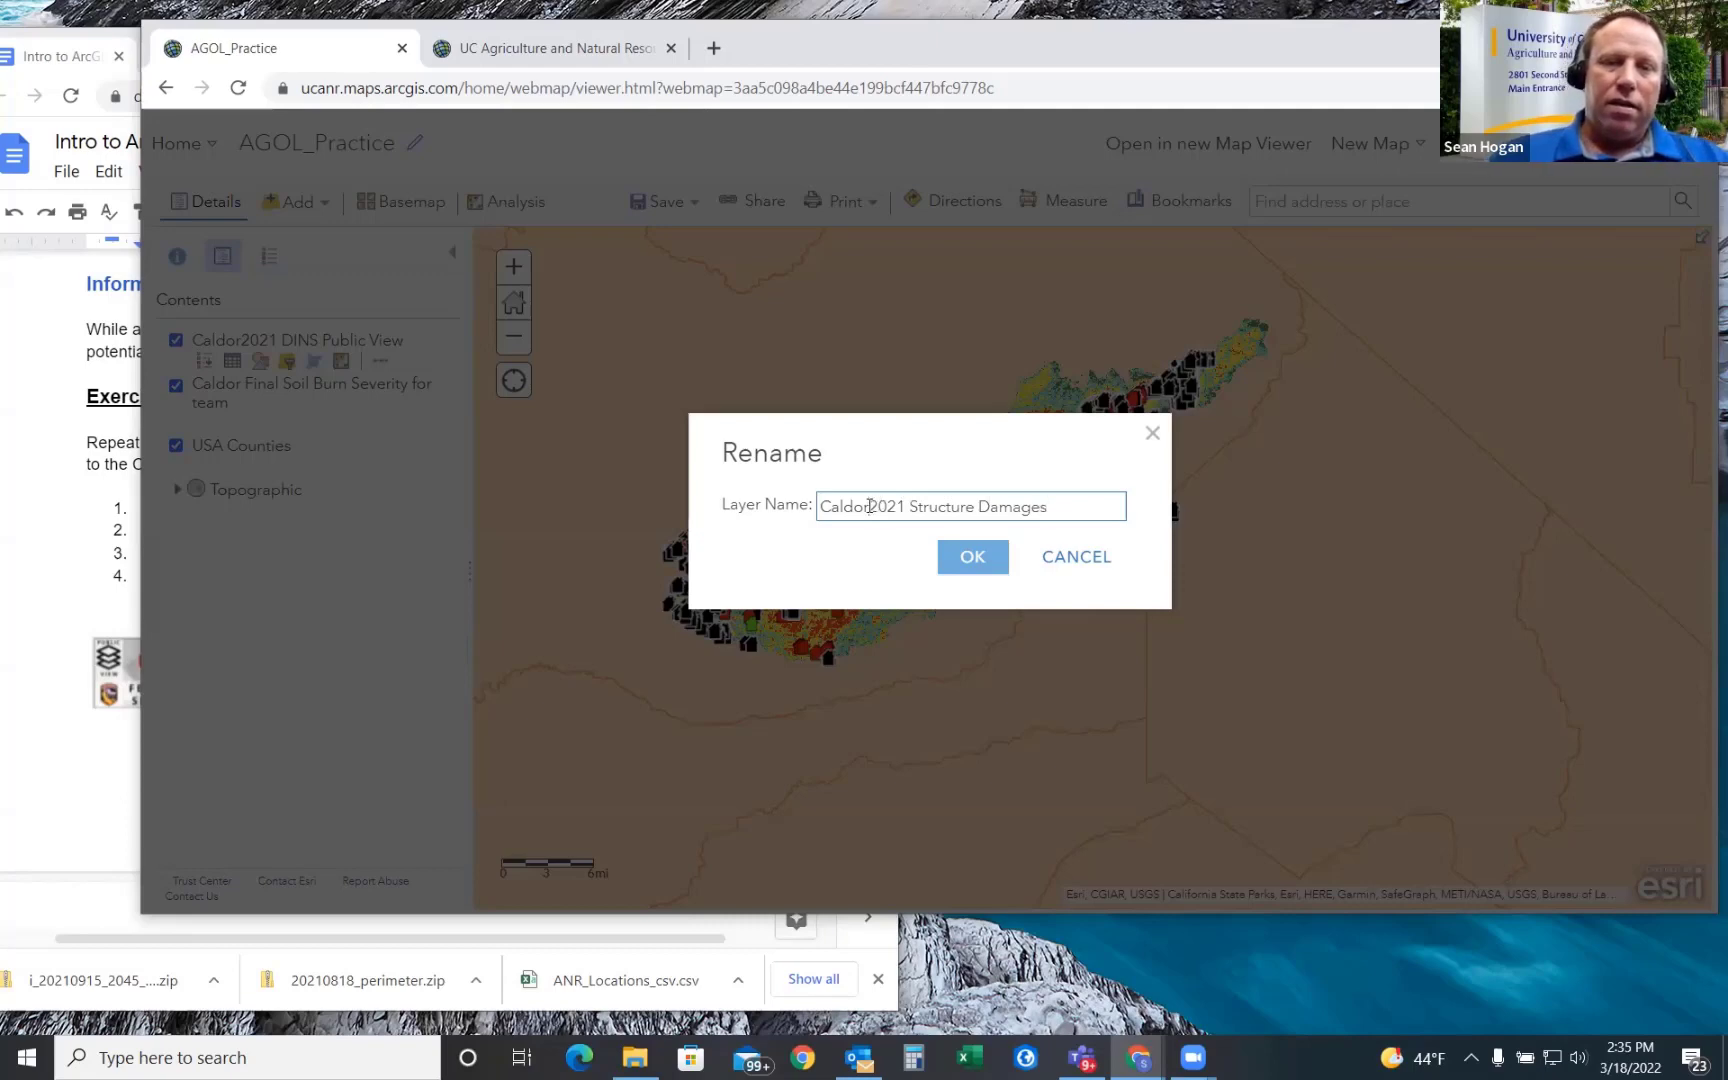
pyautogui.click(868, 505)
pyautogui.click(962, 558)
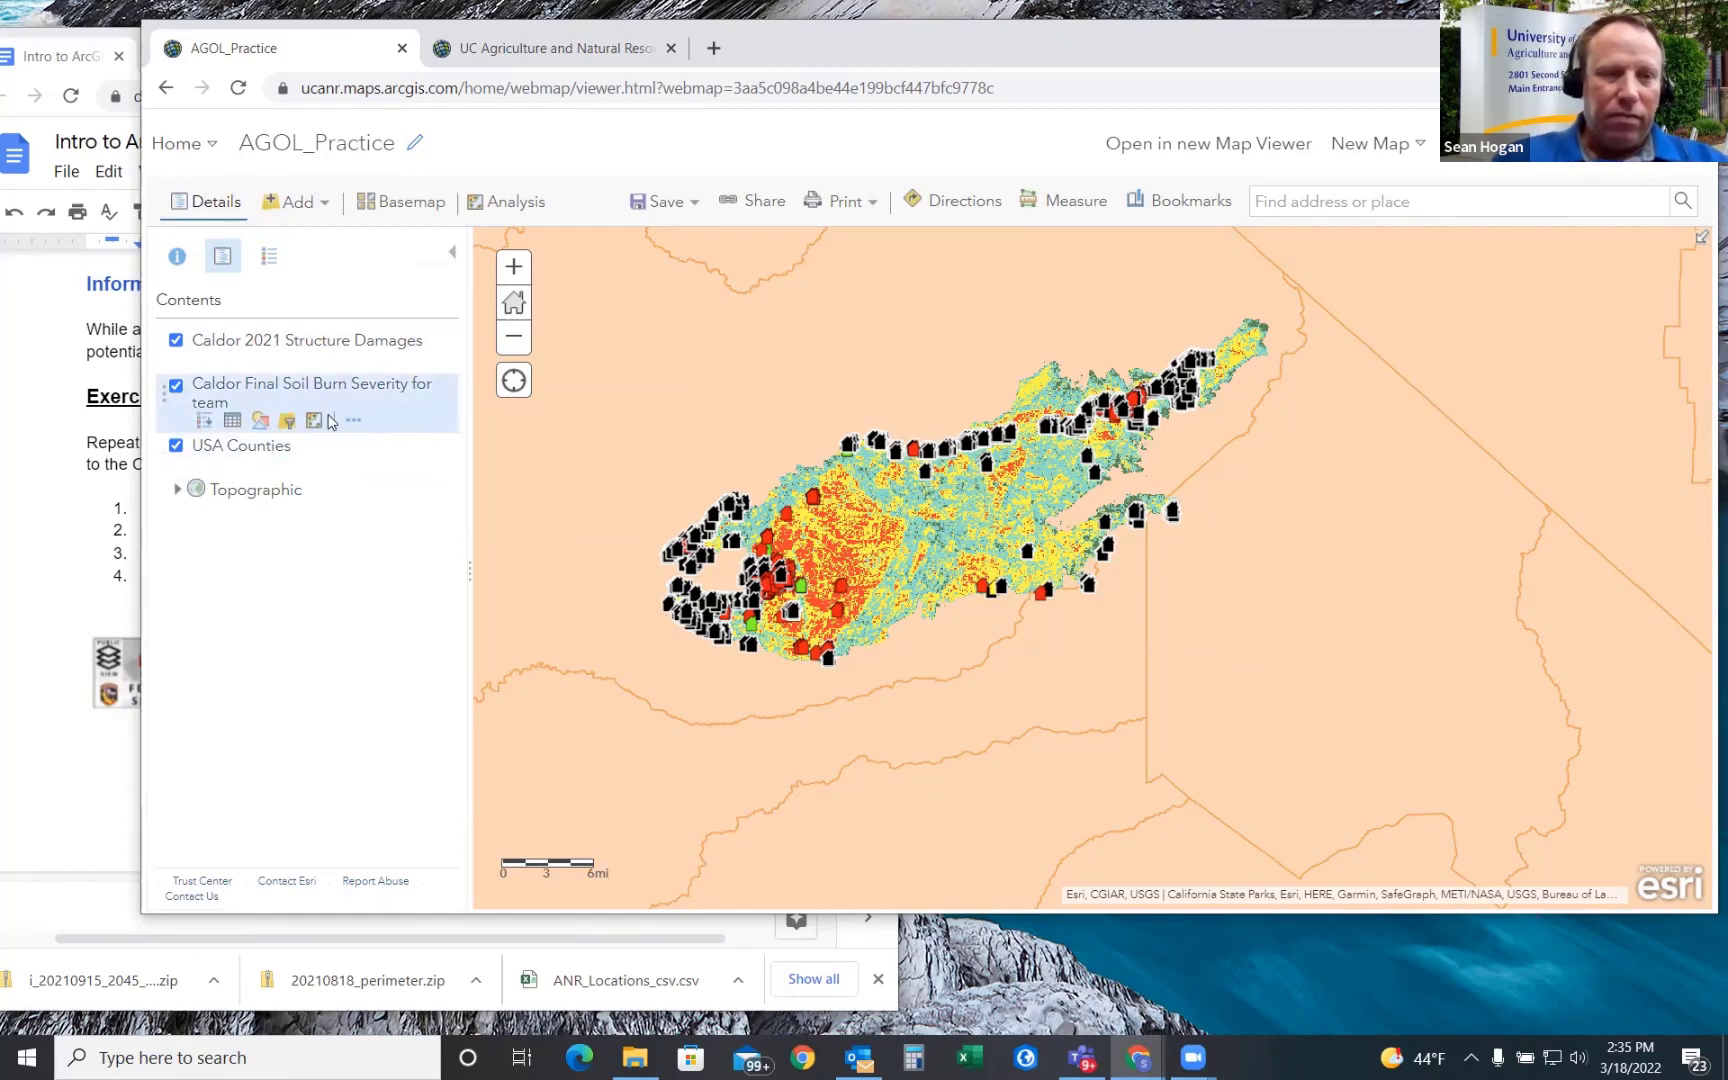
# - Rename Caldor_Final_Soil_Burn_Severity_for_team to 'Caldor Fire Severity', dropping underscores and '_for_team'
pyautogui.click(355, 424)
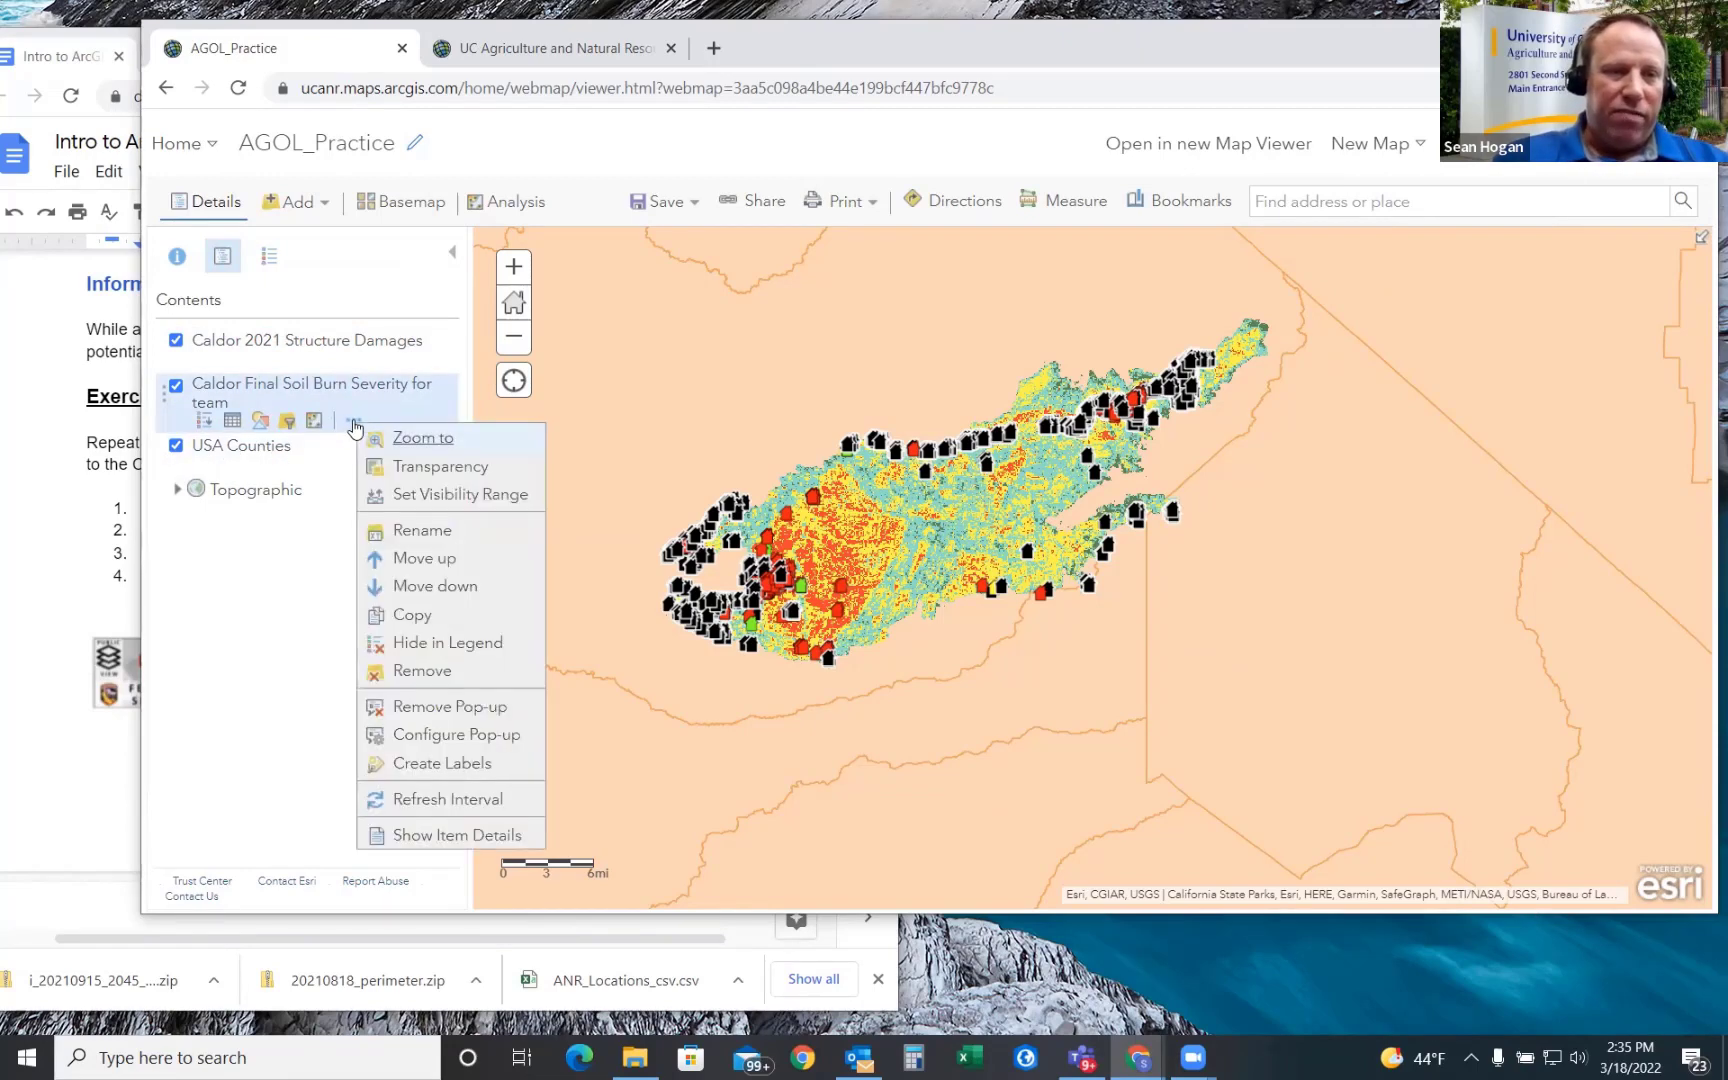
pyautogui.click(443, 534)
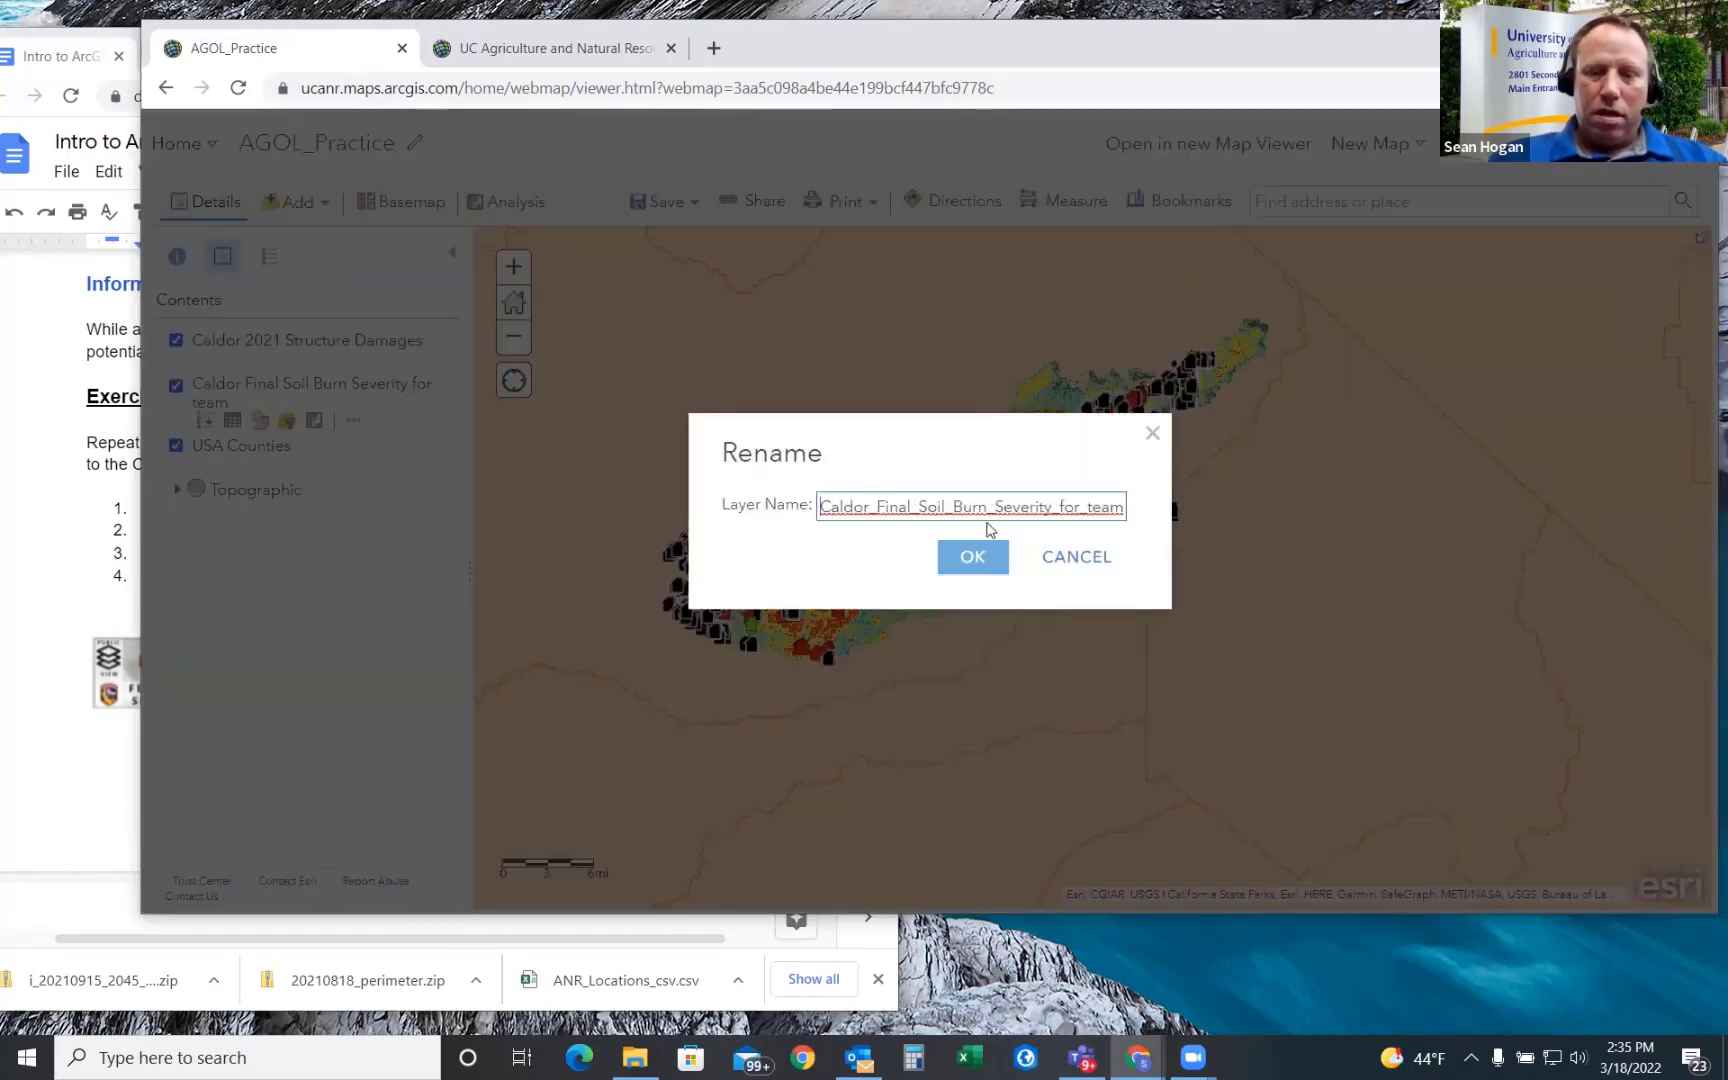
pyautogui.write('C')
pyautogui.press('BackSpace')
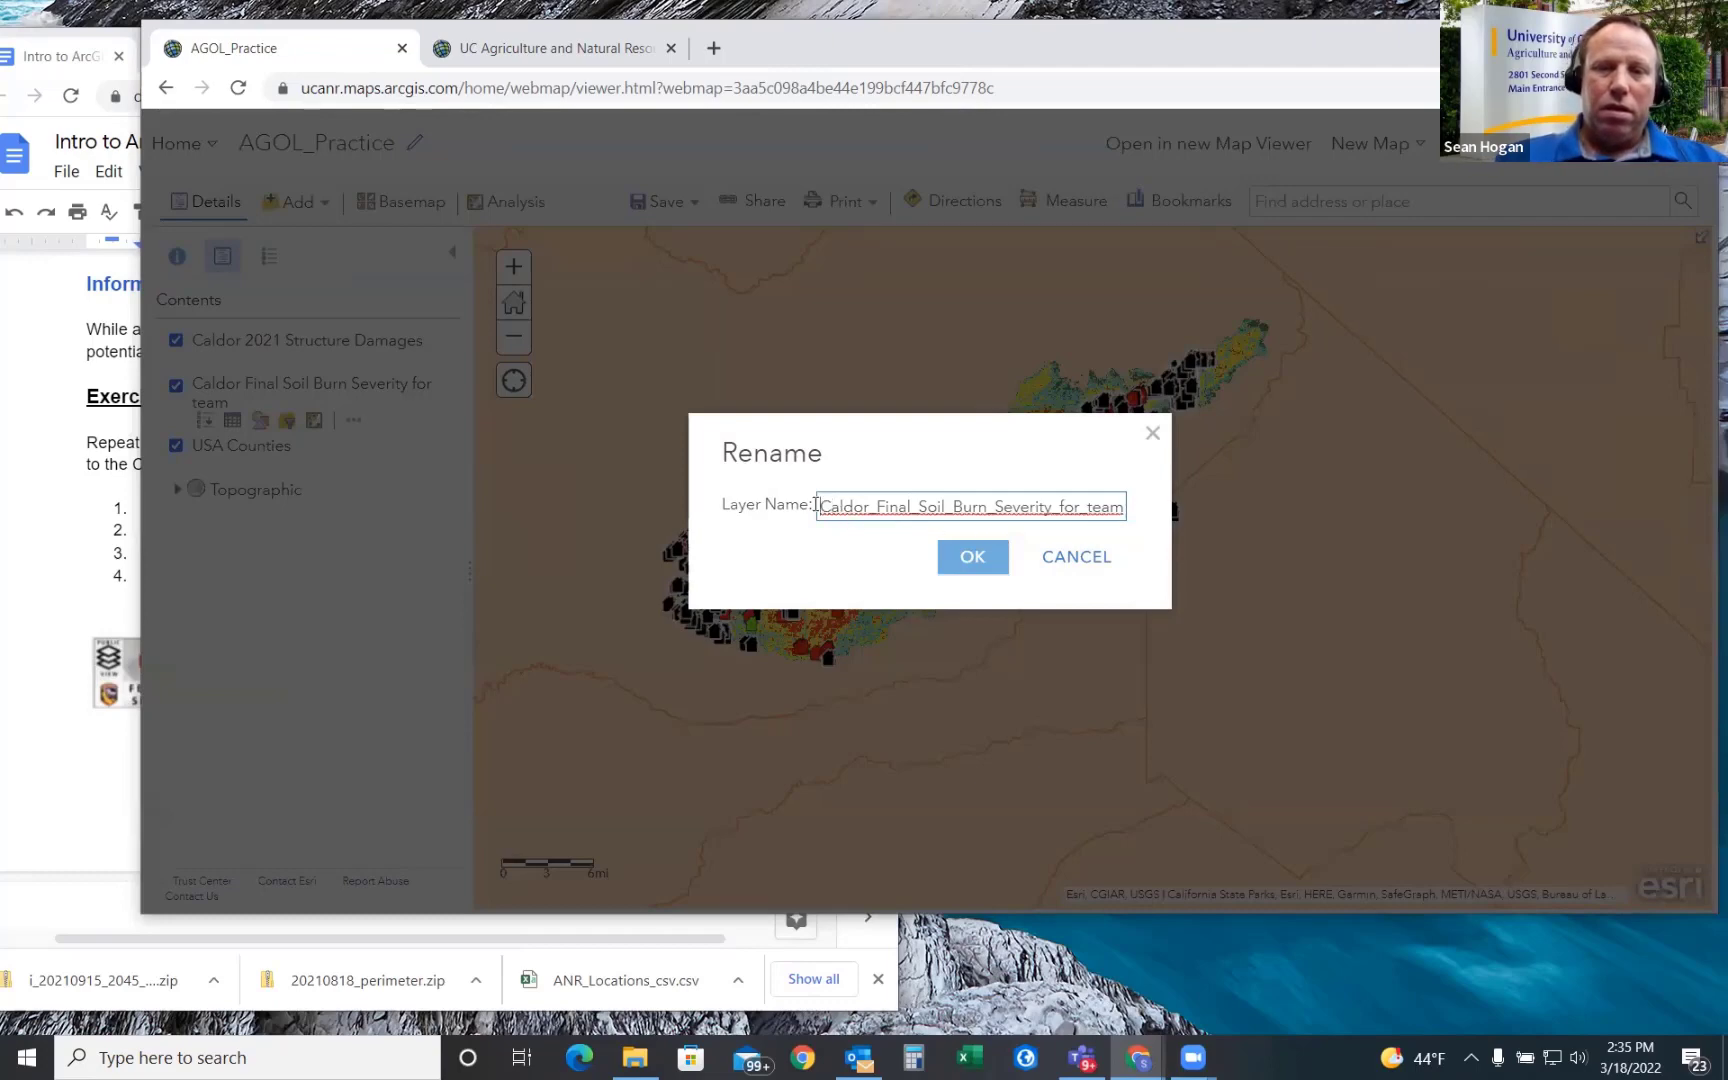
pyautogui.moveTo(814, 505); pyautogui.dragTo(843, 507)
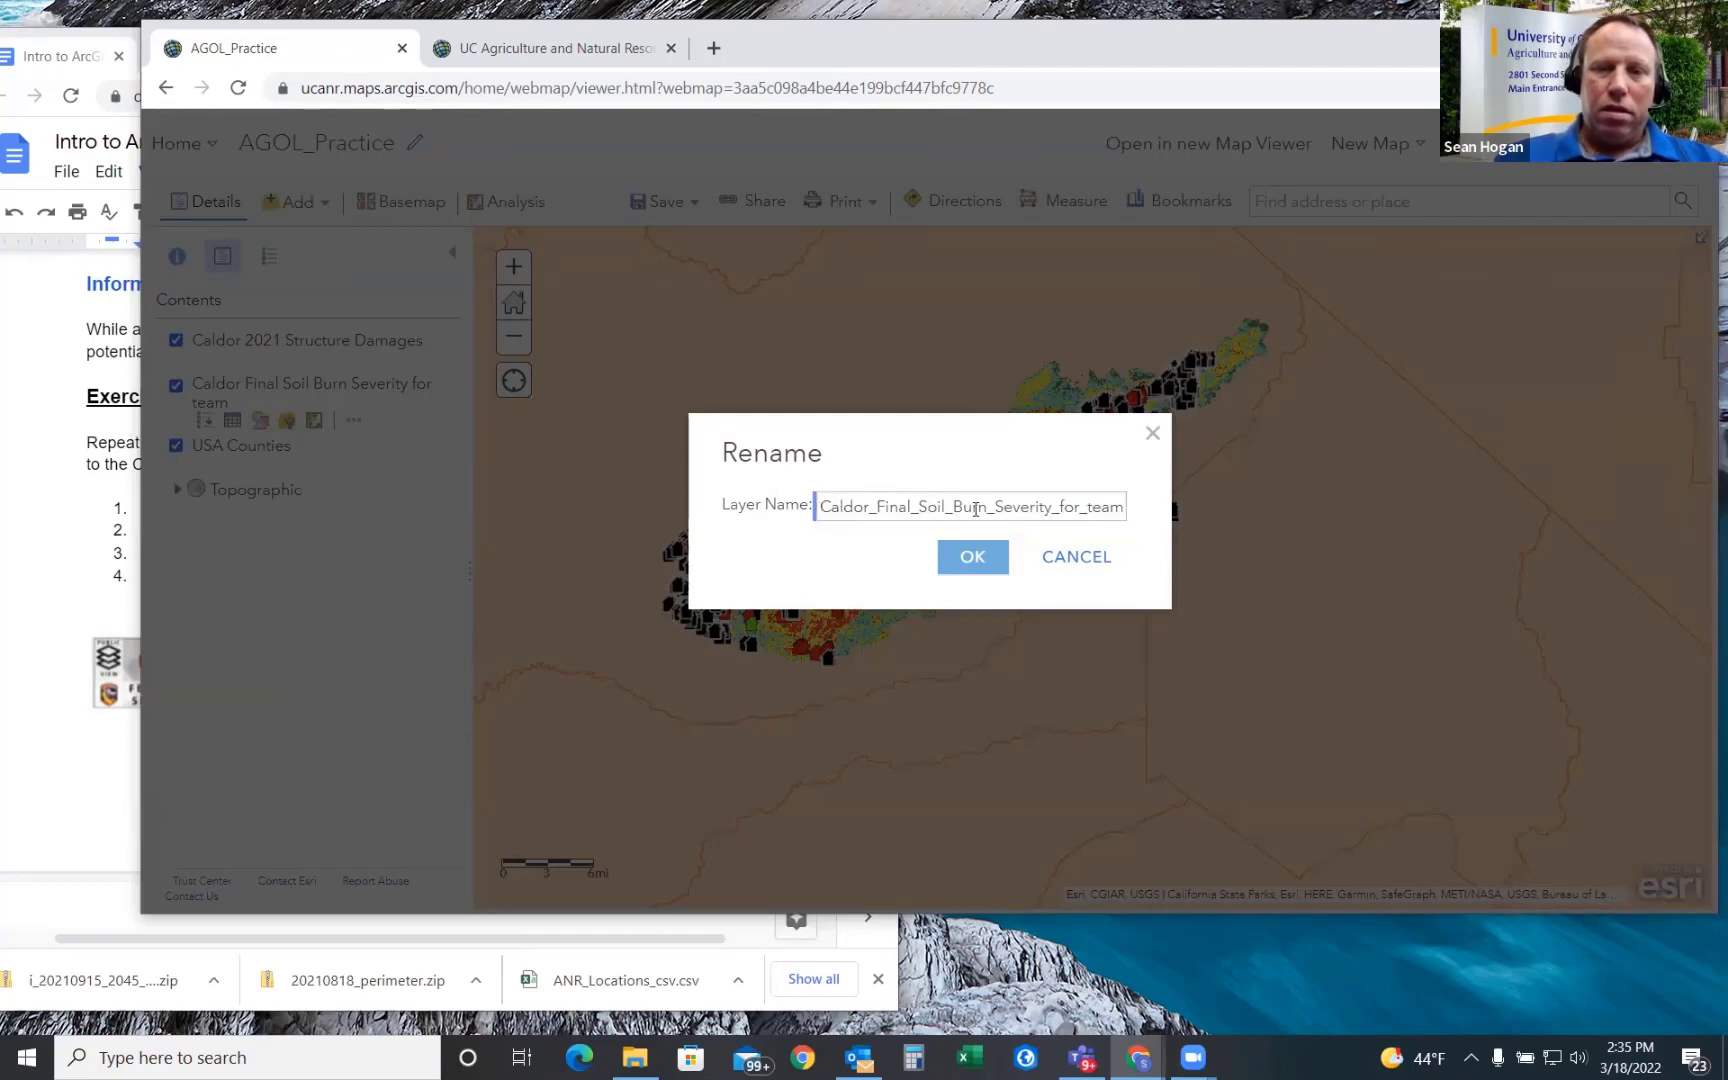
pyautogui.moveTo(988, 507); pyautogui.dragTo(790, 507)
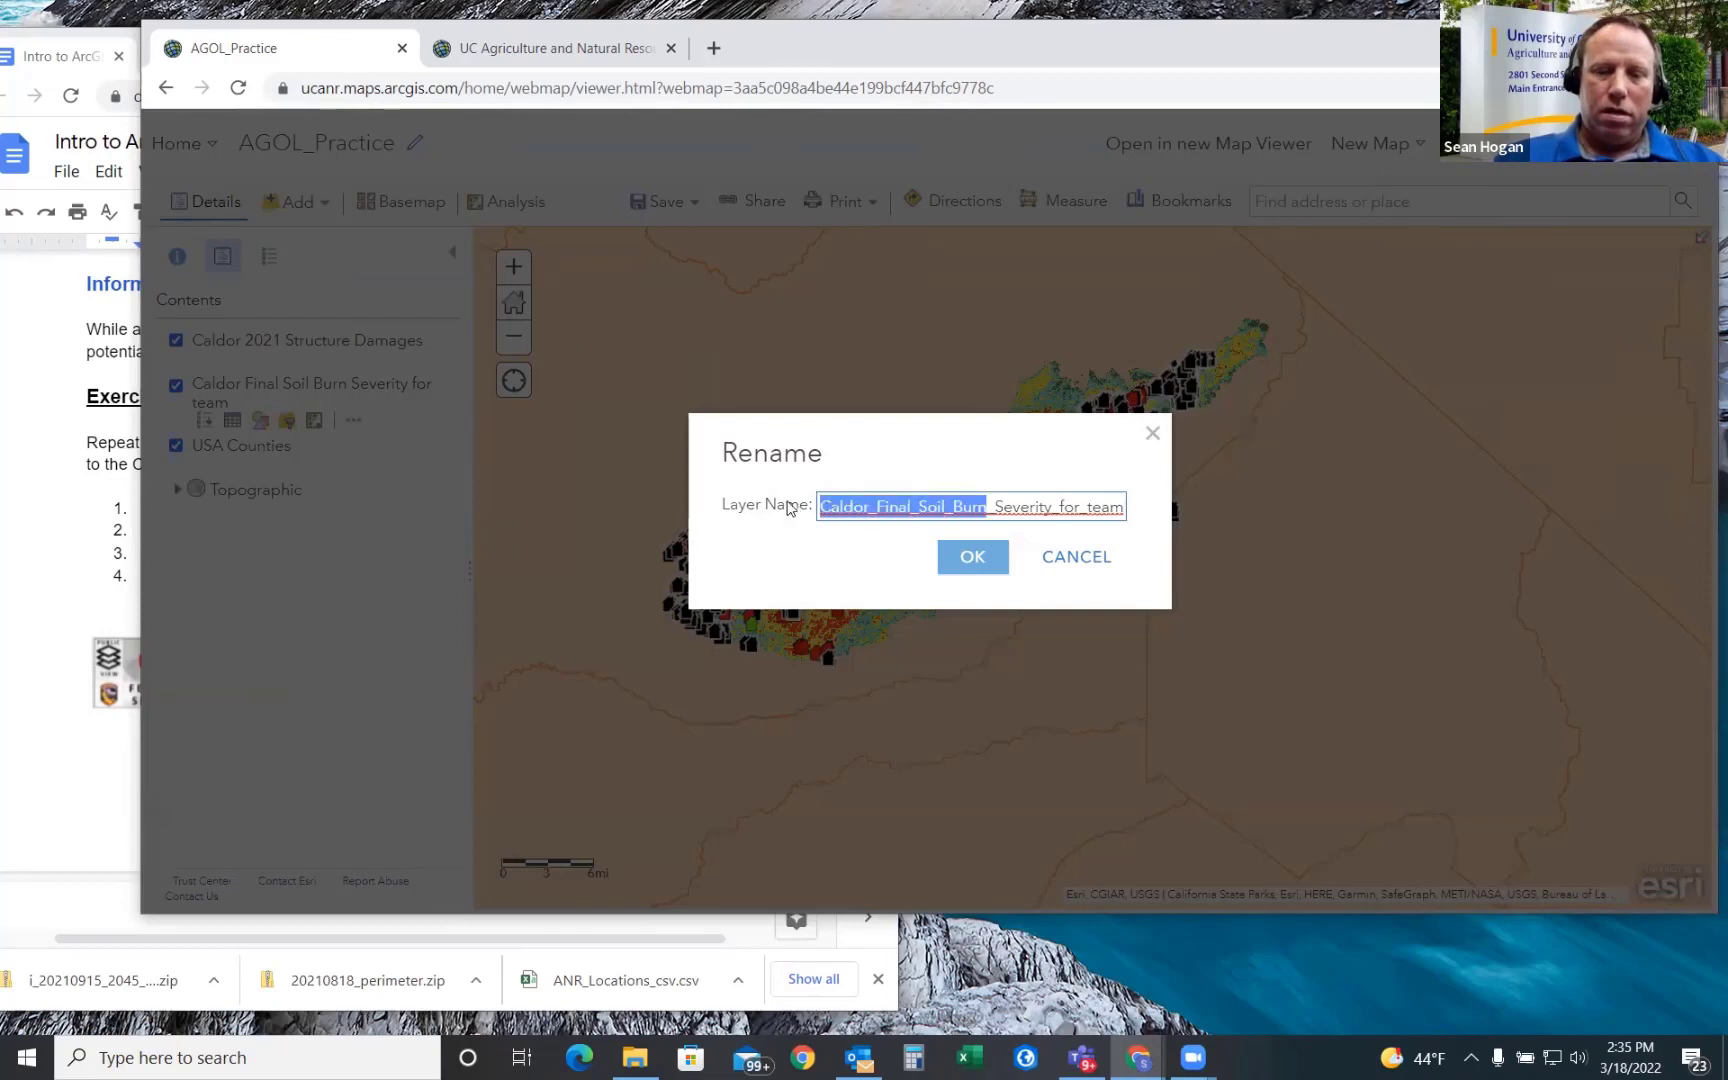
pyautogui.press('BackSpace')
pyautogui.write('Cald')
pyautogui.press('BackSpace')
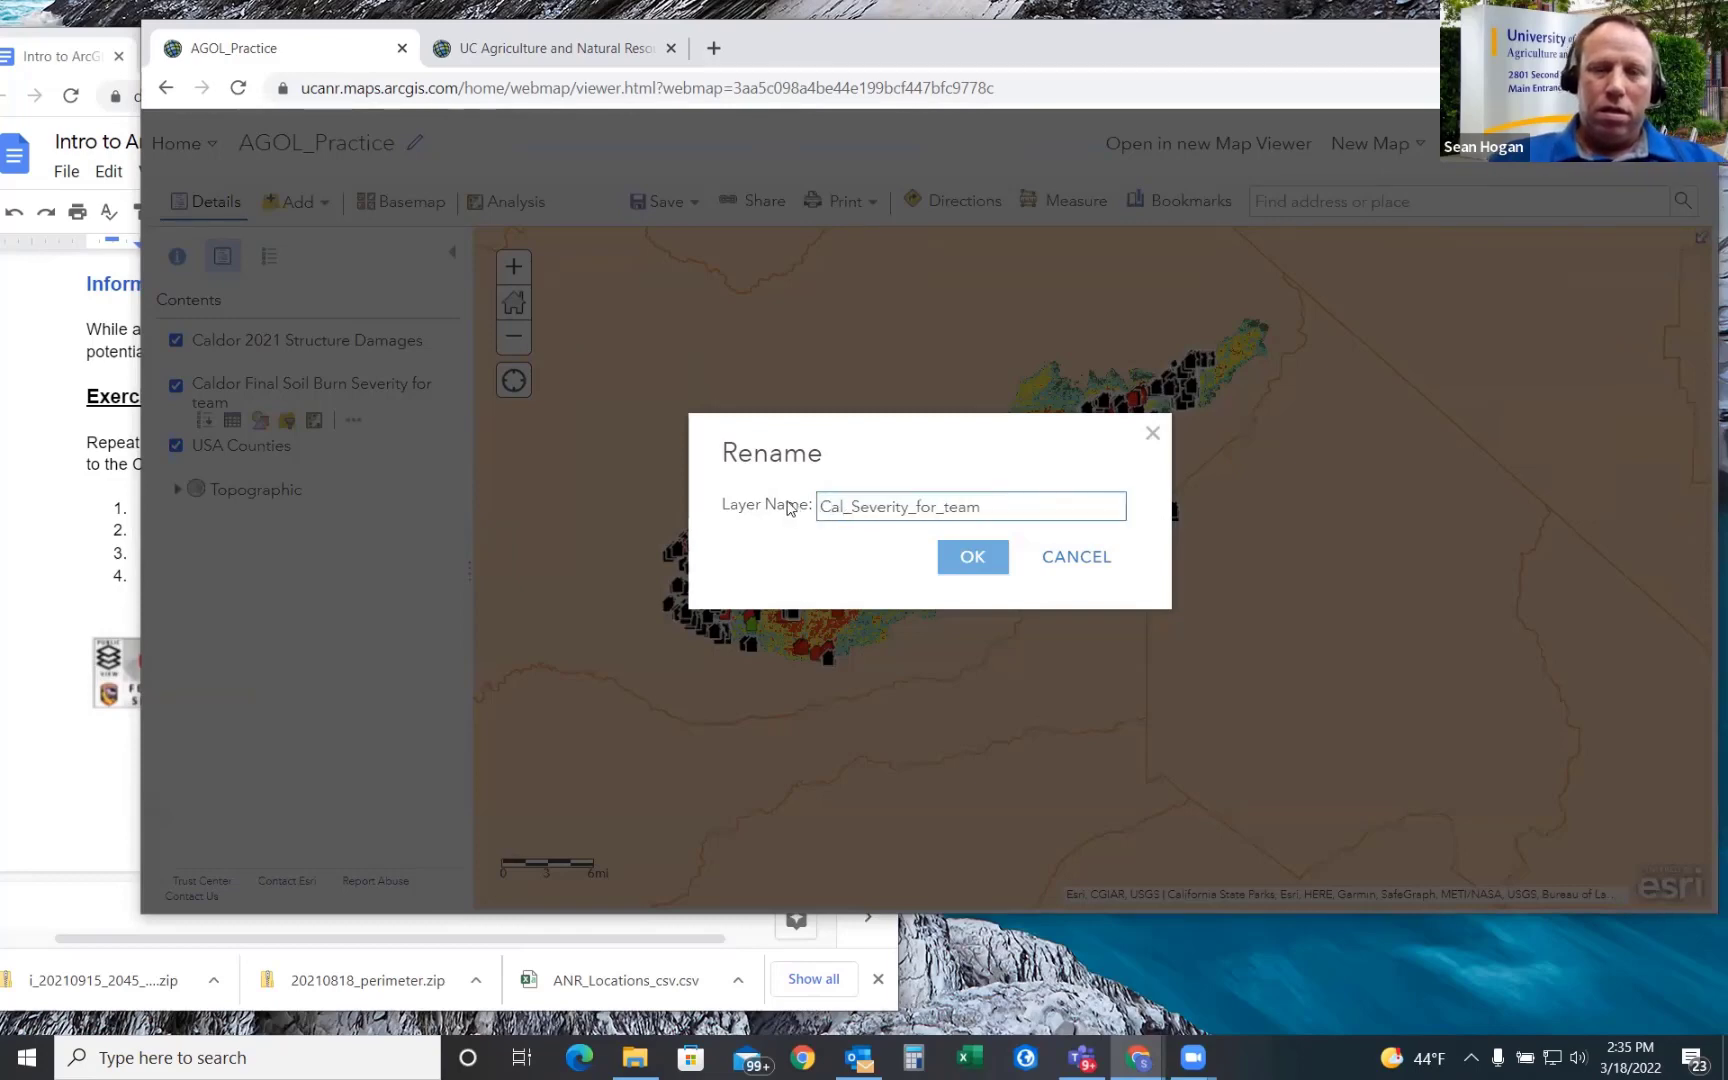
pyautogui.write('dor')
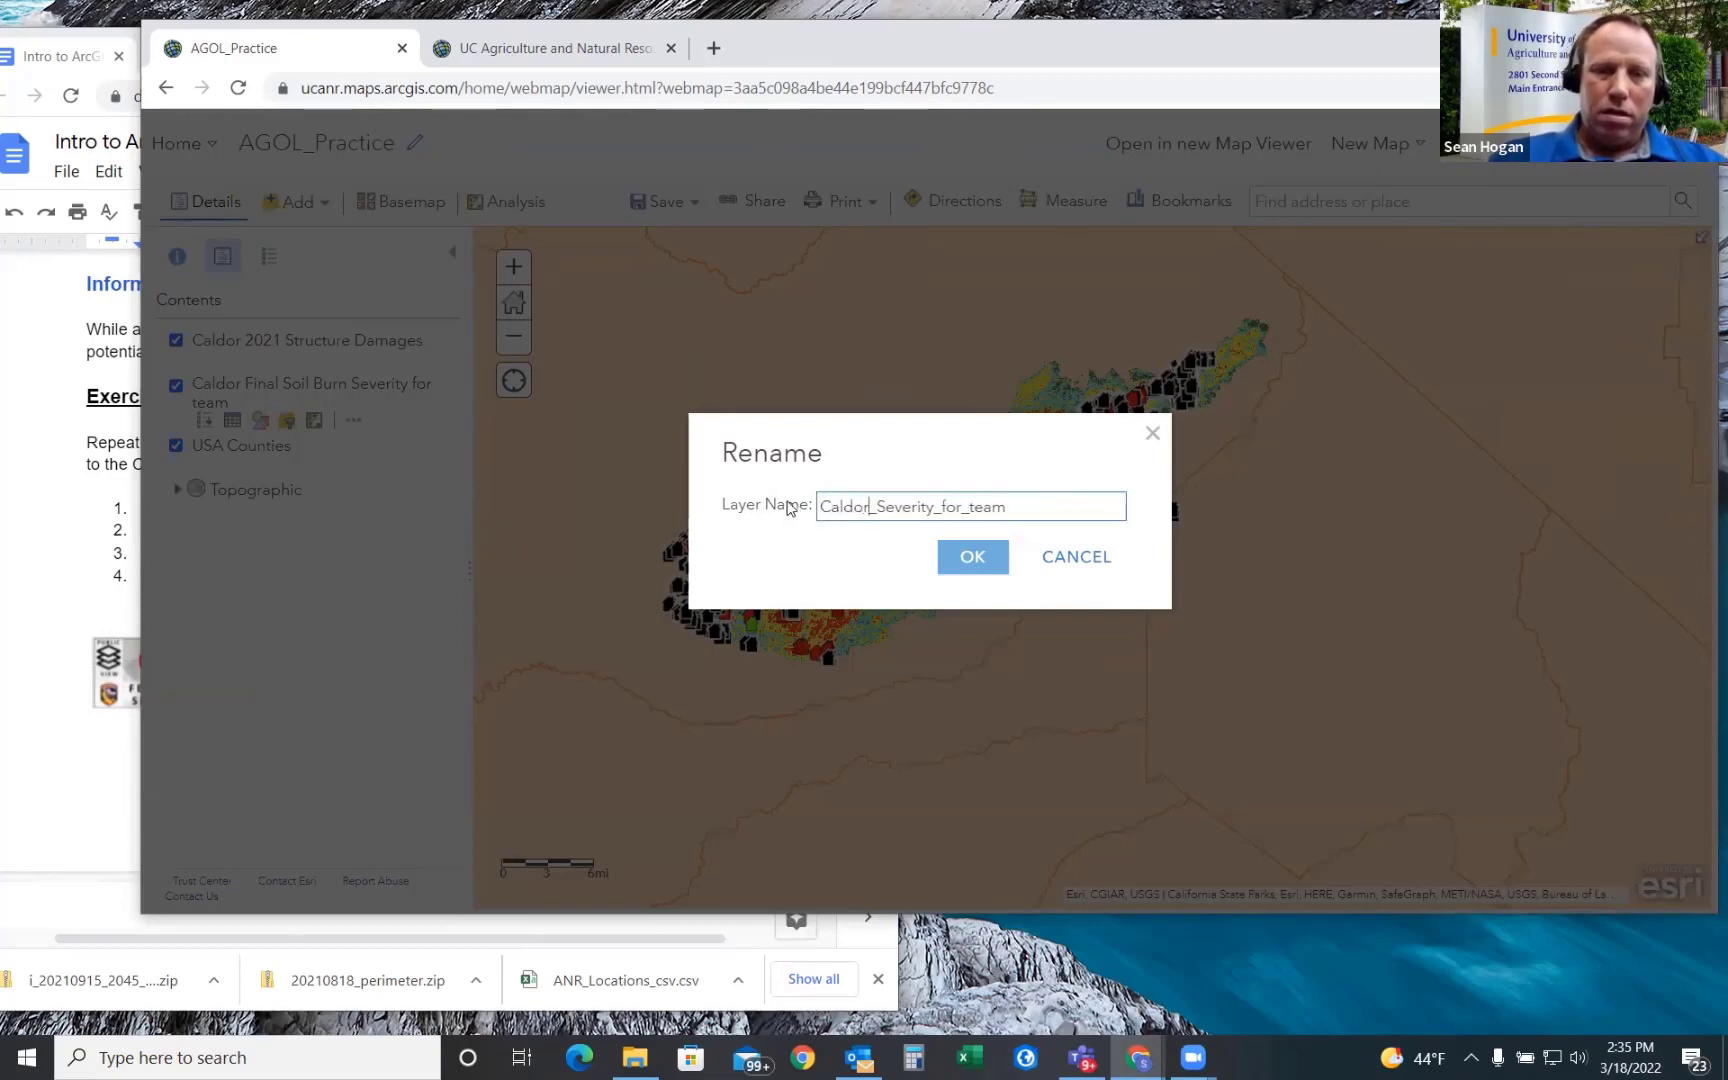
pyautogui.write(' Fire')
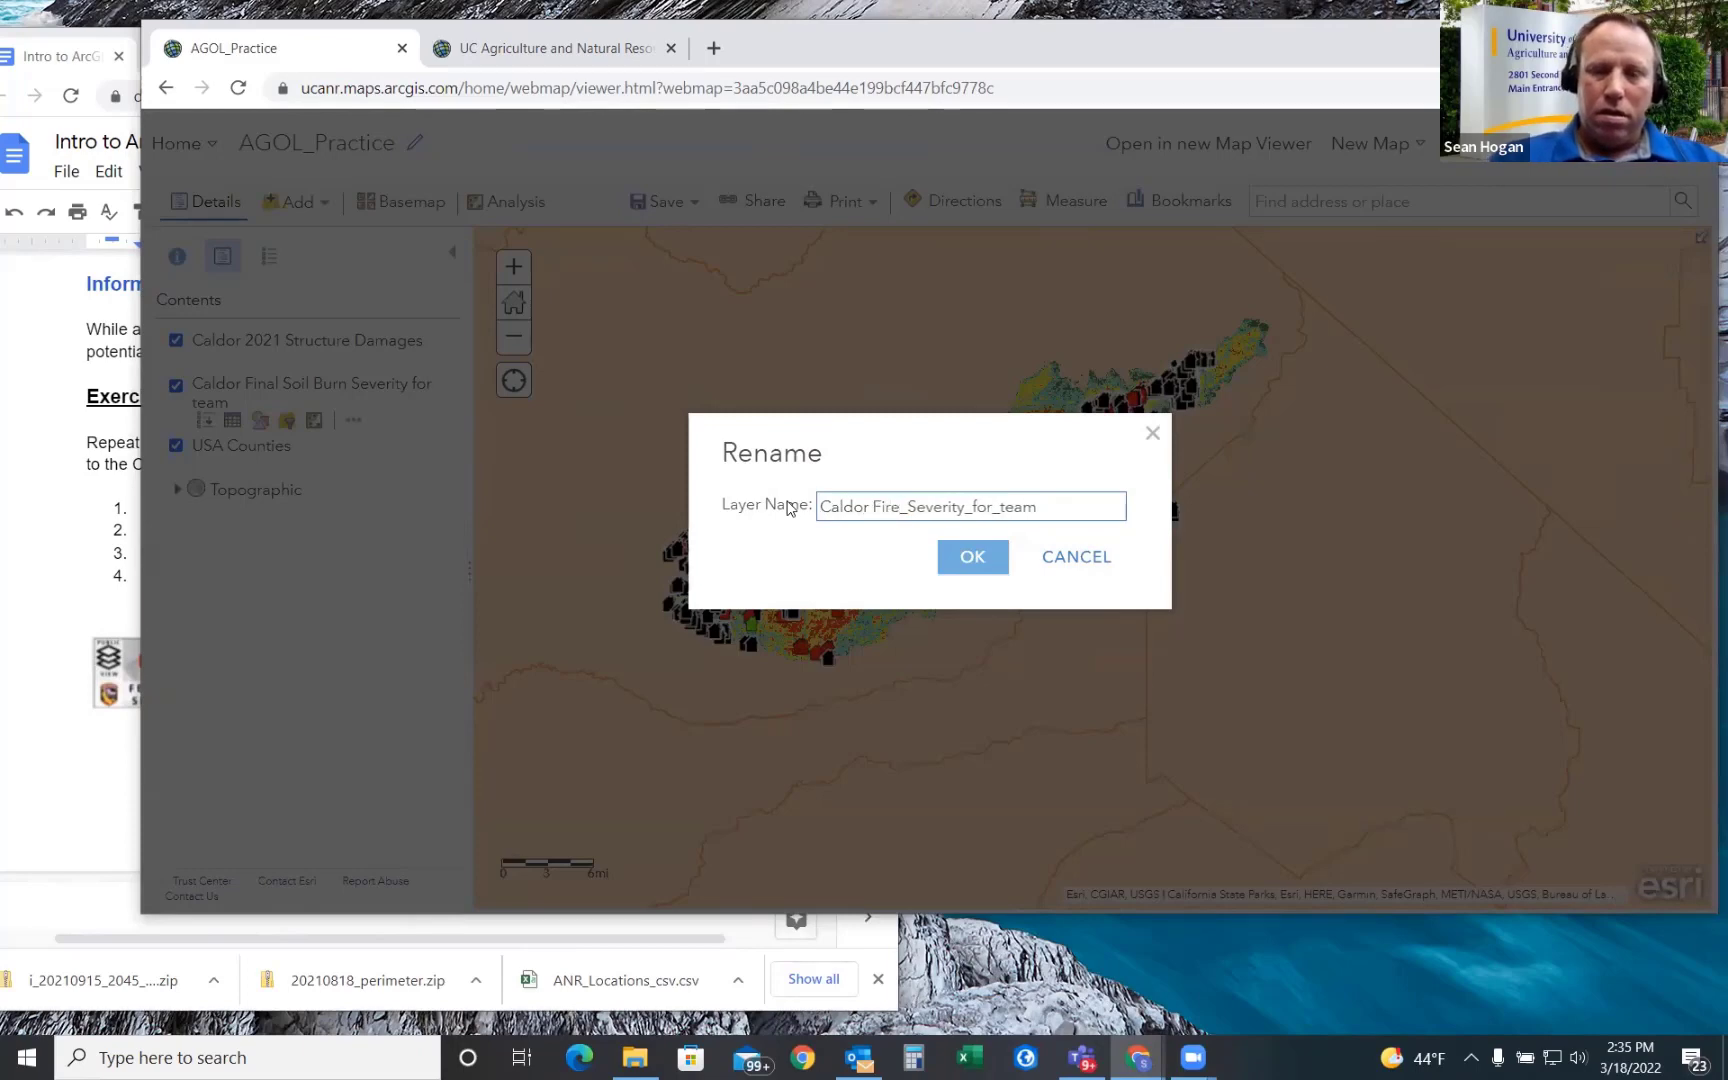
pyautogui.press('Delete')
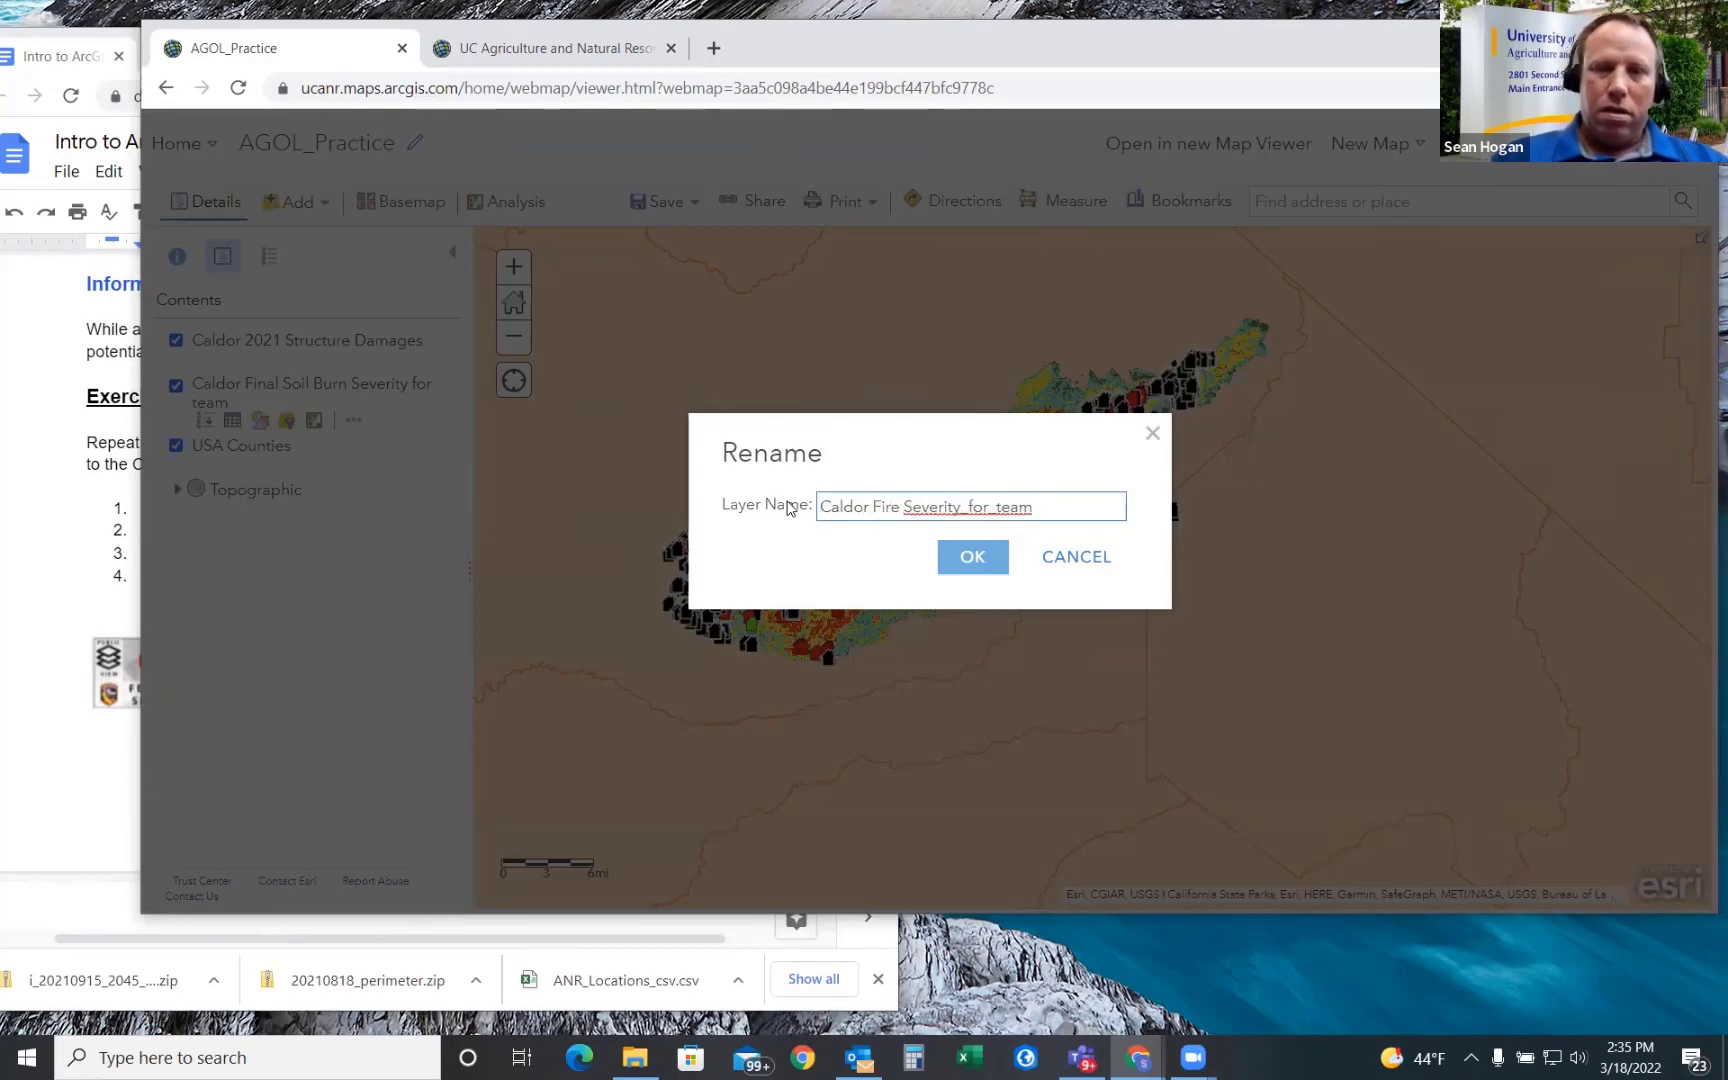
pyautogui.moveTo(1040, 507); pyautogui.dragTo(961, 514)
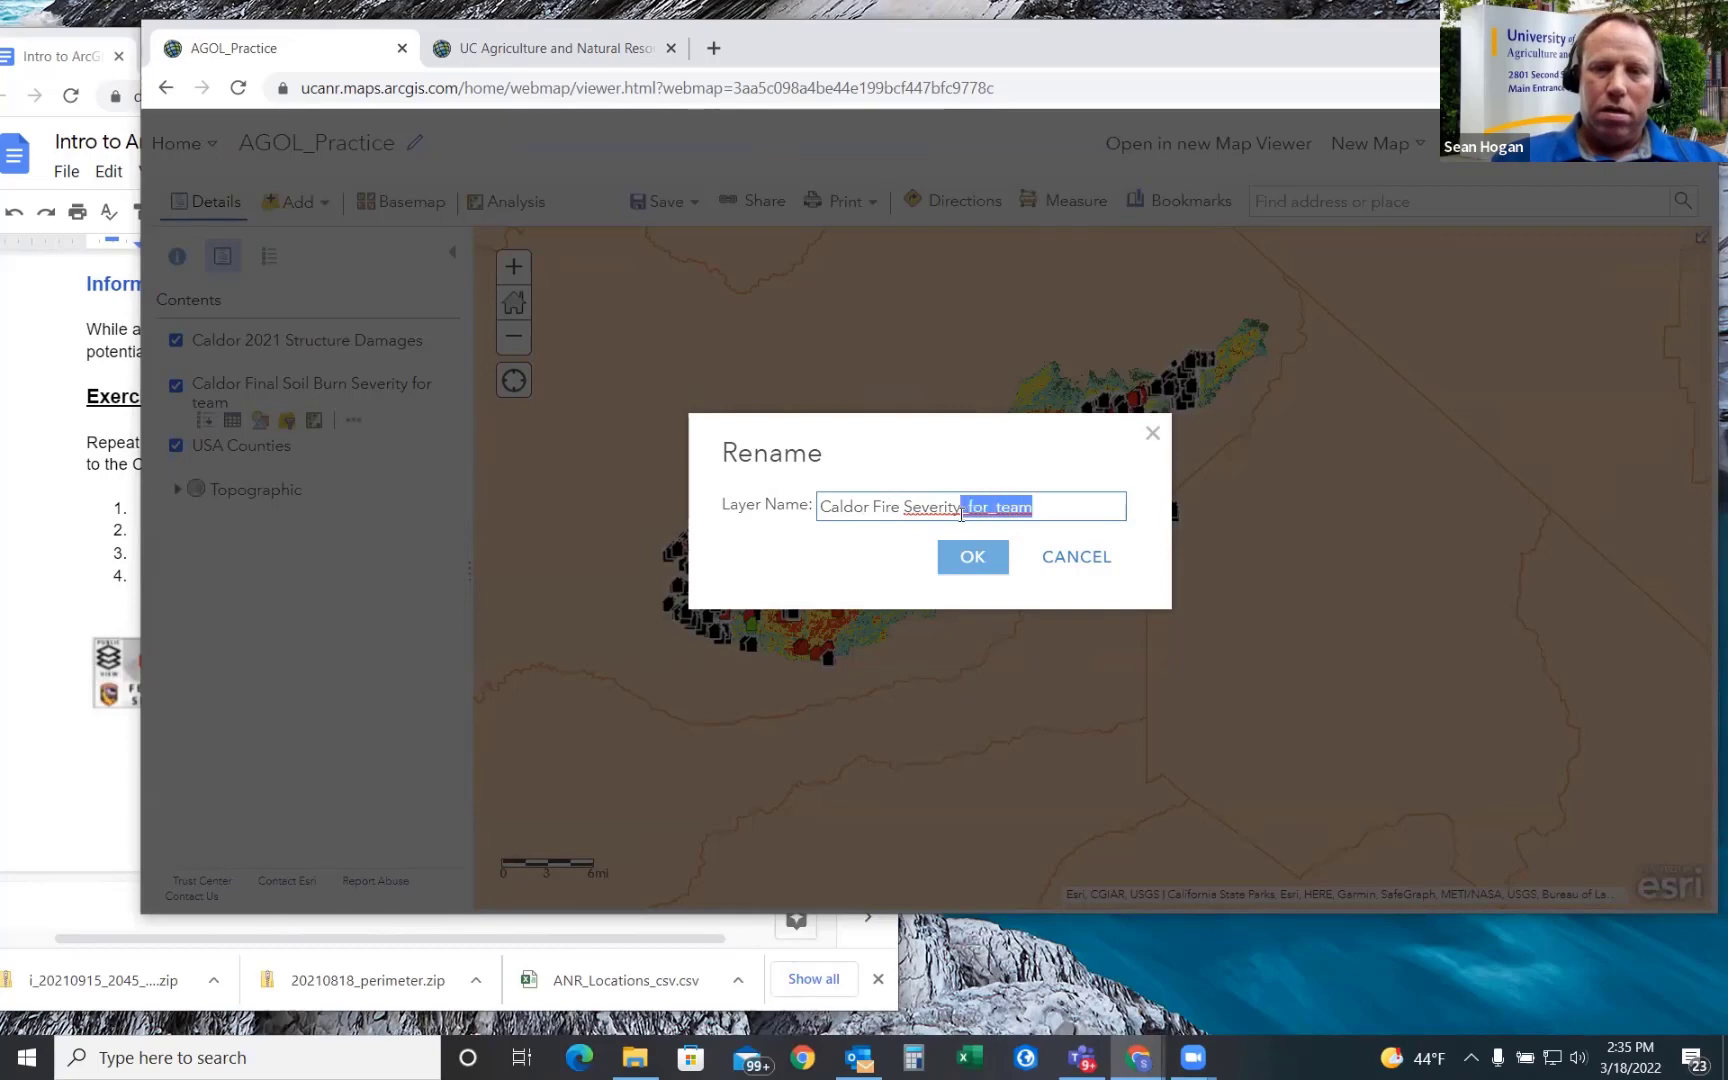
pyautogui.press('BackSpace')
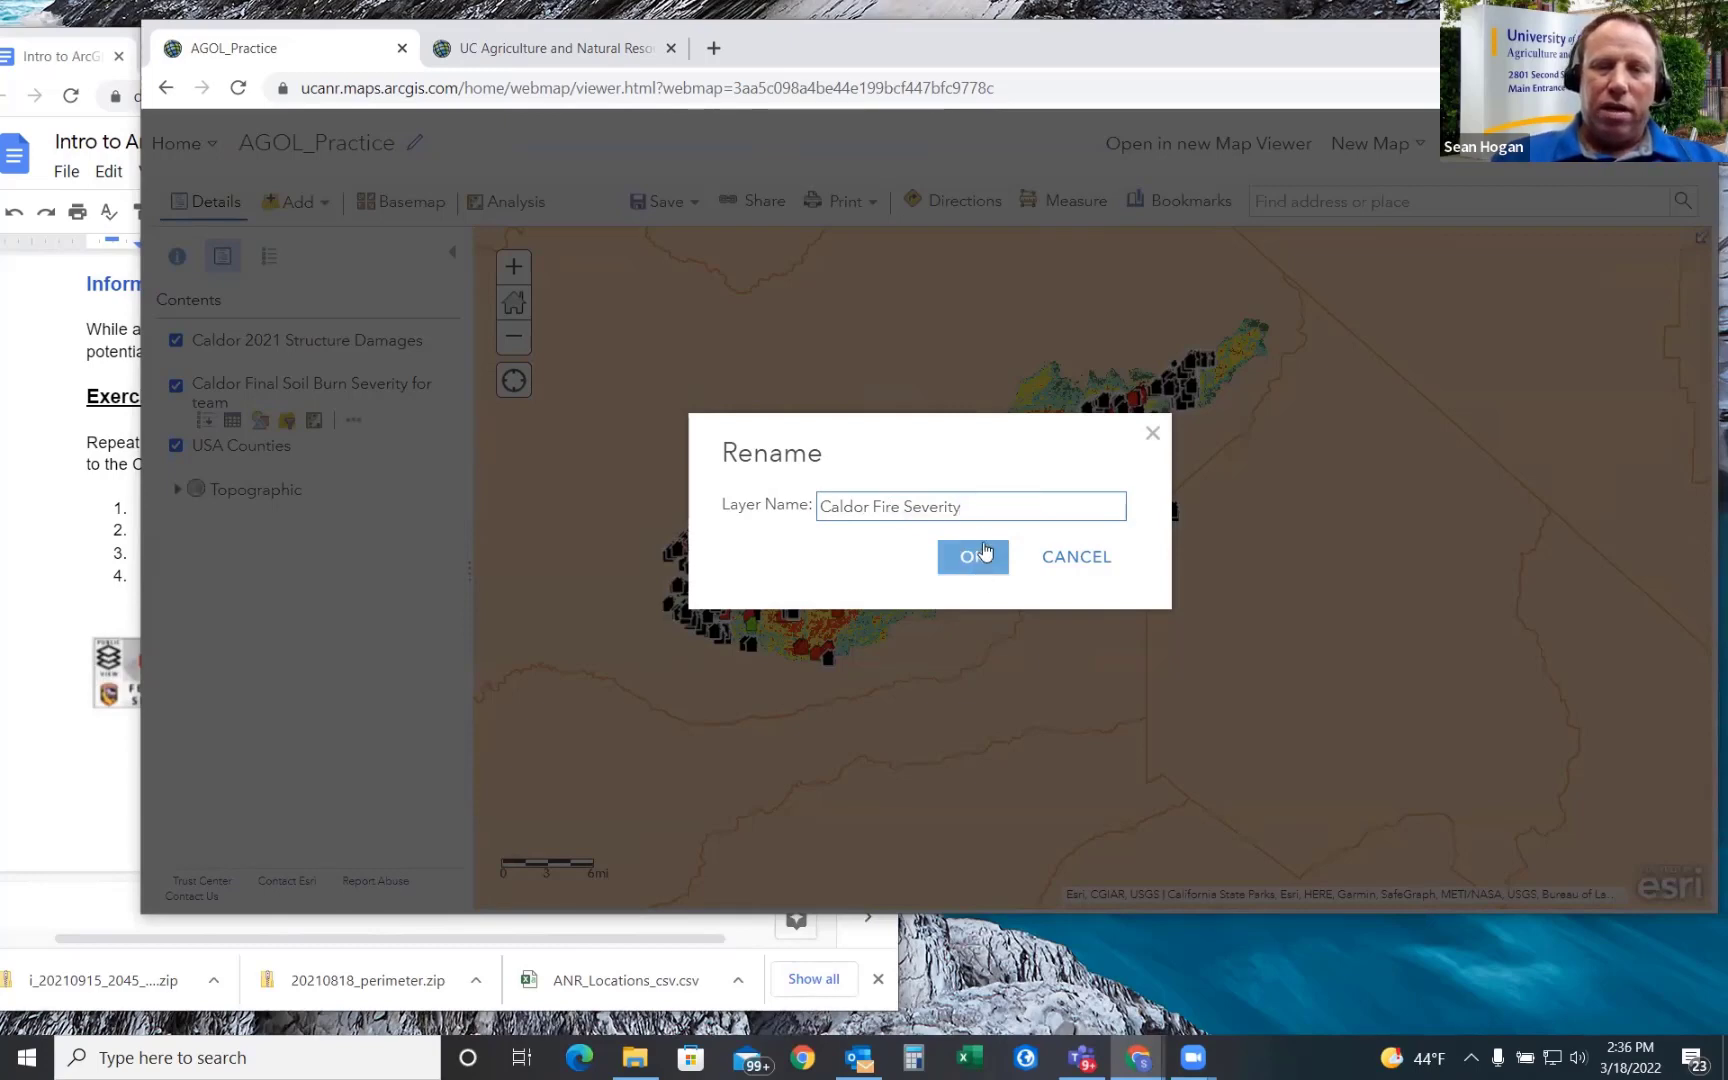
pyautogui.click(980, 556)
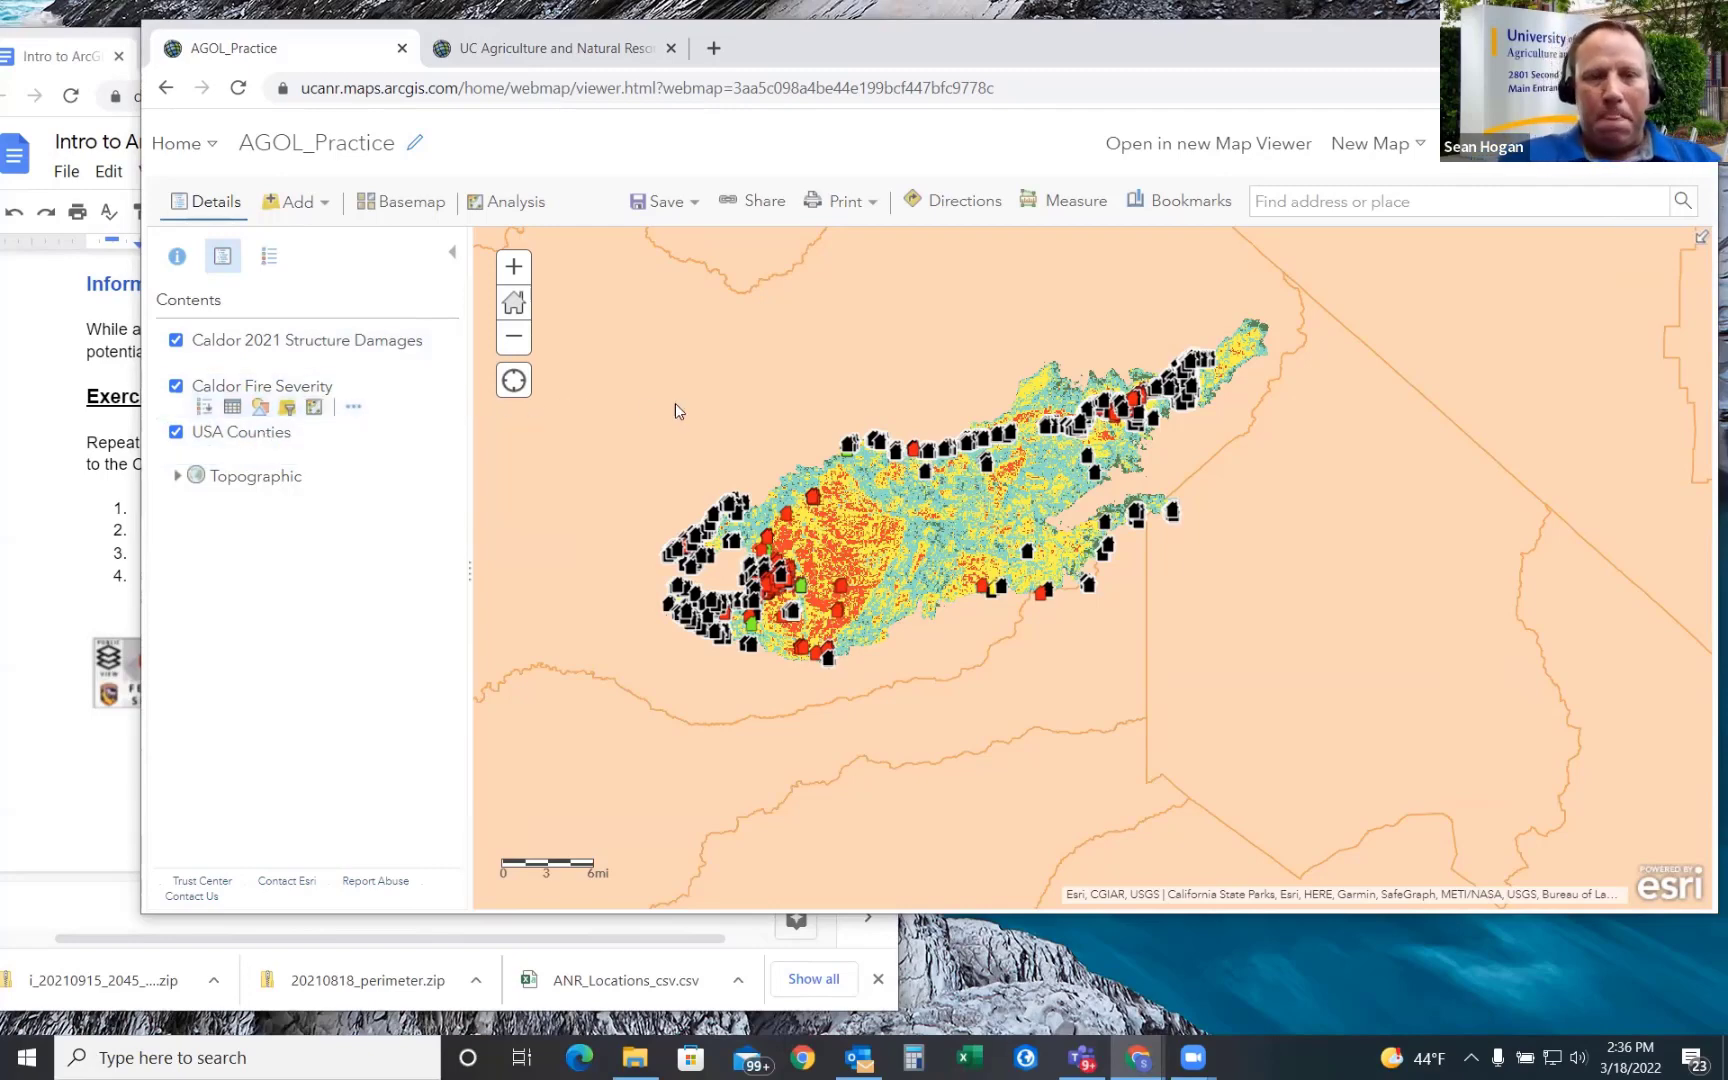
# - Bring the exercise guide forward and scroll to its 'Add a Layer from a File' section
pyautogui.click(50, 497)
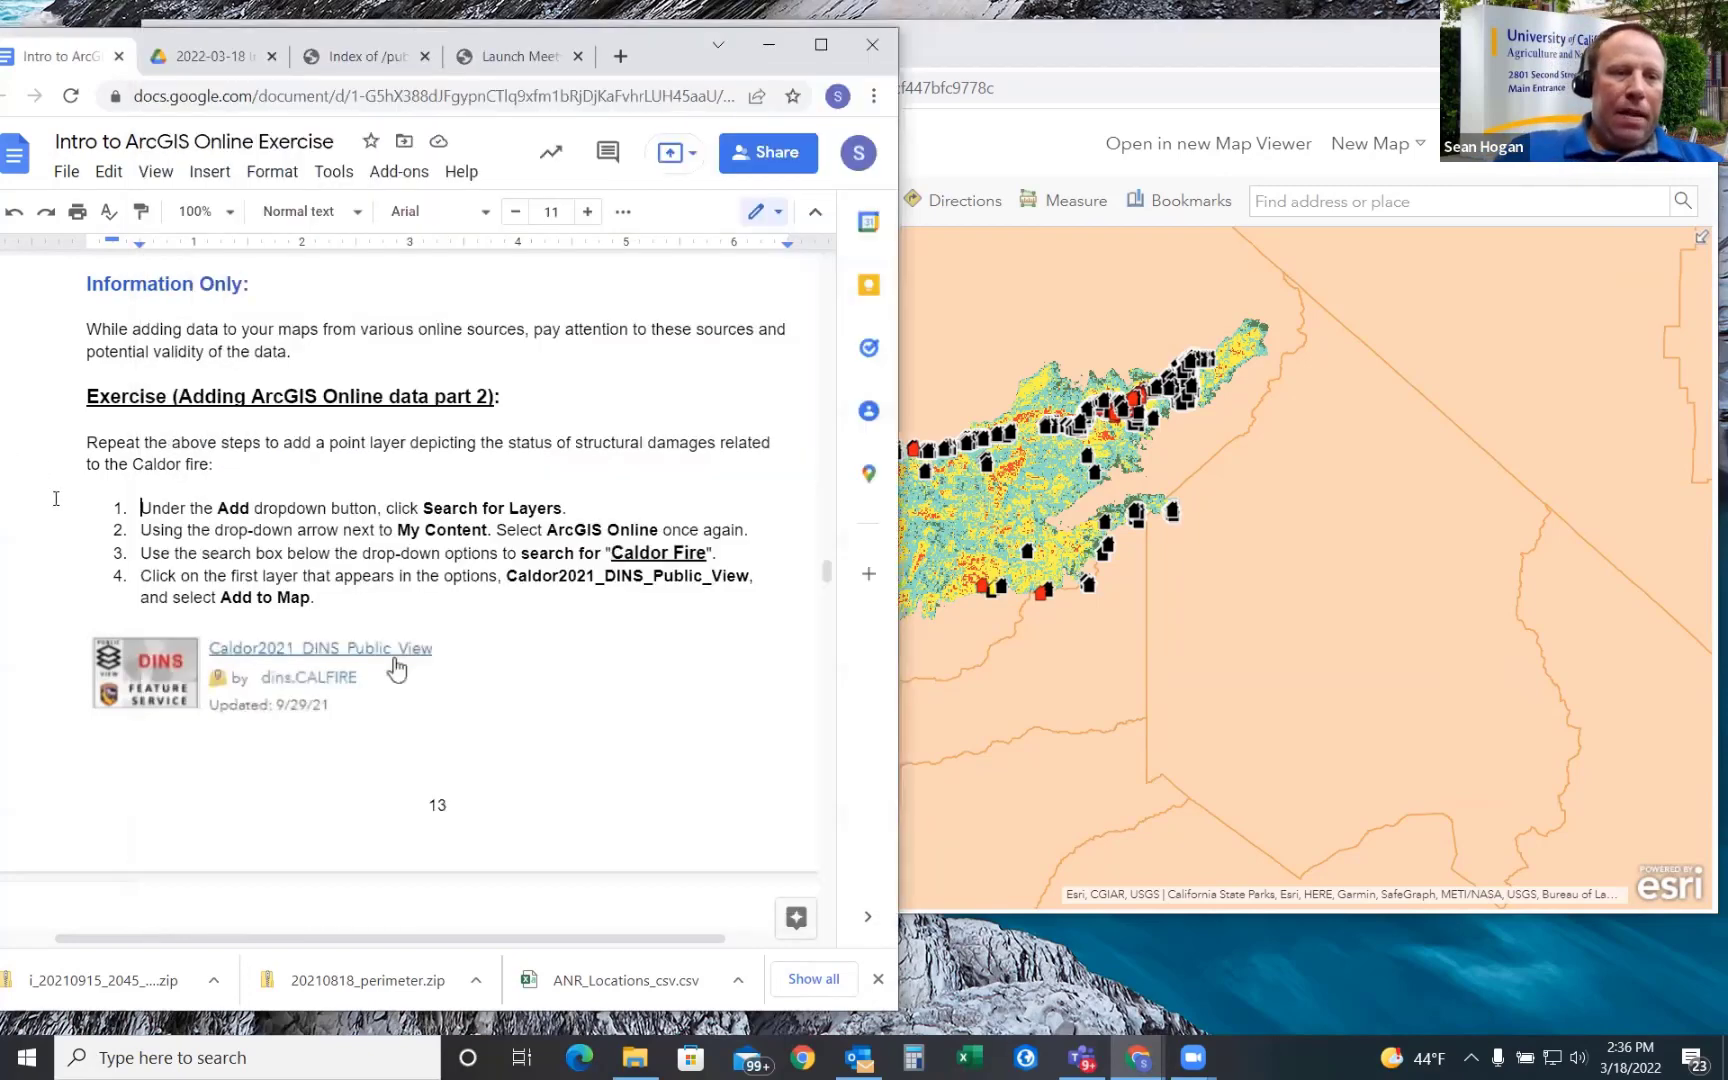
pyautogui.scroll(-1, 395, 557)
pyautogui.scroll(-4, 509, 545)
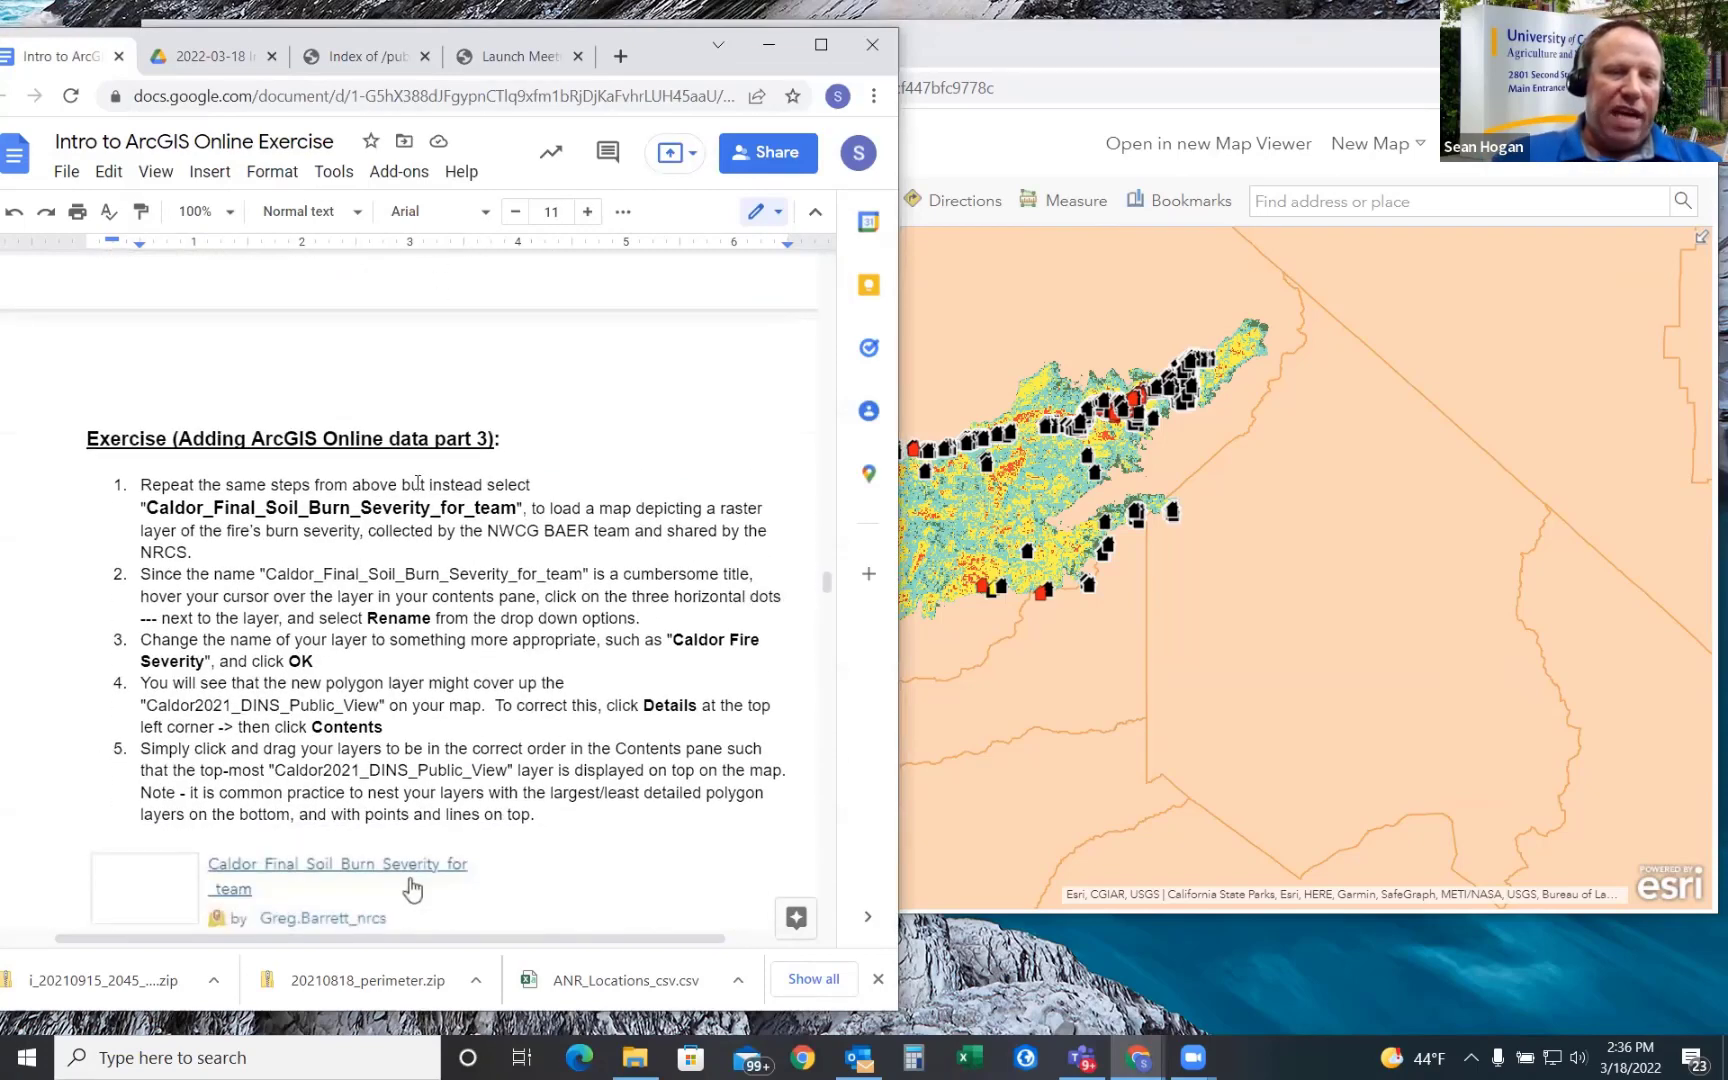
pyautogui.scroll(-2, 400, 500)
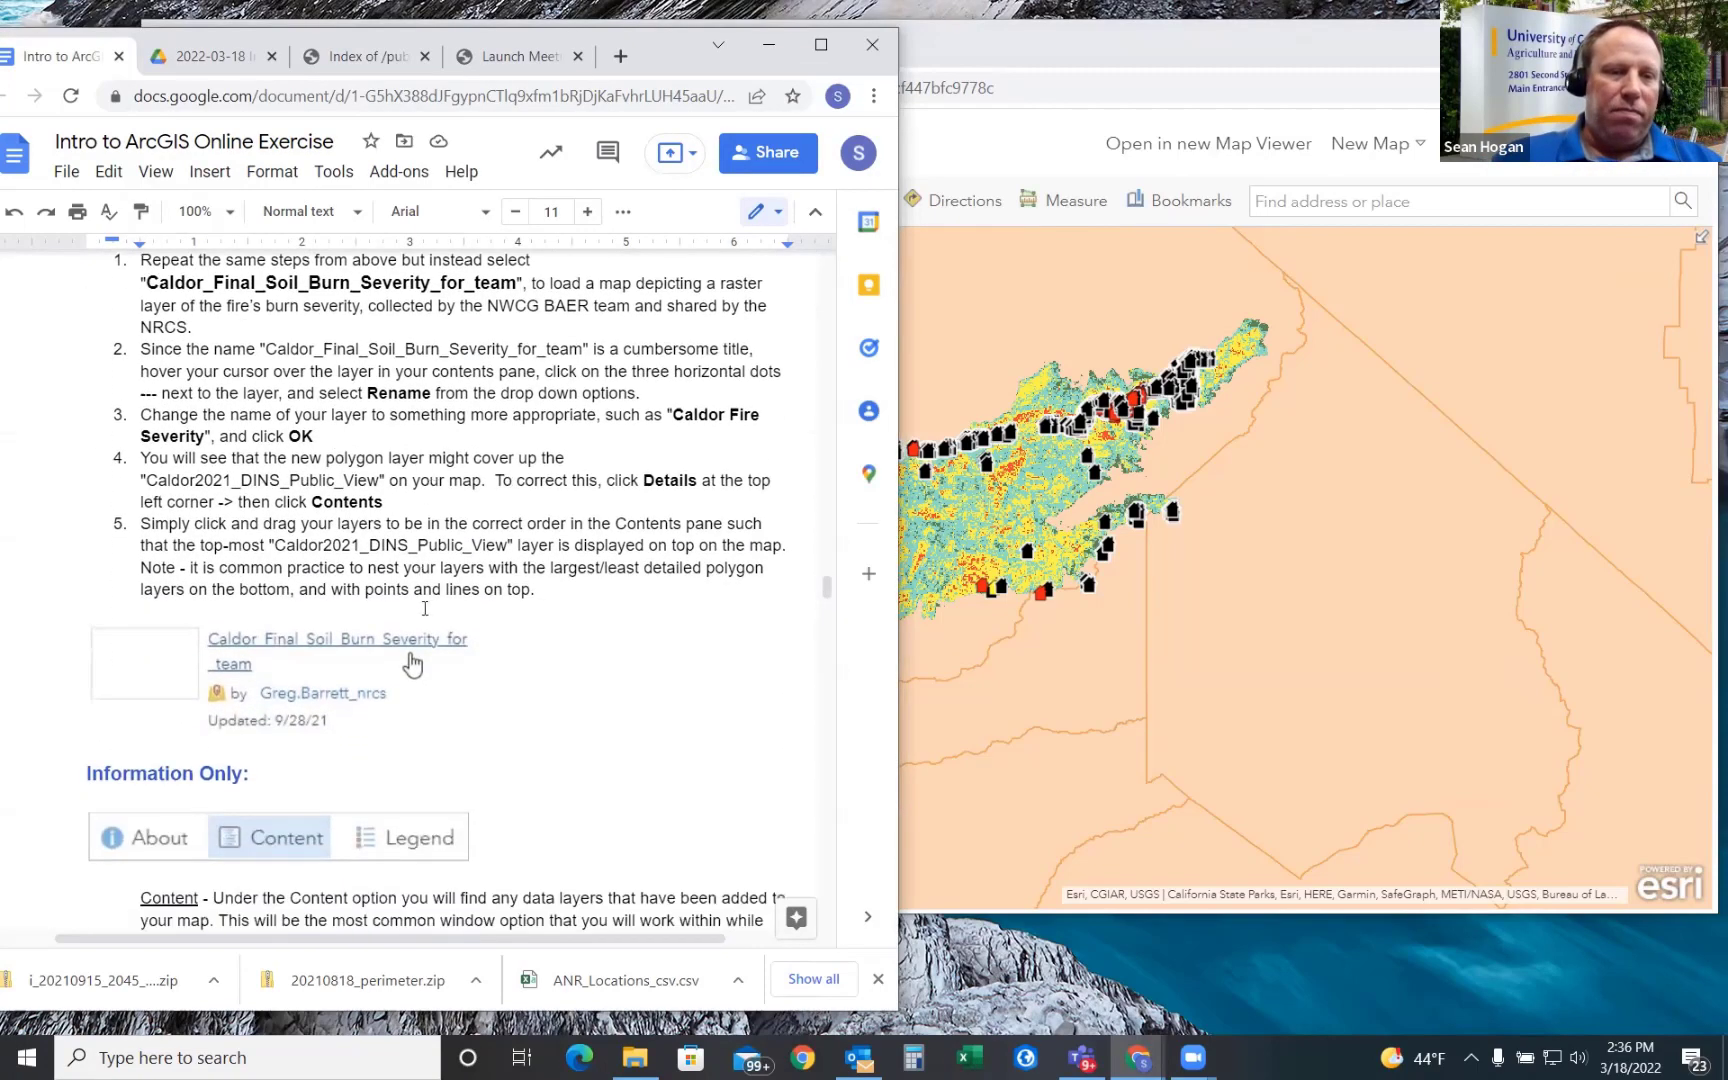
pyautogui.scroll(-4, 502, 585)
pyautogui.scroll(-7, 506, 586)
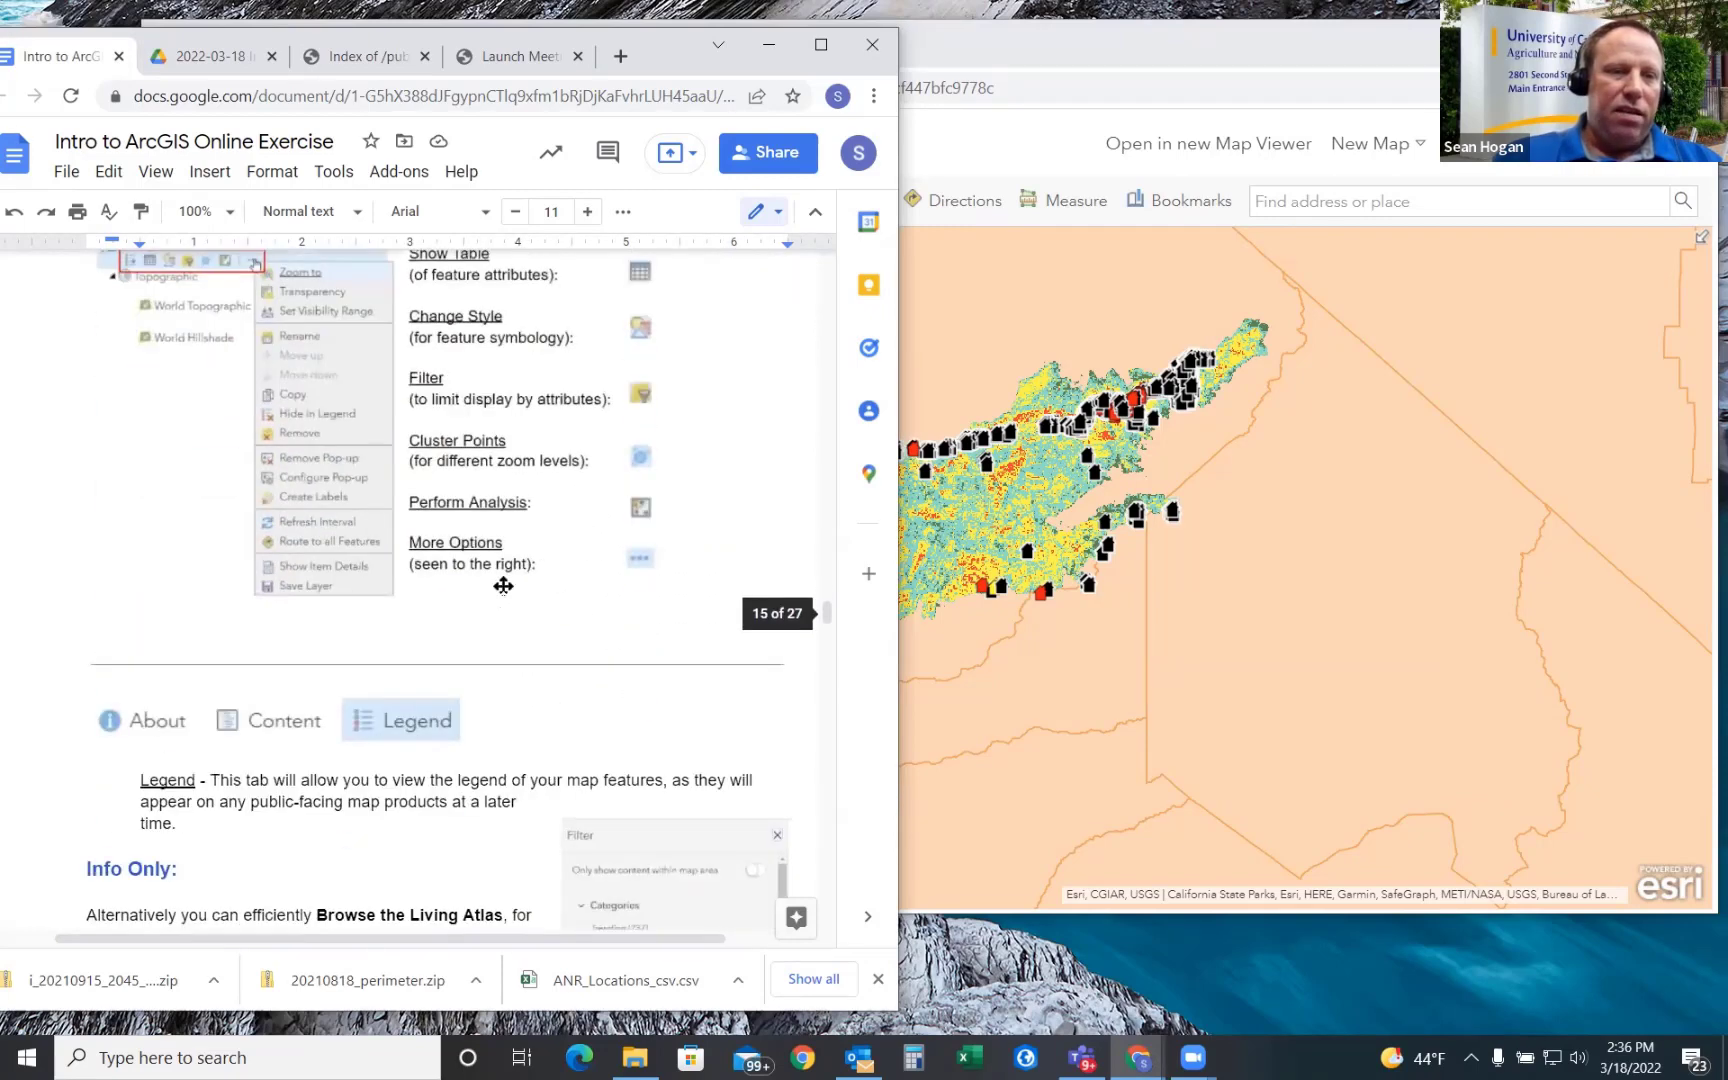
pyautogui.scroll(2, 521, 579)
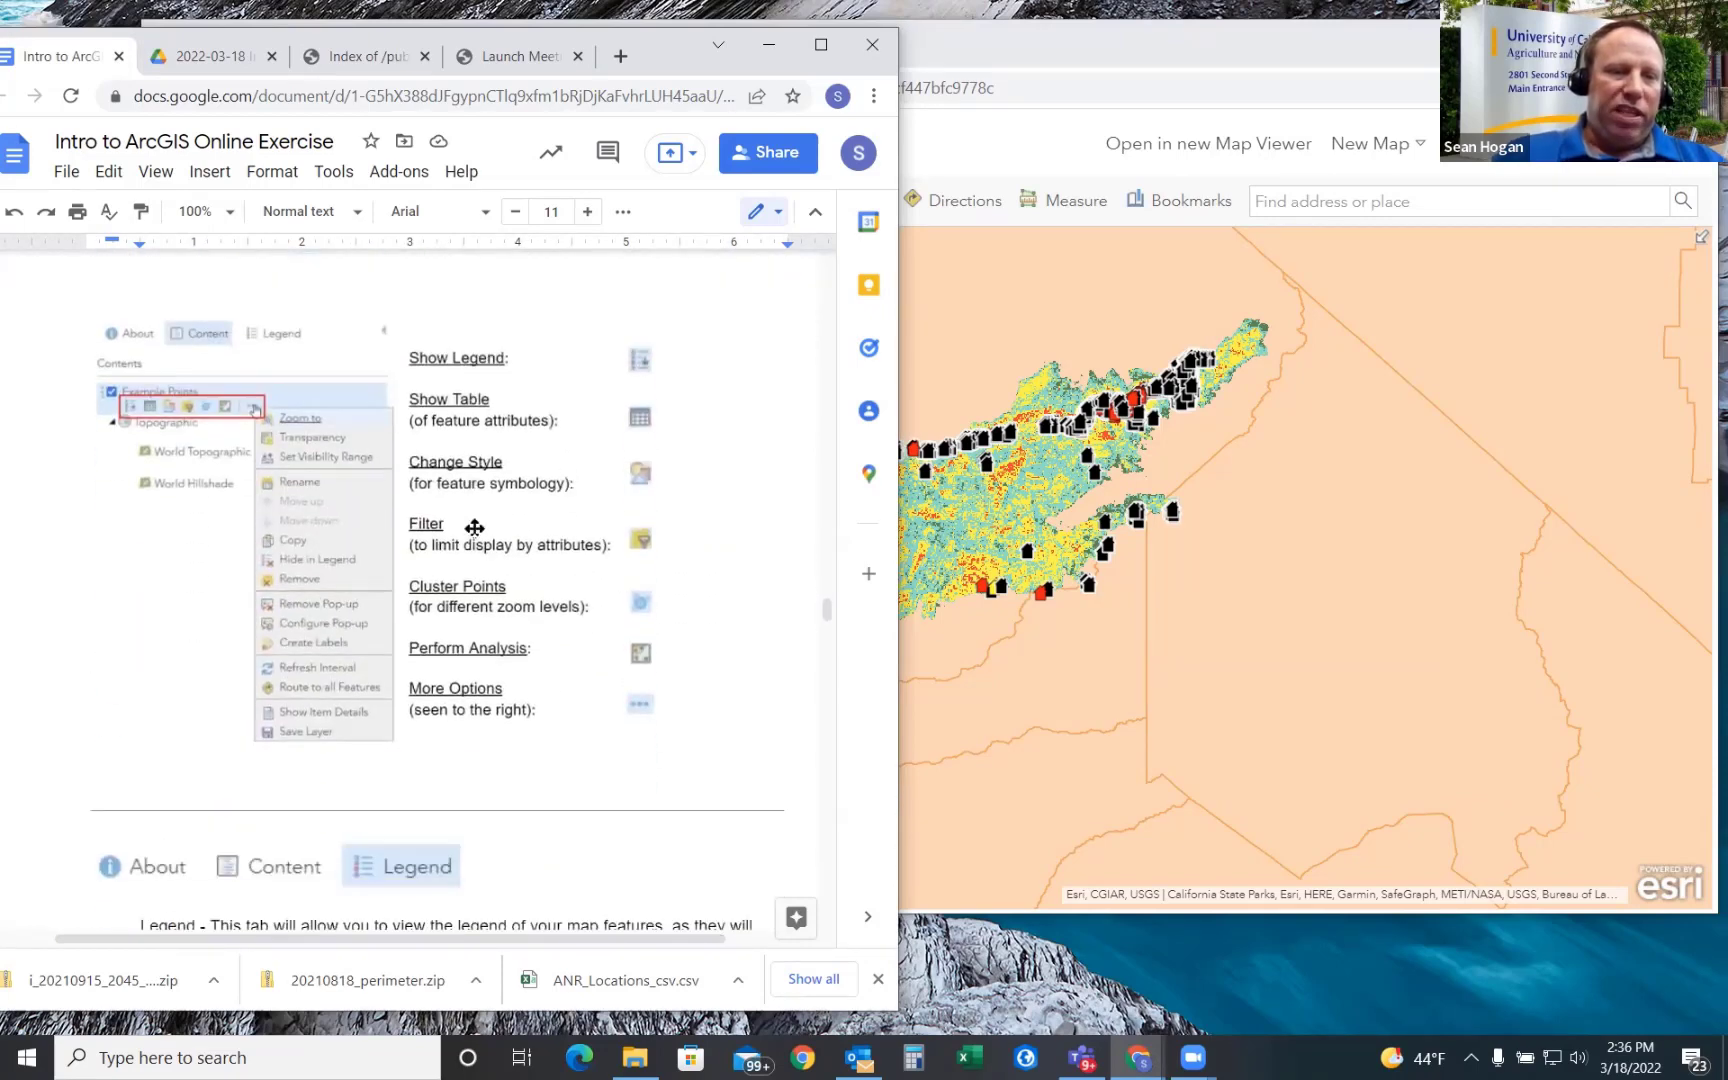
pyautogui.scroll(-5, 477, 520)
pyautogui.scroll(-5, 477, 529)
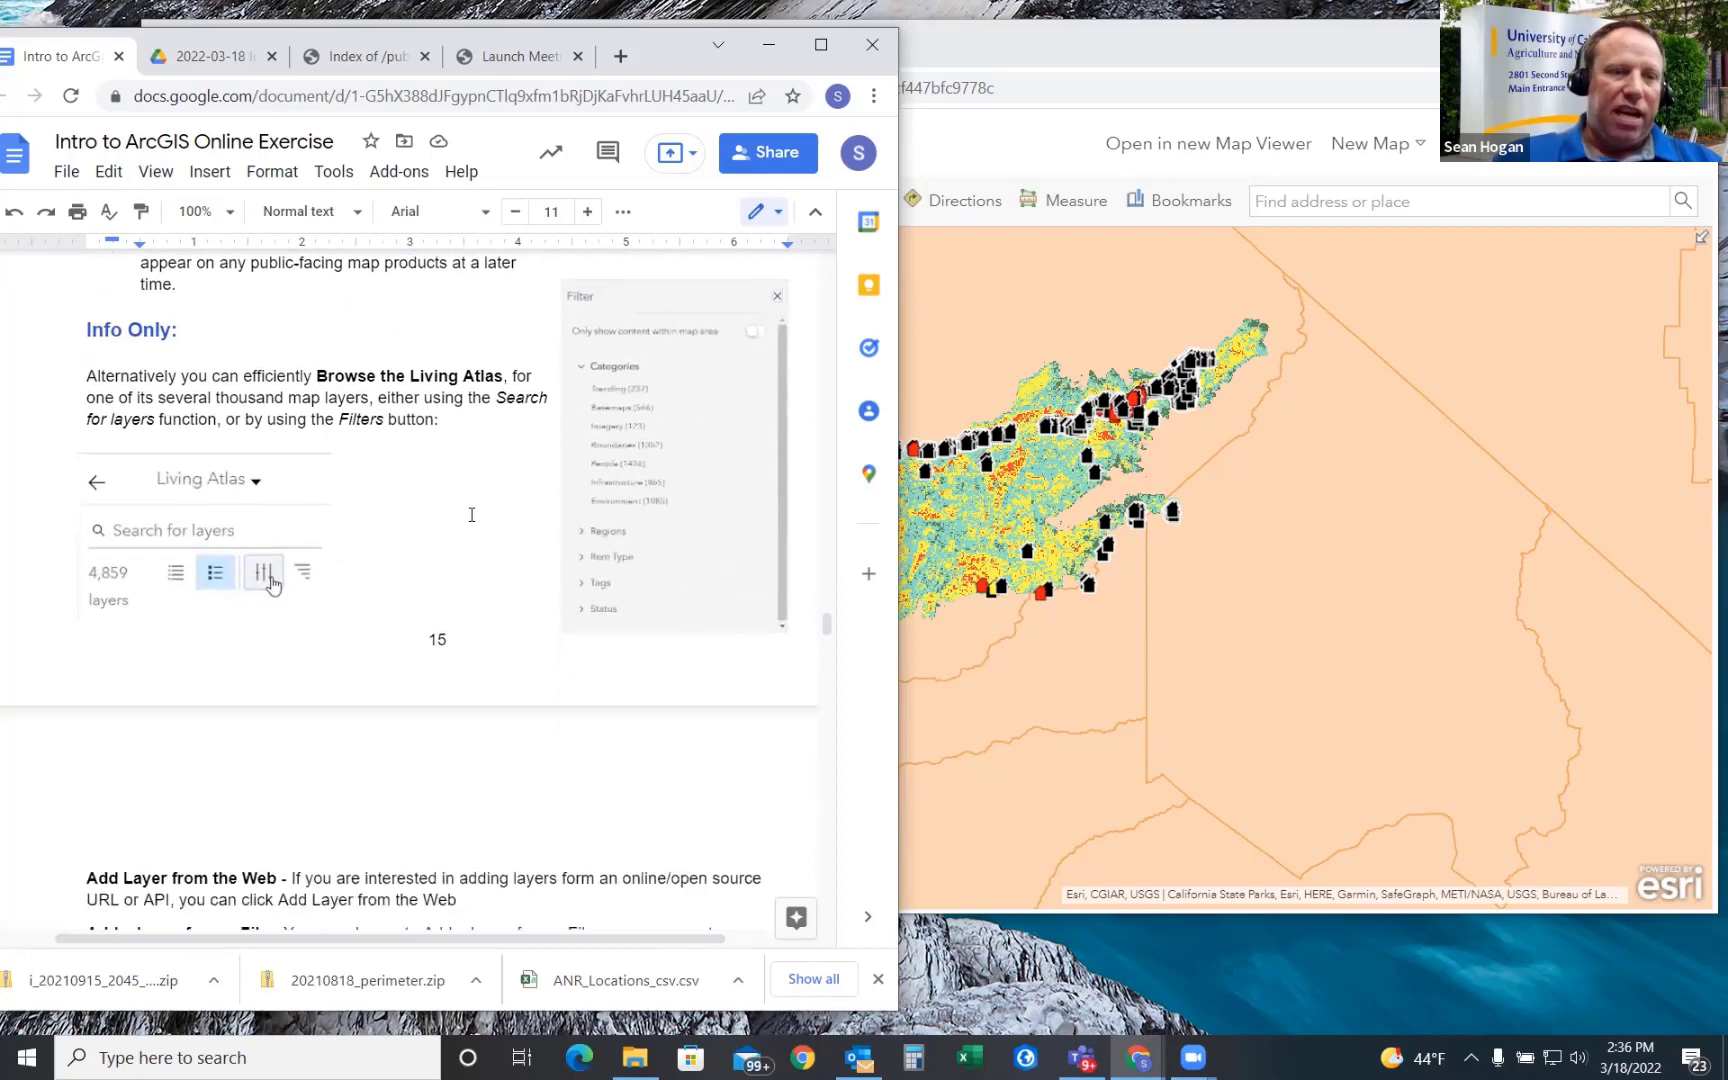
pyautogui.scroll(3, 472, 514)
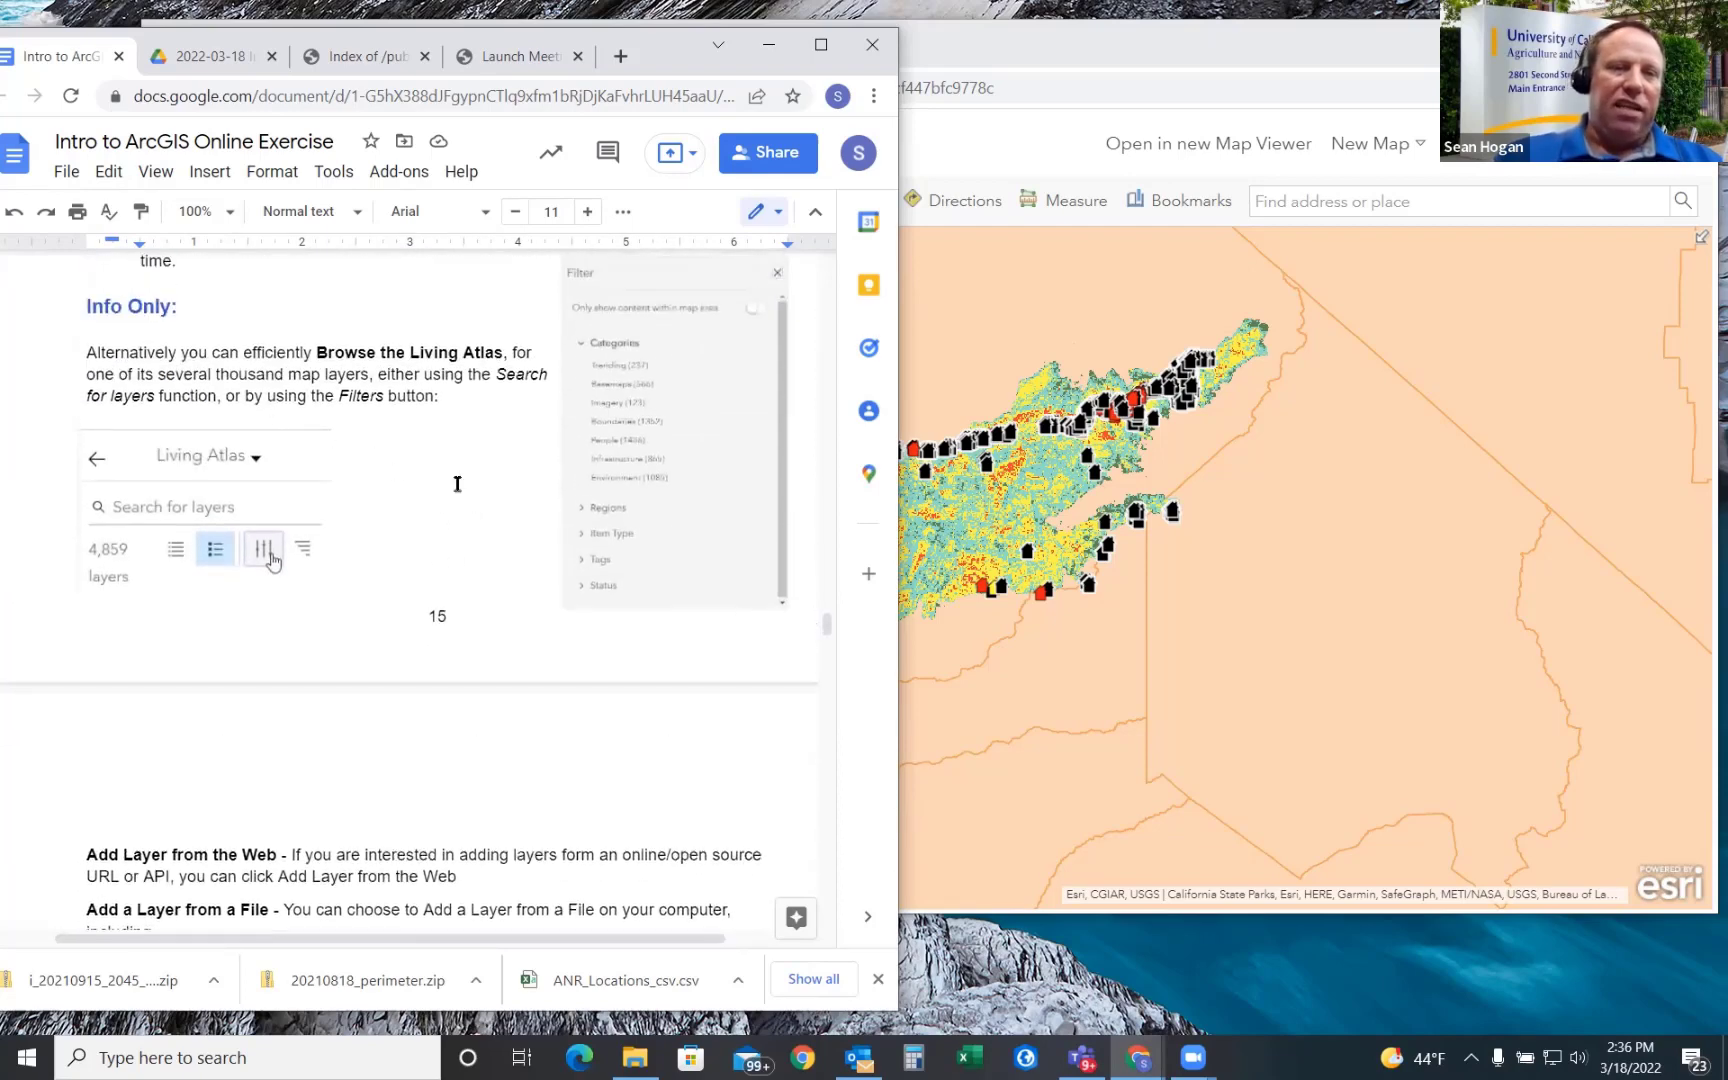
pyautogui.scroll(-2, 455, 478)
pyautogui.scroll(-1, 451, 457)
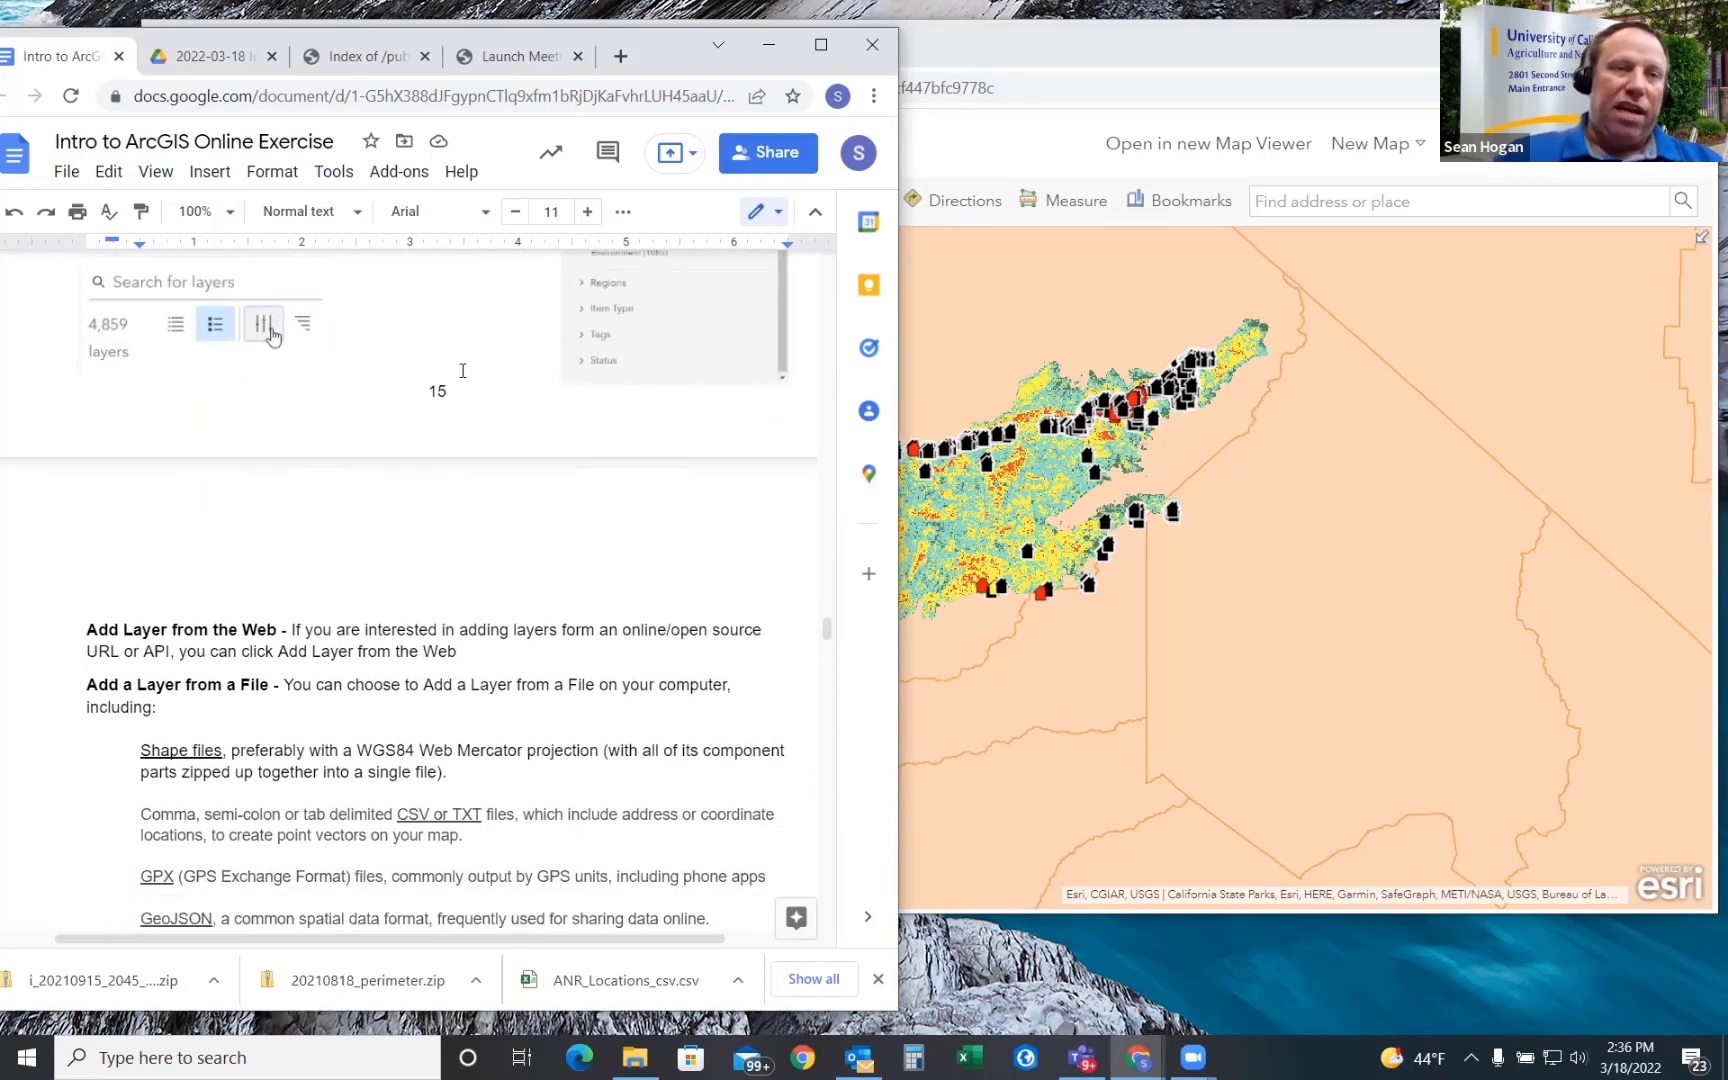
pyautogui.click(1087, 63)
pyautogui.click(650, 48)
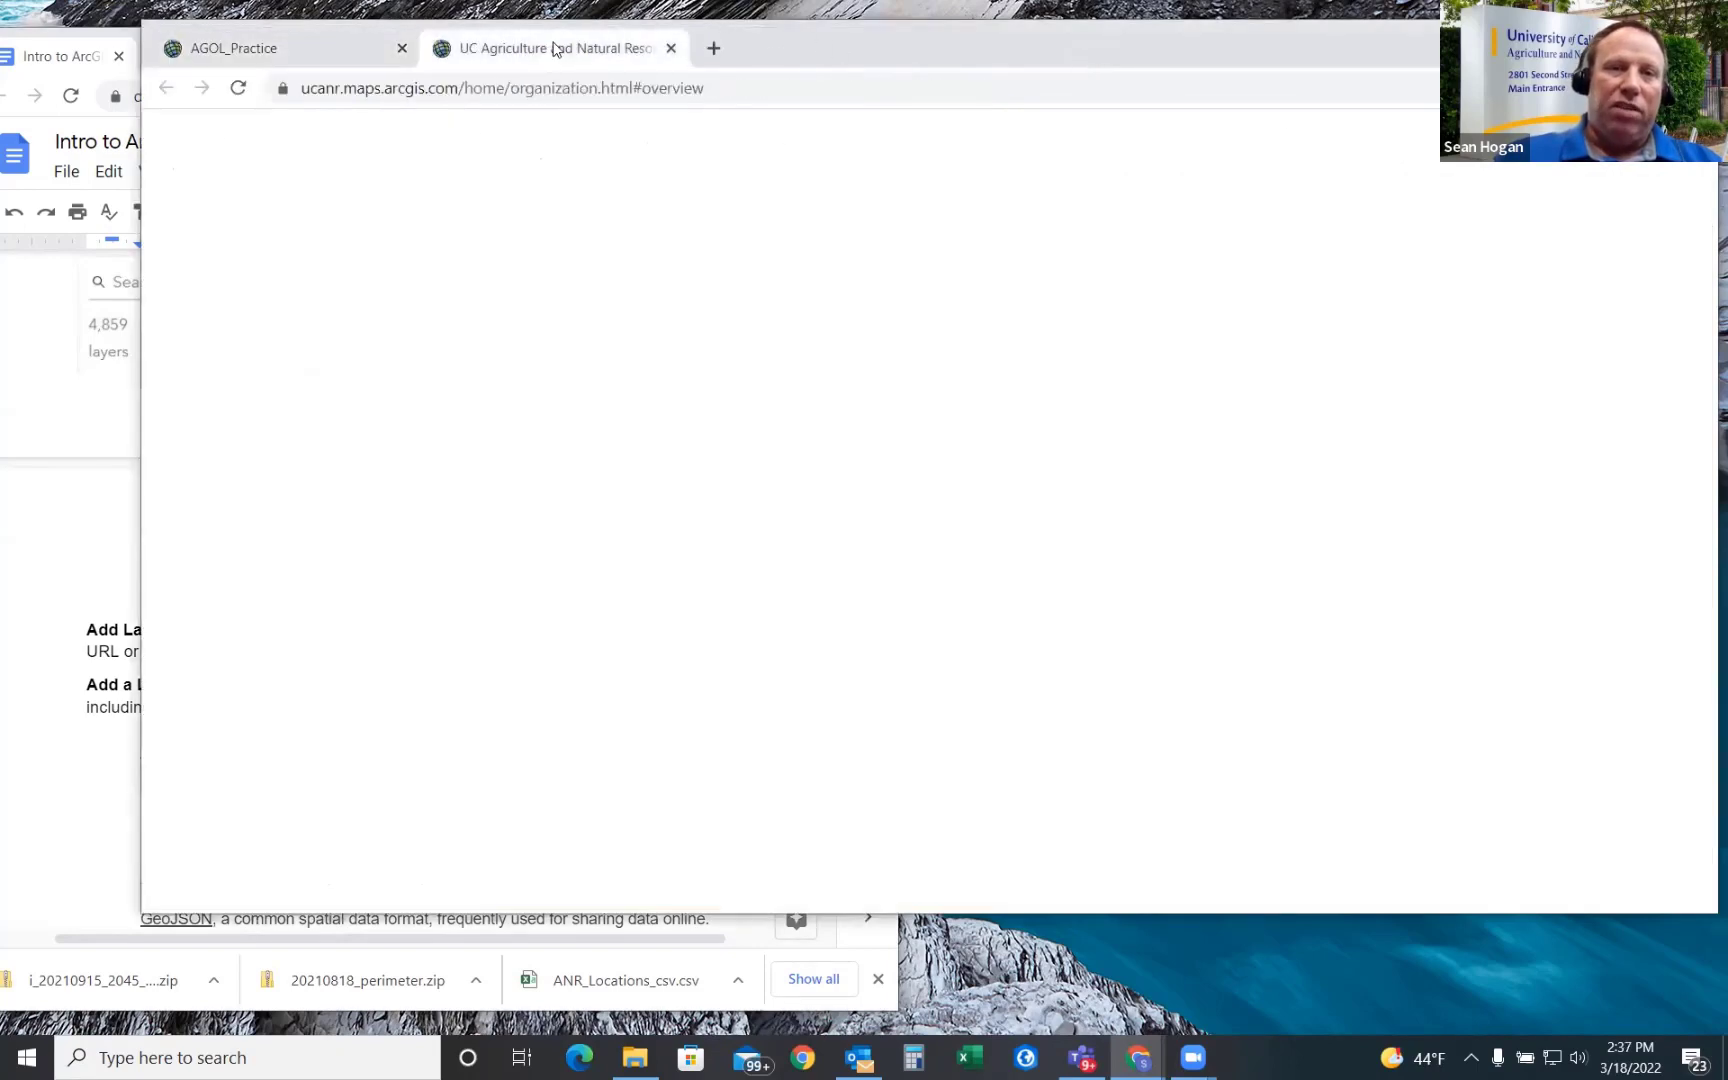
pyautogui.click(1420, 140)
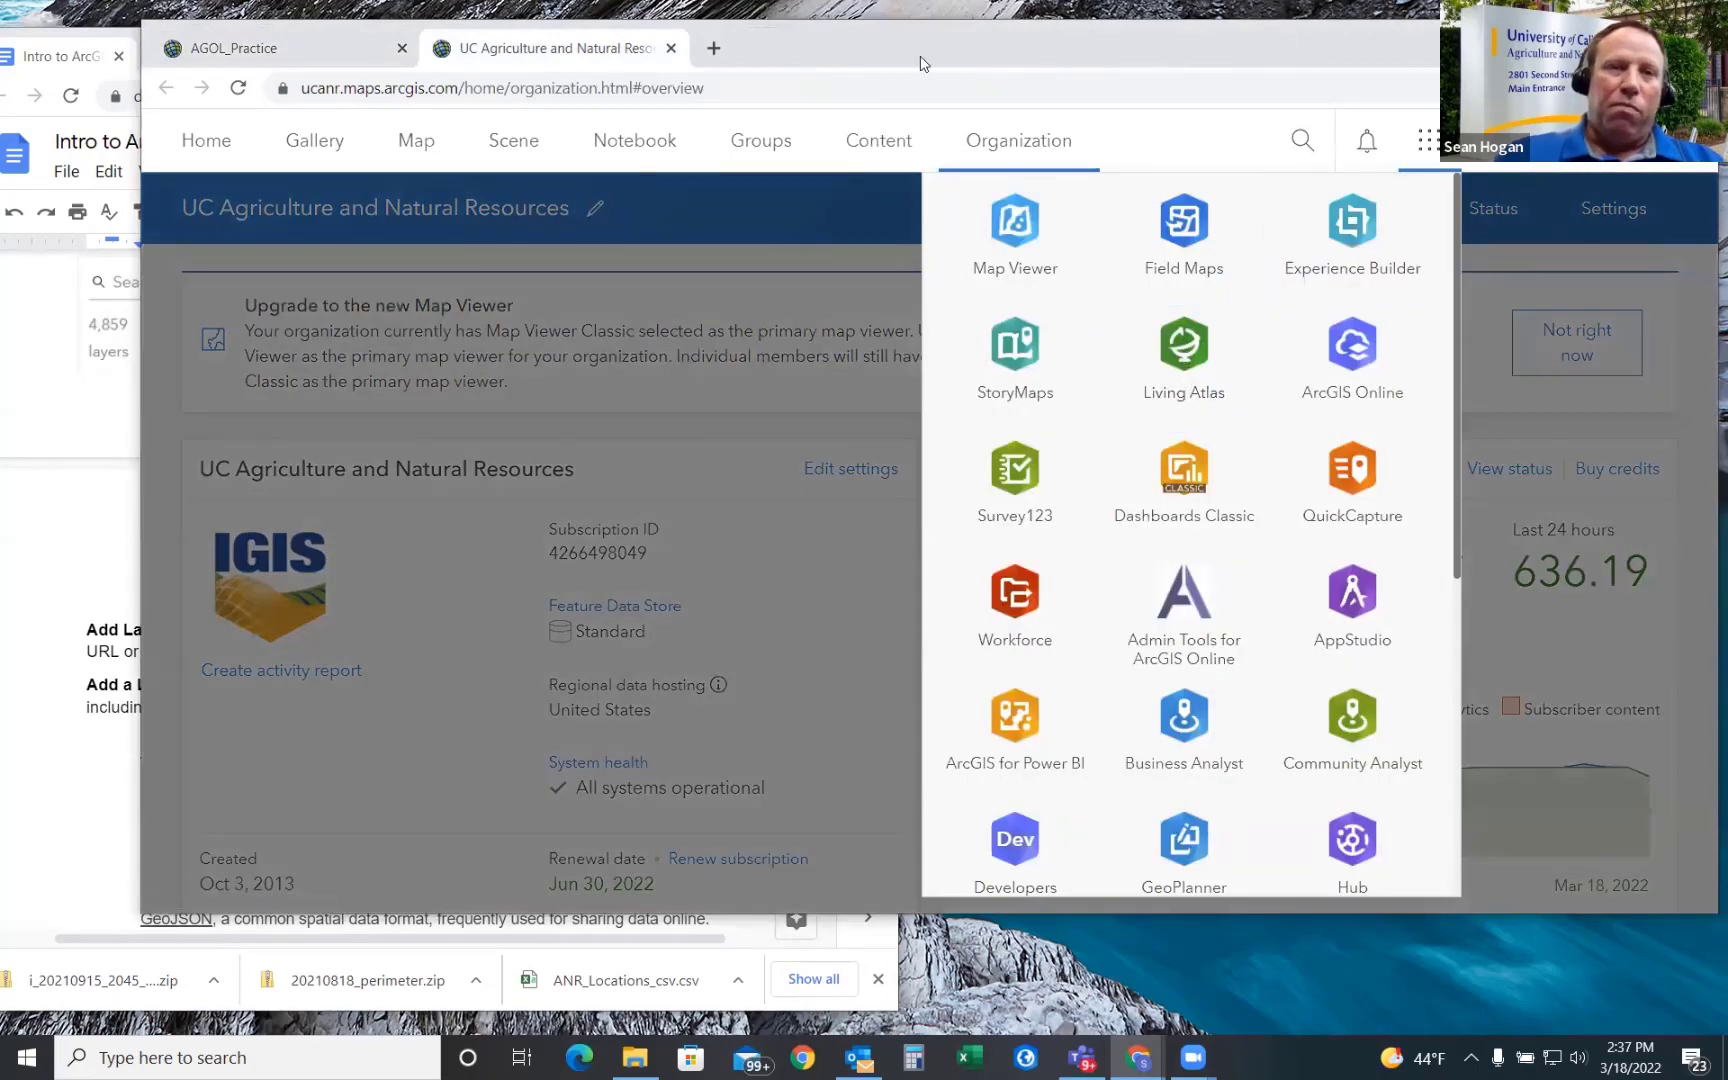
pyautogui.click(247, 56)
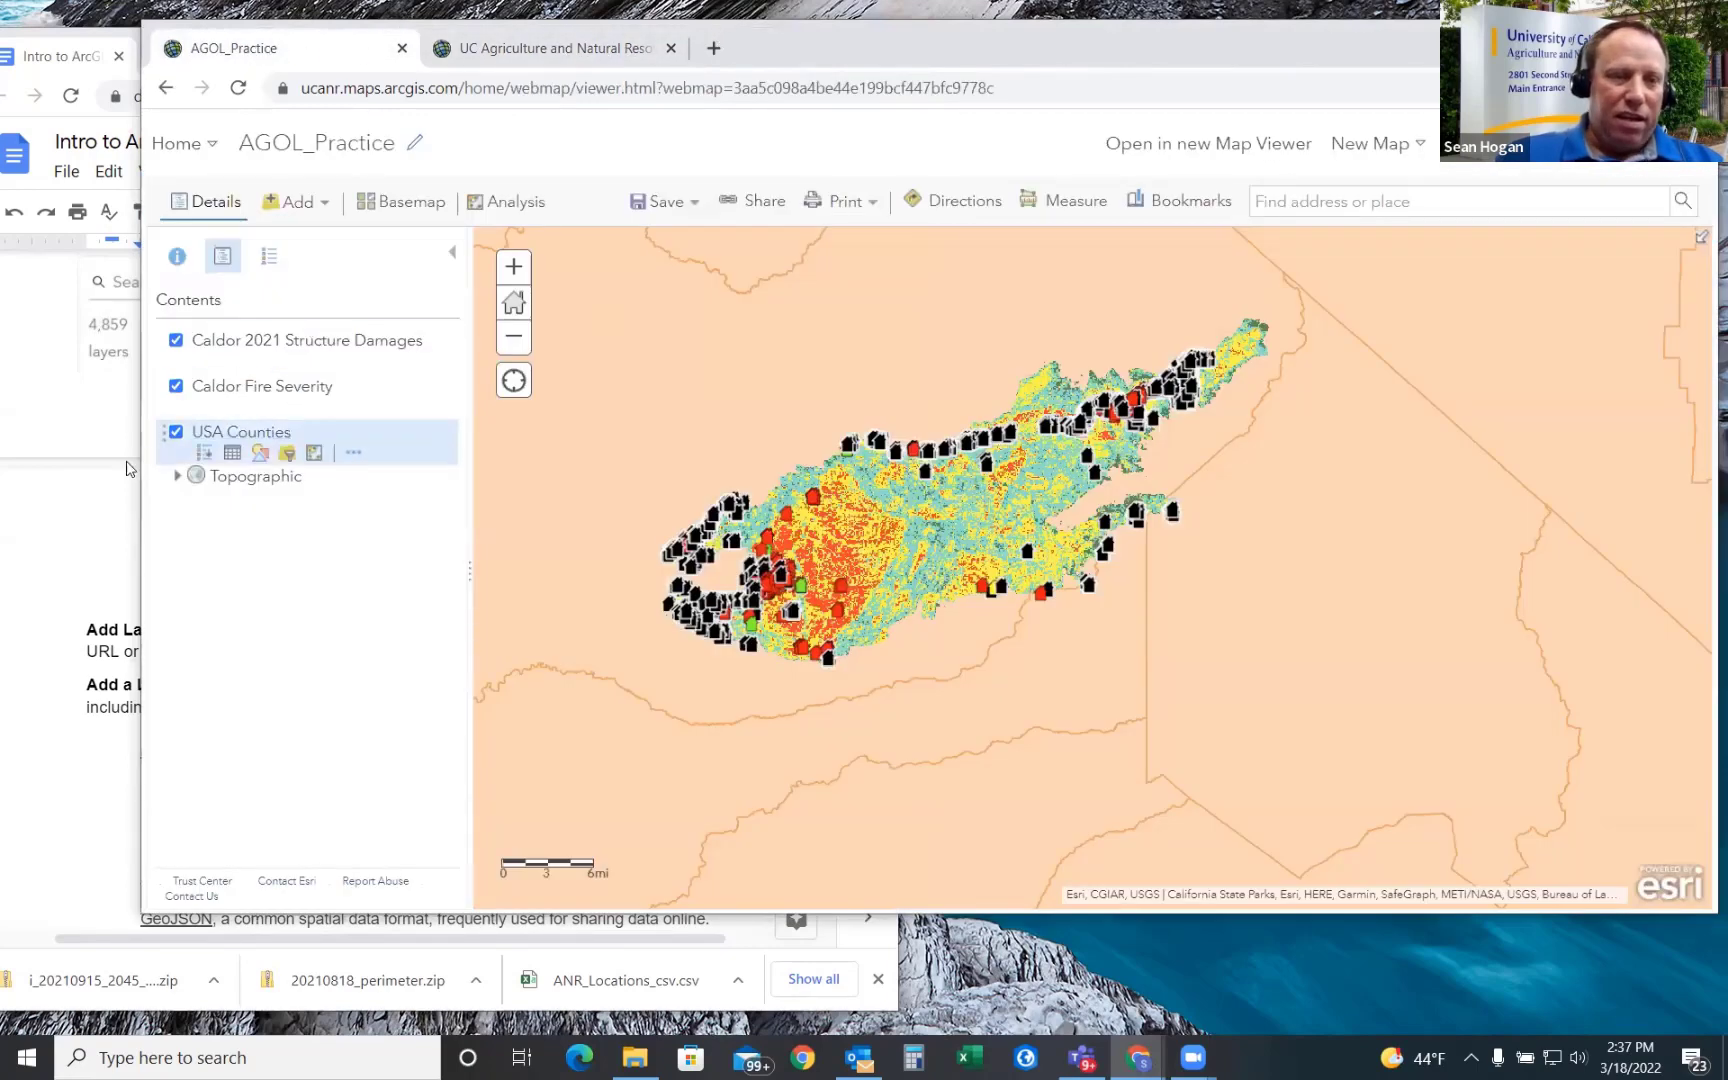
pyautogui.click(48, 502)
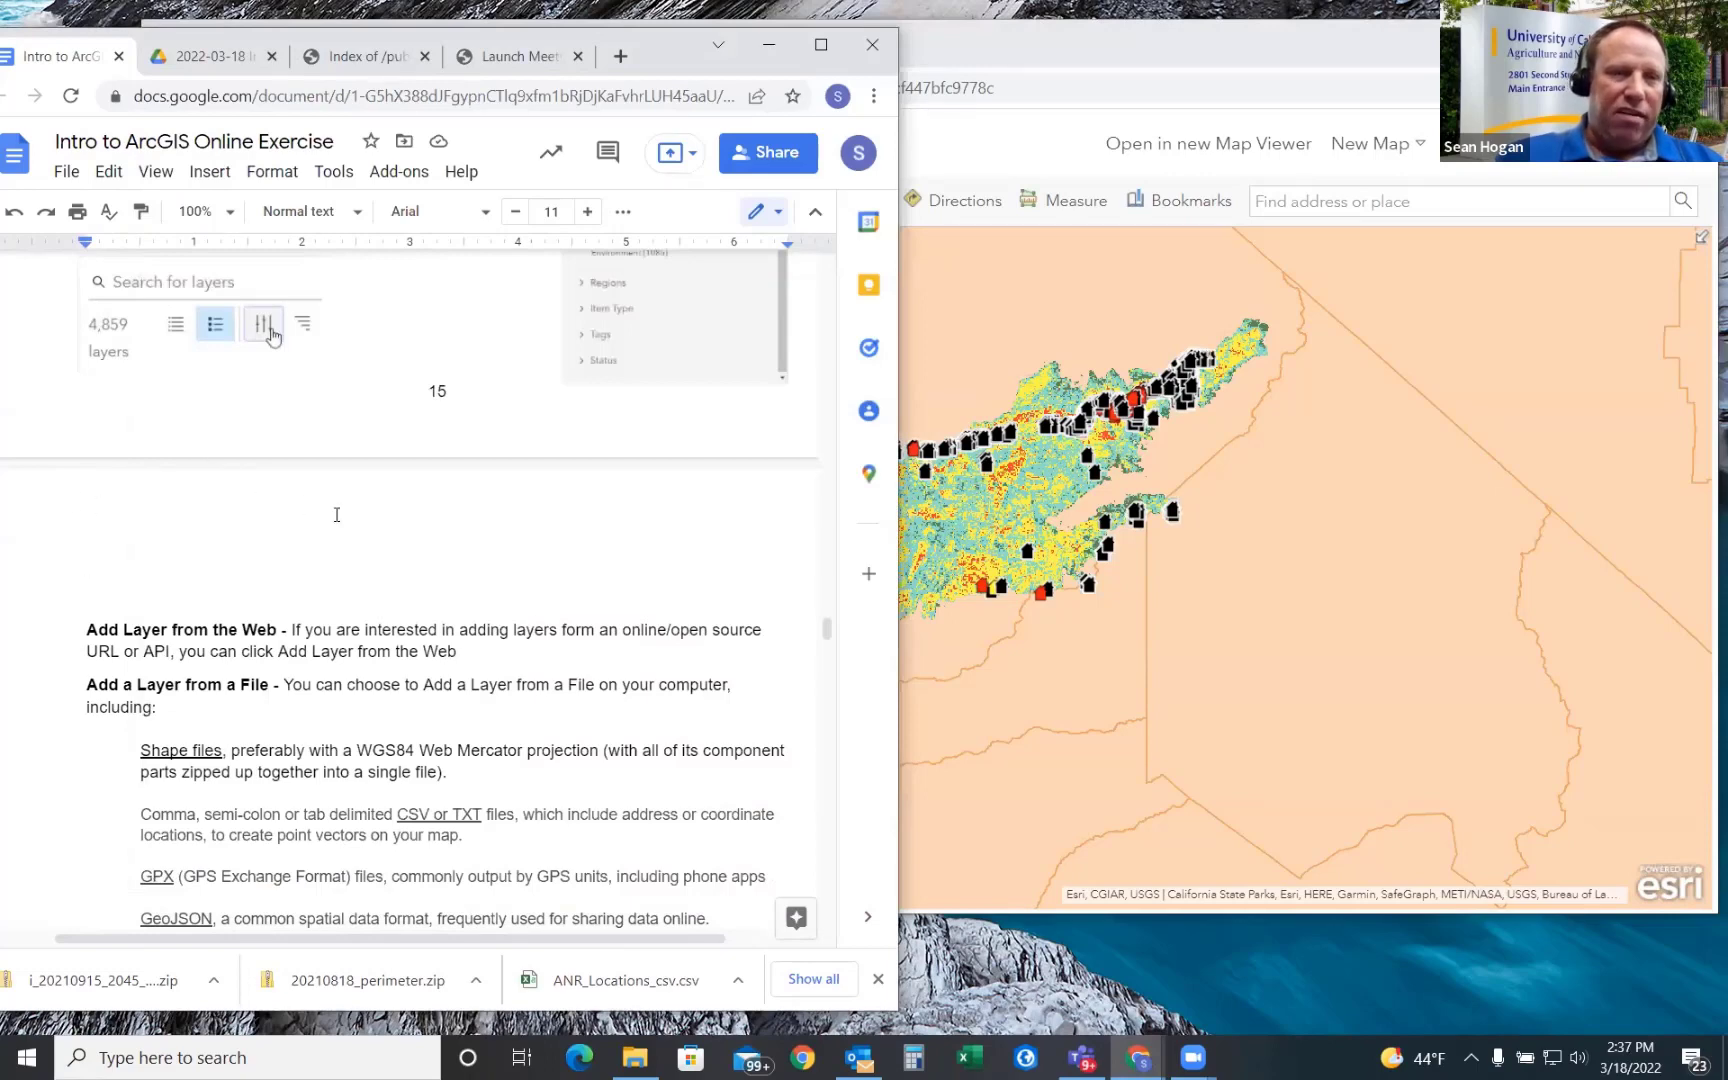
# - Copy 'Wildfire Risk to Communities' from the Living Atlas exercise, then return to the map window
pyautogui.scroll(1, 334, 515)
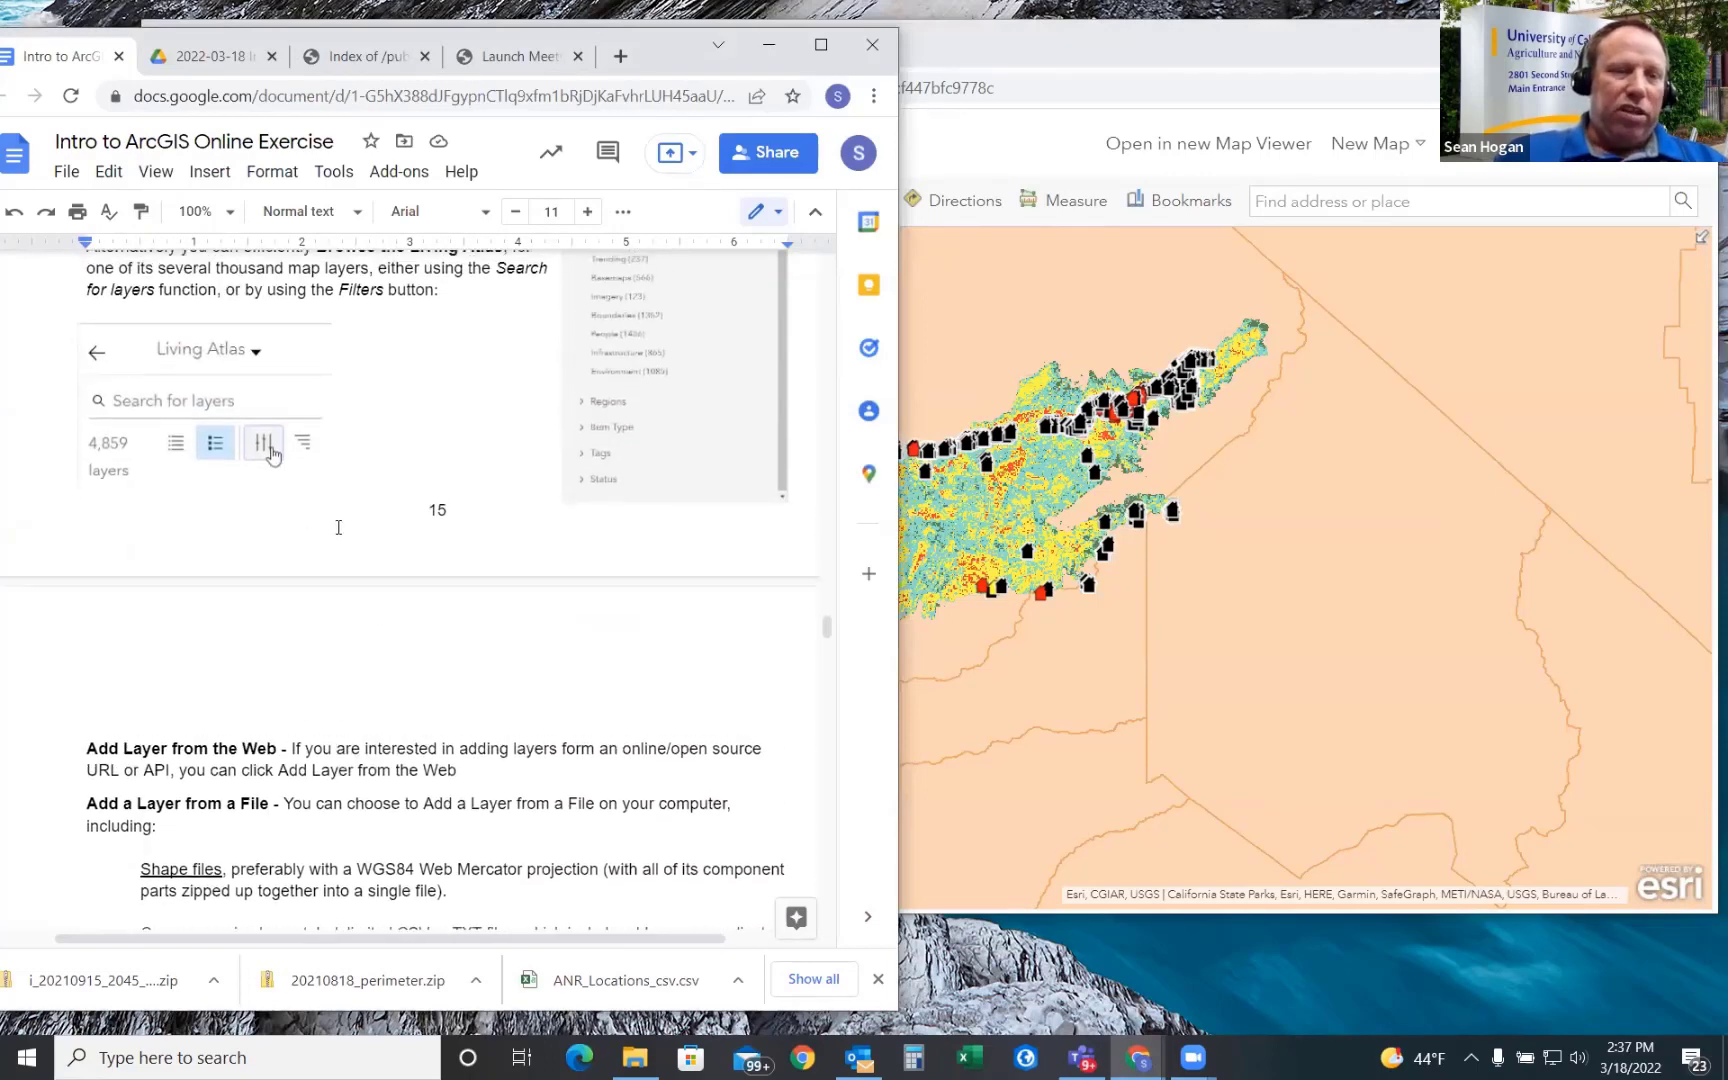
pyautogui.scroll(2, 335, 525)
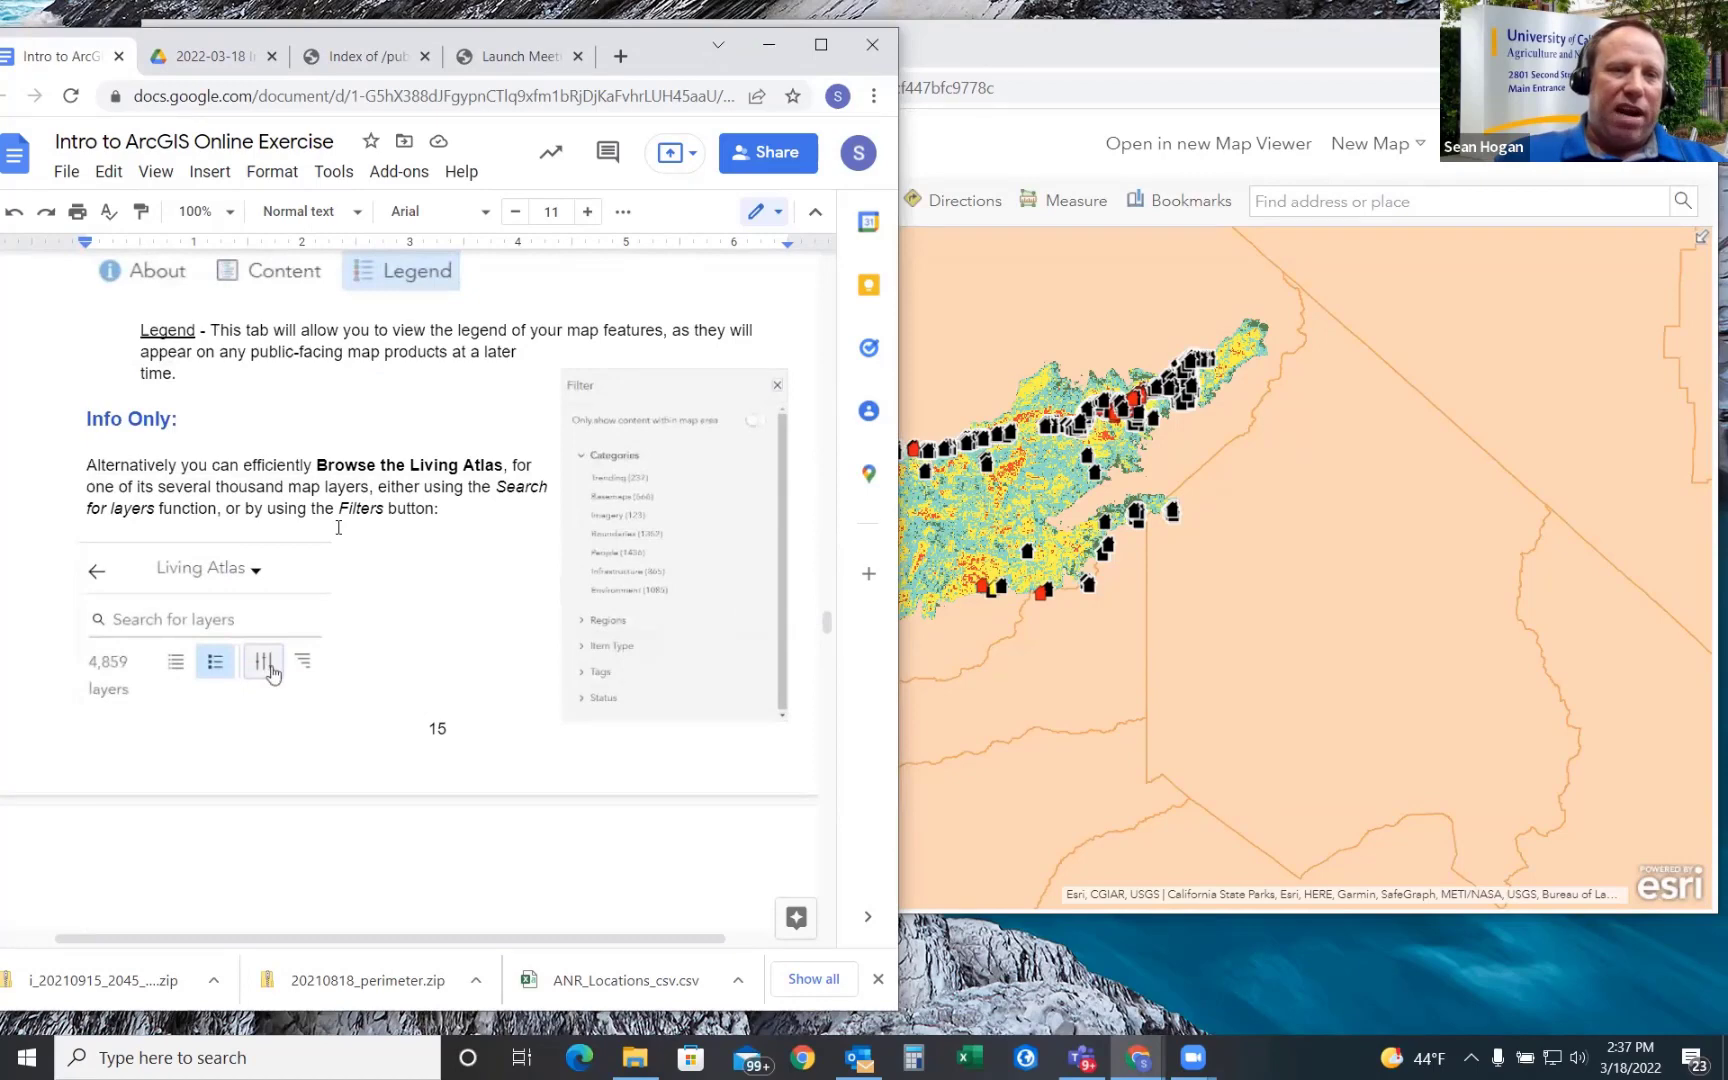
pyautogui.scroll(-7, 338, 527)
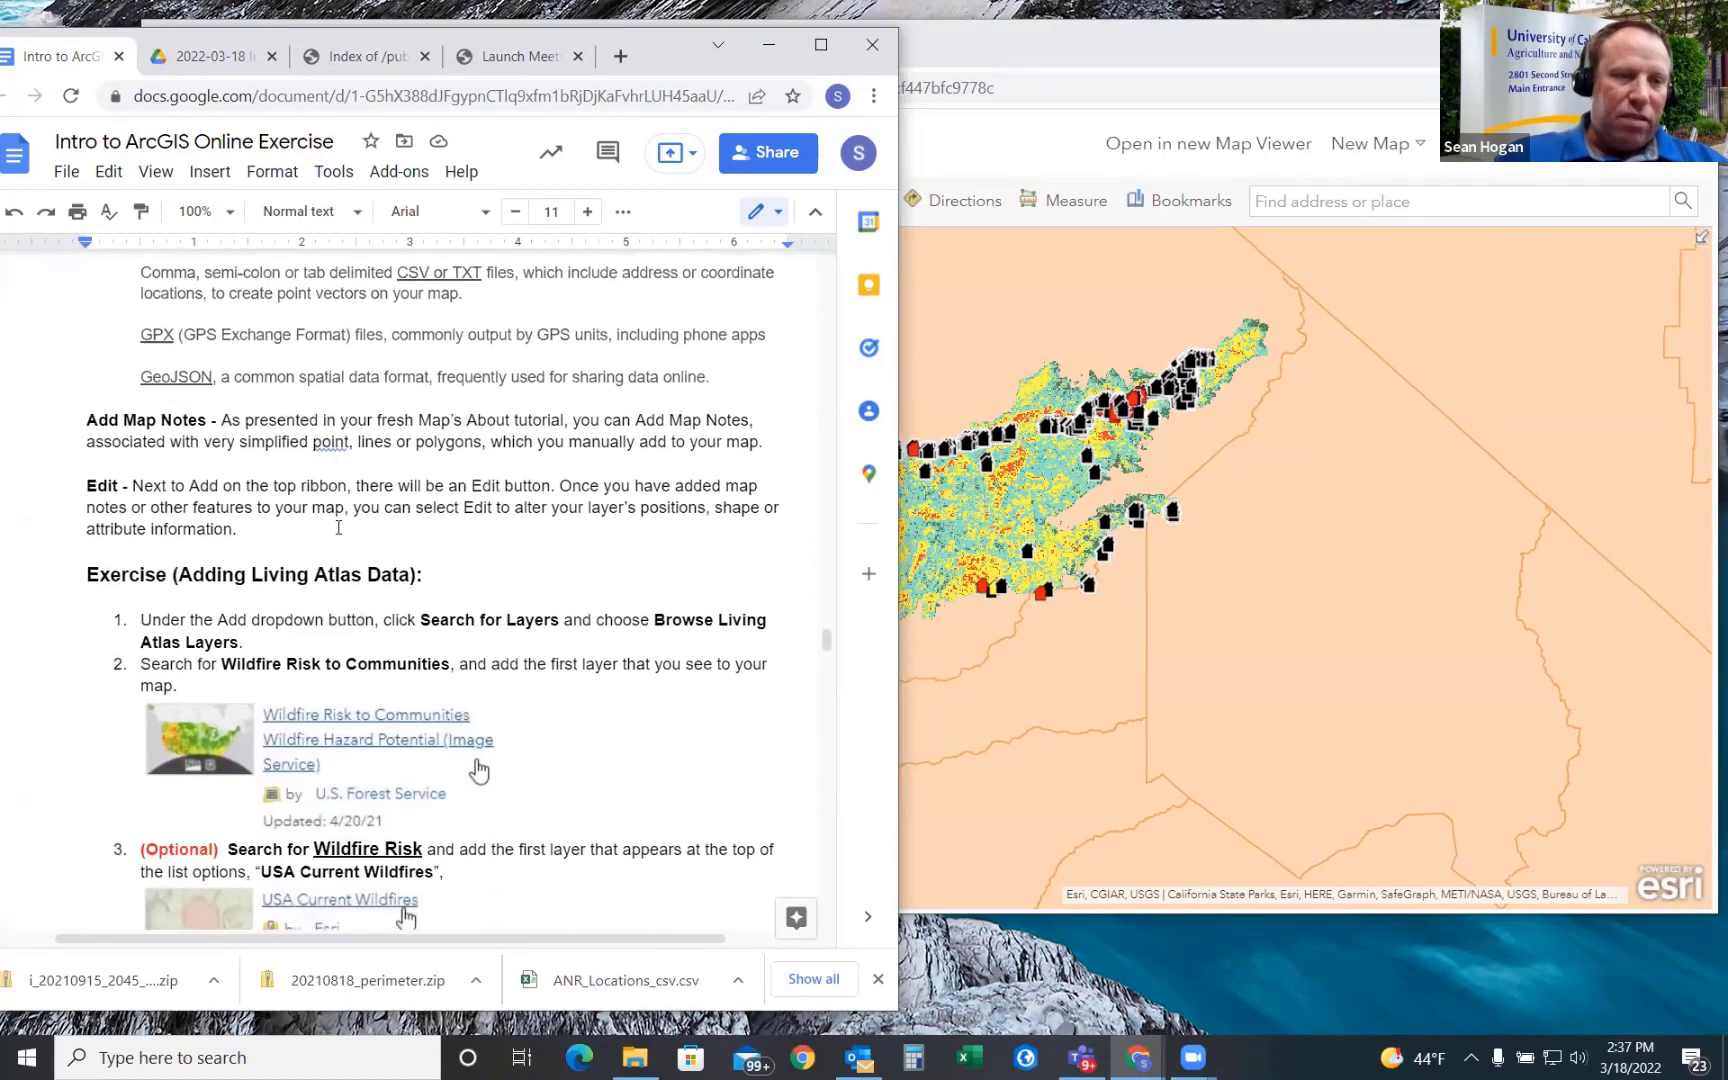
pyautogui.scroll(-2, 338, 527)
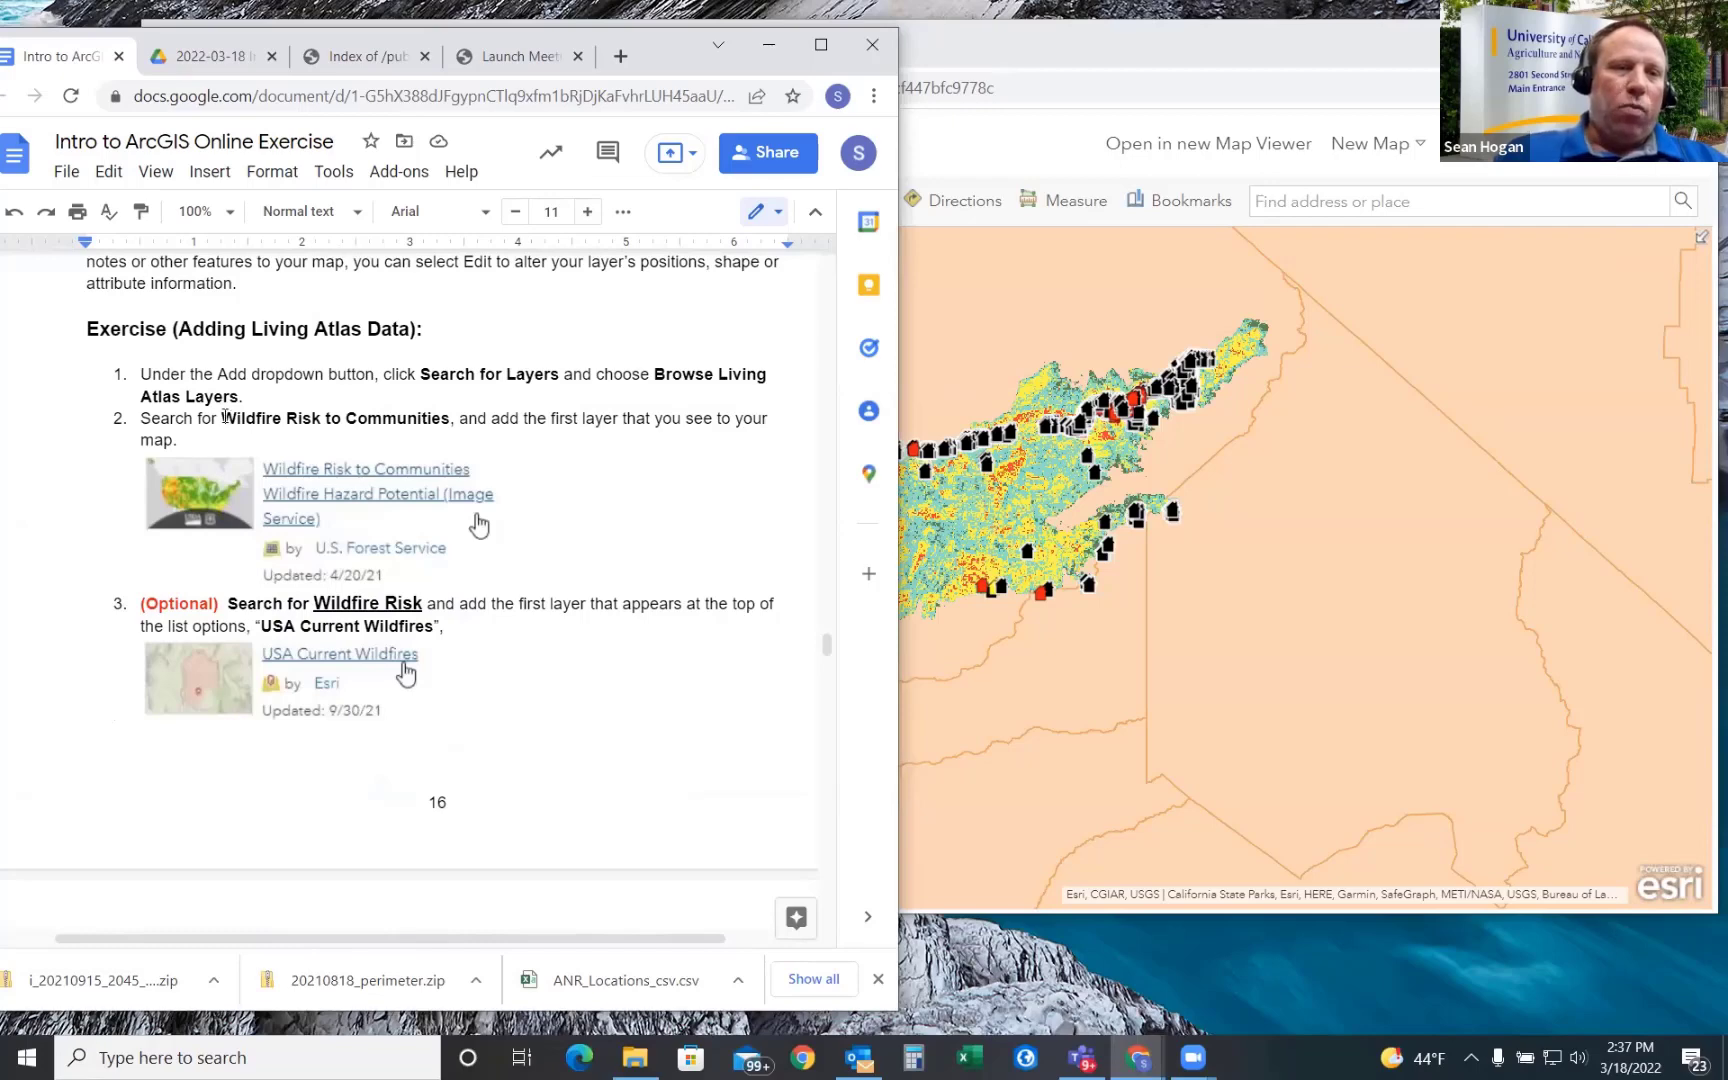
pyautogui.moveTo(223, 418); pyautogui.dragTo(452, 420)
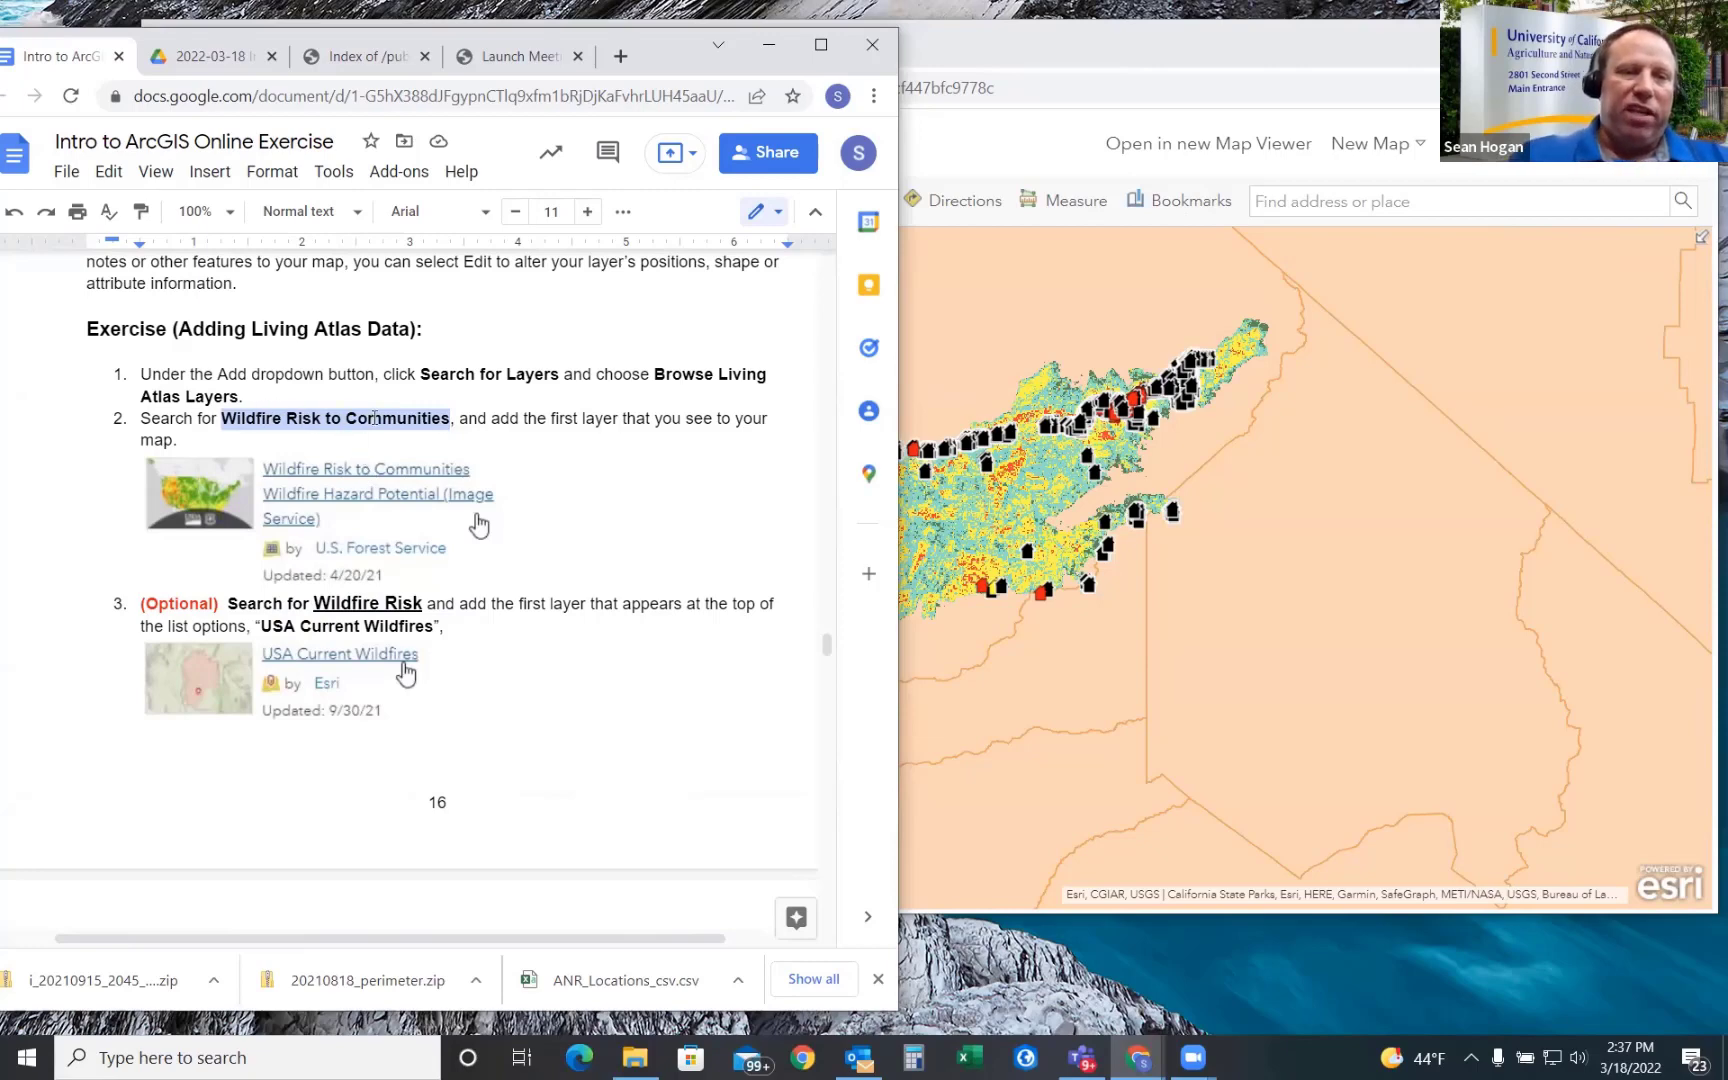
pyautogui.click(952, 39)
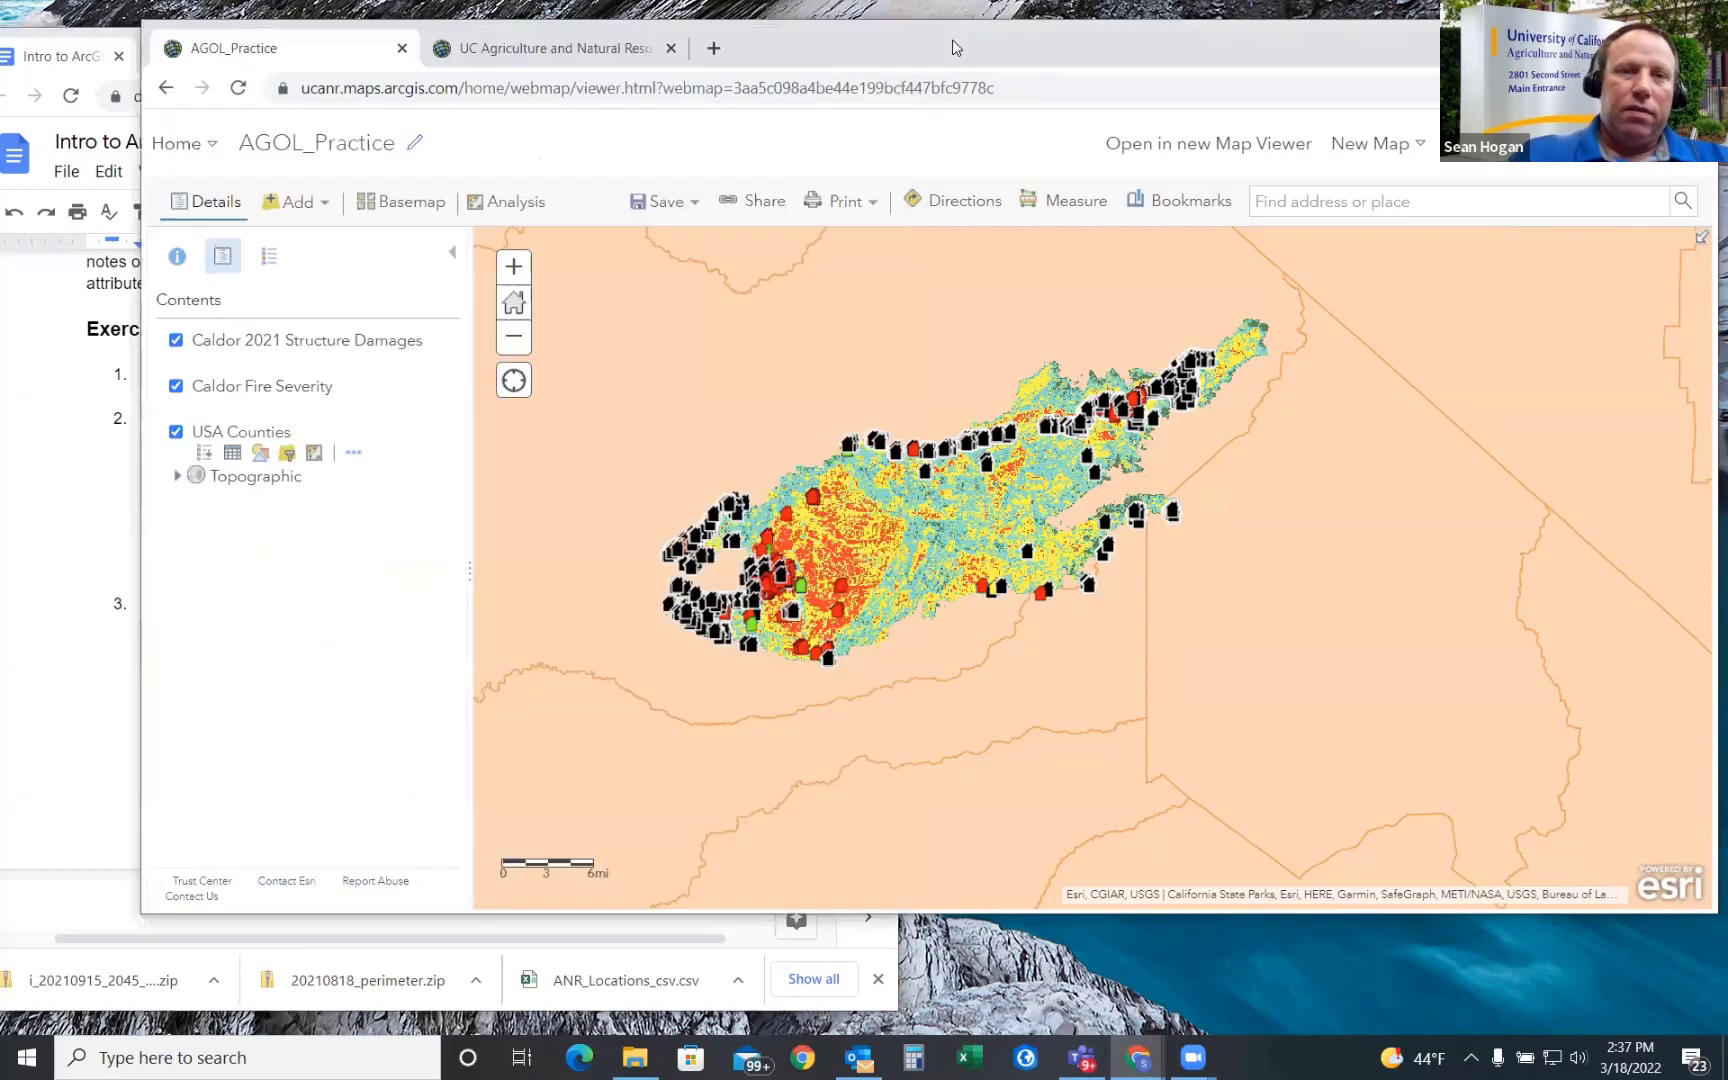
# - Open Browse Living Atlas Layers from the Add menu, keeping Living Atlas as the search source
pyautogui.click(326, 206)
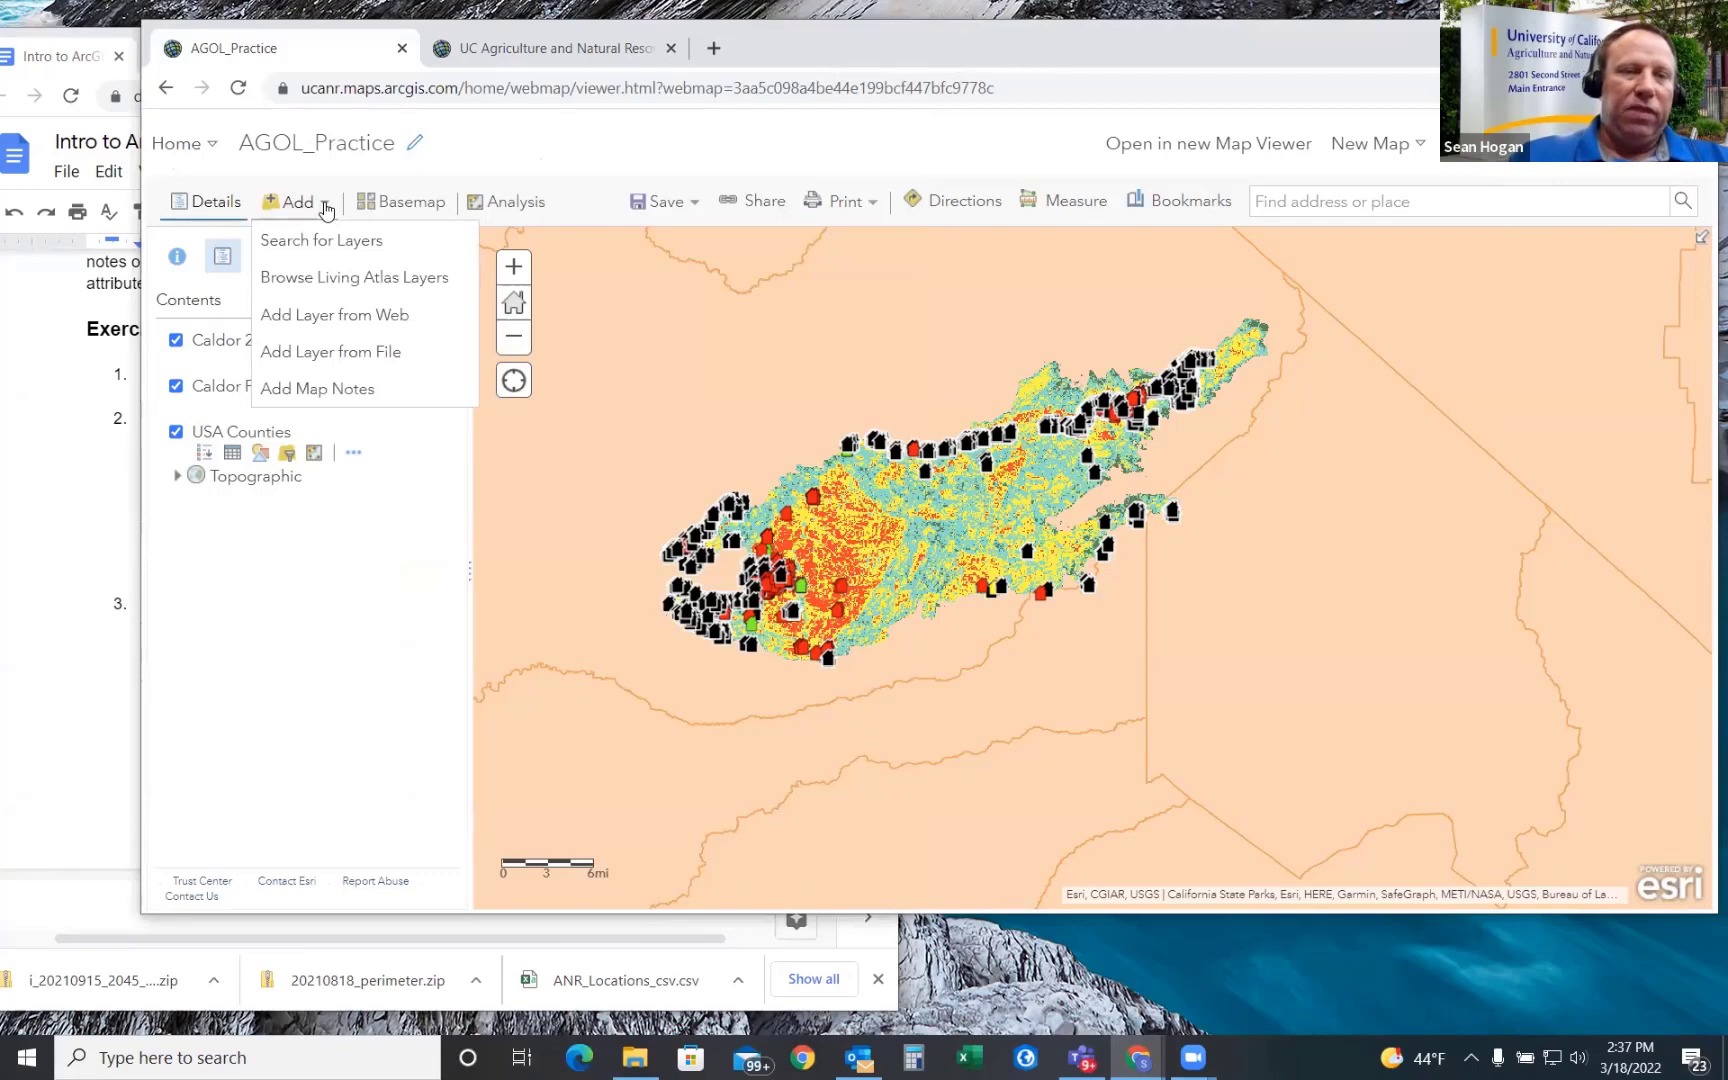
pyautogui.click(340, 284)
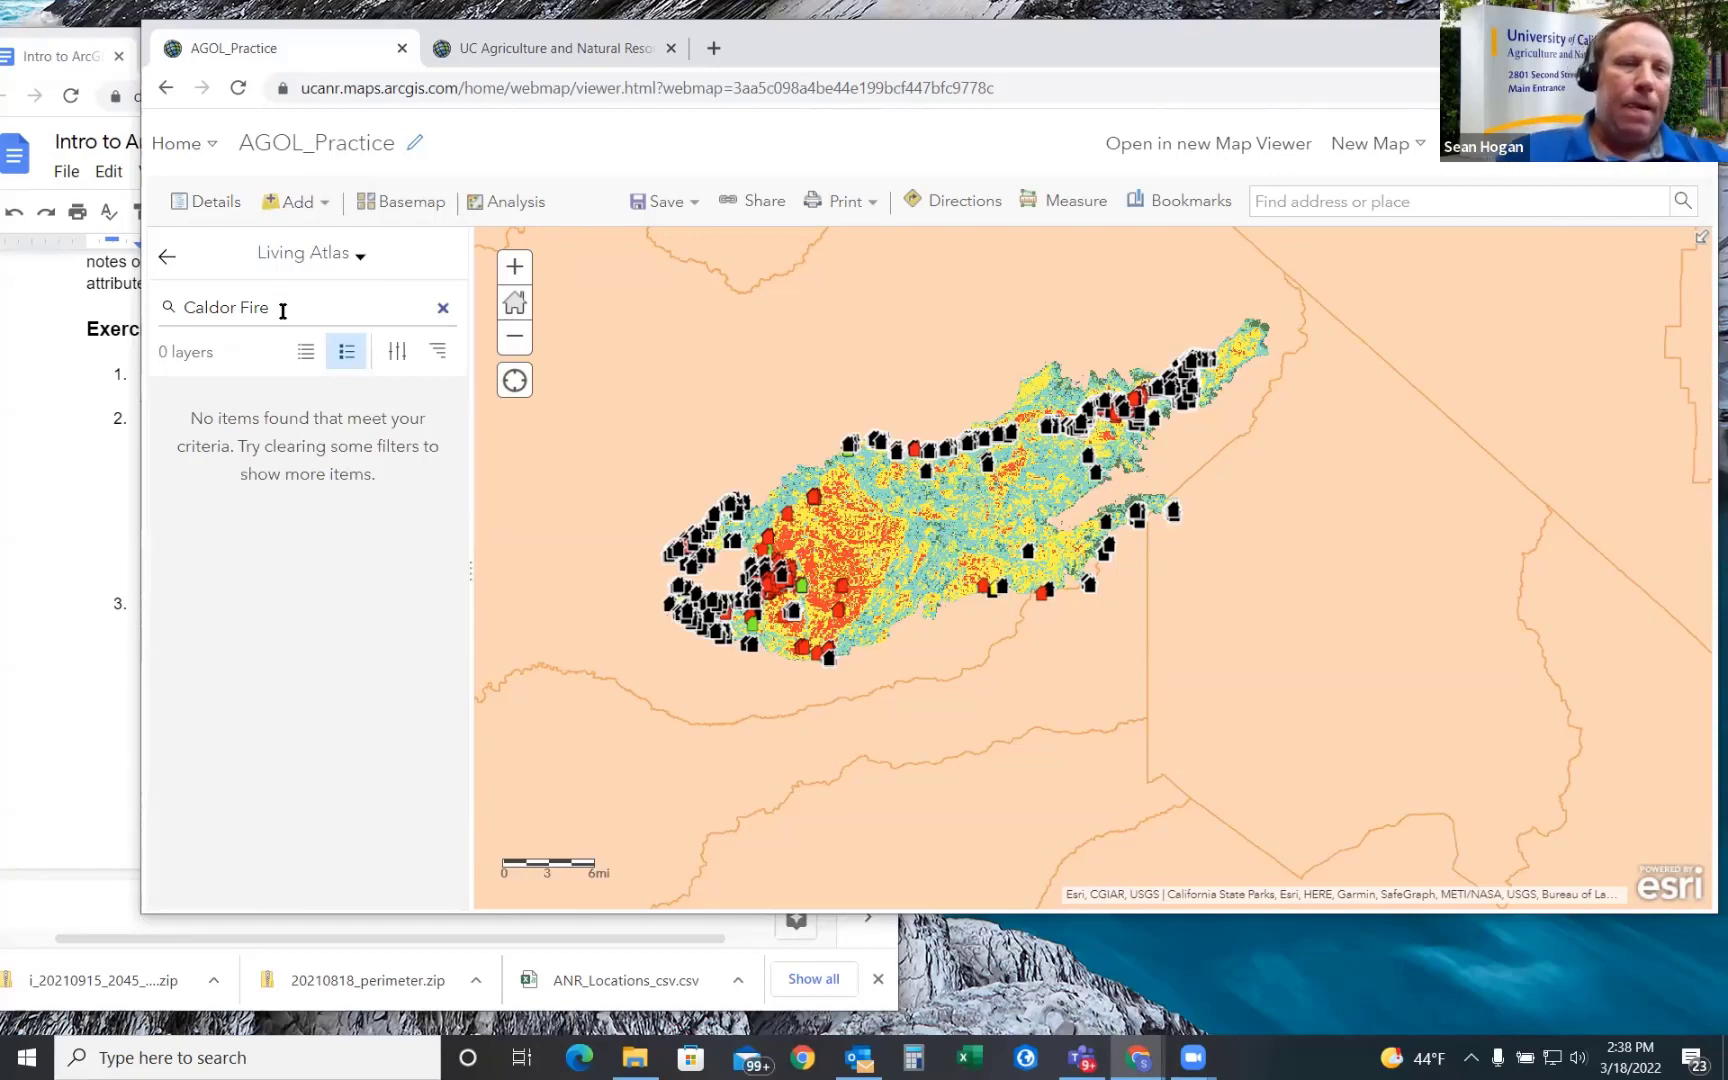
pyautogui.click(360, 257)
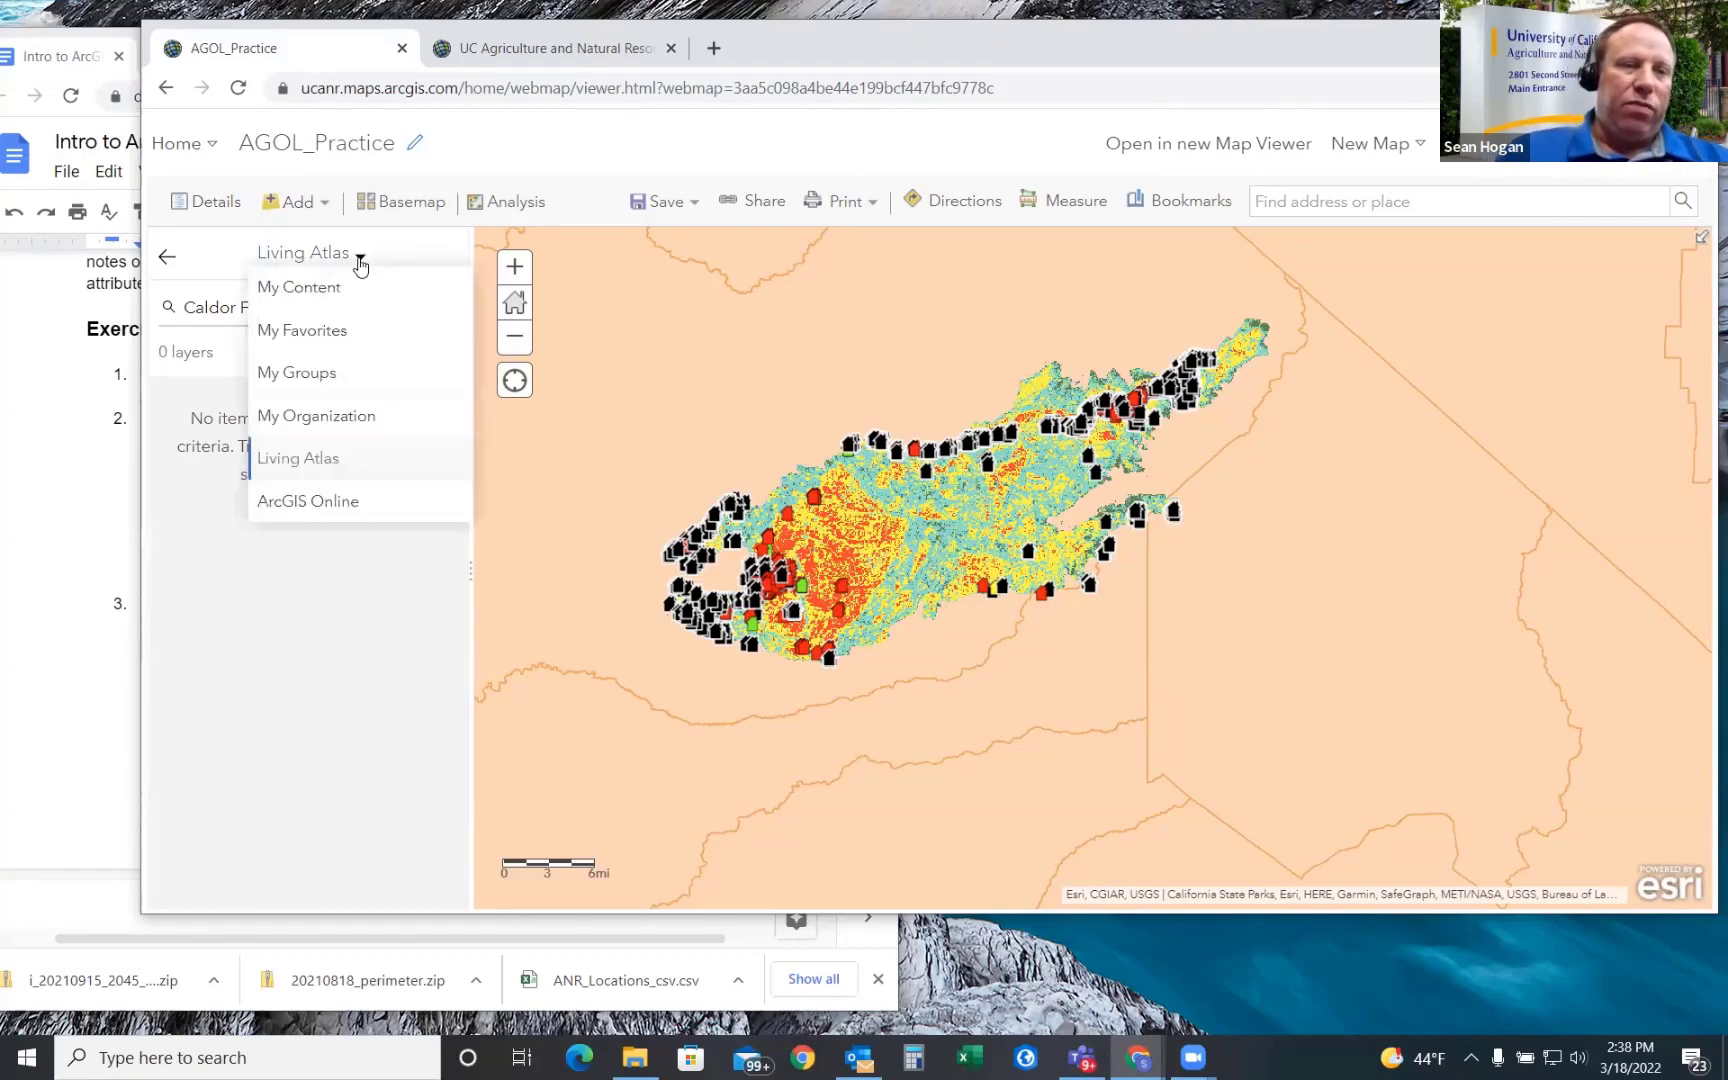
pyautogui.click(307, 458)
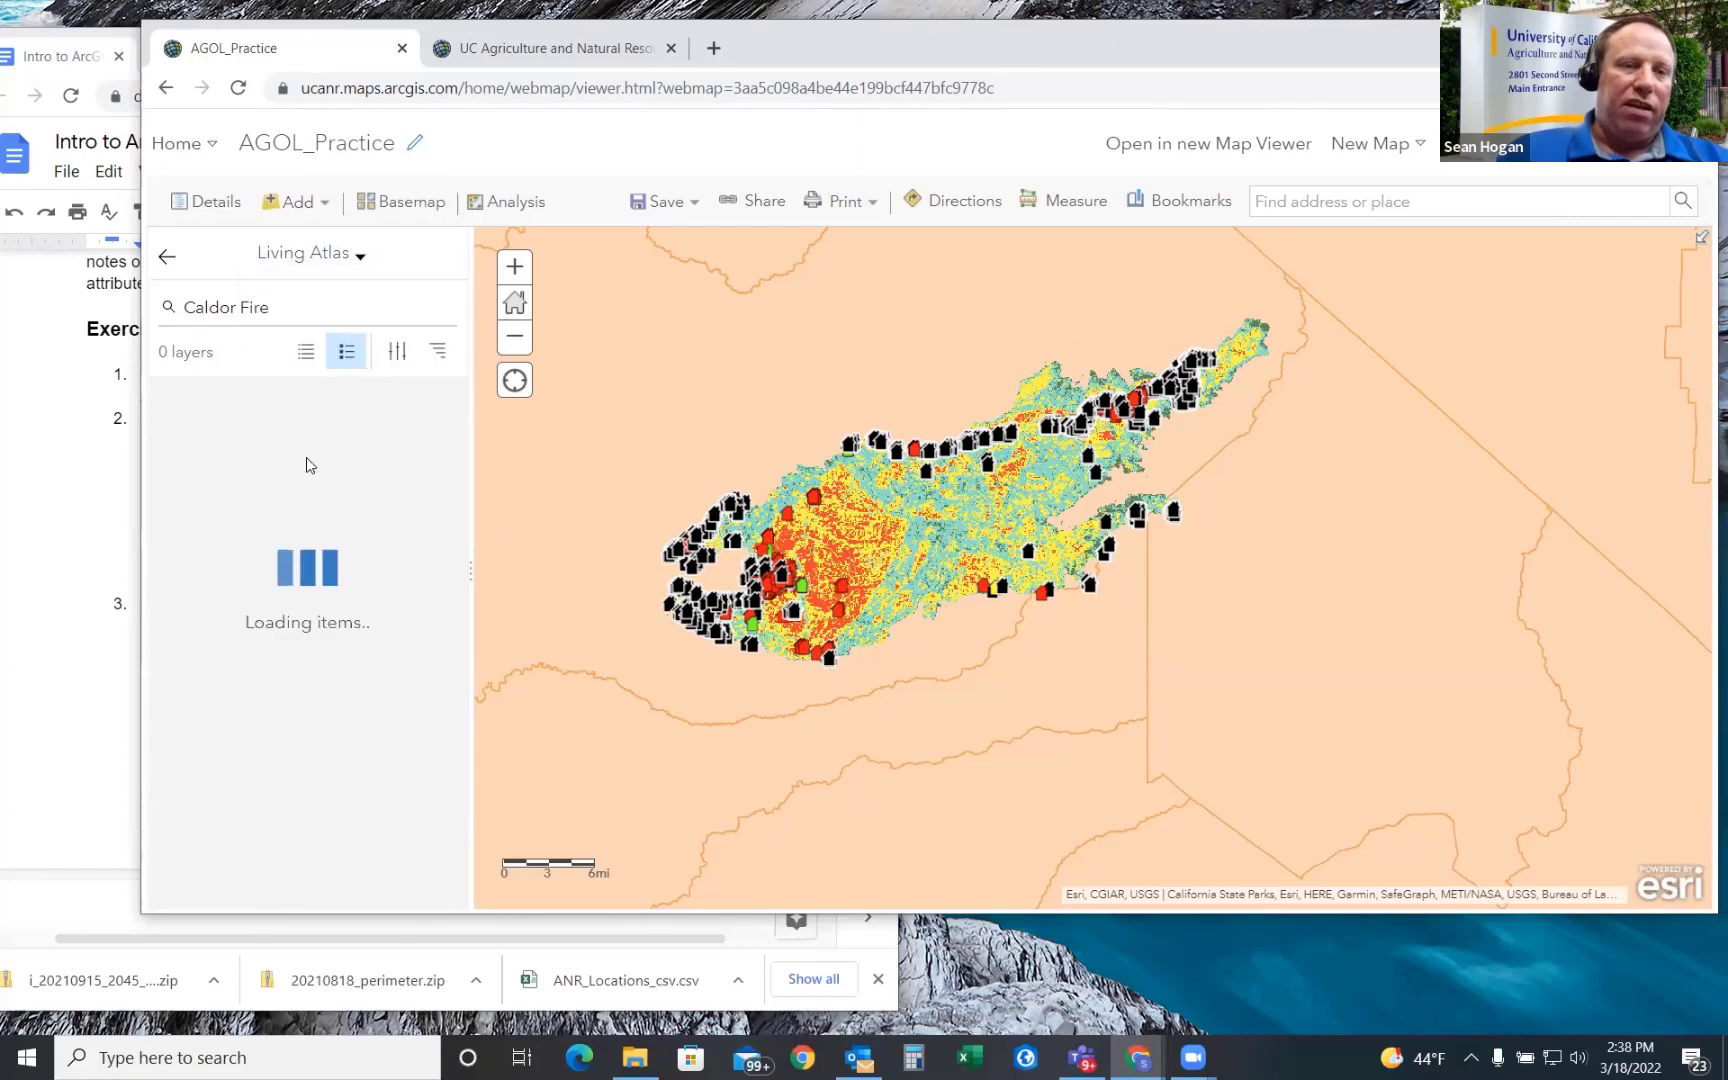
# - Search Living Atlas for 'Wildfire Risk to Communities' and scroll through the 21 results
pyautogui.tripleClick(274, 307)
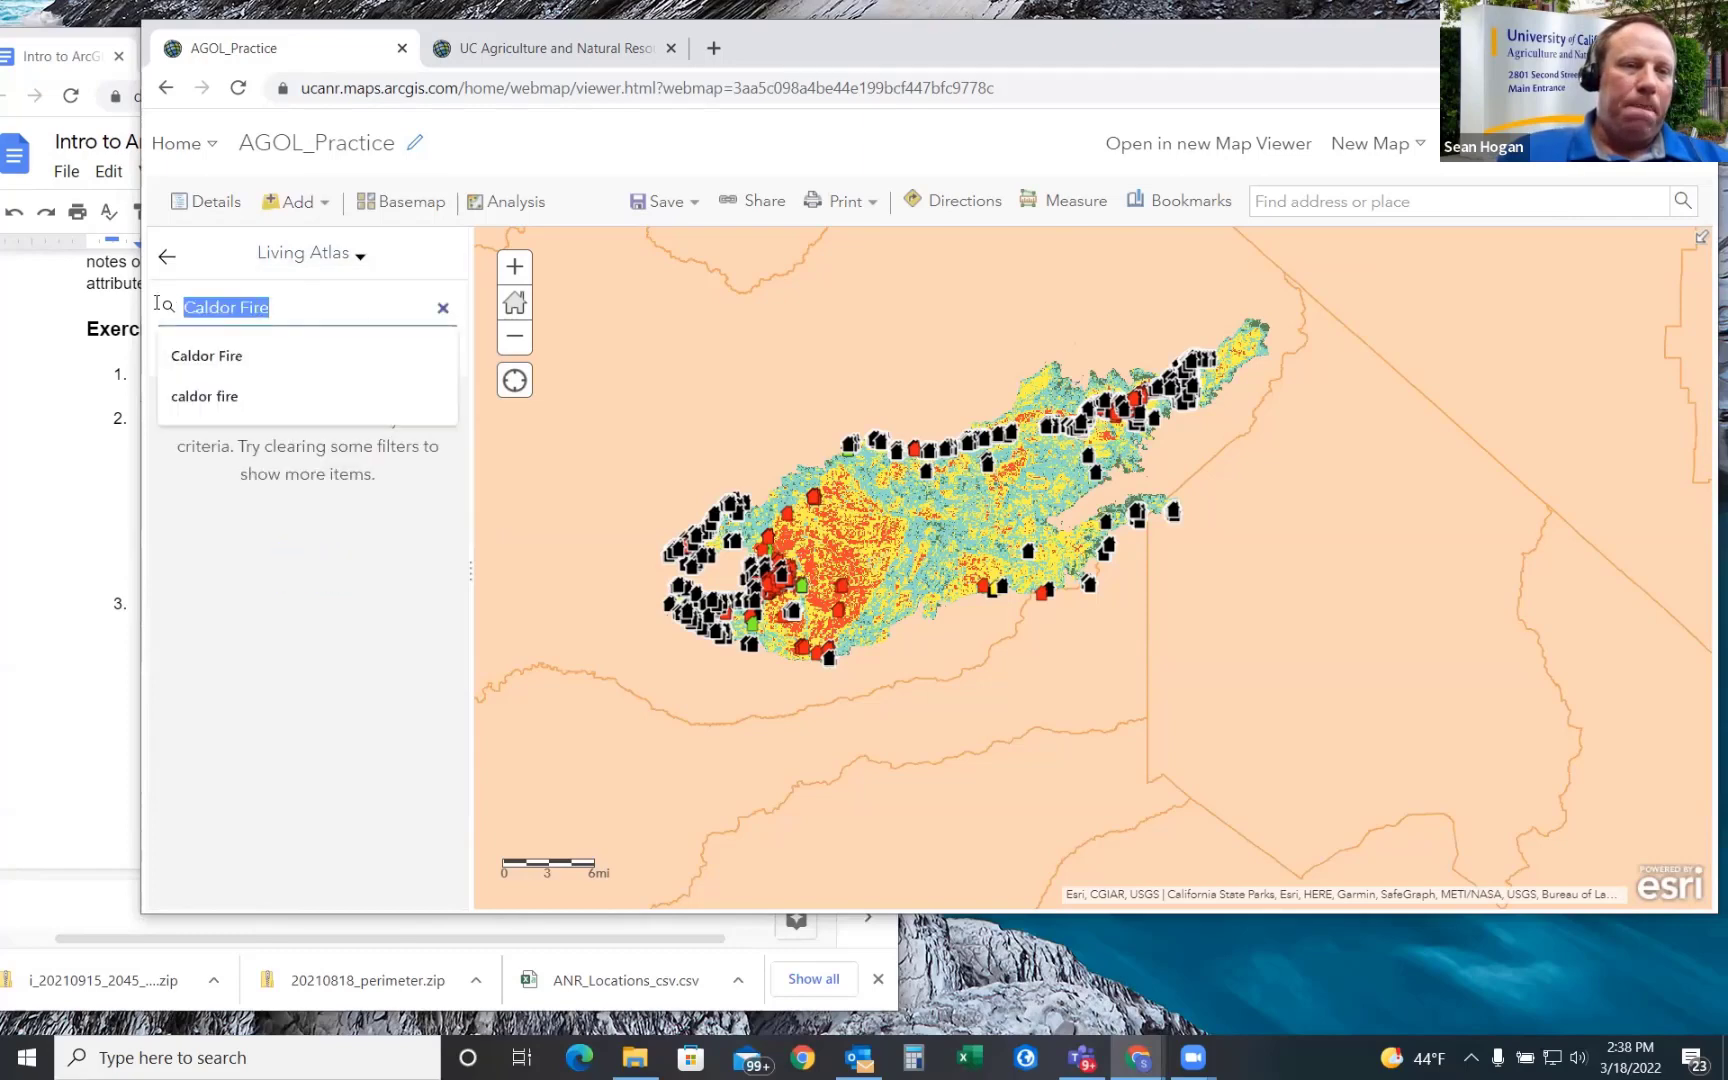
pyautogui.write('Wildfire Risk to Communities')
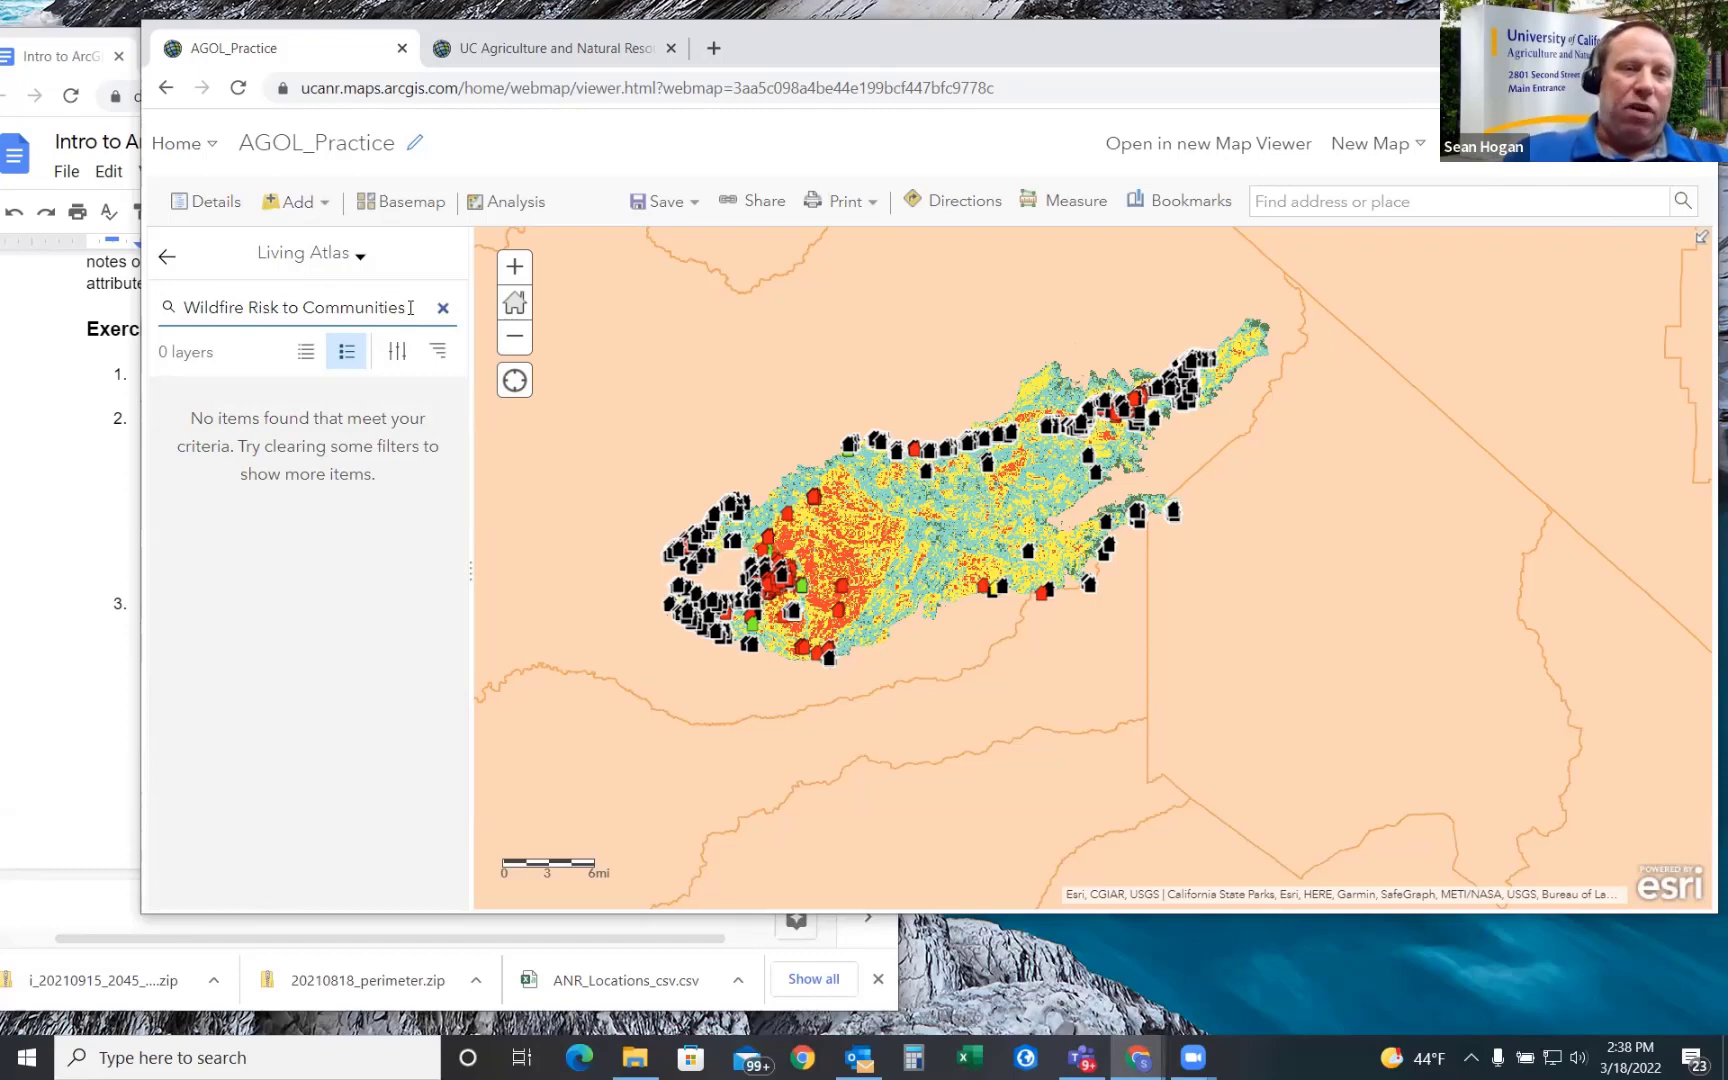
pyautogui.press('Return')
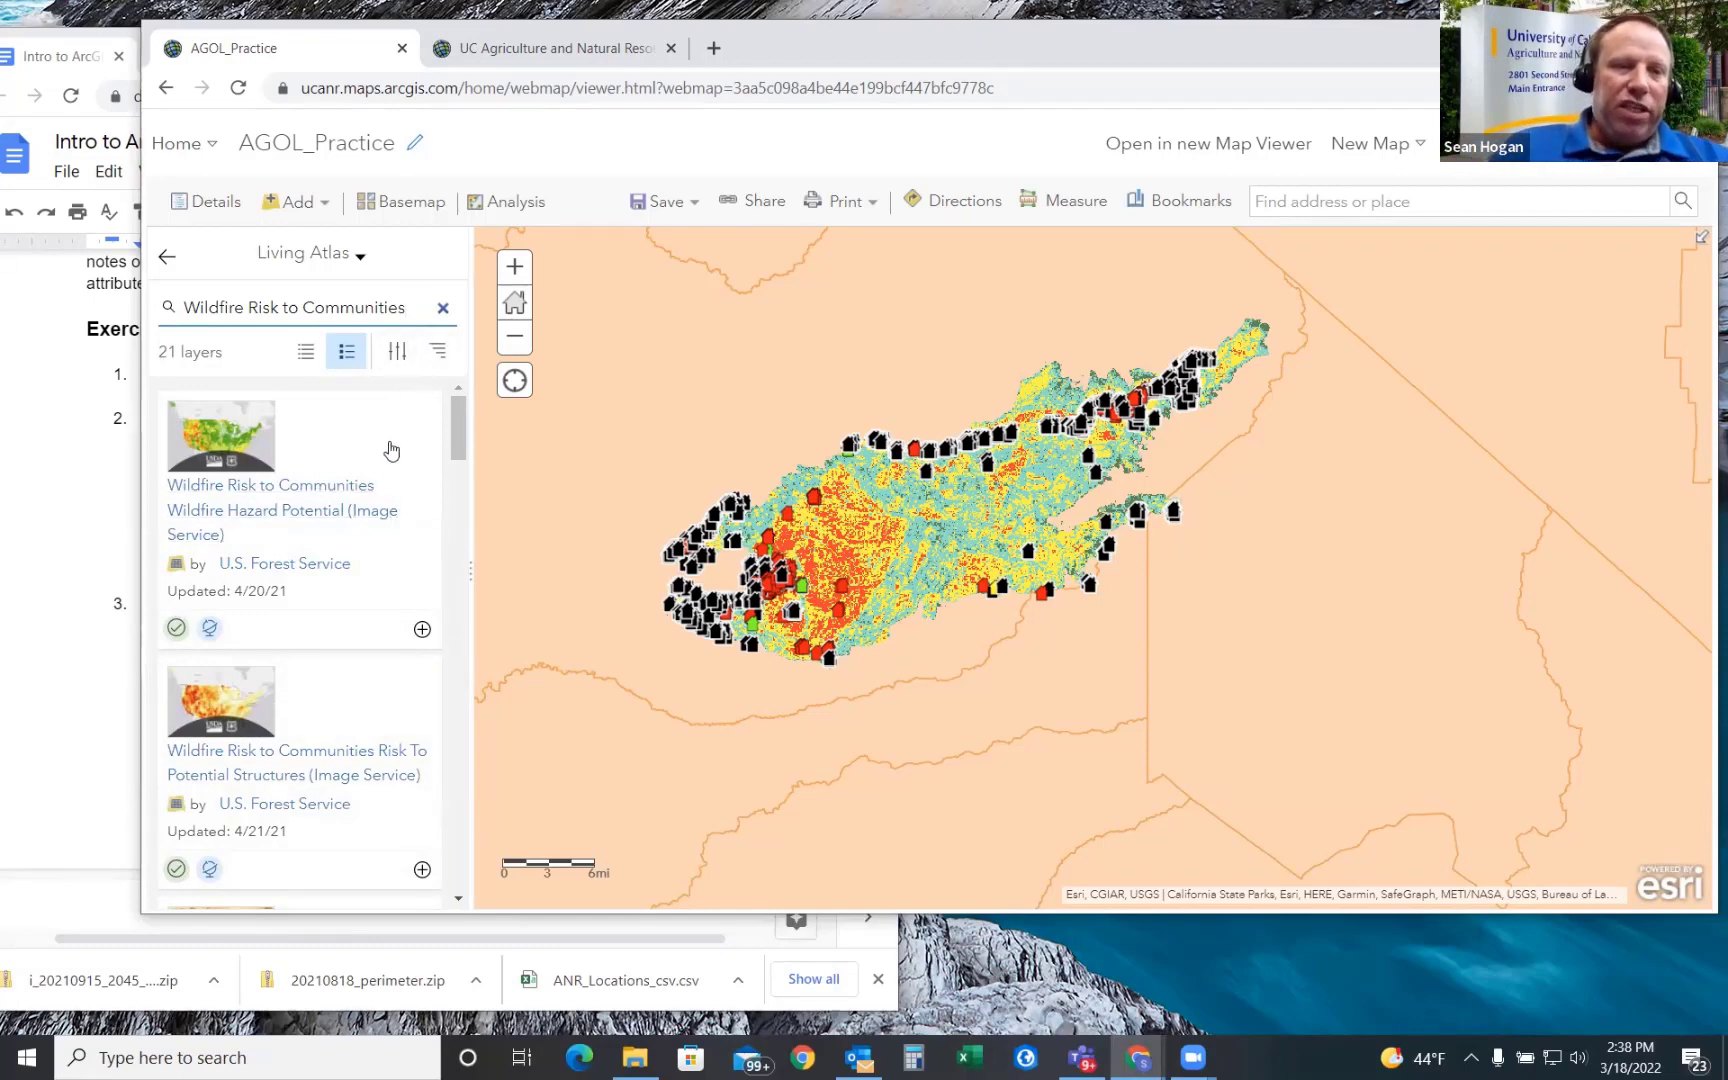
pyautogui.scroll(-3, 366, 600)
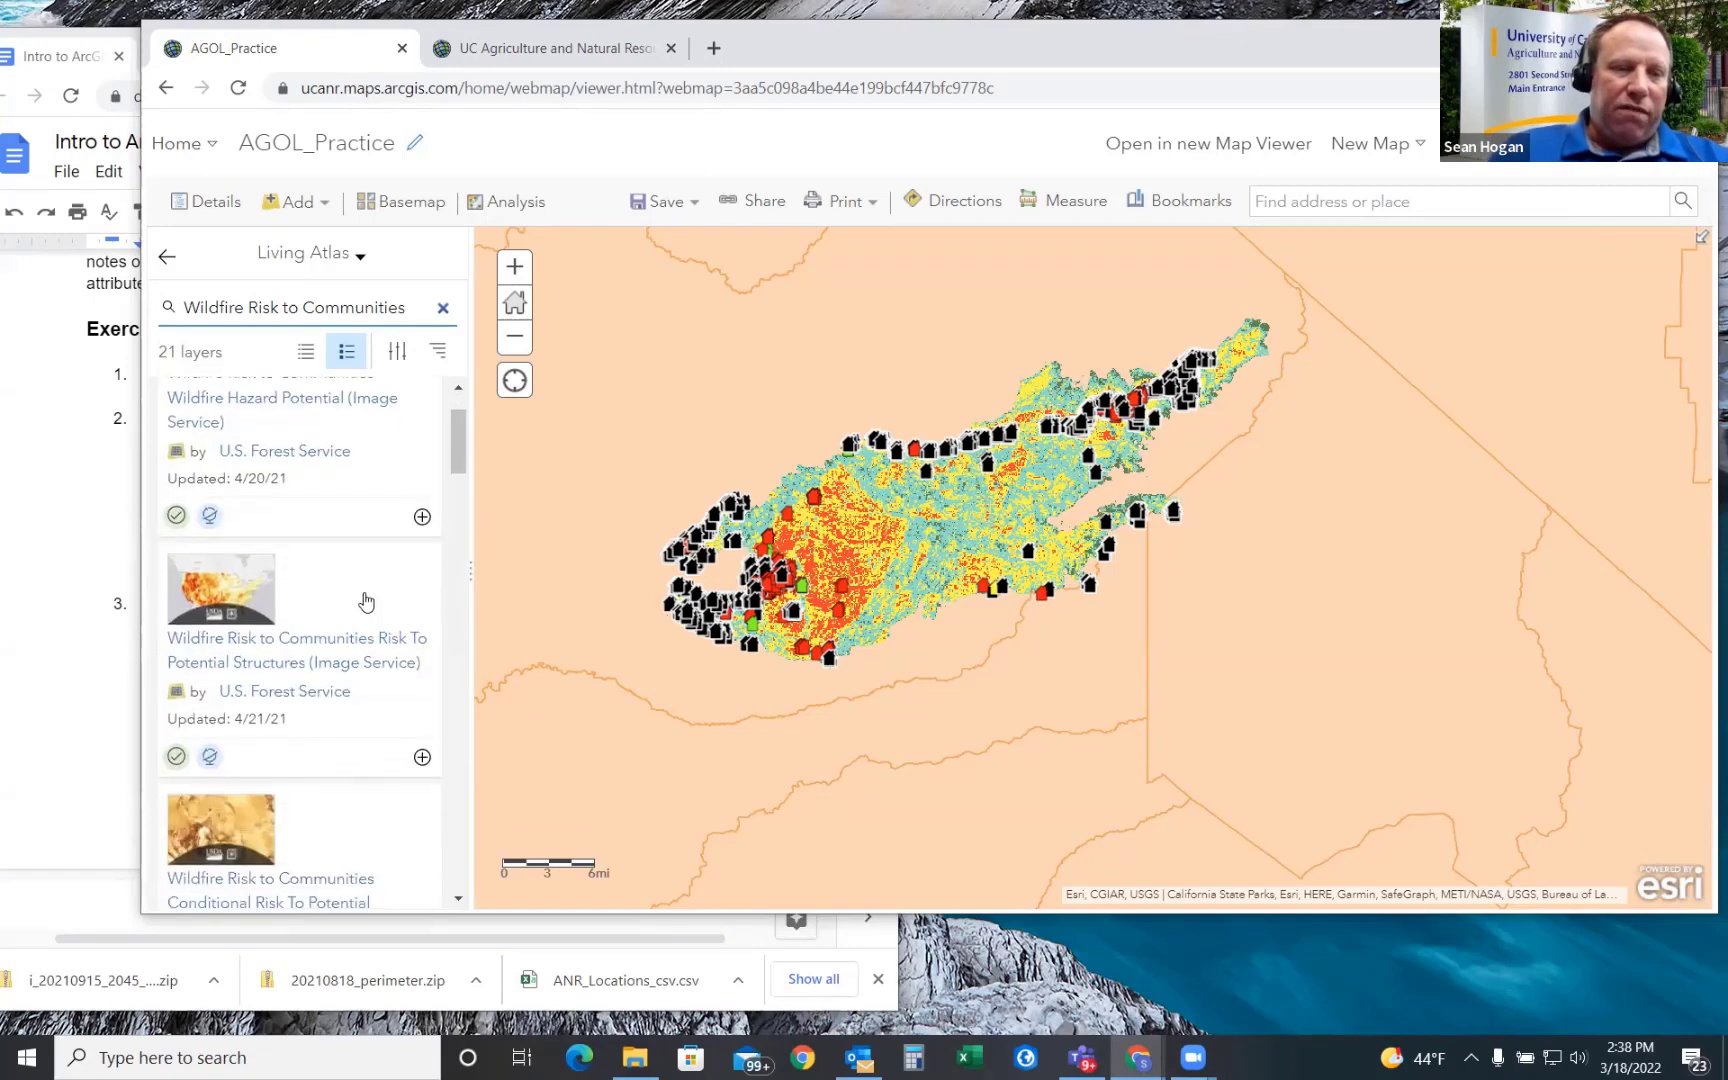
pyautogui.scroll(3, 366, 600)
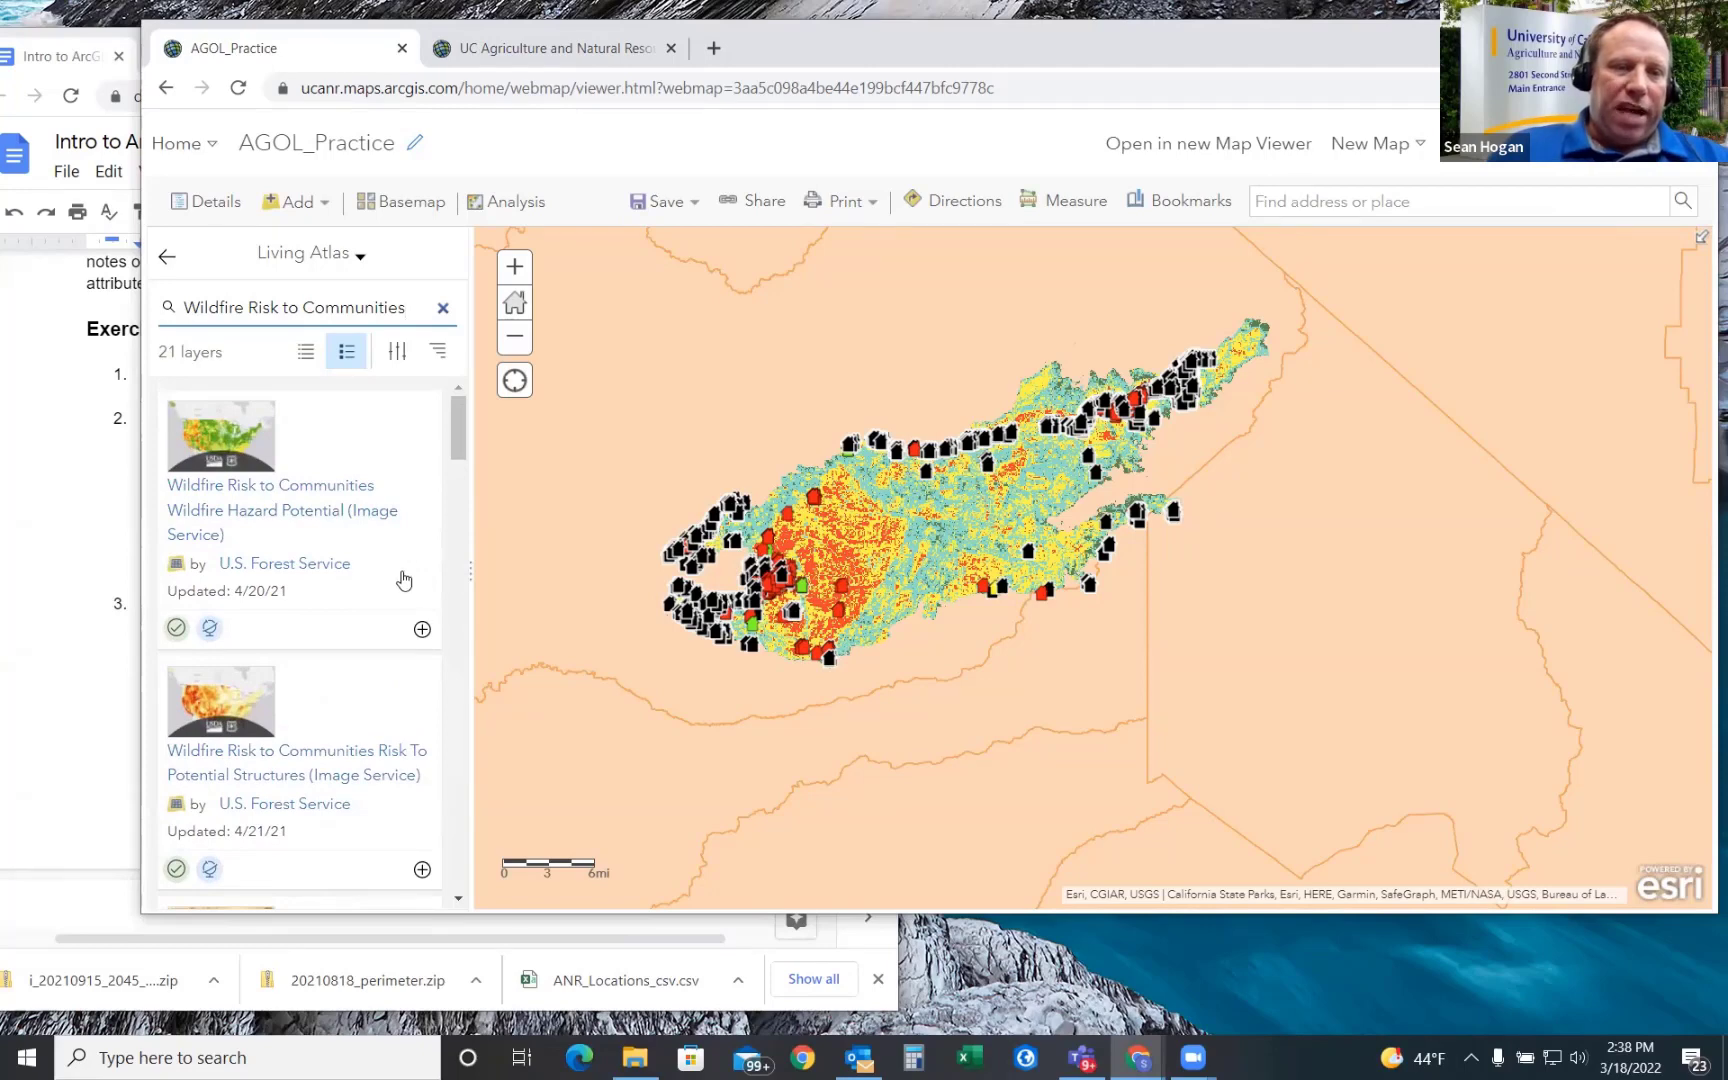
pyautogui.scroll(-2, 398, 552)
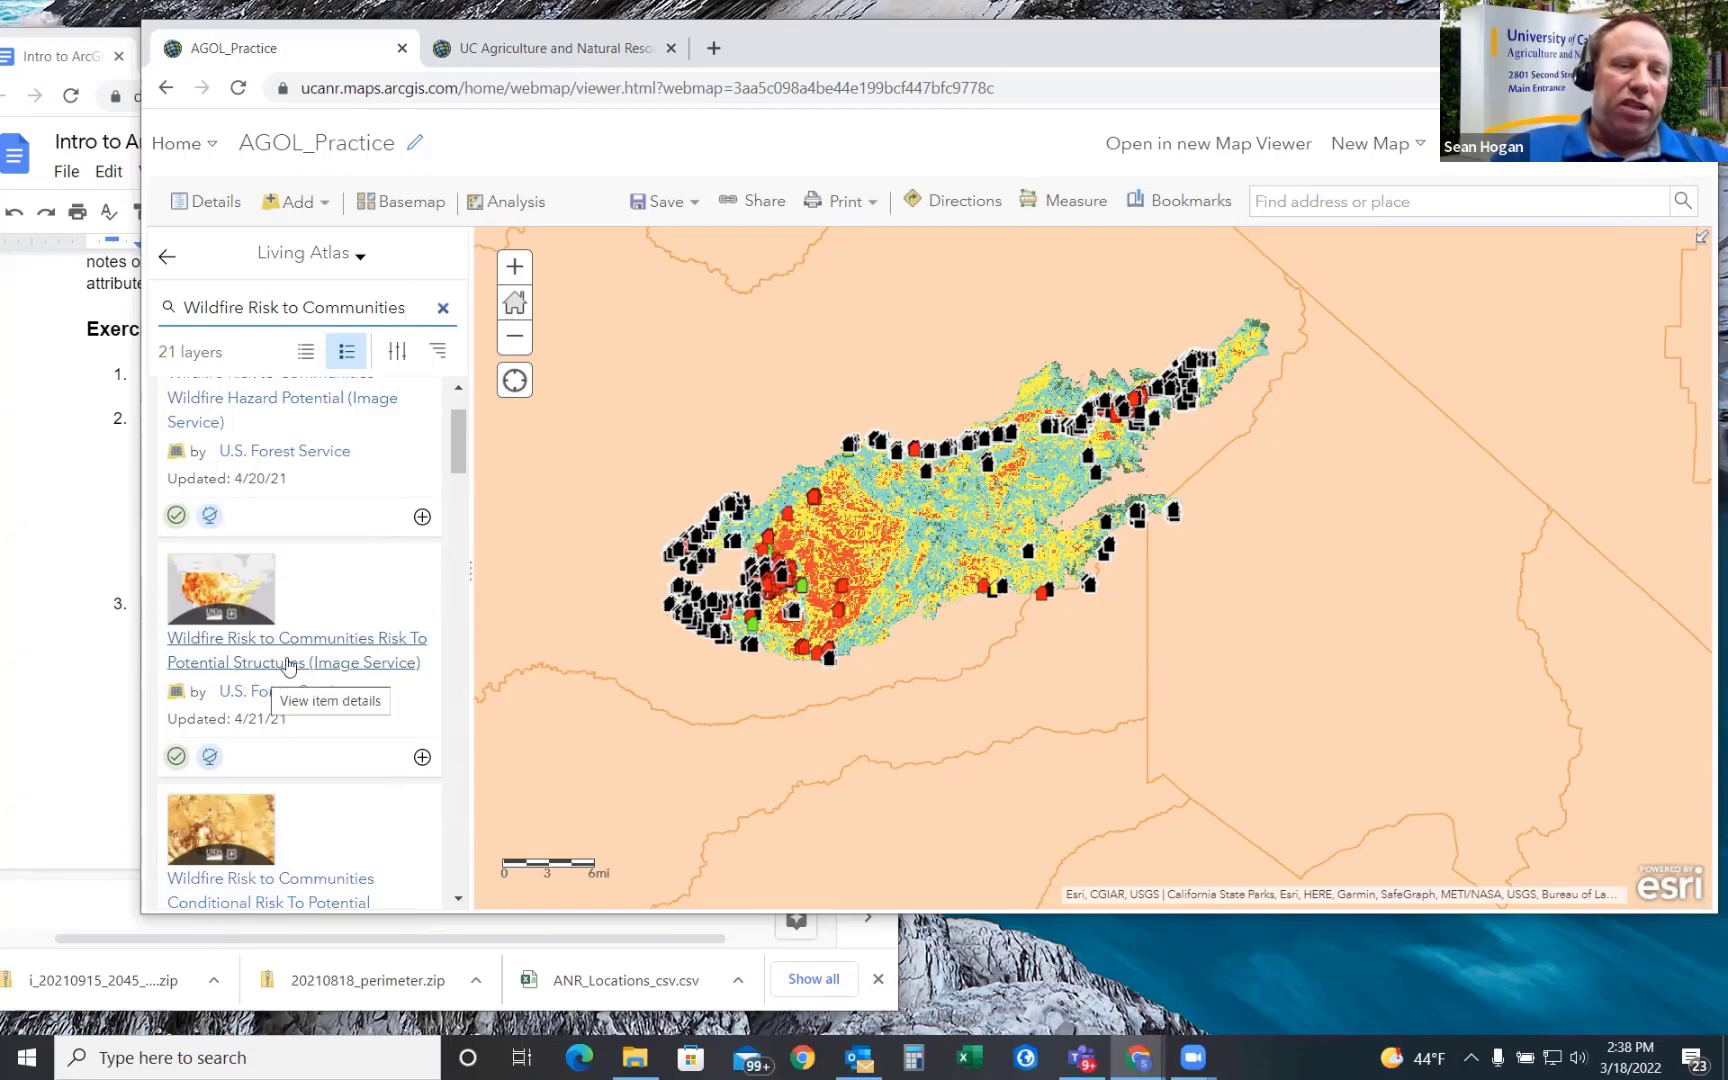
# - Review the Risk To Potential Structures details, add the layer to the map, and close the panel
pyautogui.click(238, 637)
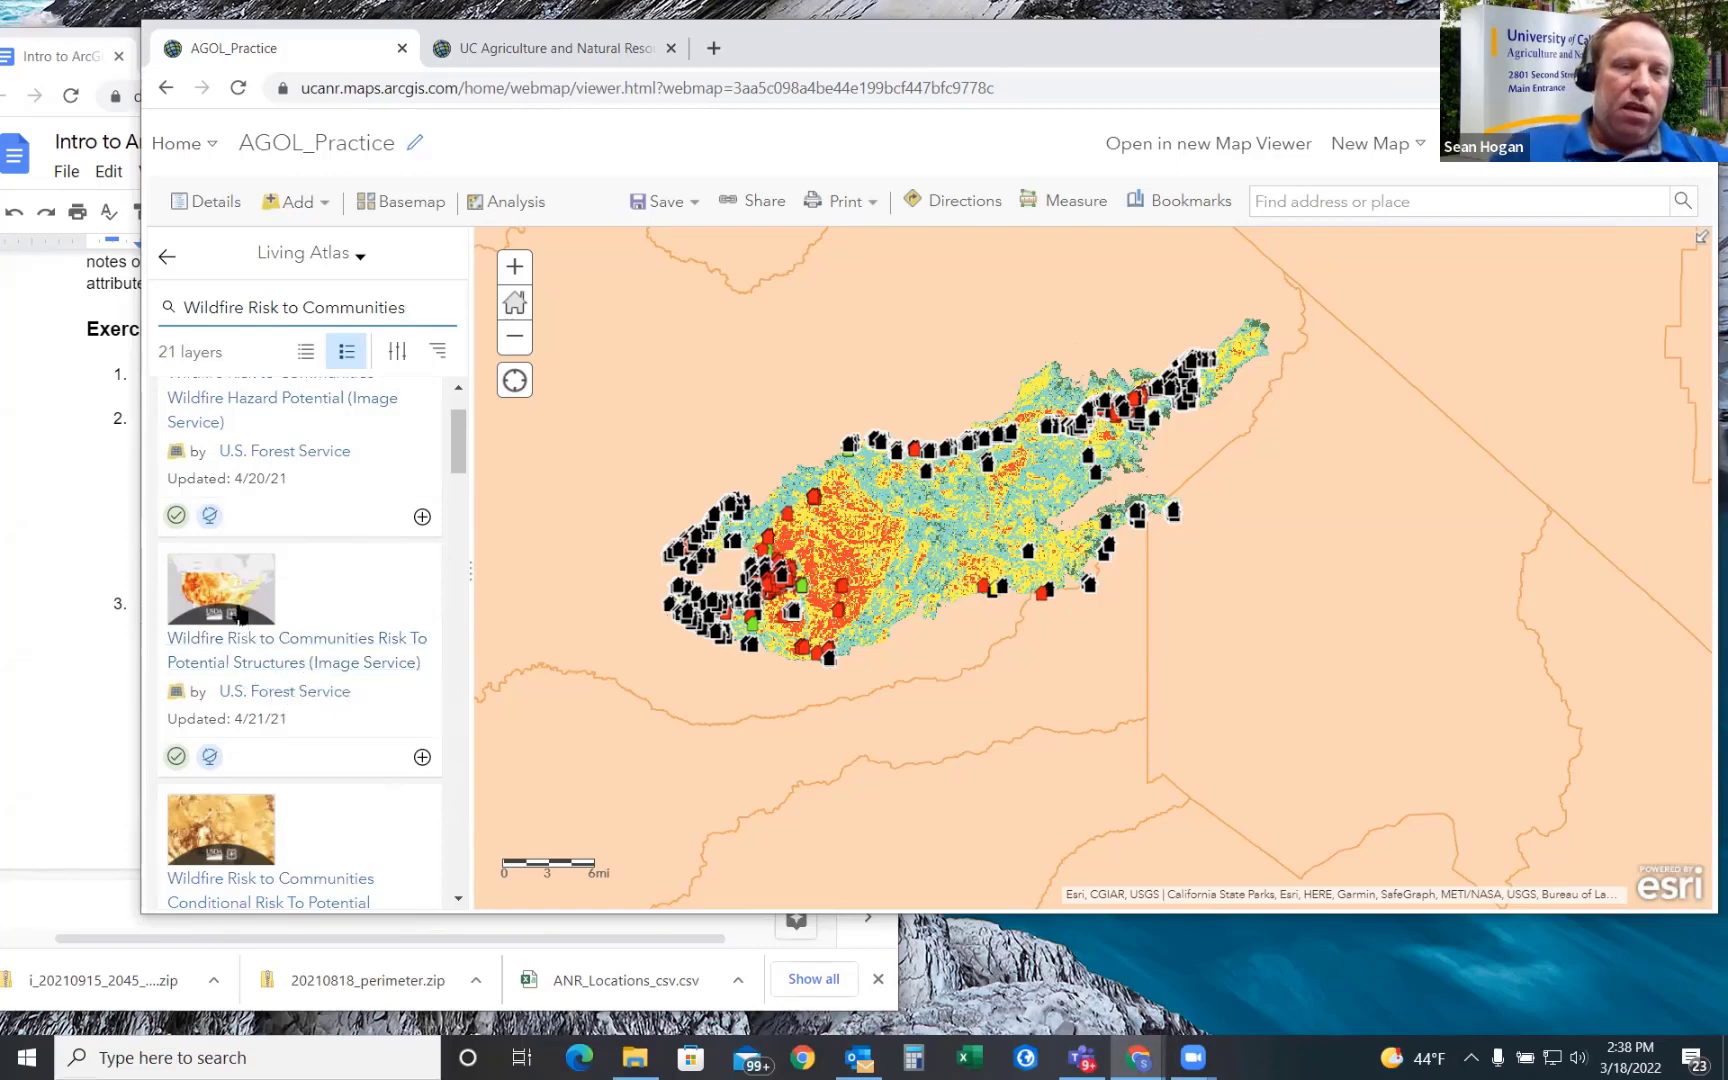
pyautogui.scroll(-8, 688, 606)
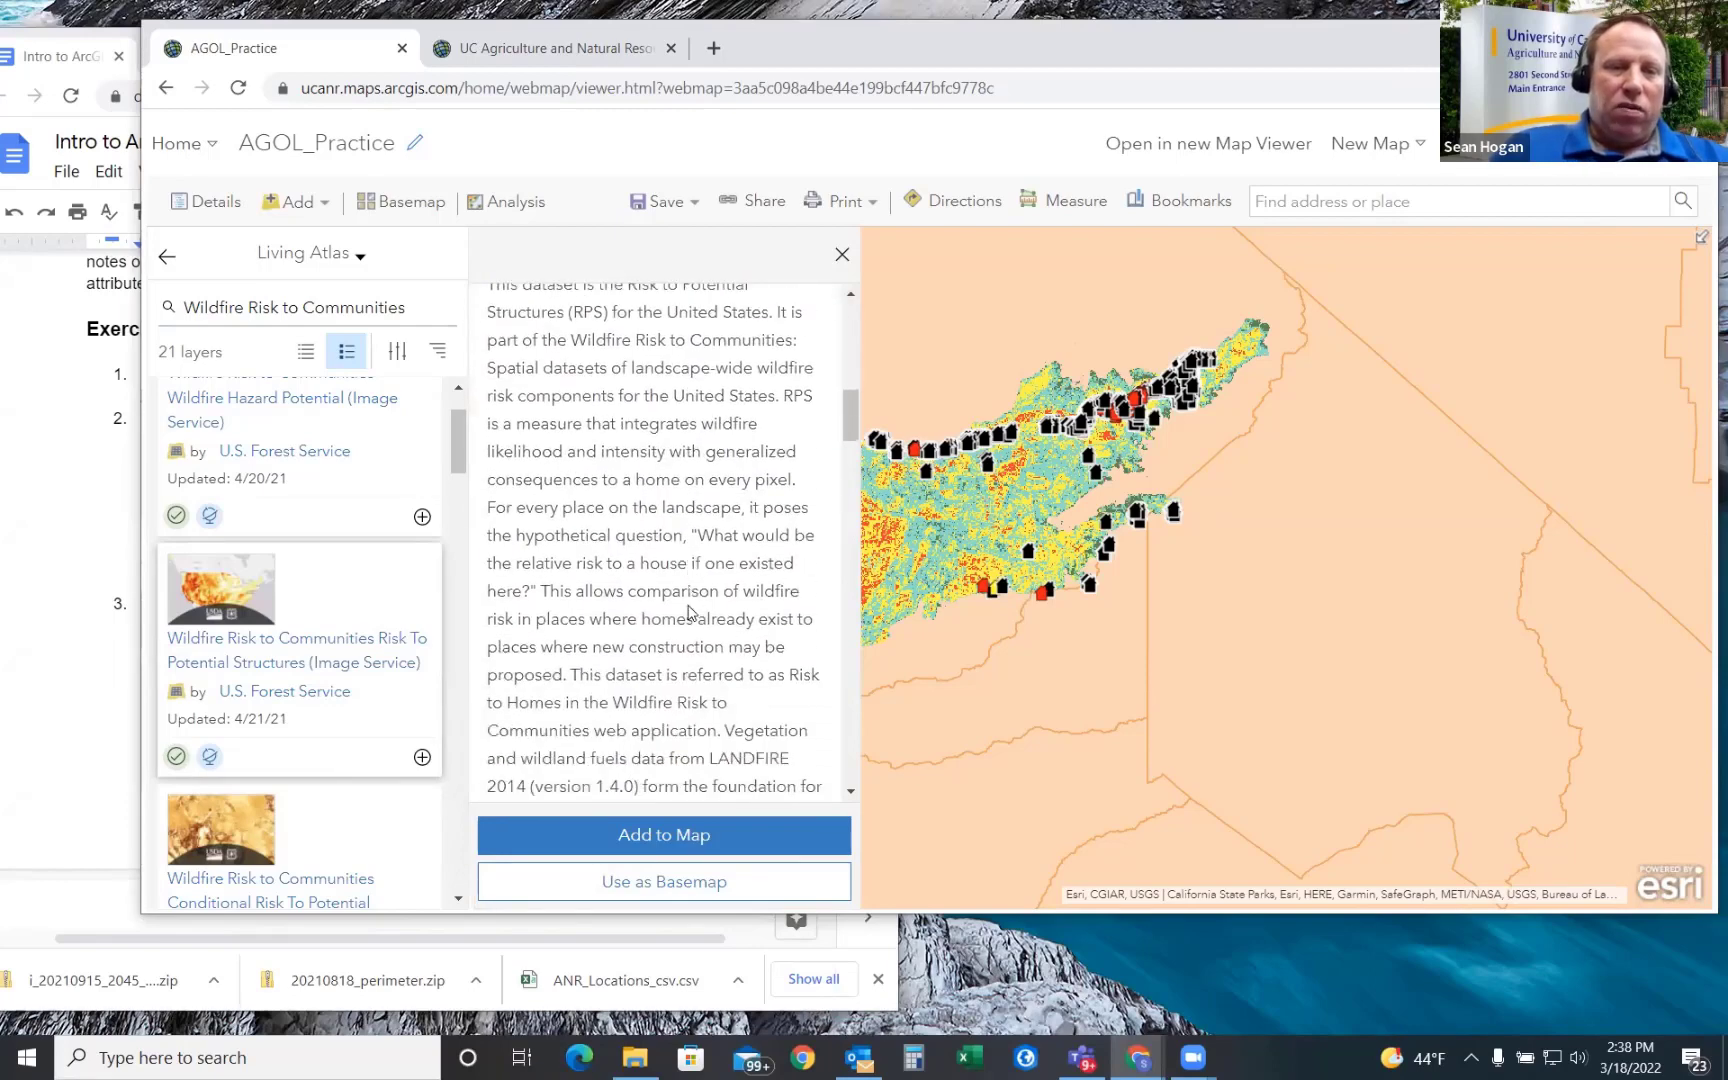
pyautogui.scroll(-3, 688, 612)
pyautogui.scroll(-10, 689, 606)
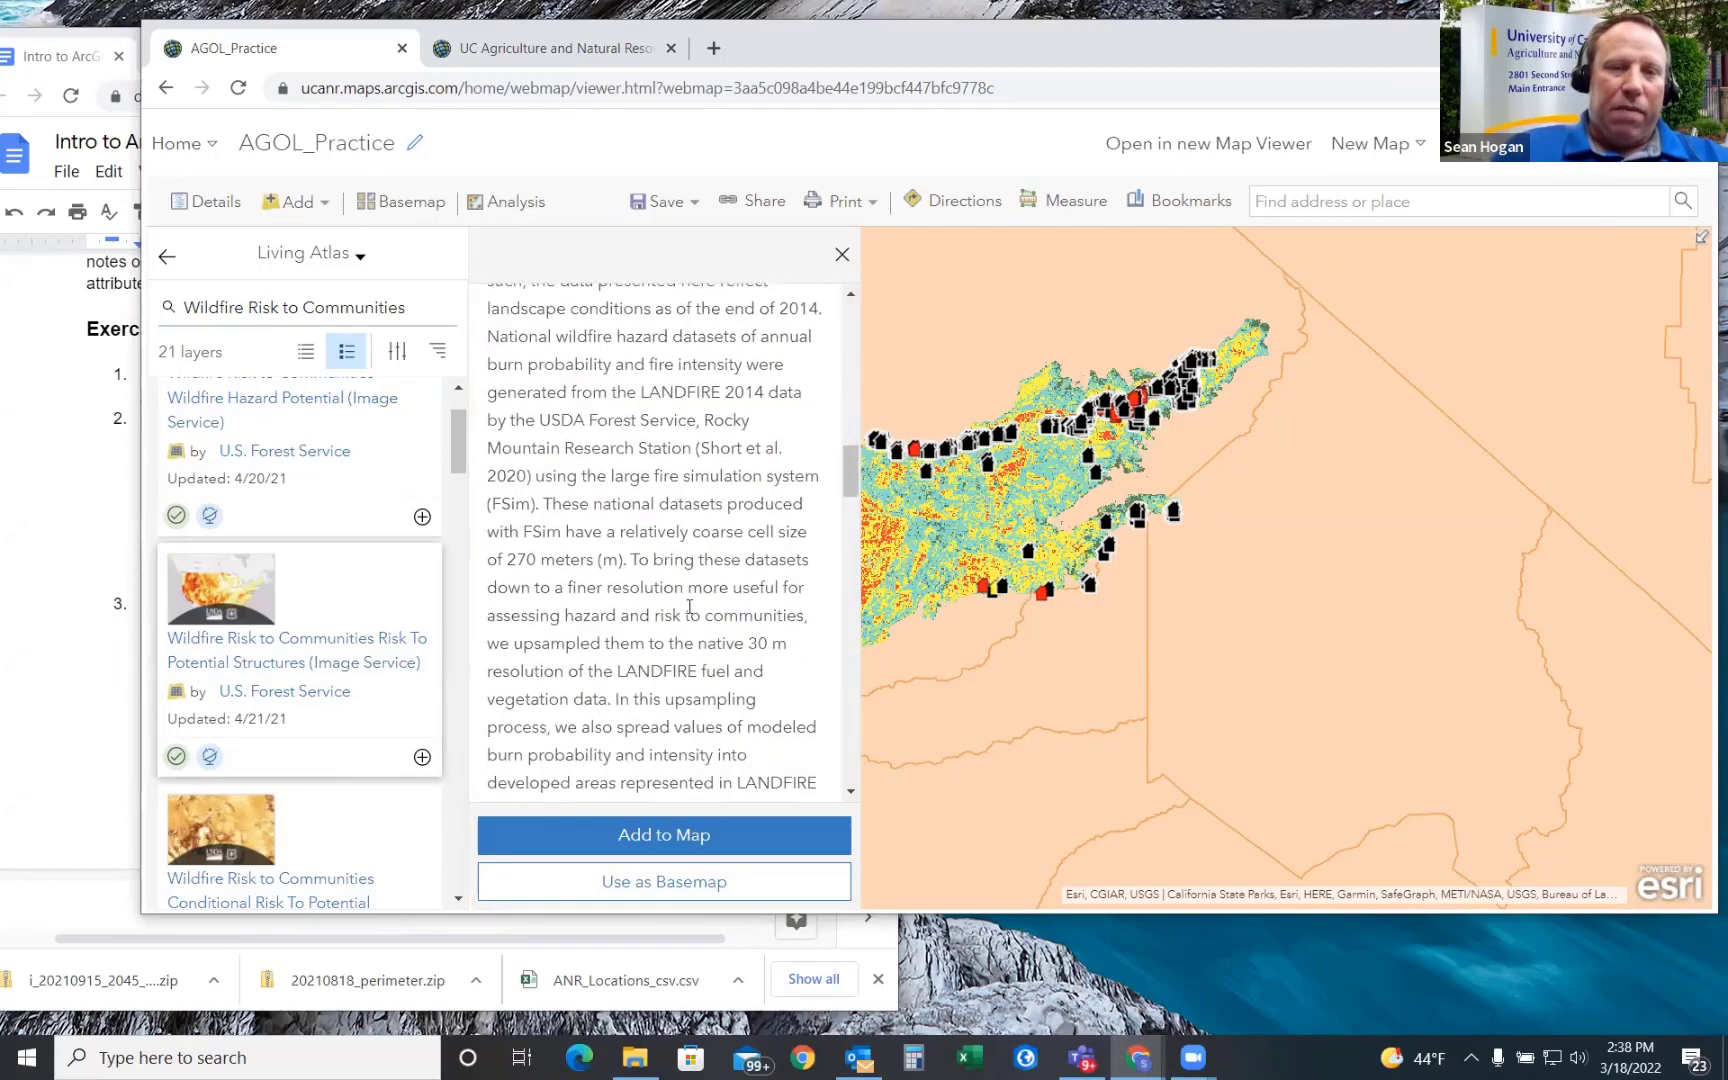
pyautogui.scroll(4, 689, 606)
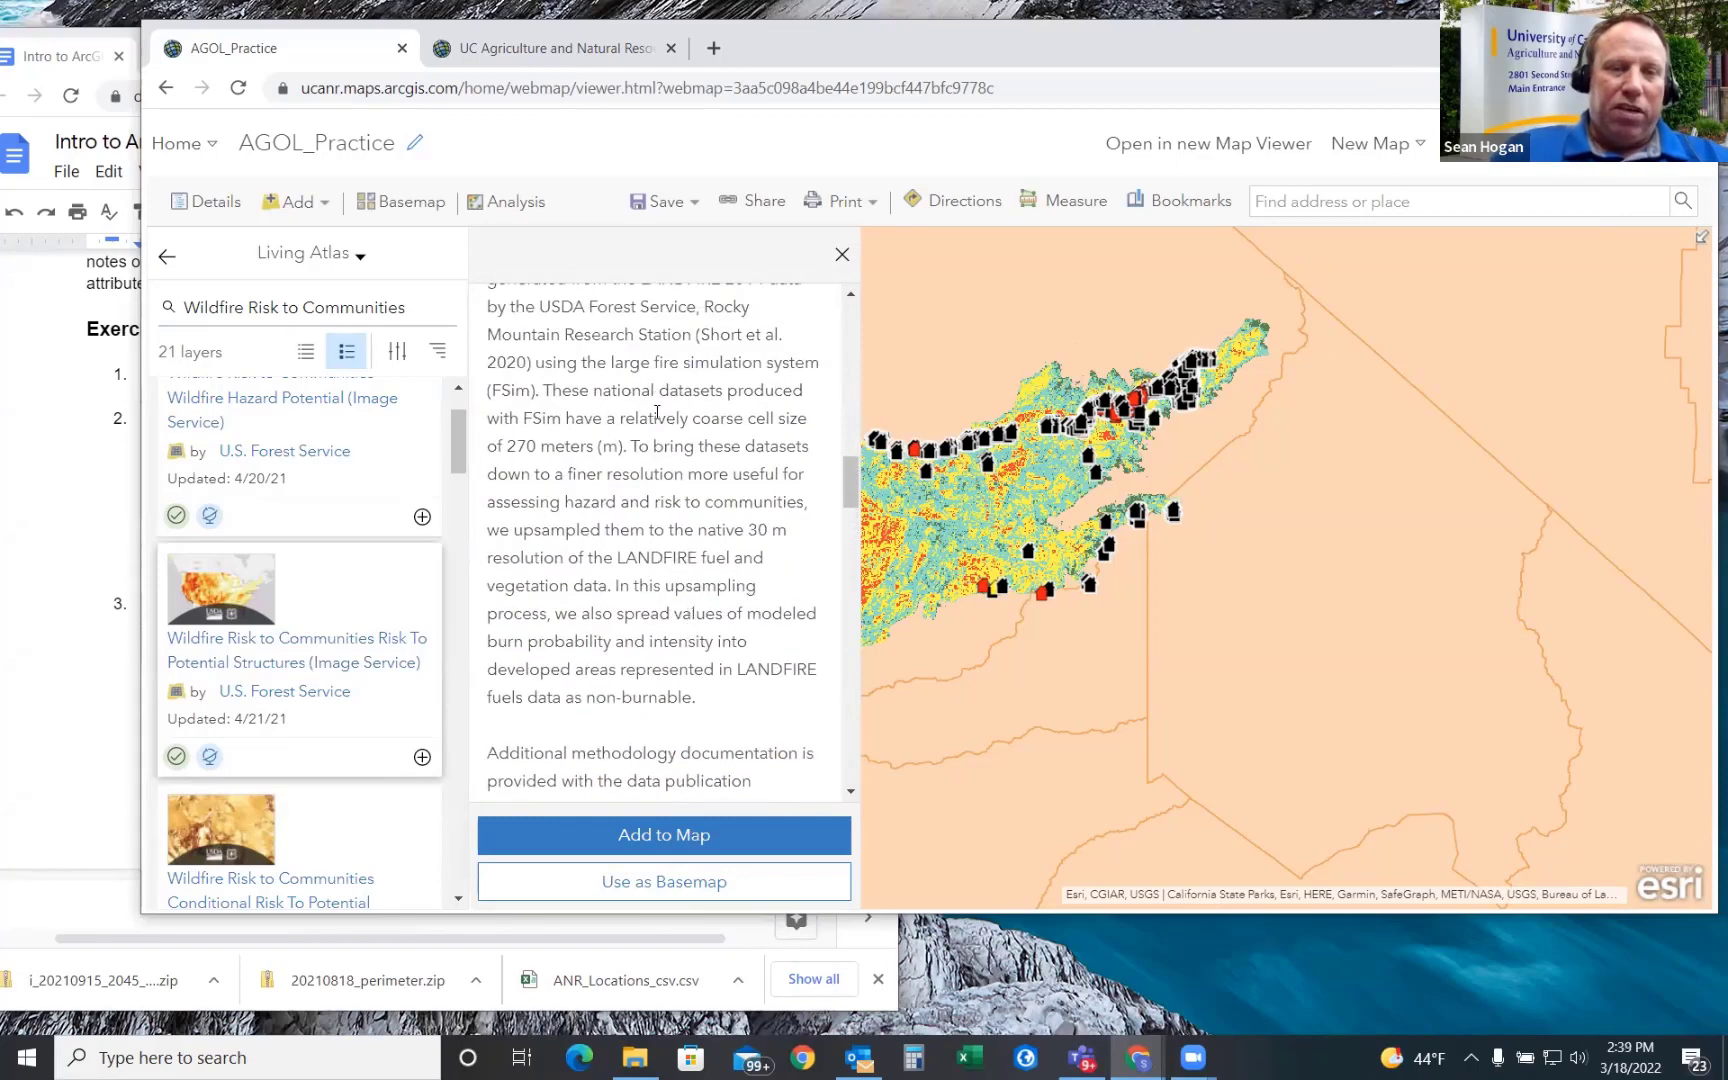
pyautogui.scroll(3, 657, 413)
pyautogui.scroll(-7, 660, 414)
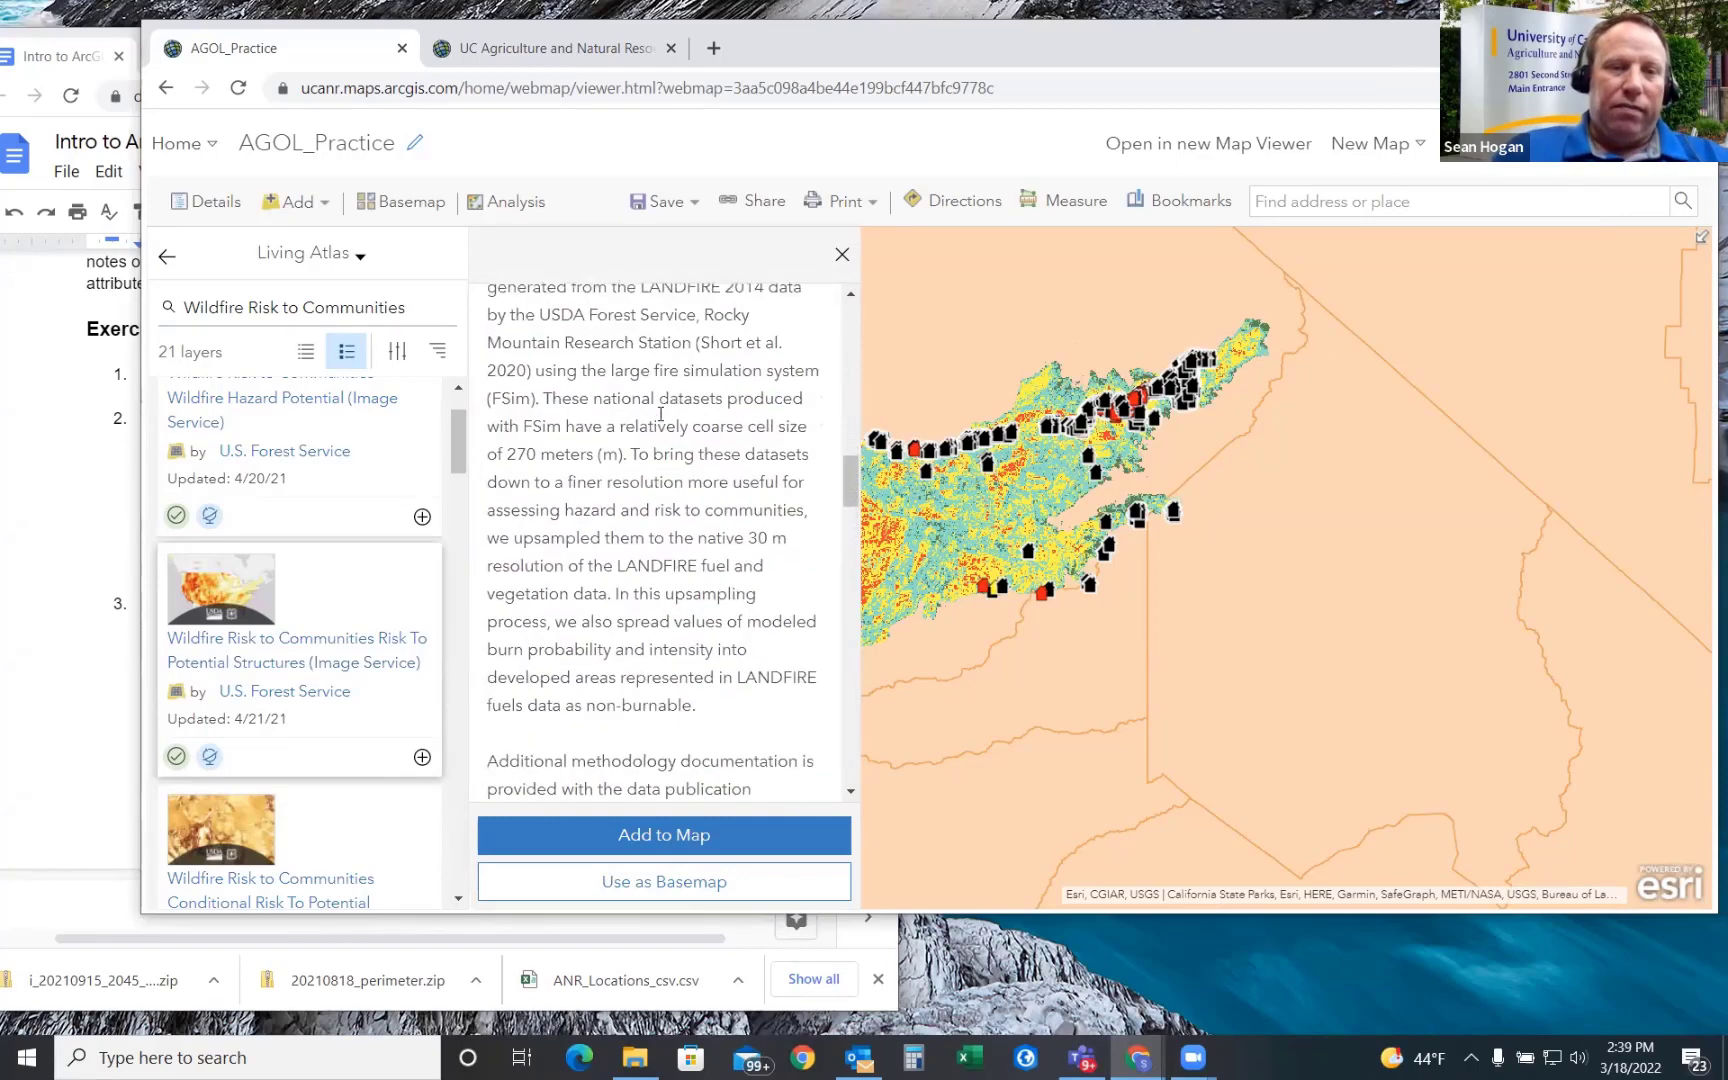
pyautogui.scroll(-6, 660, 414)
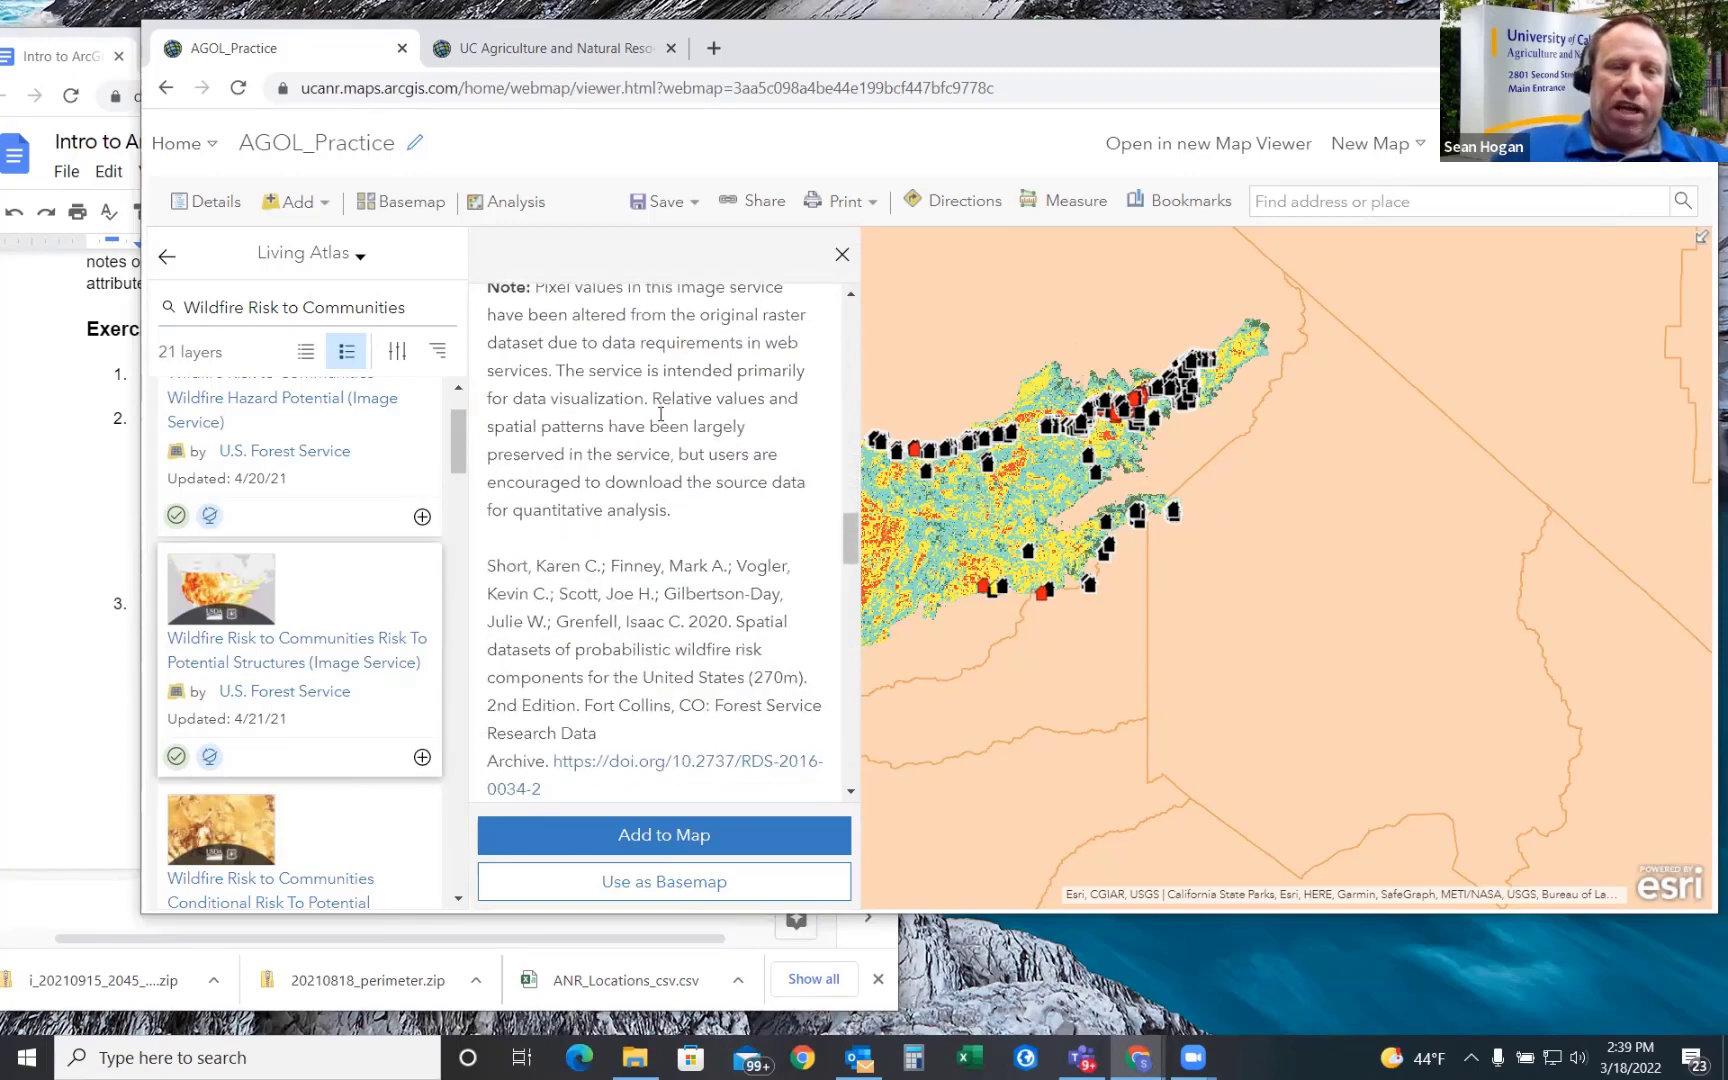
pyautogui.scroll(-4, 666, 468)
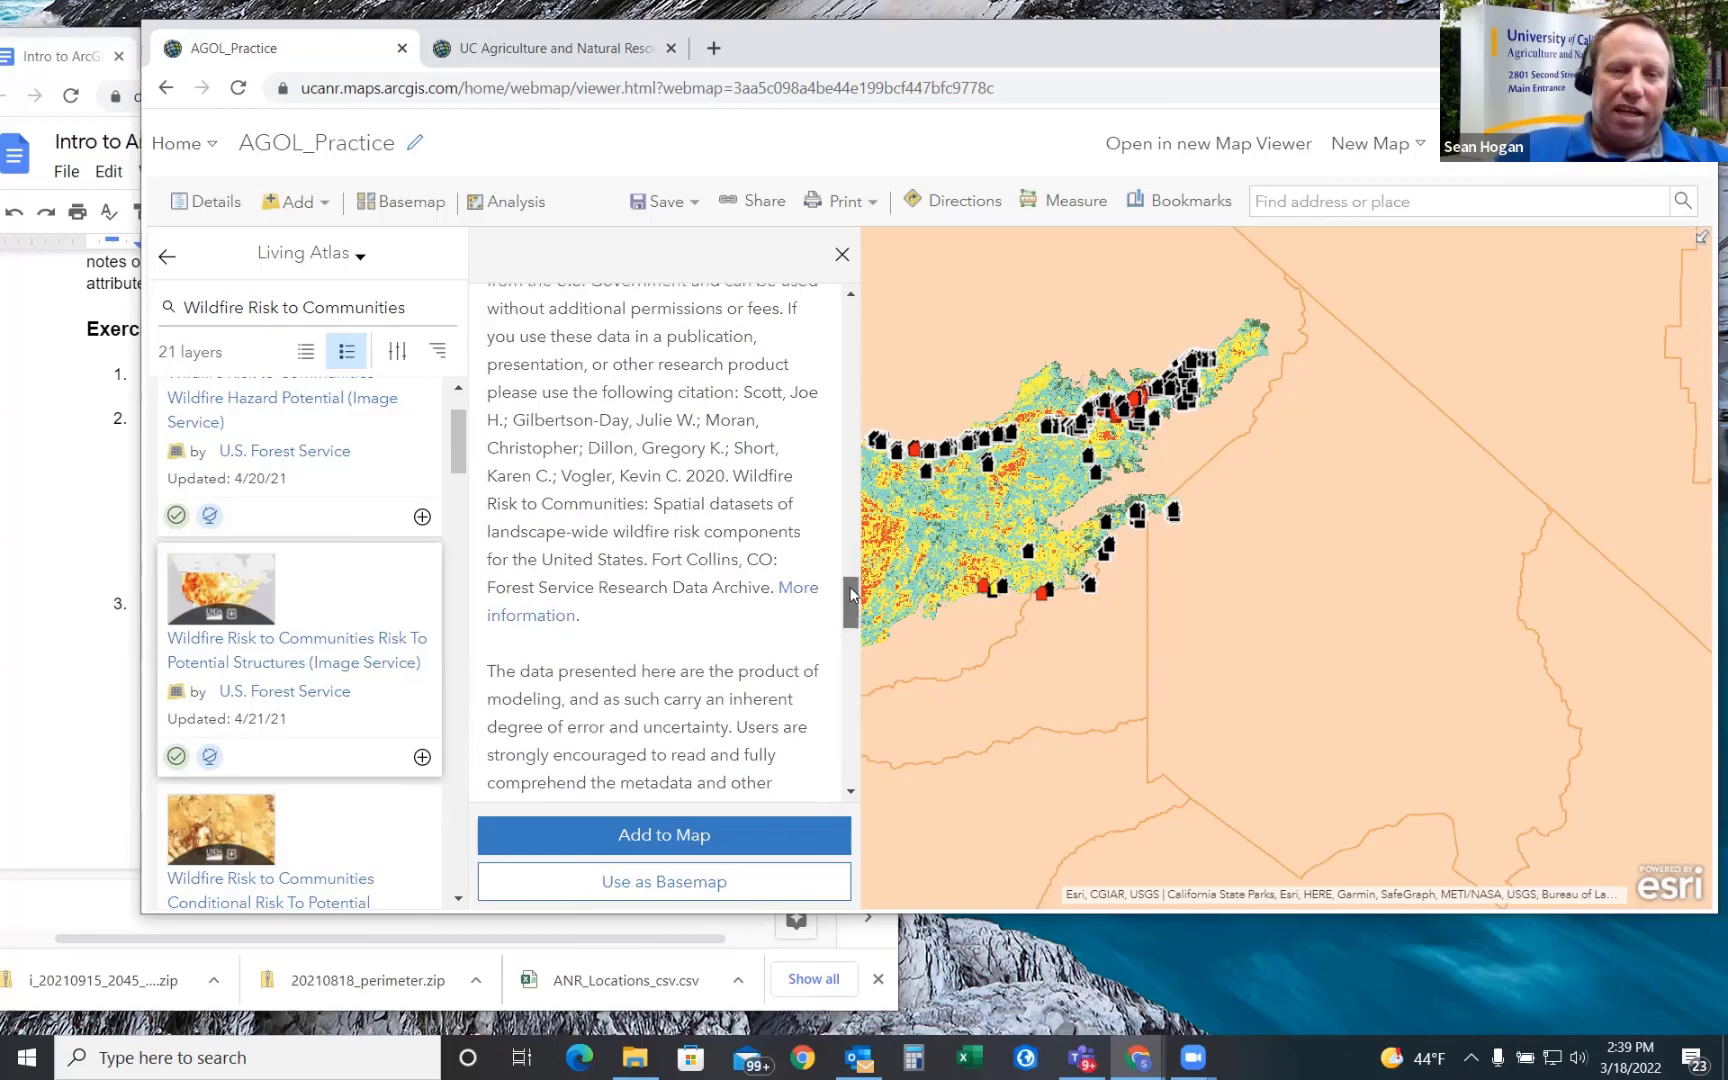
pyautogui.moveTo(844, 597); pyautogui.dragTo(870, 432)
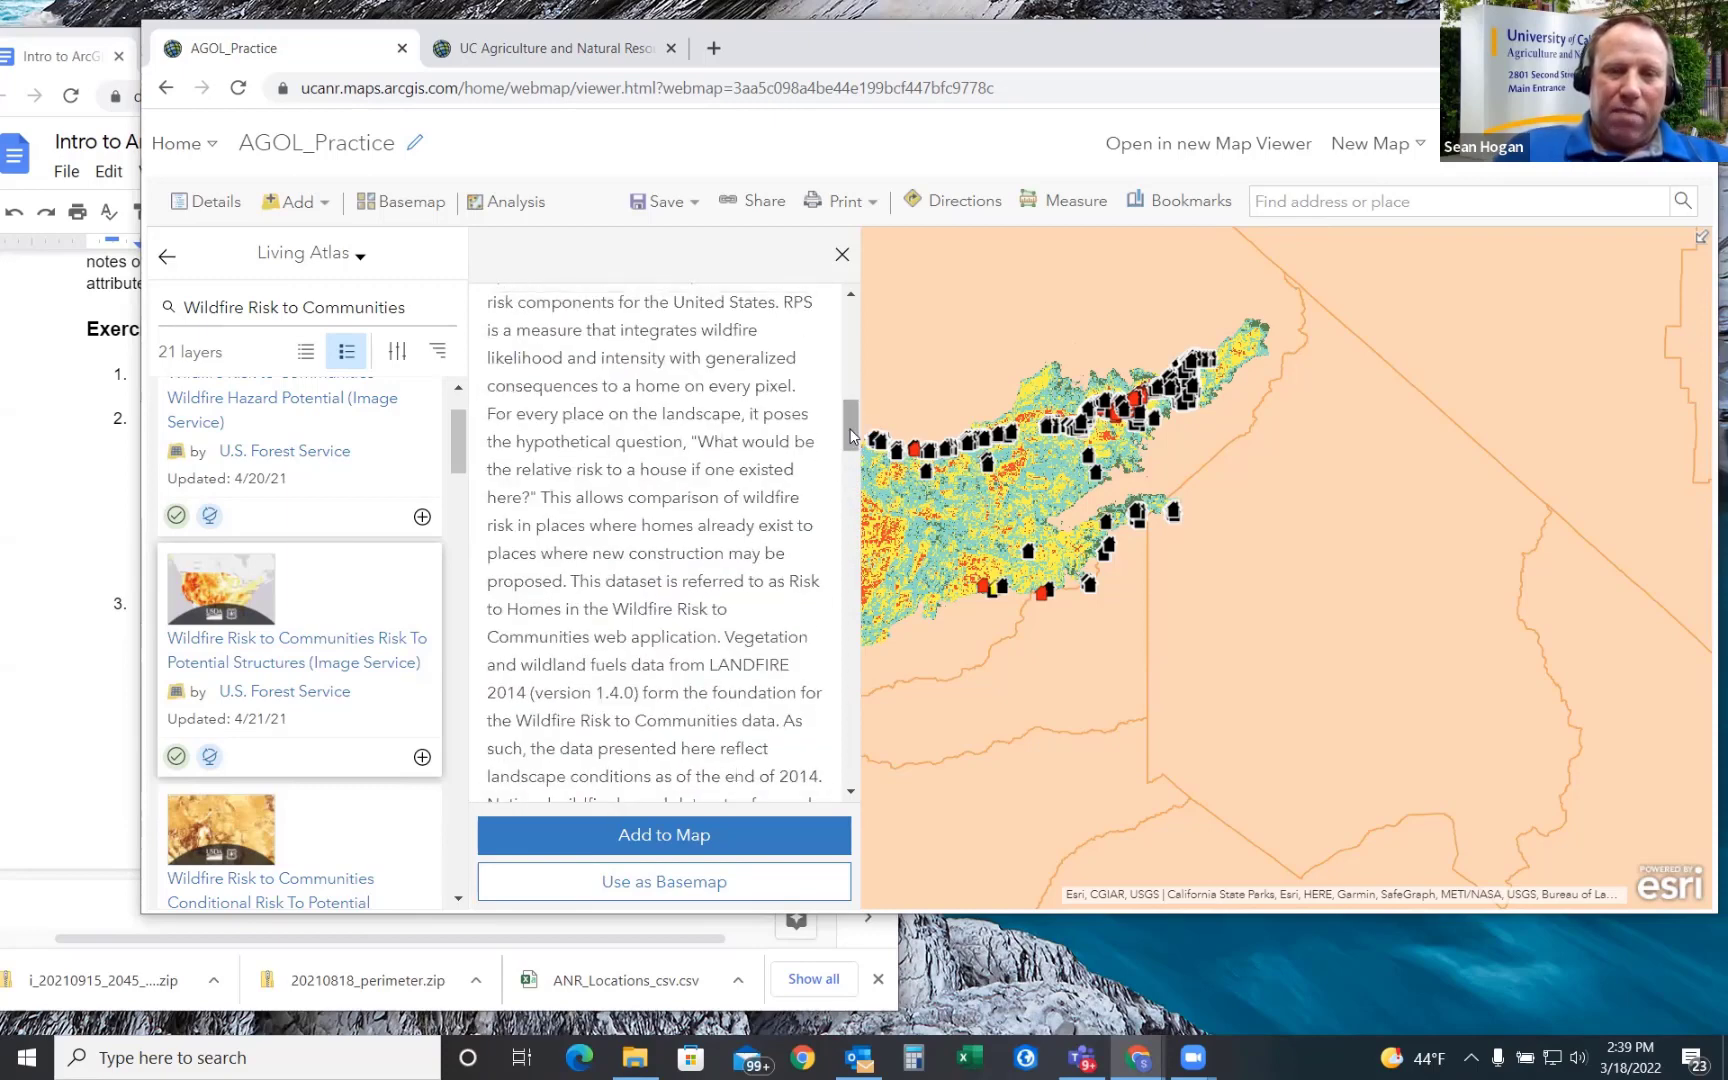
pyautogui.scroll(-1, 850, 463)
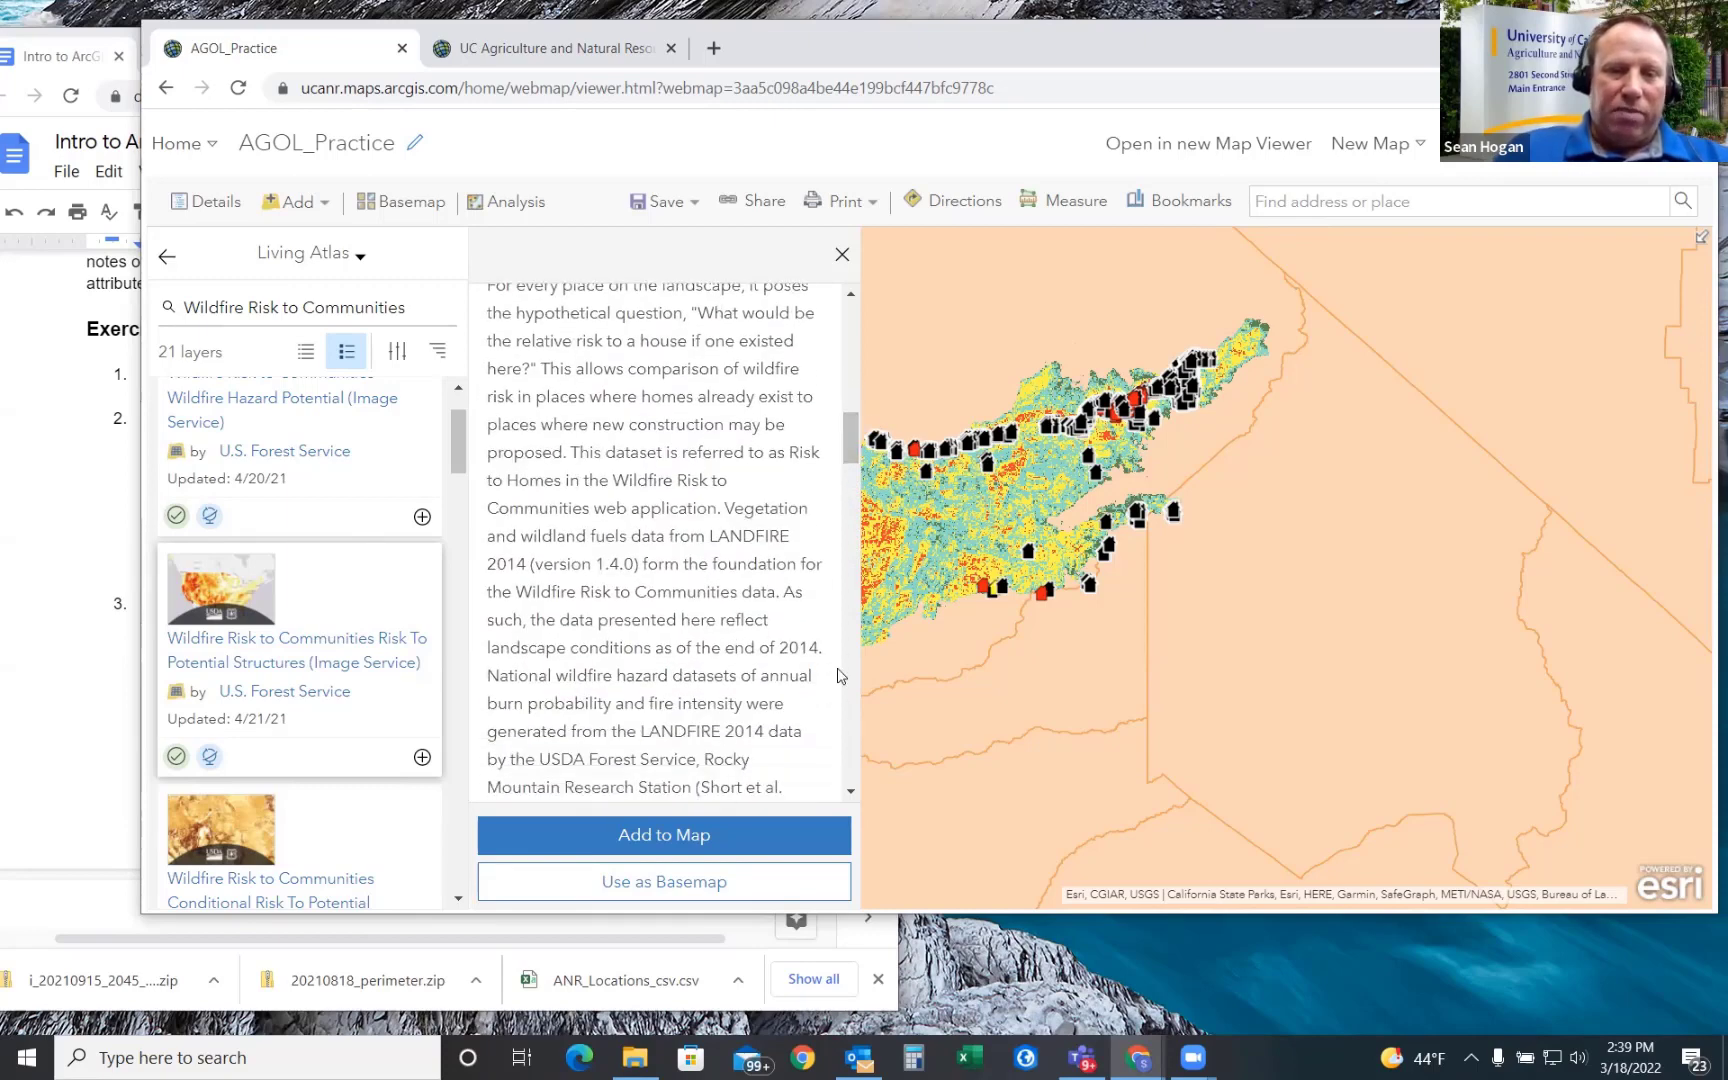
pyautogui.click(669, 834)
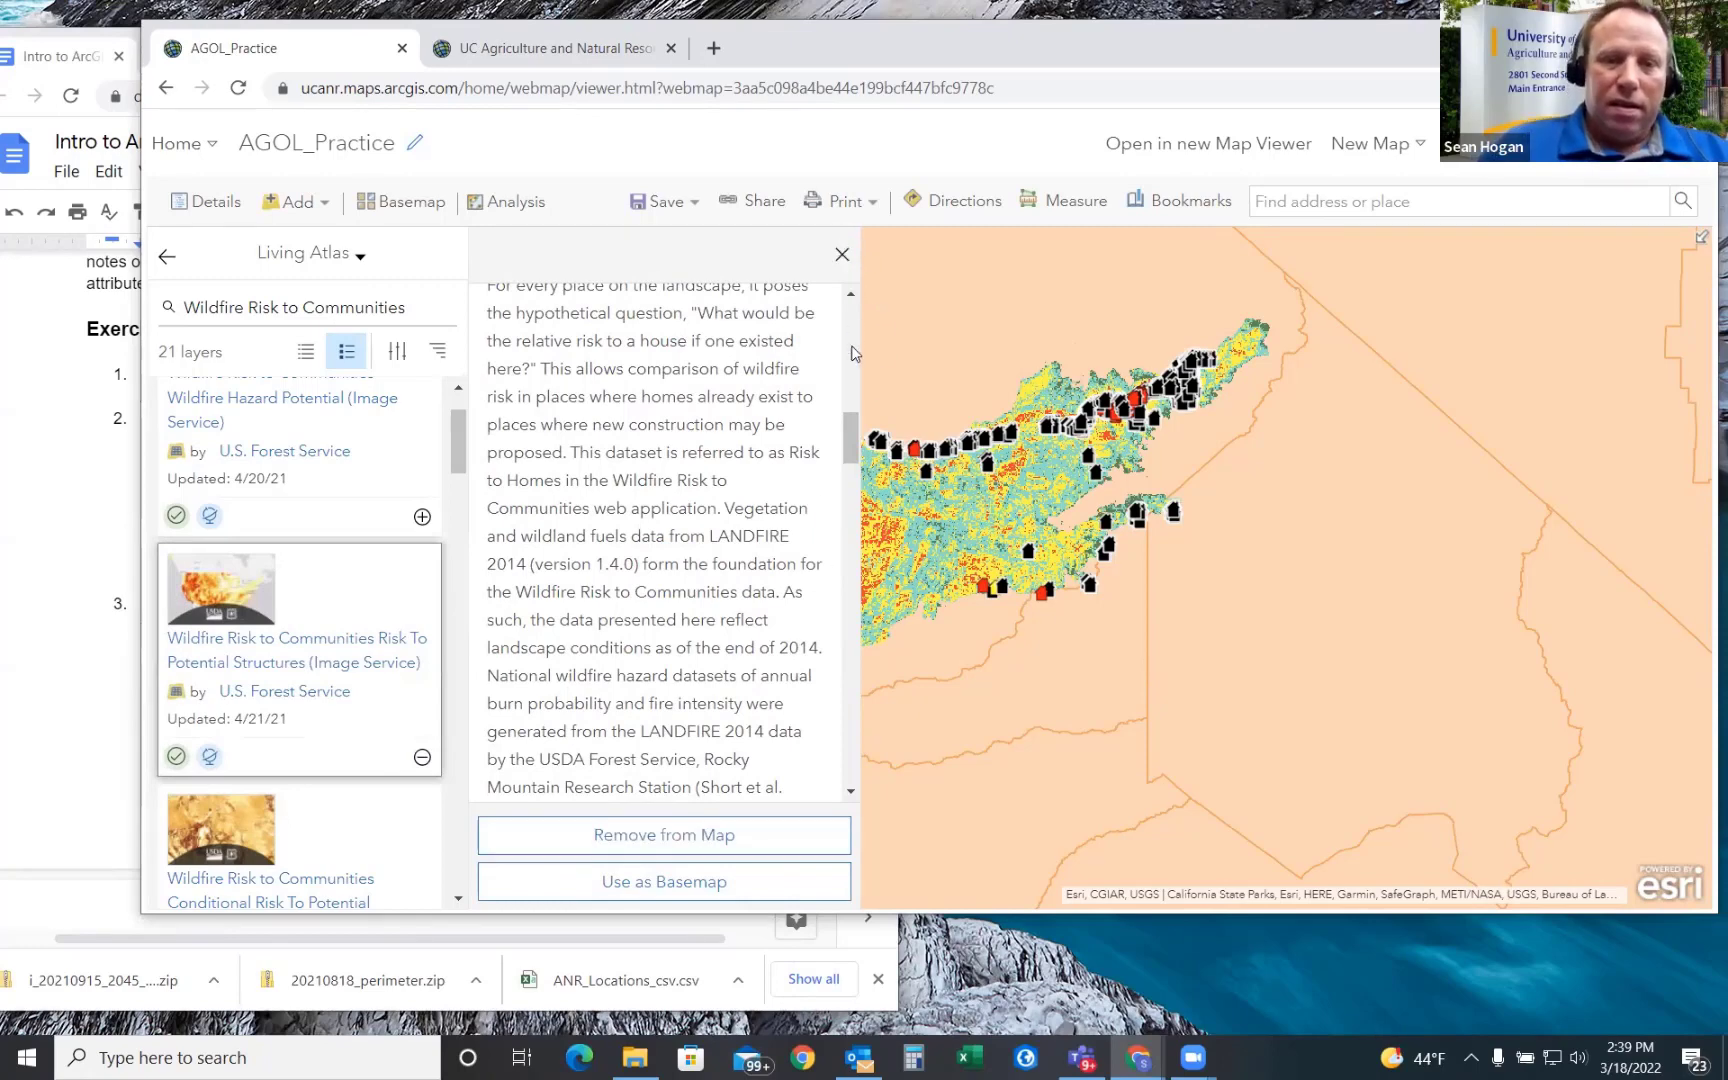
pyautogui.click(842, 257)
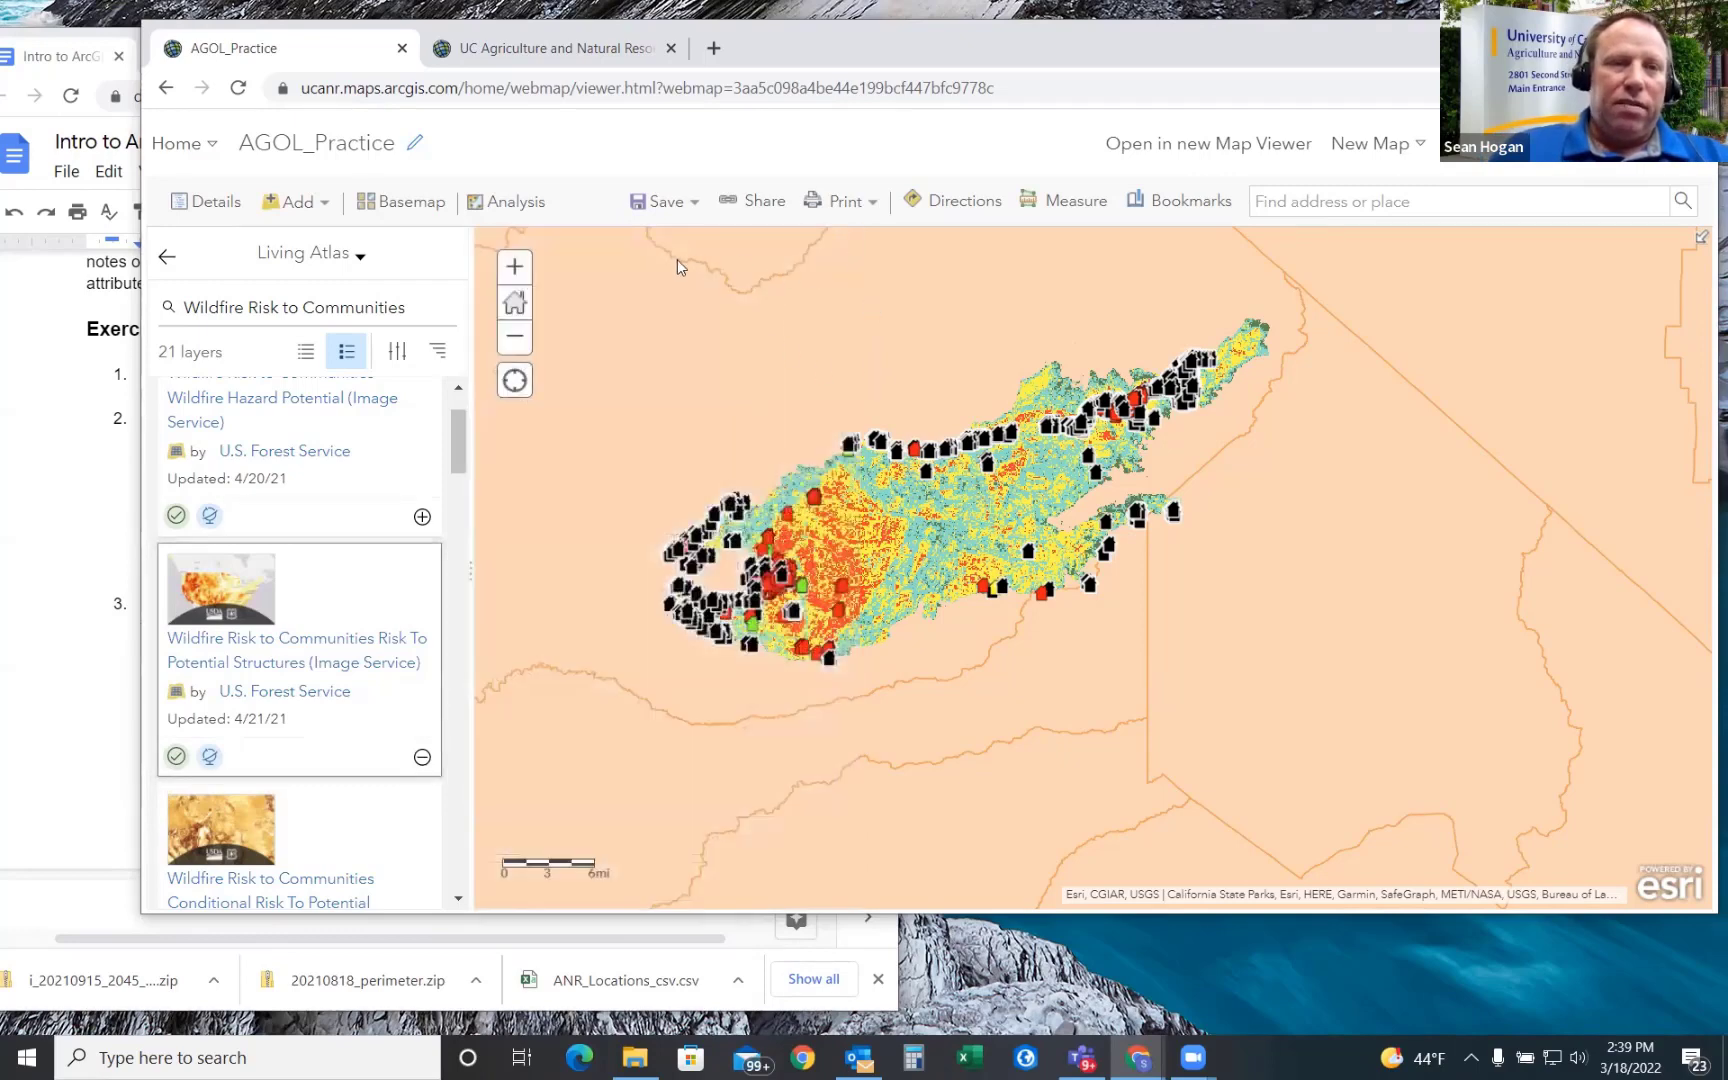
# - Leave Living Atlas for the map contents and briefly check Caldor 2021 Structure Damages' options menu
pyautogui.click(167, 260)
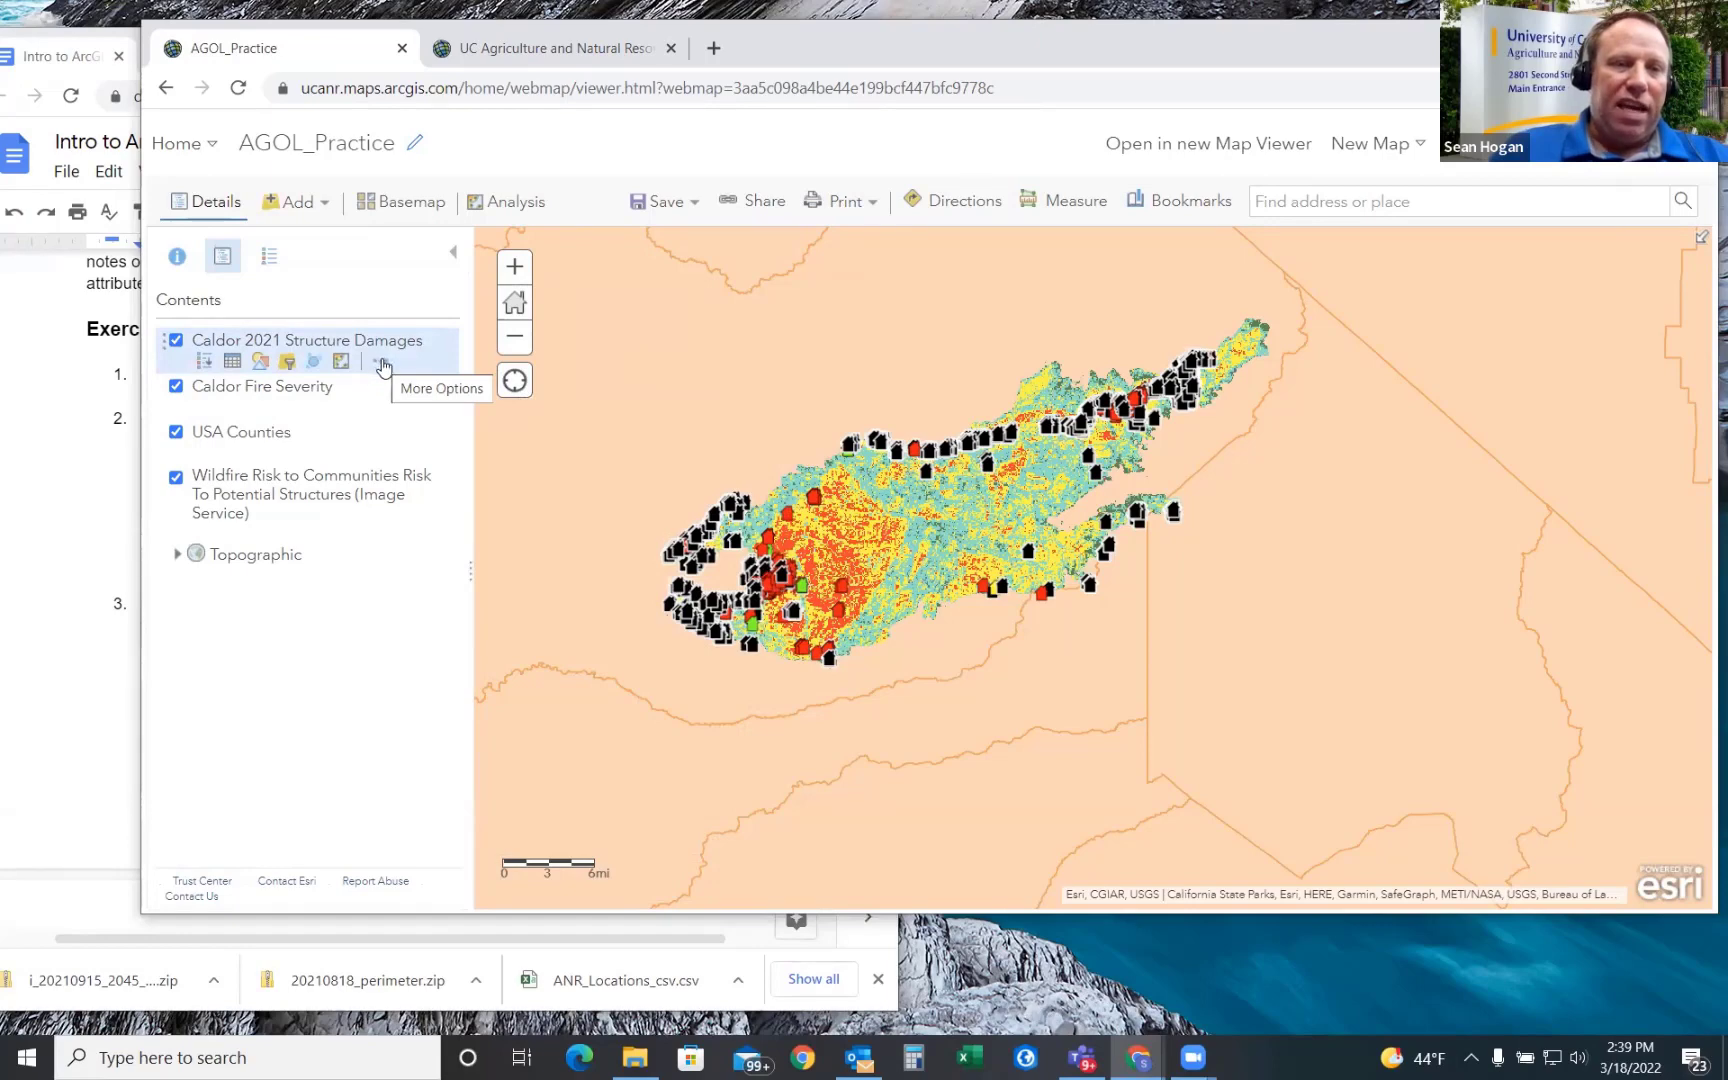
pyautogui.click(381, 362)
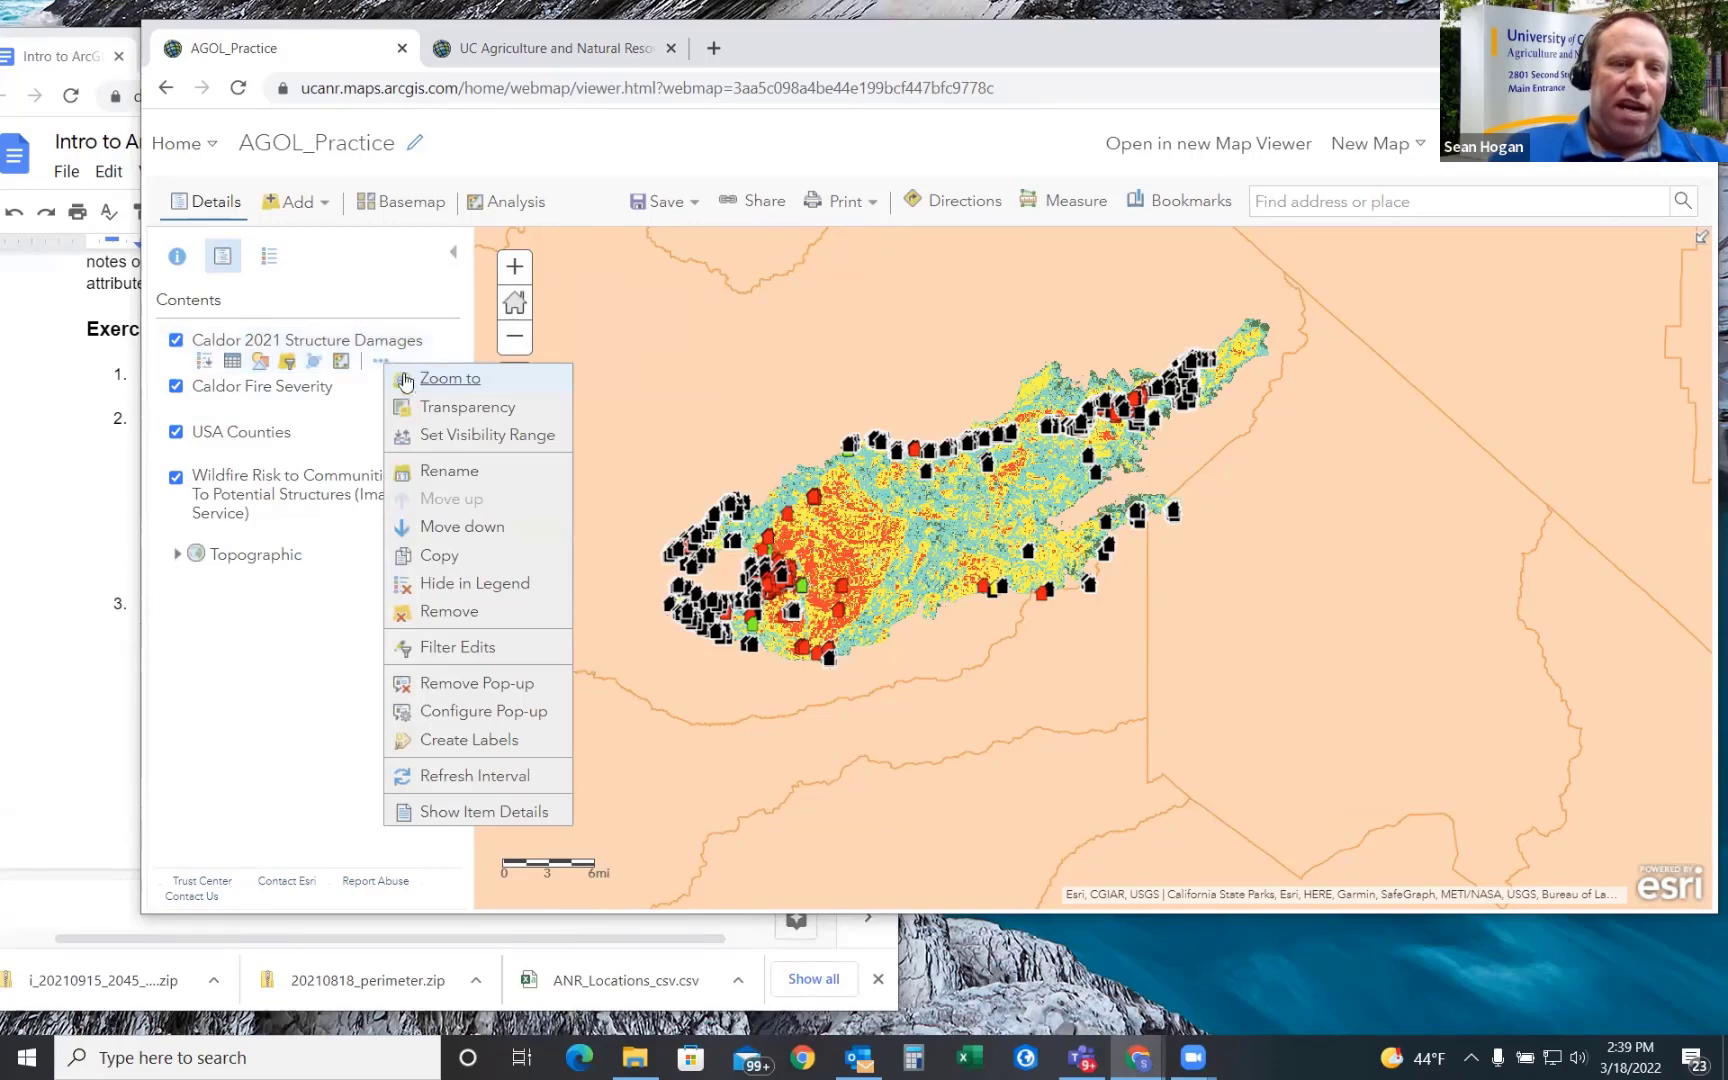
pyautogui.moveTo(443, 437)
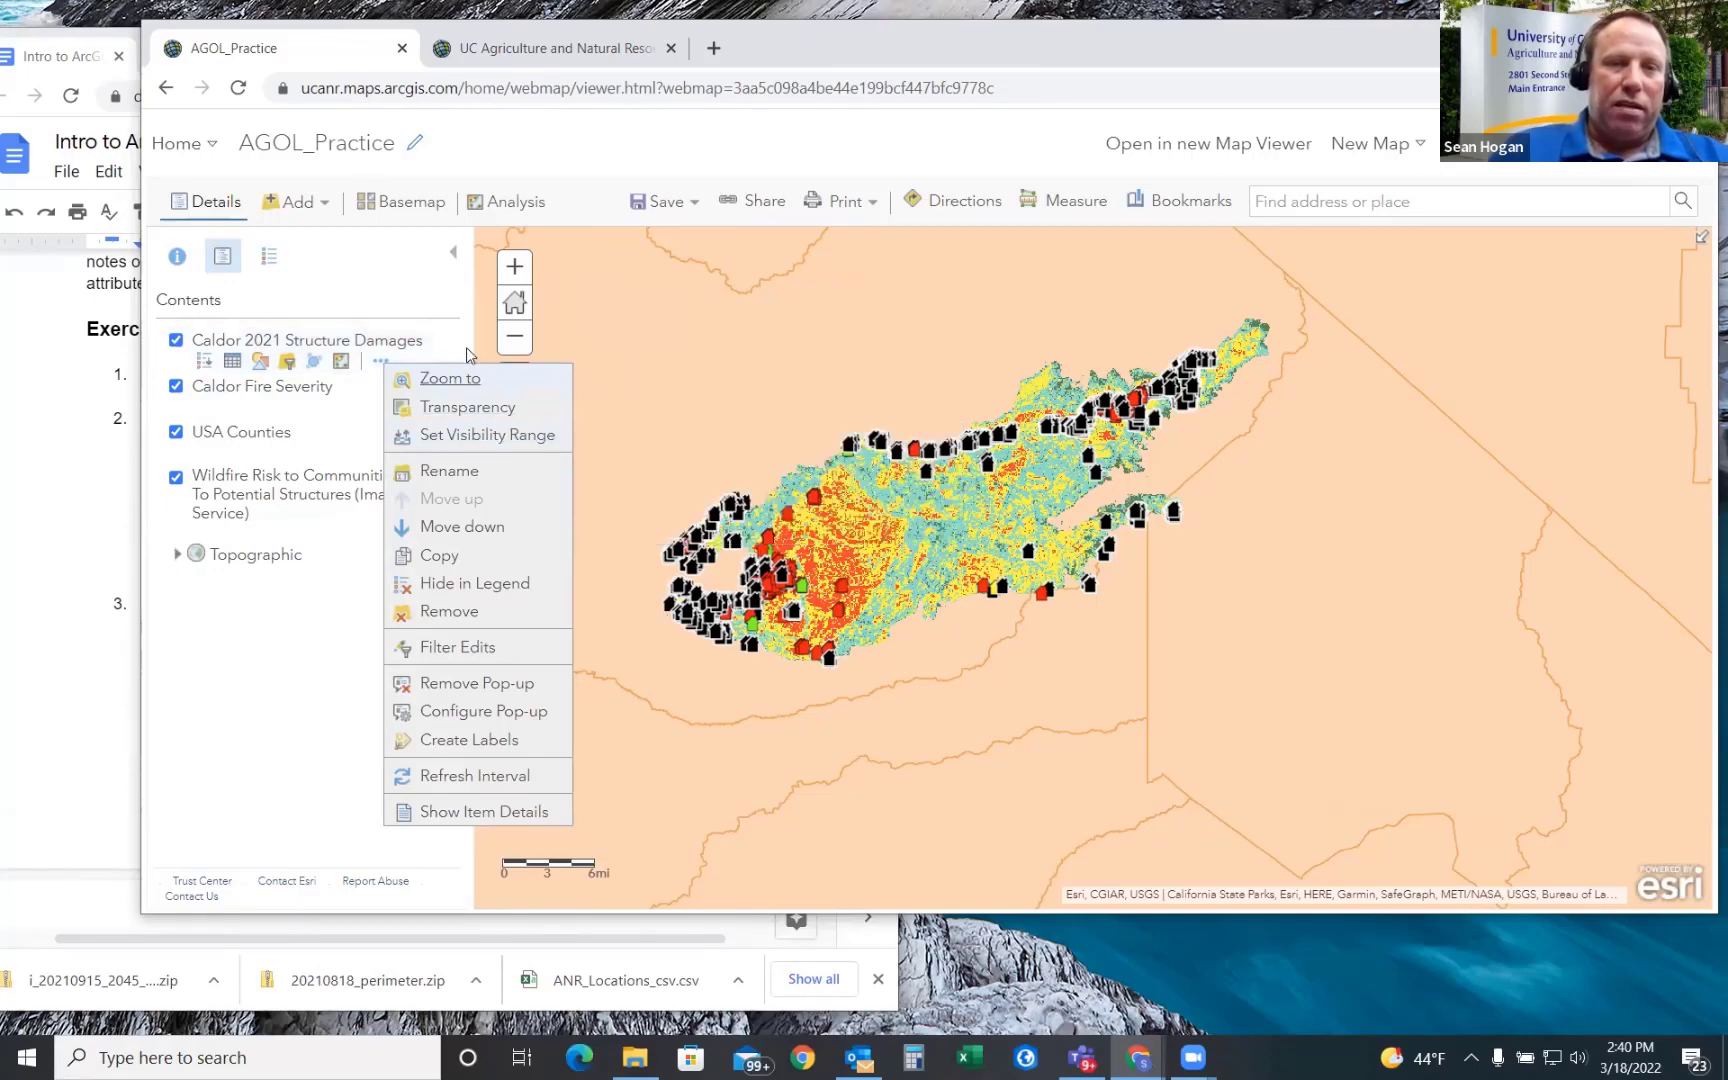
pyautogui.scroll(-2, 828, 487)
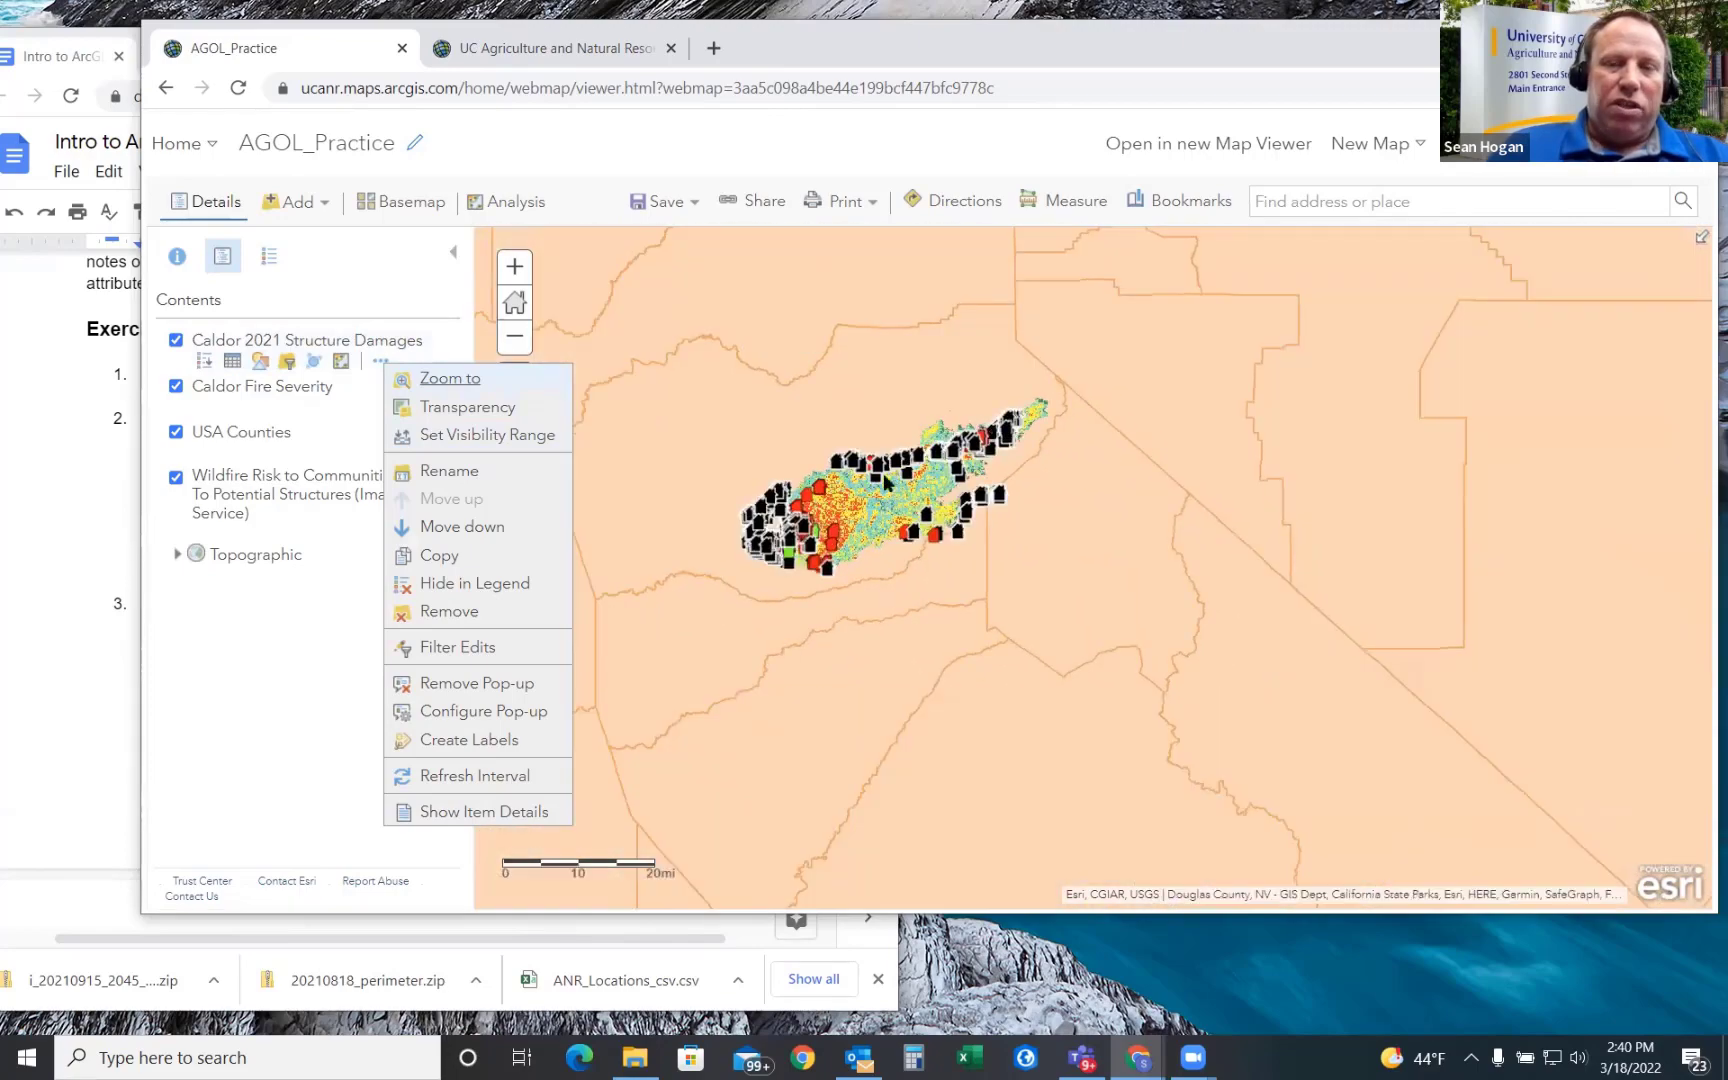
pyautogui.scroll(3, 829, 447)
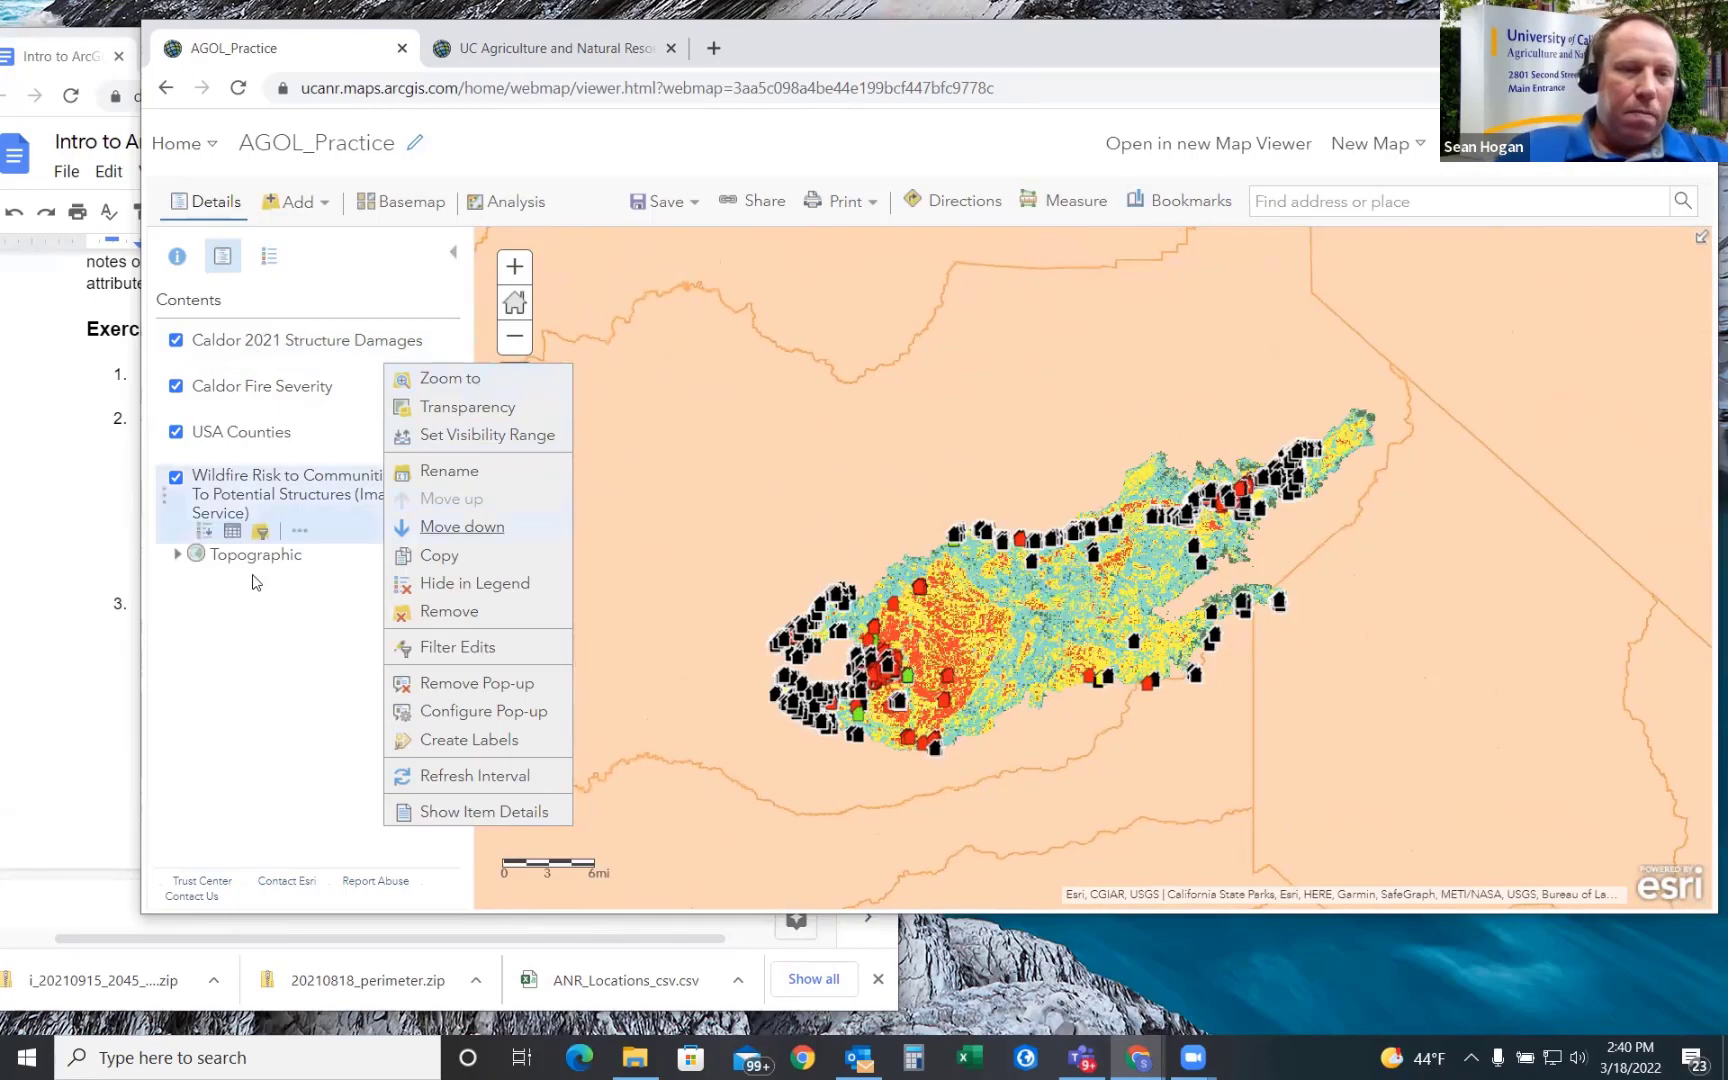
pyautogui.click(268, 647)
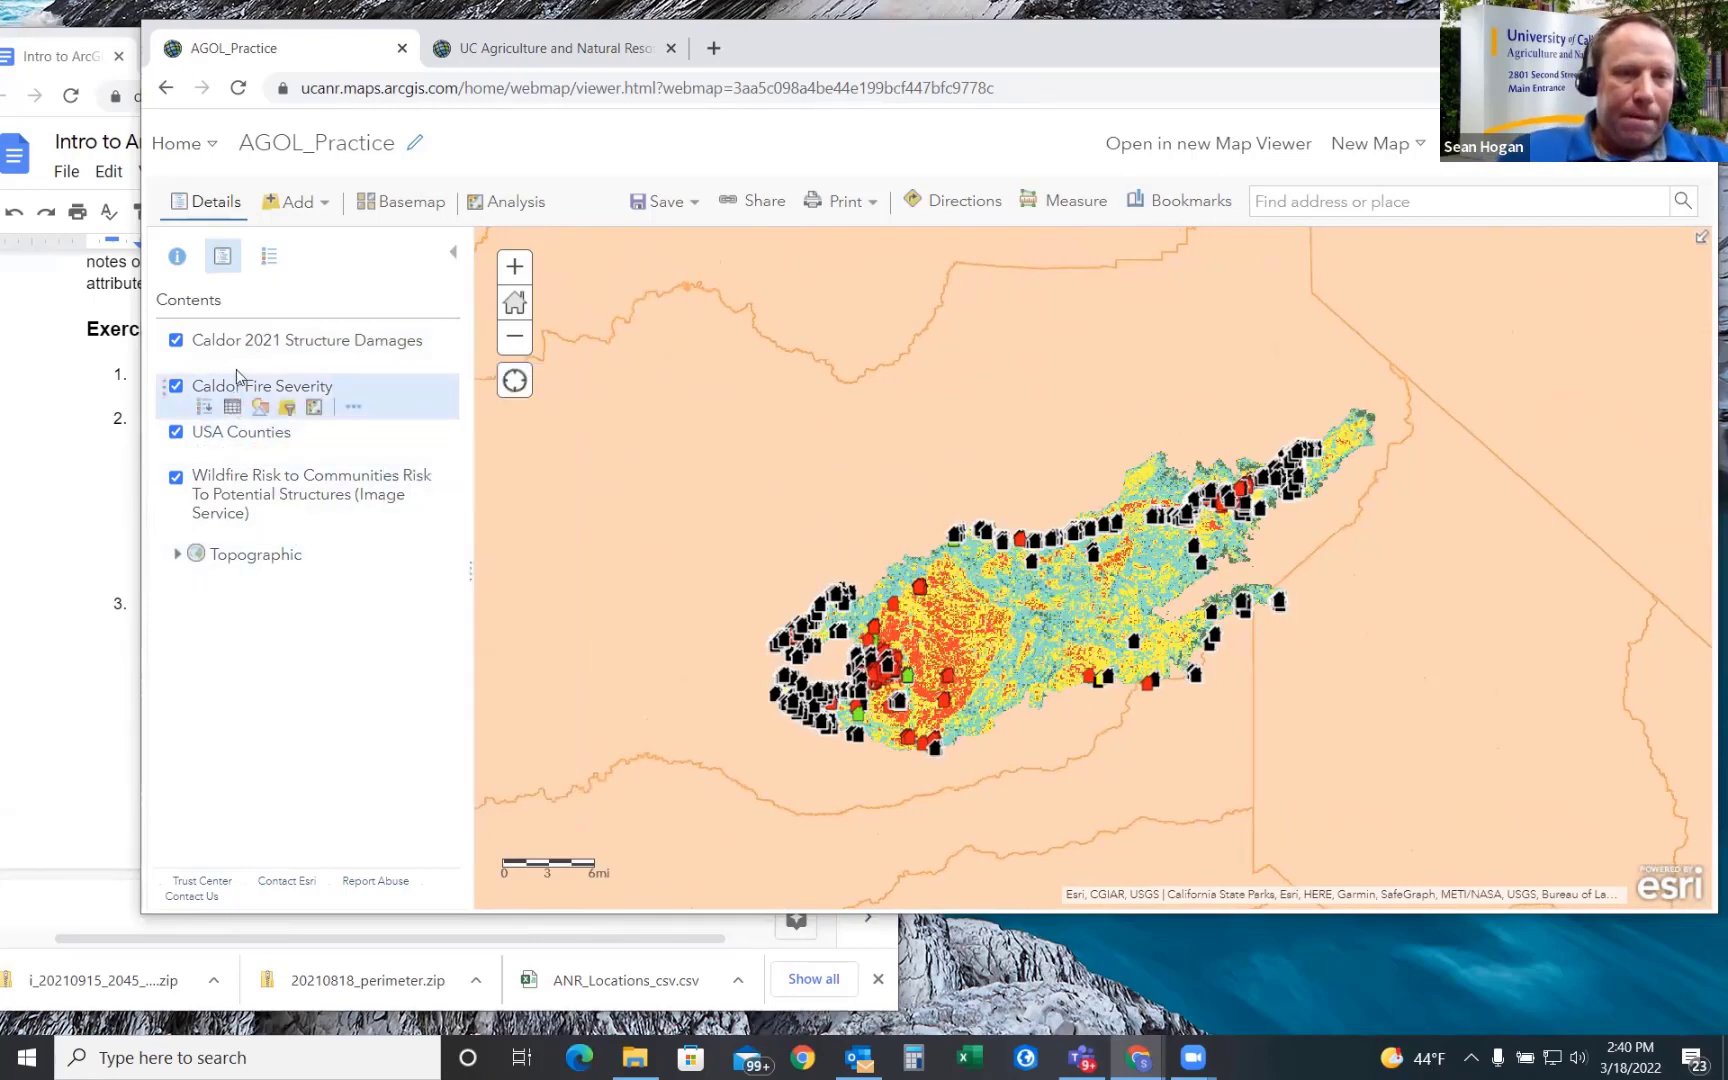
pyautogui.moveTo(250, 352)
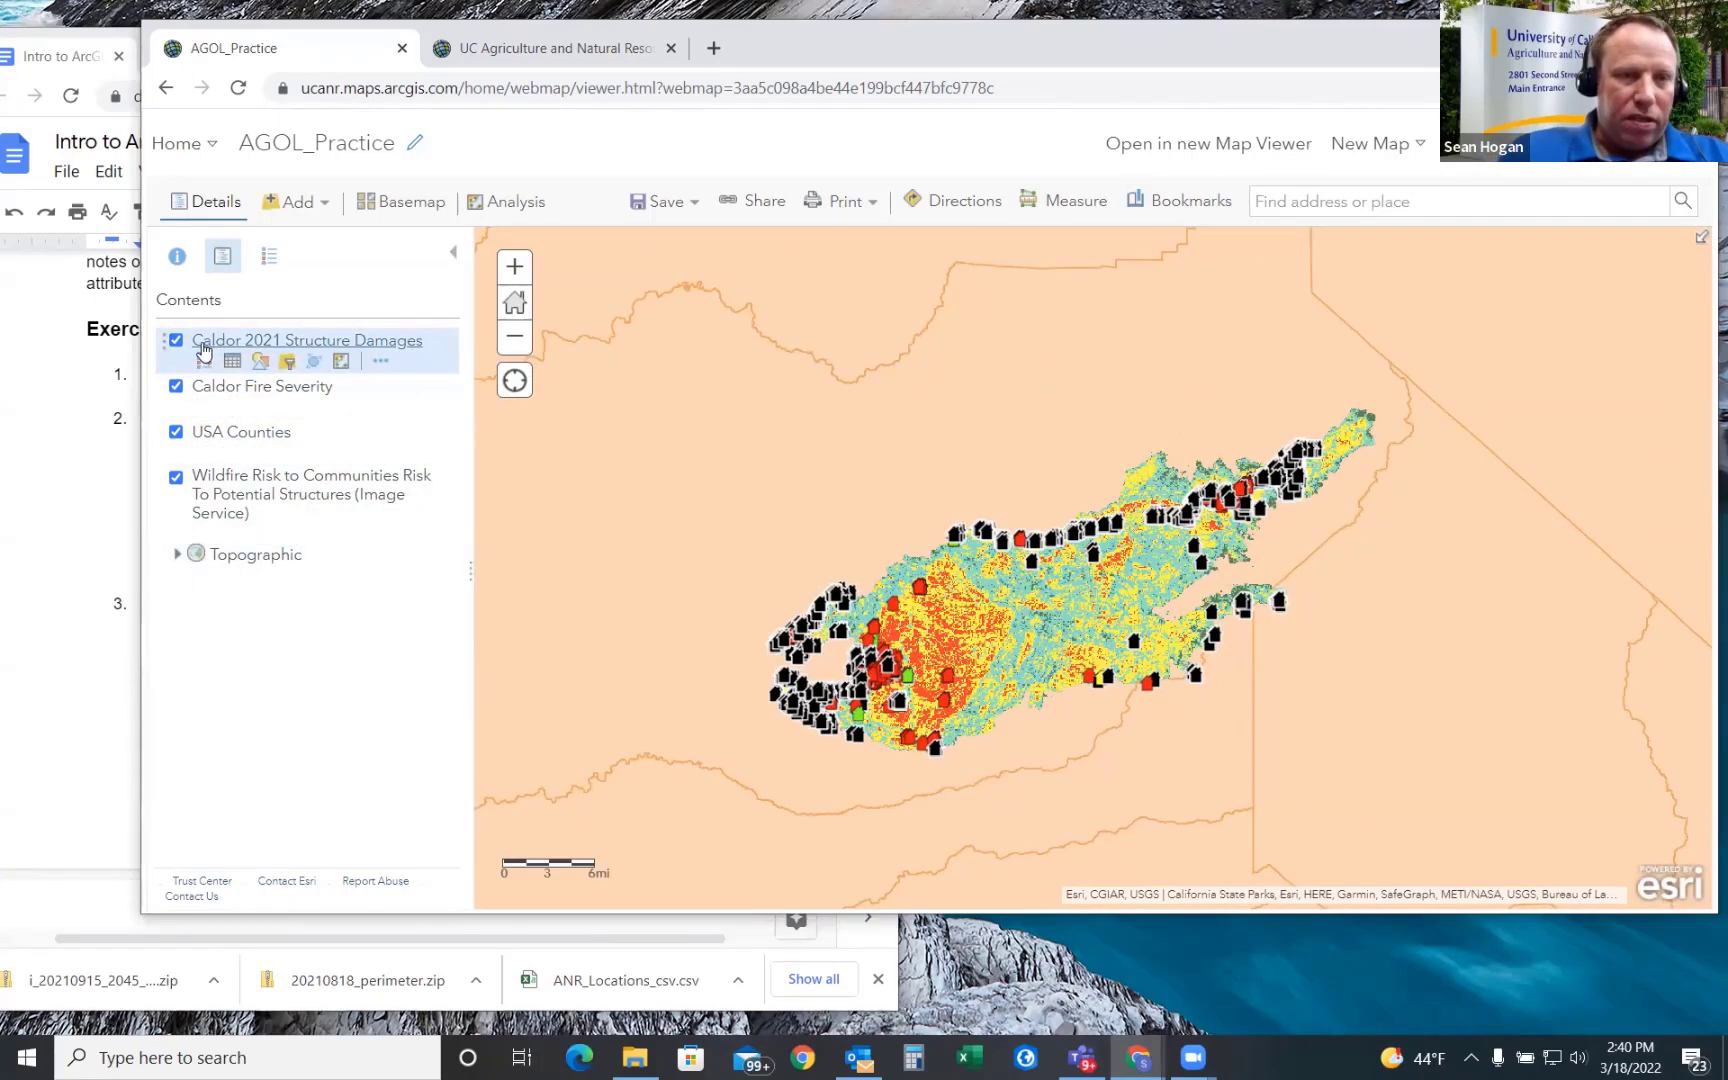
pyautogui.moveTo(254, 505)
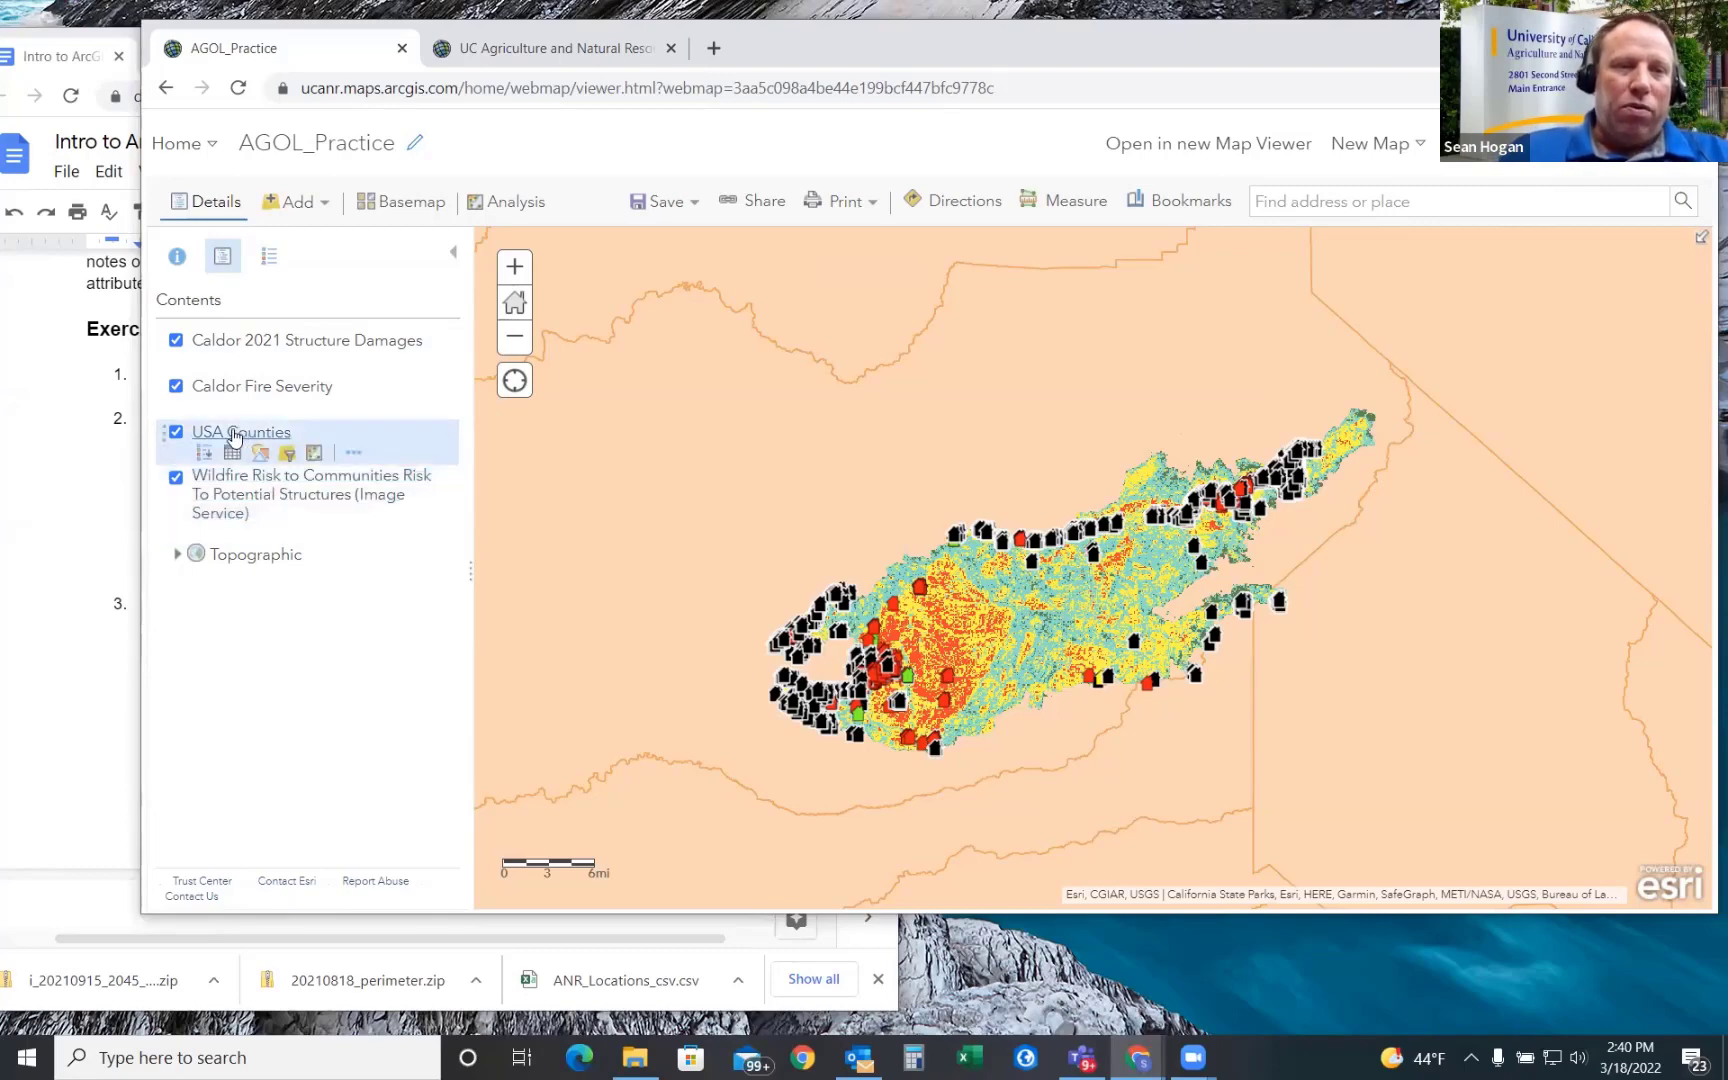
# - Try moving the Wildfire Risk layer higher, toggle USA Counties off and on, then open Add
pyautogui.moveTo(160, 497); pyautogui.dragTo(168, 412)
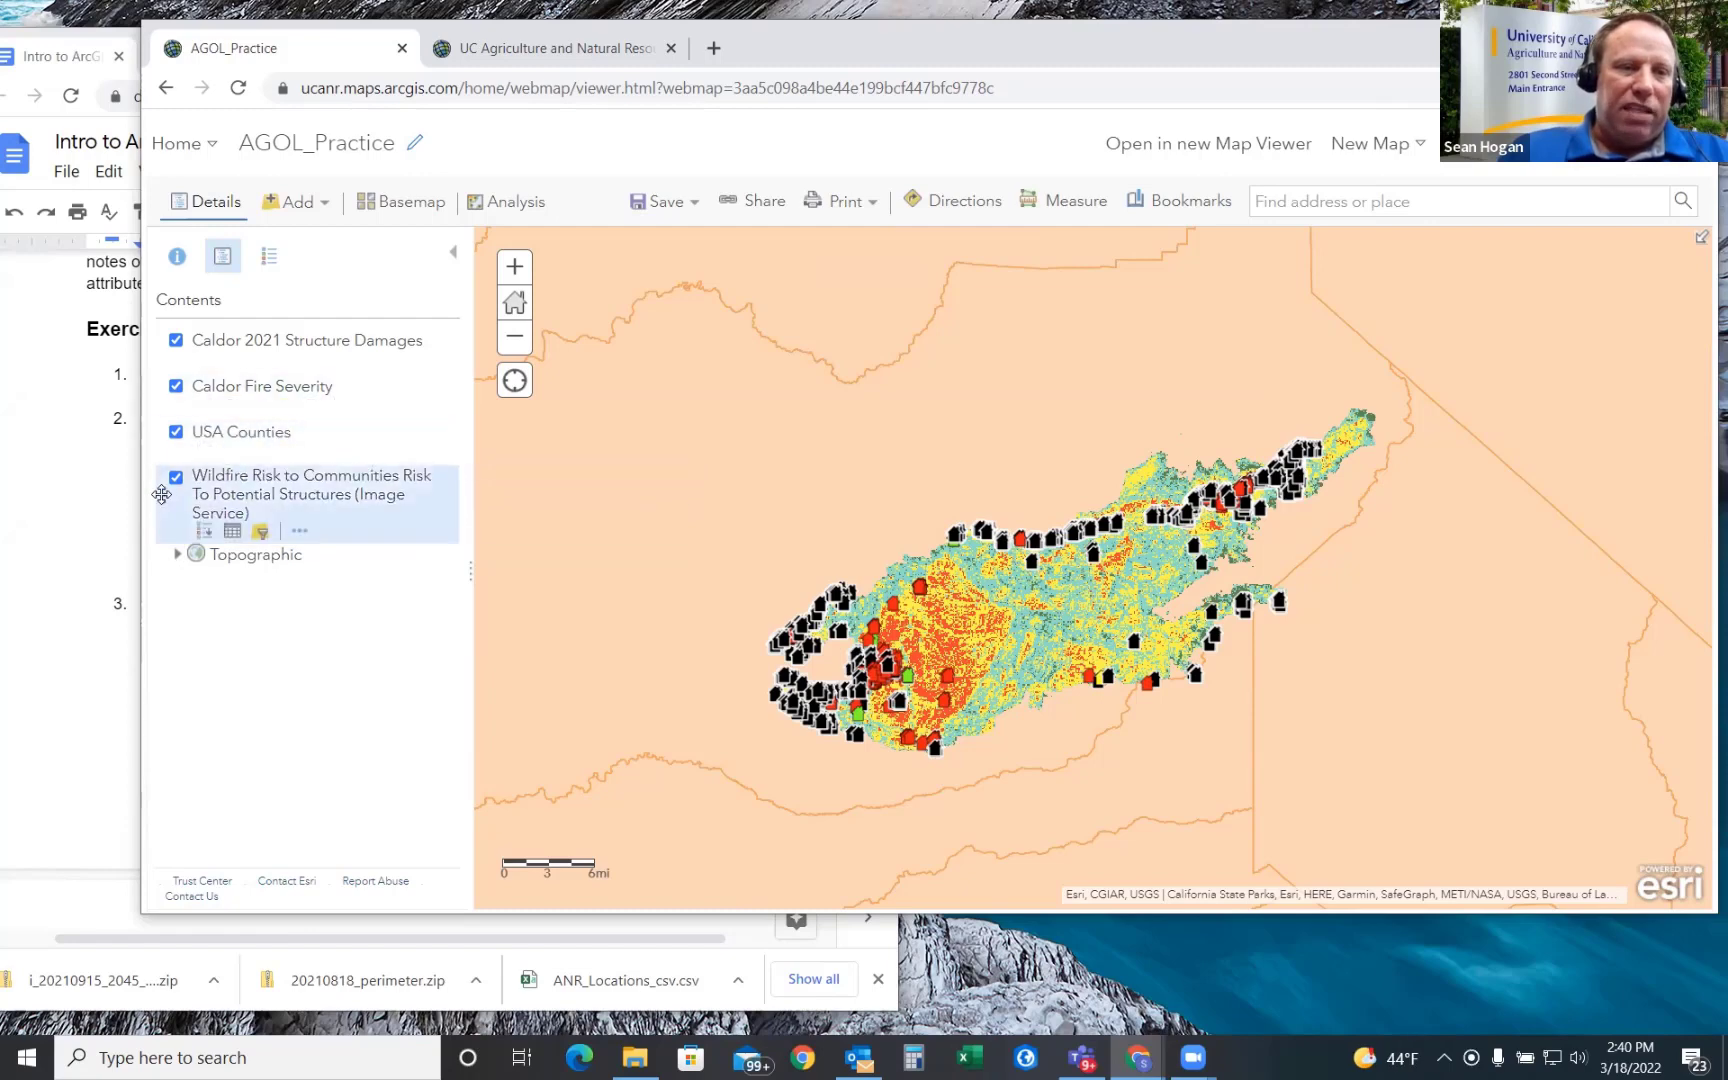
pyautogui.moveTo(161, 493); pyautogui.dragTo(172, 445)
pyautogui.click(177, 433)
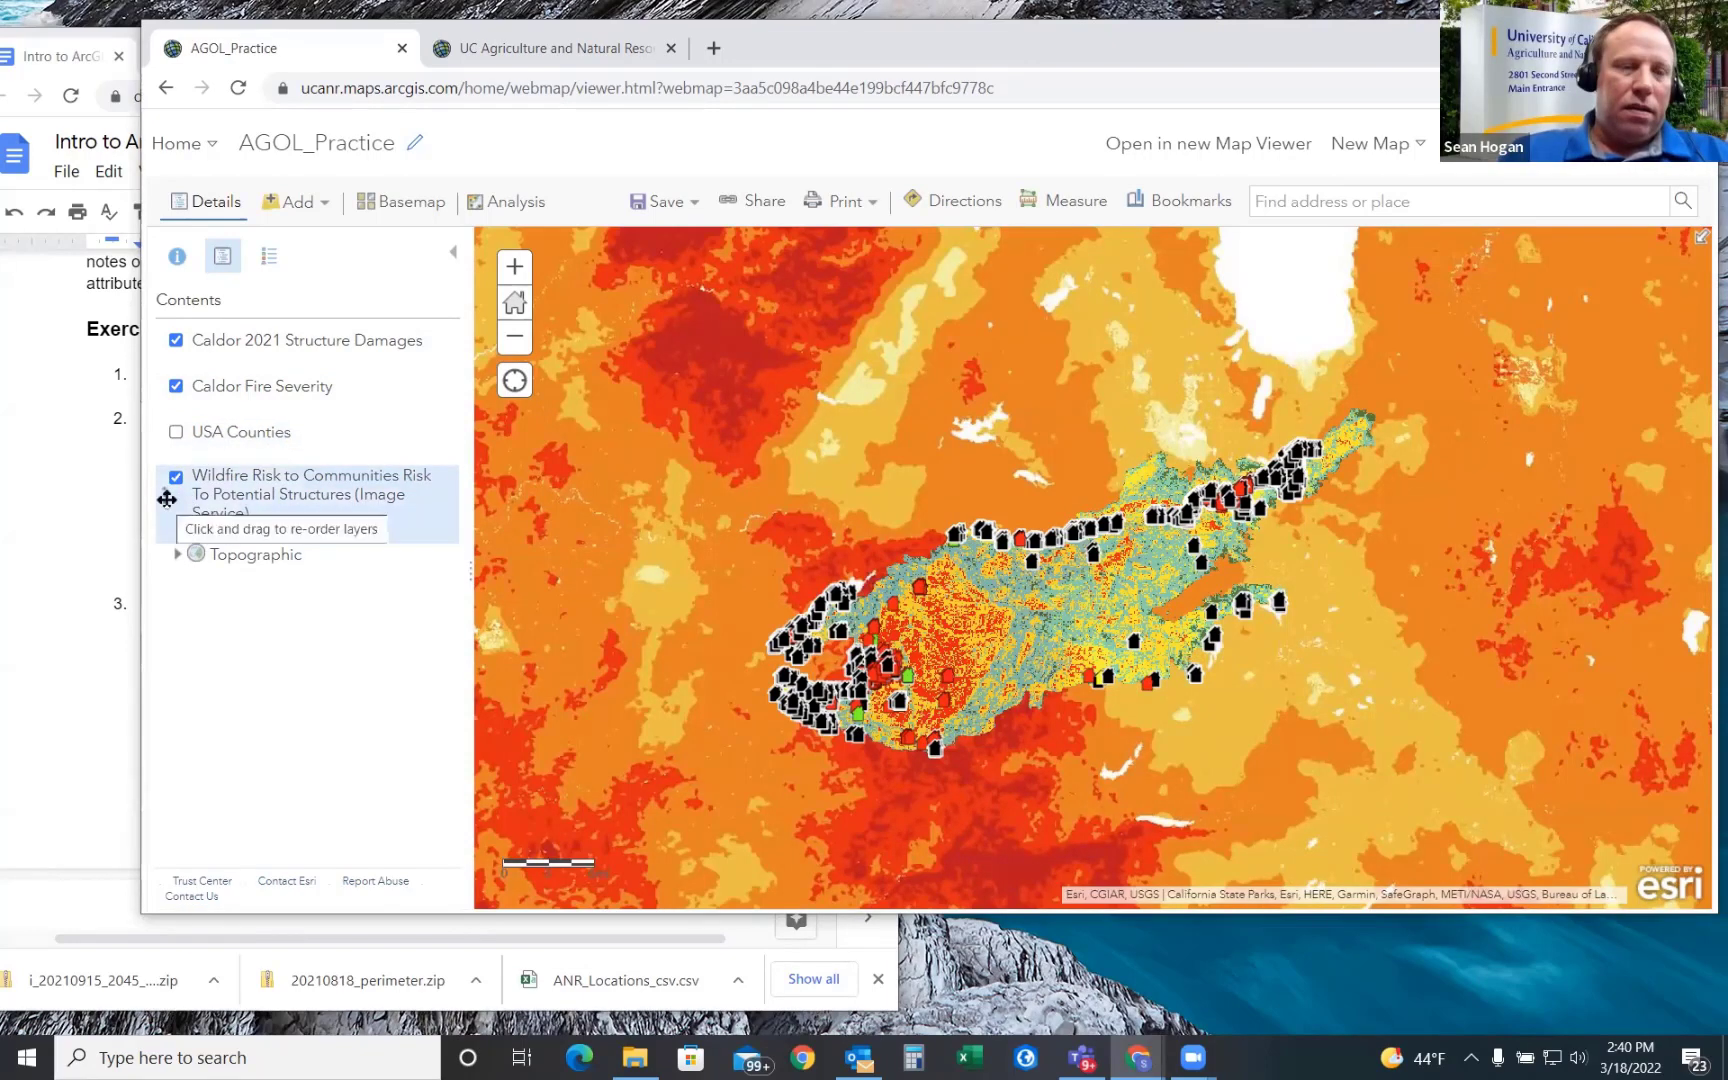
pyautogui.click(180, 435)
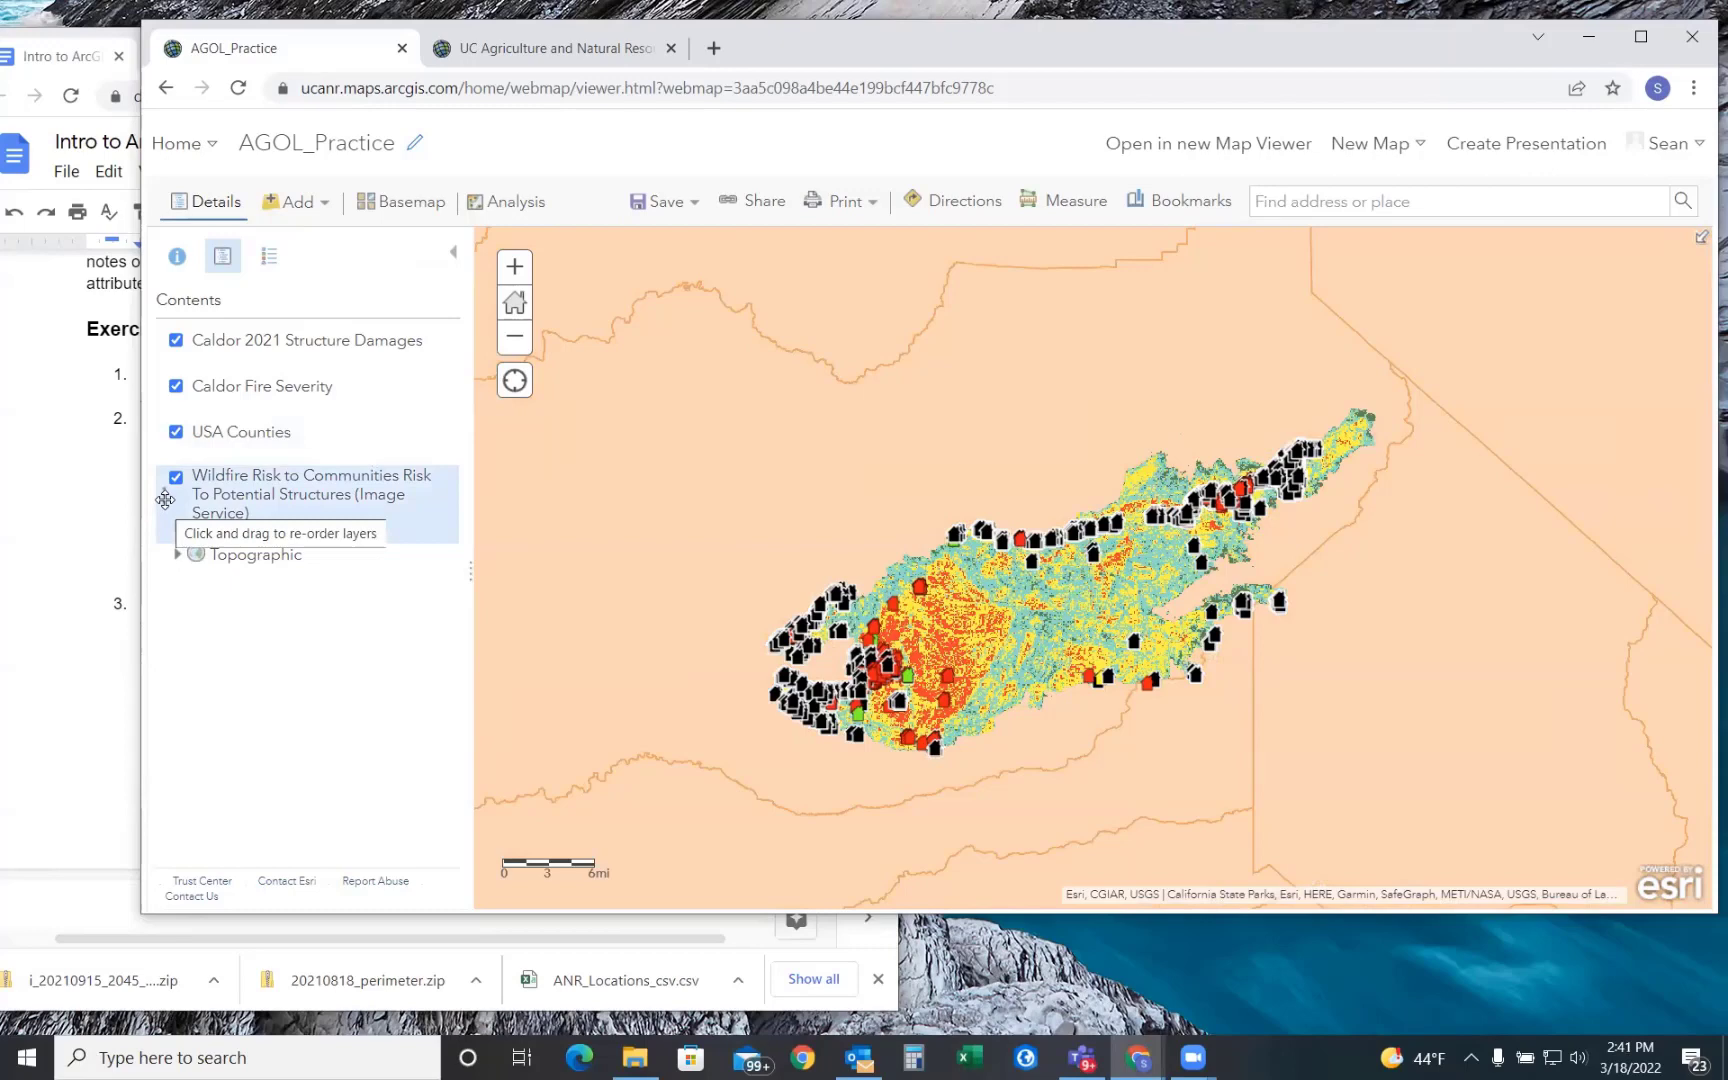
pyautogui.moveTo(165, 499); pyautogui.dragTo(168, 455)
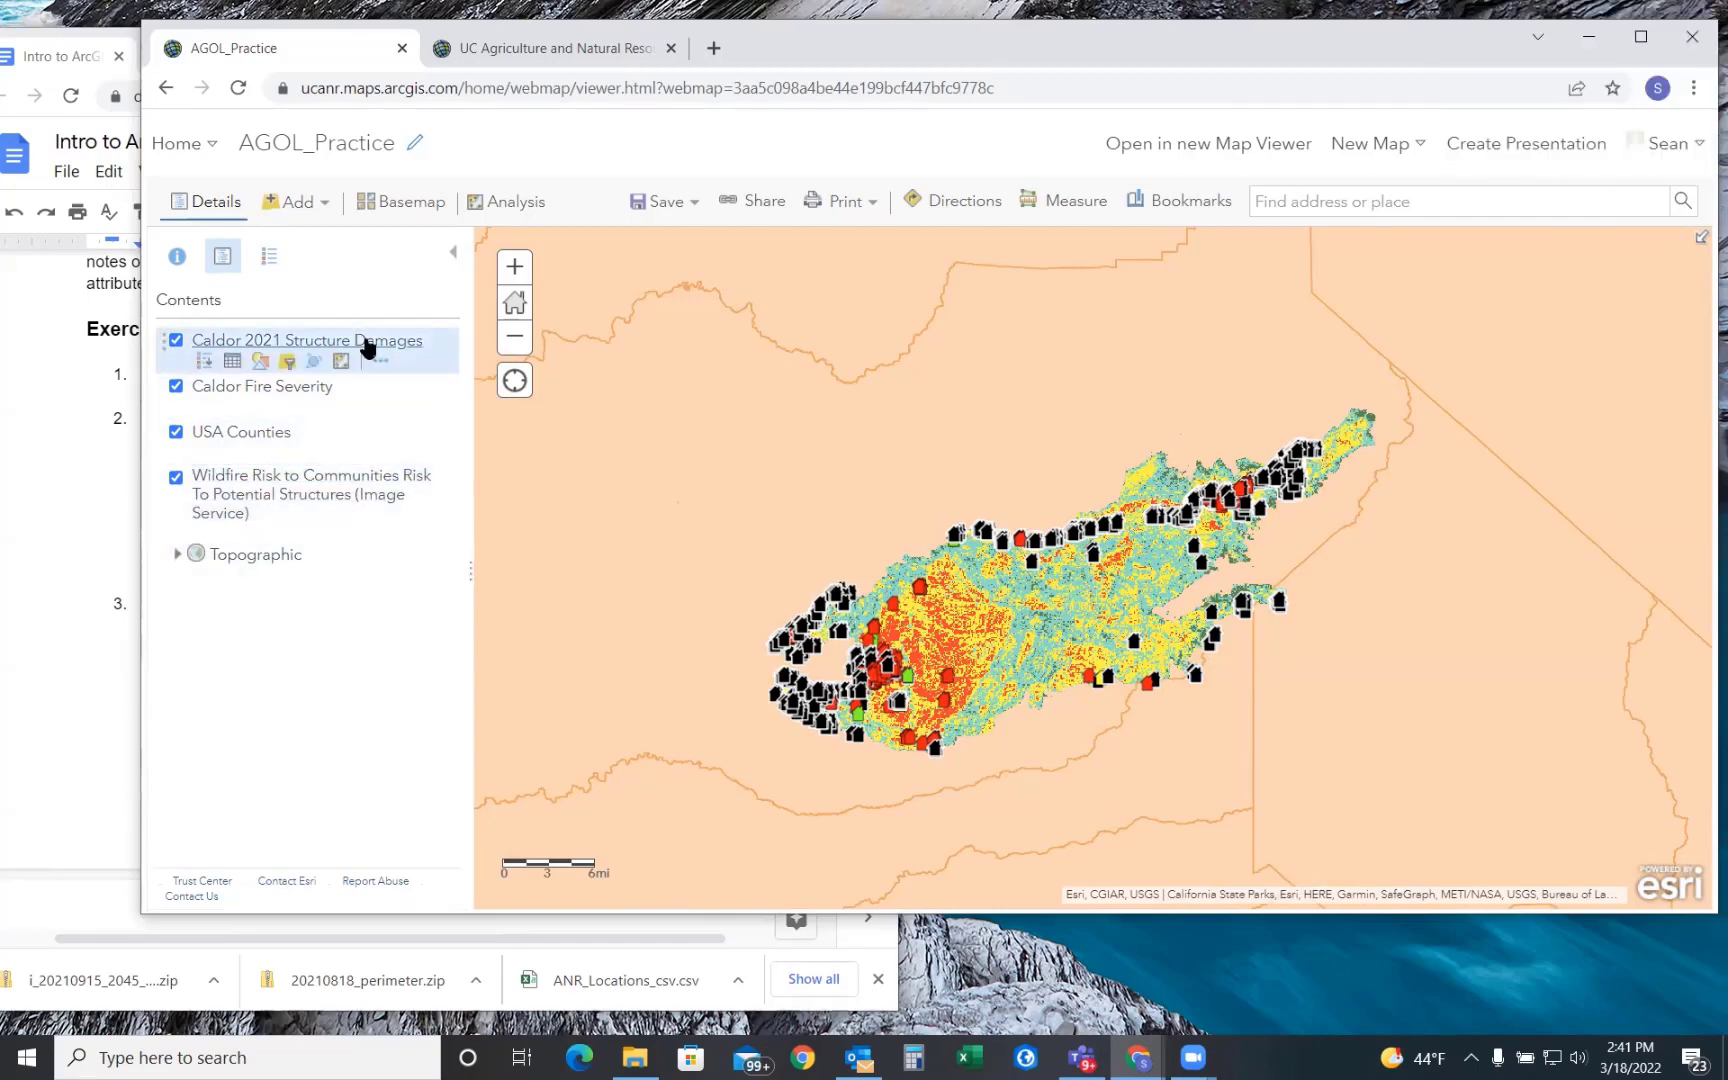
pyautogui.click(323, 204)
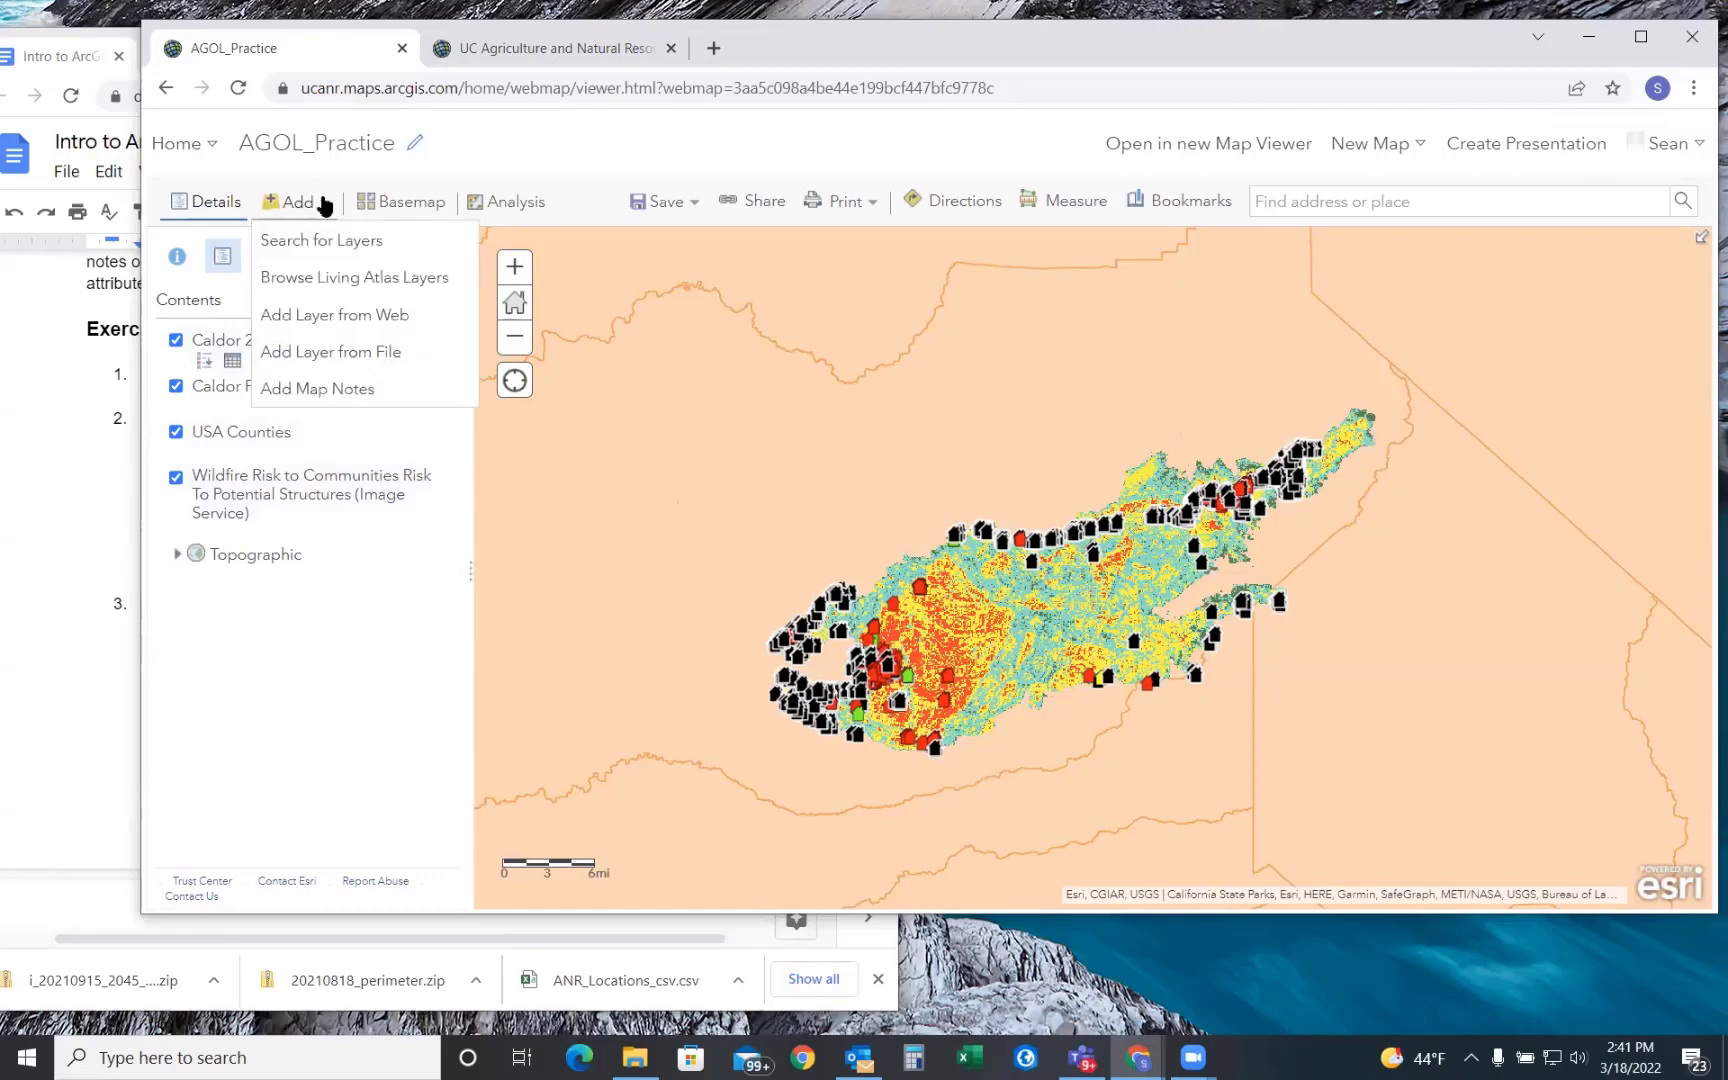
# - Add the Living Atlas Wildfire Risk To Potential Structures layer to the map and close its details pane
pyautogui.click(324, 278)
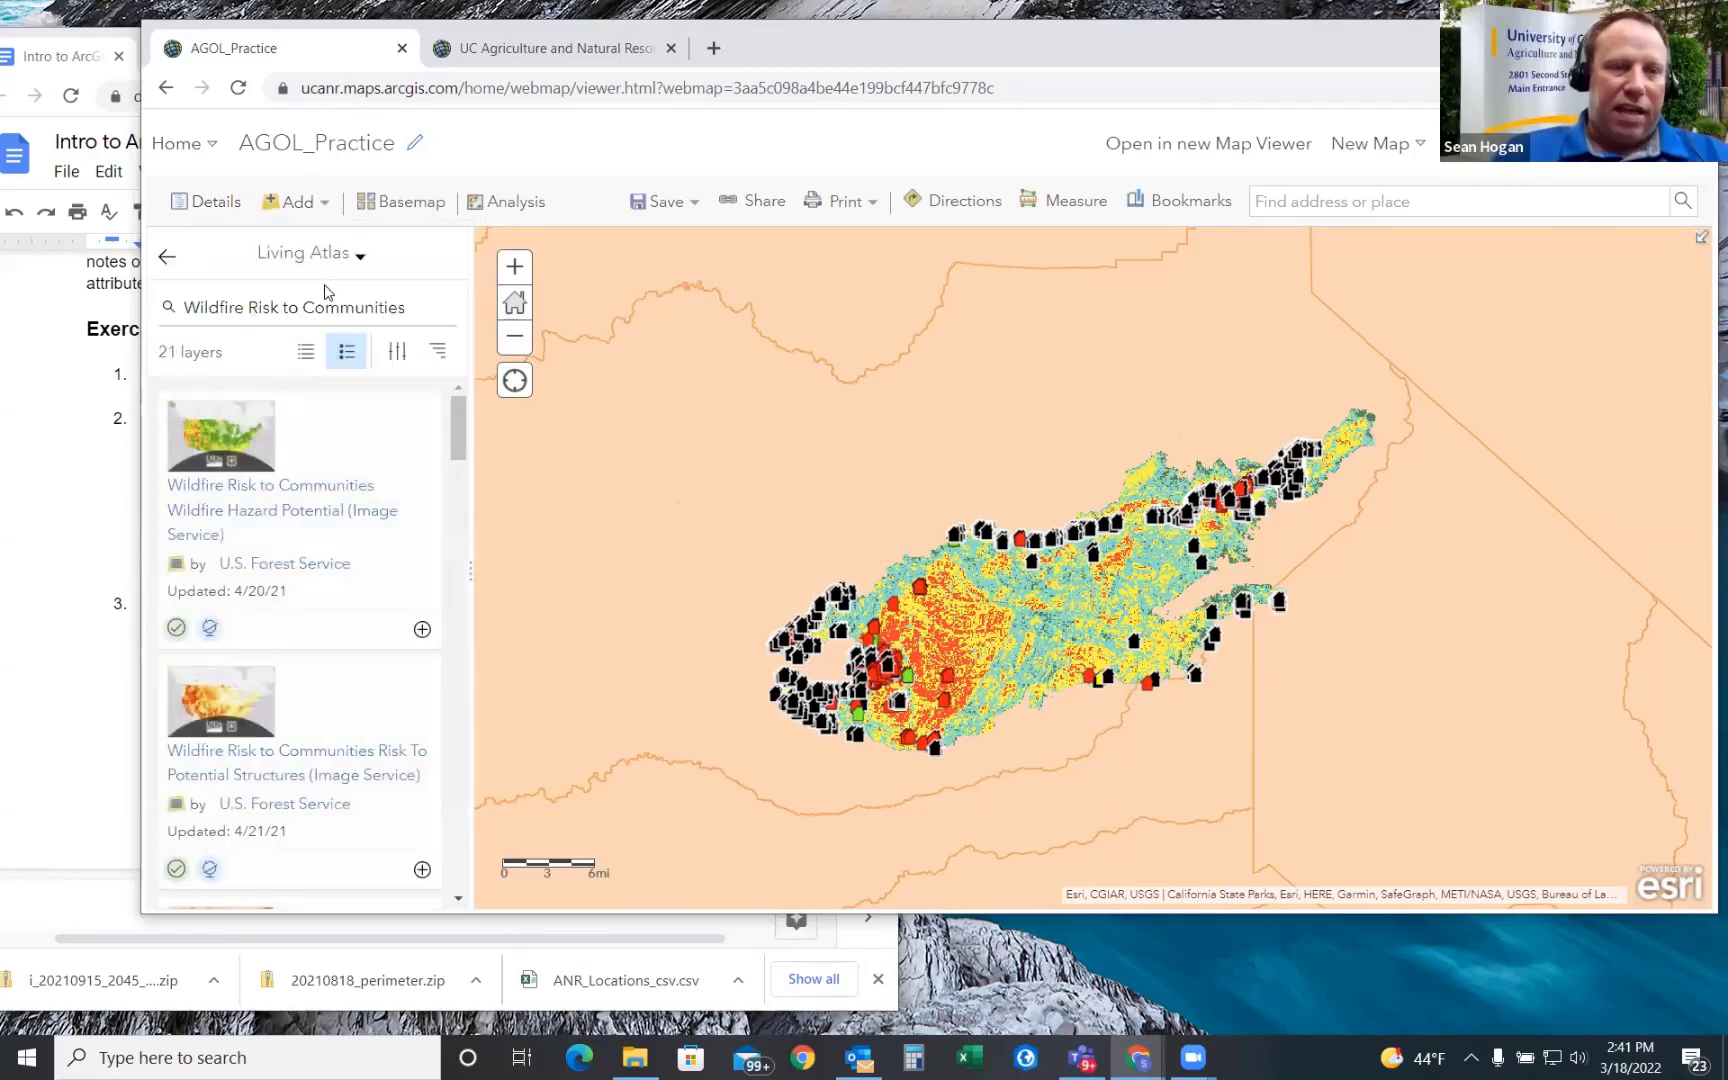
pyautogui.click(238, 697)
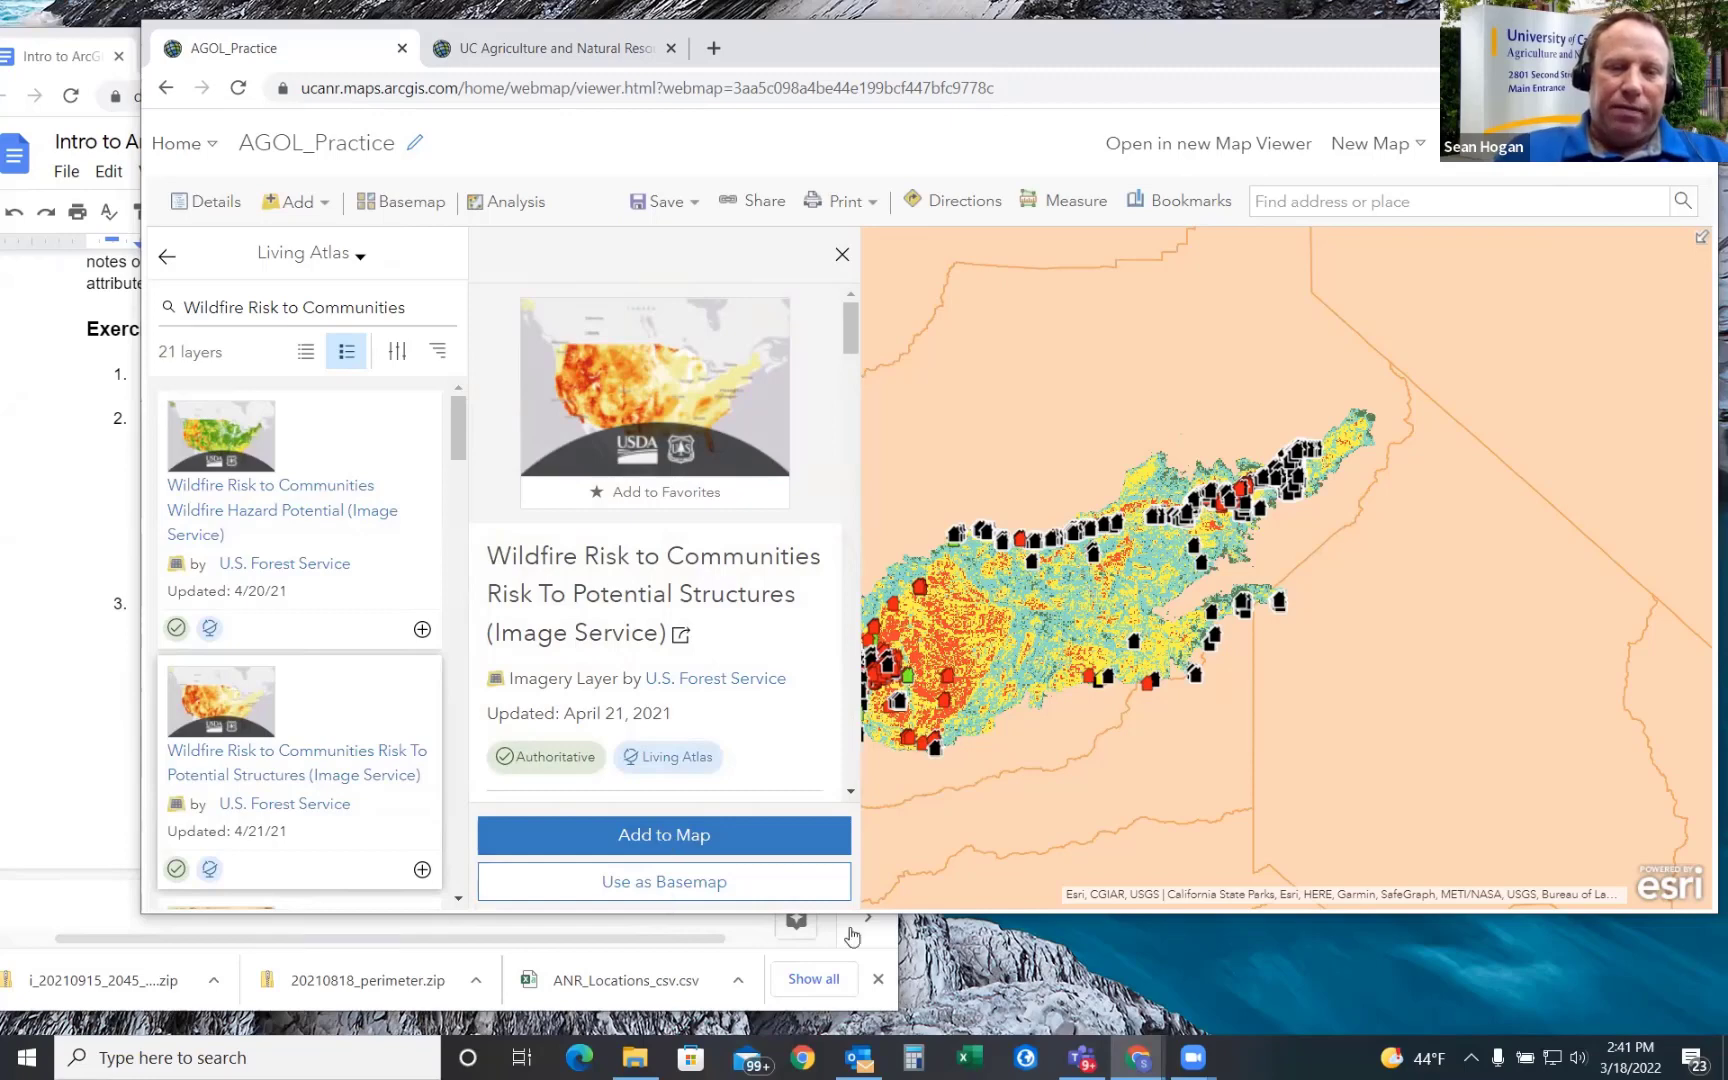
pyautogui.click(674, 834)
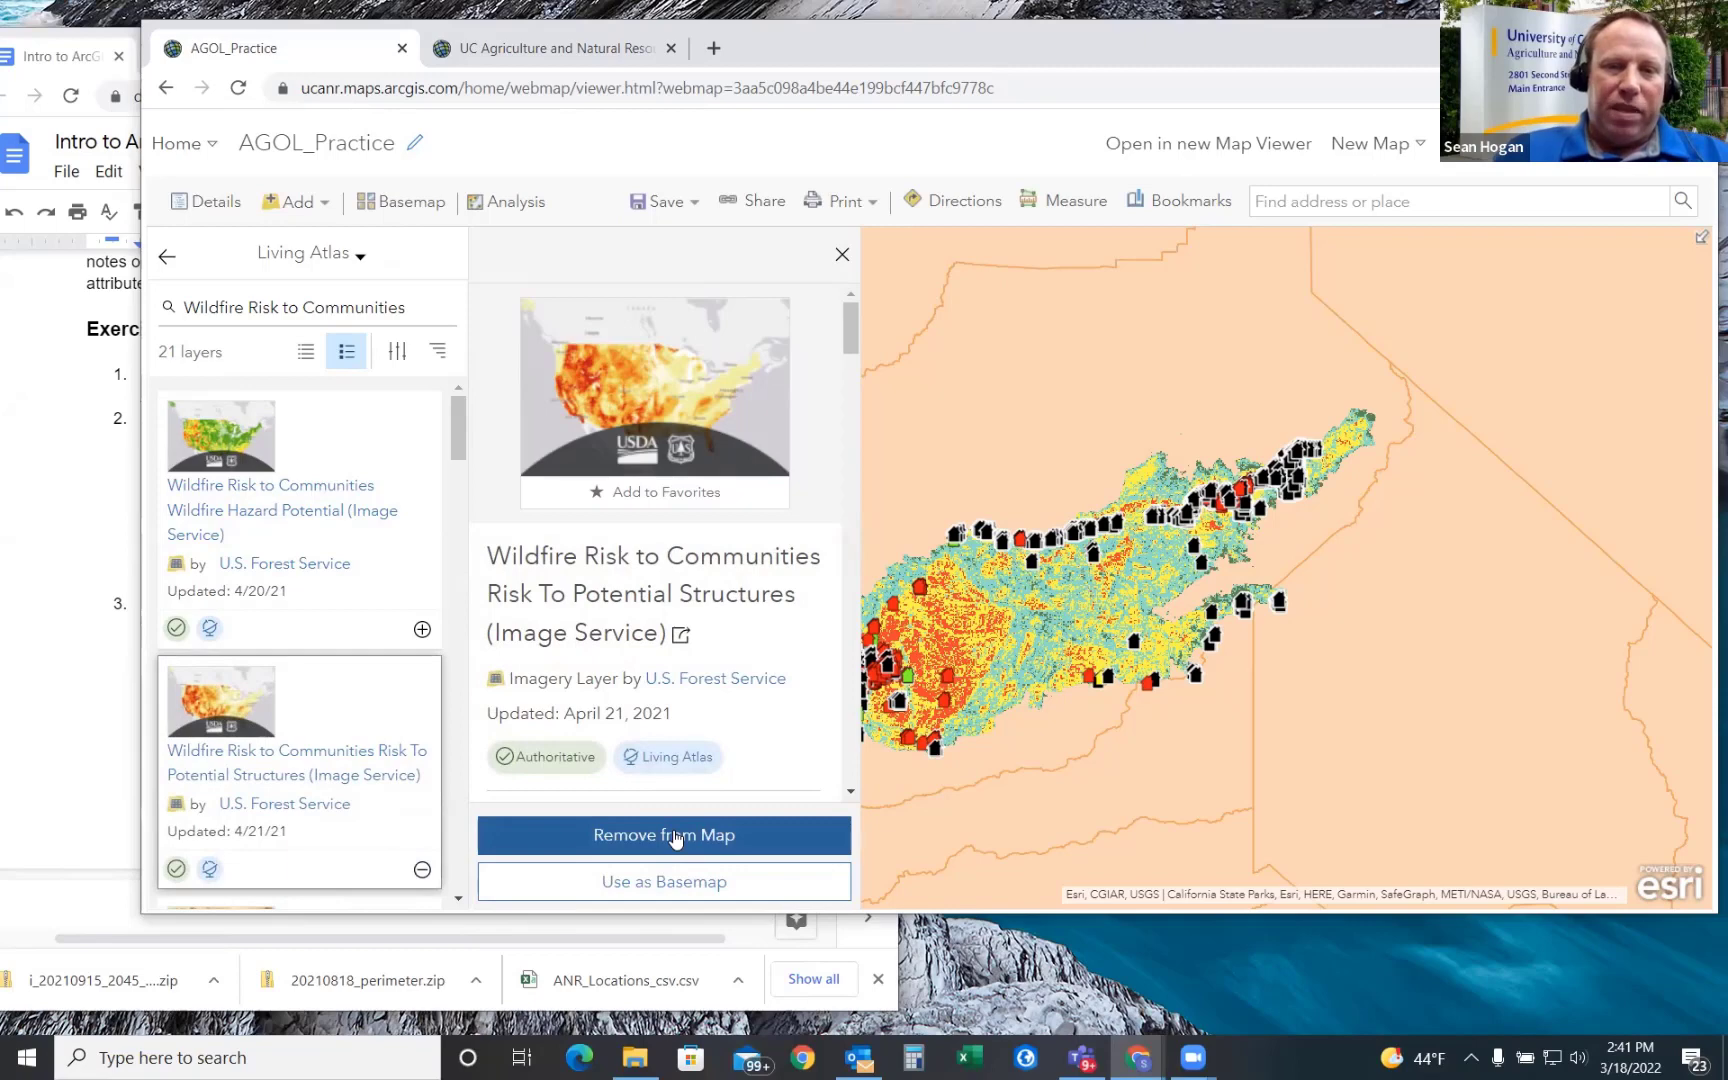
pyautogui.click(842, 255)
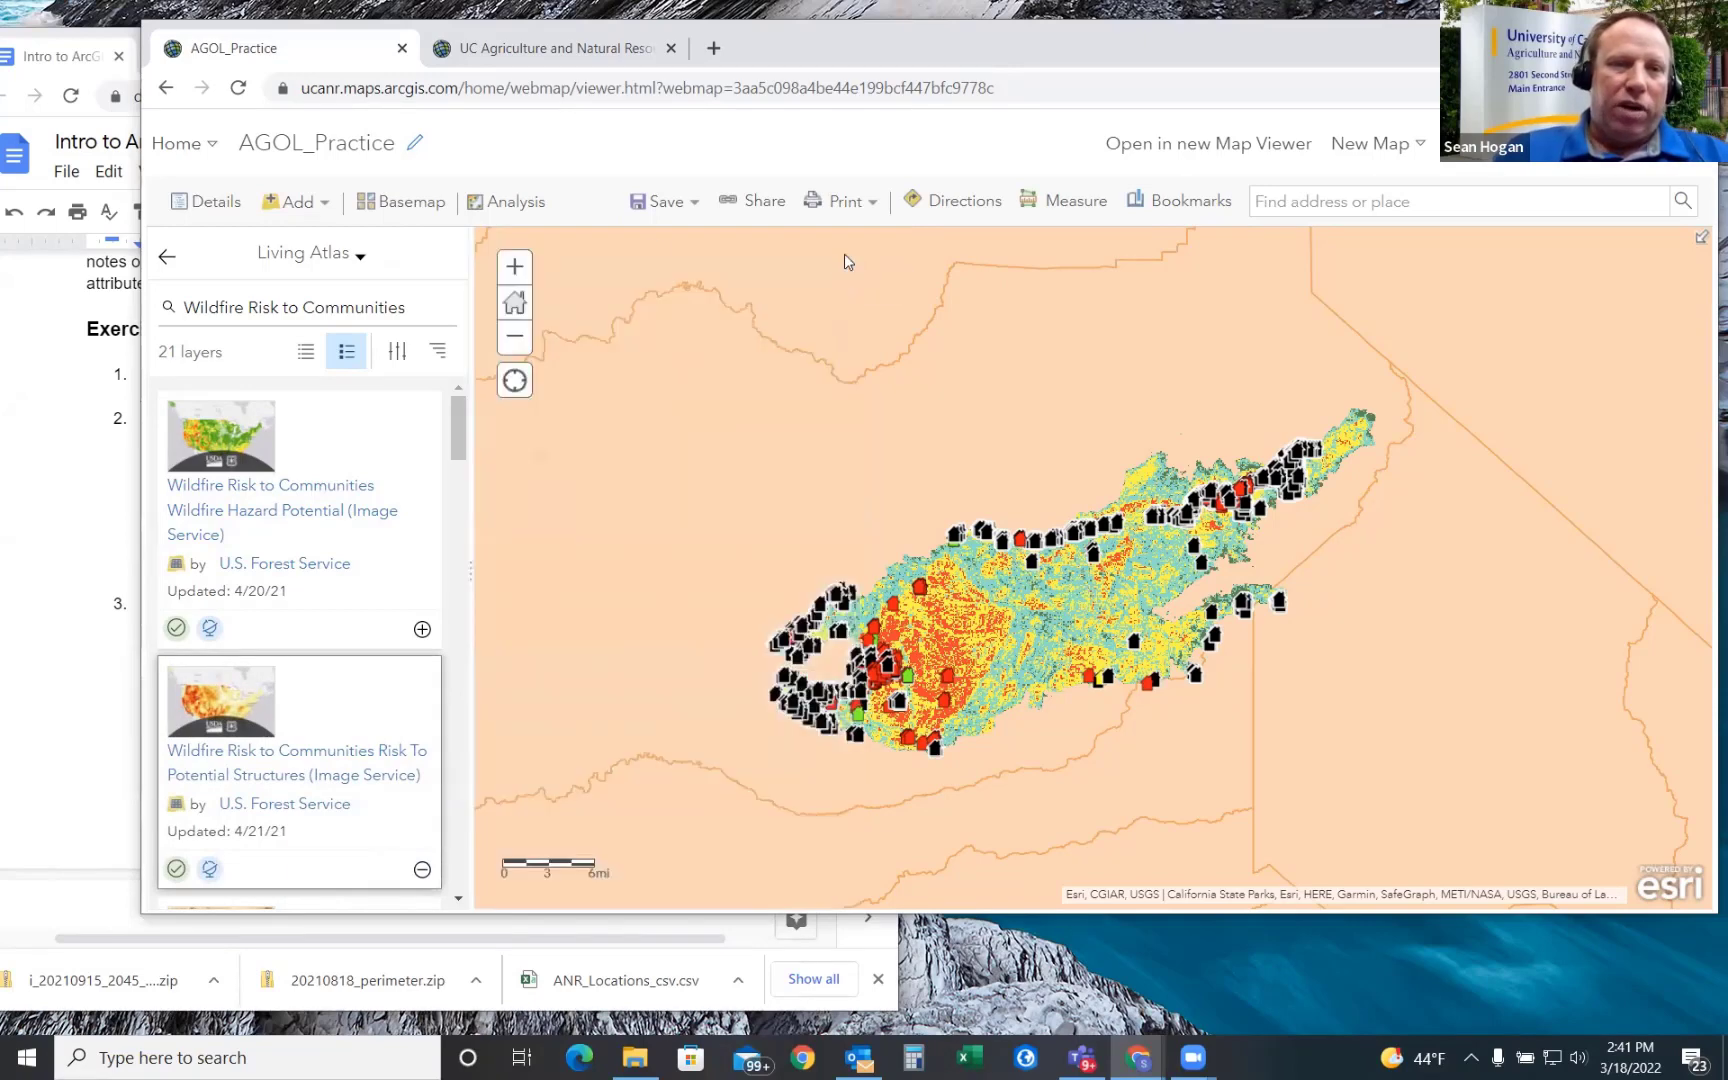
# - Back in Contents, hide the second Wildfire Risk layer and try dragging it above USA Counties
pyautogui.click(168, 258)
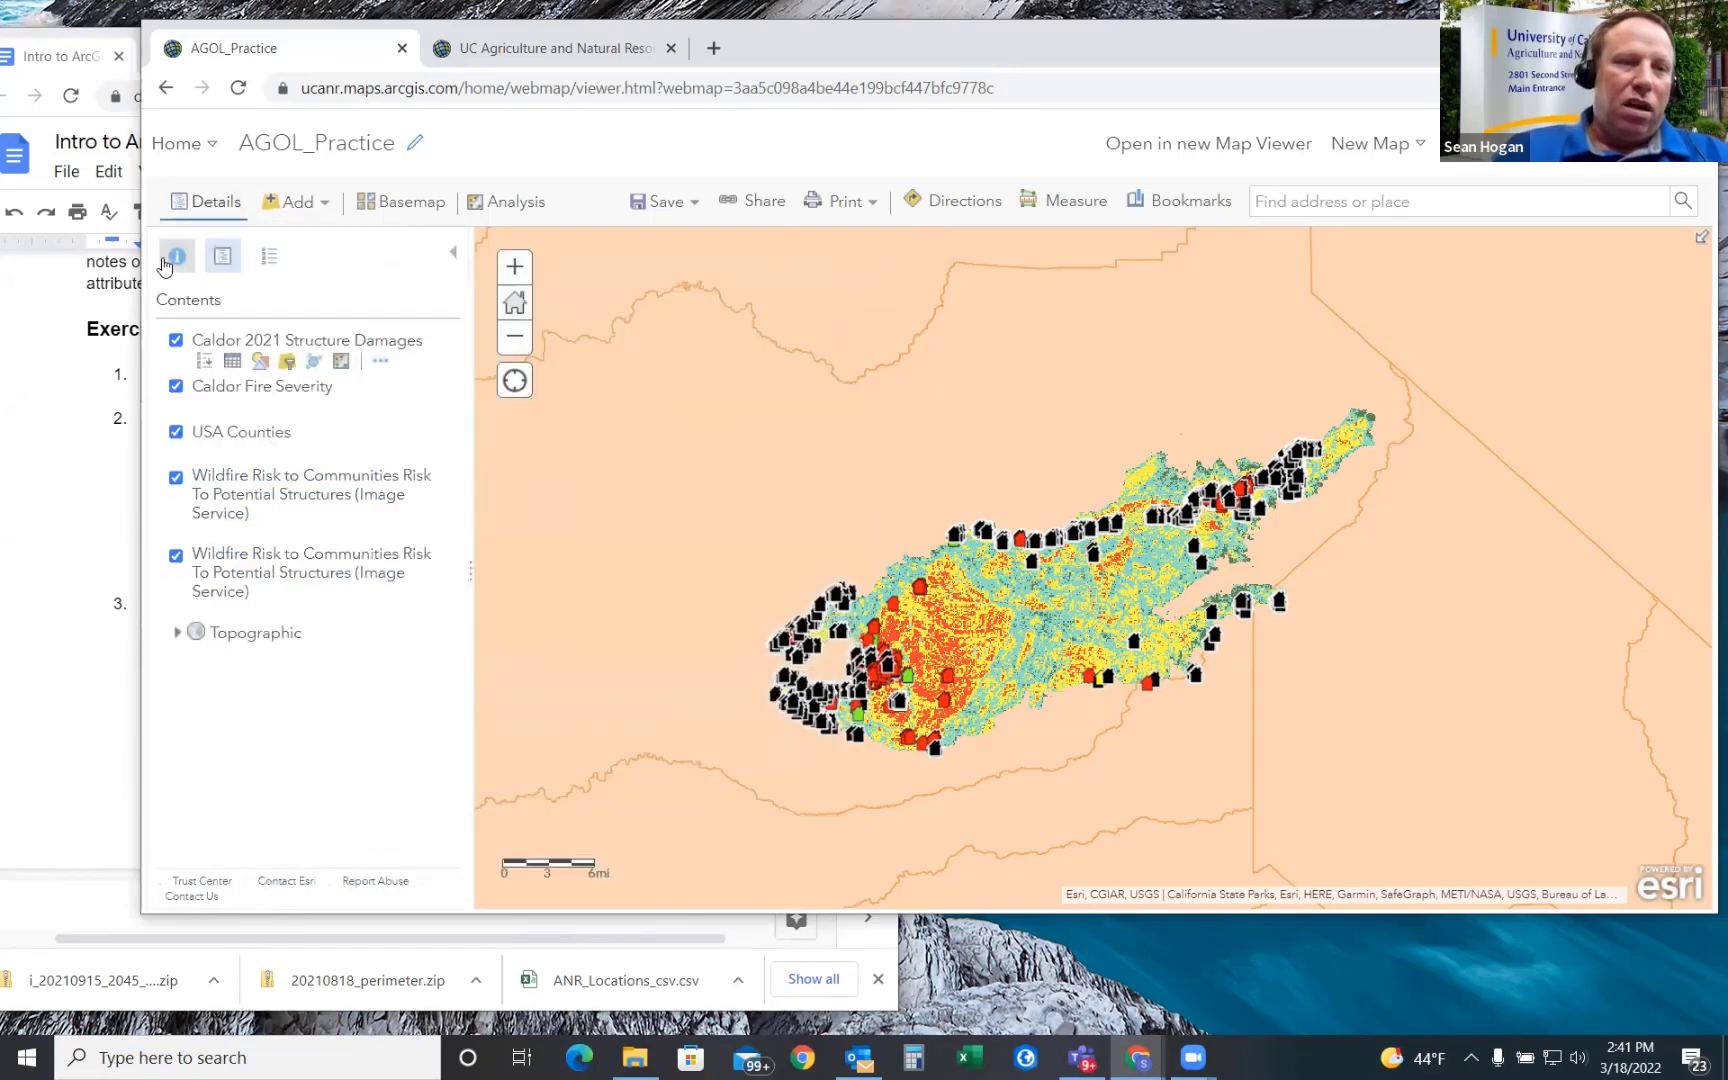
pyautogui.click(176, 558)
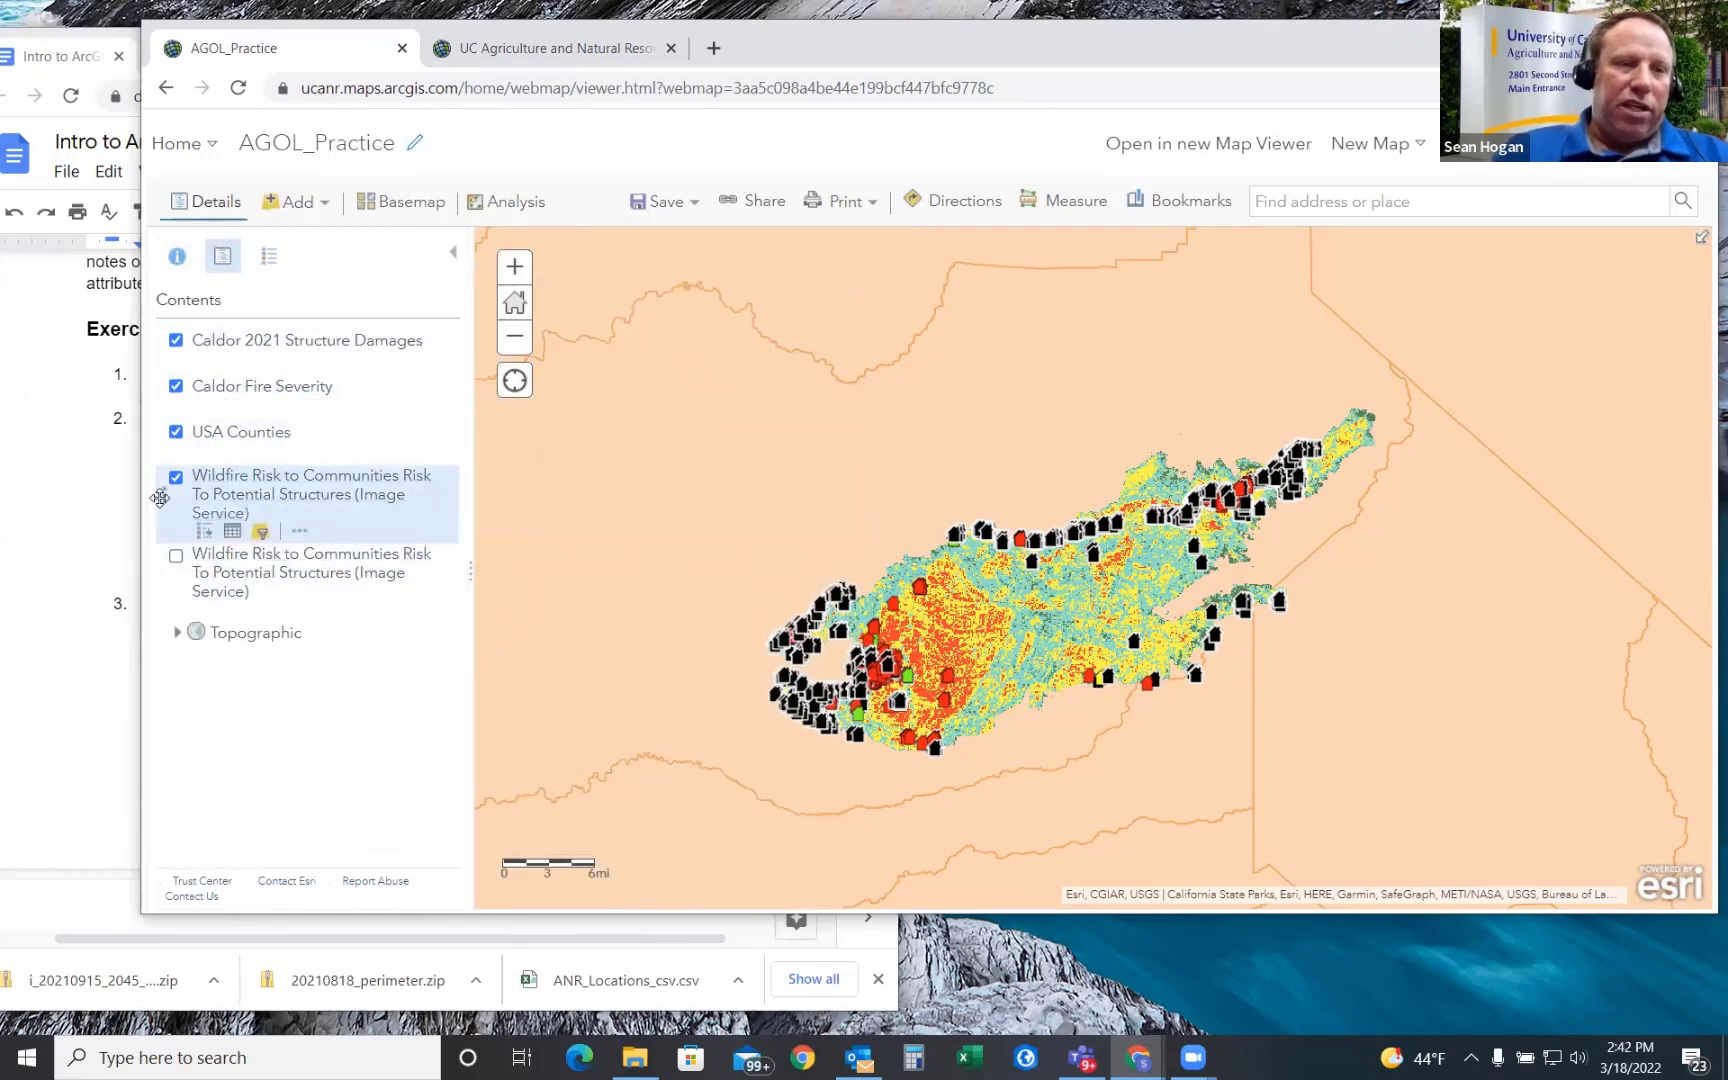
pyautogui.moveTo(159, 495); pyautogui.dragTo(162, 425)
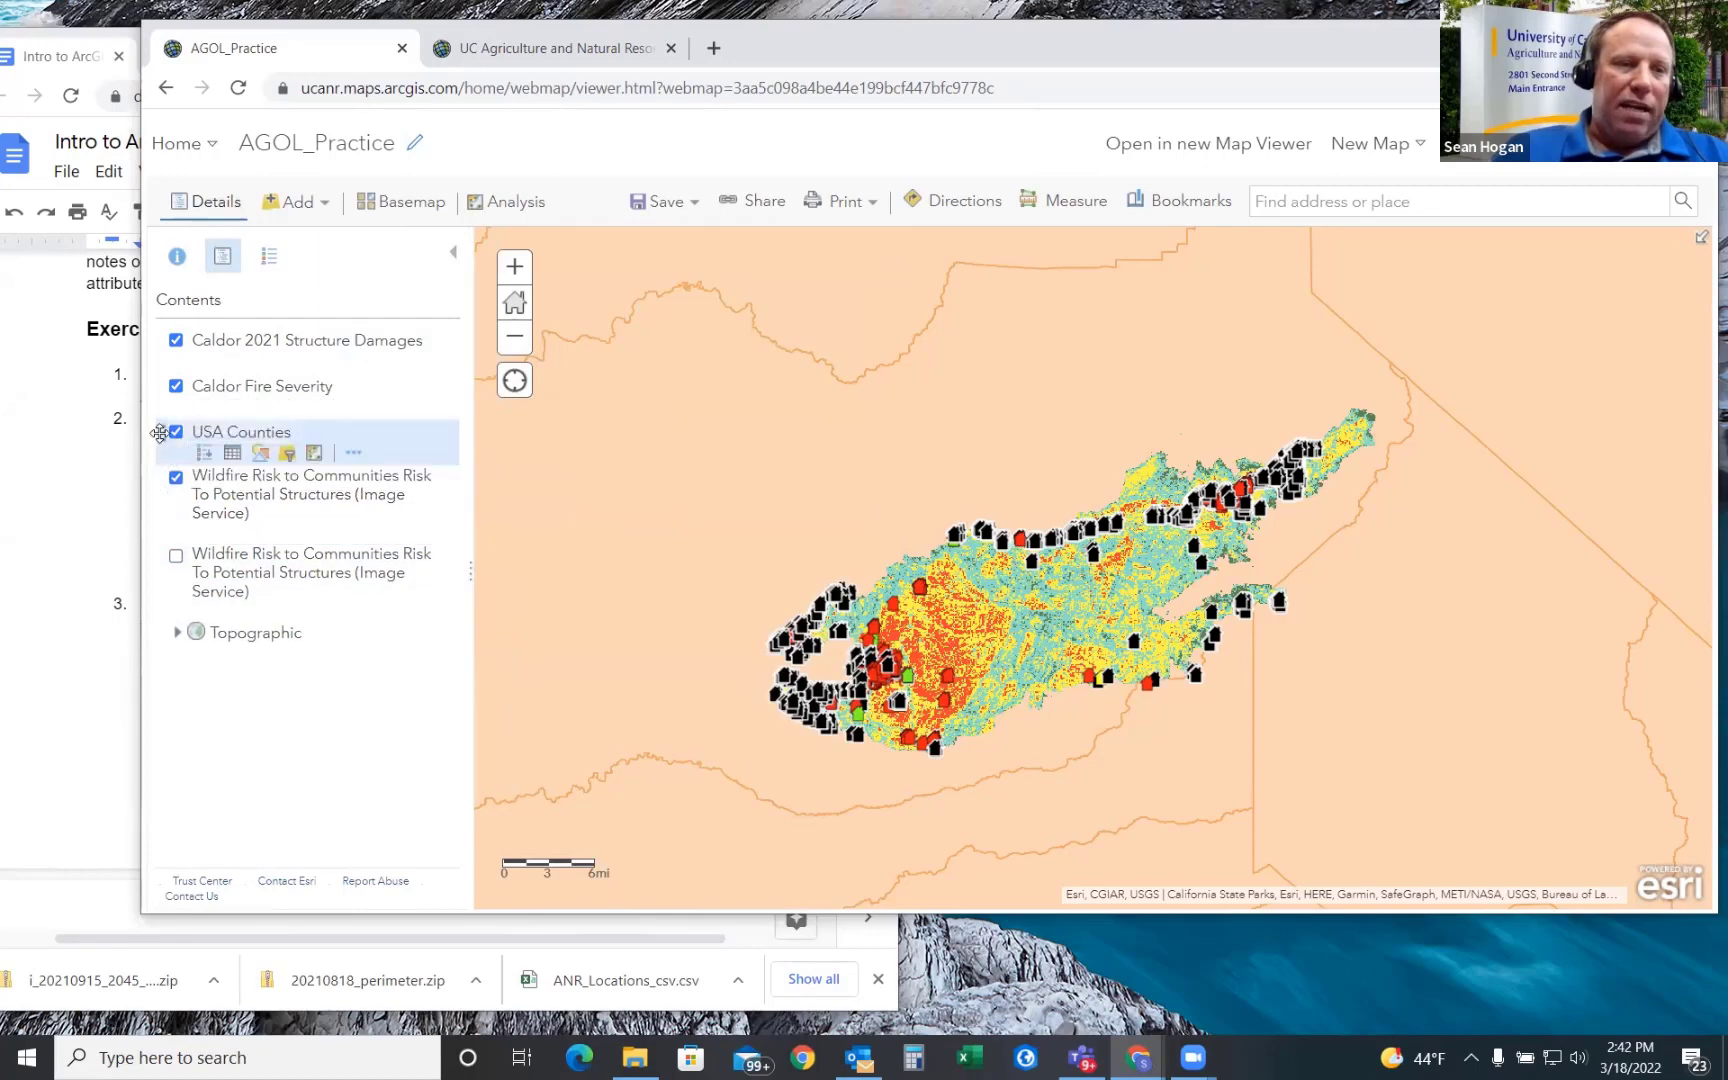
pyautogui.moveTo(166, 577); pyautogui.dragTo(176, 428)
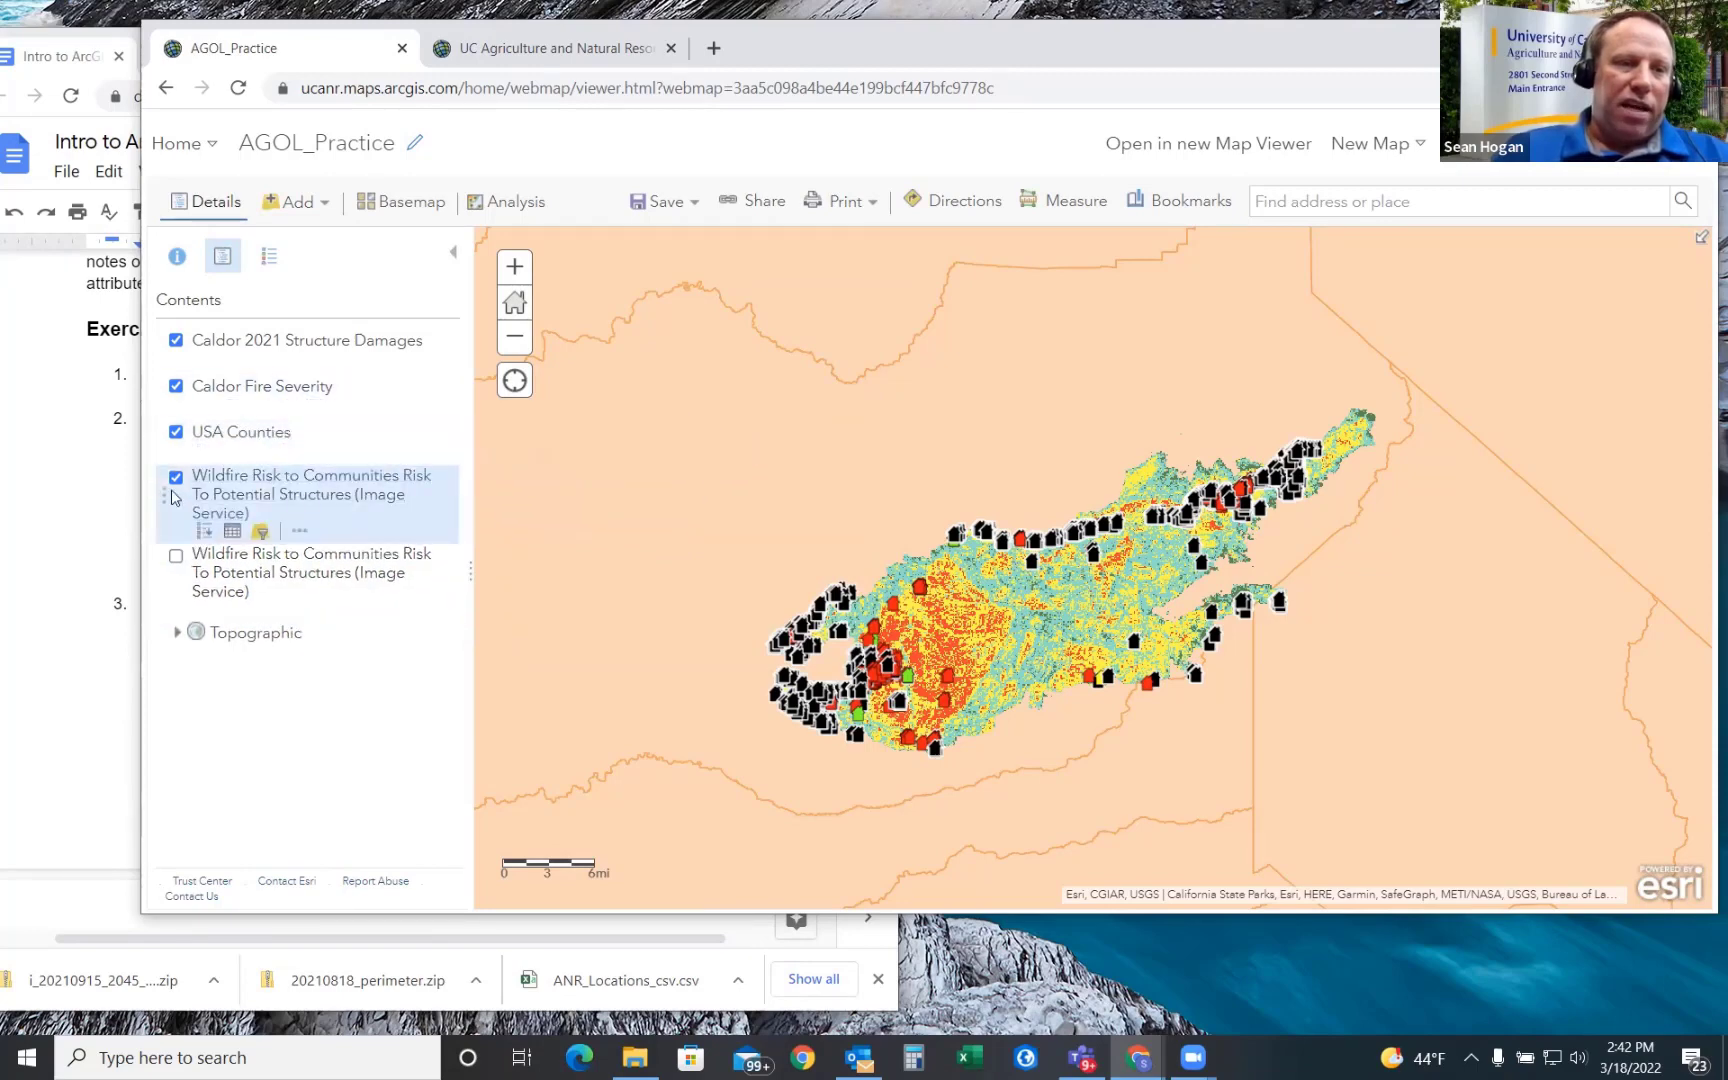
pyautogui.moveTo(162, 499); pyautogui.dragTo(168, 543)
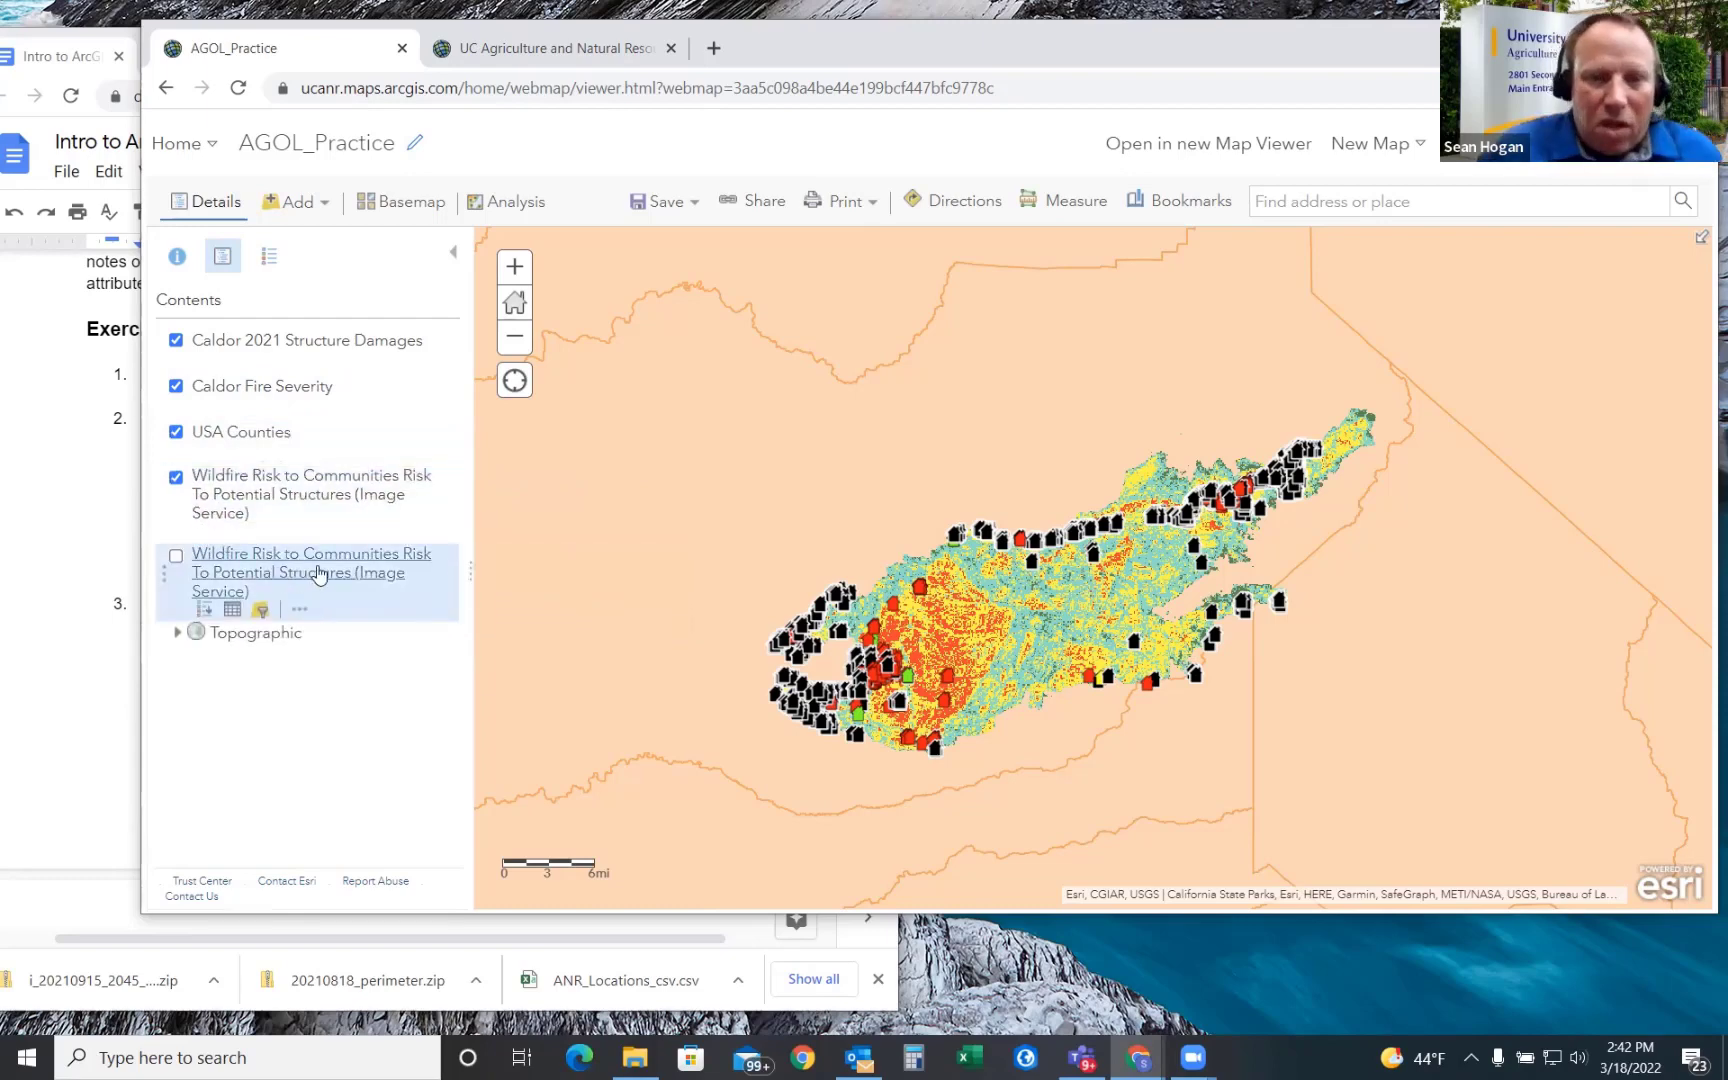
# - Hide USA Counties, re-show the second Wildfire Risk layer, and zoom in on the Caldor fire
pyautogui.click(176, 433)
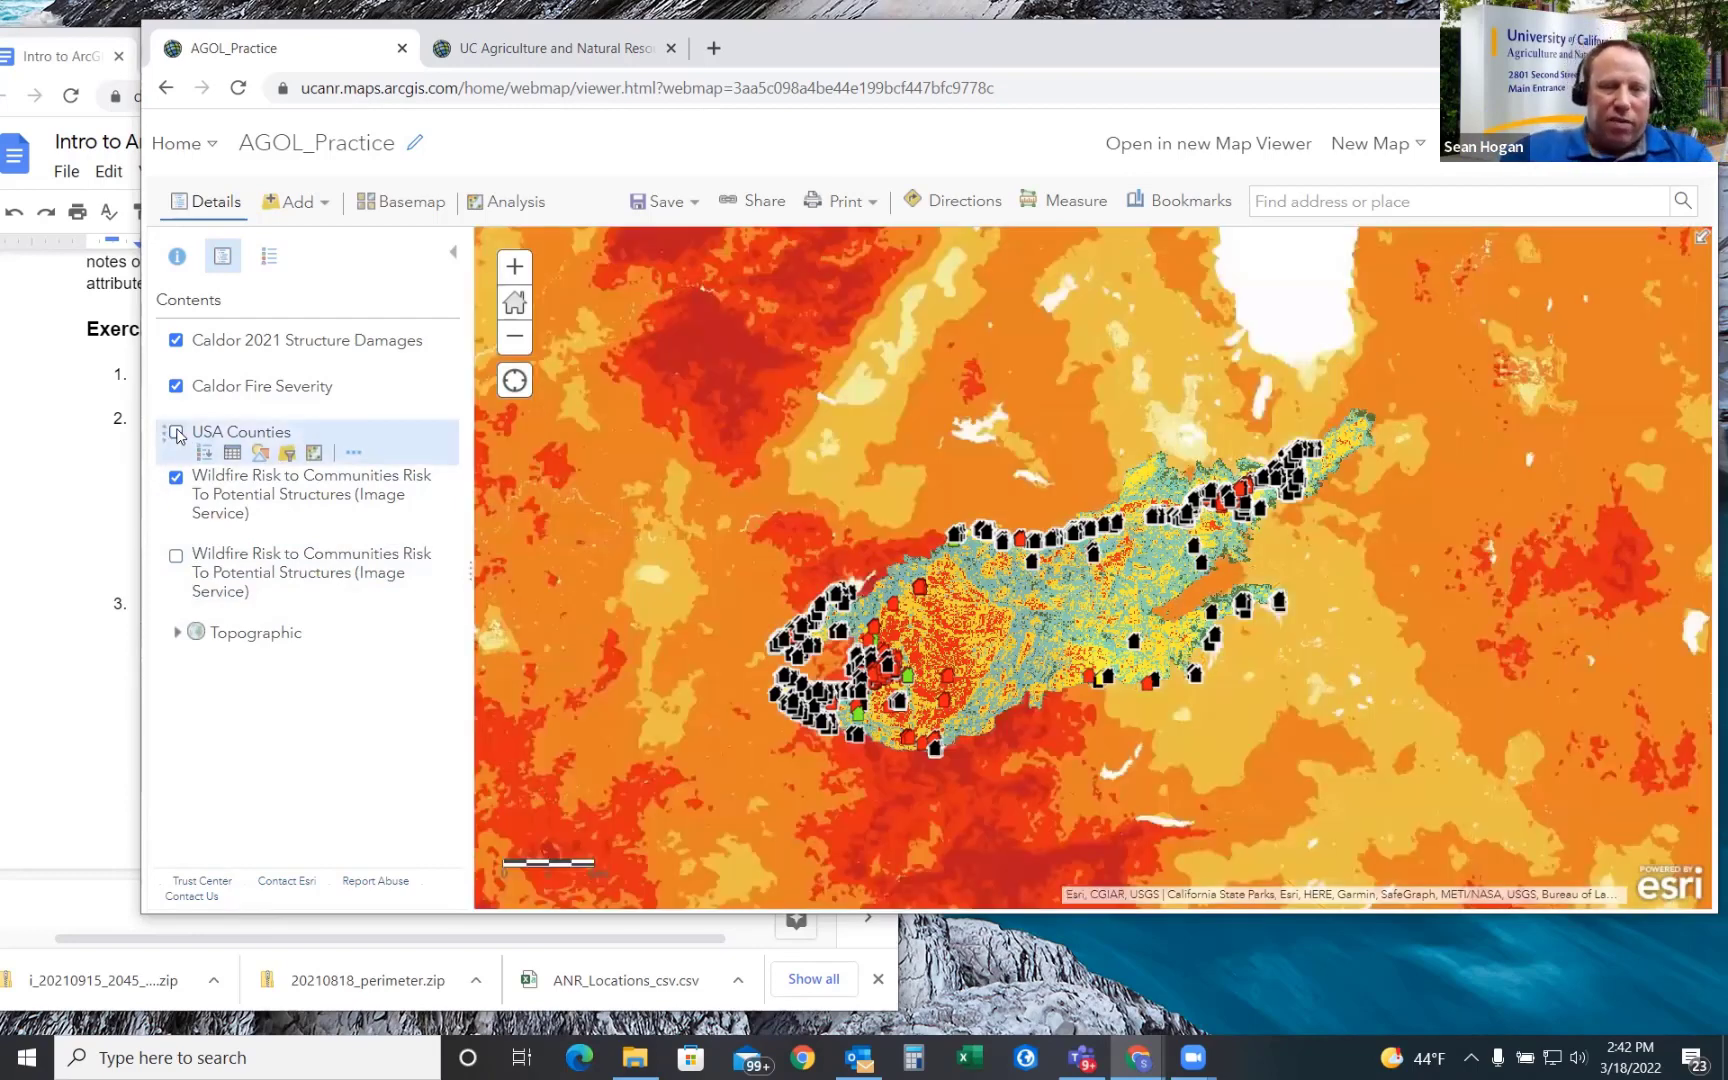
pyautogui.click(177, 558)
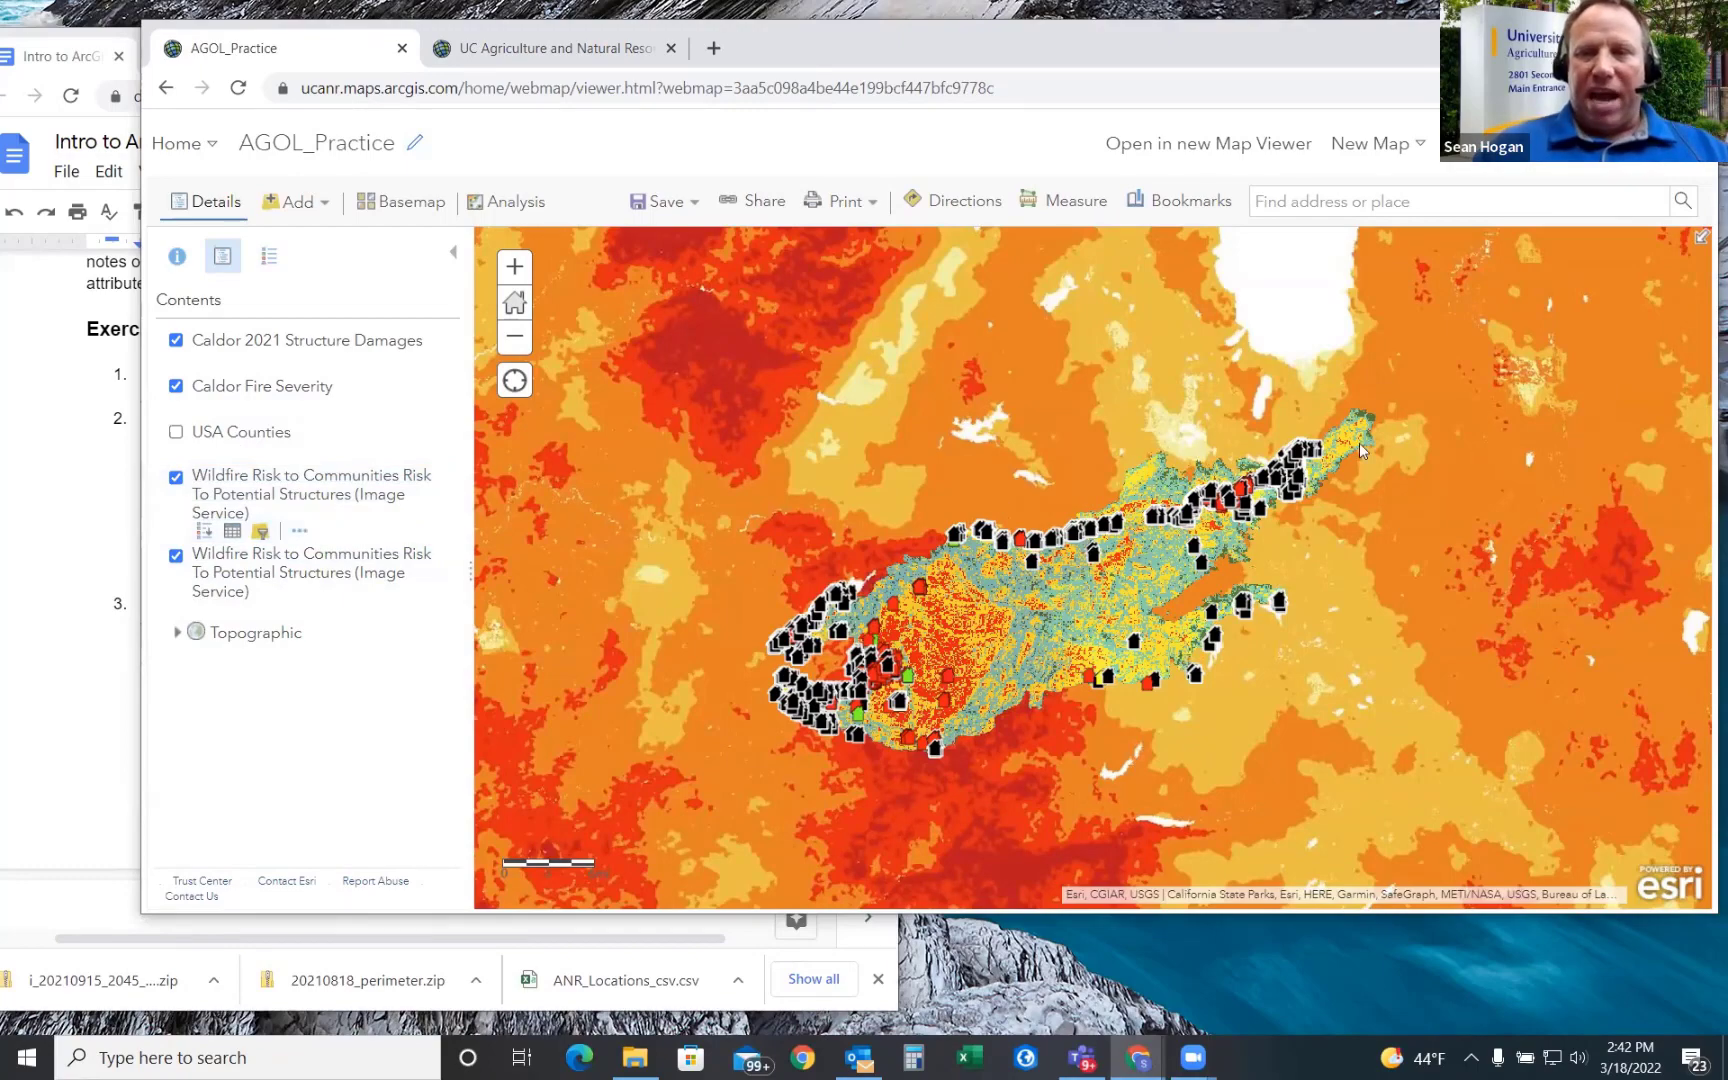
pyautogui.scroll(-1, 956, 450)
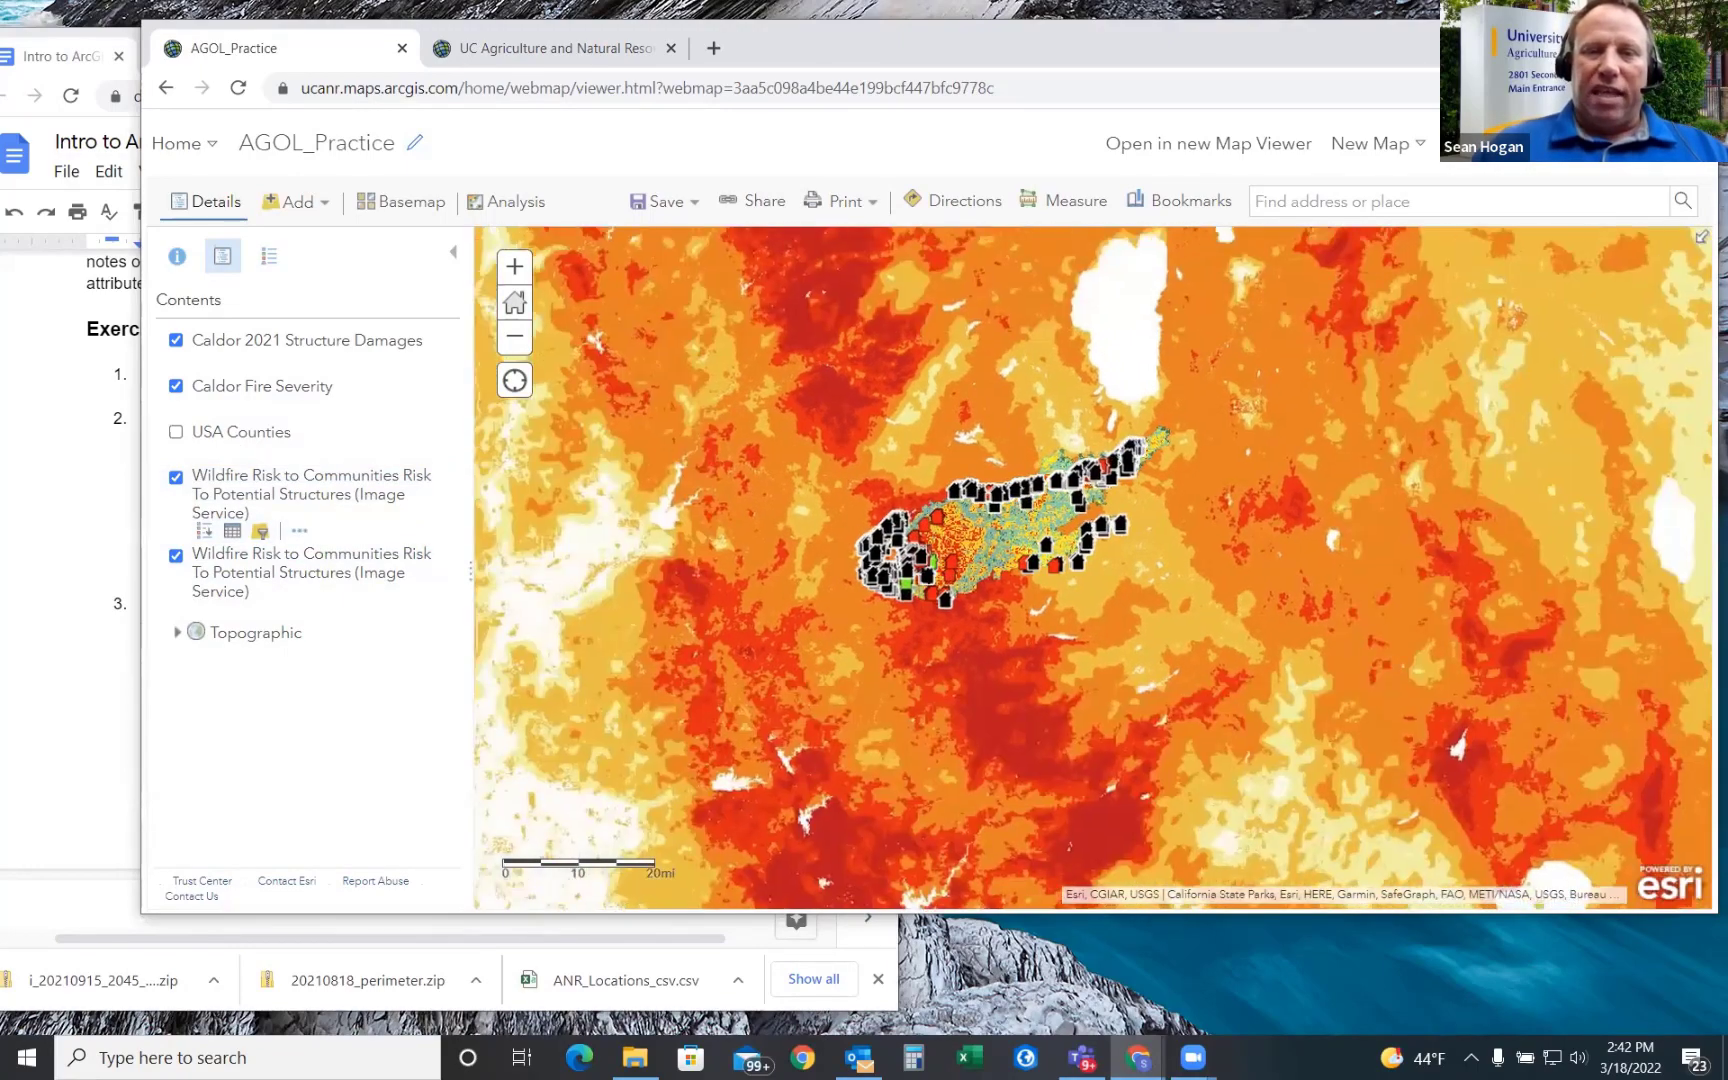
pyautogui.scroll(1, 934, 508)
pyautogui.scroll(1, 934, 508)
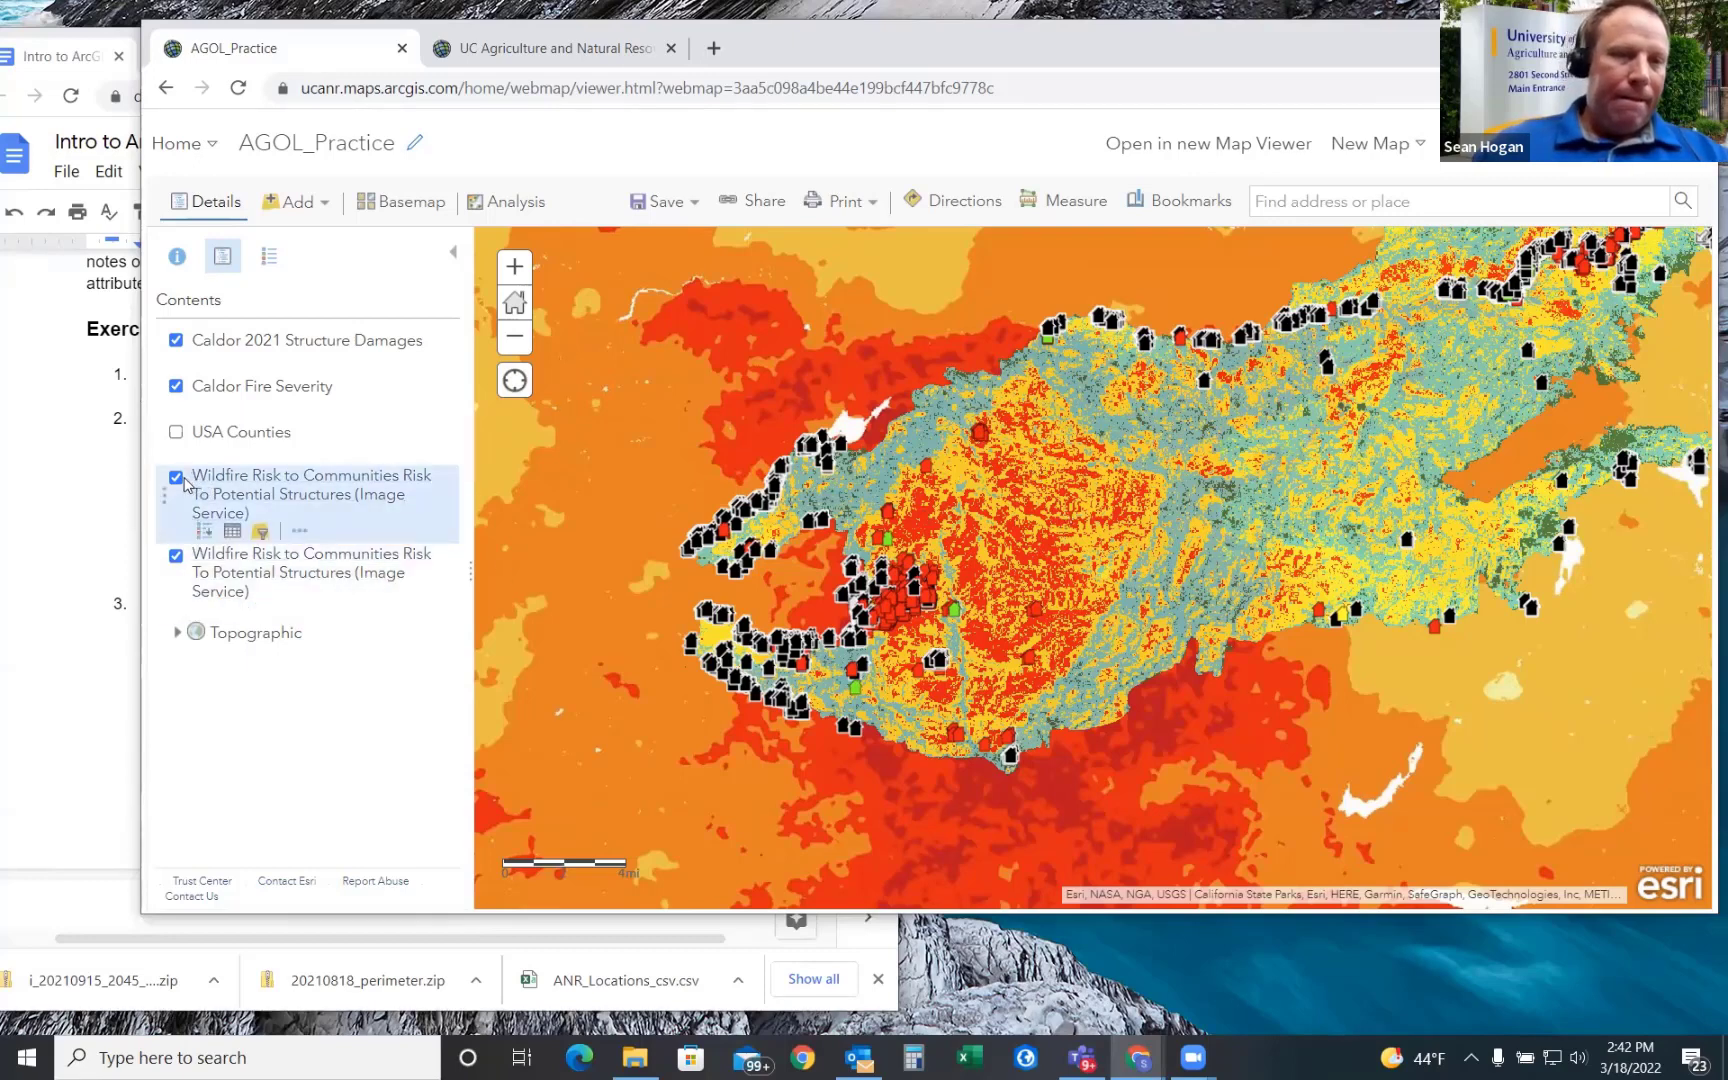
# - Remove both Wildfire Risk To Potential Structures layers from Contents, then zoom out
pyautogui.click(299, 531)
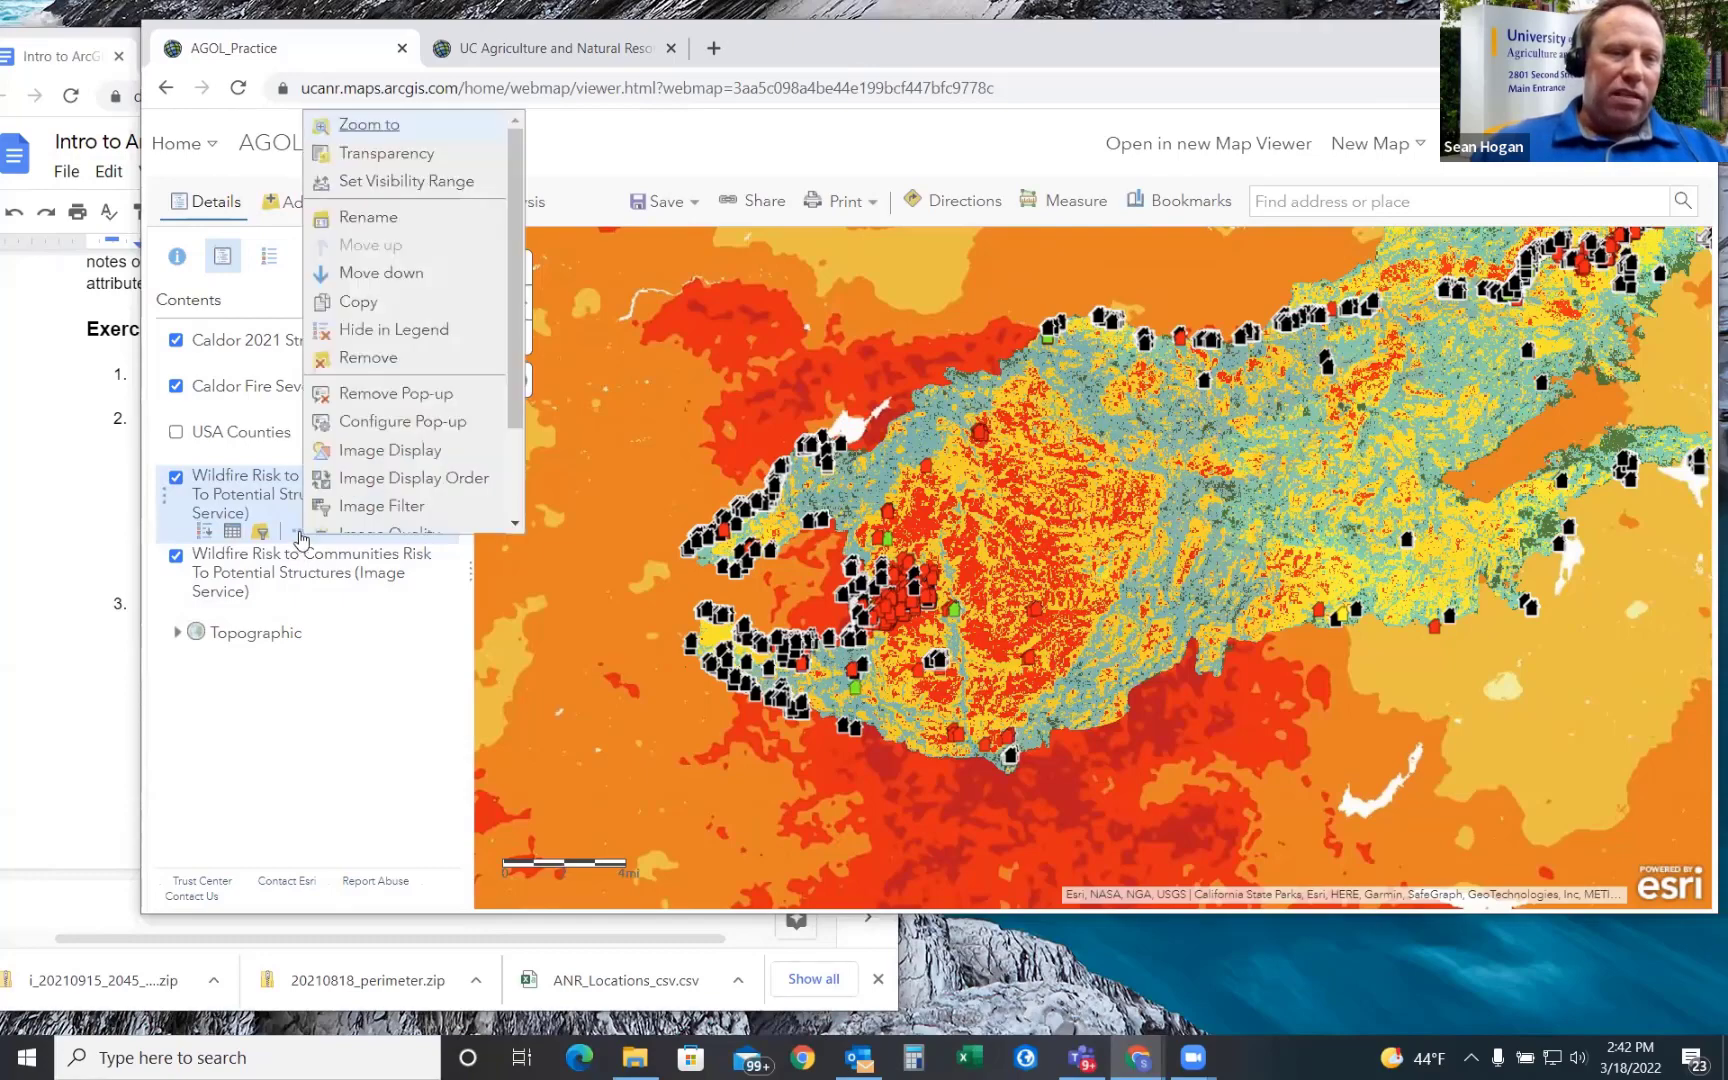
pyautogui.click(381, 358)
pyautogui.click(818, 596)
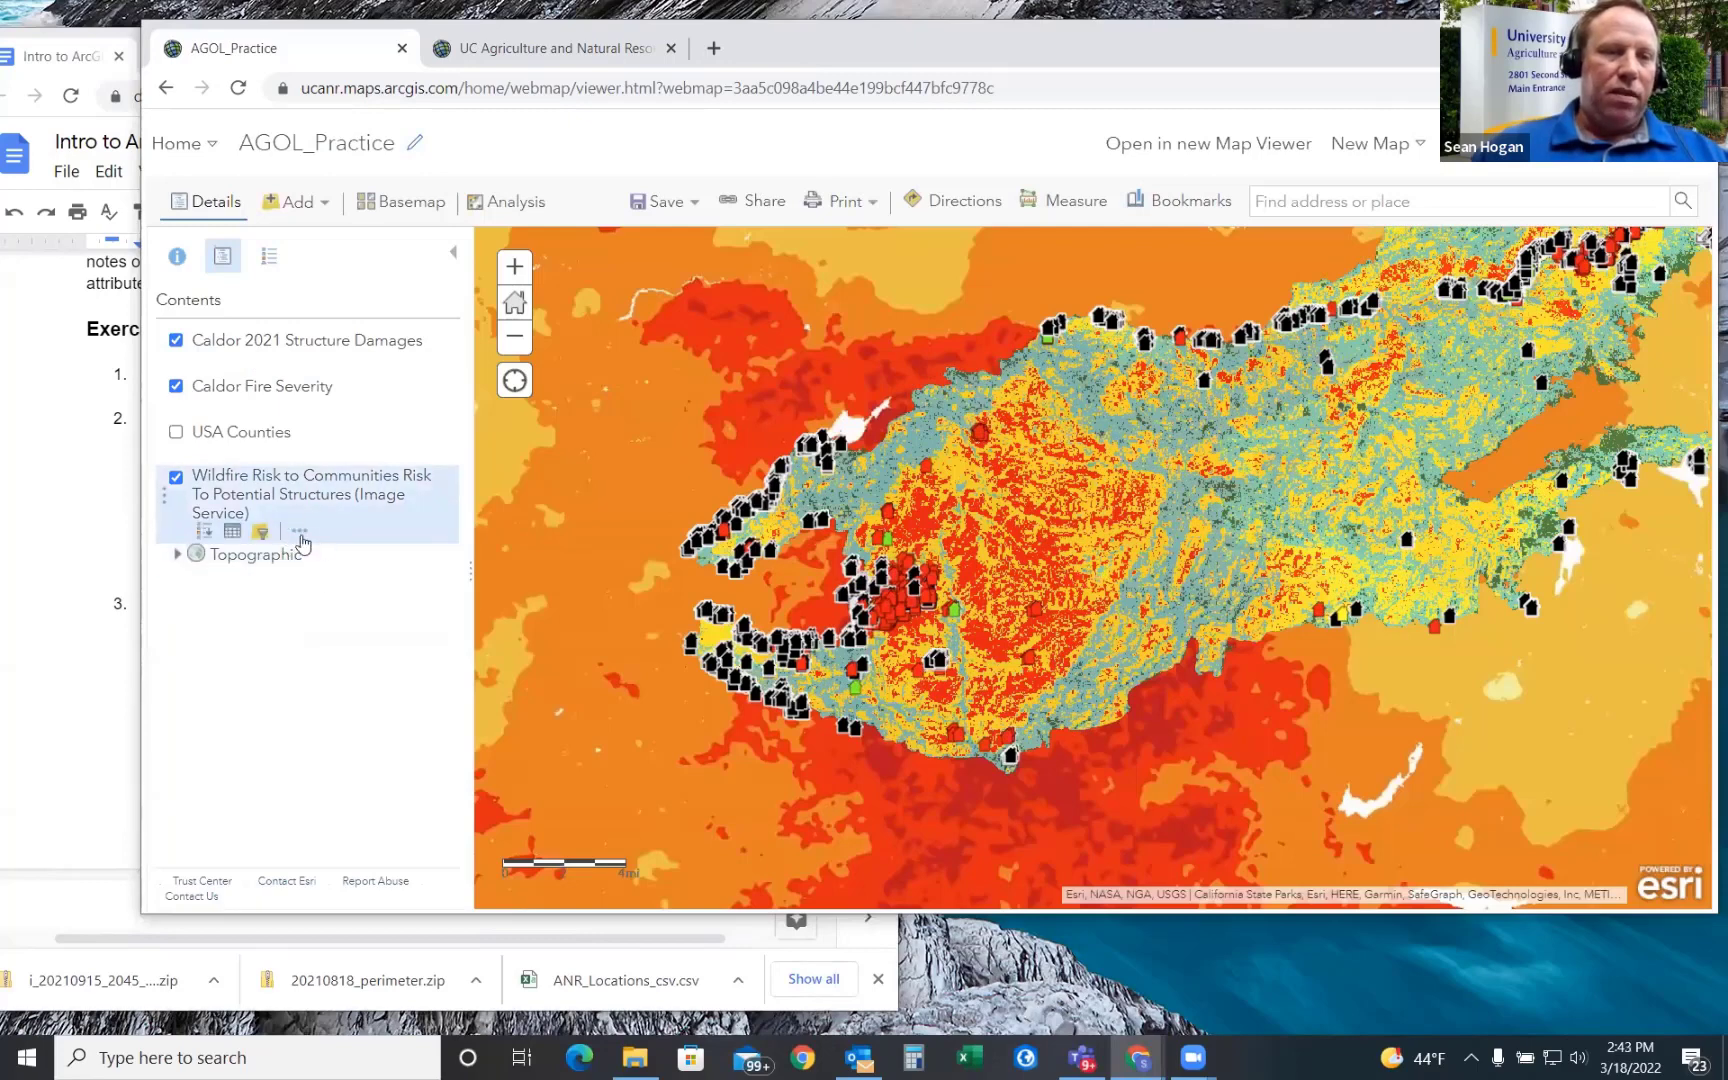
pyautogui.click(299, 538)
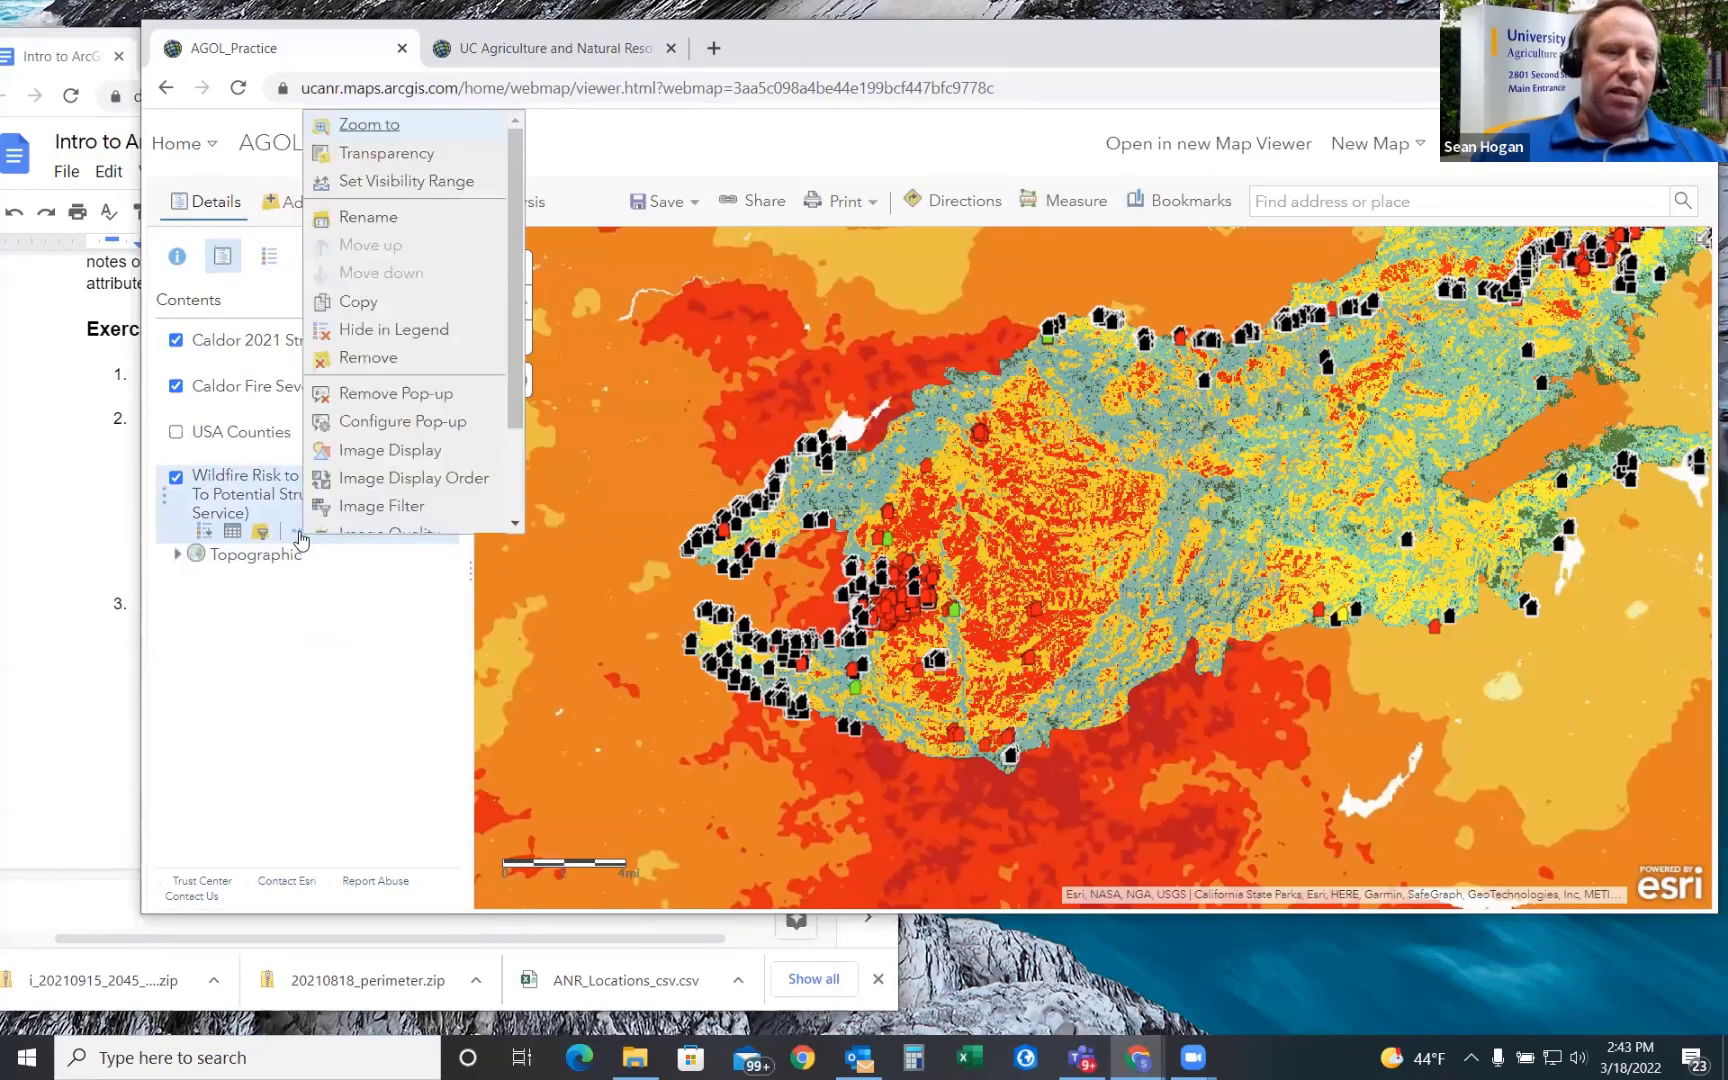
pyautogui.click(373, 360)
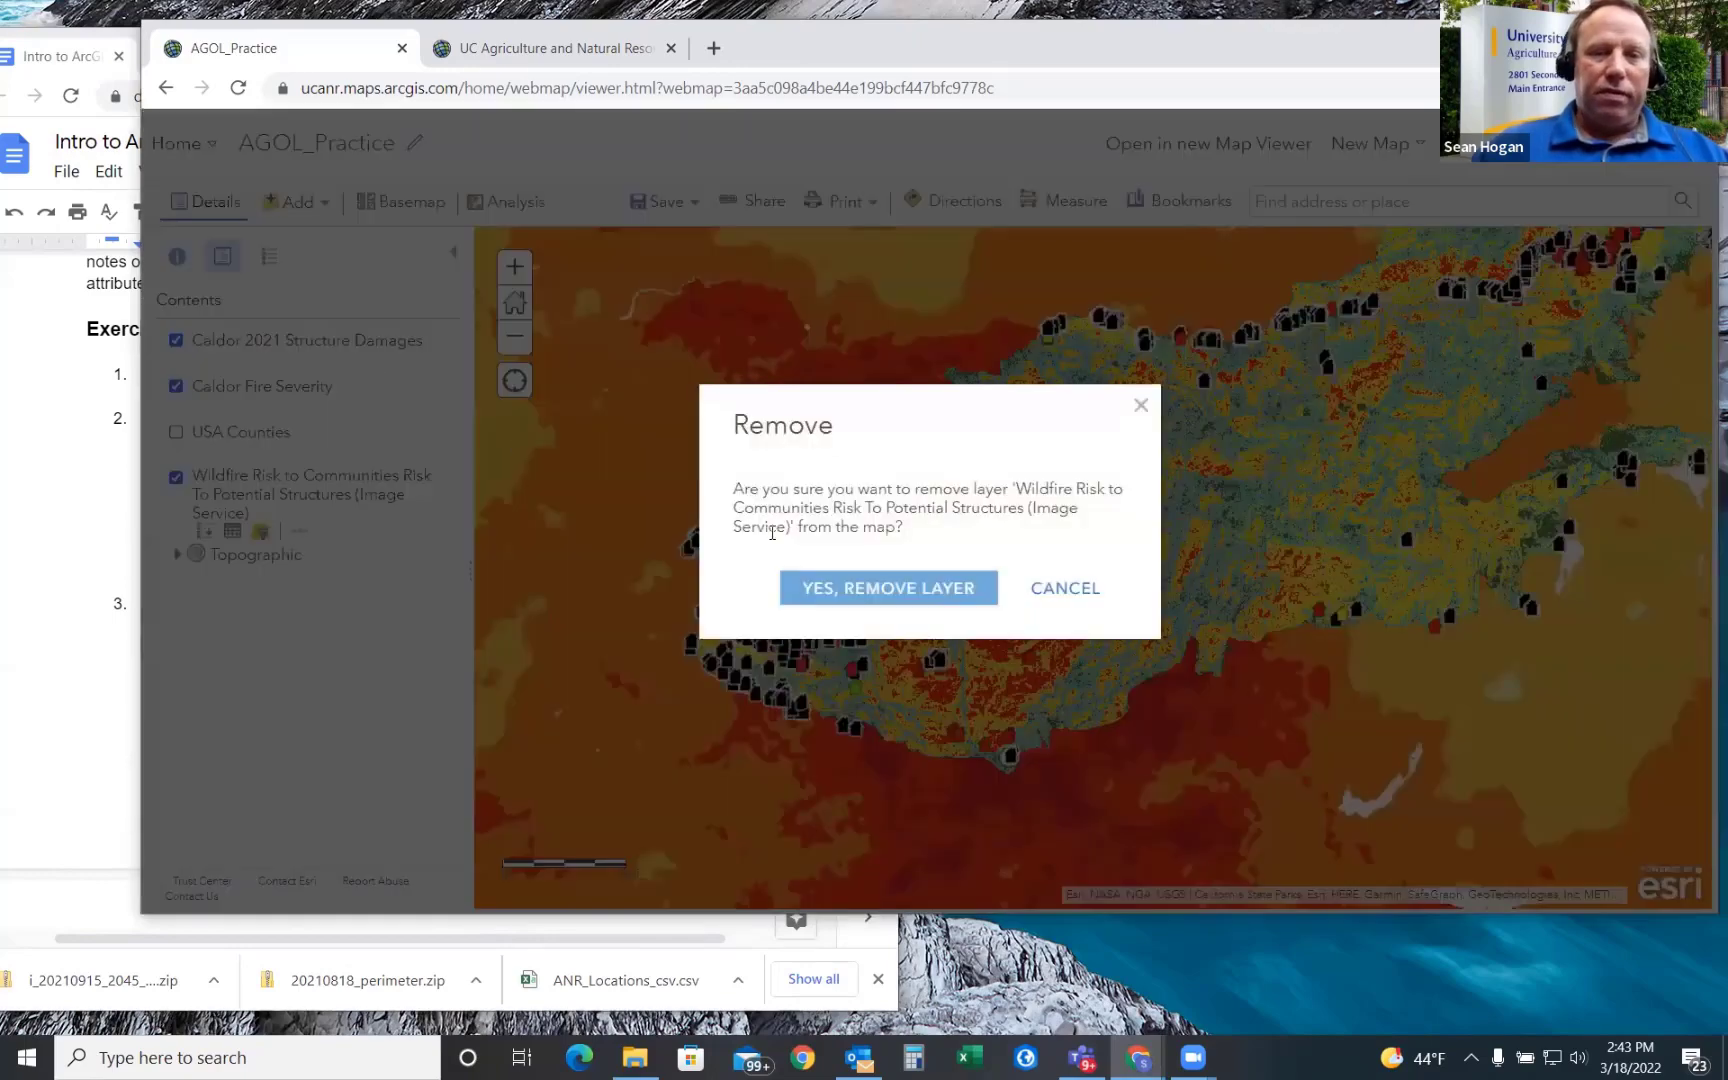
pyautogui.click(896, 600)
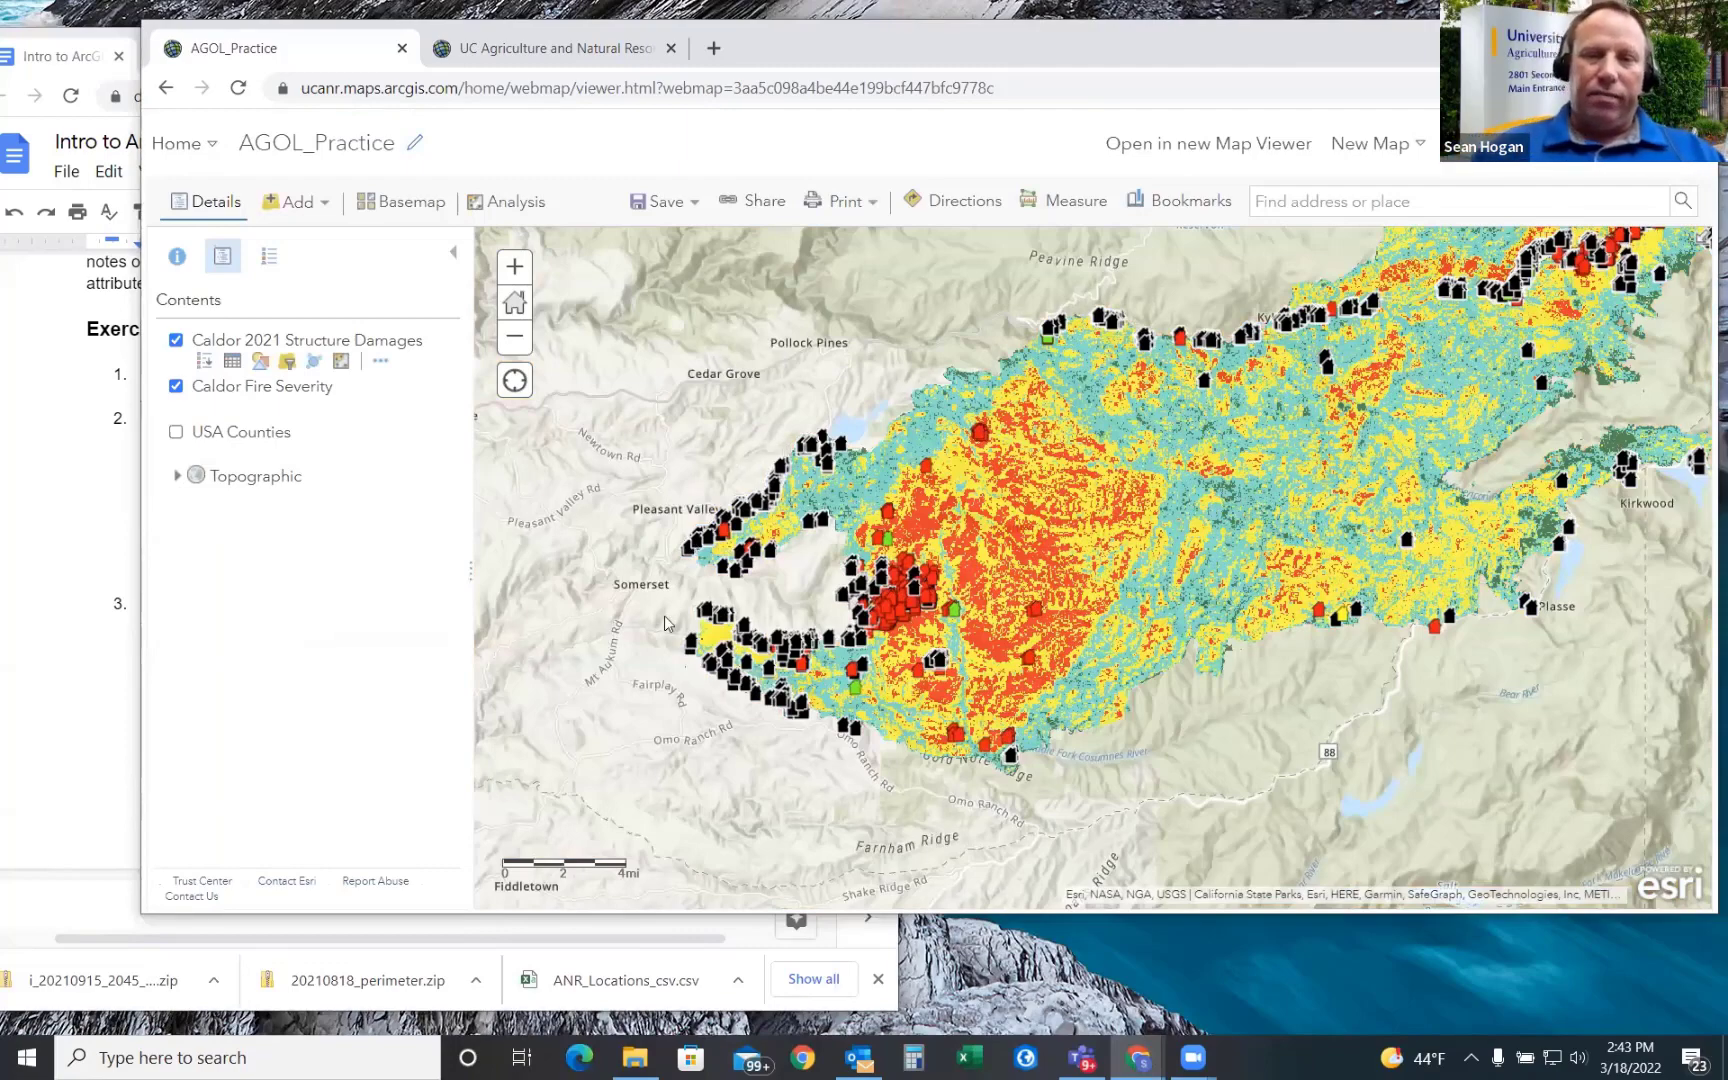
pyautogui.scroll(-2, 677, 648)
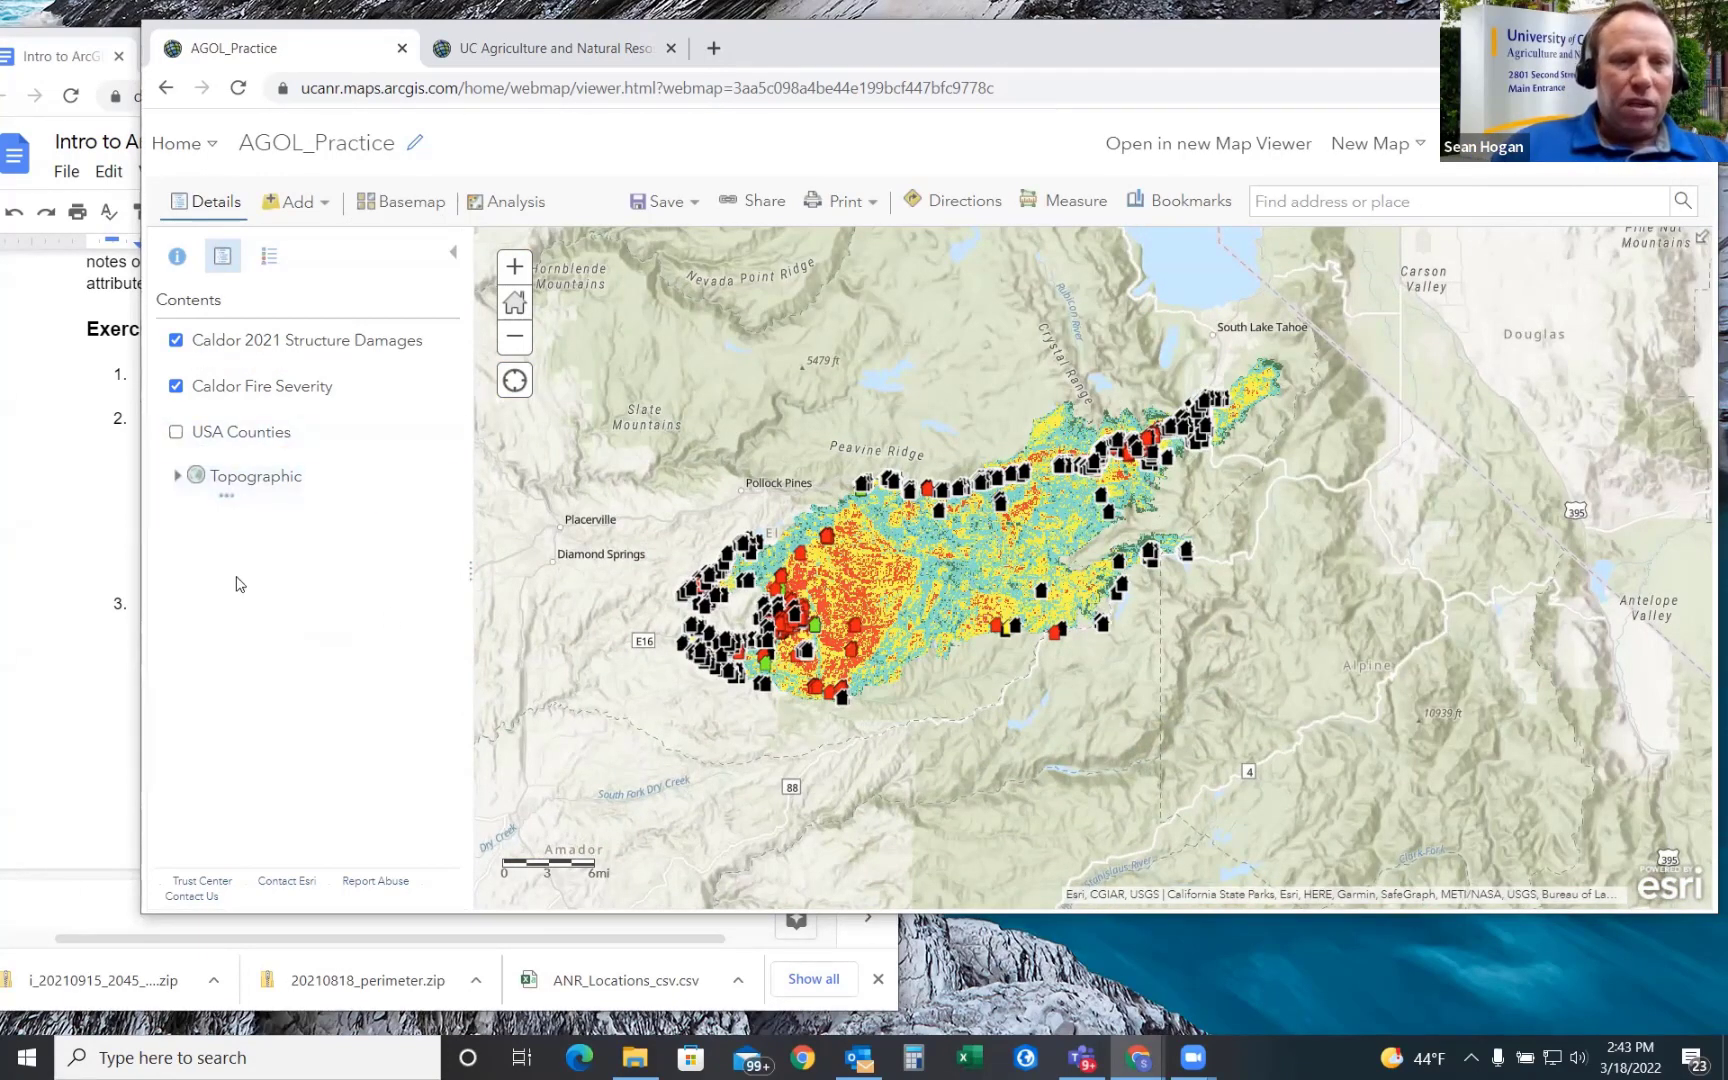
pyautogui.click(85, 516)
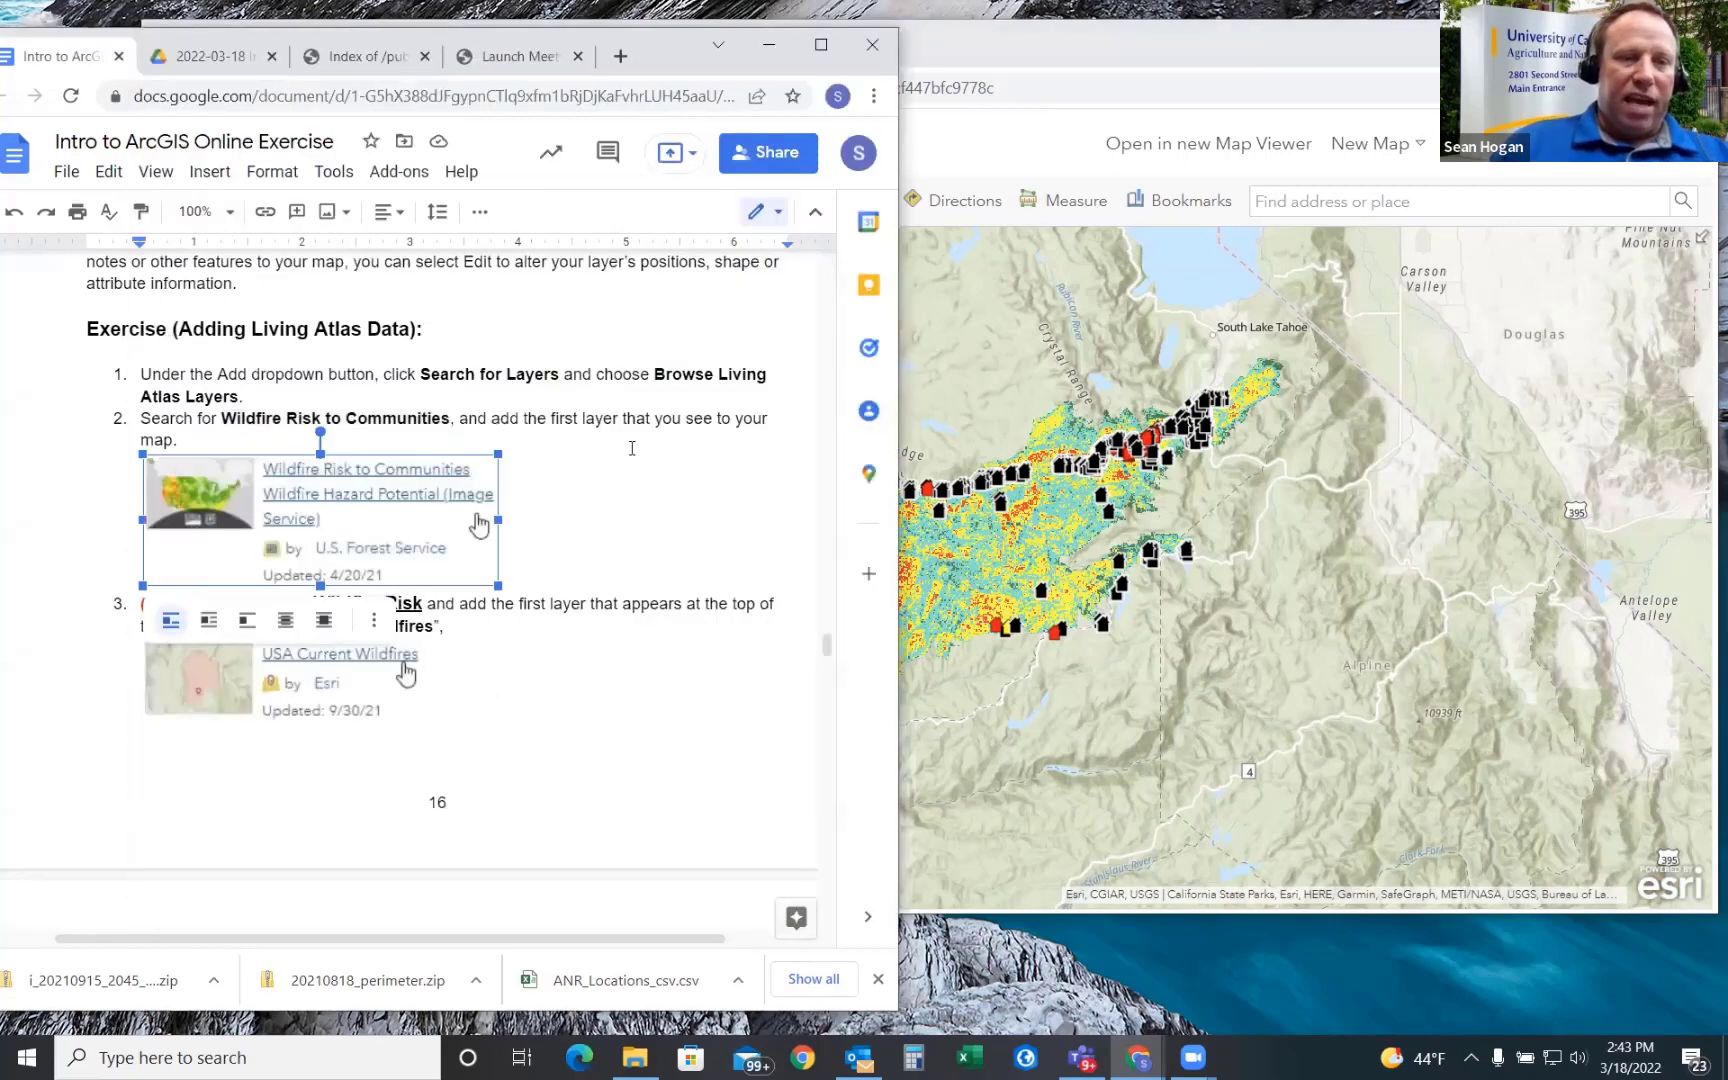
pyautogui.scroll(-1, 632, 448)
pyautogui.click(673, 626)
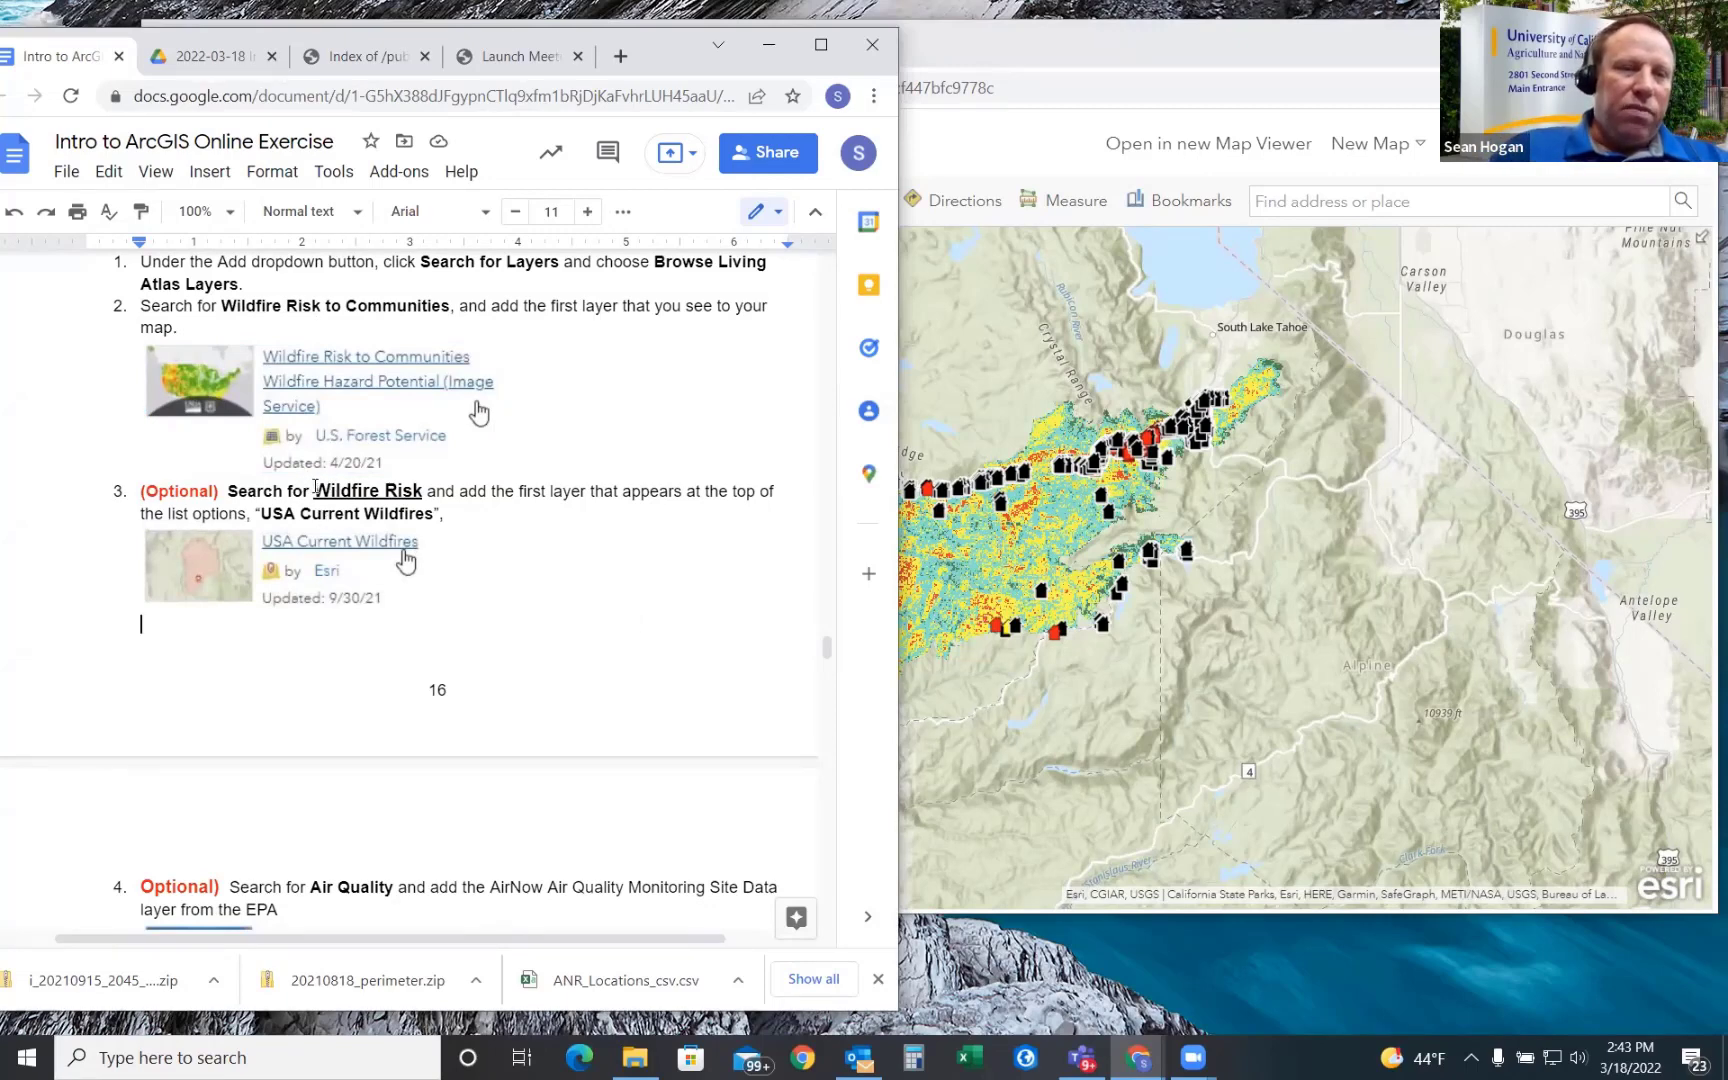
pyautogui.moveTo(313, 490); pyautogui.dragTo(418, 490)
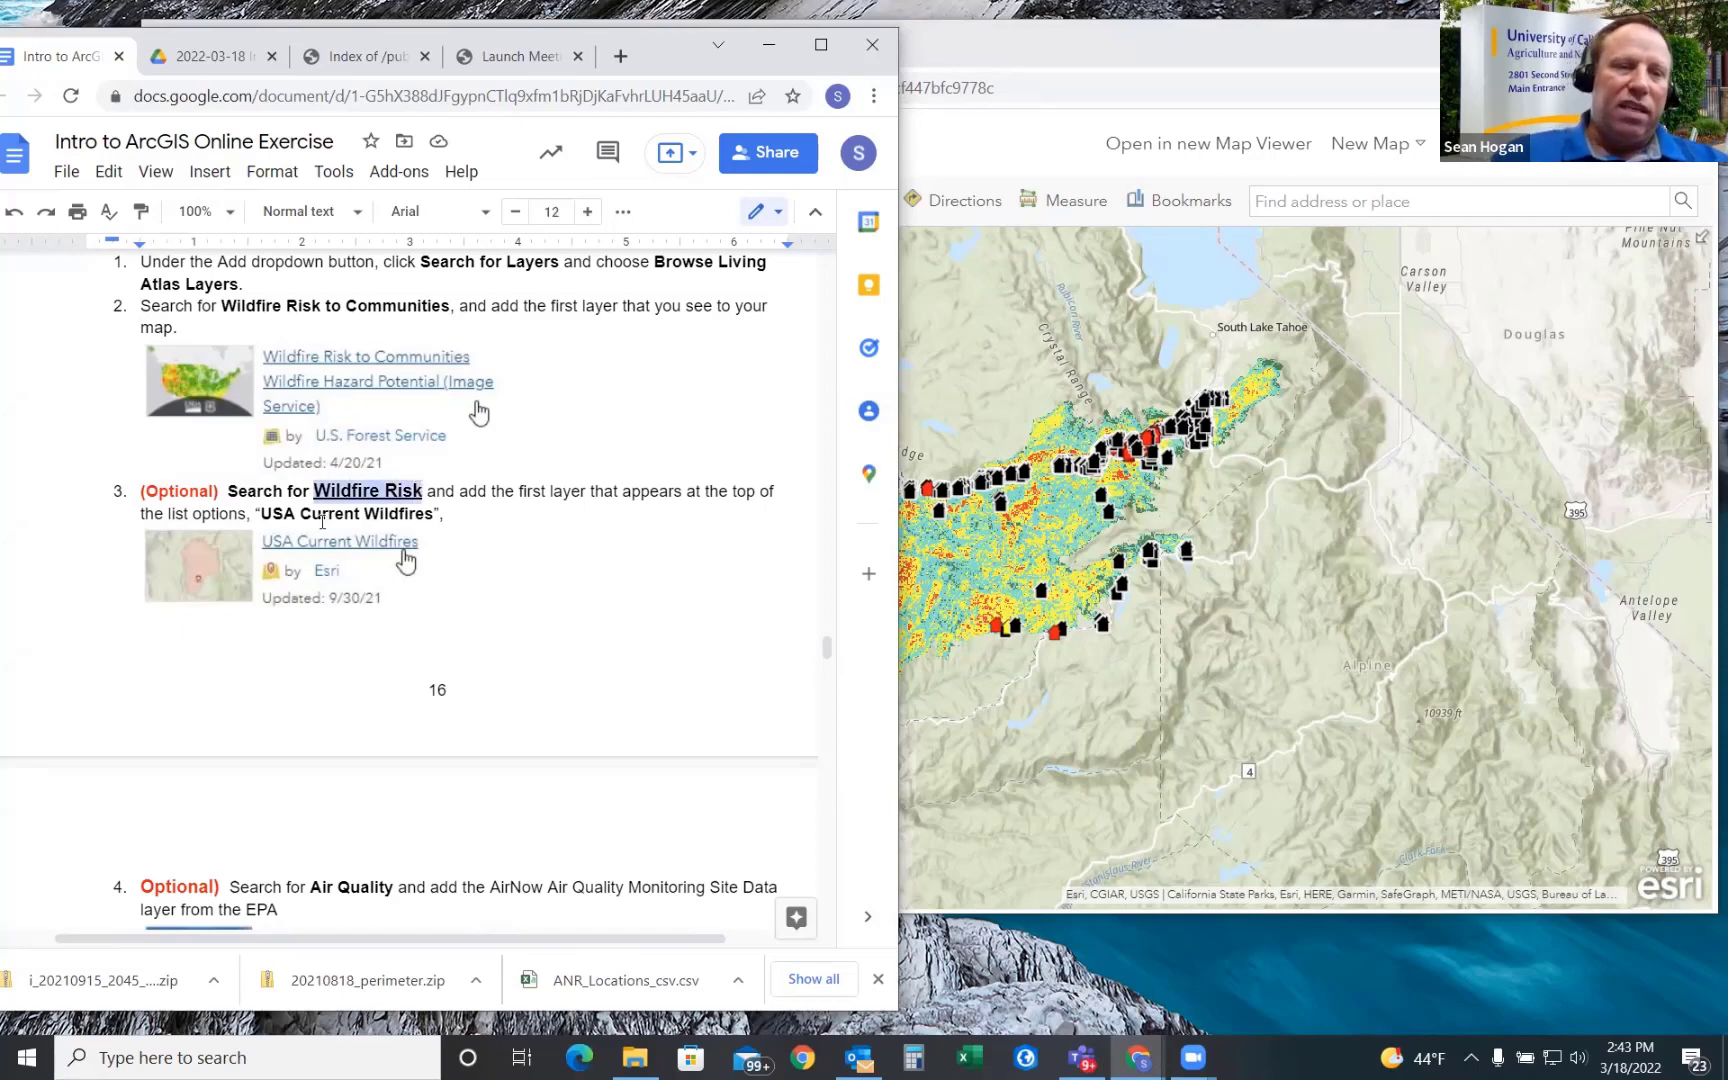
pyautogui.moveTo(262, 512); pyautogui.dragTo(431, 514)
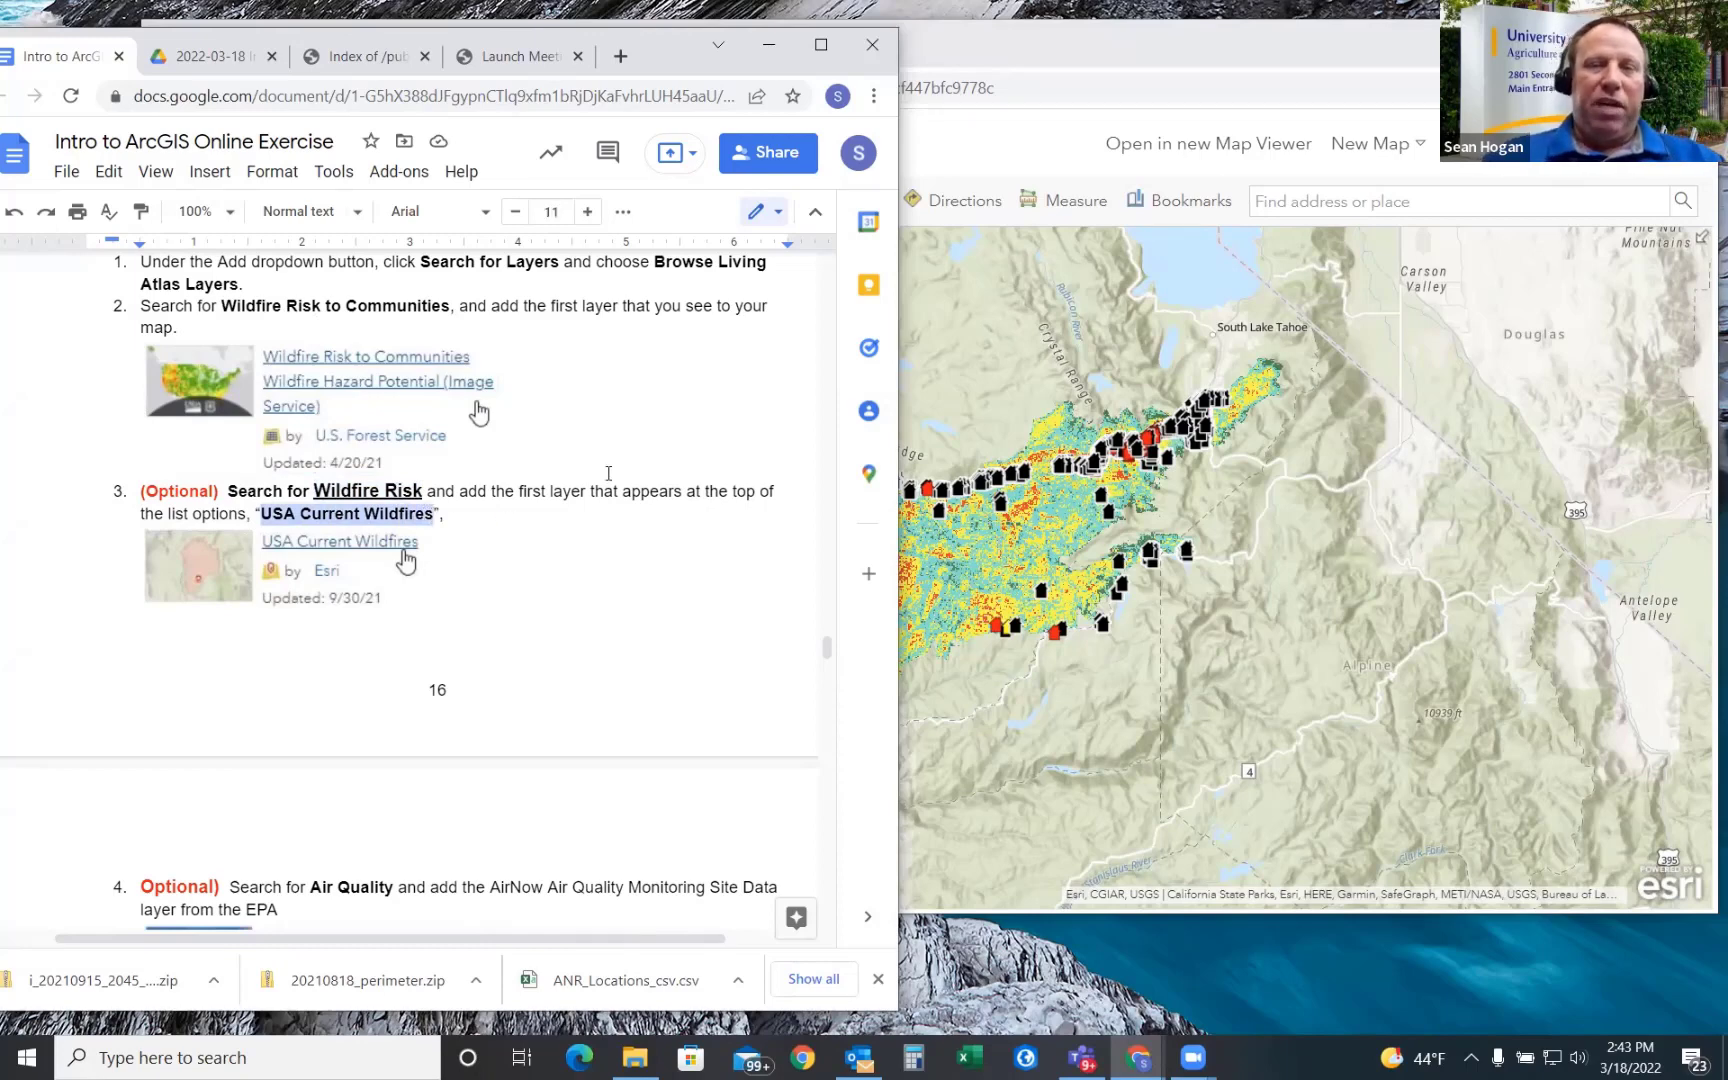
pyautogui.click(1033, 50)
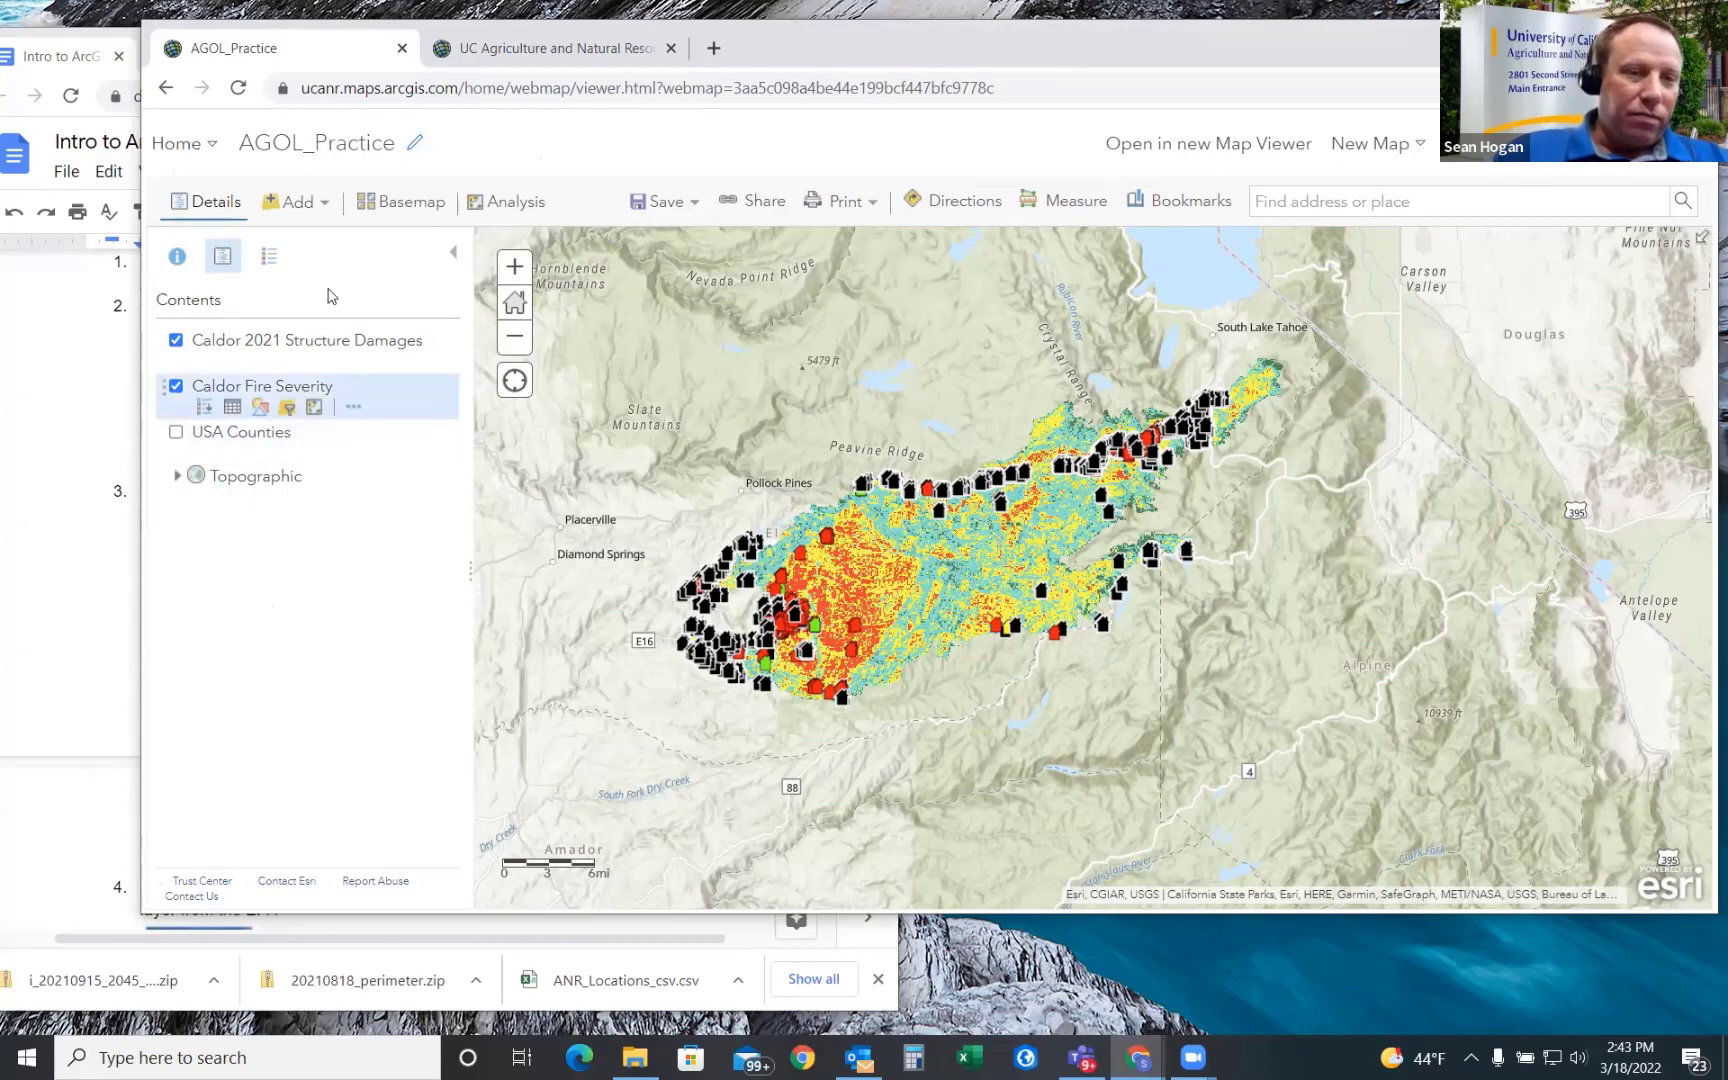
# - Under Add > Search for Layers, search Living Atlas for 'USA Current Wildfires'
pyautogui.click(299, 205)
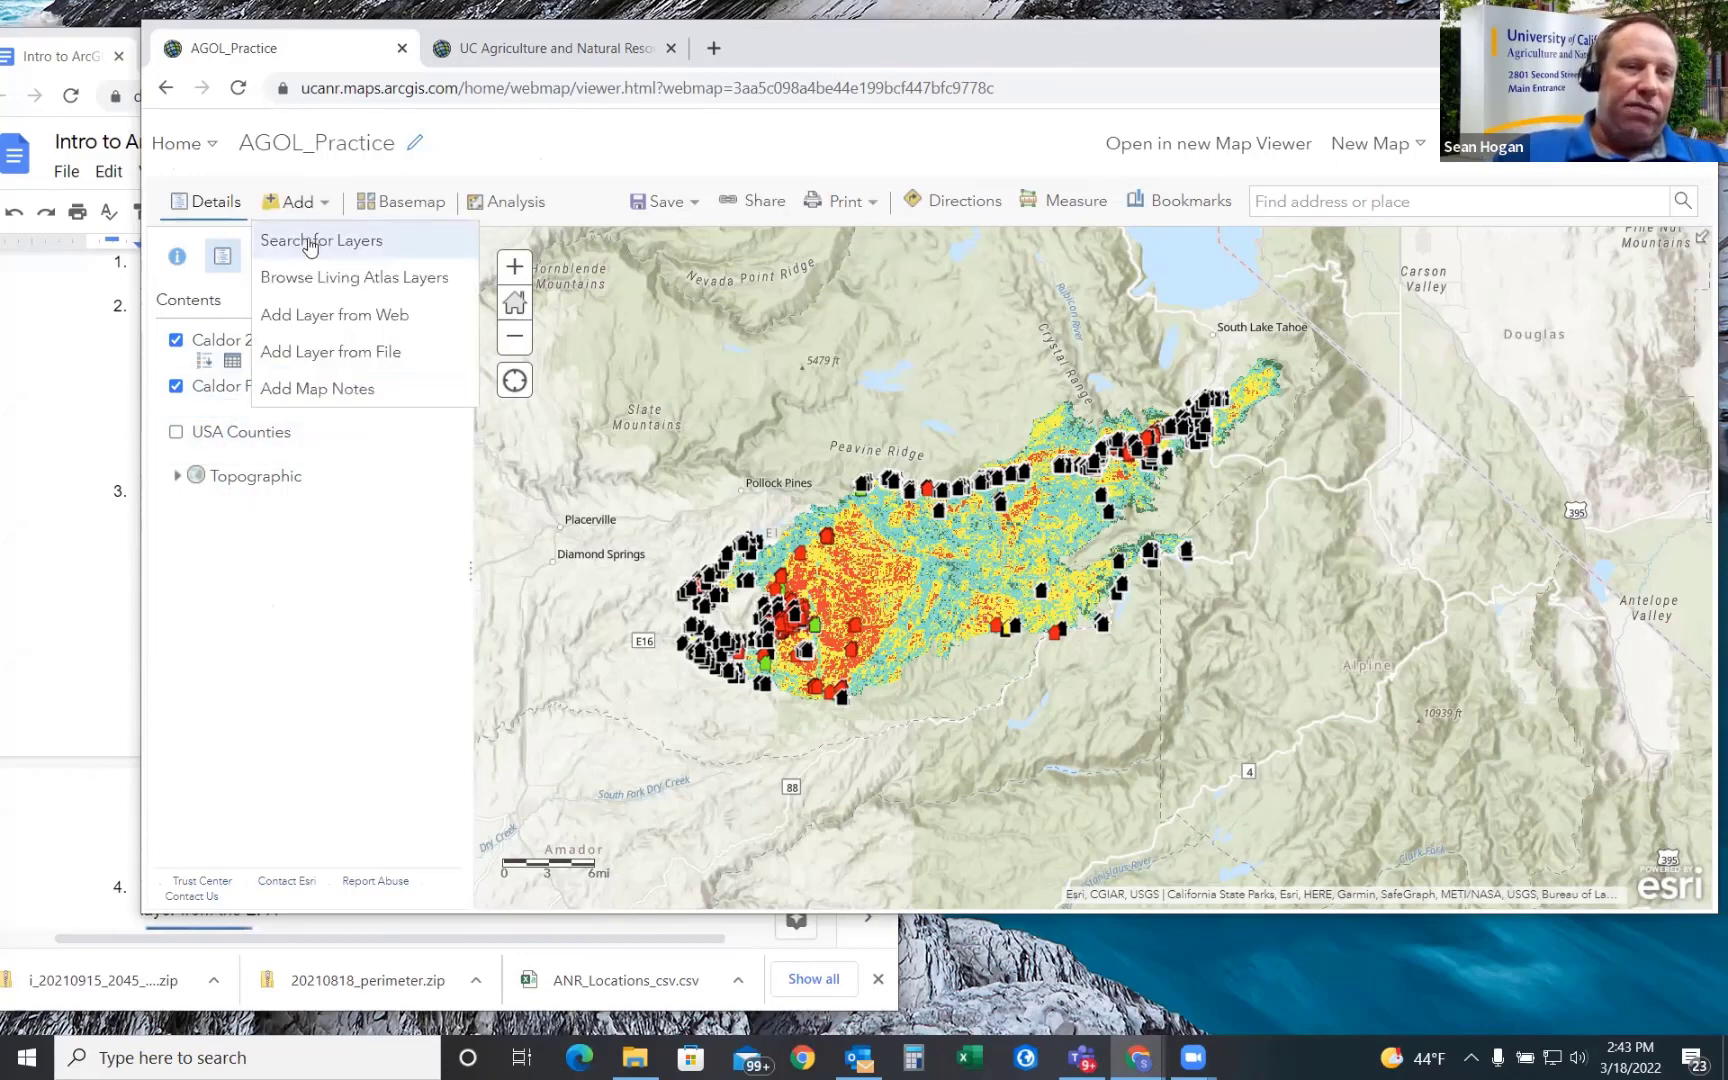
pyautogui.click(311, 242)
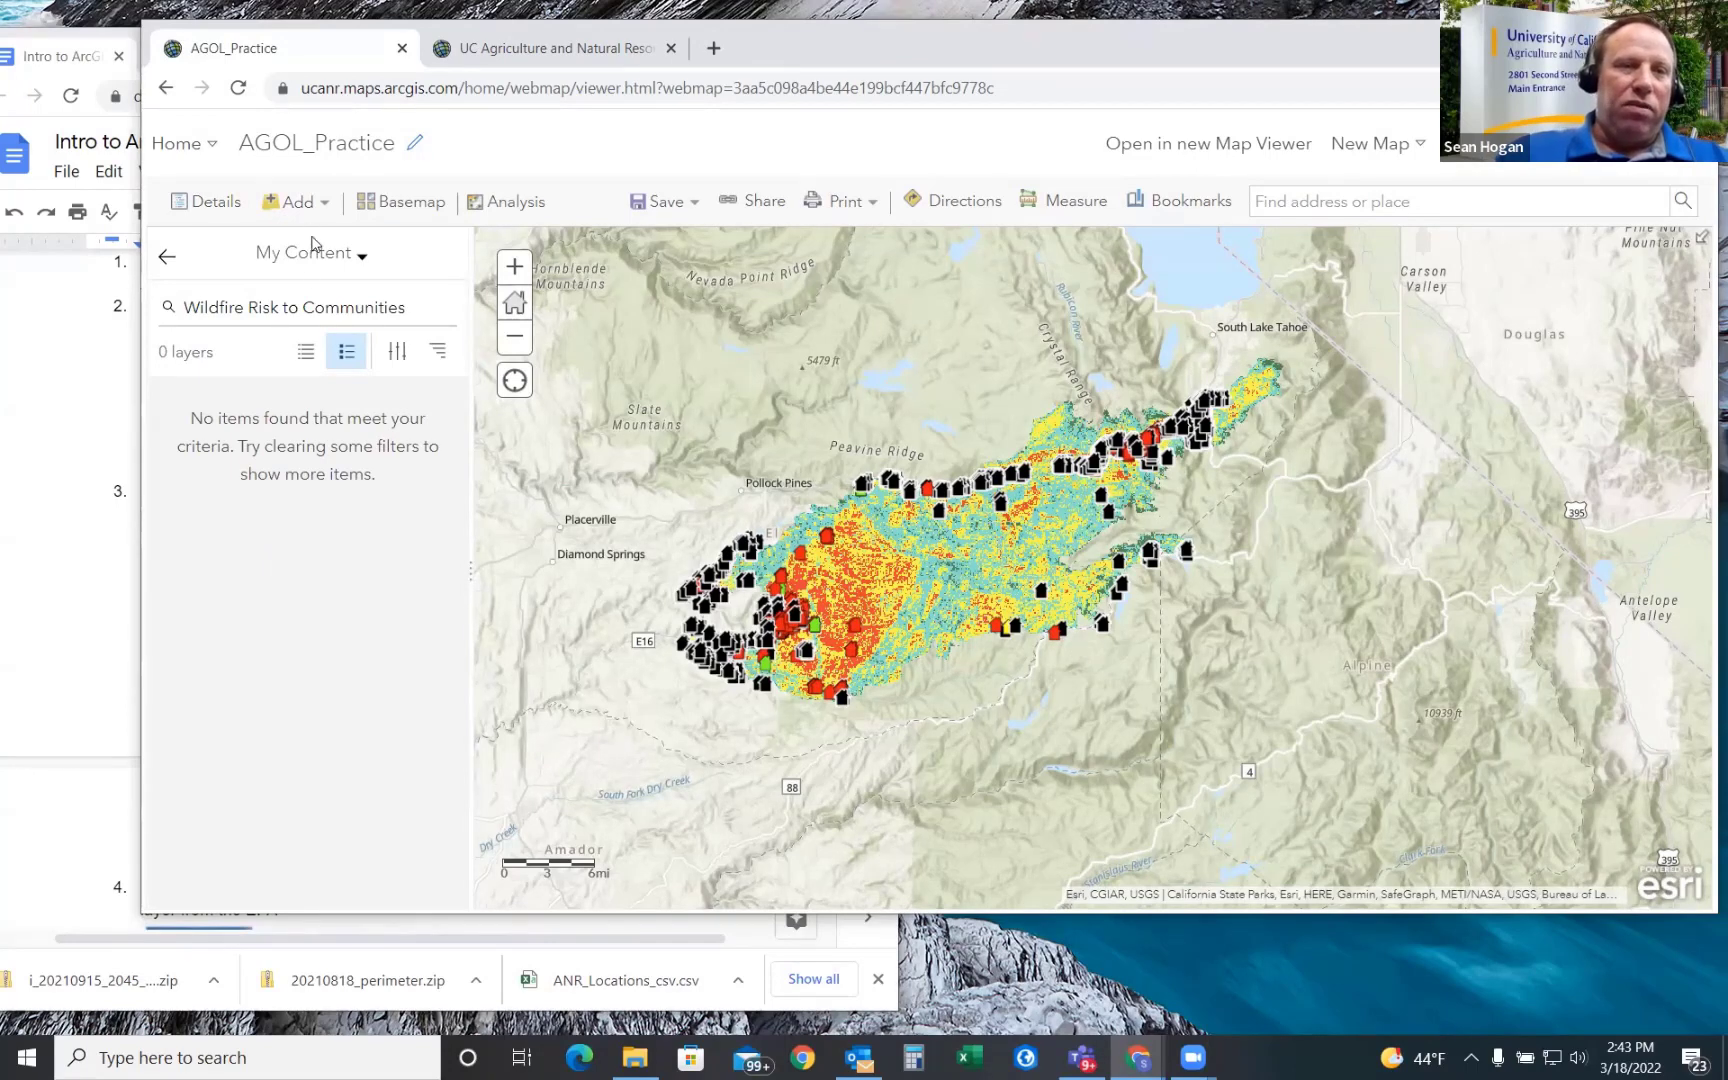
pyautogui.click(32, 524)
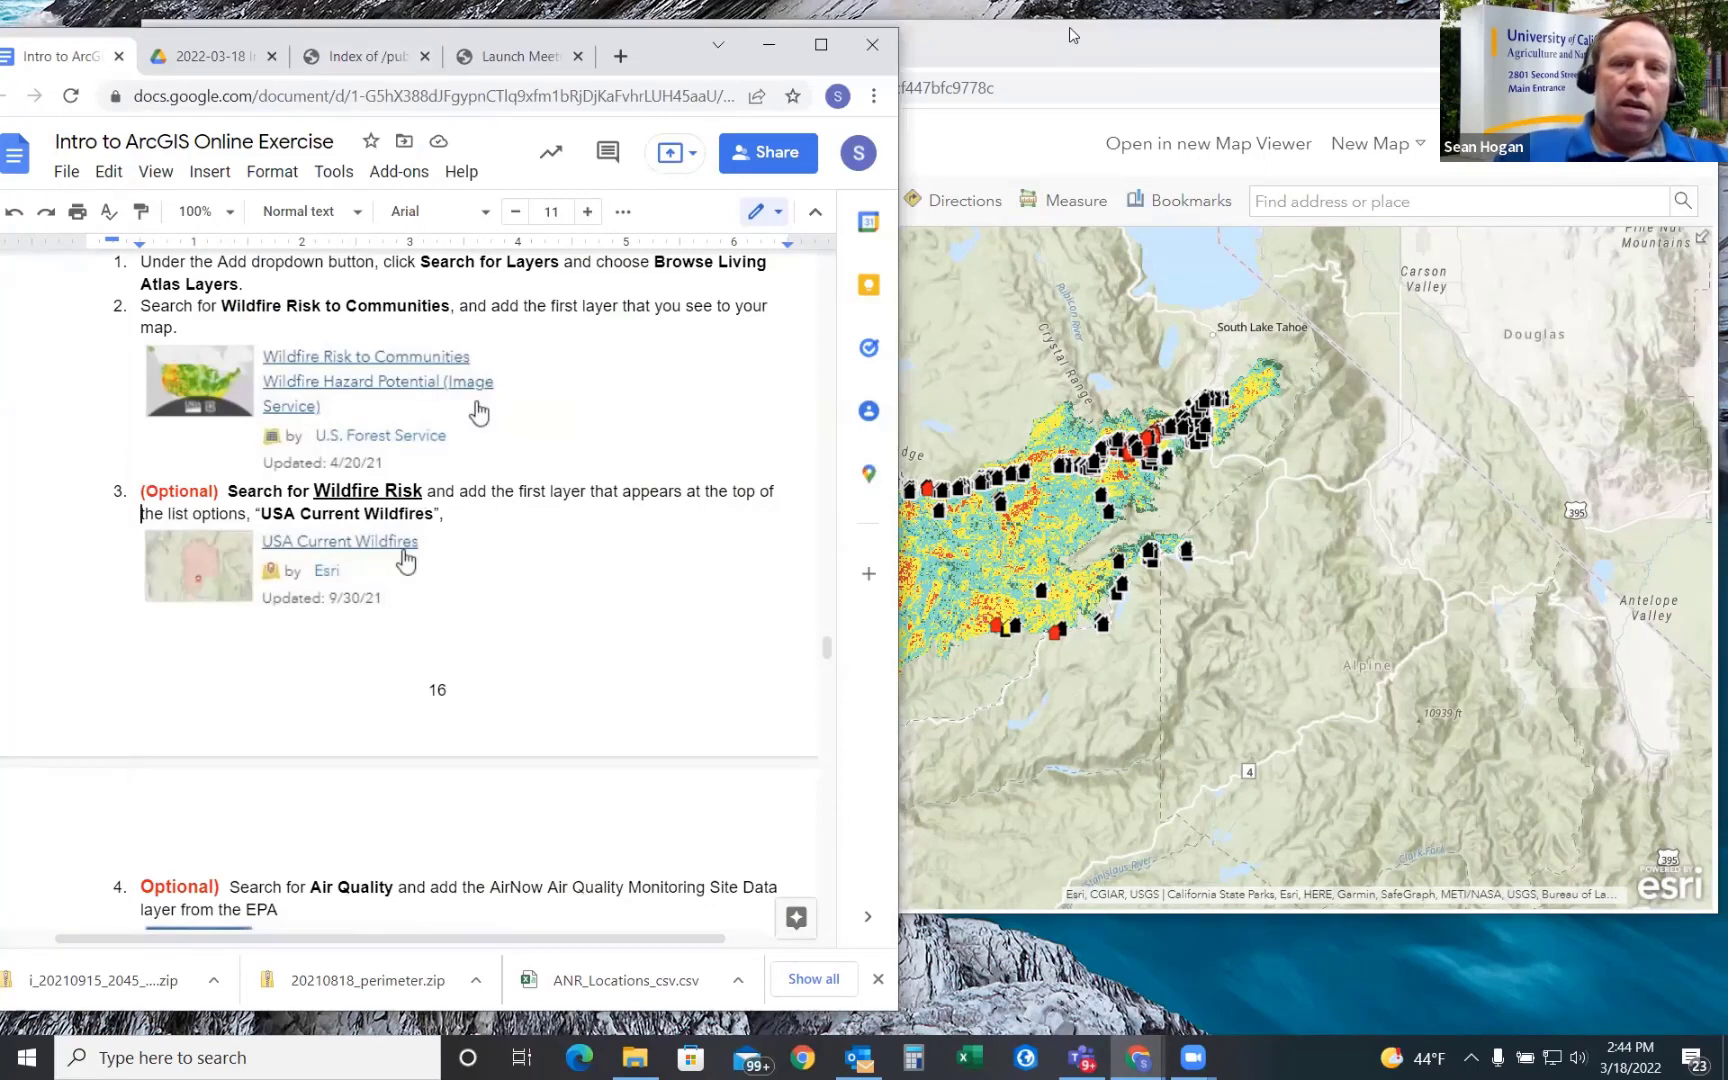
pyautogui.click(1010, 60)
pyautogui.click(355, 259)
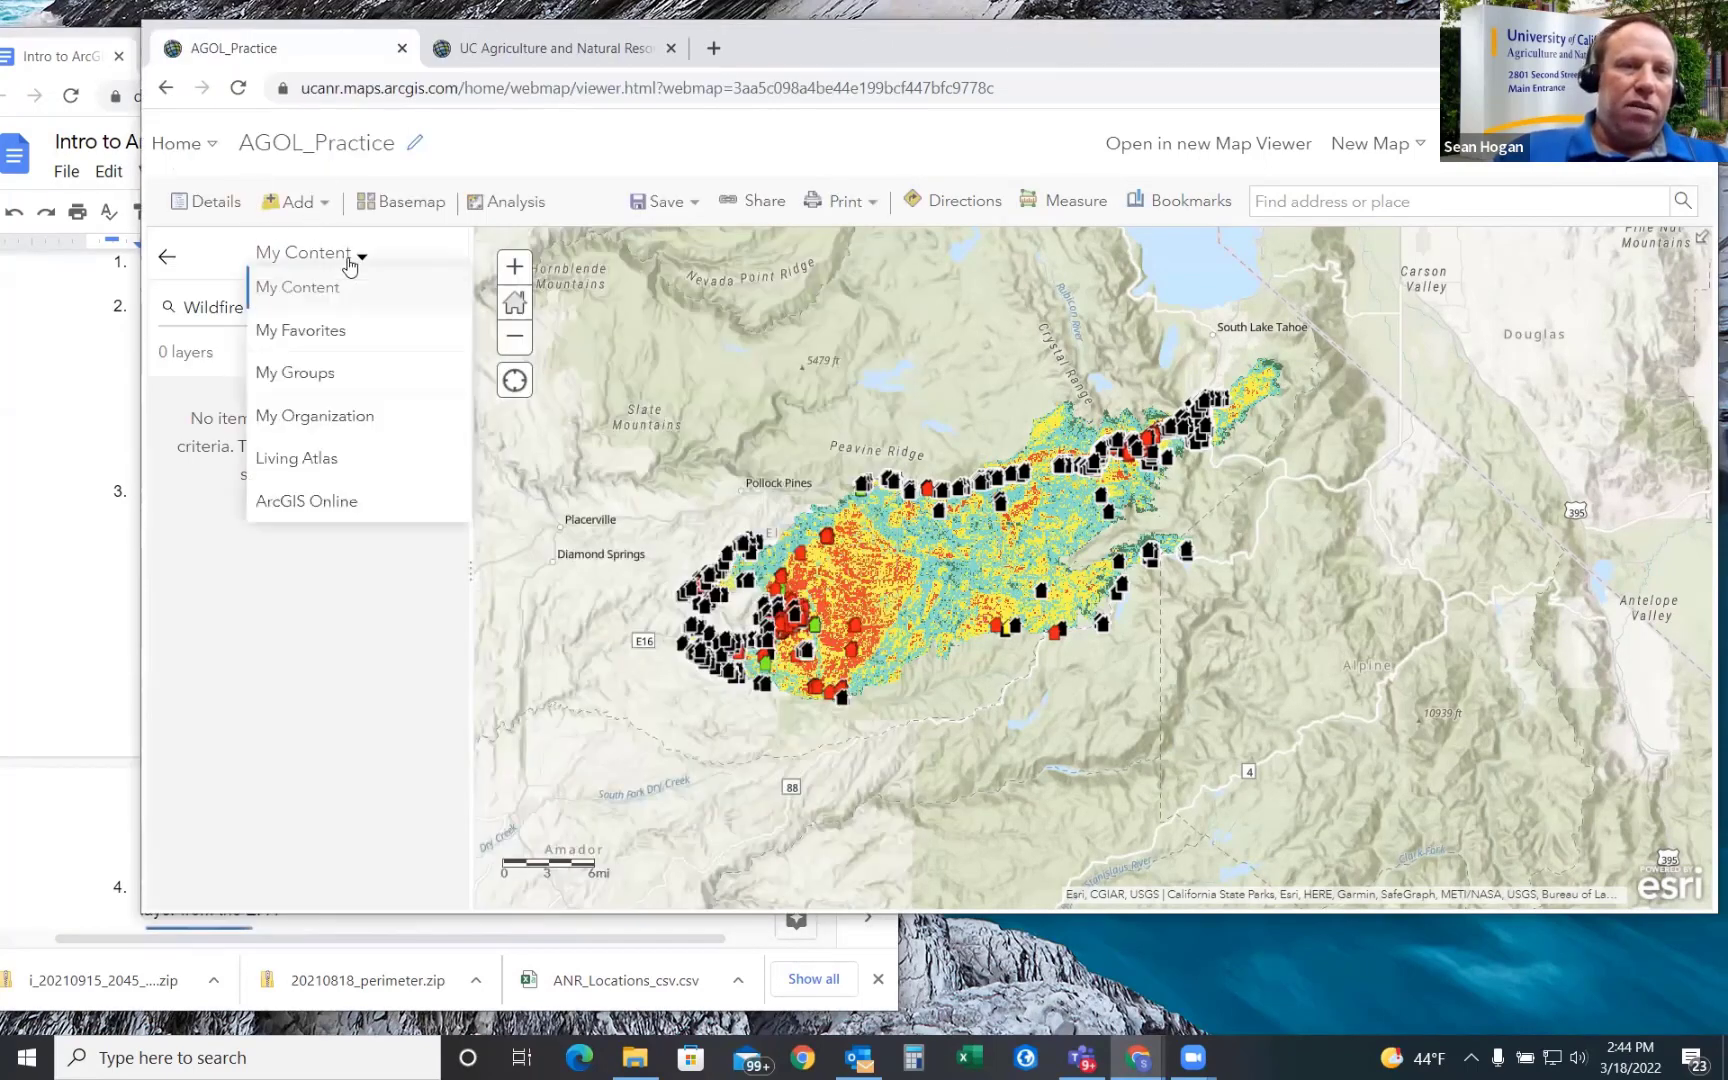
pyautogui.click(333, 458)
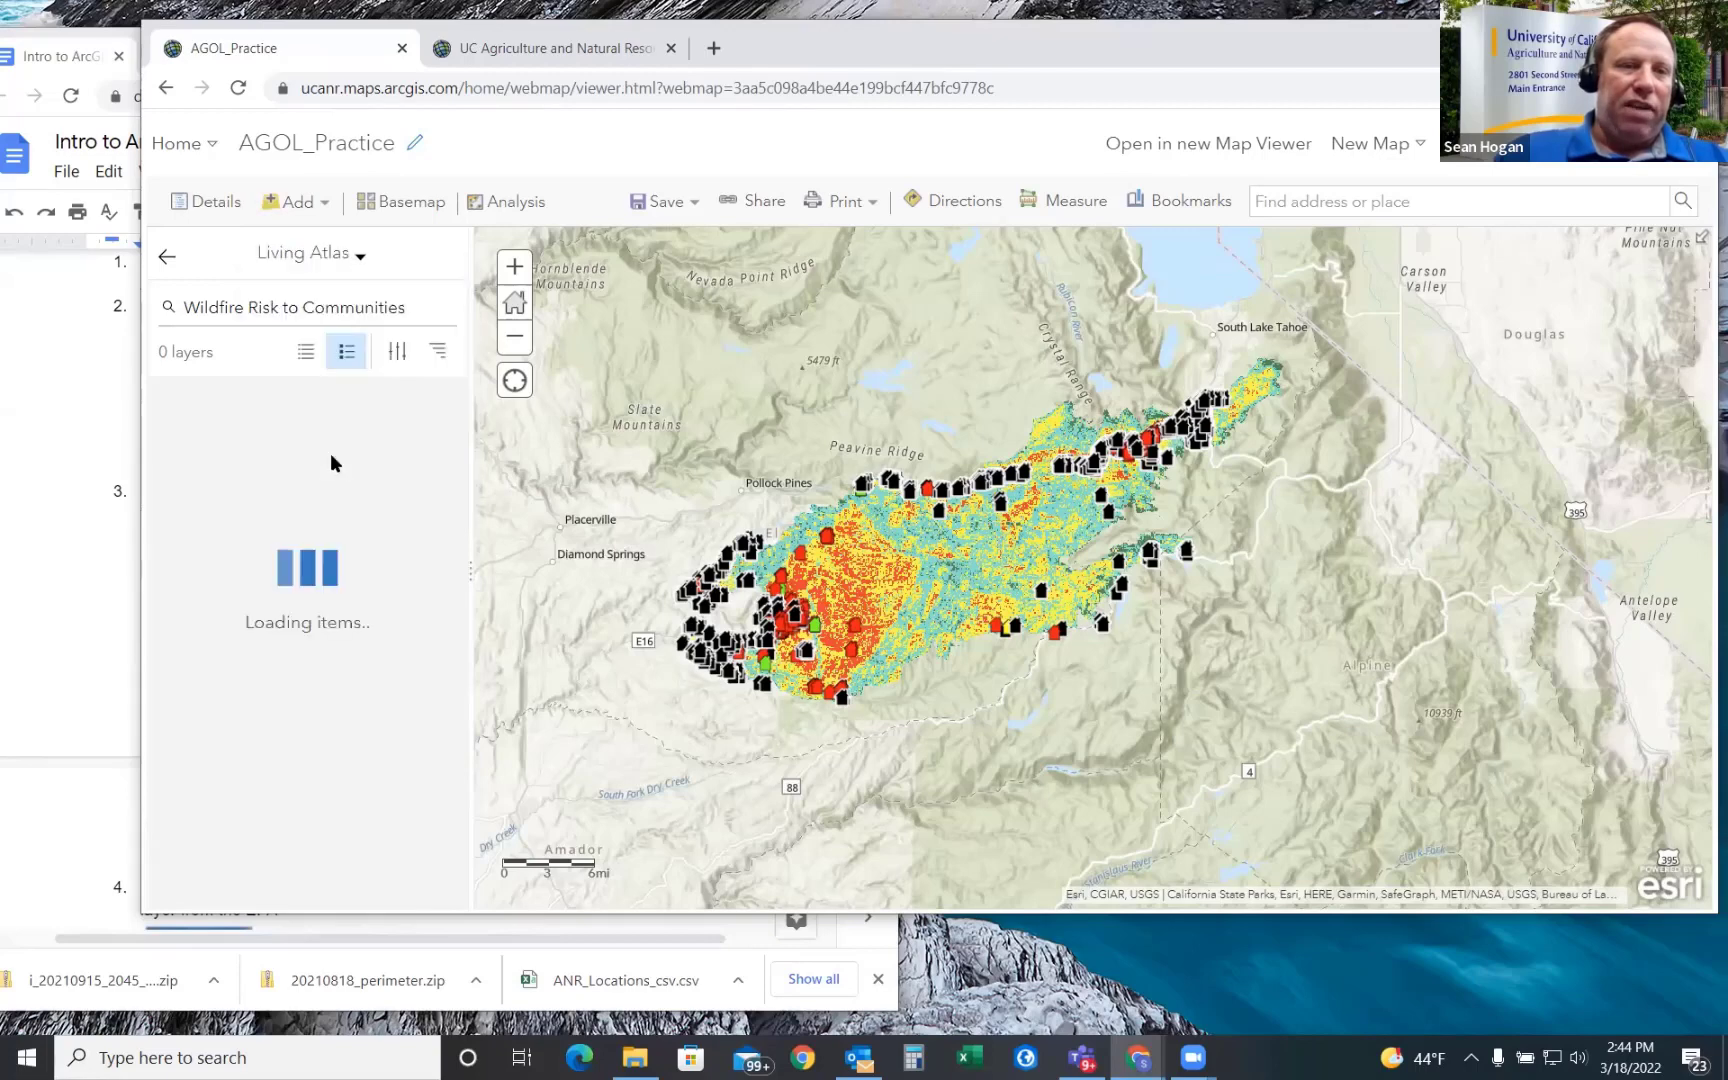
pyautogui.moveTo(410, 307); pyautogui.dragTo(145, 310)
pyautogui.write('USA Current Wildfires')
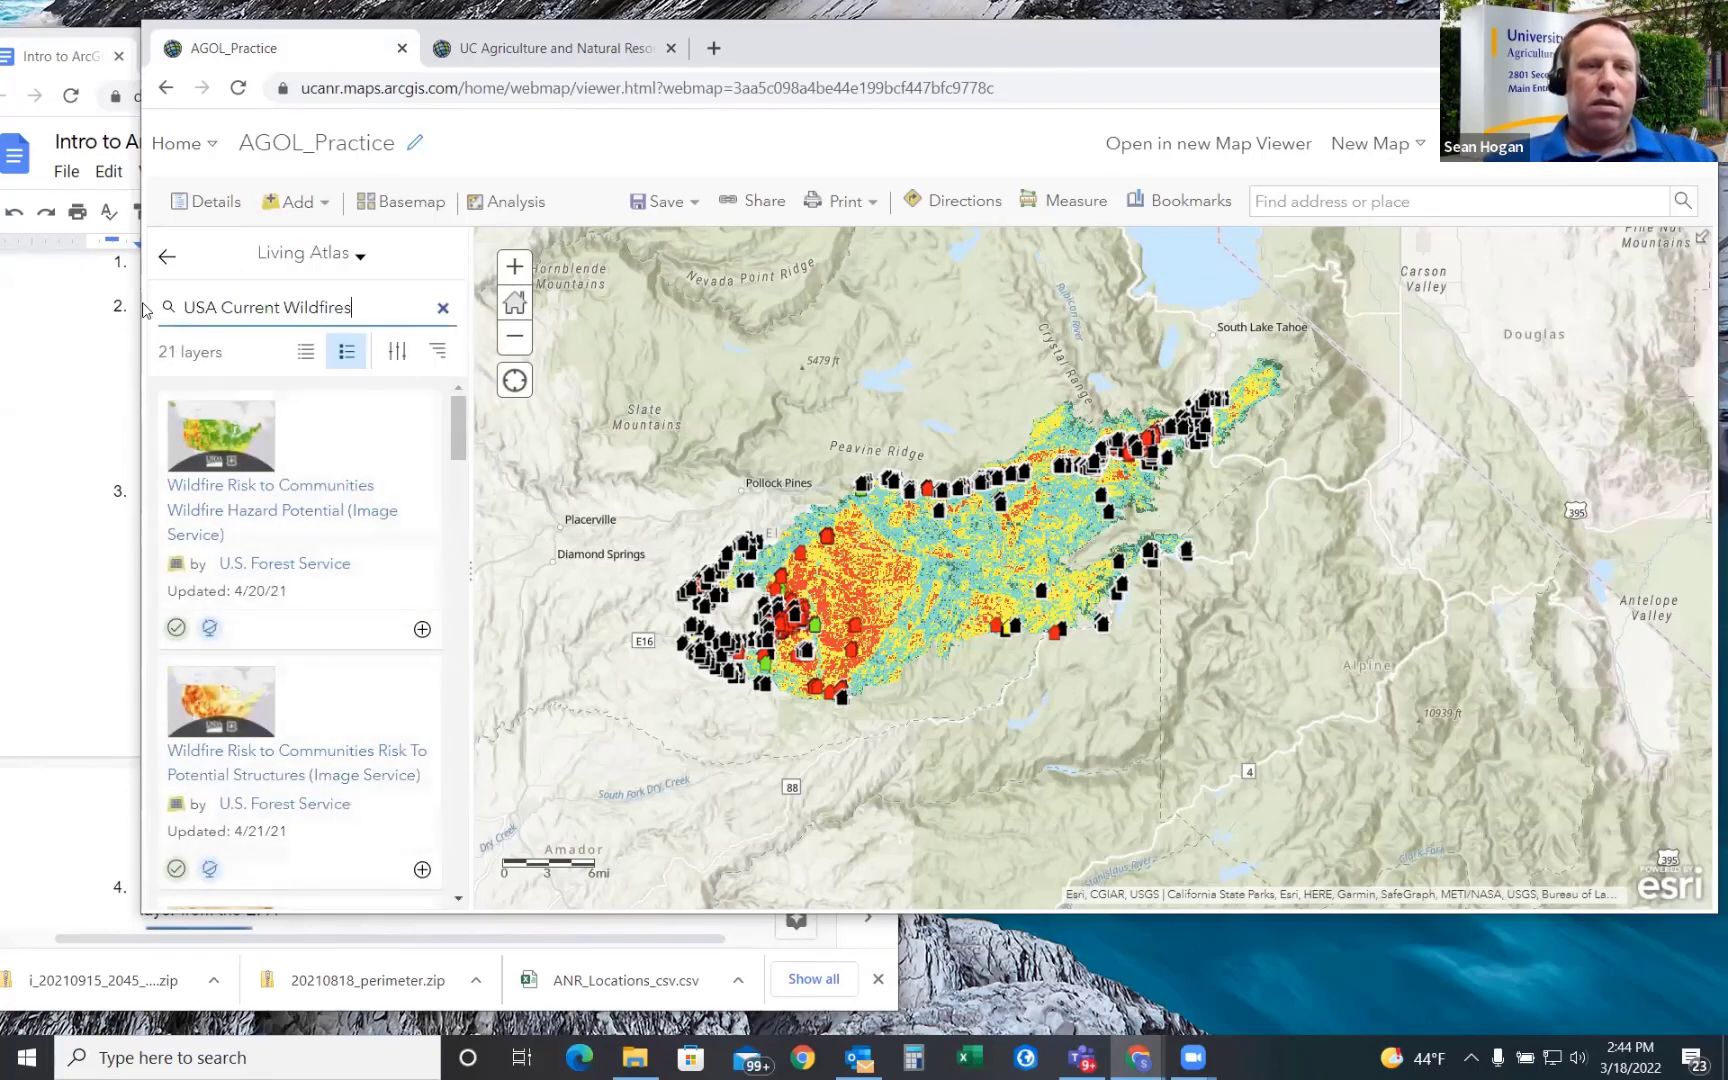
pyautogui.press('Return')
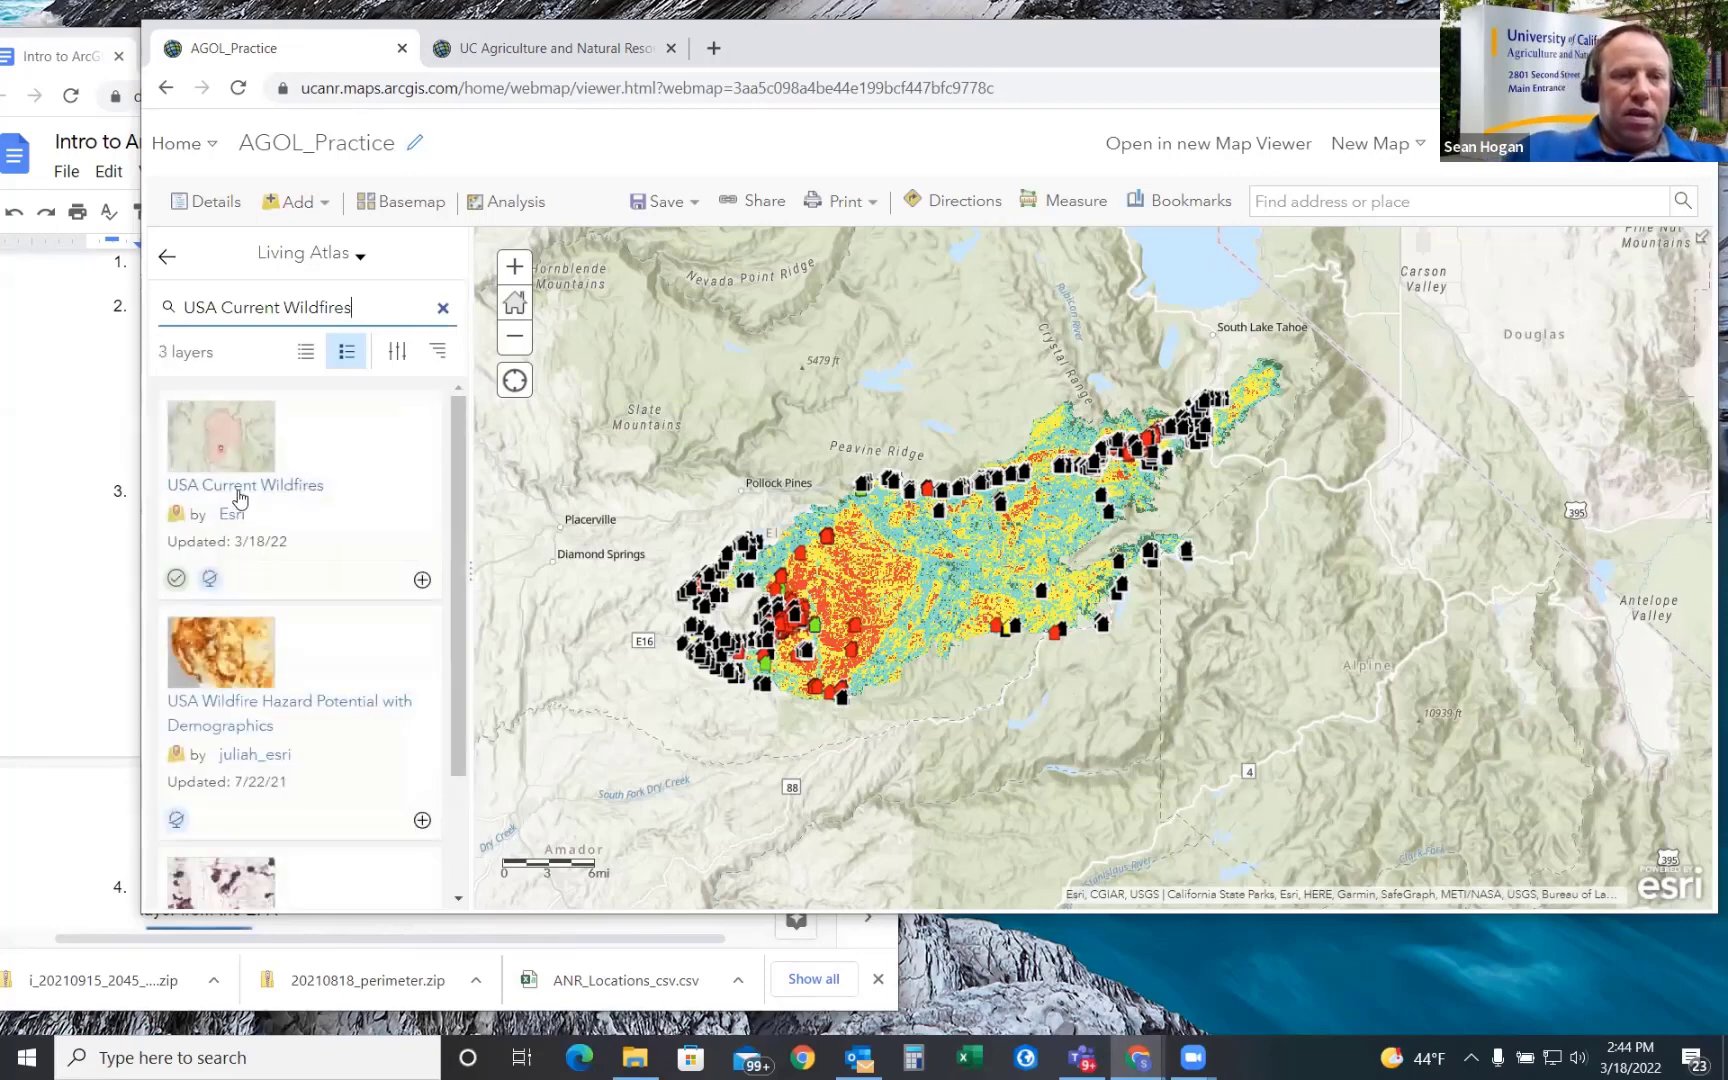
pyautogui.click(422, 582)
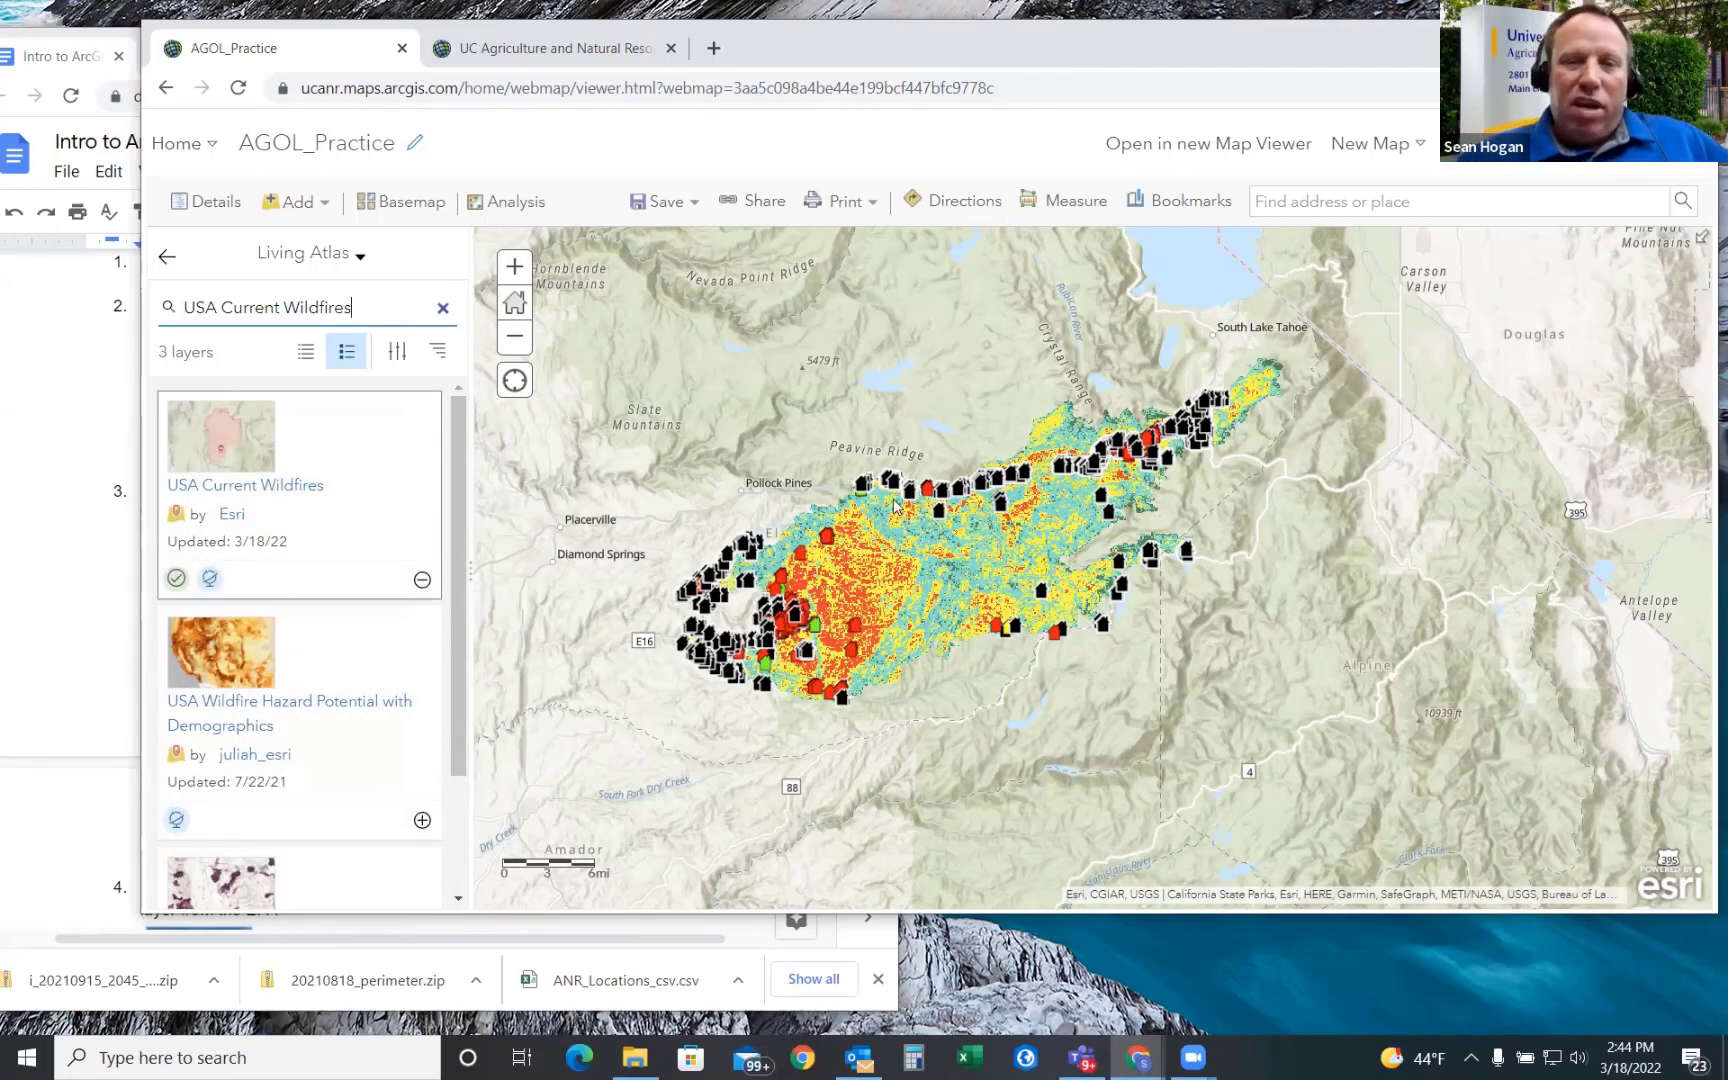
pyautogui.scroll(-1, 905, 490)
pyautogui.scroll(-2, 905, 490)
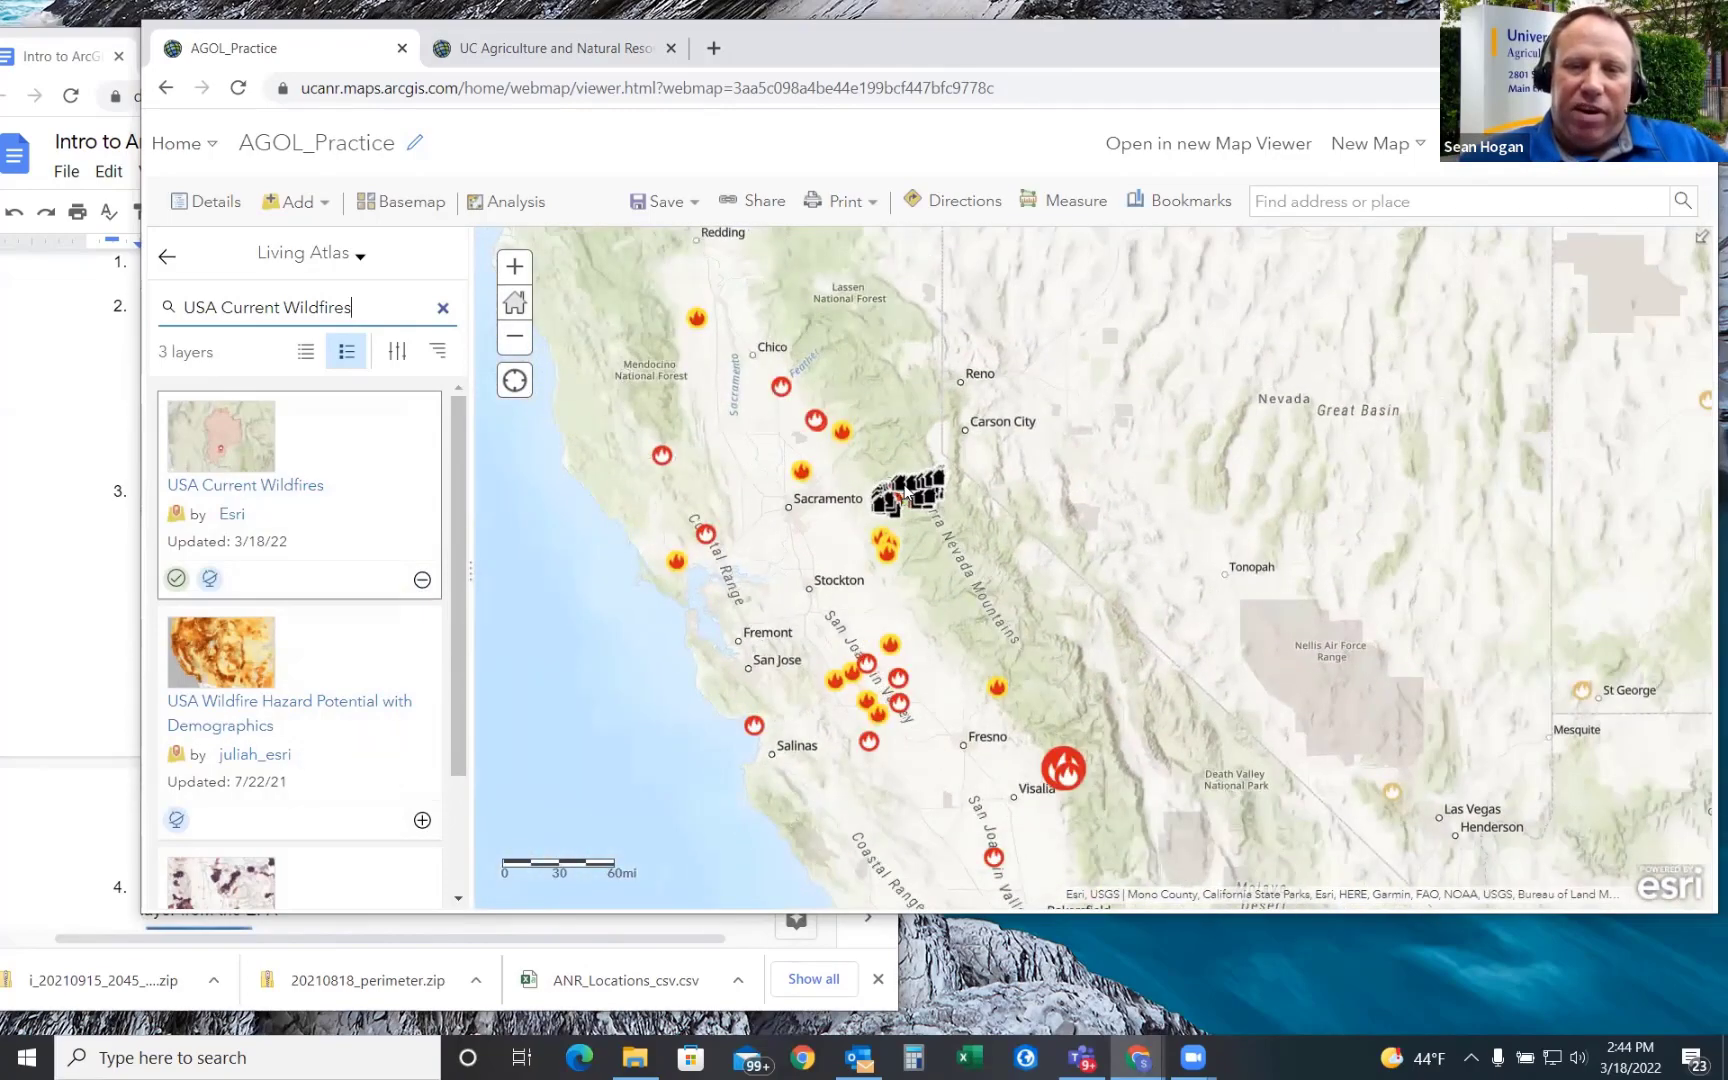
pyautogui.scroll(-1, 907, 495)
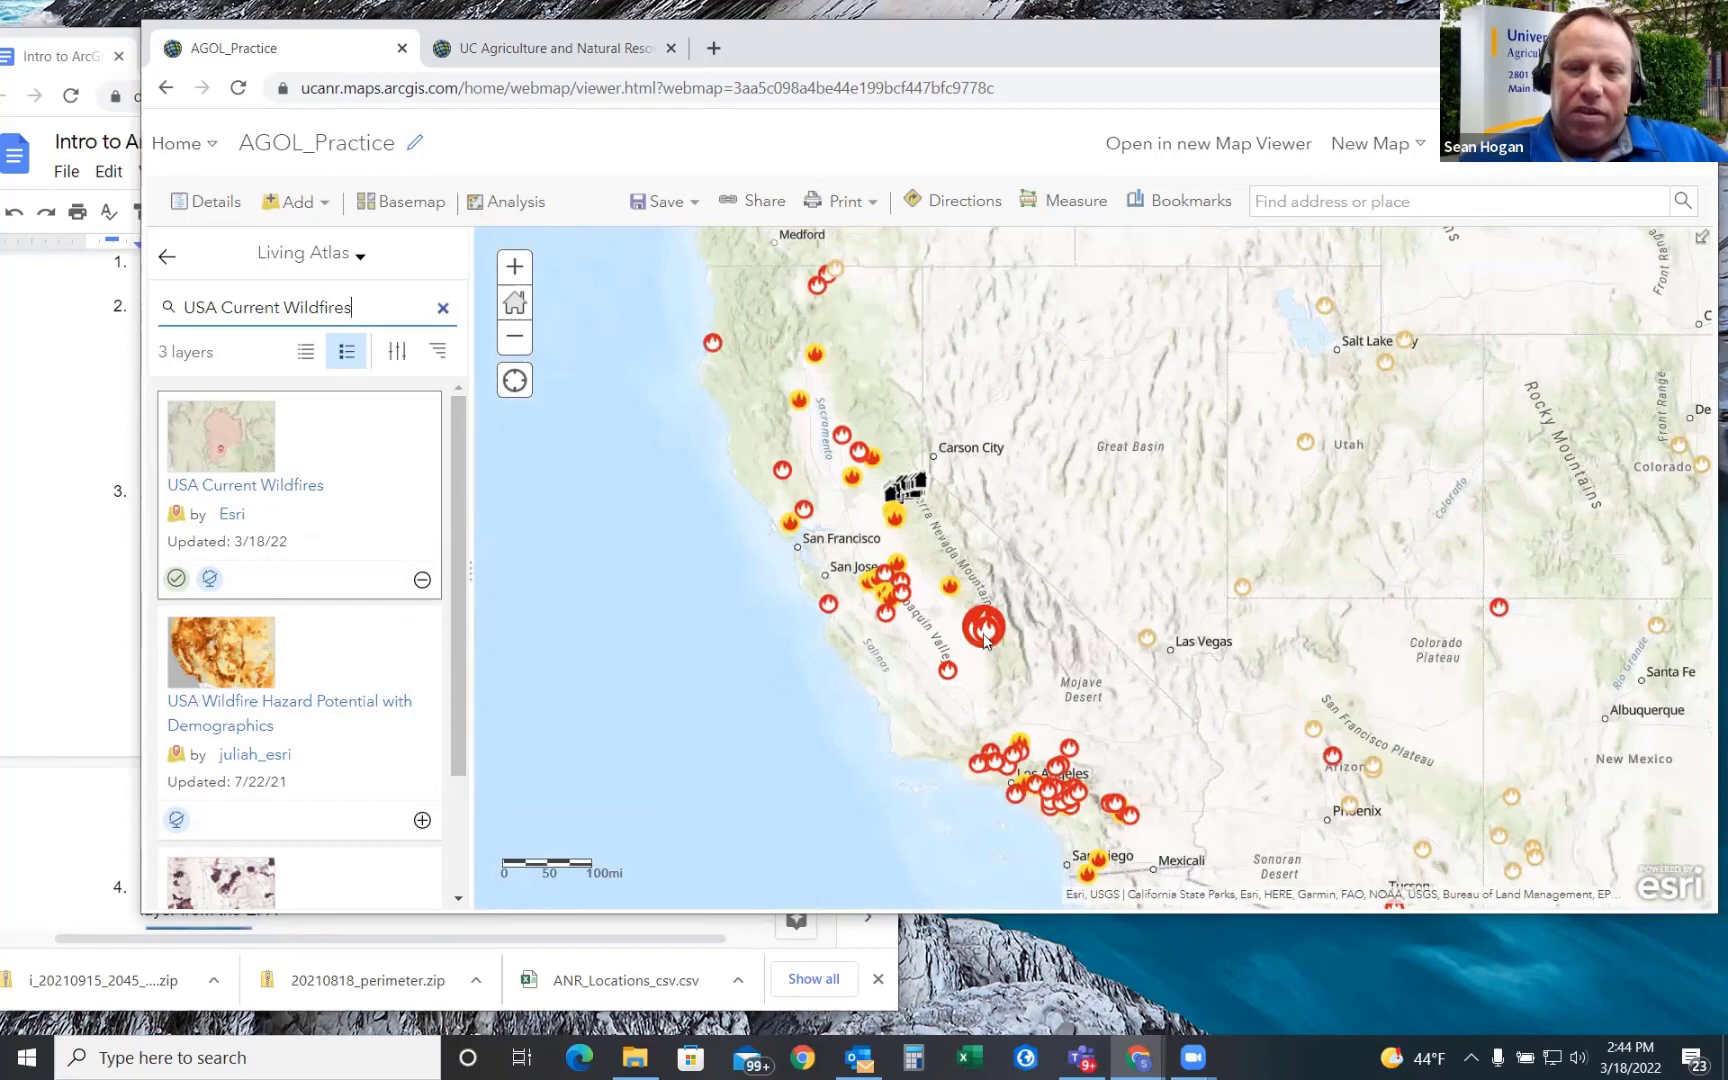
pyautogui.scroll(1, 985, 636)
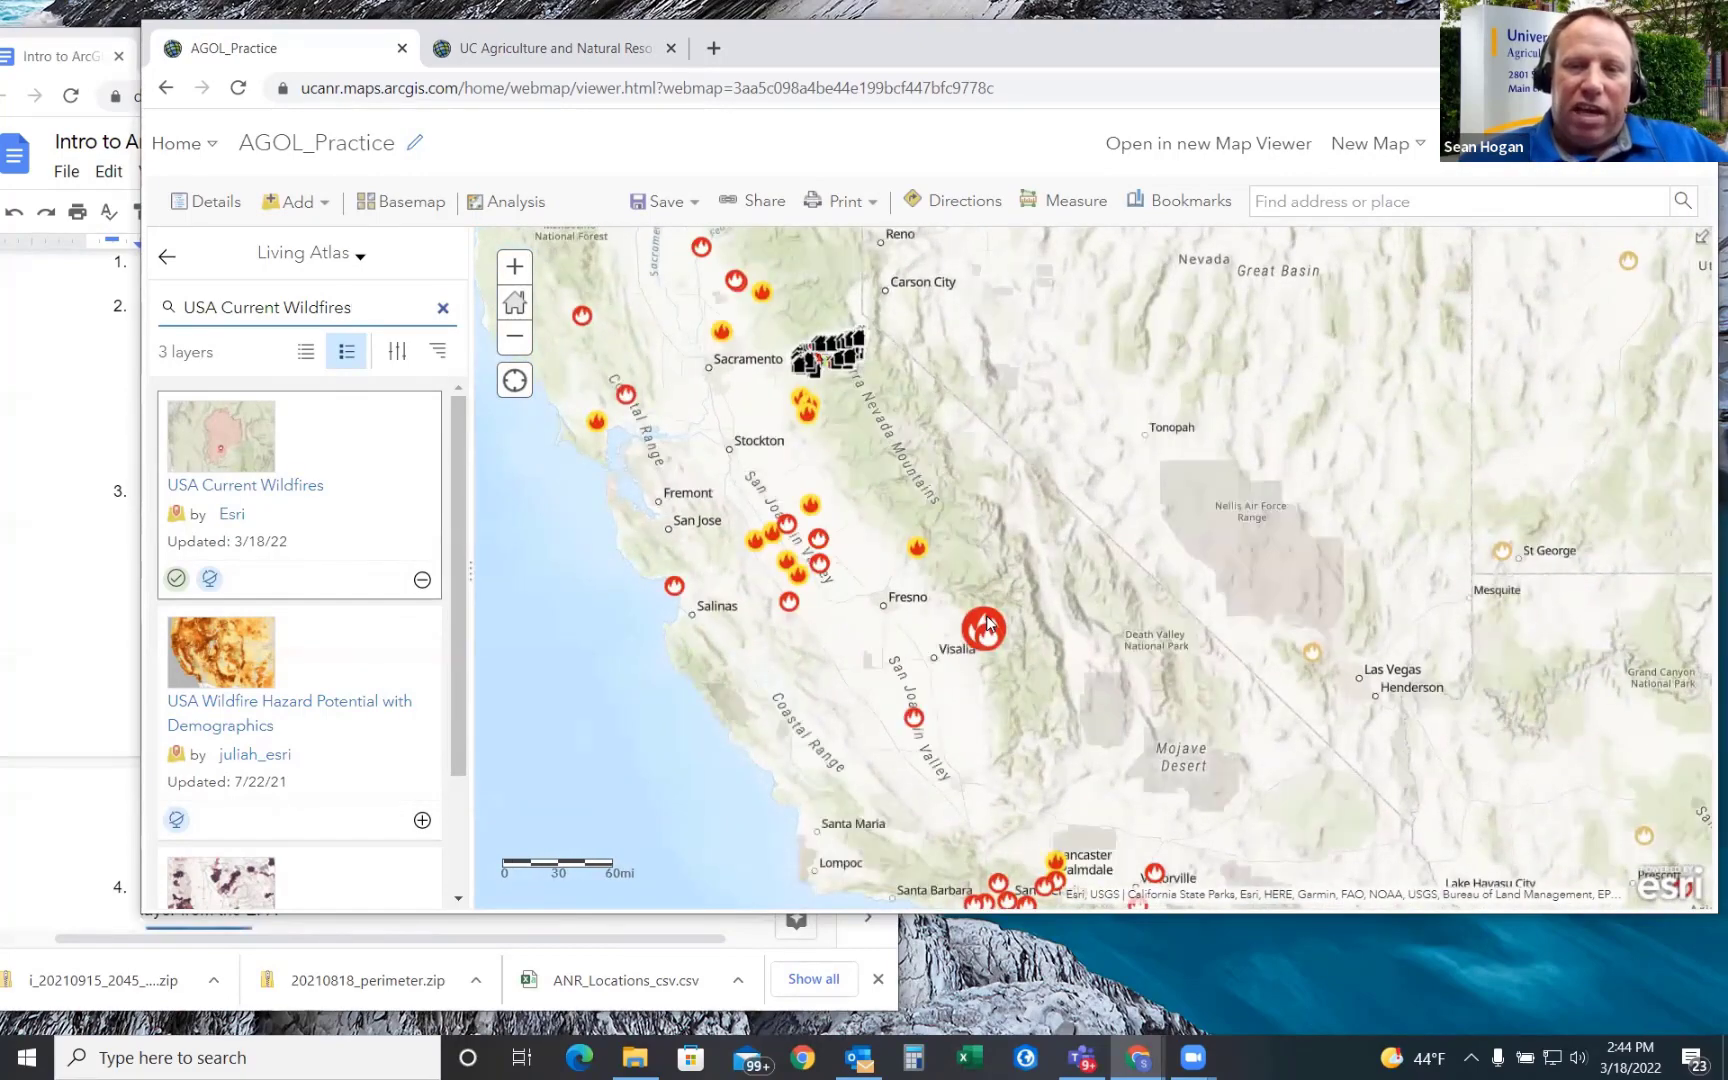
pyautogui.click(985, 627)
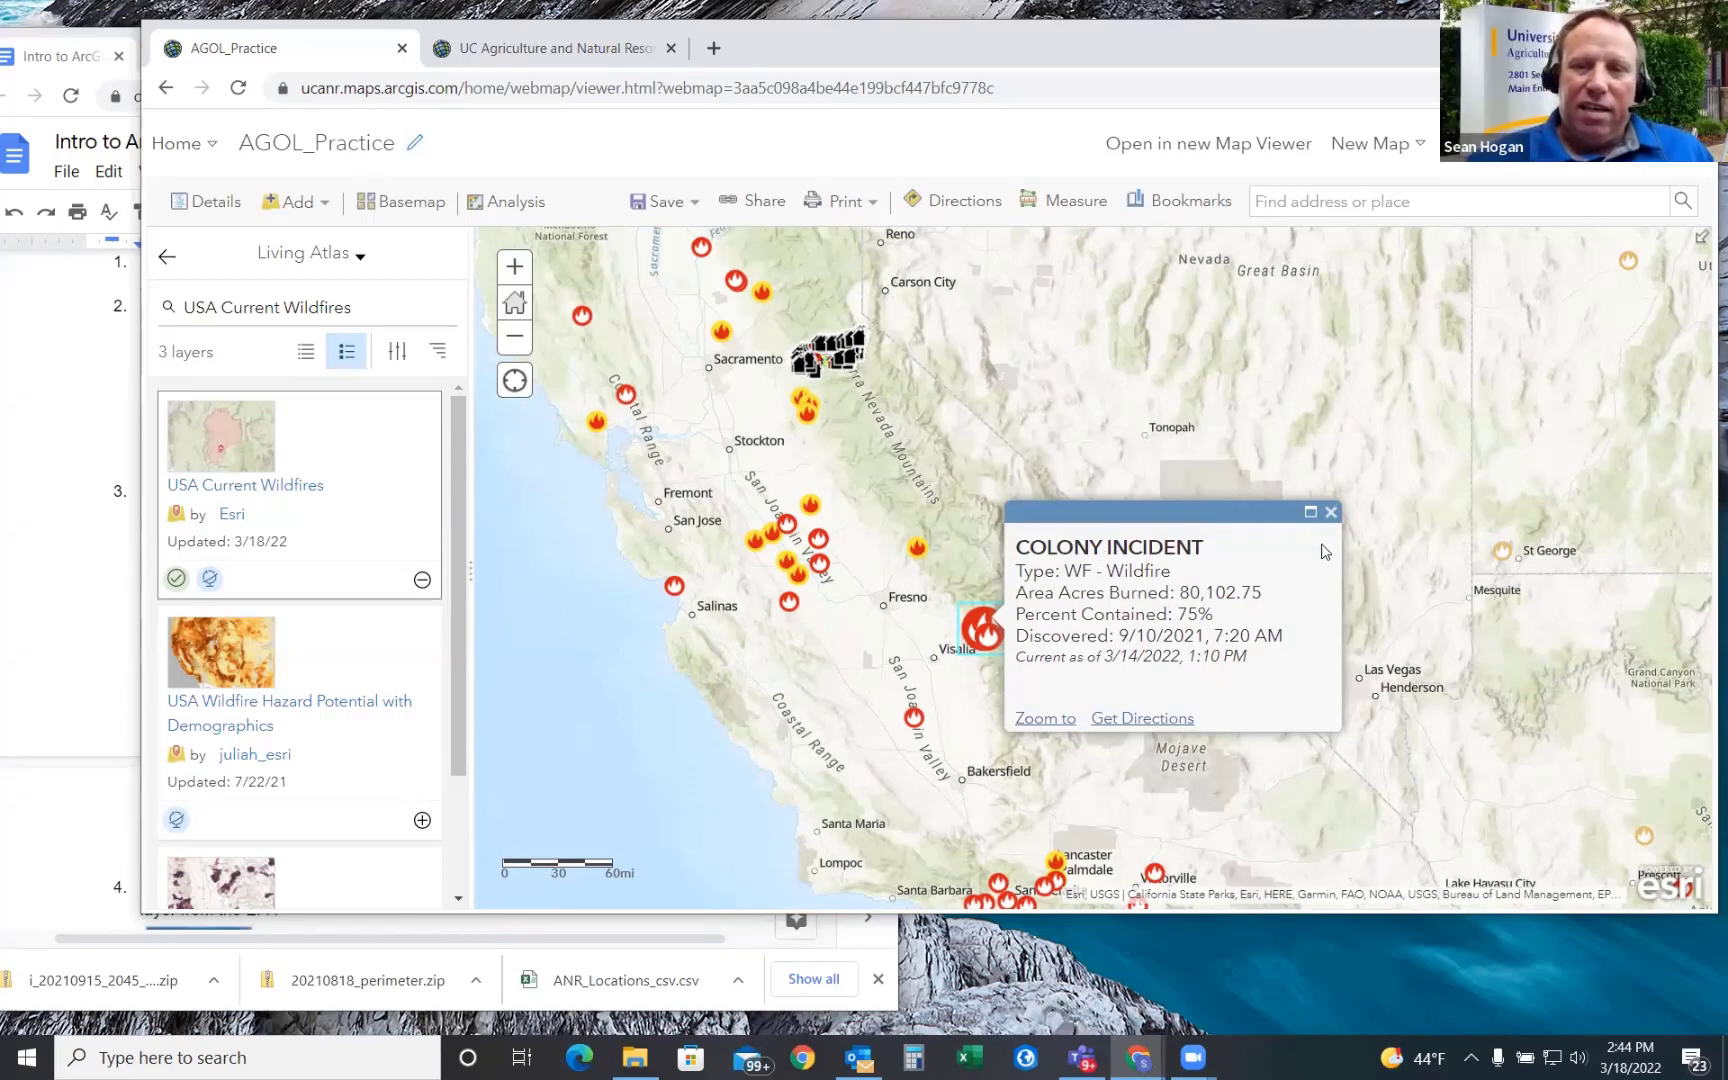
pyautogui.click(1330, 513)
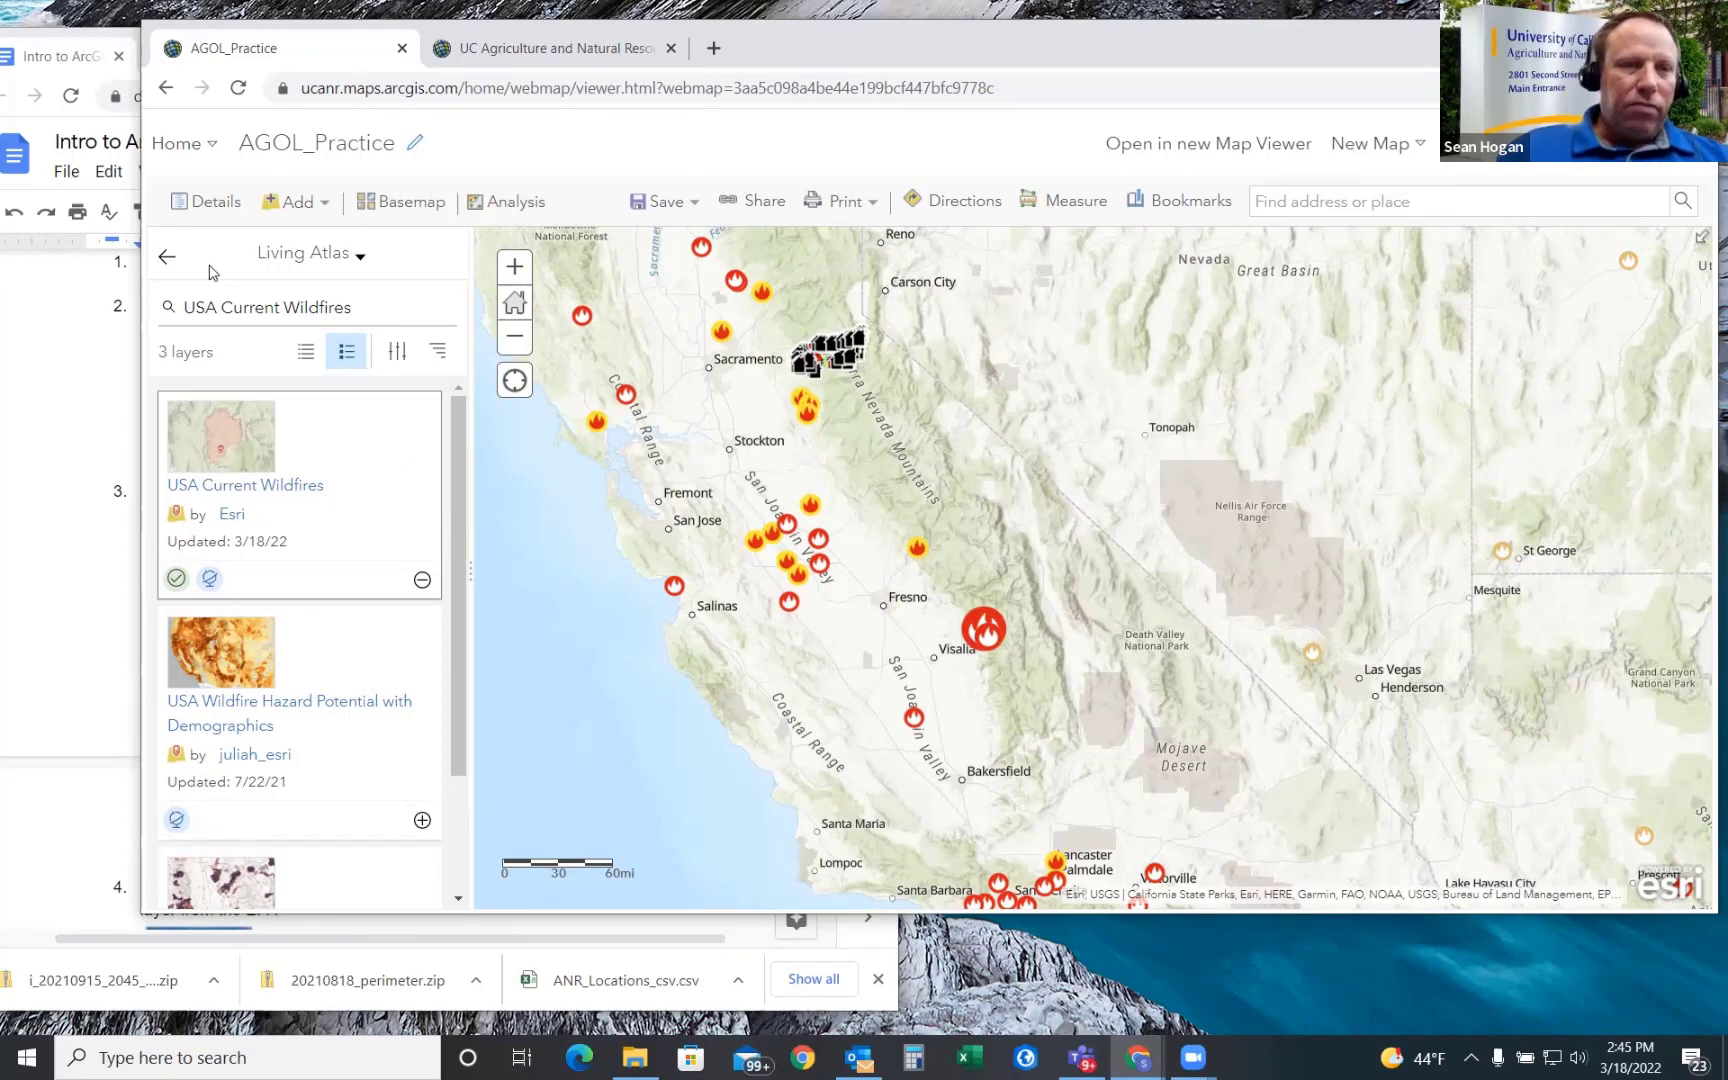
pyautogui.click(85, 376)
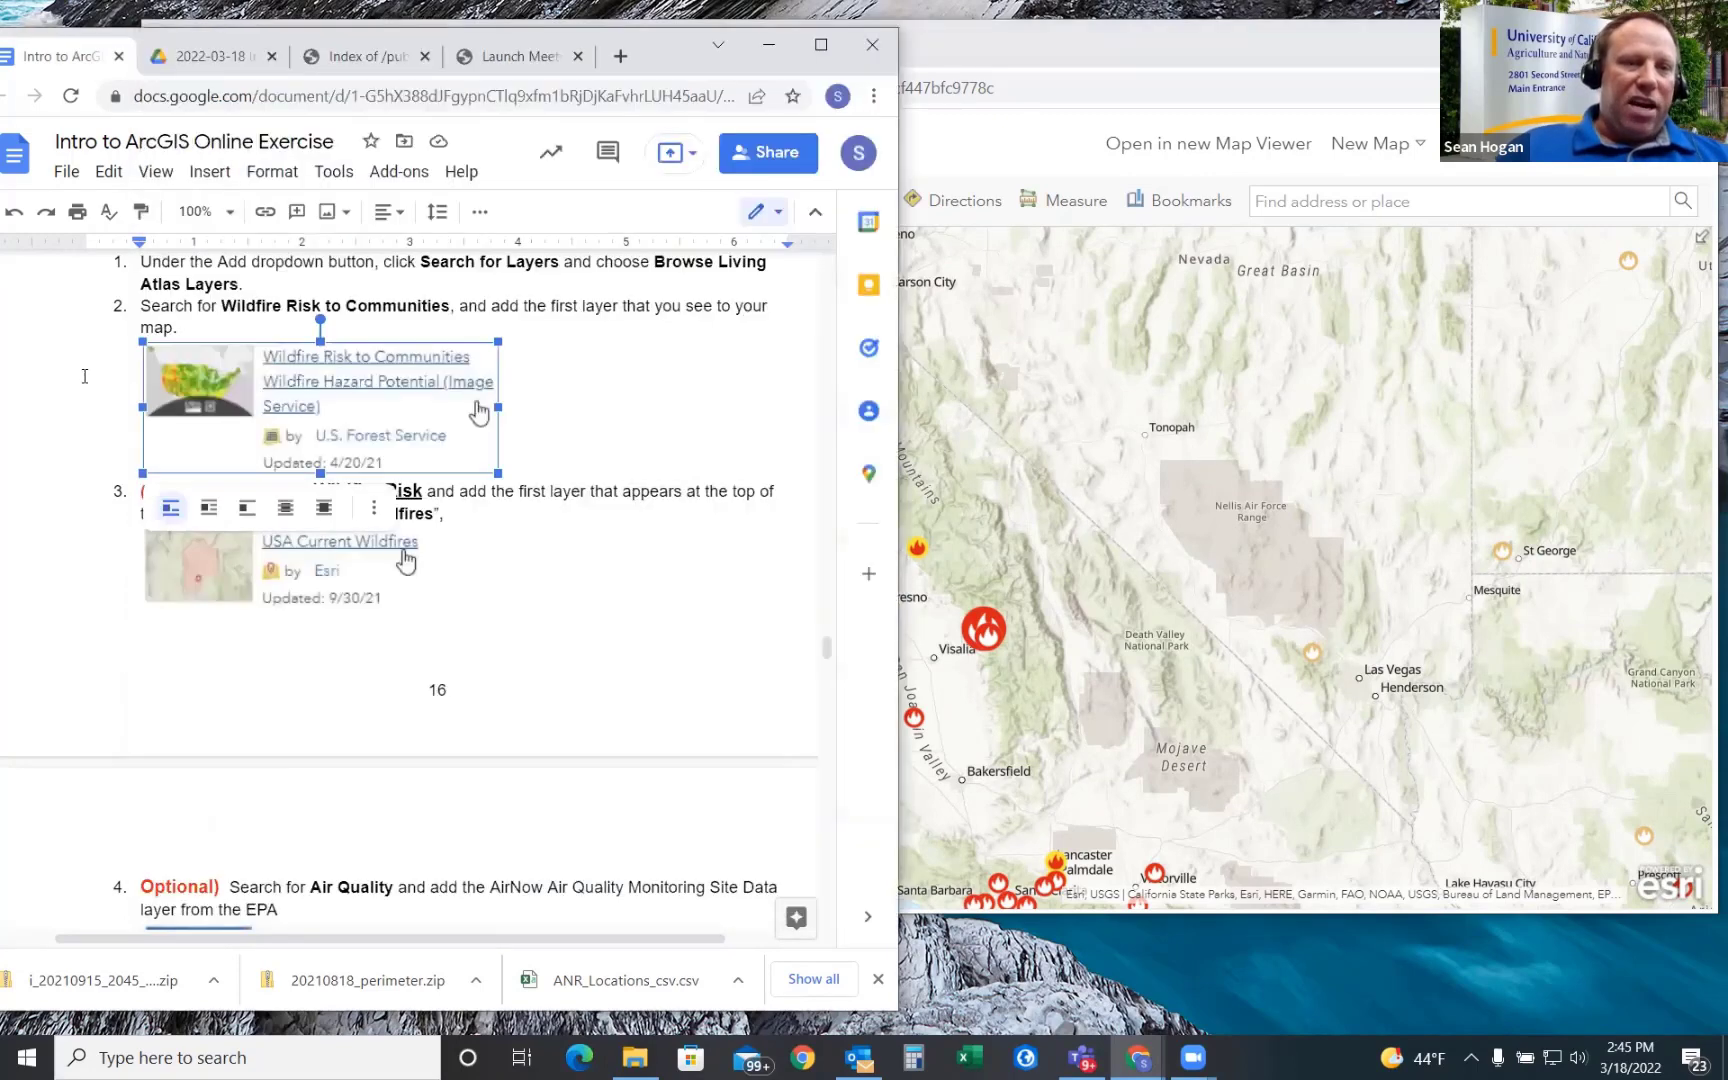
pyautogui.click(535, 576)
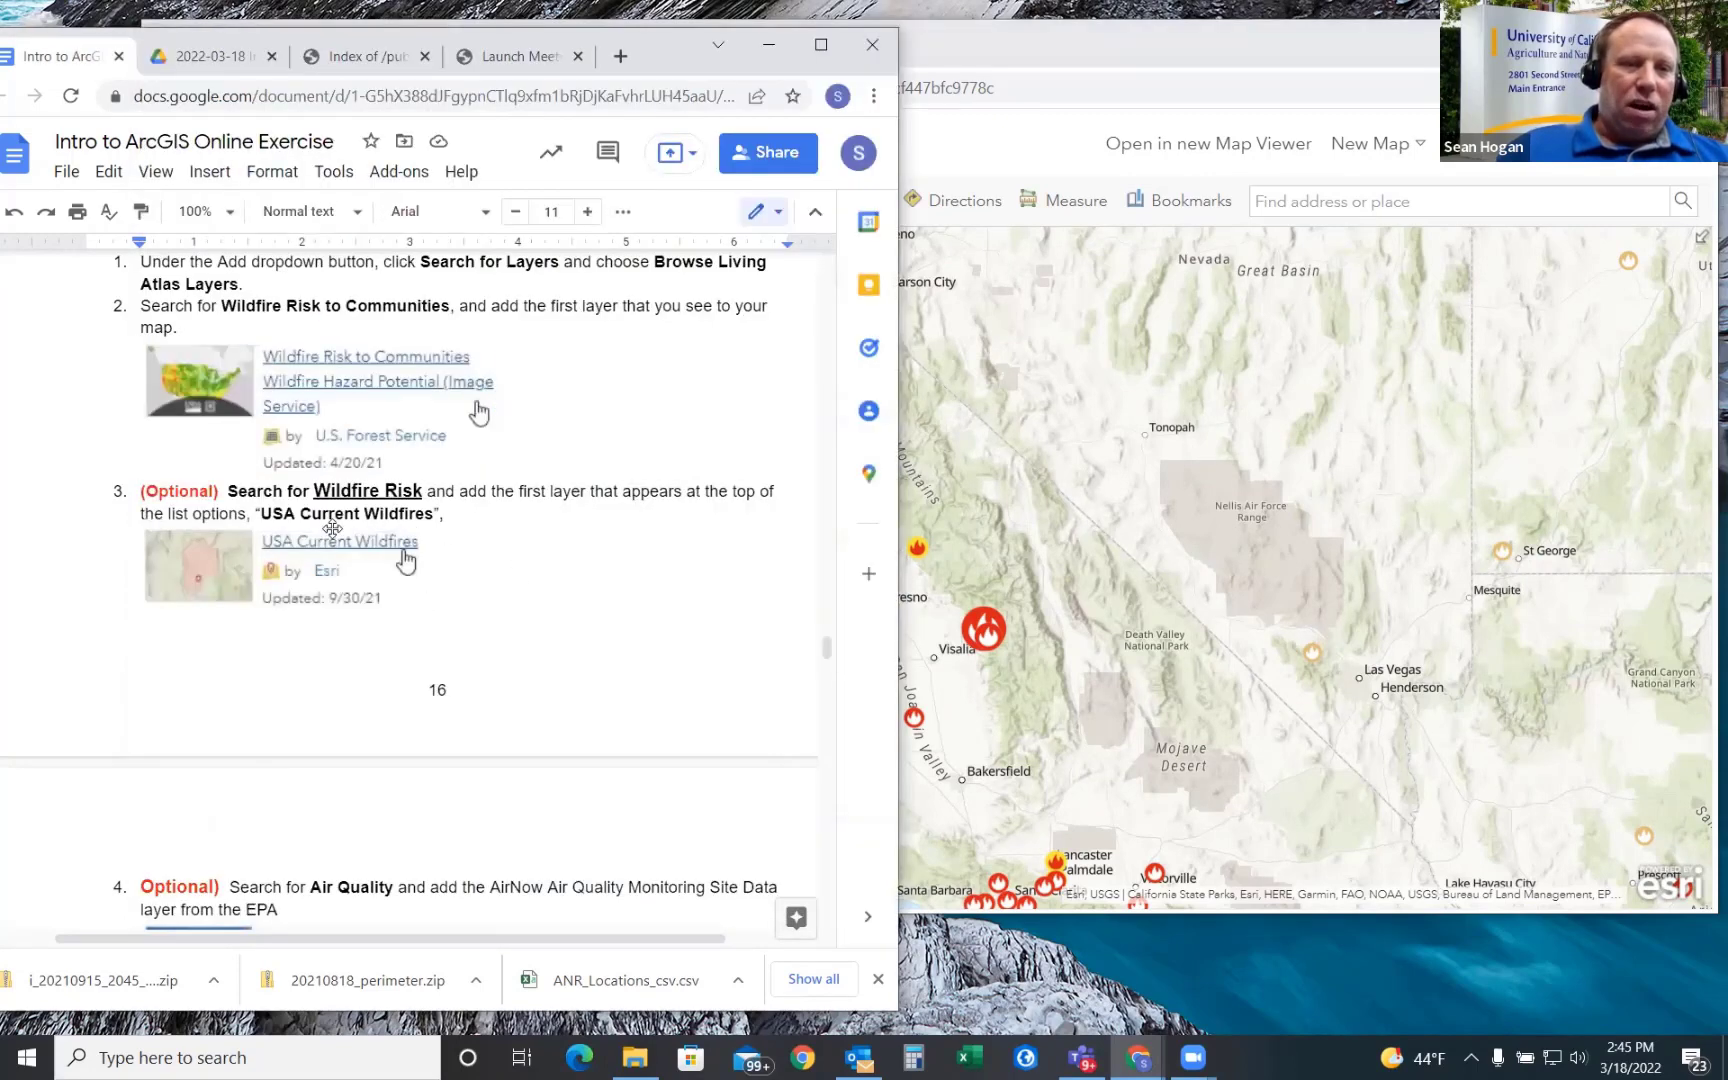
pyautogui.scroll(-3, 578, 596)
pyautogui.scroll(-1, 578, 596)
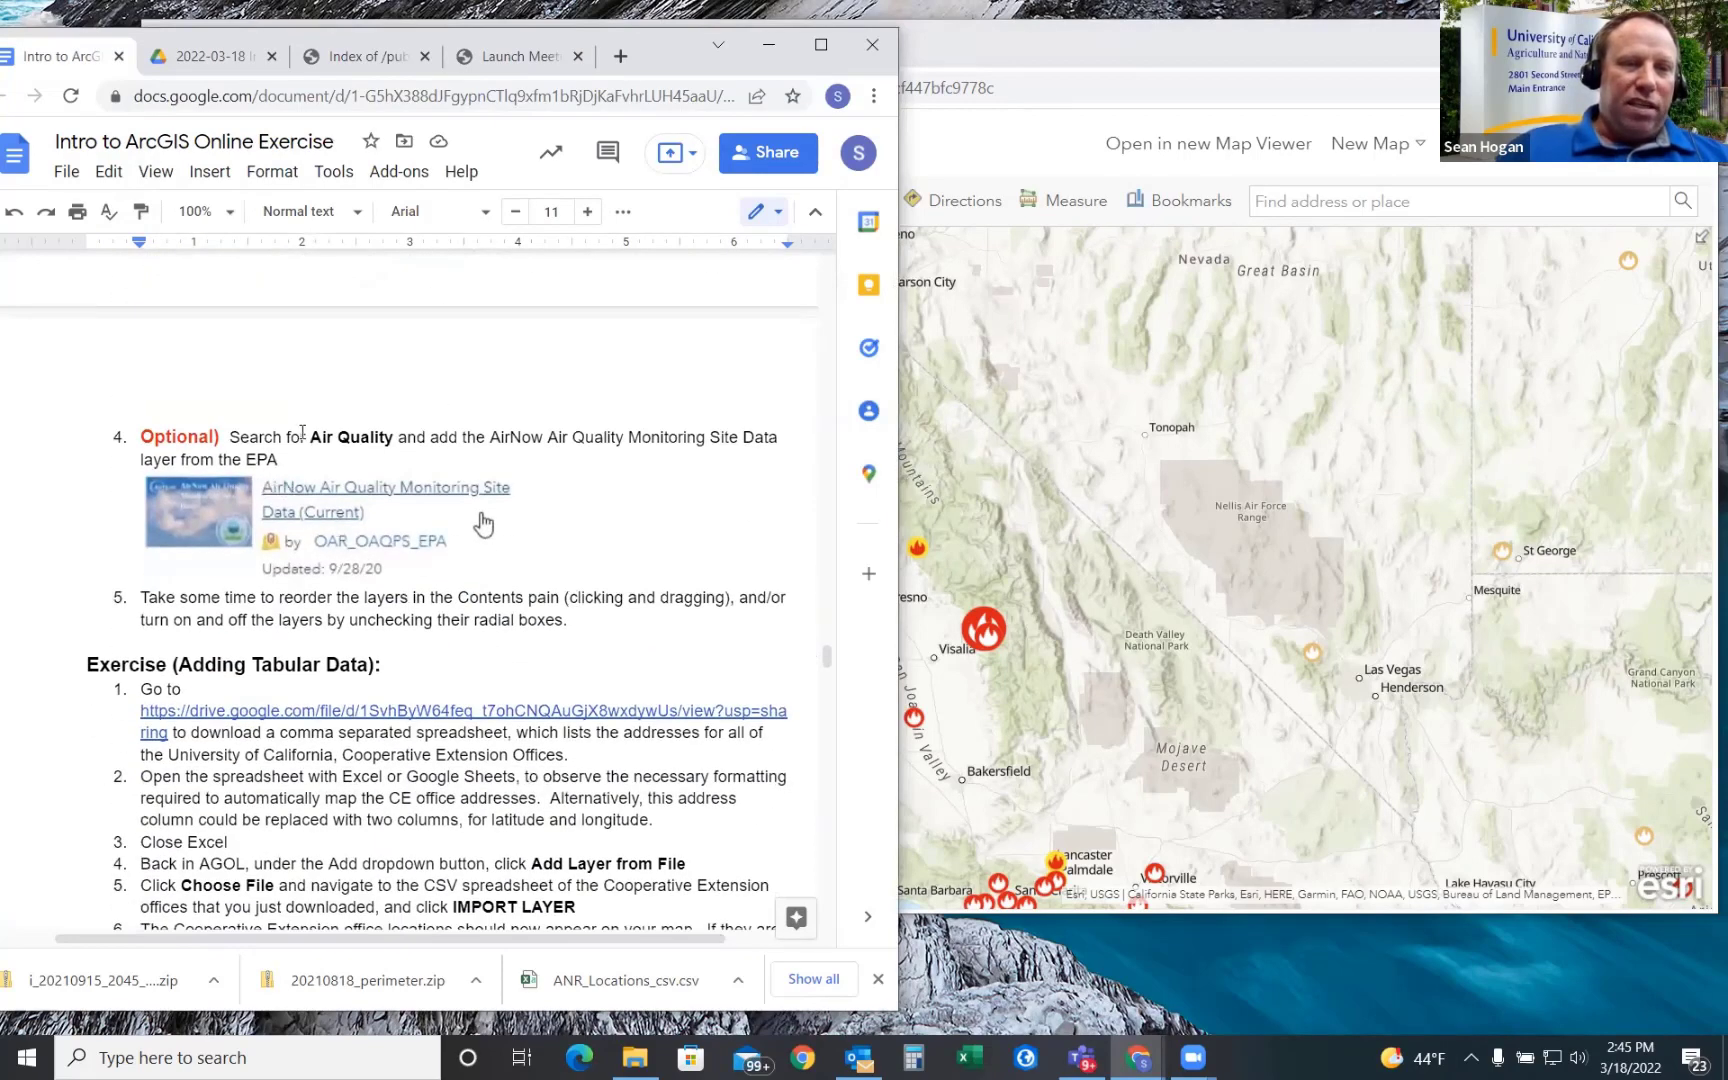
pyautogui.moveTo(312, 436); pyautogui.dragTo(396, 436)
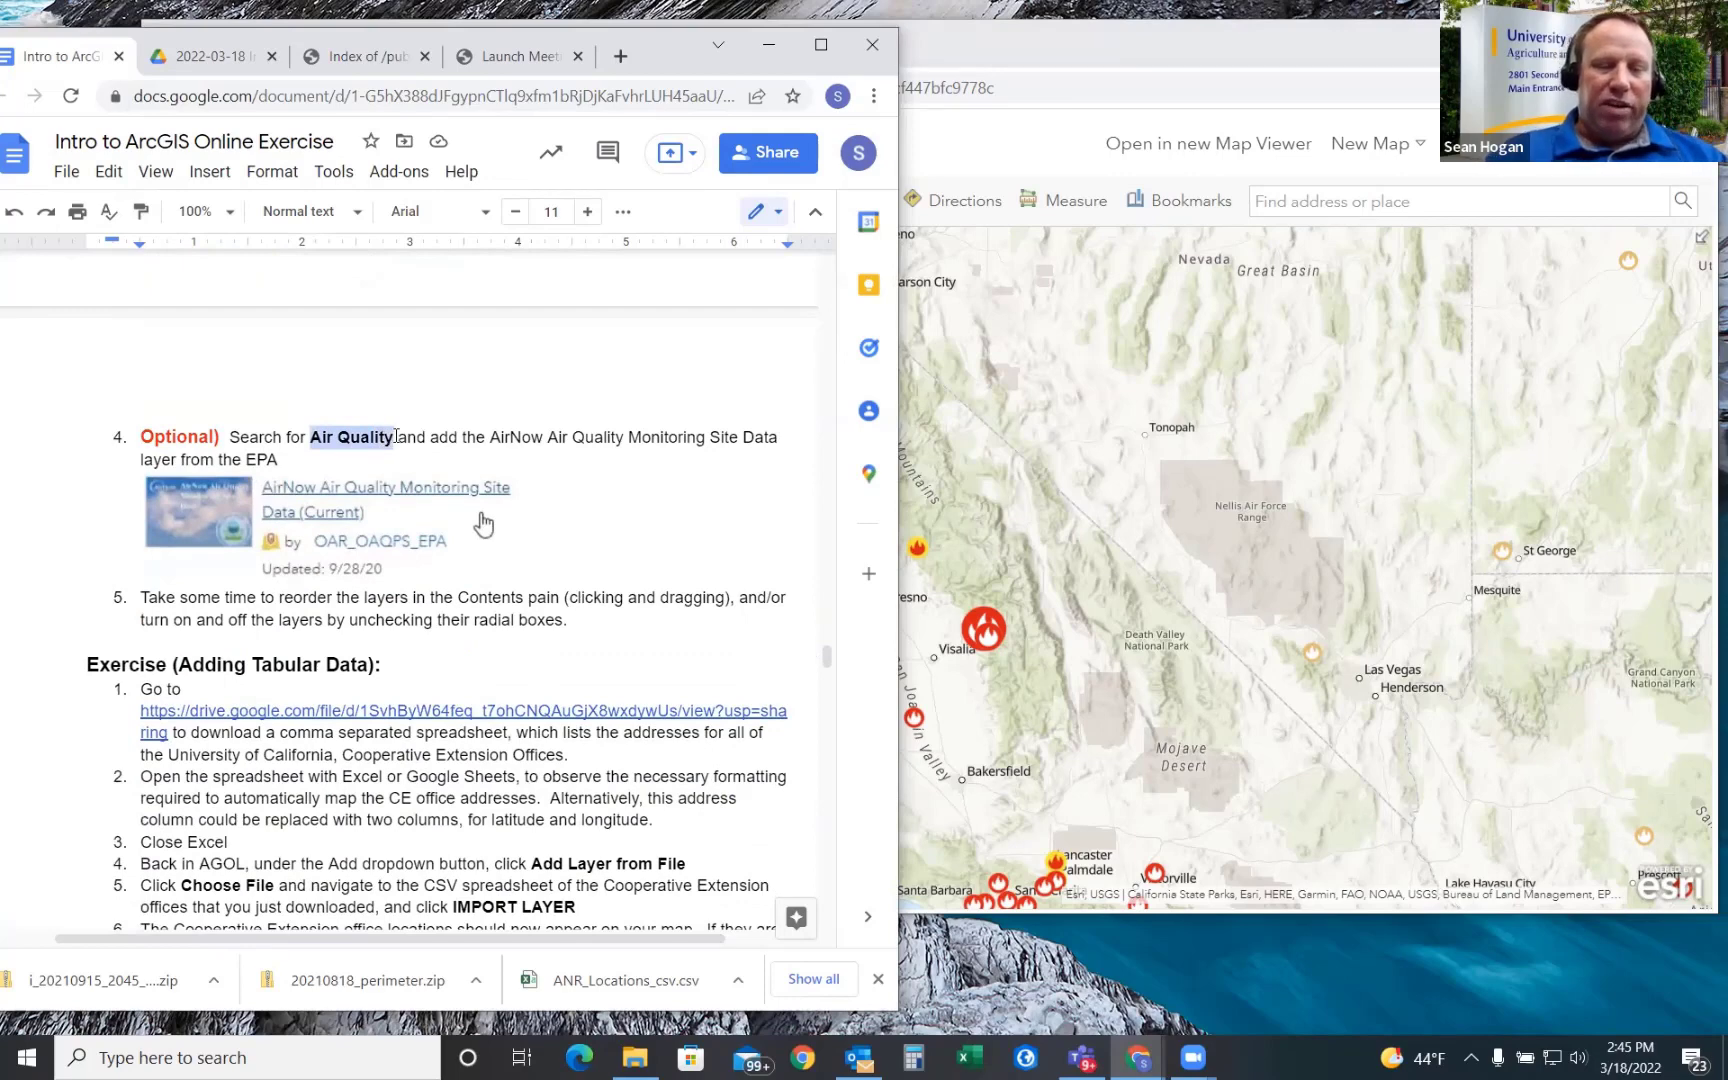
pyautogui.click(1022, 54)
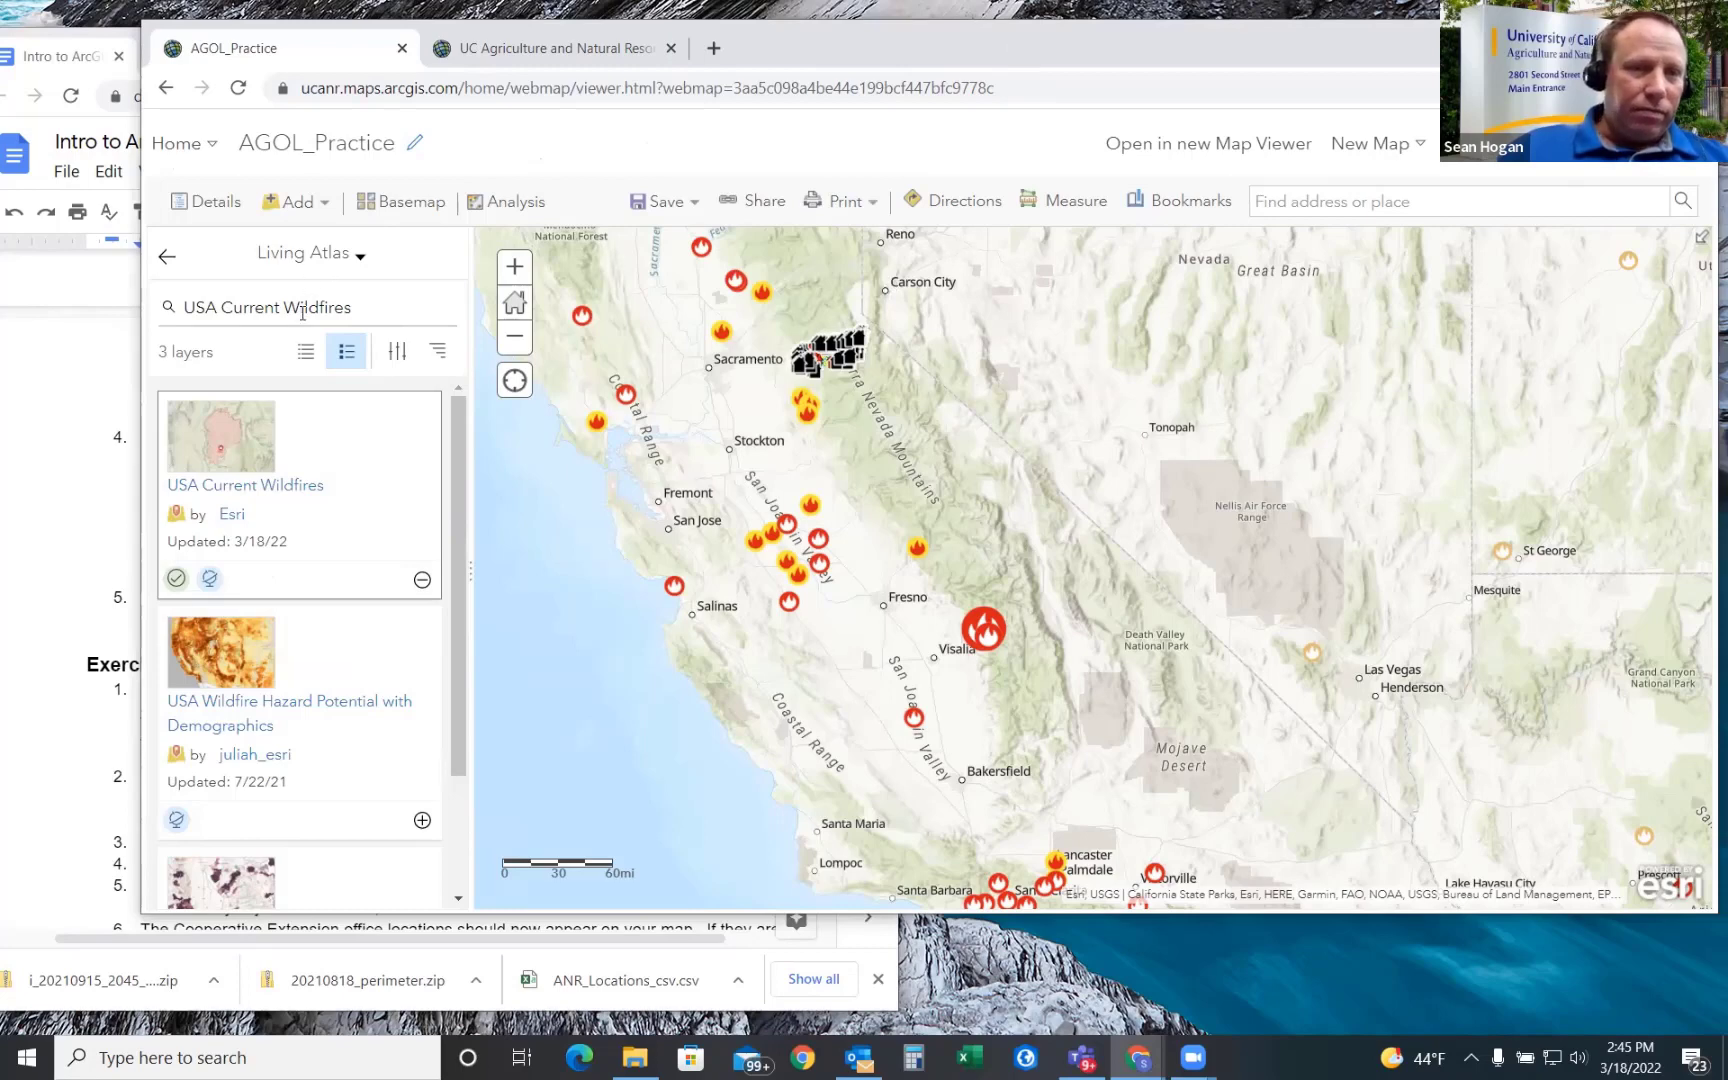
# - Search Living Atlas for 'Air Quality' and add AirNow Air Quality Monitoring Site Data (Current) to the map
pyautogui.moveTo(352, 308); pyautogui.dragTo(137, 311)
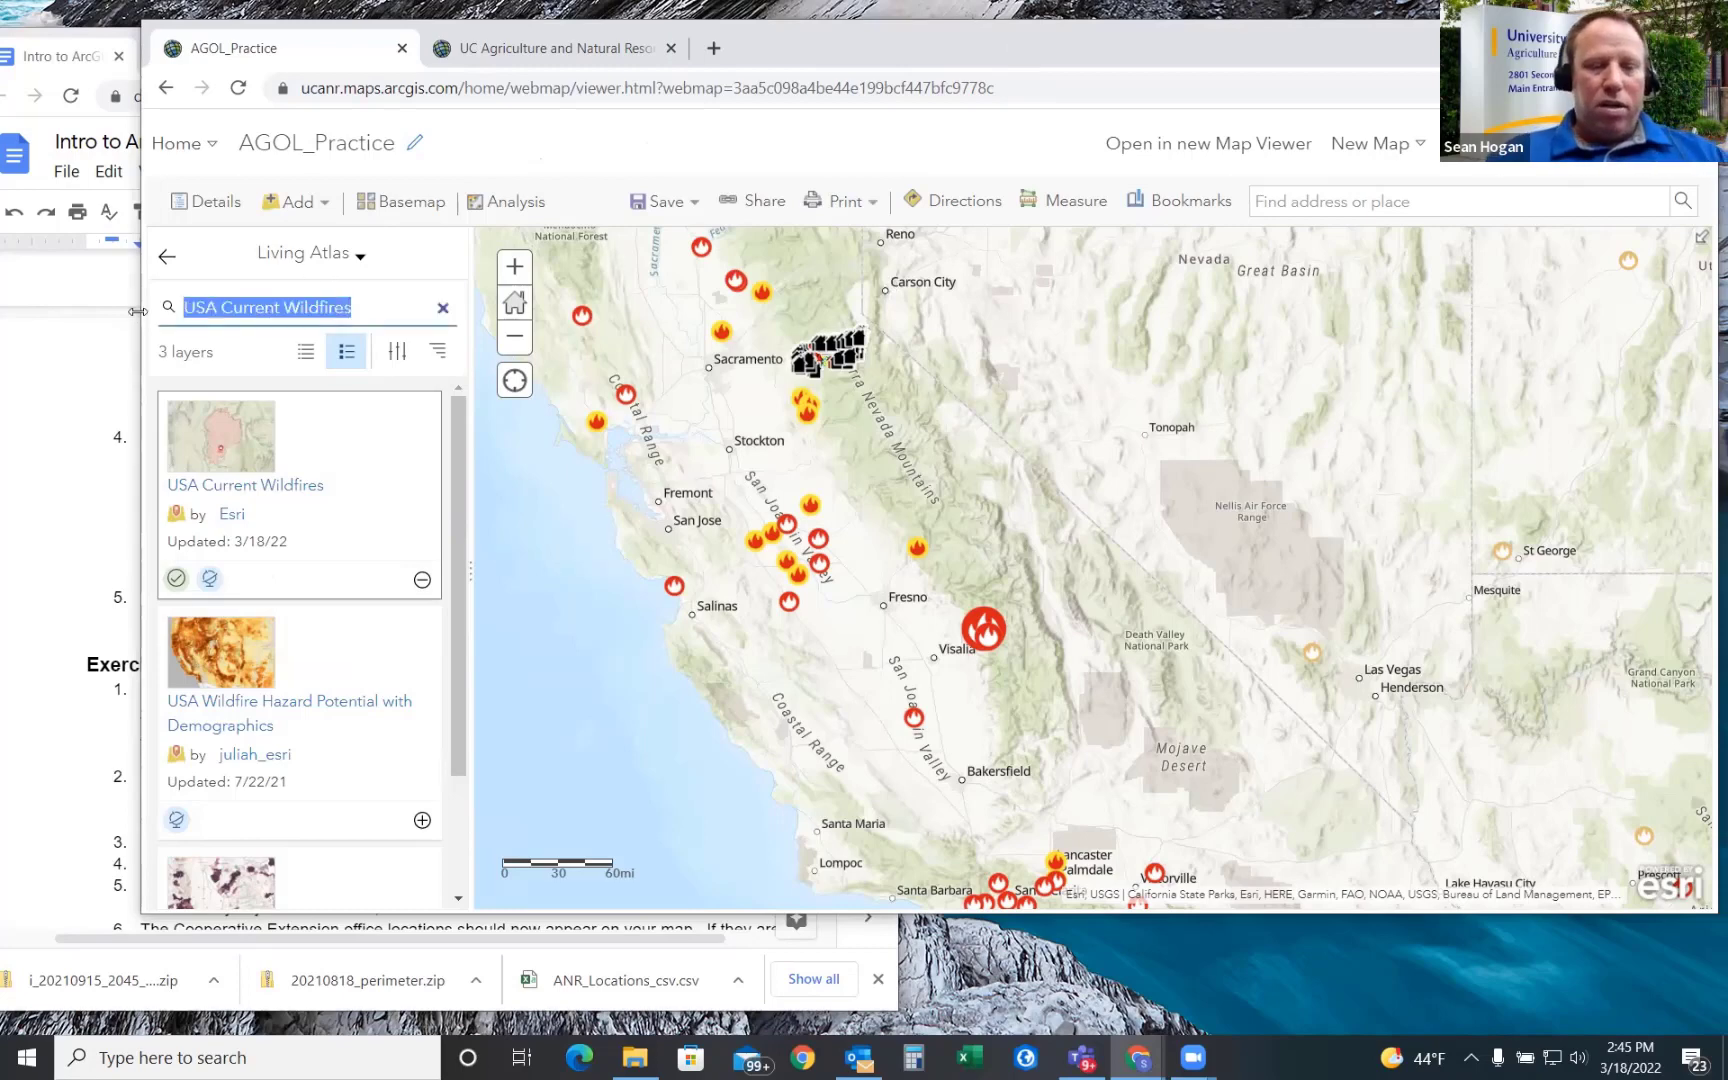
pyautogui.write('Air Quality')
pyautogui.press('Return')
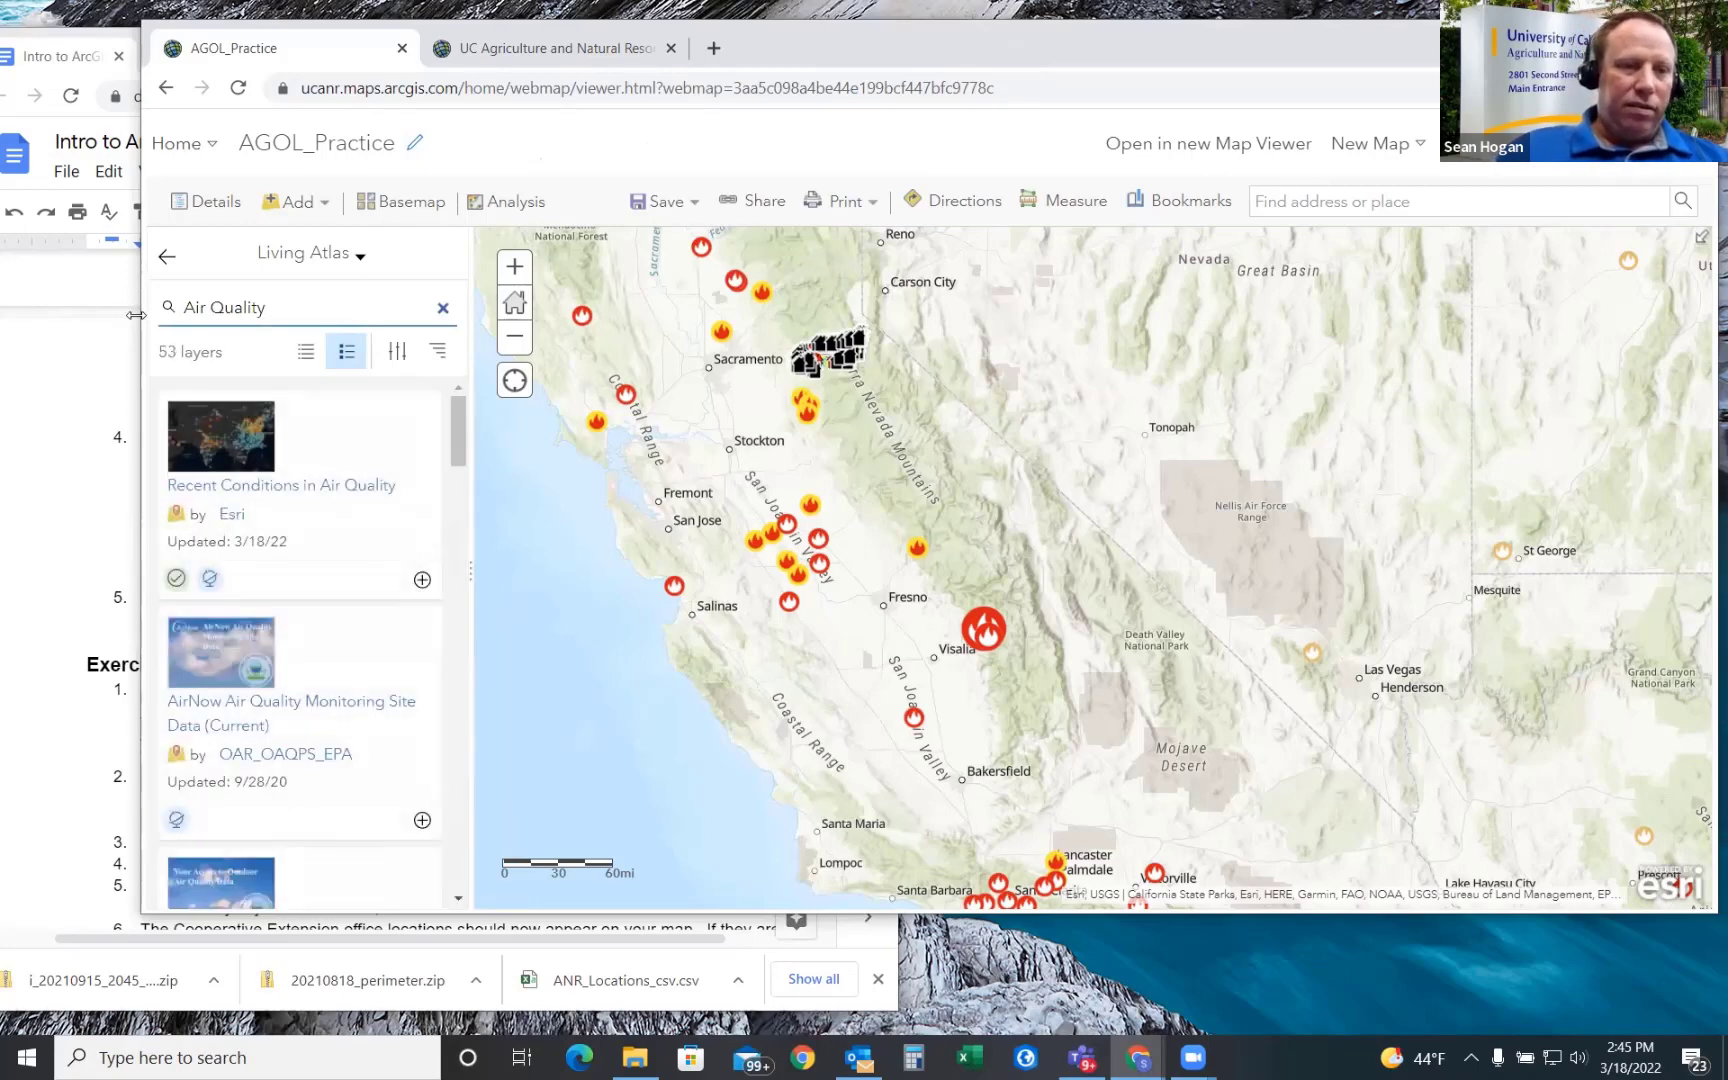
pyautogui.click(251, 683)
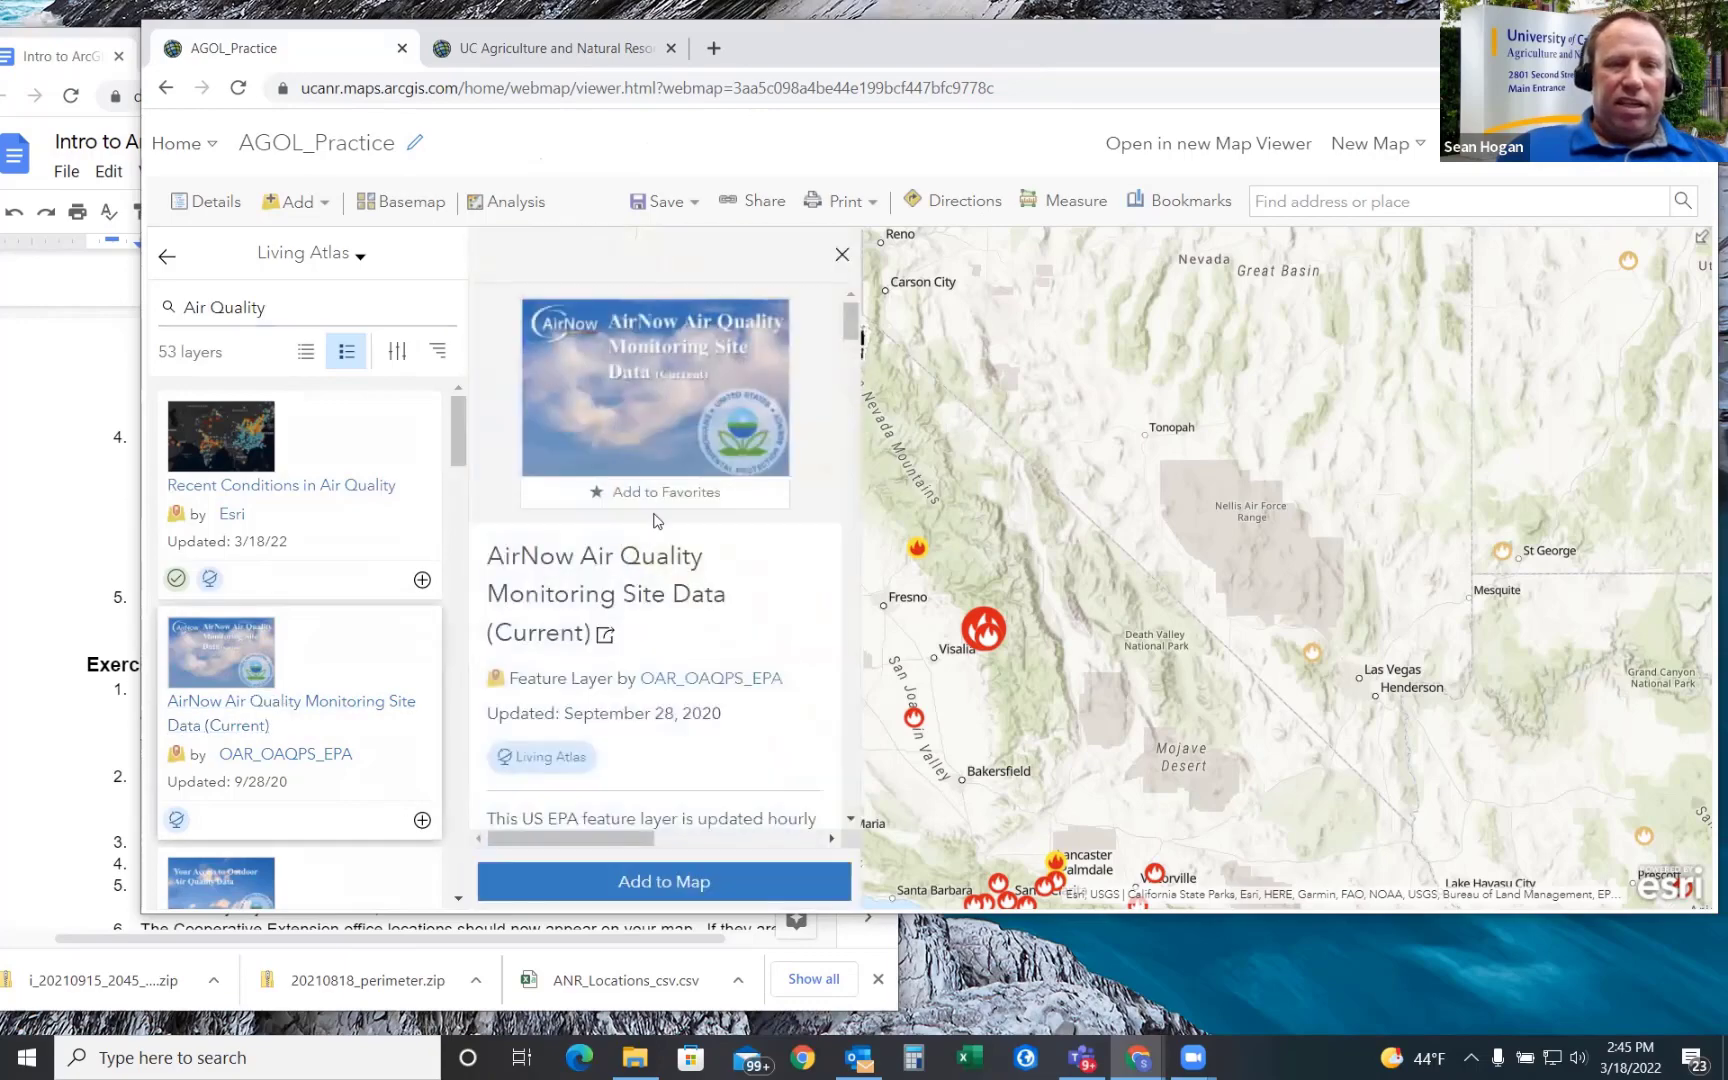
pyautogui.scroll(-10, 650, 588)
pyautogui.scroll(-1, 650, 588)
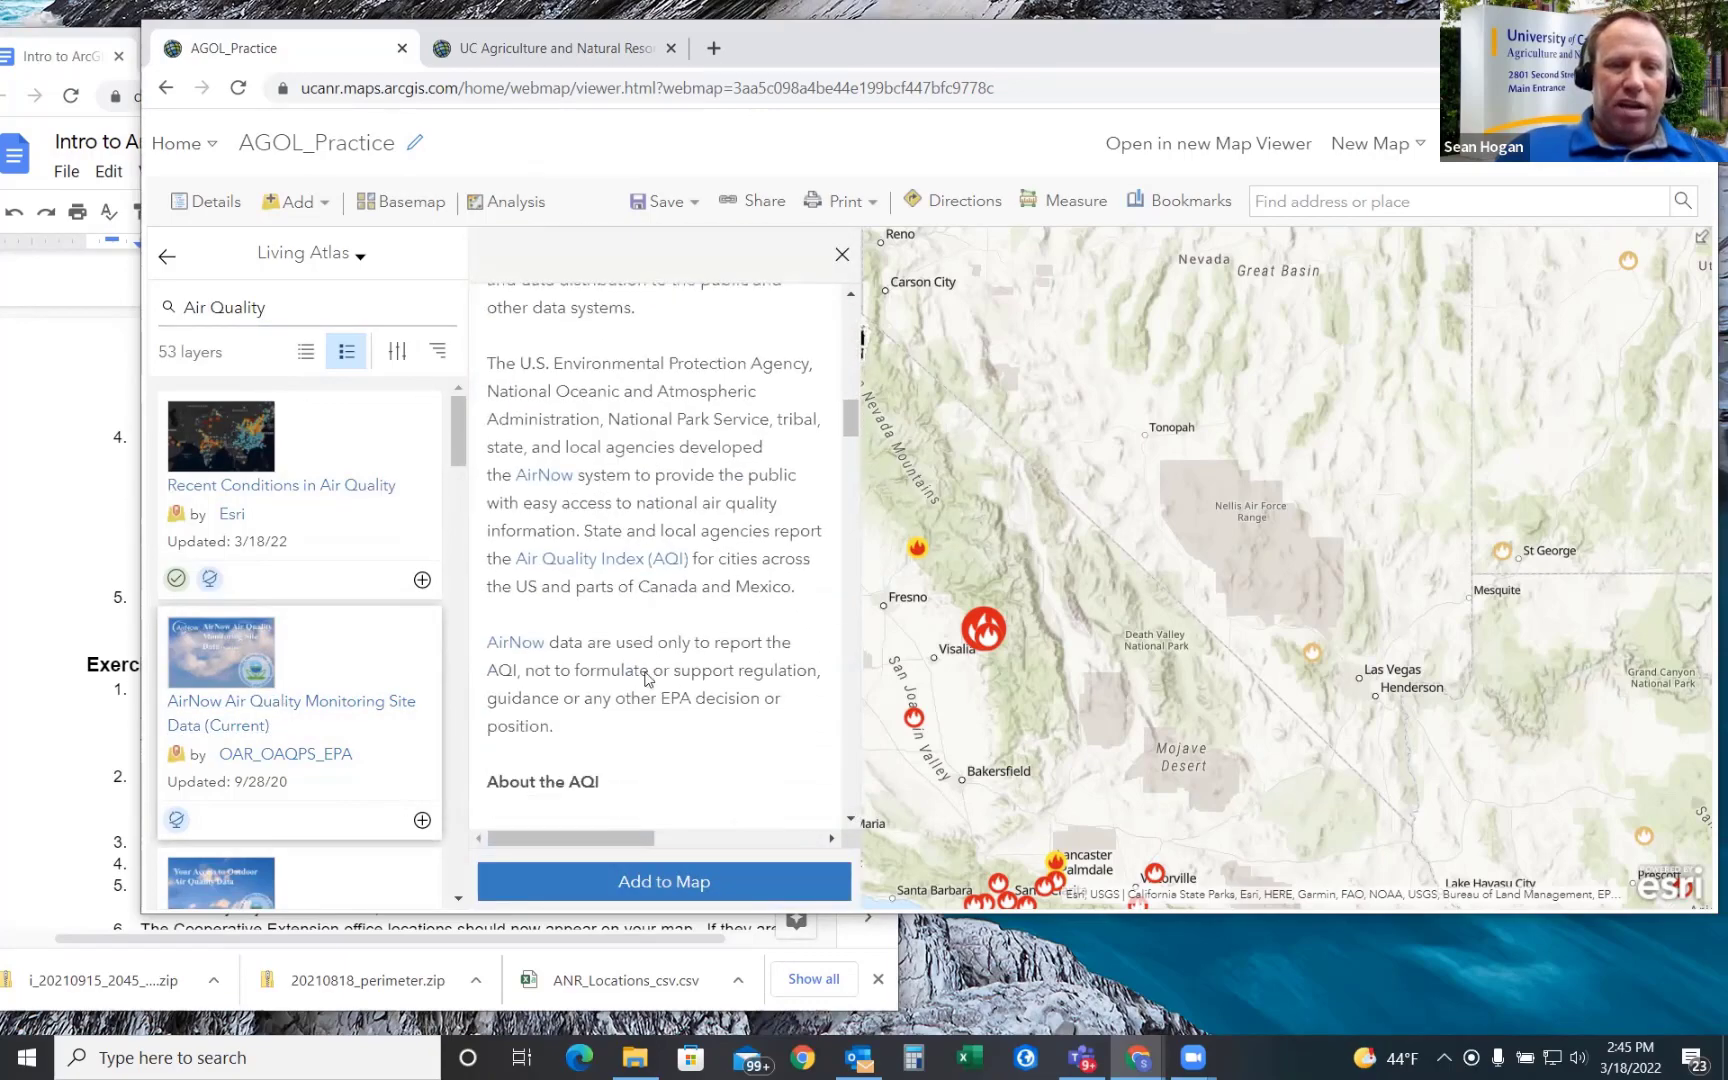
pyautogui.click(667, 881)
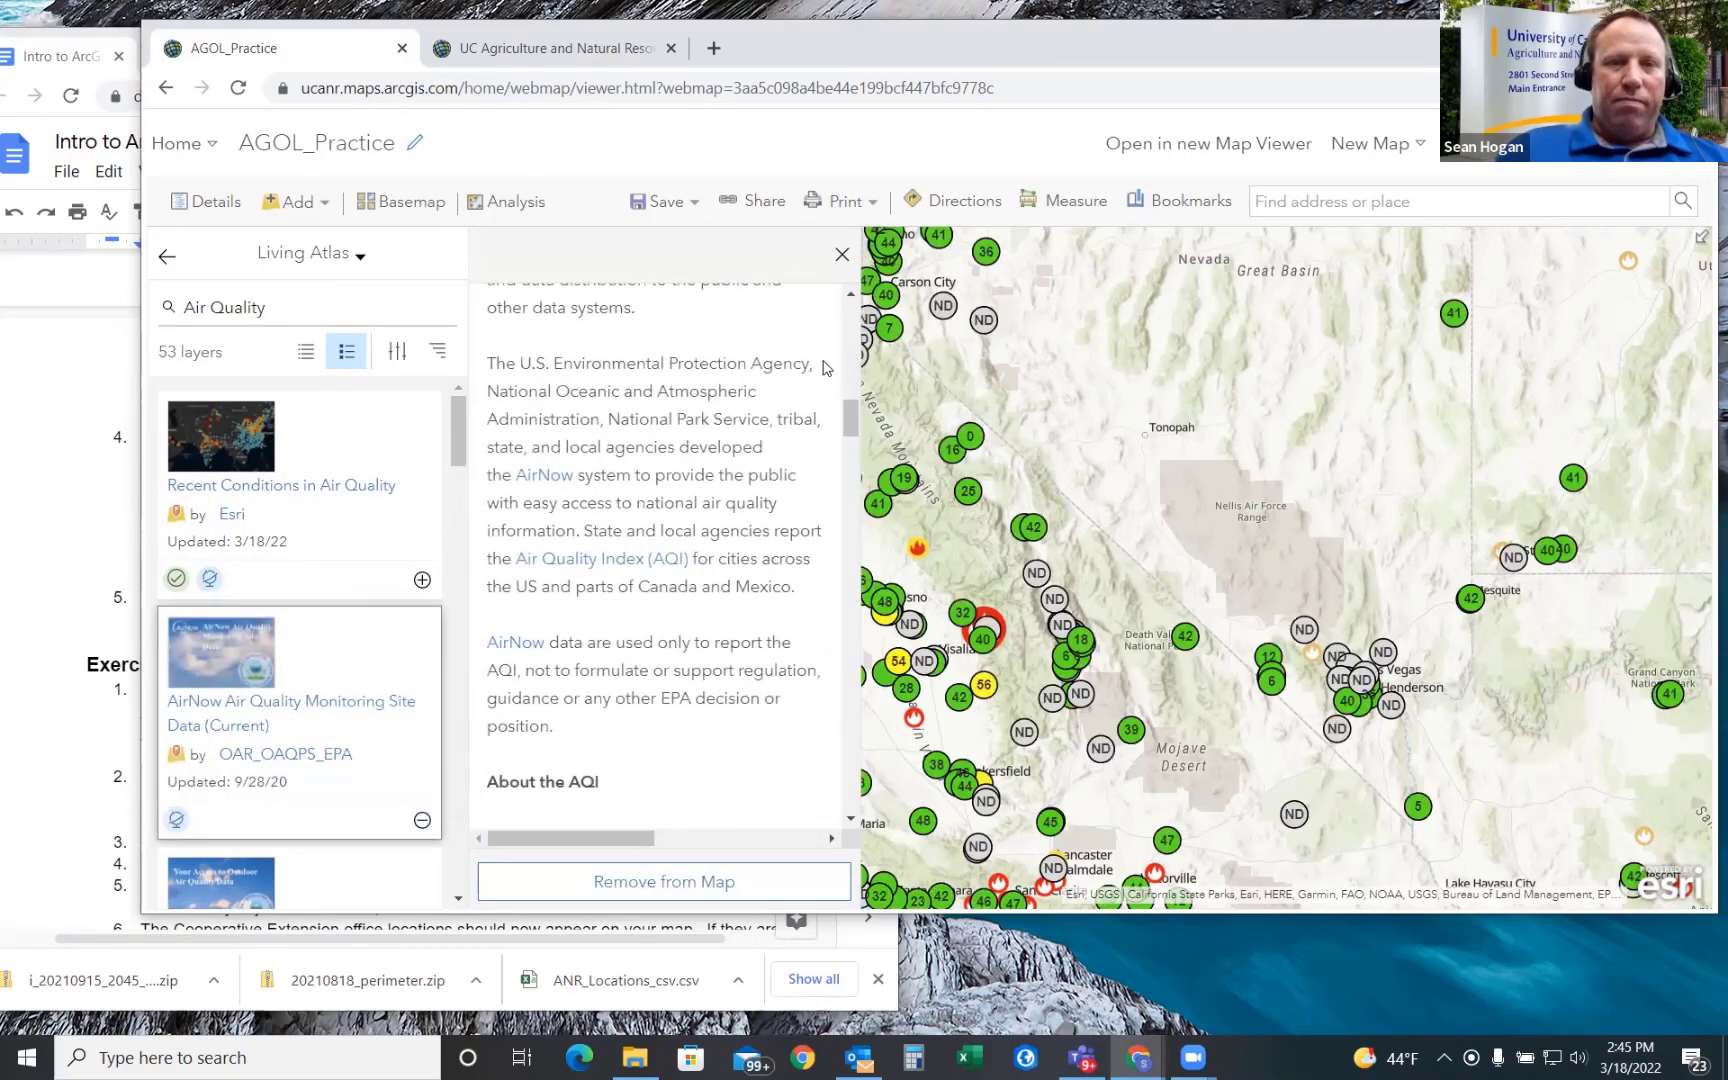
# - Close the AirNow item details, zoom around the Caldor fire area, and return to Contents
pyautogui.click(842, 255)
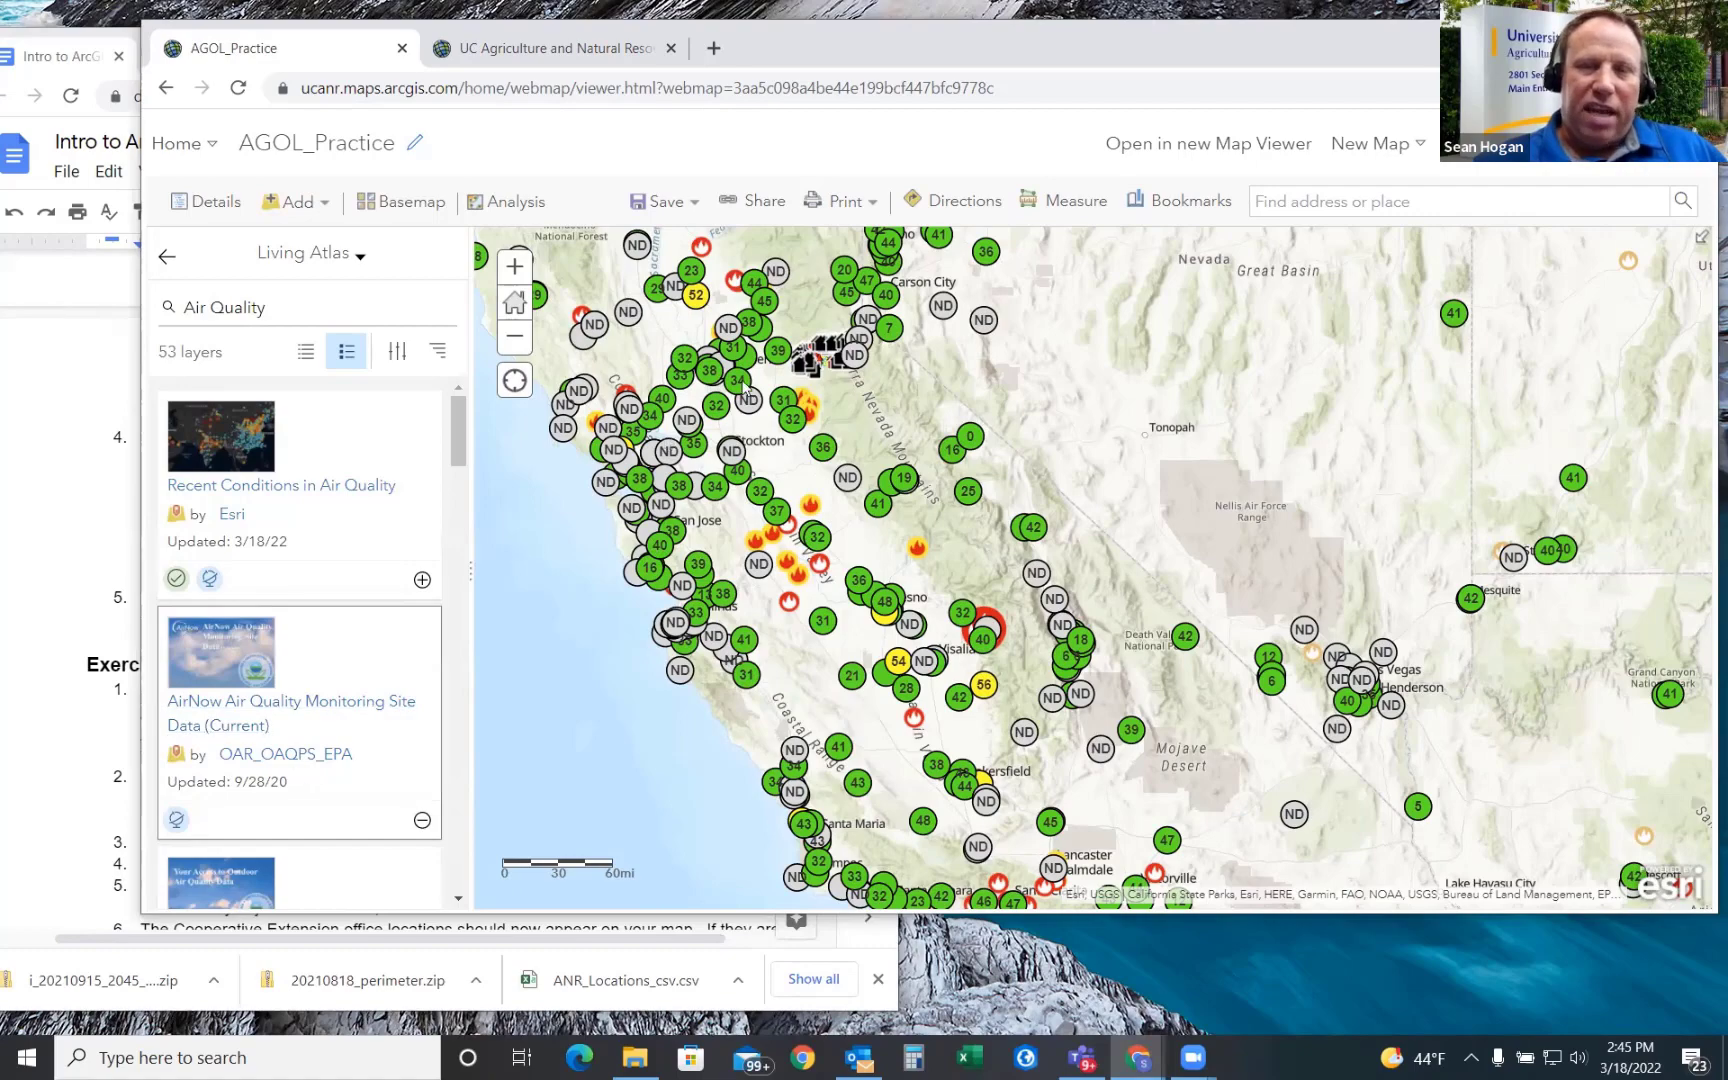
pyautogui.scroll(1, 800, 318)
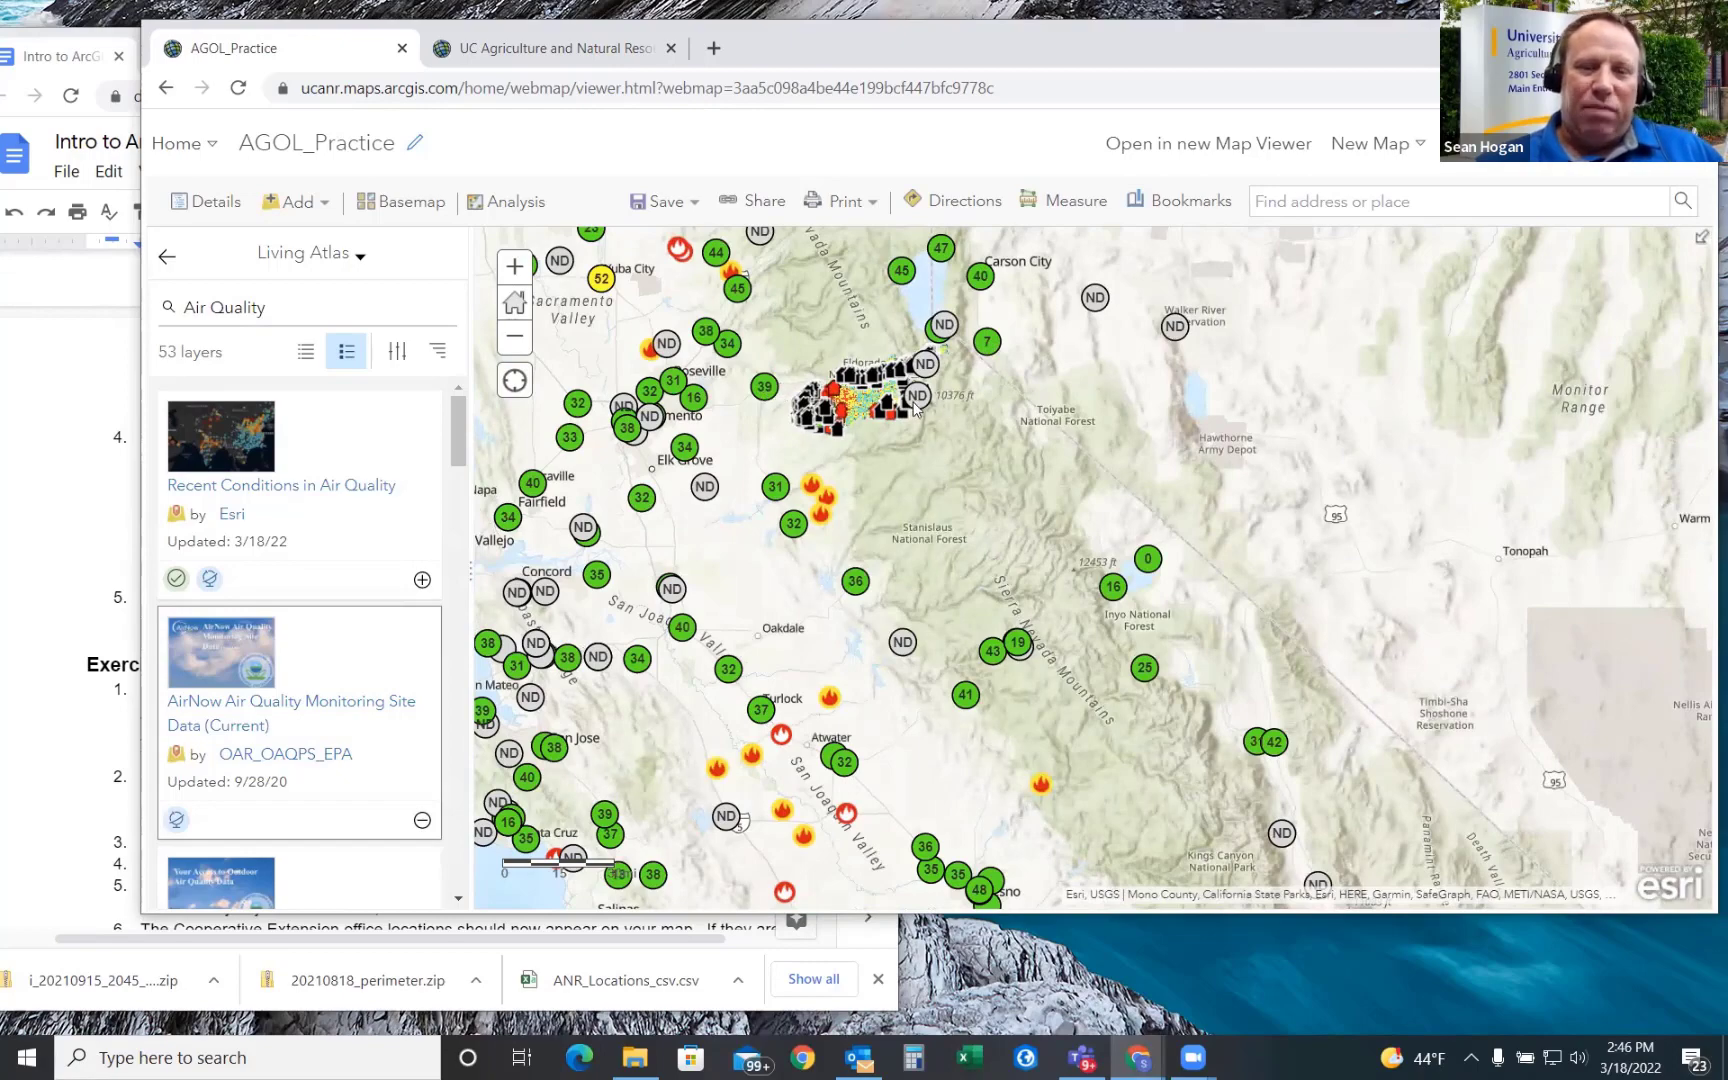
pyautogui.scroll(1, 801, 368)
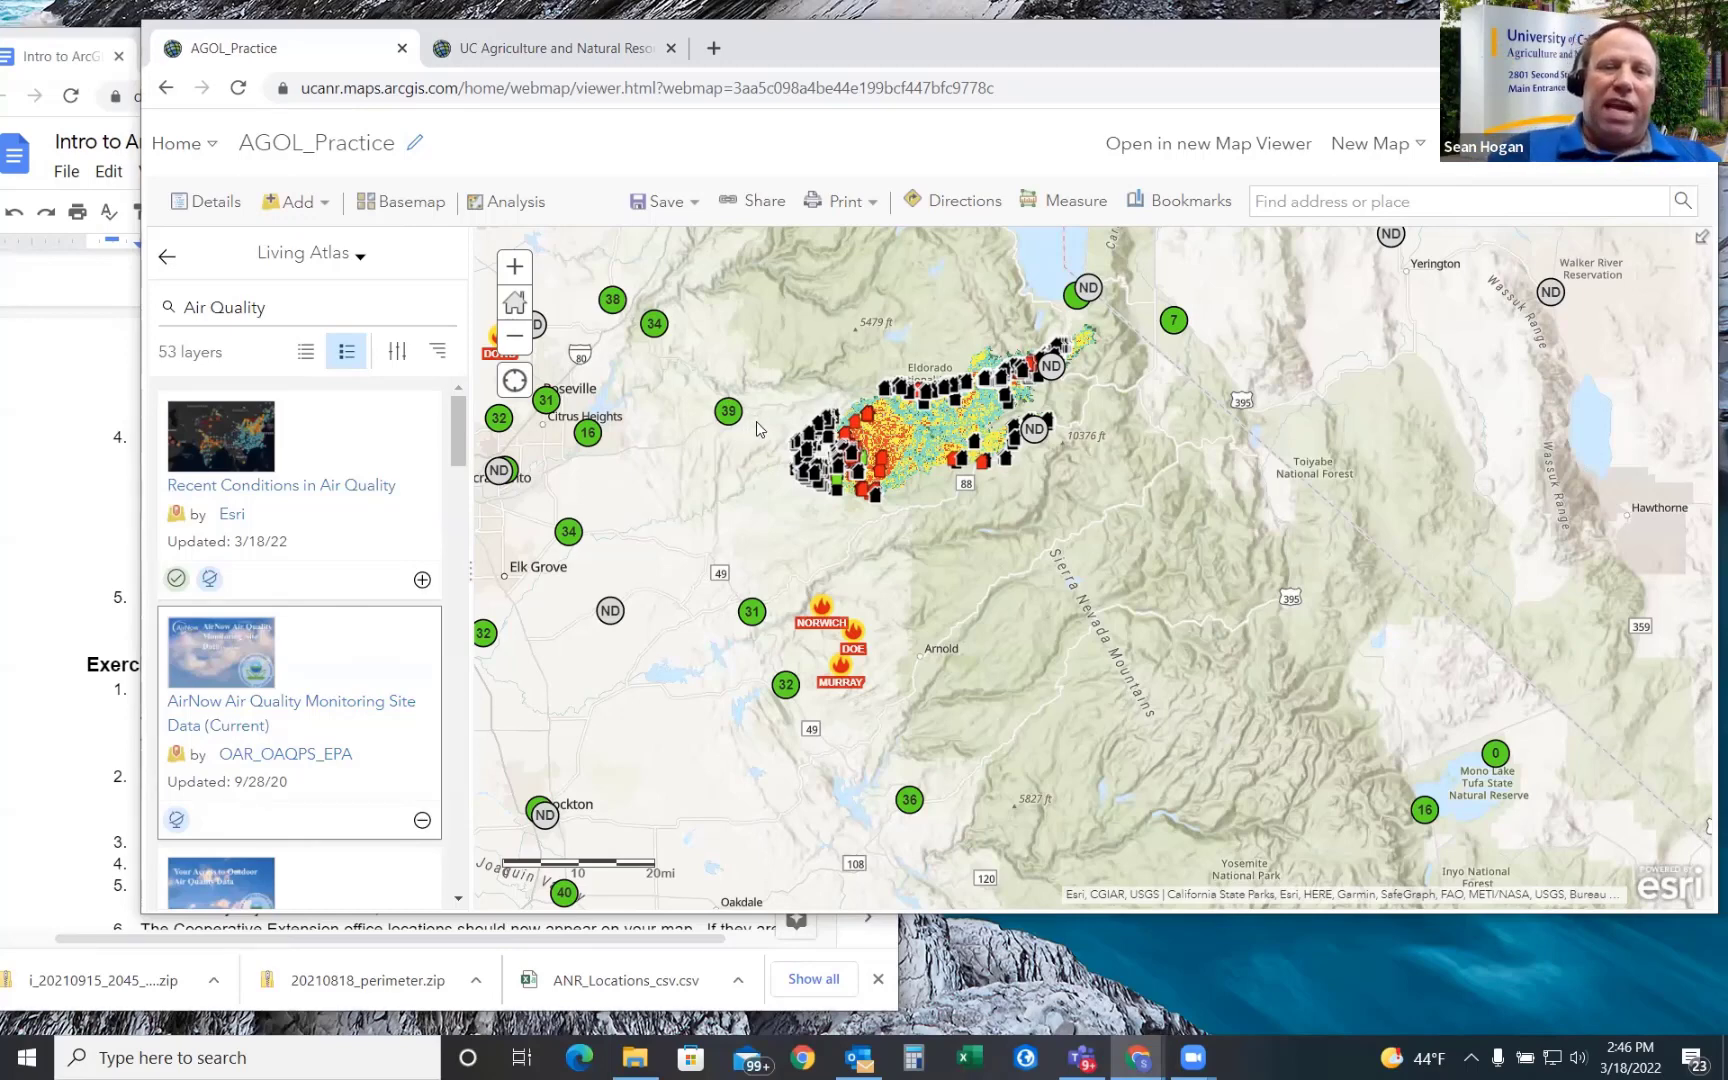
pyautogui.scroll(2, 781, 463)
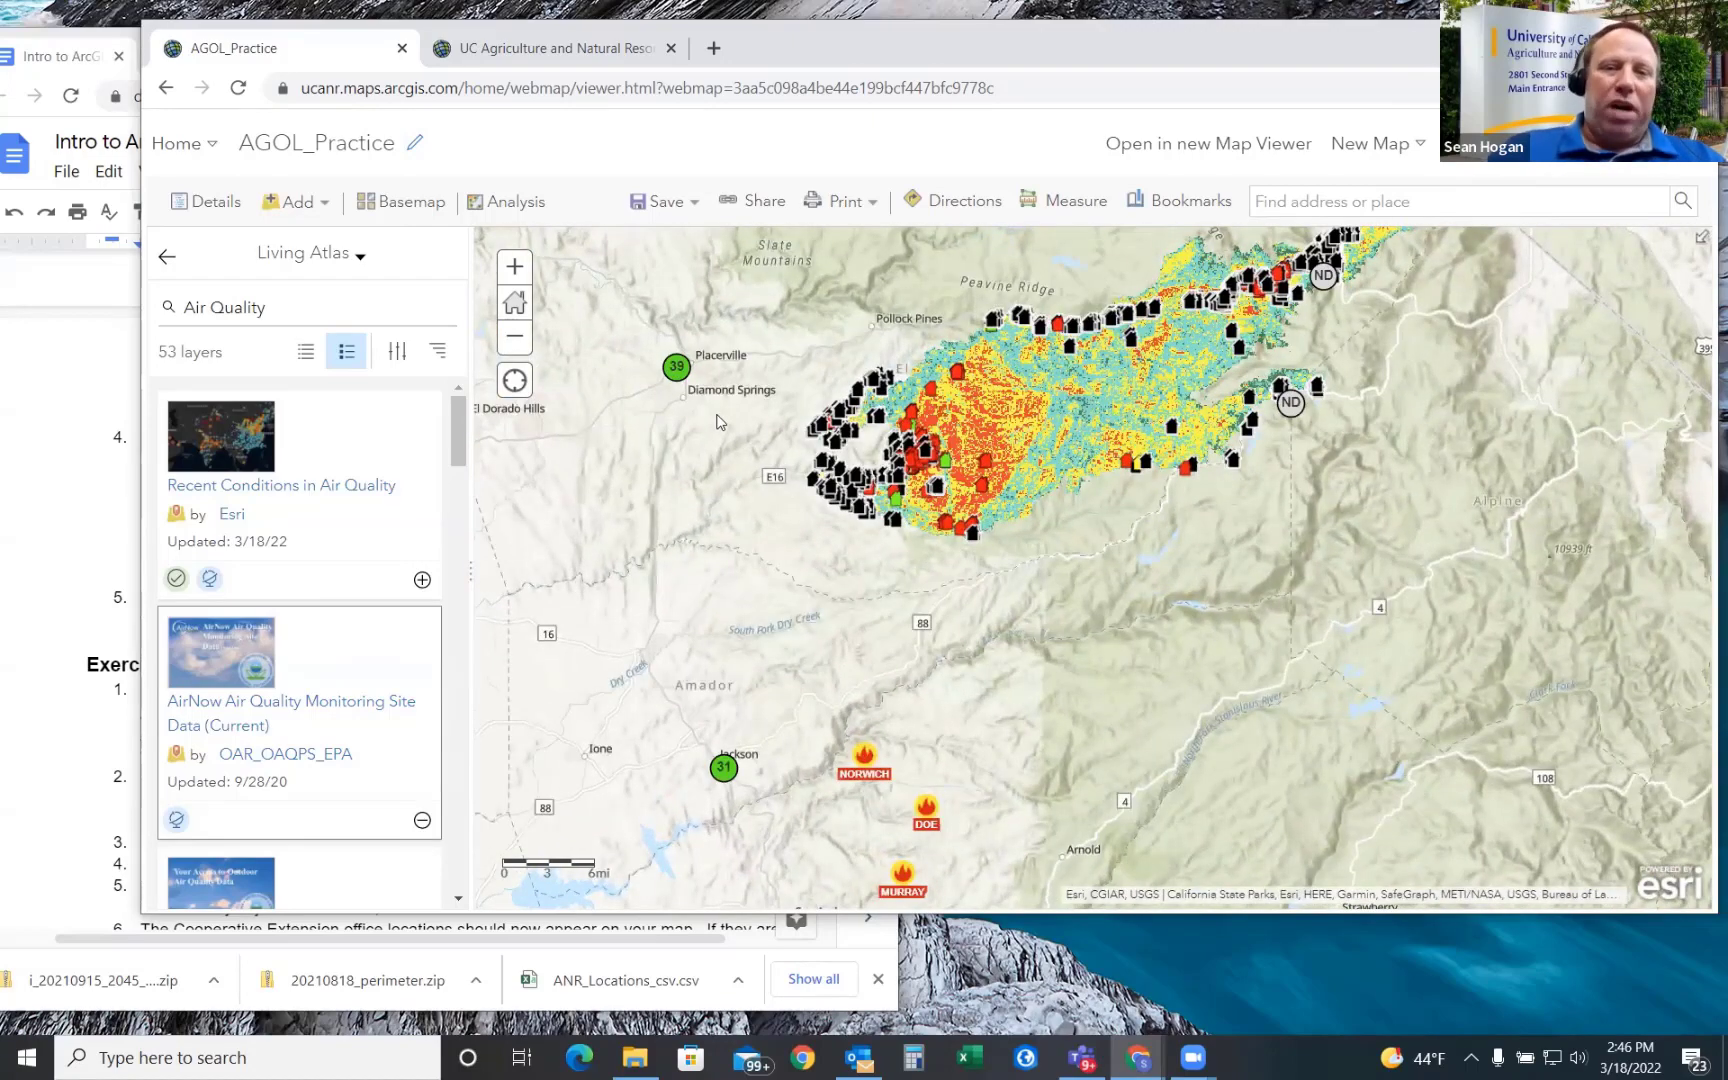
pyautogui.scroll(-1, 785, 668)
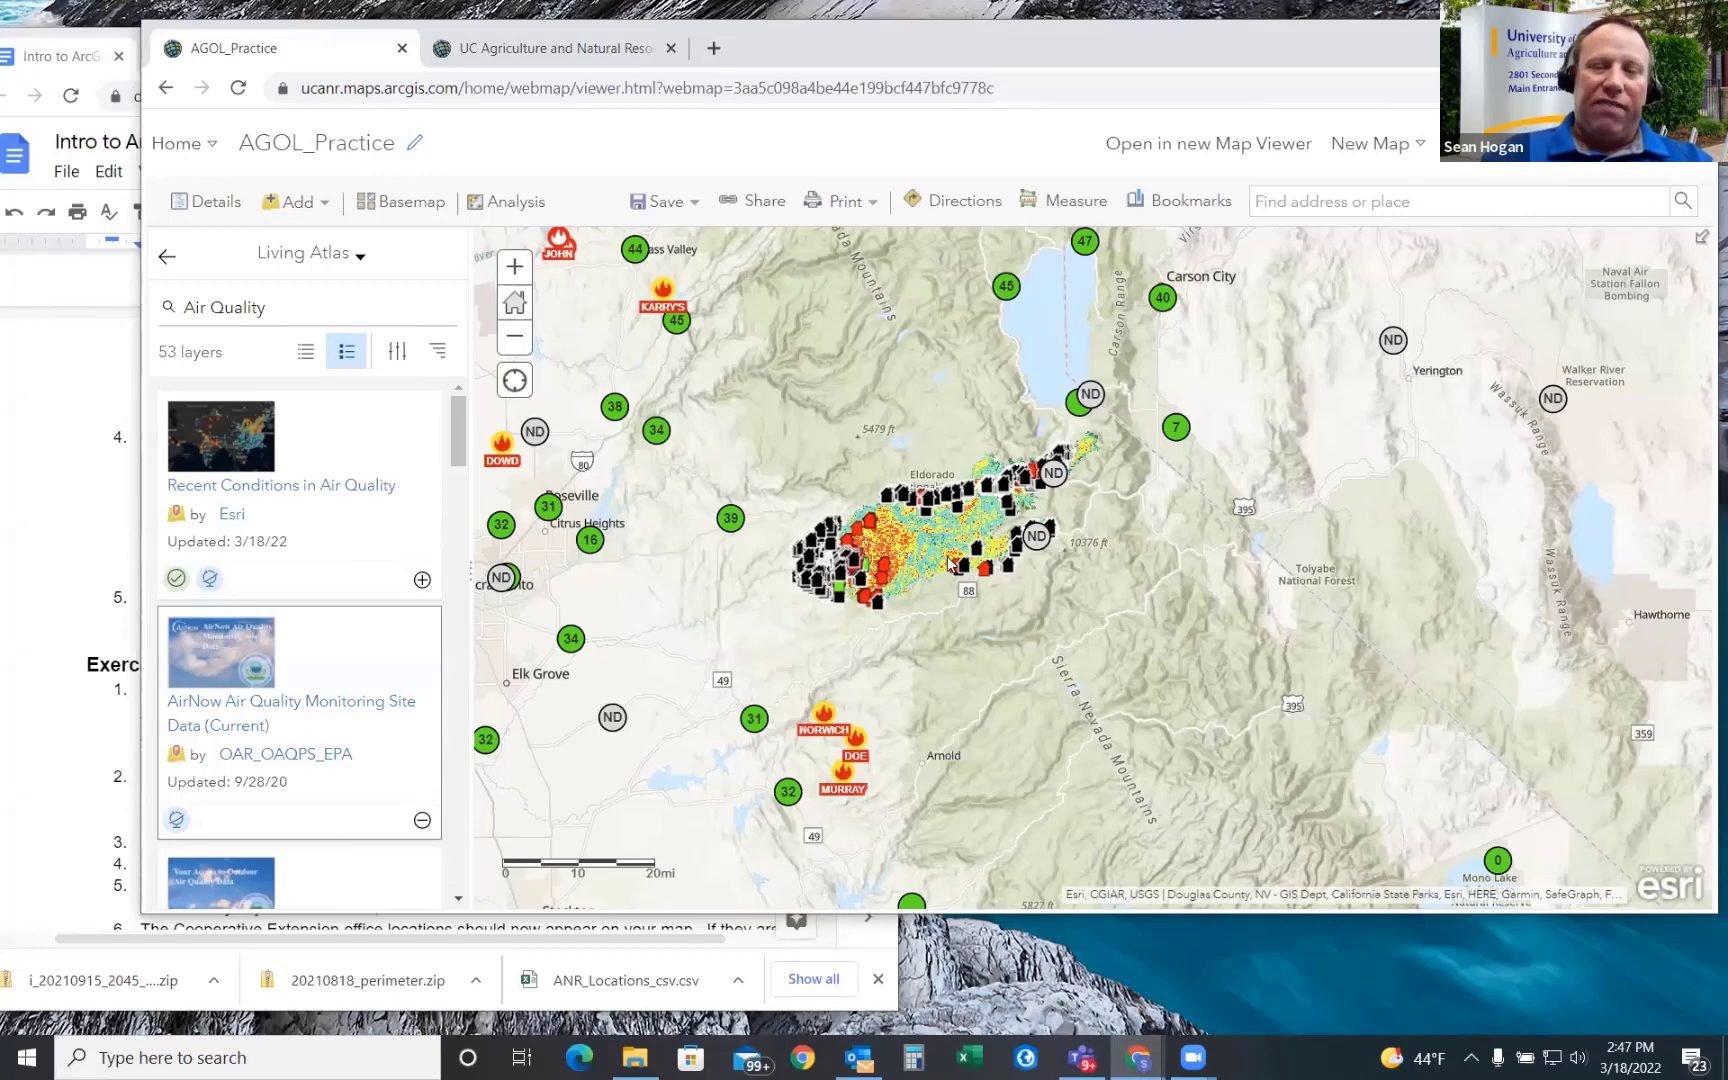
pyautogui.click(167, 257)
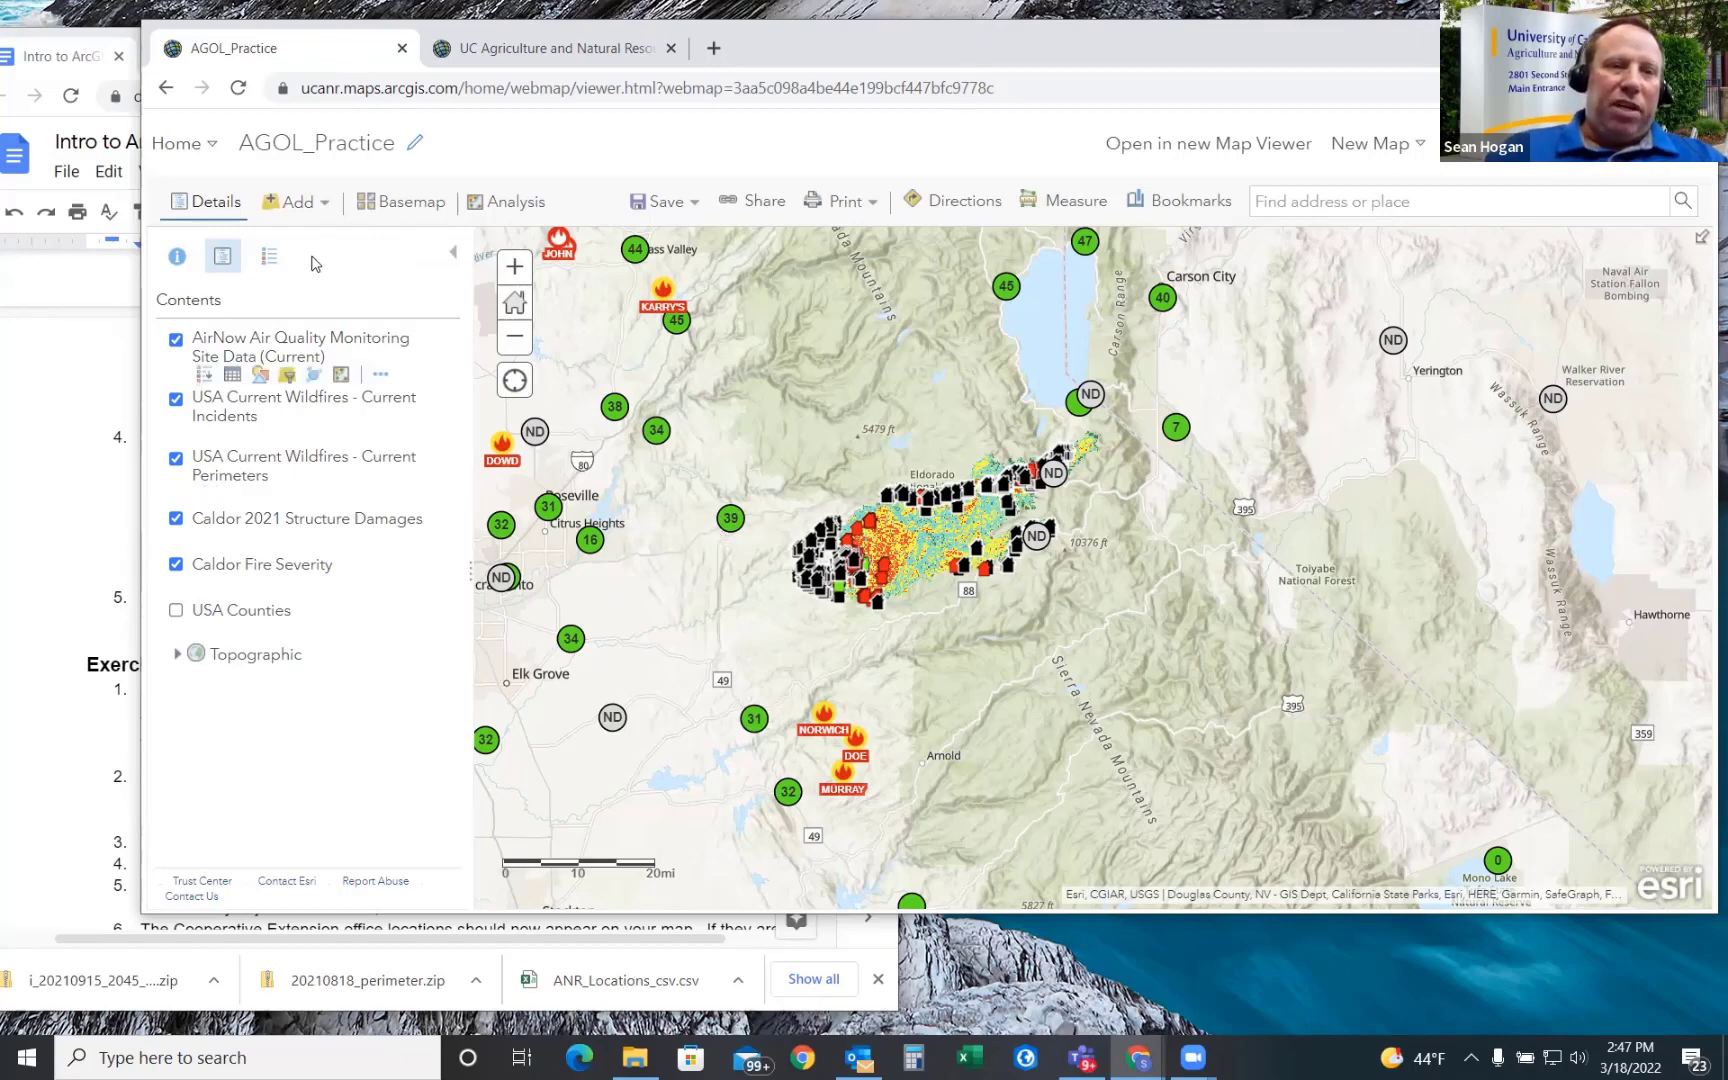
# - Open the Join Features tool under Analysis > Feature Analysis > Summarize Data
pyautogui.click(265, 352)
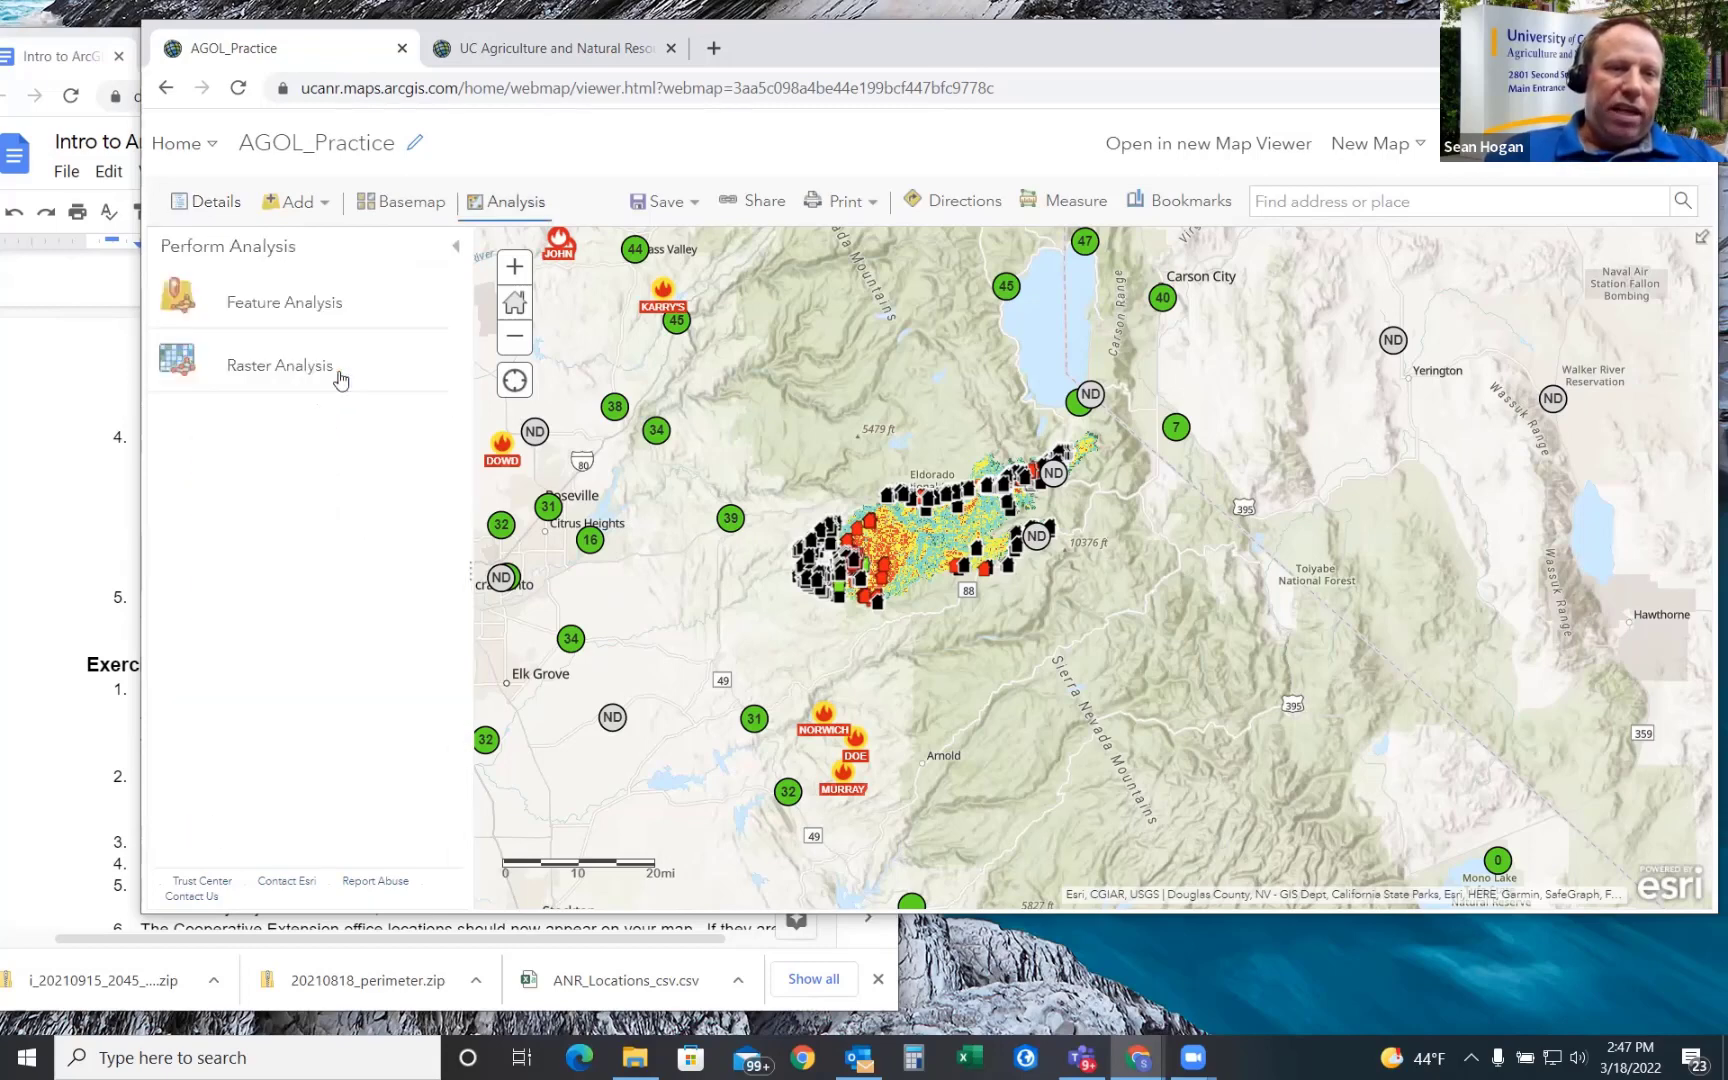
pyautogui.click(297, 306)
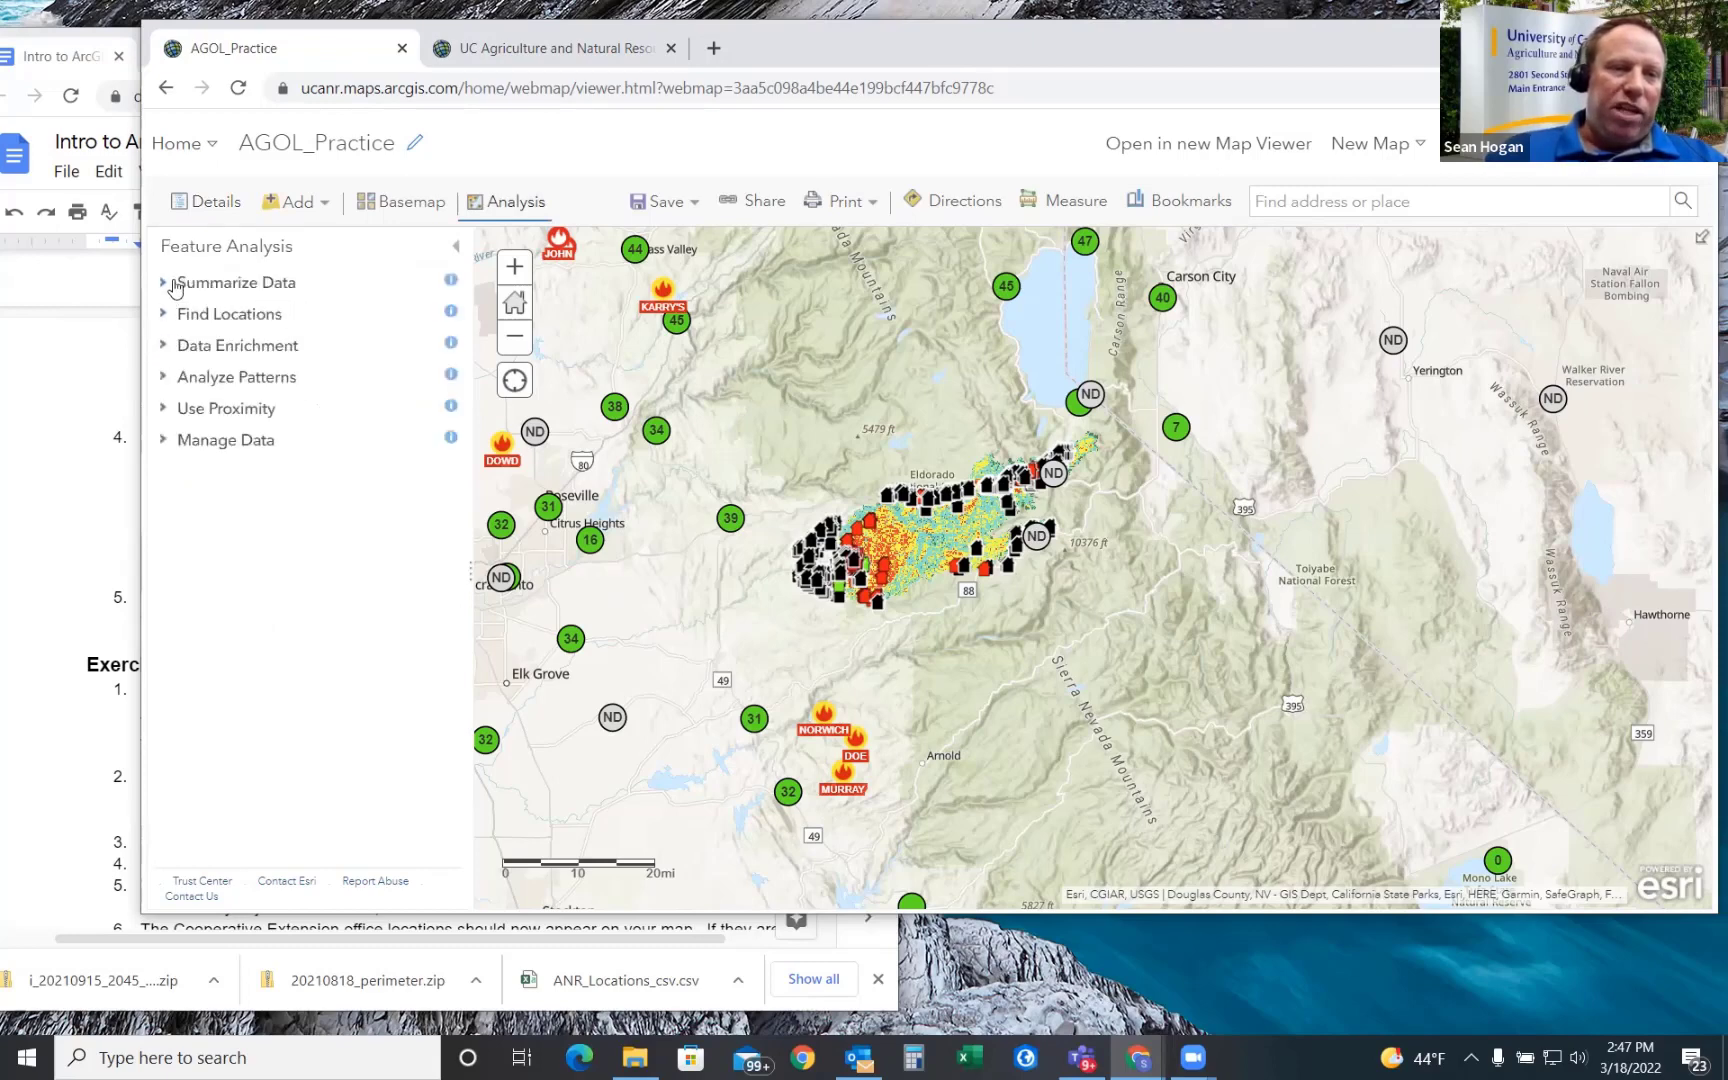
pyautogui.click(164, 284)
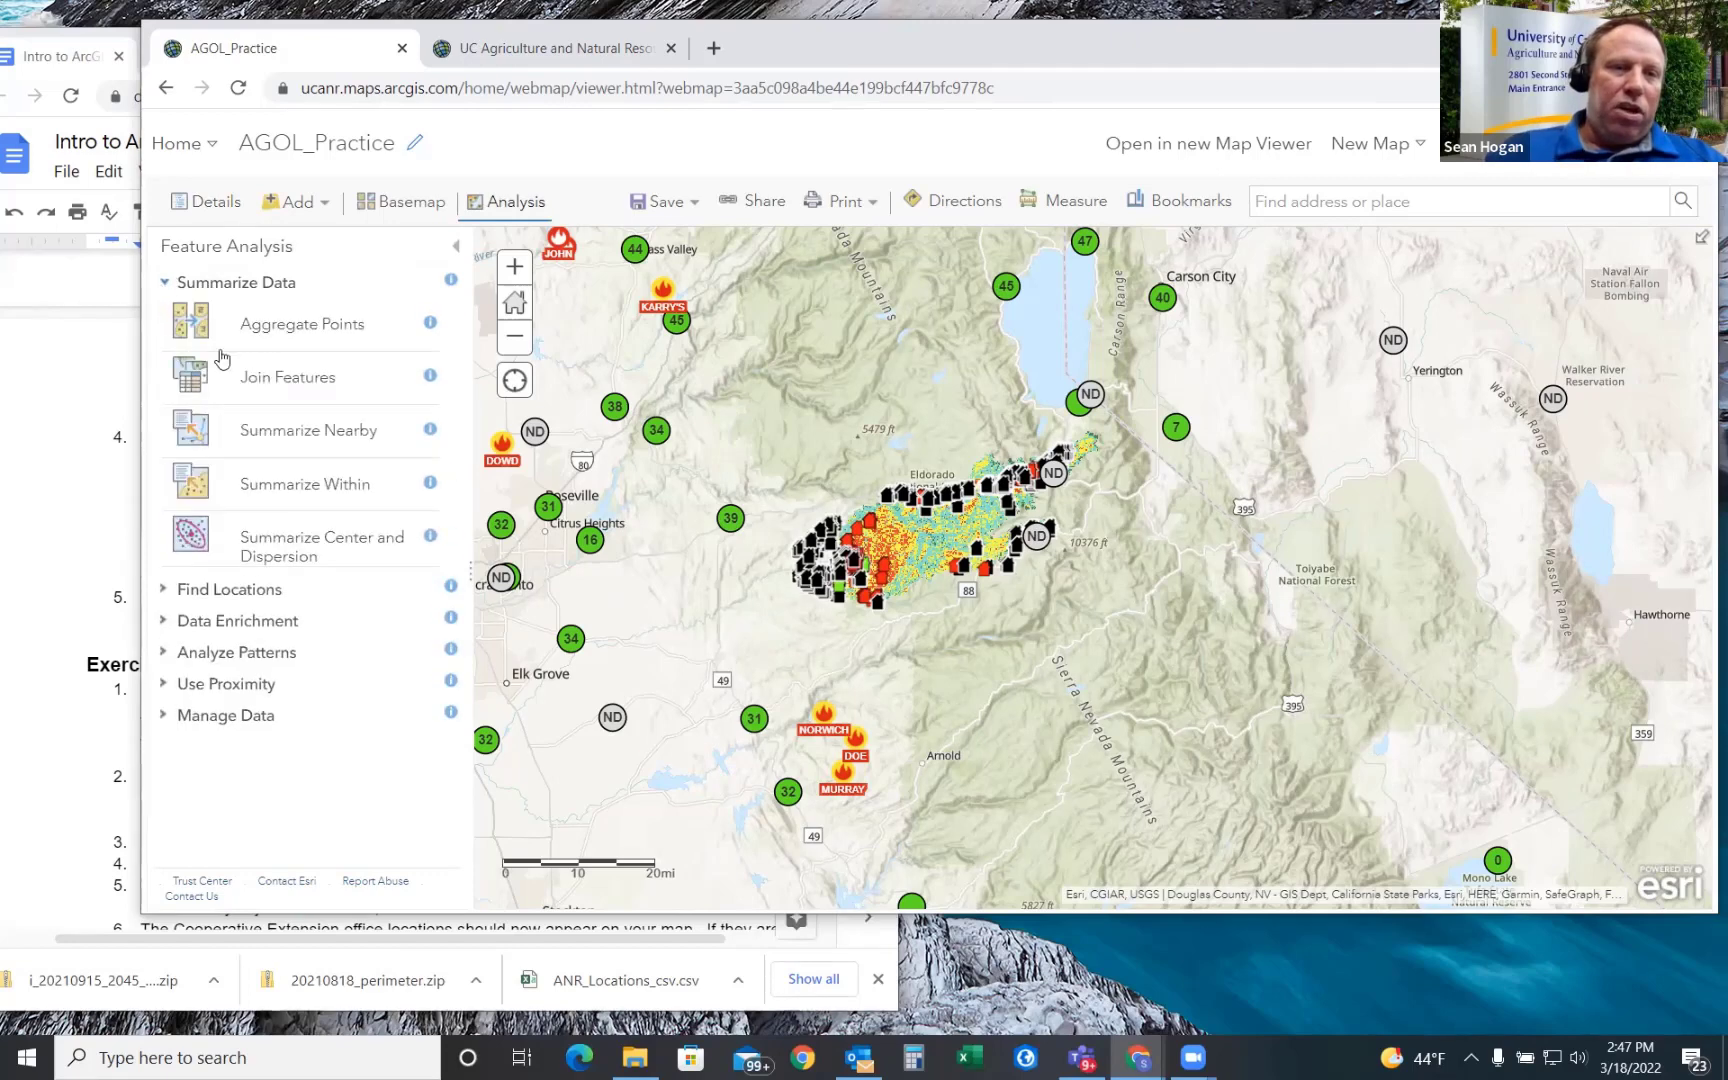
pyautogui.click(270, 381)
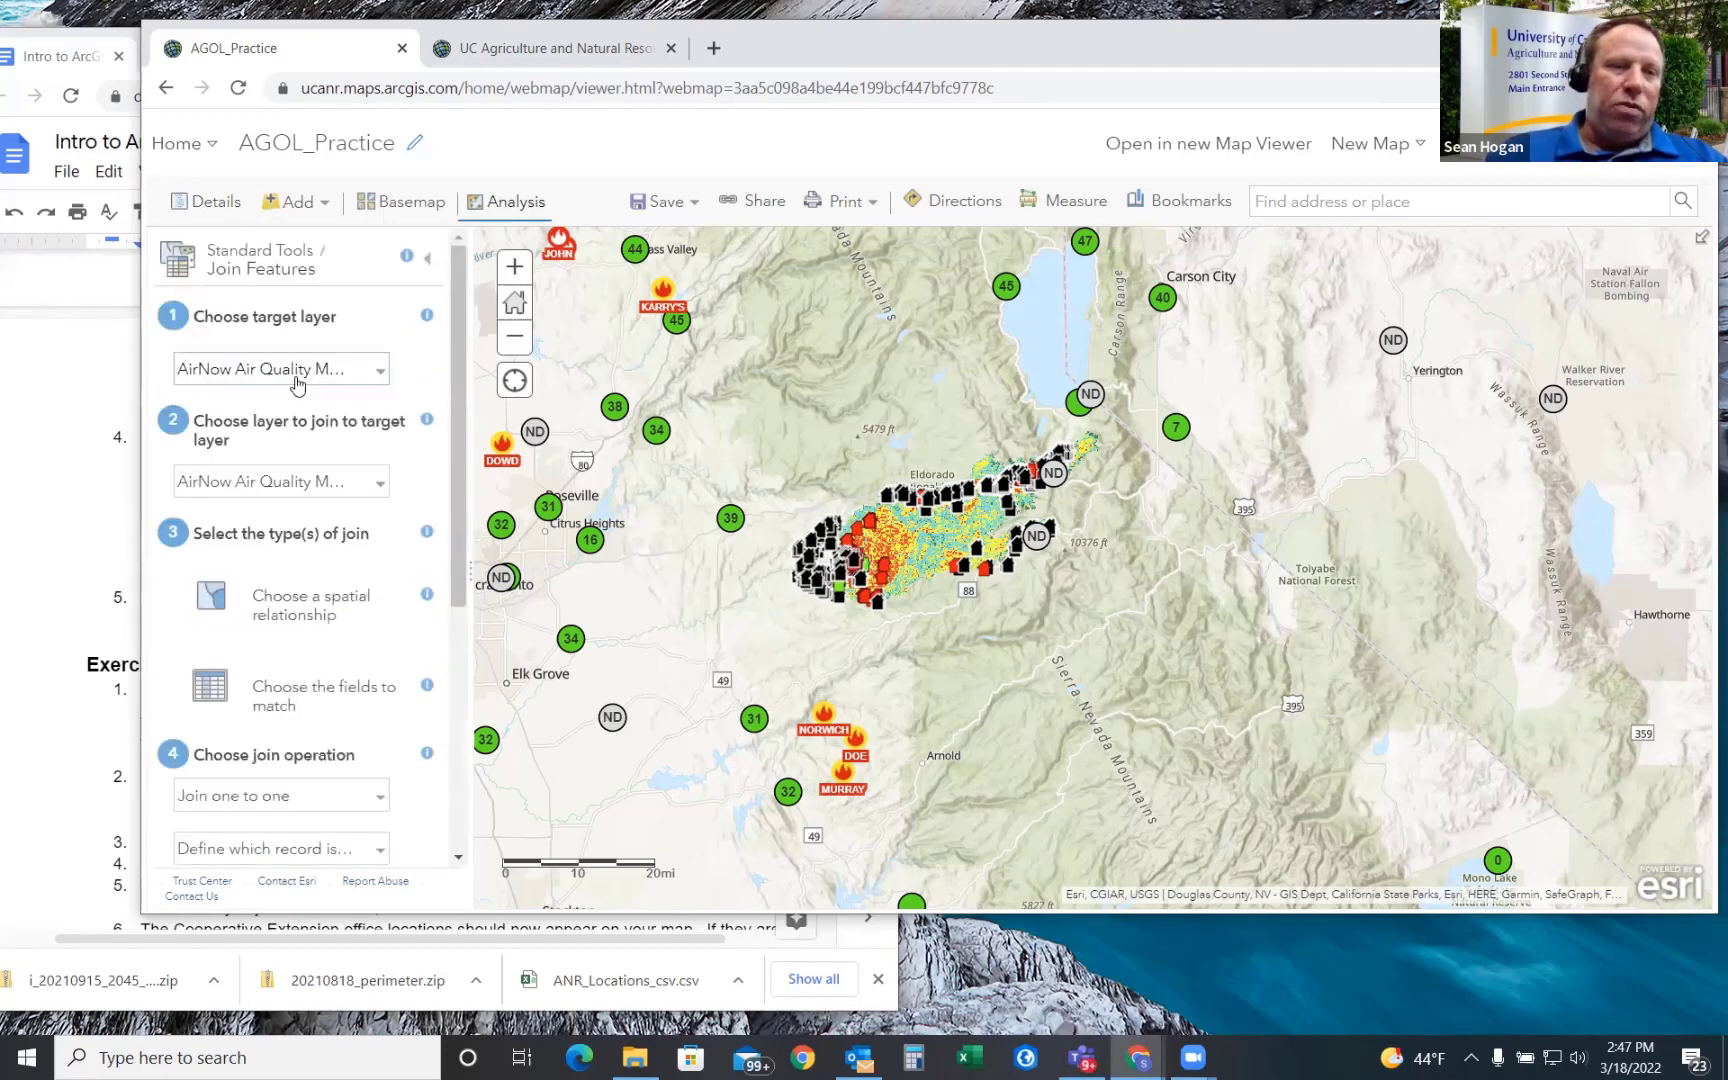
# - Choose USA Counties as the join layer, then back out to the top analysis choices
pyautogui.click(380, 486)
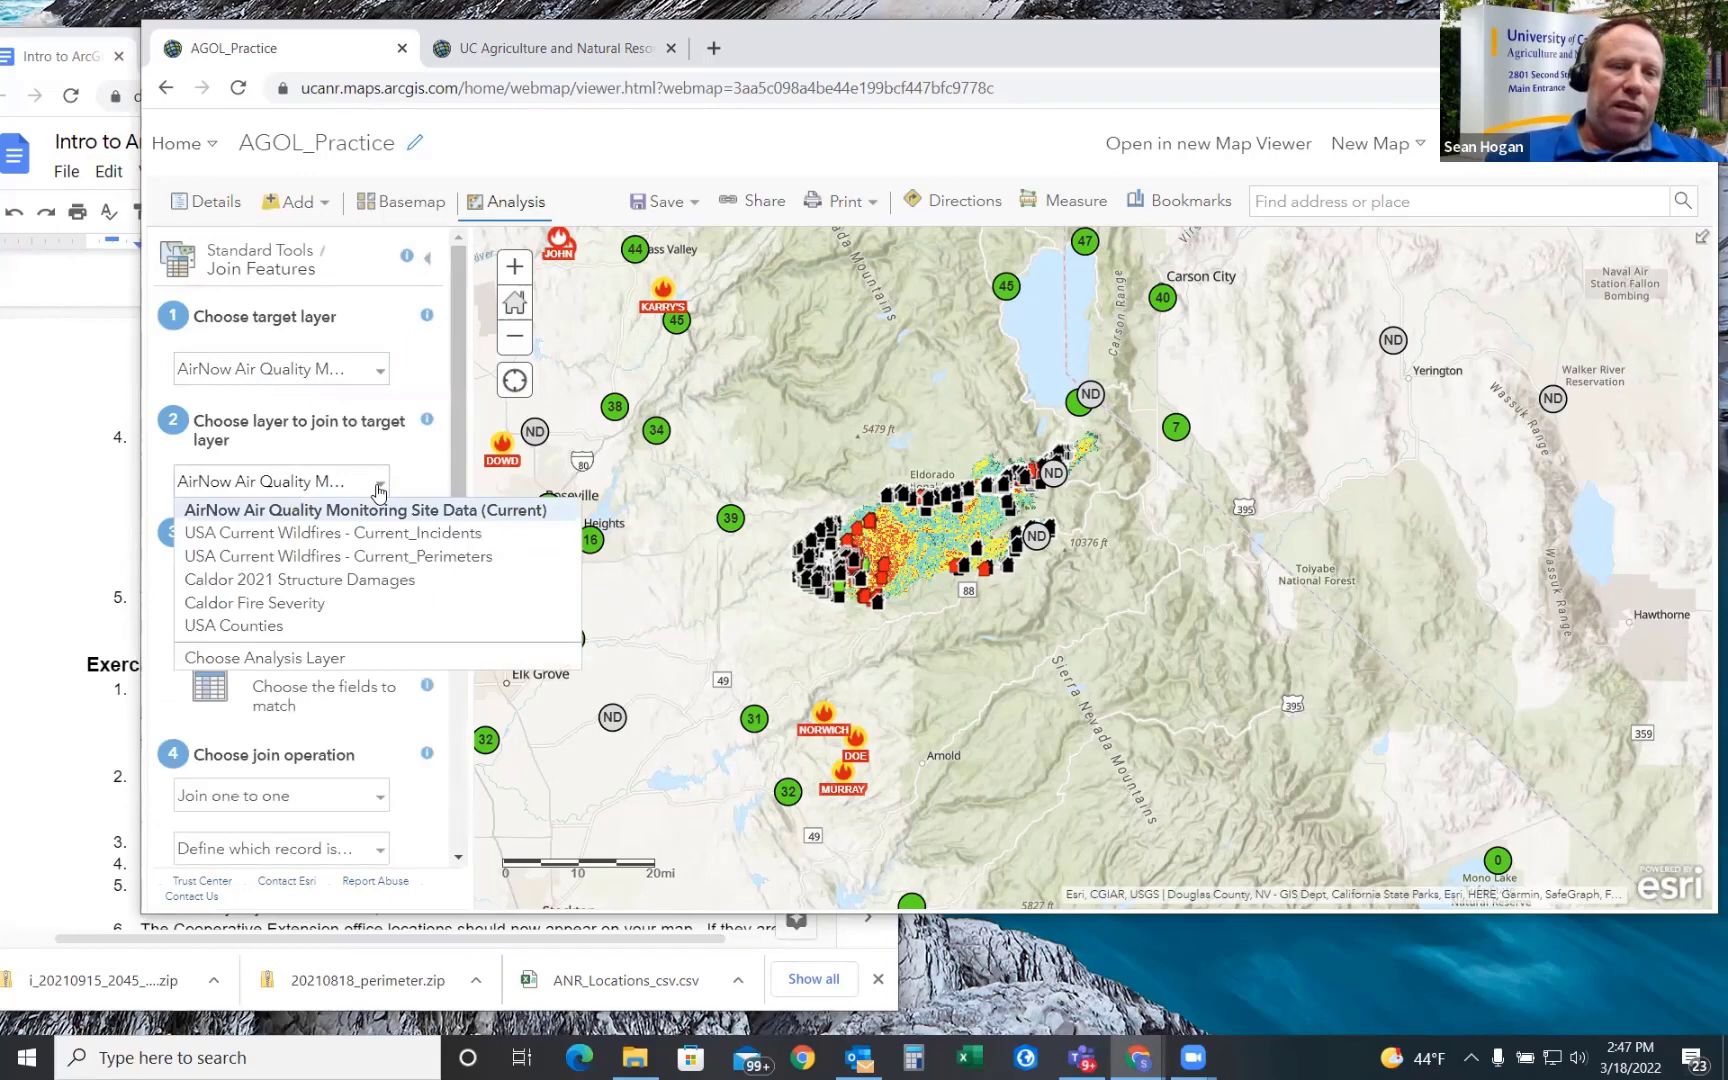
pyautogui.click(285, 626)
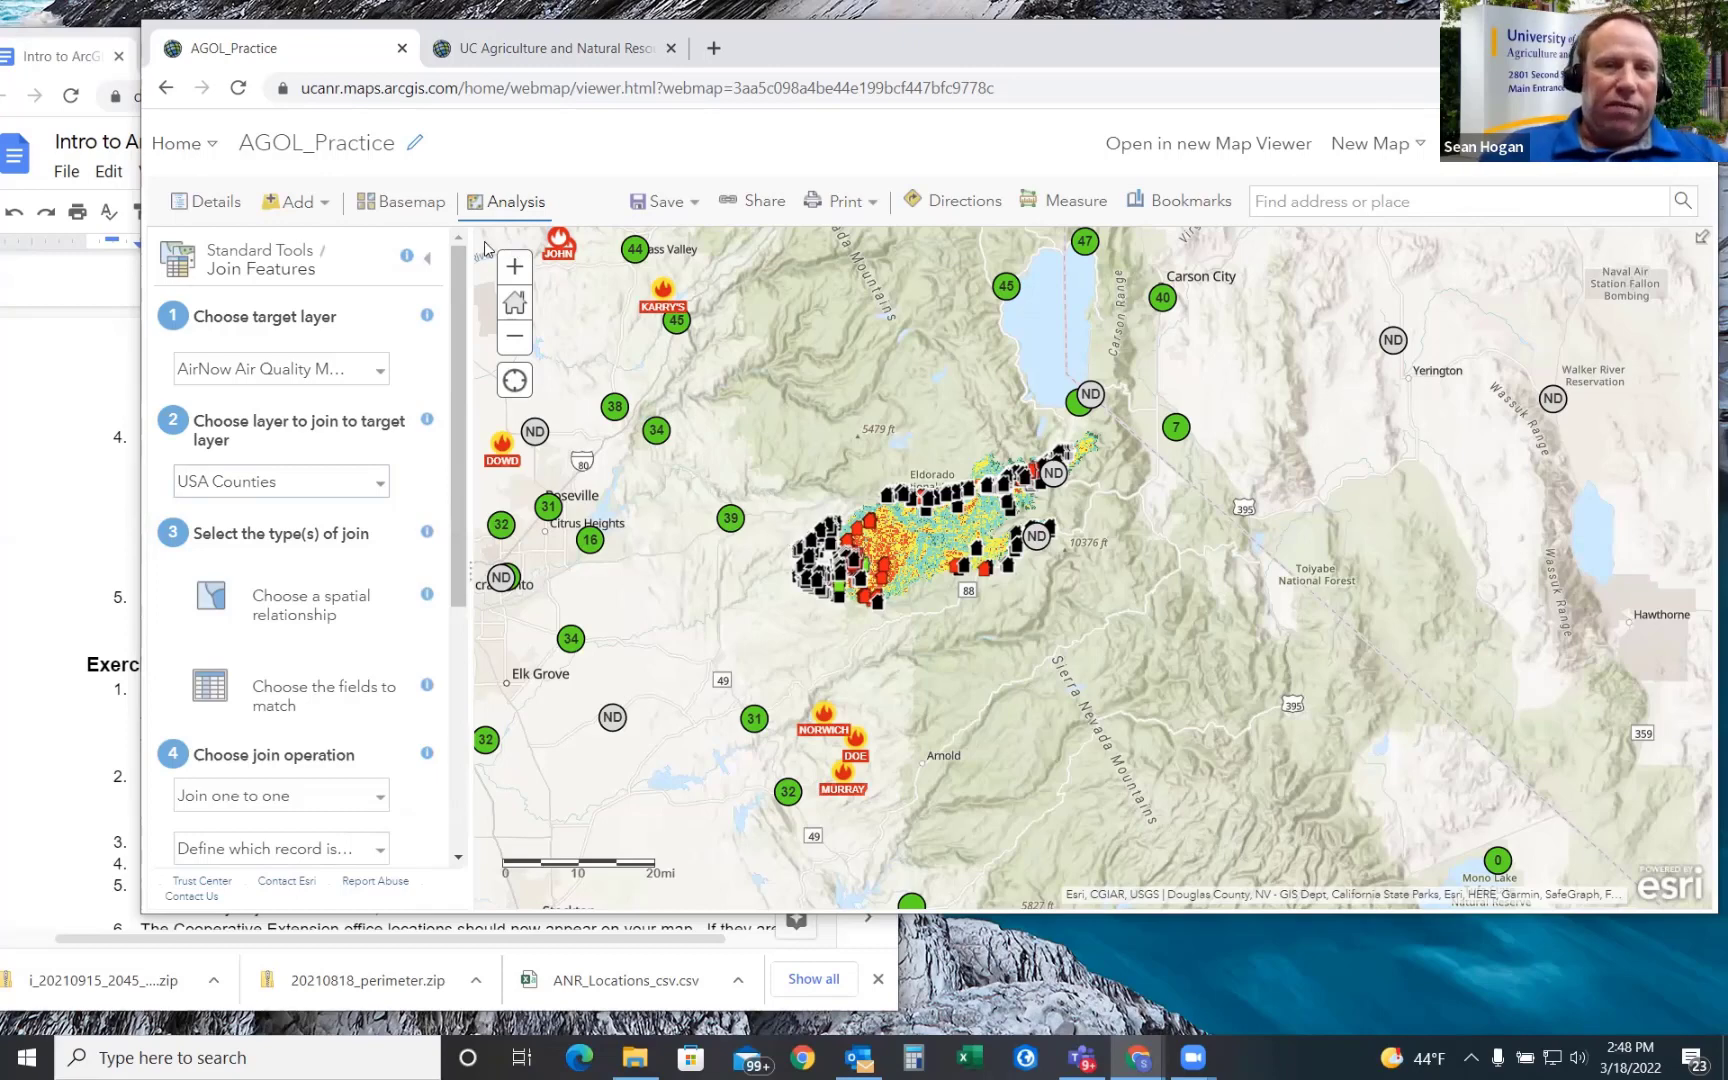
pyautogui.click(423, 262)
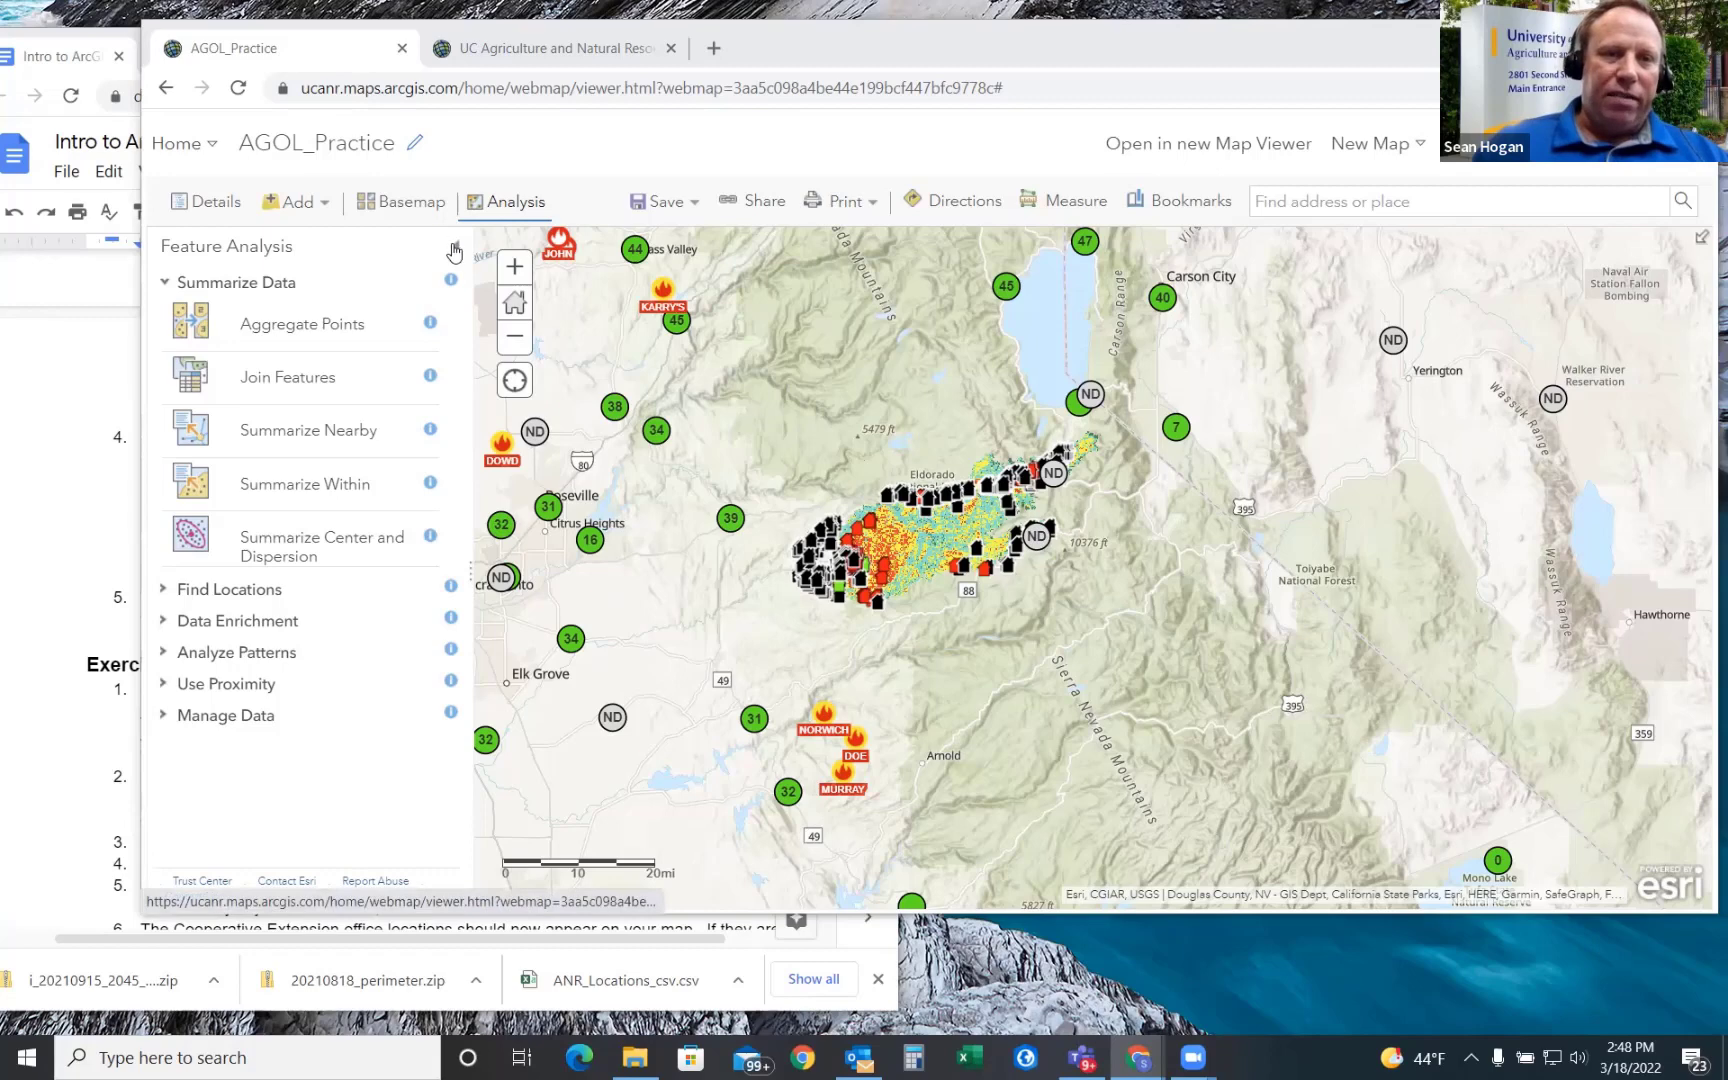
pyautogui.click(455, 247)
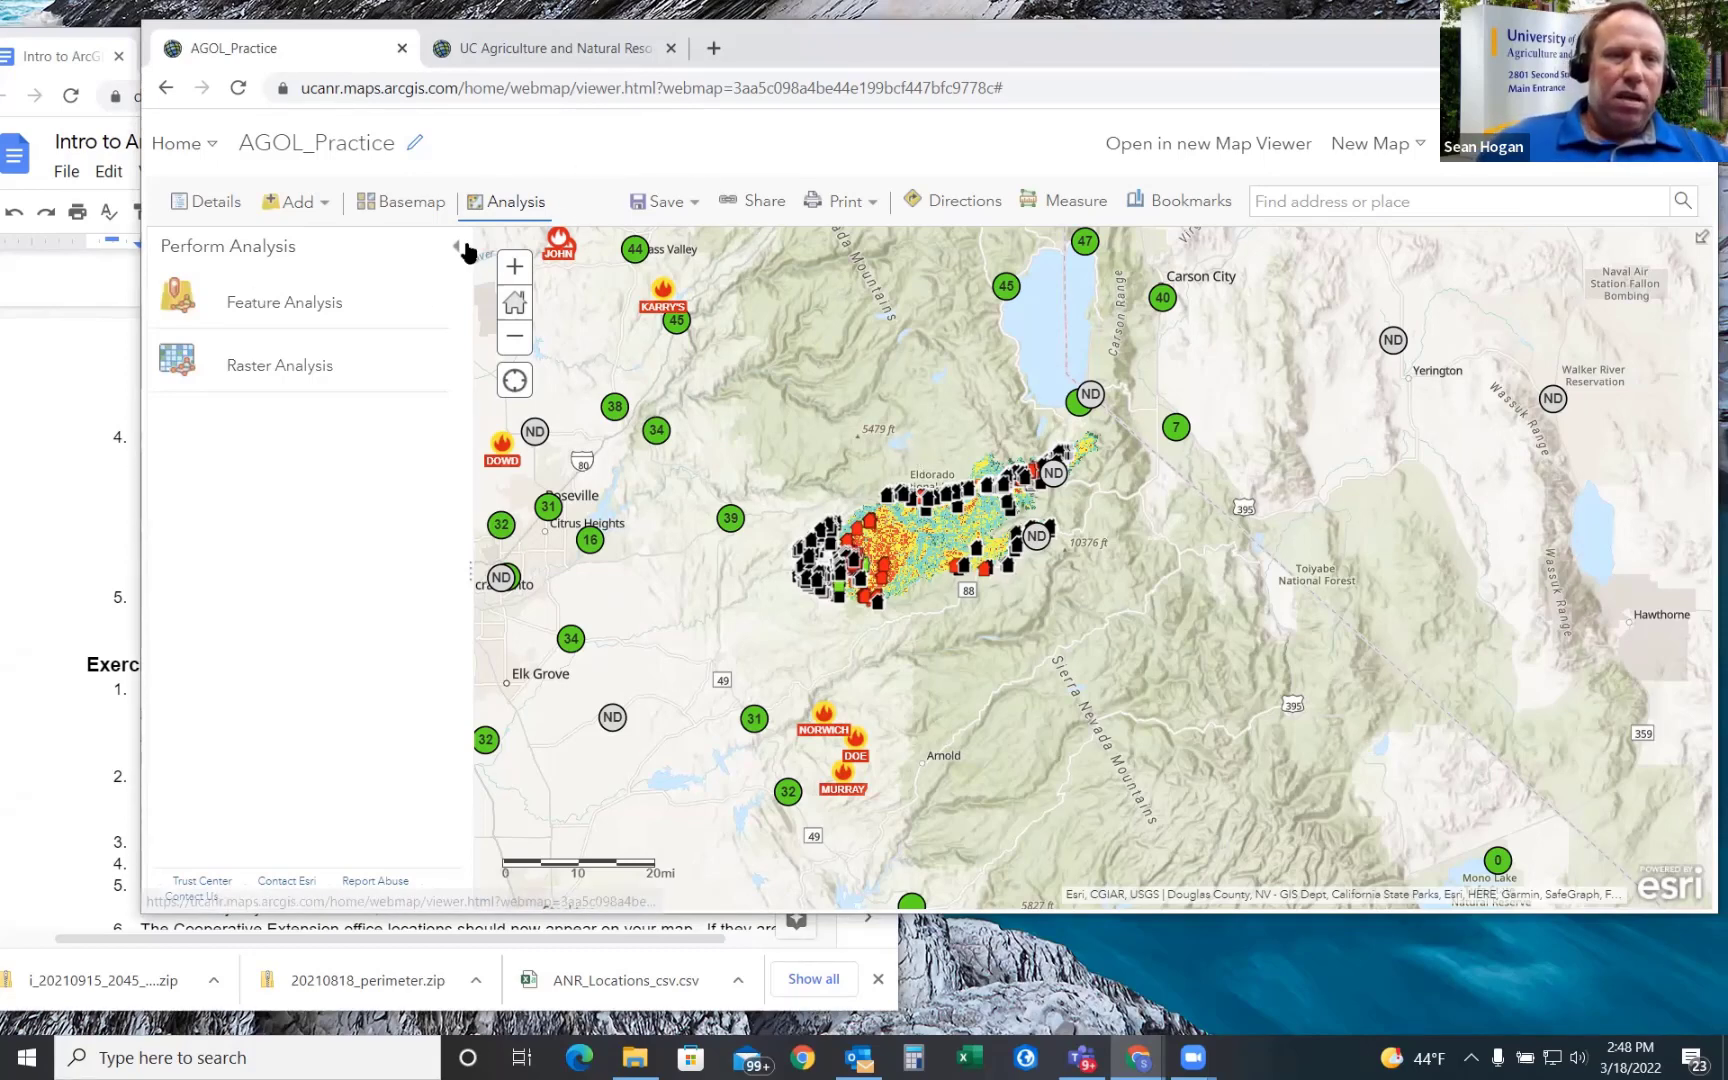
# - Hide the AirNow Air Quality and USA Current Wildfires incidents layers, then bring up the exercise document
pyautogui.click(457, 247)
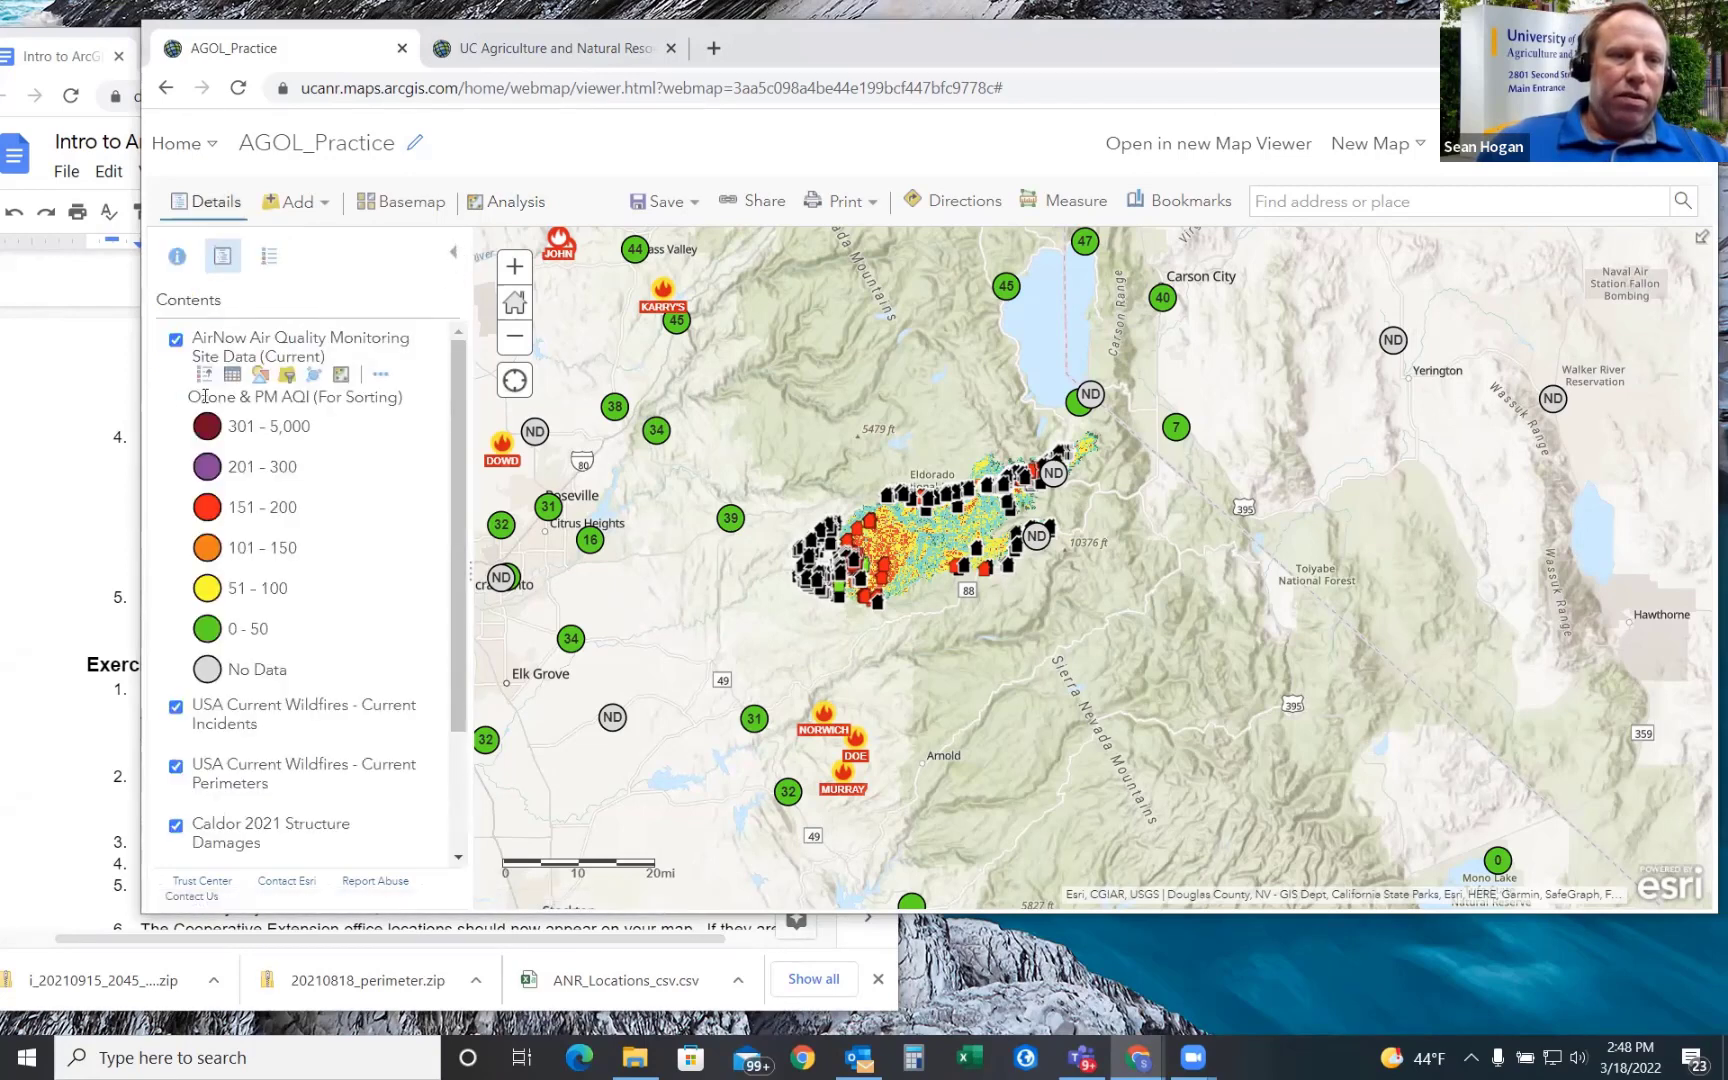
pyautogui.click(206, 376)
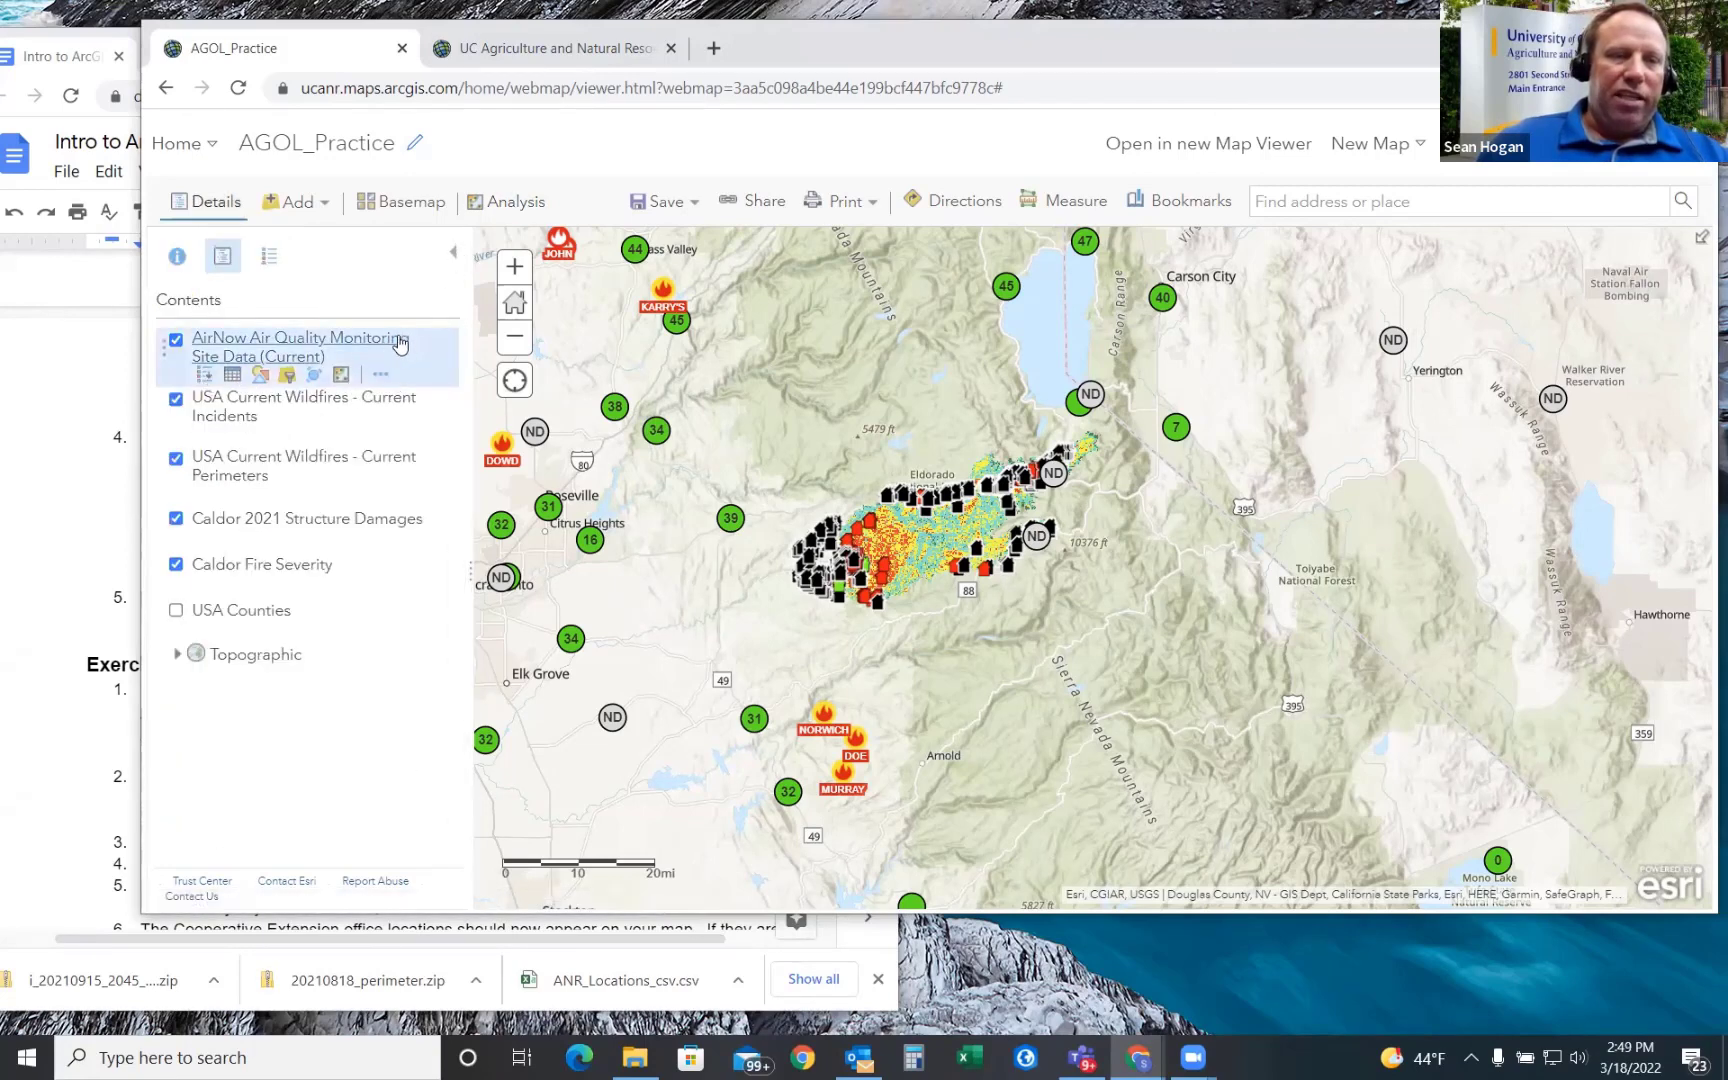
pyautogui.click(176, 341)
pyautogui.click(176, 399)
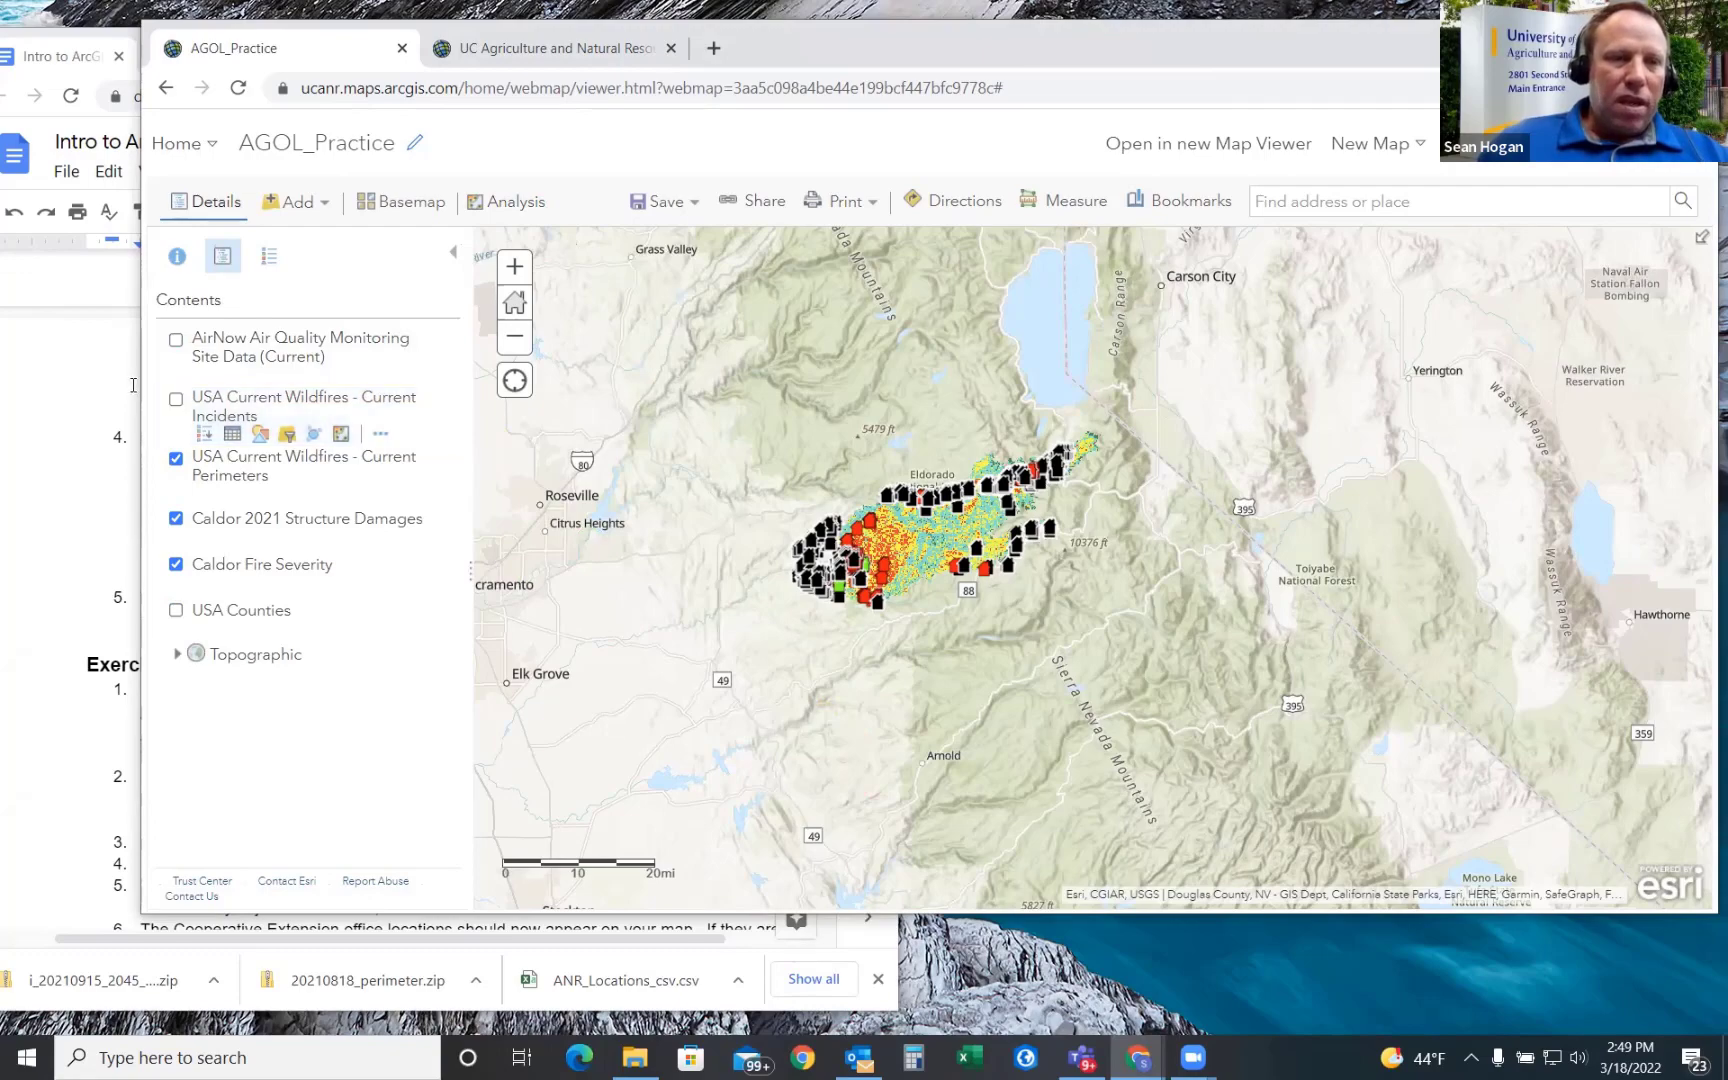
pyautogui.click(75, 424)
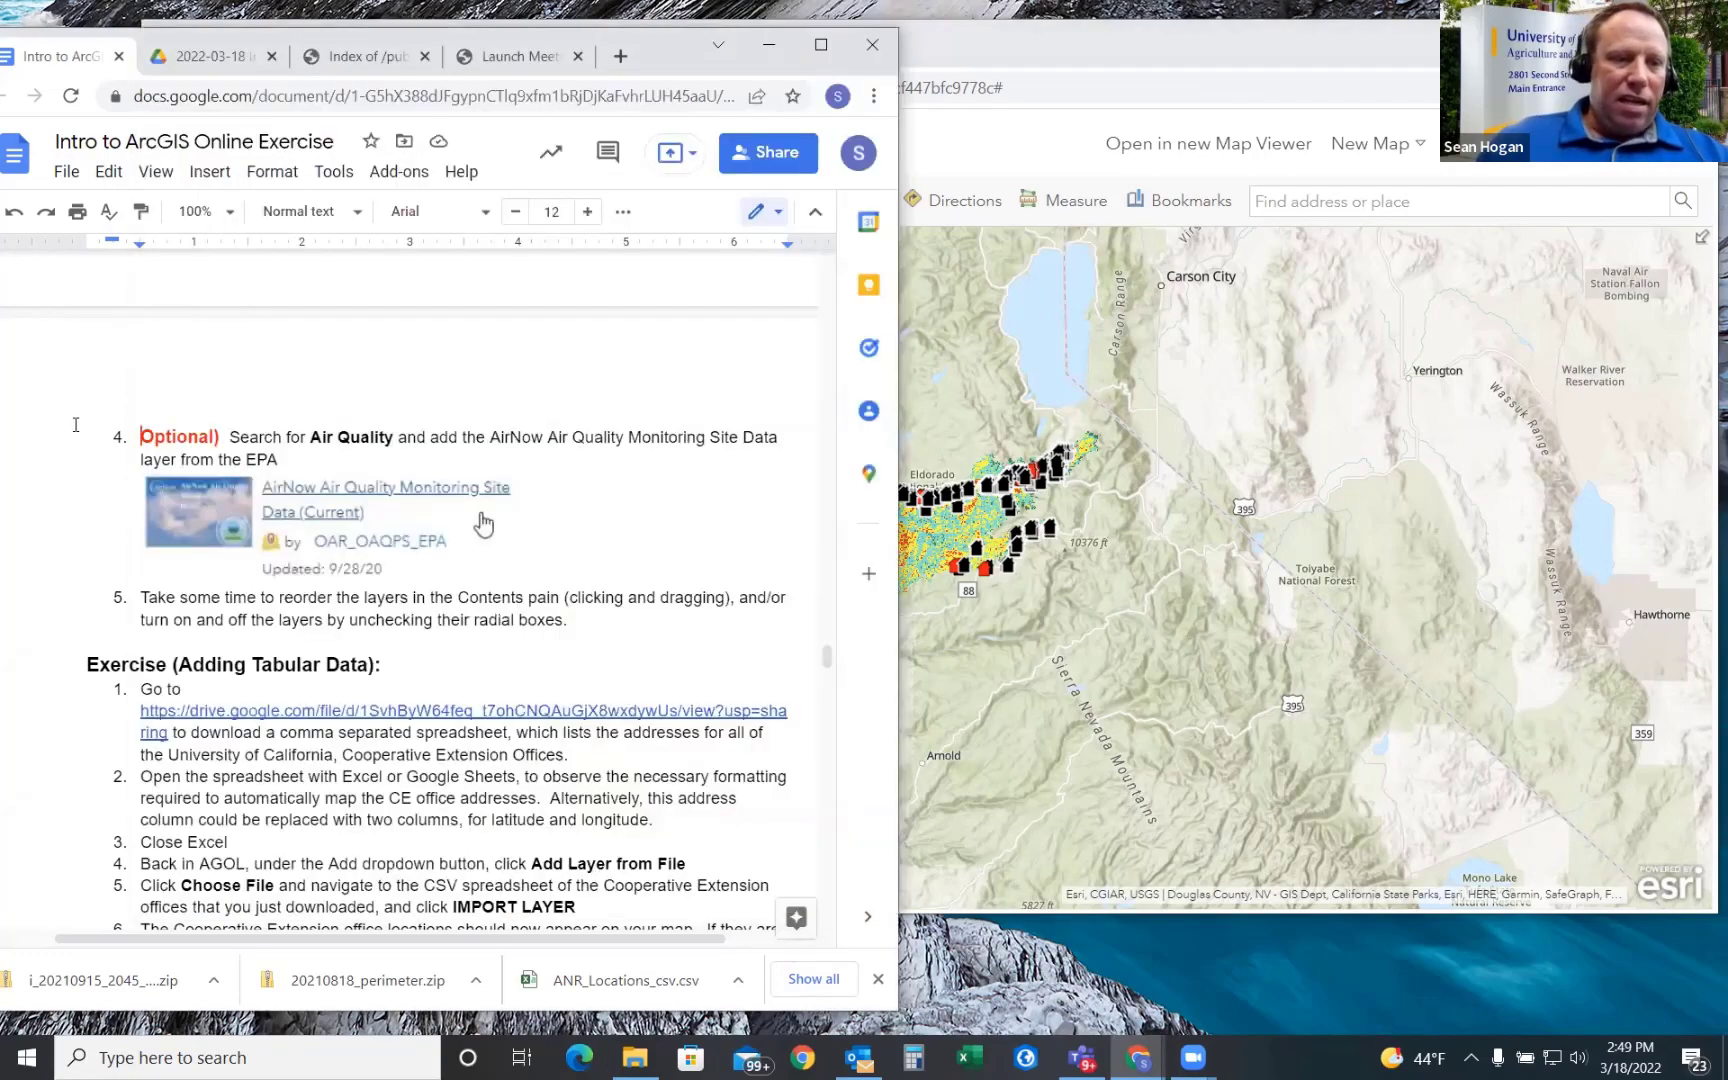
# - Scroll the exercise document to the Adding Tabular Data section, briefly checking the map
pyautogui.scroll(-5, 413, 590)
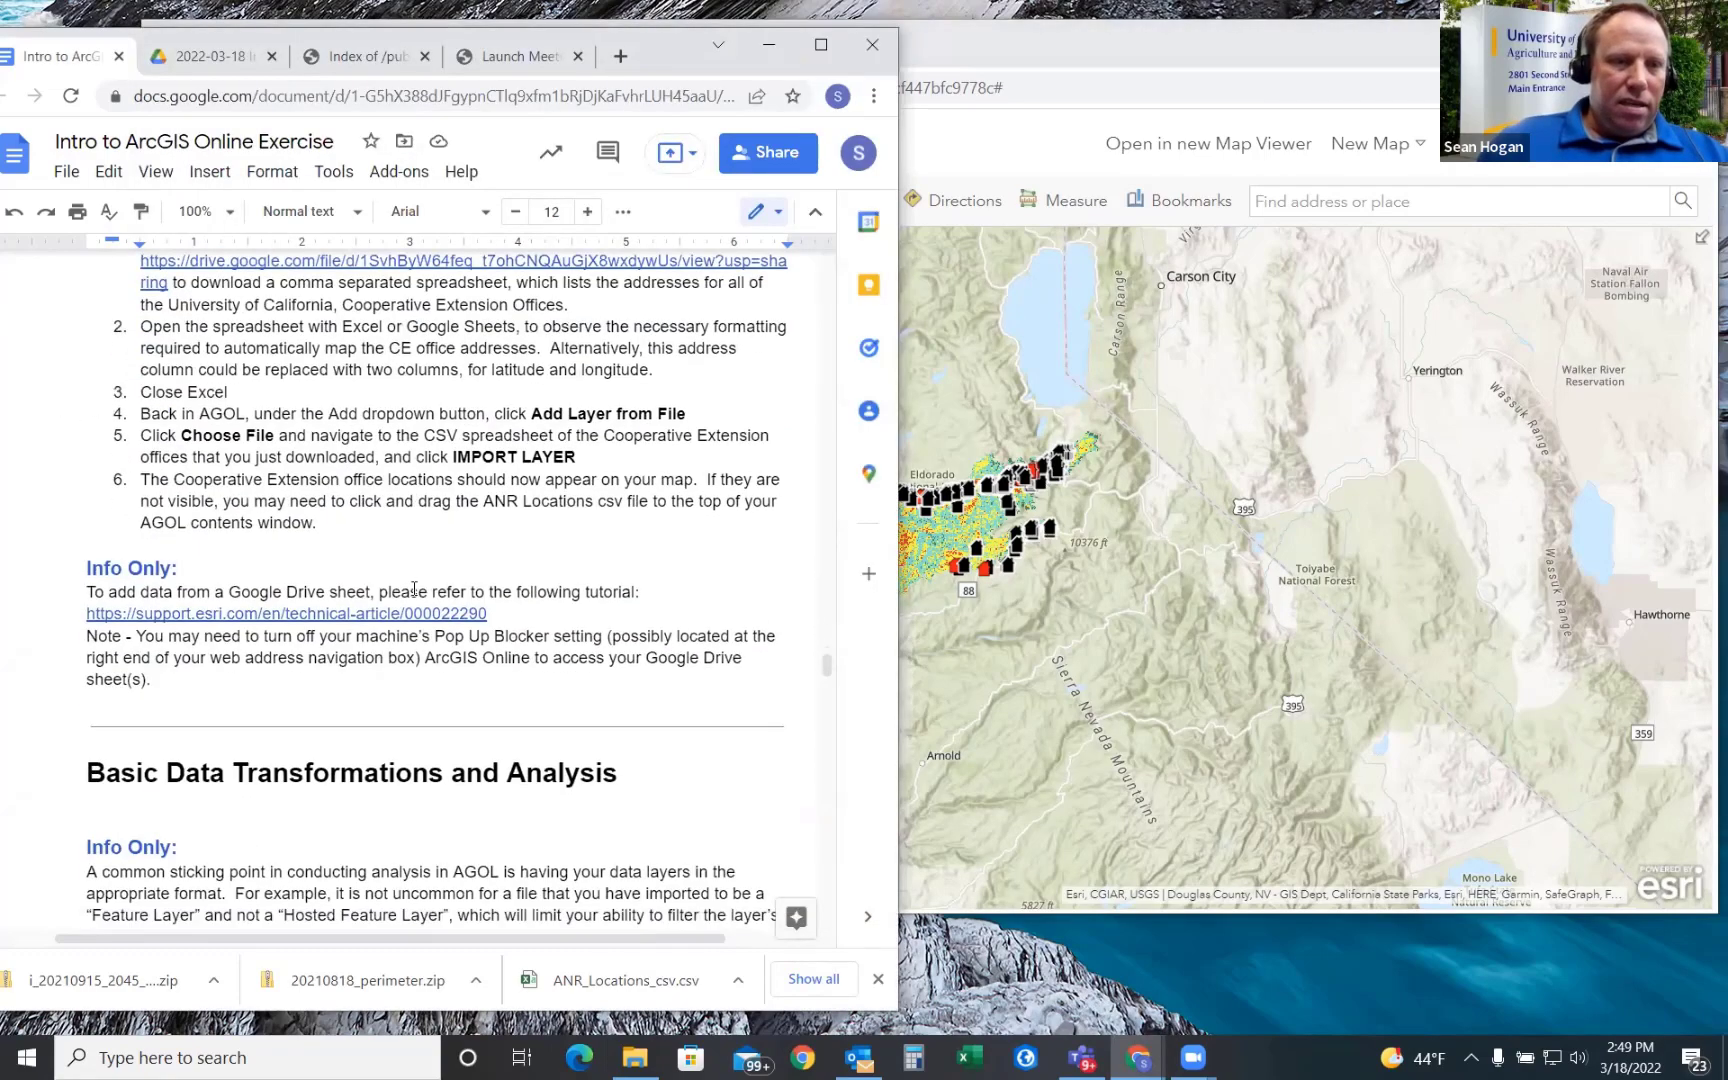
pyautogui.scroll(2, 455, 610)
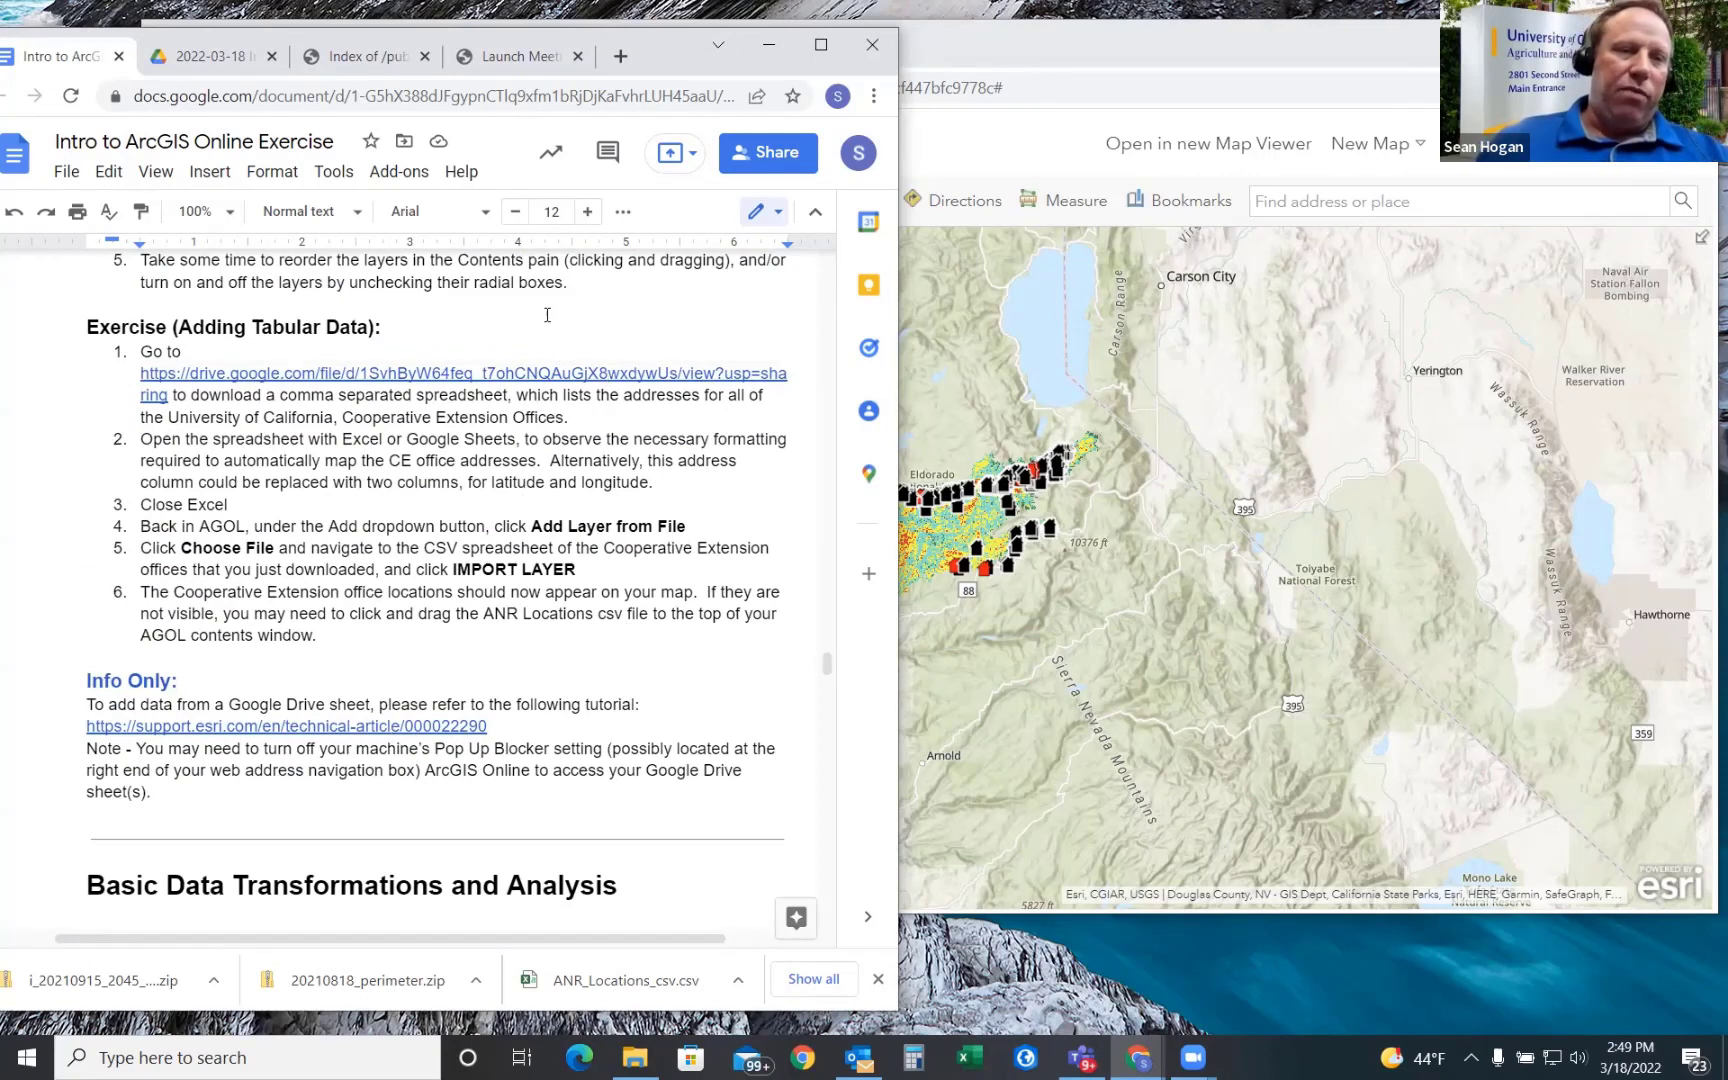
pyautogui.click(999, 151)
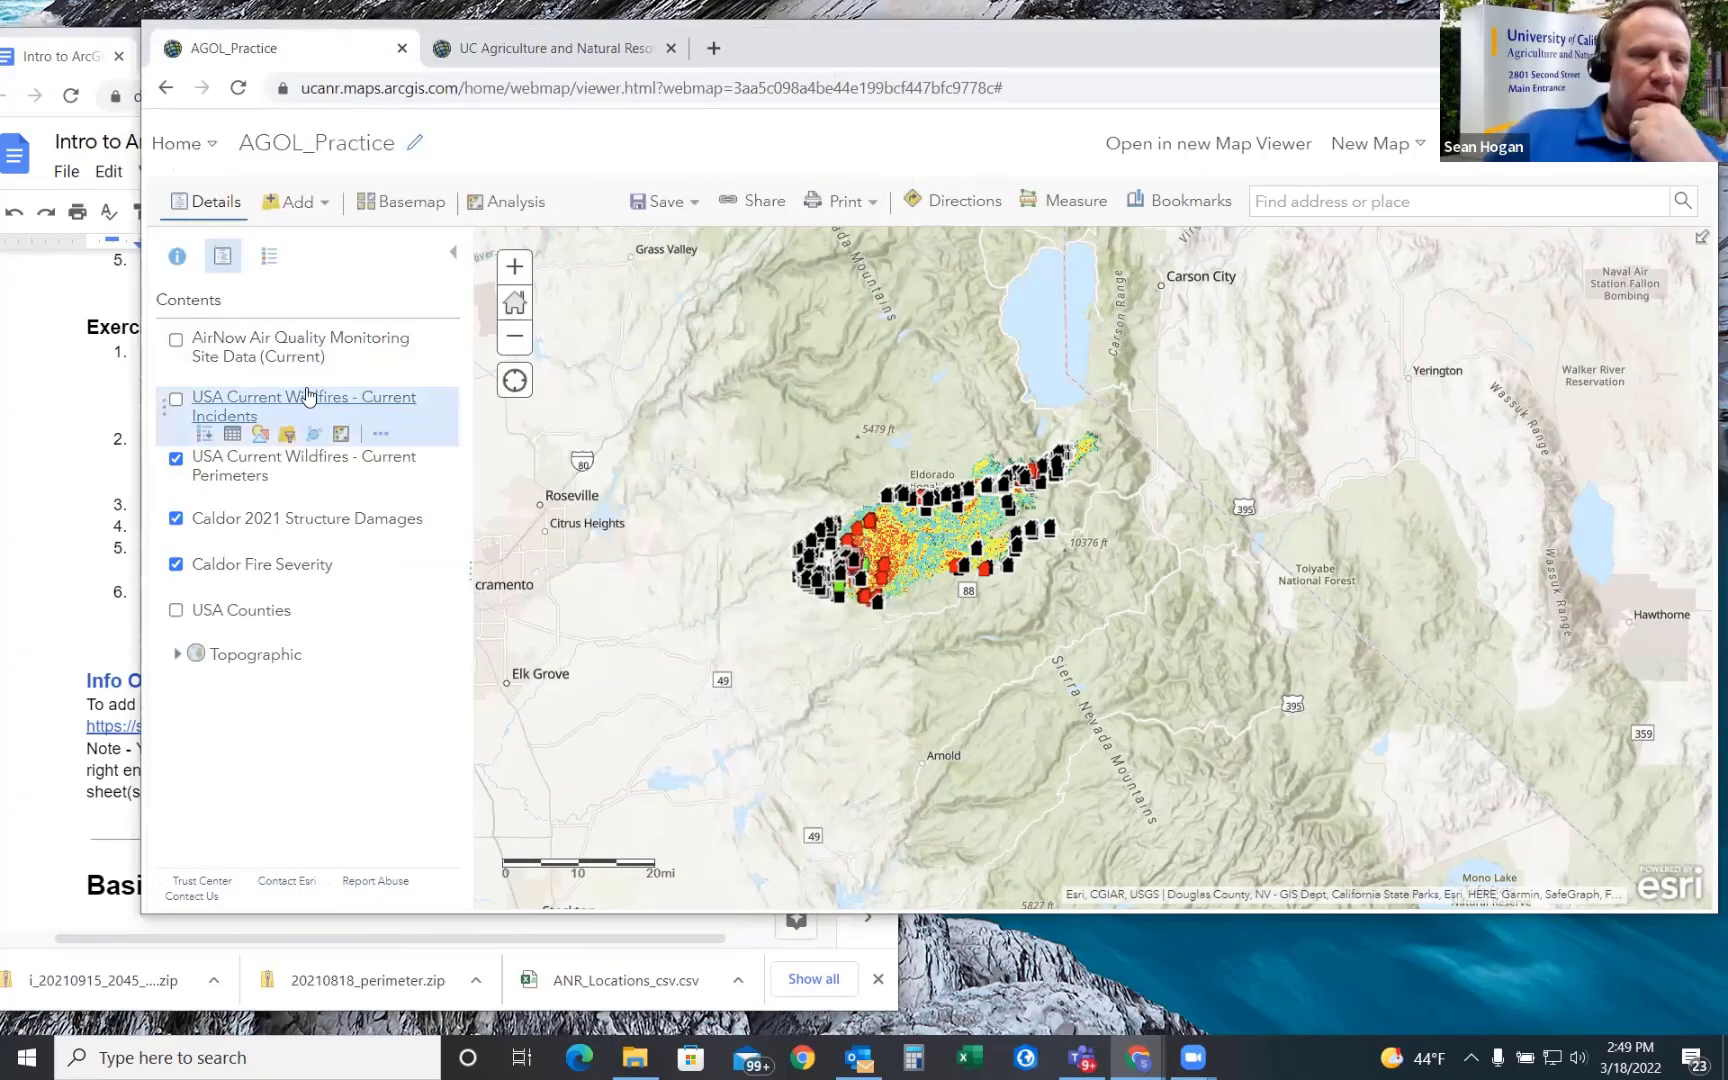
pyautogui.click(45, 446)
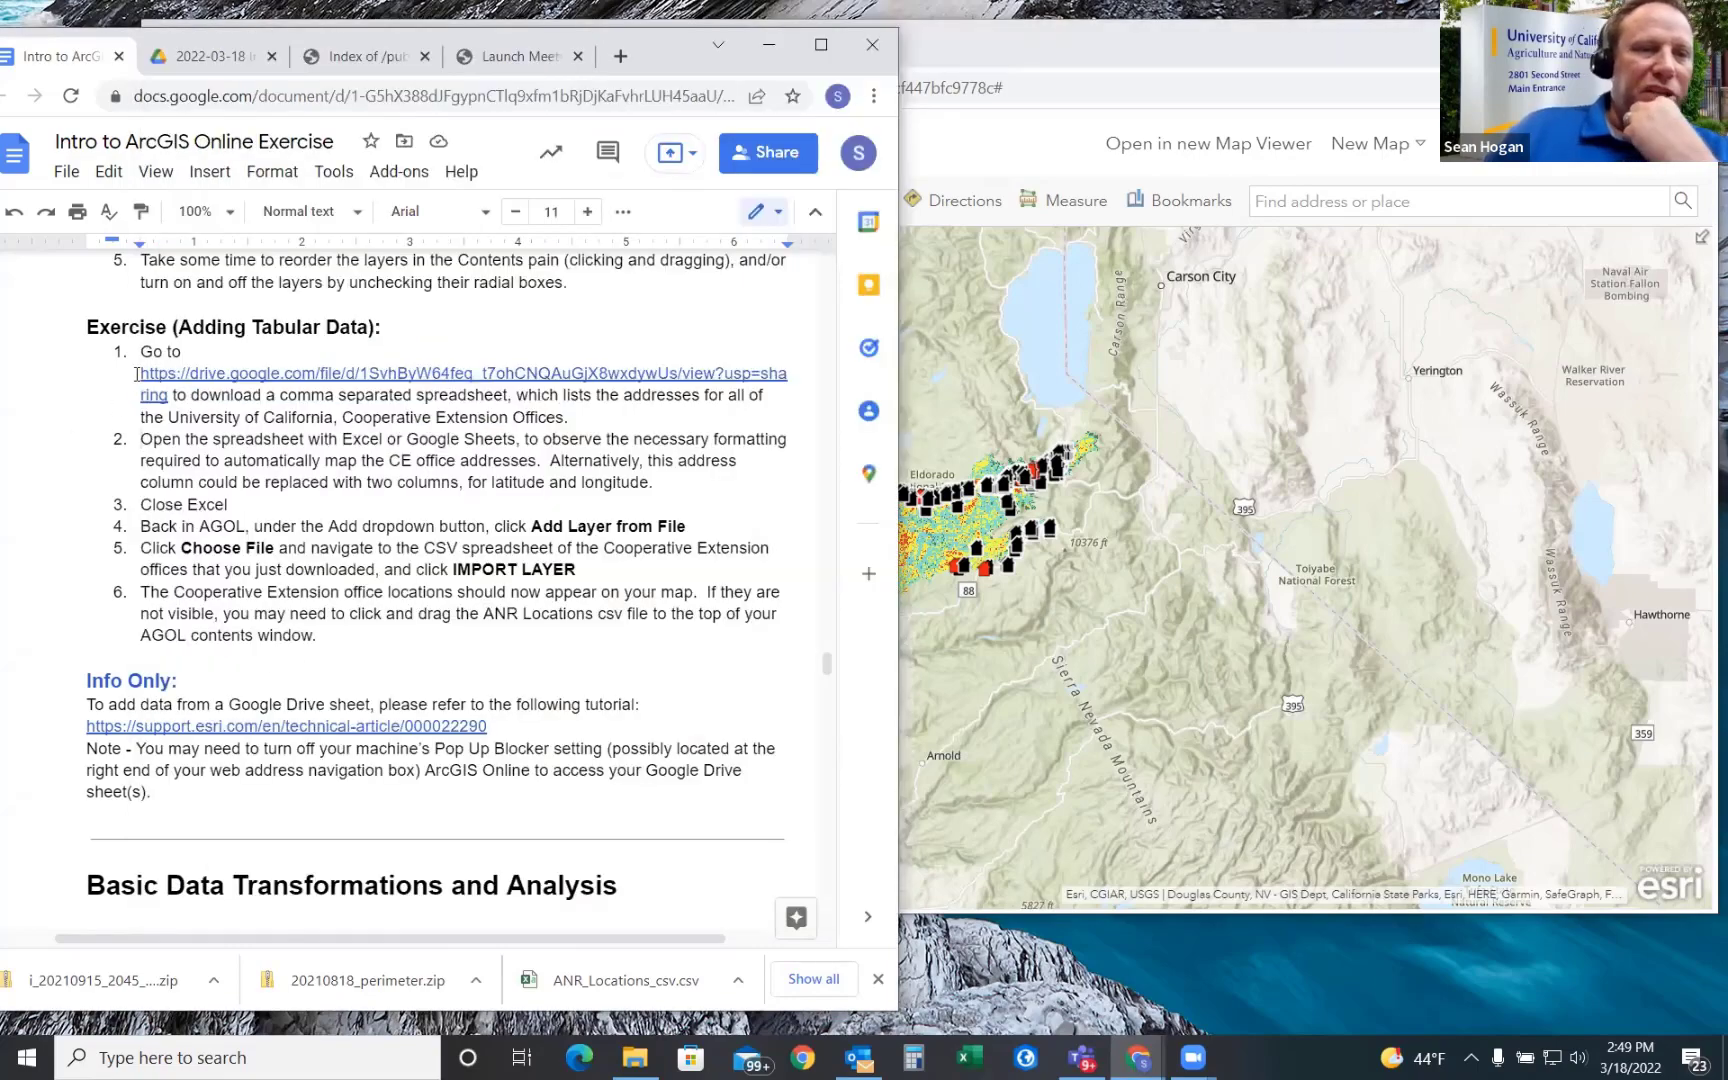
pyautogui.scroll(-3, 352, 551)
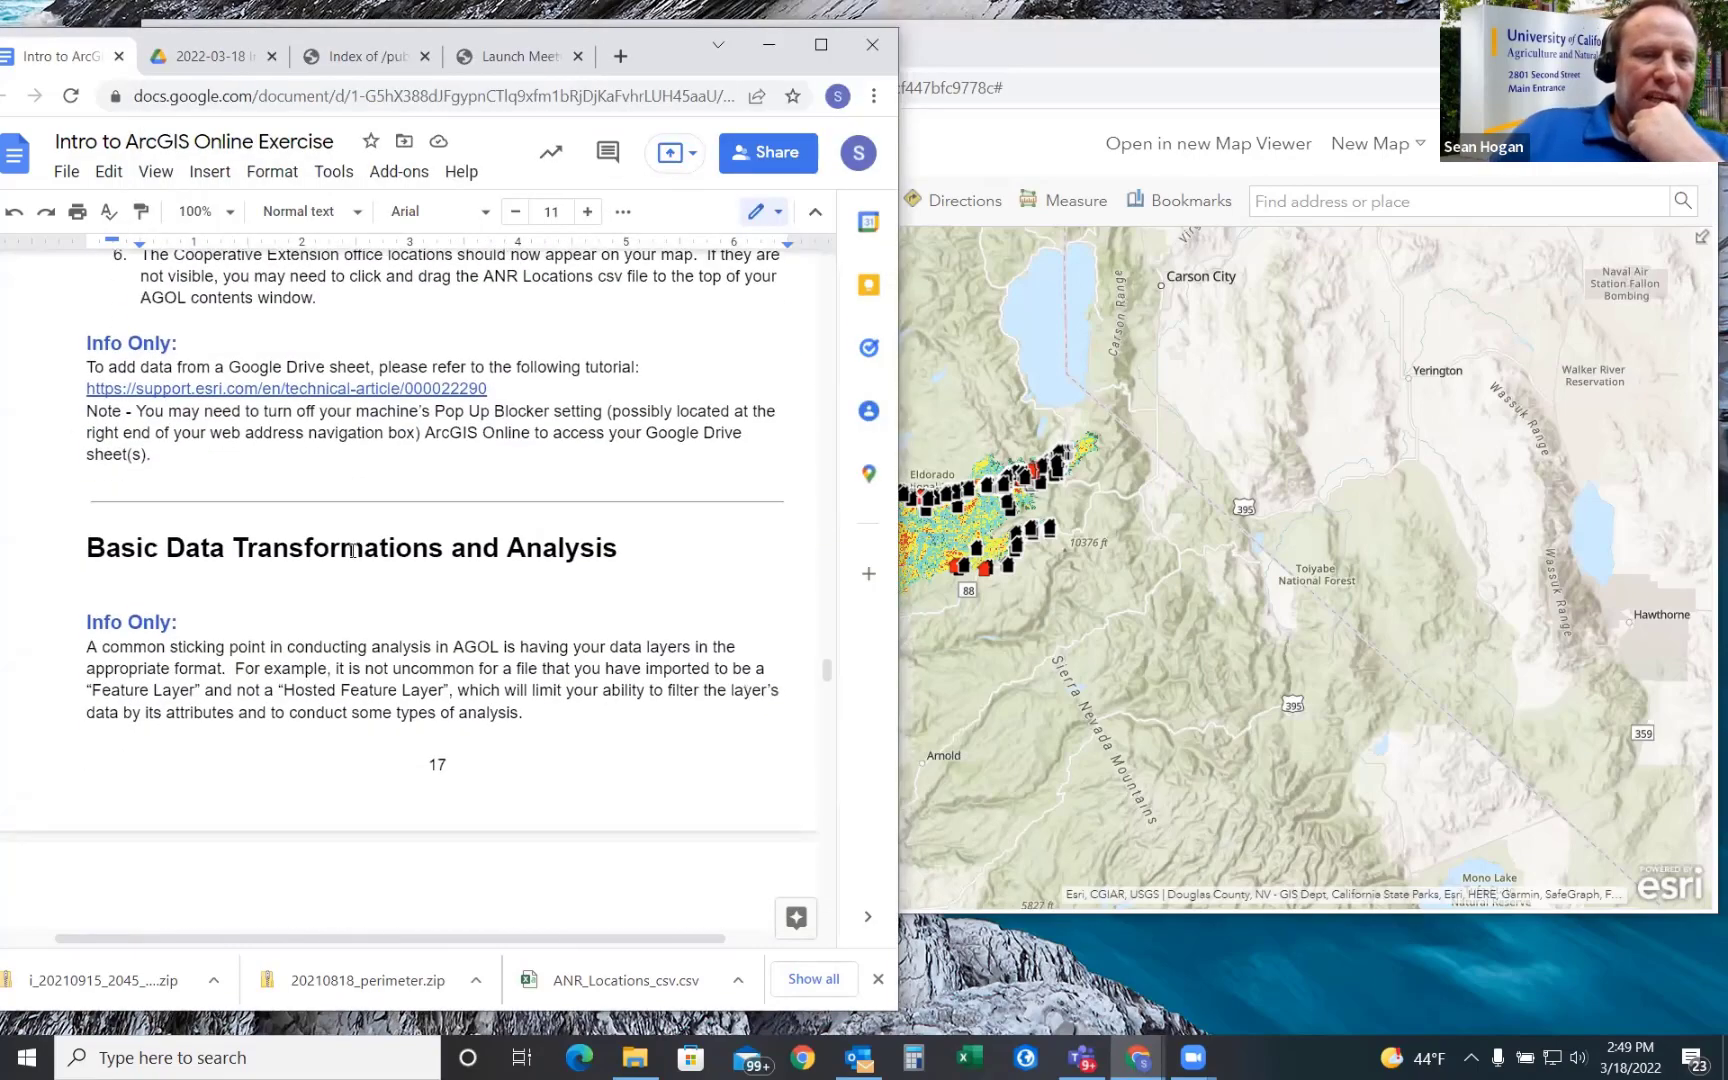
pyautogui.scroll(5, 352, 551)
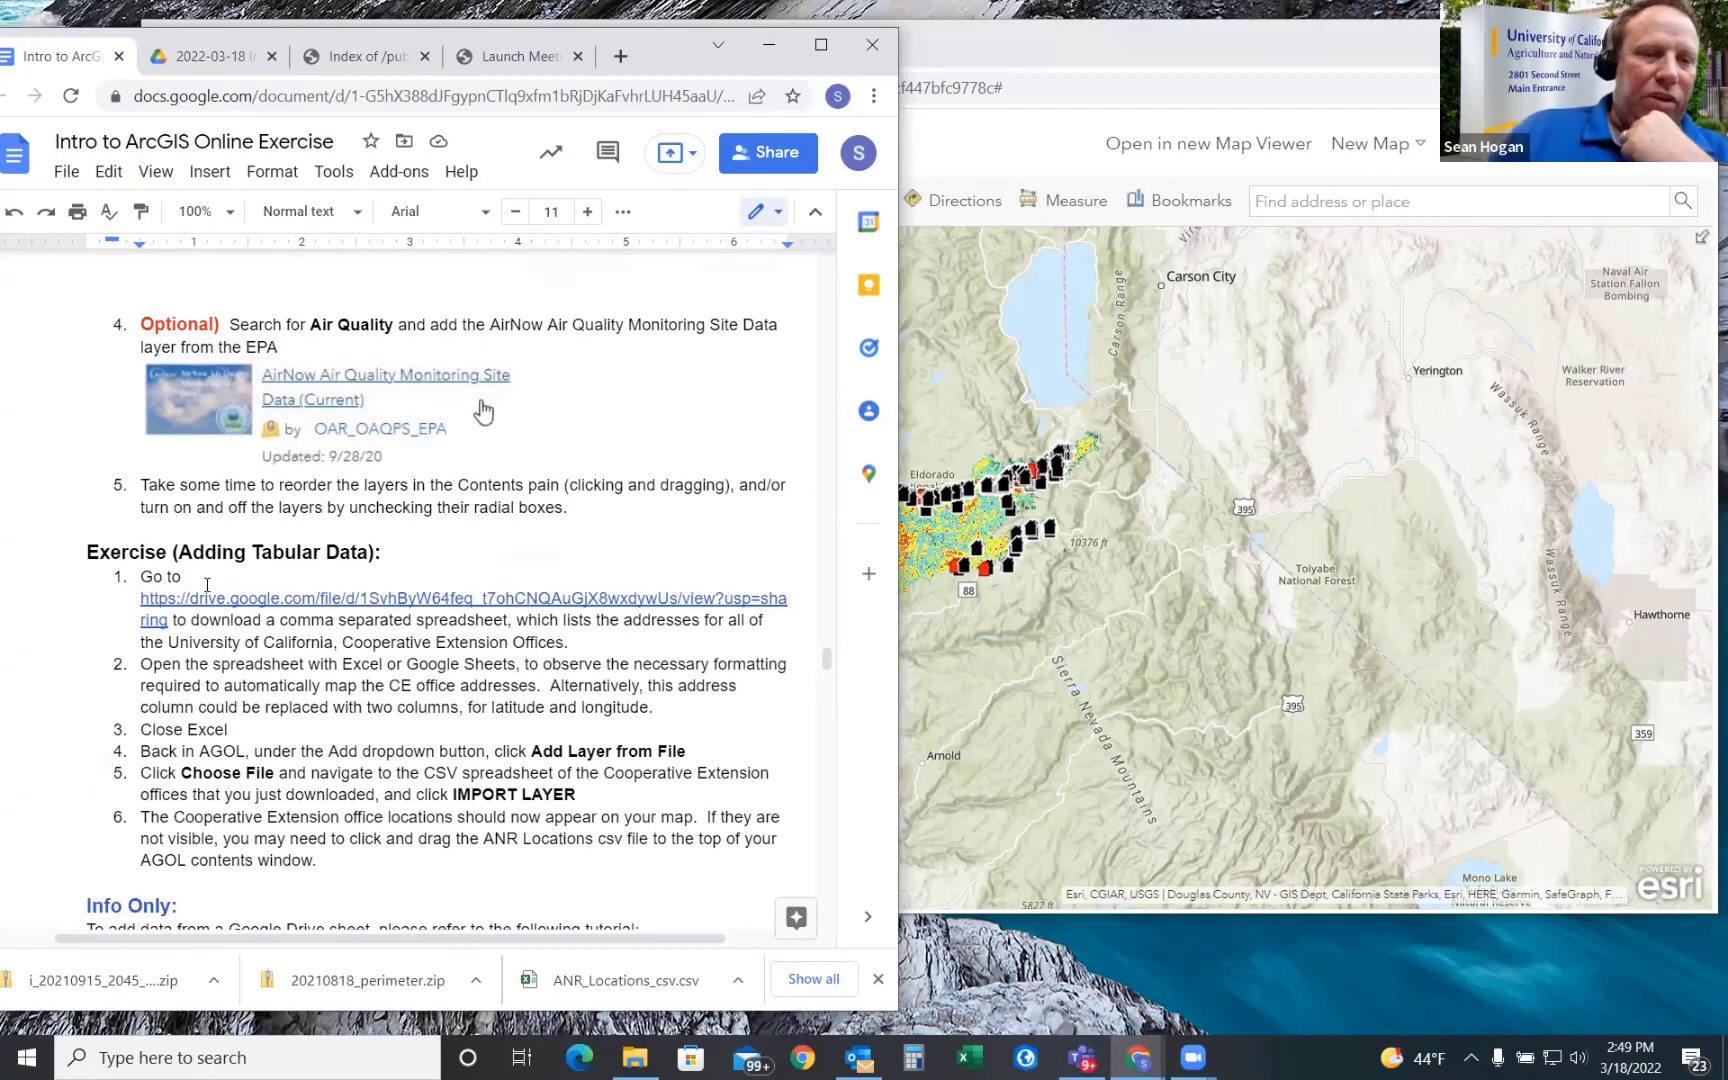
# - Open ANR_Locations_csv.csv in a new tab from the exercise's Drive link preview
pyautogui.click(172, 617)
pyautogui.moveTo(172, 617); pyautogui.dragTo(143, 607)
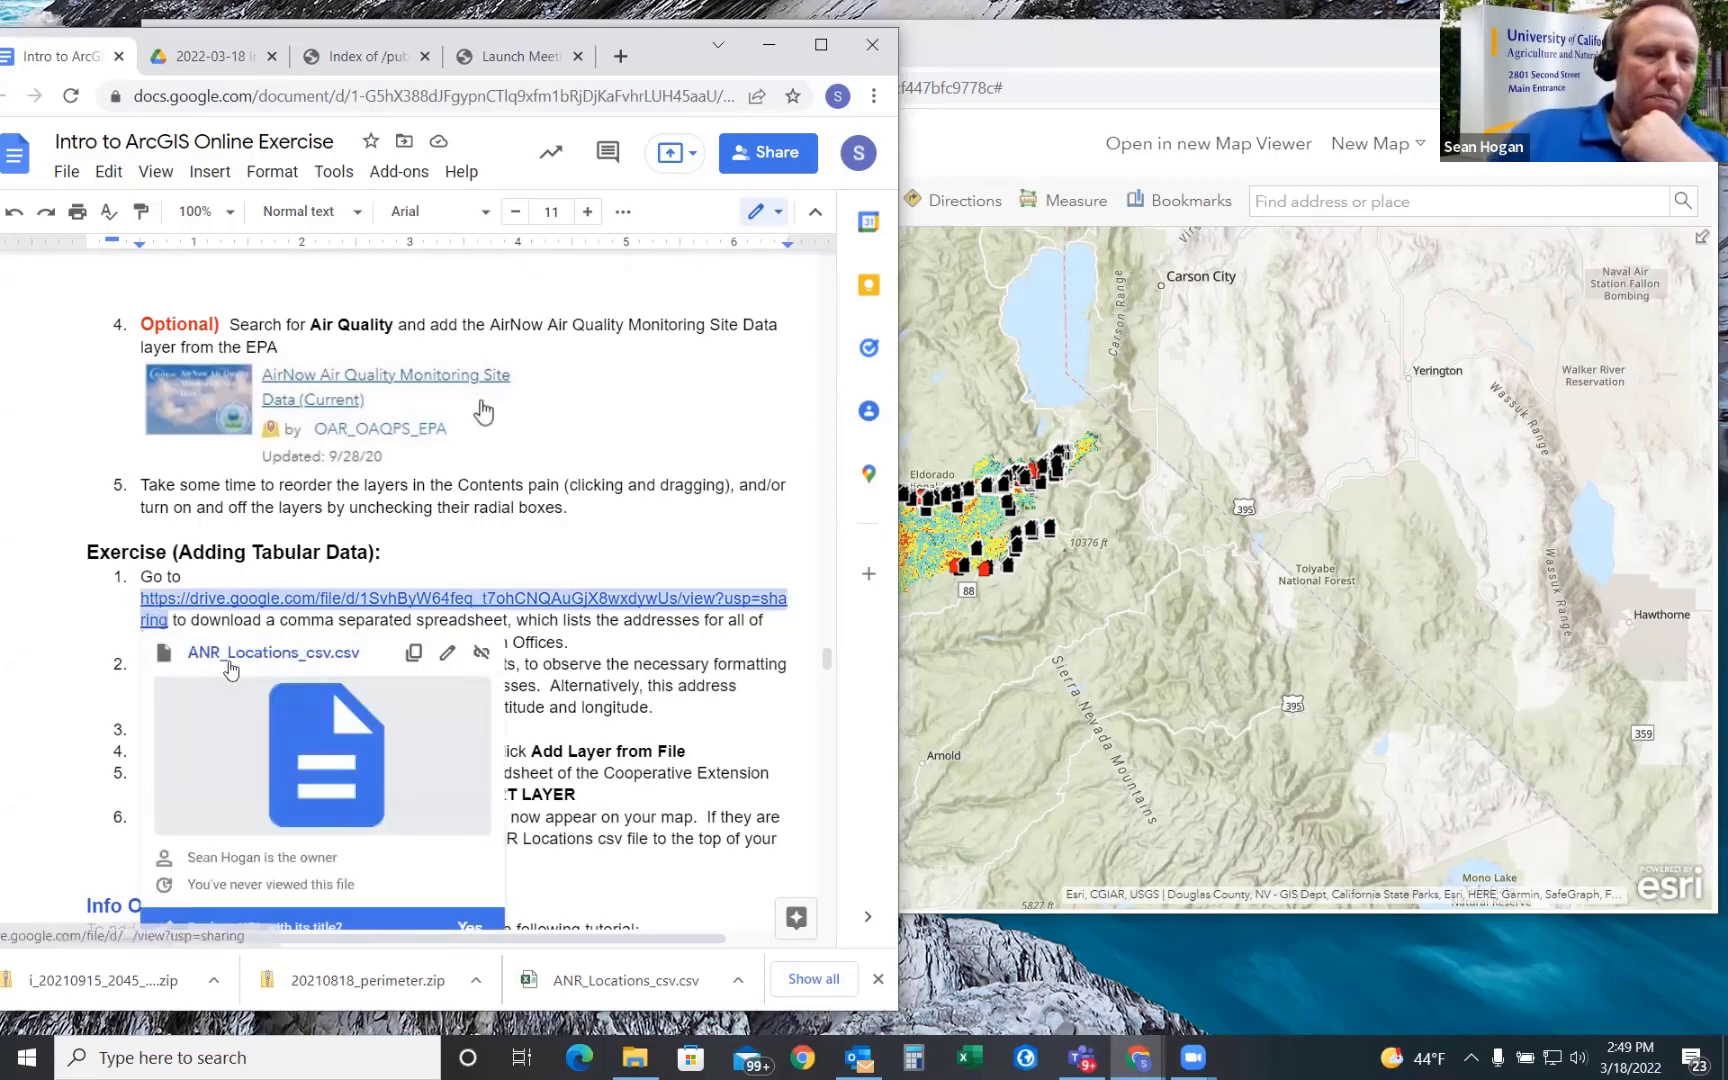
pyautogui.click(282, 655)
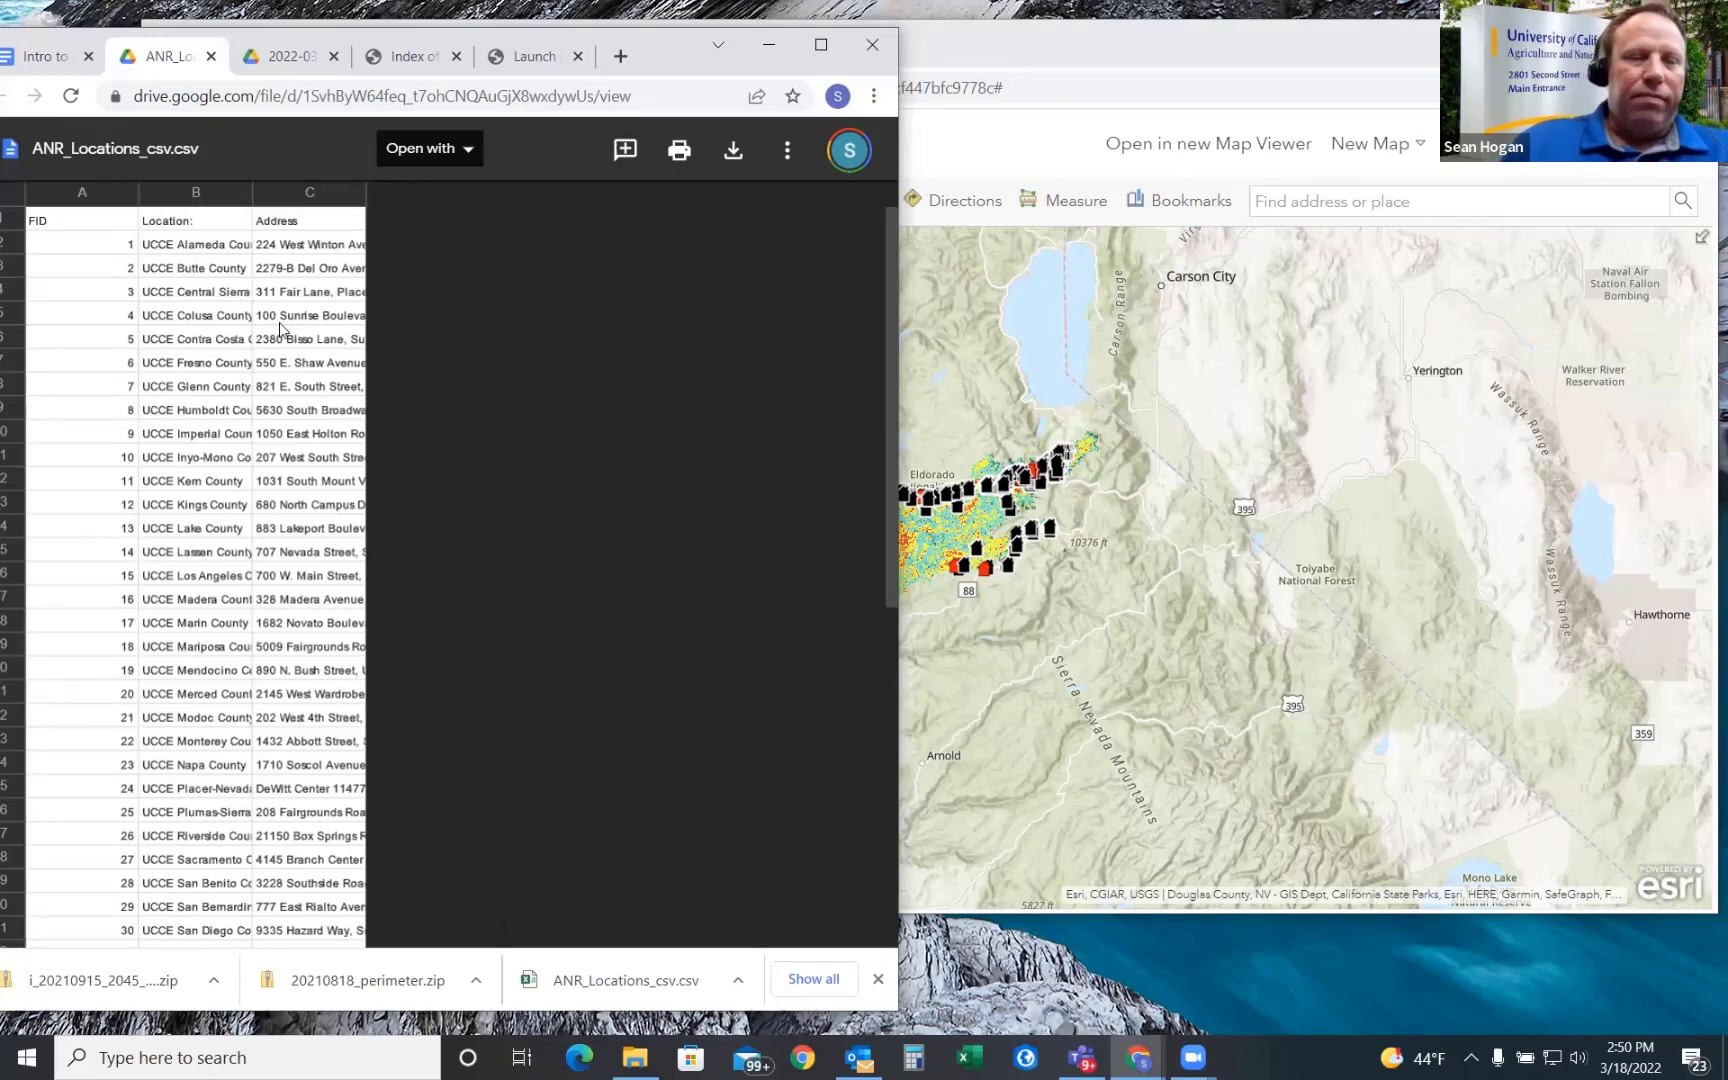
# - Download ANR_Locations_csv.csv and open the downloaded copy with Excel
pyautogui.click(732, 155)
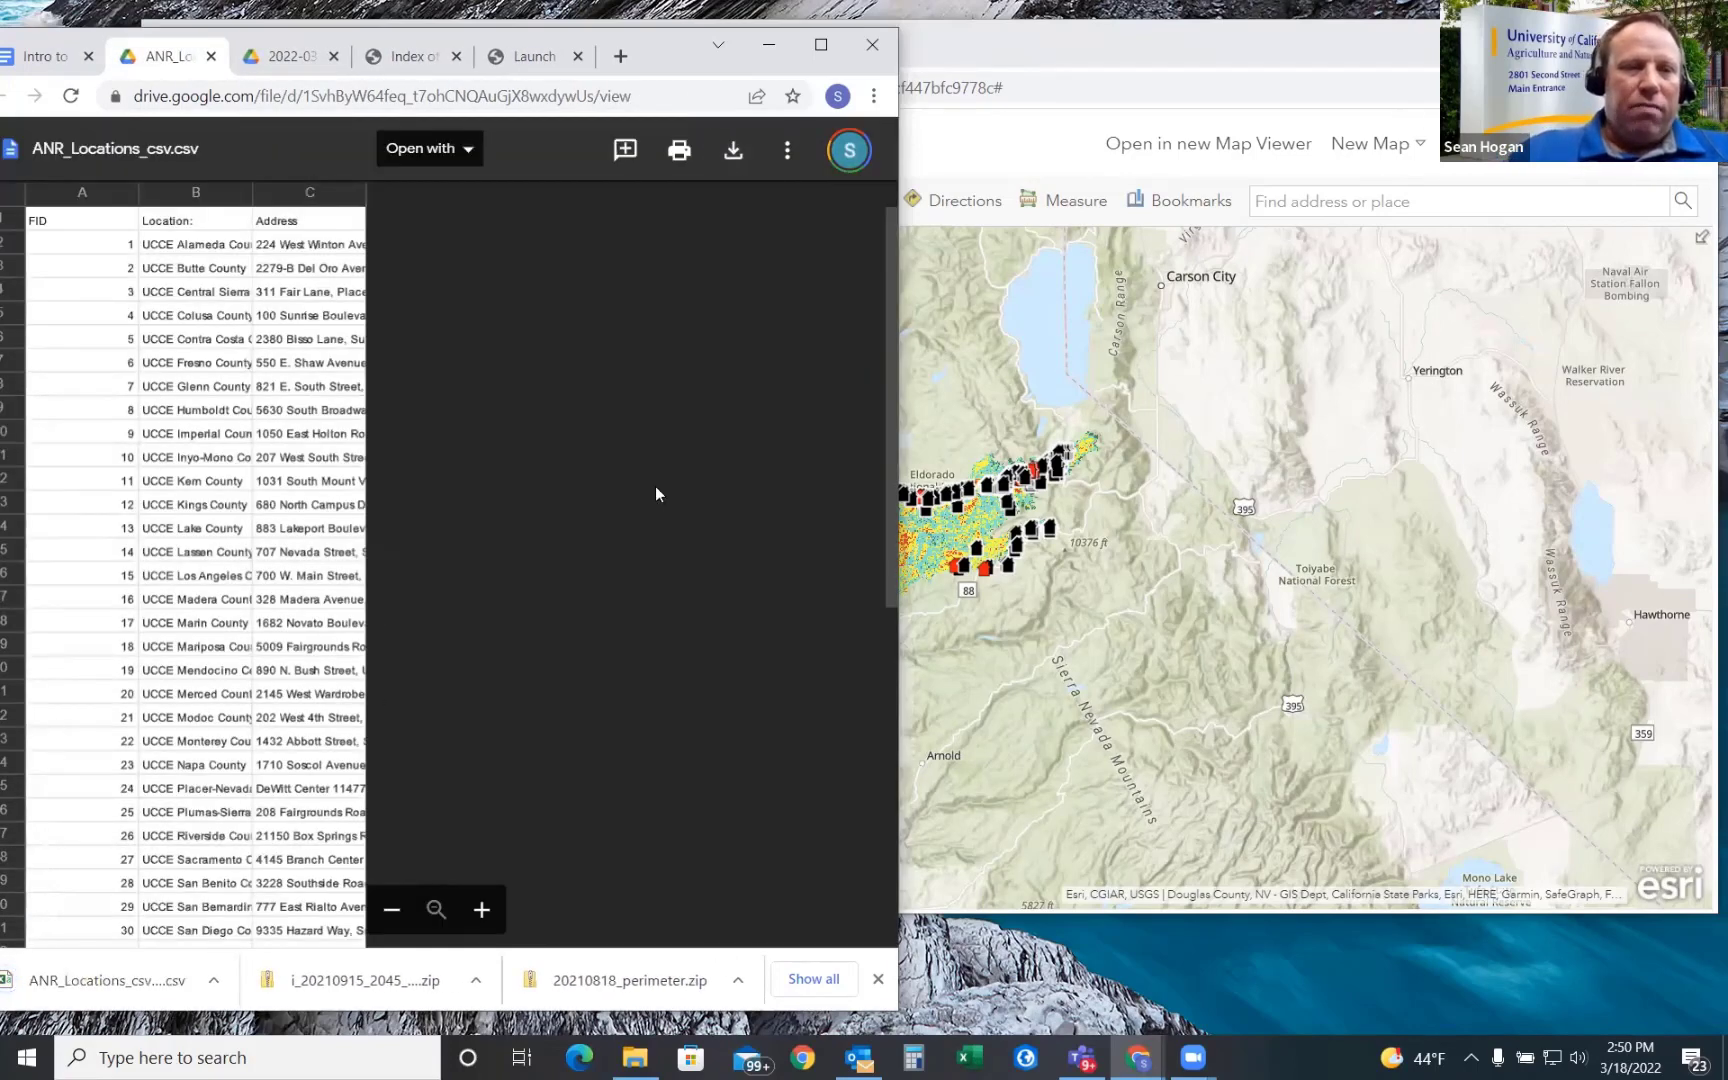
pyautogui.click(80, 988)
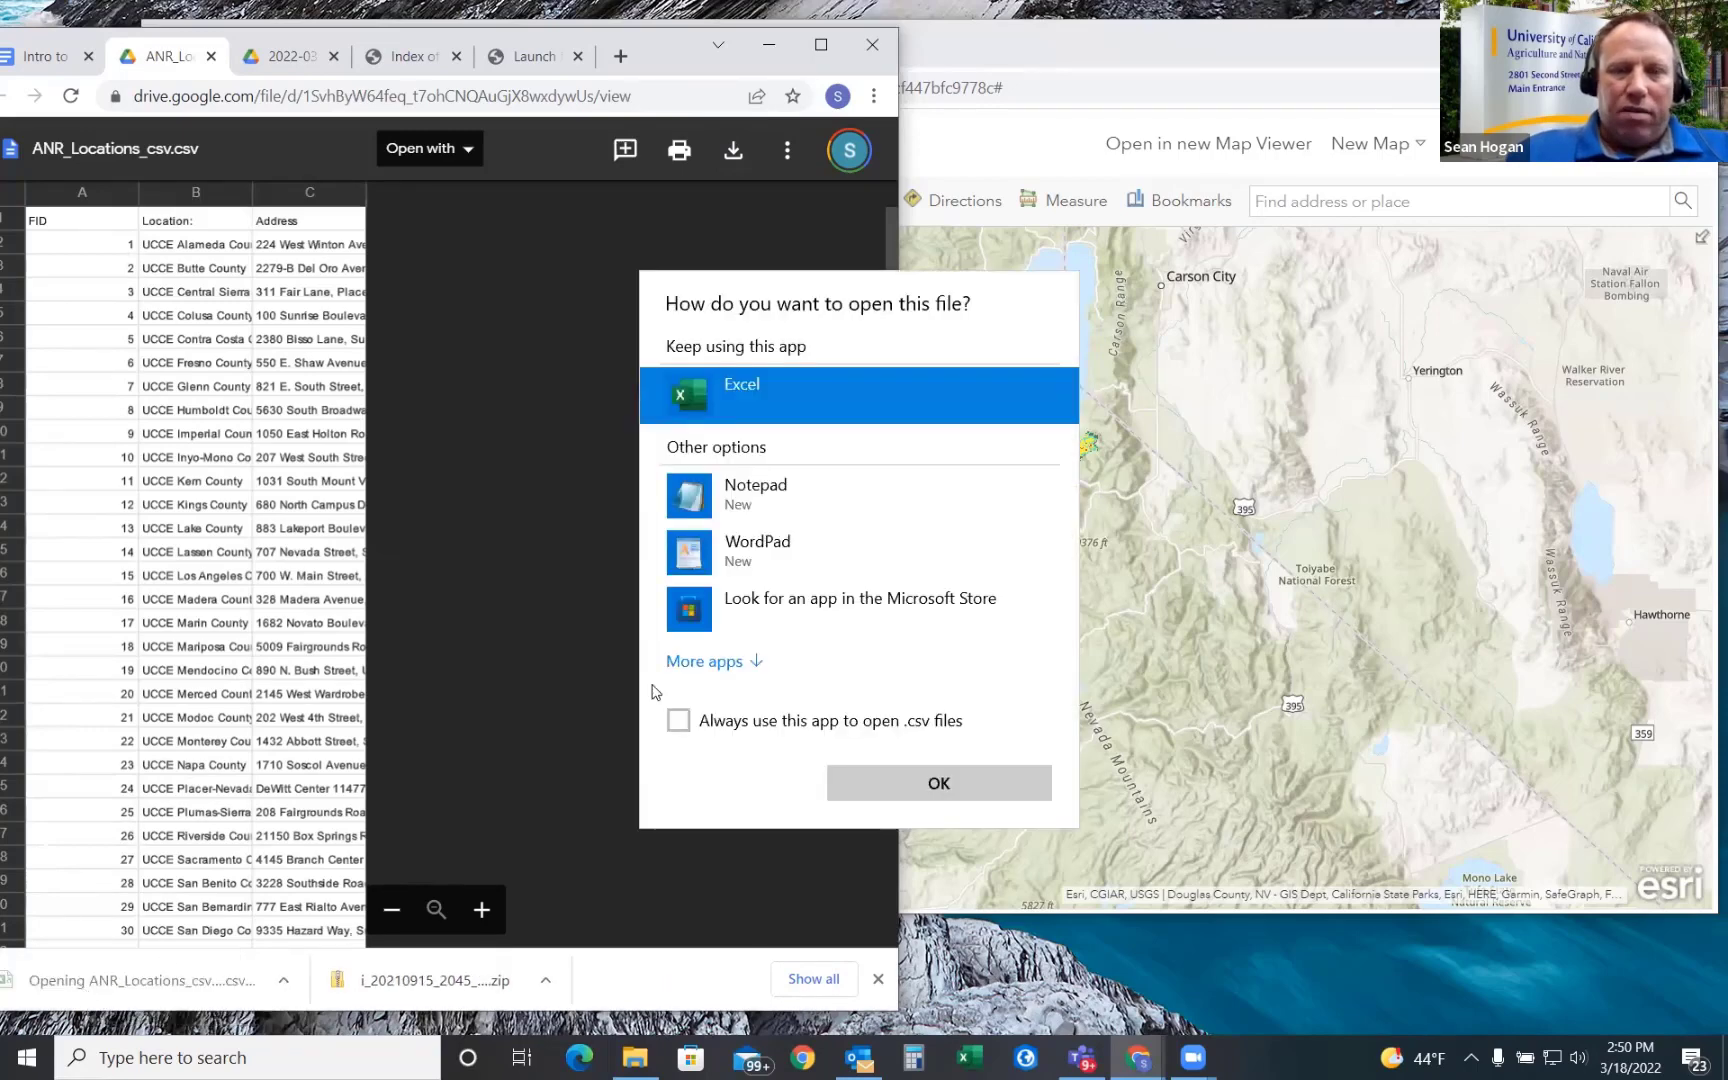
pyautogui.click(938, 783)
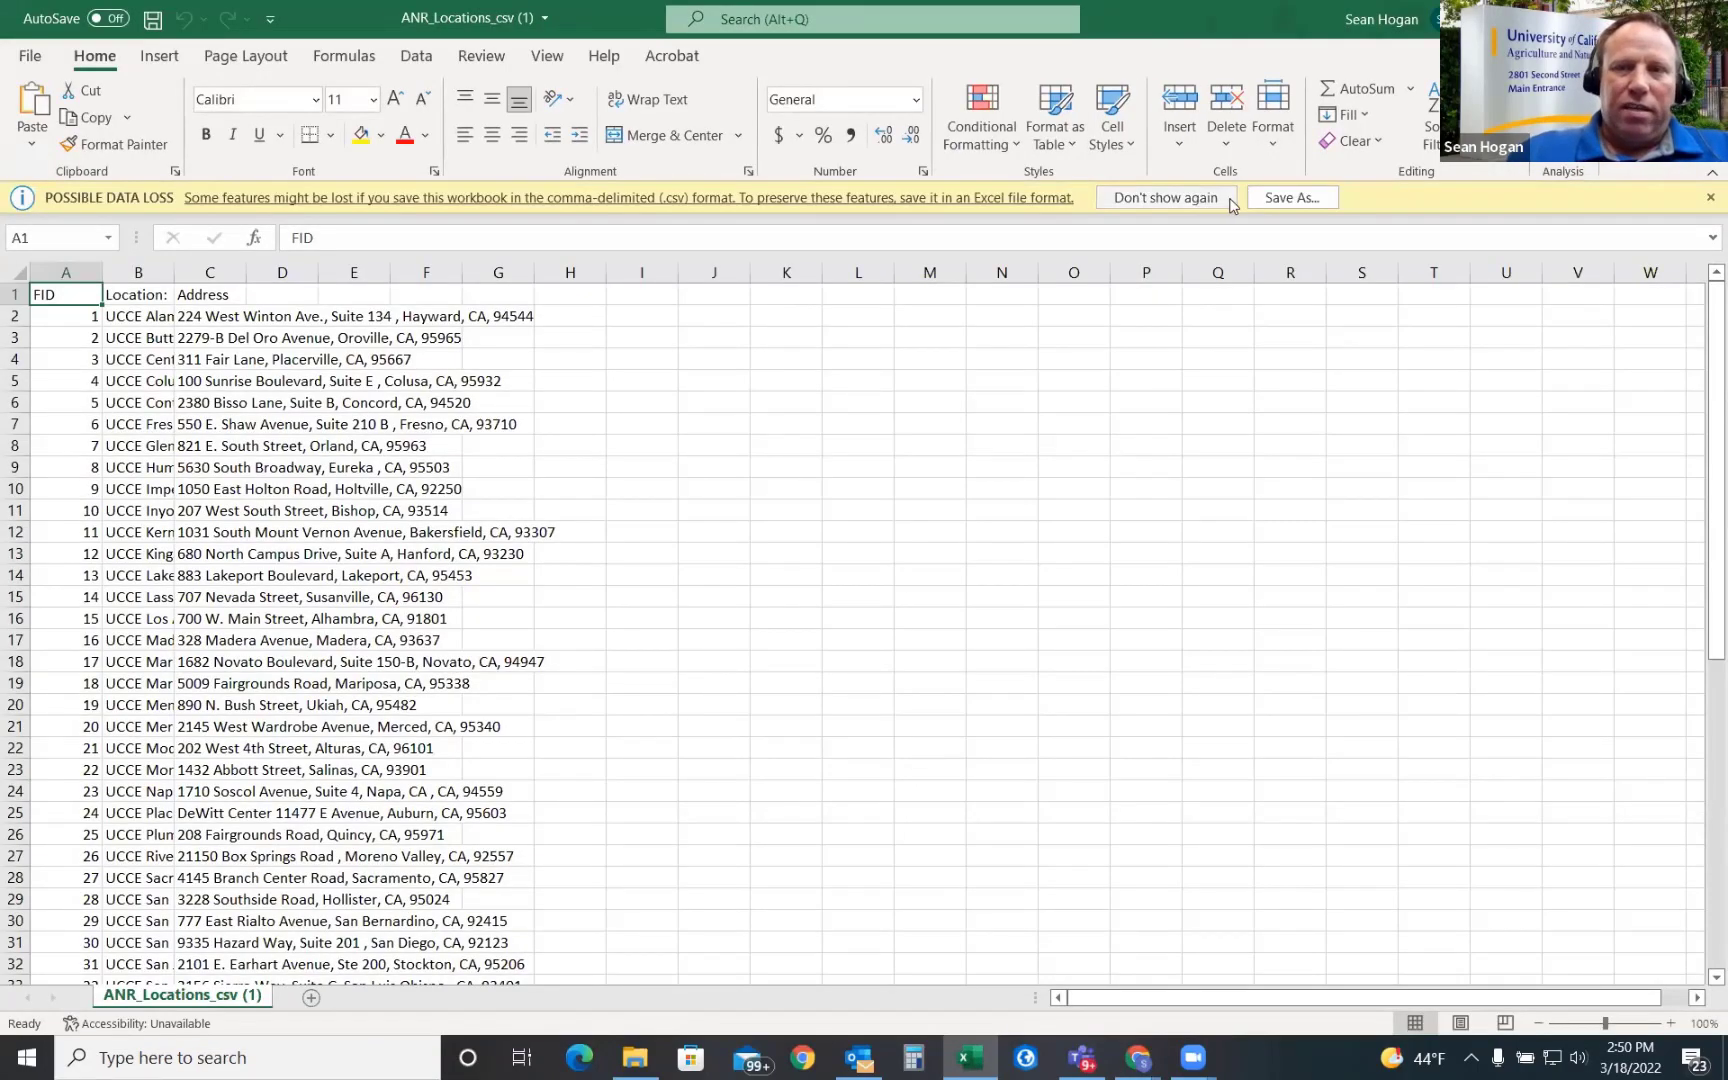
# - Silence the data-loss warning, widen column B to read the office names, then close Excel without saving
pyautogui.click(1148, 198)
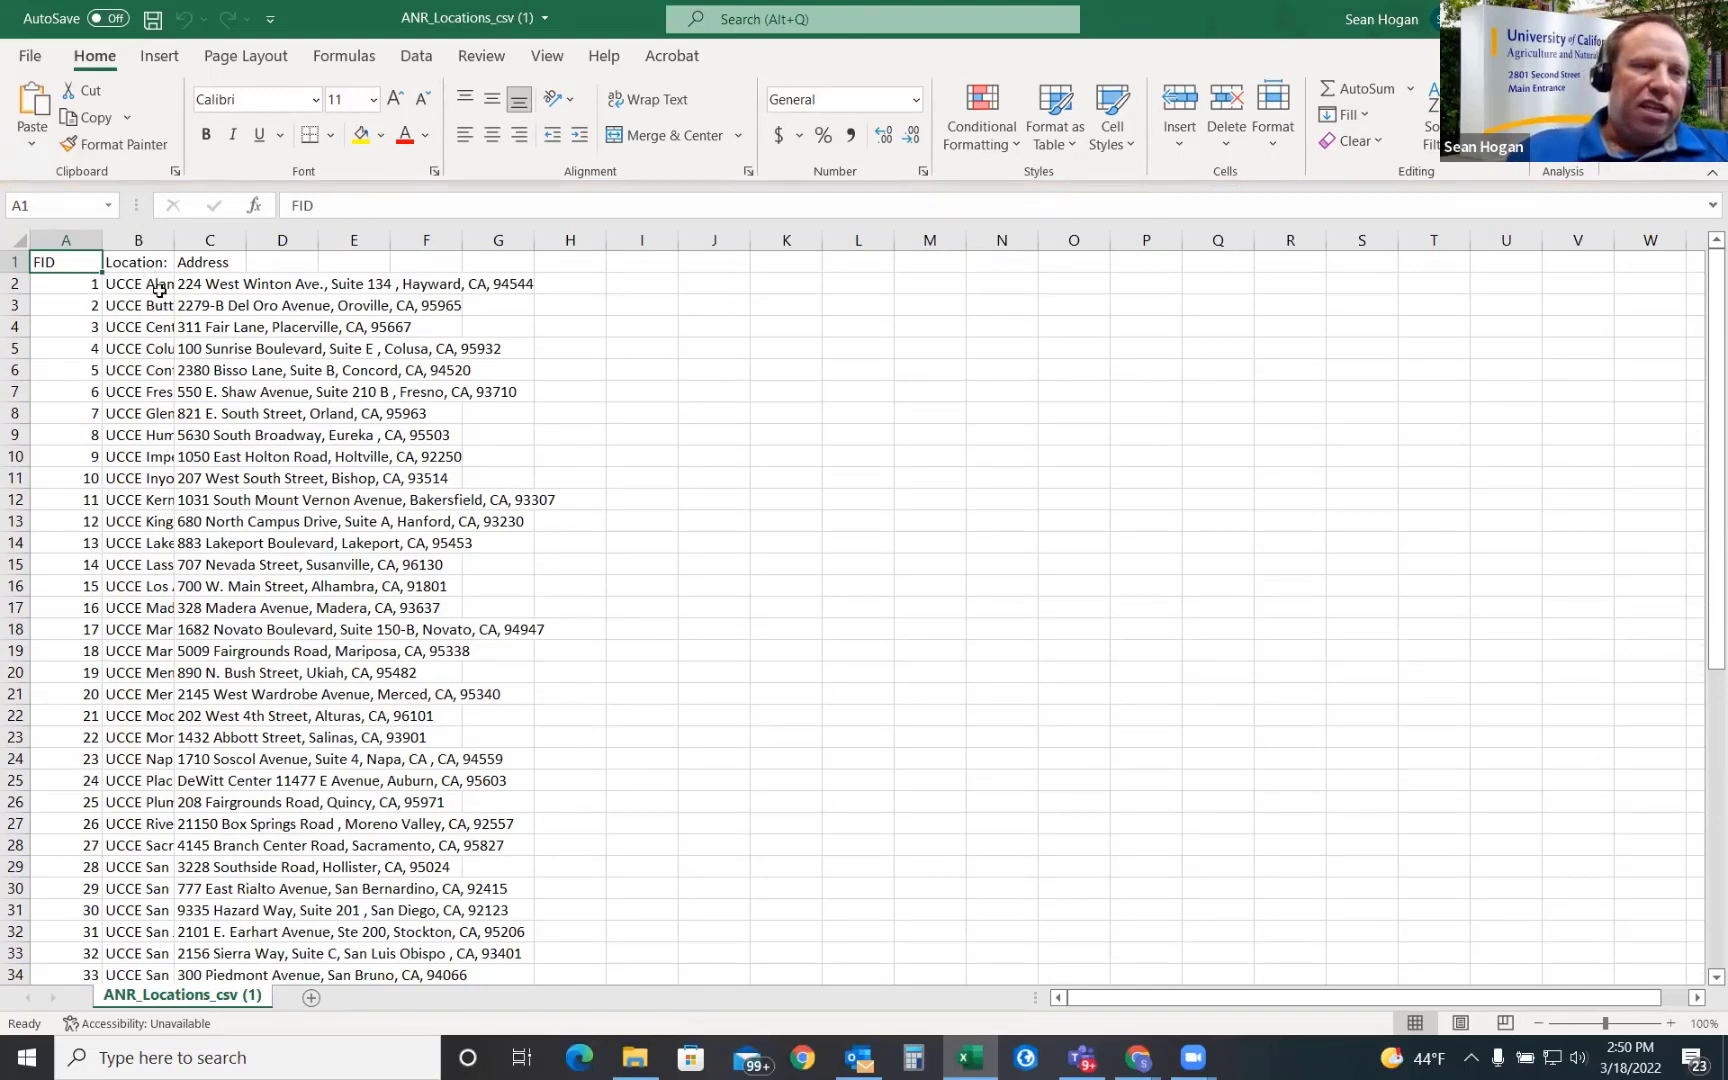
pyautogui.moveTo(175, 241); pyautogui.dragTo(267, 241)
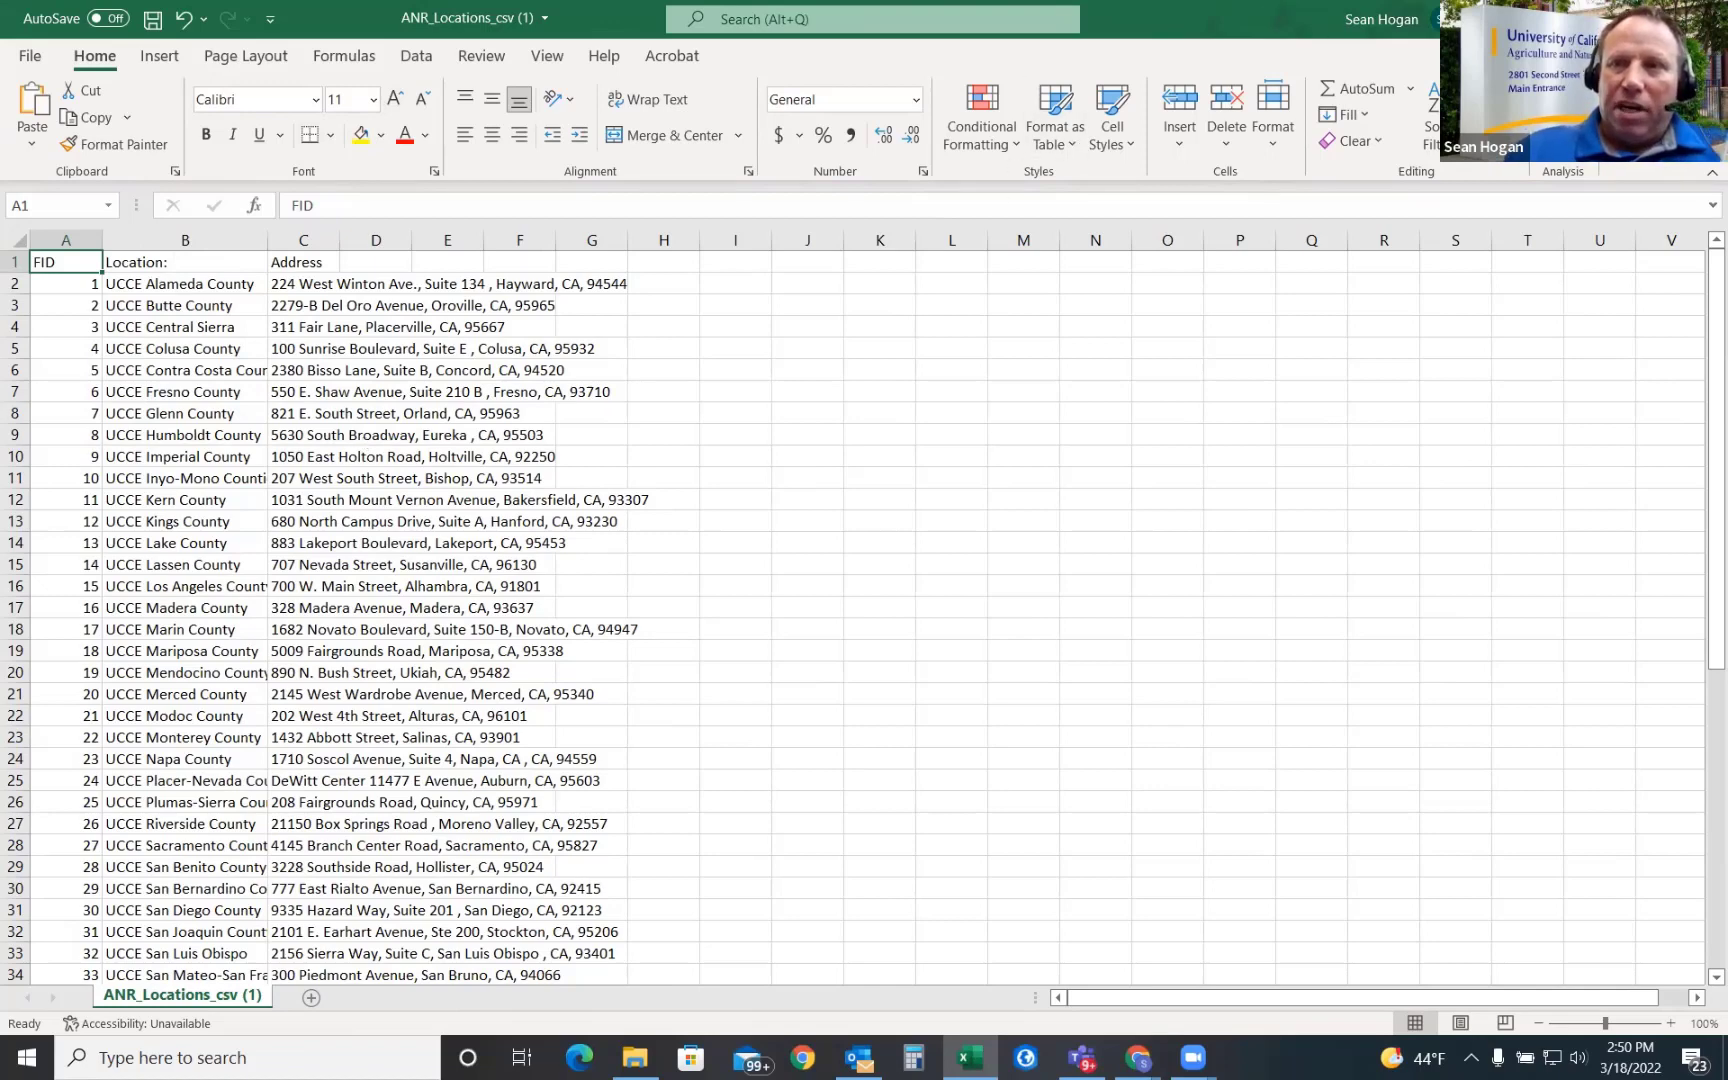
pyautogui.click(1706, 18)
pyautogui.click(869, 555)
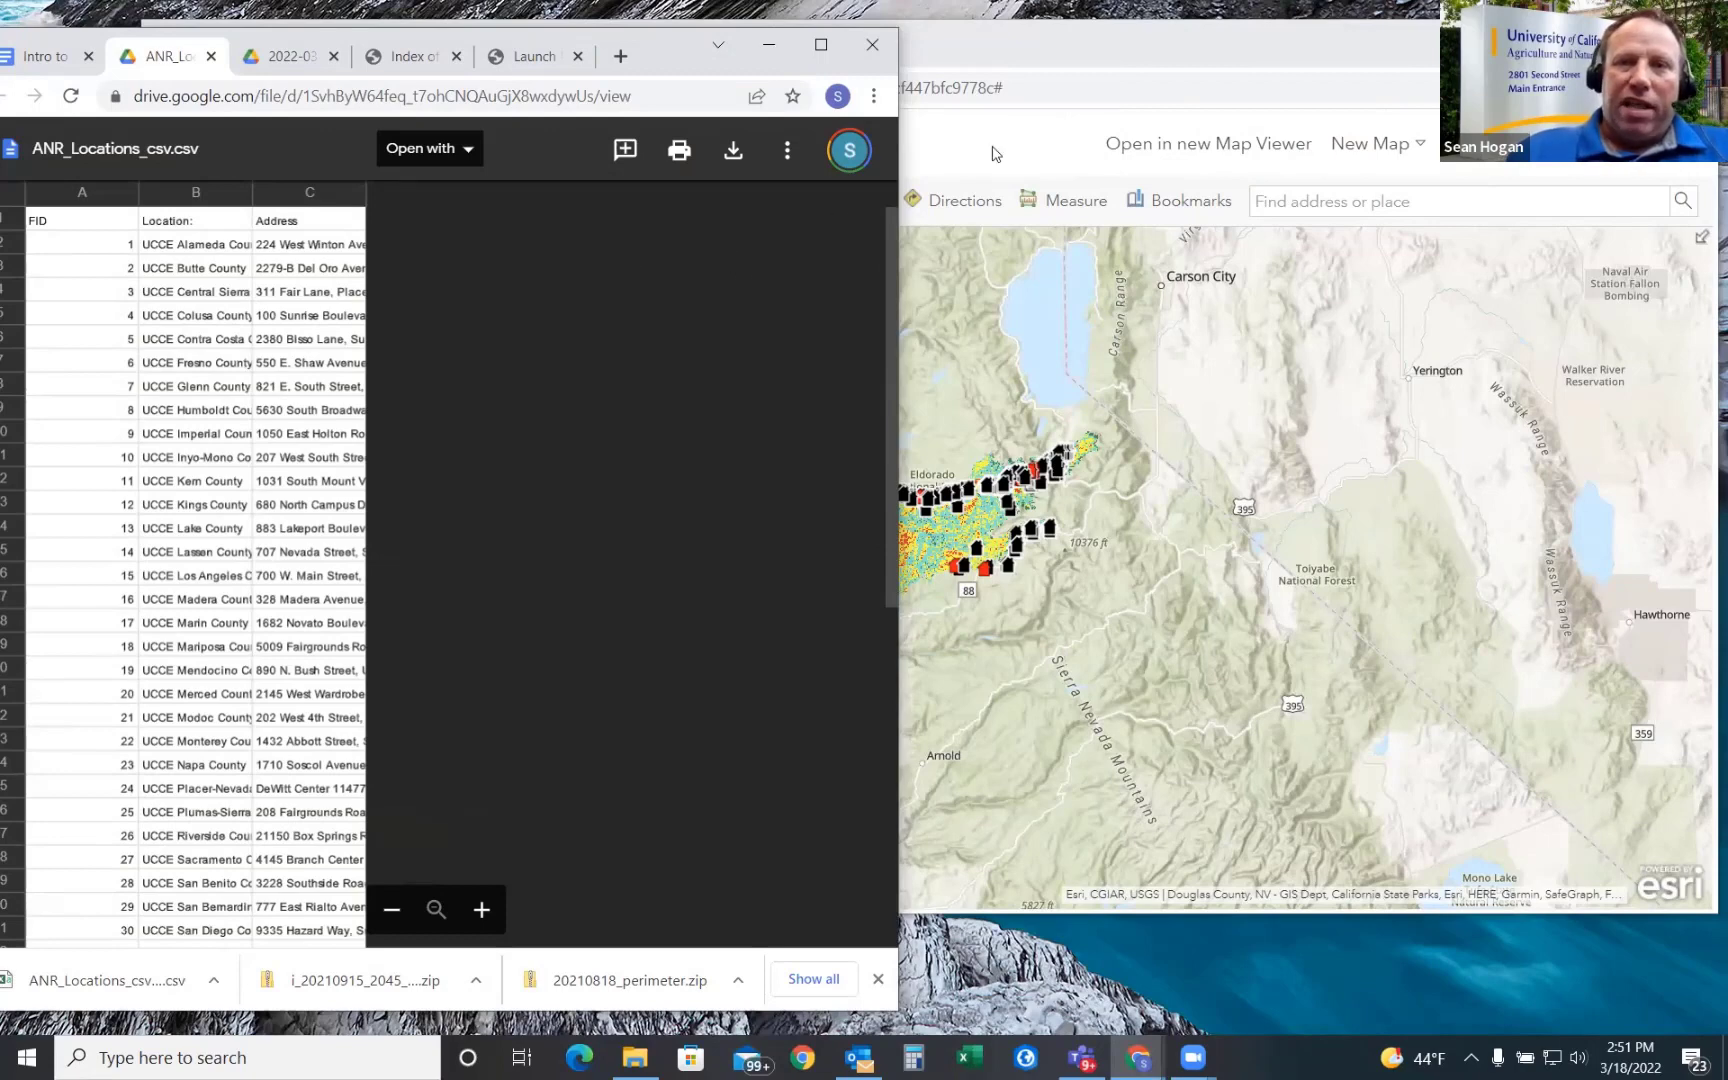
# - On the AGOL_Practice map, choose Add Layer from File and browse the Downloads folder
pyautogui.click(1131, 20)
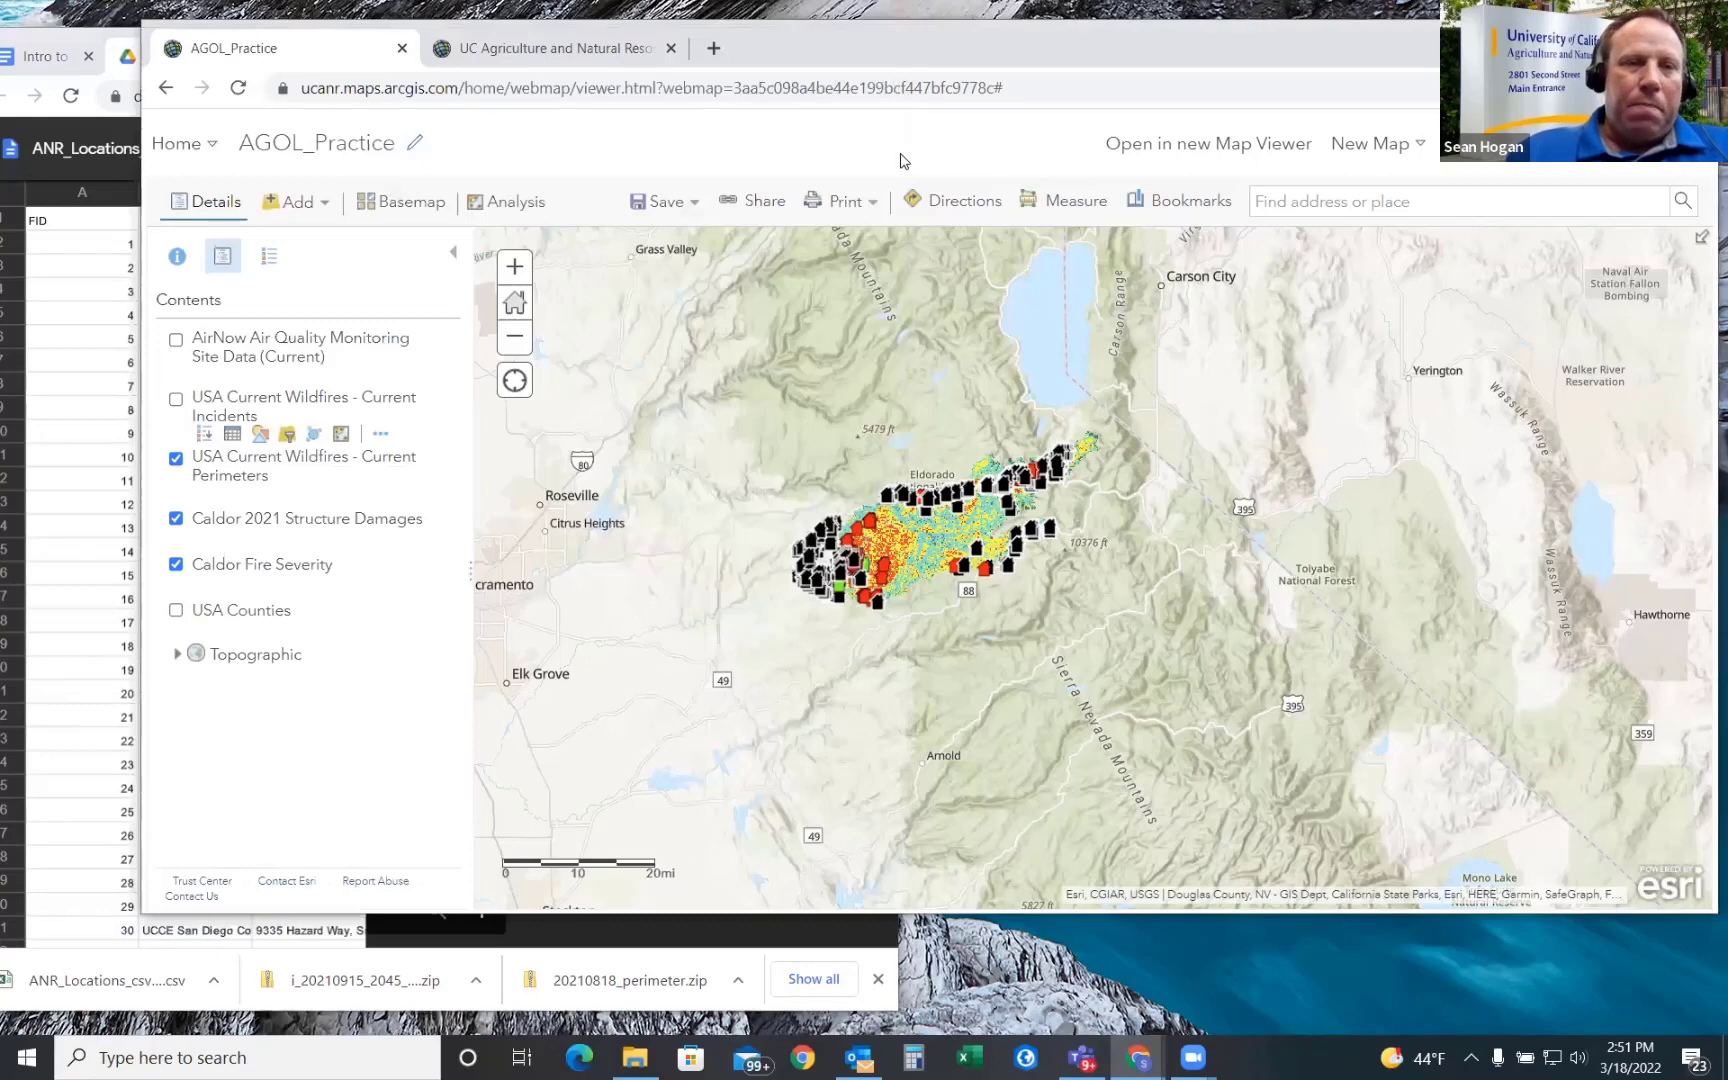
pyautogui.click(318, 209)
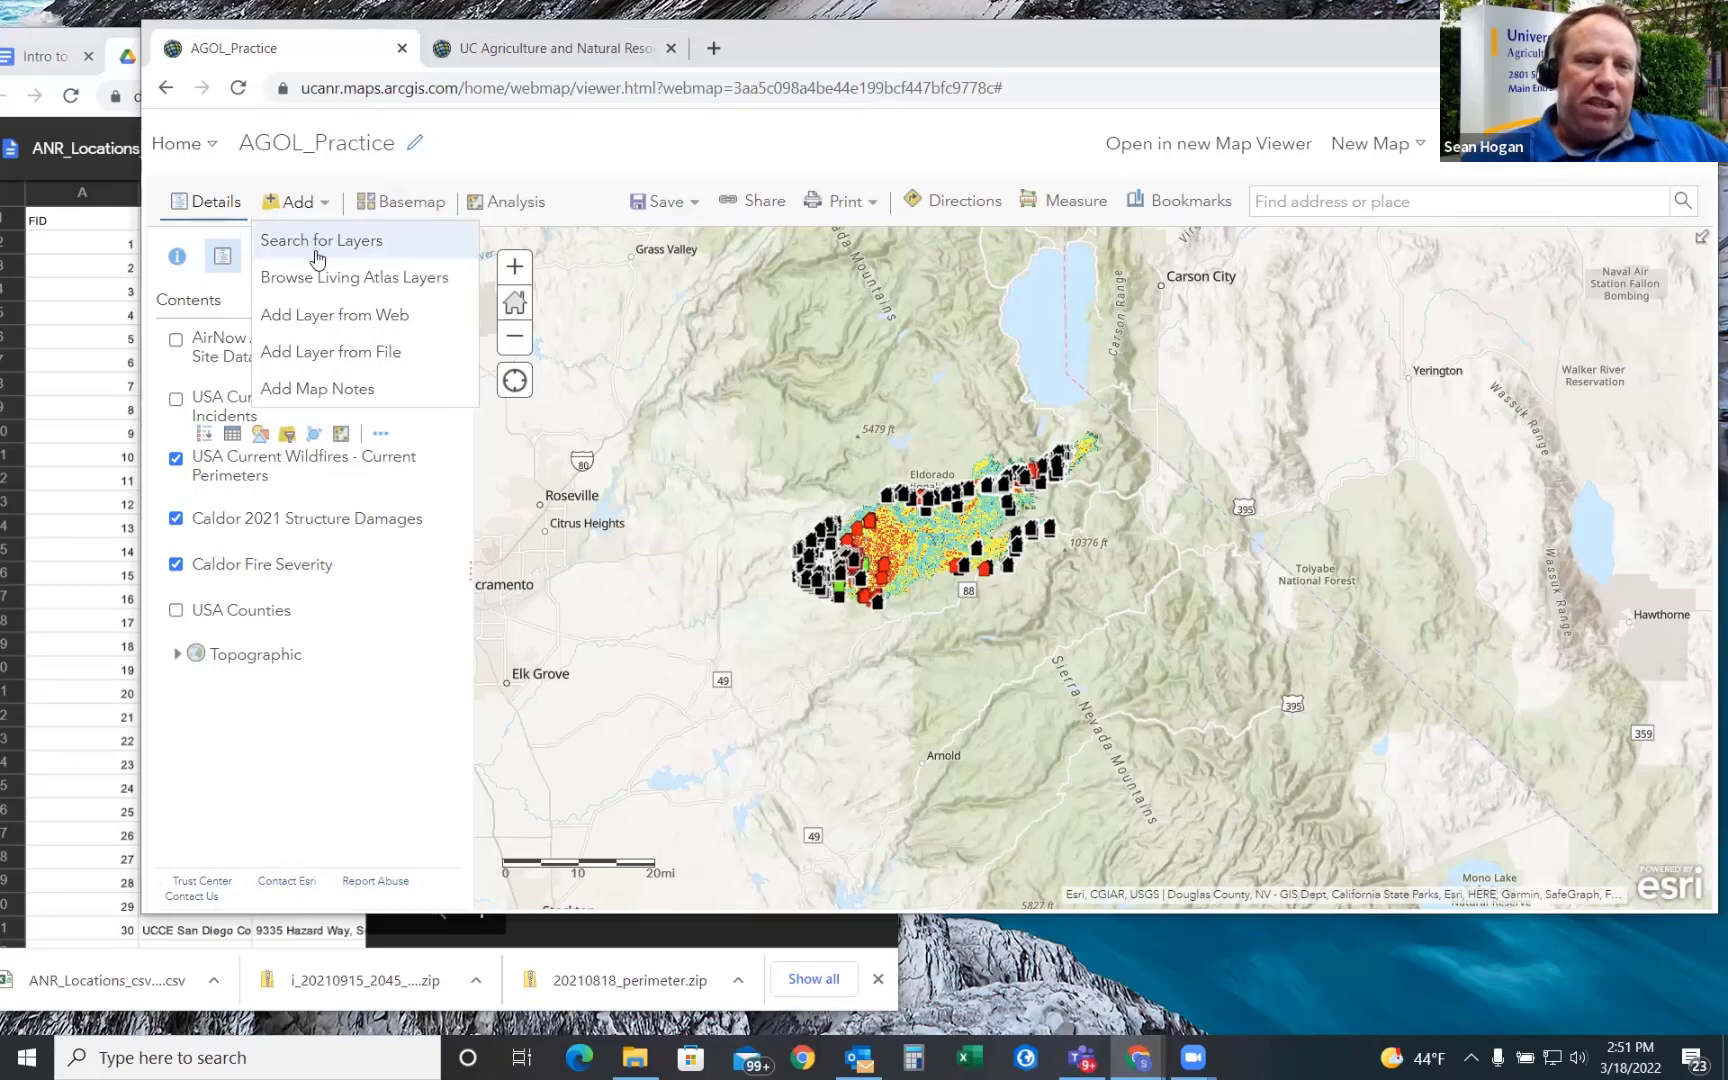
pyautogui.click(333, 356)
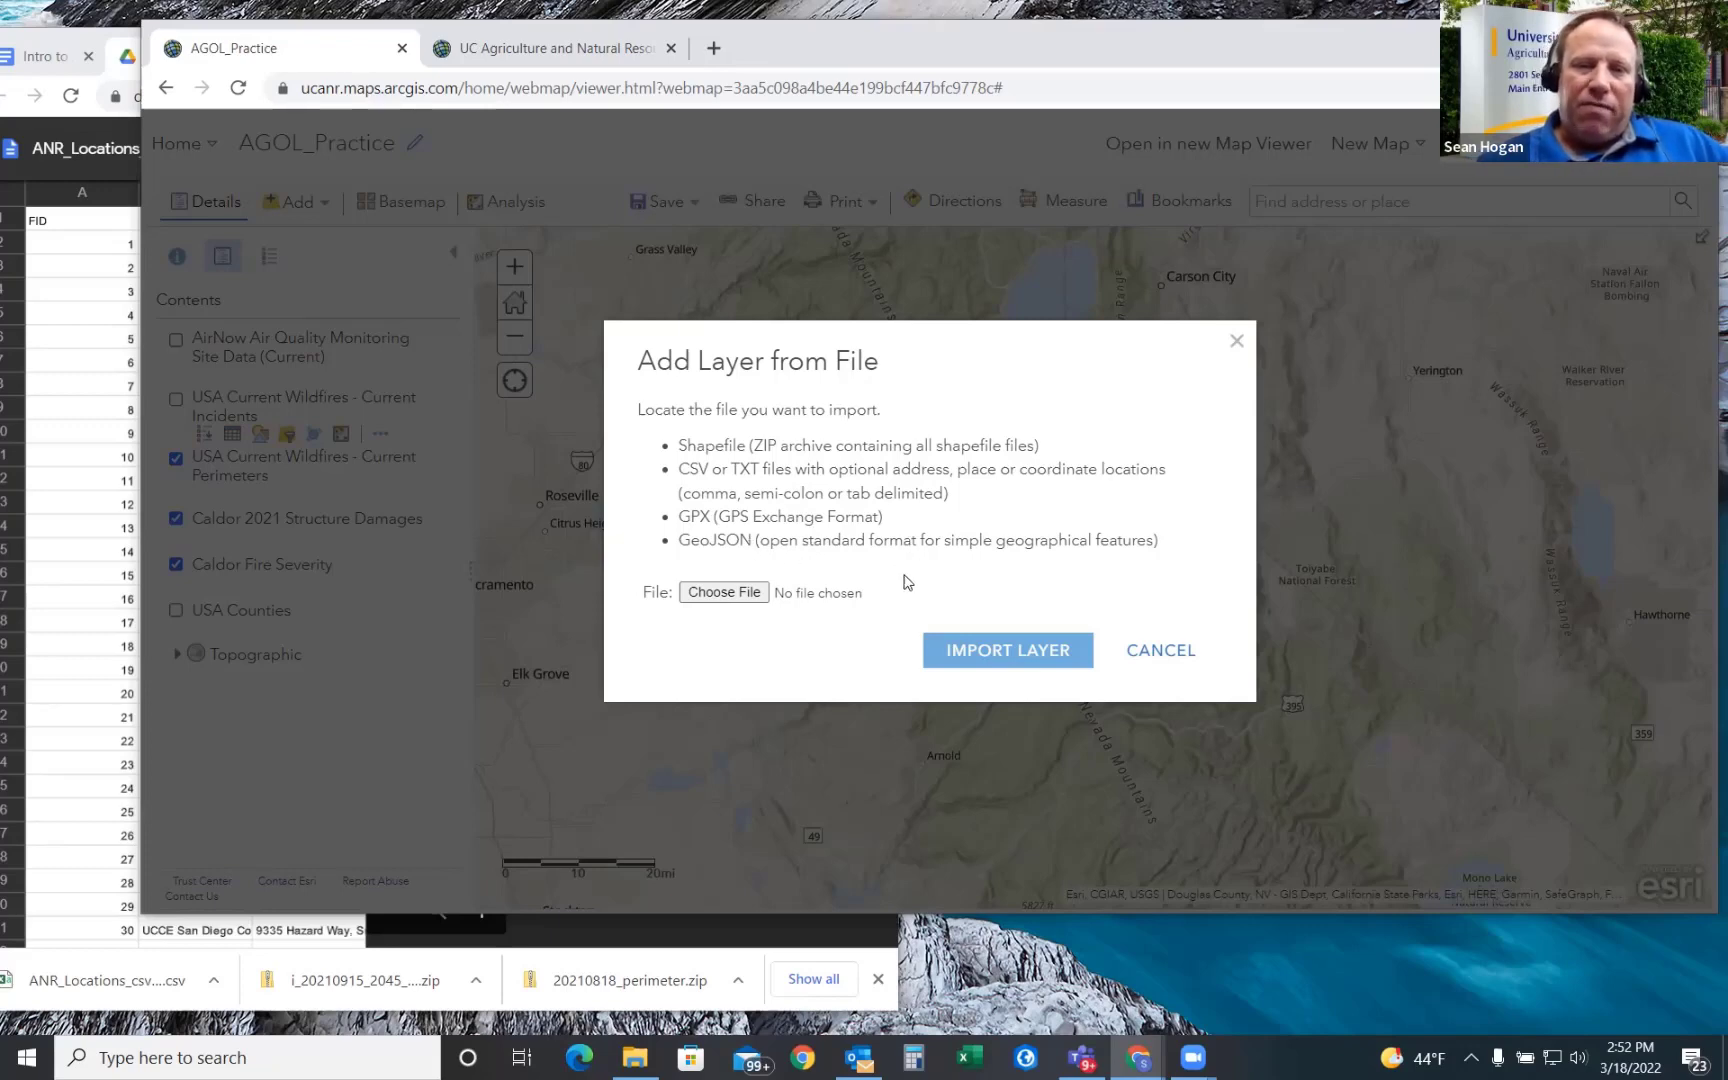
pyautogui.click(720, 590)
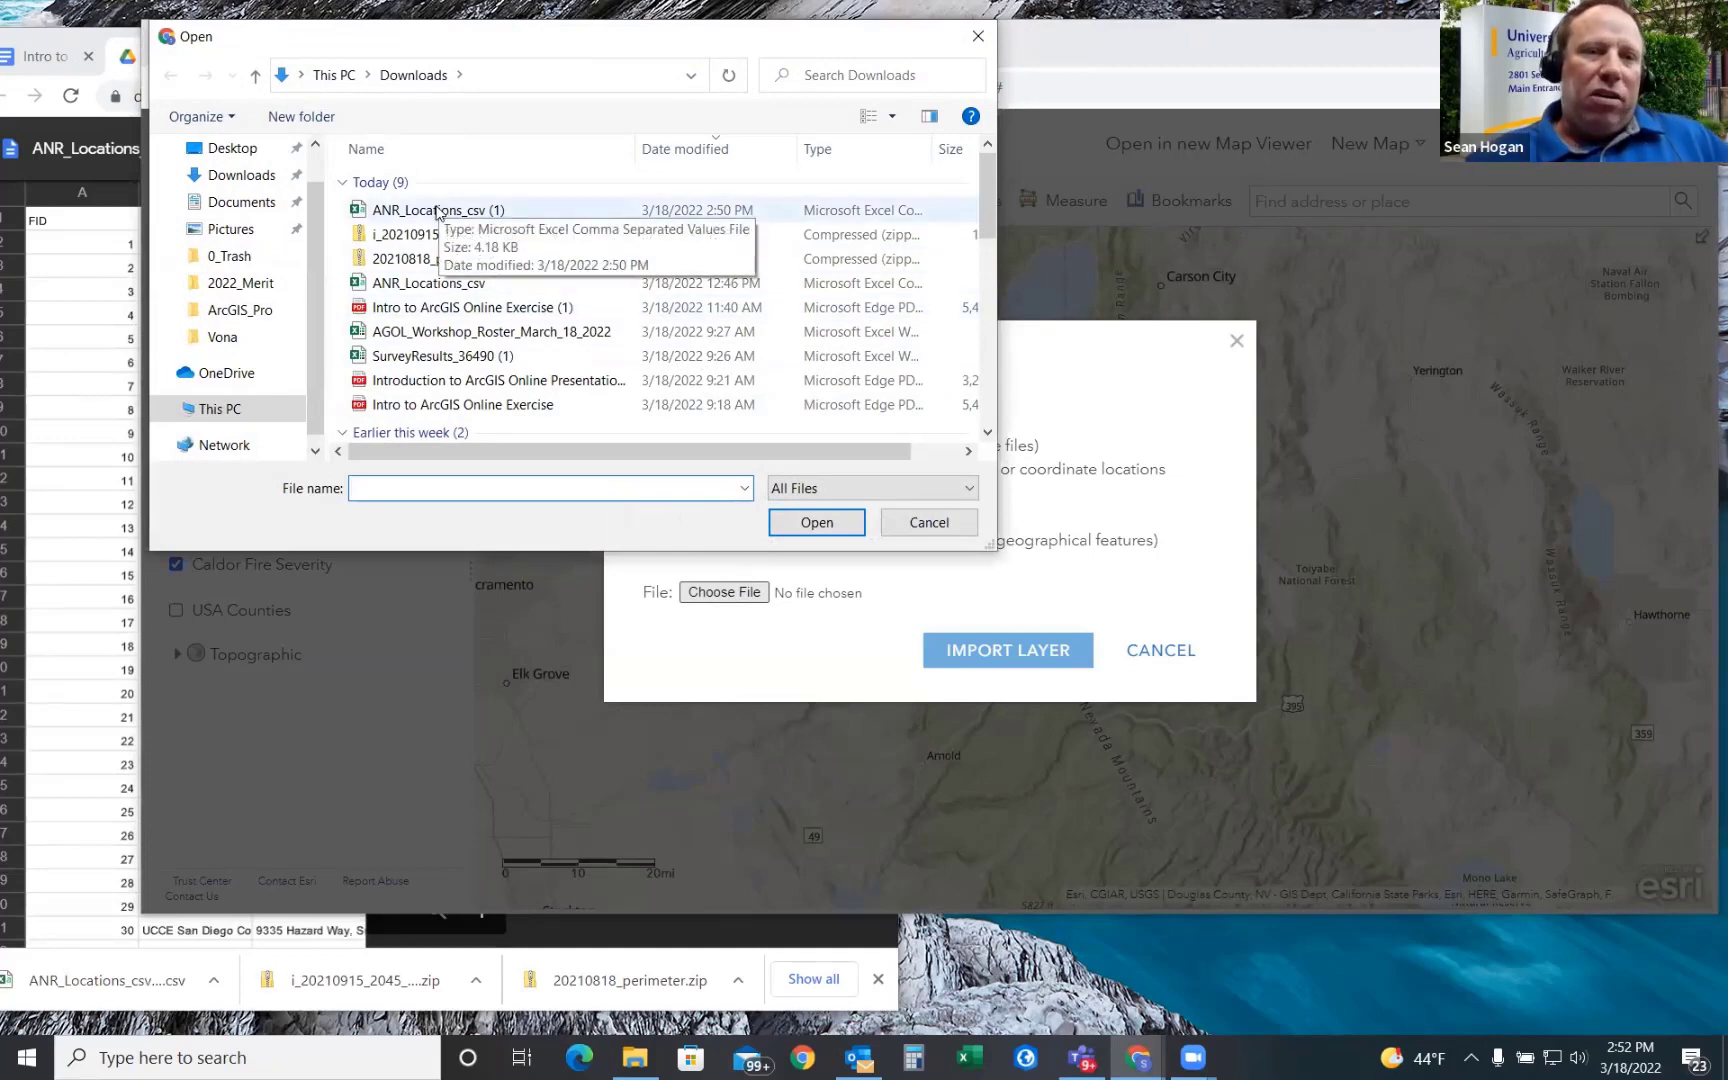
# - Select ANR_Locations_csv (1).csv from Downloads as the file to import
pyautogui.click(437, 212)
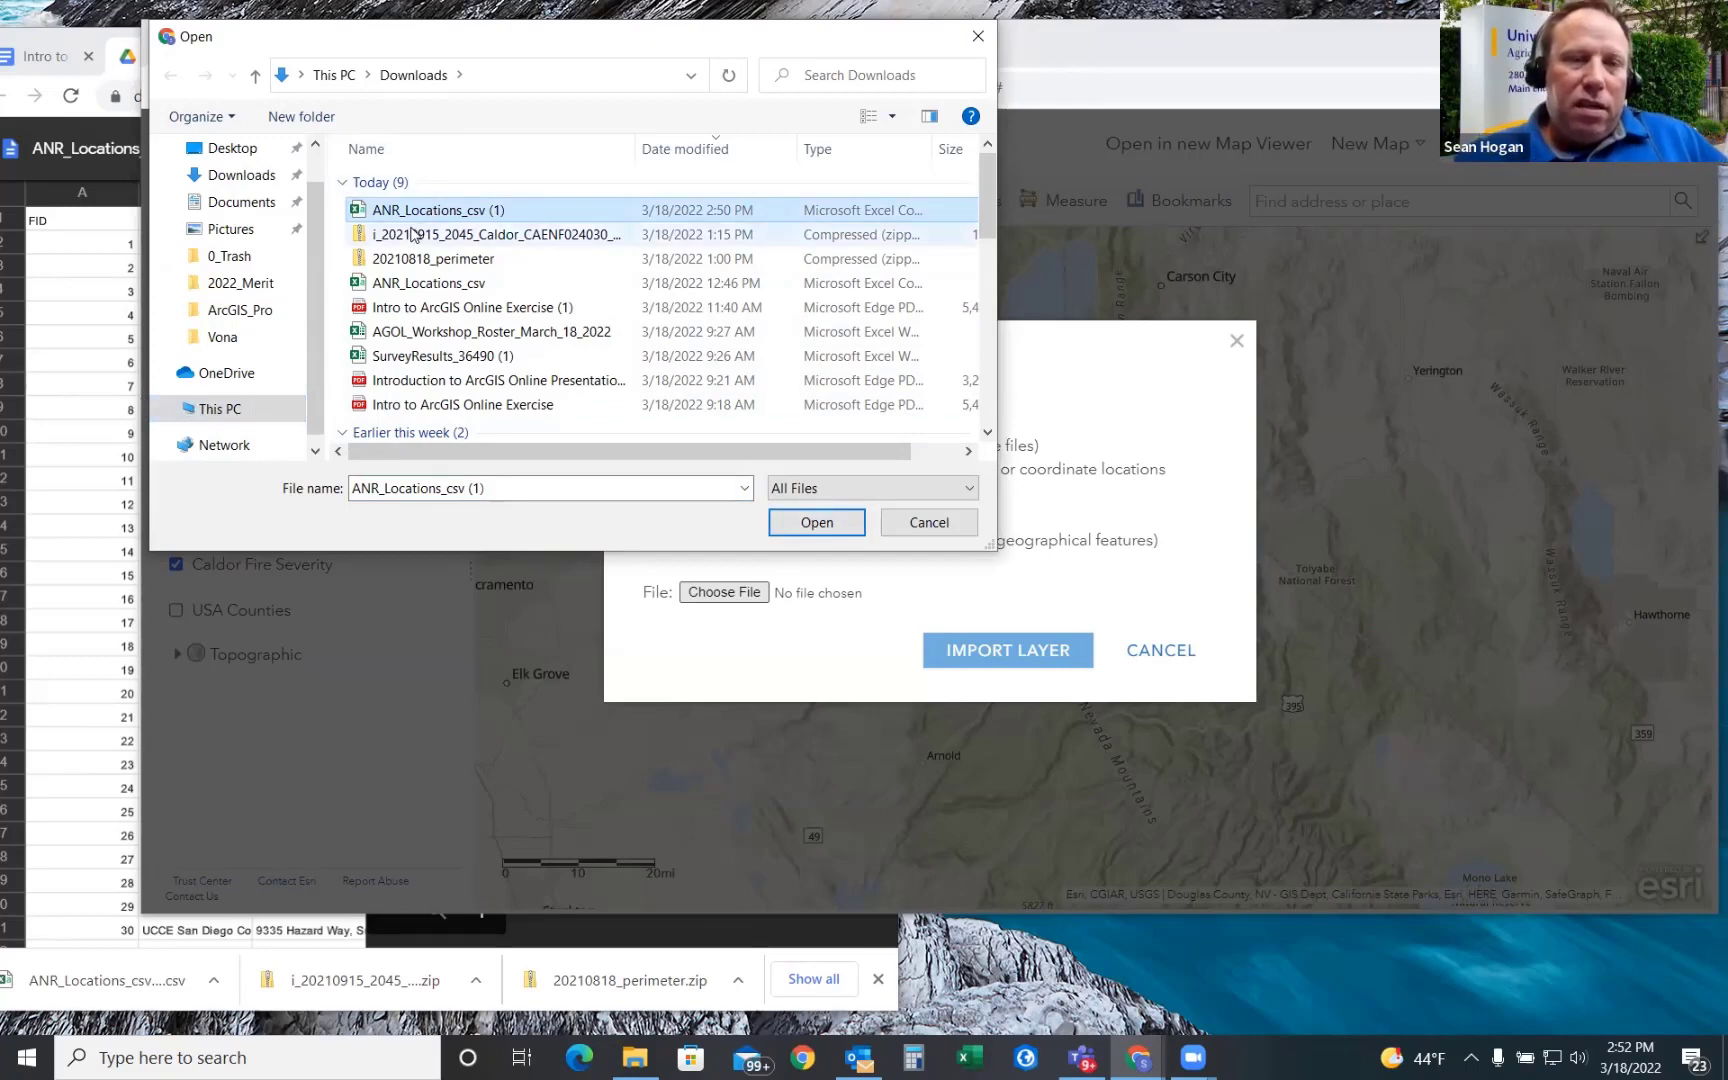
pyautogui.click(830, 530)
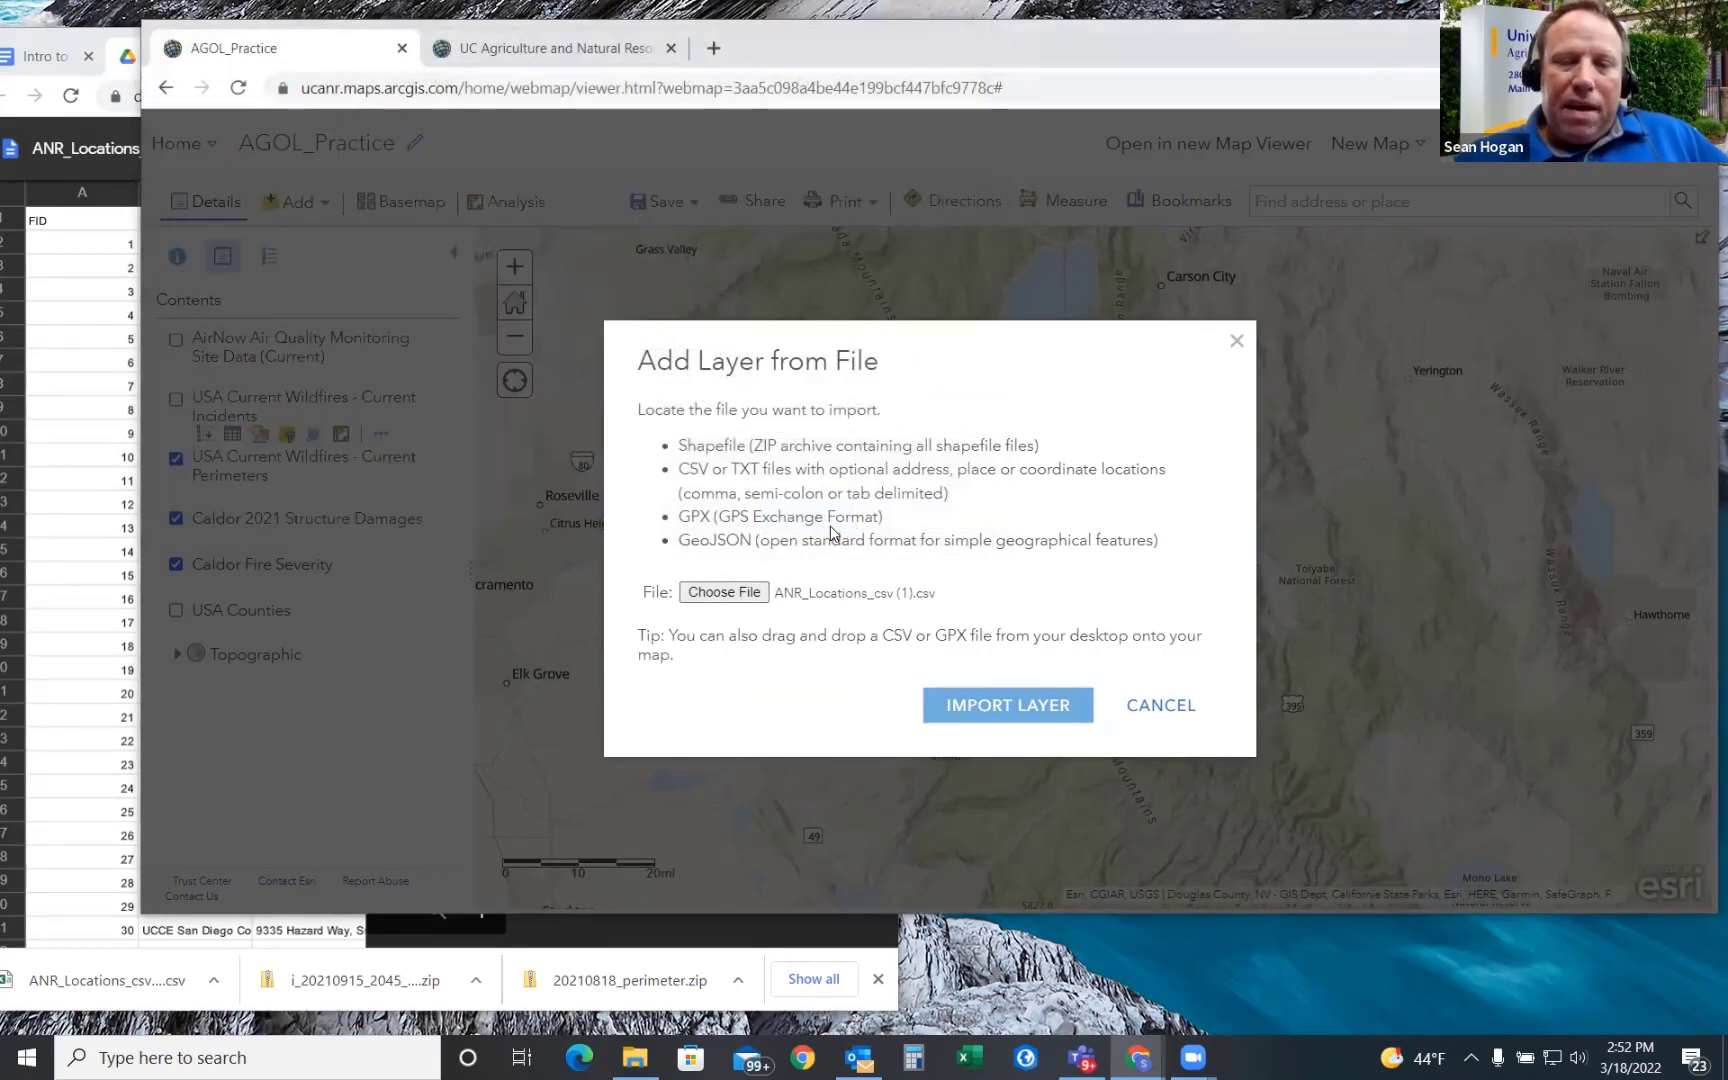
# - Import the CSV and add it as a layer located by Addresses or Places with Address
pyautogui.click(991, 710)
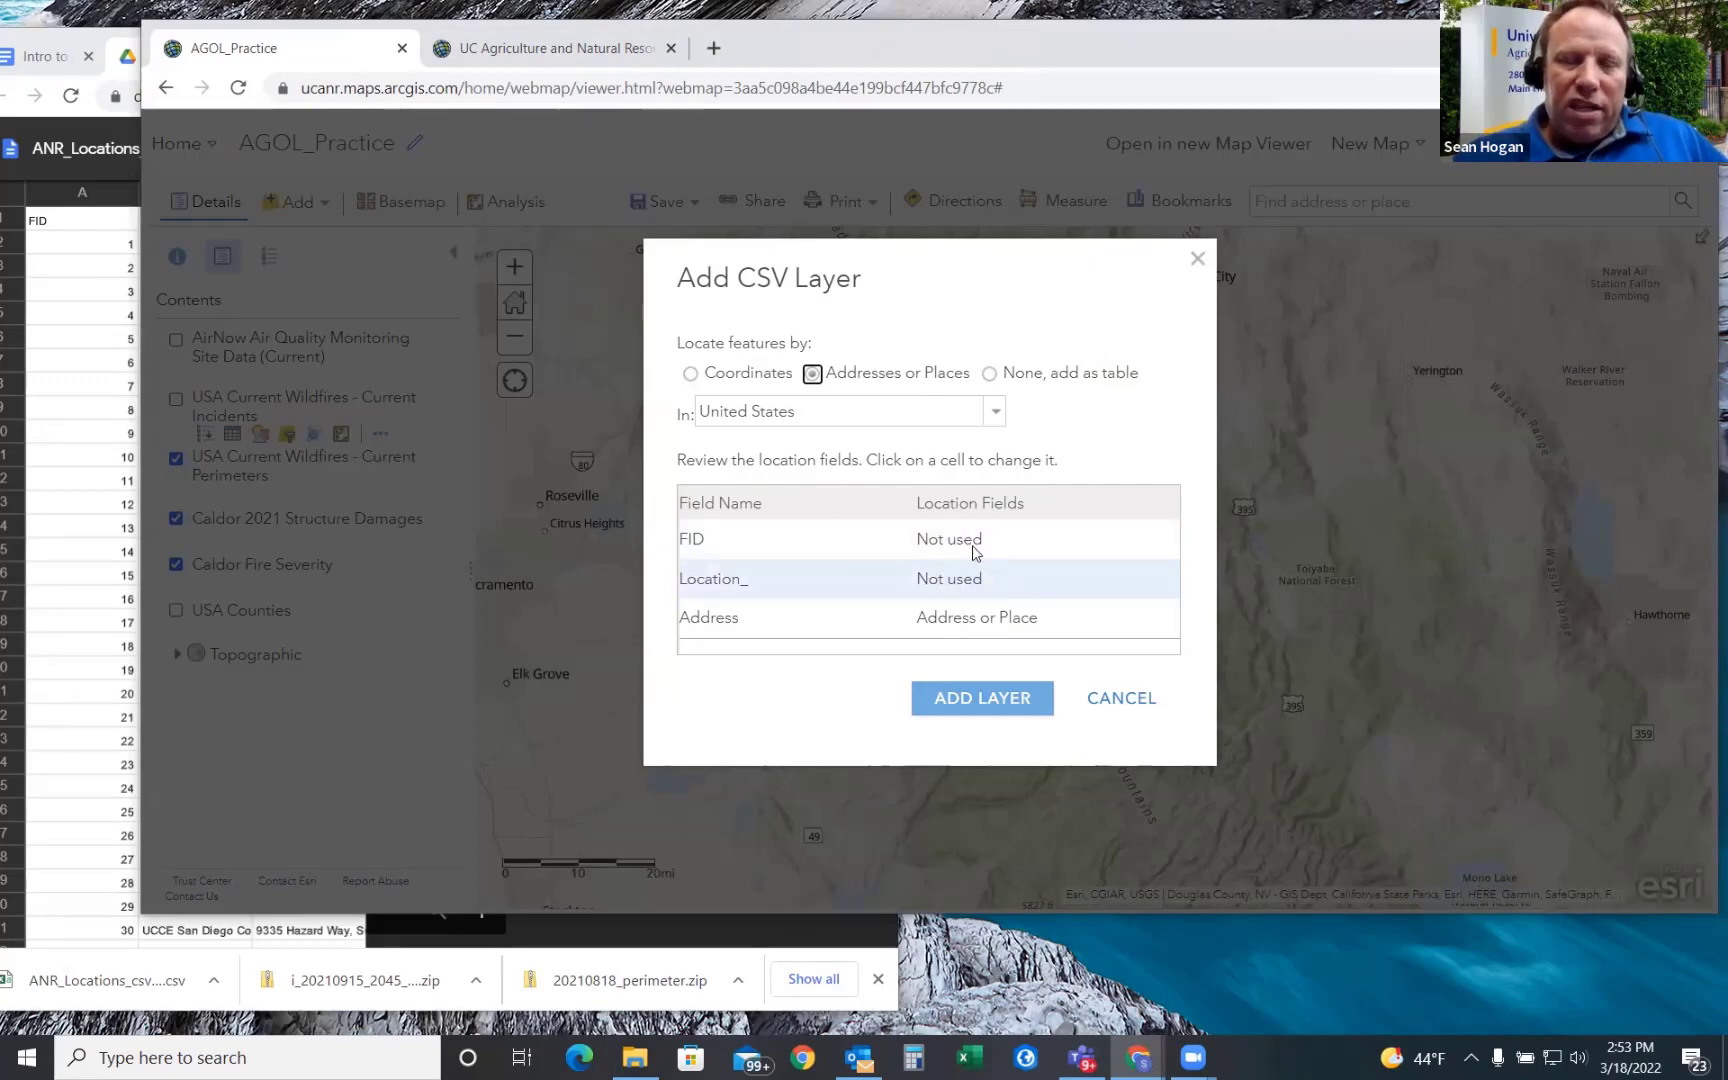
pyautogui.click(982, 699)
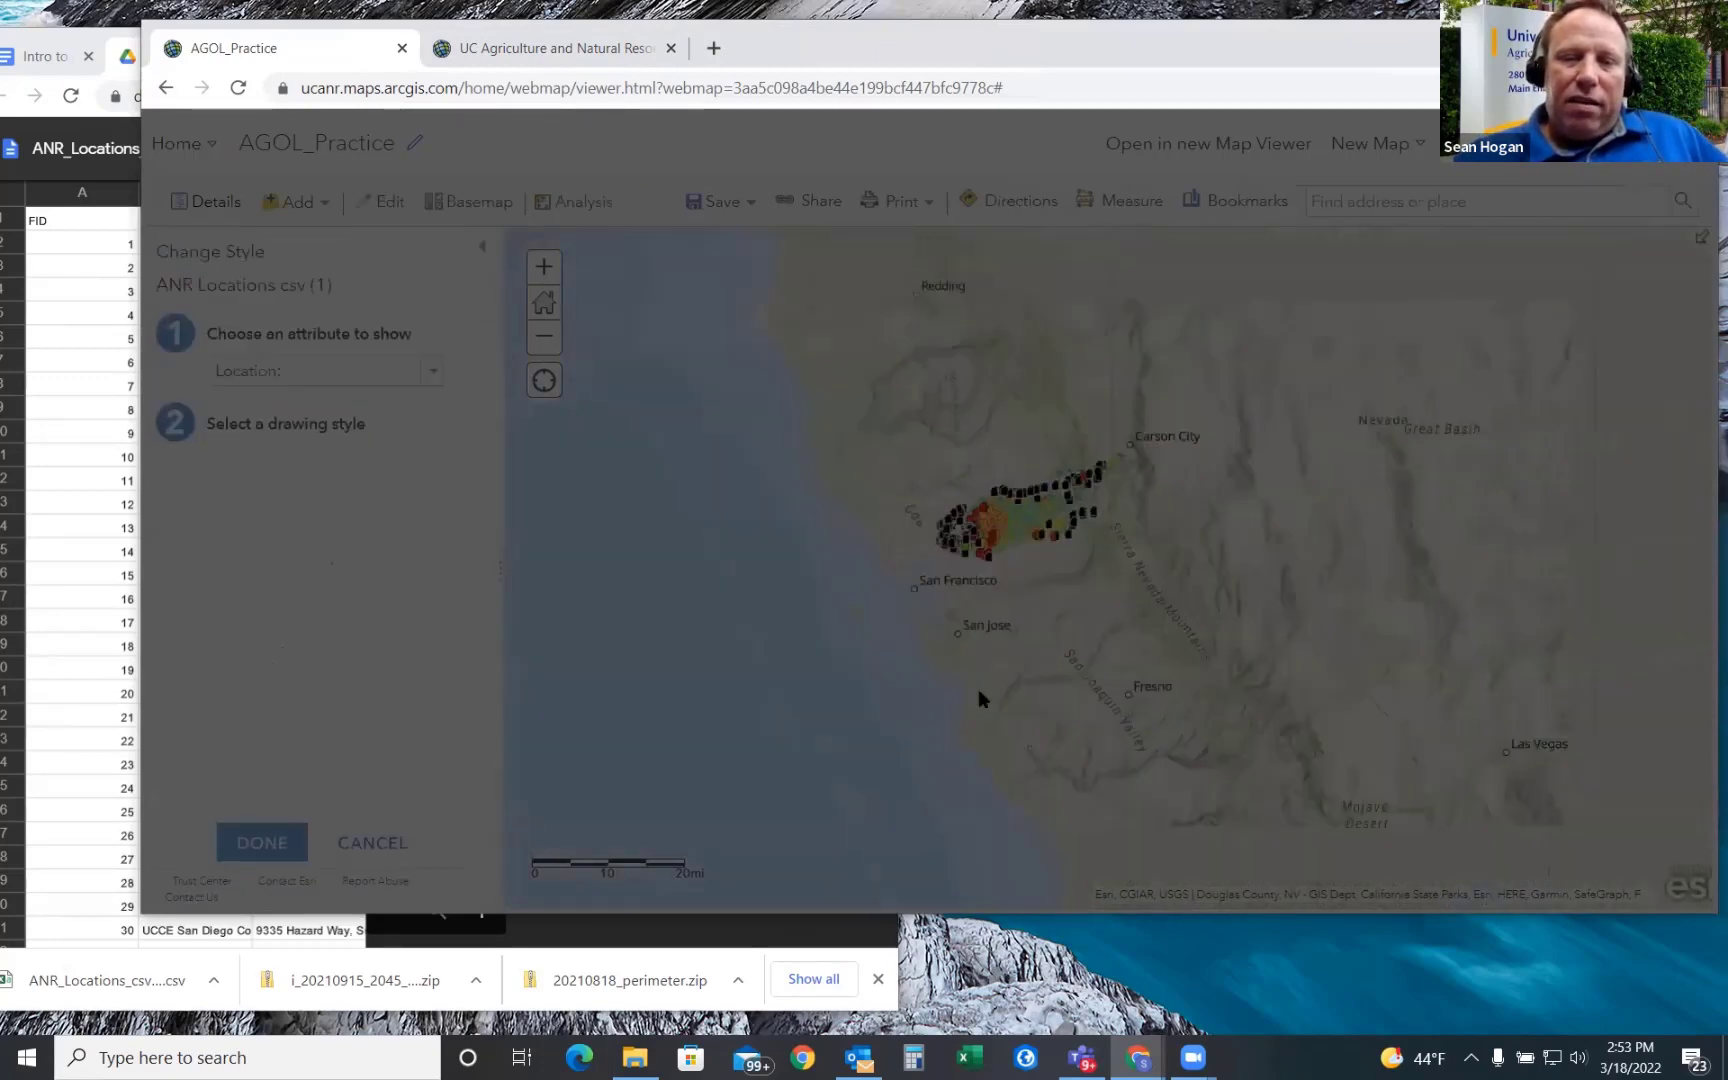
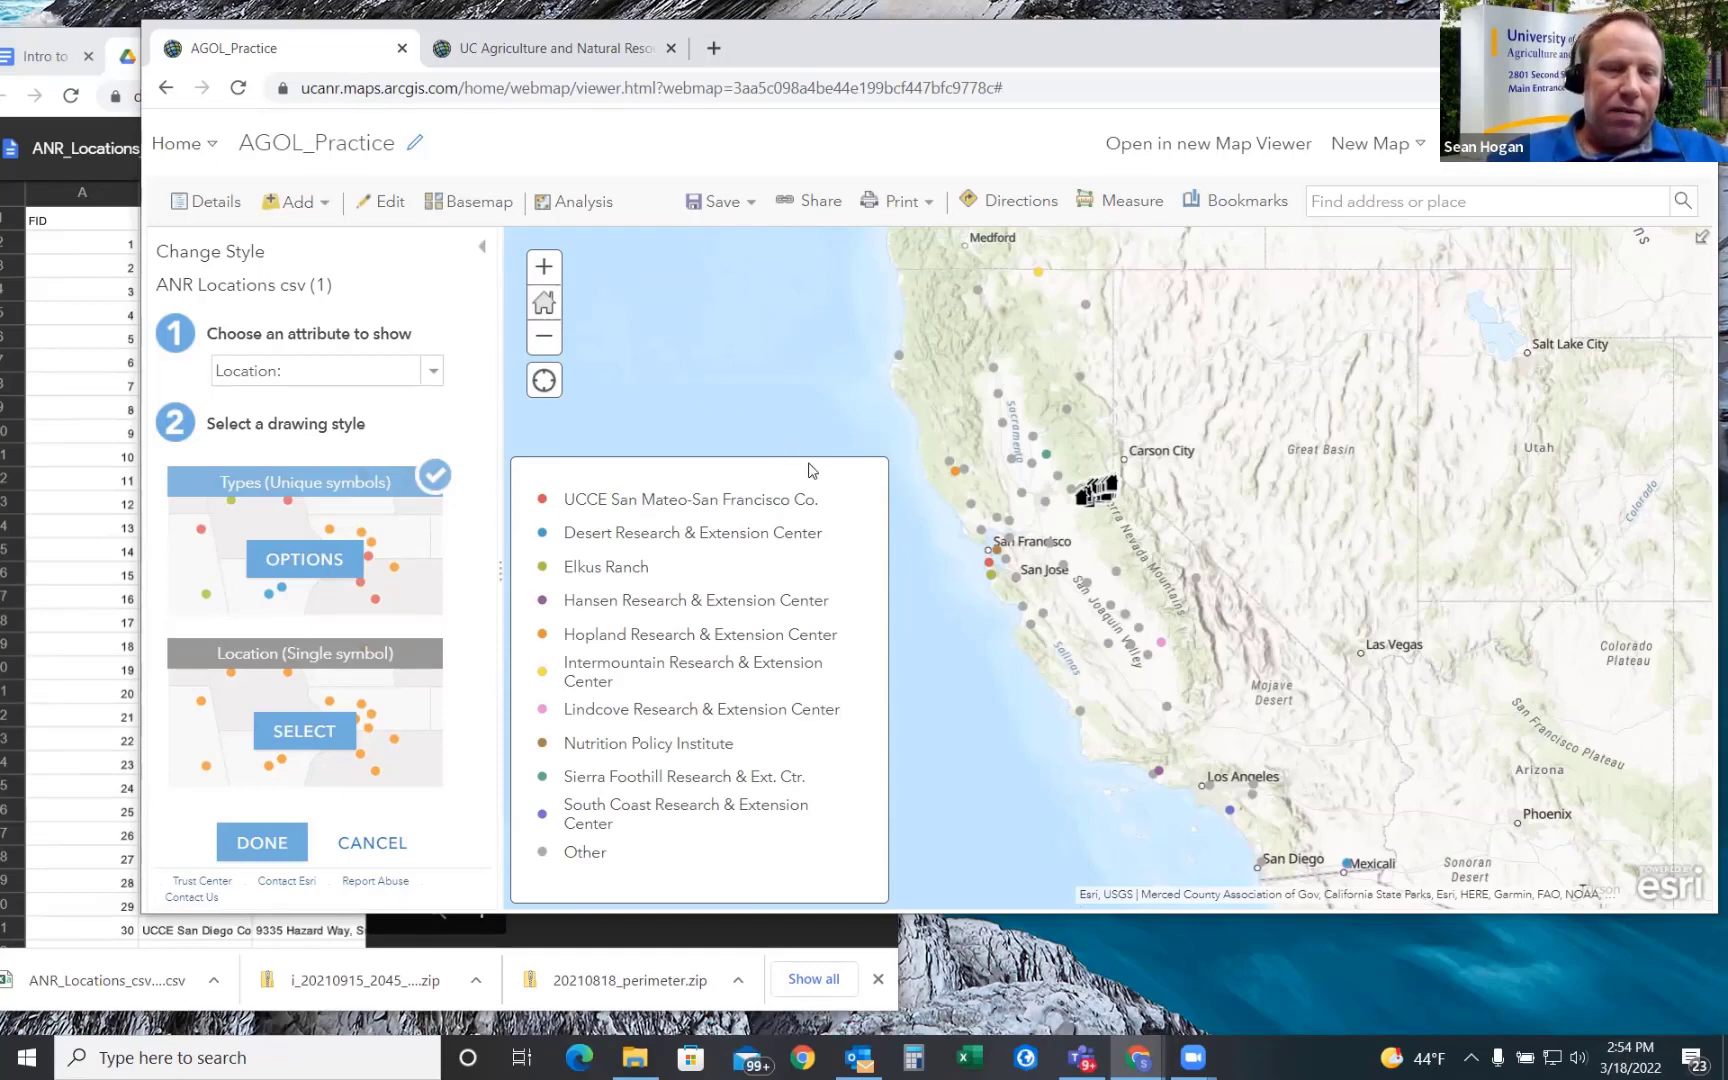
# - Save the AGOL_Practice map to My Content, keeping the ANR locations styled by unique types
pyautogui.click(719, 206)
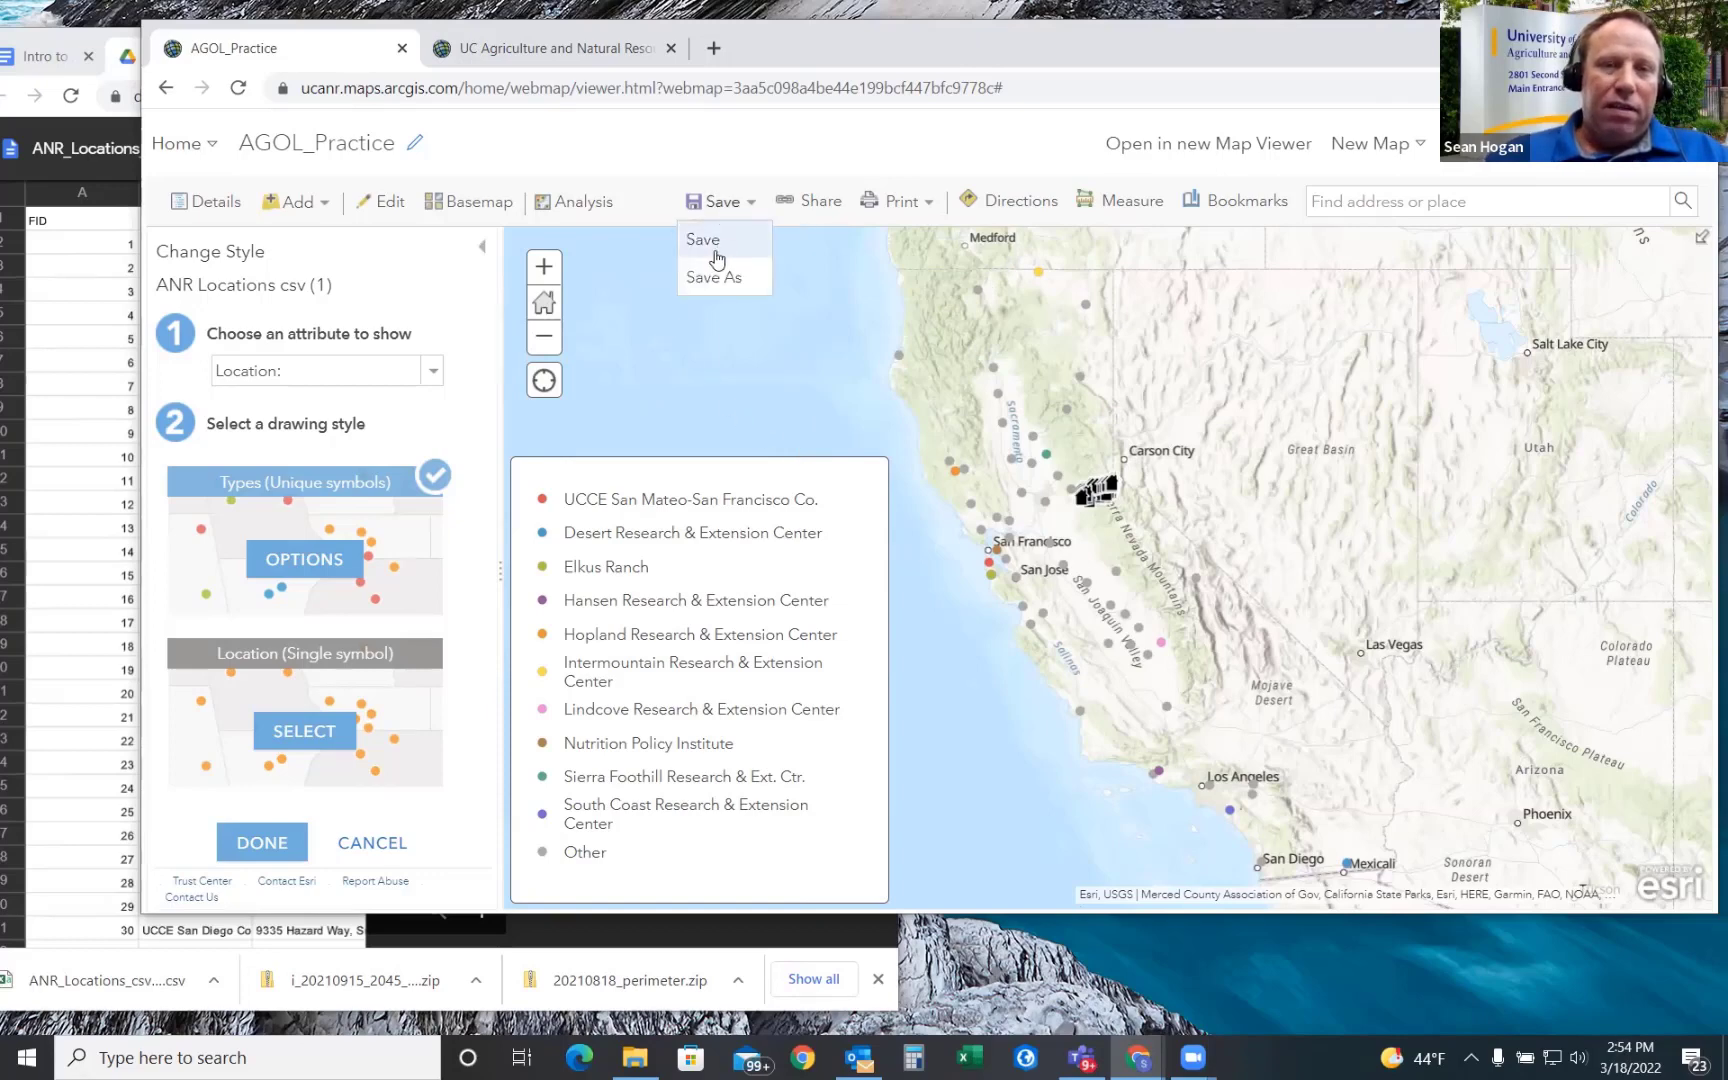
pyautogui.click(714, 245)
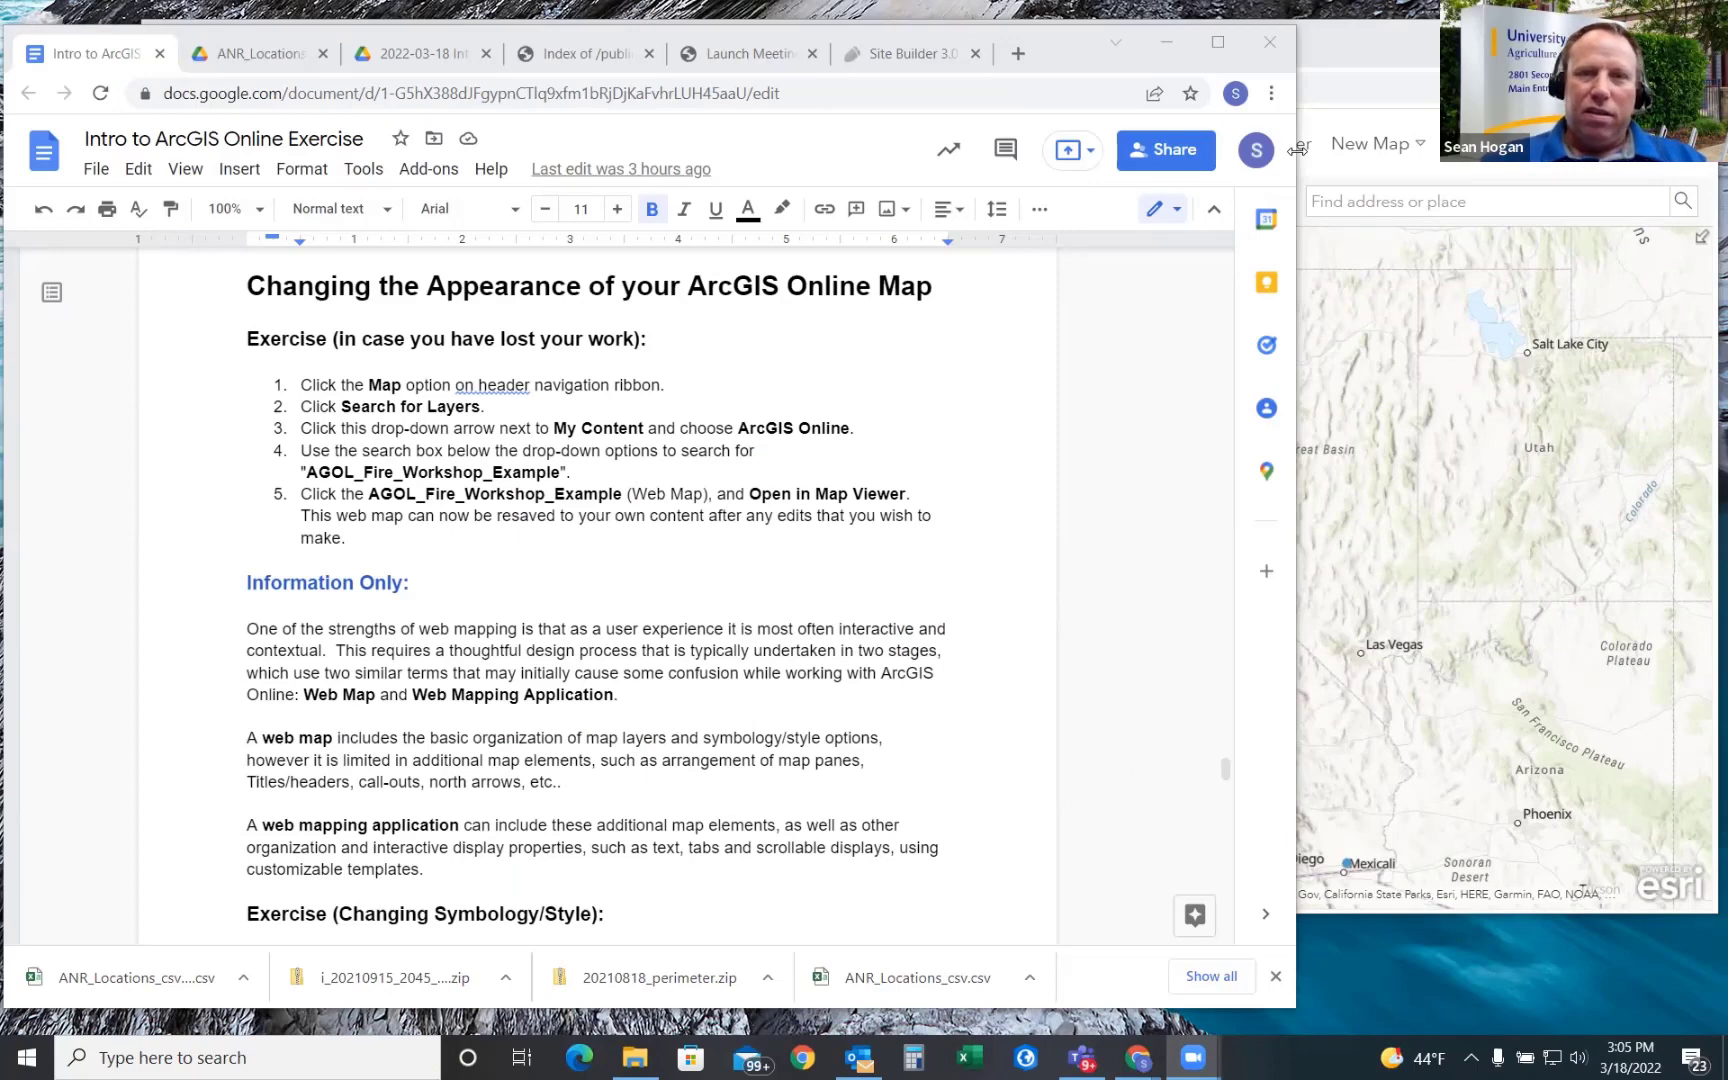
# - Narrow the browser window, review the Caldor Map iFrame asset in Site Builder, and return to the exercise
pyautogui.moveTo(1297, 149); pyautogui.dragTo(1086, 150)
pyautogui.click(702, 59)
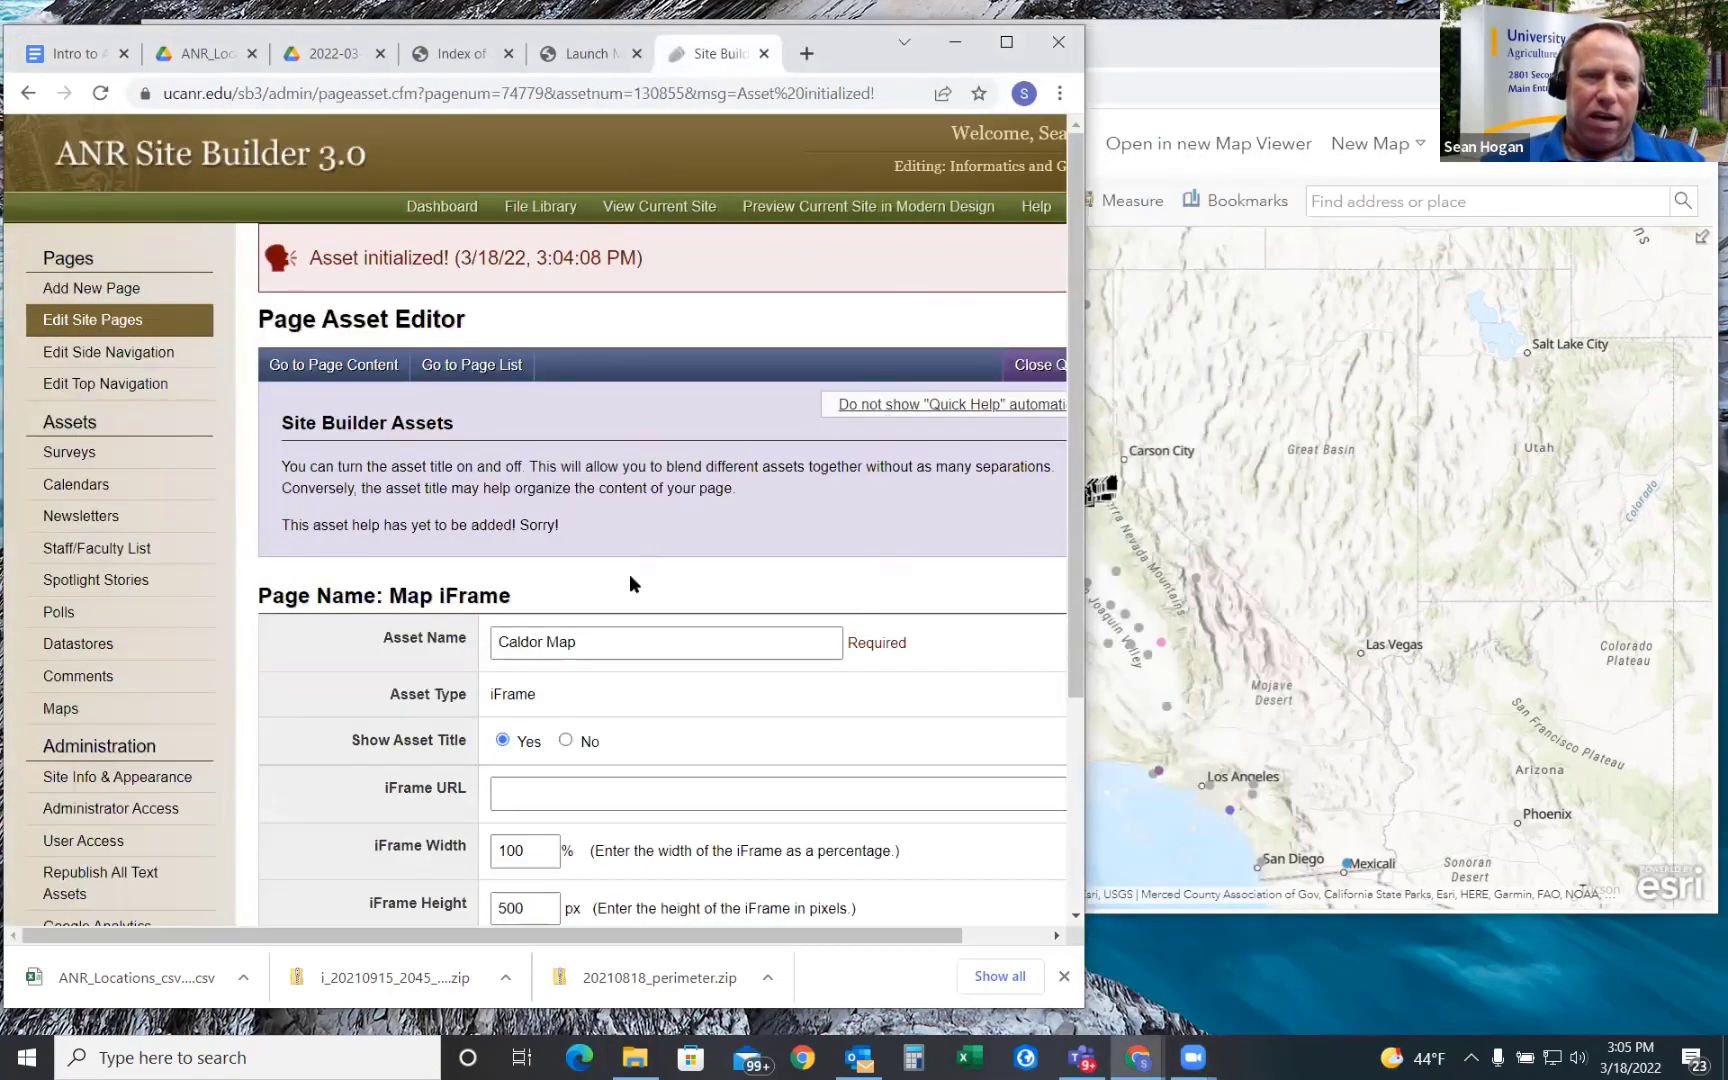
pyautogui.scroll(-2, 707, 513)
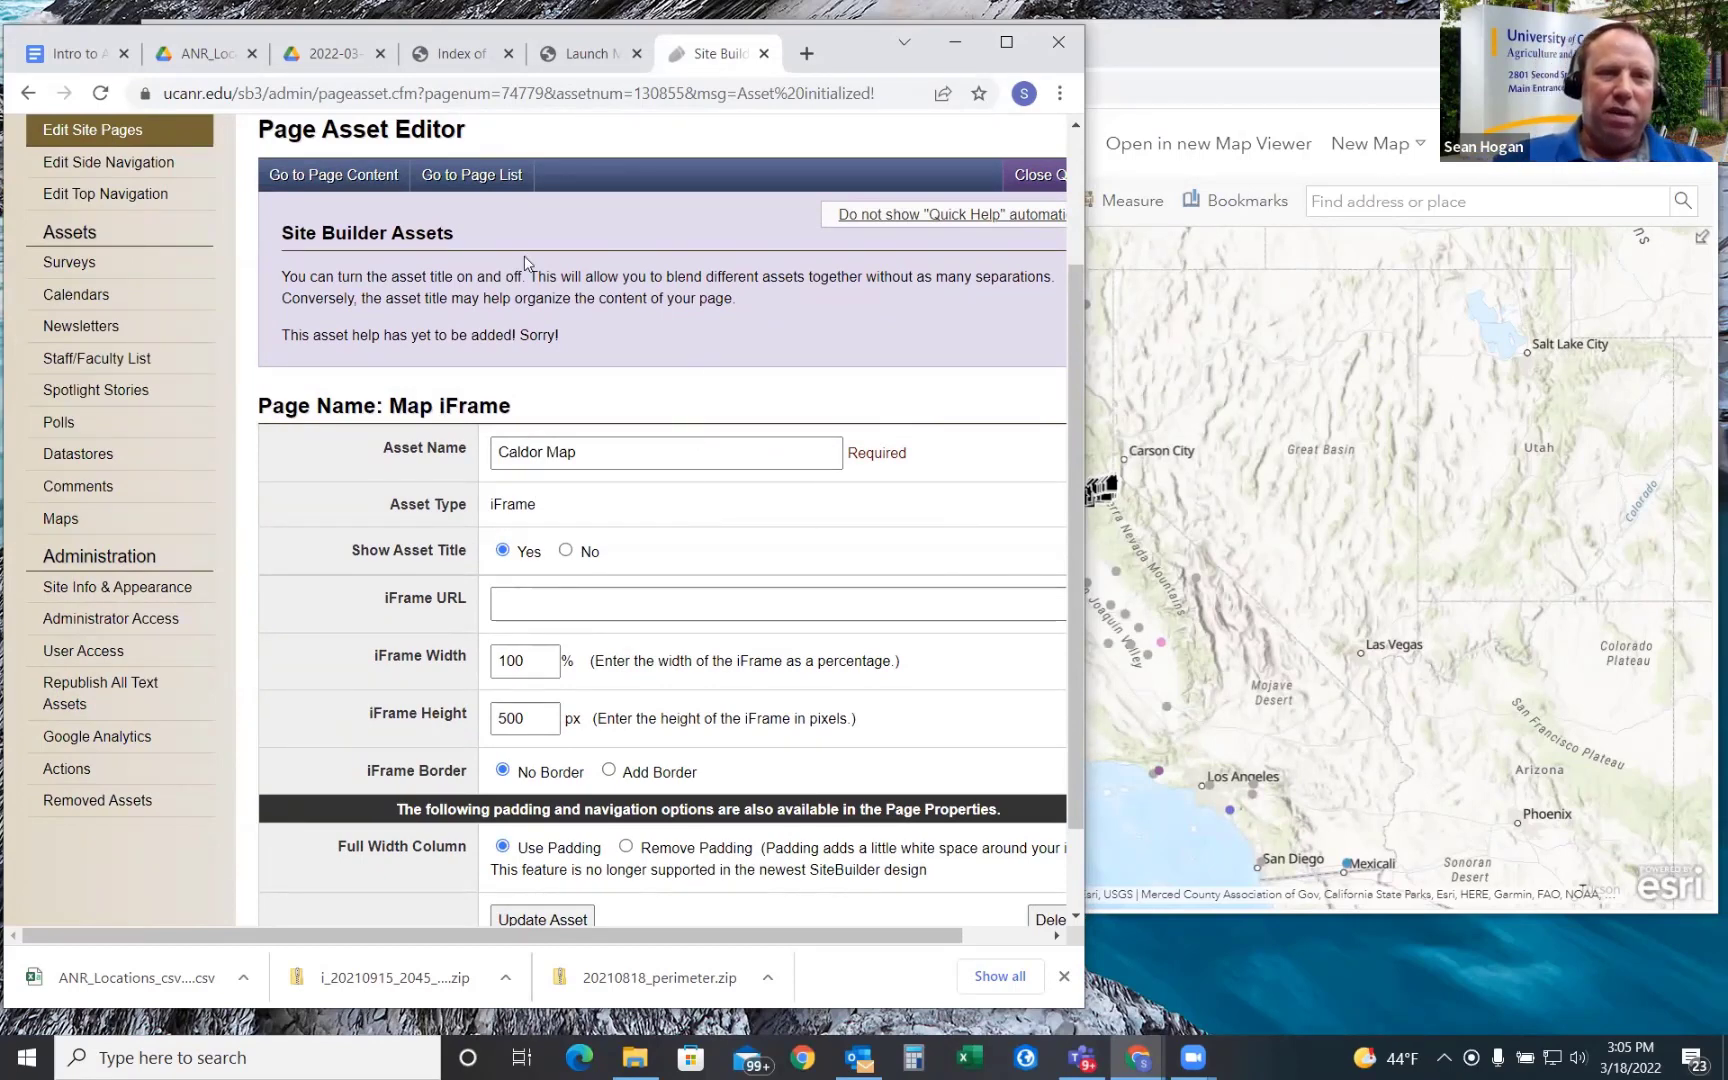
pyautogui.click(80, 60)
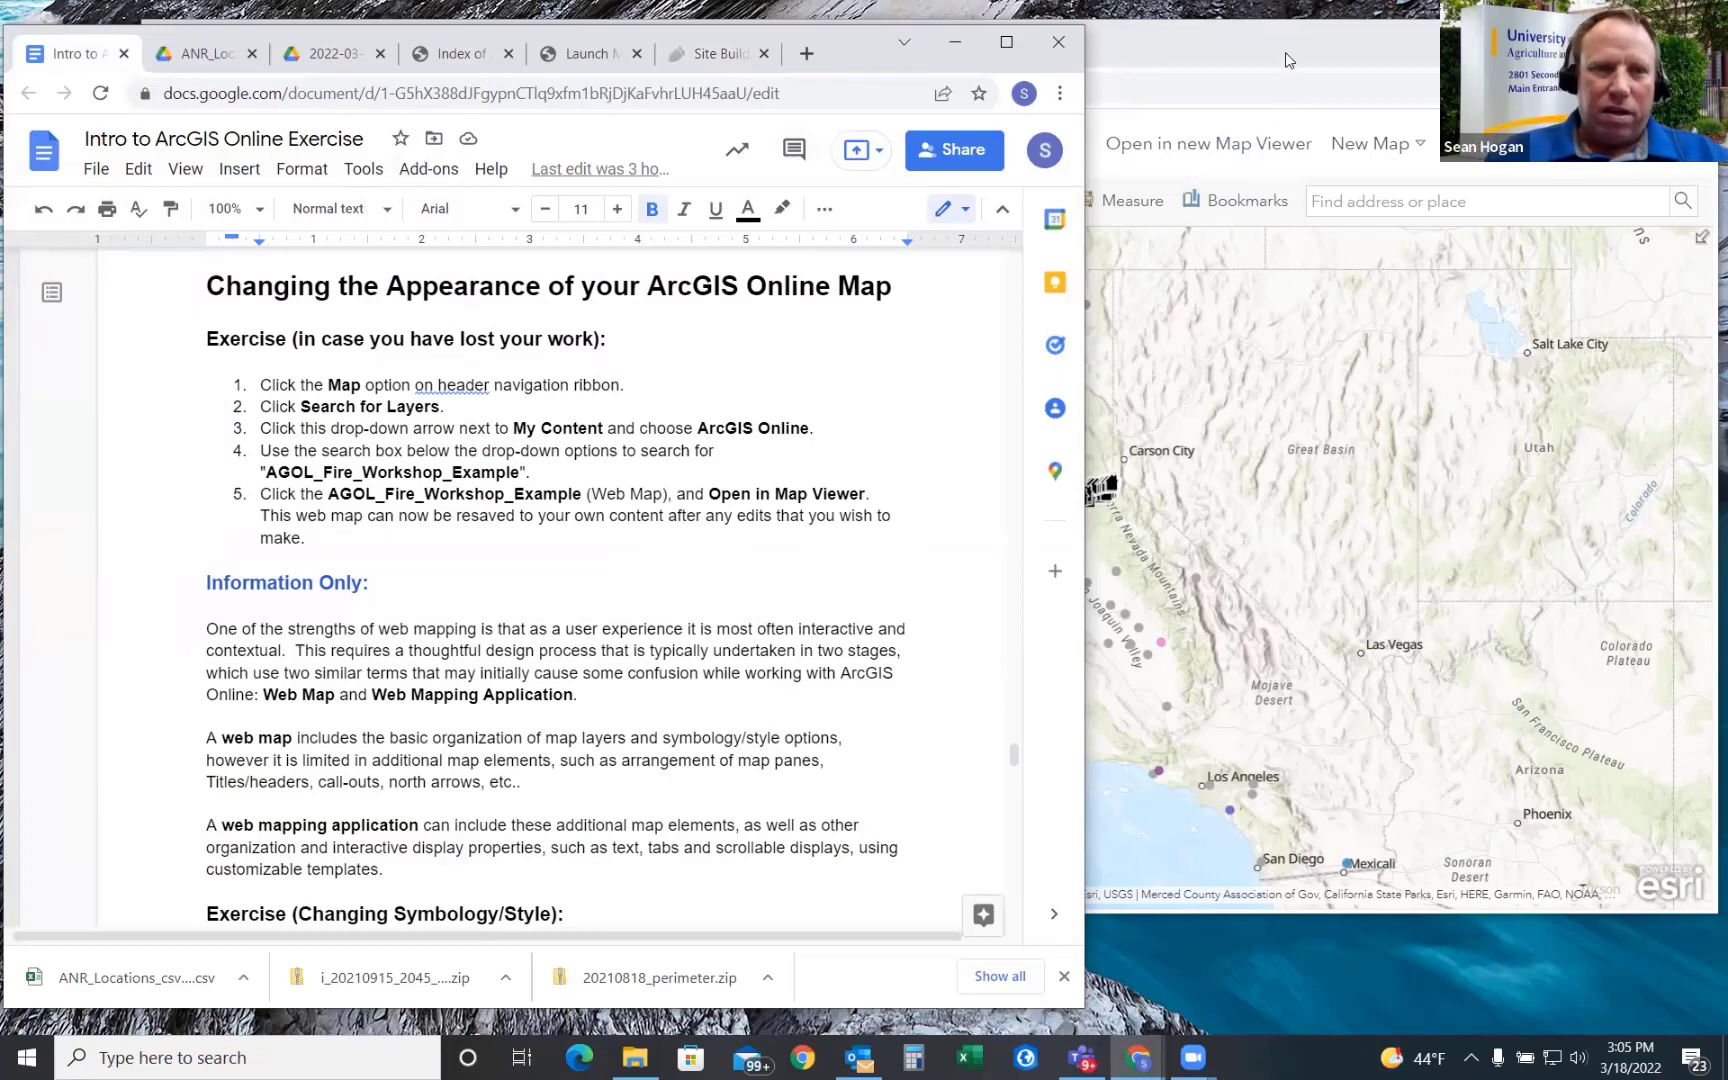
# - Scroll the exercise up to Adding Tabular Data, then down to Basic Data Transformations on page 17
pyautogui.scroll(8, 842, 523)
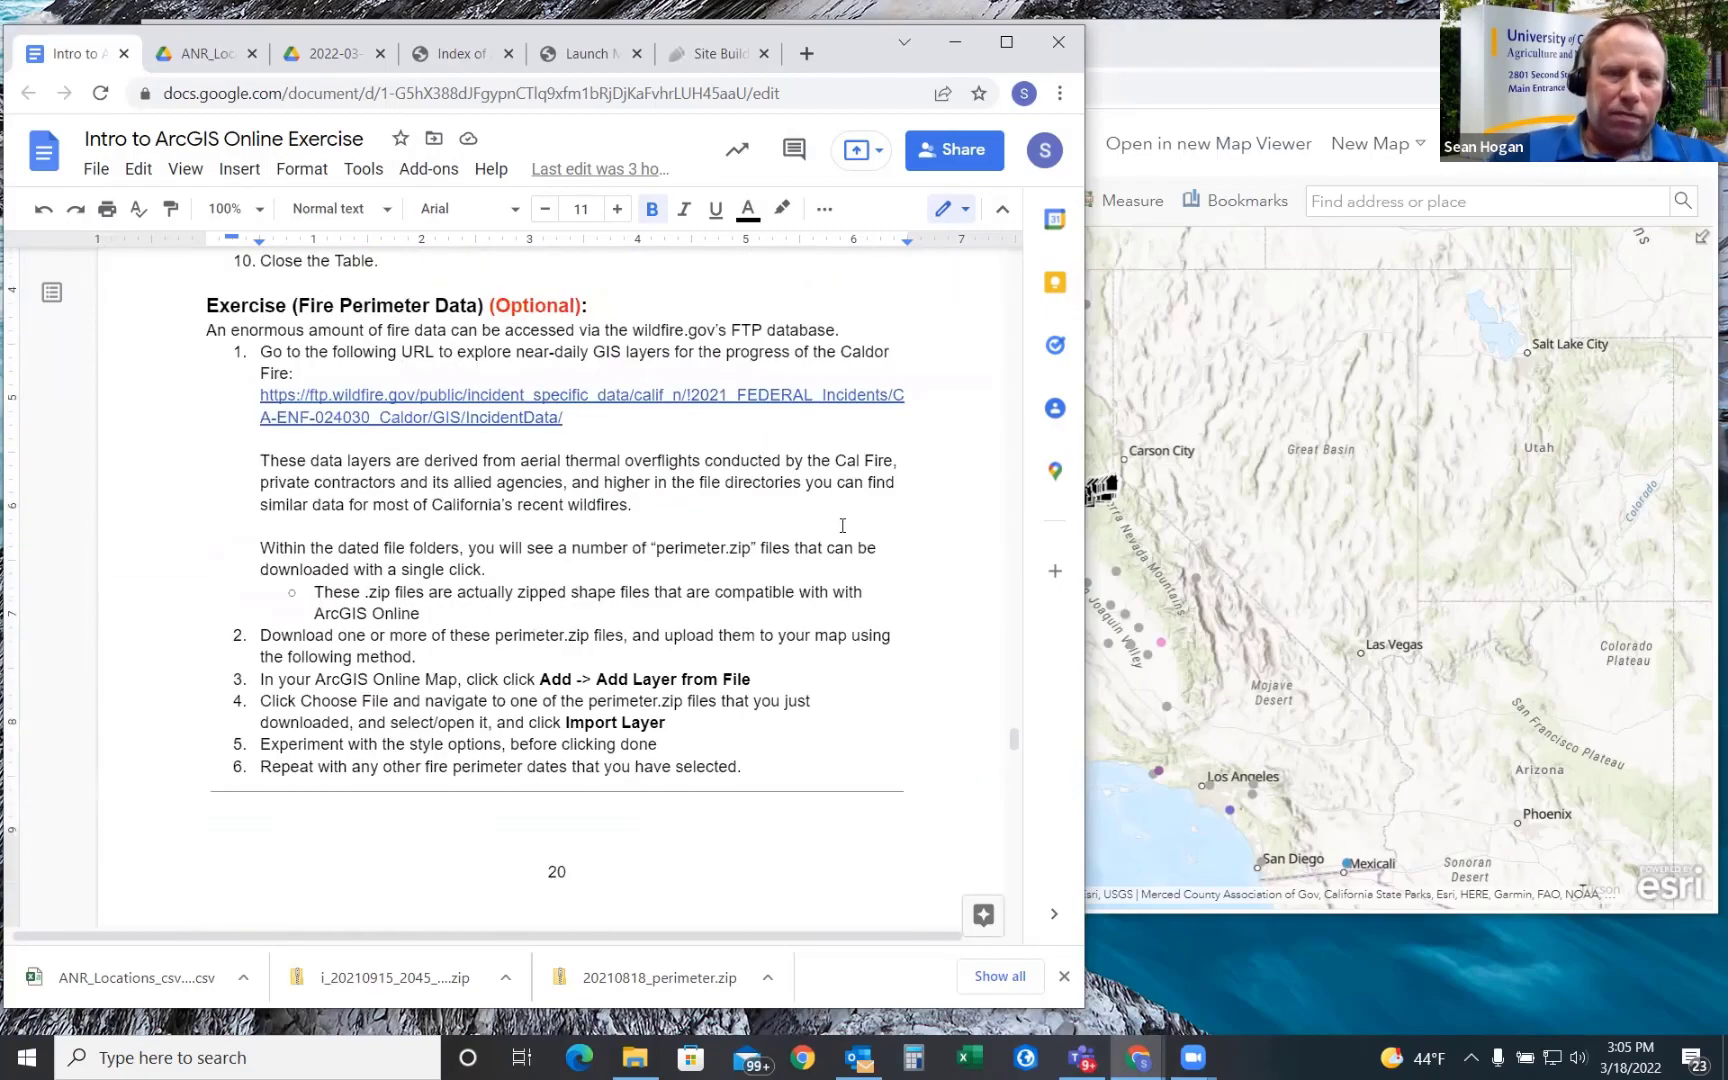
pyautogui.scroll(12, 844, 621)
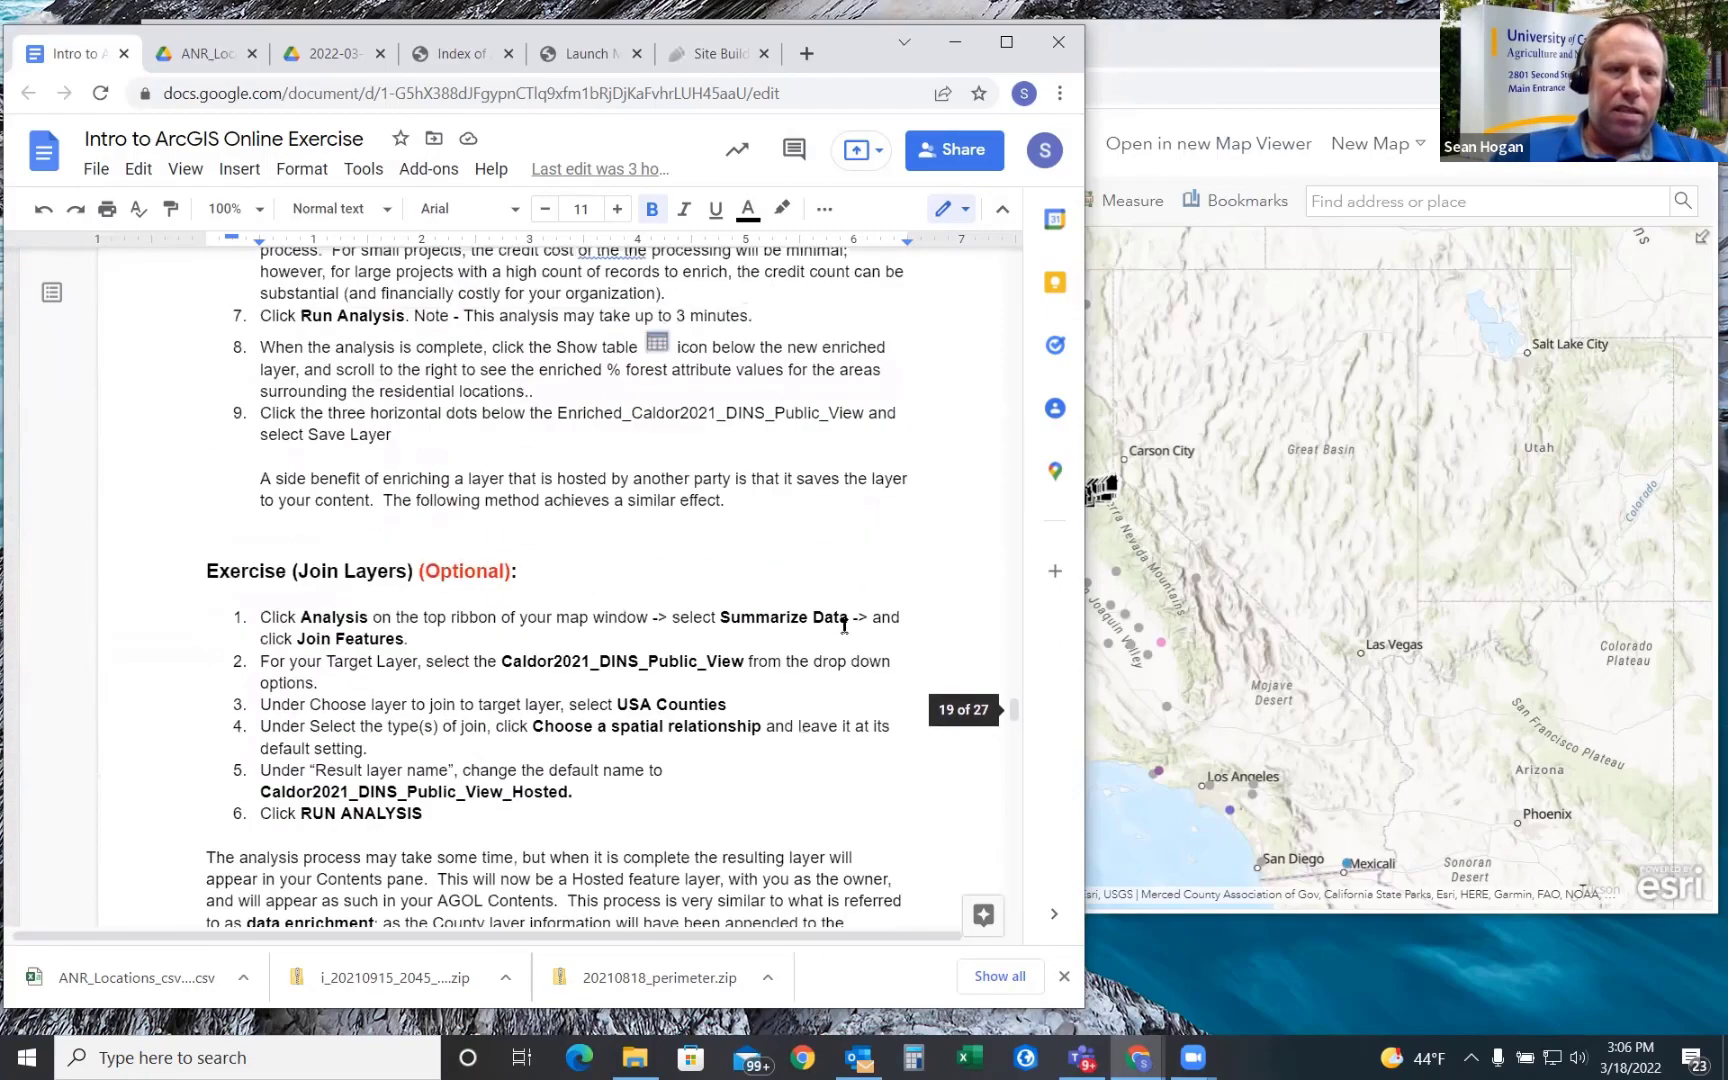
pyautogui.scroll(15, 844, 626)
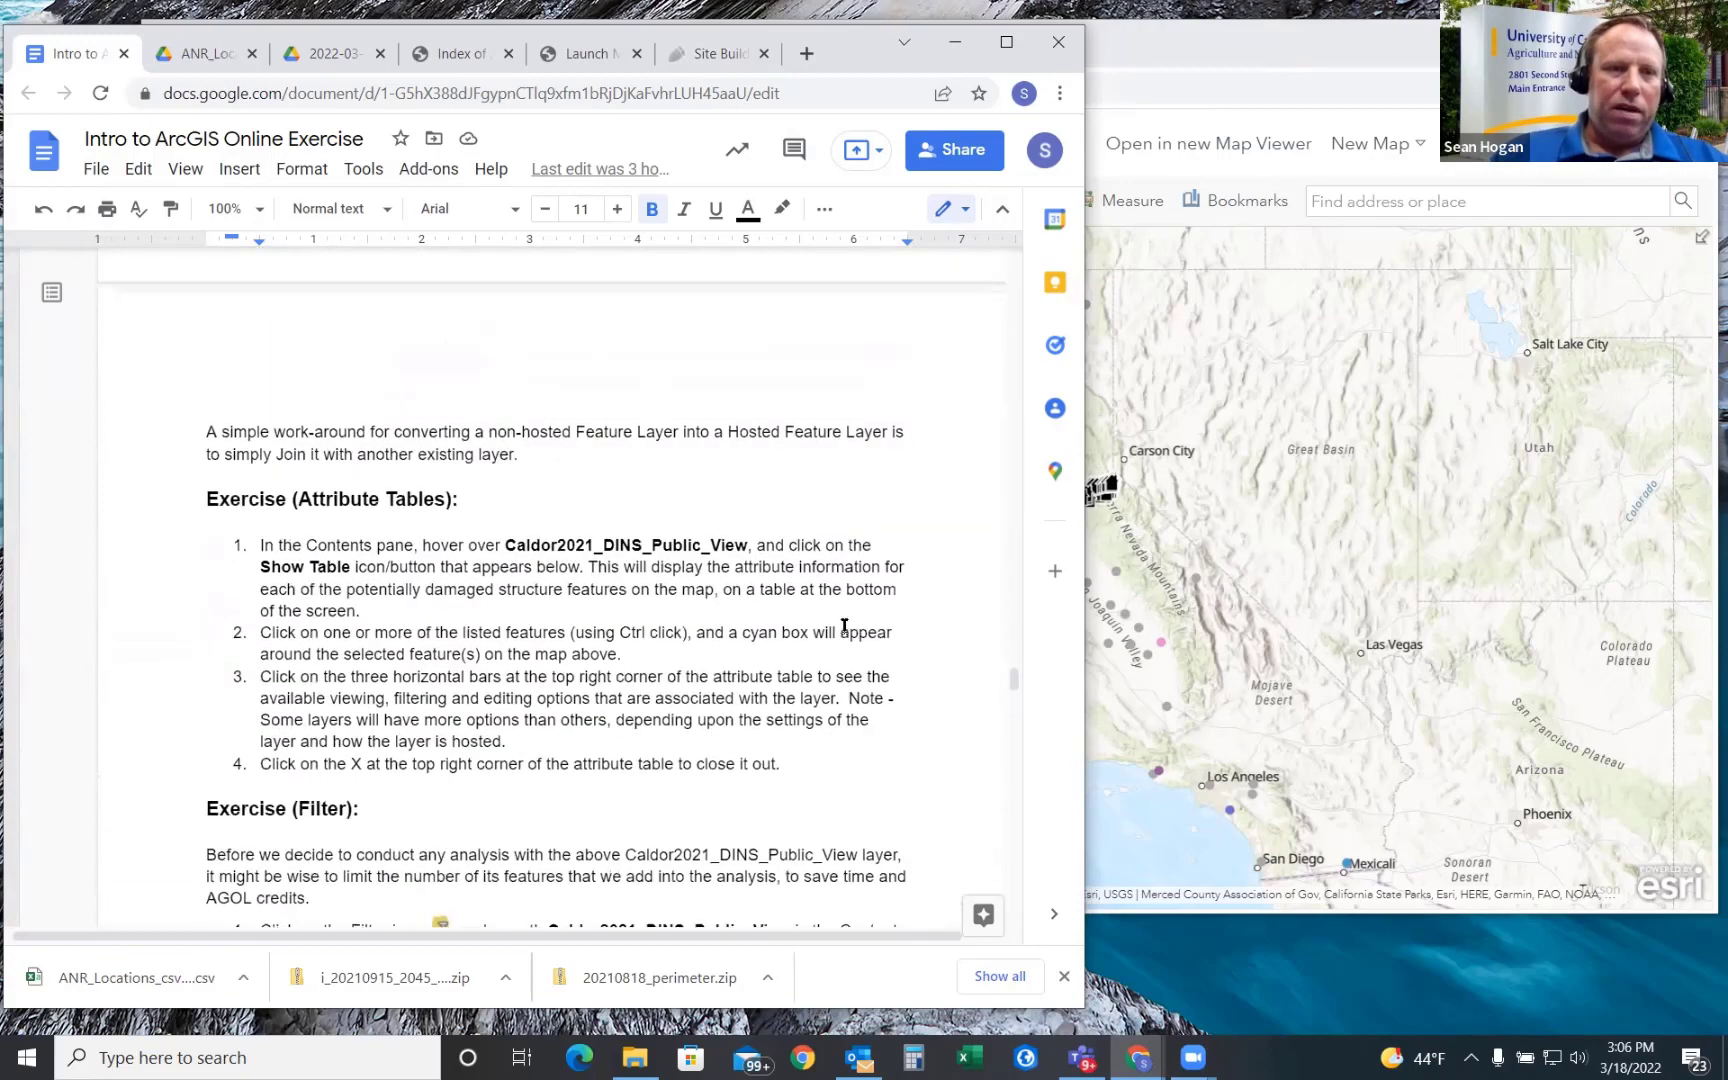
pyautogui.scroll(15, 844, 626)
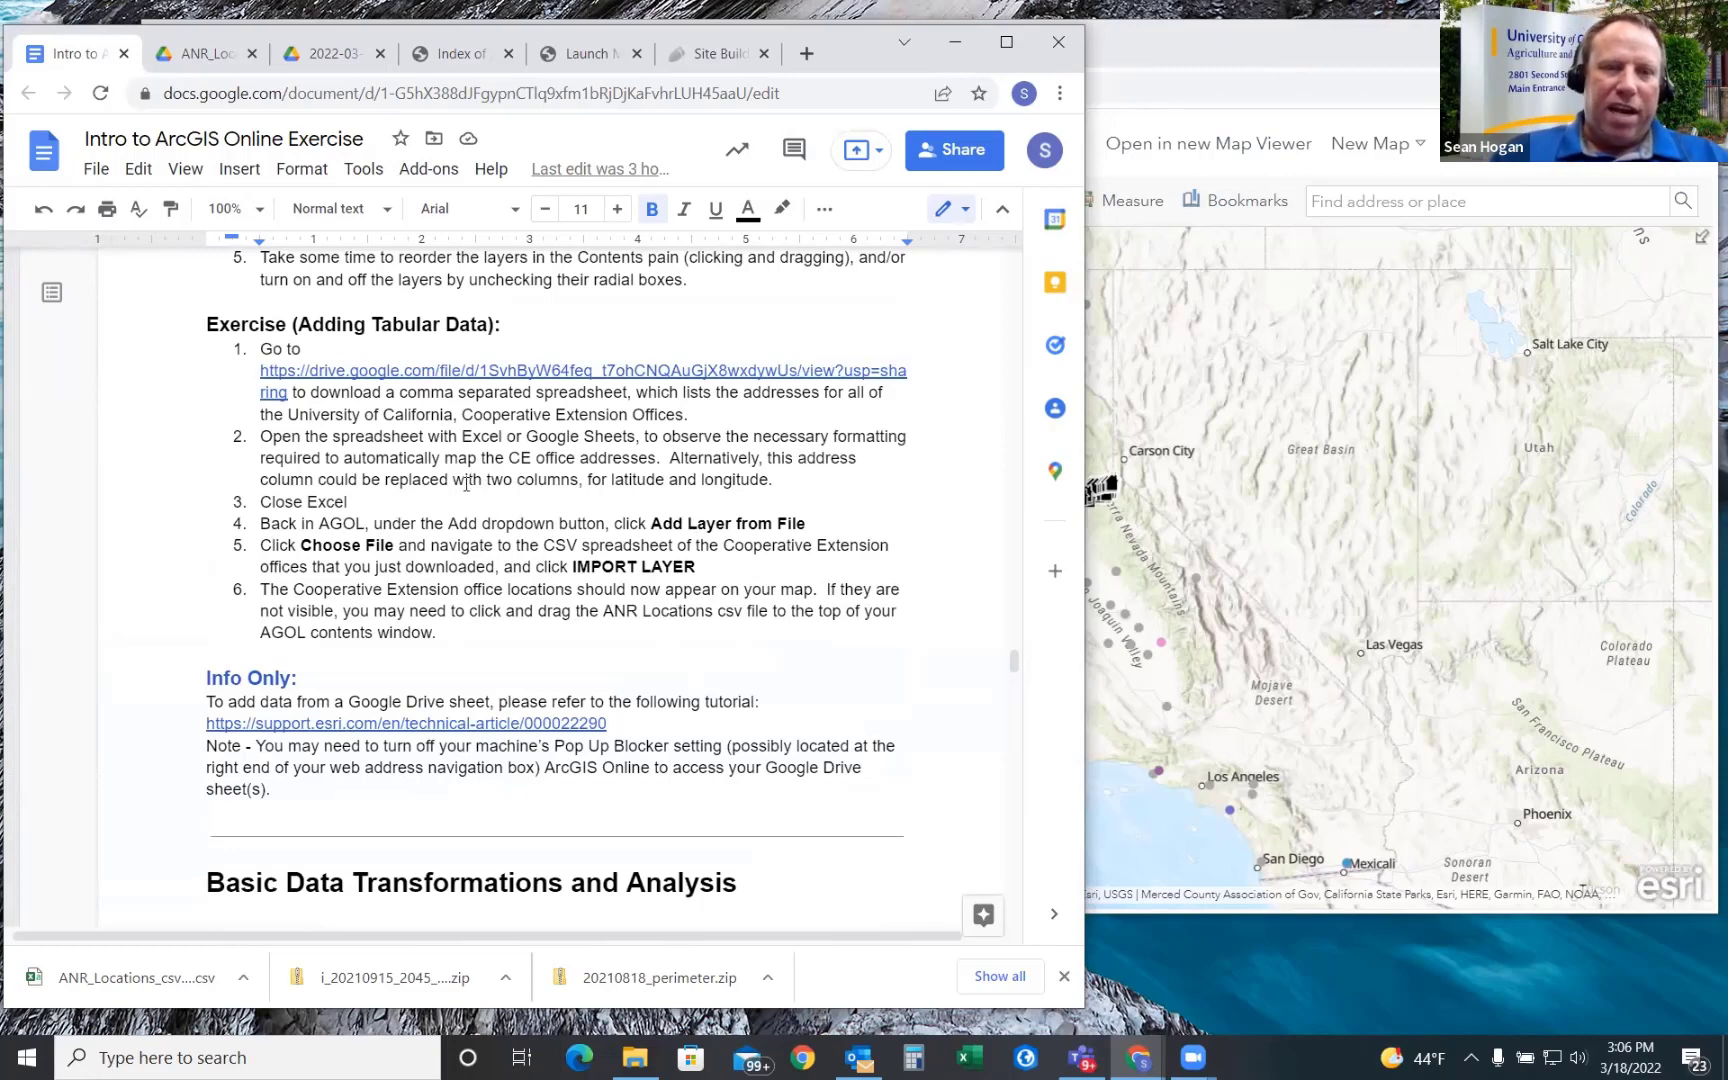
pyautogui.scroll(-1, 518, 582)
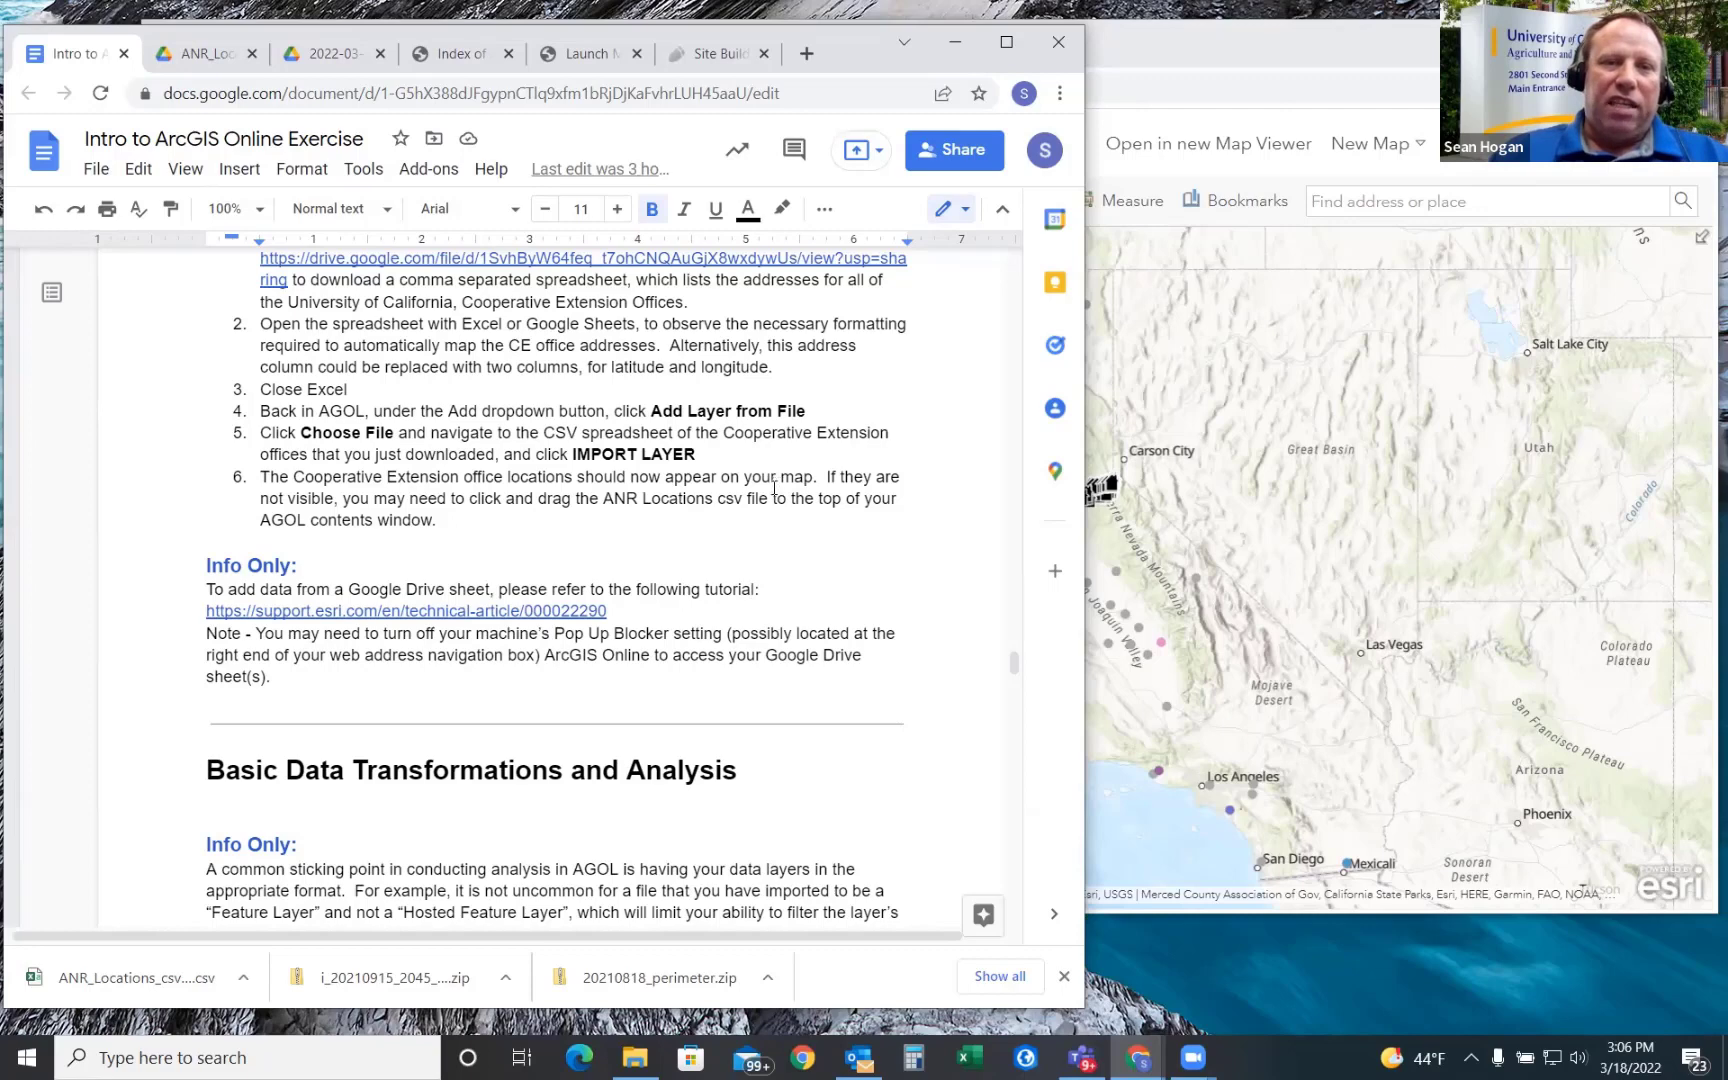
pyautogui.scroll(-2, 760, 495)
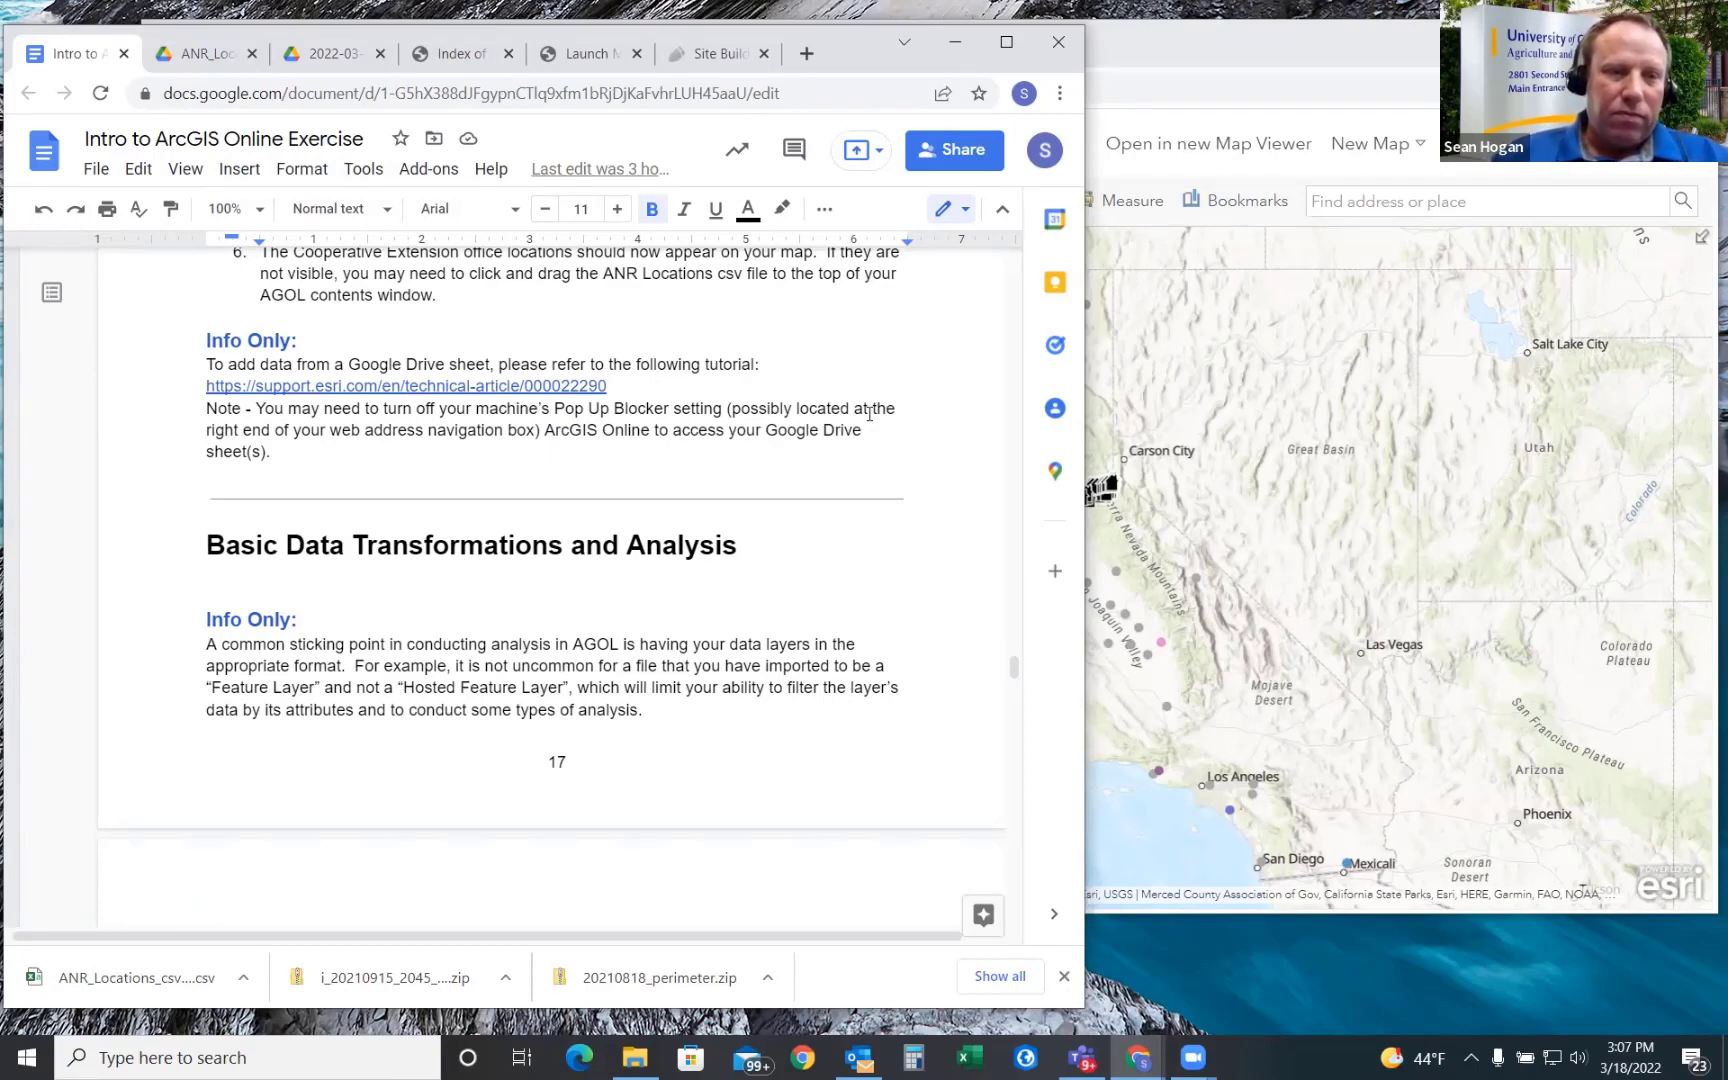
# - Read the Attribute Tables and Filter exercises with their Damage and Structure Type expressions, then bring the AGOL_Practice map forward
pyautogui.scroll(-2, 869, 414)
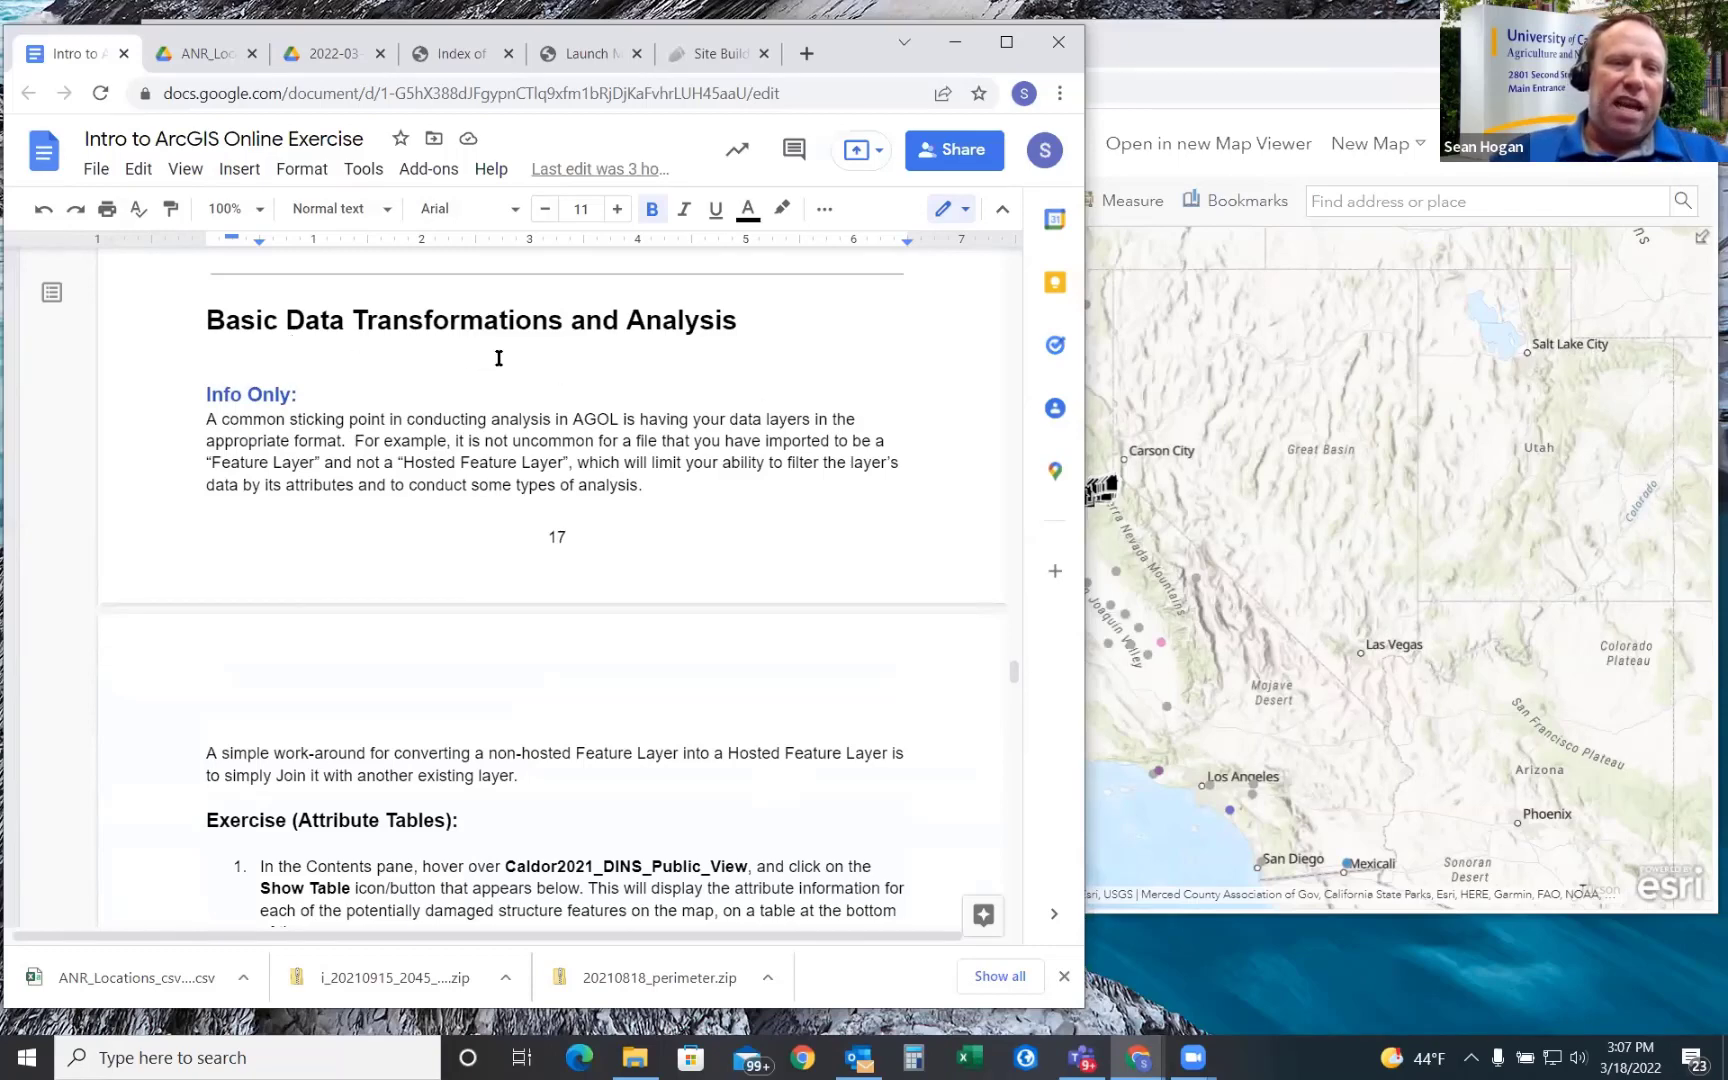
pyautogui.scroll(-1, 502, 360)
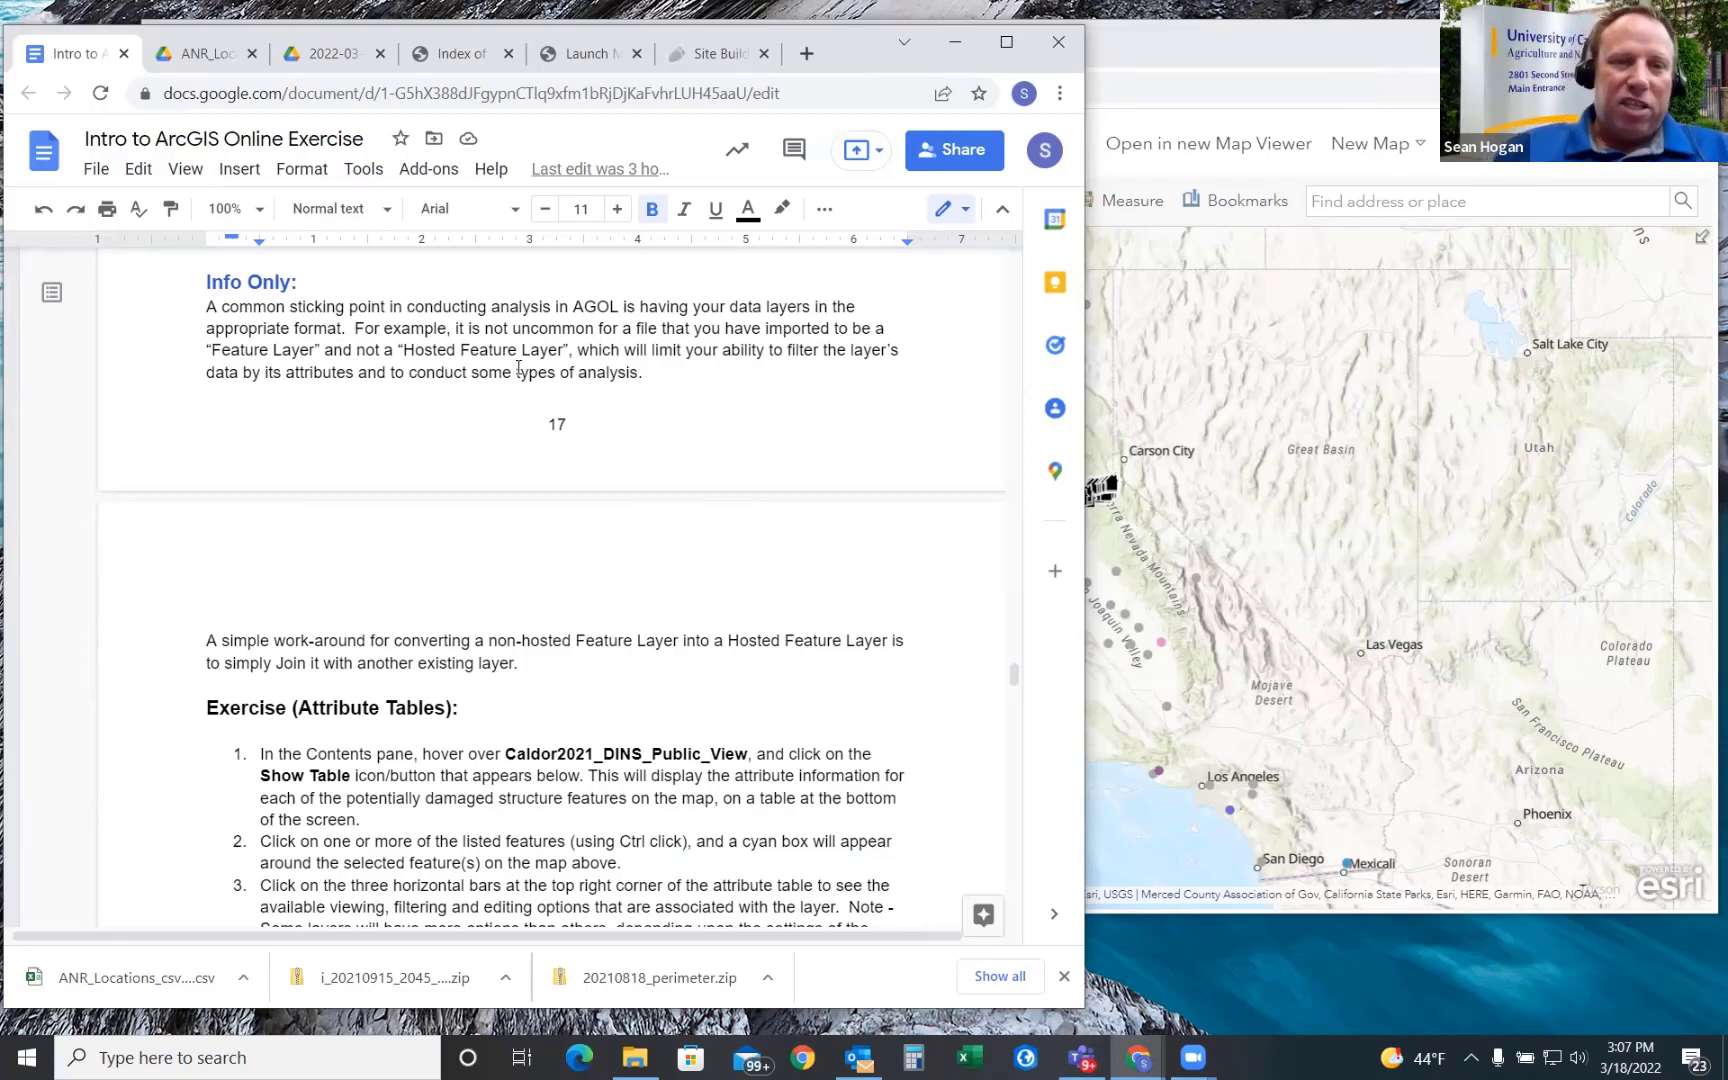
pyautogui.scroll(-2, 799, 358)
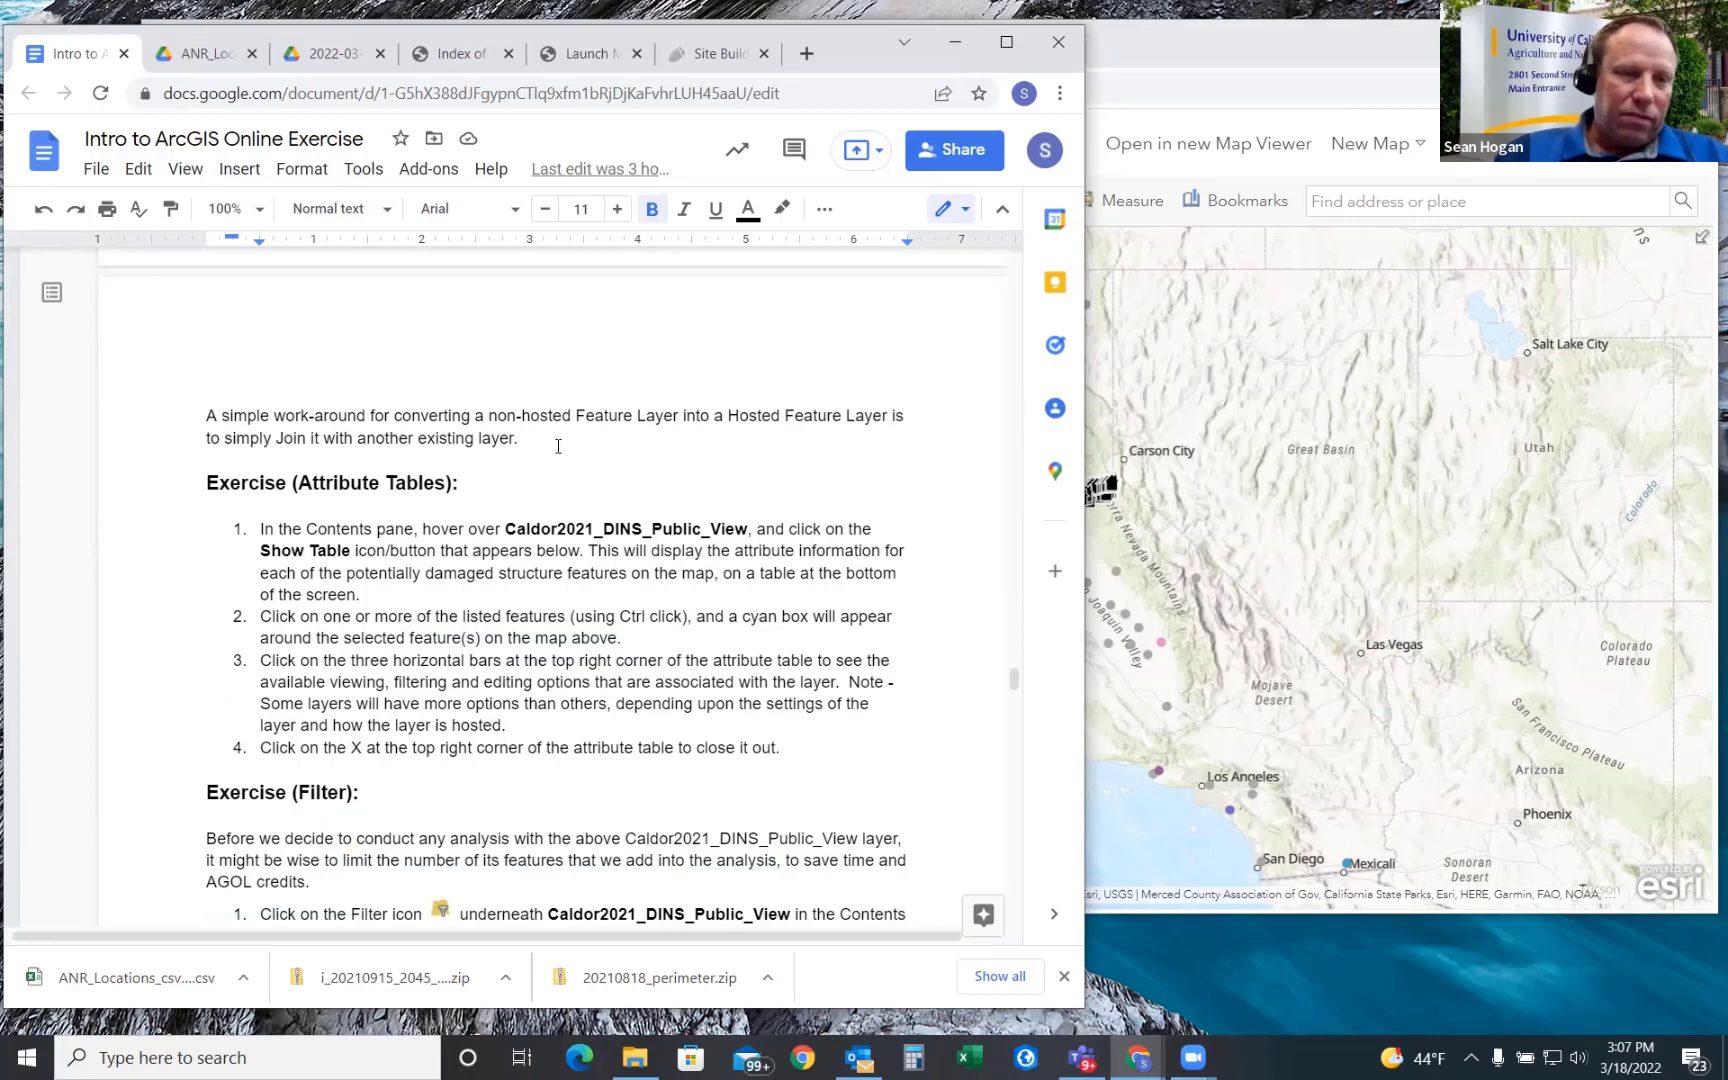
pyautogui.scroll(-1, 556, 446)
pyautogui.scroll(-1, 556, 446)
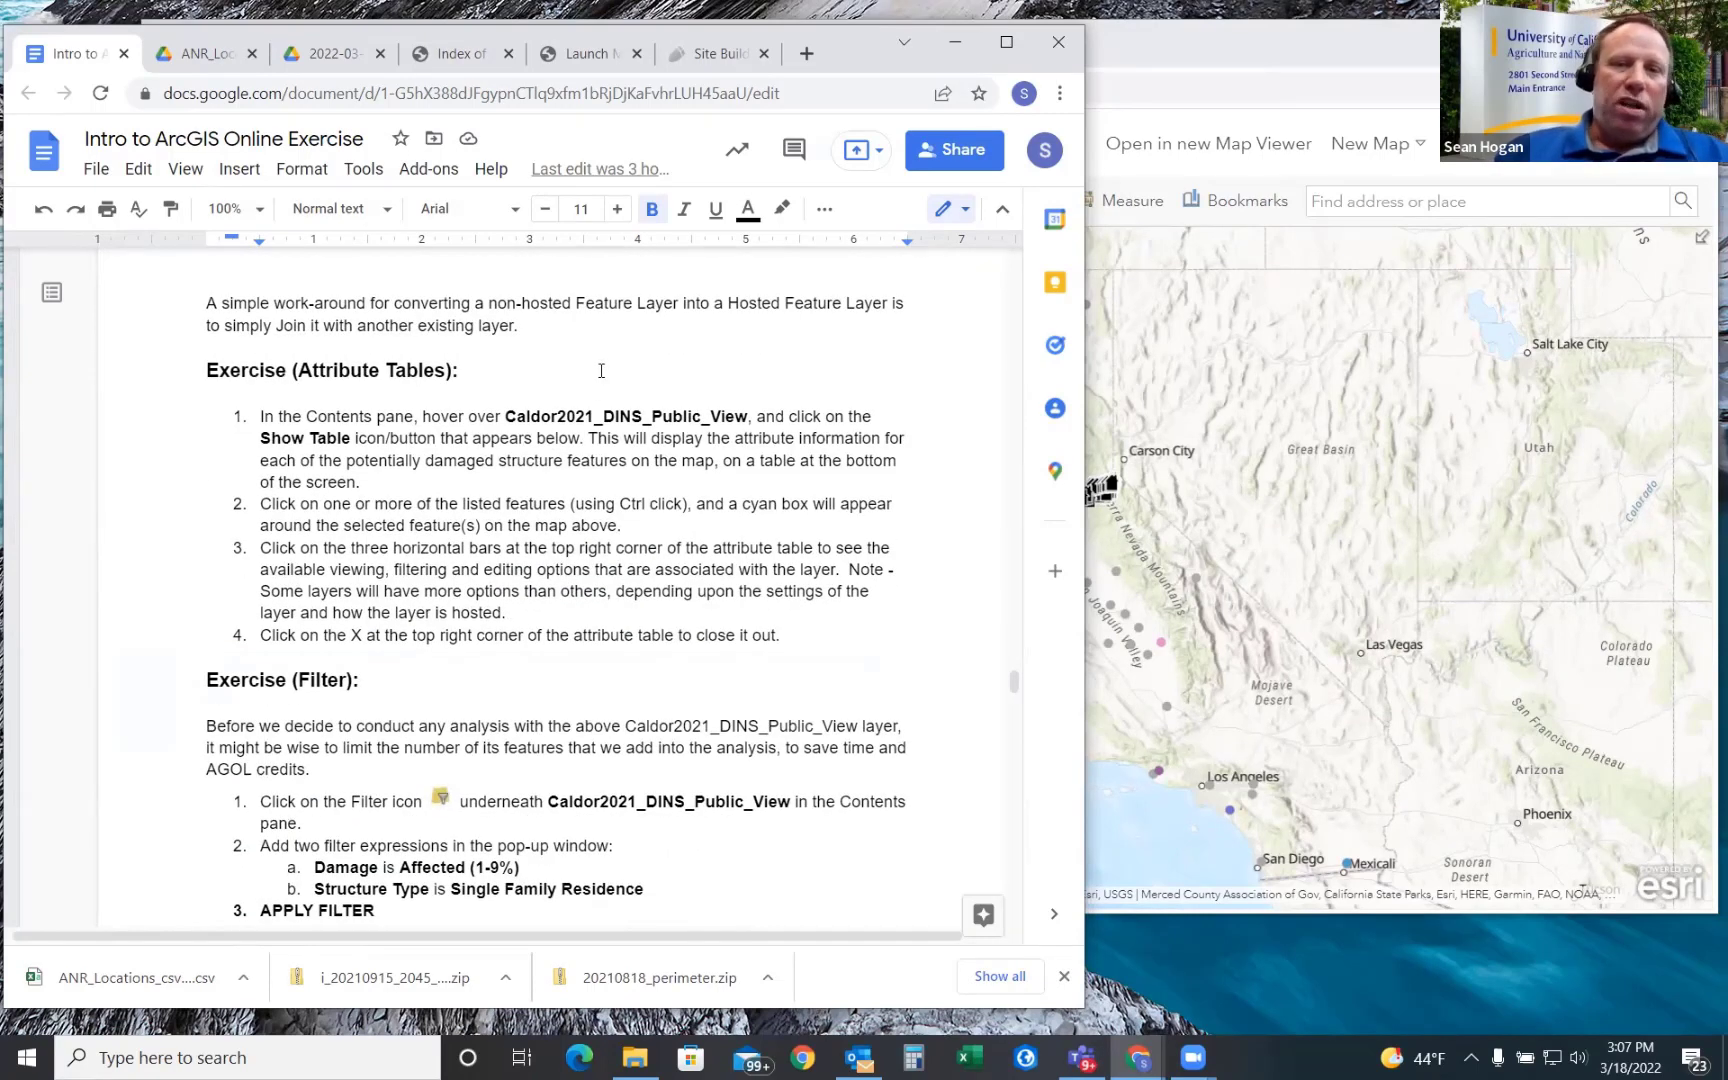
pyautogui.click(1158, 447)
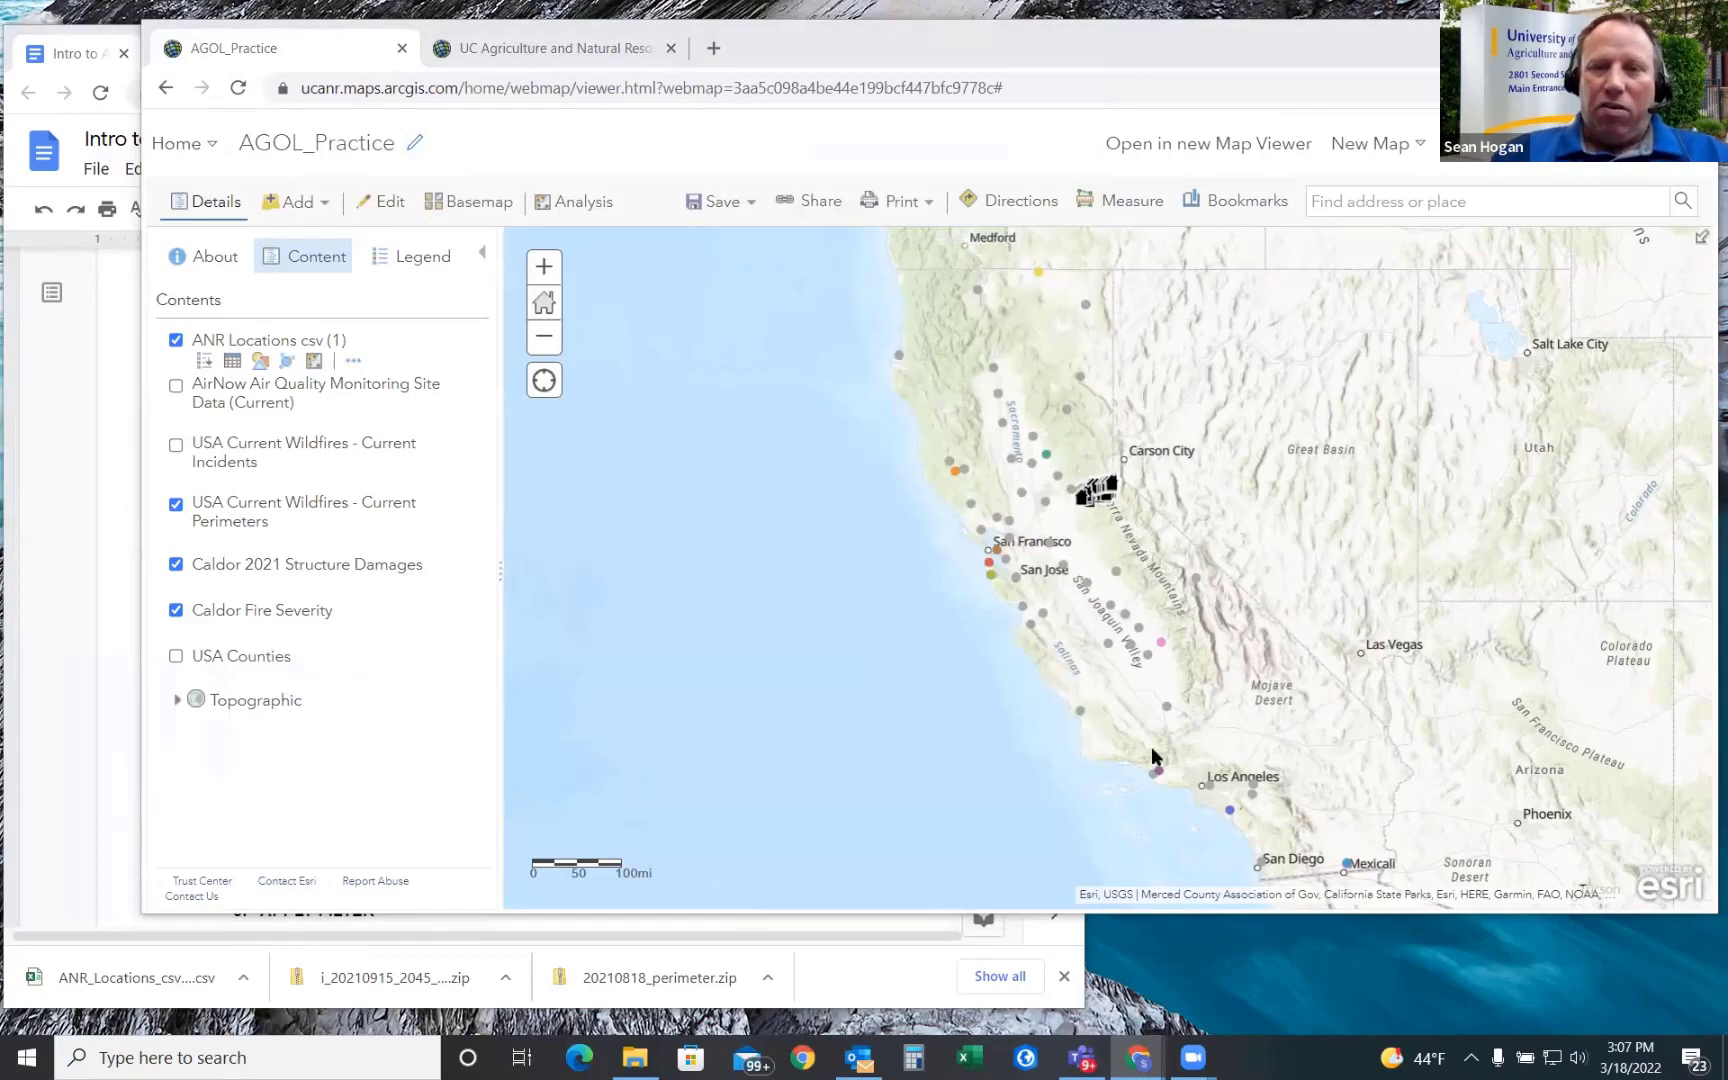
# - Zoom into the Caldor fire east of Sacramento to show severity colours and damaged structures
pyautogui.scroll(2, 1098, 475)
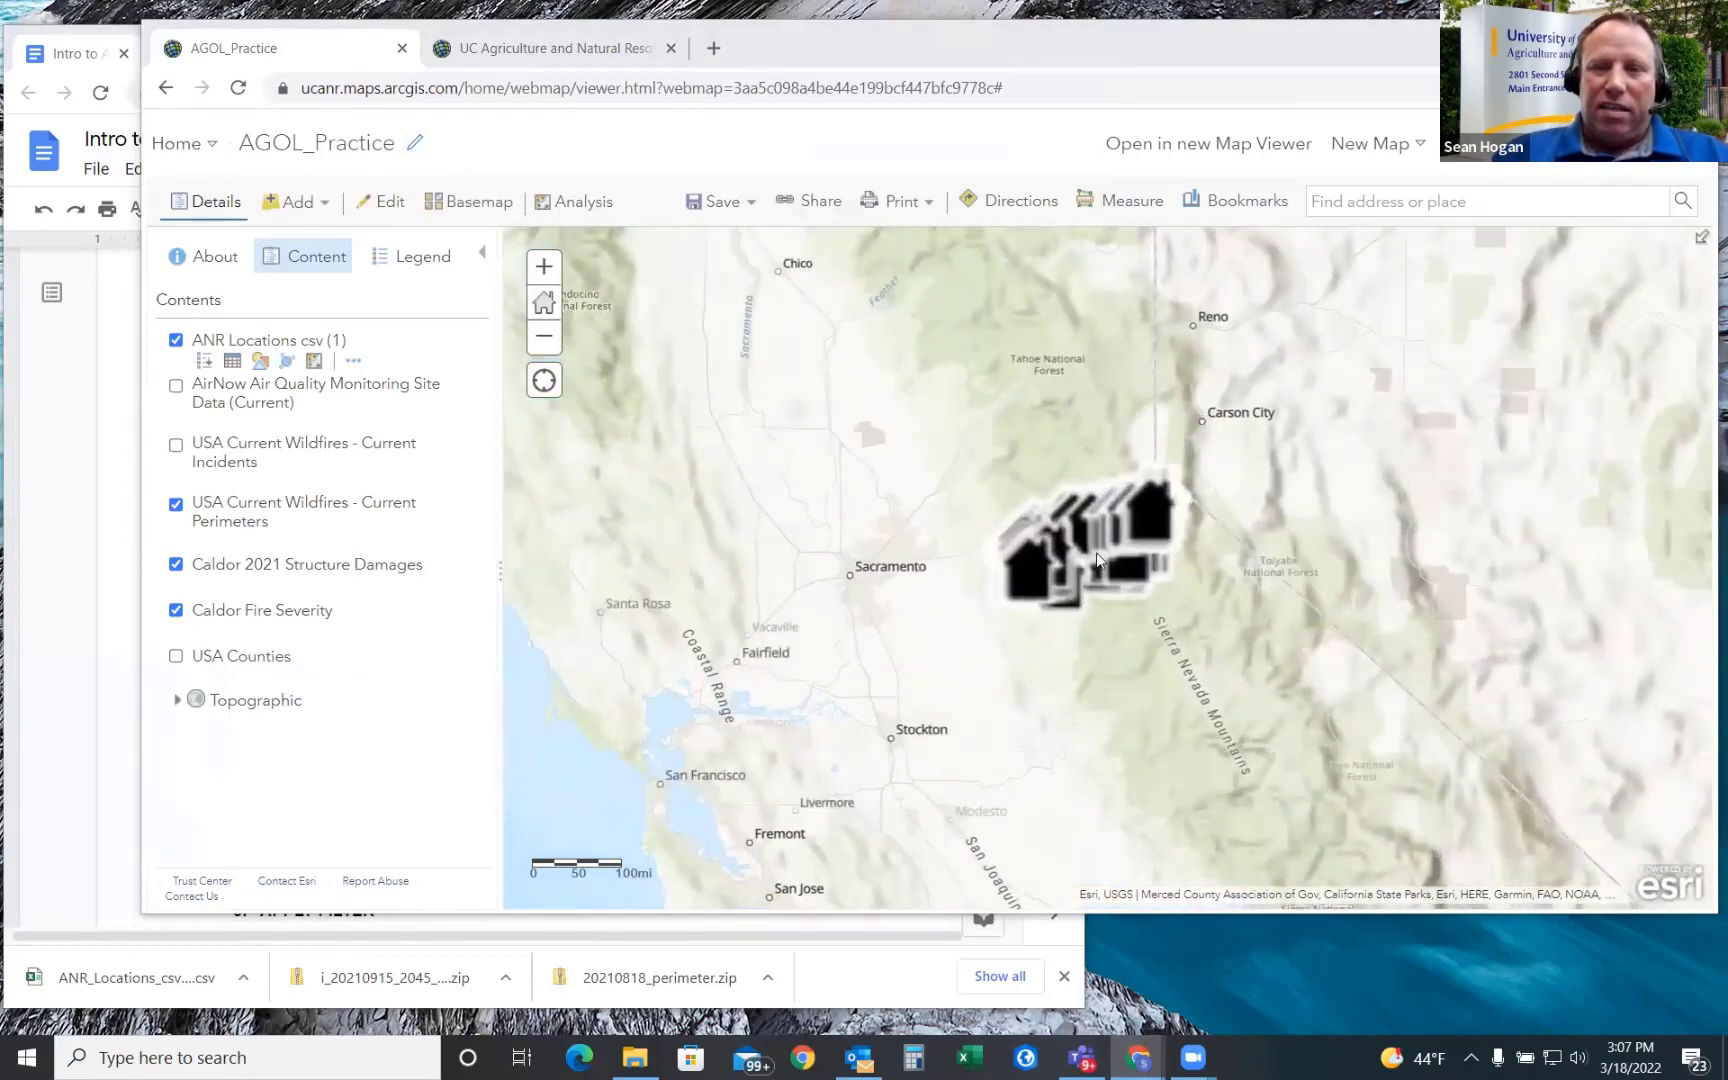
pyautogui.scroll(2, 1108, 566)
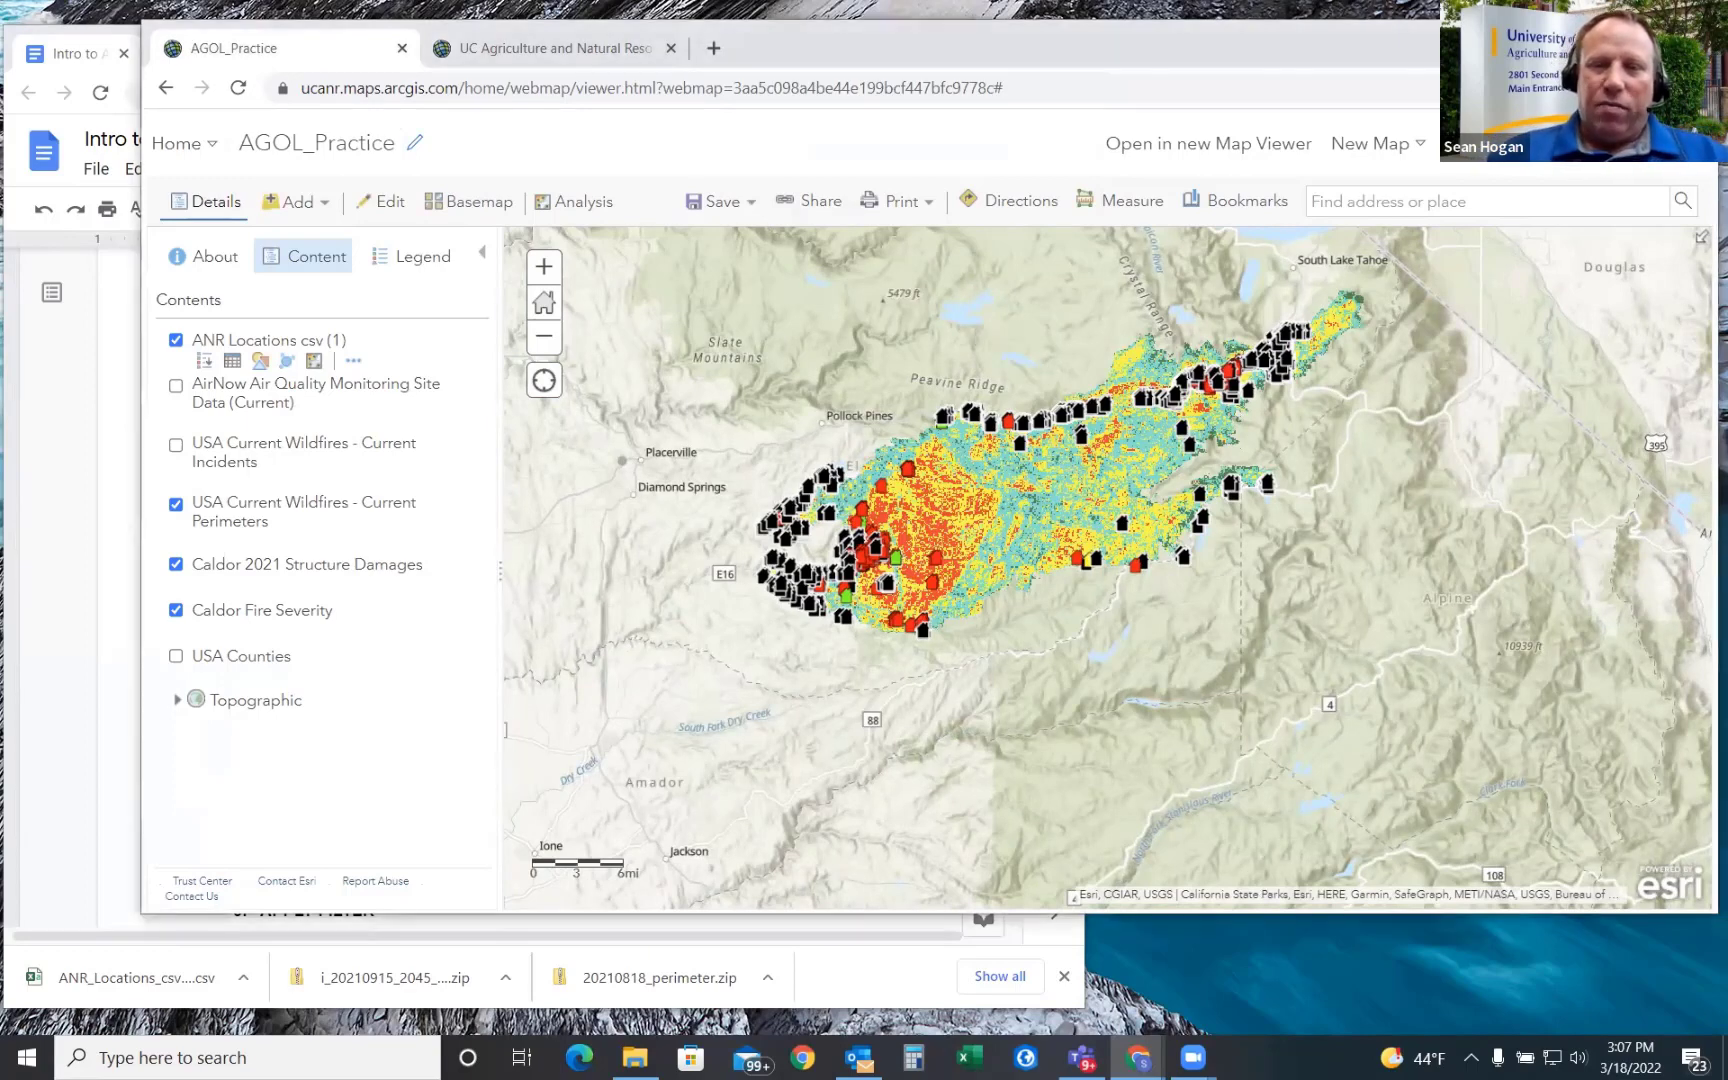
pyautogui.moveTo(977, 332); pyautogui.dragTo(984, 355)
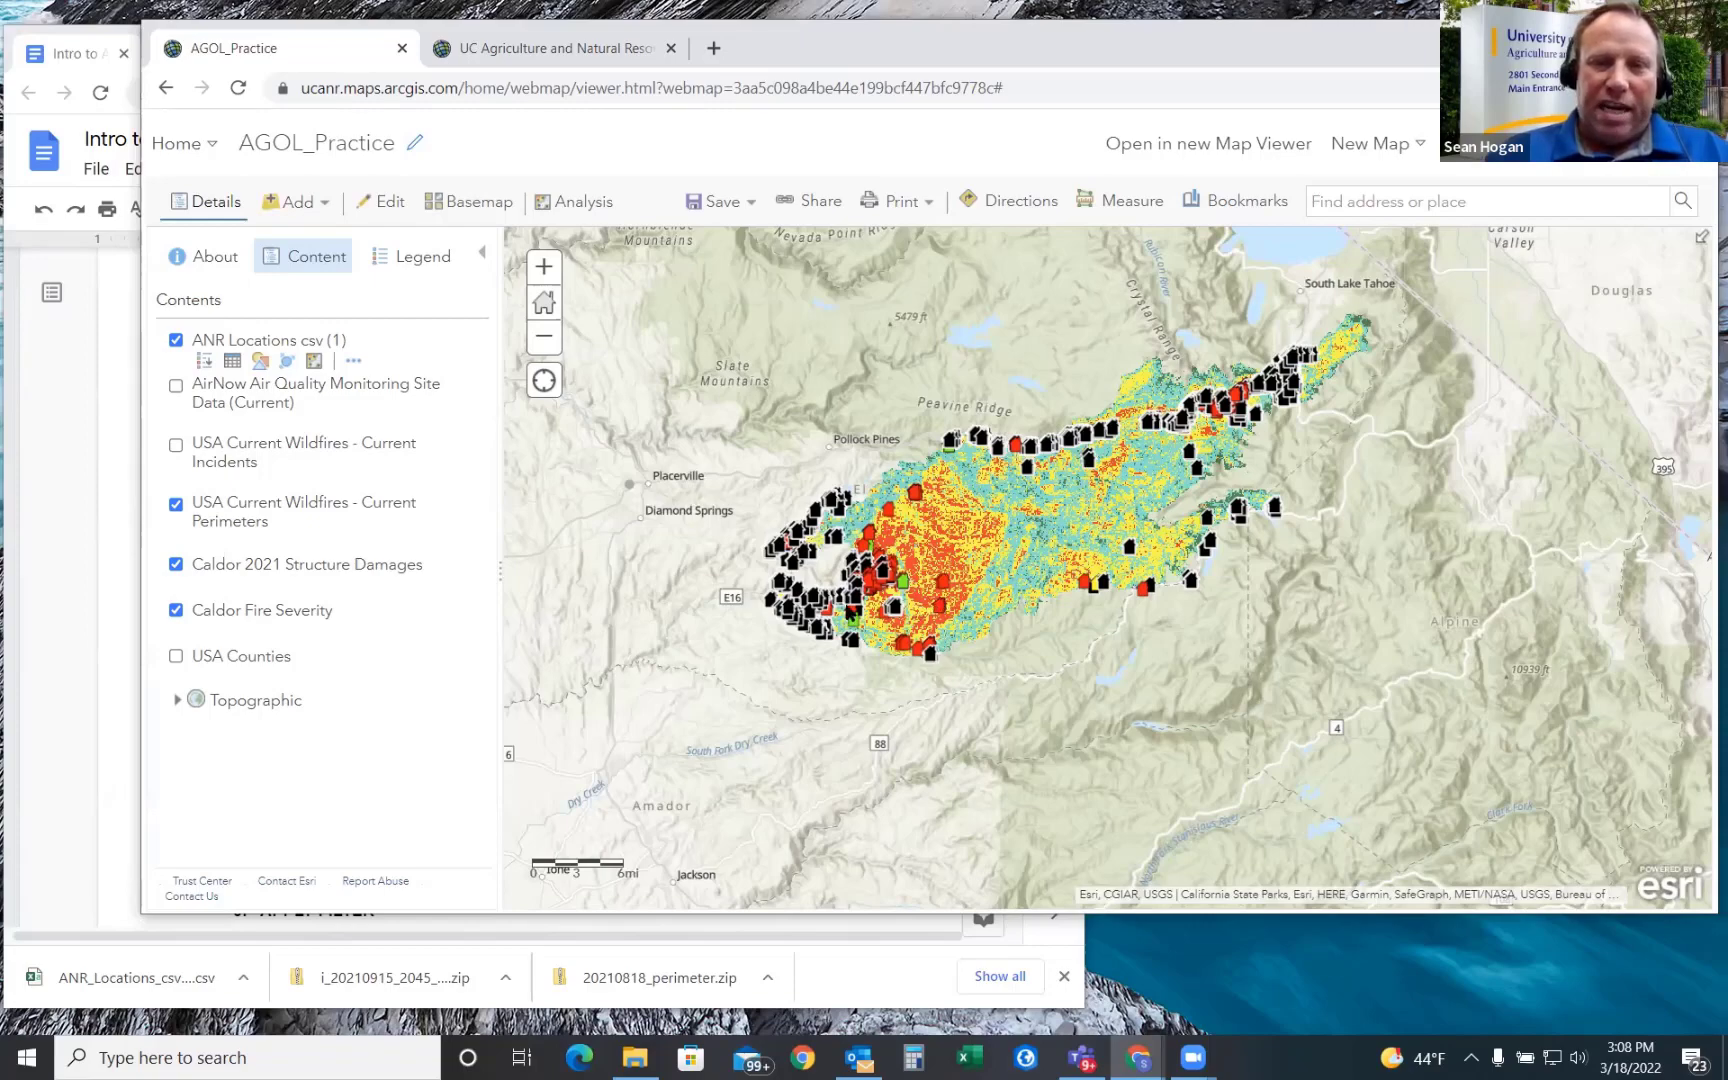
pyautogui.scroll(3, 832, 606)
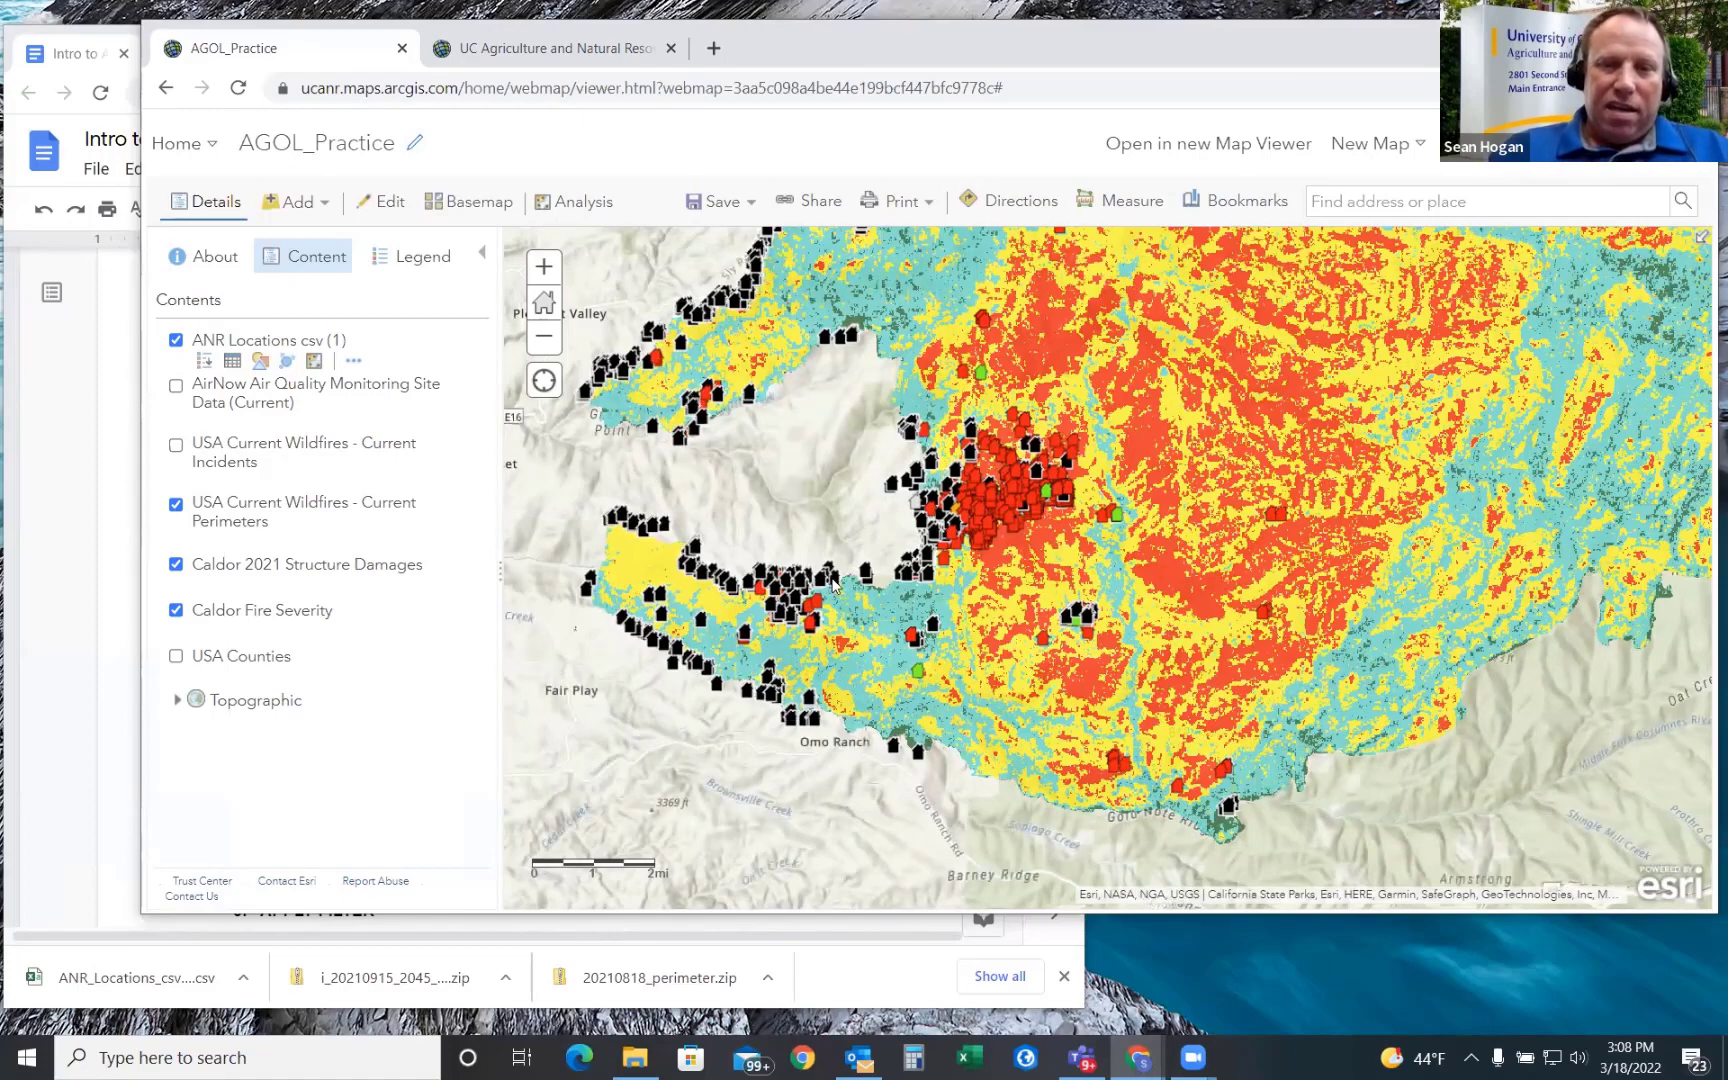
# - Zoom in and pan west to inspect damaged houses along the fire's edge
pyautogui.scroll(4, 900, 595)
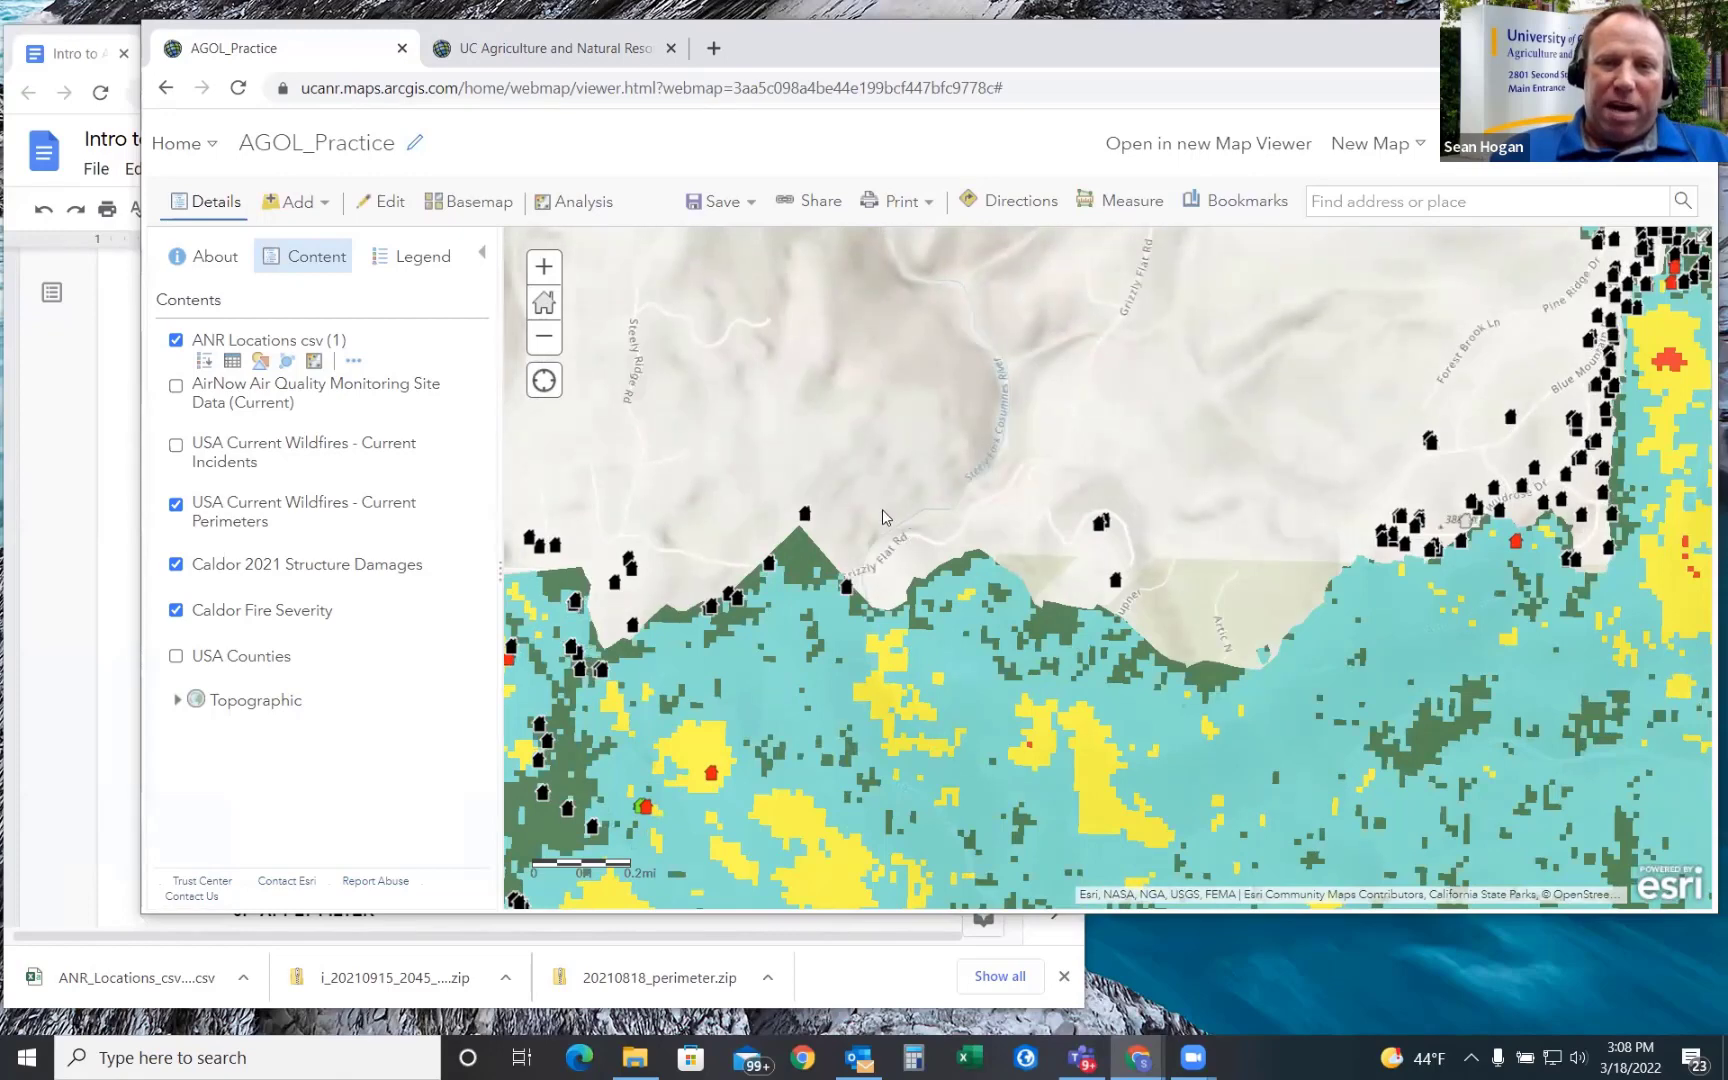
pyautogui.scroll(1, 892, 509)
pyautogui.scroll(-2, 895, 530)
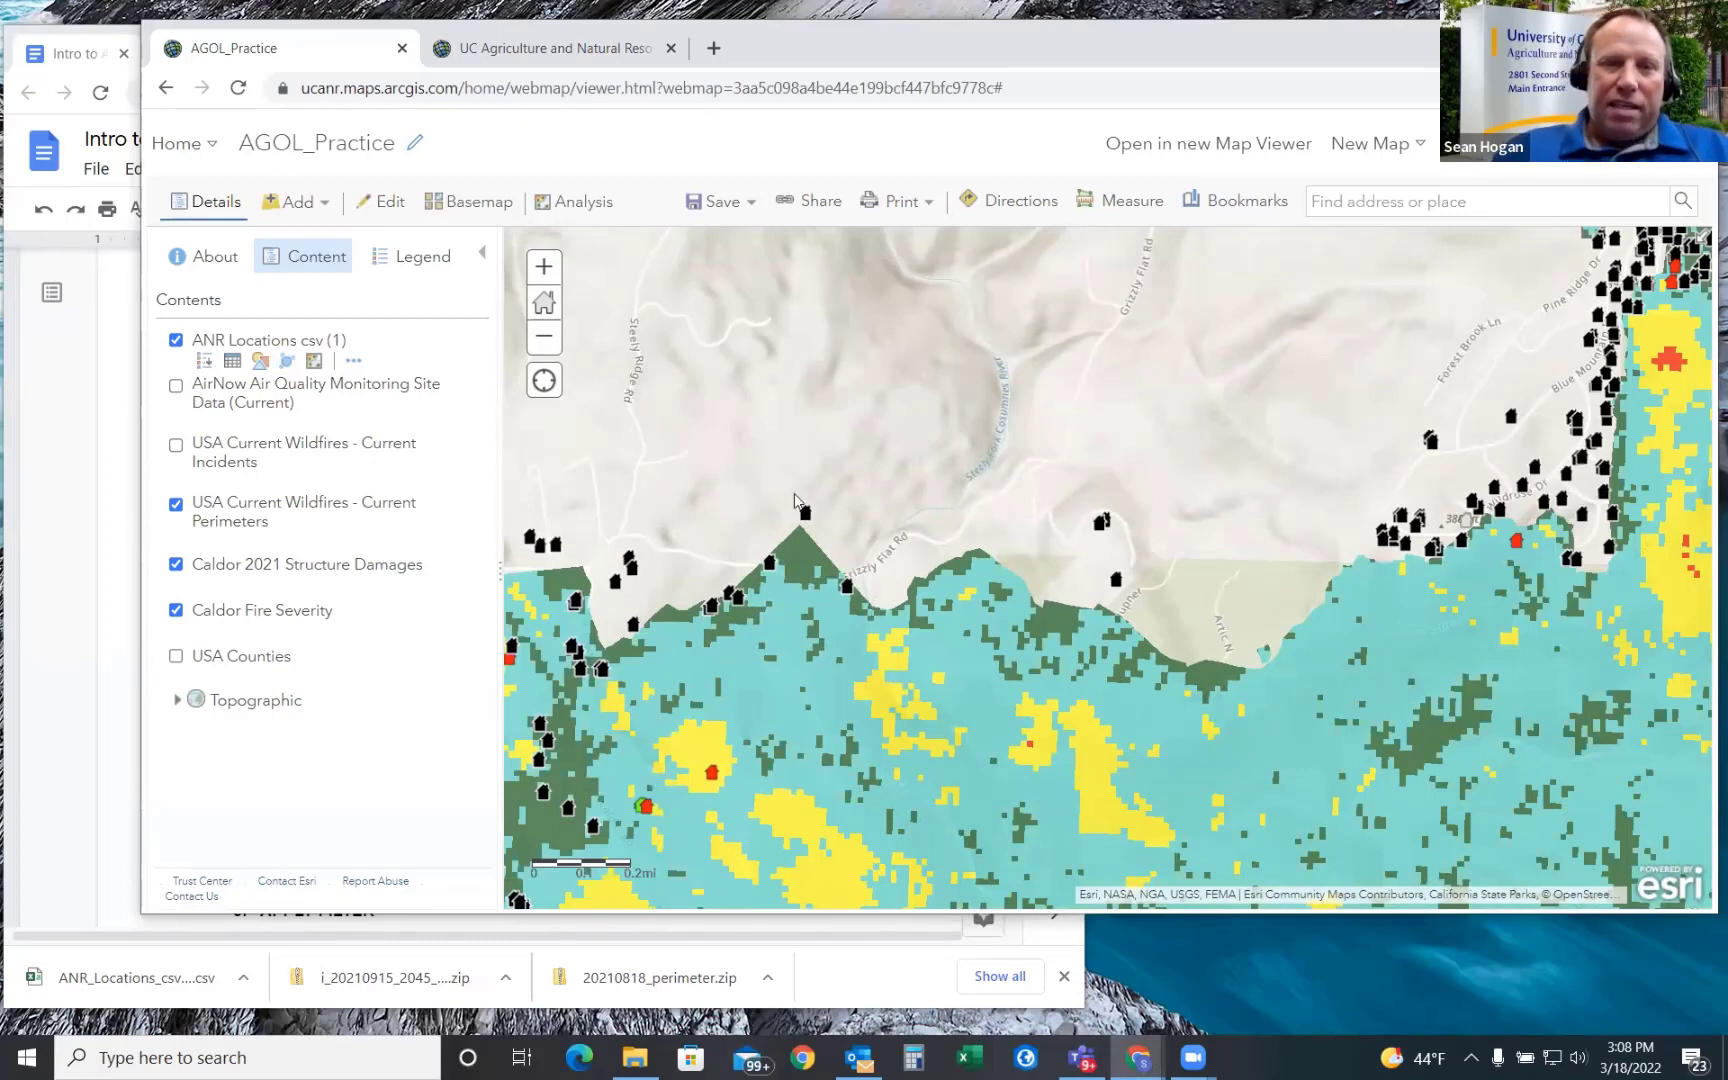
pyautogui.moveTo(710, 488); pyautogui.dragTo(997, 500)
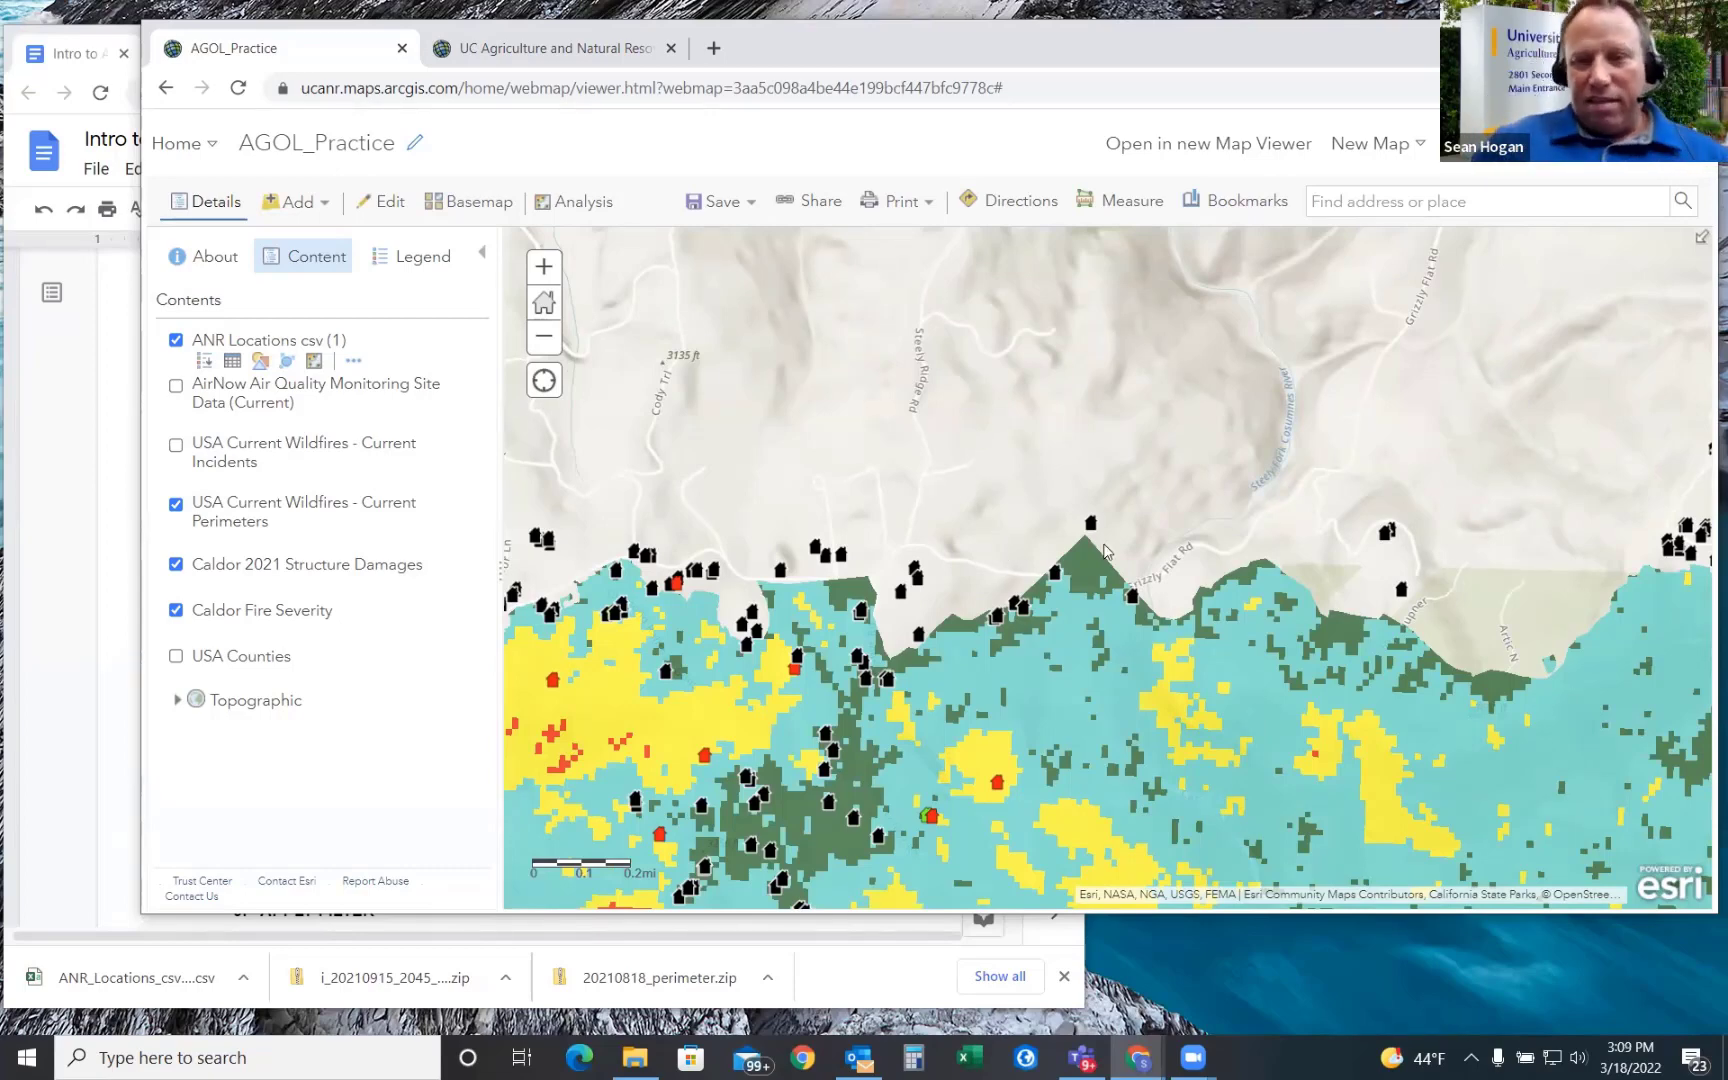
# - Zoom back out and pan until the whole Caldor fire area is in view
pyautogui.scroll(-2, 964, 494)
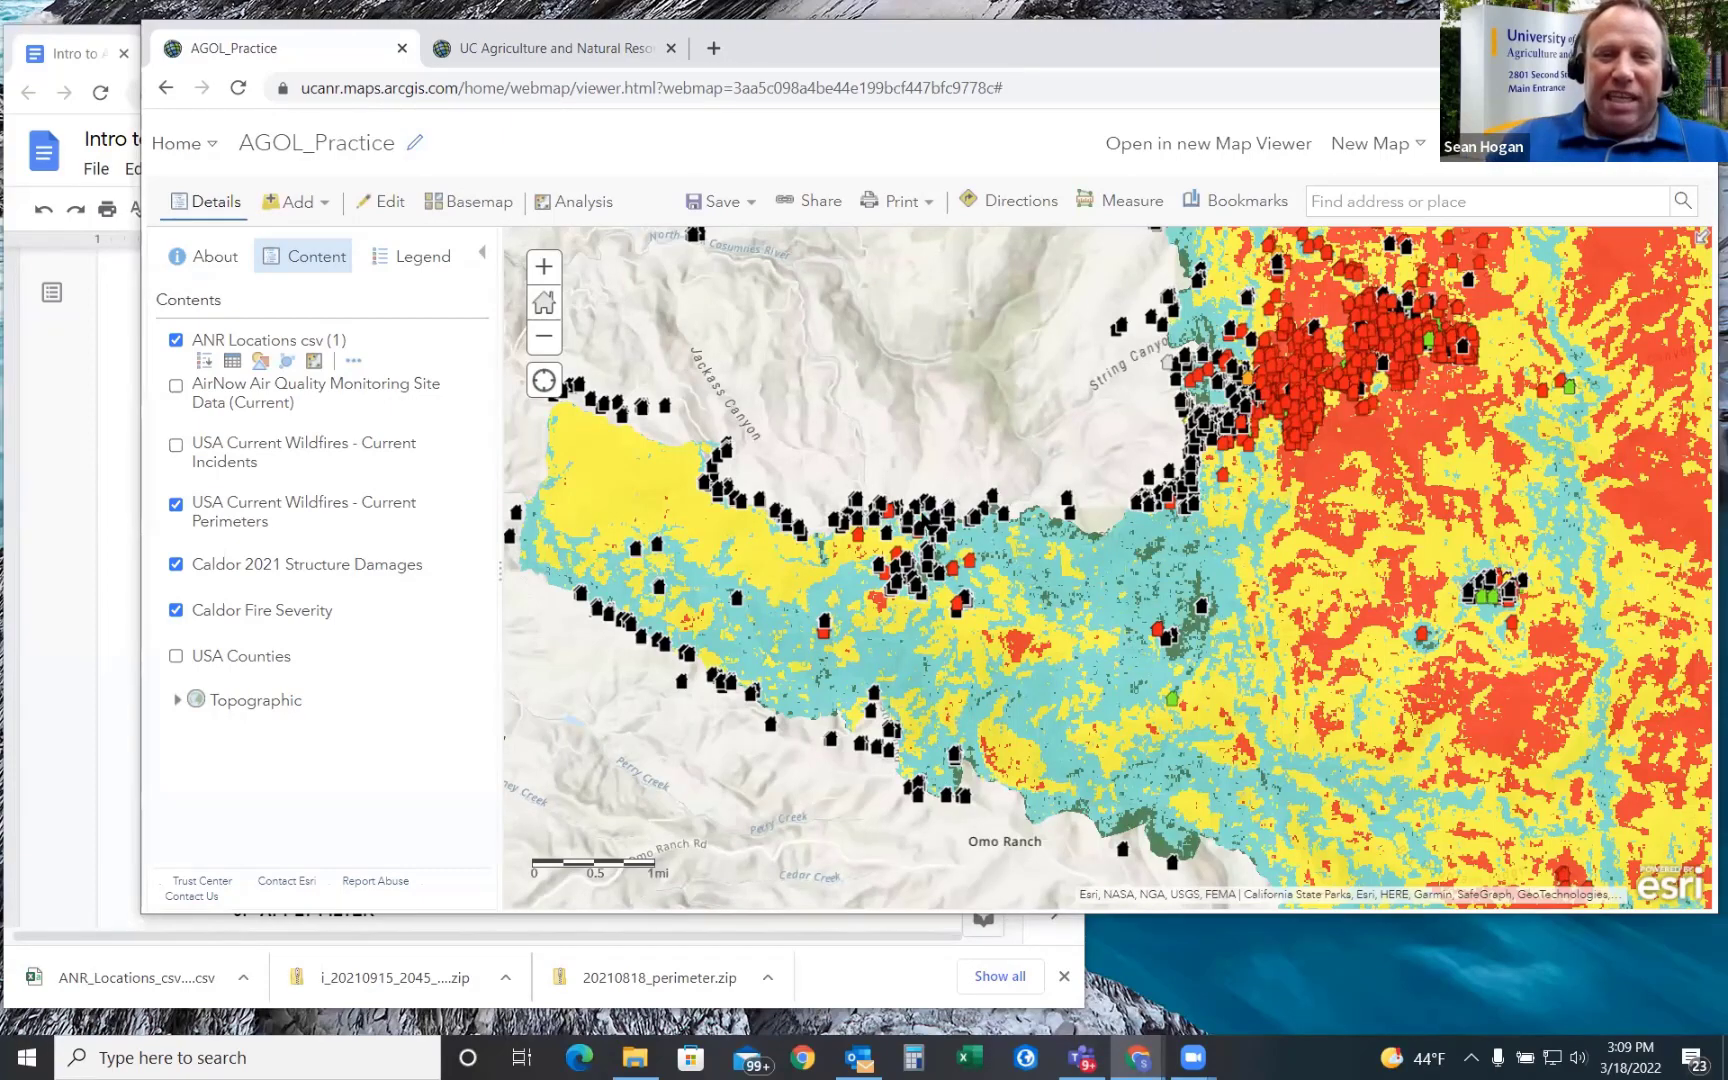
pyautogui.scroll(1, 1066, 484)
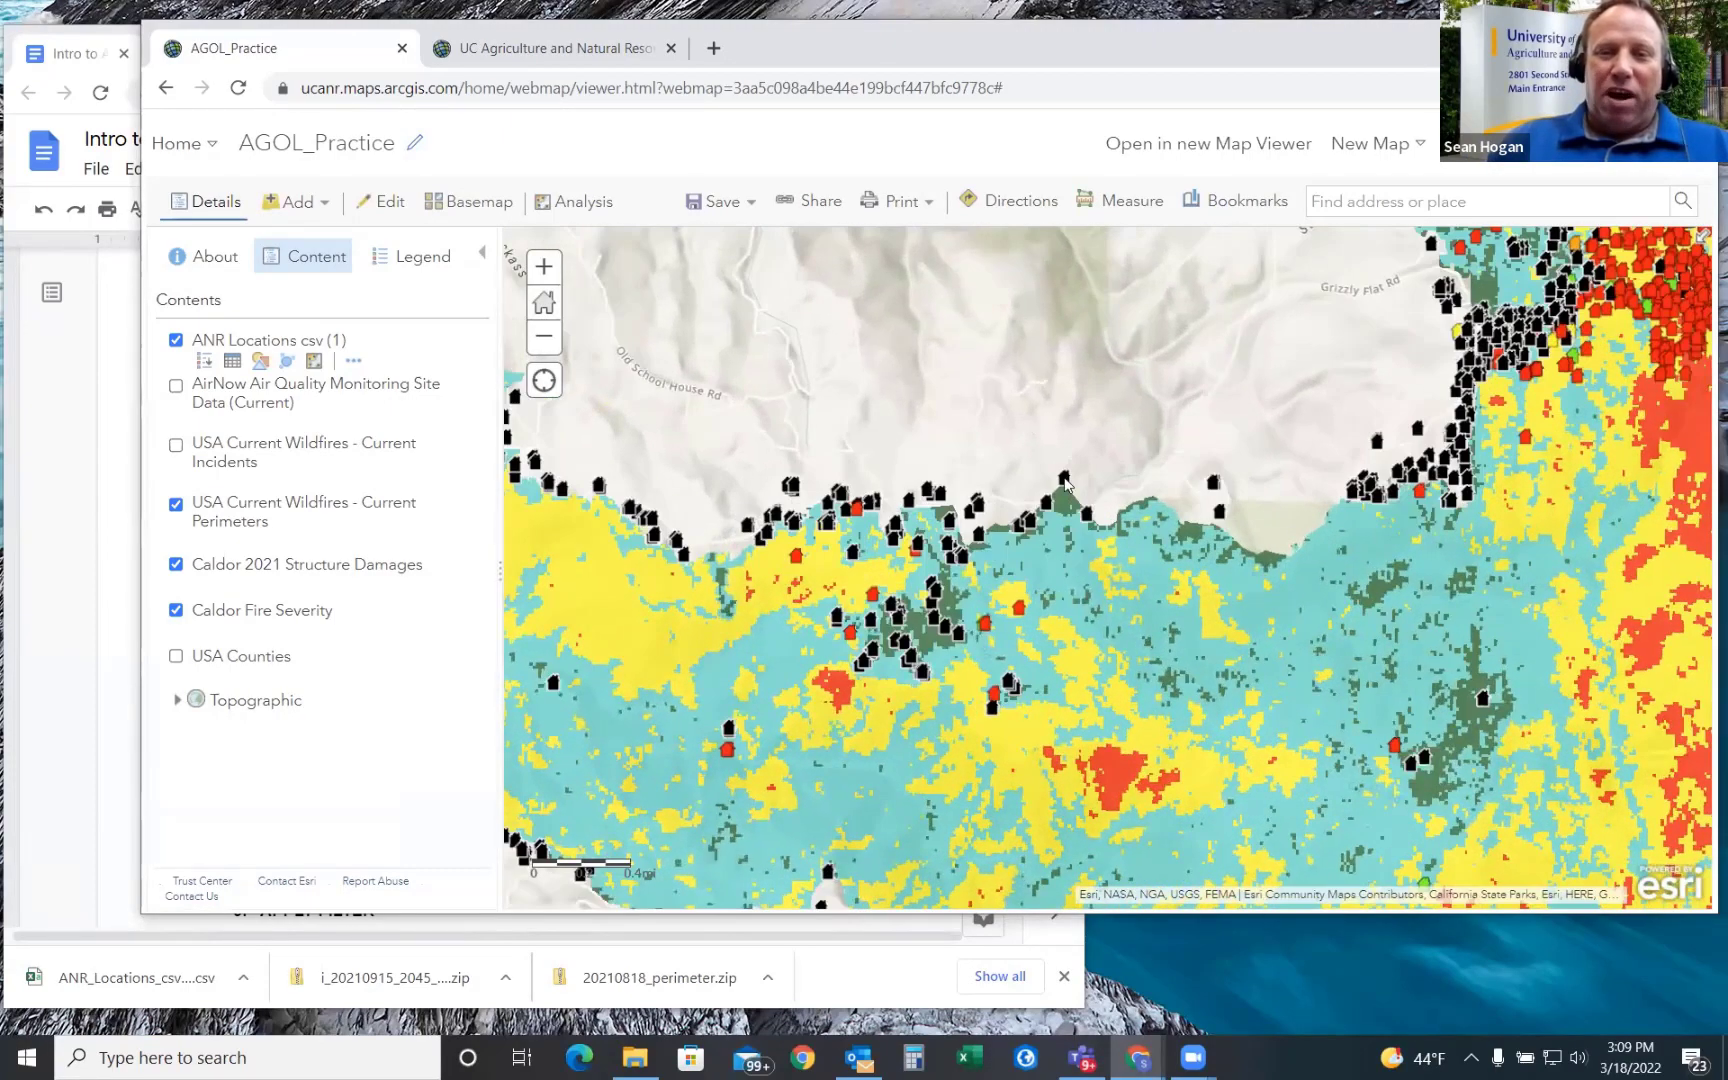
pyautogui.scroll(-3, 1066, 484)
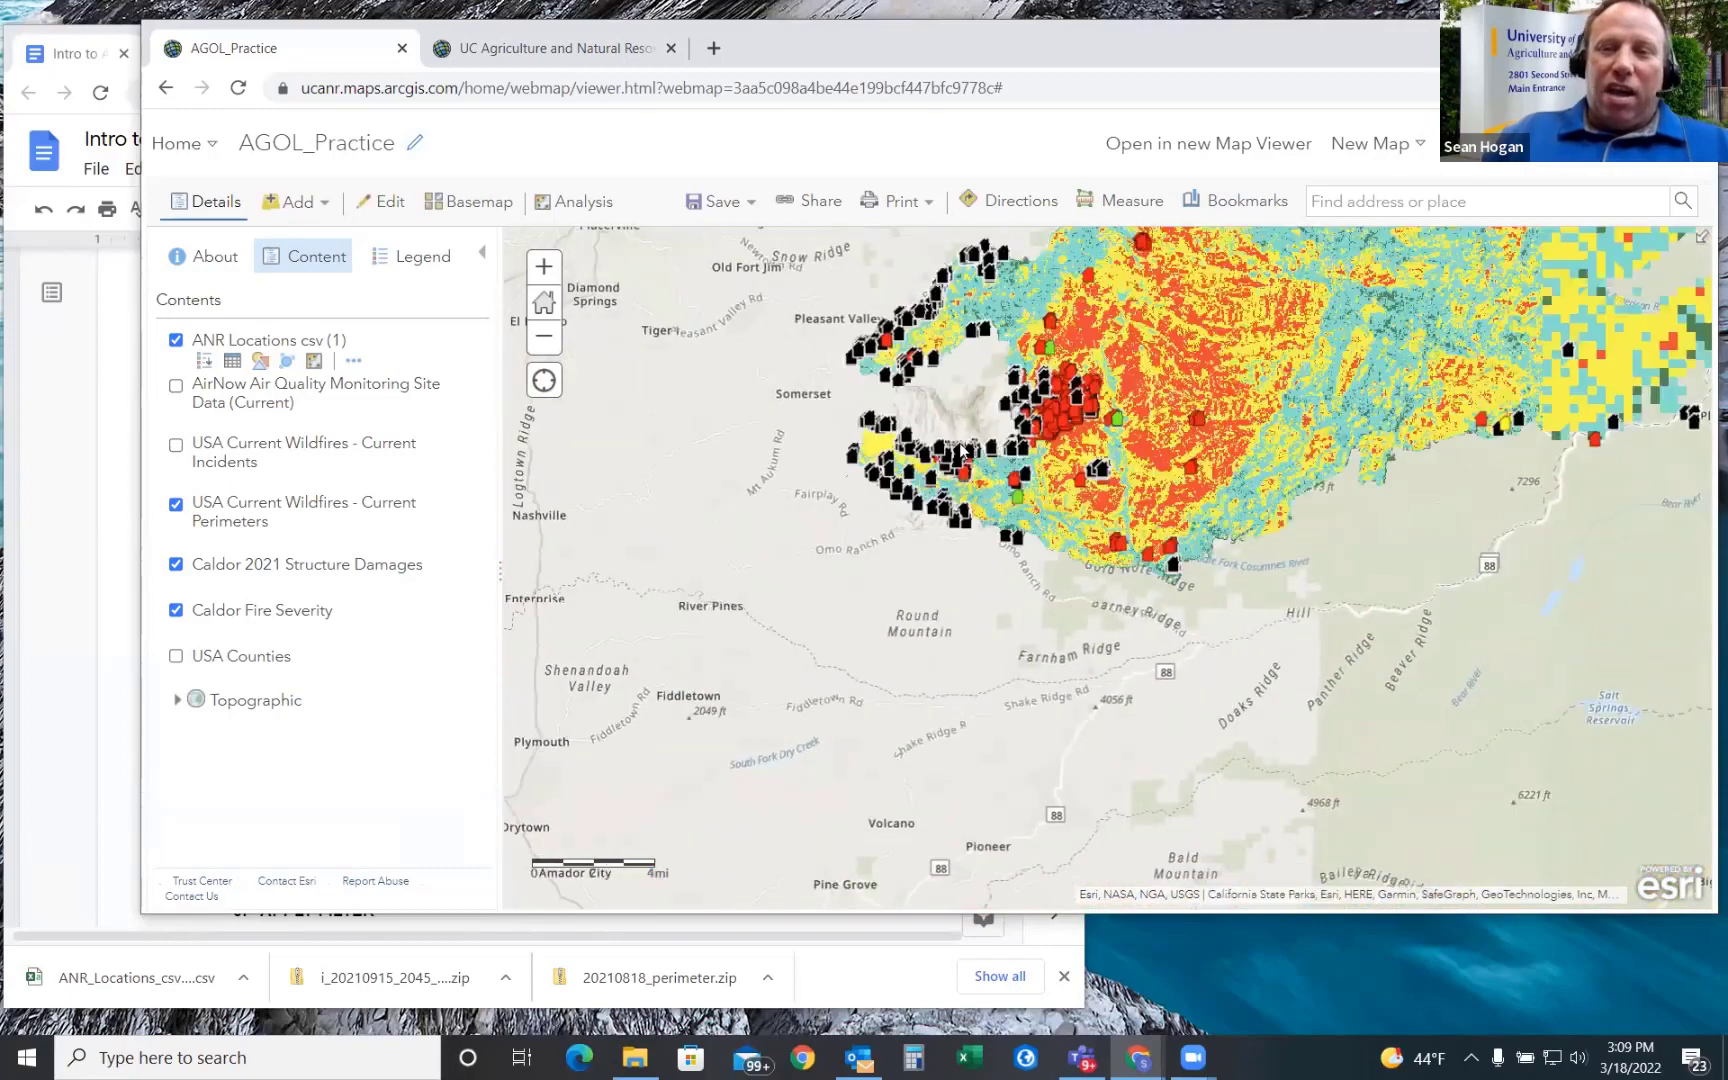
pyautogui.moveTo(1062, 616); pyautogui.dragTo(1058, 650)
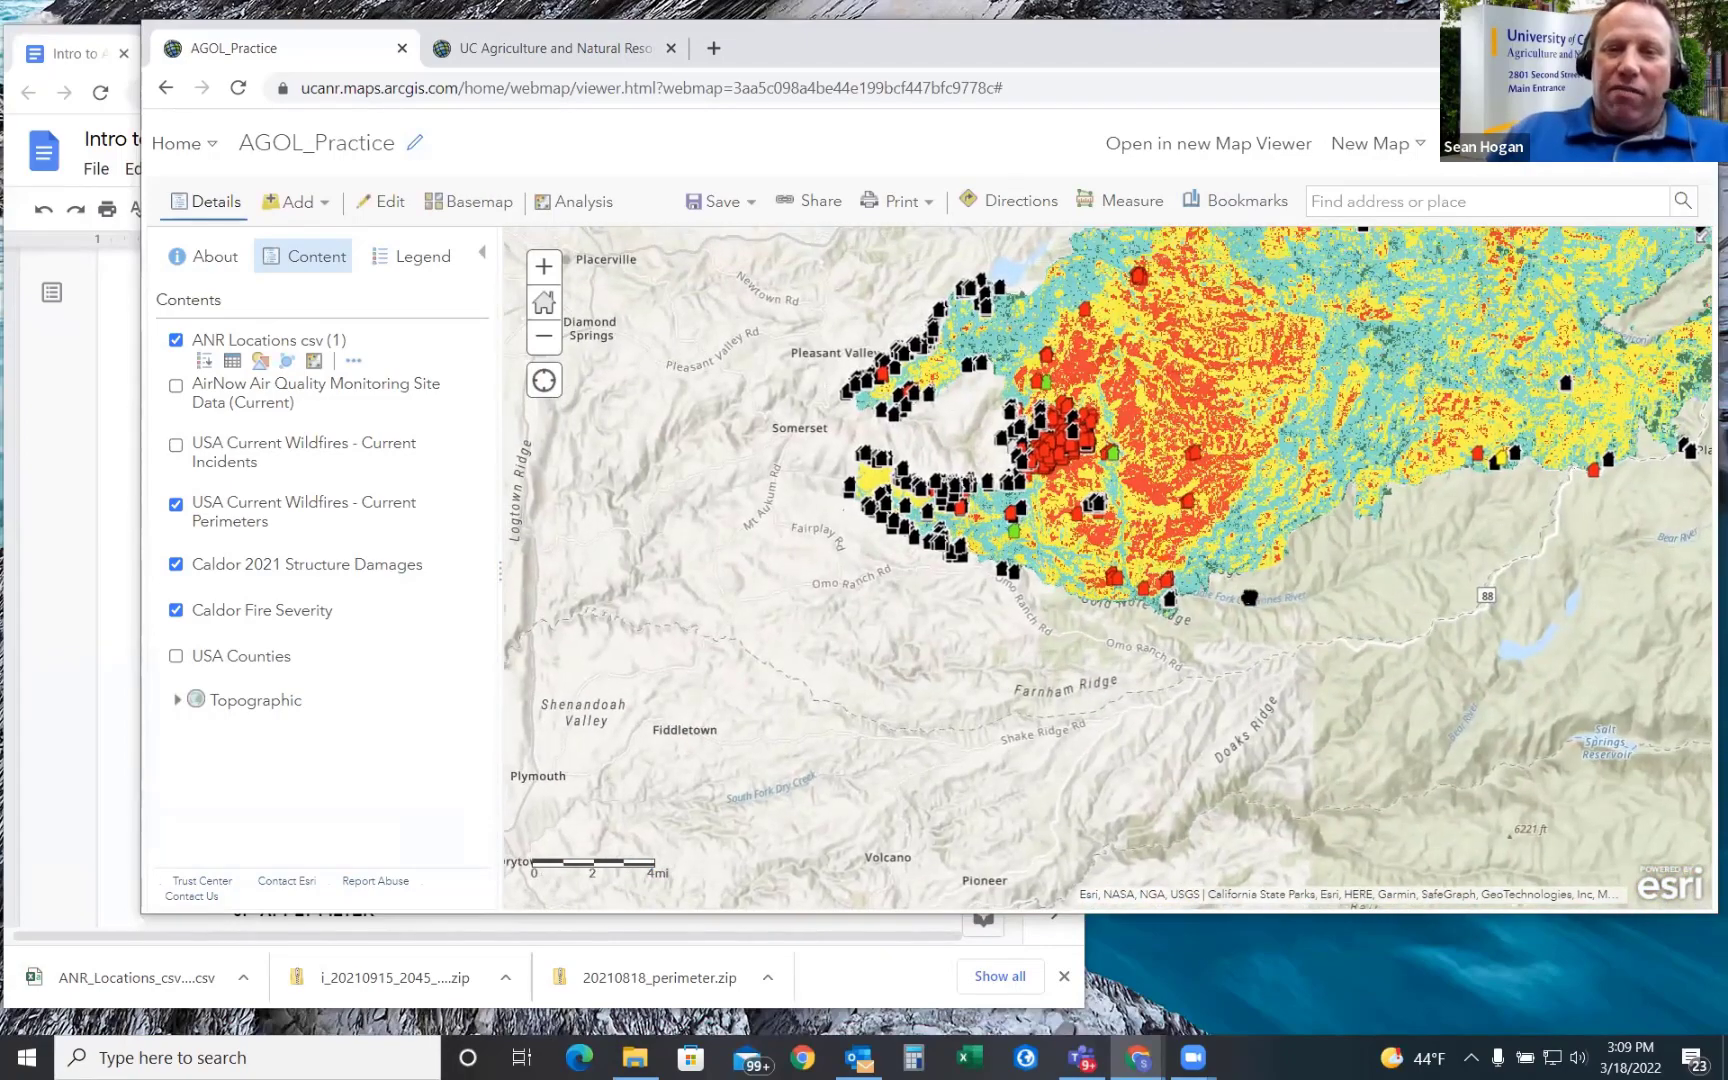
pyautogui.moveTo(1302, 564); pyautogui.dragTo(1096, 703)
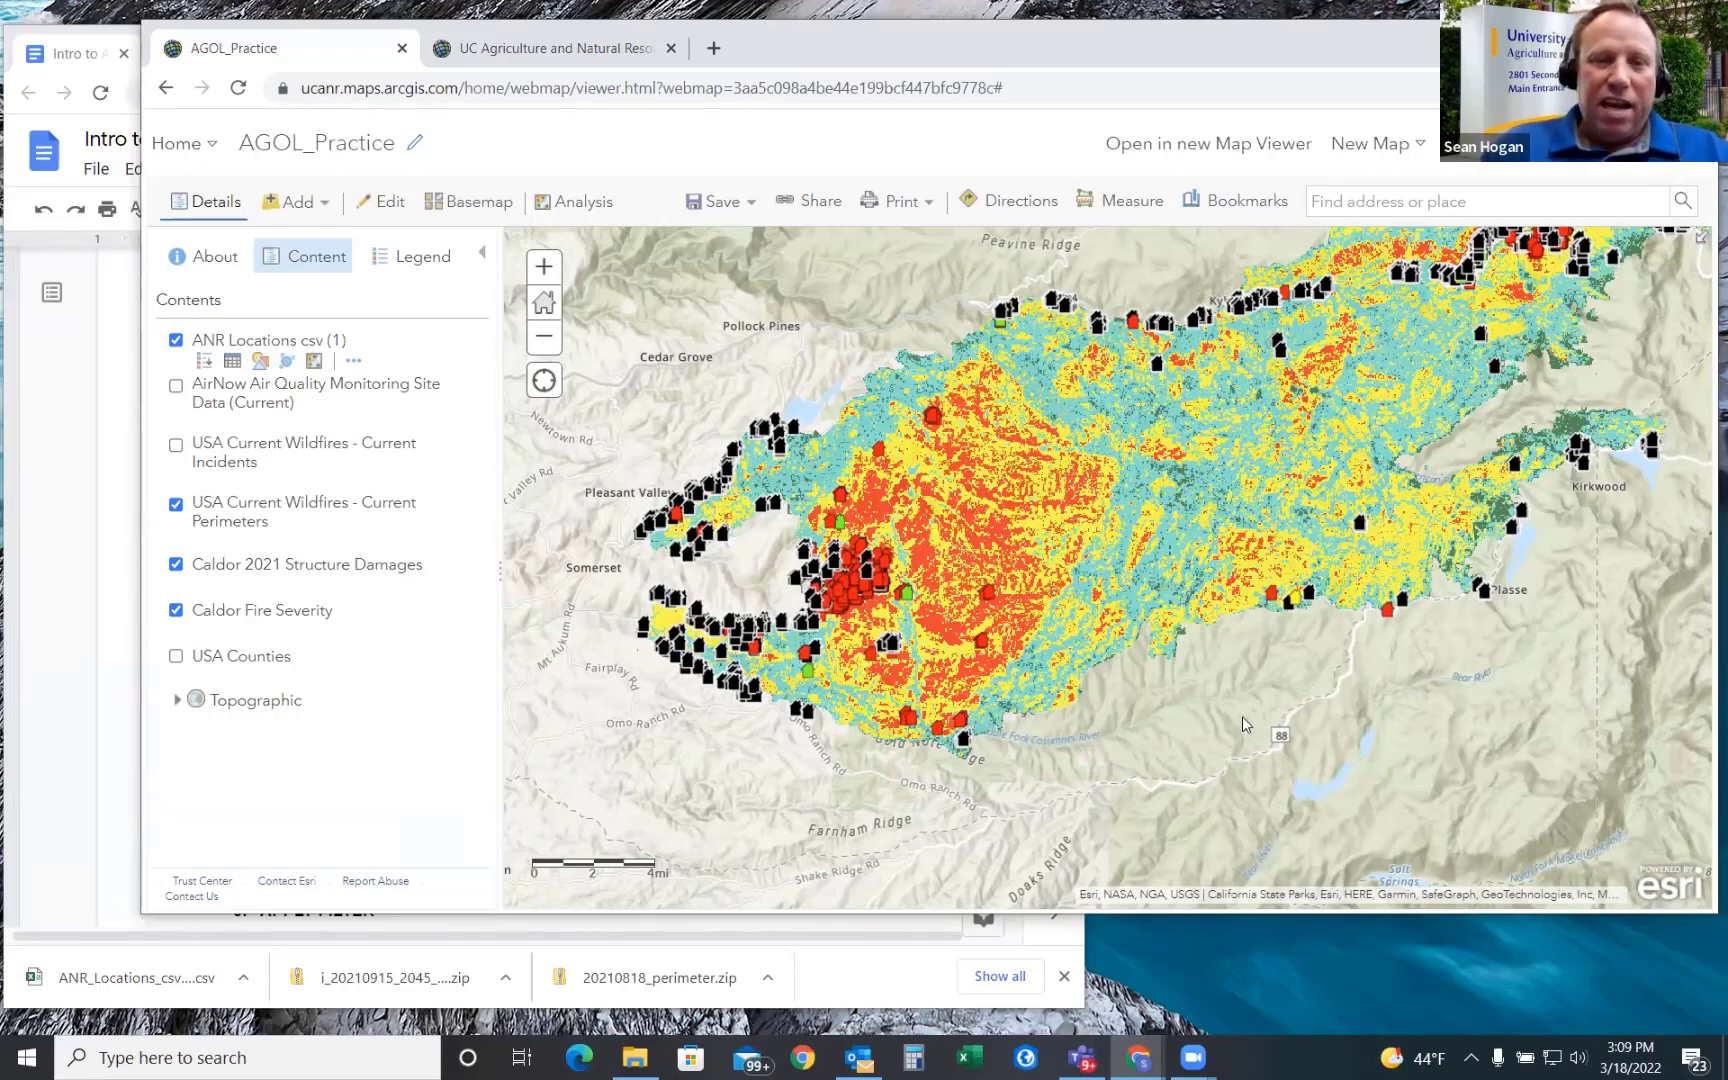
# - Recenter and zoom out to frame the Caldor fire between Pollock Pines and South Lake Tahoe
pyautogui.moveTo(1249, 708); pyautogui.dragTo(1204, 774)
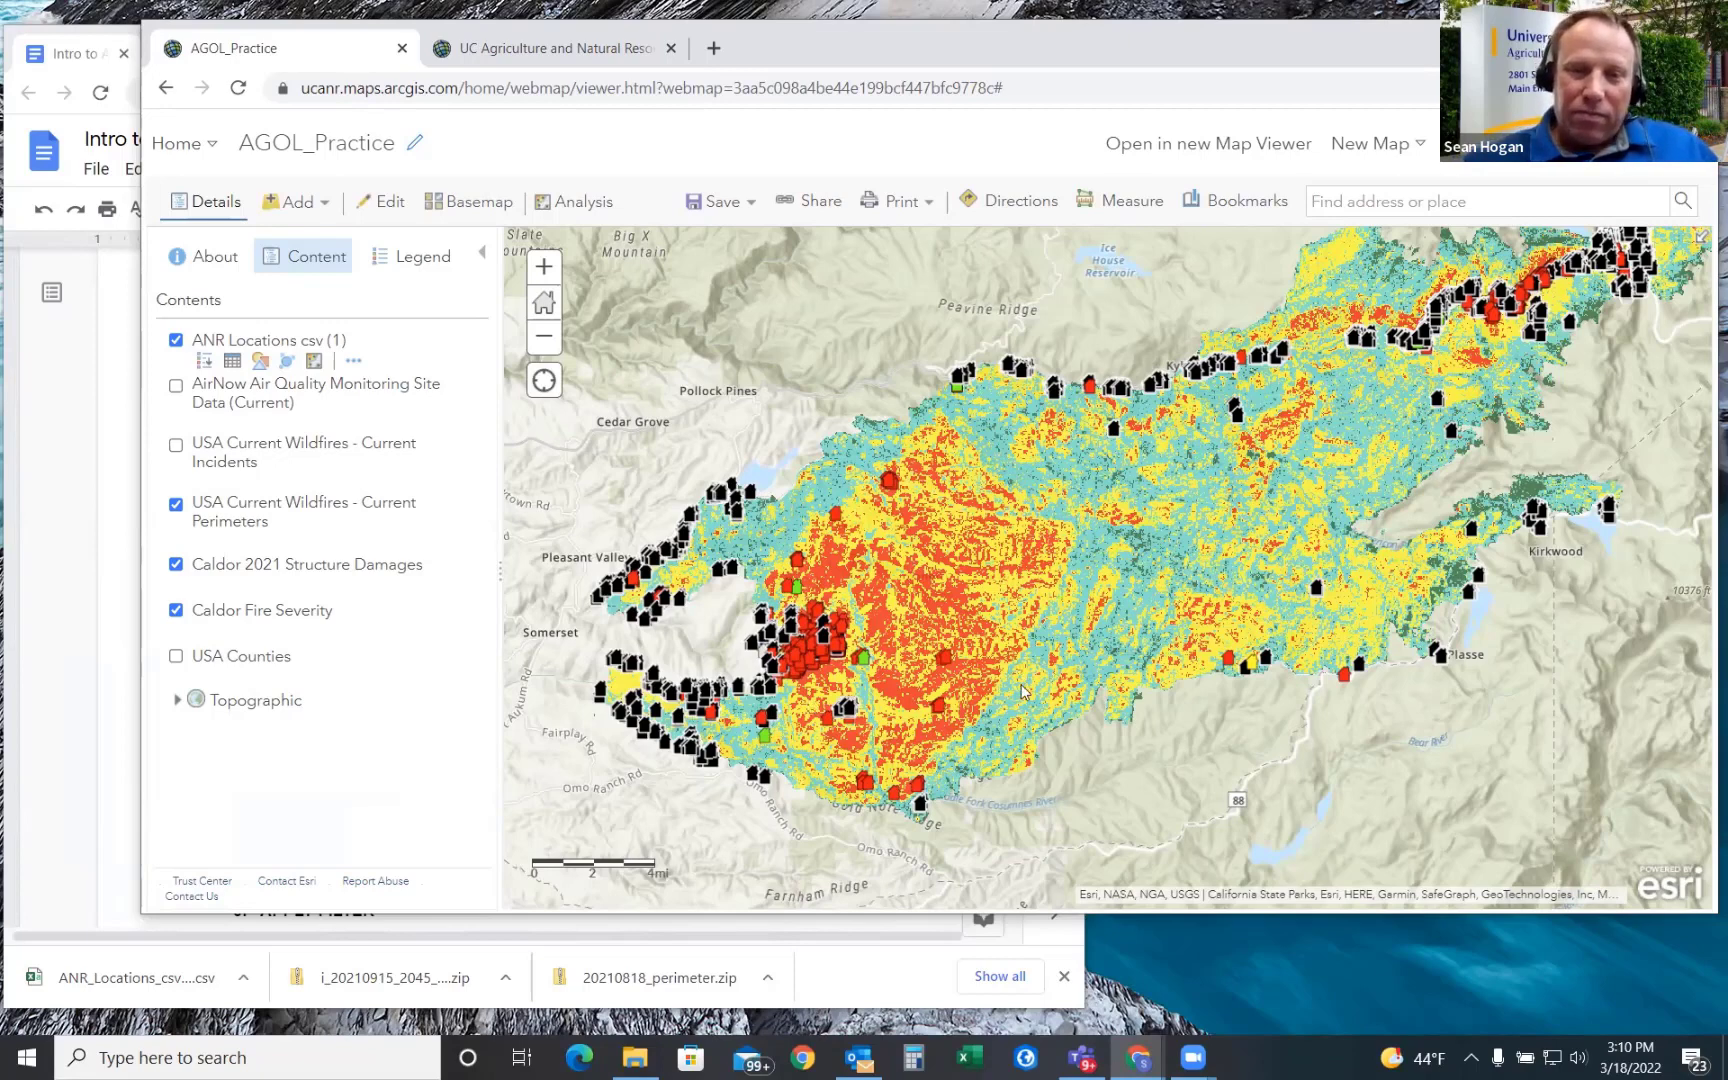
pyautogui.moveTo(1026, 688); pyautogui.dragTo(1021, 703)
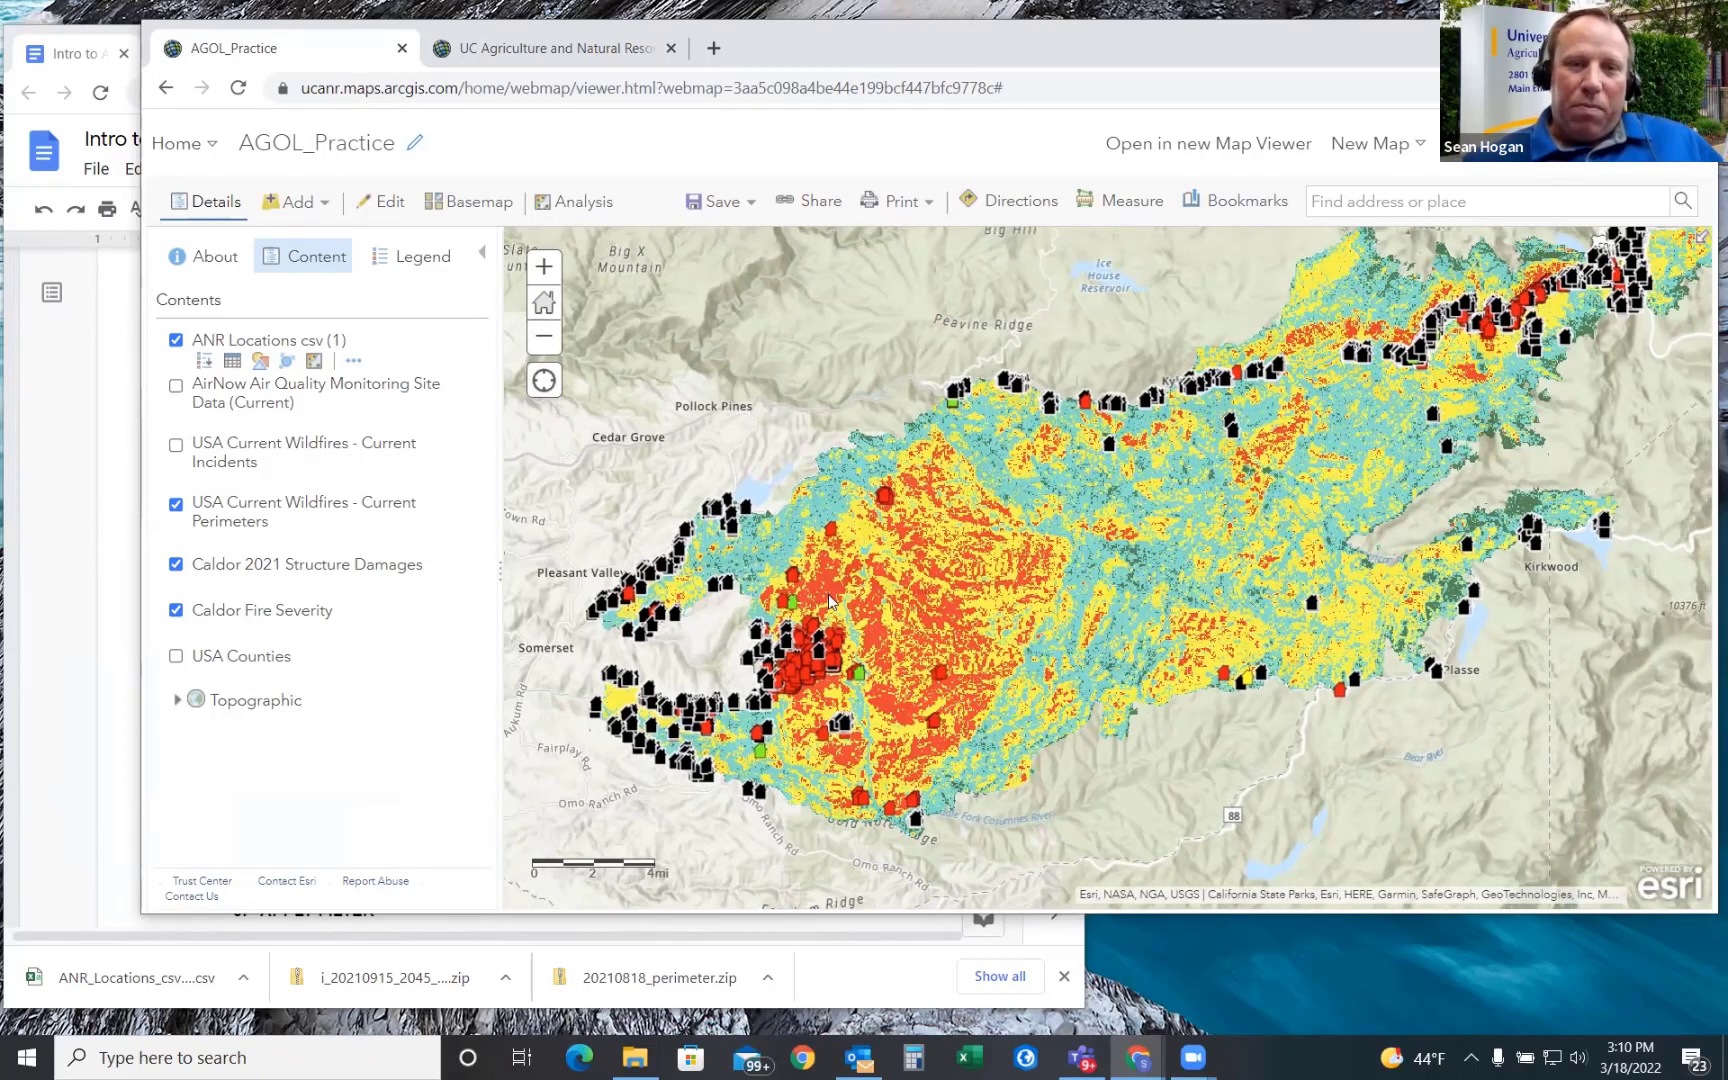
pyautogui.moveTo(1143, 524); pyautogui.dragTo(1114, 522)
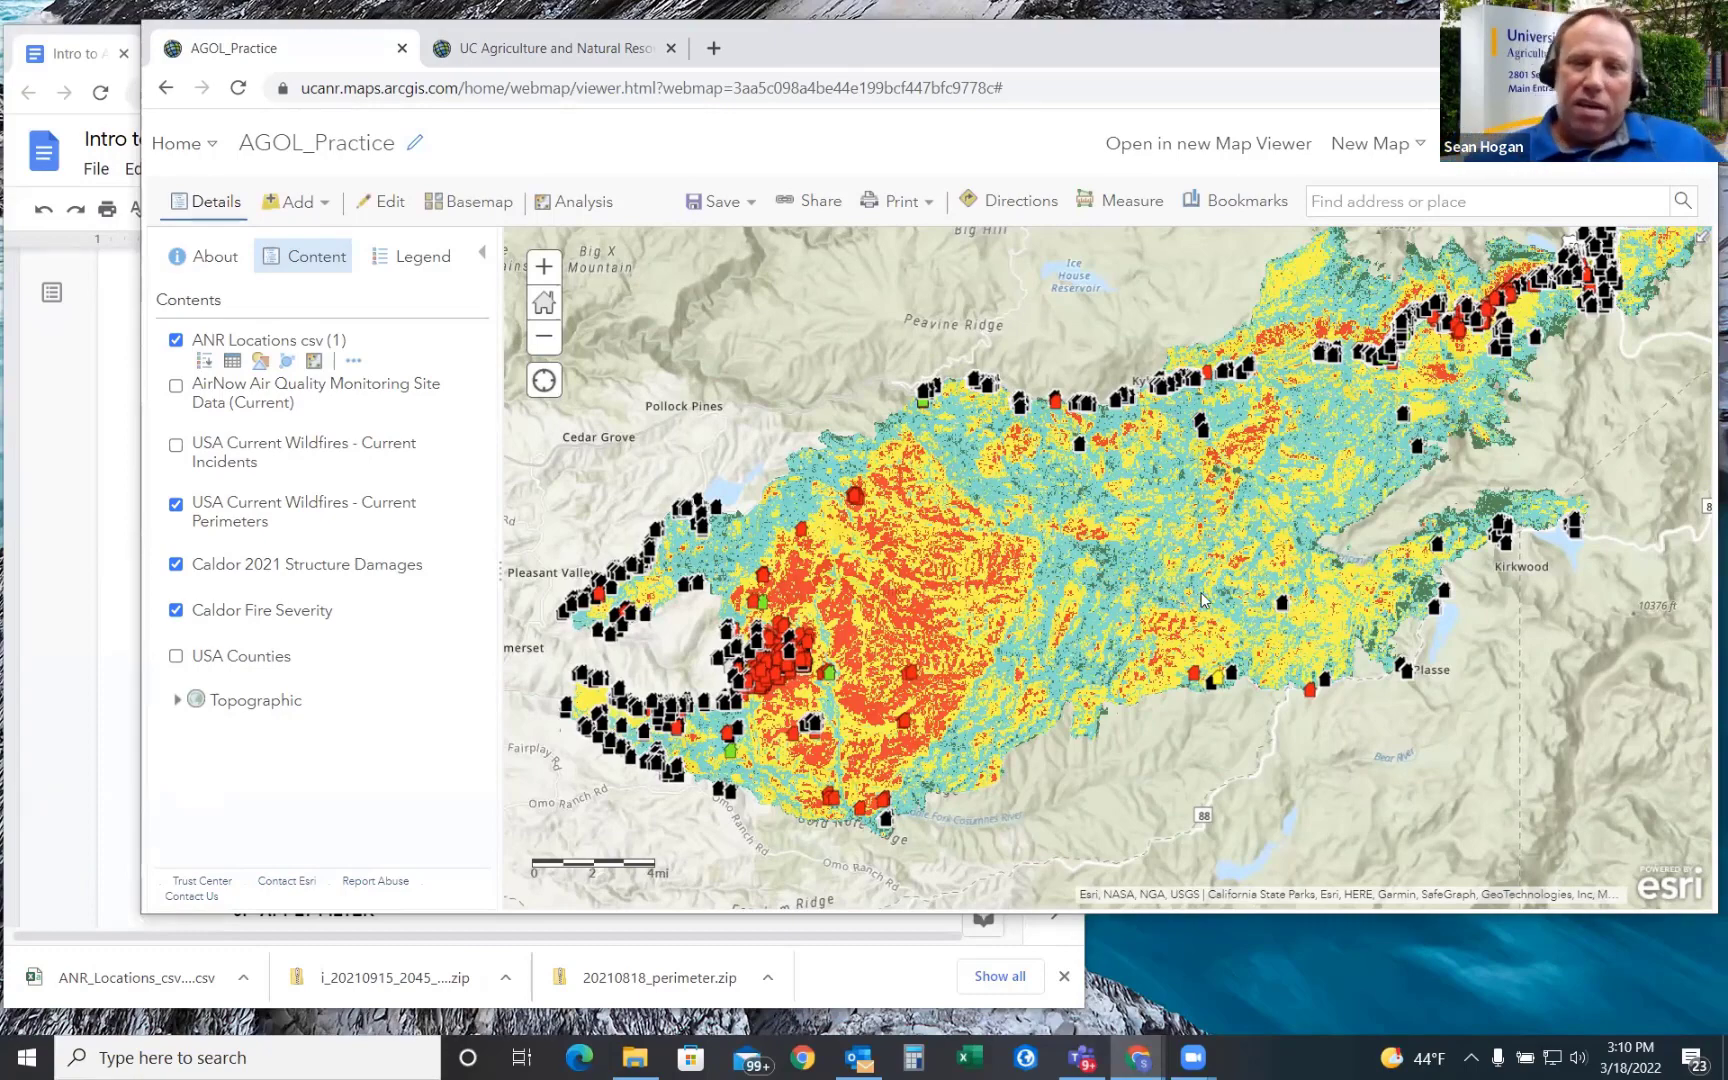
pyautogui.scroll(-1, 1290, 485)
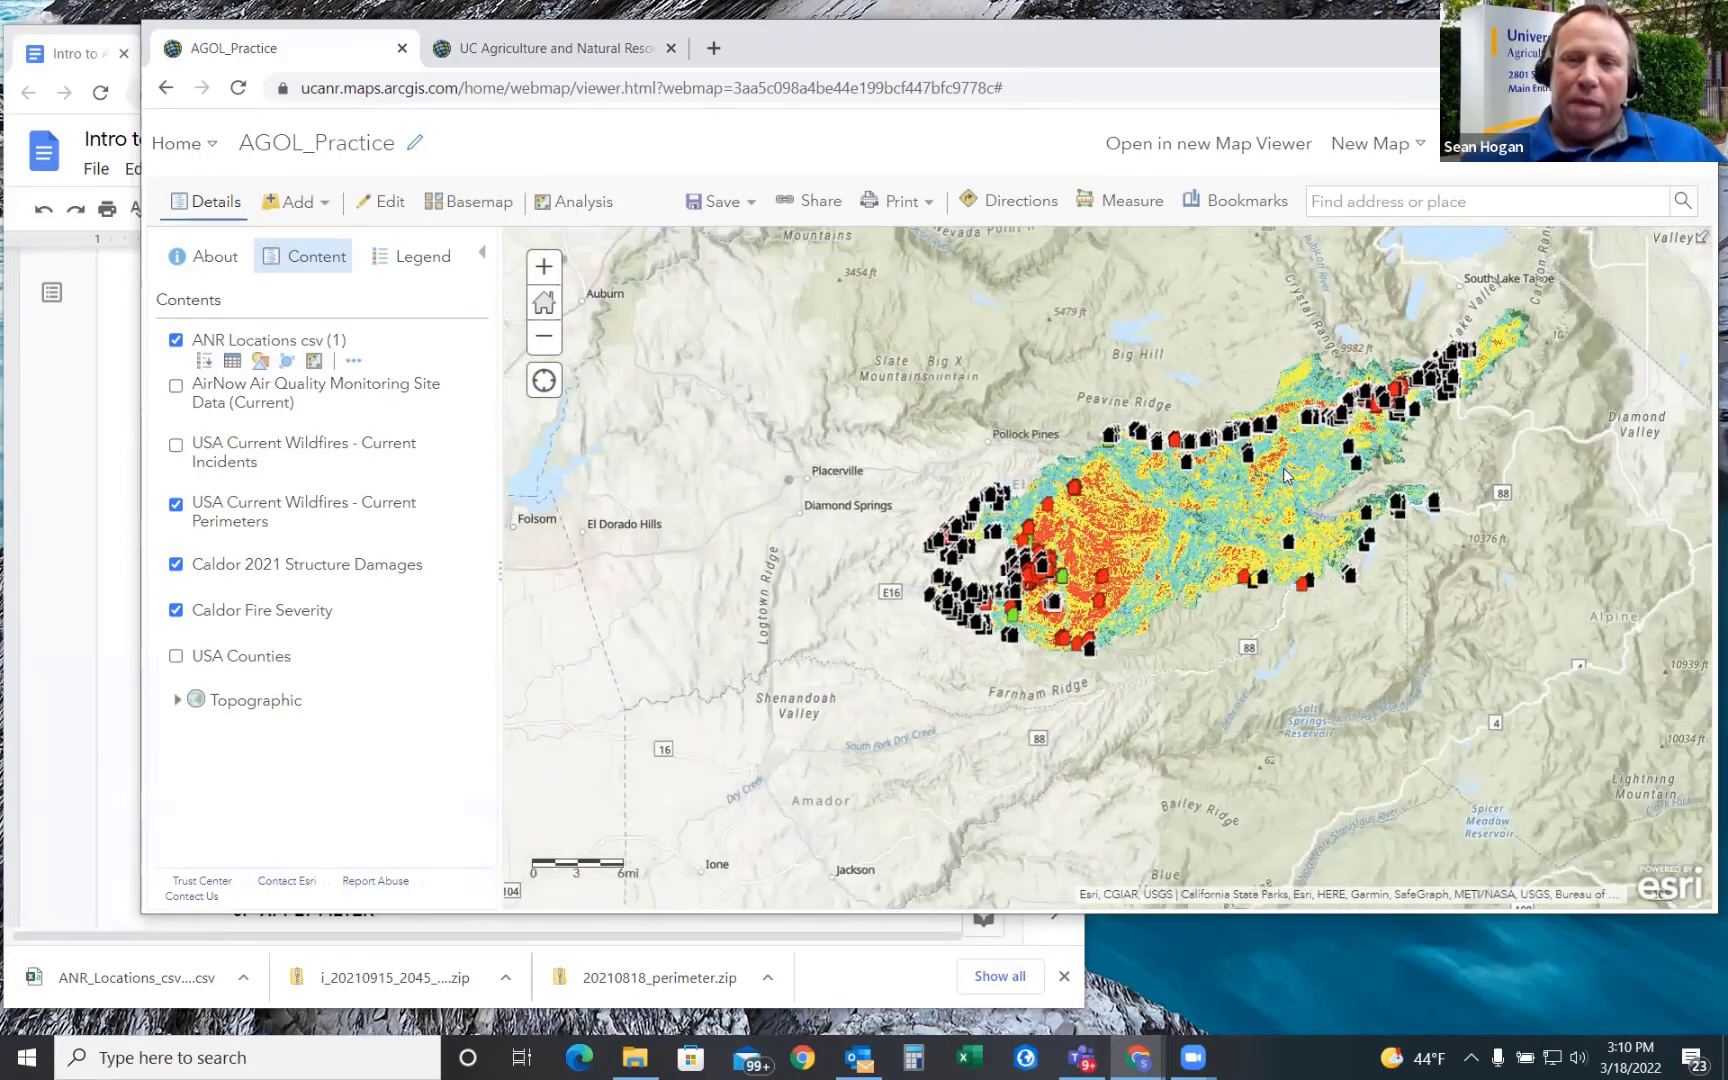
pyautogui.moveTo(1288, 428); pyautogui.dragTo(1264, 448)
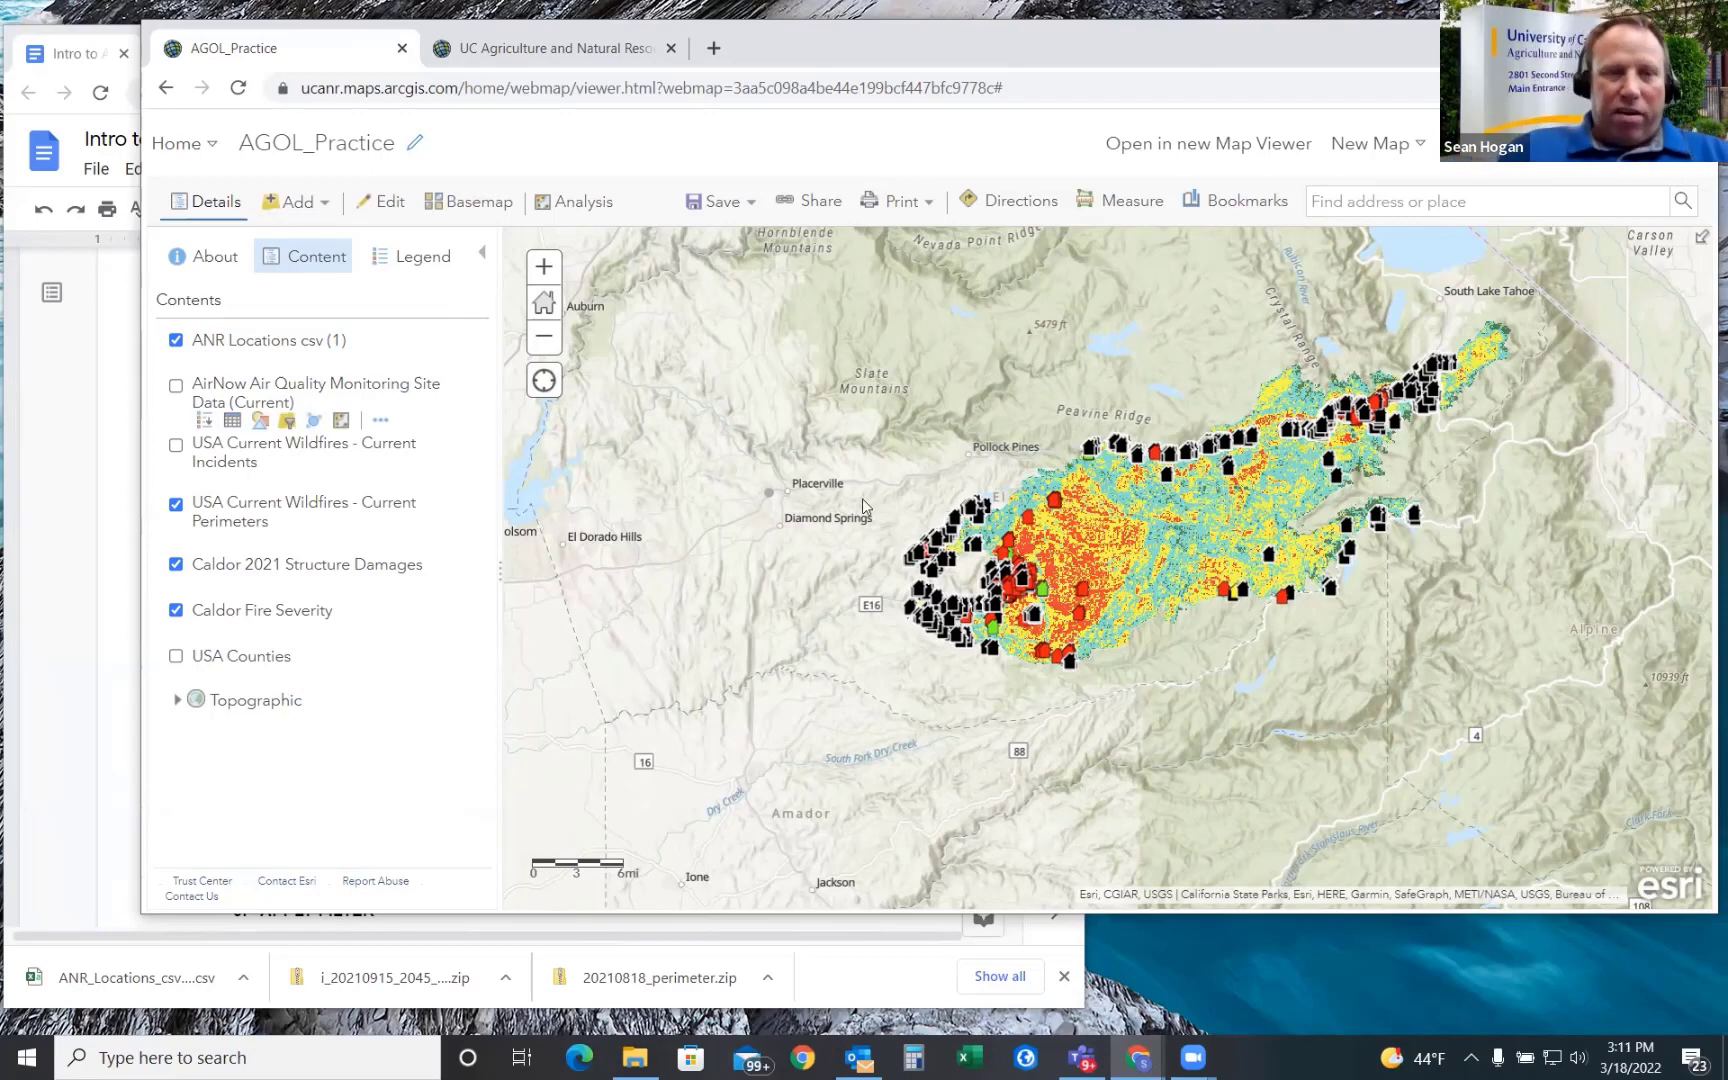
# - Check the Attribute Tables instructions, then move Caldor 2021 Structure Damages to the top of Contents
pyautogui.click(135, 530)
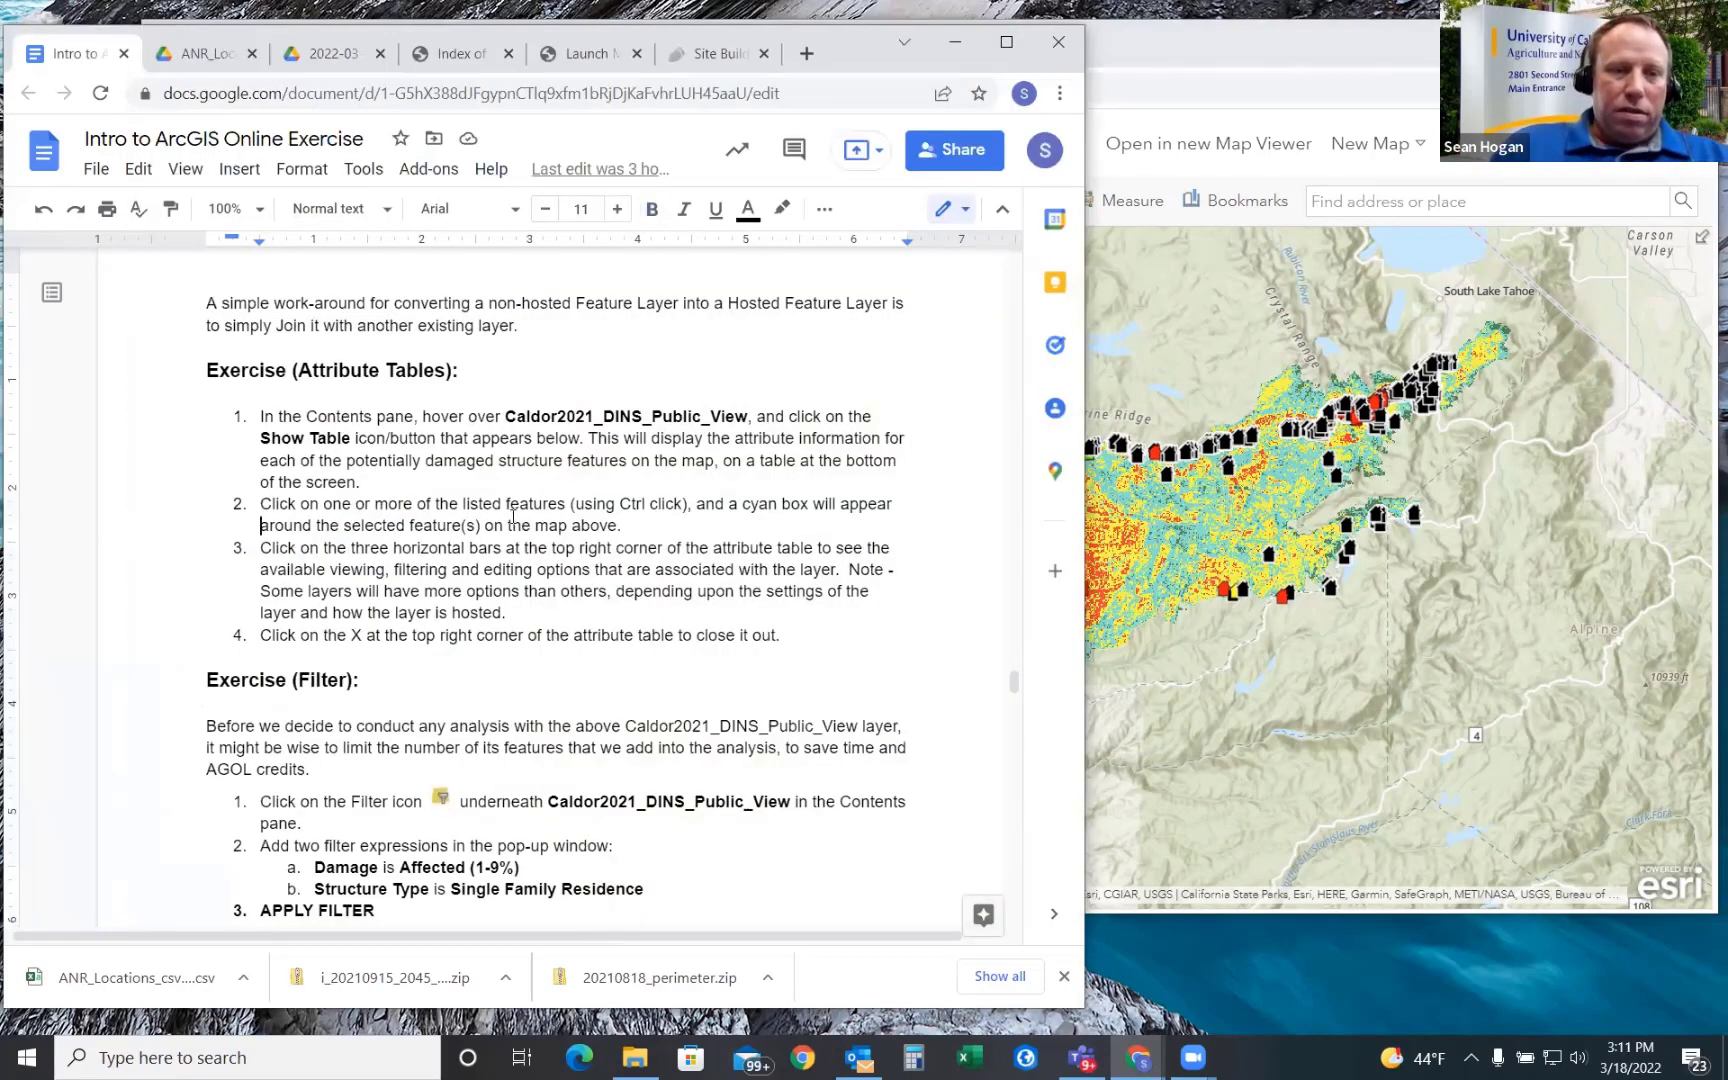
pyautogui.scroll(2, 513, 516)
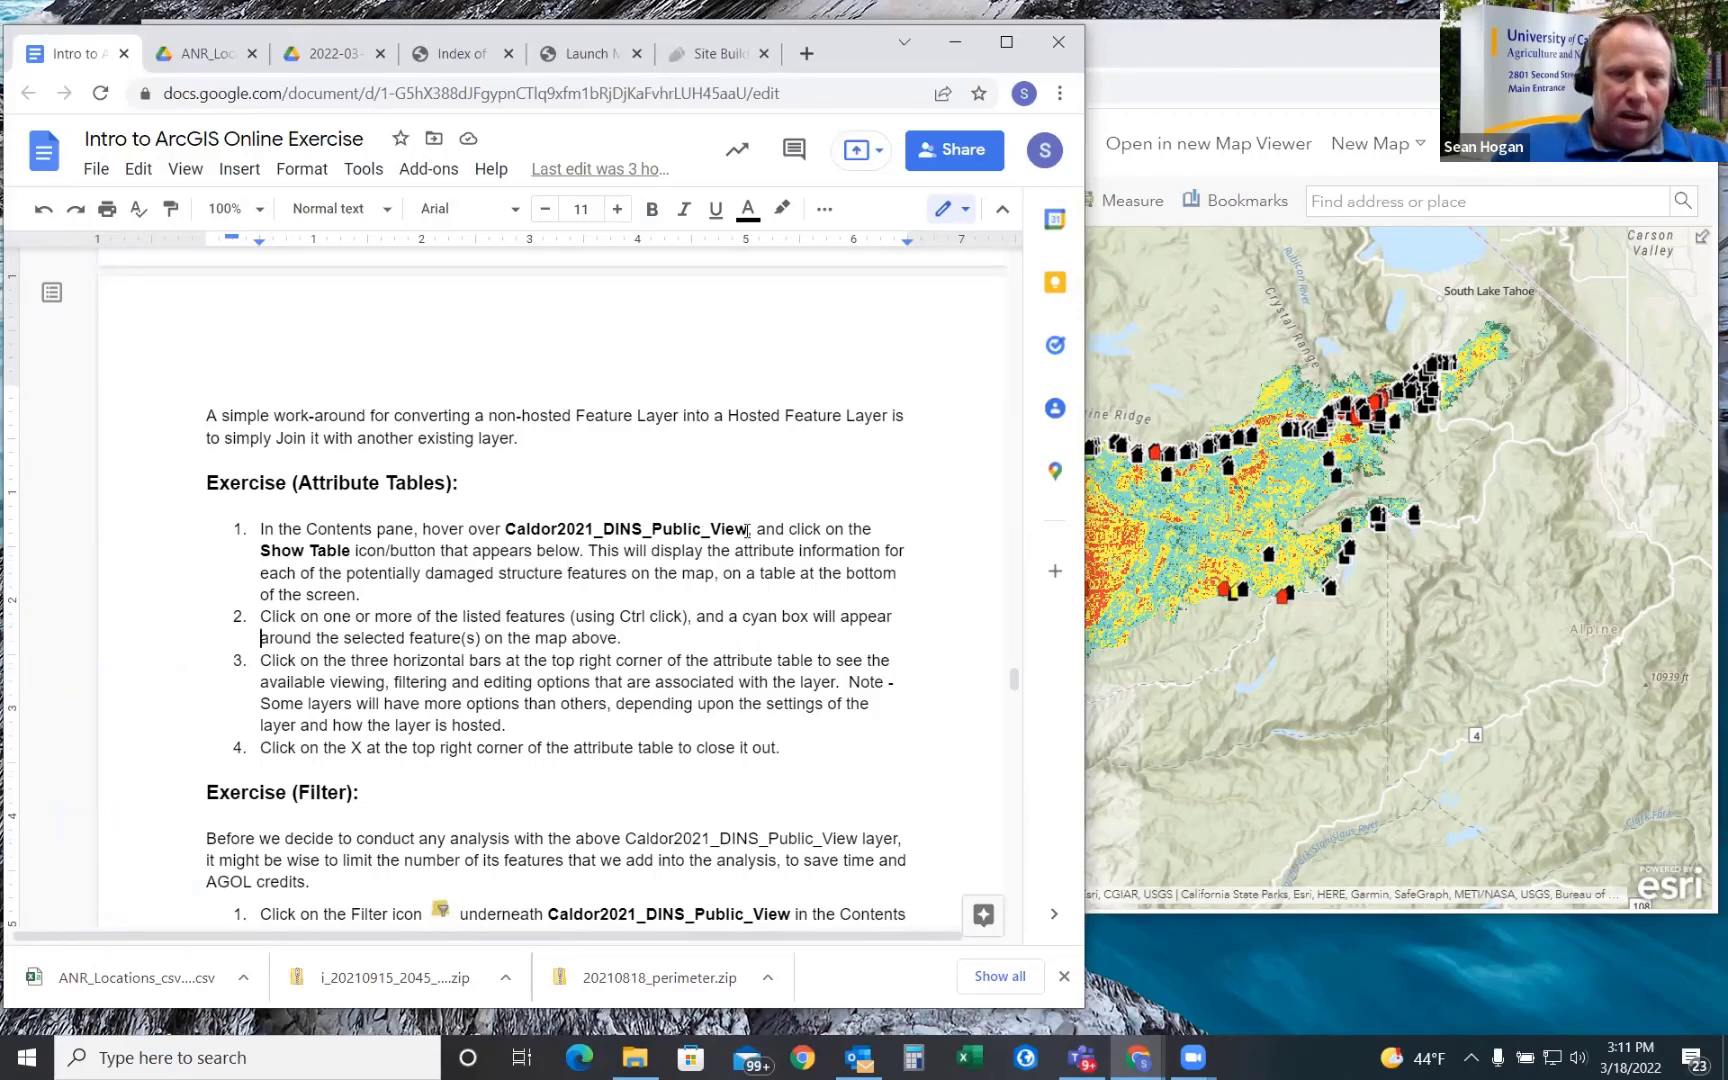
pyautogui.scroll(3, 747, 530)
pyautogui.scroll(-3, 747, 530)
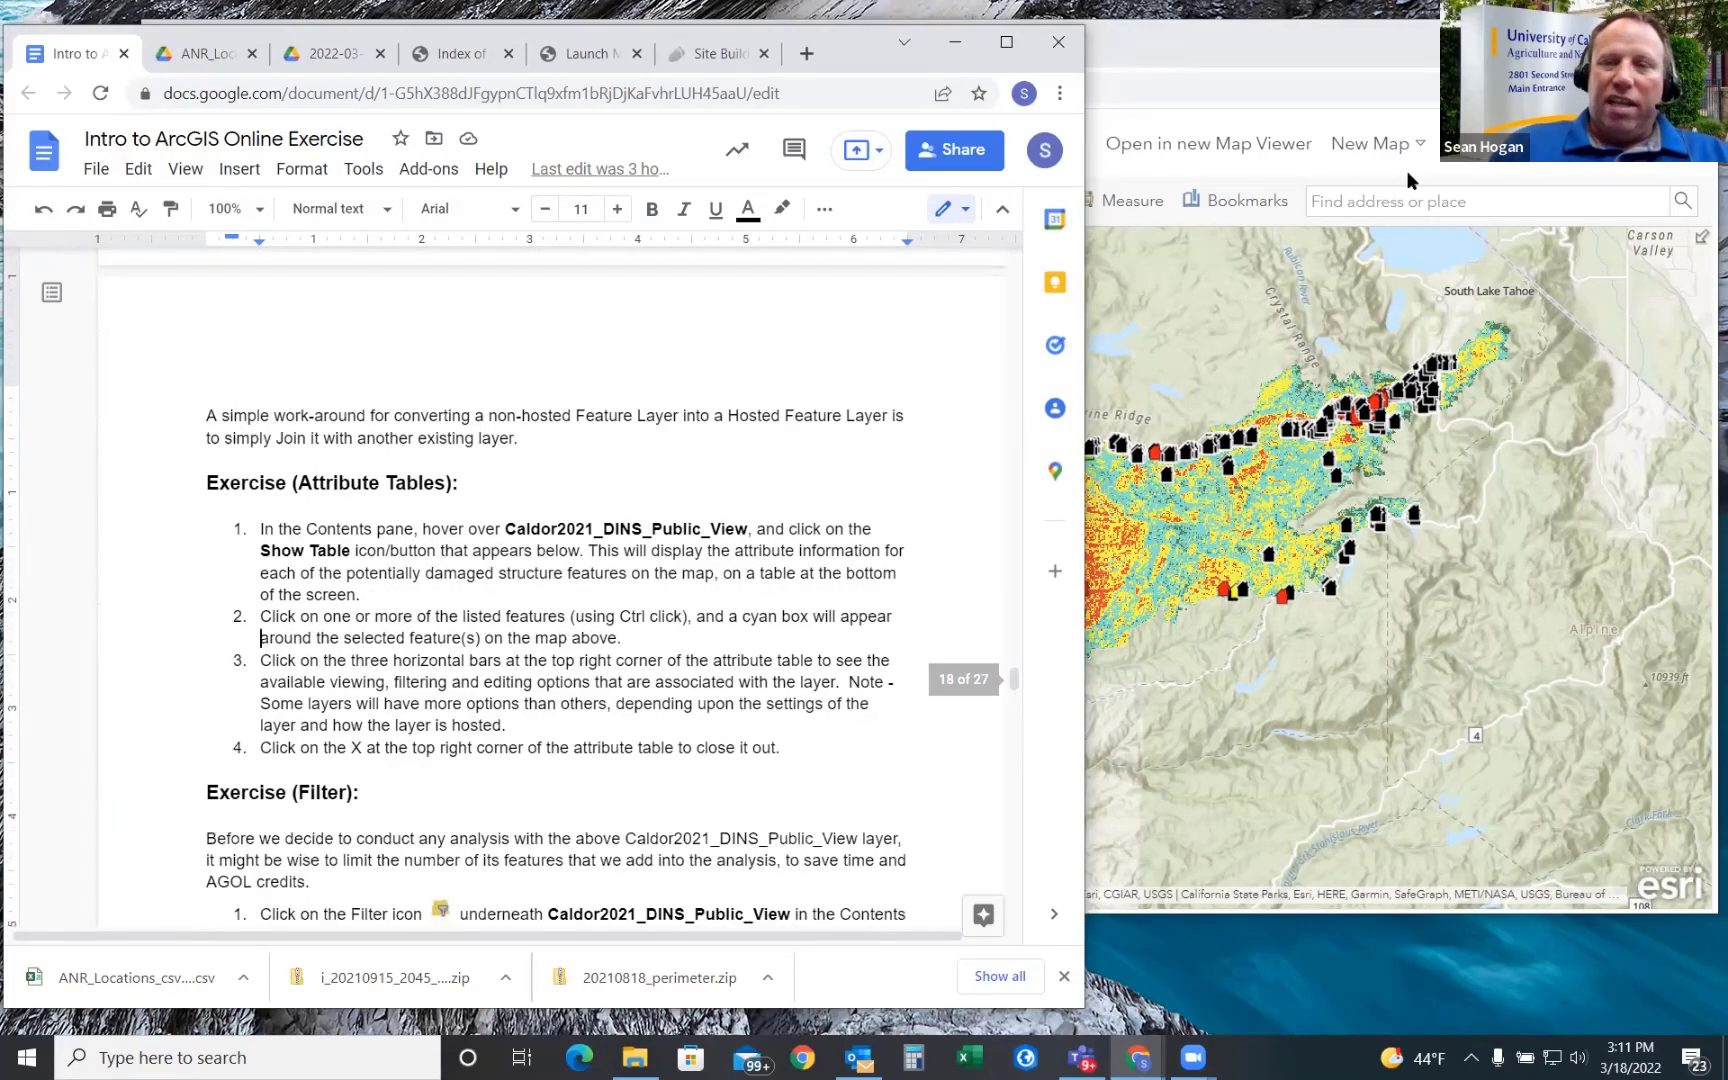
pyautogui.click(1395, 45)
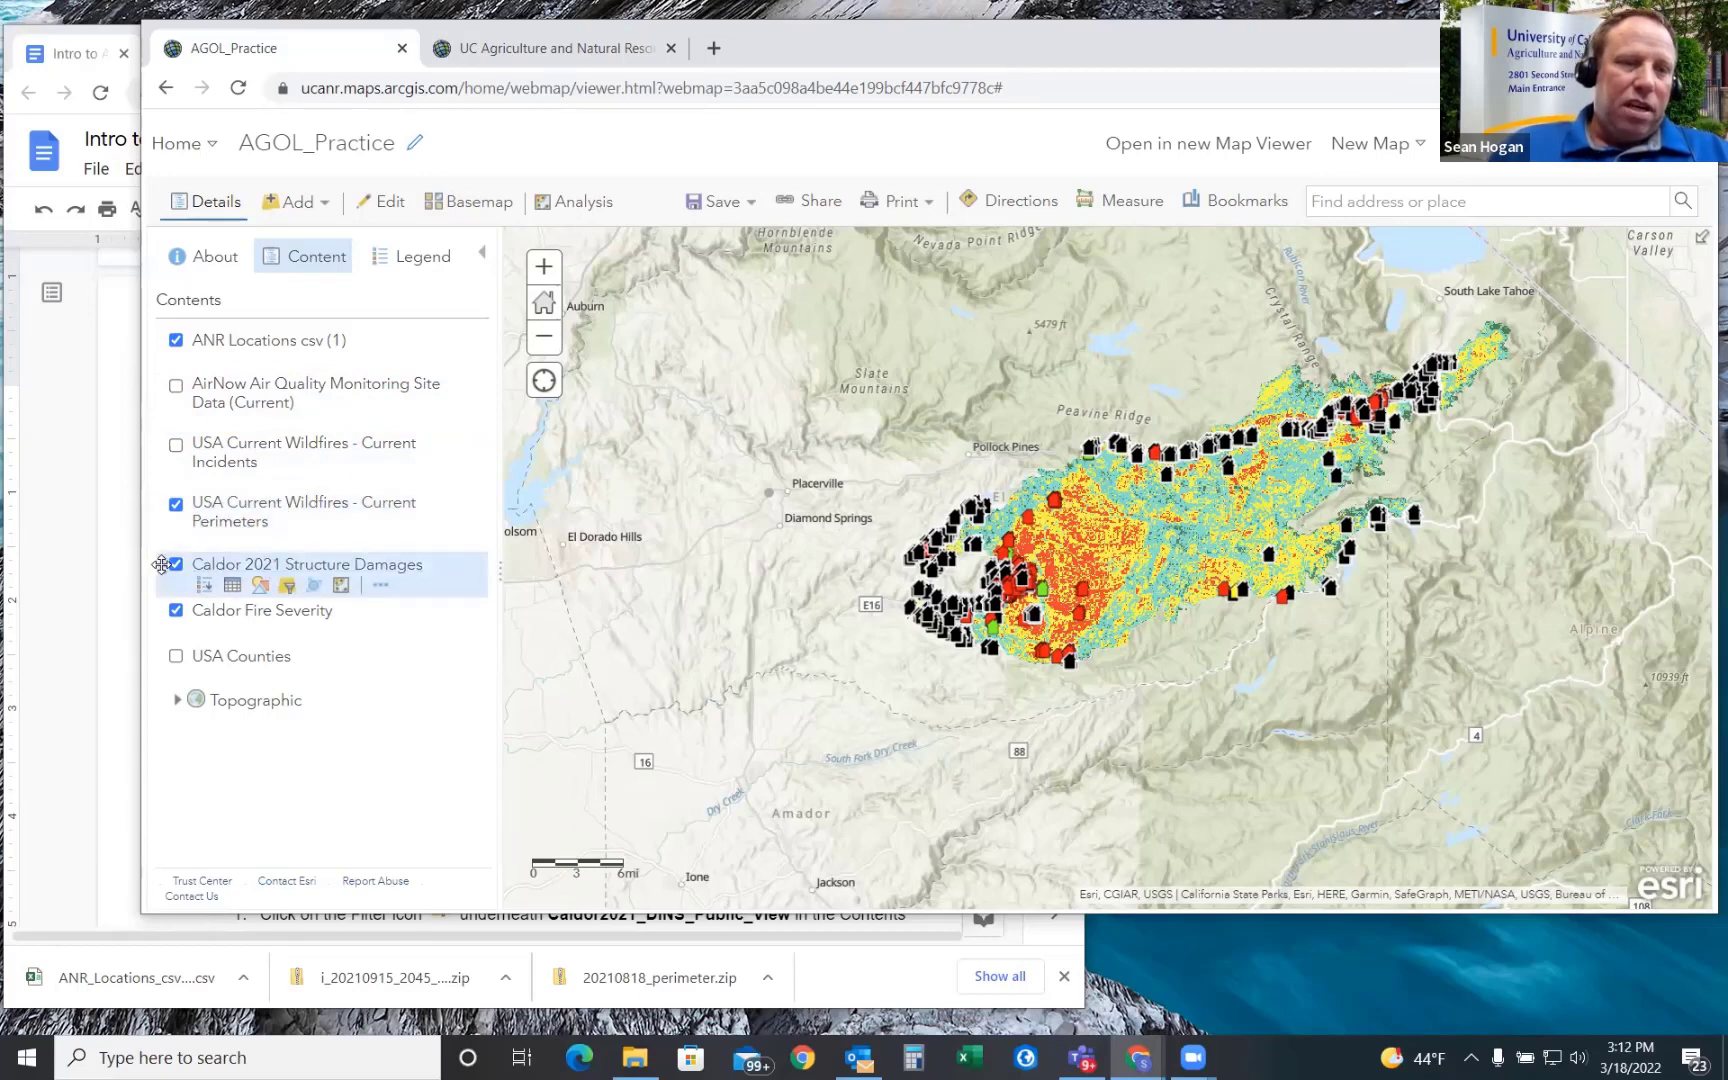
pyautogui.moveTo(161, 565); pyautogui.dragTo(161, 340)
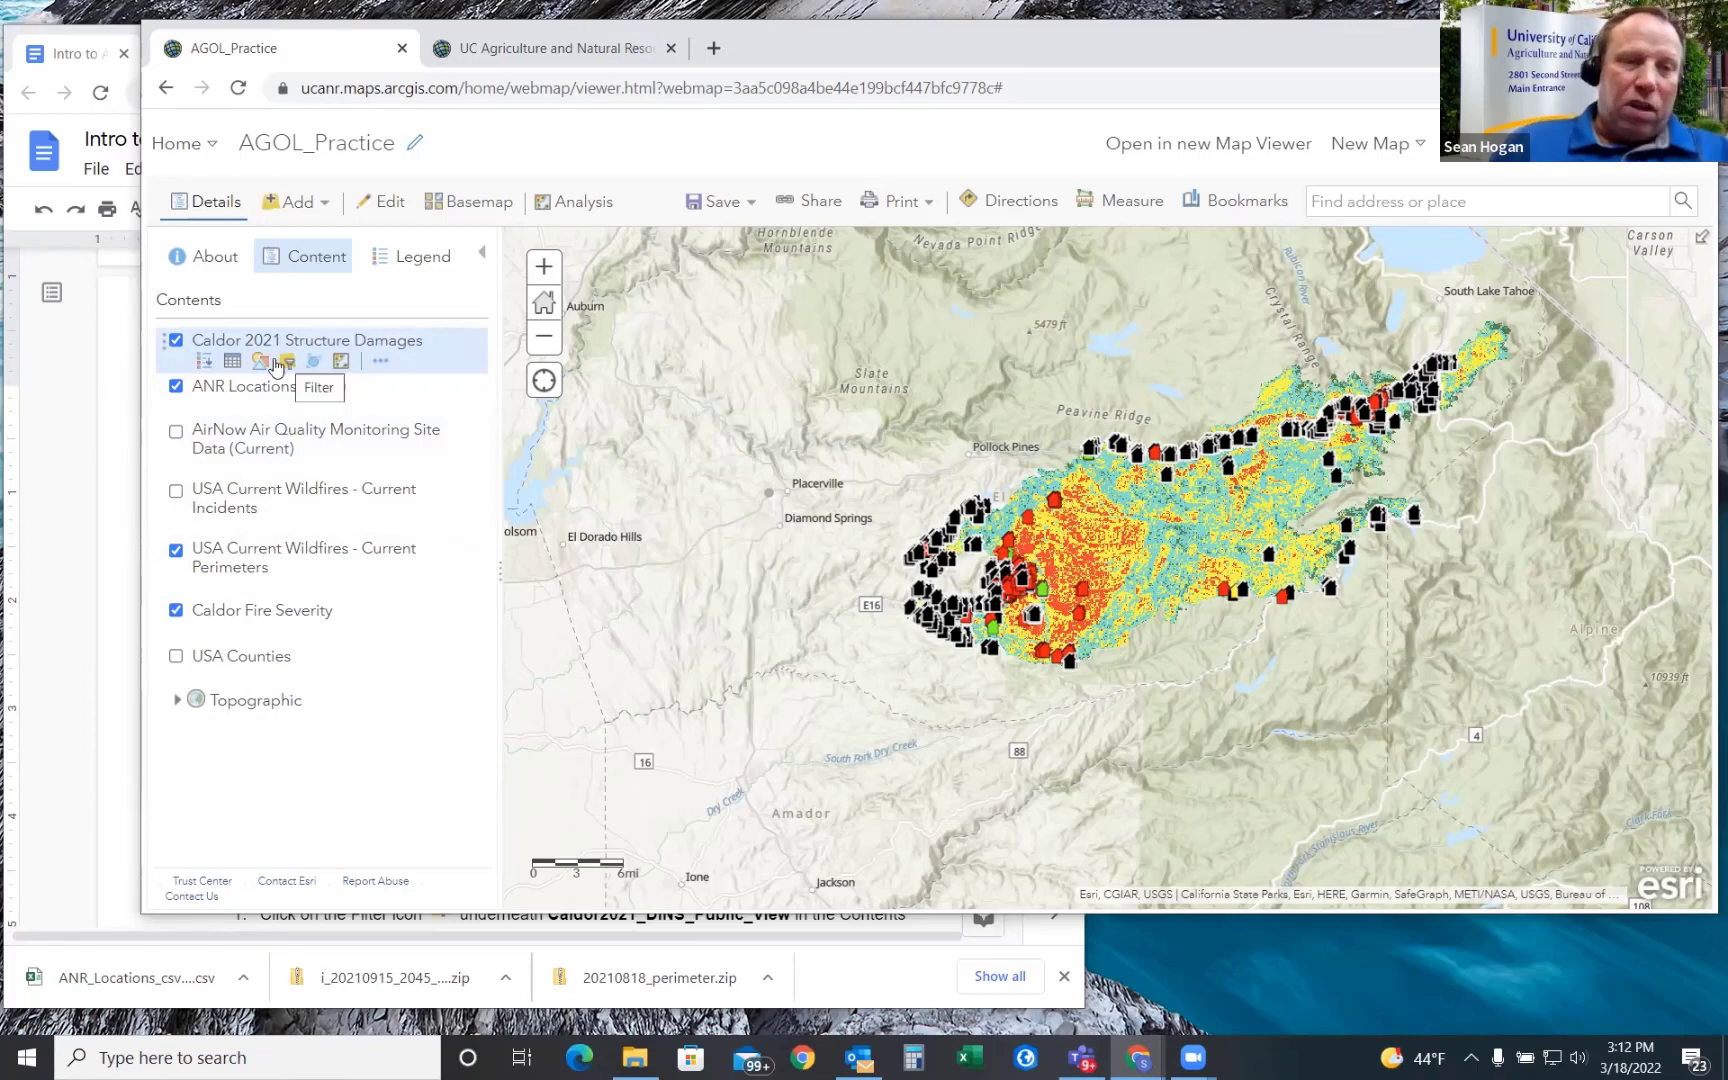
# - Show the attribute table for Caldor 2021 Structure Damages, listing its 4445 structures
pyautogui.click(231, 363)
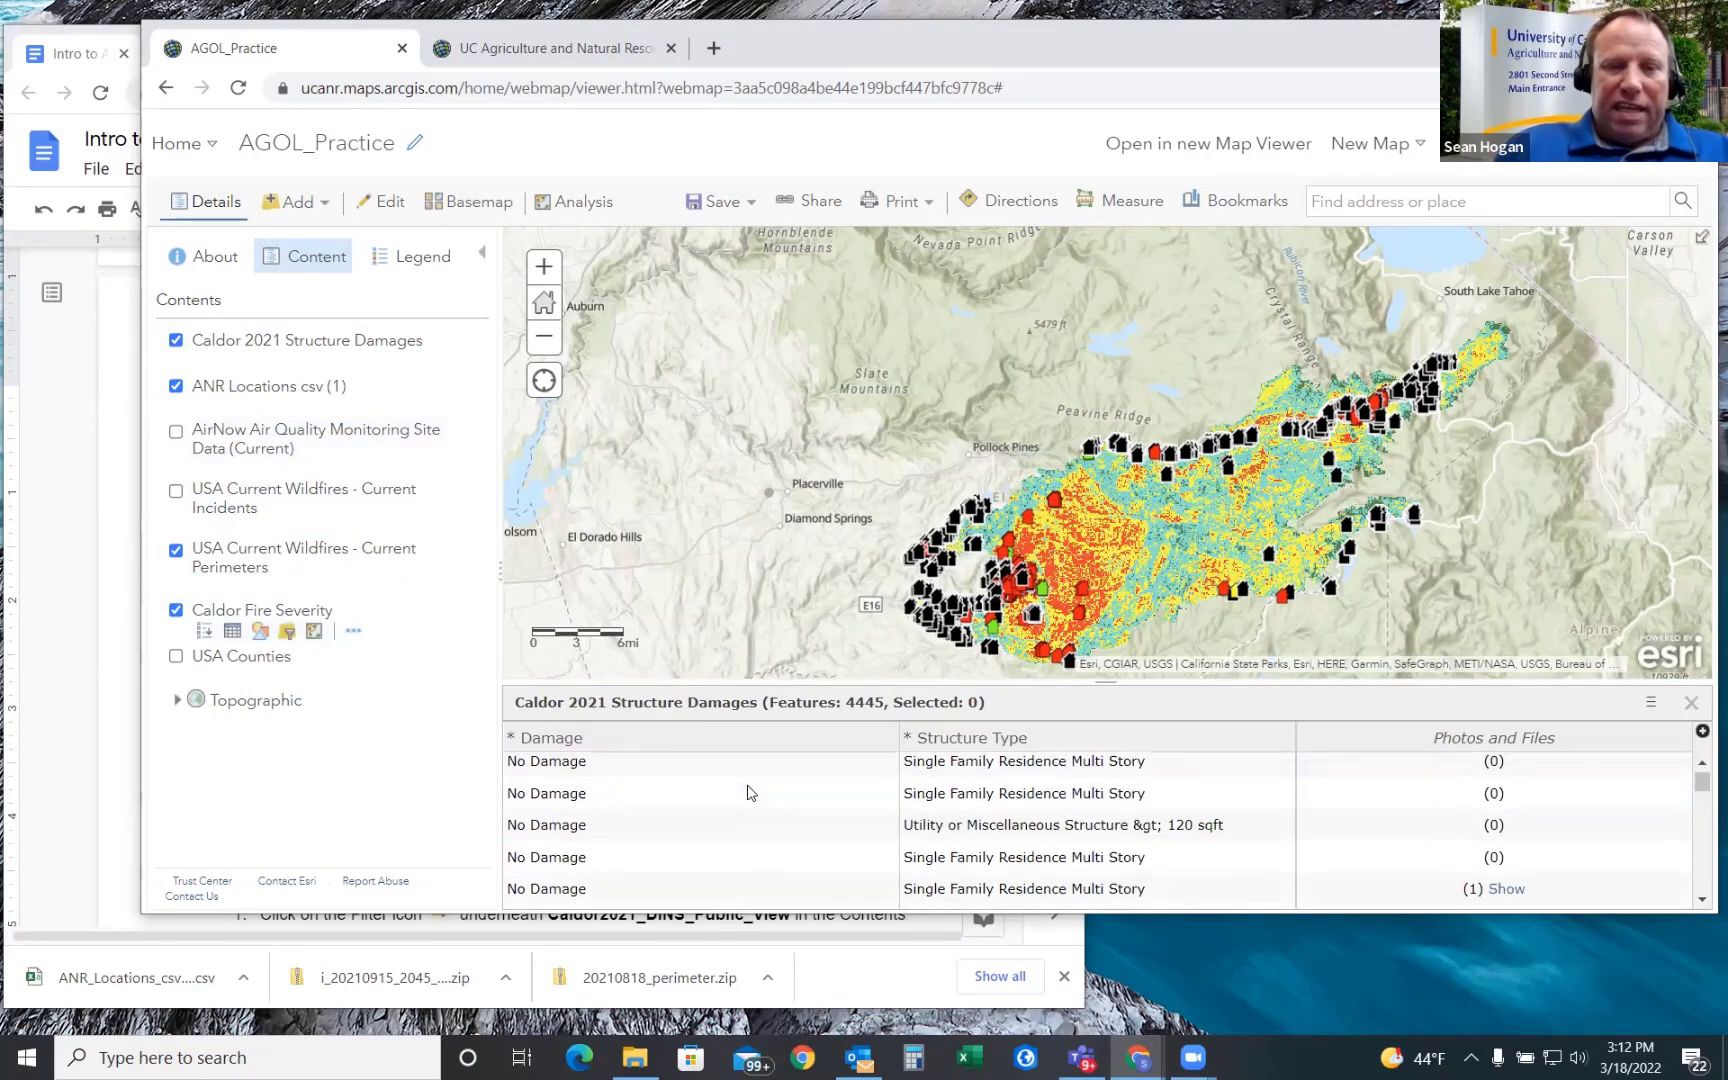
pyautogui.moveTo(579, 740); pyautogui.dragTo(992, 752)
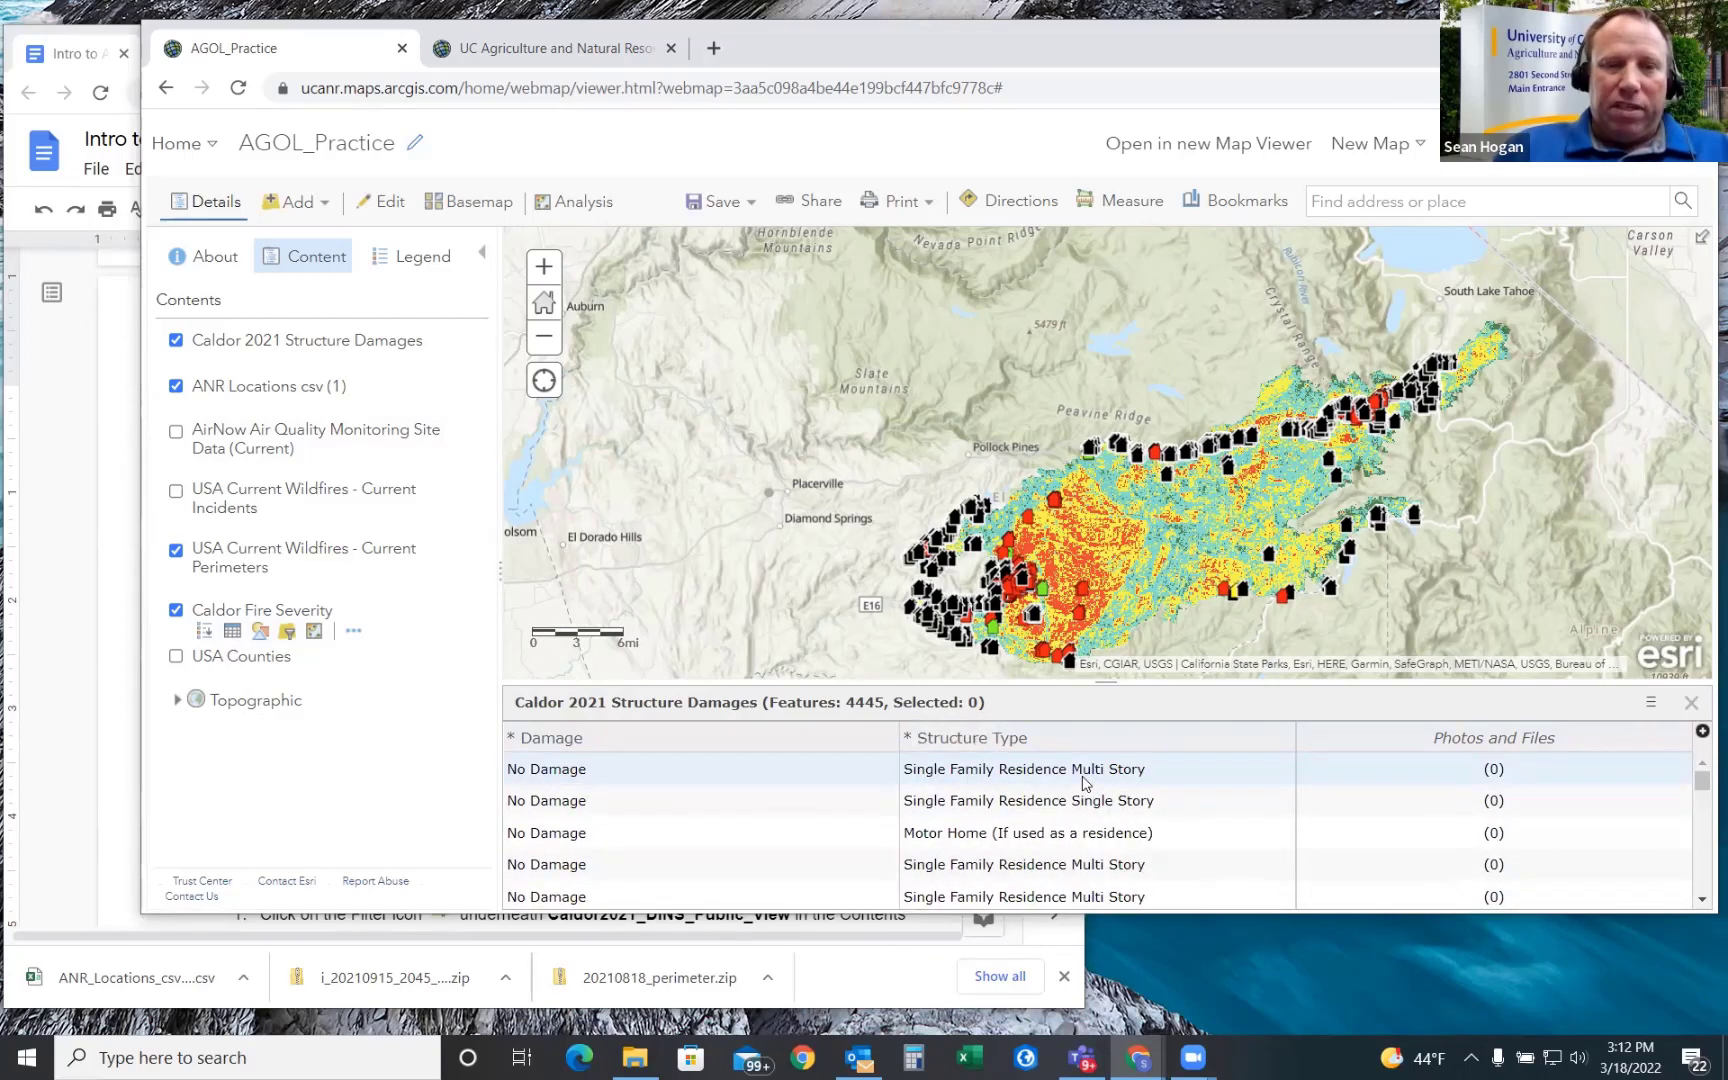
pyautogui.moveTo(355, 355)
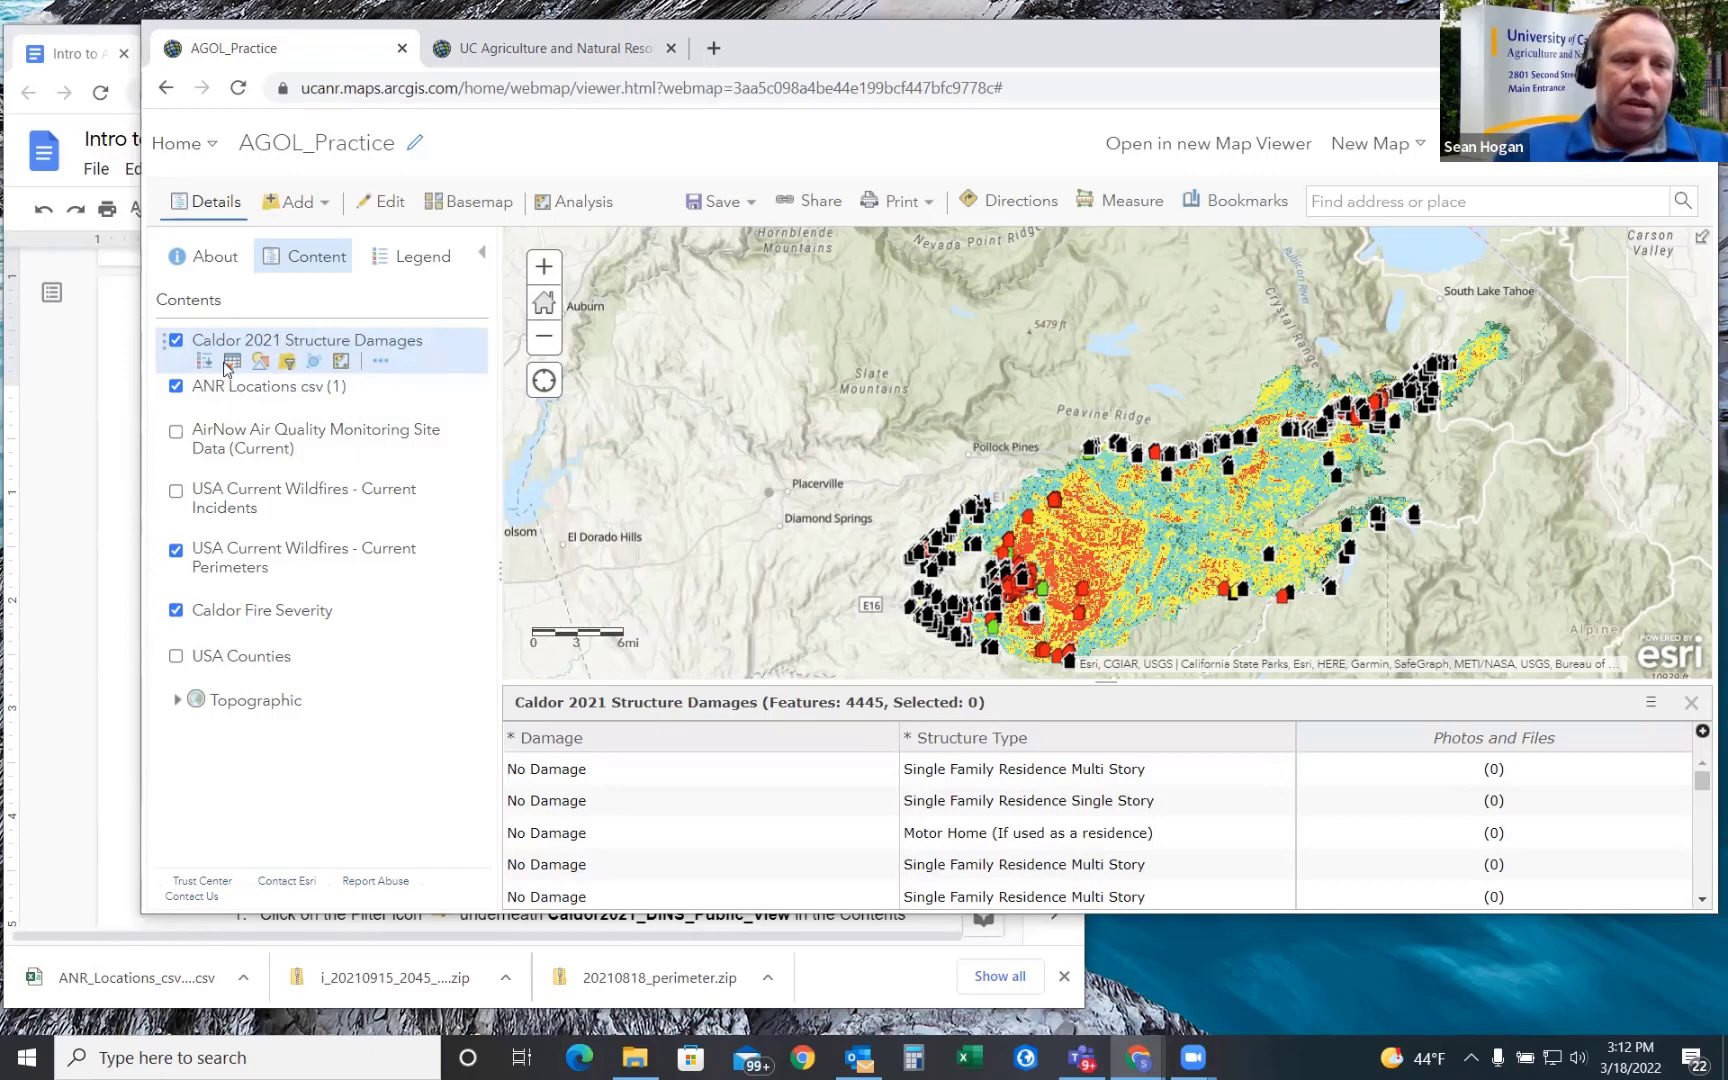
# - Start a filter on Caldor 2021 Structure Damages with Damage is Affected (1-9%)
pyautogui.click(288, 361)
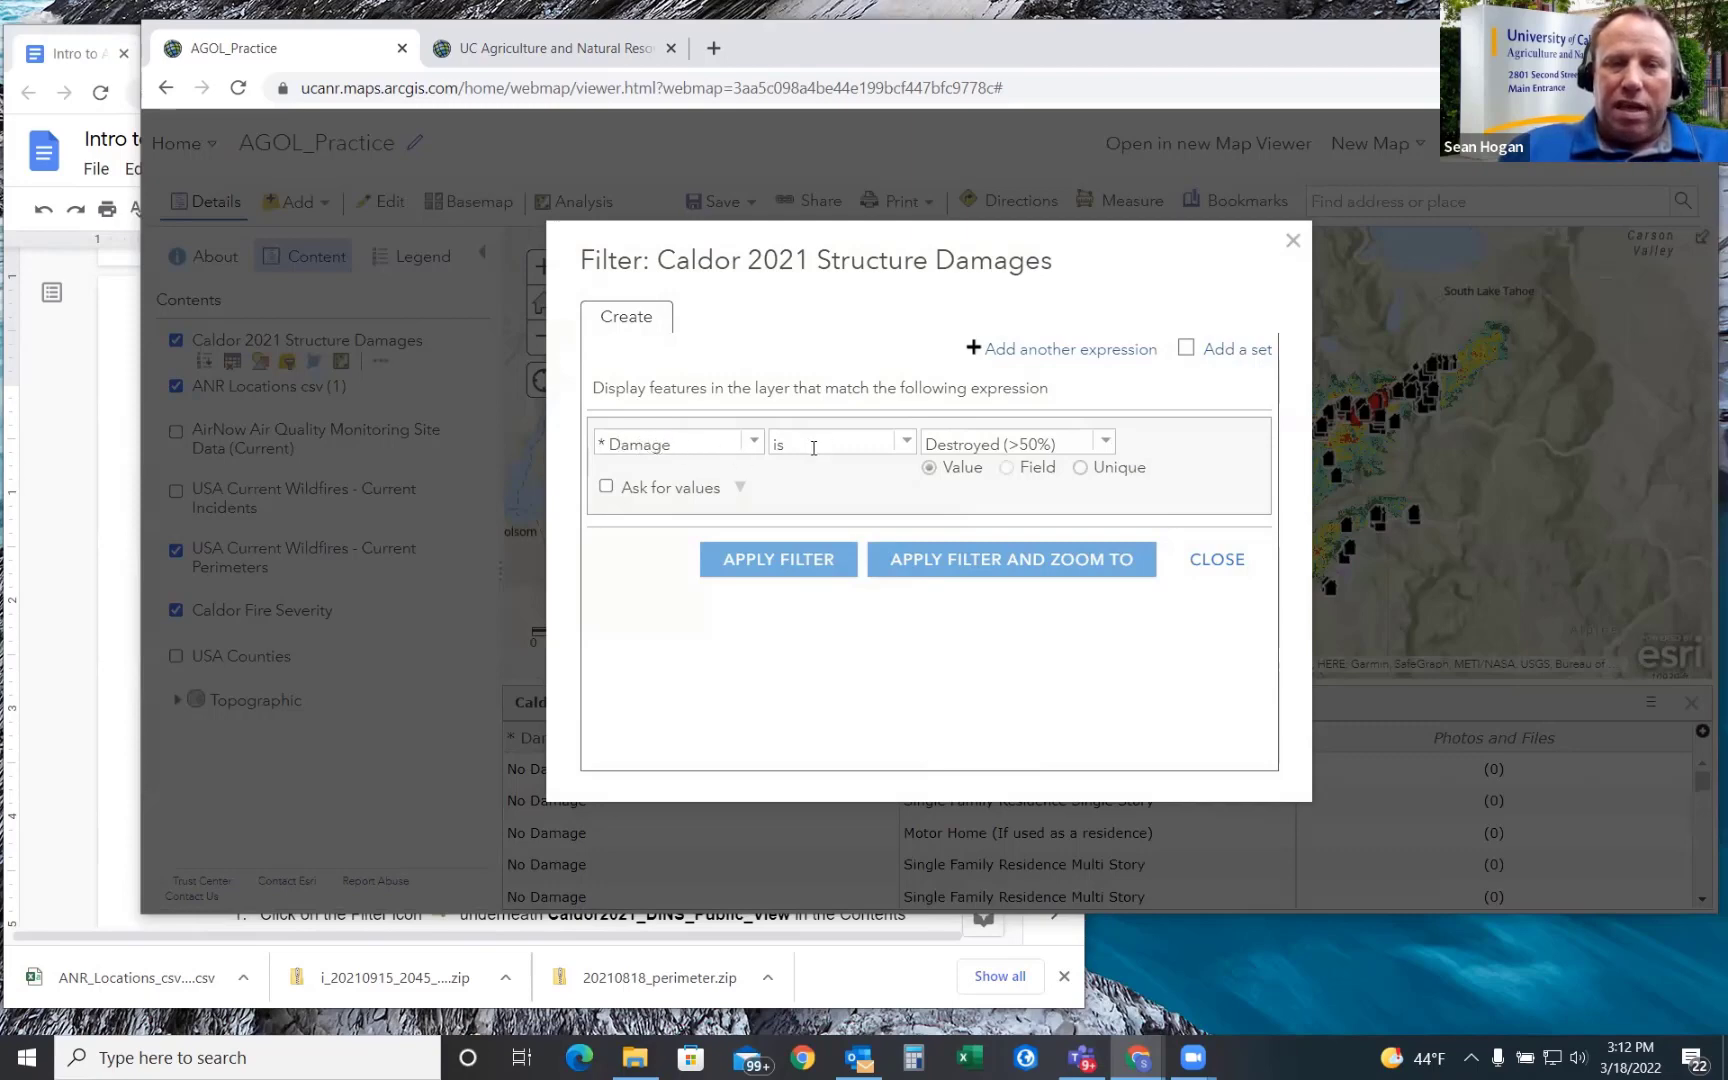
pyautogui.click(1106, 444)
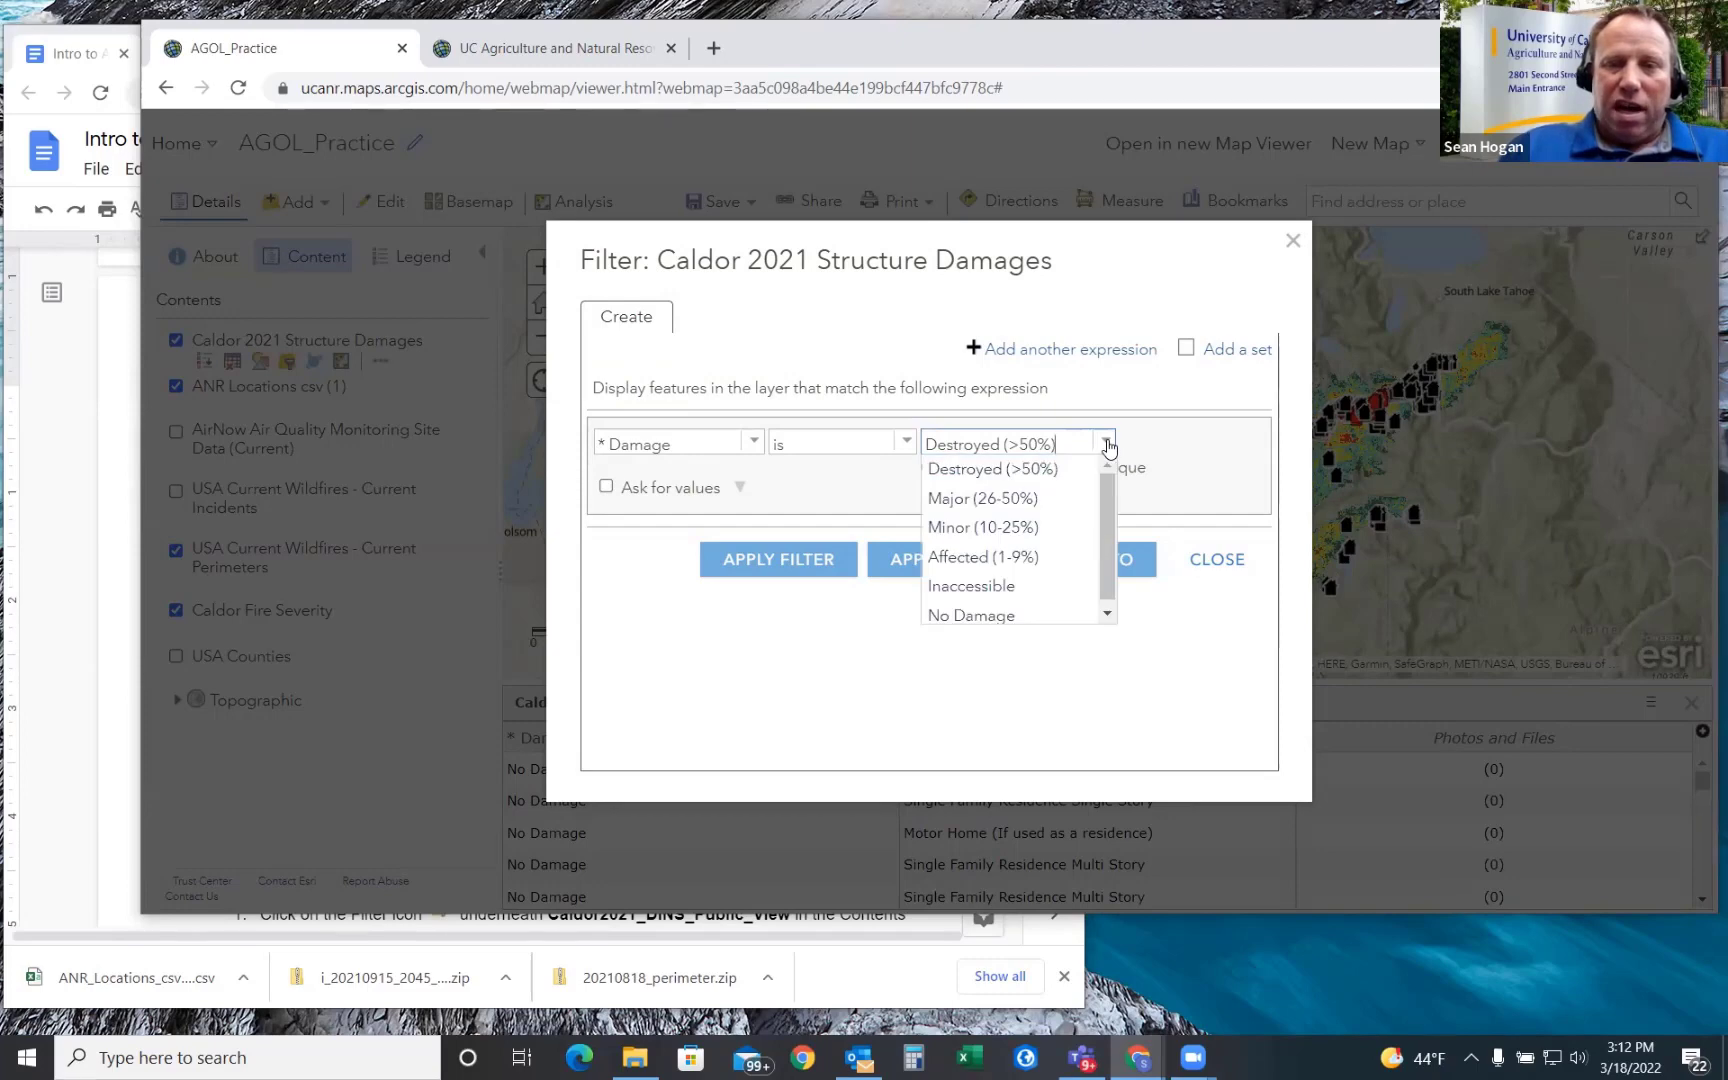
pyautogui.click(992, 557)
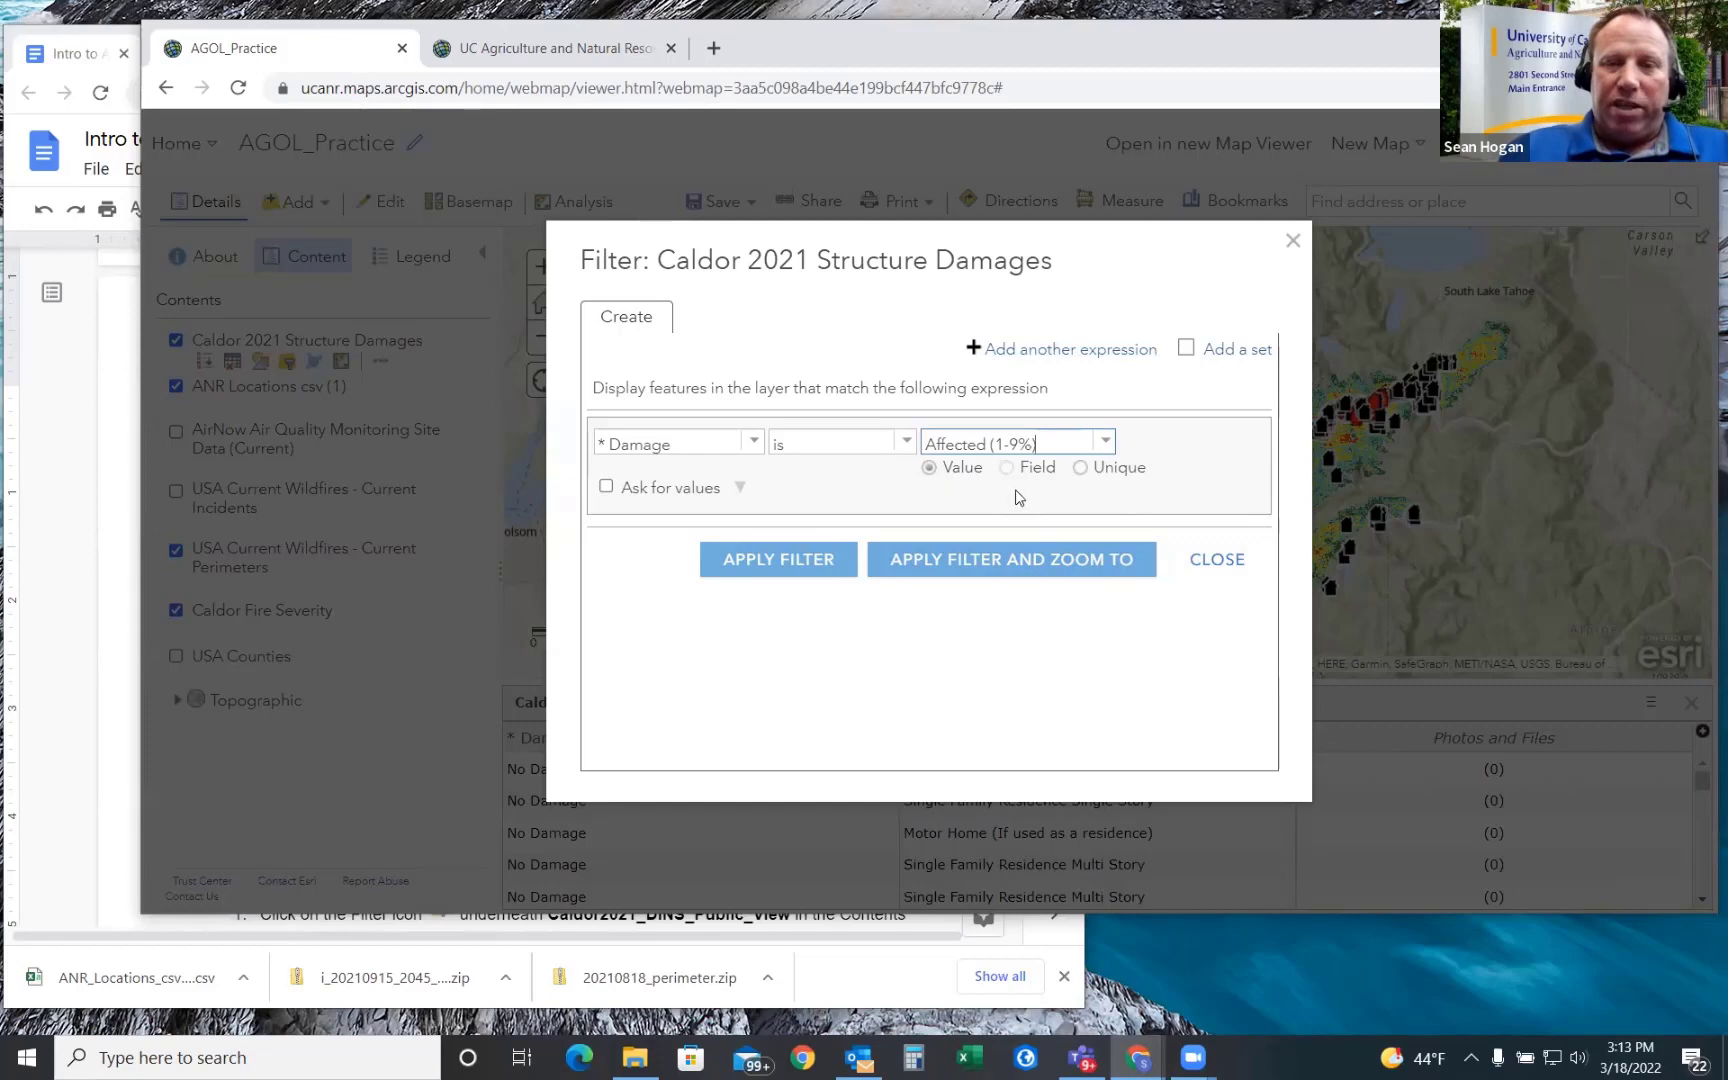
# - Add Structure Type is Single Family Residence Single Story and apply the filter, leaving 10 features
pyautogui.click(1043, 352)
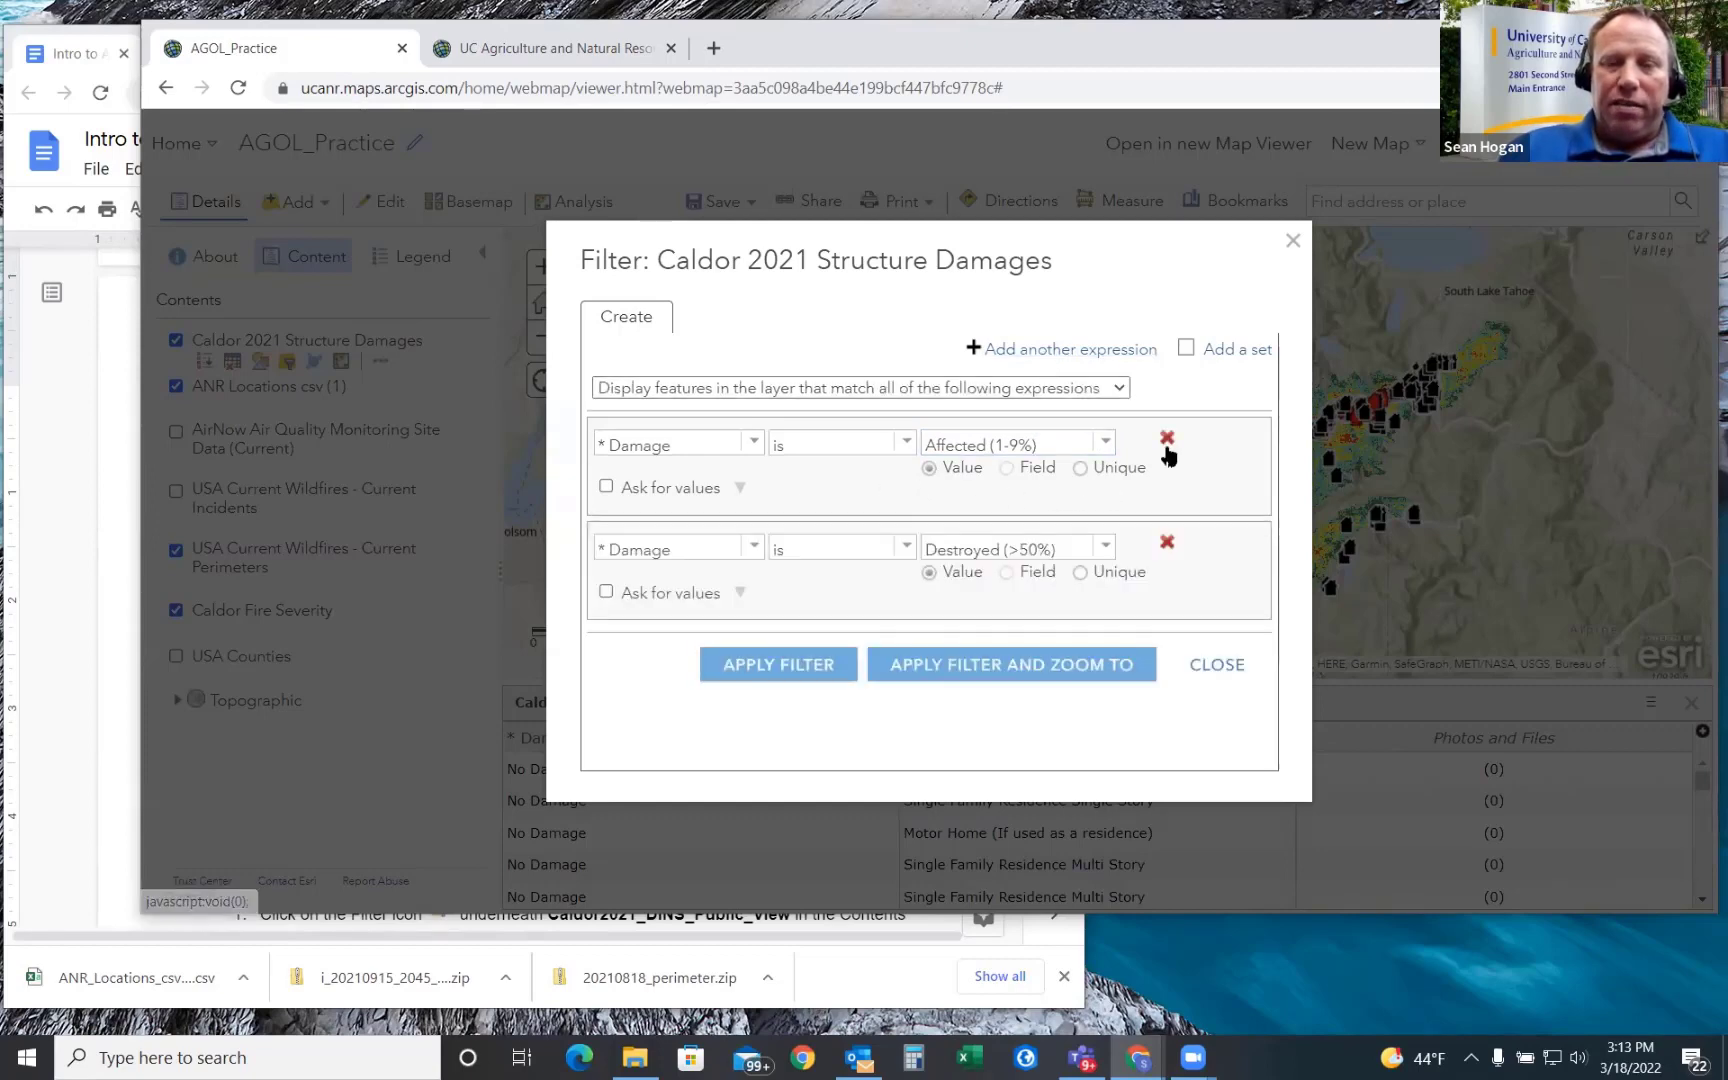
pyautogui.click(1106, 550)
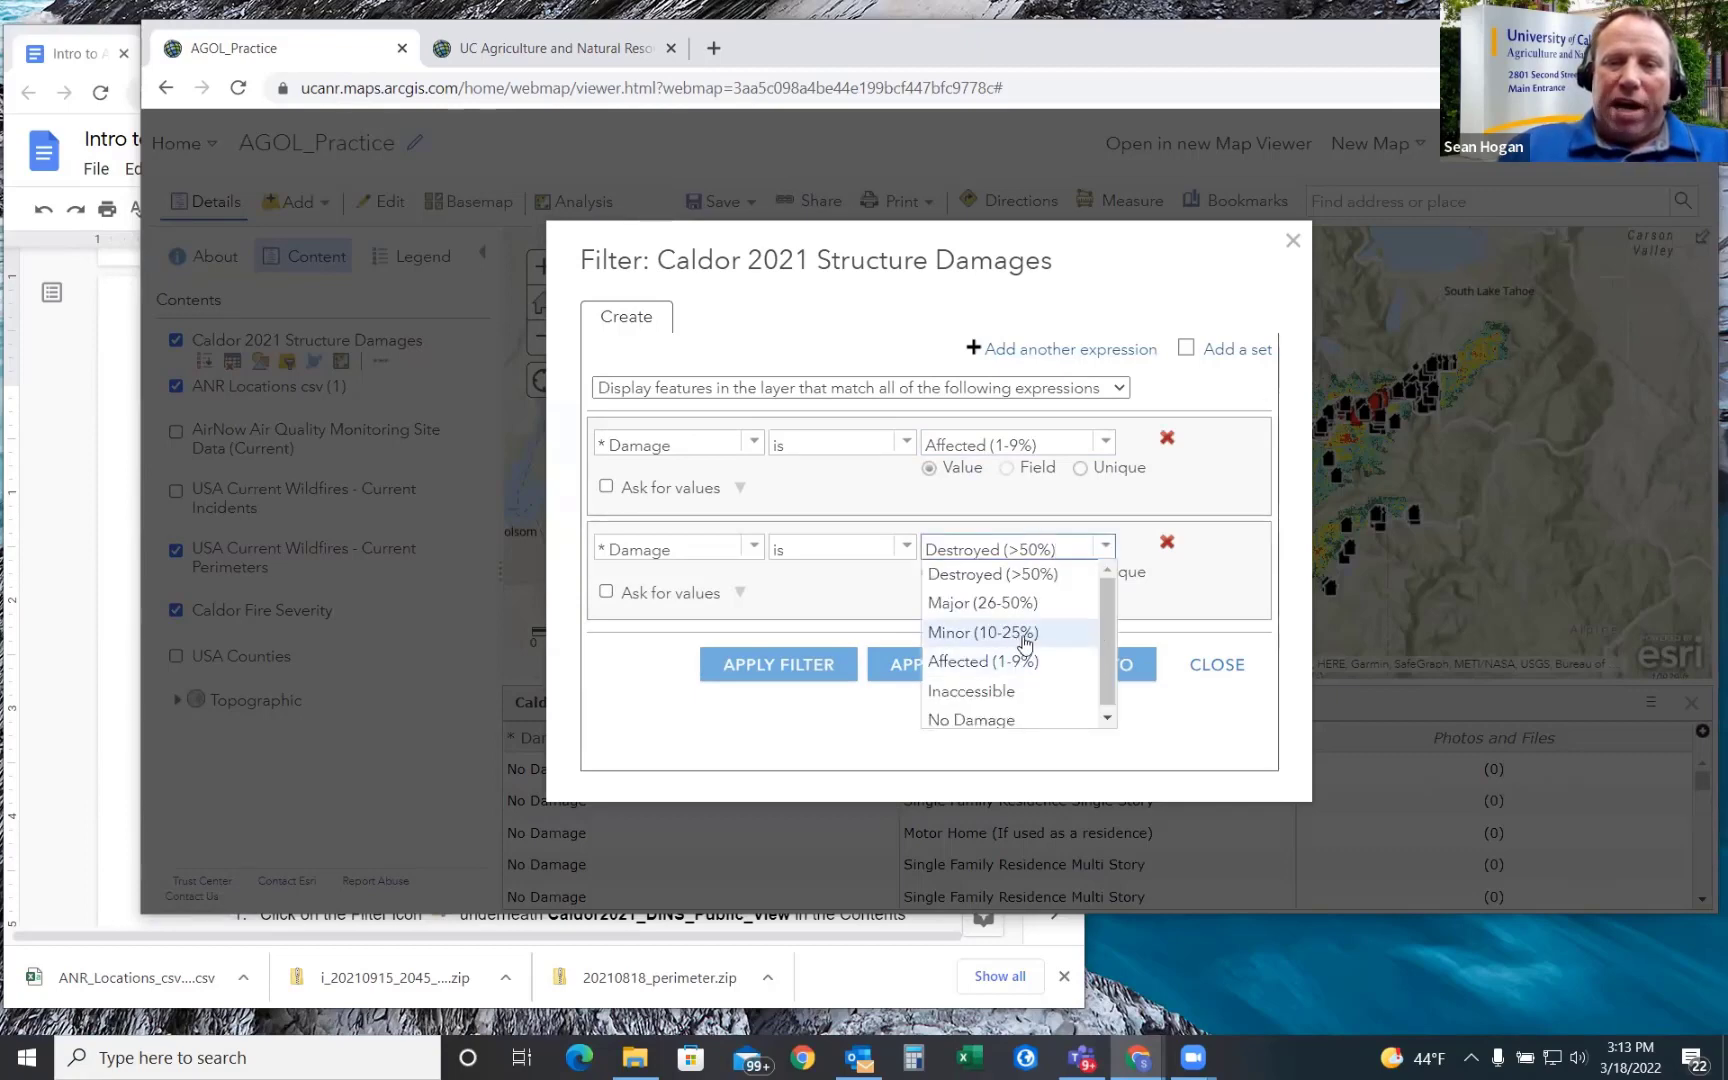
pyautogui.click(1177, 500)
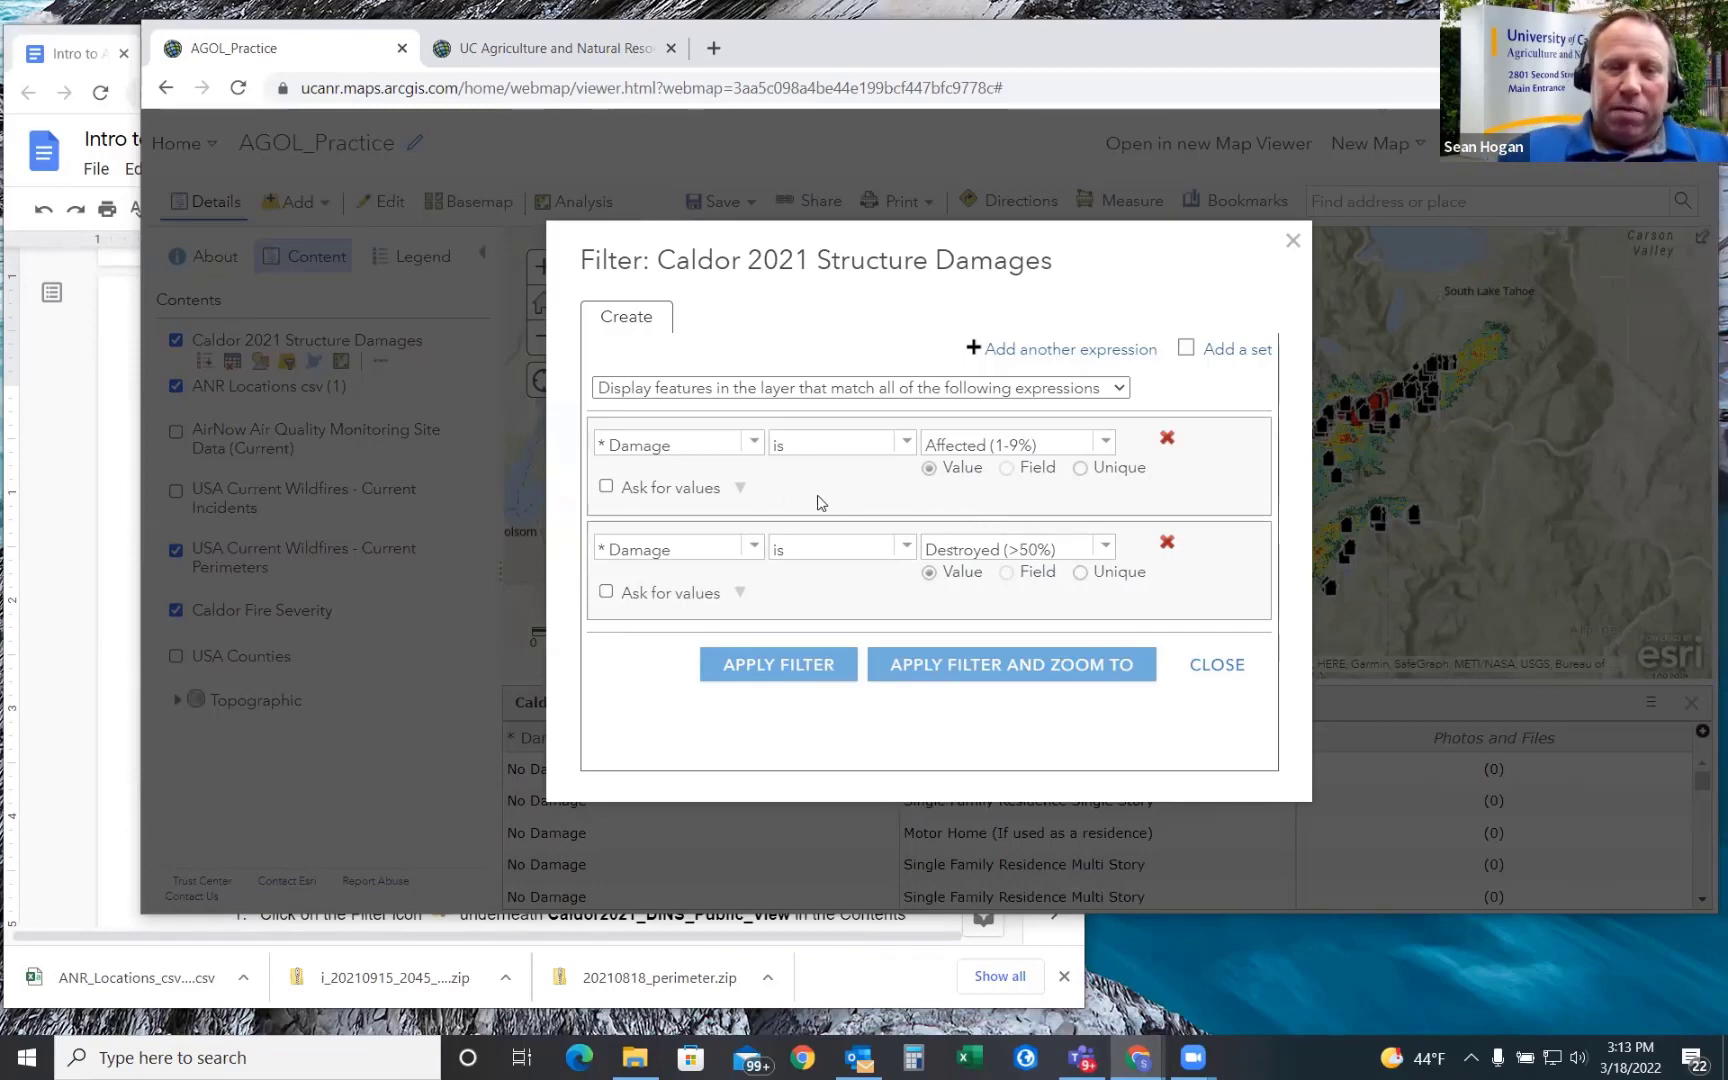
pyautogui.click(751, 550)
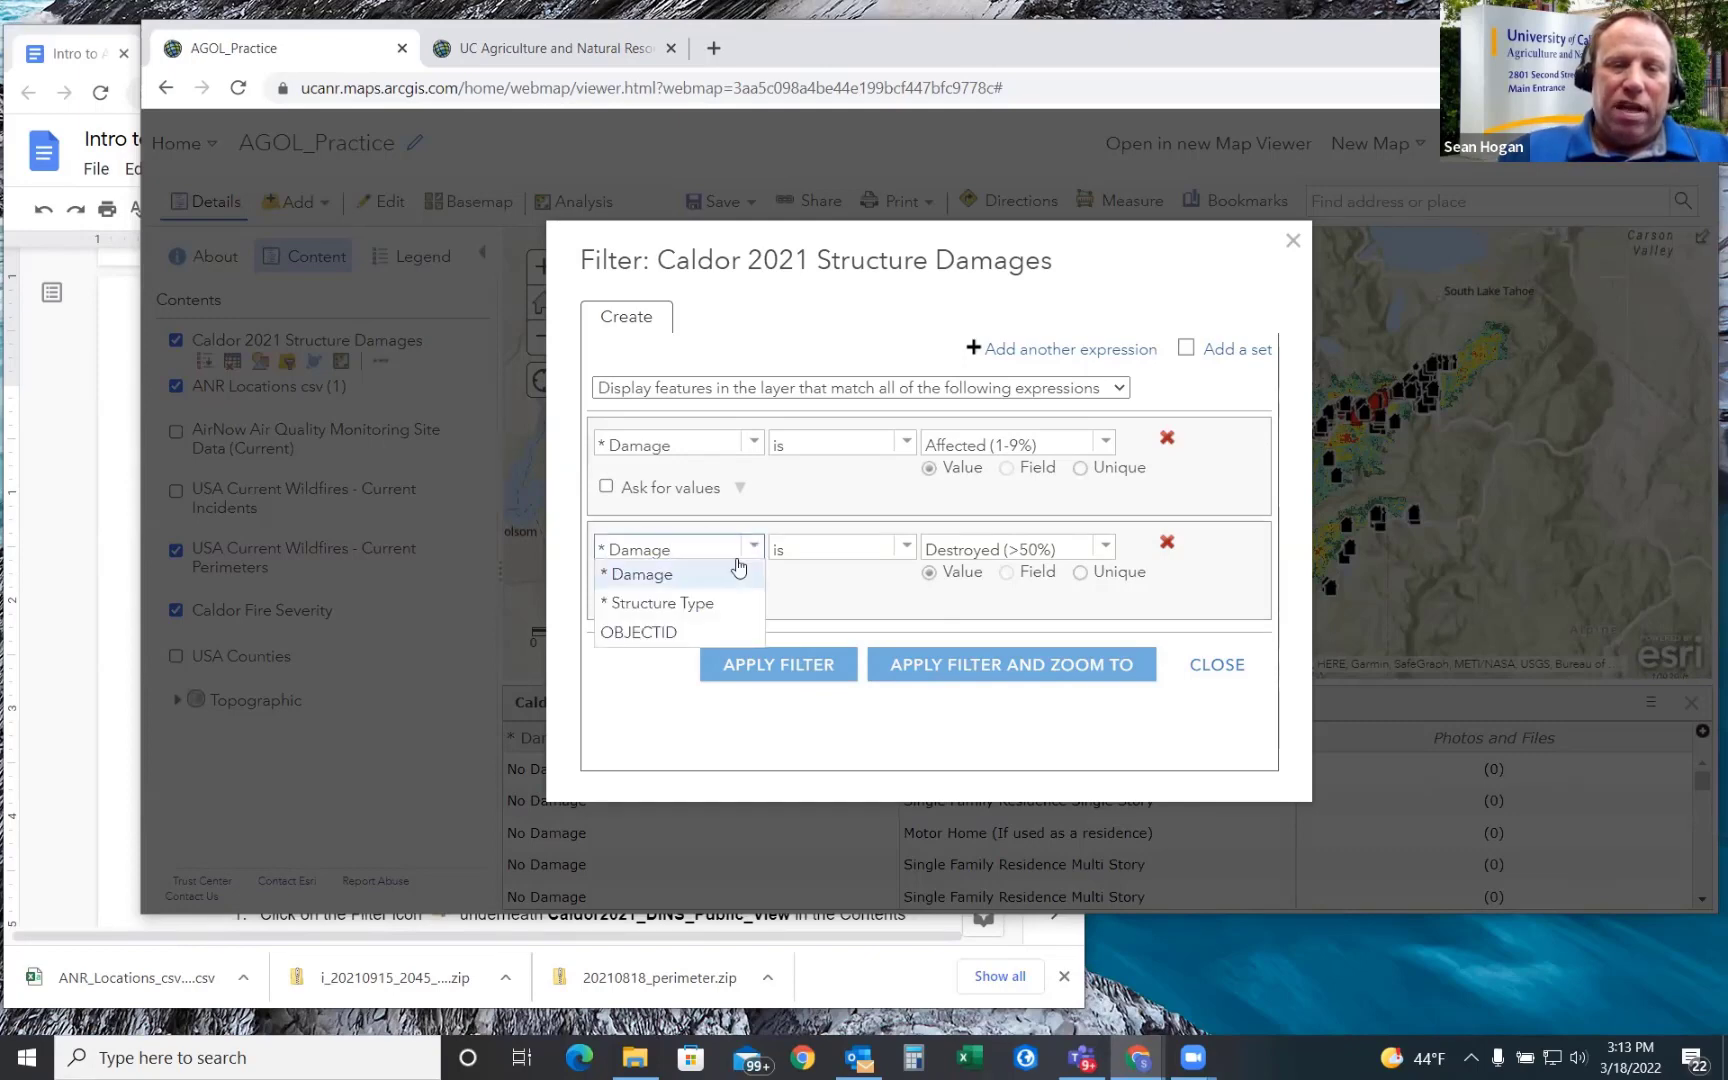
pyautogui.click(674, 603)
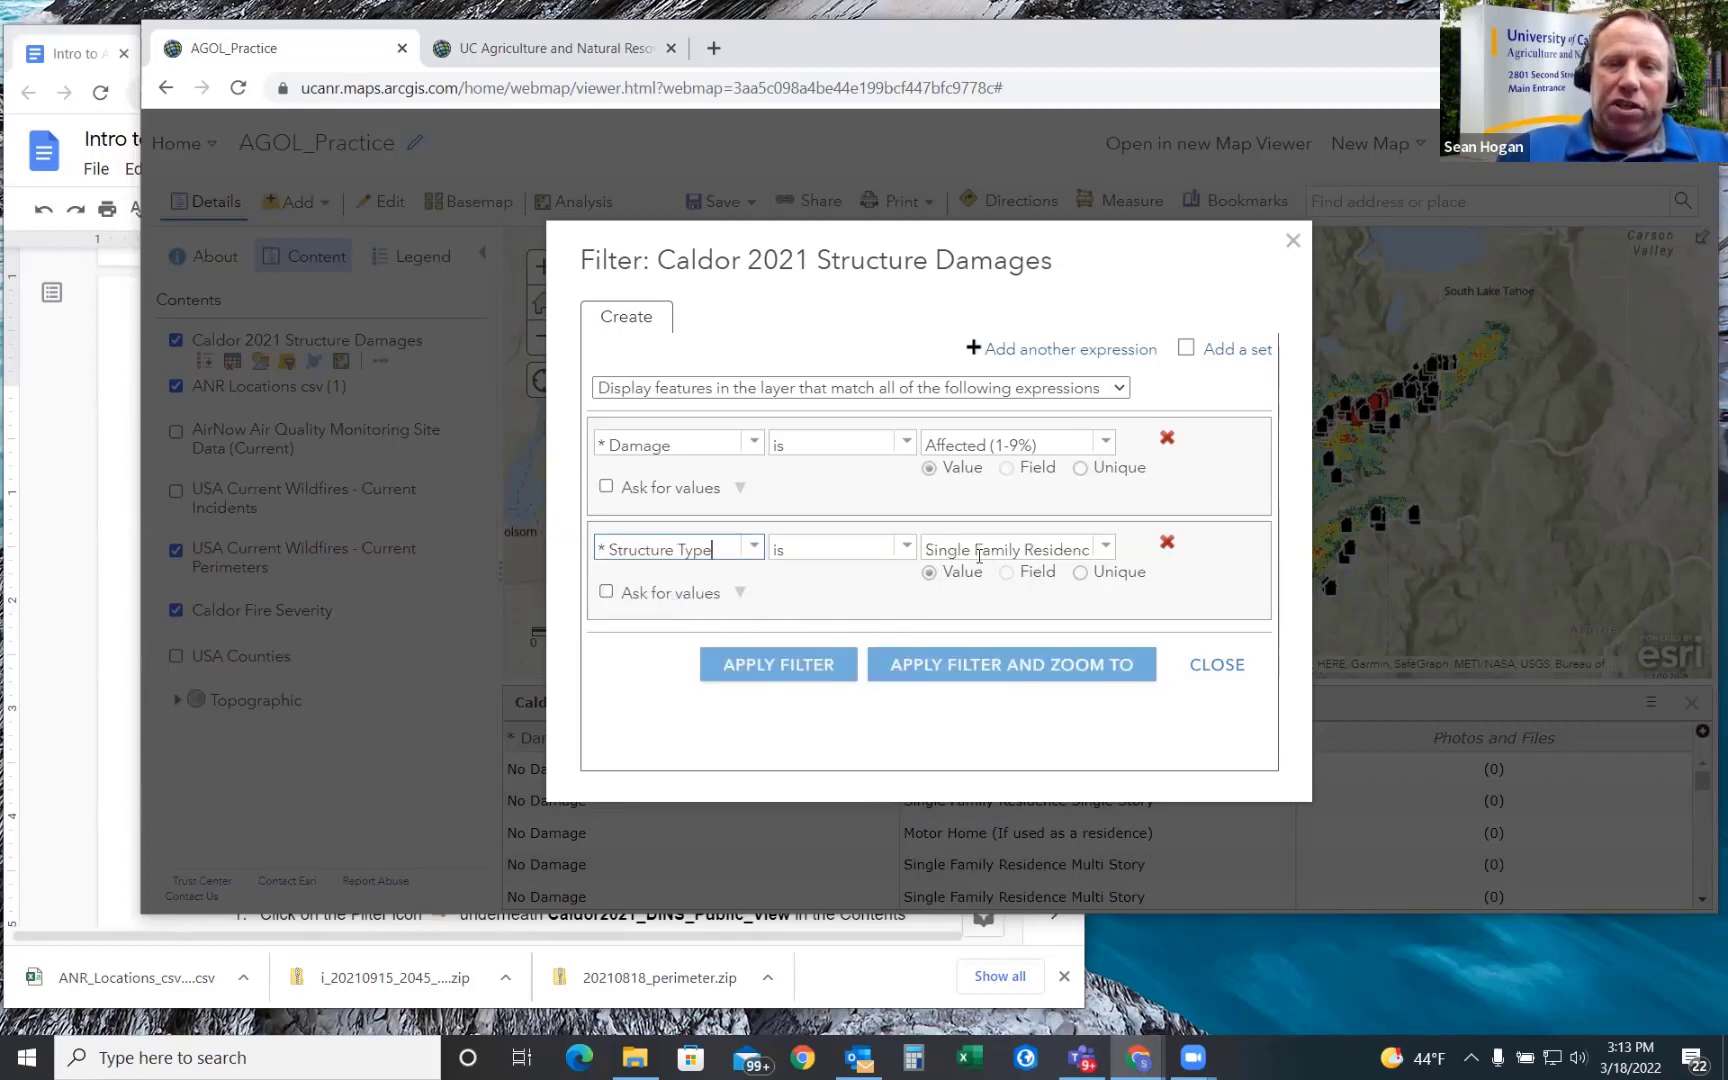
pyautogui.click(1103, 548)
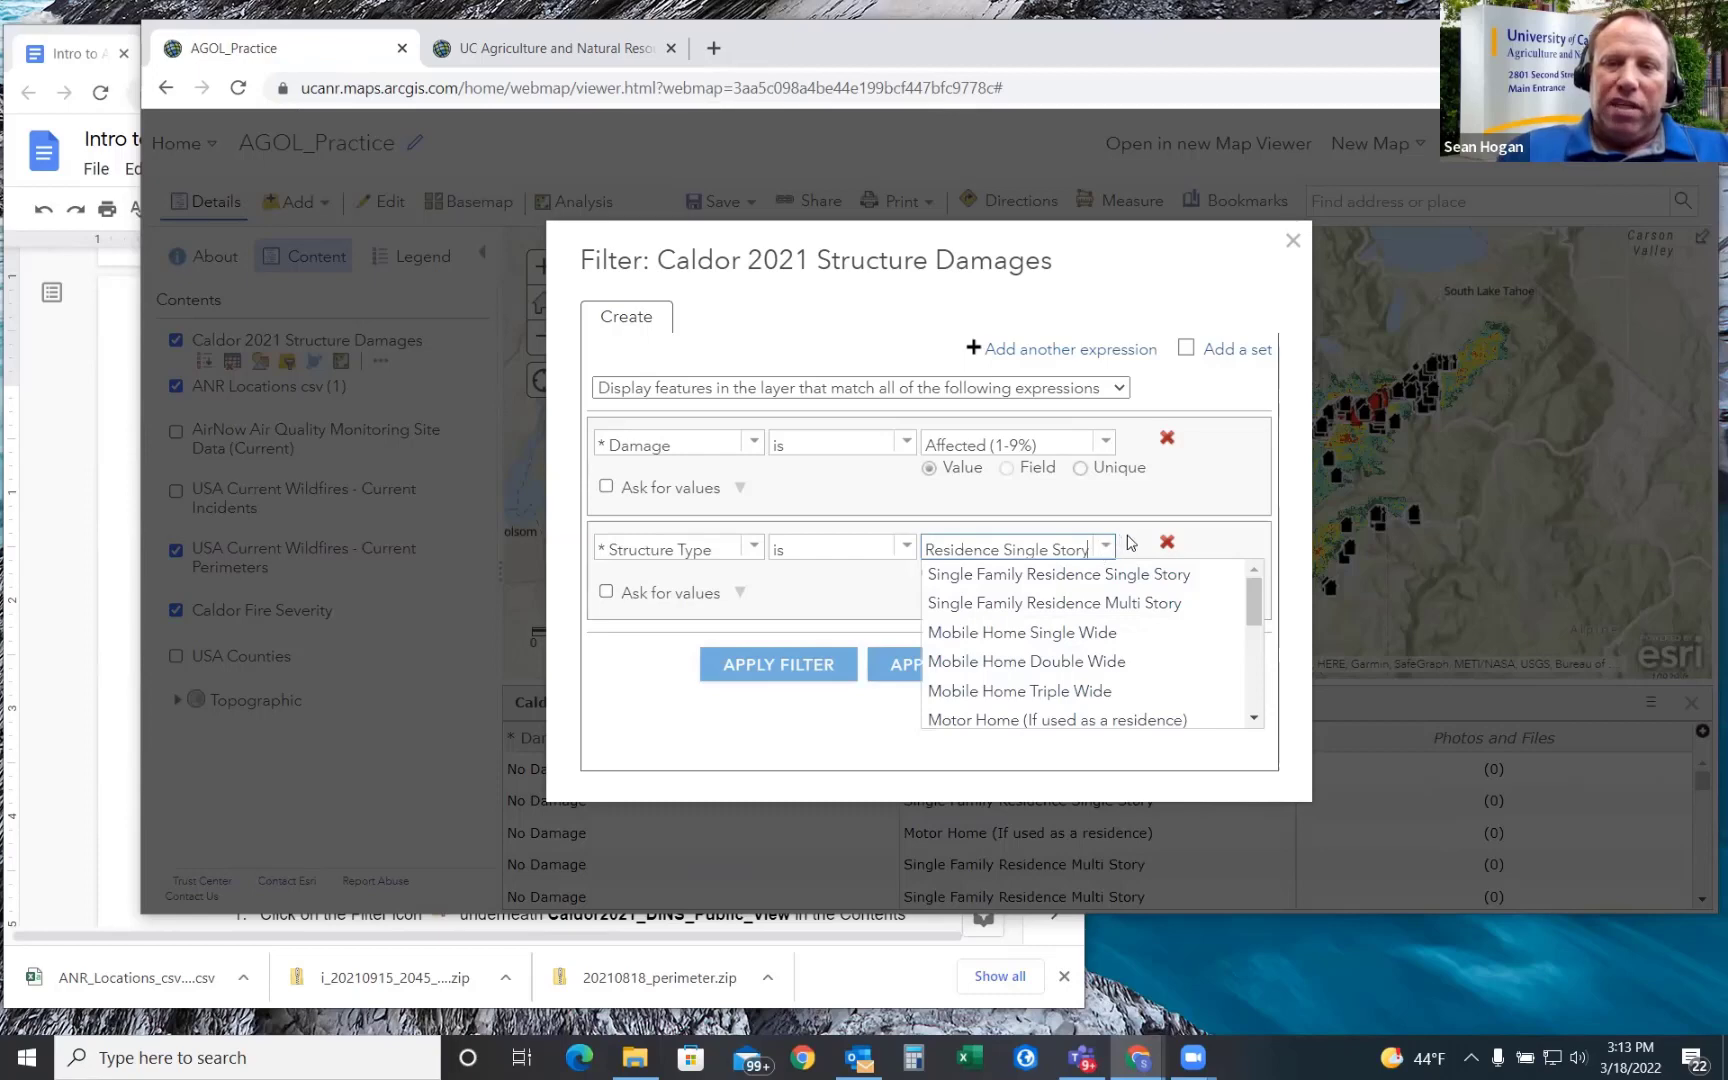
pyautogui.click(1130, 545)
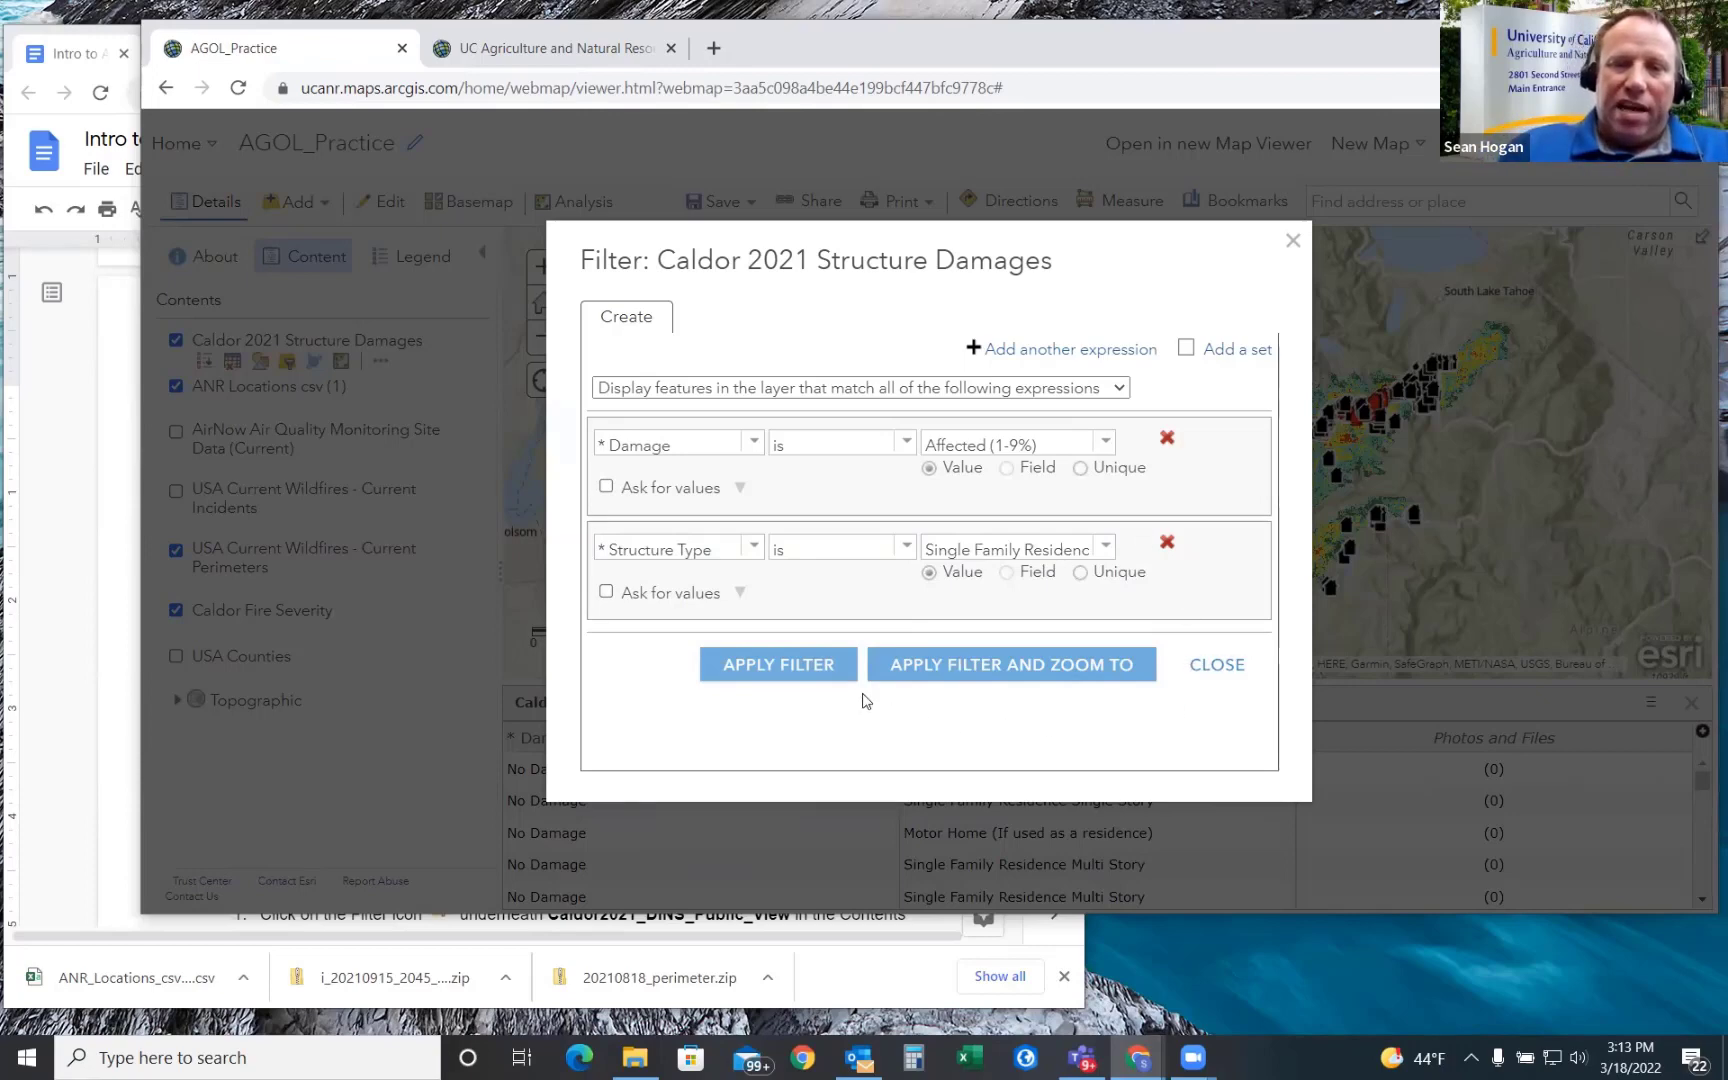
pyautogui.click(783, 666)
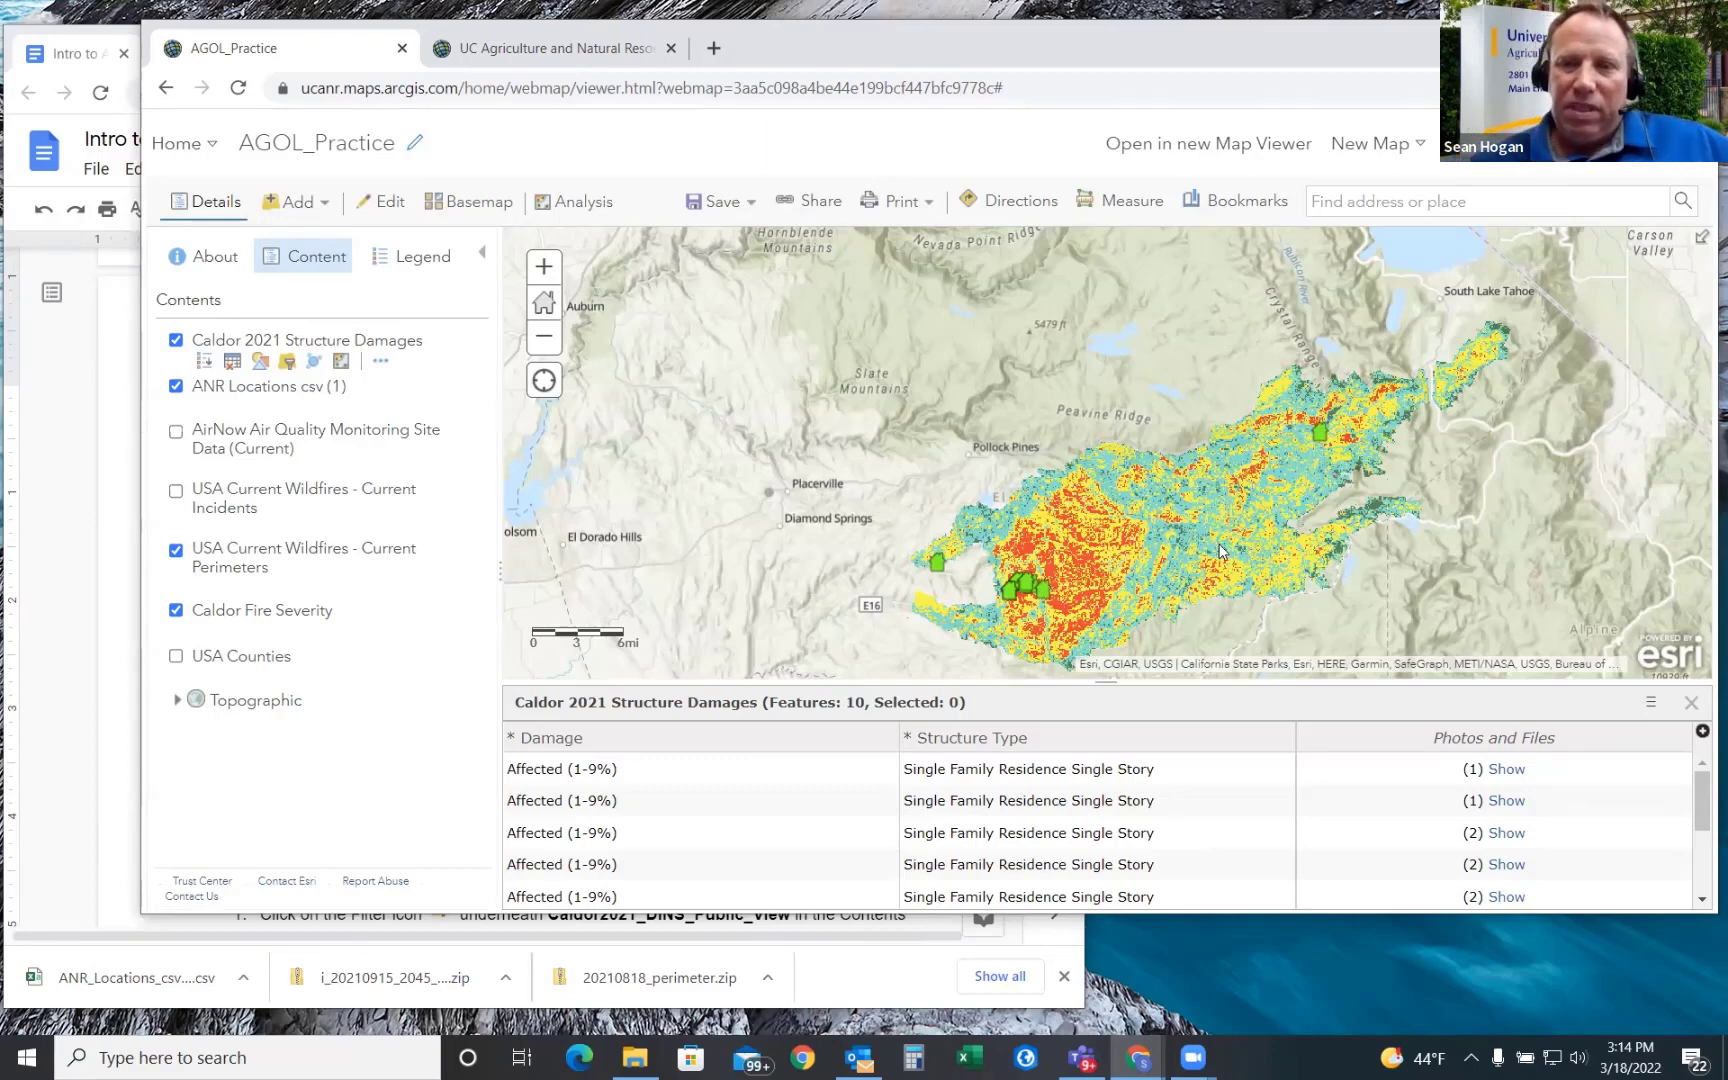
# - Pan across the 10 filtered affected homes, then switch back to the exercise document
pyautogui.moveTo(1336, 588); pyautogui.dragTo(1303, 560)
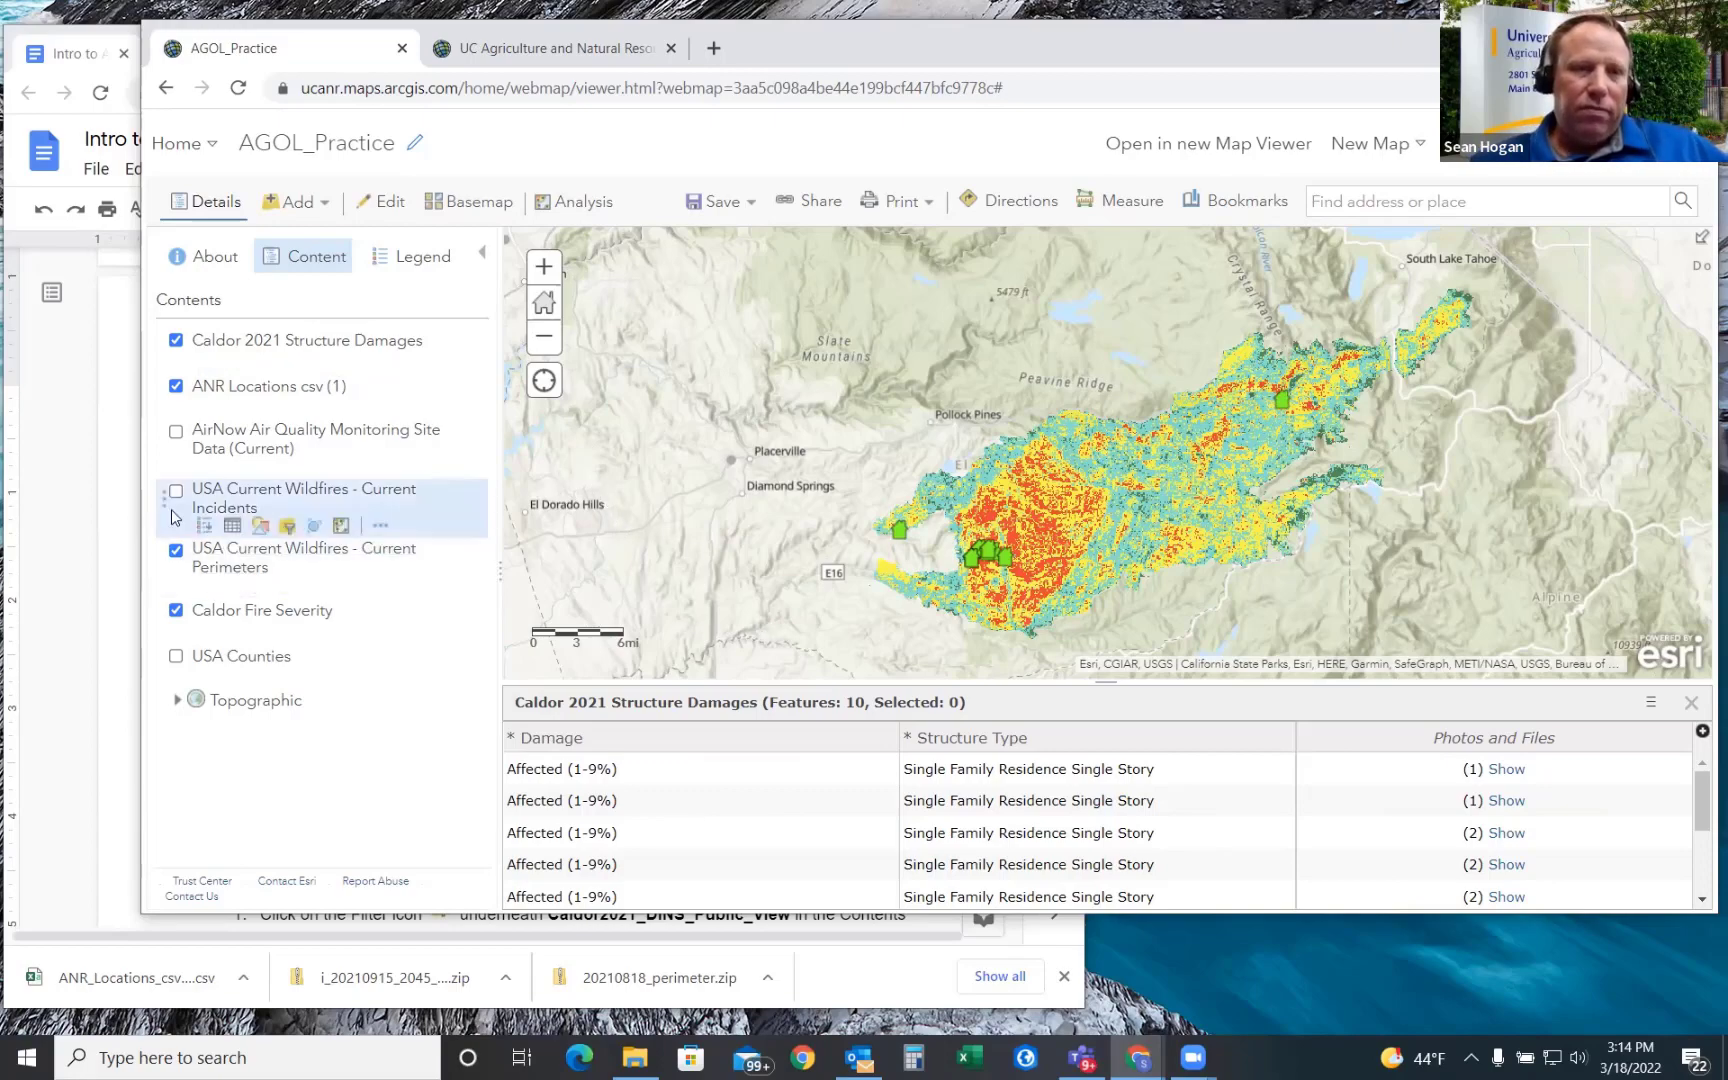
pyautogui.click(120, 482)
pyautogui.scroll(-5, 363, 521)
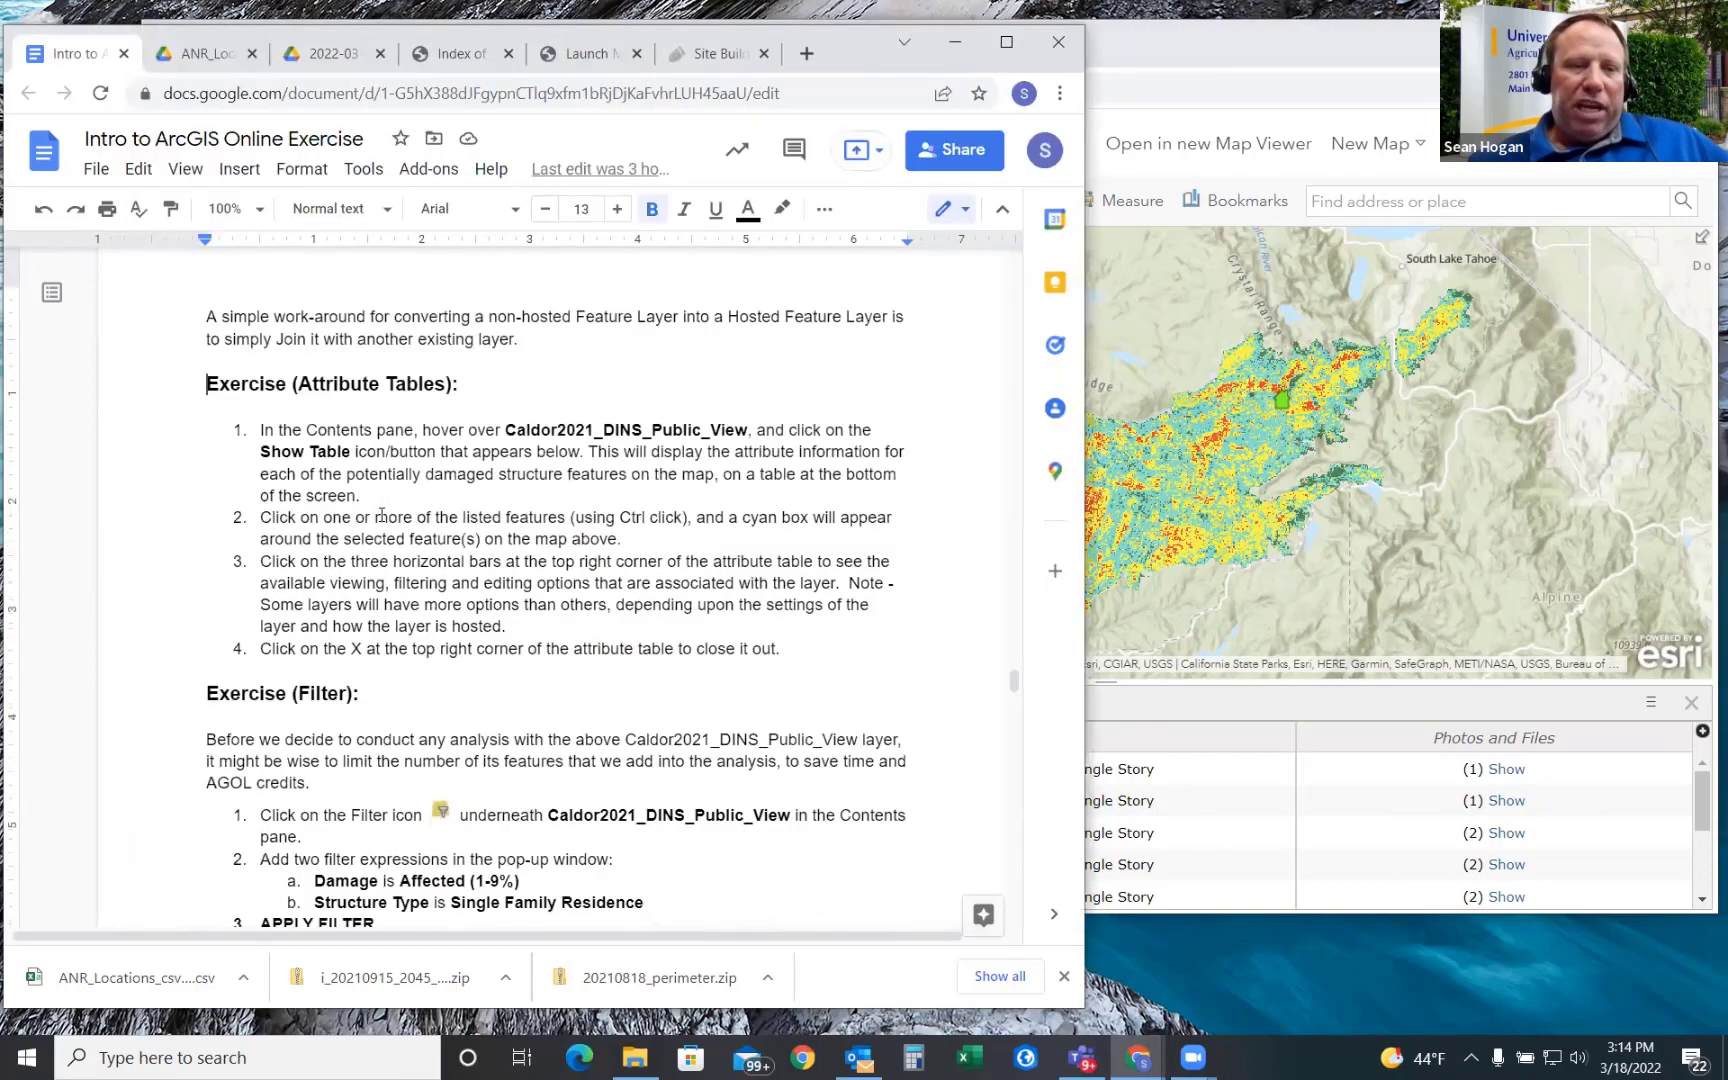
pyautogui.scroll(-1, 457, 490)
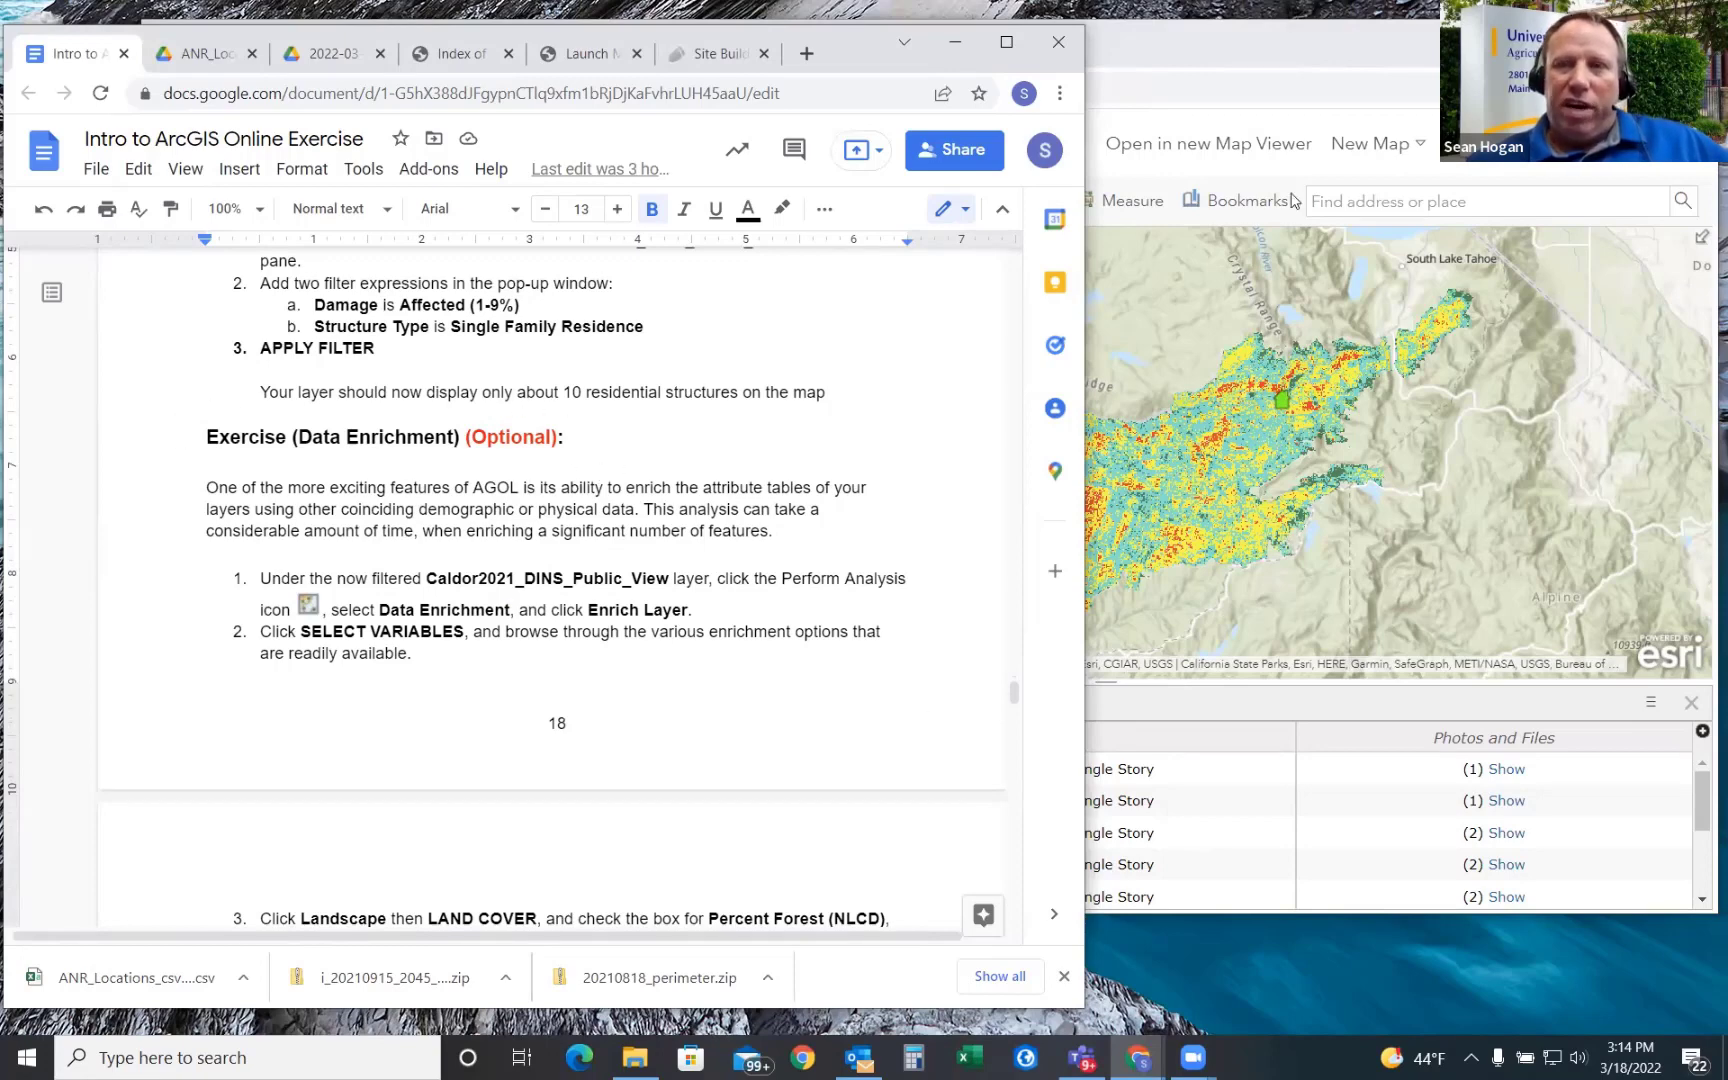
pyautogui.click(1322, 62)
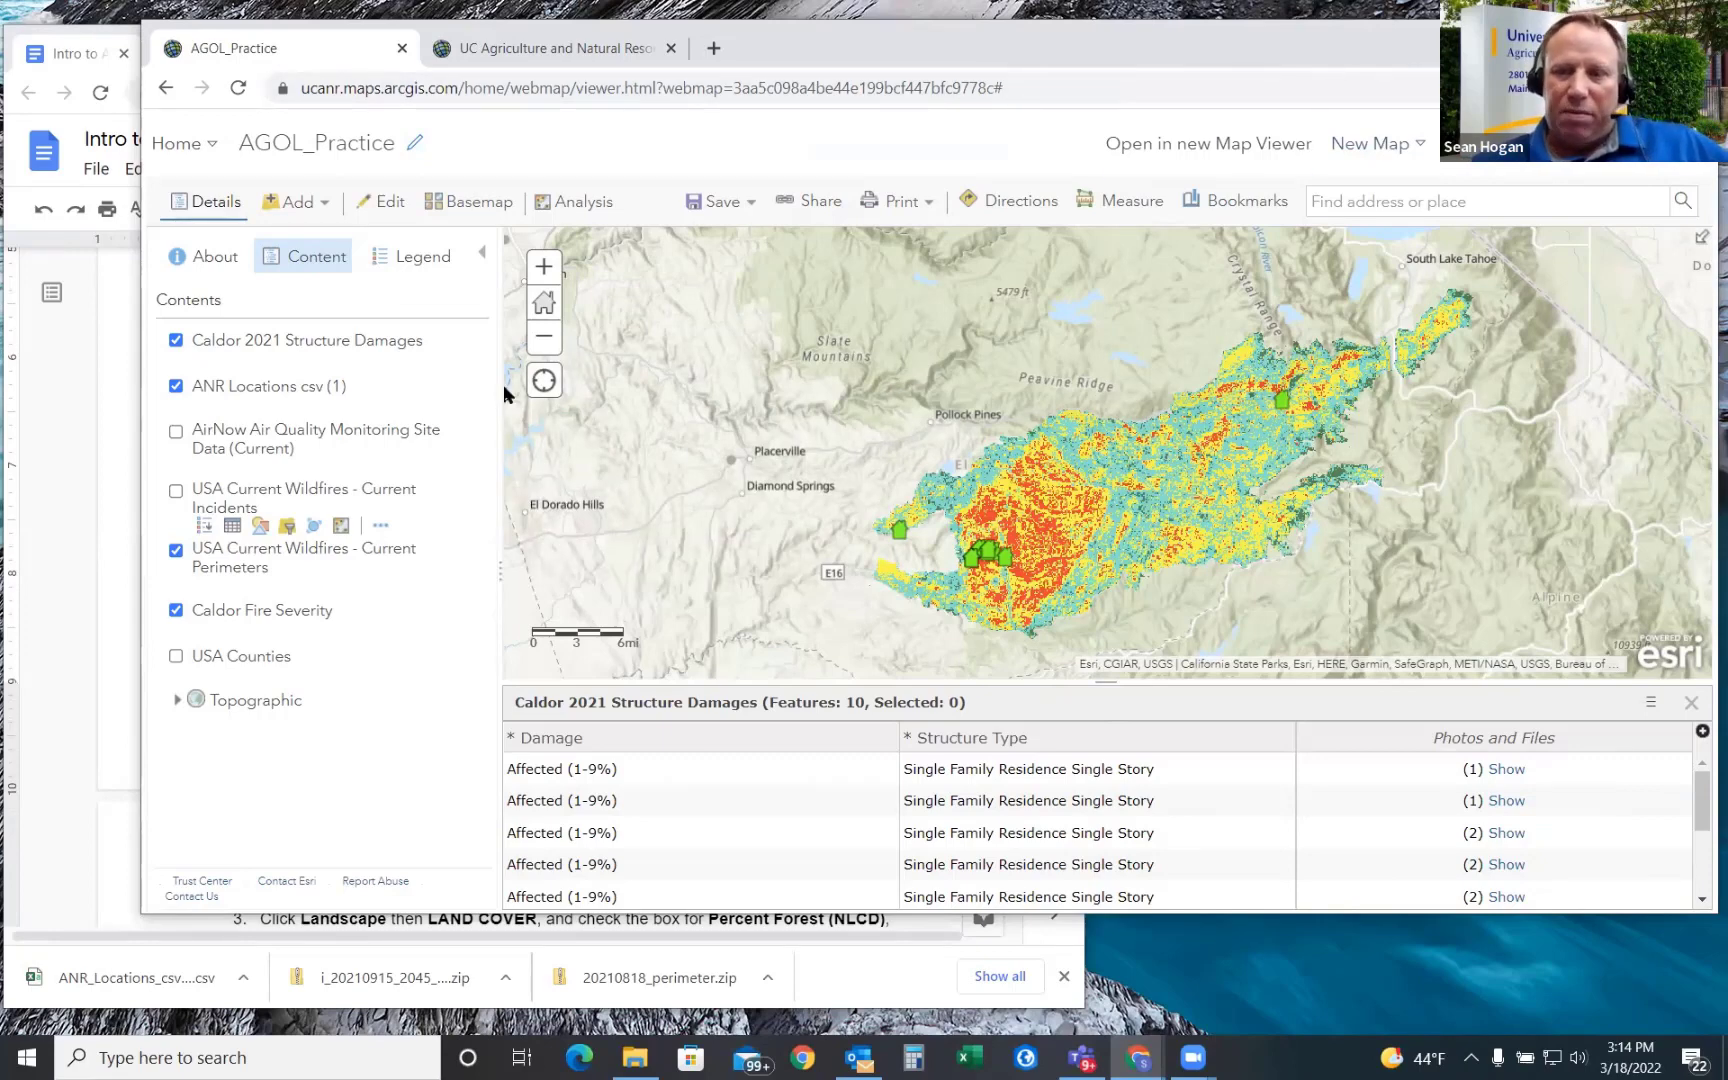
# - Return to the Intro to ArcGIS Online Exercise document to read the Data Enrichment exercise
pyautogui.moveTo(474, 412)
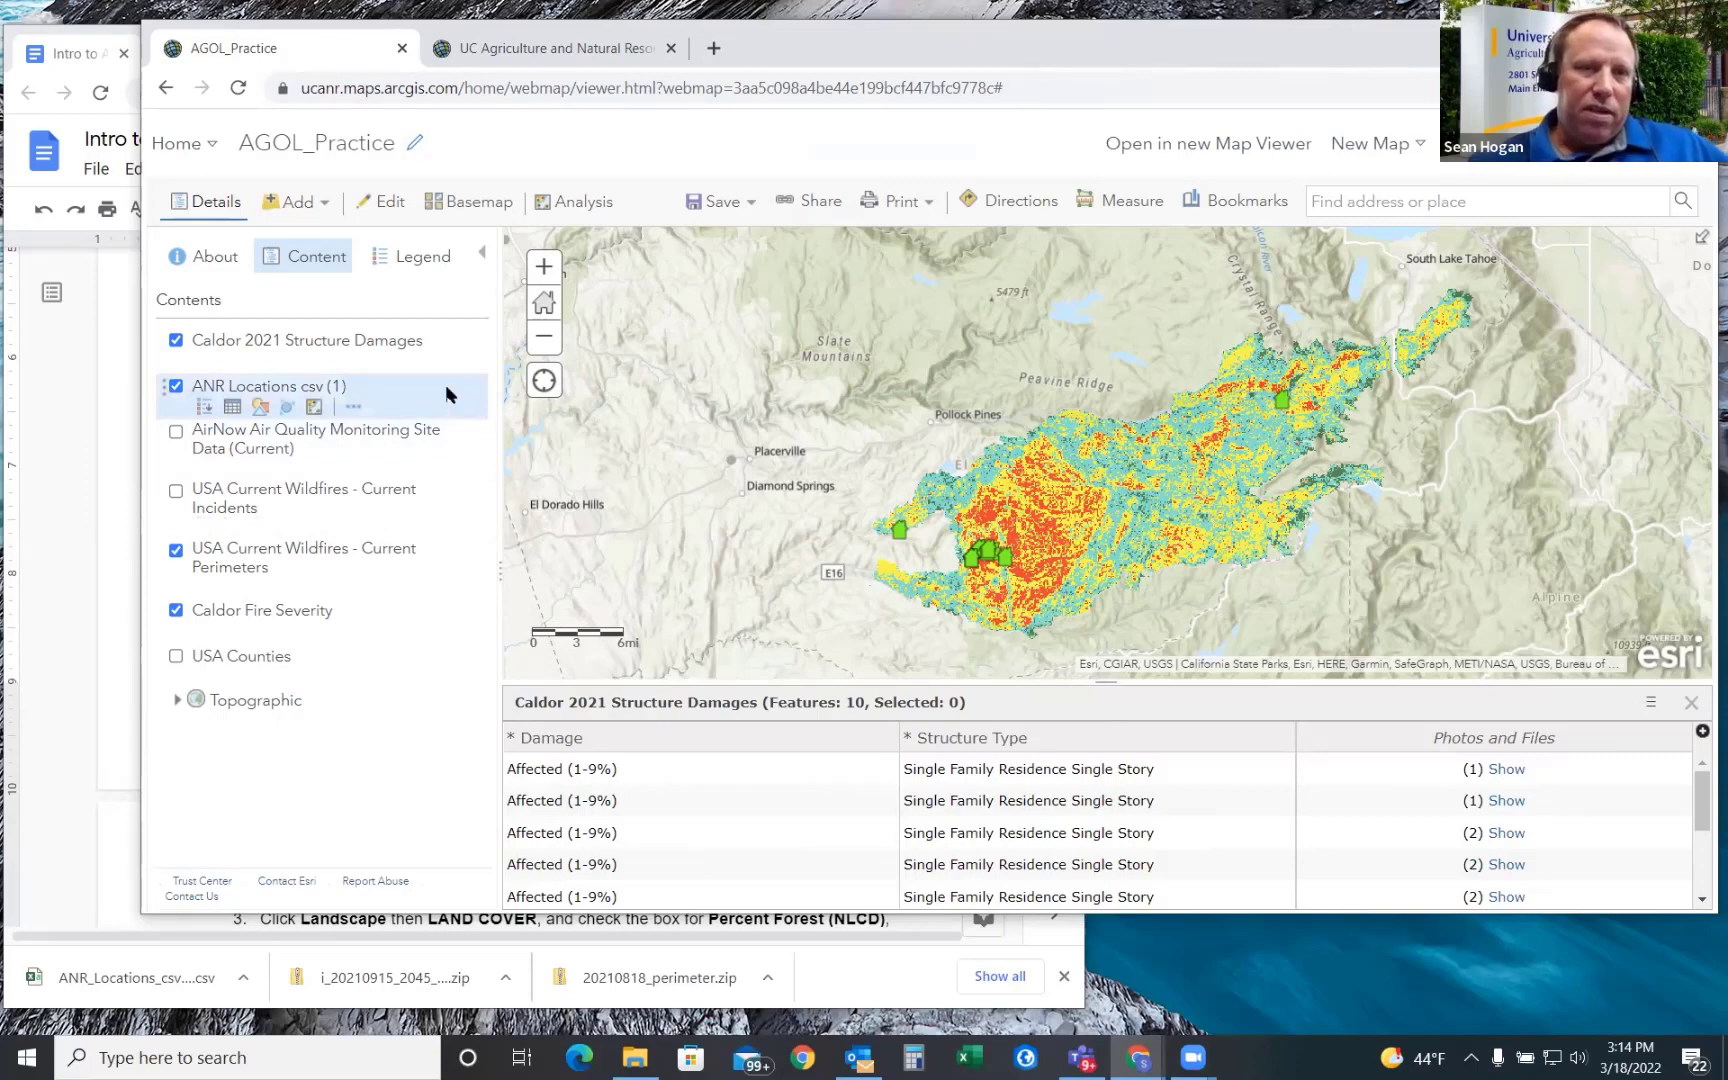
pyautogui.moveTo(426, 373)
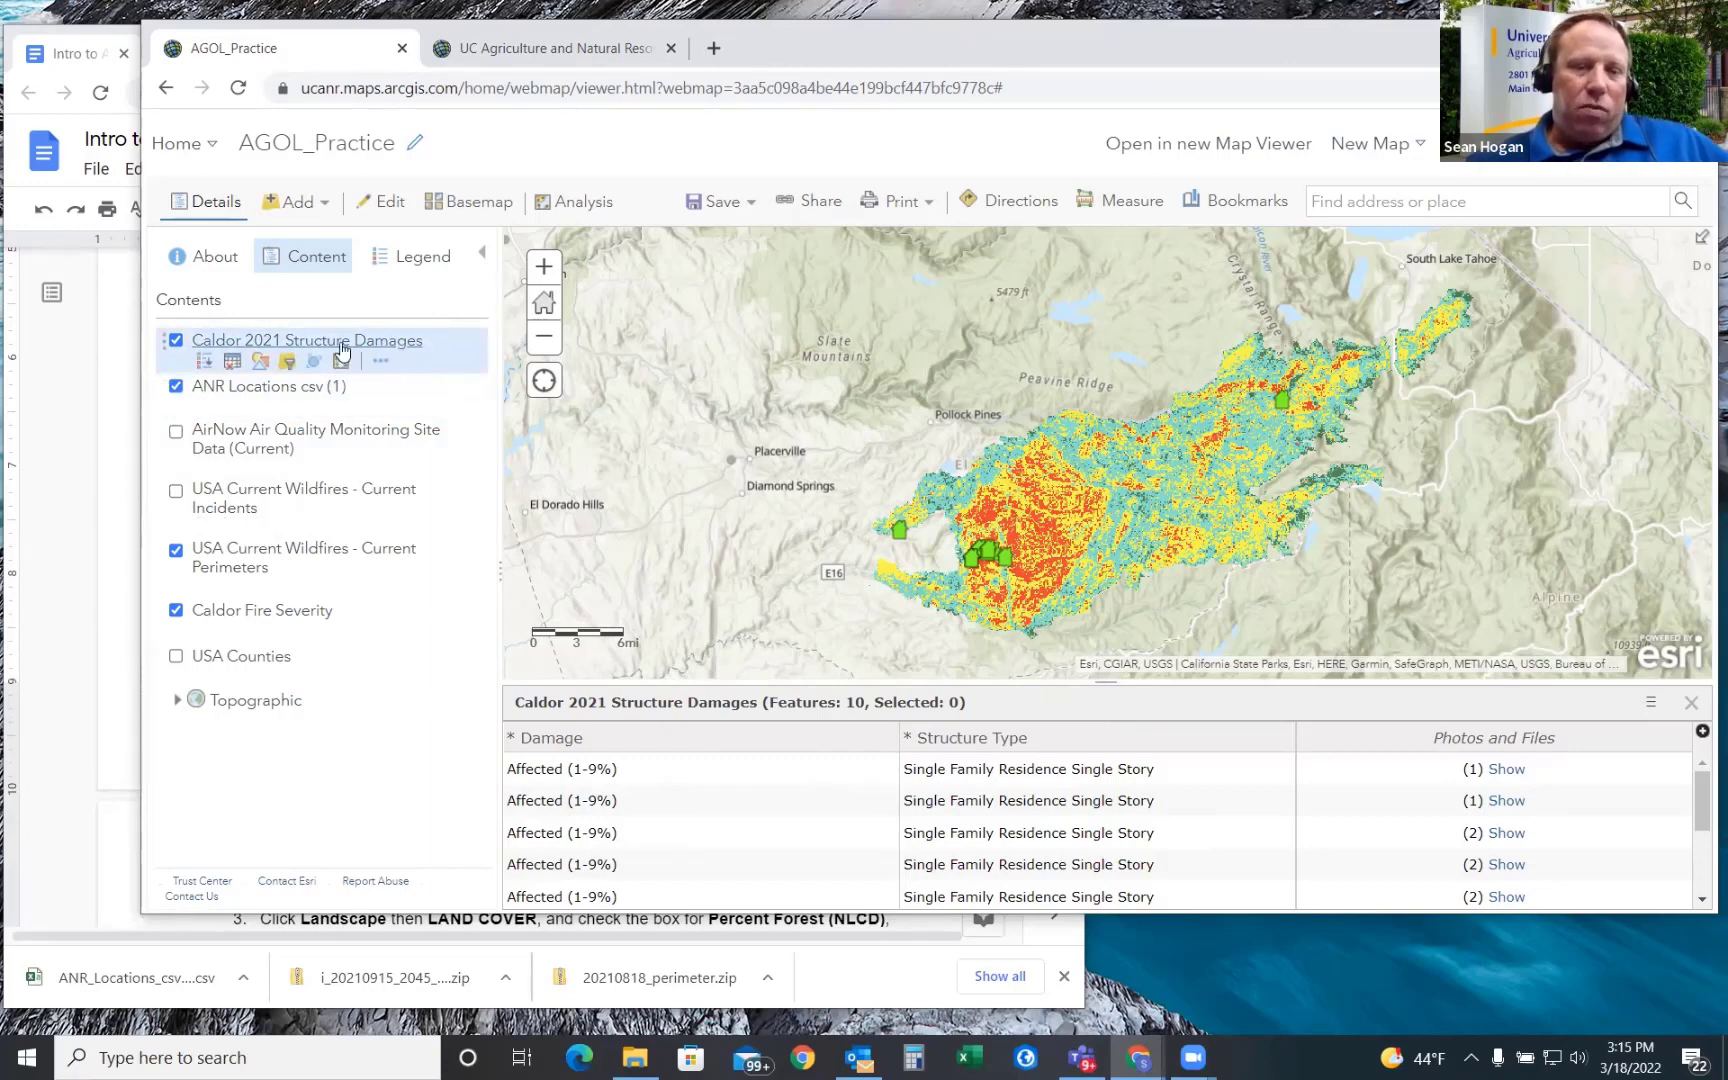
pyautogui.click(120, 396)
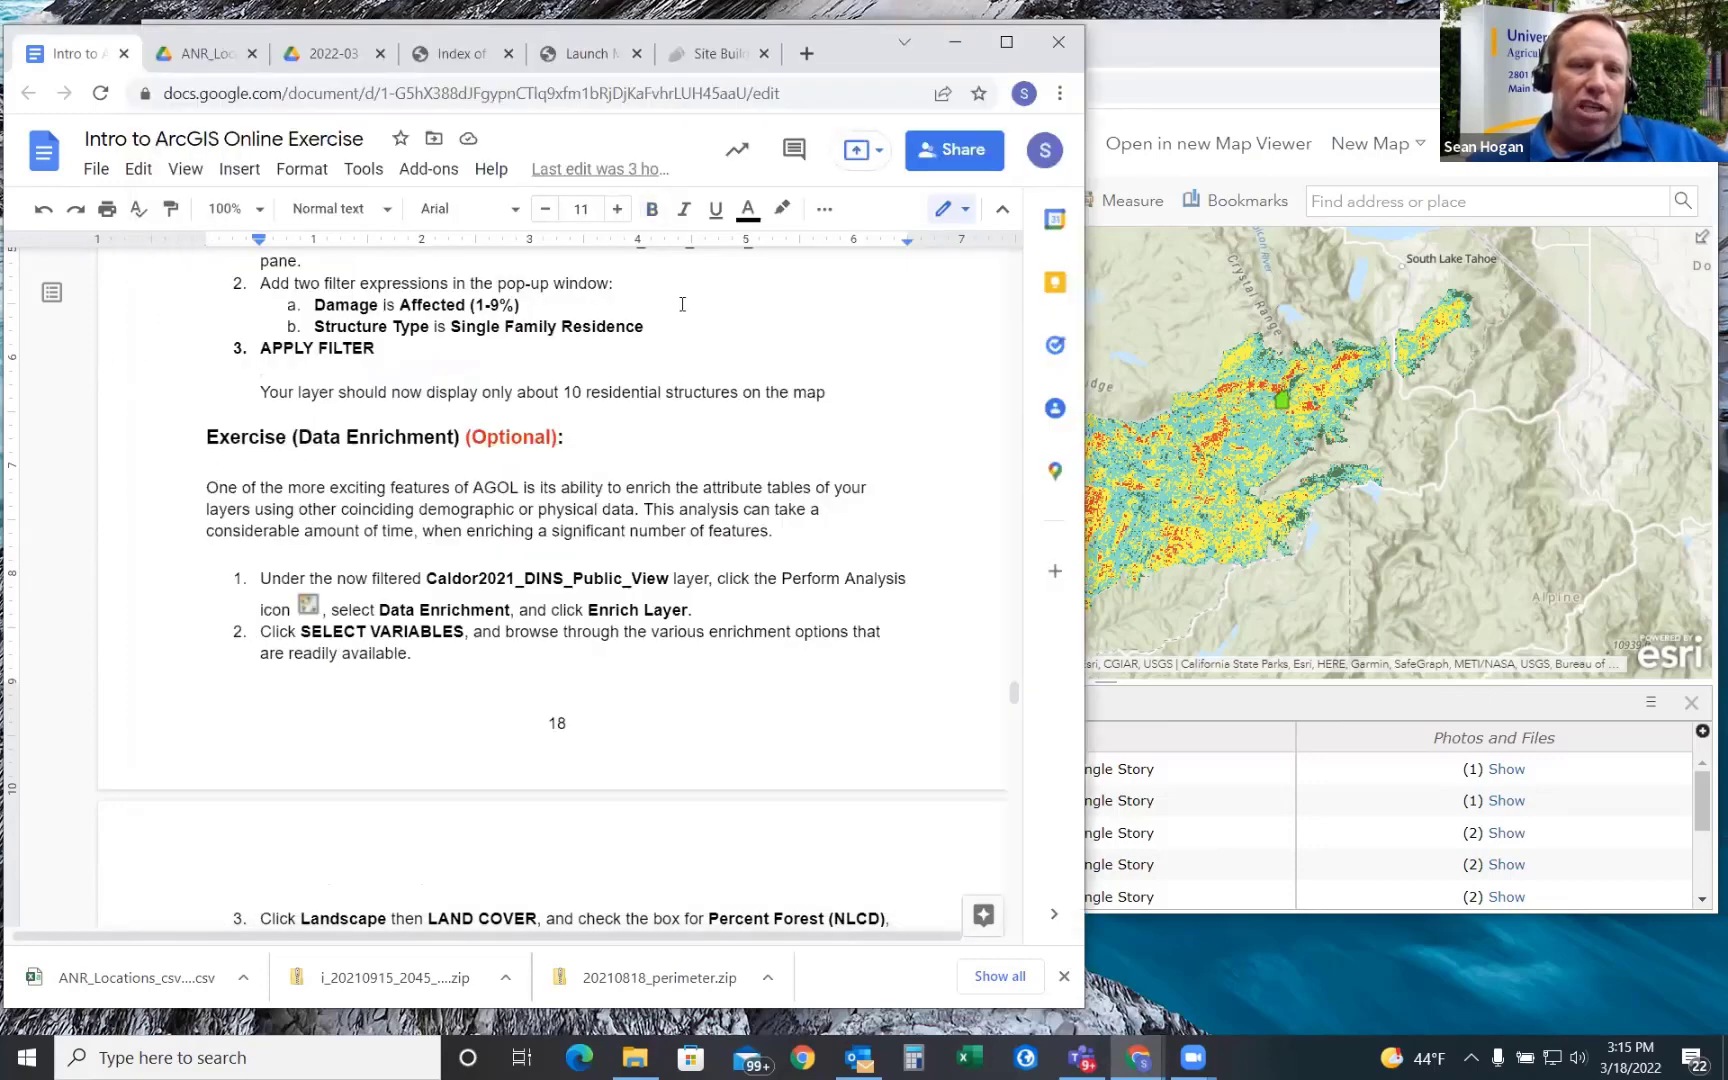
# - Switch to the AGOL_Practice map, still filtered to 10 Caldor structure damages
pyautogui.click(1188, 53)
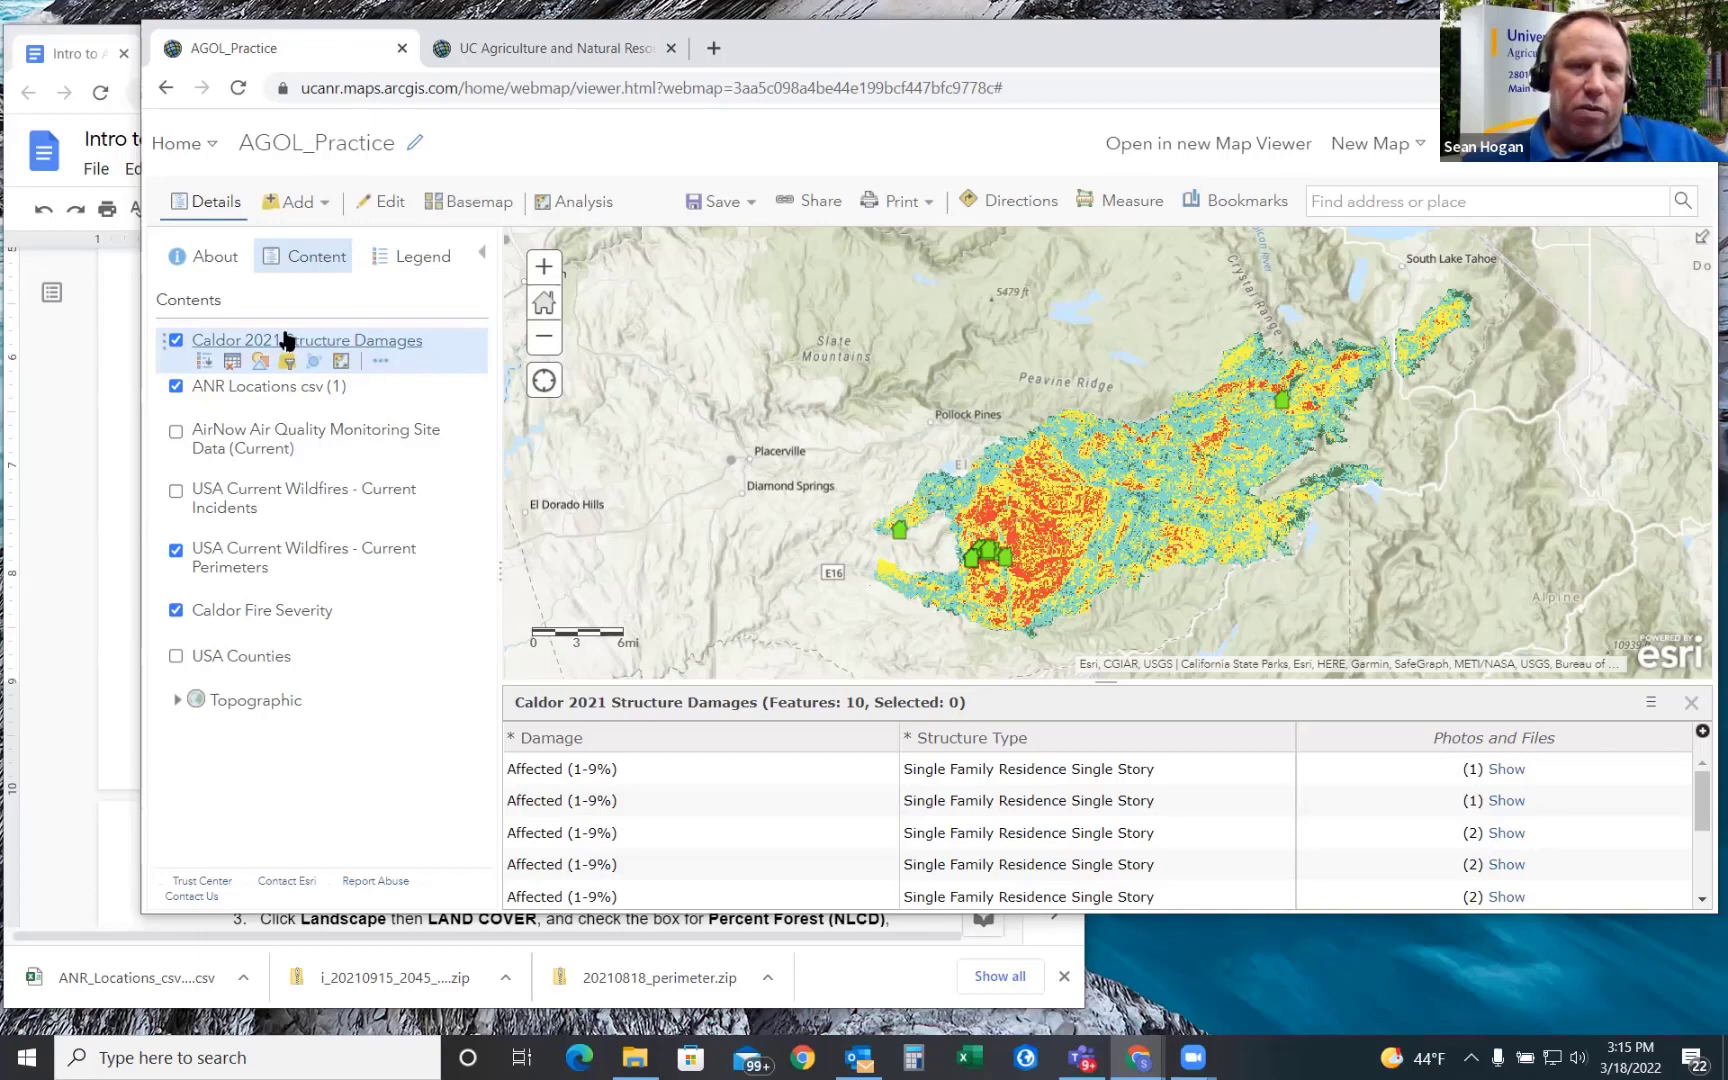
# - Open Feature Analysis > Data Enrichment > Enrich Layer and view the input layer choices
pyautogui.click(342, 362)
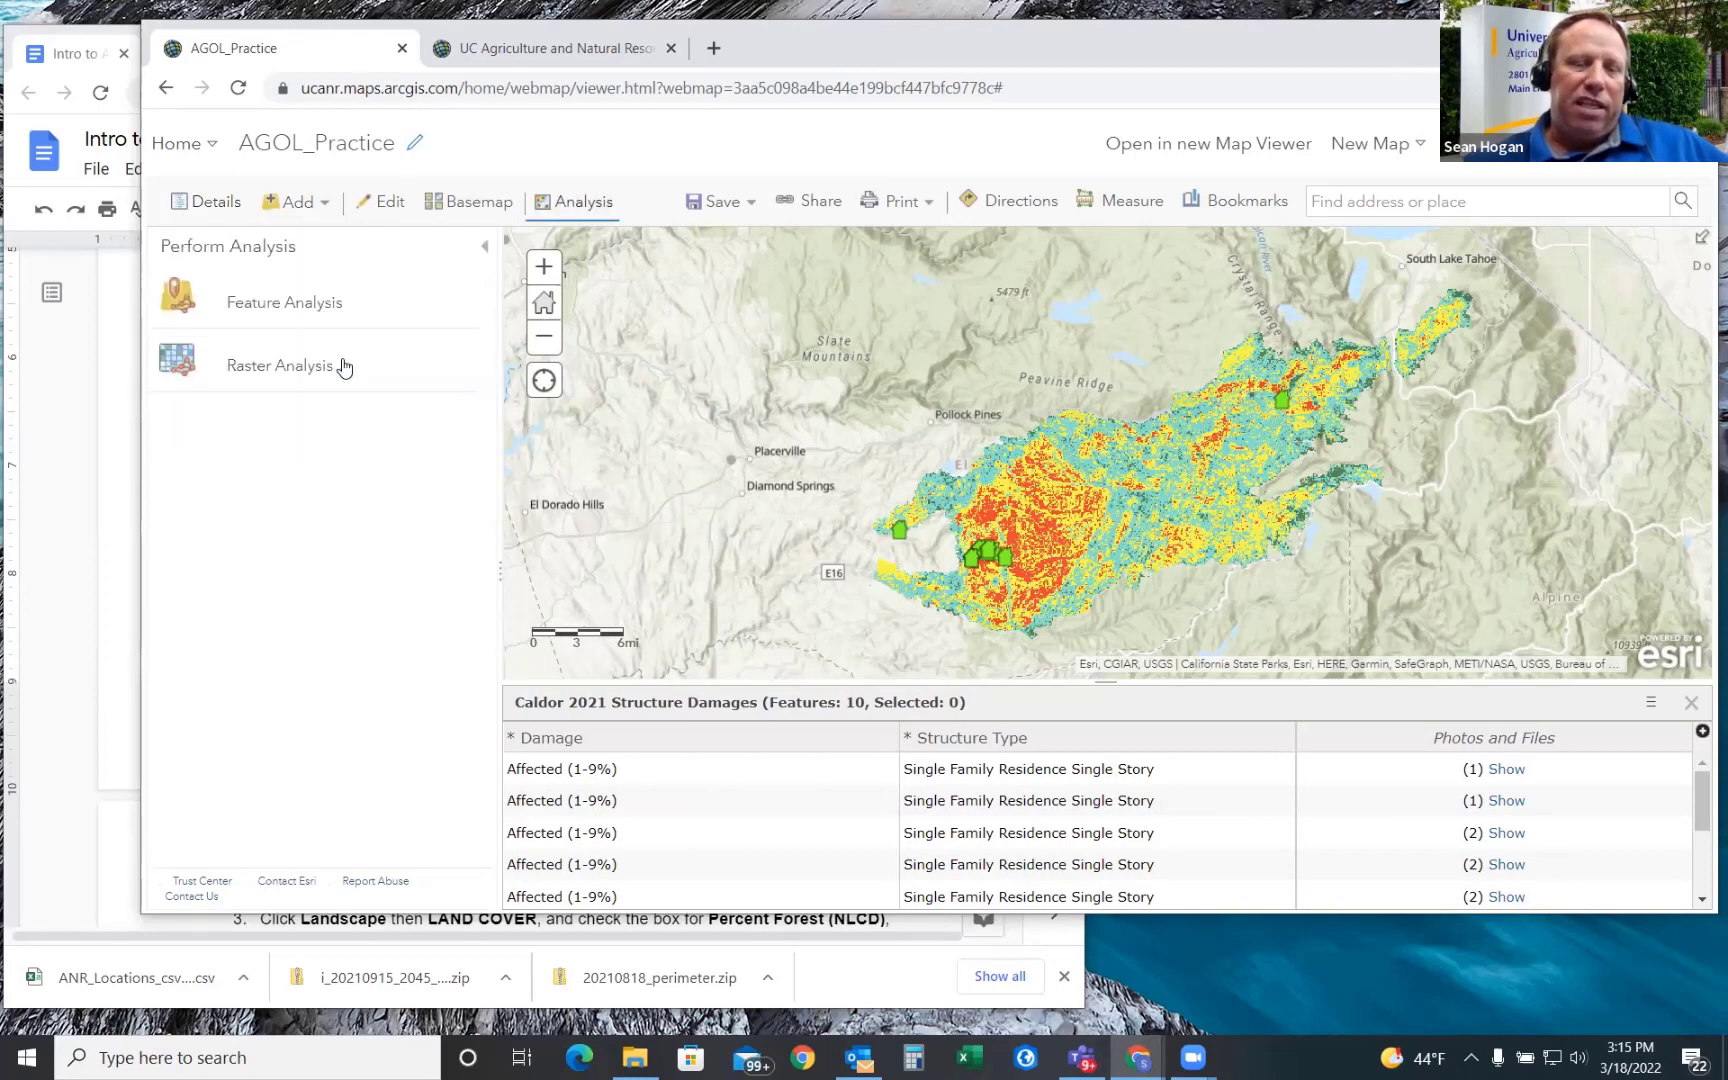
pyautogui.click(298, 304)
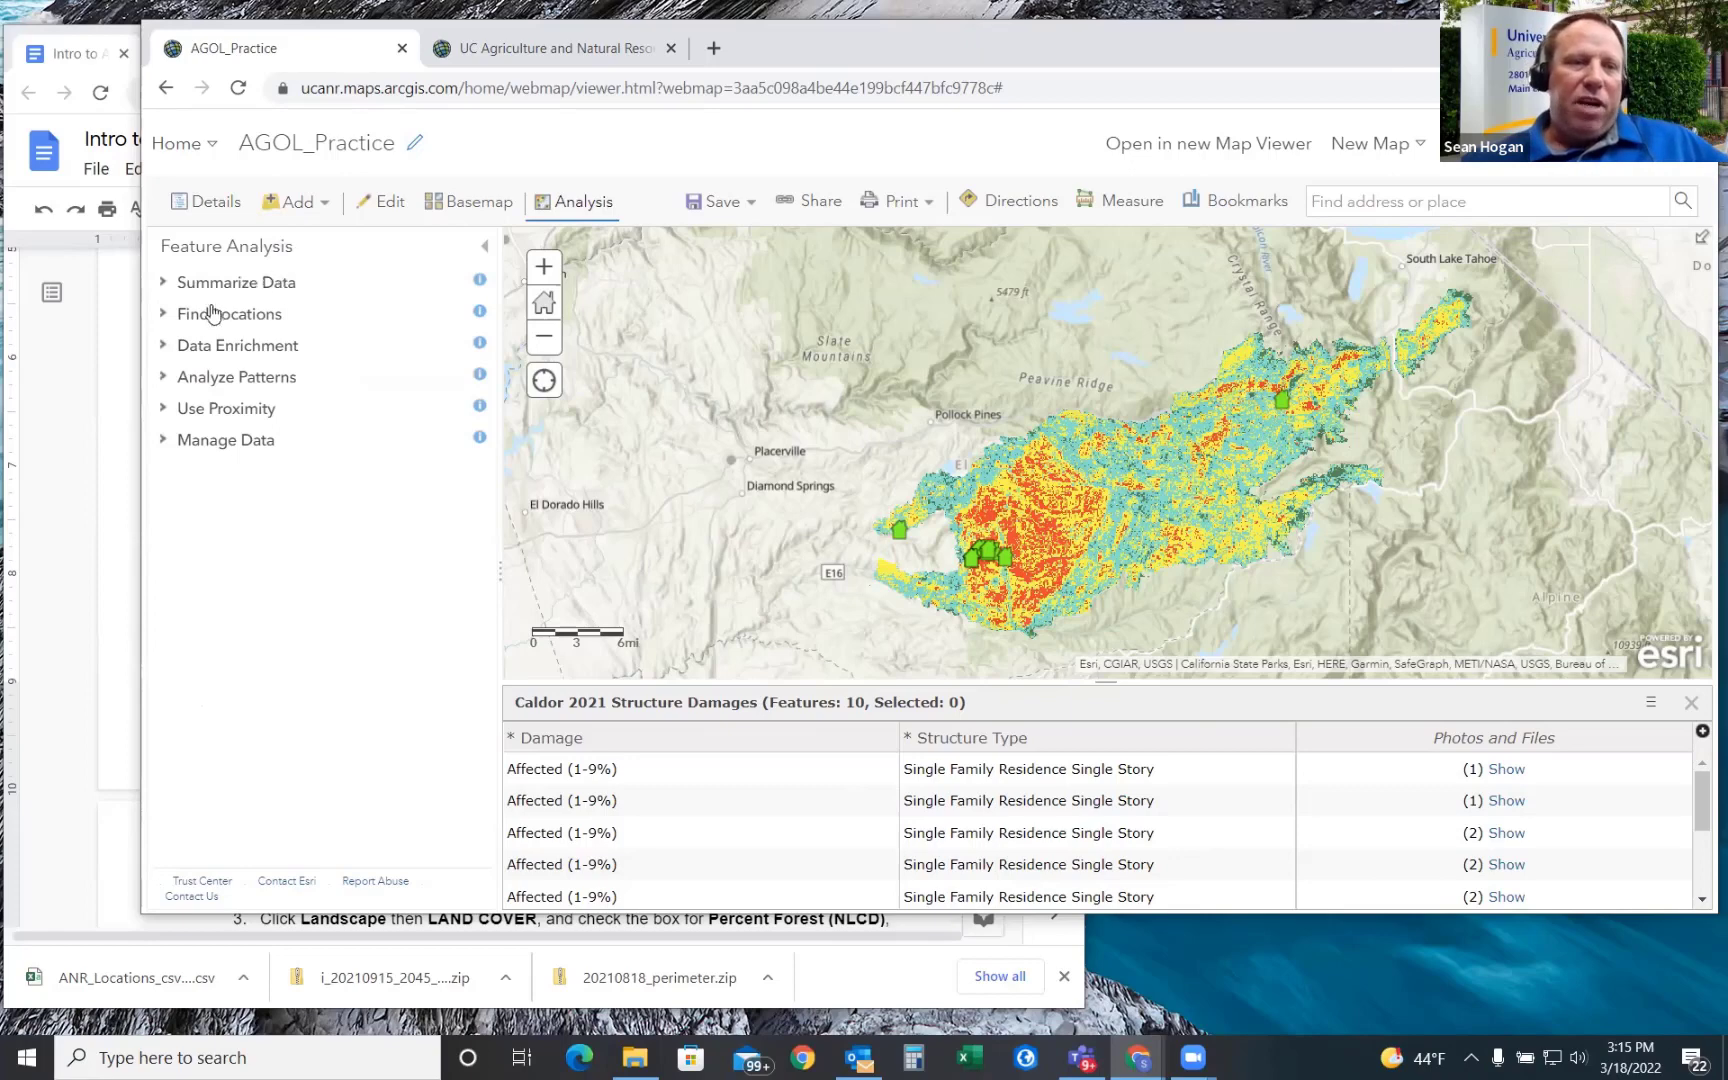
pyautogui.click(160, 350)
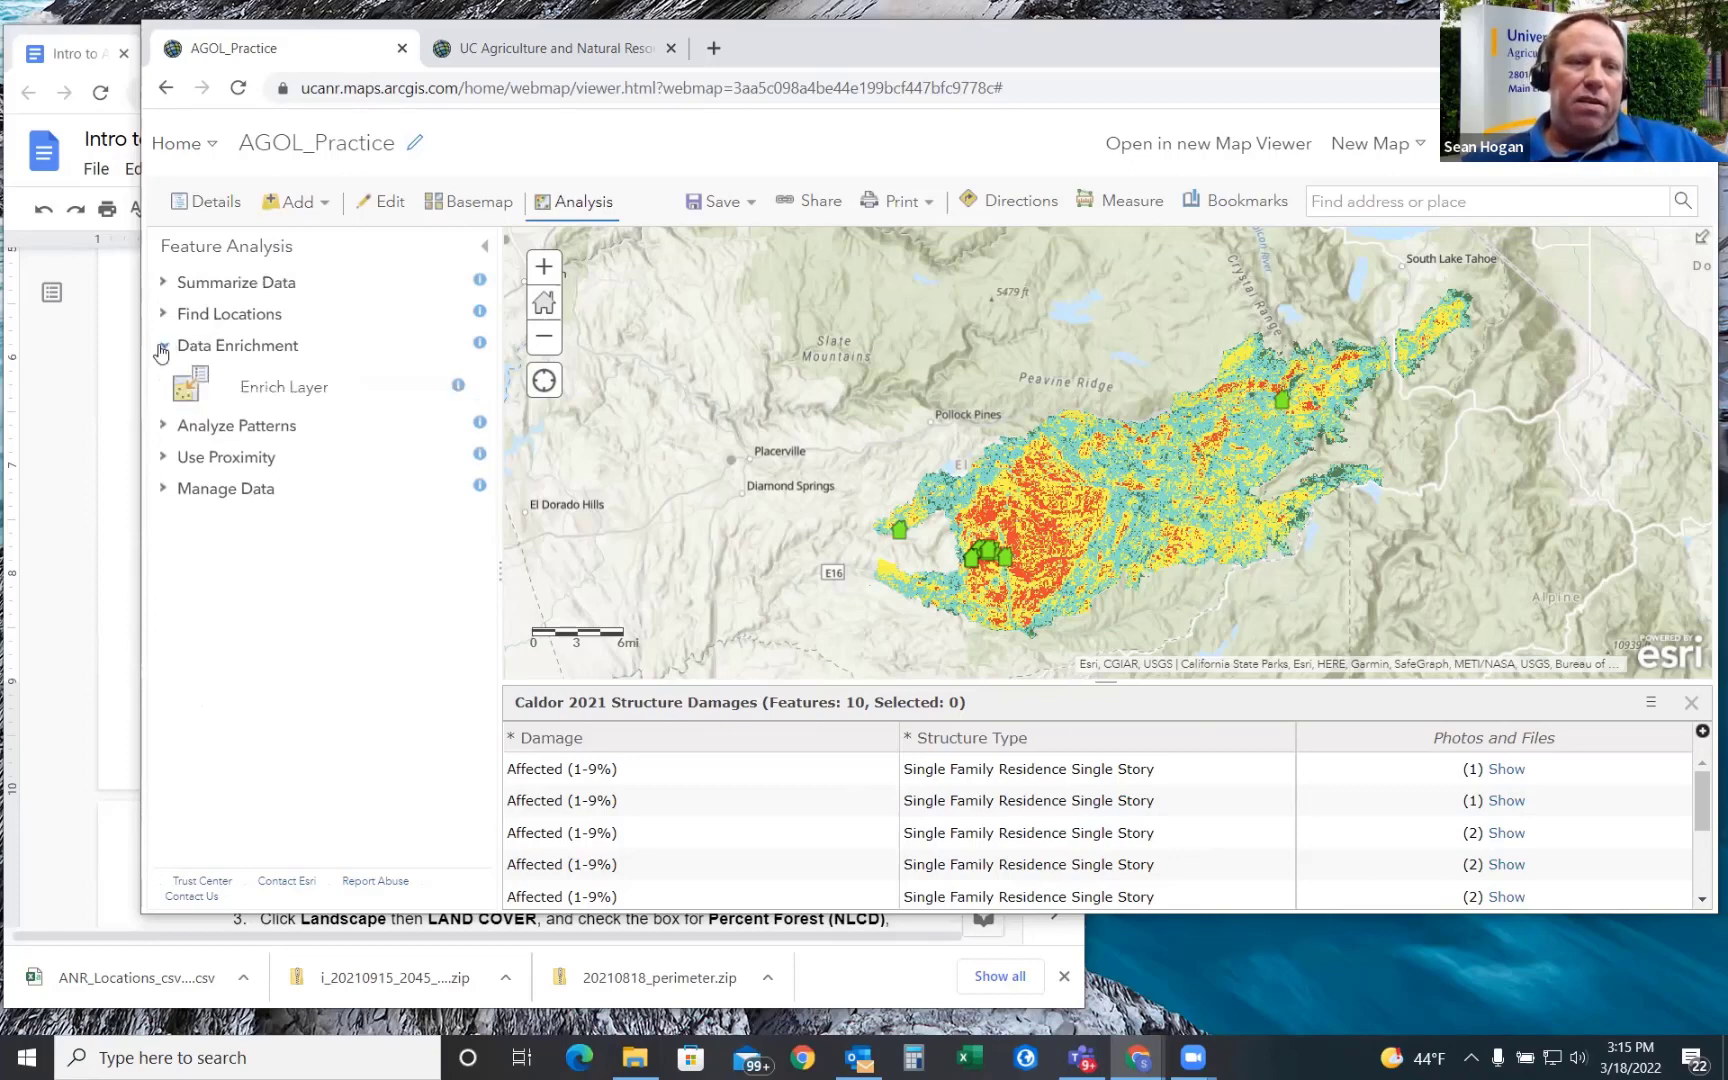
pyautogui.click(314, 393)
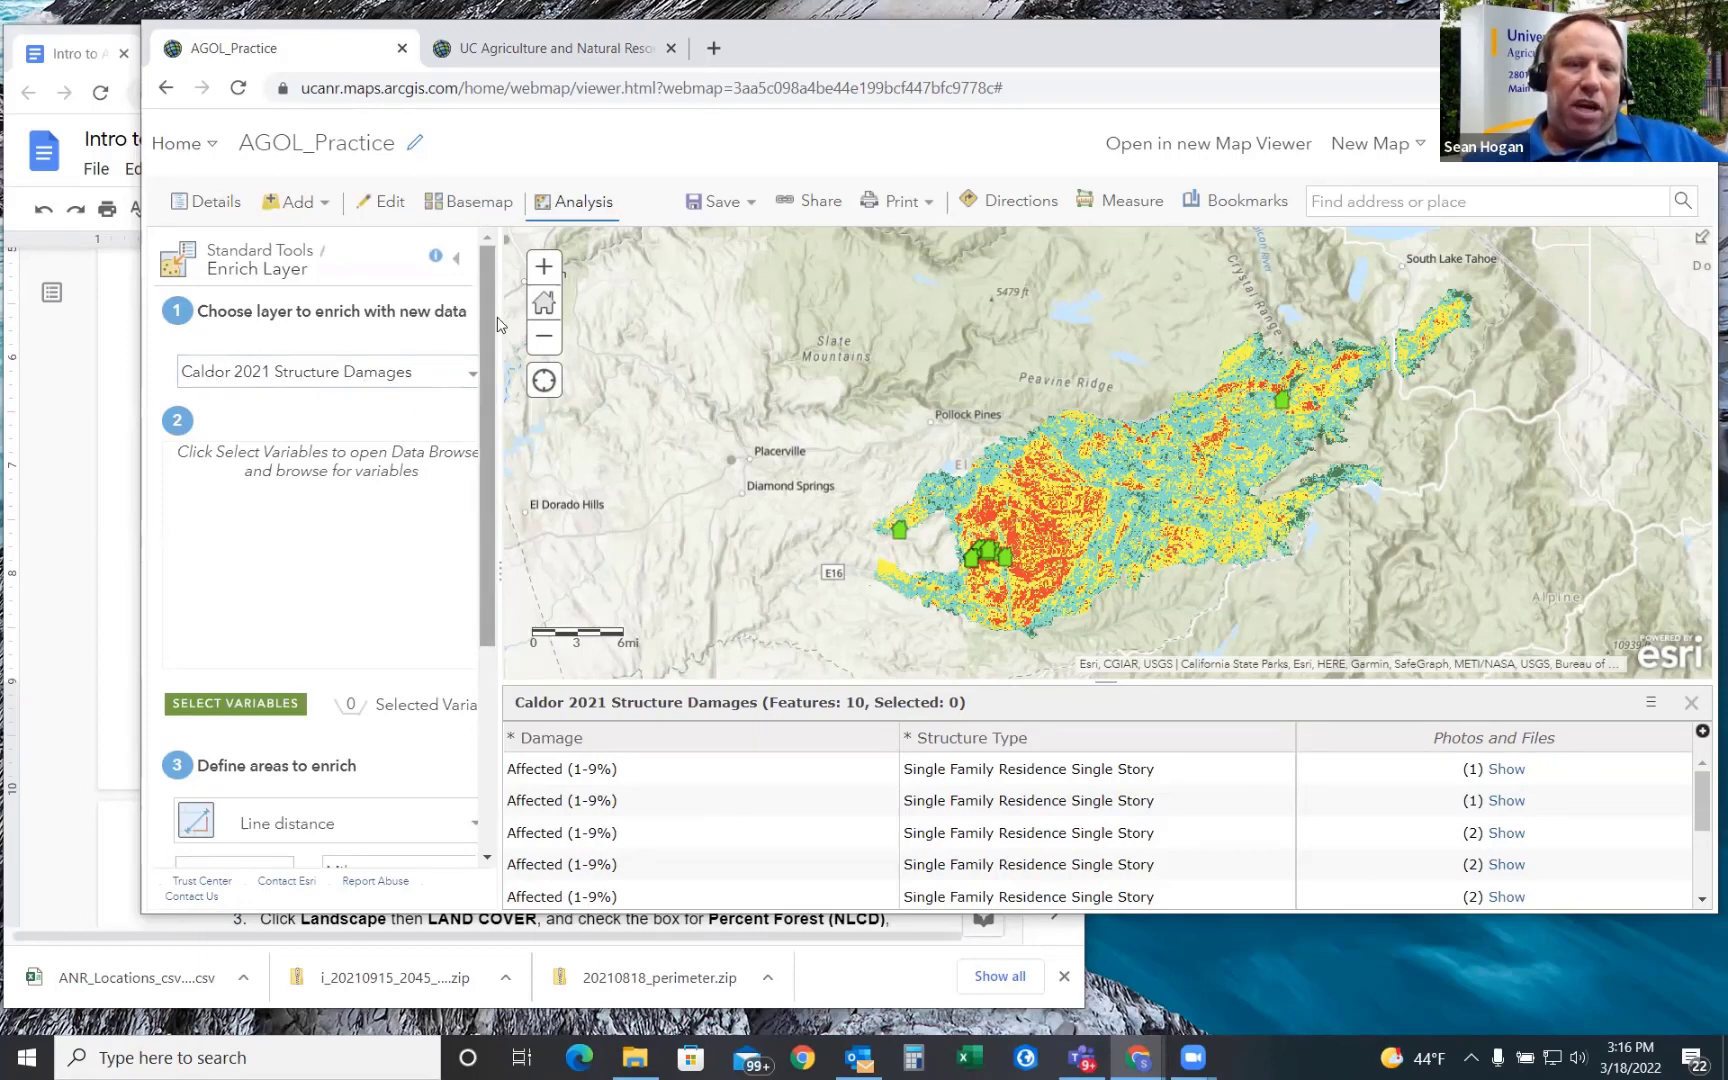
pyautogui.click(470, 375)
# - Keep Caldor 2021 Structure Damages as input and open the variable Data Browser
pyautogui.click(470, 375)
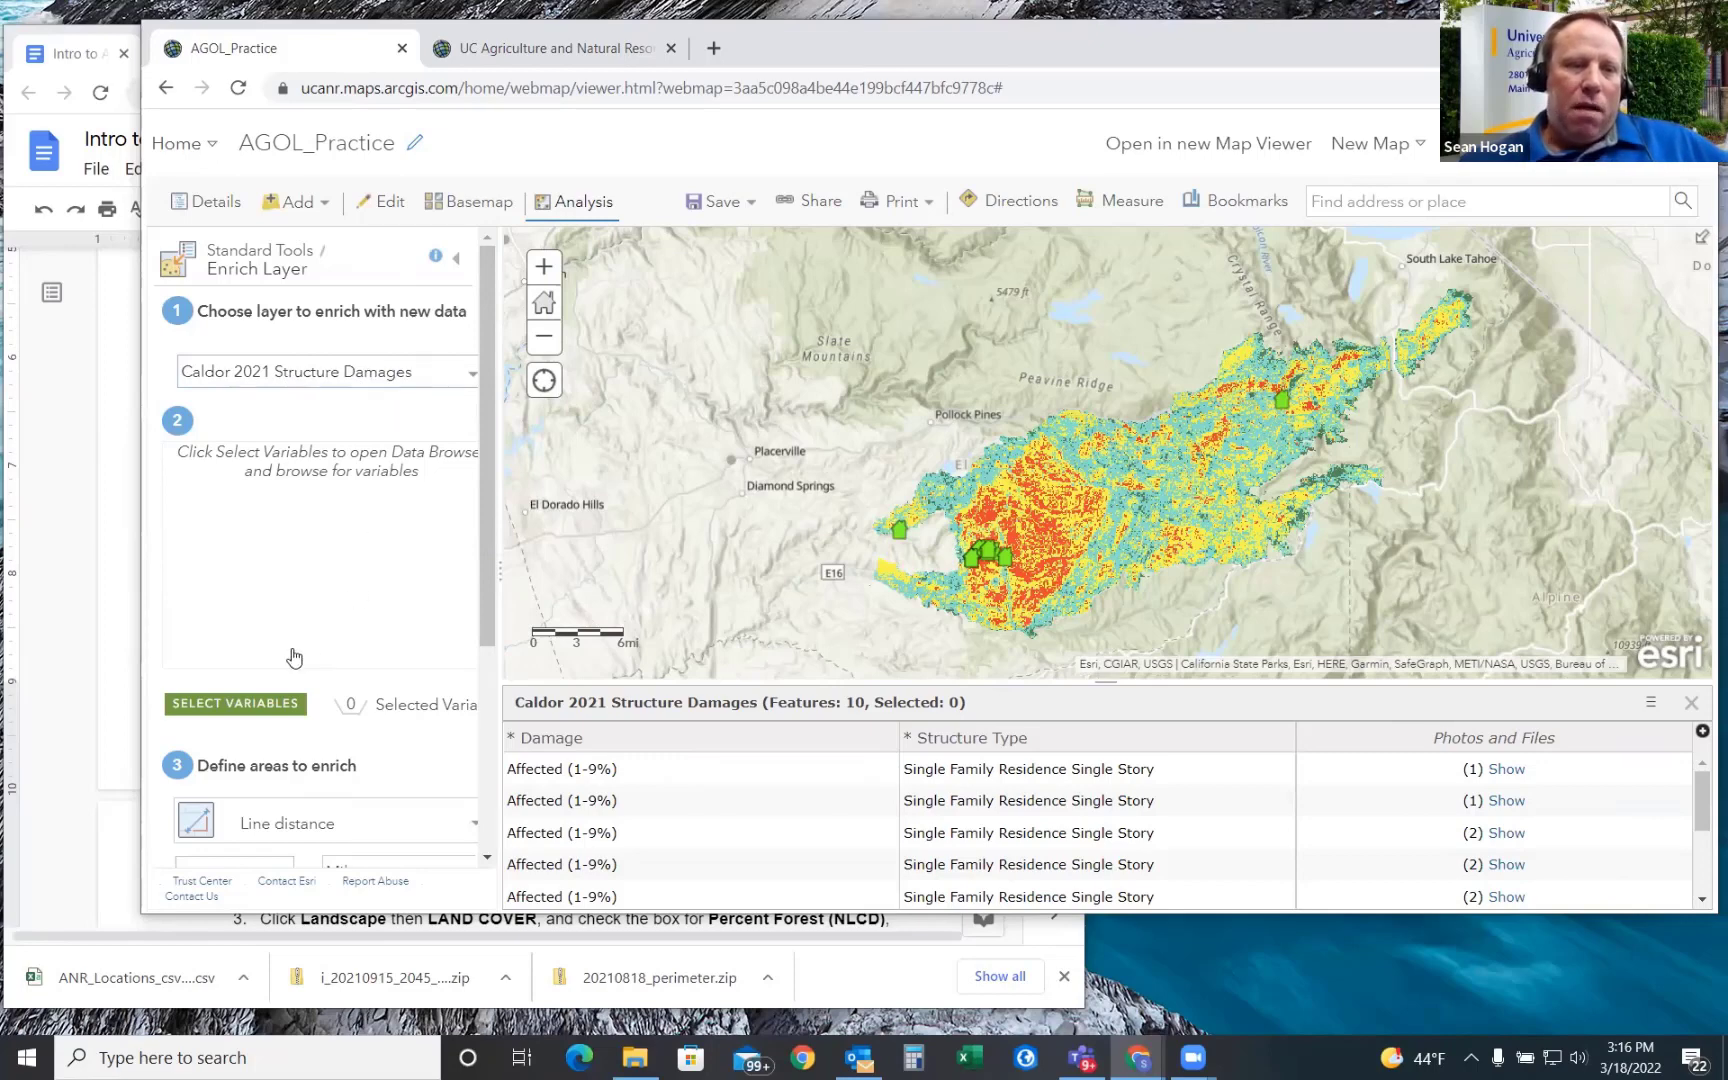
pyautogui.click(229, 705)
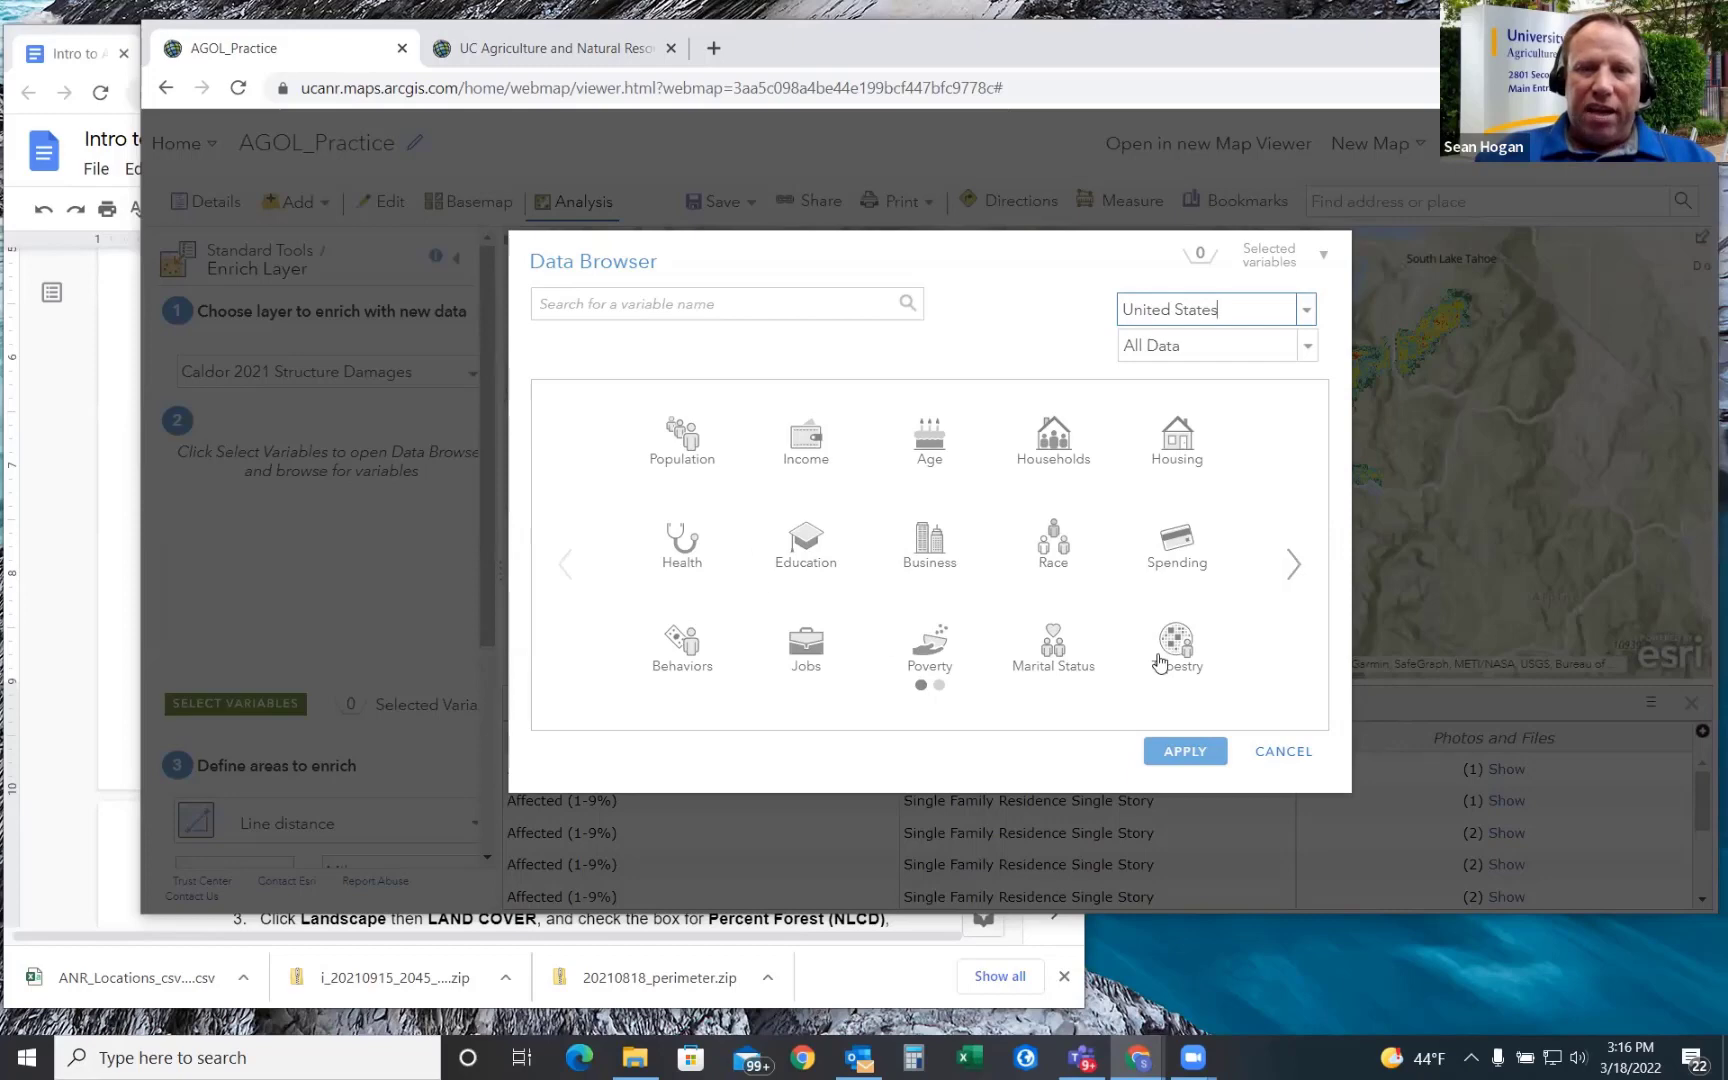
# - Look through the Landscape variable category, then cancel the Data Browser with nothing selected
pyautogui.click(1293, 566)
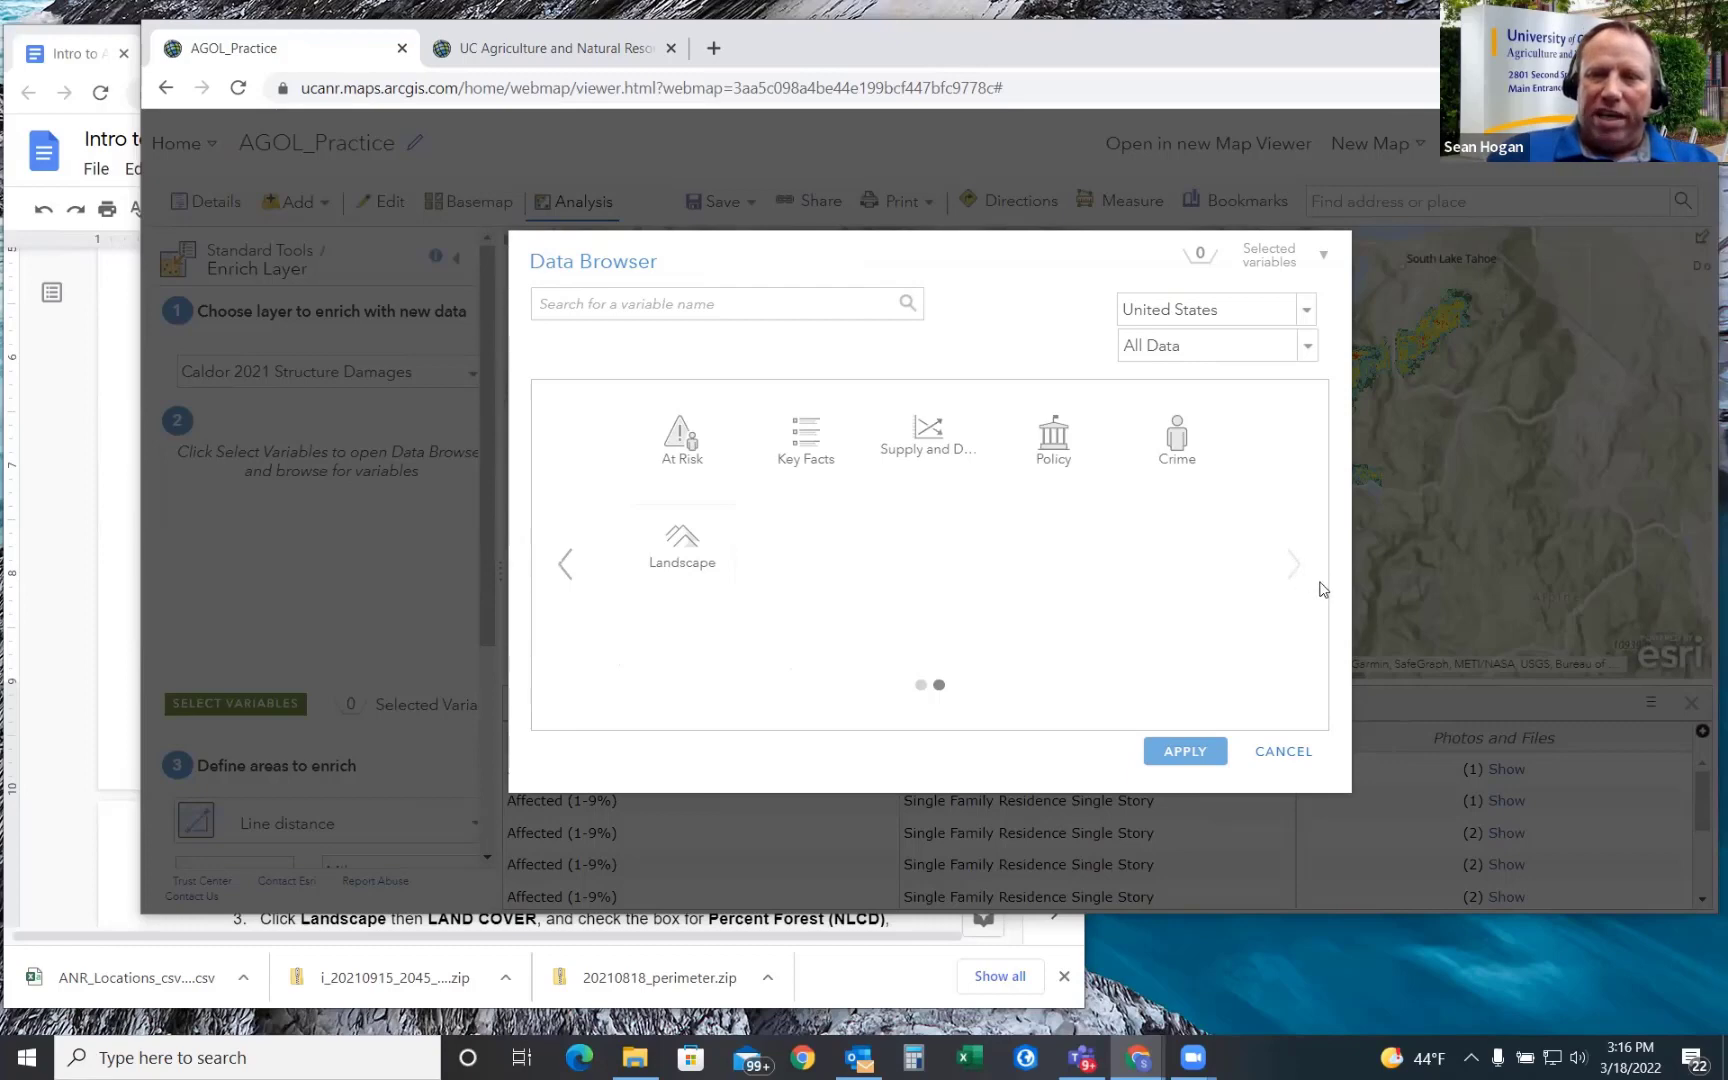
pyautogui.click(684, 545)
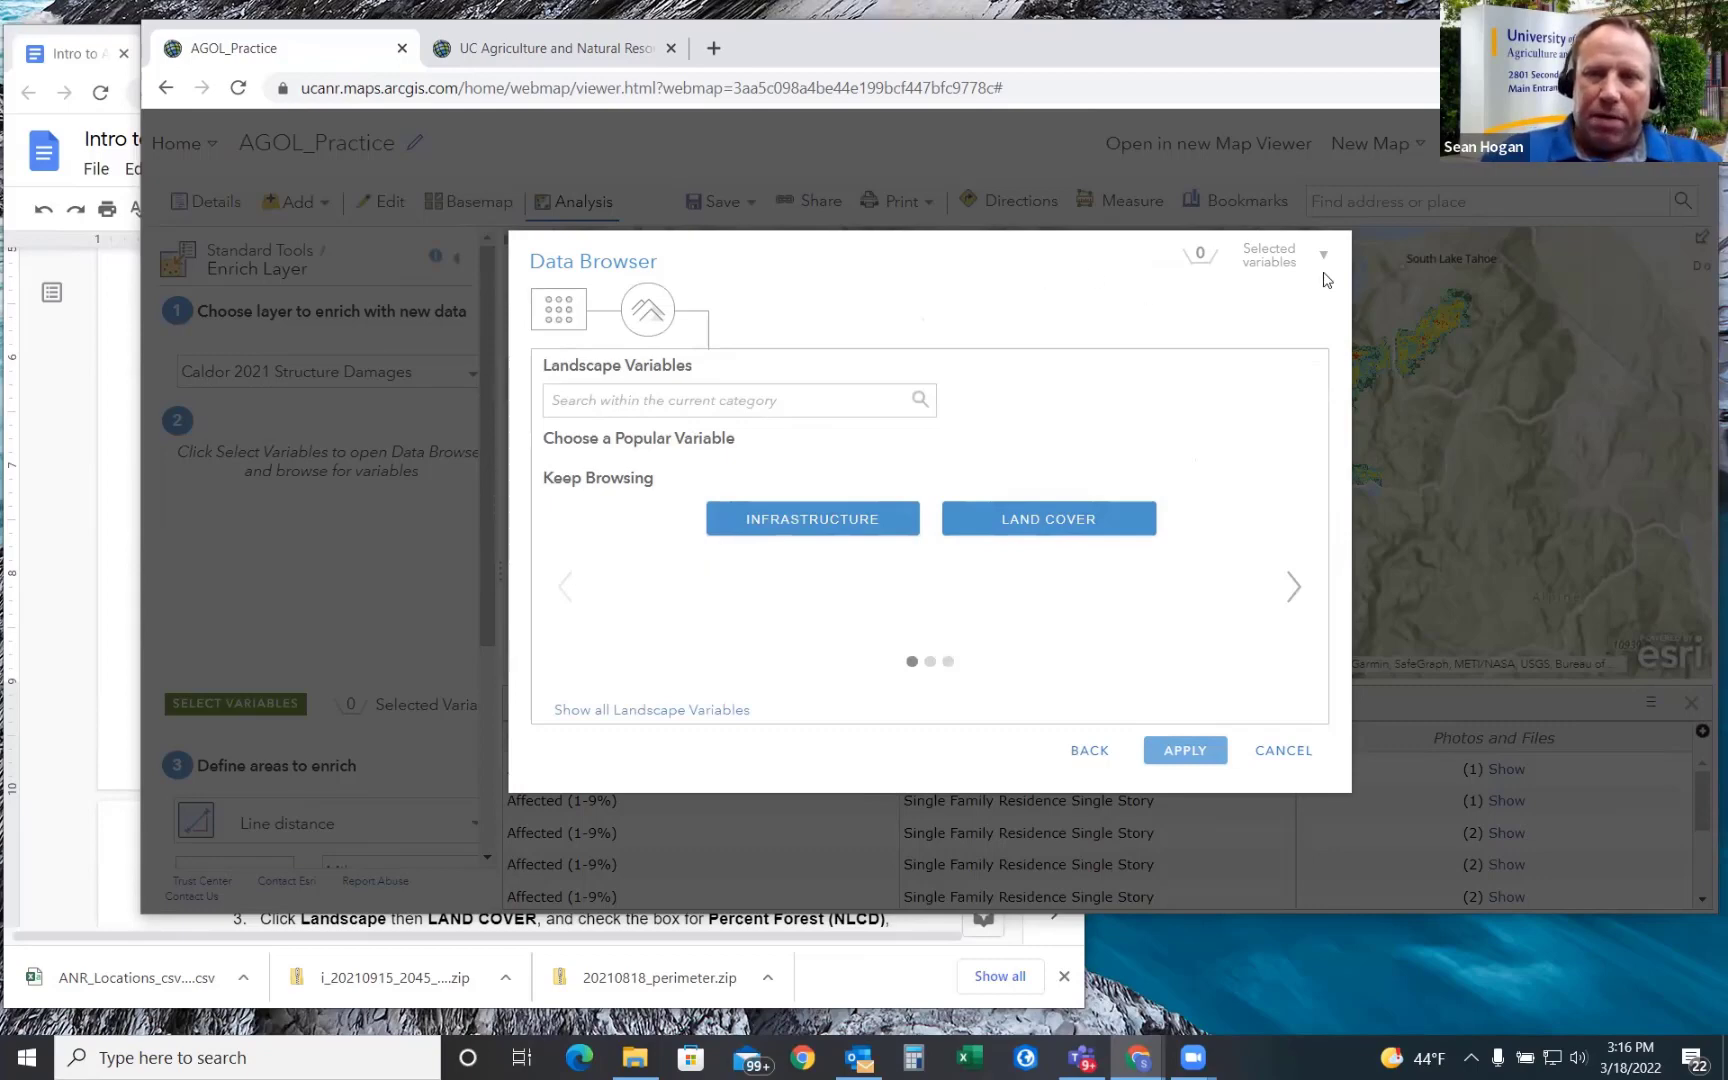
pyautogui.click(1090, 758)
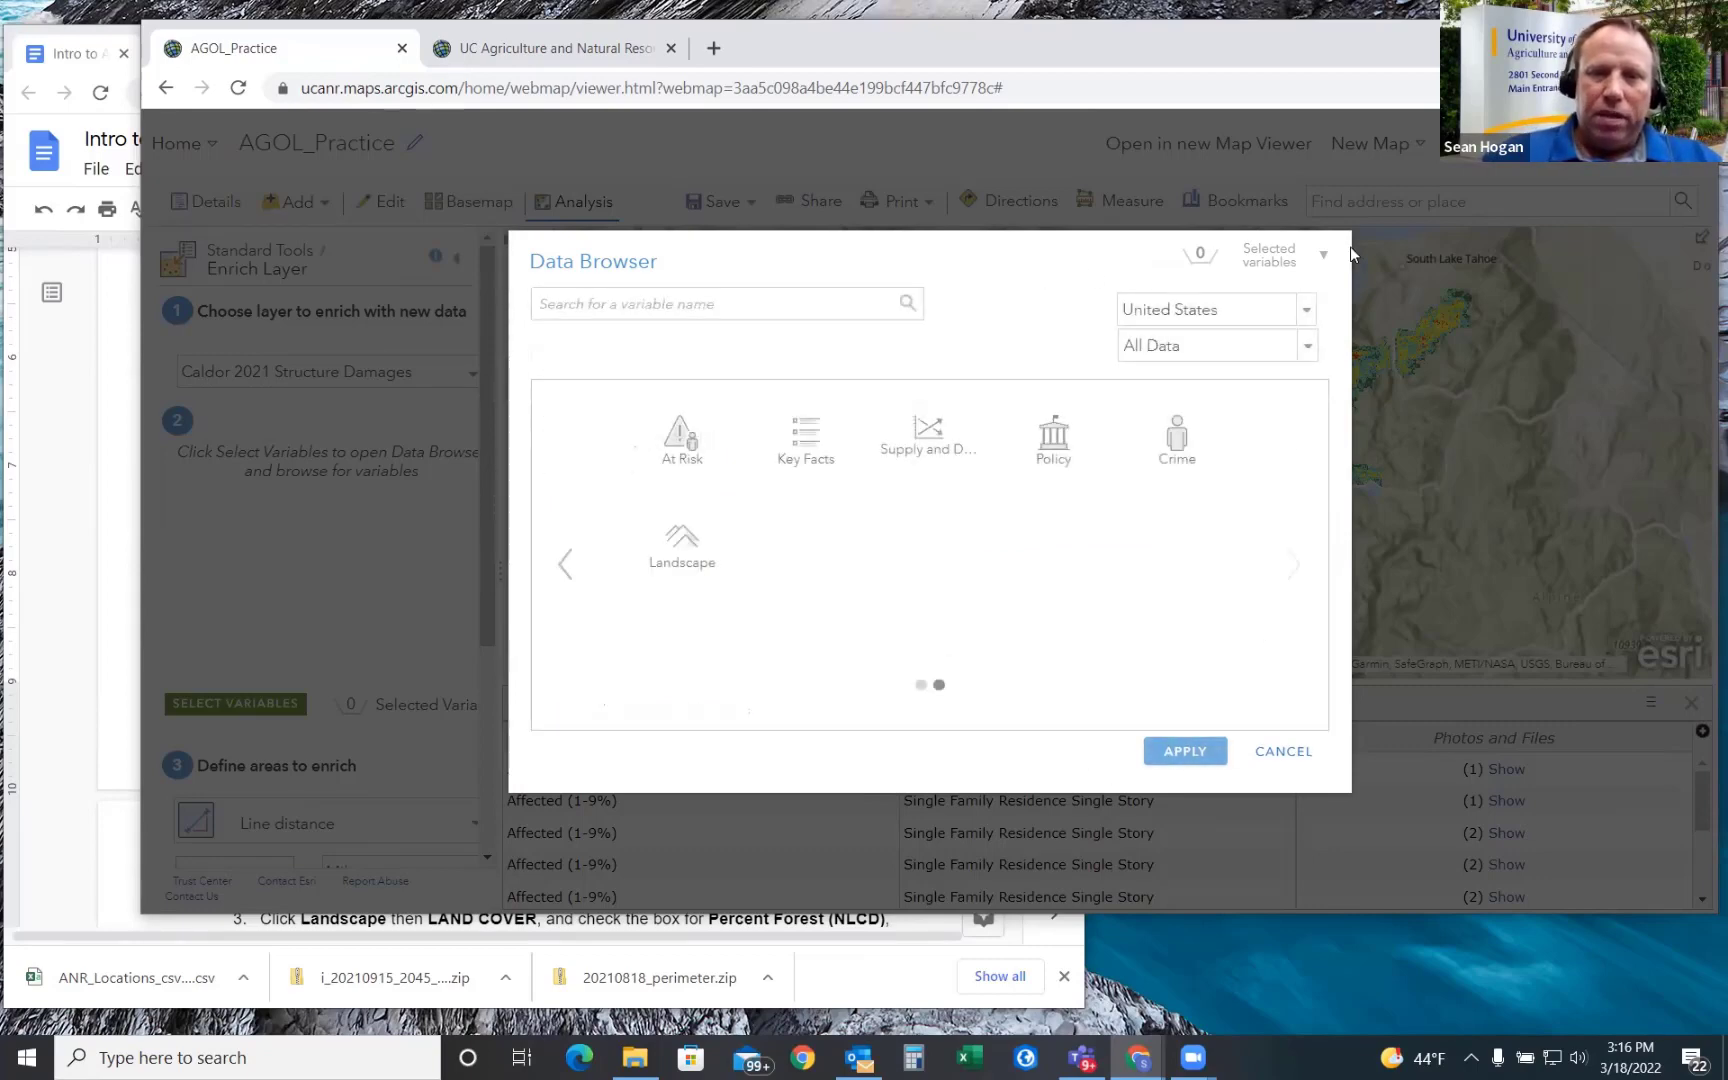
pyautogui.click(1280, 757)
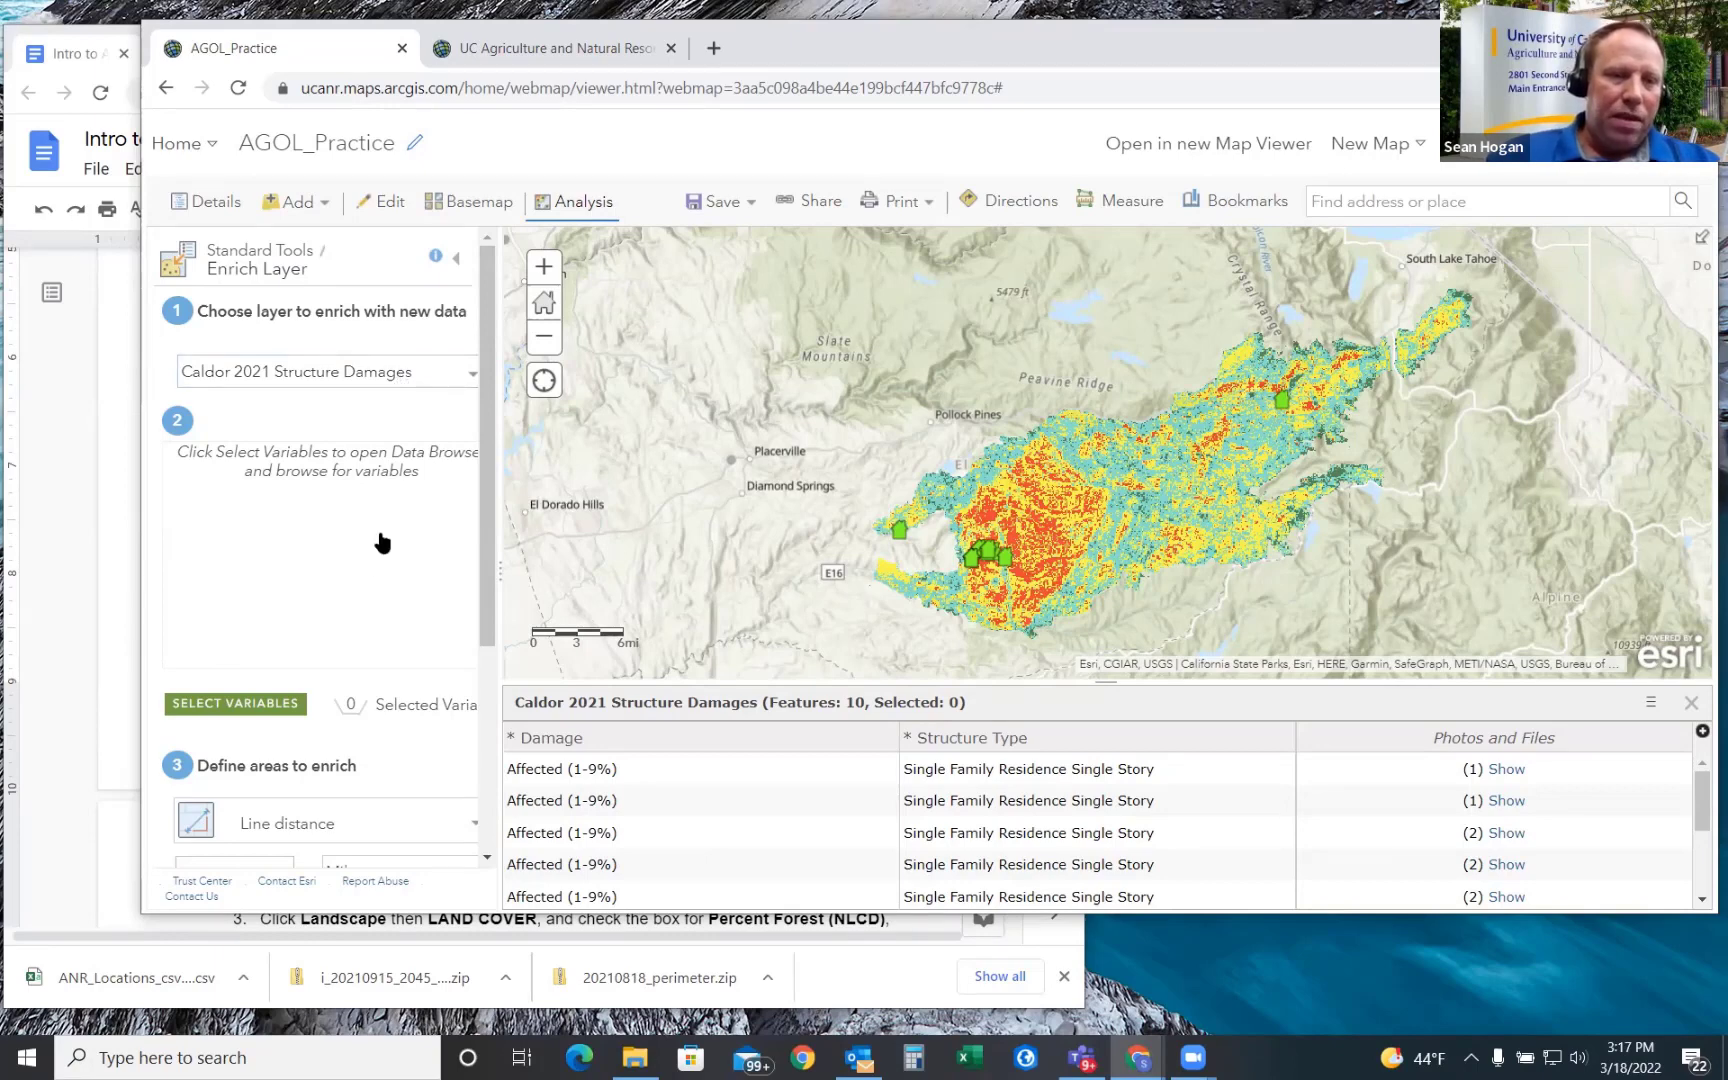
pyautogui.click(236, 703)
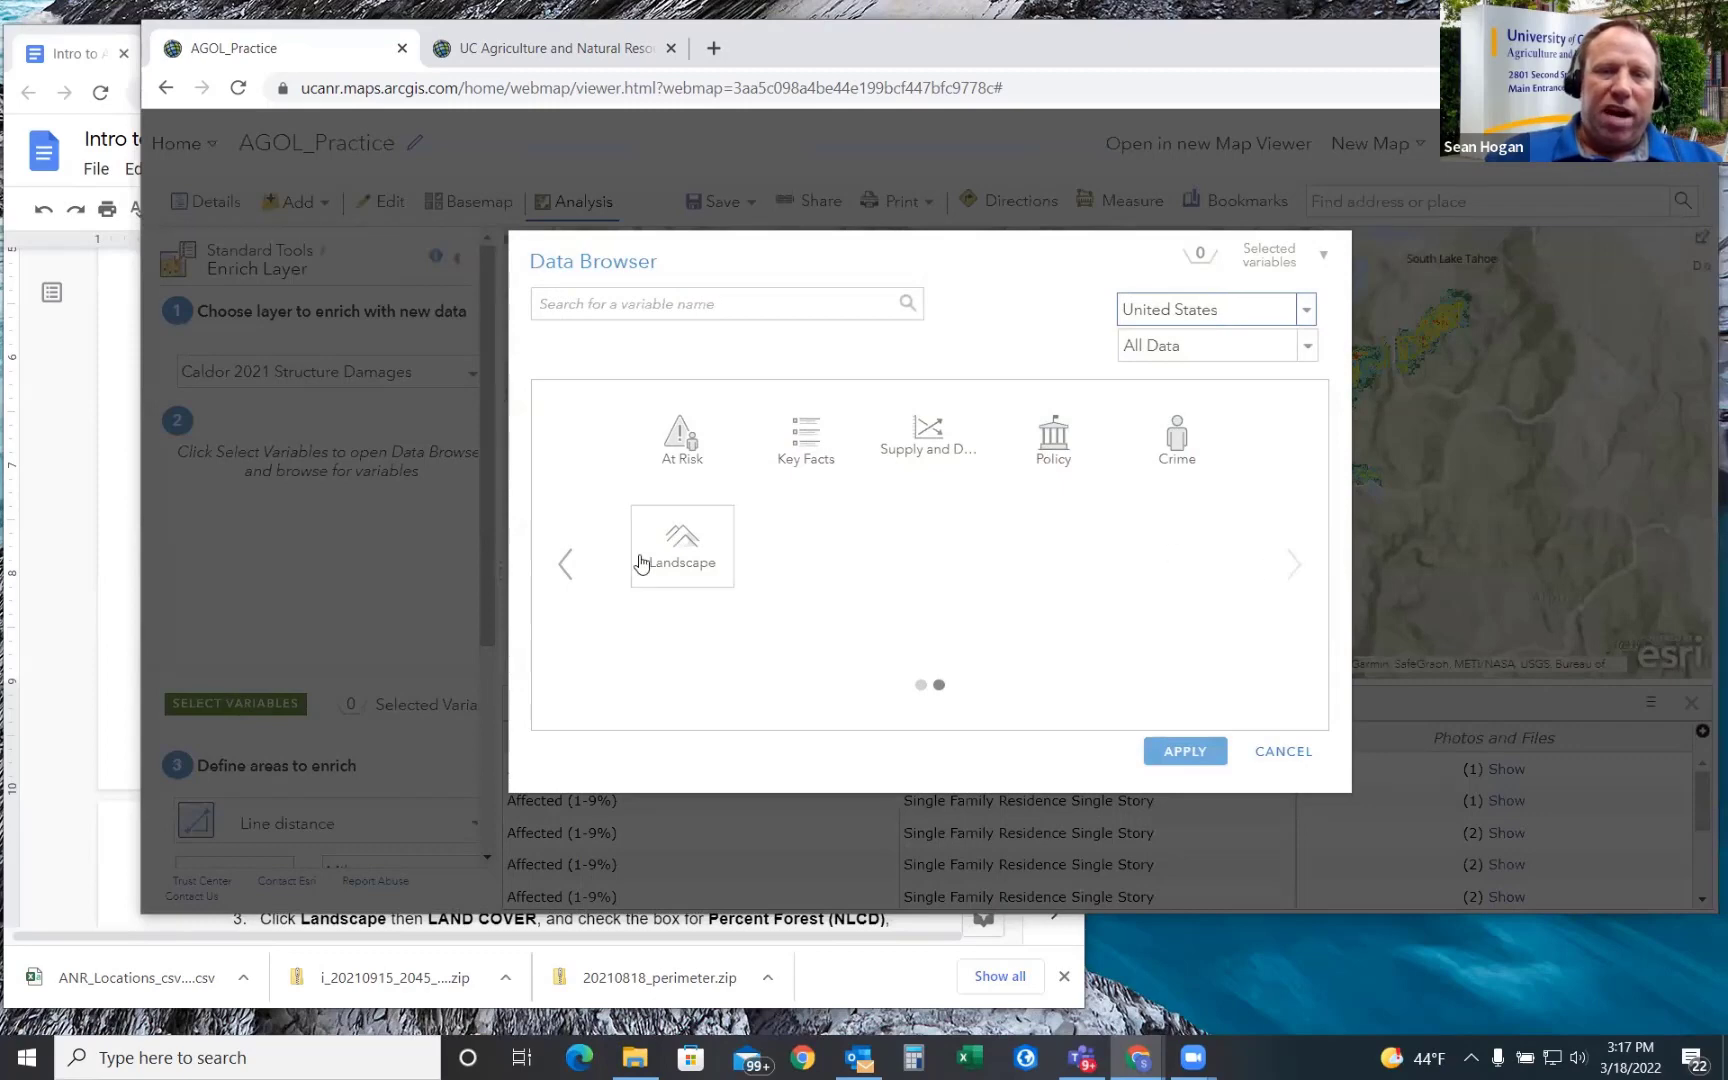
pyautogui.click(682, 557)
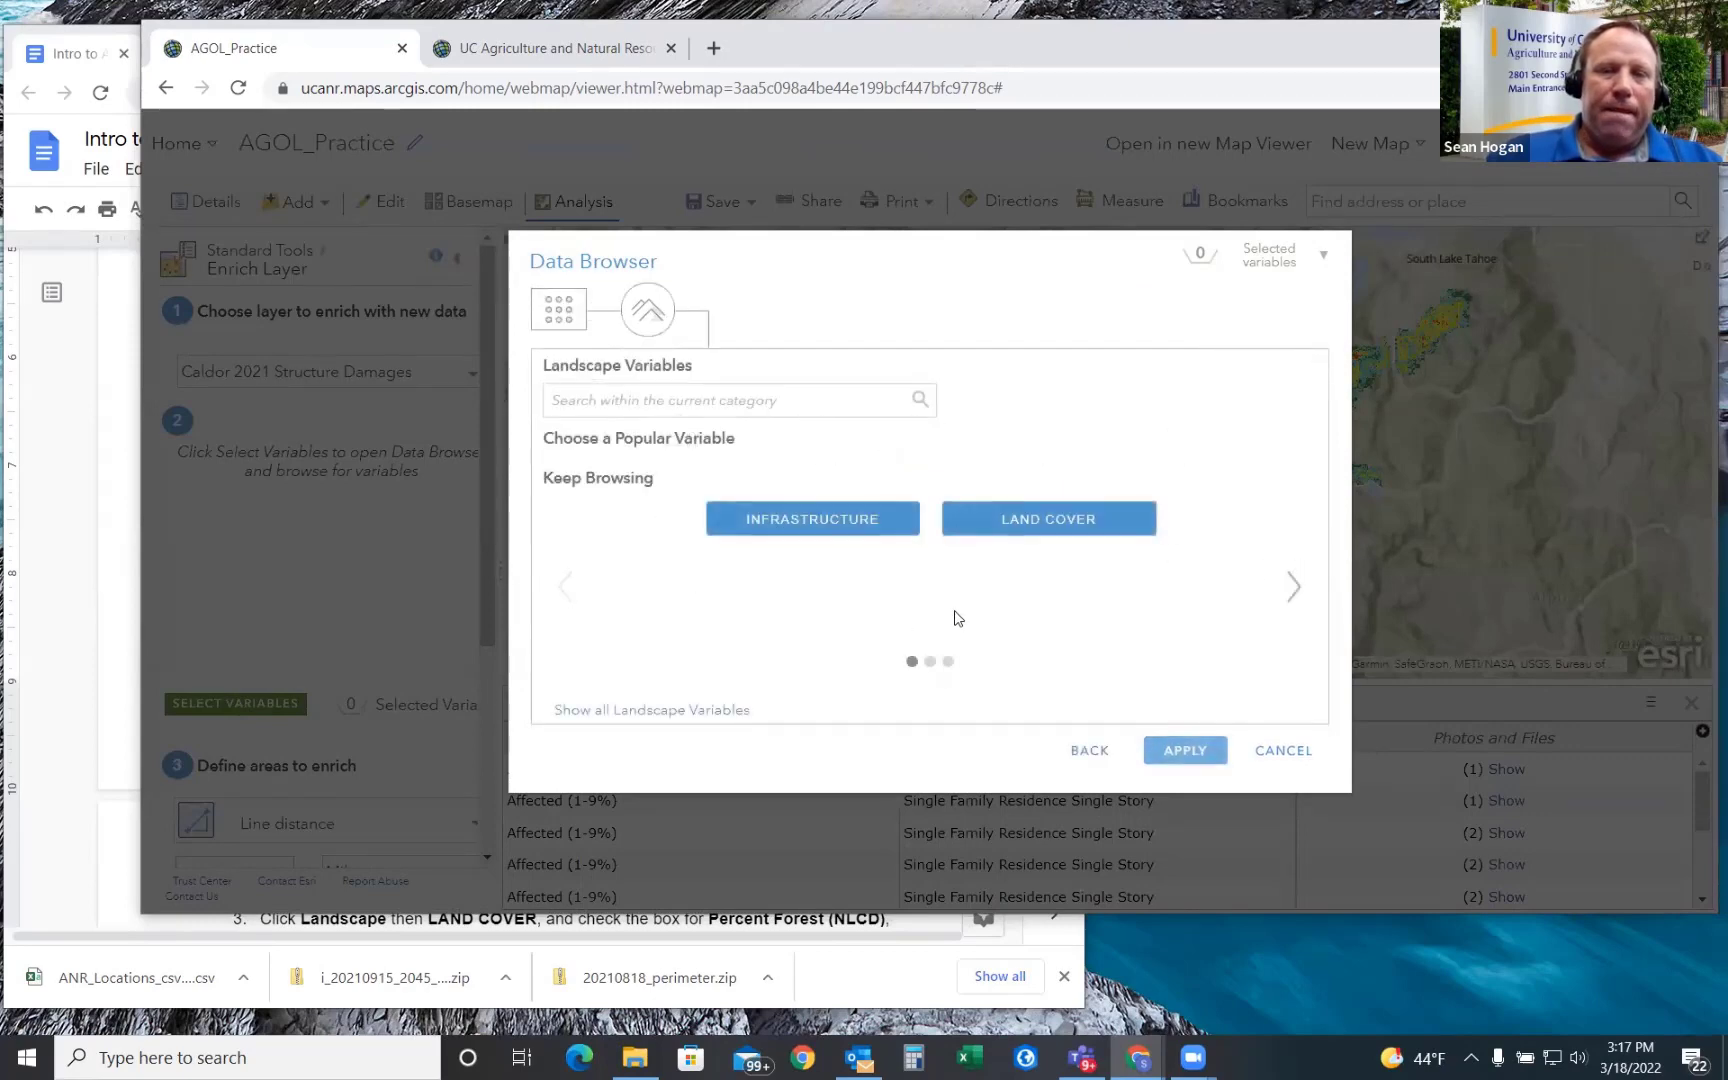
pyautogui.click(1045, 524)
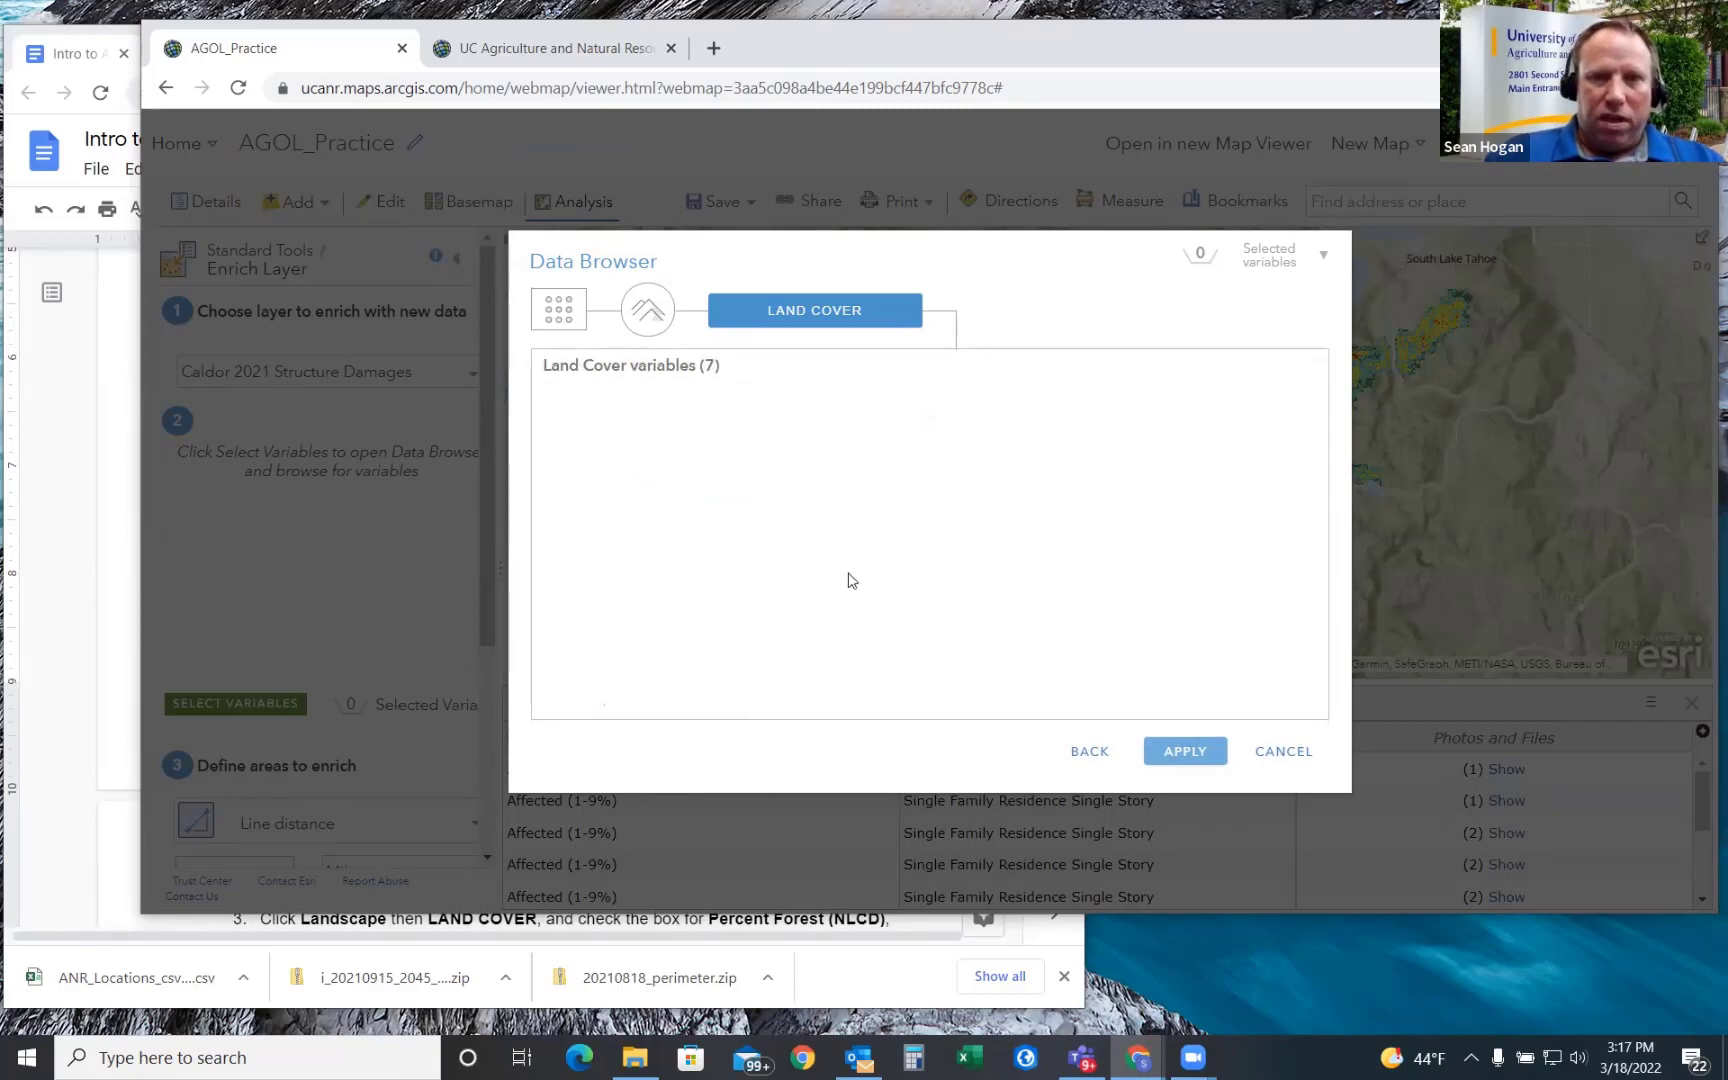
pyautogui.click(559, 309)
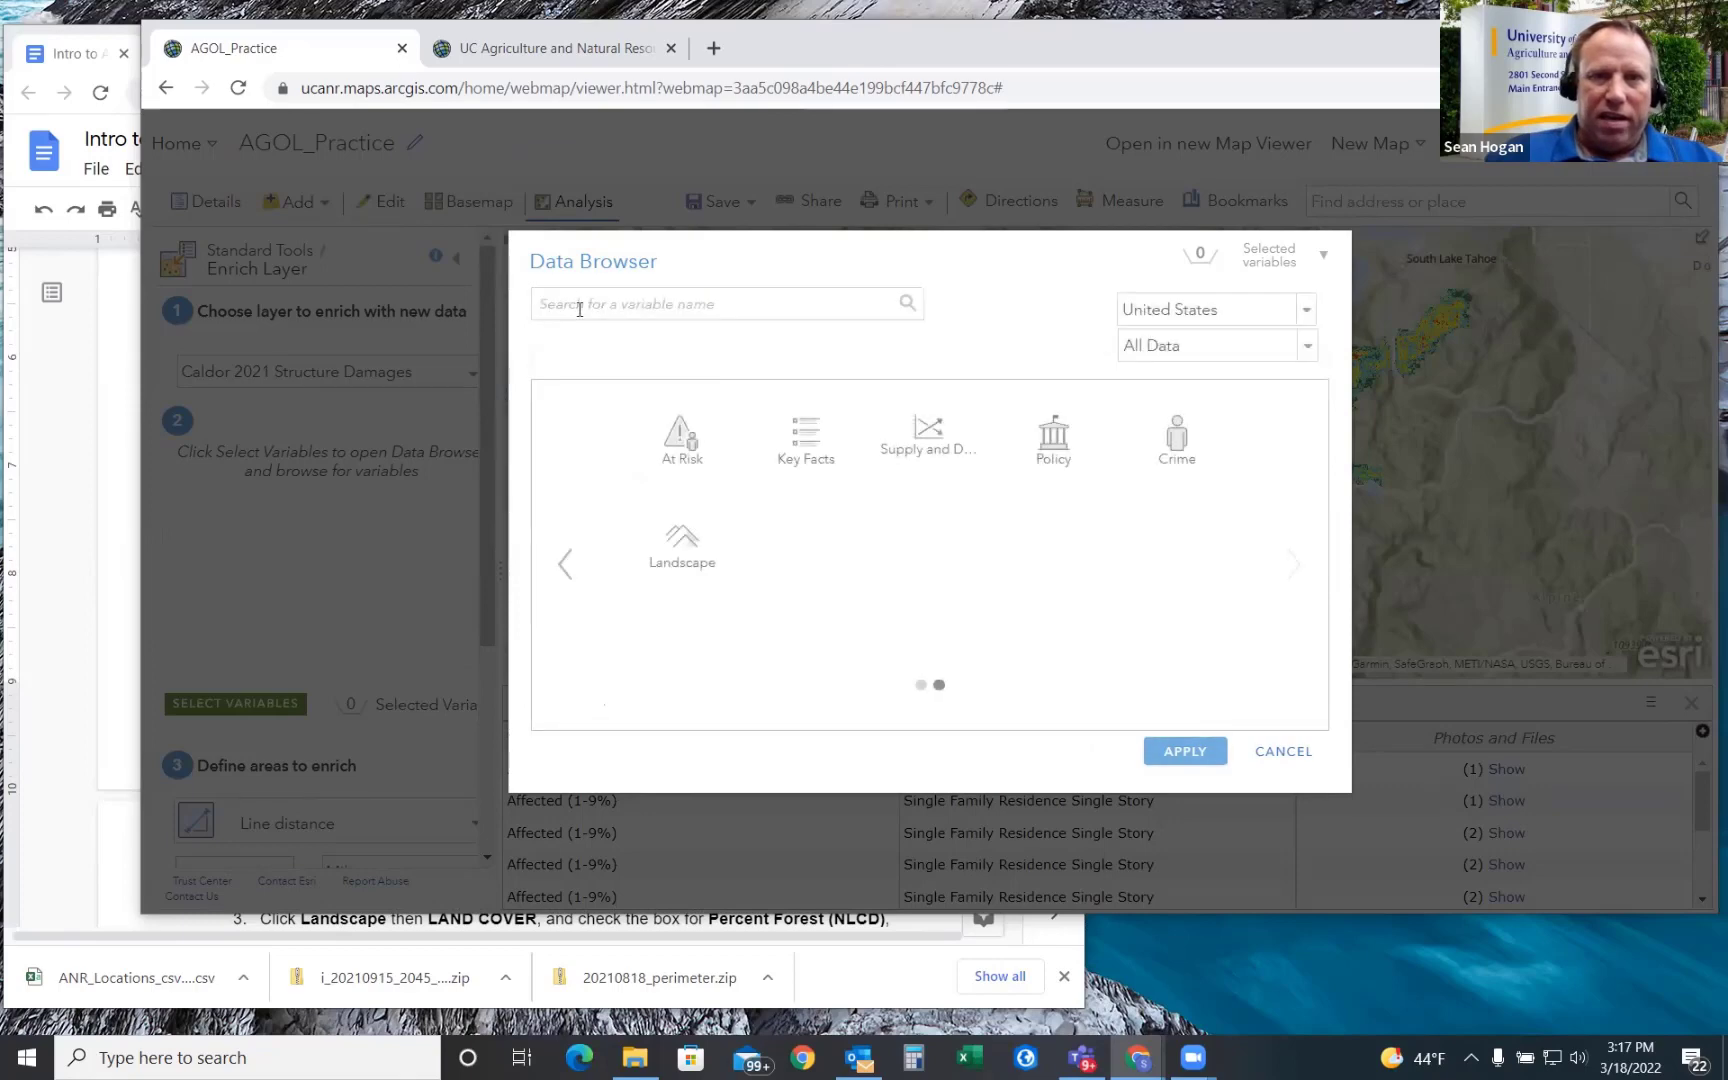
pyautogui.click(684, 545)
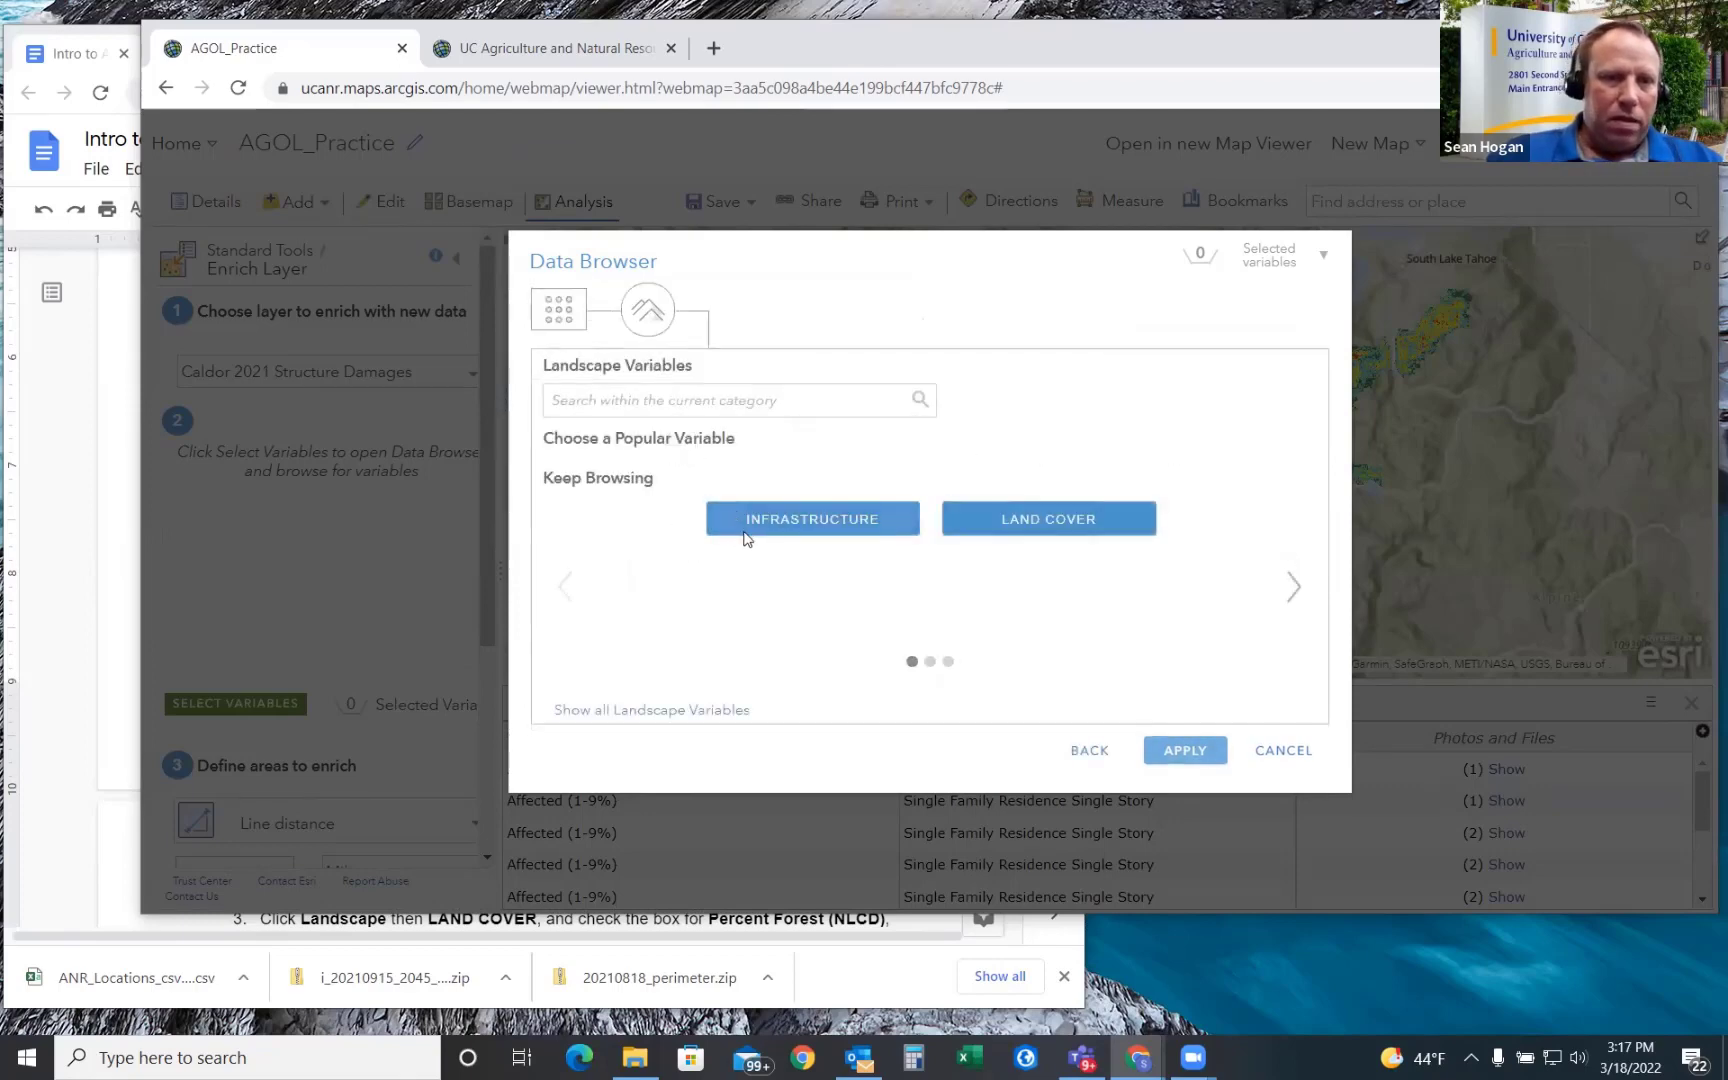
pyautogui.click(1009, 535)
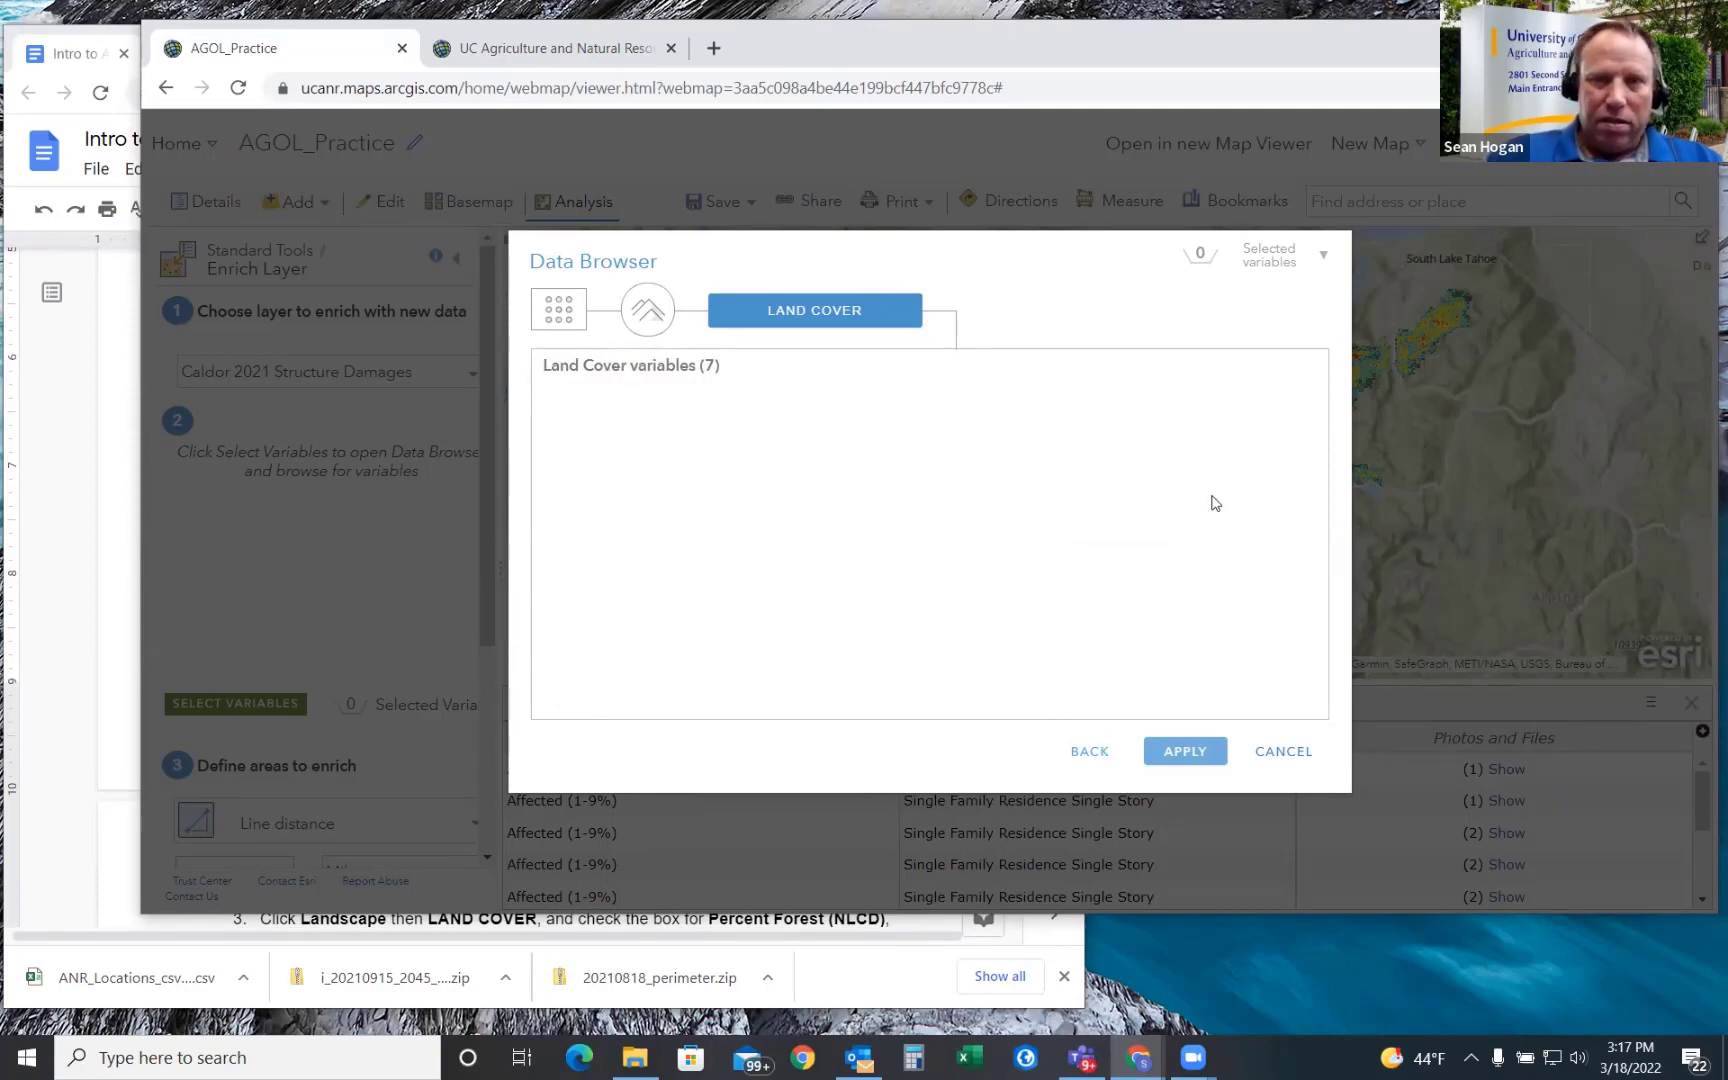
pyautogui.click(1284, 752)
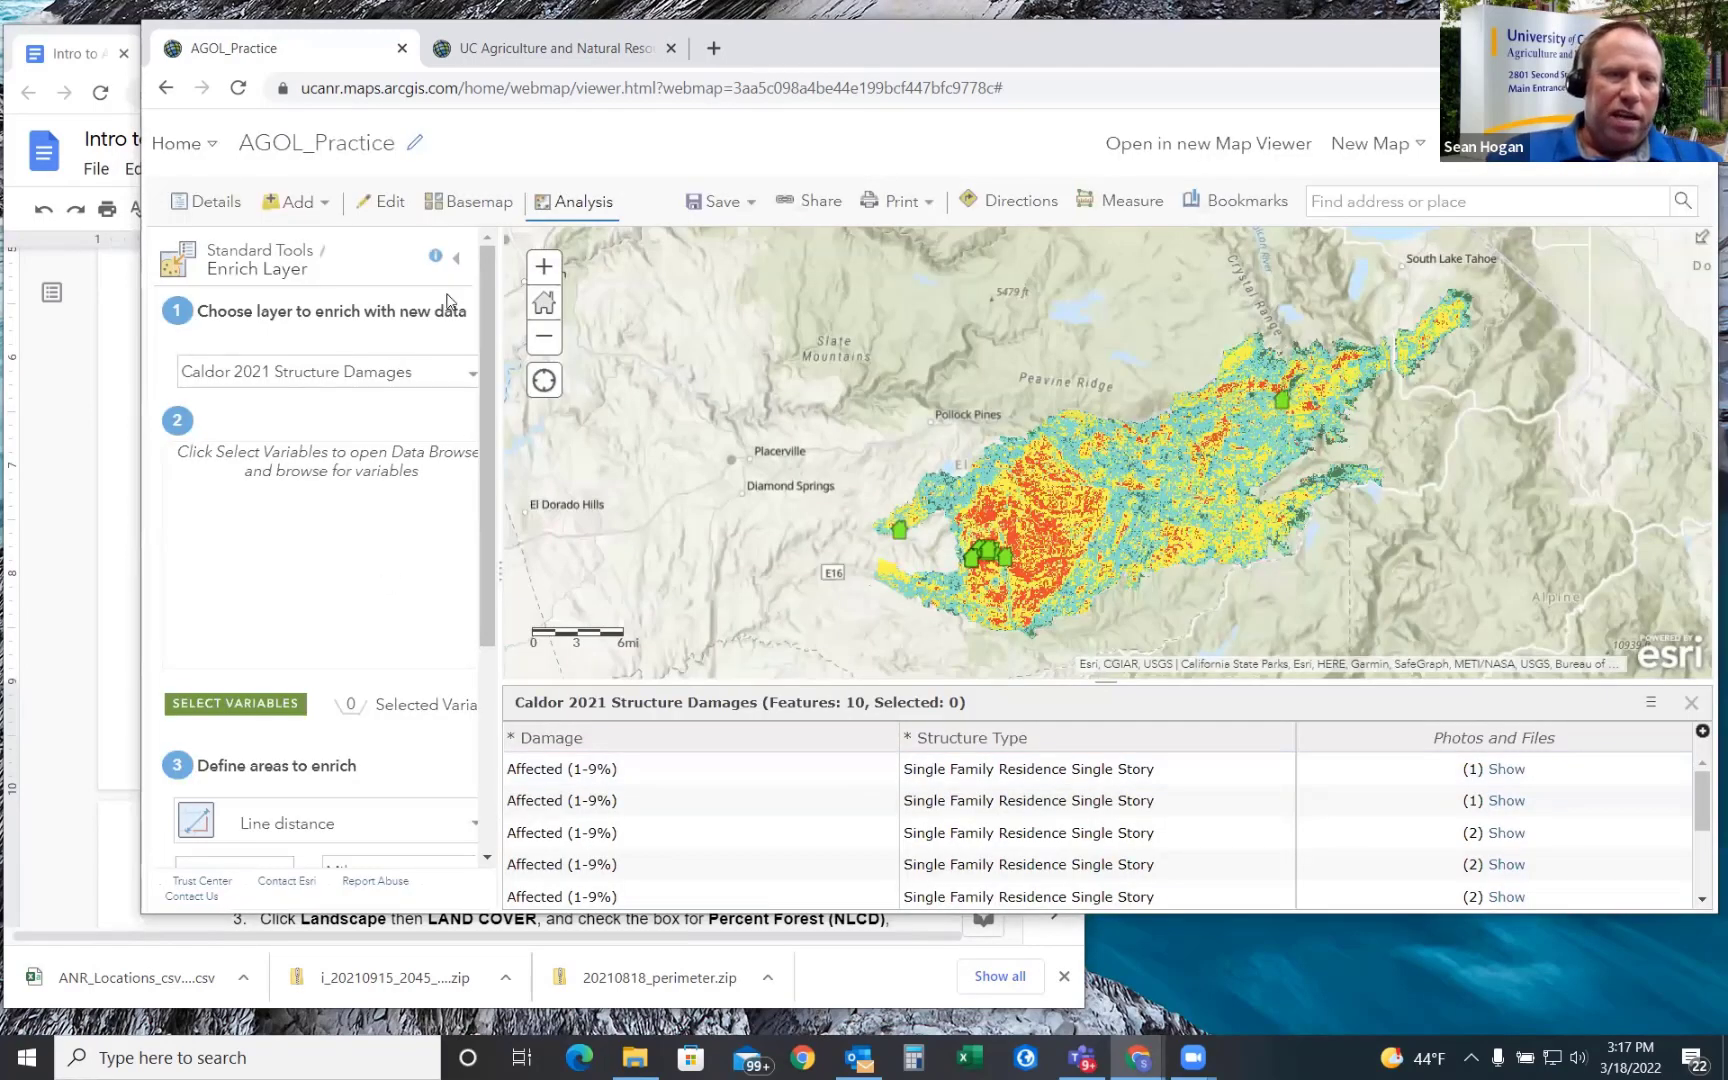
# - Back out of Enrich Layer and save the AGOL_Practice map
pyautogui.click(460, 263)
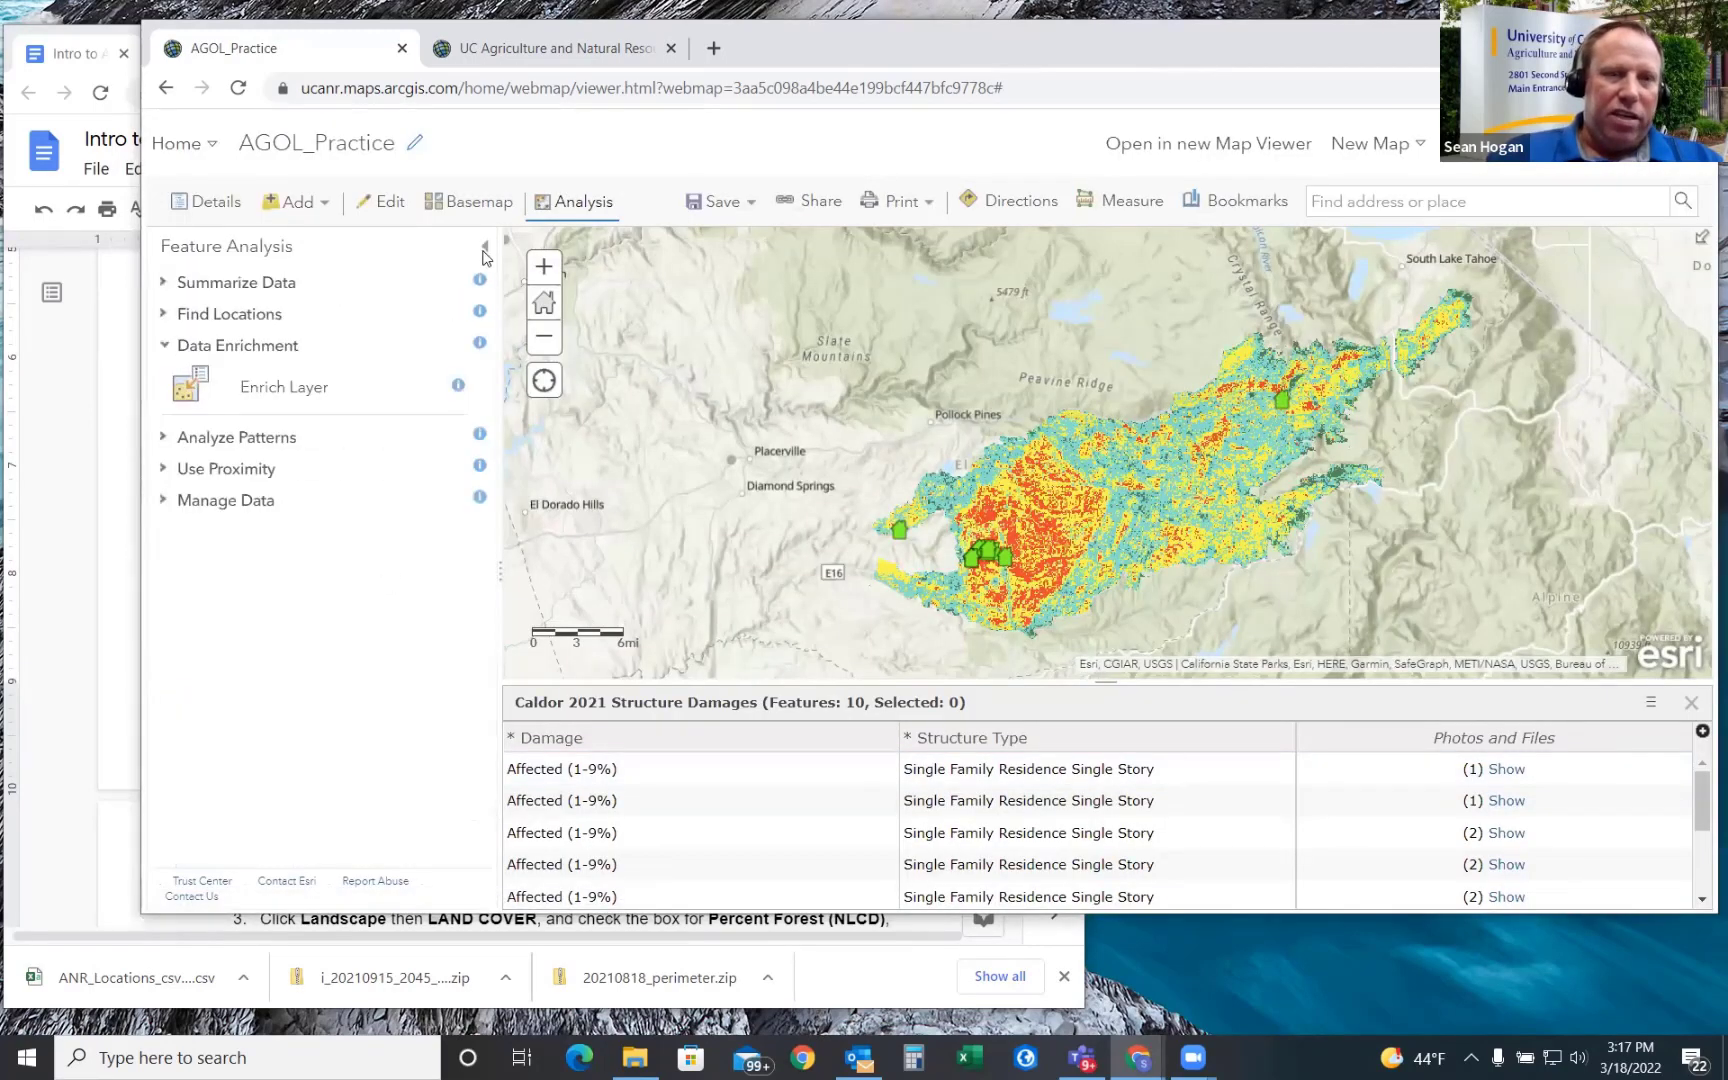
pyautogui.click(484, 251)
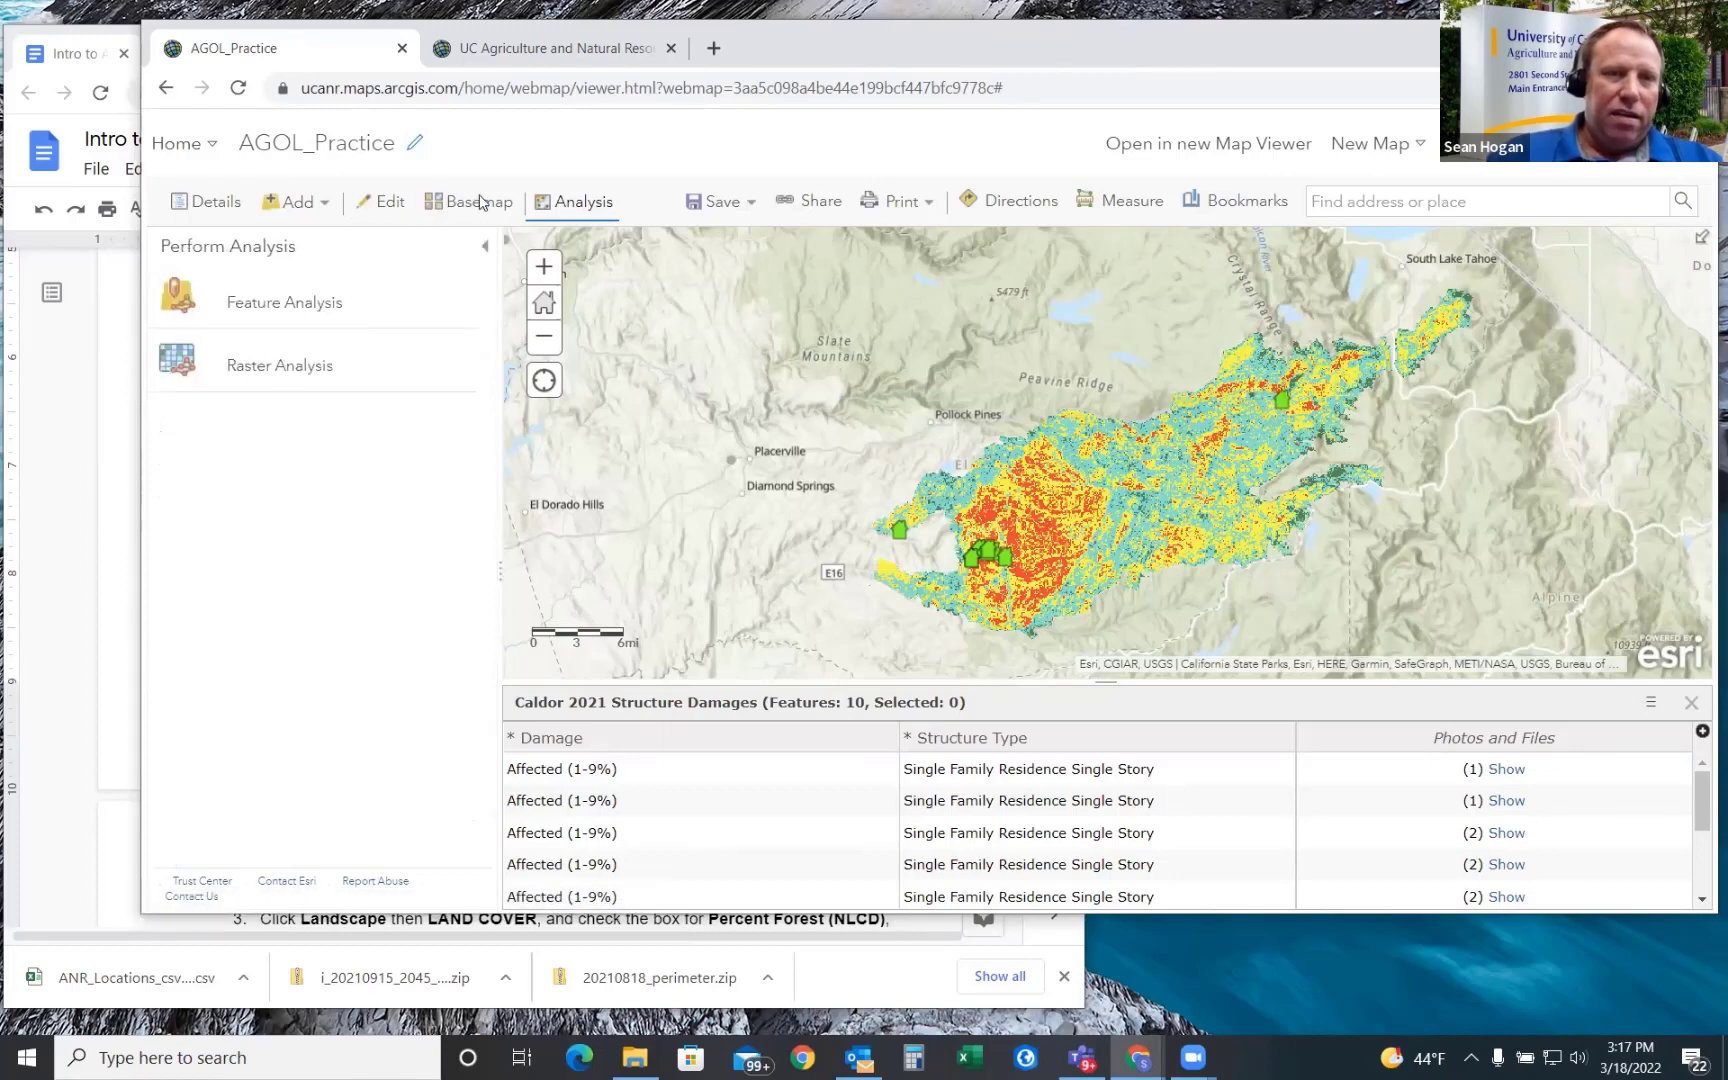
pyautogui.click(718, 203)
pyautogui.click(706, 242)
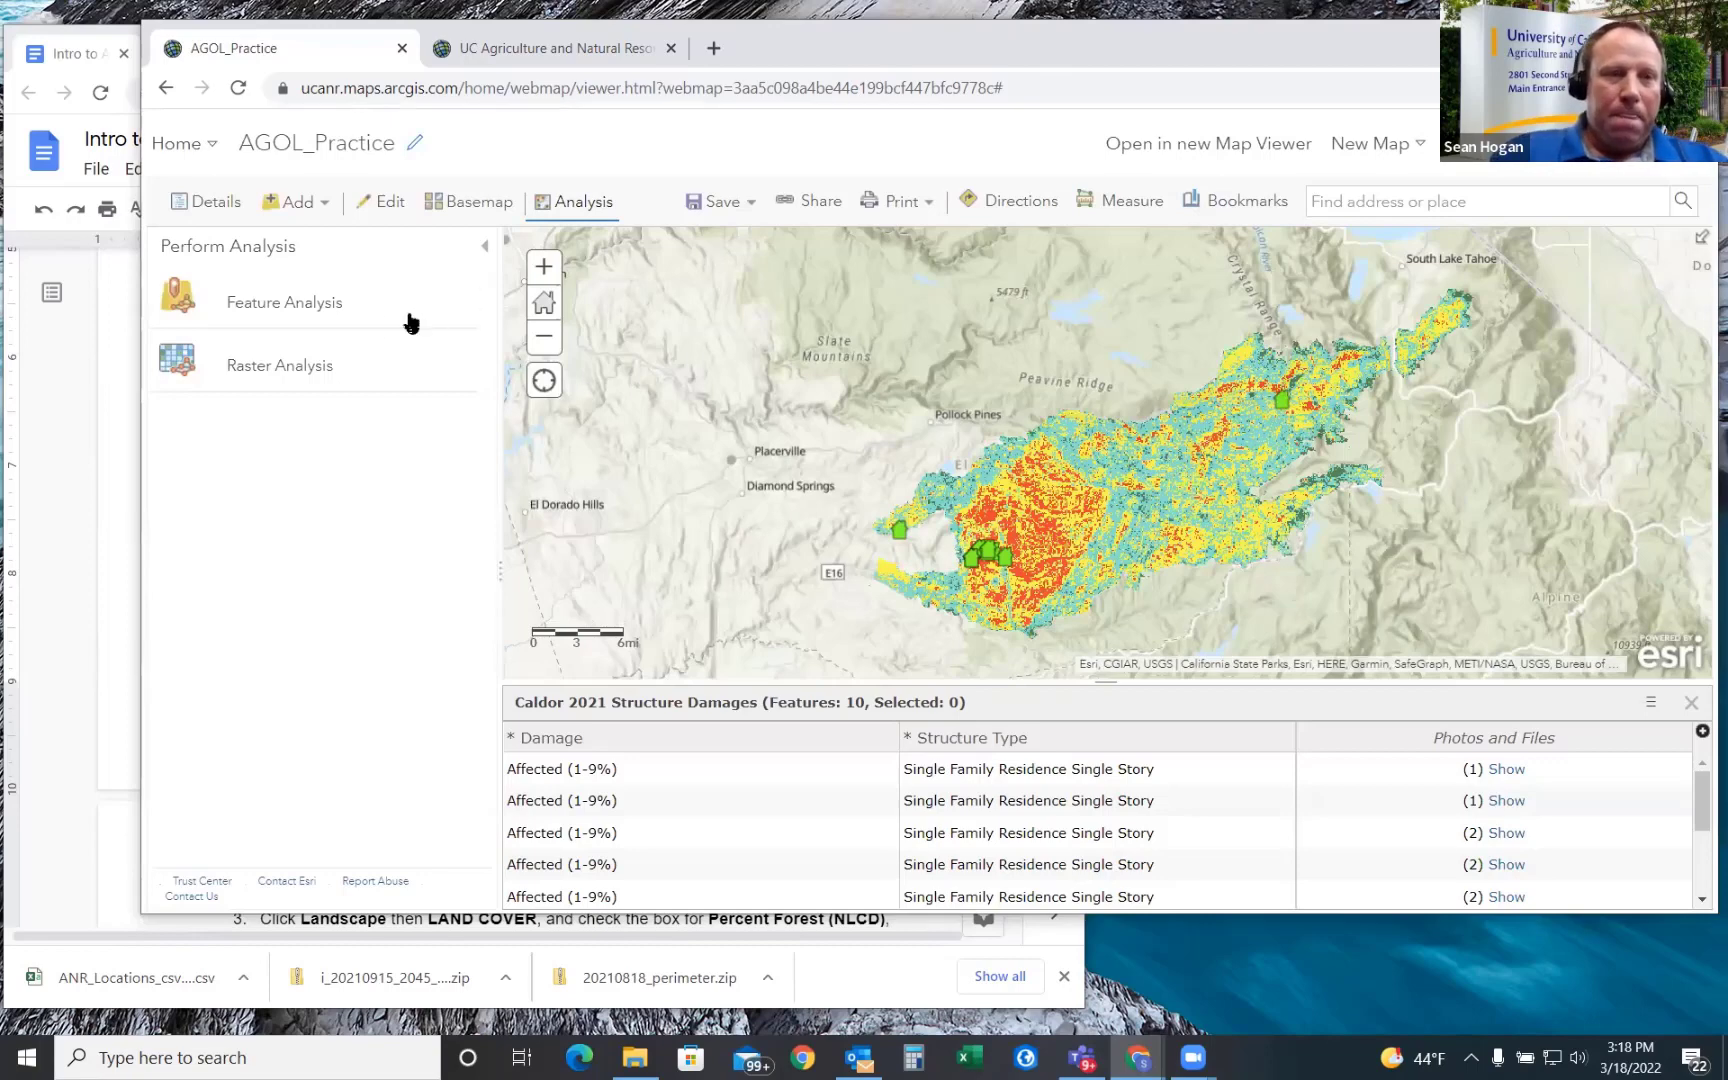
# - Reopen Enrich Layer on Caldor 2021 Structure Damages and open its variable browser
pyautogui.click(289, 313)
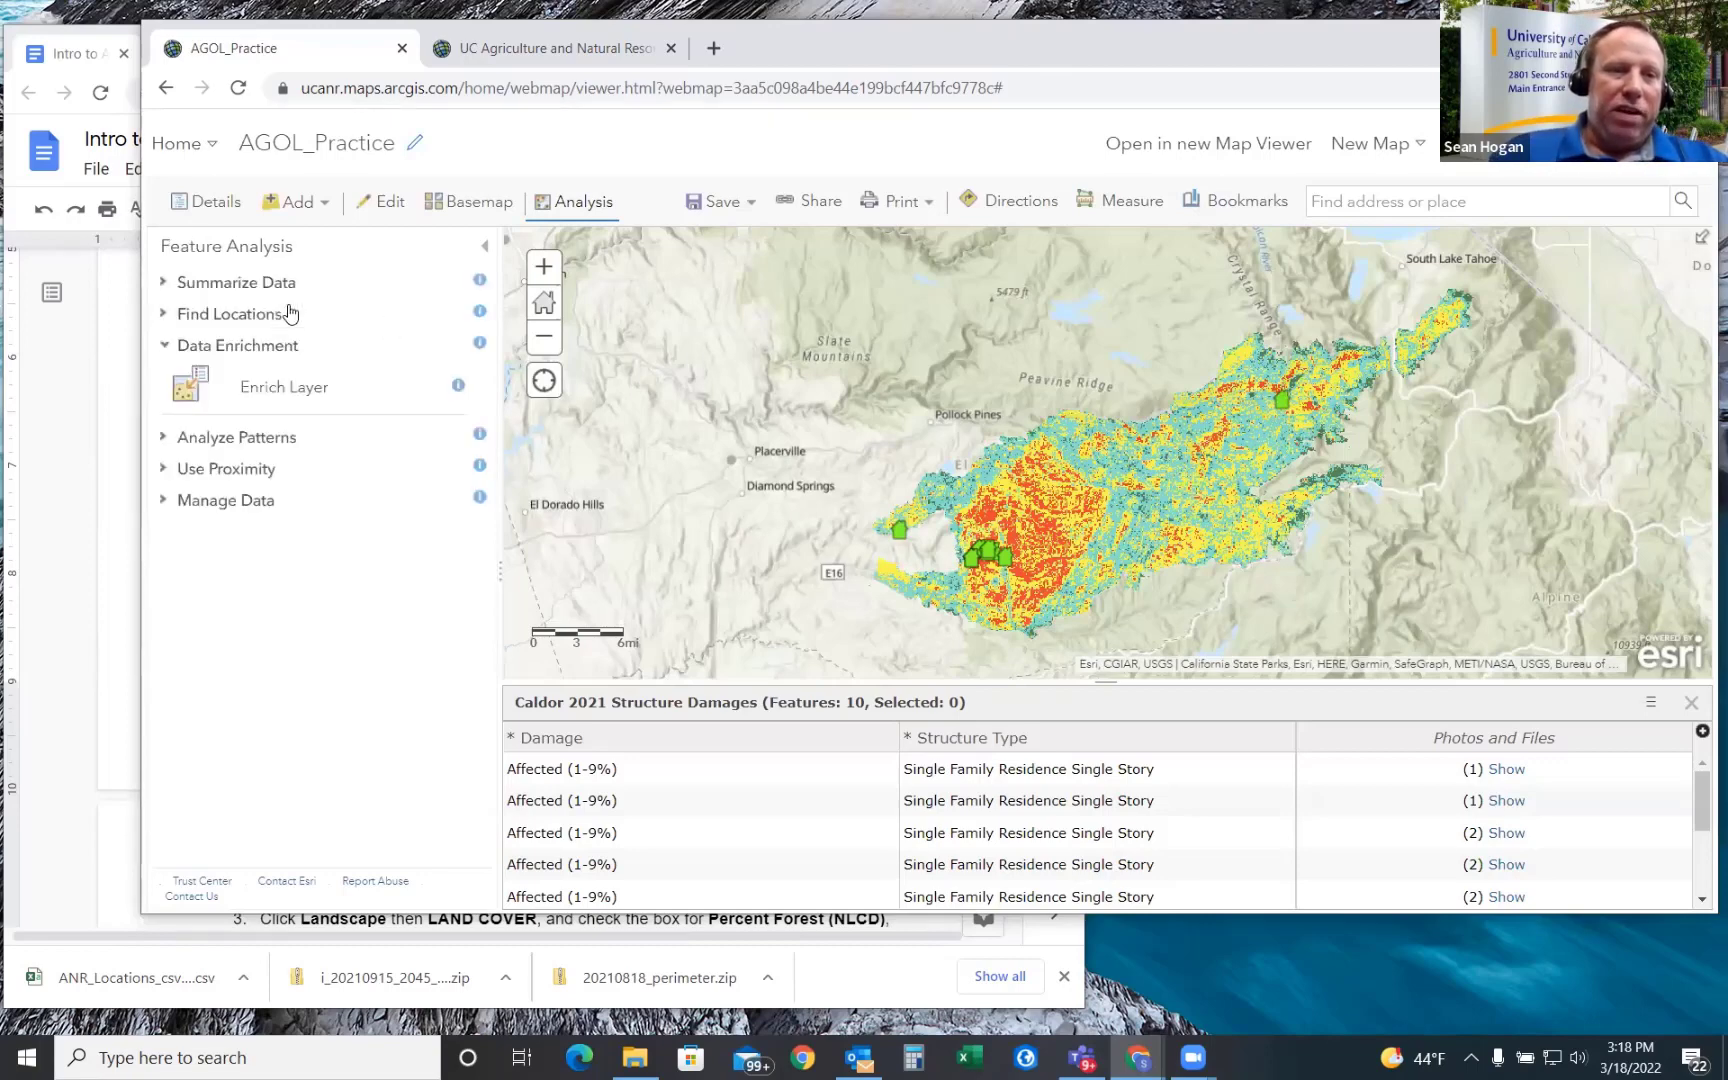
pyautogui.click(286, 382)
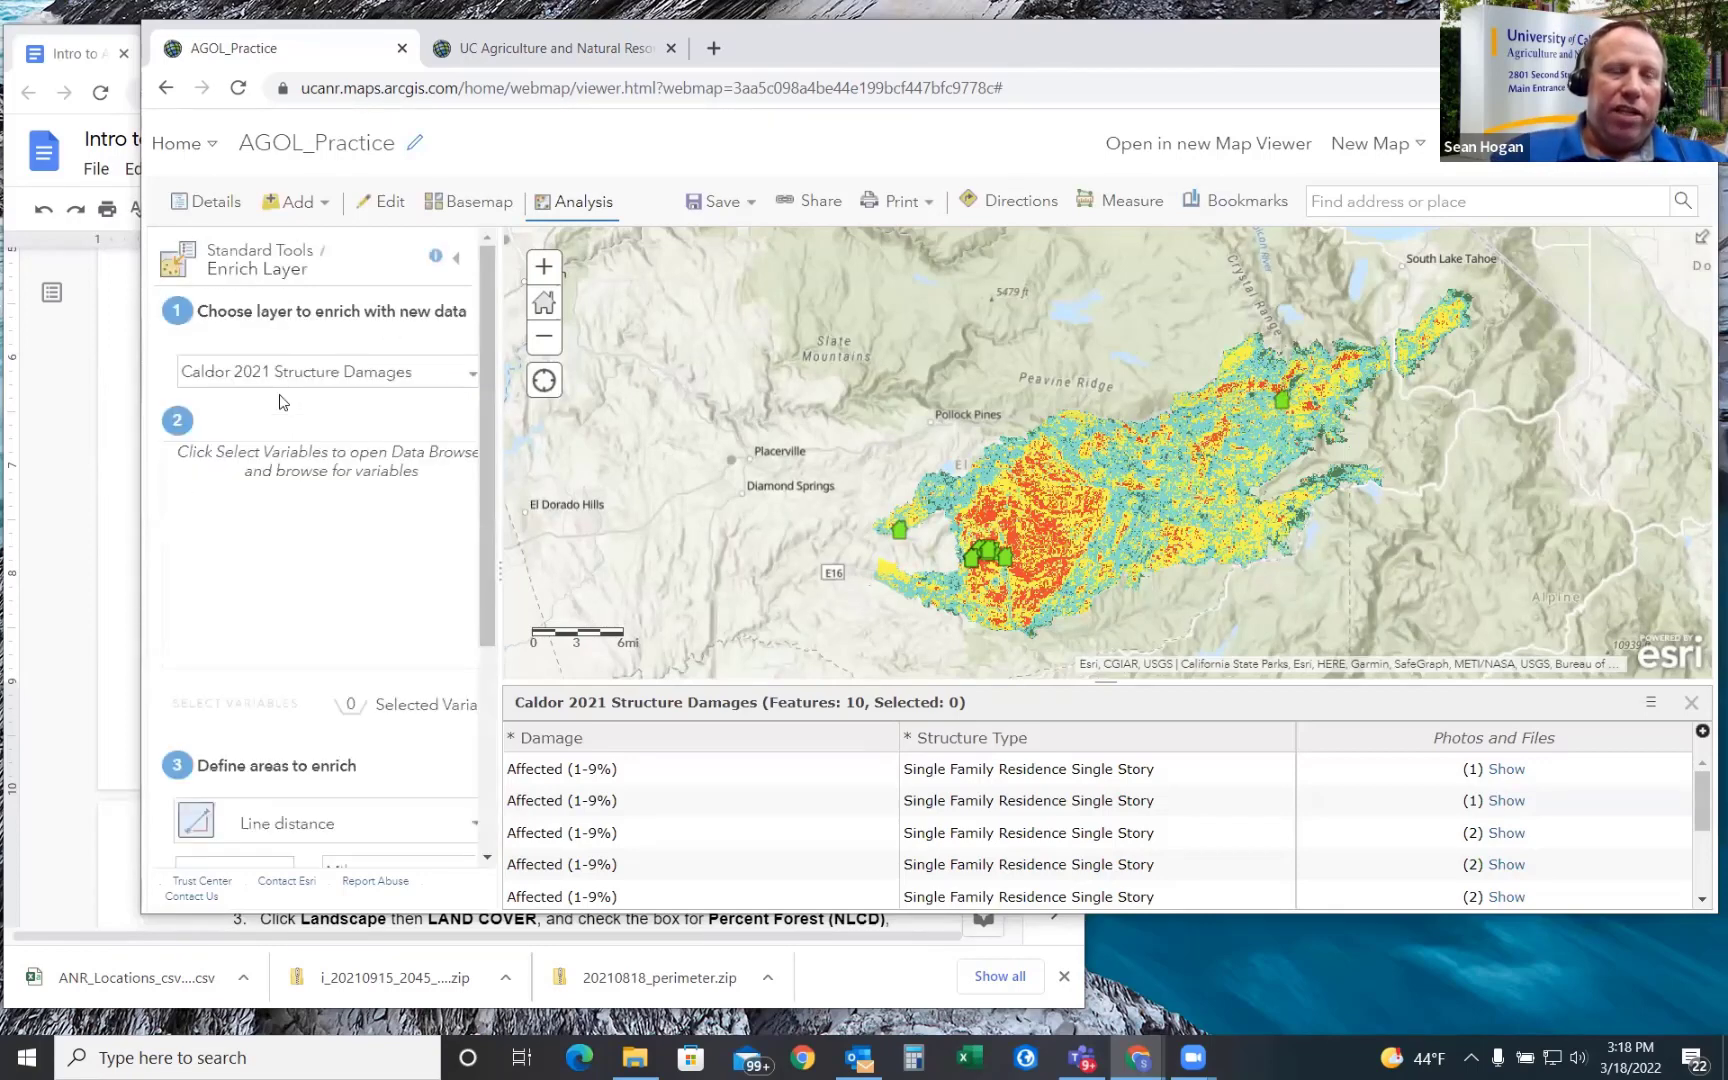
pyautogui.click(462, 378)
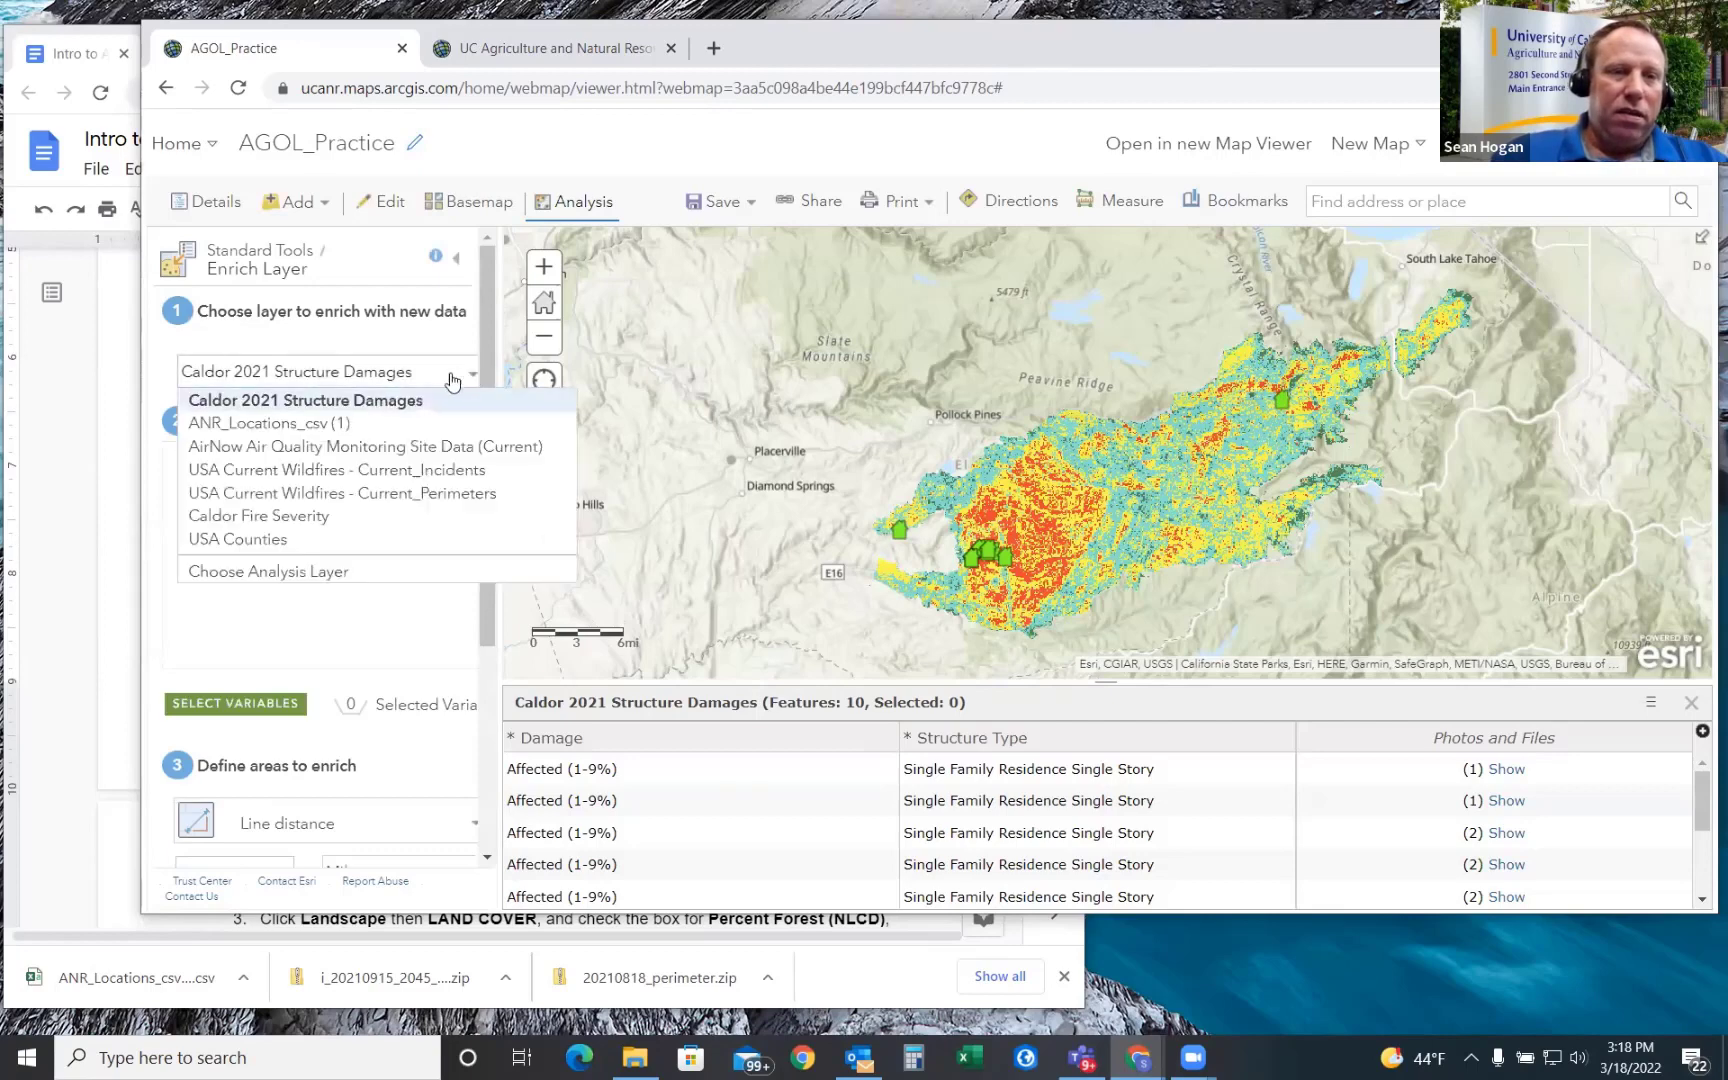
pyautogui.click(355, 404)
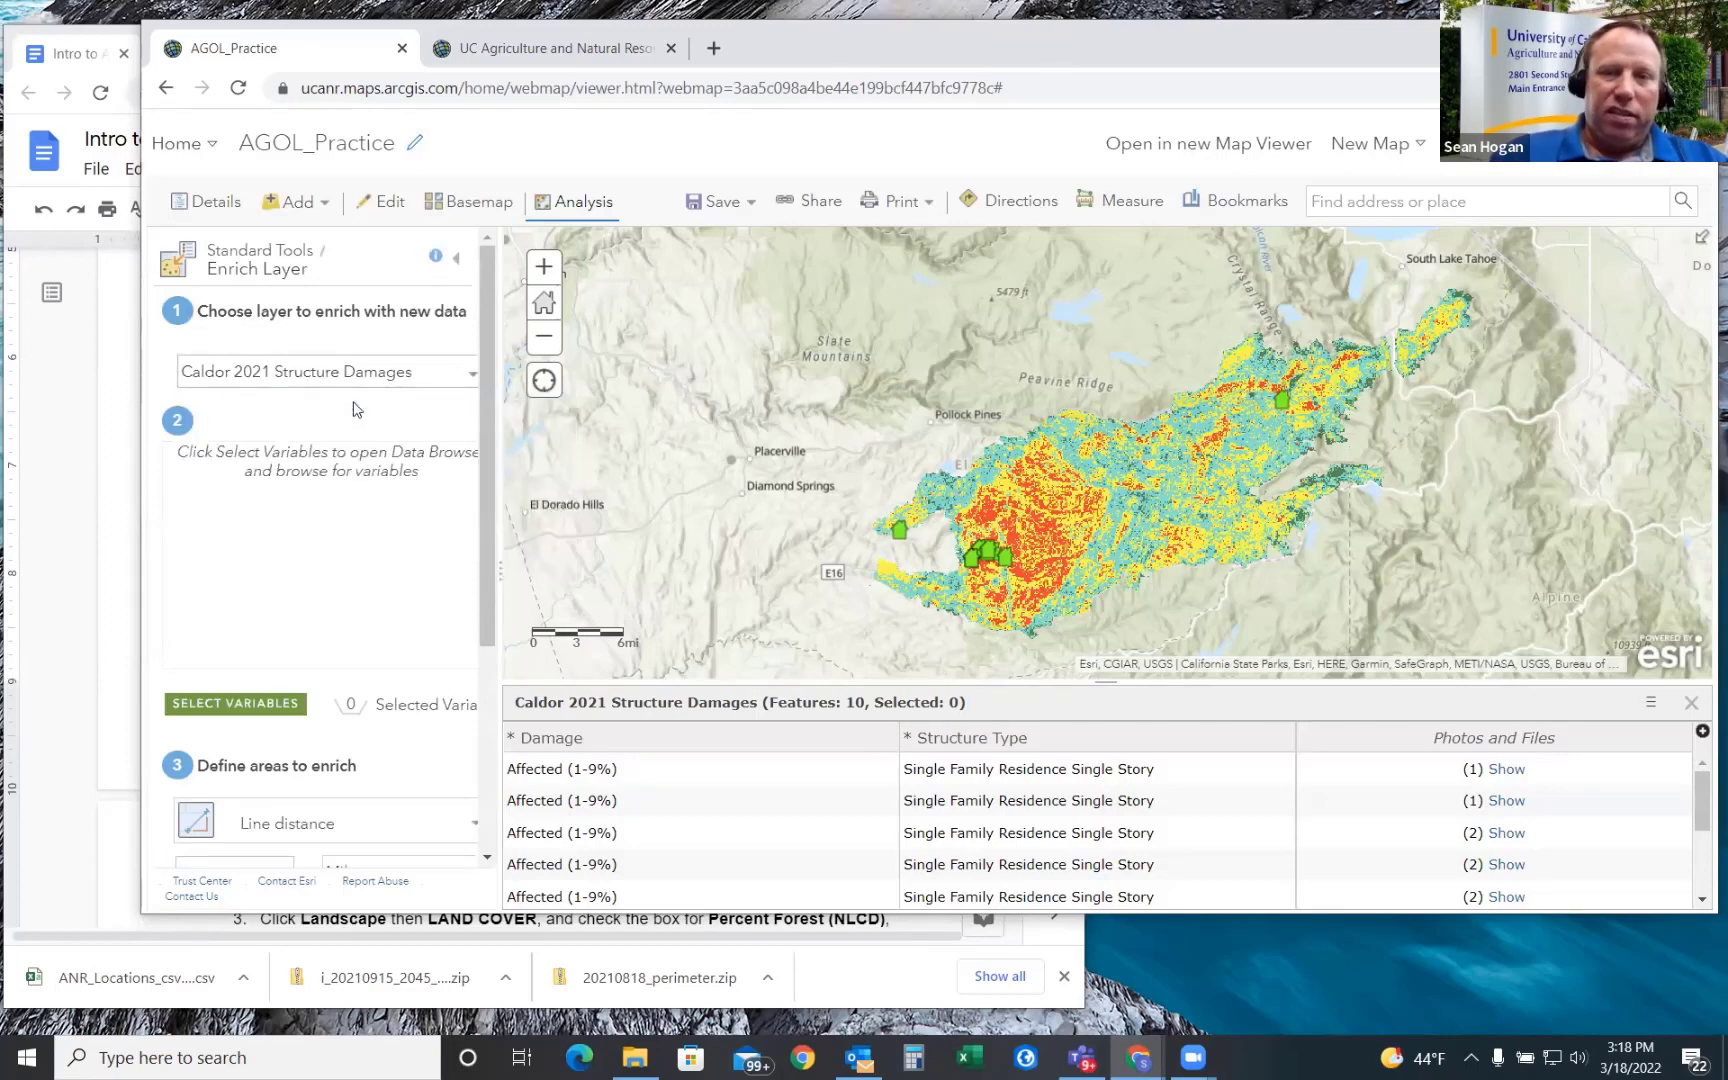
pyautogui.click(251, 704)
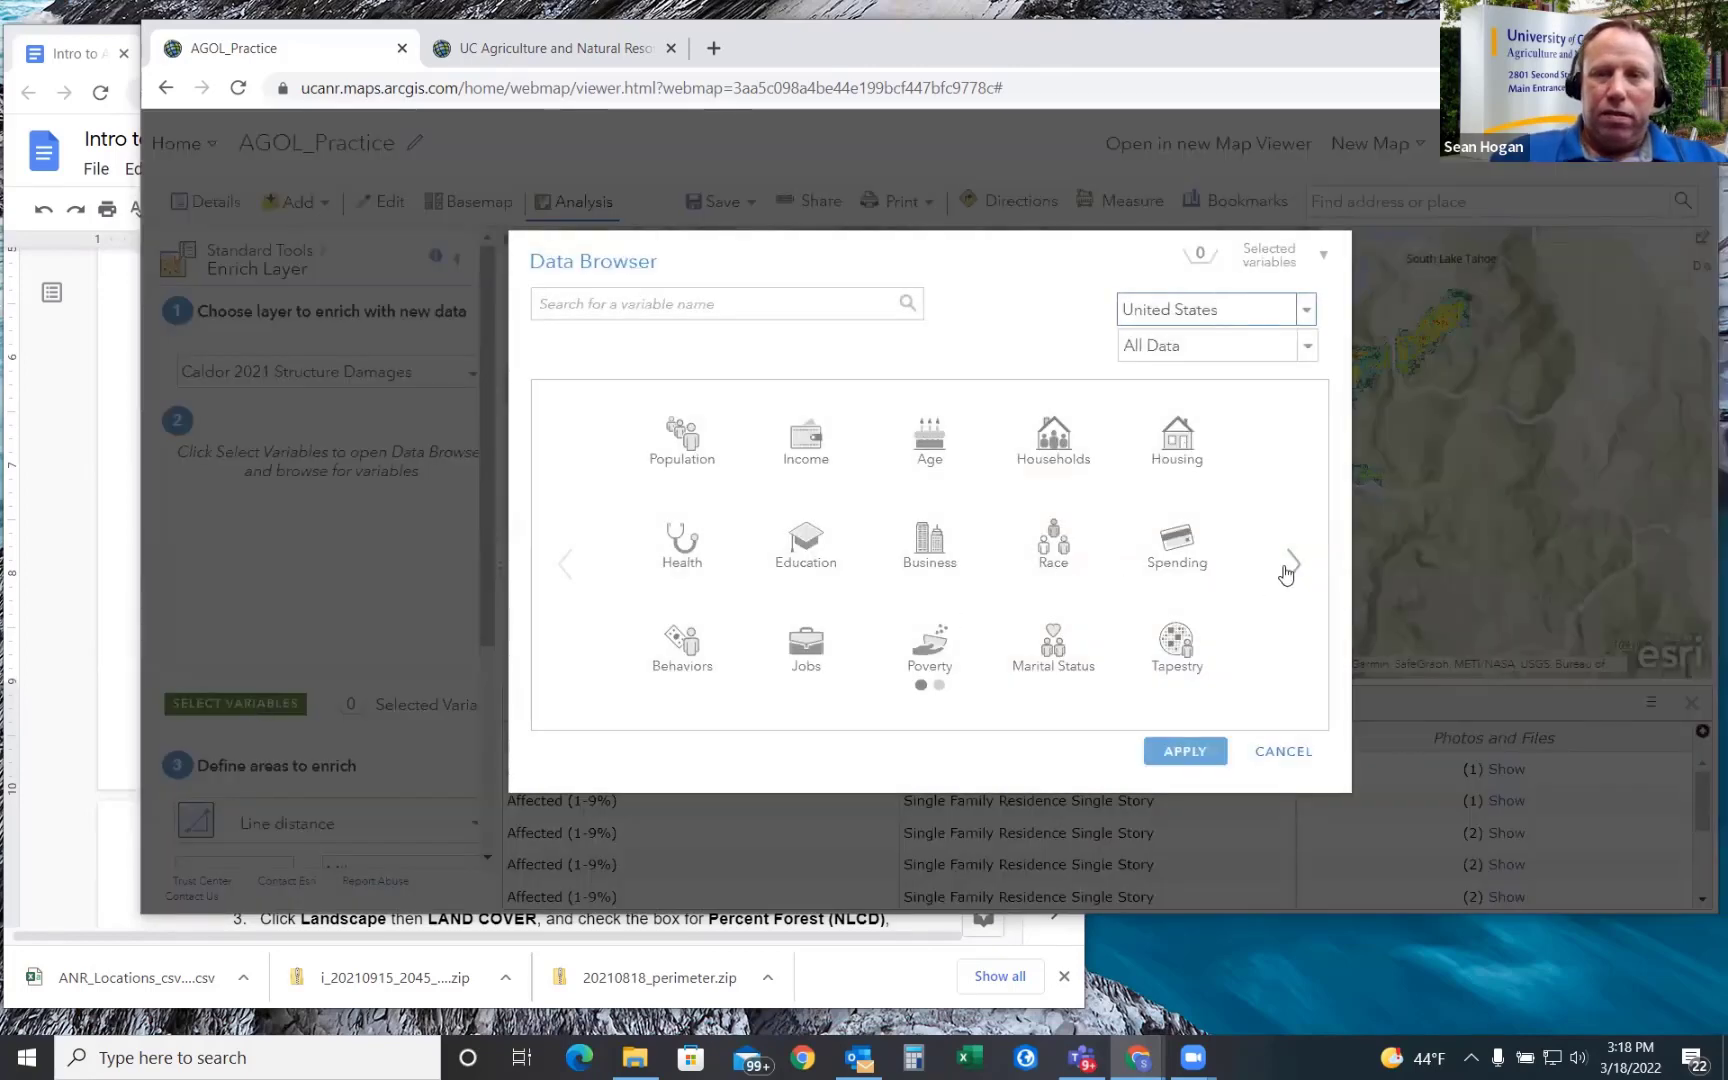
# - Choose Percent of Forest (NLCD) from Landscape > Land Cover and apply it
pyautogui.click(1295, 564)
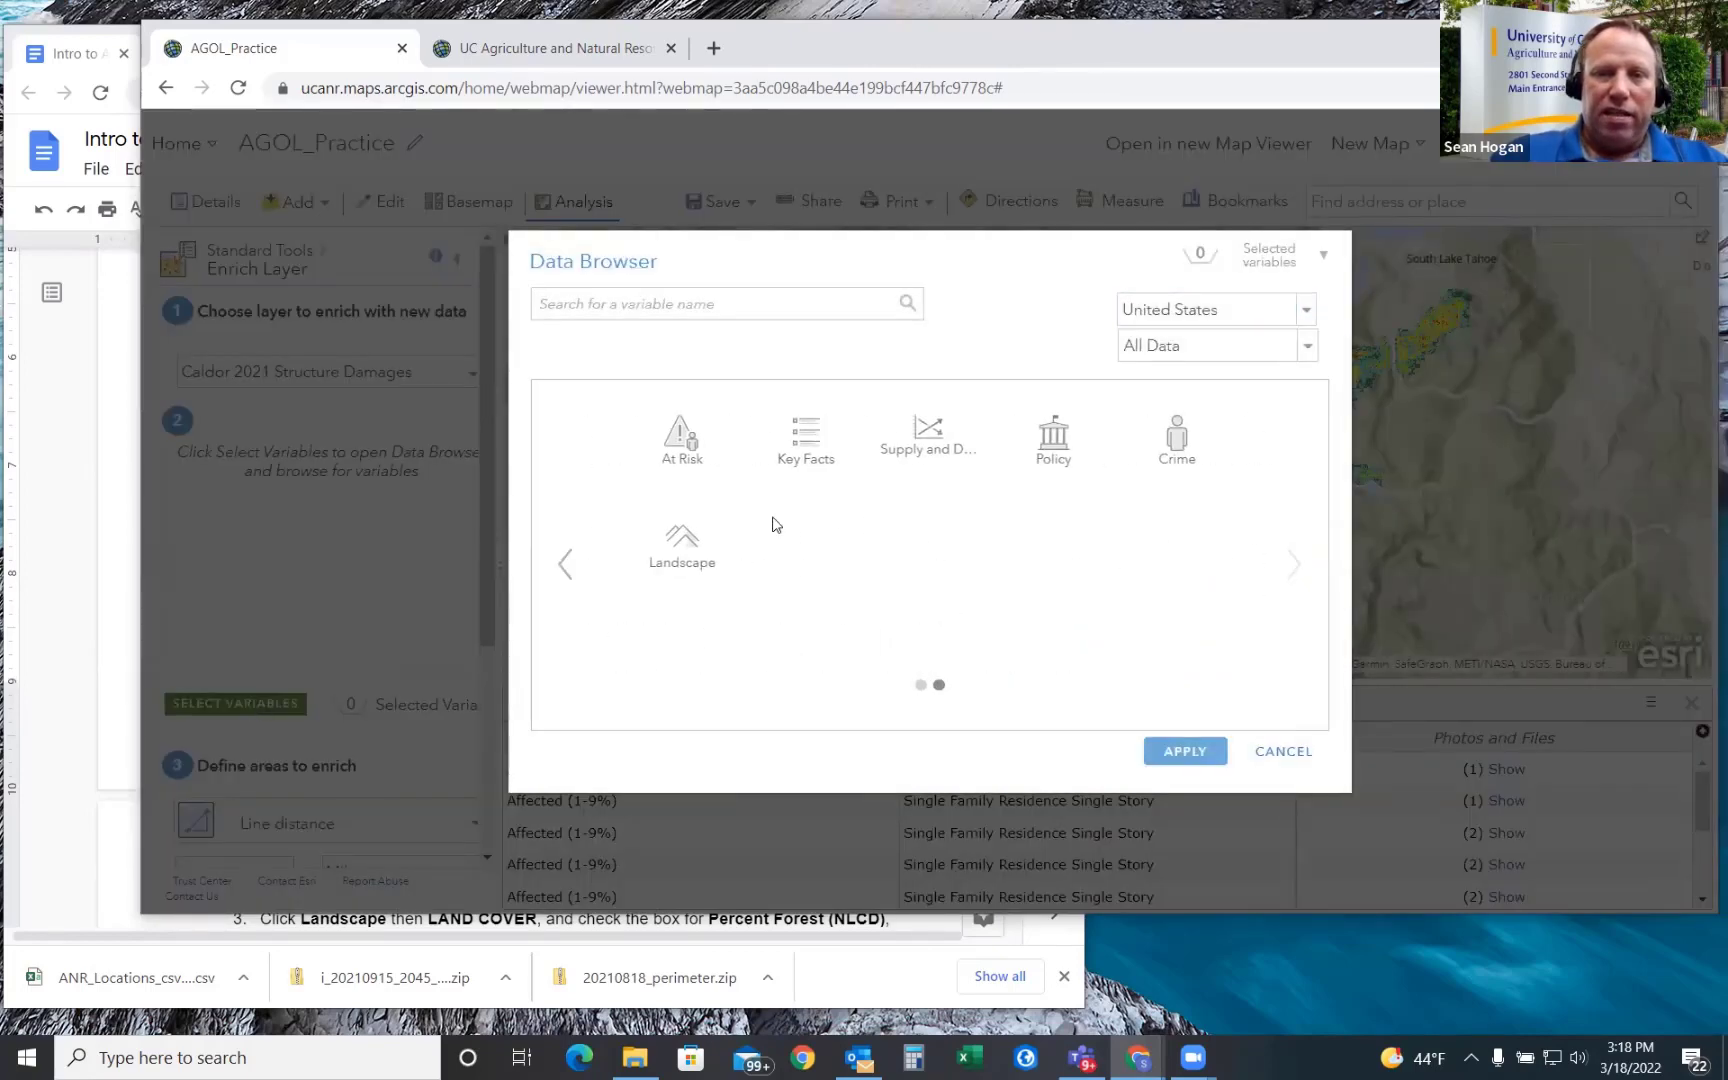
pyautogui.click(677, 548)
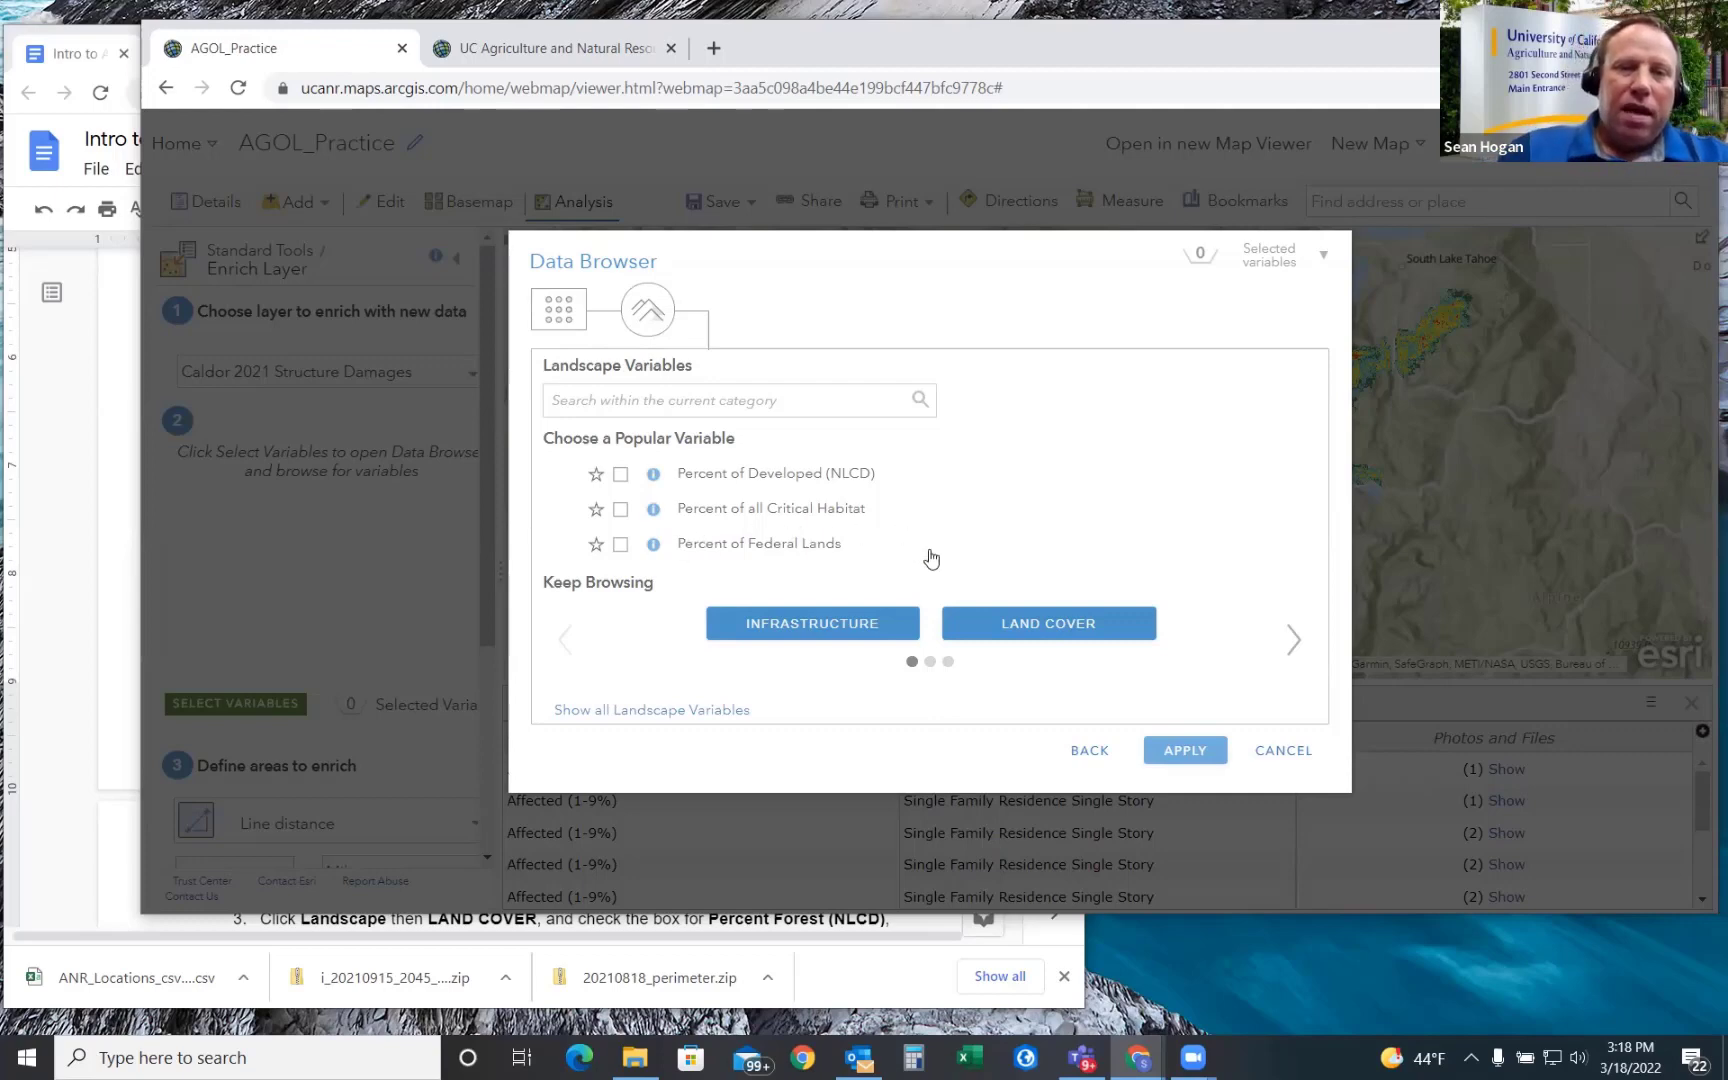
pyautogui.click(1050, 626)
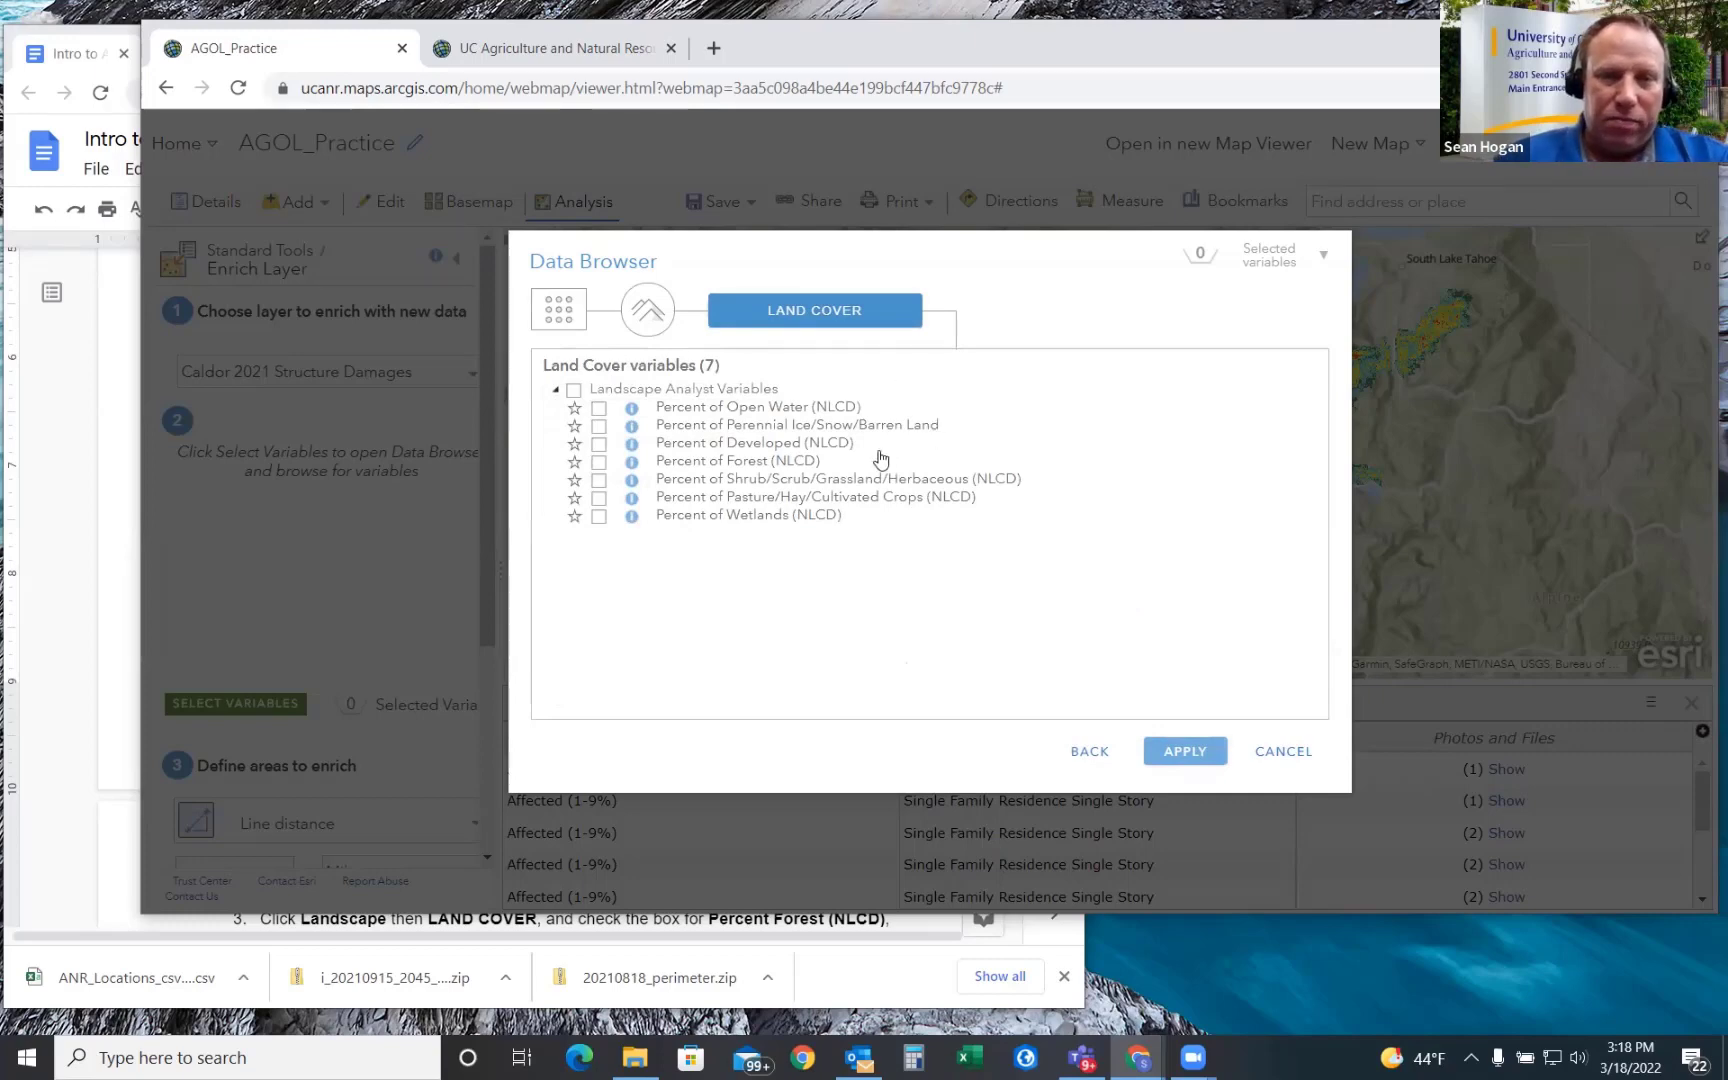
pyautogui.click(598, 463)
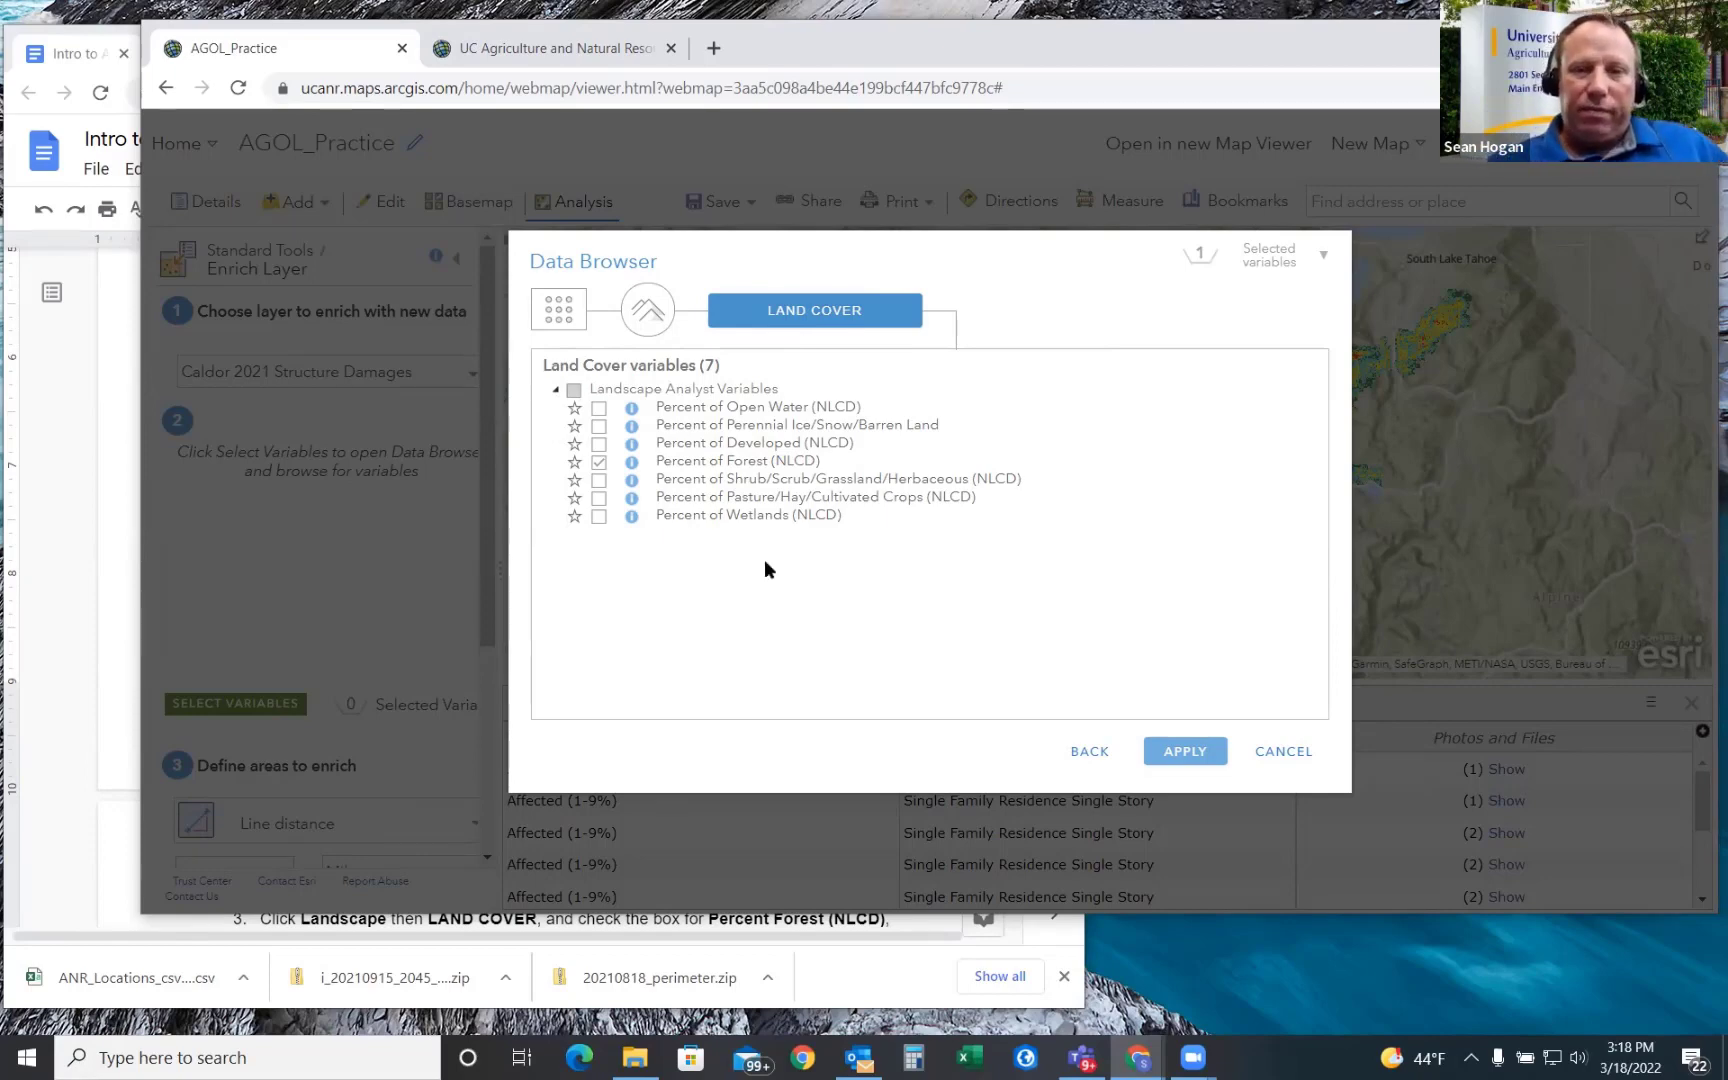
pyautogui.click(1184, 753)
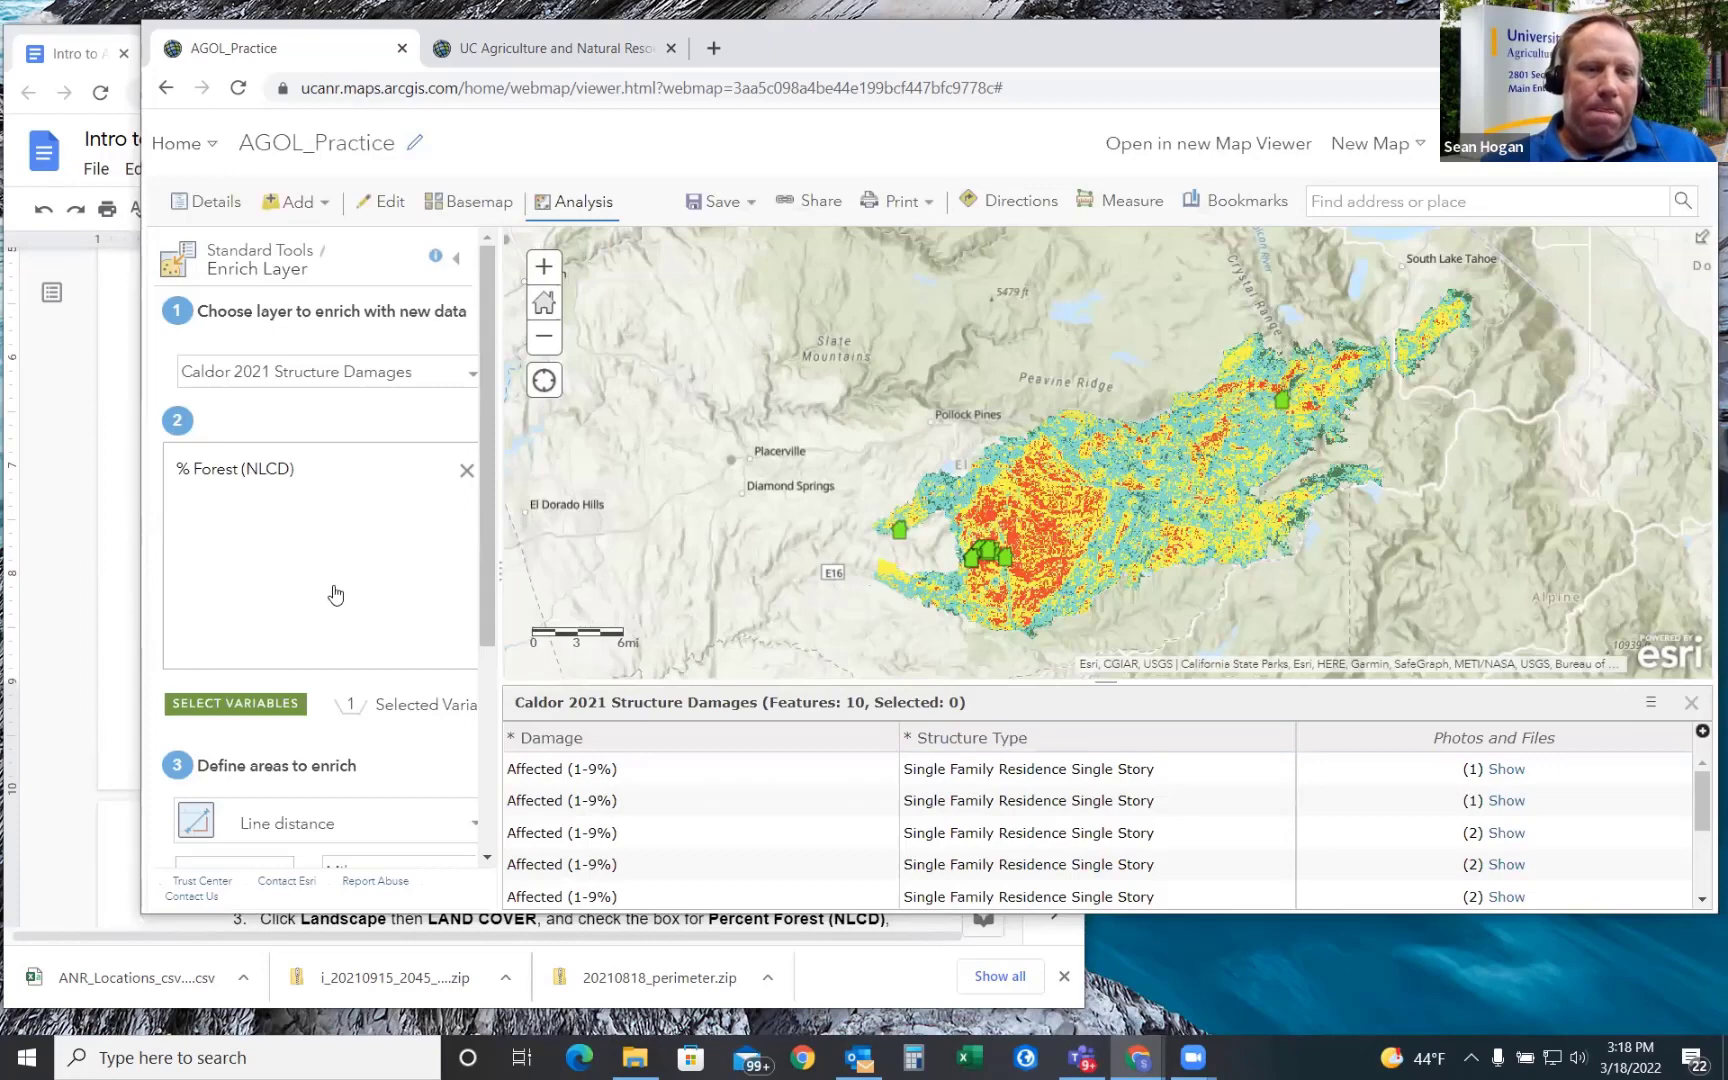
# - Widen the analysis panel and scroll to the 1-mile line distance settings
pyautogui.scroll(-3, 335, 597)
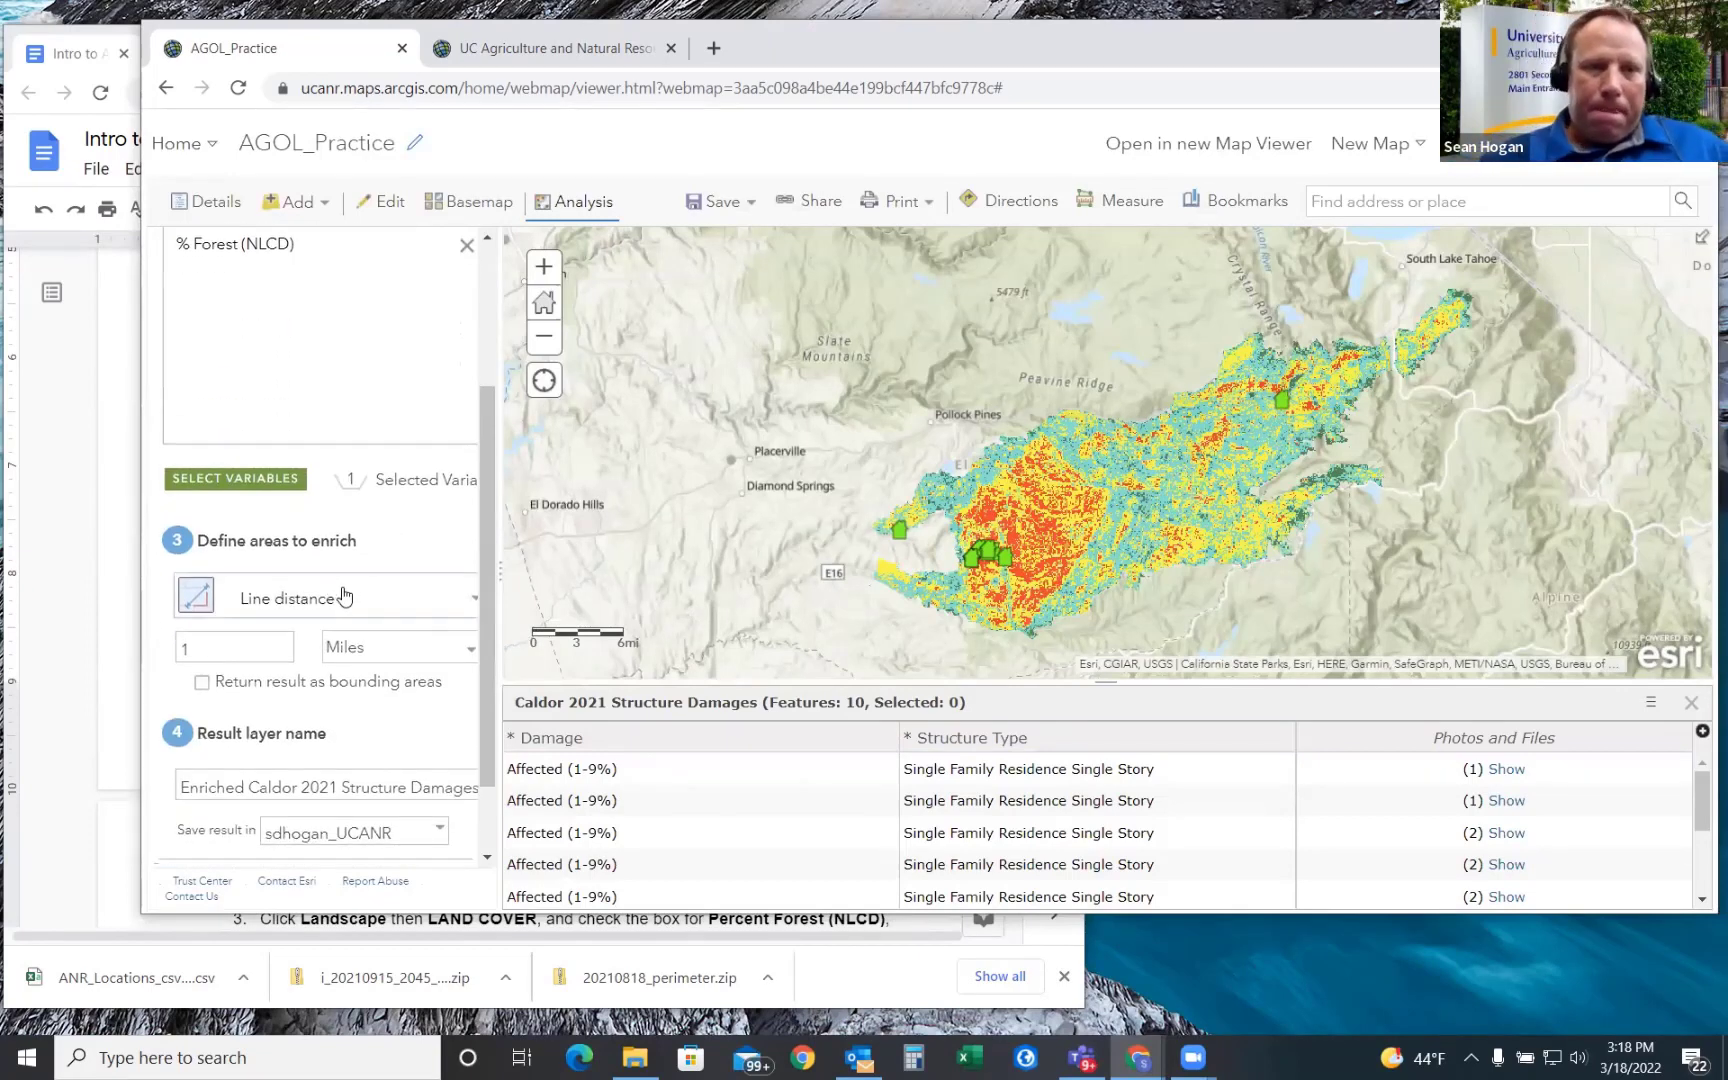
pyautogui.moveTo(501, 546); pyautogui.dragTo(560, 544)
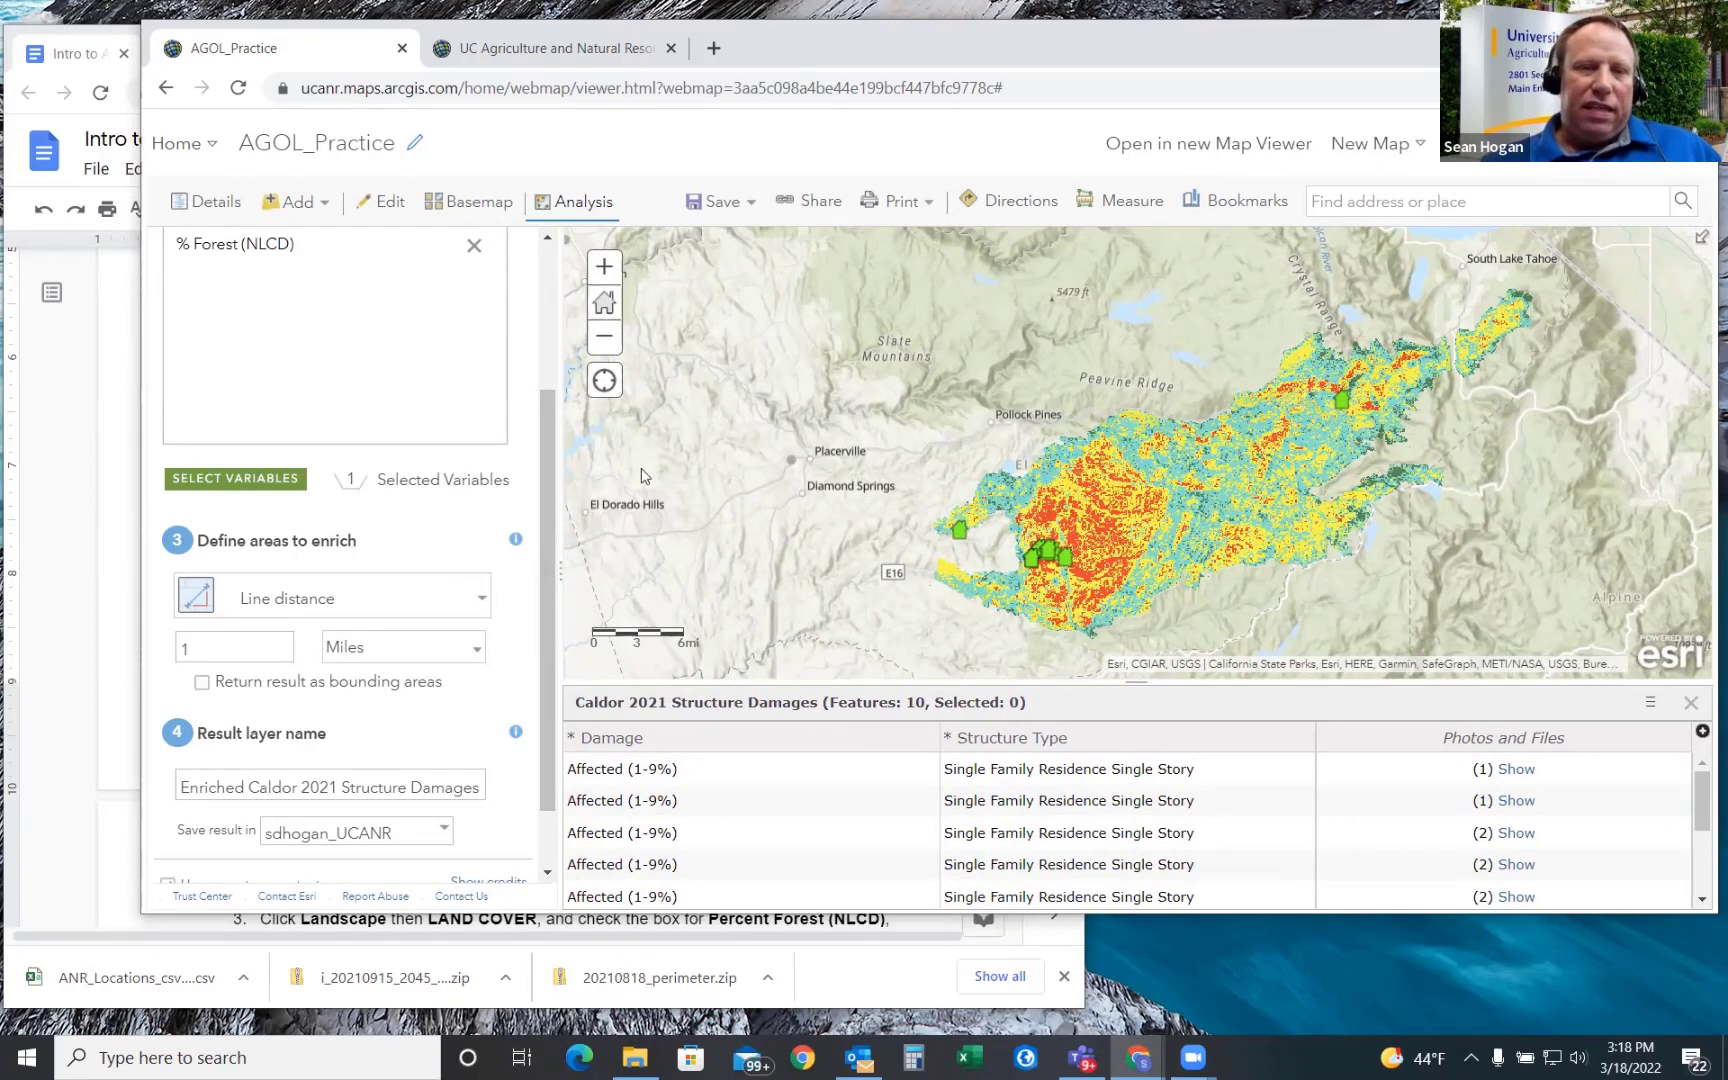
pyautogui.scroll(-2, 535, 440)
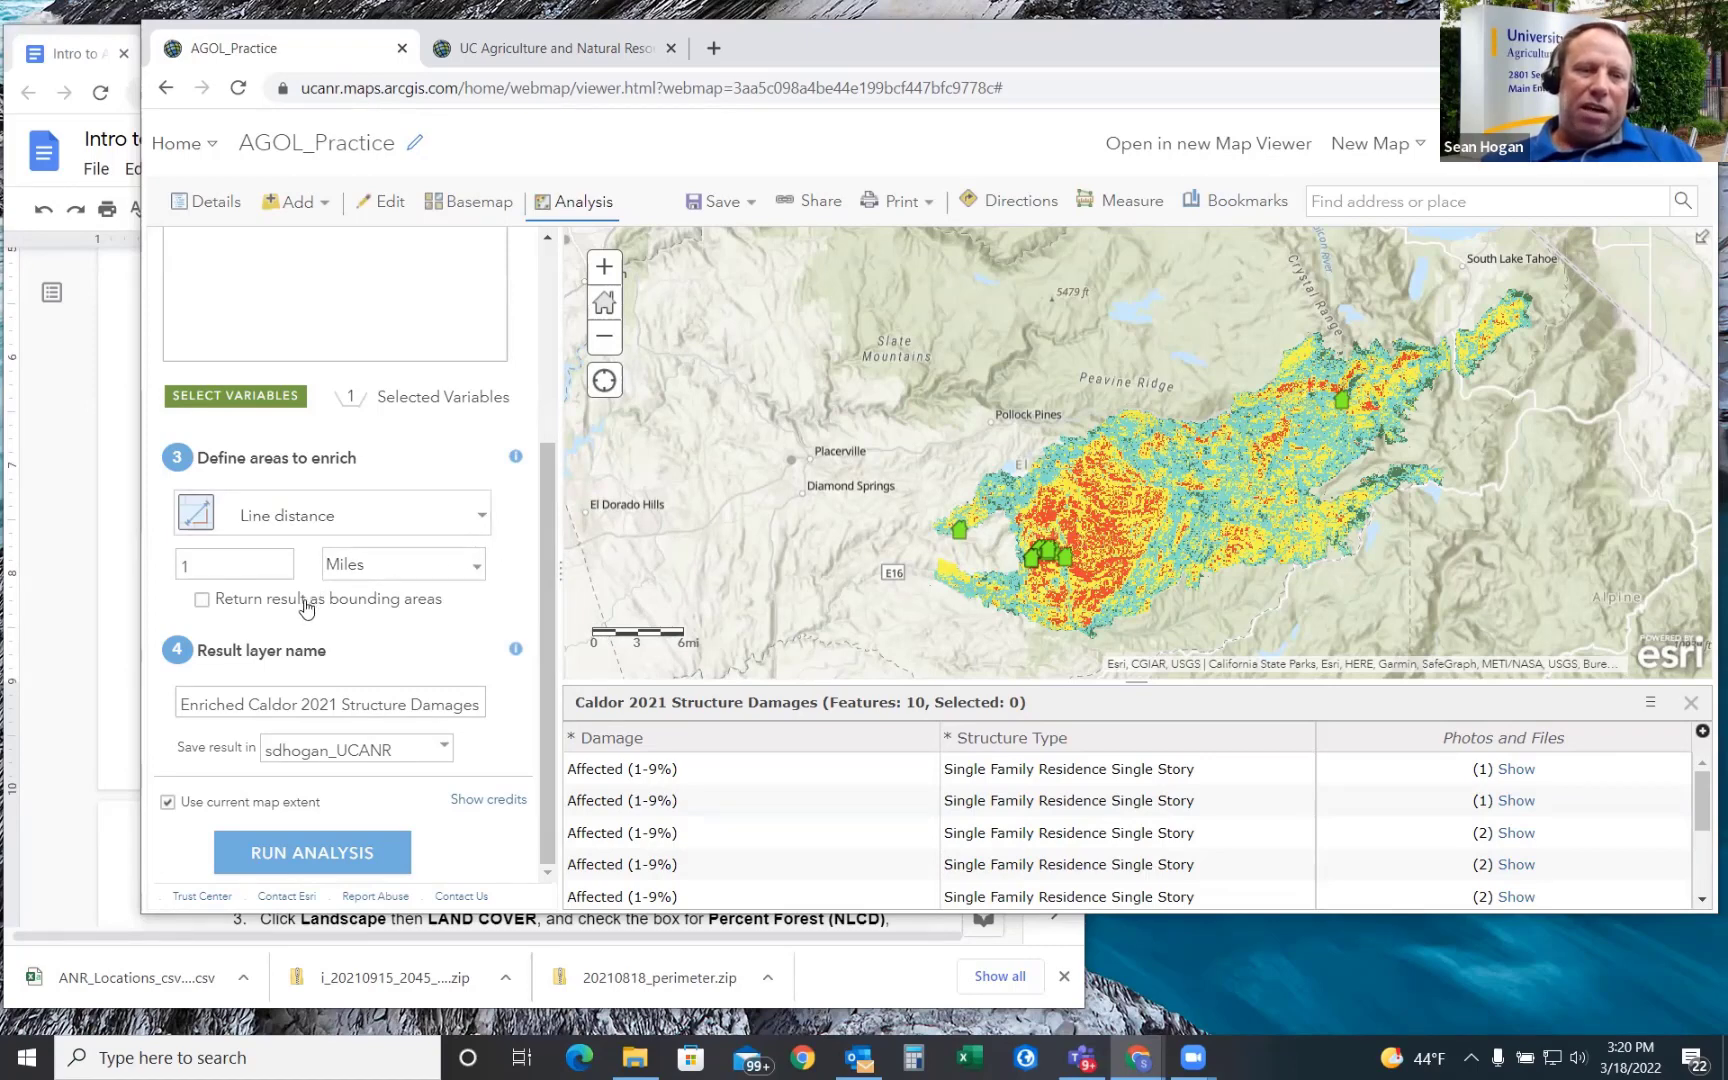
# - Change the enrichment line distance from 1 mile to 100 yards
pyautogui.click(474, 568)
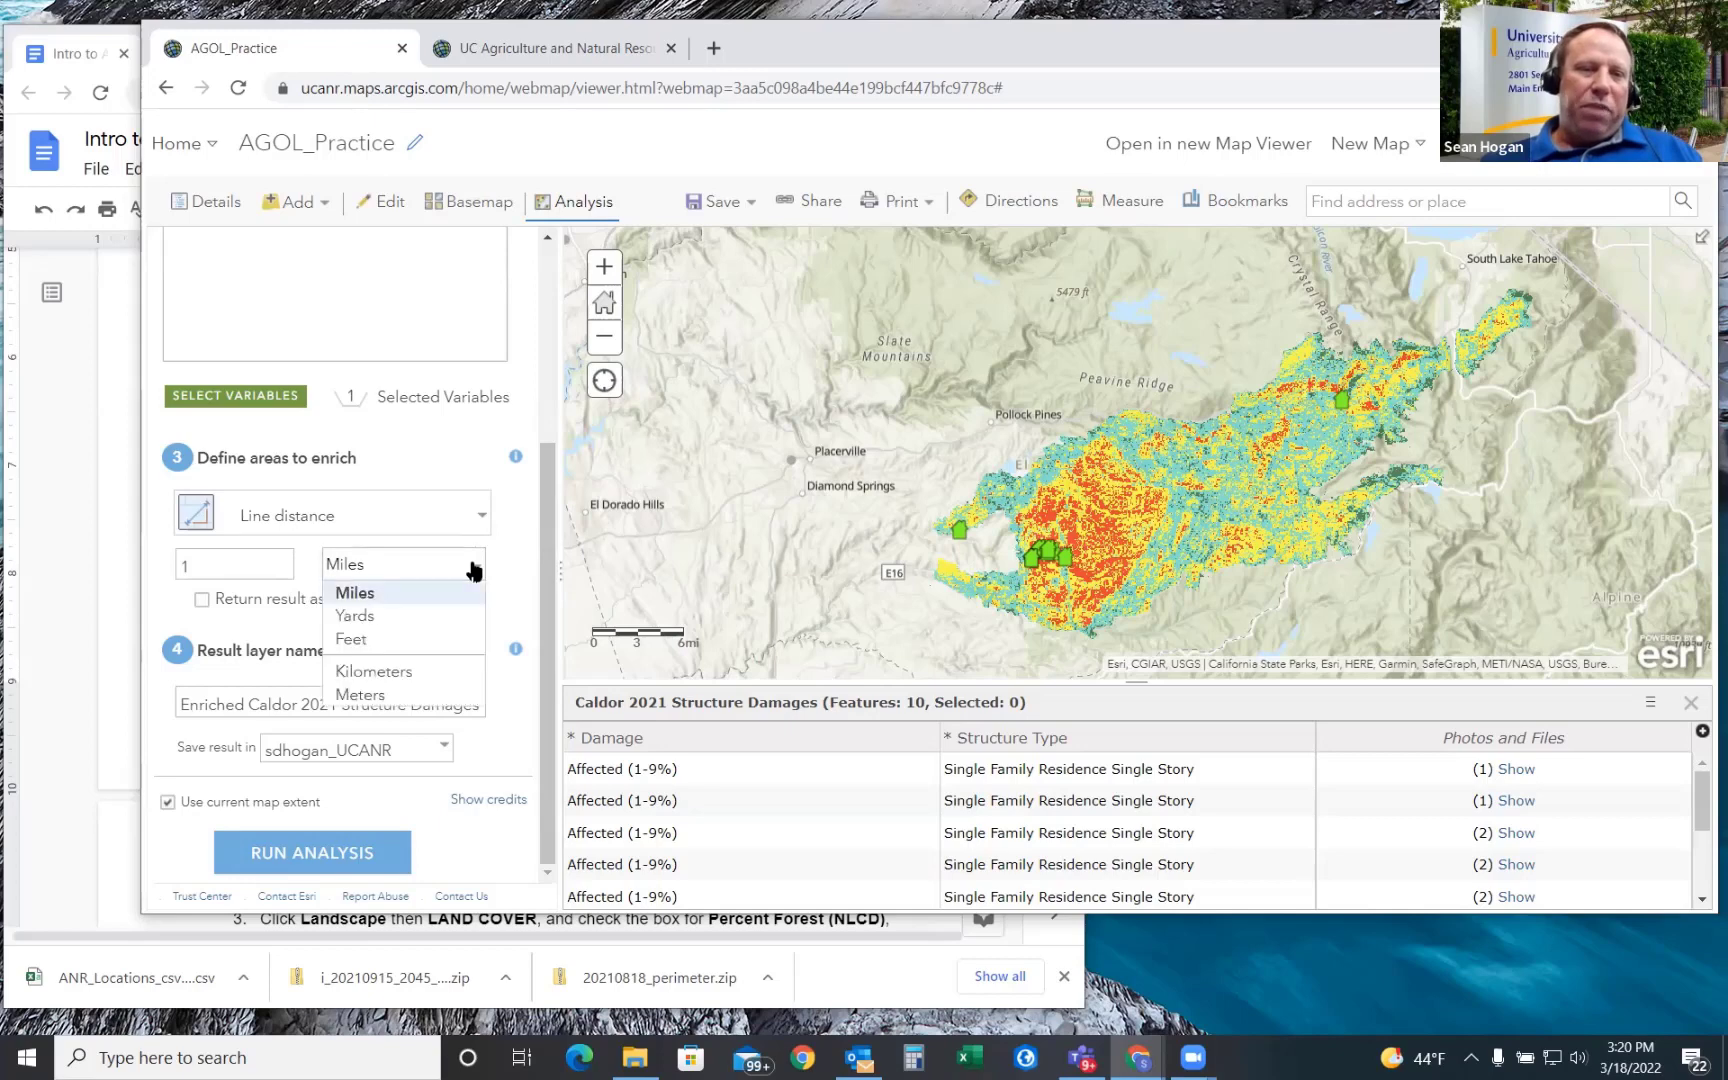
pyautogui.click(358, 621)
pyautogui.doubleClick(205, 566)
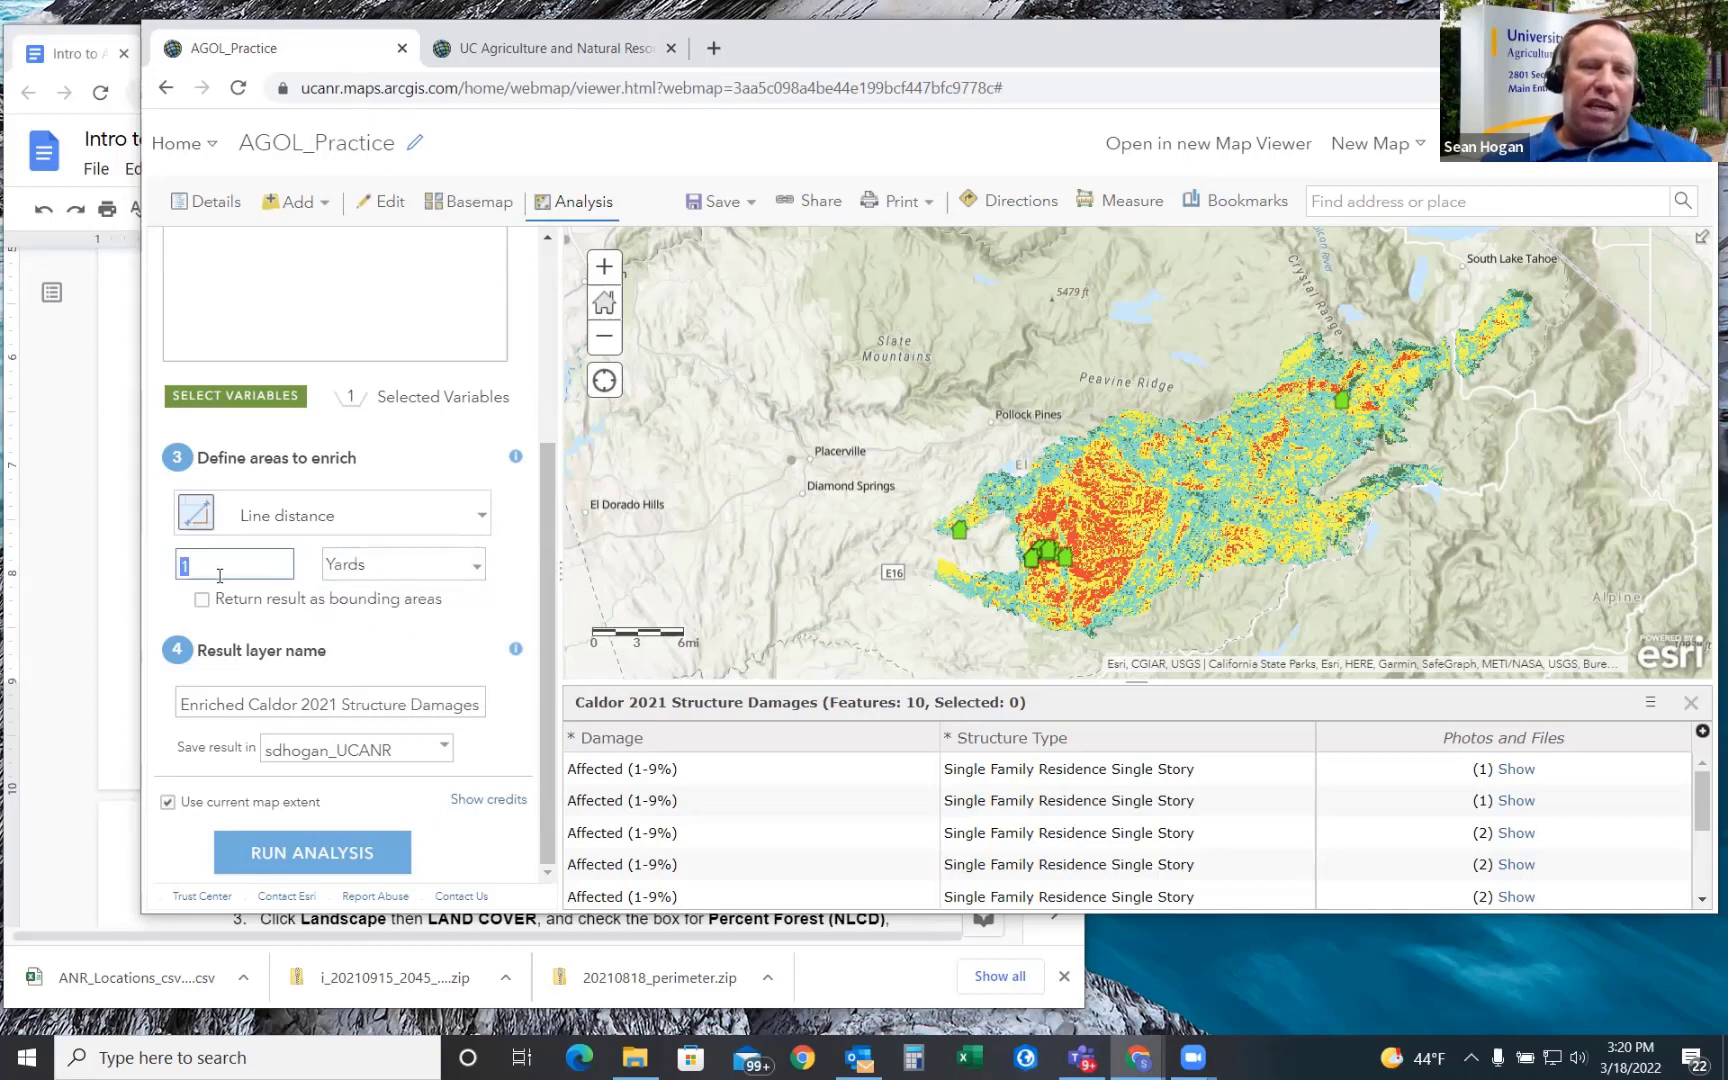
pyautogui.write('00')
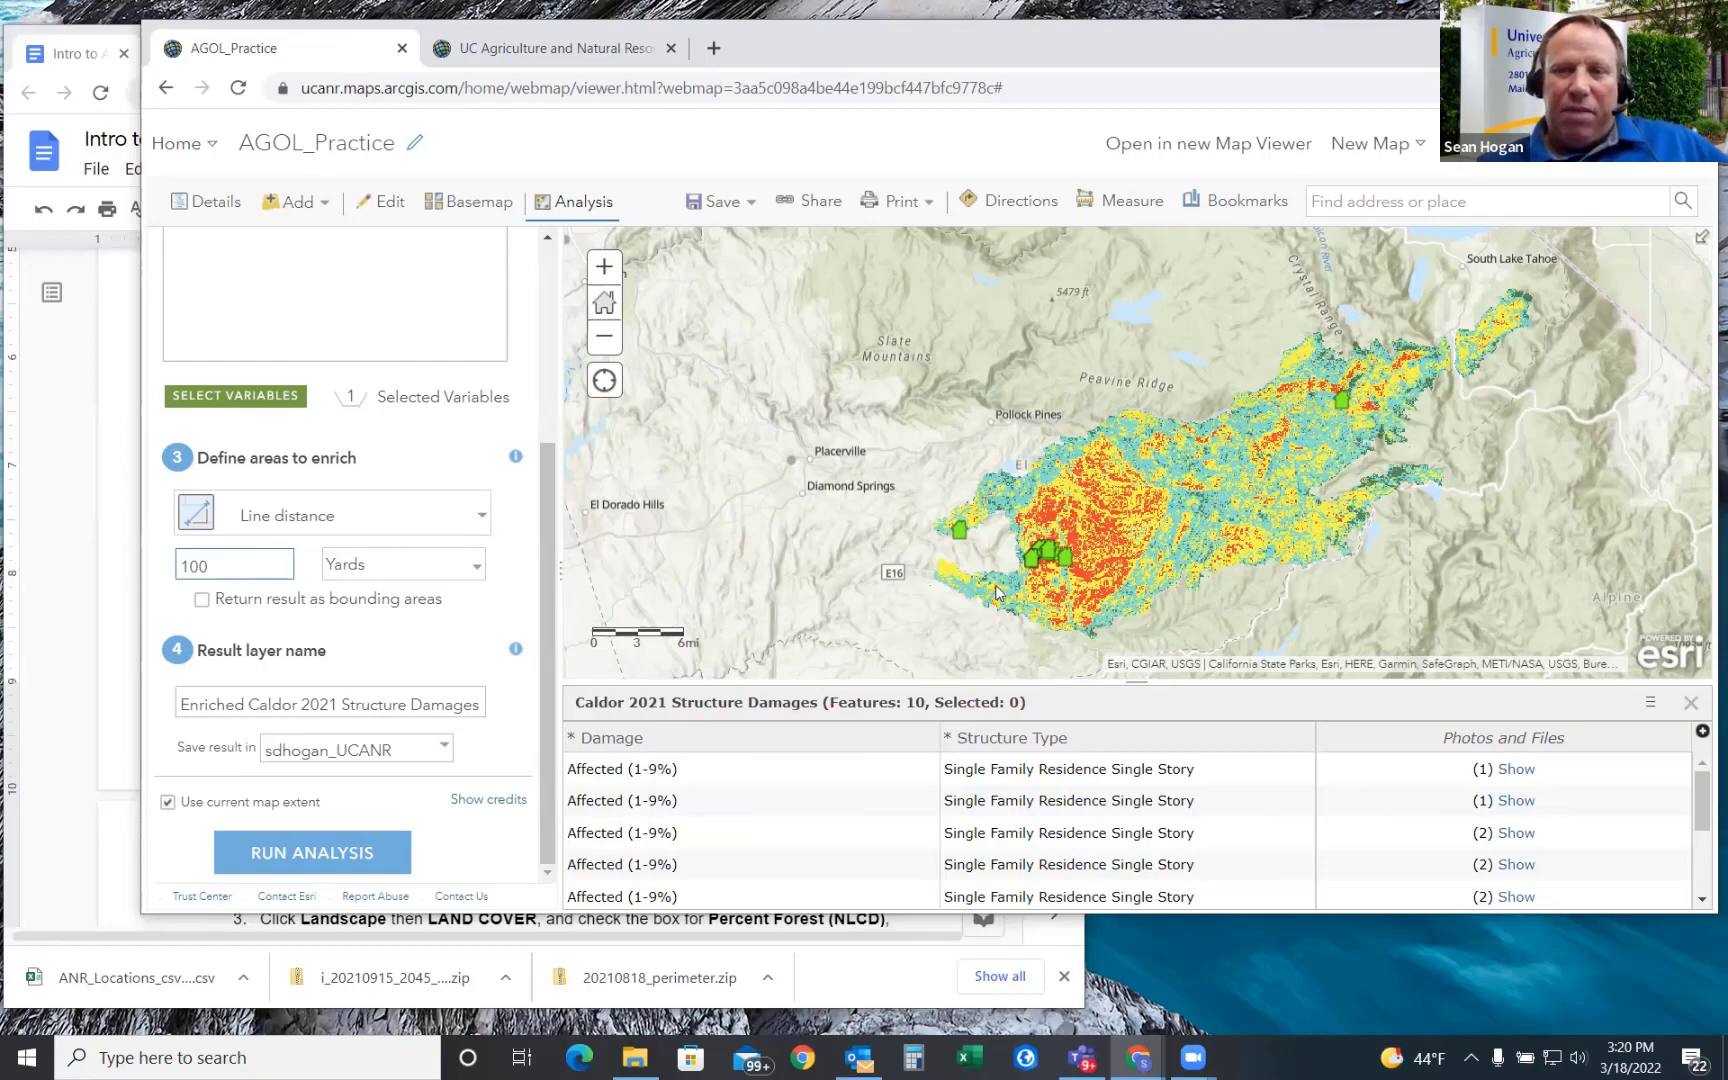
pyautogui.scroll(1, 985, 590)
pyautogui.scroll(2, 1027, 572)
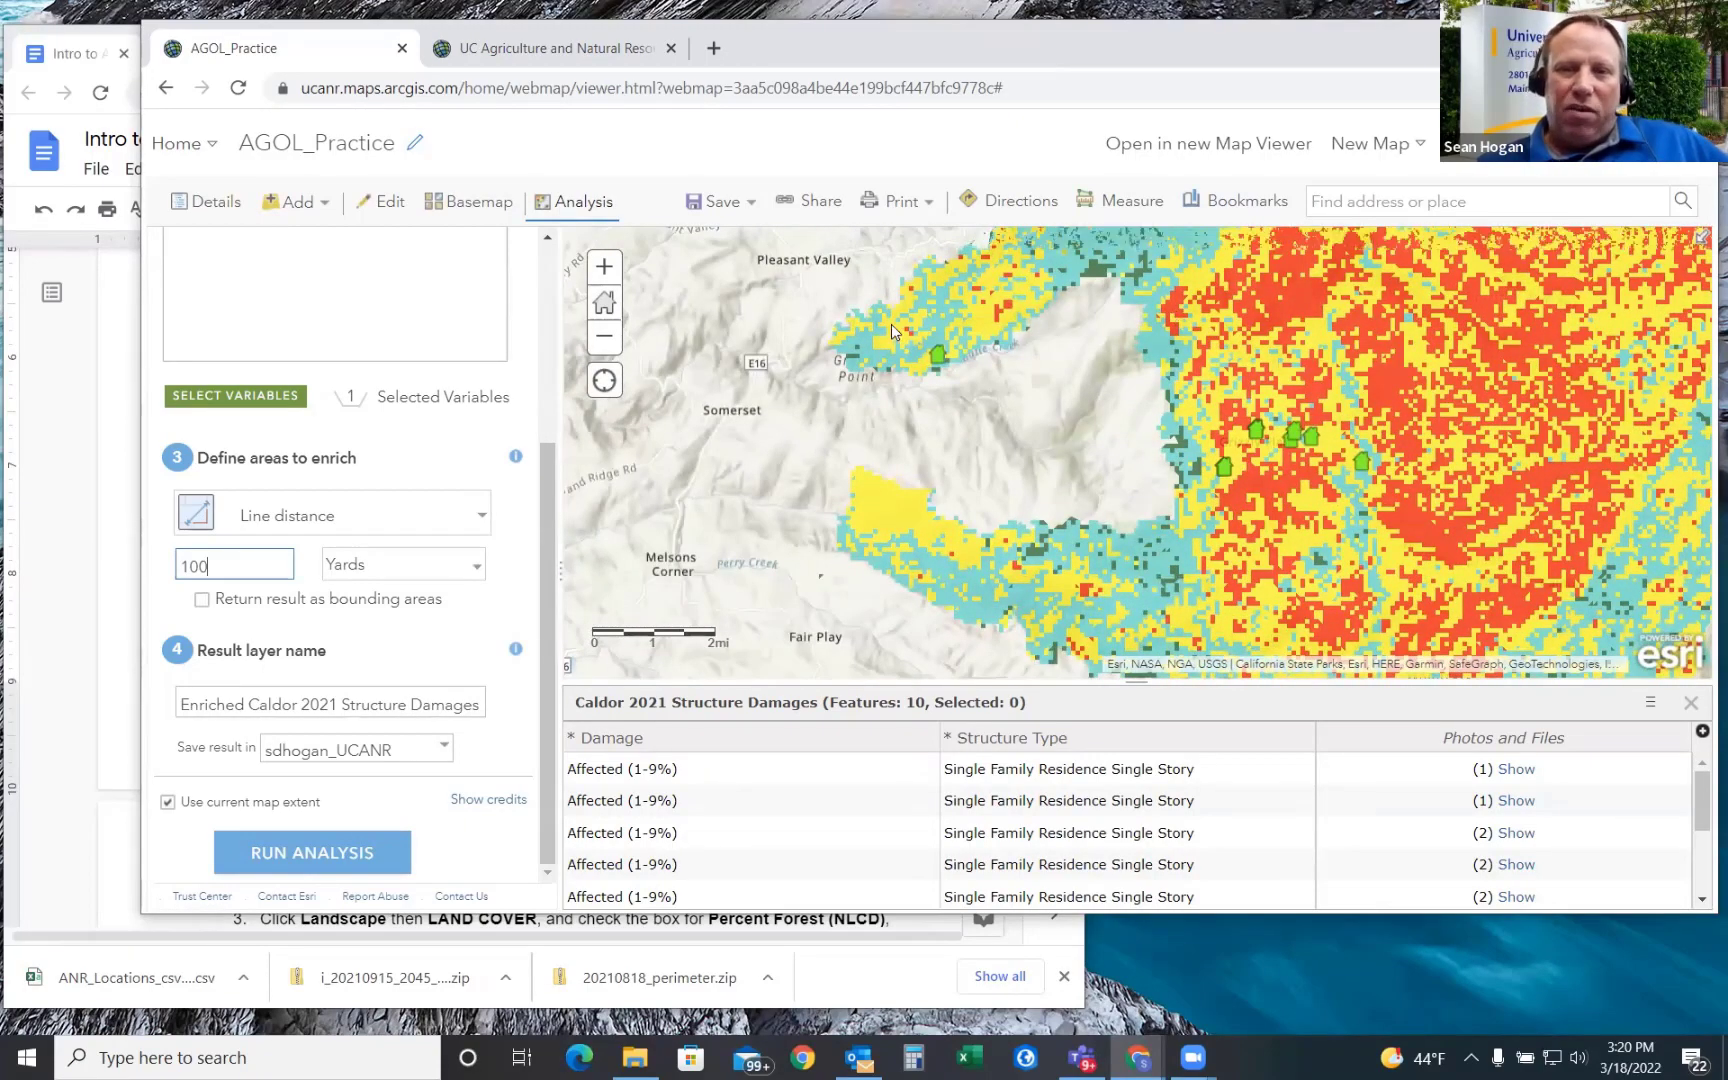
pyautogui.scroll(2, 891, 315)
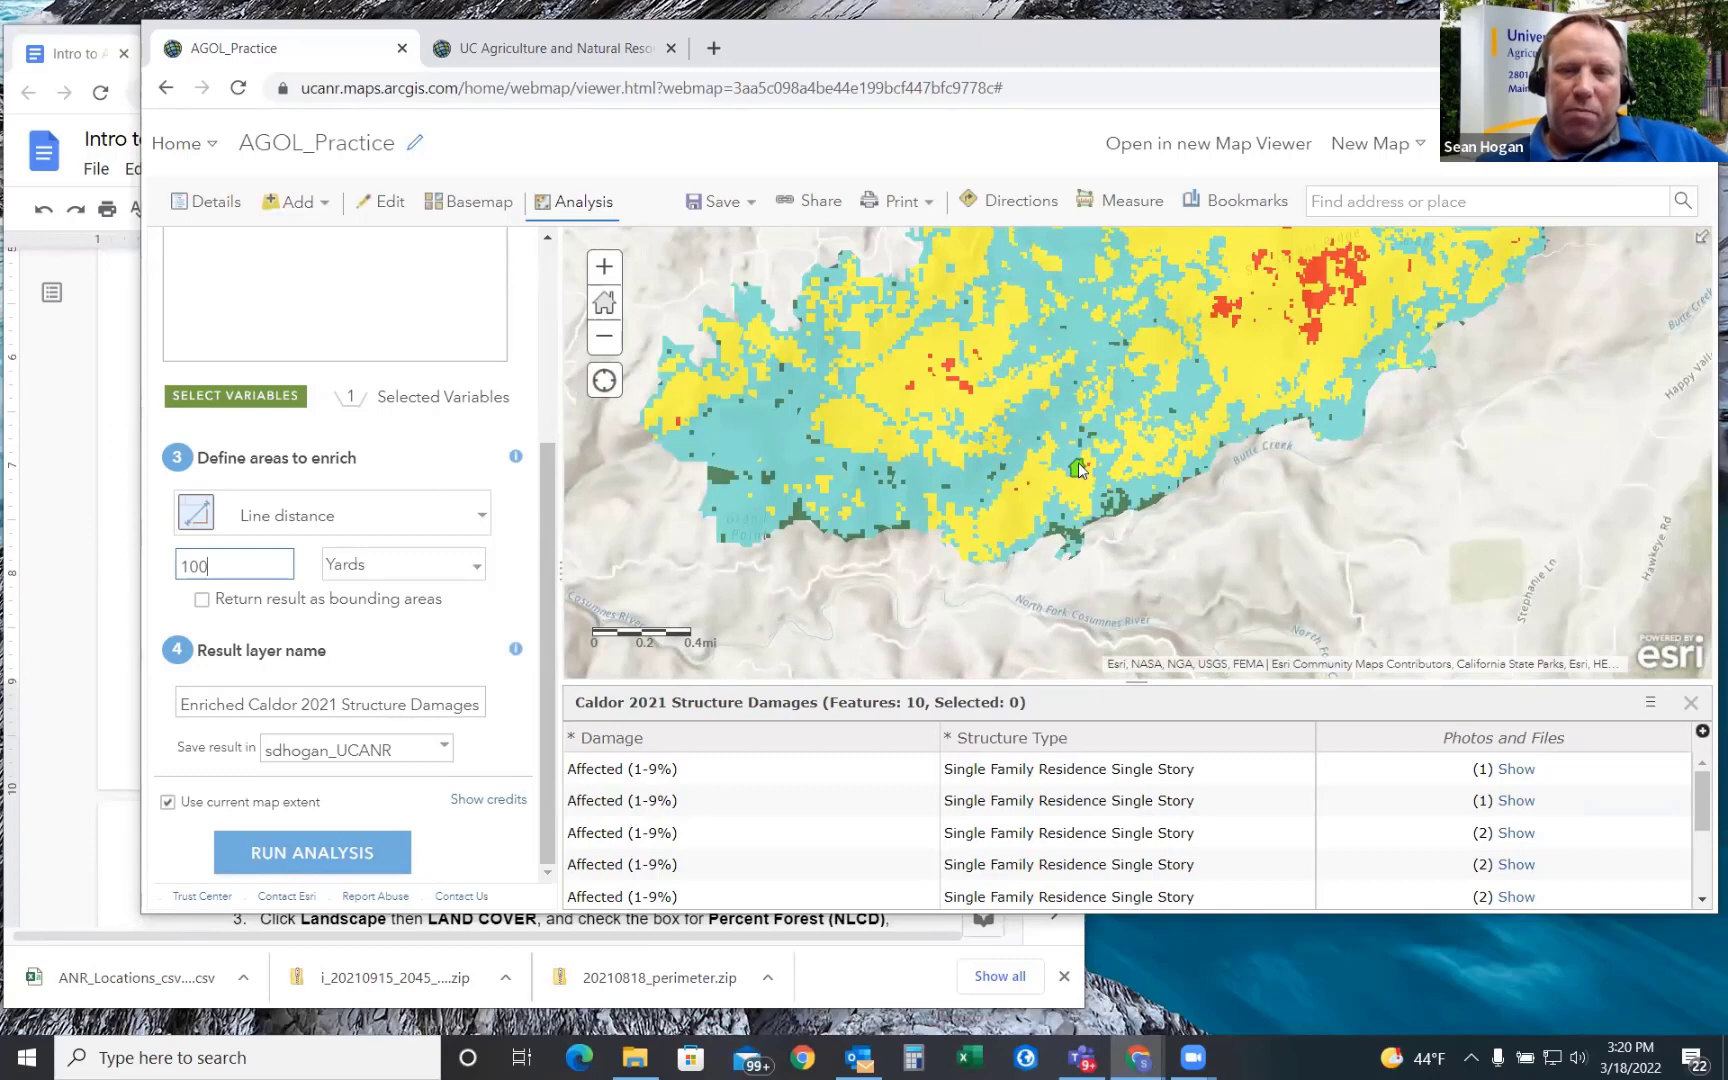
pyautogui.scroll(-1, 1079, 470)
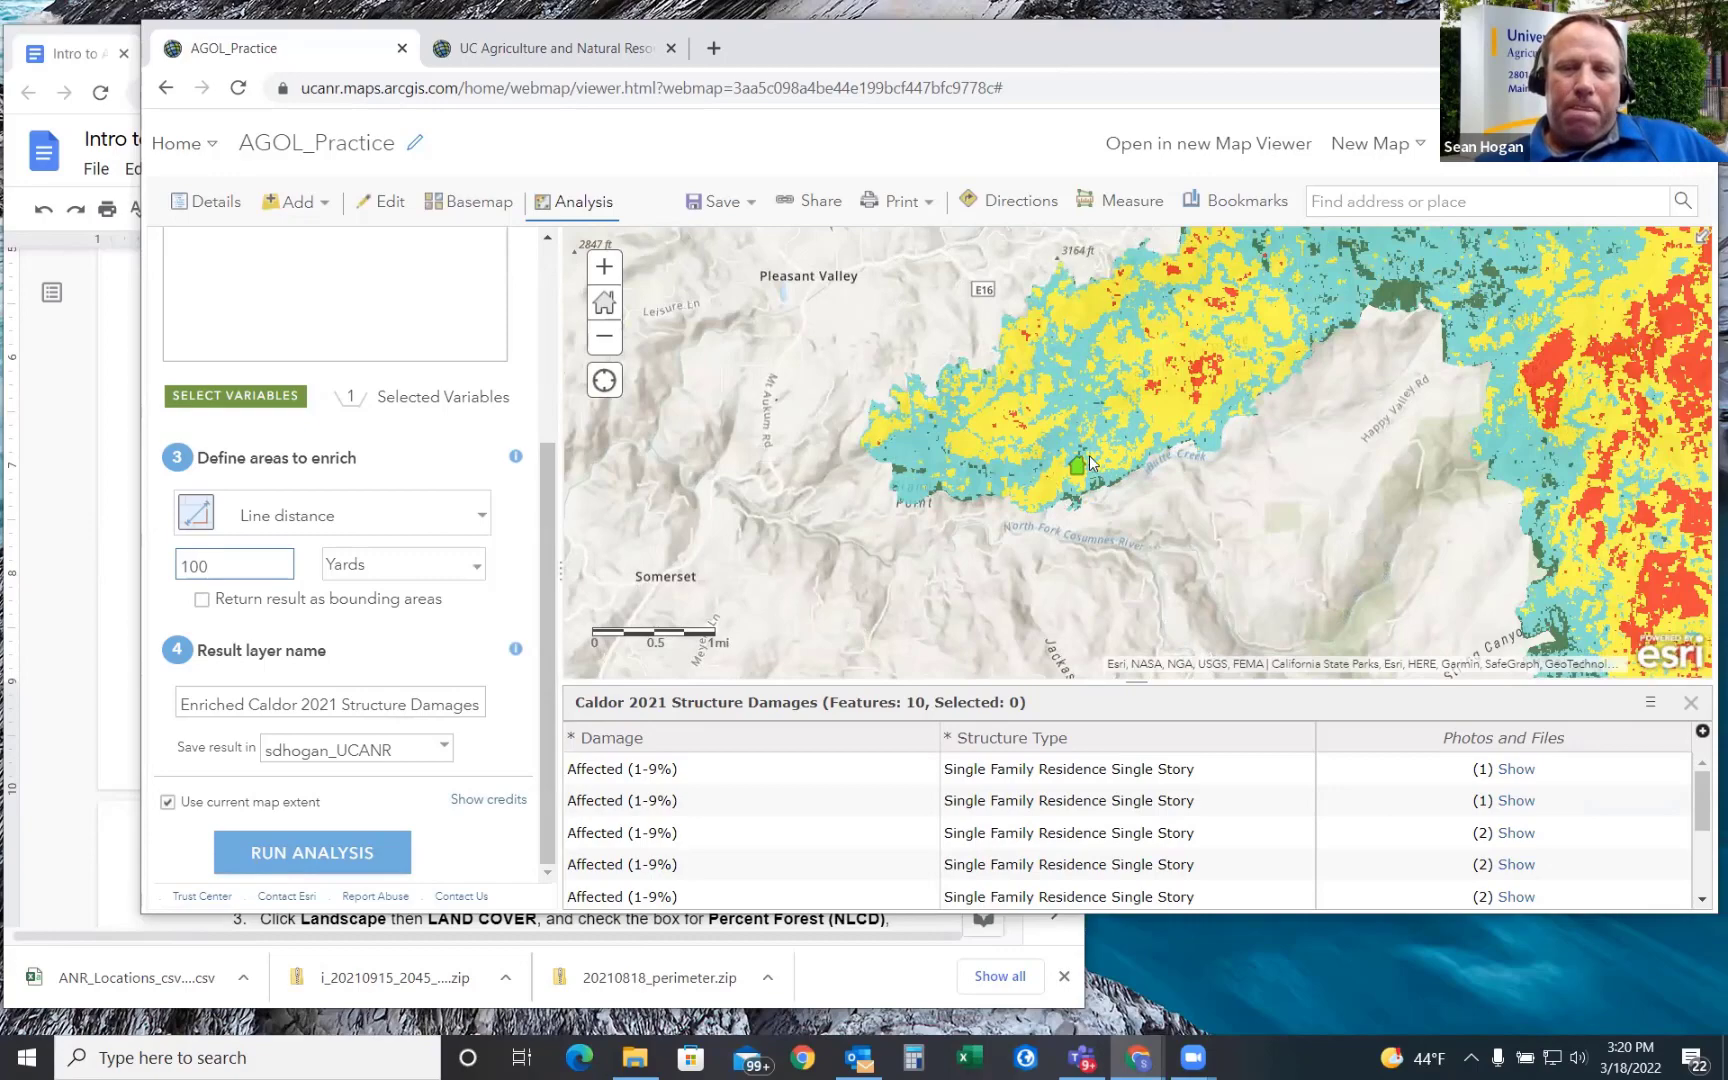
pyautogui.scroll(-1, 809, 286)
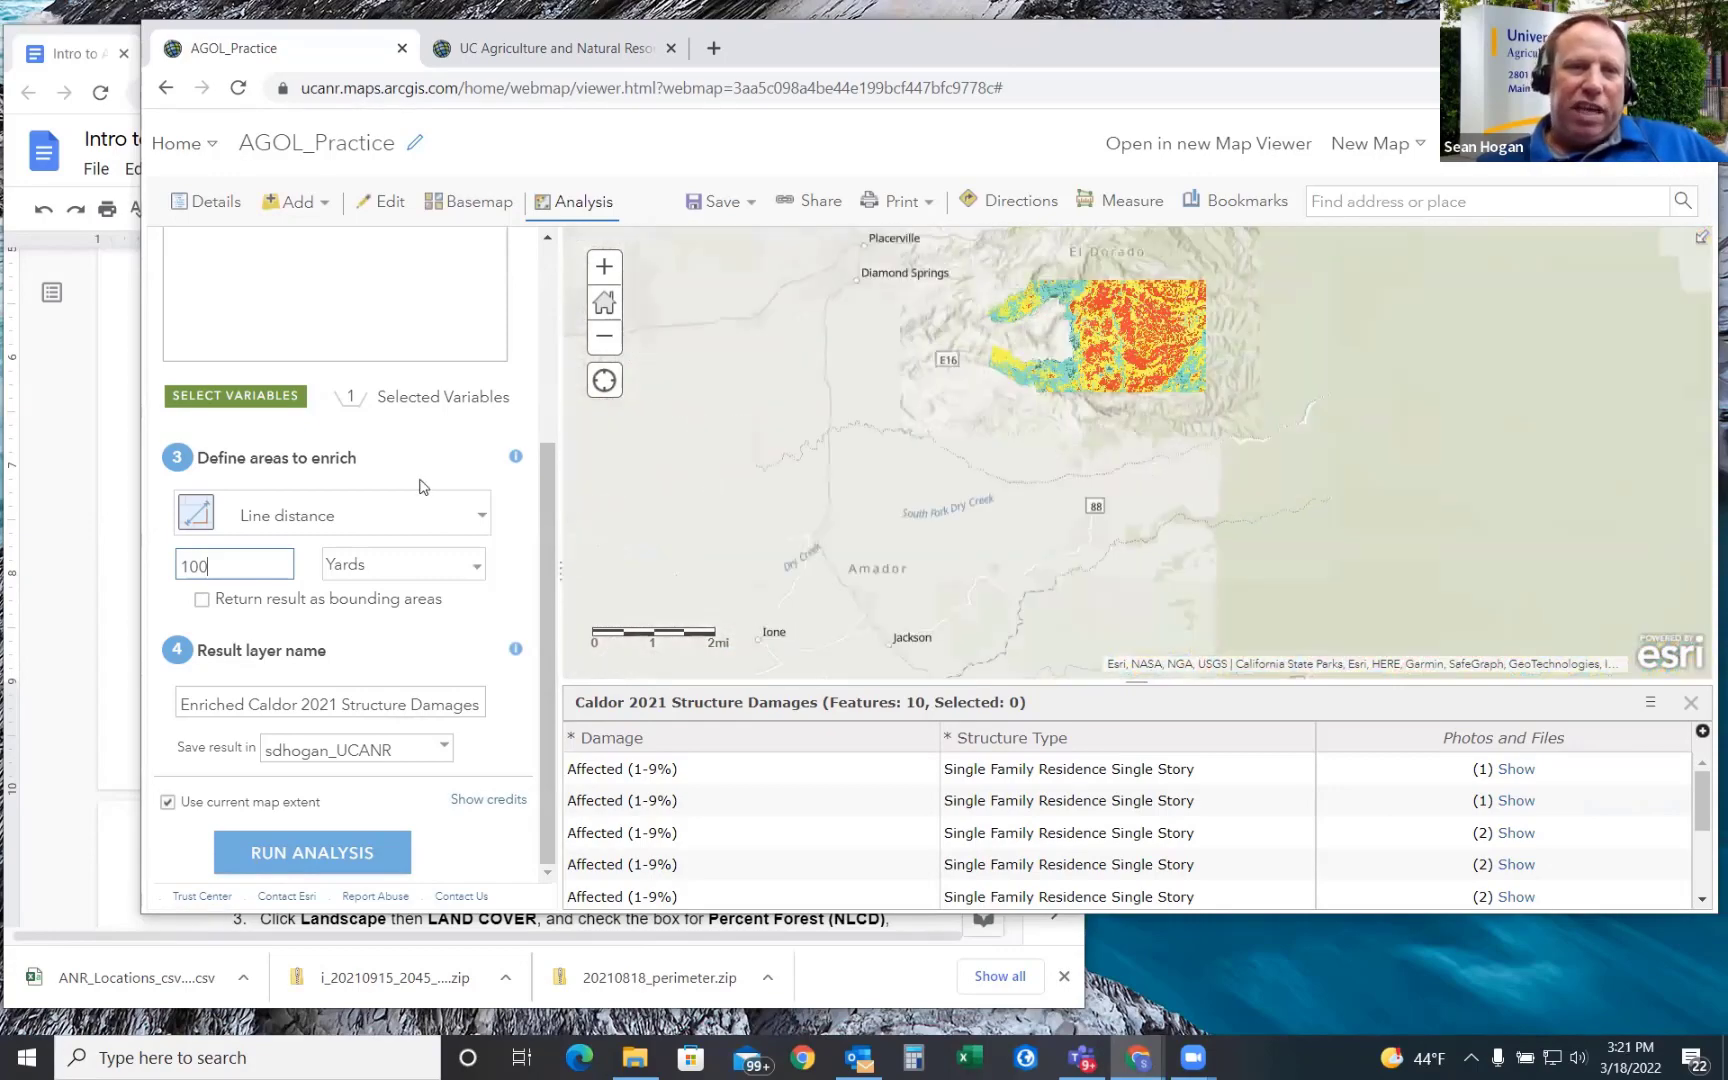
pyautogui.scroll(3, 300, 458)
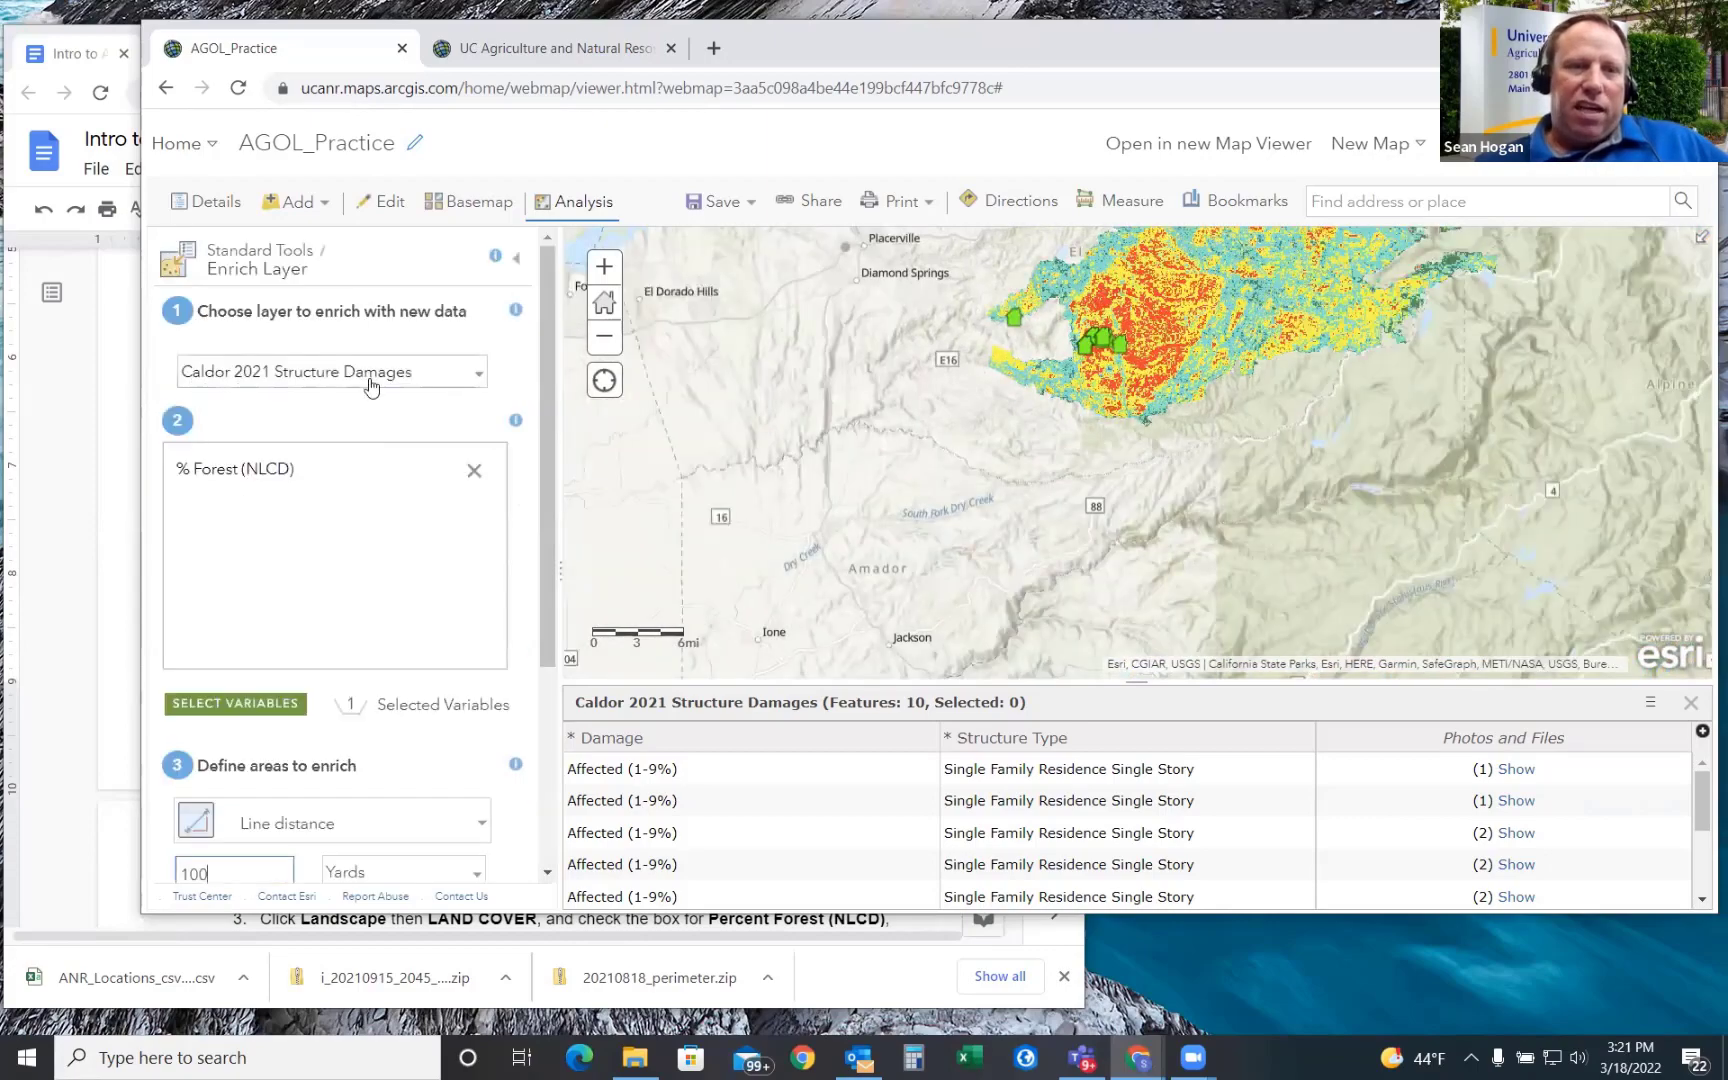
pyautogui.scroll(-1, 927, 583)
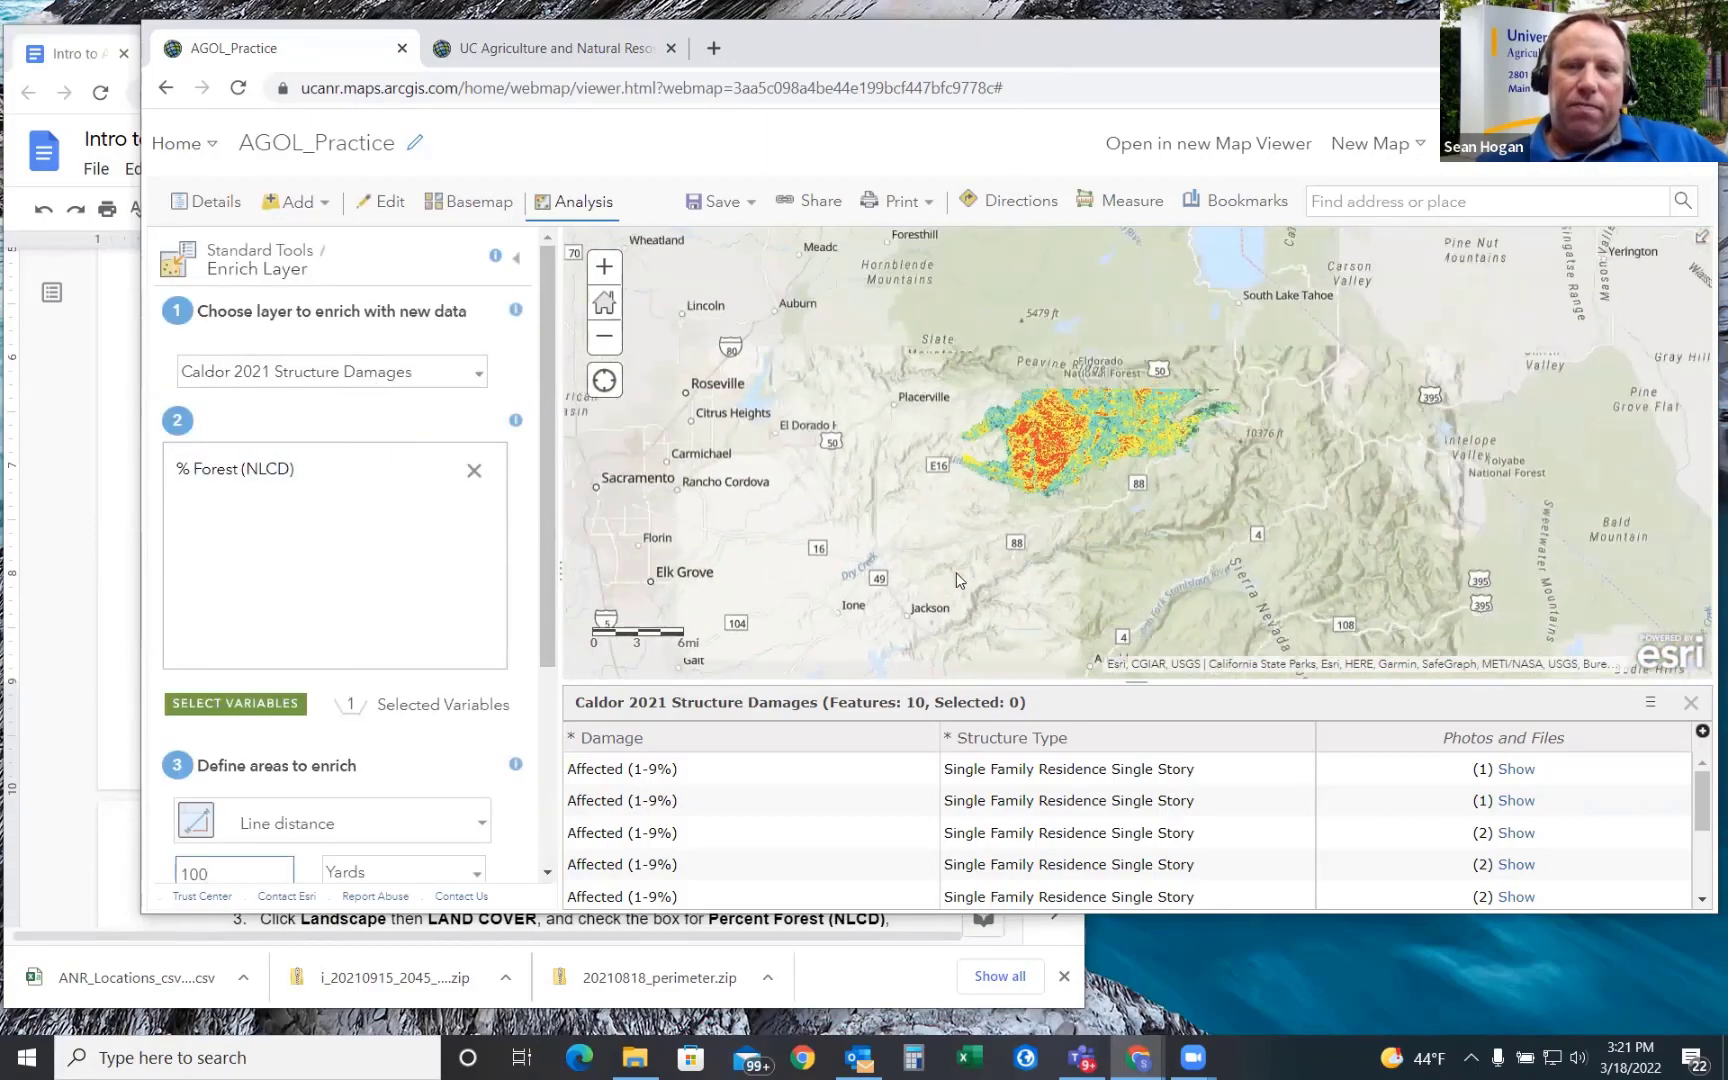
pyautogui.scroll(1, 1107, 404)
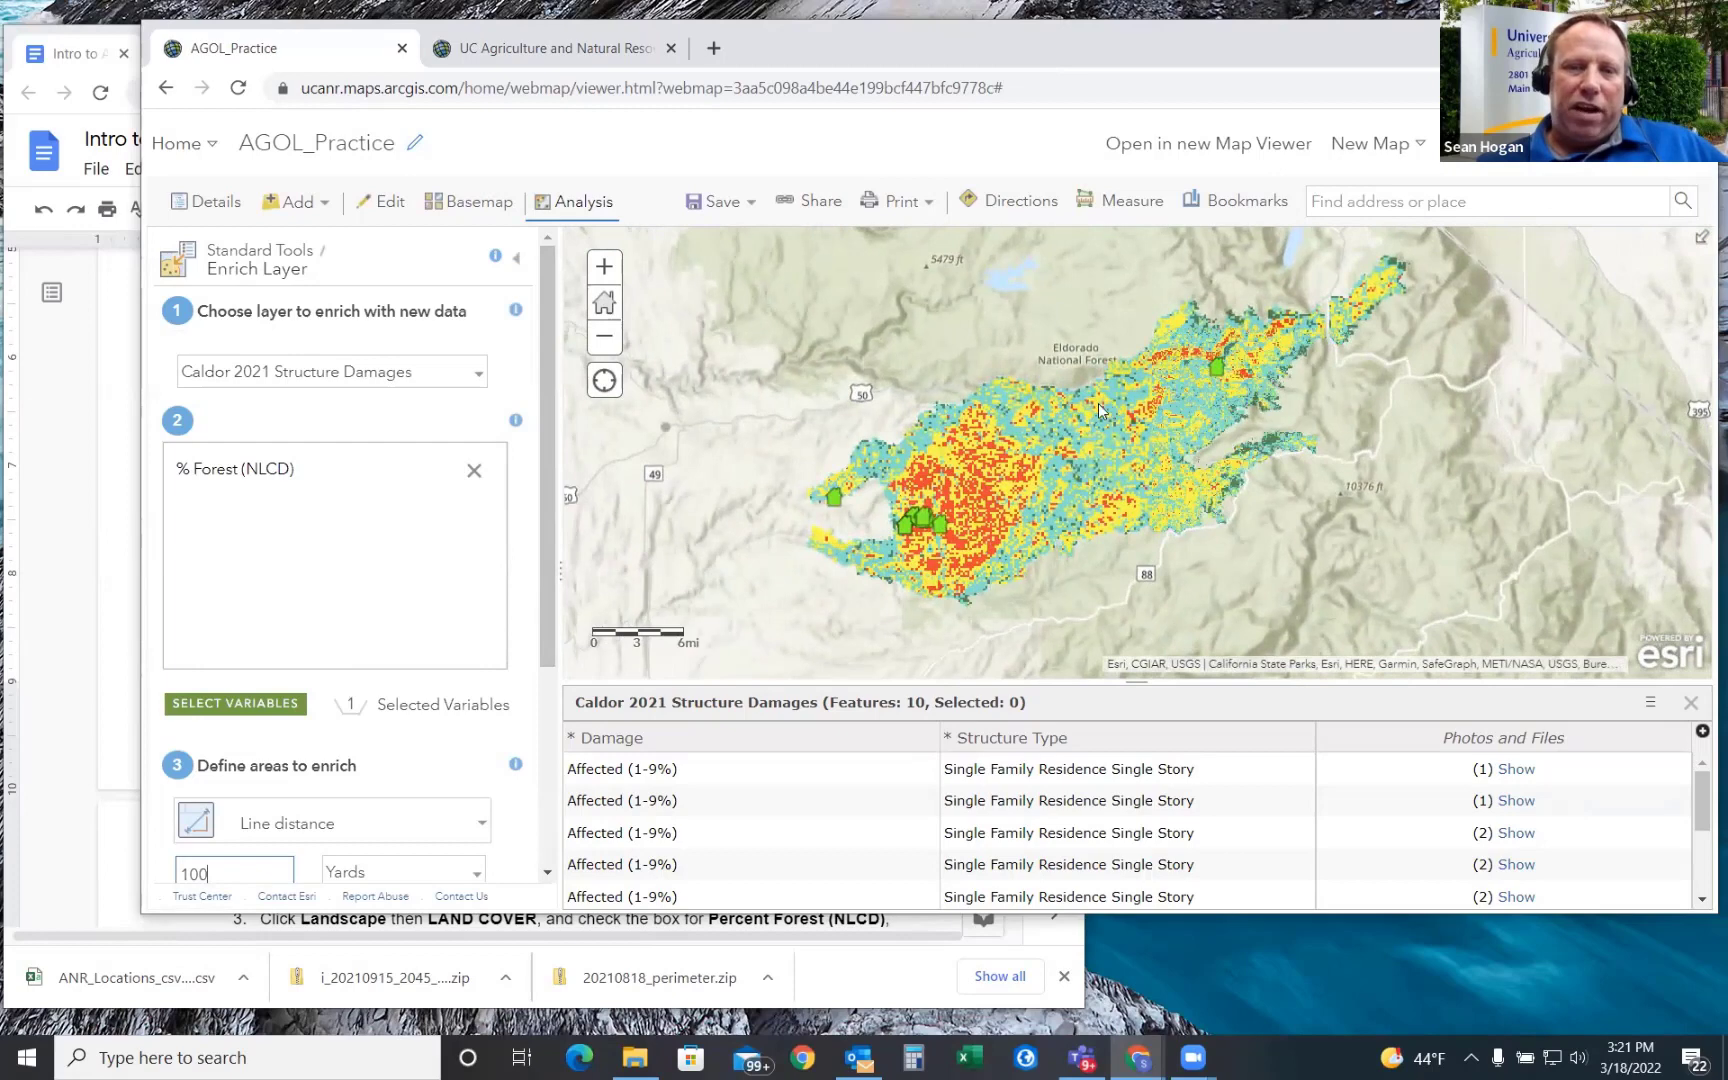
pyautogui.scroll(-3, 380, 530)
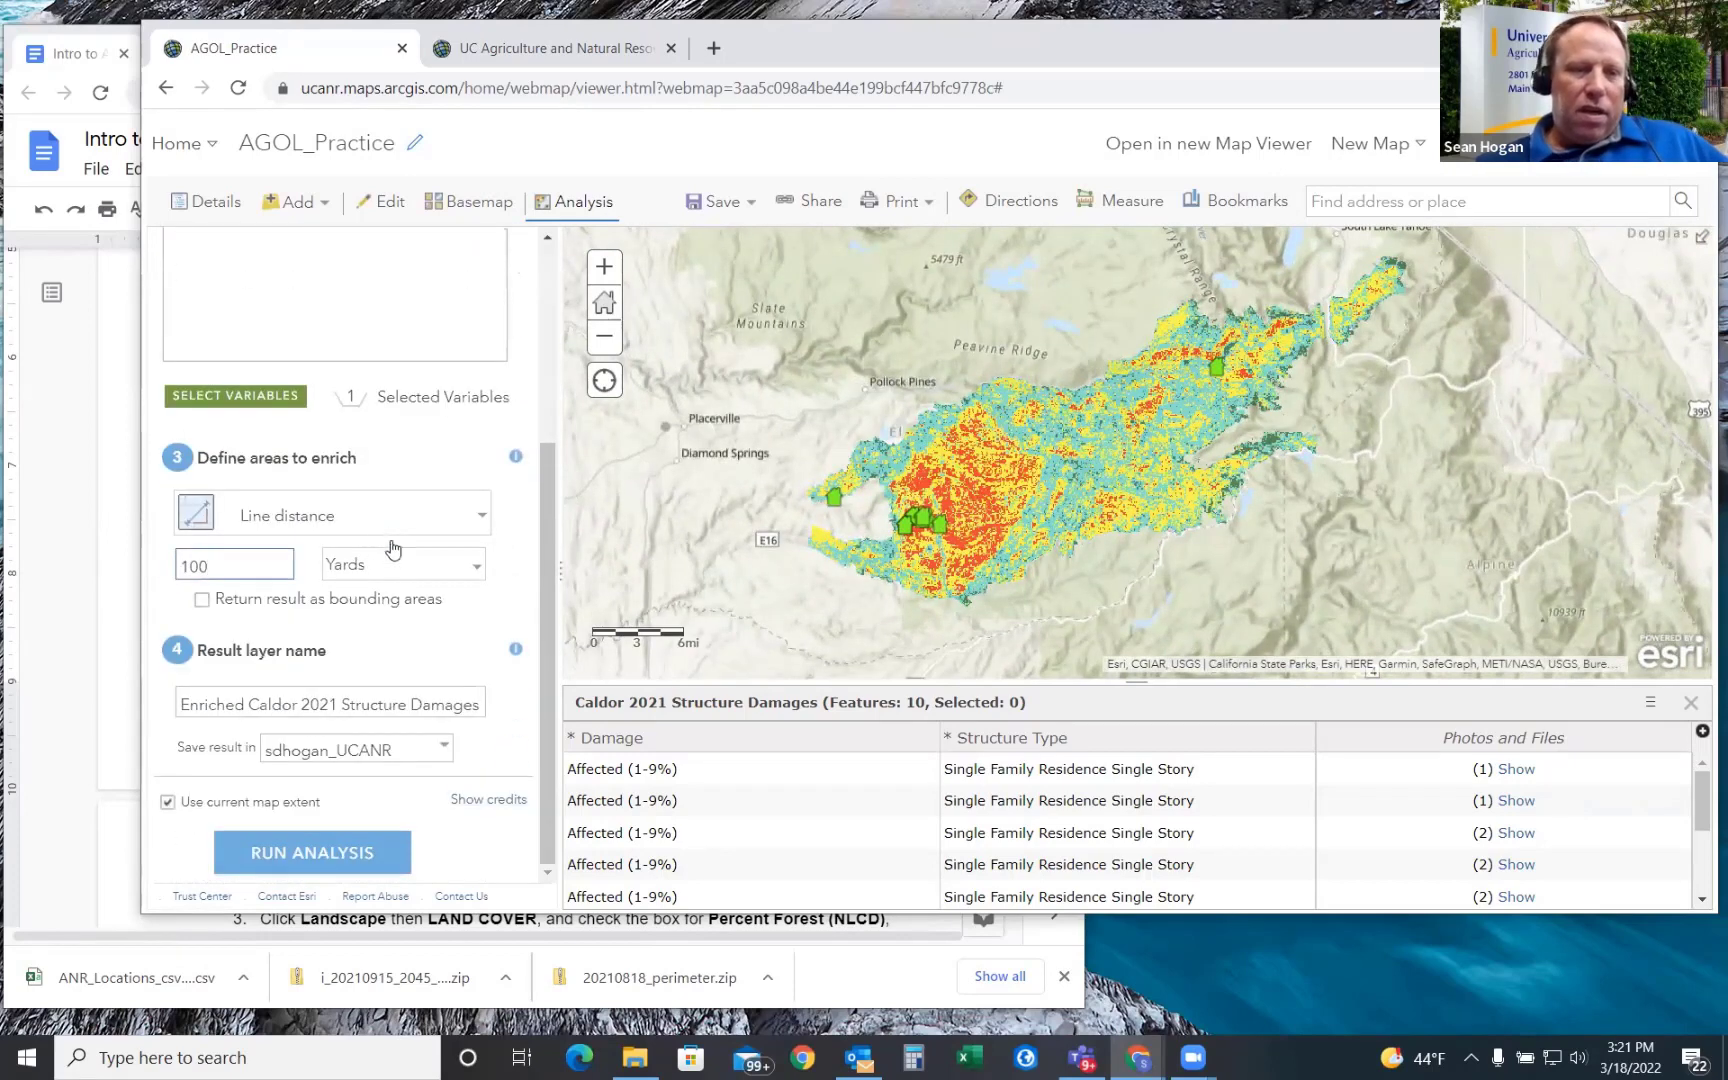
# - Check that enrichment costs 0.1 credits for 10 records, then exit Enrich Layer without running it
pyautogui.click(496, 804)
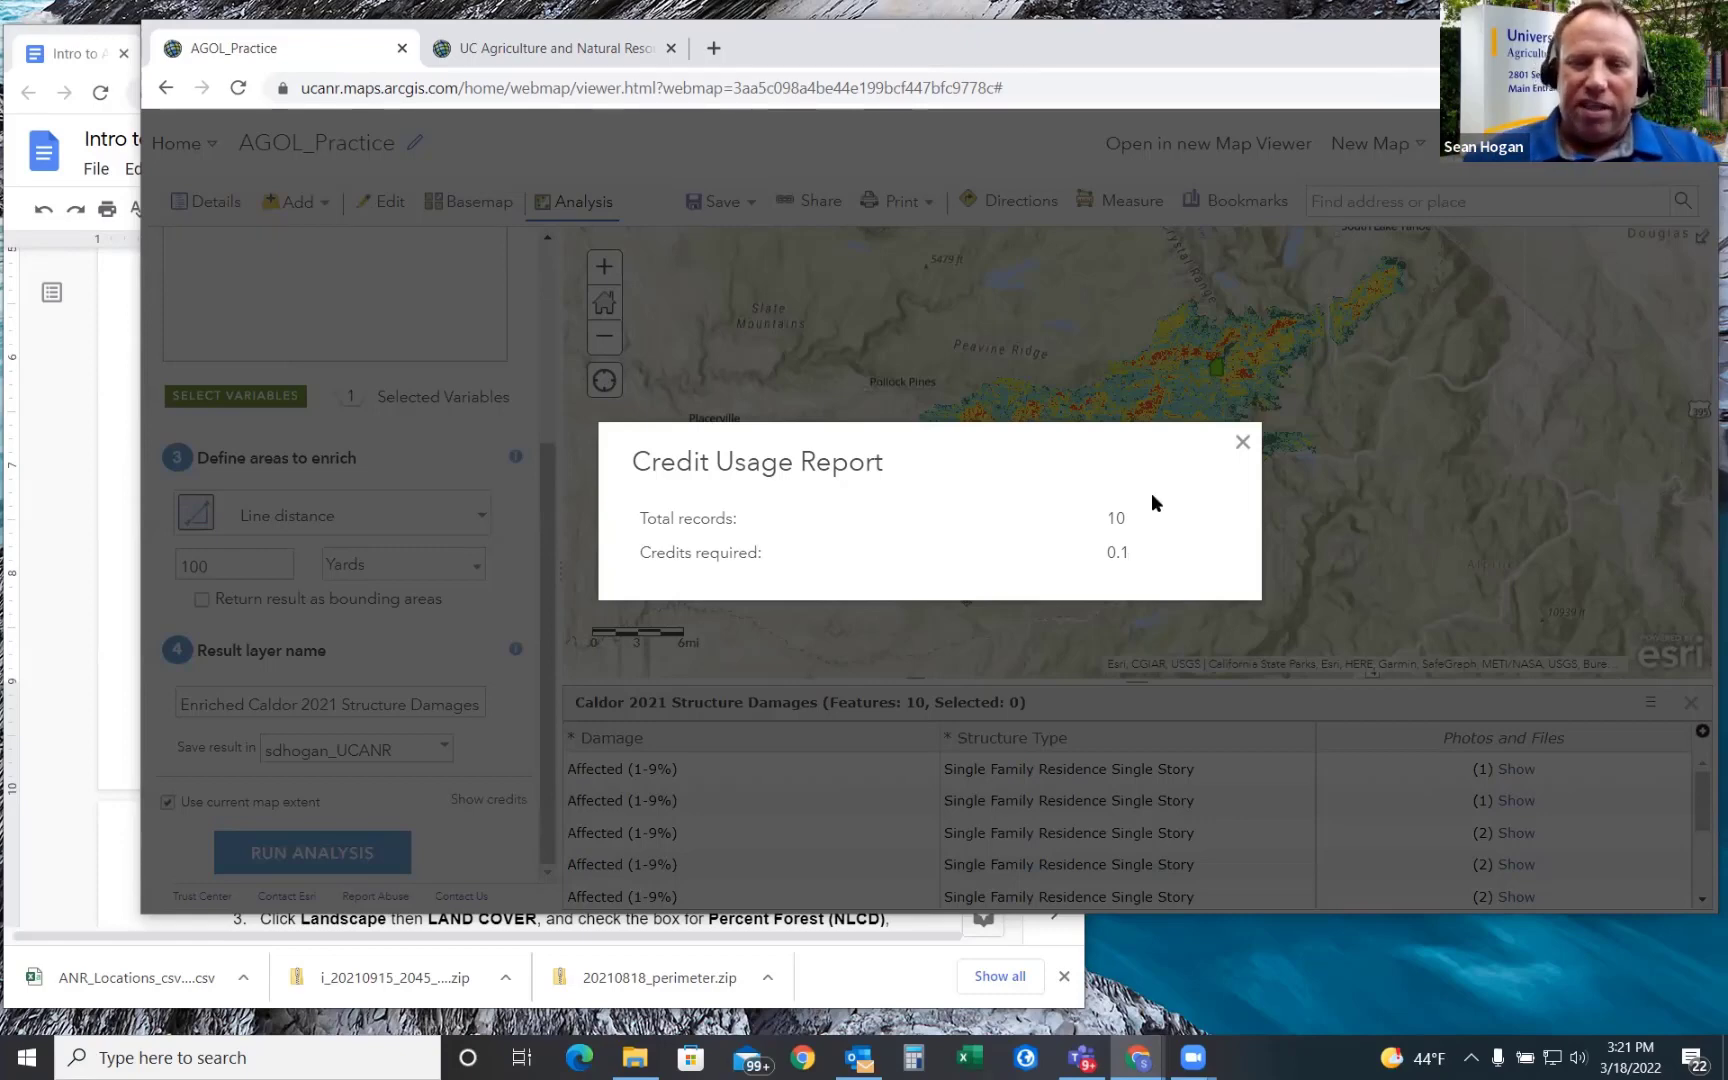
pyautogui.click(1242, 442)
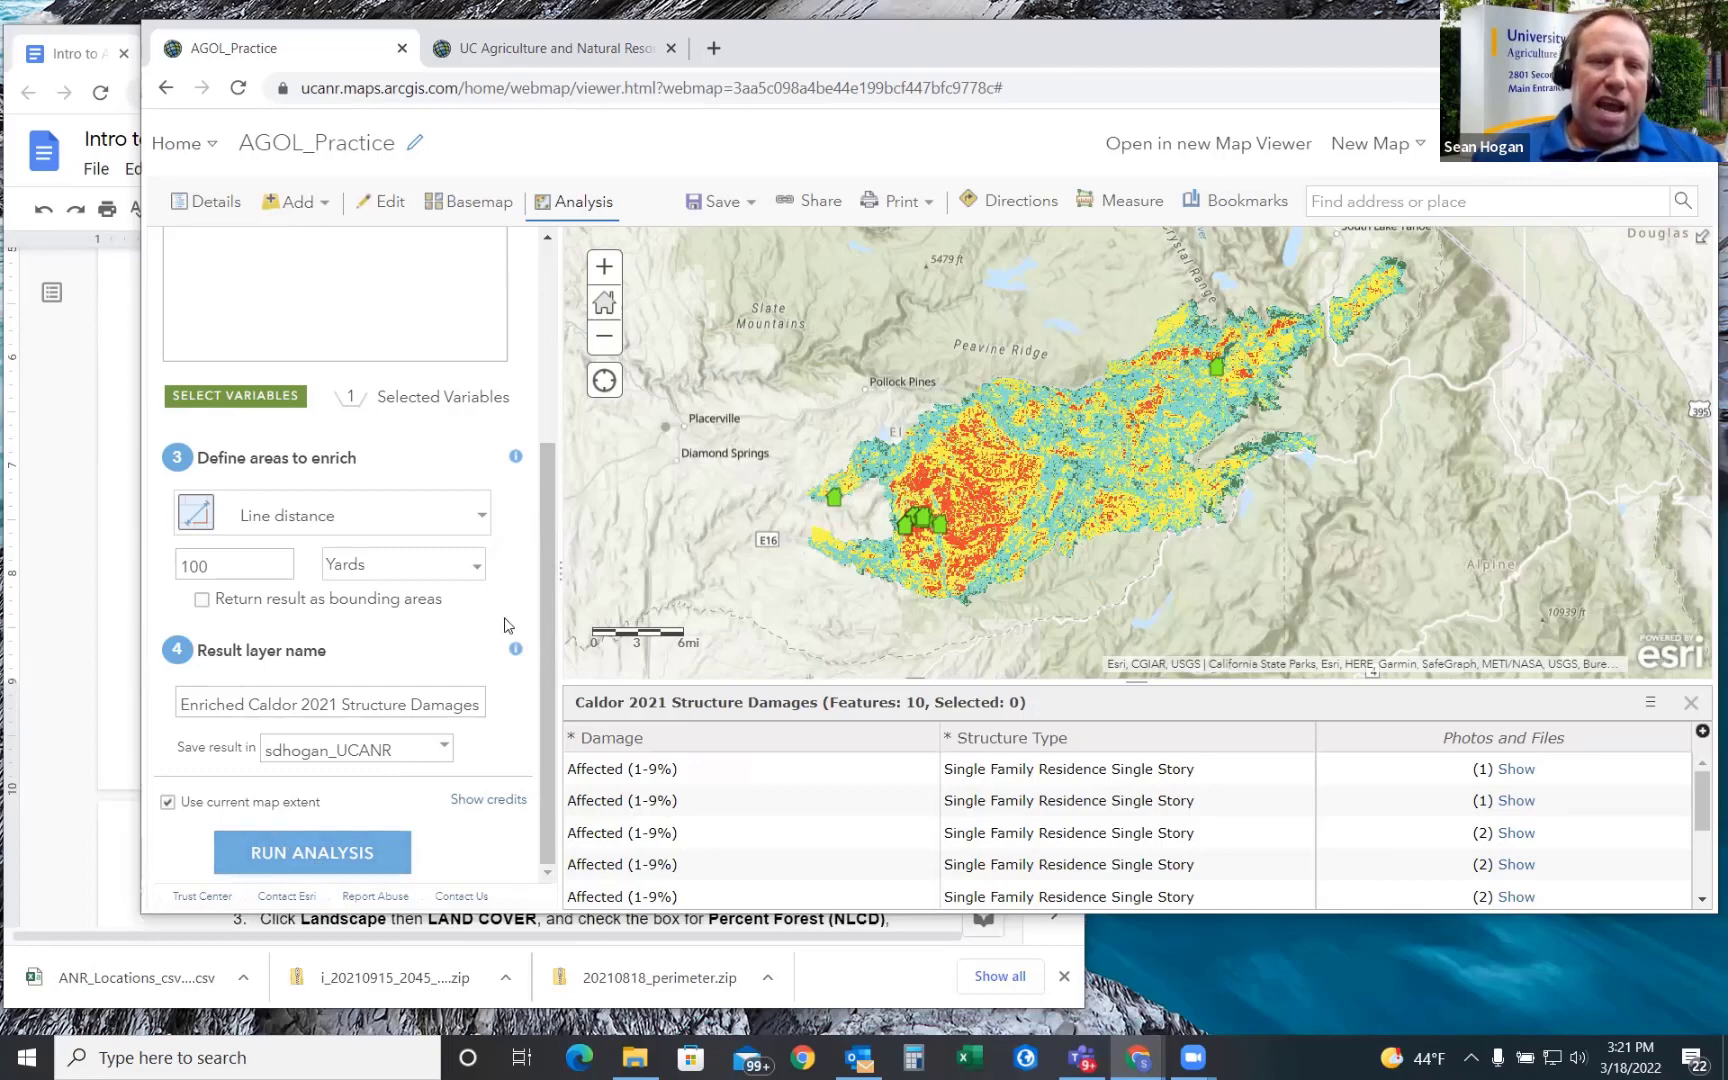
pyautogui.moveTo(541, 621)
pyautogui.mouseDown()
pyautogui.moveTo(549, 480)
pyautogui.moveTo(549, 621)
pyautogui.mouseUp()
pyautogui.moveTo(180, 704); pyautogui.dragTo(530, 733)
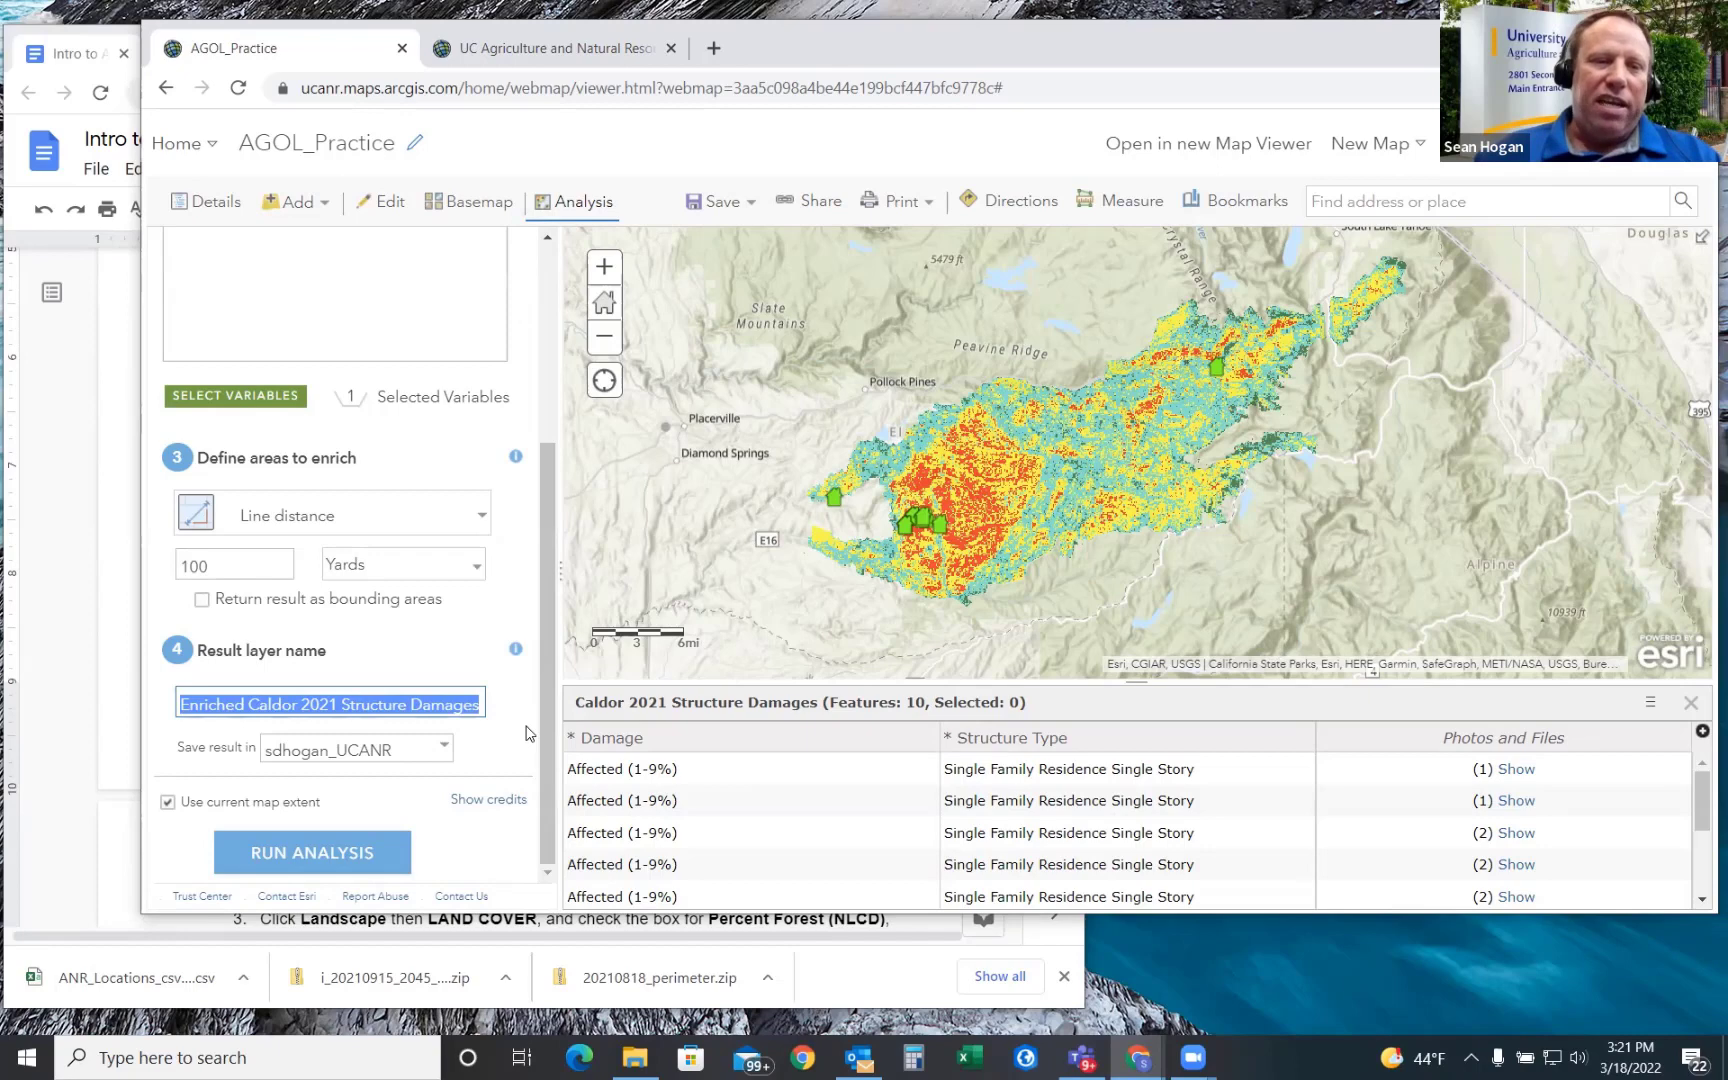
pyautogui.scroll(3, 512, 520)
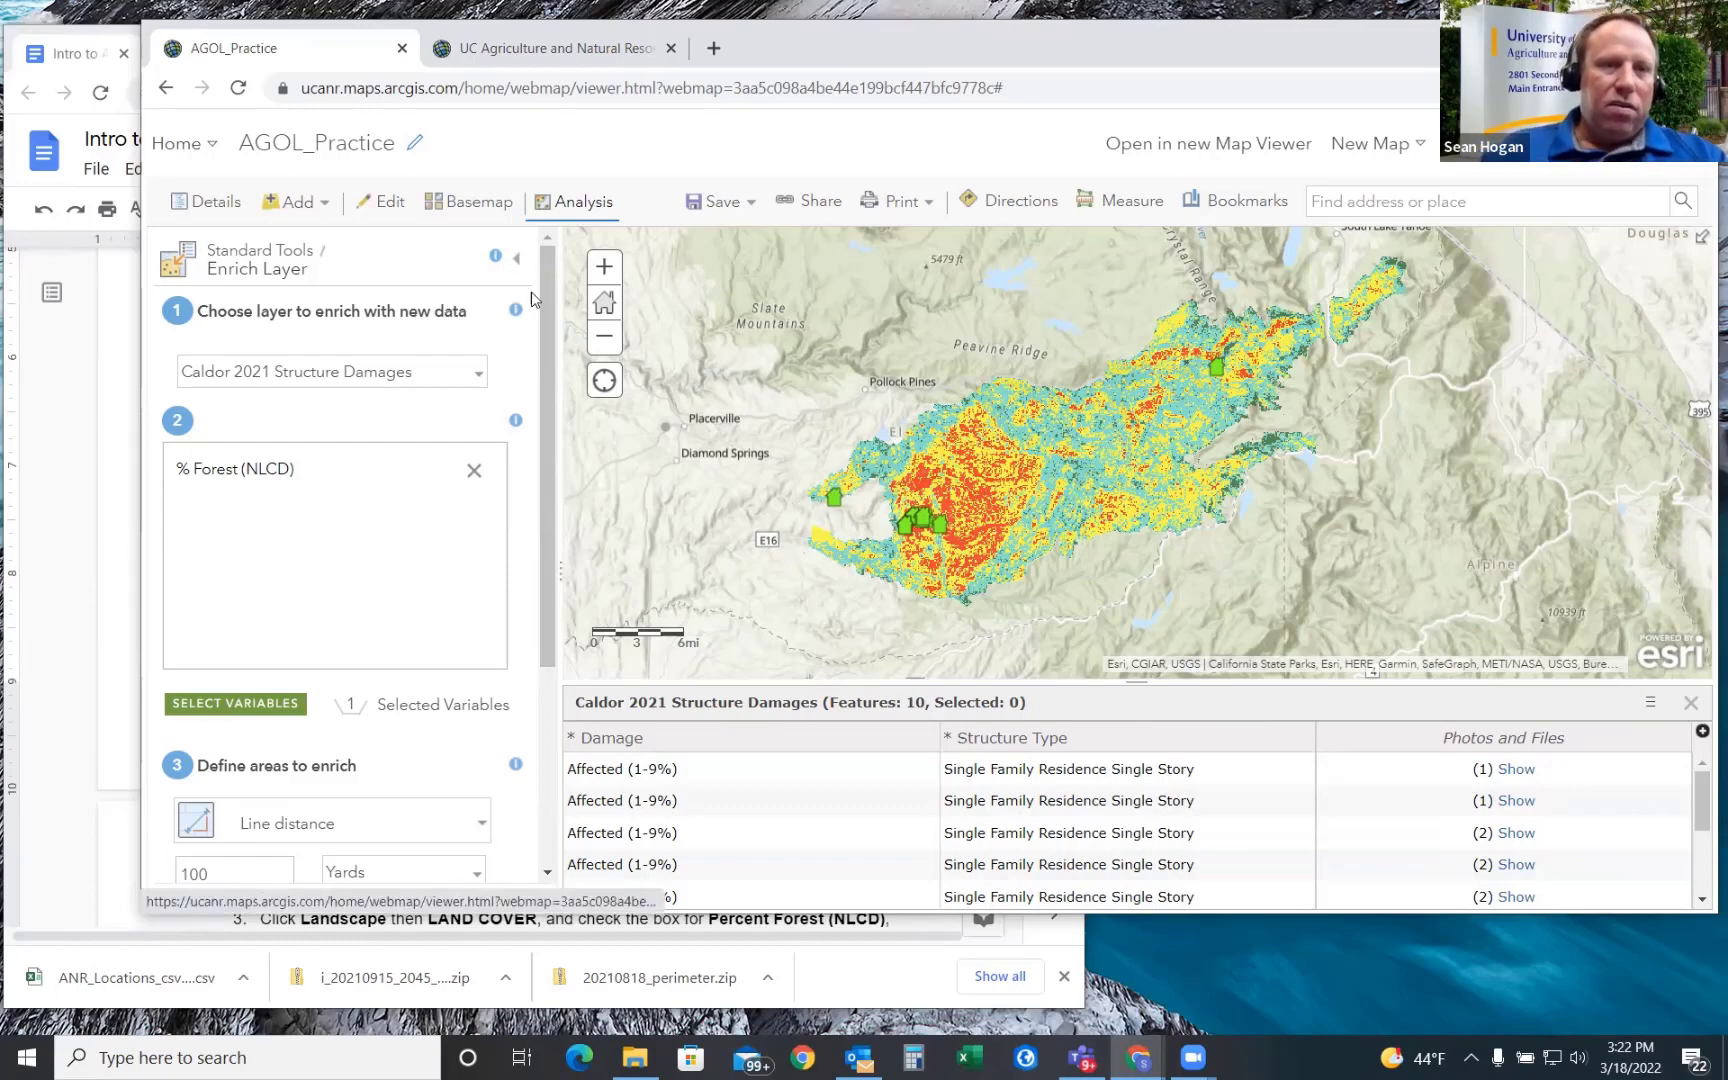
pyautogui.click(518, 260)
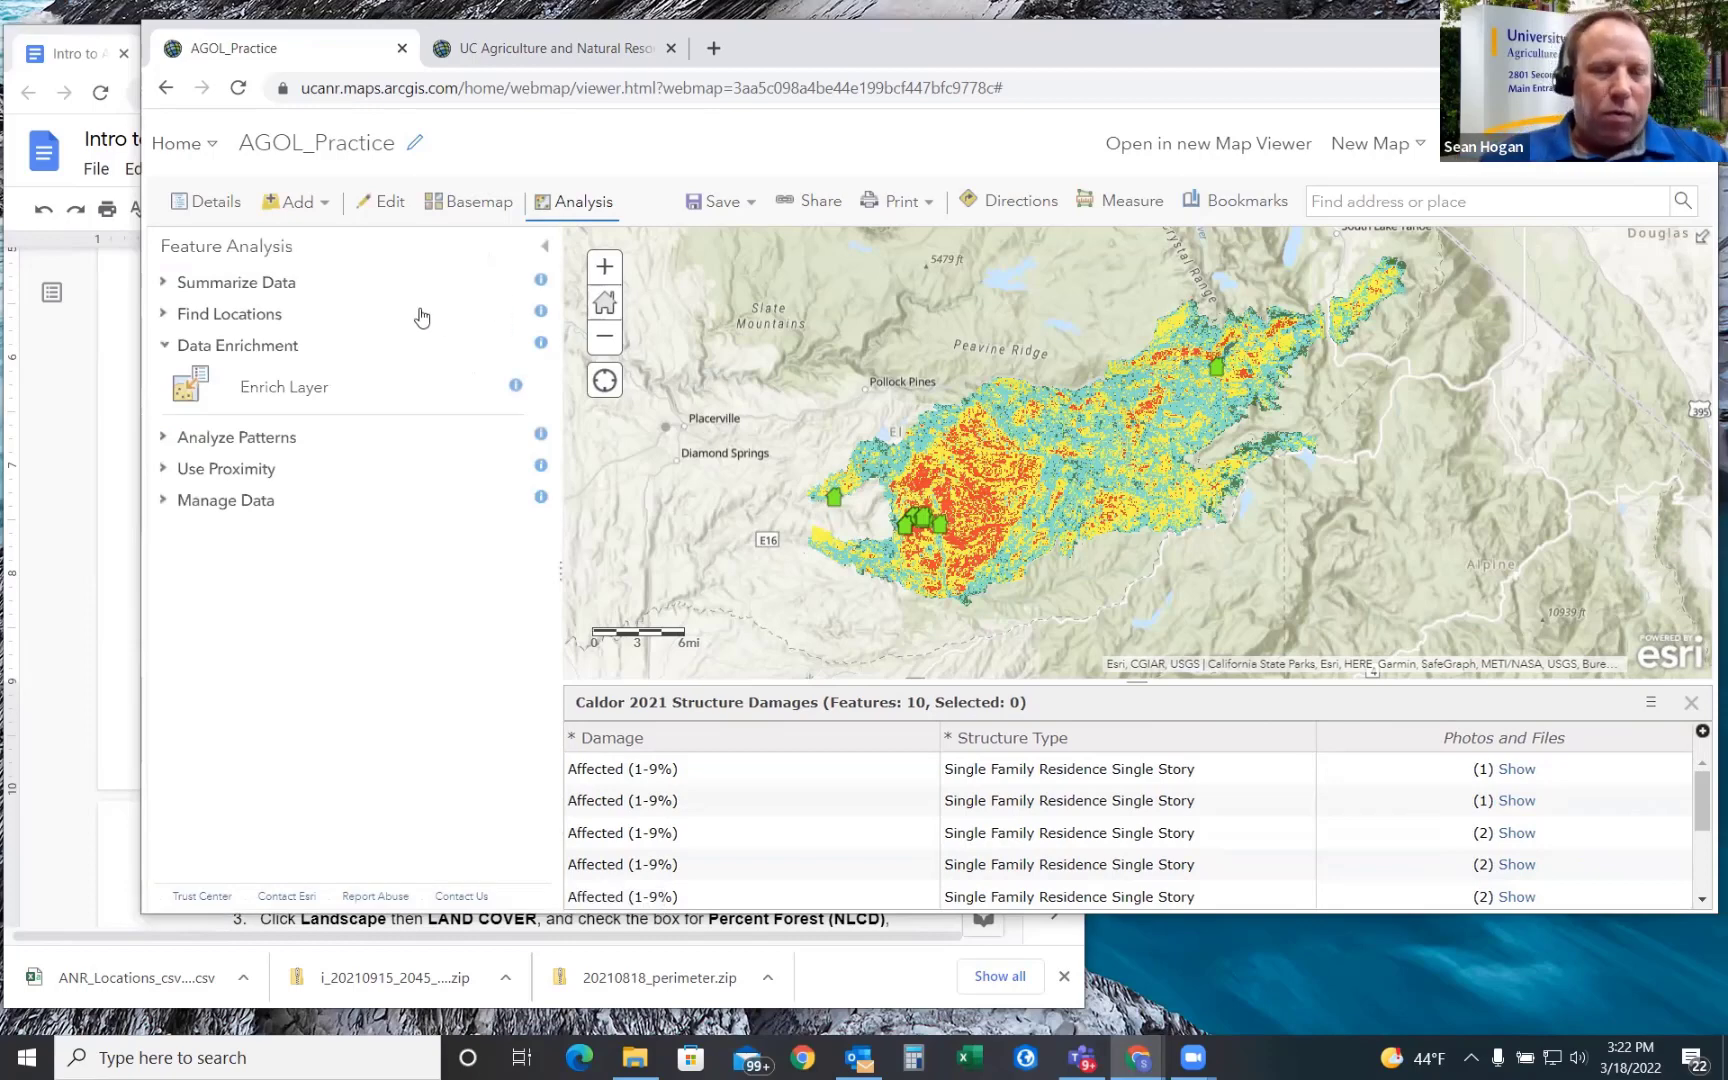
# - Bring the exercise document forward and locate the USA Counties instructions
pyautogui.click(78, 386)
pyautogui.scroll(3, 353, 469)
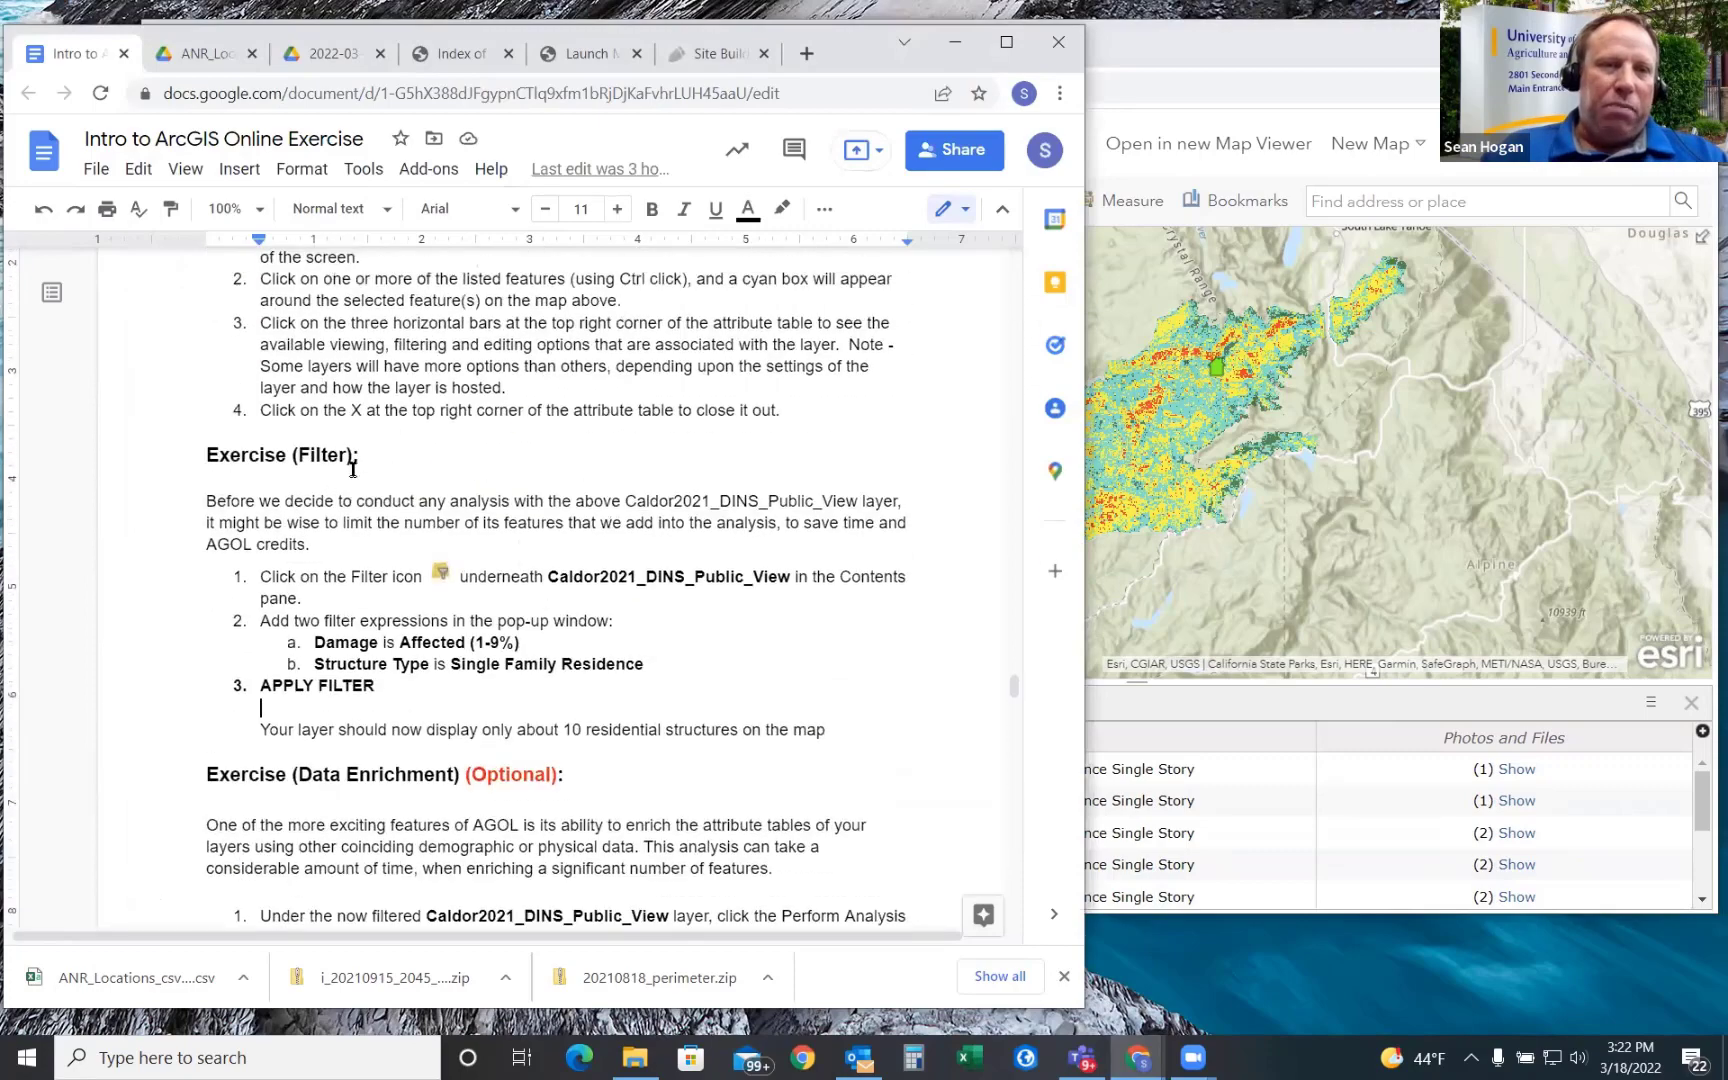
pyautogui.scroll(-10, 360, 475)
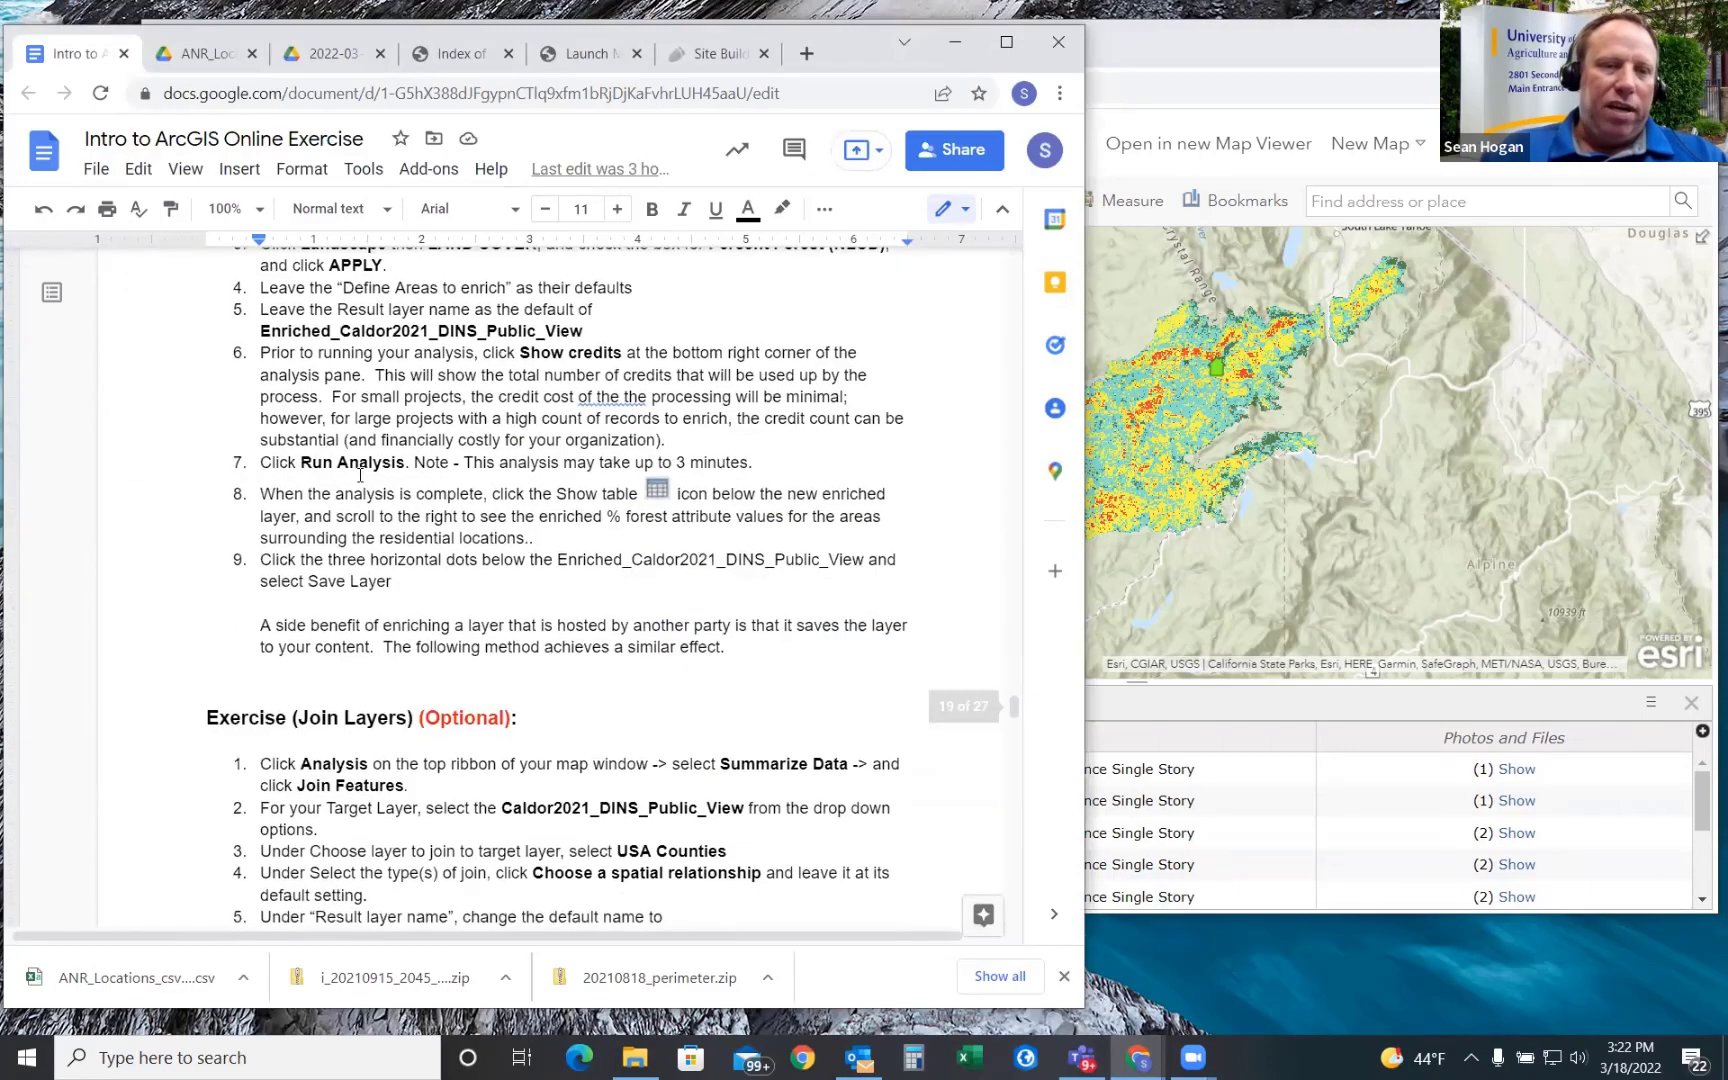
pyautogui.scroll(-2, 480, 455)
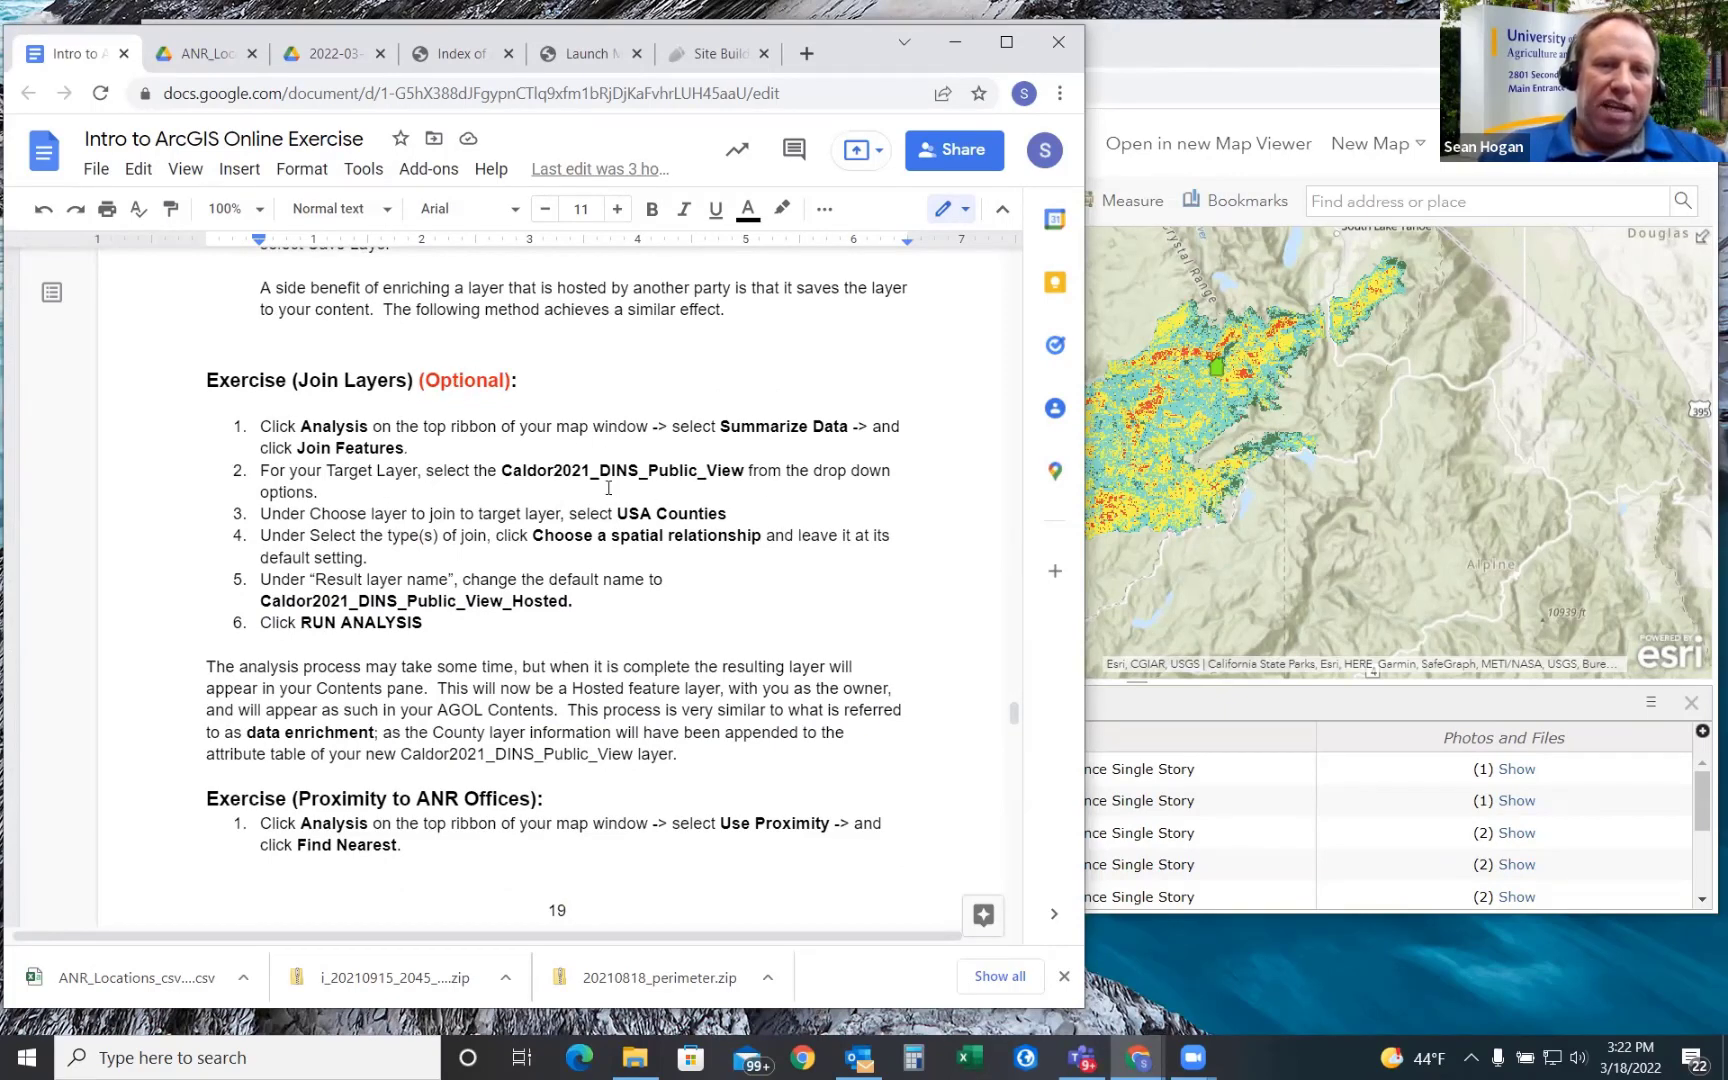
pyautogui.moveTo(618, 512); pyautogui.dragTo(716, 513)
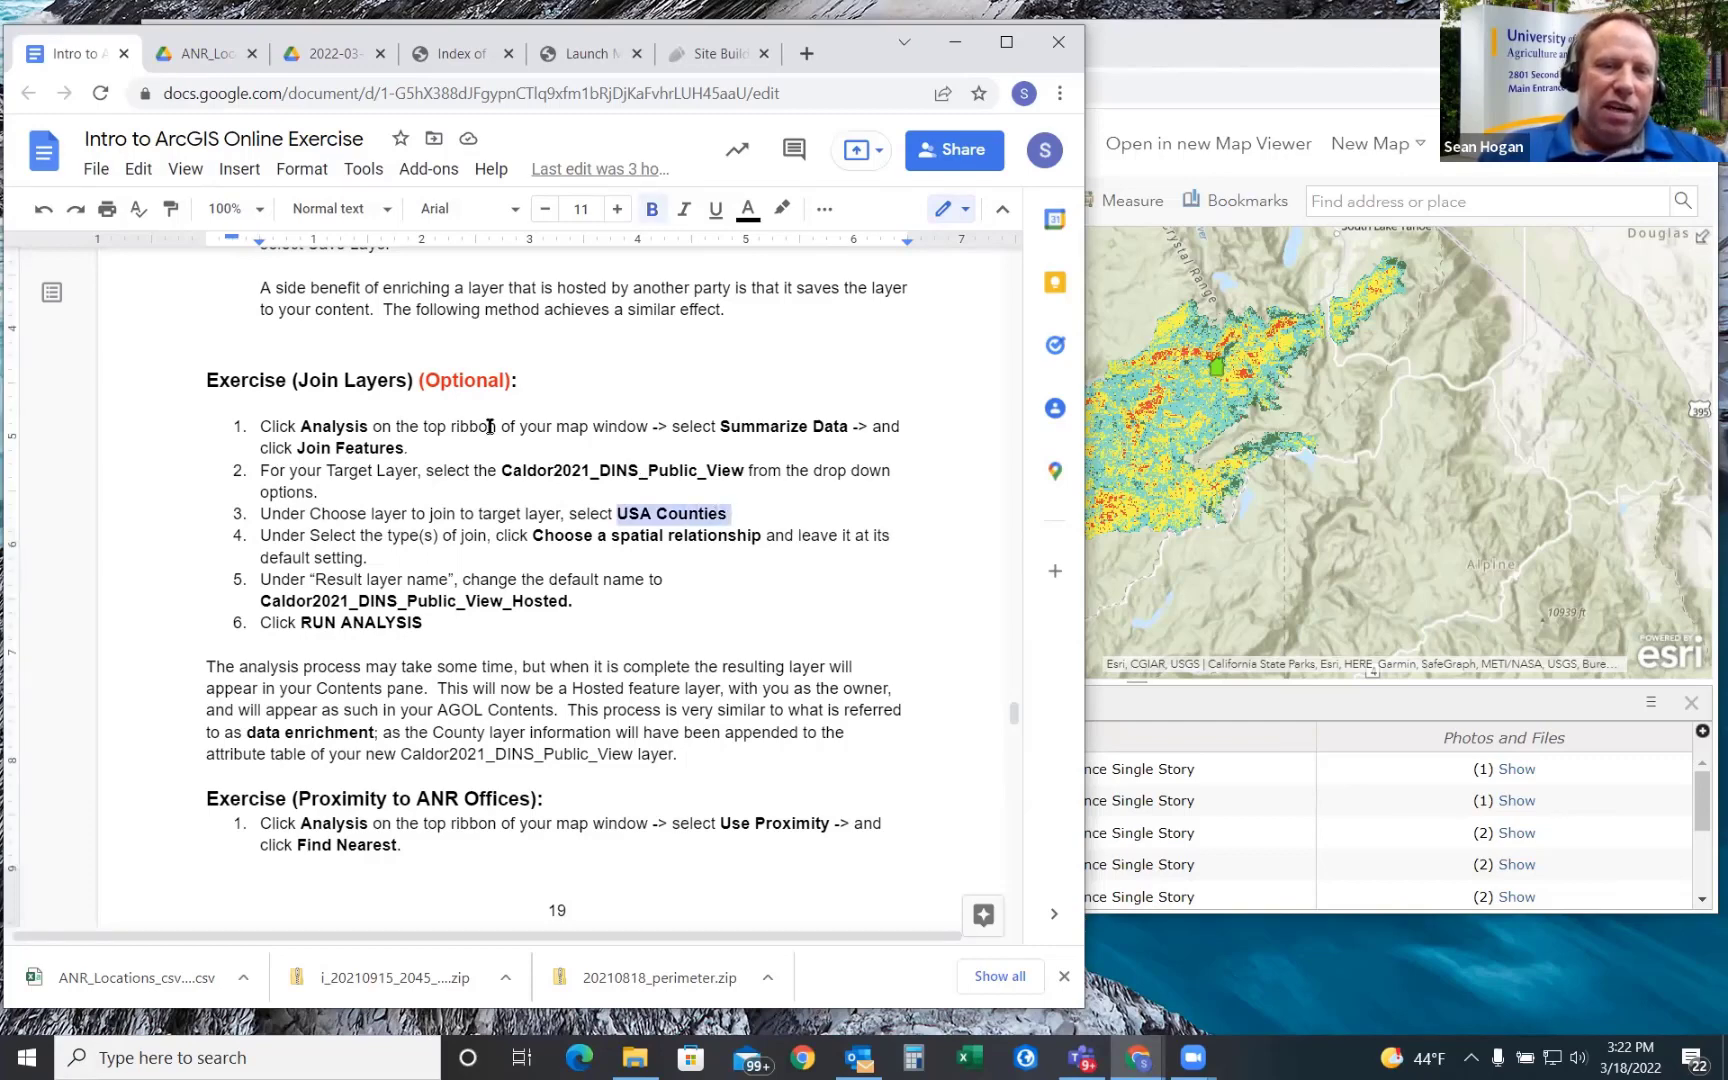
pyautogui.scroll(-2, 489, 427)
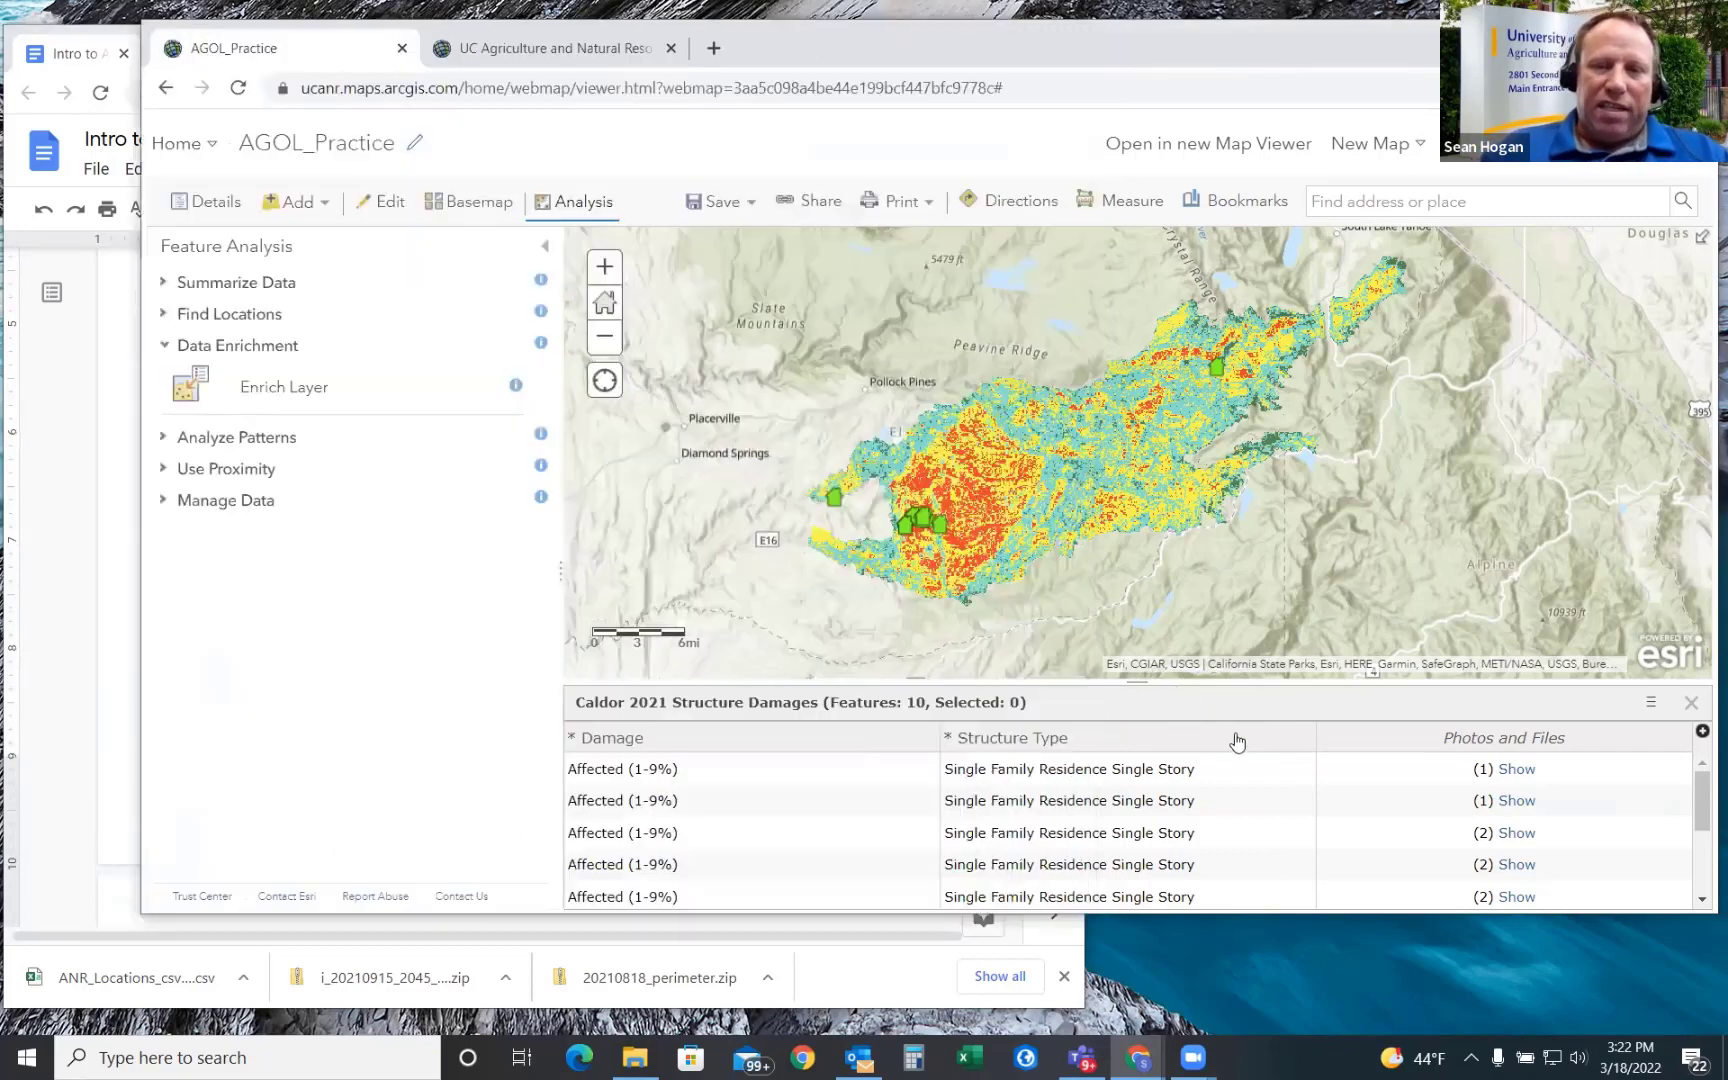
# - Scroll to page 19's Proximity exercise and select the Nearest_ANR_Facility_to_Threatened_Structures name
pyautogui.click(1181, 715)
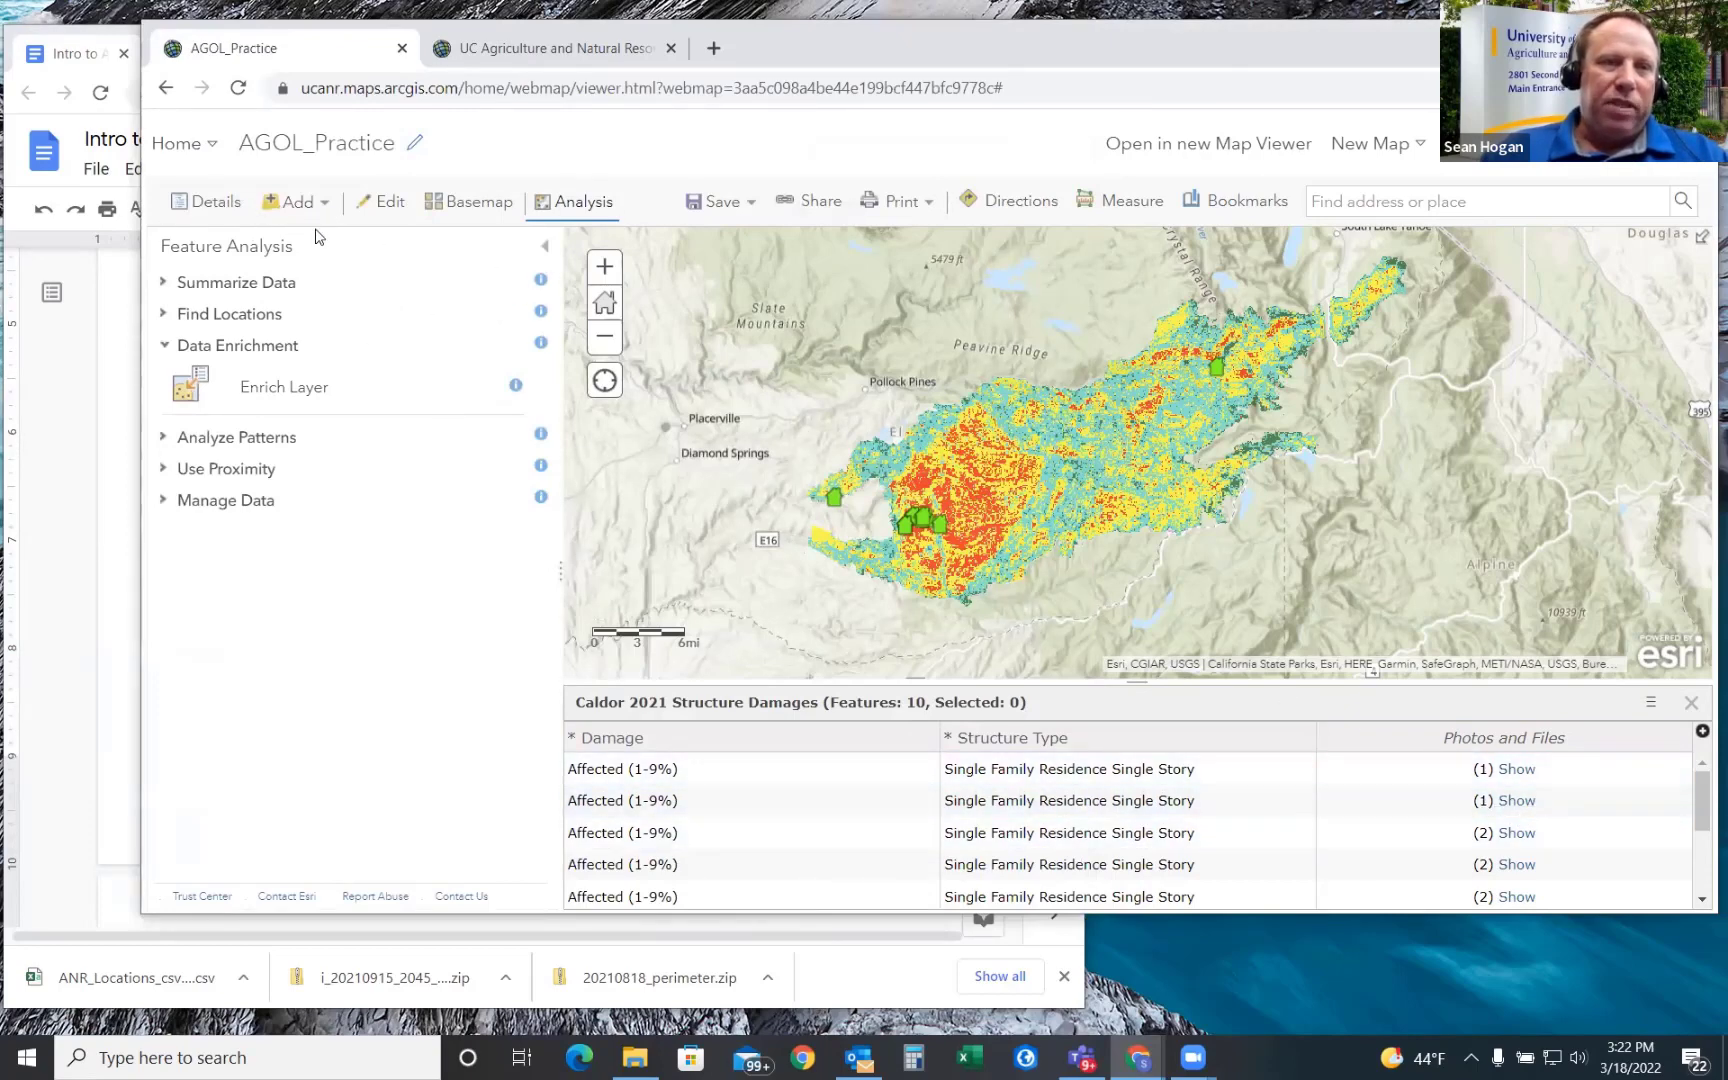
pyautogui.click(86, 612)
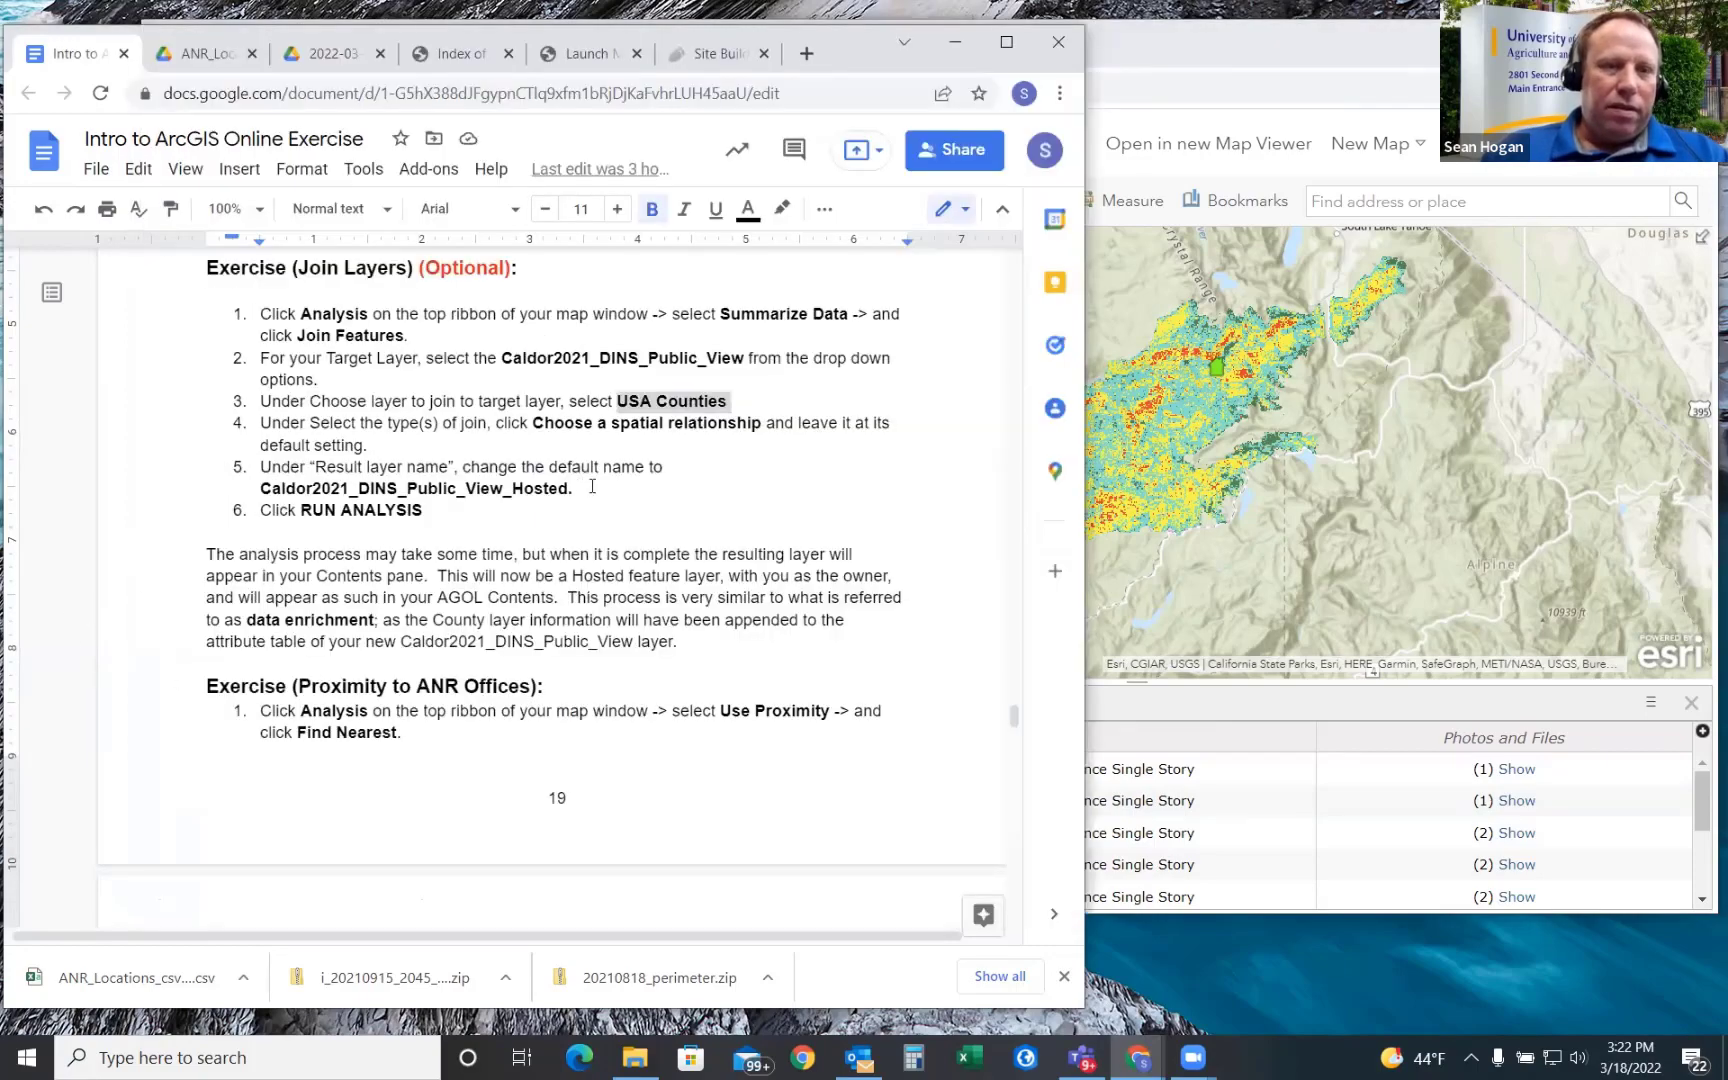
pyautogui.scroll(-5, 592, 486)
pyautogui.scroll(1, 592, 486)
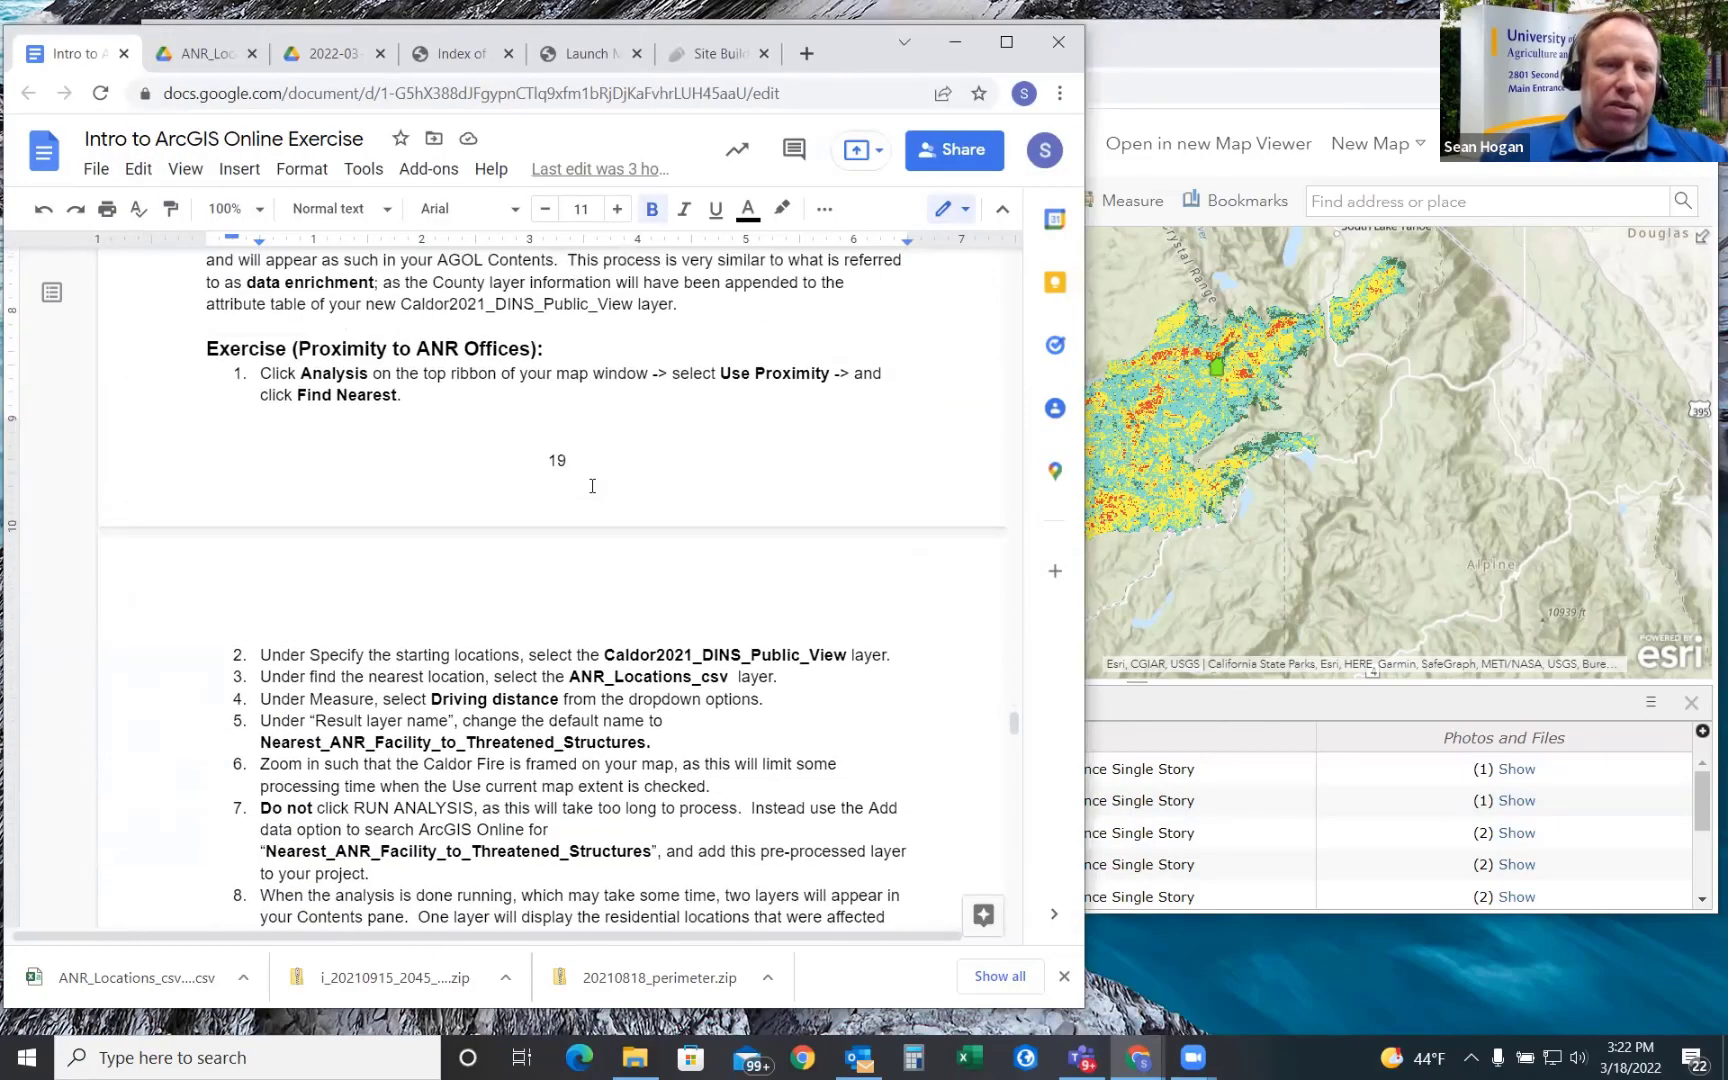
pyautogui.scroll(-1, 590, 475)
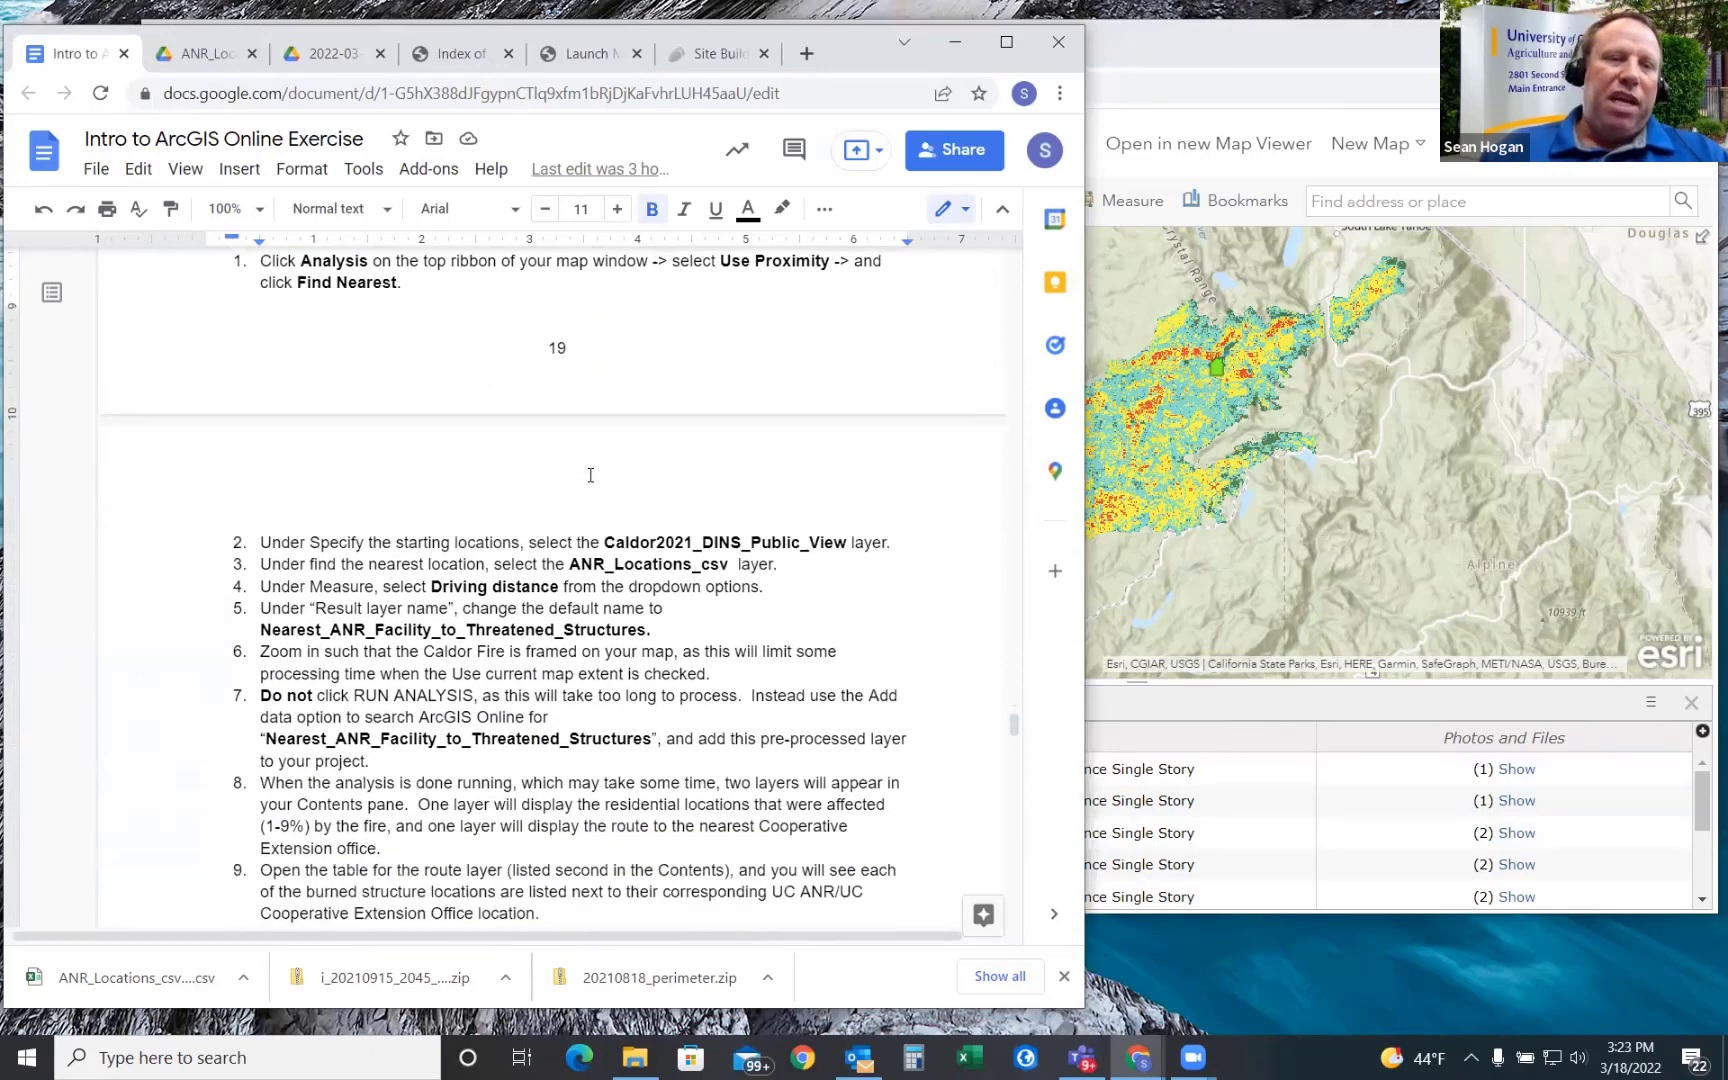
pyautogui.scroll(1, 590, 475)
pyautogui.scroll(-1, 590, 475)
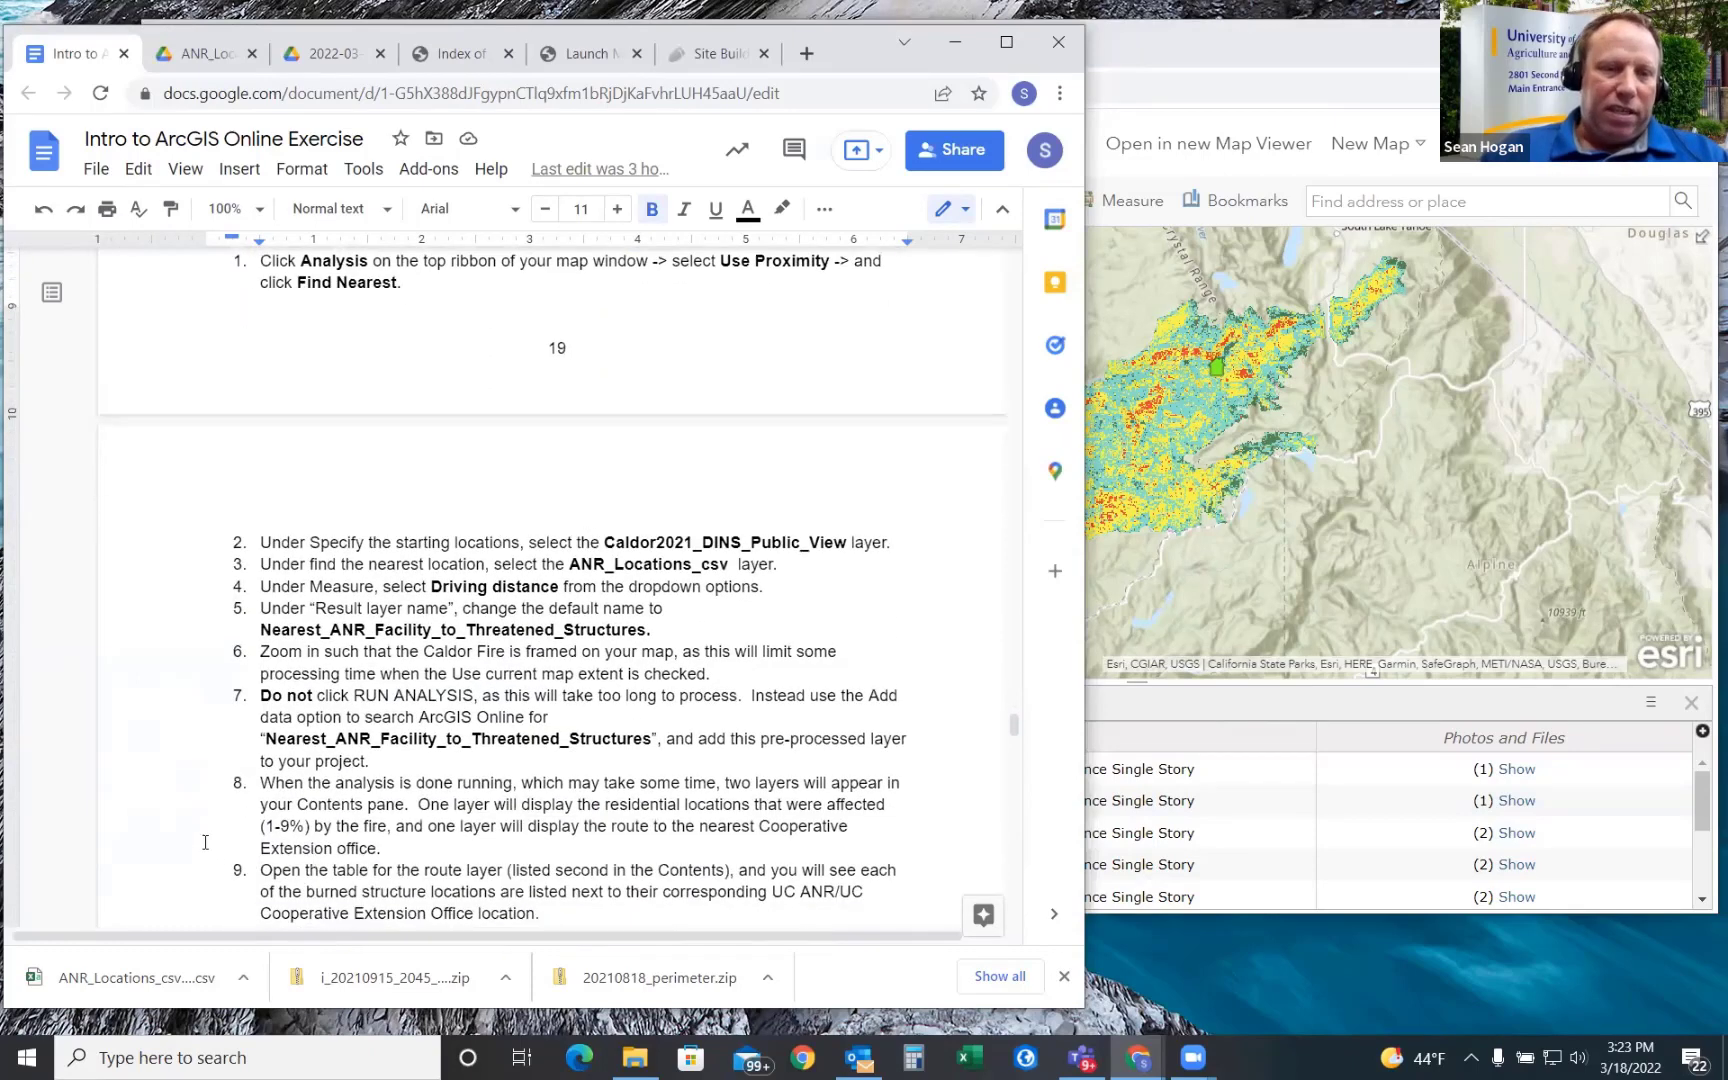
pyautogui.moveTo(265, 738); pyautogui.dragTo(655, 748)
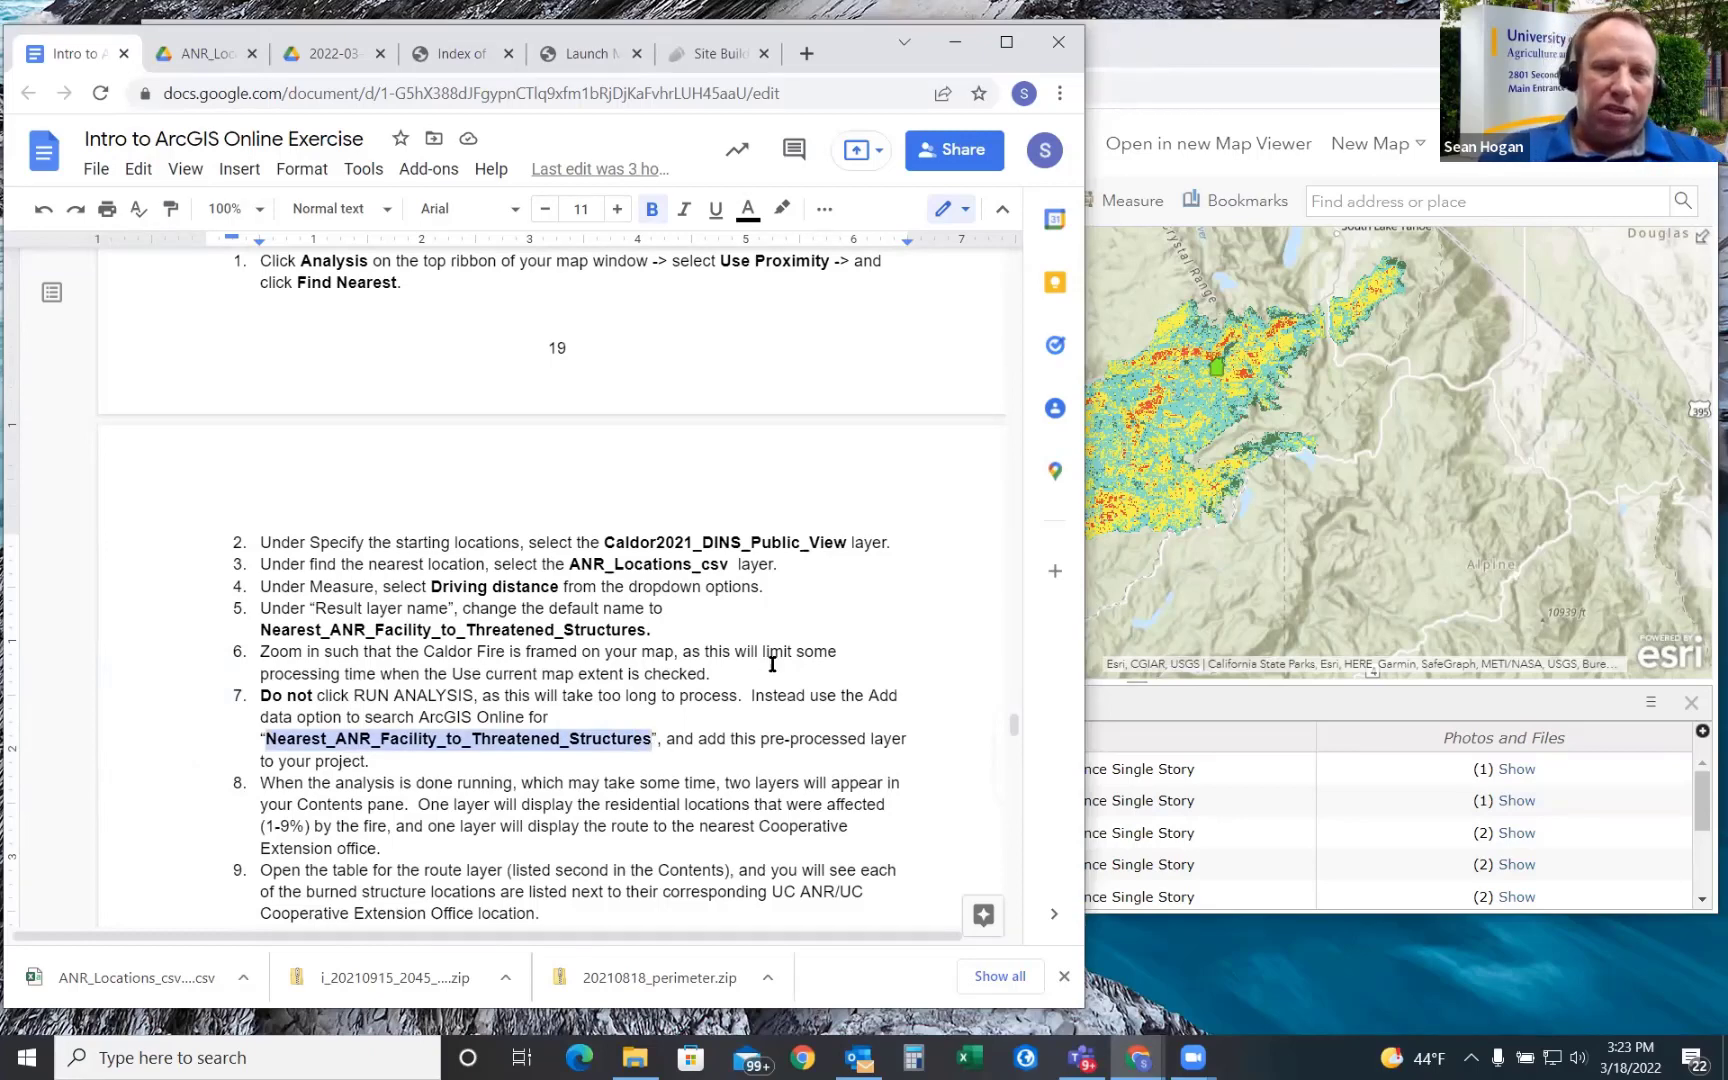
pyautogui.scroll(2, 748, 477)
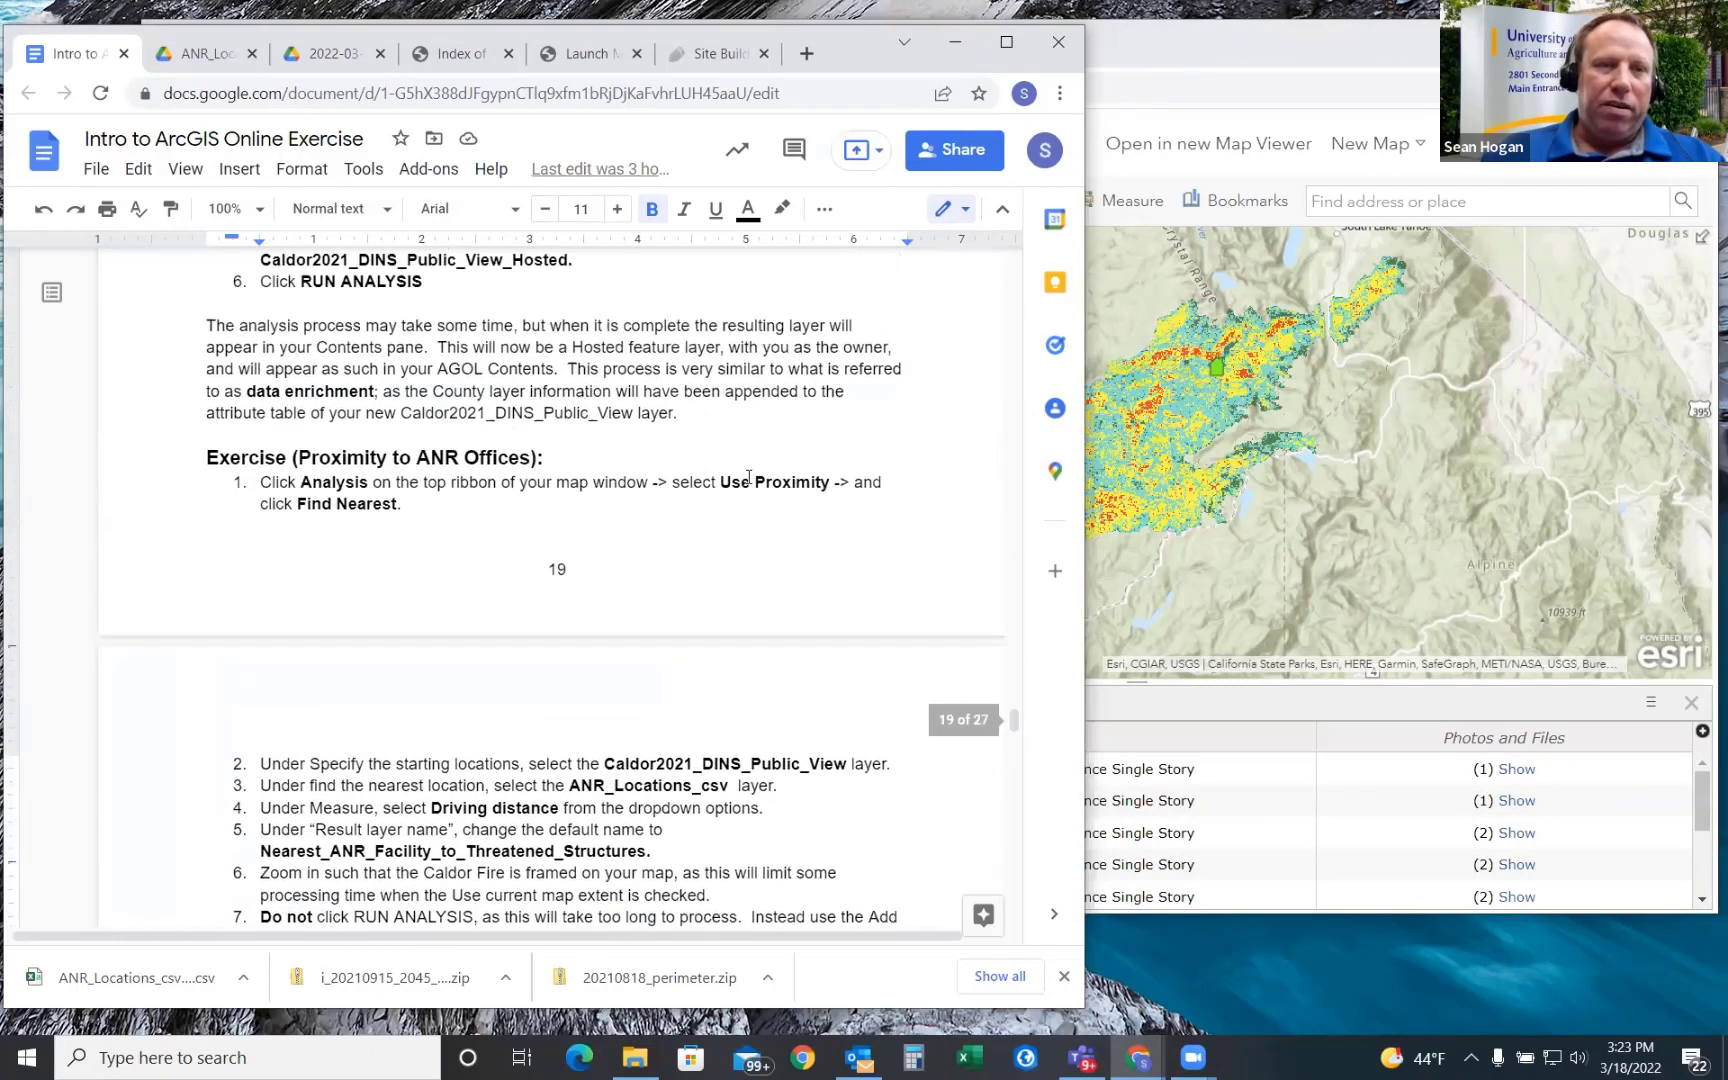
pyautogui.scroll(-1, 572, 399)
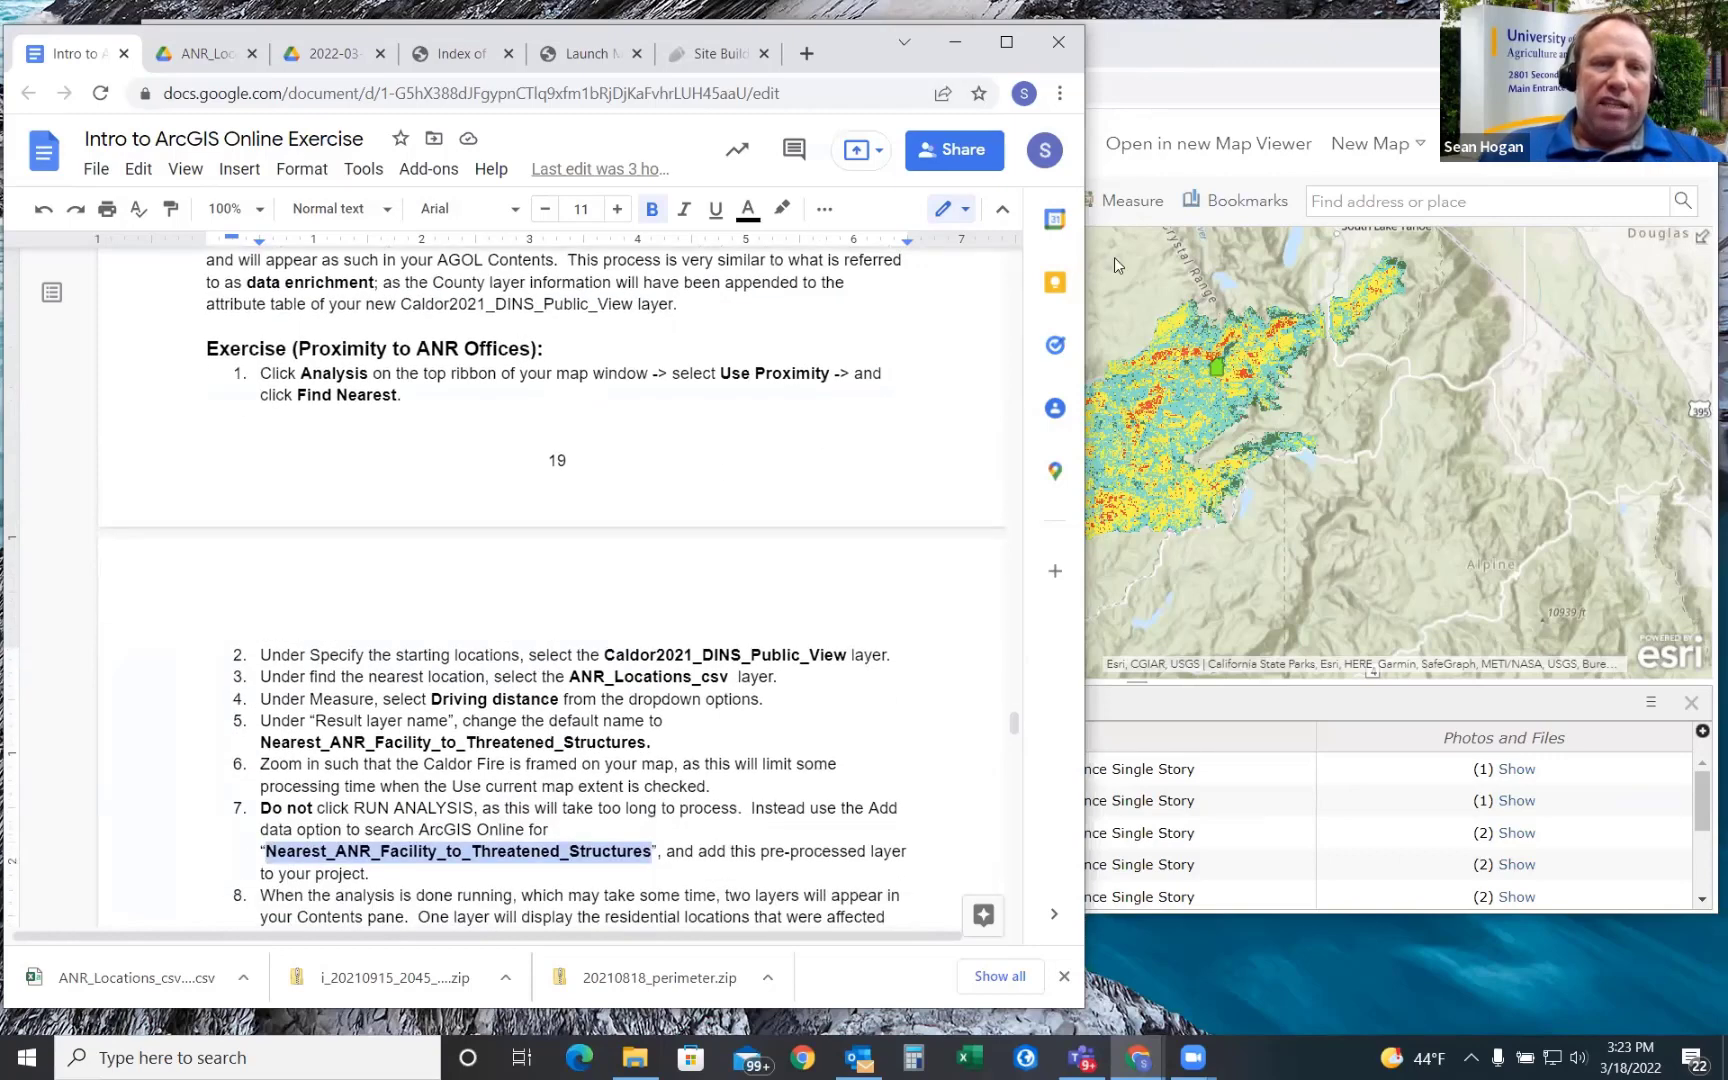
# - Return to the AGOL_Practice map and collapse the Perform Analysis pane back to Contents
pyautogui.click(1374, 127)
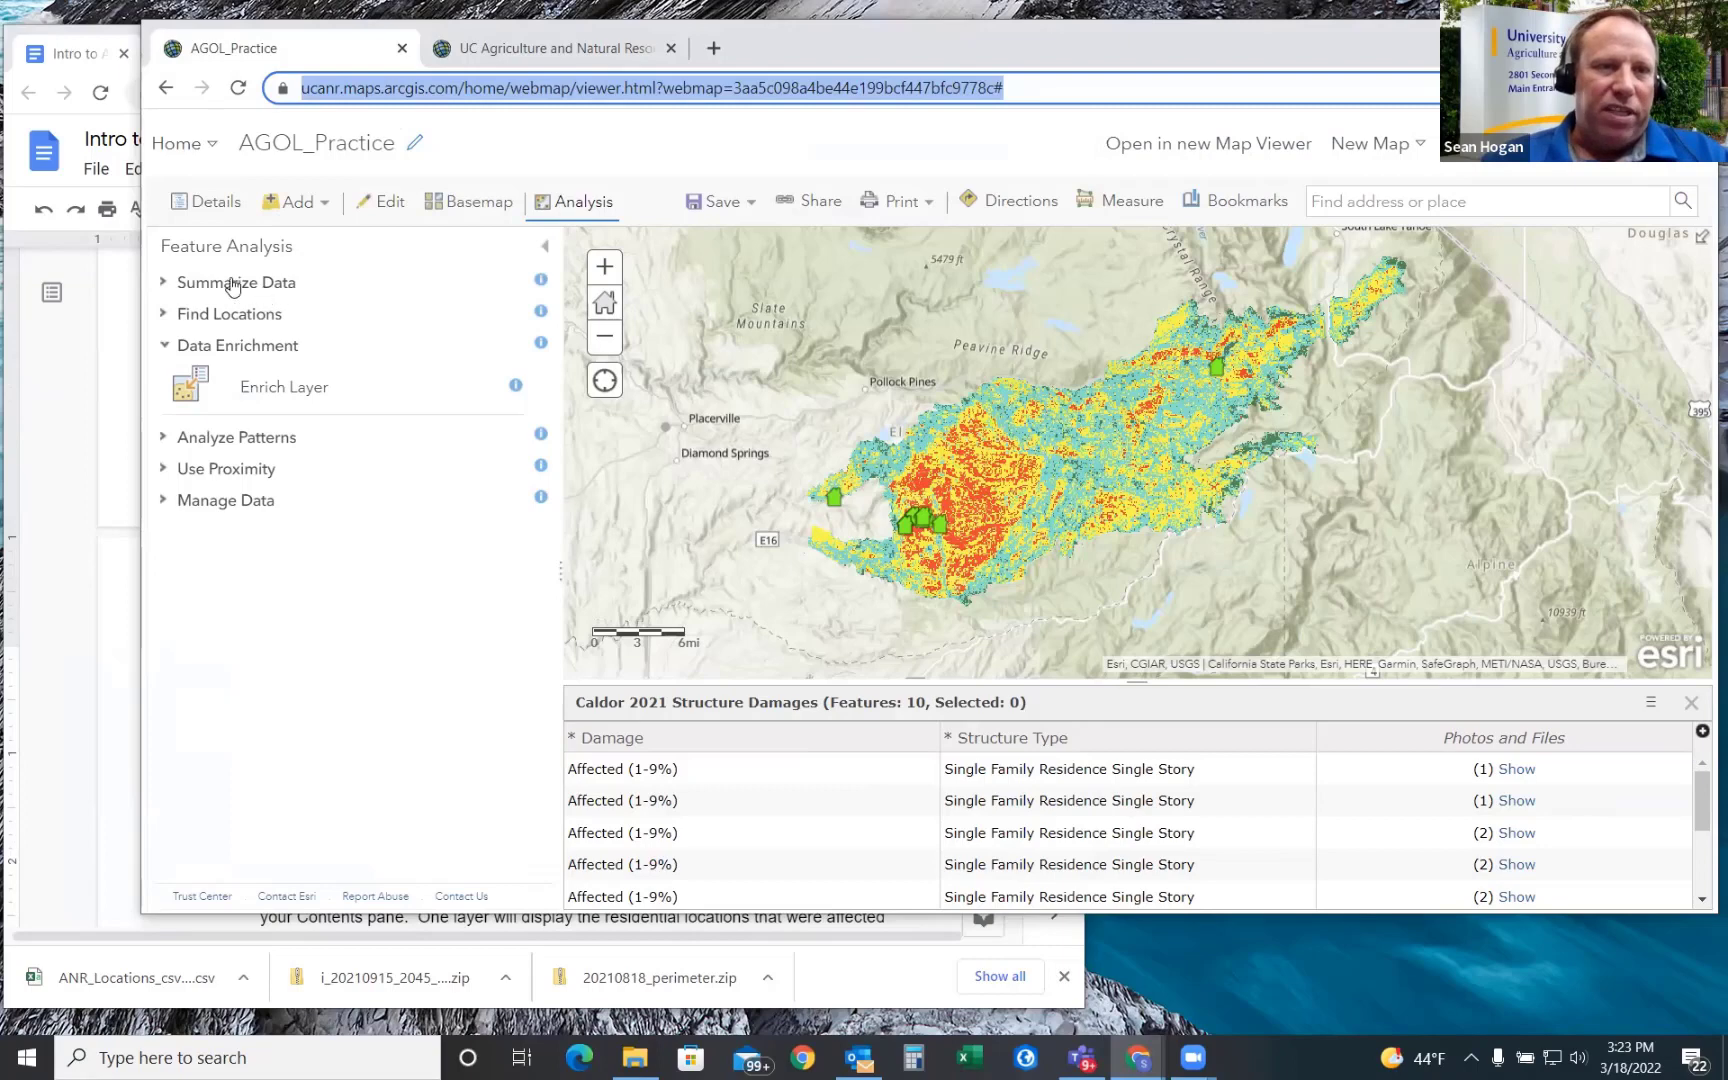
pyautogui.click(545, 250)
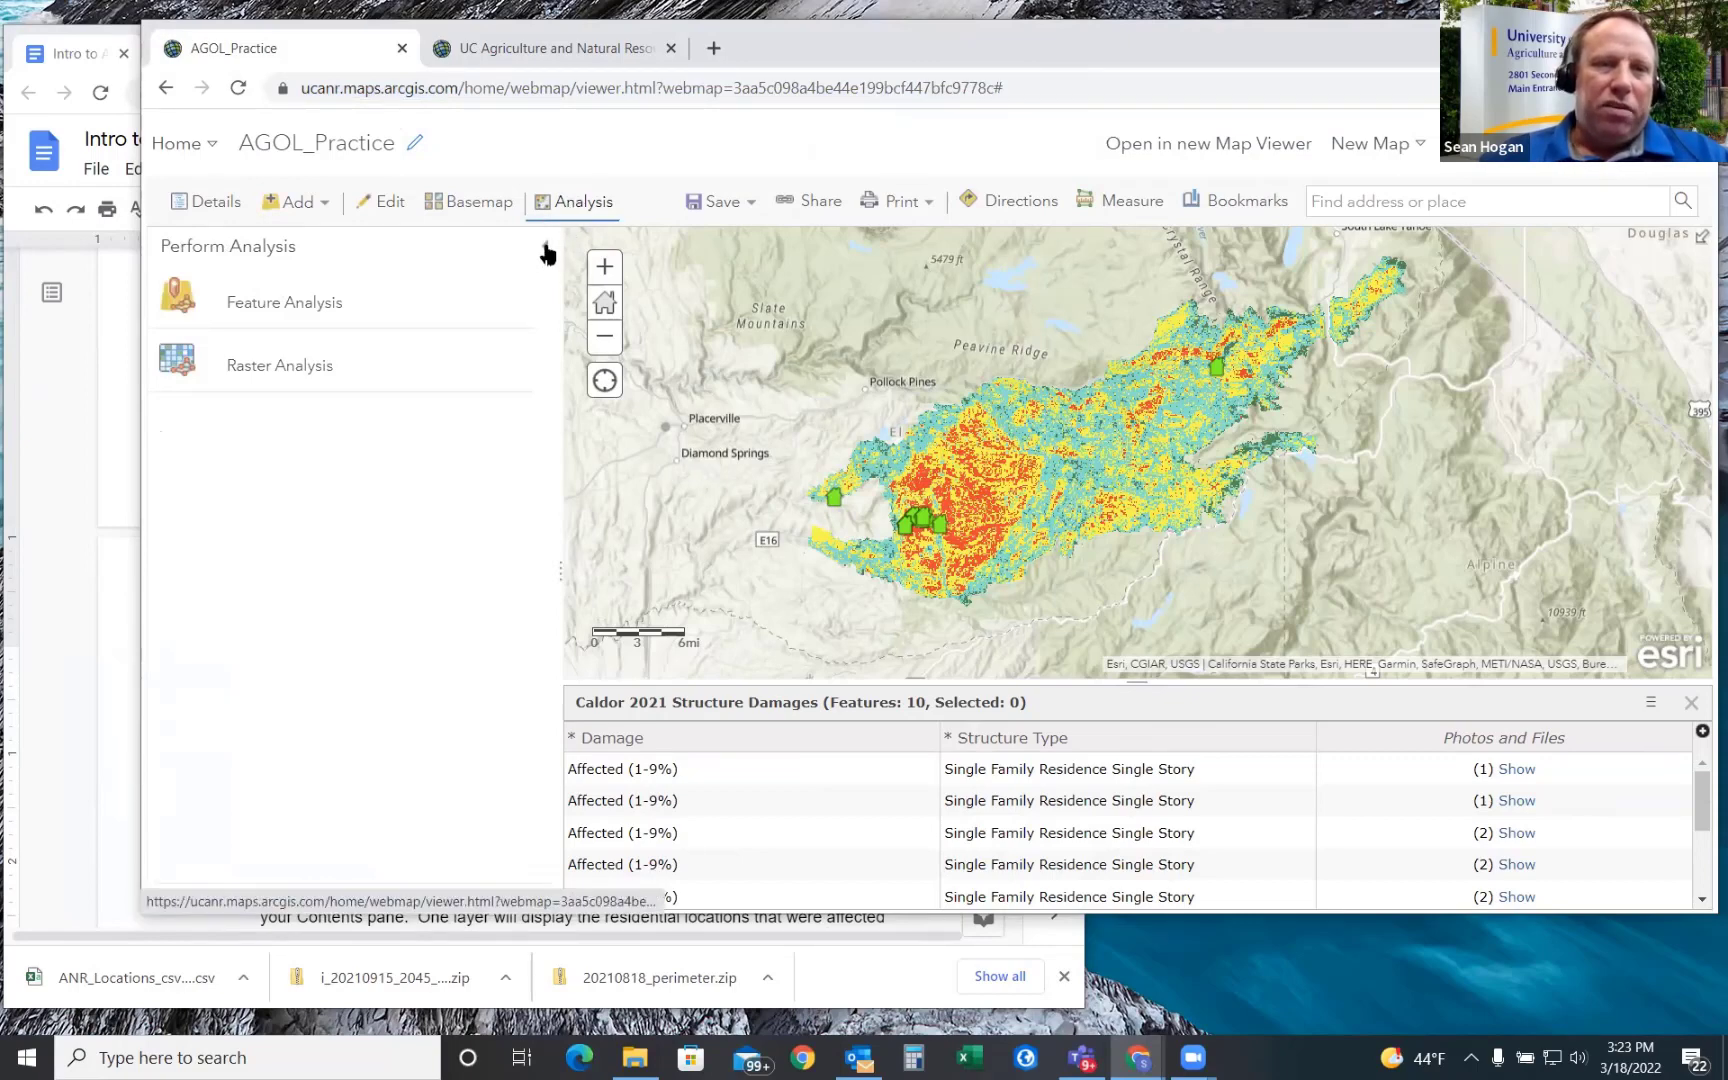
pyautogui.click(546, 252)
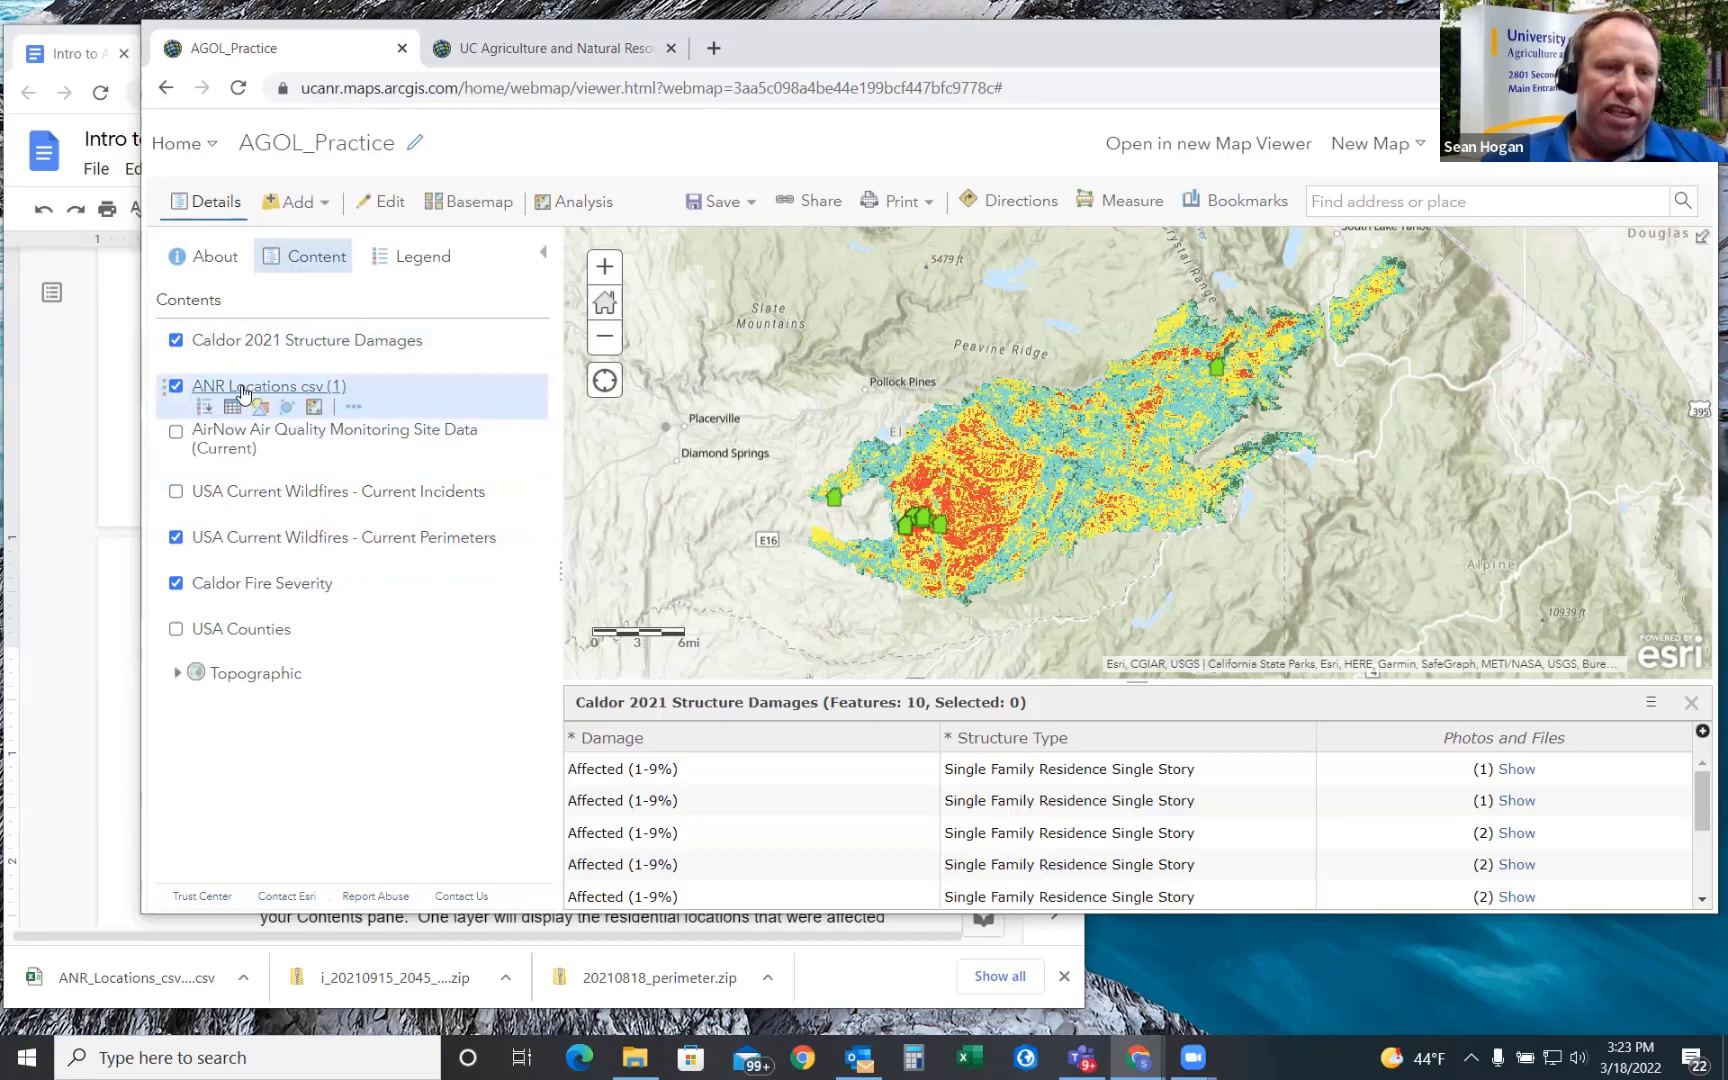
# - Move ANR Locations csv above Caldor Structure Damages and close the structure damages attribute table
pyautogui.moveTo(163, 390); pyautogui.dragTo(161, 330)
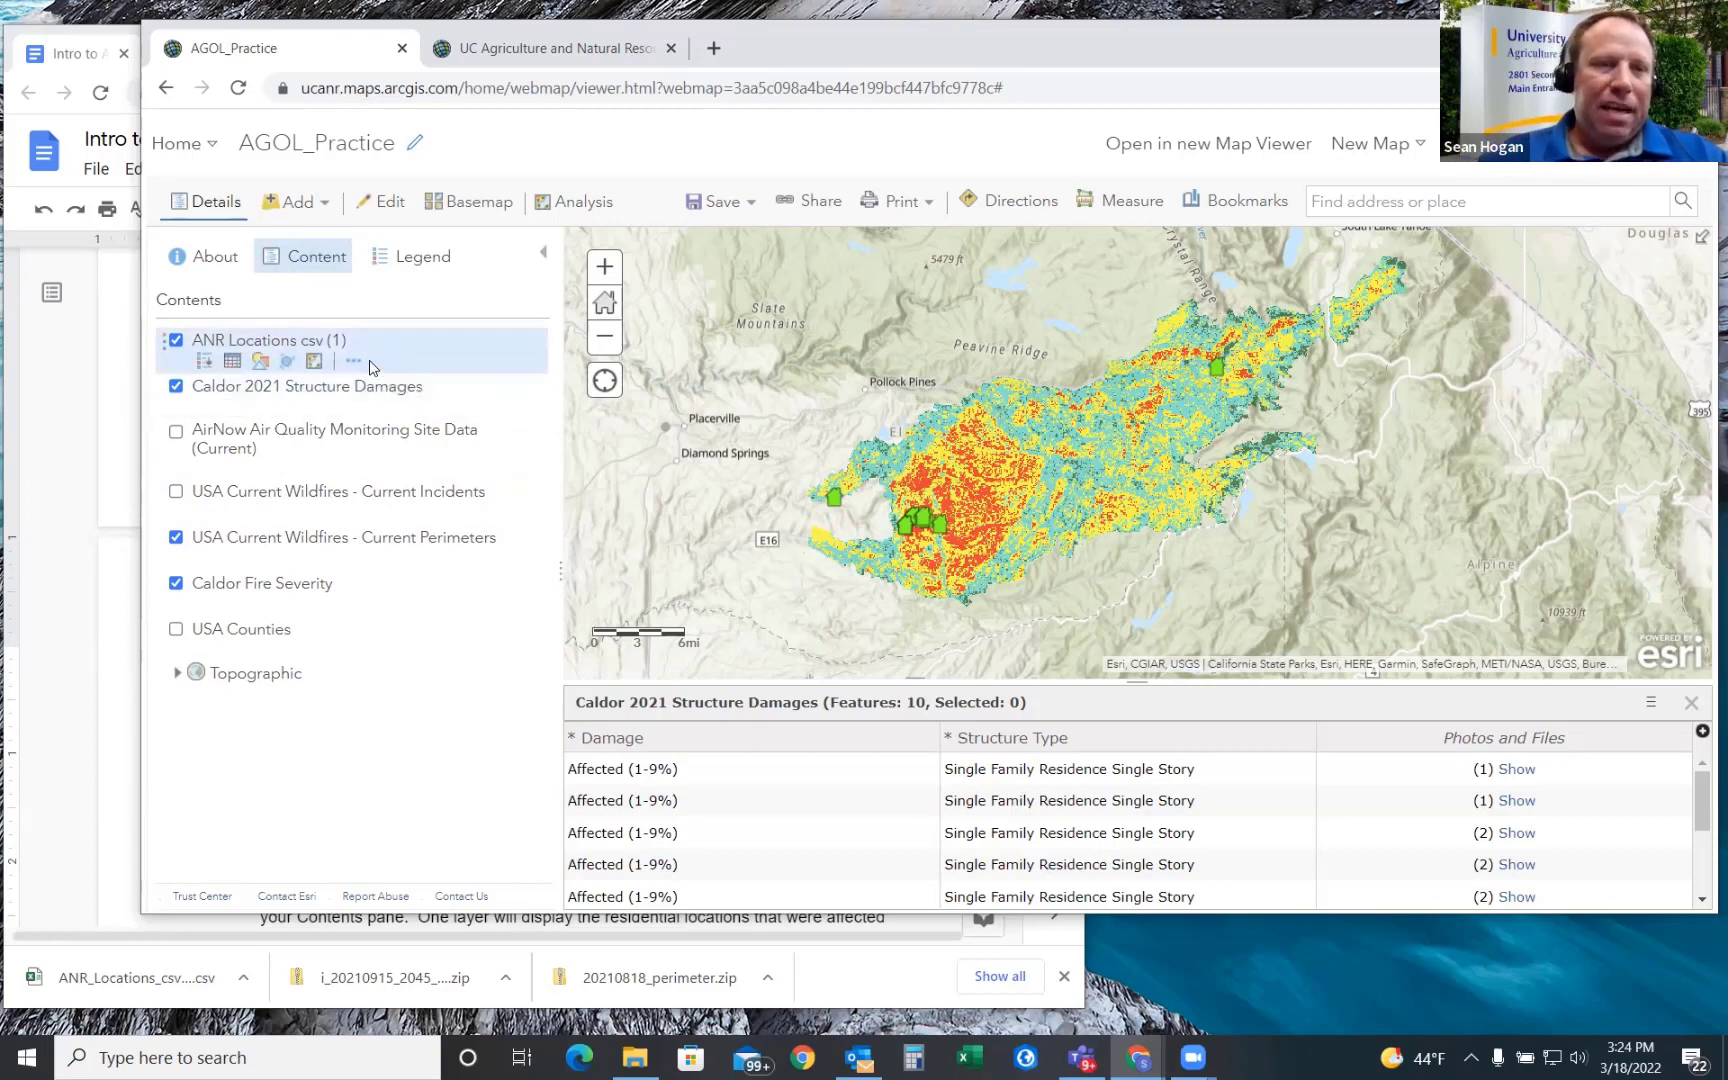
pyautogui.click(259, 362)
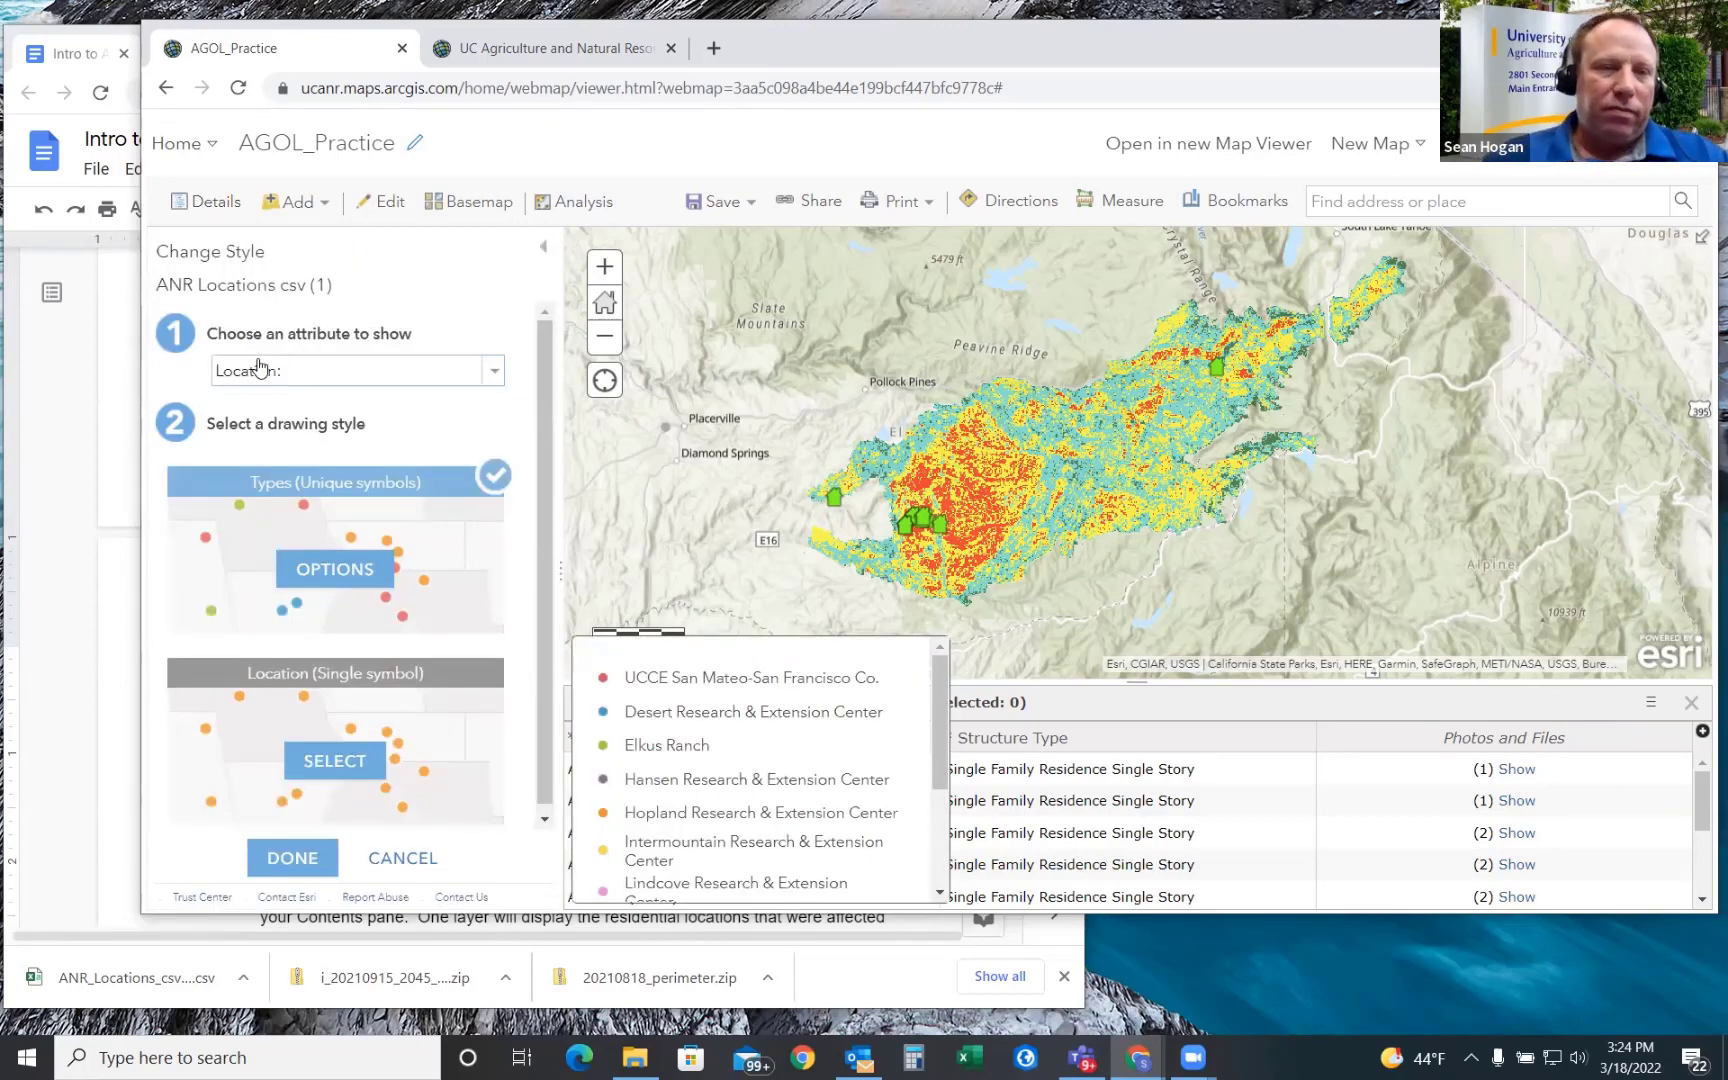
pyautogui.click(1691, 702)
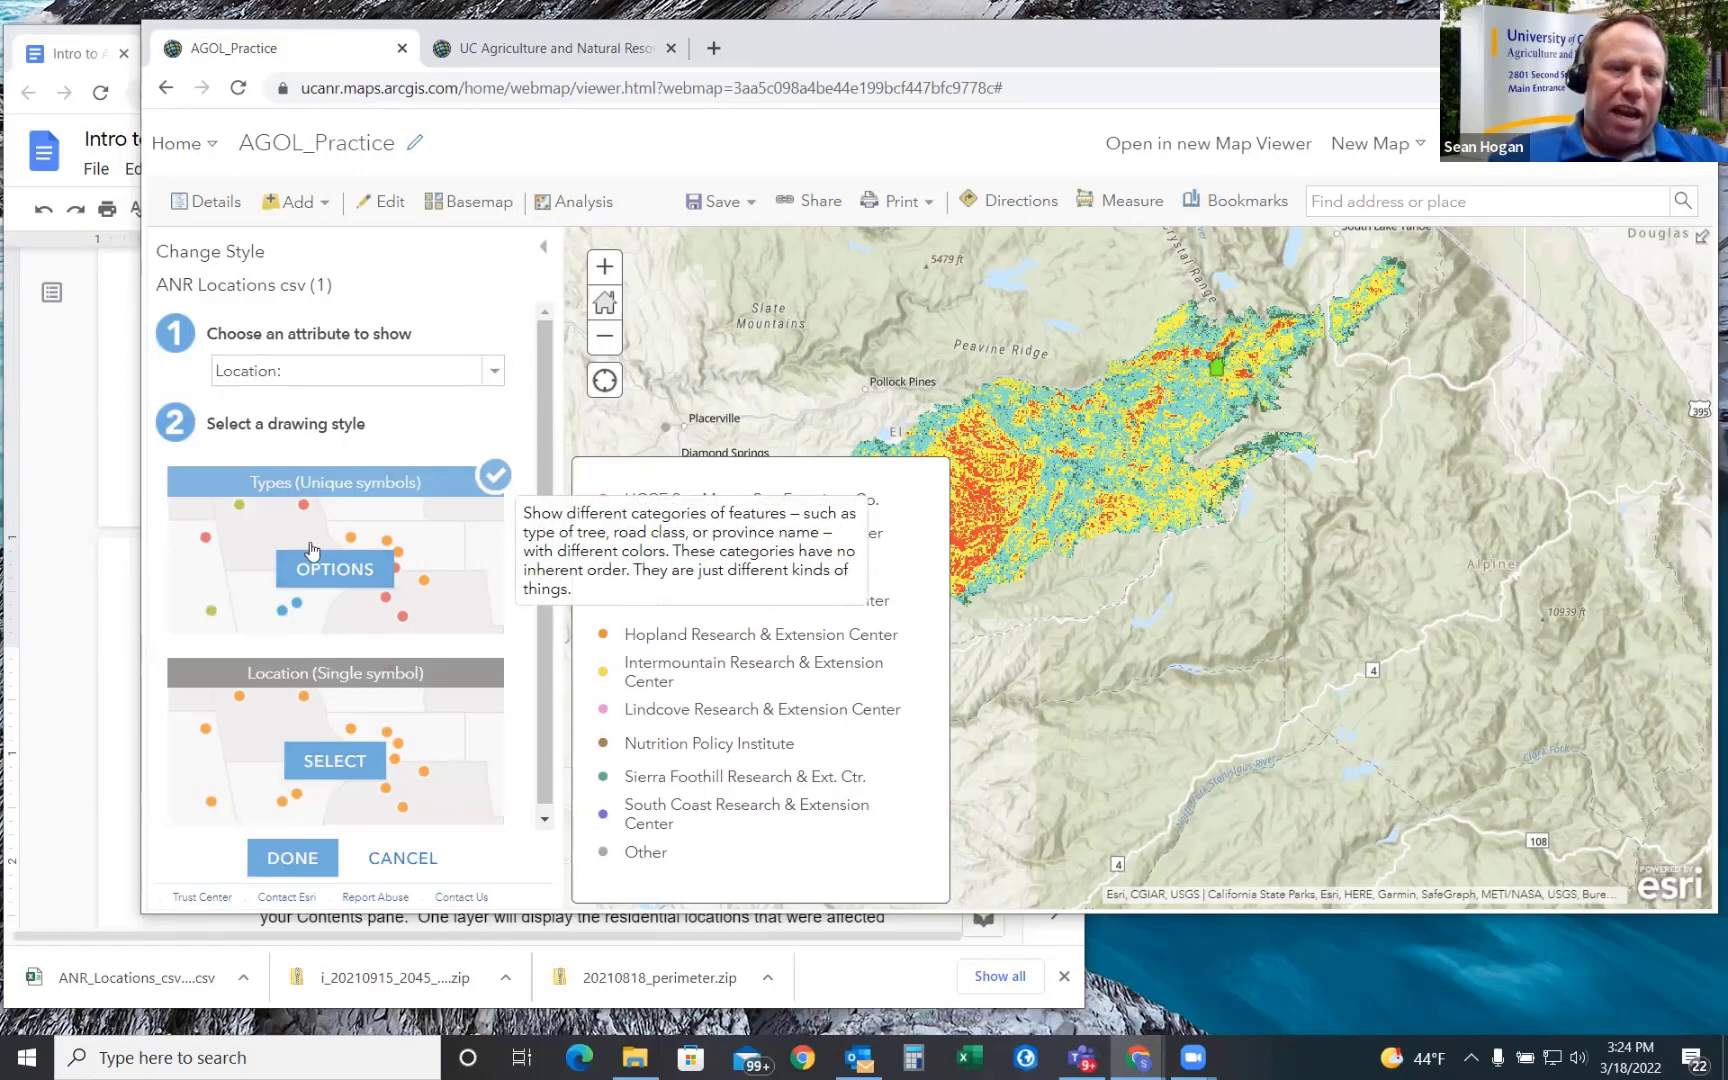
# - Review the Types (Unique symbols) options for ANR Locations csv, then back out to the layers
pyautogui.click(328, 575)
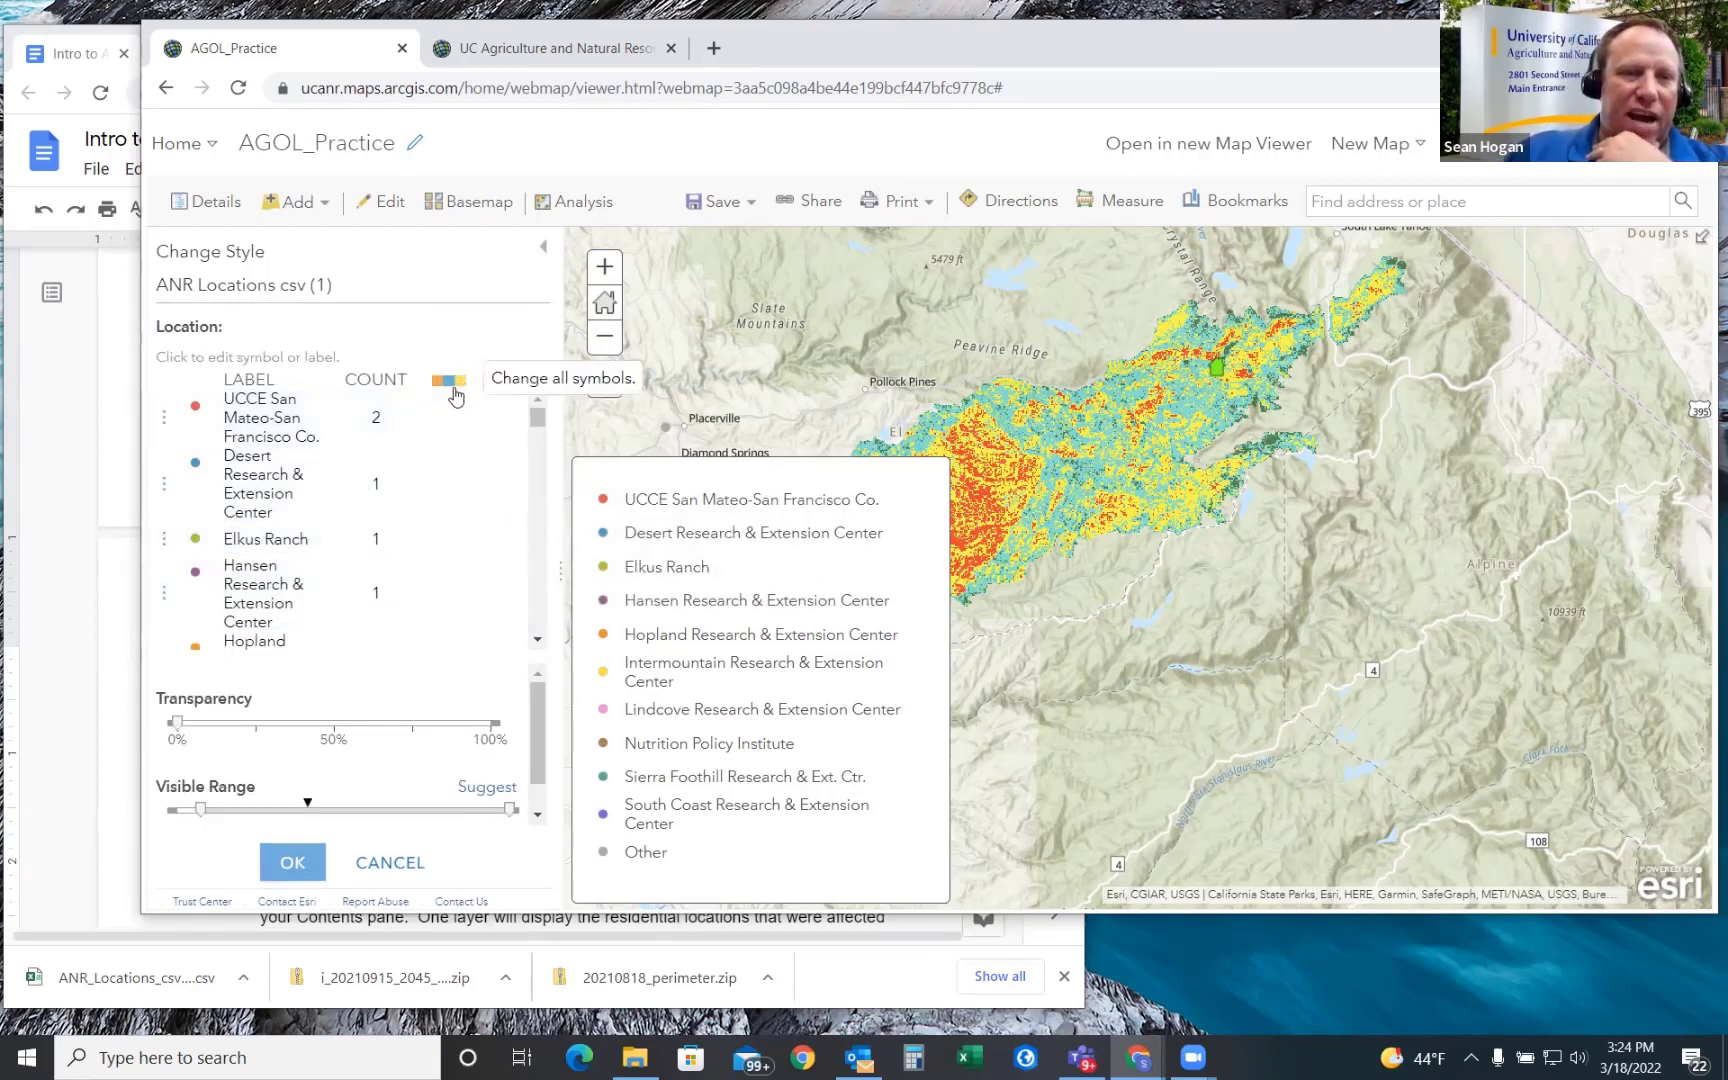
pyautogui.scroll(-2, 332, 455)
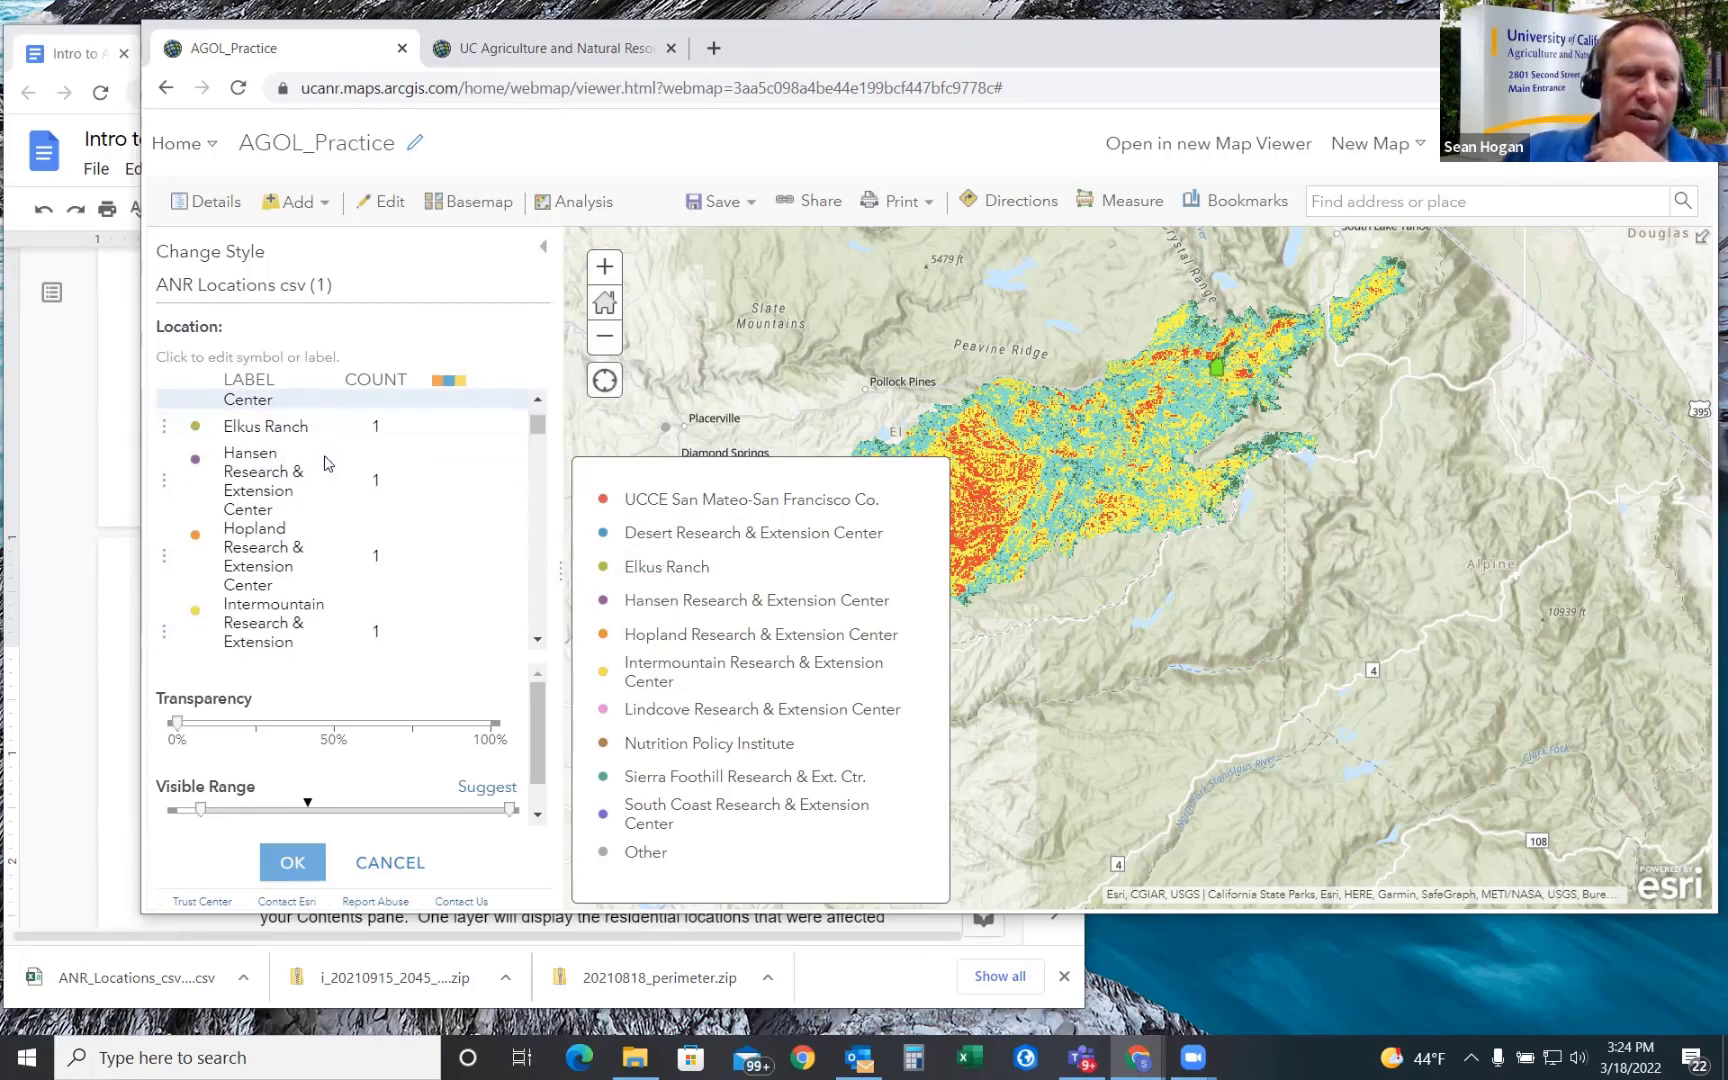
pyautogui.scroll(-5, 322, 489)
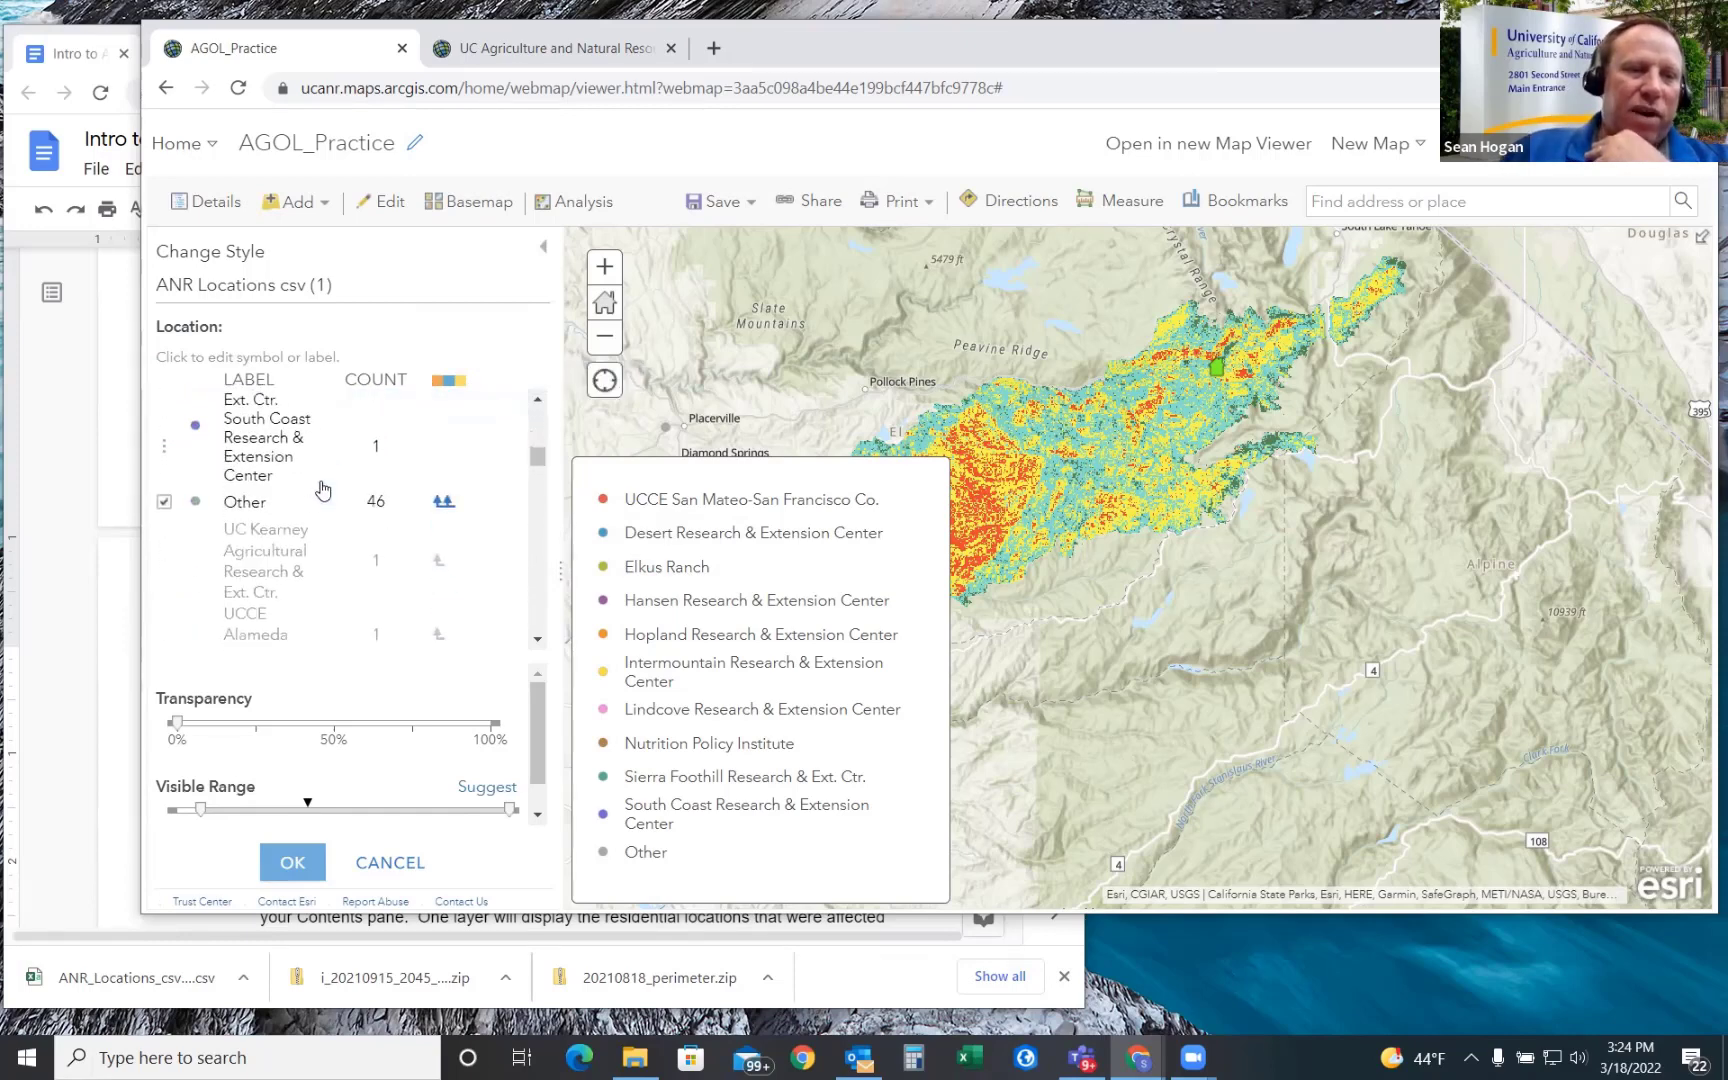
pyautogui.scroll(-3, 303, 505)
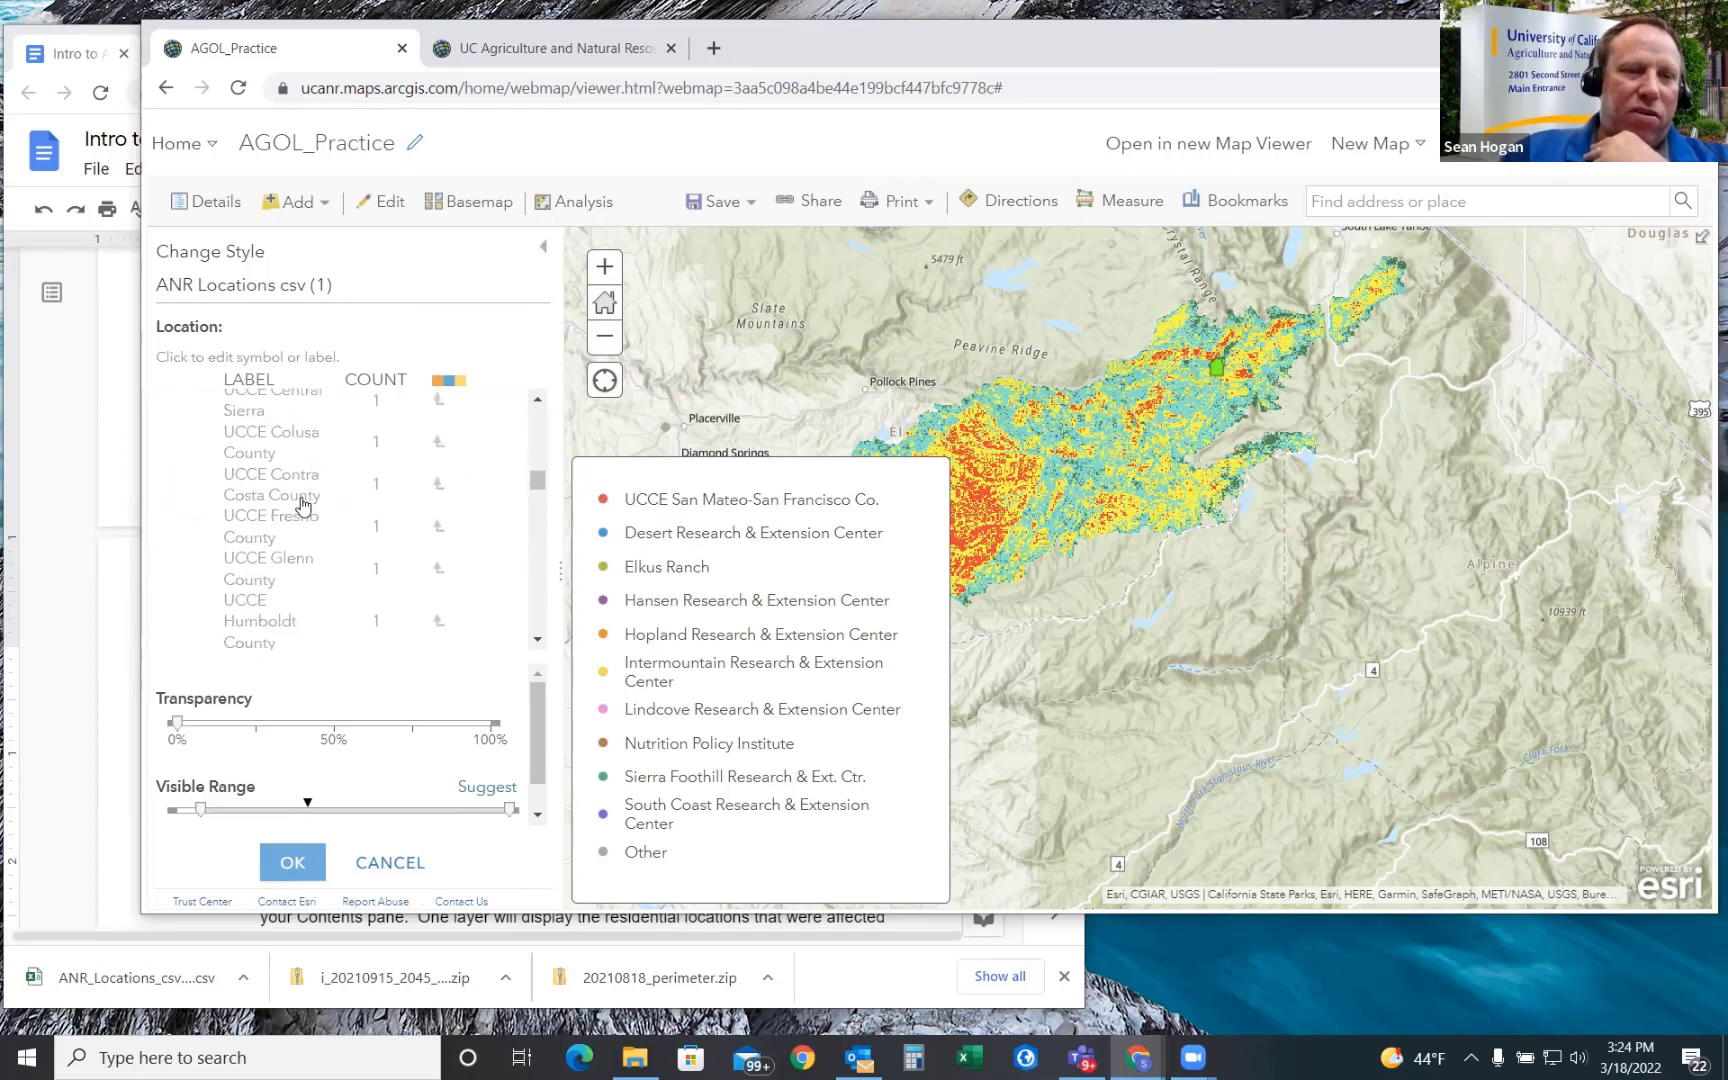
pyautogui.scroll(3, 303, 505)
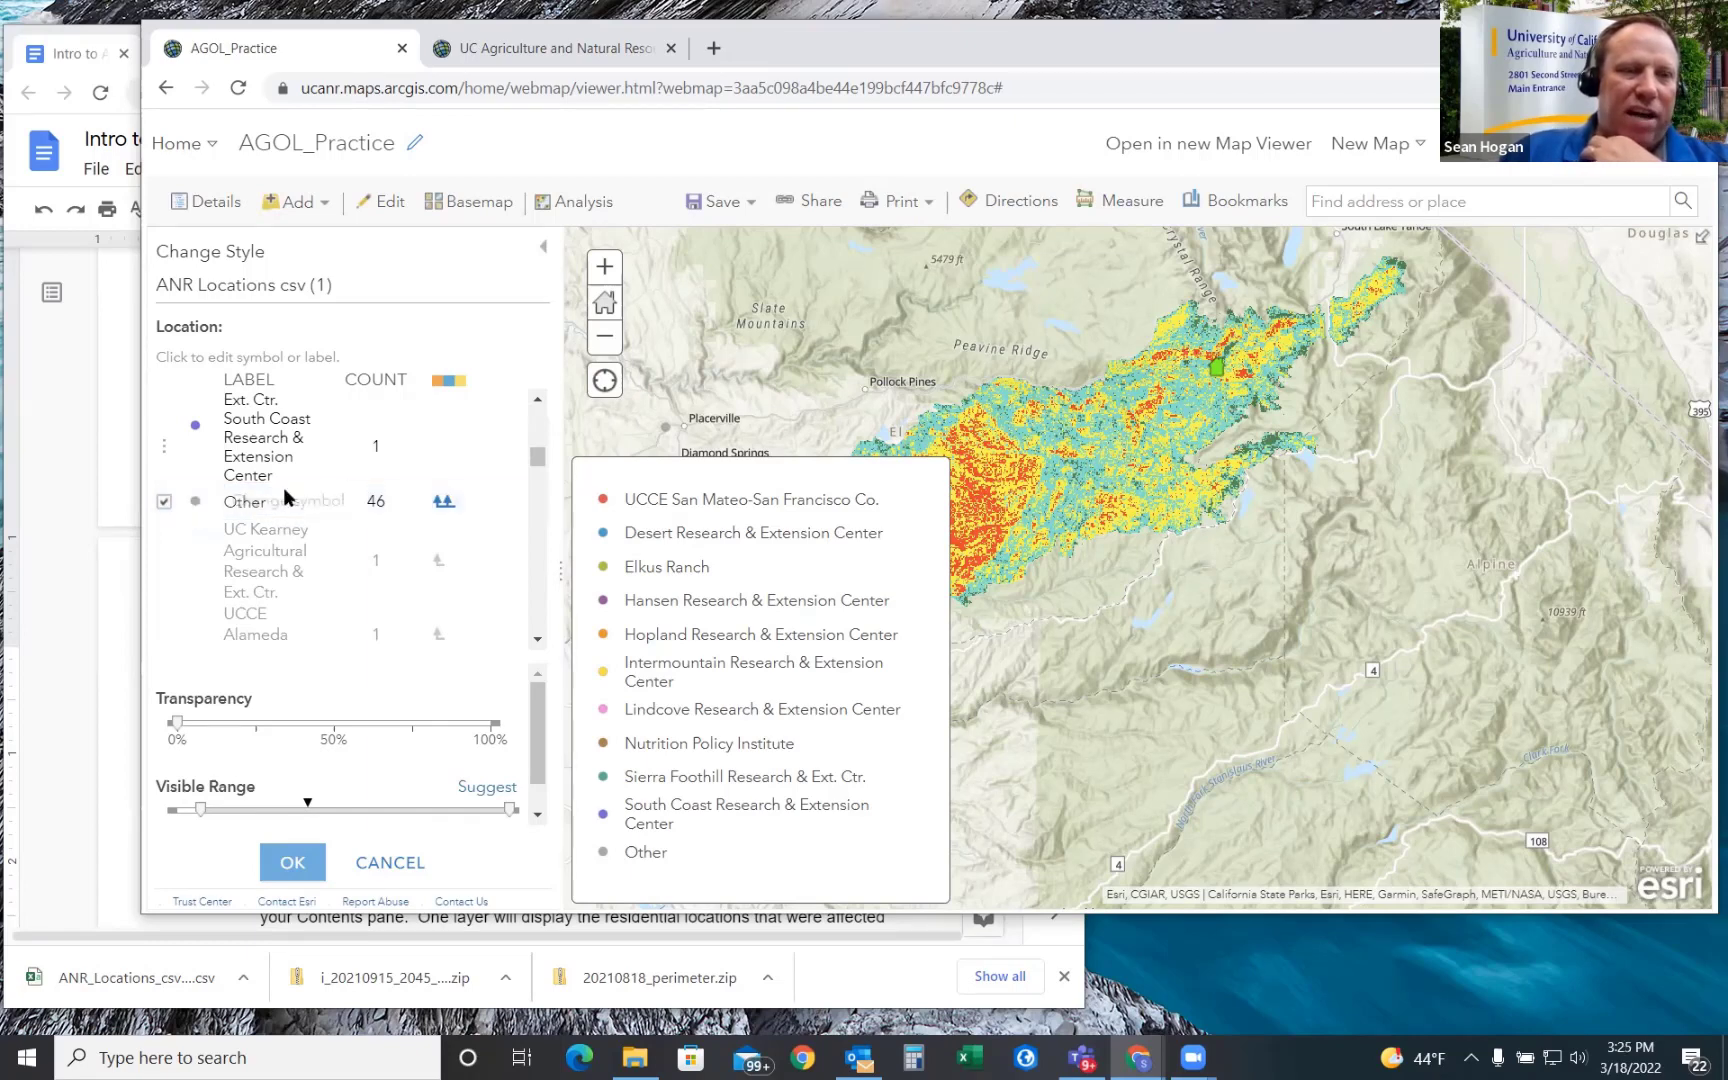
pyautogui.click(541, 253)
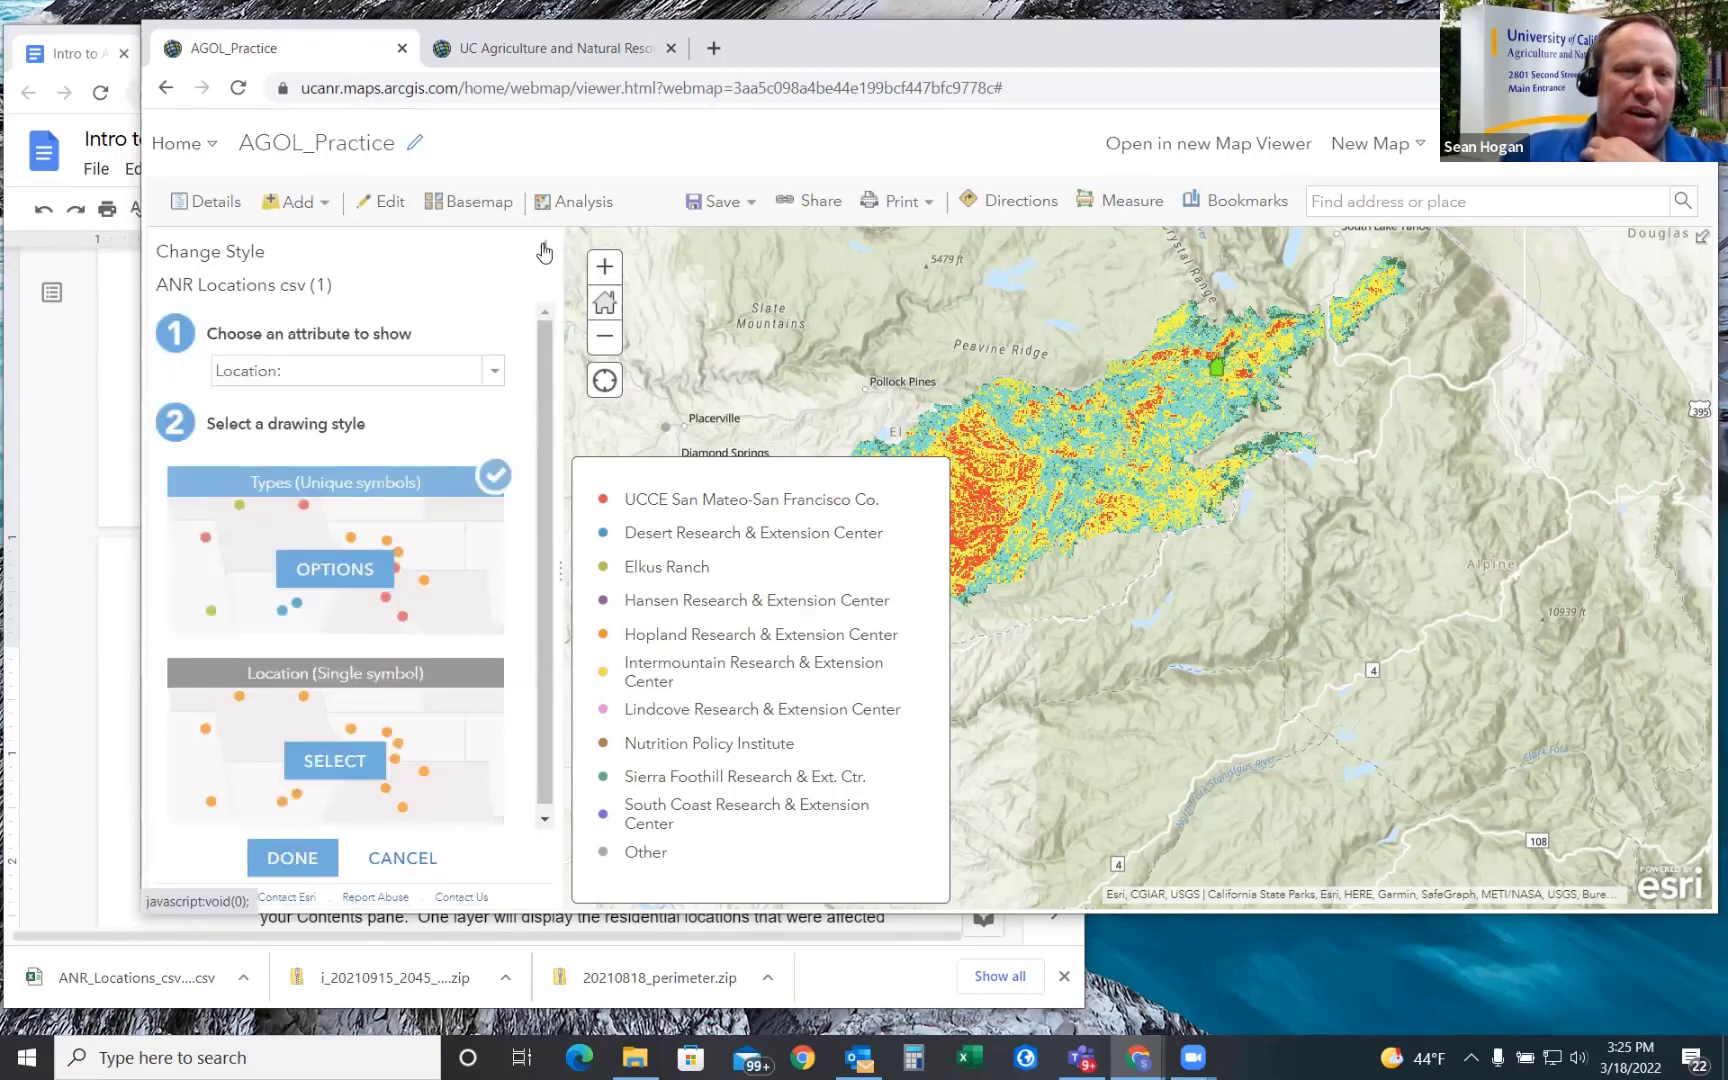
pyautogui.click(548, 253)
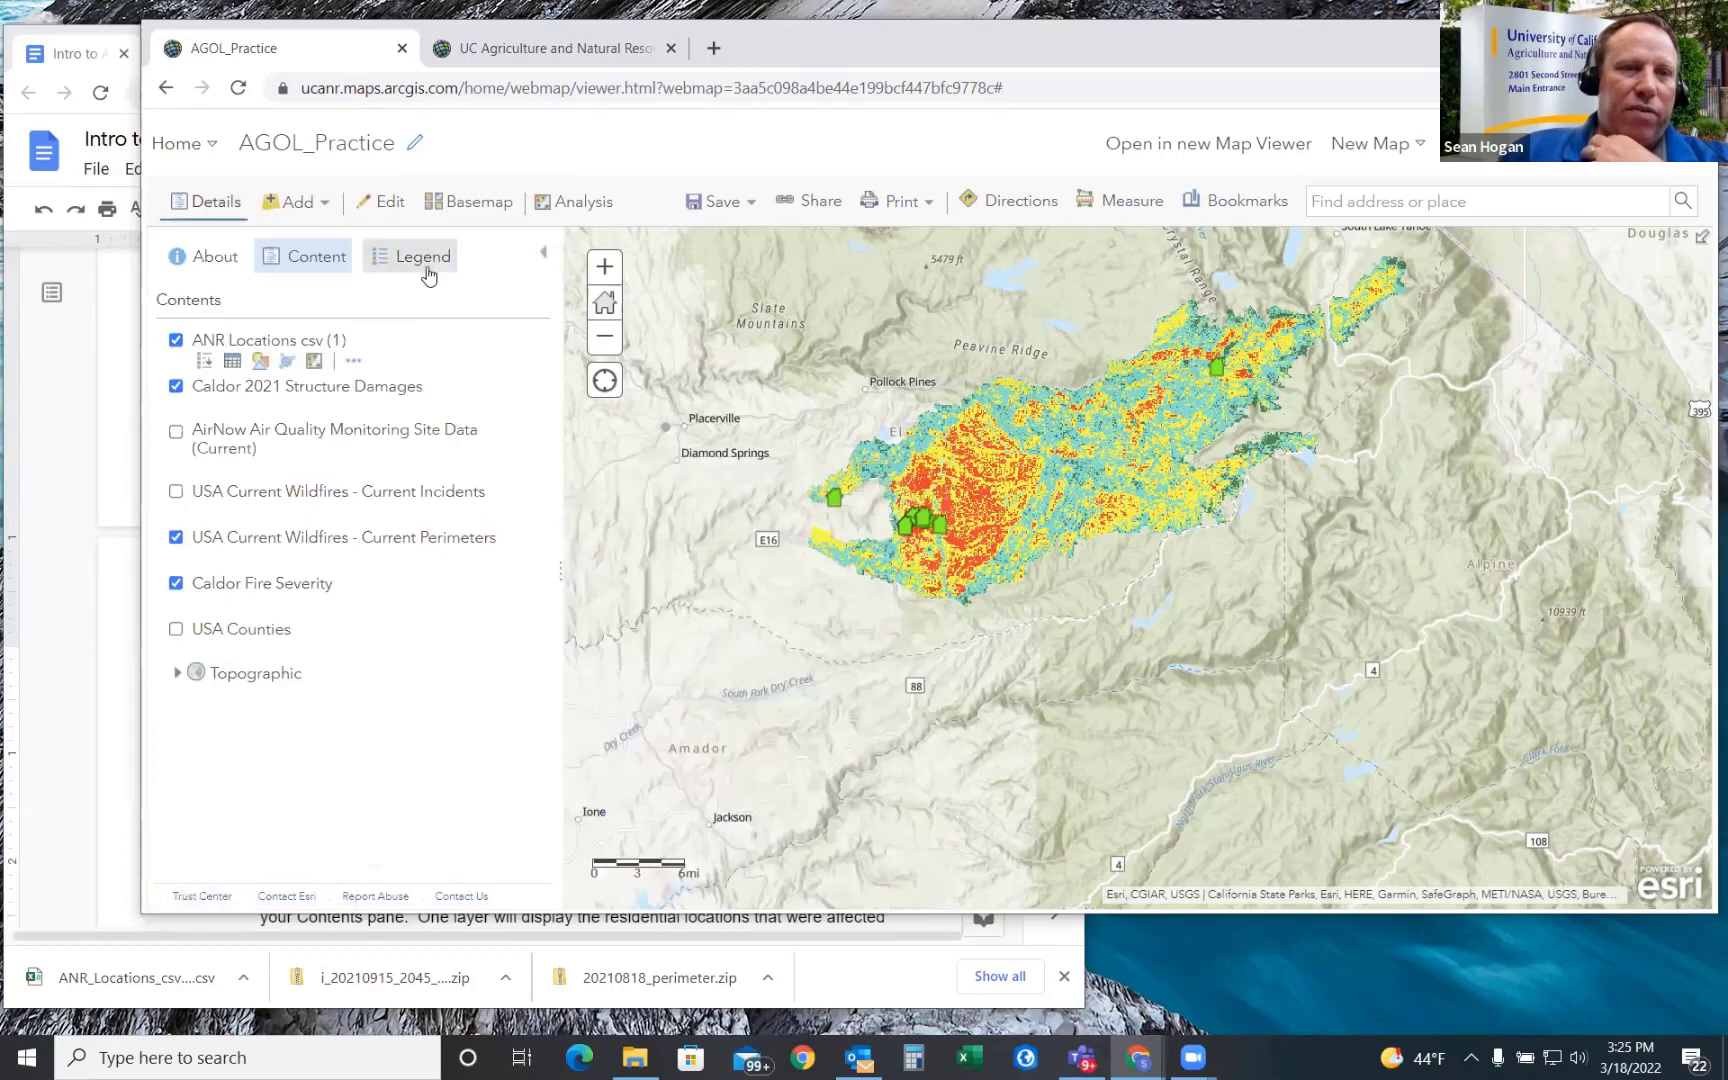
# - Reopen the unique-symbol options, showing each Location count with 46 under Other
pyautogui.click(259, 362)
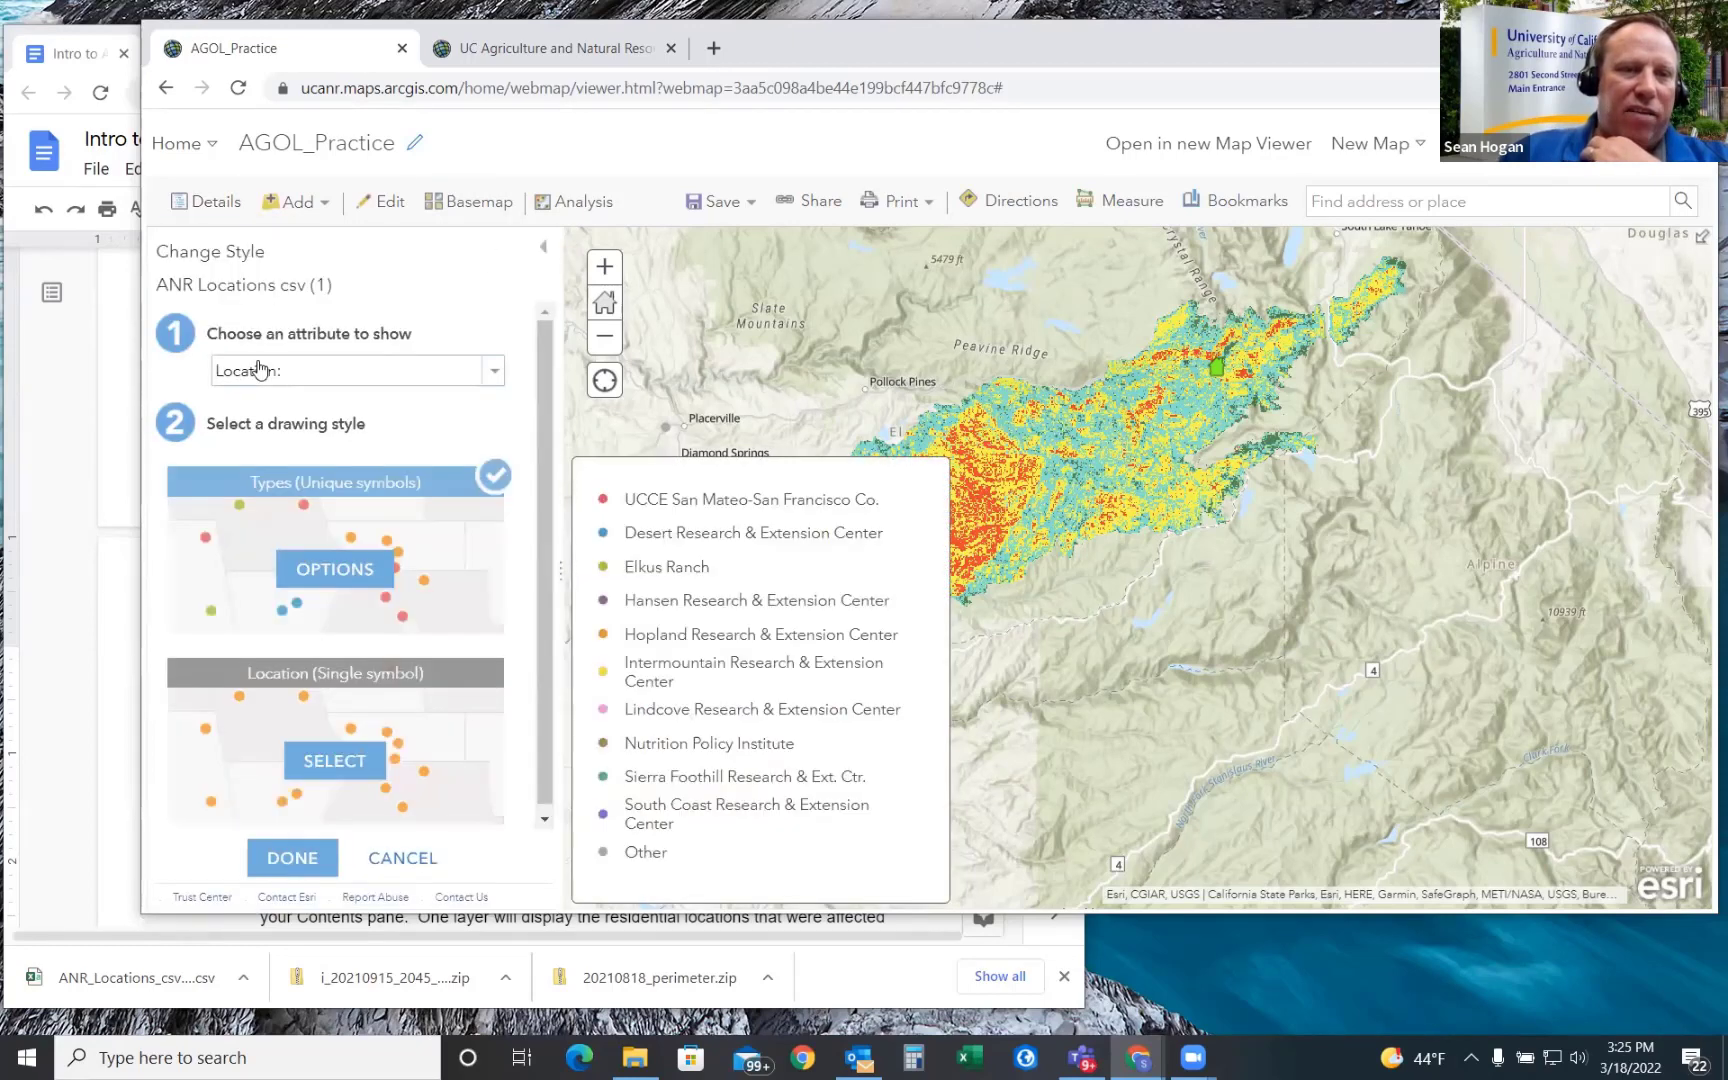
pyautogui.click(349, 570)
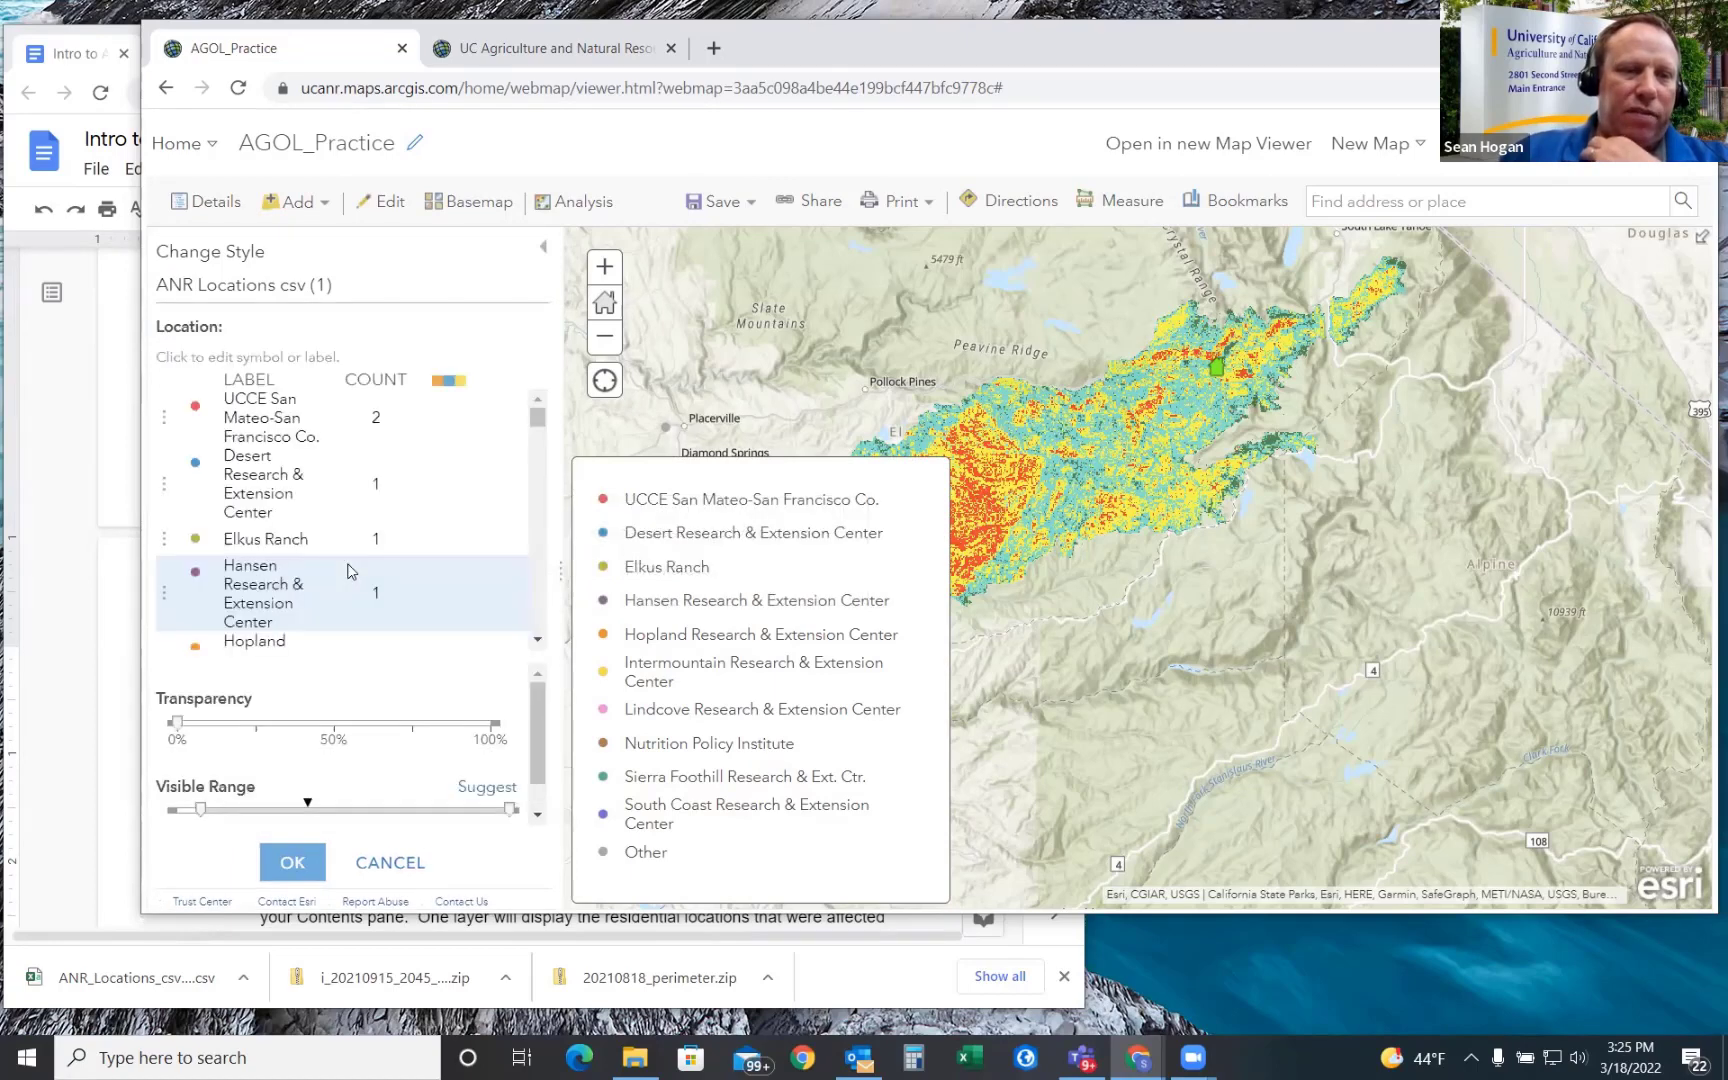
pyautogui.scroll(-5, 378, 513)
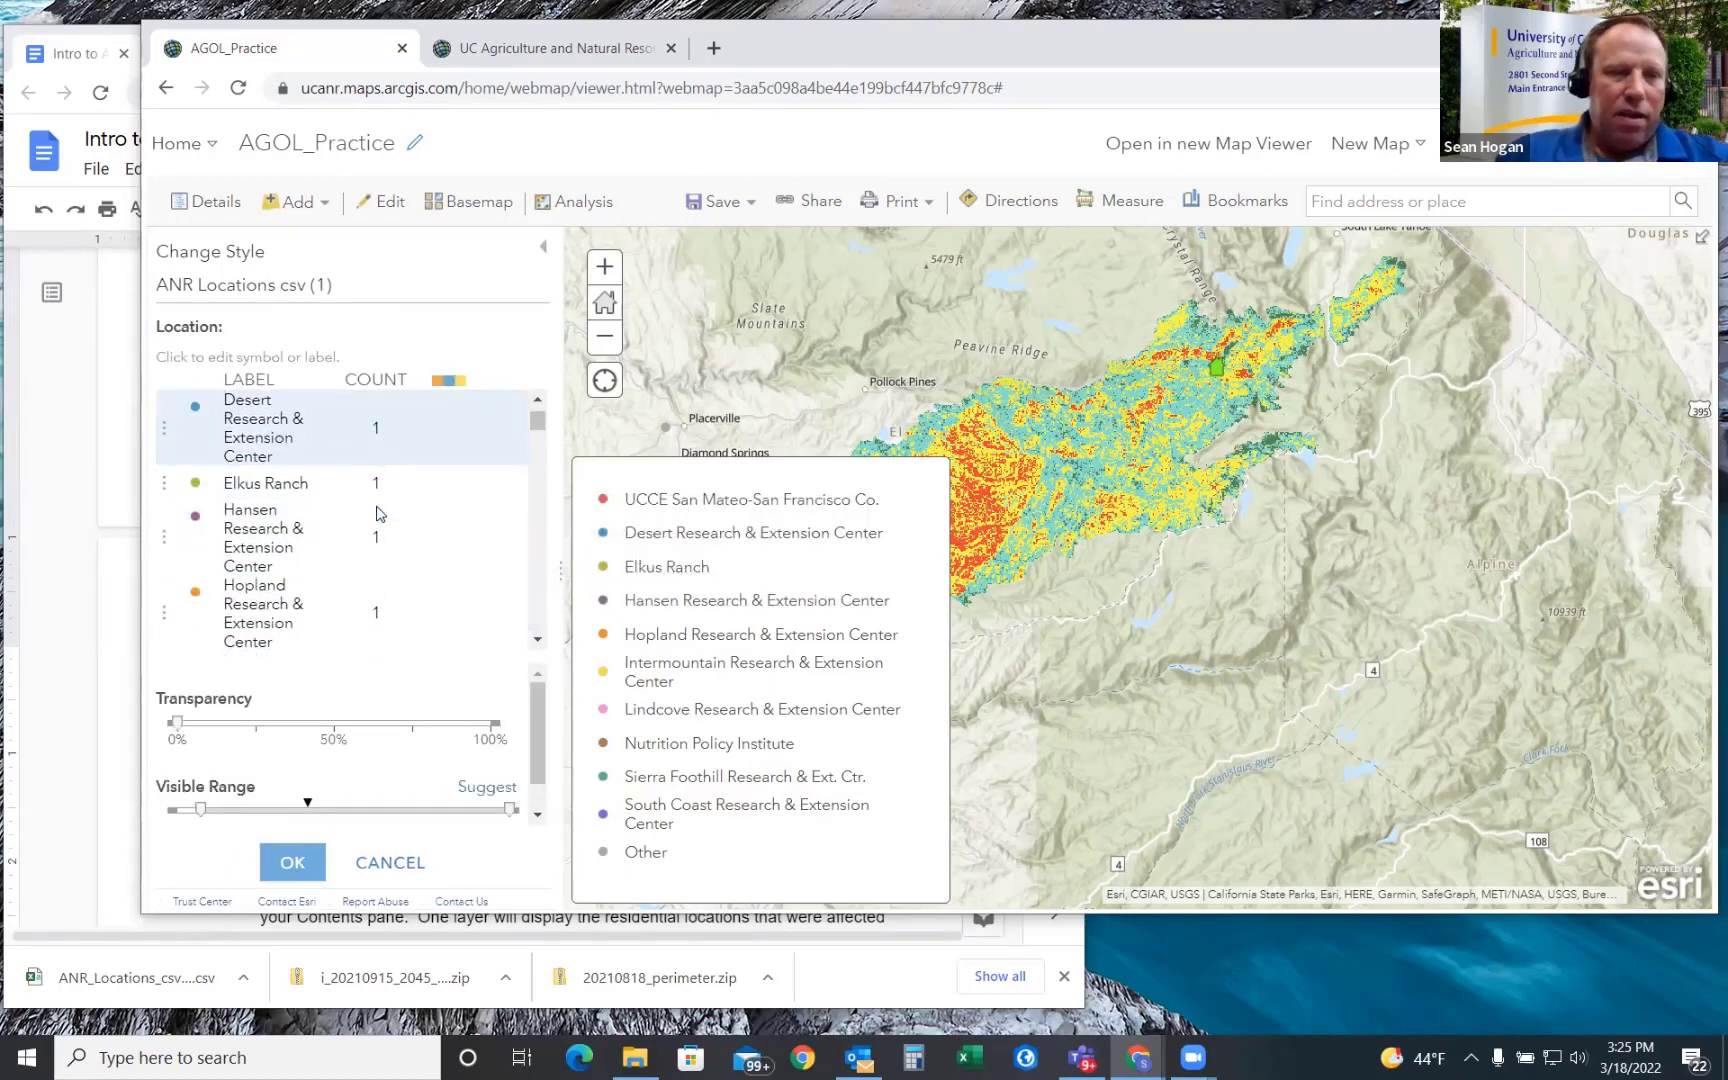
pyautogui.scroll(-5, 378, 513)
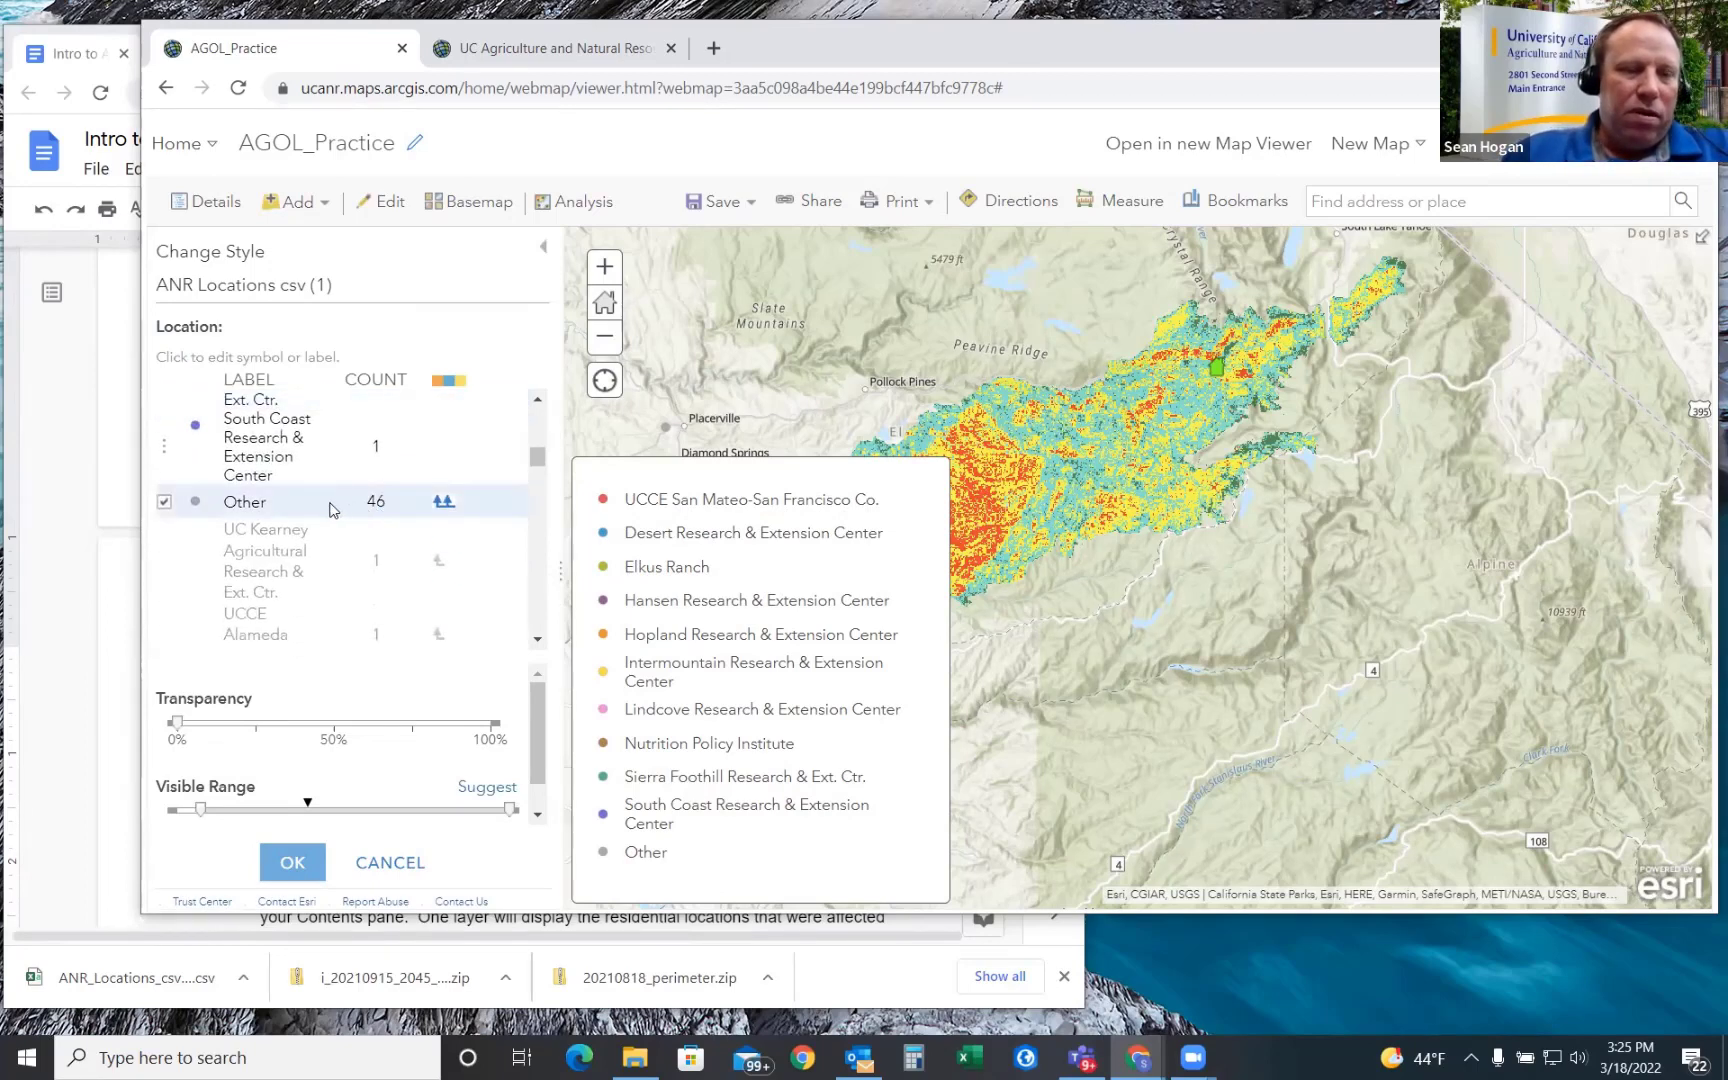
# - Edit the Other category's symbol, checking outline and fill before showing the shape choices
pyautogui.click(194, 501)
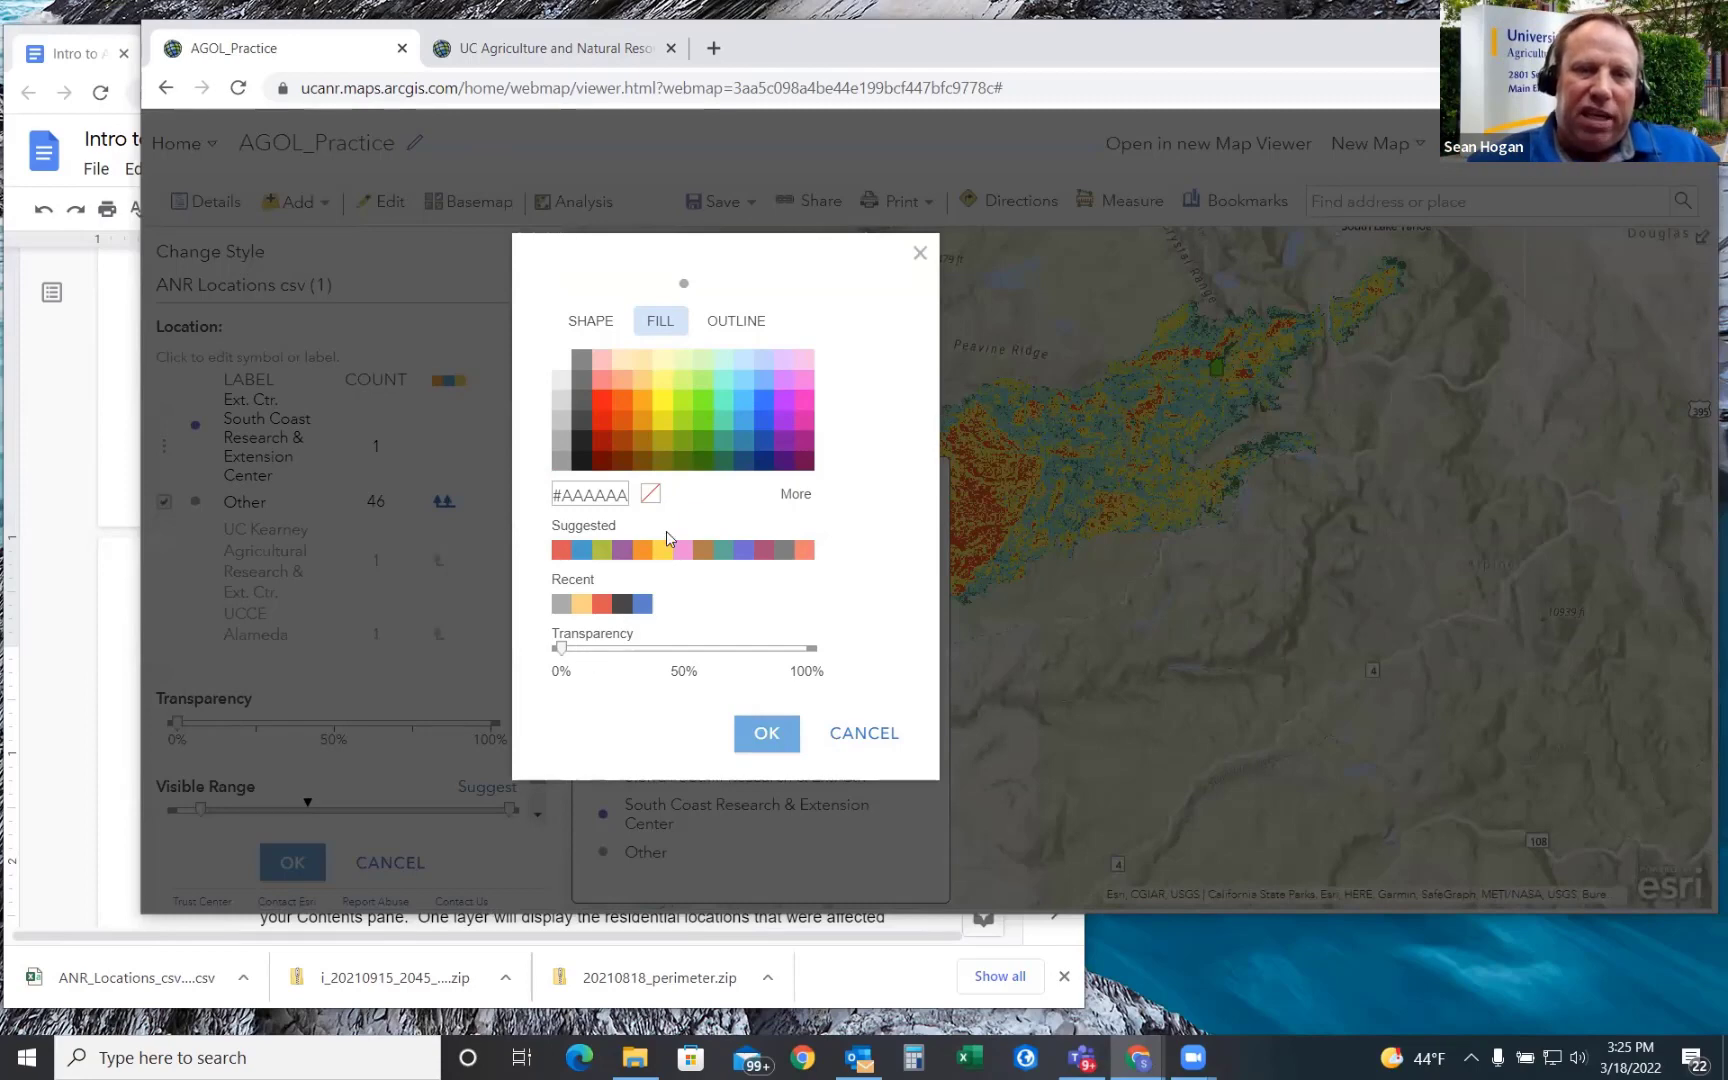
pyautogui.click(733, 330)
pyautogui.click(662, 323)
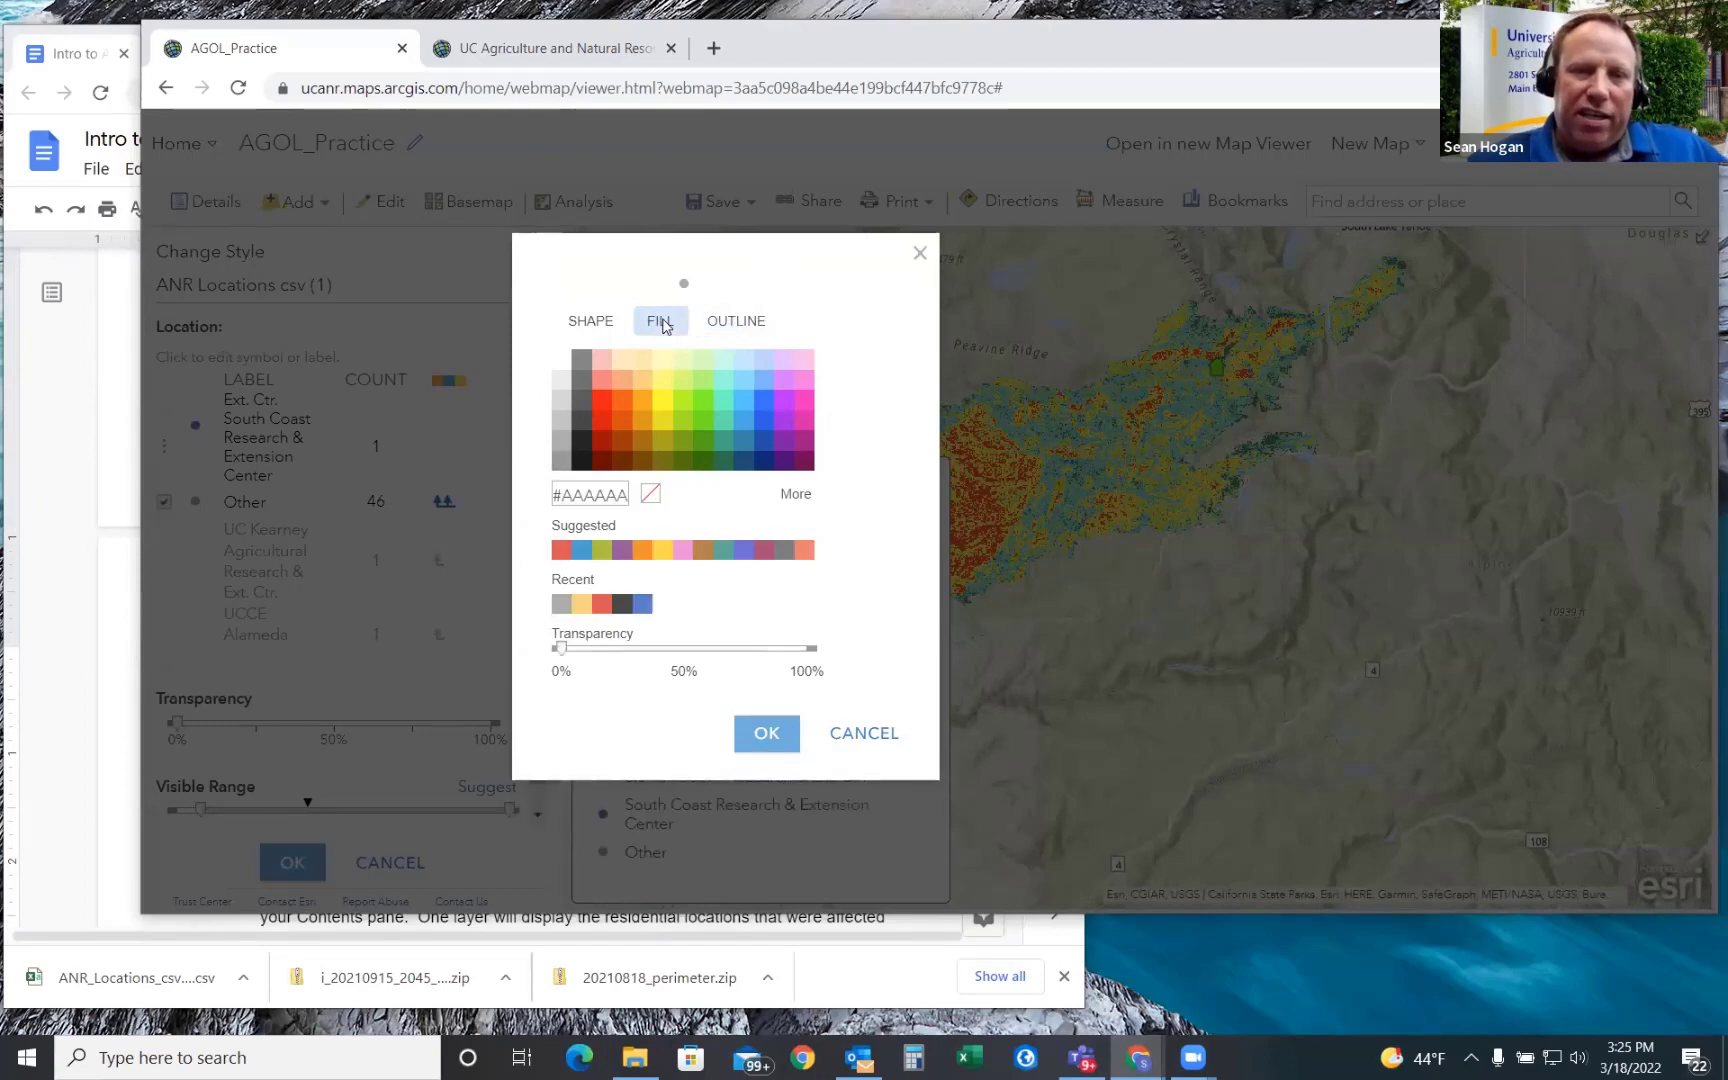
pyautogui.click(591, 325)
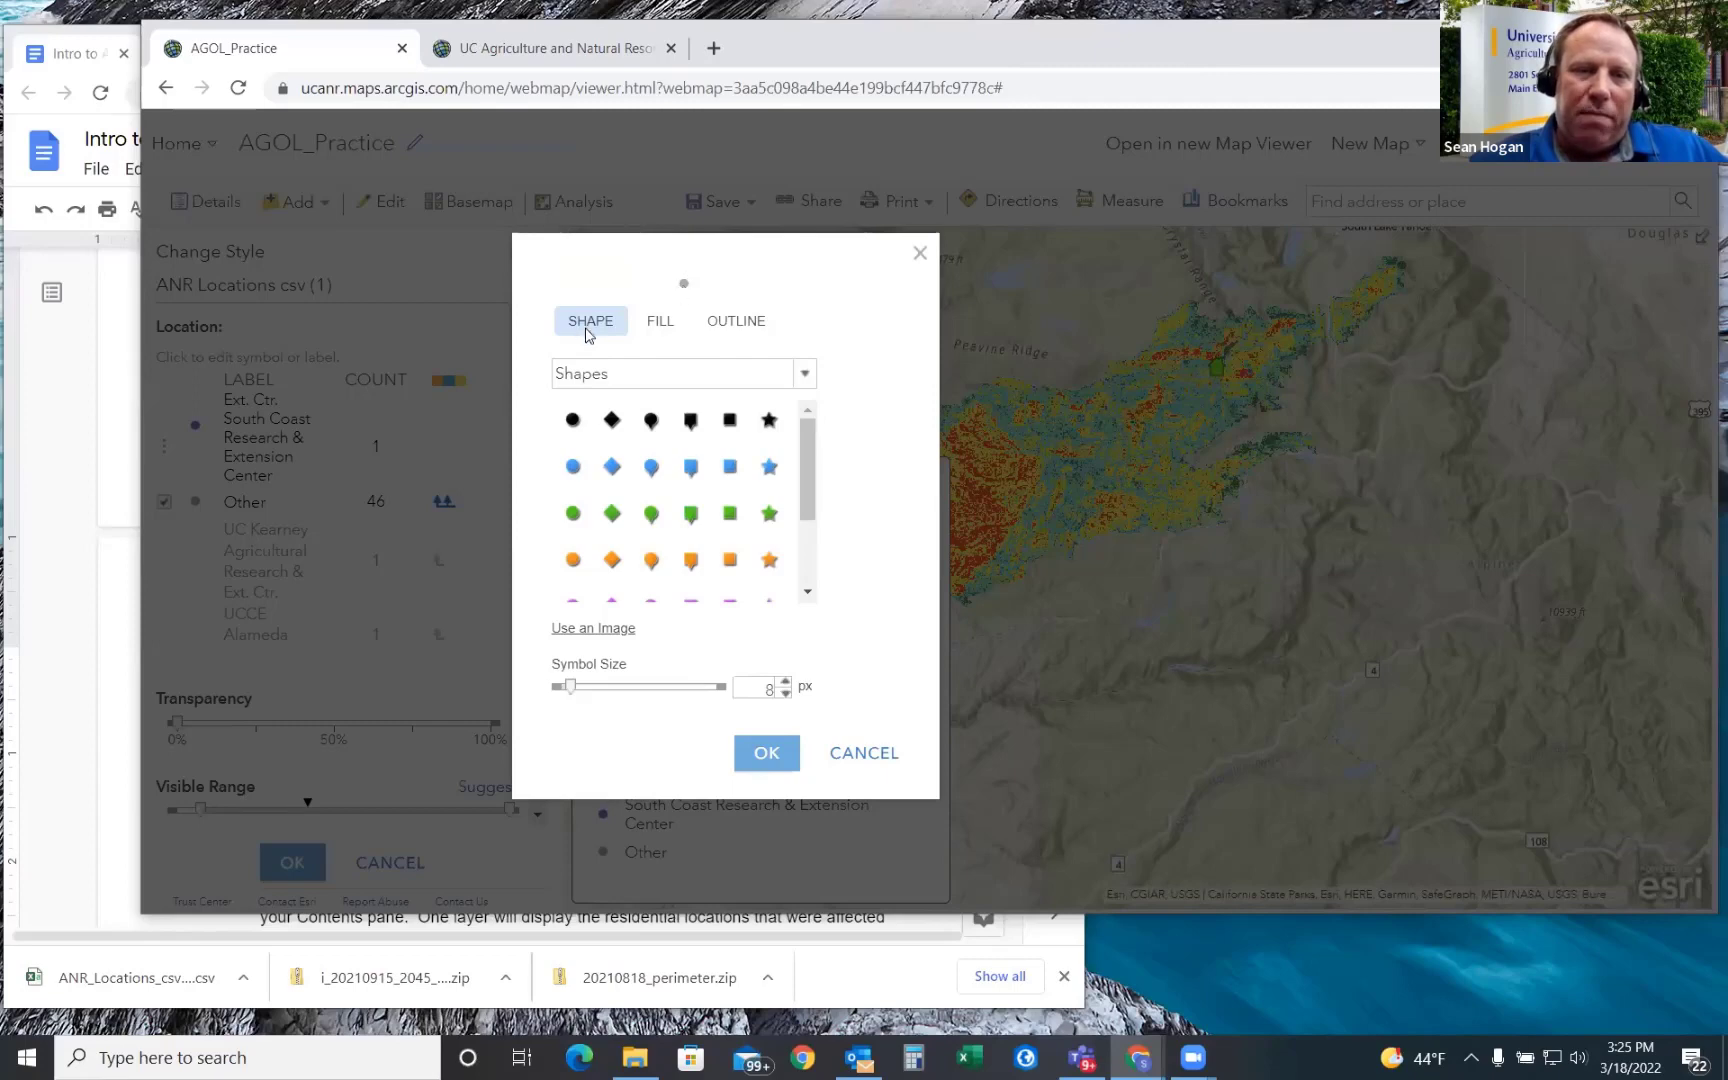
# - Give Other the General Infrastructure house symbol at size 30 and confirm the options
pyautogui.click(805, 374)
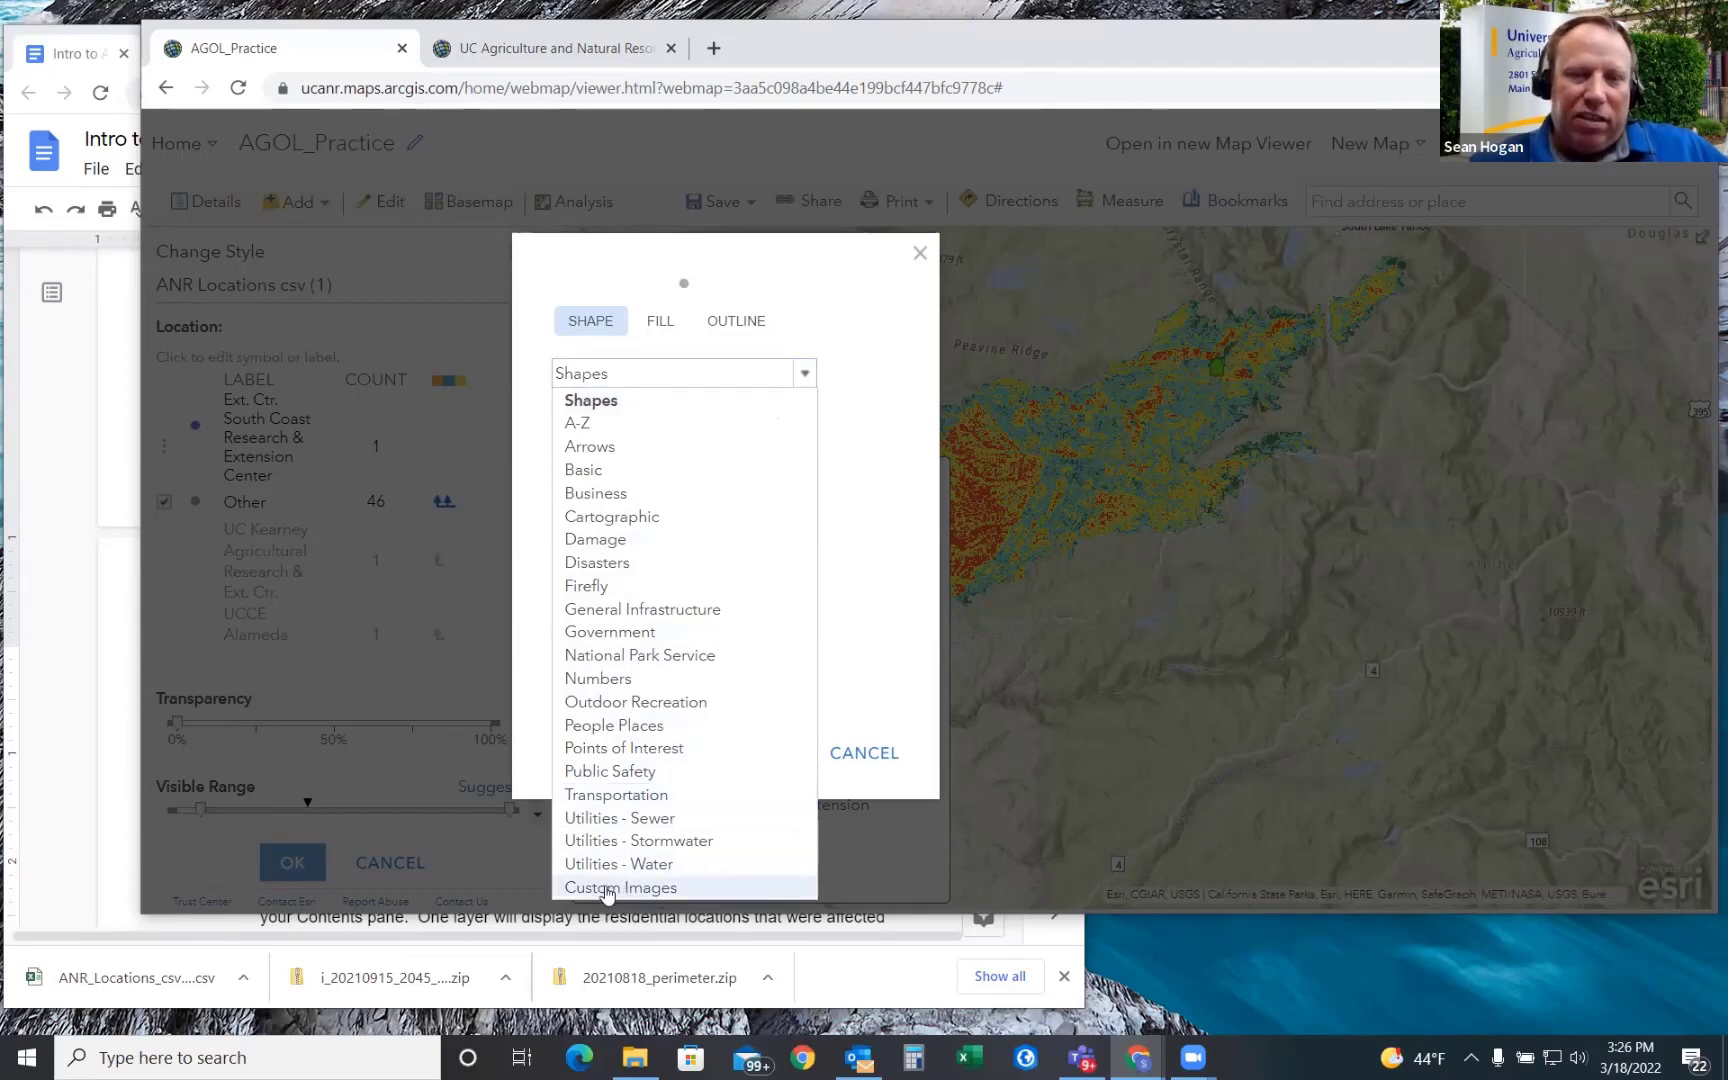
pyautogui.click(636, 616)
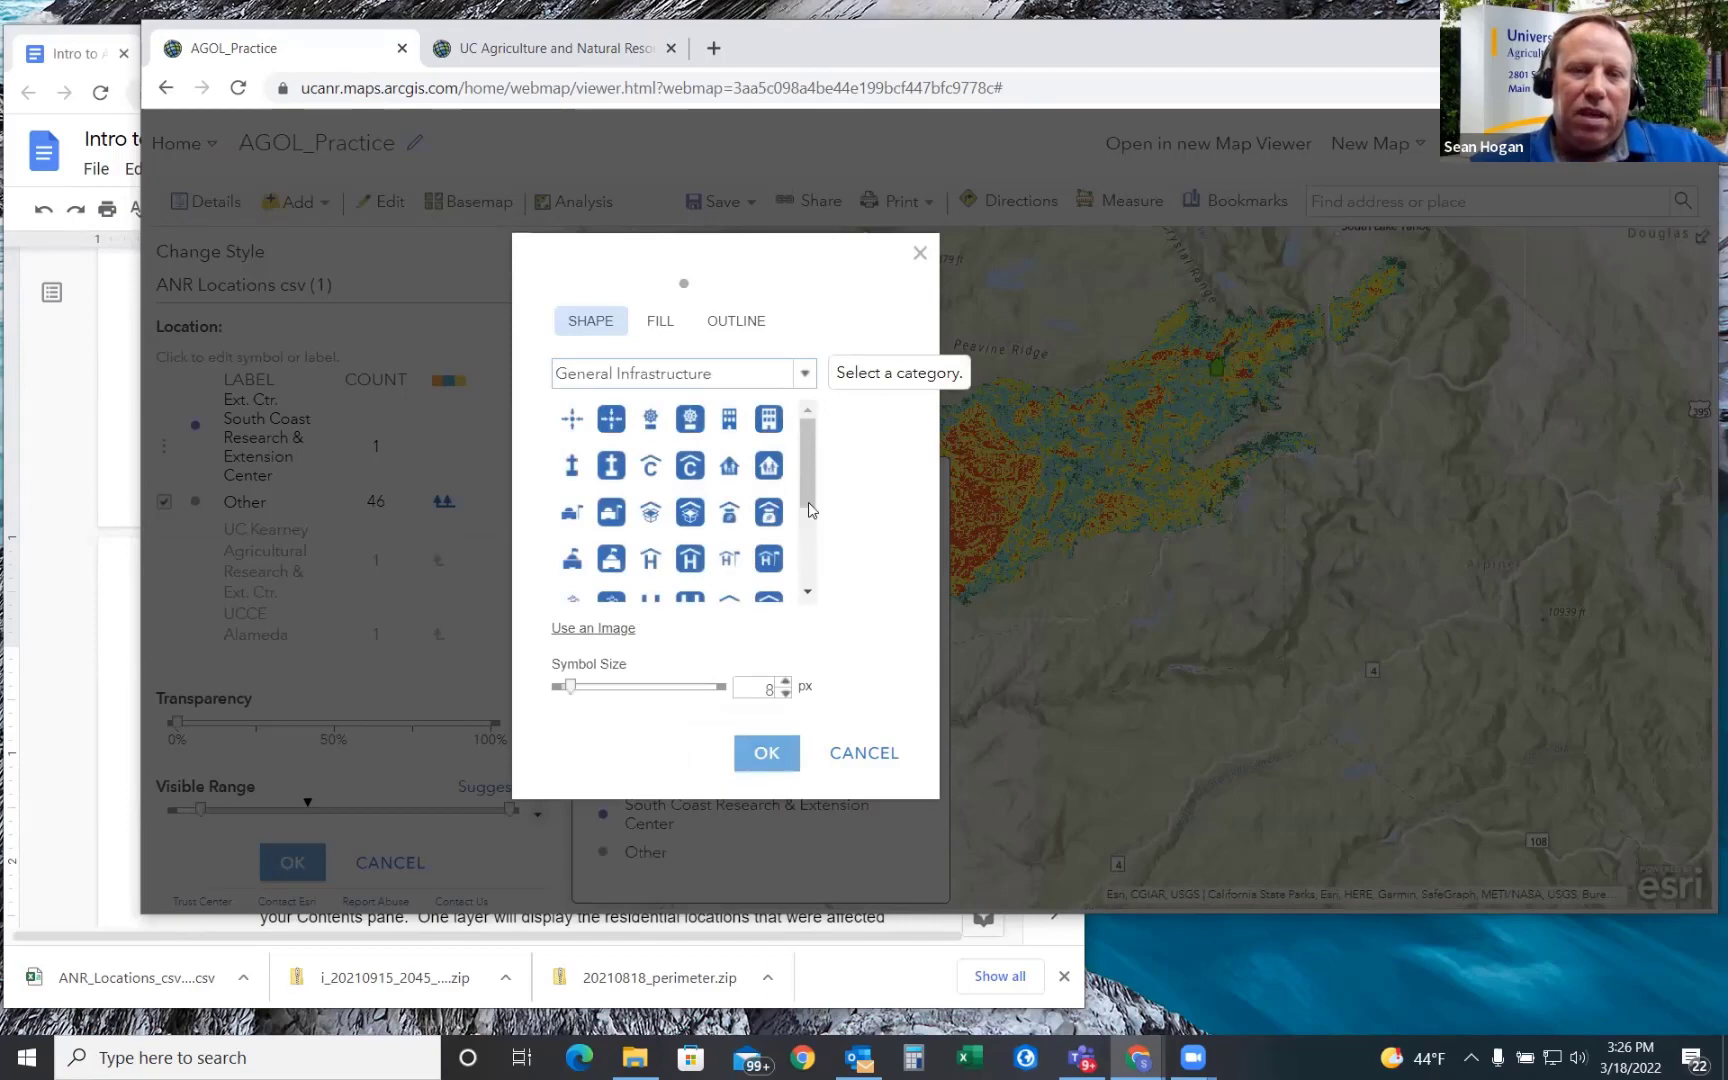
pyautogui.moveTo(809, 466); pyautogui.dragTo(811, 538)
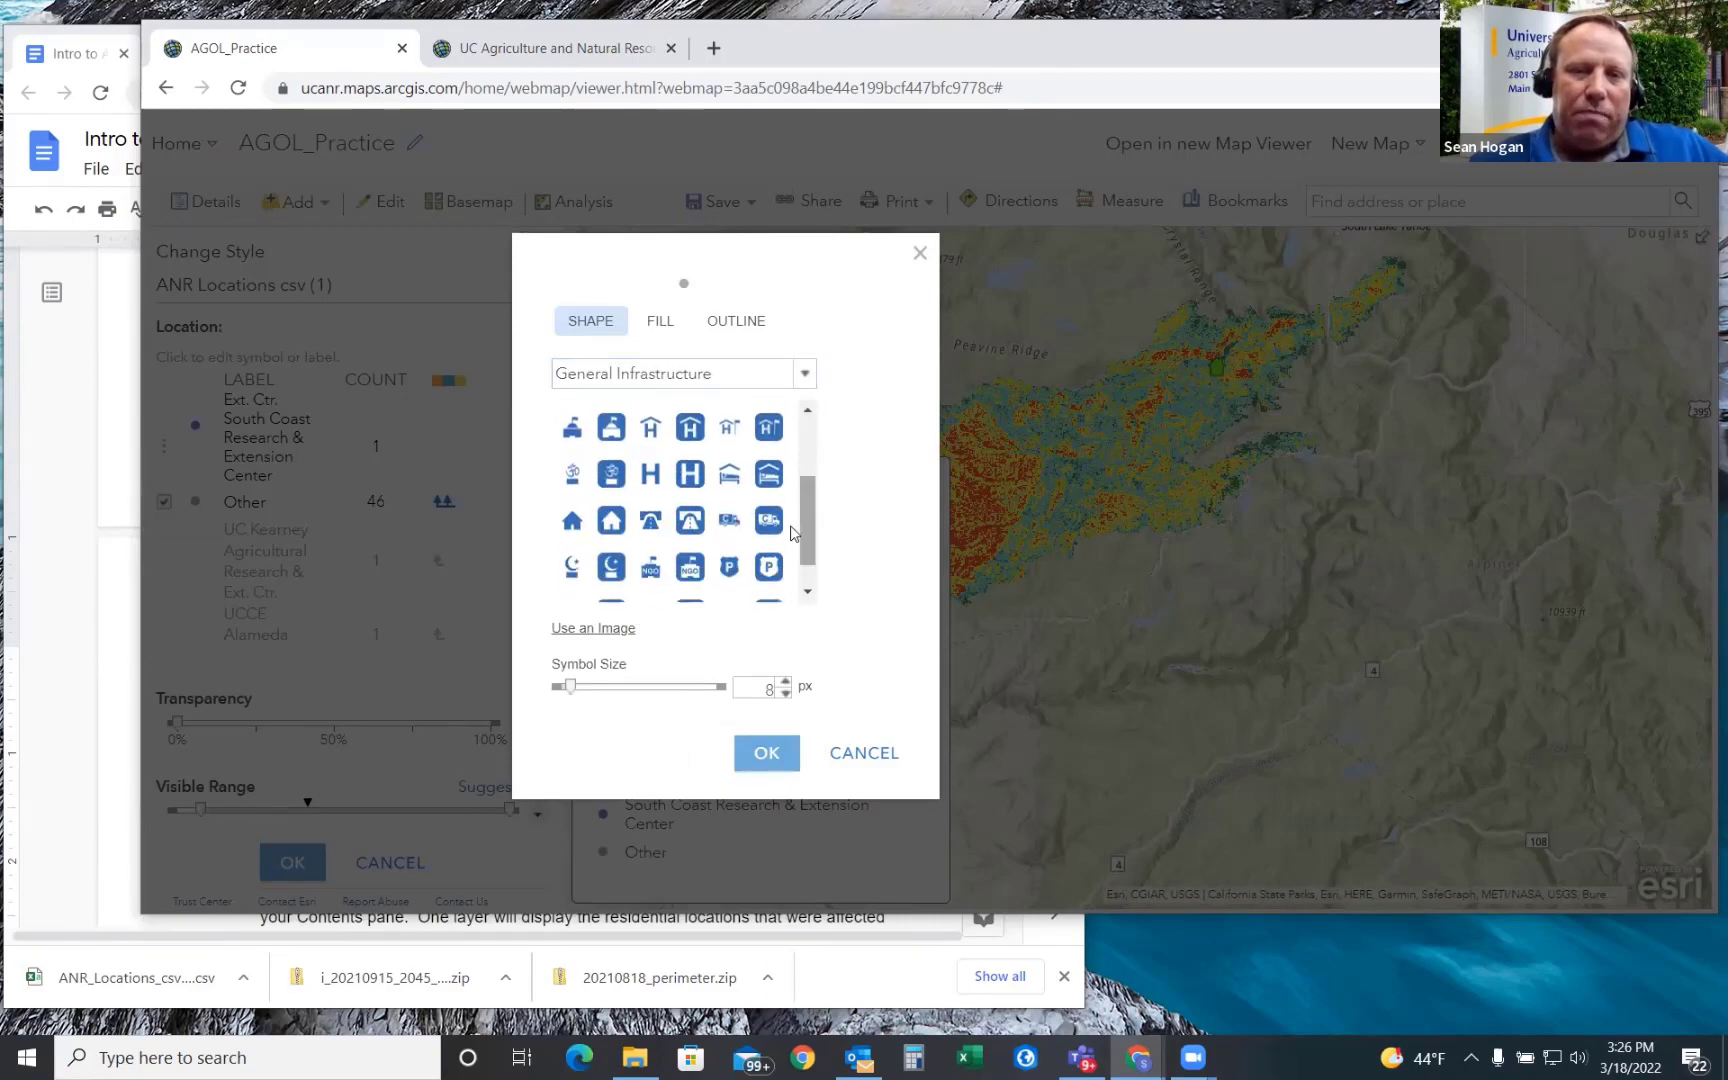
pyautogui.click(613, 523)
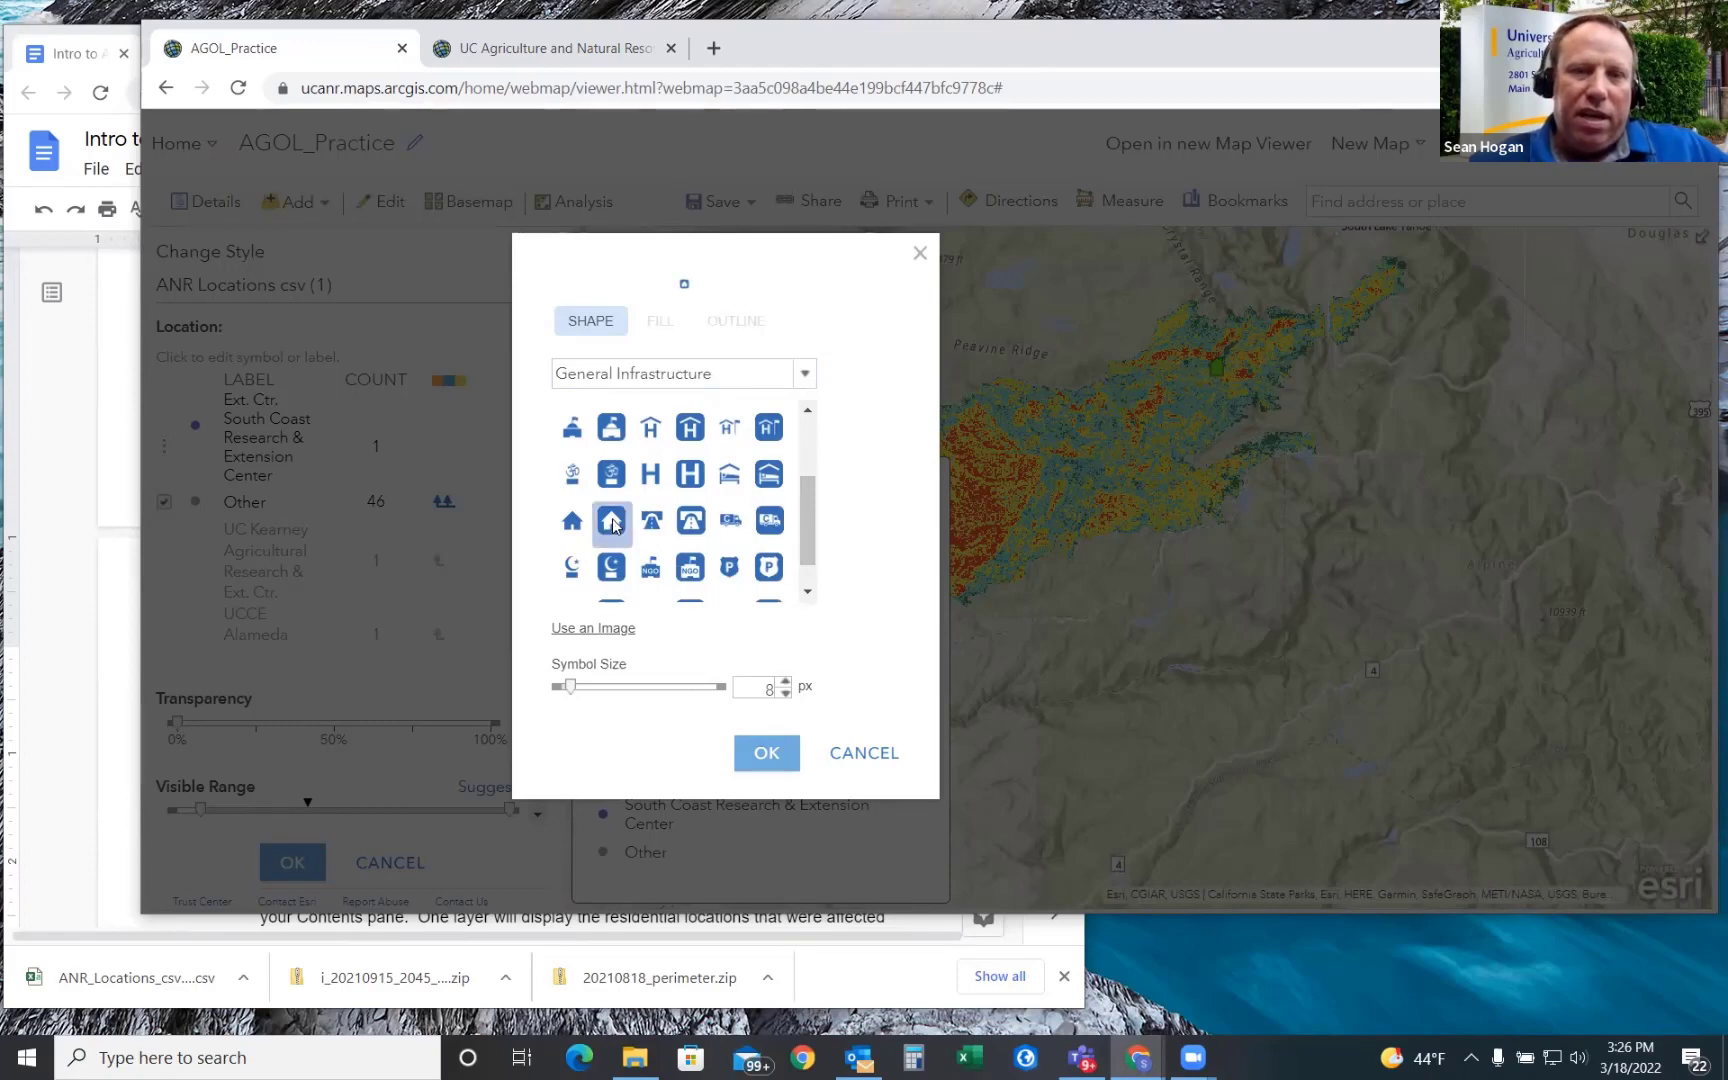
pyautogui.doubleClick(768, 688)
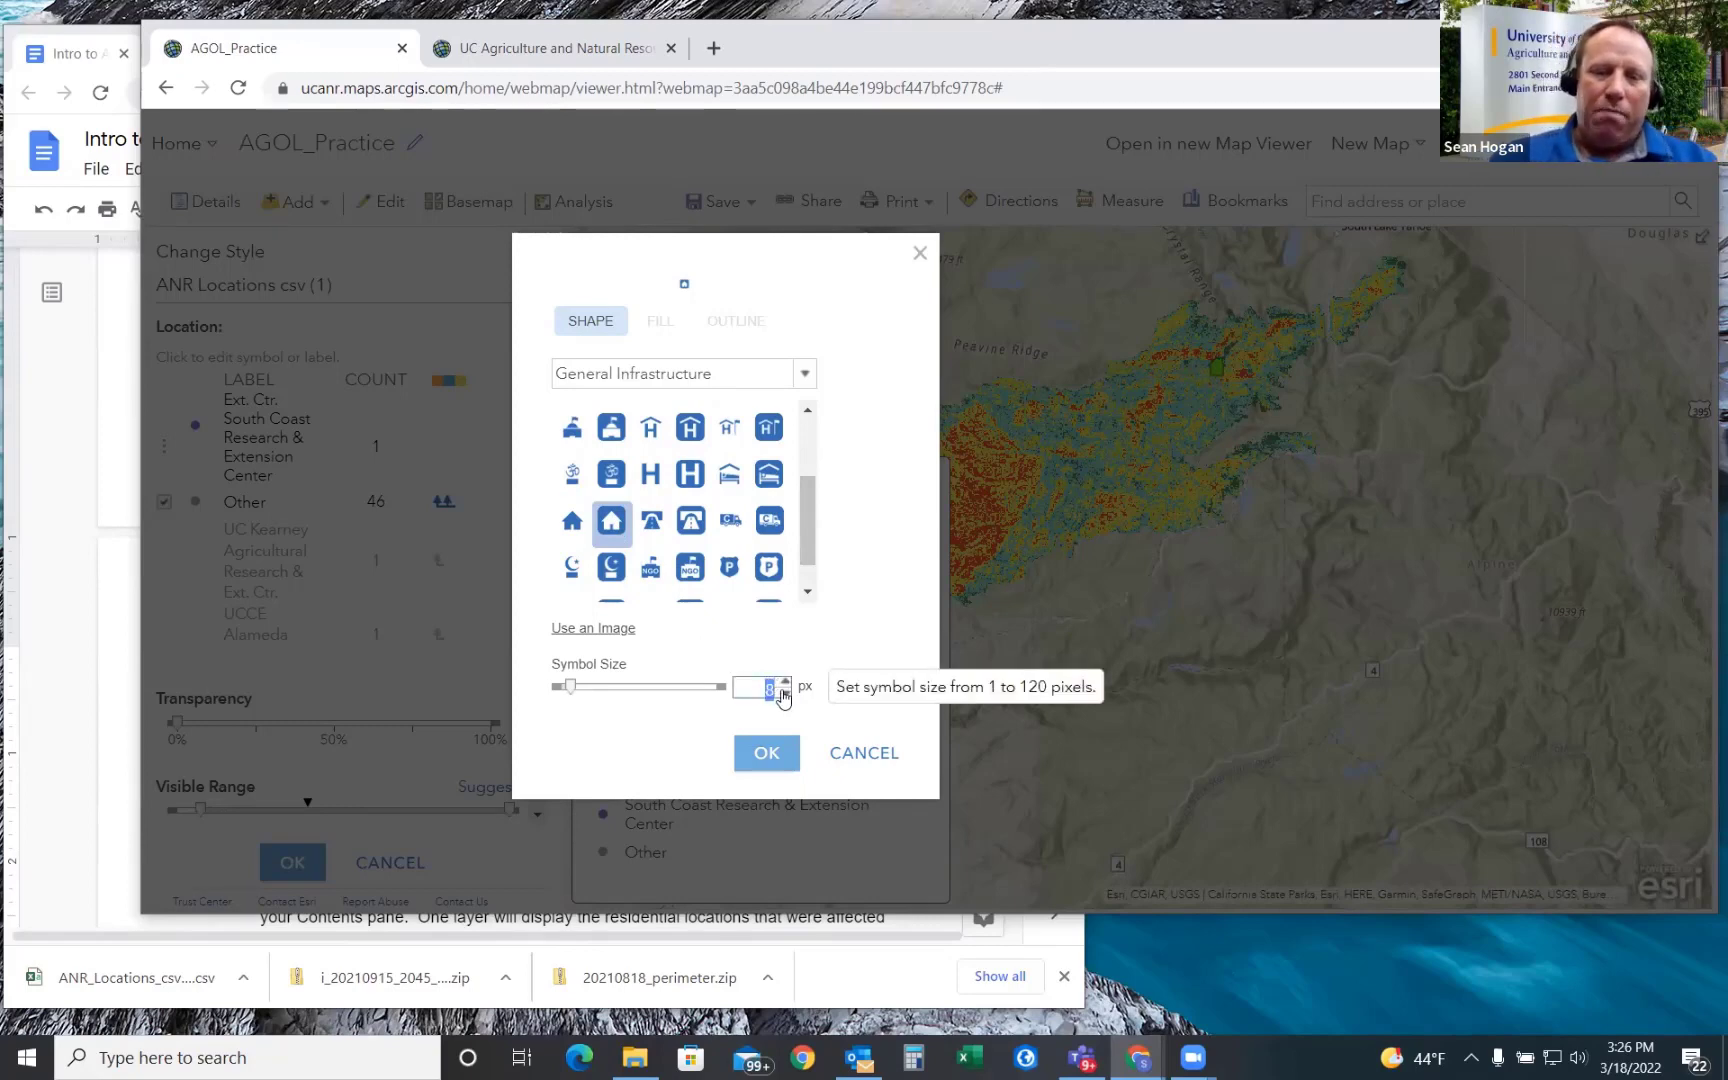
pyautogui.write('30')
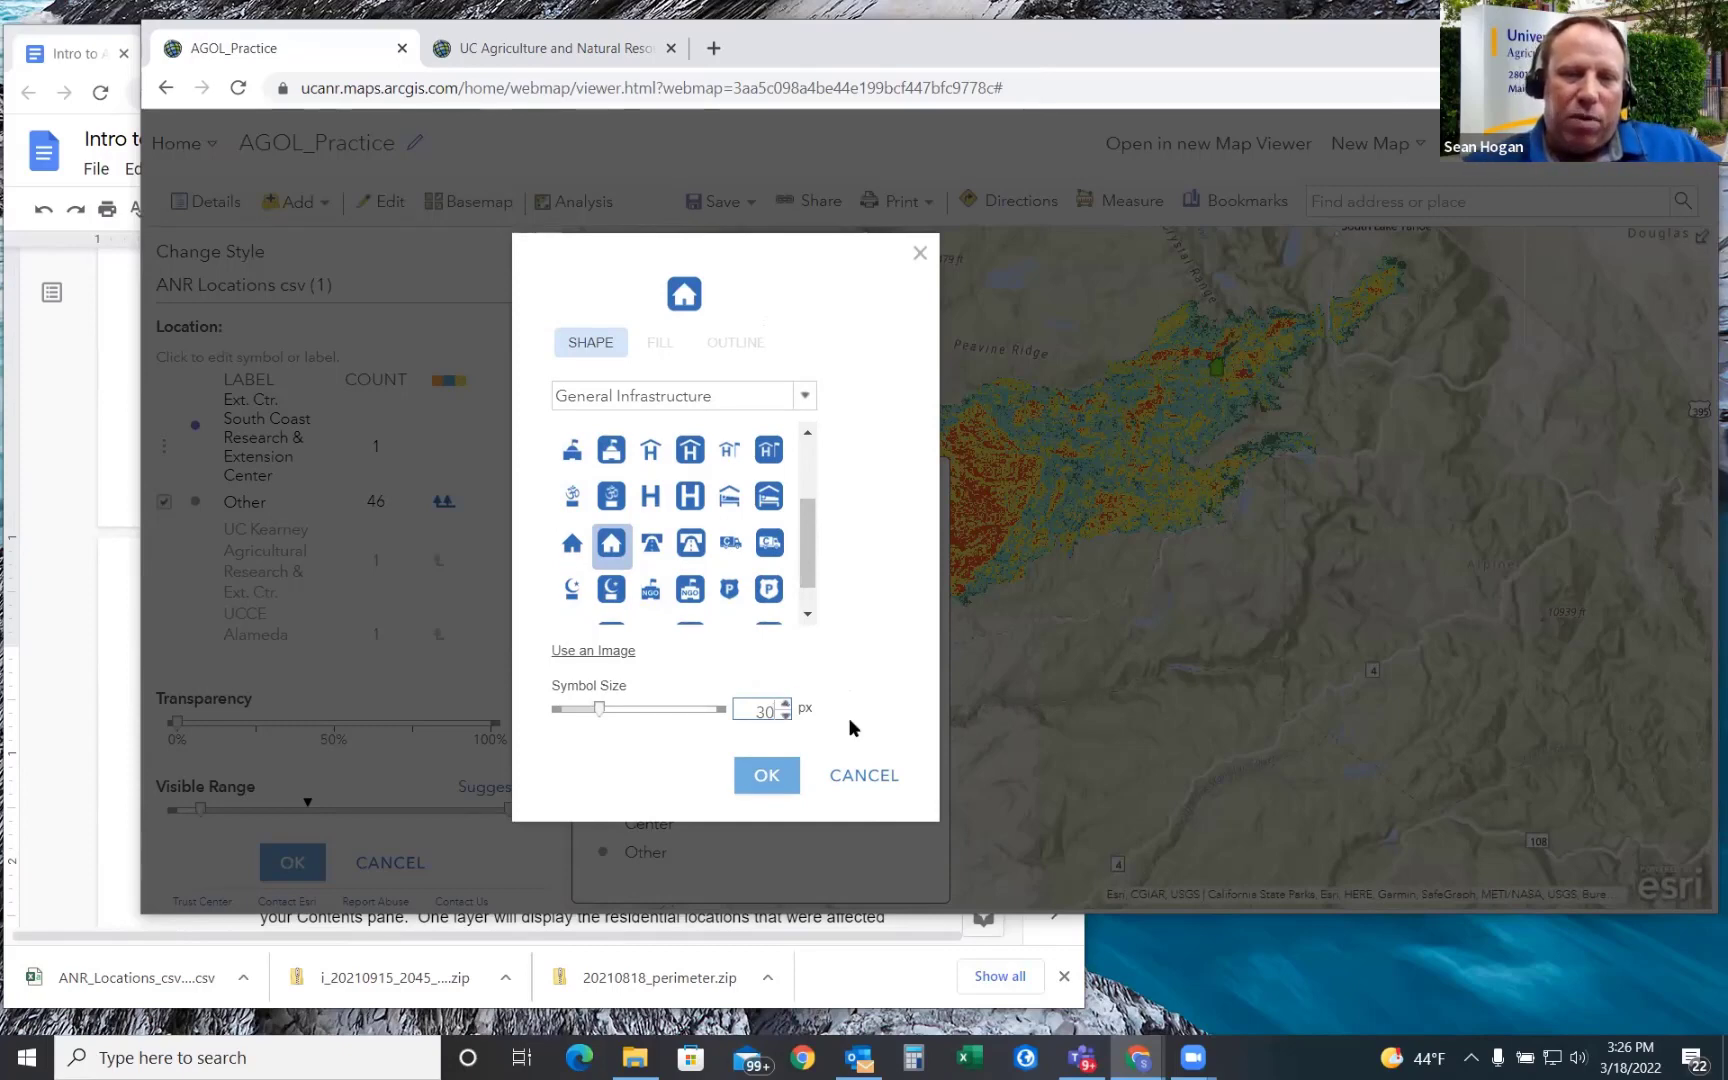
pyautogui.click(766, 777)
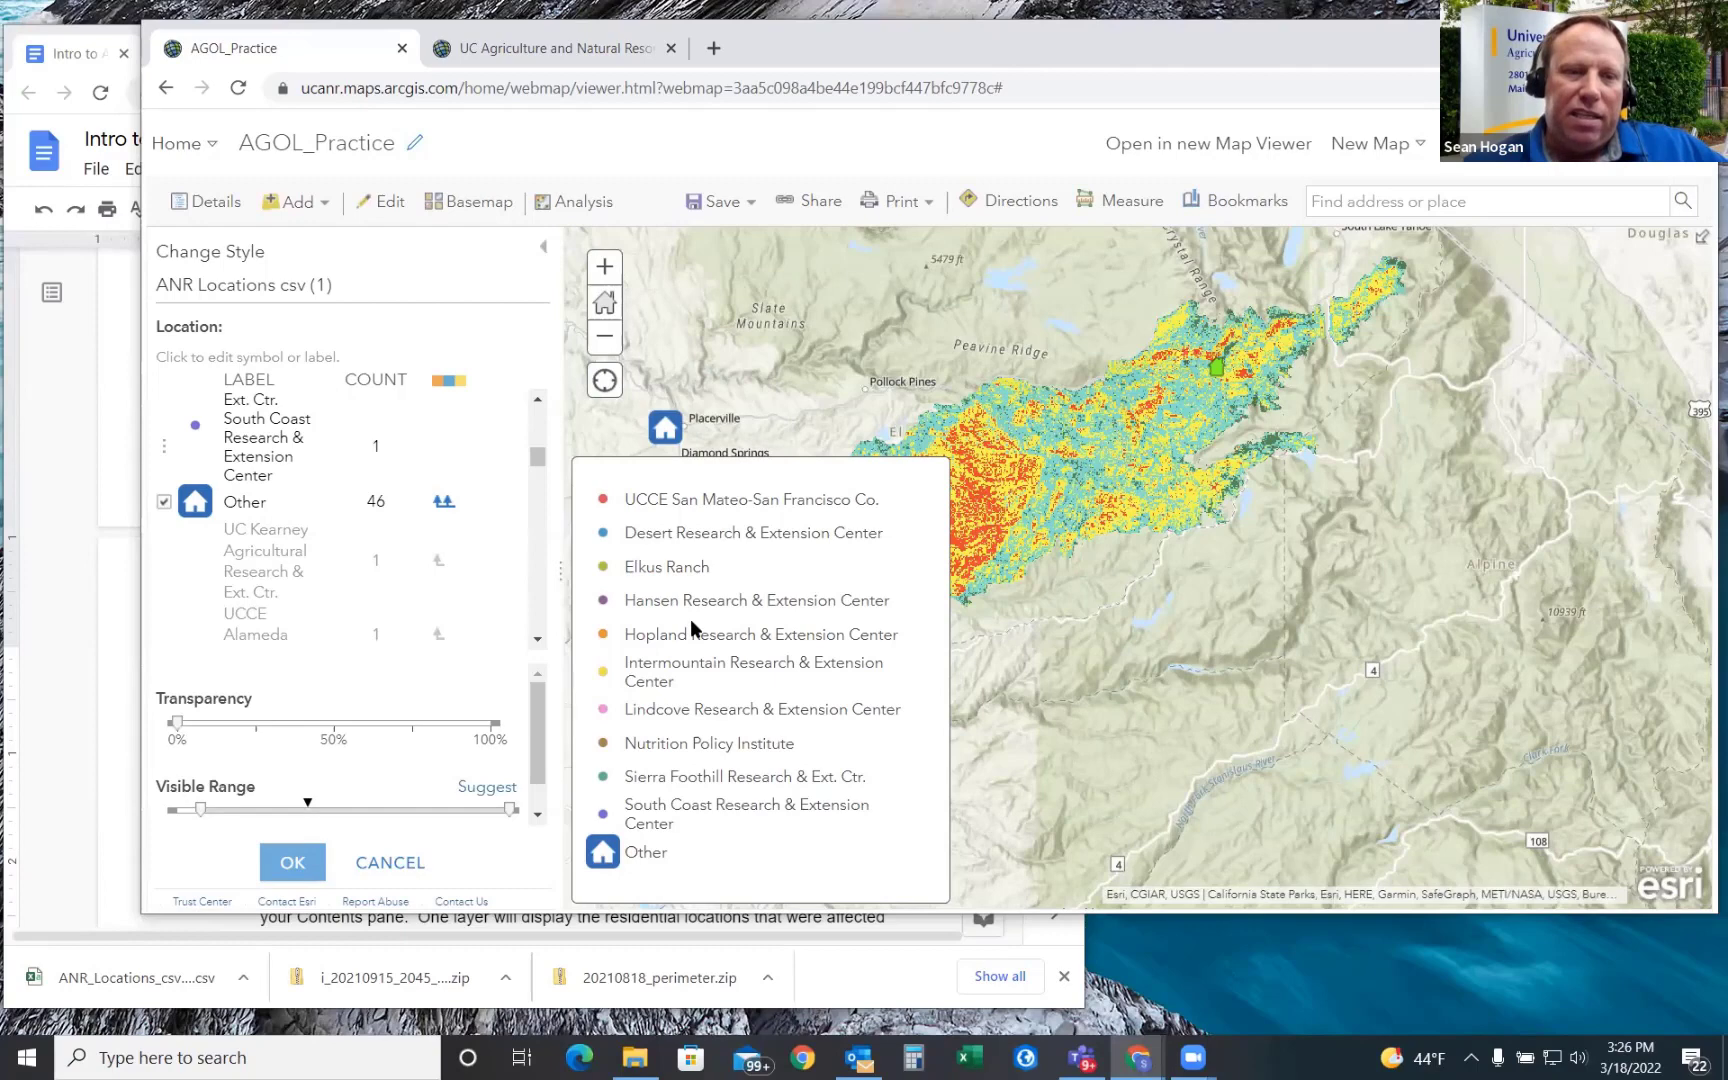
pyautogui.click(291, 864)
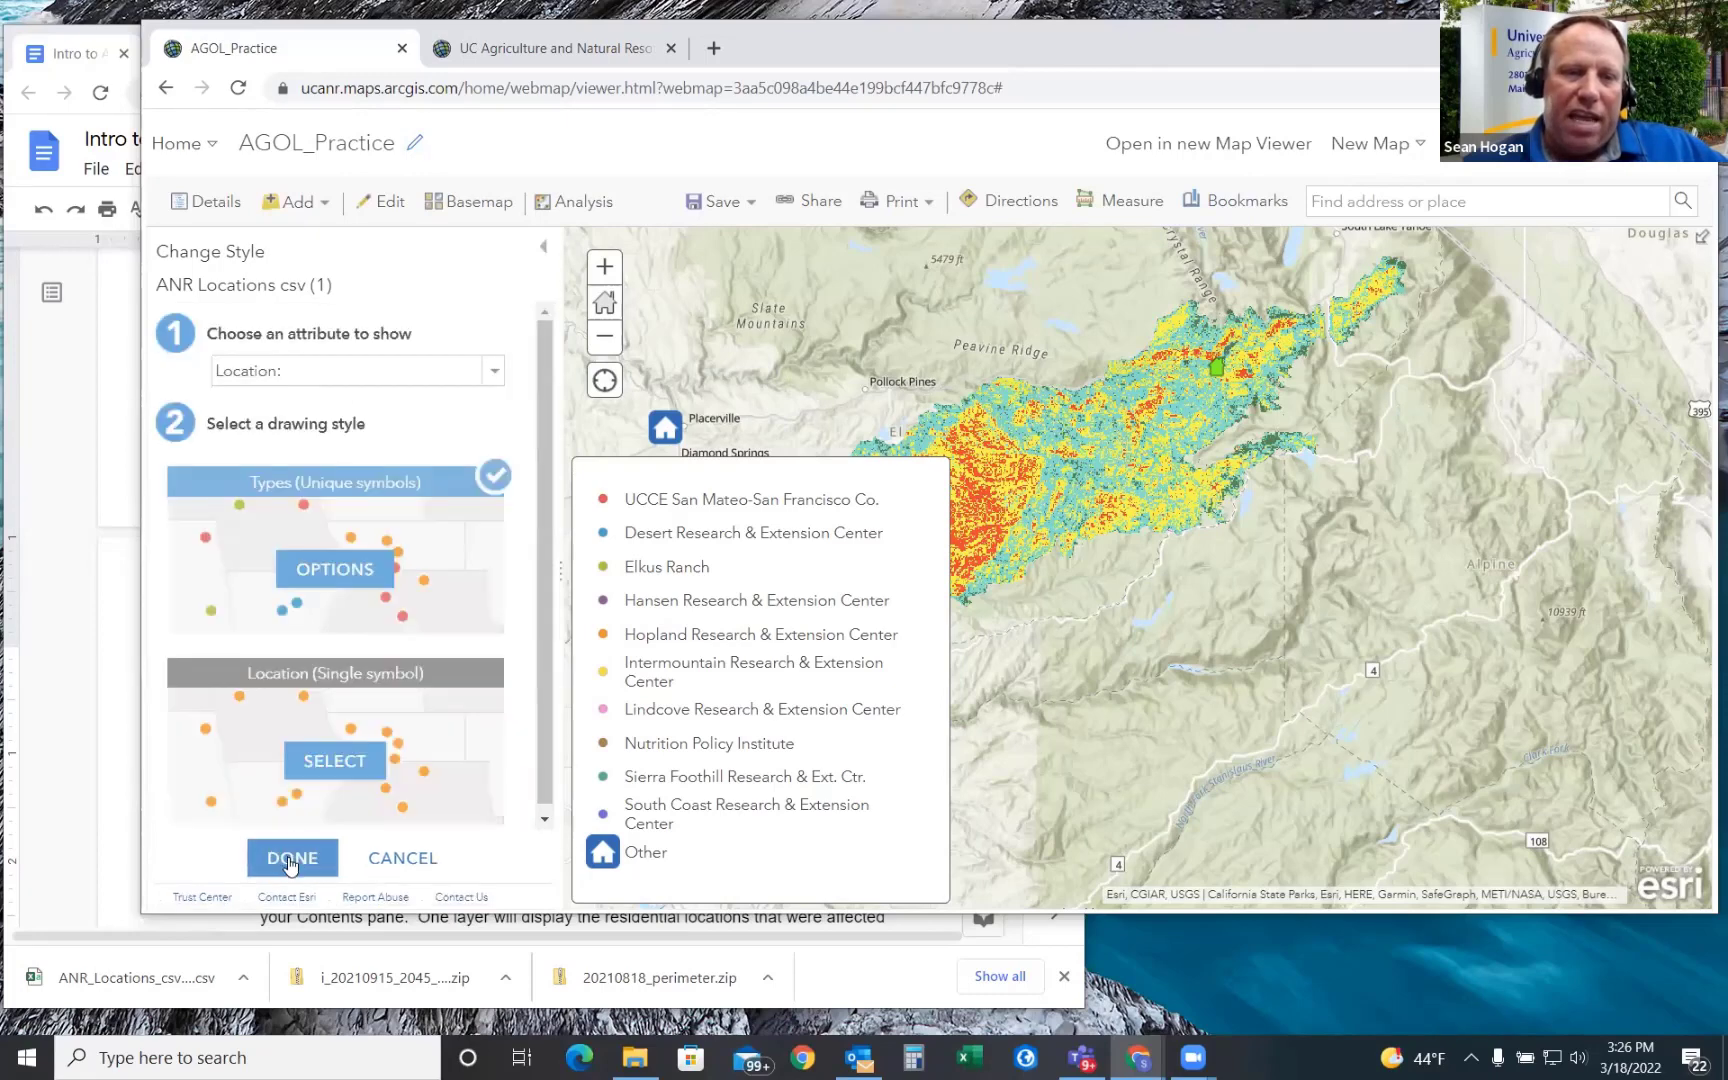
# - Finish the ANR style, put Caldor 2021 Structure Damages back on top, and open Analysis
pyautogui.click(291, 860)
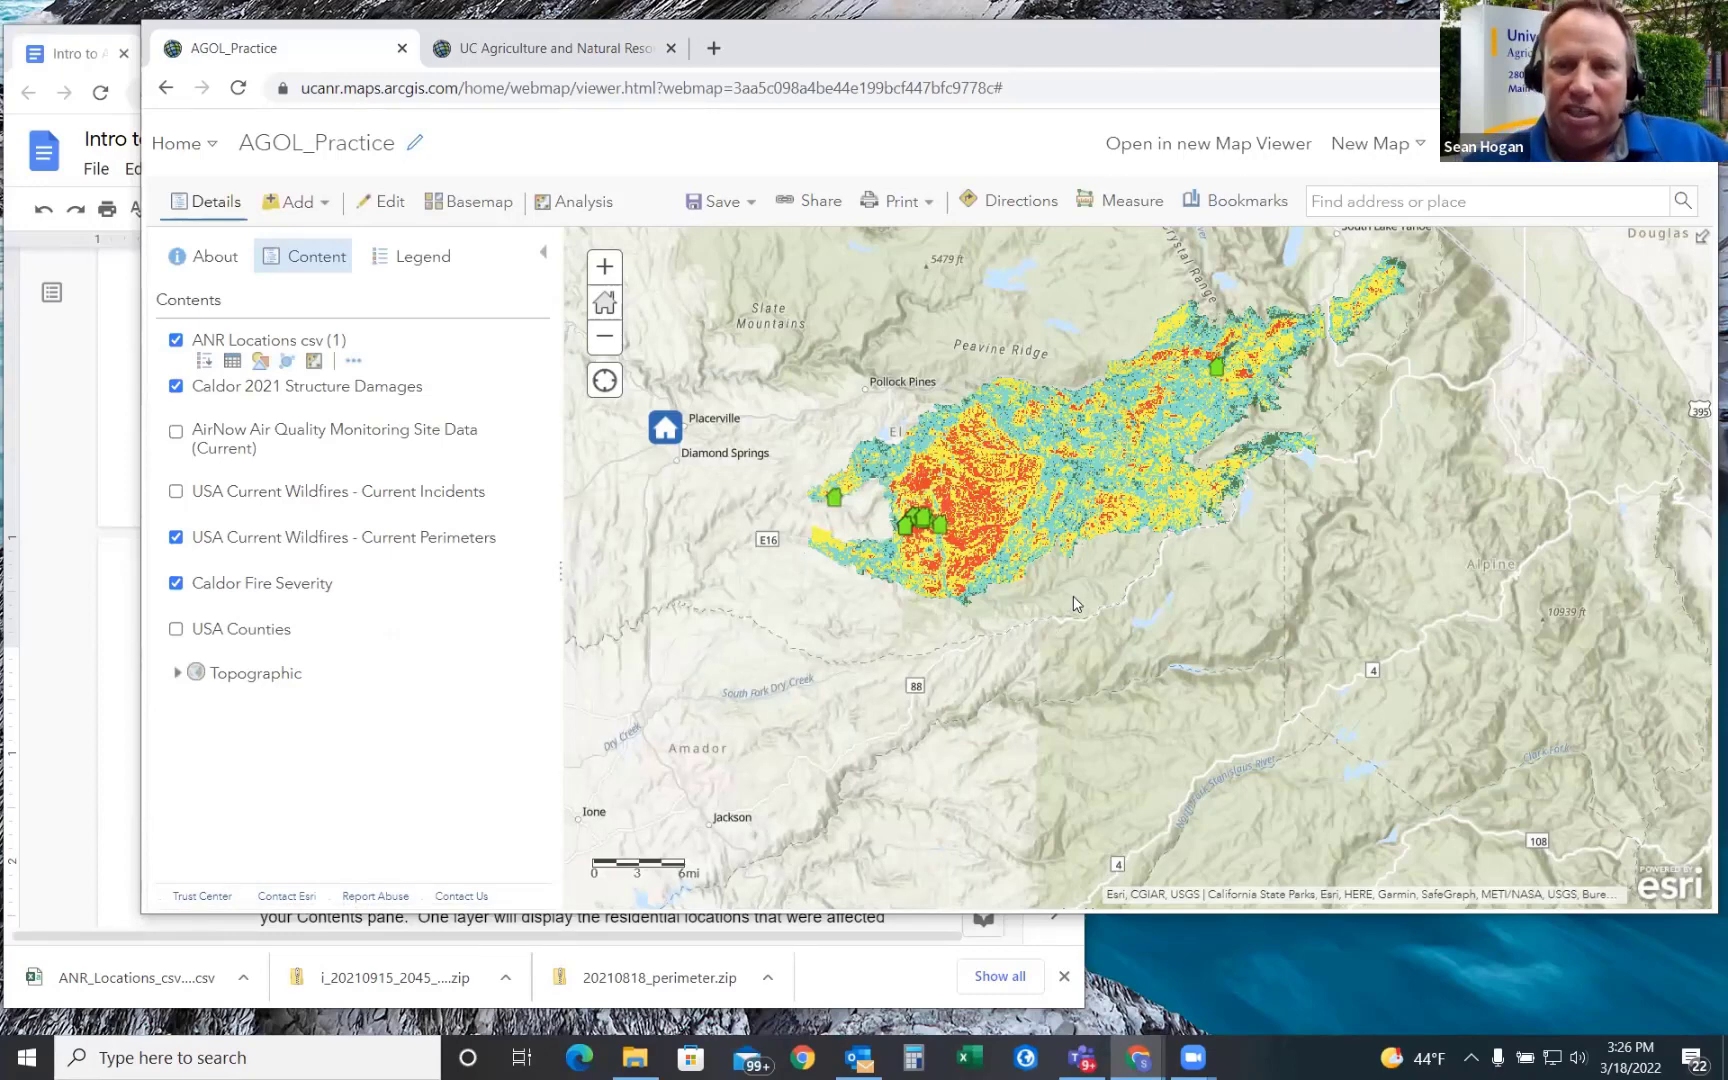
pyautogui.moveTo(1081, 595); pyautogui.dragTo(1092, 627)
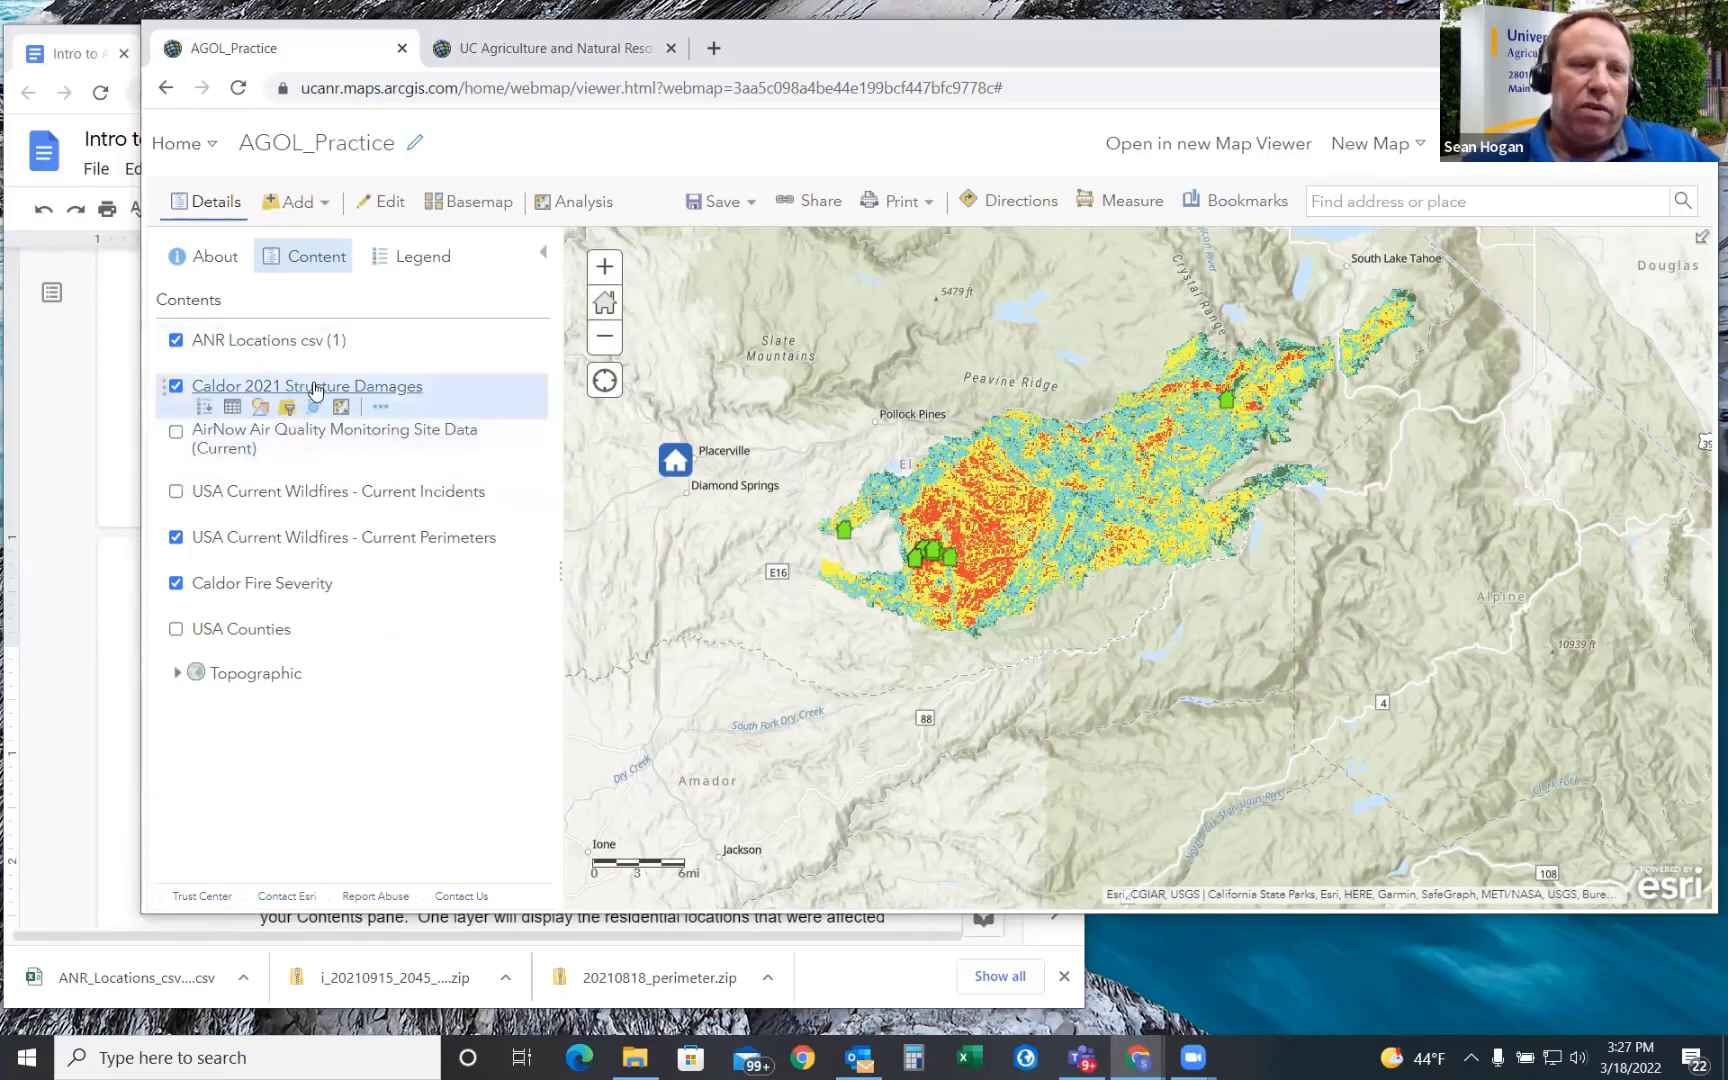
pyautogui.click(162, 388)
pyautogui.moveTo(162, 388); pyautogui.dragTo(168, 342)
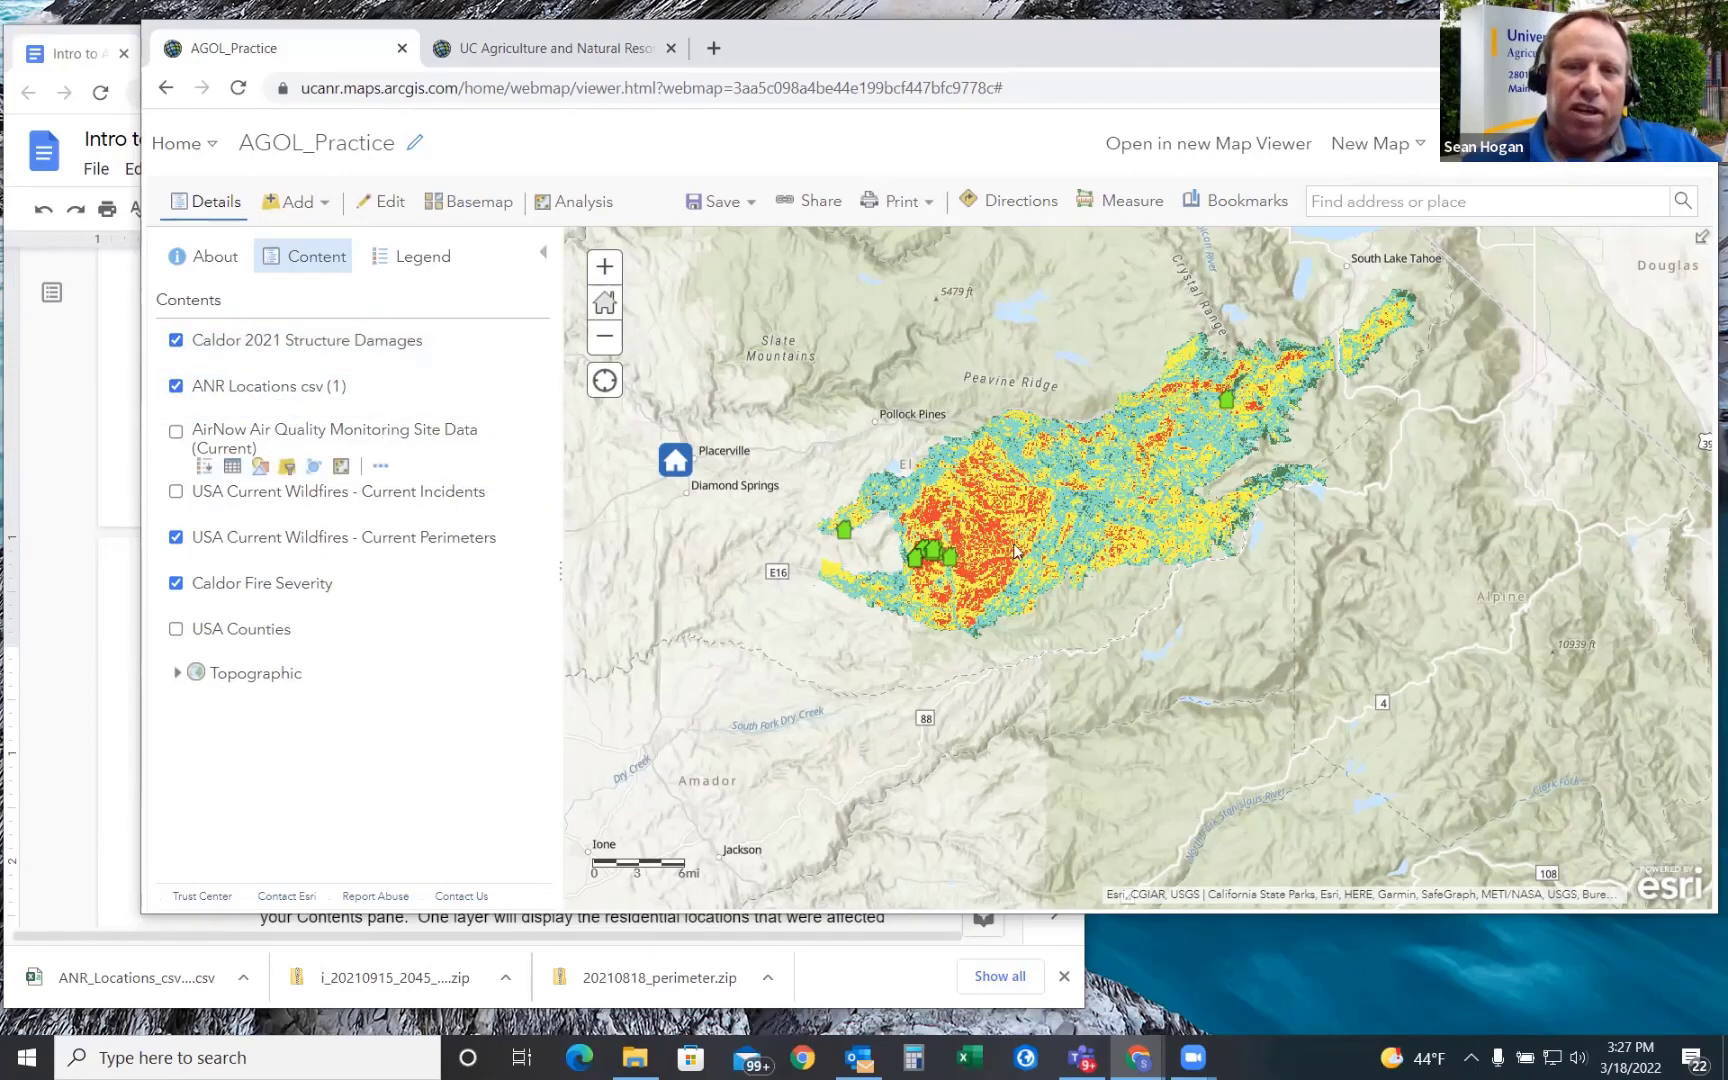
pyautogui.click(566, 206)
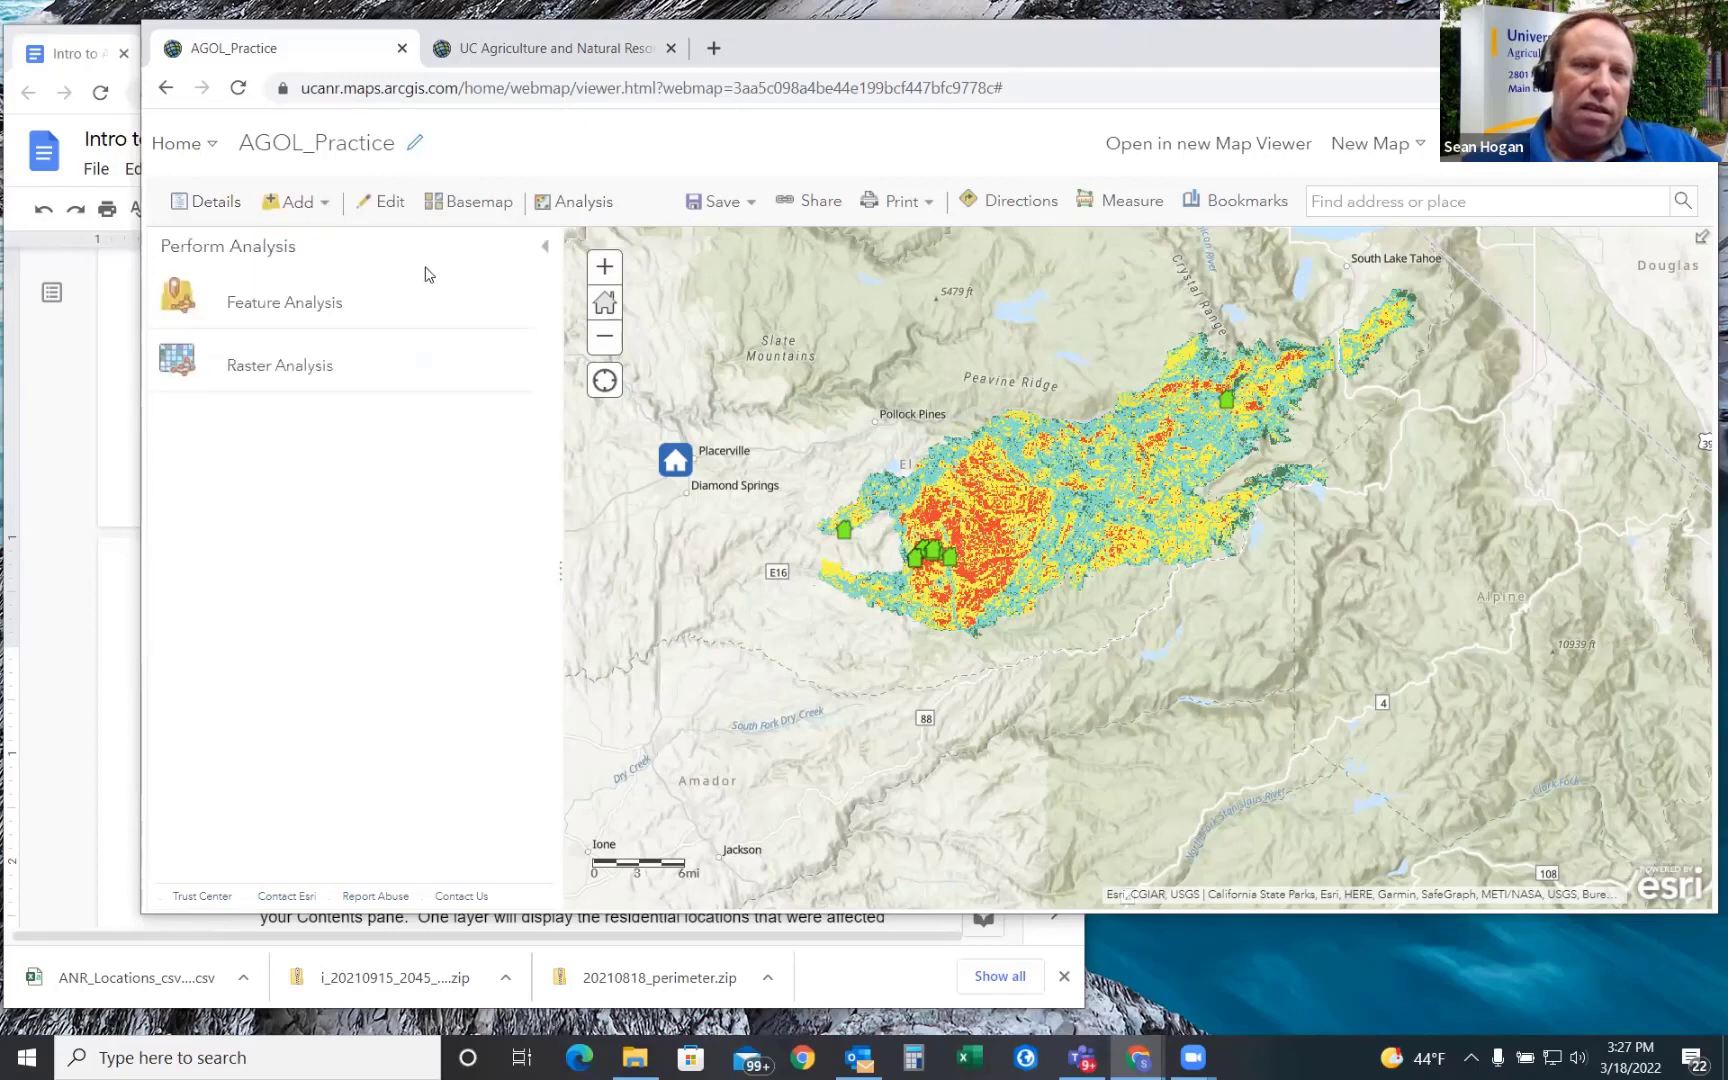
# - Open Find Nearest under Use Proximity and set its measure to Driving Distance
pyautogui.click(268, 311)
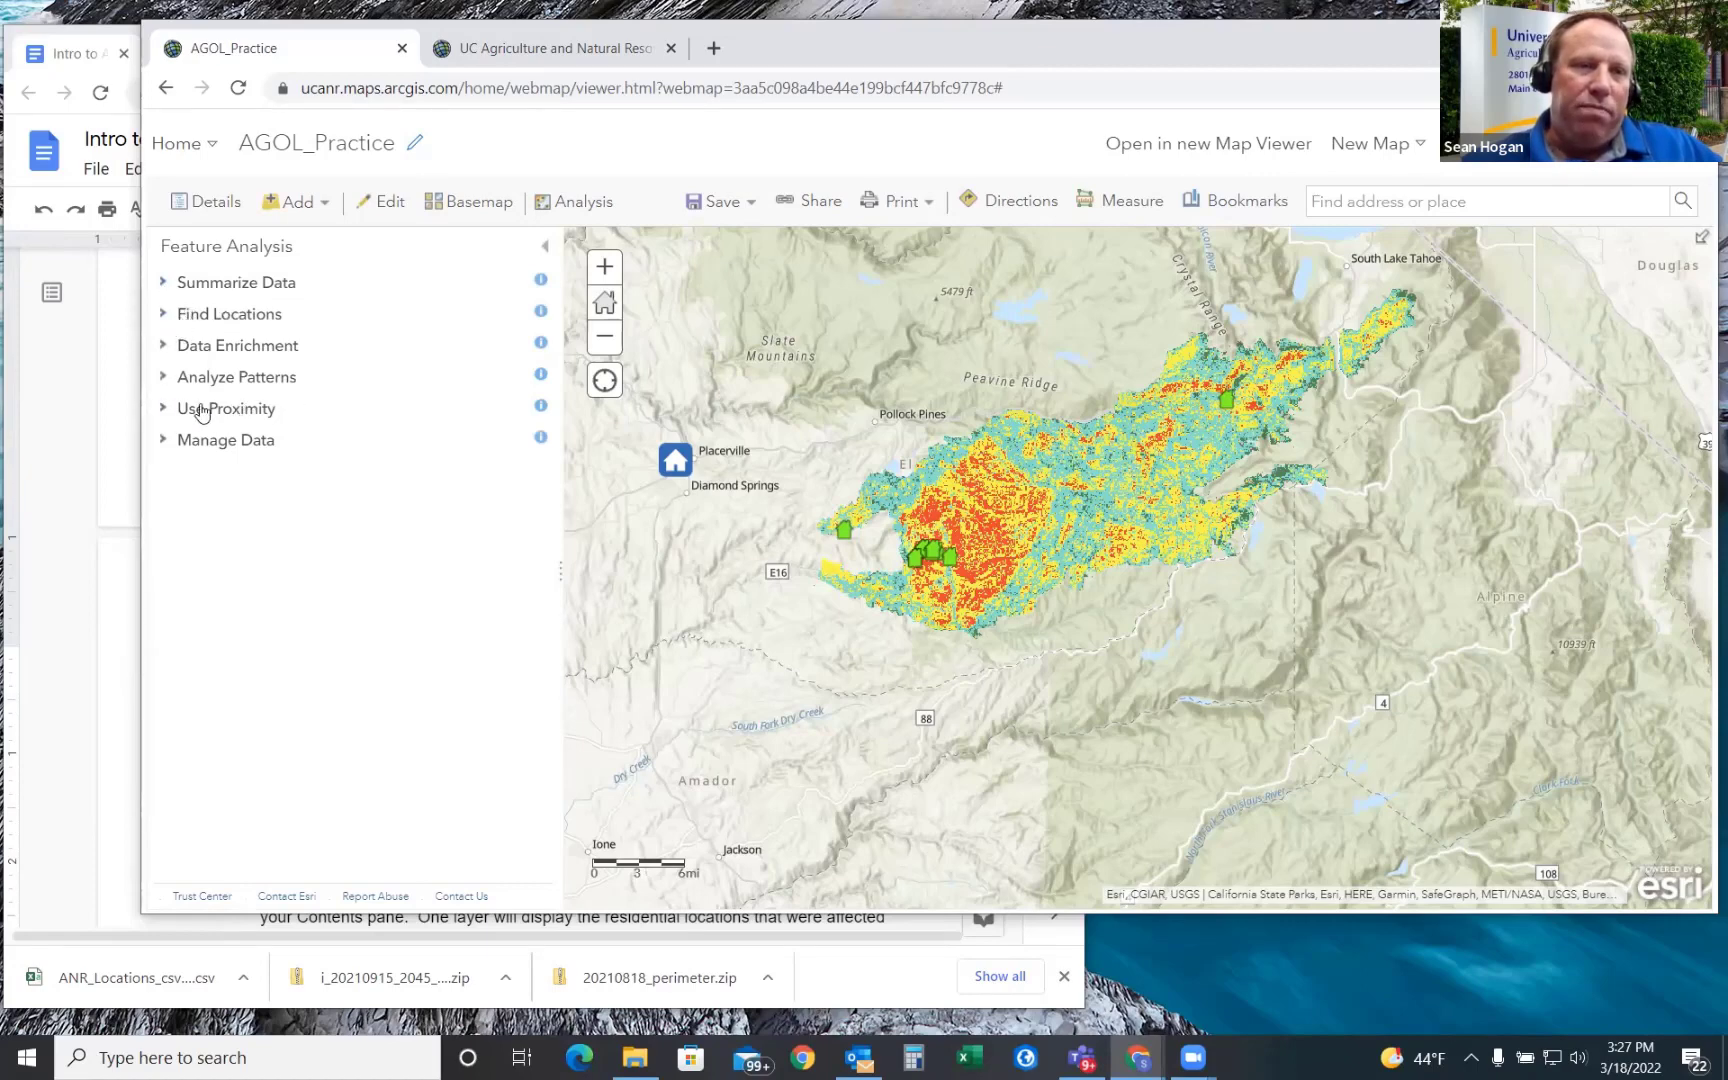
pyautogui.click(162, 410)
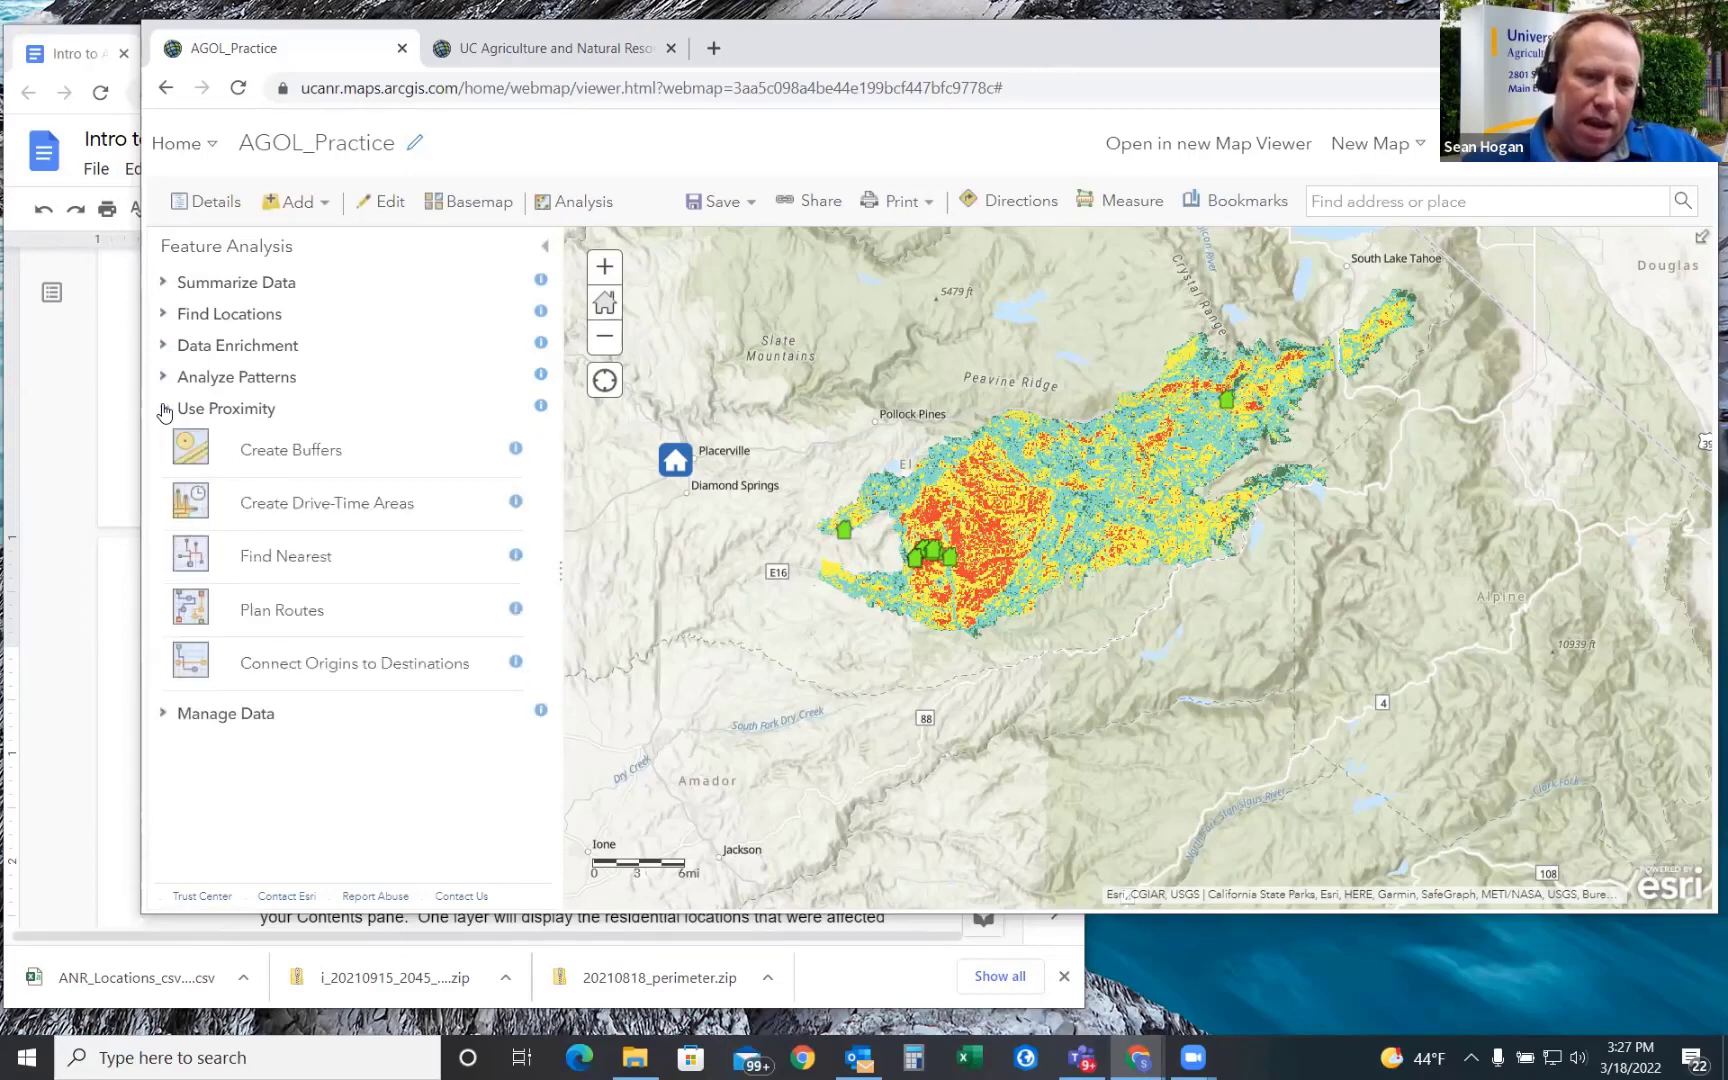
pyautogui.click(288, 563)
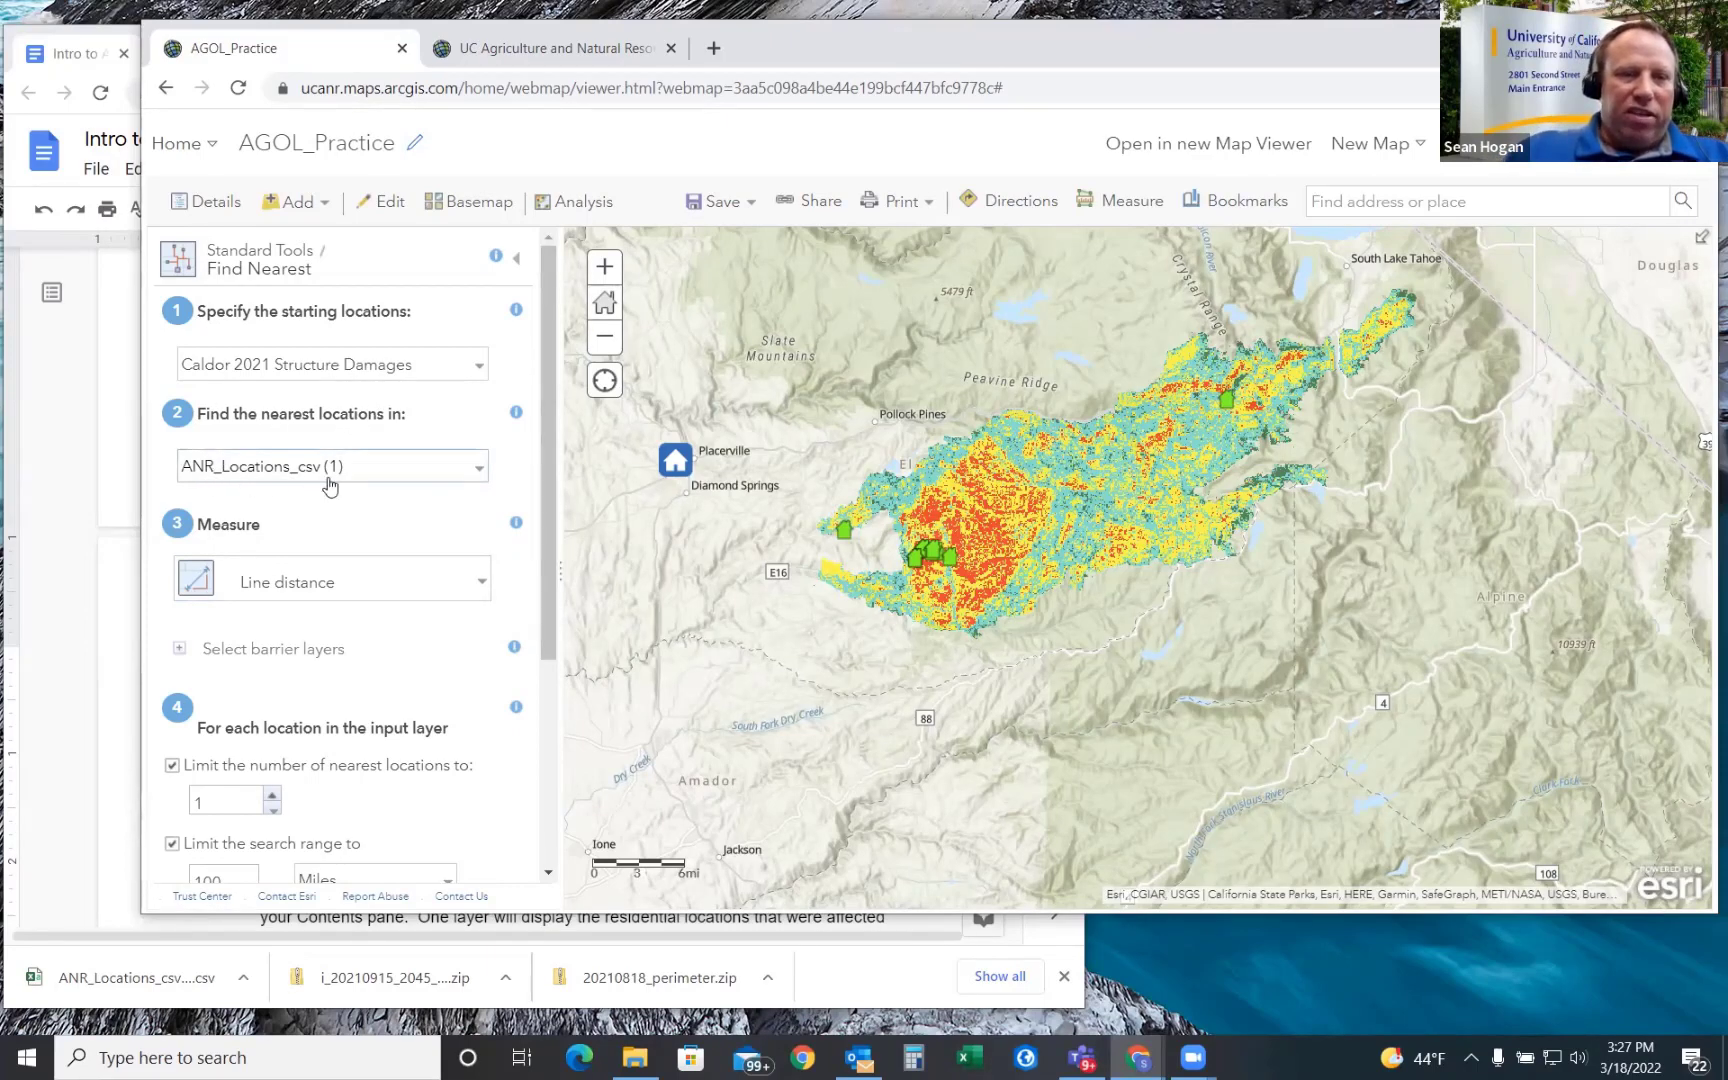
pyautogui.click(480, 585)
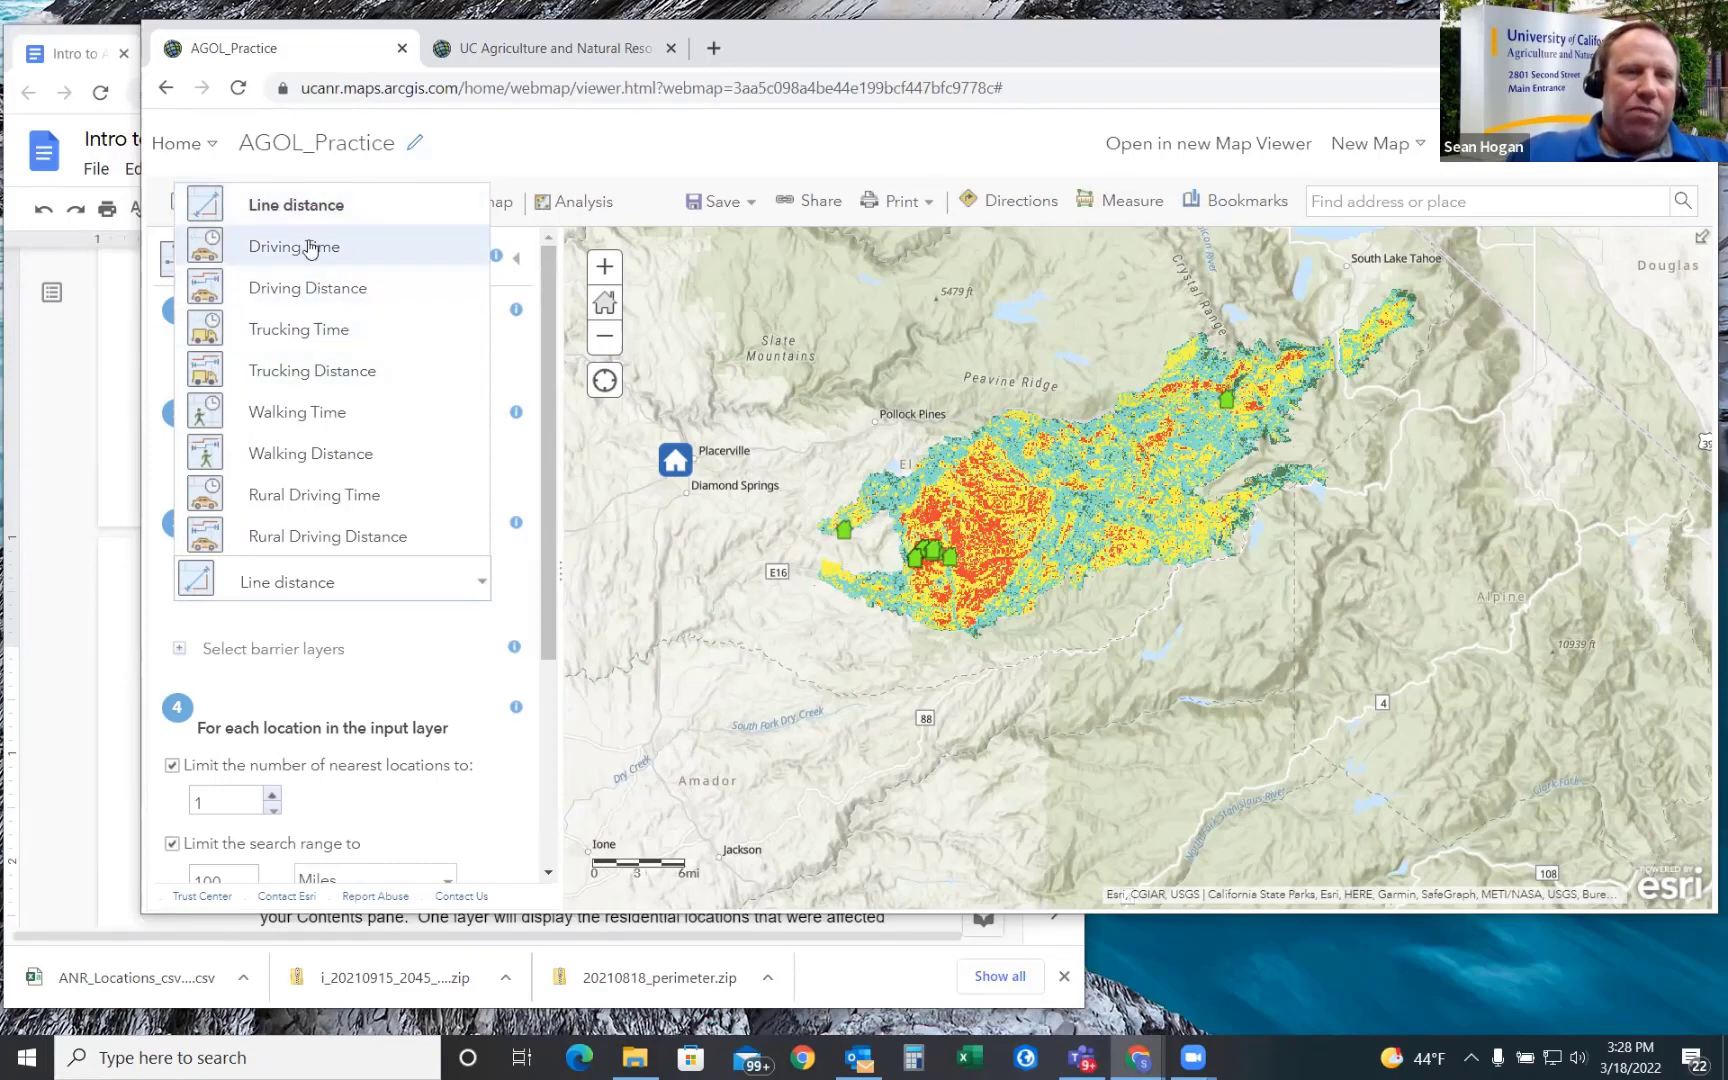
pyautogui.click(301, 292)
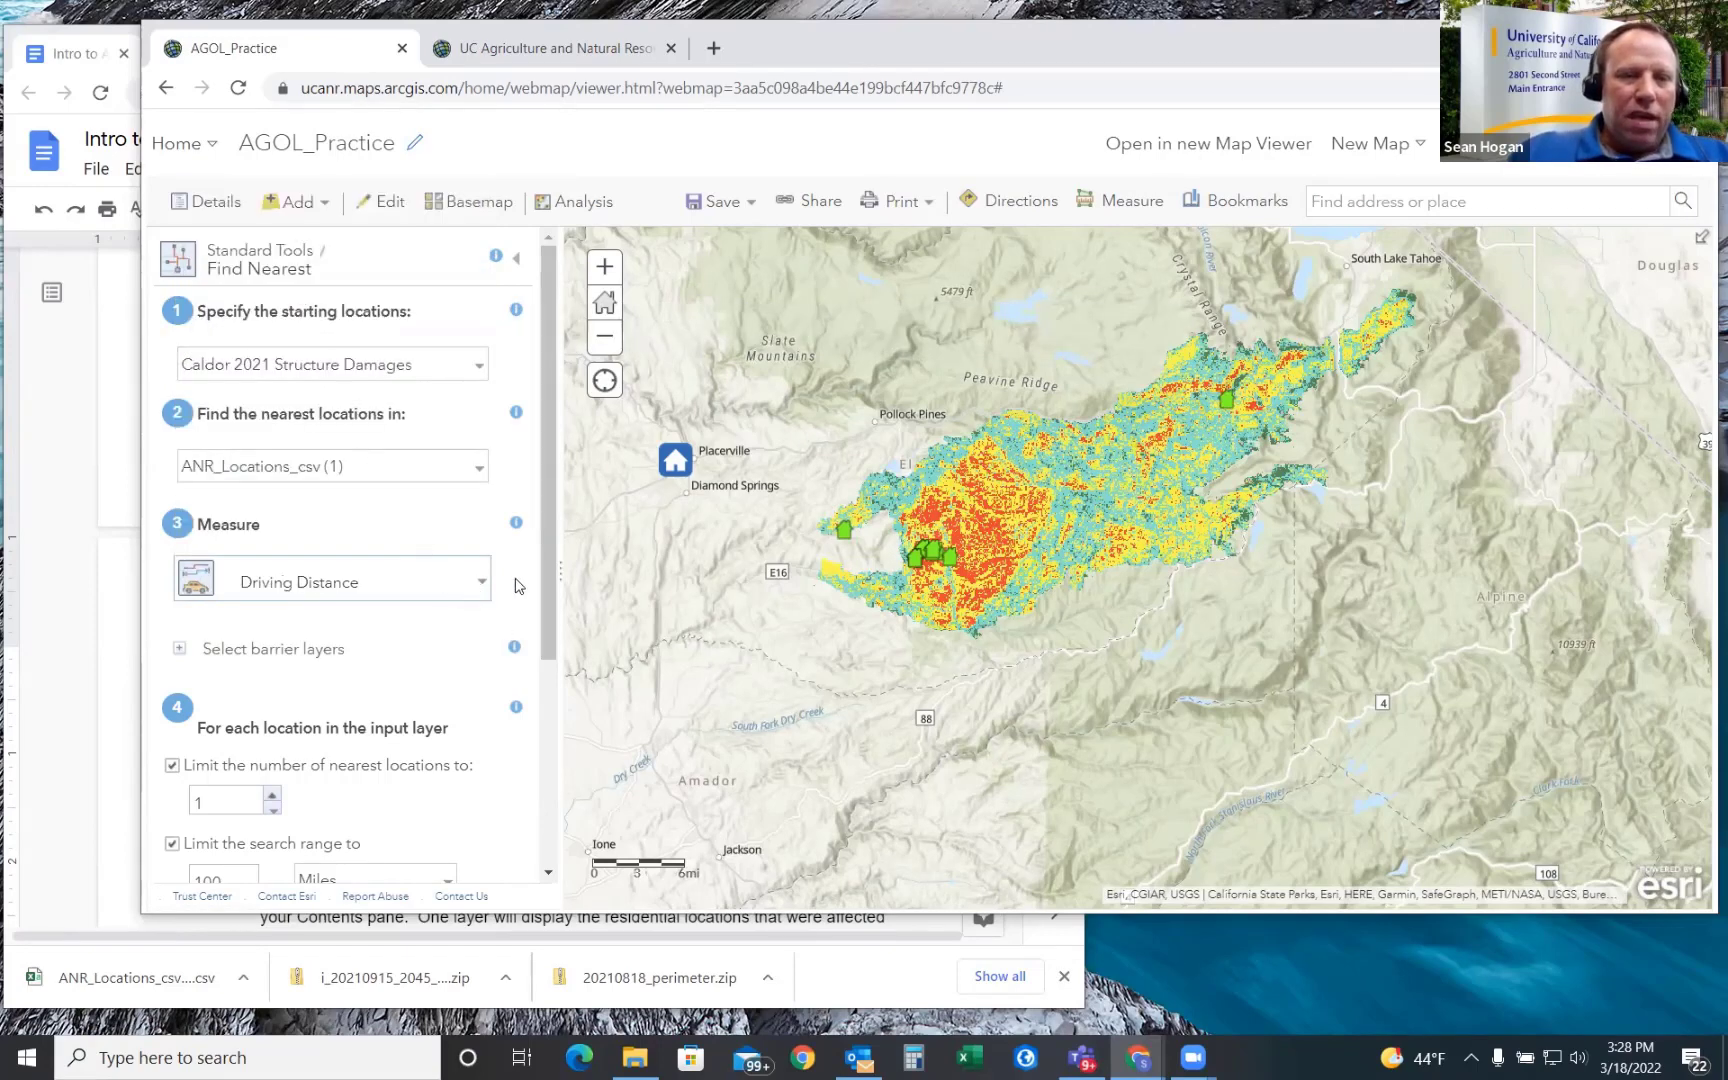
pyautogui.moveTo(552, 568); pyautogui.dragTo(538, 777)
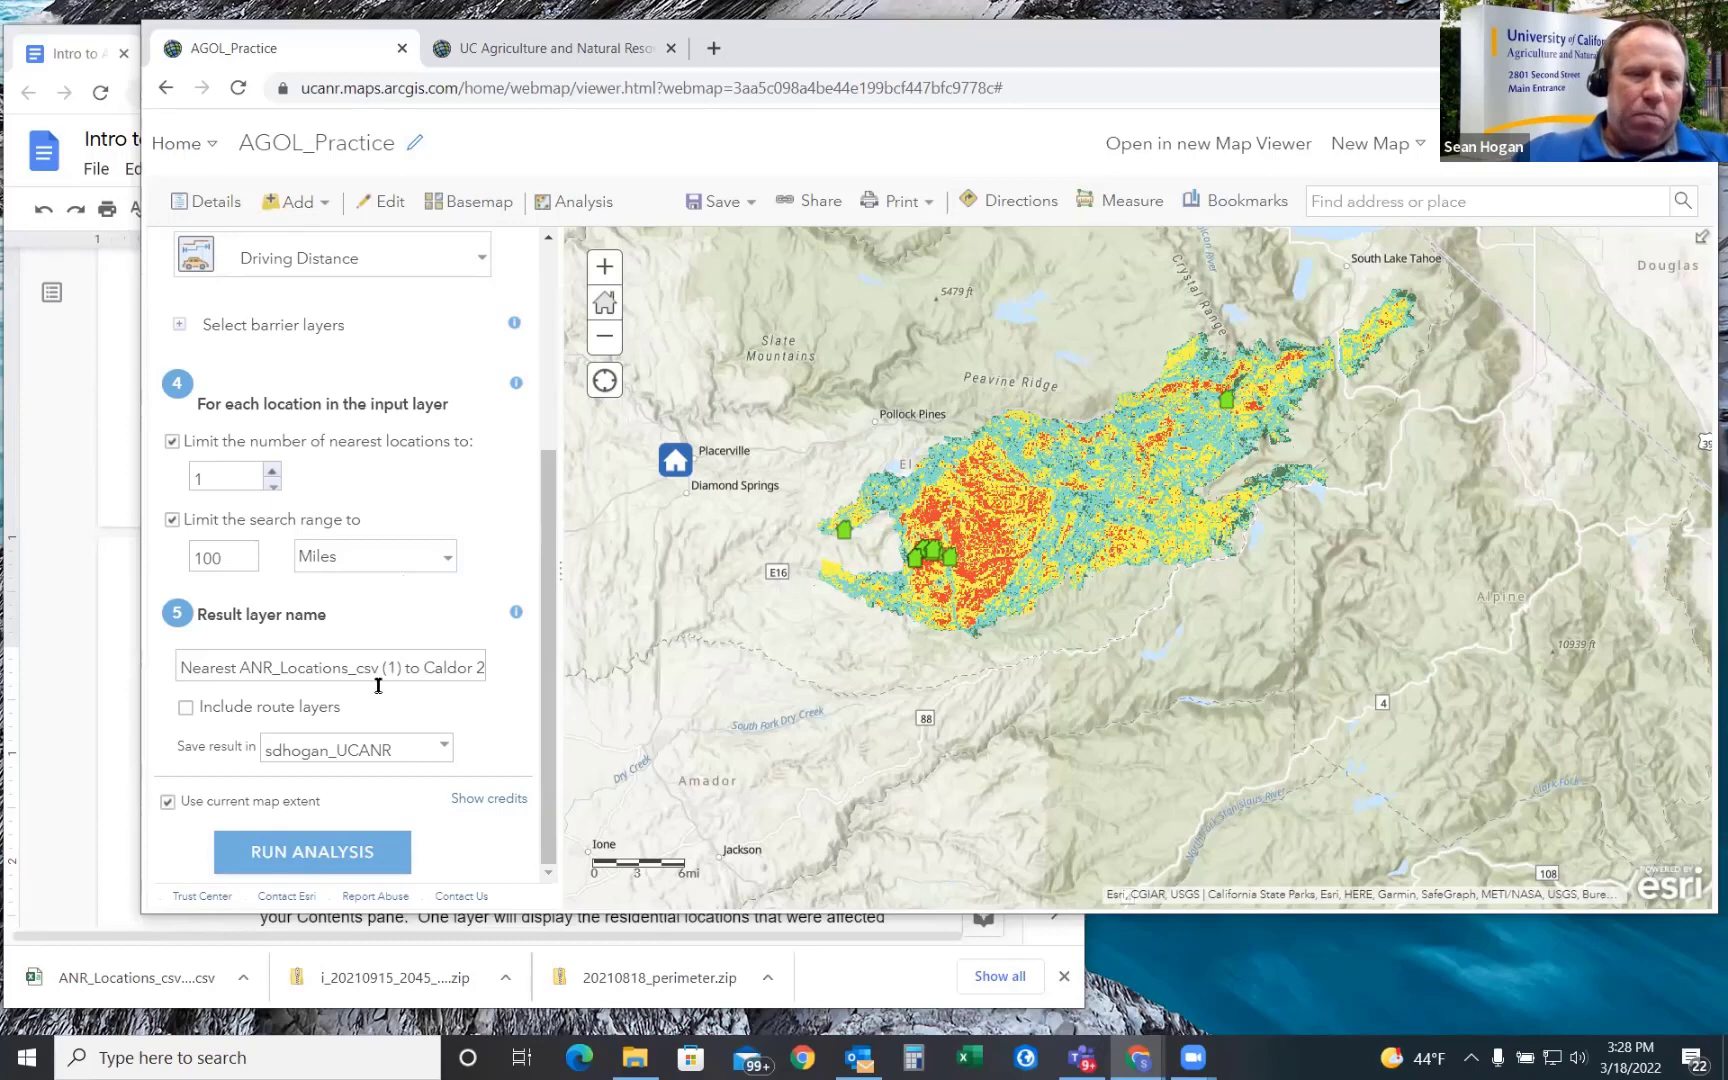
# - Include route layers in the output and frame the entire Caldor fire in the map view
pyautogui.click(186, 708)
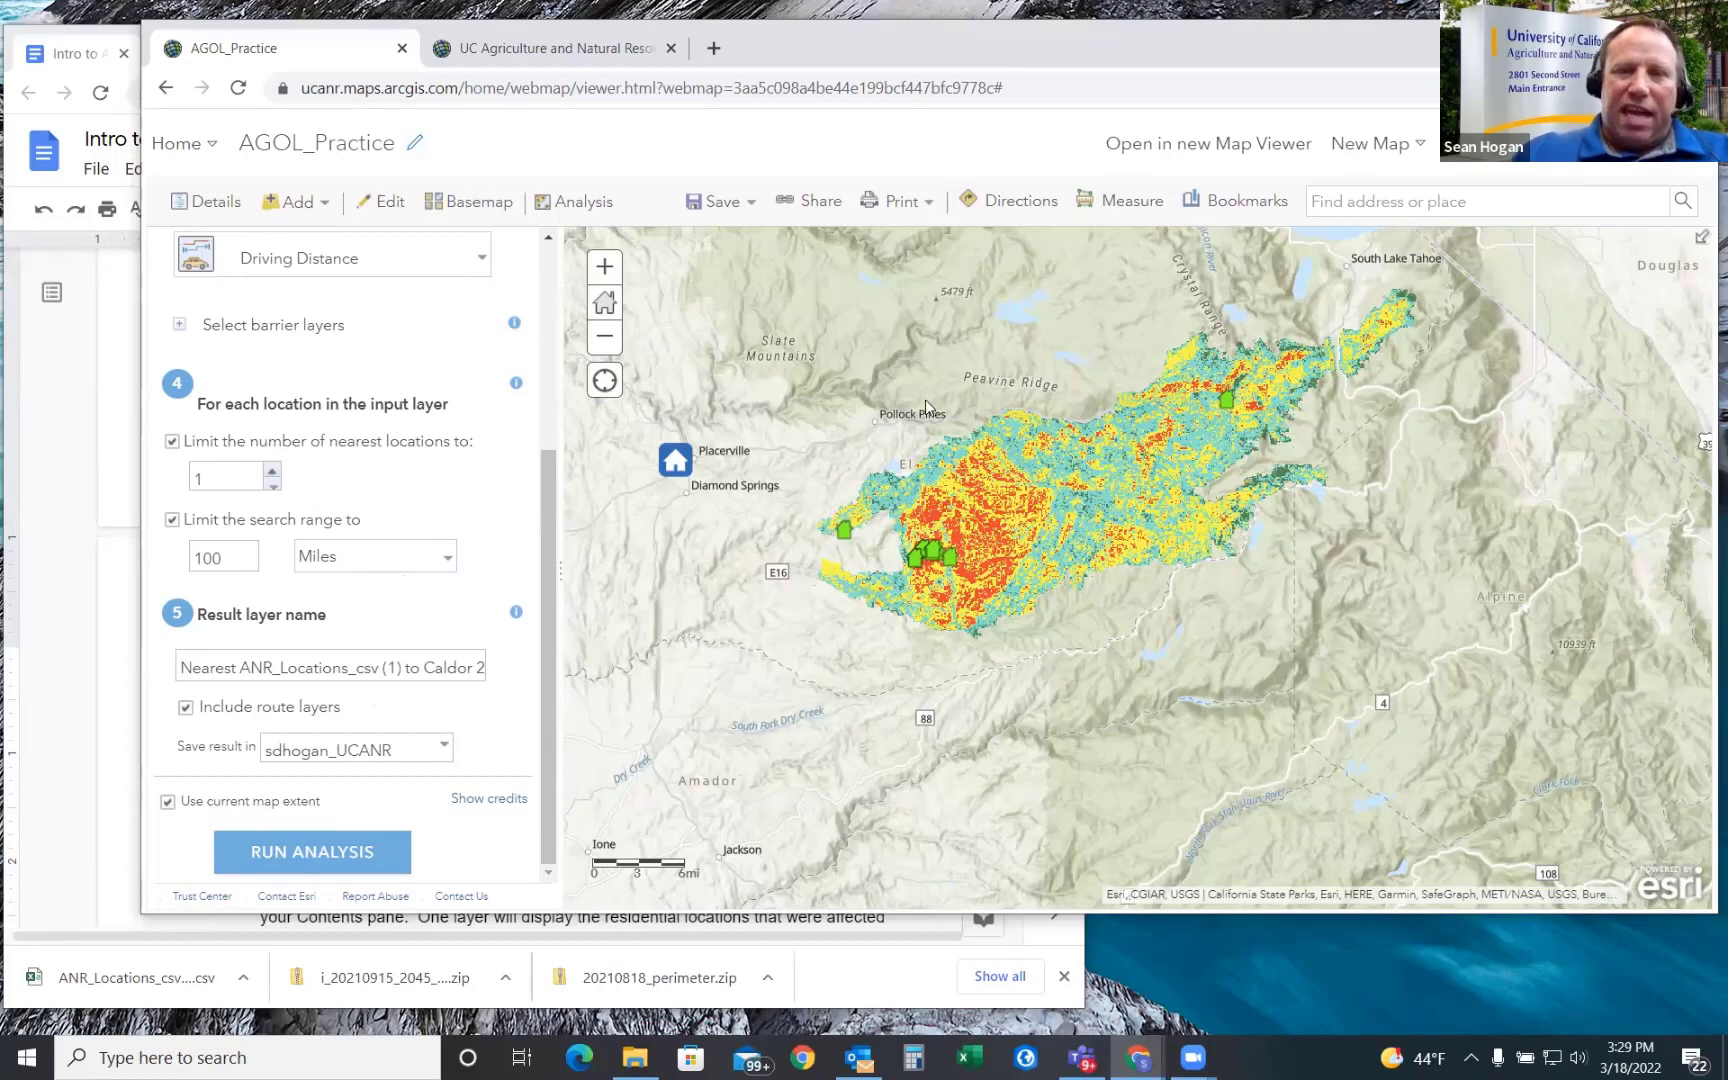
pyautogui.moveTo(925, 400); pyautogui.dragTo(941, 461)
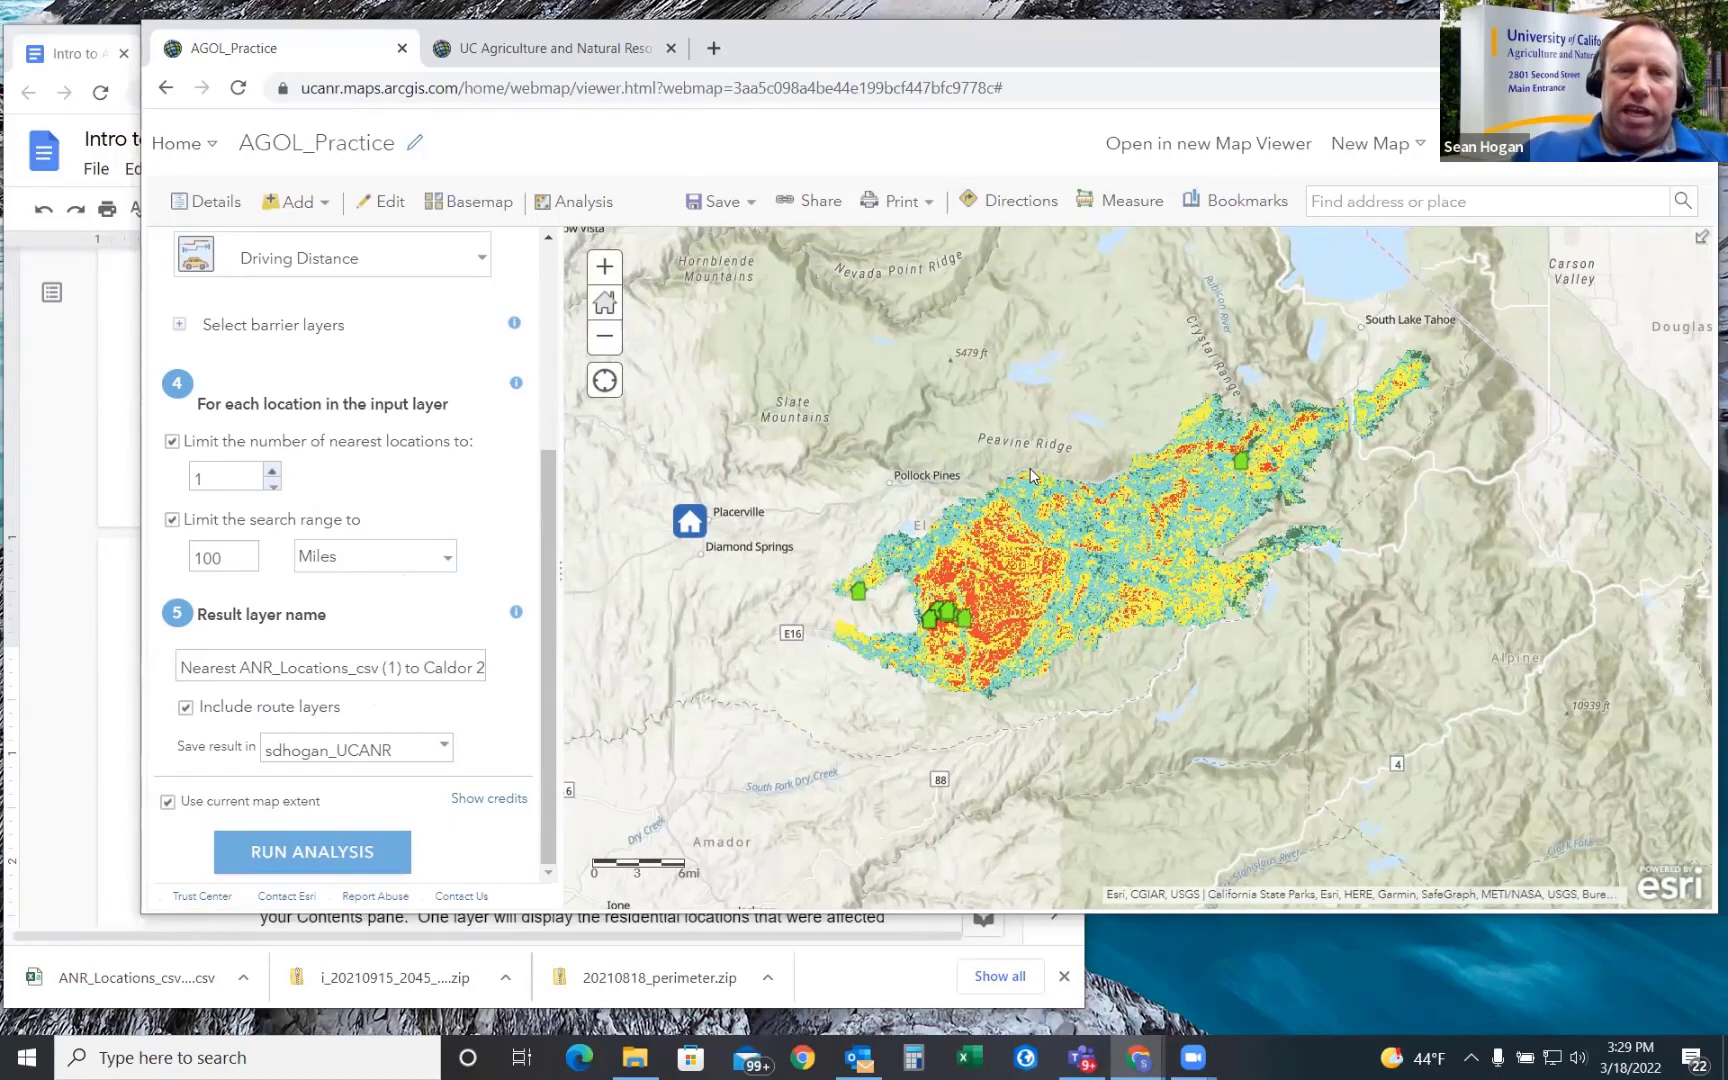
pyautogui.scroll(2, 1071, 505)
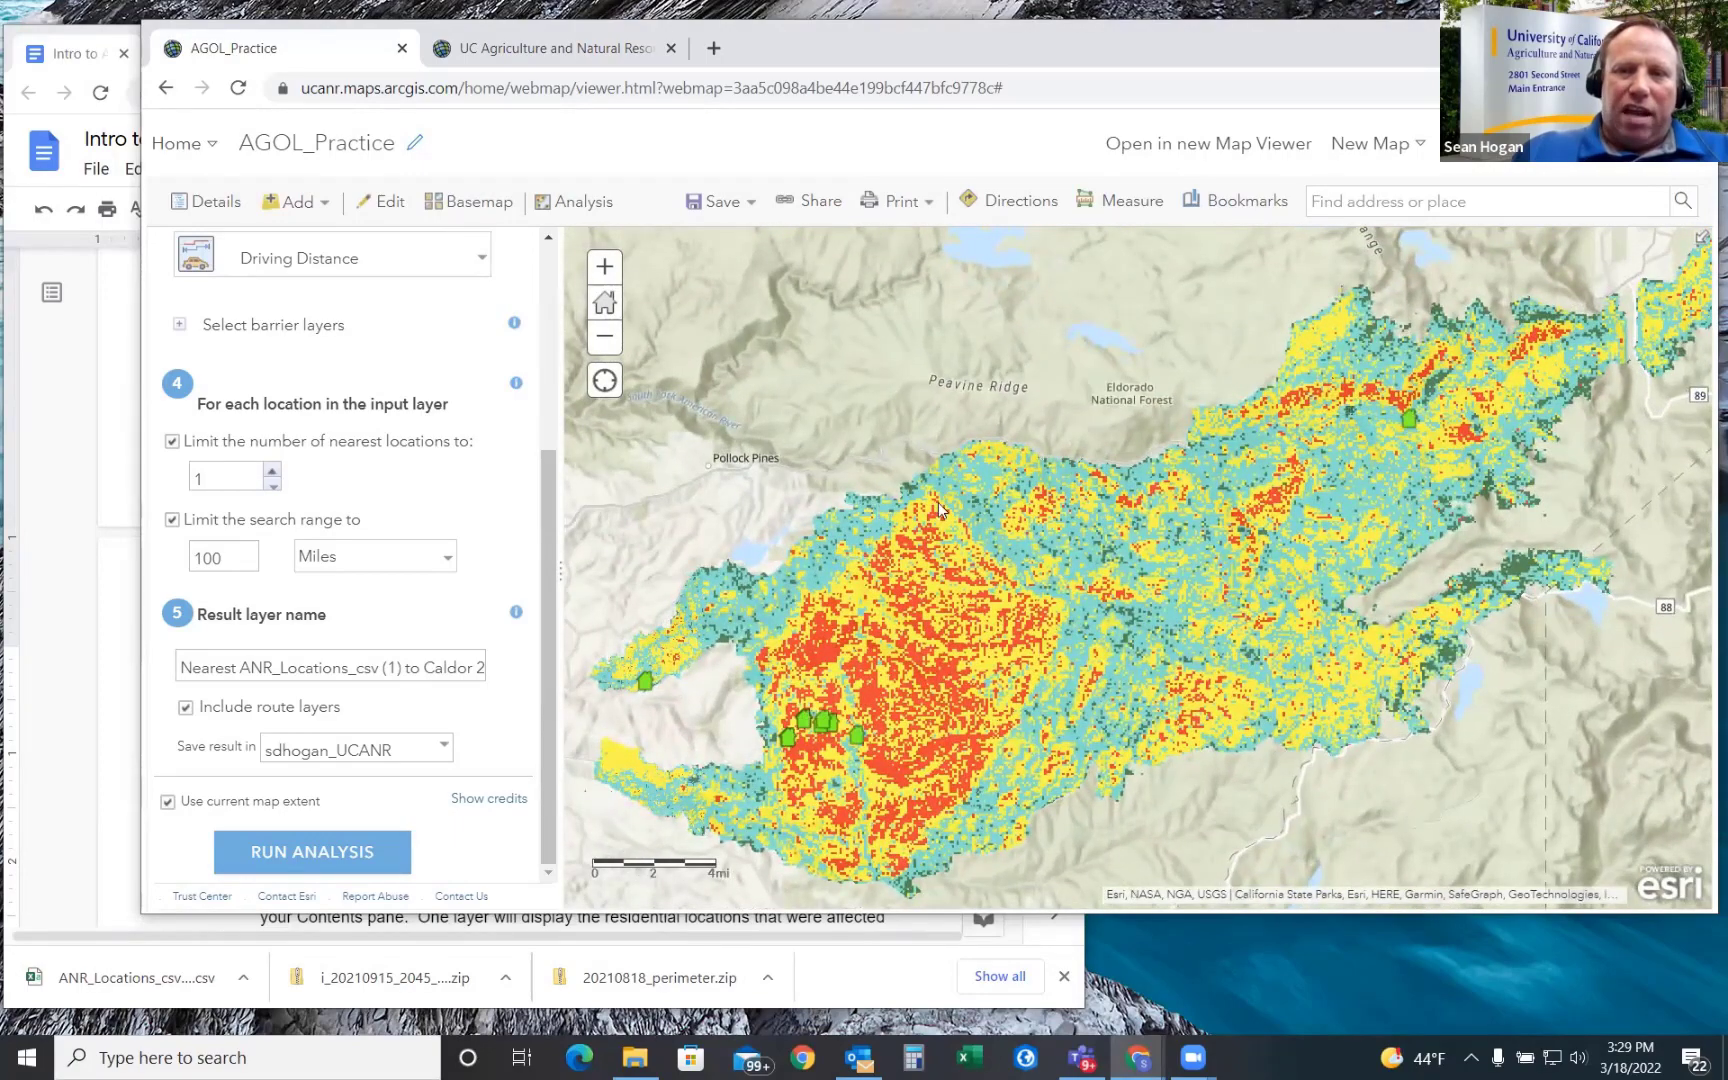
pyautogui.moveTo(999, 508); pyautogui.dragTo(1186, 455)
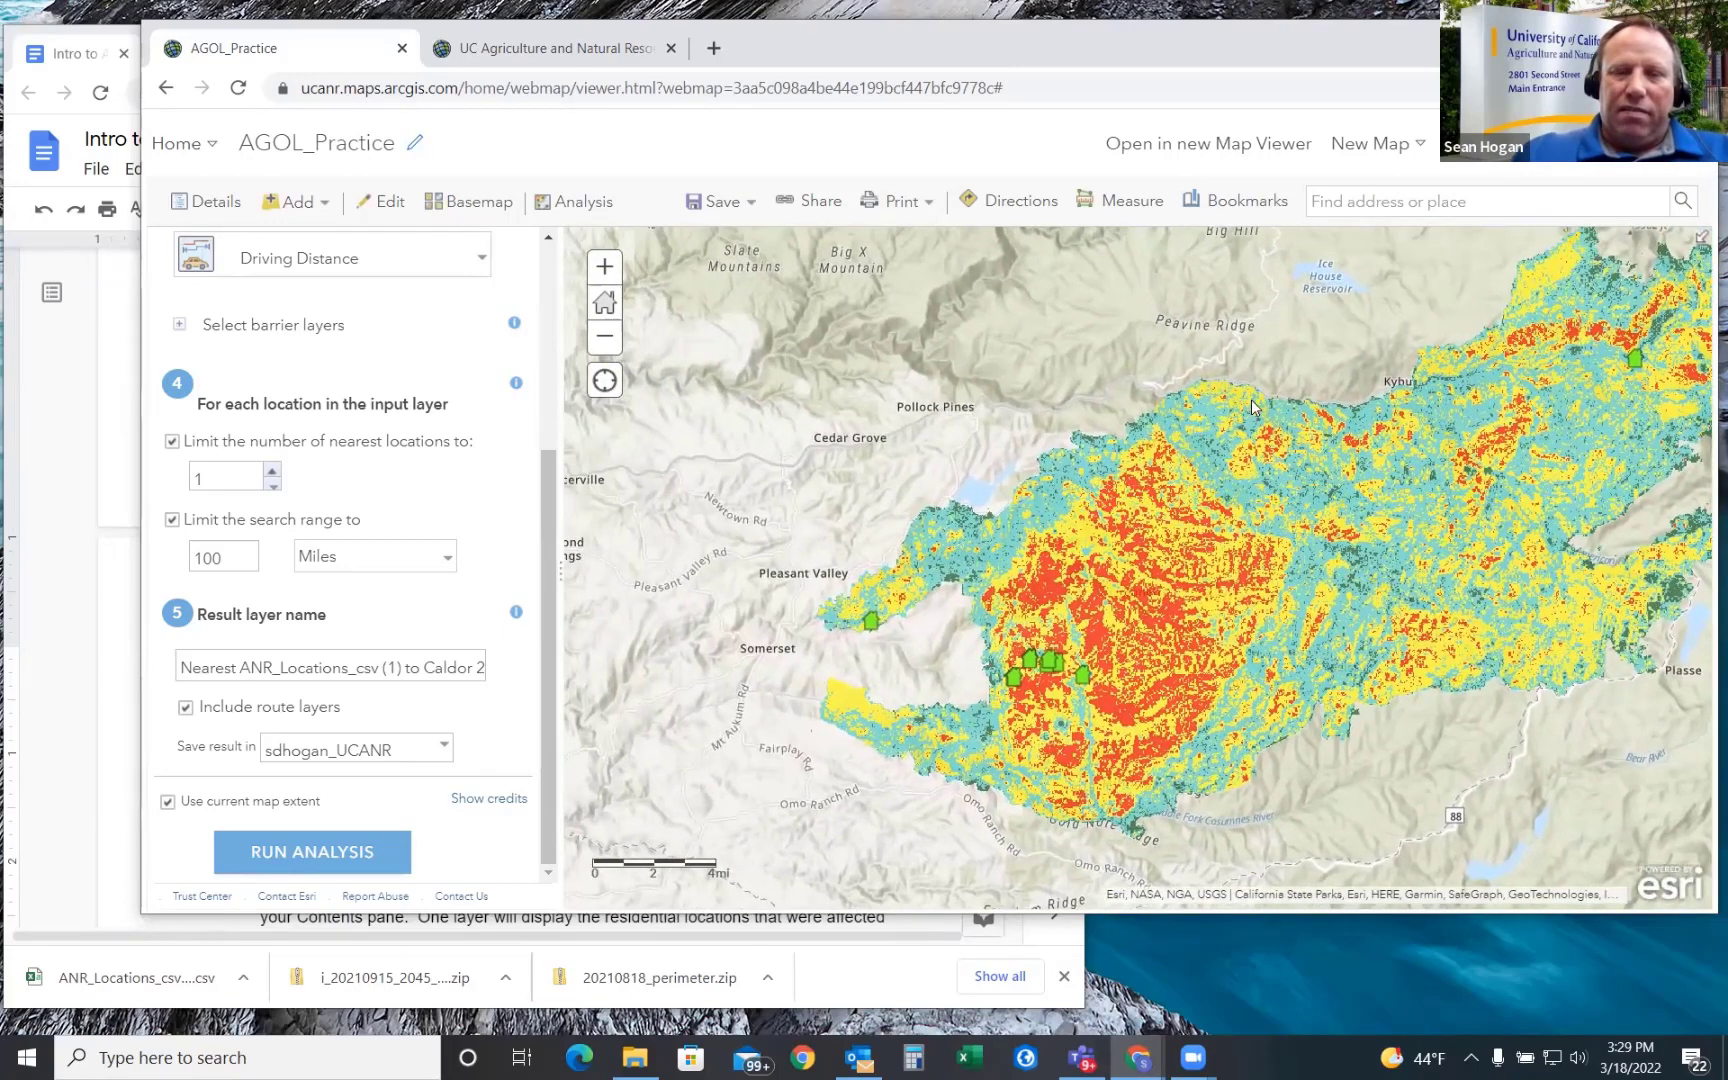
pyautogui.scroll(-1, 1022, 470)
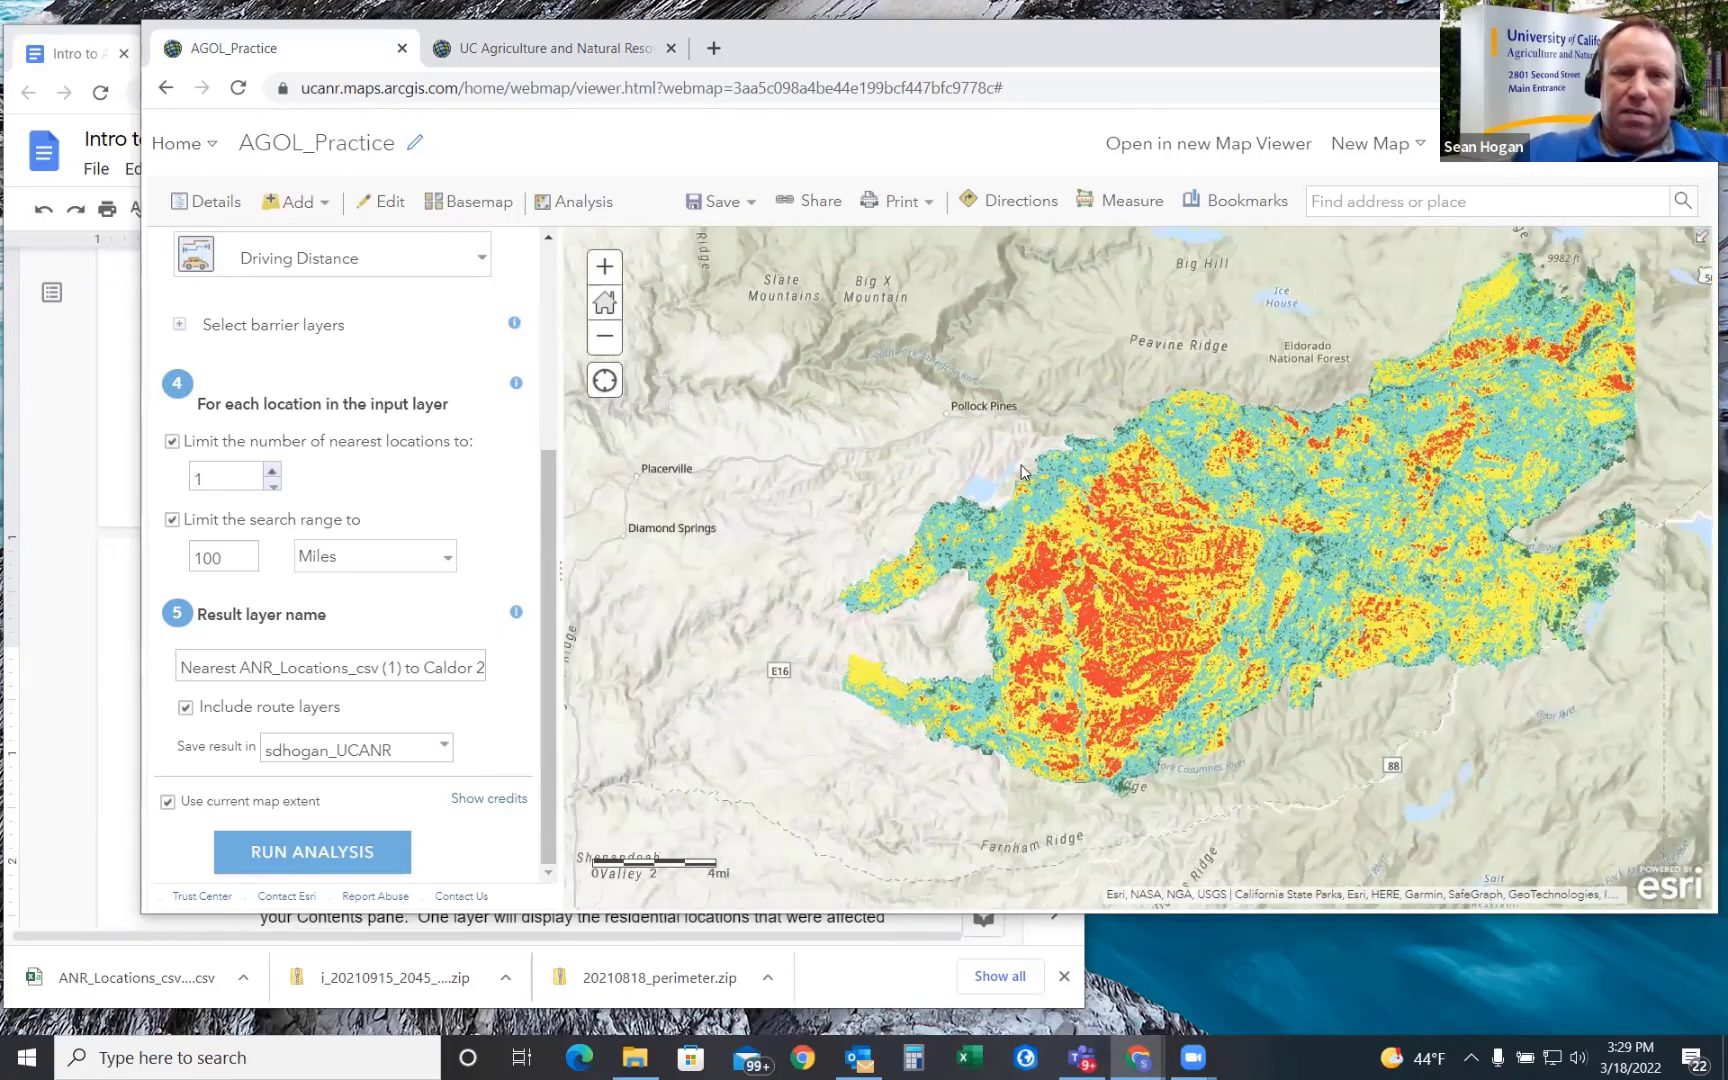
pyautogui.moveTo(1163, 455); pyautogui.dragTo(1093, 497)
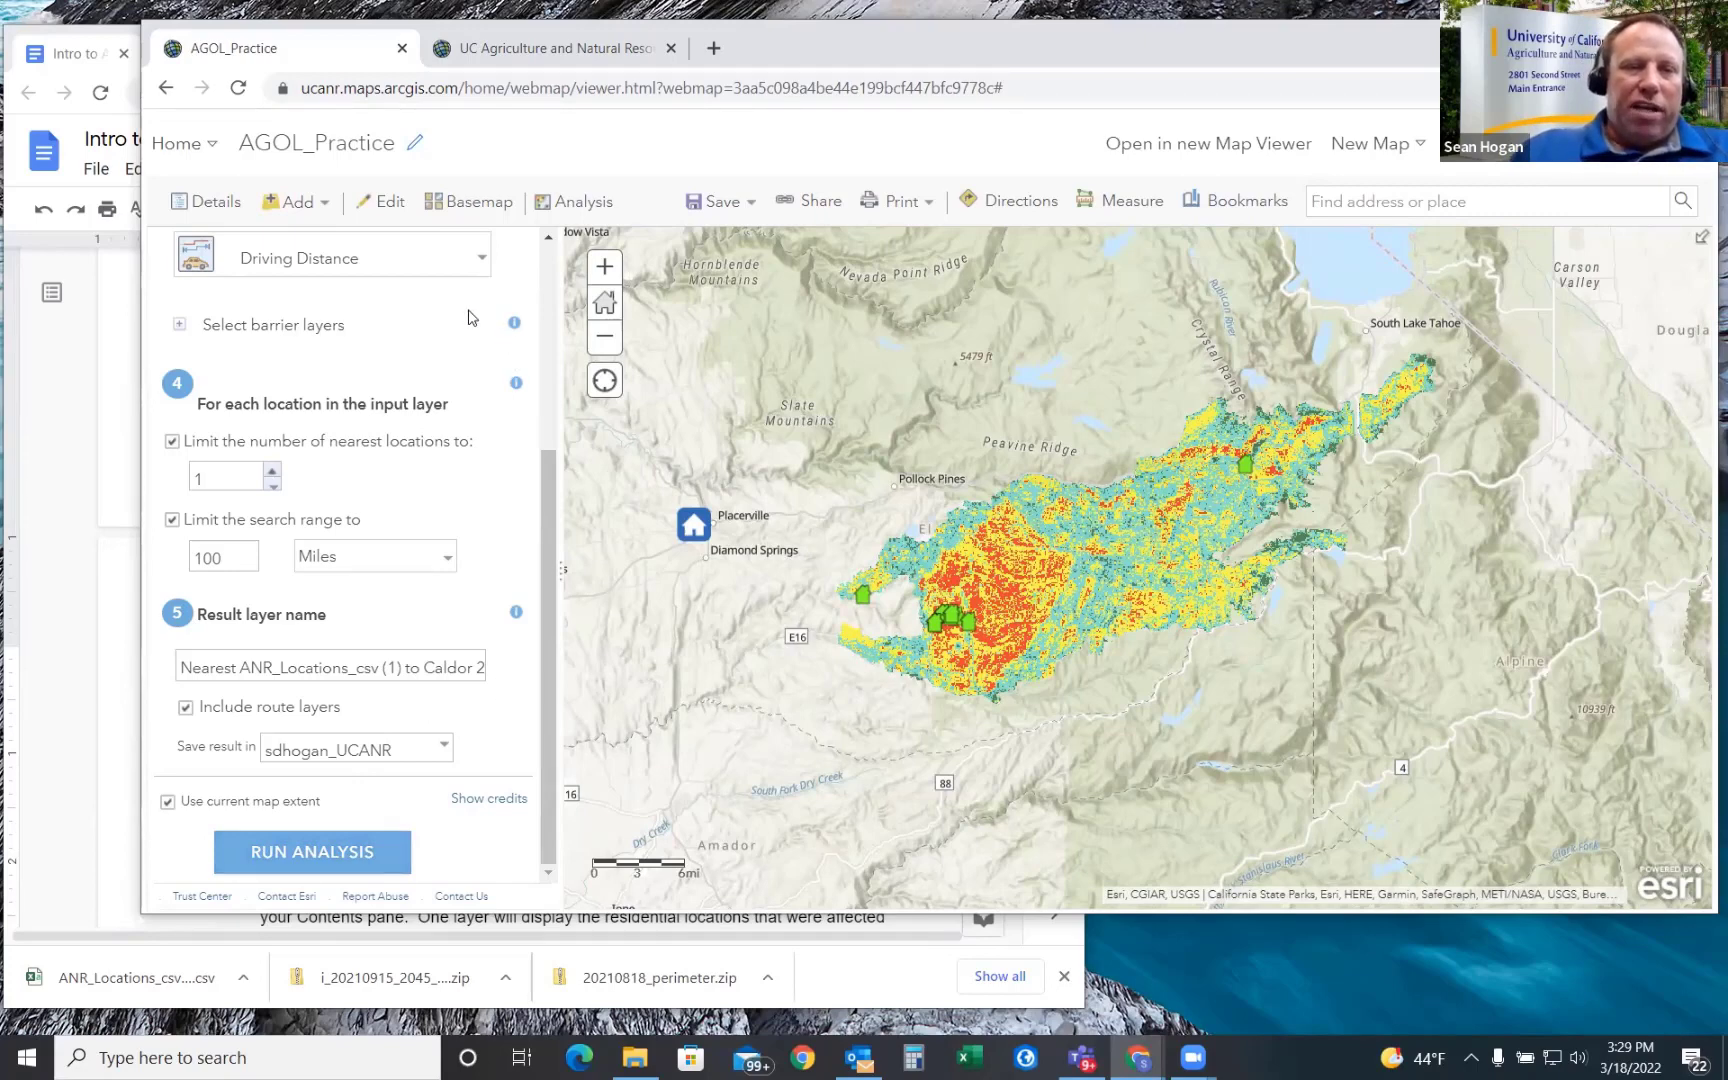
pyautogui.click(57, 584)
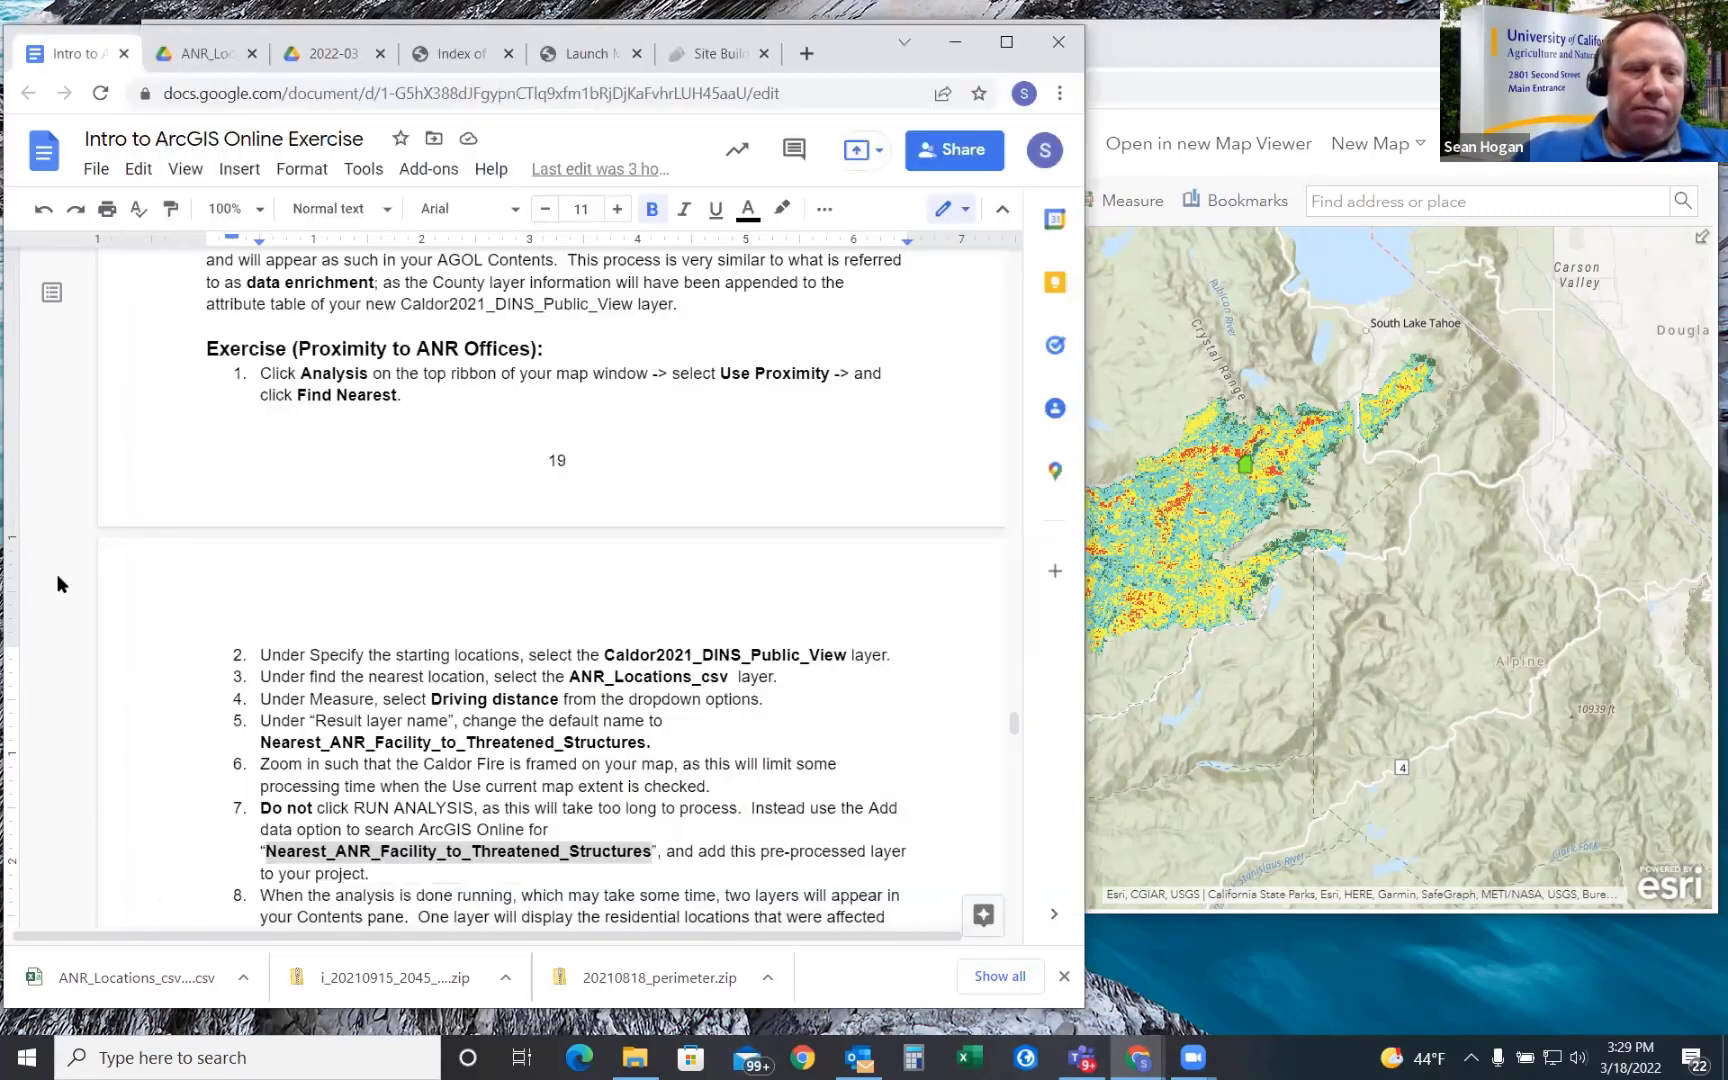
pyautogui.scroll(-1, 399, 807)
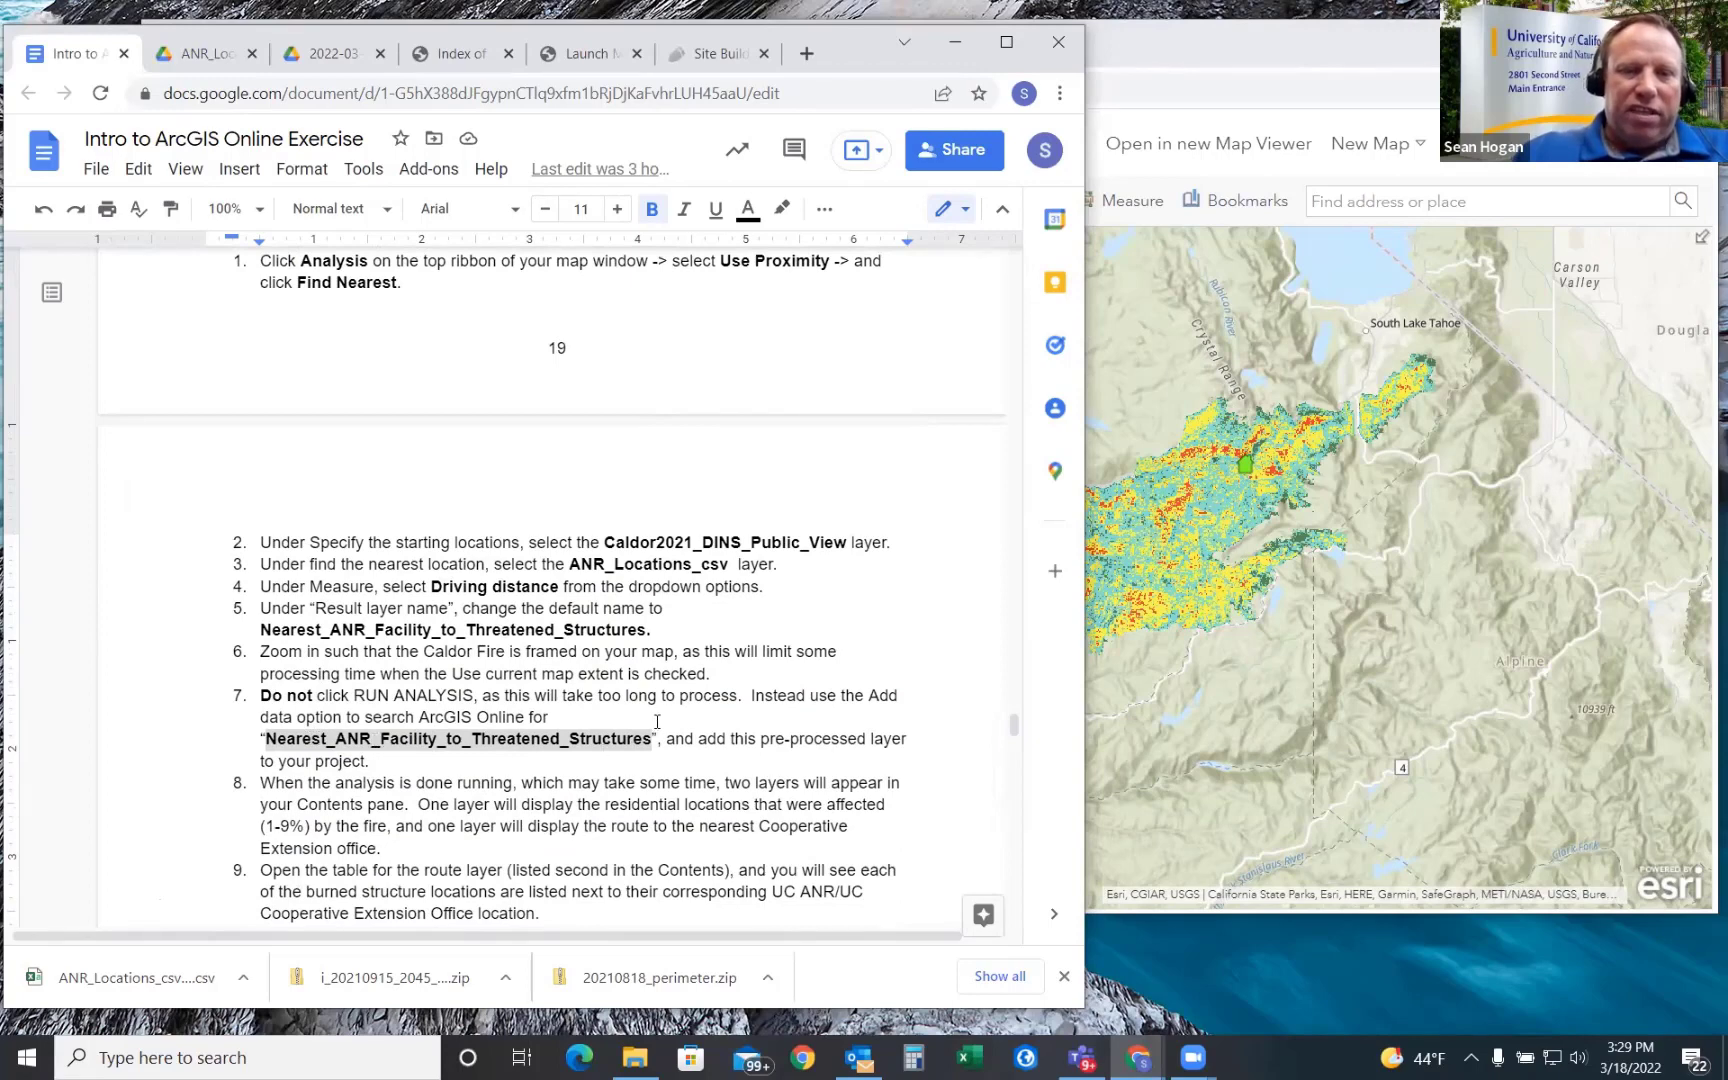
pyautogui.click(1301, 93)
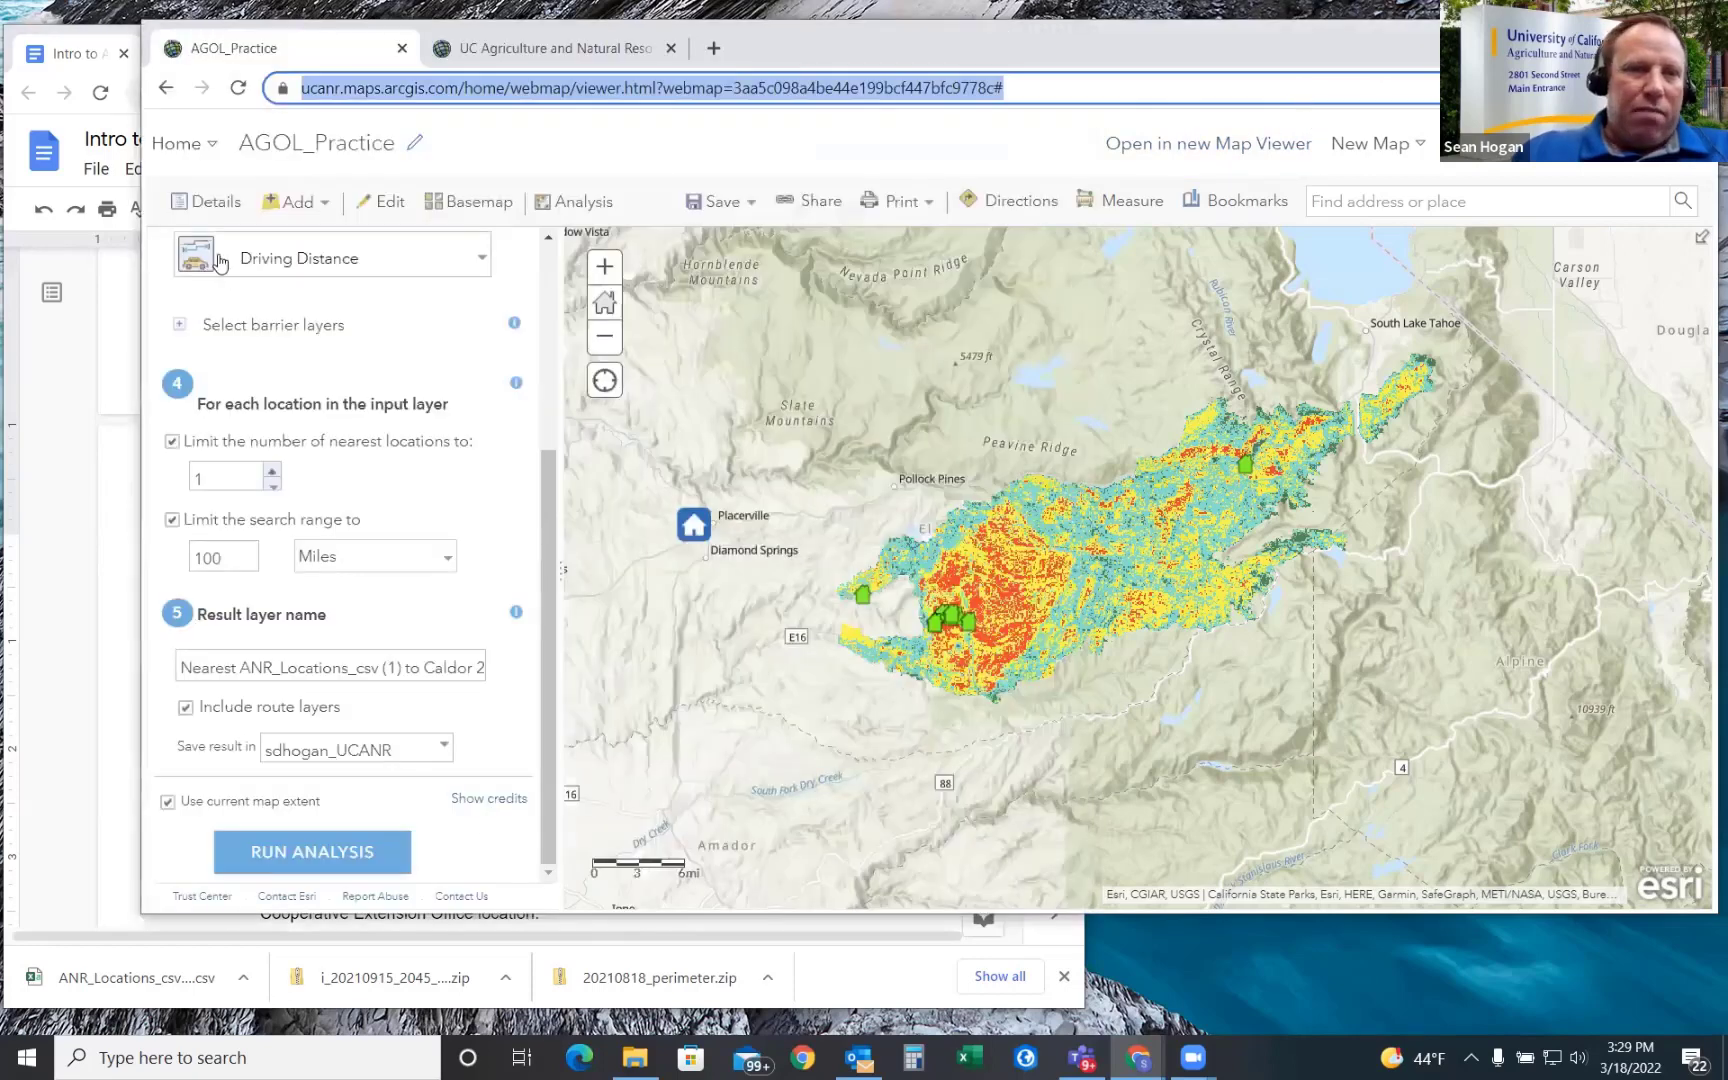
# - Search ArcGIS Online for Nearest_ANR_Facility_to_Threatened_Structures and add that routes layer to the map
pyautogui.click(300, 201)
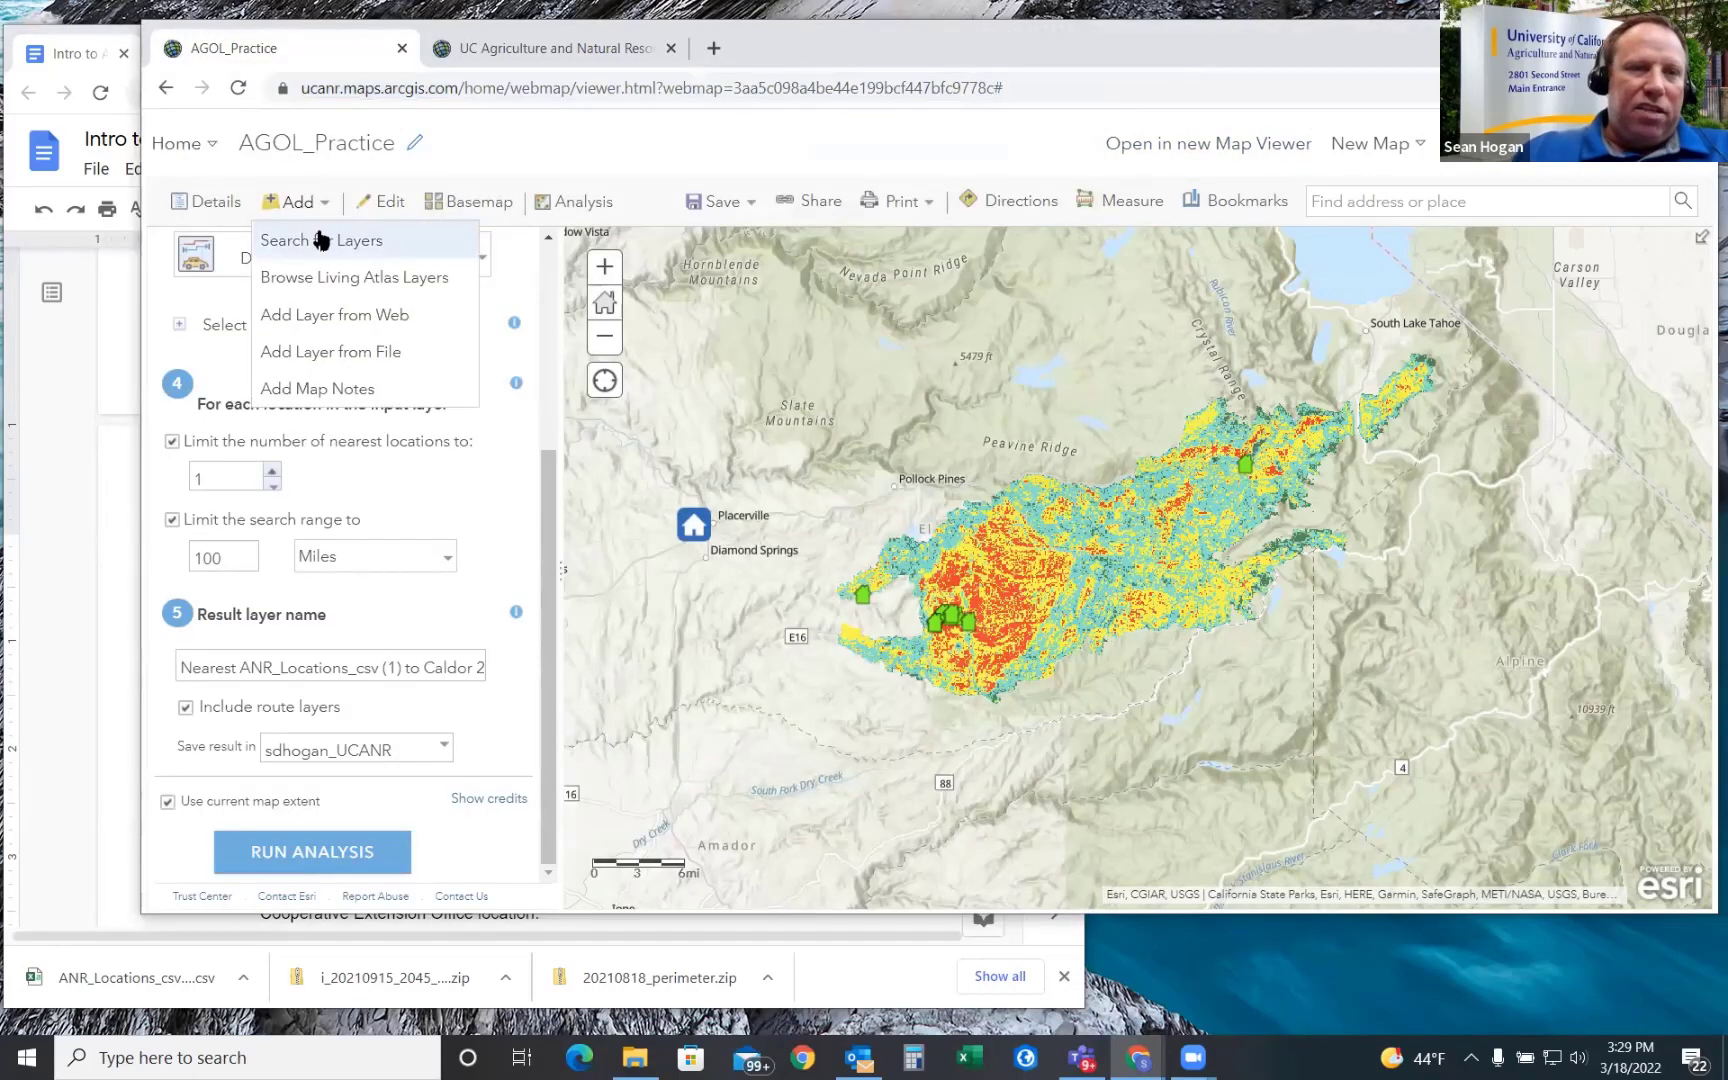
pyautogui.click(320, 240)
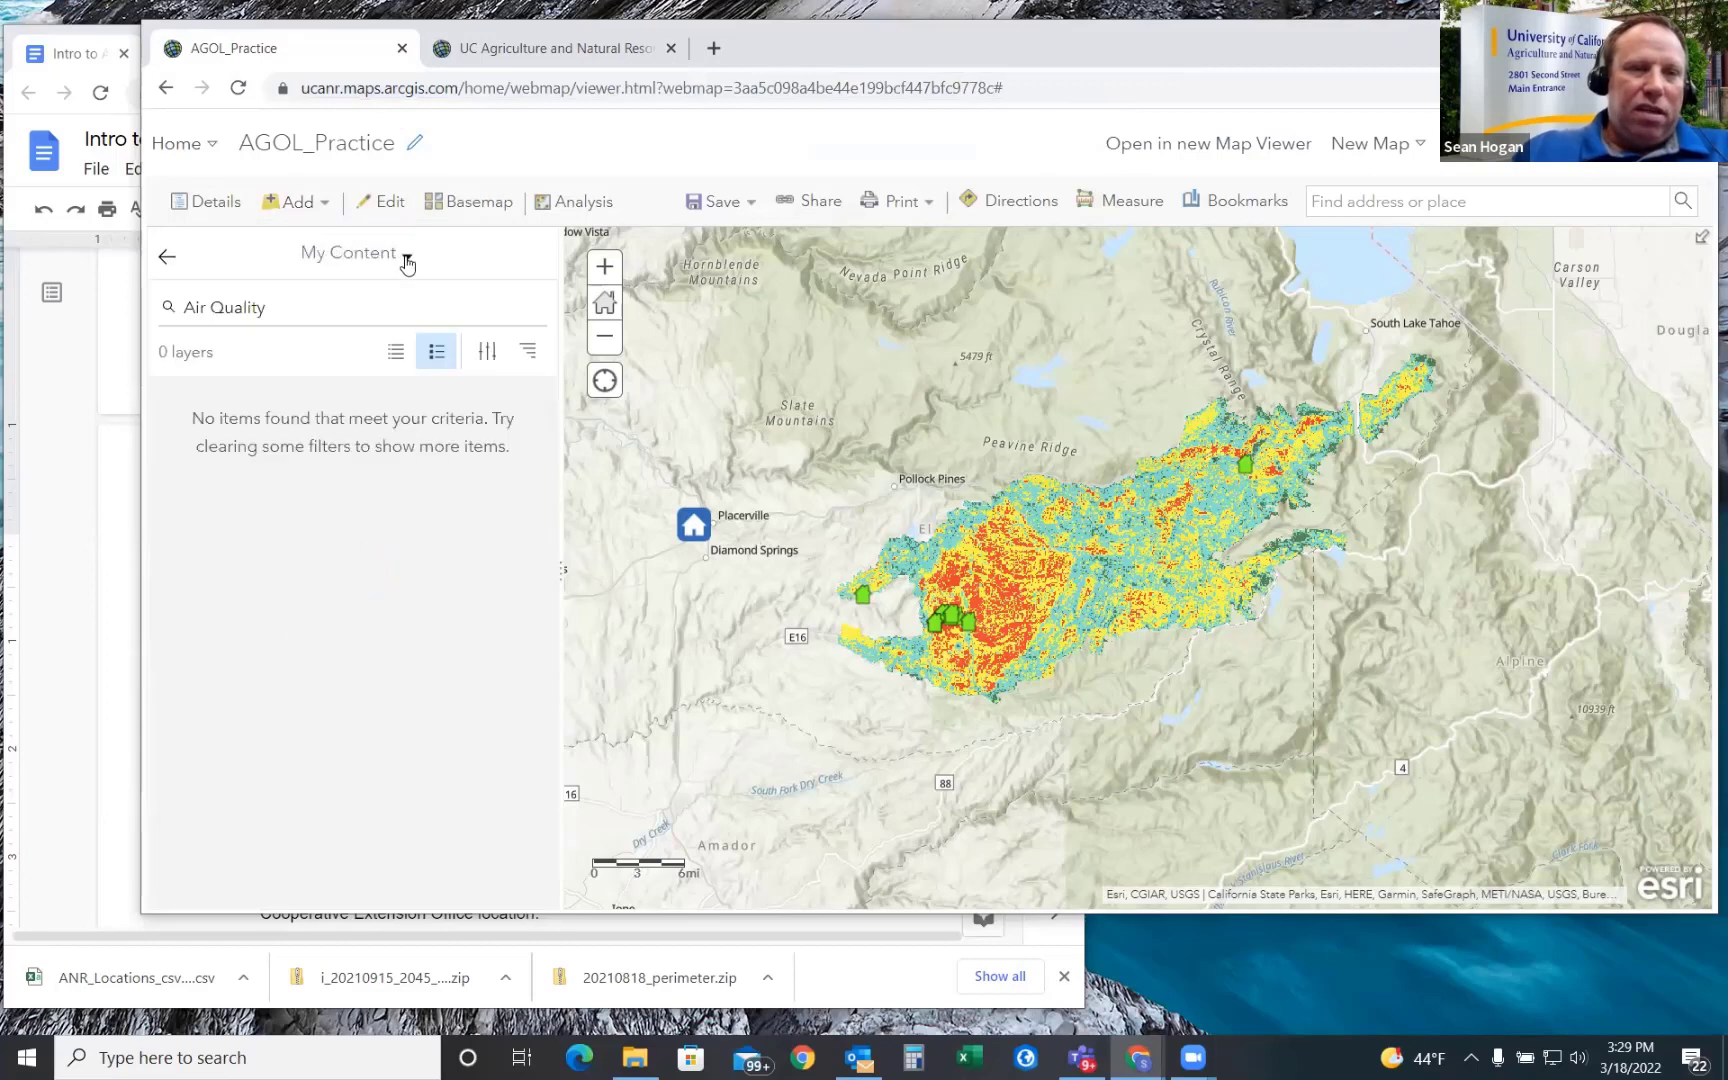
pyautogui.click(407, 263)
pyautogui.click(358, 499)
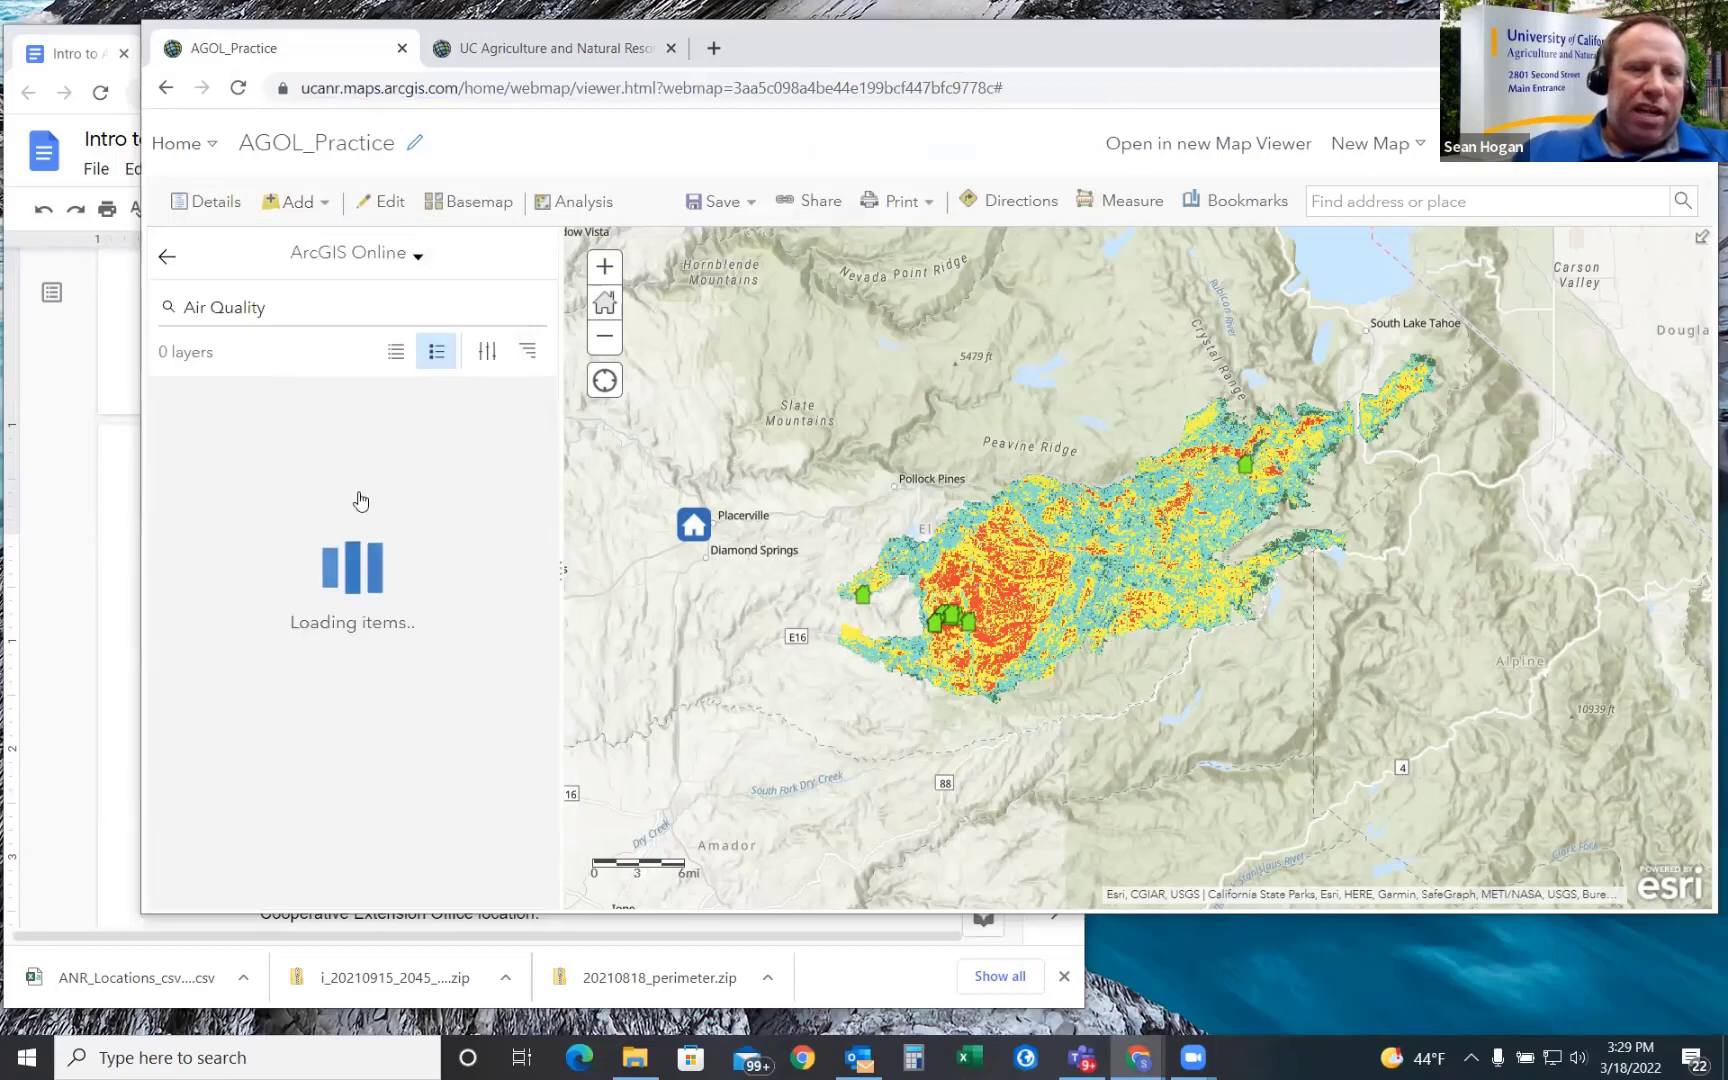
pyautogui.click(165, 308)
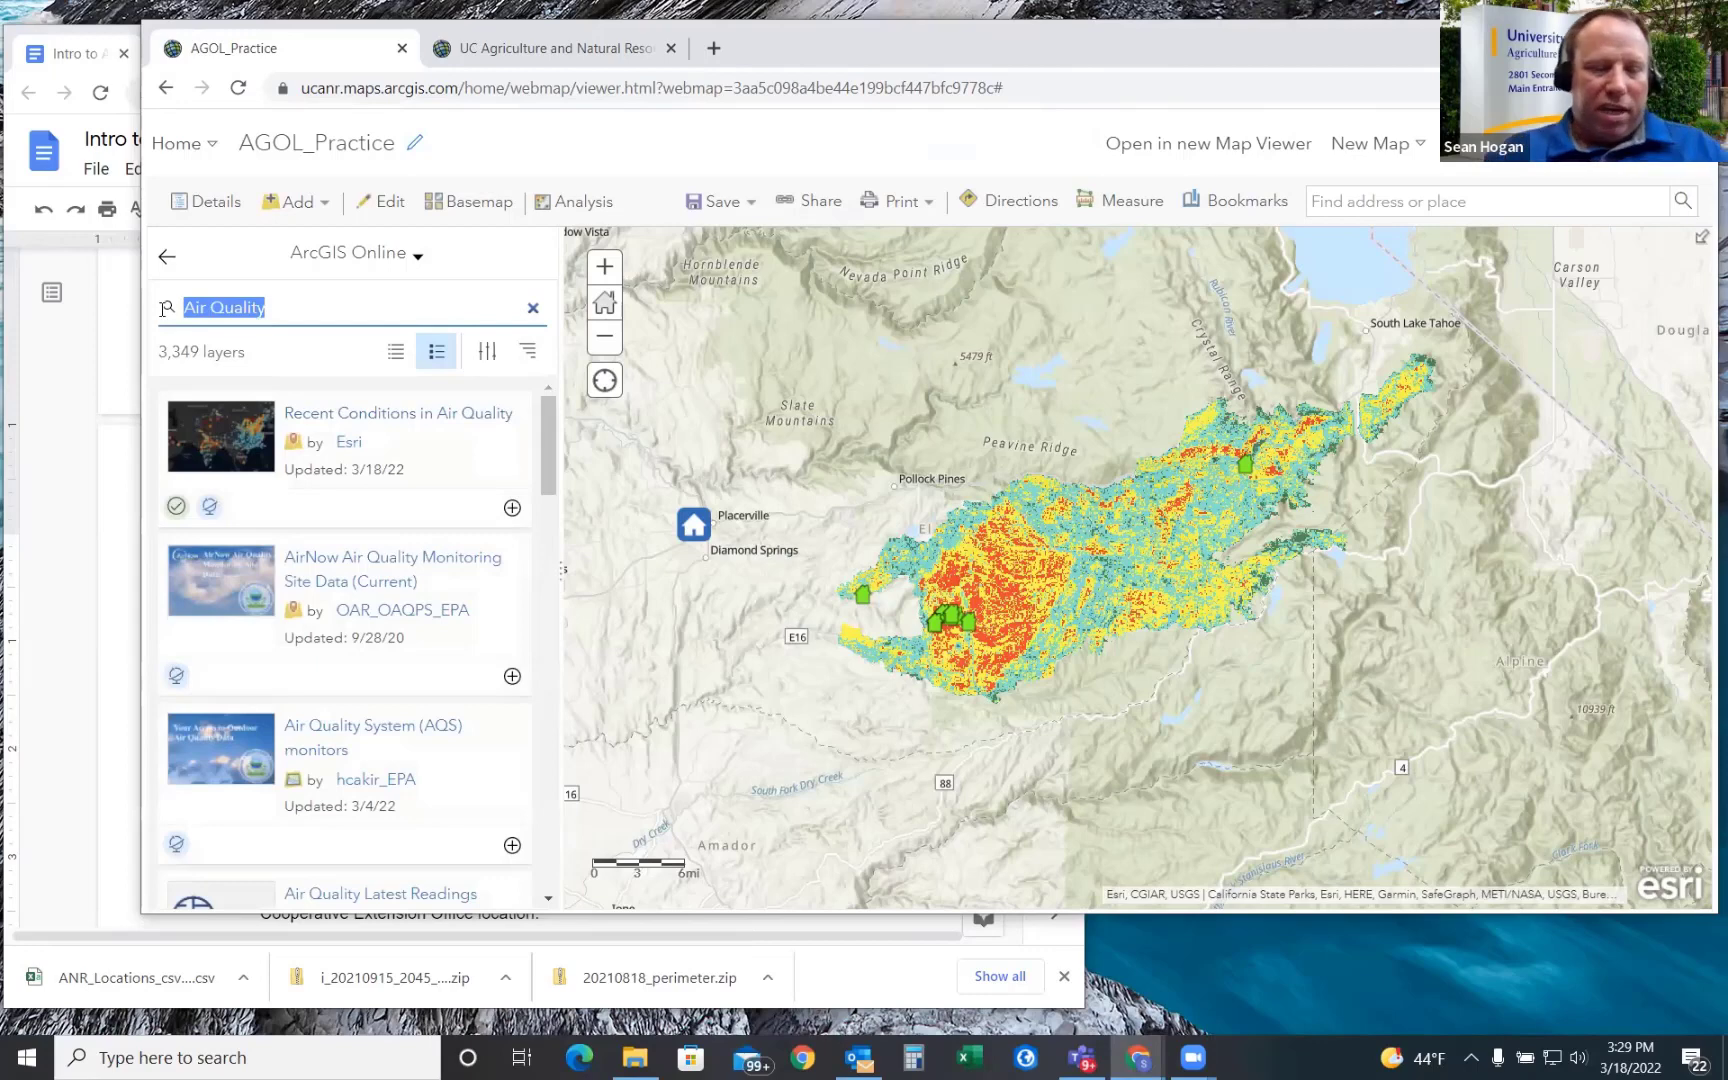
pyautogui.hotkey('ctrl', 'v')
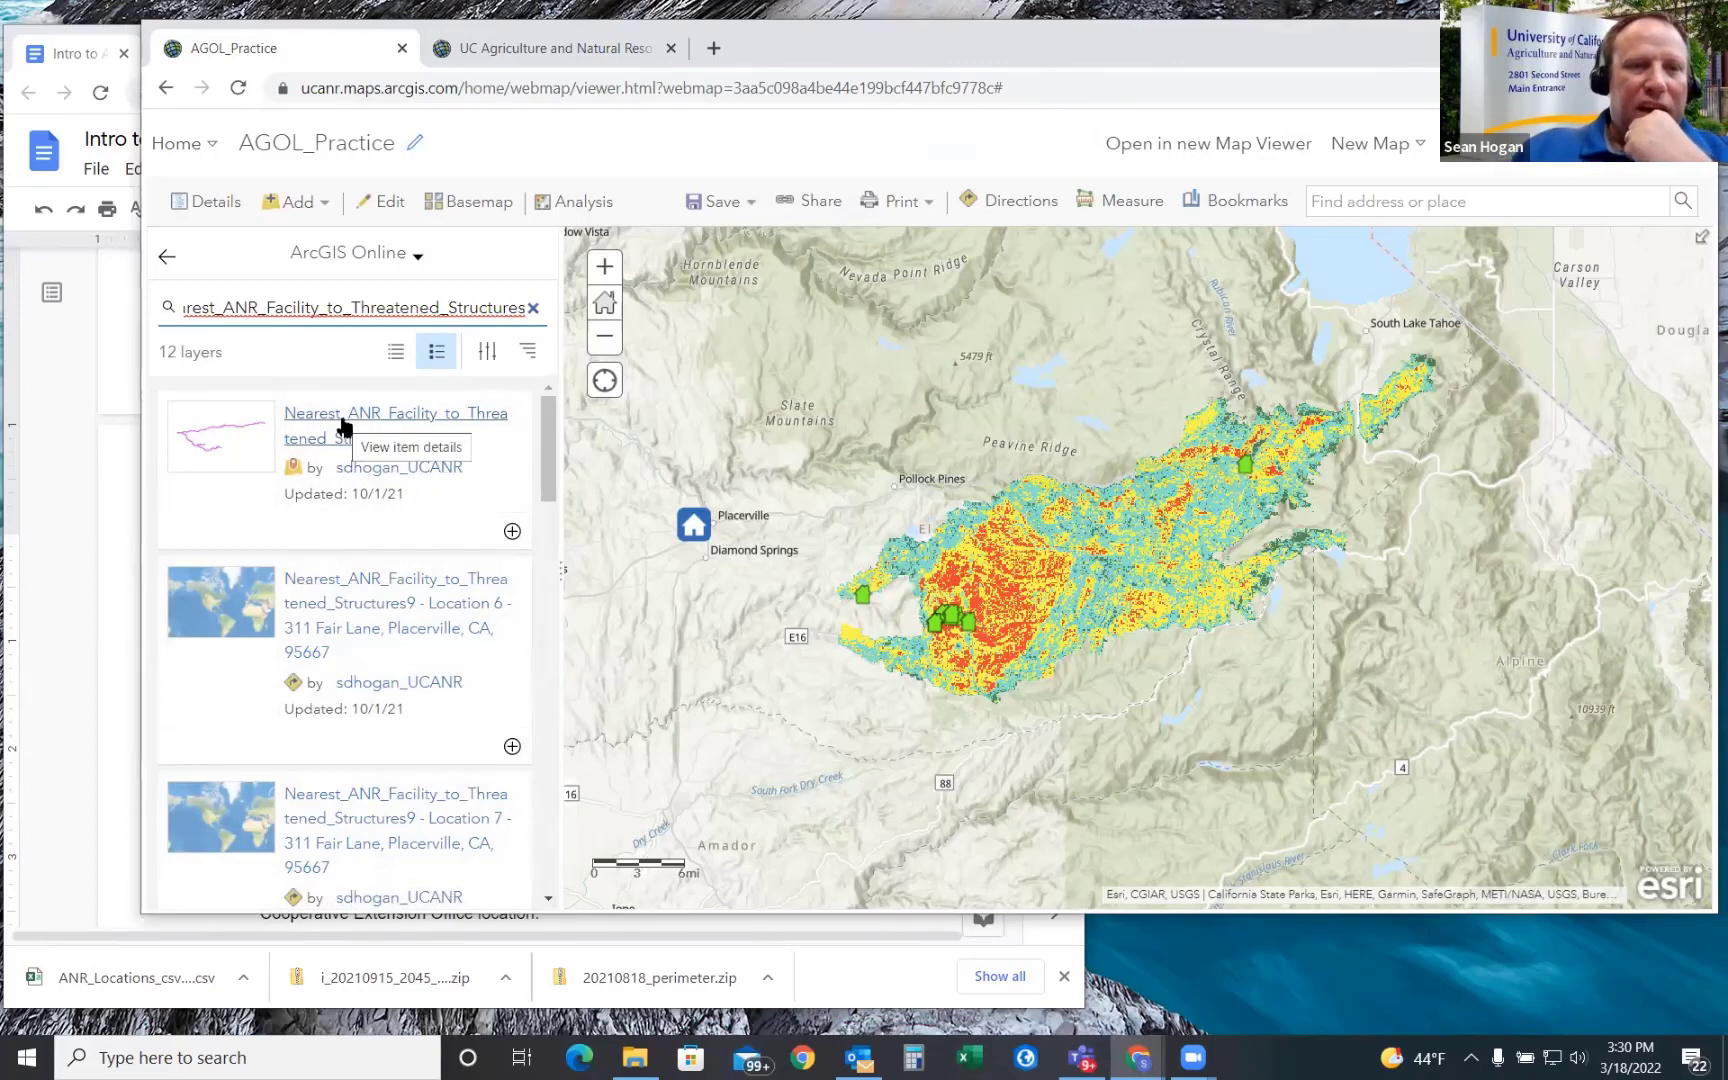
pyautogui.click(512, 531)
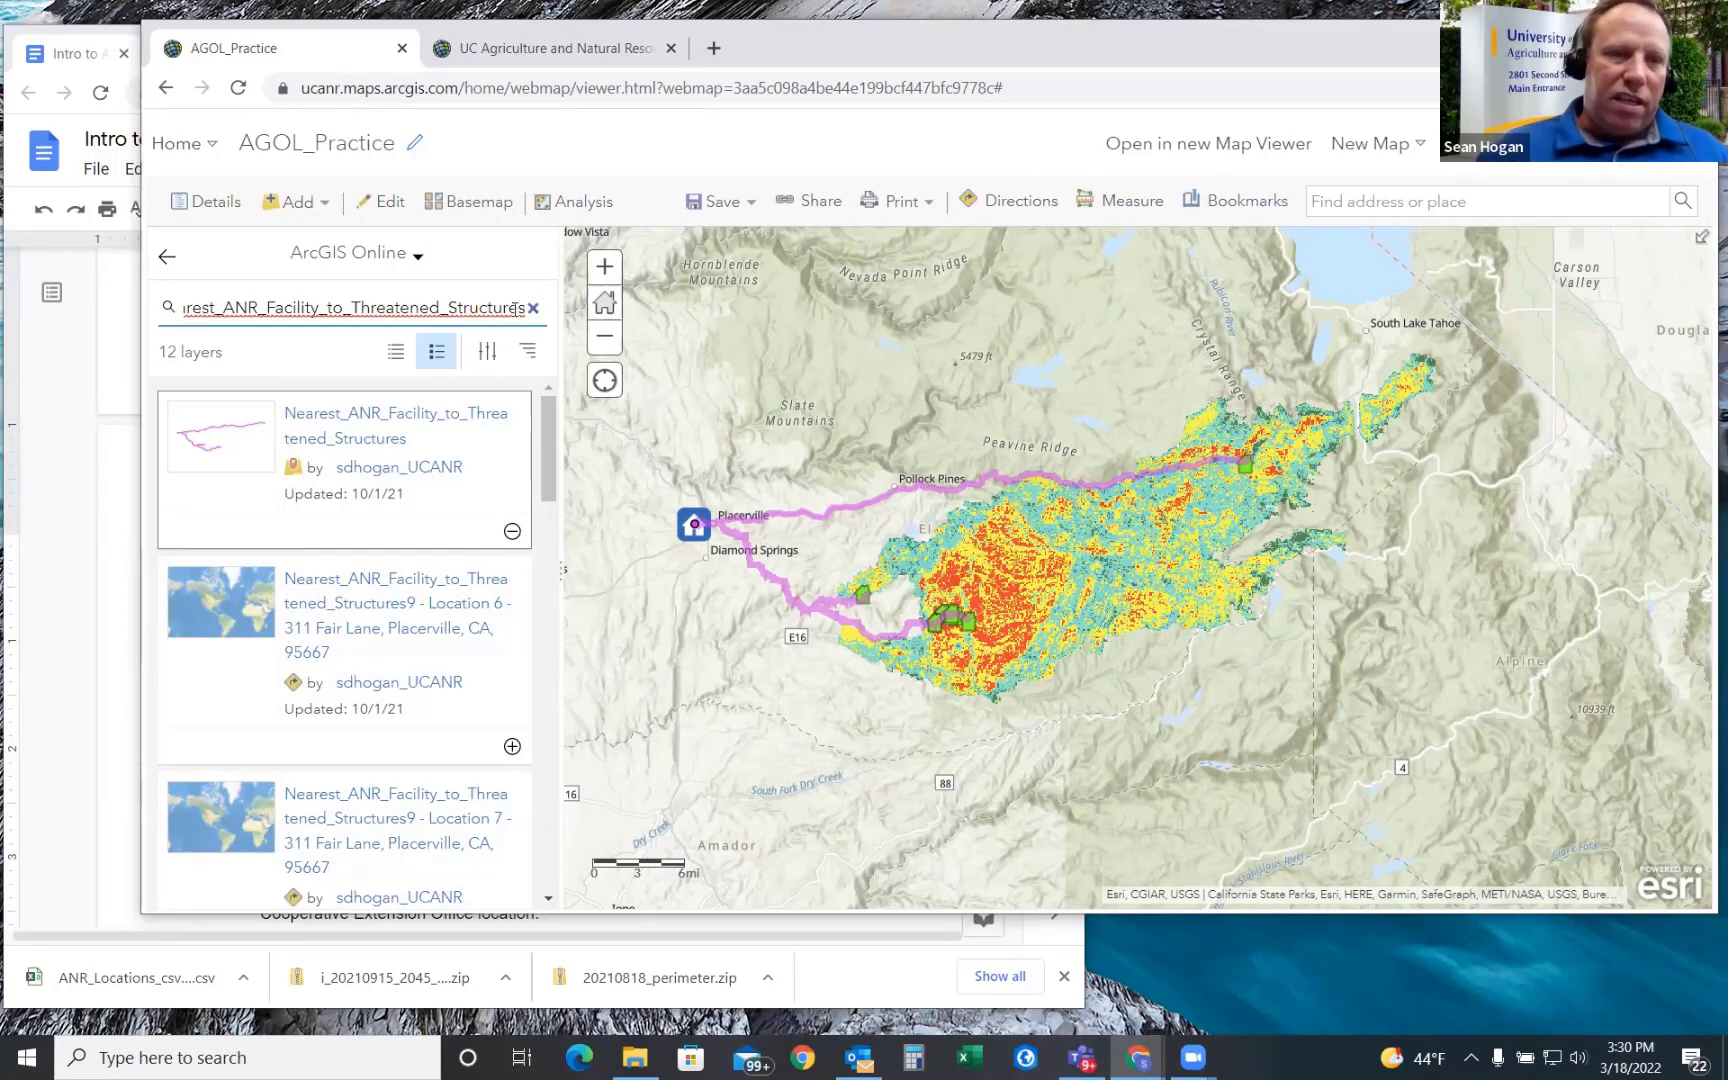
pyautogui.click(168, 258)
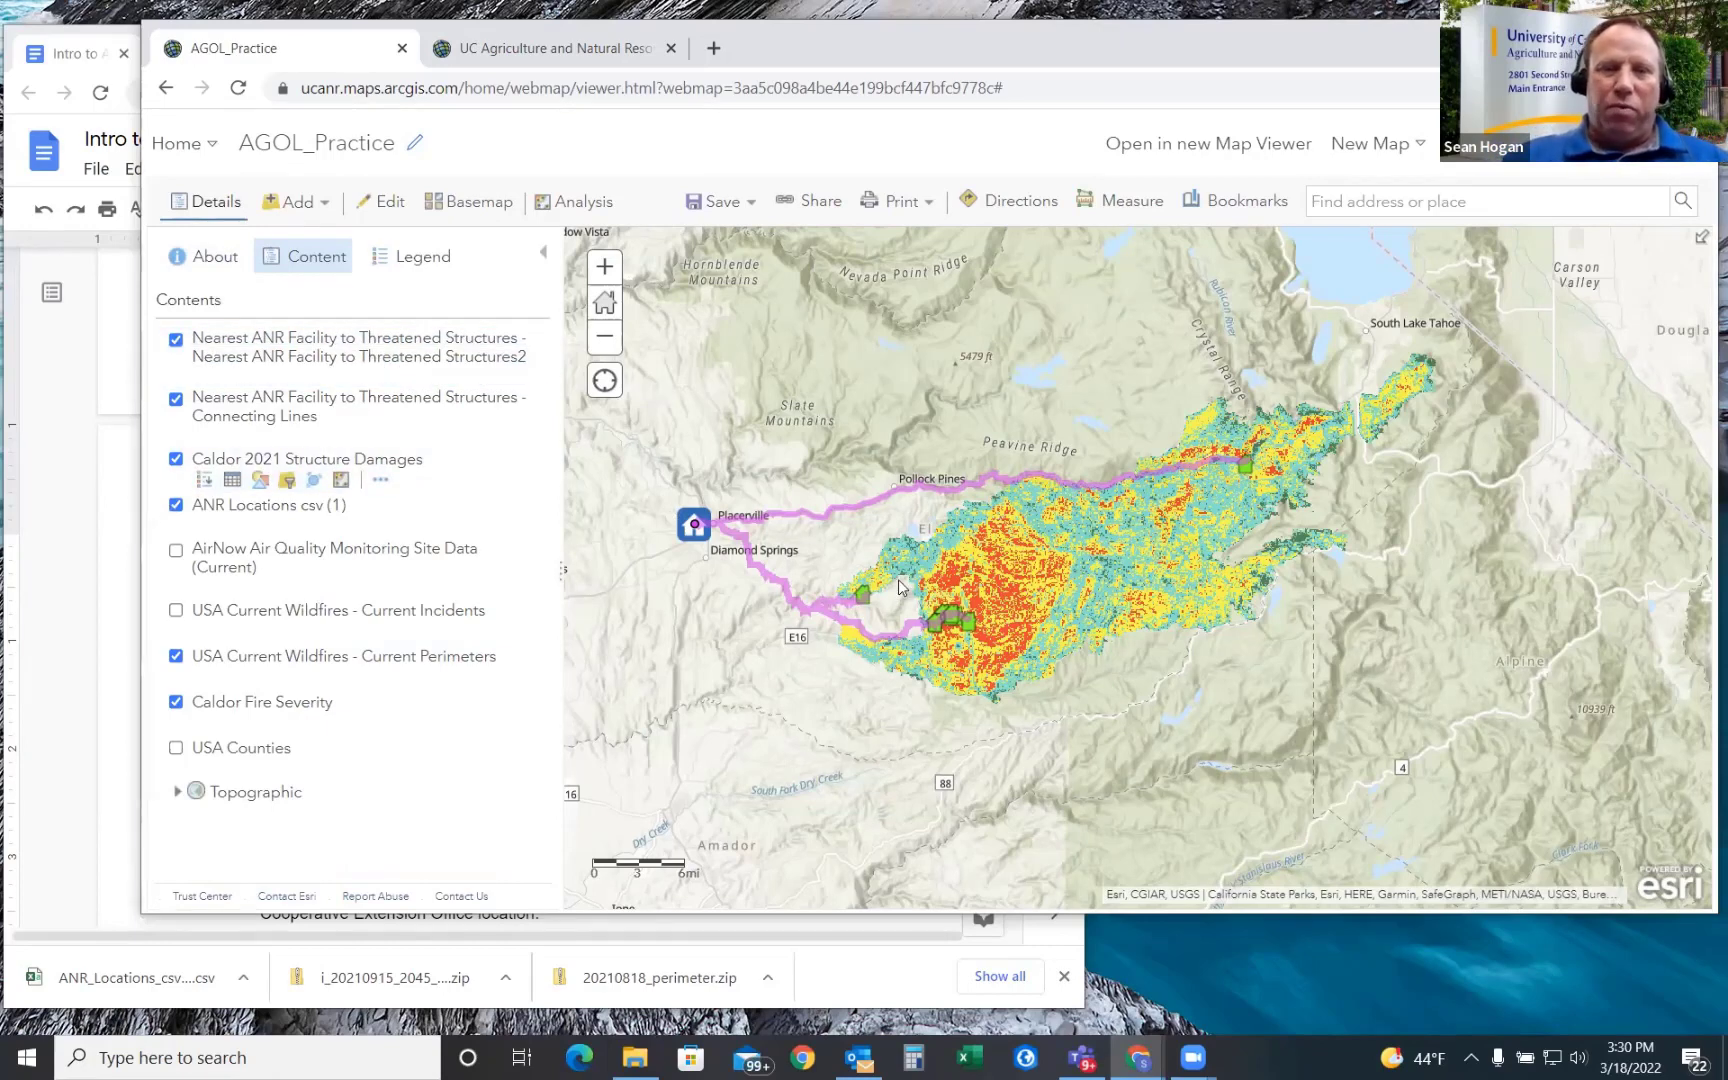
# - Hide the Nearest ANR Facility points, drop Connecting Lines below ANR Locations csv (1), and save
pyautogui.click(177, 343)
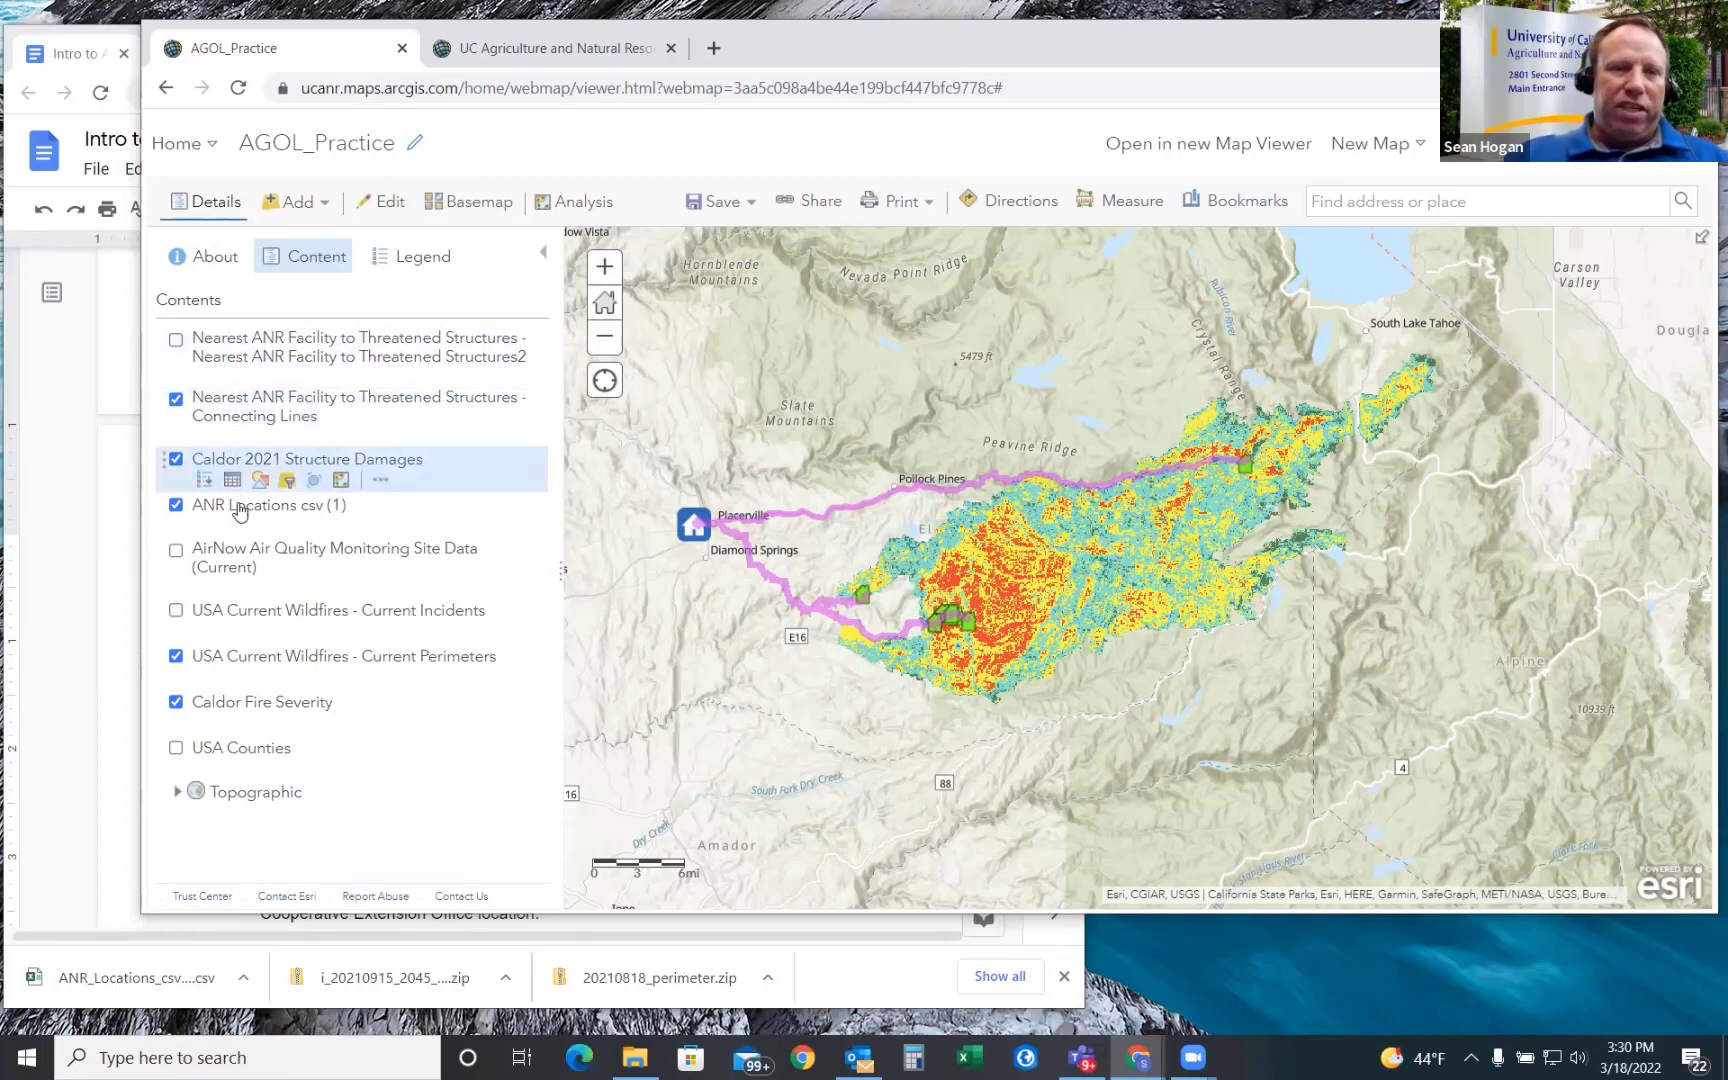
pyautogui.click(182, 414)
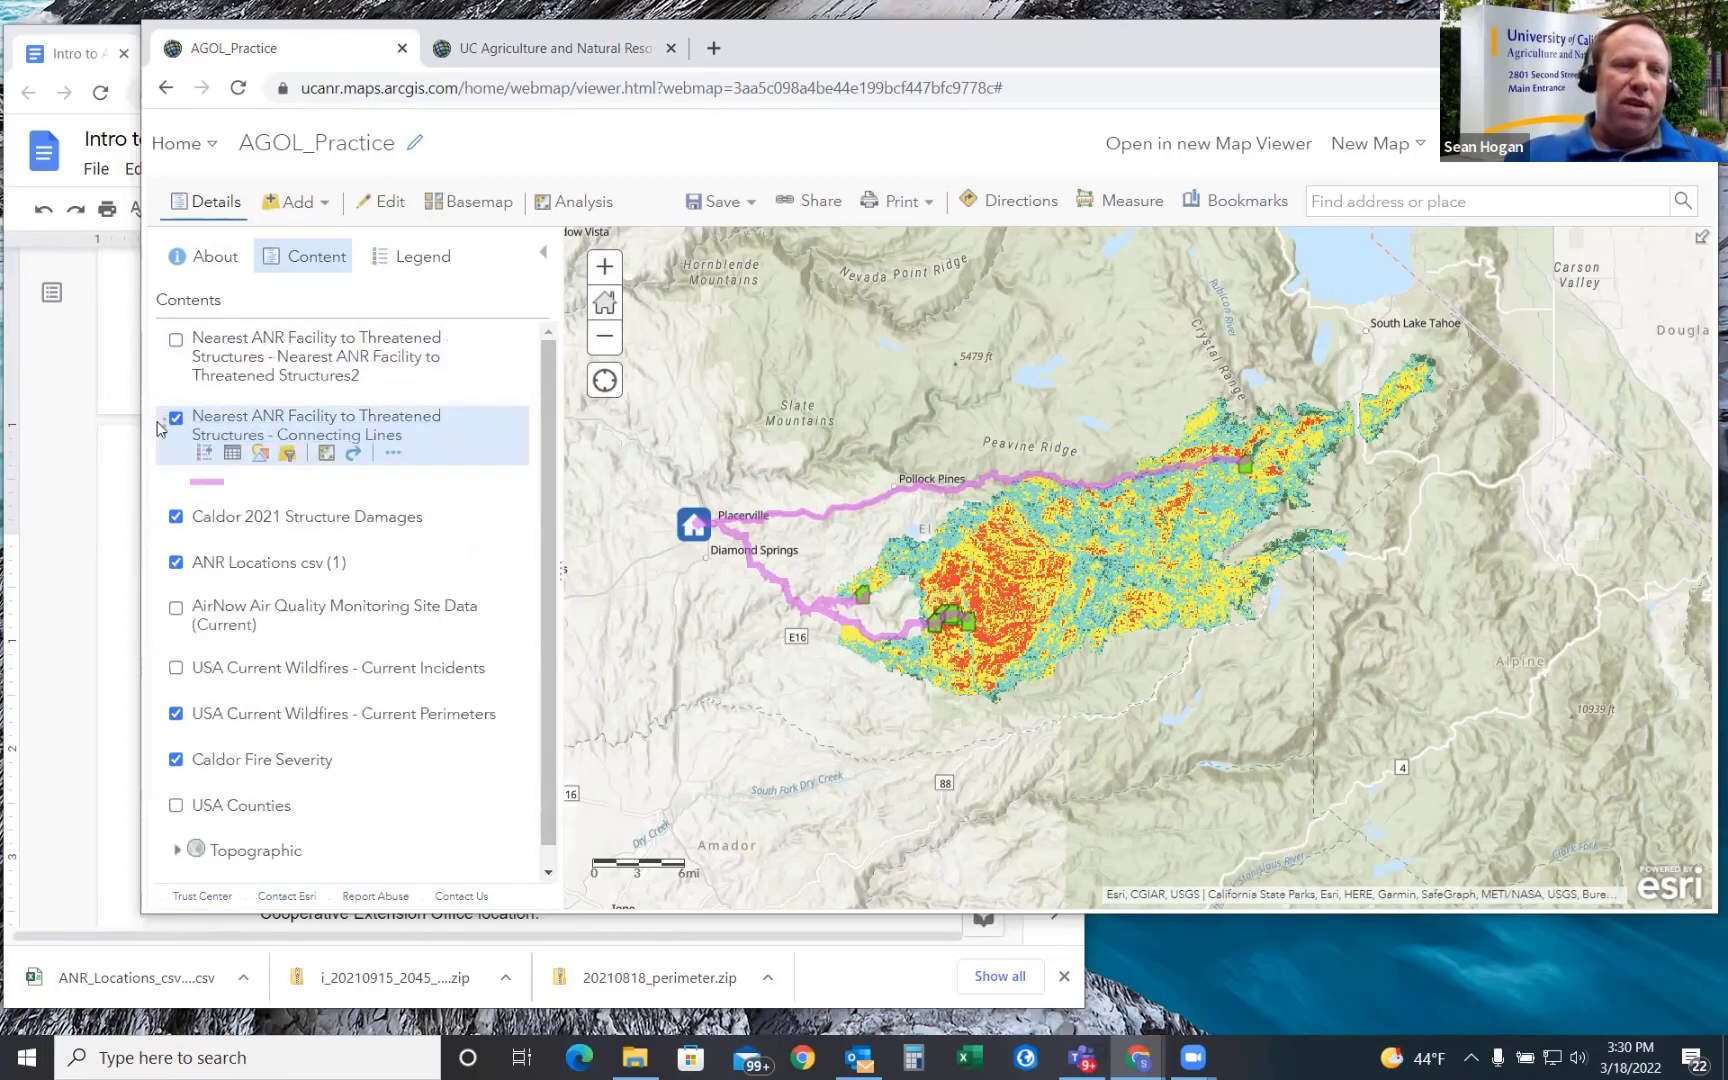
pyautogui.moveTo(164, 425); pyautogui.dragTo(167, 591)
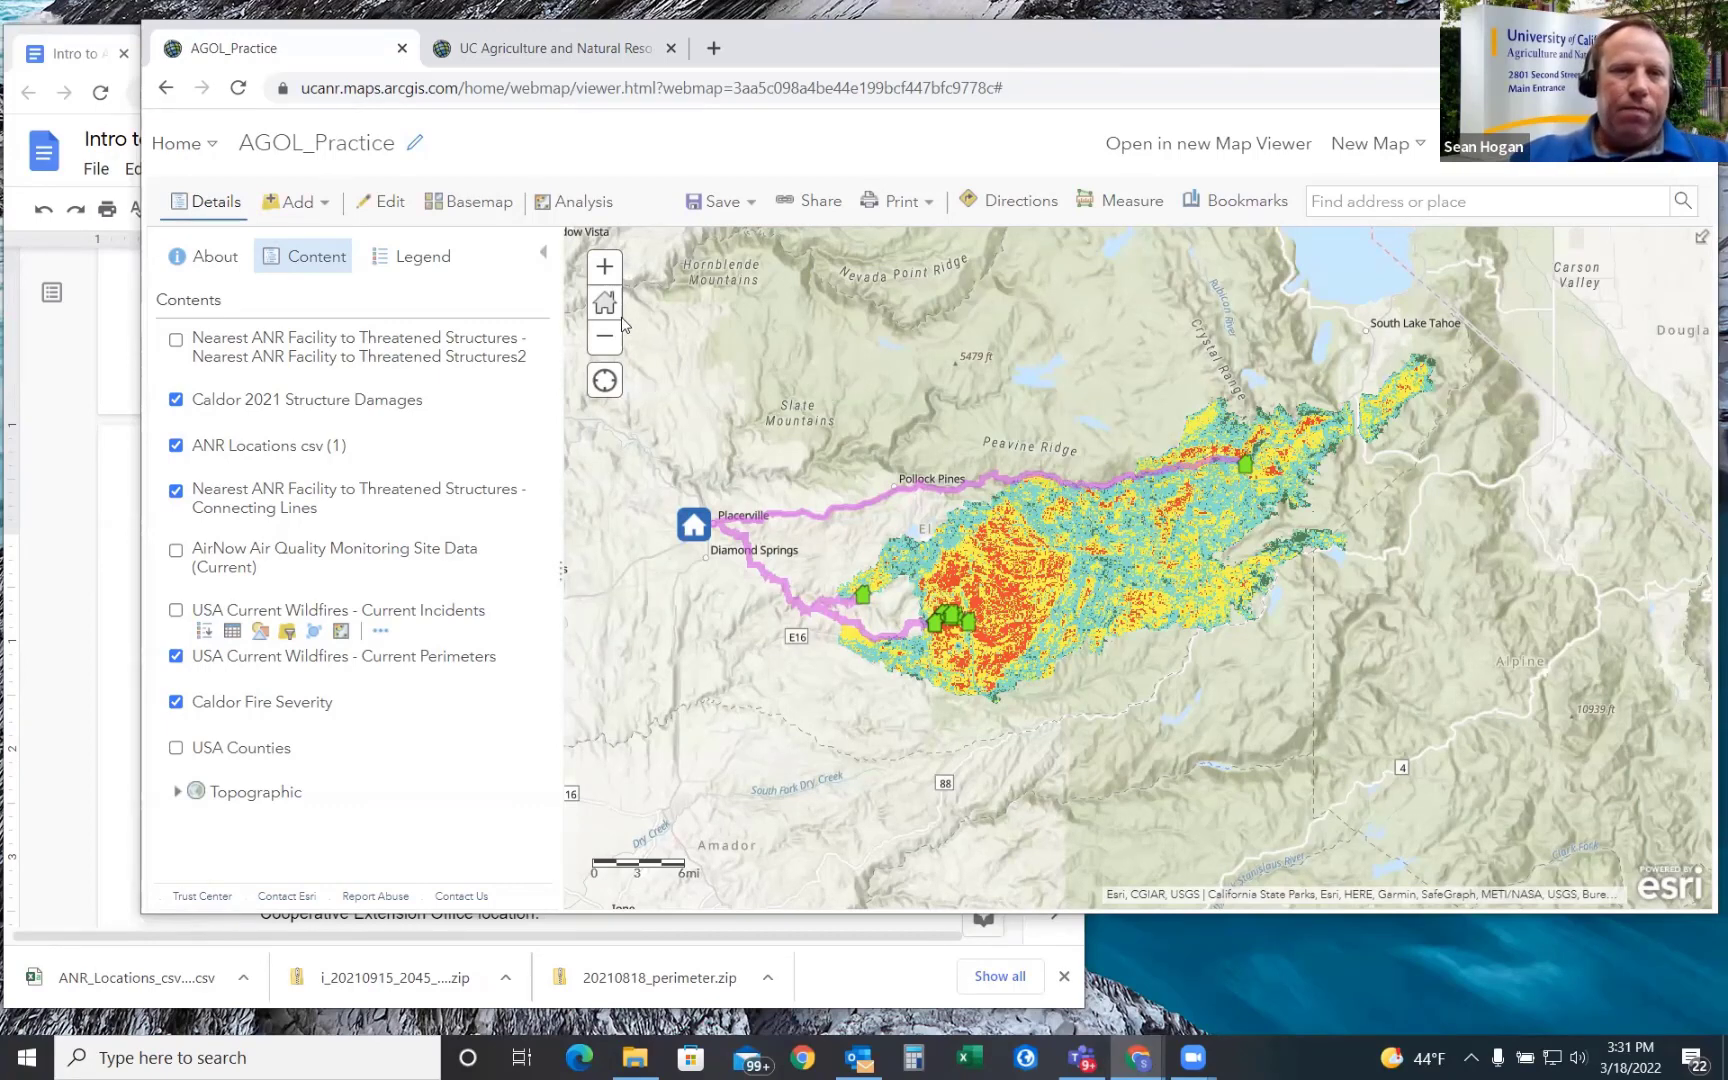
pyautogui.click(713, 205)
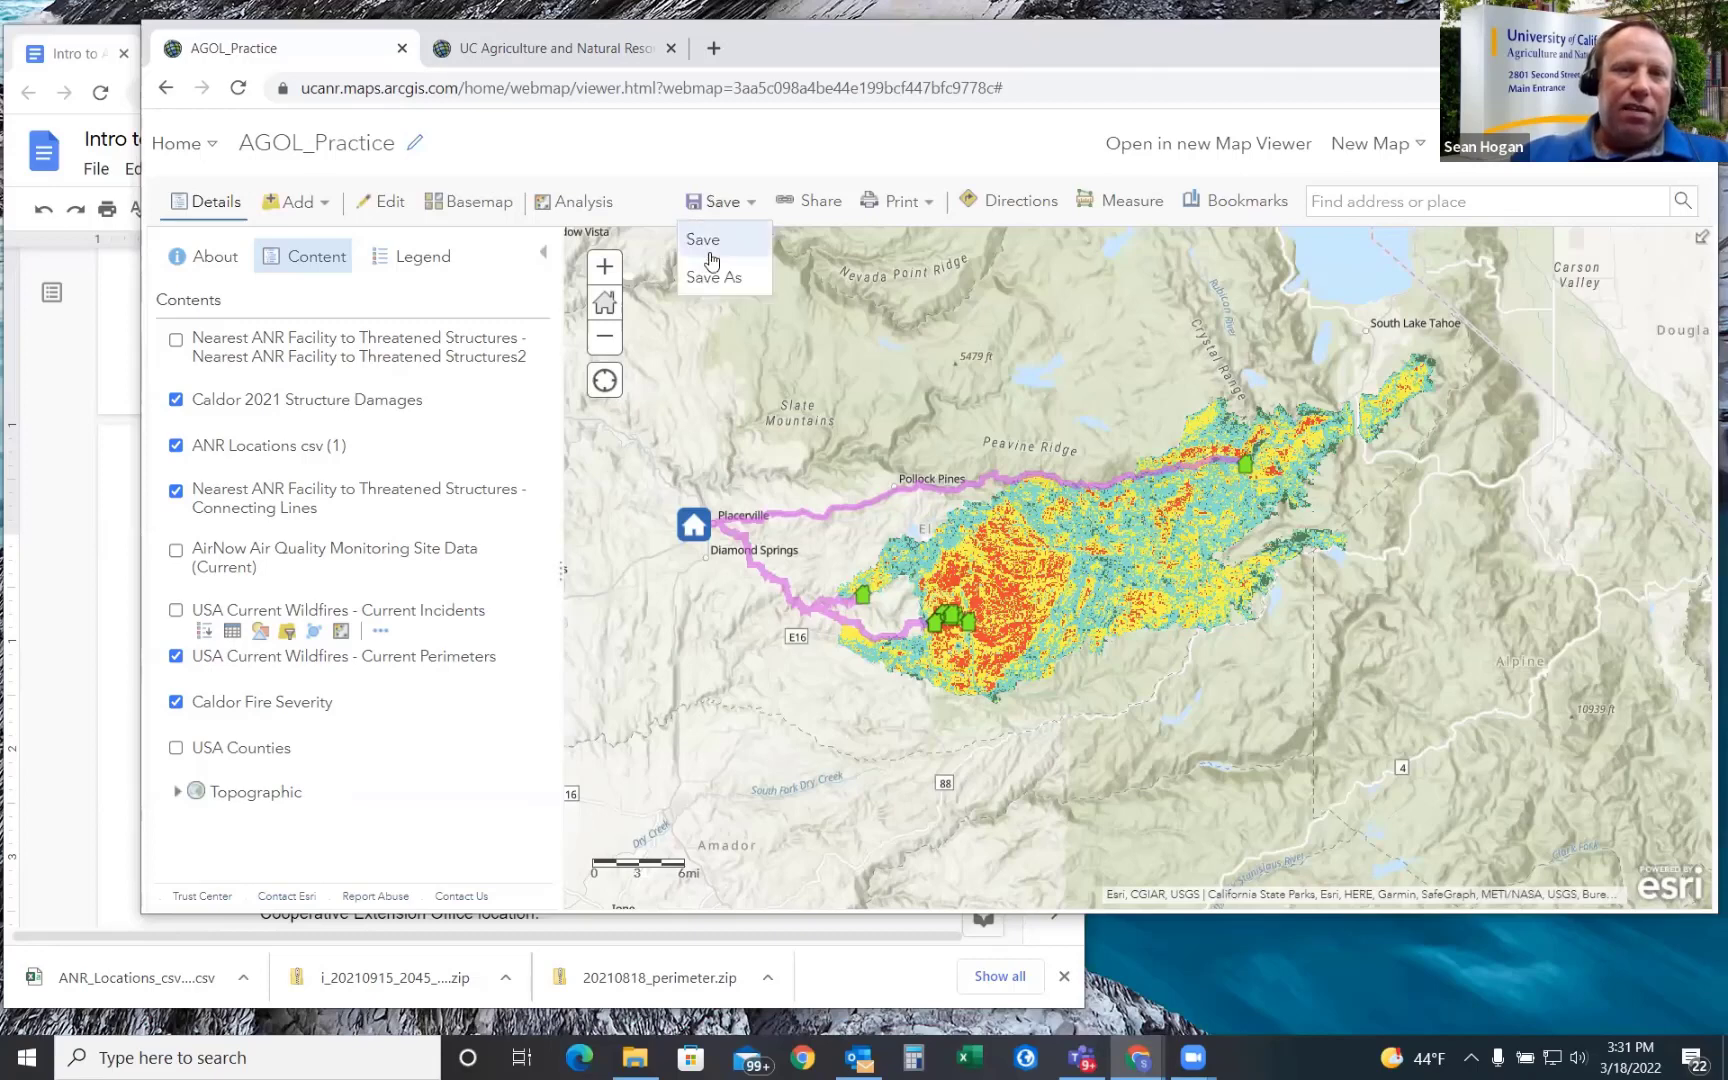
pyautogui.click(697, 243)
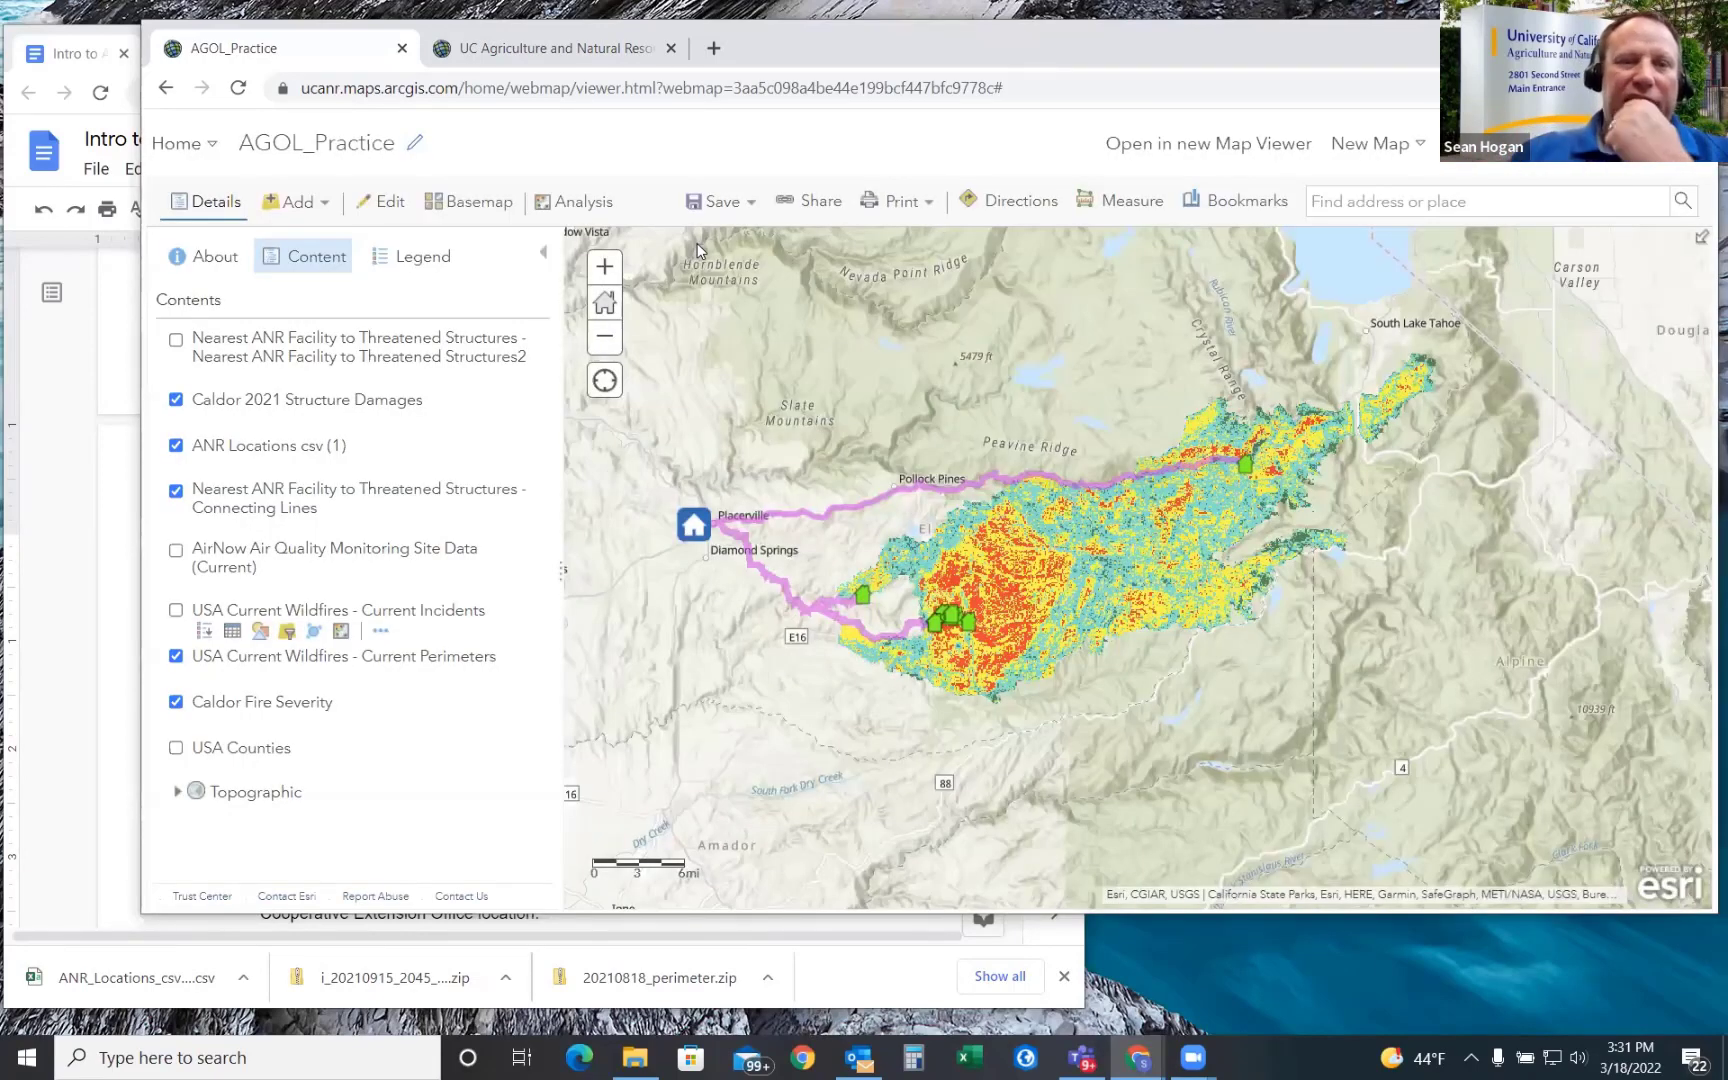
# - Copy the wildfire.gov Caldor FTP link from page 20 of the exercise document into a blank tab
pyautogui.click(82, 457)
pyautogui.scroll(-6, 517, 521)
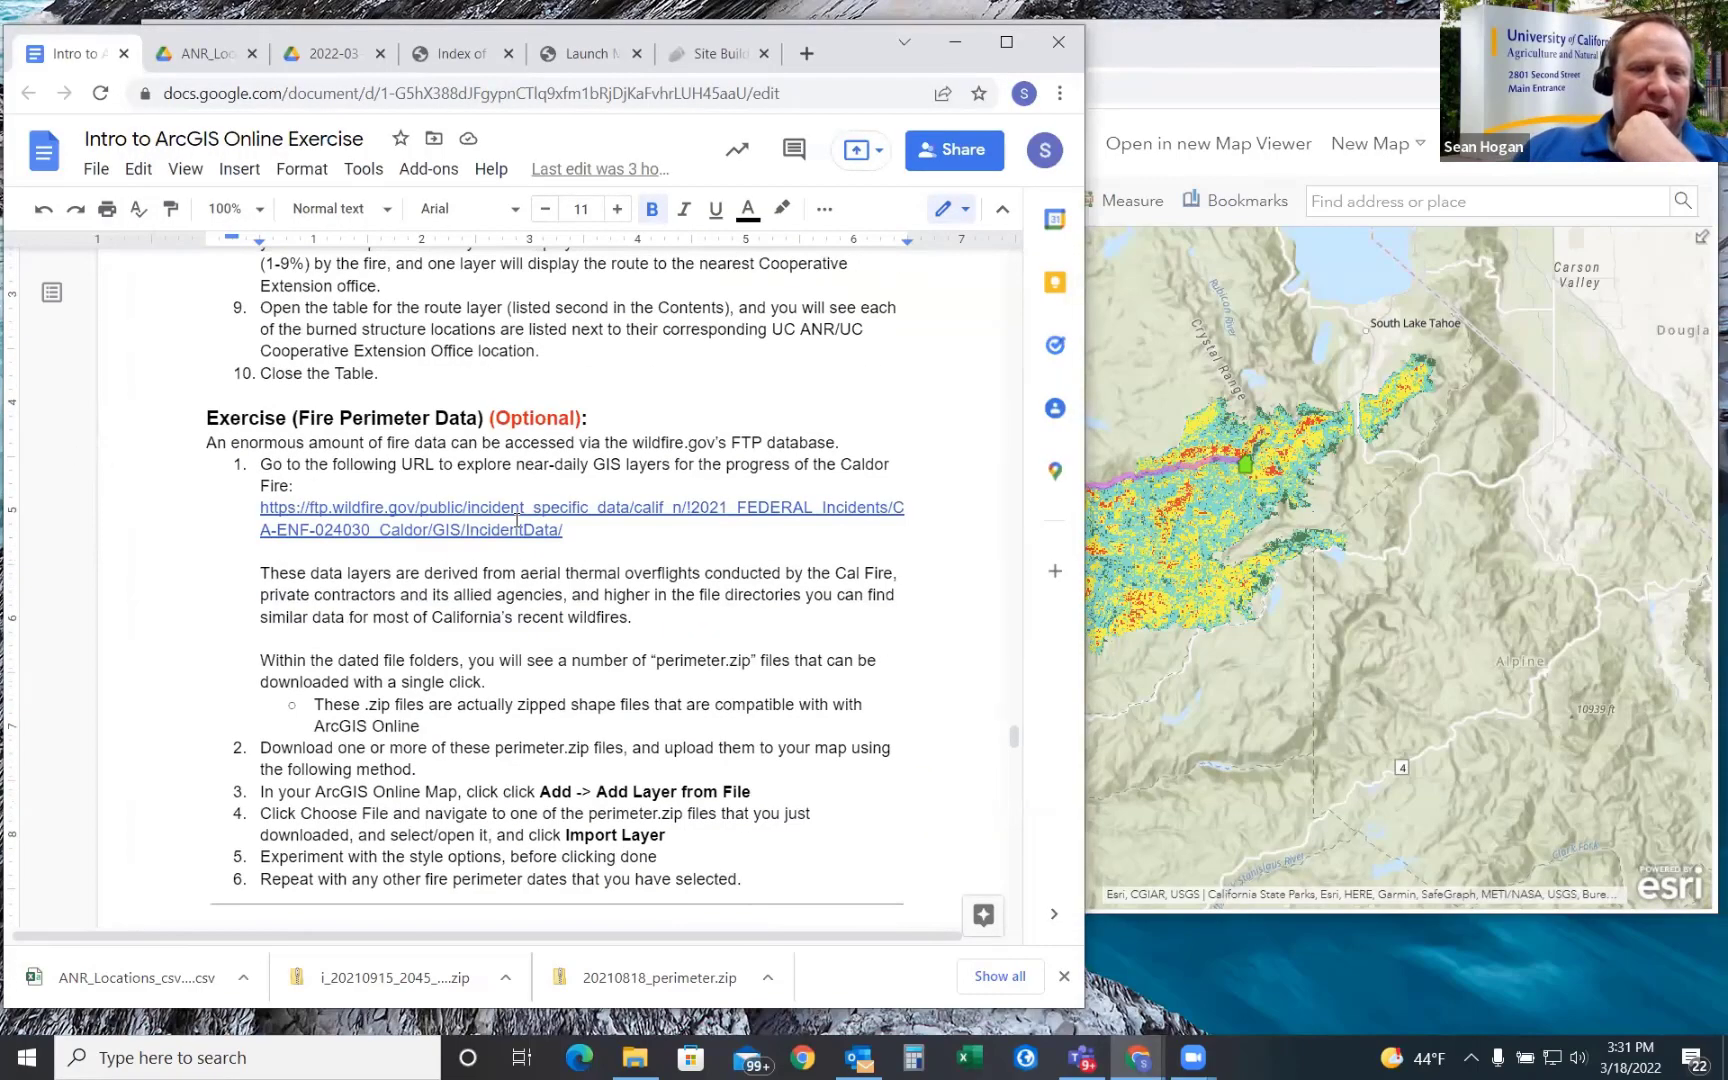
pyautogui.scroll(-1, 517, 521)
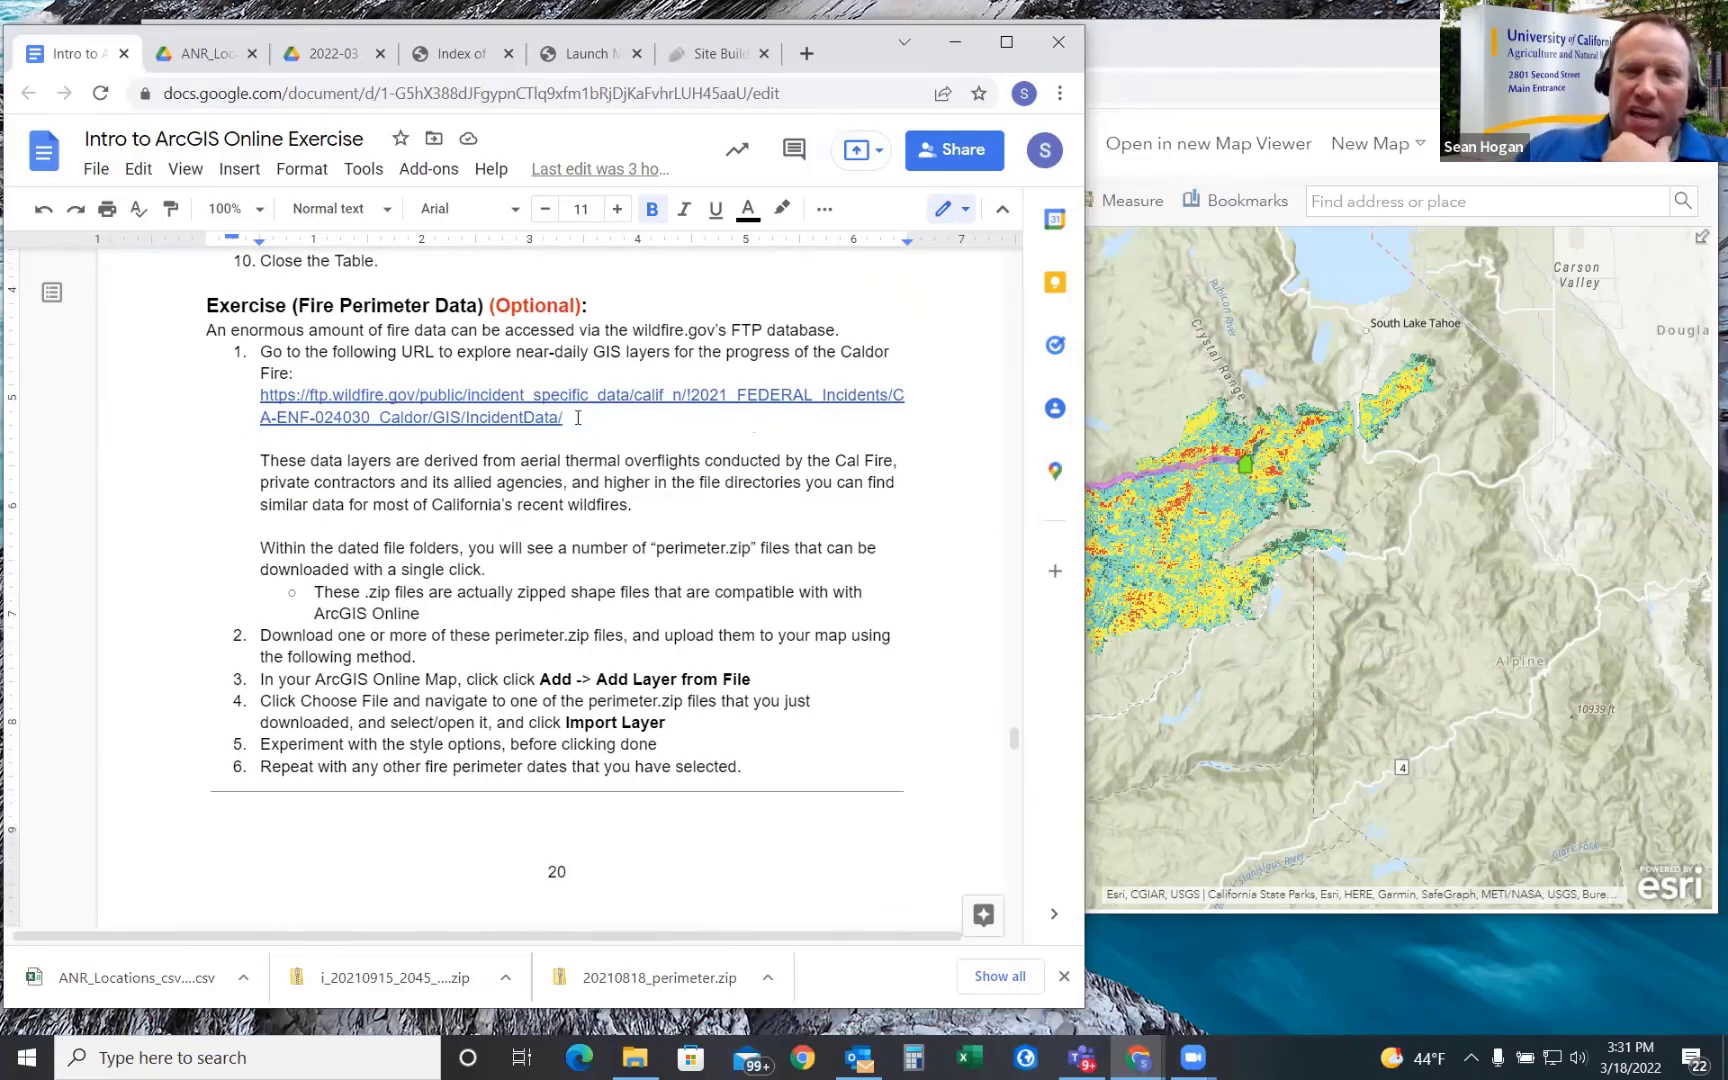
pyautogui.moveTo(578, 418); pyautogui.dragTo(257, 393)
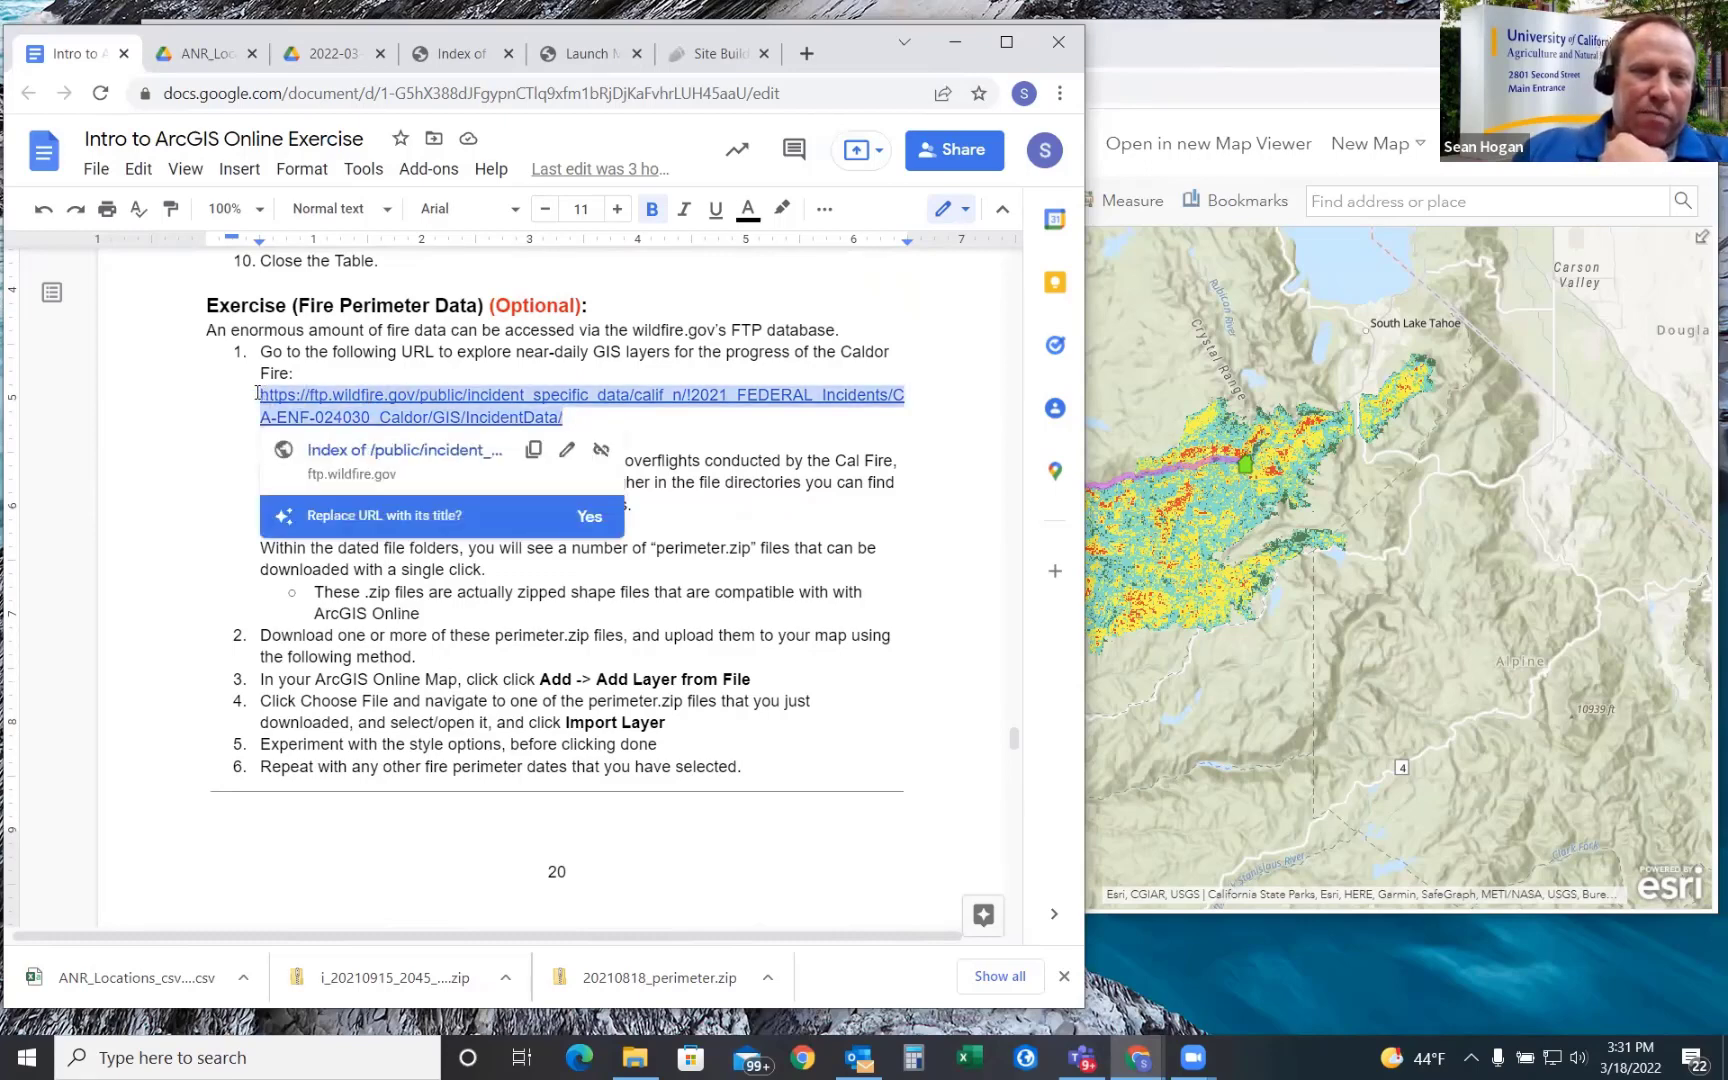
pyautogui.rightClick(340, 396)
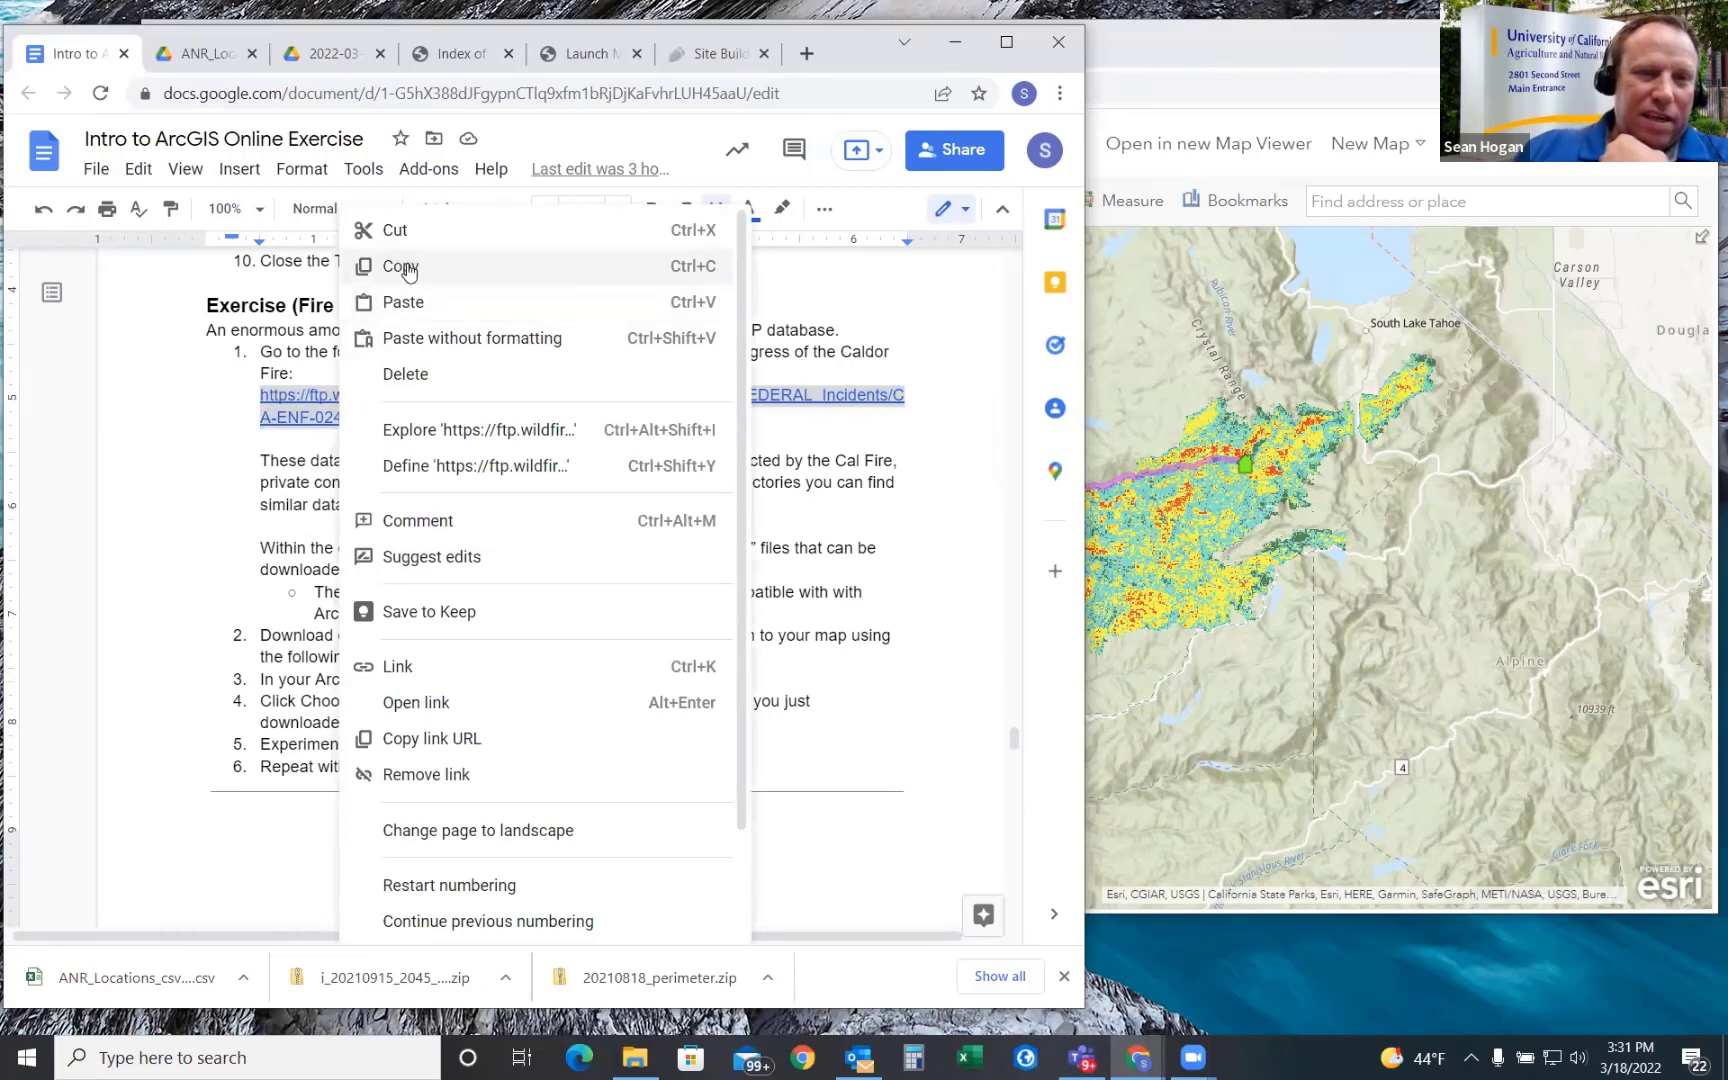
pyautogui.click(408, 265)
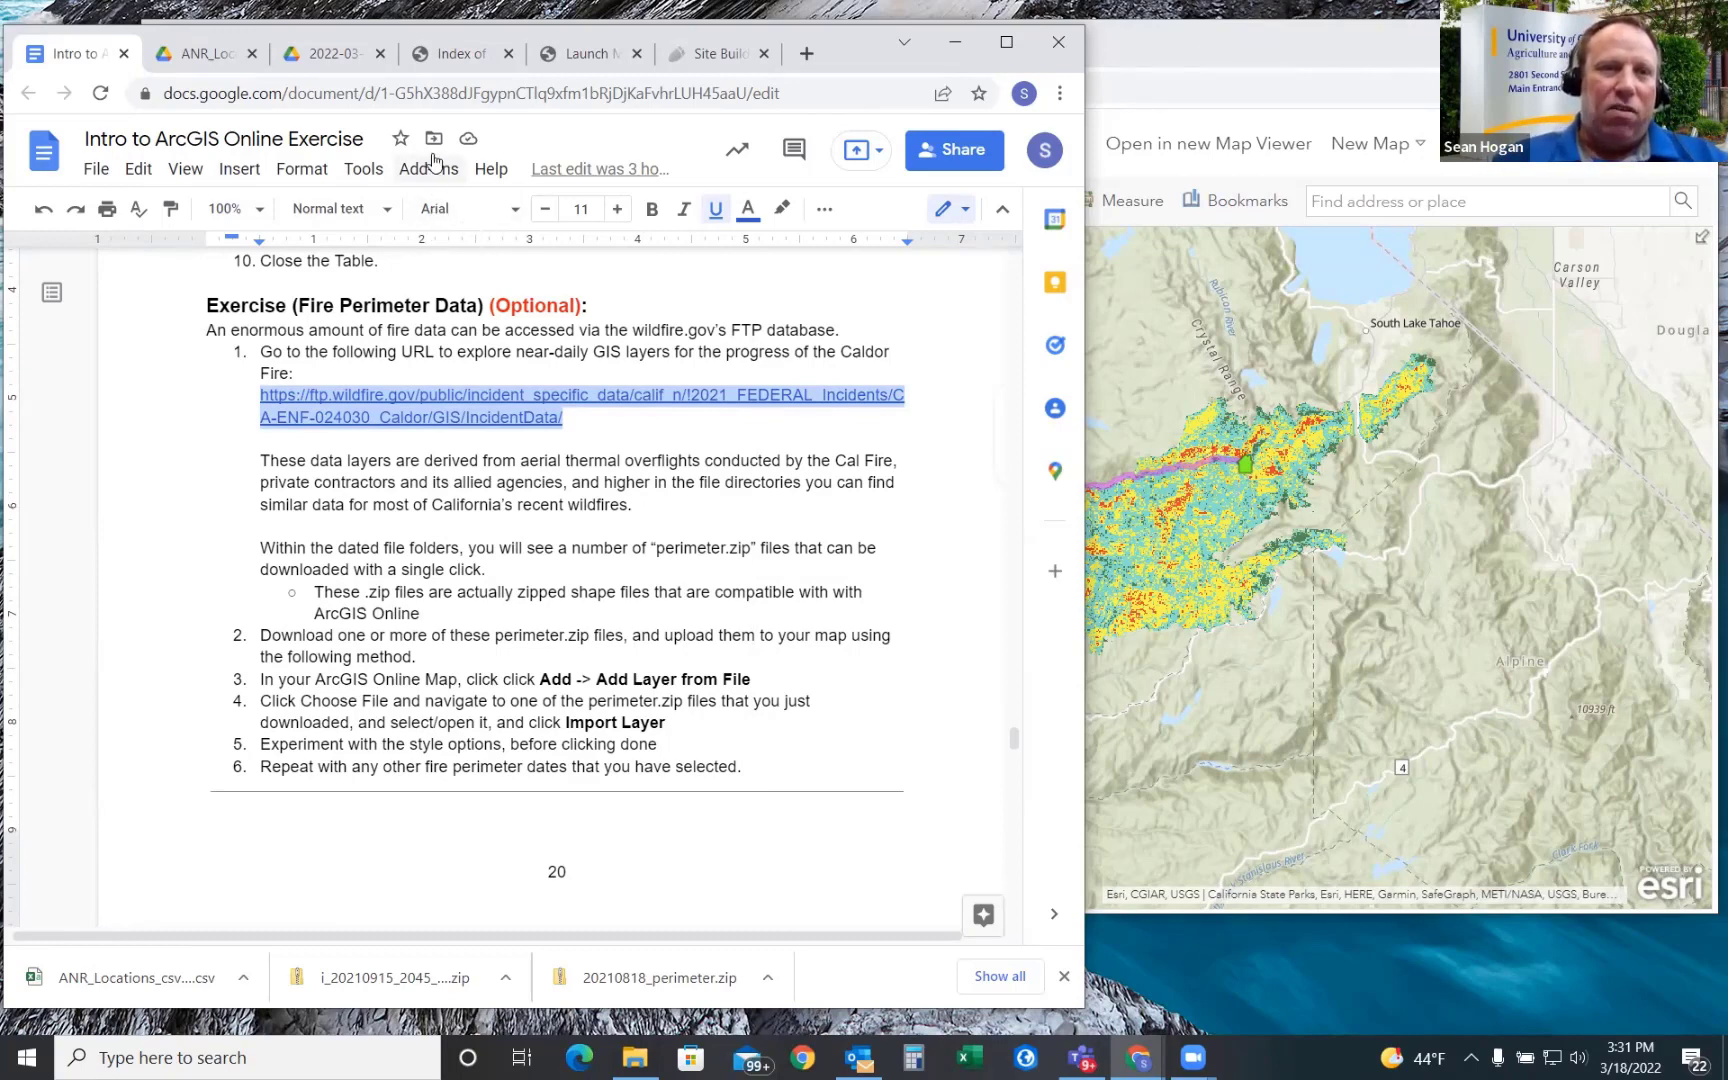
pyautogui.click(133, 300)
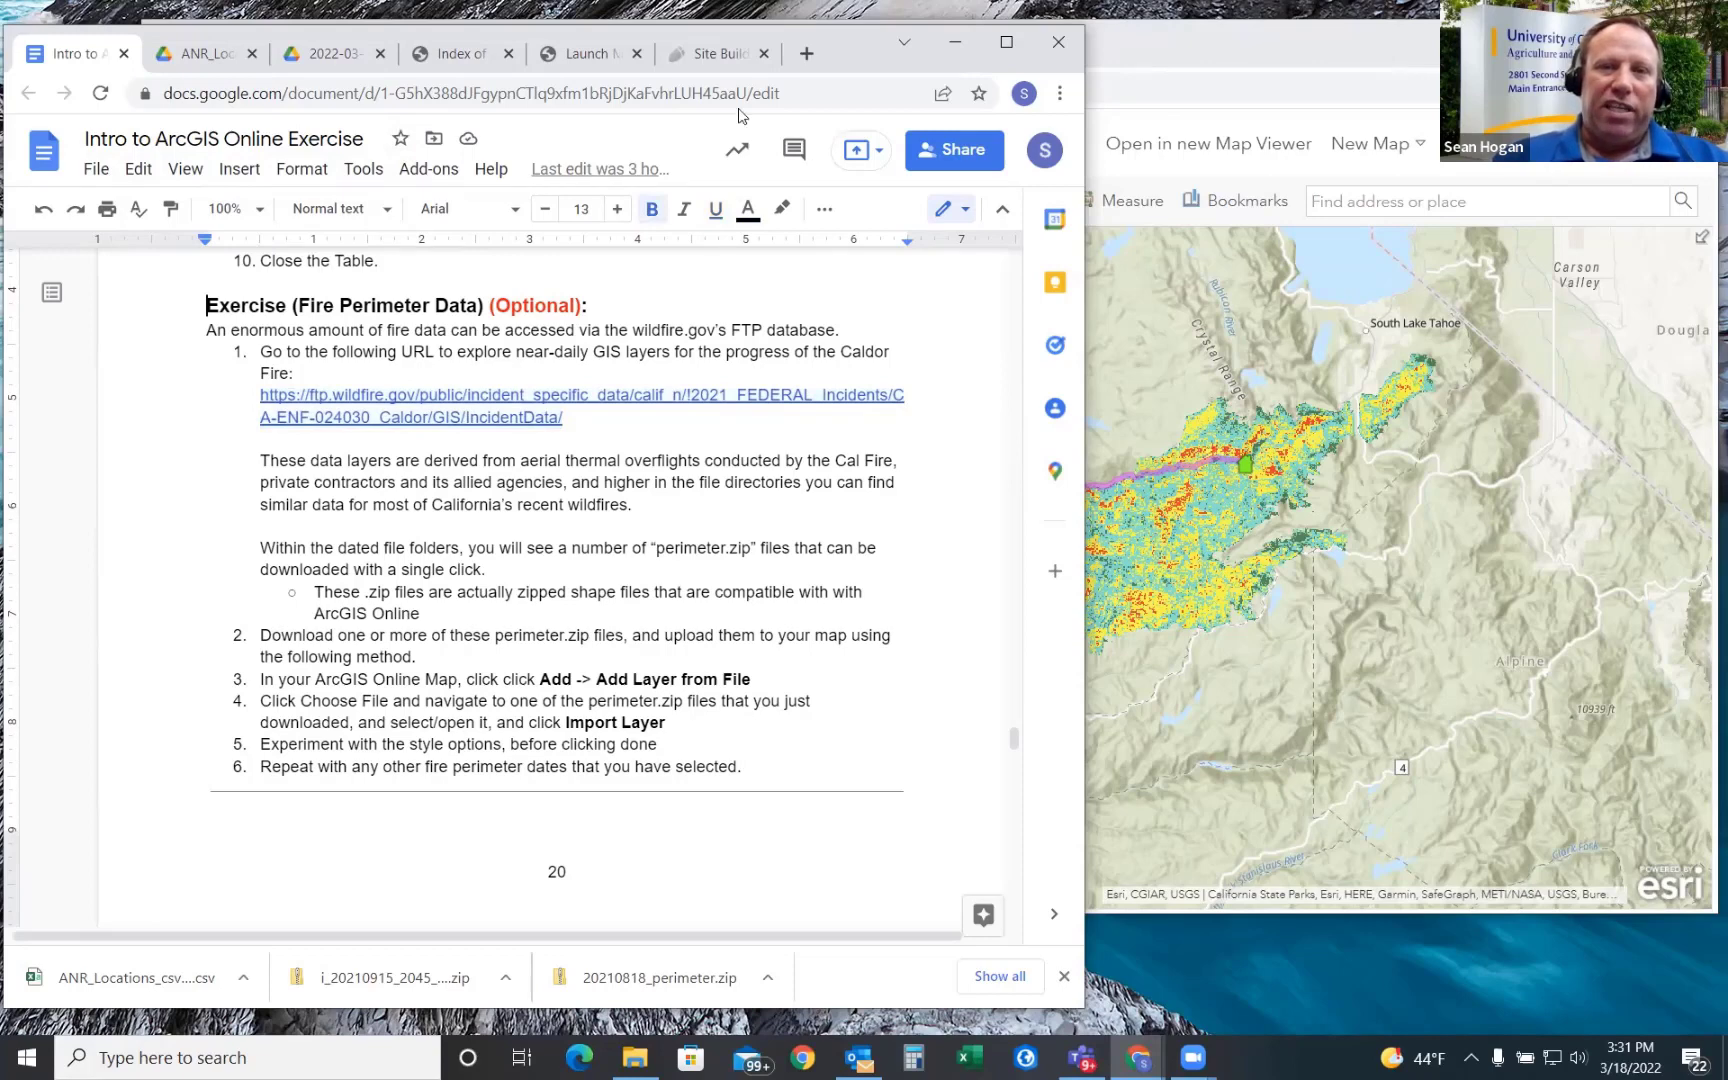
pyautogui.click(806, 53)
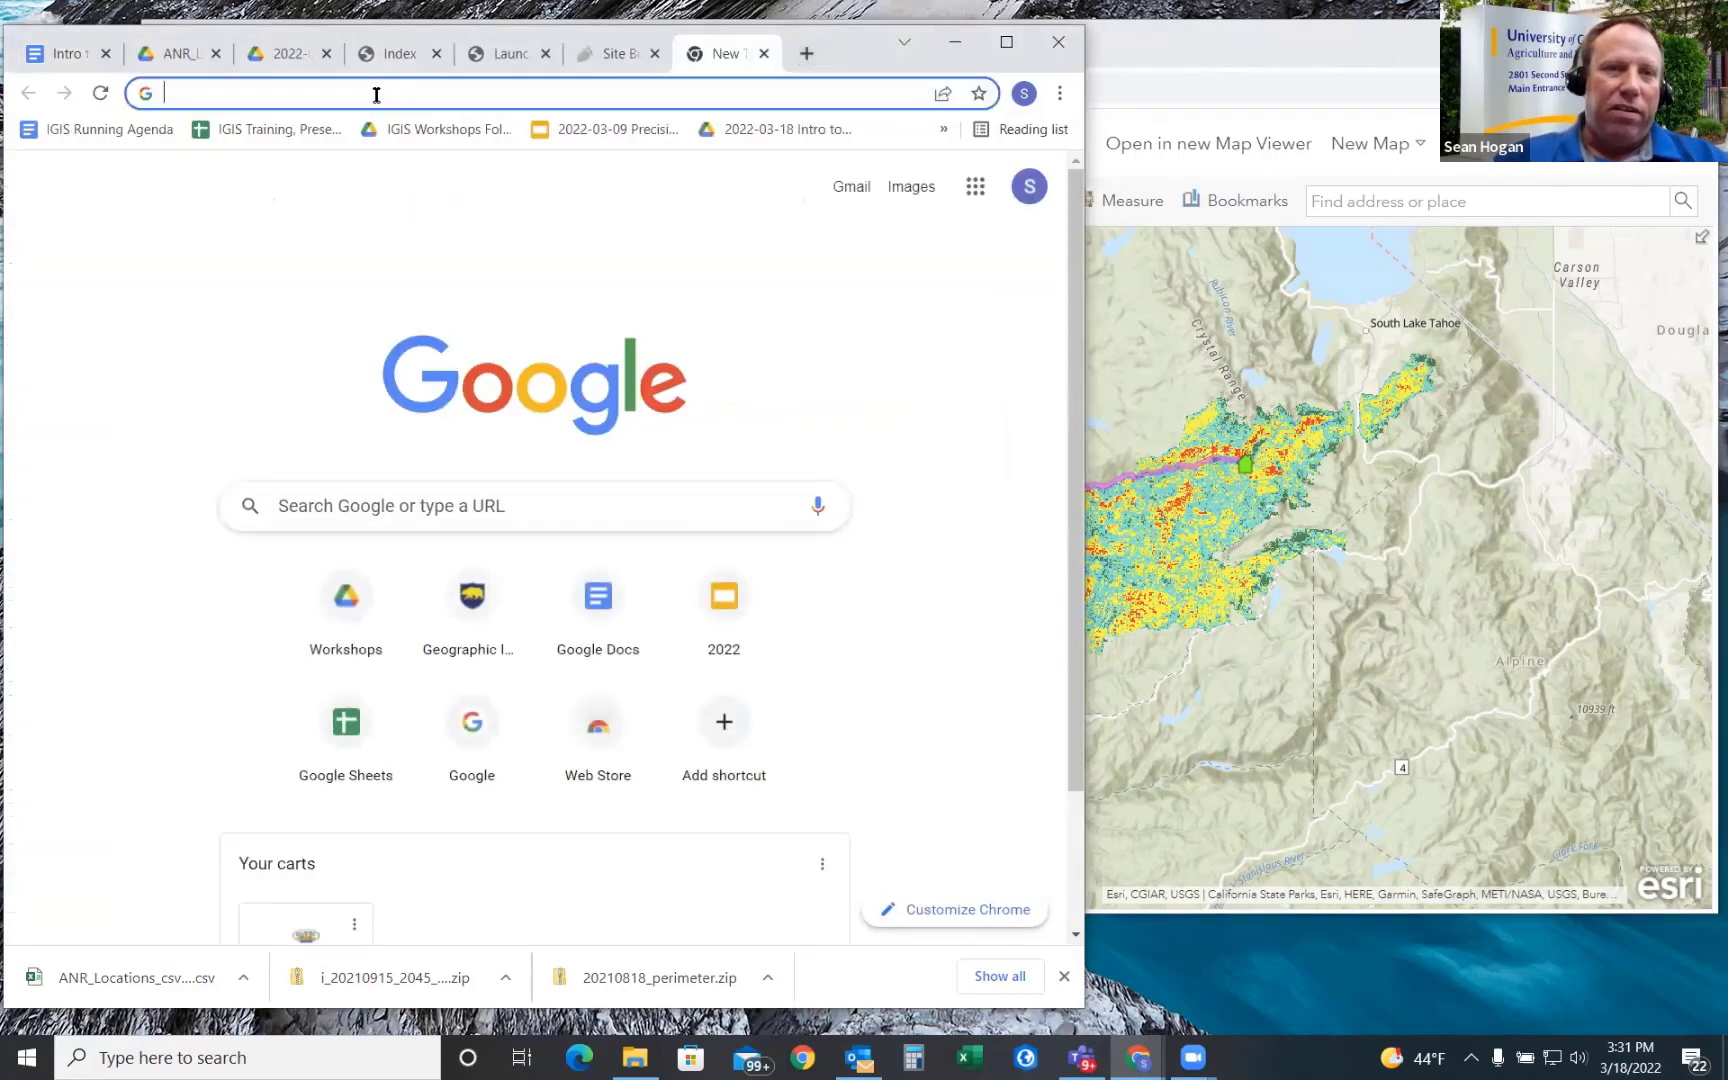
# - Load the copied Caldor IncidentData FTP address in the new tab
pyautogui.click(376, 94)
pyautogui.hotkey('ctrl', 'v')
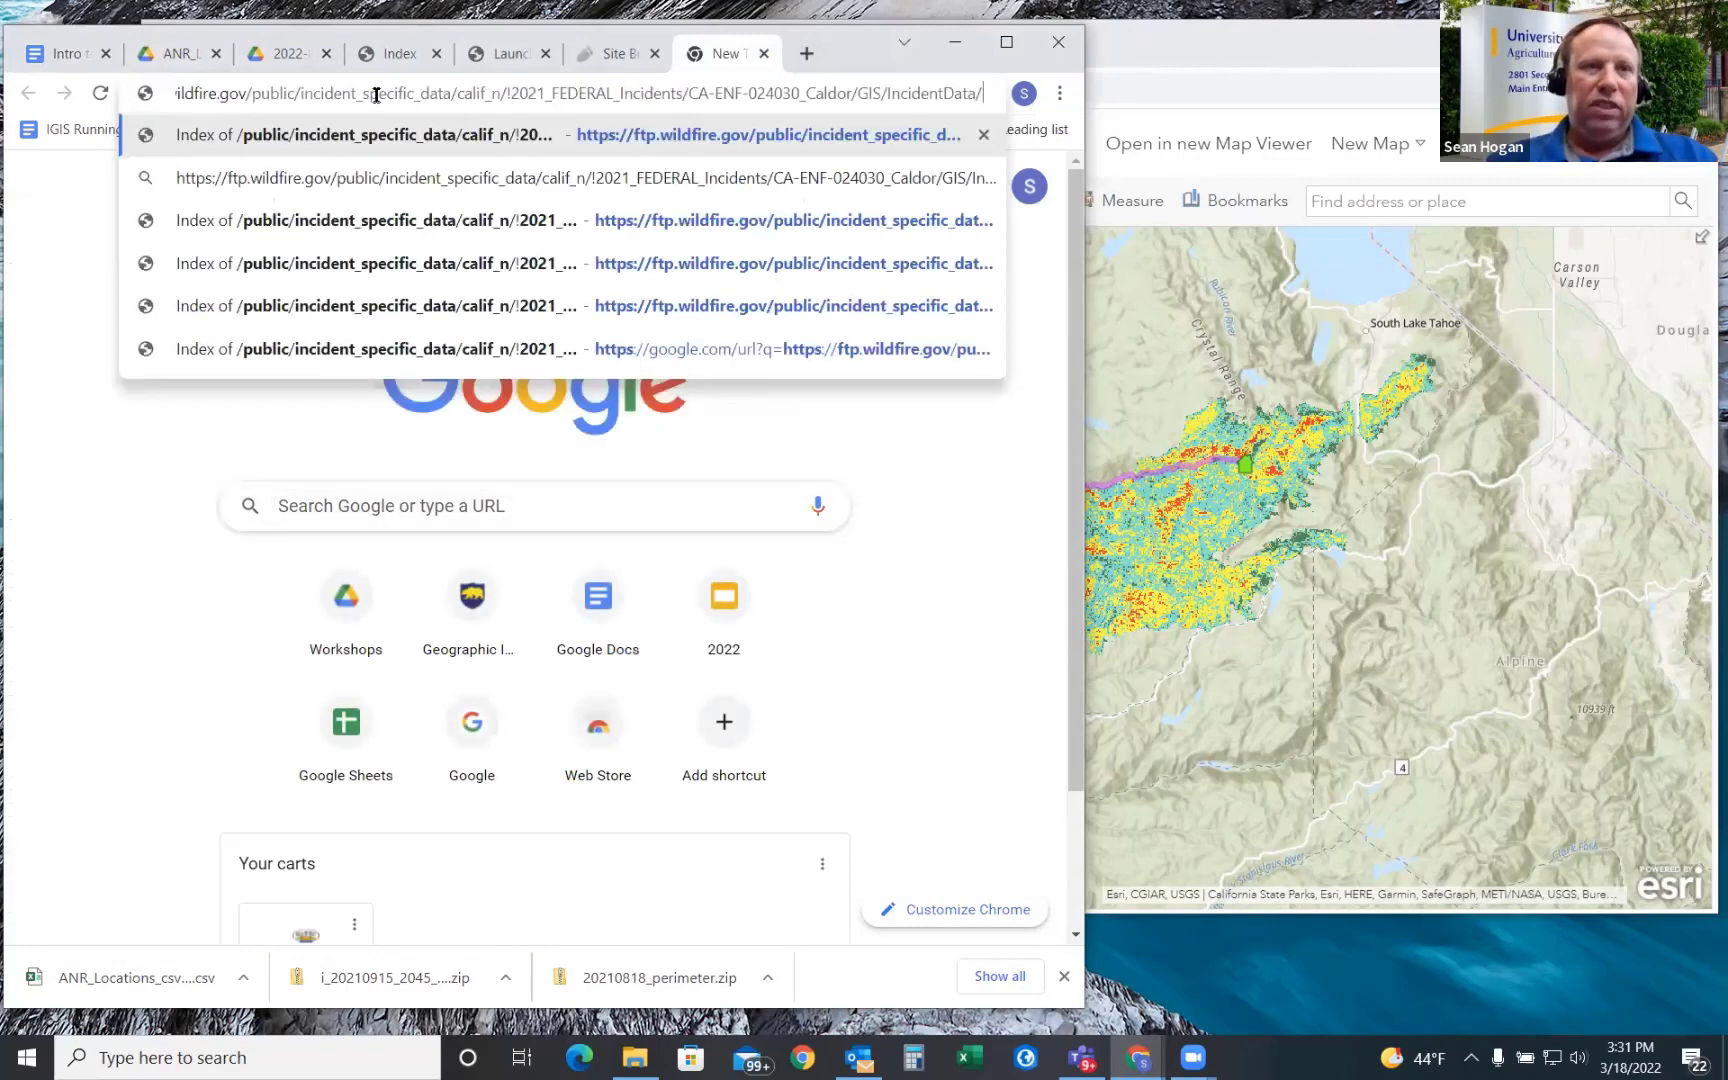
pyautogui.press('Return')
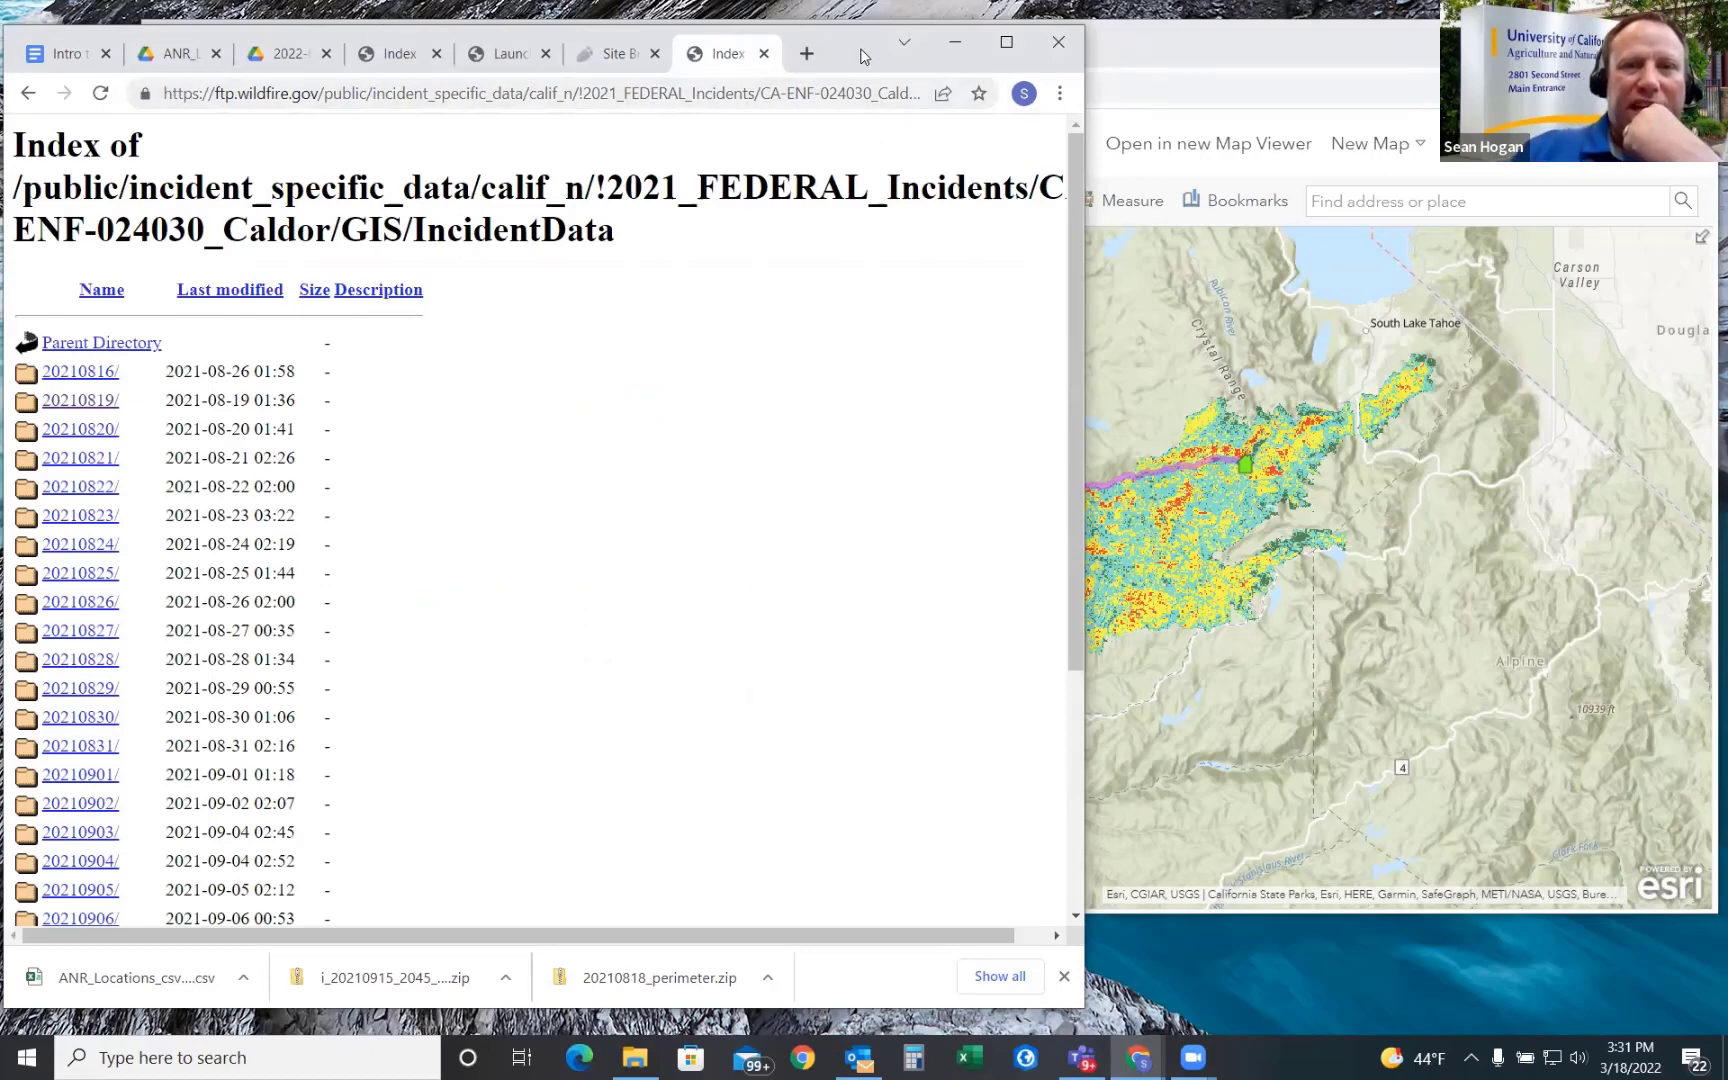
pyautogui.click(55, 53)
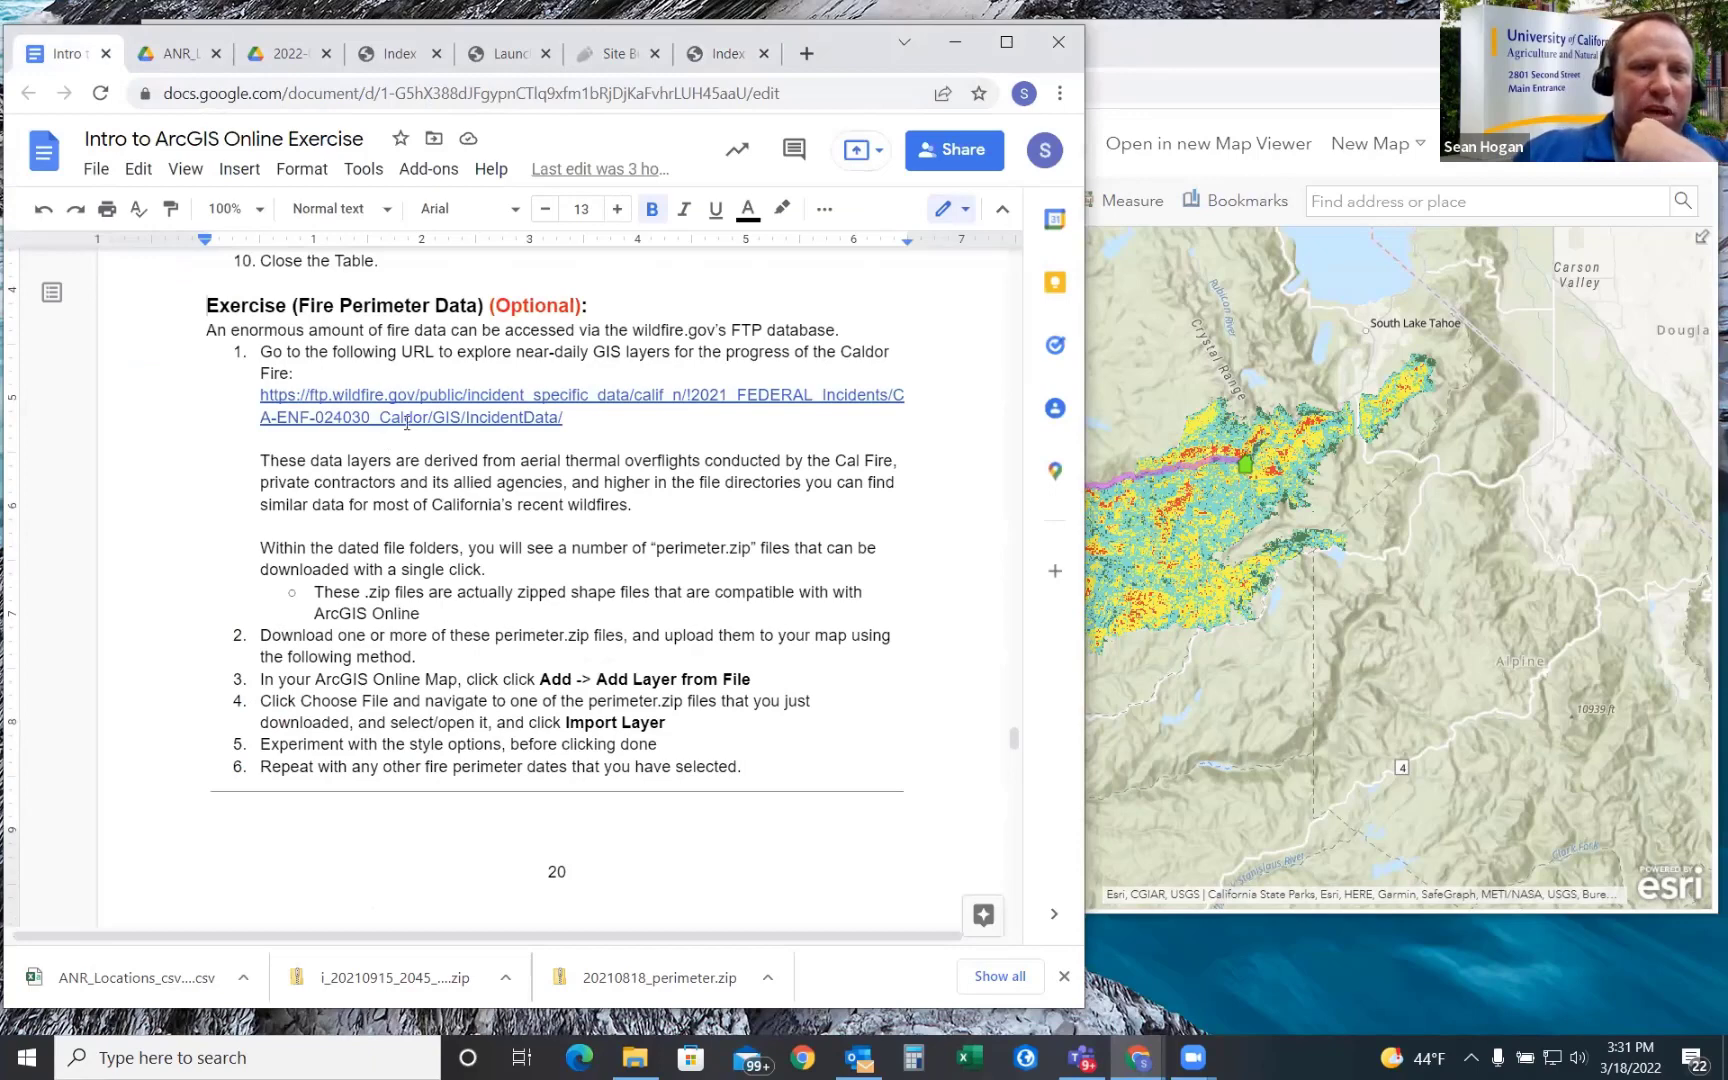
pyautogui.moveTo(566, 418); pyautogui.dragTo(257, 392)
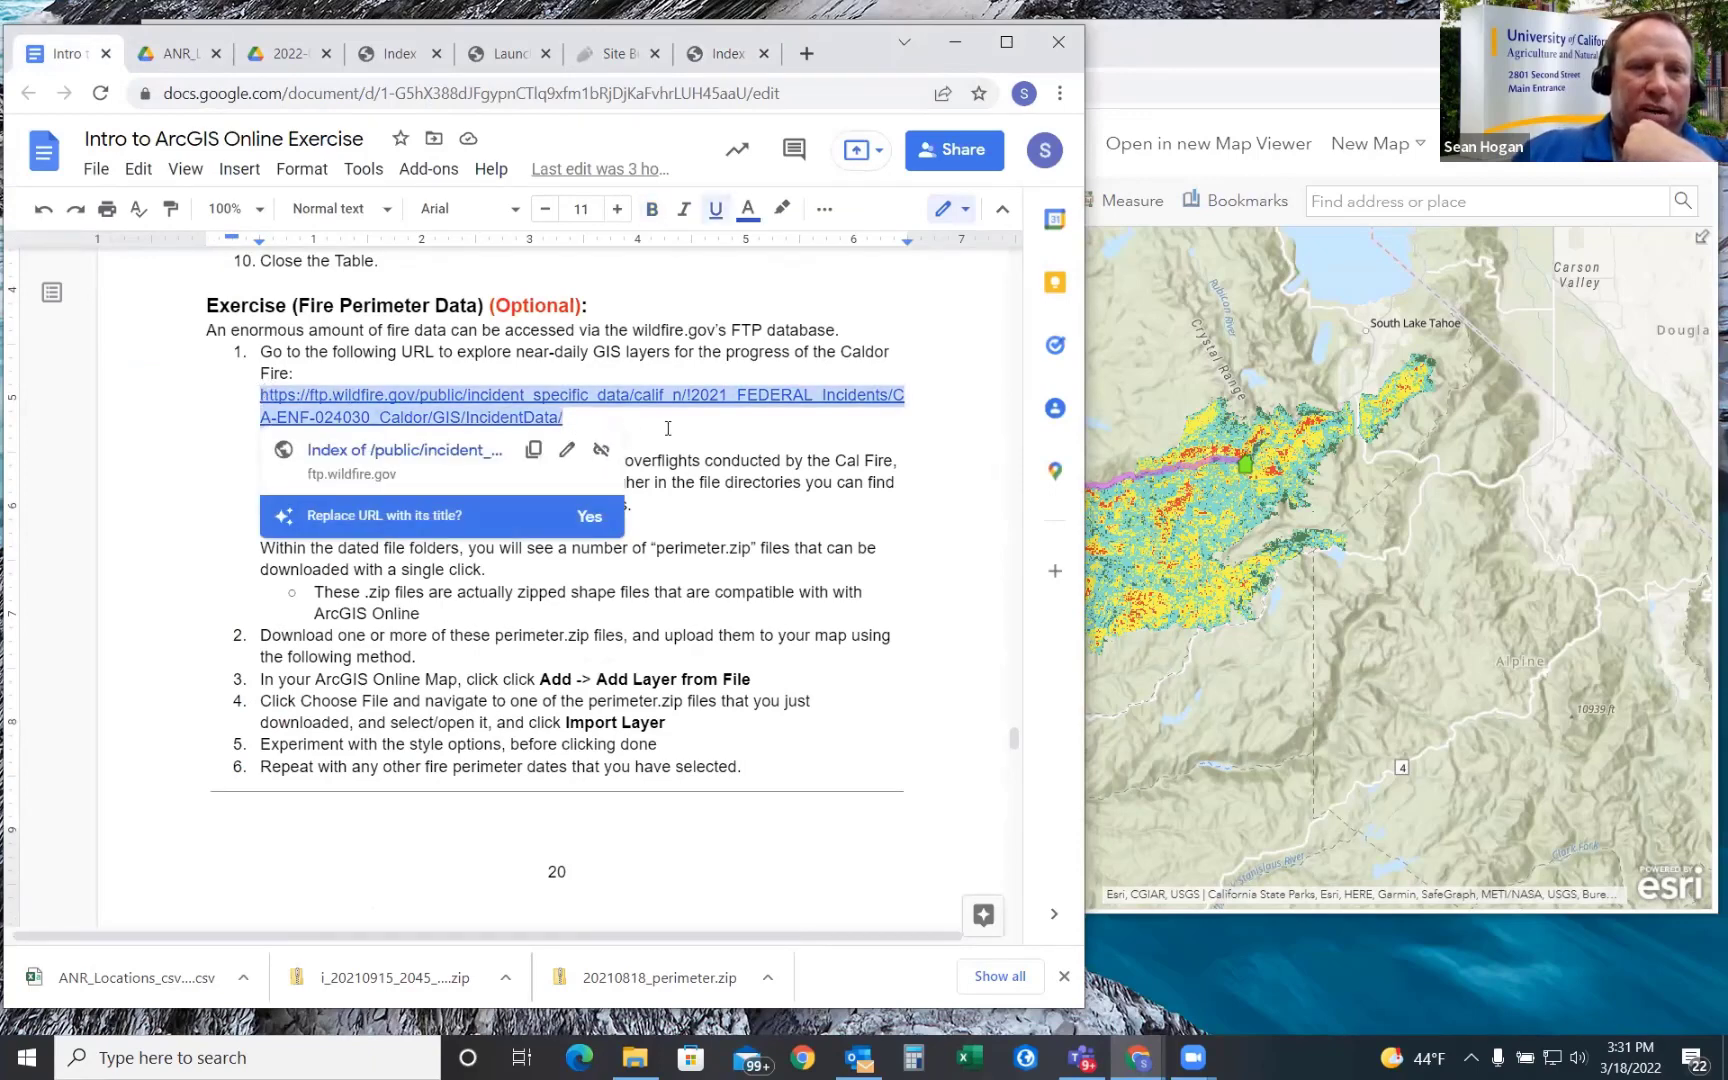
pyautogui.click(726, 55)
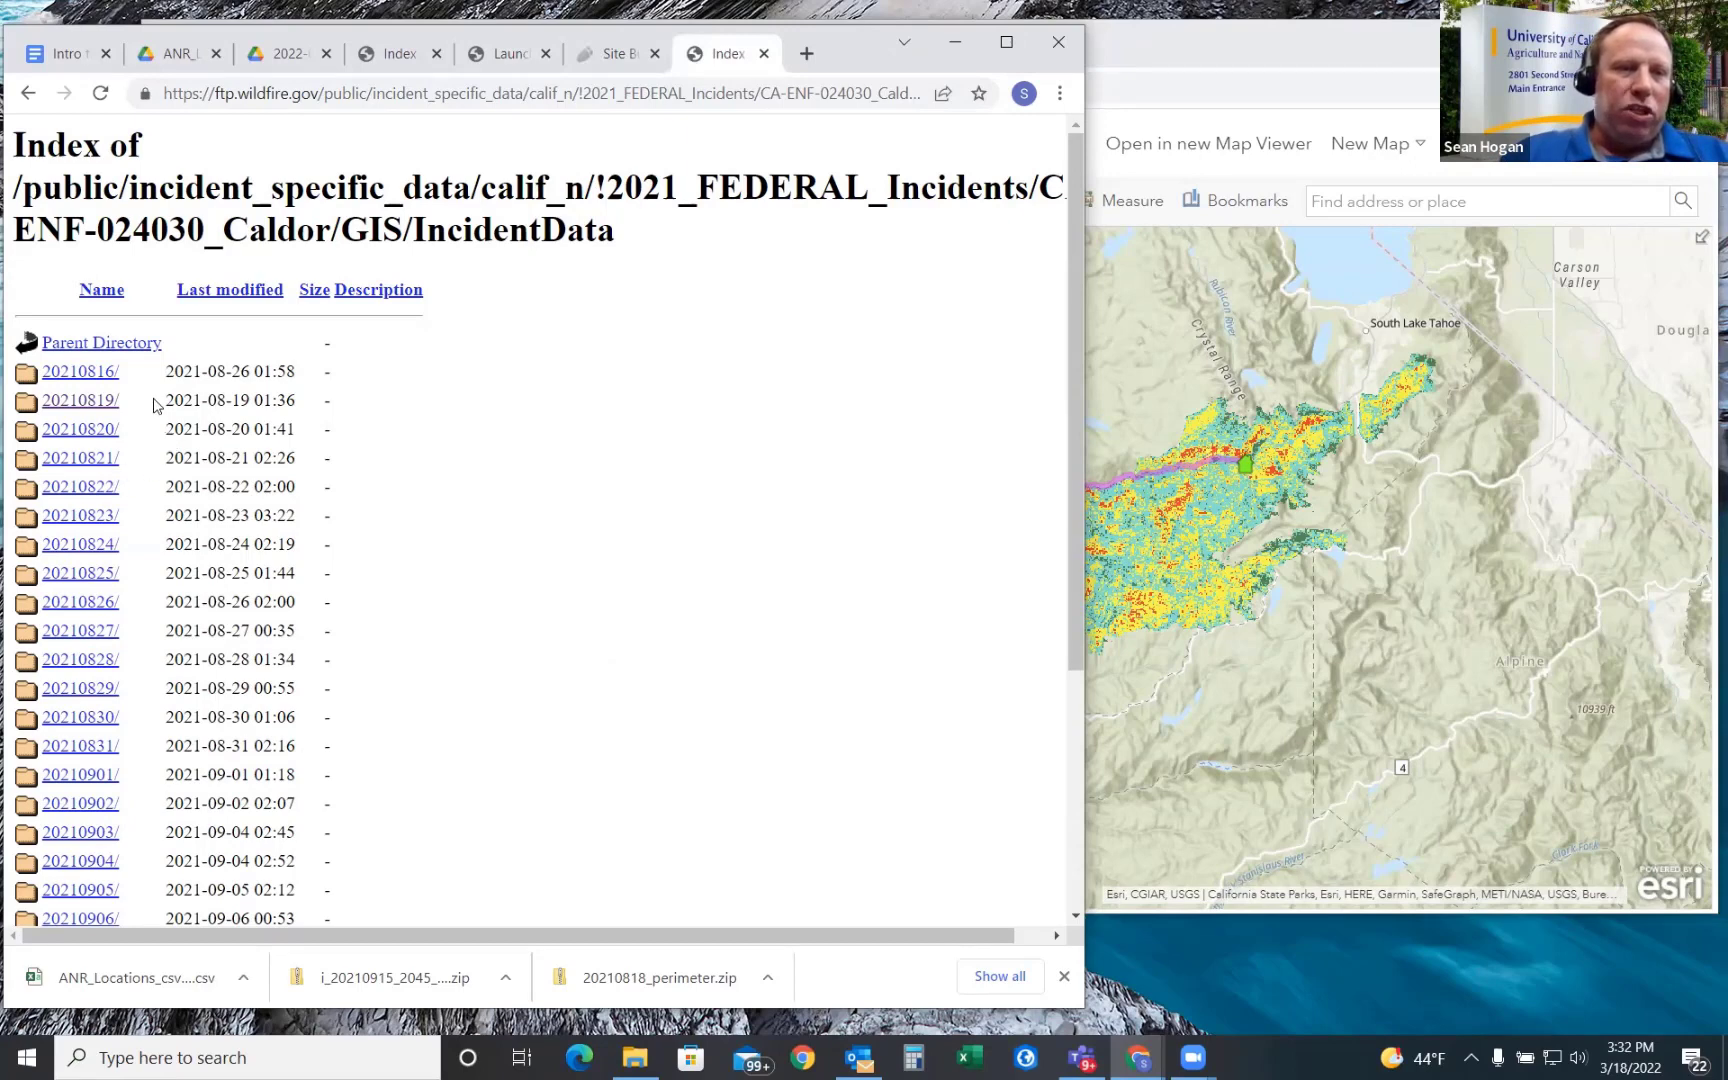
# - Browse up to the Caldor folder and back into GIS/IncidentData to list the dated folders
pyautogui.scroll(-4, 155, 405)
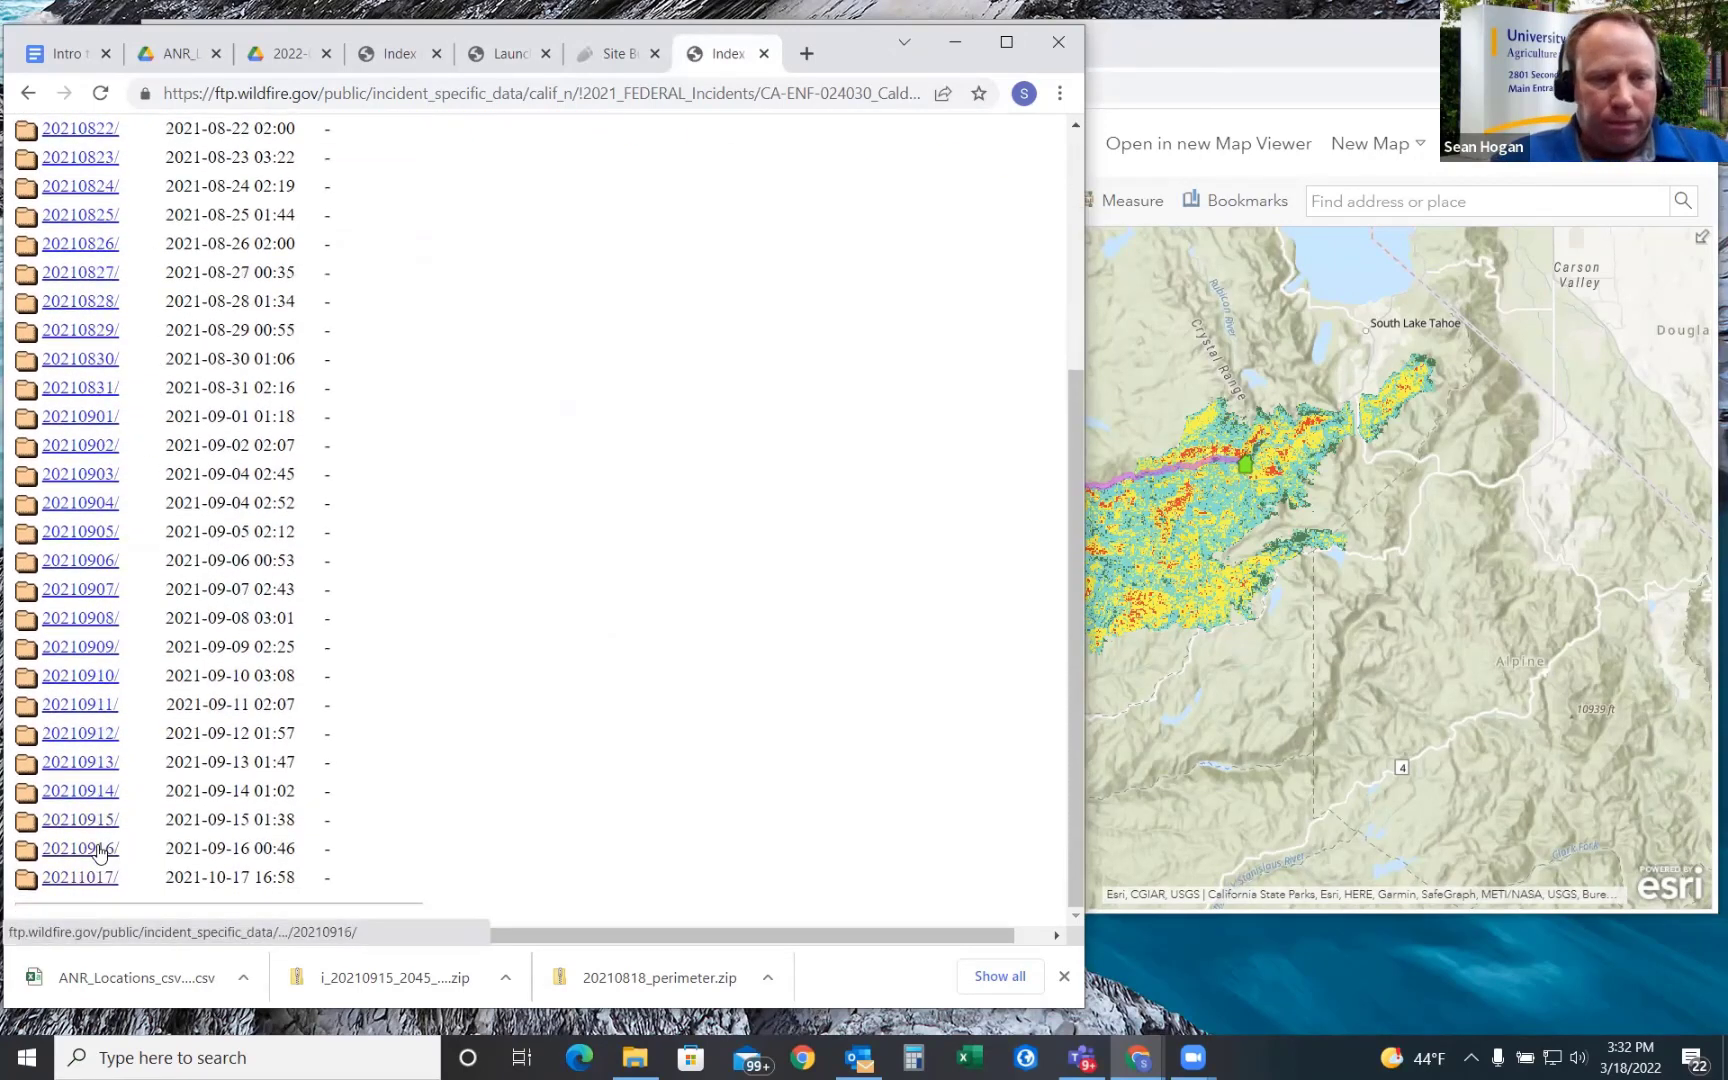
pyautogui.scroll(4, 357, 737)
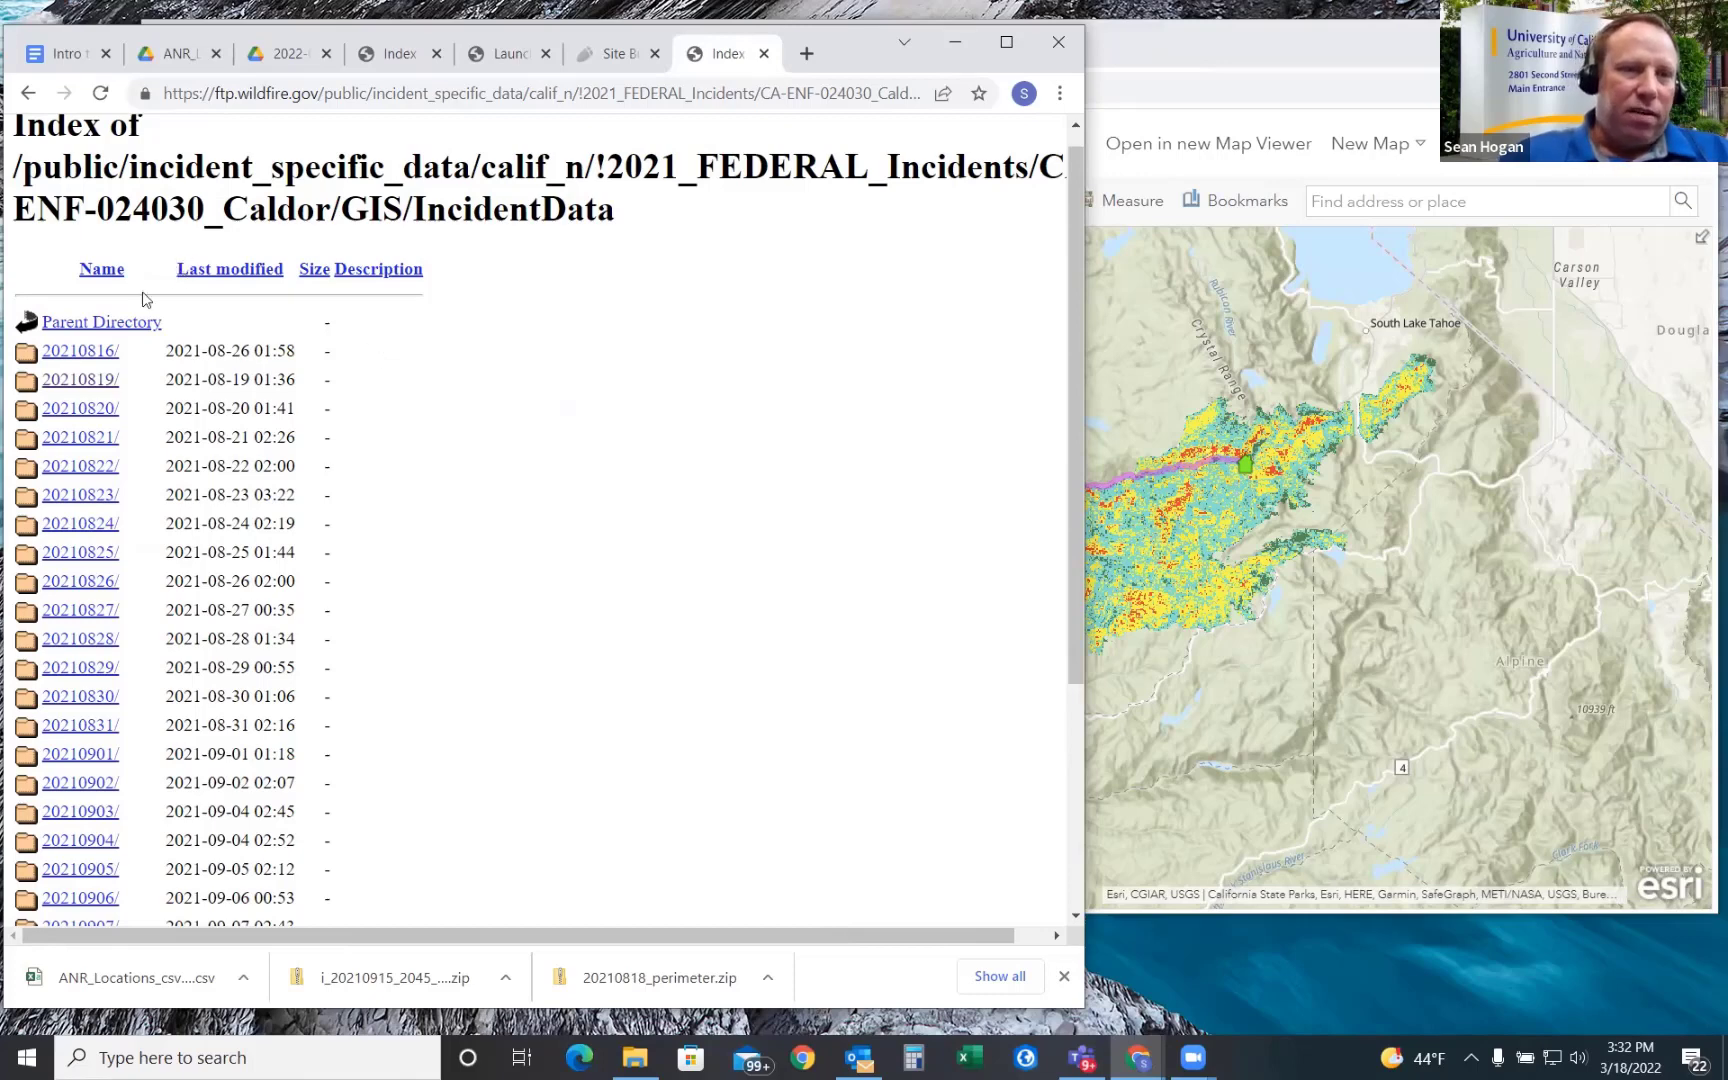
pyautogui.click(113, 323)
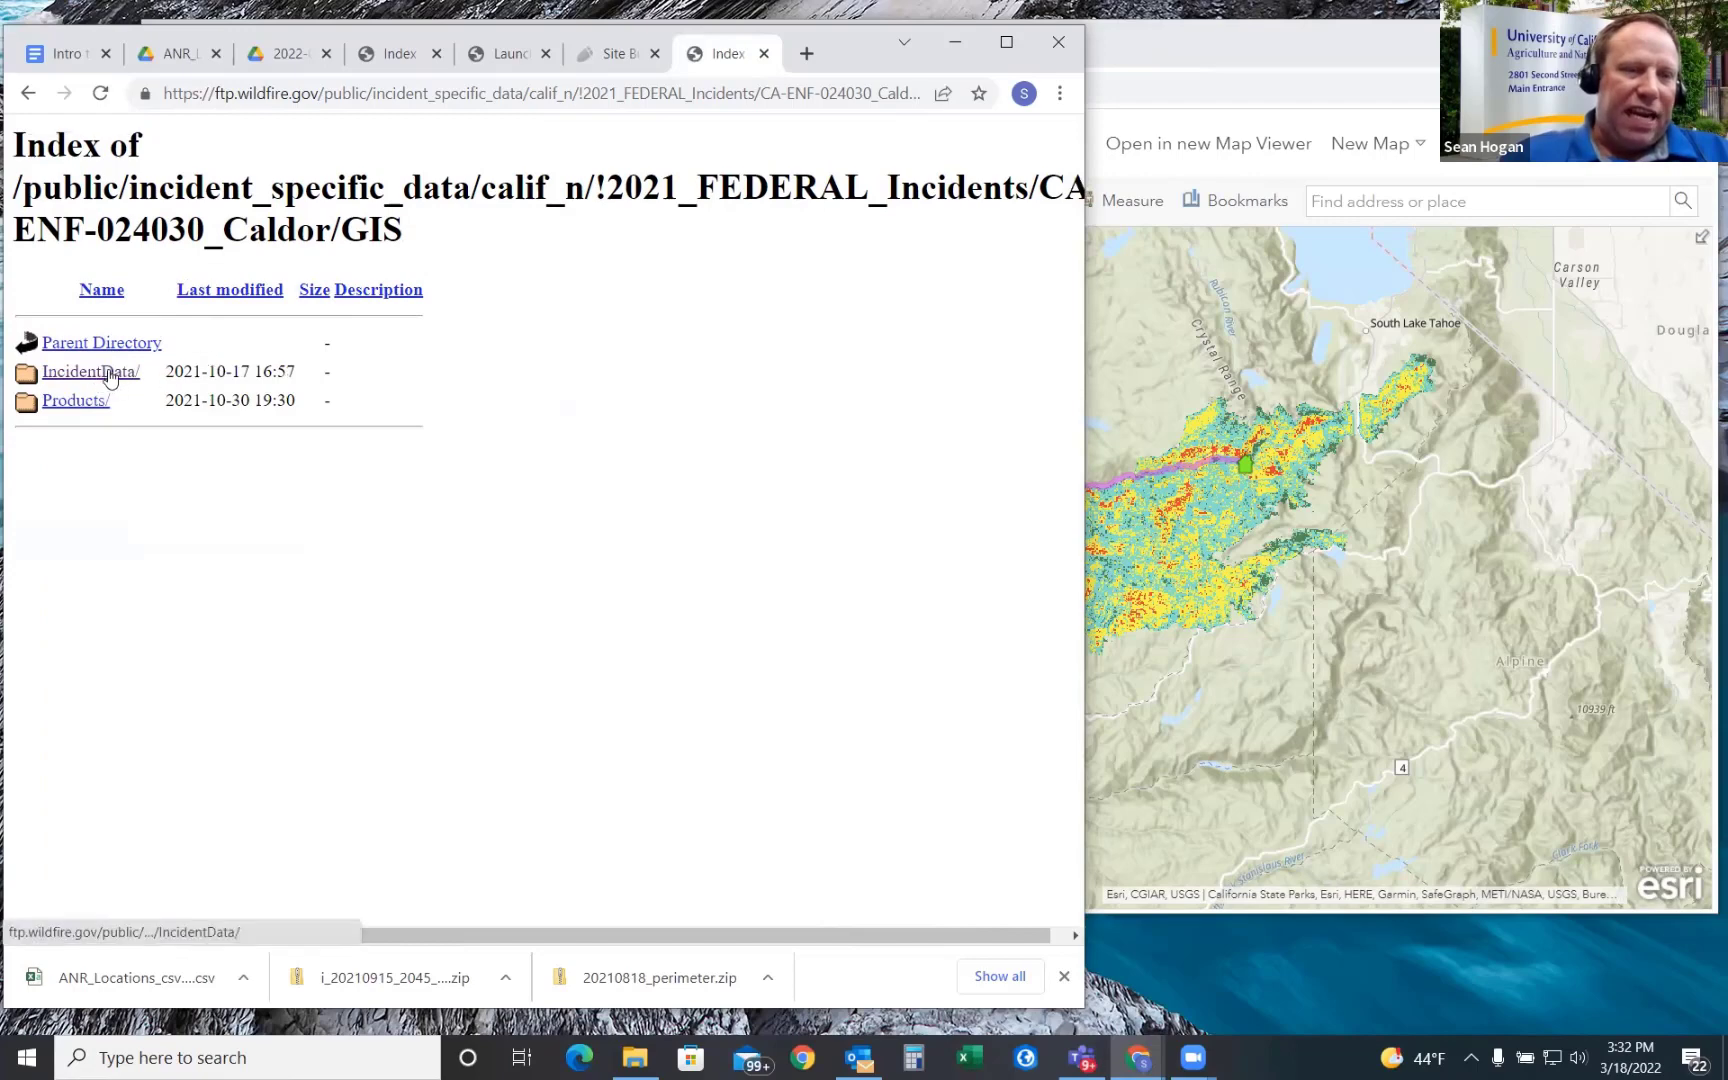
pyautogui.click(76, 345)
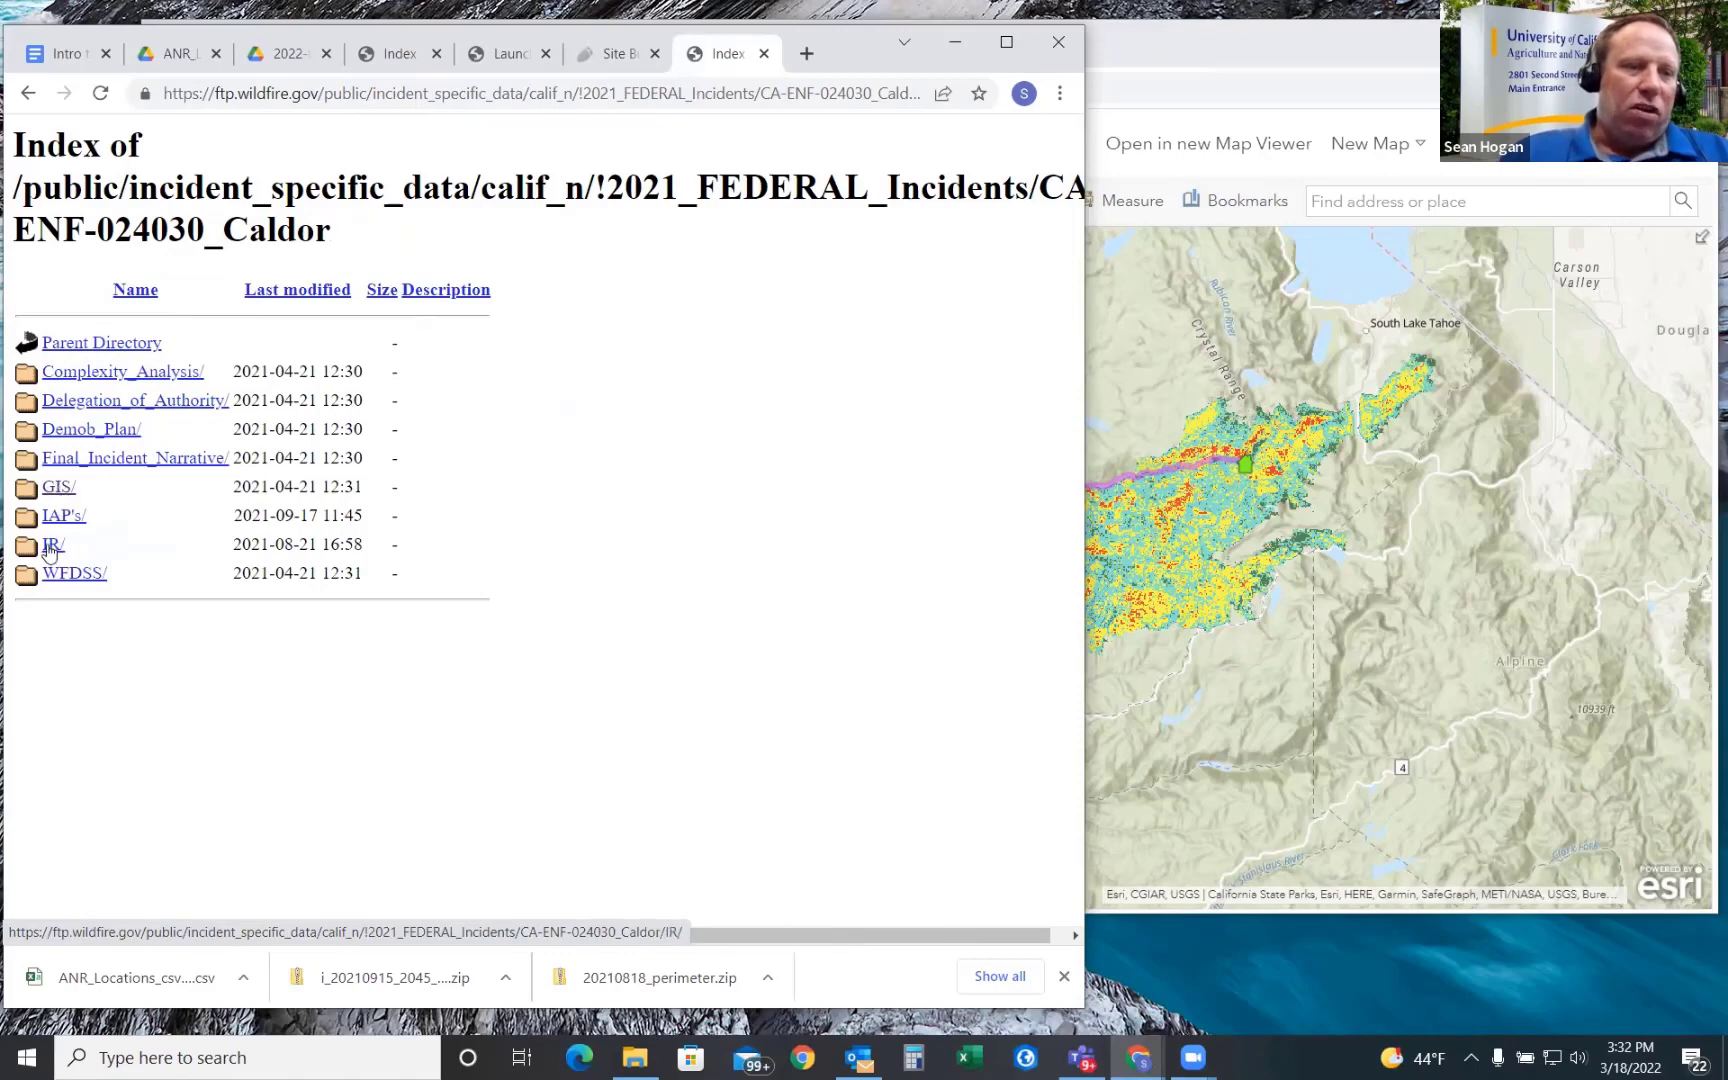
pyautogui.click(59, 490)
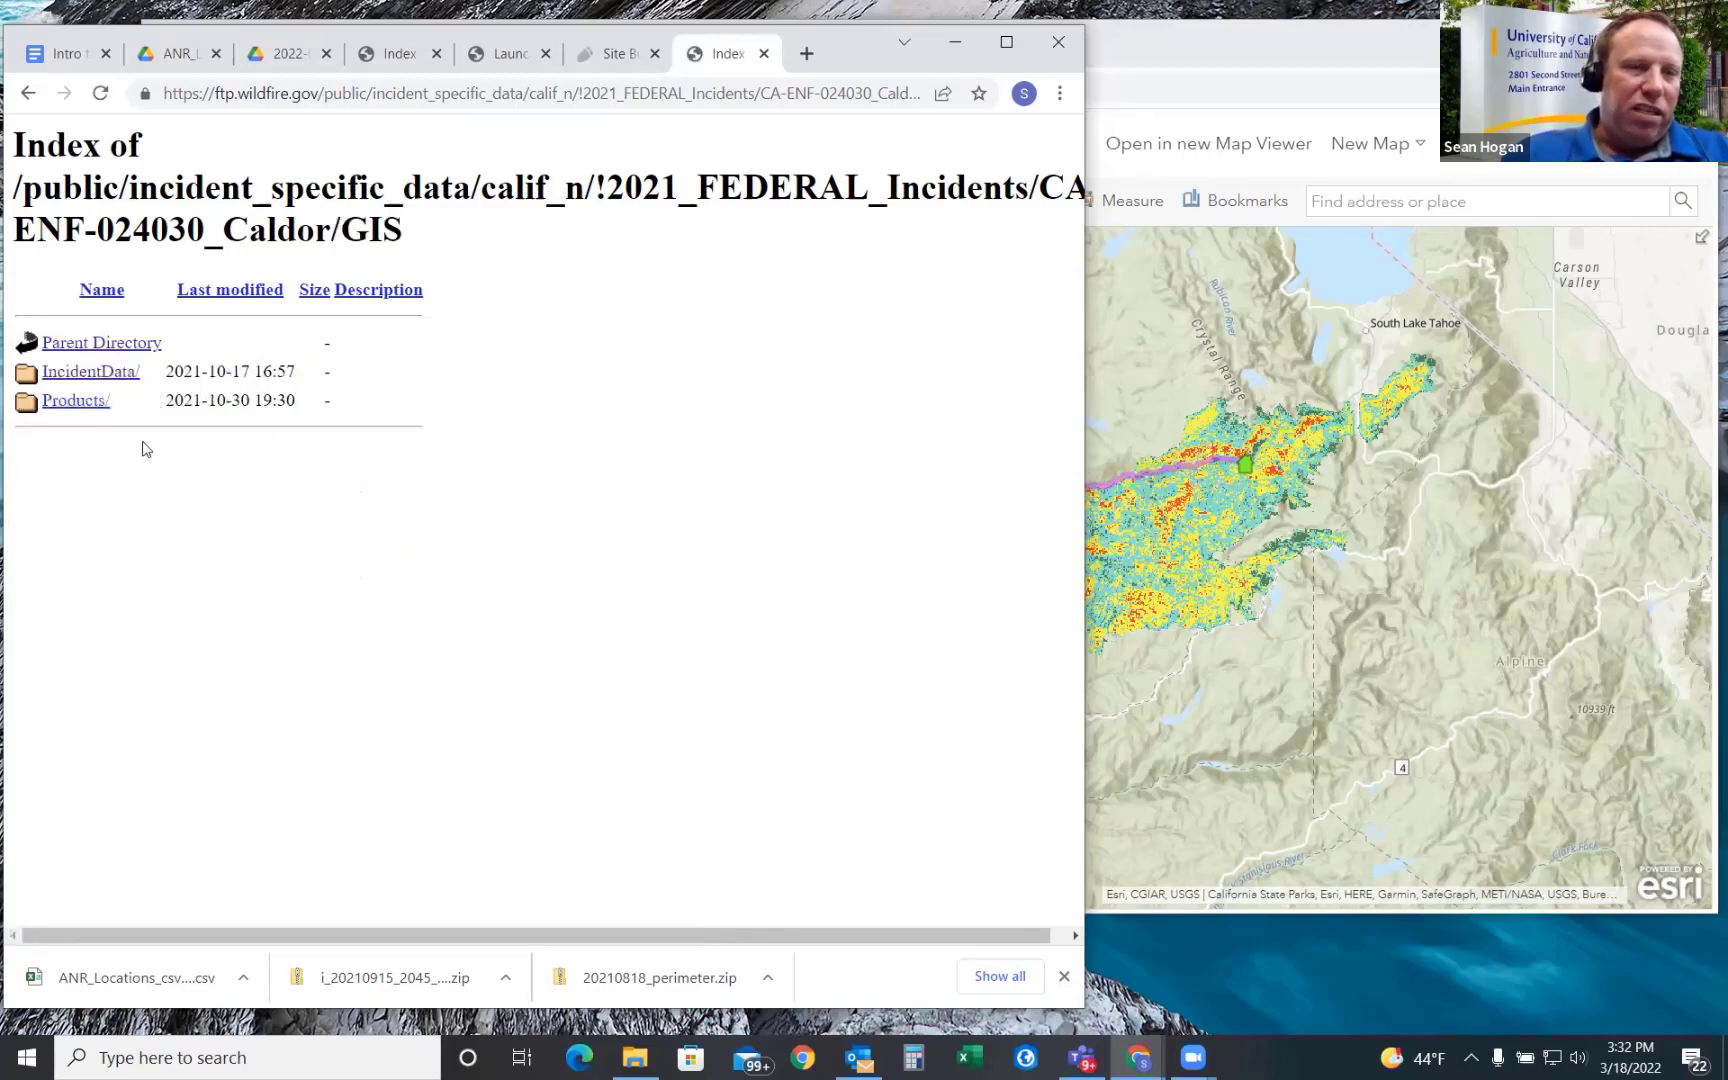
pyautogui.click(112, 374)
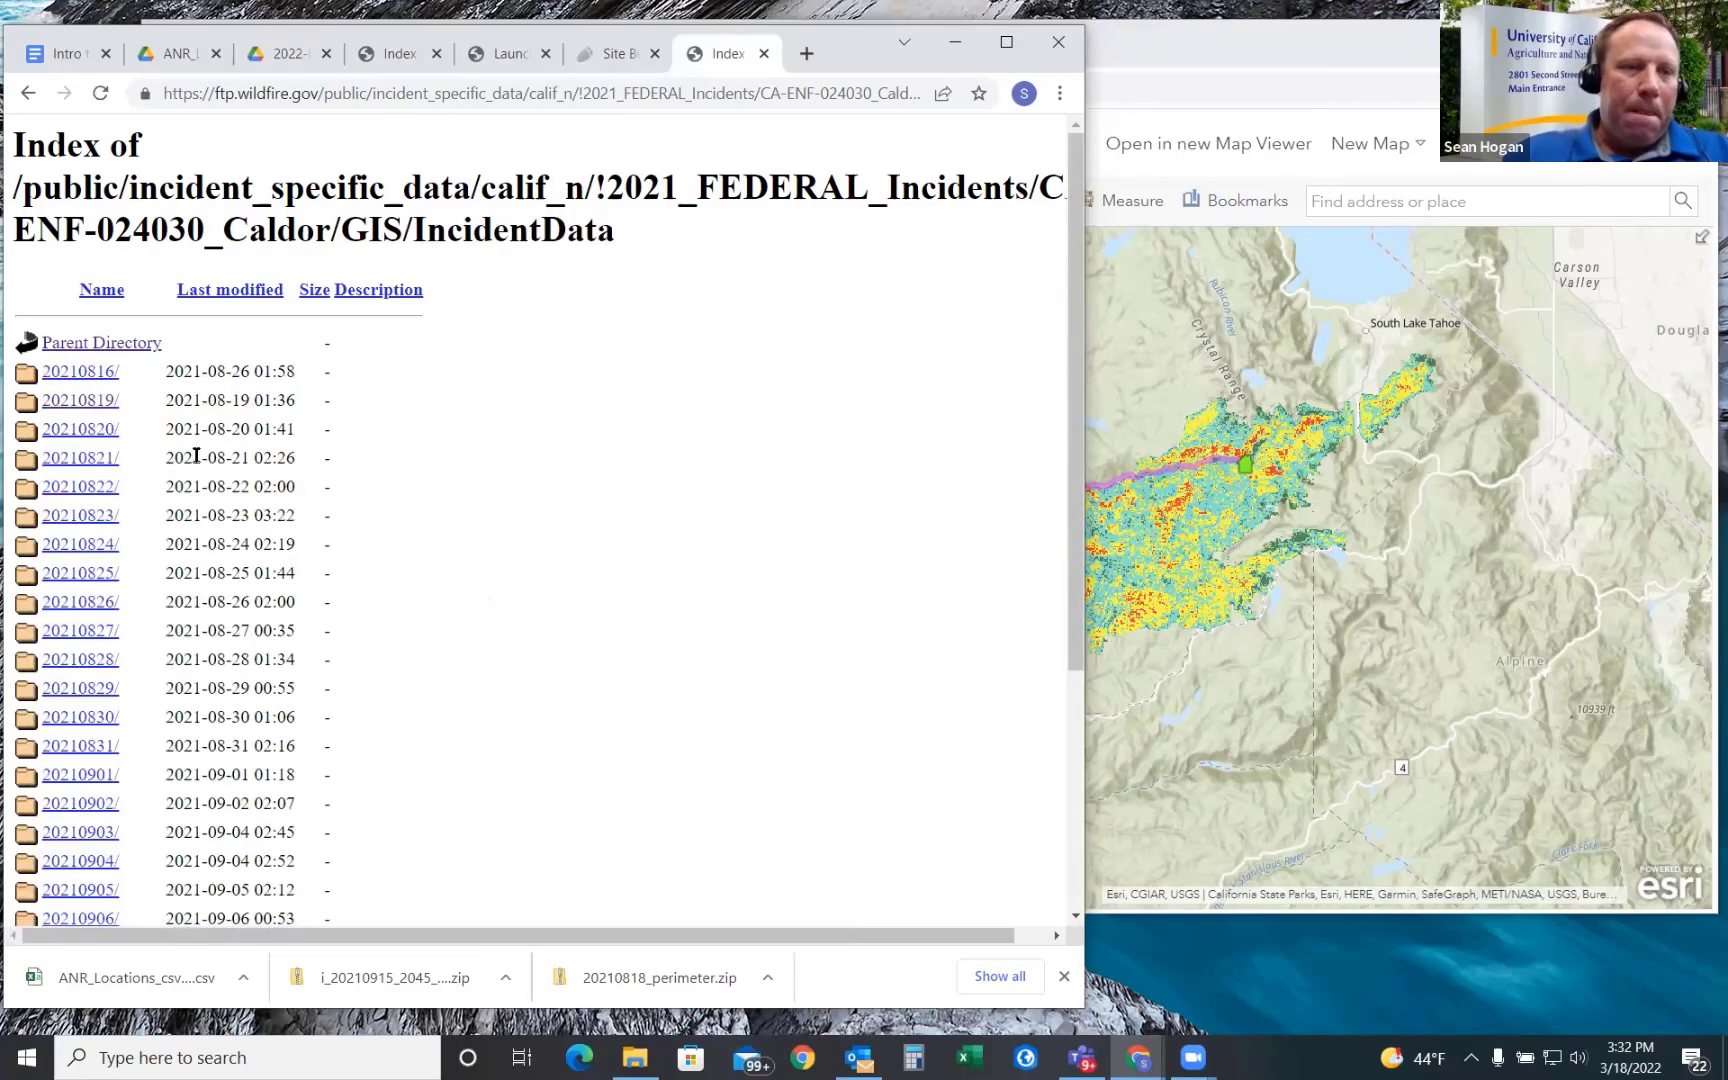
pyautogui.scroll(-4, 186, 458)
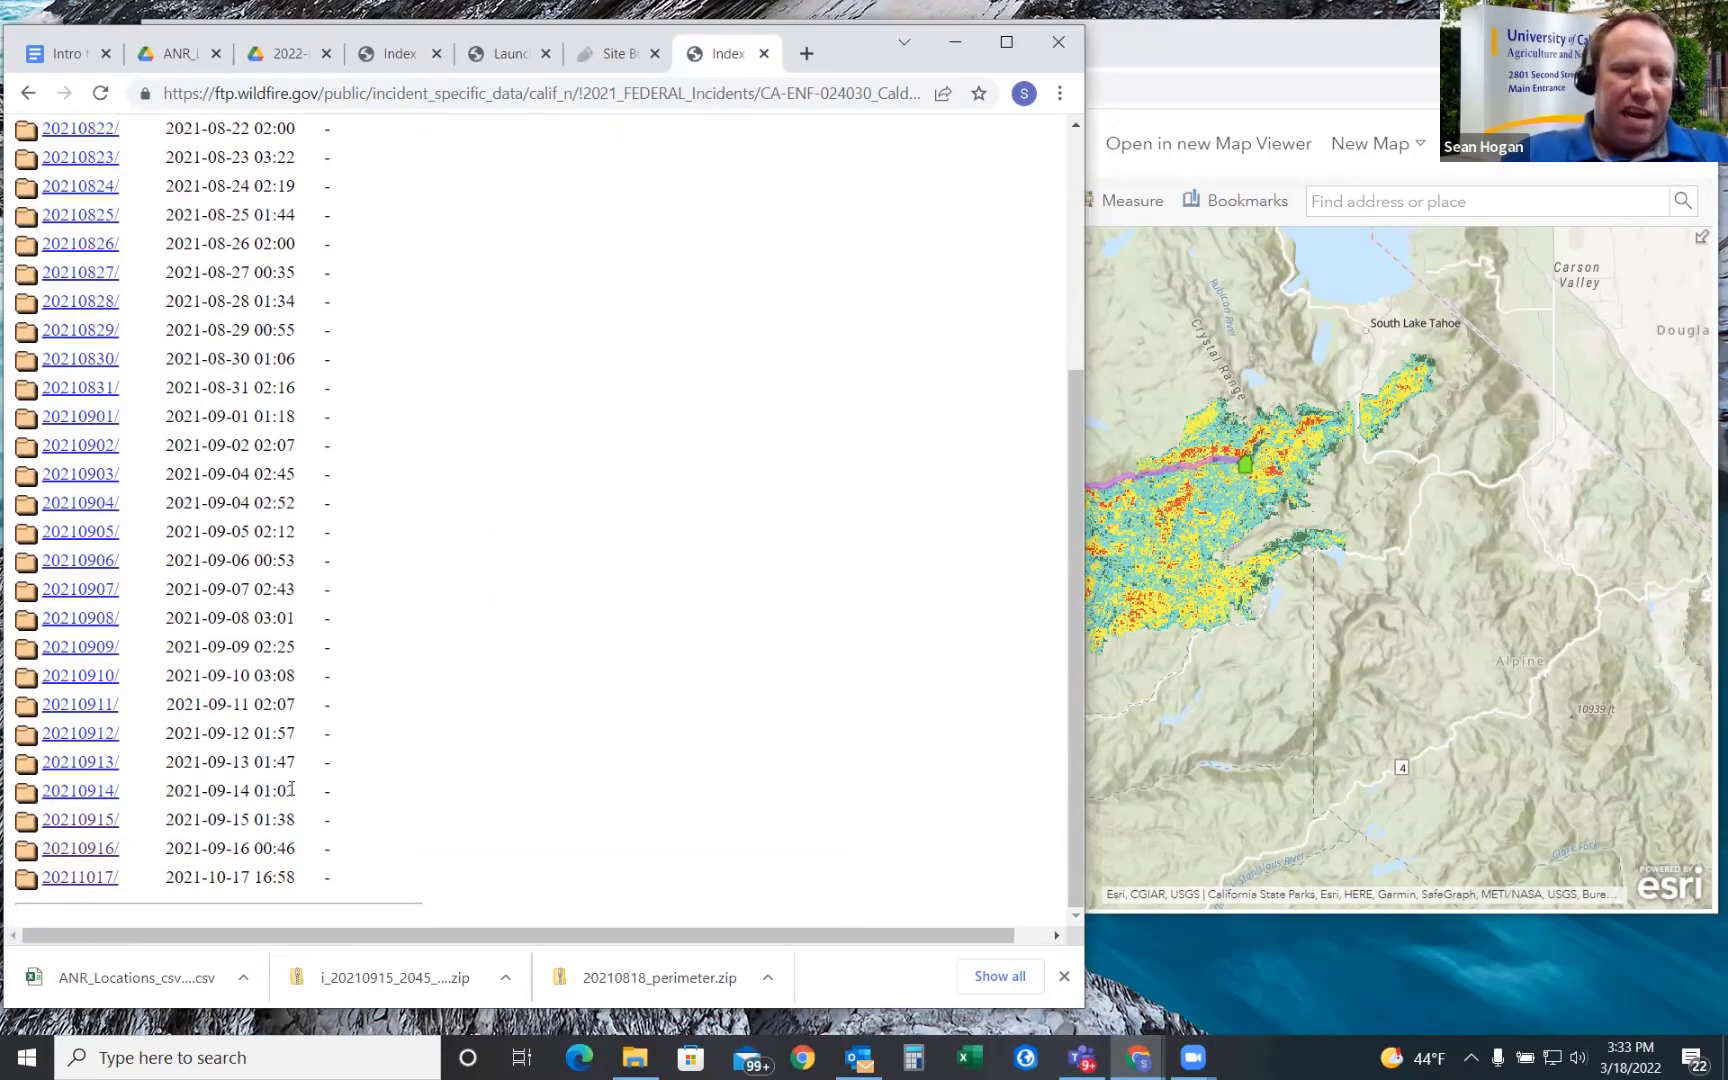
# - Download i_20210915_2045_Caldor_CAENF024030_perim.zip from the 20210916 folder and check the download
pyautogui.click(94, 857)
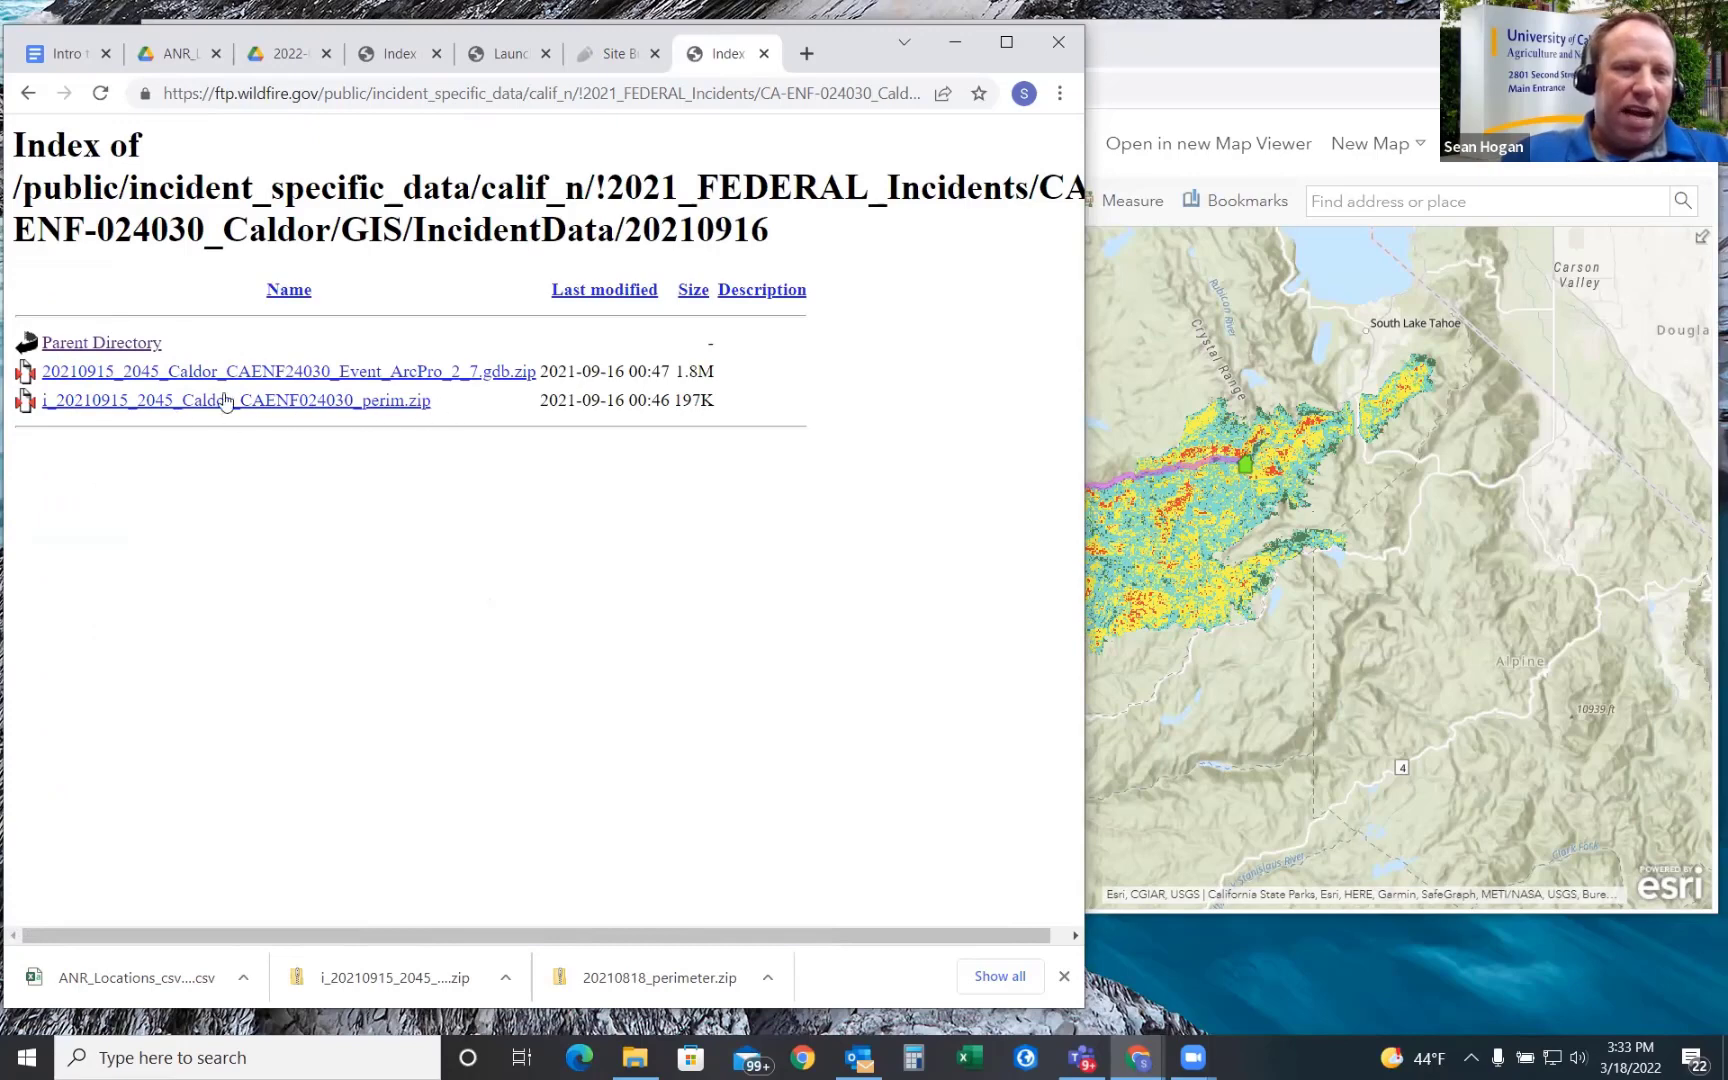
pyautogui.click(164, 402)
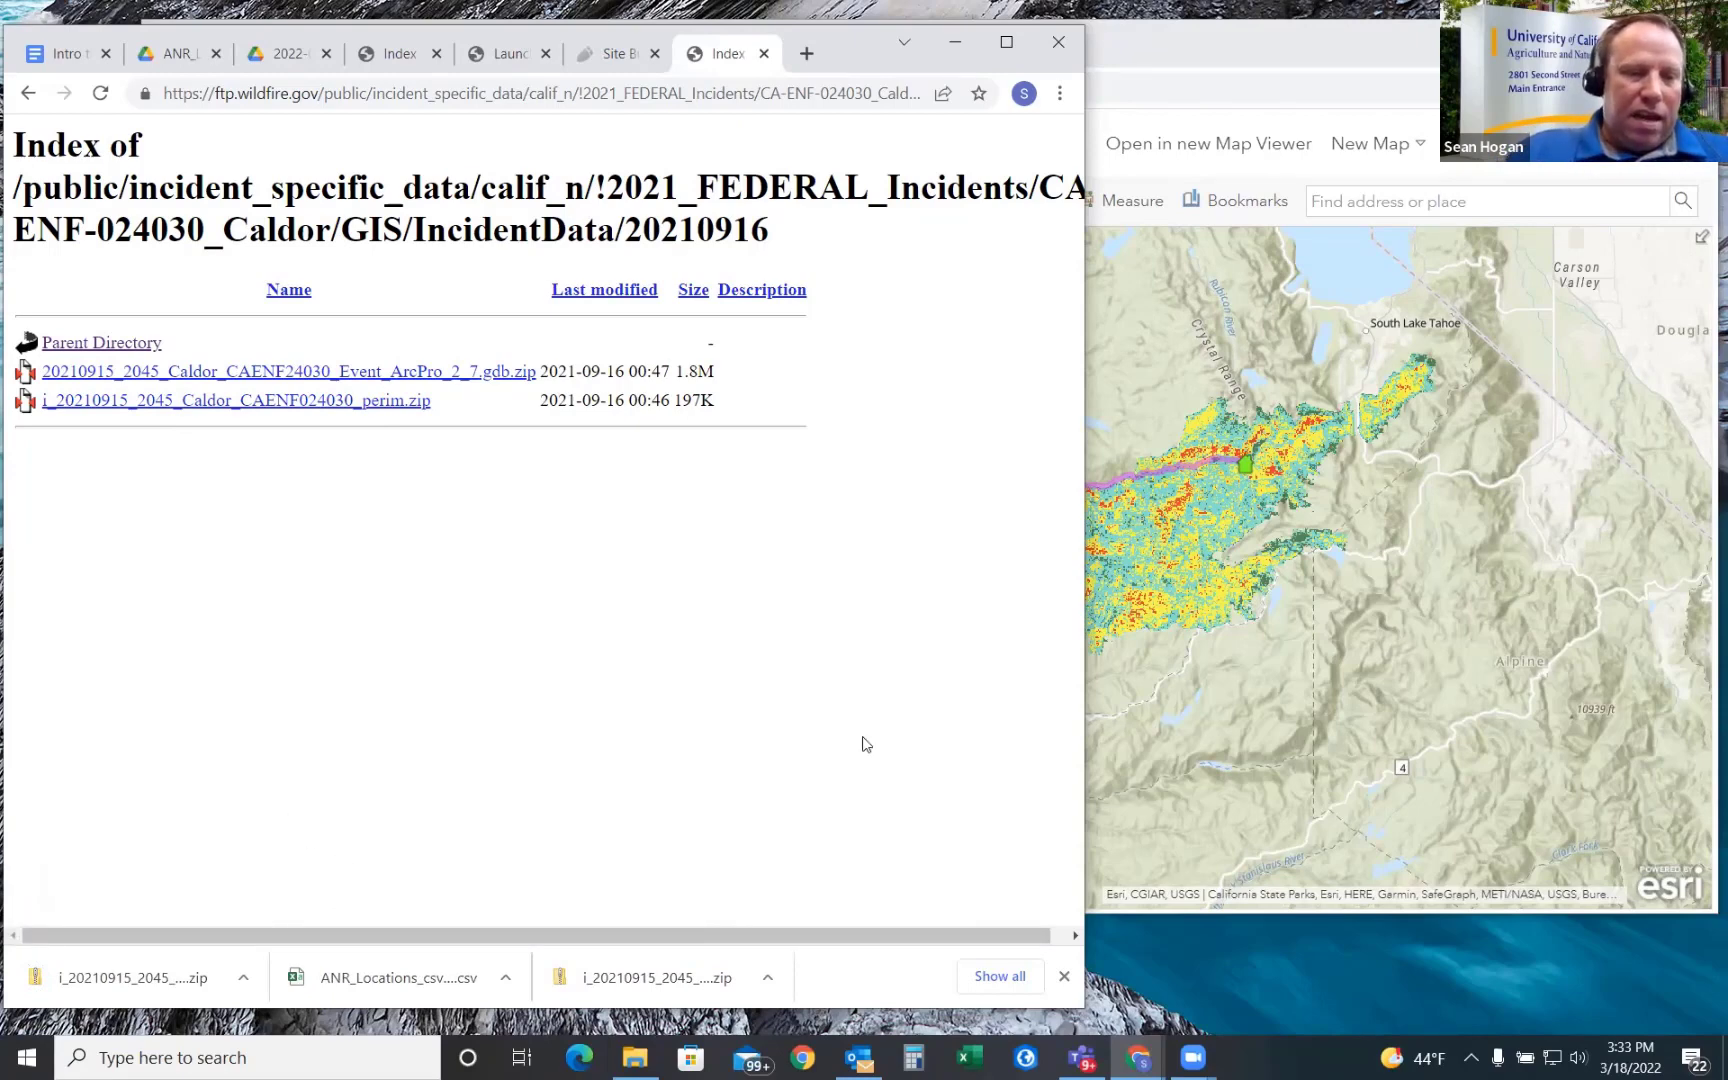
pyautogui.click(243, 977)
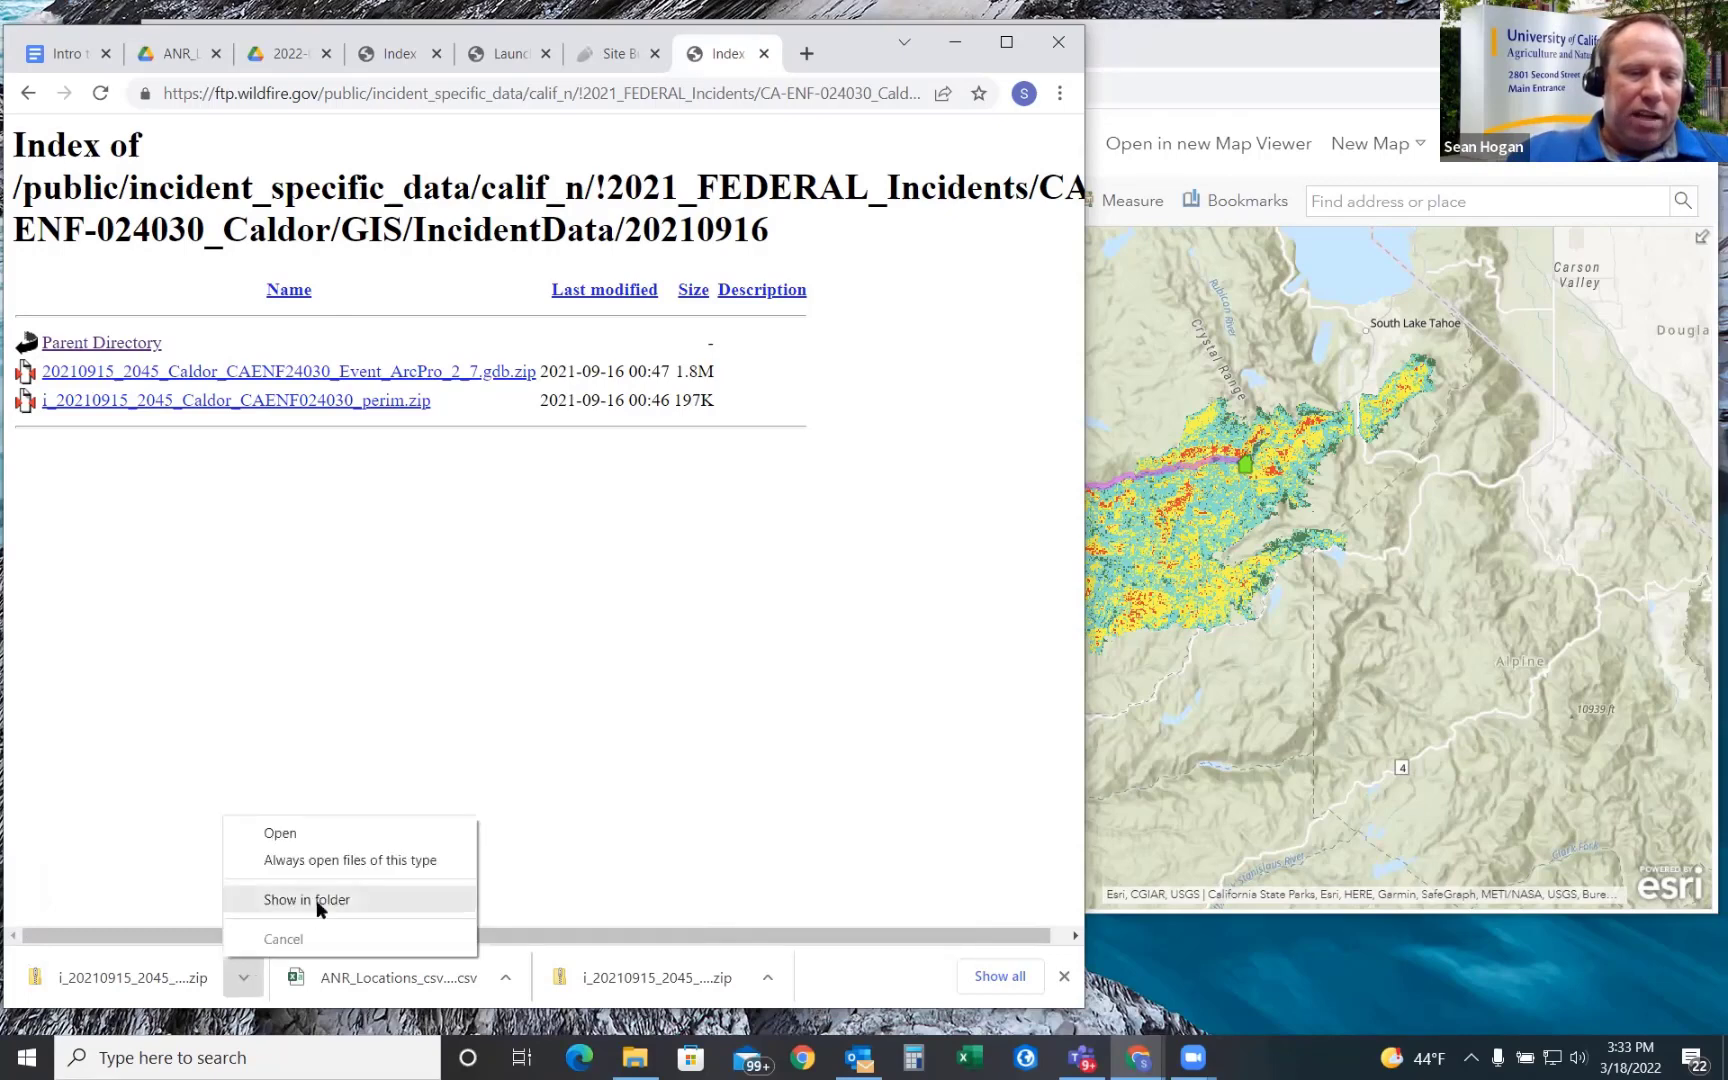
pyautogui.click(319, 900)
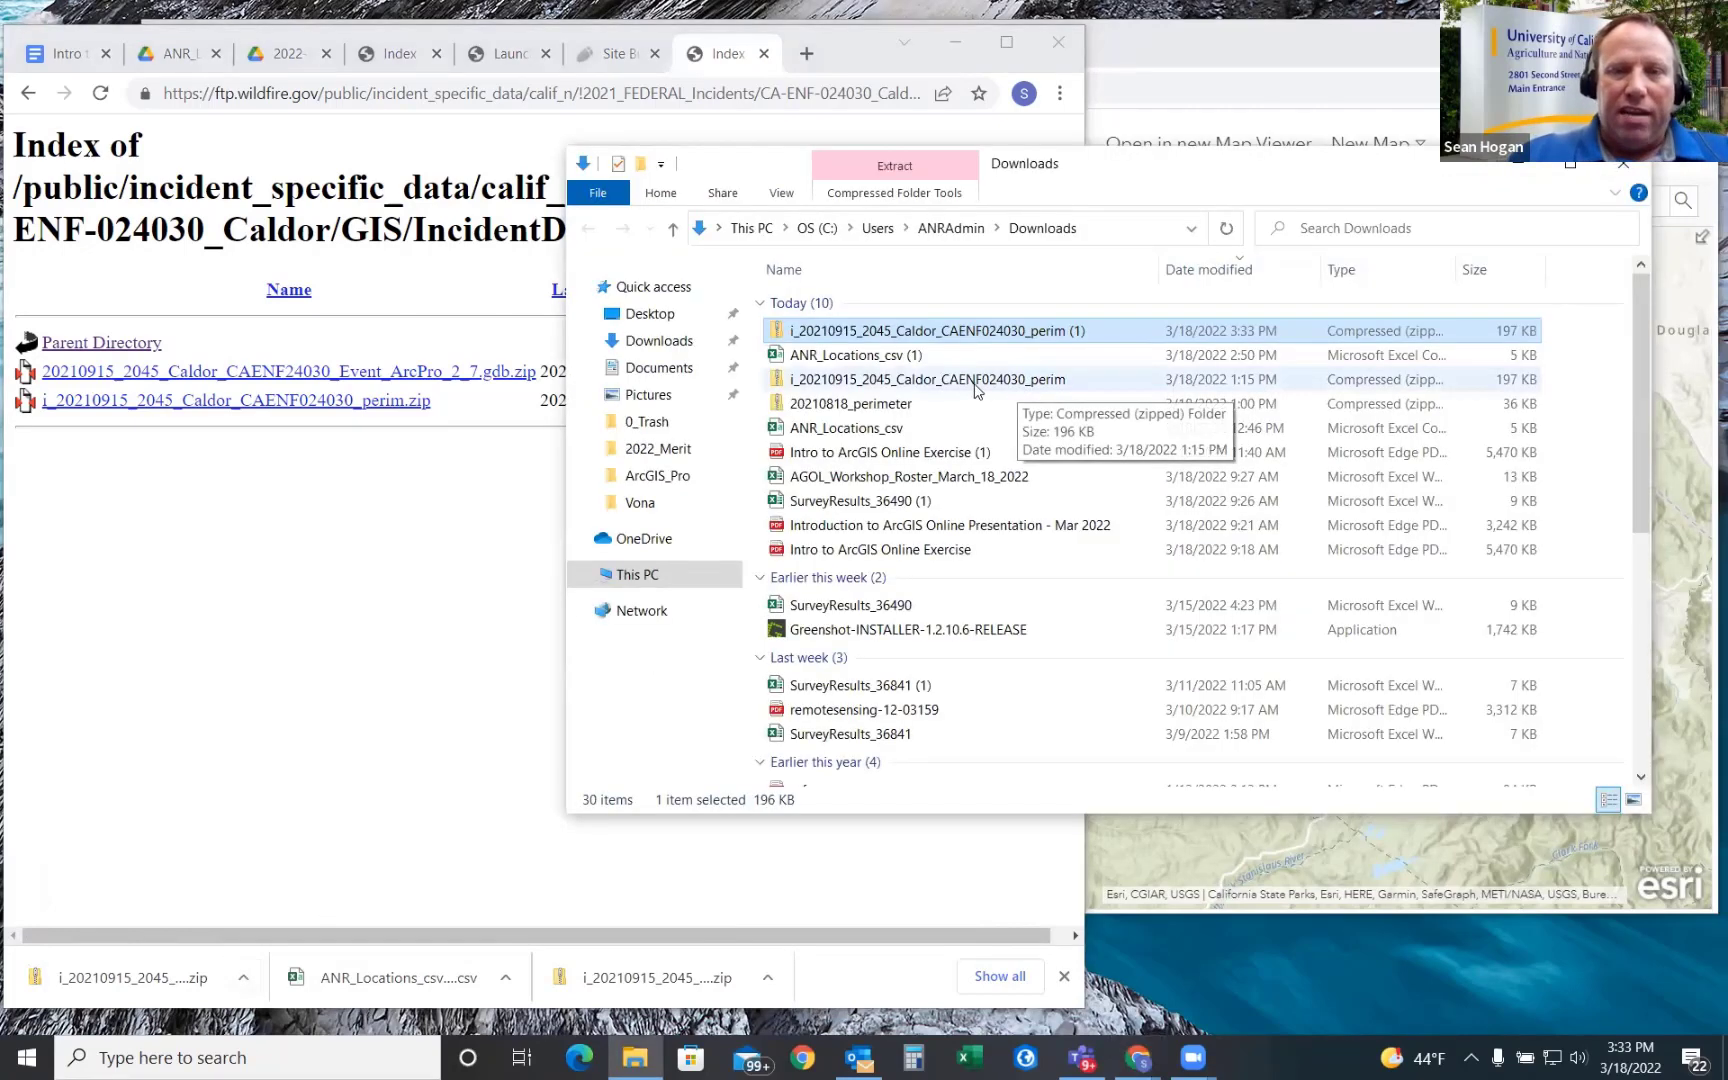
pyautogui.doubleClick(938, 383)
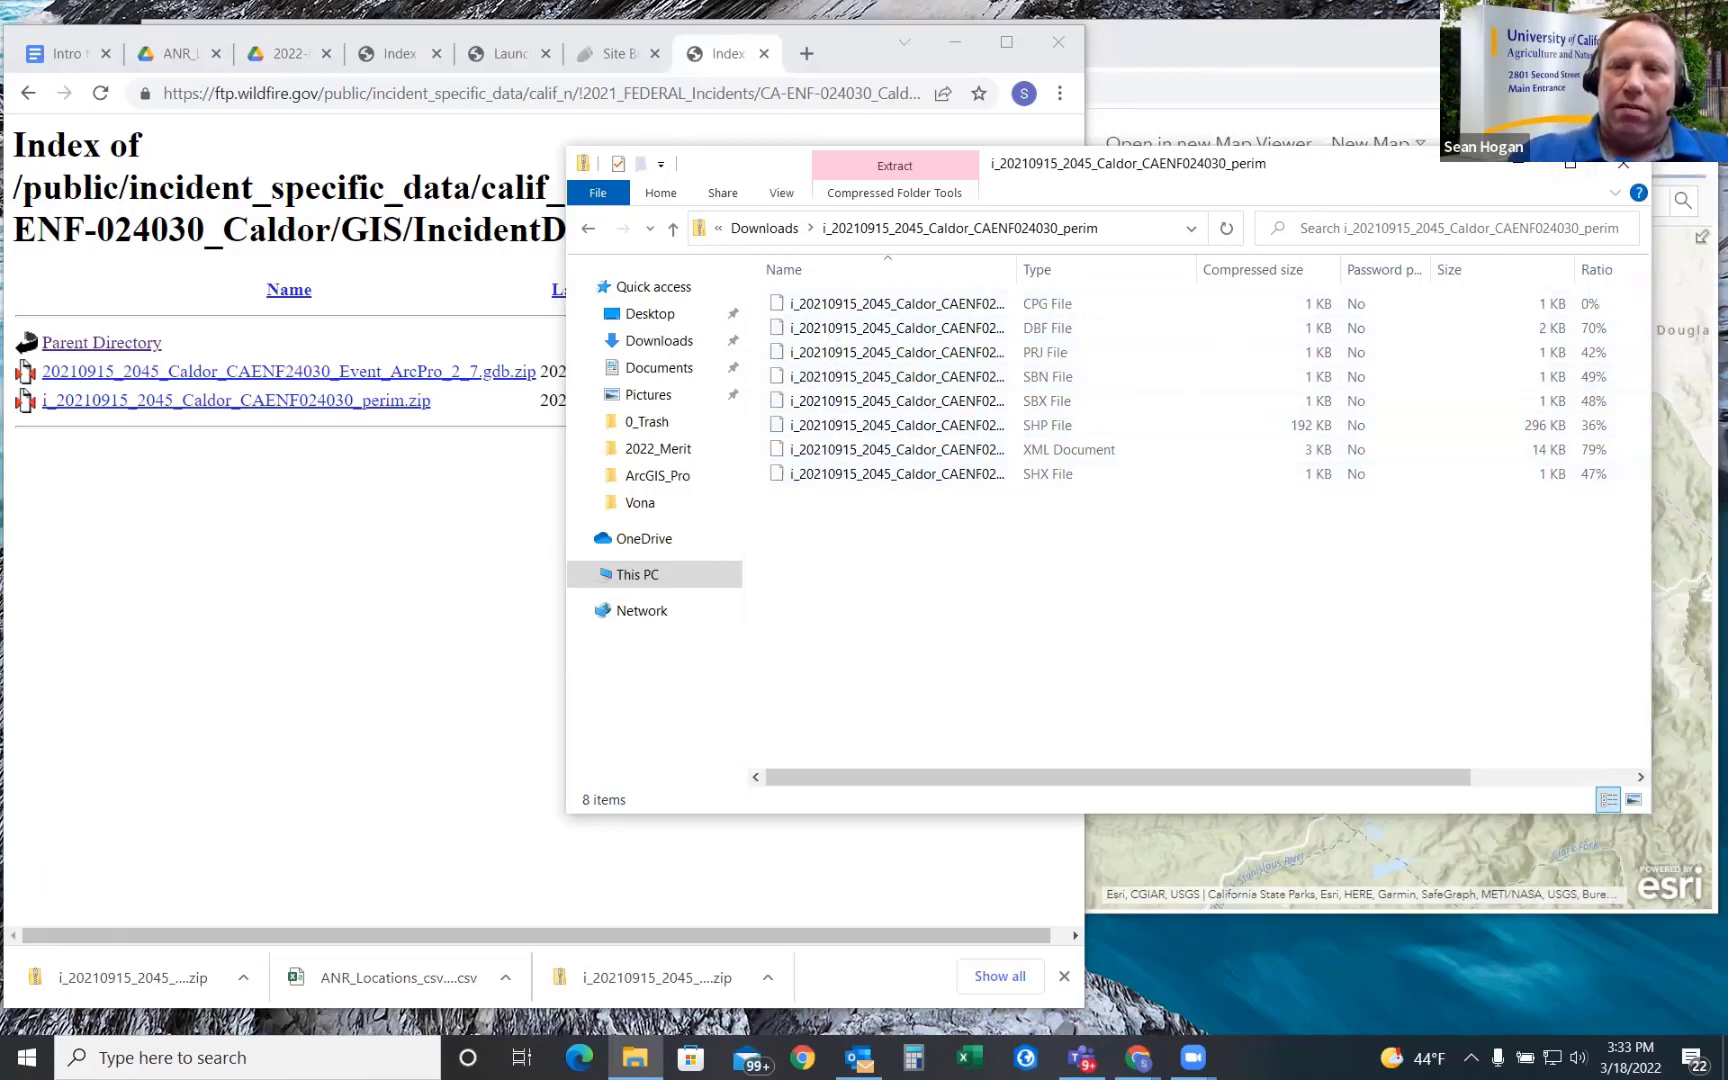
pyautogui.click(1623, 165)
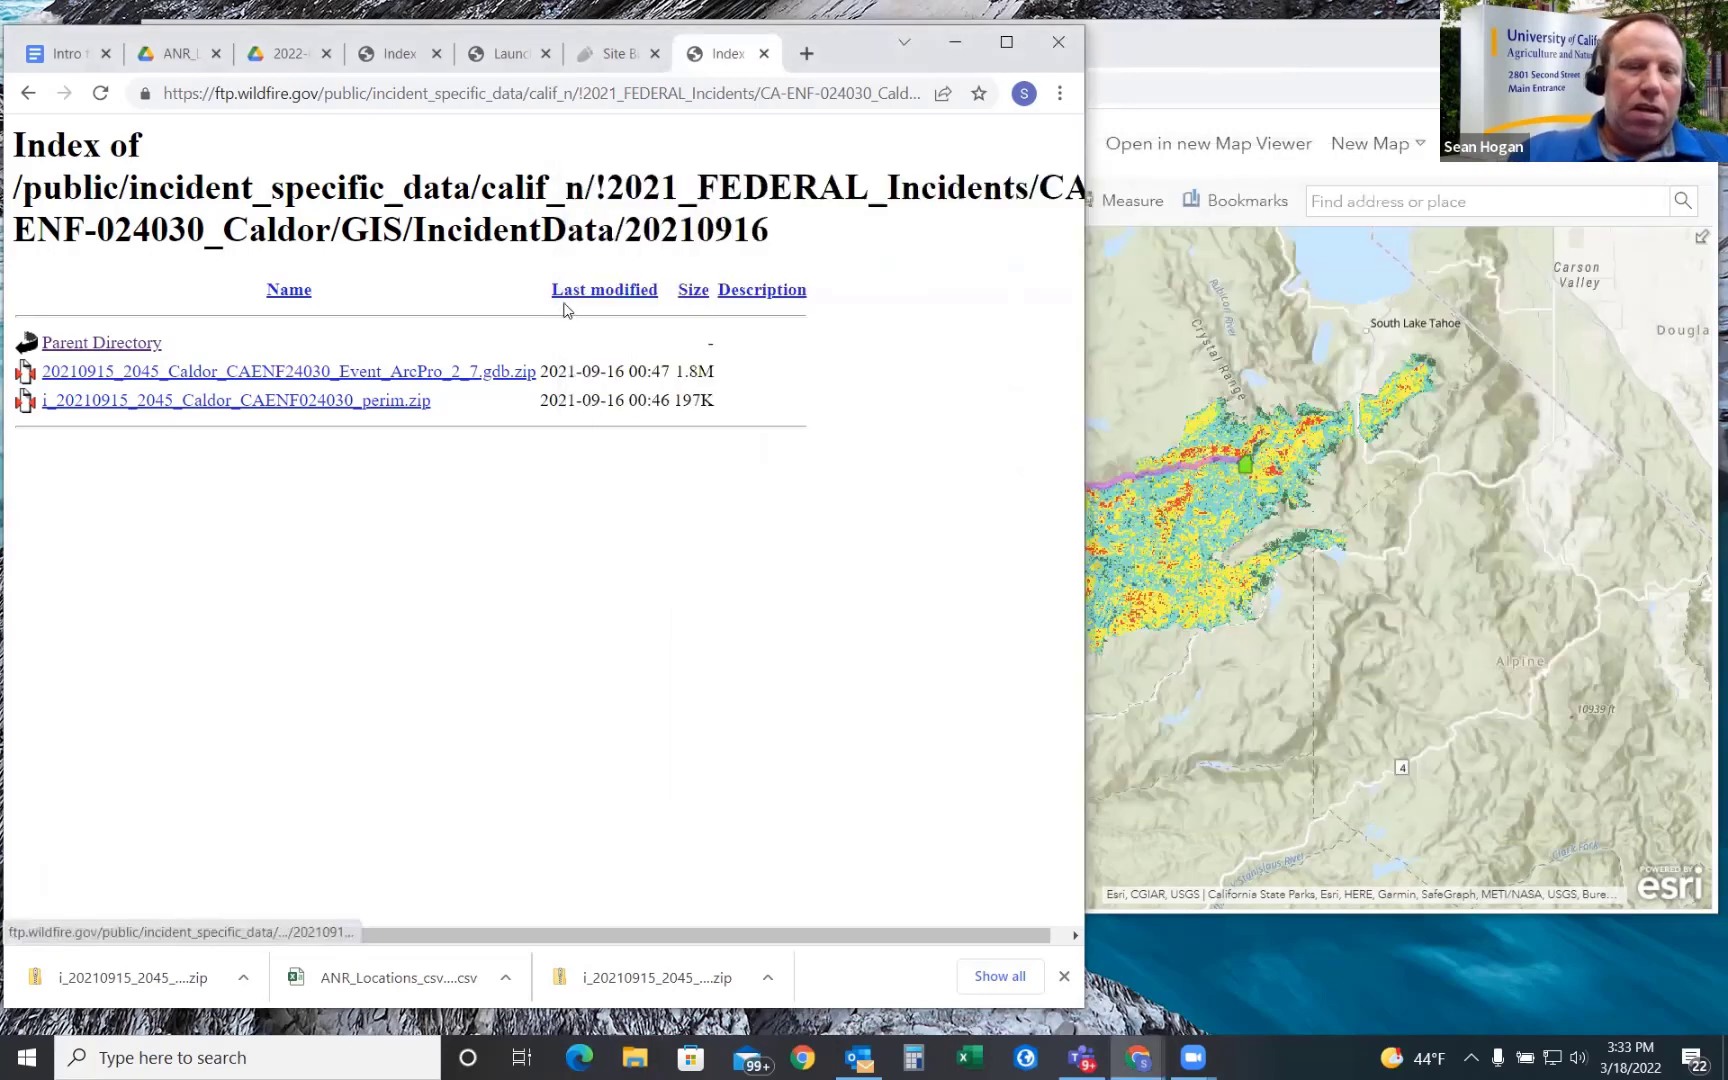
# - Switch back to the AGOL_Practice map window and open the Add layer dropdown
pyautogui.click(1192, 54)
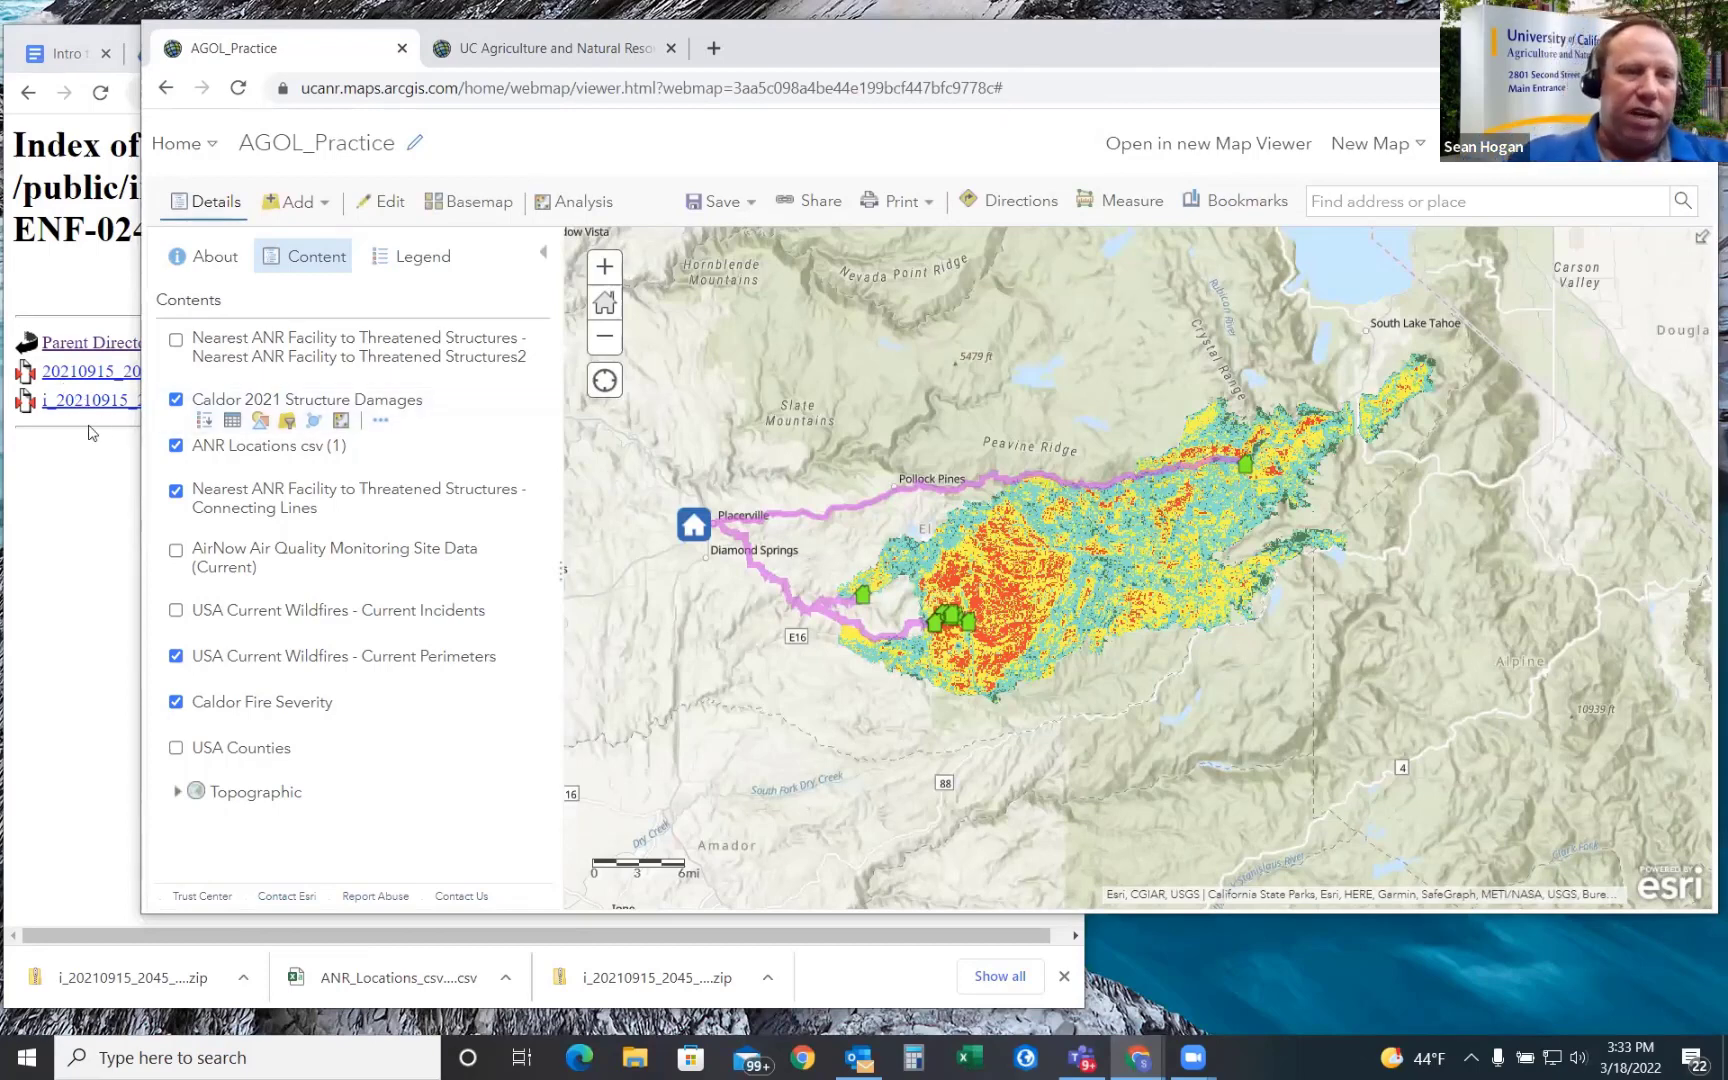
pyautogui.click(44, 462)
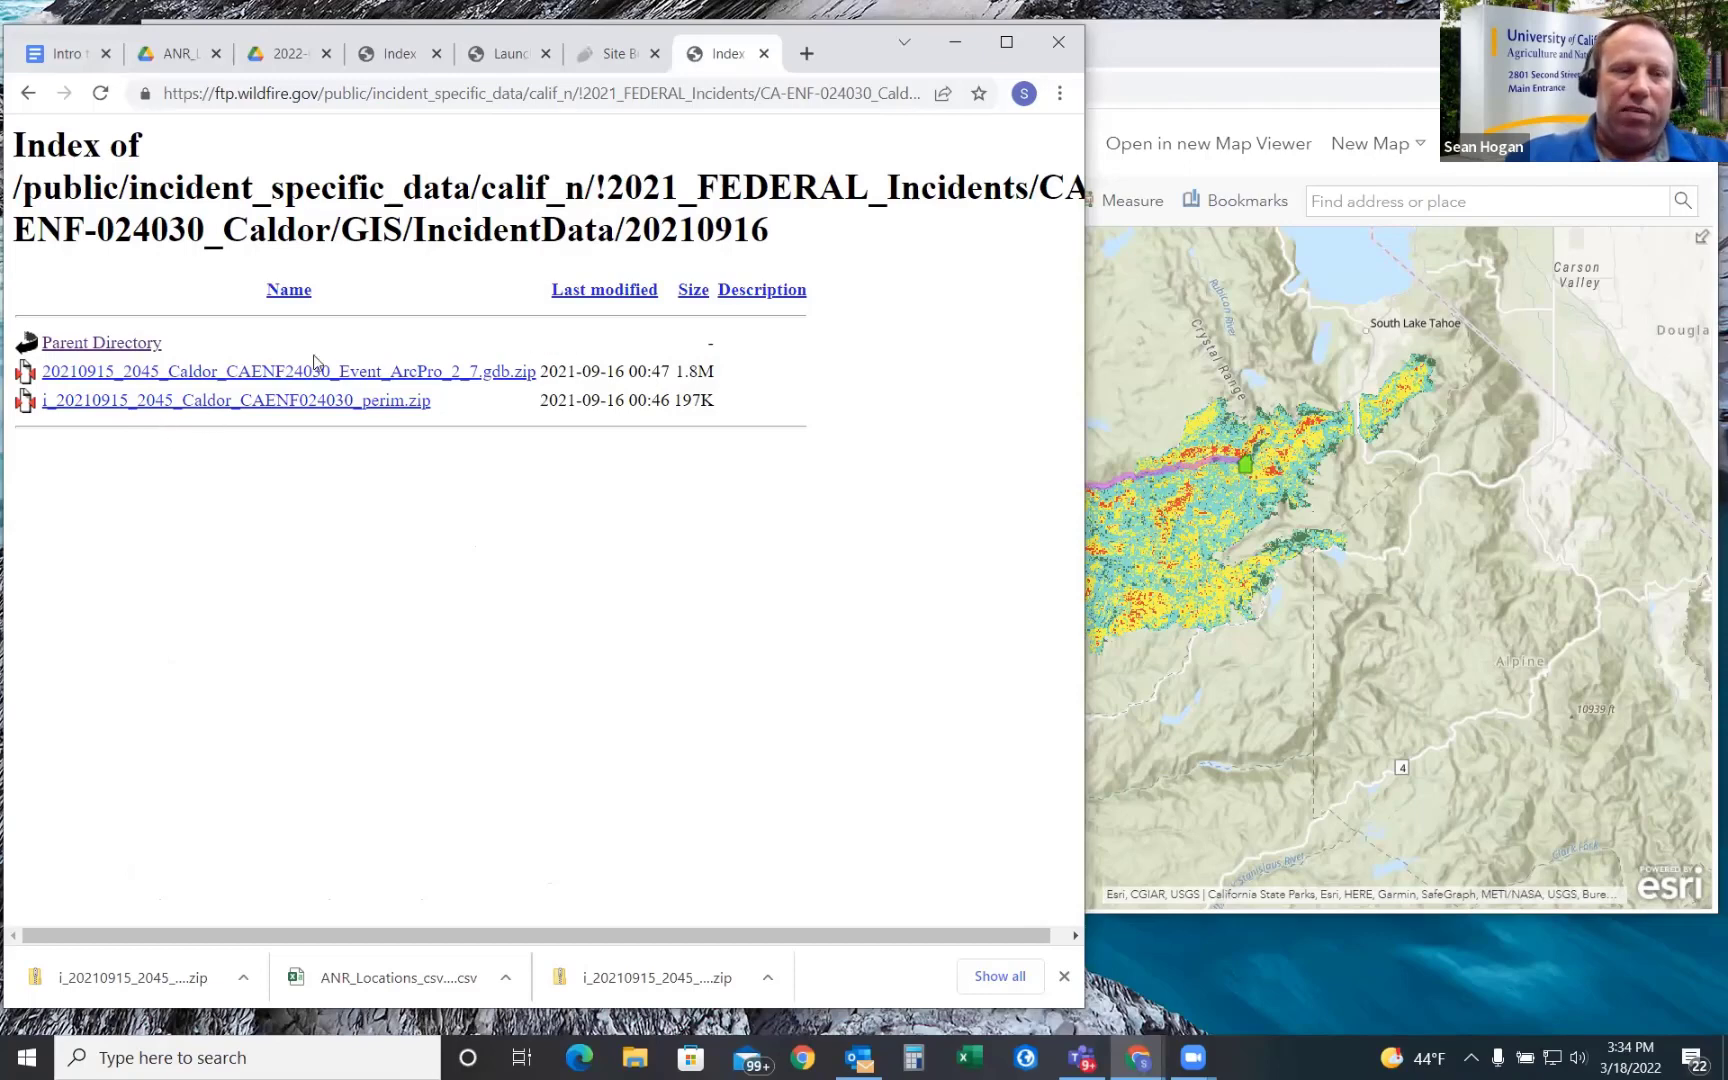
pyautogui.click(1230, 48)
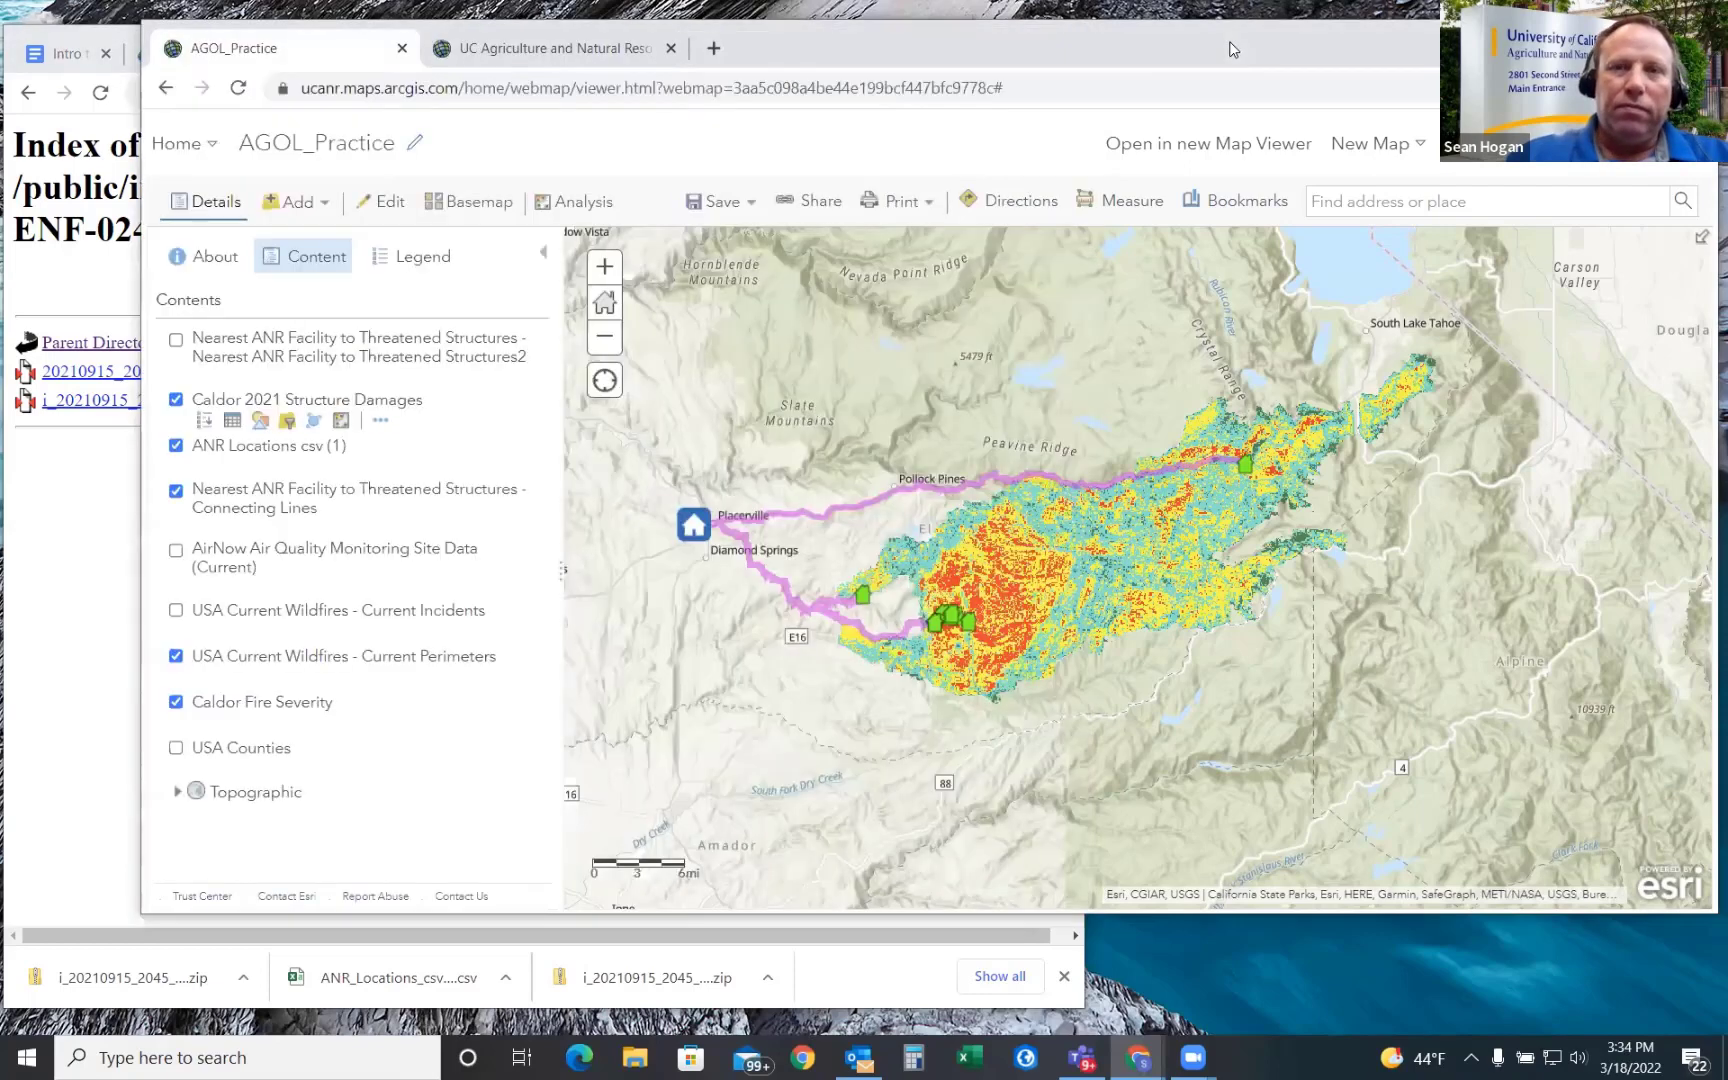
pyautogui.click(325, 211)
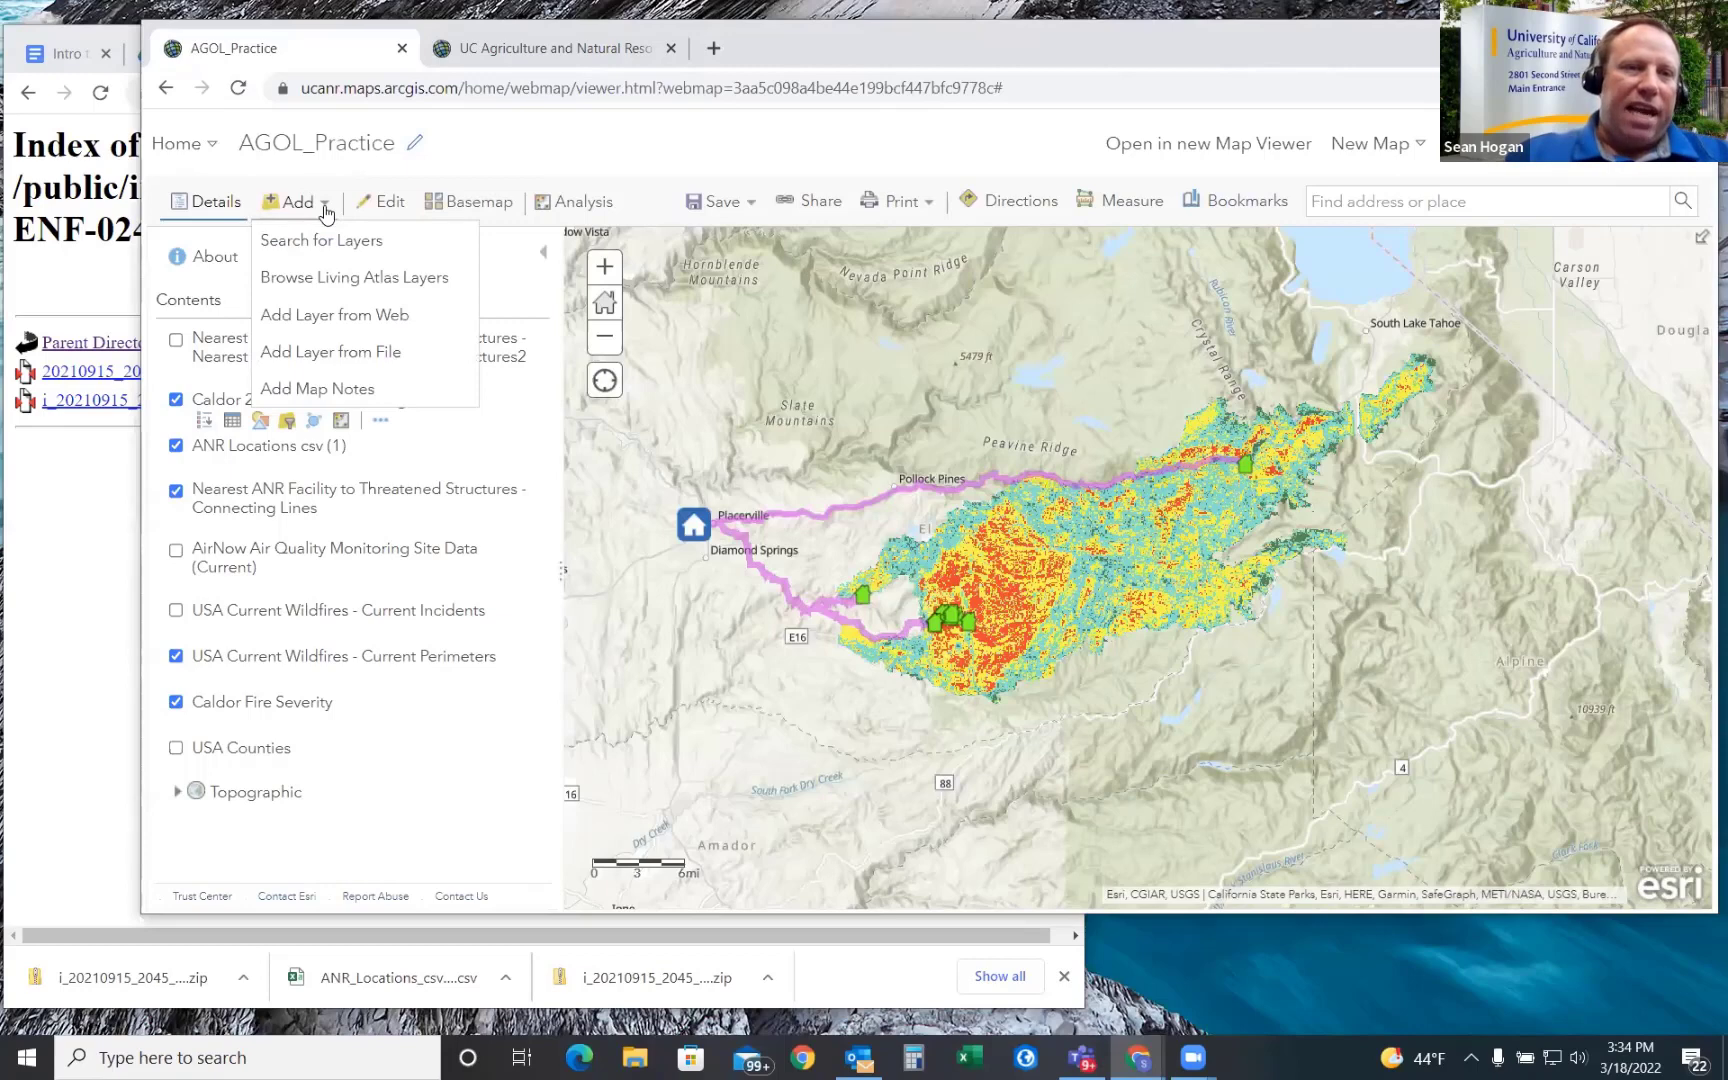
# - Import perim (1).zip from Downloads through Add Layer from File
pyautogui.click(340, 355)
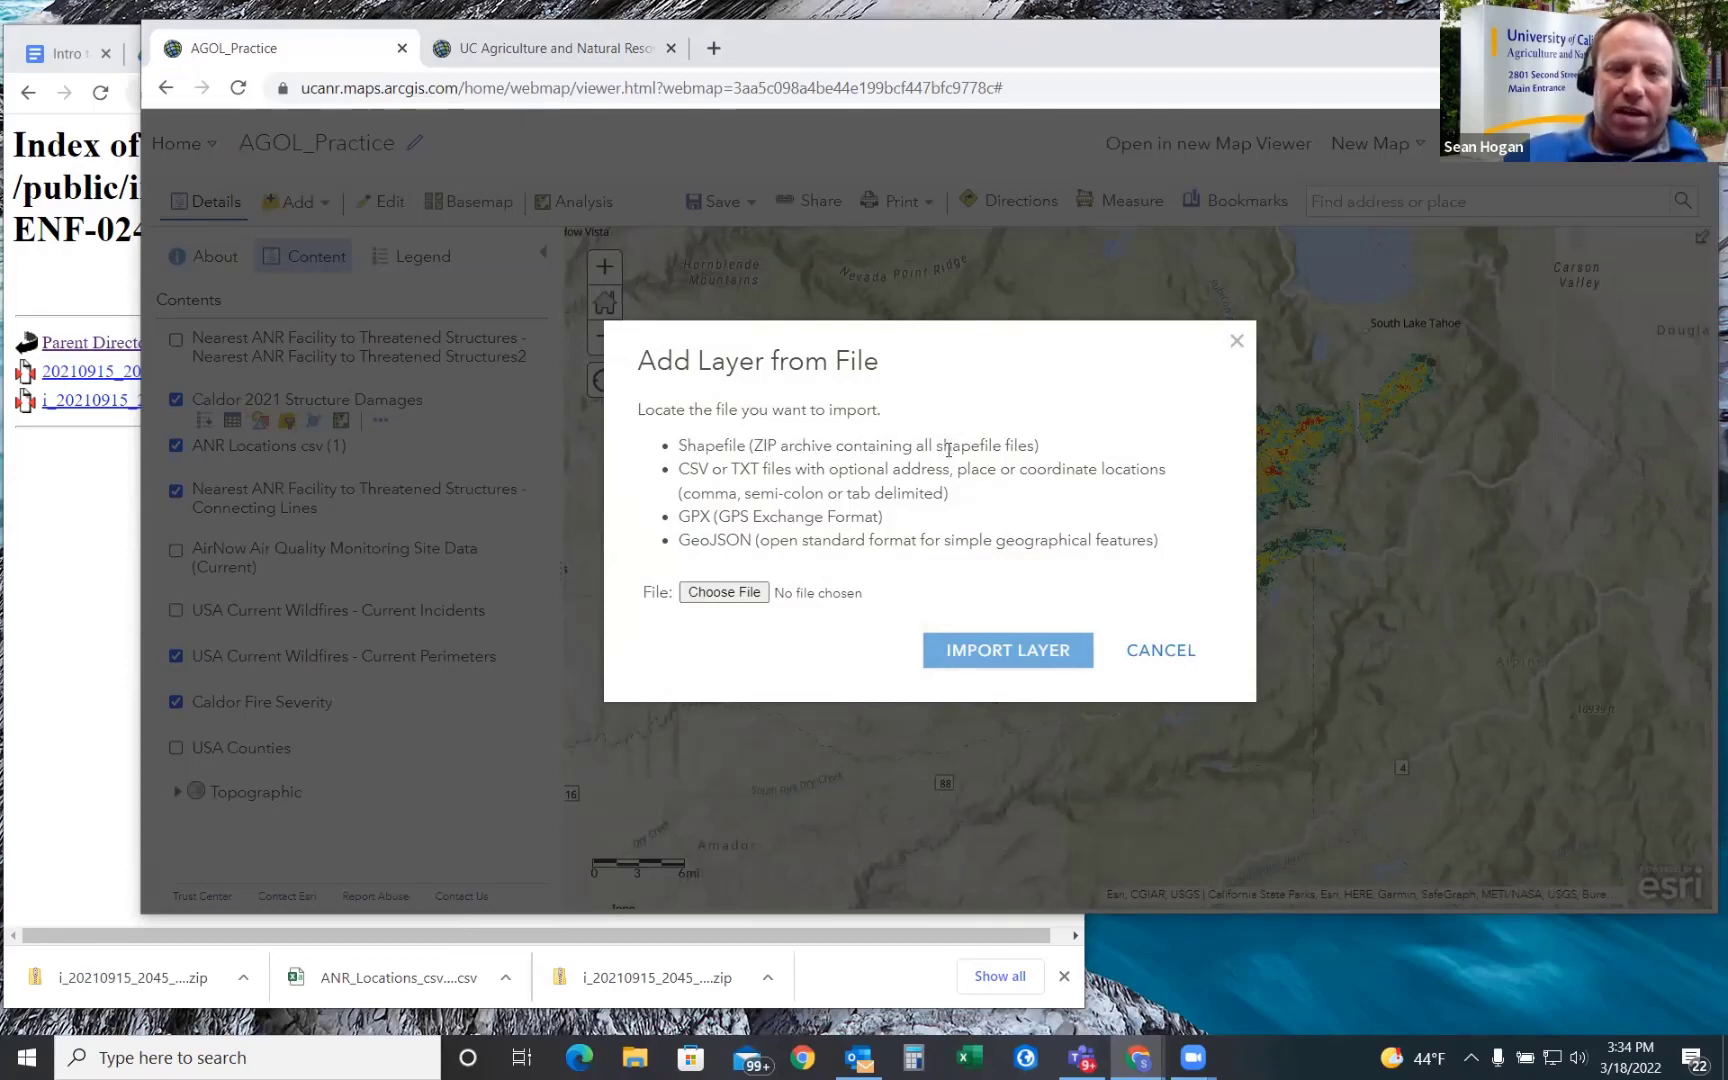
pyautogui.click(722, 592)
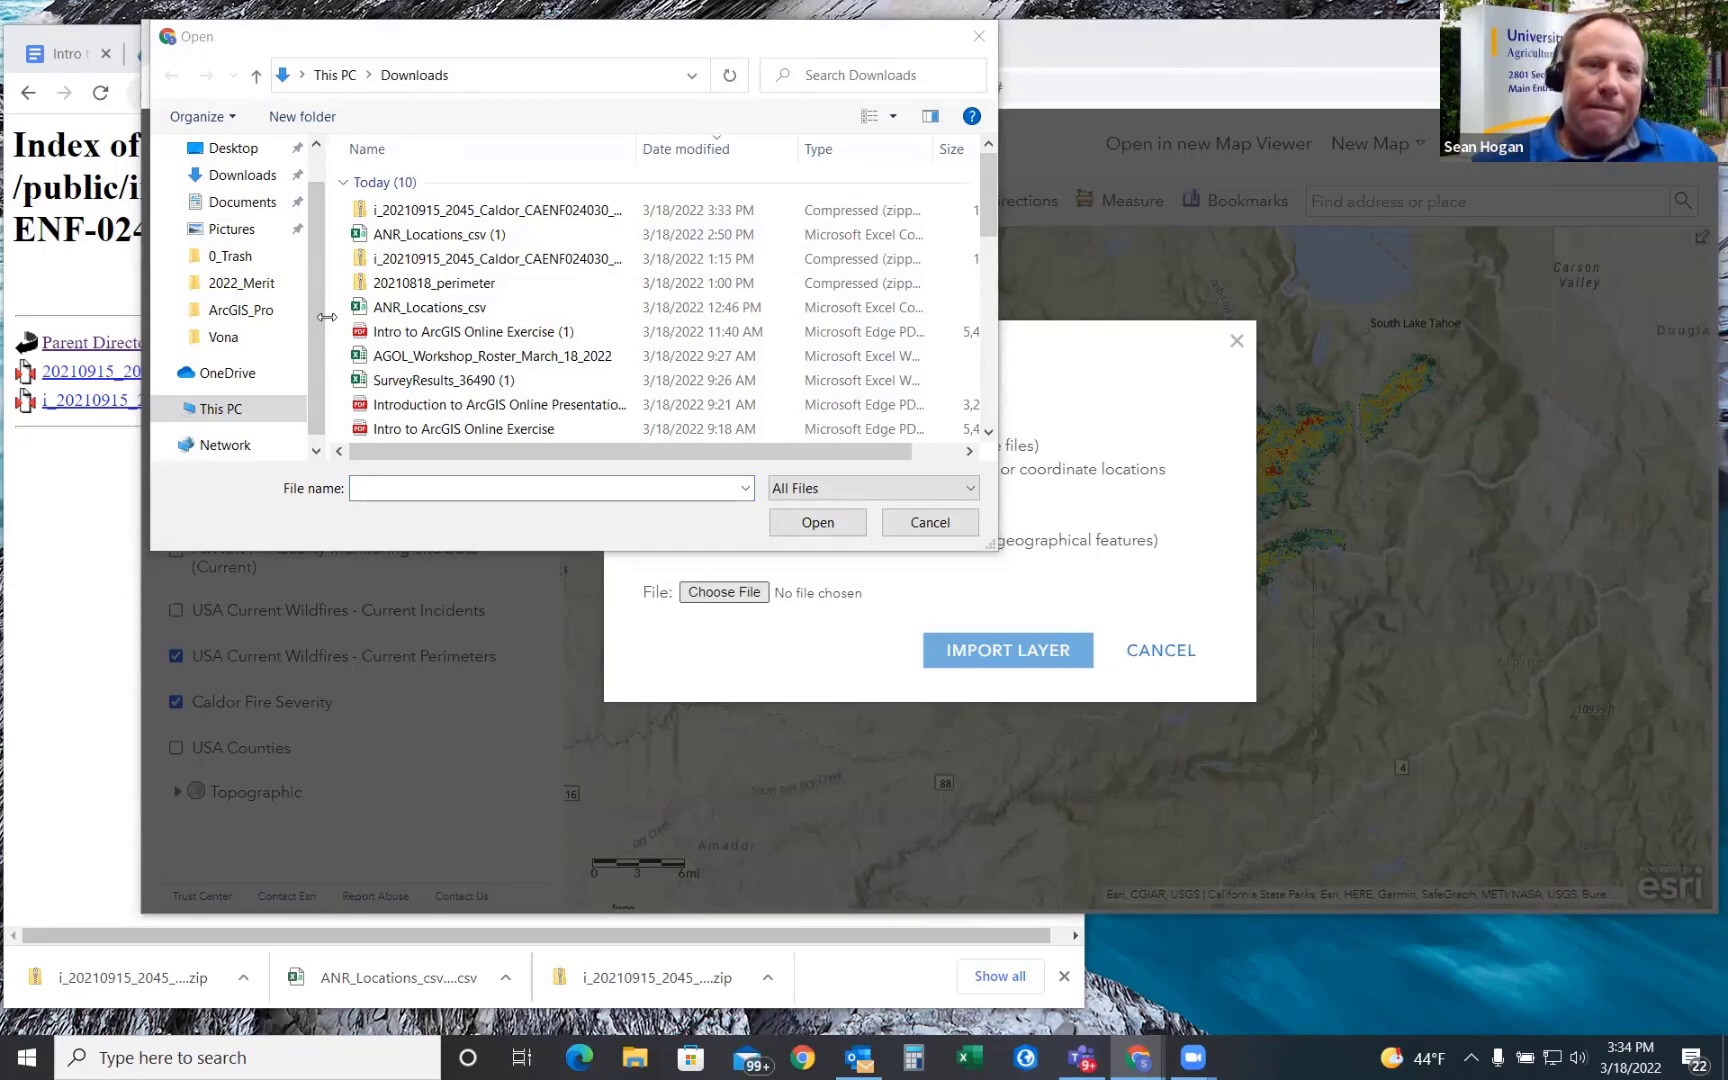
pyautogui.click(489, 214)
pyautogui.moveTo(431, 200); pyautogui.dragTo(748, 532)
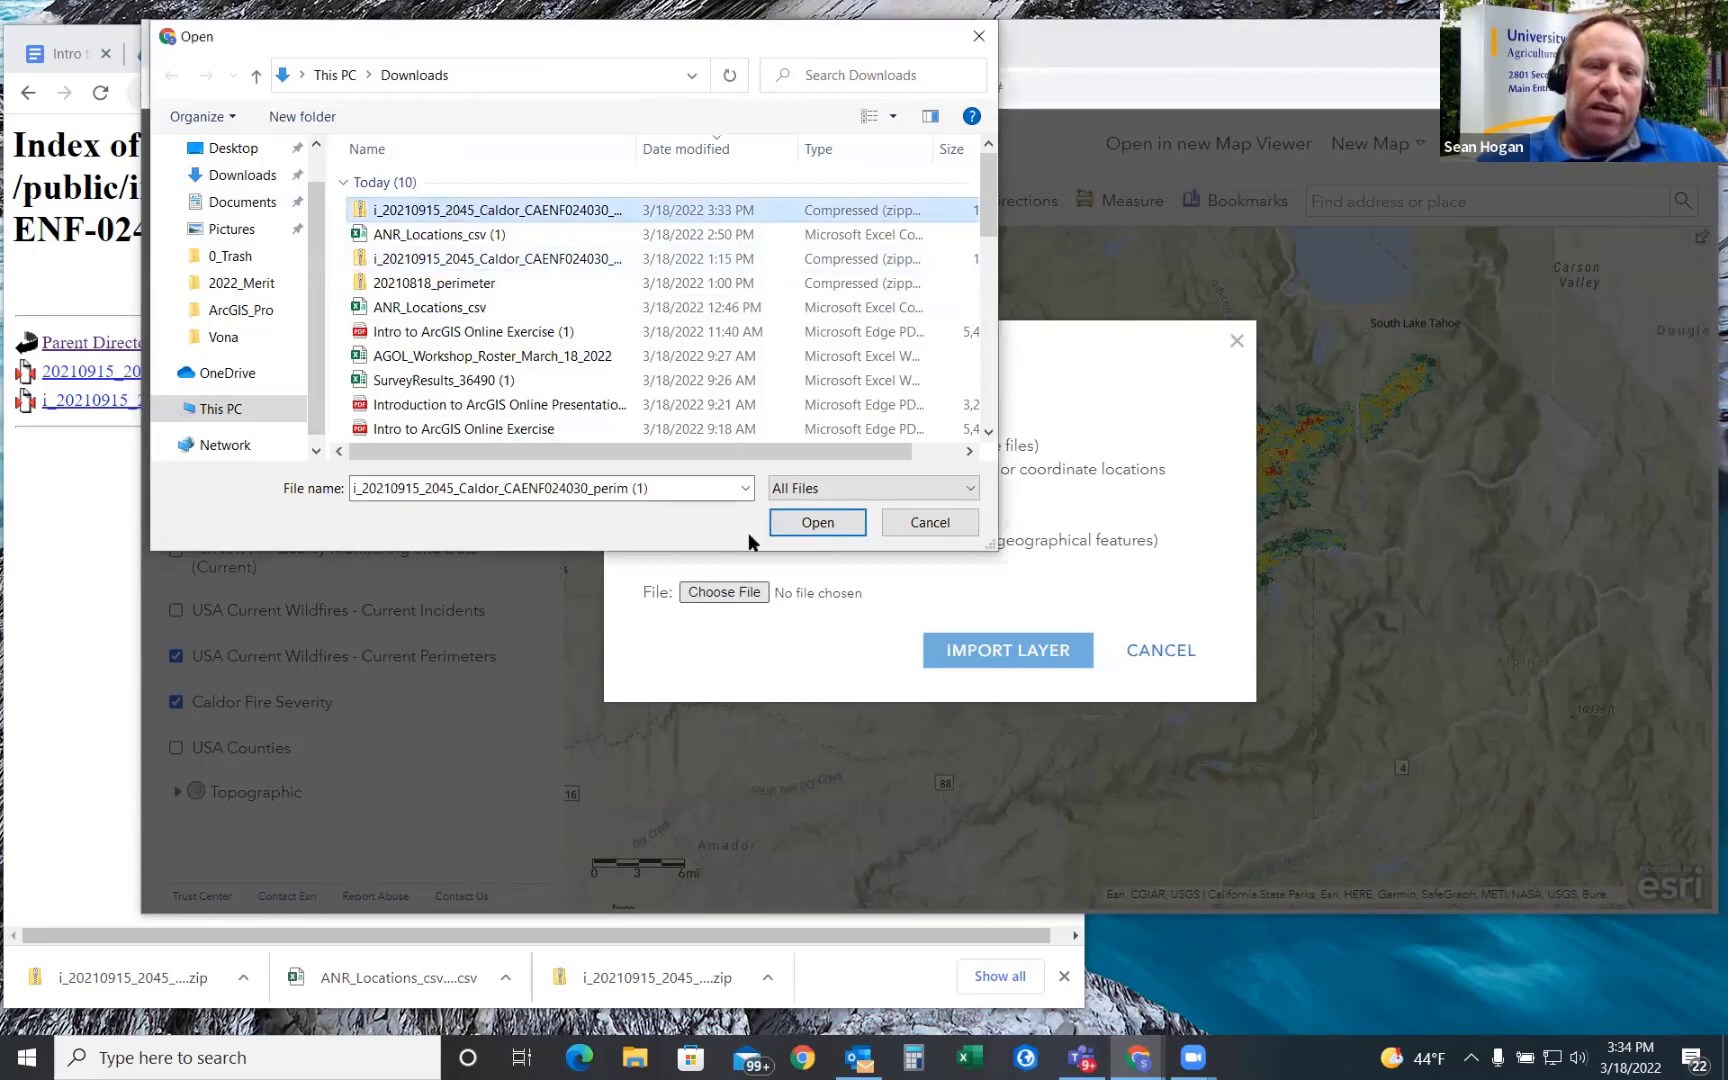
pyautogui.click(806, 527)
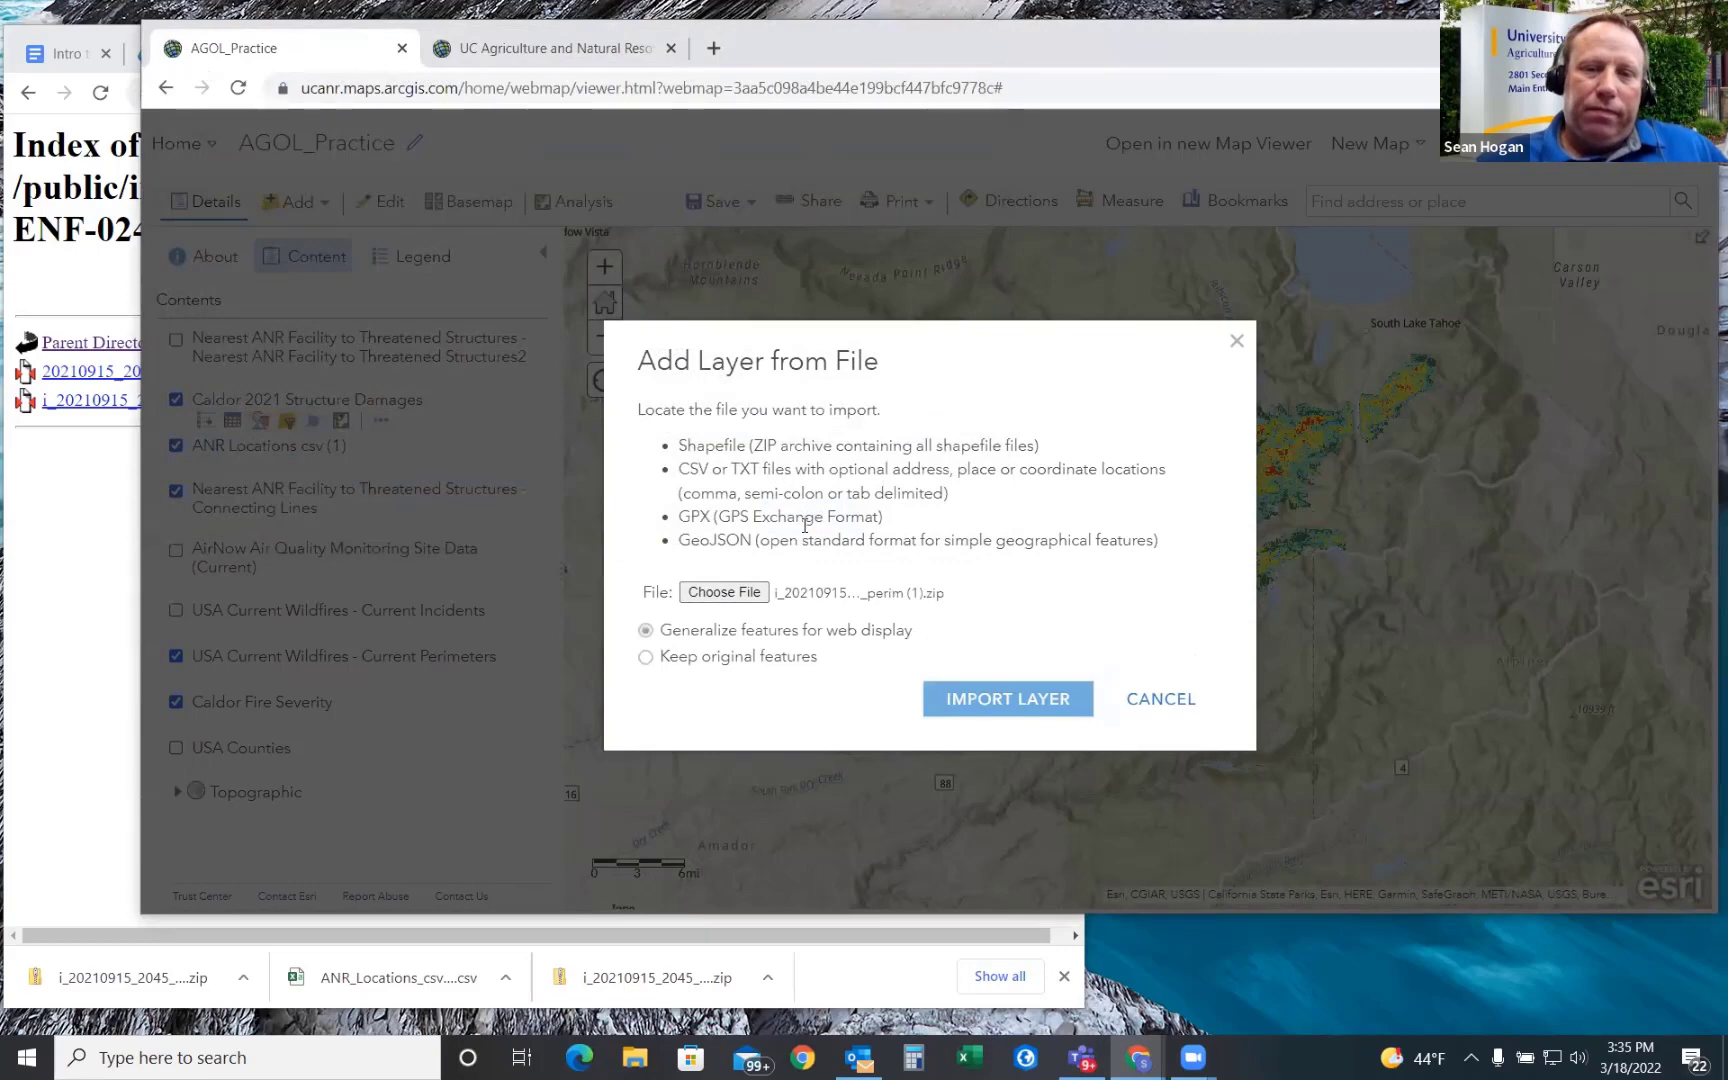
pyautogui.click(995, 699)
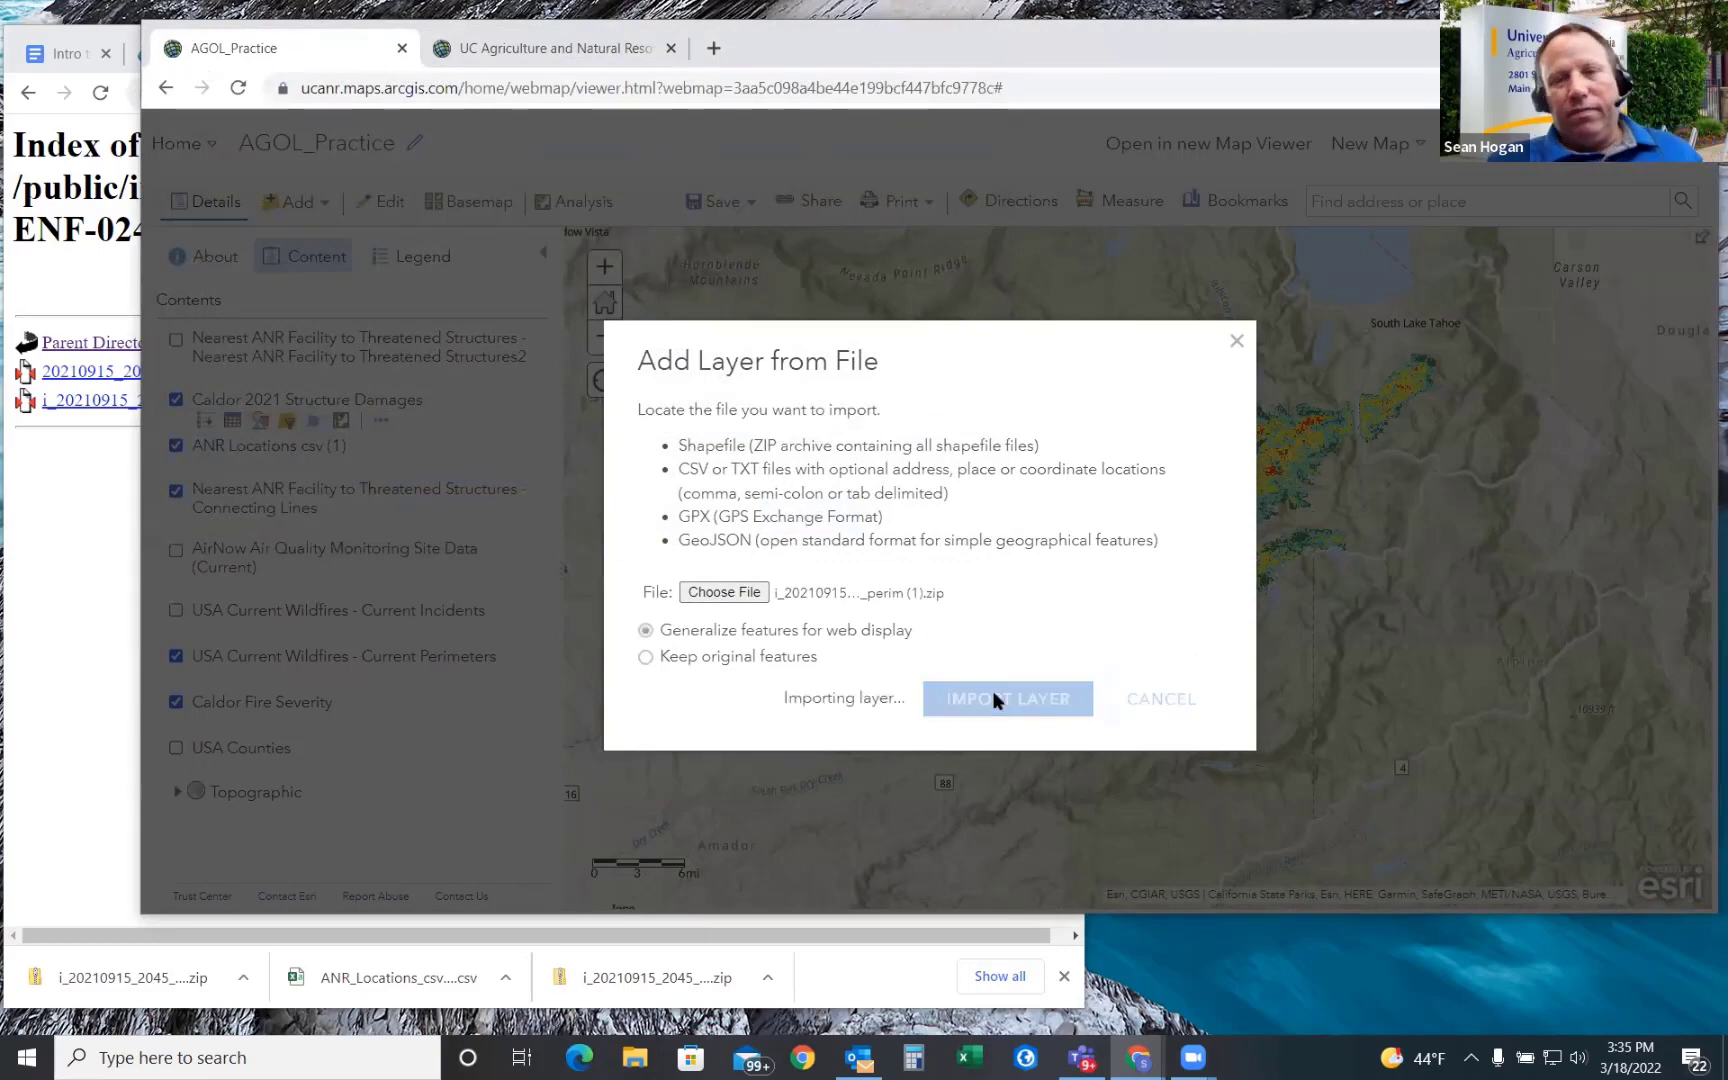
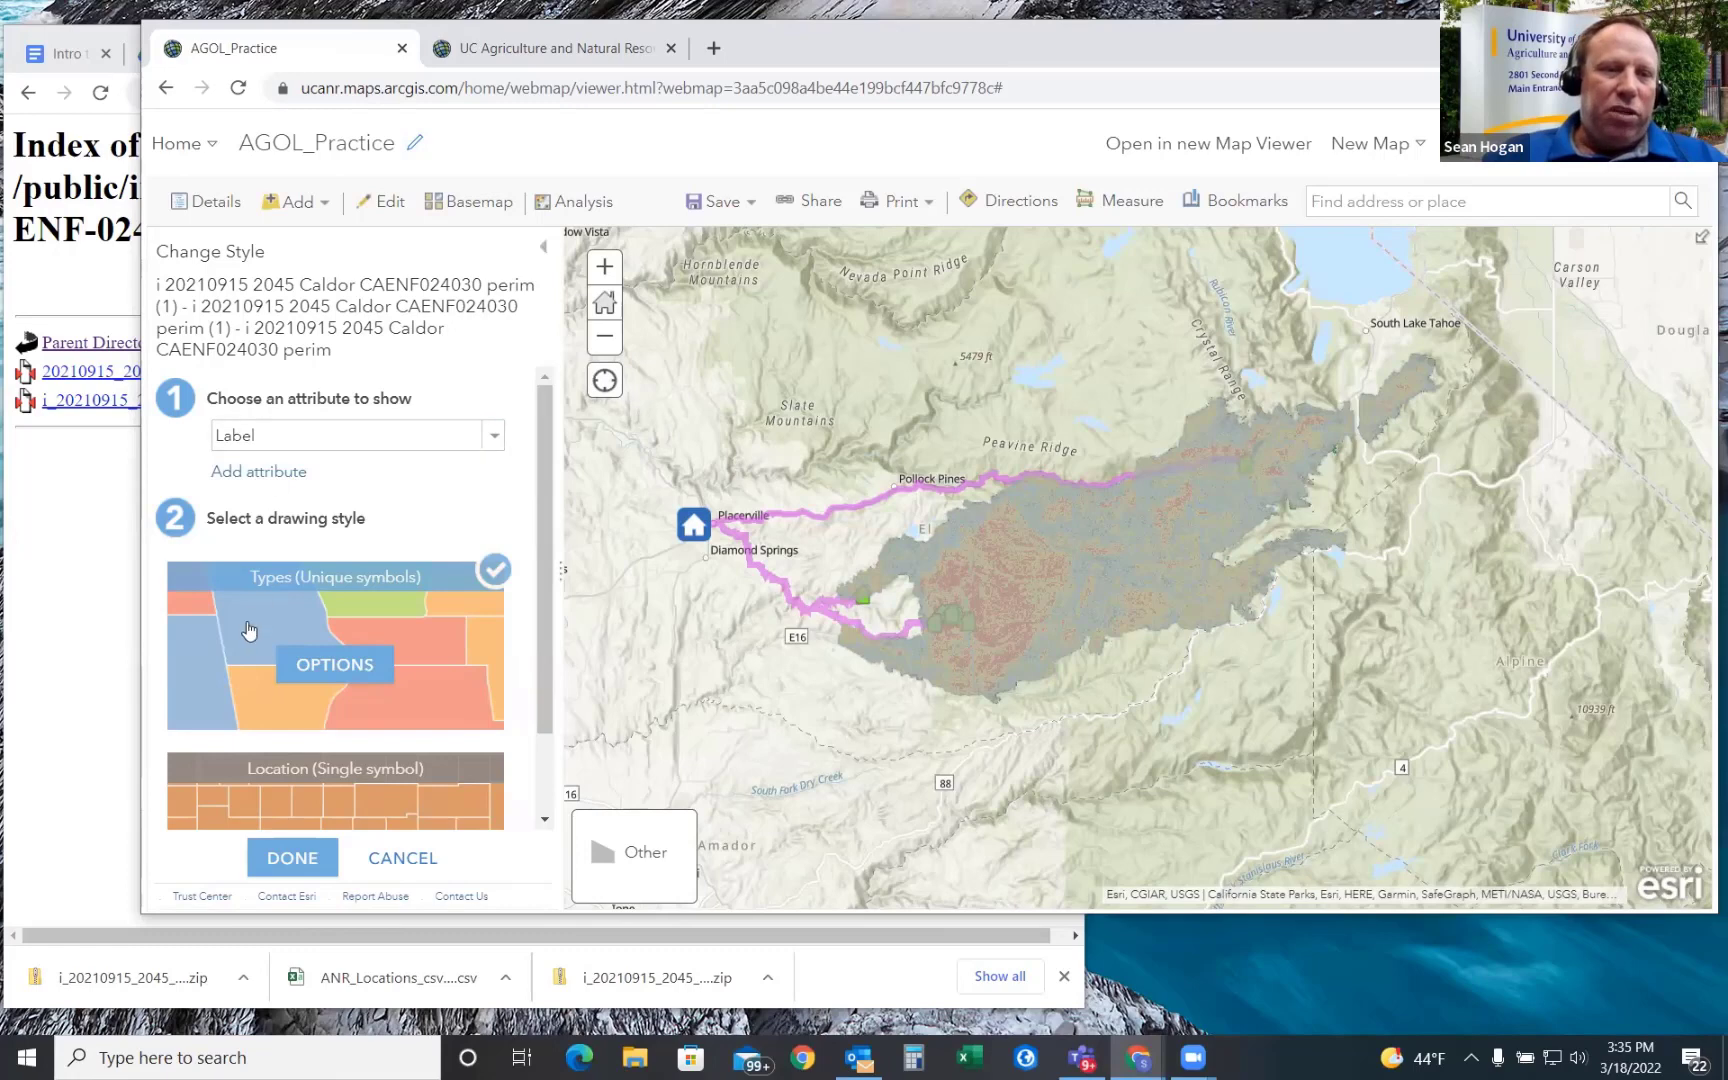
# - Give the Caldor perimeter a mostly transparent fill and an opaque #1A1A1A outline
pyautogui.moveTo(353, 659)
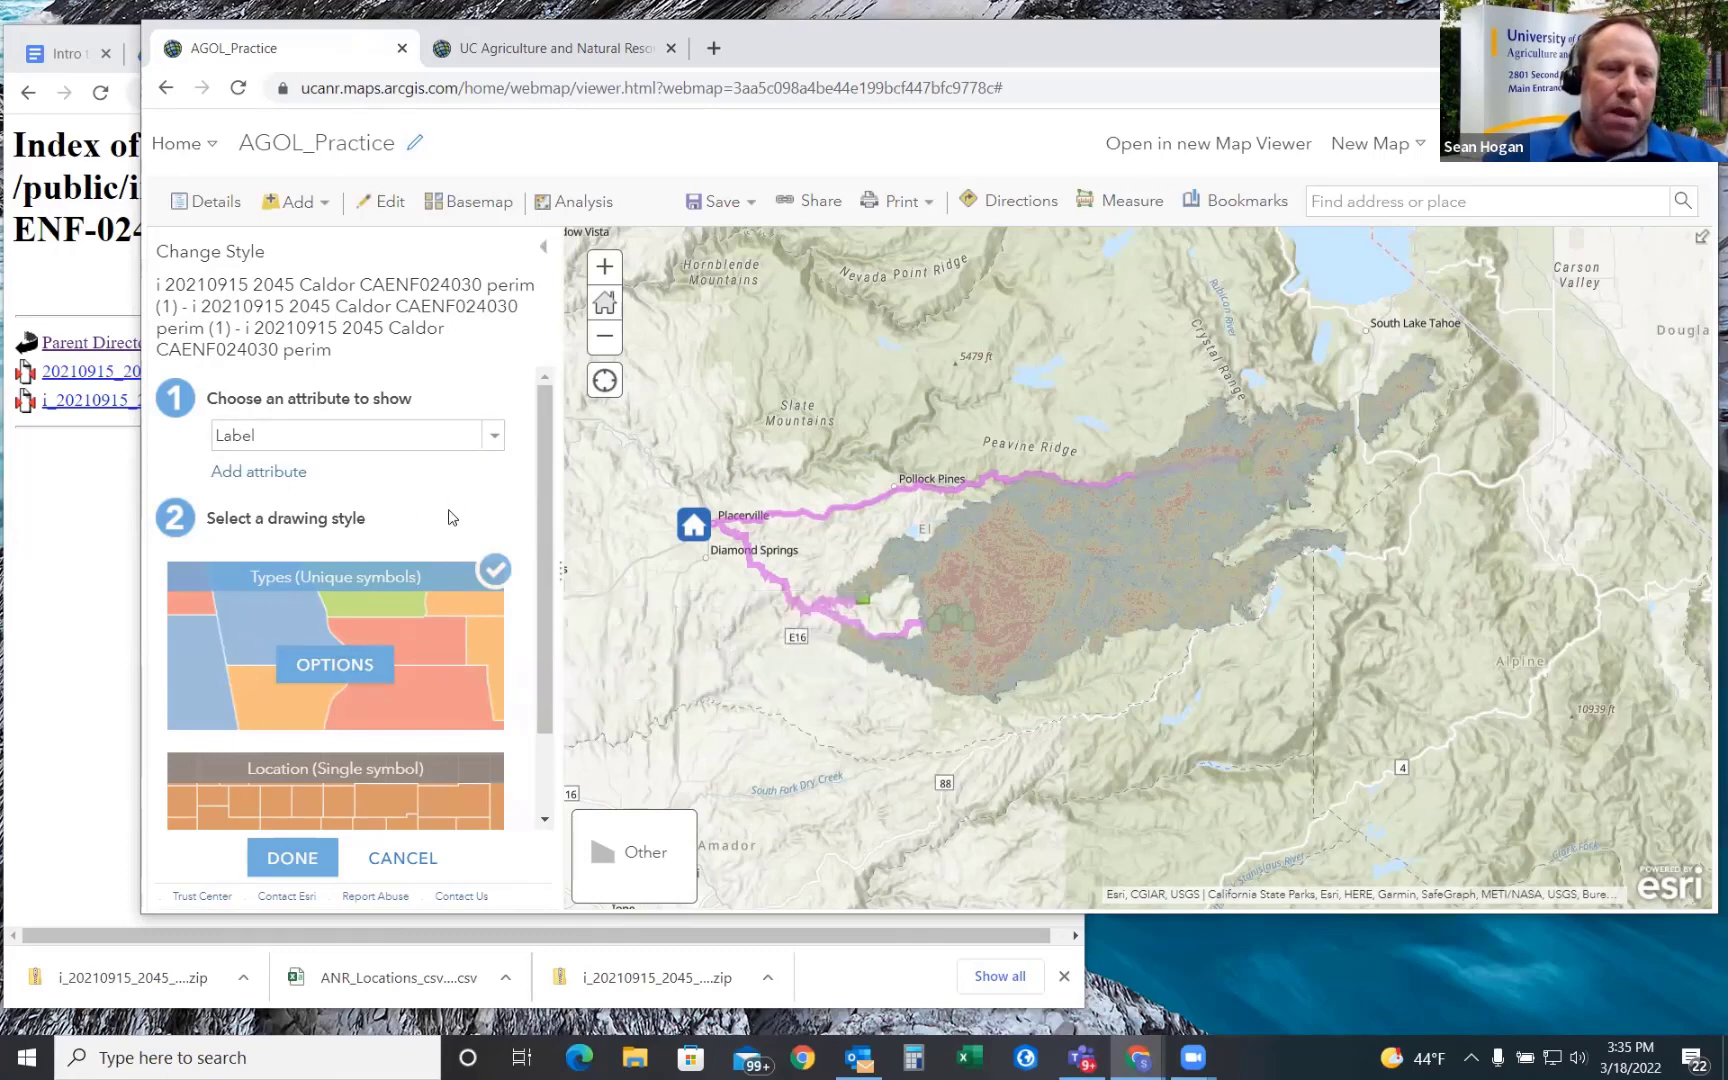
pyautogui.click(334, 665)
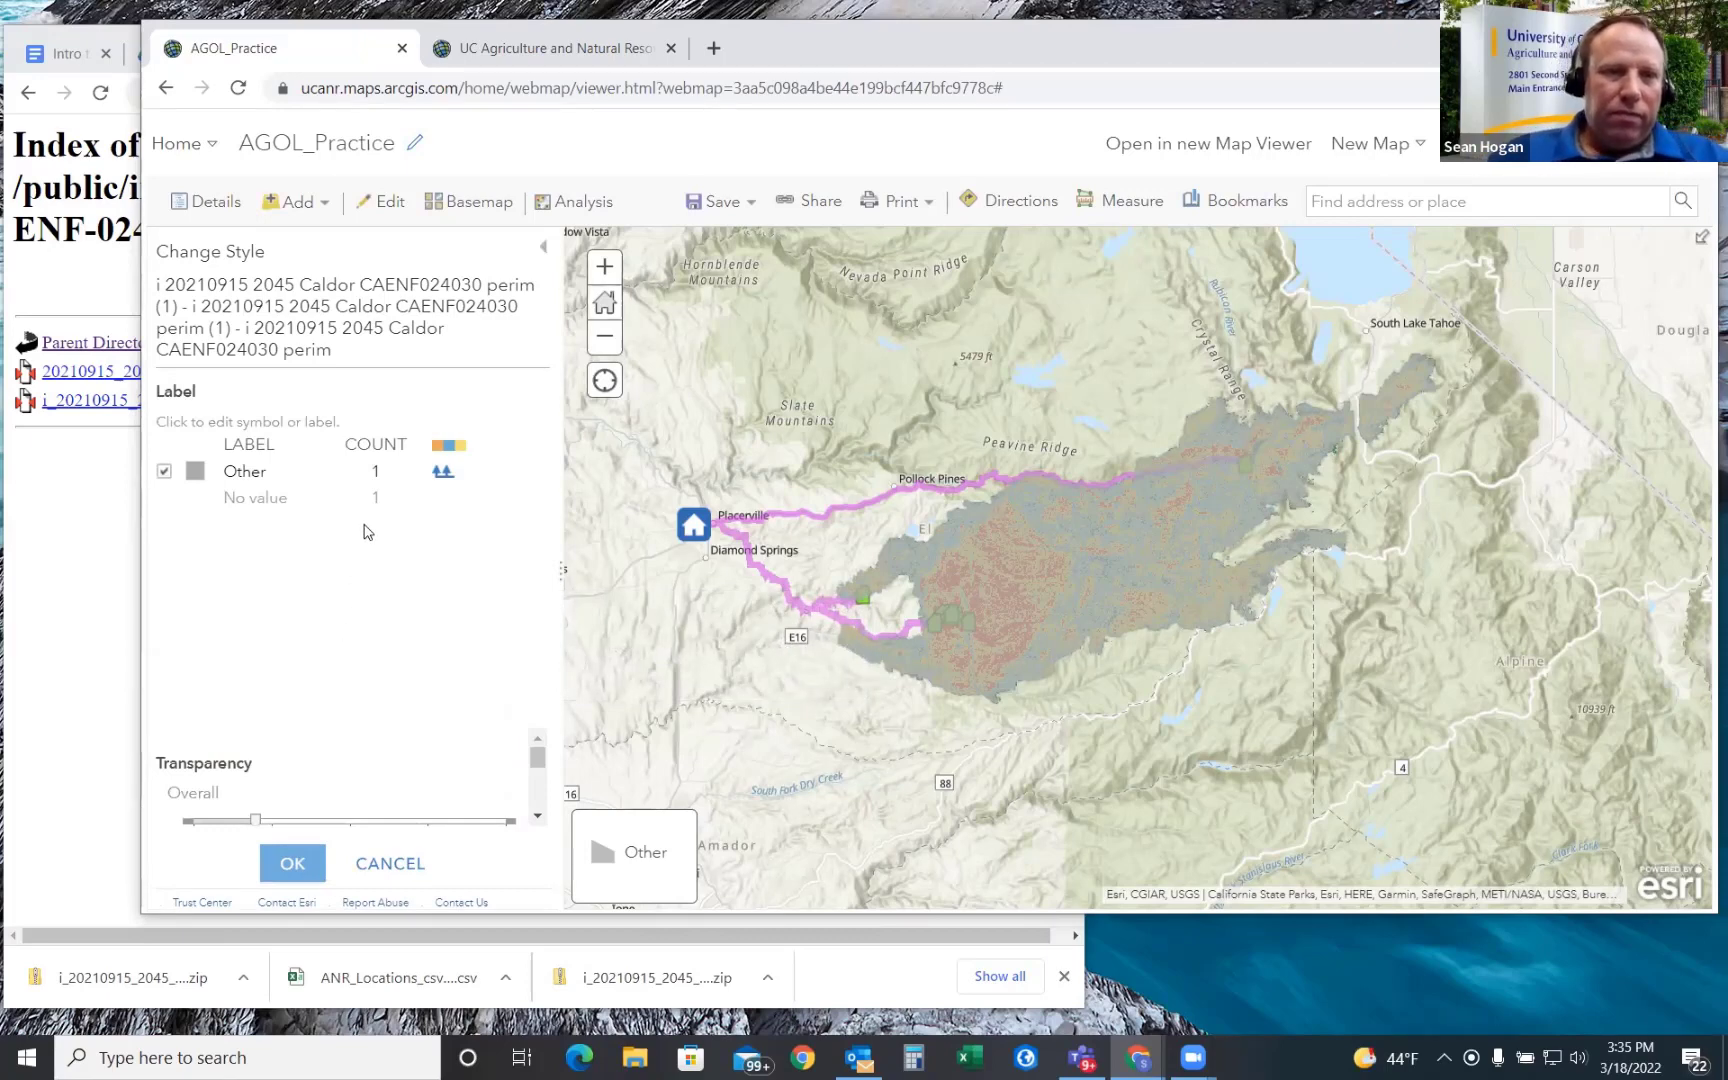
pyautogui.click(195, 471)
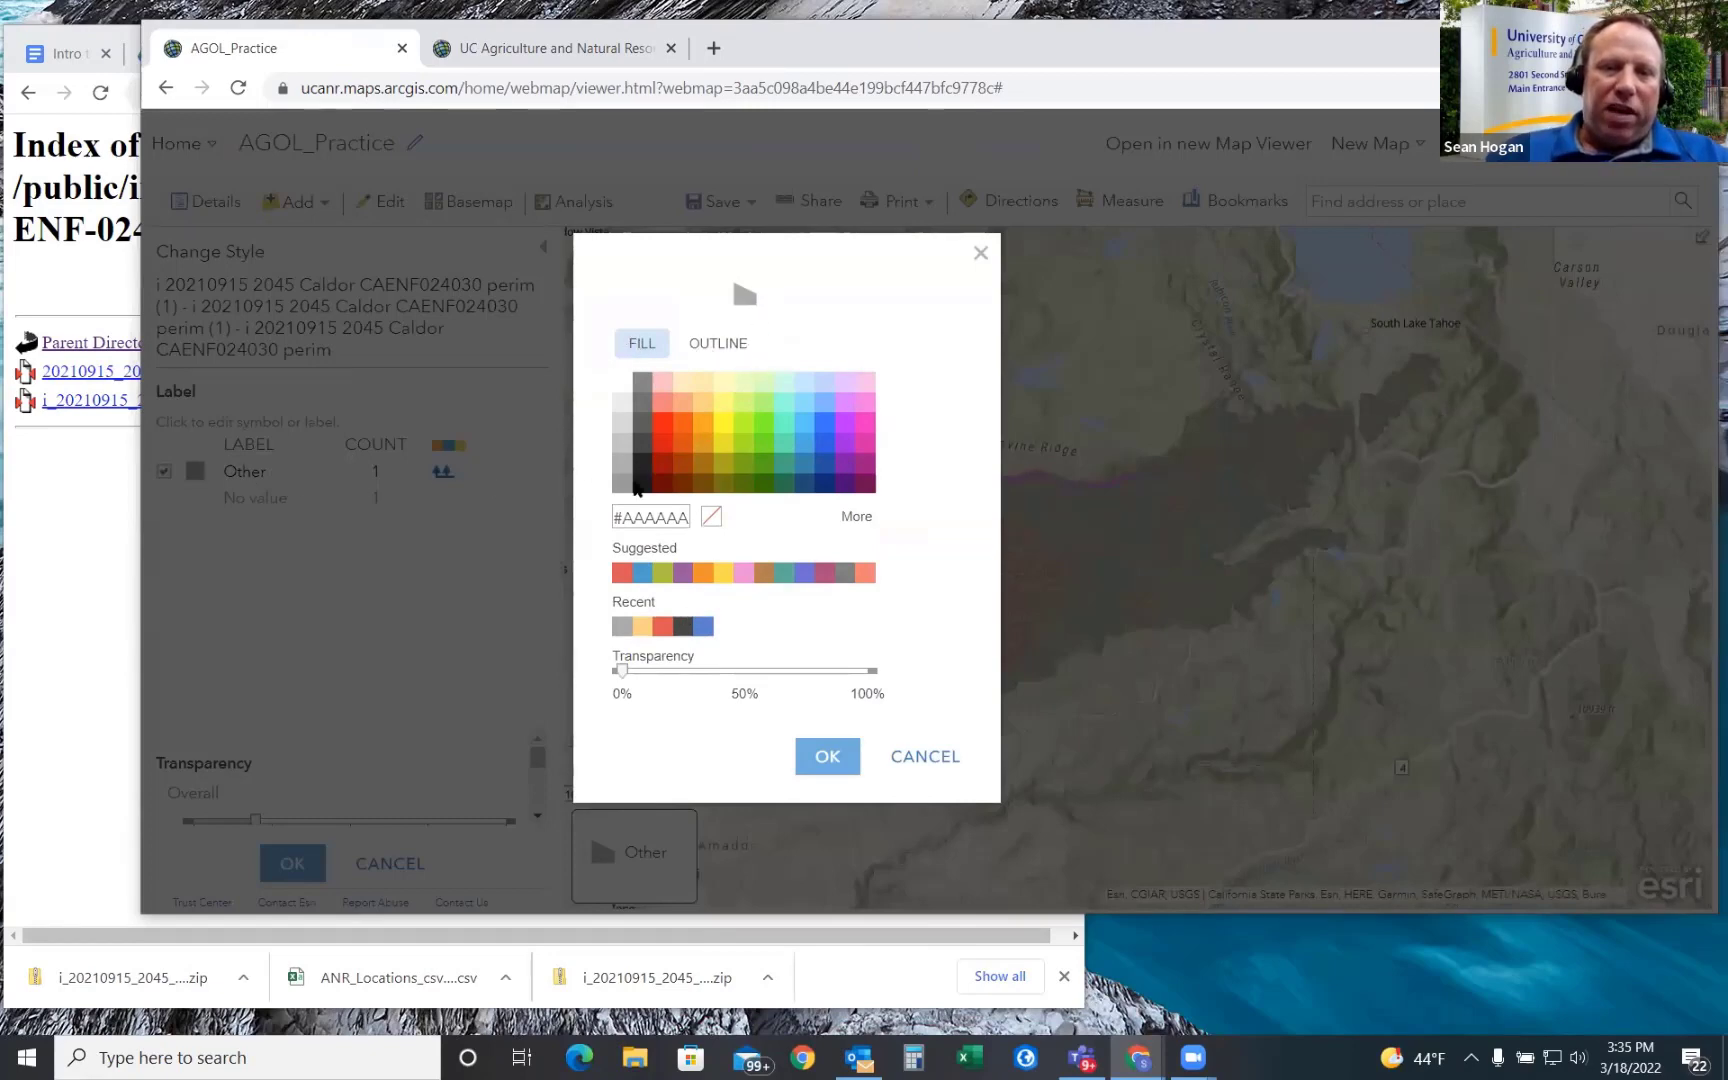
pyautogui.moveTo(621, 671); pyautogui.dragTo(848, 689)
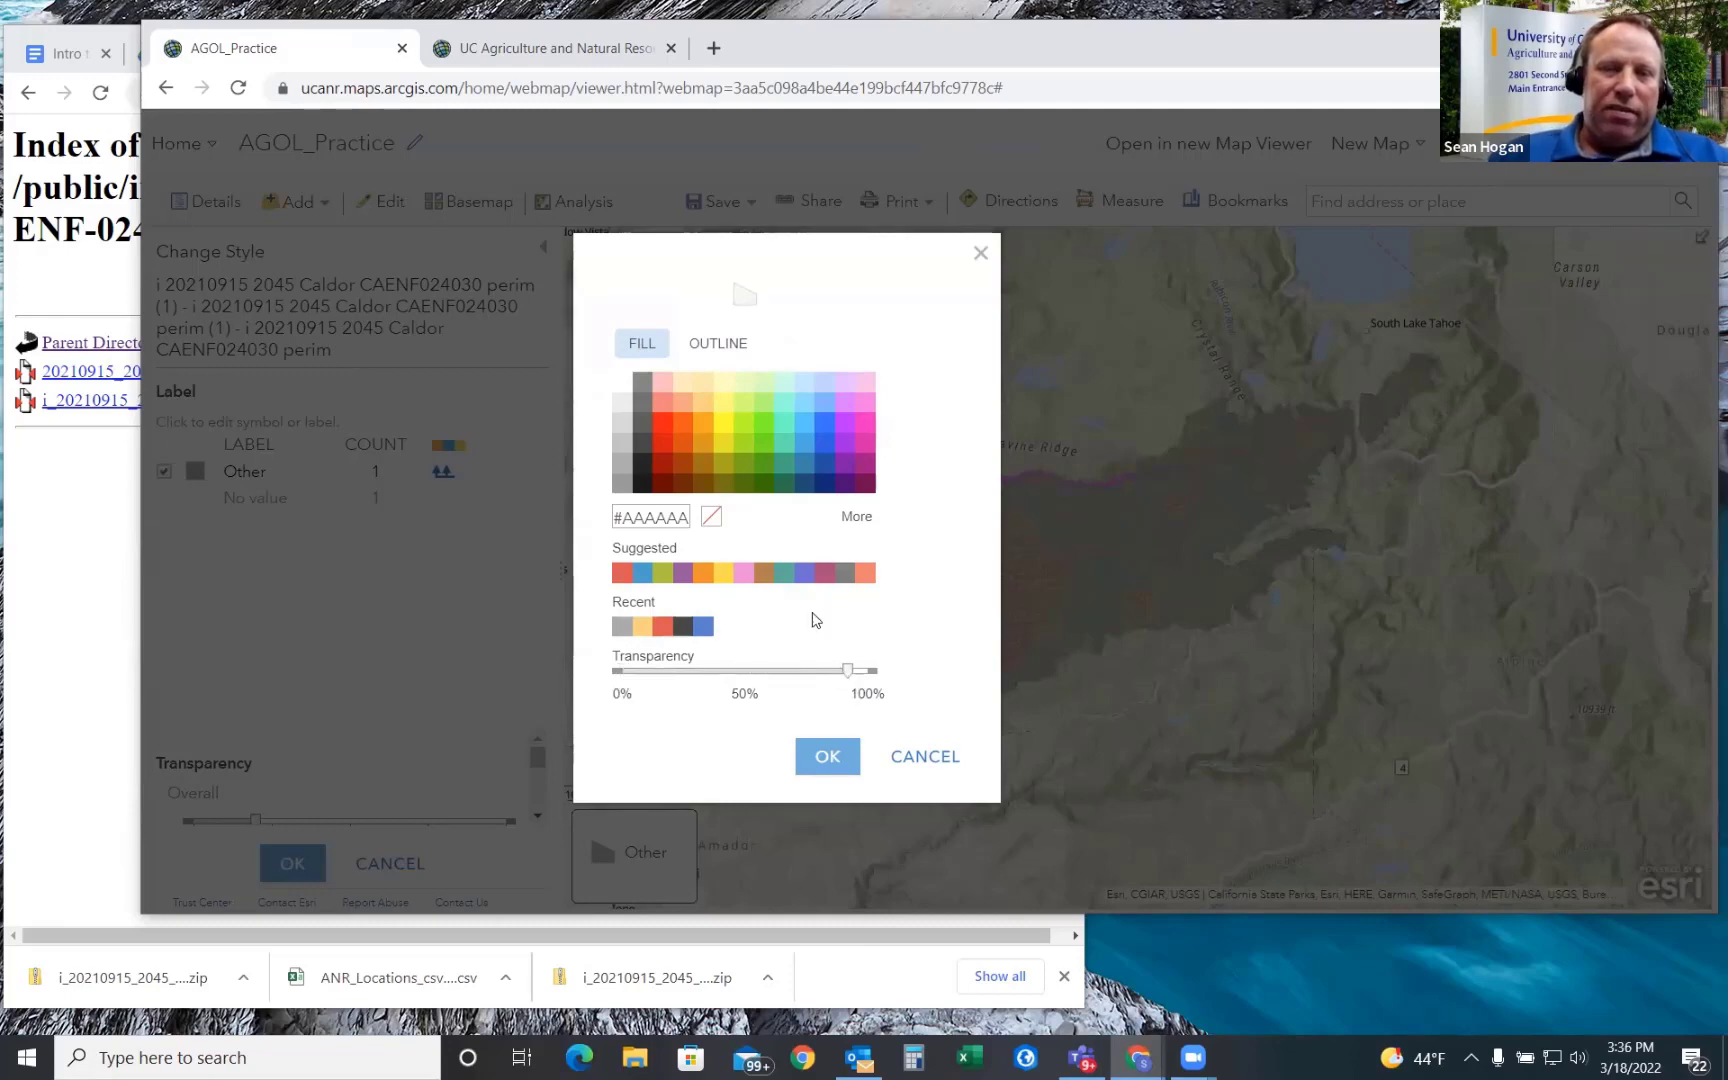
pyautogui.click(718, 343)
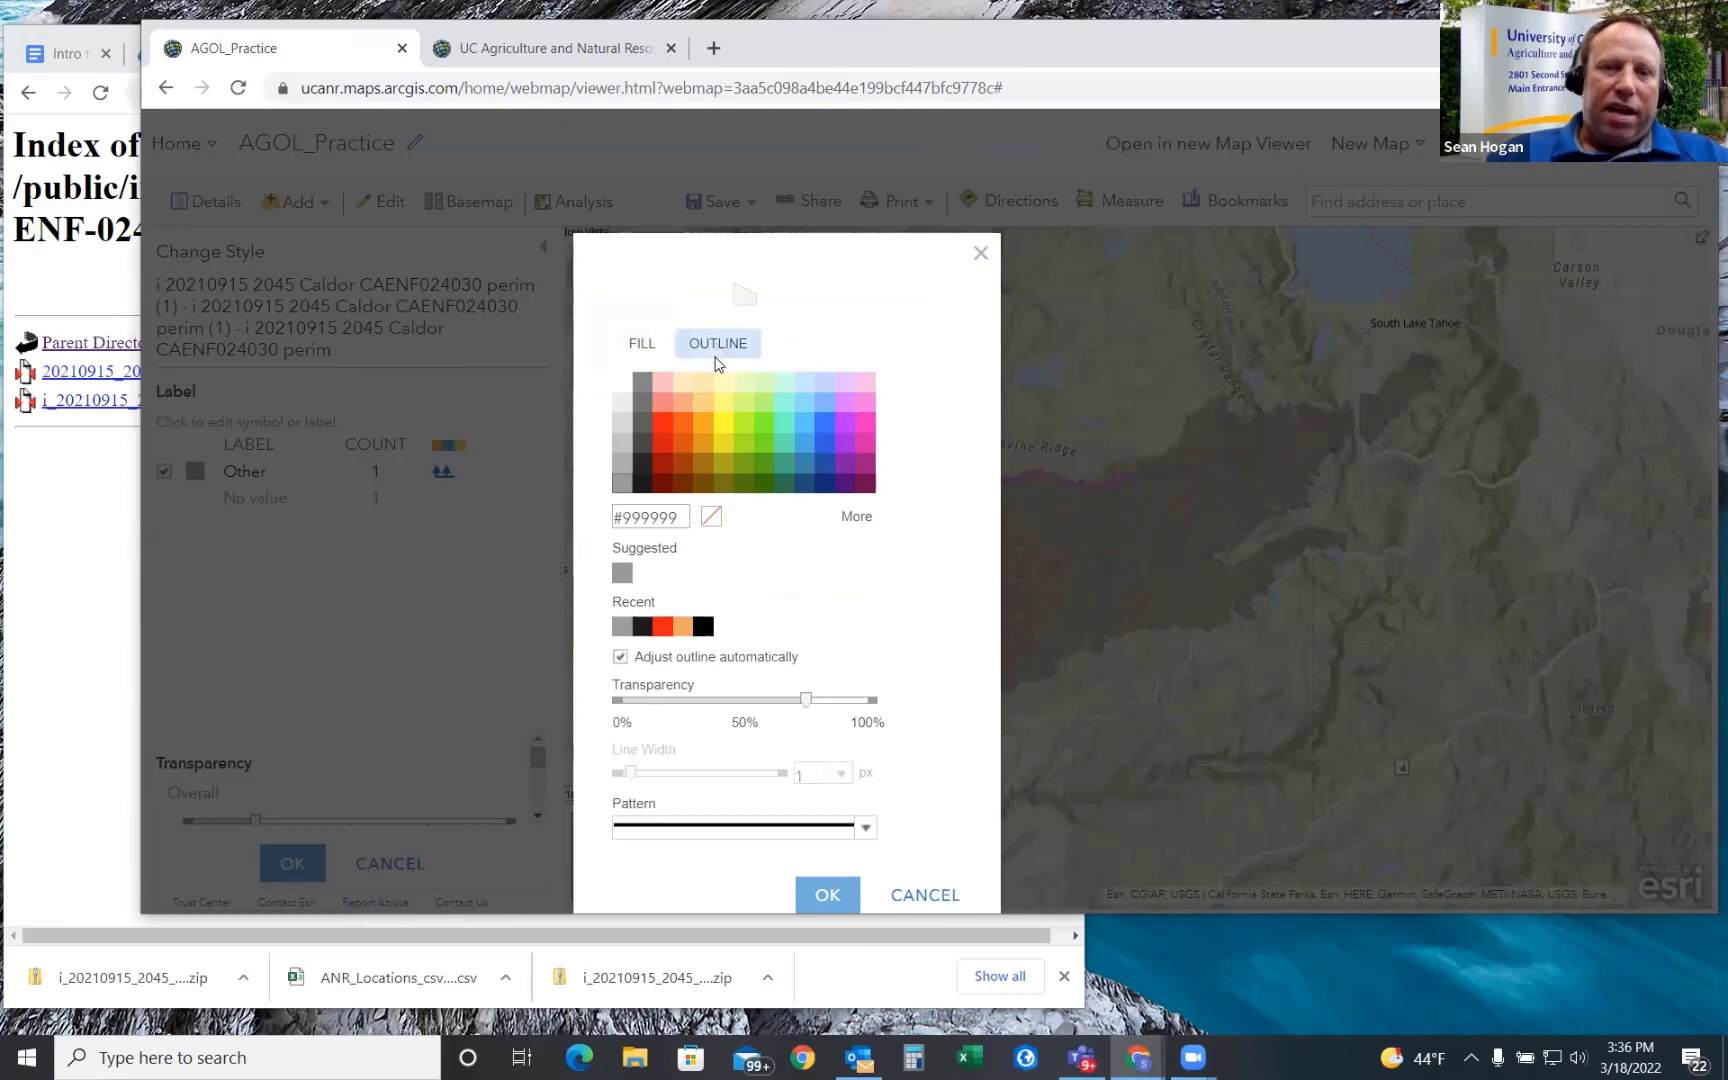
pyautogui.click(642, 483)
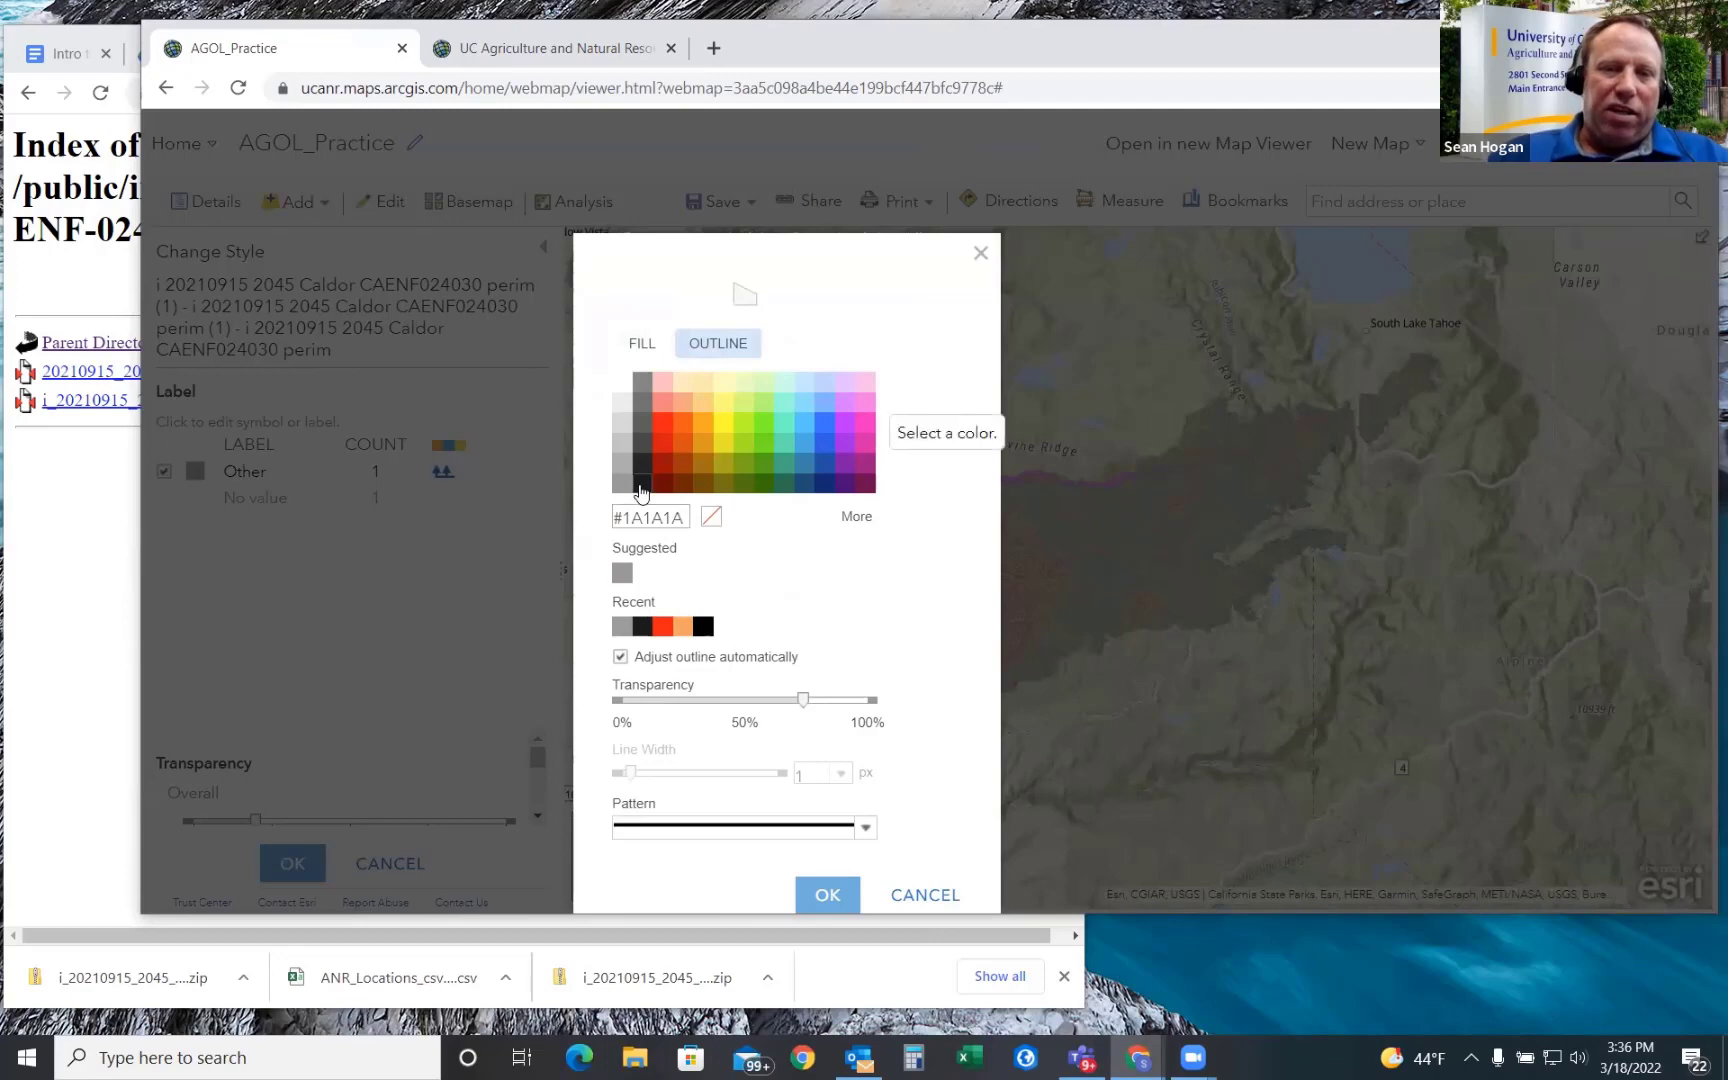
pyautogui.moveTo(803, 700); pyautogui.dragTo(613, 707)
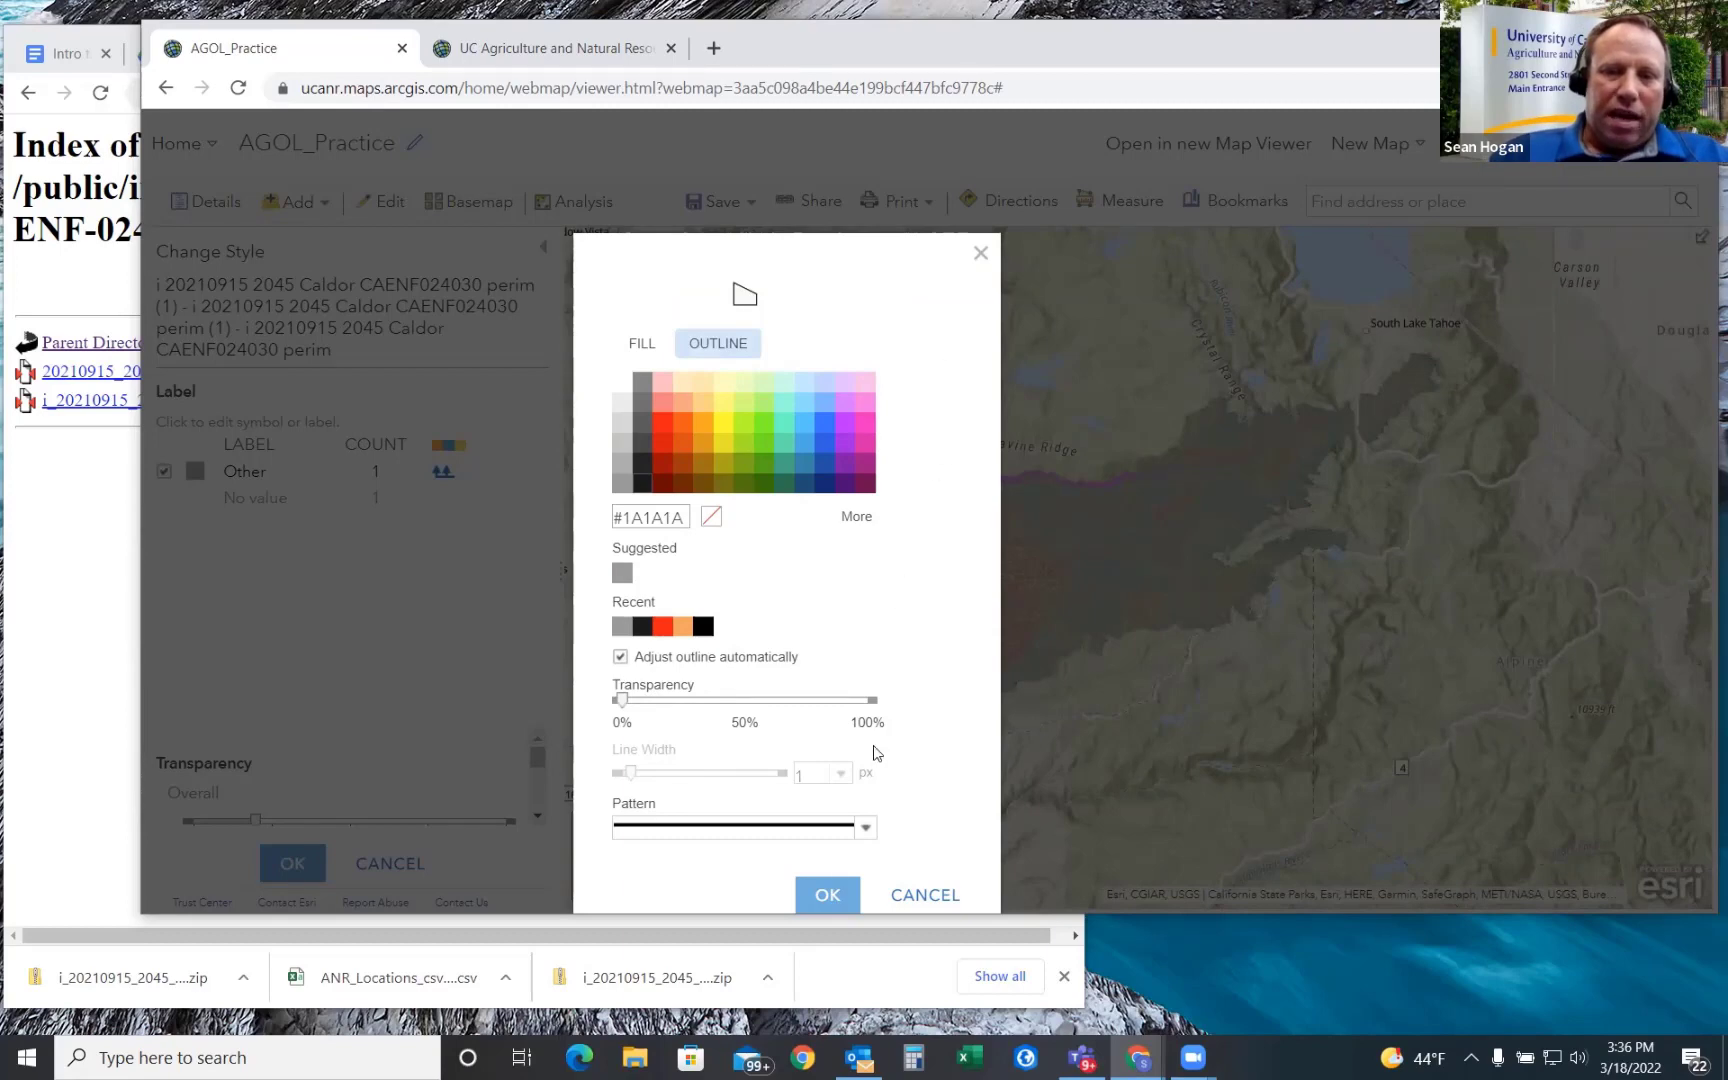
pyautogui.click(838, 894)
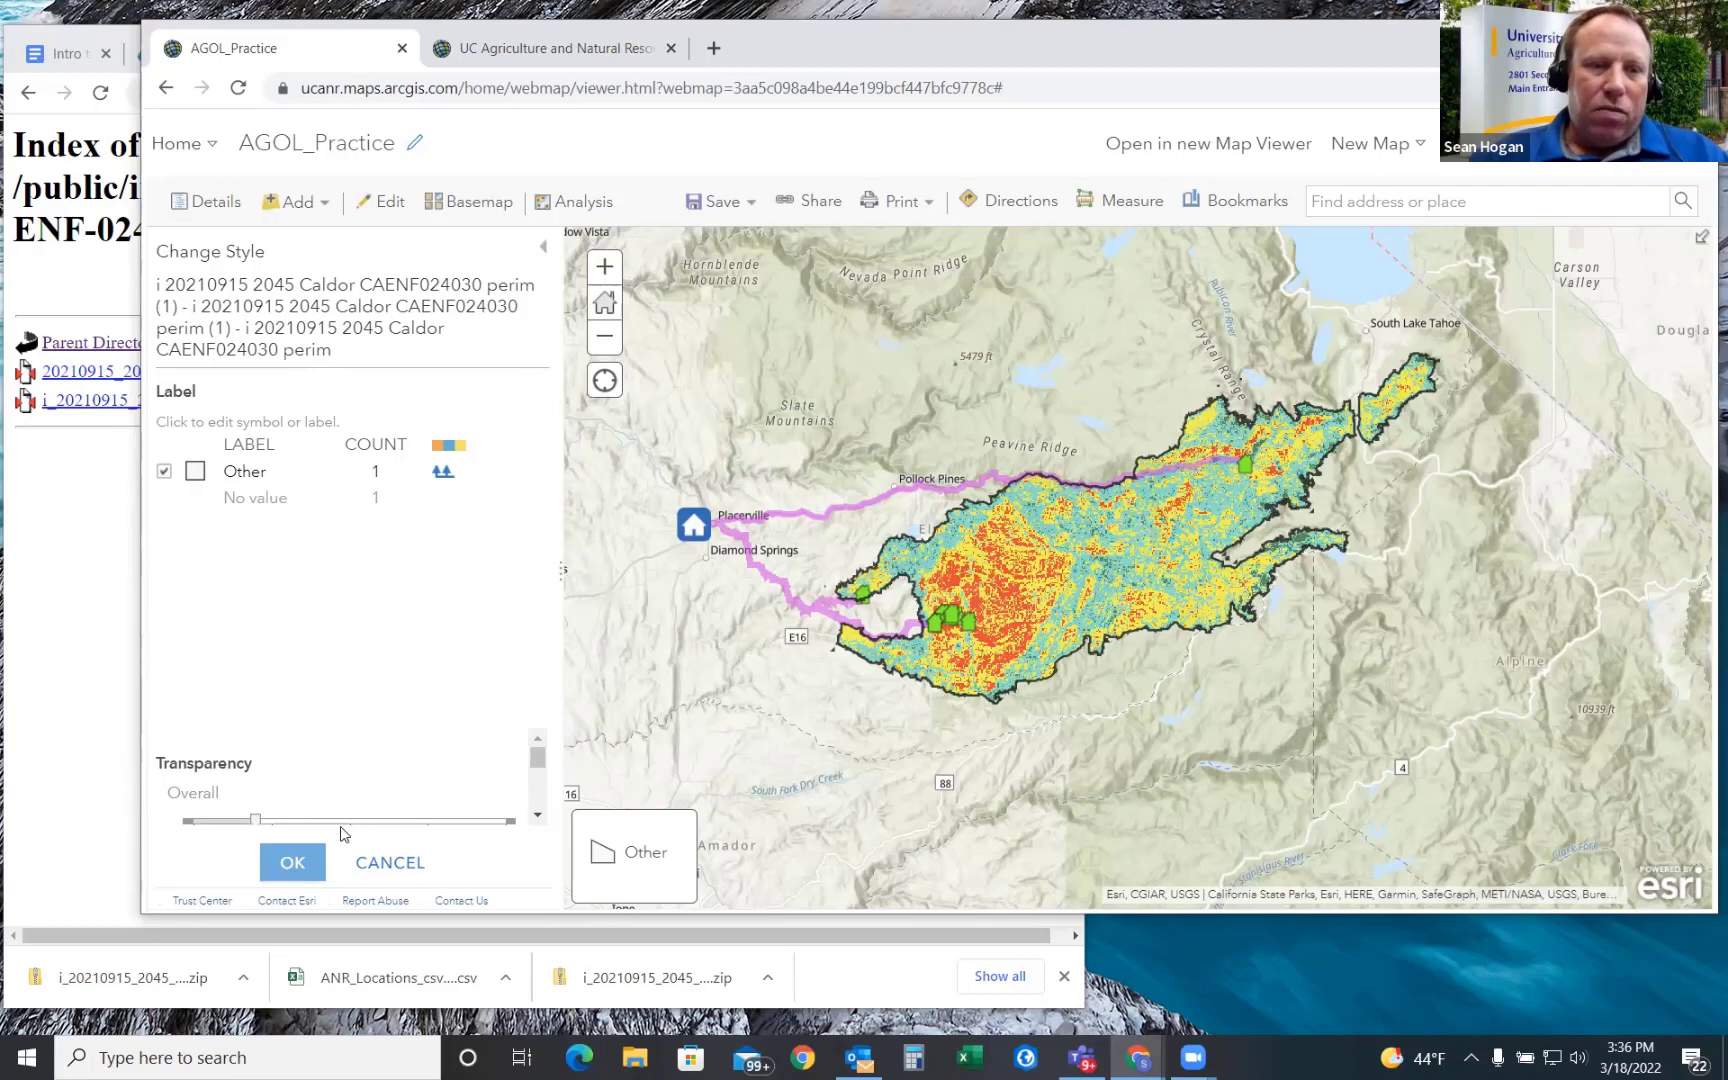
pyautogui.click(293, 862)
pyautogui.click(293, 860)
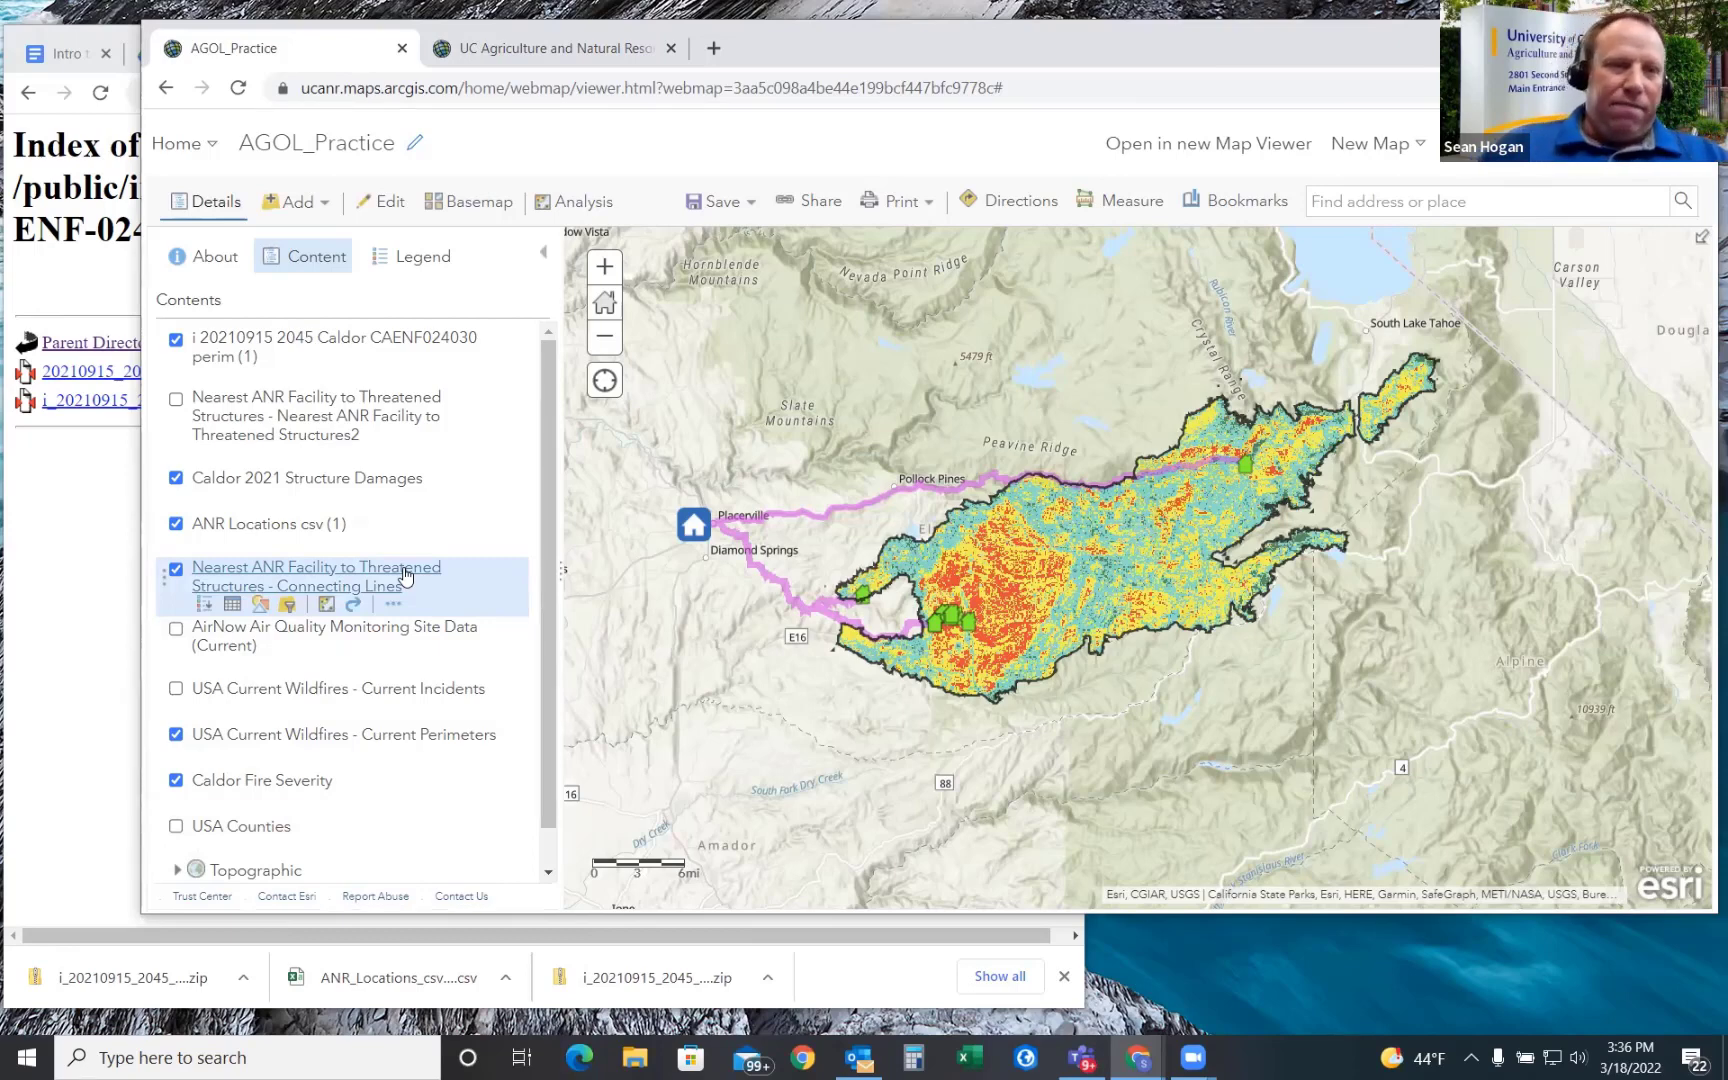
# - Go up from 20210916 to the Caldor IncidentData dated folders in Chrome, then return to the map
pyautogui.click(97, 495)
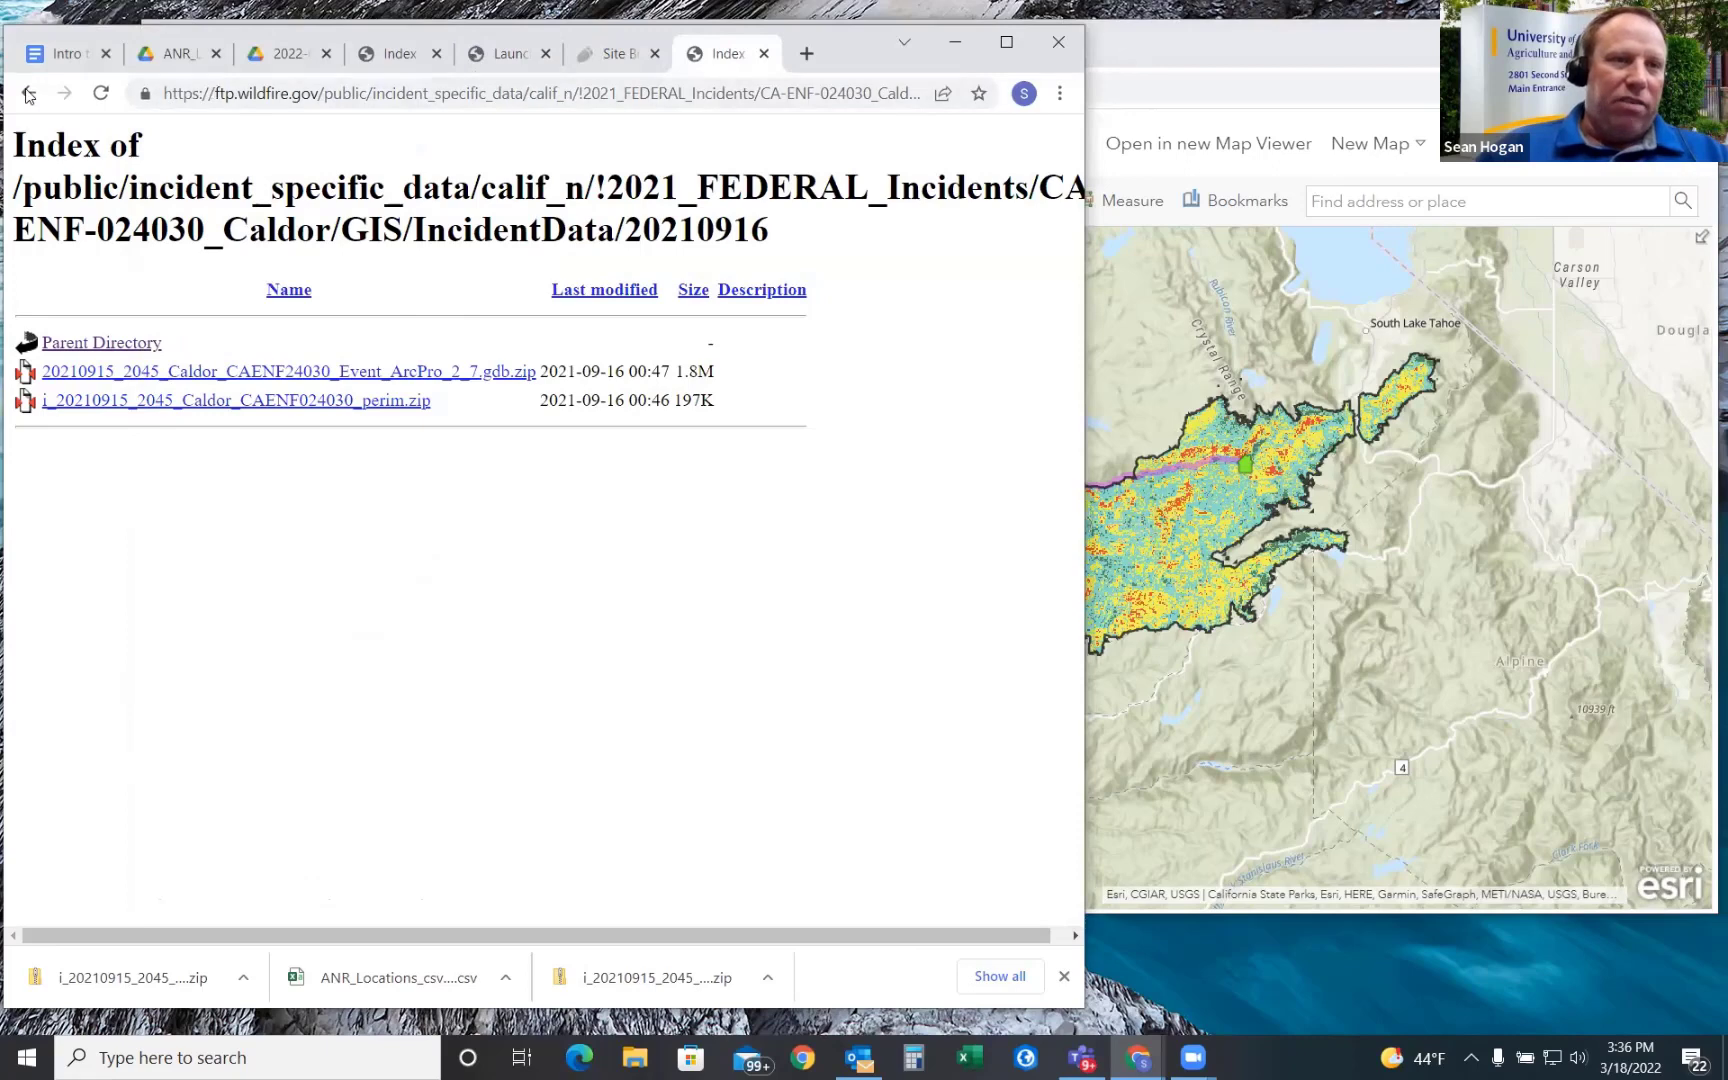
pyautogui.click(95, 345)
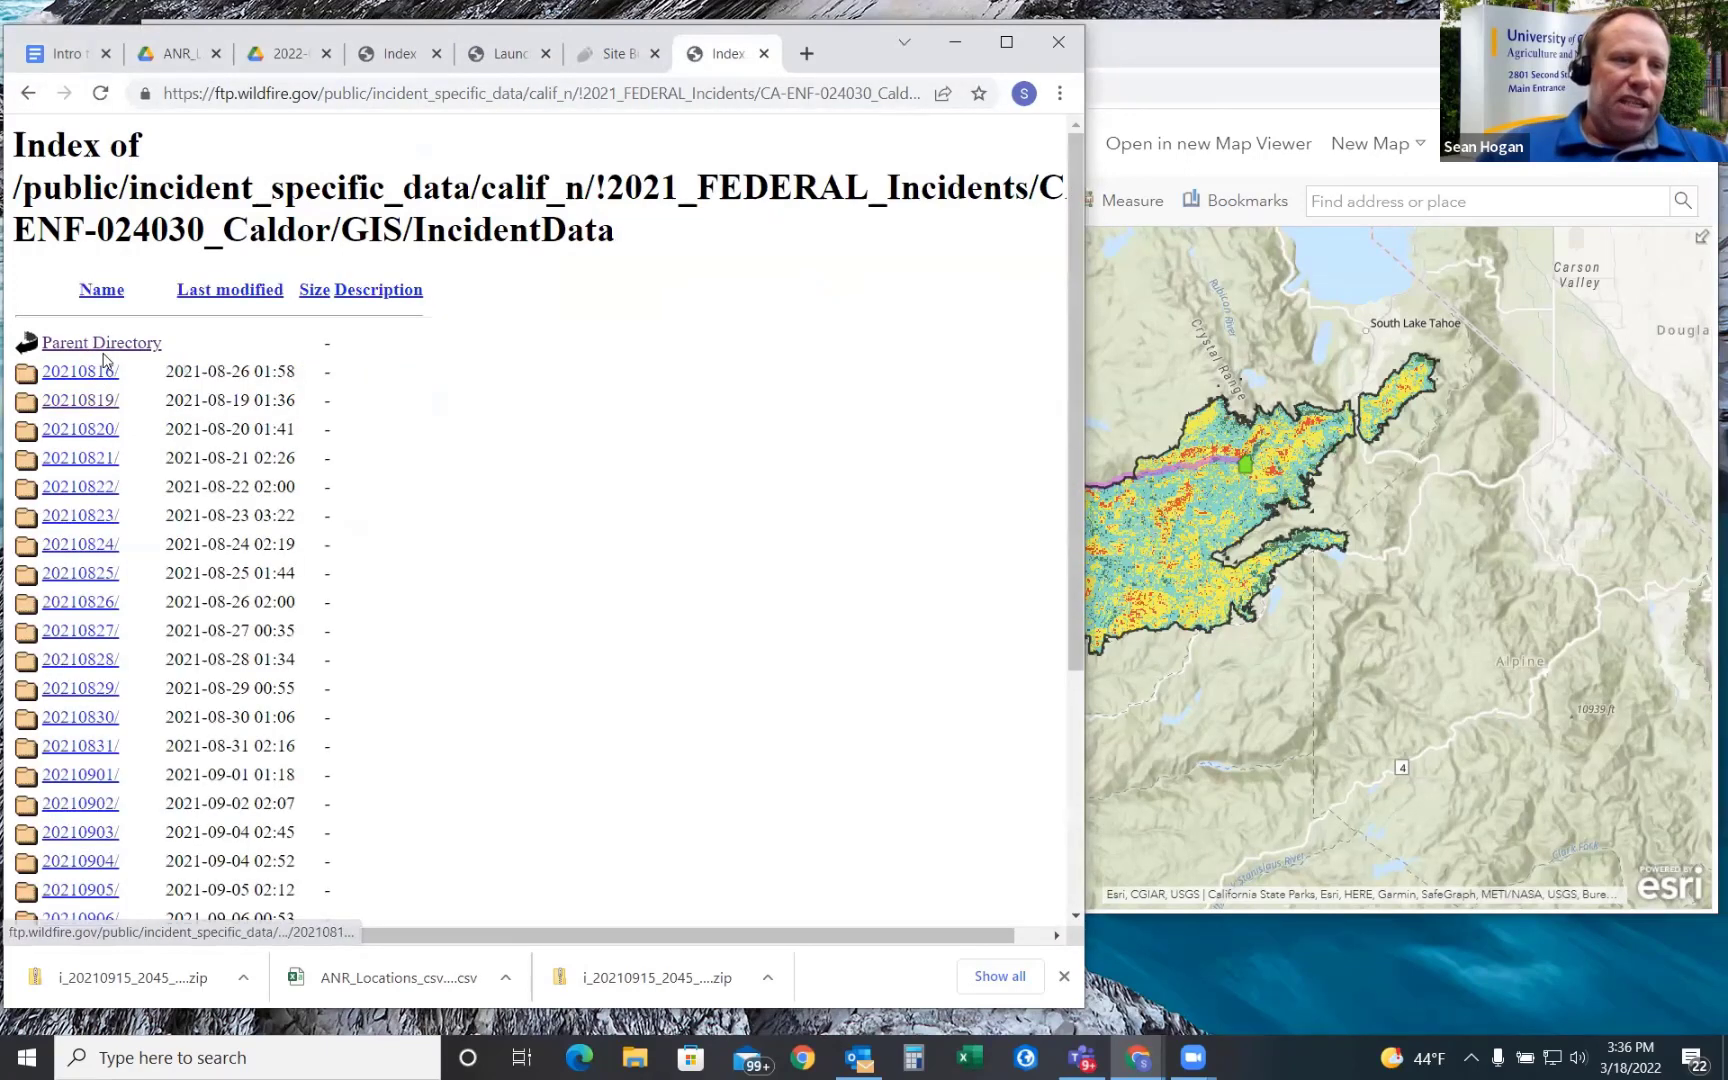
pyautogui.scroll(-3, 127, 721)
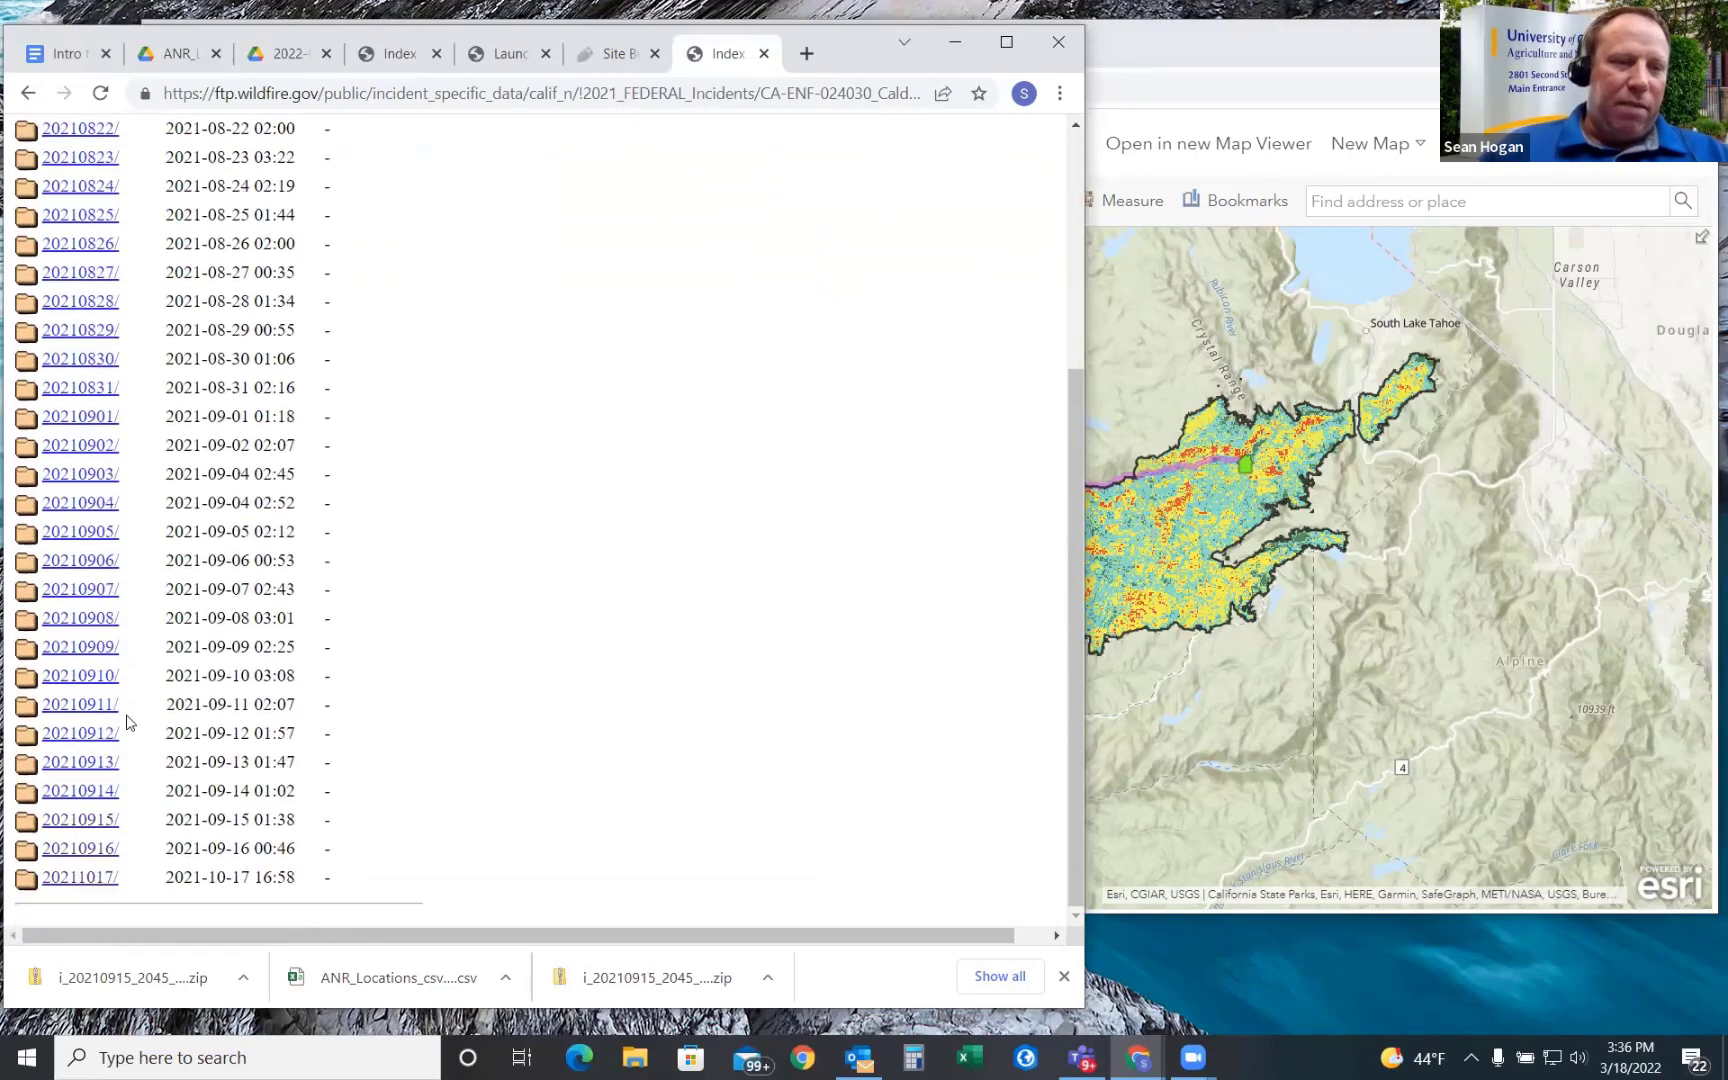
pyautogui.scroll(4, 127, 721)
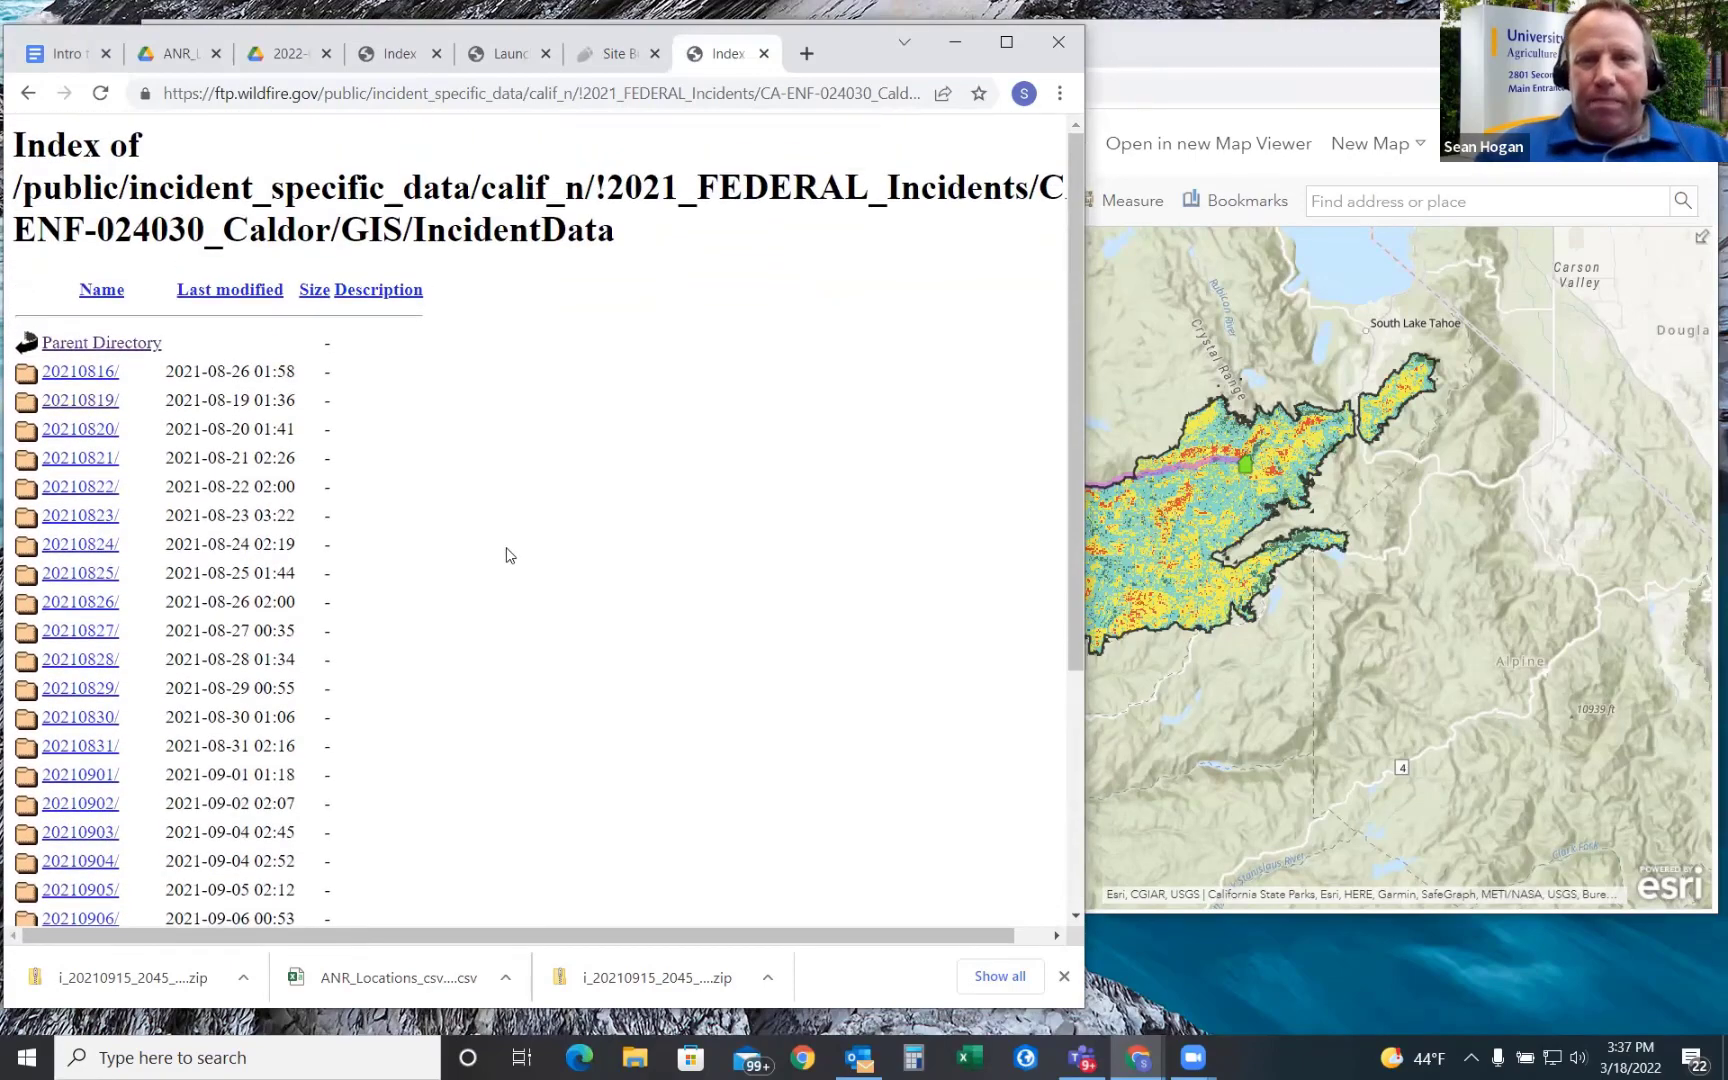
pyautogui.click(1185, 37)
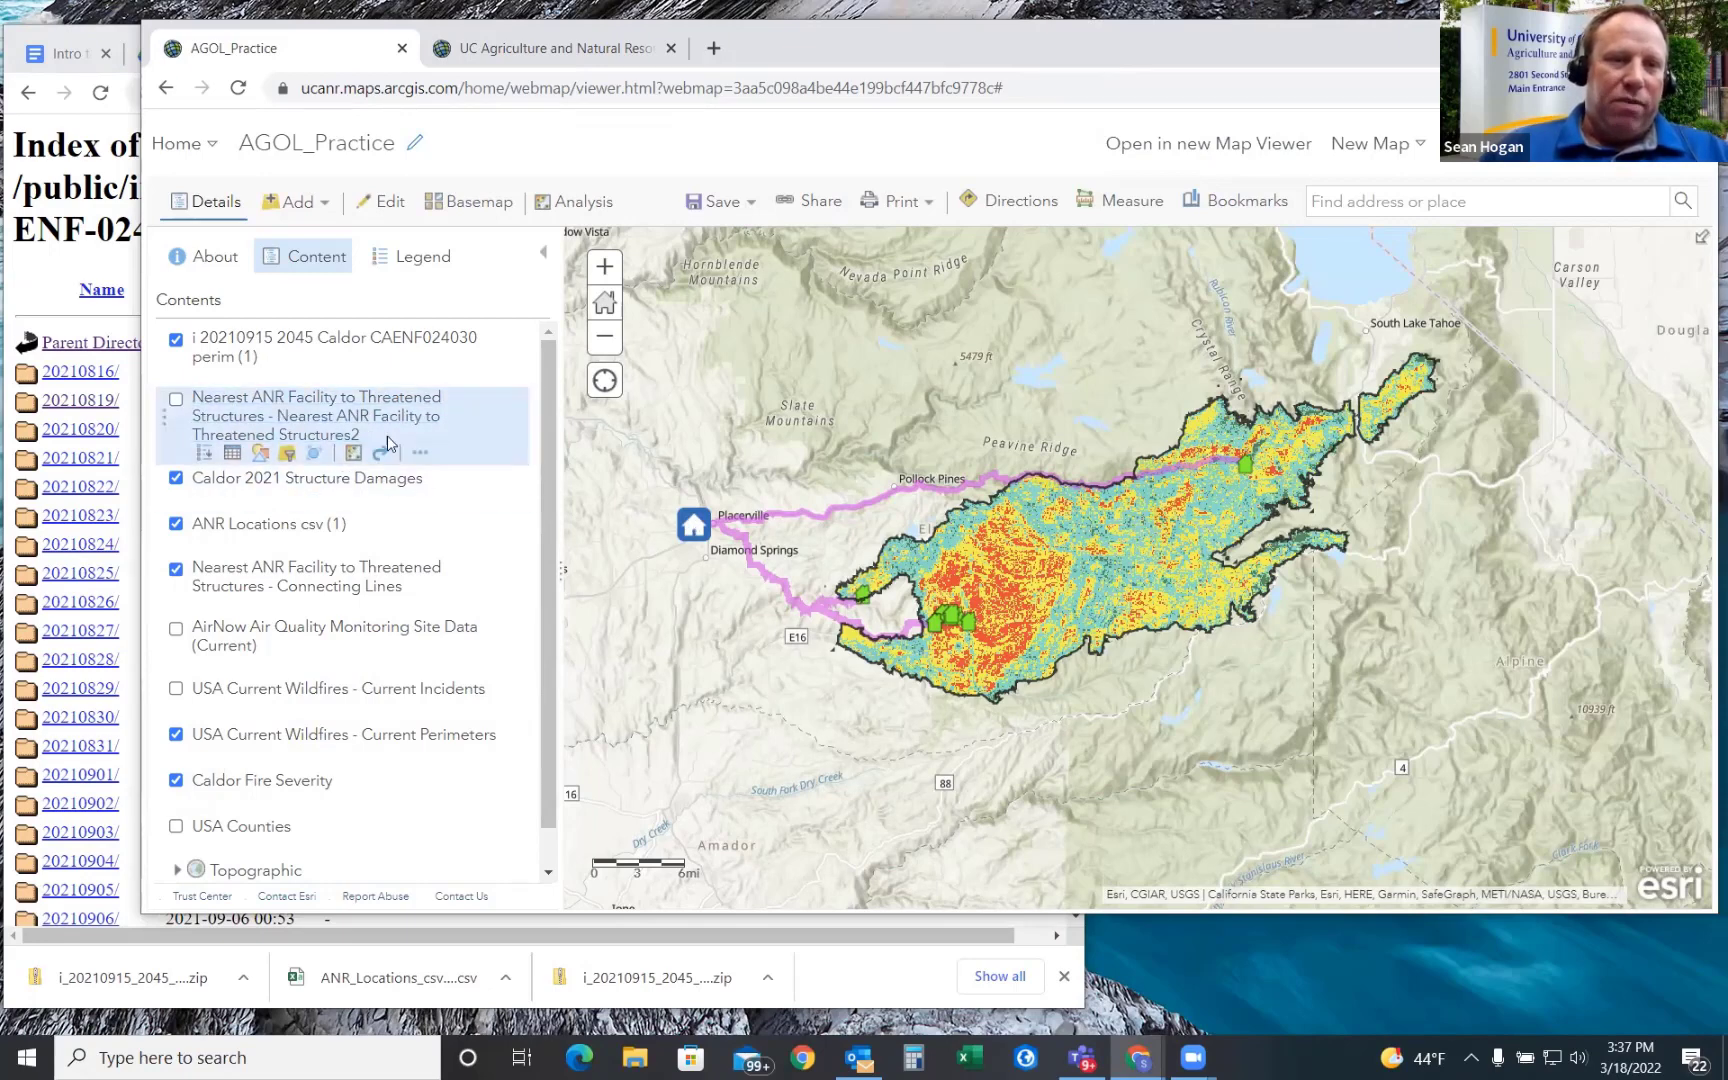
# - Remove the Nearest ANR Facility to Threatened Structures2 layer from the map's contents
pyautogui.click(421, 455)
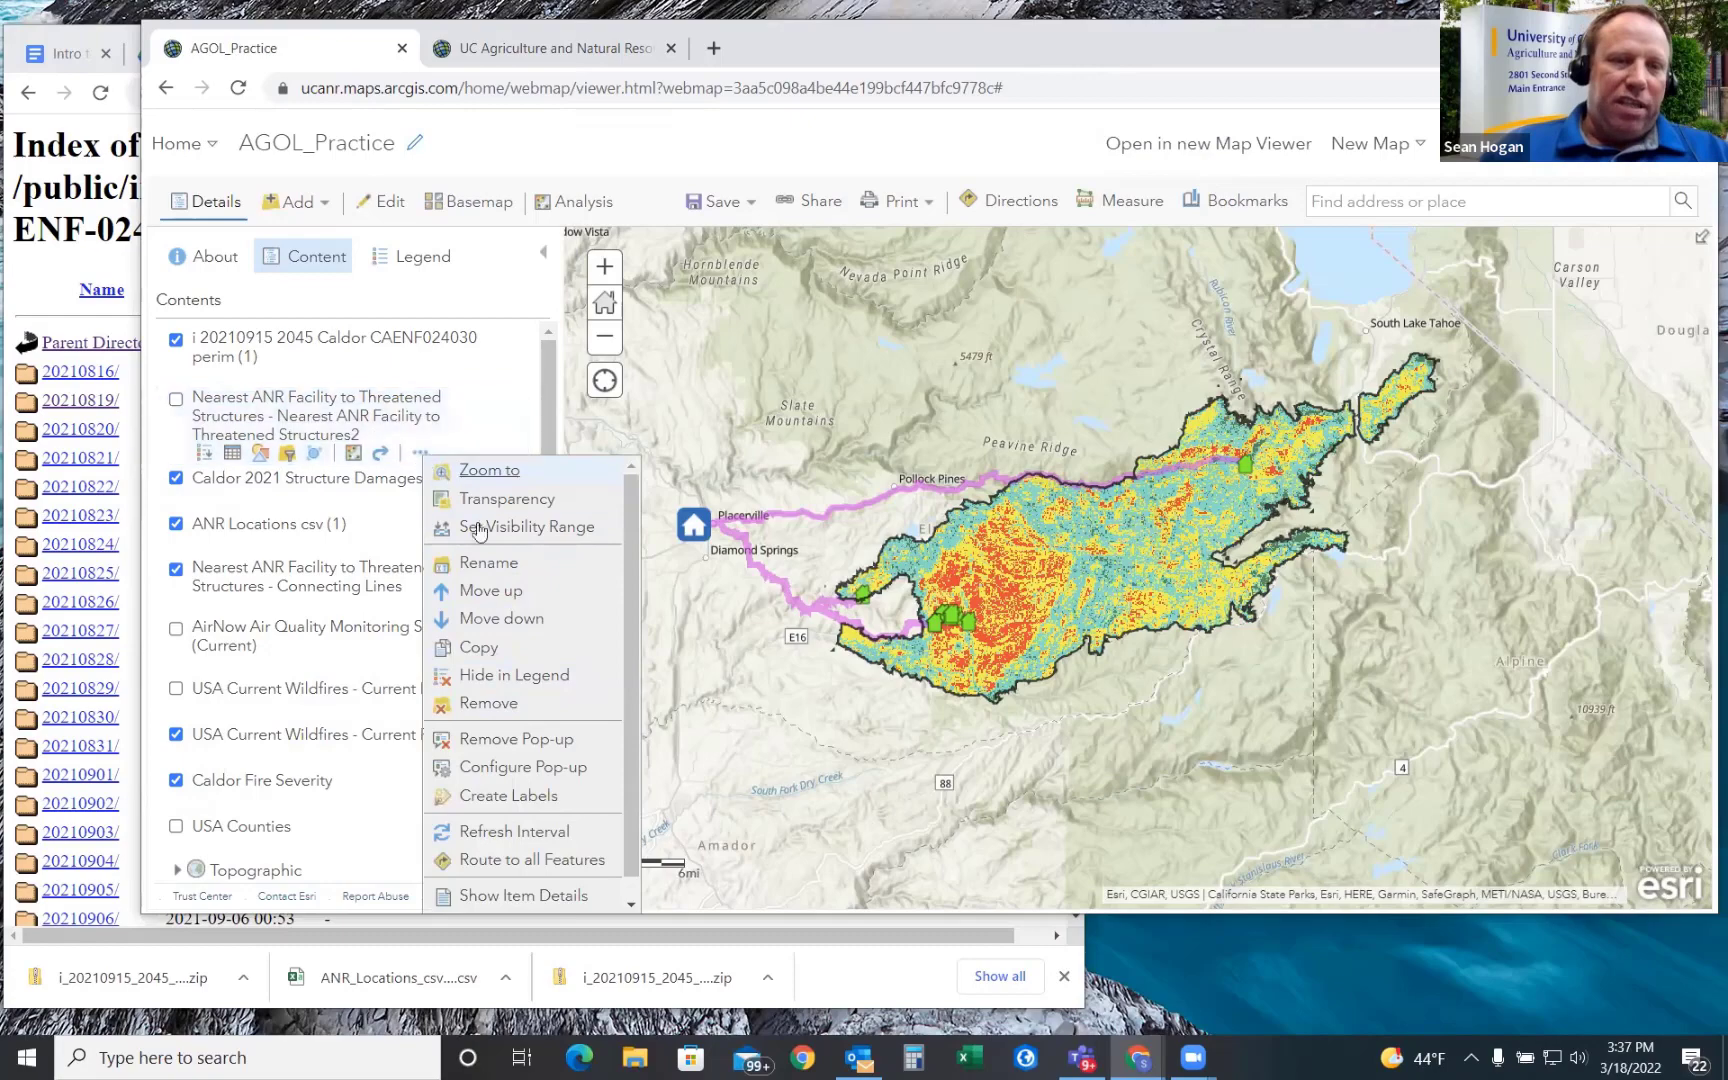
pyautogui.click(488, 704)
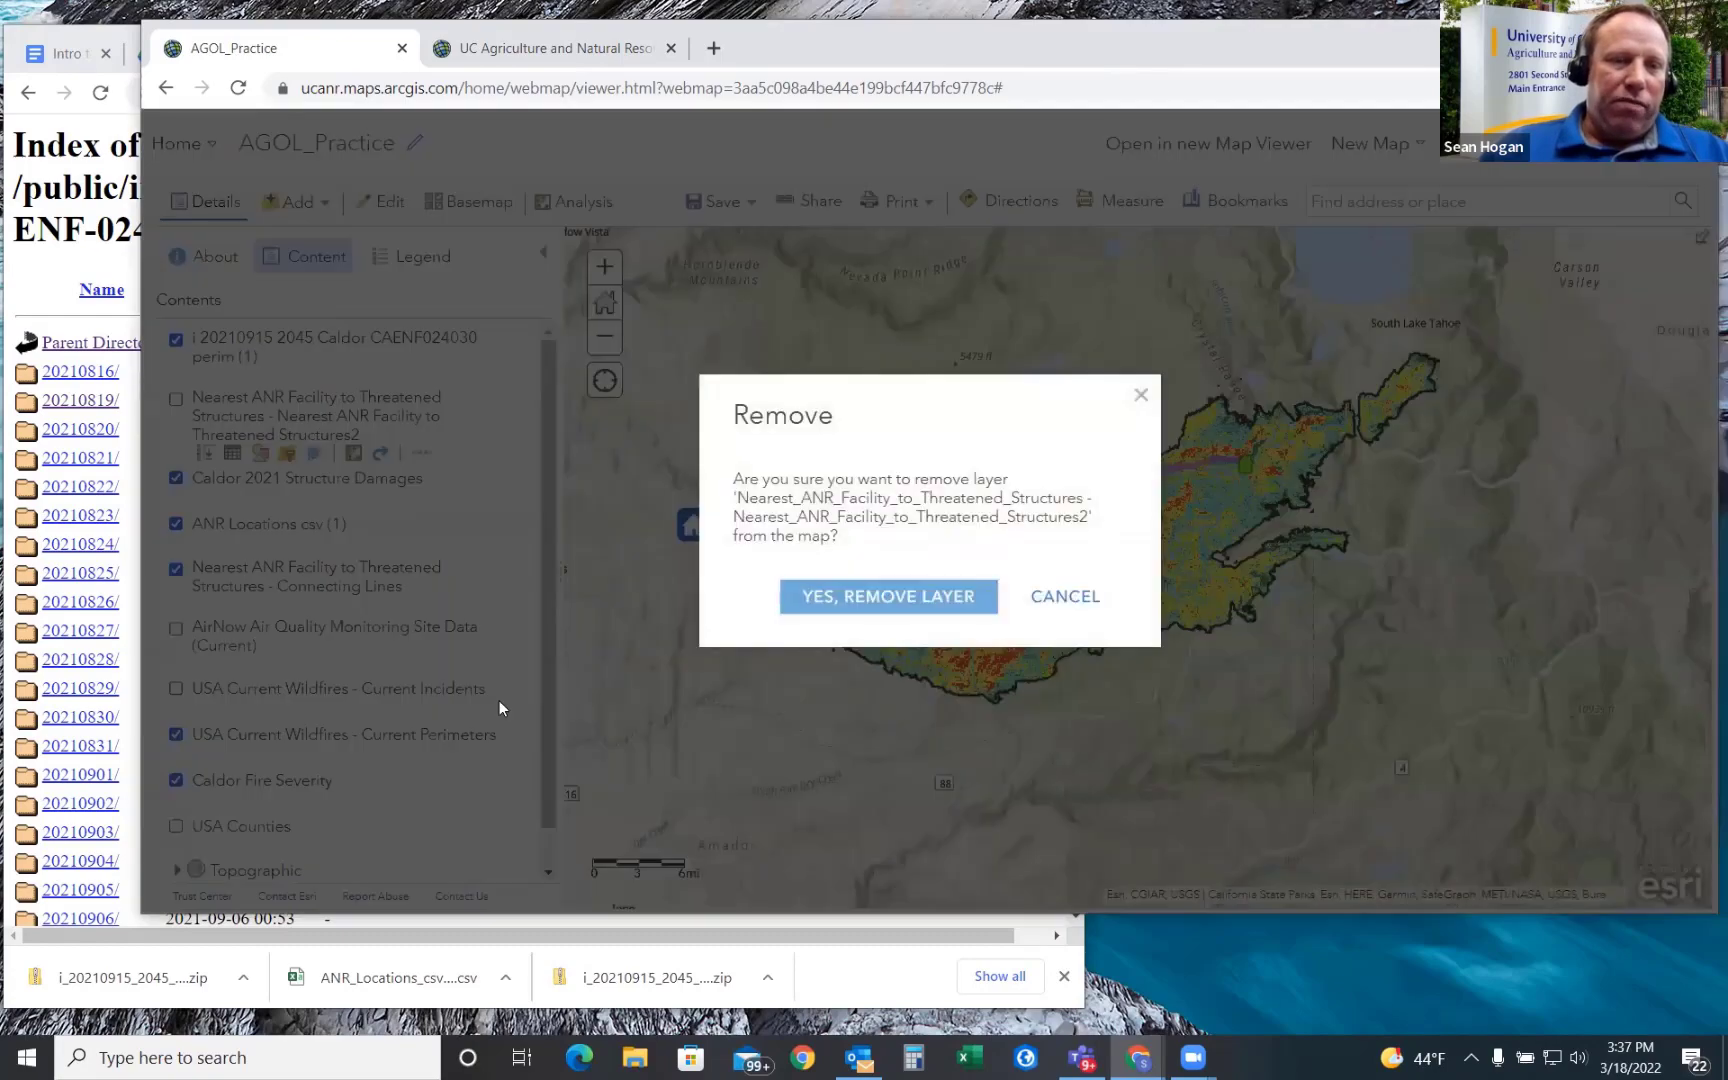
pyautogui.click(862, 598)
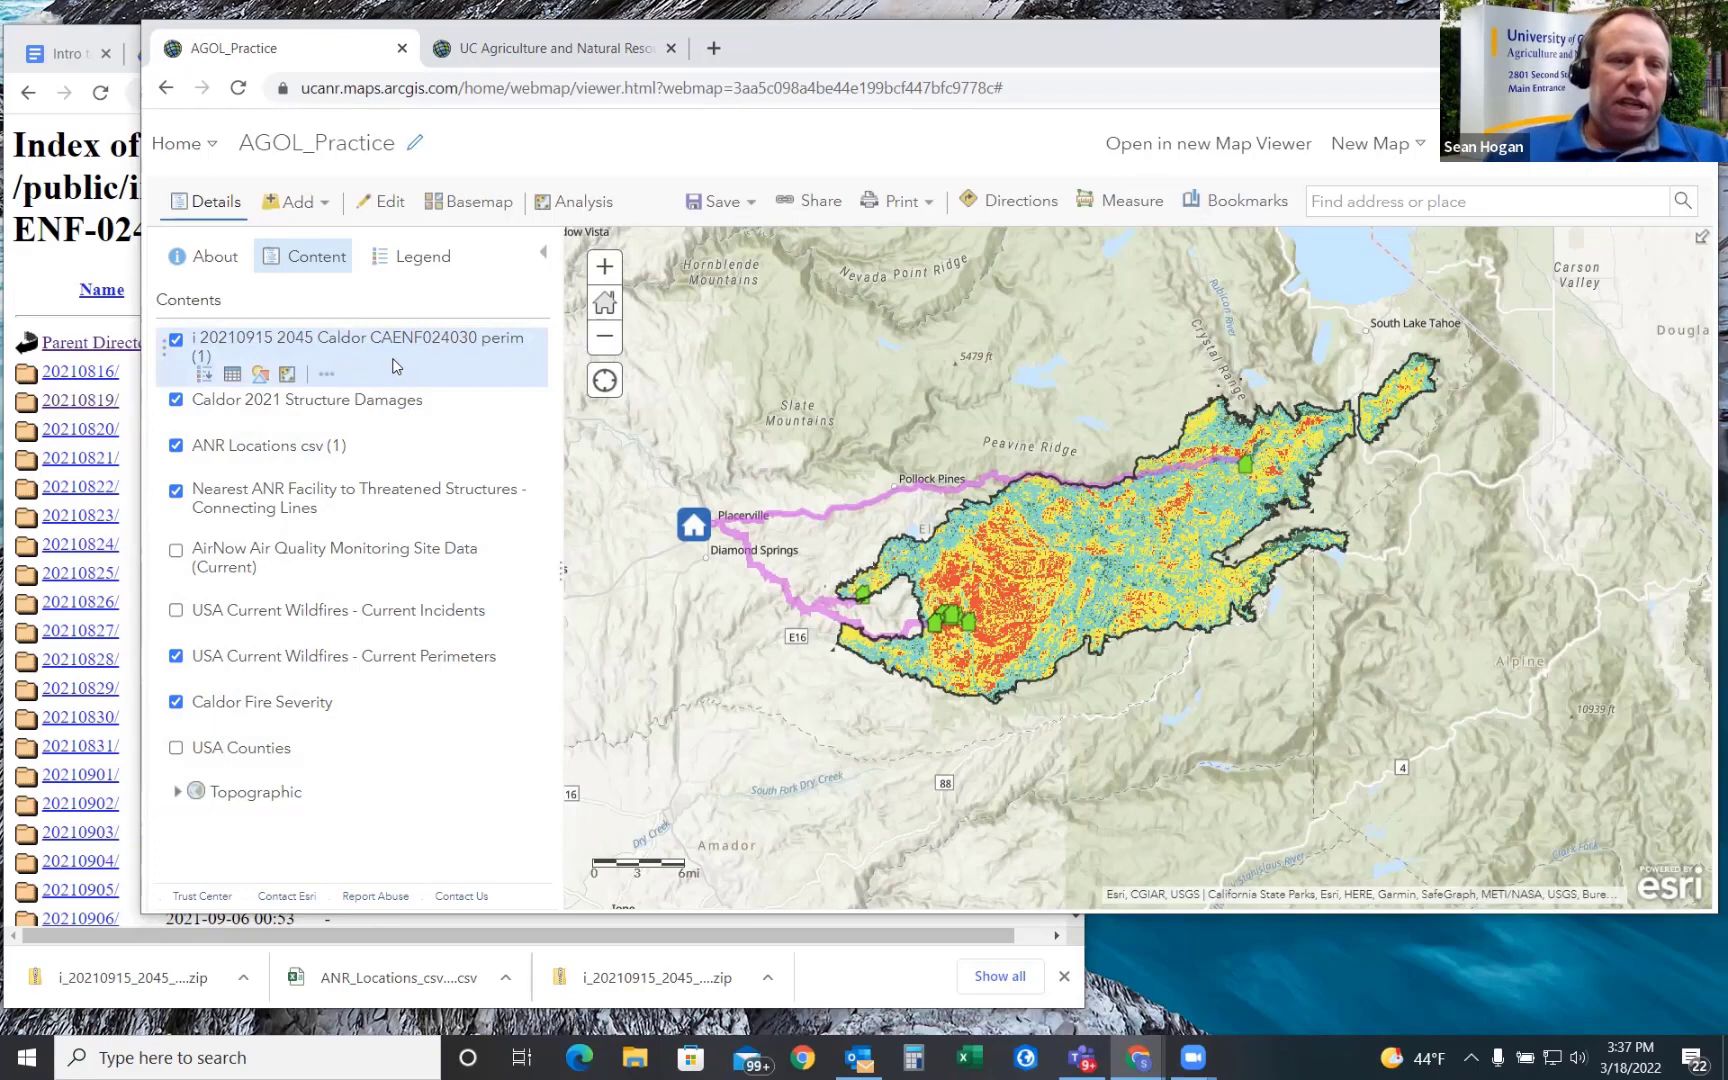
pyautogui.click(330, 376)
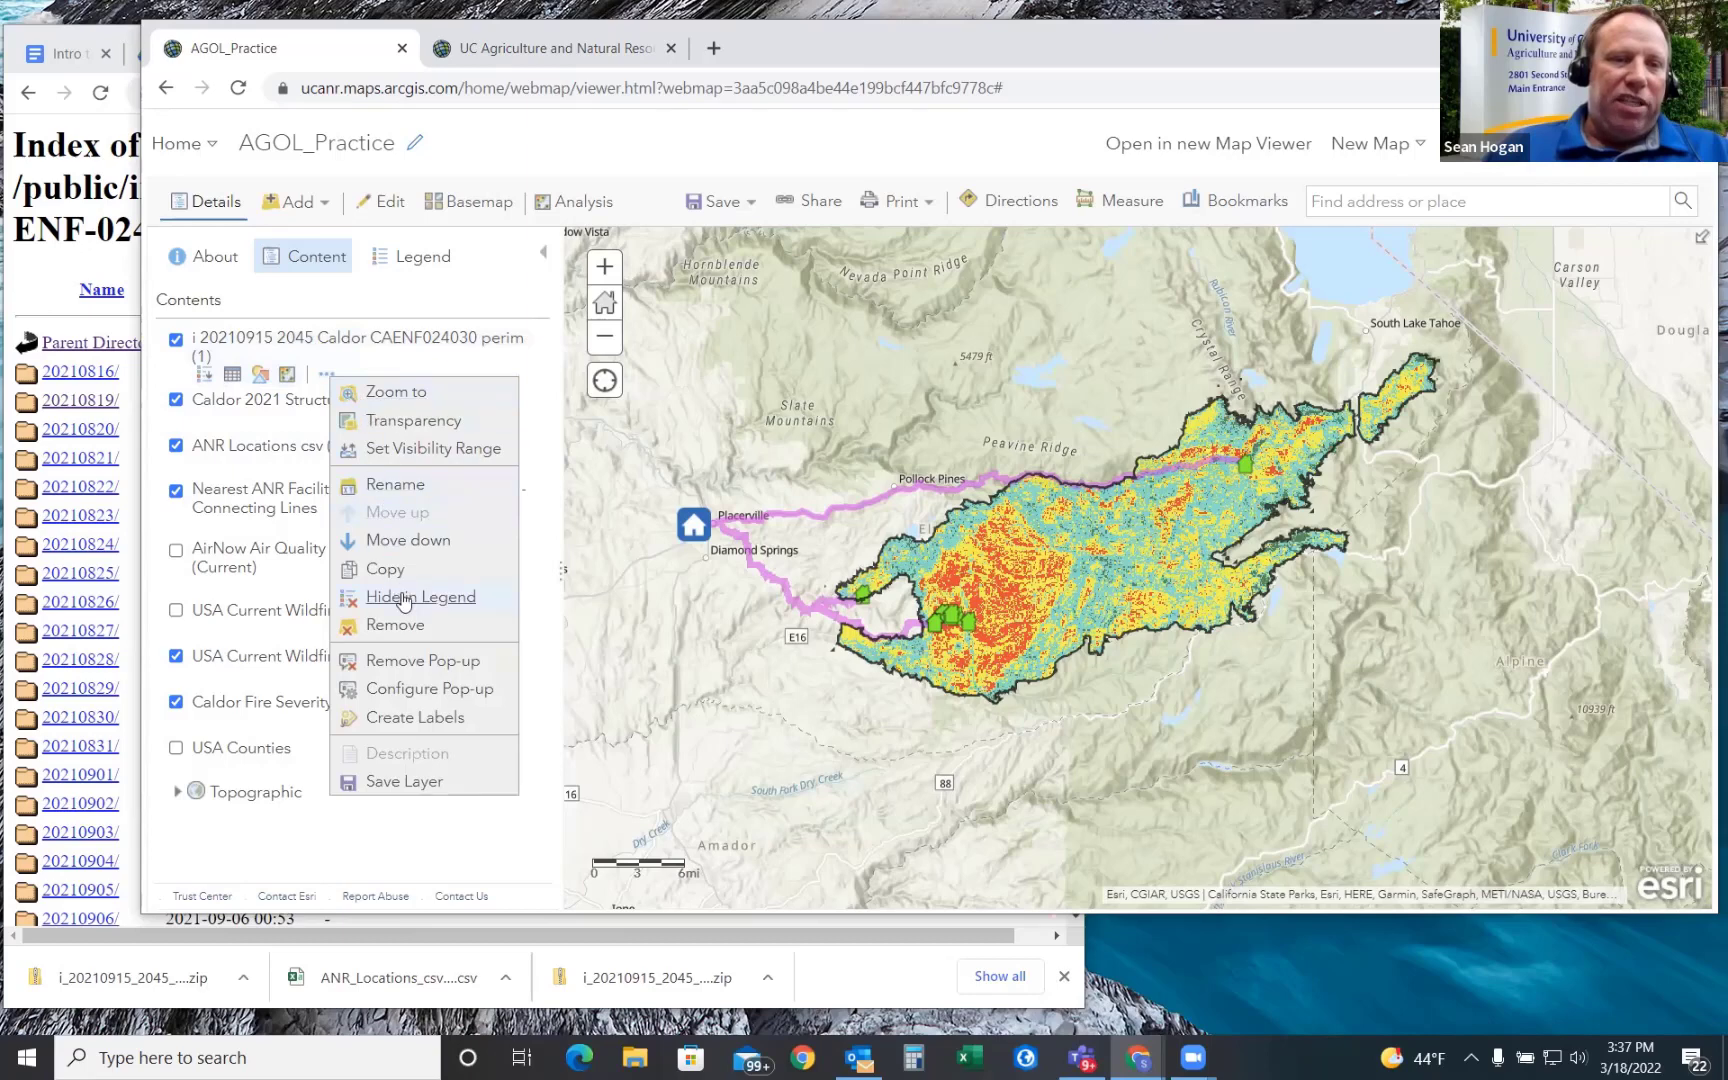
# - Rename the perimeter layer to '20210915 Caldor Fire Perimeter'
pyautogui.click(395, 485)
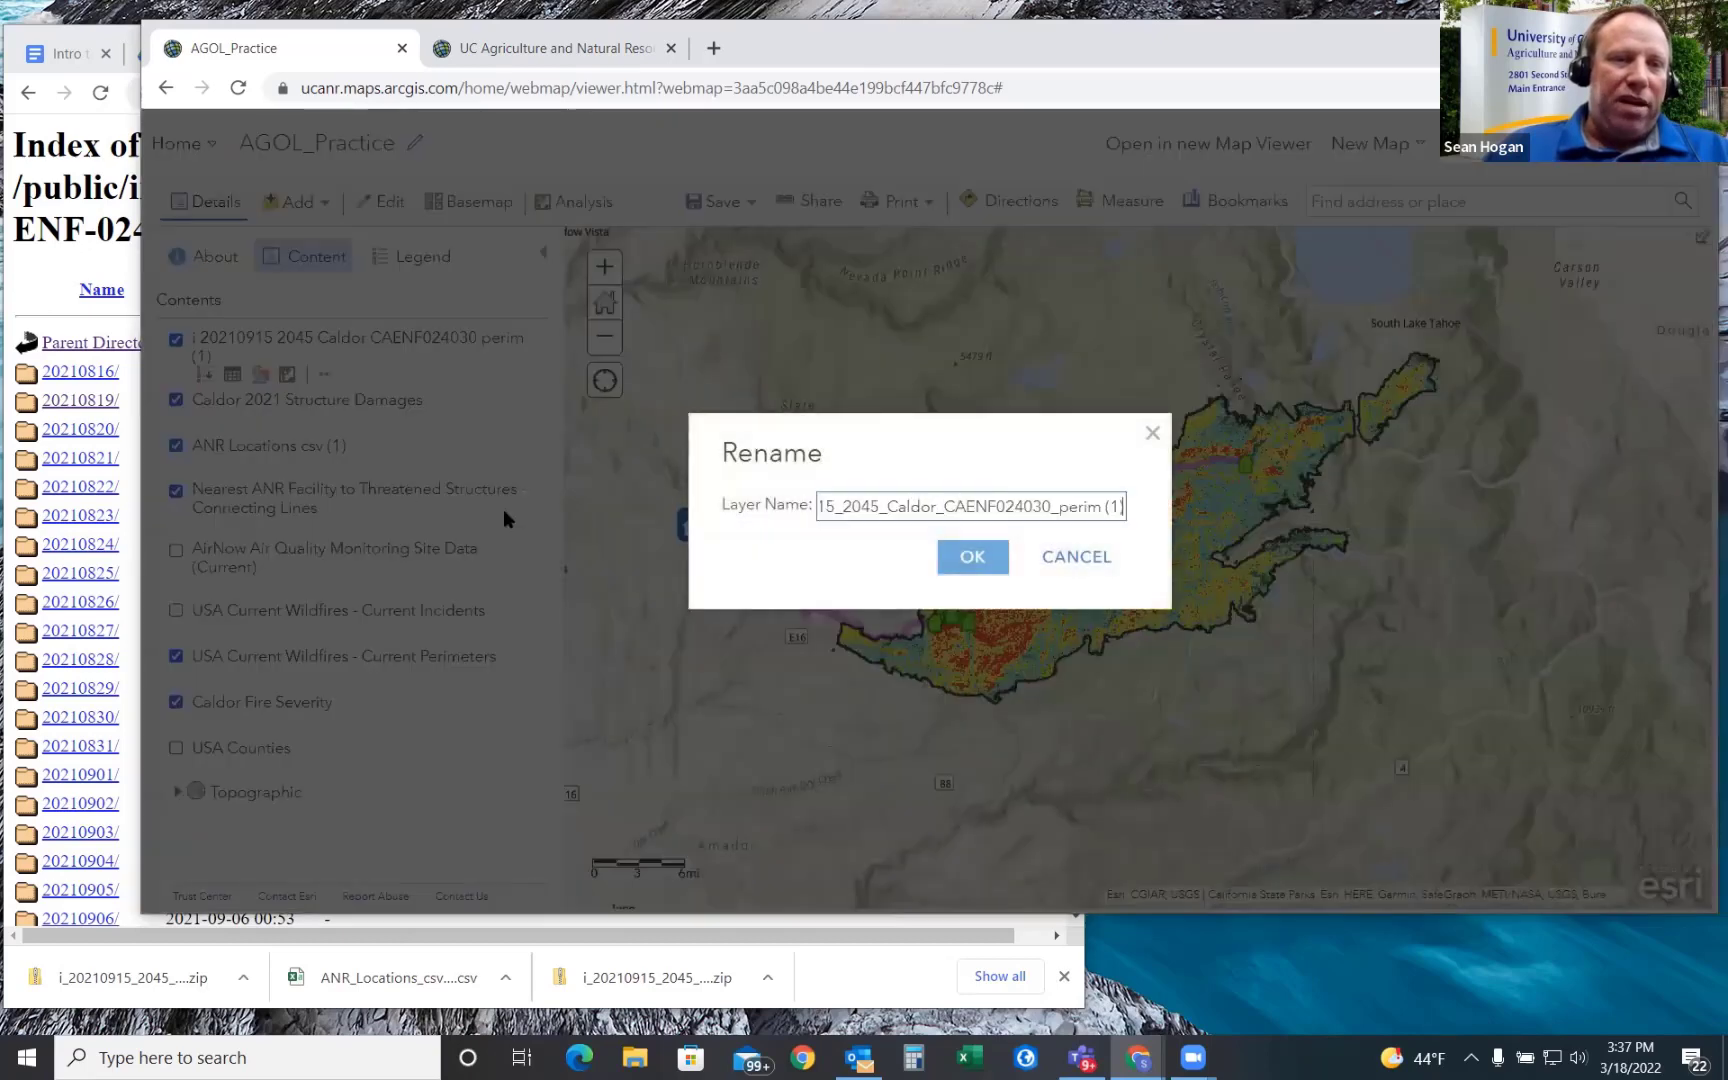
pyautogui.moveTo(957, 506); pyautogui.dragTo(810, 511)
pyautogui.click(838, 505)
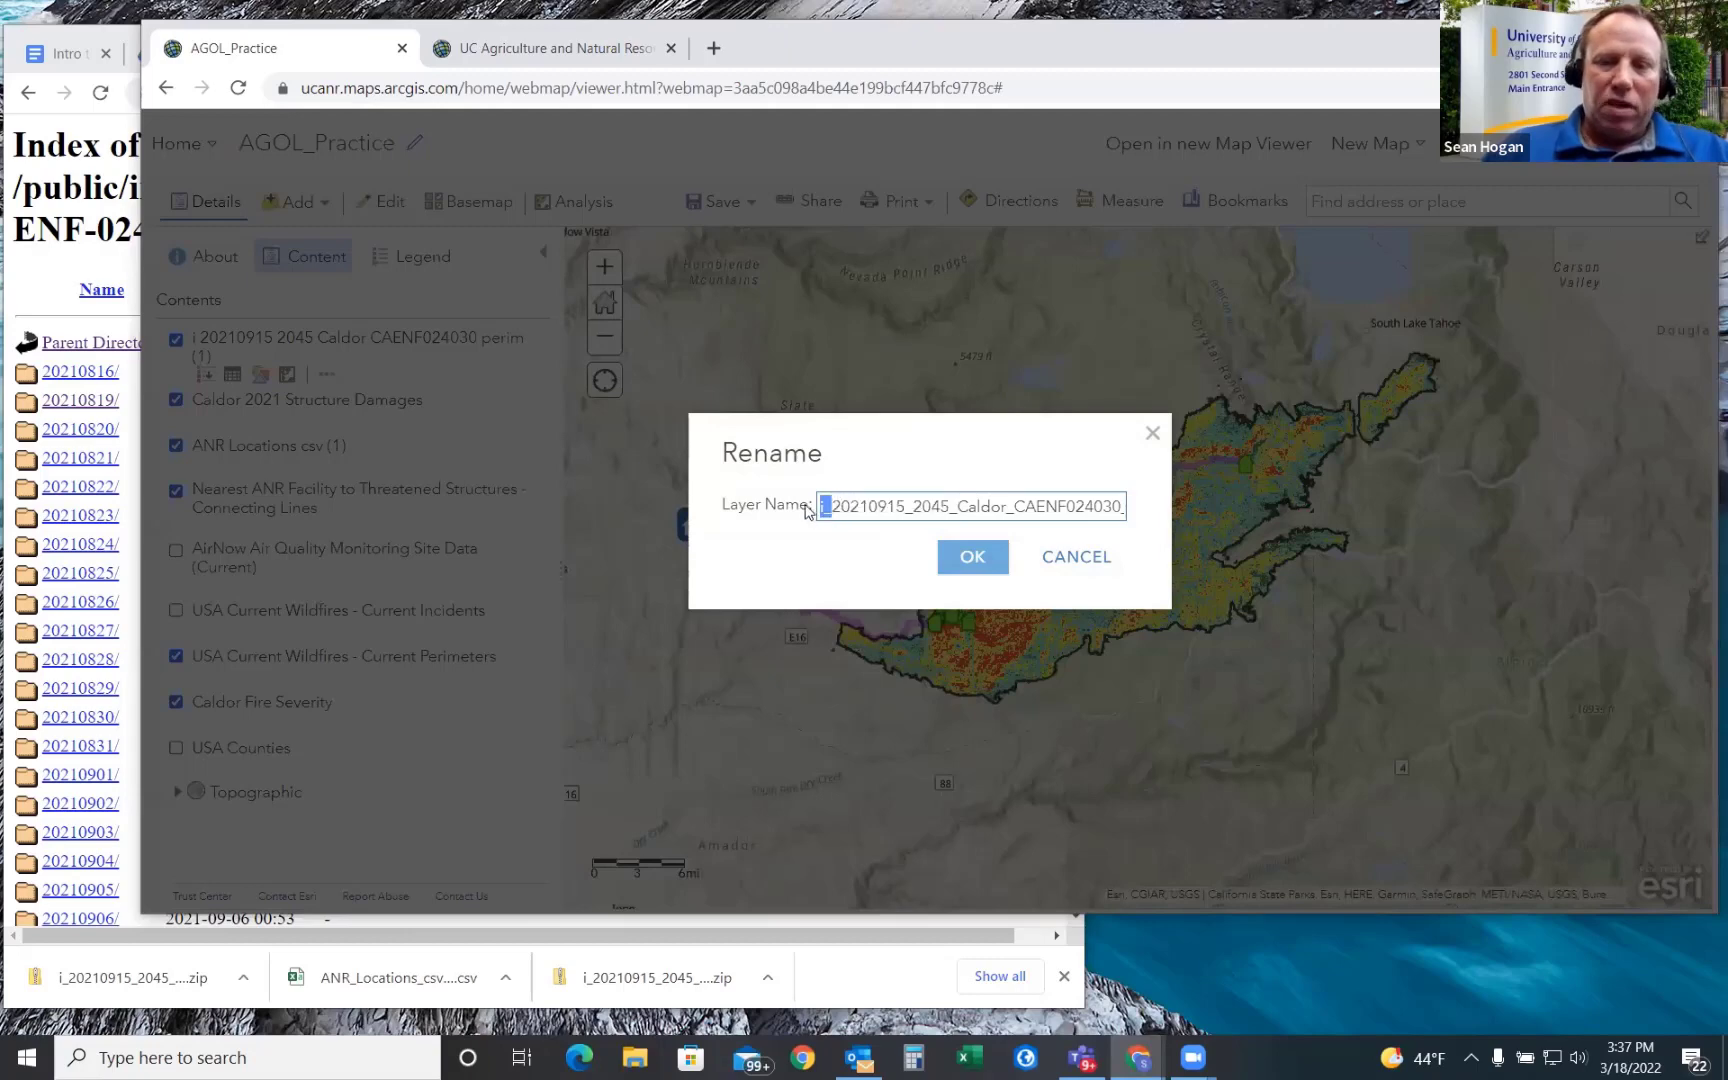
pyautogui.press('BackSpace')
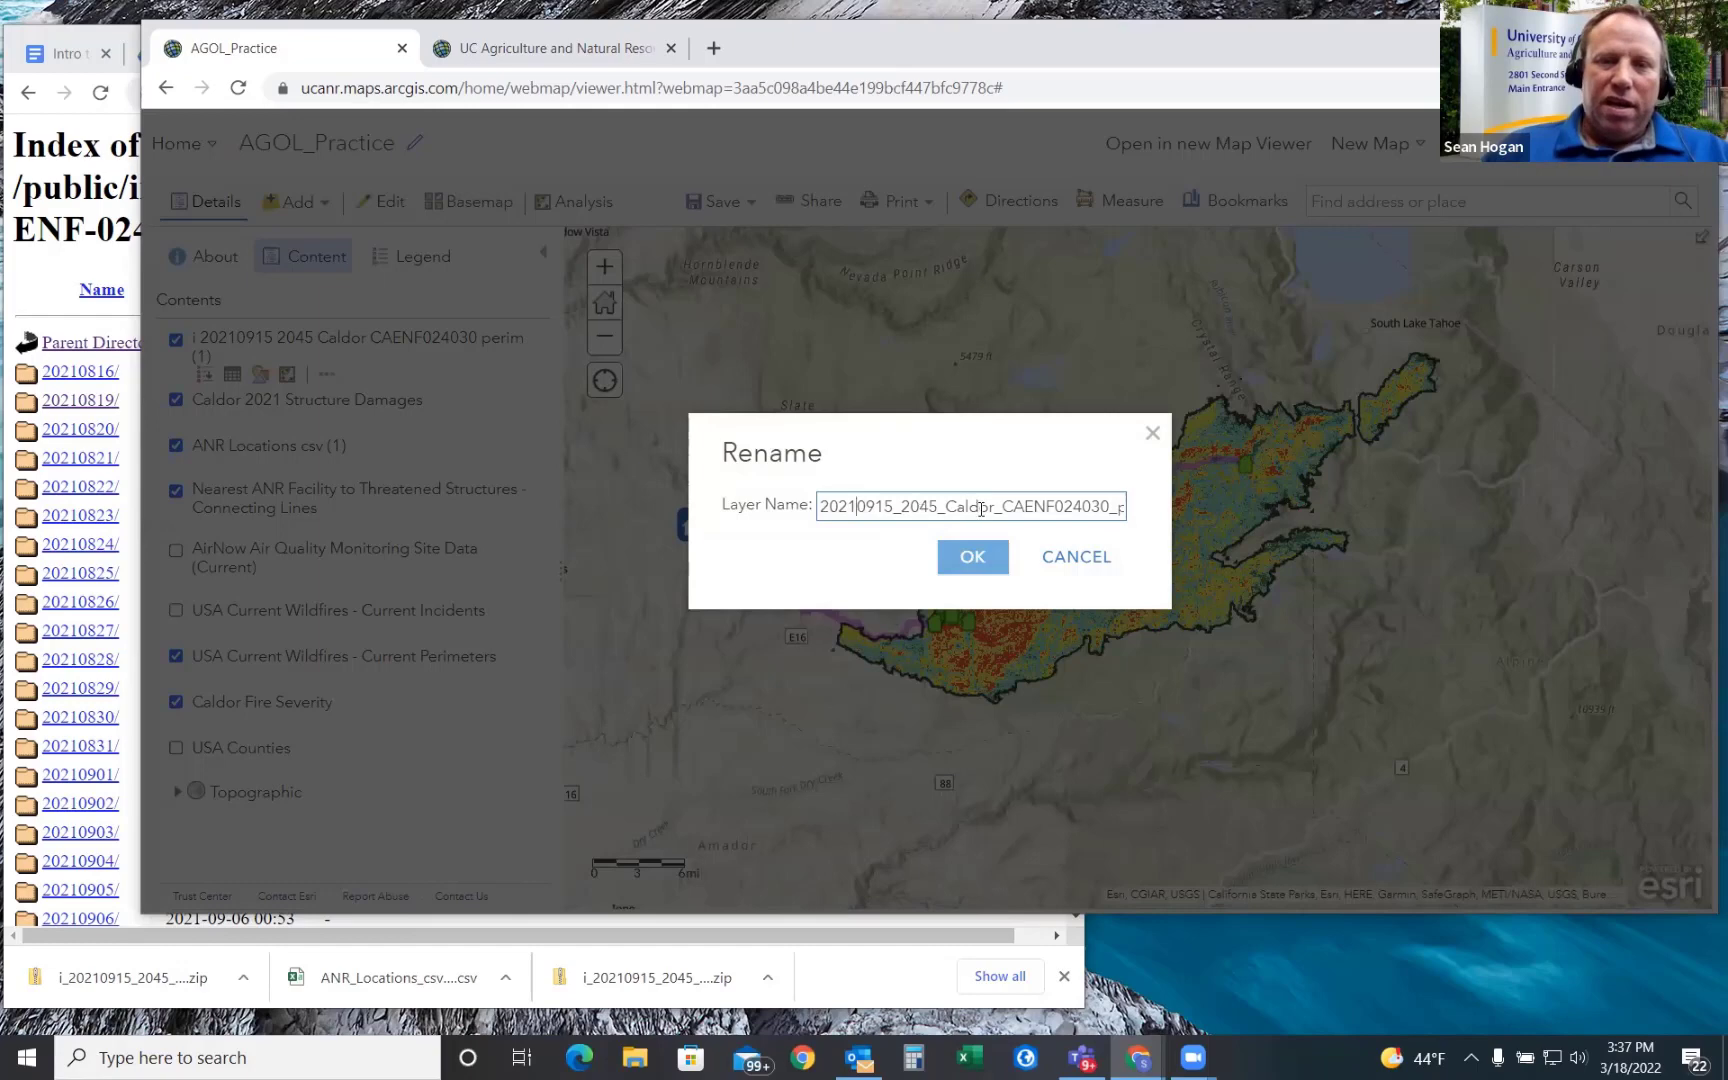
pyautogui.moveTo(996, 509); pyautogui.dragTo(1213, 524)
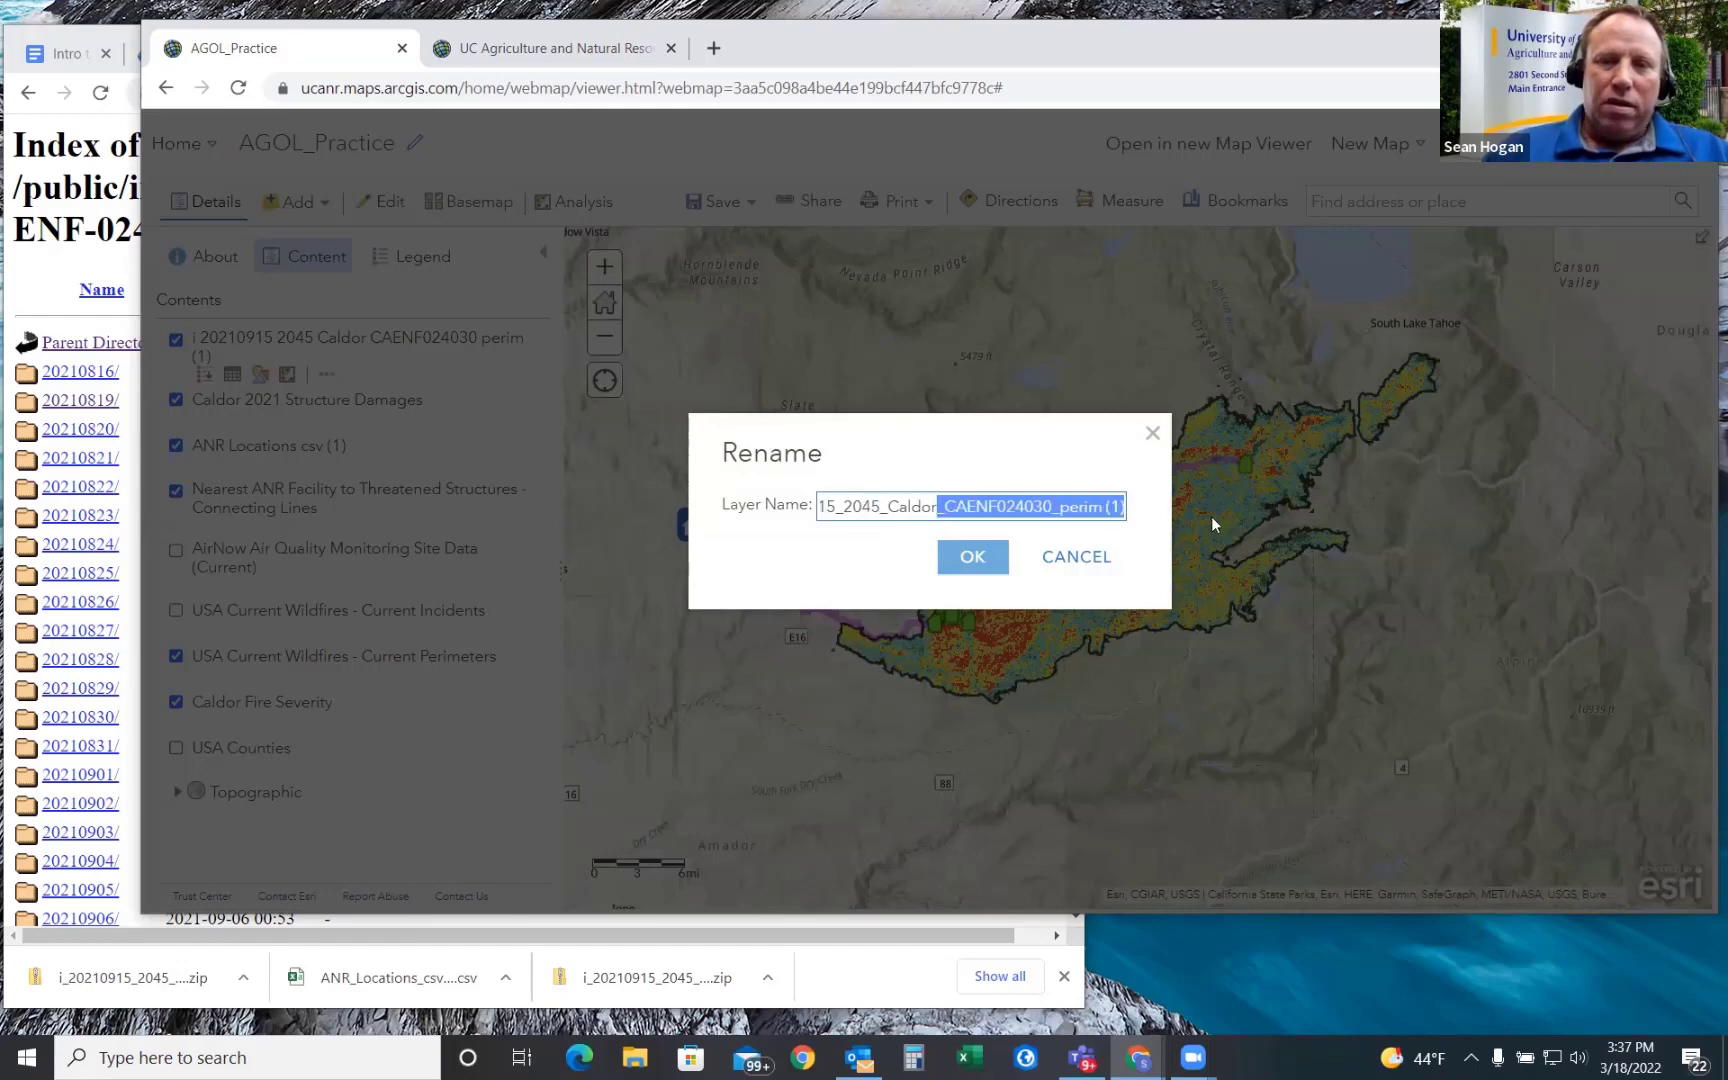
pyautogui.press('BackSpace')
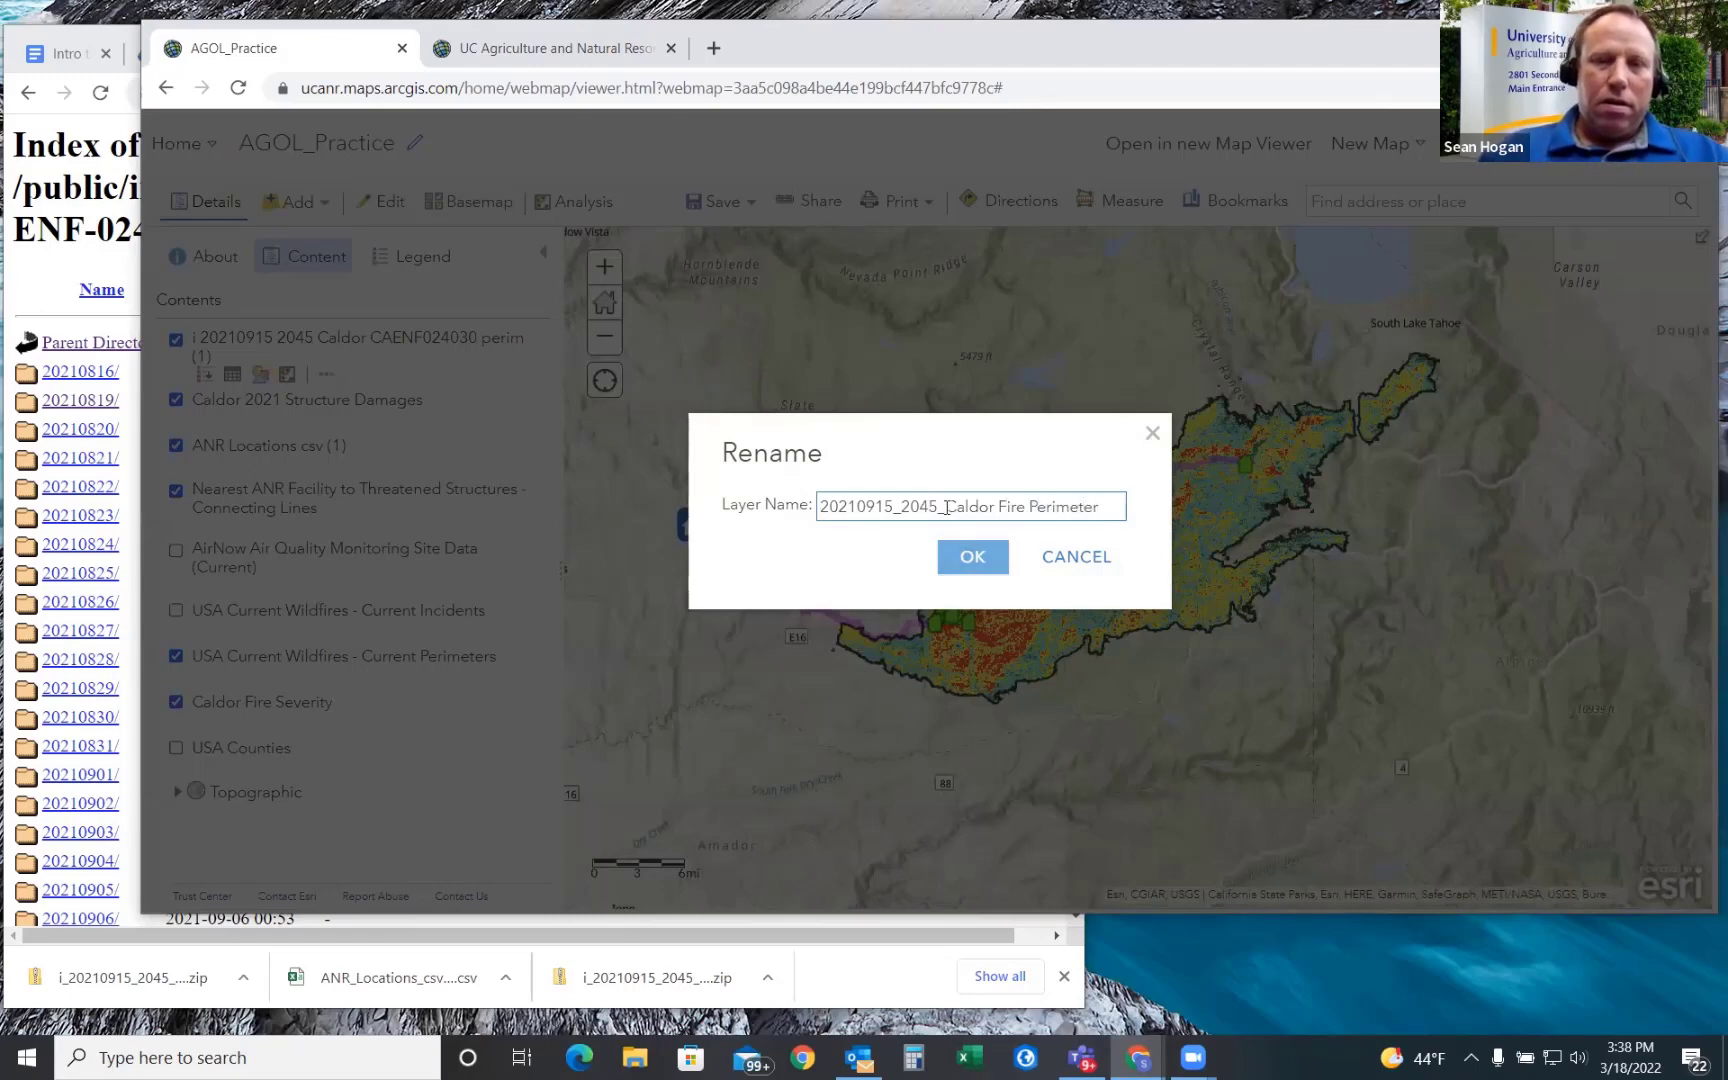
pyautogui.moveTo(946, 507); pyautogui.dragTo(904, 506)
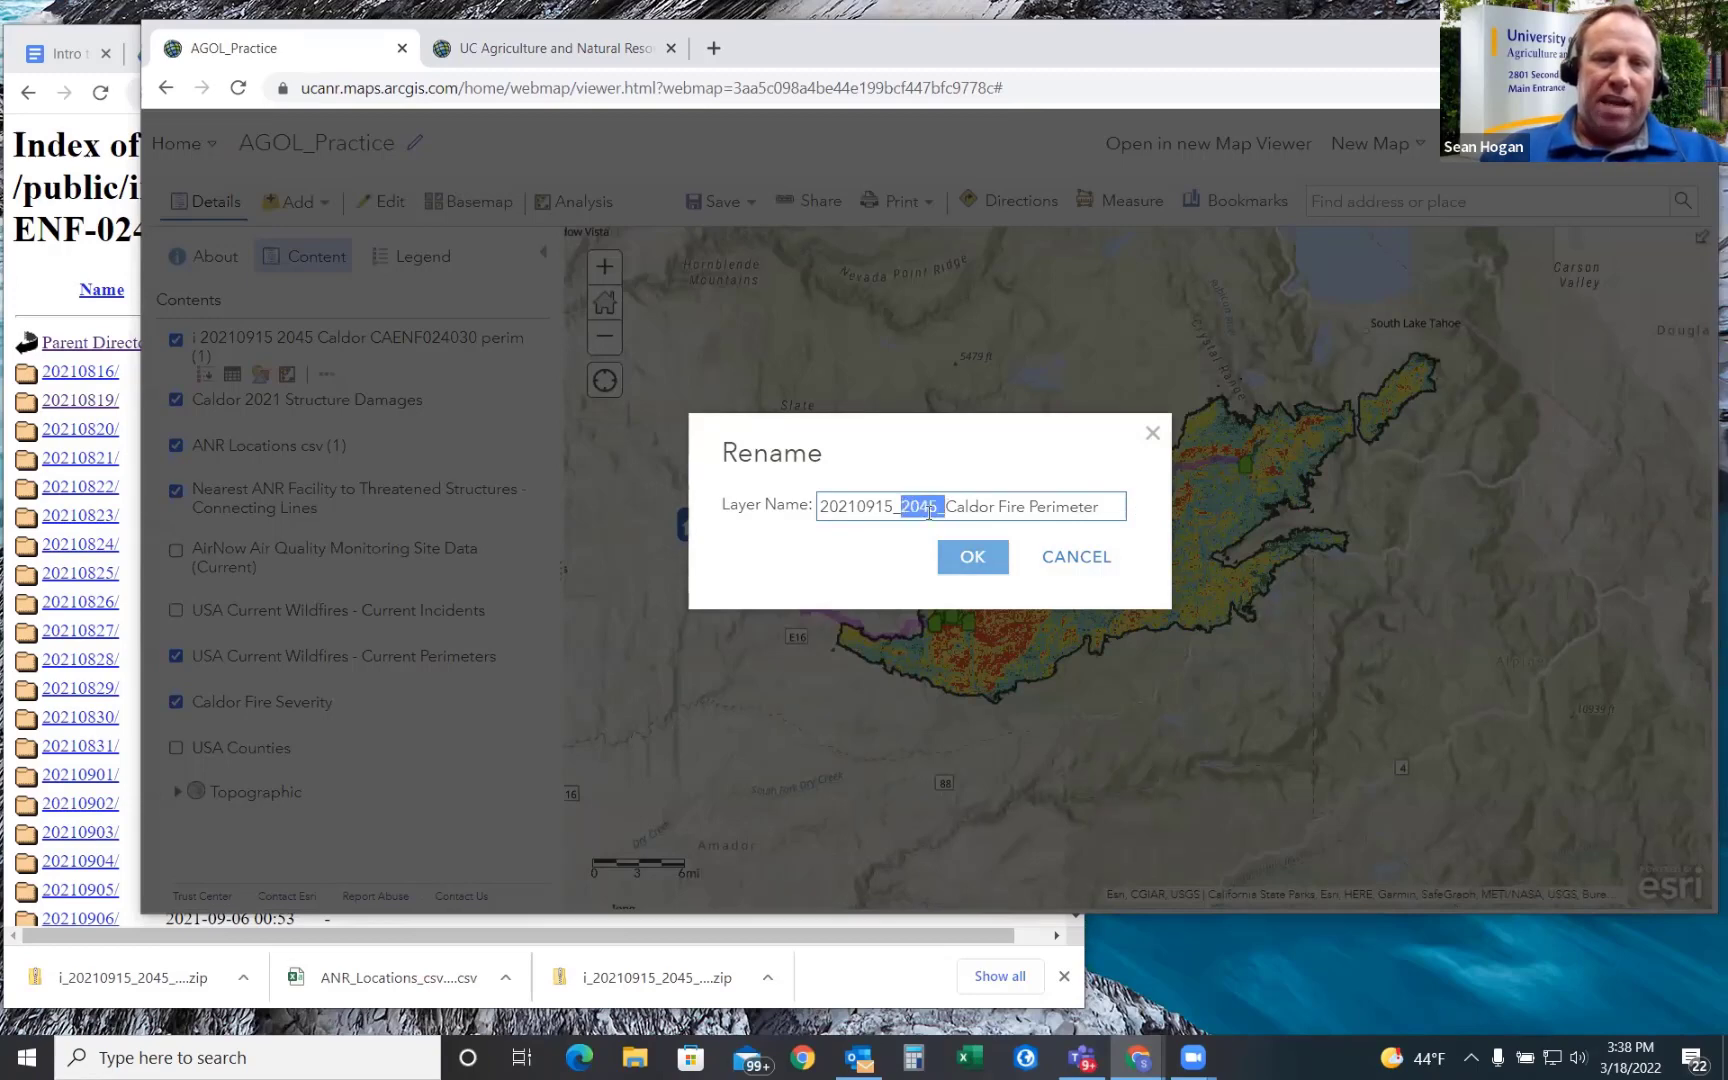
pyautogui.press('Delete')
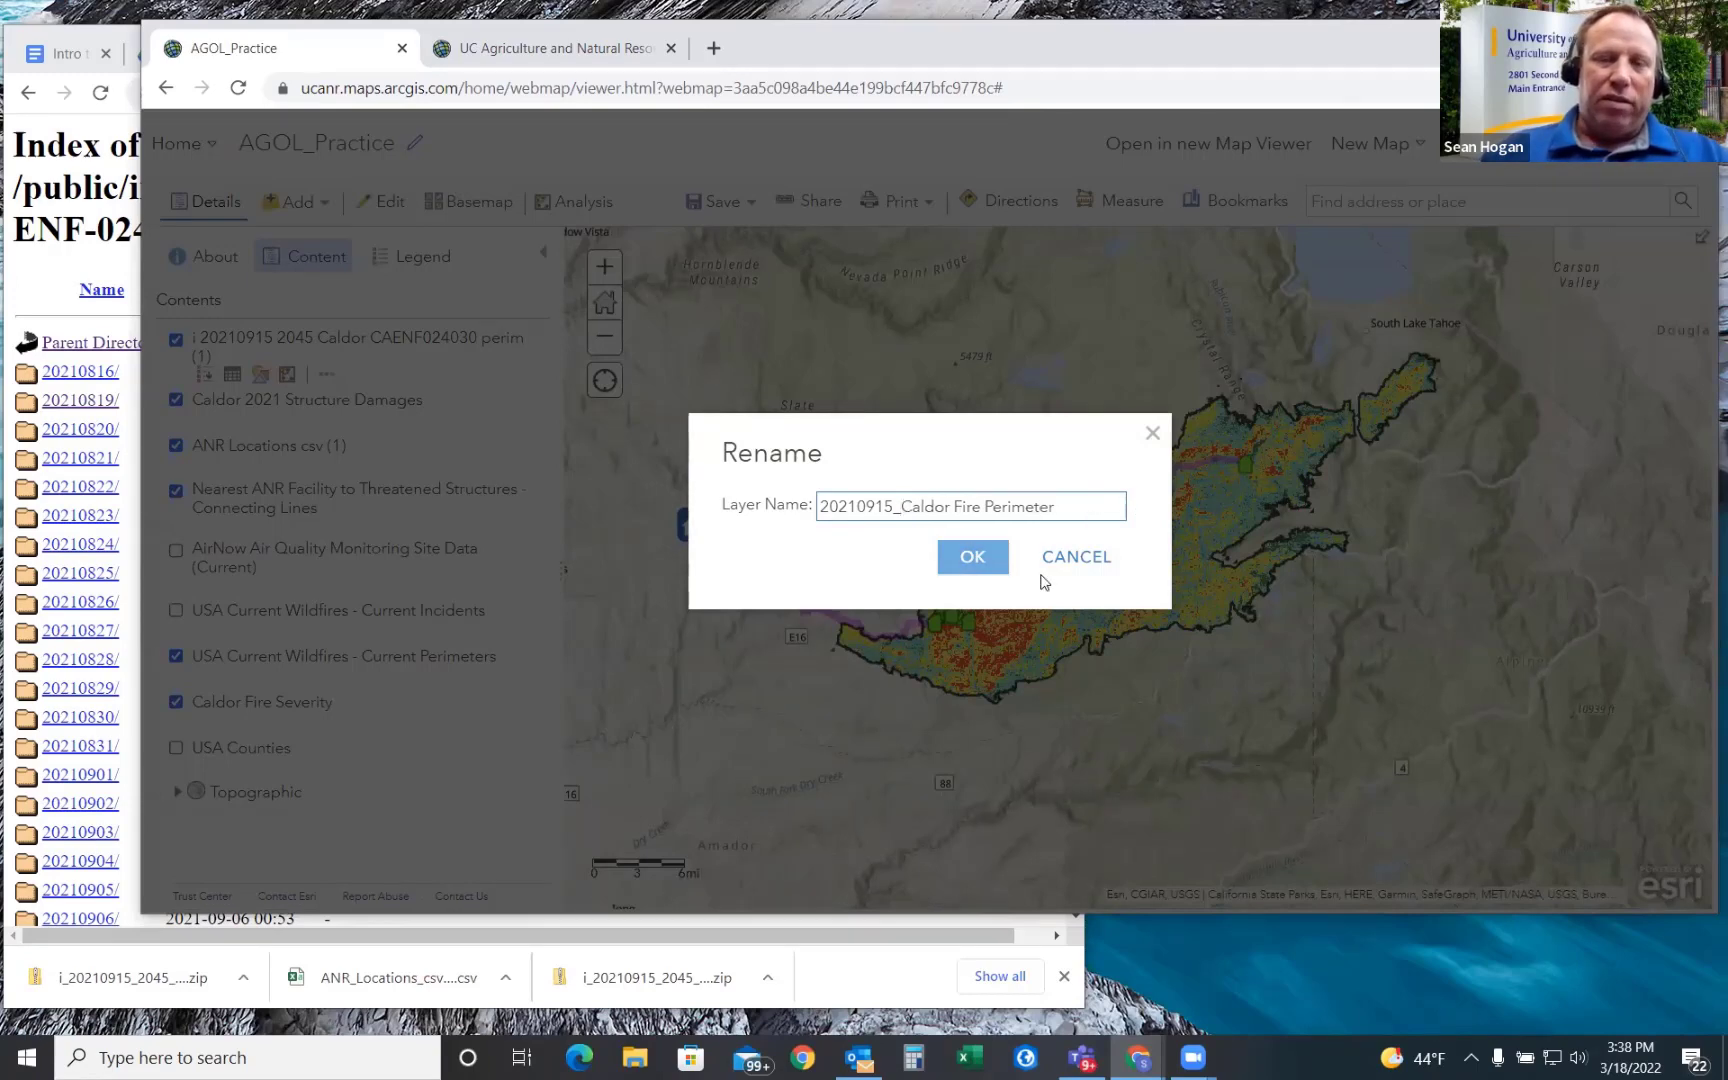
pyautogui.press('BackSpace')
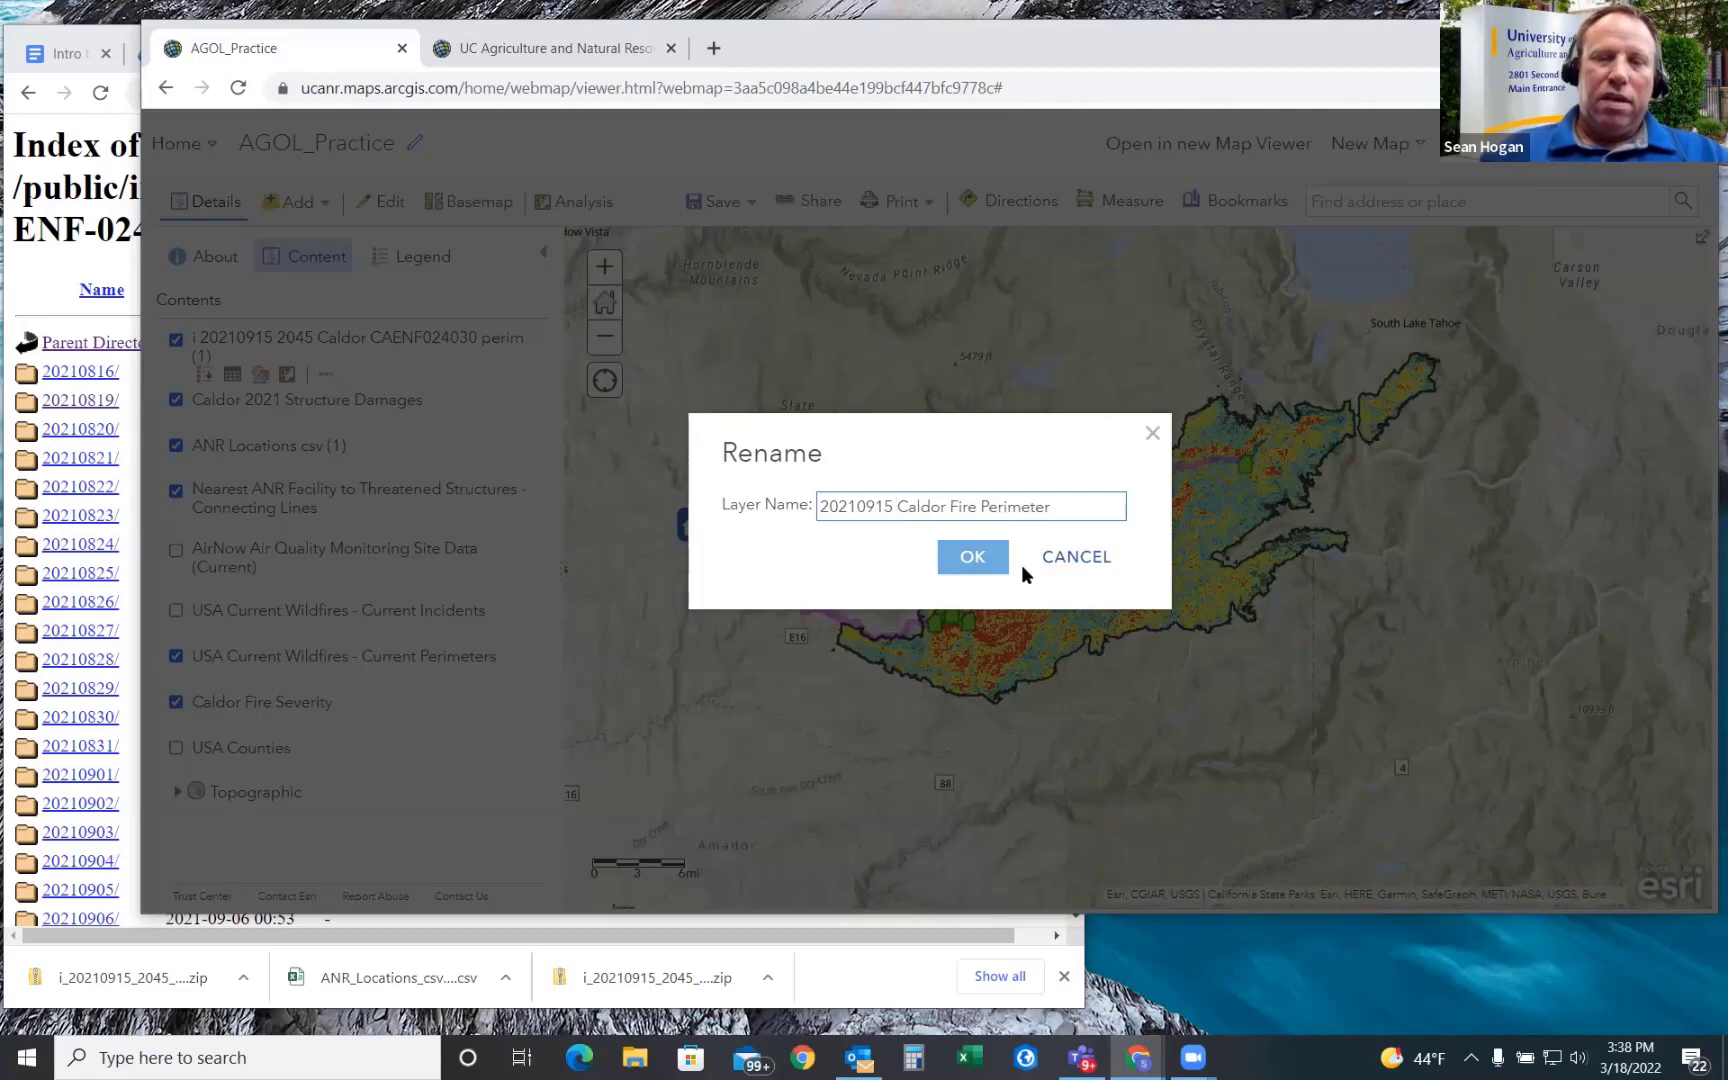
pyautogui.click(973, 558)
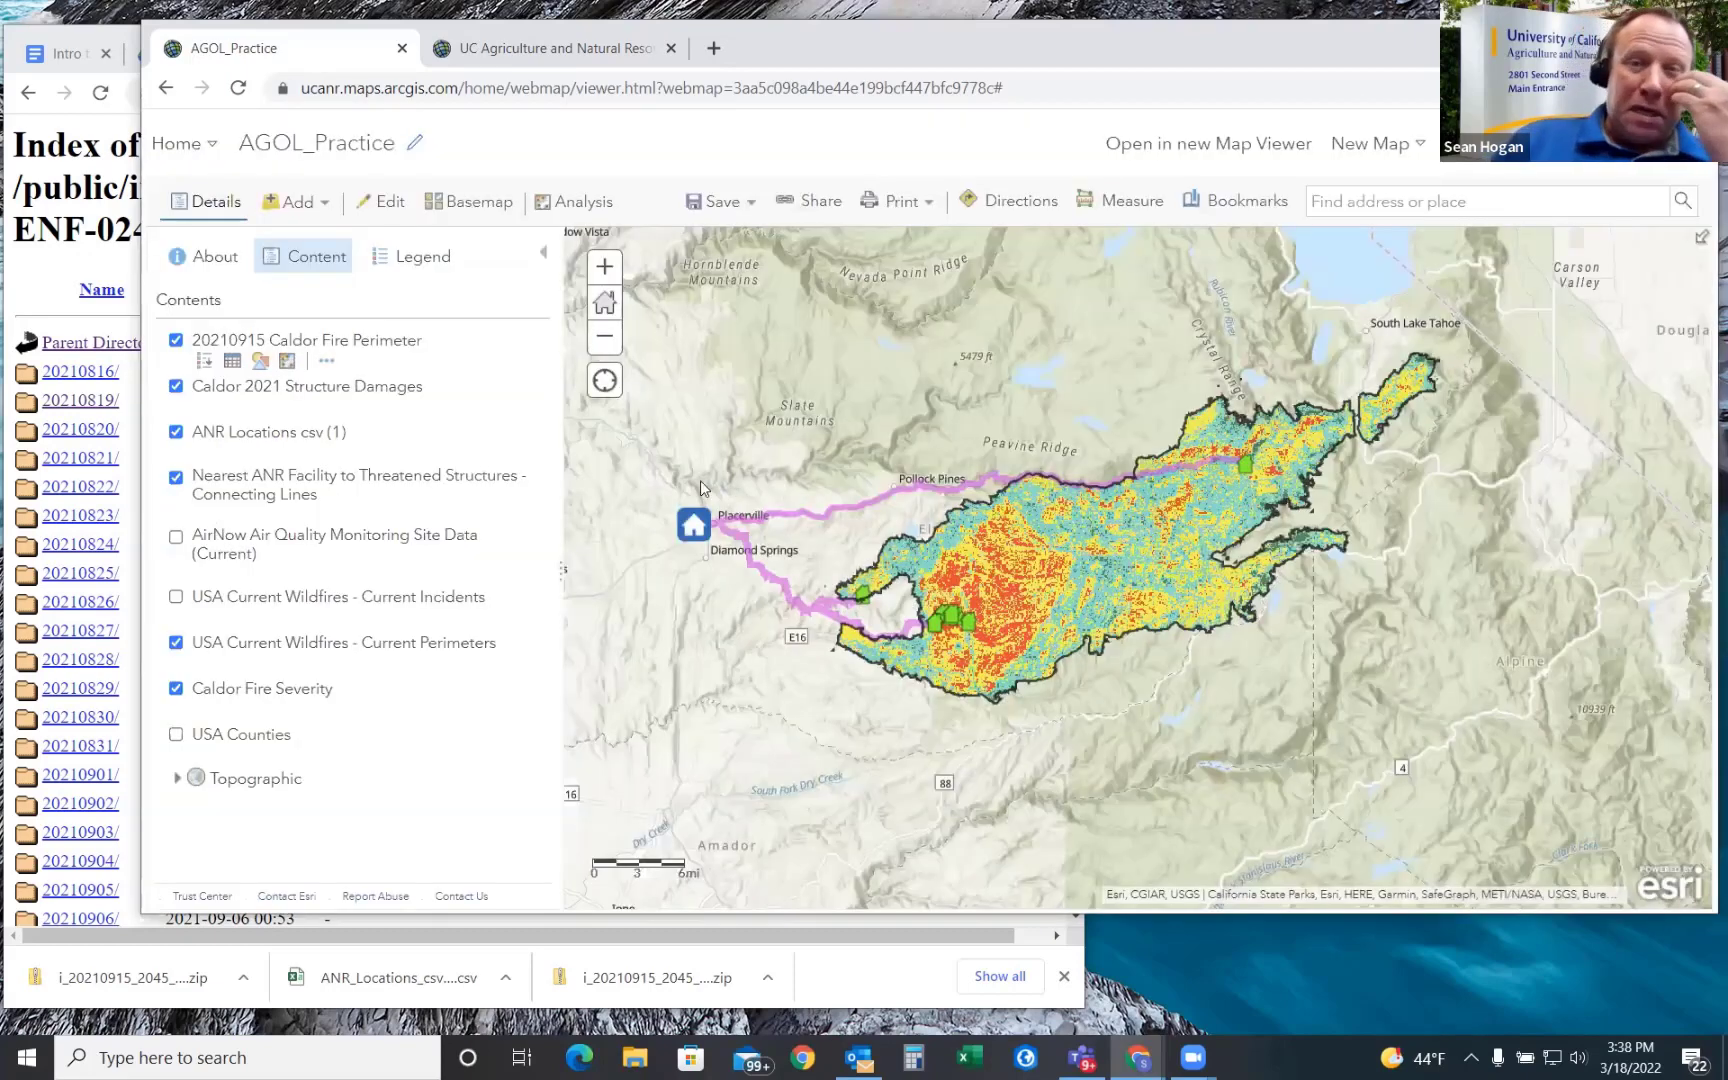
pyautogui.moveTo(490, 434)
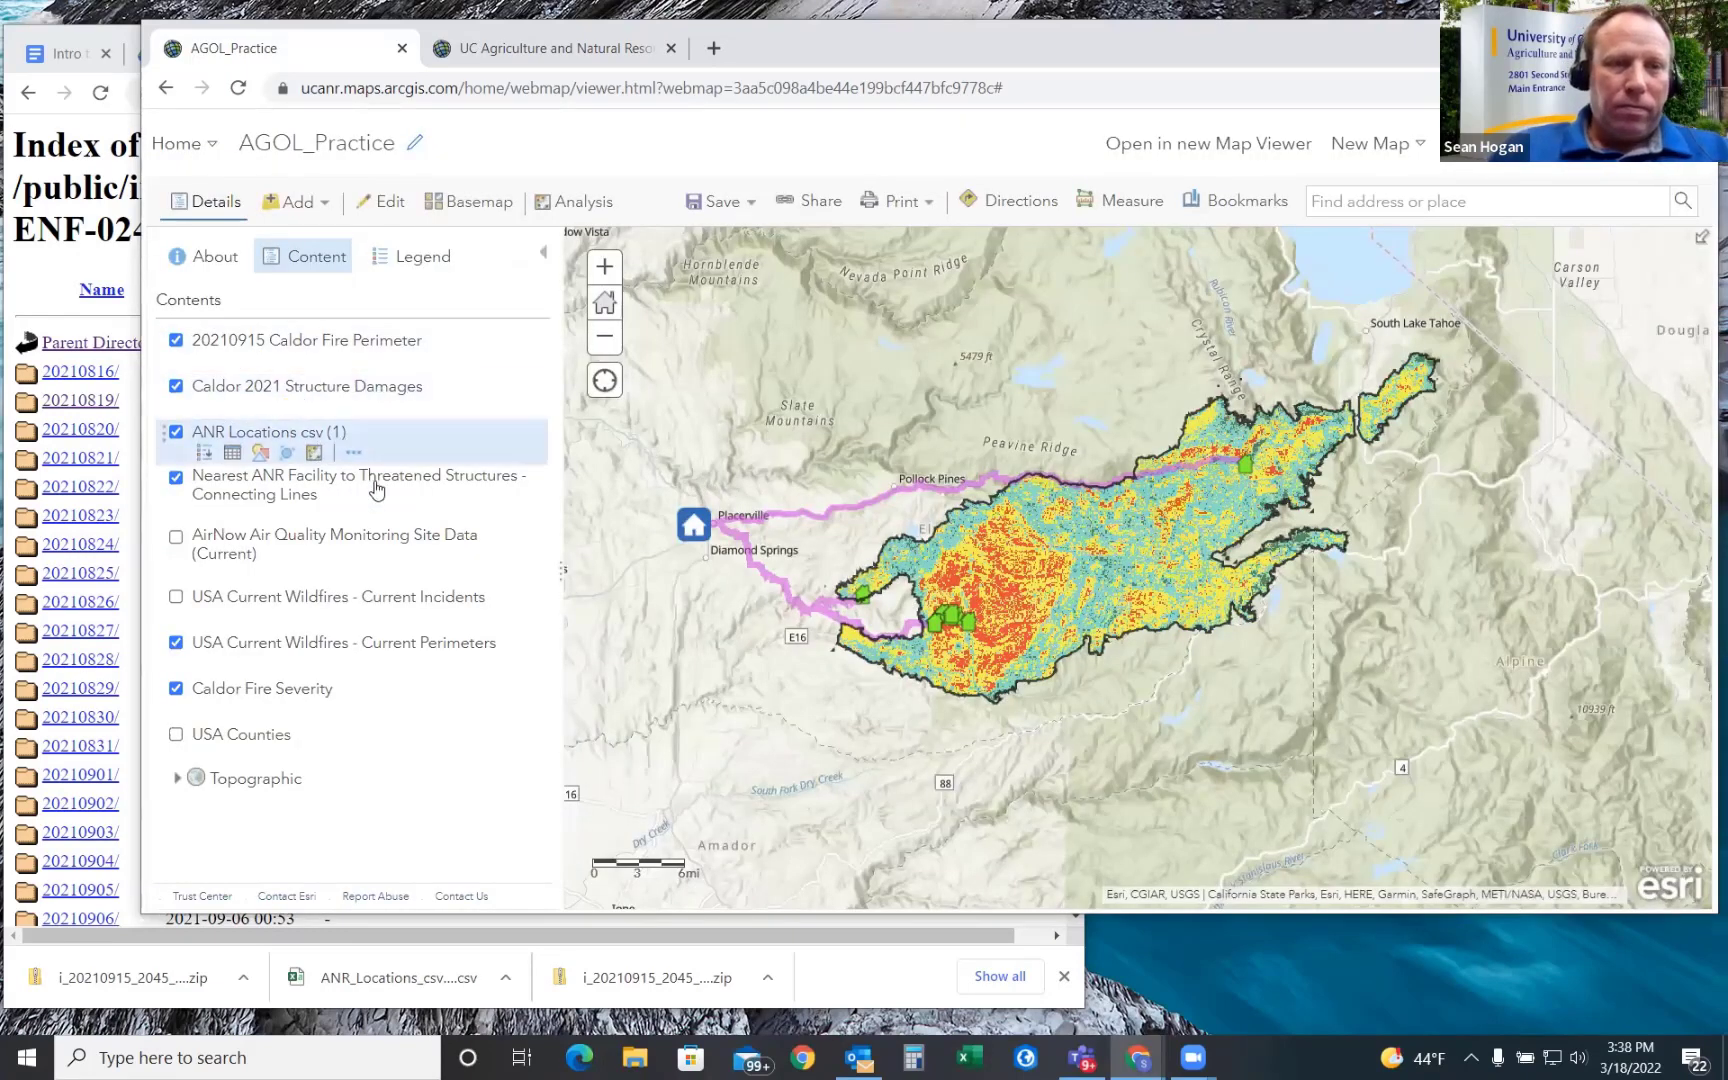
pyautogui.moveTo(423, 487)
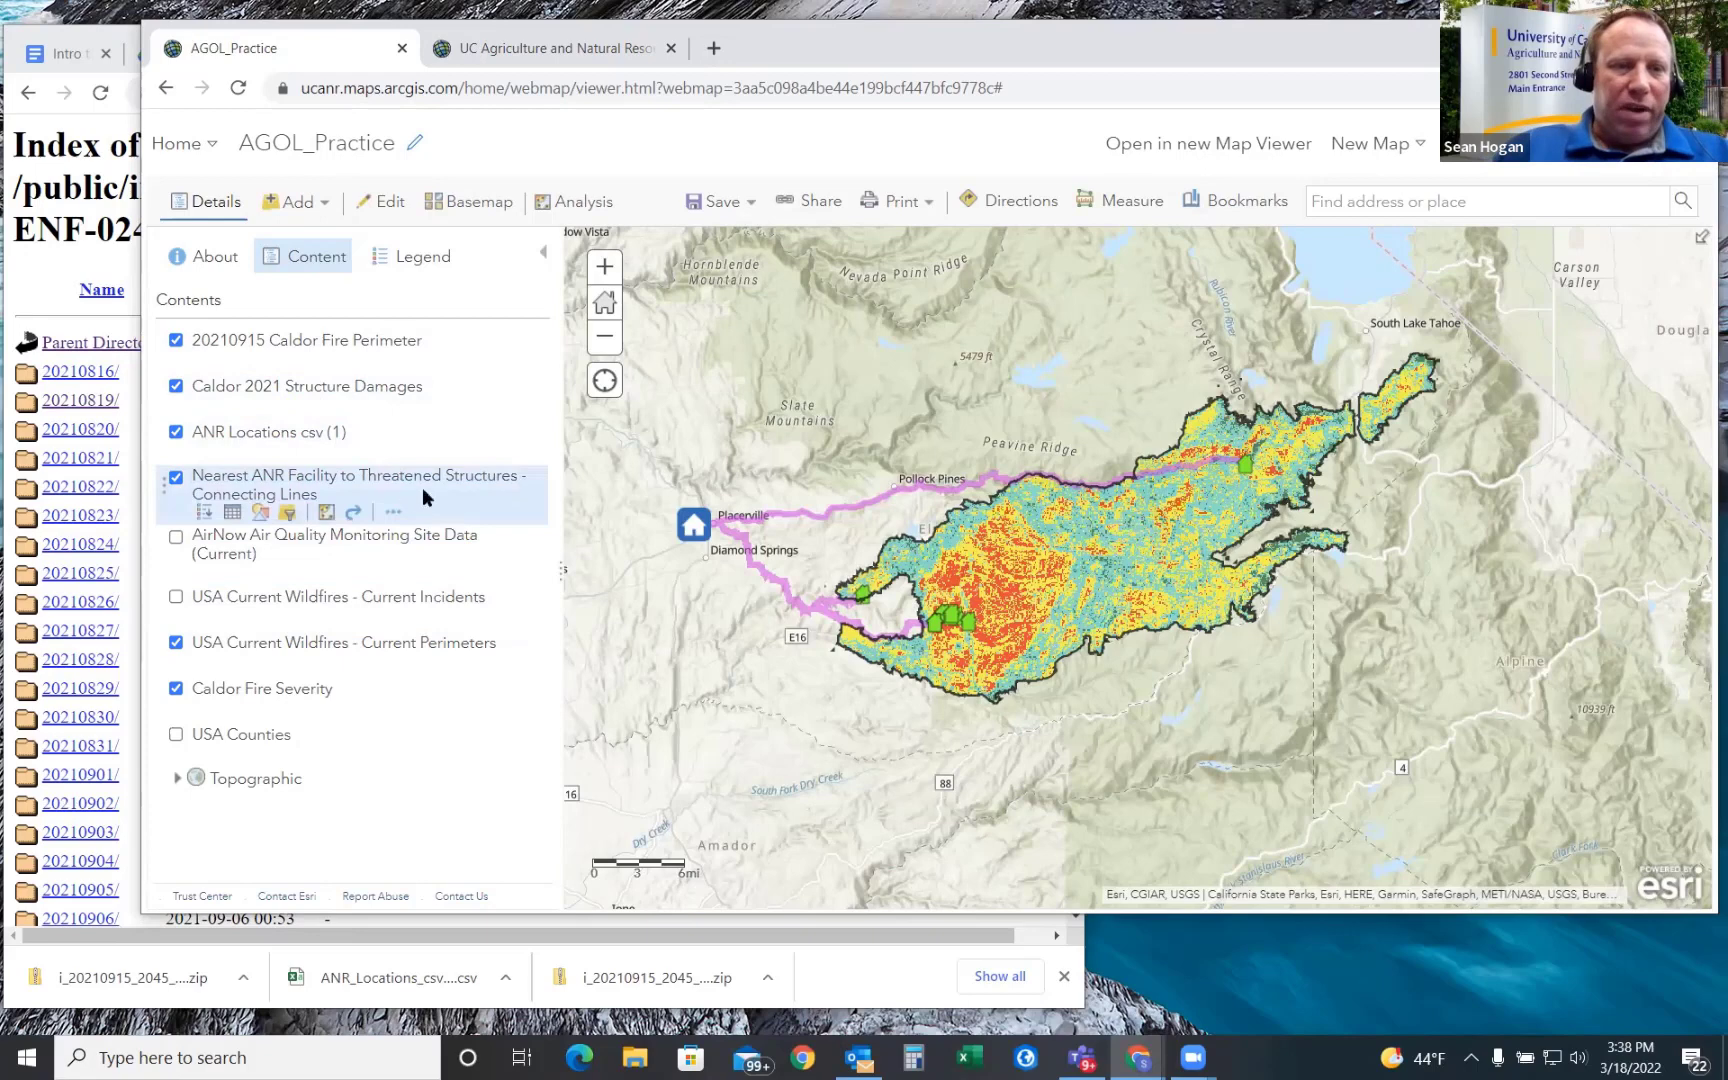
pyautogui.click(176, 479)
pyautogui.click(176, 480)
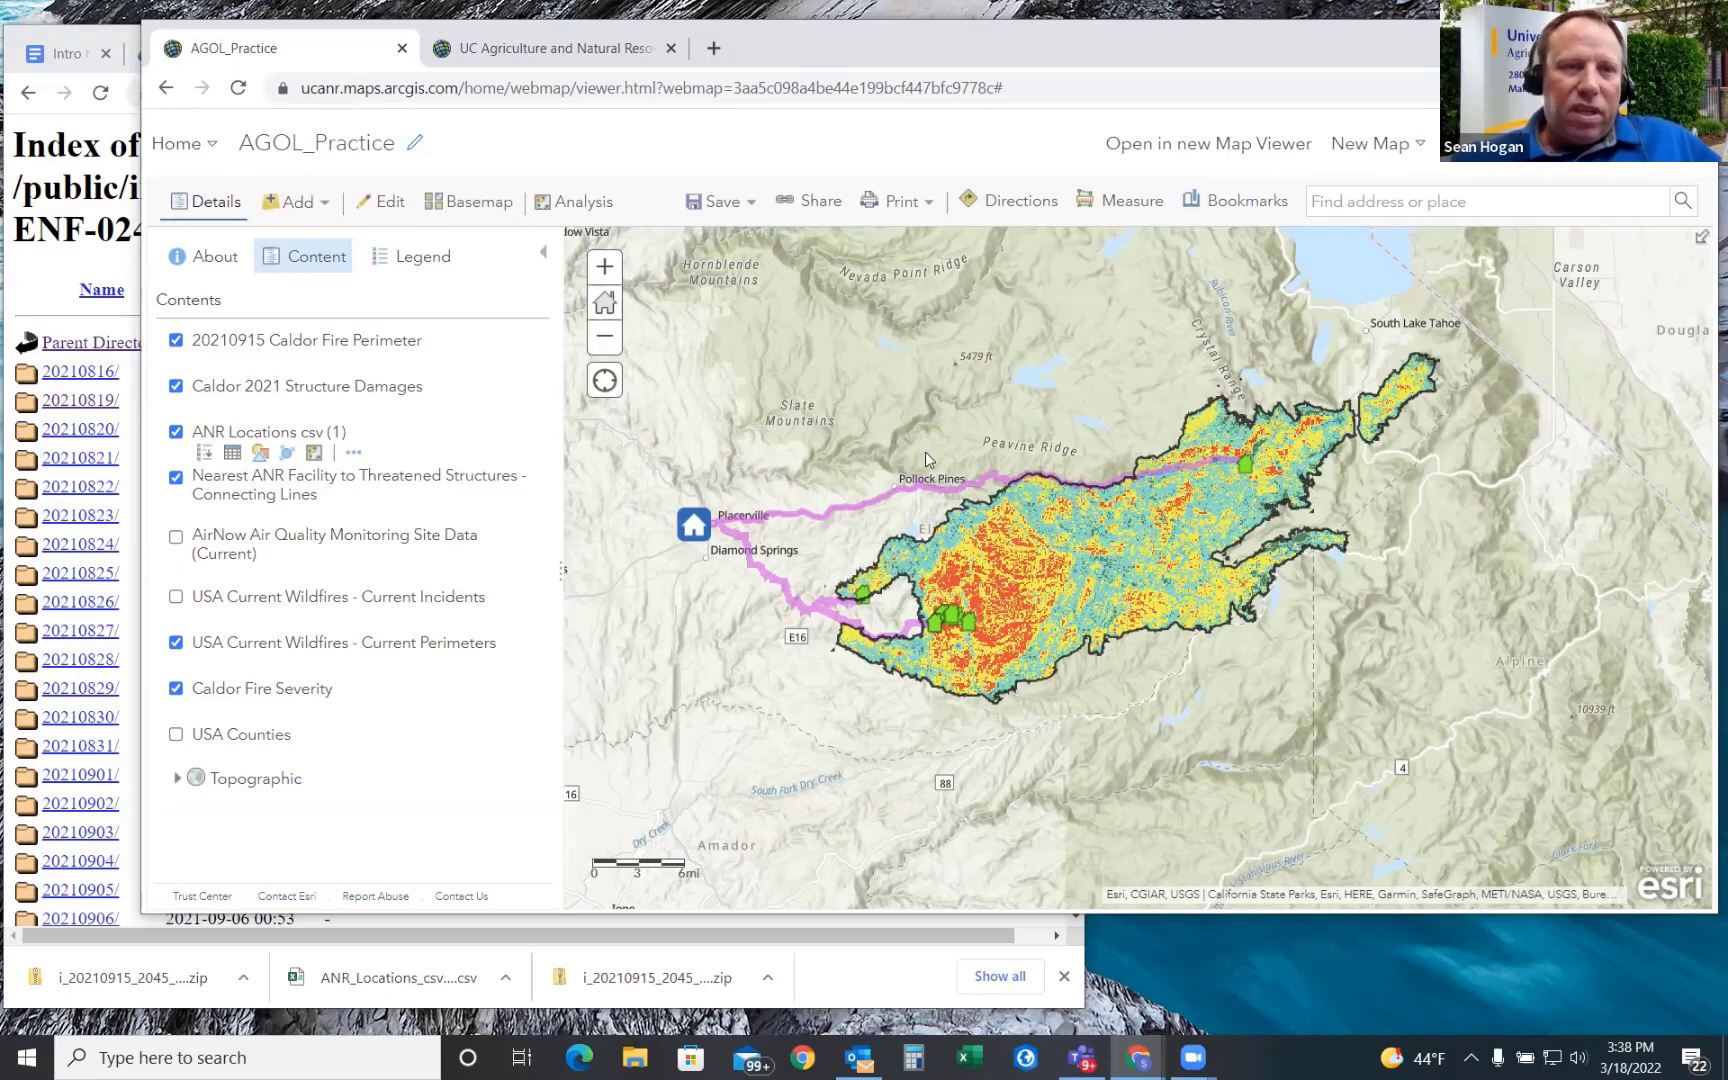
# - Switch the basemap to OpenStreetMap (Blueprint) and zoom around the fire area
pyautogui.click(468, 209)
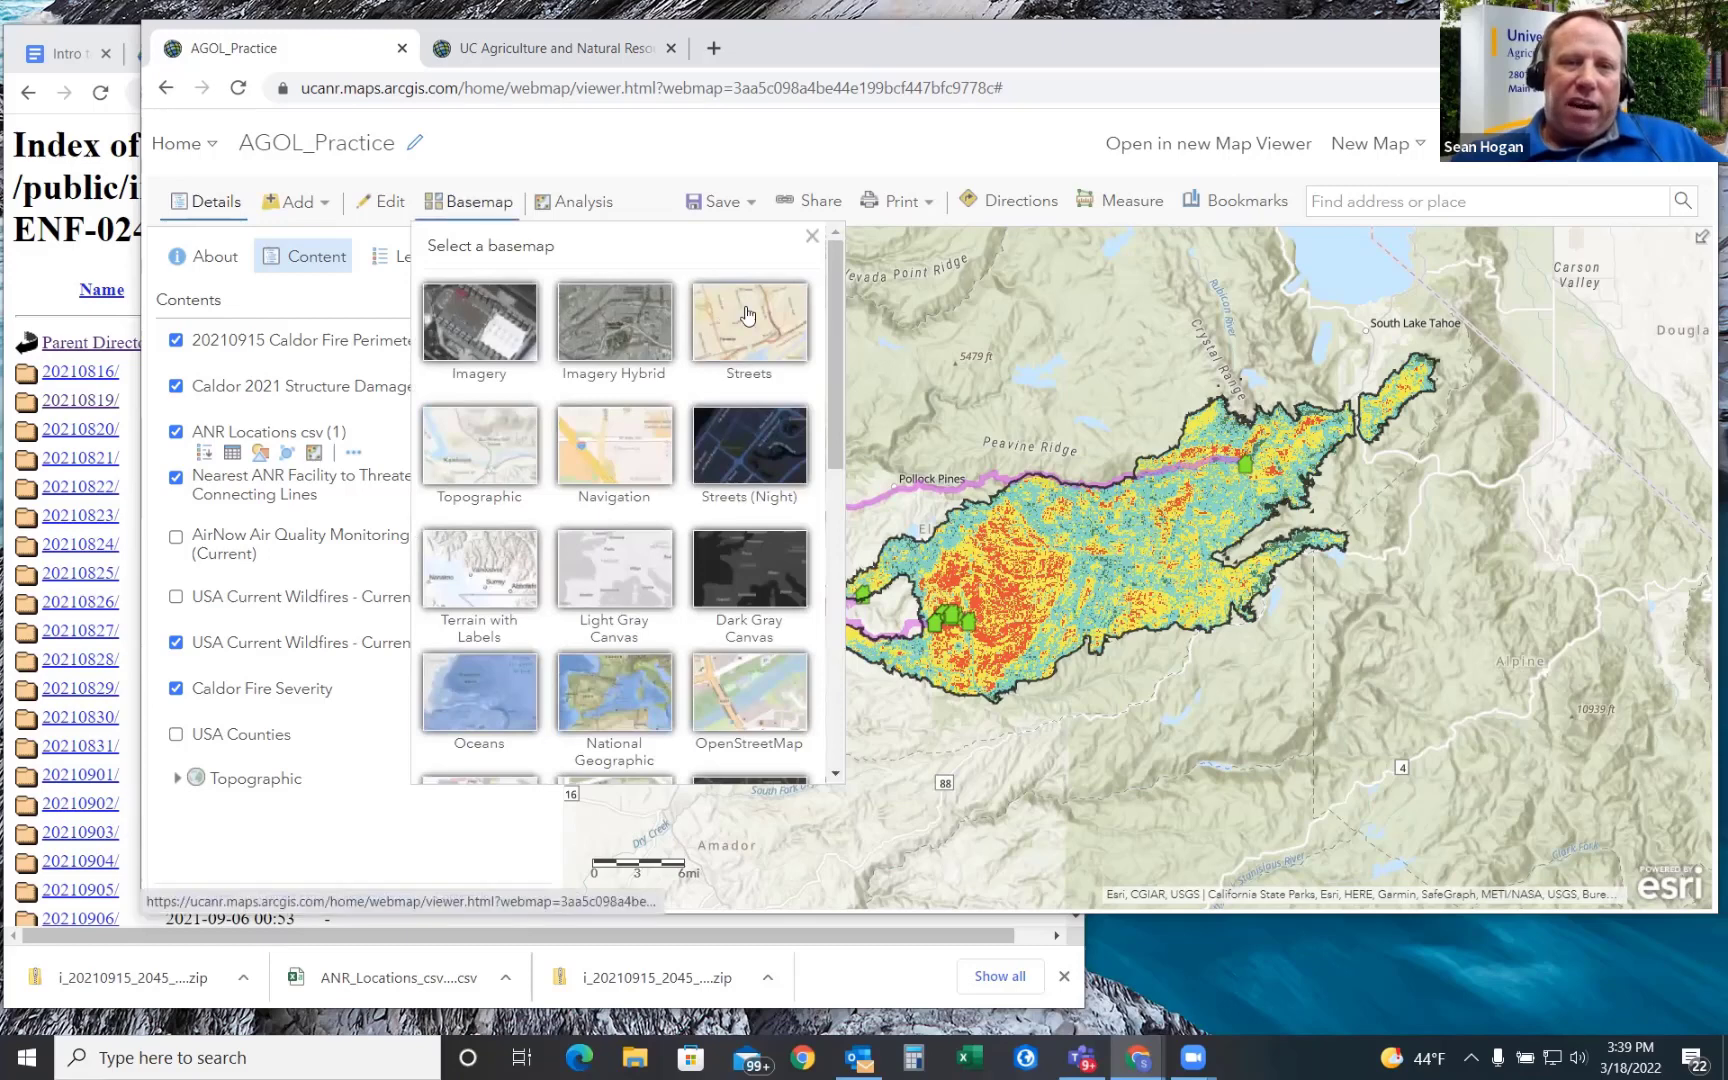
pyautogui.moveTo(831, 281)
pyautogui.mouseDown()
pyautogui.moveTo(849, 578)
pyautogui.moveTo(824, 265)
pyautogui.mouseUp()
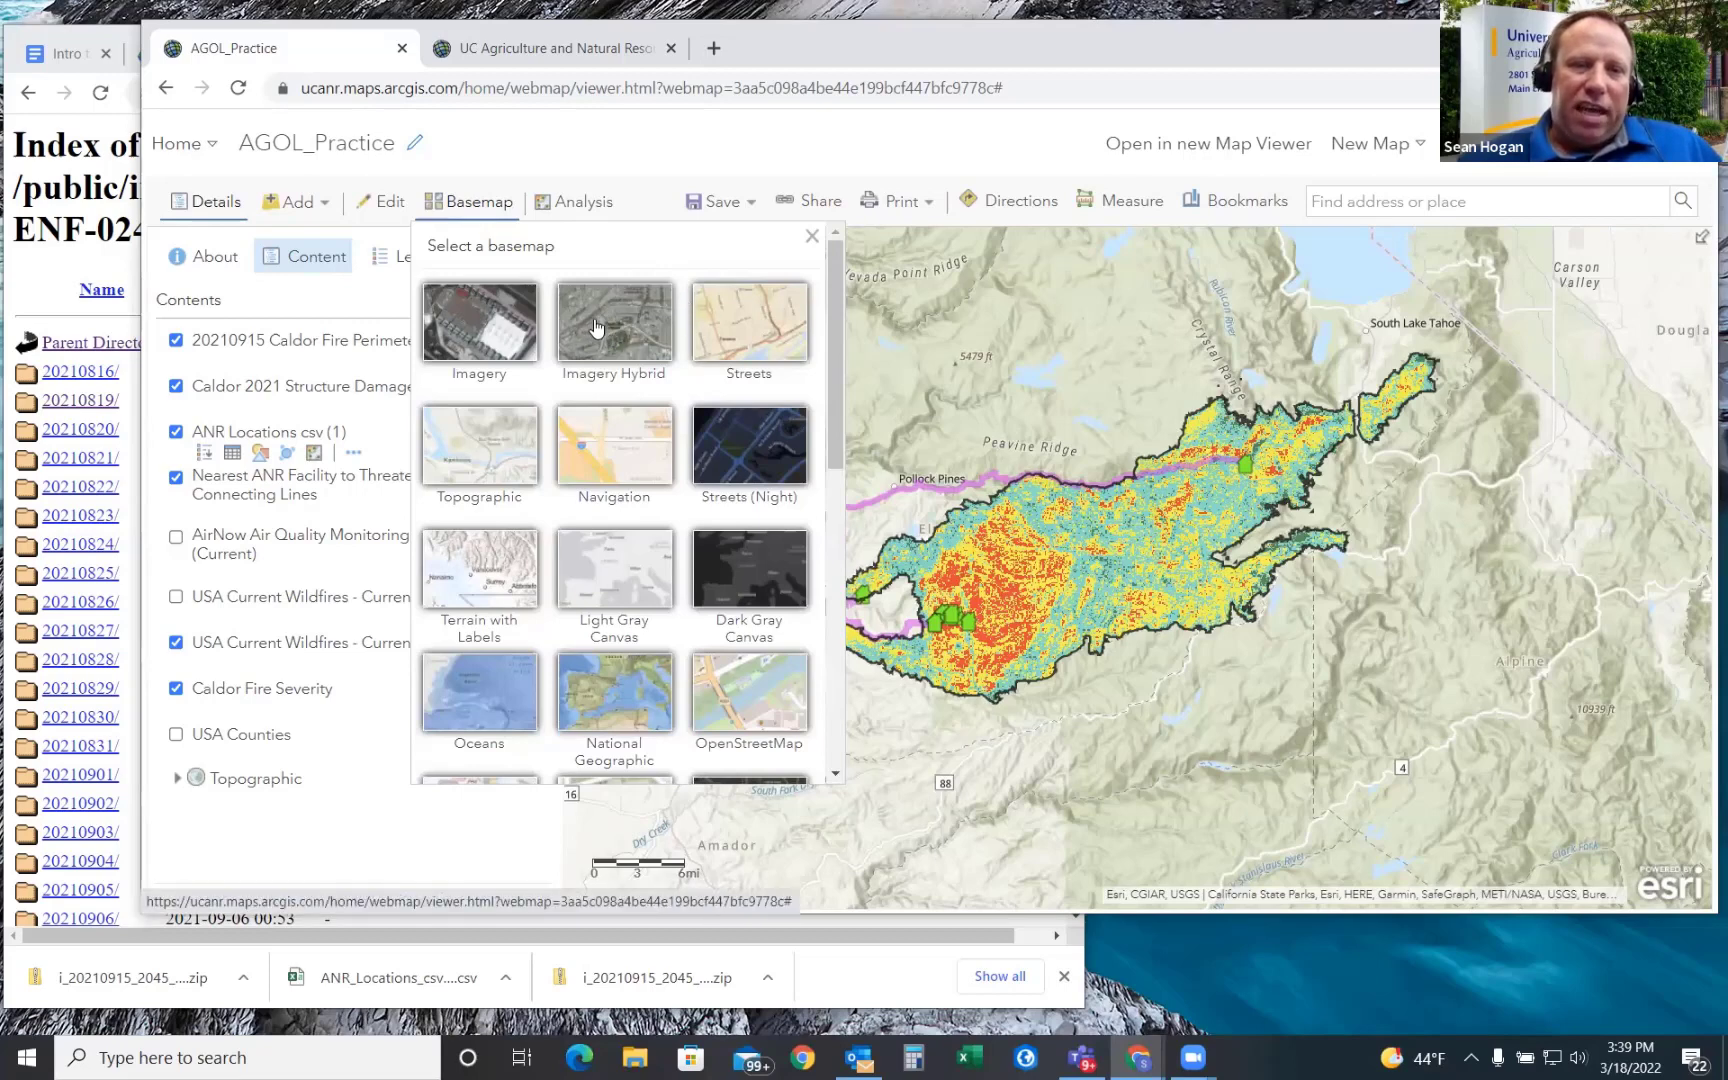
pyautogui.scroll(-10, 838, 310)
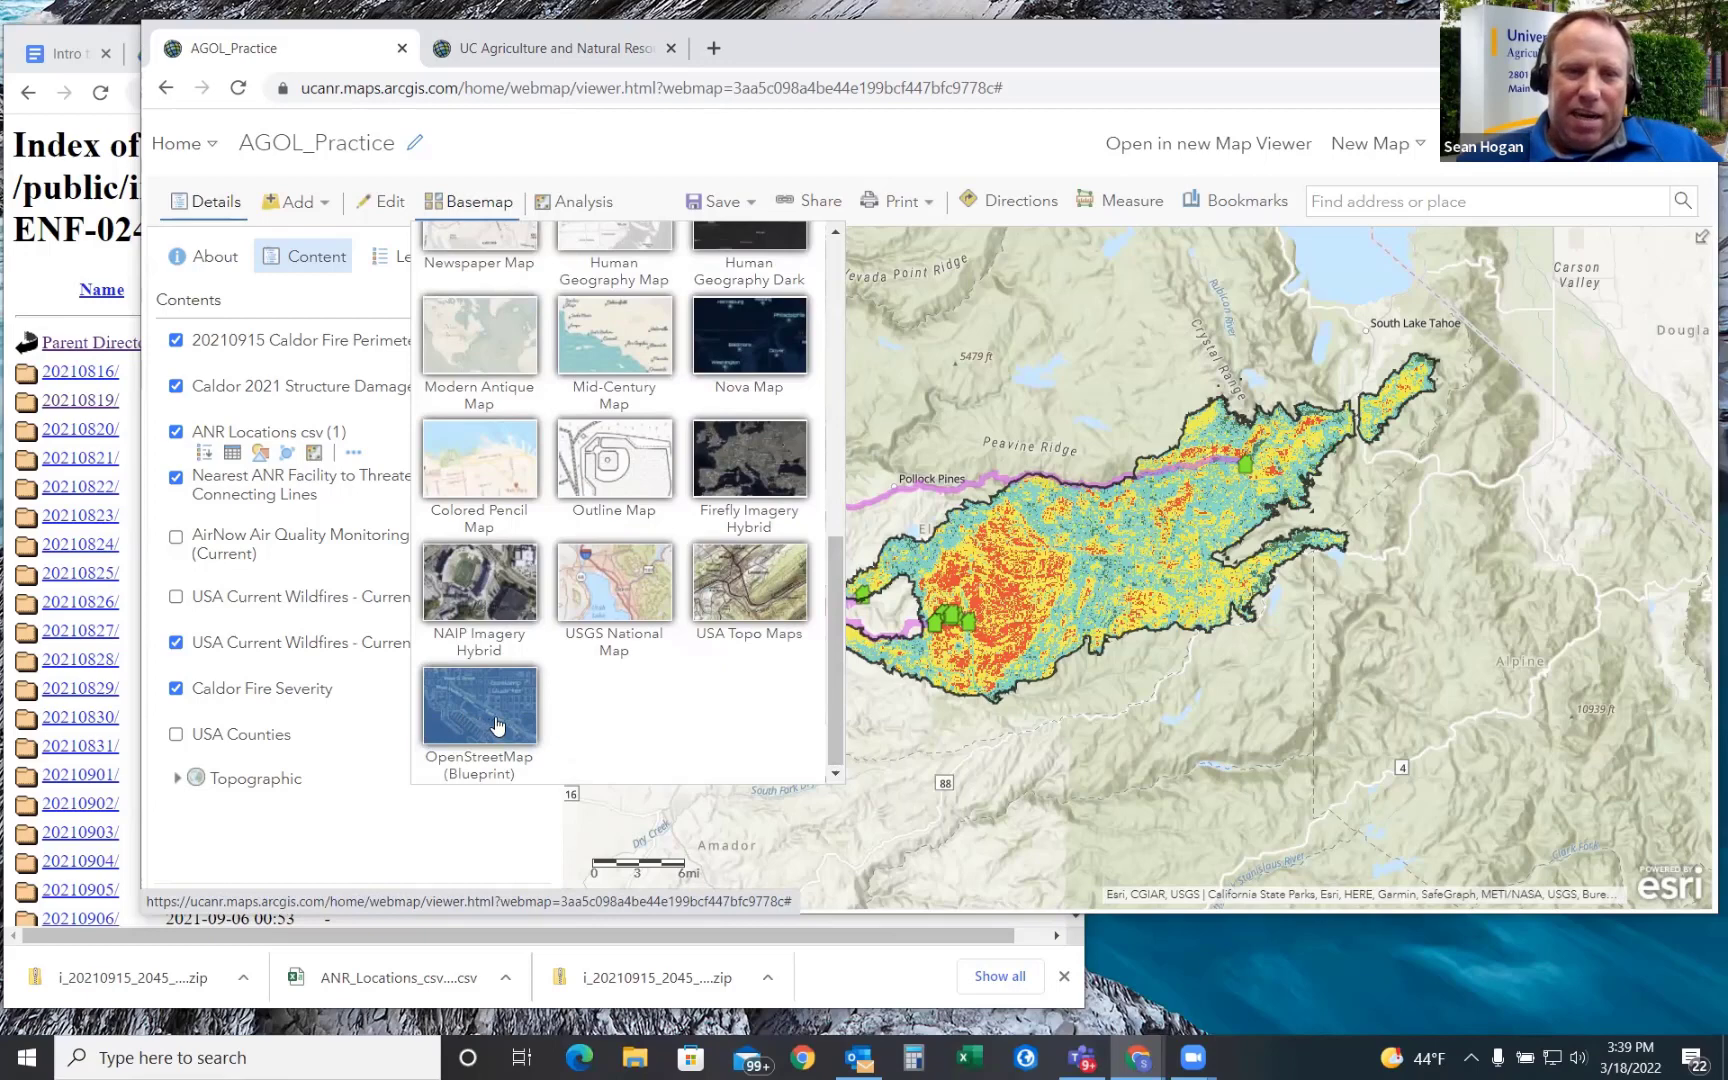
pyautogui.click(485, 718)
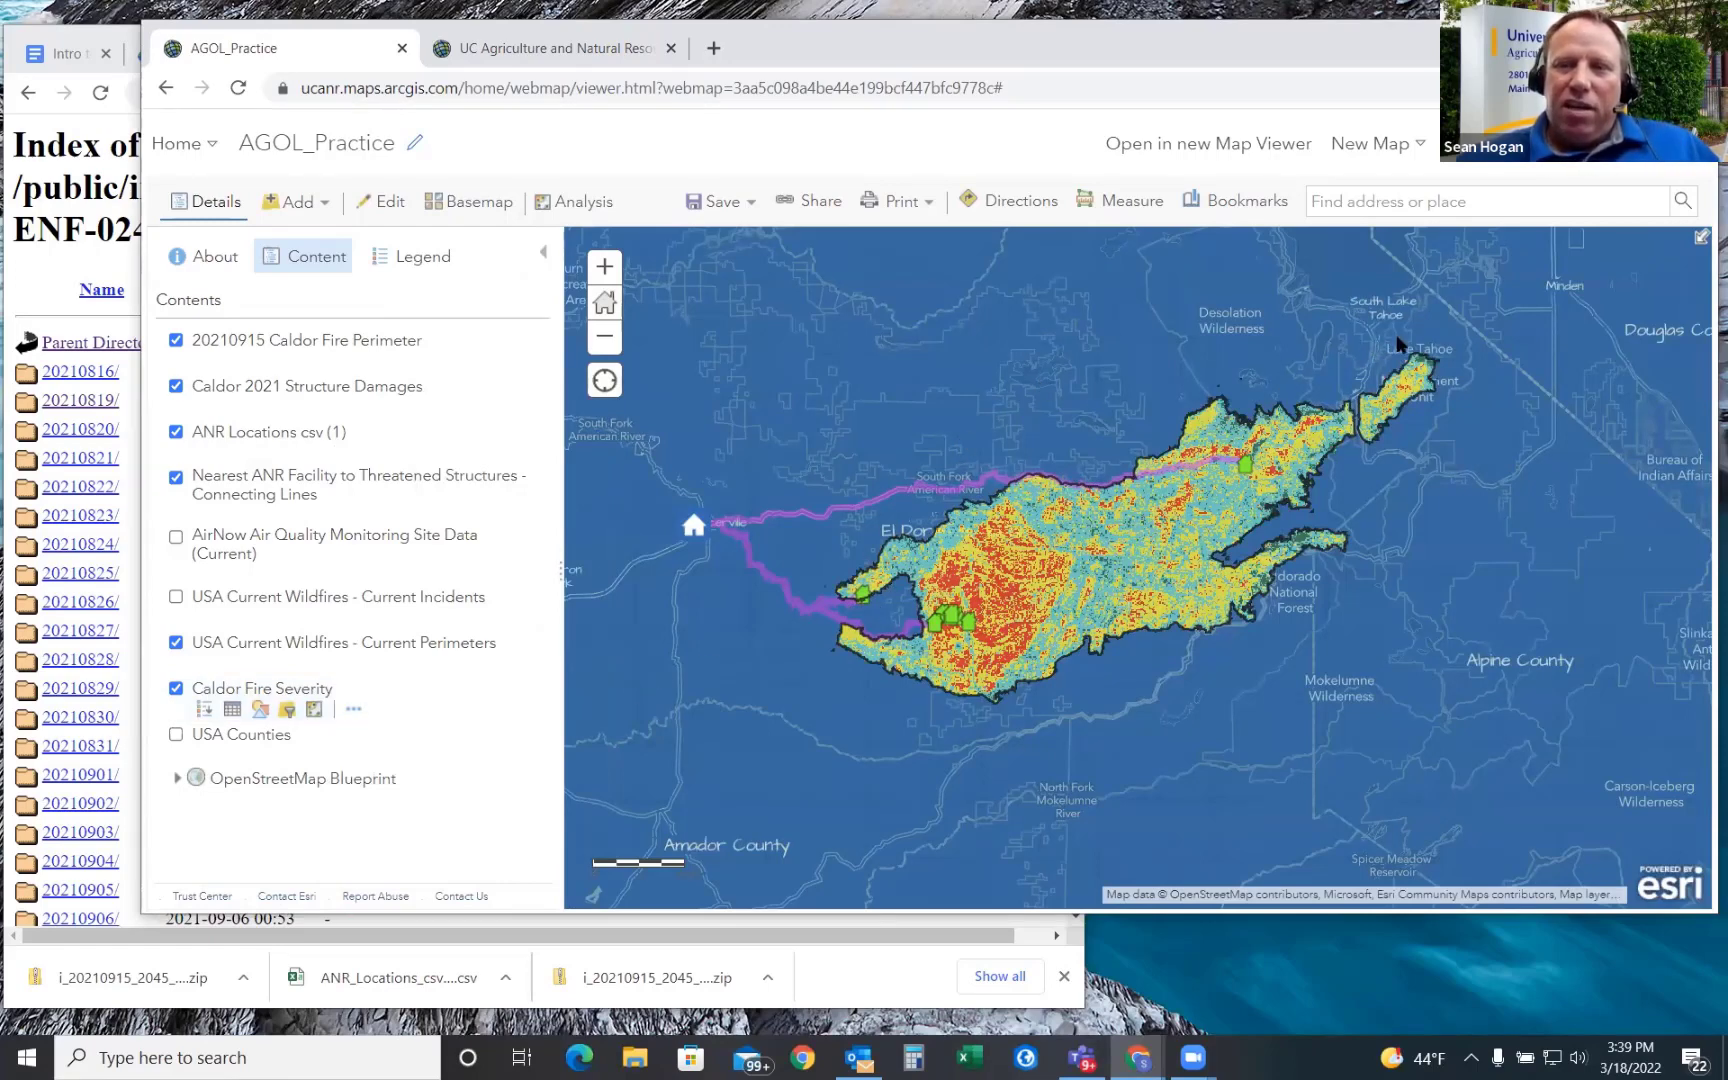
pyautogui.scroll(4, 1400, 347)
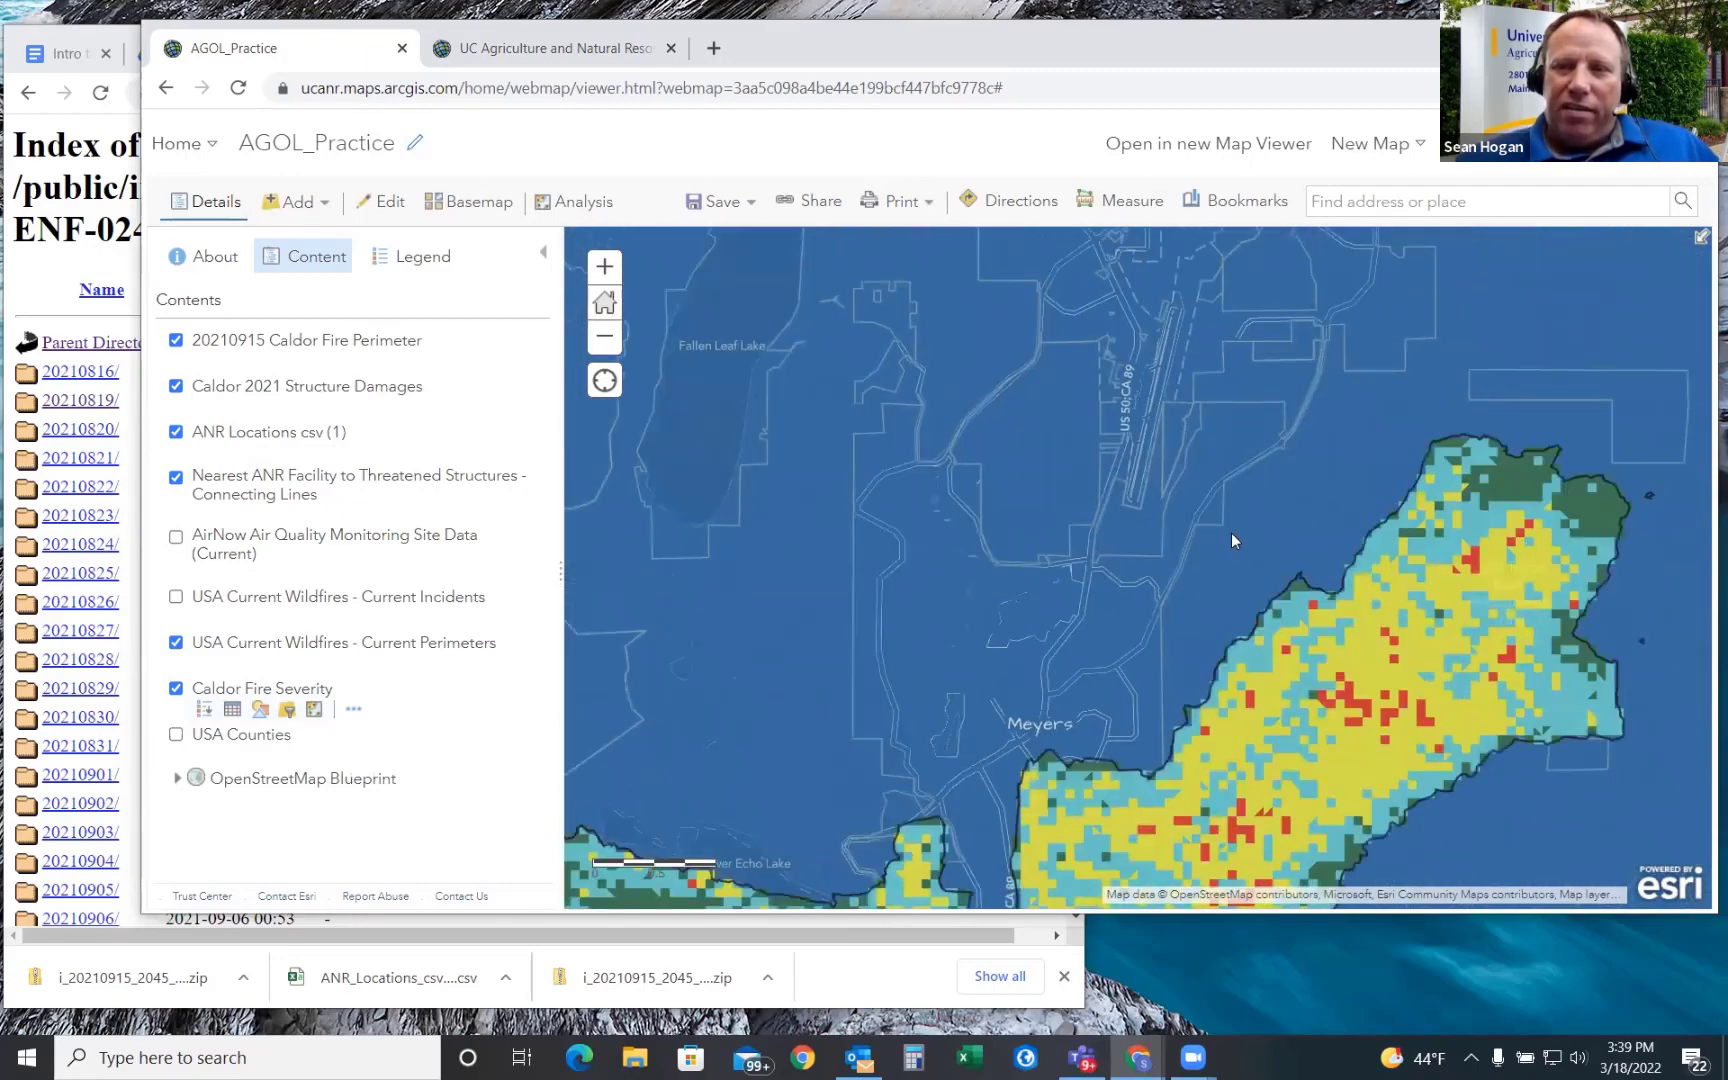
pyautogui.scroll(3, 1156, 352)
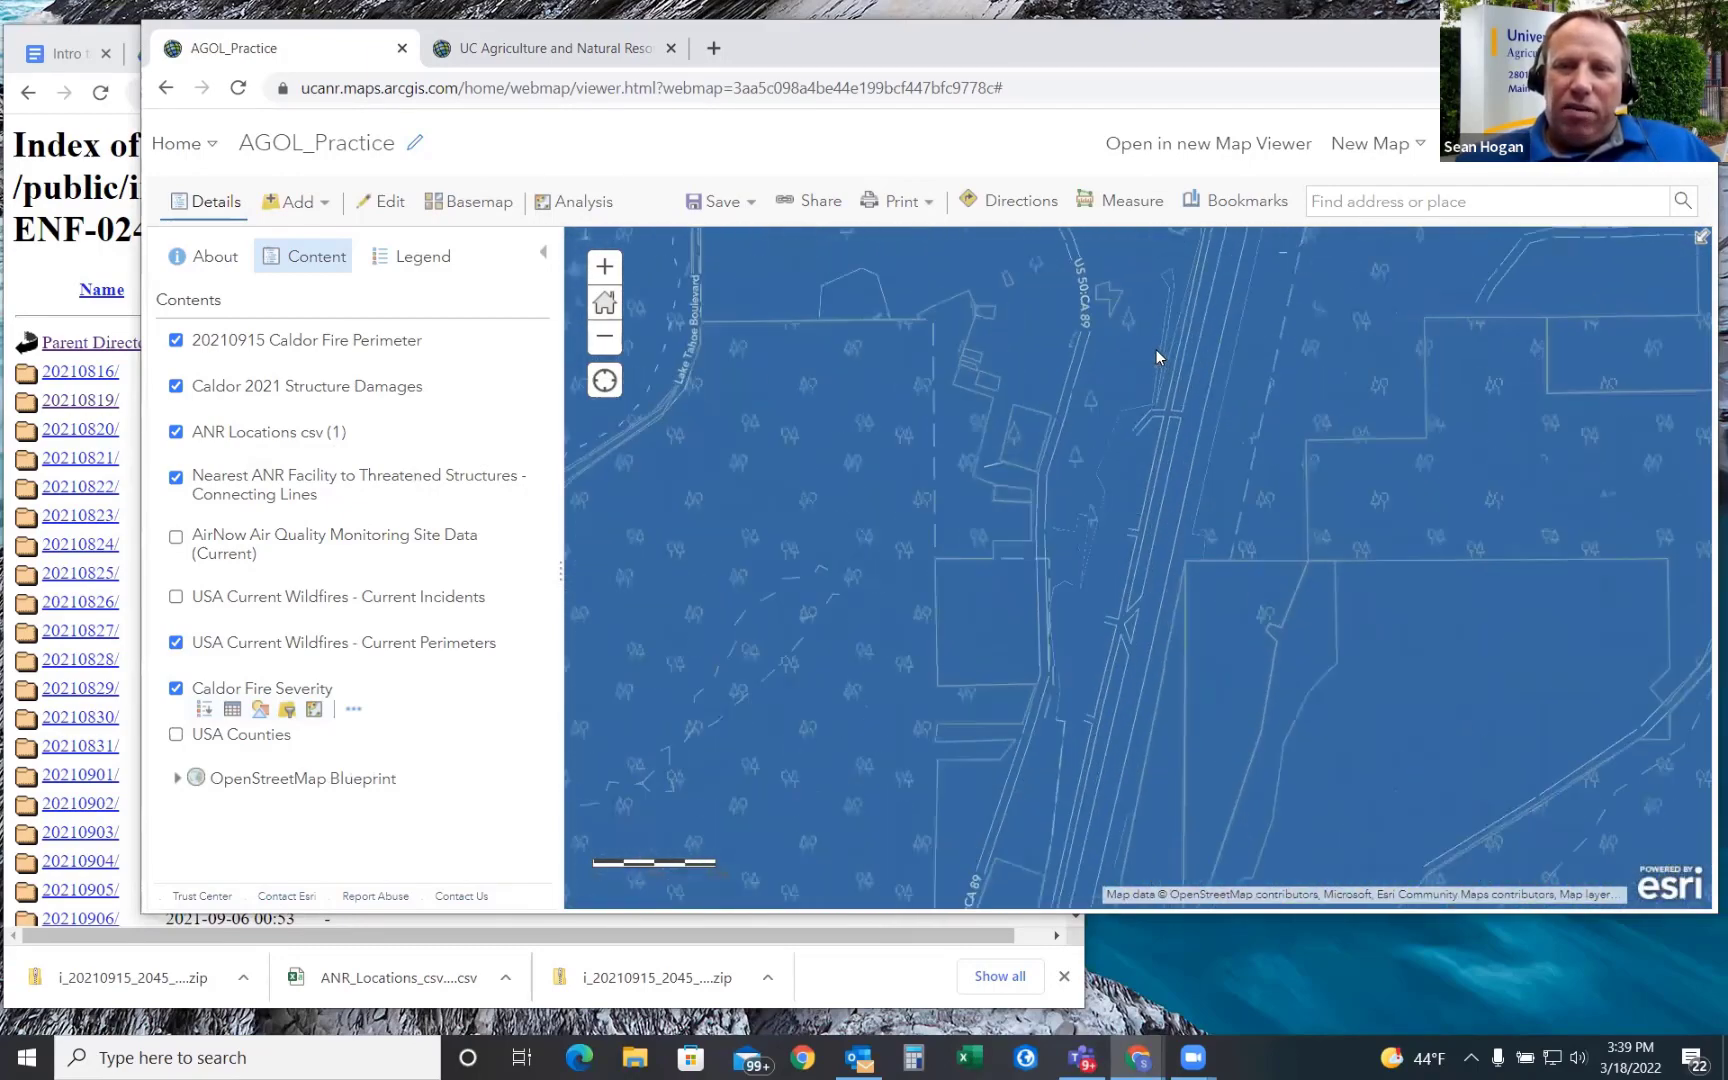
pyautogui.scroll(1, 1156, 350)
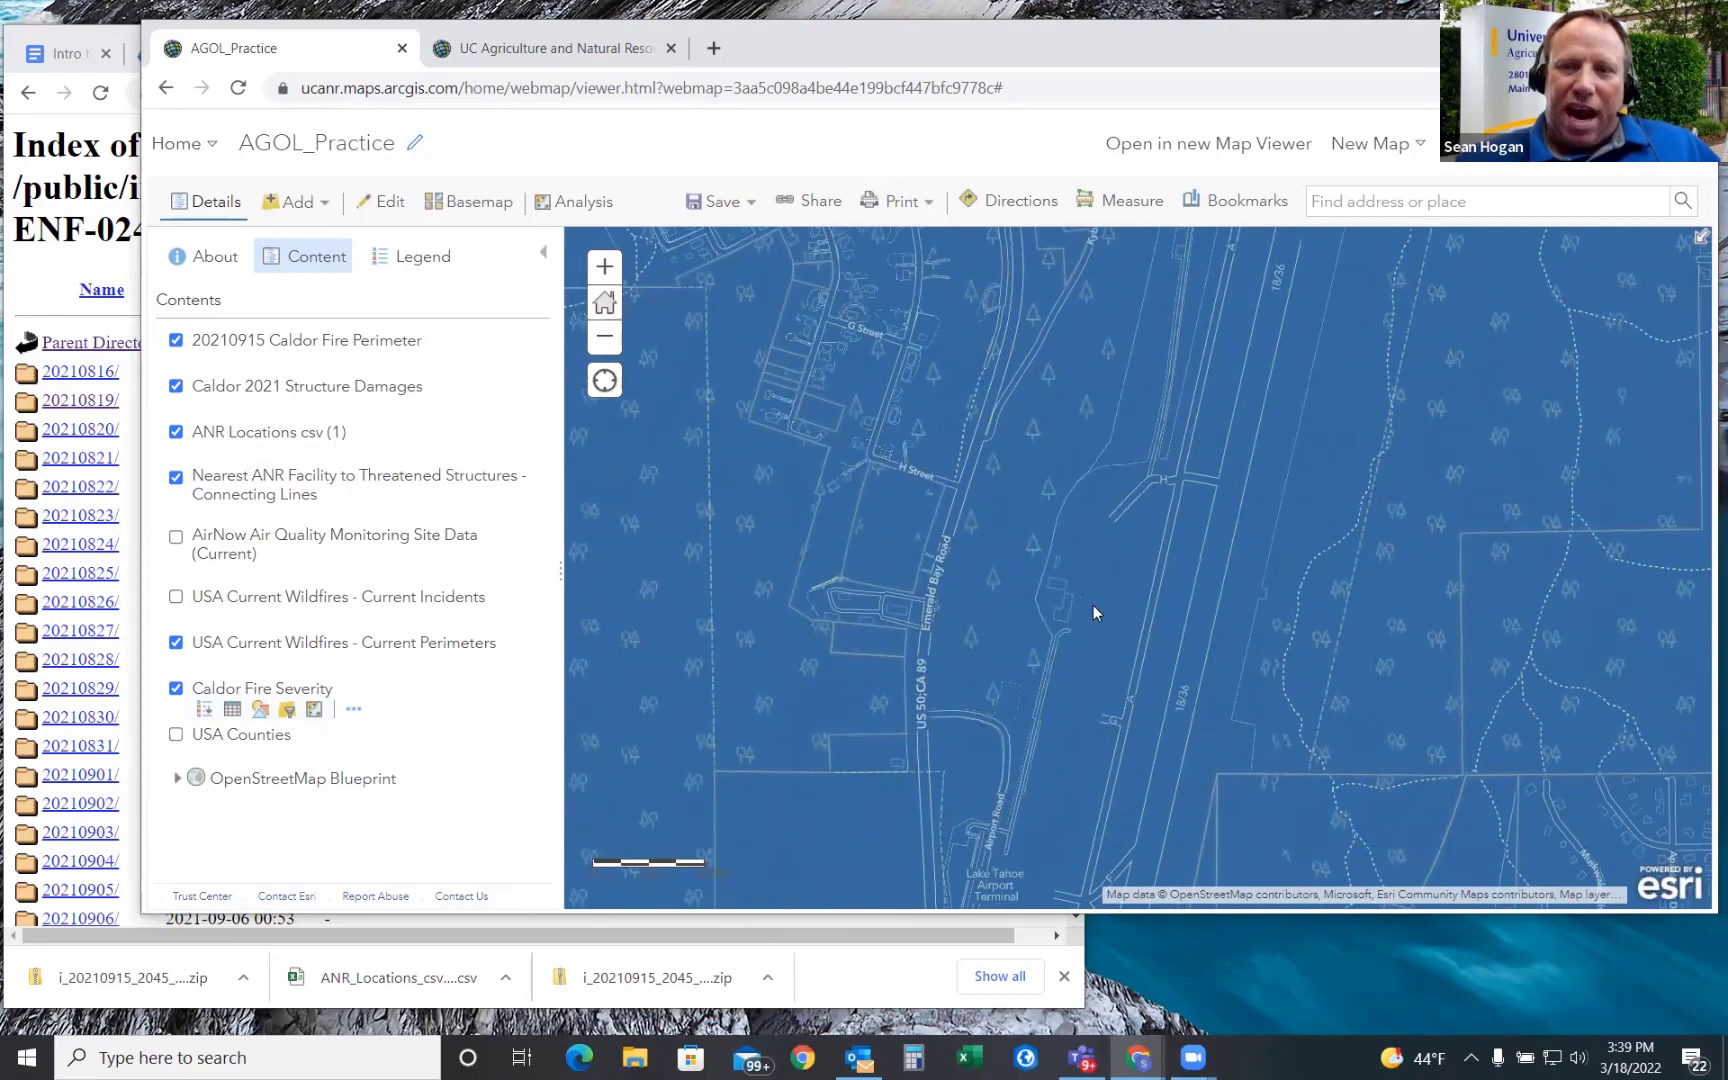
pyautogui.scroll(-1, 1076, 477)
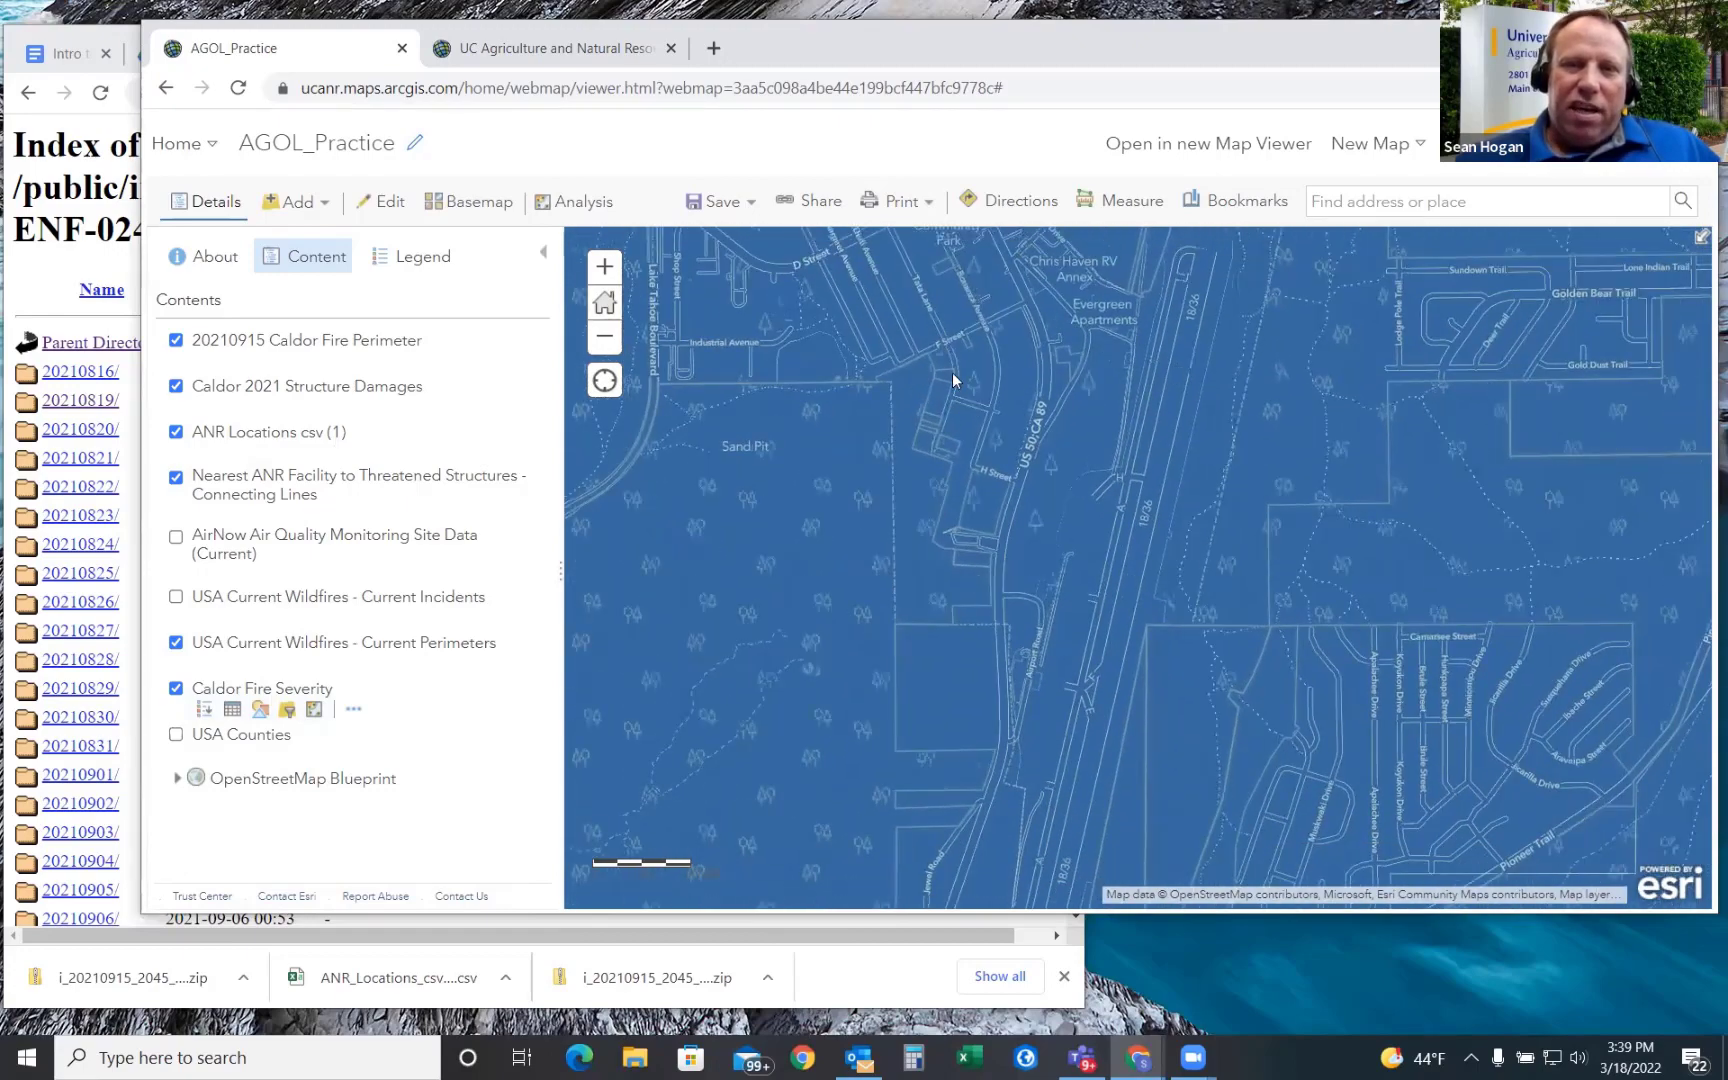
pyautogui.scroll(-5, 1170, 428)
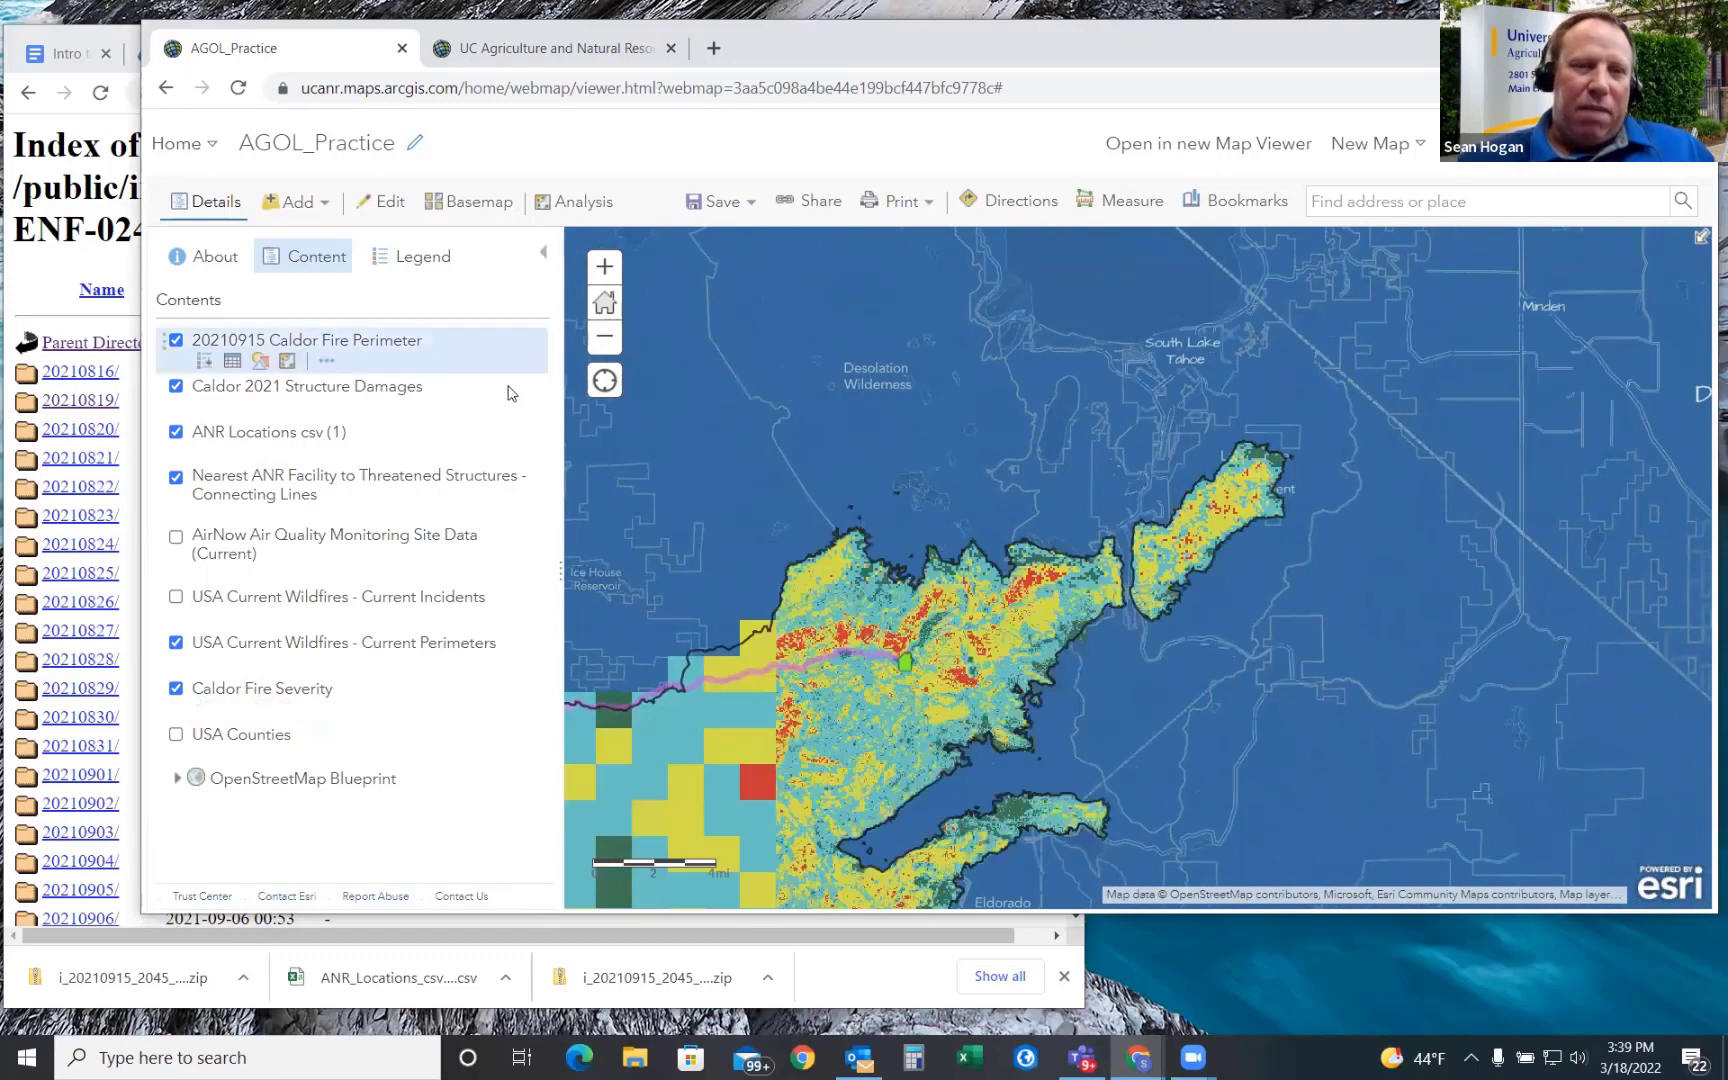
pyautogui.scroll(-2, 1204, 333)
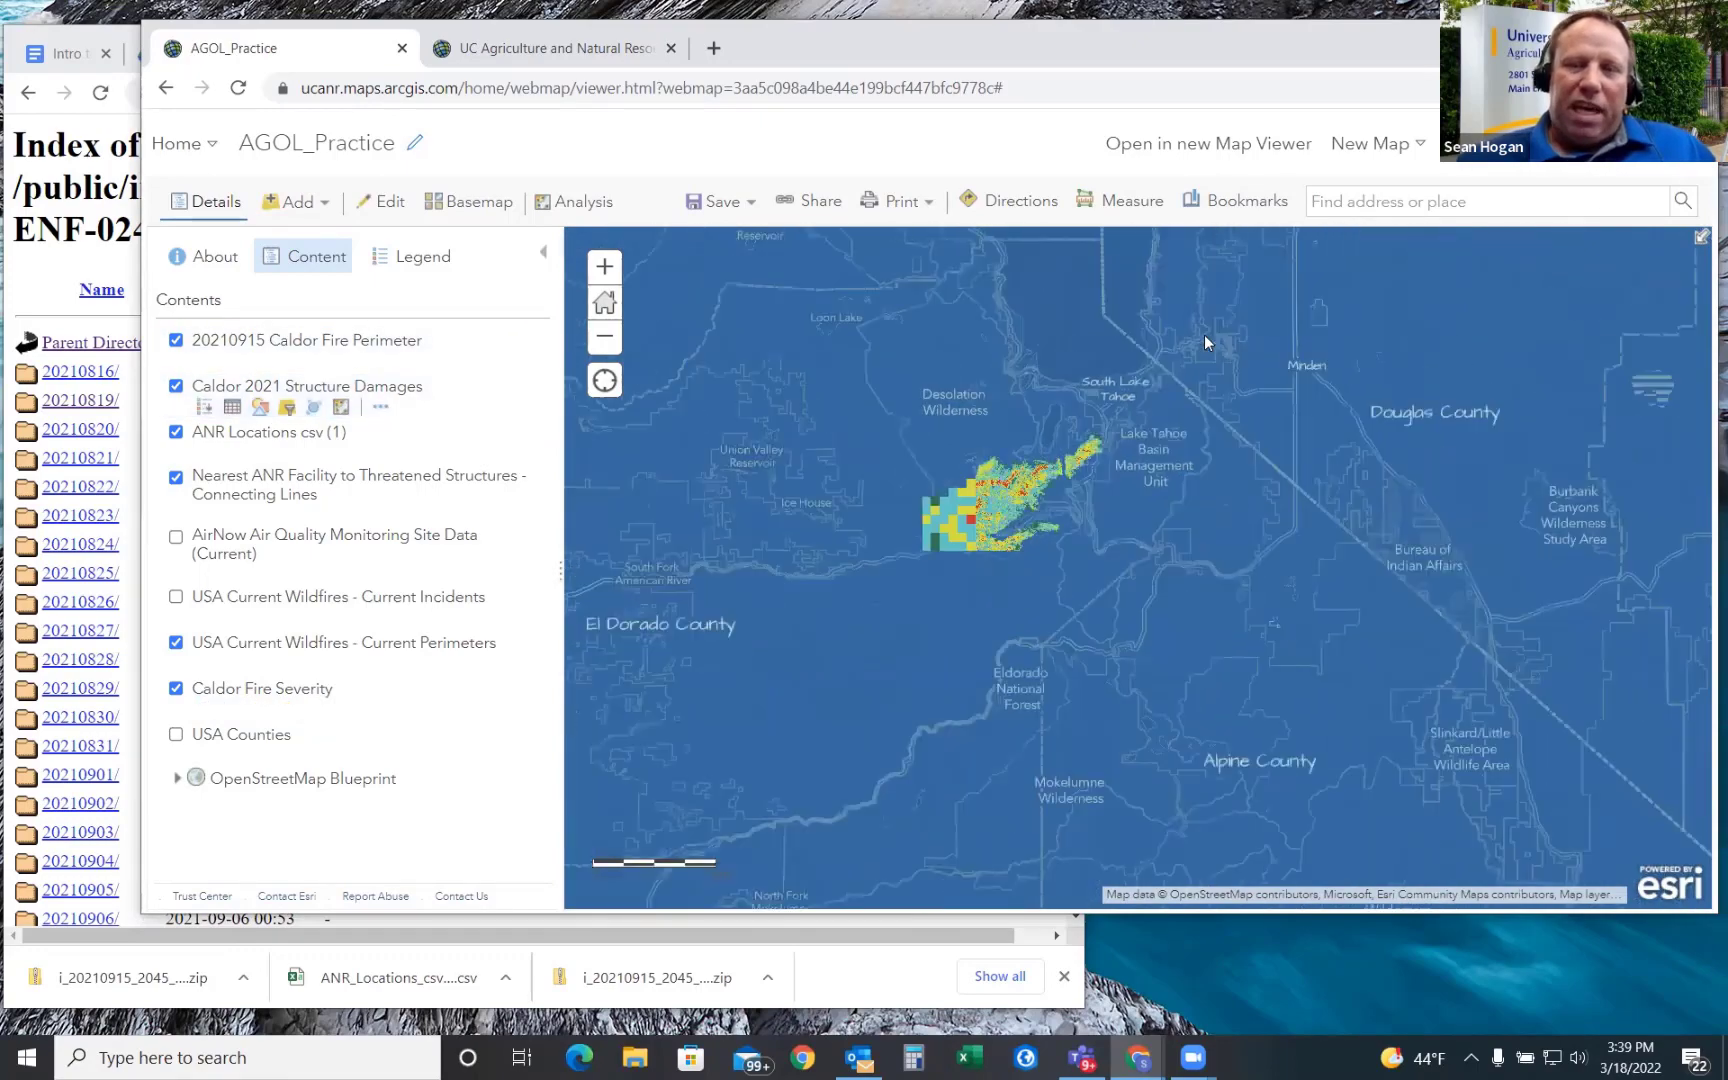
pyautogui.scroll(1, 907, 567)
pyautogui.scroll(1, 882, 556)
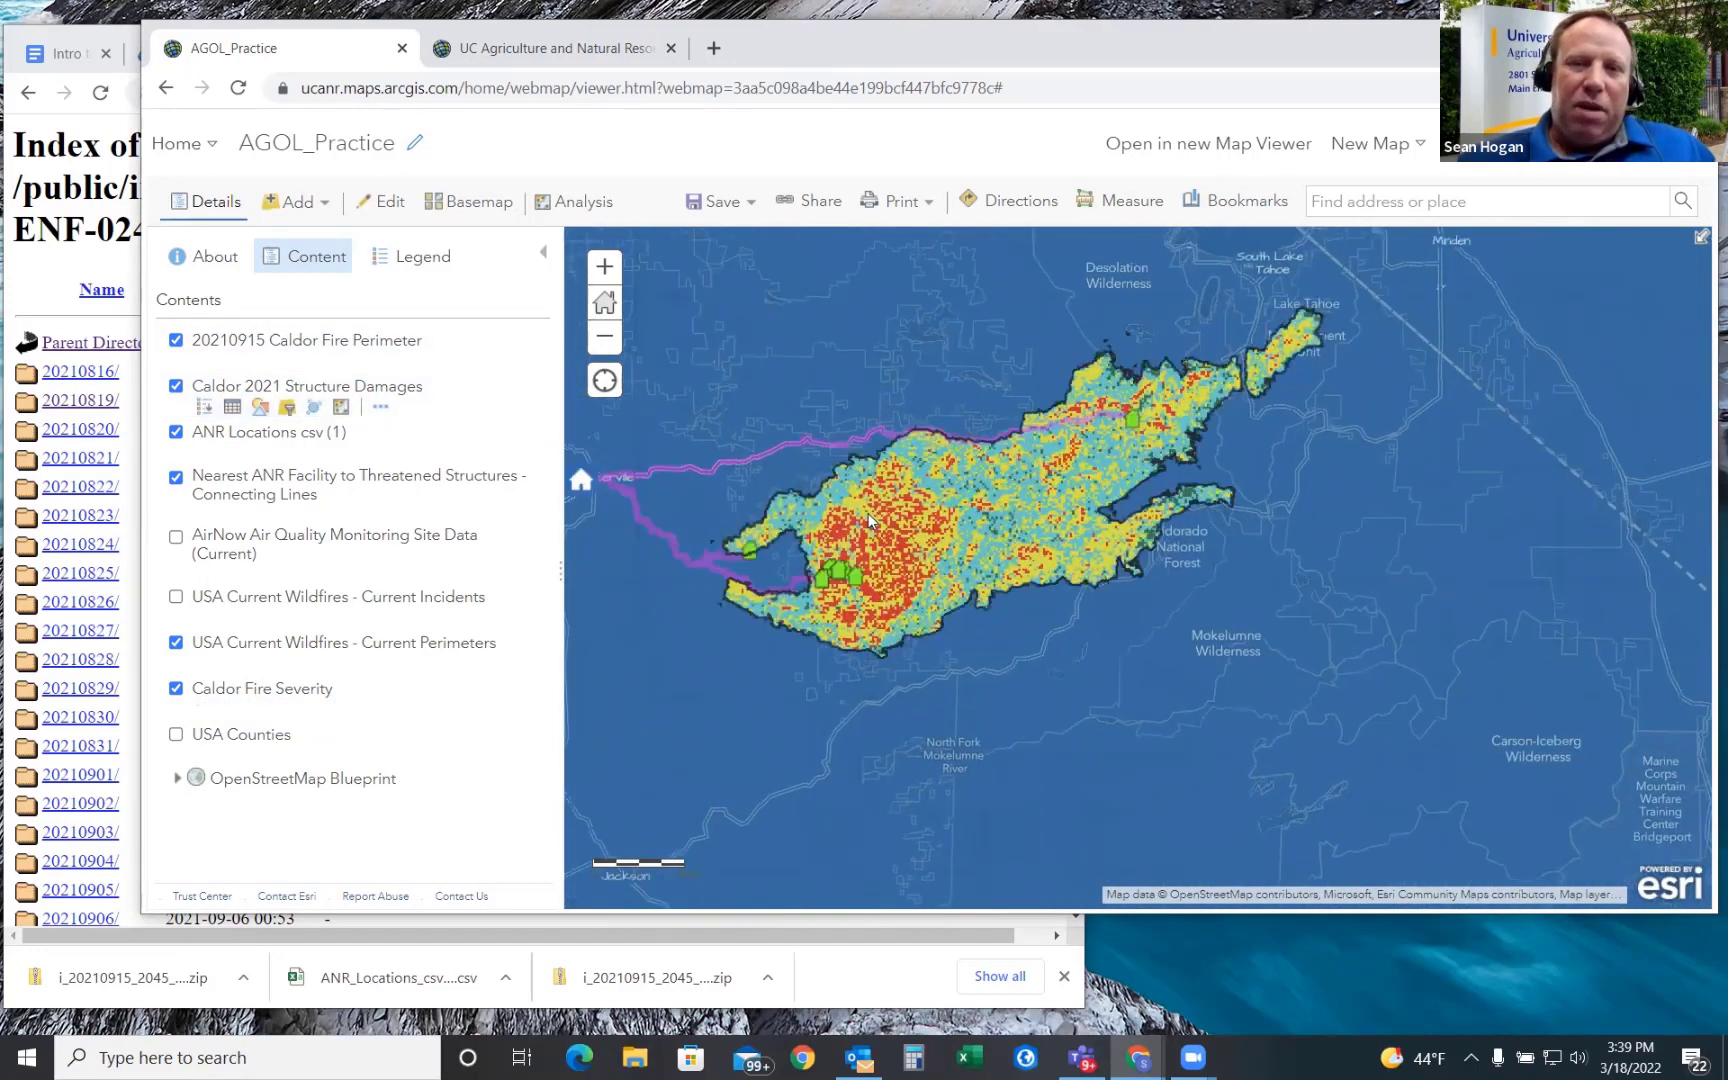
pyautogui.scroll(1, 855, 425)
pyautogui.scroll(1, 869, 432)
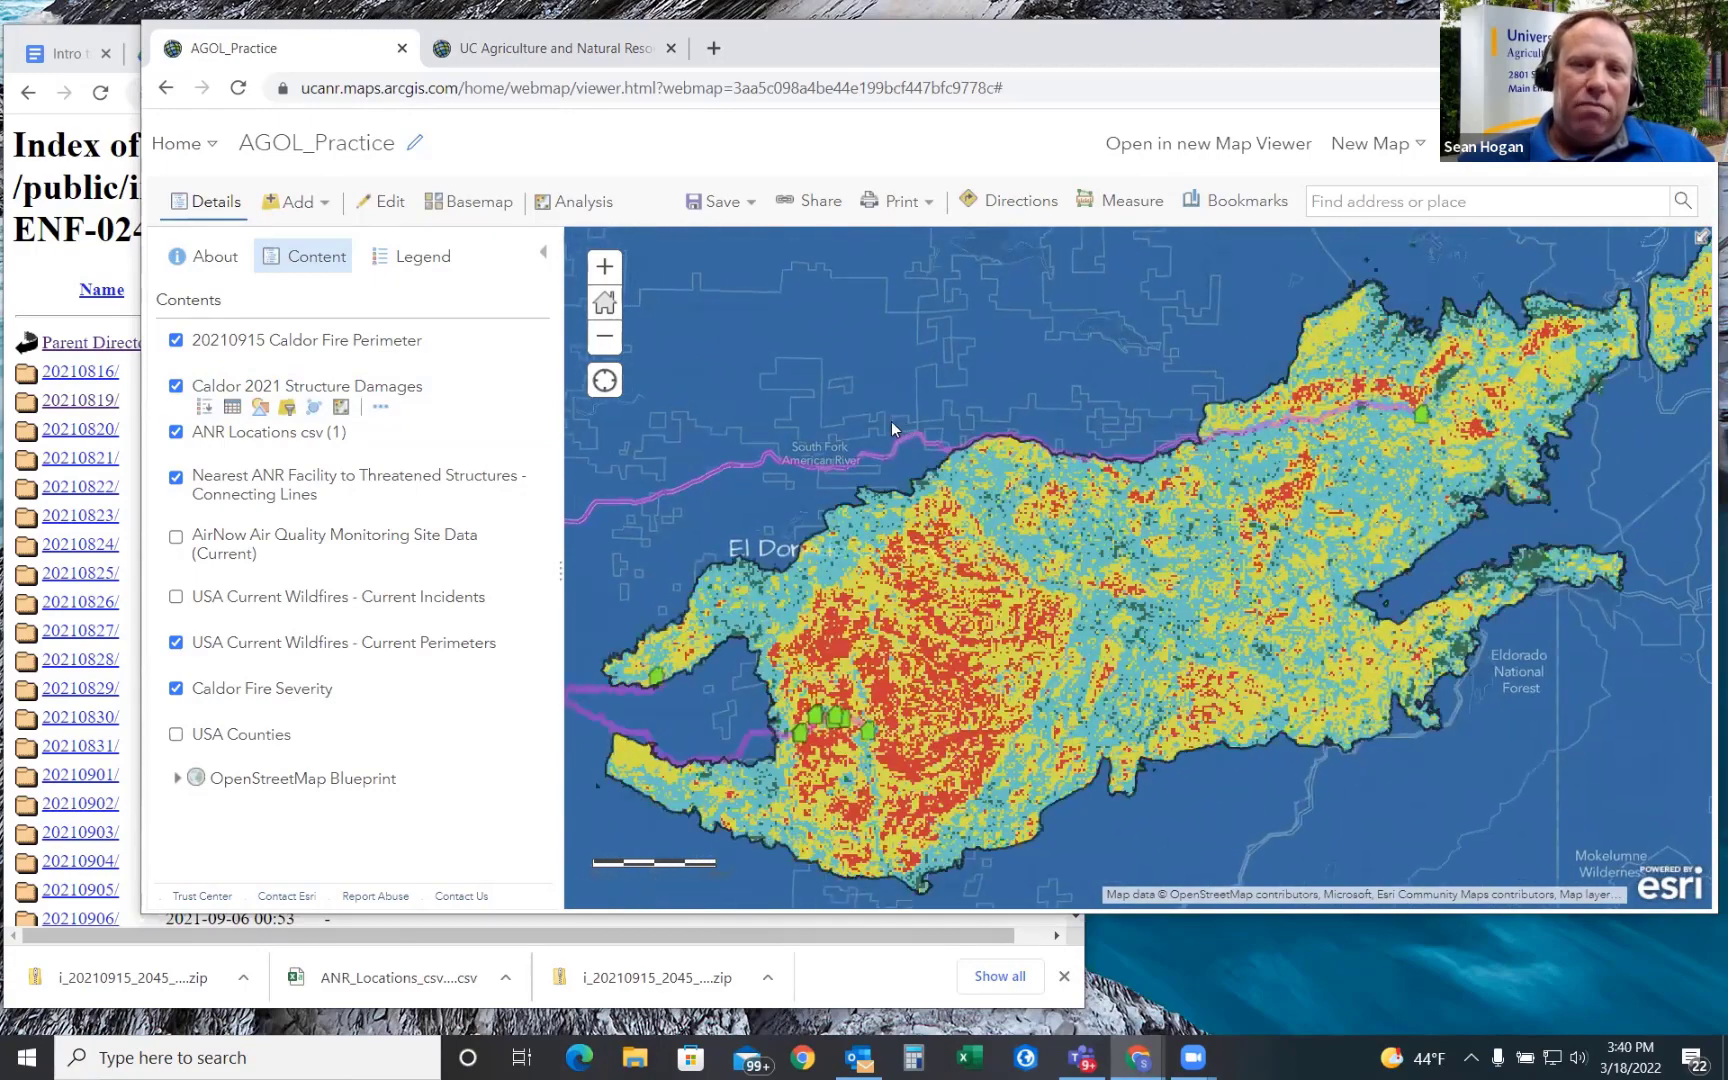
pyautogui.scroll(-1, 886, 422)
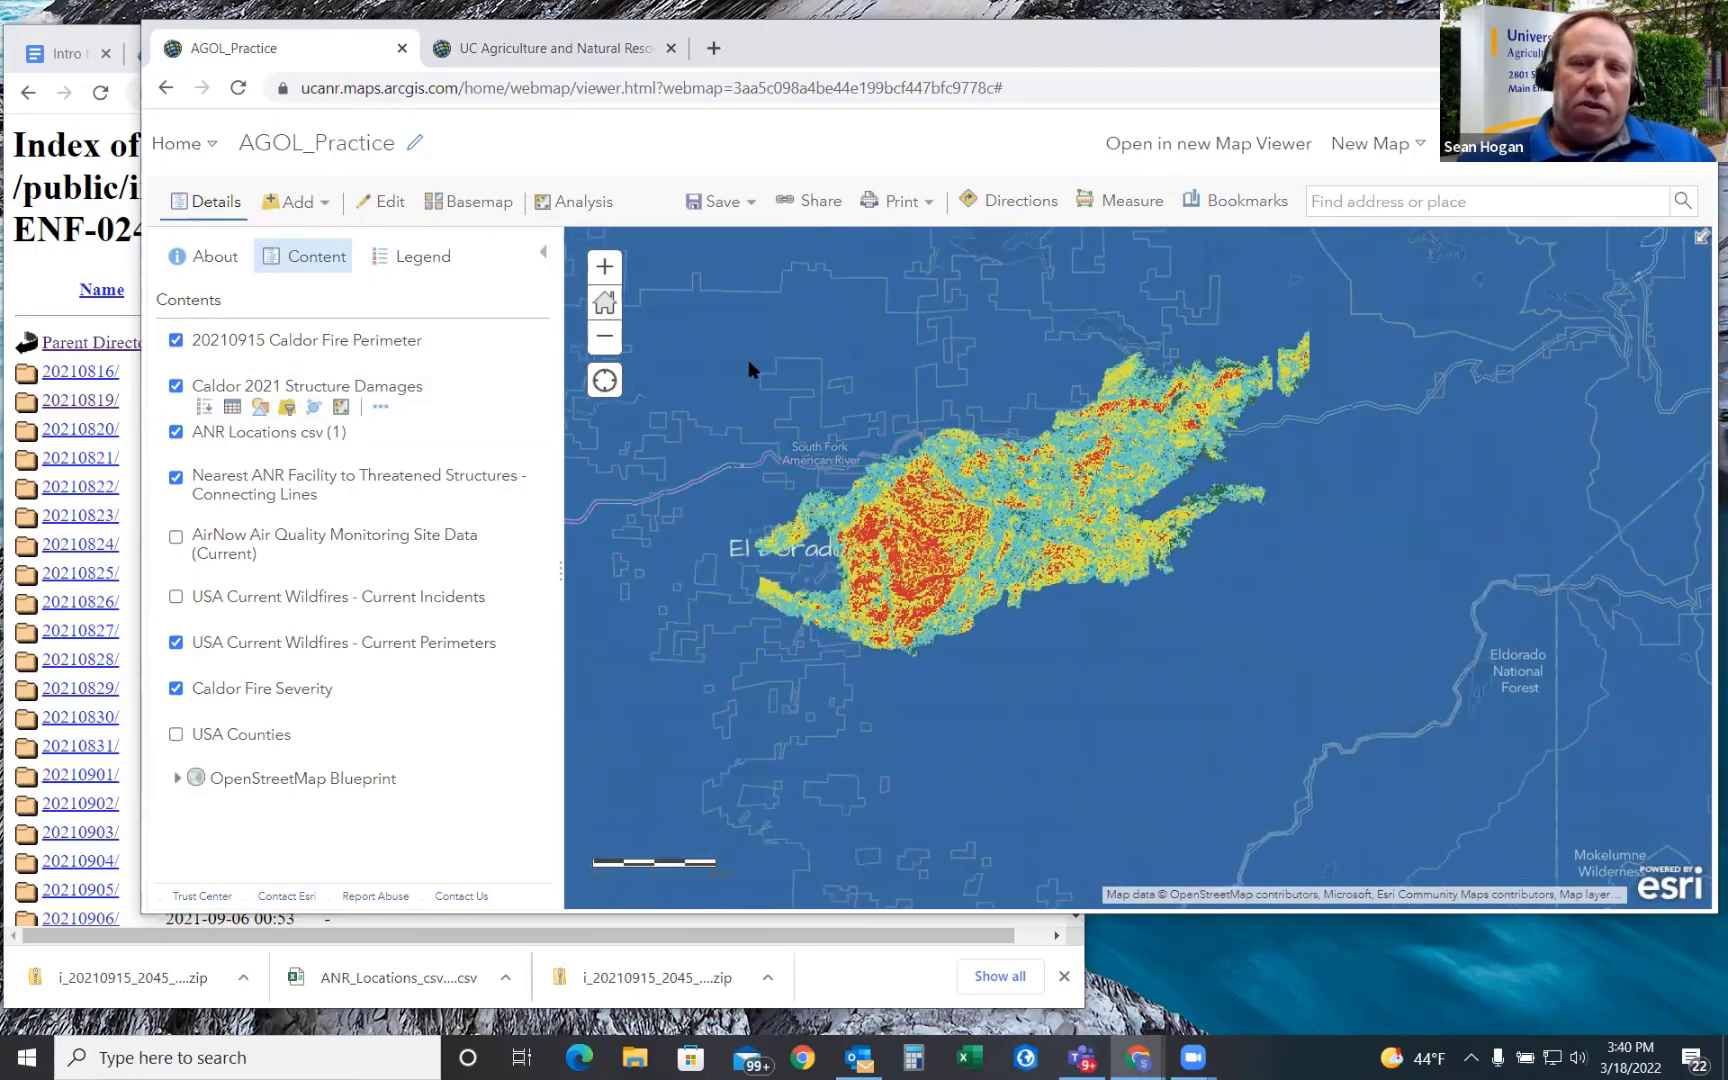
pyautogui.scroll(2, 707, 342)
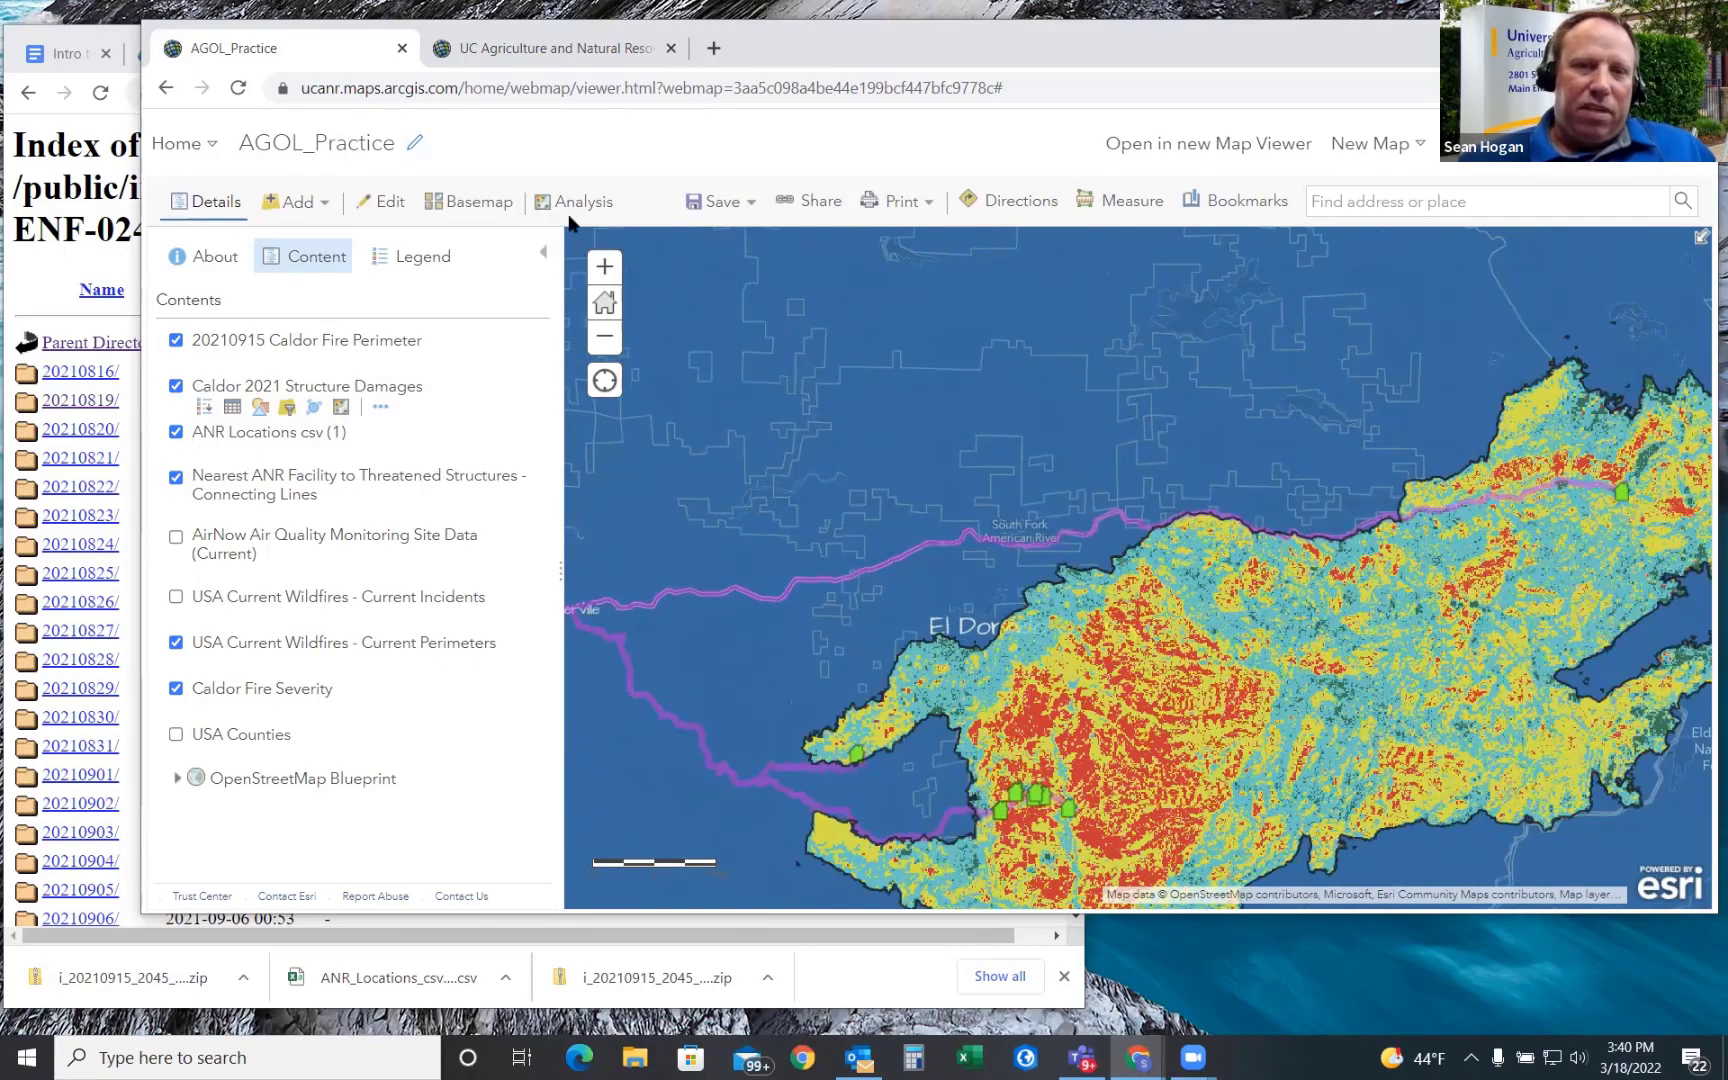
# - Change the basemap to Imagery Hybrid
pyautogui.click(468, 201)
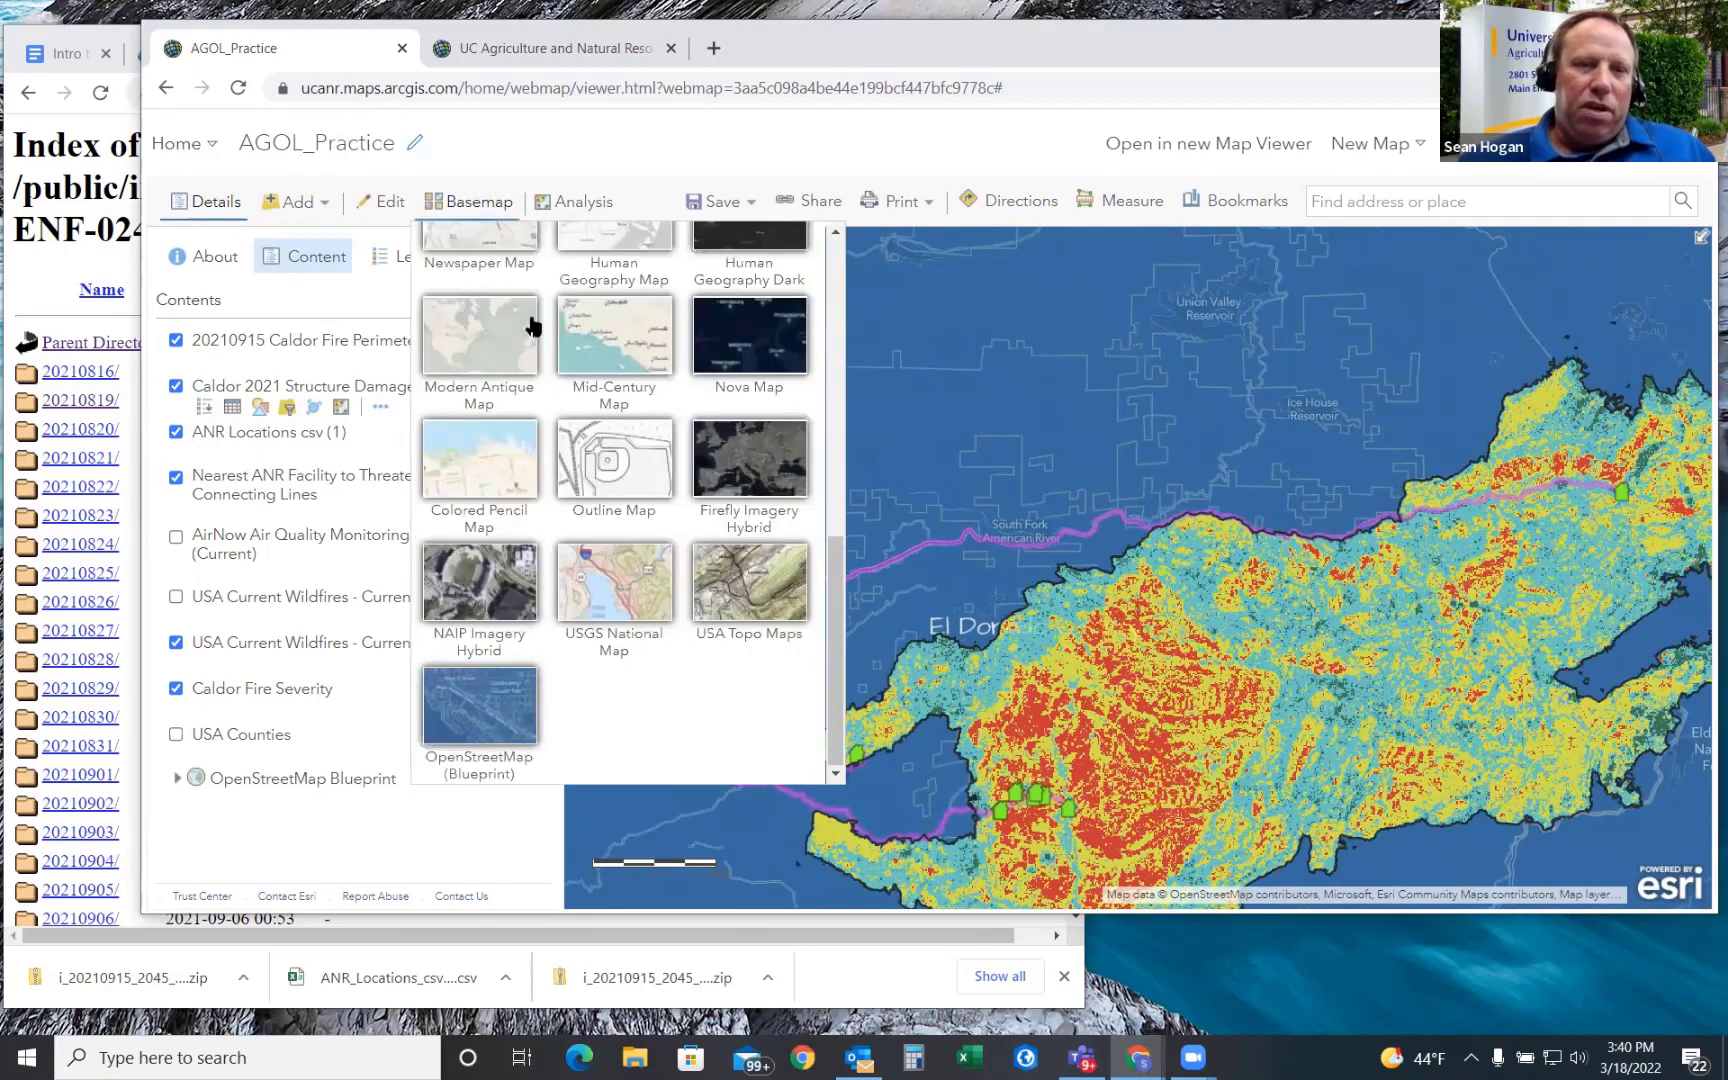
pyautogui.scroll(8, 580, 350)
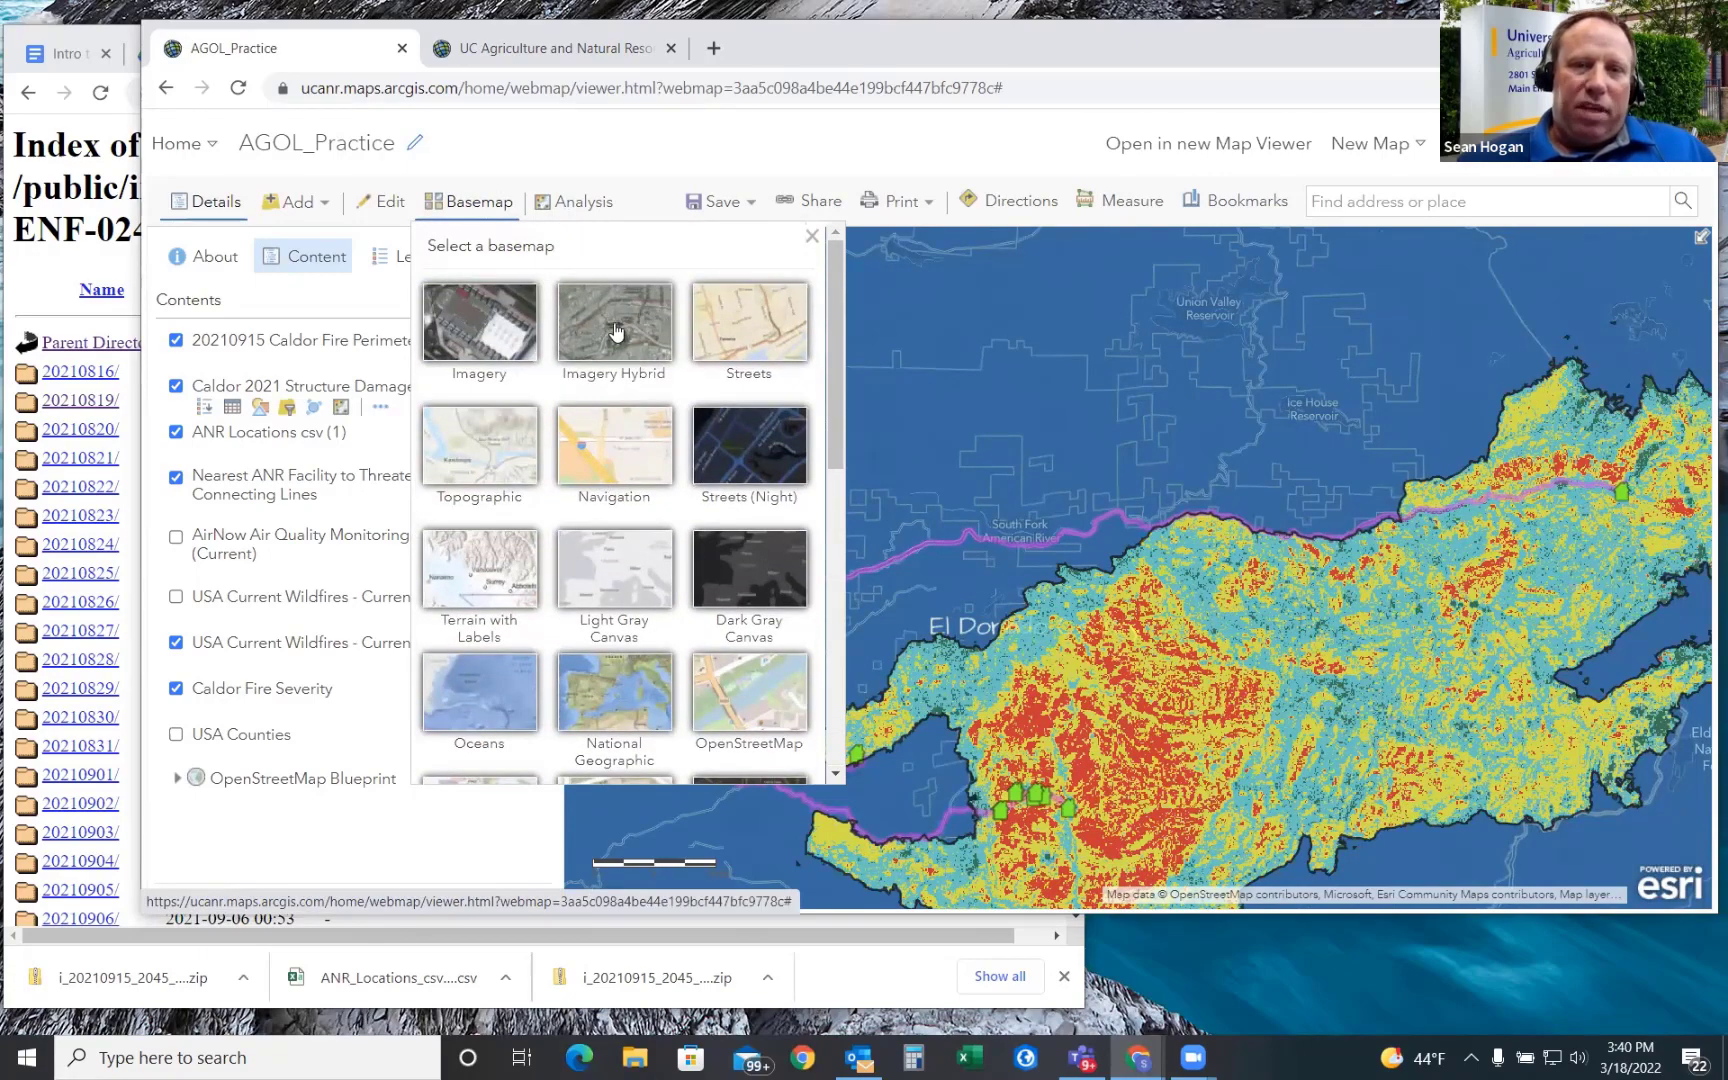
pyautogui.click(616, 332)
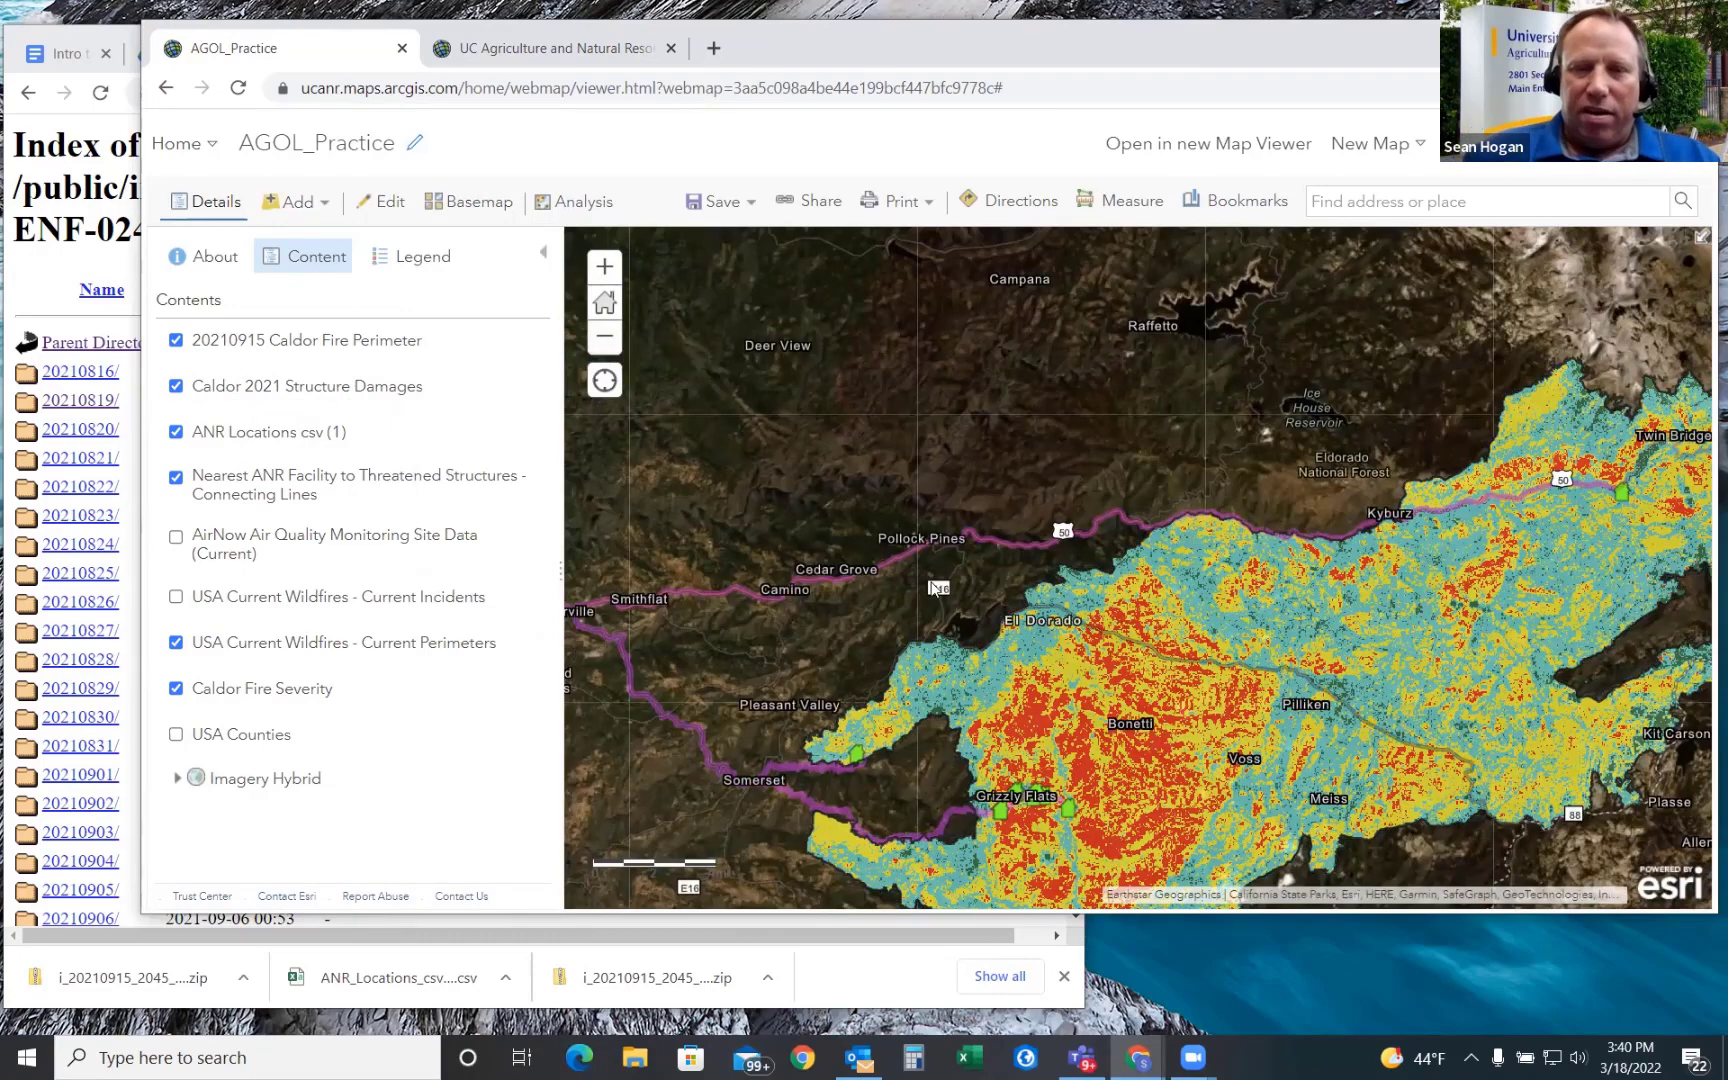
pyautogui.click(460, 205)
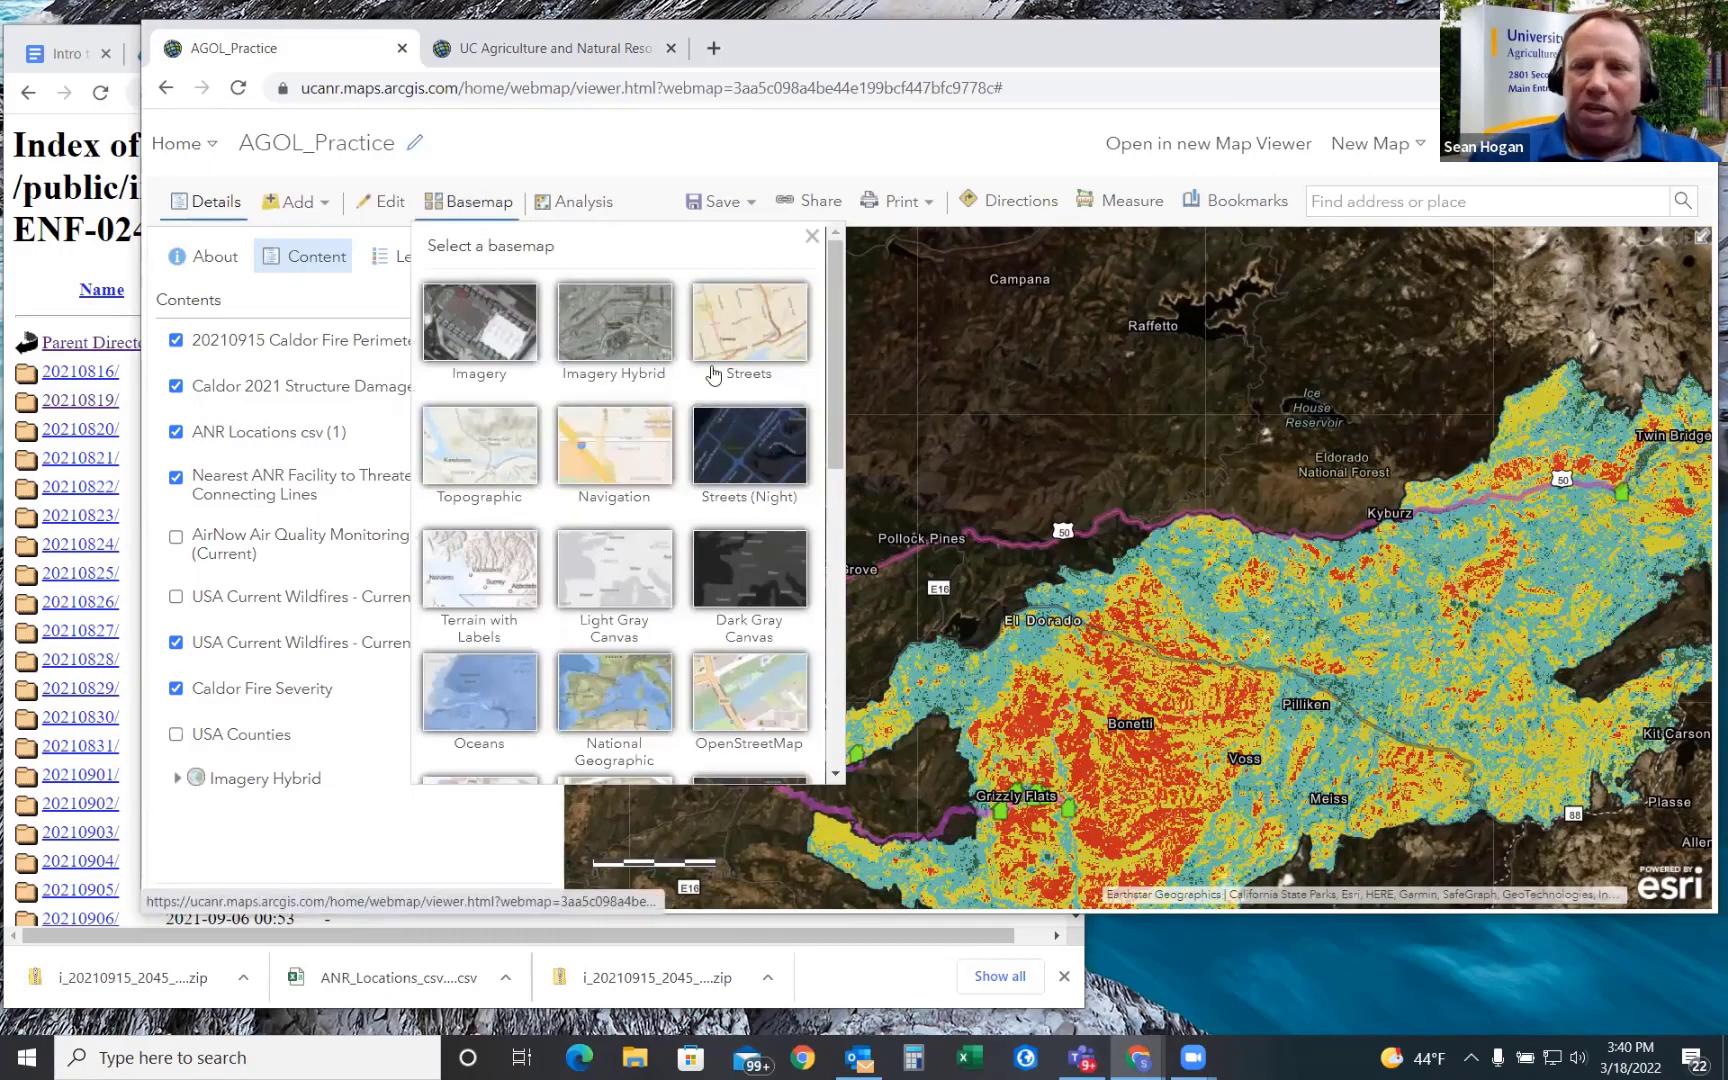
pyautogui.click(812, 236)
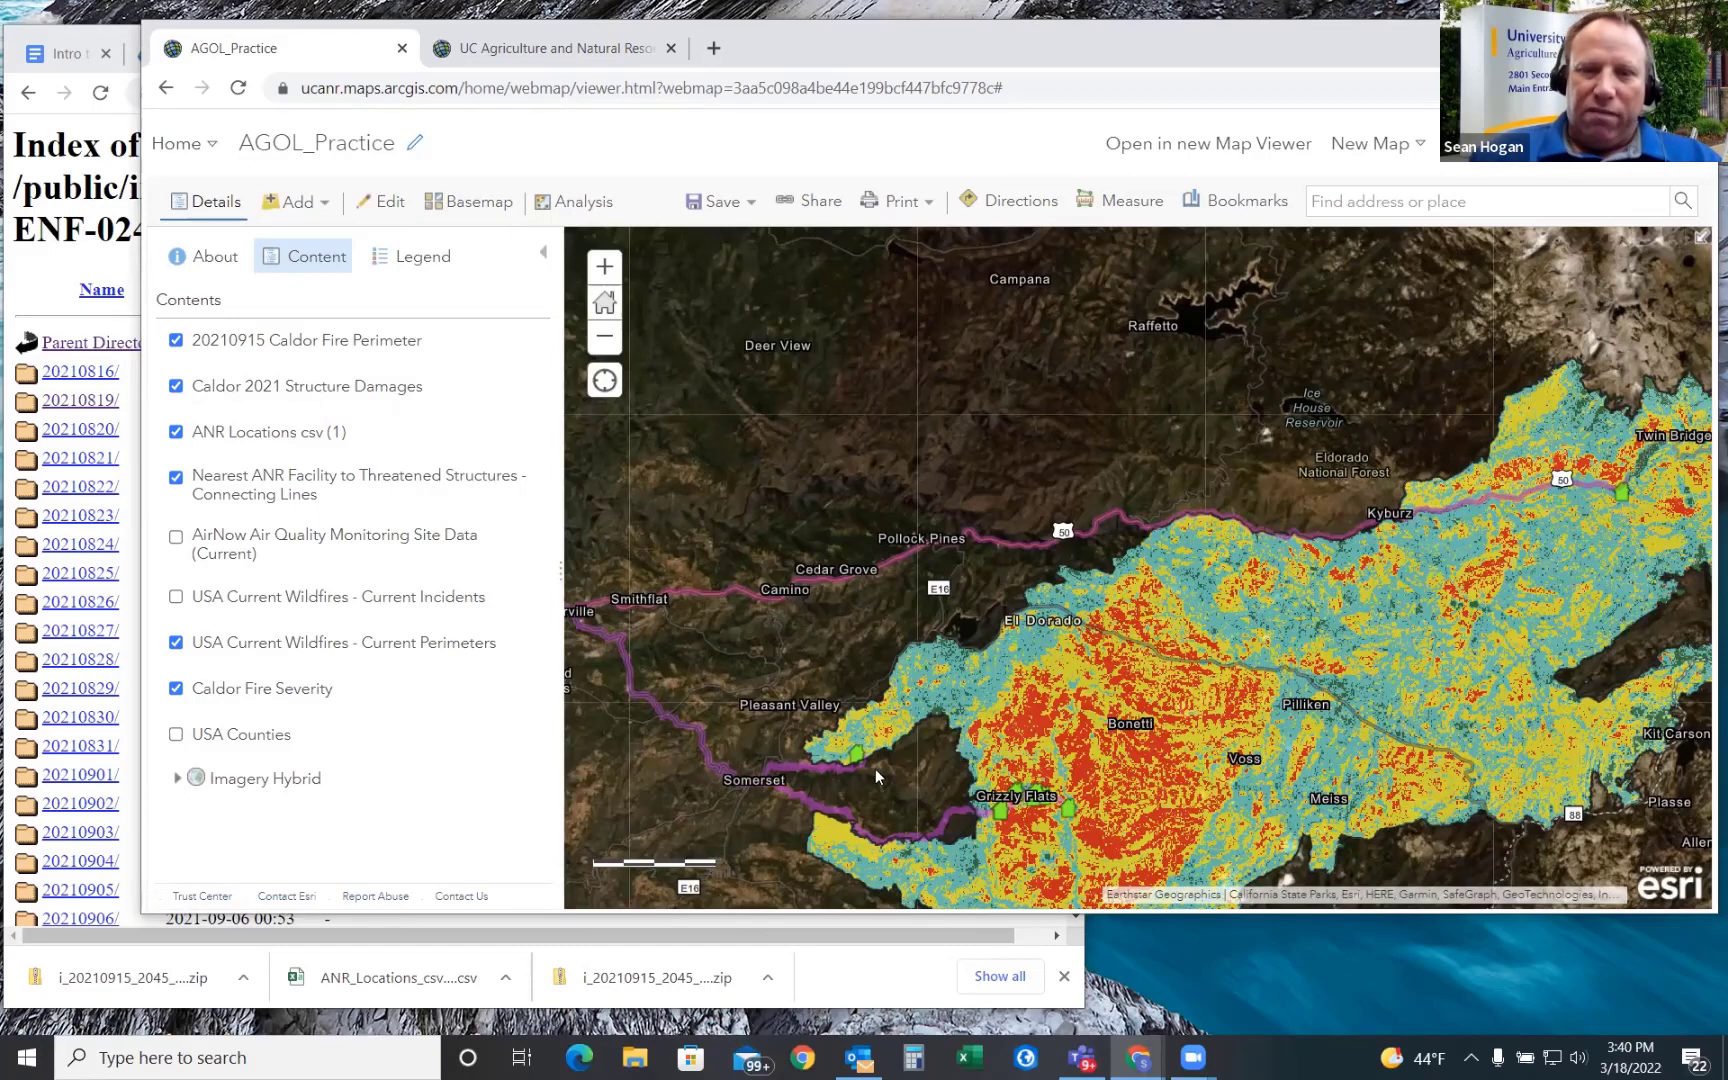
# - Pan and zoom out to frame the entire Caldor fire perimeter over the satellite imagery
pyautogui.scroll(1, 837, 782)
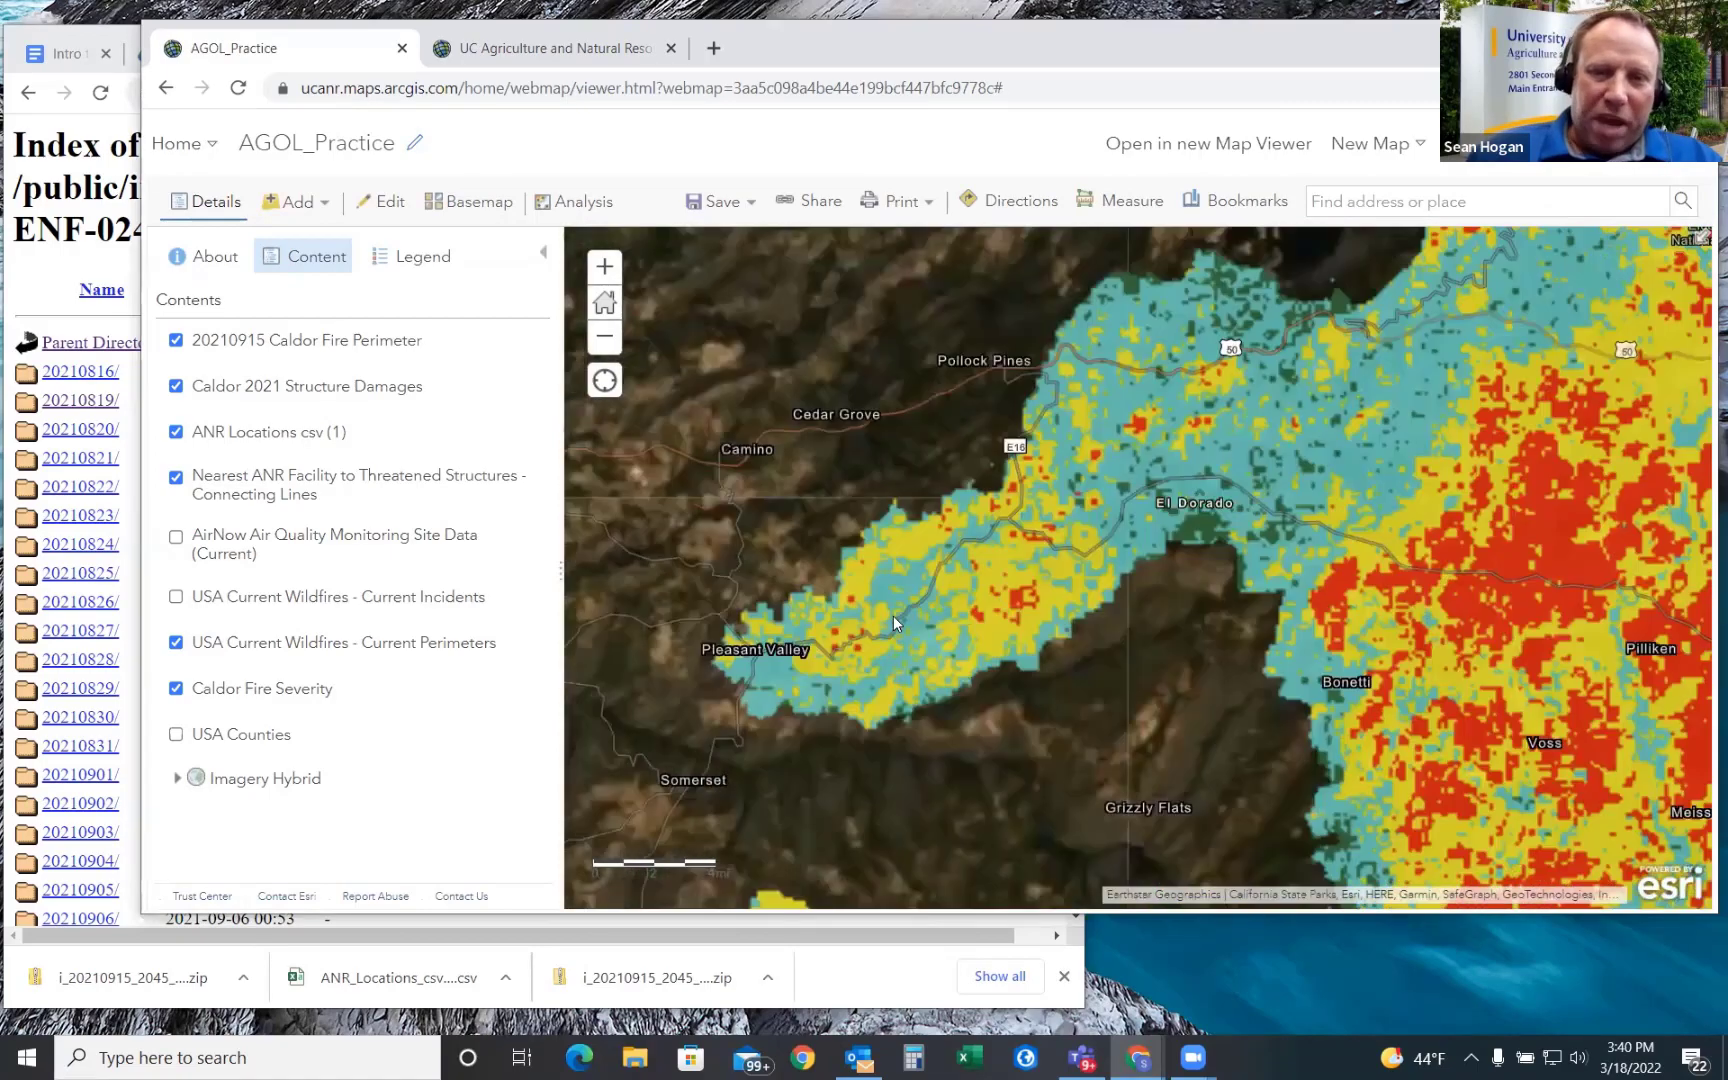
pyautogui.scroll(3, 892, 616)
pyautogui.scroll(2, 1251, 539)
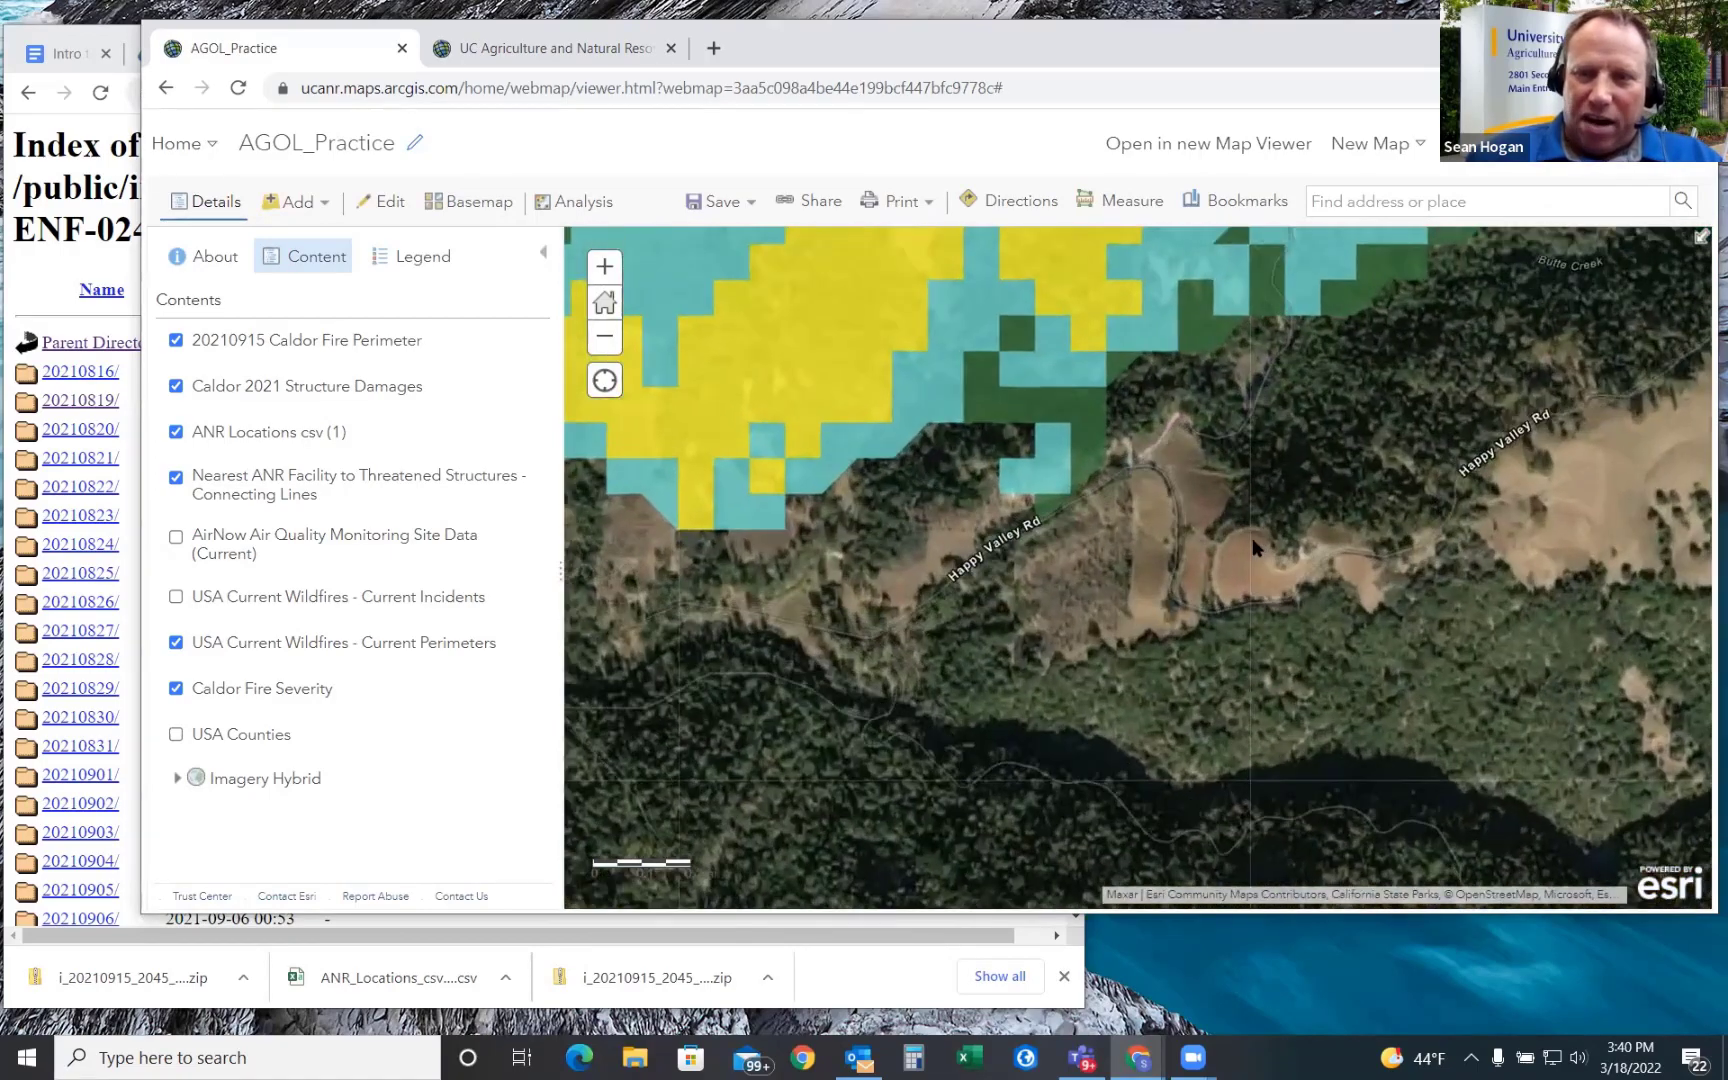
pyautogui.scroll(2, 838, 568)
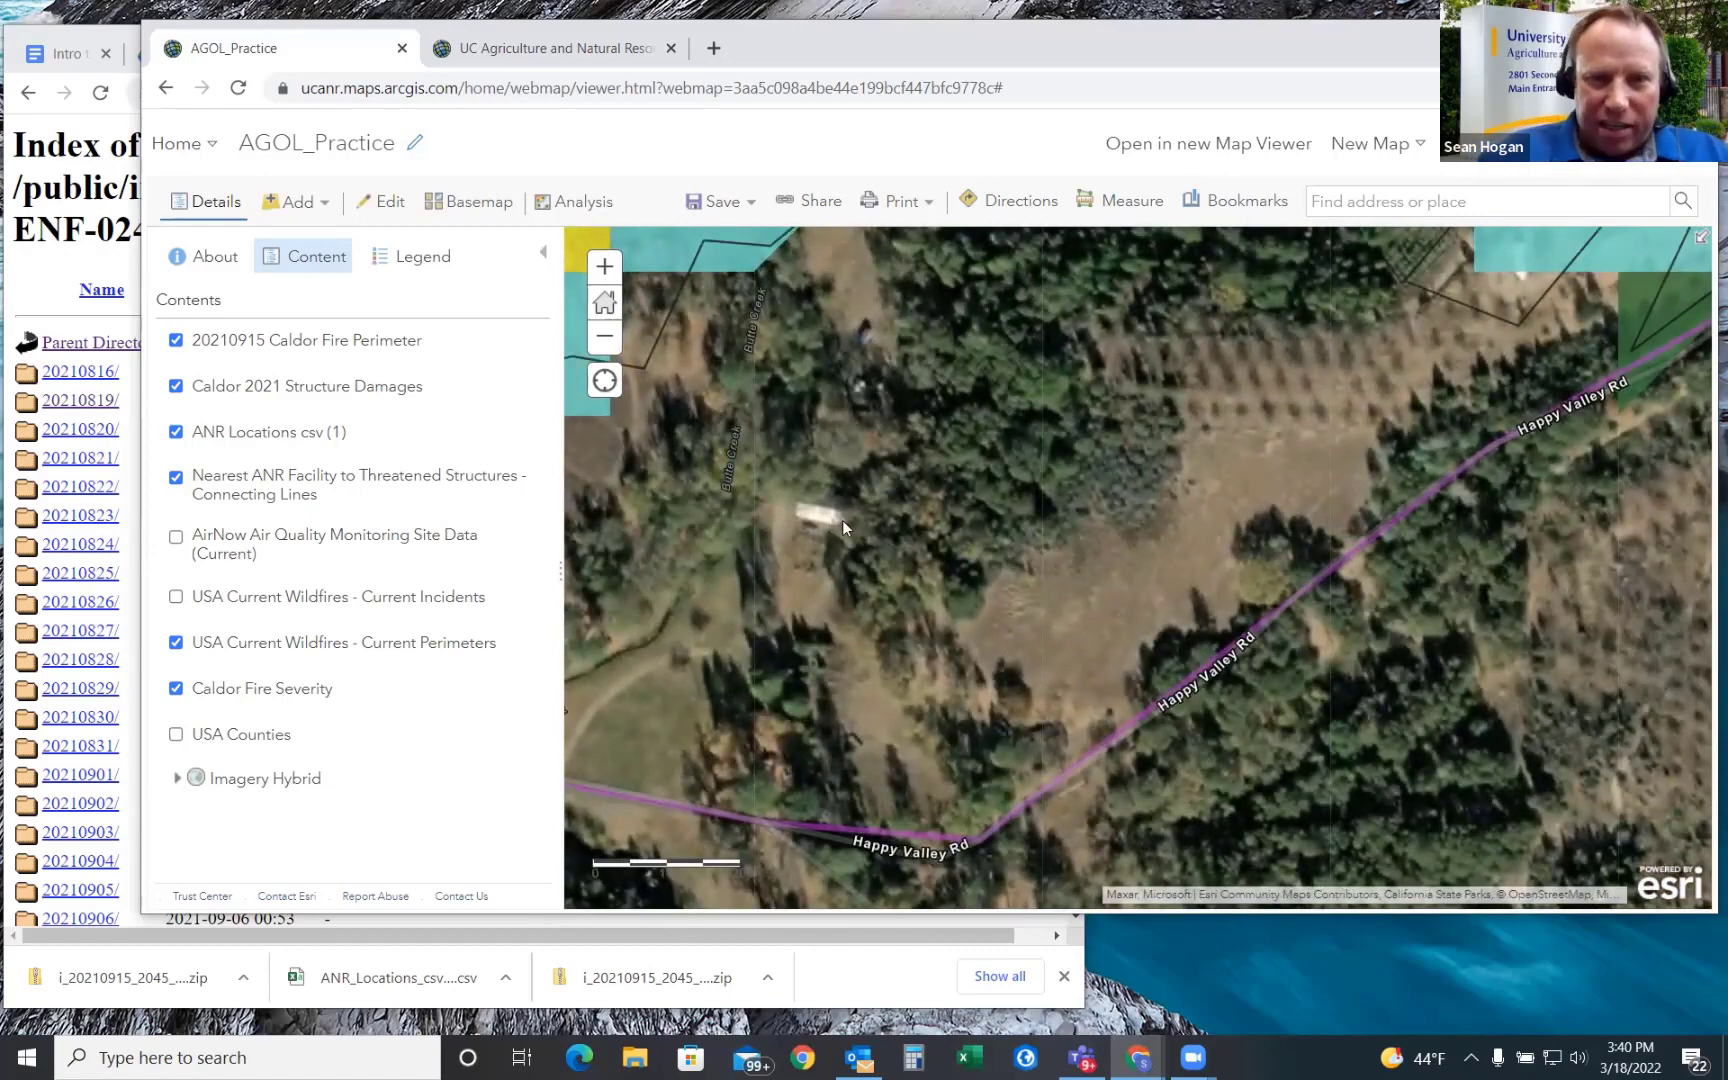
pyautogui.scroll(-1, 833, 493)
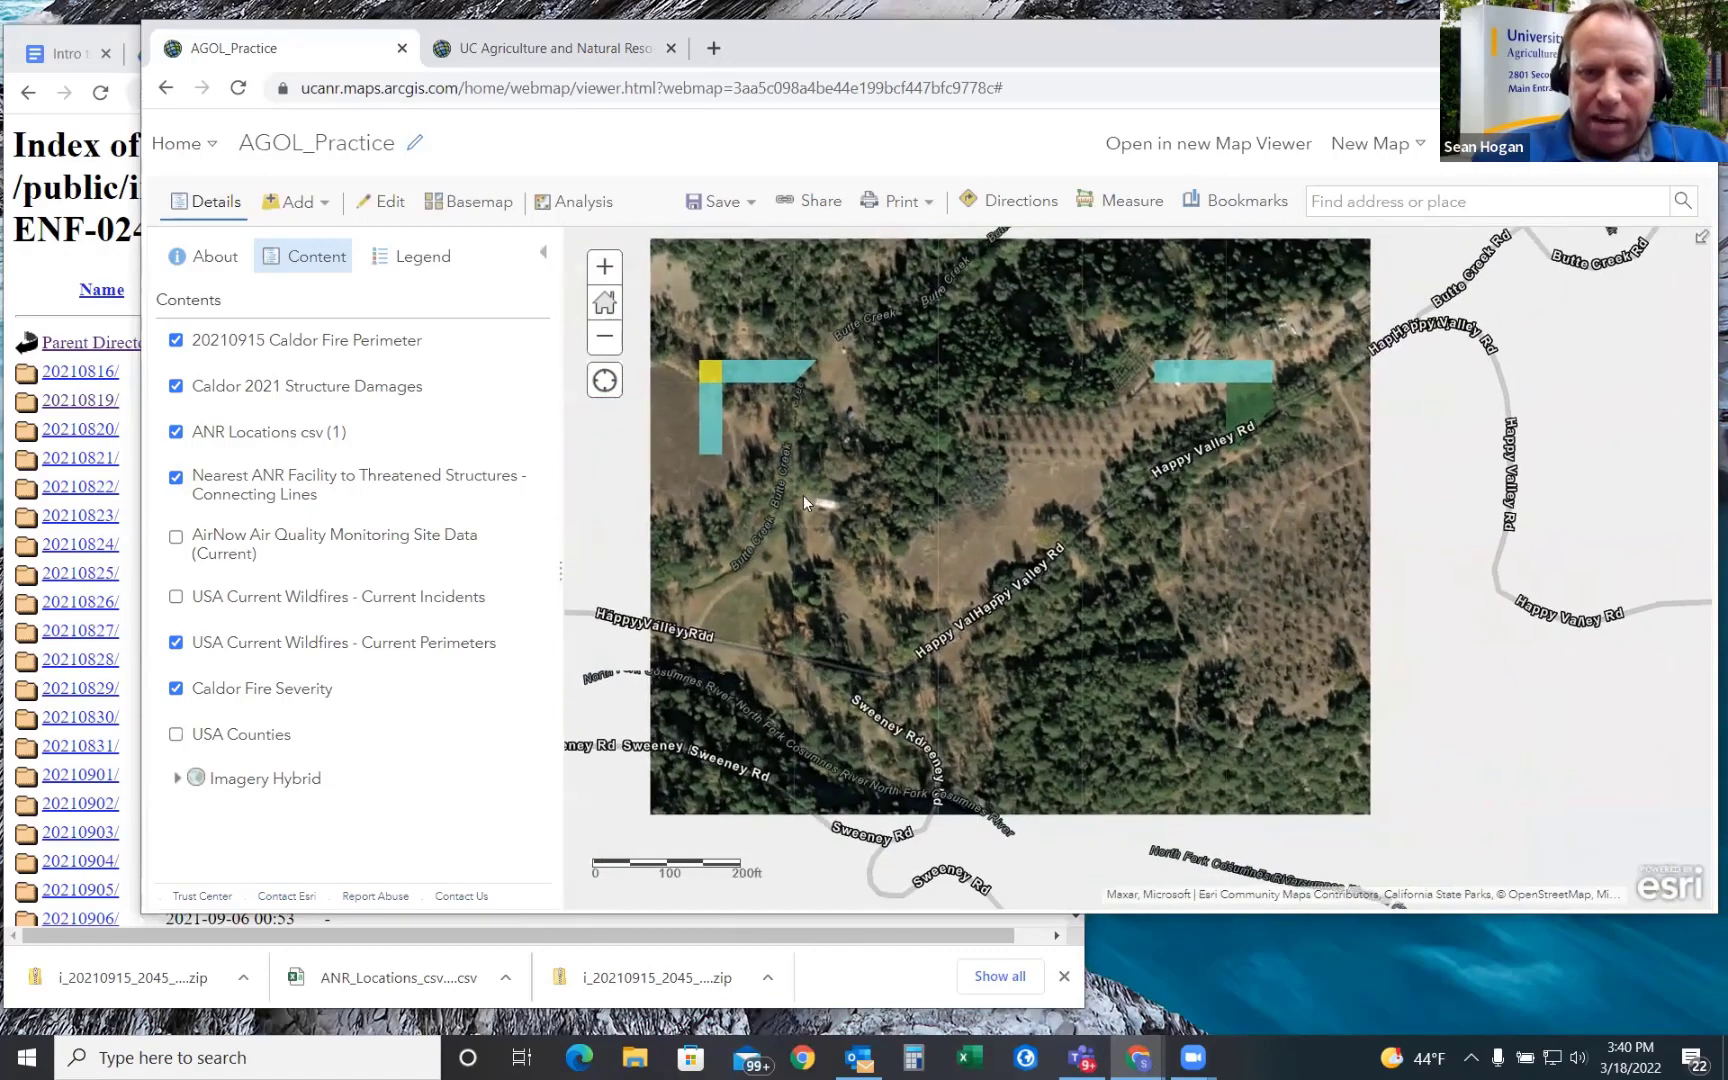
pyautogui.moveTo(1037, 563); pyautogui.dragTo(1174, 667)
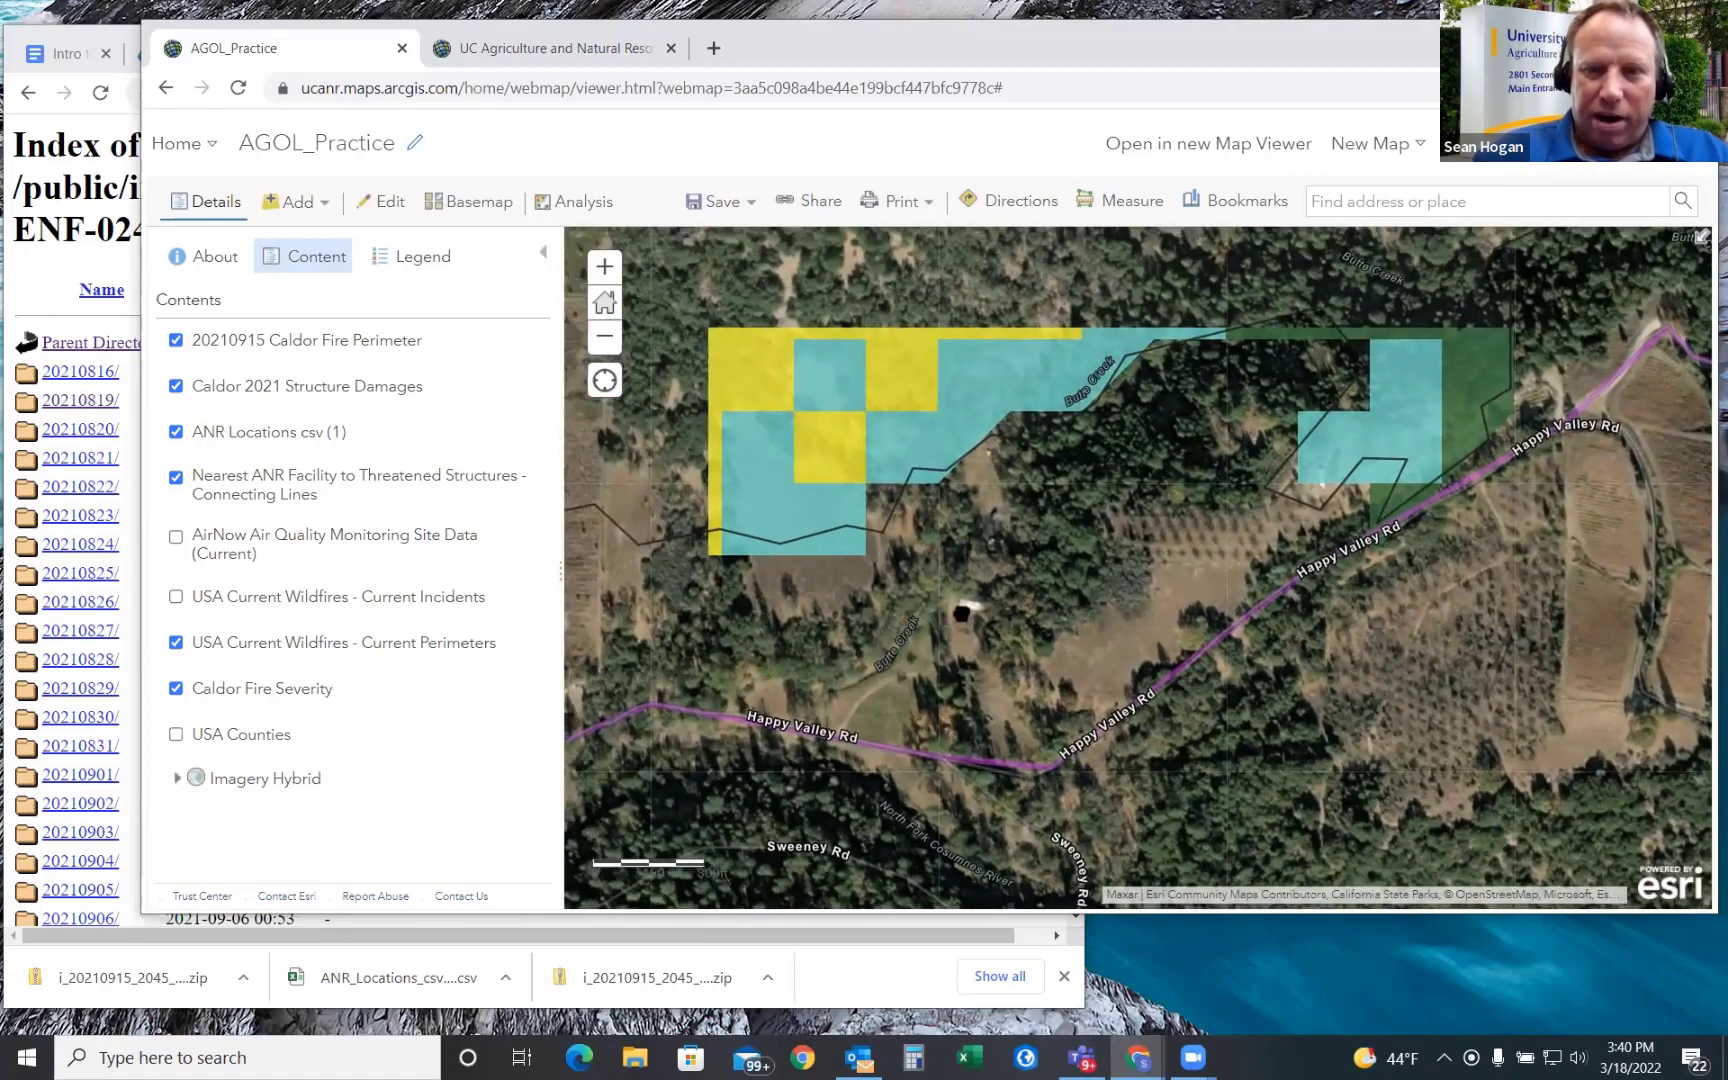
pyautogui.scroll(-2, 998, 576)
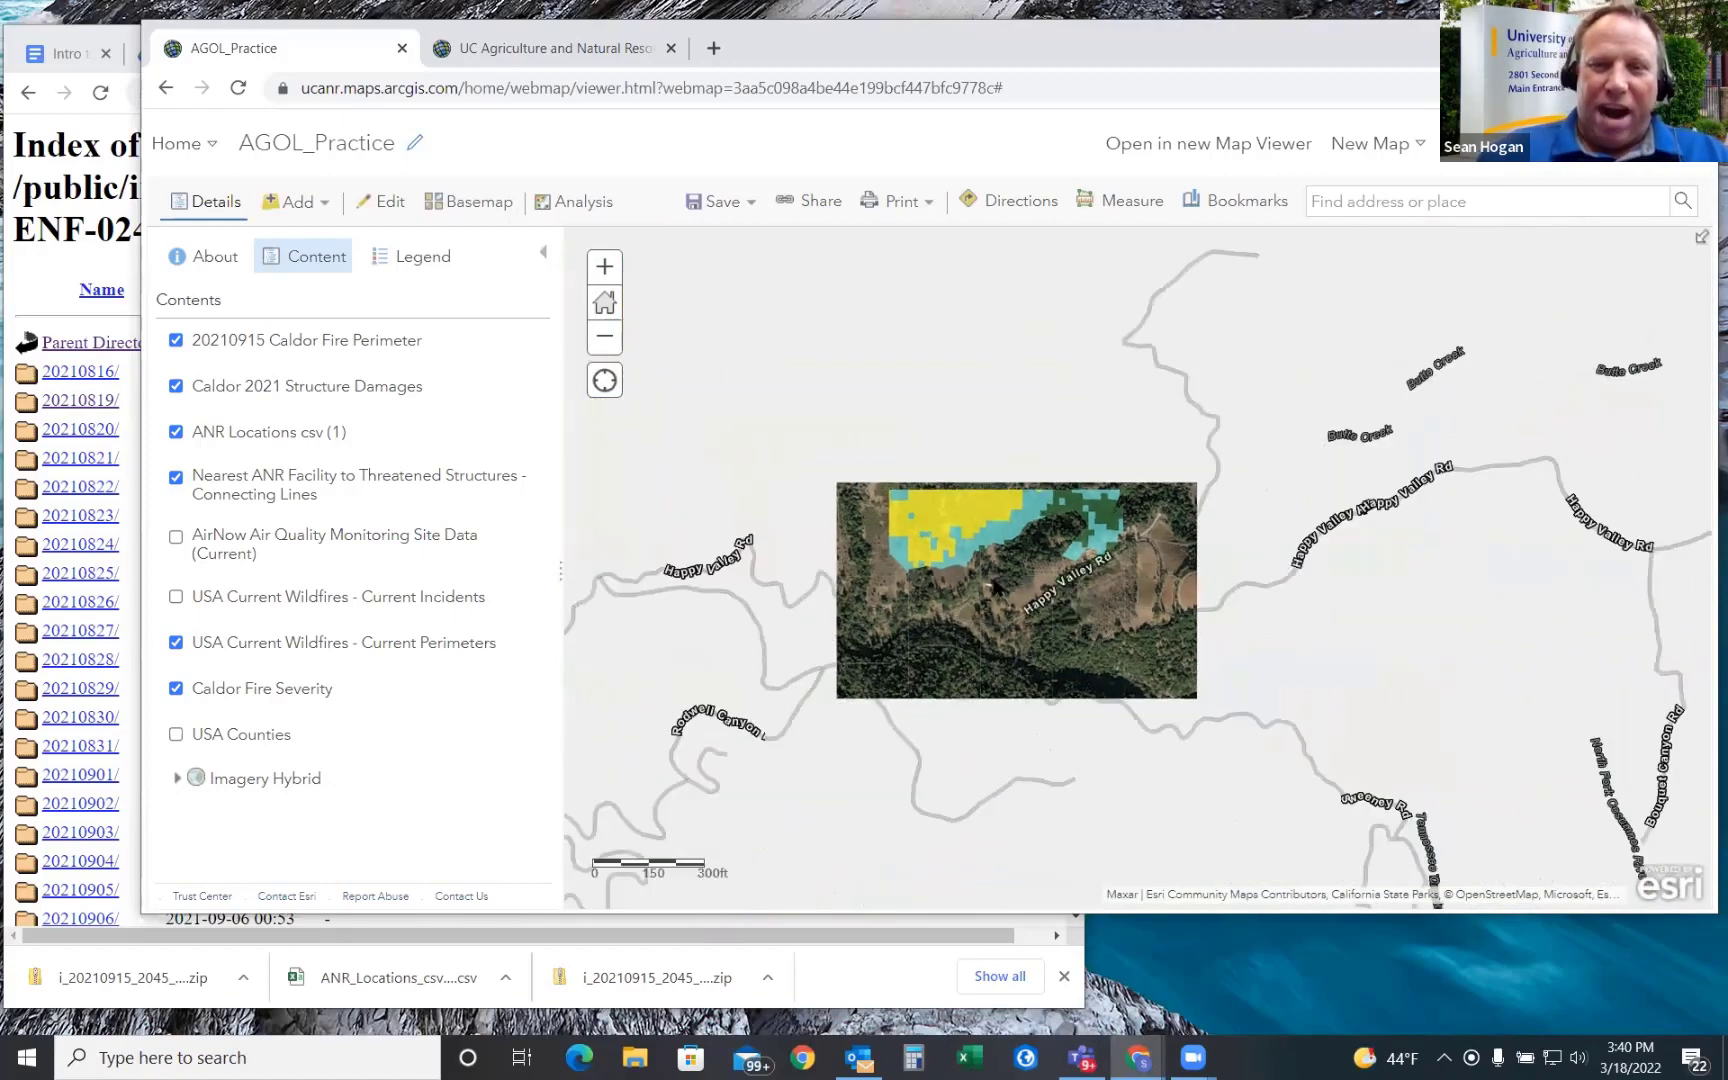
pyautogui.scroll(-2, 997, 583)
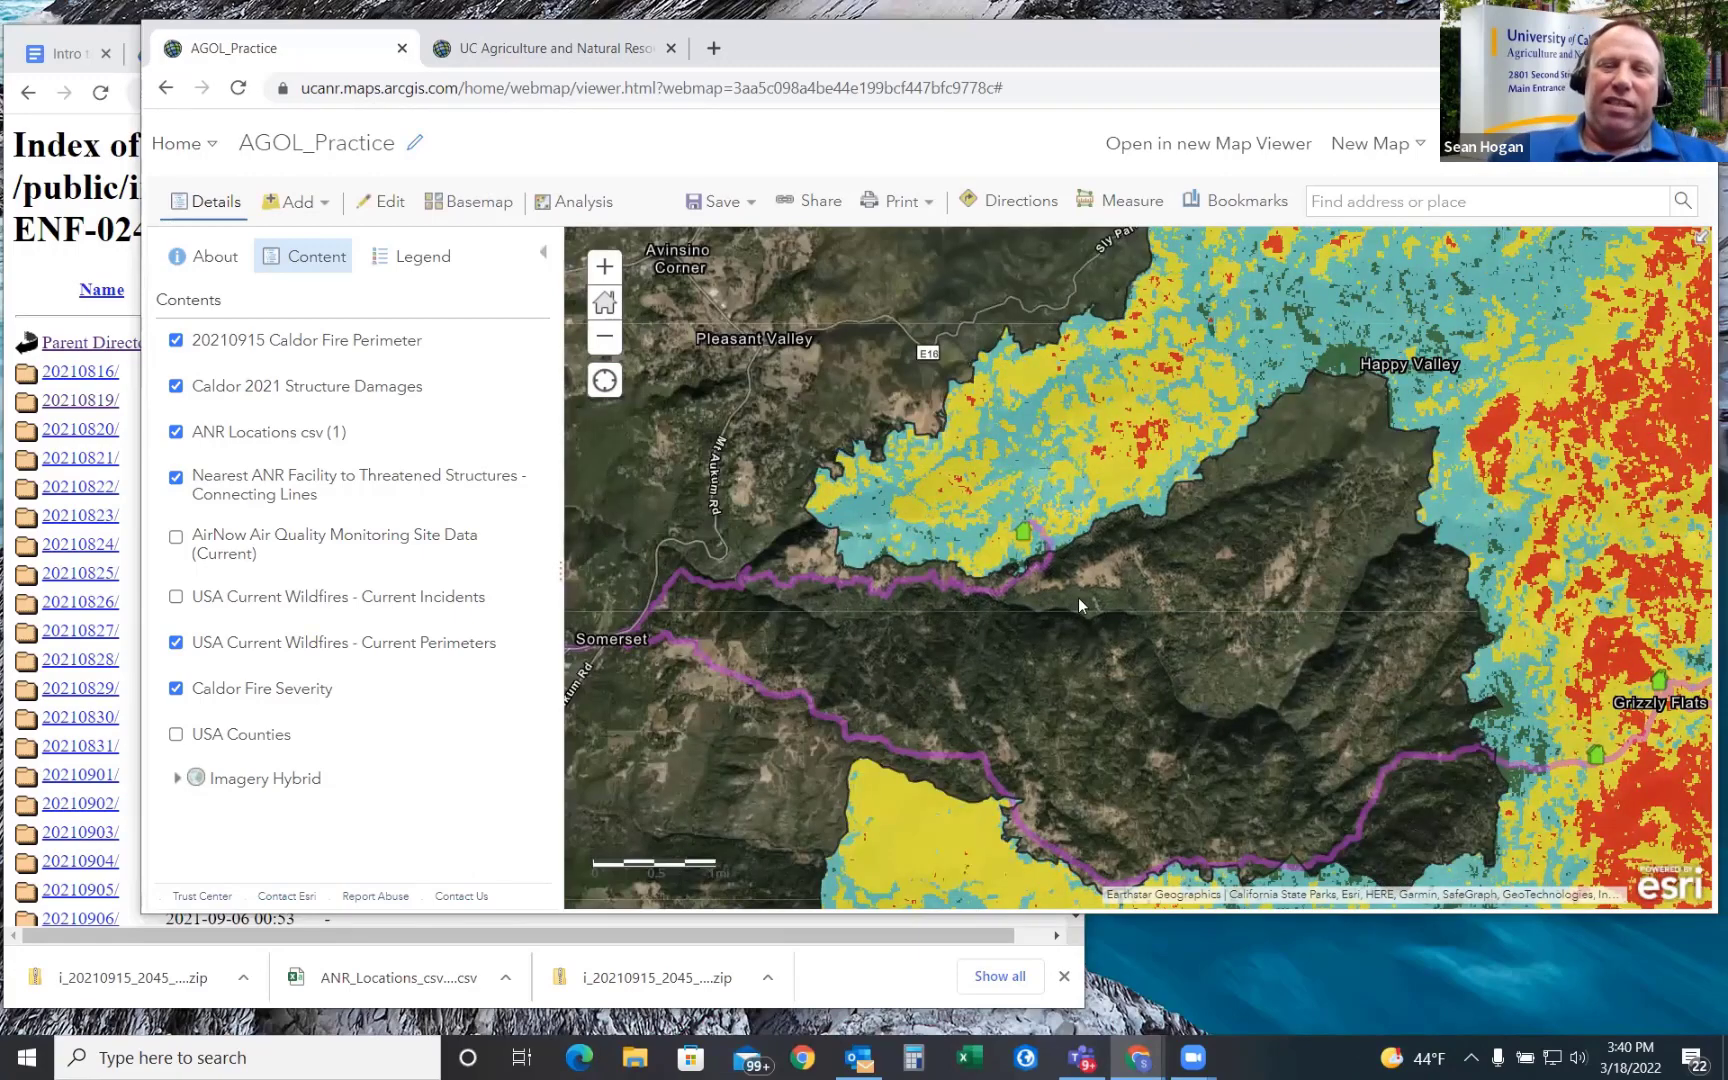
pyautogui.scroll(-1, 1079, 597)
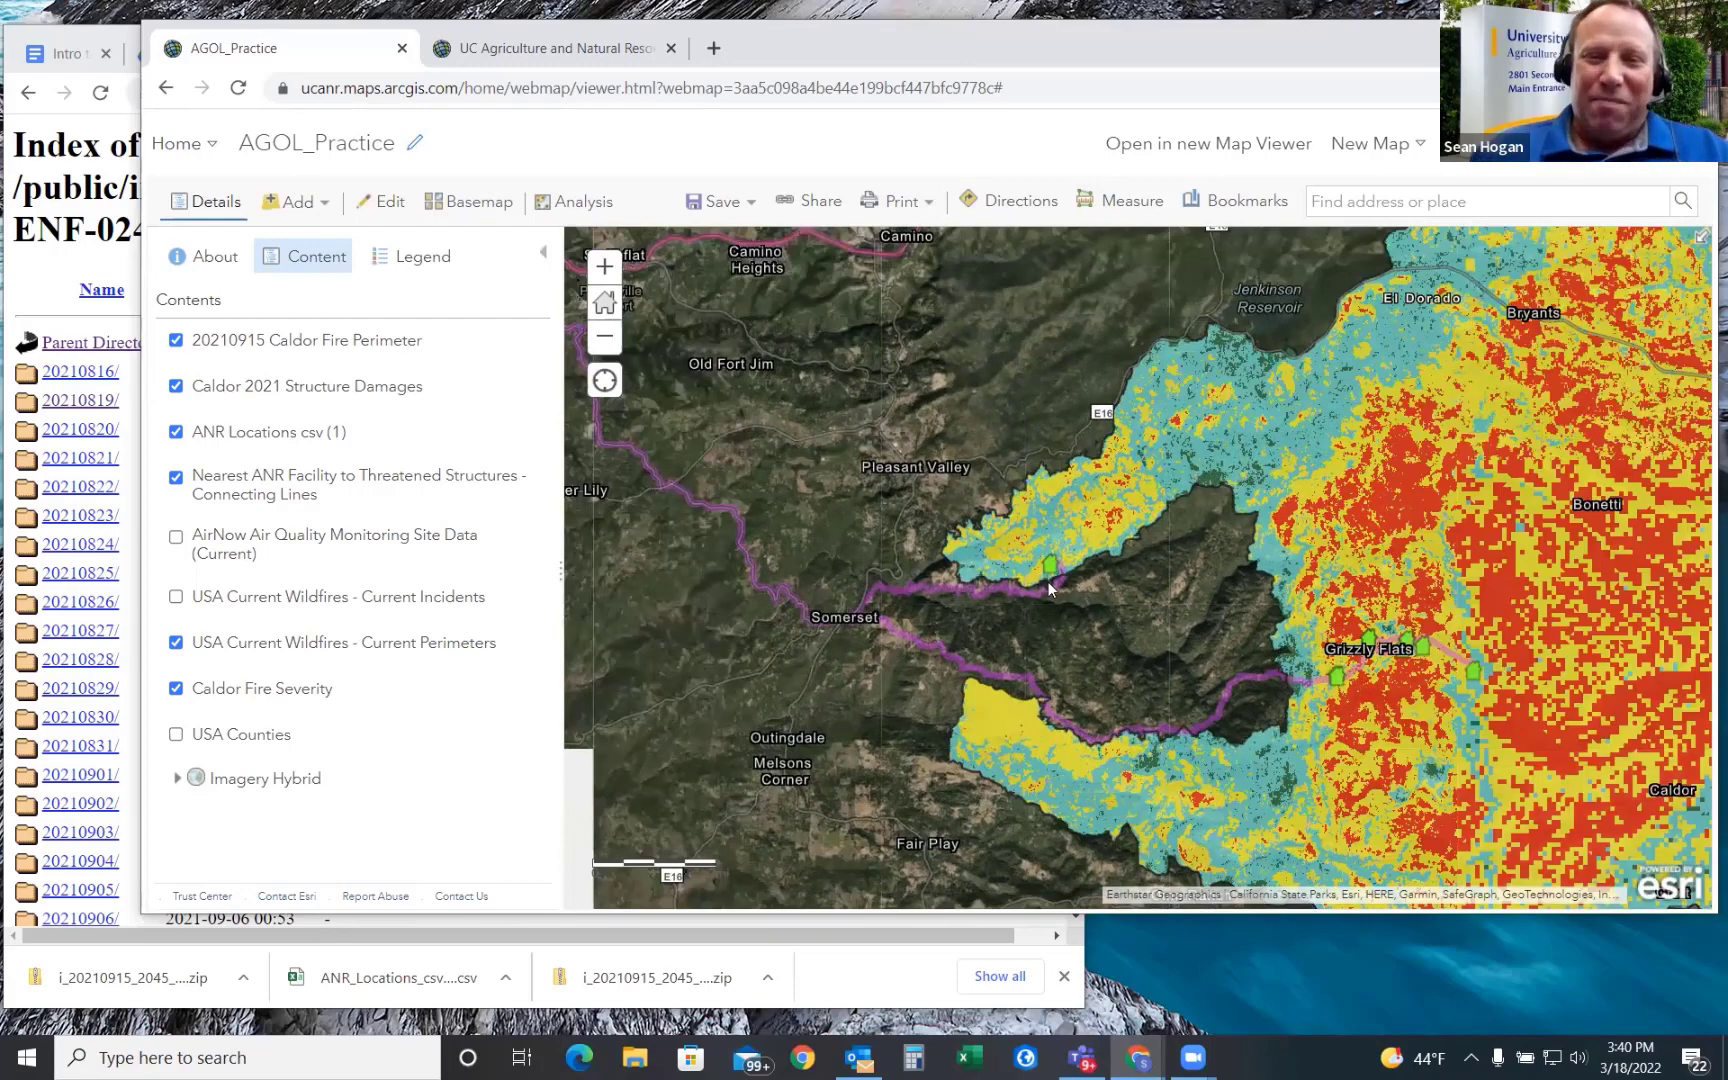
pyautogui.scroll(-2, 969, 545)
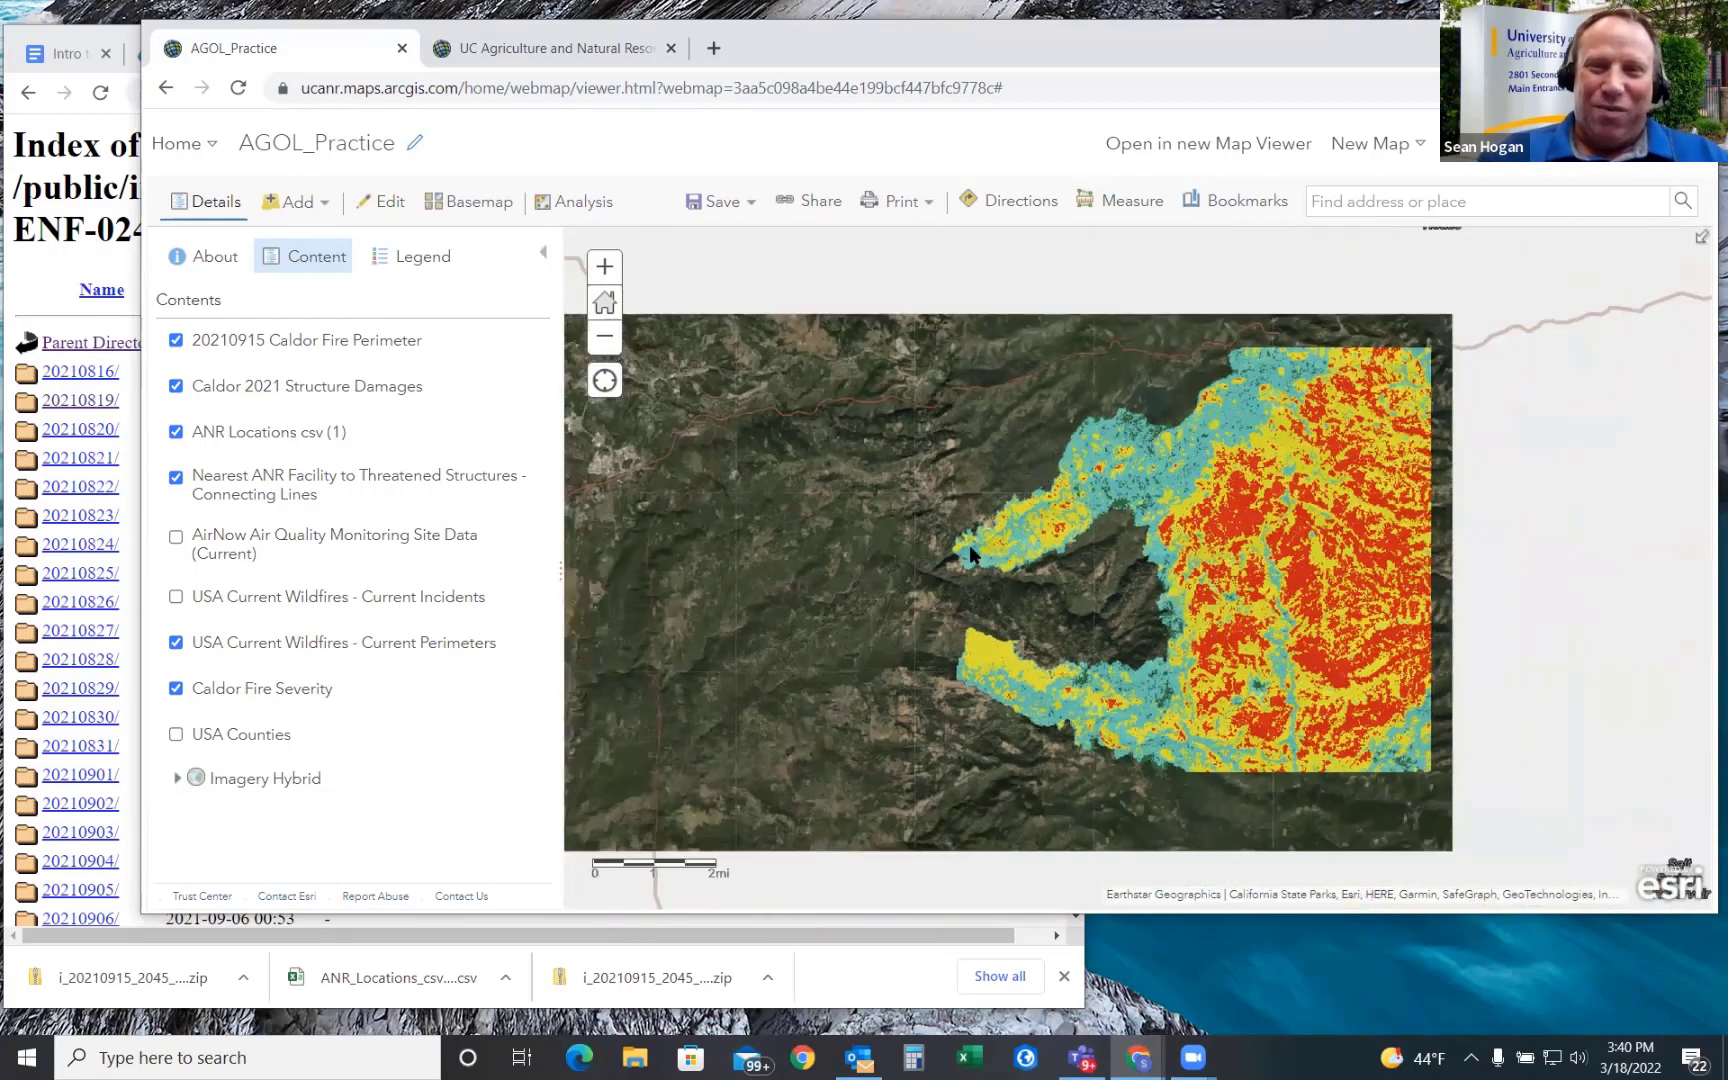
pyautogui.scroll(1, 1430, 374)
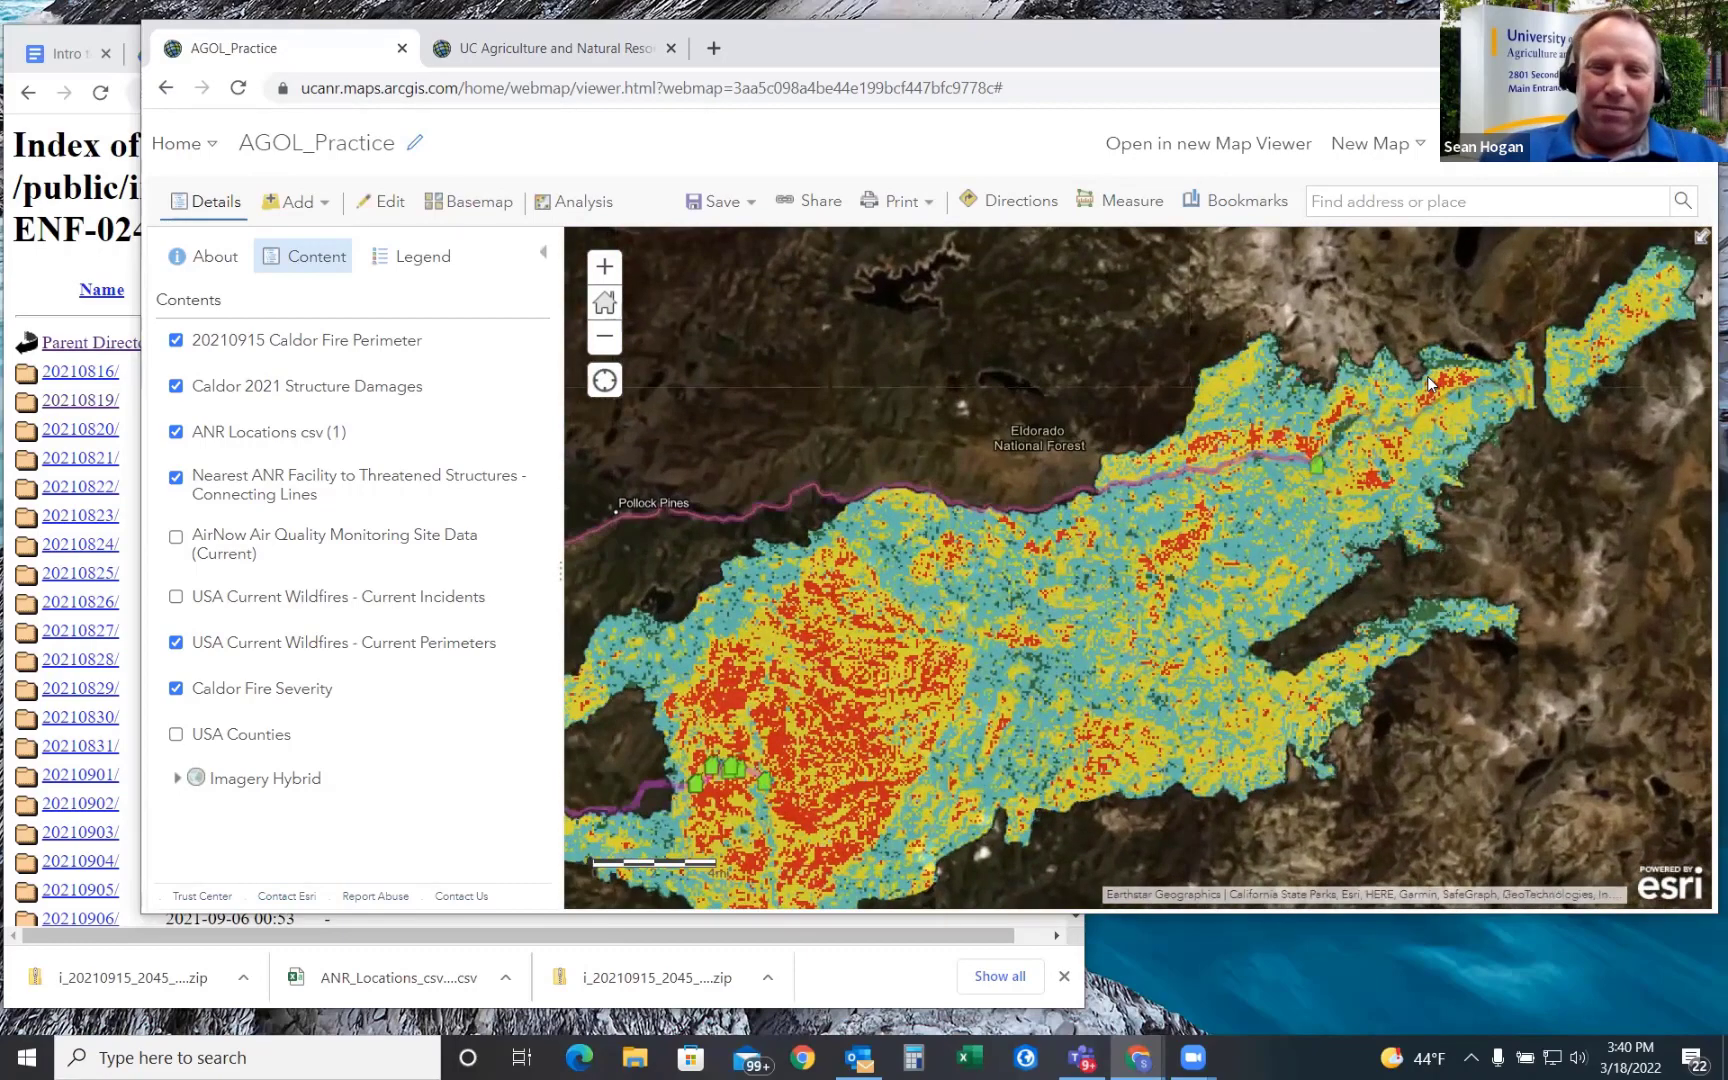
pyautogui.scroll(-1, 1284, 434)
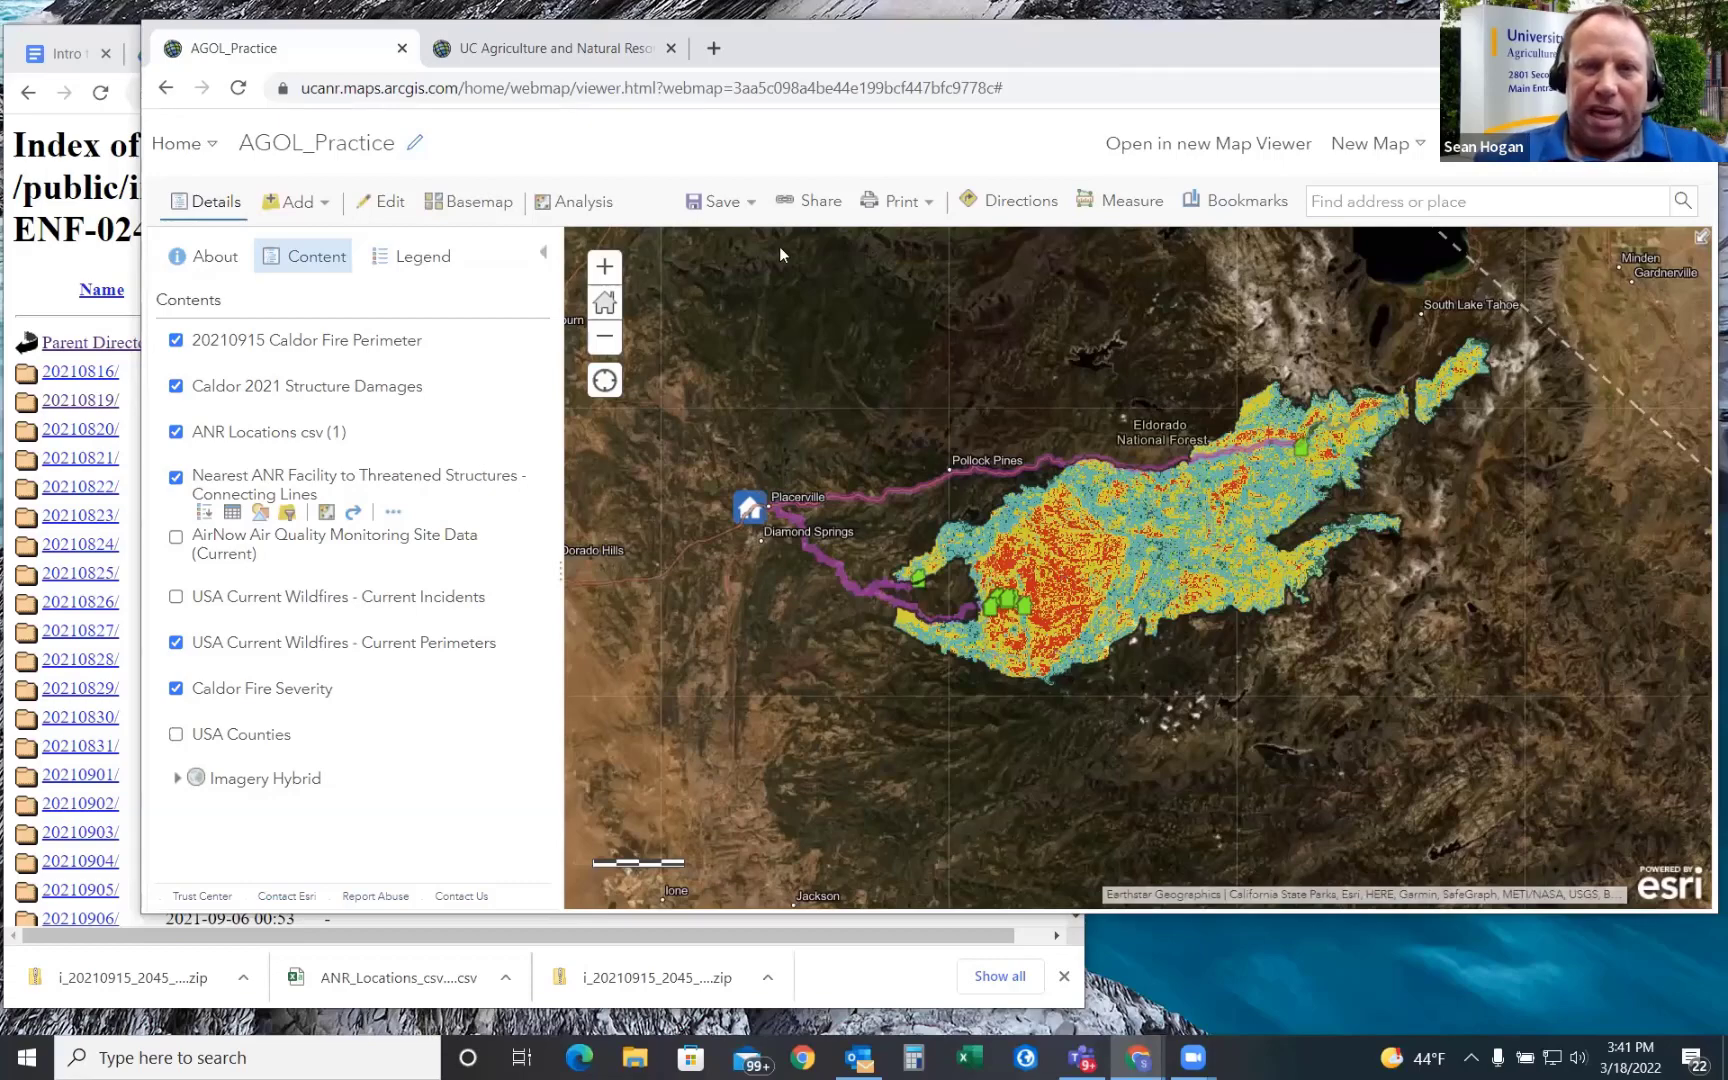
# - Save the AGOL_Practice map and share it with Everyone (public)
pyautogui.click(718, 201)
pyautogui.click(699, 235)
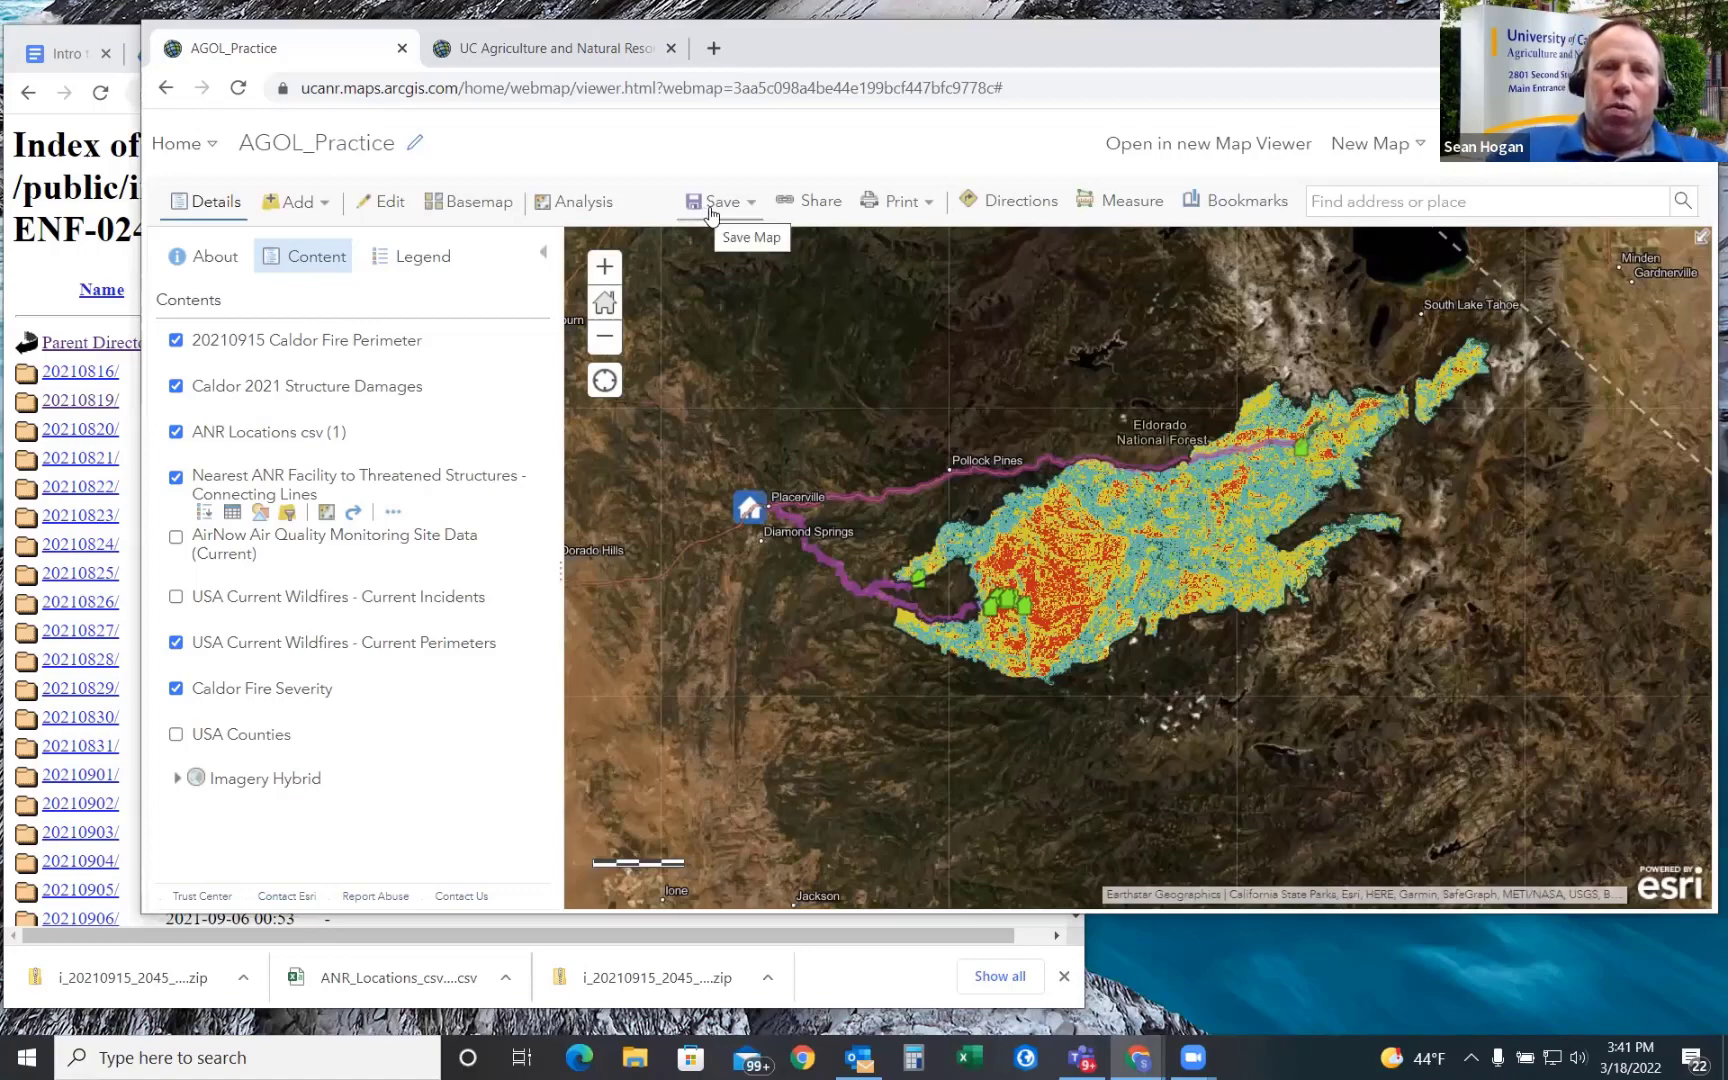
pyautogui.click(808, 210)
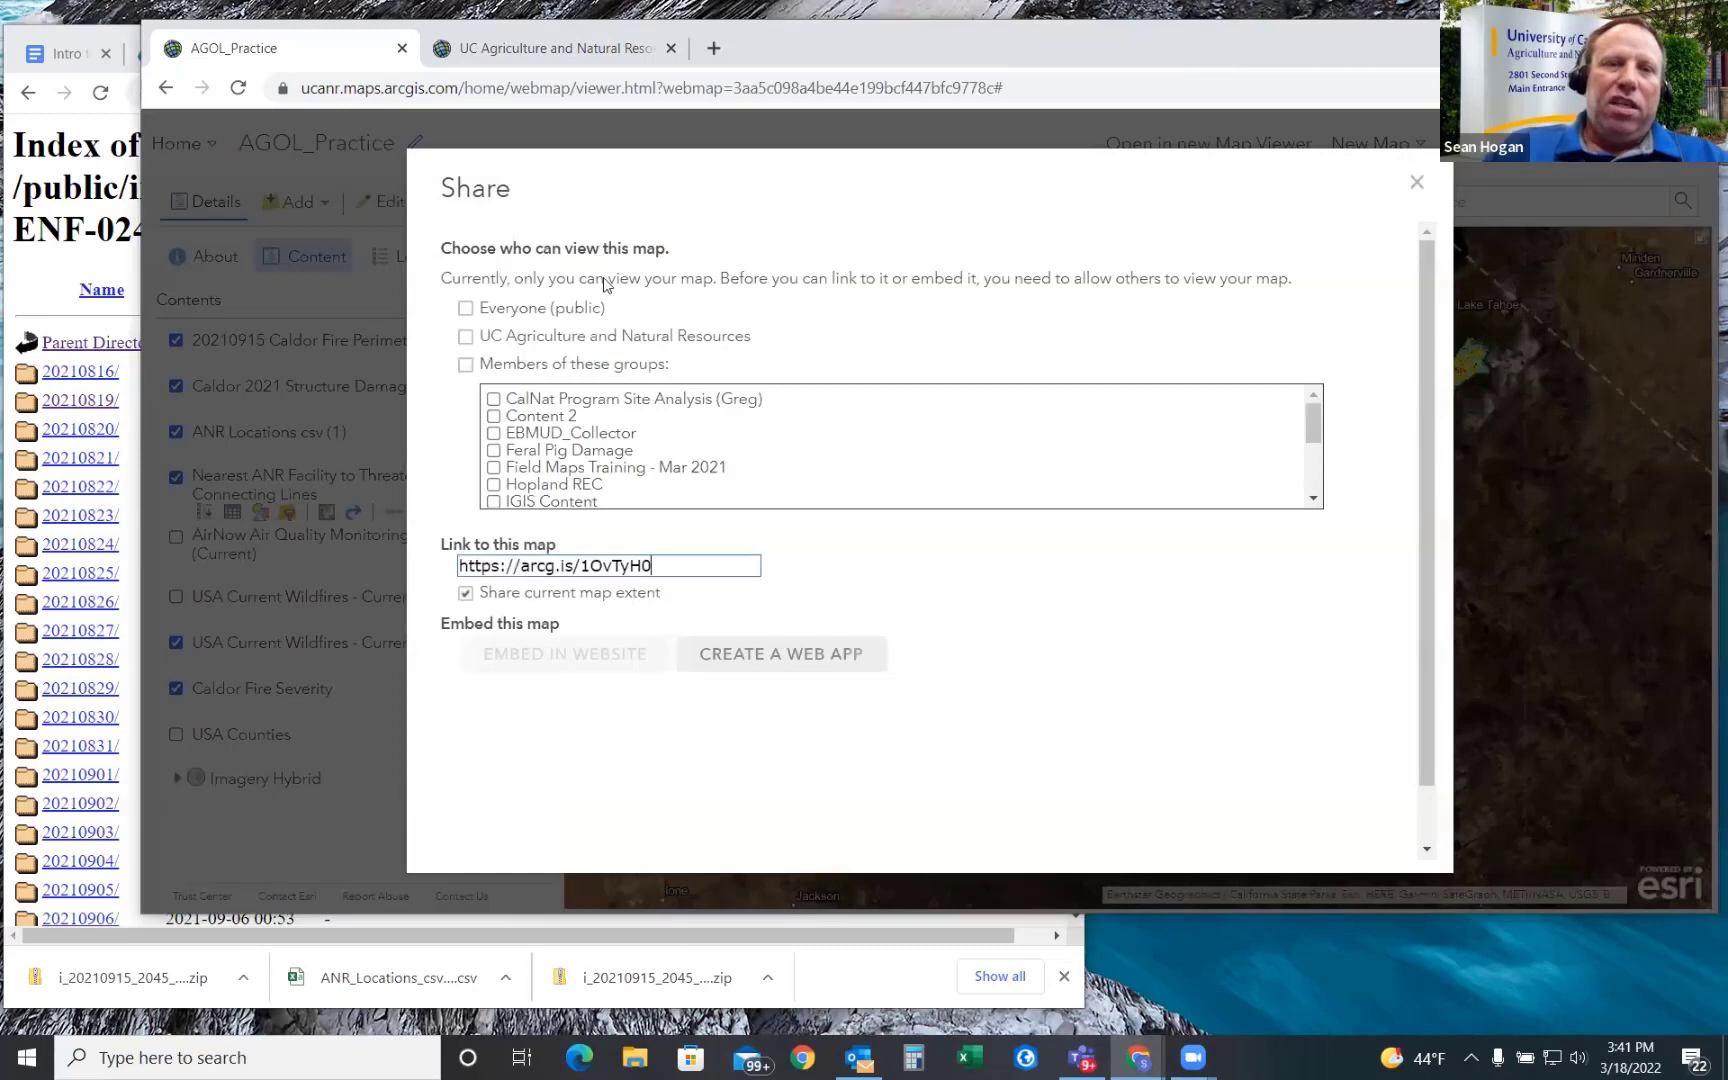
pyautogui.click(465, 308)
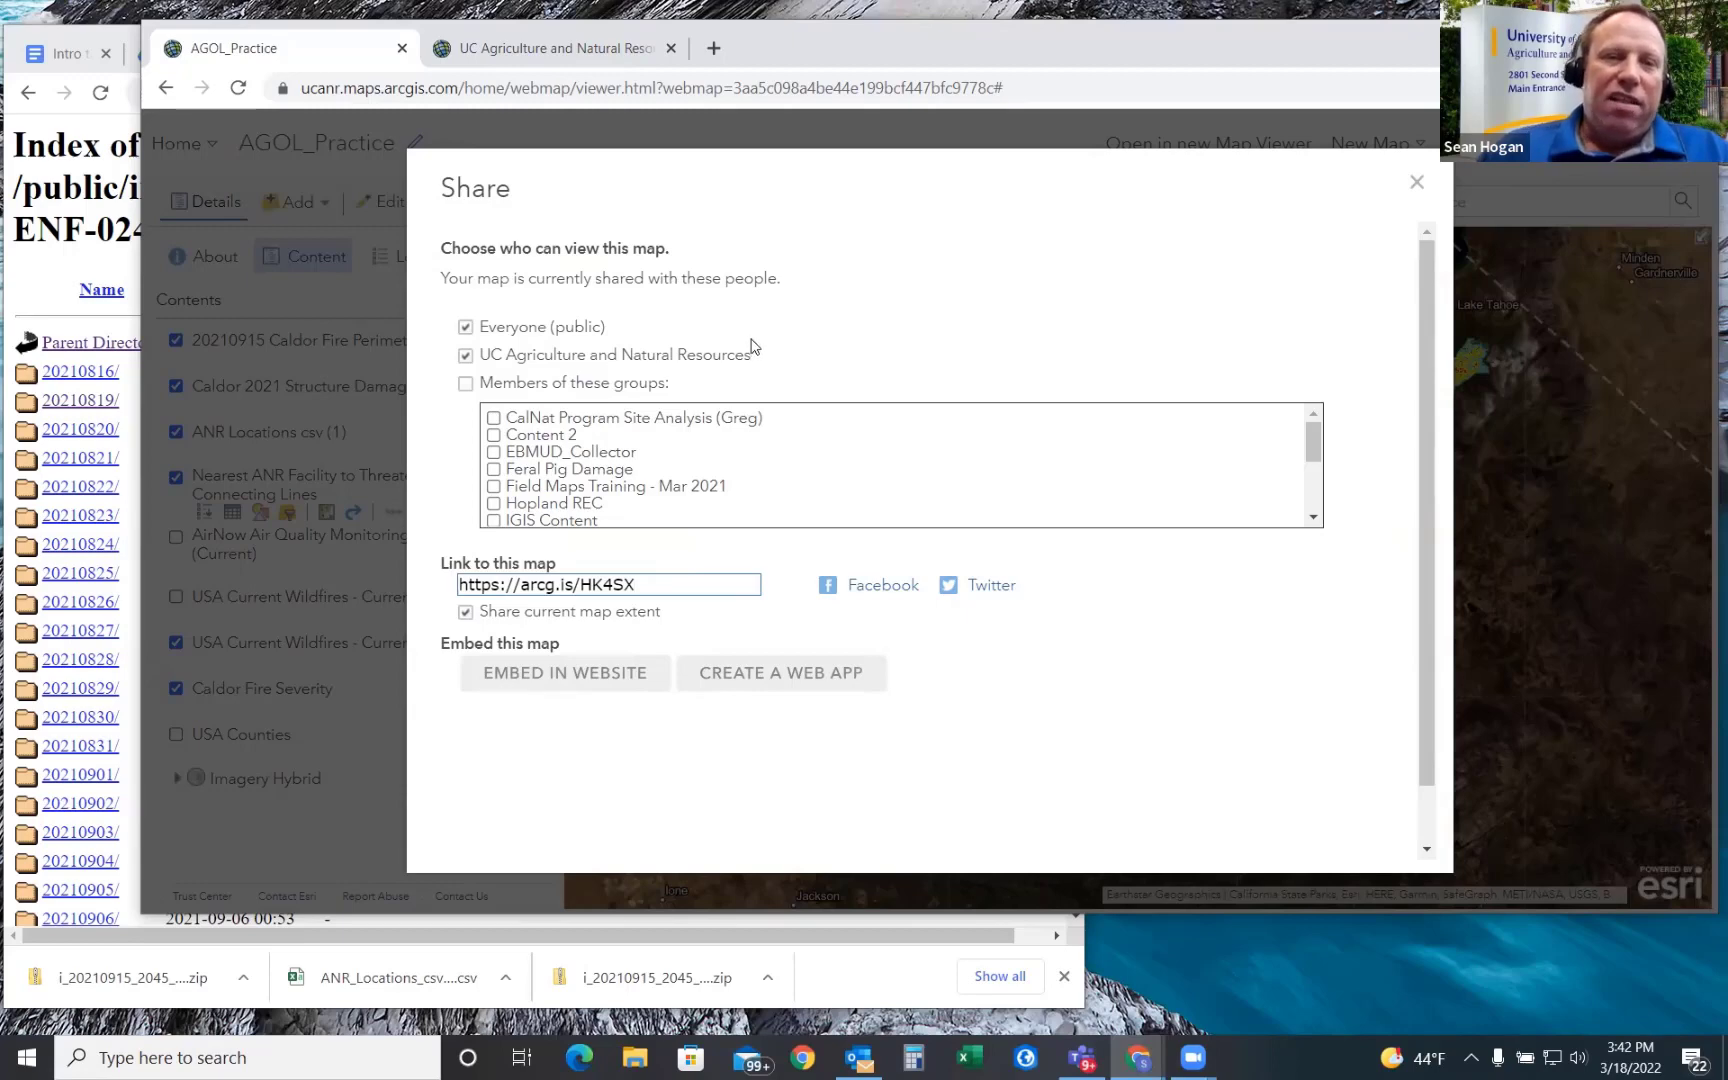
pyautogui.click(466, 328)
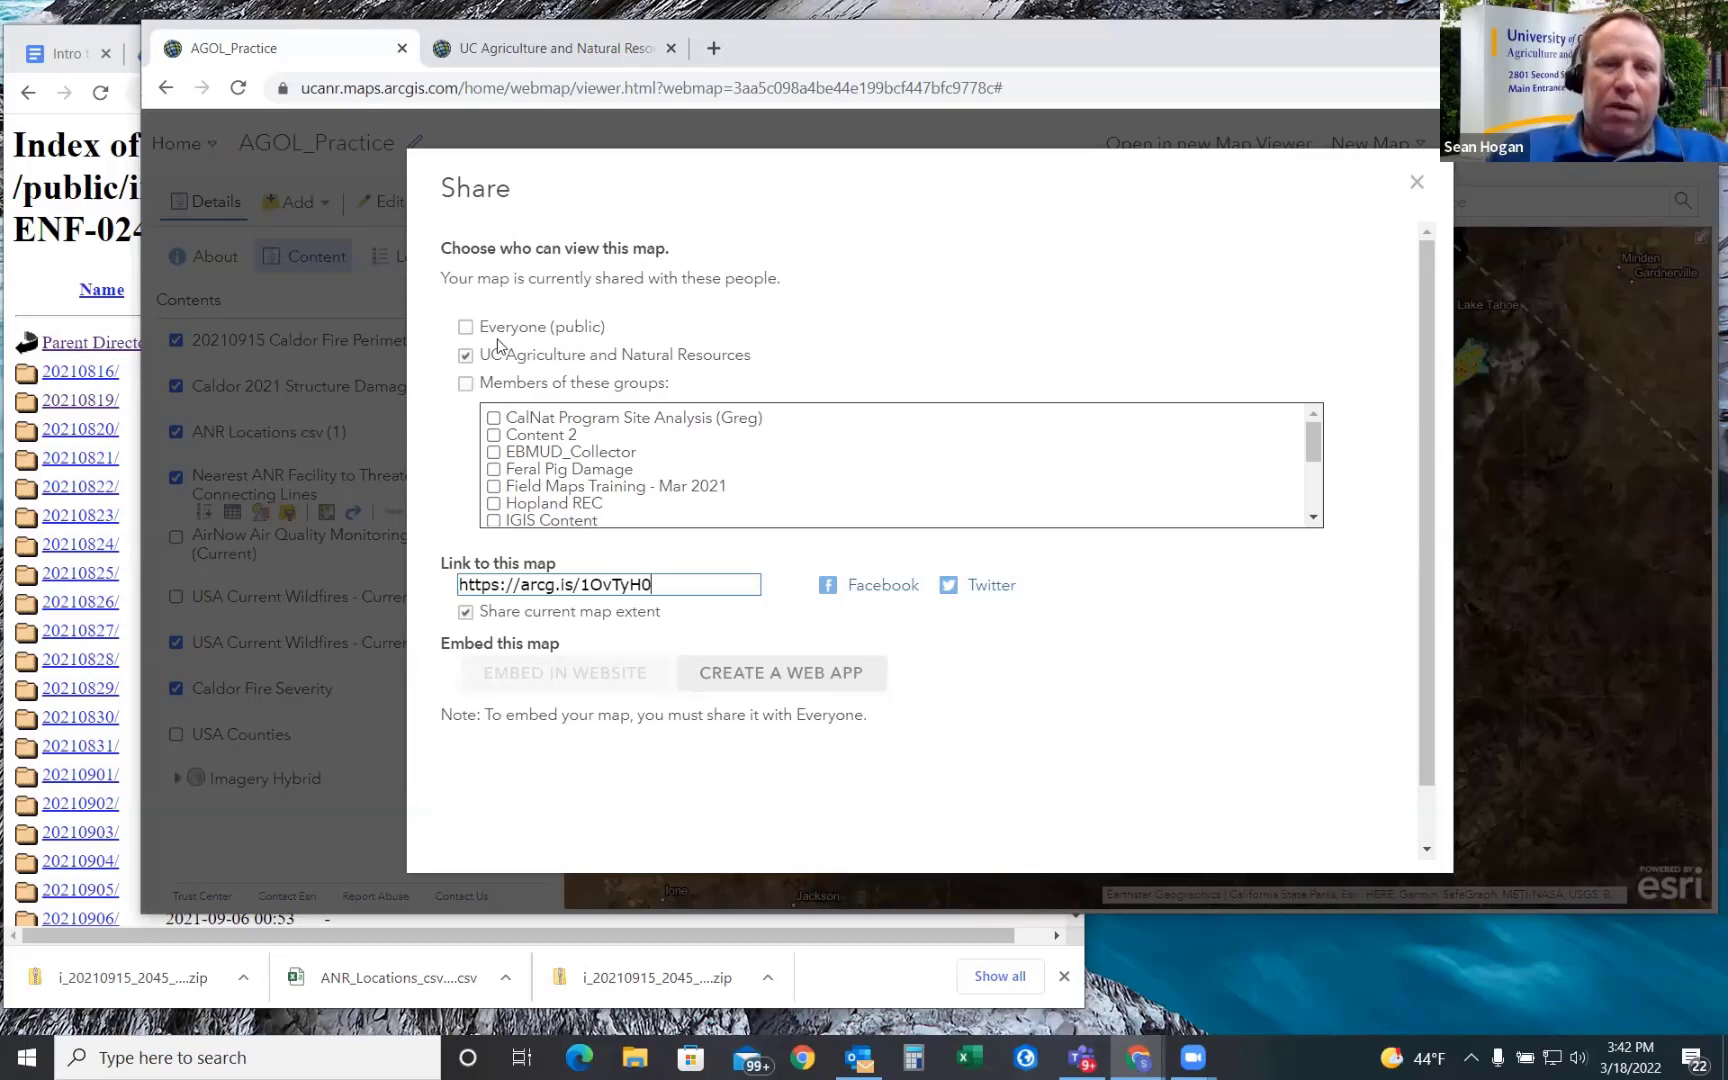
pyautogui.click(465, 328)
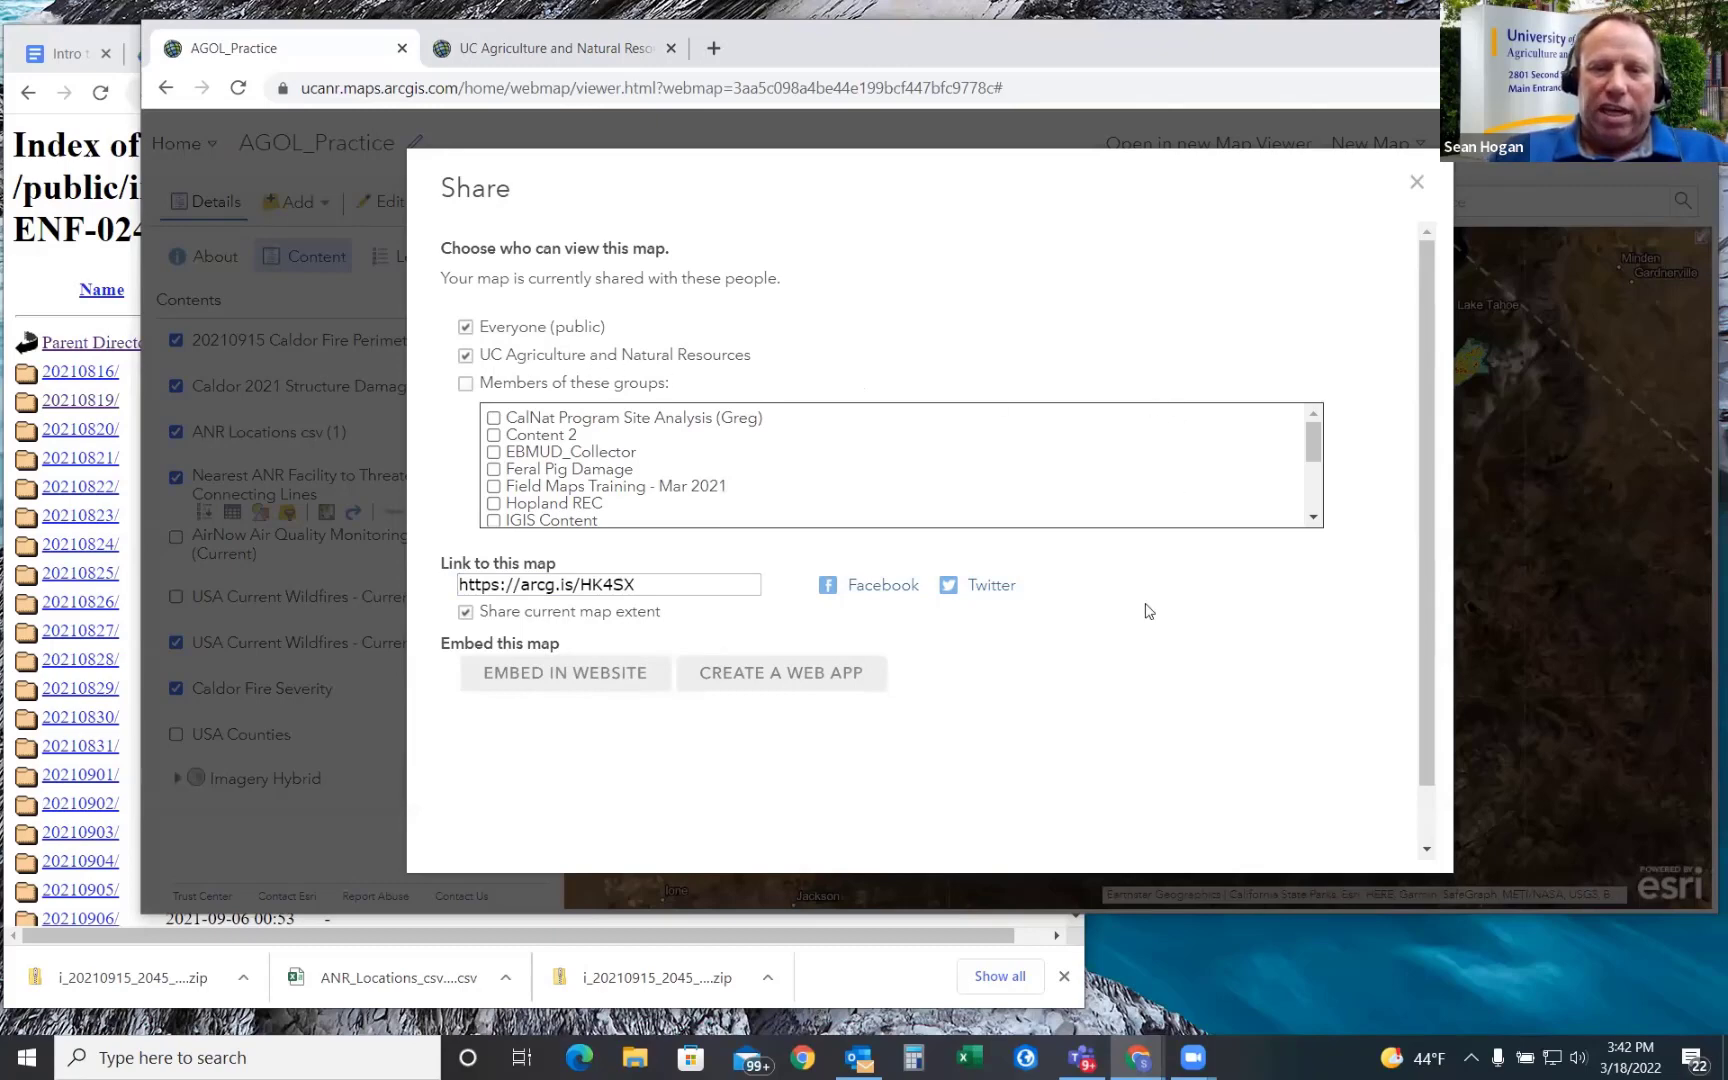
pyautogui.scroll(-2, 1157, 706)
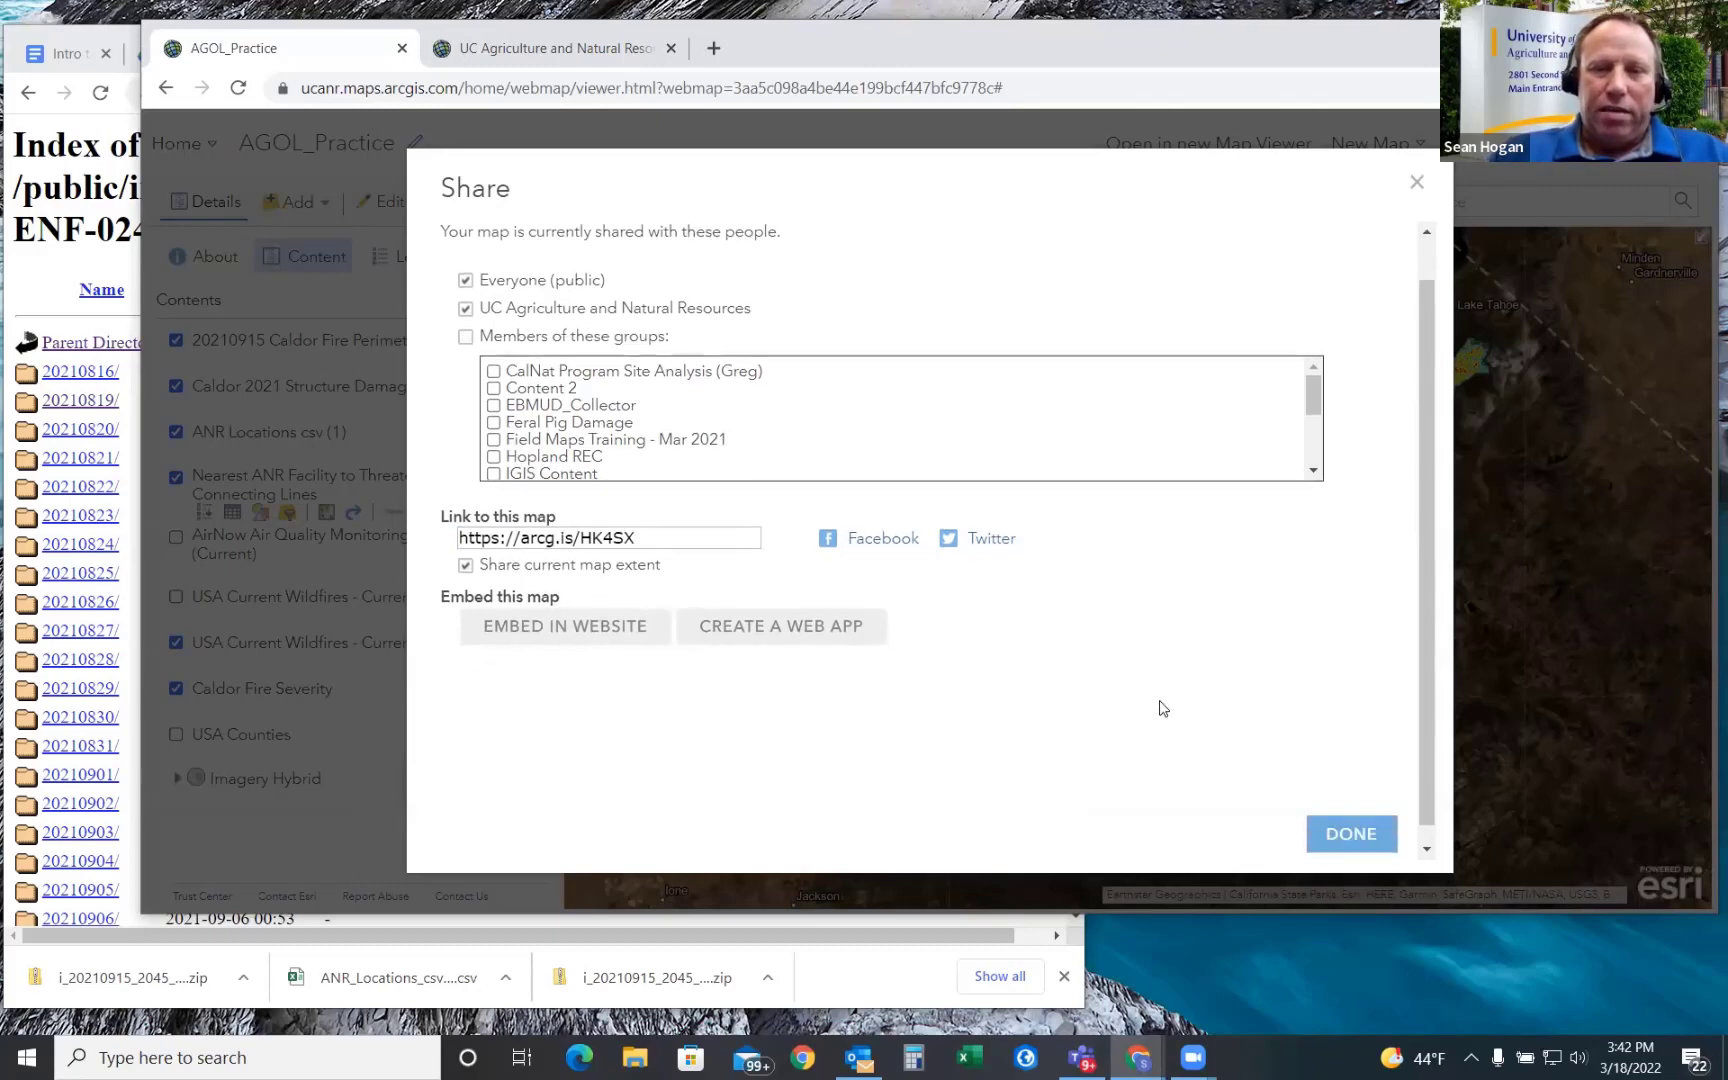
pyautogui.click(1348, 819)
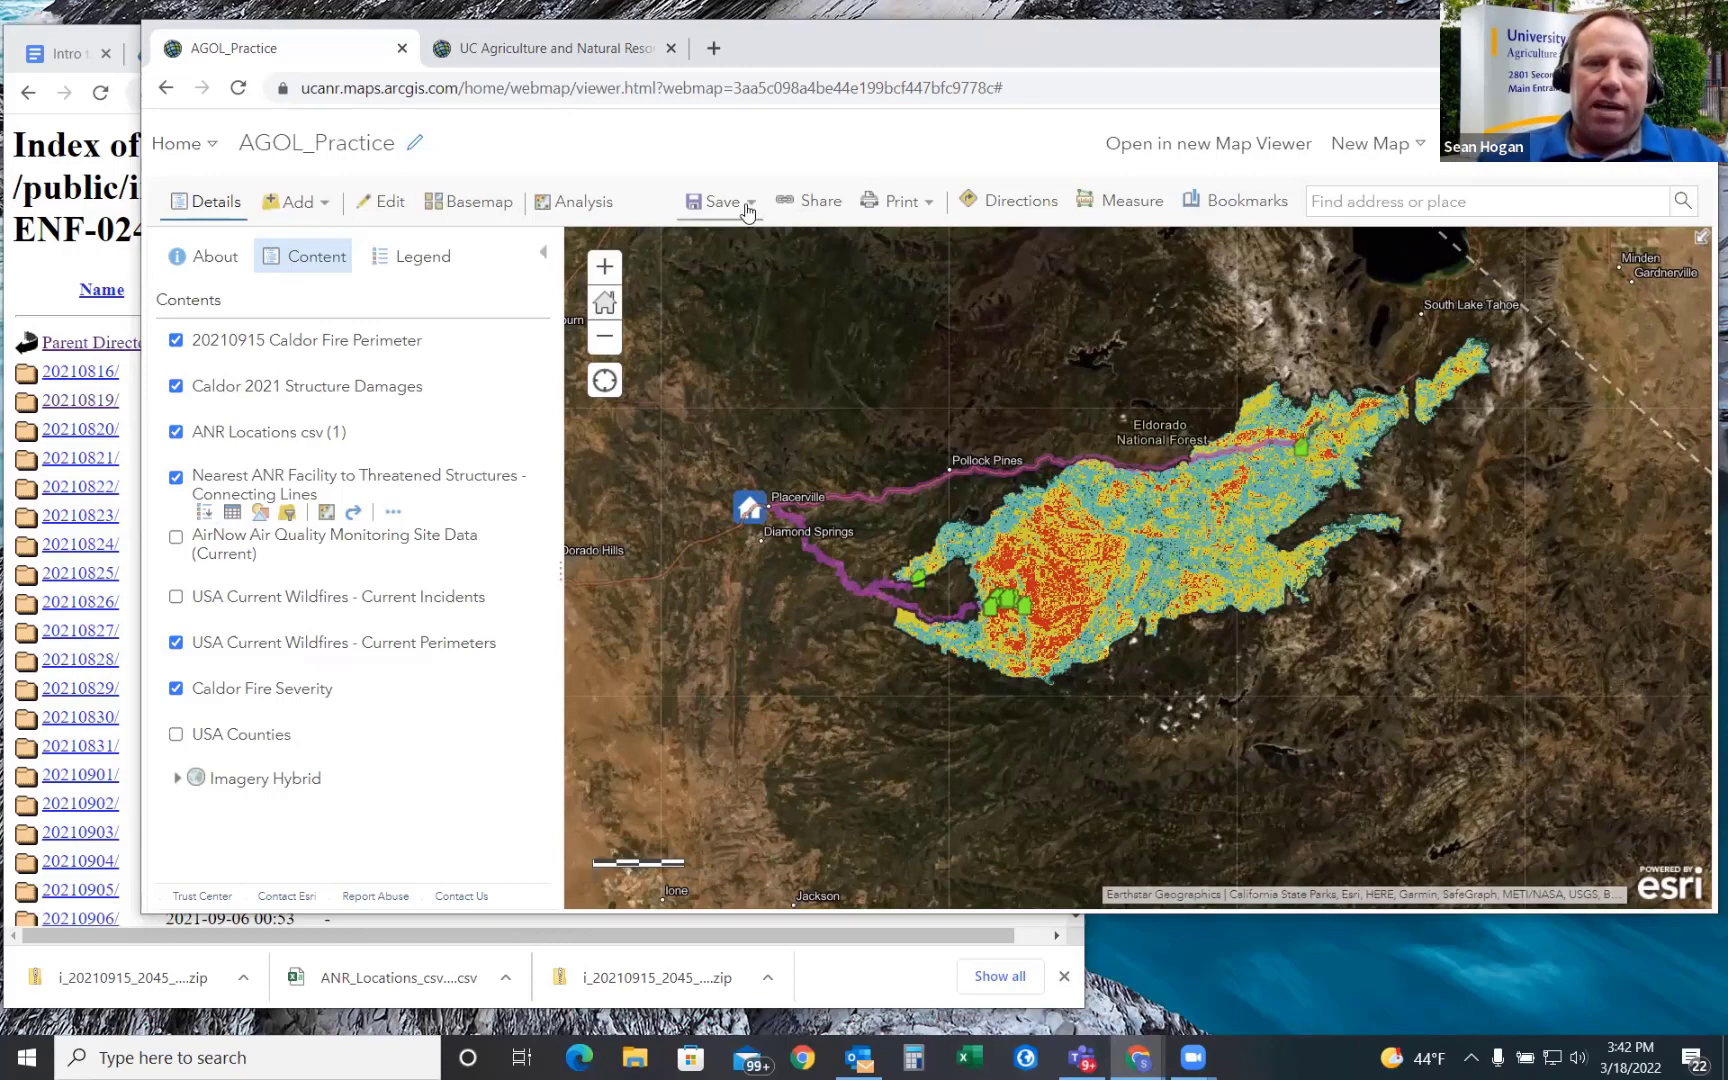
# - Copy the map's short arcg.is link from the sharing settings
pyautogui.click(808, 205)
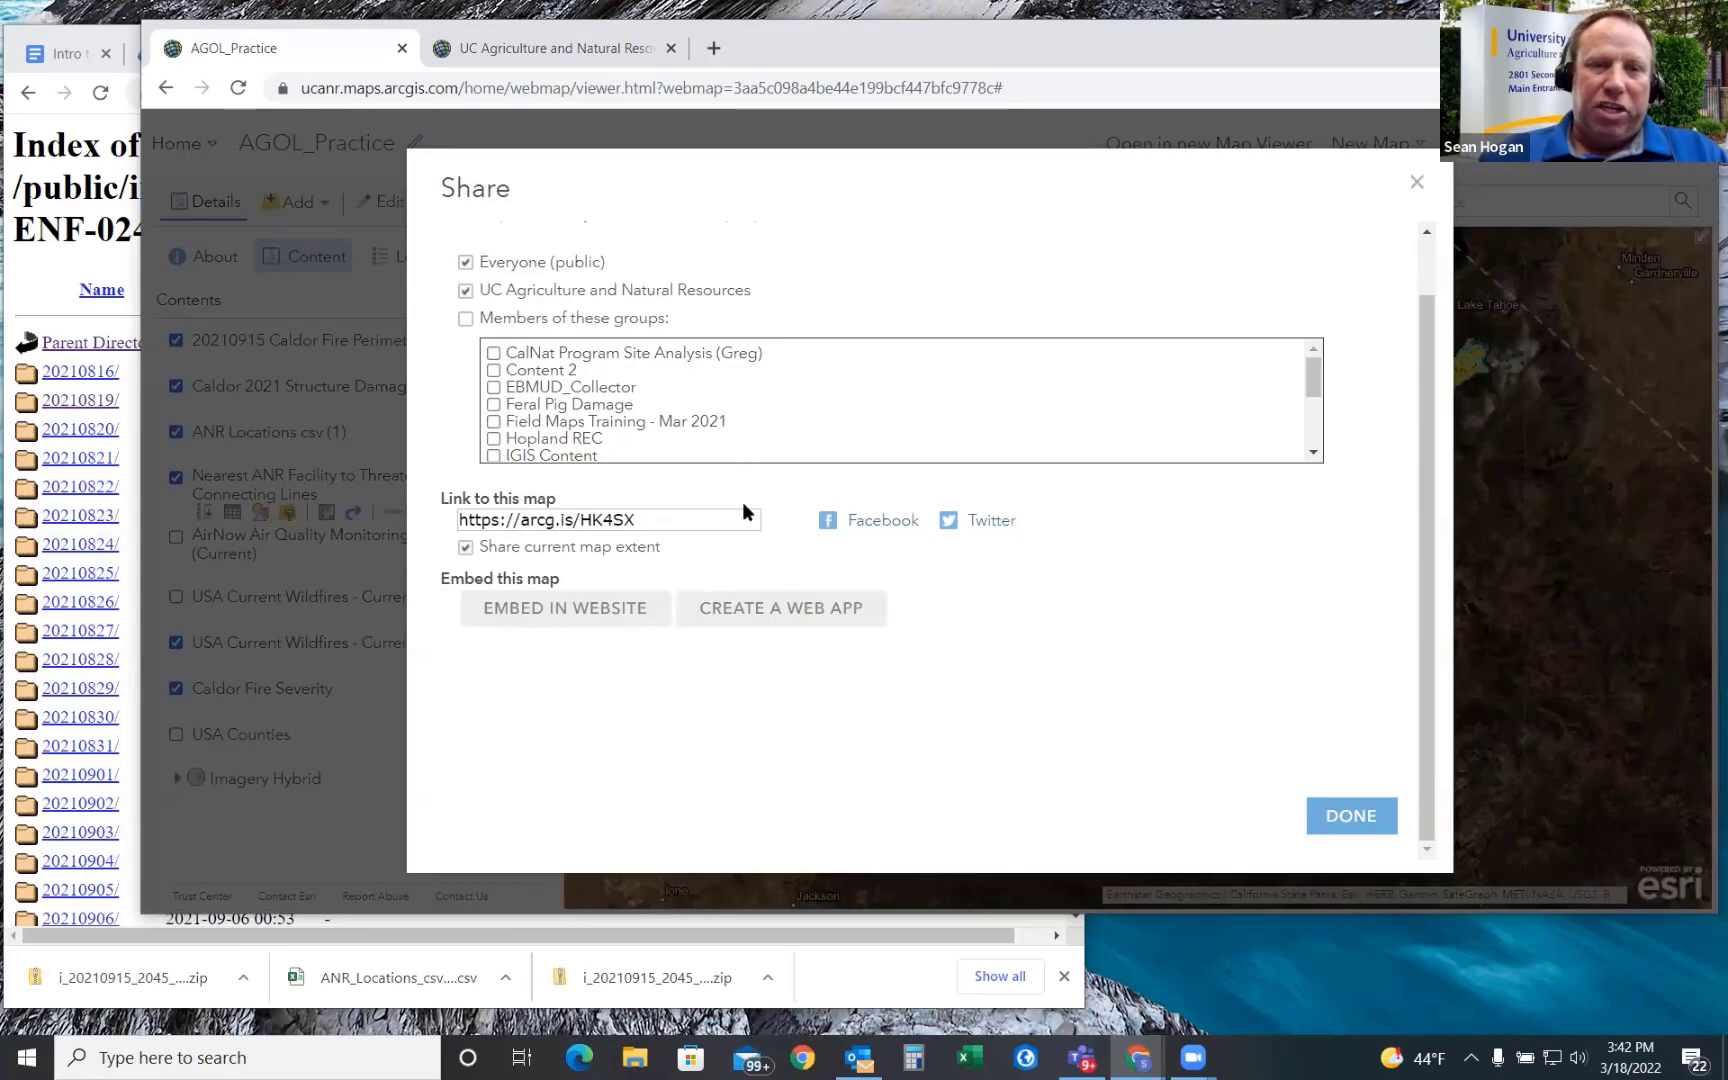
pyautogui.moveTo(650, 523); pyautogui.dragTo(457, 521)
pyautogui.hotkey('ctrl', 'c')
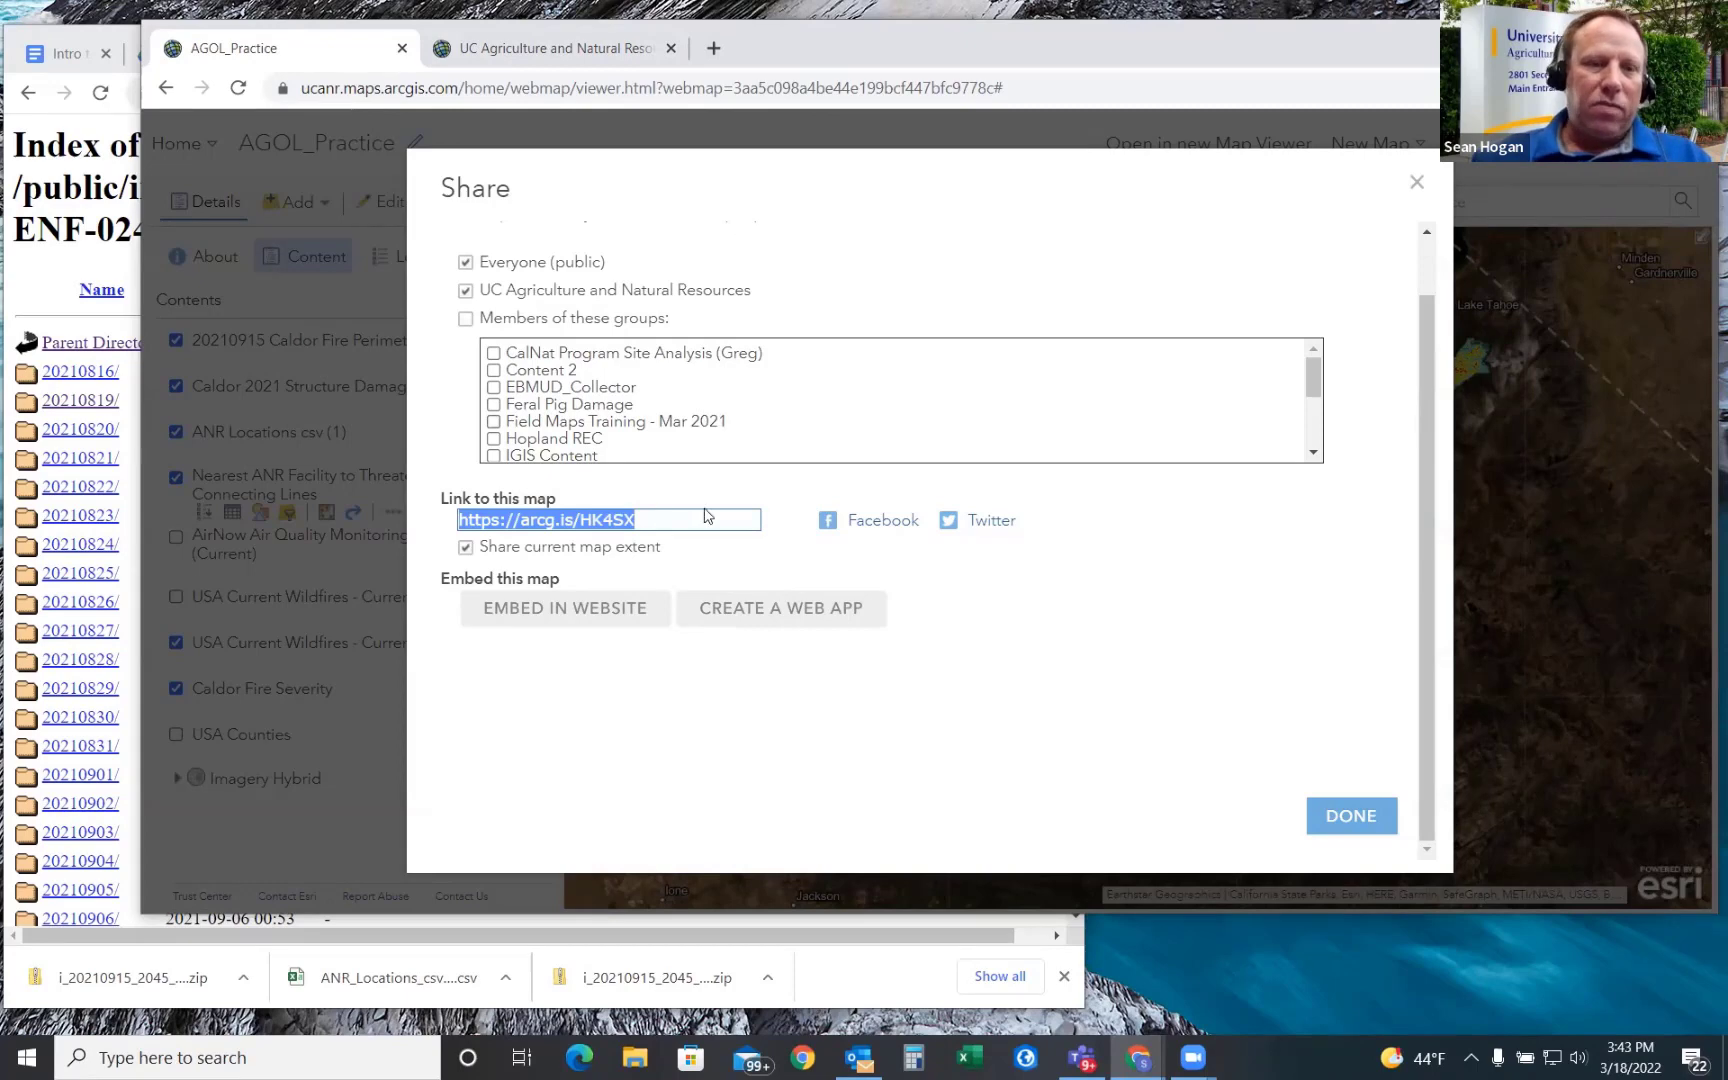
pyautogui.click(587, 1055)
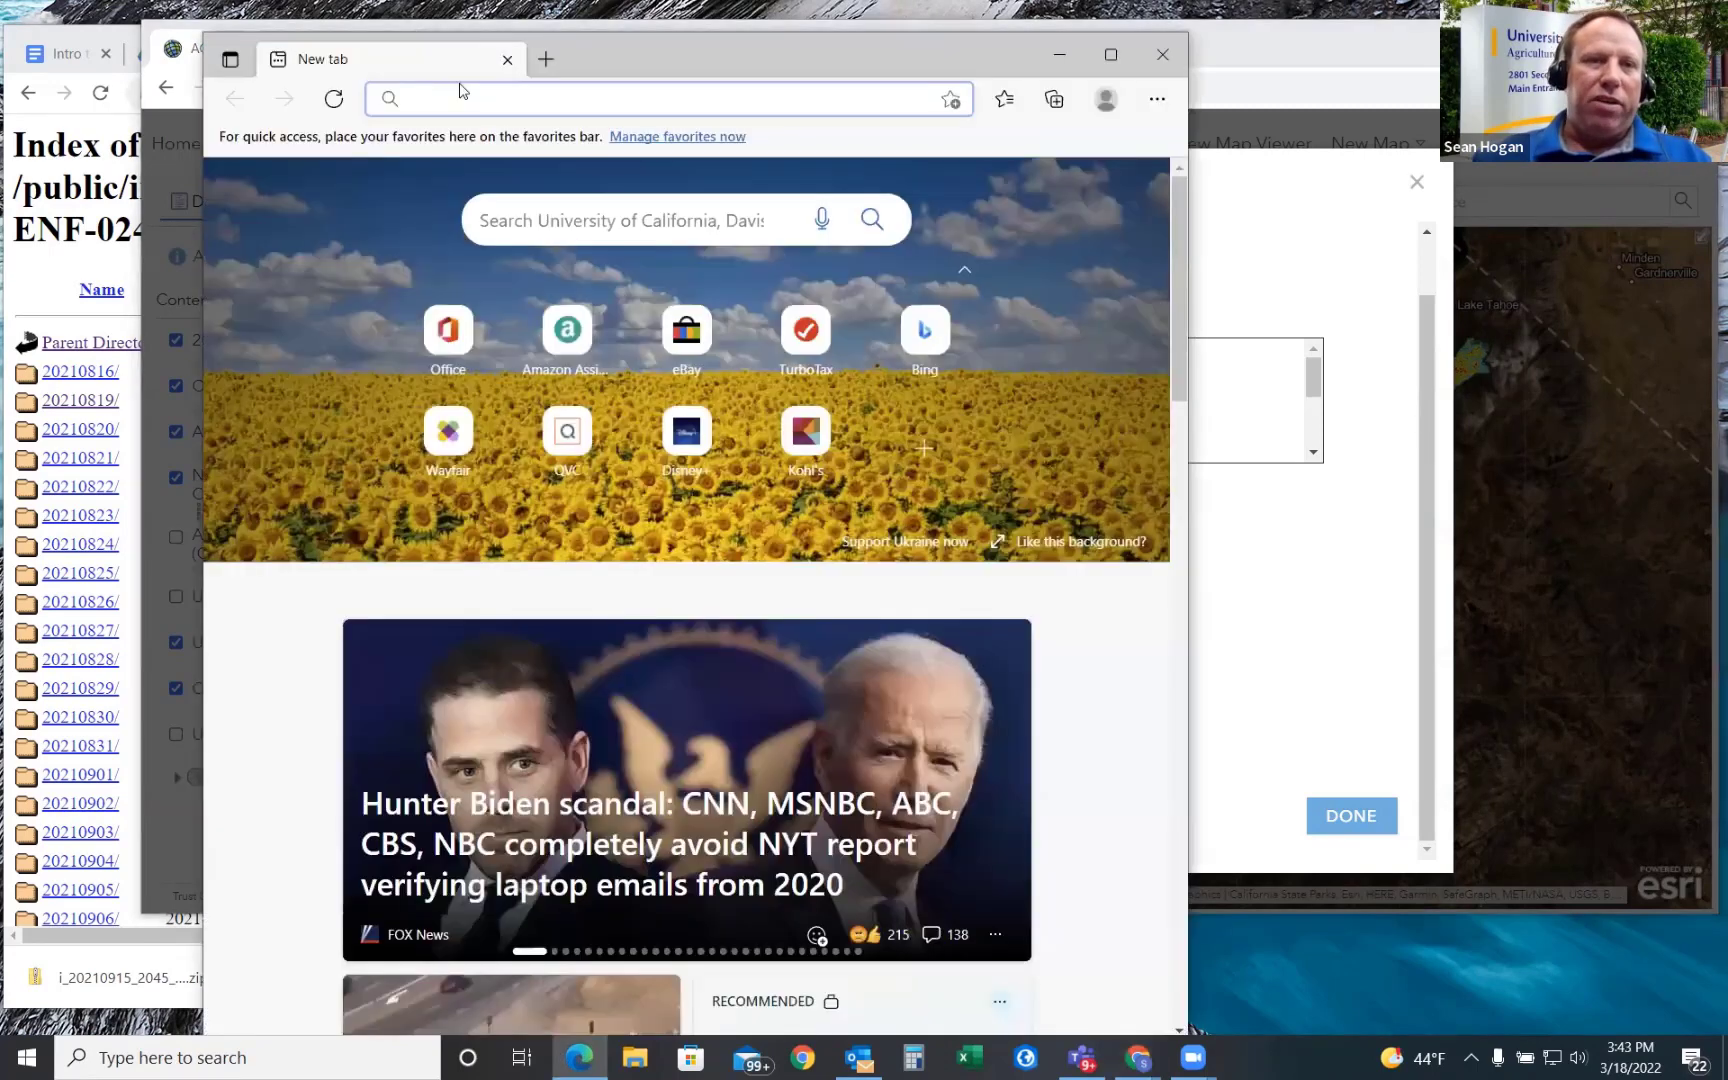
# - Open the arcg.is short link in Edge and review the public map and its legend
pyautogui.hotkey('ctrl', 'v')
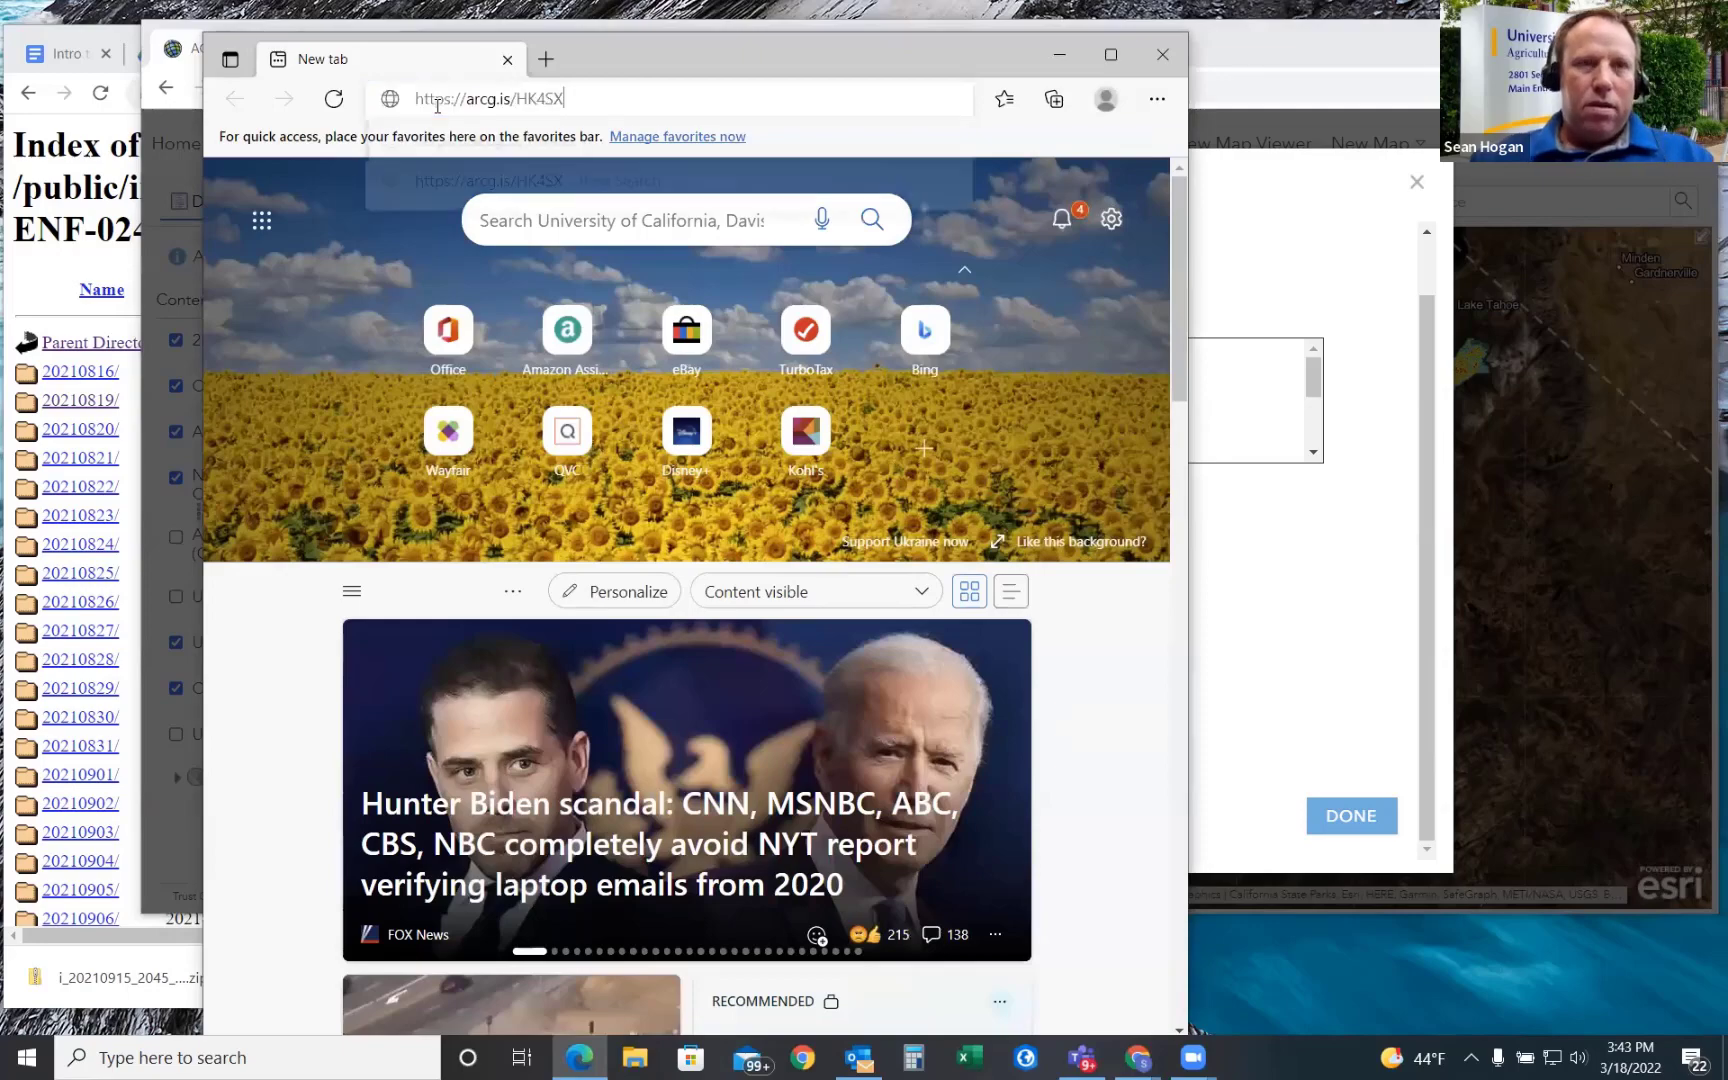
pyautogui.press('Return')
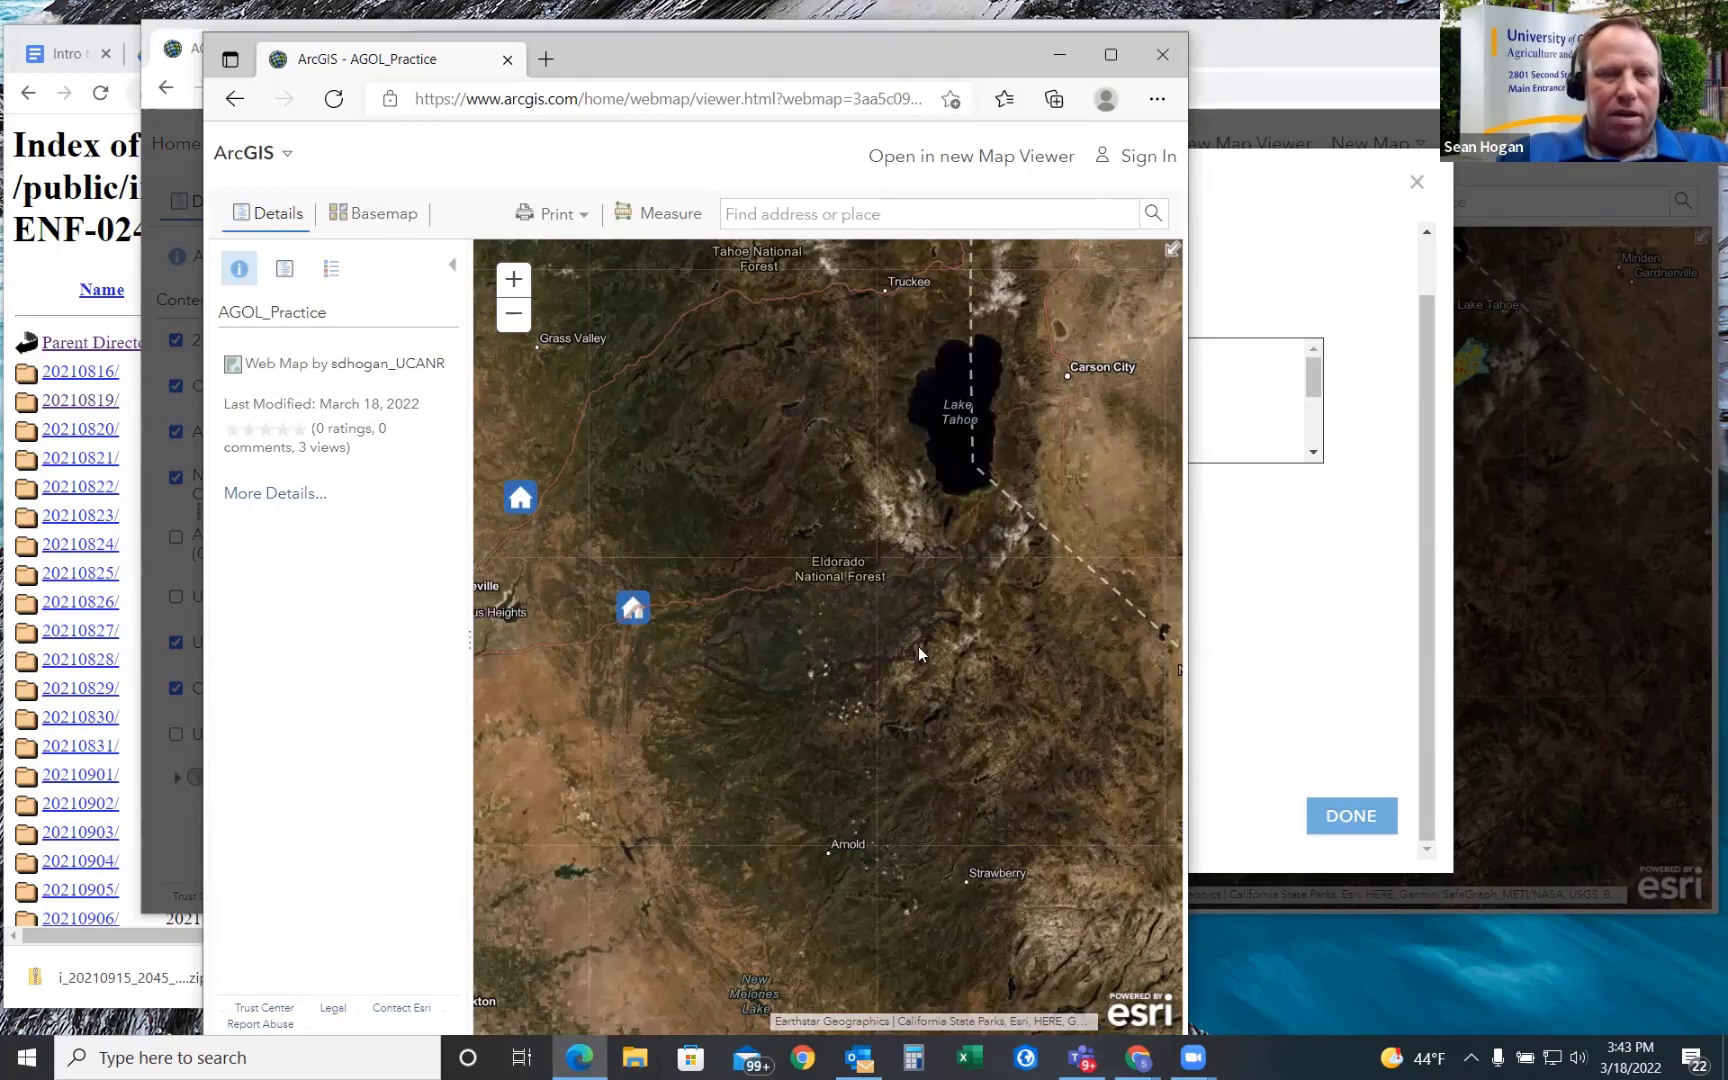
pyautogui.scroll(1, 907, 647)
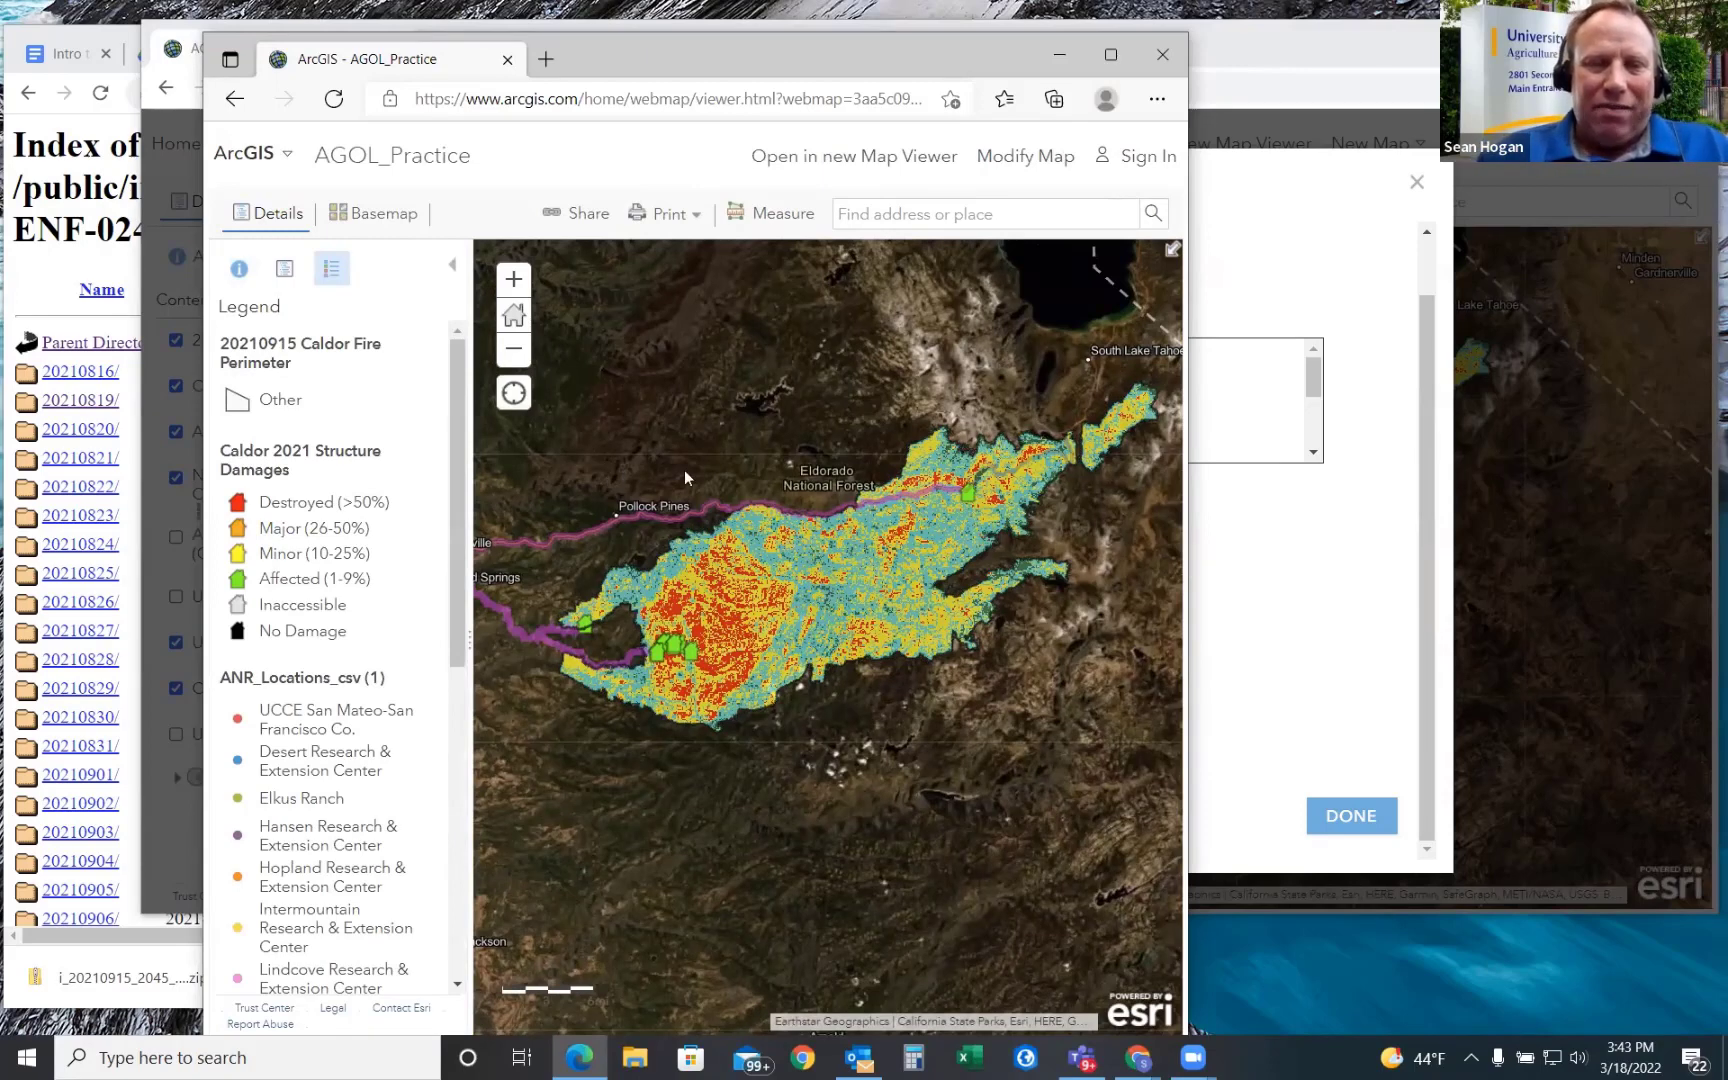
pyautogui.scroll(-1, 684, 470)
pyautogui.moveTo(640, 462); pyautogui.dragTo(685, 474)
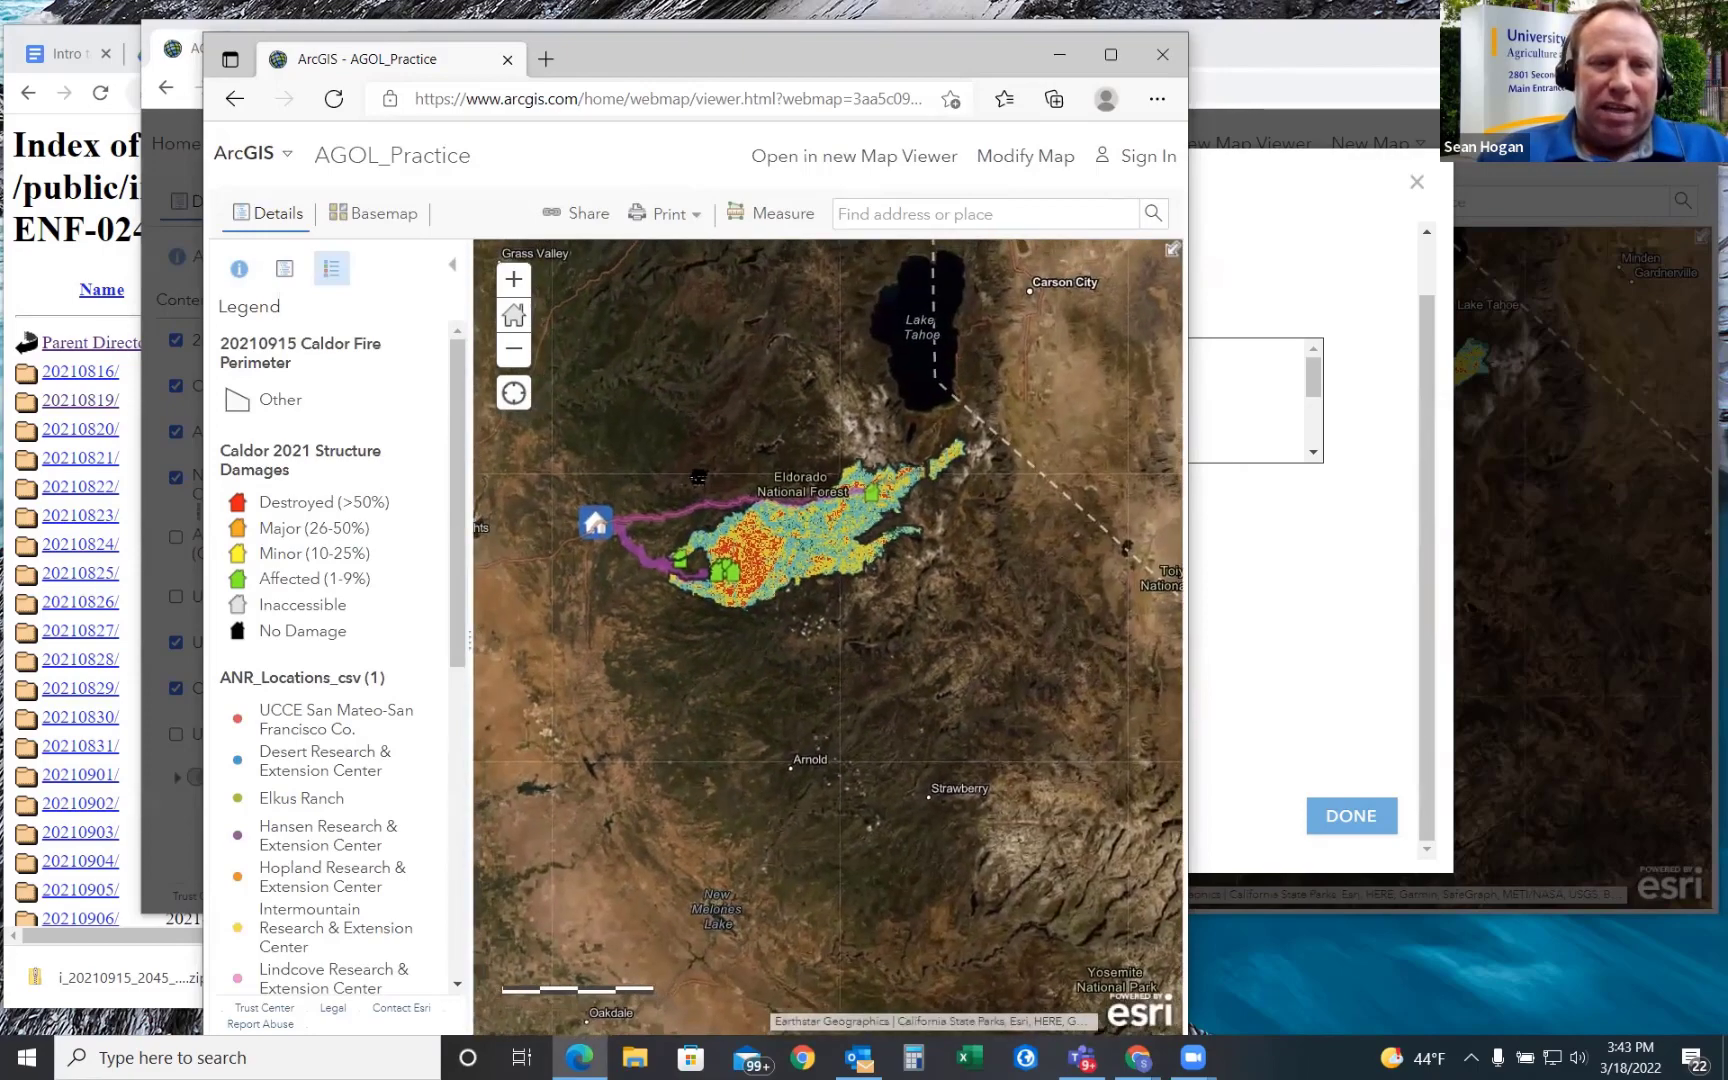
pyautogui.scroll(-5, 460, 490)
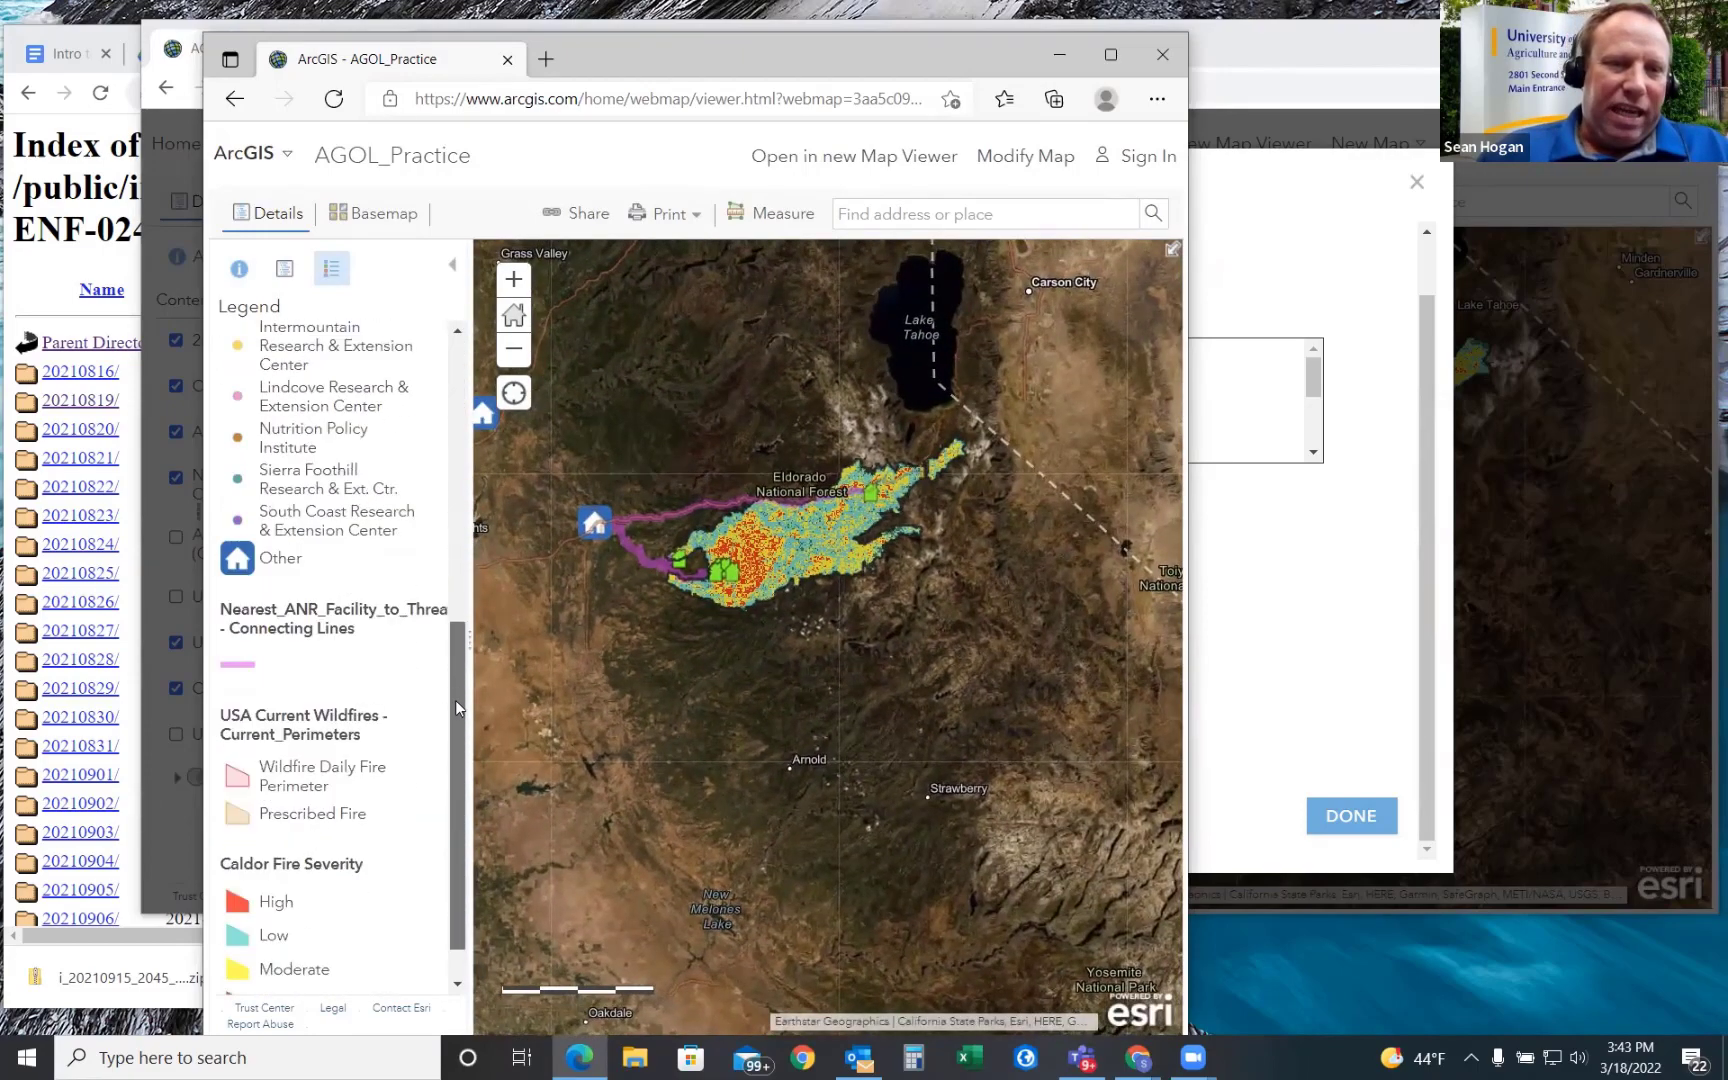
pyautogui.moveTo(473, 610); pyautogui.dragTo(481, 367)
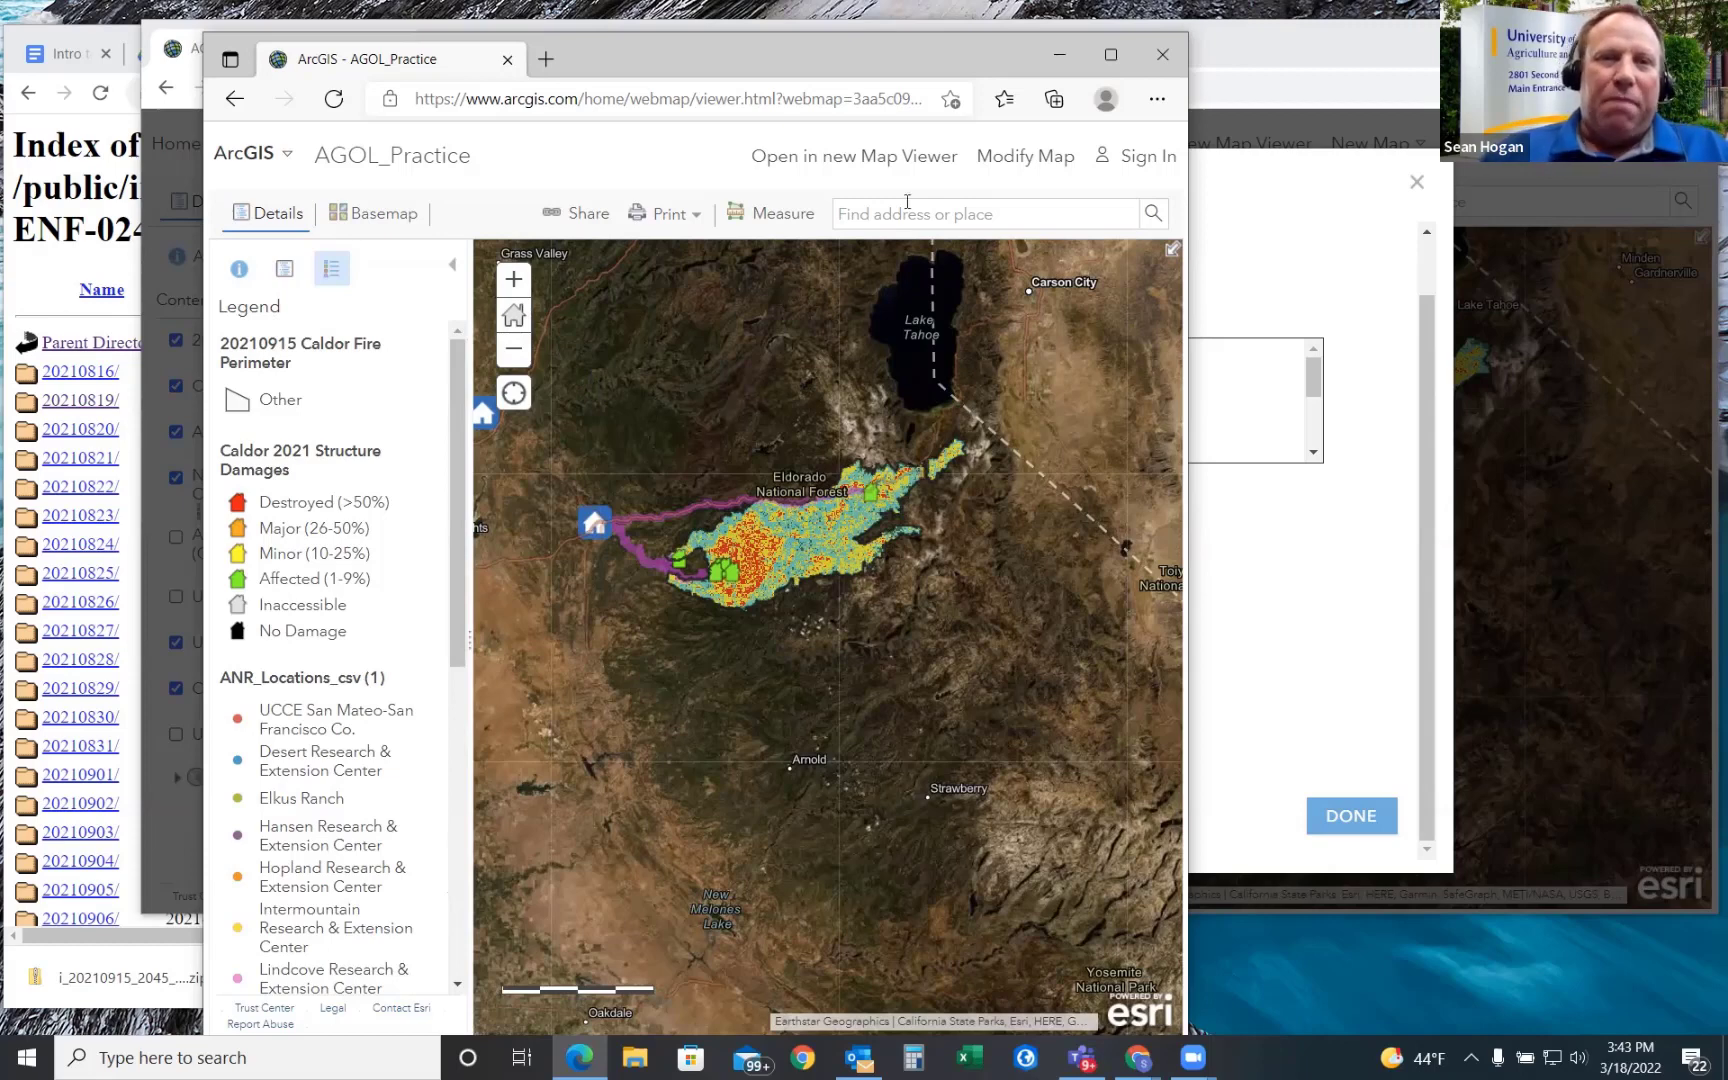
pyautogui.click(1060, 54)
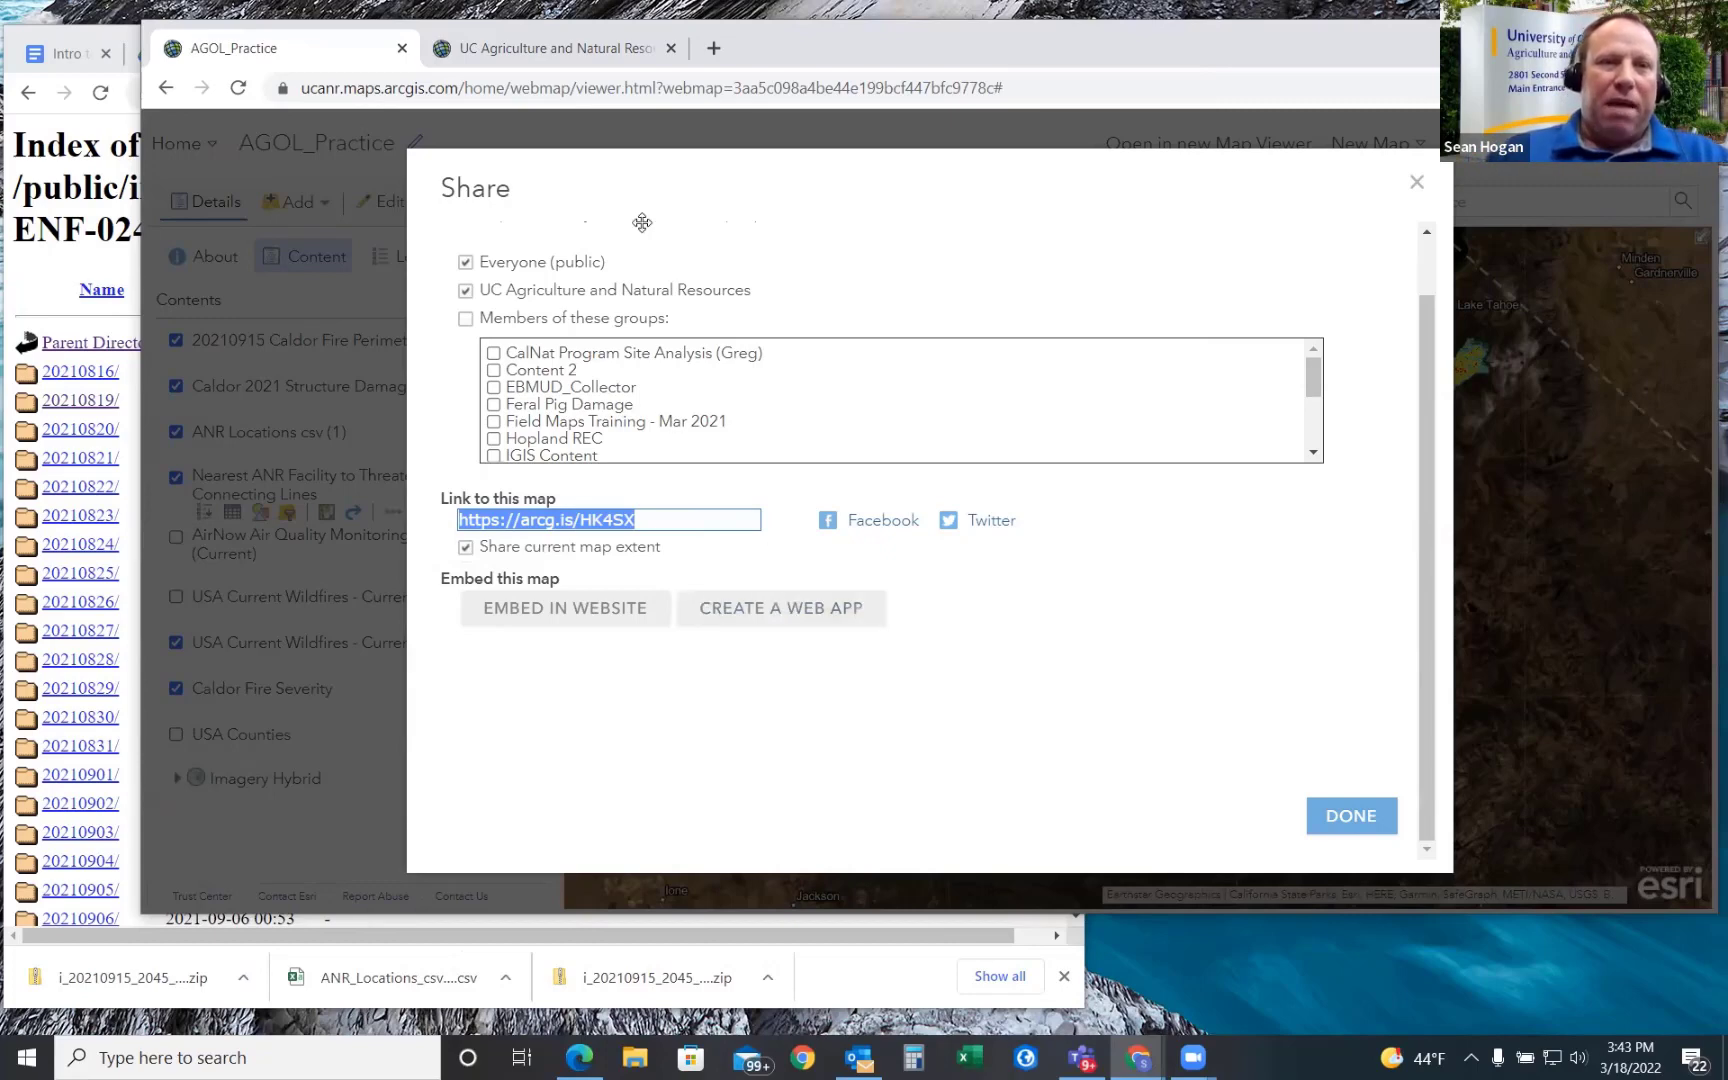
# - Switch to the UC Agriculture and Natural Resources organization page with its app list
pyautogui.click(545, 50)
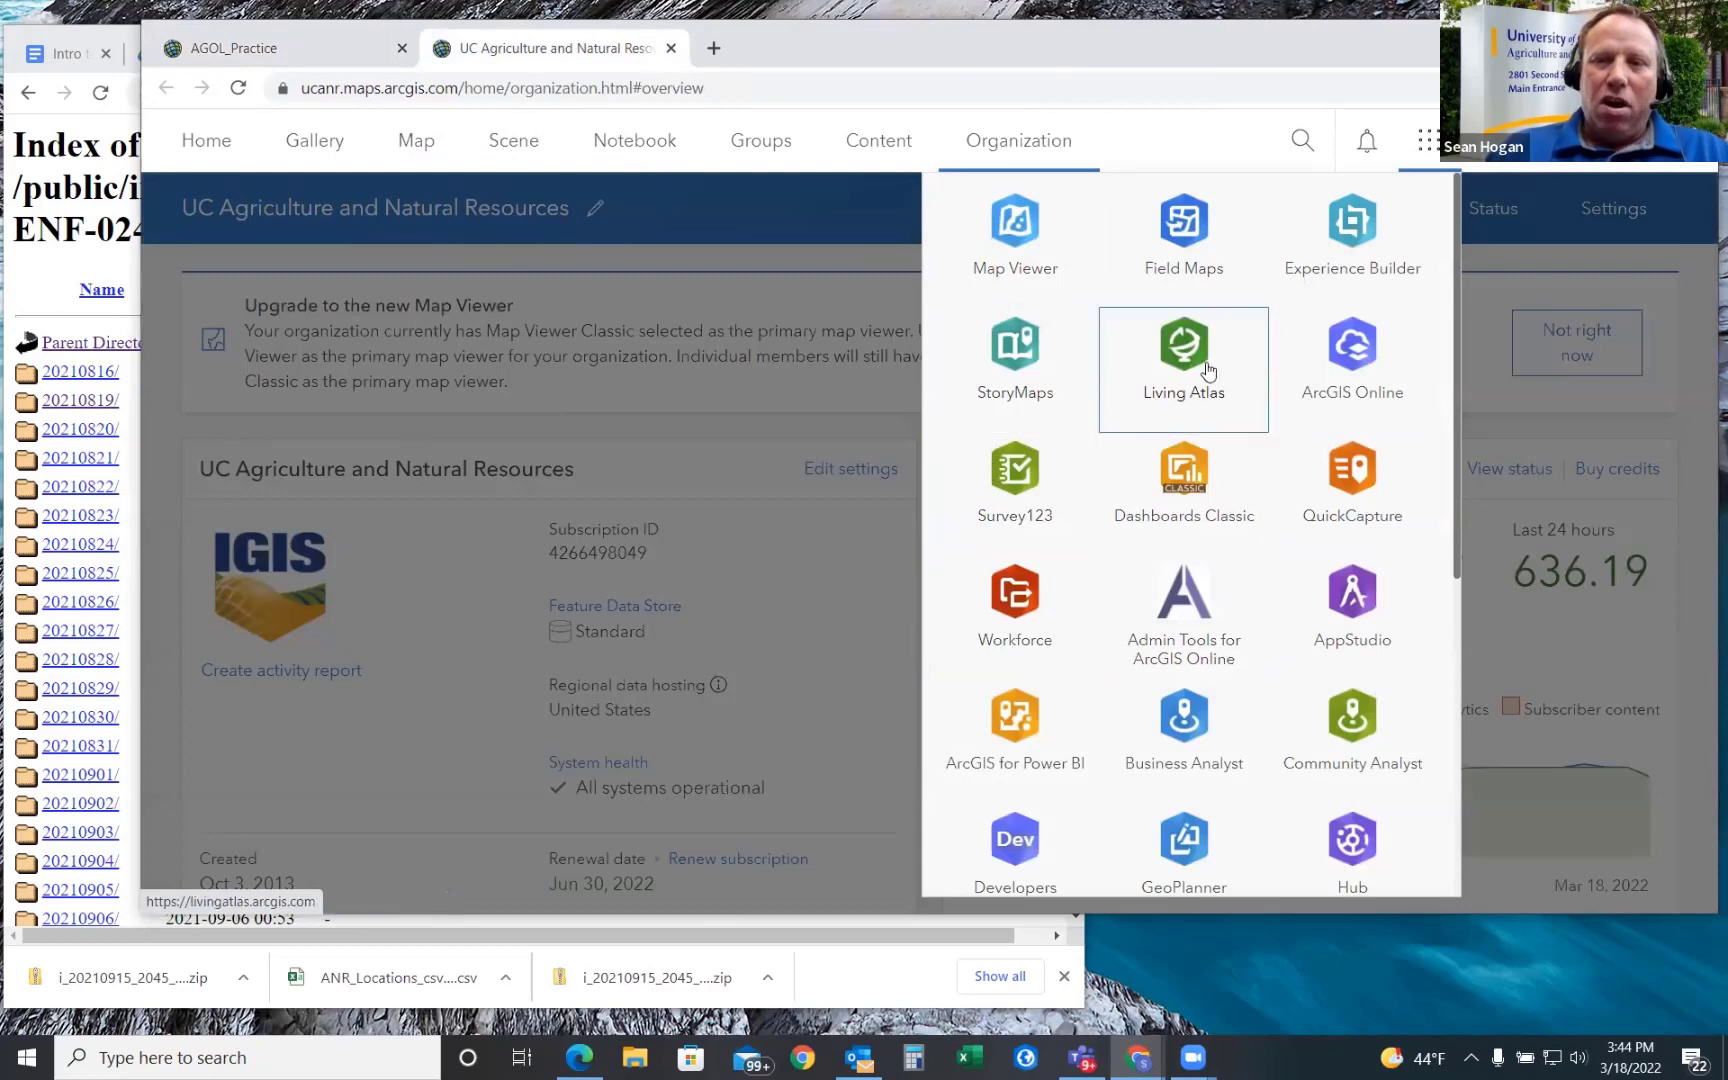
# - Create a blank fullscreen experience in Experience Builder, then go back to the organization overview
pyautogui.click(1343, 238)
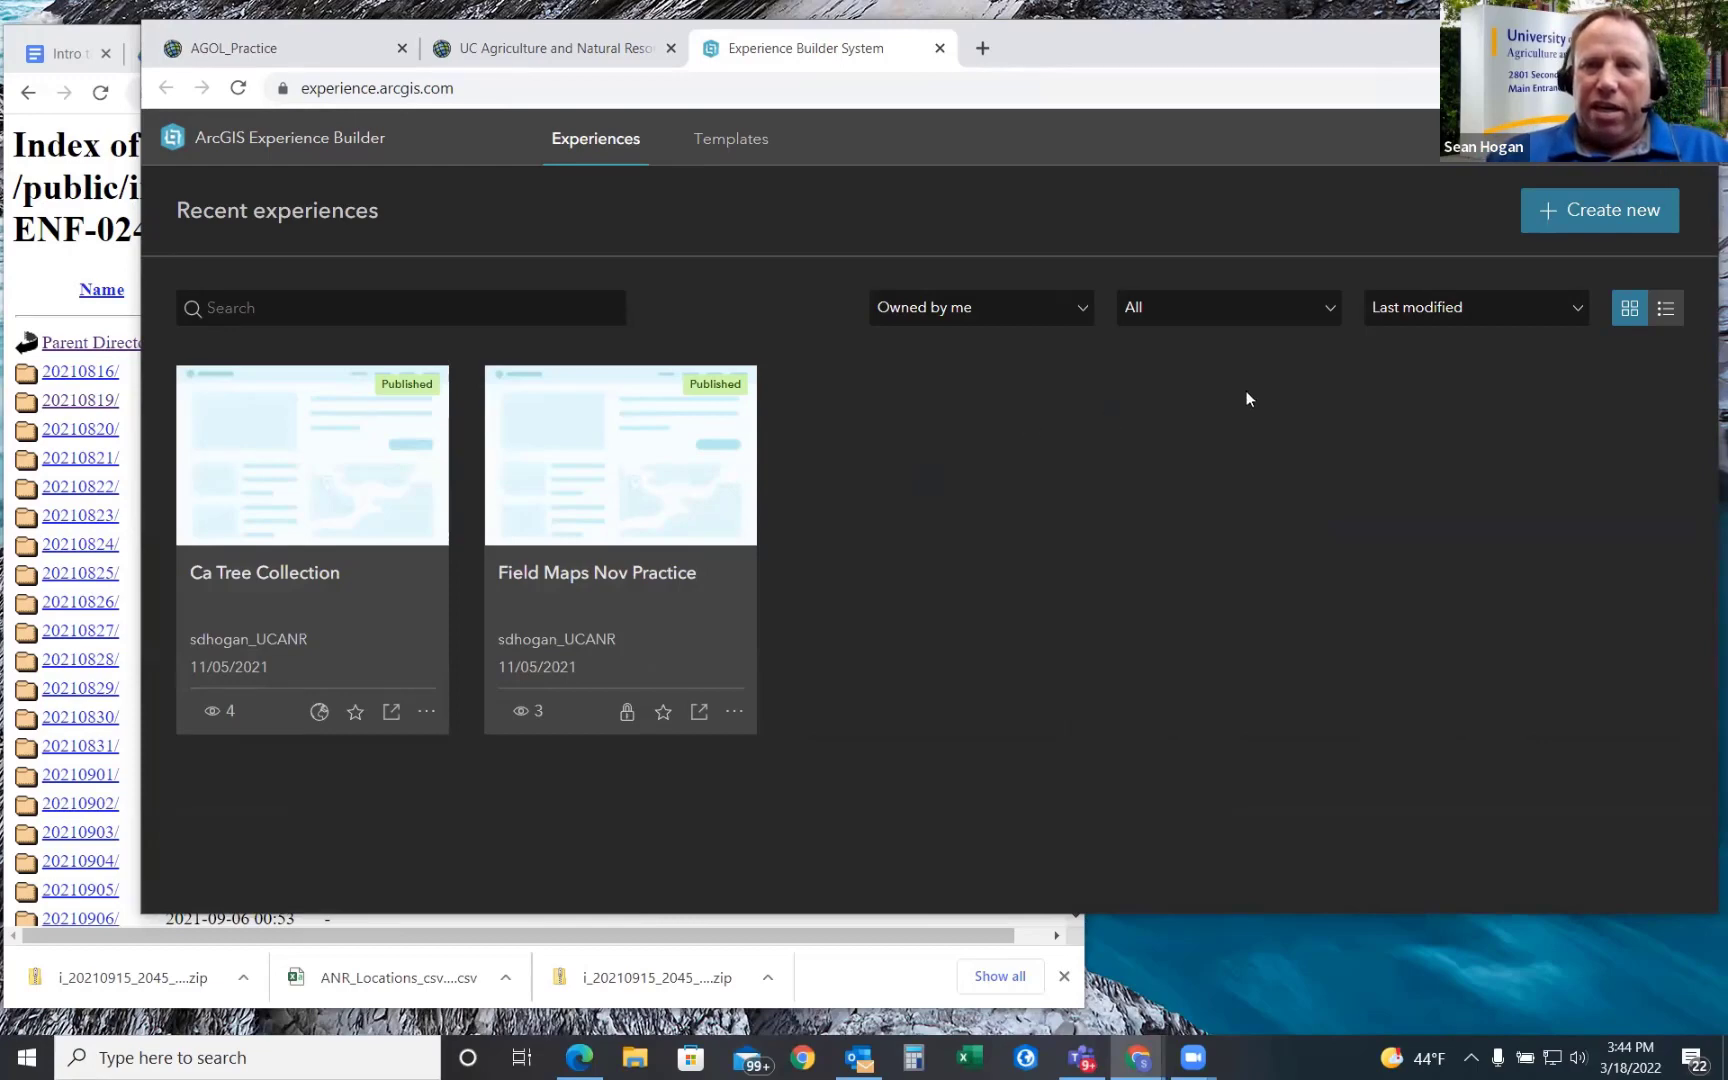
pyautogui.click(1595, 210)
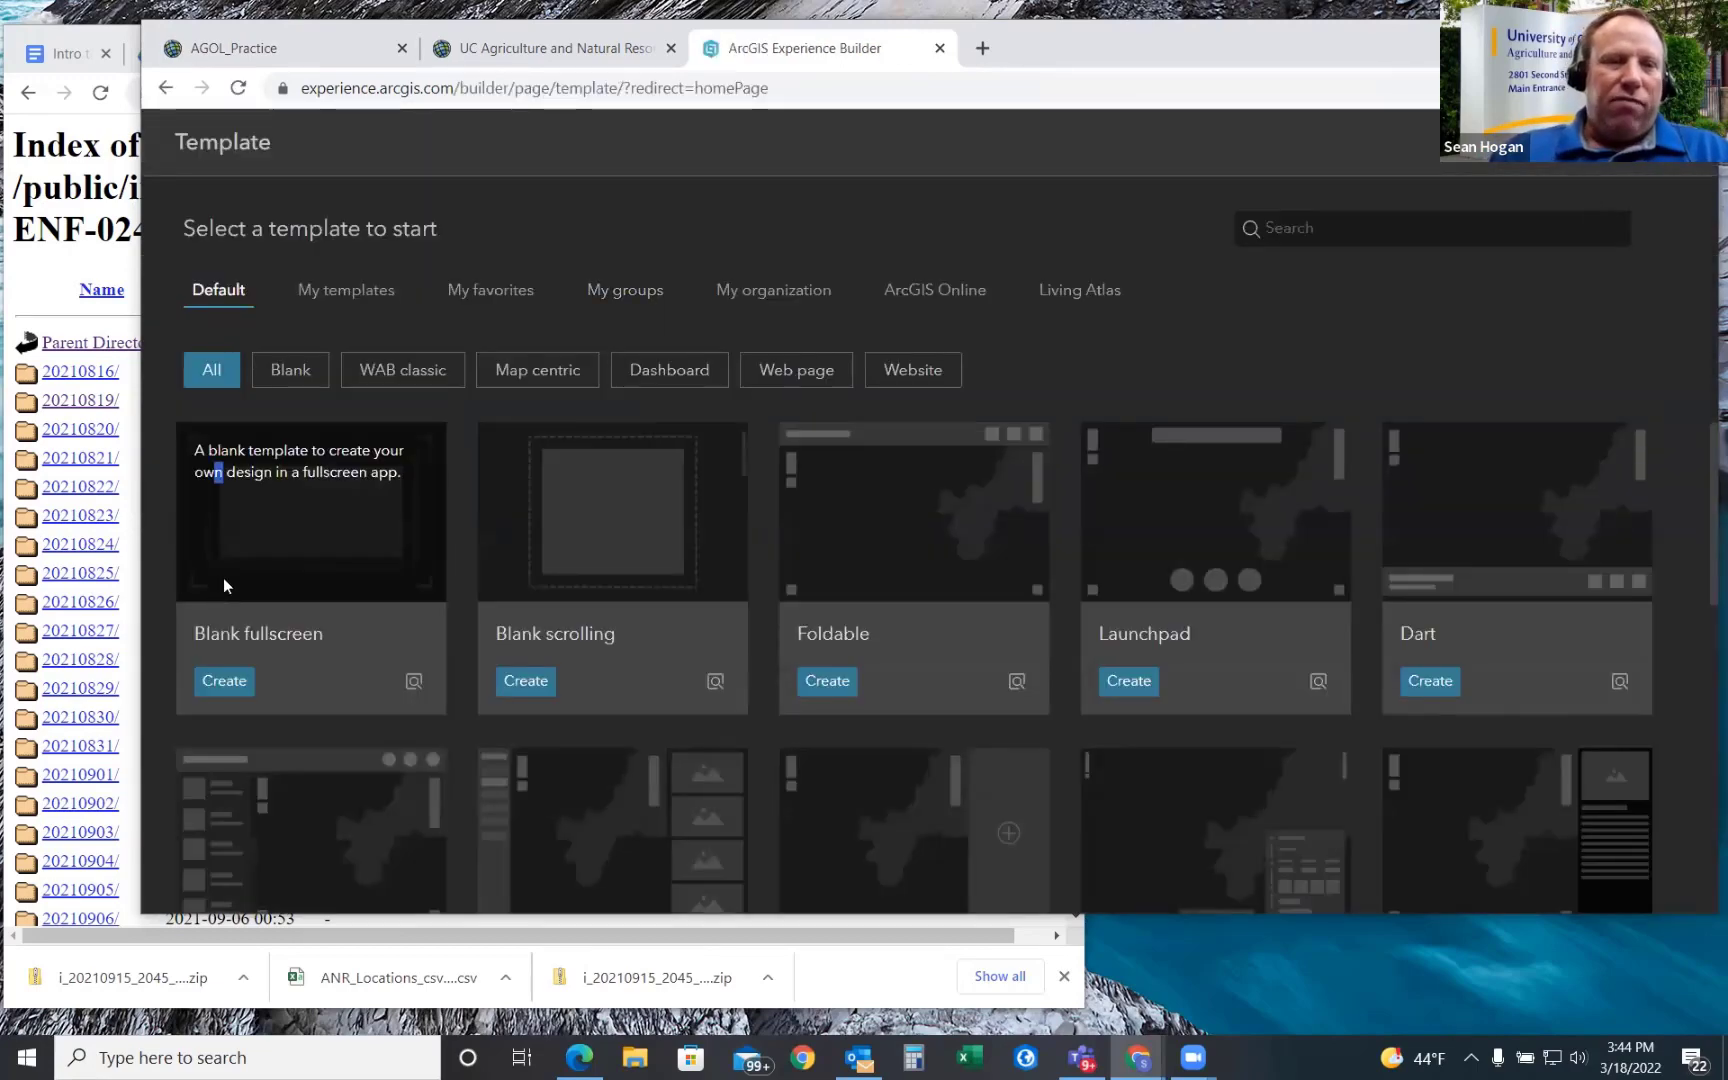
pyautogui.click(218, 682)
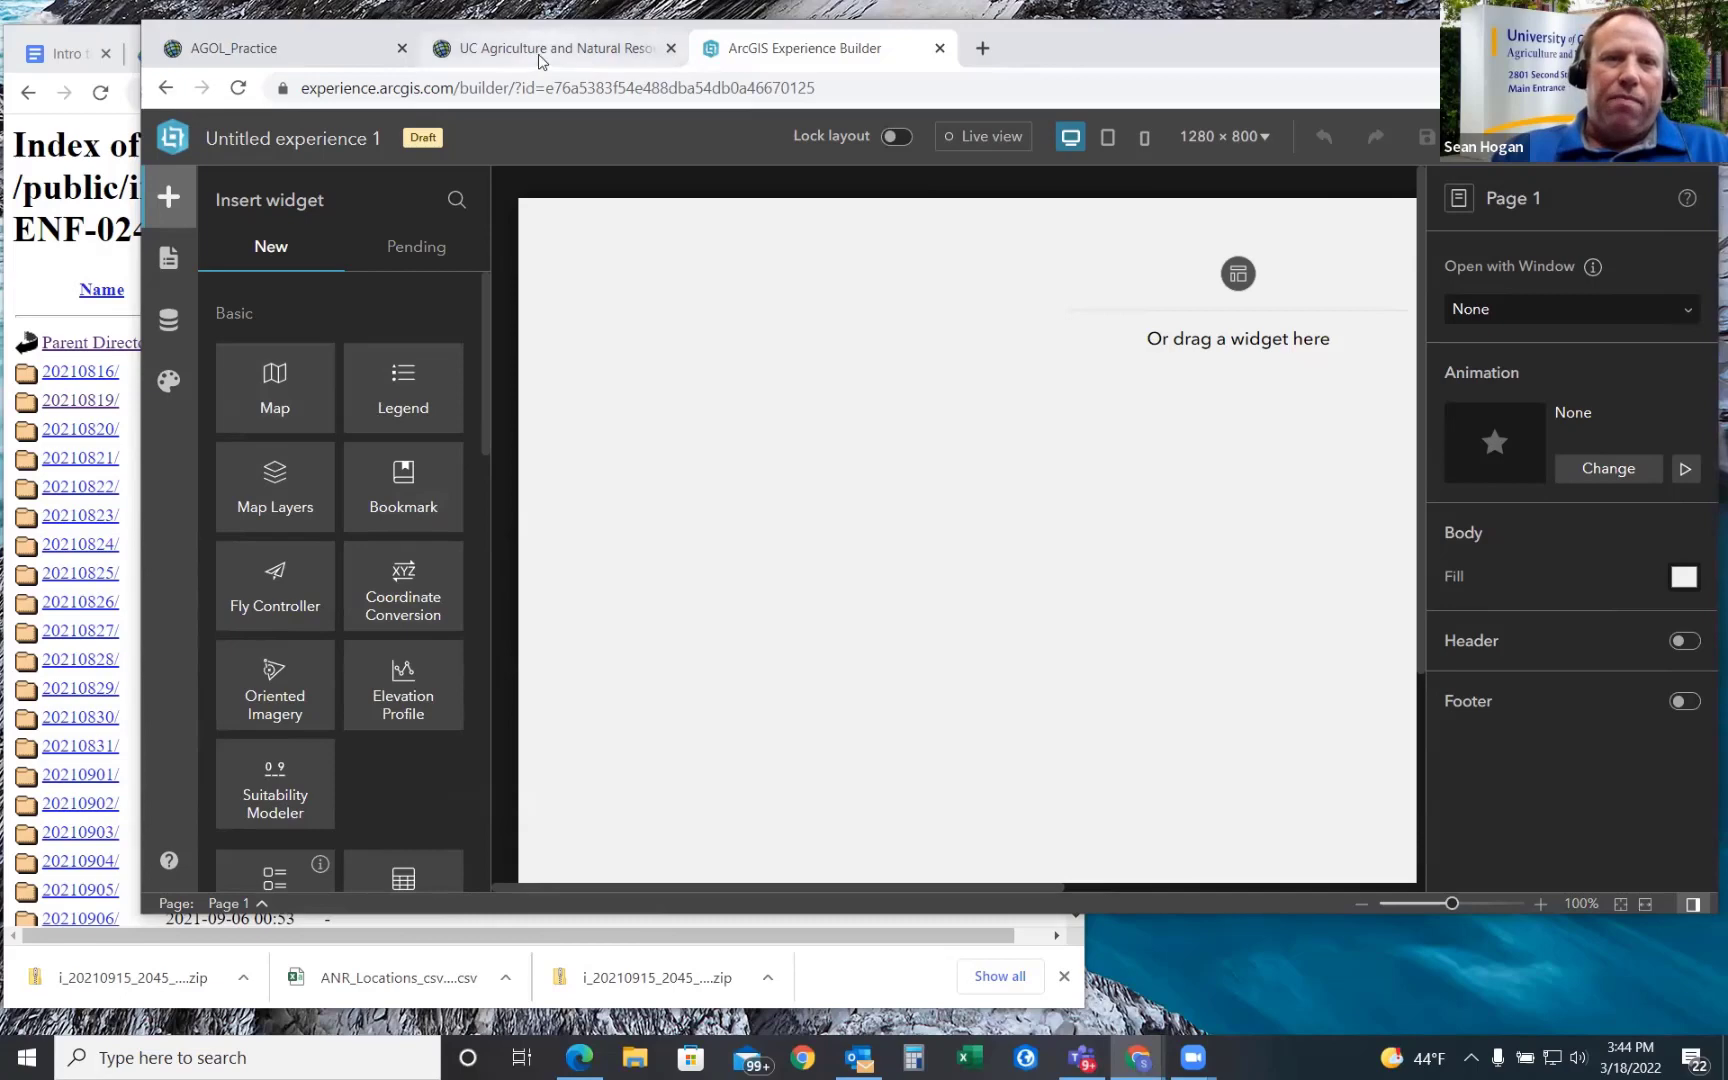
pyautogui.click(538, 60)
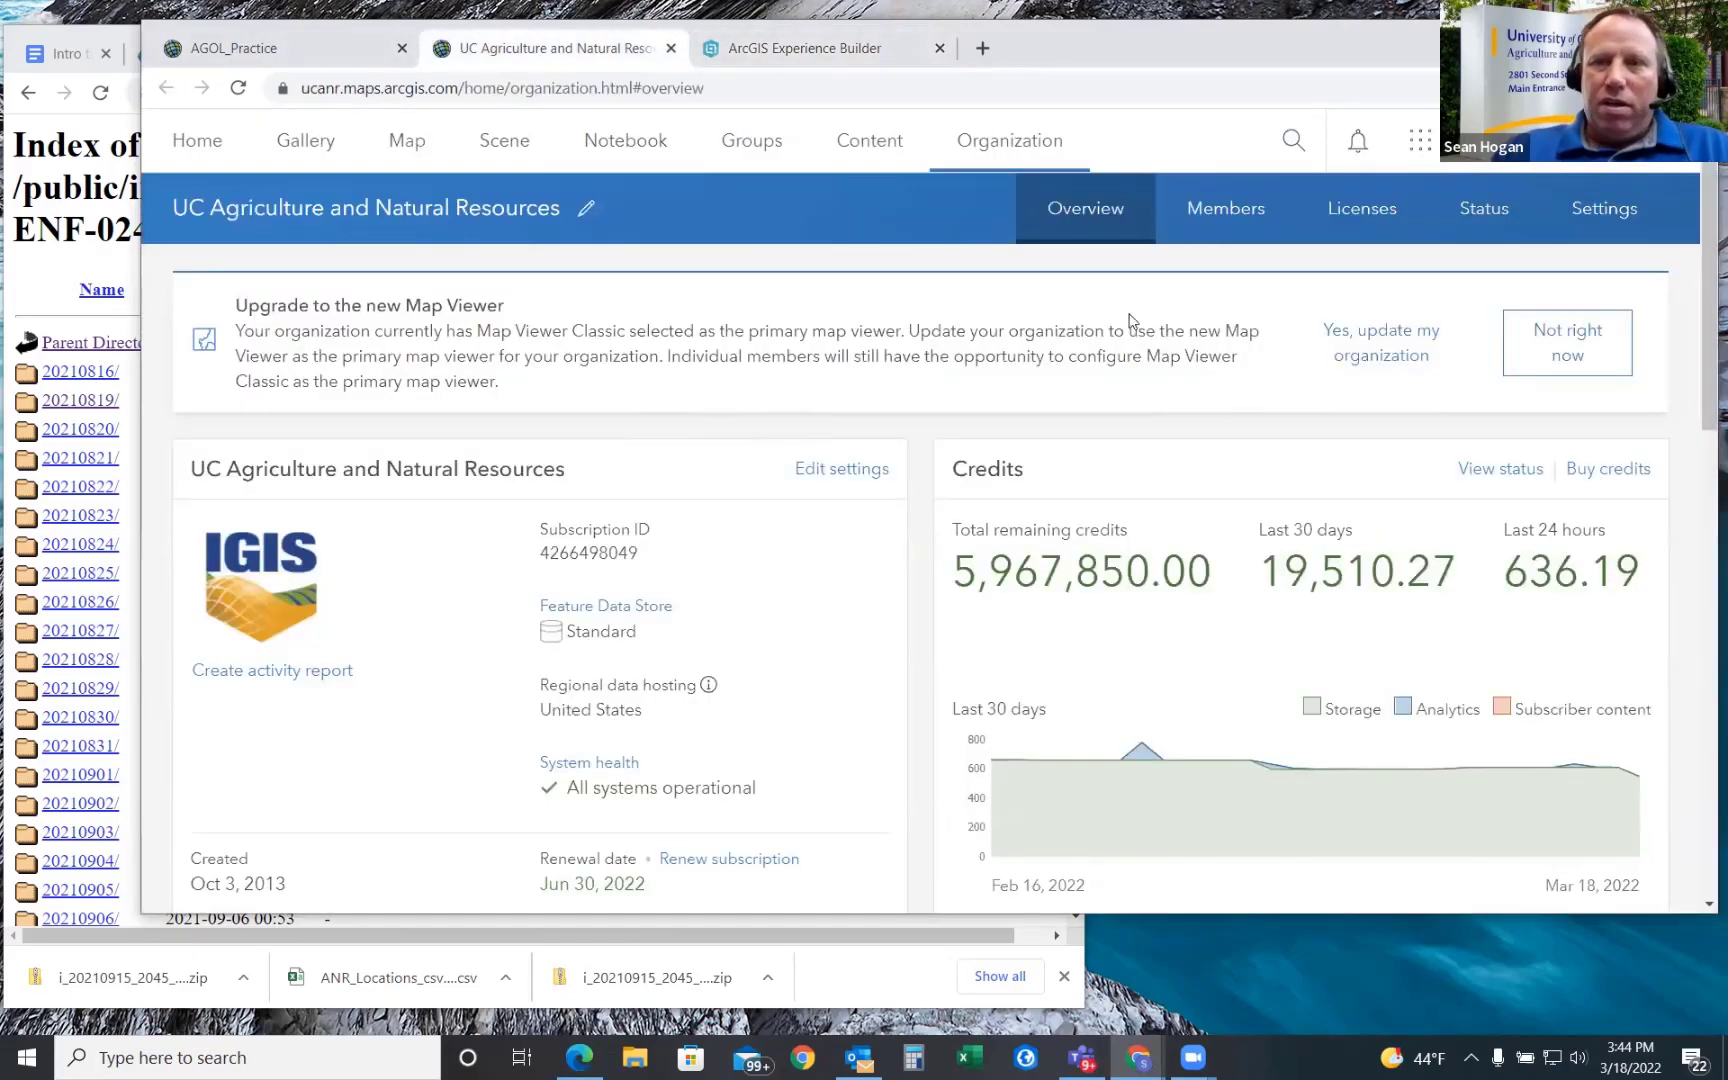
# - Switch back to the AGOL_Practice map tab showing its Share settings
pyautogui.click(1420, 140)
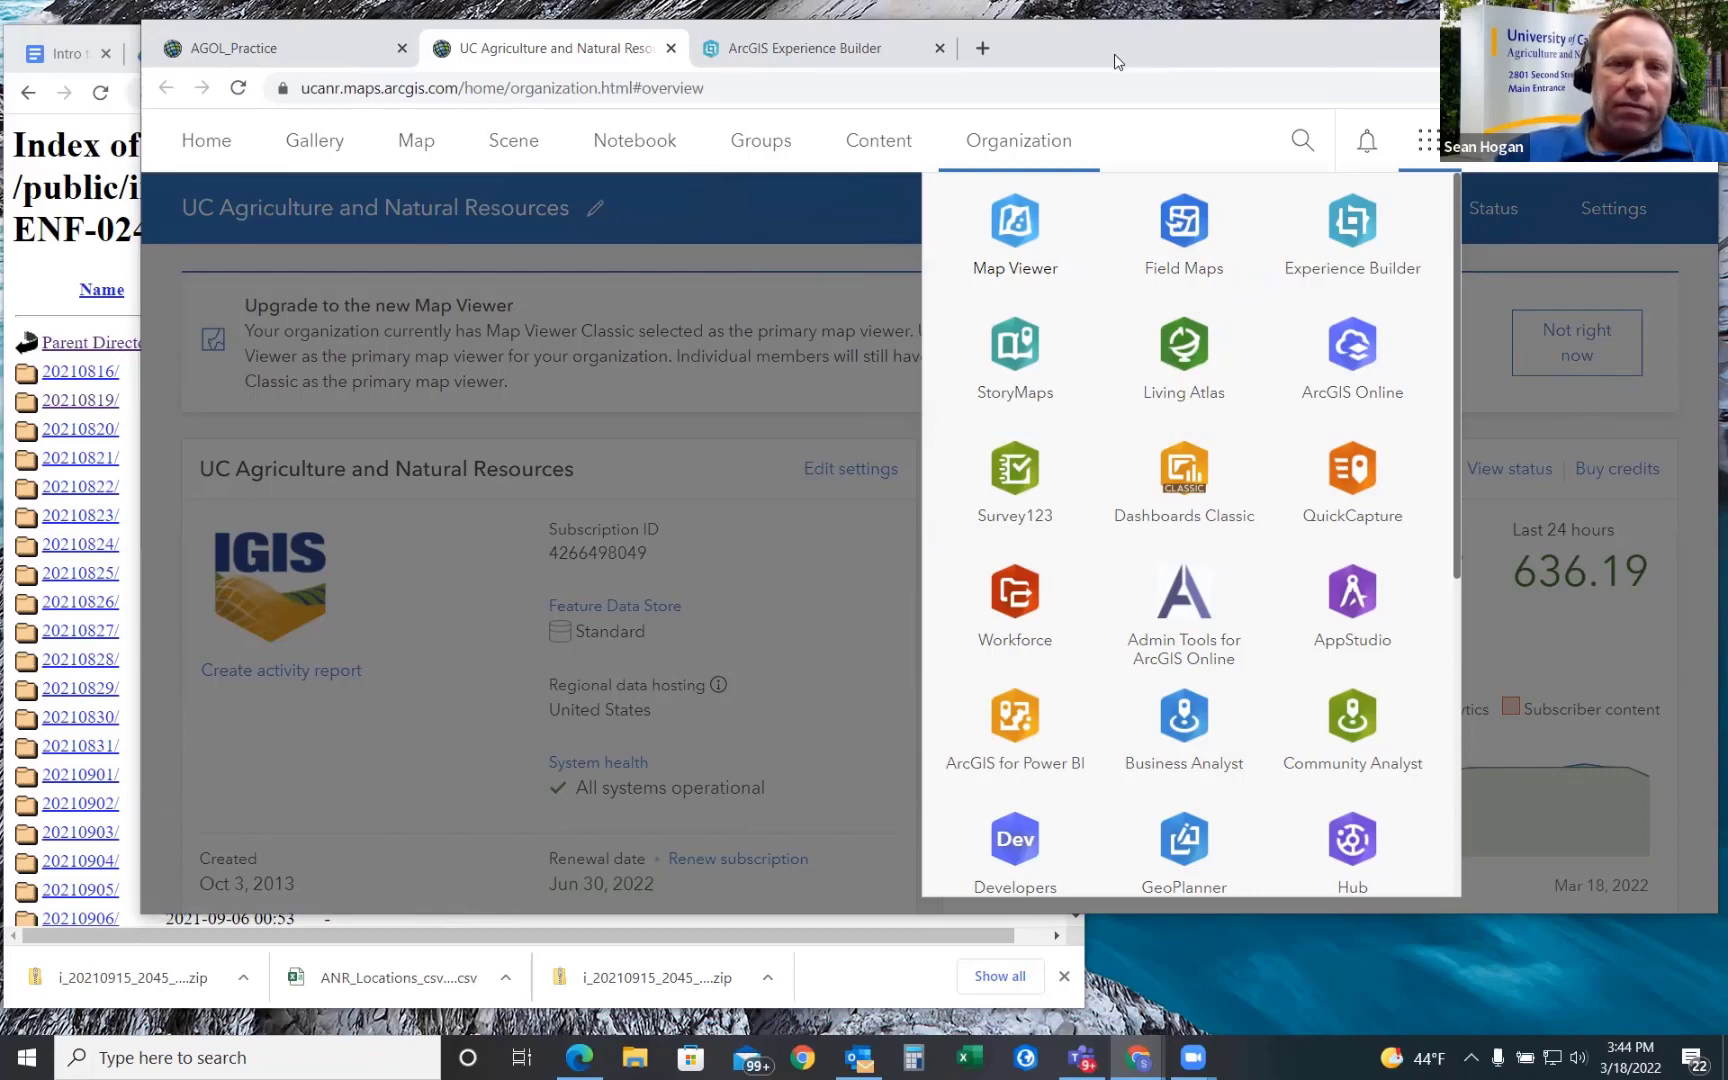
pyautogui.click(229, 52)
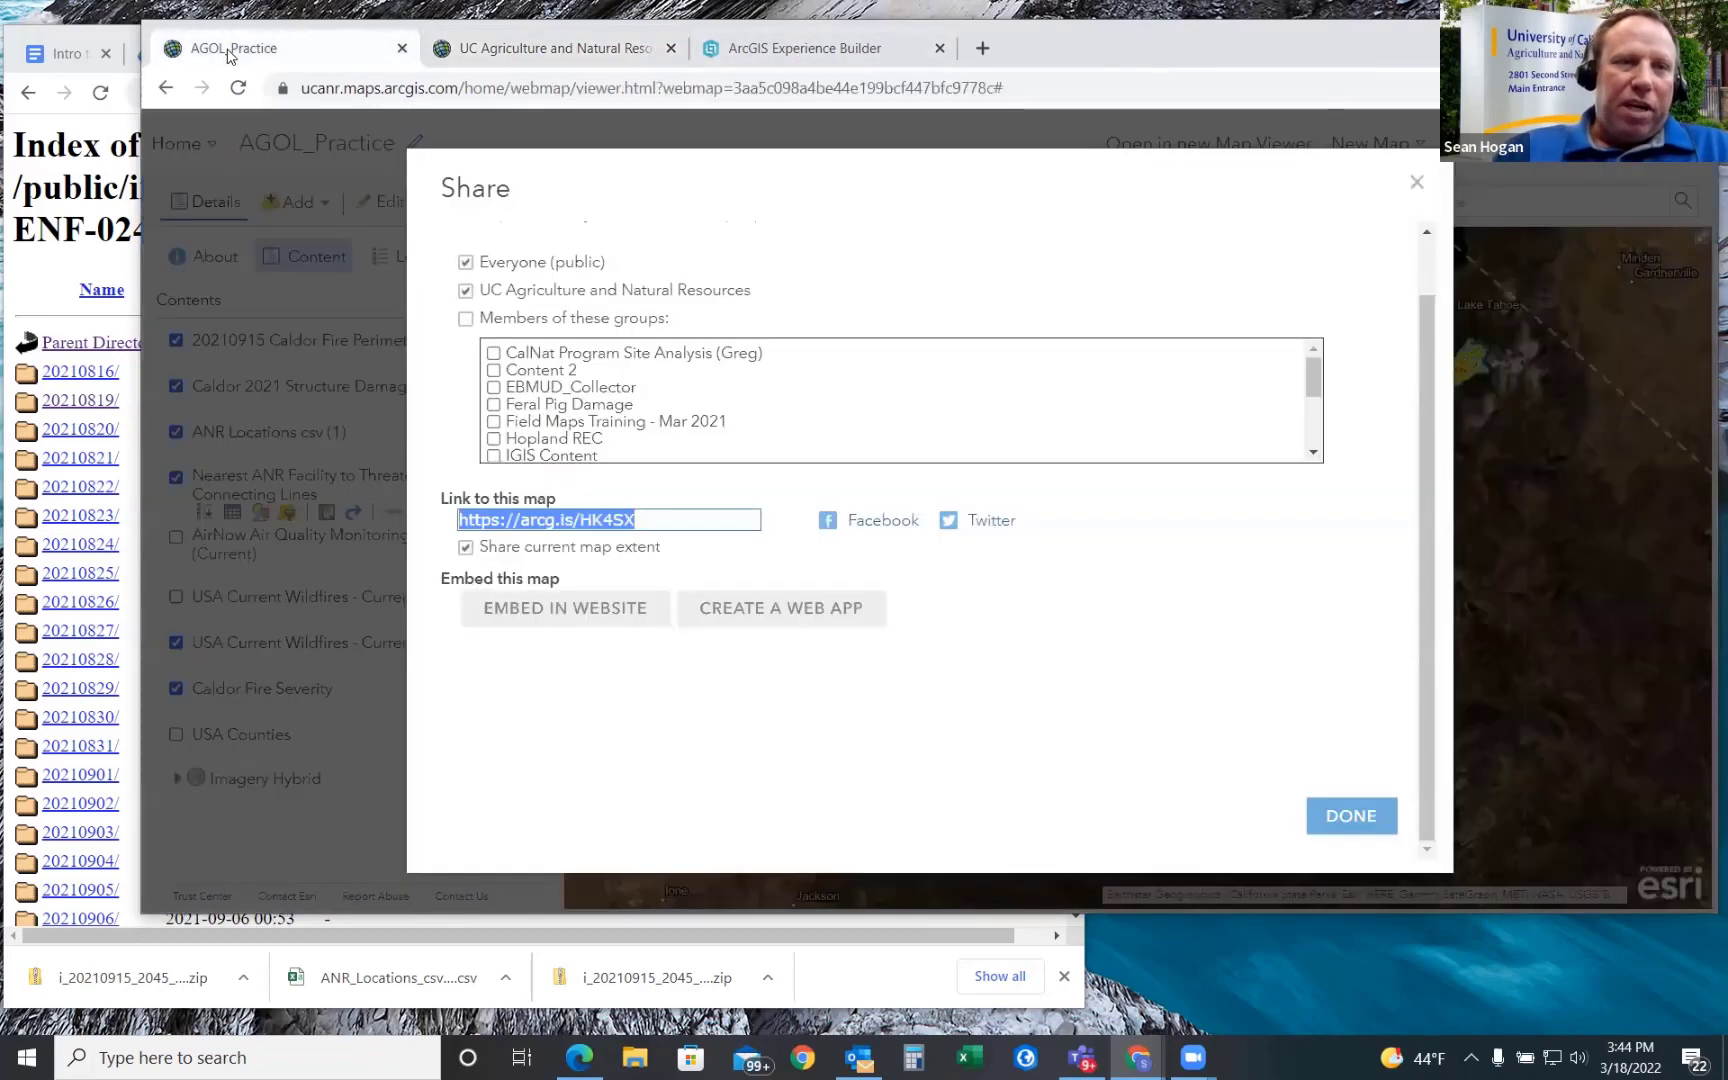
# - From the AGOL_Practice map's Share dialog, bring up the web app template gallery
pyautogui.click(770, 615)
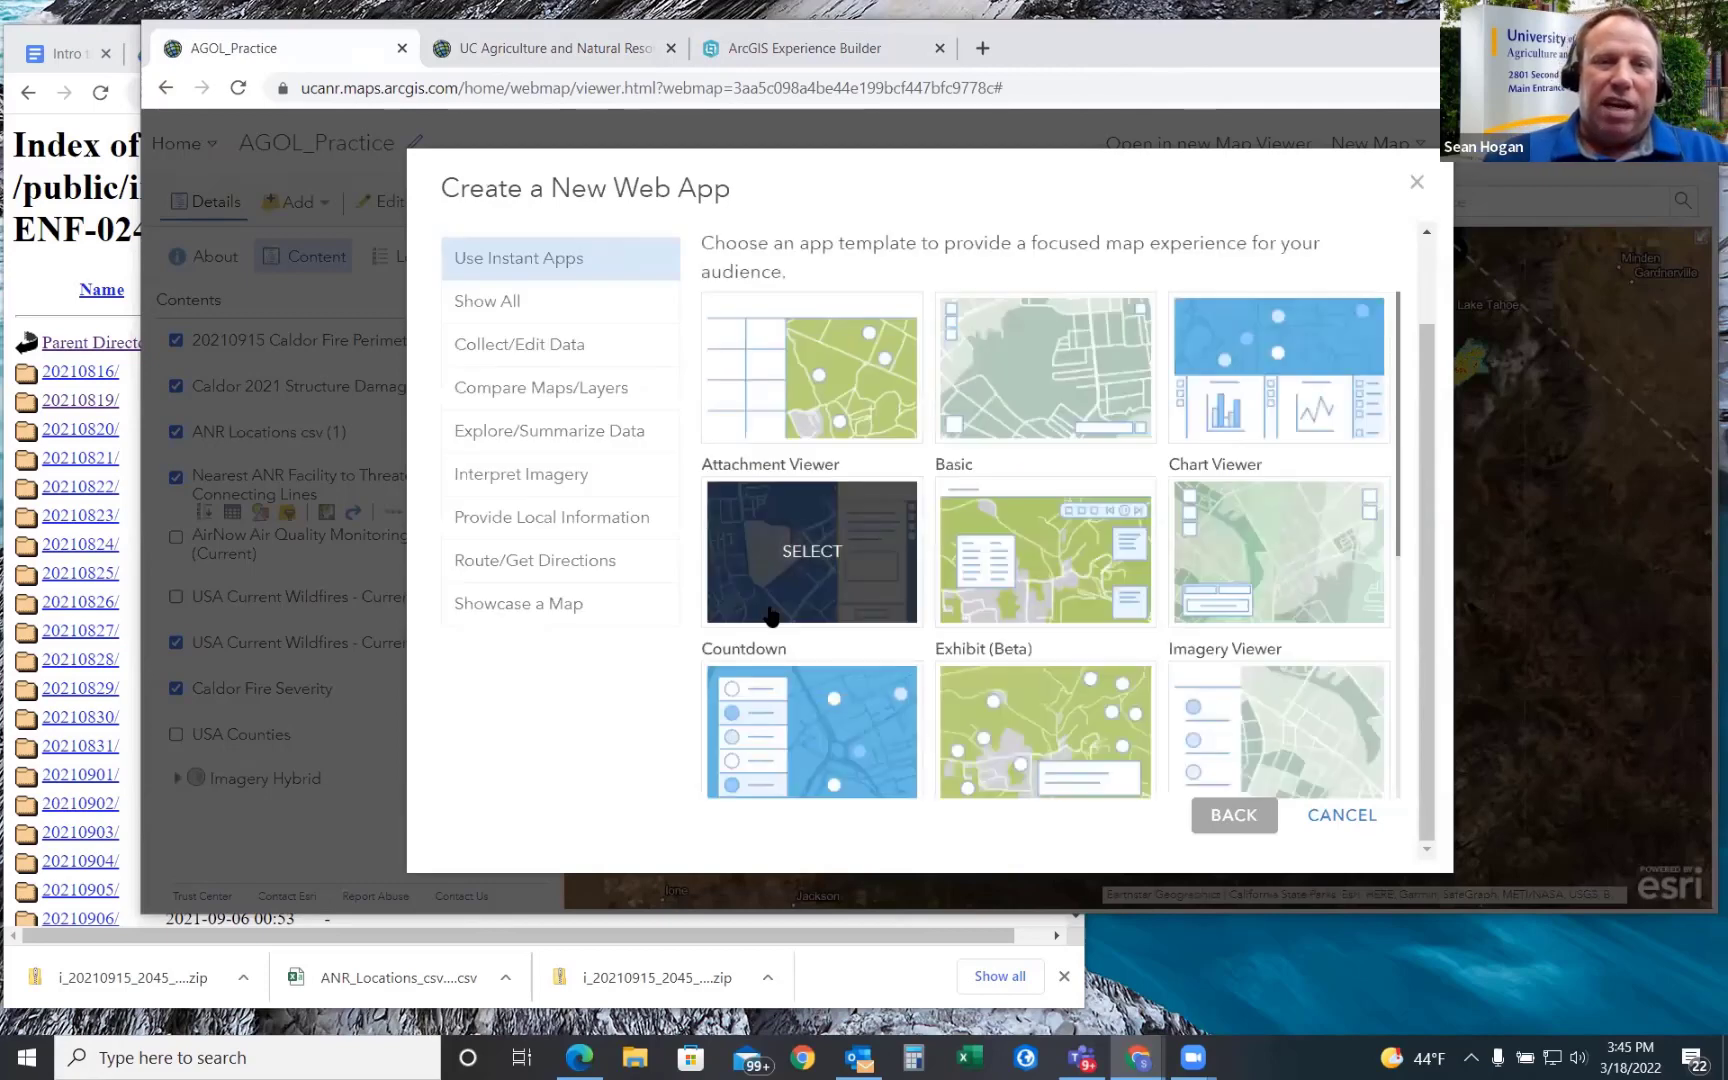
pyautogui.click(1417, 184)
pyautogui.click(810, 200)
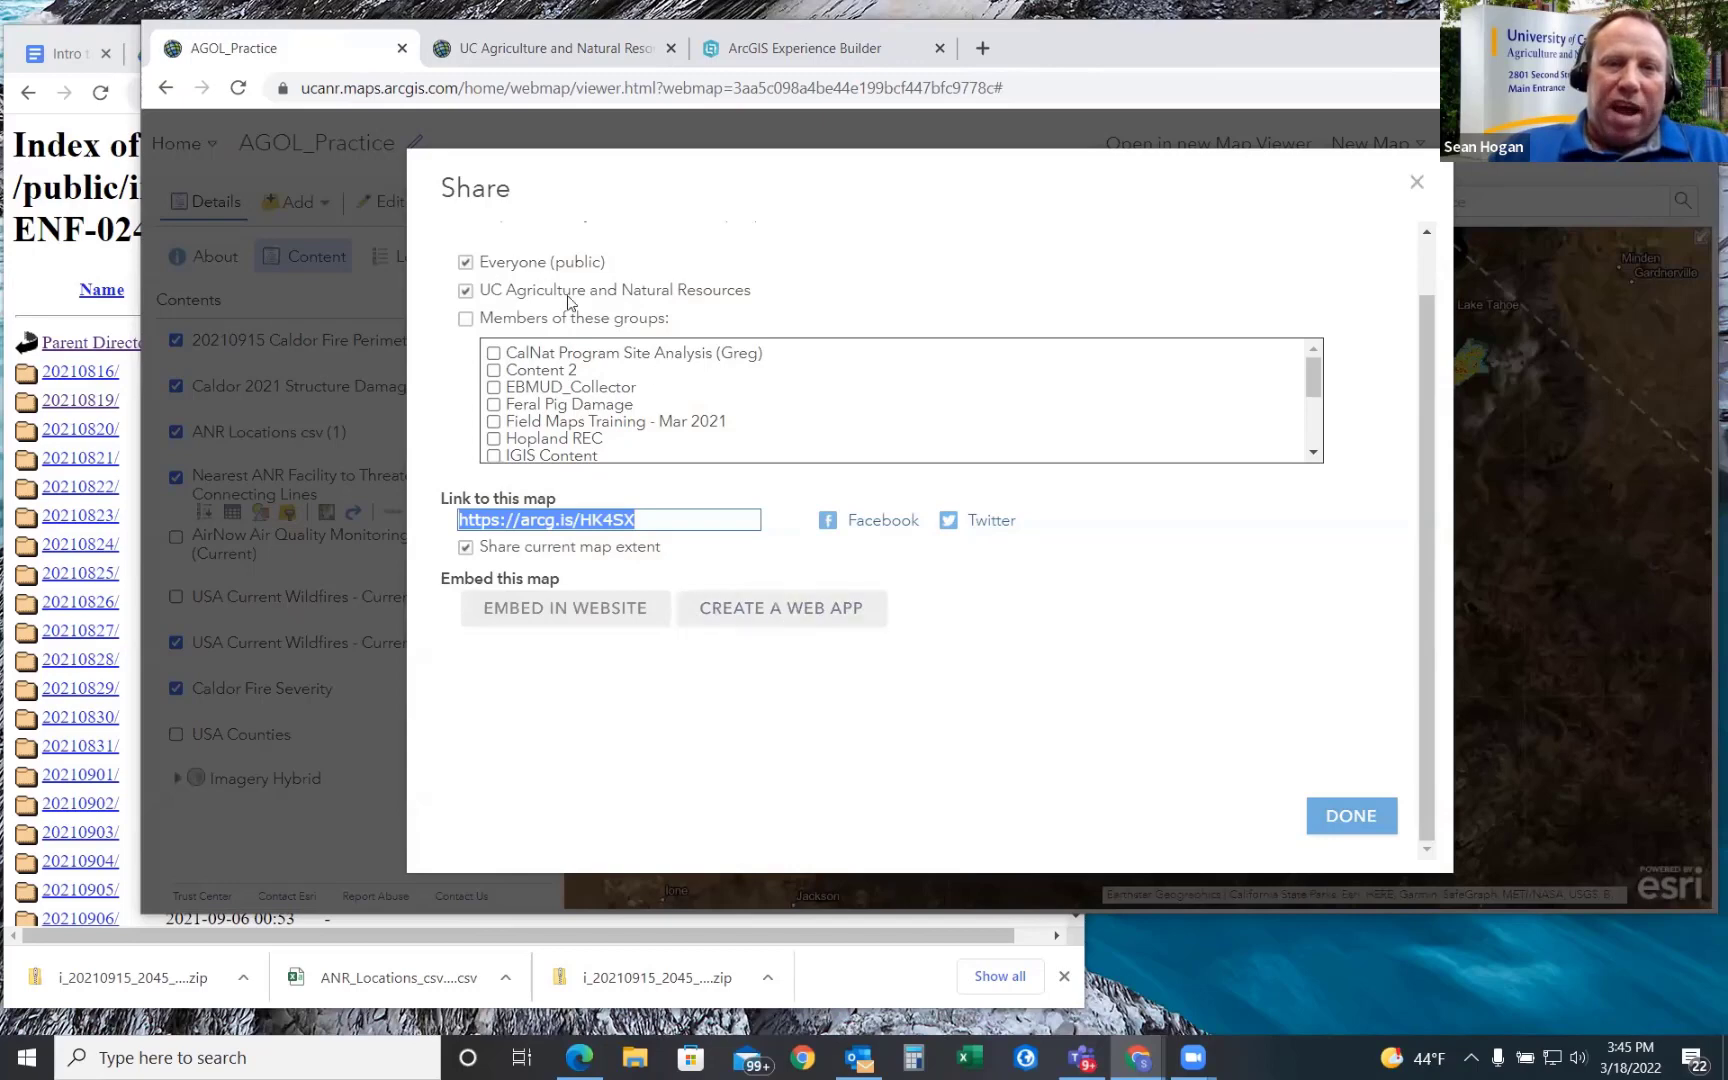
pyautogui.click(794, 615)
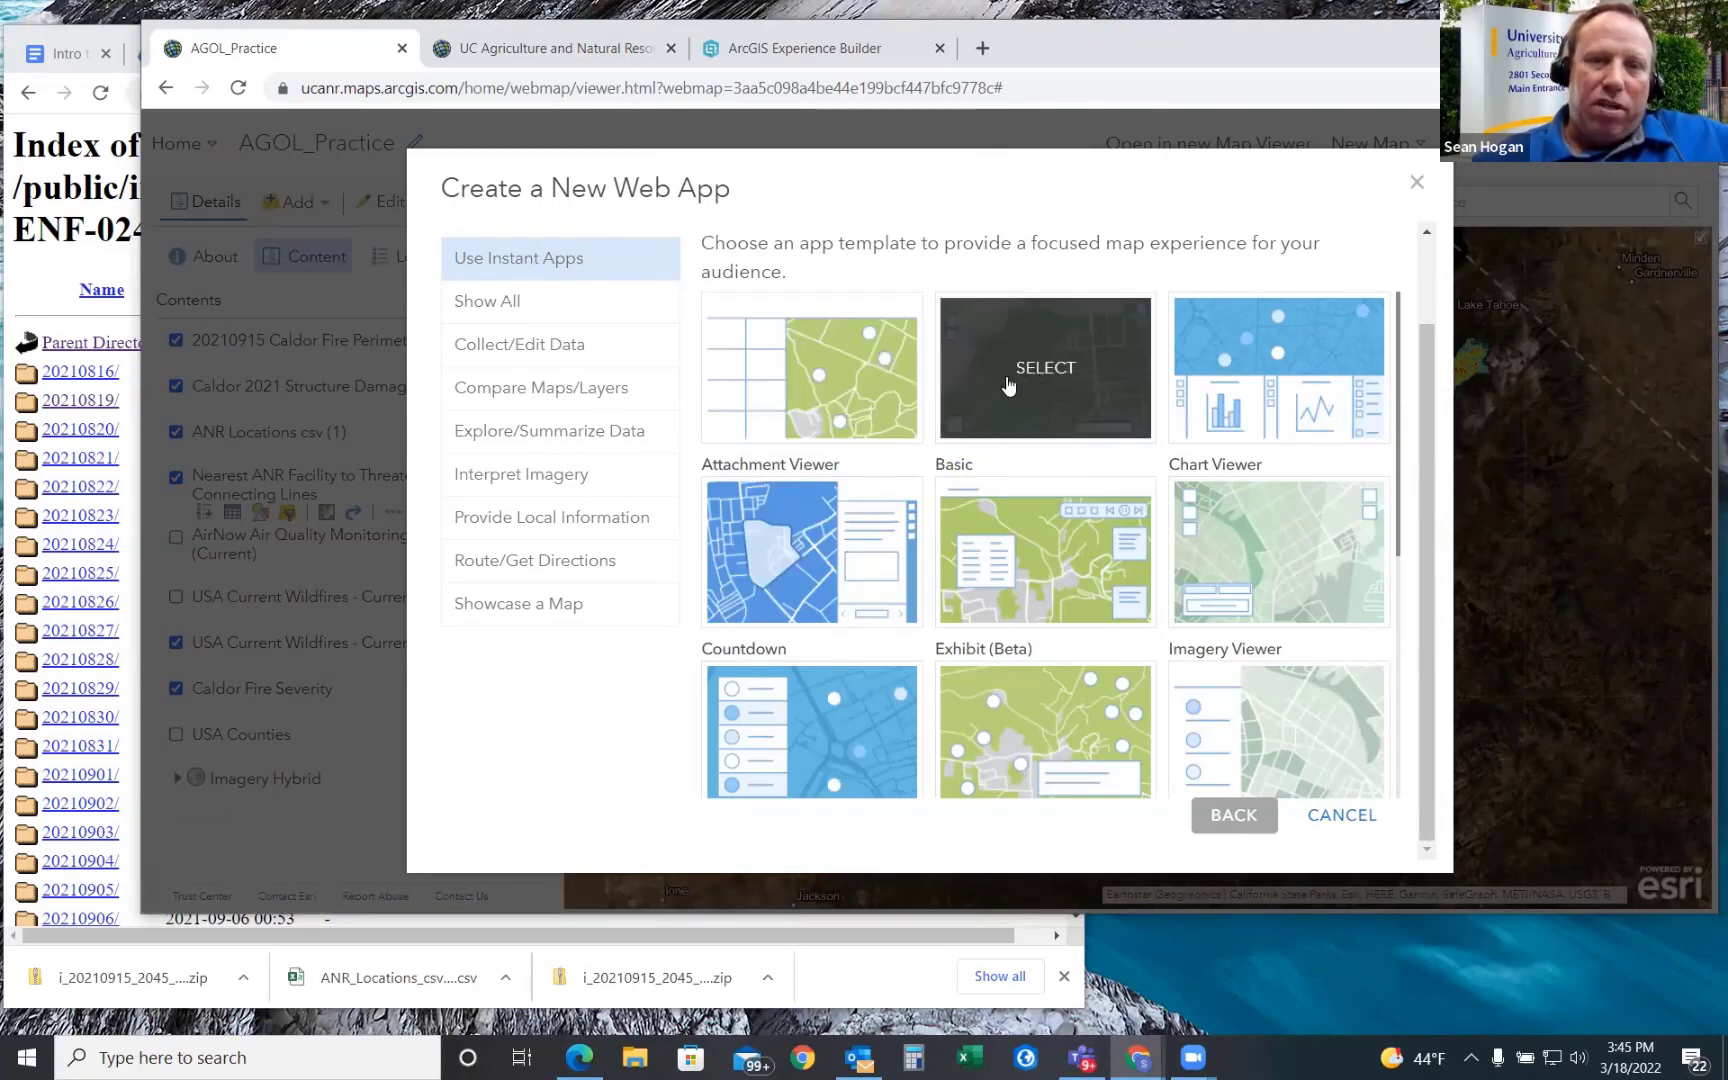
# - Show all templates and create a web app from the Basic template
pyautogui.click(486, 303)
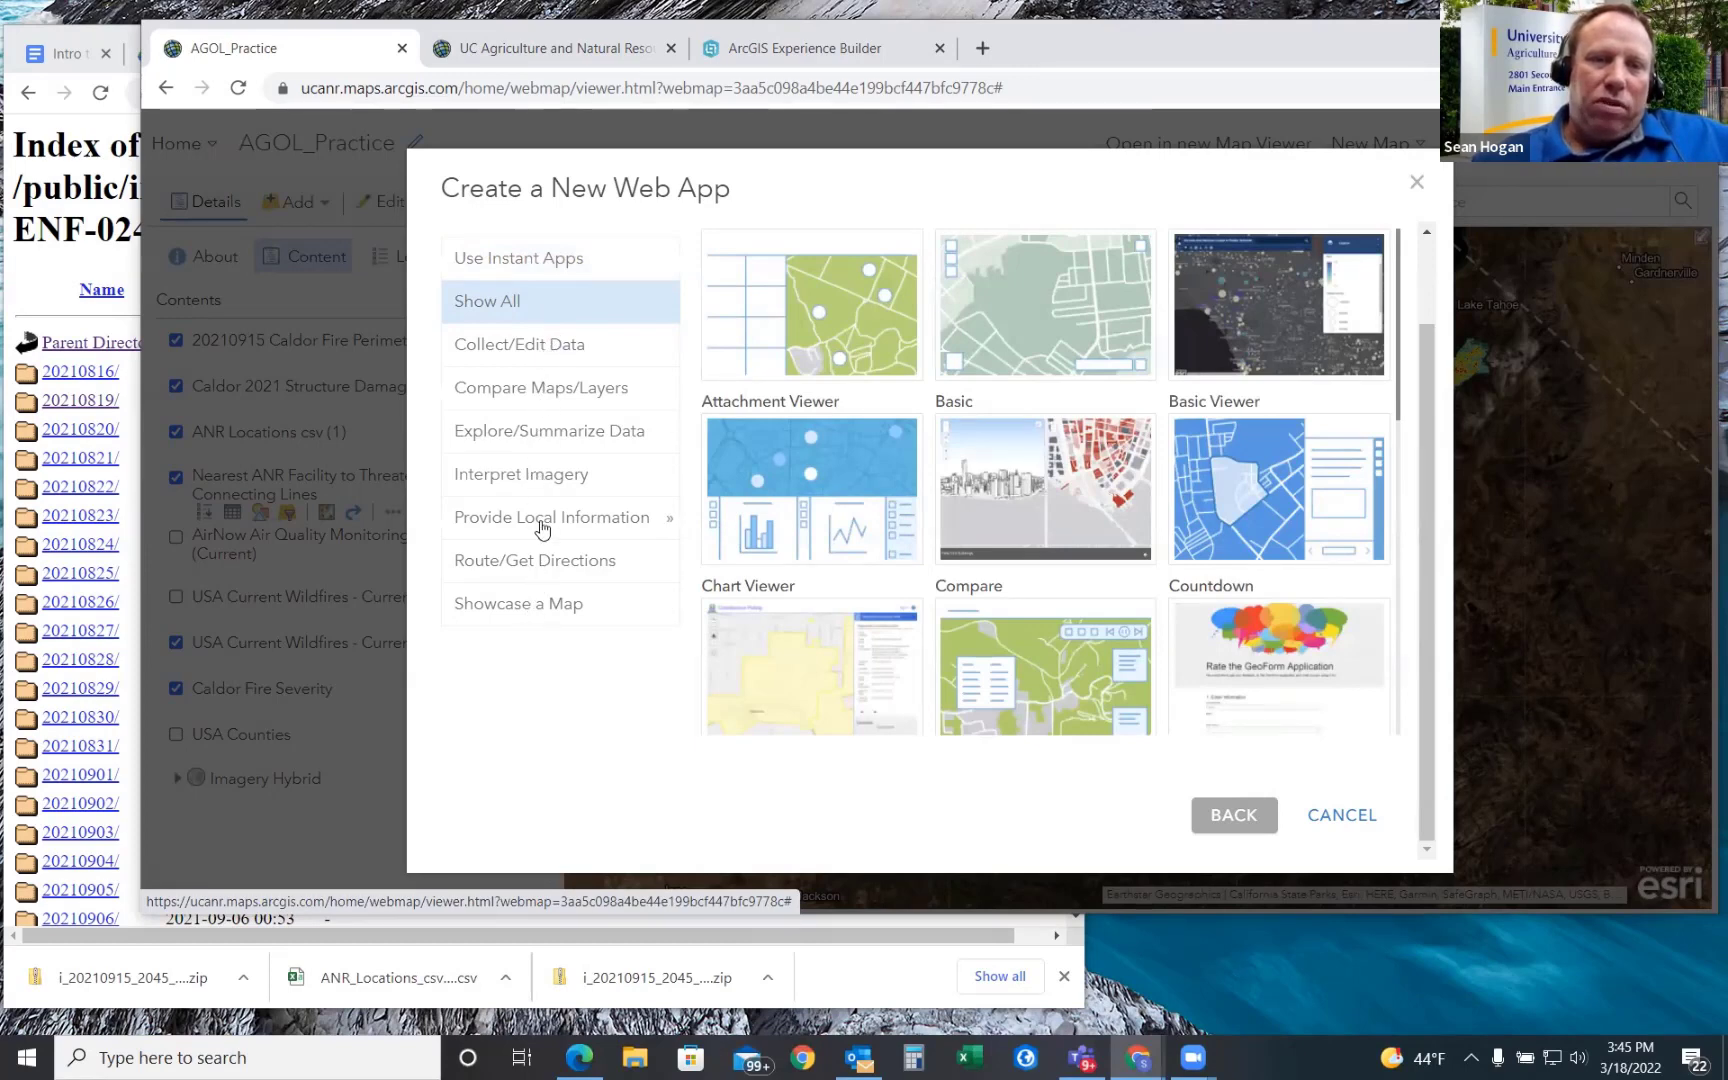
pyautogui.click(537, 303)
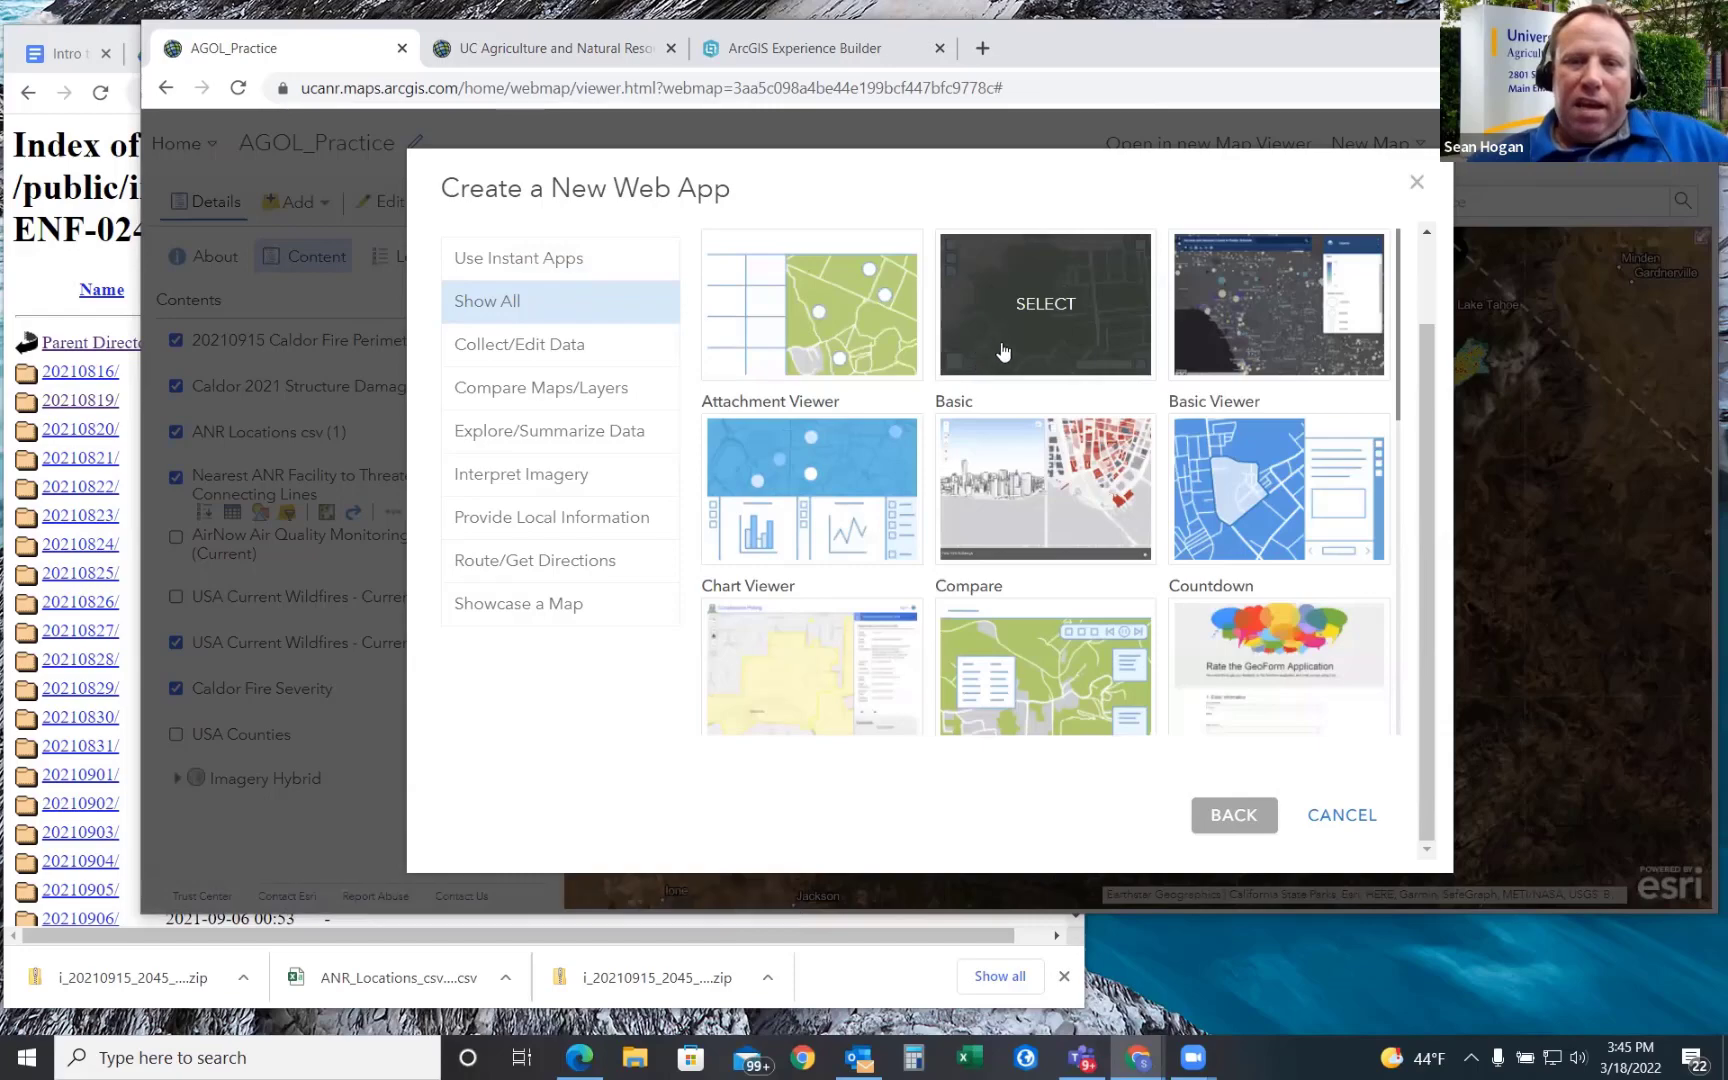
pyautogui.scroll(-8, 1066, 438)
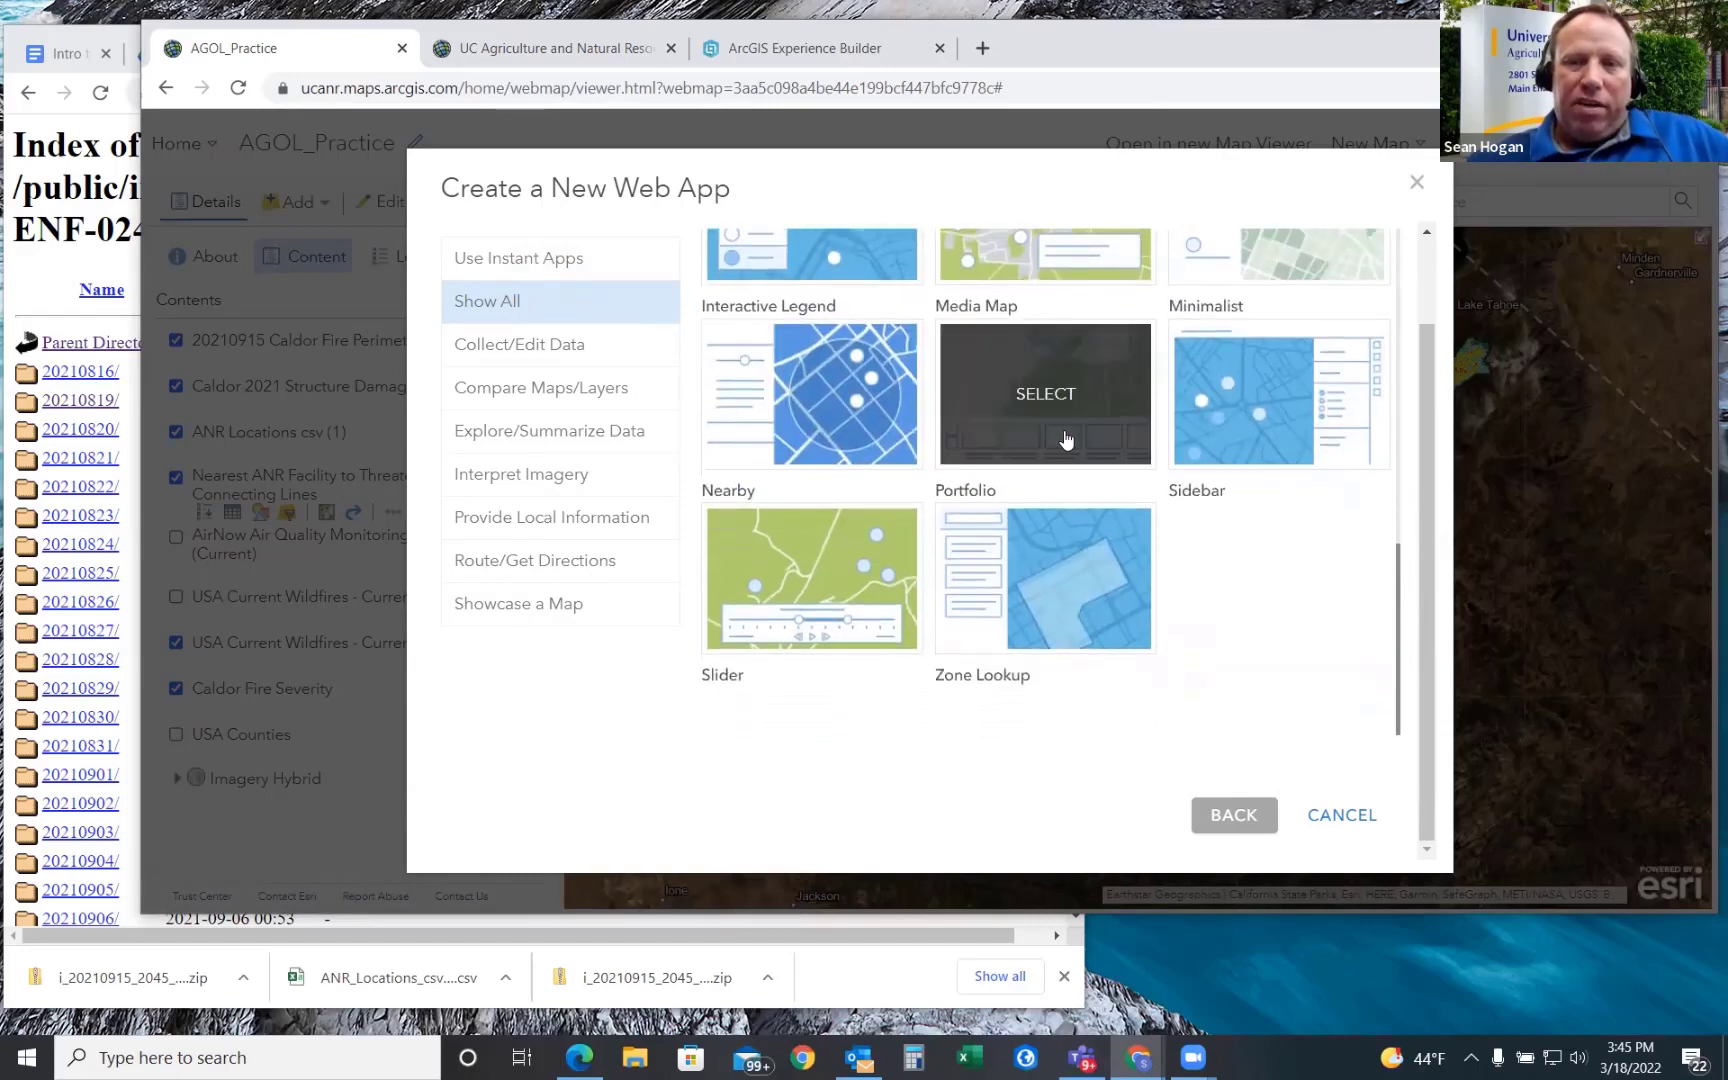
pyautogui.scroll(8, 1066, 438)
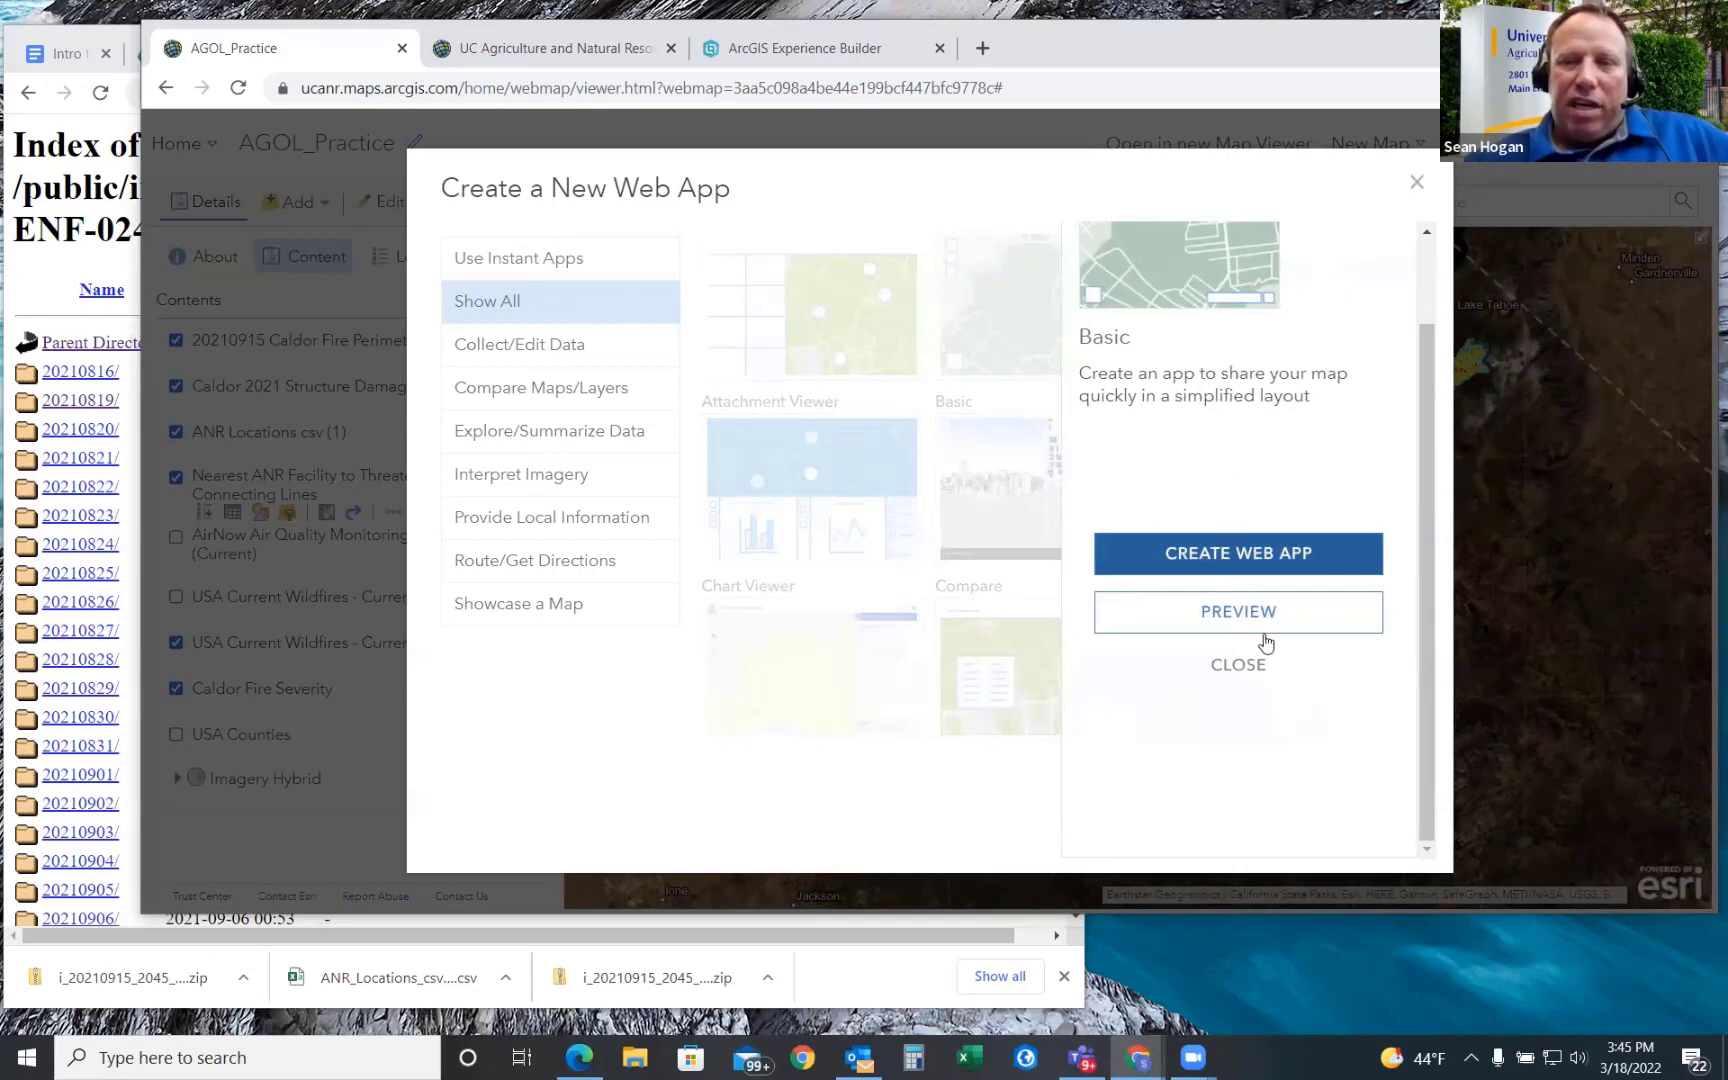
pyautogui.click(1246, 561)
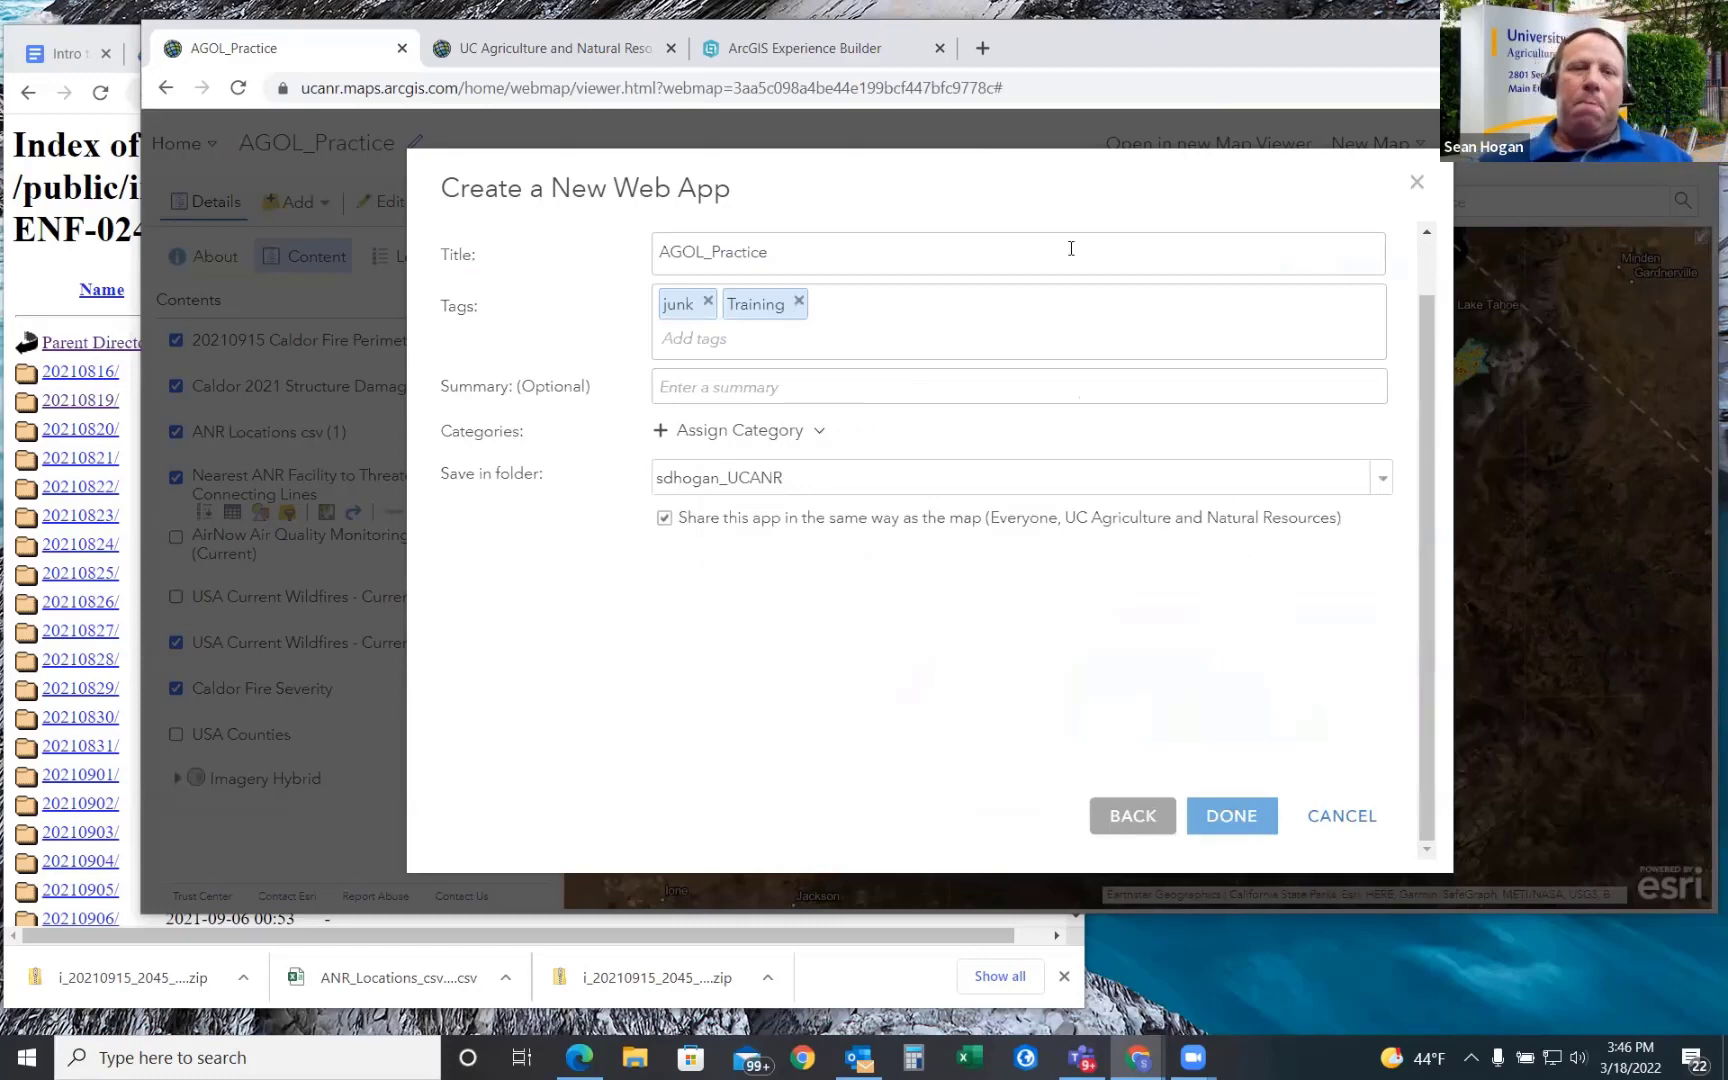
# - Title the new web app AGOL_Practice_App and finish creating it
pyautogui.click(790, 255)
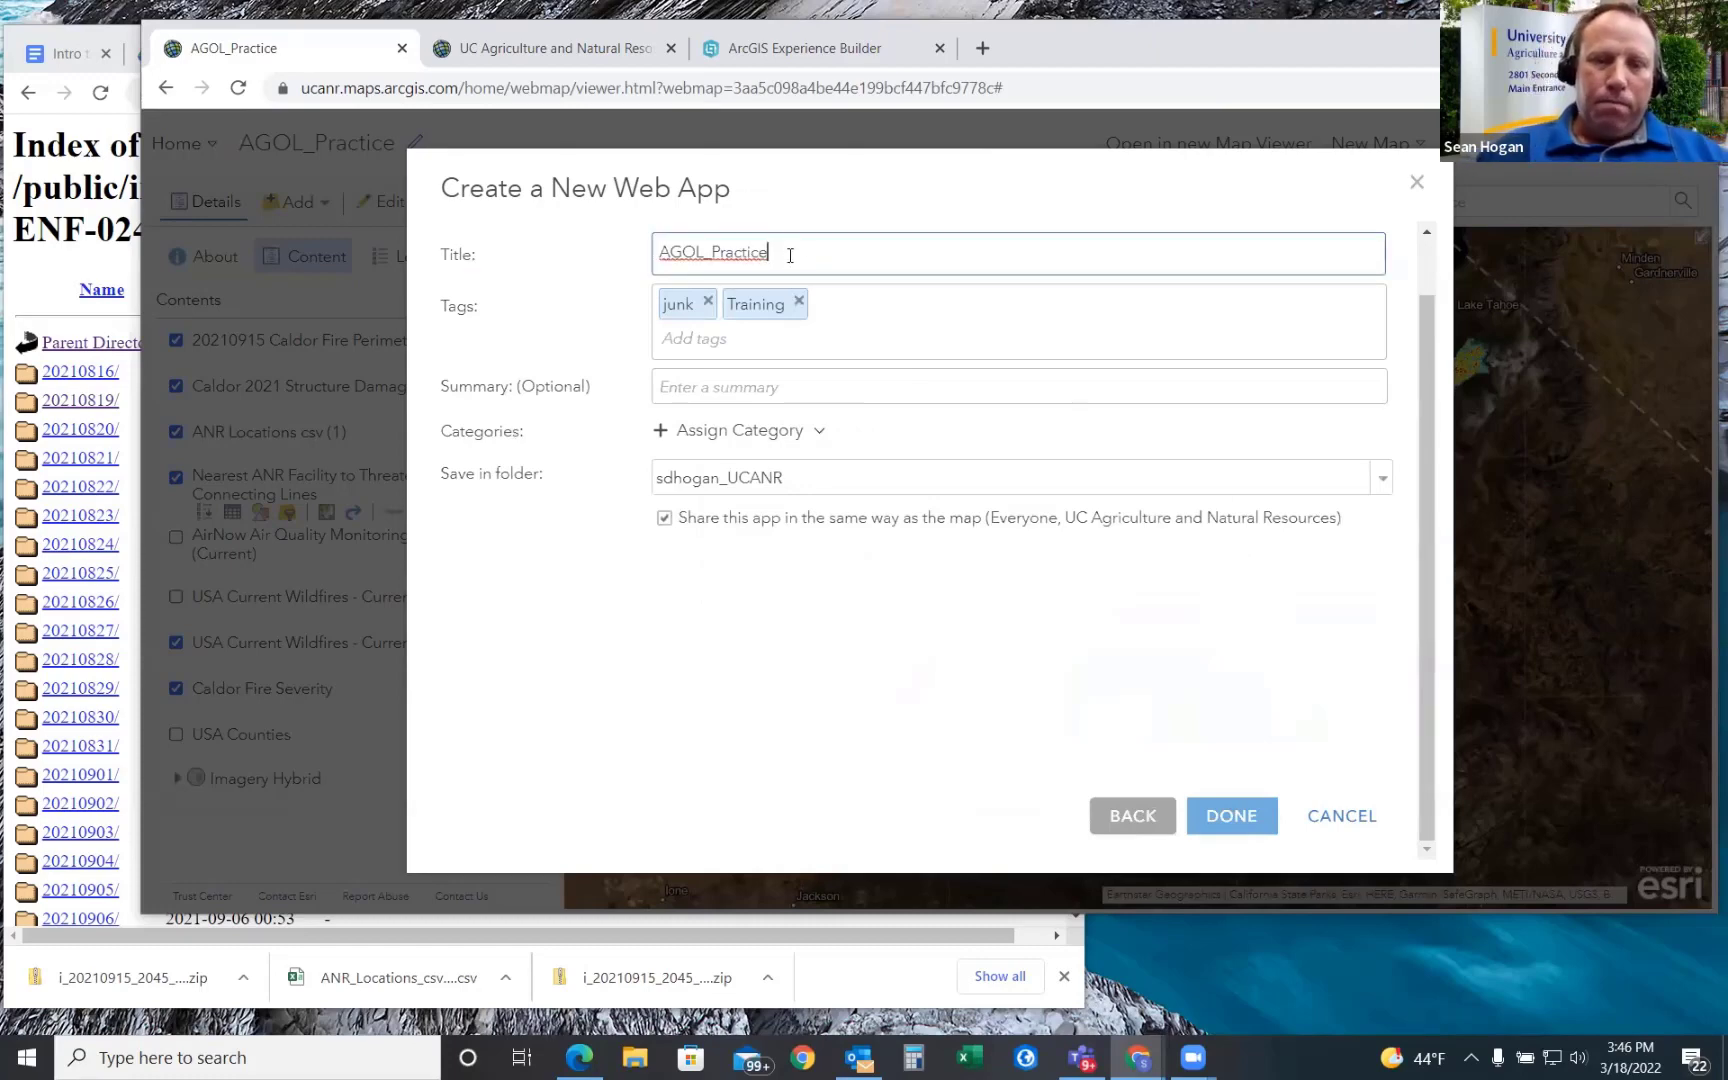
pyautogui.write('_')
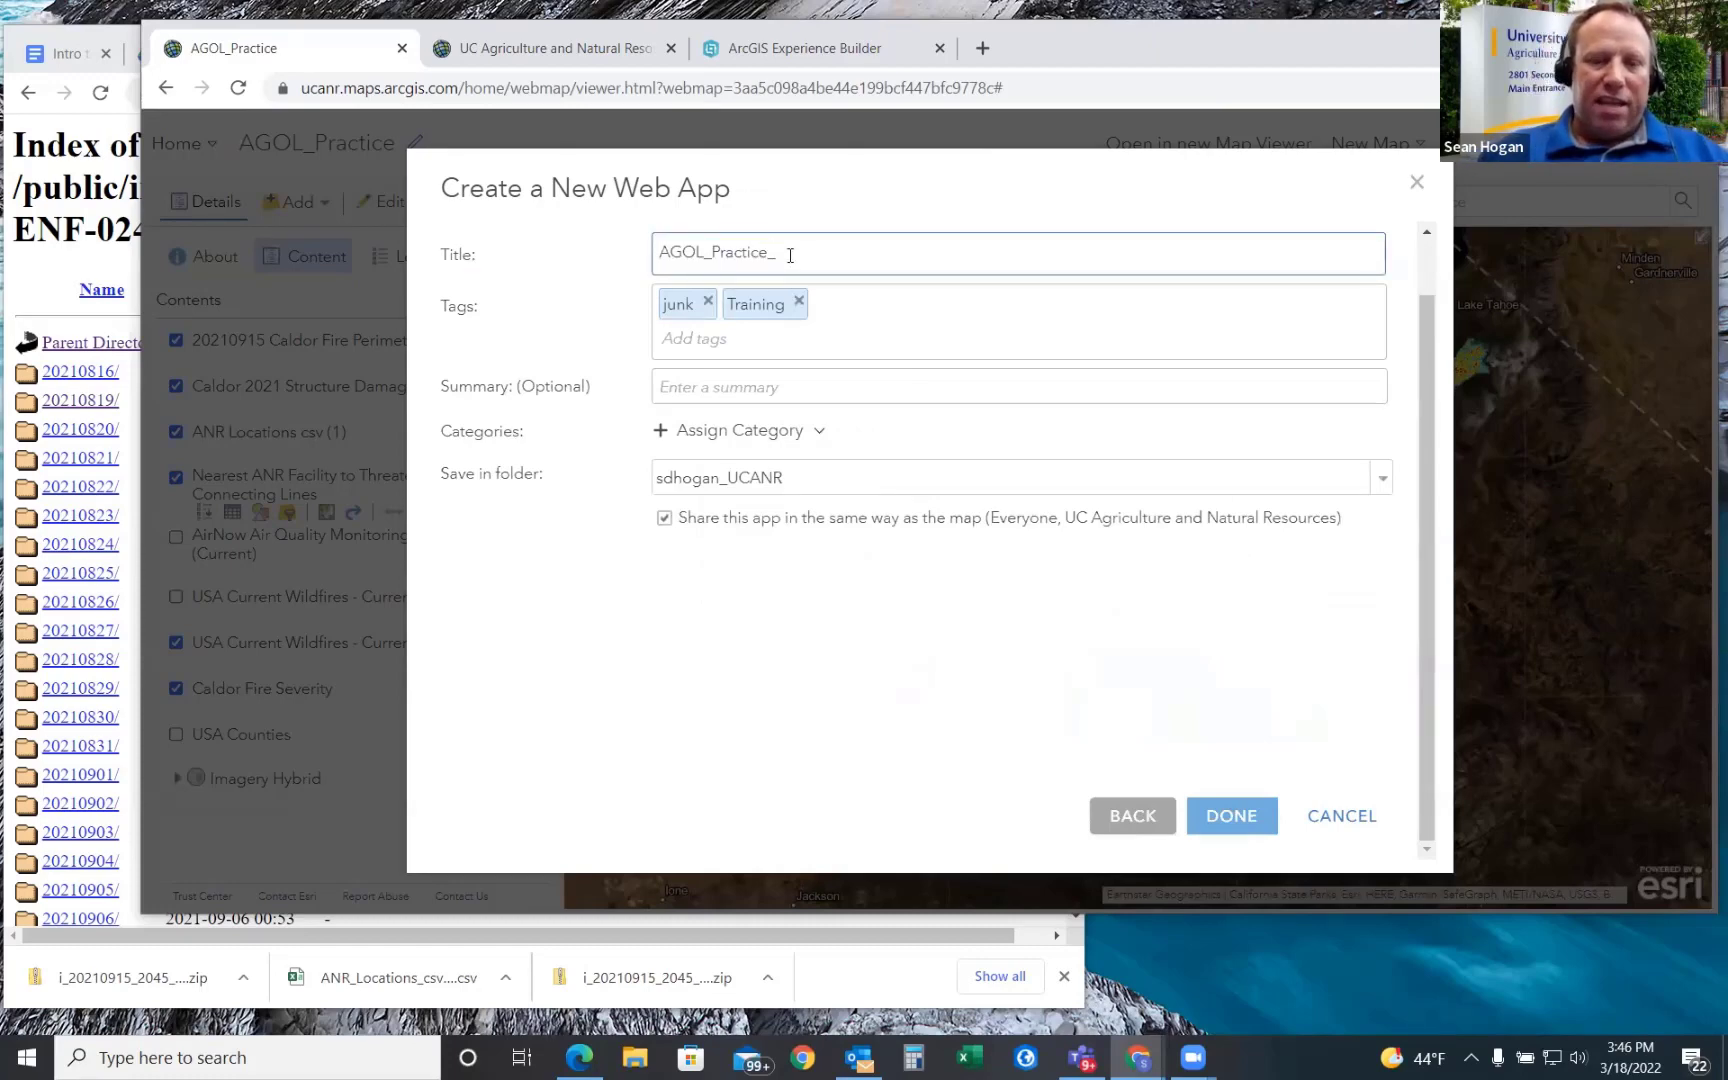
pyautogui.write('App')
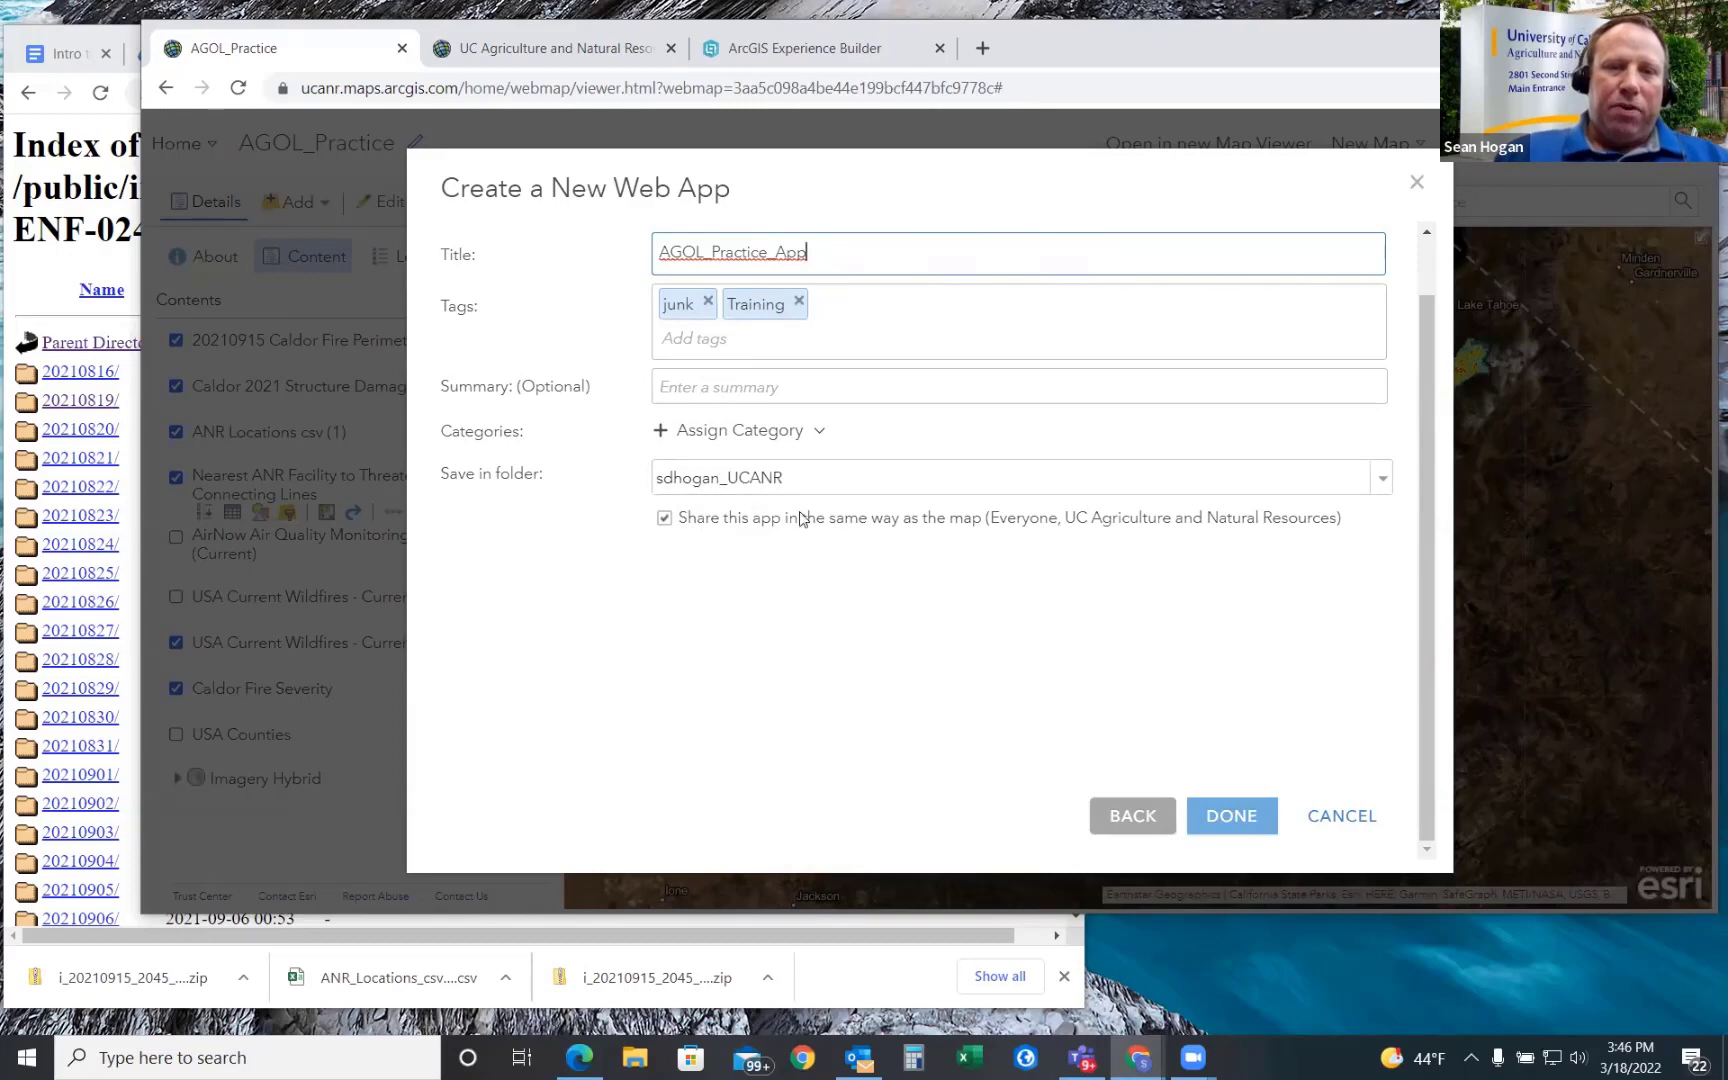
pyautogui.click(1230, 817)
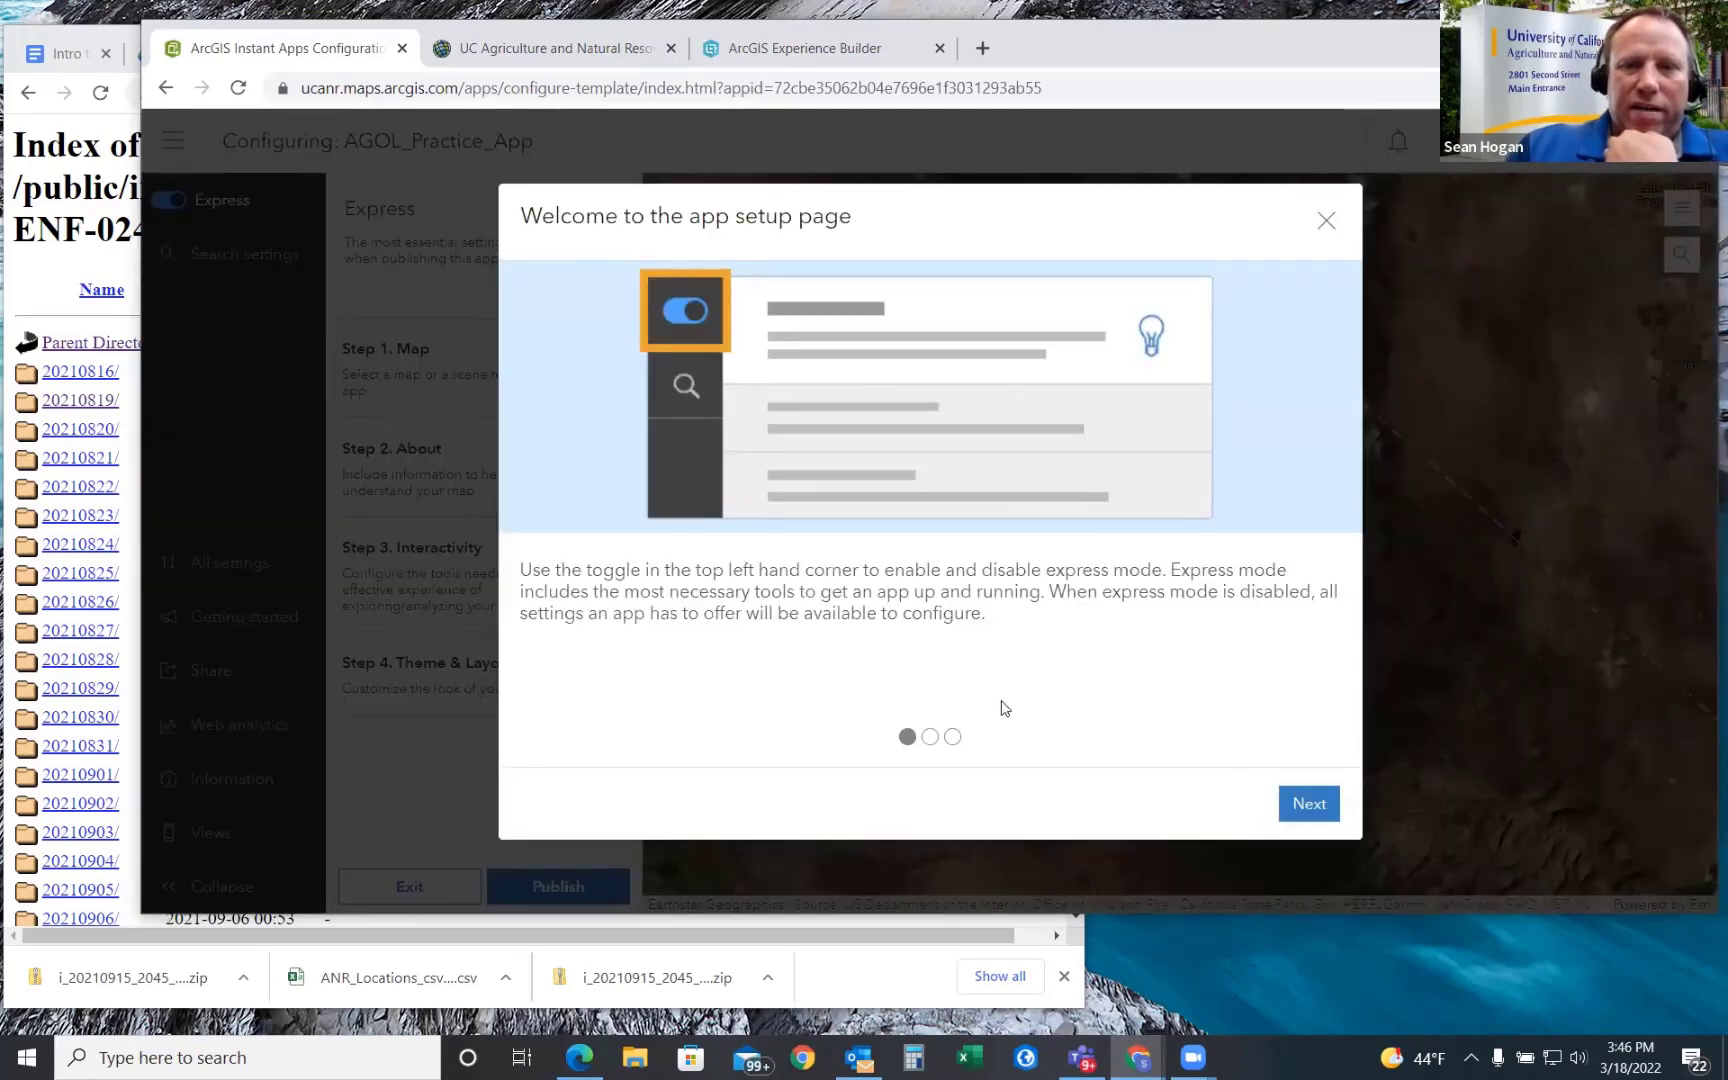
# - Step through and close the three-tip welcome tour
pyautogui.click(1301, 805)
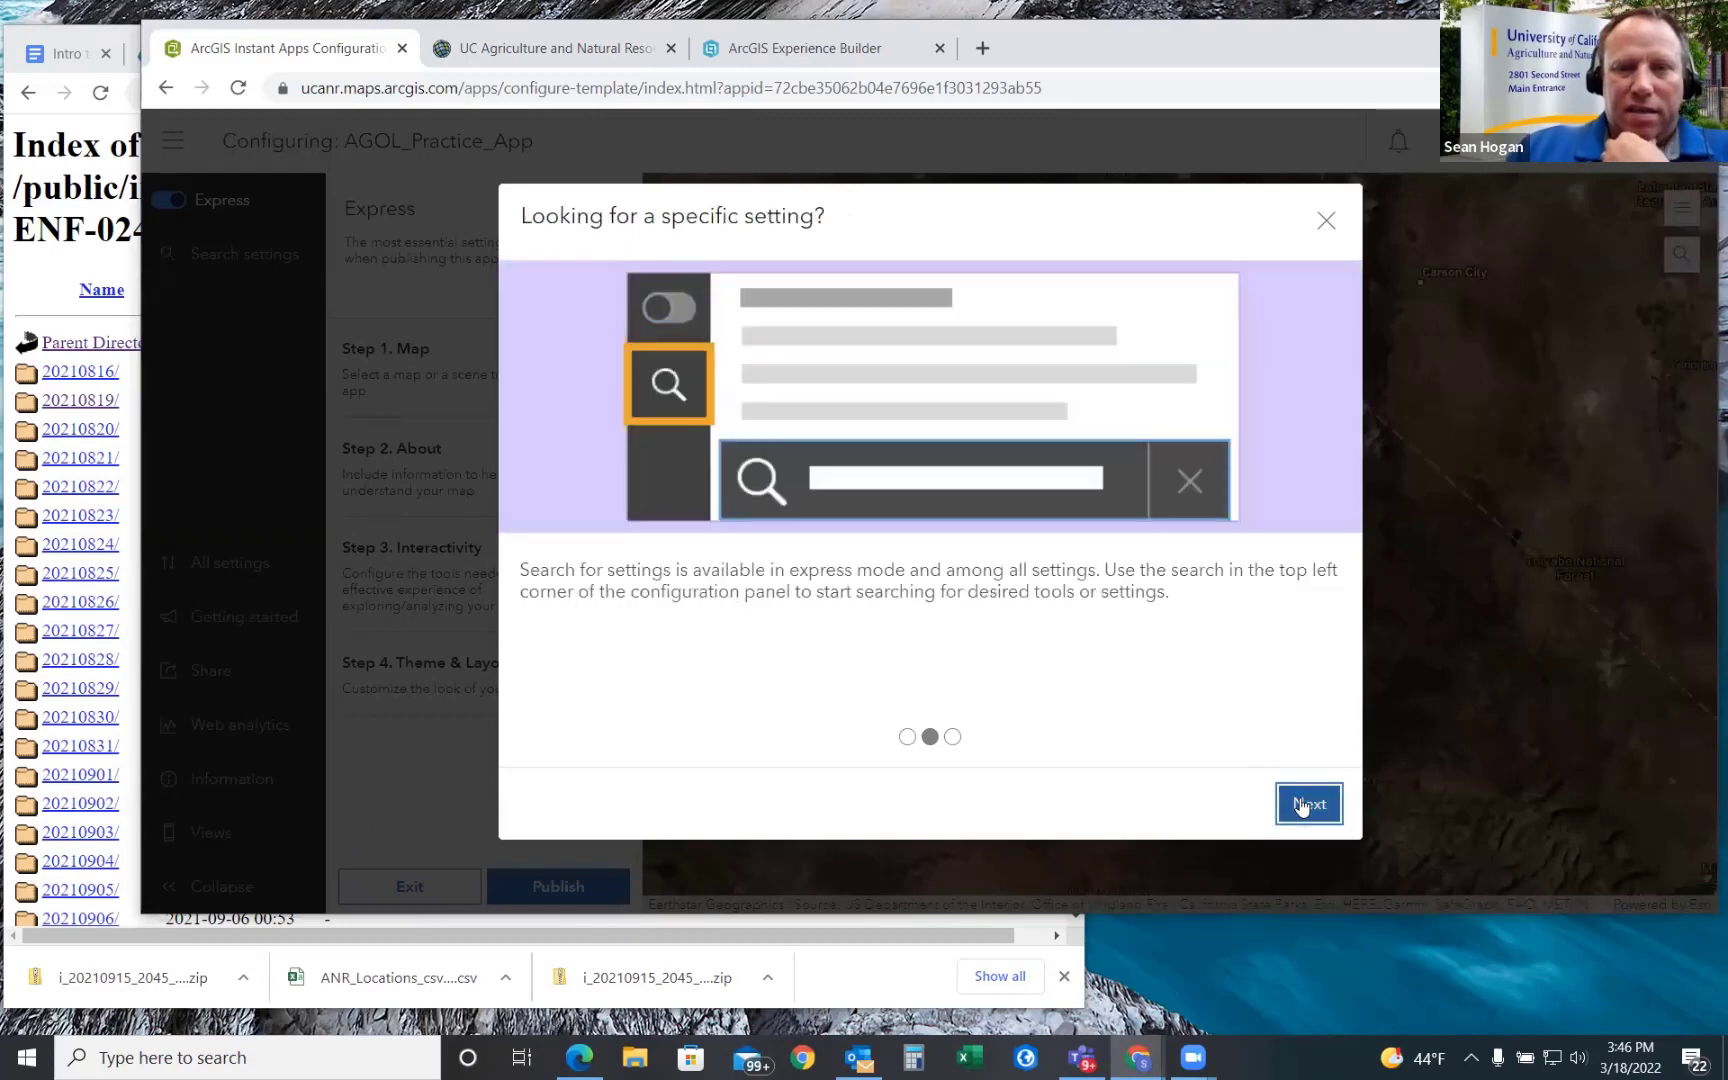
pyautogui.click(1301, 806)
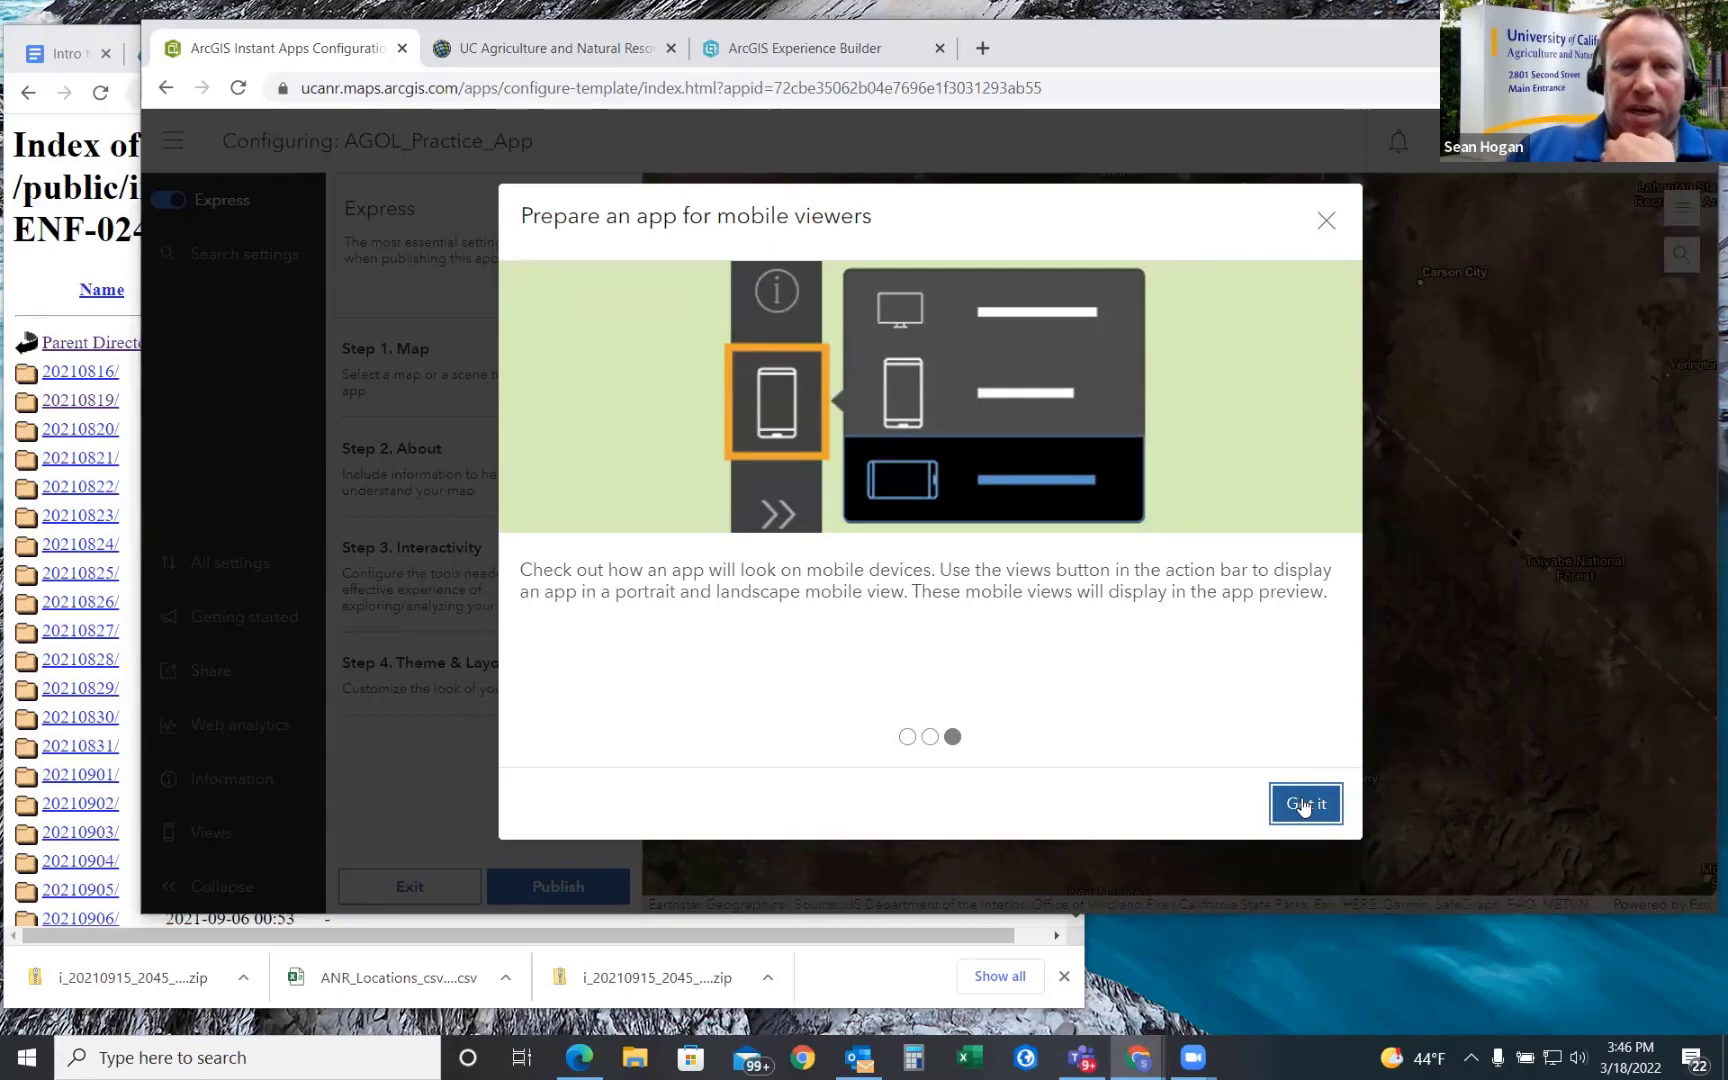
pyautogui.click(1302, 806)
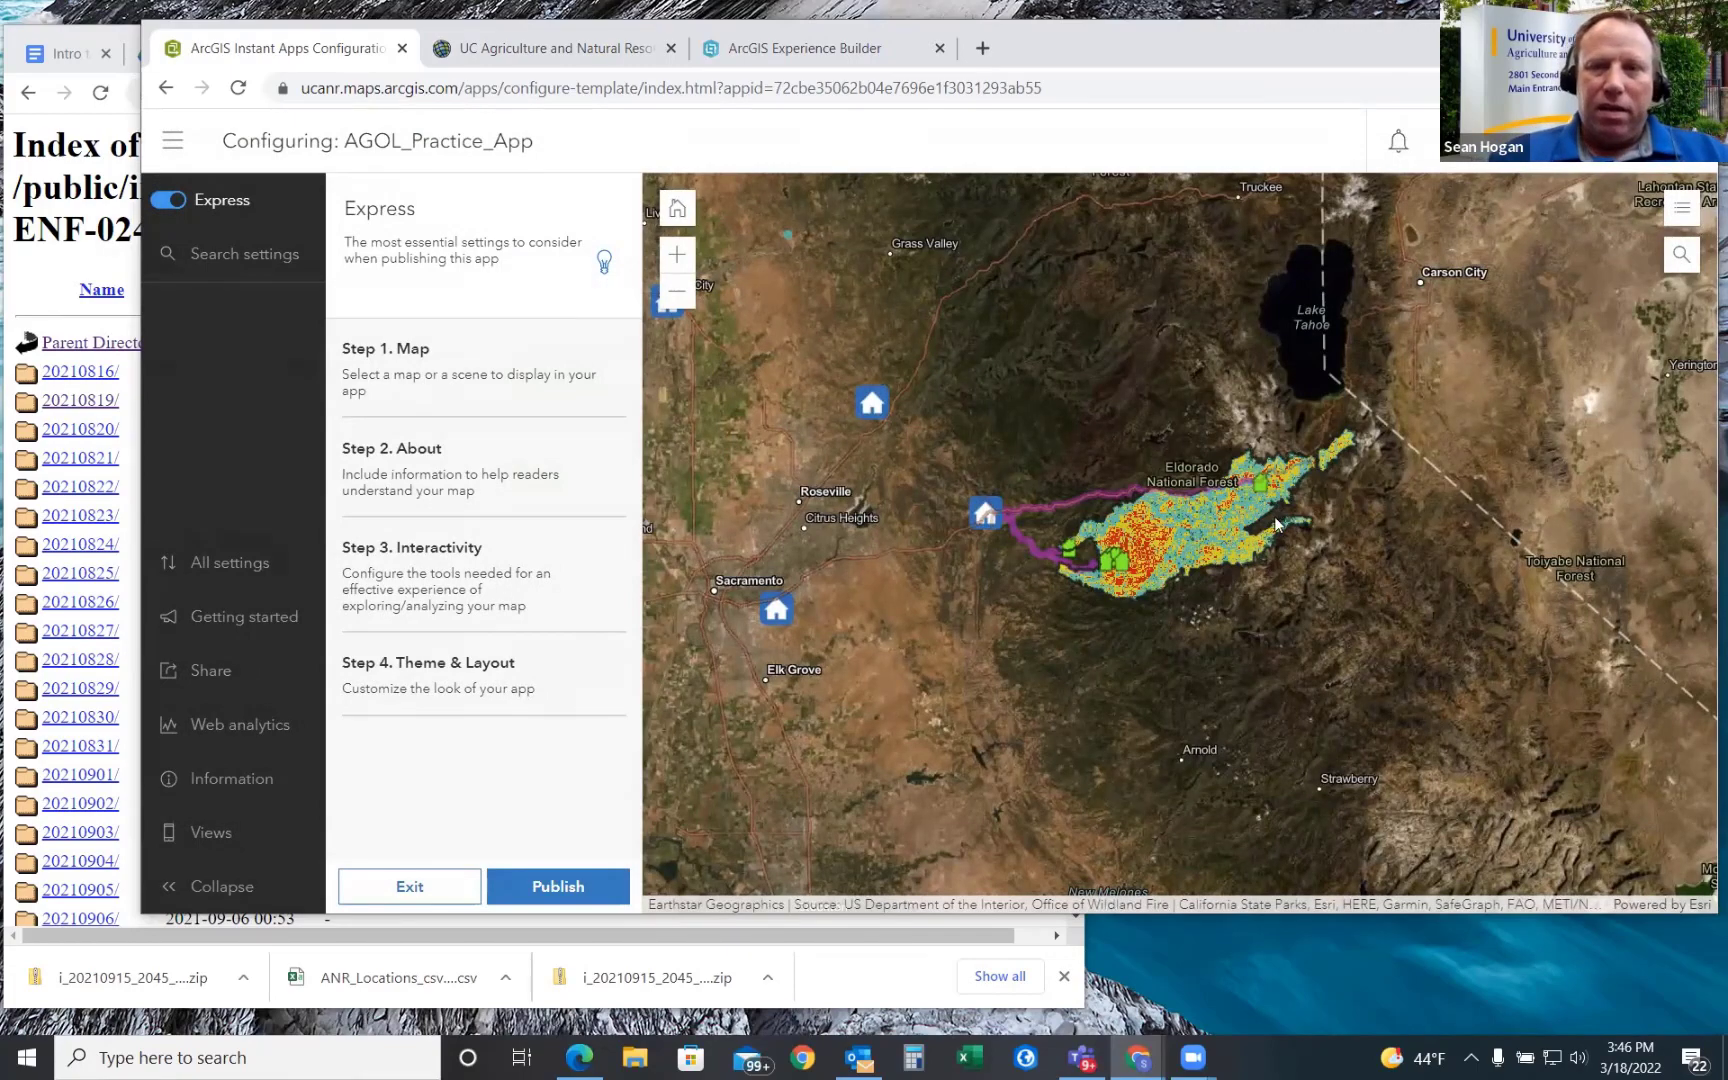
# - Zoom and pan the map preview around the Caldor fire
pyautogui.scroll(2, 1262, 512)
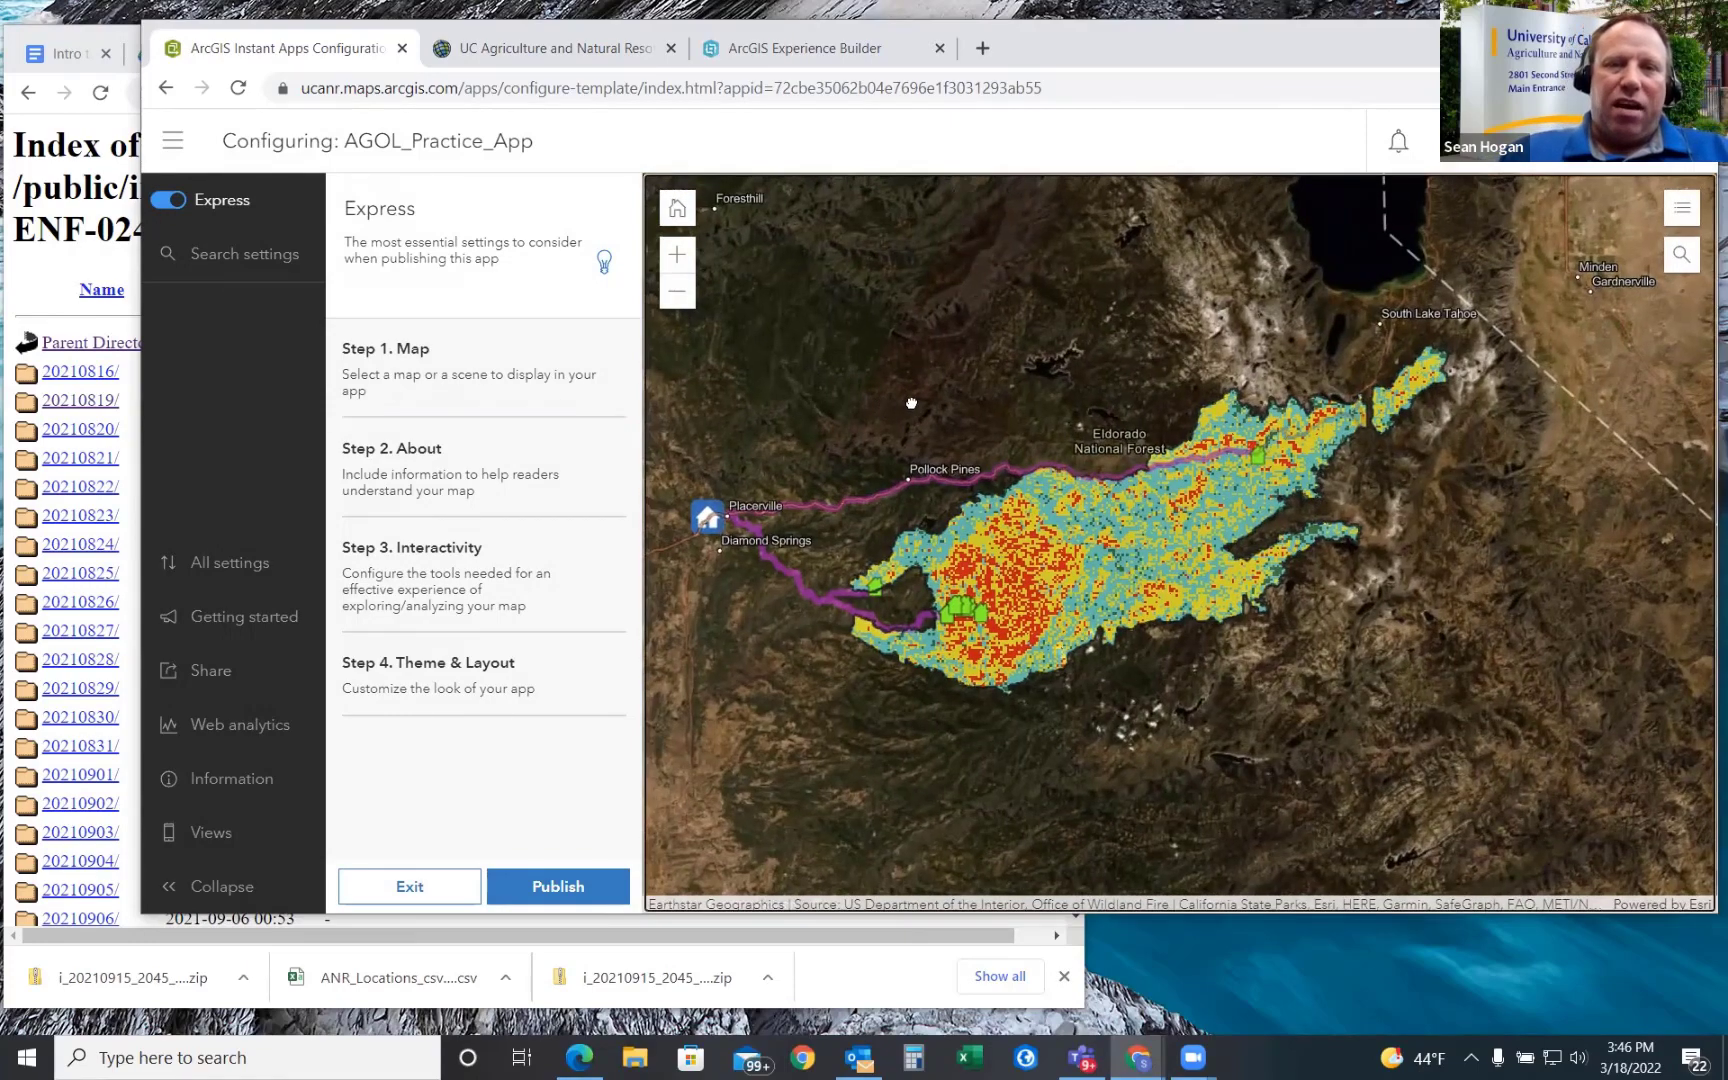
pyautogui.moveTo(884, 404); pyautogui.dragTo(924, 403)
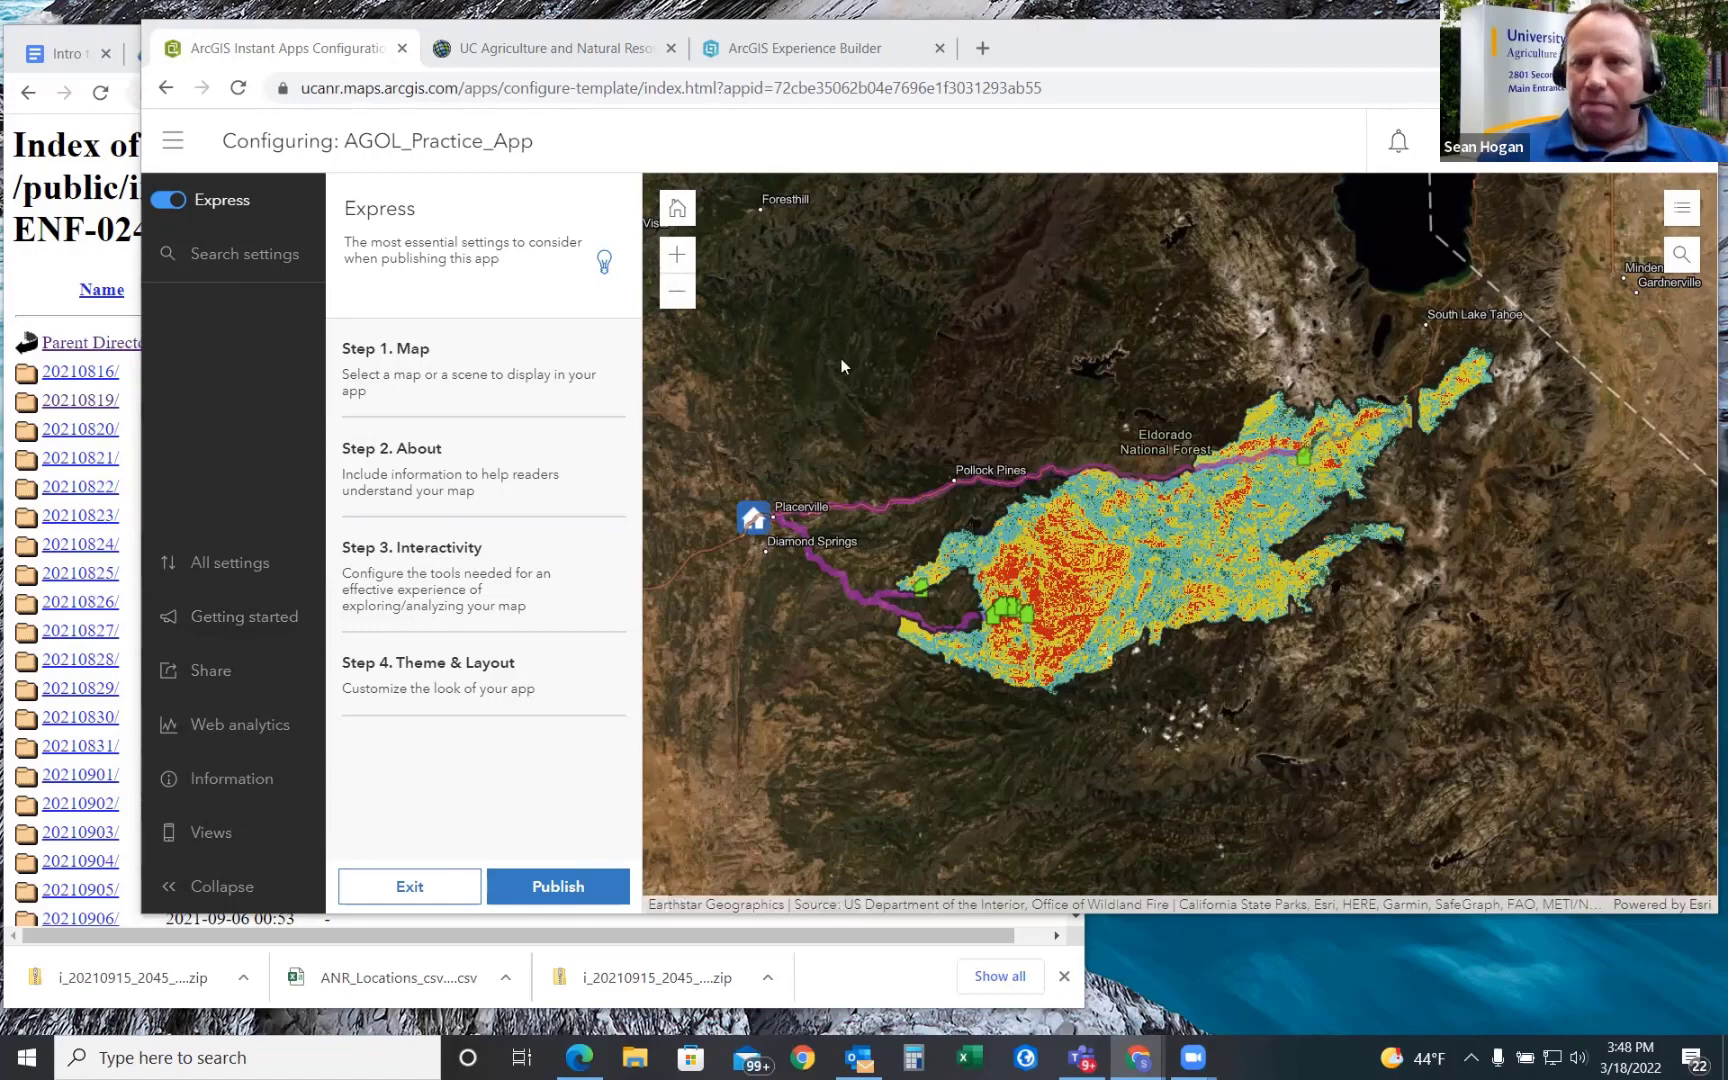
pyautogui.scroll(-1, 1141, 567)
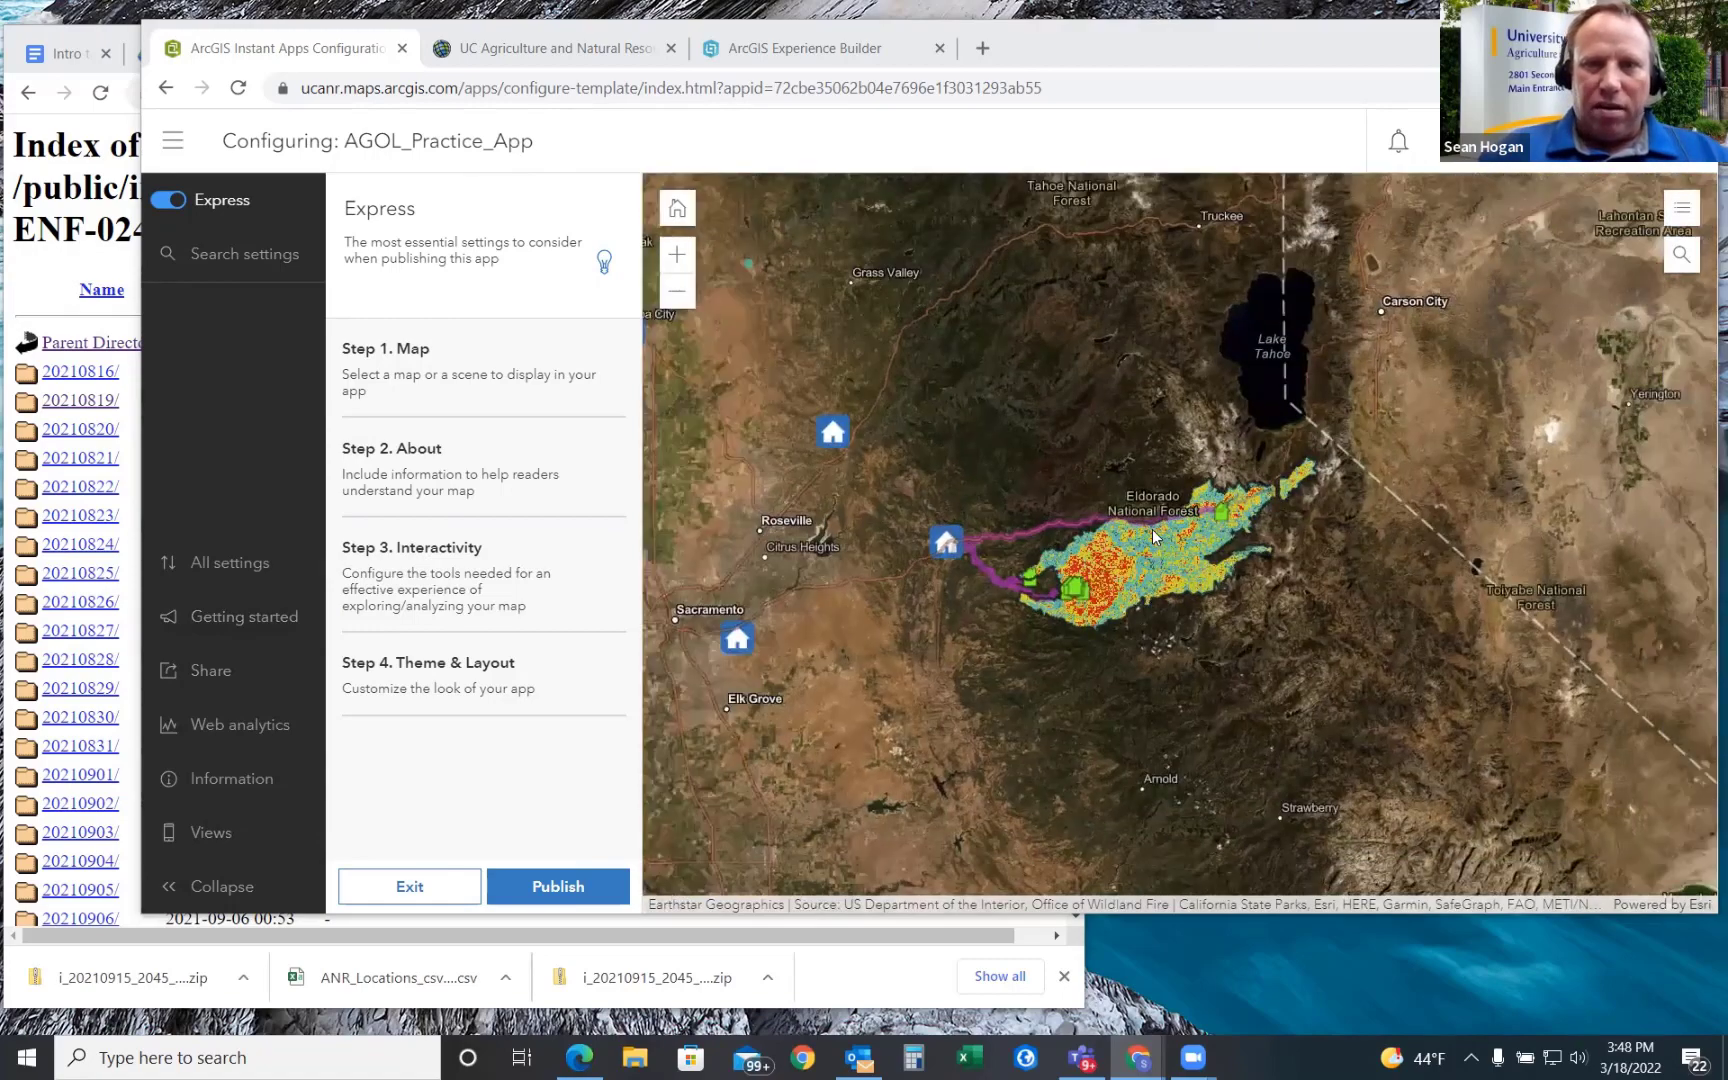
pyautogui.scroll(1, 1152, 536)
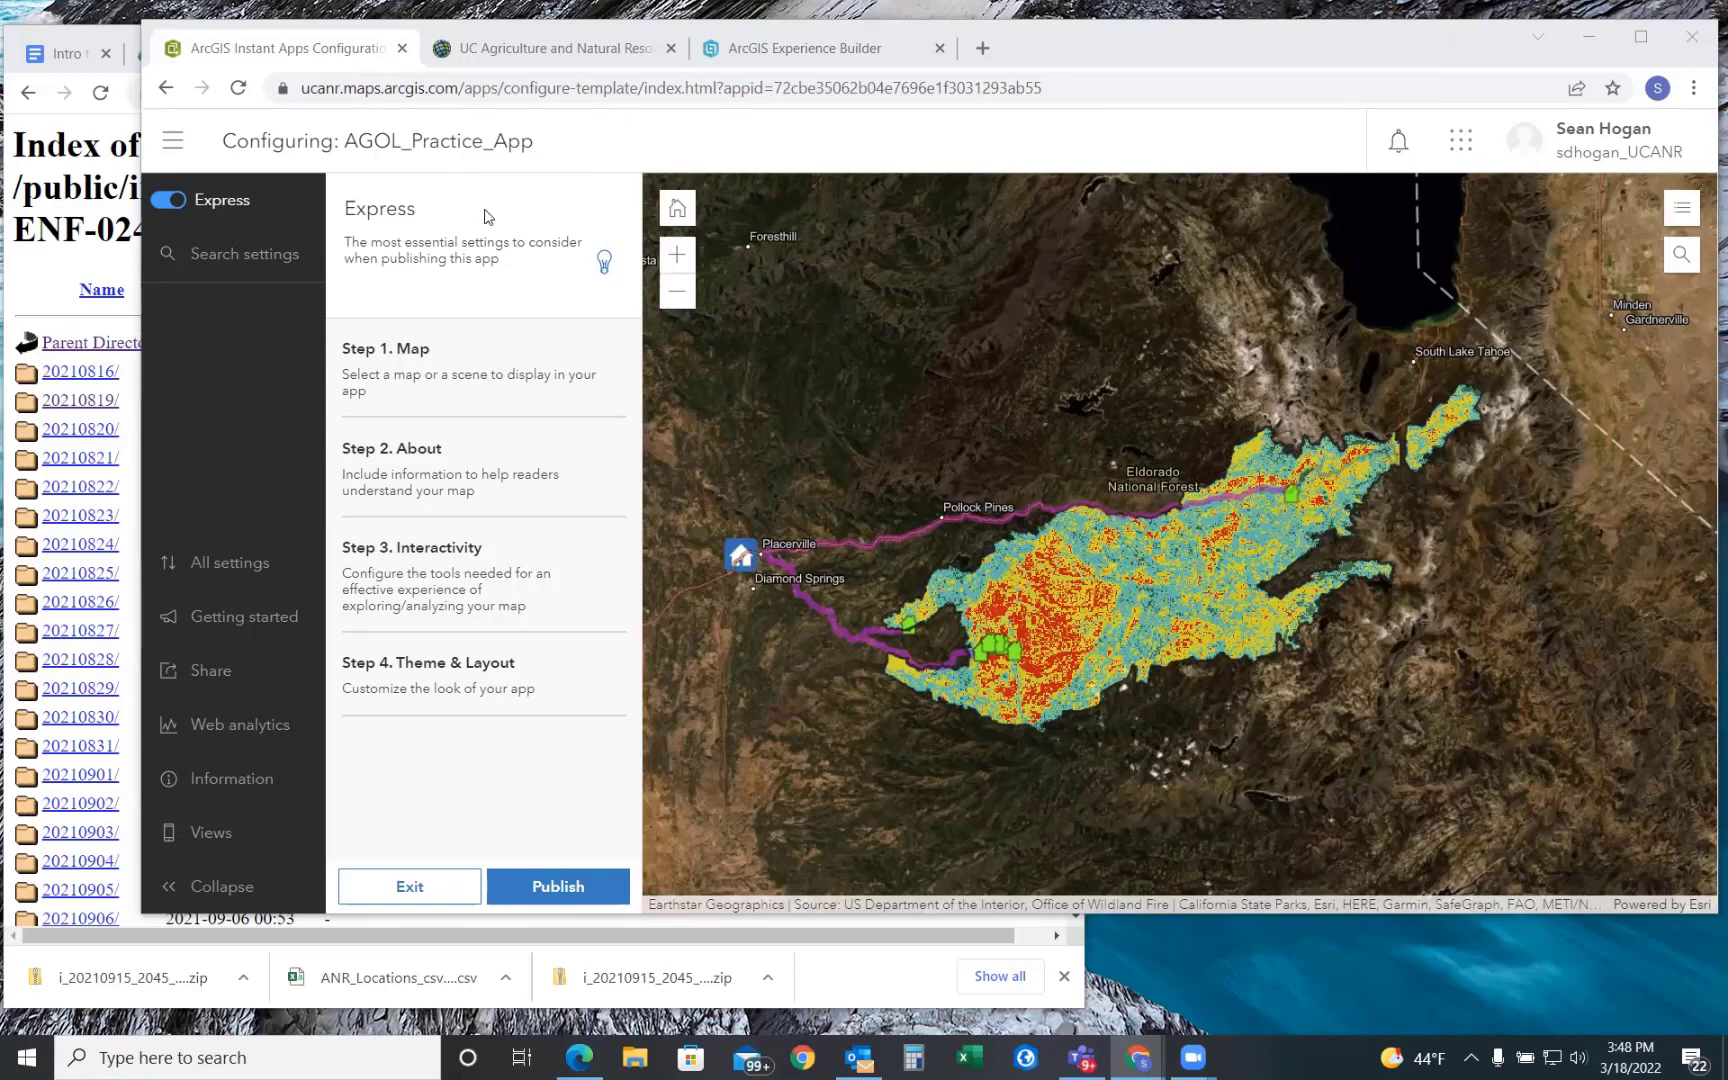
# - Return to the AGOL_Practice map and try creating a Web AppBuilder app from Share
pyautogui.click(165, 89)
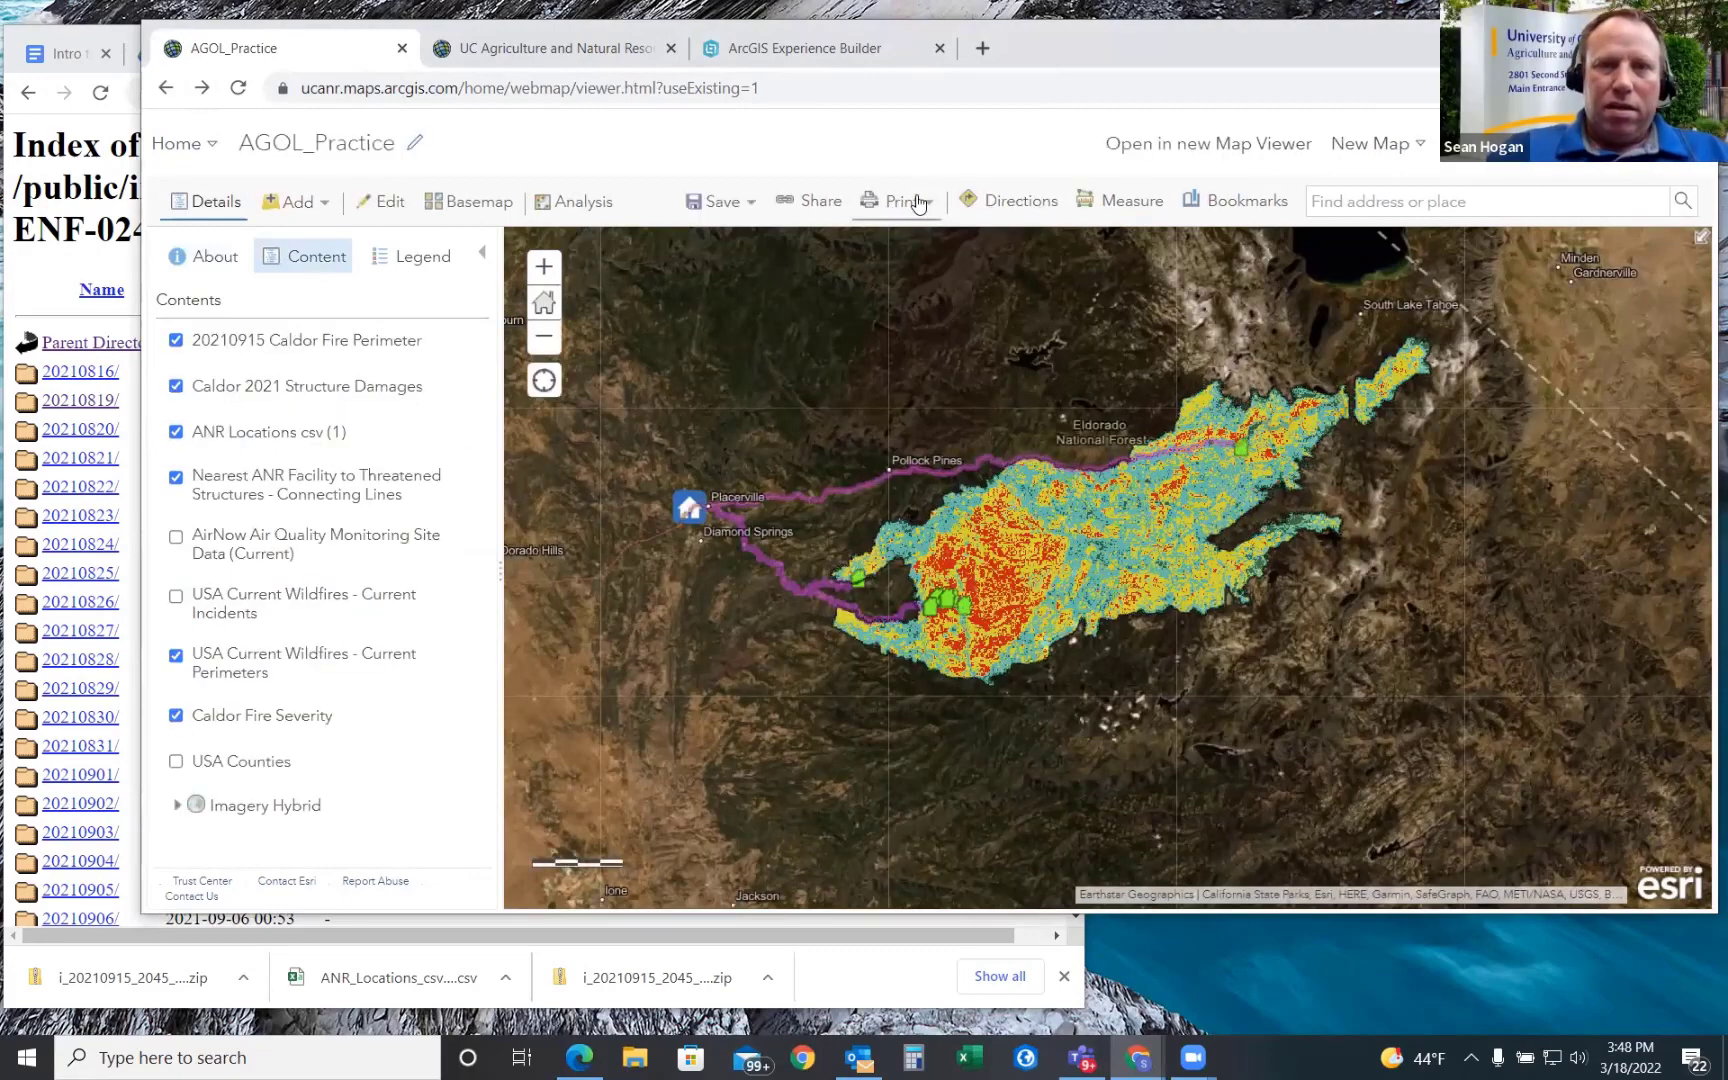
pyautogui.click(810, 201)
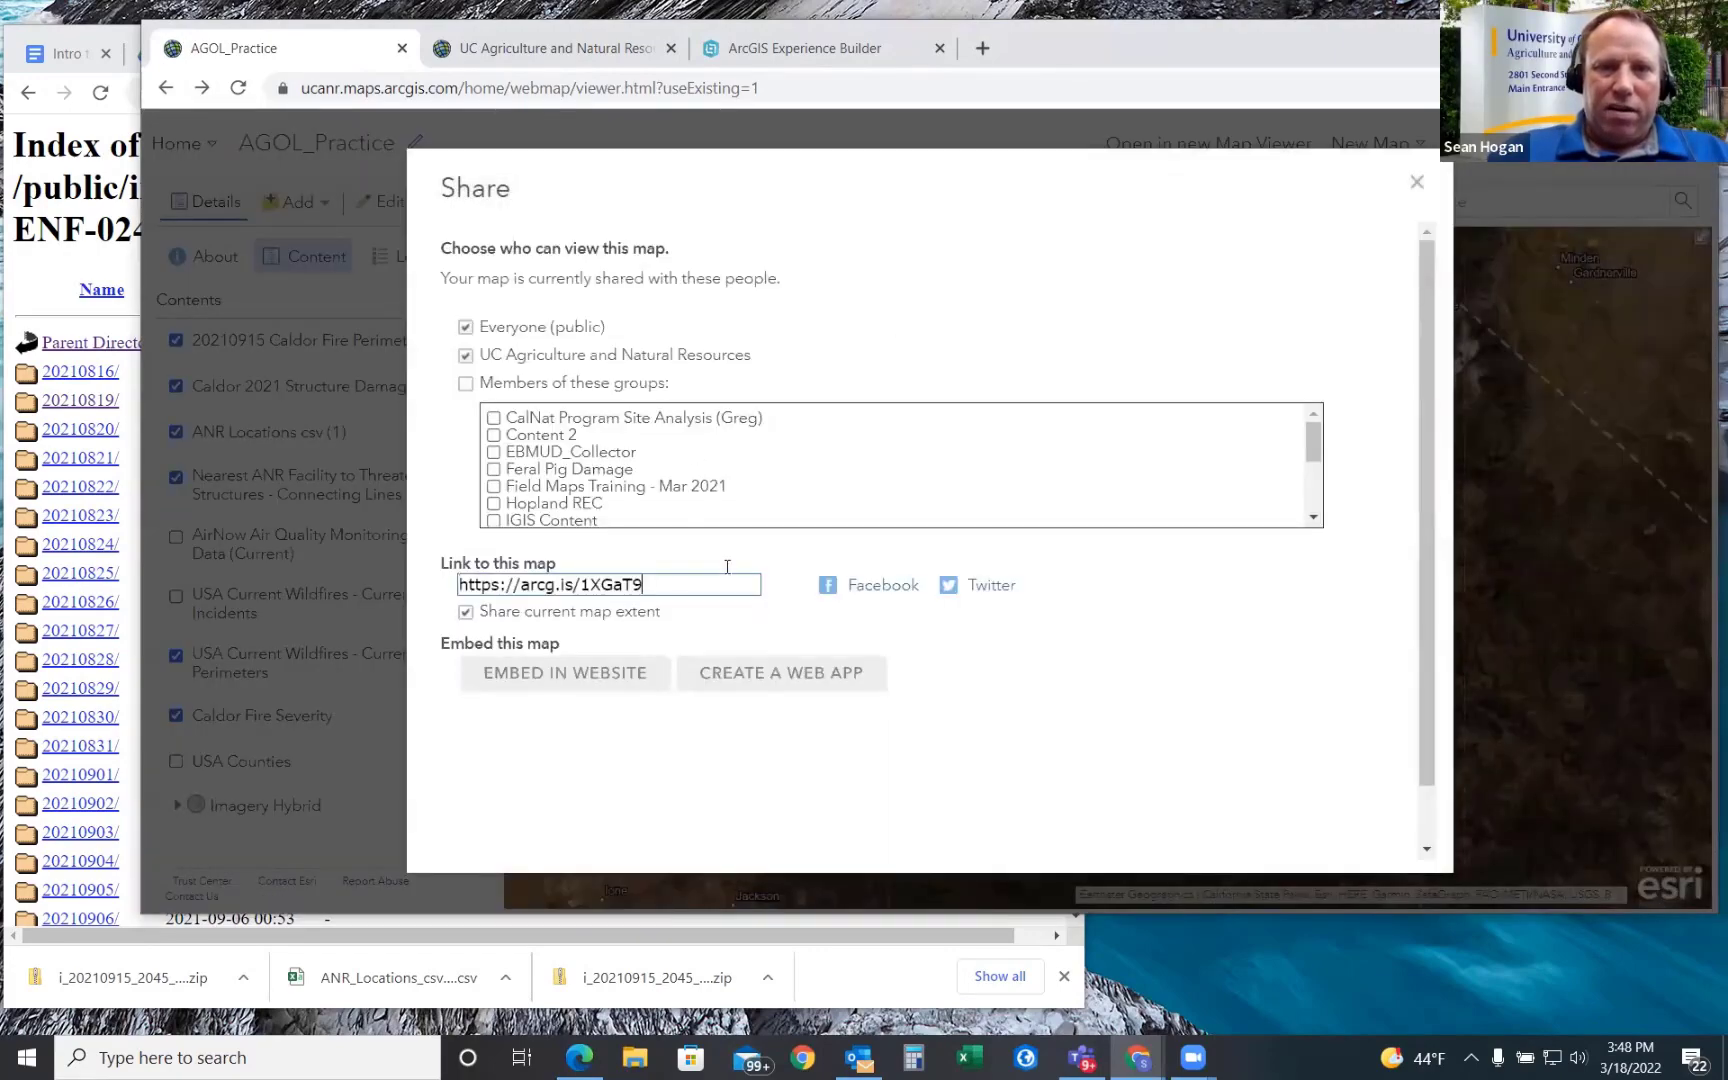
pyautogui.click(771, 675)
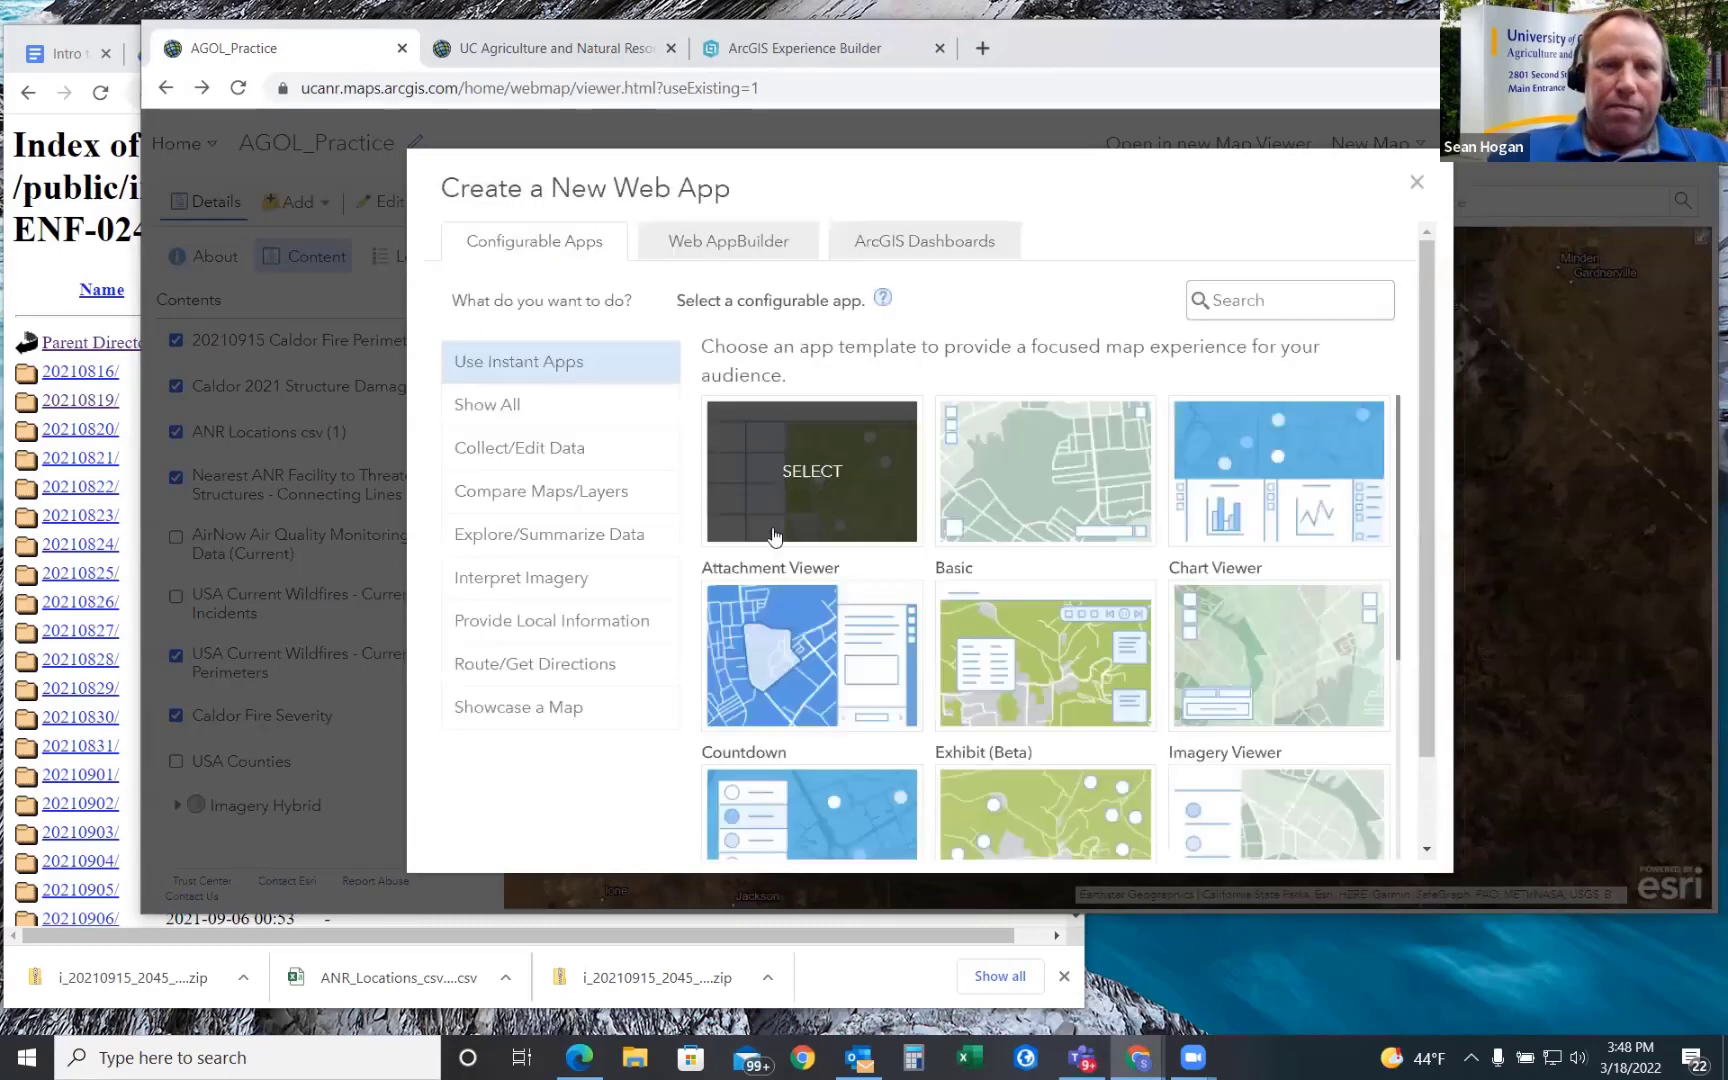
pyautogui.click(700, 251)
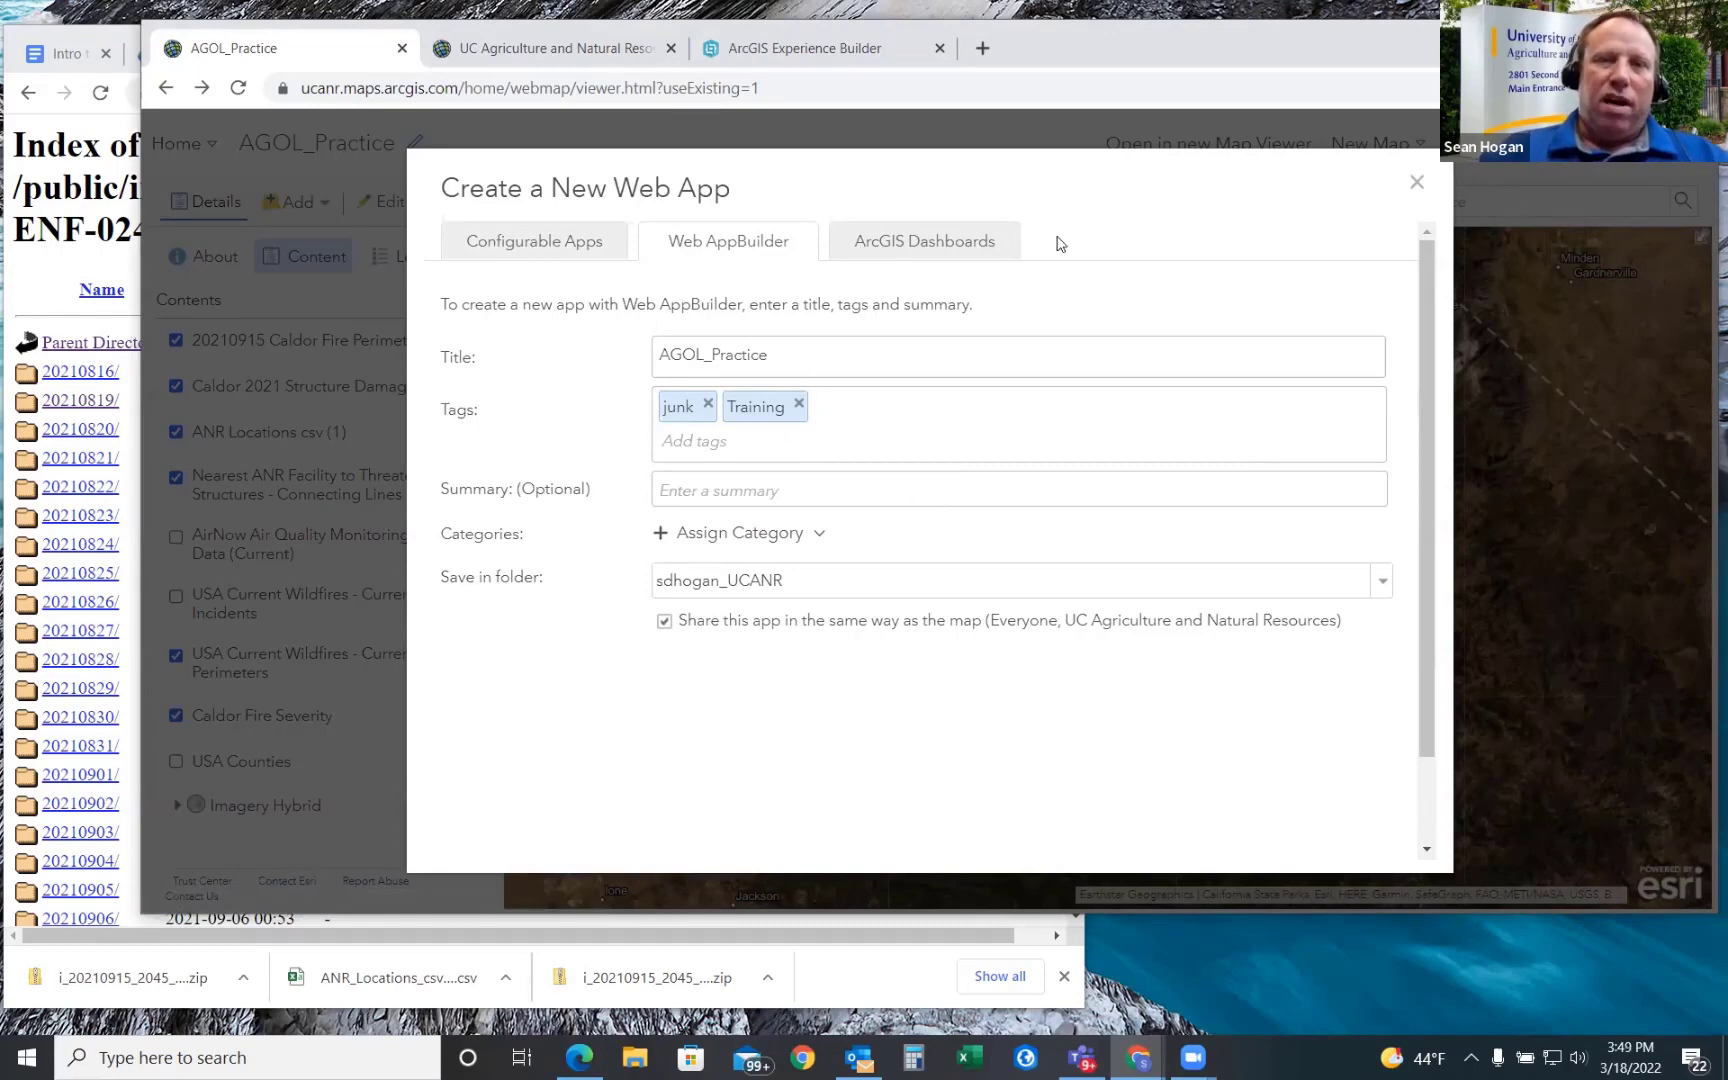
pyautogui.click(1418, 184)
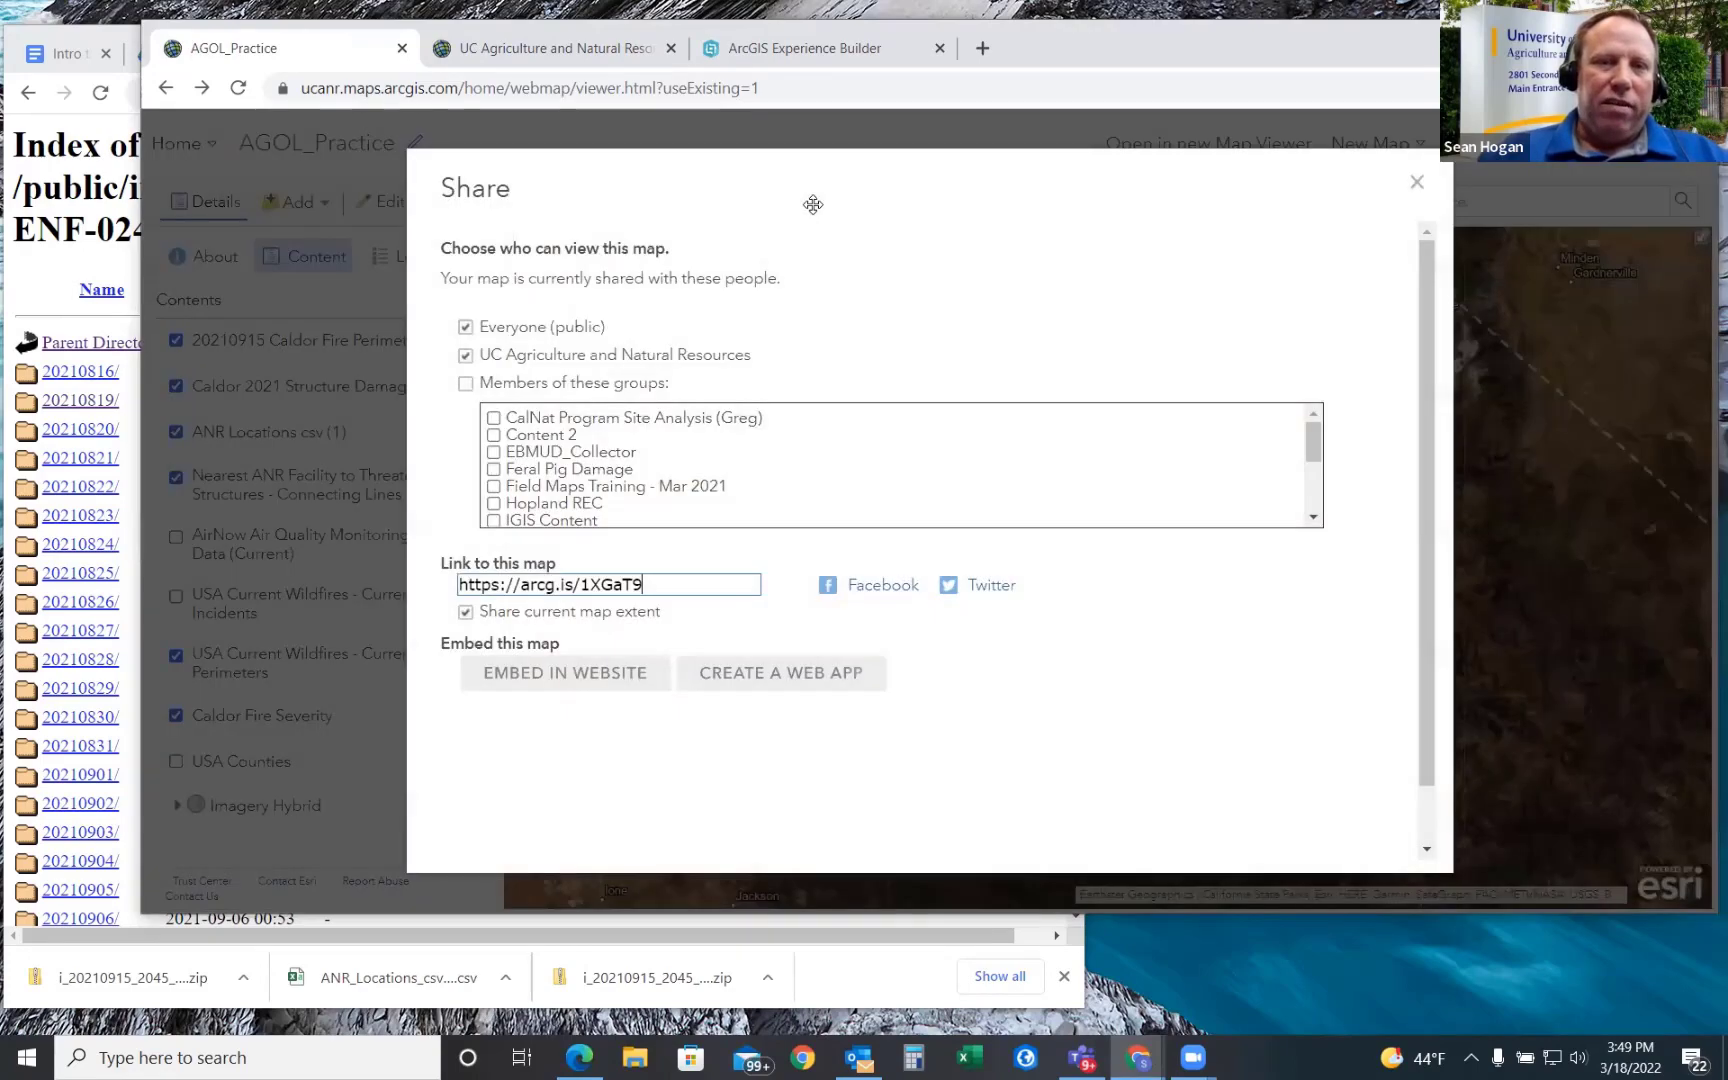
# - Reopen the Web AppBuilder form and append _2 to make the title AGOL_Practice_2
pyautogui.click(780, 671)
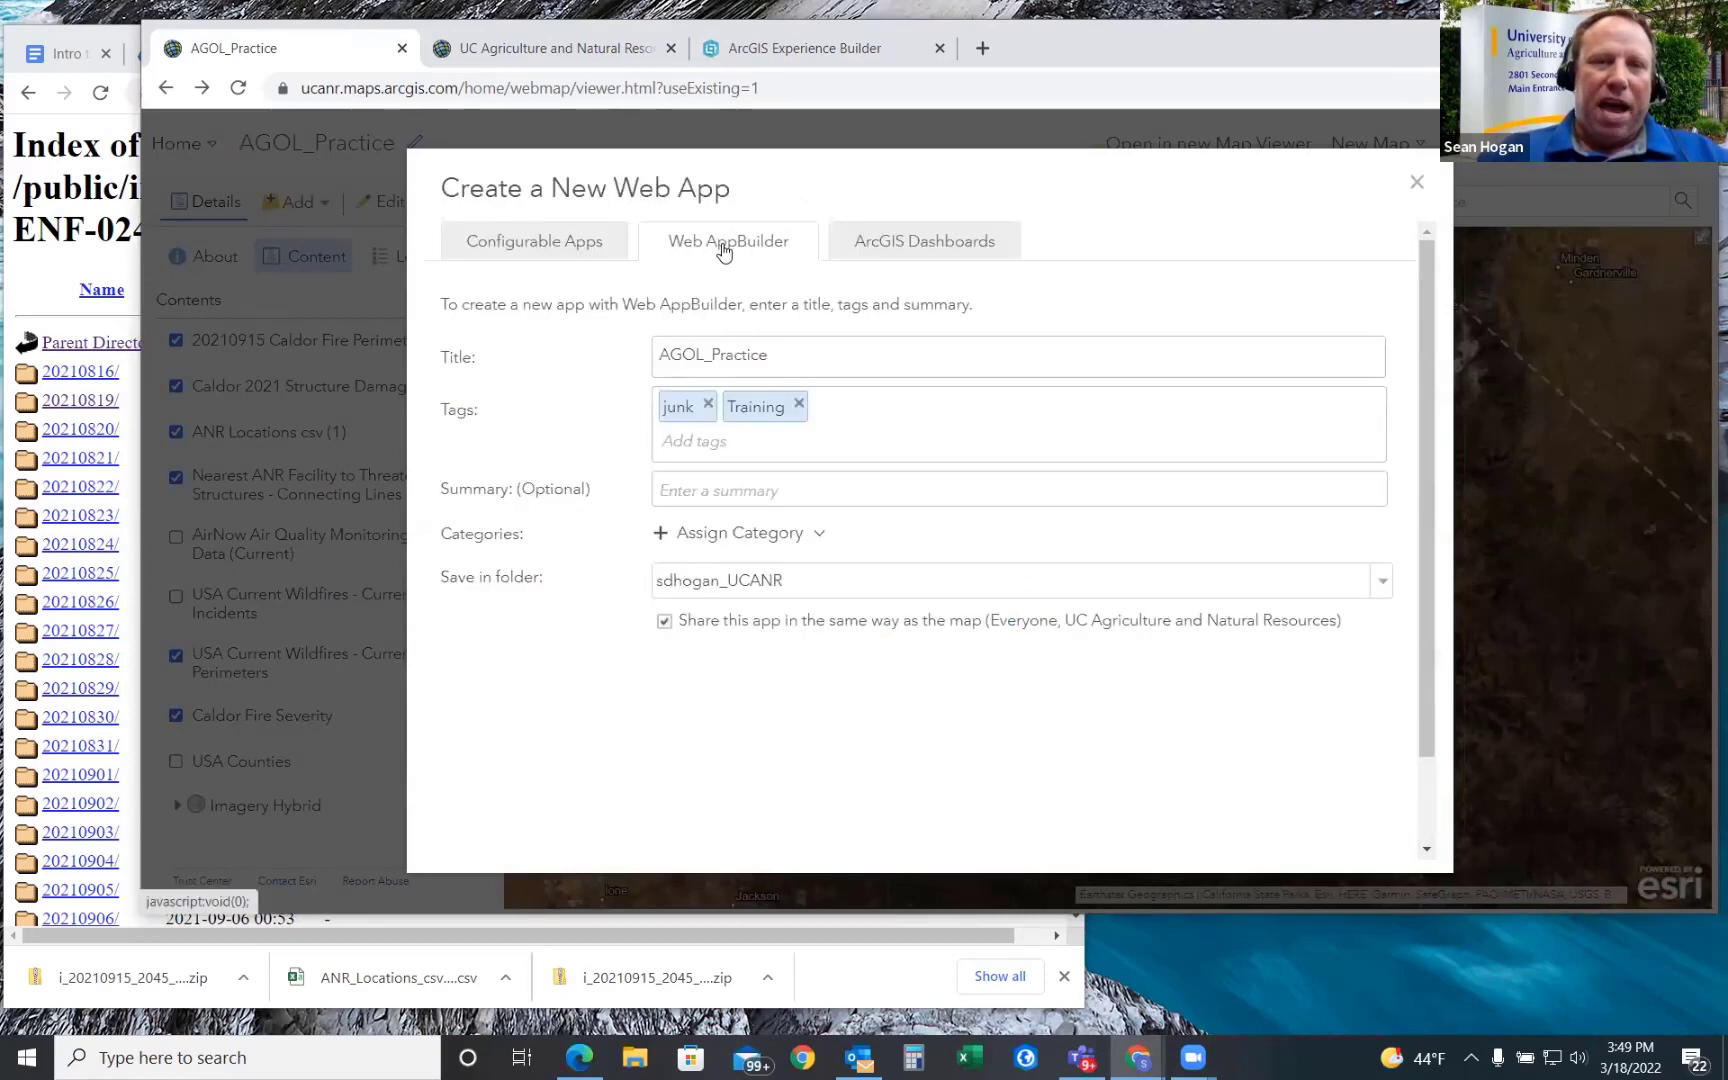
pyautogui.click(775, 356)
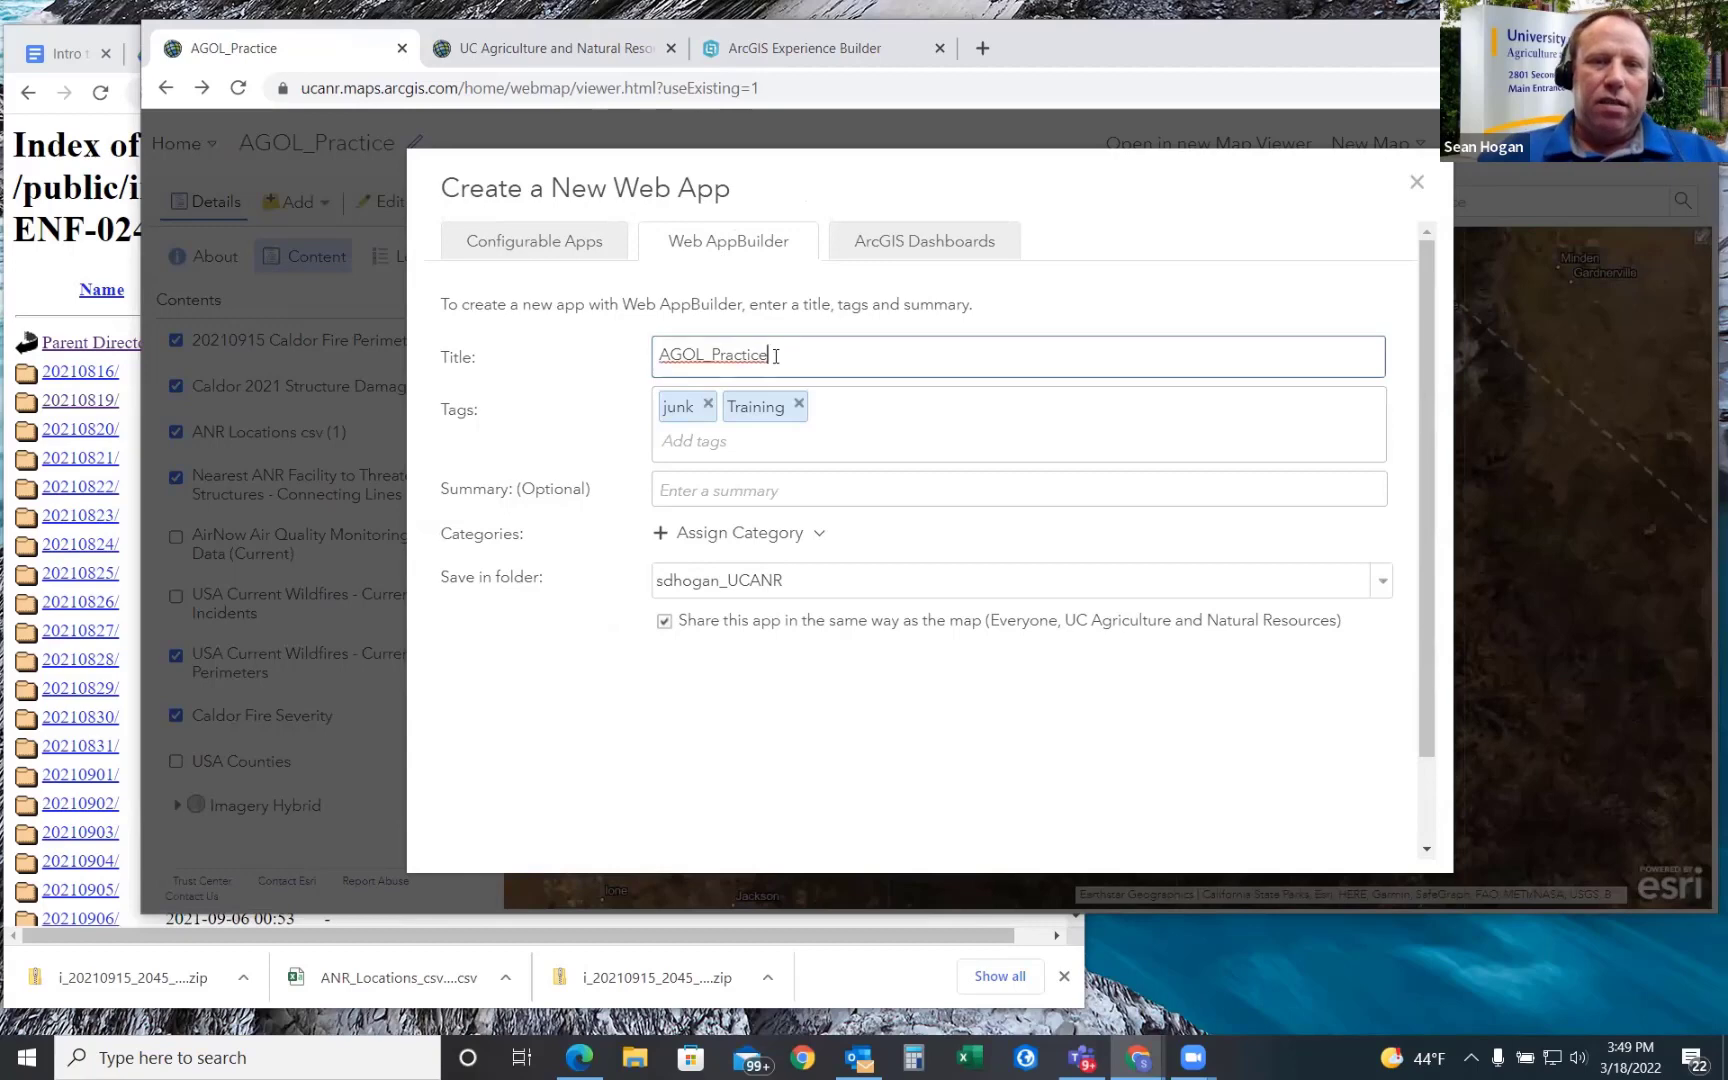
pyautogui.write('_2')
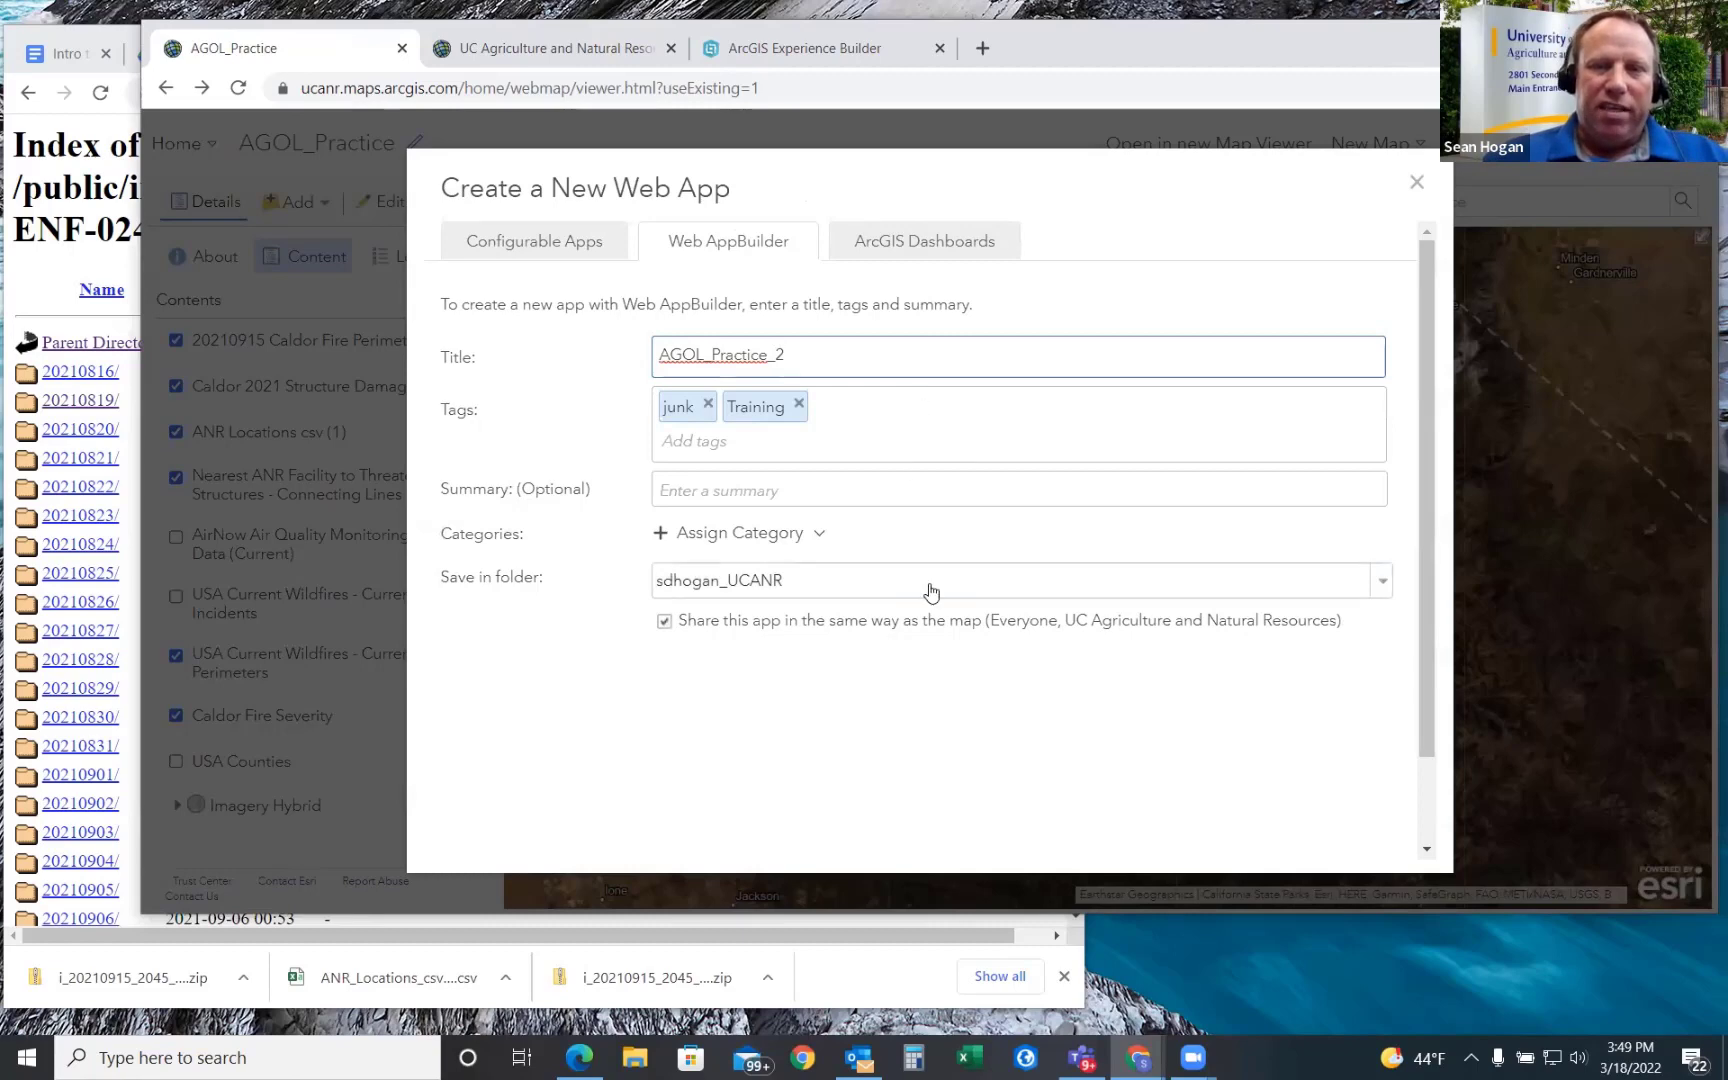
pyautogui.scroll(-1, 1135, 600)
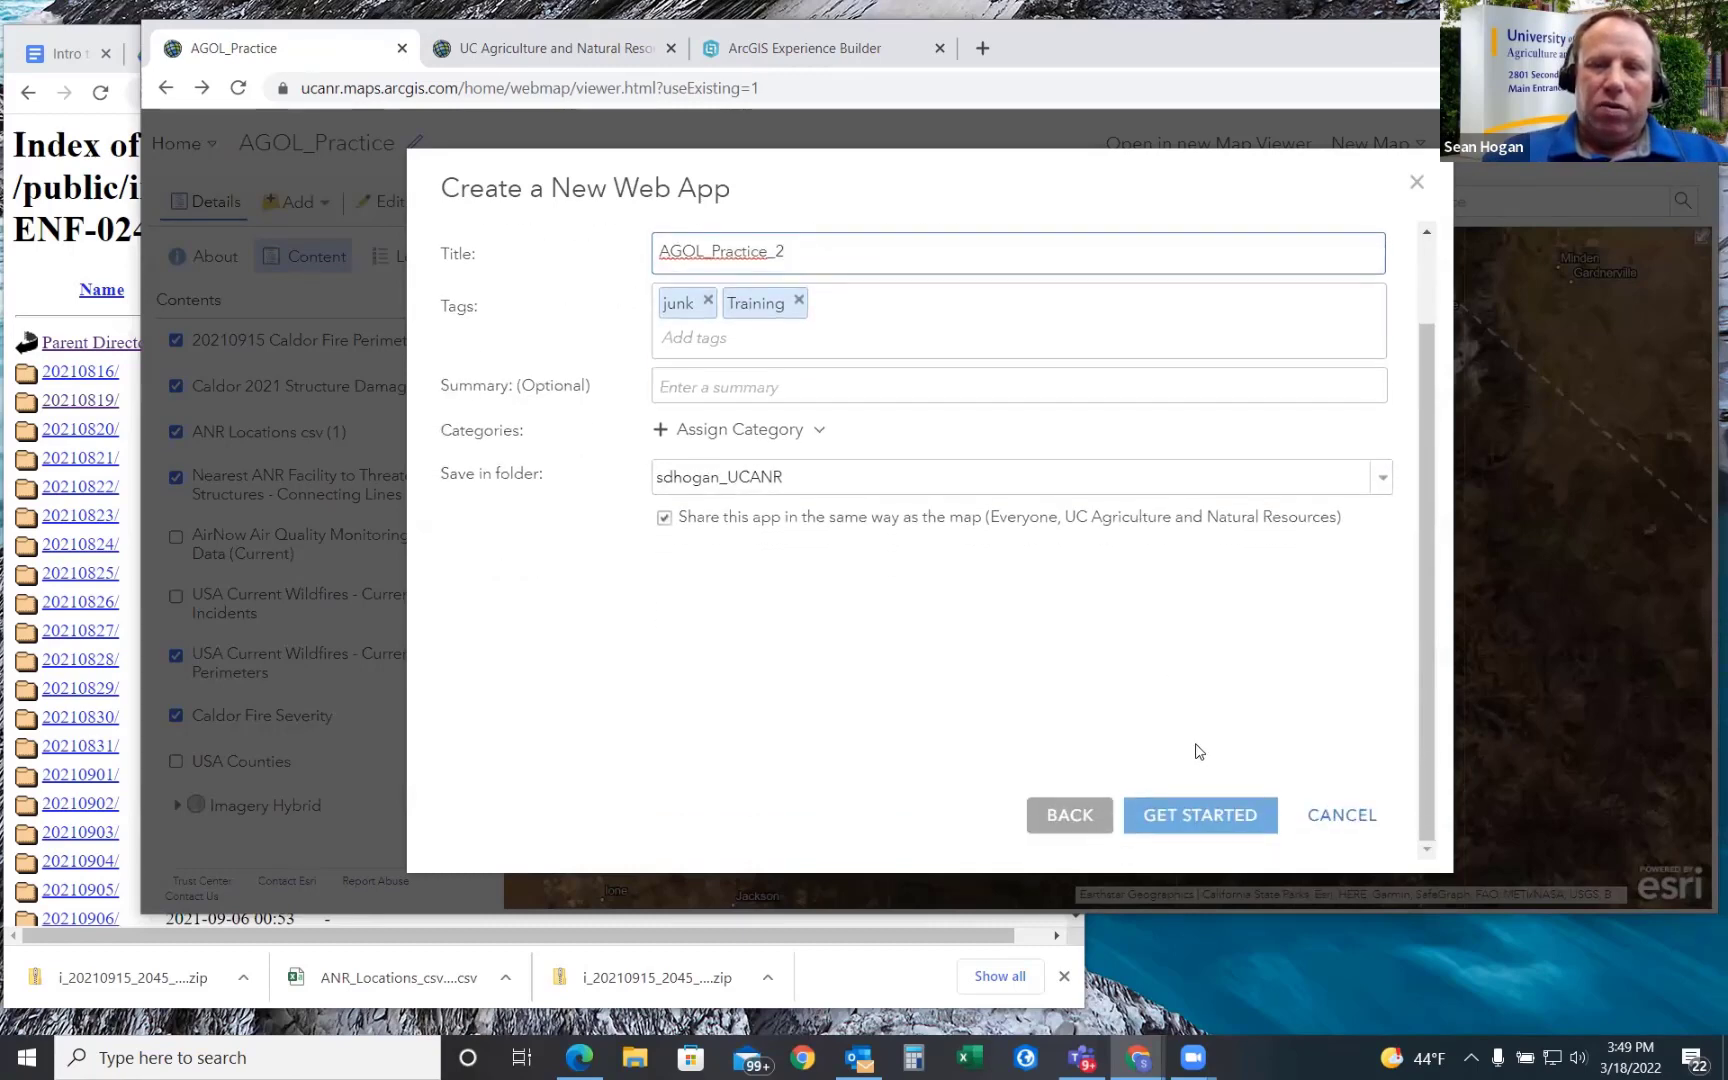
# - Create AGOL_Practice_2 with Get Started and review its Map and Widget settings
pyautogui.click(1181, 820)
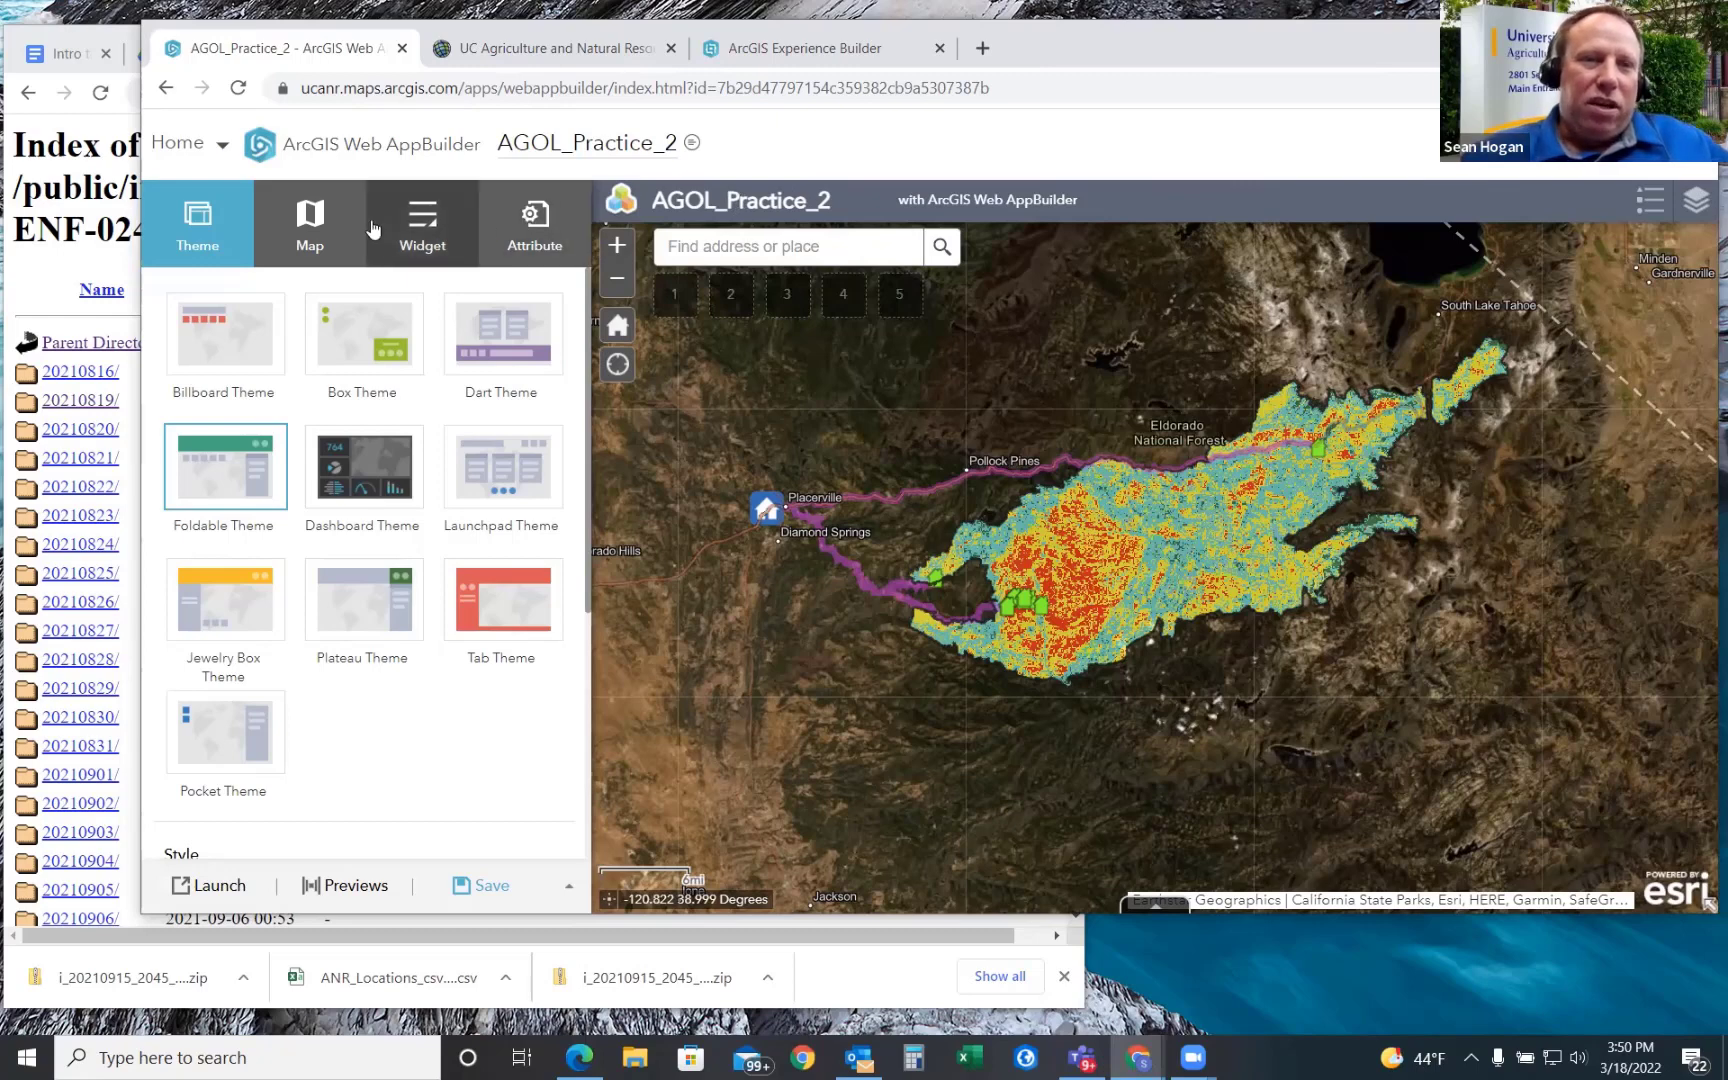
pyautogui.click(300, 217)
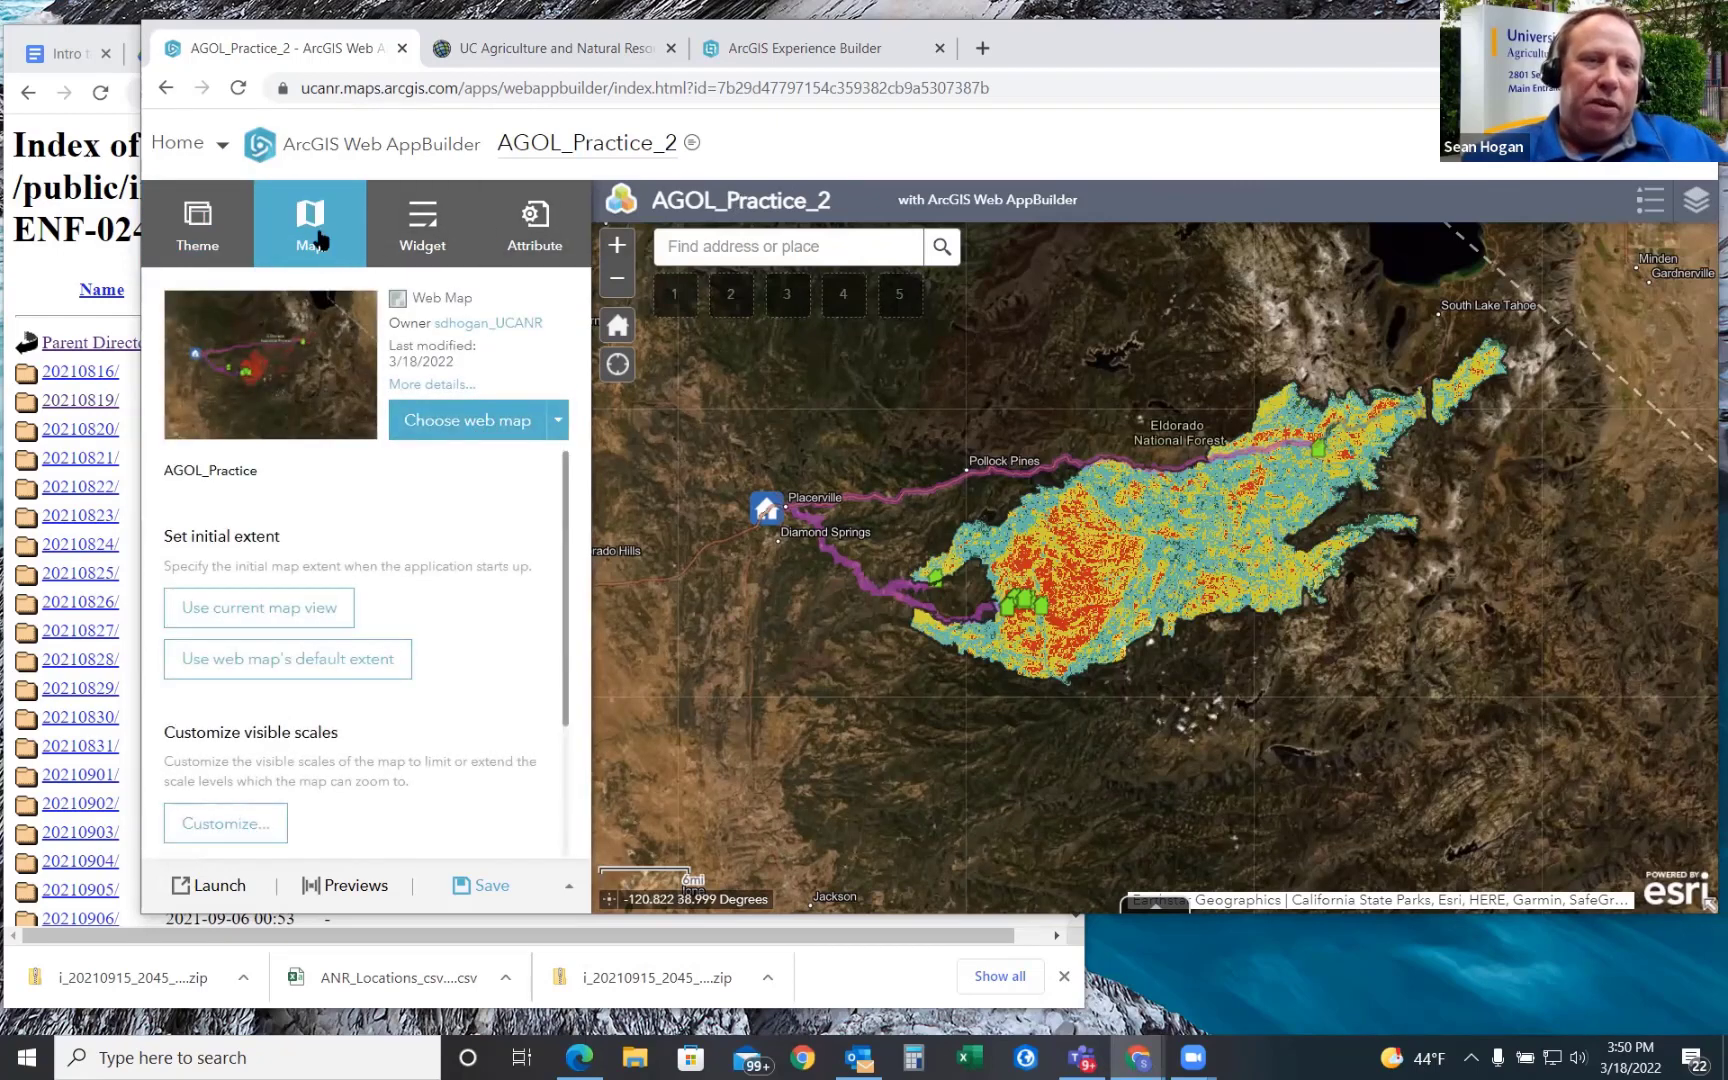
pyautogui.click(405, 236)
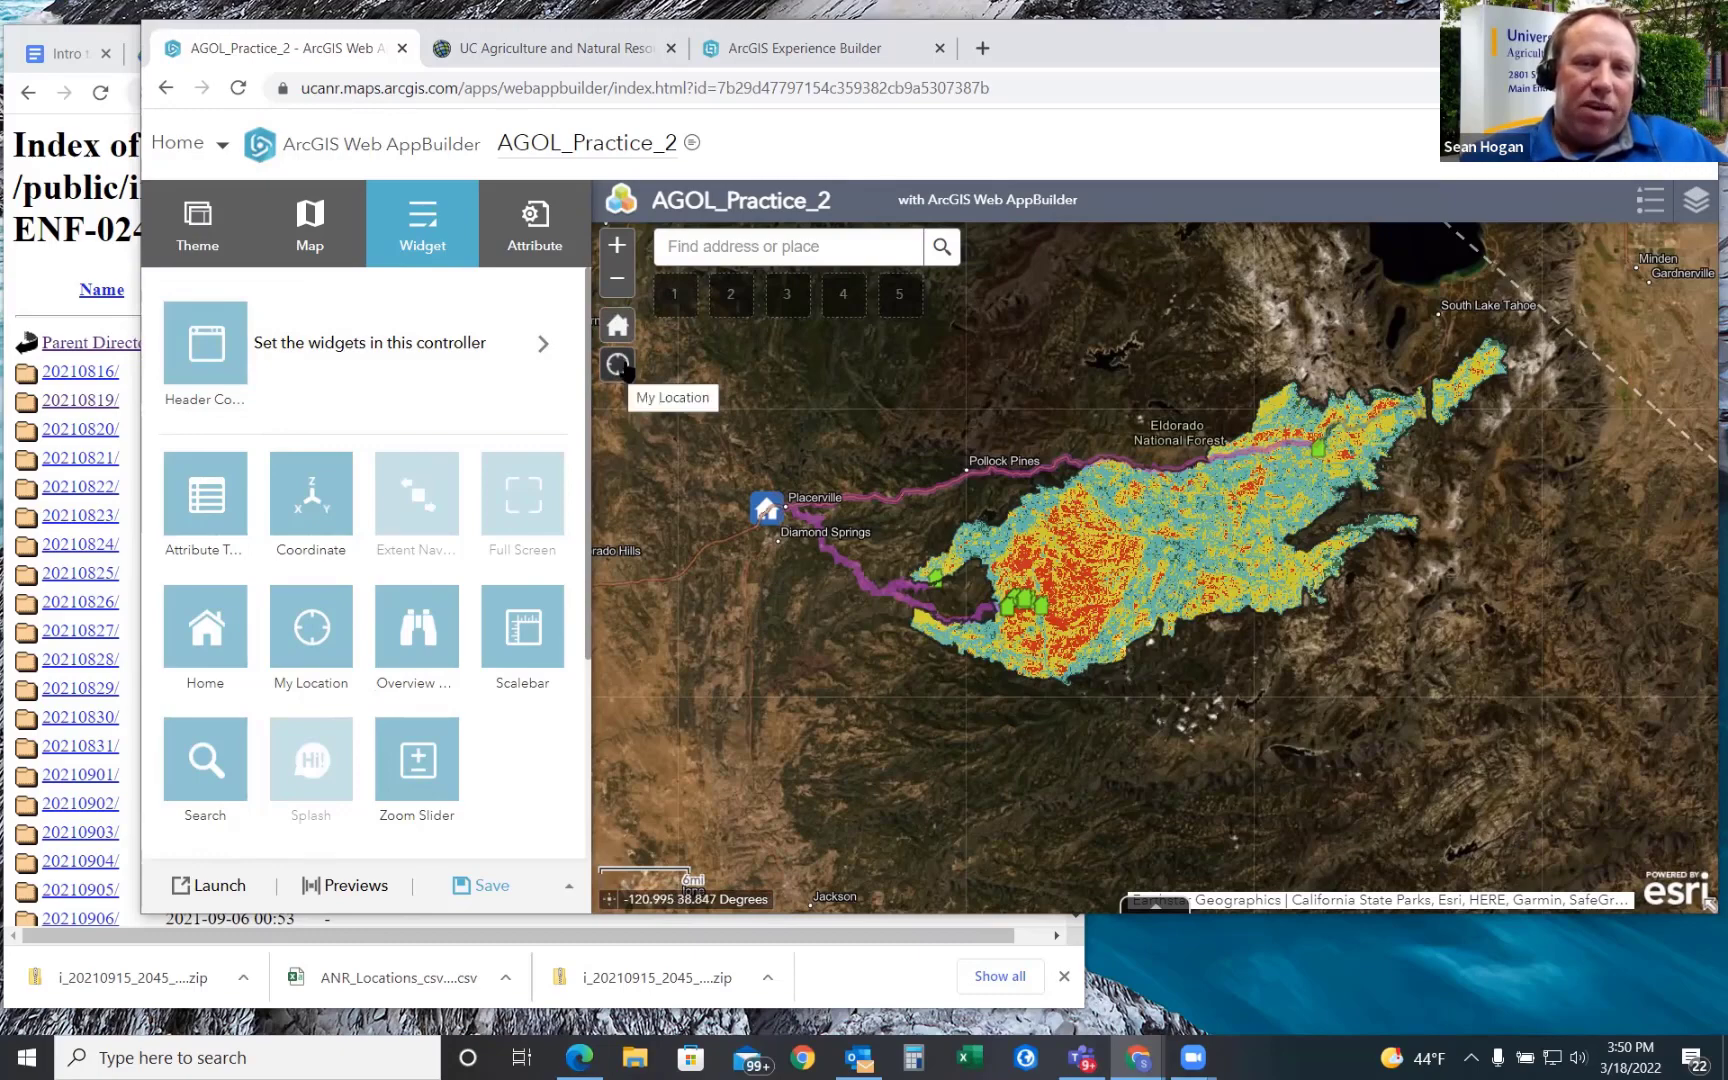
pyautogui.moveTo(314, 516)
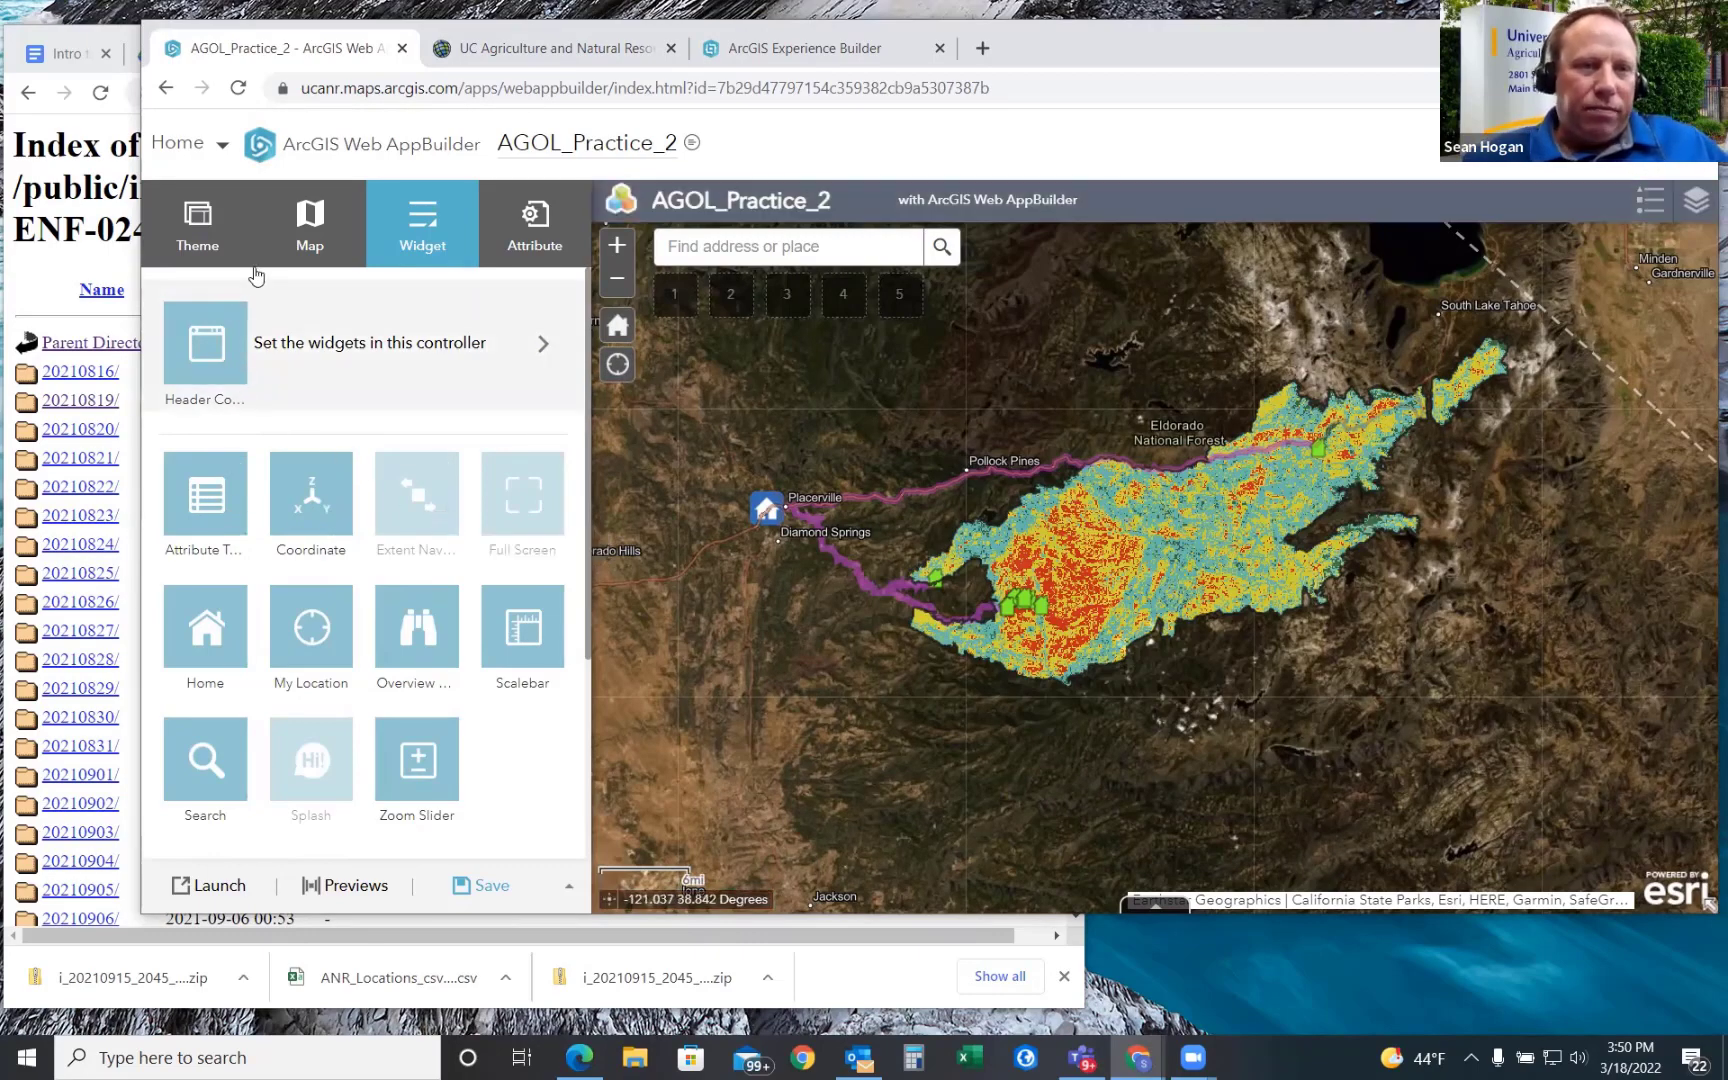
# - In the Attribute branding settings, delete _2 from the app title and add 'Caldor'
pyautogui.click(538, 226)
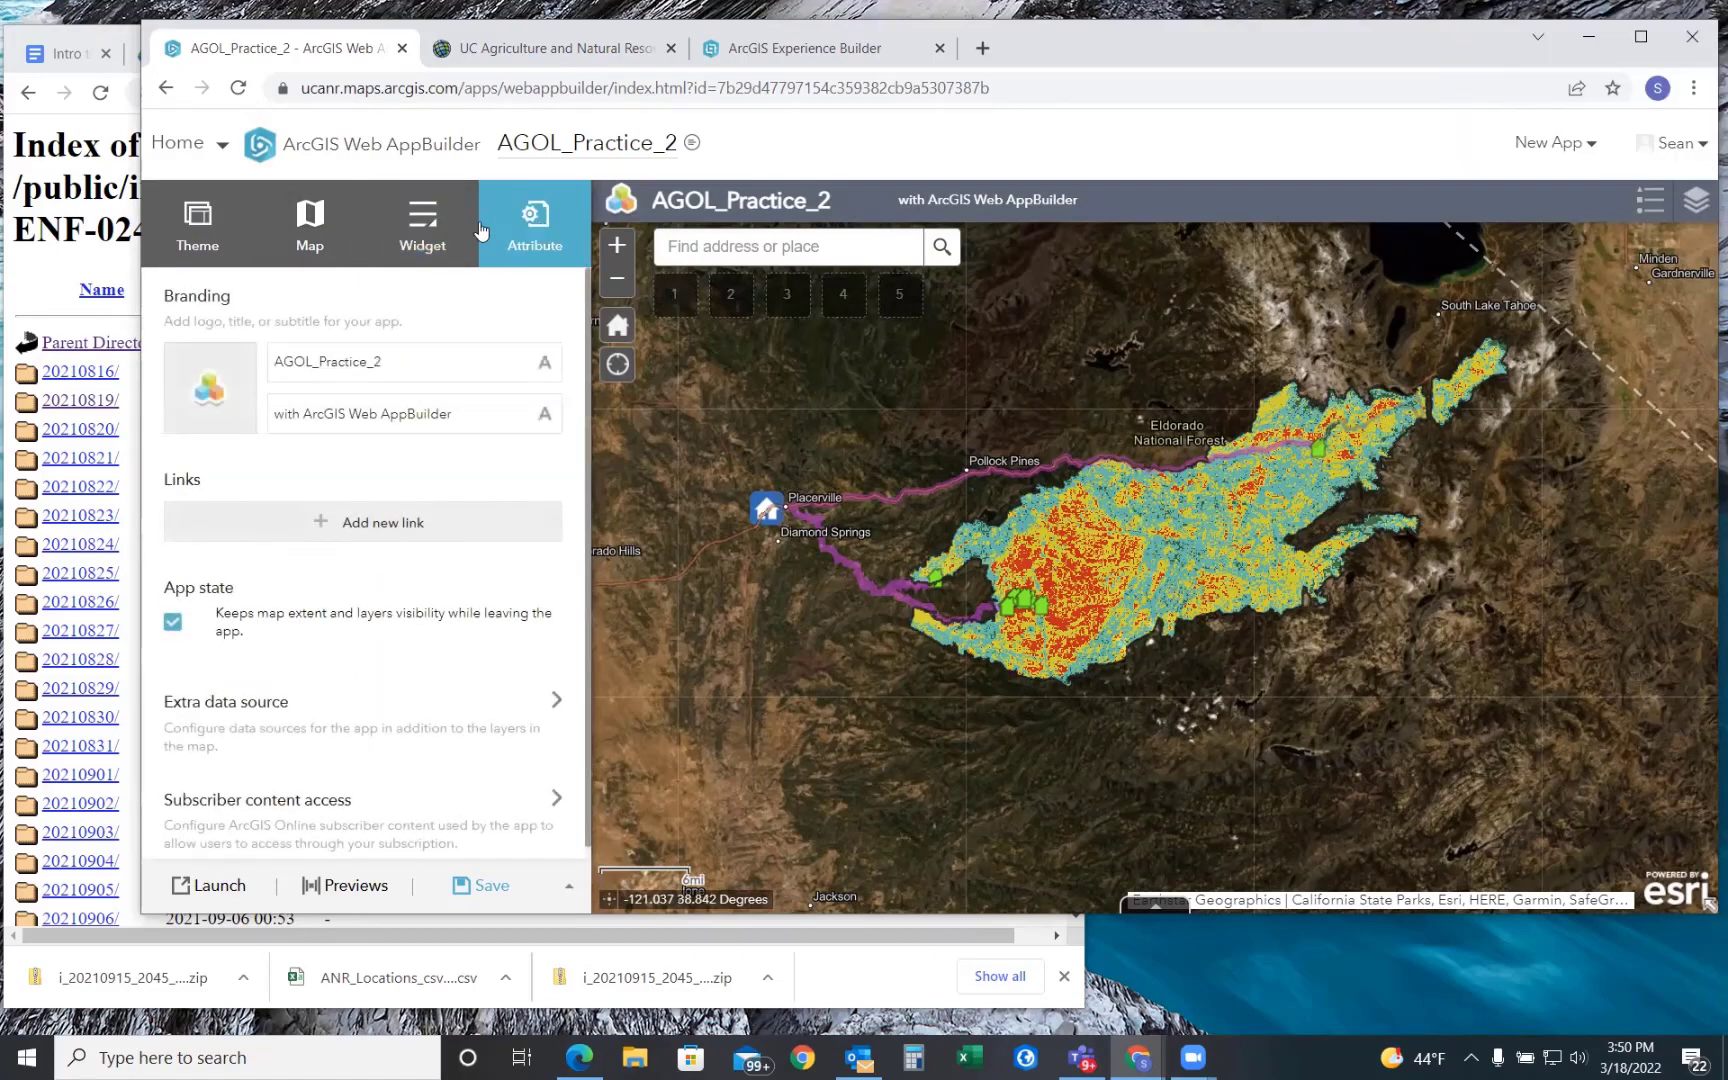
pyautogui.click(316, 364)
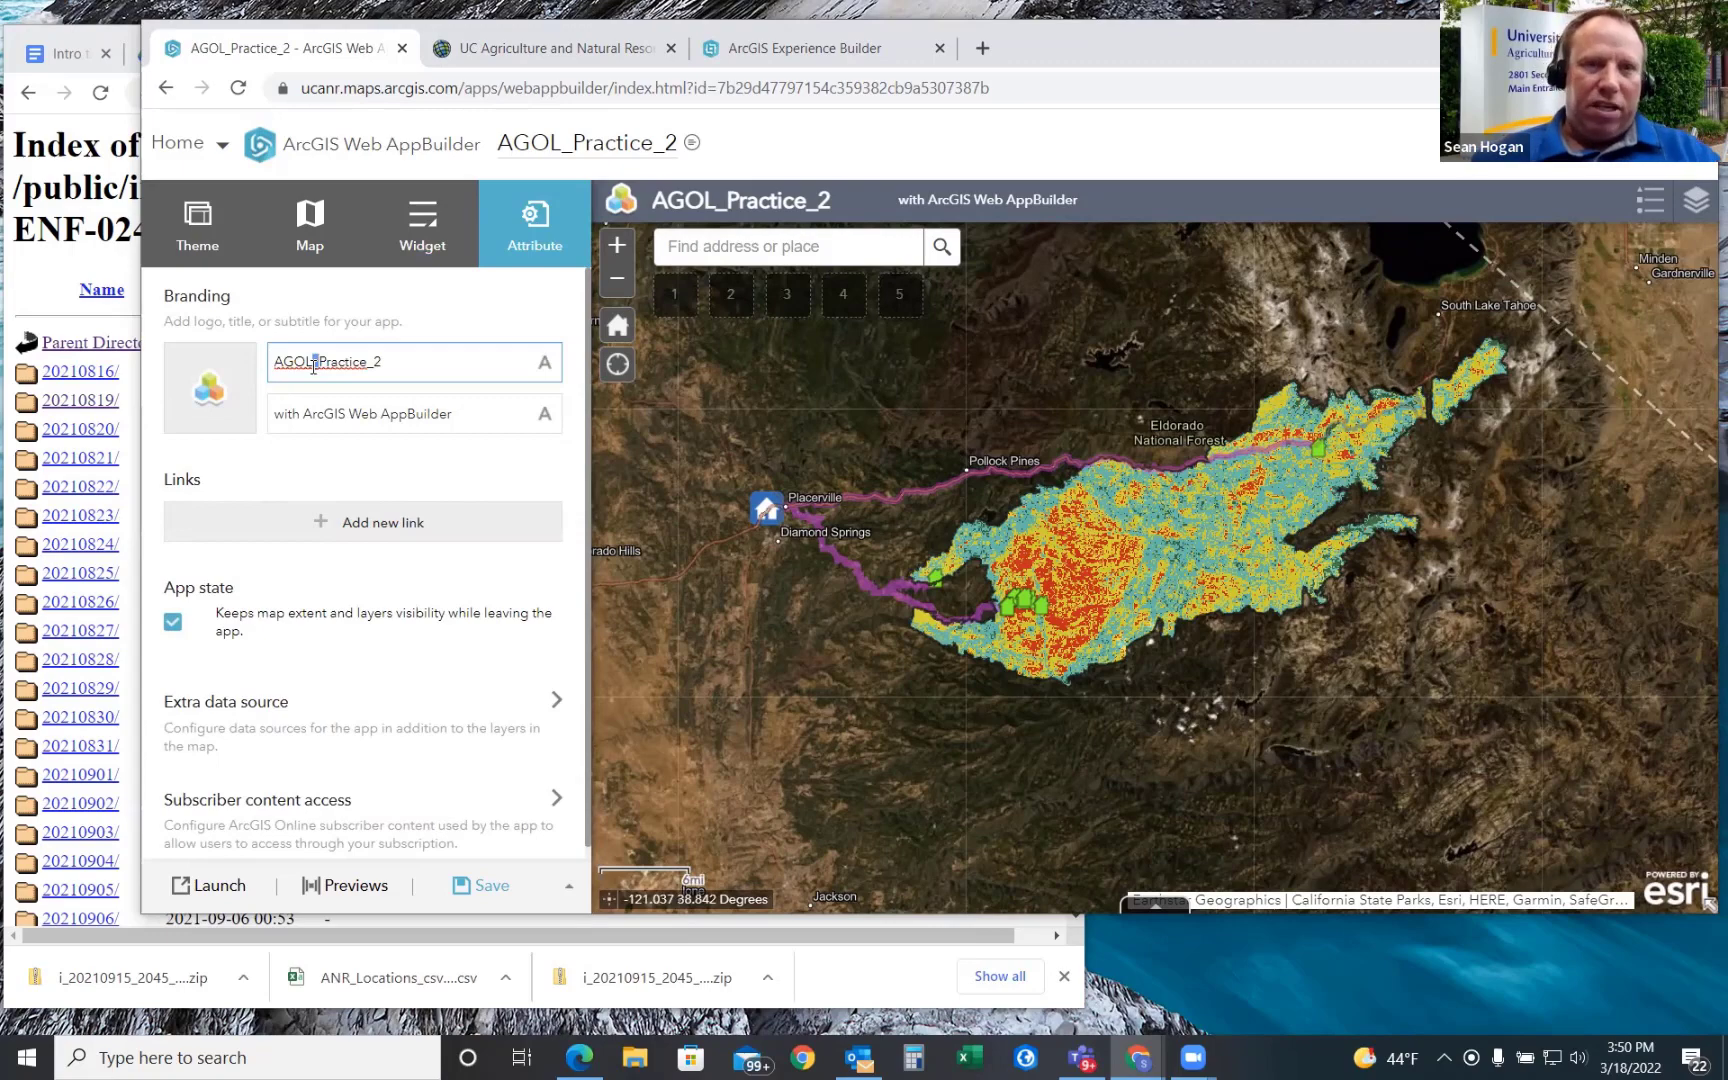
pyautogui.moveTo(393, 364); pyautogui.dragTo(360, 367)
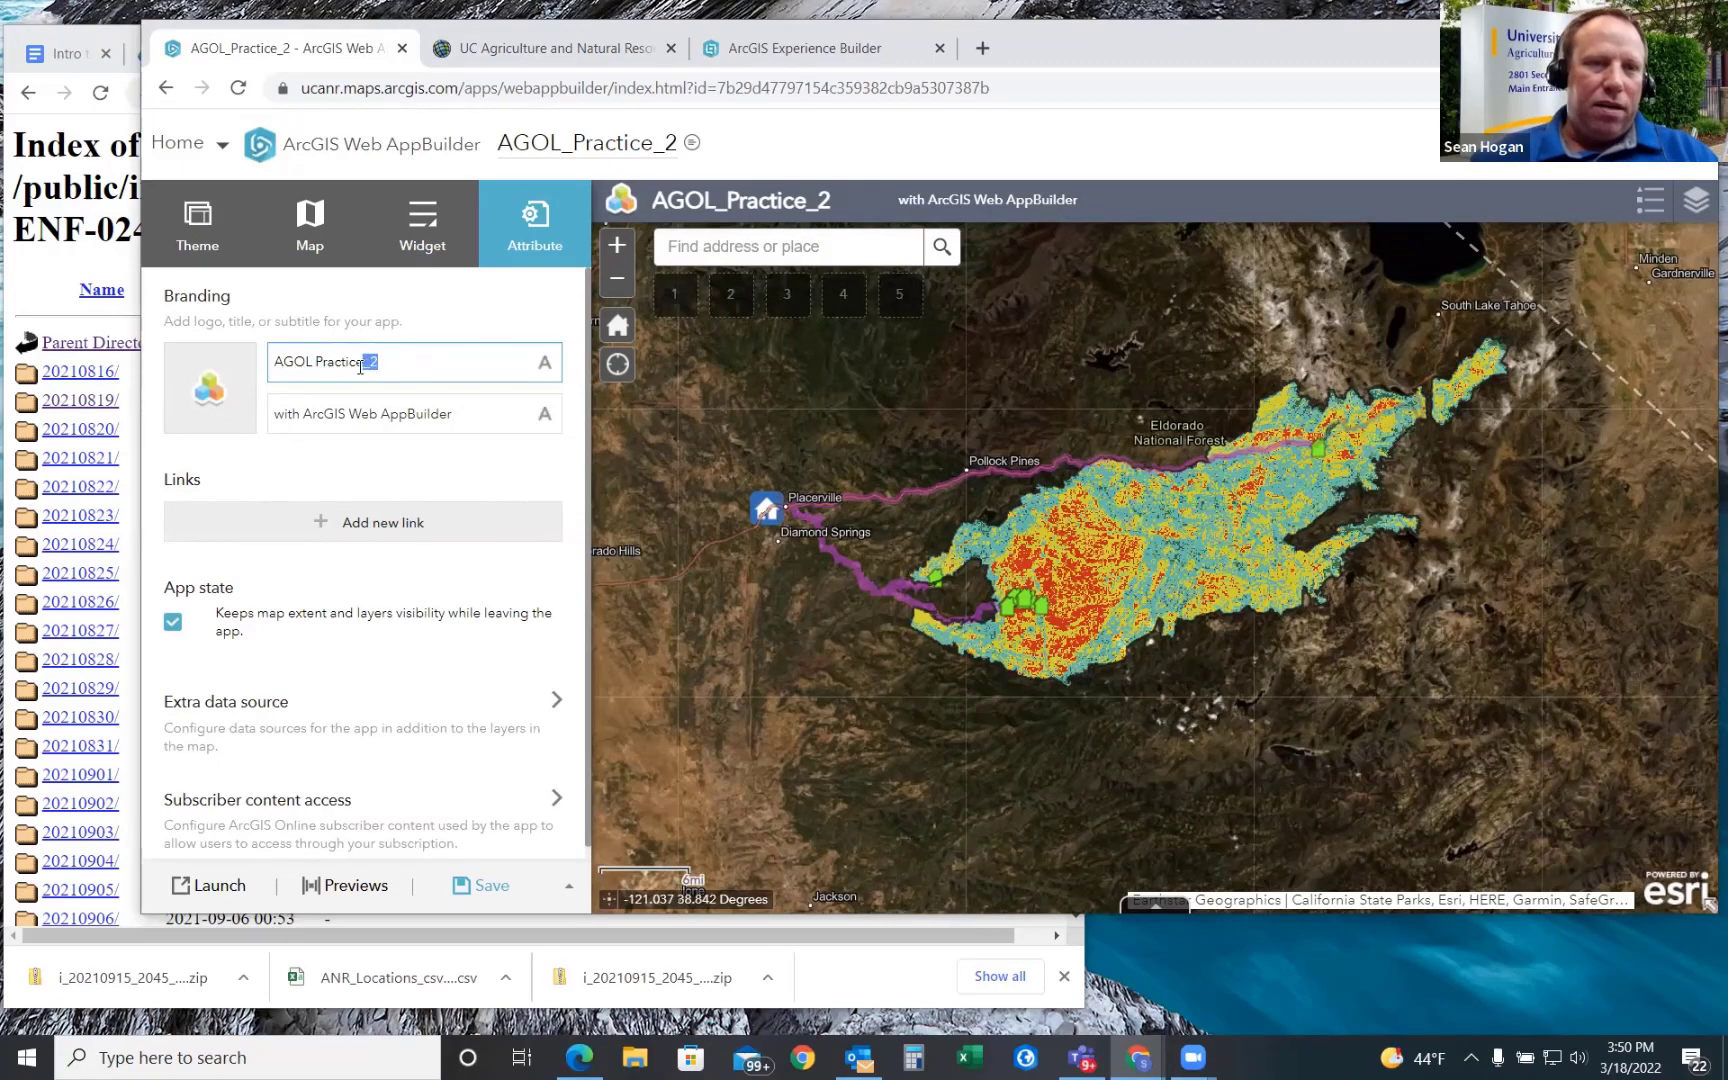
pyautogui.press('BackSpace')
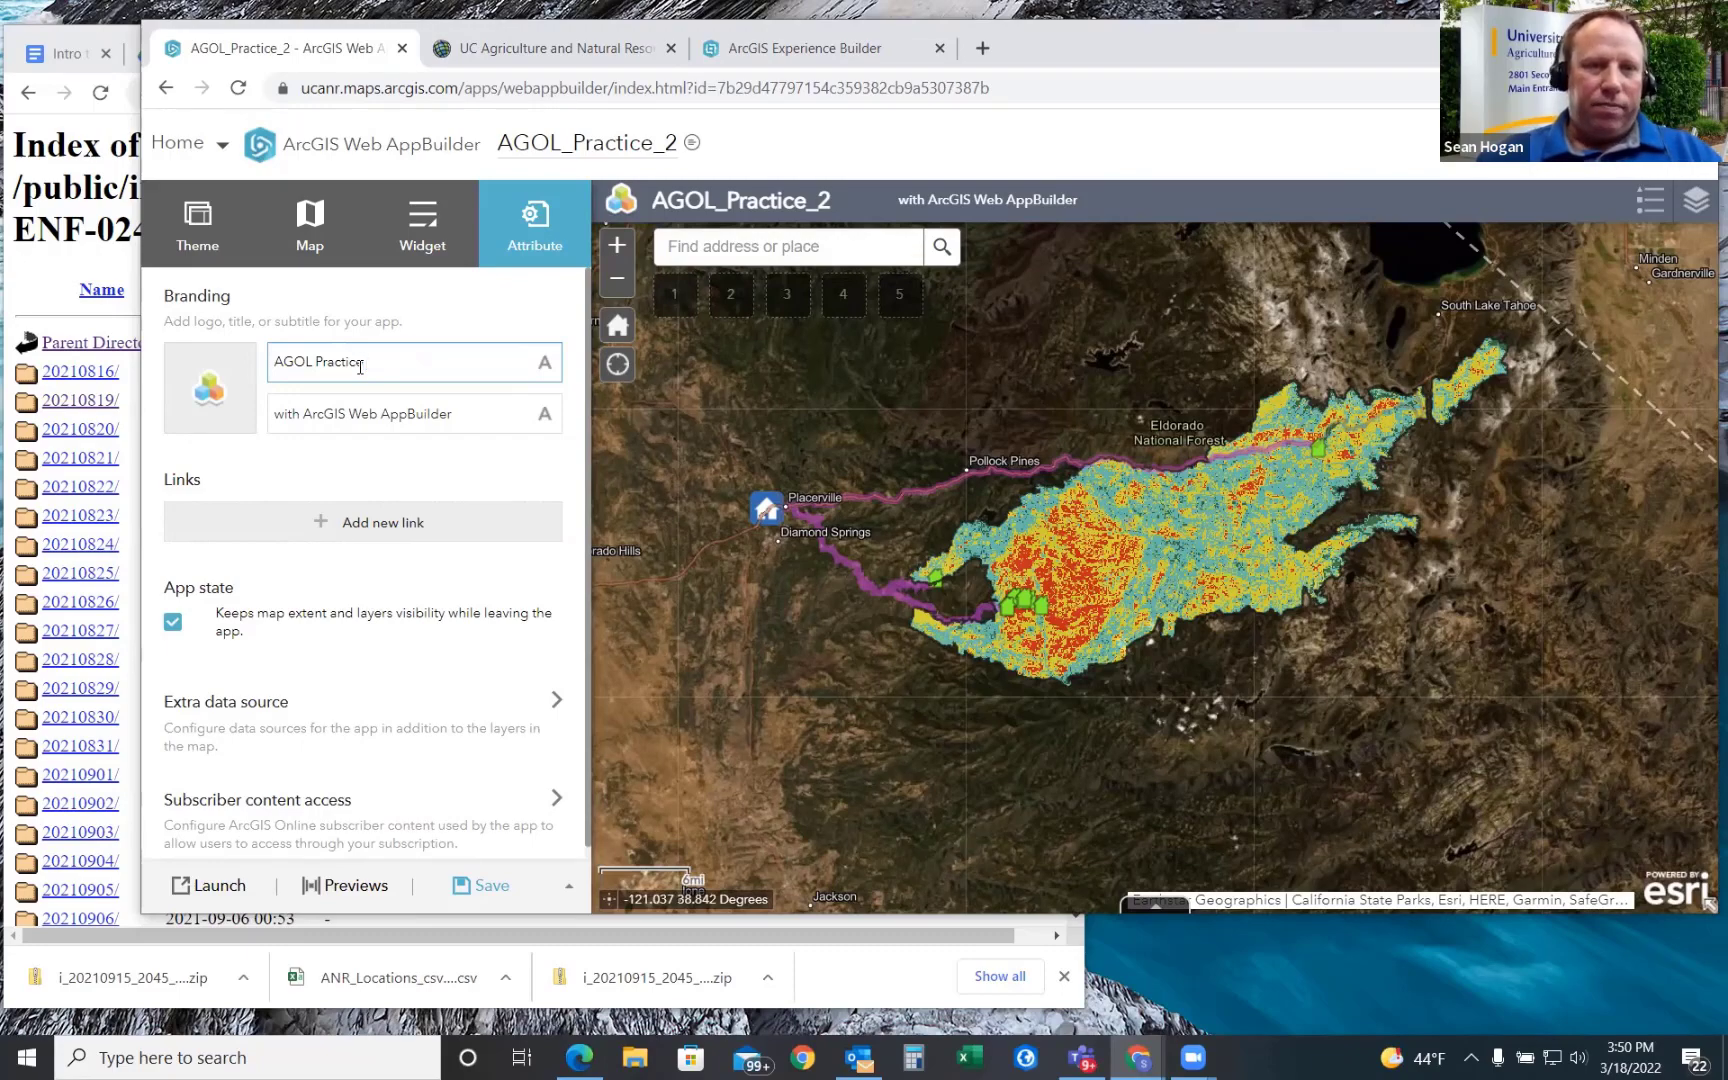
pyautogui.write('C')
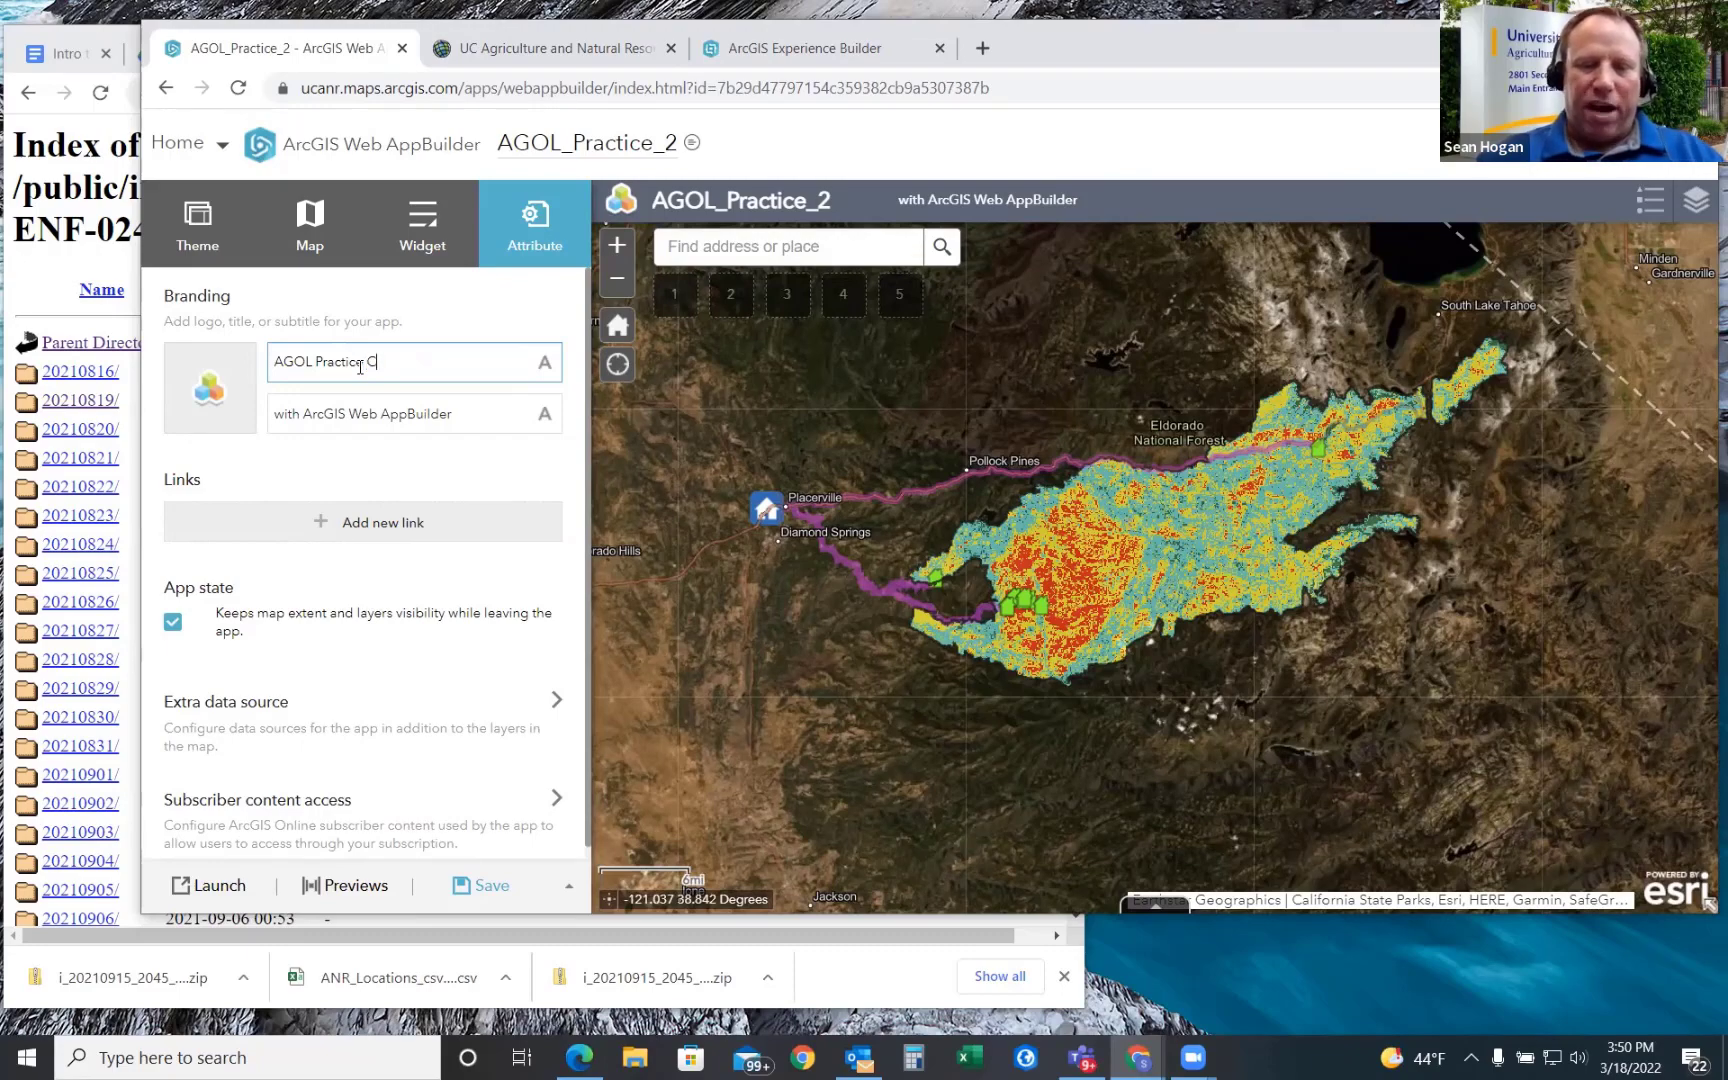
pyautogui.write('aldor FIre')
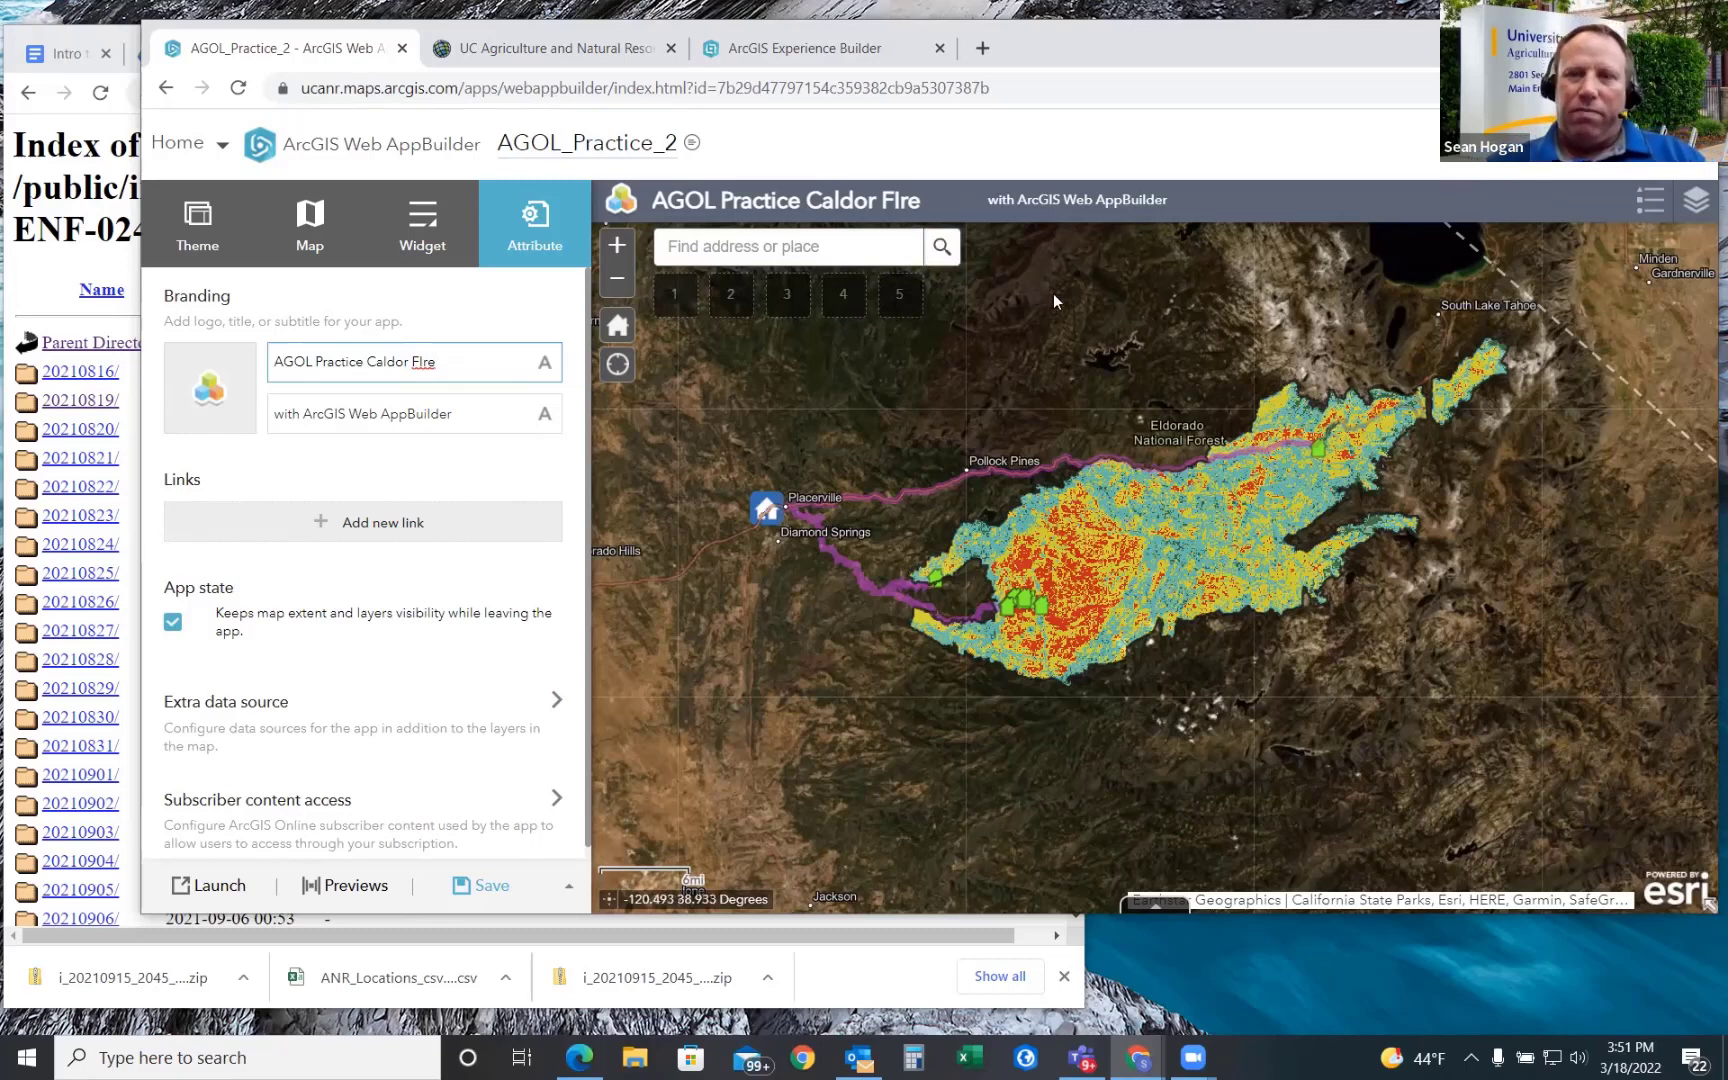
pyautogui.click(765, 250)
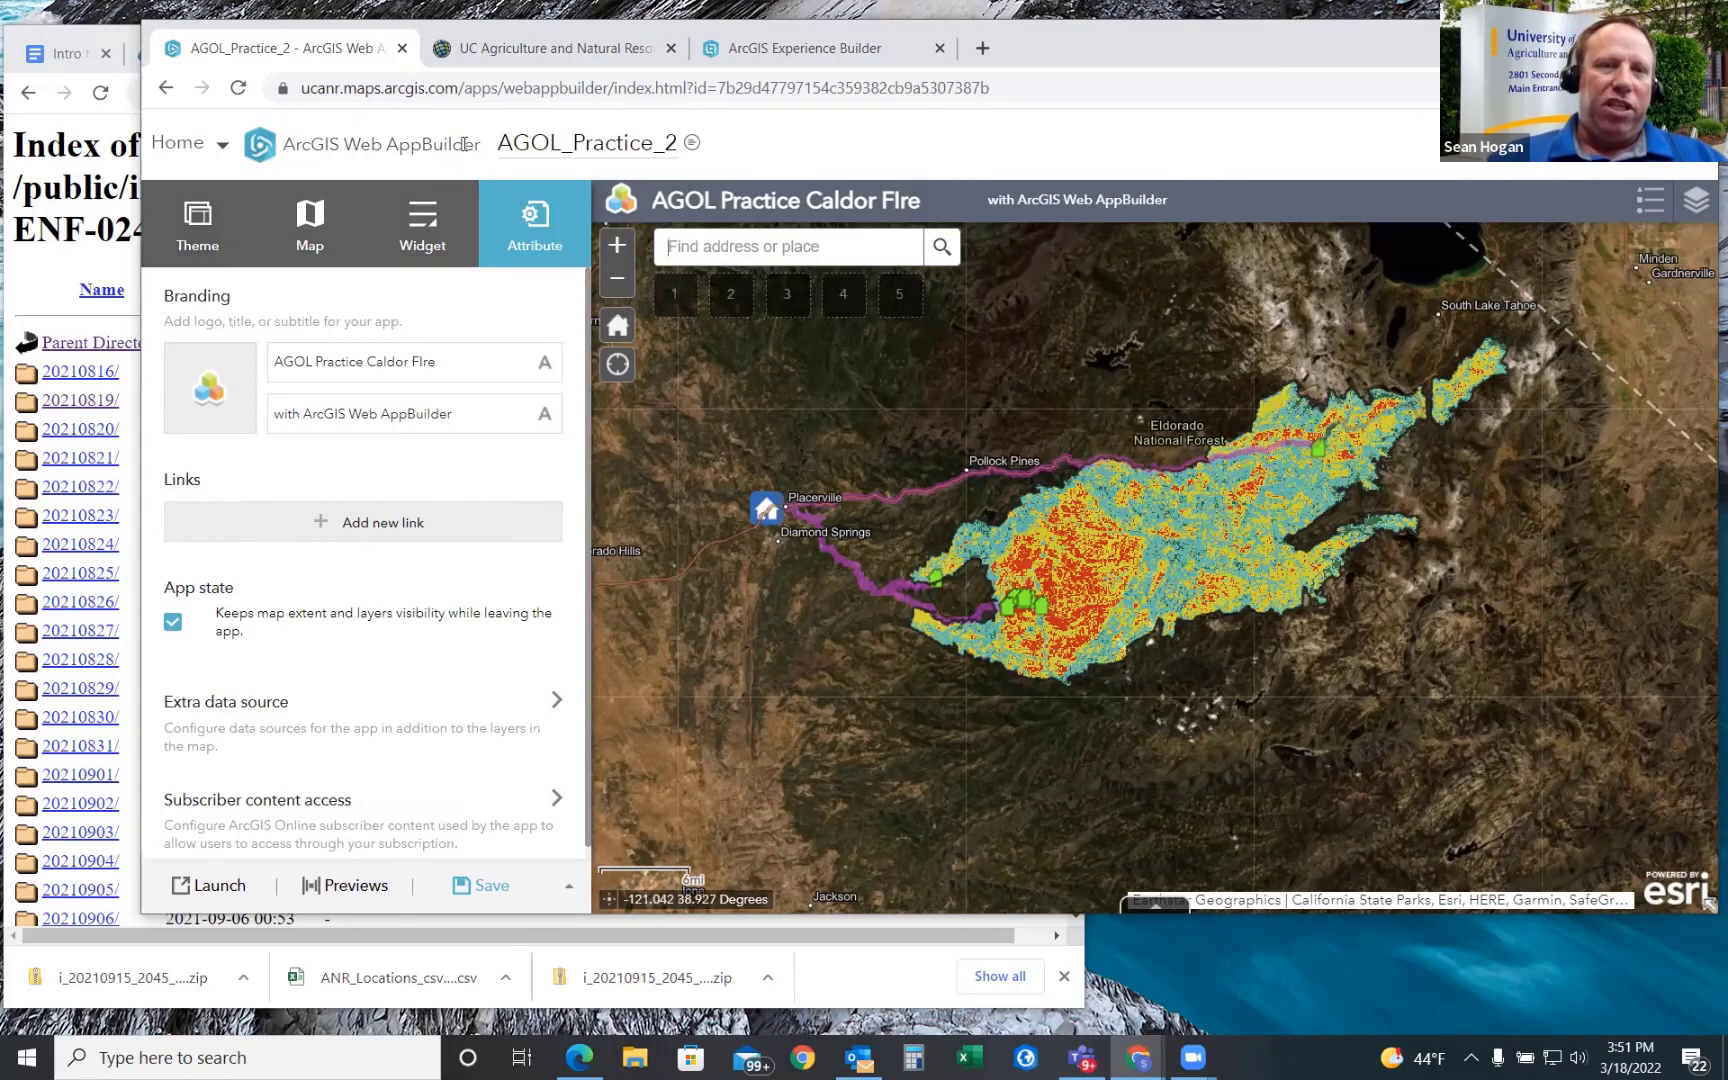
pyautogui.moveTo(285, 145); pyautogui.dragTo(492, 150)
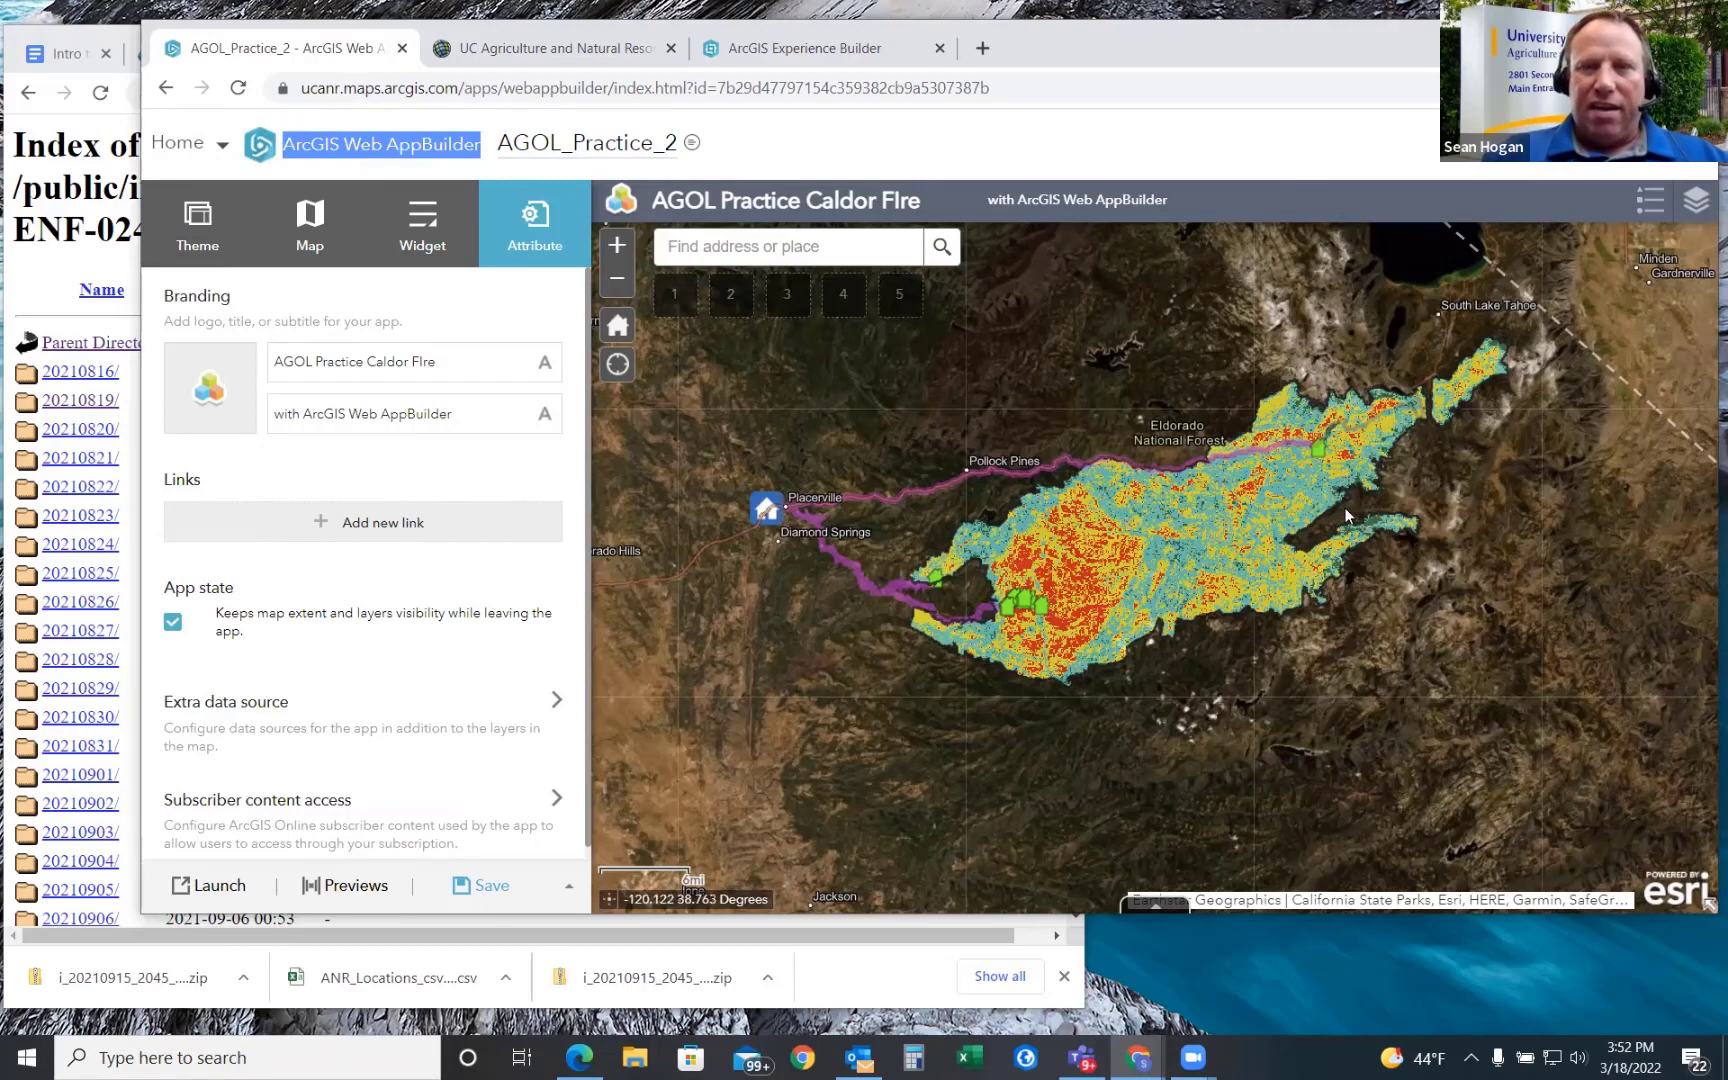
# - Save and launch the app, then select its URL for use in another browser
pyautogui.click(485, 887)
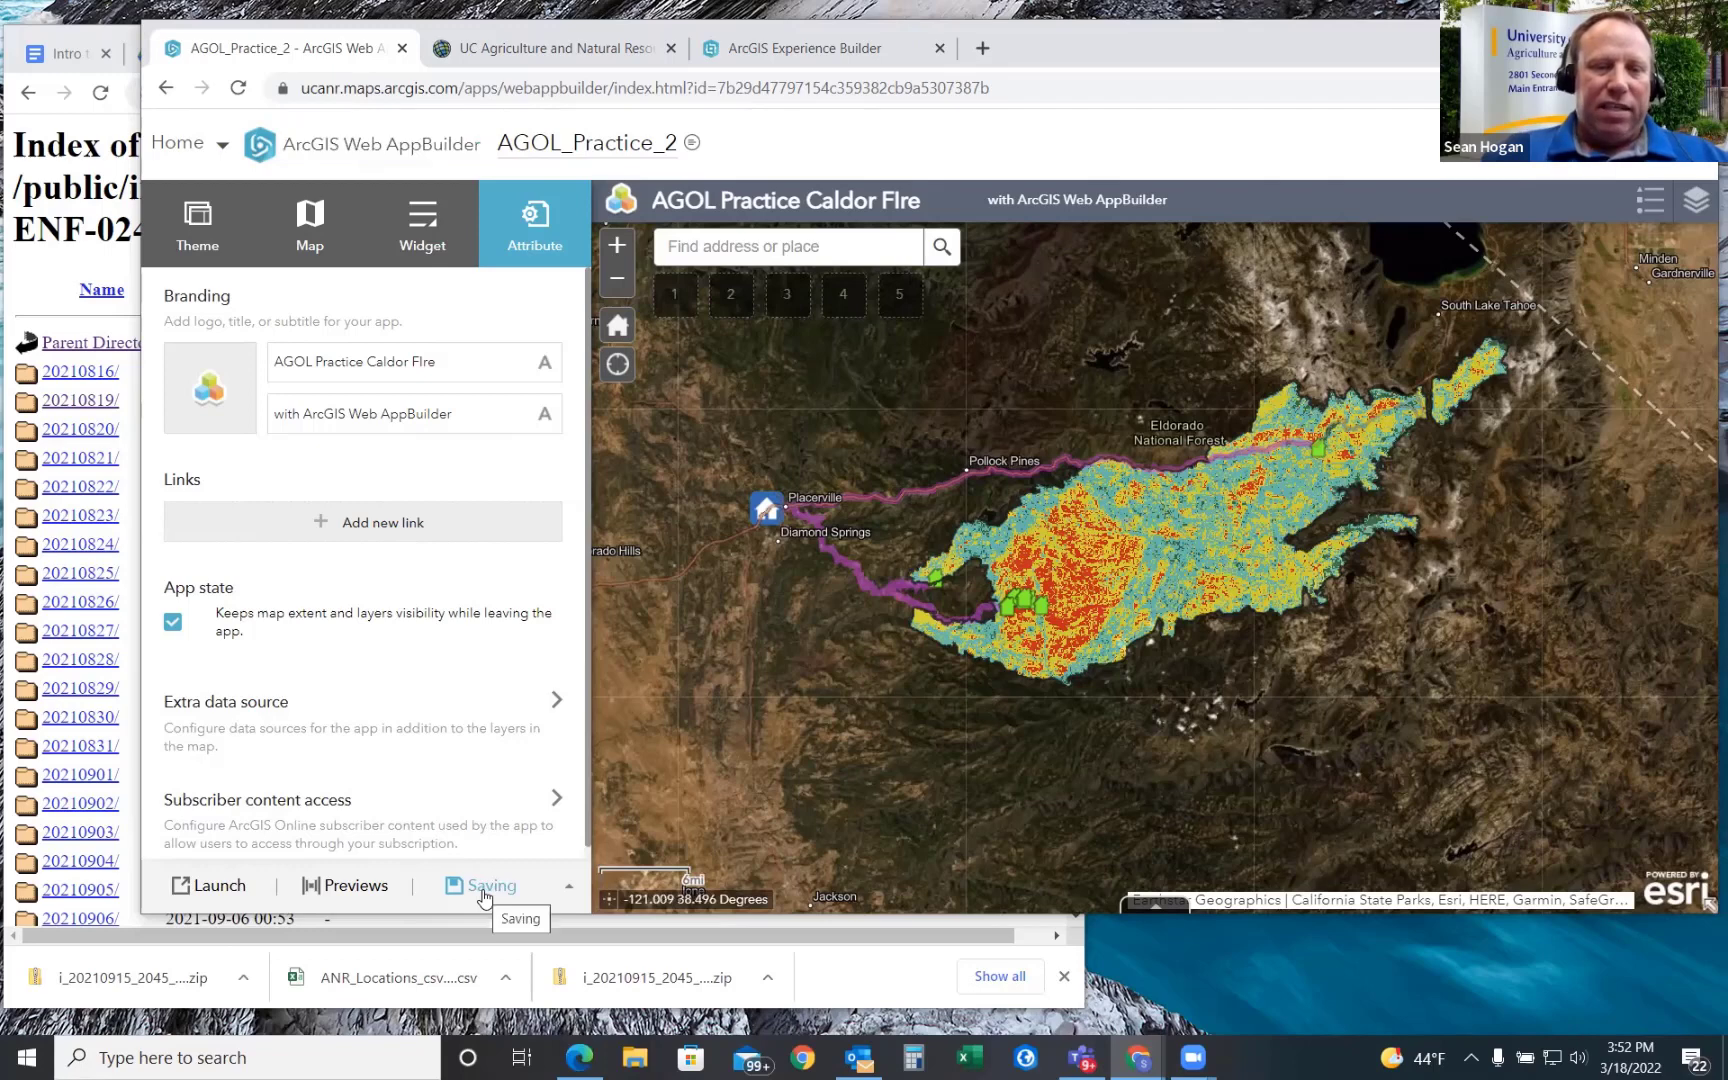
pyautogui.click(205, 886)
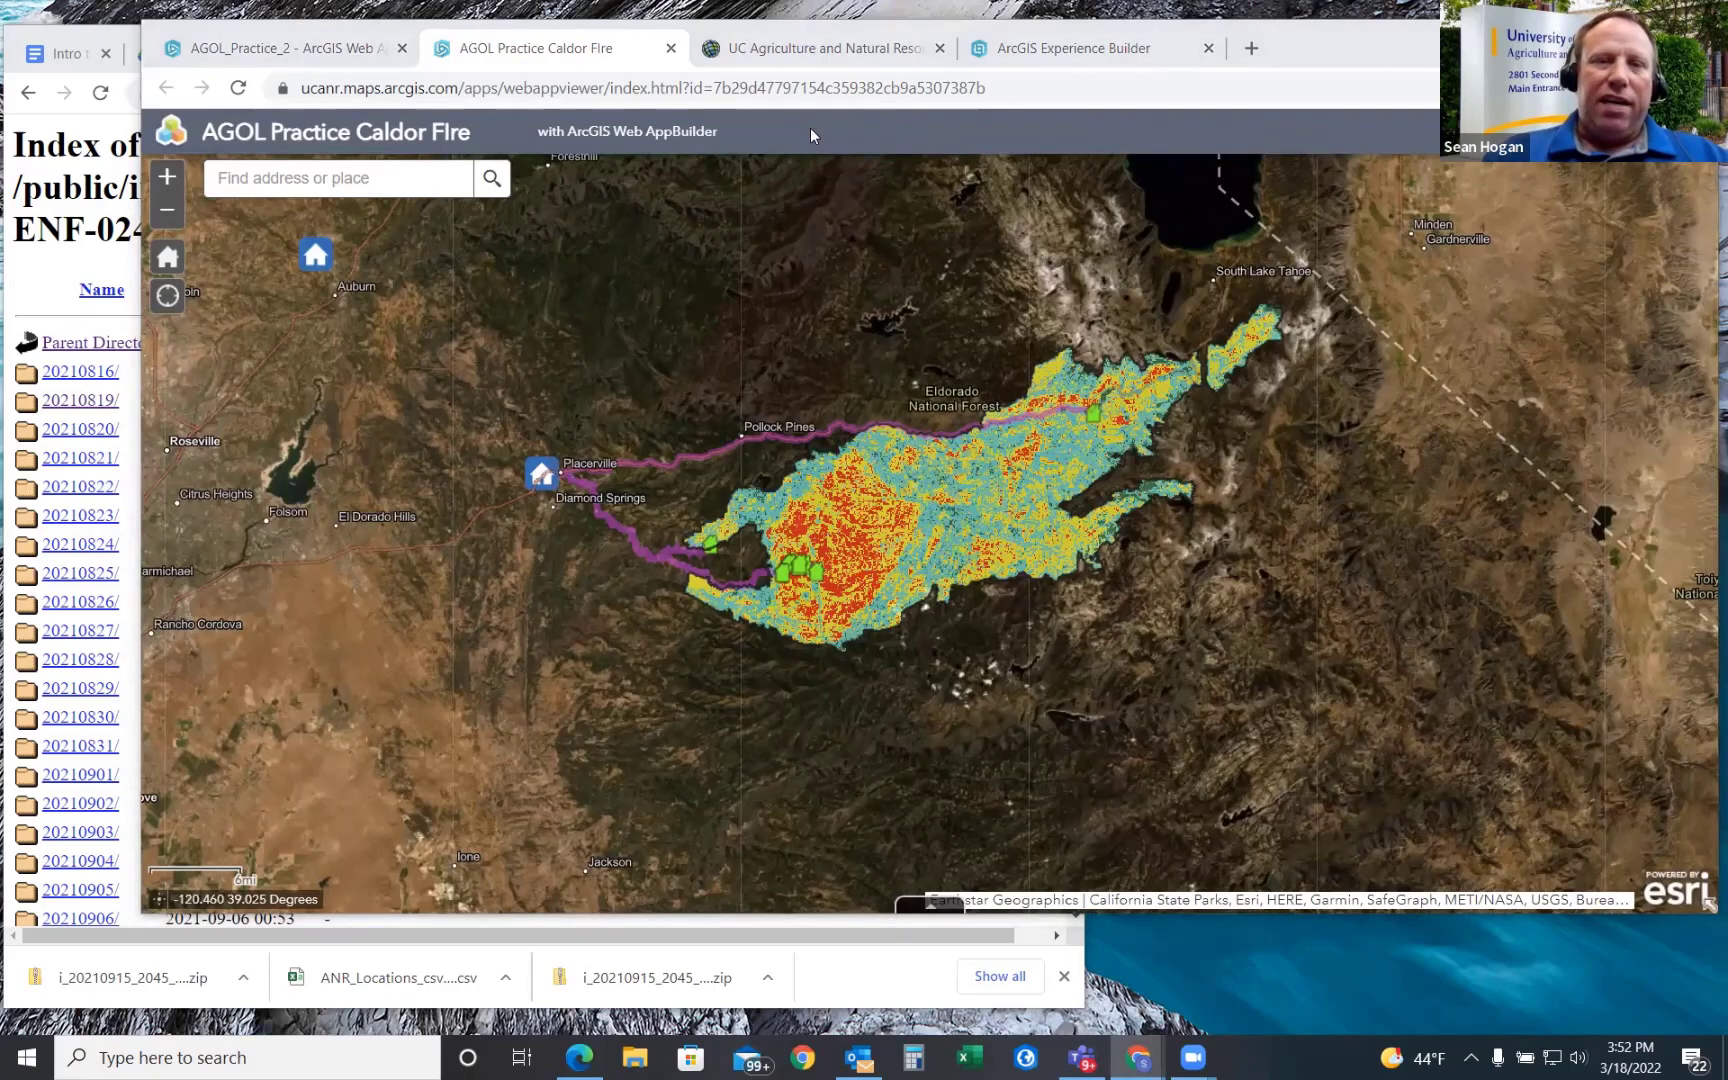
pyautogui.click(676, 92)
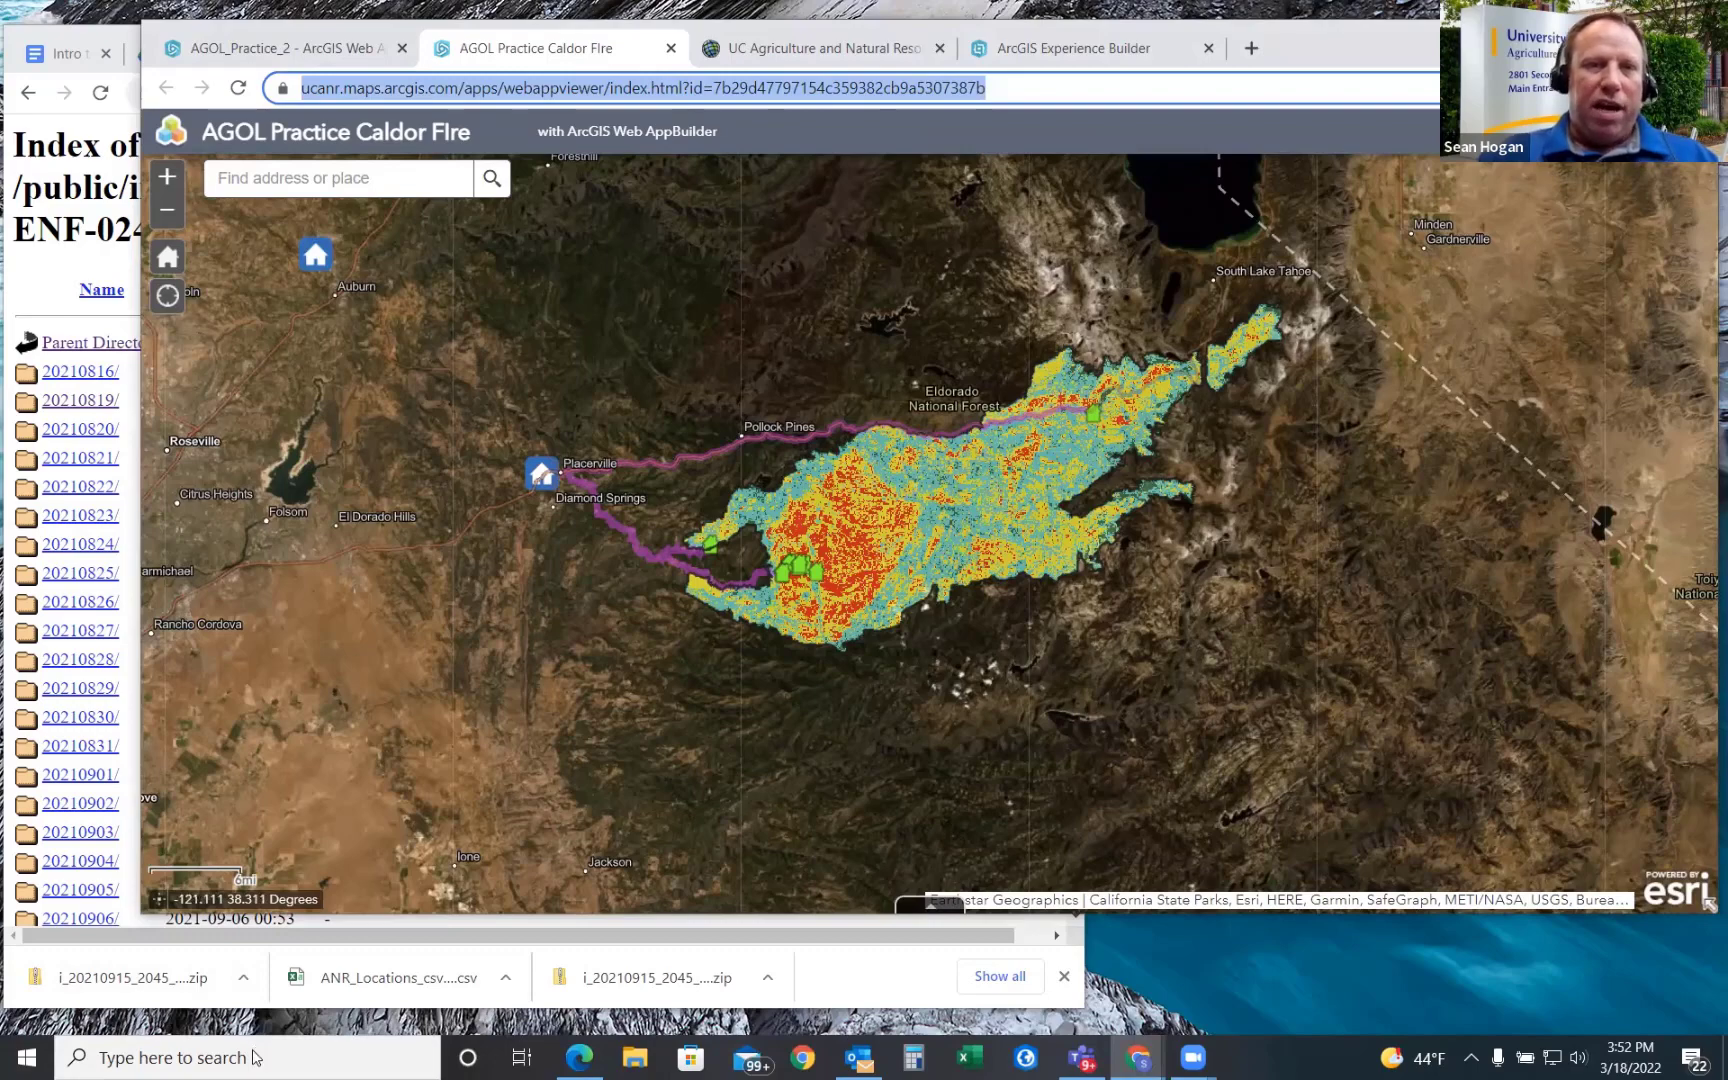
pyautogui.click(579, 1058)
# - Paste the app's webappviewer URL into a new Edge tab and load it
pyautogui.click(548, 60)
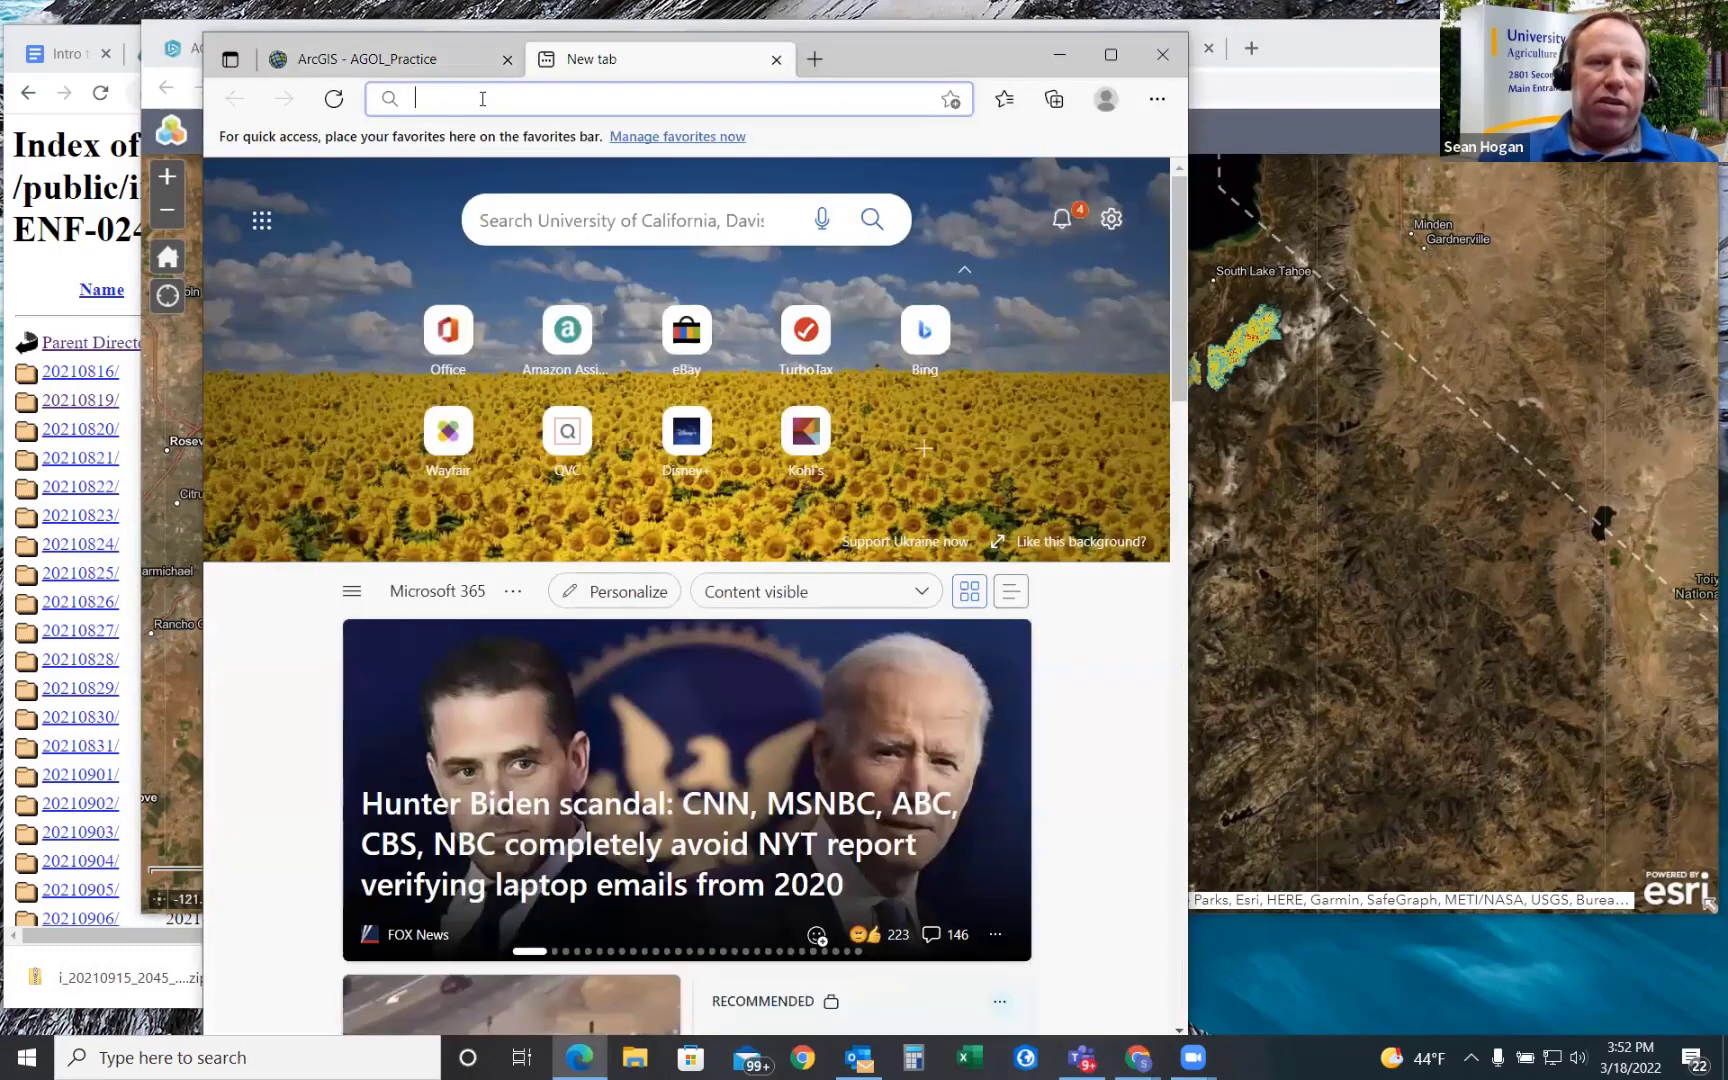
pyautogui.hotkey('ctrl', 'v')
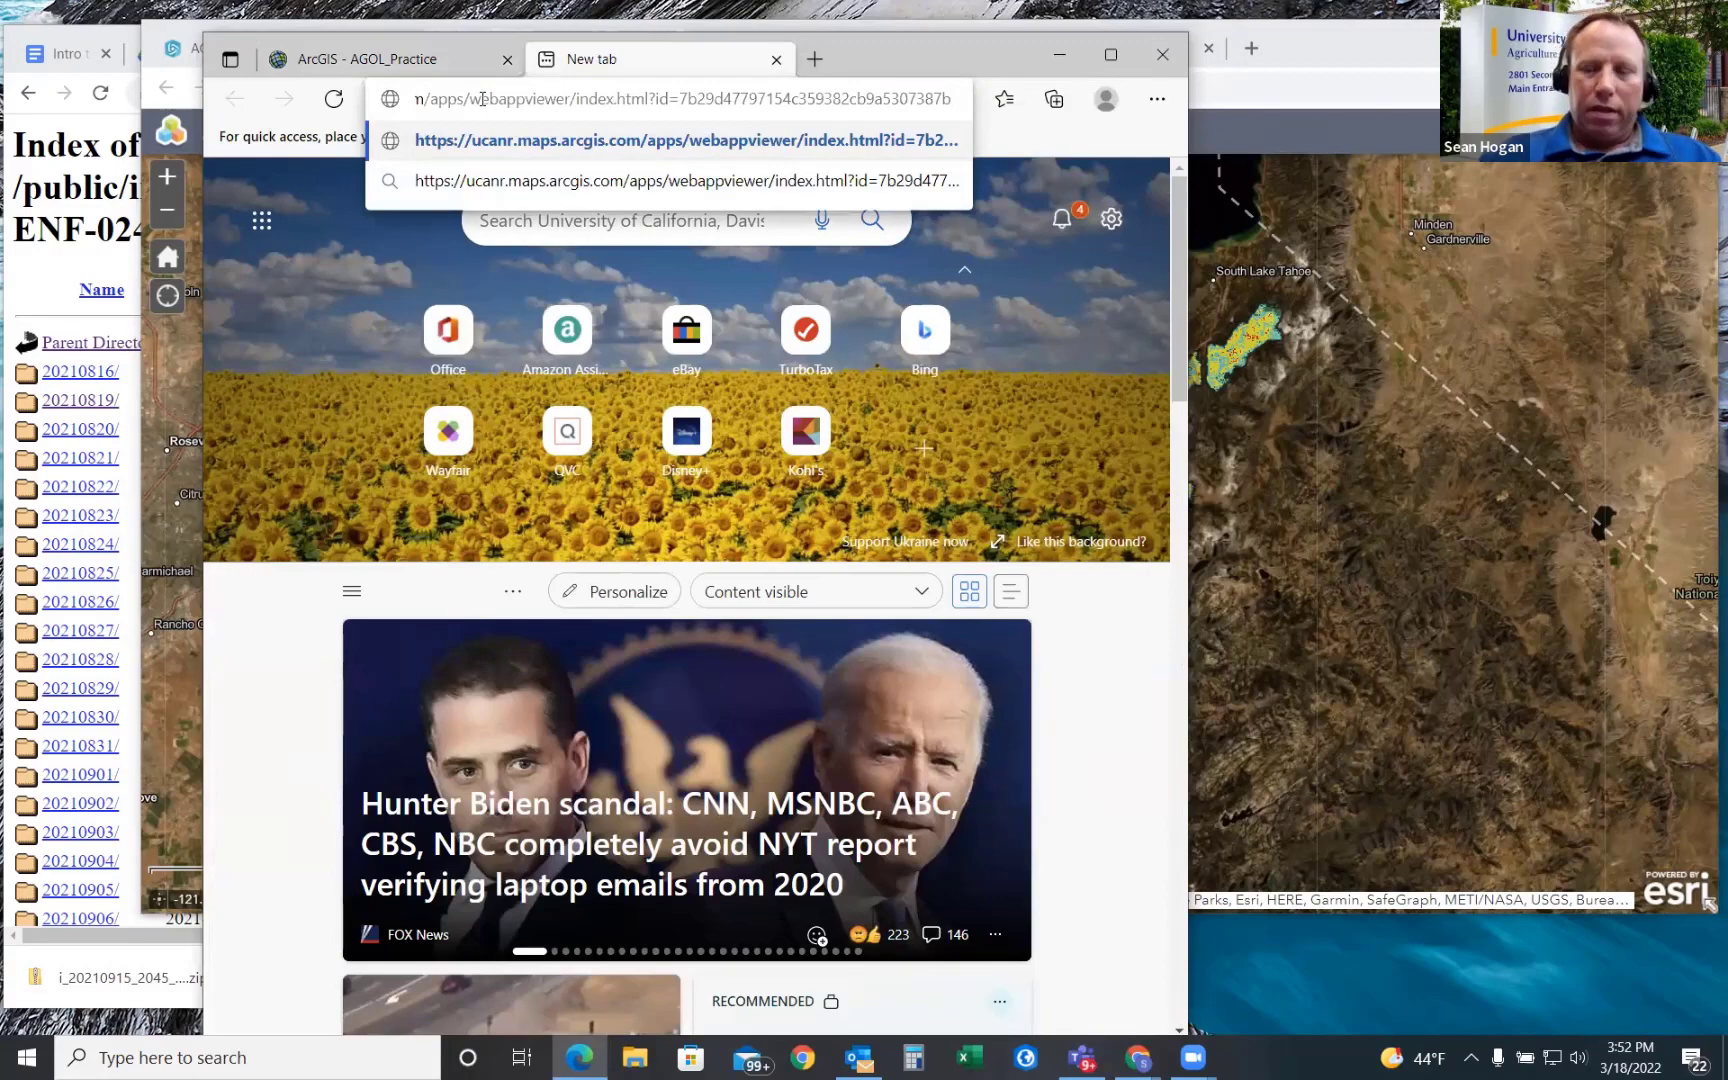
pyautogui.press('Return')
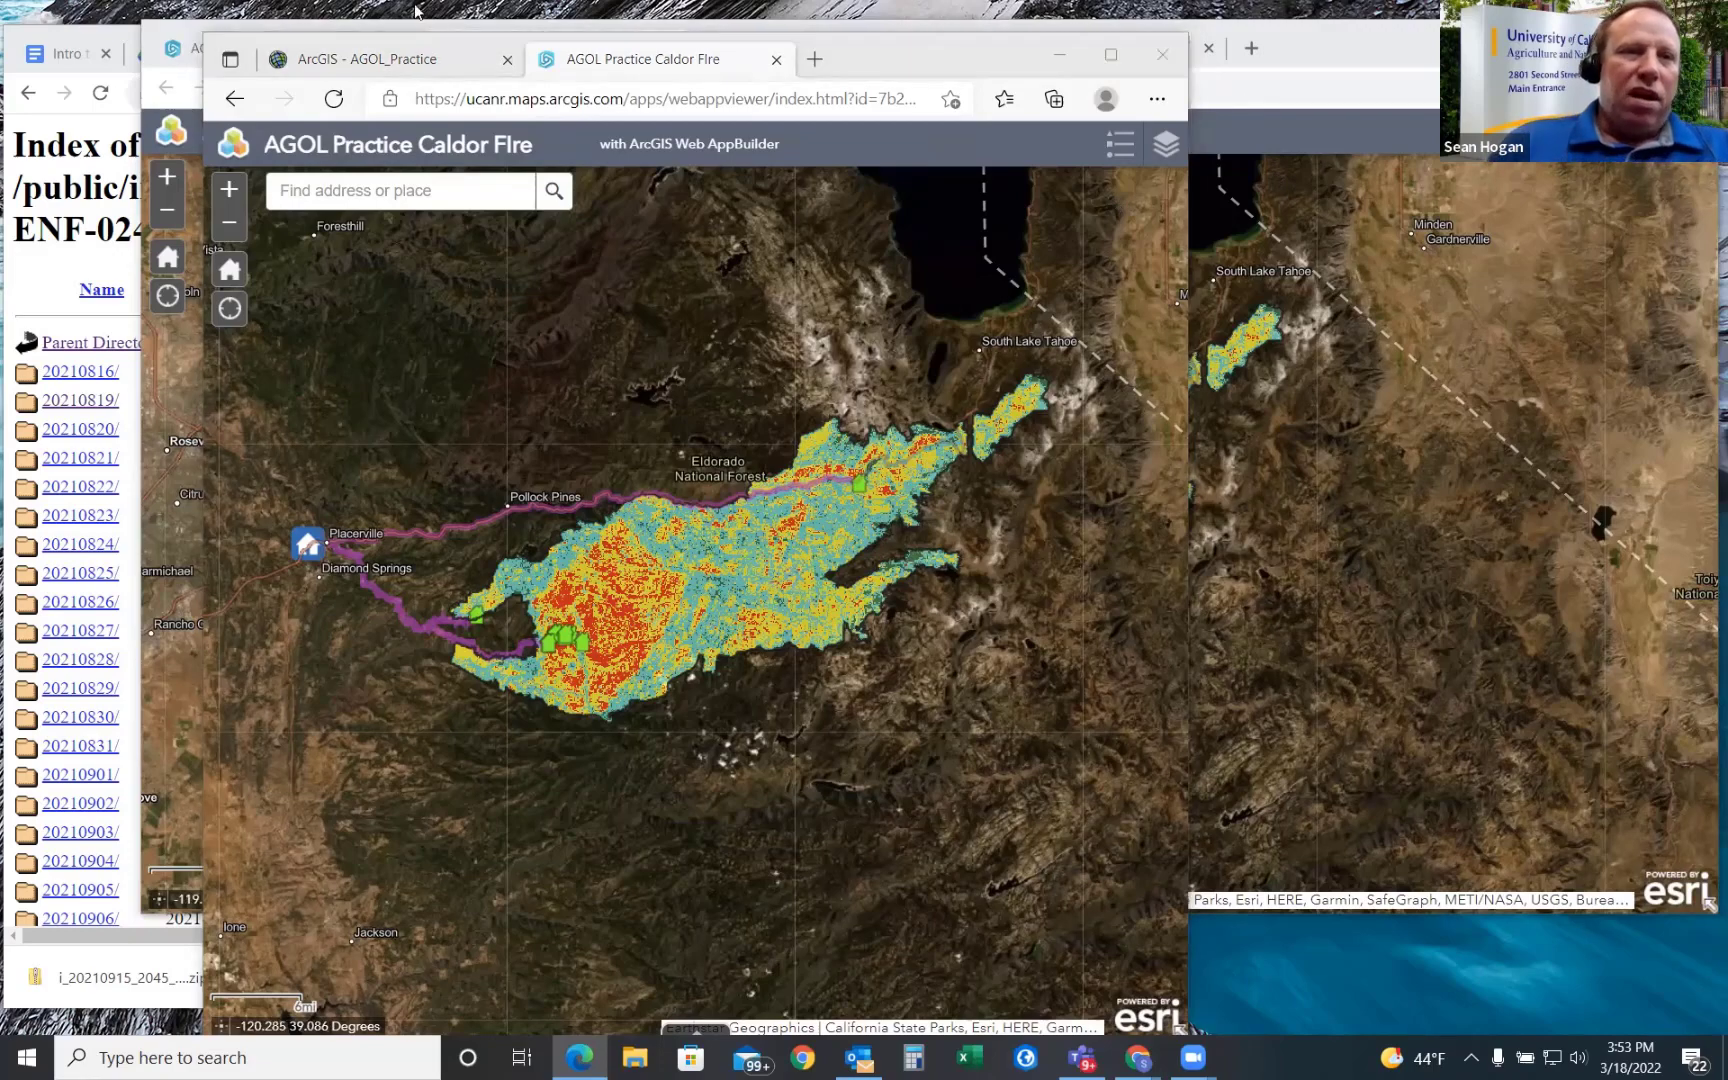
pyautogui.click(60, 127)
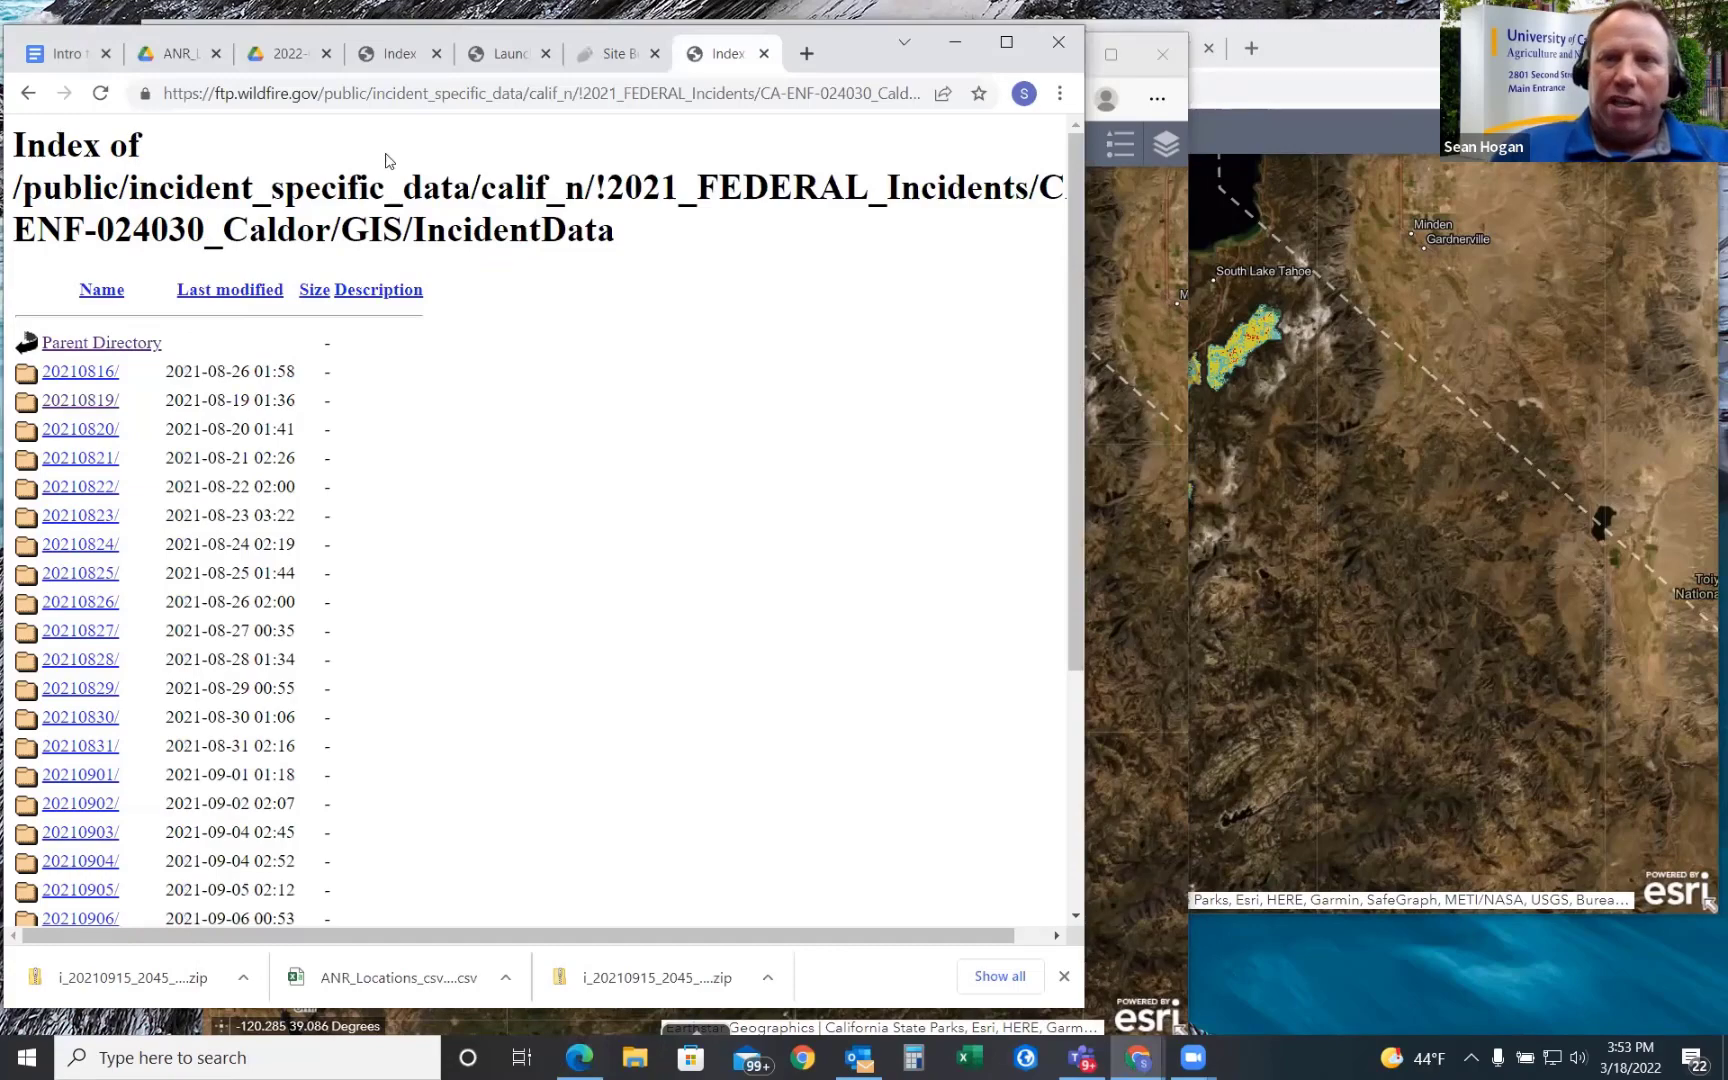
# - Move between the open windows to get back to the UCANR Site Builder page
pyautogui.click(1335, 52)
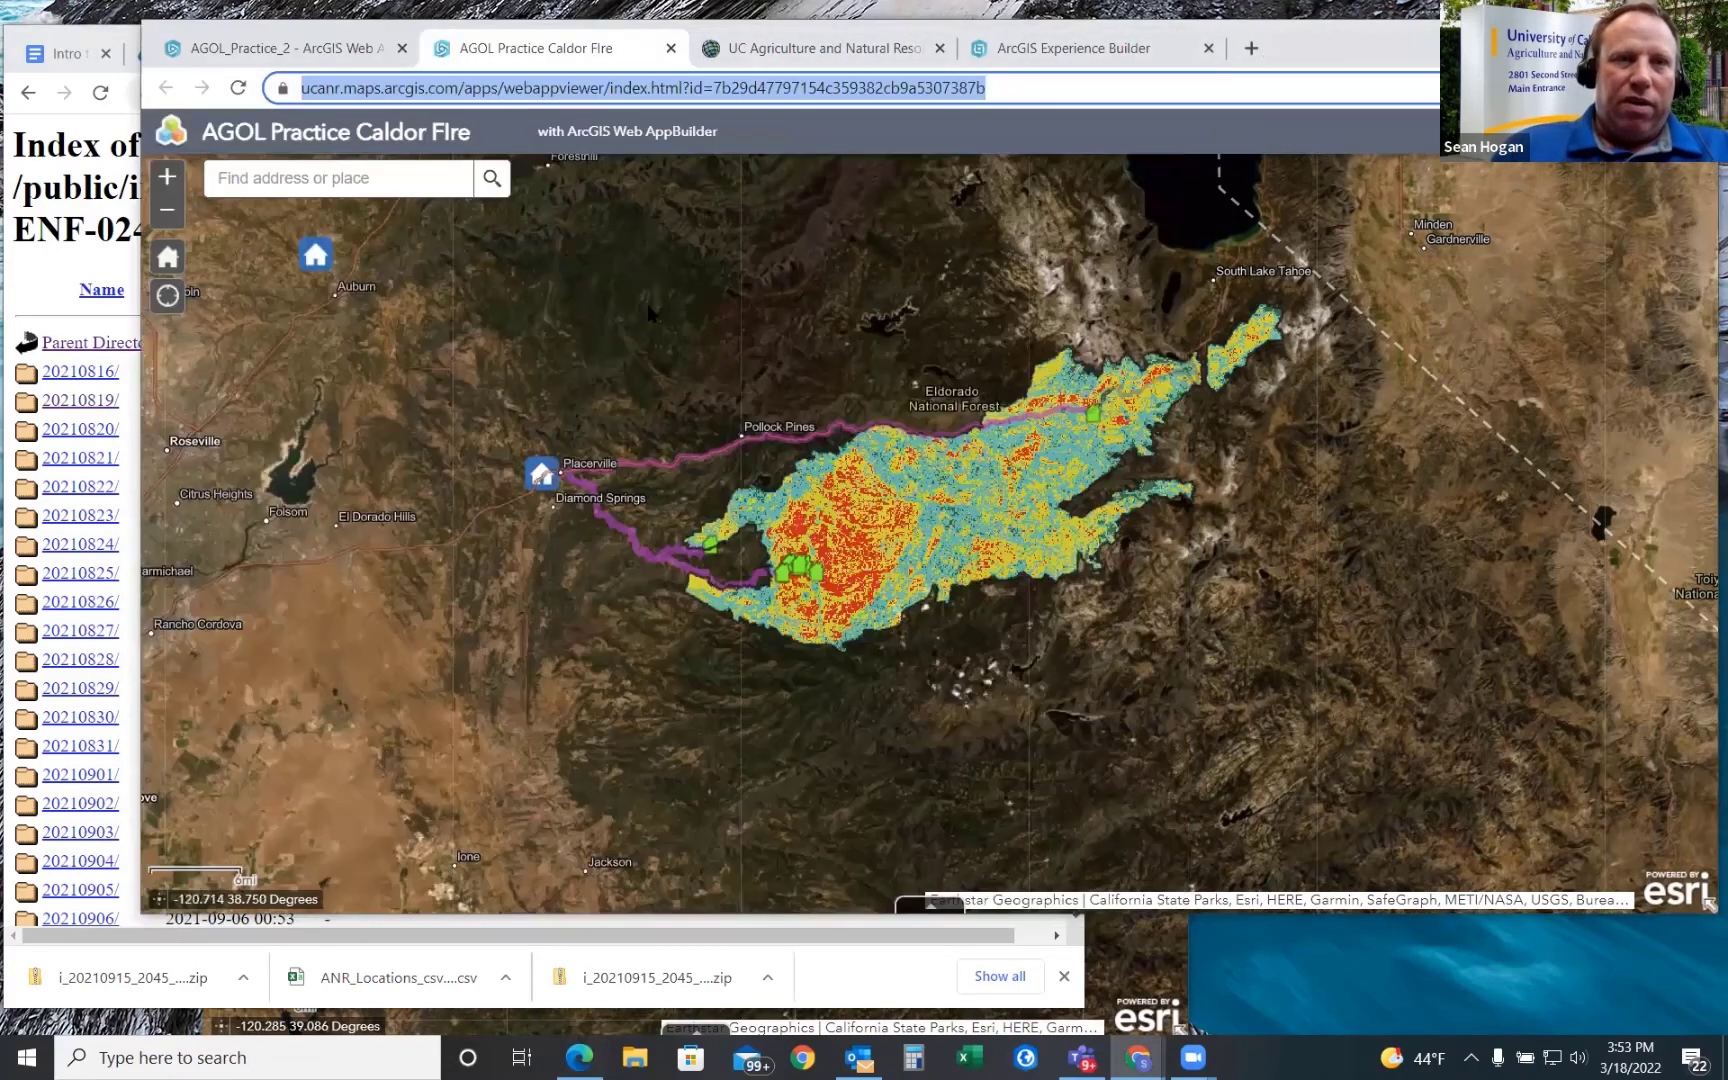
pyautogui.click(285, 48)
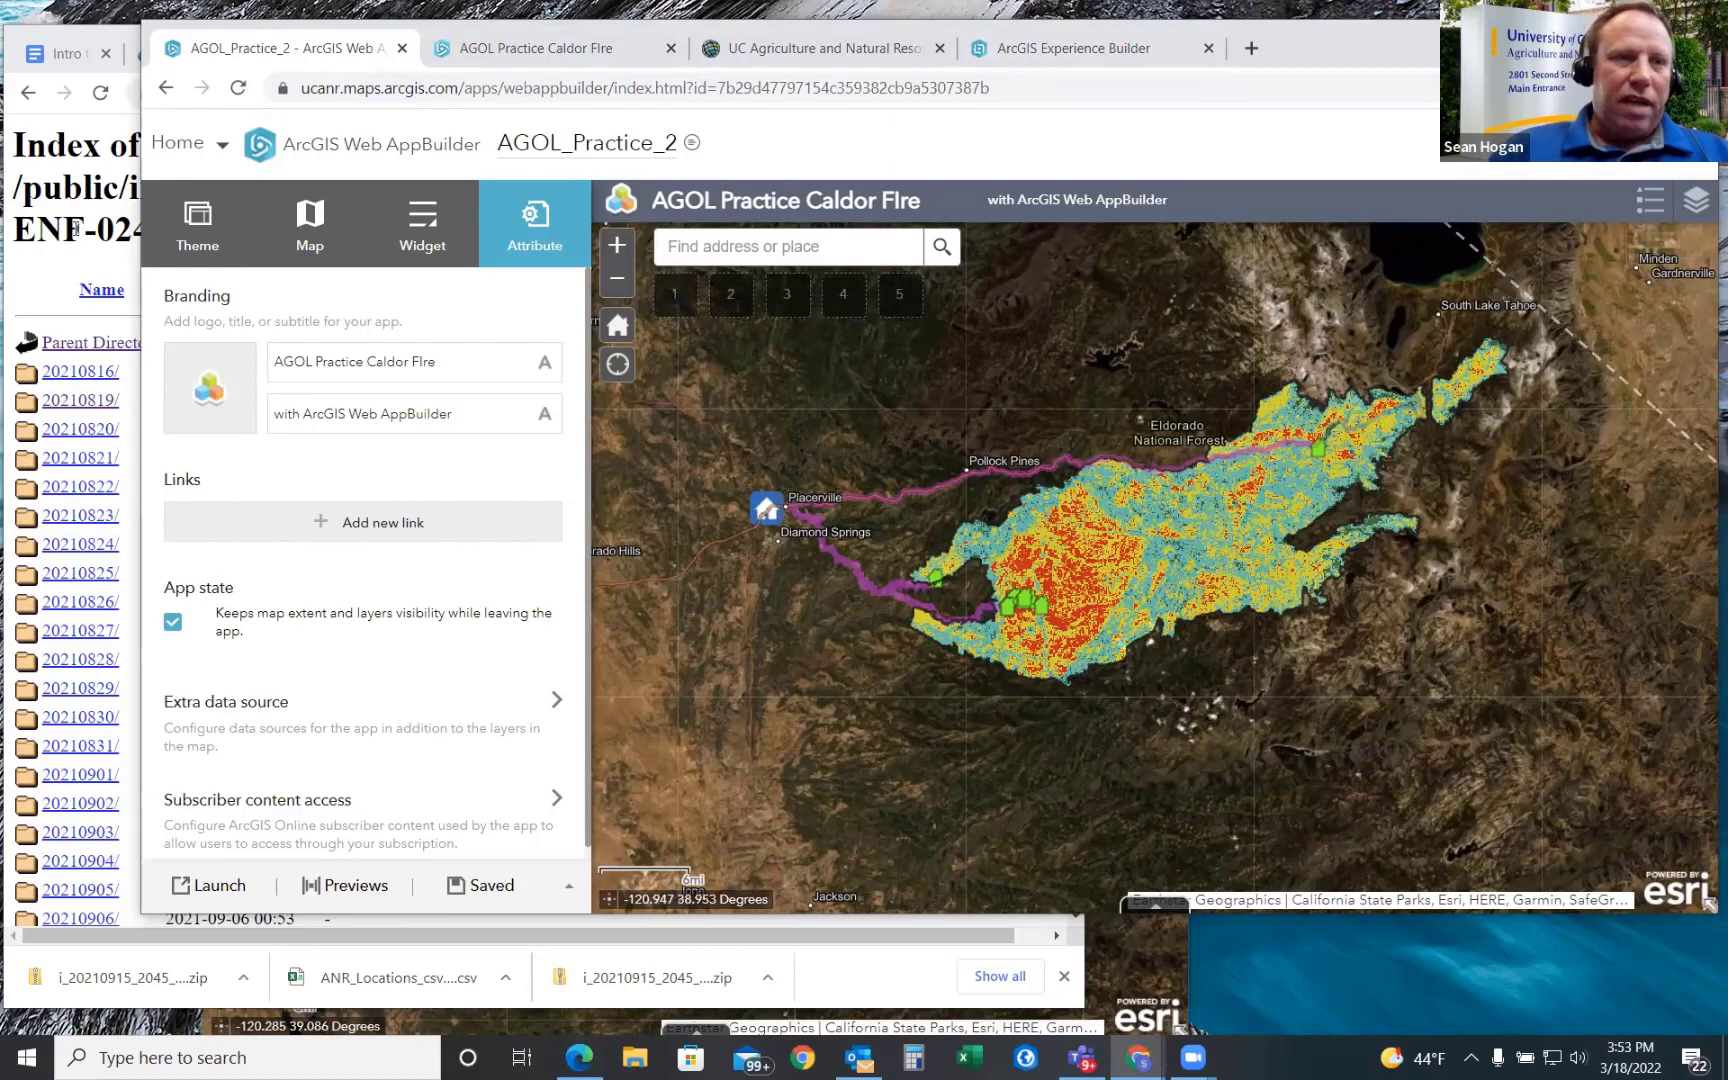
pyautogui.click(44, 256)
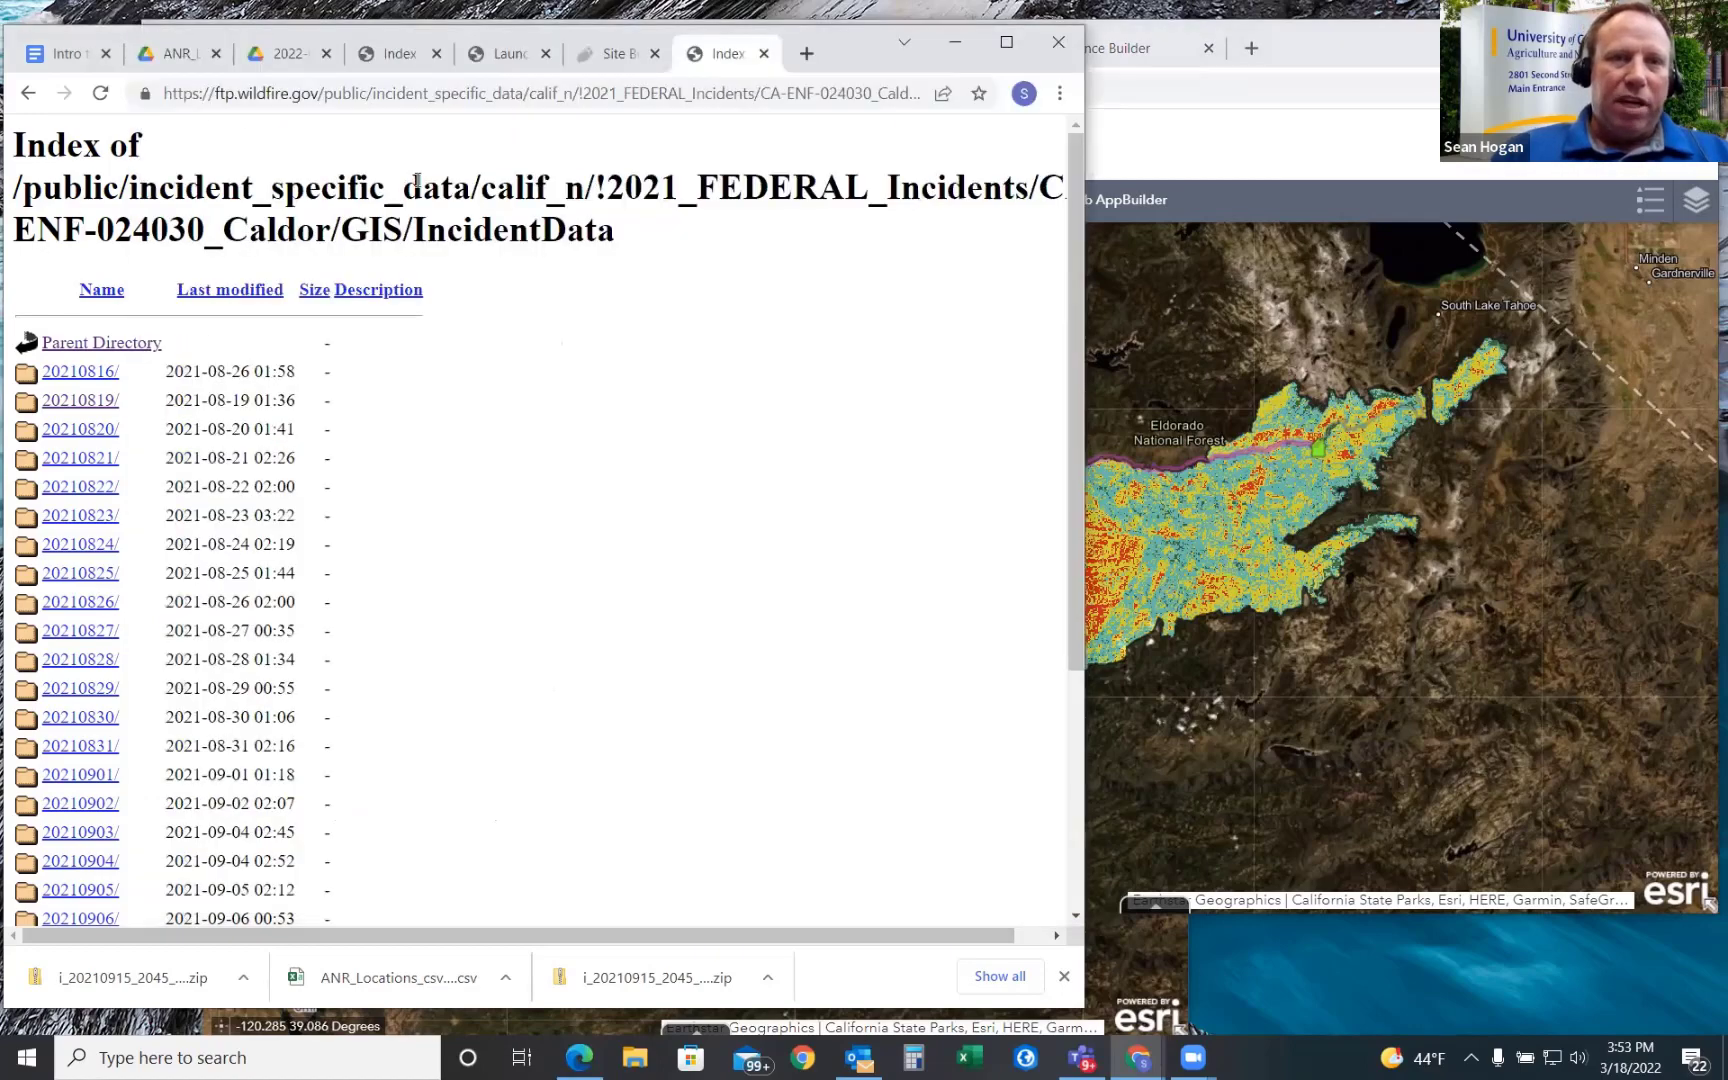
pyautogui.click(618, 54)
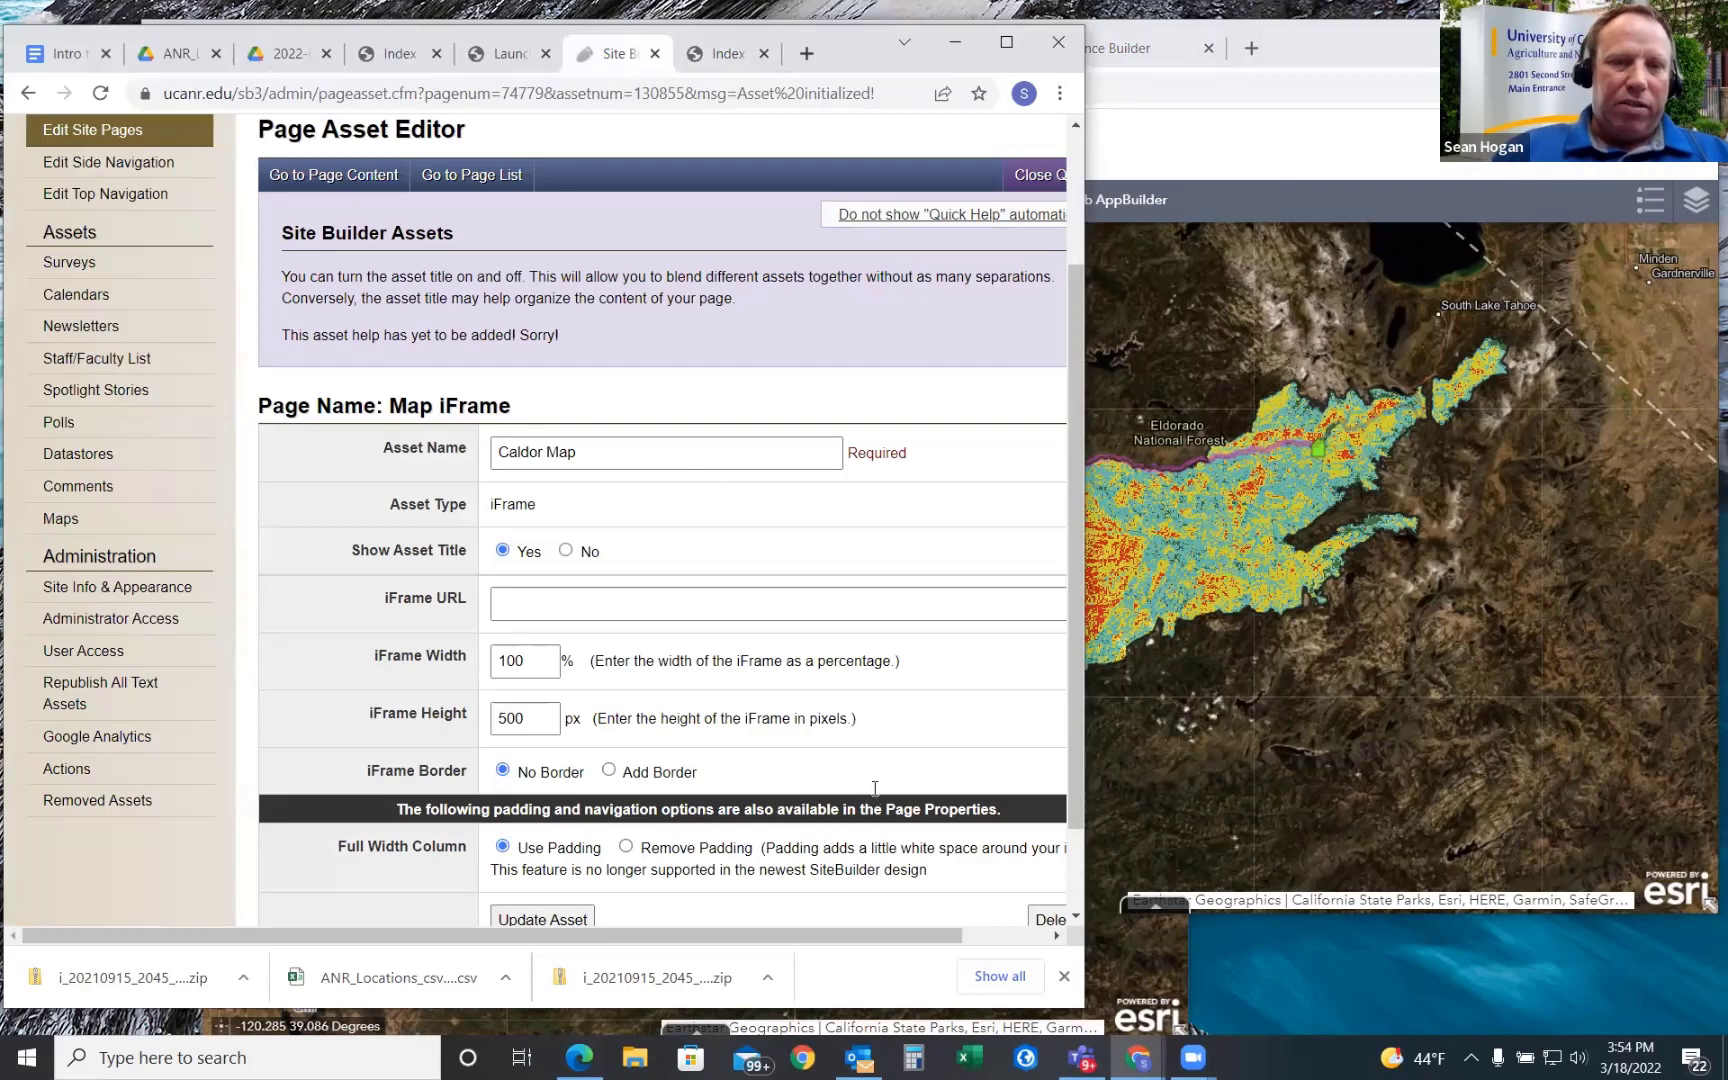
# - Paste the Web AppBuilder app URL into the Caldor Map iFrame URL field and update the asset
pyautogui.click(536, 605)
pyautogui.hotkey('ctrl', 'v')
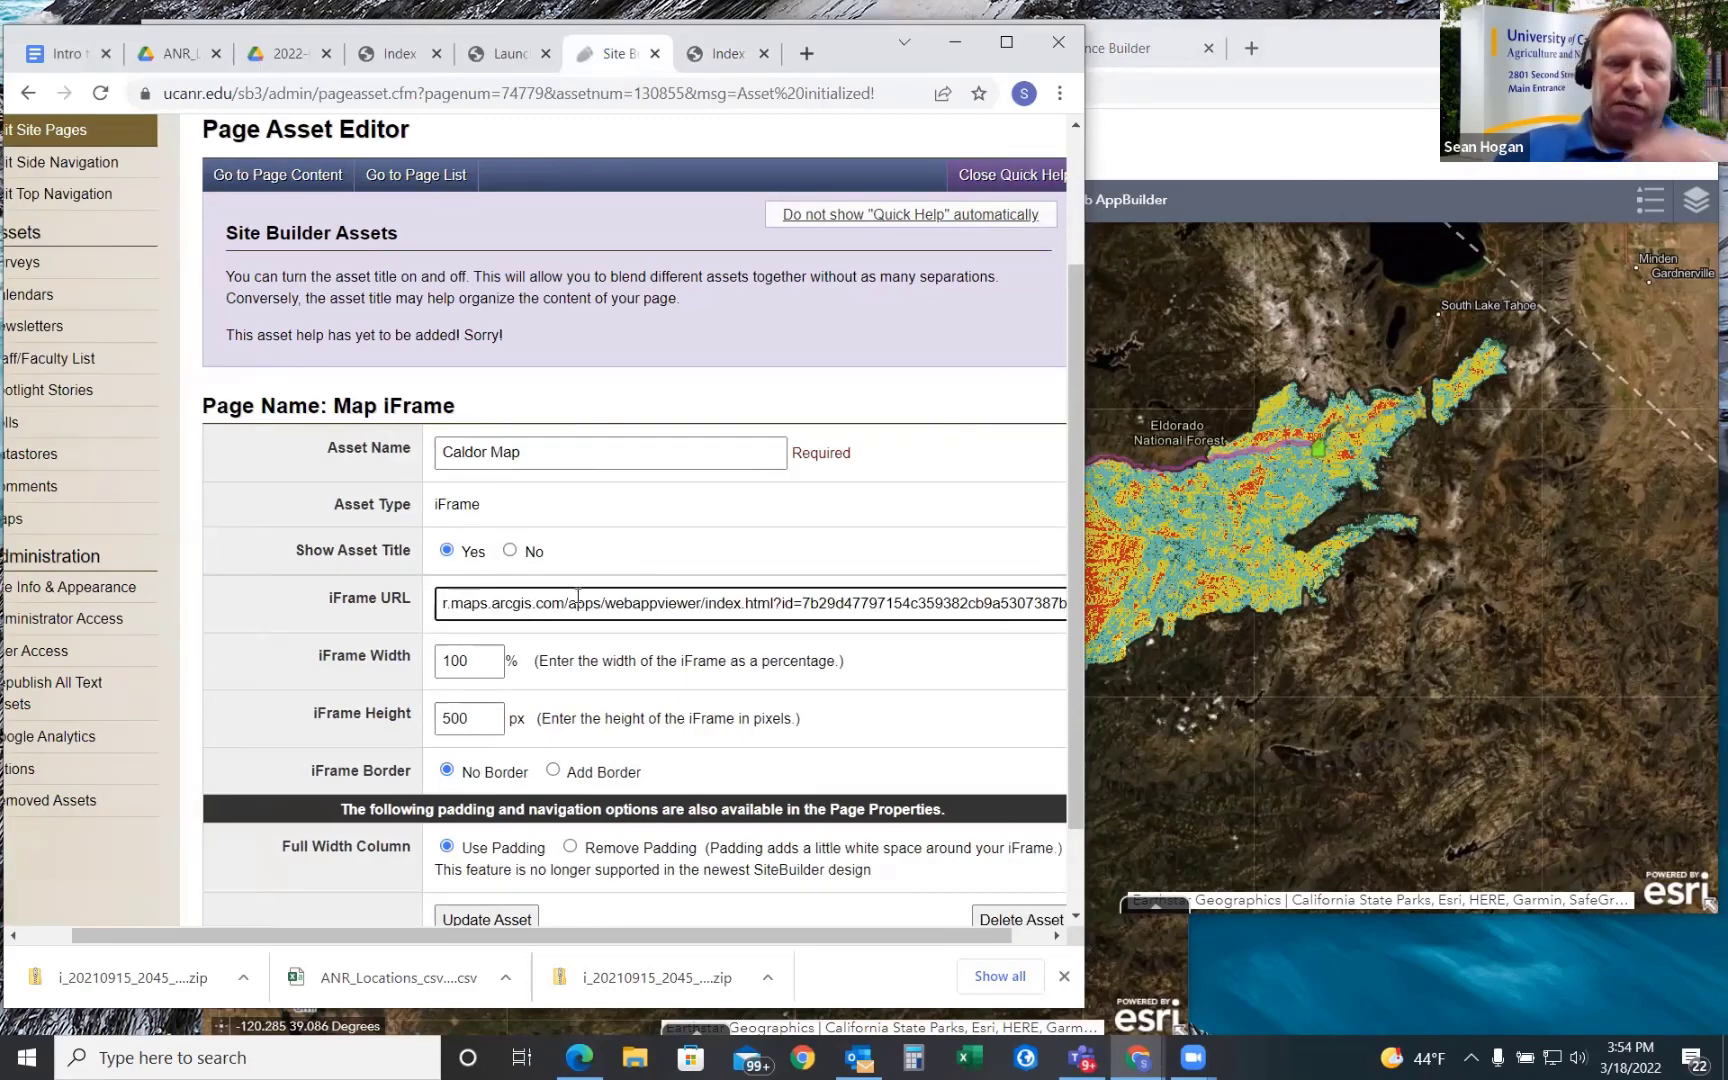
pyautogui.scroll(-1, 706, 540)
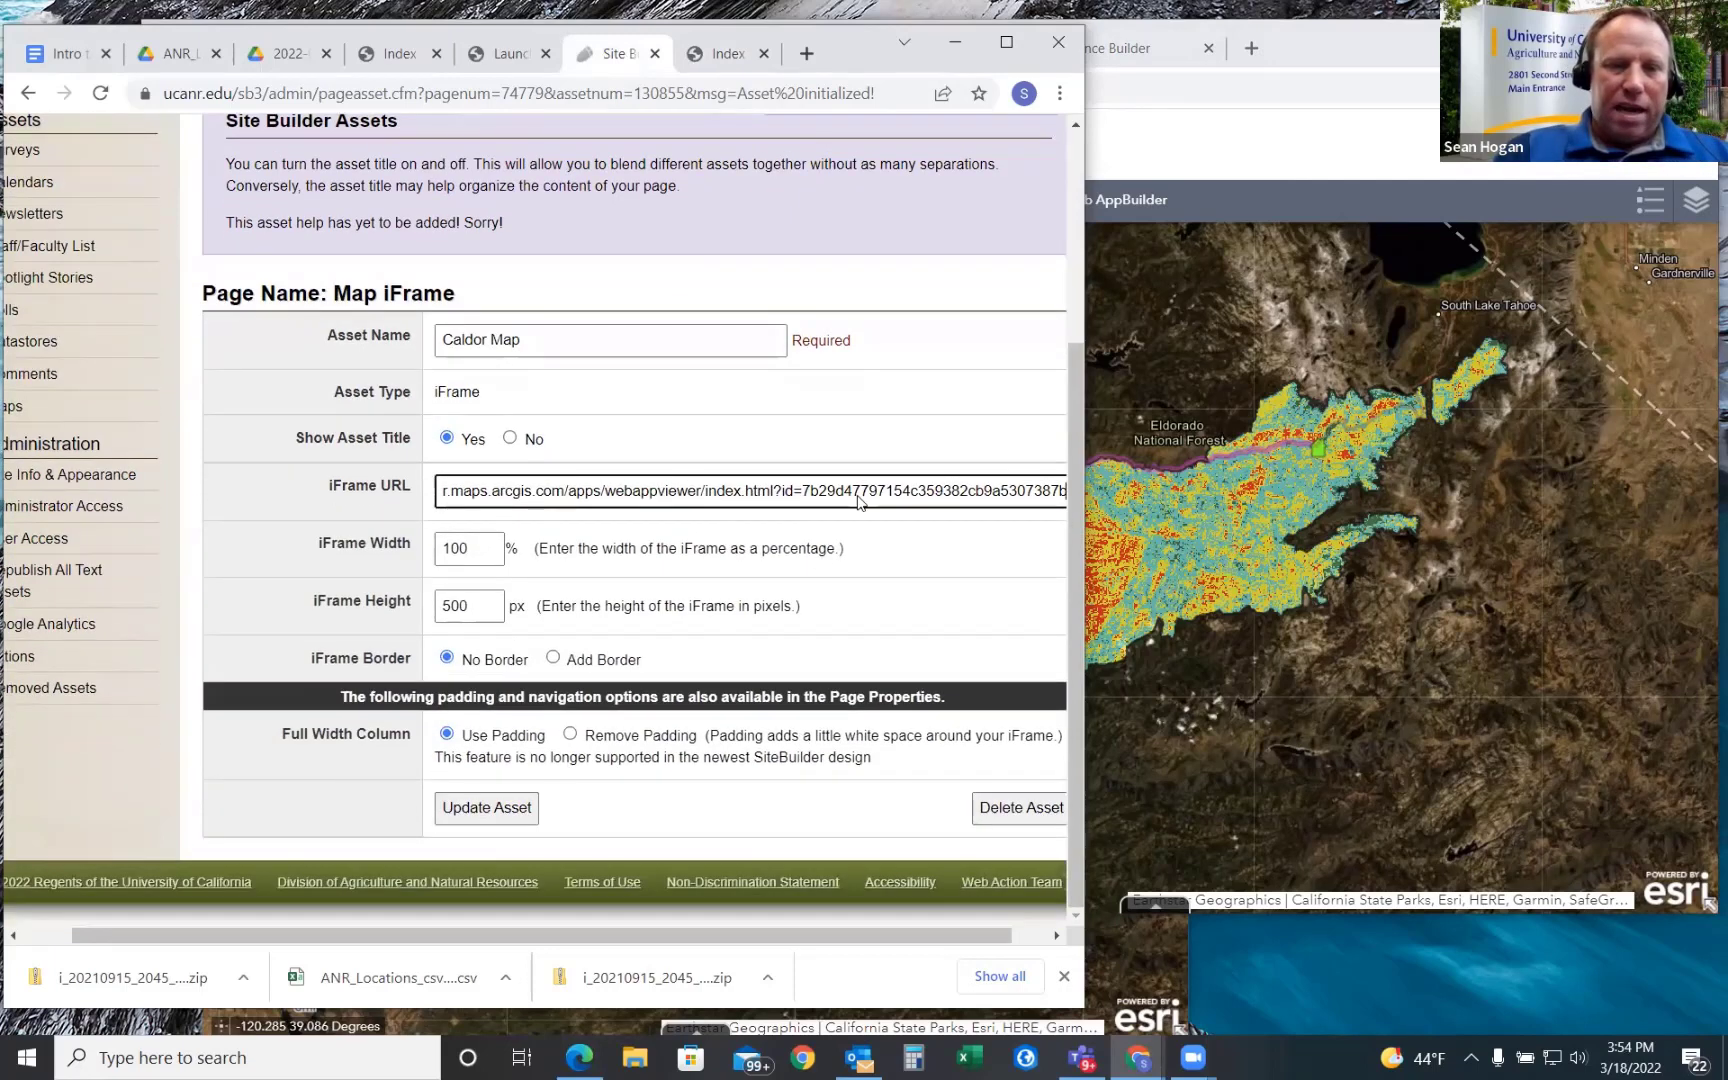
pyautogui.click(501, 809)
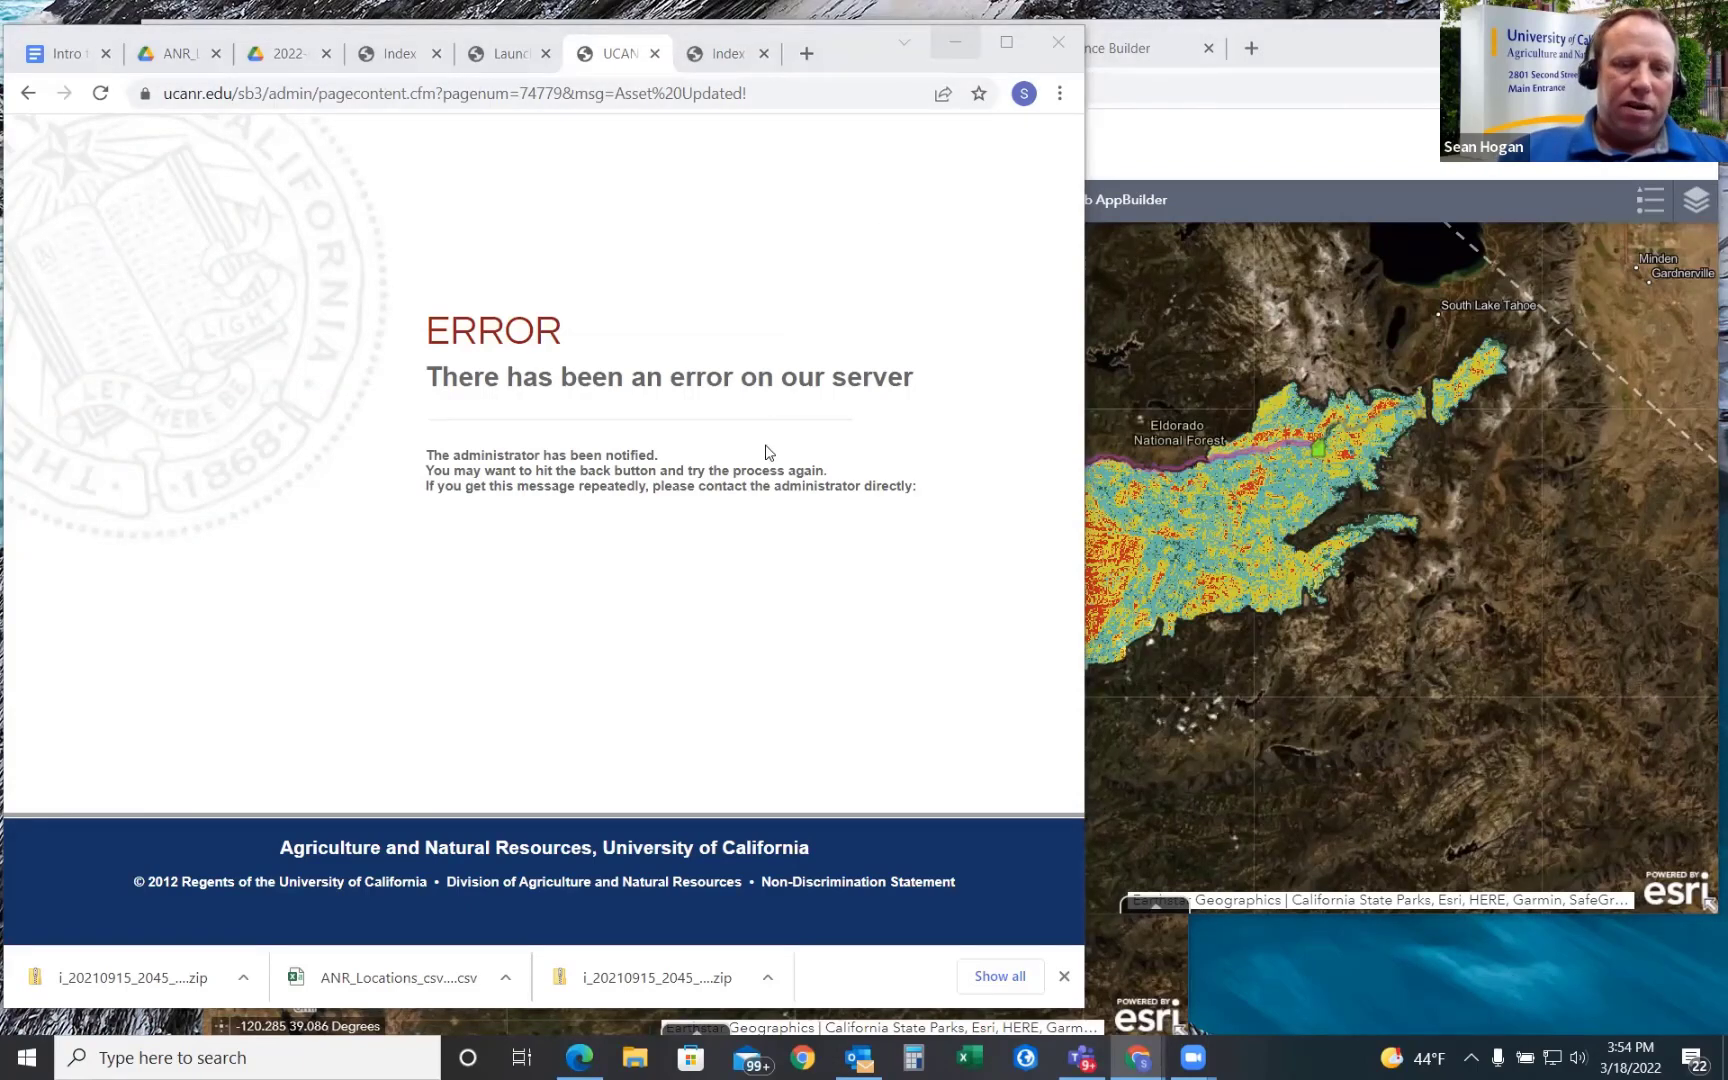
# - Bring the Edge window with the AGOL Practice Caldor Fire web app to the front
pyautogui.click(579, 1057)
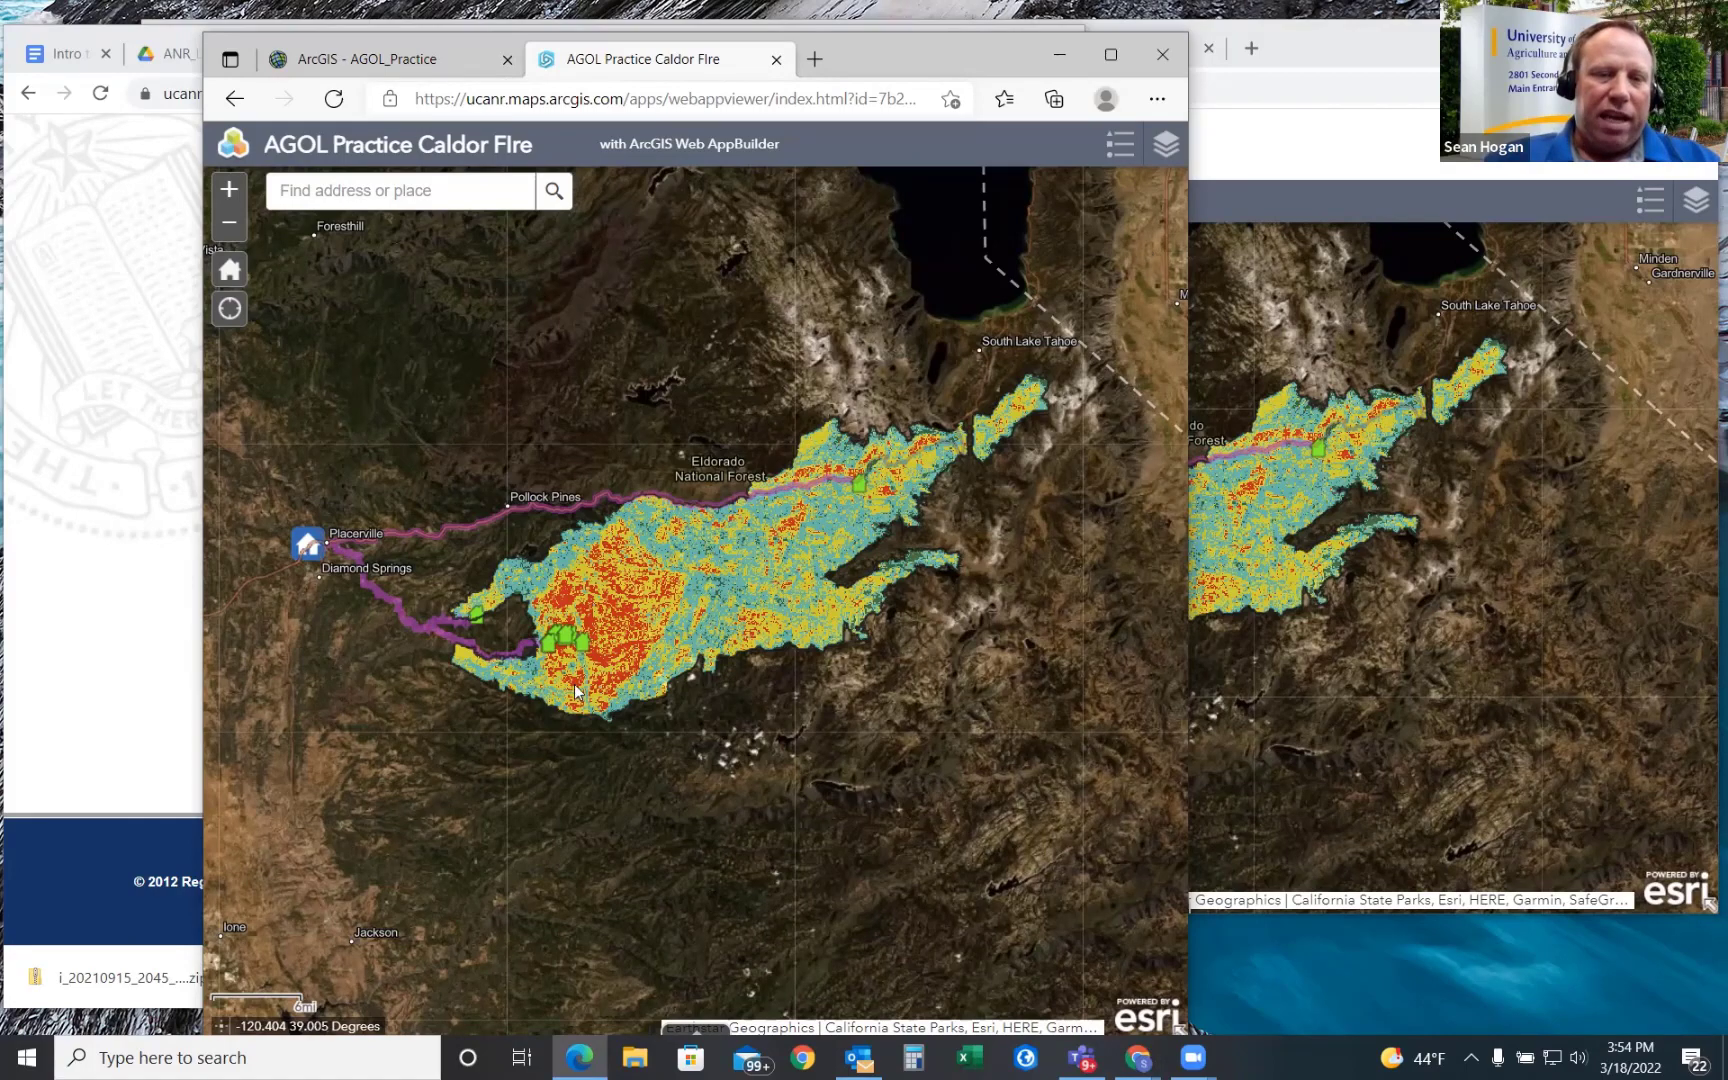
# - View a green structure marker's damage popup, check the AGOL_Practice map viewer tab, then go back
pyautogui.click(583, 646)
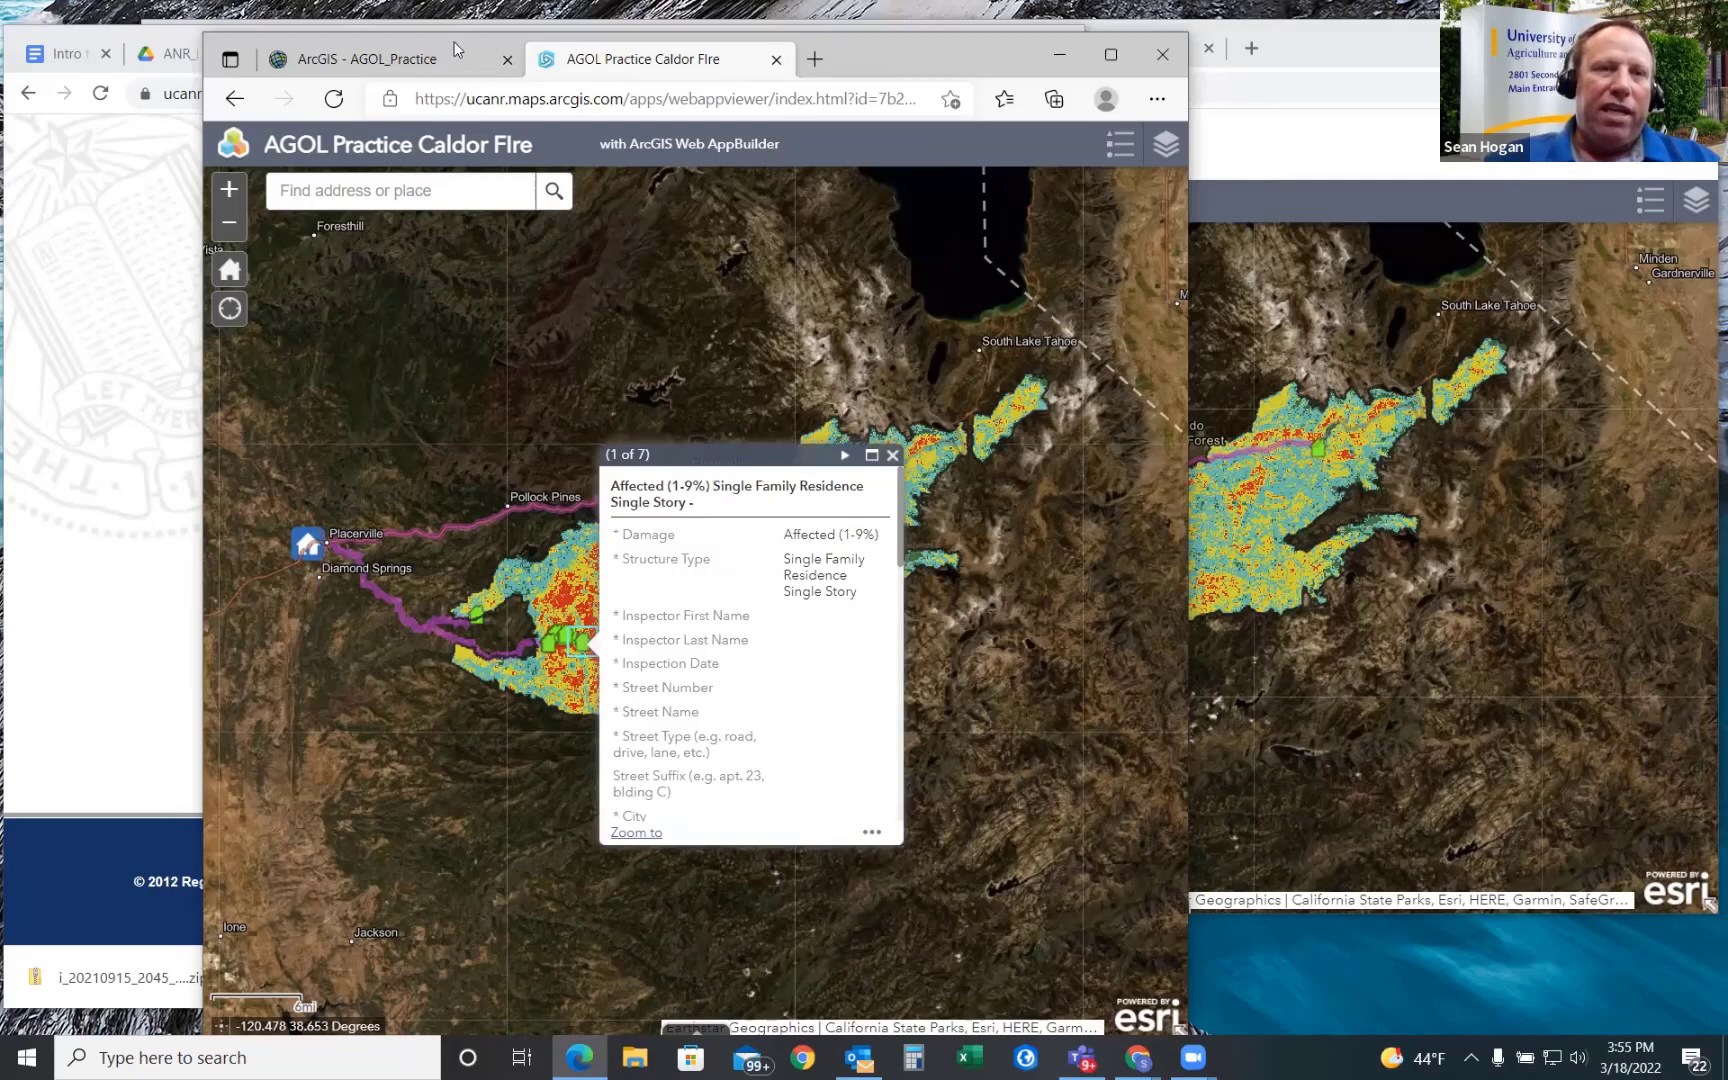
pyautogui.click(352, 64)
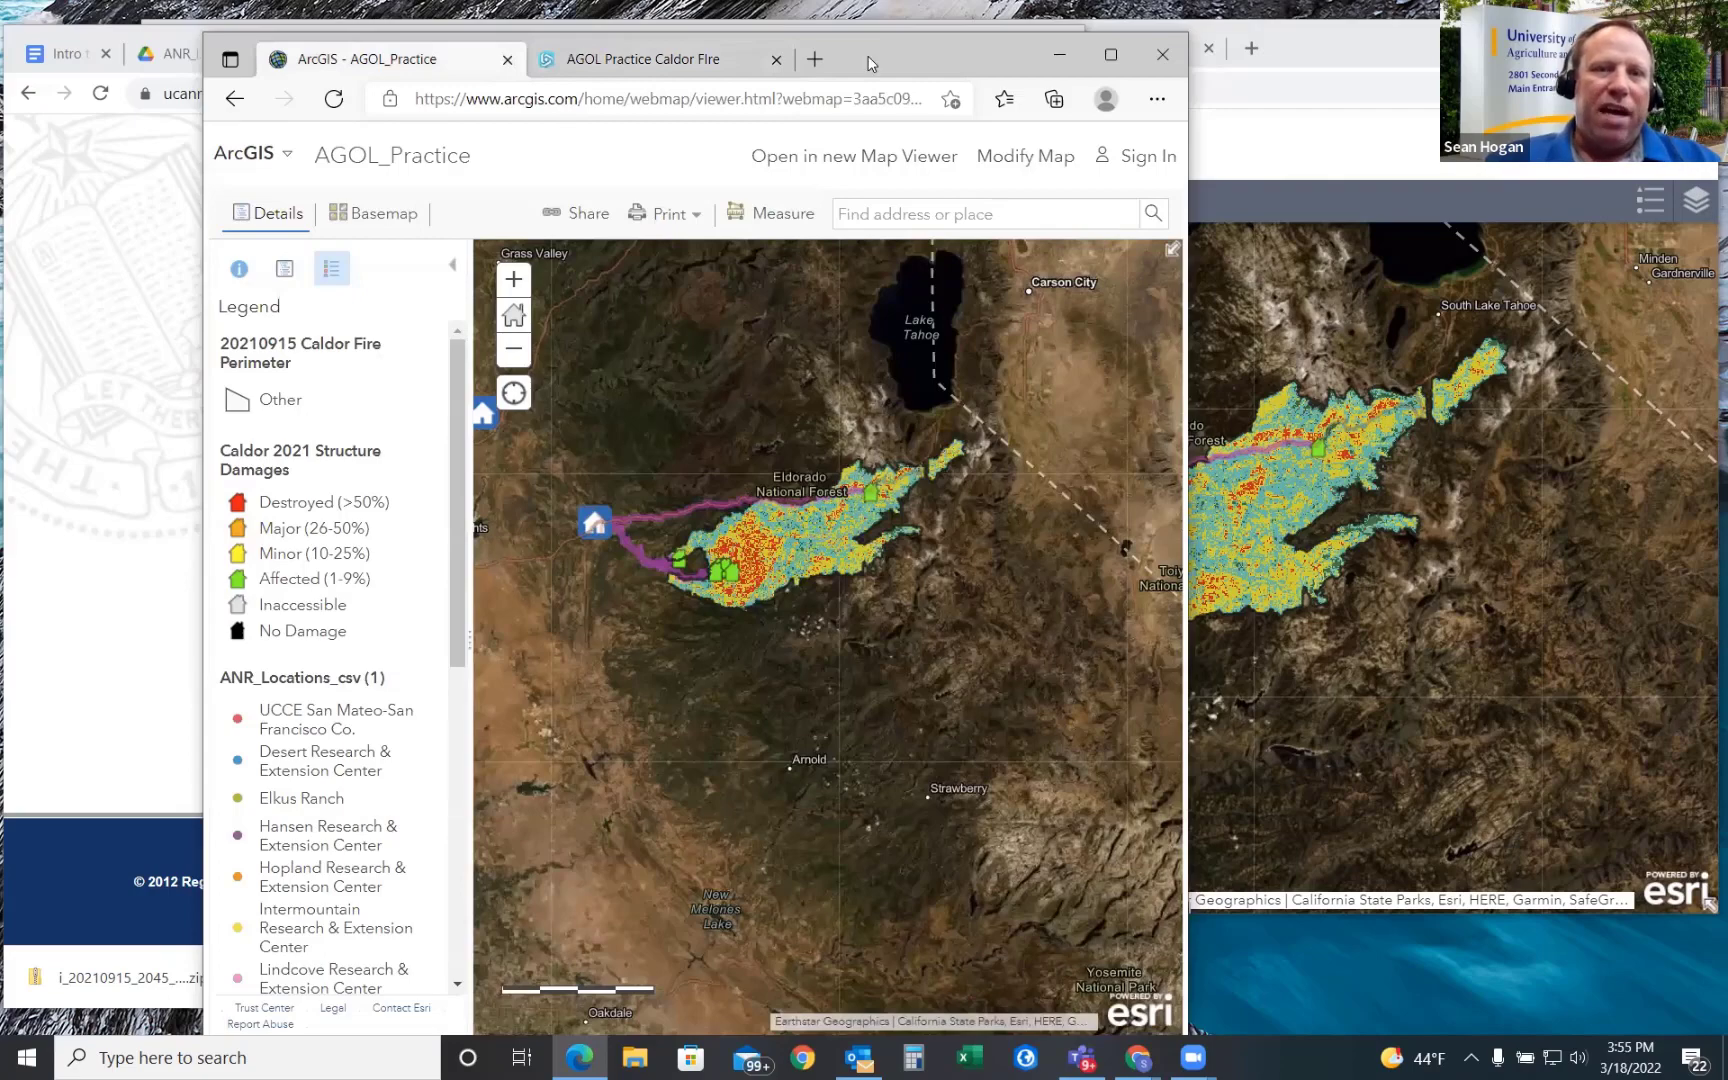
pyautogui.moveTo(868, 63); pyautogui.dragTo(1102, 48)
pyautogui.click(471, 86)
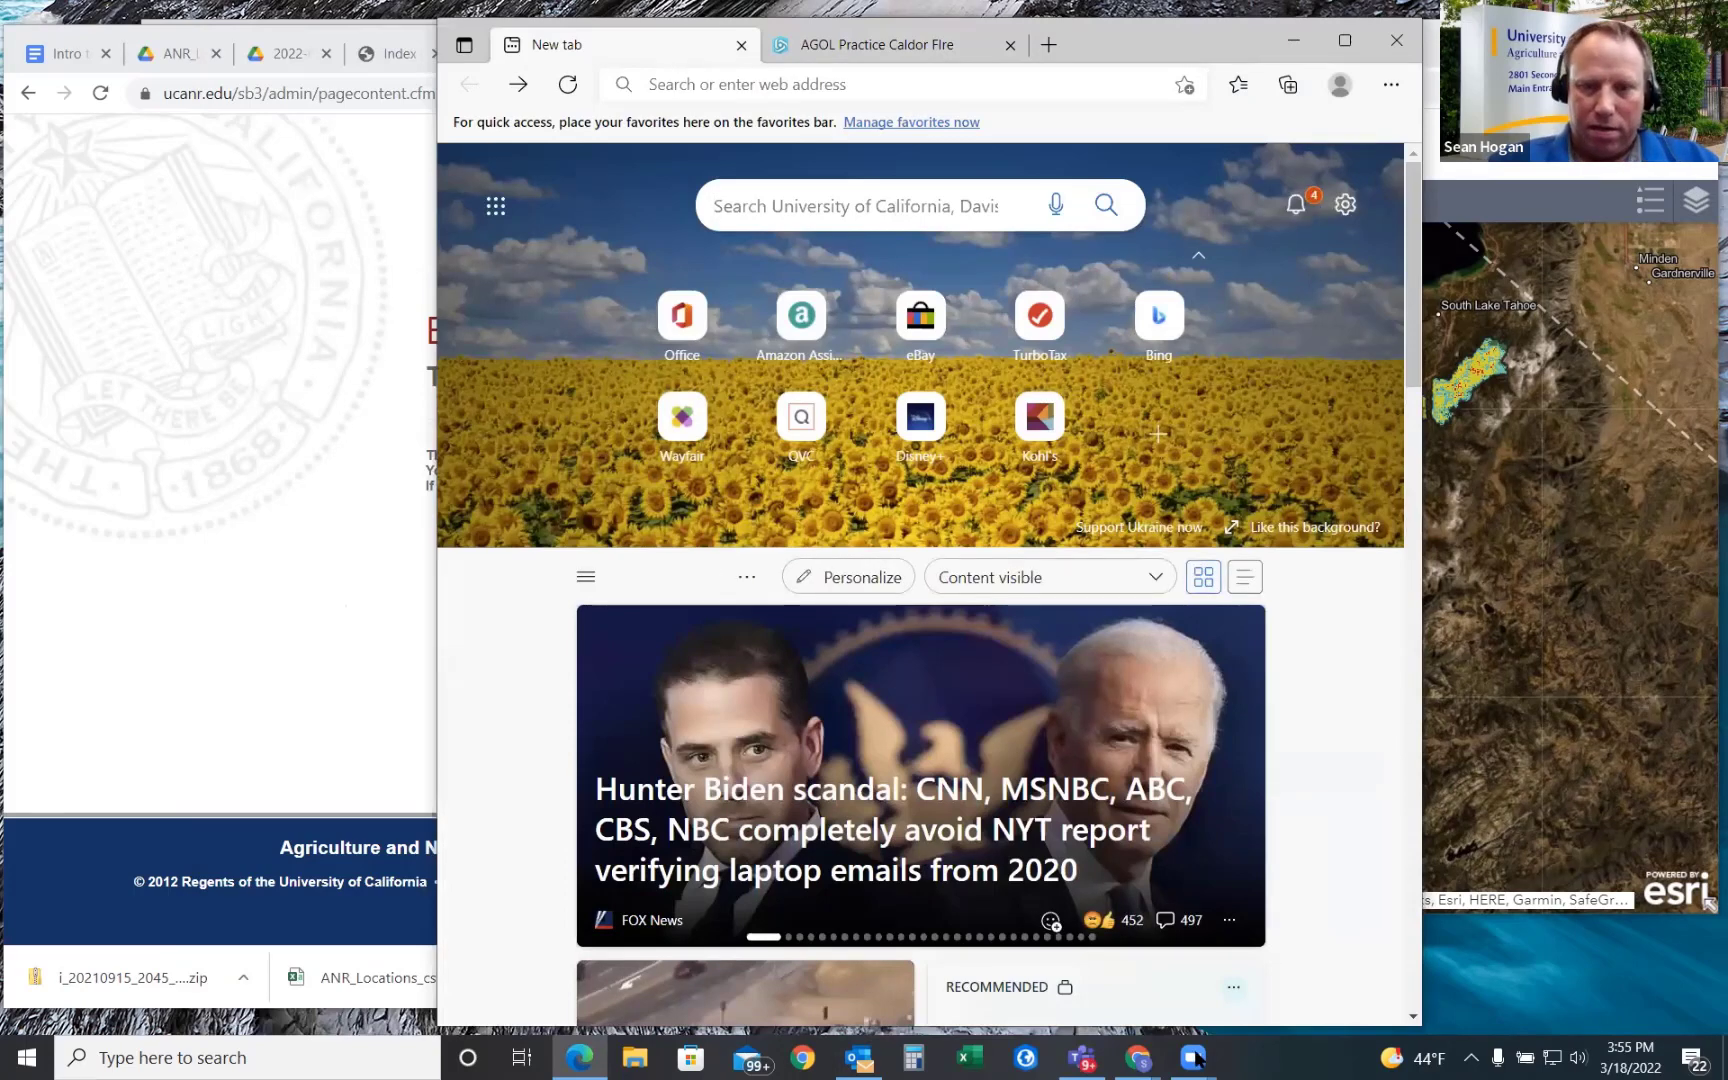
# - Return the Chrome AppBuilder window to the AGOL_Practice web map viewer
pyautogui.moveTo(1138, 1058)
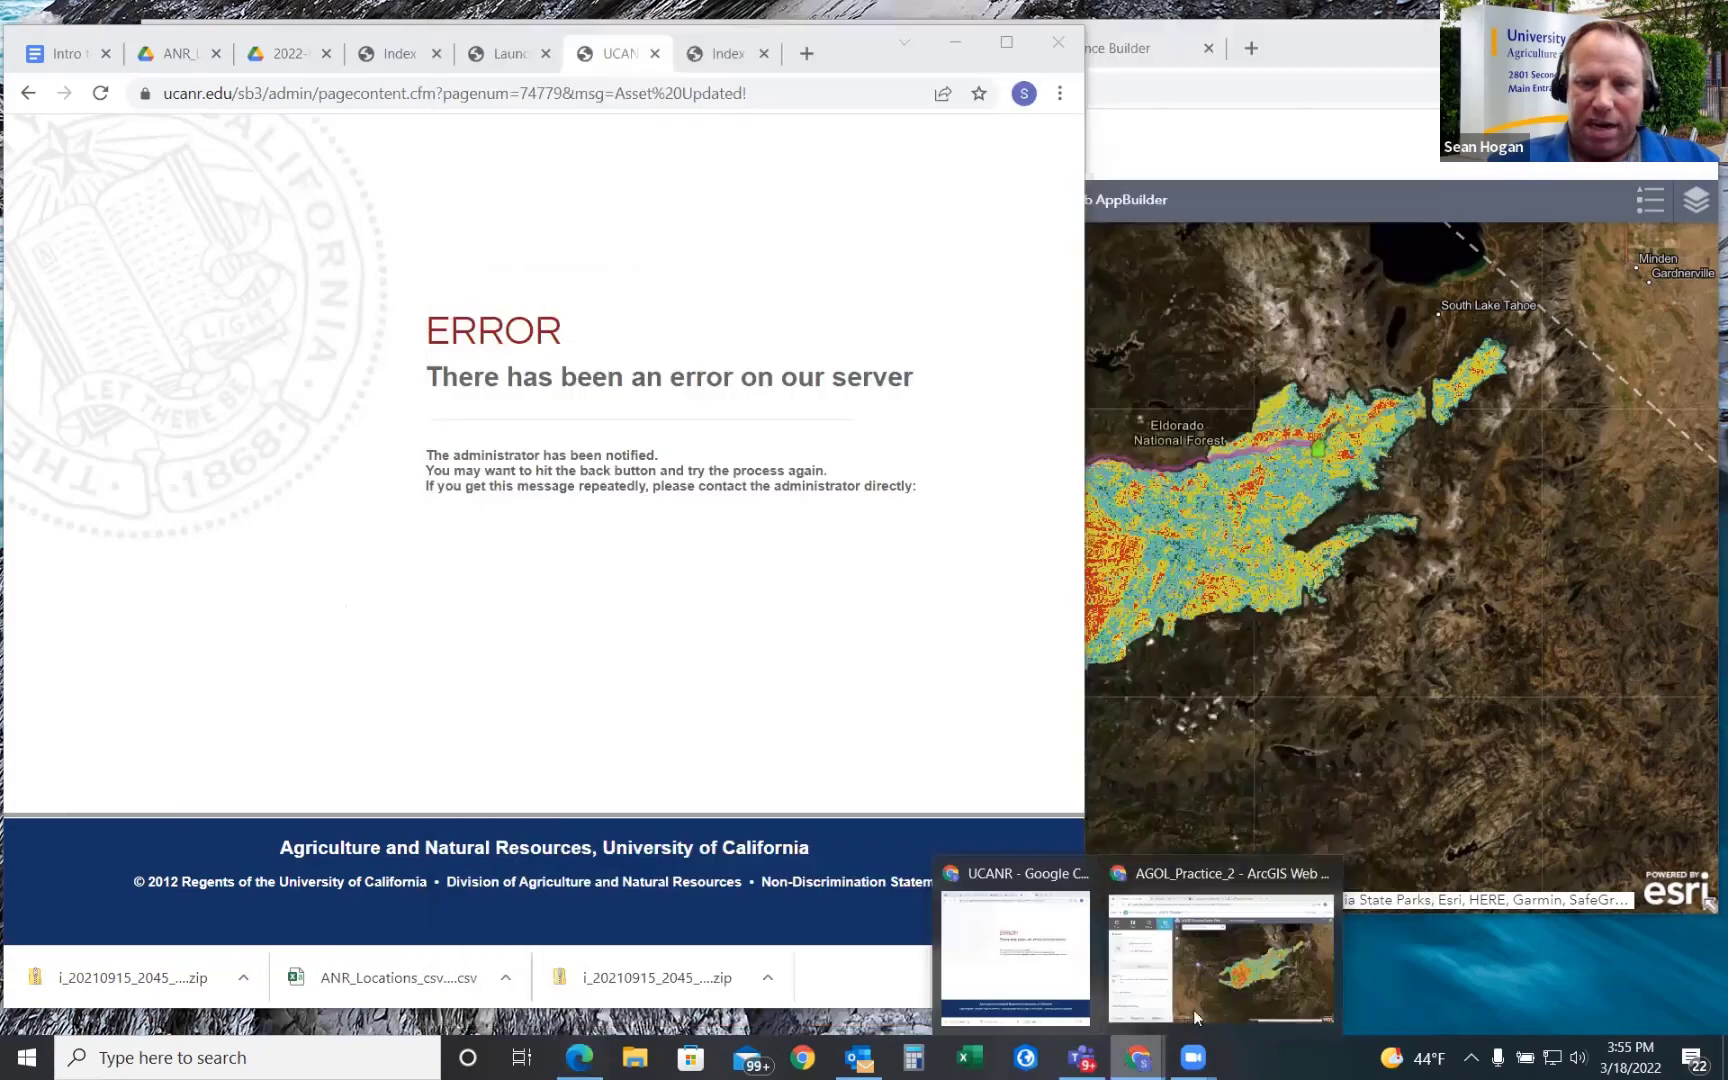
pyautogui.click(1251, 971)
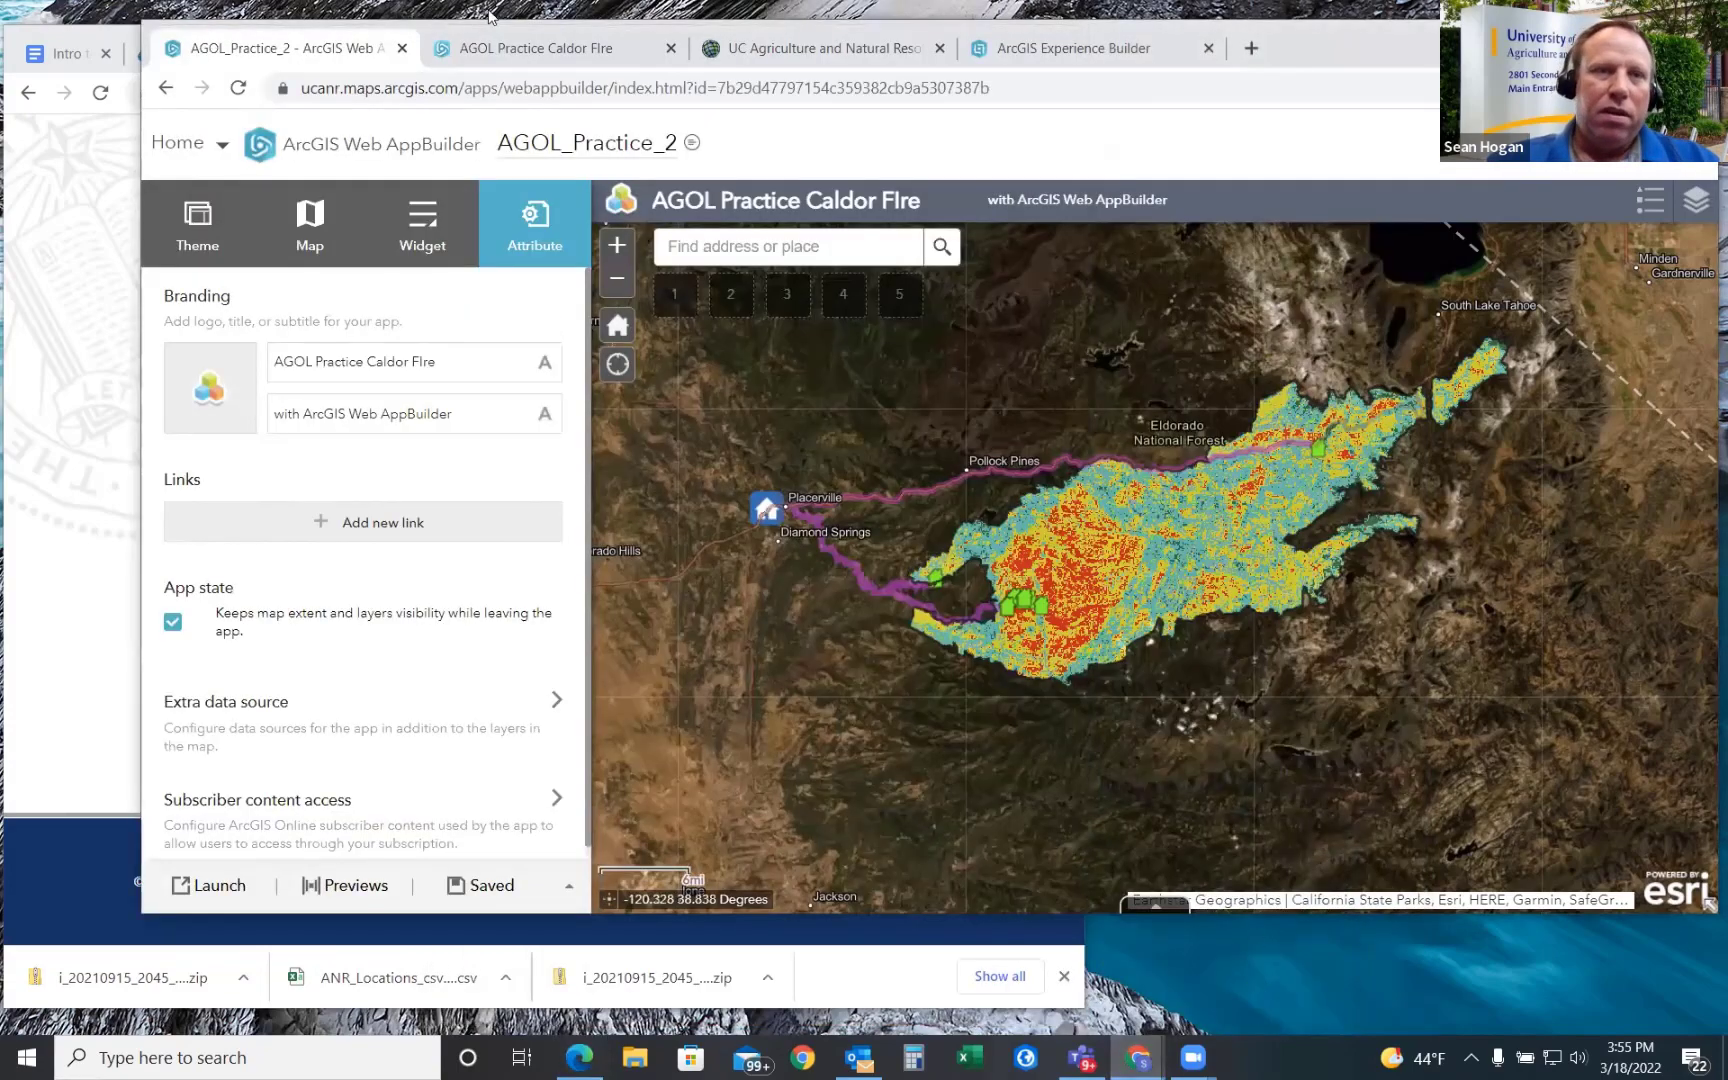
pyautogui.click(167, 90)
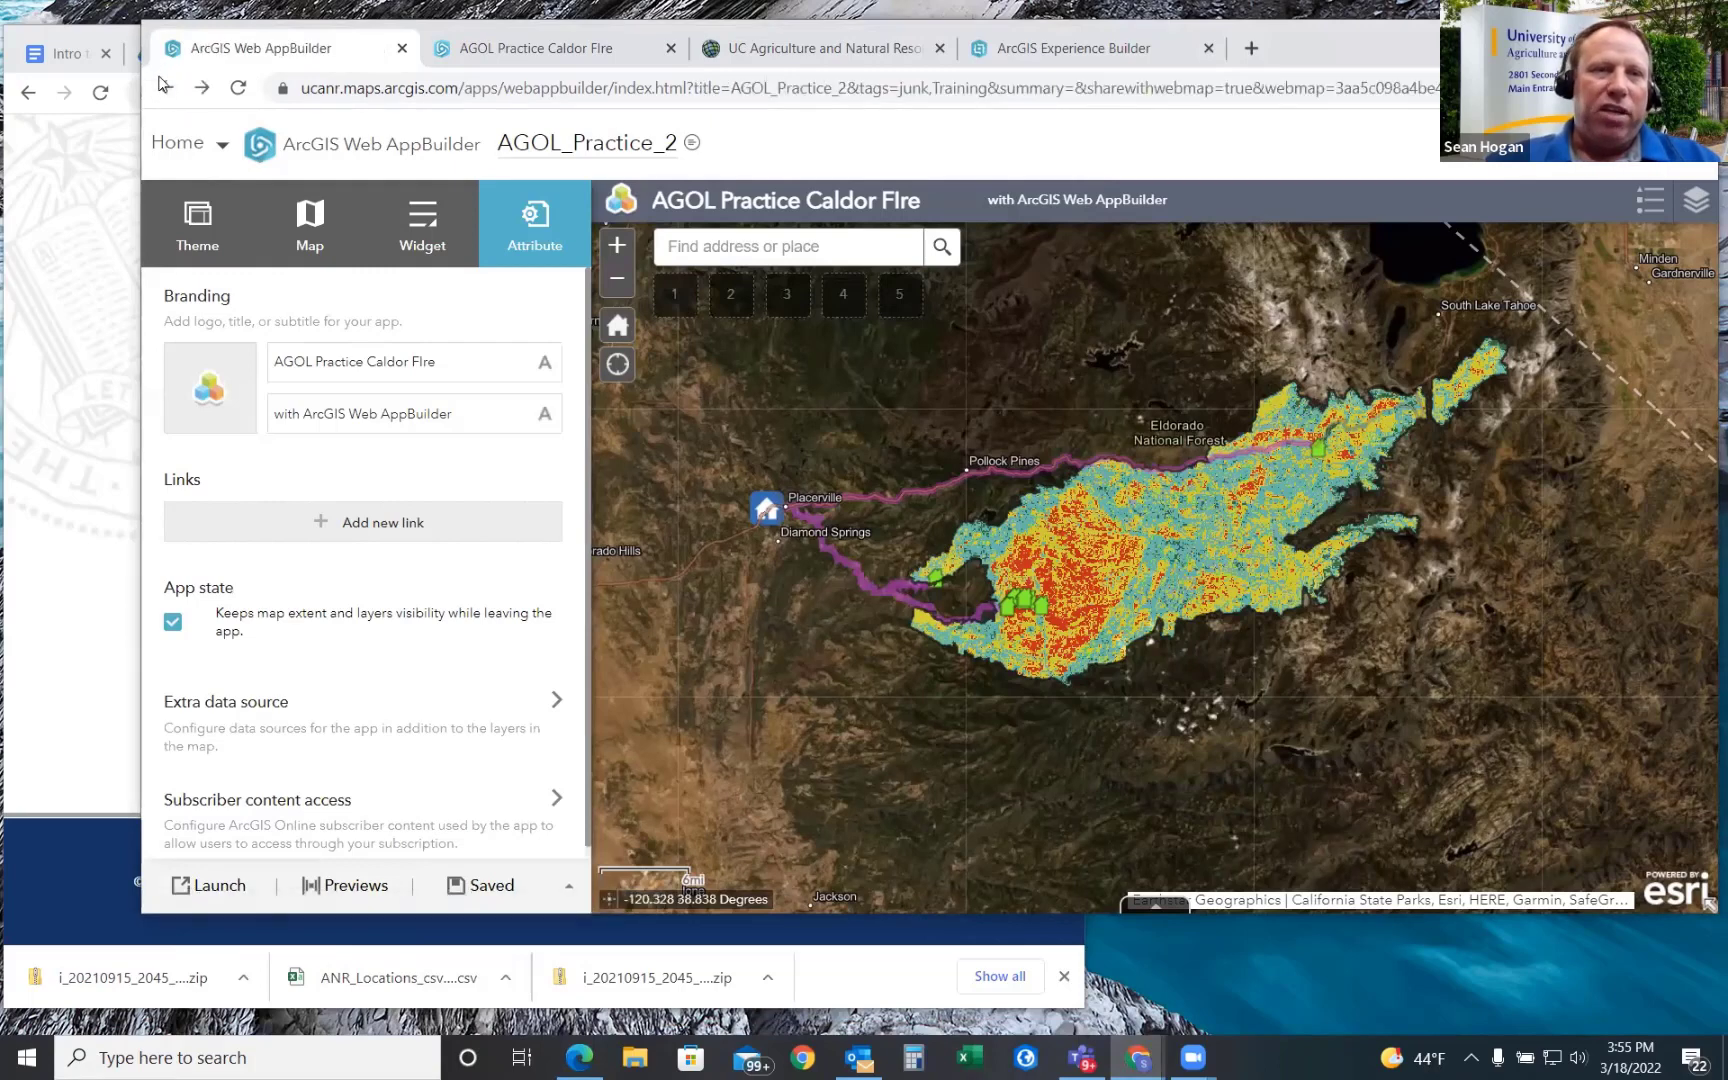
pyautogui.click(167, 90)
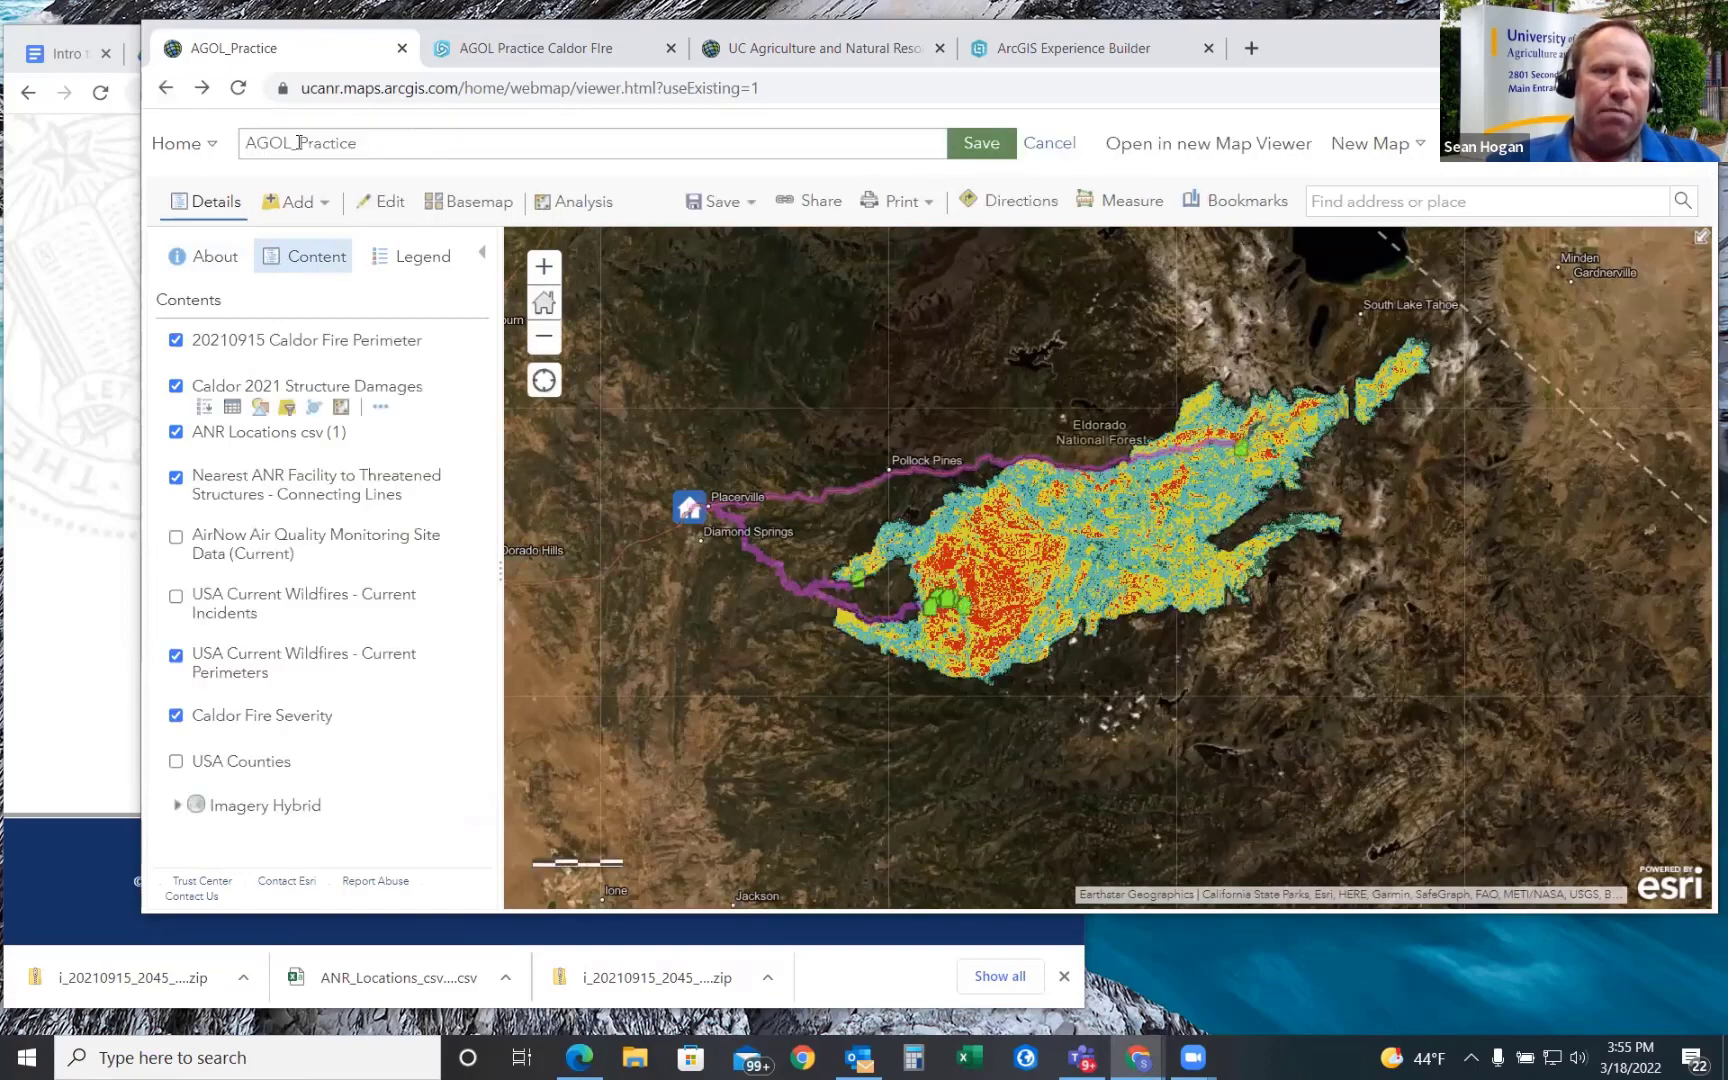
# - Retitle the map to 'AGOL Practice Fire Mapping' and save it
pyautogui.moveTo(299, 144); pyautogui.dragTo(288, 147)
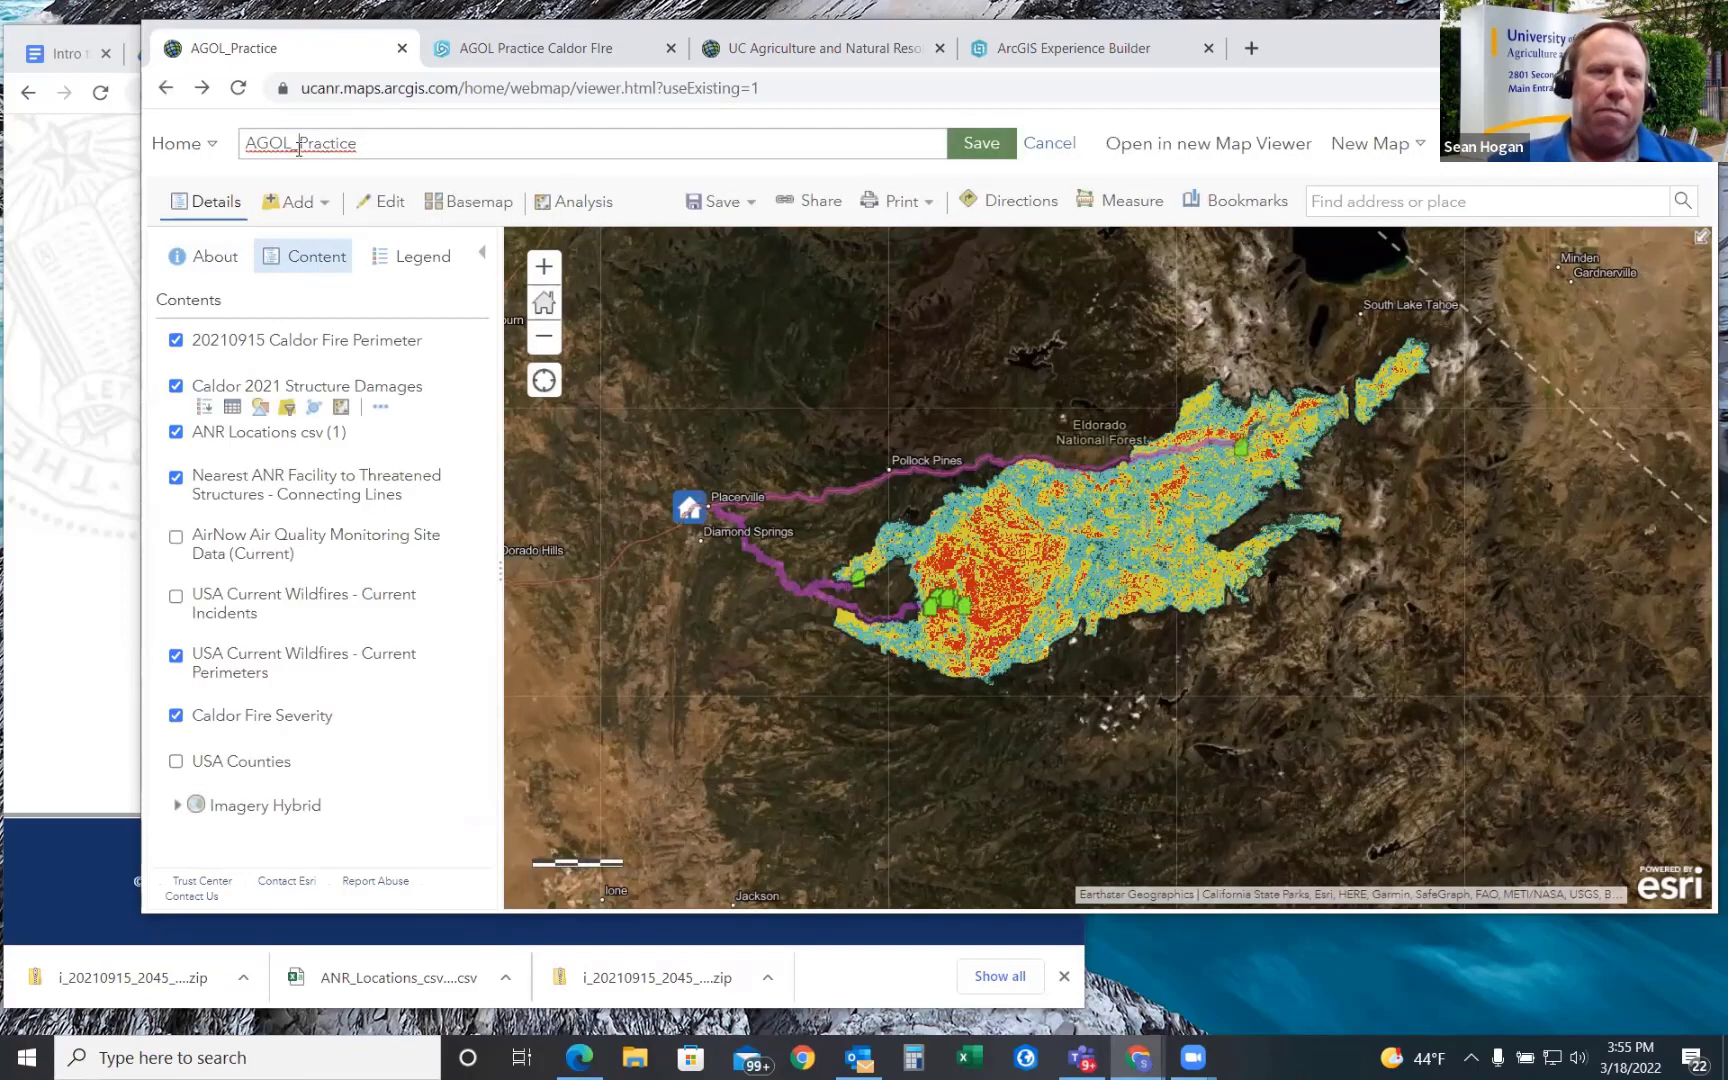
pyautogui.click(392, 143)
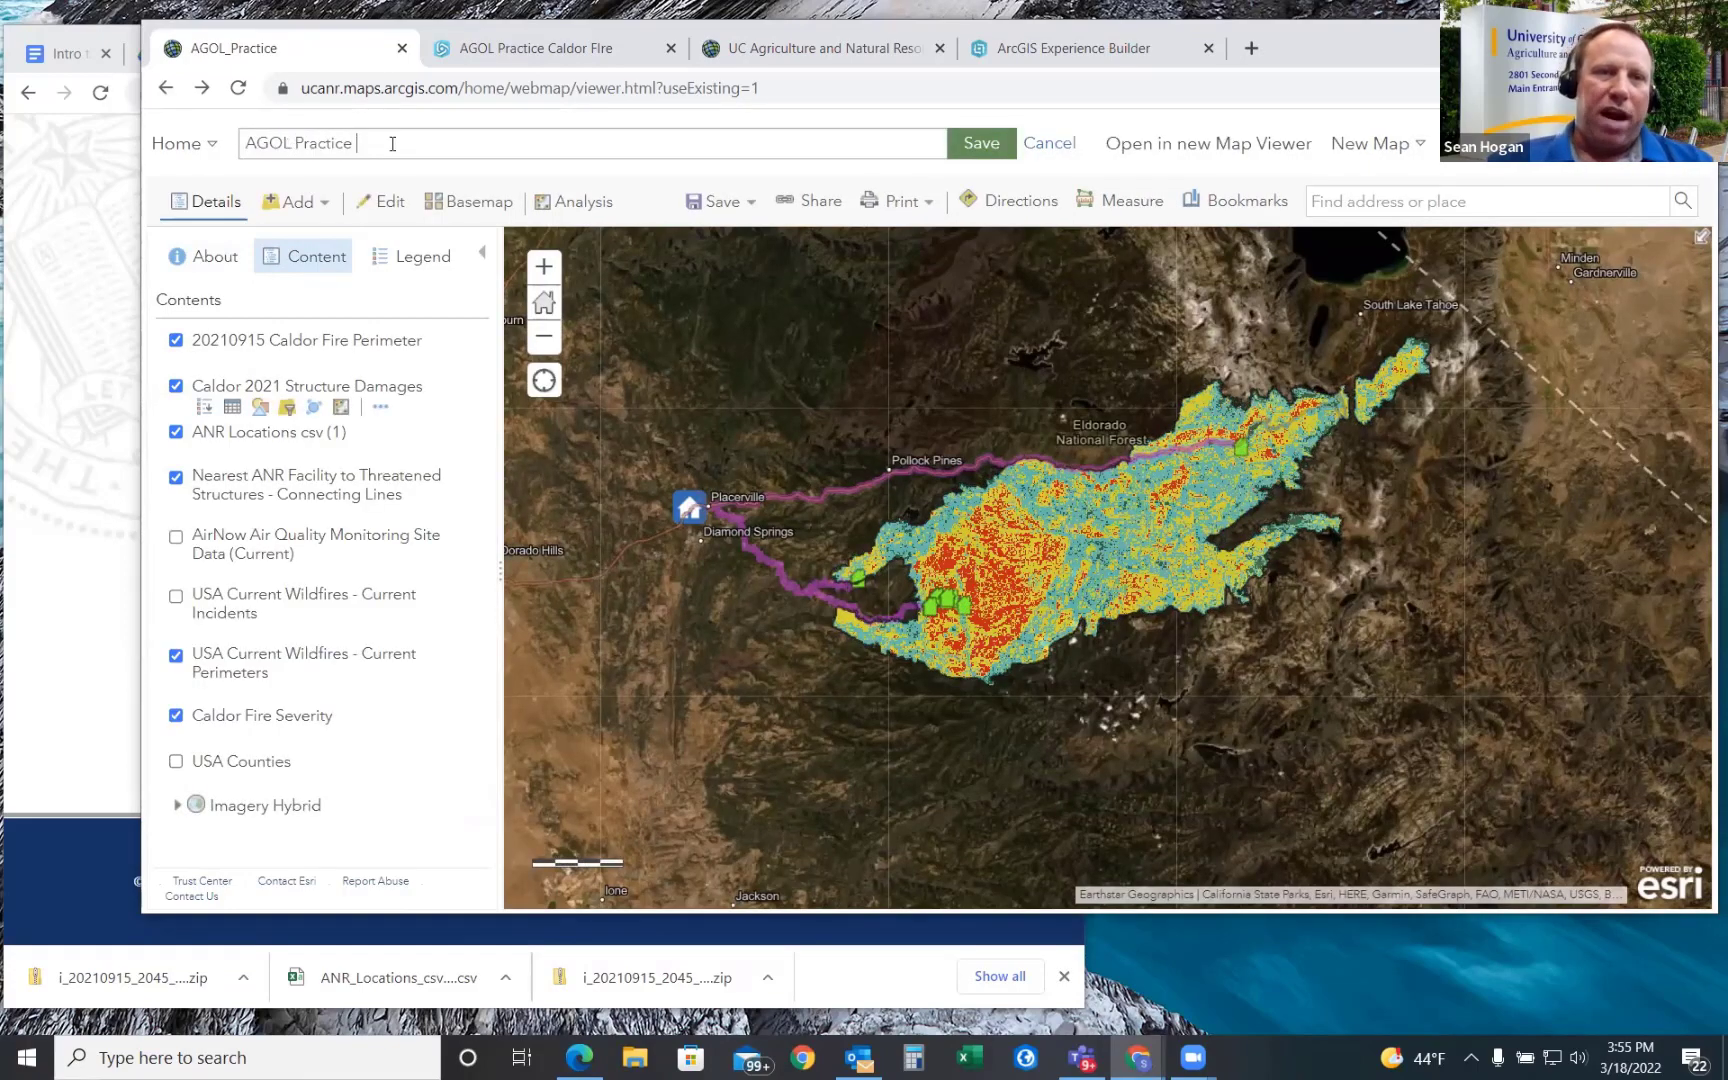
pyautogui.write('Fire')
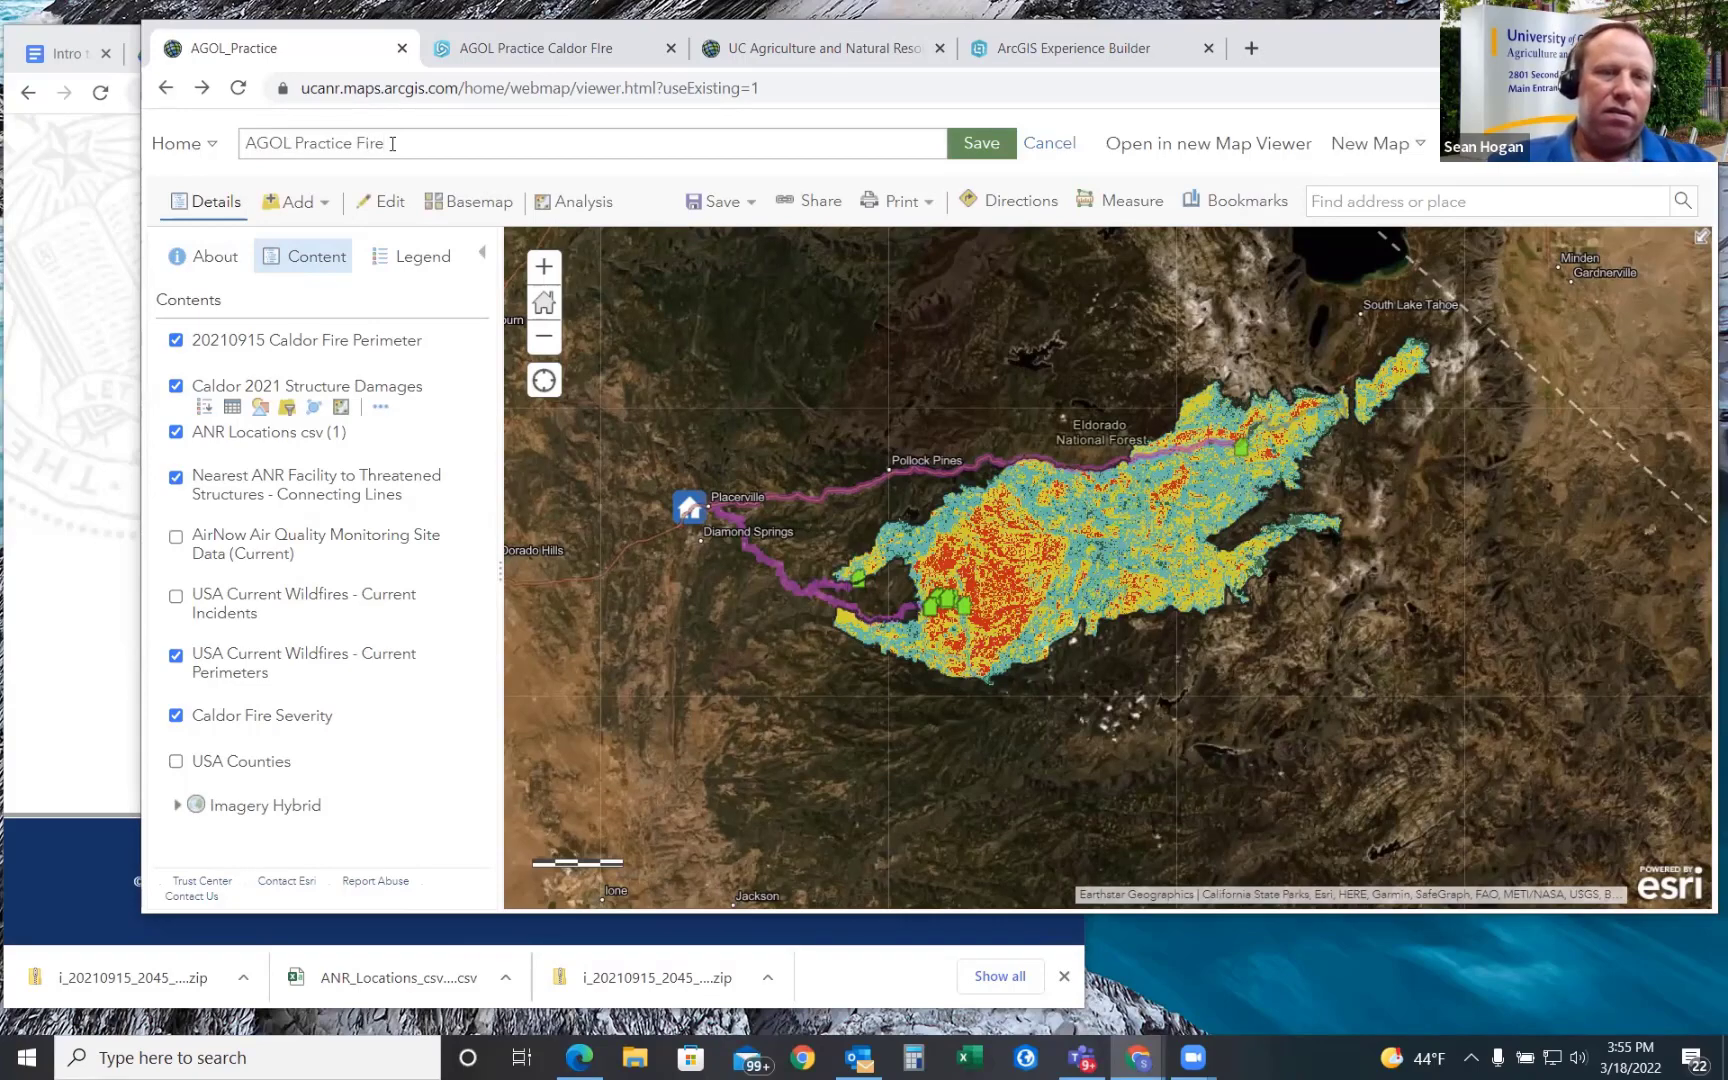
pyautogui.write(' Mapping')
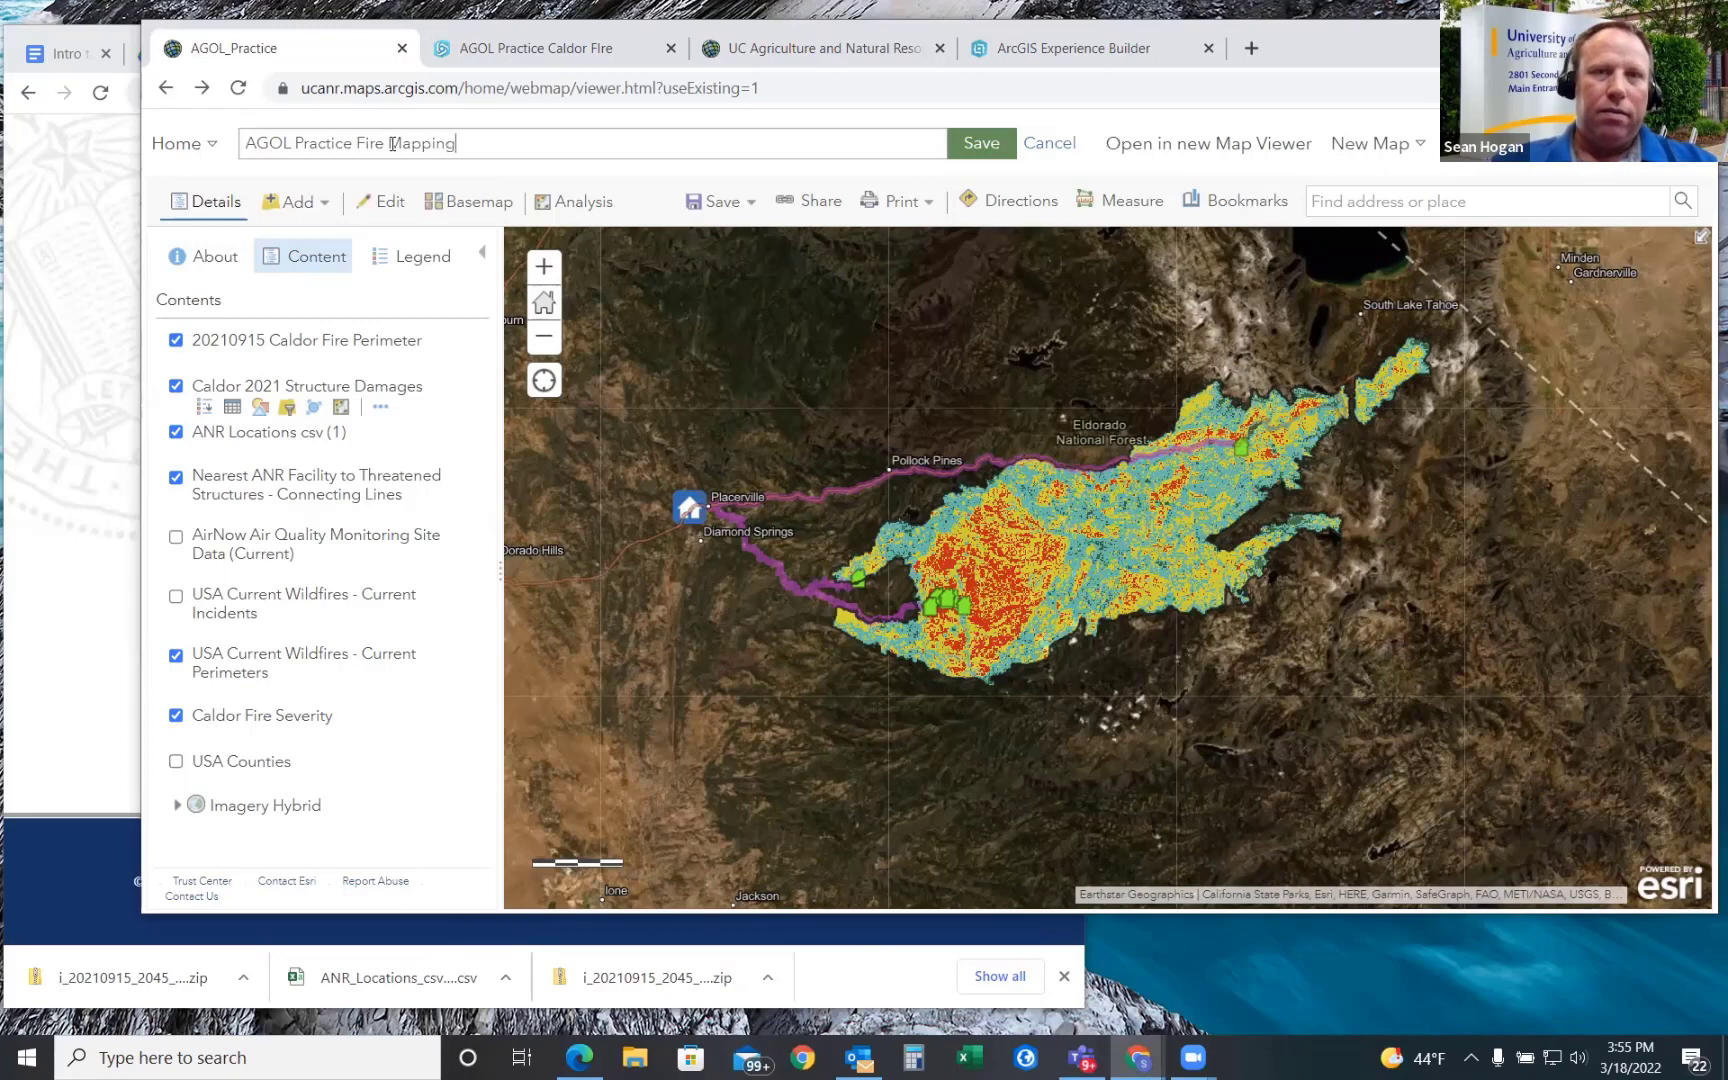
pyautogui.click(969, 149)
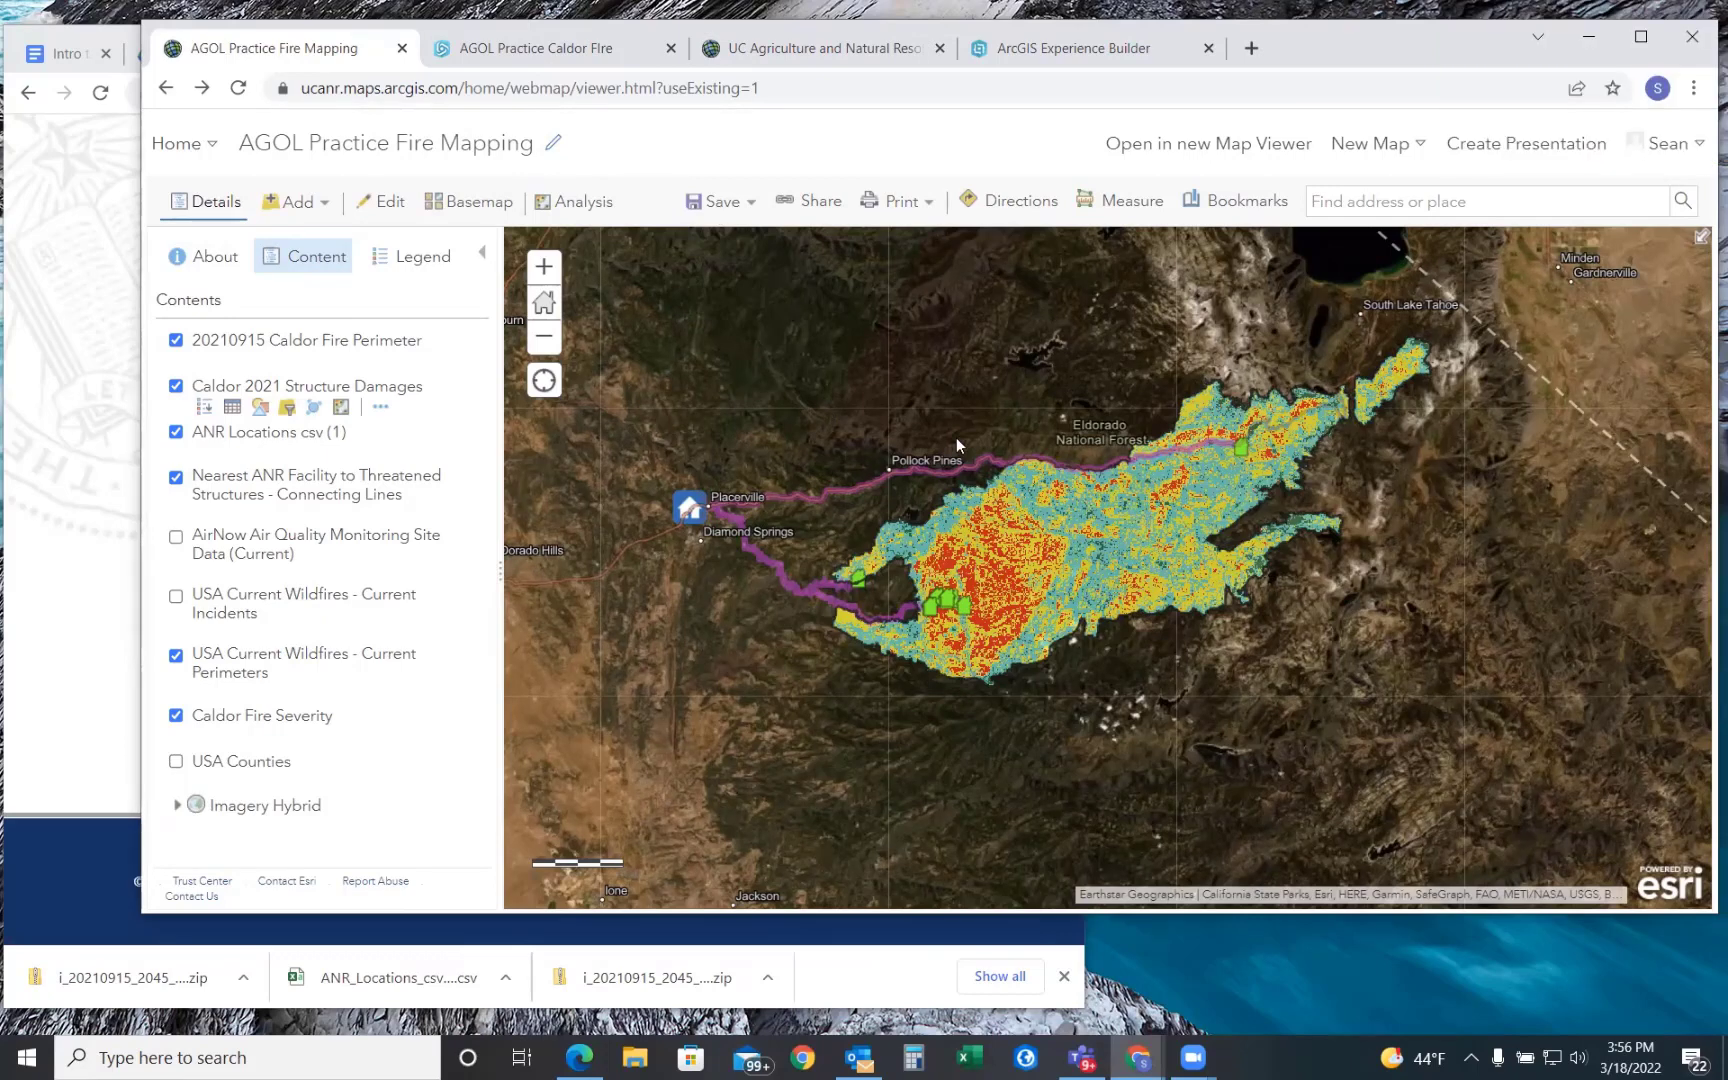
# - In the Caldor Fire app, check the Layer List and Legend, then close the legend
pyautogui.click(508, 50)
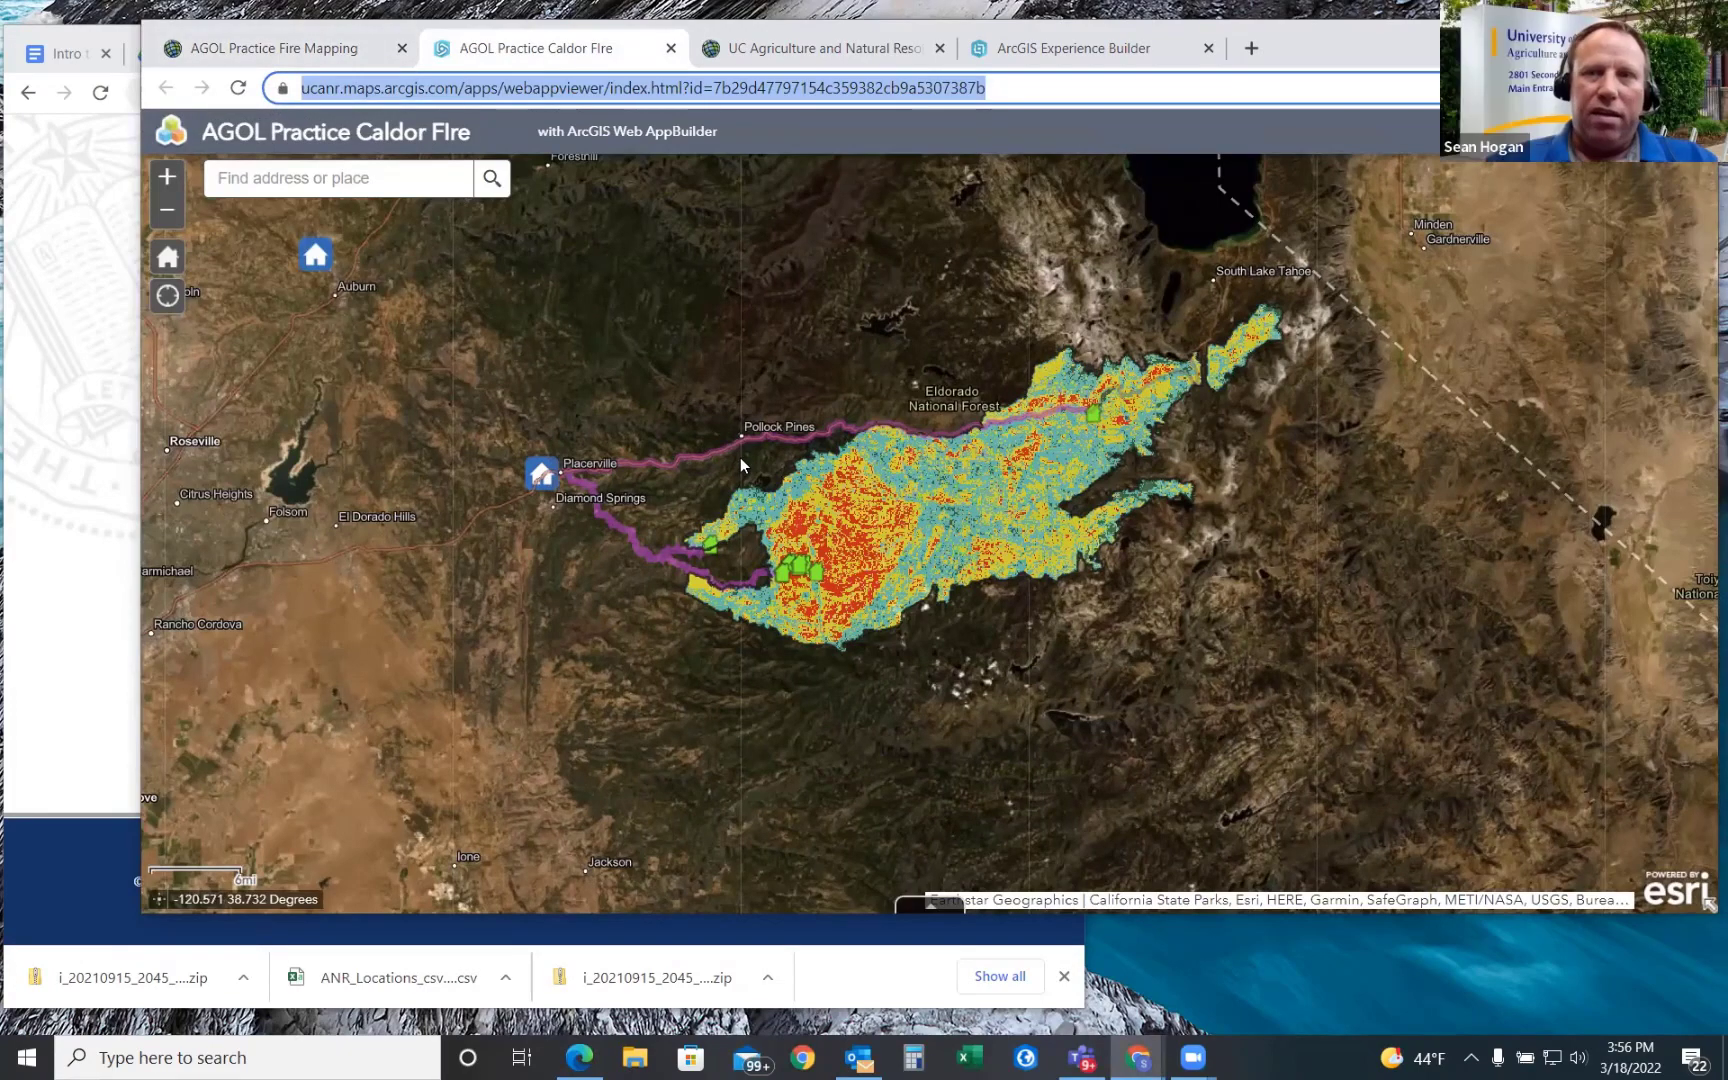
pyautogui.click(1696, 131)
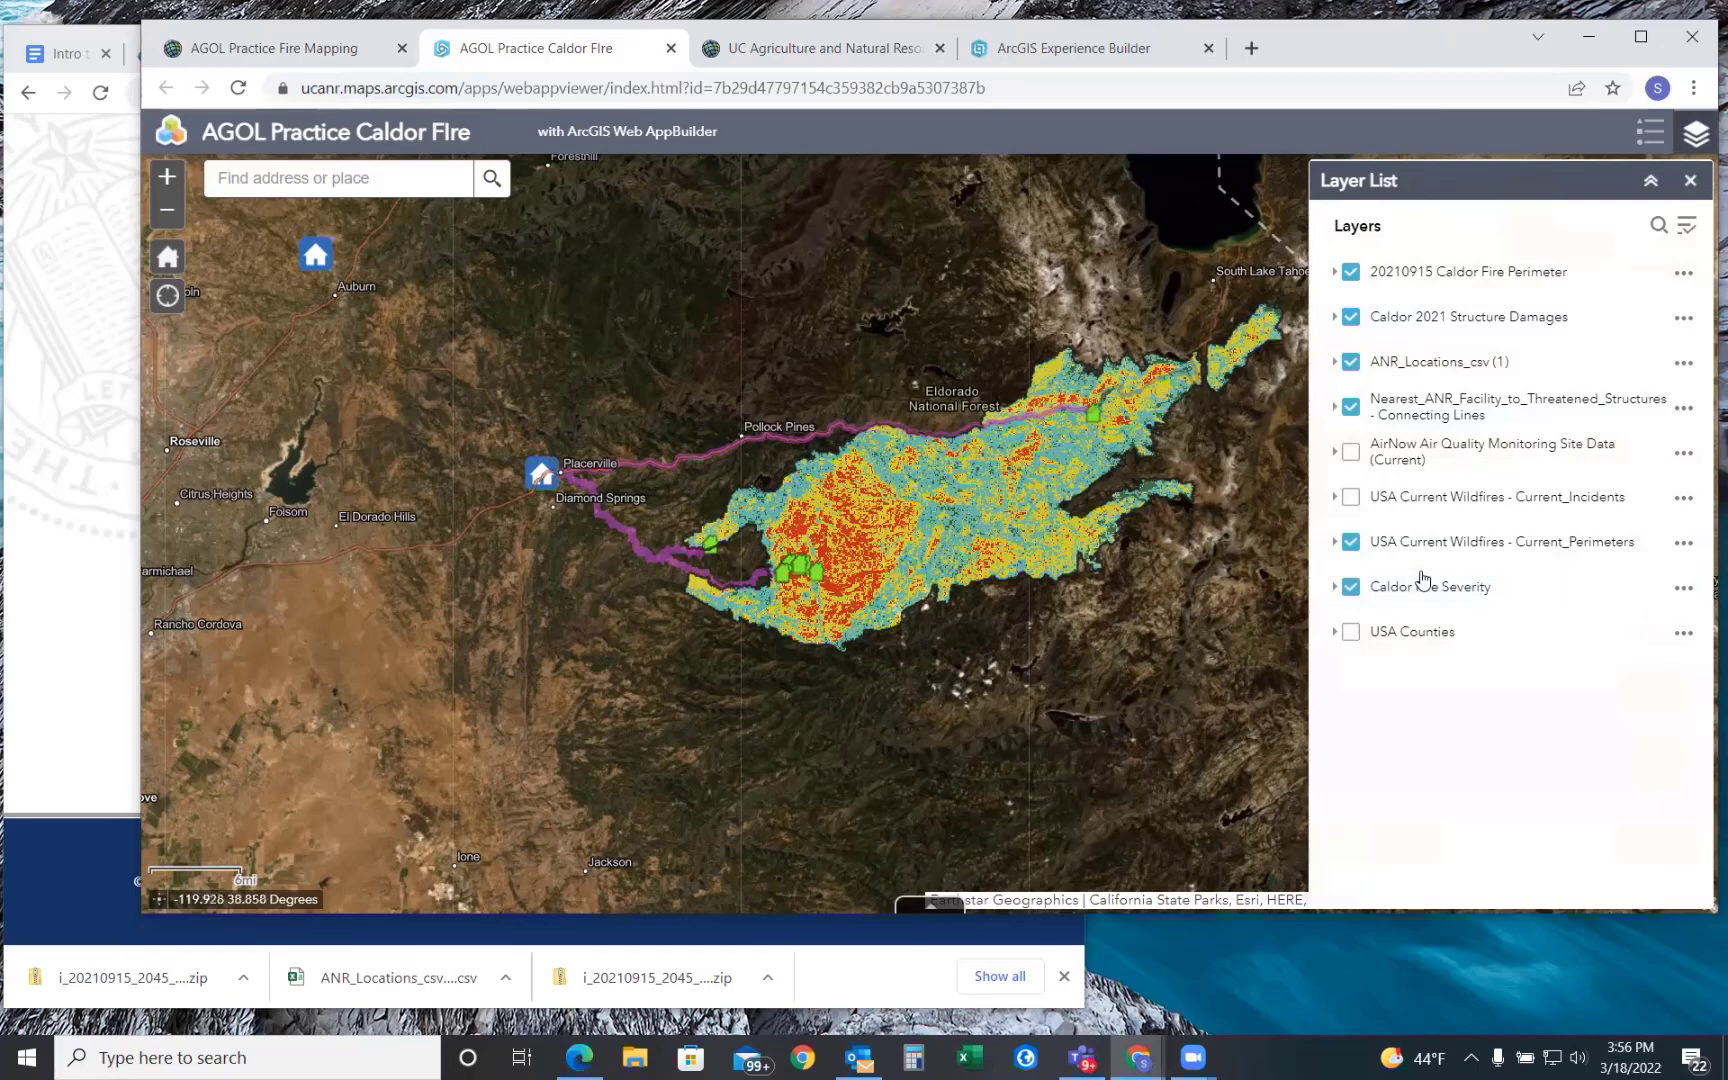
pyautogui.click(1650, 131)
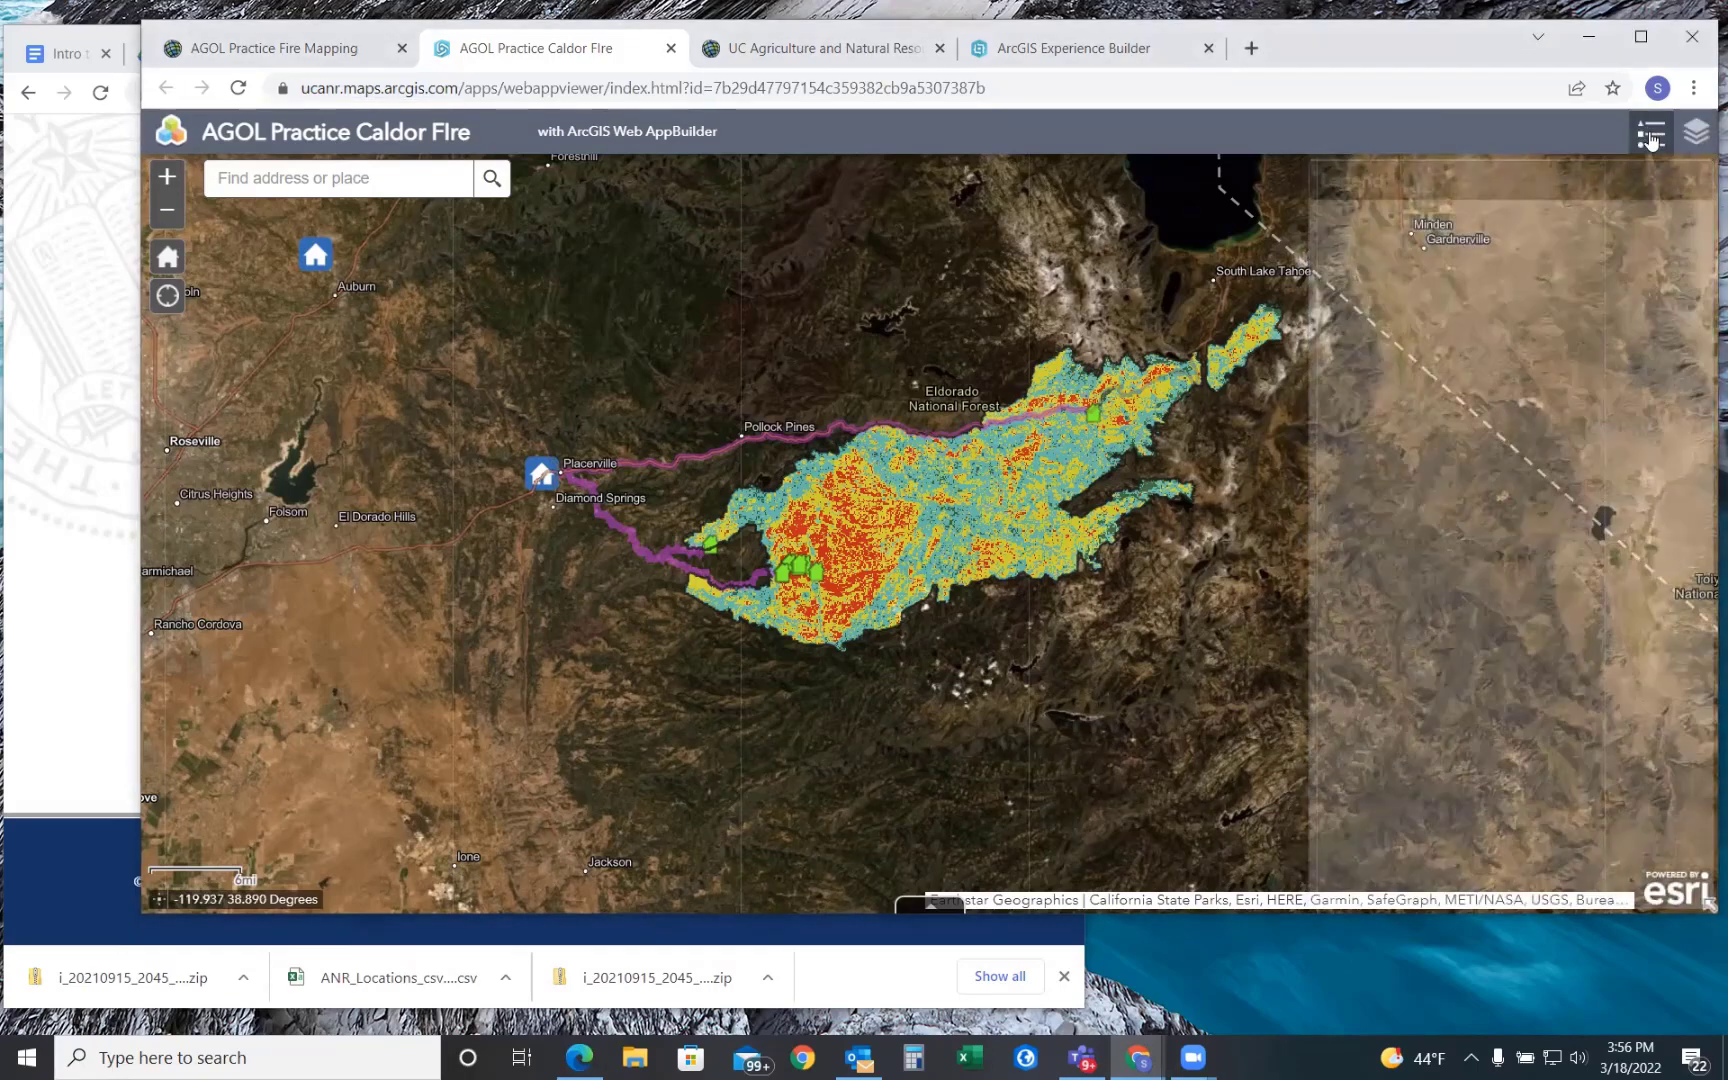
pyautogui.click(1651, 138)
pyautogui.click(1651, 138)
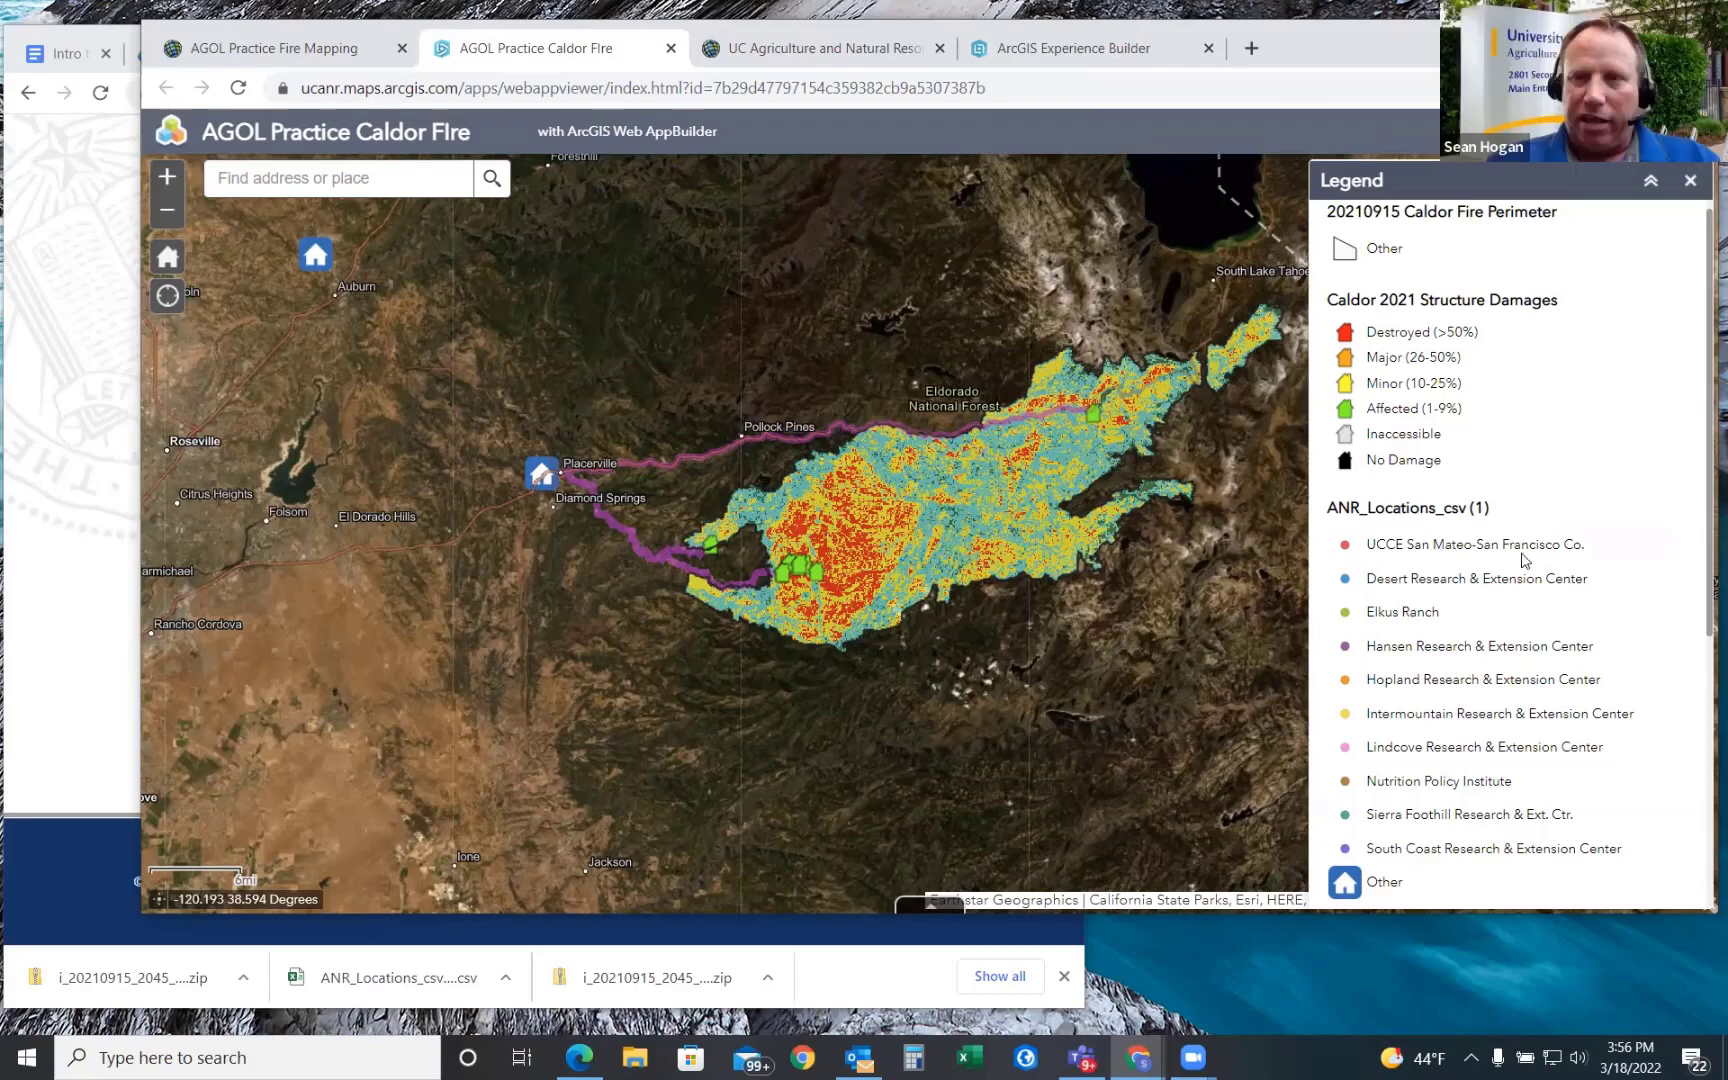
pyautogui.click(1691, 184)
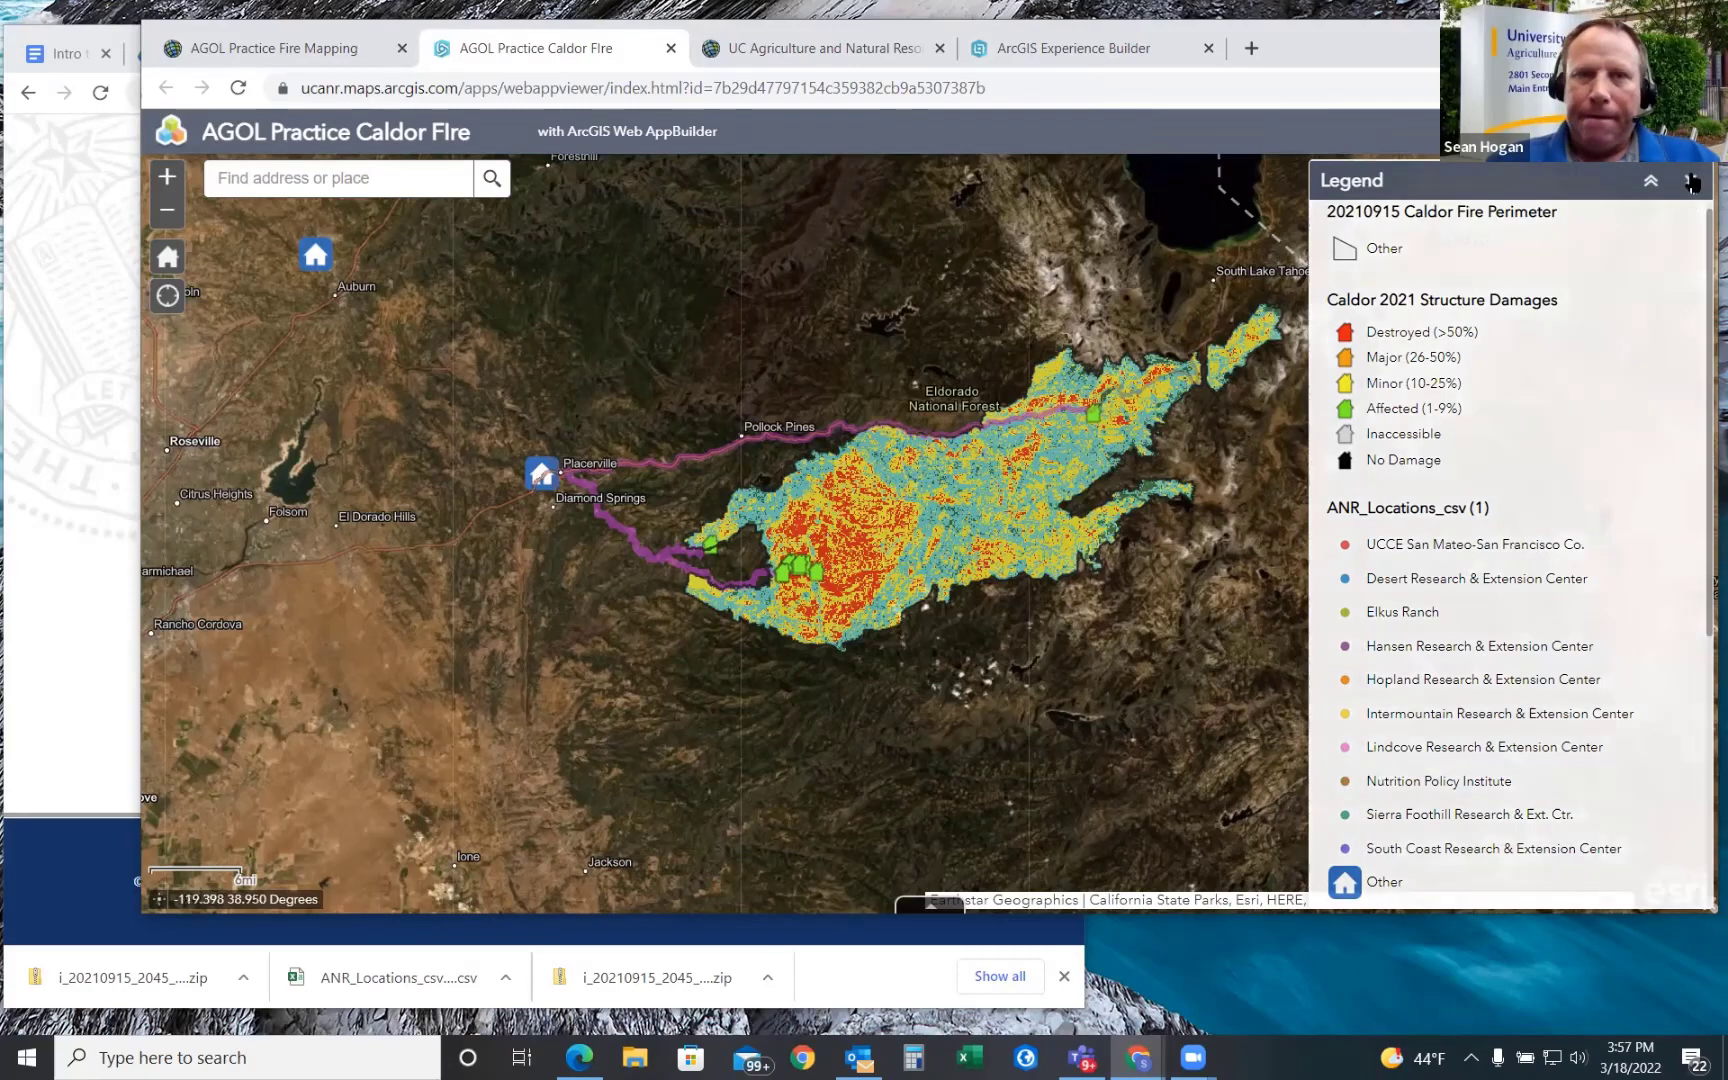
# - Minimize the UCANR error page window and reposition the Caldor Fire app window
pyautogui.click(930, 935)
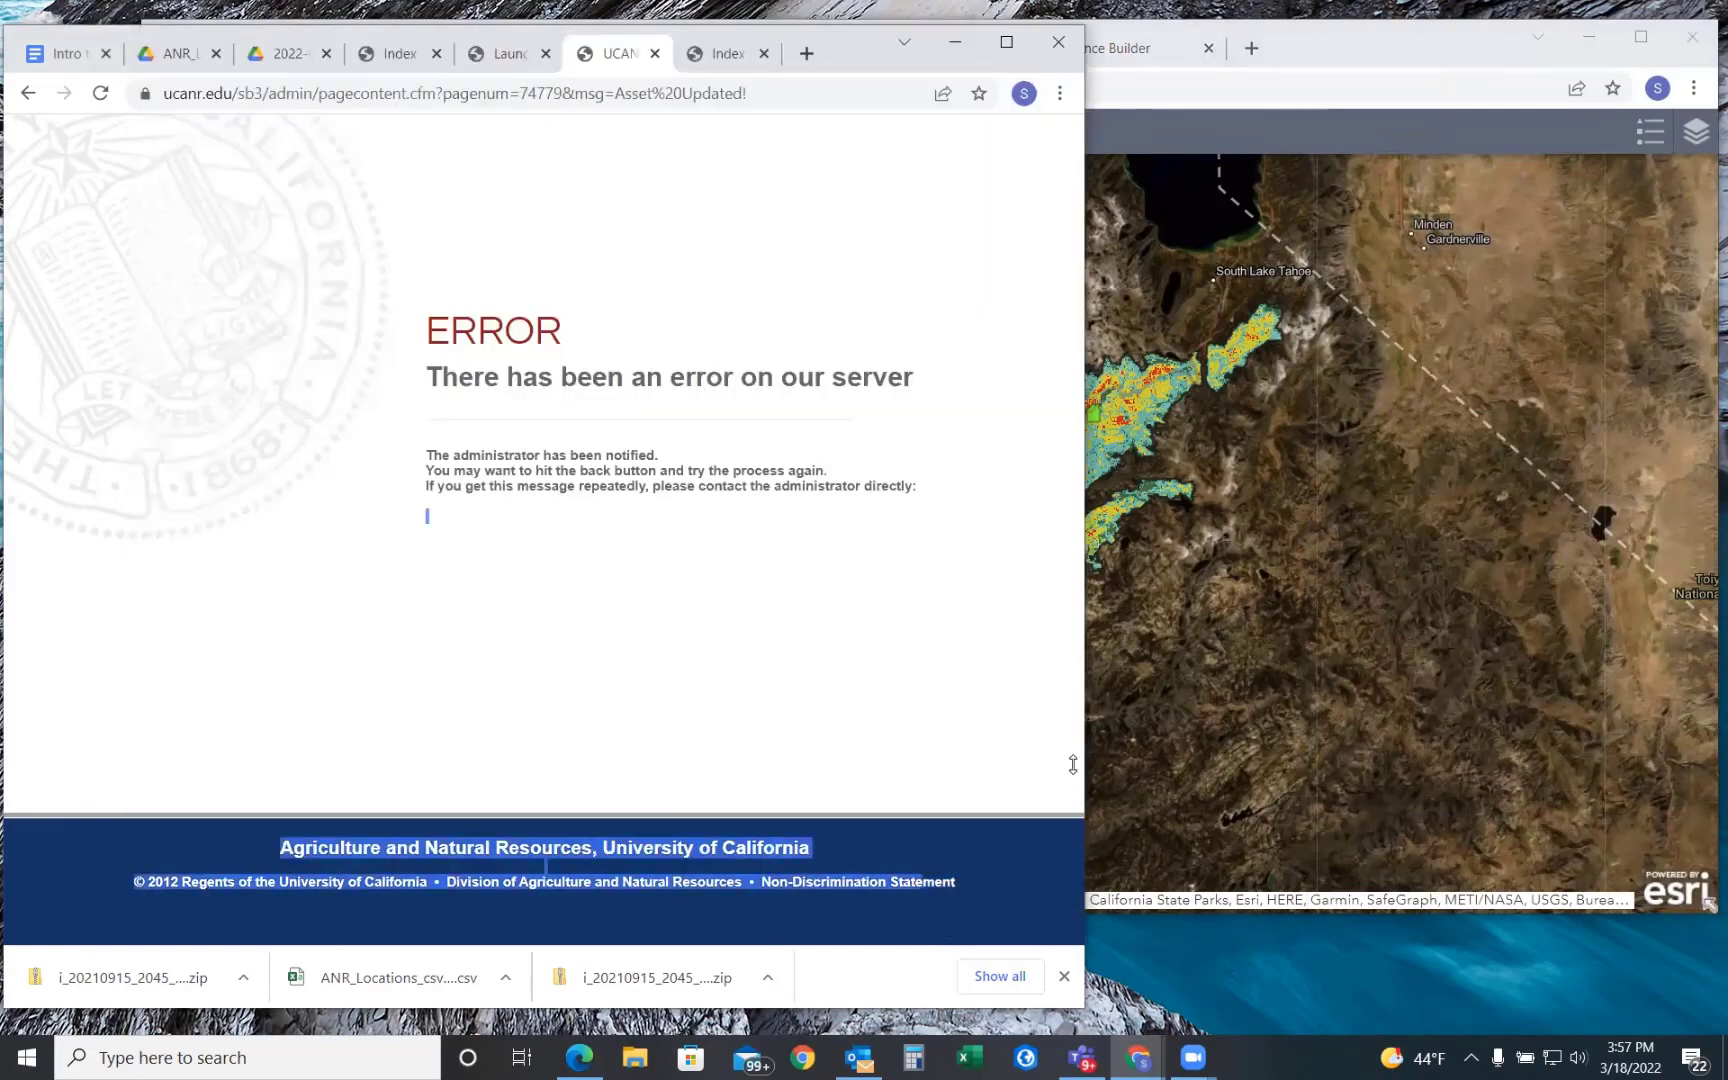
pyautogui.click(955, 42)
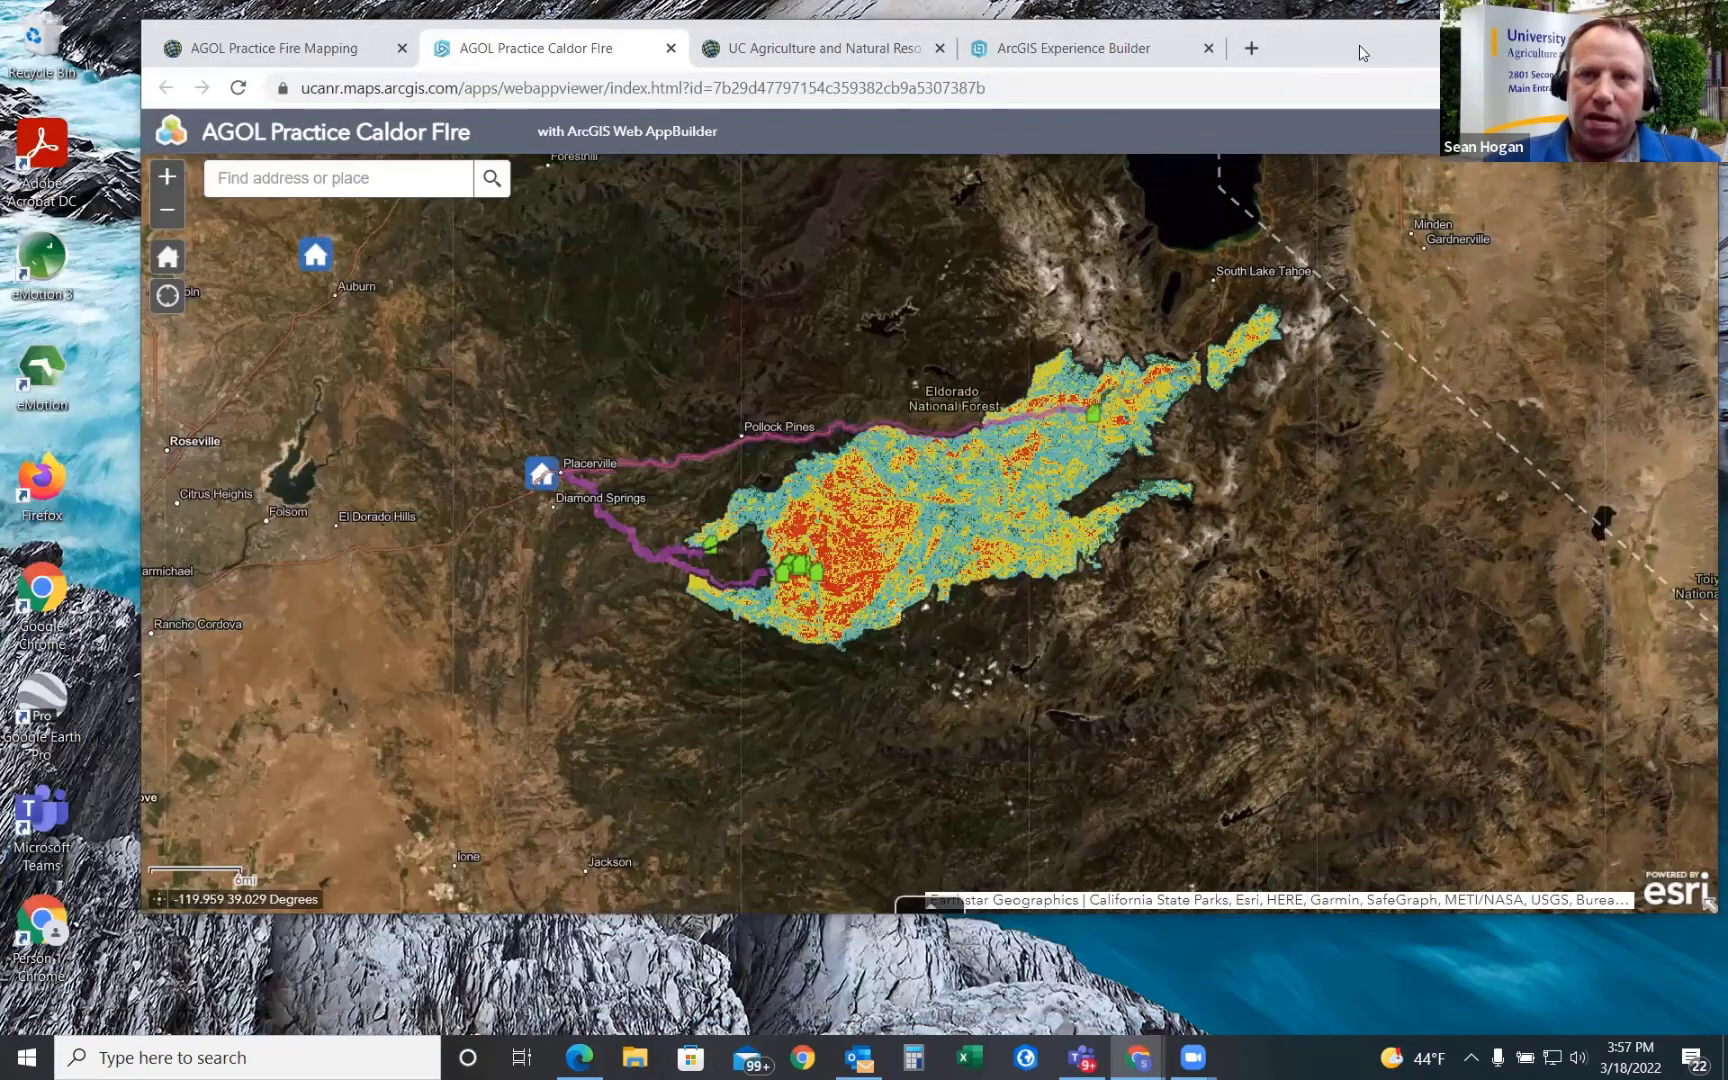
pyautogui.moveTo(1350, 58); pyautogui.dragTo(1315, 80)
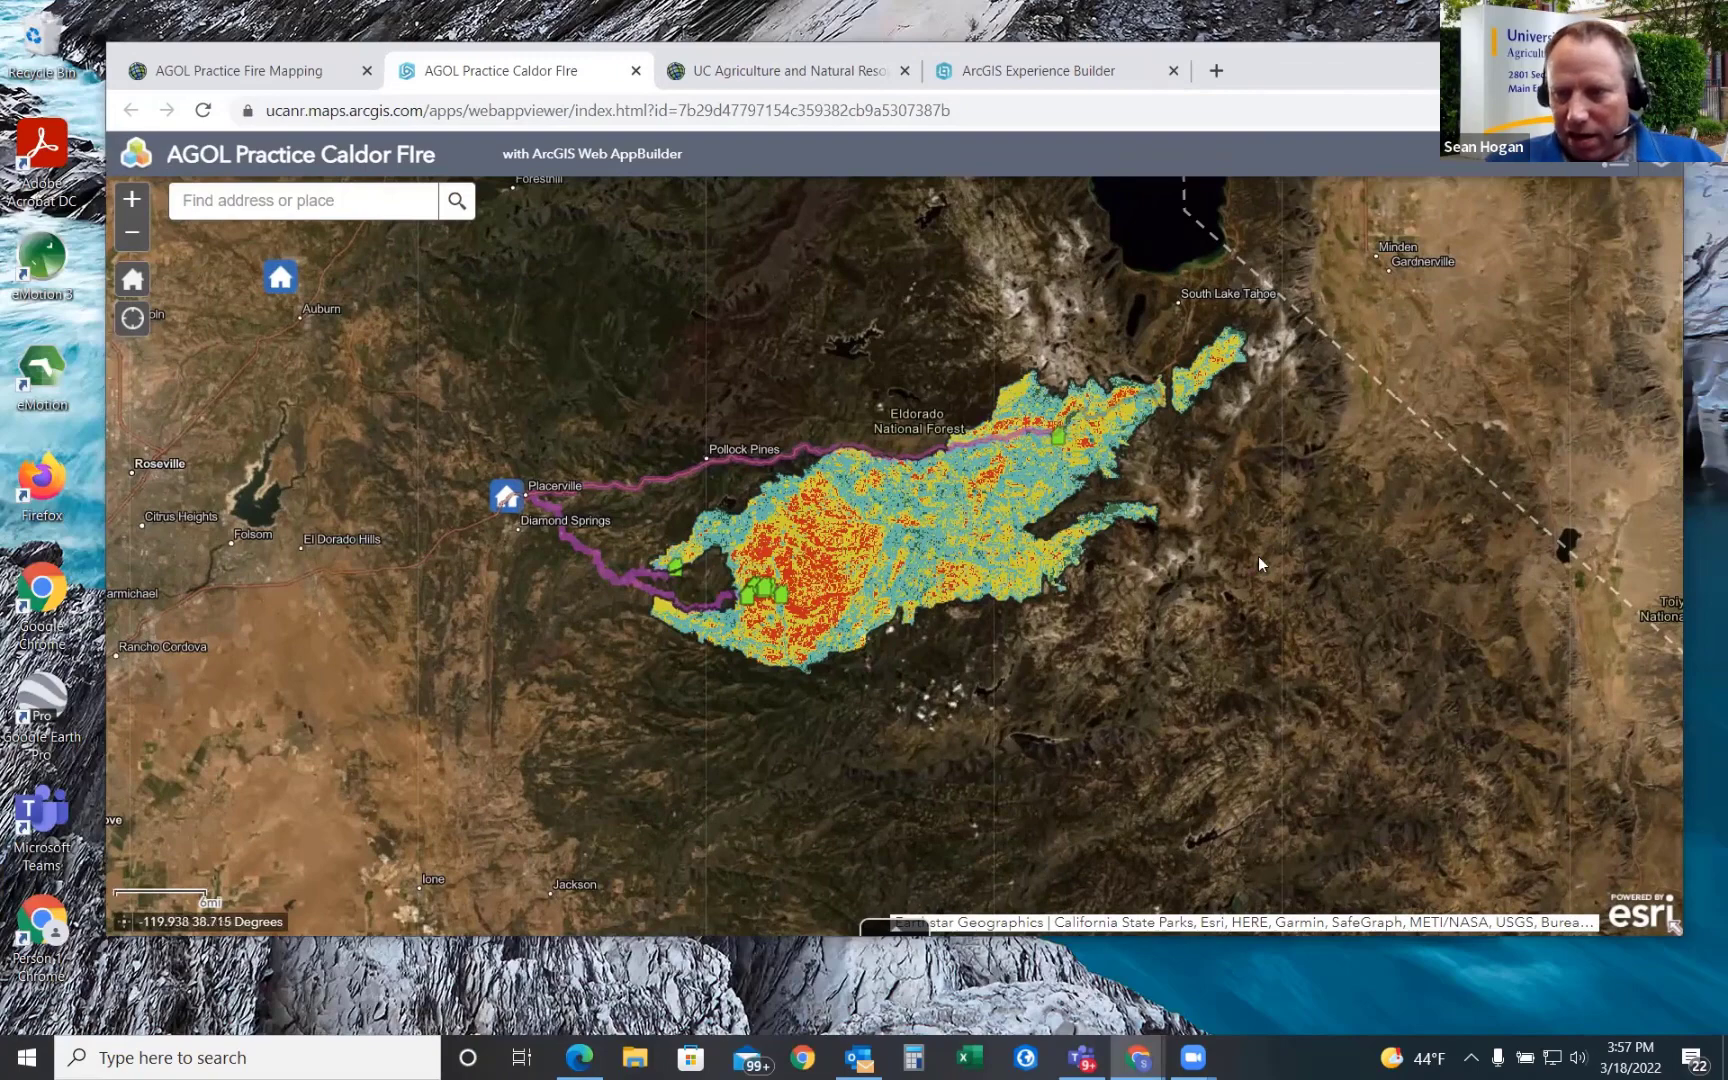